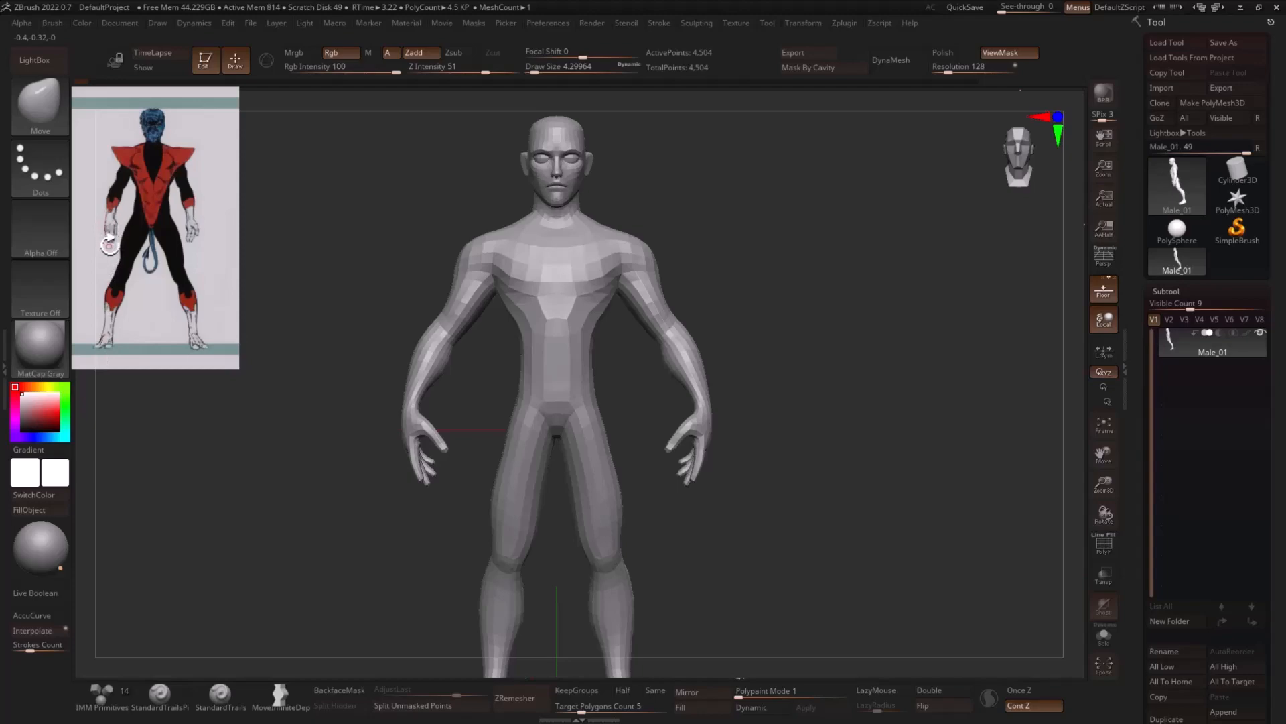
# - Show the polyframe and isolate the index and middle finger polygroups of both hands with SelectRect
pyautogui.moveTo(750, 362)
pyautogui.mouseDown()
pyautogui.moveTo(784, 353)
pyautogui.moveTo(882, 384)
pyautogui.moveTo(885, 416)
pyautogui.moveTo(875, 376)
pyautogui.moveTo(928, 442)
pyautogui.moveTo(958, 419)
pyautogui.moveTo(980, 436)
pyautogui.mouseUp()
pyautogui.hotkey('shift', 'f')
pyautogui.moveTo(826, 390)
pyautogui.mouseDown()
pyautogui.moveTo(839, 416)
pyautogui.moveTo(833, 402)
pyautogui.moveTo(853, 400)
pyautogui.moveTo(859, 414)
pyautogui.moveTo(827, 416)
pyautogui.mouseUp()
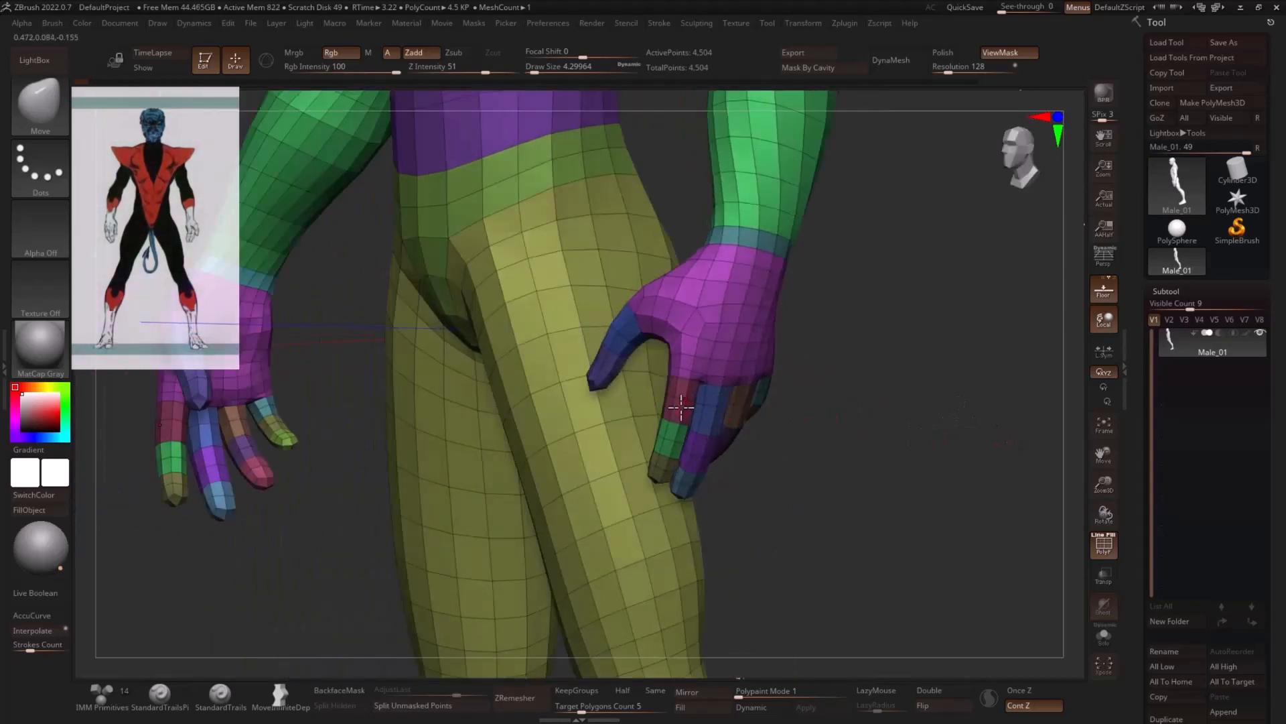
pyautogui.press('2')
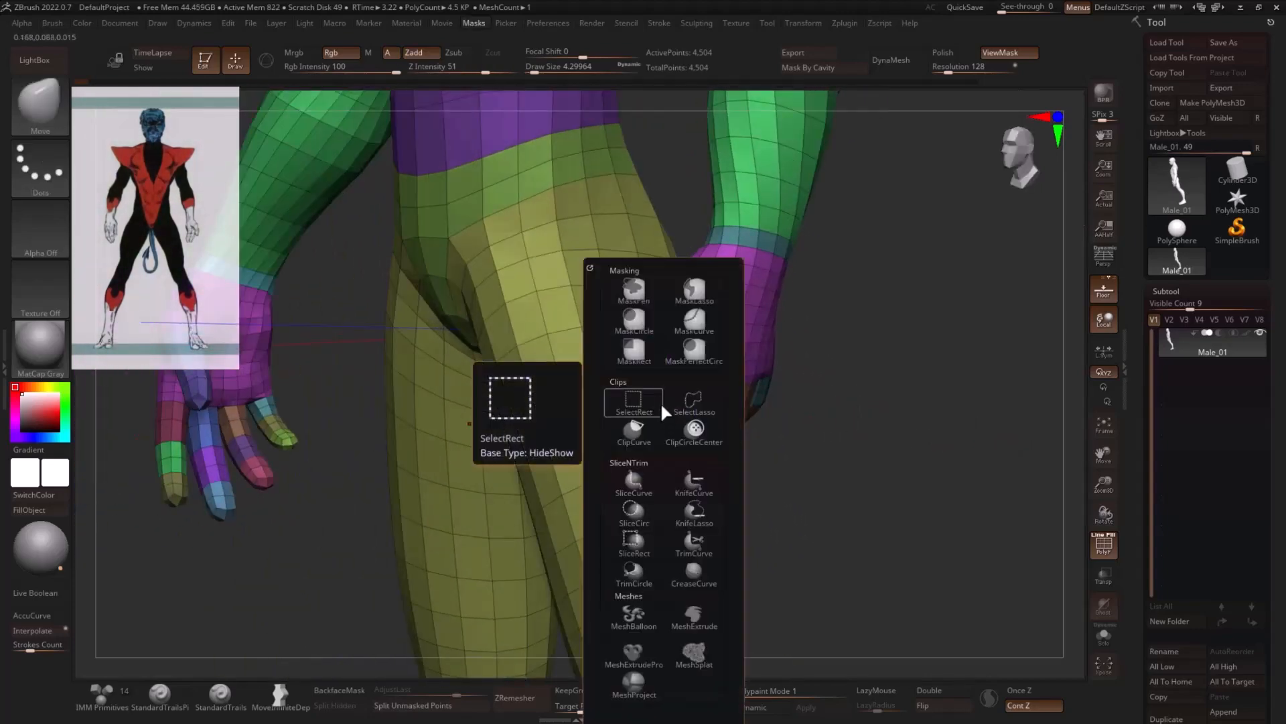
pyautogui.click(662, 408)
pyautogui.keyDown('ctrl'); pyautogui.keyDown('shift'); pyautogui.click(679, 407); pyautogui.keyUp('shift'); pyautogui.keyUp('ctrl')
pyautogui.click(676, 457)
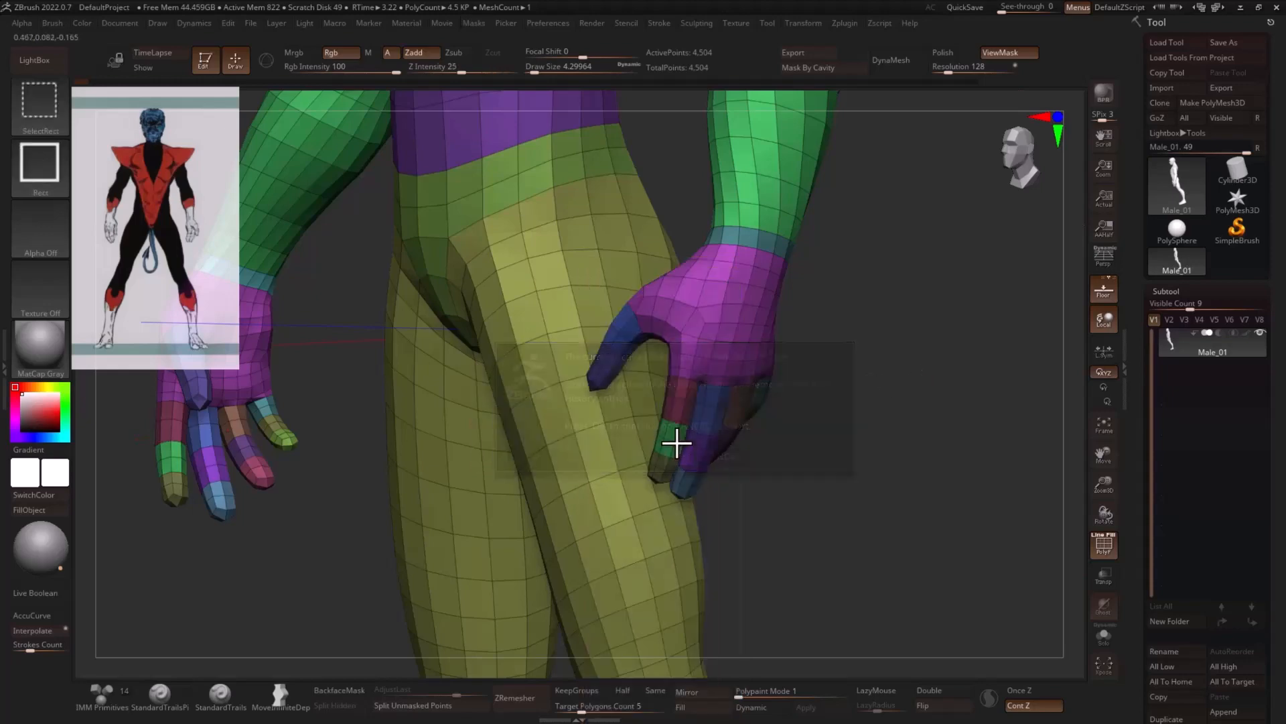
pyautogui.keyDown('ctrl'); pyautogui.keyDown('shift'); pyautogui.click(674, 408); pyautogui.keyUp('shift'); pyautogui.keyUp('ctrl')
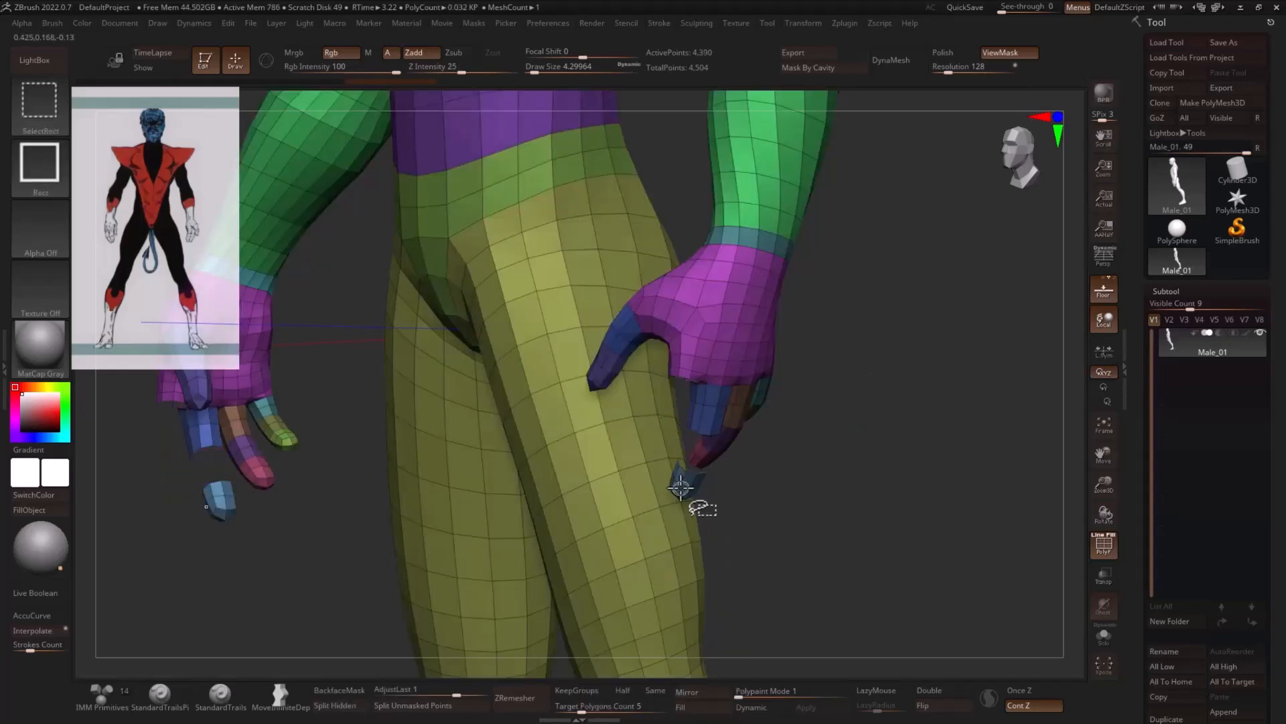
pyautogui.moveTo(894, 397); pyautogui.dragTo(899, 442)
# - Regroup the isolated index and middle fingers with Auto Groups and bring the whole body back into view
pyautogui.press('1')
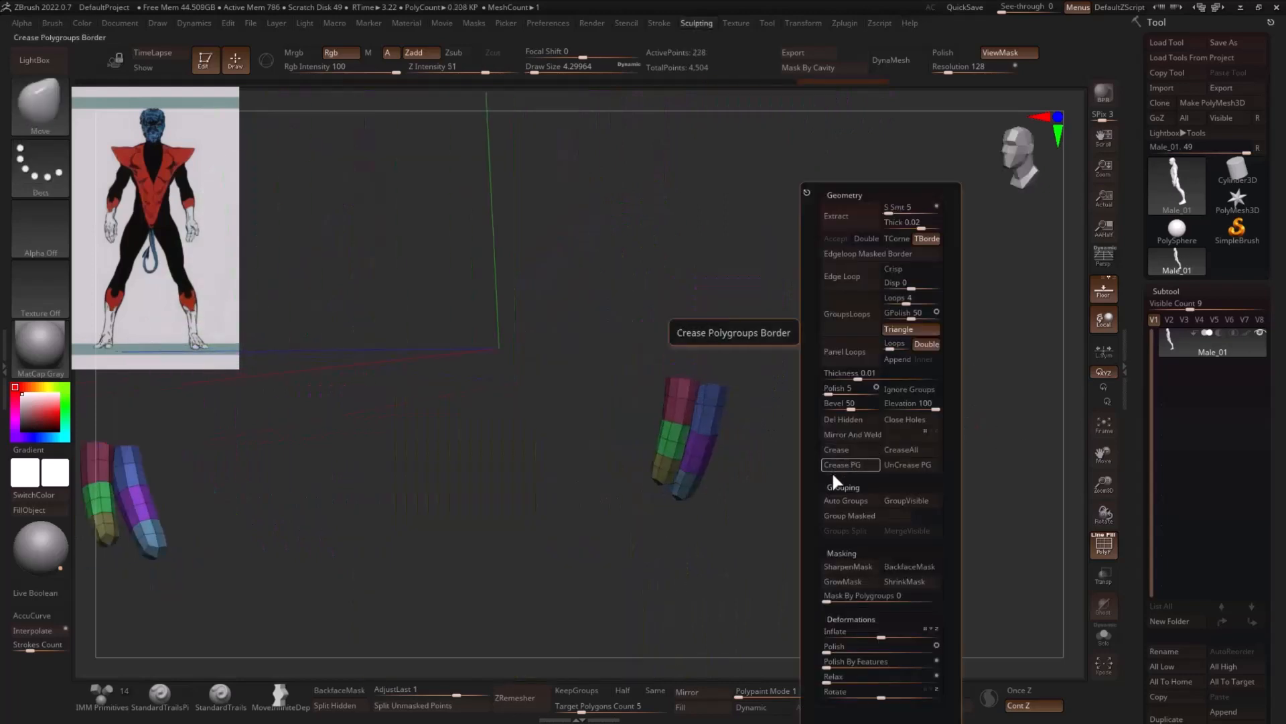
pyautogui.click(839, 496)
pyautogui.moveTo(839, 494); pyautogui.dragTo(775, 502)
pyautogui.keyDown('ctrl'); pyautogui.keyDown('shift'); pyautogui.click(846, 472); pyautogui.keyUp('shift'); pyautogui.keyUp('ctrl')
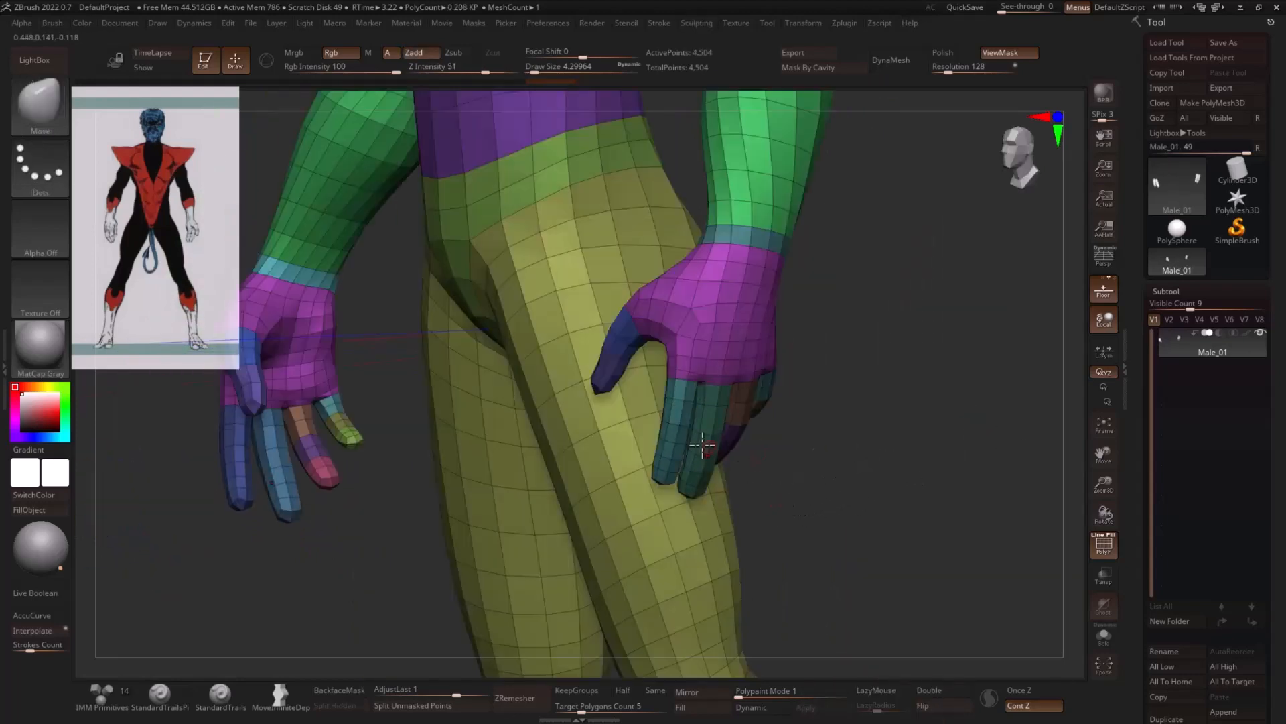
# - Isolate the index fingers of both hands and assign them one shared polygroup
pyautogui.keyDown('ctrl'); pyautogui.keyDown('shift'); pyautogui.click(693, 432); pyautogui.keyUp('shift'); pyautogui.keyUp('ctrl')
pyautogui.keyDown('ctrl'); pyautogui.keyDown('shift'); pyautogui.click(782, 449); pyautogui.keyUp('shift'); pyautogui.keyUp('ctrl')
pyautogui.keyDown('ctrl'); pyautogui.keyDown('shift'); pyautogui.click(233, 462); pyautogui.keyUp('shift'); pyautogui.keyUp('ctrl')
pyautogui.keyDown('ctrl'); pyautogui.keyDown('shift'); pyautogui.moveTo(186, 513); pyautogui.dragTo(180, 548); pyautogui.keyUp('shift'); pyautogui.keyUp('ctrl')
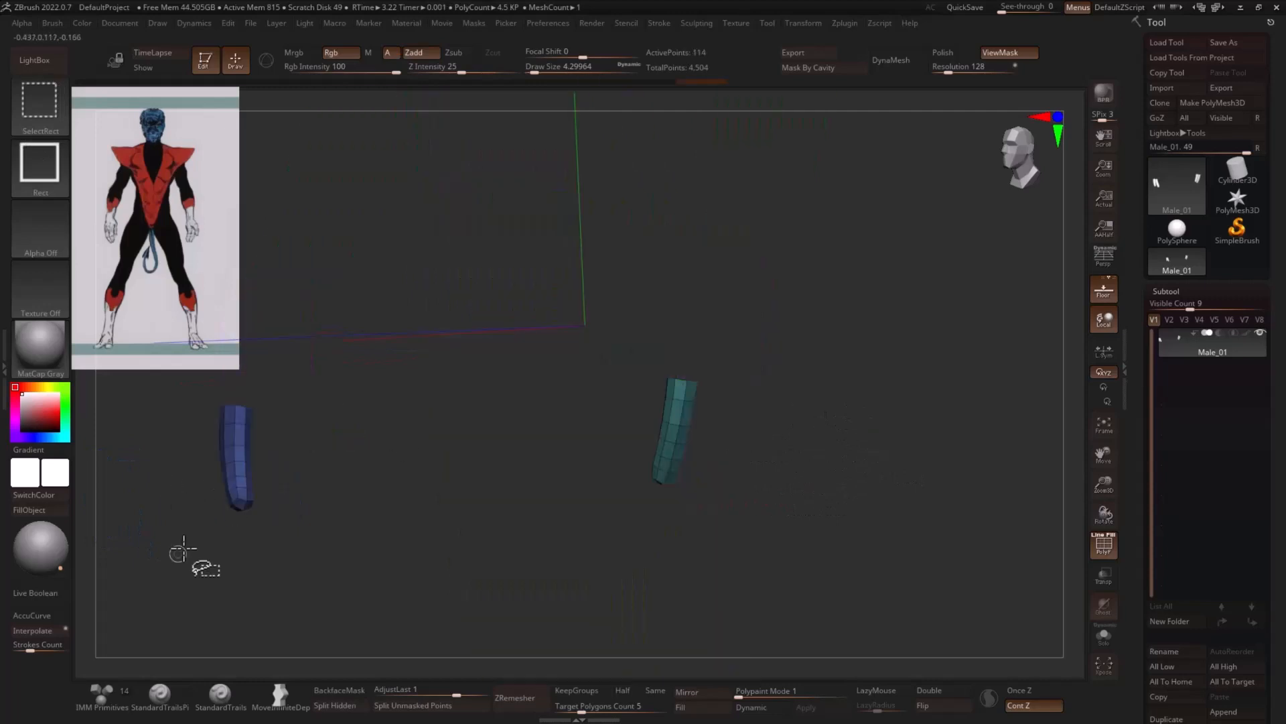
pyautogui.hotkey('ctrl', 'w')
pyautogui.keyDown('ctrl'); pyautogui.keyDown('shift'); pyautogui.click(216, 529); pyautogui.keyUp('shift'); pyautogui.keyUp('ctrl')
# - Isolate the middle fingers of both hands and merge them into a single polygroup
pyautogui.keyDown('ctrl'); pyautogui.keyDown('shift'); pyautogui.click(289, 477); pyautogui.keyUp('shift'); pyautogui.keyUp('ctrl')
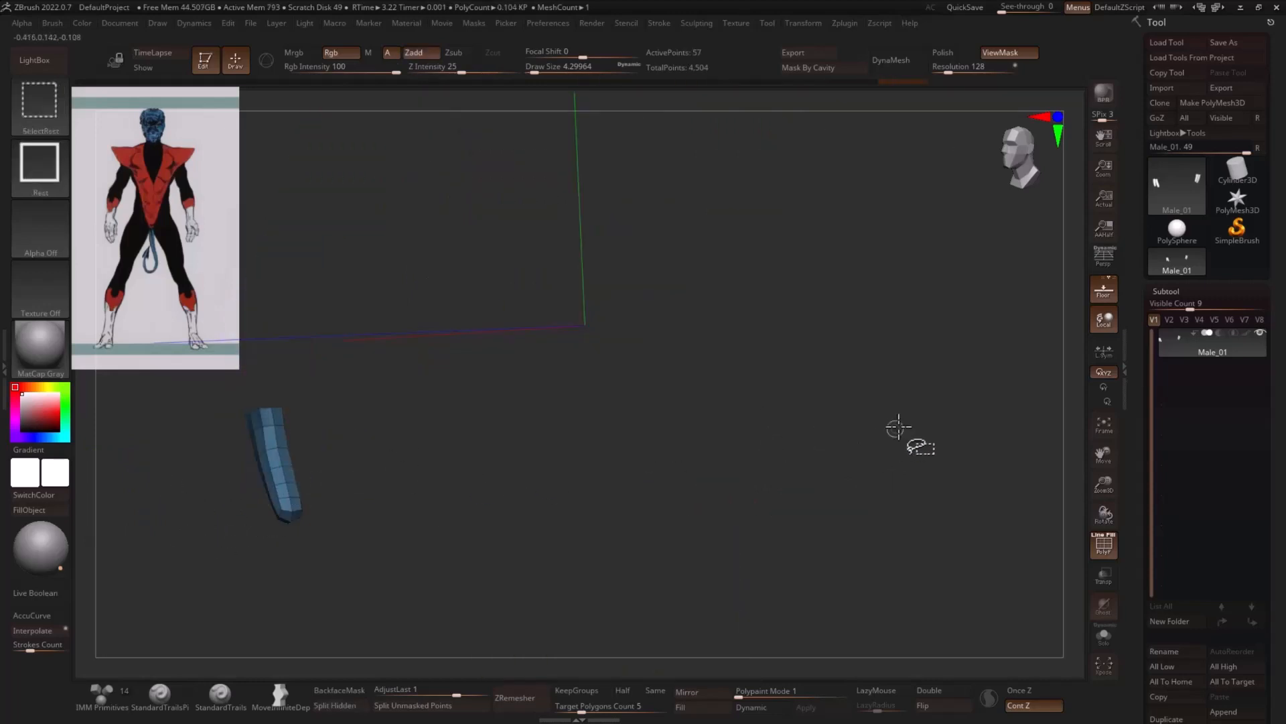
pyautogui.keyDown('ctrl'); pyautogui.keyDown('shift'); pyautogui.moveTo(898, 427); pyautogui.dragTo(869, 458); pyautogui.keyUp('shift'); pyautogui.keyUp('ctrl')
pyautogui.keyDown('ctrl'); pyautogui.keyDown('shift'); pyautogui.click(705, 457); pyautogui.keyUp('shift'); pyautogui.keyUp('ctrl')
pyautogui.keyDown('ctrl'); pyautogui.keyDown('shift'); pyautogui.moveTo(856, 414); pyautogui.dragTo(870, 385); pyautogui.keyUp('shift'); pyautogui.keyUp('ctrl')
pyautogui.hotkey('ctrl', 'w')
pyautogui.keyDown('ctrl'); pyautogui.keyDown('shift'); pyautogui.click(864, 418); pyautogui.keyUp('shift'); pyautogui.keyUp('ctrl')
# - Isolate all segments of the ring and little fingers on both hands
pyautogui.keyDown('ctrl'); pyautogui.keyDown('shift'); pyautogui.click(747, 413); pyautogui.keyUp('shift'); pyautogui.keyUp('ctrl')
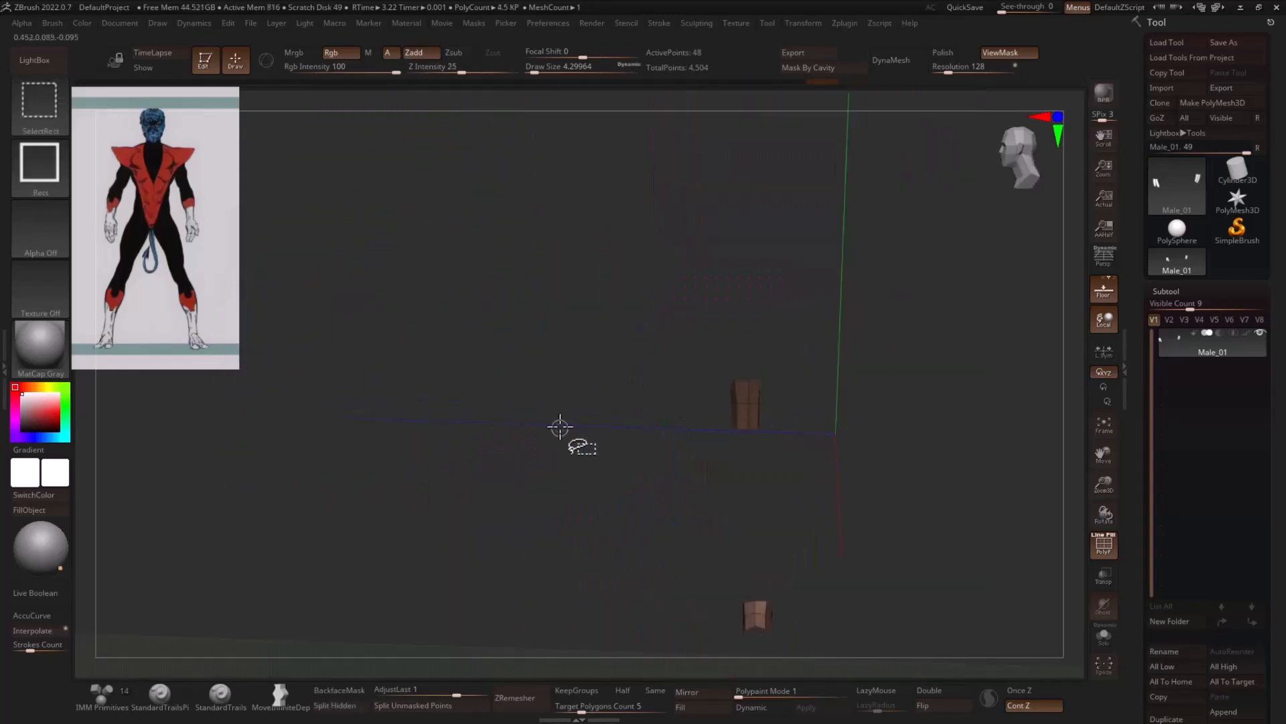
pyautogui.keyDown('ctrl'); pyautogui.keyDown('shift'); pyautogui.click(560, 427); pyautogui.keyUp('shift'); pyautogui.keyUp('ctrl')
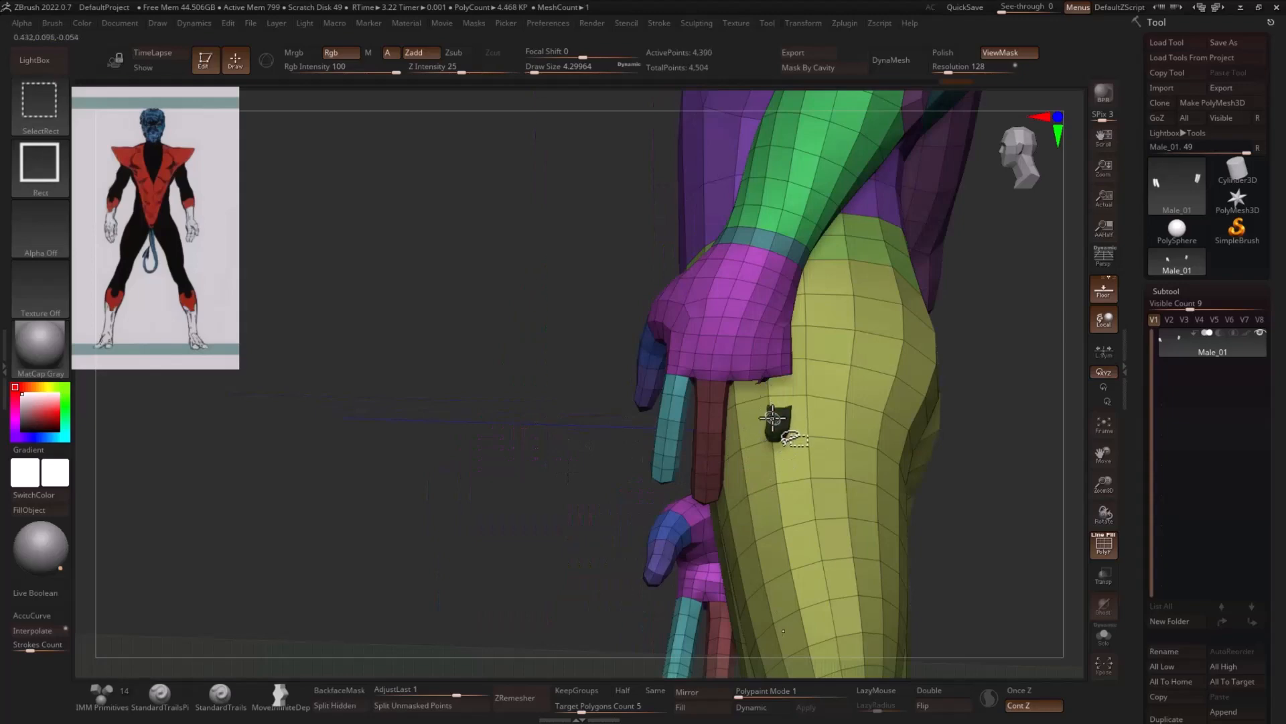
pyautogui.keyDown('ctrl'); pyautogui.keyDown('shift'); pyautogui.click(773, 418); pyautogui.keyUp('shift'); pyautogui.keyUp('ctrl')
pyautogui.moveTo(469, 457); pyautogui.dragTo(711, 437)
pyautogui.keyDown('ctrl'); pyautogui.keyDown('shift'); pyautogui.click(745, 430); pyautogui.keyUp('shift'); pyautogui.keyUp('ctrl')
pyautogui.moveTo(938, 414)
pyautogui.keyDown('ctrl'); pyautogui.keyDown('shift'); pyautogui.mouseDown()
pyautogui.moveTo(971, 429)
pyautogui.moveTo(951, 439)
pyautogui.mouseUp(); pyautogui.keyUp('shift'); pyautogui.keyUp('ctrl')
# - Apply Auto Groups to the isolated ring and little fingers and unhide the rest of the body
pyautogui.press('1')
pyautogui.click(913, 498)
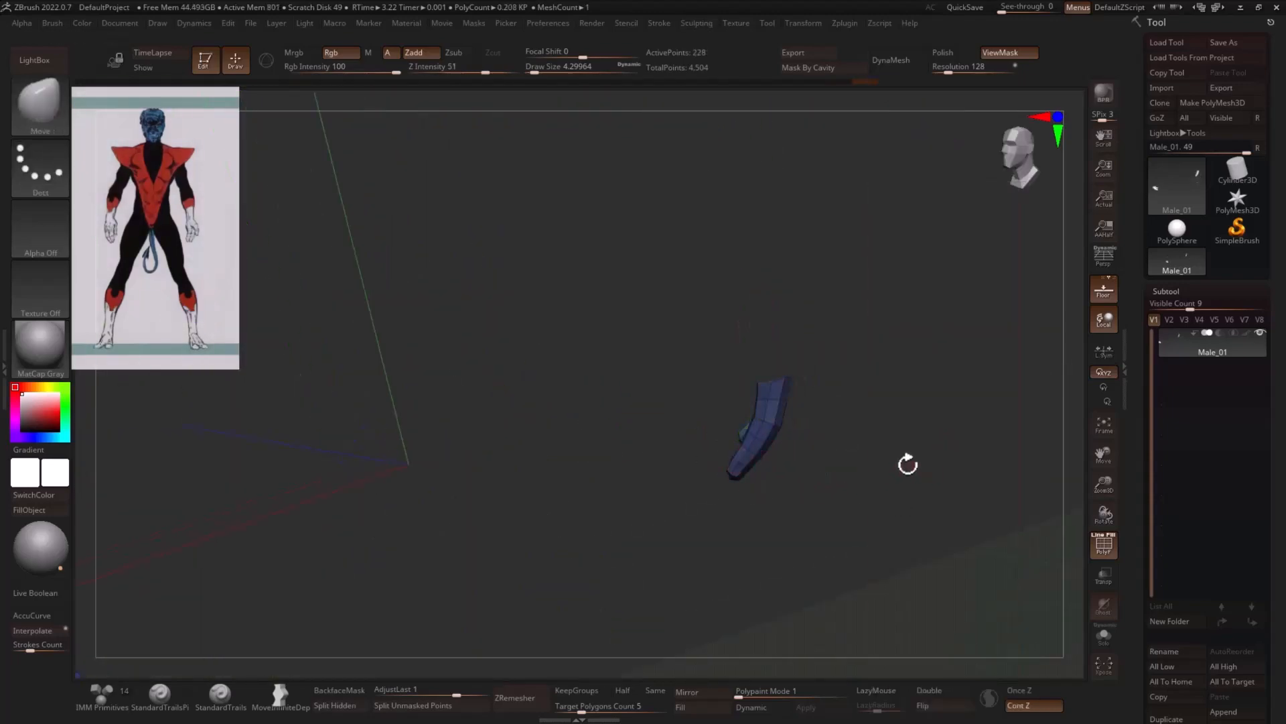
pyautogui.press('1')
pyautogui.moveTo(952, 424)
pyautogui.mouseDown()
pyautogui.moveTo(908, 419)
pyautogui.moveTo(907, 449)
pyautogui.moveTo(938, 455)
pyautogui.mouseUp()
pyautogui.keyDown('ctrl'); pyautogui.keyDown('shift'); pyautogui.click(886, 448); pyautogui.keyUp('shift'); pyautogui.keyUp('ctrl')
# - Put the ring fingers of both hands into one shared polygroup
pyautogui.keyDown('ctrl'); pyautogui.keyDown('shift'); pyautogui.click(727, 441); pyautogui.keyUp('shift'); pyautogui.keyUp('ctrl')
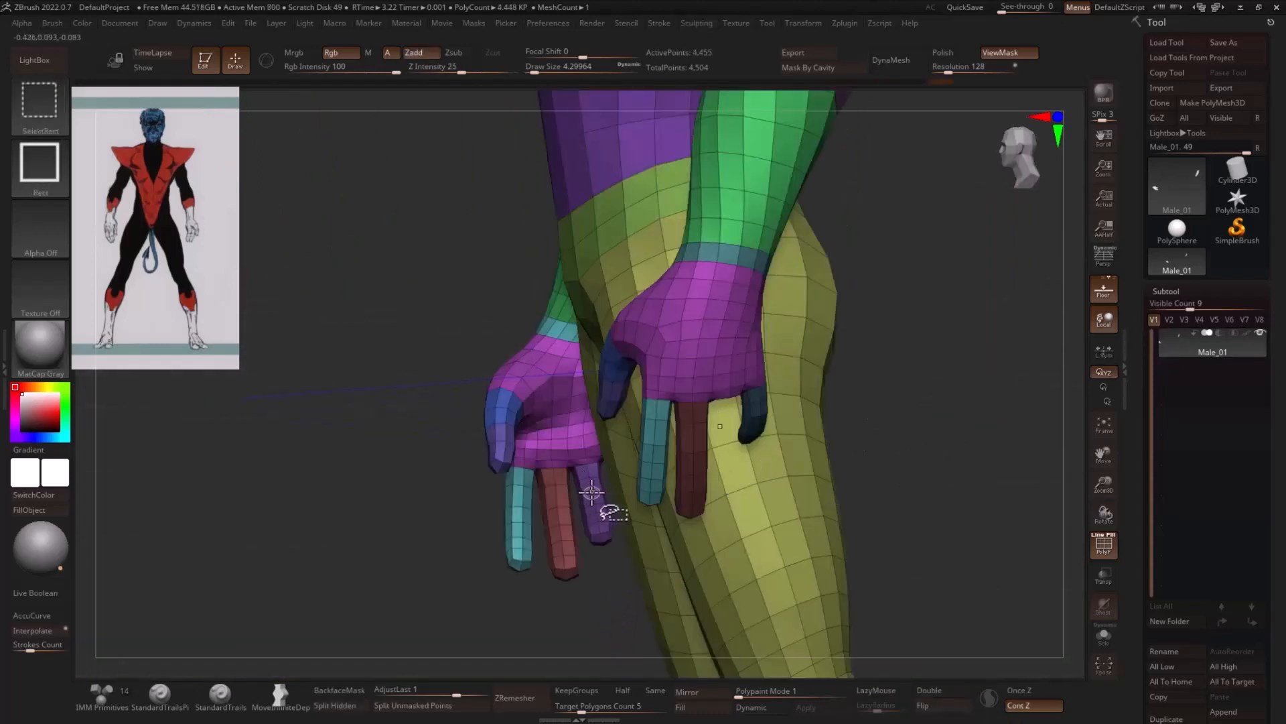
pyautogui.keyDown('ctrl'); pyautogui.keyDown('shift'); pyautogui.click(592, 492); pyautogui.keyUp('shift'); pyautogui.keyUp('ctrl')
pyautogui.keyDown('ctrl'); pyautogui.keyDown('shift'); pyautogui.click(909, 451); pyautogui.keyUp('shift'); pyautogui.keyUp('ctrl')
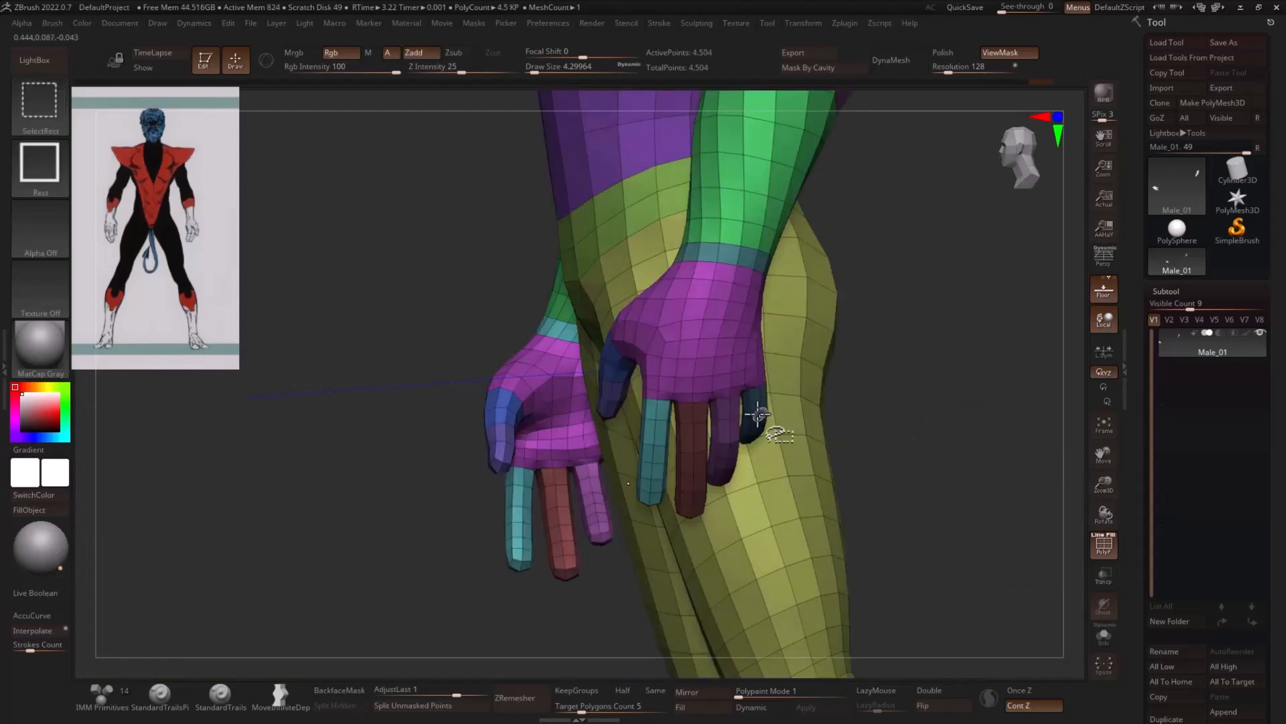
# - Combine the little fingers of both hands into one polygroup
pyautogui.keyDown('ctrl'); pyautogui.keyDown('shift'); pyautogui.click(757, 414); pyautogui.keyUp('shift'); pyautogui.keyUp('ctrl')
pyautogui.keyDown('ctrl'); pyautogui.keyDown('shift'); pyautogui.moveTo(886, 417); pyautogui.dragTo(922, 447); pyautogui.keyUp('shift'); pyautogui.keyUp('ctrl')
pyautogui.moveTo(465, 564); pyautogui.dragTo(537, 571)
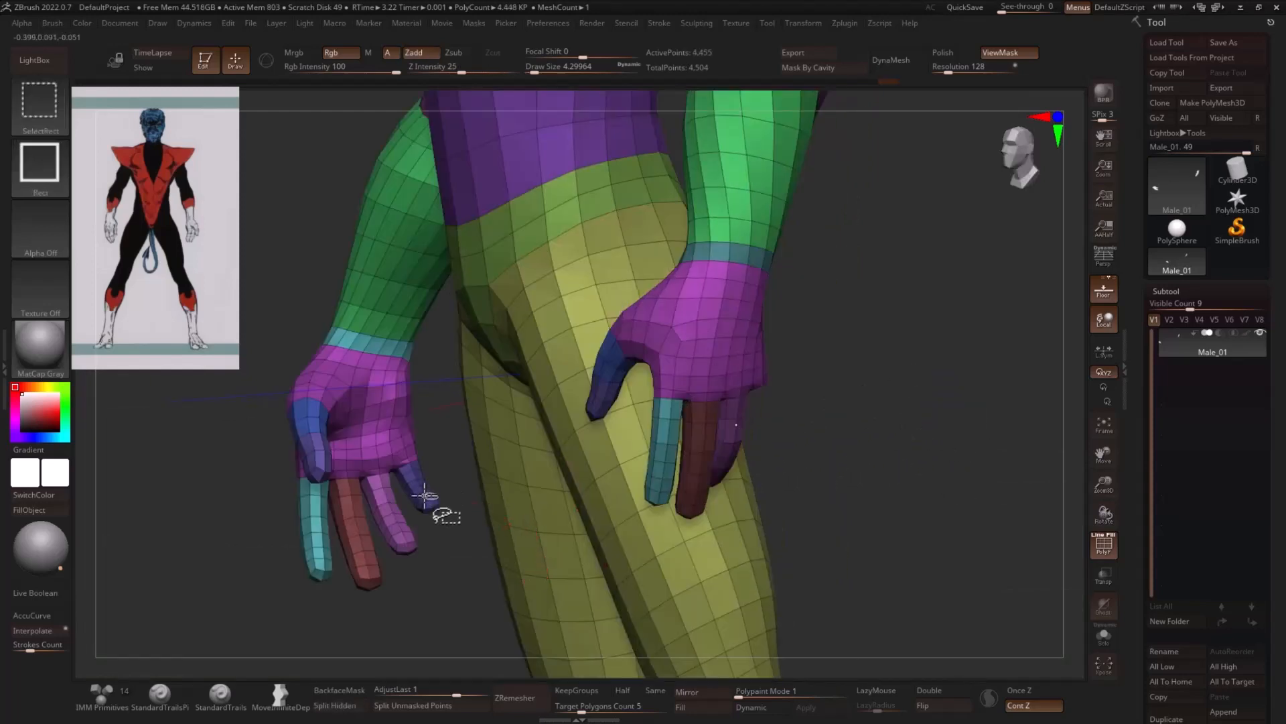
pyautogui.keyDown('ctrl'); pyautogui.keyDown('shift'); pyautogui.moveTo(904, 402); pyautogui.dragTo(850, 425); pyautogui.keyUp('shift'); pyautogui.keyUp('ctrl')
pyautogui.keyDown('ctrl'); pyautogui.keyDown('shift'); pyautogui.click(928, 417); pyautogui.keyUp('shift'); pyautogui.keyUp('ctrl')
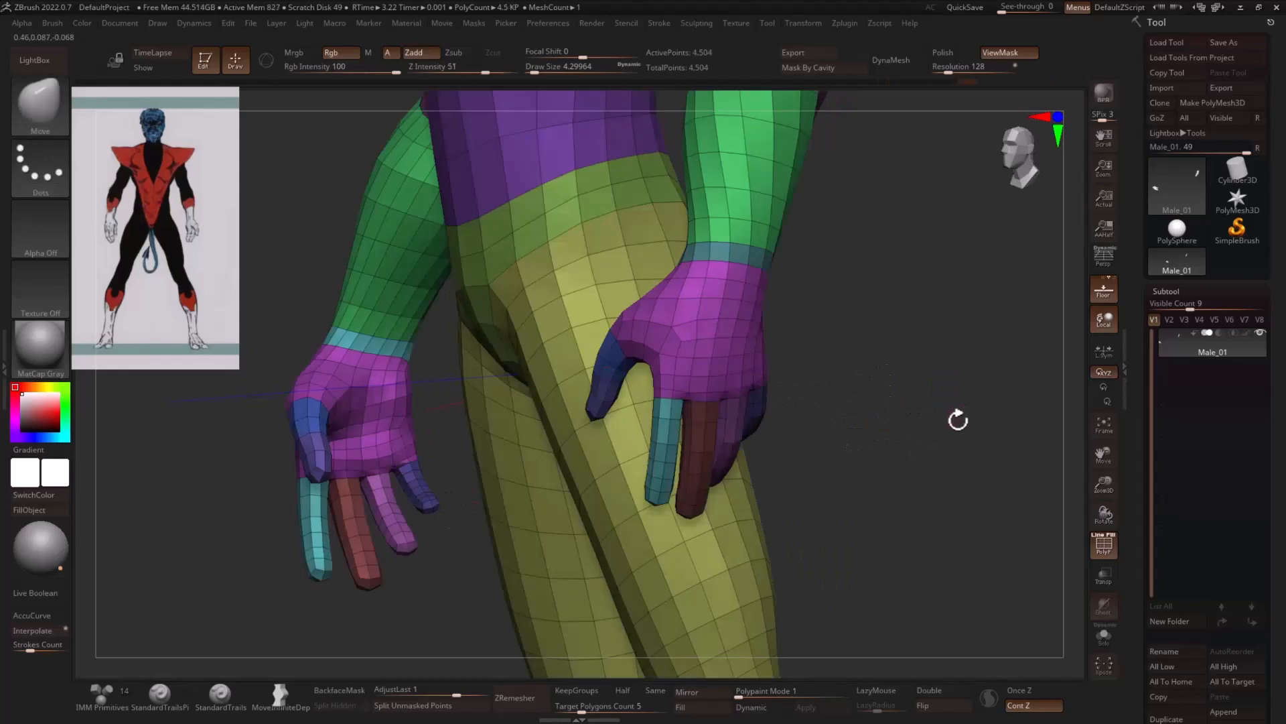
# - Hide the hips and legs so only the upper body and arms stay visible
pyautogui.moveTo(956, 420); pyautogui.dragTo(1012, 419)
pyautogui.moveTo(505, 382)
pyautogui.mouseDown()
pyautogui.moveTo(540, 370)
pyautogui.moveTo(499, 382)
pyautogui.mouseUp()
pyautogui.keyDown('alt'); pyautogui.moveTo(798, 355); pyautogui.dragTo(628, 369); pyautogui.keyUp('alt')
pyautogui.keyDown('alt'); pyautogui.moveTo(1003, 416); pyautogui.dragTo(804, 359); pyautogui.keyUp('alt')
pyautogui.moveTo(964, 385); pyautogui.dragTo(617, 328)
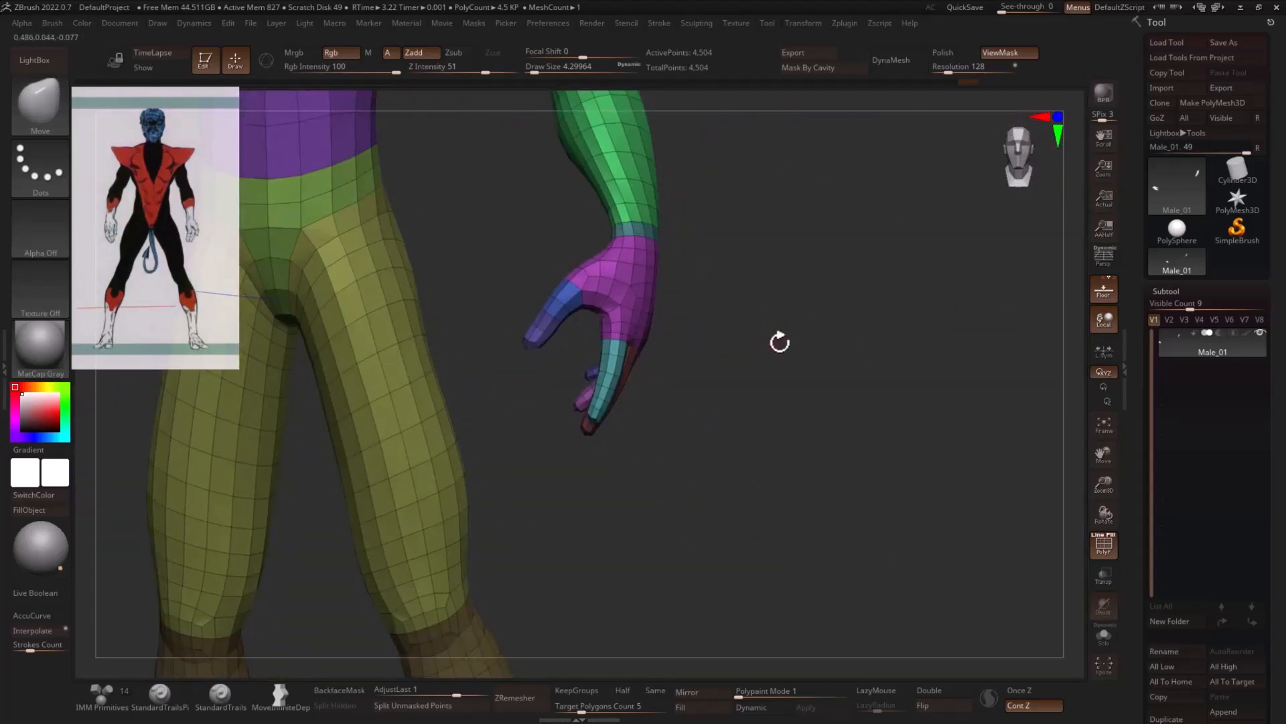
pyautogui.moveTo(780, 342)
pyautogui.keyDown('alt'); pyautogui.mouseDown()
pyautogui.moveTo(911, 428)
pyautogui.moveTo(1002, 441)
pyautogui.moveTo(798, 428)
pyautogui.moveTo(771, 406)
pyautogui.mouseUp(); pyautogui.keyUp('alt')
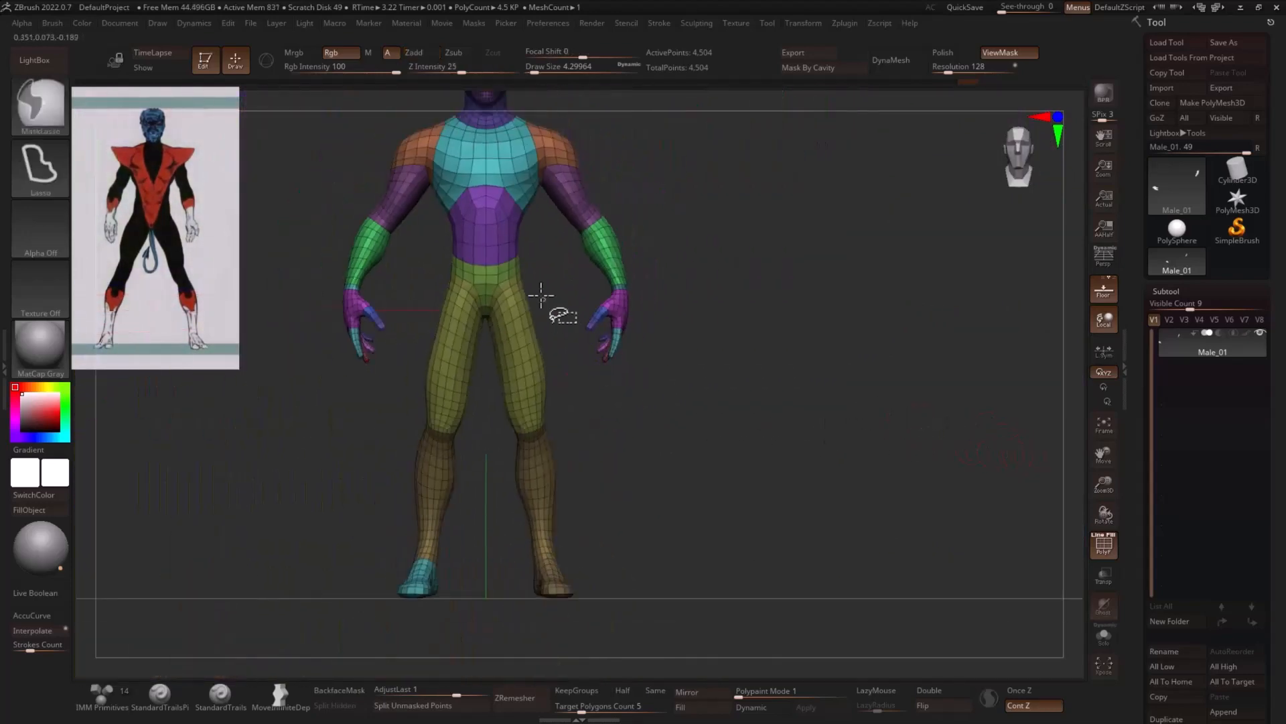
pyautogui.keyDown('ctrl'); pyautogui.keyDown('alt'); pyautogui.keyDown('shift'); pyautogui.moveTo(569, 259); pyautogui.dragTo(407, 535); pyautogui.keyUp('shift'); pyautogui.keyUp('alt'); pyautogui.keyUp('ctrl')
pyautogui.keyDown('ctrl'); pyautogui.keyDown('alt'); pyautogui.keyDown('shift'); pyautogui.moveTo(613, 445); pyautogui.dragTo(348, 682); pyautogui.keyUp('shift'); pyautogui.keyUp('alt'); pyautogui.keyUp('ctrl')
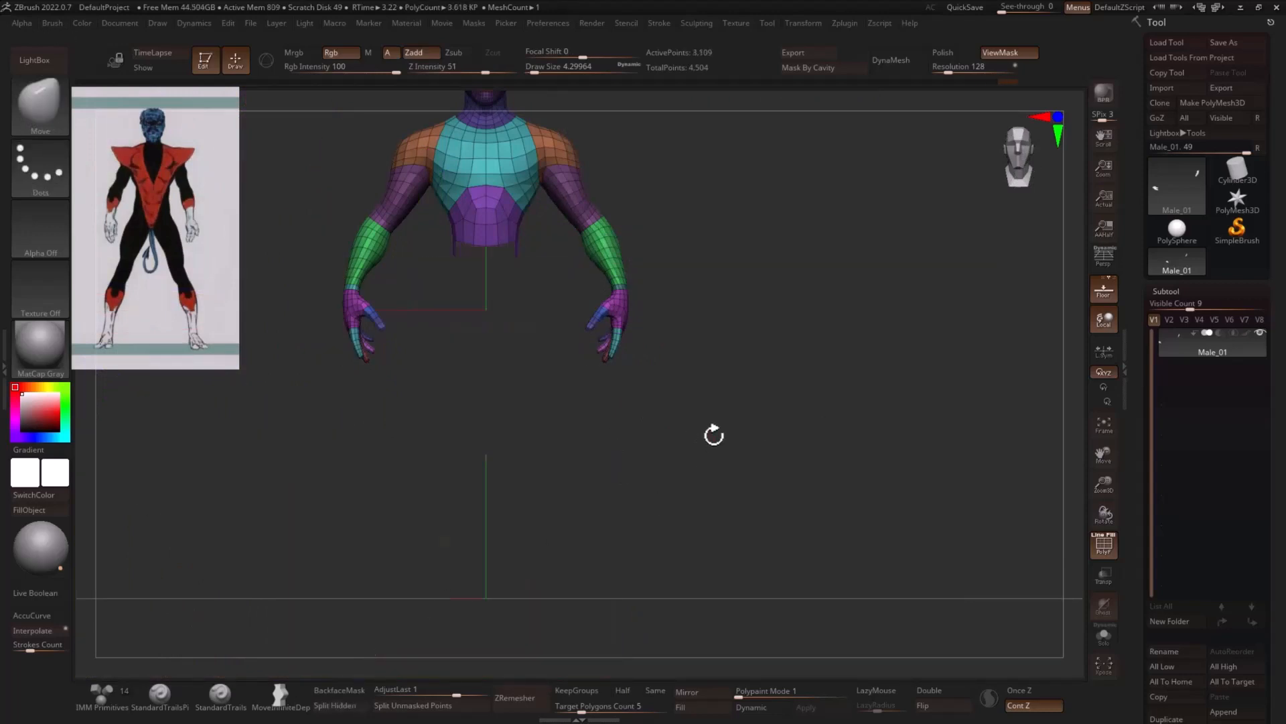
# - Hide the index, middle, ring and little fingers, keeping the thumb visible, and turn on double-sided display
pyautogui.moveTo(714, 435)
pyautogui.keyDown('alt'); pyautogui.mouseDown()
pyautogui.moveTo(870, 491)
pyautogui.moveTo(891, 447)
pyautogui.moveTo(964, 473)
pyautogui.moveTo(957, 465)
pyautogui.moveTo(979, 458)
pyautogui.moveTo(996, 414)
pyautogui.moveTo(984, 385)
pyautogui.moveTo(999, 451)
pyautogui.moveTo(935, 456)
pyautogui.mouseUp(); pyautogui.keyUp('alt')
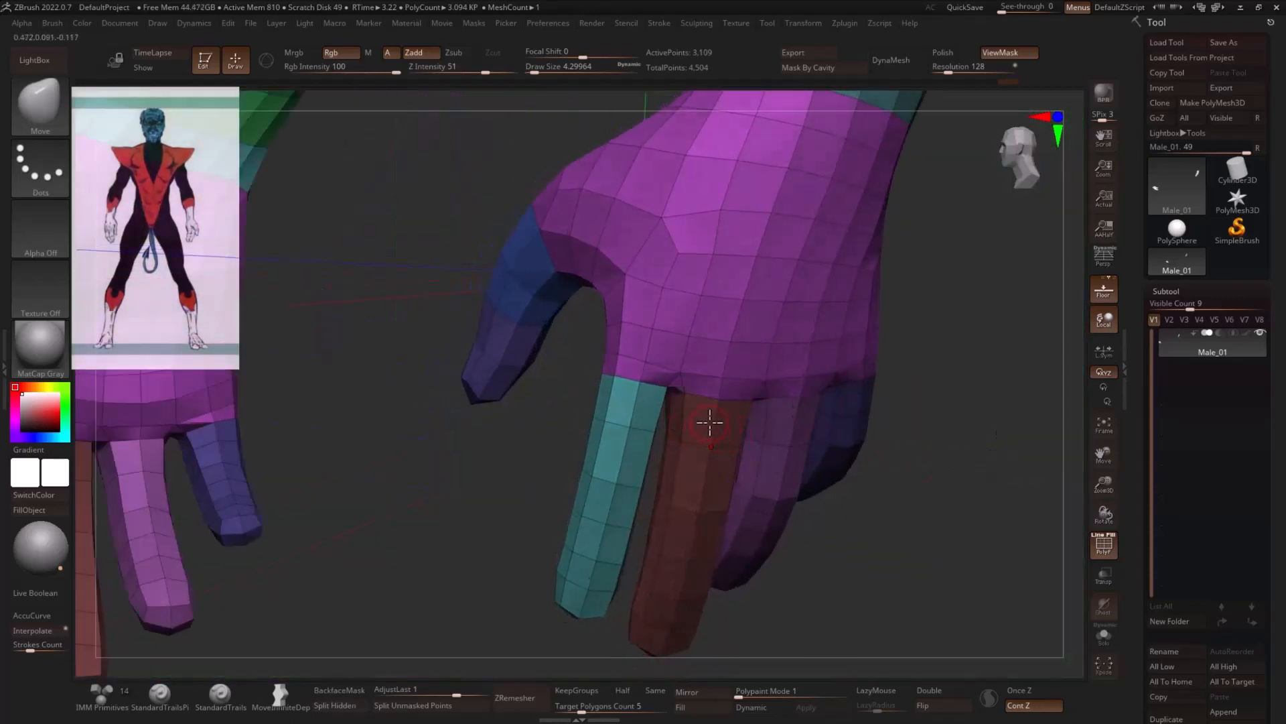
pyautogui.keyDown('ctrl'); pyautogui.keyDown('alt'); pyautogui.keyDown('shift'); pyautogui.click(629, 429); pyautogui.keyUp('shift'); pyautogui.keyUp('alt'); pyautogui.keyUp('ctrl')
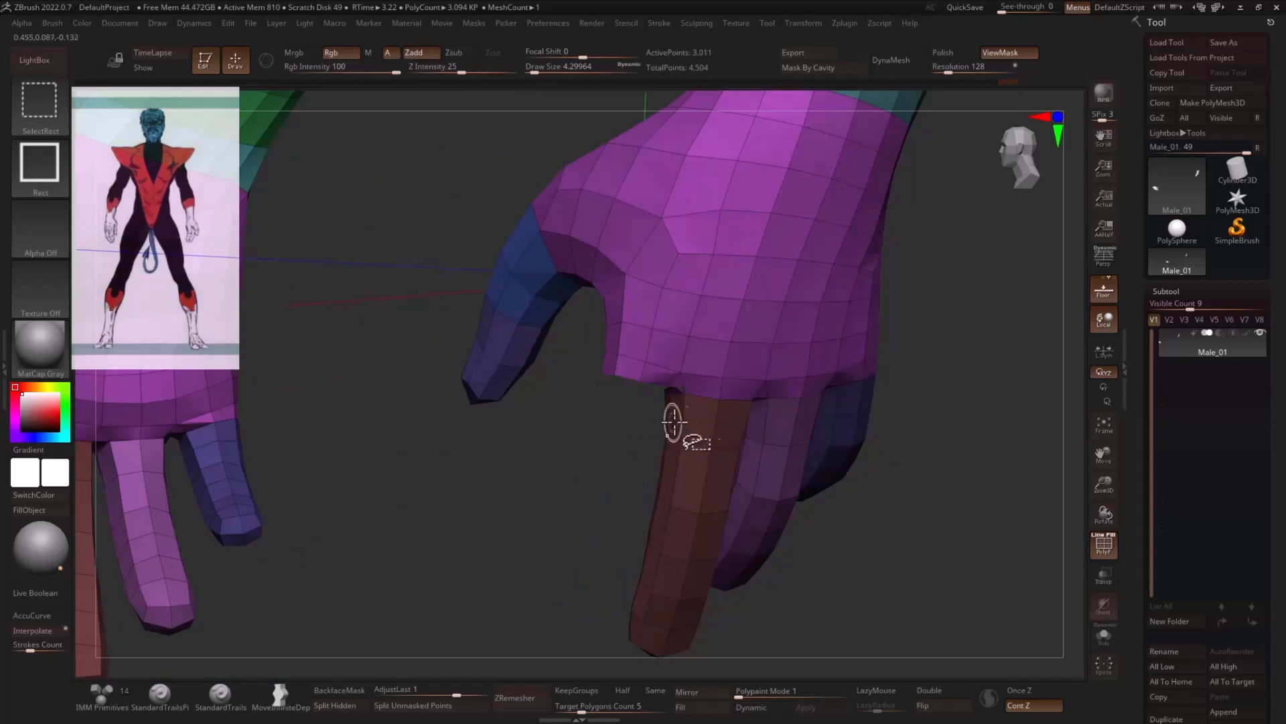
pyautogui.keyDown('ctrl'); pyautogui.keyDown('alt'); pyautogui.keyDown('shift'); pyautogui.click(724, 427); pyautogui.keyUp('shift'); pyautogui.keyUp('alt'); pyautogui.keyUp('ctrl')
pyautogui.moveTo(850, 419)
pyautogui.mouseDown()
pyautogui.moveTo(976, 381)
pyautogui.moveTo(1005, 345)
pyautogui.moveTo(953, 360)
pyautogui.moveTo(977, 348)
pyautogui.moveTo(985, 402)
pyautogui.mouseUp()
pyautogui.click(954, 694)
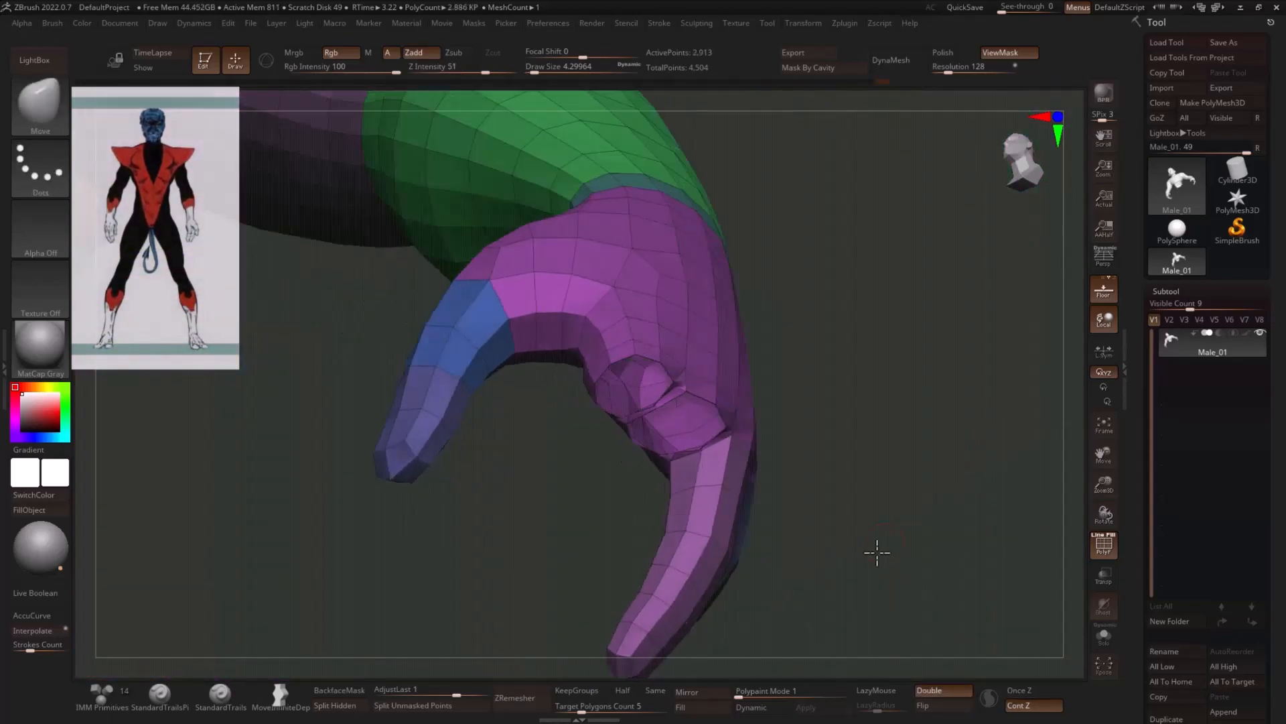
pyautogui.moveTo(876, 551); pyautogui.dragTo(838, 451)
pyautogui.keyDown('ctrl'); pyautogui.keyDown('shift'); pyautogui.click(825, 459); pyautogui.keyUp('shift'); pyautogui.keyUp('ctrl')
pyautogui.keyDown('ctrl'); pyautogui.keyDown('shift'); pyautogui.click(904, 451); pyautogui.keyUp('shift'); pyautogui.keyUp('ctrl')
pyautogui.moveTo(1020, 469); pyautogui.dragTo(801, 598)
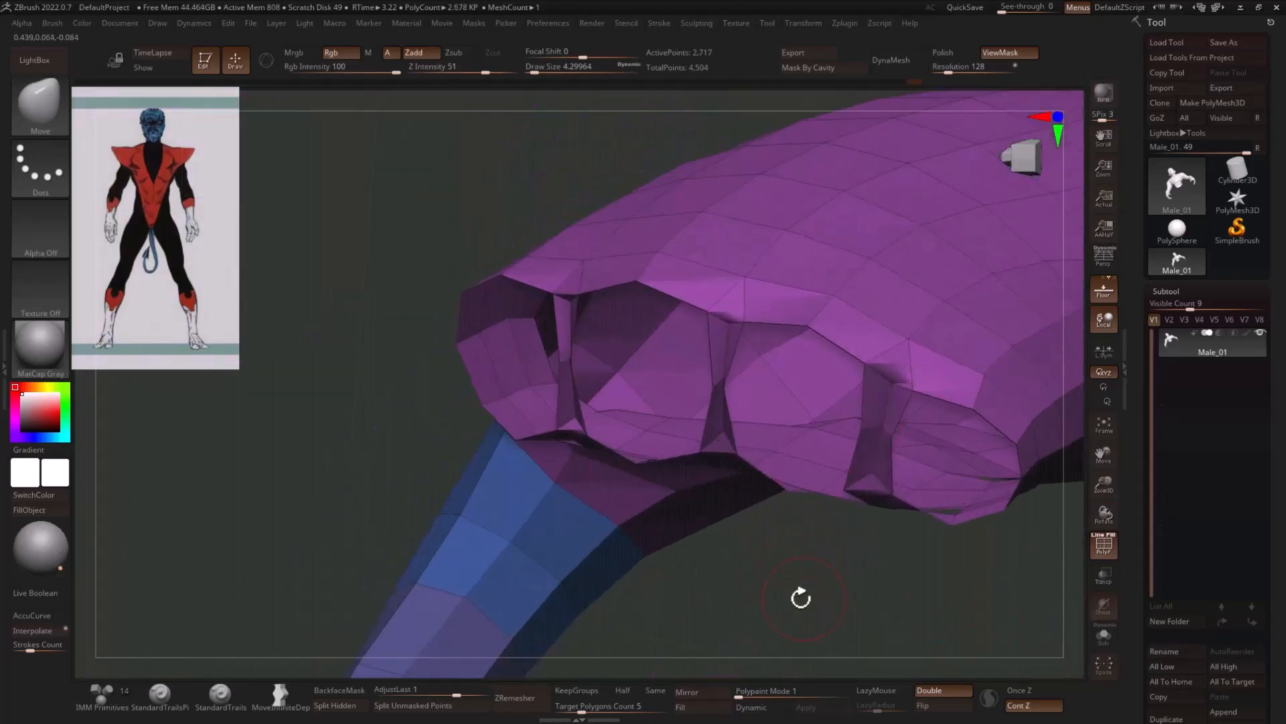
# - Switch to the ZModeler brush and delete the polygons separating the index and middle finger openings, using Delete with A Single Poly
pyautogui.press('b')
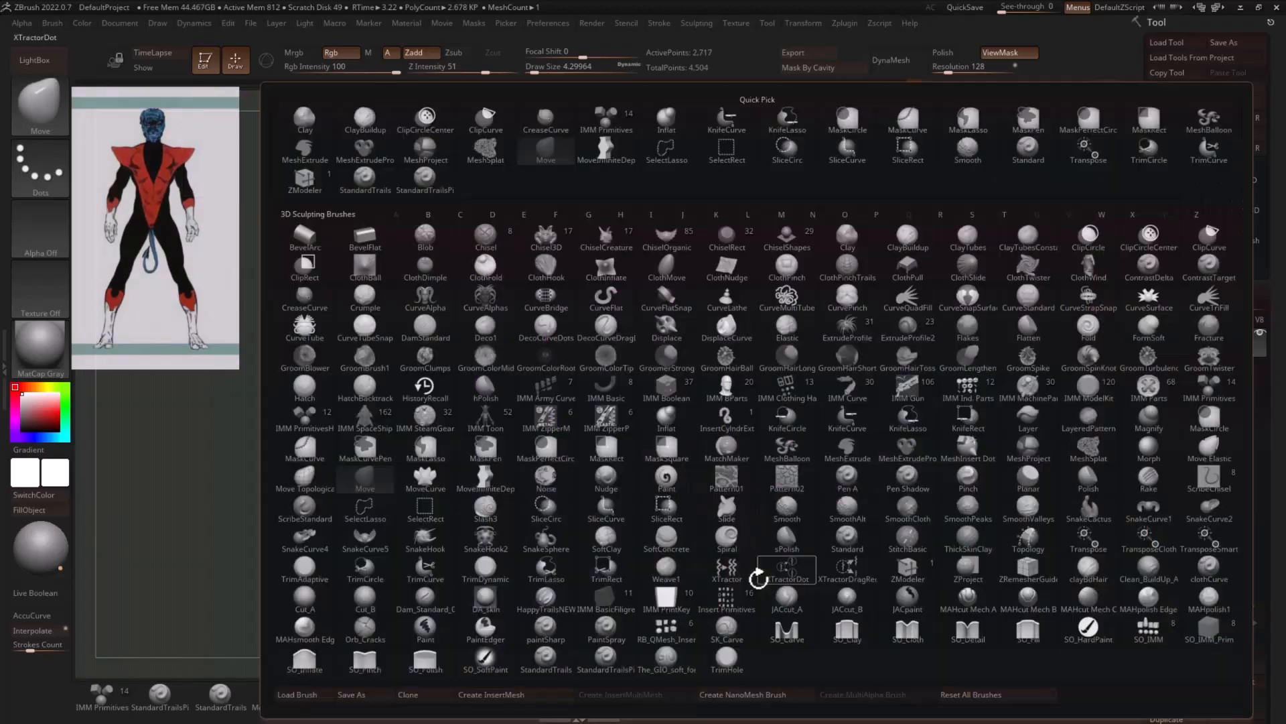
pyautogui.press('z')
pyautogui.click(907, 570)
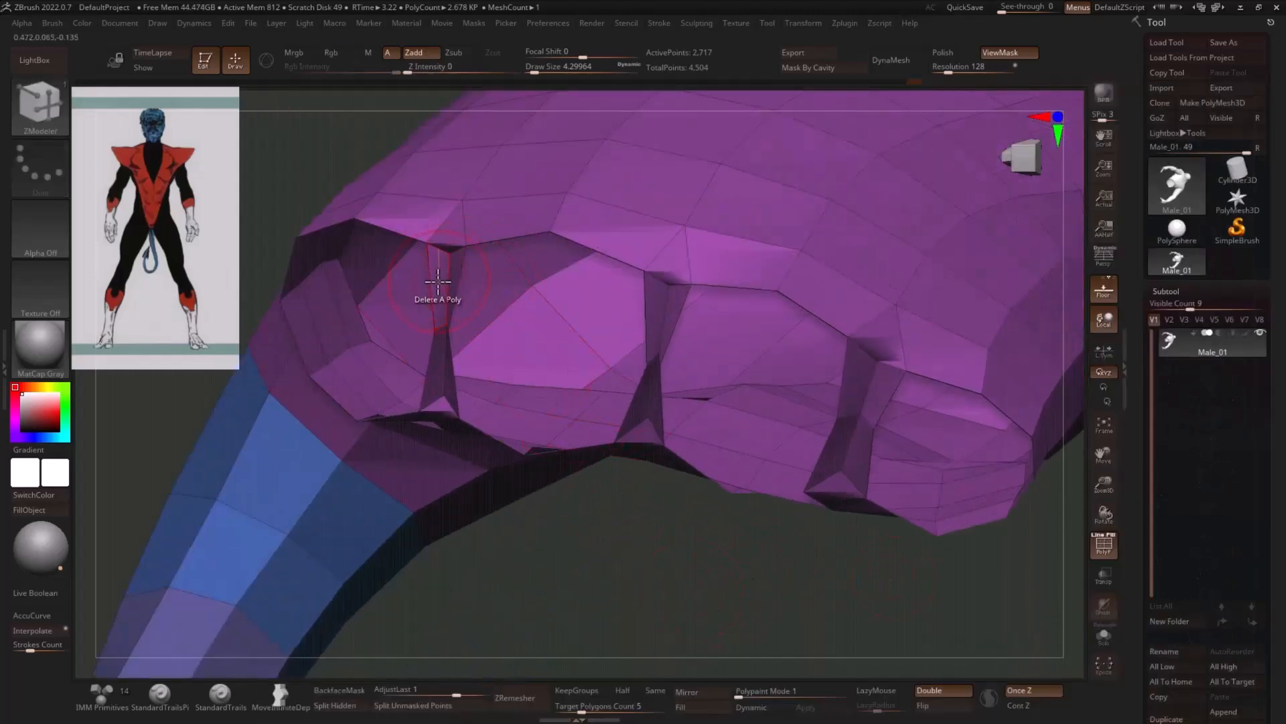
pyautogui.press('space')
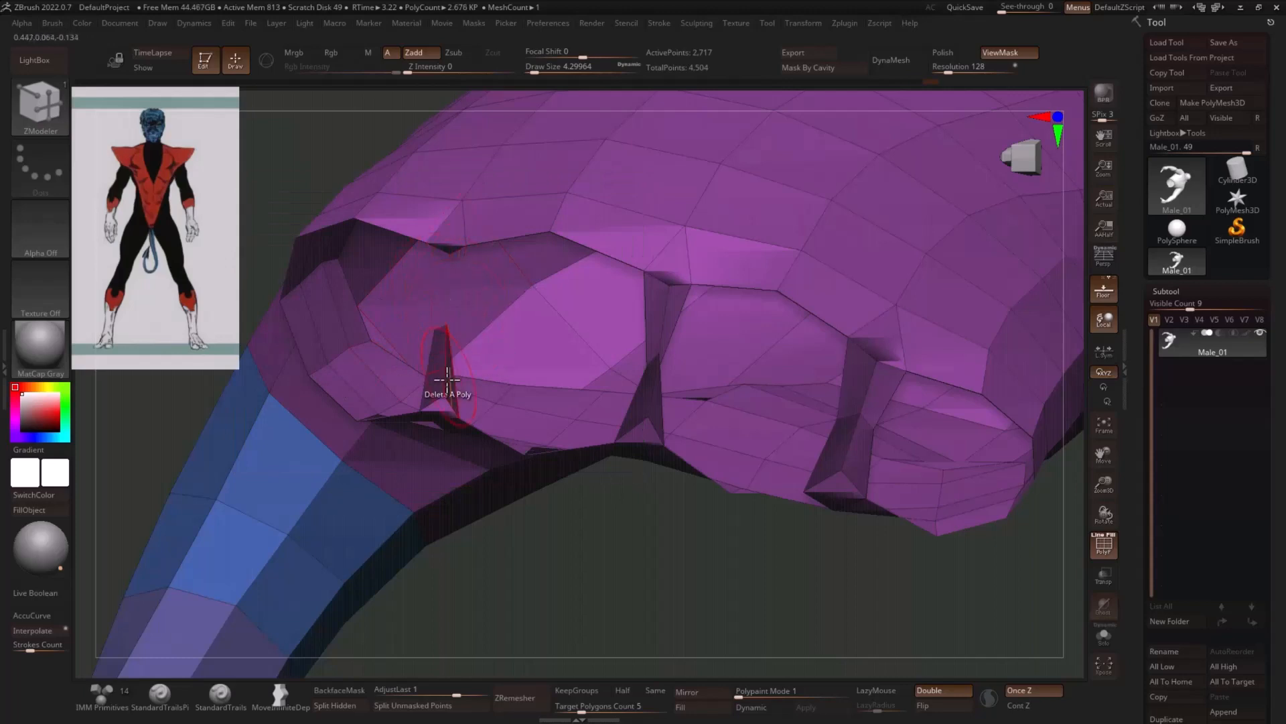
pyautogui.click(655, 406)
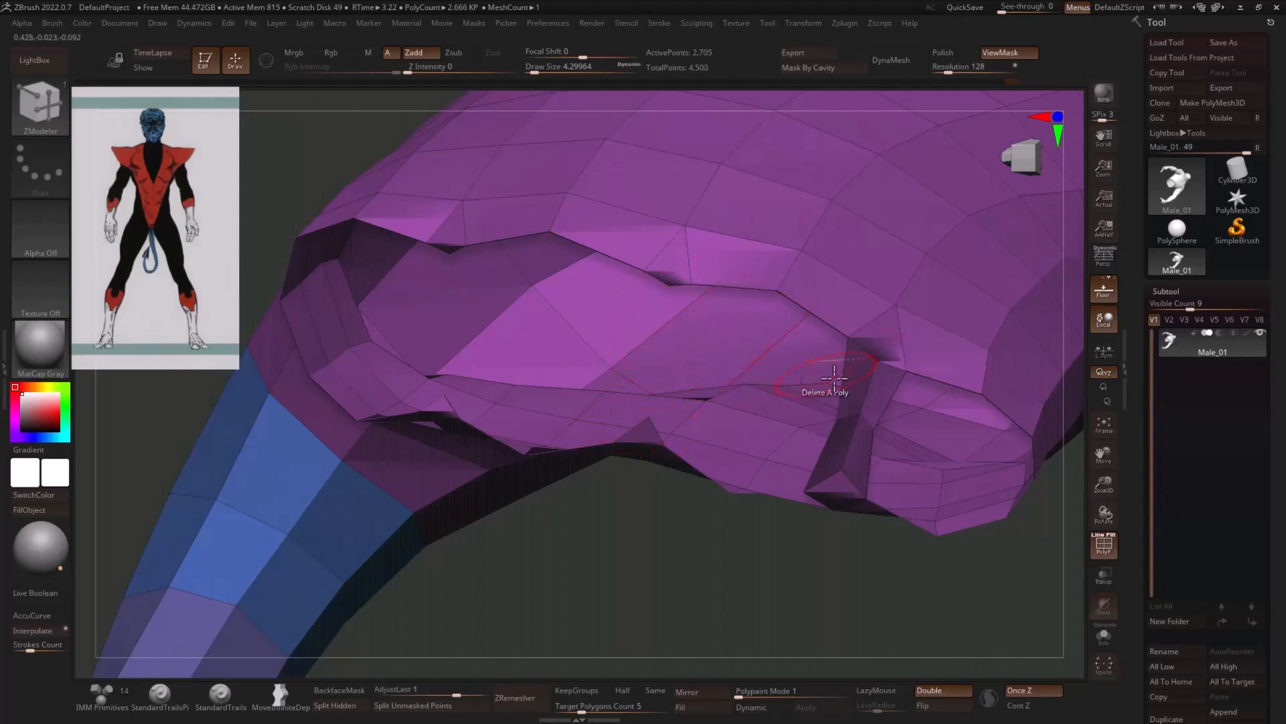
pyautogui.click(869, 386)
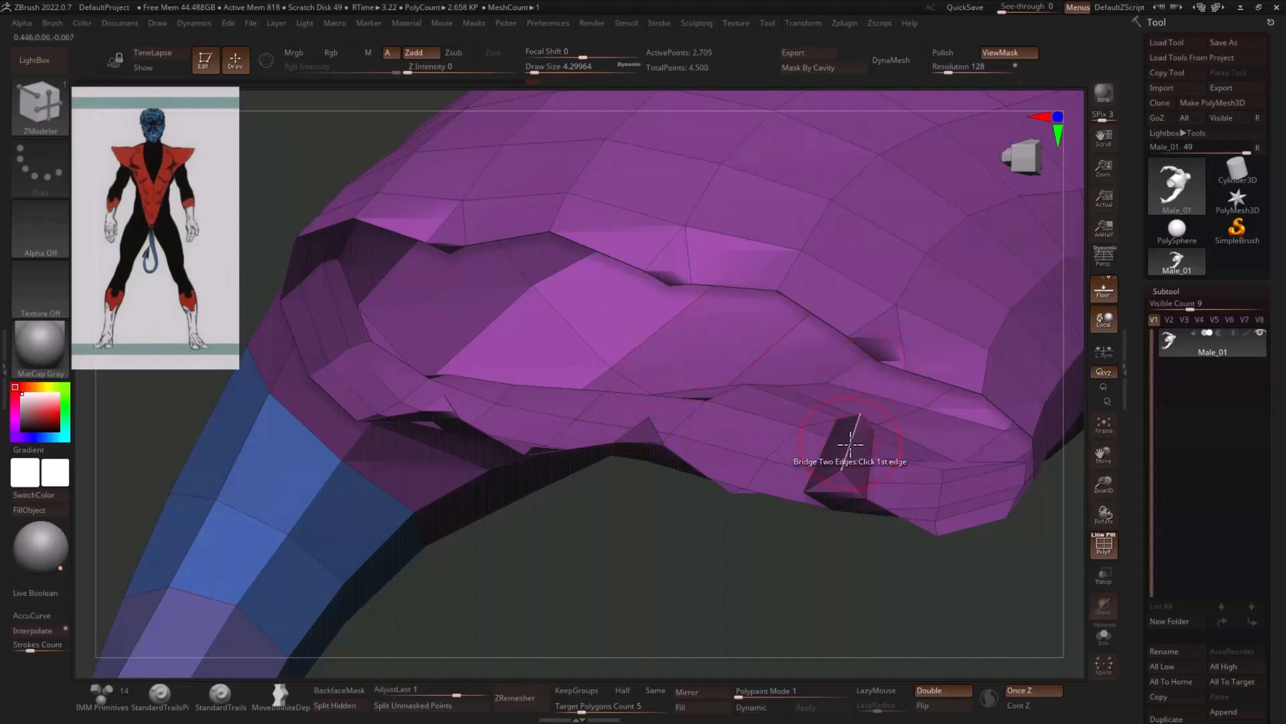
pyautogui.hotkey('ctrl', 'z')
pyautogui.hotkey('ctrl', 'z')
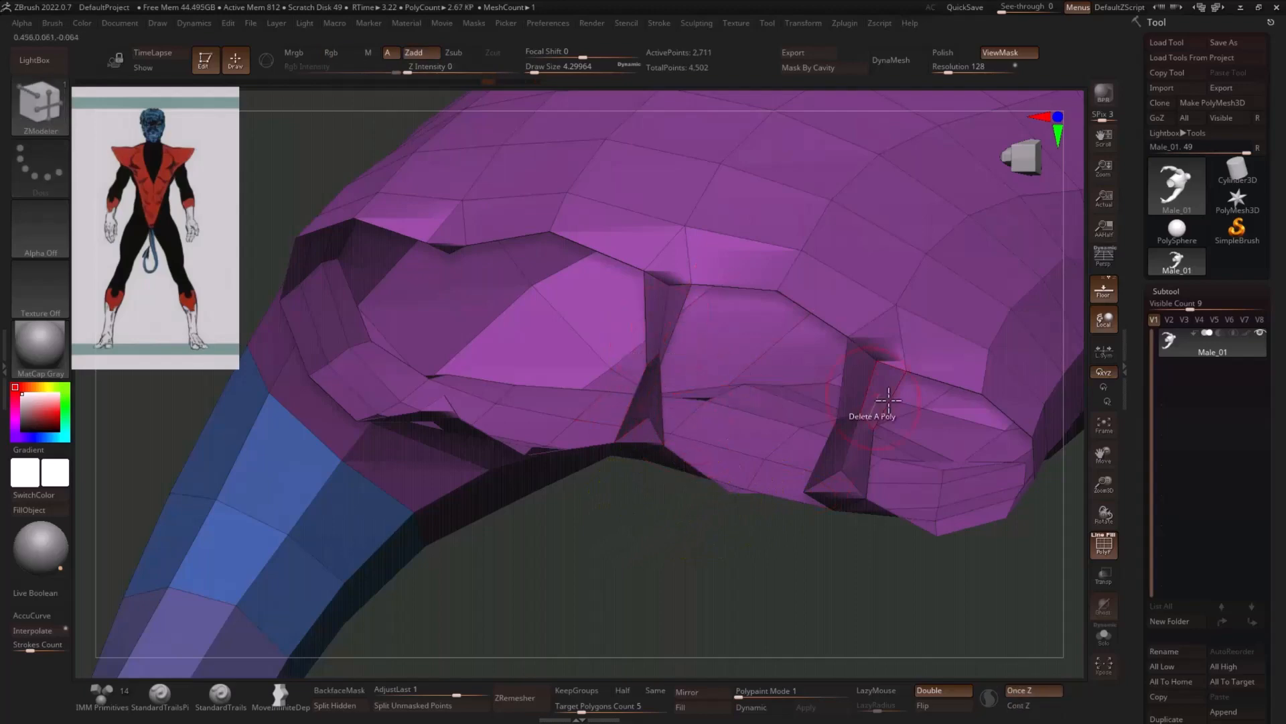
# - Delete the leftover wall and webbing polygons between the finger openings one by one with ZModeler
pyautogui.click(863, 392)
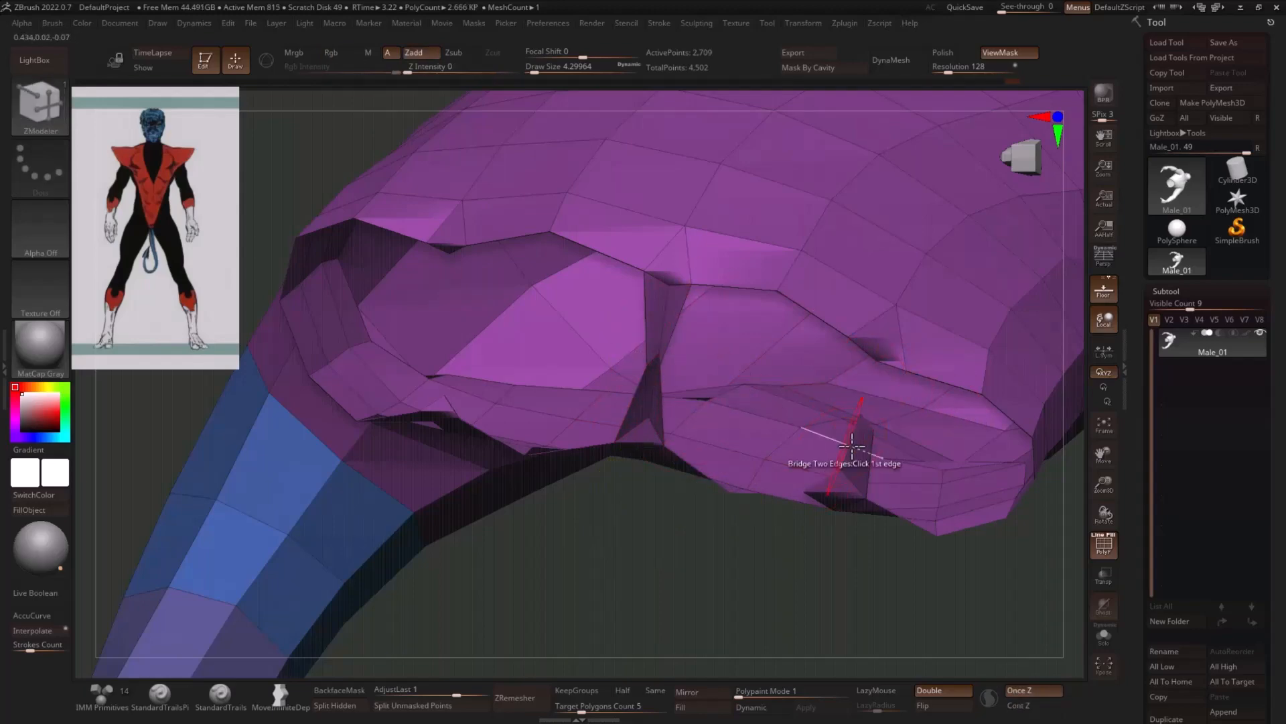
pyautogui.moveTo(814, 488)
pyautogui.mouseDown()
pyautogui.moveTo(747, 537)
pyautogui.moveTo(758, 483)
pyautogui.moveTo(822, 491)
pyautogui.mouseUp()
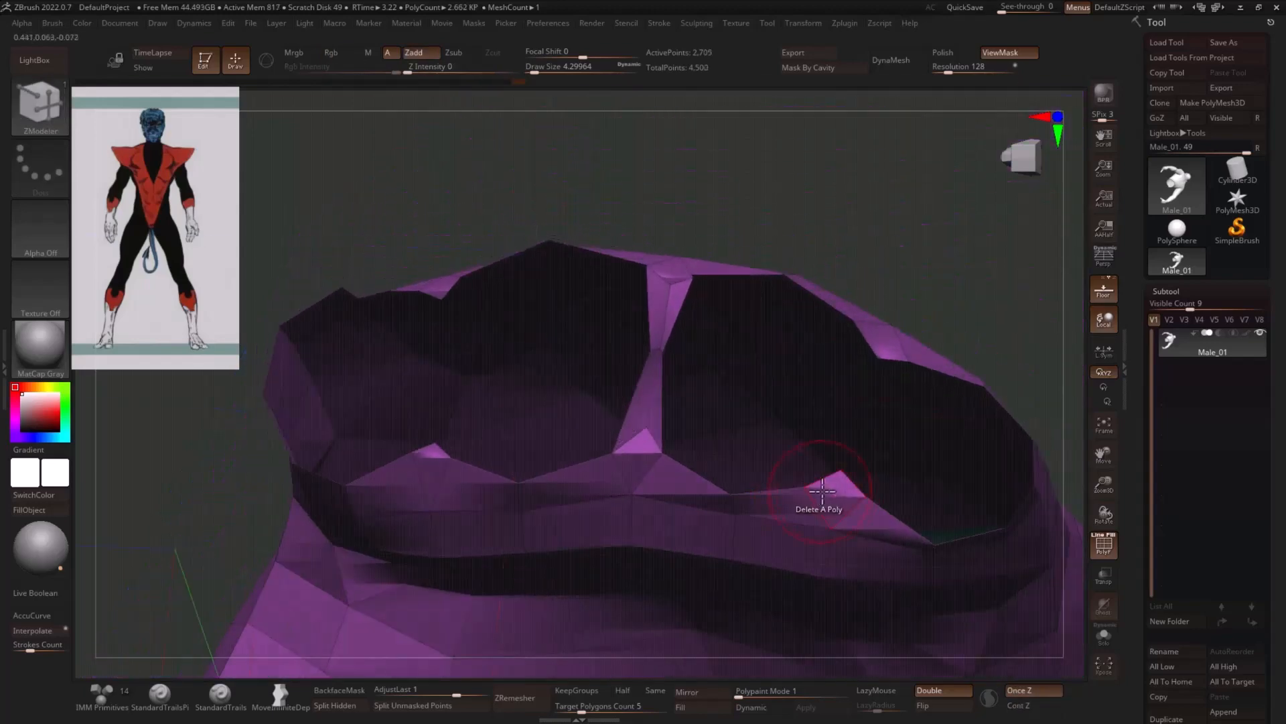
pyautogui.moveTo(996, 295); pyautogui.dragTo(999, 252)
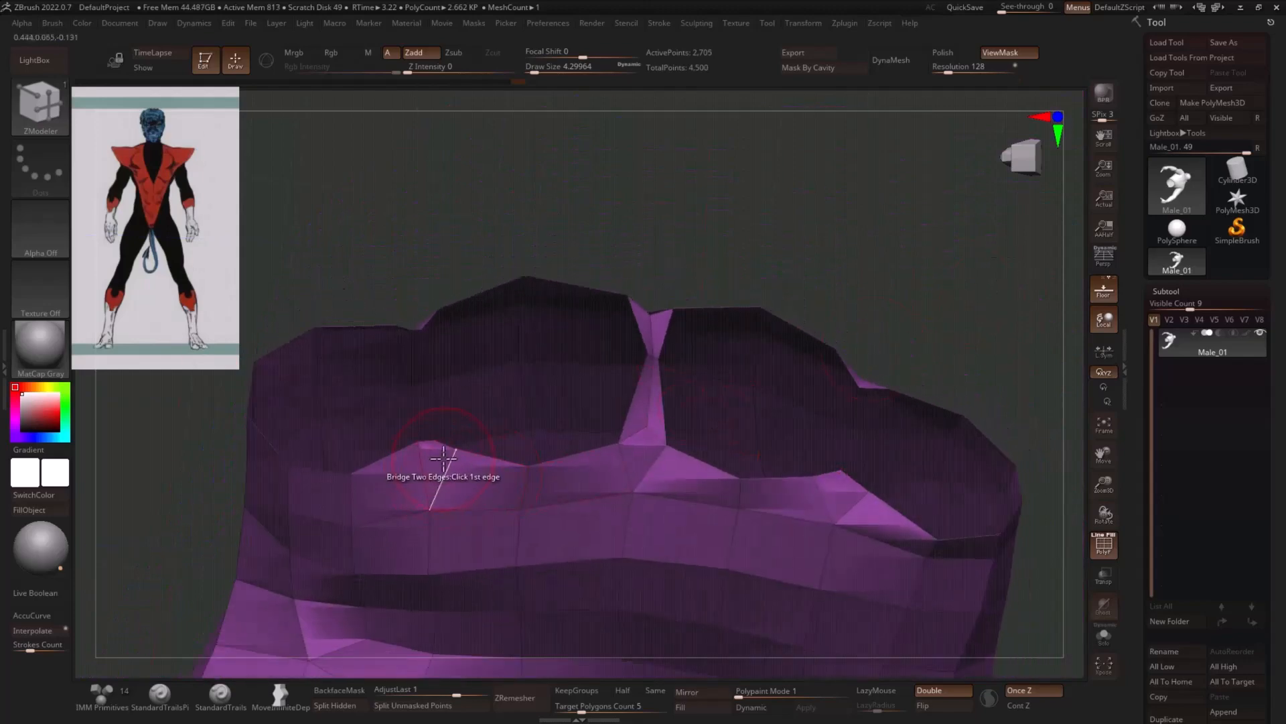
pyautogui.click(846, 490)
pyautogui.moveTo(969, 320); pyautogui.dragTo(943, 415)
pyautogui.click(891, 347)
# - Set the ZModeler polygon action to Do Nothing for working on the palm's open edge
pyautogui.moveTo(343, 288); pyautogui.dragTo(593, 262)
pyautogui.moveTo(597, 516); pyautogui.dragTo(580, 595)
pyautogui.moveTo(404, 412); pyautogui.dragTo(532, 388)
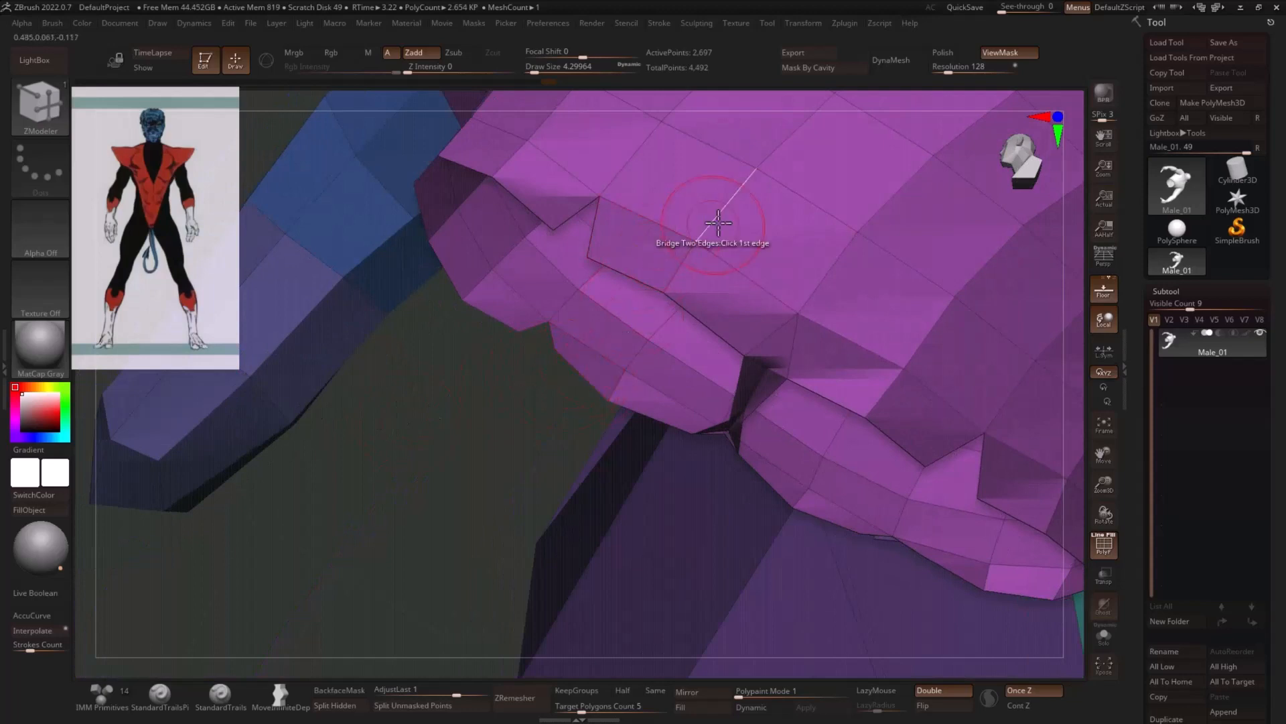
pyautogui.press('space')
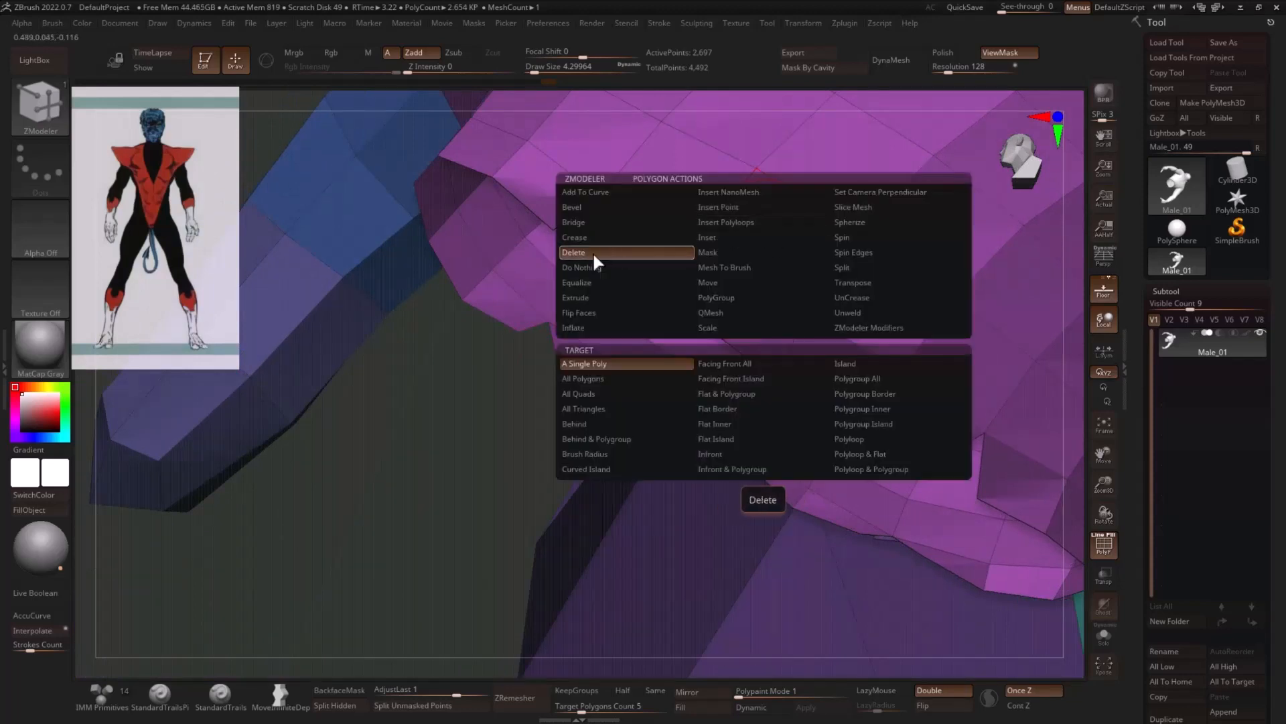
pyautogui.click(633, 300)
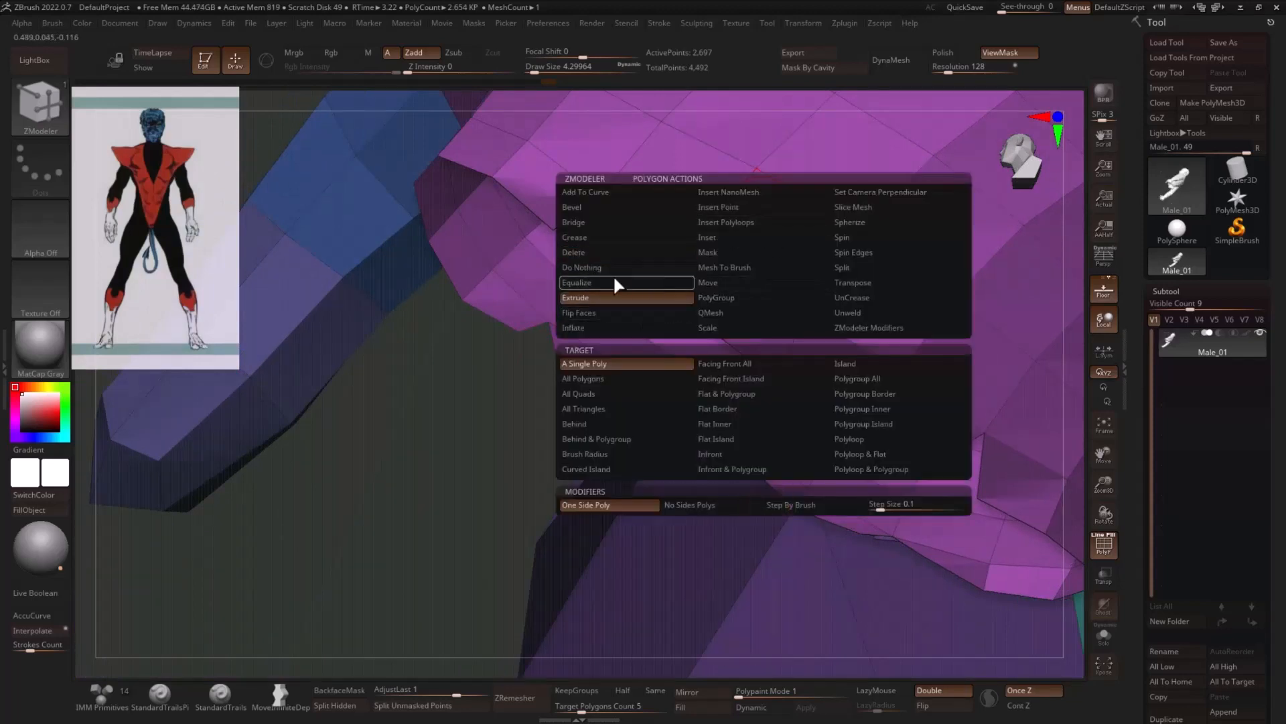
pyautogui.click(633, 269)
pyautogui.moveTo(439, 415); pyautogui.dragTo(430, 468)
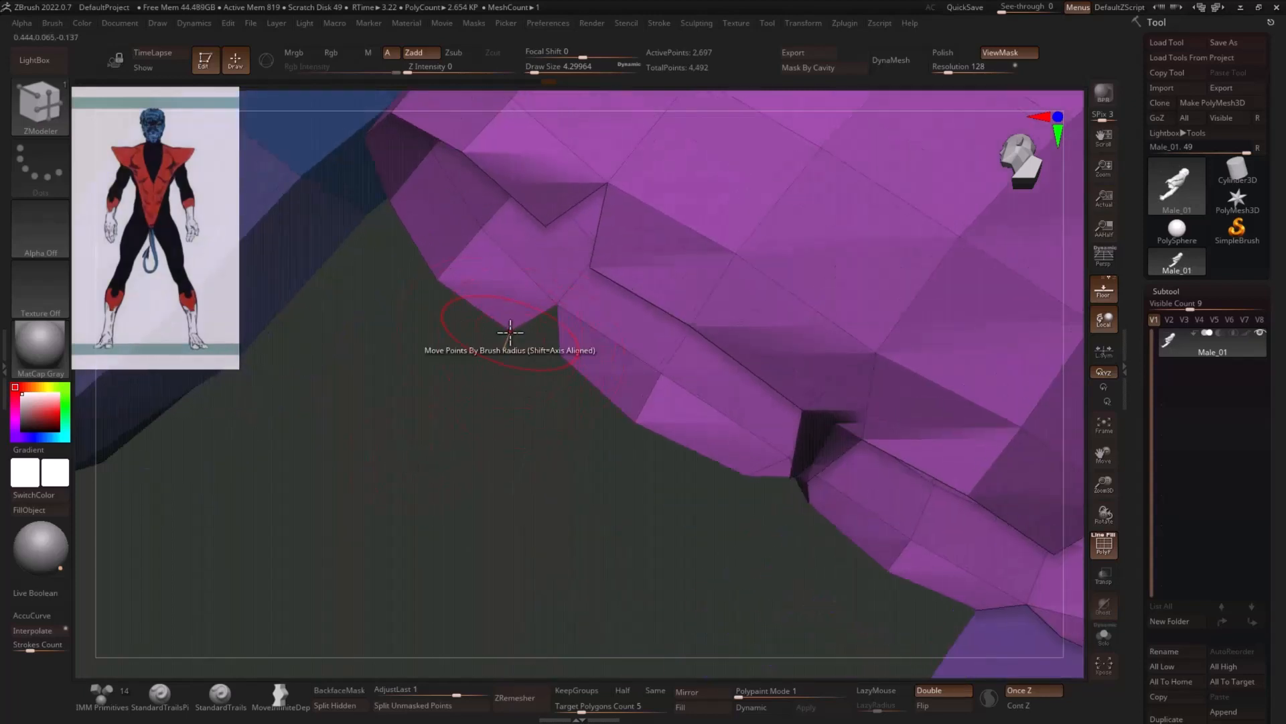
# - Set the ZModeler point action to Stitch, To Mid Point, and close the thumb-side notch by stitching both point pairs across the palm's finger openings
pyautogui.press('space')
pyautogui.click(574, 344)
pyautogui.click(575, 359)
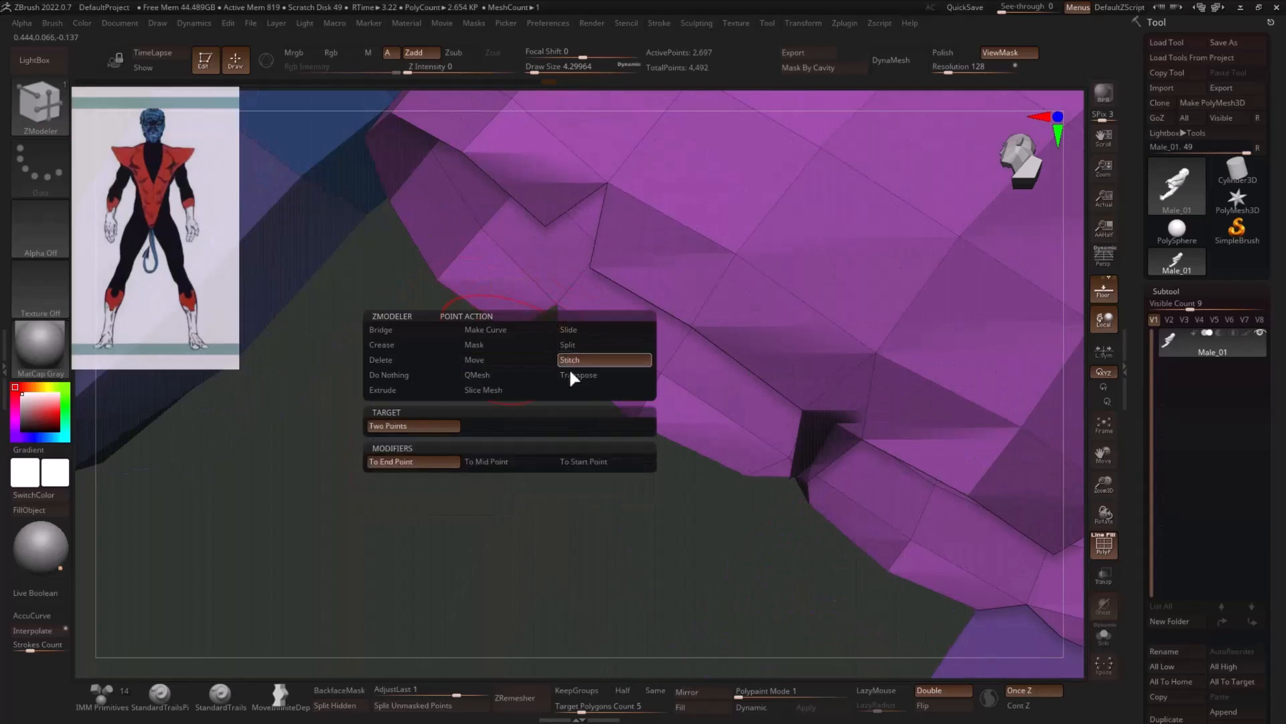
pyautogui.click(488, 464)
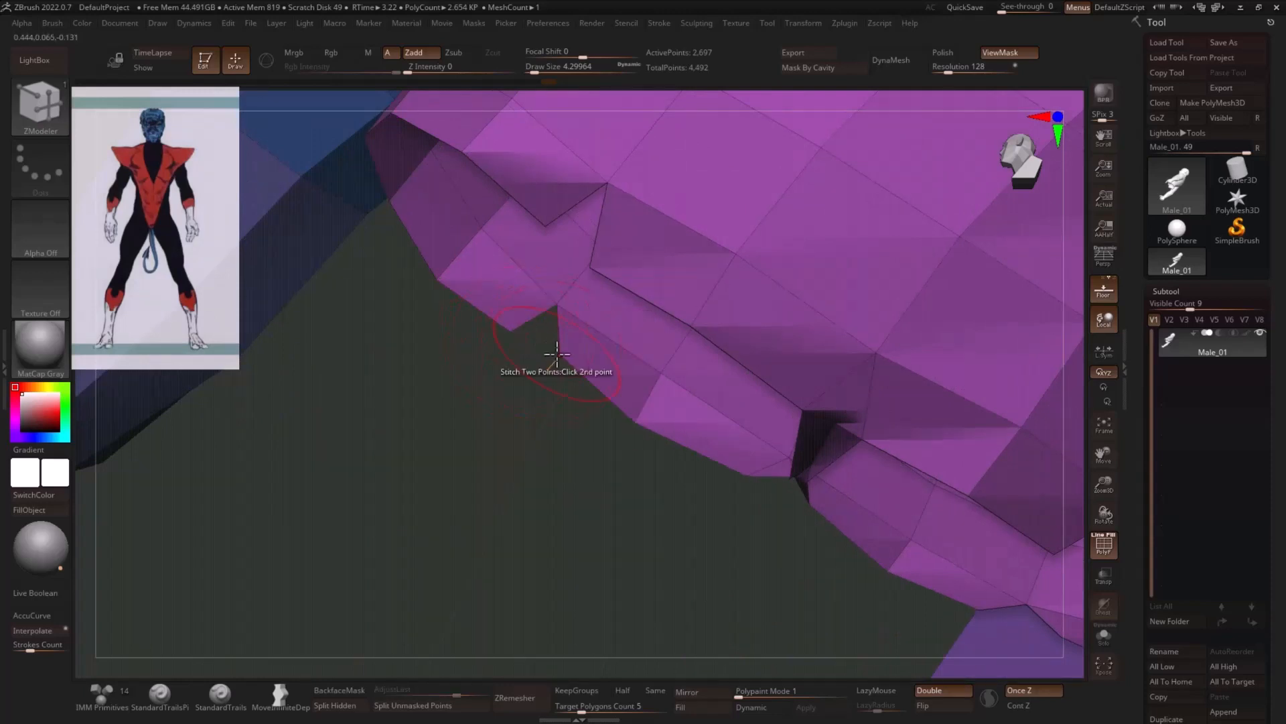
pyautogui.click(510, 330)
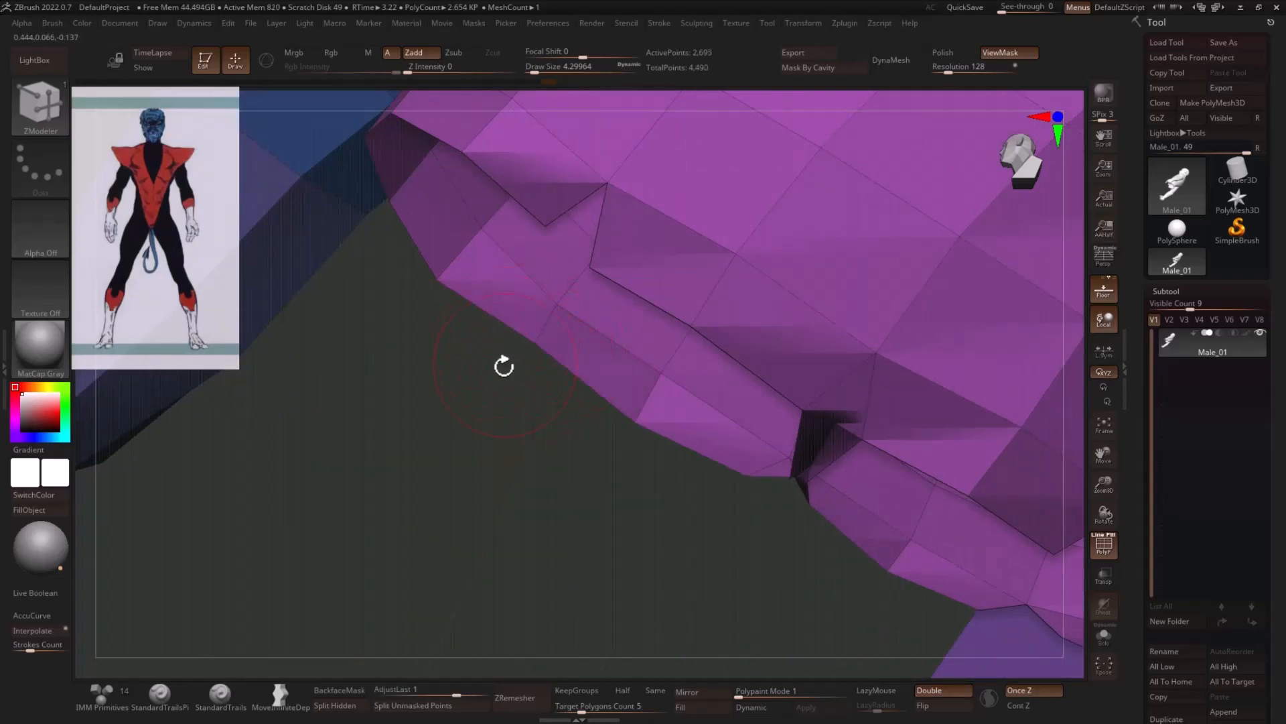
pyautogui.moveTo(503, 365); pyautogui.dragTo(542, 381)
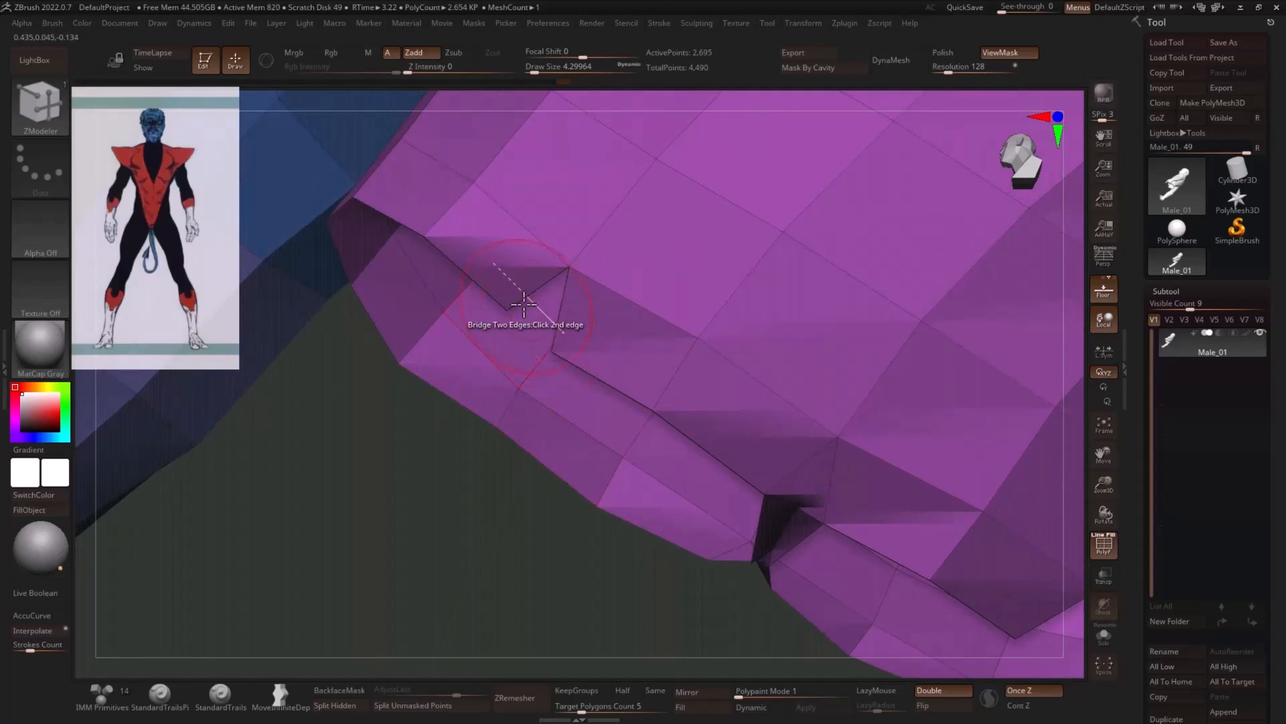
pyautogui.click(507, 307)
# - Stitch both point pairs across the notch on the little-finger side of the palm and reveal the whole mesh
pyautogui.moveTo(433, 445); pyautogui.dragTo(420, 492)
pyautogui.click(516, 481)
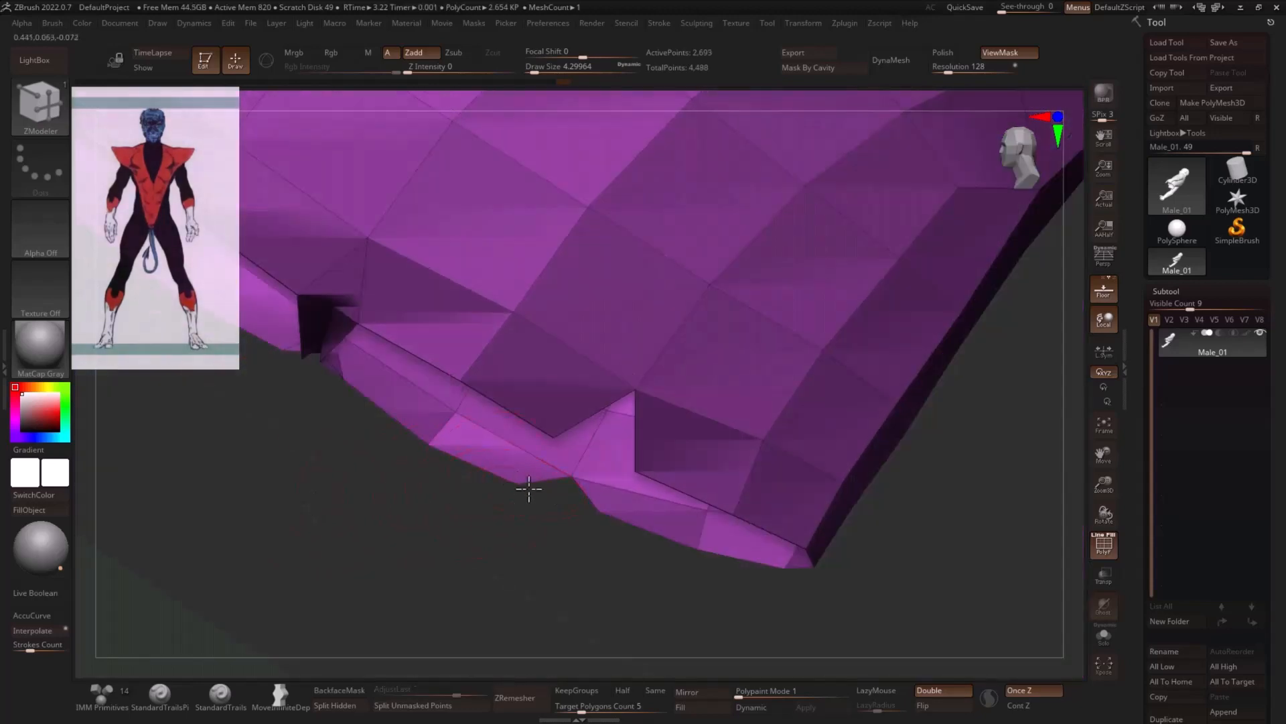
pyautogui.click(602, 508)
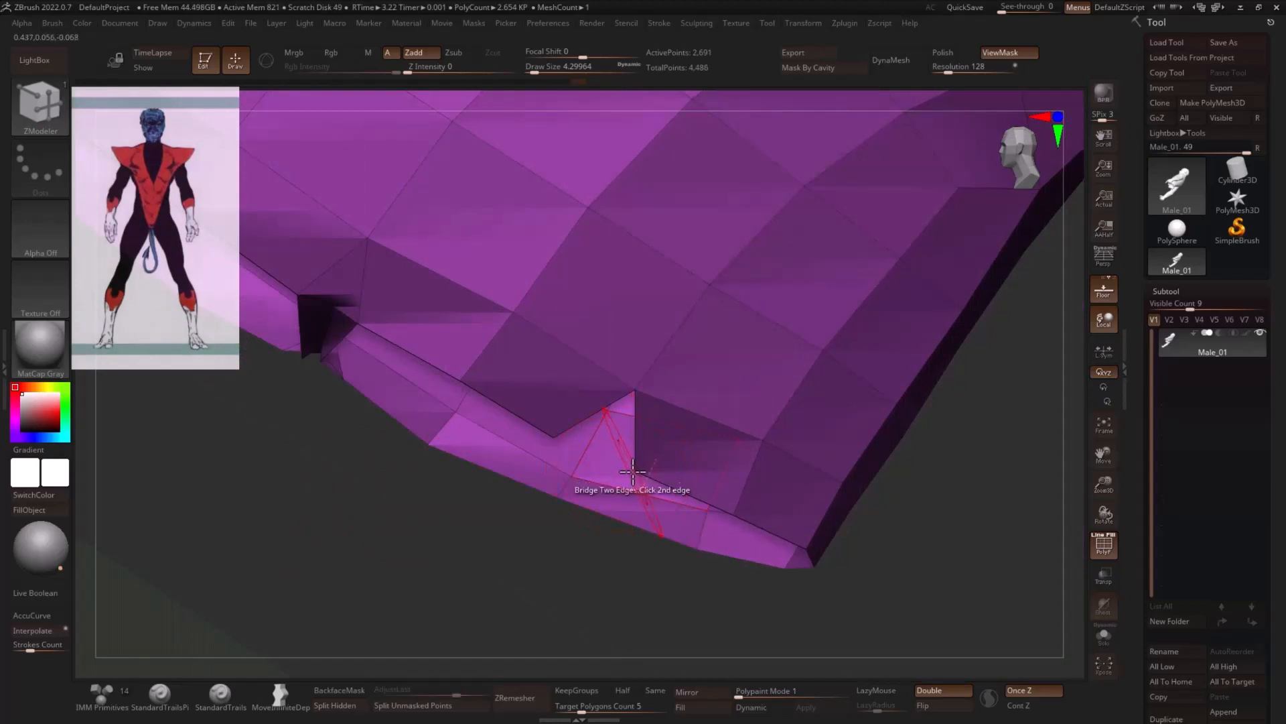
pyautogui.click(587, 438)
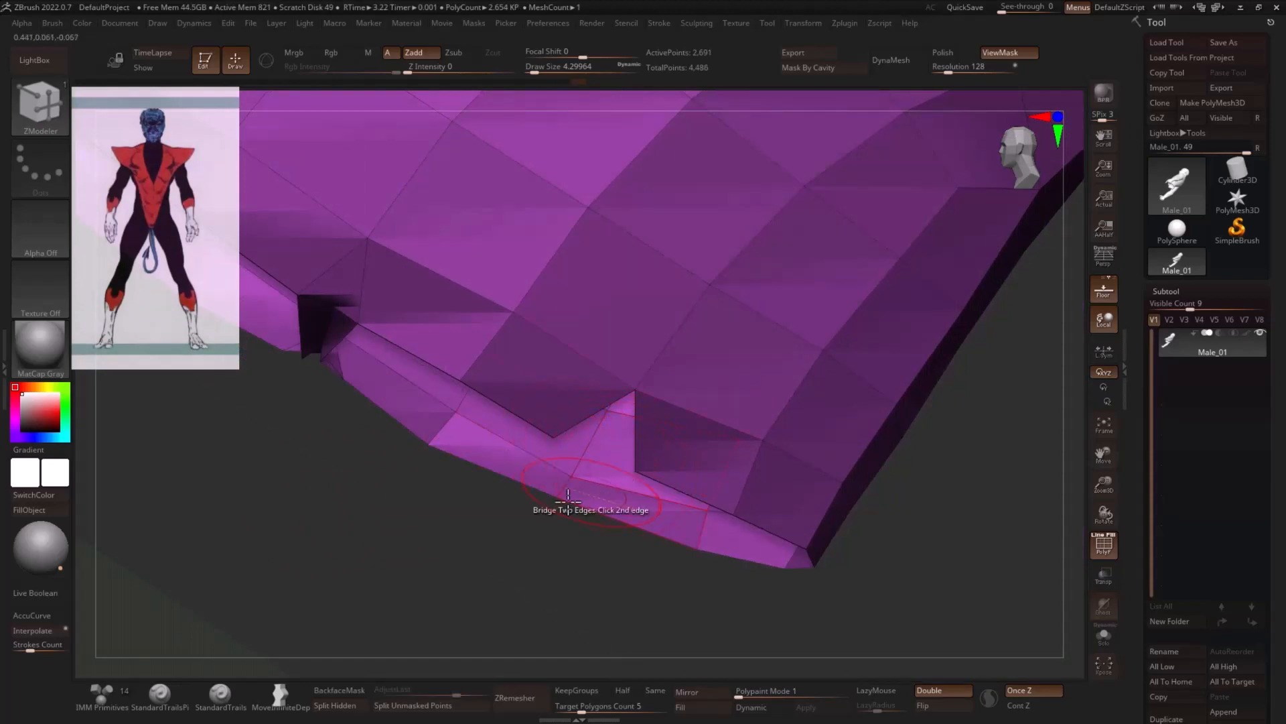
pyautogui.click(568, 437)
pyautogui.moveTo(456, 511); pyautogui.dragTo(324, 511)
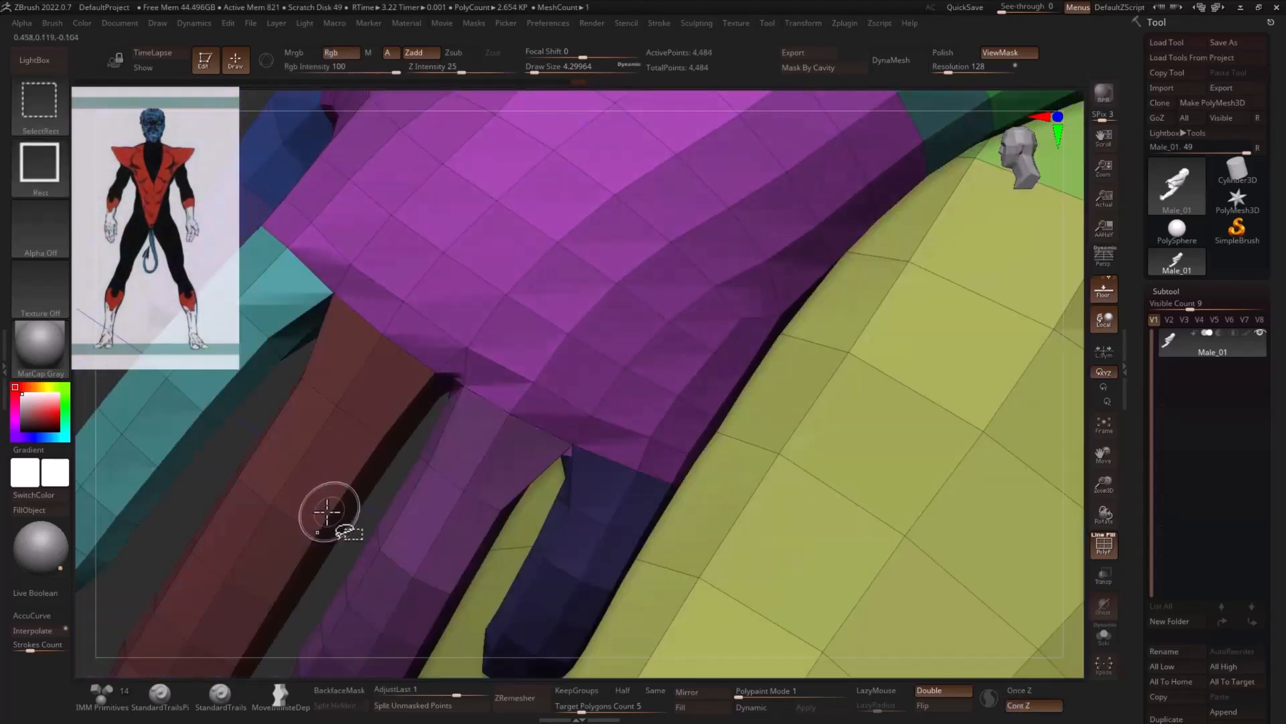
pyautogui.moveTo(231, 471); pyautogui.dragTo(263, 407)
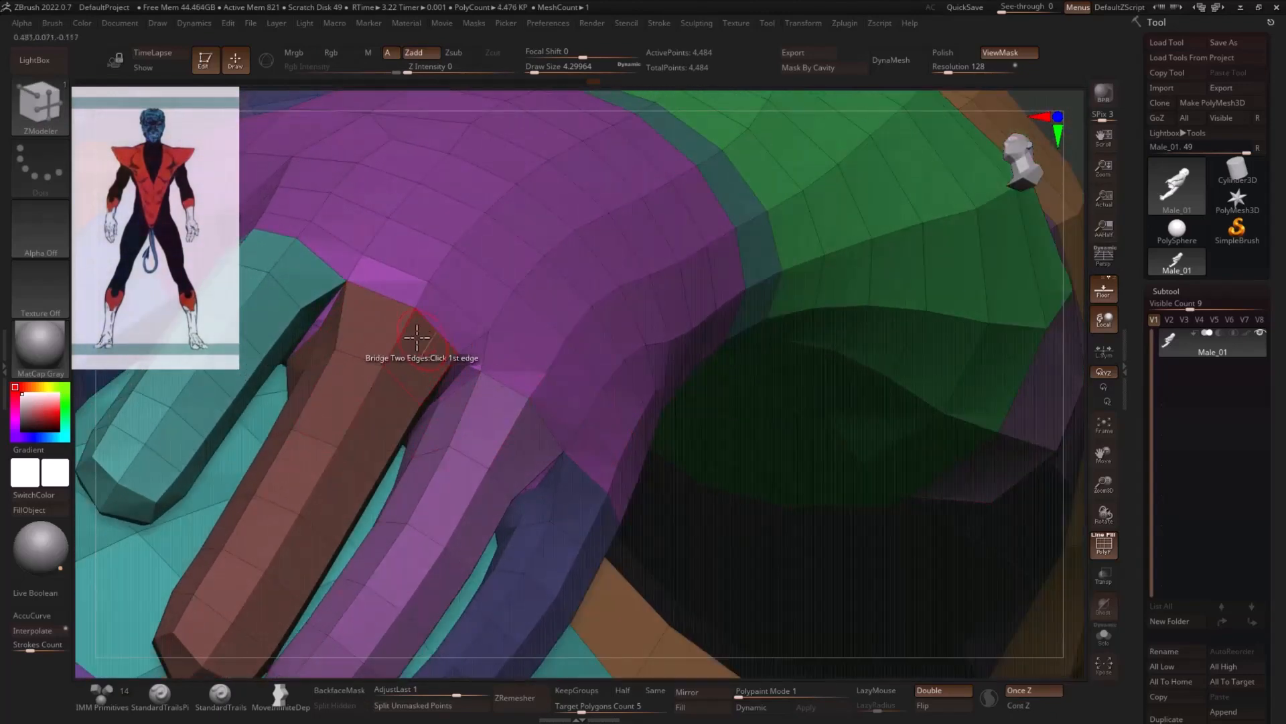
pyautogui.moveTo(1107, 481); pyautogui.dragTo(958, 479)
pyautogui.keyDown('ctrl'); pyautogui.keyDown('shift'); pyautogui.click(568, 360); pyautogui.keyUp('shift'); pyautogui.keyUp('ctrl')
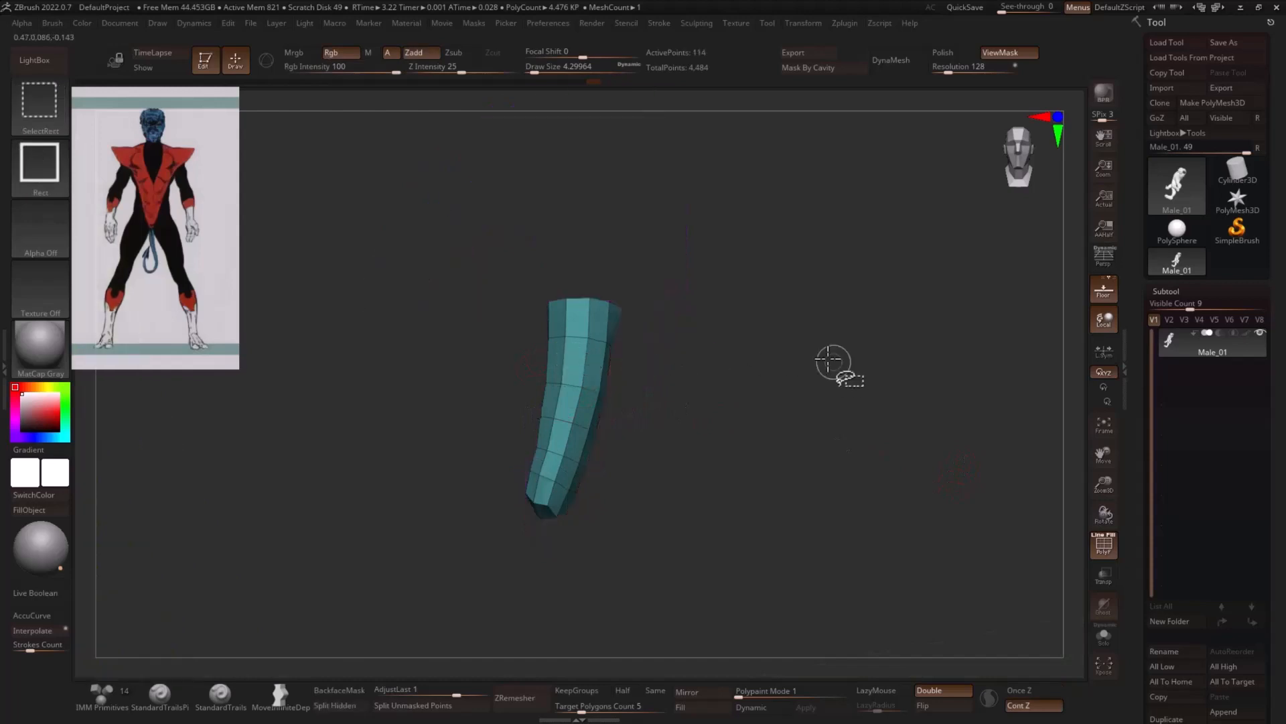
pyautogui.keyDown('ctrl'); pyautogui.keyDown('shift'); pyautogui.moveTo(692, 378); pyautogui.dragTo(733, 419); pyautogui.keyUp('shift'); pyautogui.keyUp('ctrl')
pyautogui.keyDown('ctrl'); pyautogui.keyDown('shift'); pyautogui.click(611, 388); pyautogui.keyUp('shift'); pyautogui.keyUp('ctrl')
pyautogui.keyDown('ctrl'); pyautogui.keyDown('shift'); pyautogui.moveTo(794, 361); pyautogui.dragTo(932, 429); pyautogui.keyUp('shift'); pyautogui.keyUp('ctrl')
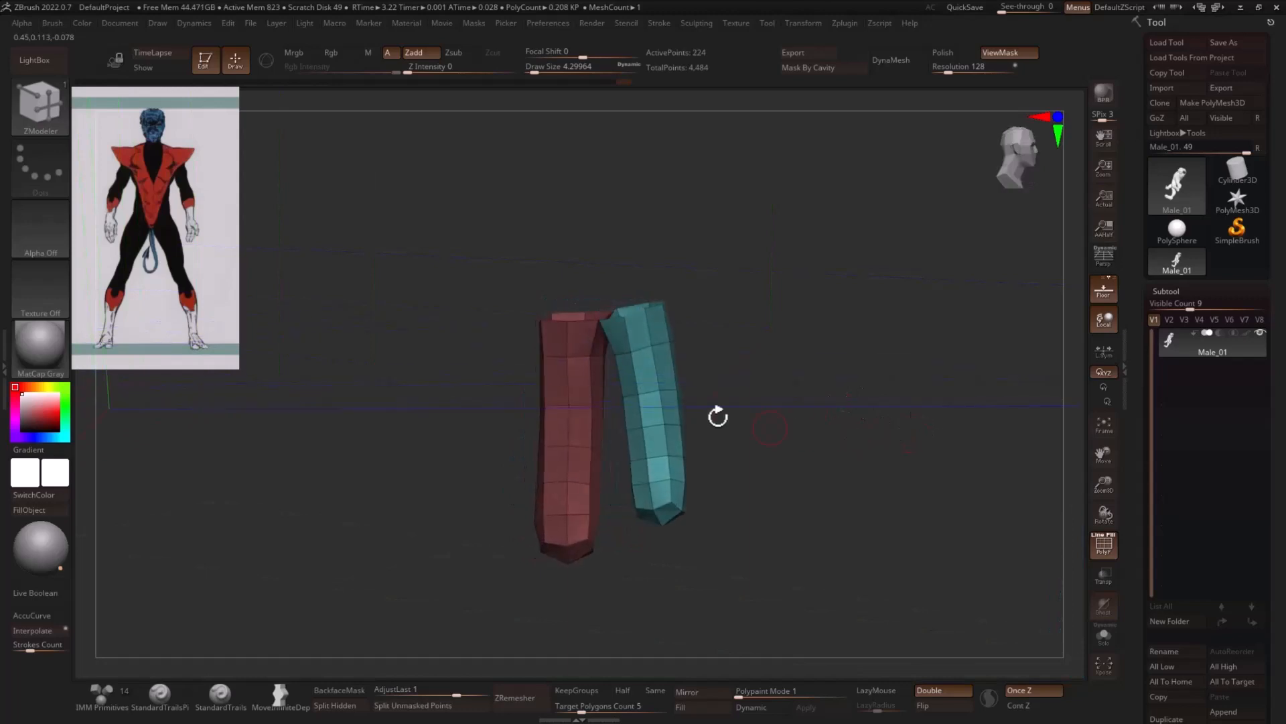
pyautogui.keyDown('ctrl'); pyautogui.keyDown('shift'); pyautogui.click(931, 355); pyautogui.keyUp('shift'); pyautogui.keyUp('ctrl')
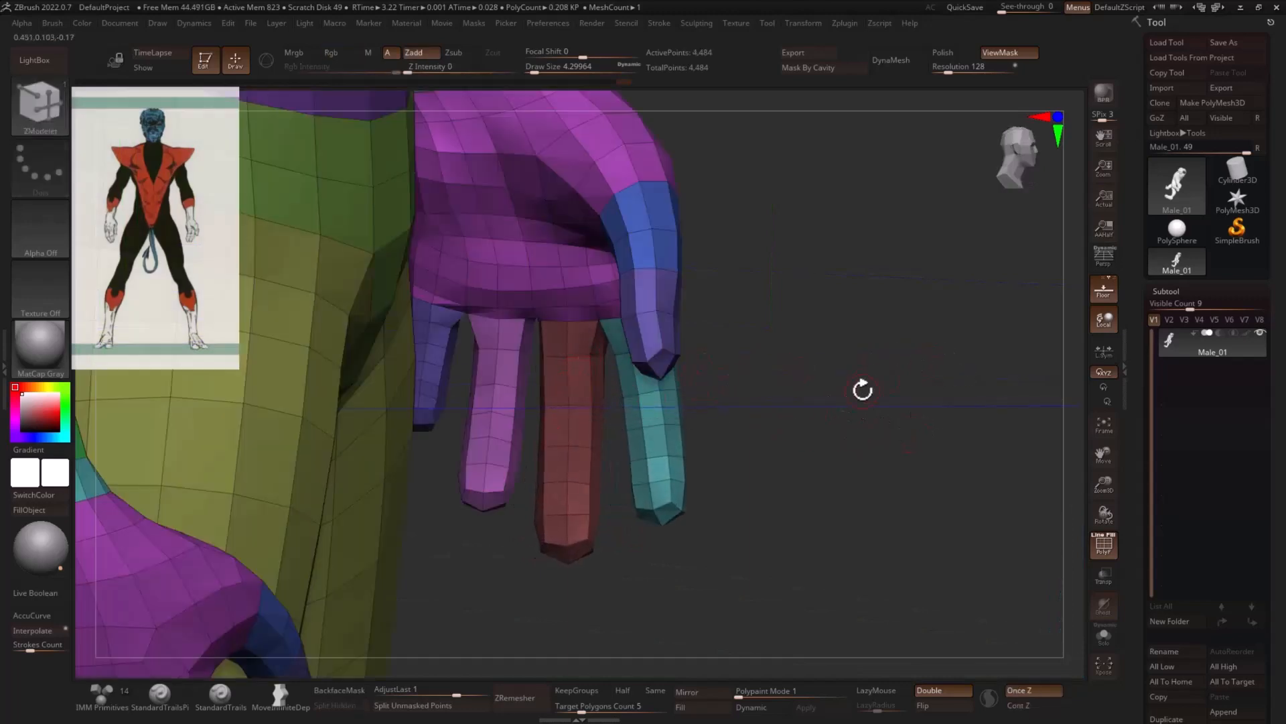
# - Isolate the index finger, mask it completely, and reveal the whole body again
pyautogui.keyDown('ctrl'); pyautogui.keyDown('shift'); pyautogui.click(662, 416); pyautogui.keyUp('shift'); pyautogui.keyUp('ctrl')
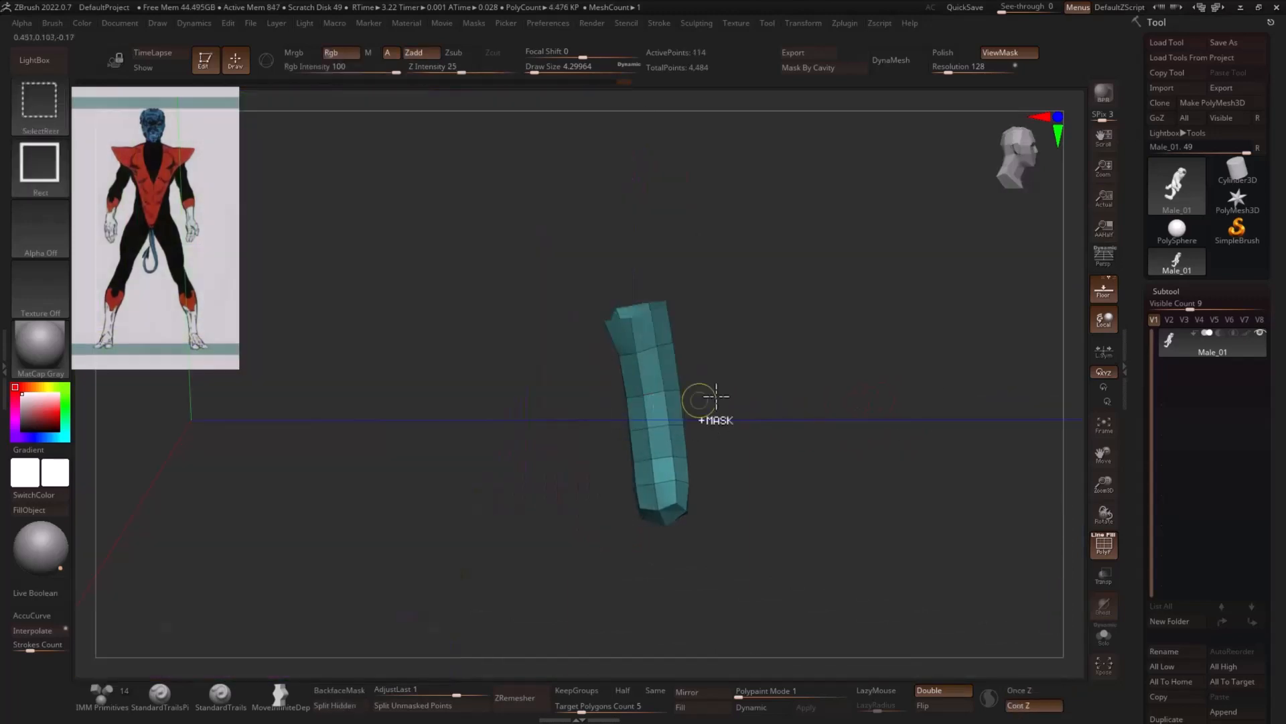
pyautogui.moveTo(827, 290)
pyautogui.keyDown('ctrl'); pyautogui.mouseDown()
pyautogui.moveTo(892, 531)
pyautogui.moveTo(901, 483)
pyautogui.mouseUp(); pyautogui.keyUp('ctrl')
pyautogui.keyDown('ctrl'); pyautogui.keyDown('shift'); pyautogui.click(918, 393); pyautogui.keyUp('shift'); pyautogui.keyUp('ctrl')
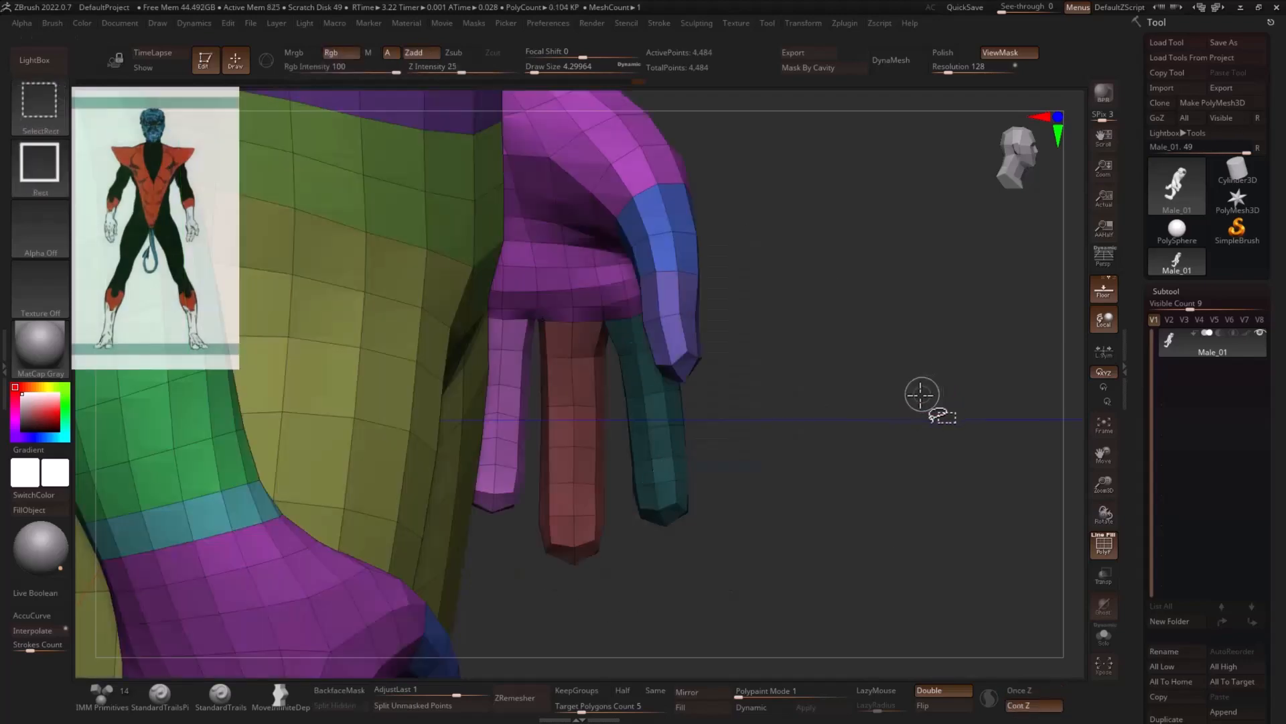
# - Show only the index and middle fingers and invert the mask so that the middle finger is protected
pyautogui.moveTo(919, 393)
pyautogui.mouseDown()
pyautogui.moveTo(971, 408)
pyautogui.moveTo(724, 410)
pyautogui.mouseUp()
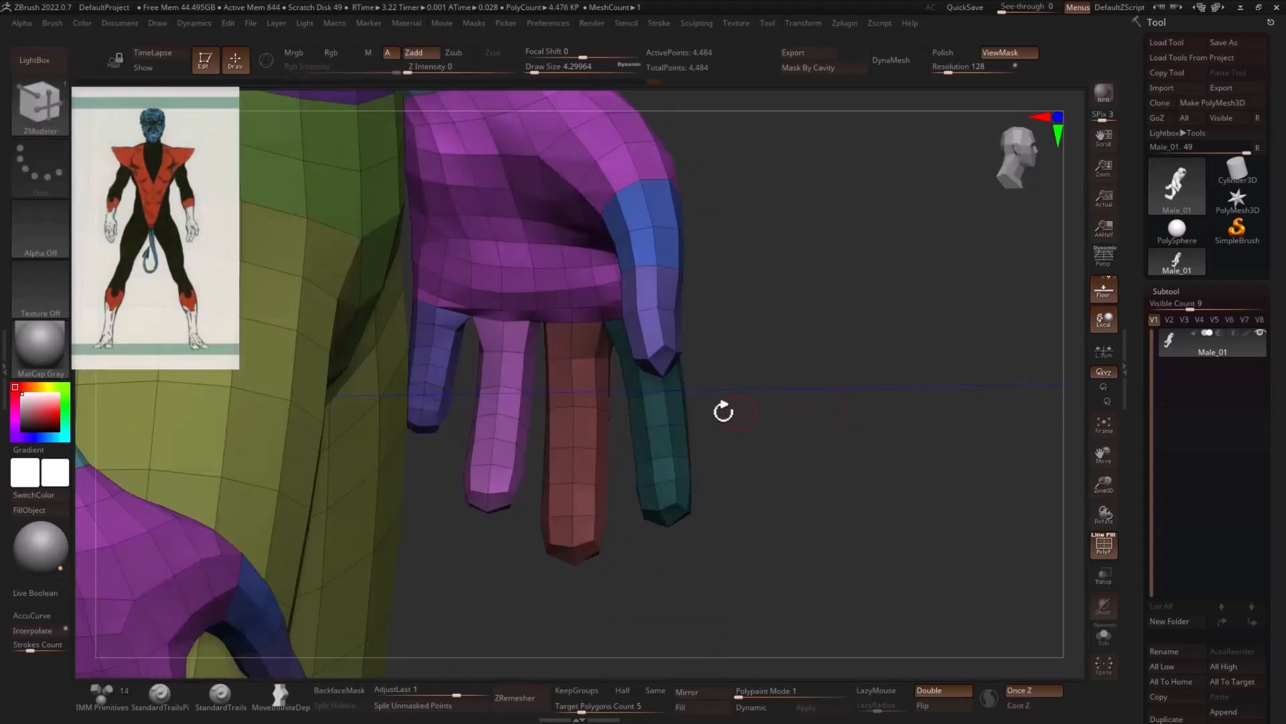
pyautogui.keyDown('ctrl'); pyautogui.keyDown('shift'); pyautogui.click(579, 416); pyautogui.keyUp('shift'); pyautogui.keyUp('ctrl')
pyautogui.keyDown('ctrl'); pyautogui.keyDown('shift'); pyautogui.moveTo(765, 373); pyautogui.dragTo(774, 380); pyautogui.keyUp('shift'); pyautogui.keyUp('ctrl')
pyautogui.keyDown('ctrl'); pyautogui.keyDown('shift'); pyautogui.click(667, 415); pyautogui.keyUp('shift'); pyautogui.keyUp('ctrl')
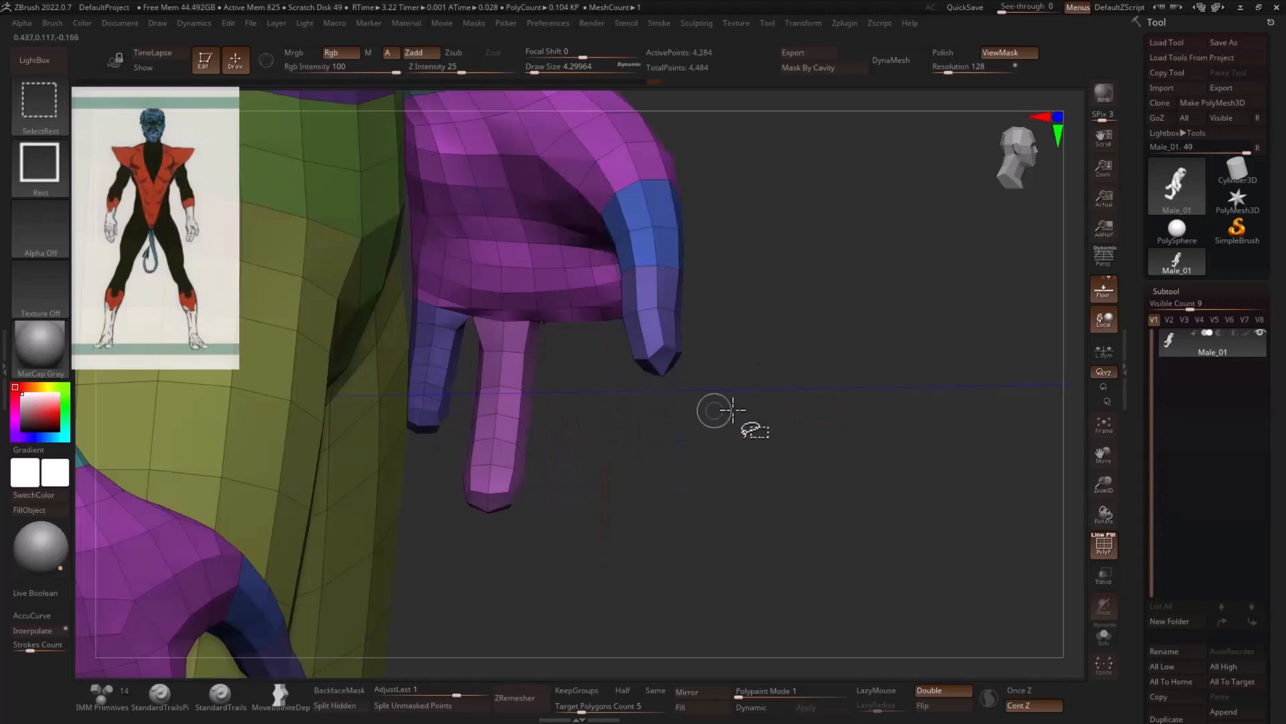
pyautogui.keyDown('ctrl'); pyautogui.keyDown('shift'); pyautogui.moveTo(885, 400); pyautogui.dragTo(901, 410); pyautogui.keyUp('shift'); pyautogui.keyUp('ctrl')
pyautogui.moveTo(938, 417); pyautogui.dragTo(905, 395)
# - Use a Transpose line along the unmasked index finger to stretch it until its tip is level with the middle finger's
pyautogui.press('w')
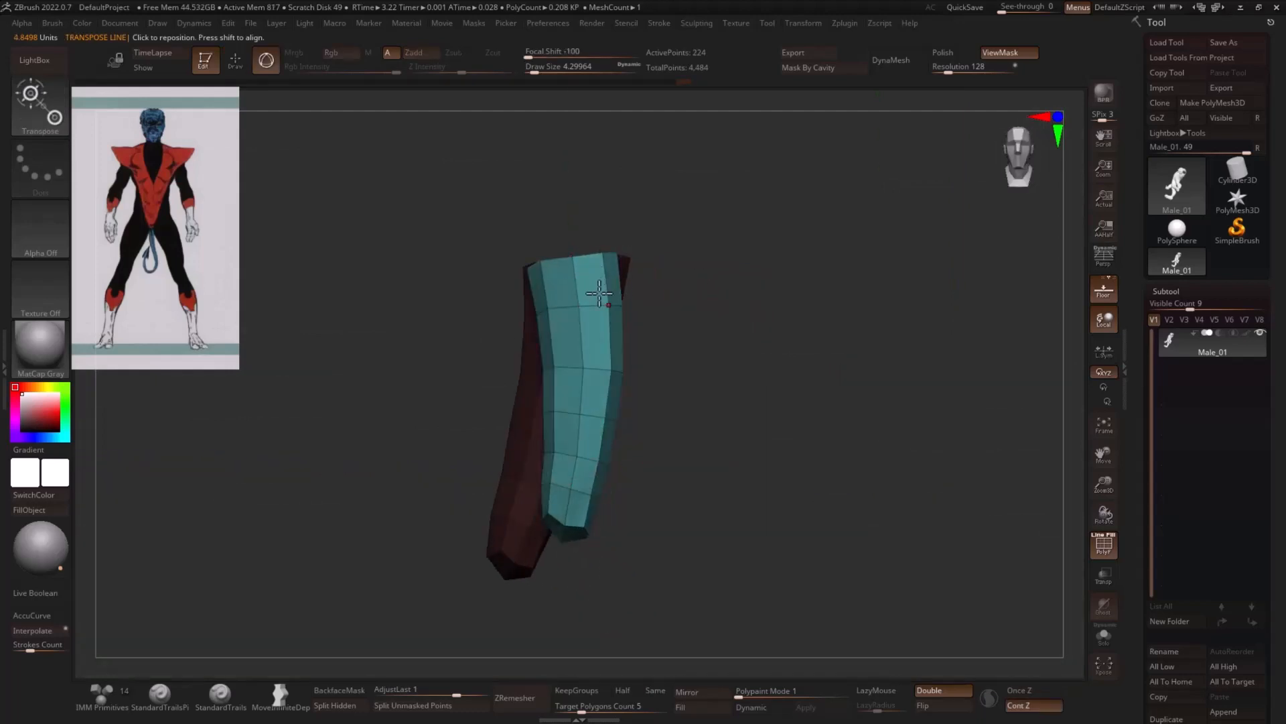
pyautogui.keyDown('alt'); pyautogui.click(574, 259); pyautogui.keyUp('alt')
pyautogui.moveTo(871, 265); pyautogui.dragTo(621, 280)
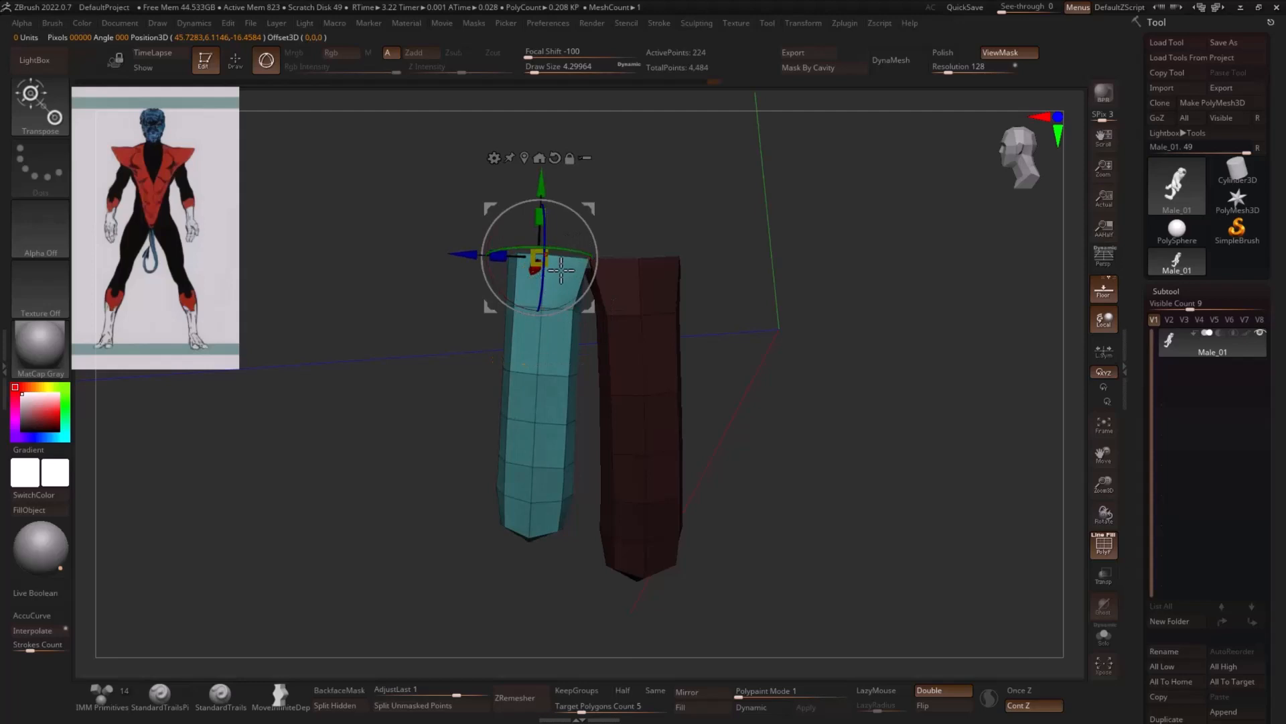
pyautogui.press('y')
pyautogui.moveTo(560, 266)
pyautogui.mouseDown()
pyautogui.moveTo(524, 581)
pyautogui.moveTo(528, 571)
pyautogui.mouseUp()
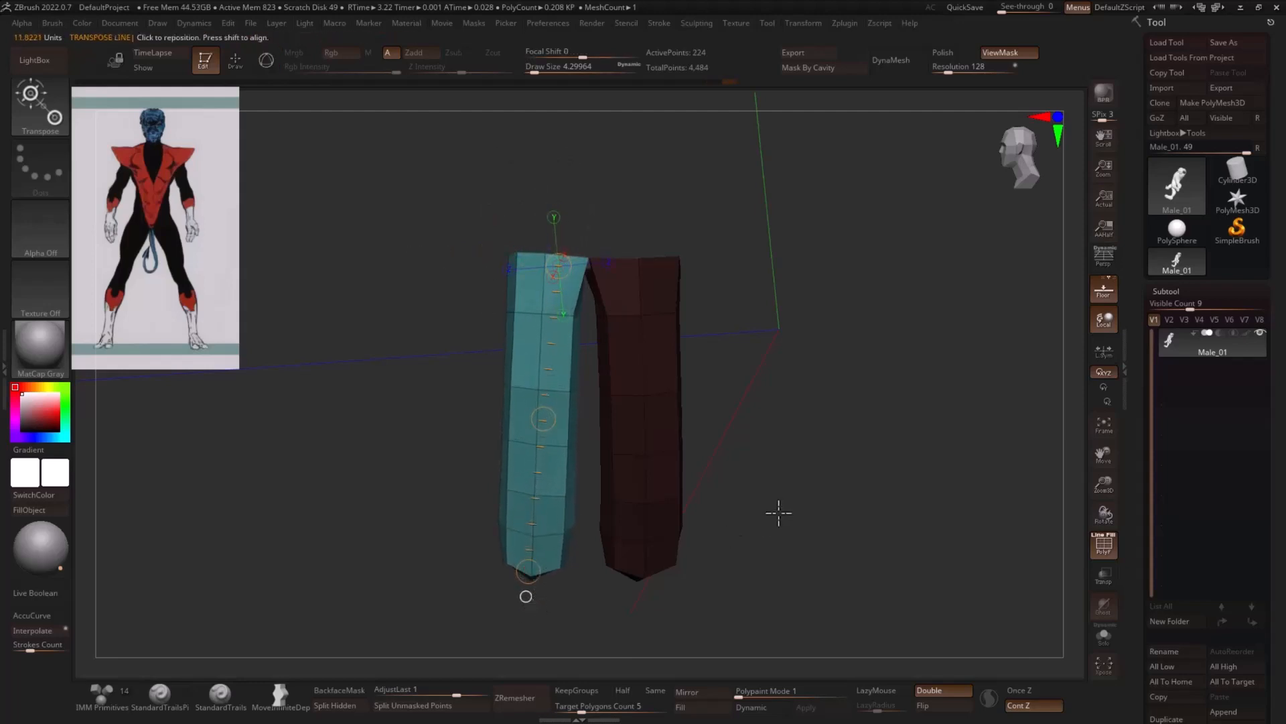
pyautogui.moveTo(778, 513); pyautogui.dragTo(741, 530)
pyautogui.moveTo(545, 575); pyautogui.dragTo(534, 574)
pyautogui.moveTo(471, 561); pyautogui.dragTo(538, 213)
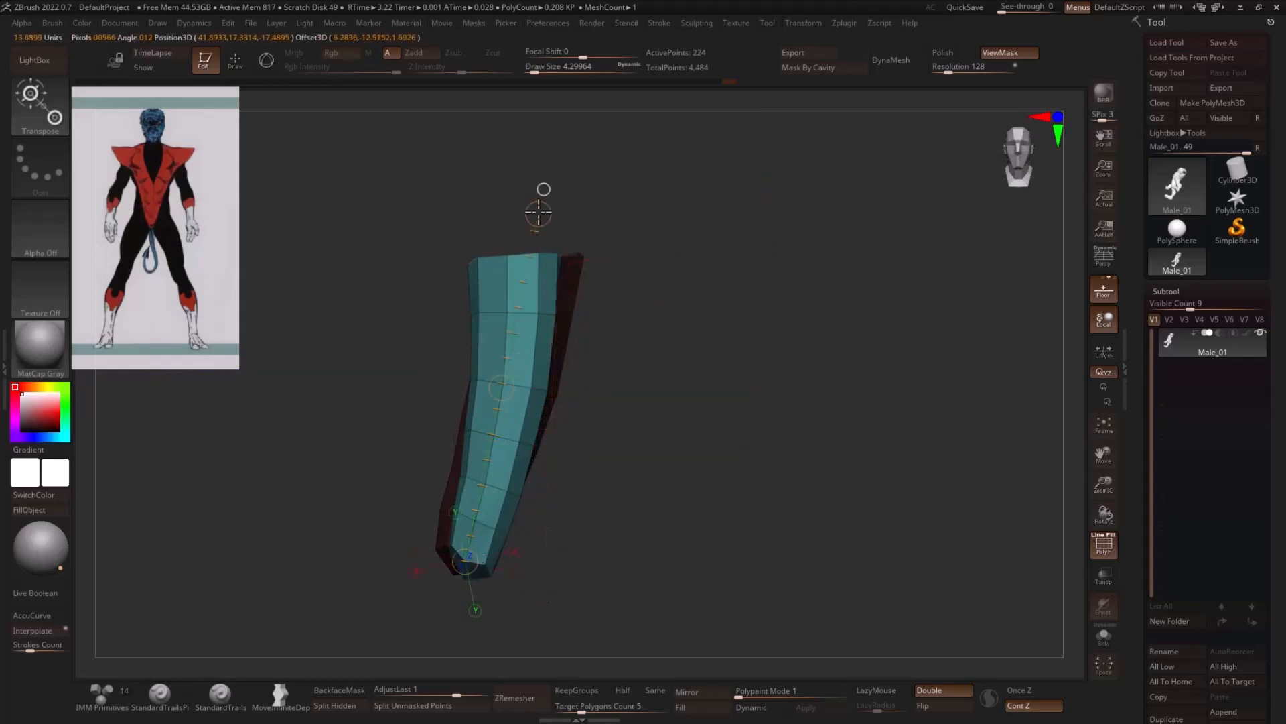
# - Return to draw mode, clear the mask, and reveal the whole body
pyautogui.moveTo(633, 200); pyautogui.dragTo(697, 258, button='right')
pyautogui.press('q')
pyautogui.moveTo(622, 347); pyautogui.dragTo(650, 332, button='right')
pyautogui.keyDown('ctrl'); pyautogui.moveTo(653, 319); pyautogui.dragTo(676, 356); pyautogui.keyUp('ctrl')
pyautogui.moveTo(677, 356)
pyautogui.mouseDown(button='right')
pyautogui.moveTo(768, 349)
pyautogui.moveTo(755, 341)
pyautogui.moveTo(758, 365)
pyautogui.moveTo(744, 376)
pyautogui.moveTo(644, 372)
pyautogui.mouseUp(button='right')
pyautogui.keyDown('ctrl'); pyautogui.keyDown('shift'); pyautogui.click(767, 334); pyautogui.keyUp('shift'); pyautogui.keyUp('ctrl')
# - Select the ZModeler brush and set its draw size to about 23
pyautogui.press('s')
pyautogui.moveTo(522, 384)
pyautogui.mouseDown()
pyautogui.moveTo(537, 384)
pyautogui.moveTo(512, 383)
pyautogui.mouseUp()
pyautogui.moveTo(515, 382)
pyautogui.mouseDown(button='right')
pyautogui.moveTo(588, 375)
pyautogui.moveTo(738, 322)
pyautogui.moveTo(508, 367)
pyautogui.mouseUp(button='right')
pyautogui.press('b')
pyautogui.press('z')
pyautogui.press('m')
pyautogui.press('shift')
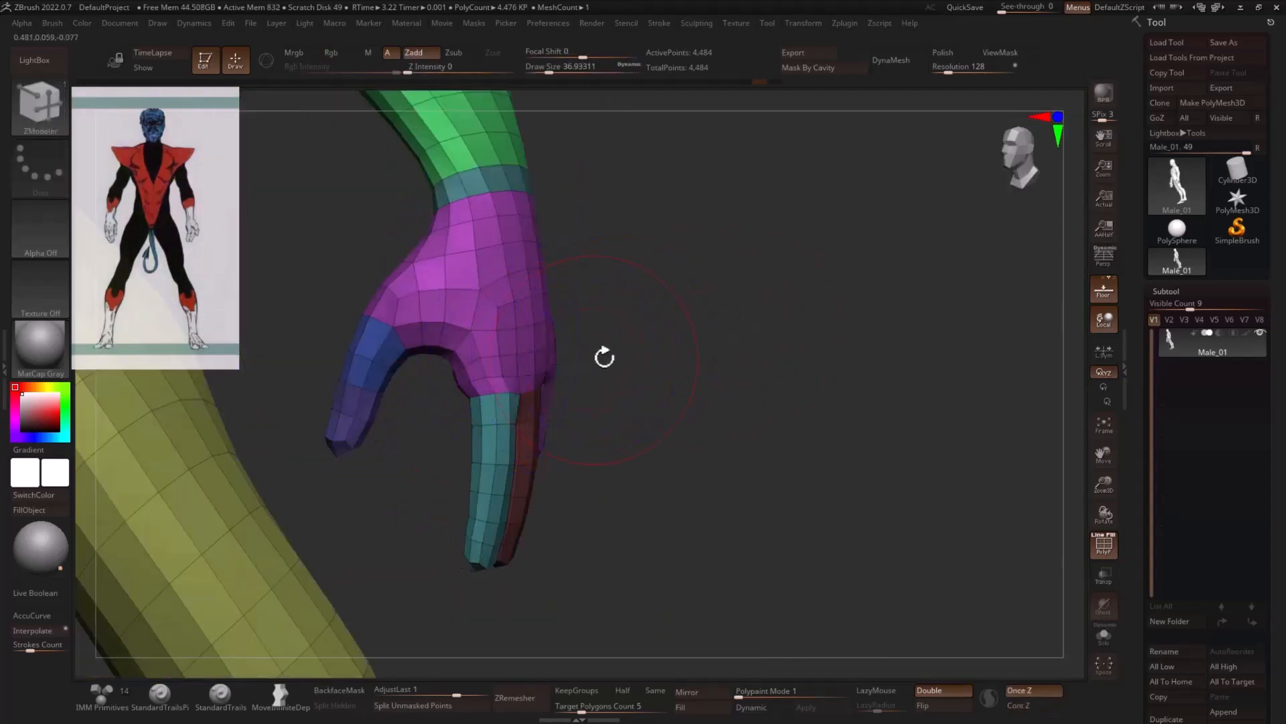
pyautogui.moveTo(603, 356)
pyautogui.mouseDown(button='right')
pyautogui.moveTo(672, 356)
pyautogui.moveTo(585, 376)
pyautogui.mouseUp(button='right')
pyautogui.press('s')
pyautogui.moveTo(492, 381); pyautogui.dragTo(489, 381)
pyautogui.press('shift')
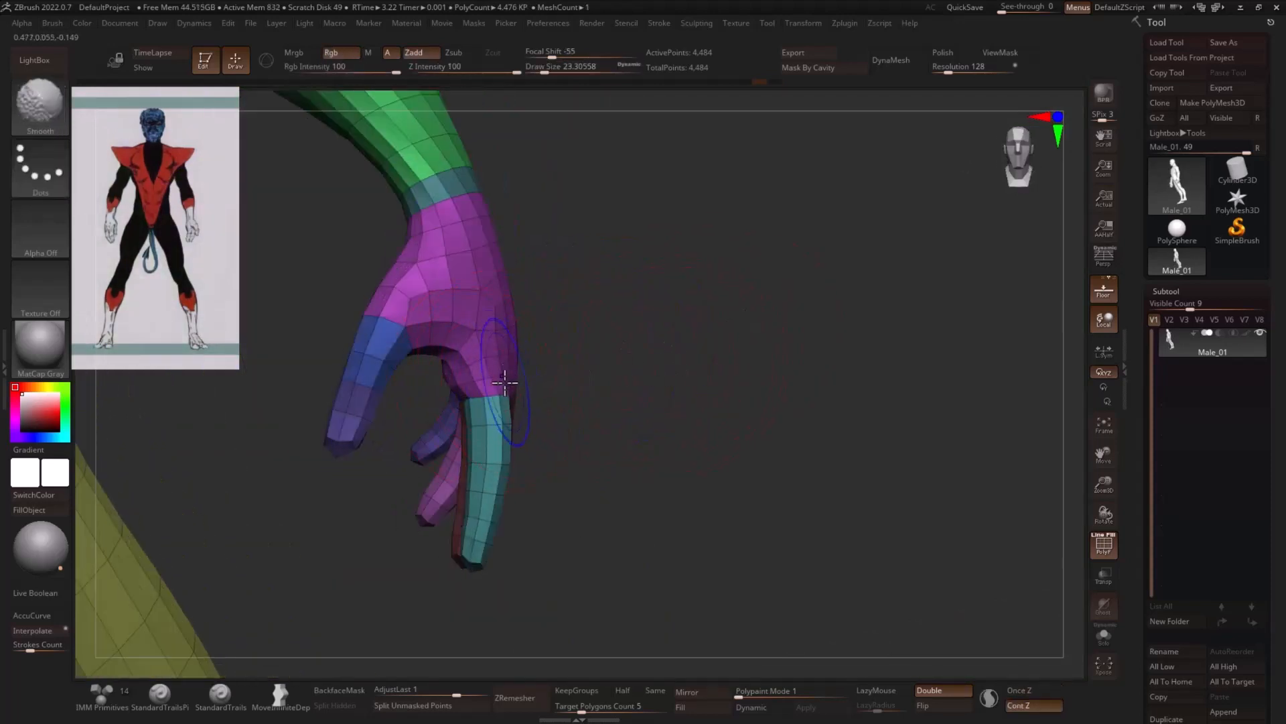
# - Hide the hips, legs and feet, keeping only the upper body with the arms and hands visible
pyautogui.keyDown('alt'); pyautogui.moveTo(670, 404); pyautogui.dragTo(713, 375, button='right'); pyautogui.keyUp('alt')
pyautogui.moveTo(581, 390); pyautogui.dragTo(449, 379, button='right')
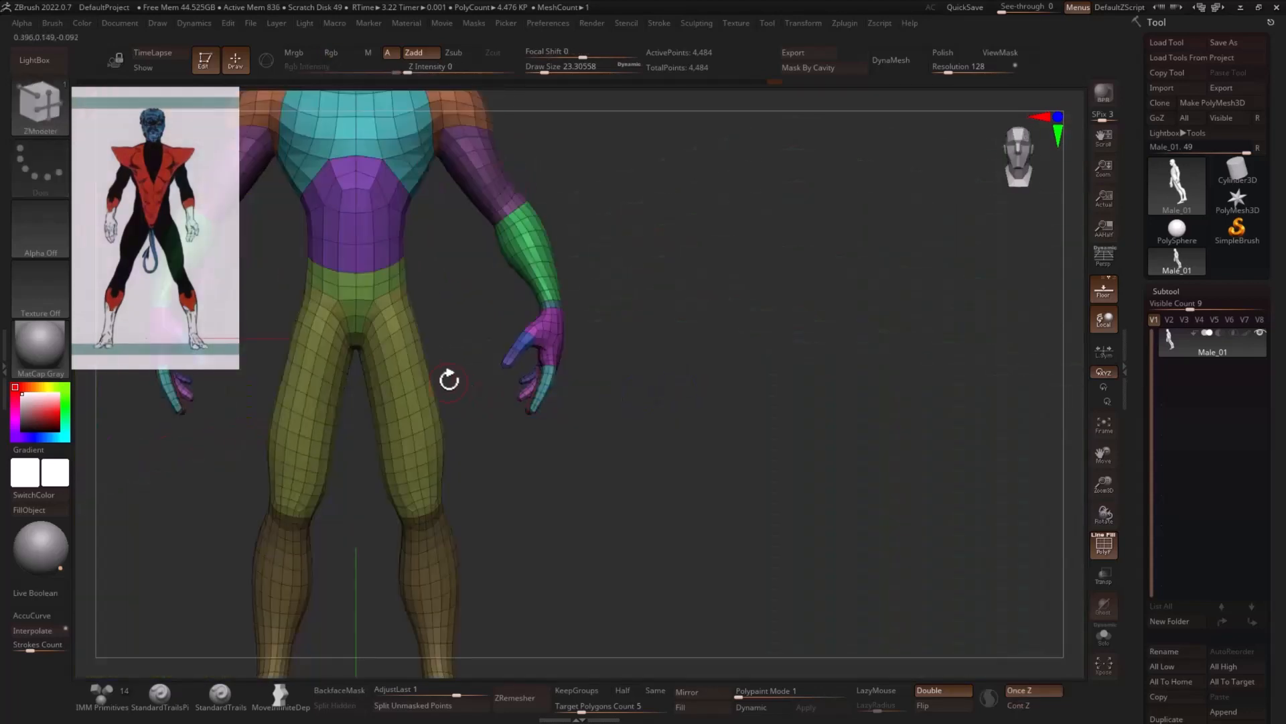
pyautogui.keyDown('ctrl'); pyautogui.moveTo(510, 406); pyautogui.dragTo(446, 359, button='right'); pyautogui.keyUp('ctrl')
pyautogui.keyDown('ctrl'); pyautogui.keyDown('alt'); pyautogui.keyDown('shift'); pyautogui.moveTo(510, 305); pyautogui.dragTo(378, 605); pyautogui.keyUp('shift'); pyautogui.keyUp('alt'); pyautogui.keyUp('ctrl')
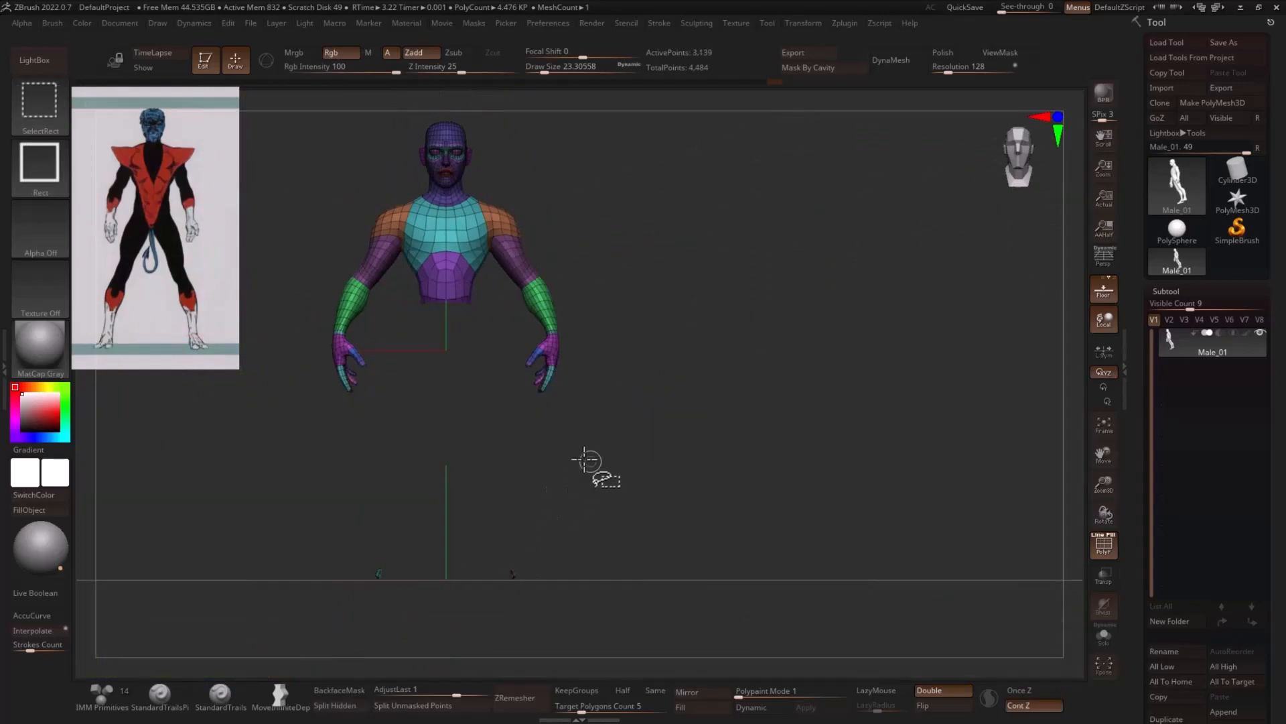
pyautogui.moveTo(588, 447)
pyautogui.keyDown('ctrl'); pyautogui.mouseDown(button='right')
pyautogui.moveTo(895, 497)
pyautogui.moveTo(867, 480)
pyautogui.moveTo(881, 502)
pyautogui.moveTo(890, 405)
pyautogui.moveTo(861, 386)
pyautogui.mouseUp(button='right'); pyautogui.keyUp('ctrl')
# - Set the draw size to about 5 and turn off the floor grid for close work on the index and middle fingers
pyautogui.press('s')
pyautogui.moveTo(771, 383); pyautogui.dragTo(759, 384)
pyautogui.moveTo(773, 373); pyautogui.dragTo(754, 352, button='right')
pyautogui.moveTo(779, 295); pyautogui.dragTo(796, 307, button='right')
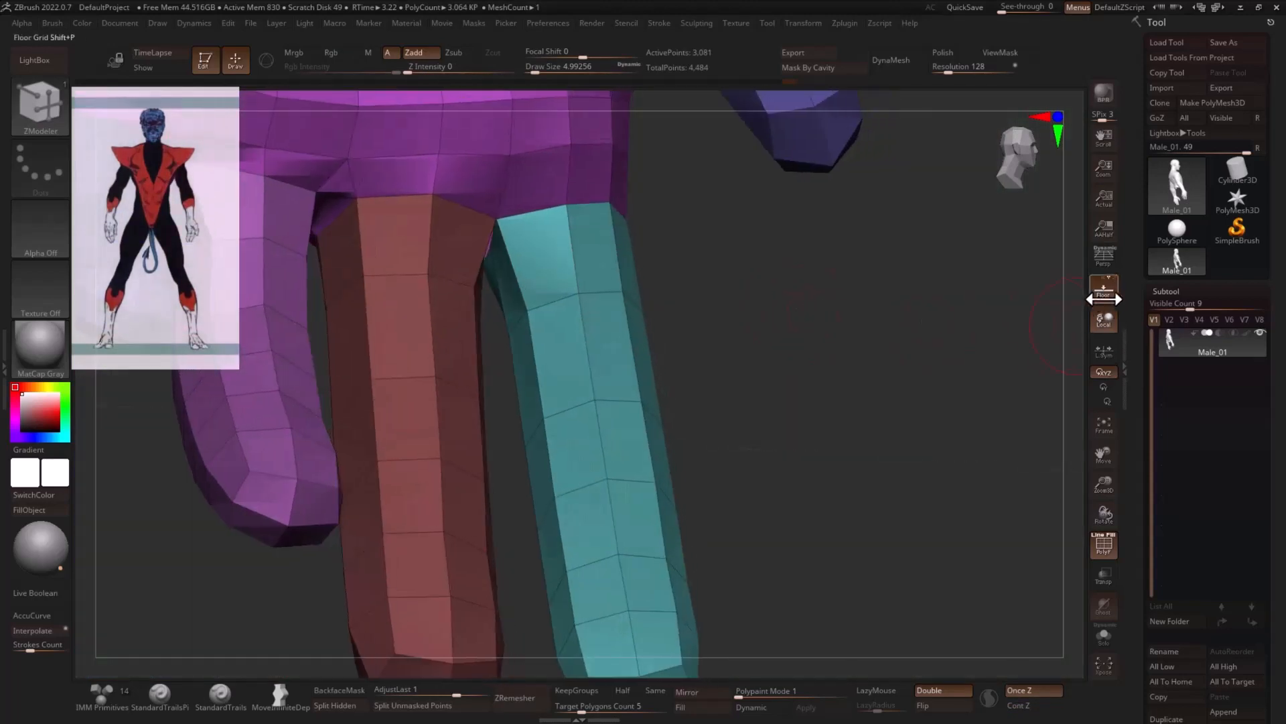
pyautogui.moveTo(966, 340); pyautogui.dragTo(929, 346, button='right')
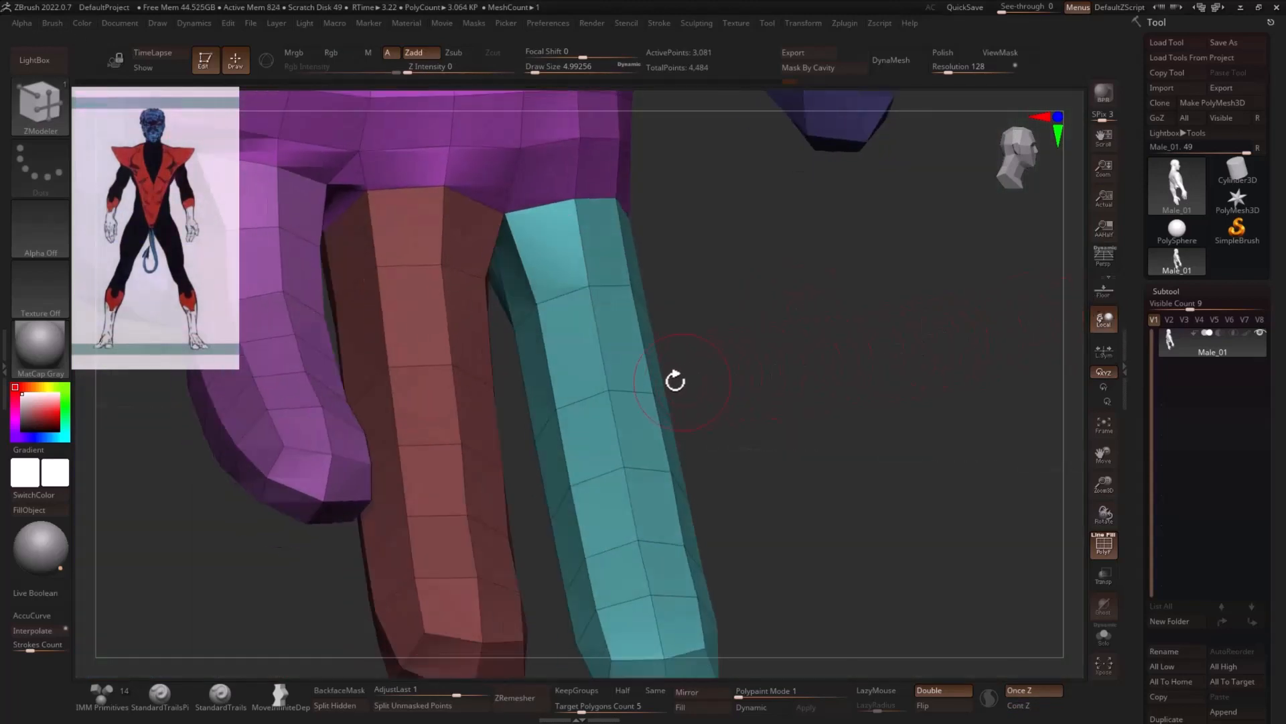
pyautogui.moveTo(741, 295); pyautogui.dragTo(643, 291, button='right')
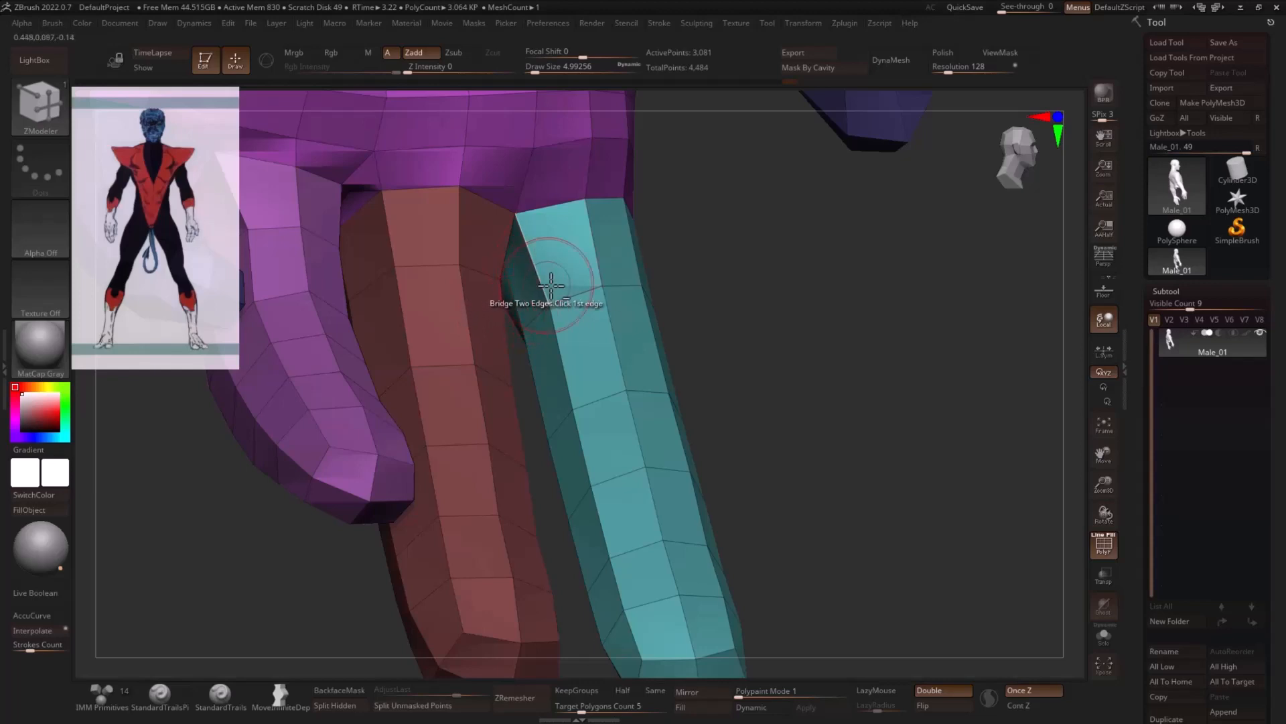
# - Set the ZModeler polygon action to Delete with Polygroup All as its target
pyautogui.moveTo(551, 285); pyautogui.dragTo(558, 352, button='right')
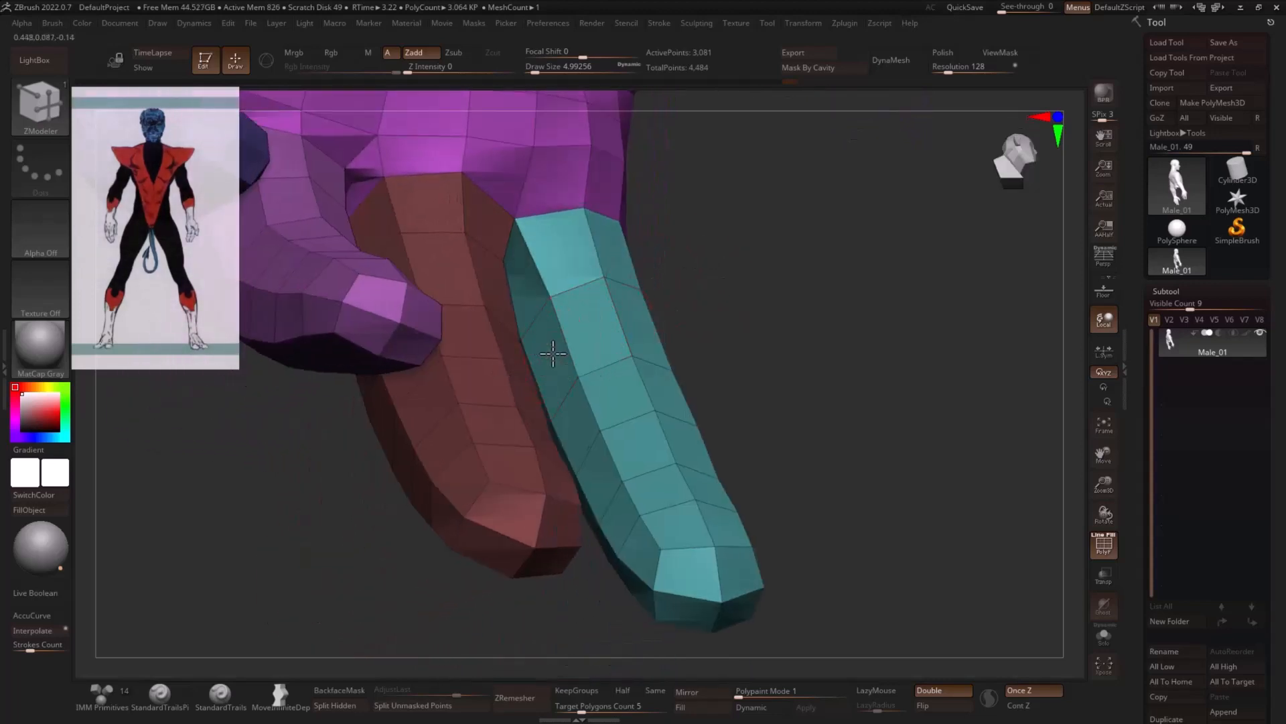
pyautogui.press('space')
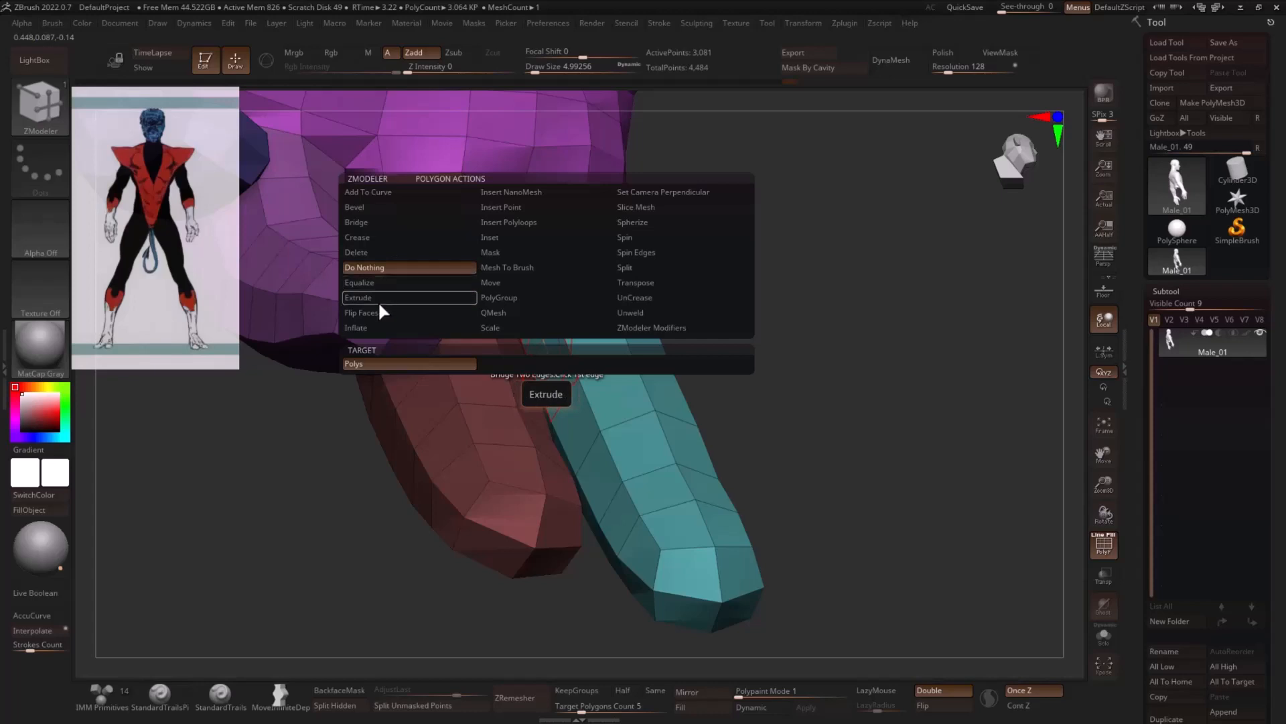
pyautogui.click(402, 258)
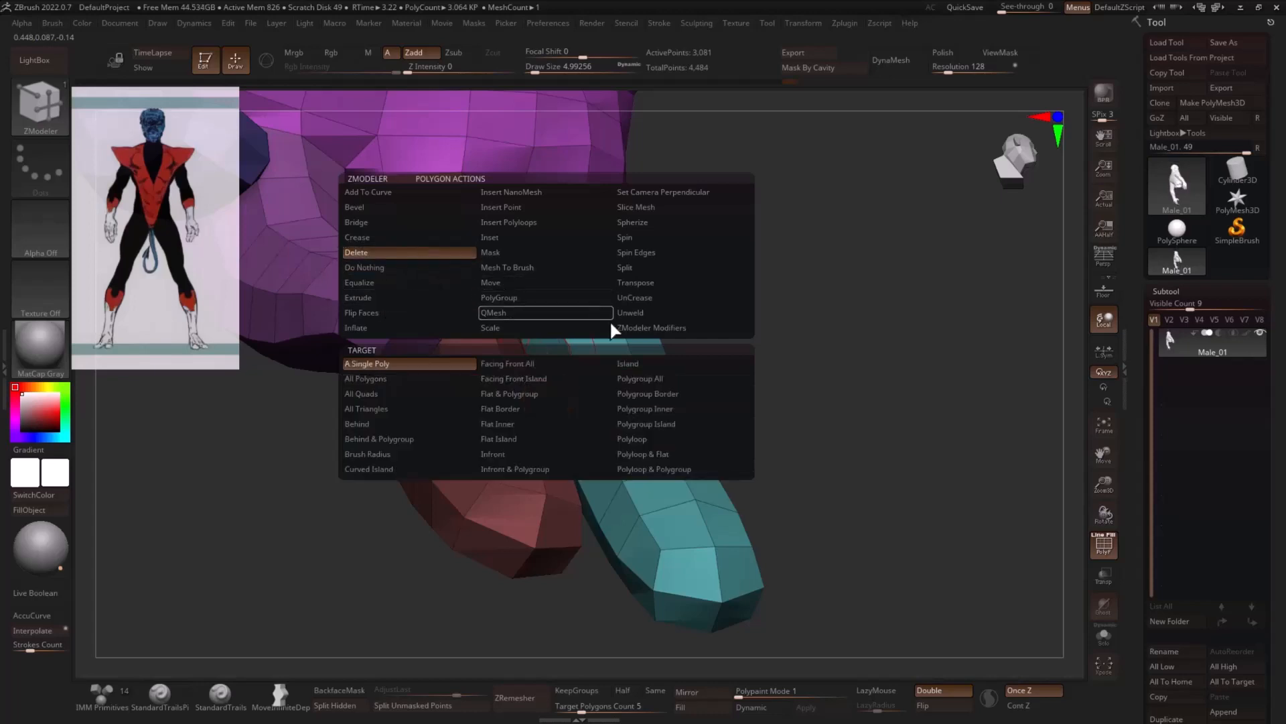
pyautogui.click(644, 379)
# - Mark the strip of polygons along the index finger's side facing the middle finger as a temporary polygroup and delete it
pyautogui.moveTo(791, 349); pyautogui.dragTo(741, 296)
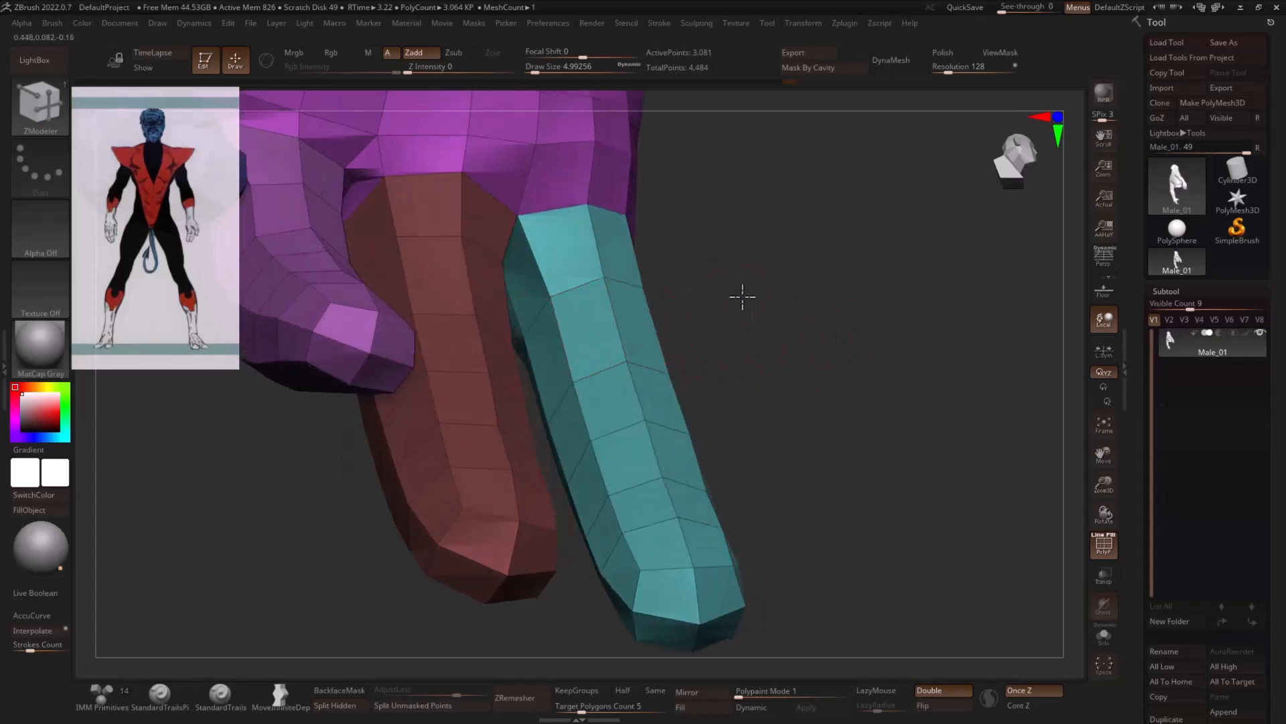
pyautogui.click(525, 291)
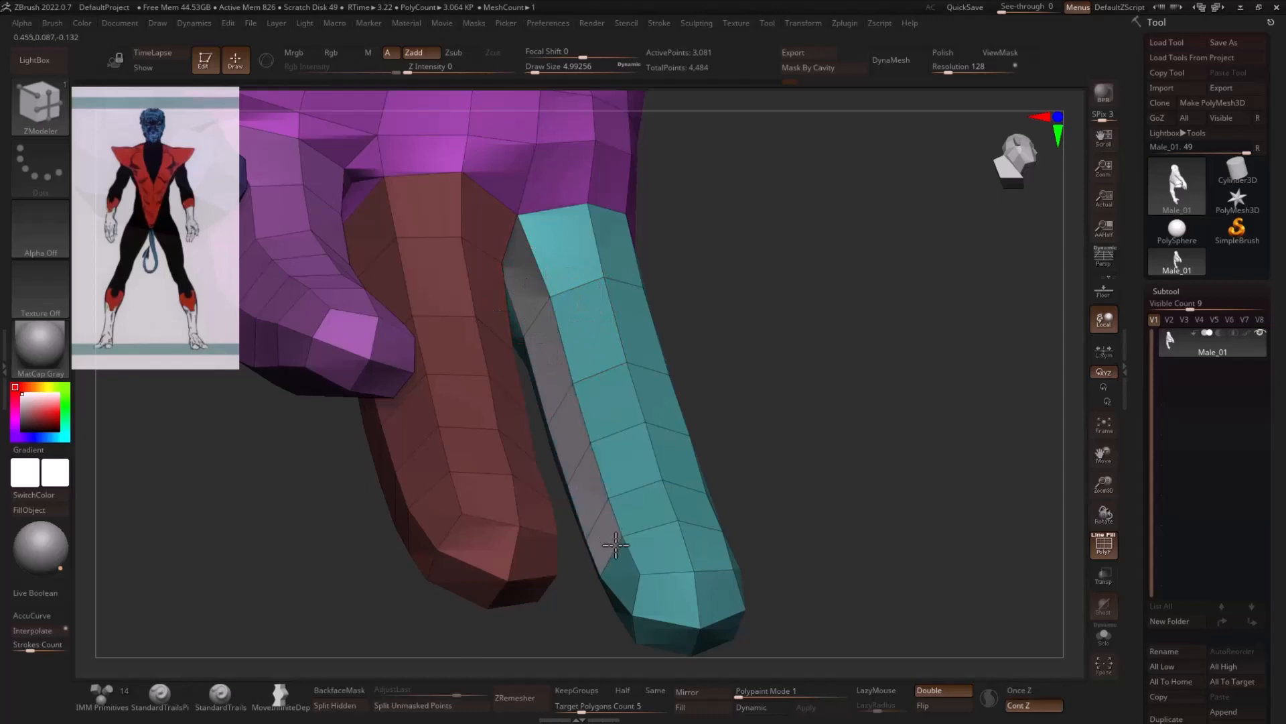
pyautogui.moveTo(770, 499); pyautogui.dragTo(877, 395)
pyautogui.keyDown('alt'); pyautogui.moveTo(477, 370); pyautogui.dragTo(885, 422); pyautogui.keyUp('alt')
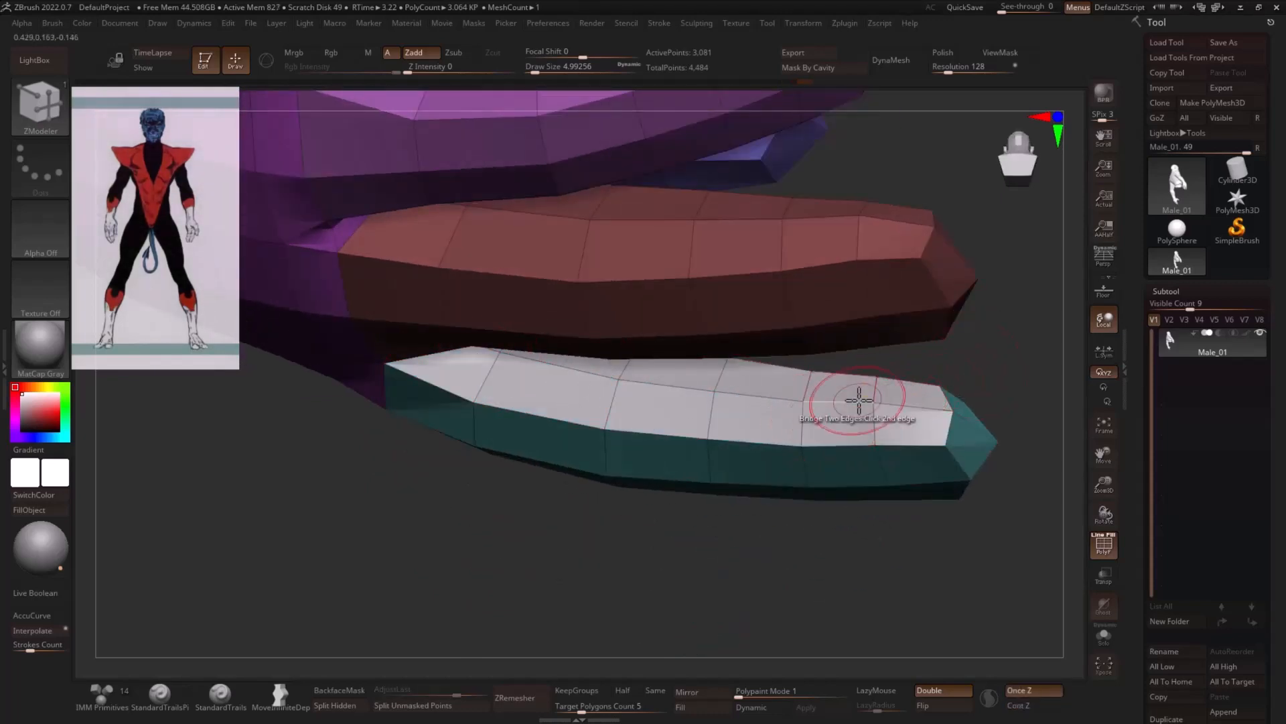
pyautogui.click(852, 392)
# - Delete the temporary polygroup along the middle finger's side facing the index finger
pyautogui.moveTo(991, 348); pyautogui.dragTo(949, 330)
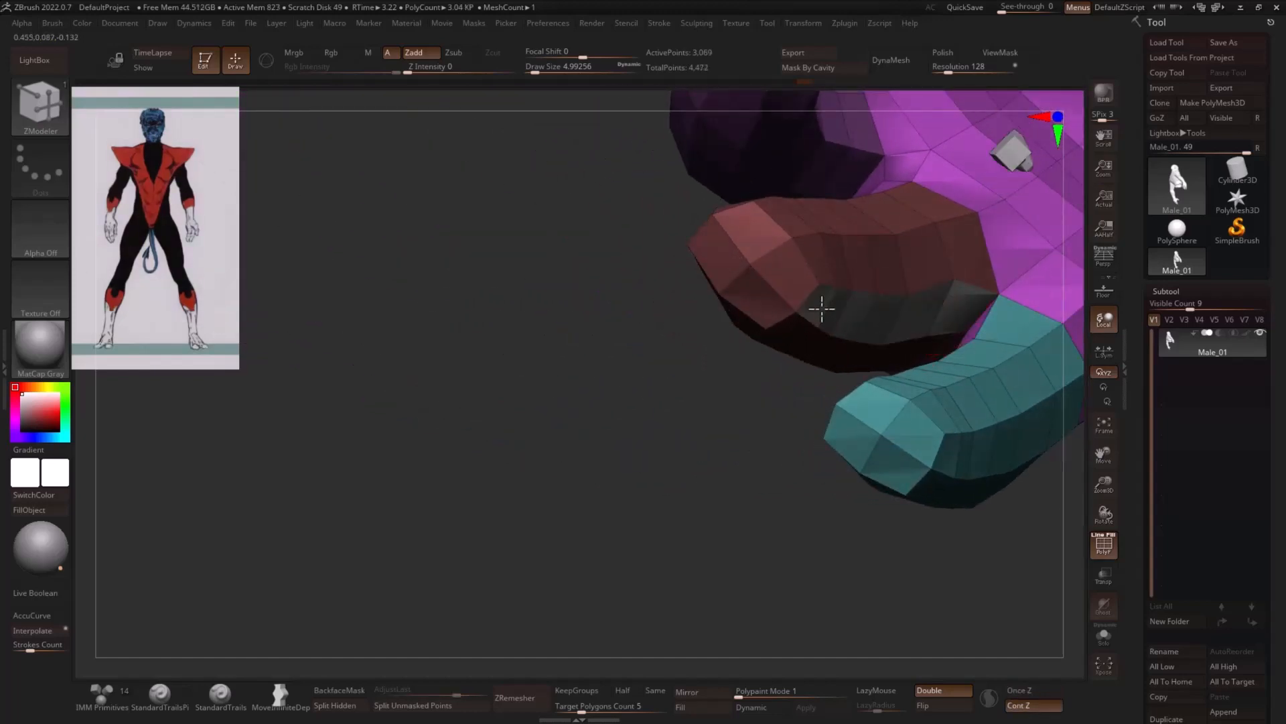
pyautogui.moveTo(741, 360); pyautogui.dragTo(718, 410)
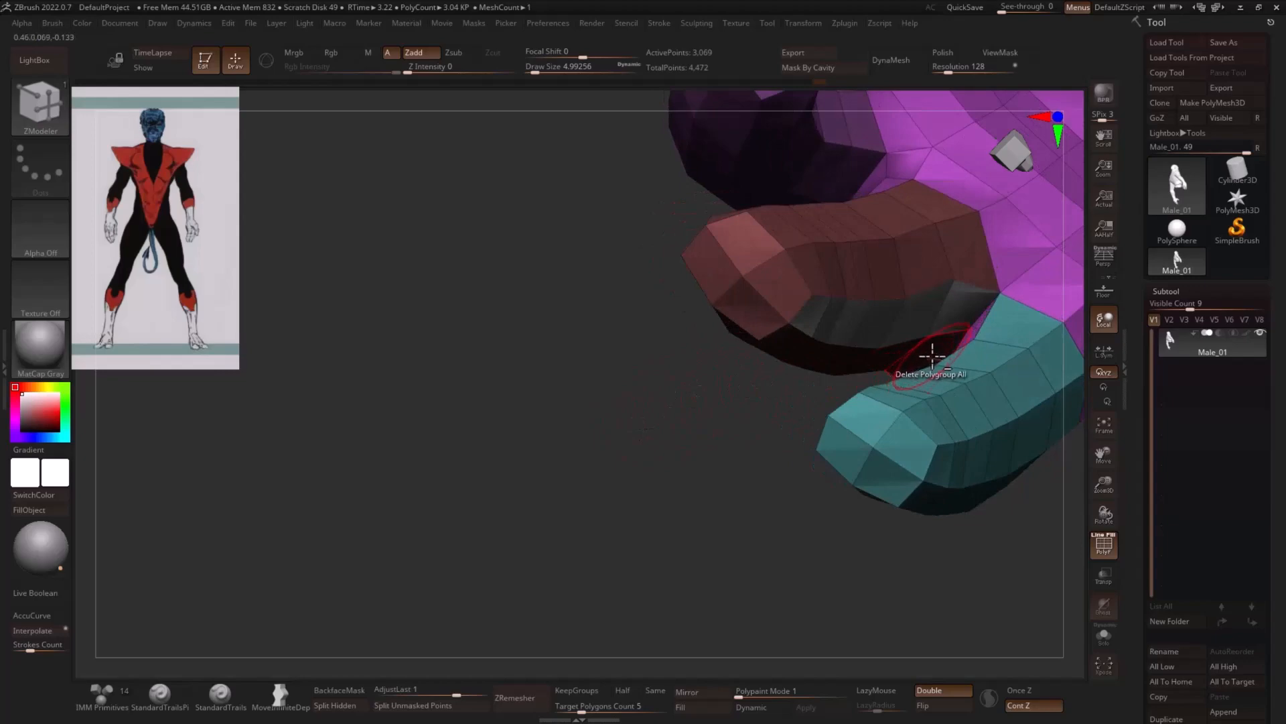
pyautogui.click(861, 326)
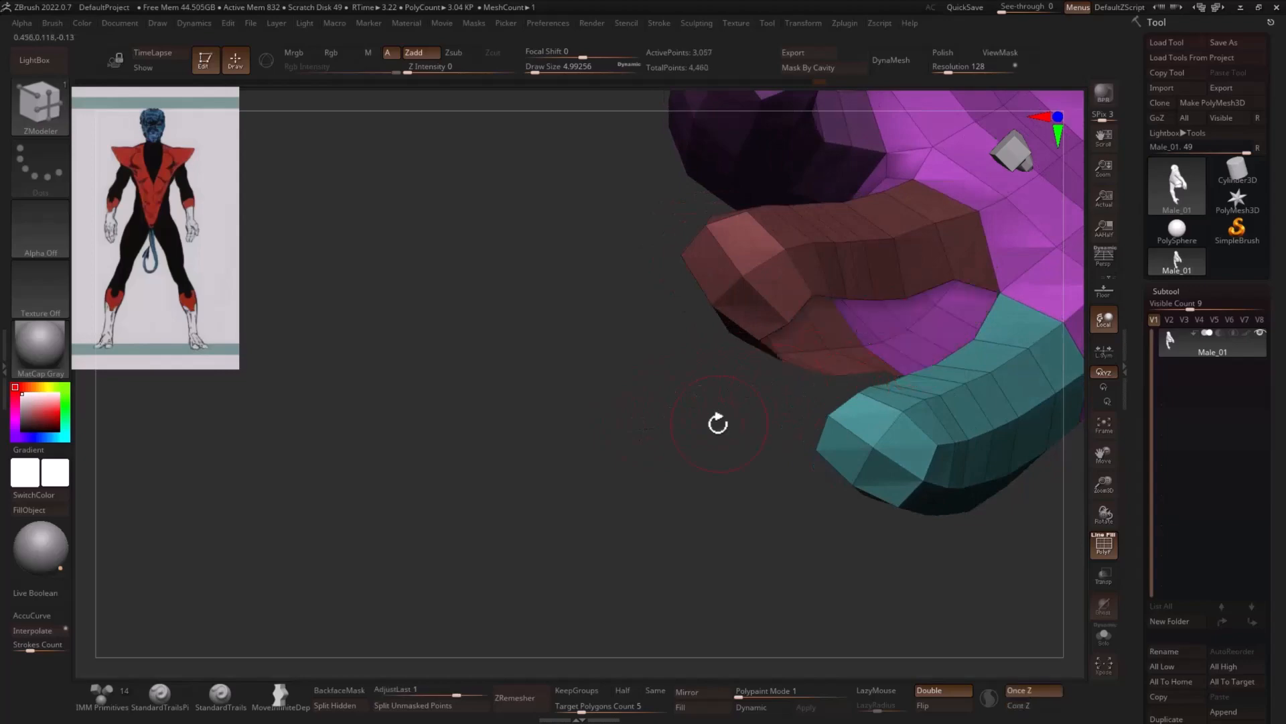
# - Stitch the matching open border points of the index and middle fingers together, beginning at the fingers' base
pyautogui.moveTo(717, 422); pyautogui.dragTo(764, 303)
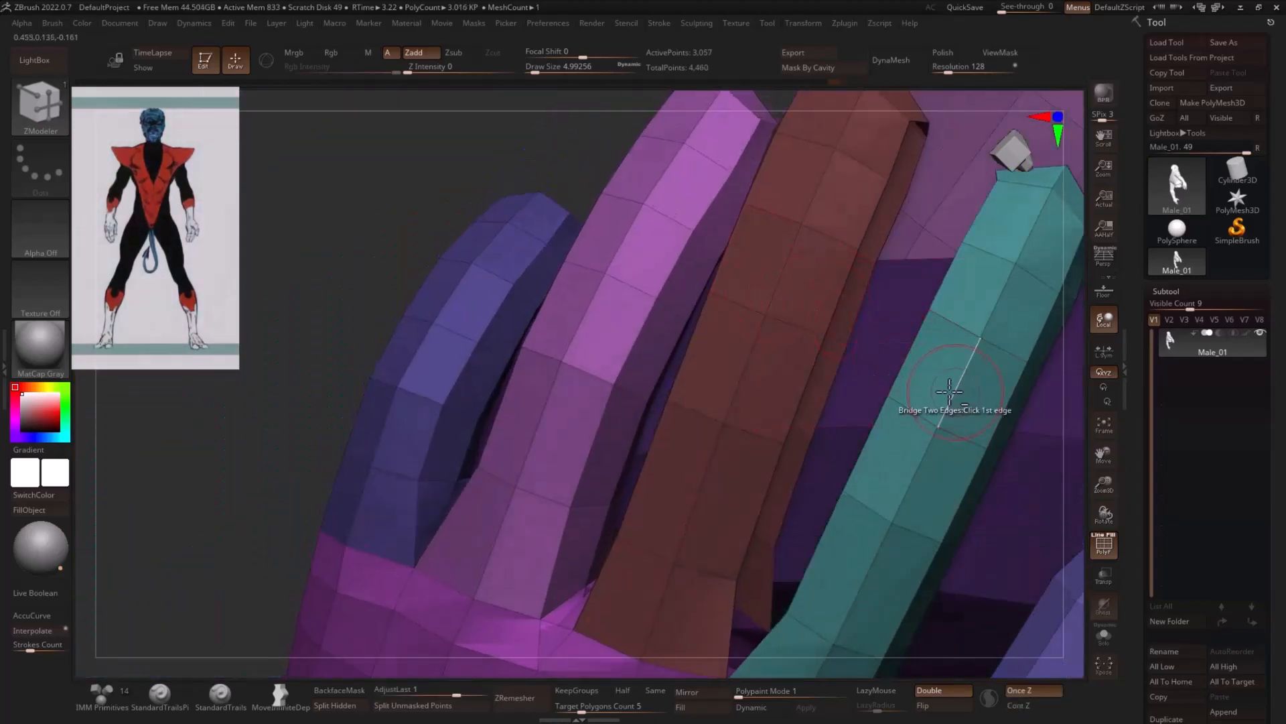
pyautogui.moveTo(411, 250); pyautogui.dragTo(442, 221)
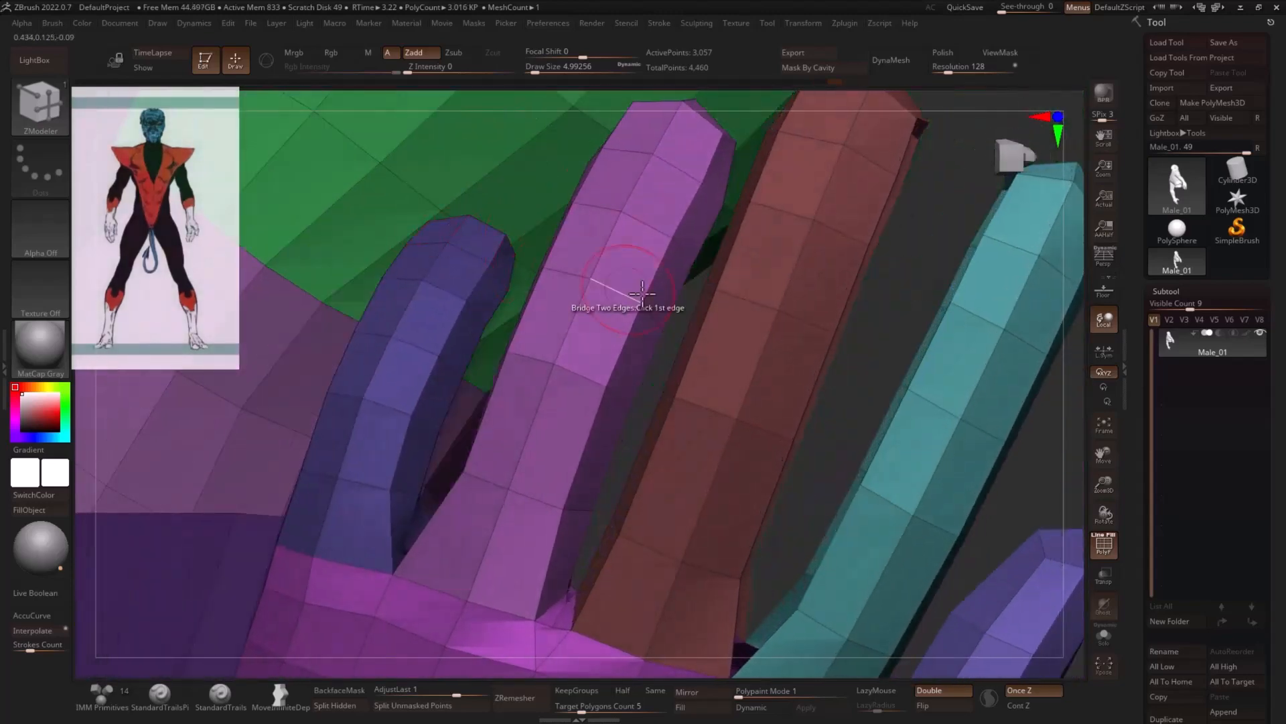
pyautogui.moveTo(878, 331); pyautogui.dragTo(743, 530)
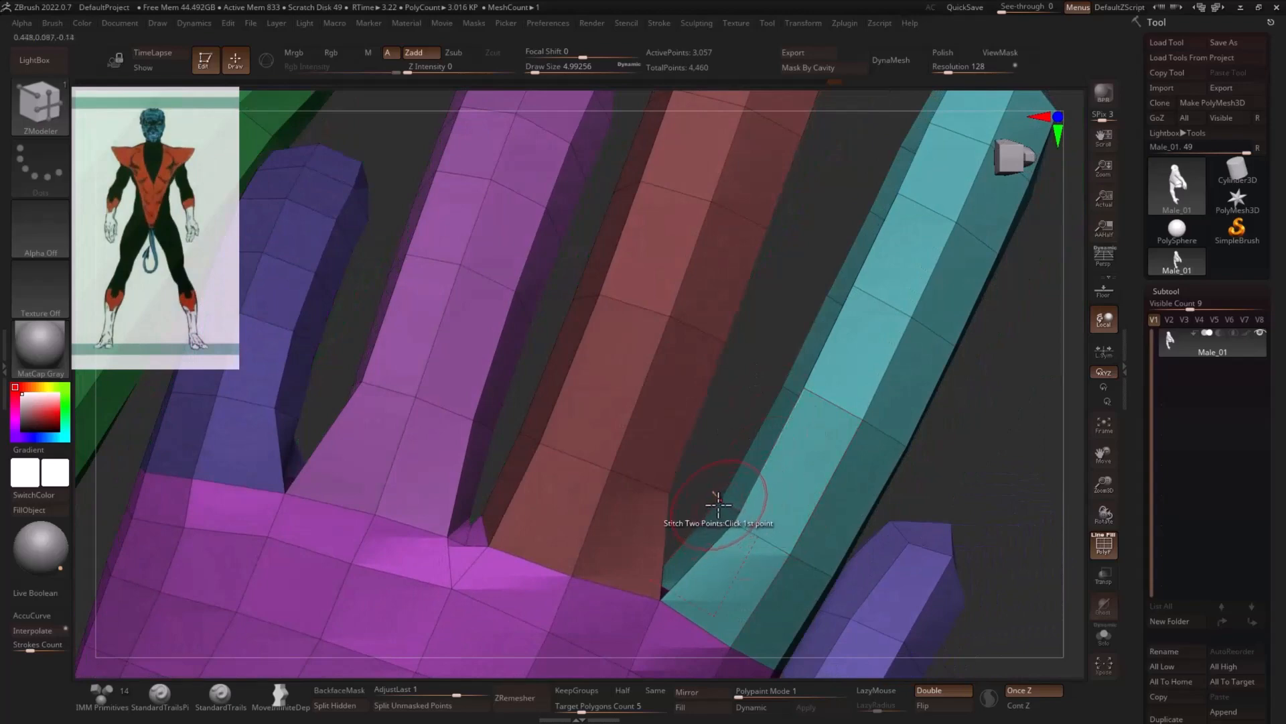
pyautogui.moveTo(927, 479)
pyautogui.mouseDown()
pyautogui.moveTo(959, 468)
pyautogui.moveTo(938, 473)
pyautogui.mouseUp()
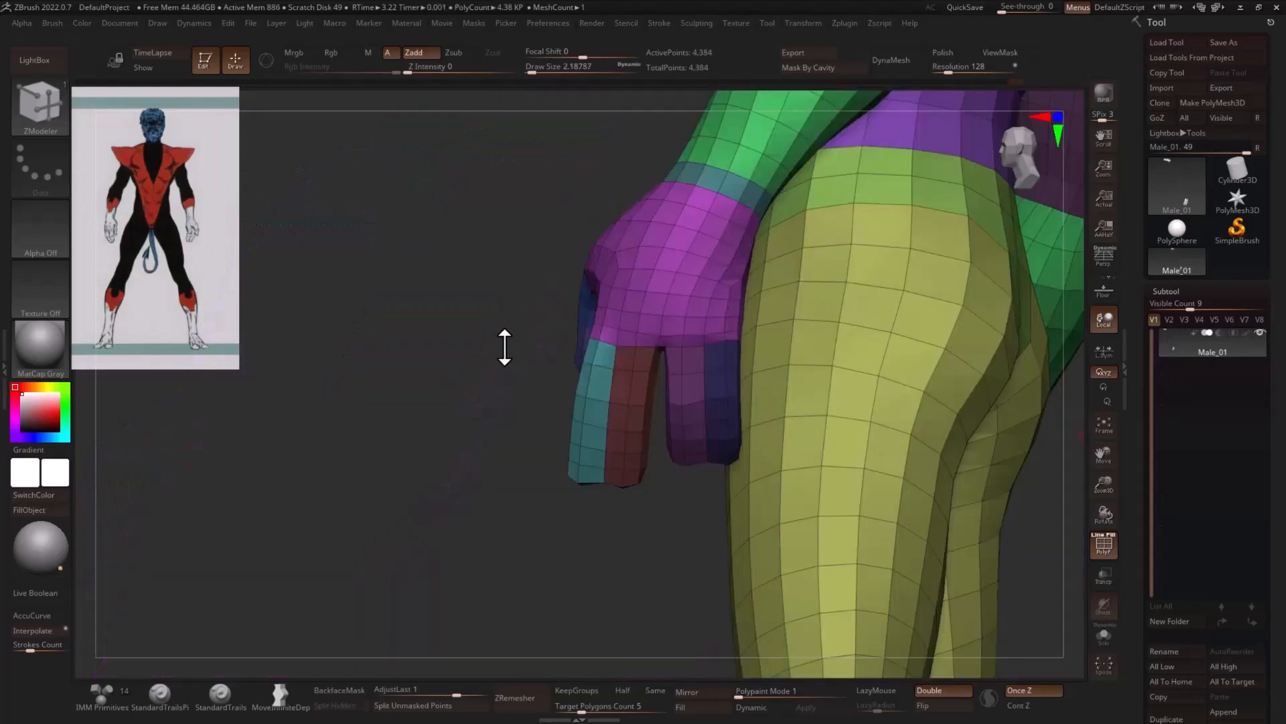
pyautogui.moveTo(505, 347); pyautogui.dragTo(693, 420)
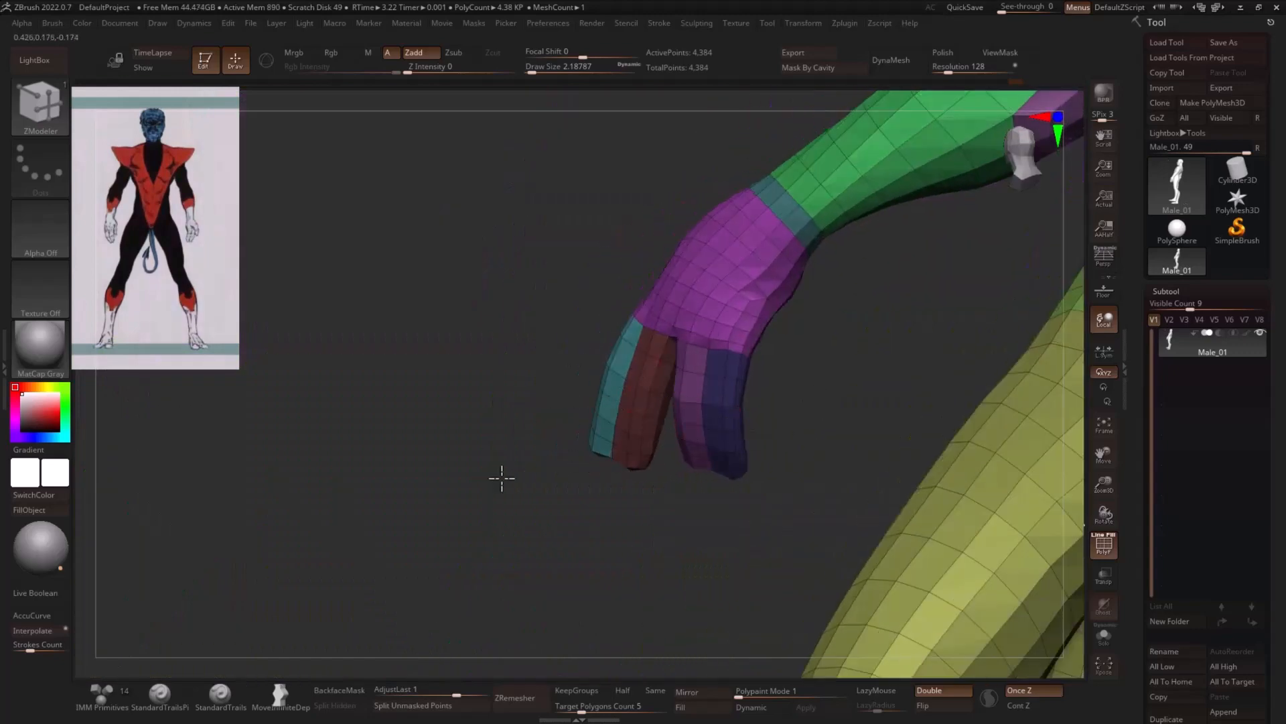
# - Isolate the two feet, hiding the rest of the body
pyautogui.moveTo(502, 477)
pyautogui.mouseDown()
pyautogui.moveTo(629, 471)
pyautogui.moveTo(770, 436)
pyautogui.moveTo(876, 485)
pyautogui.moveTo(810, 434)
pyautogui.moveTo(816, 459)
pyautogui.moveTo(836, 440)
pyautogui.moveTo(476, 429)
pyautogui.moveTo(925, 513)
pyautogui.moveTo(896, 514)
pyautogui.moveTo(842, 419)
pyautogui.moveTo(766, 416)
pyautogui.moveTo(989, 341)
pyautogui.mouseUp()
pyautogui.keyDown('ctrl'); pyautogui.keyDown('shift'); pyautogui.click(747, 353); pyautogui.keyUp('shift'); pyautogui.keyUp('ctrl')
pyautogui.keyDown('ctrl'); pyautogui.keyDown('shift'); pyautogui.moveTo(885, 310); pyautogui.dragTo(788, 384); pyautogui.keyUp('shift'); pyautogui.keyUp('ctrl')
pyautogui.keyDown('ctrl'); pyautogui.keyDown('shift'); pyautogui.click(368, 339); pyautogui.keyUp('shift'); pyautogui.keyUp('ctrl')
pyautogui.keyDown('ctrl'); pyautogui.keyDown('shift'); pyautogui.moveTo(521, 333); pyautogui.dragTo(598, 410); pyautogui.keyUp('shift'); pyautogui.keyUp('ctrl')
pyautogui.moveTo(905, 451)
pyautogui.keyDown('shift'); pyautogui.mouseDown()
pyautogui.moveTo(893, 436)
pyautogui.moveTo(922, 448)
pyautogui.mouseUp(); pyautogui.keyUp('shift')
pyautogui.keyDown('alt'); pyautogui.moveTo(948, 489); pyautogui.dragTo(715, 480); pyautogui.keyUp('alt')
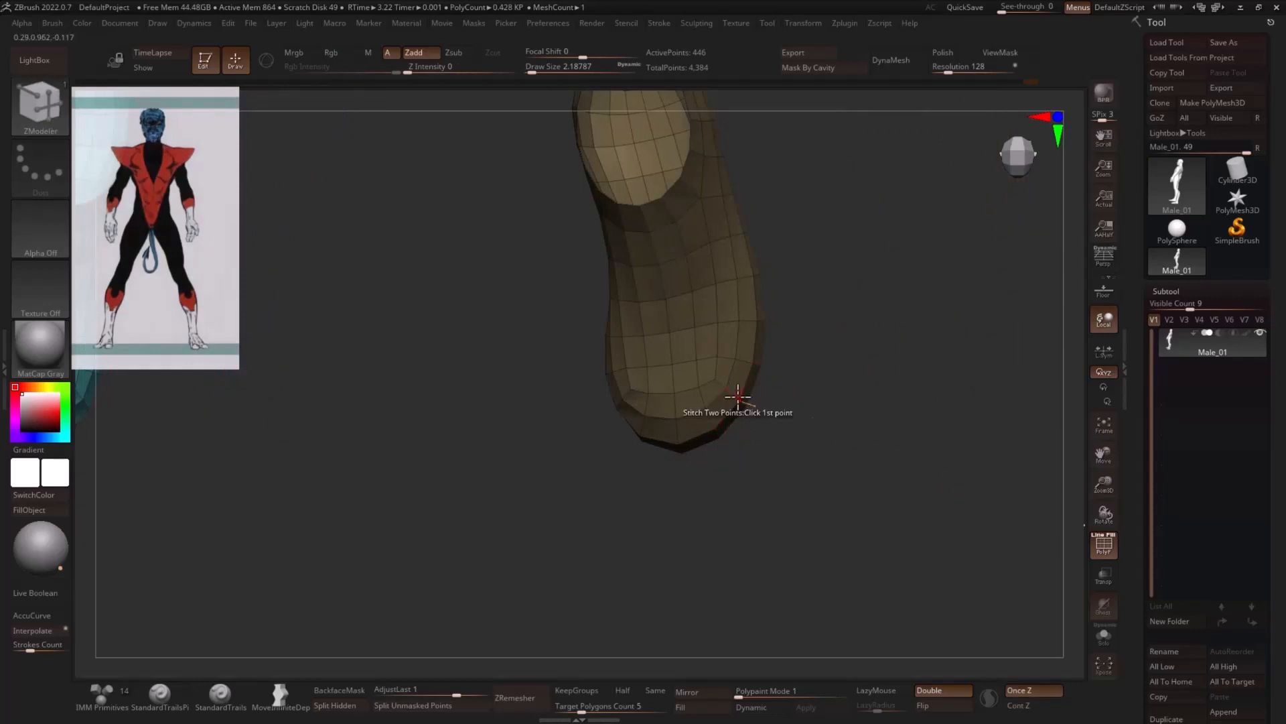
# - Hide the toe ends of the feet, assign the remaining foot polygons a new polygroup and restore full visibility
pyautogui.hotkey('ctrl', 'shift')
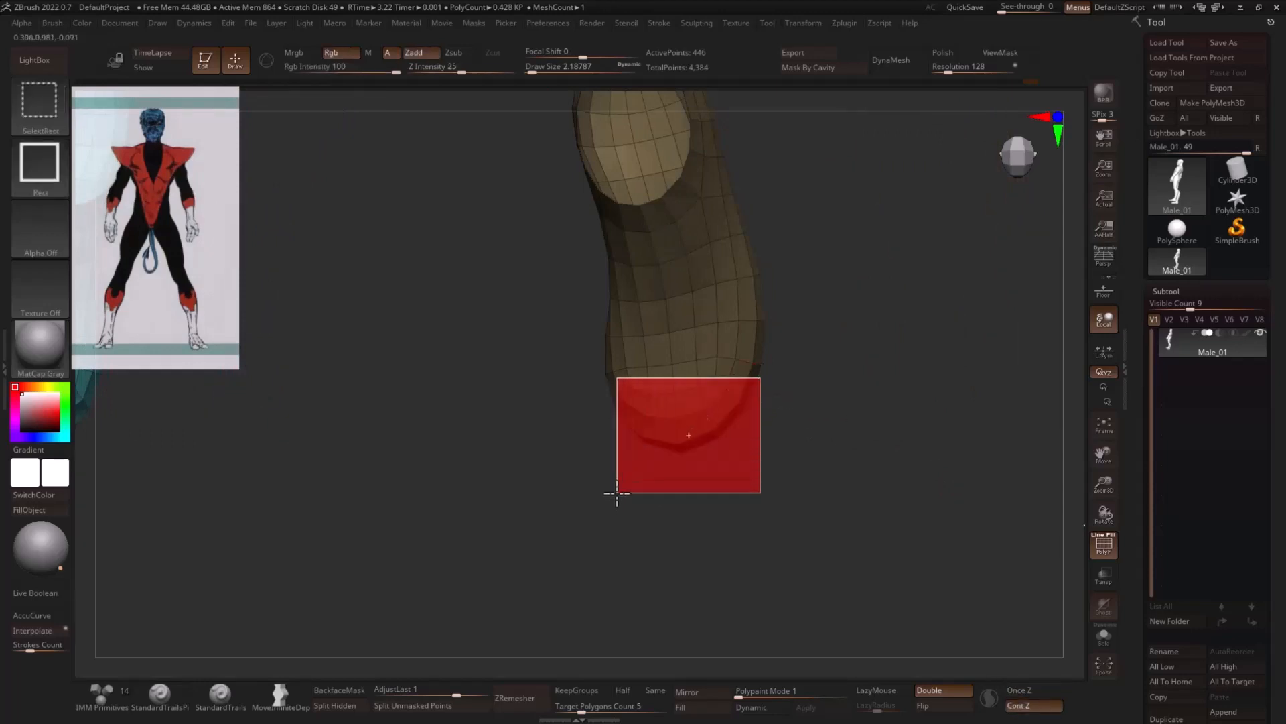
pyautogui.keyDown('ctrl'); pyautogui.keyDown('alt'); pyautogui.keyDown('shift'); pyautogui.moveTo(617, 494); pyautogui.dragTo(616, 494); pyautogui.keyUp('shift'); pyautogui.keyUp('alt'); pyautogui.keyUp('ctrl')
pyautogui.keyDown('alt'); pyautogui.moveTo(907, 482); pyautogui.dragTo(688, 475); pyautogui.keyUp('alt')
pyautogui.hotkey('ctrl', 'w')
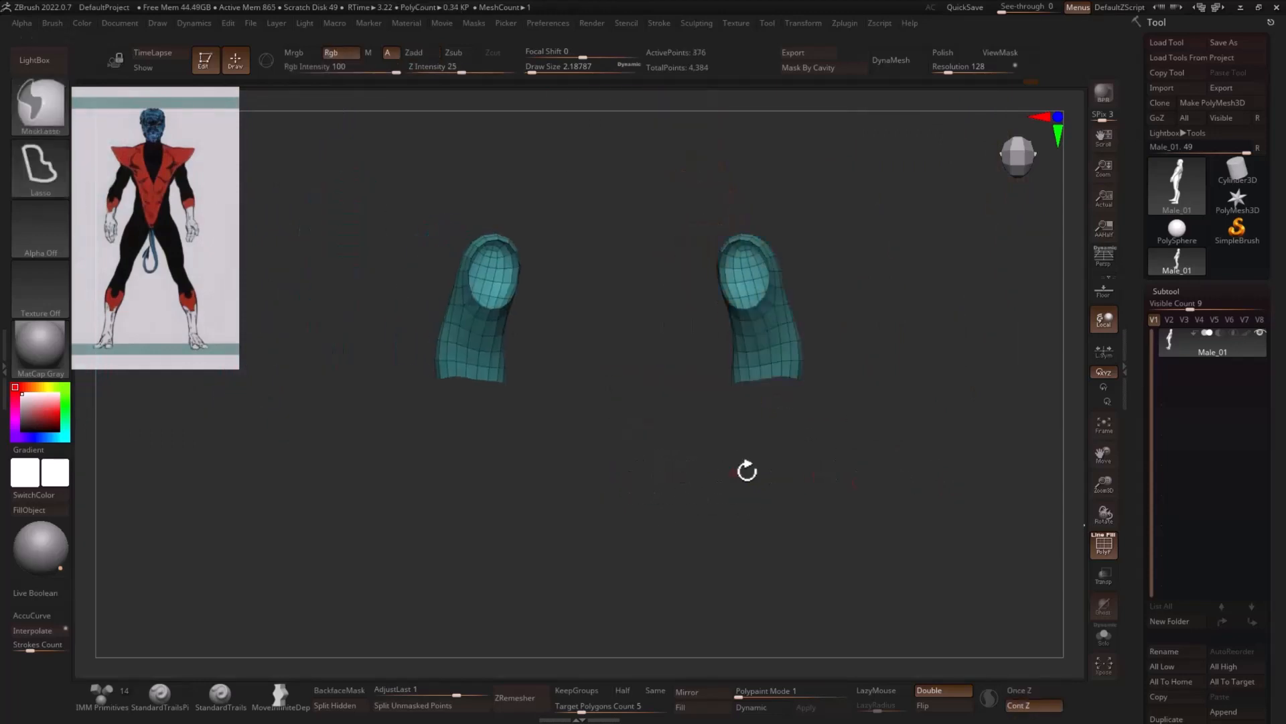
pyautogui.keyDown('ctrl'); pyautogui.keyDown('shift'); pyautogui.click(938, 408); pyautogui.keyUp('shift'); pyautogui.keyUp('ctrl')
# - Isolate the toe ends of both feet, invert the visibility and delete the hidden toe geometry
pyautogui.hotkey('ctrl', 'shift')
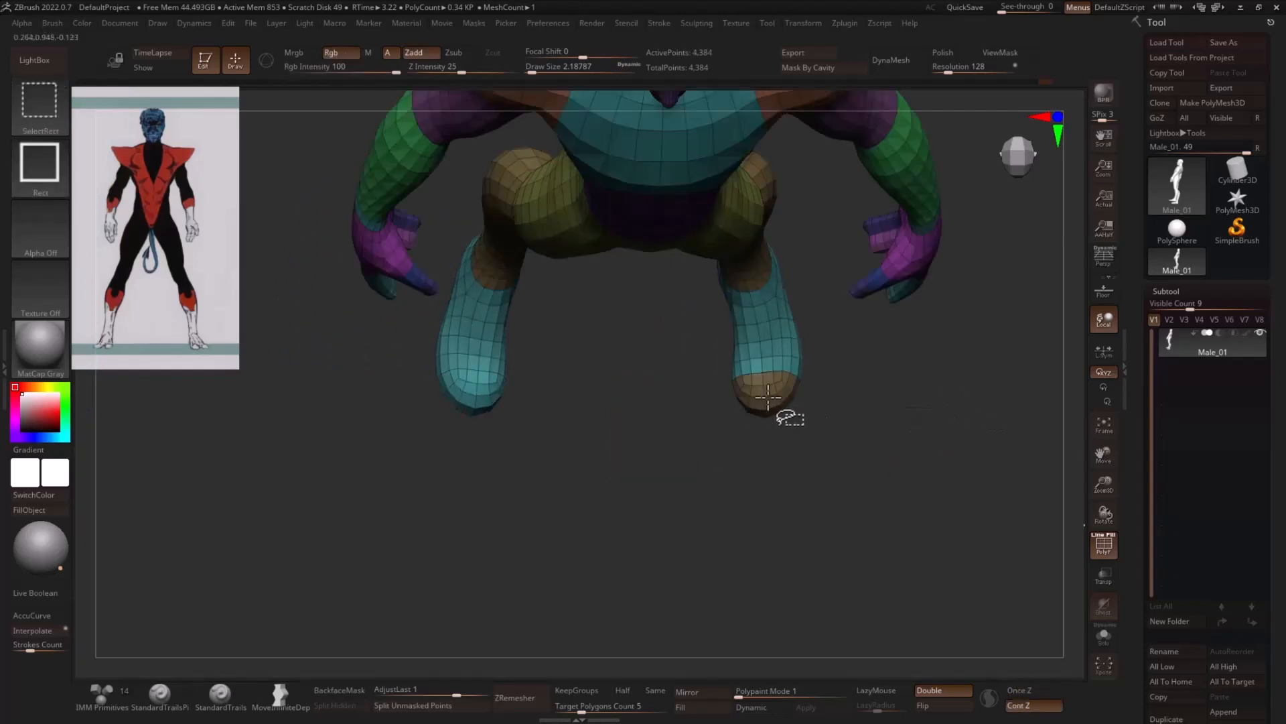
pyautogui.keyDown('ctrl'); pyautogui.keyDown('alt'); pyautogui.keyDown('shift'); pyautogui.click(767, 396); pyautogui.keyUp('shift'); pyautogui.keyUp('alt'); pyautogui.keyUp('ctrl')
pyautogui.keyDown('ctrl'); pyautogui.keyDown('shift'); pyautogui.click(643, 462); pyautogui.keyUp('shift'); pyautogui.keyUp('ctrl')
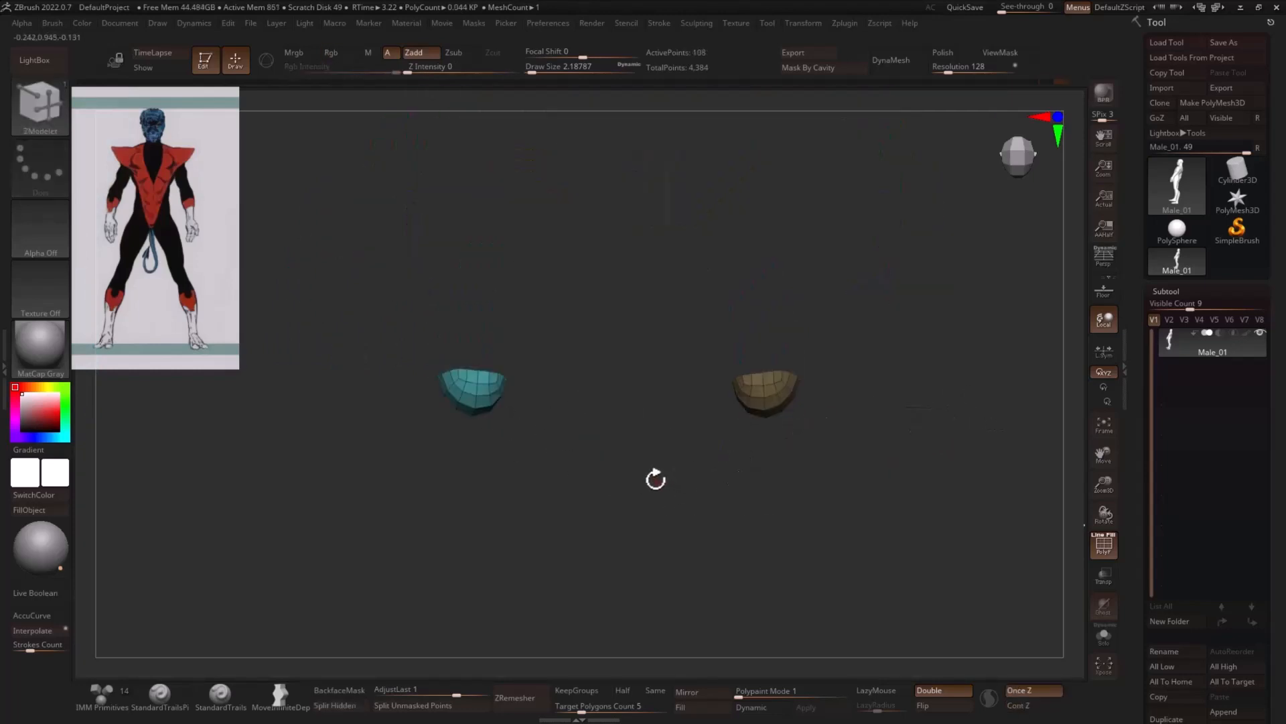
pyautogui.keyDown('ctrl'); pyautogui.keyDown('shift'); pyautogui.click(670, 489); pyautogui.keyUp('shift'); pyautogui.keyUp('ctrl')
pyautogui.press('space')
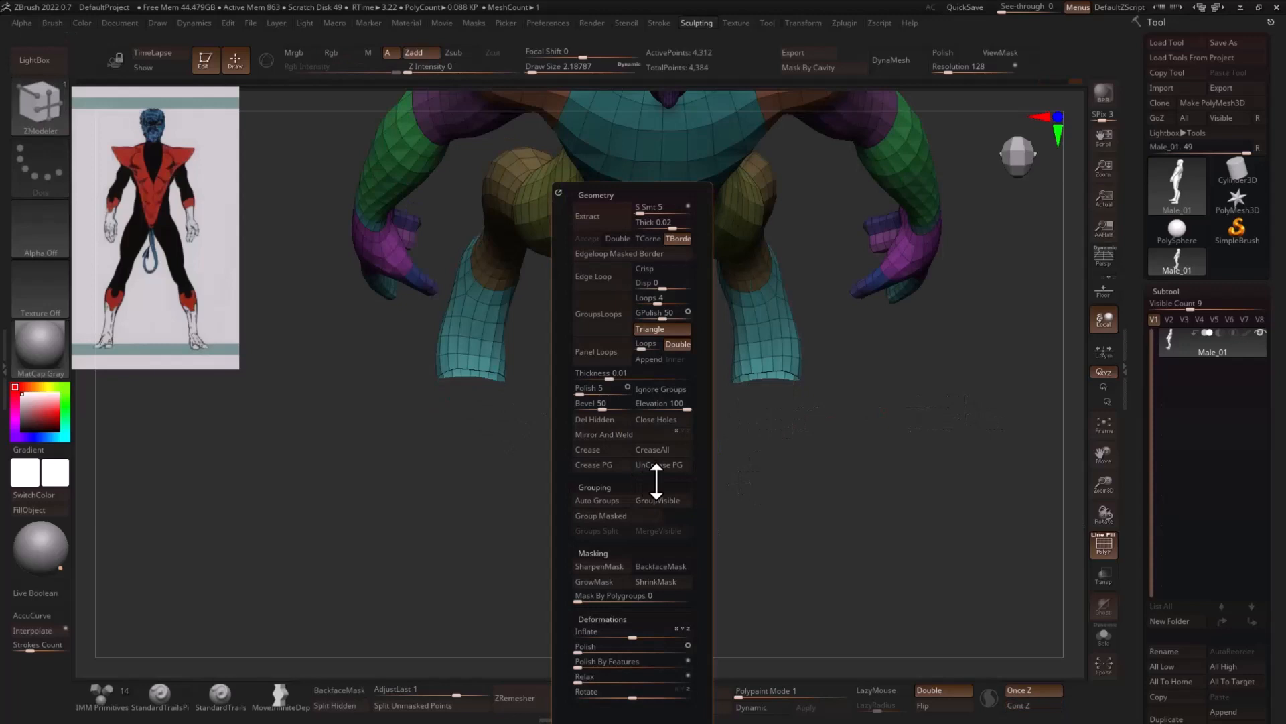
pyautogui.click(608, 421)
# - Bridge the upper and lower border edges across the open front of the foot until the hole is capped
pyautogui.moveTo(888, 457); pyautogui.dragTo(446, 532)
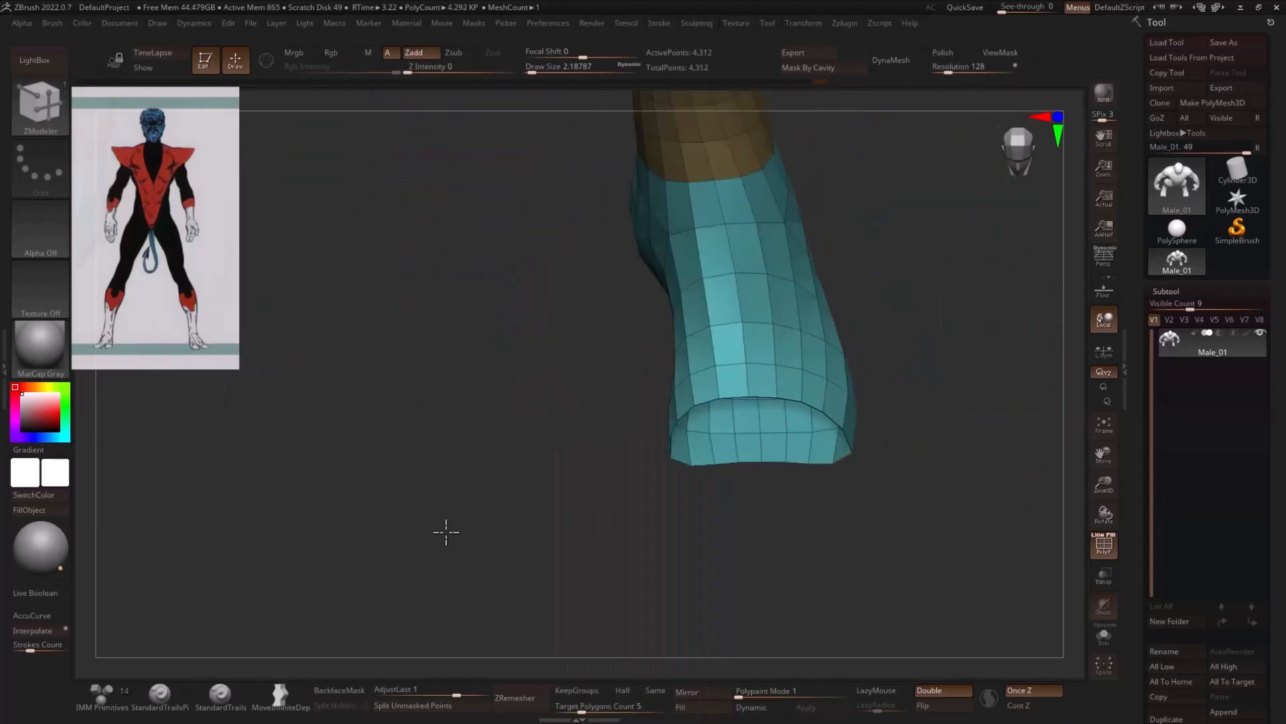
pyautogui.moveTo(882, 454); pyautogui.dragTo(678, 445)
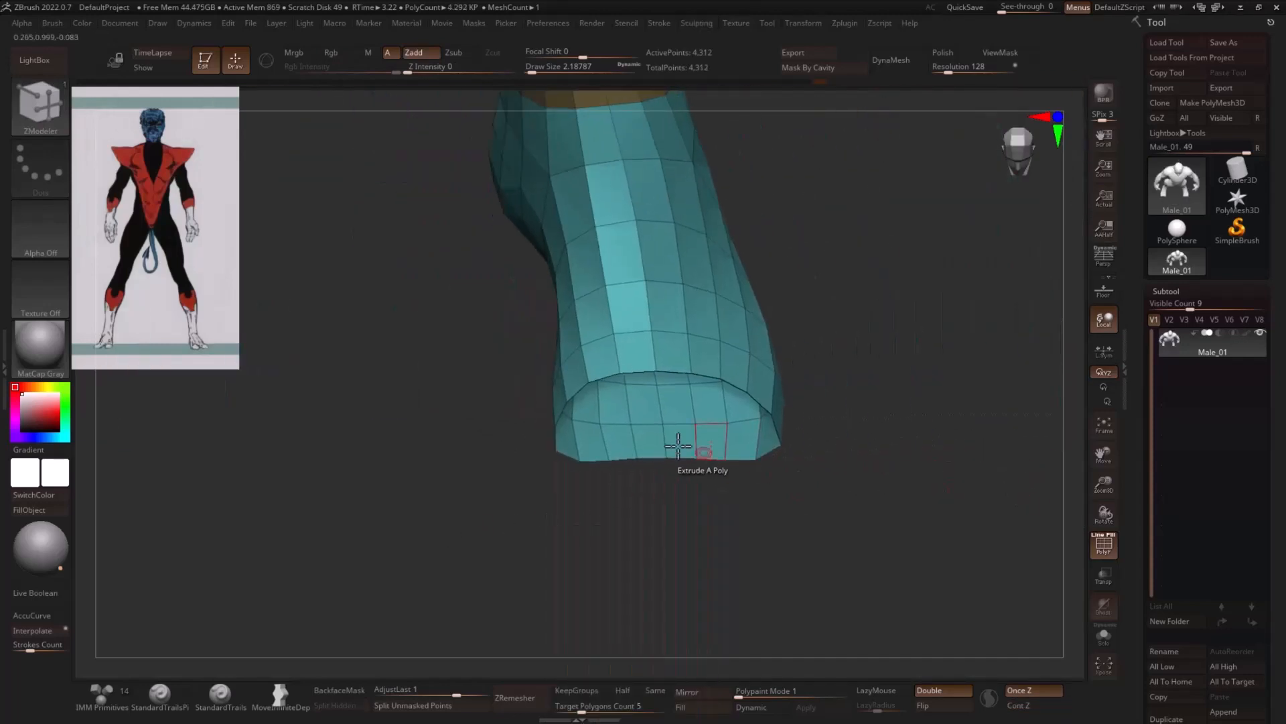
pyautogui.press('space')
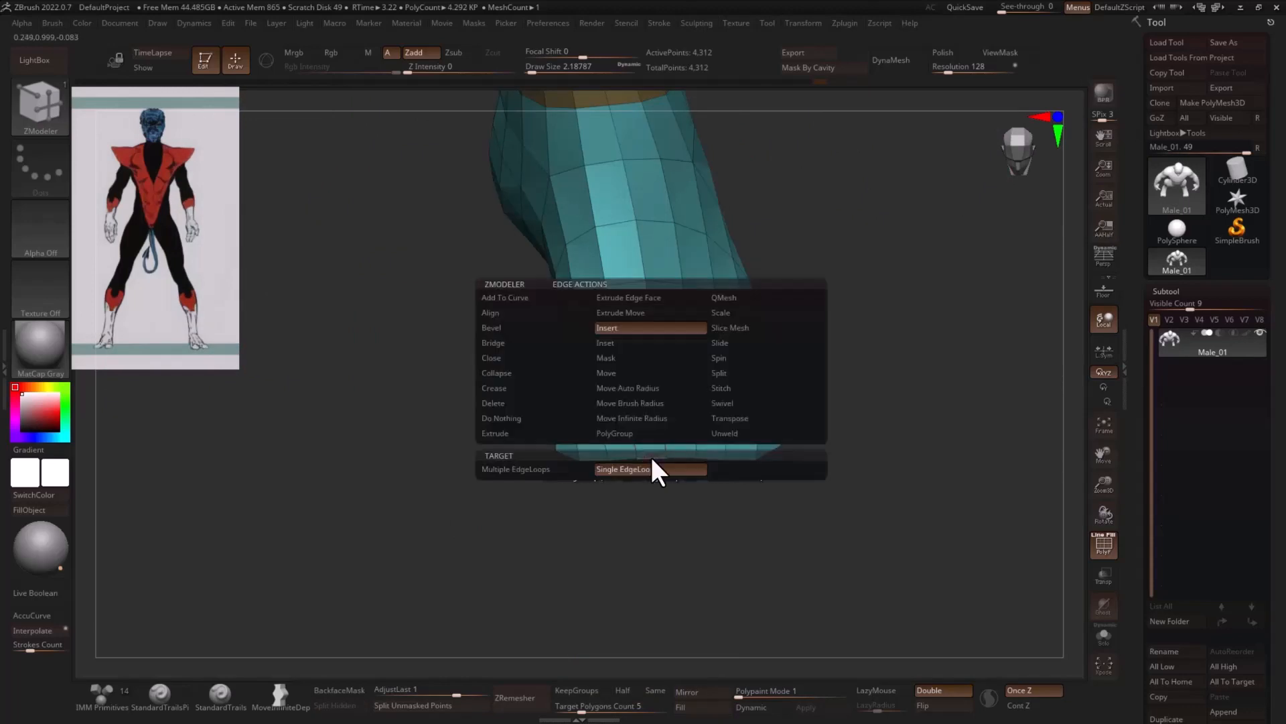
pyautogui.click(513, 344)
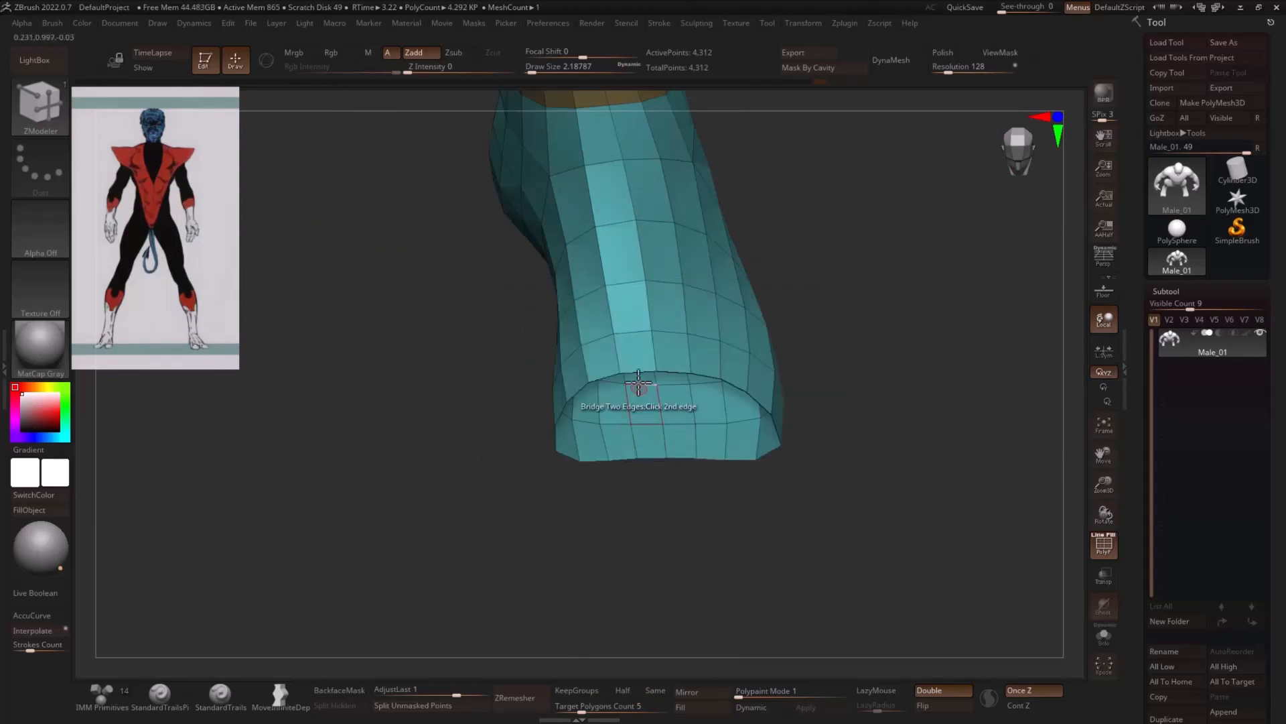
pyautogui.click(639, 367)
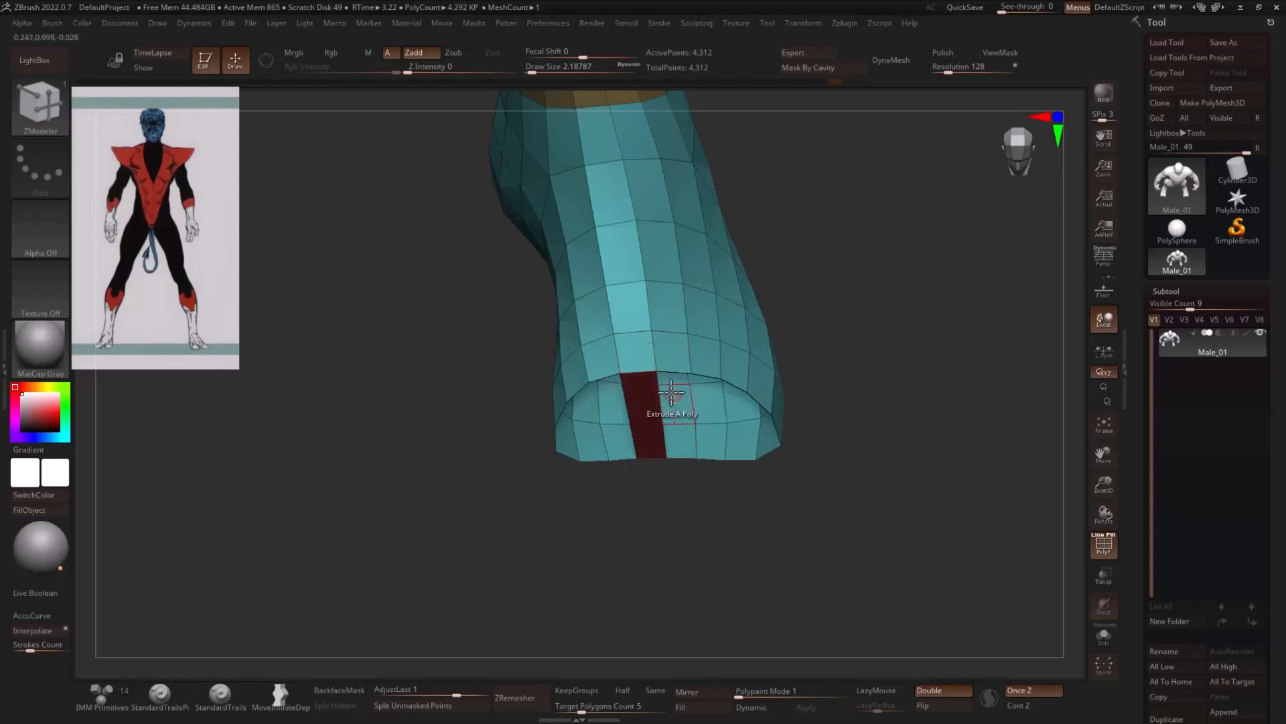
pyautogui.click(675, 367)
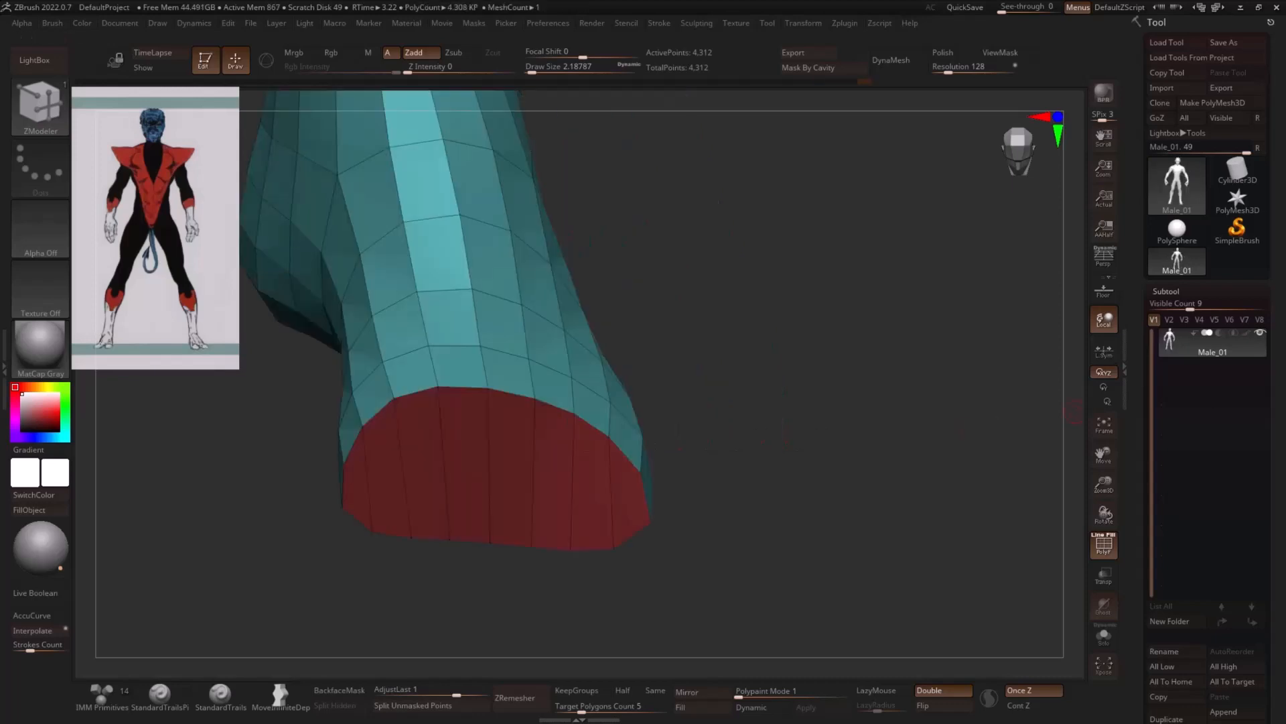
pyautogui.moveTo(797, 409); pyautogui.dragTo(762, 482)
# - Extrude the outer half of the foot's front cap forward with Polygroup All as the target to start a toe
pyautogui.press('space')
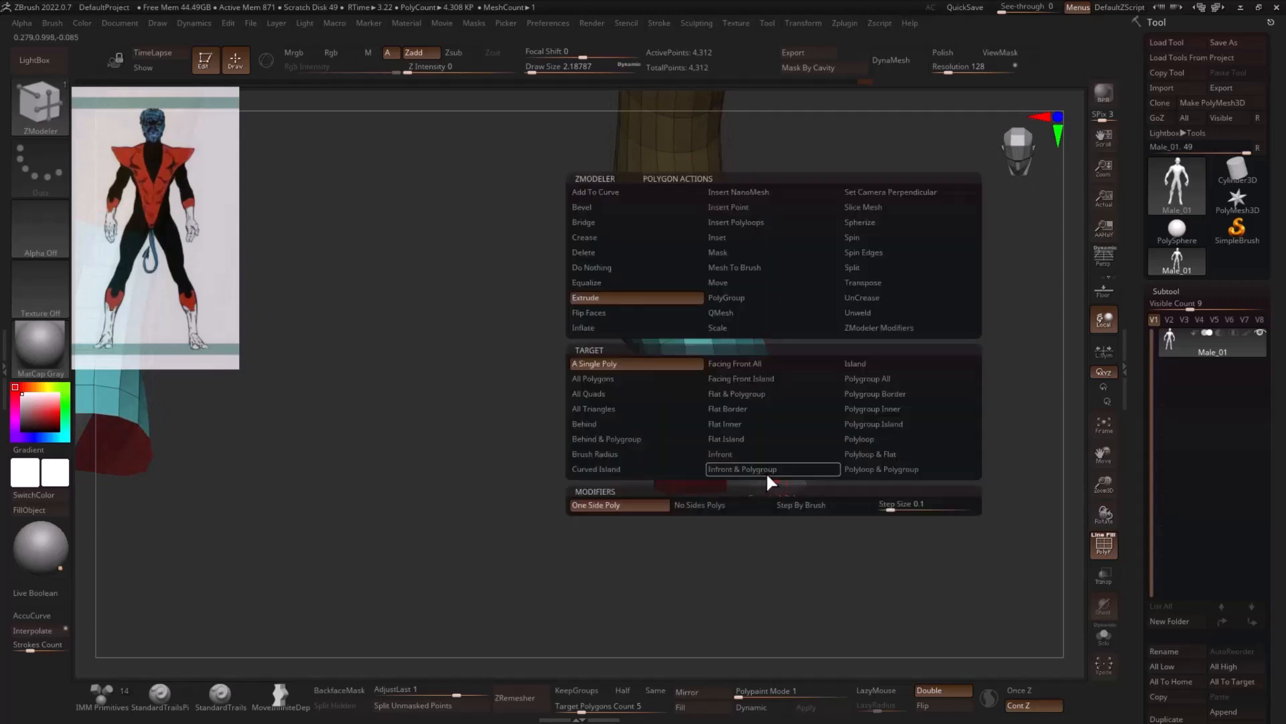
pyautogui.click(881, 379)
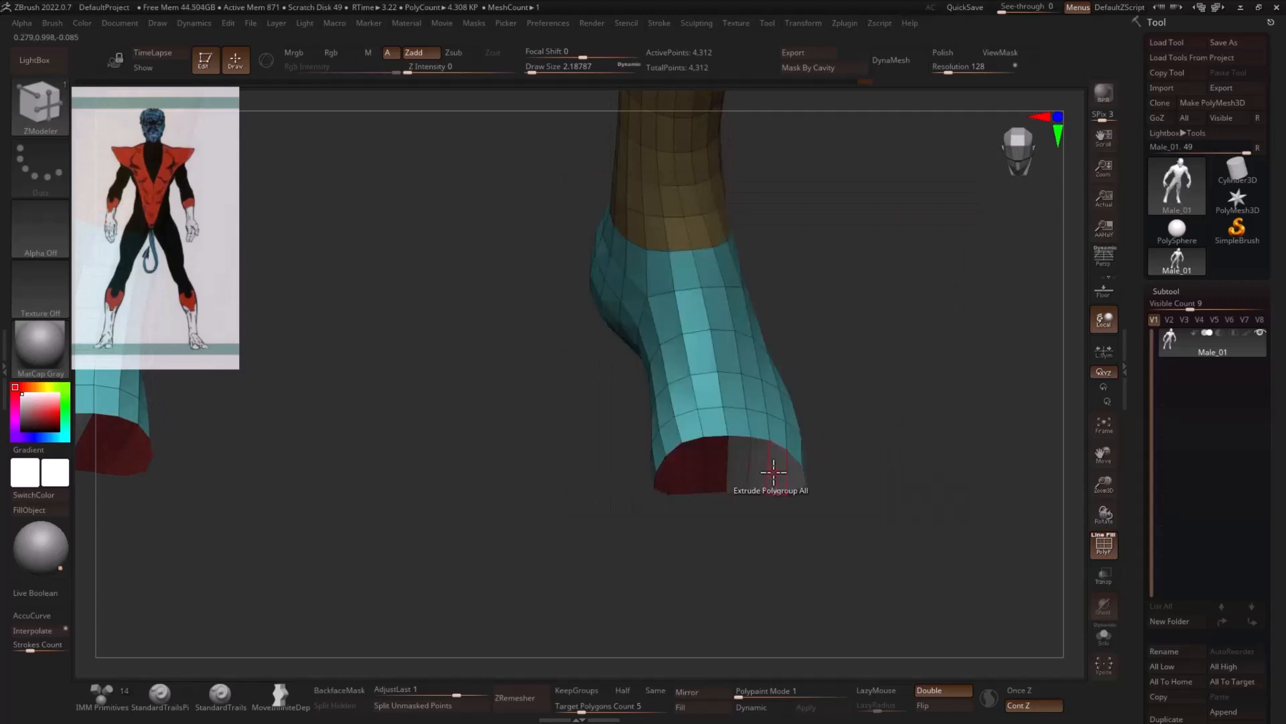
pyautogui.moveTo(773, 473); pyautogui.dragTo(793, 509)
pyautogui.moveTo(876, 548); pyautogui.dragTo(856, 514)
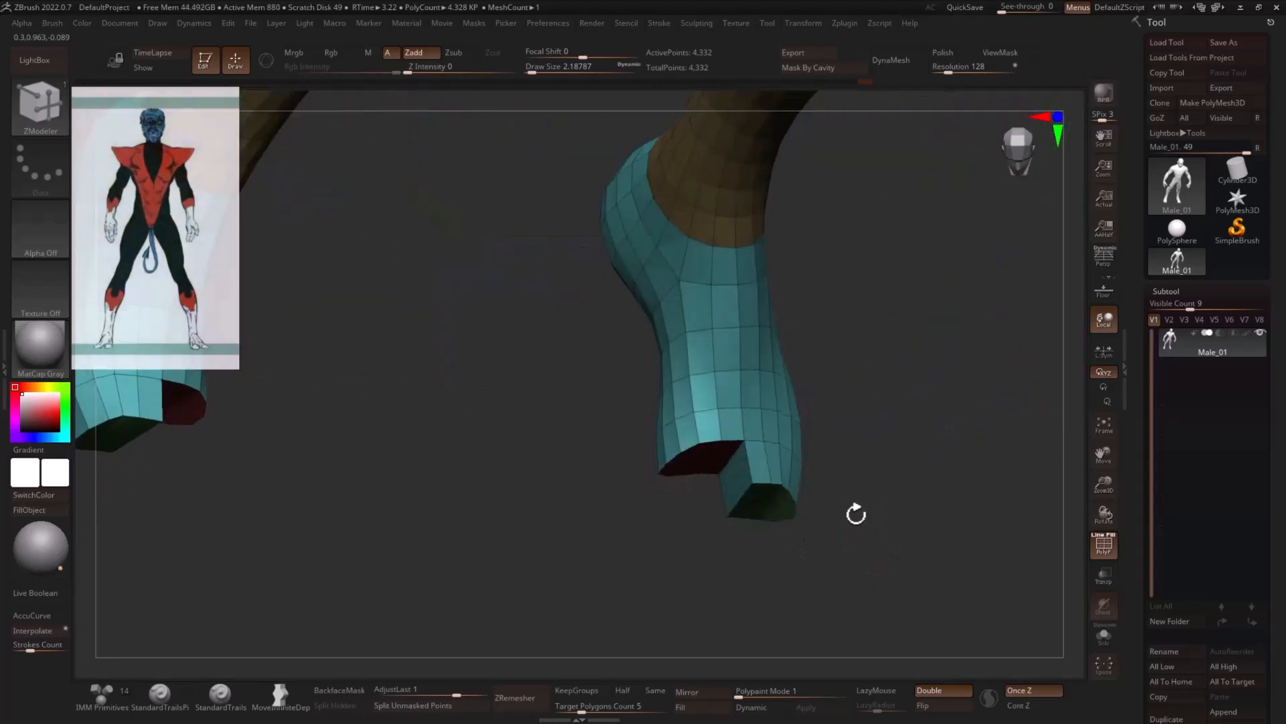
# - Isolate the outer toe's end cap and mask the whole mesh except that toe end
pyautogui.keyDown('ctrl'); pyautogui.keyDown('shift'); pyautogui.click(779, 503); pyautogui.keyUp('shift'); pyautogui.keyUp('ctrl')
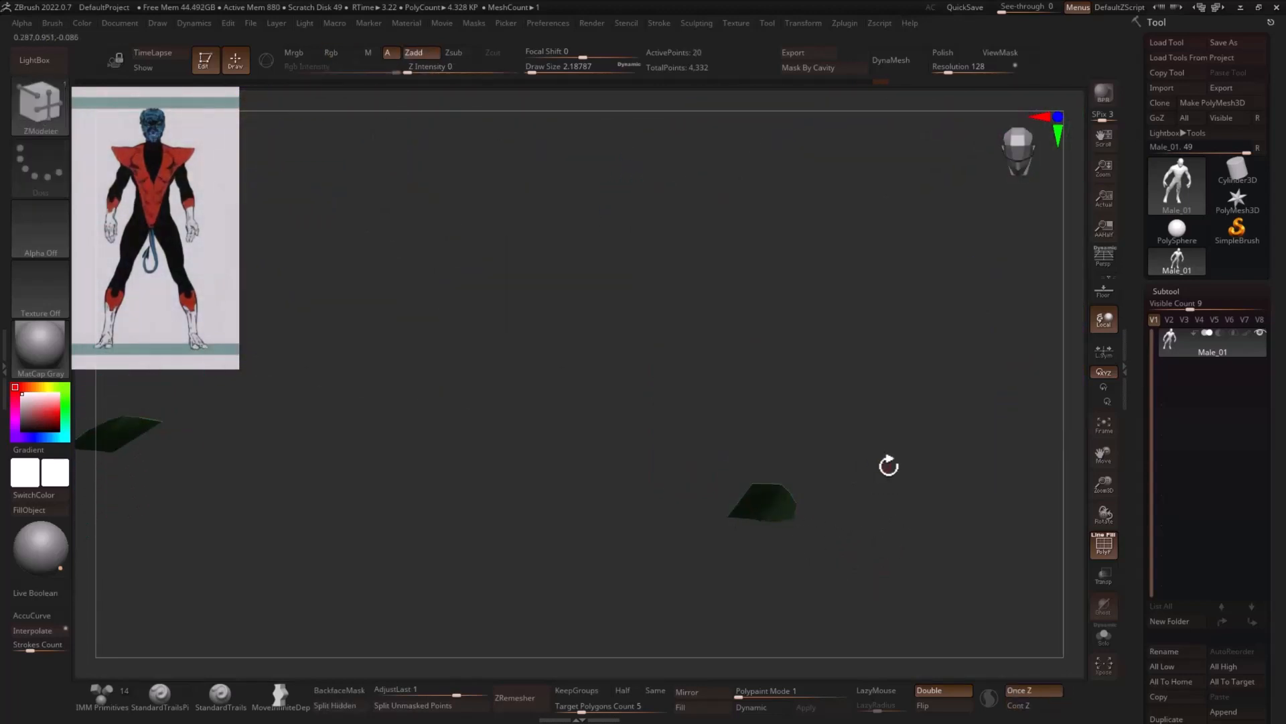
pyautogui.keyDown('ctrl'); pyautogui.keyDown('shift'); pyautogui.click(923, 492); pyautogui.keyUp('shift'); pyautogui.keyUp('ctrl')
pyautogui.keyDown('ctrl'); pyautogui.click(899, 498); pyautogui.keyUp('ctrl')
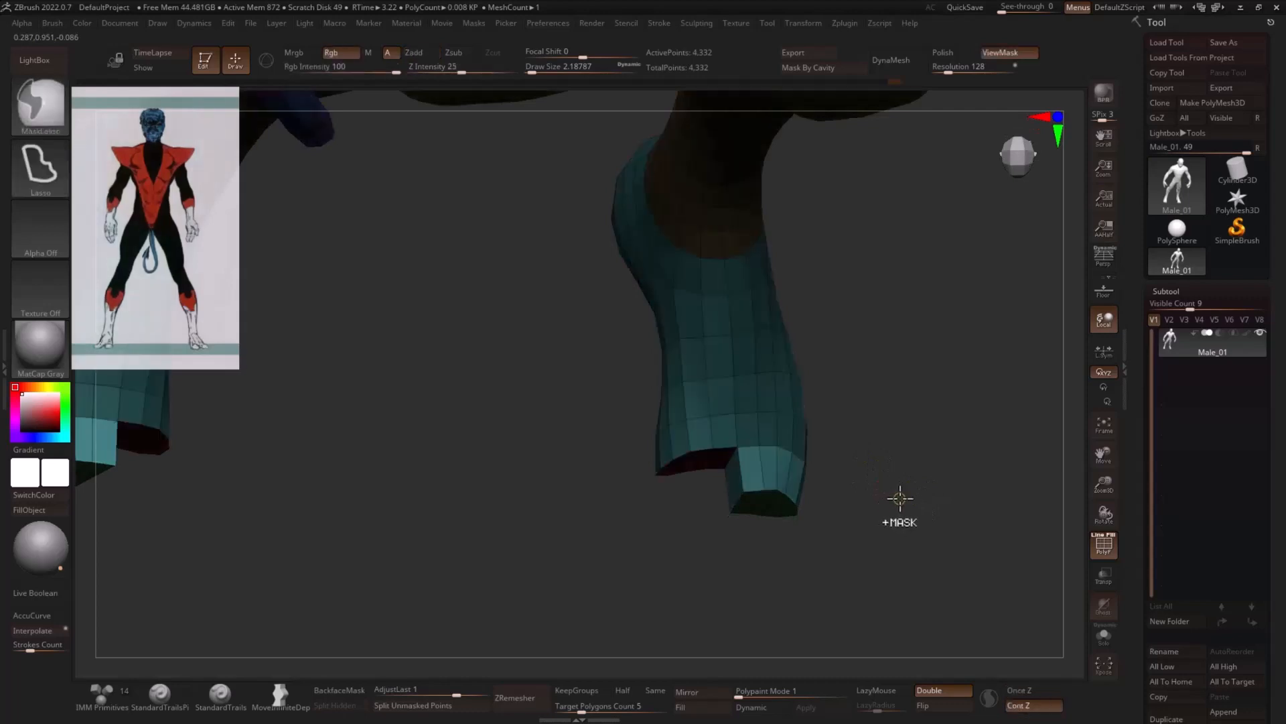
pyautogui.keyDown('ctrl'); pyautogui.moveTo(900, 498); pyautogui.dragTo(918, 524); pyautogui.keyUp('ctrl')
pyautogui.keyDown('ctrl'); pyautogui.click(913, 513); pyautogui.keyUp('ctrl')
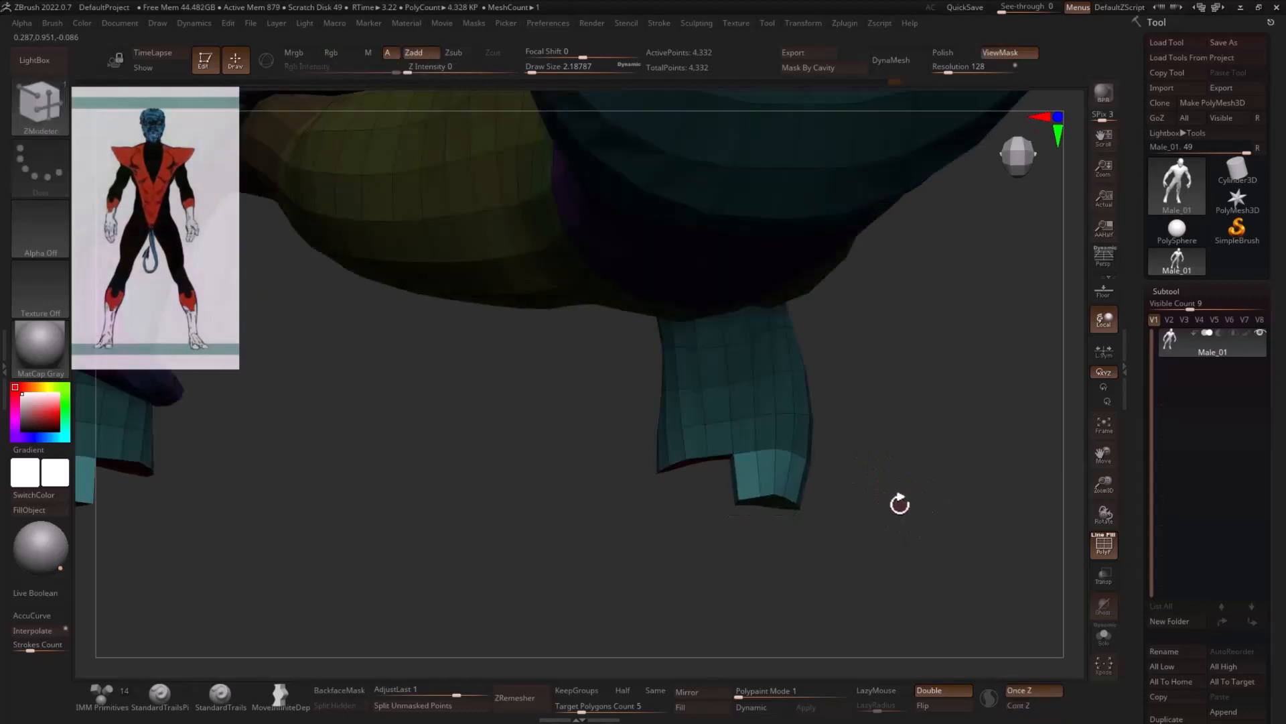
# - Splay the unmasked end of the outer toe outward with the transform gizmo
pyautogui.press('w')
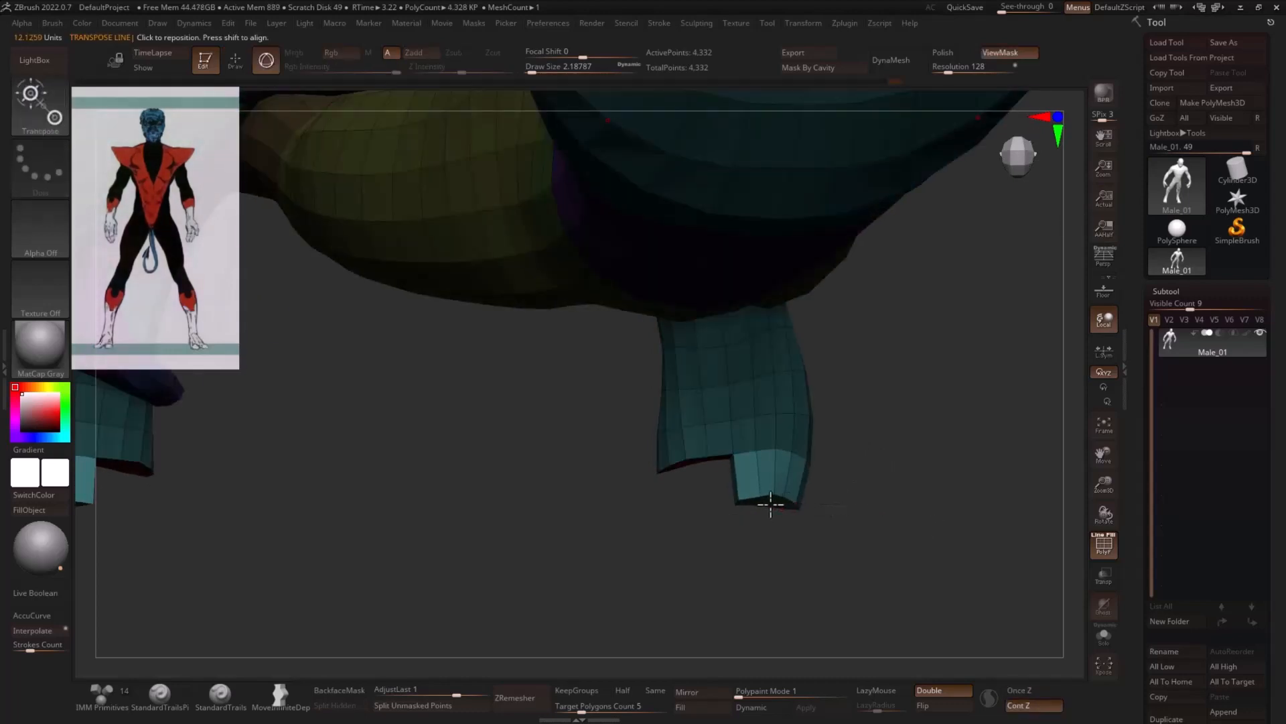
pyautogui.click(774, 499)
pyautogui.moveTo(825, 499); pyautogui.dragTo(860, 493)
pyautogui.moveTo(838, 551); pyautogui.dragTo(871, 499)
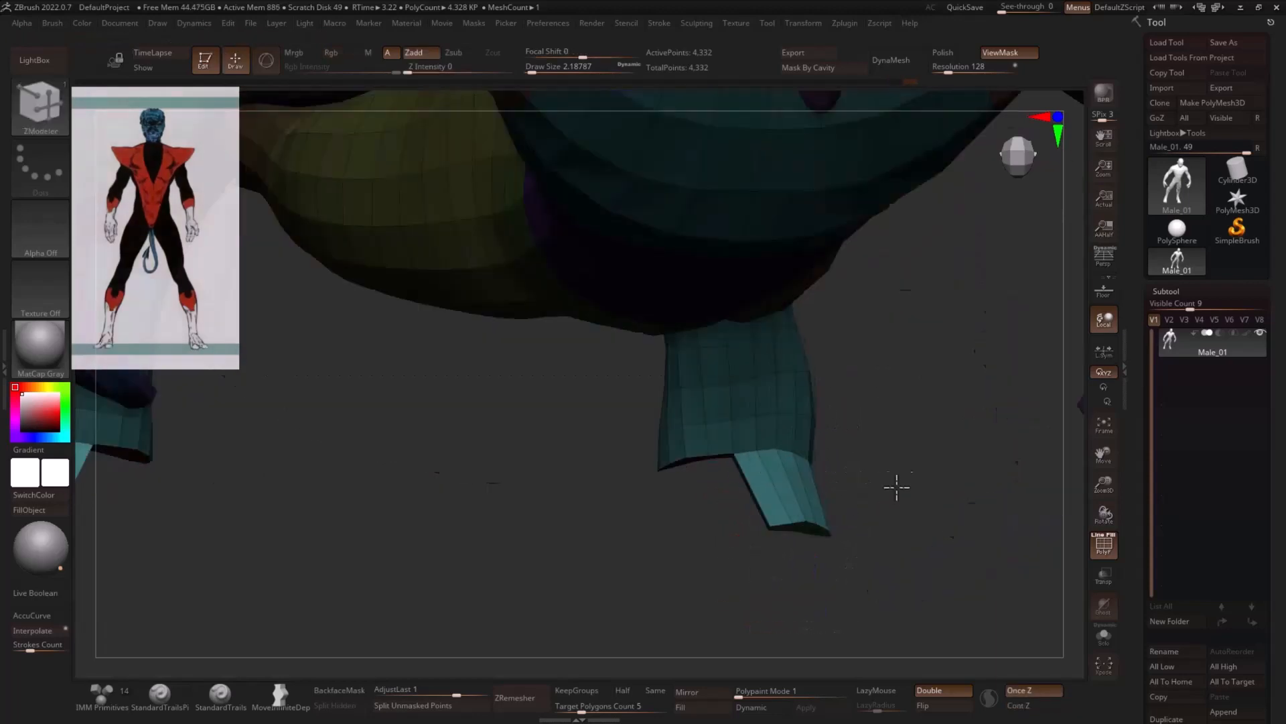
pyautogui.moveTo(896, 487); pyautogui.dragTo(858, 485)
# - Insert two edge loops across the outer toe using the single edge loop Insert action
pyautogui.press('space')
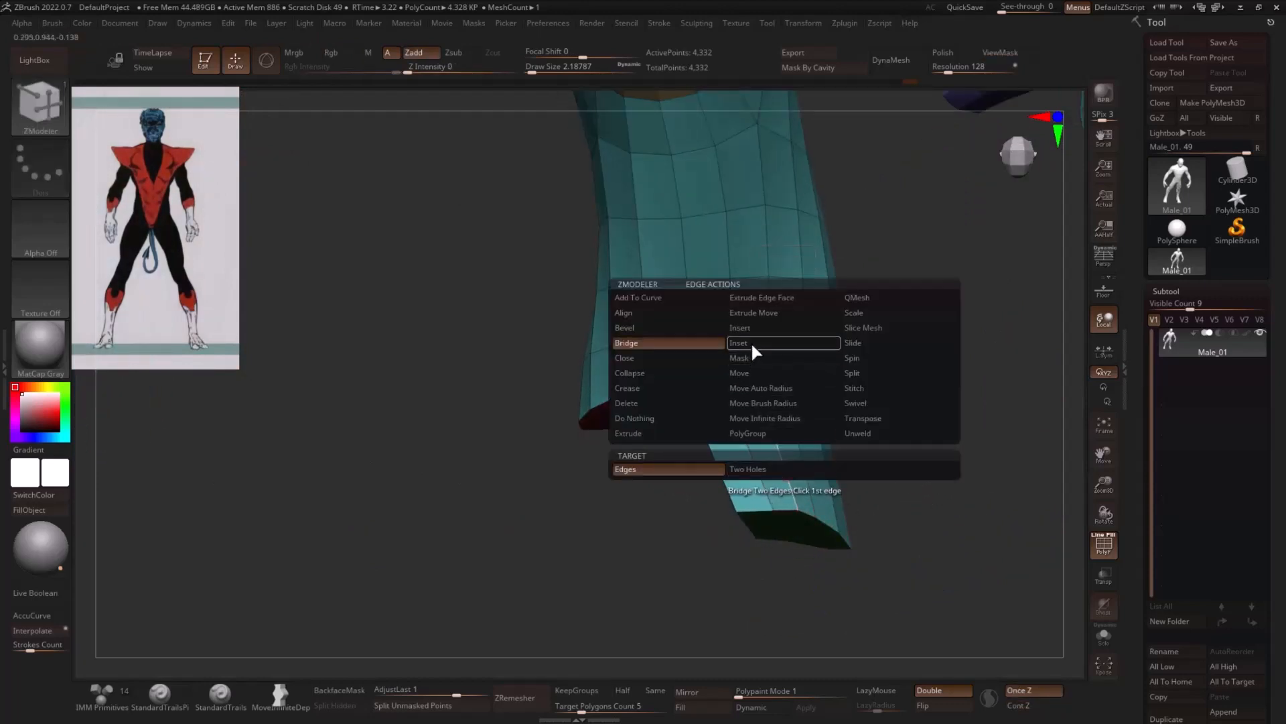
pyautogui.click(740, 328)
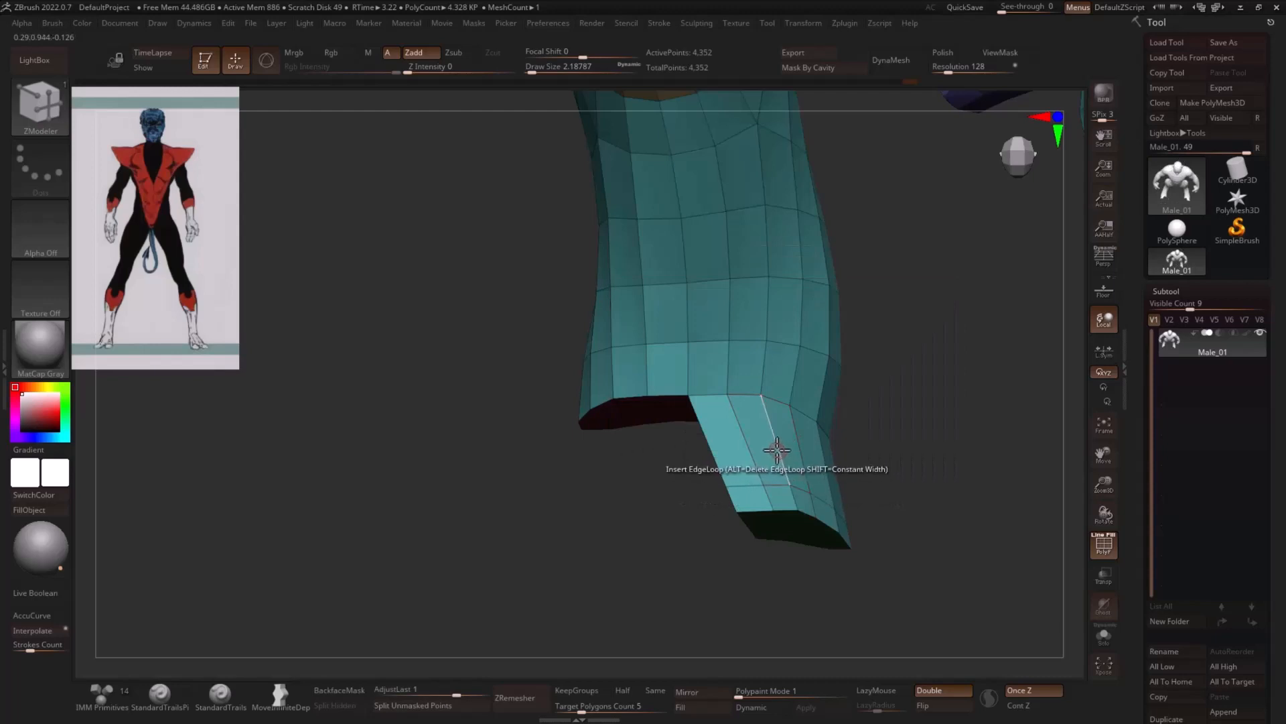
pyautogui.moveTo(830, 443); pyautogui.dragTo(748, 441)
# - Extrude the inner half of the front cap into a second toe and mask everything except its end
pyautogui.moveTo(673, 417); pyautogui.dragTo(605, 571)
pyautogui.moveTo(997, 499)
pyautogui.mouseDown()
pyautogui.moveTo(971, 565)
pyautogui.moveTo(710, 525)
pyautogui.moveTo(612, 569)
pyautogui.moveTo(710, 510)
pyautogui.mouseUp()
pyautogui.press('ctrl')
pyautogui.keyDown('ctrl'); pyautogui.click(962, 488); pyautogui.keyUp('ctrl')
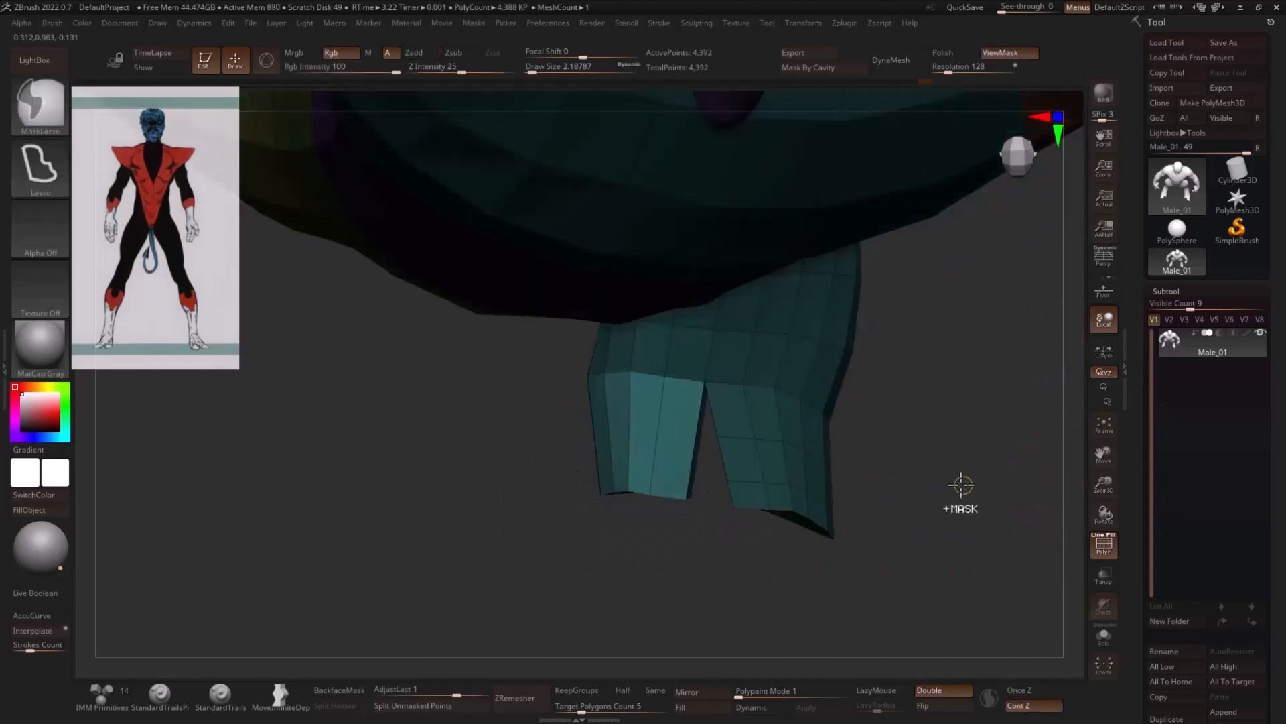
# - Move the inner toe's end away from the outer toe, toward the body's midline, with the transform gizmo
pyautogui.press('w')
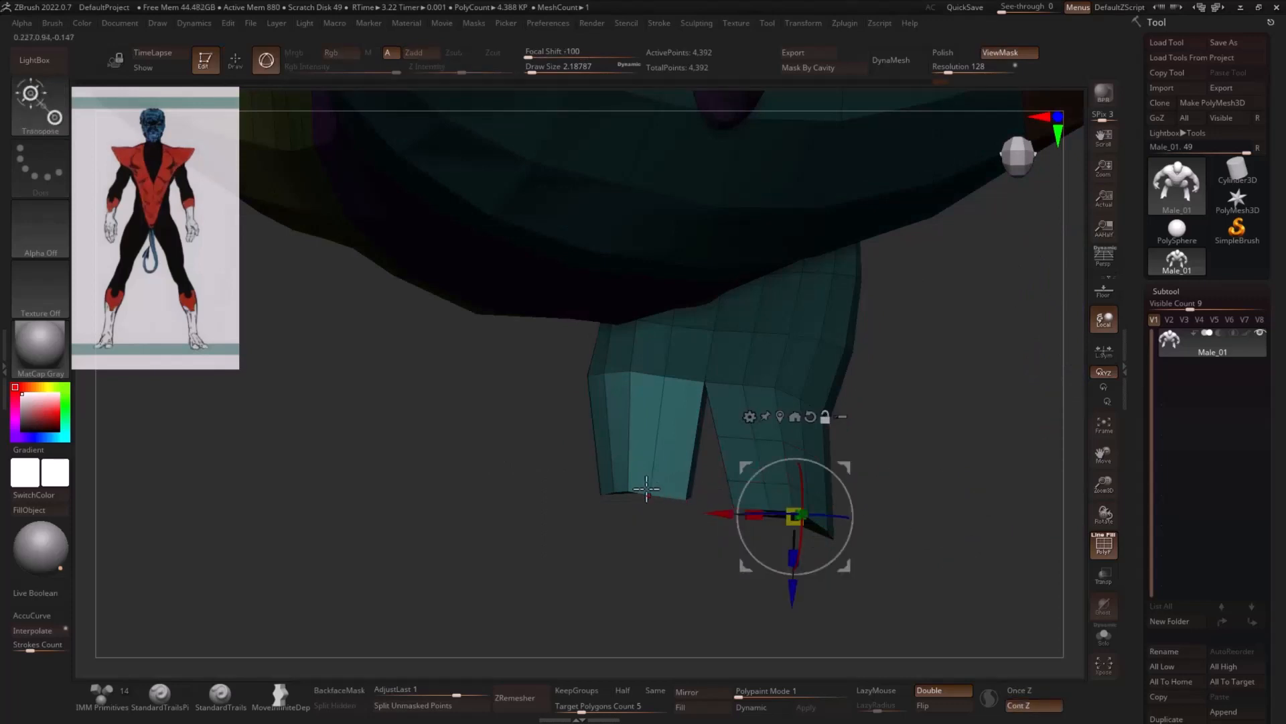
pyautogui.keyDown('alt'); pyautogui.click(647, 489); pyautogui.keyUp('alt')
pyautogui.moveTo(698, 448); pyautogui.dragTo(664, 451)
pyautogui.press('q')
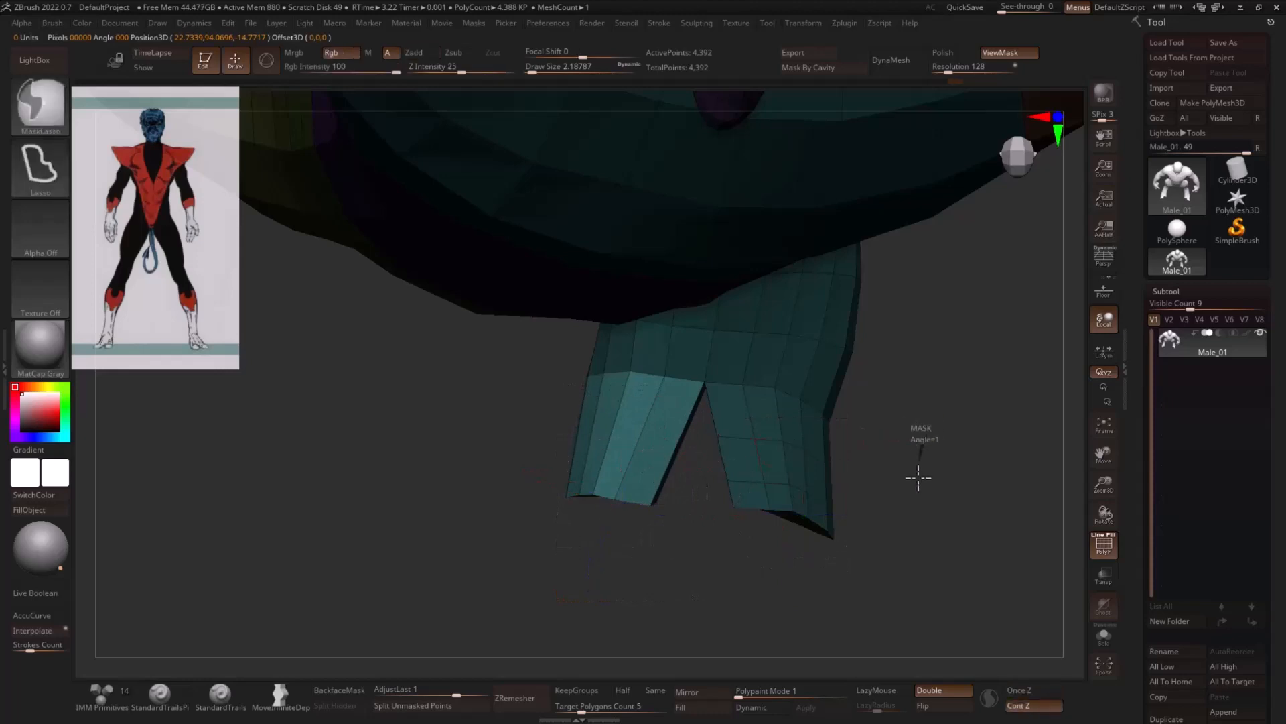
# - Clear the mask and insert edge loops lengthwise through both toes and their end caps
pyautogui.moveTo(918, 476)
pyautogui.keyDown('ctrl'); pyautogui.mouseDown()
pyautogui.moveTo(935, 492)
pyautogui.moveTo(867, 465)
pyautogui.moveTo(850, 380)
pyautogui.moveTo(841, 398)
pyautogui.moveTo(976, 435)
pyautogui.moveTo(951, 443)
pyautogui.mouseUp(); pyautogui.keyUp('ctrl')
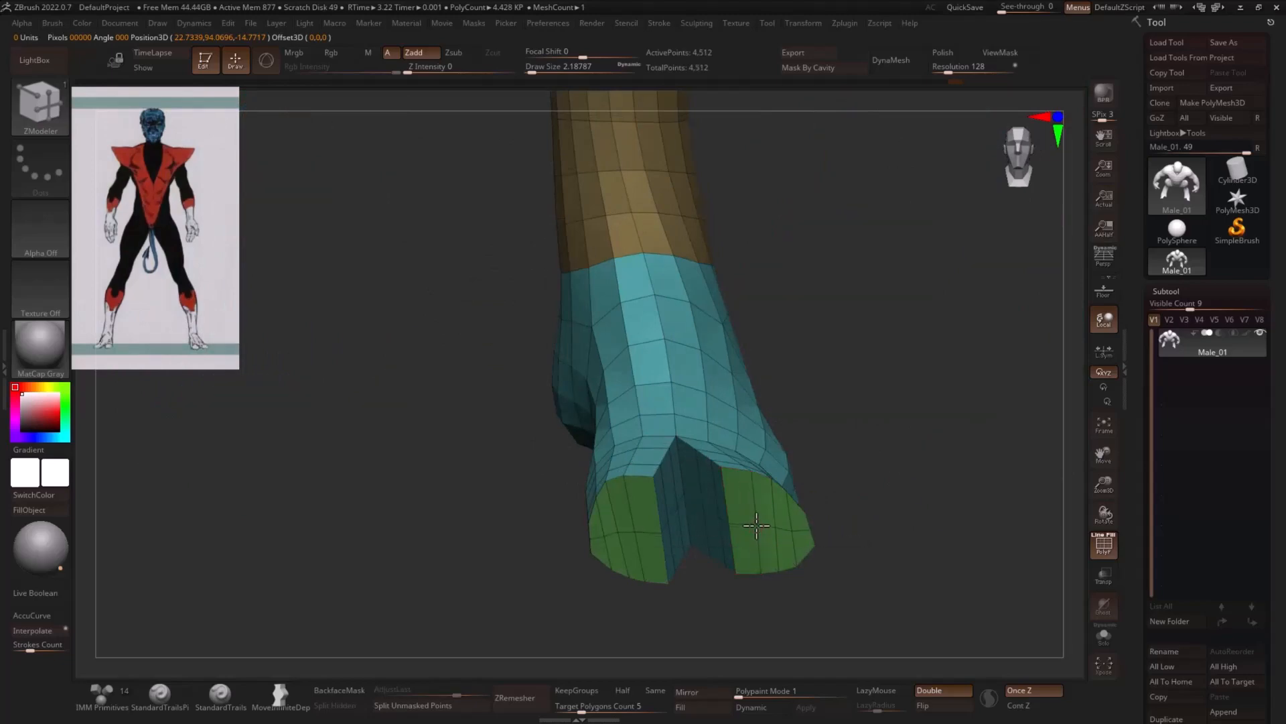
pyautogui.click(756, 526)
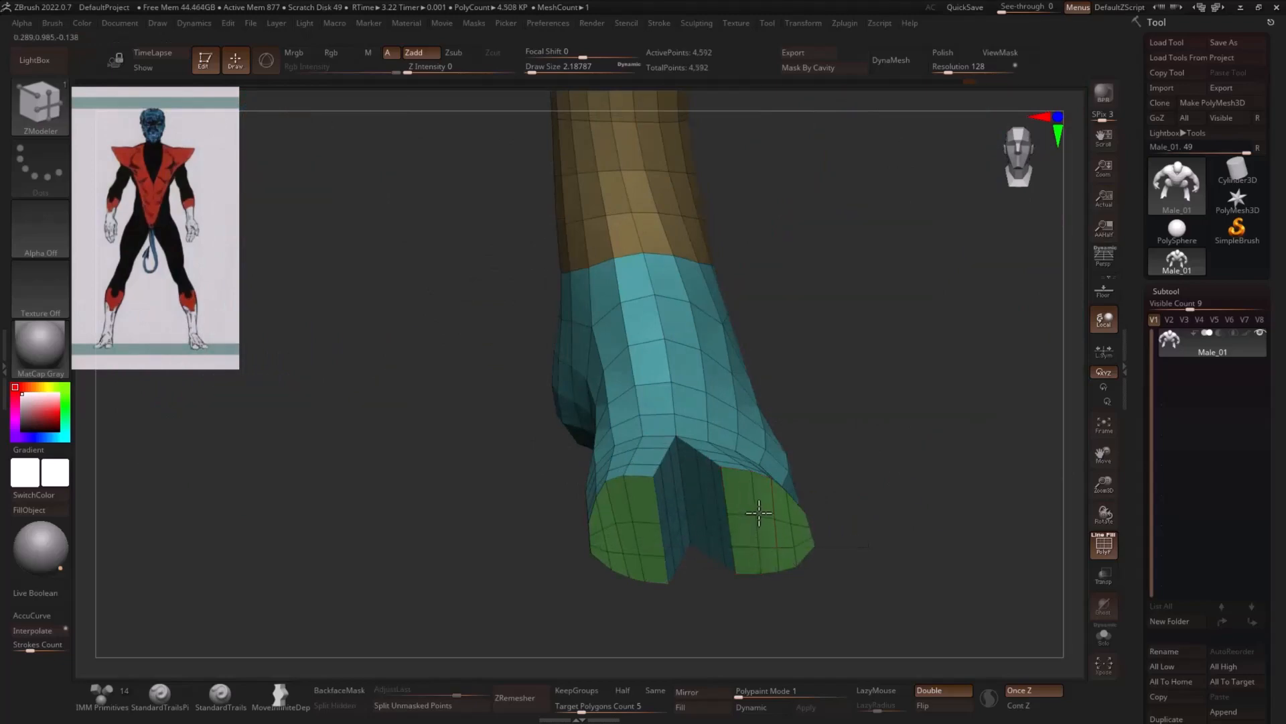
pyautogui.moveTo(862, 513)
pyautogui.mouseDown()
pyautogui.moveTo(891, 485)
pyautogui.moveTo(885, 504)
pyautogui.moveTo(947, 501)
pyautogui.moveTo(918, 504)
pyautogui.mouseUp()
# - Set the draw size to about 39 and mask the mesh so only the toes stay editable
pyautogui.press('s')
pyautogui.moveTo(773, 517); pyautogui.dragTo(776, 516)
pyautogui.moveTo(884, 523); pyautogui.dragTo(965, 516)
pyautogui.moveTo(852, 429)
pyautogui.keyDown('ctrl'); pyautogui.mouseDown()
pyautogui.moveTo(764, 419)
pyautogui.moveTo(801, 635)
pyautogui.moveTo(930, 529)
pyautogui.mouseUp(); pyautogui.keyUp('ctrl')
pyautogui.keyDown('ctrl'); pyautogui.click(940, 520); pyautogui.keyUp('ctrl')
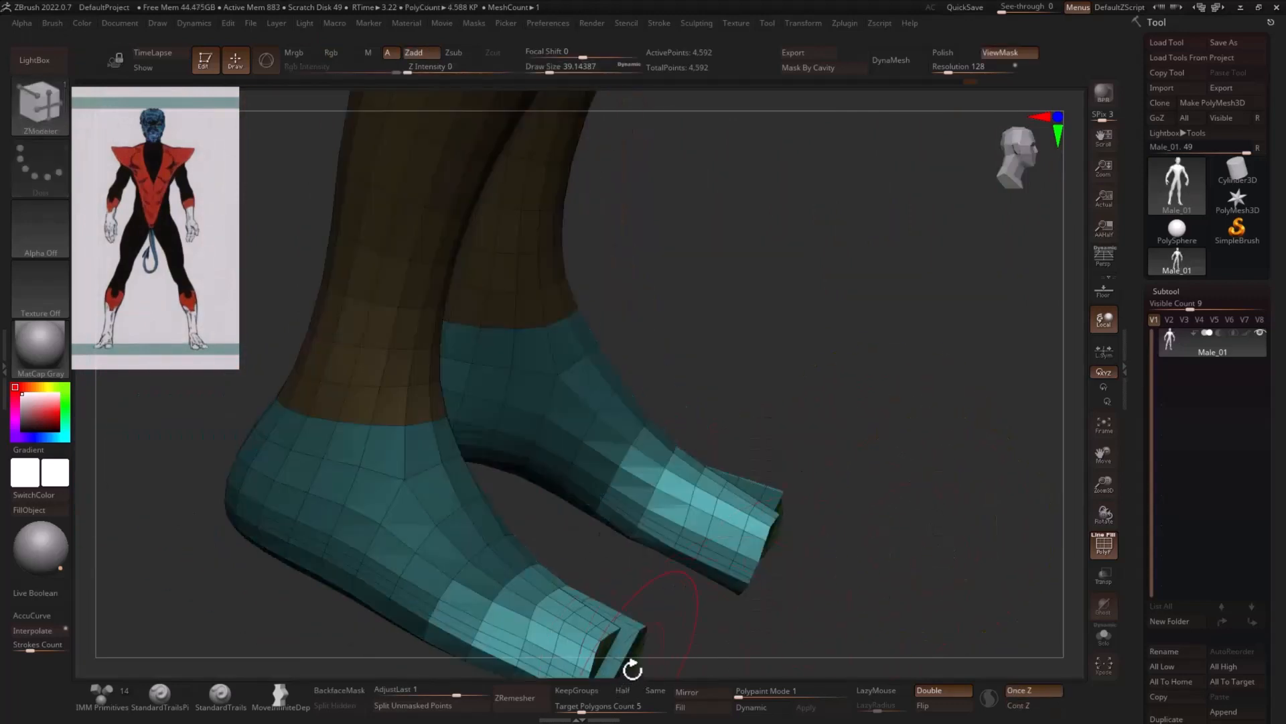
# - Clear the mask around the toes and refine the end caps of both toes
pyautogui.press('1')
pyautogui.moveTo(623, 664); pyautogui.dragTo(645, 664)
pyautogui.moveTo(879, 589); pyautogui.dragTo(864, 581)
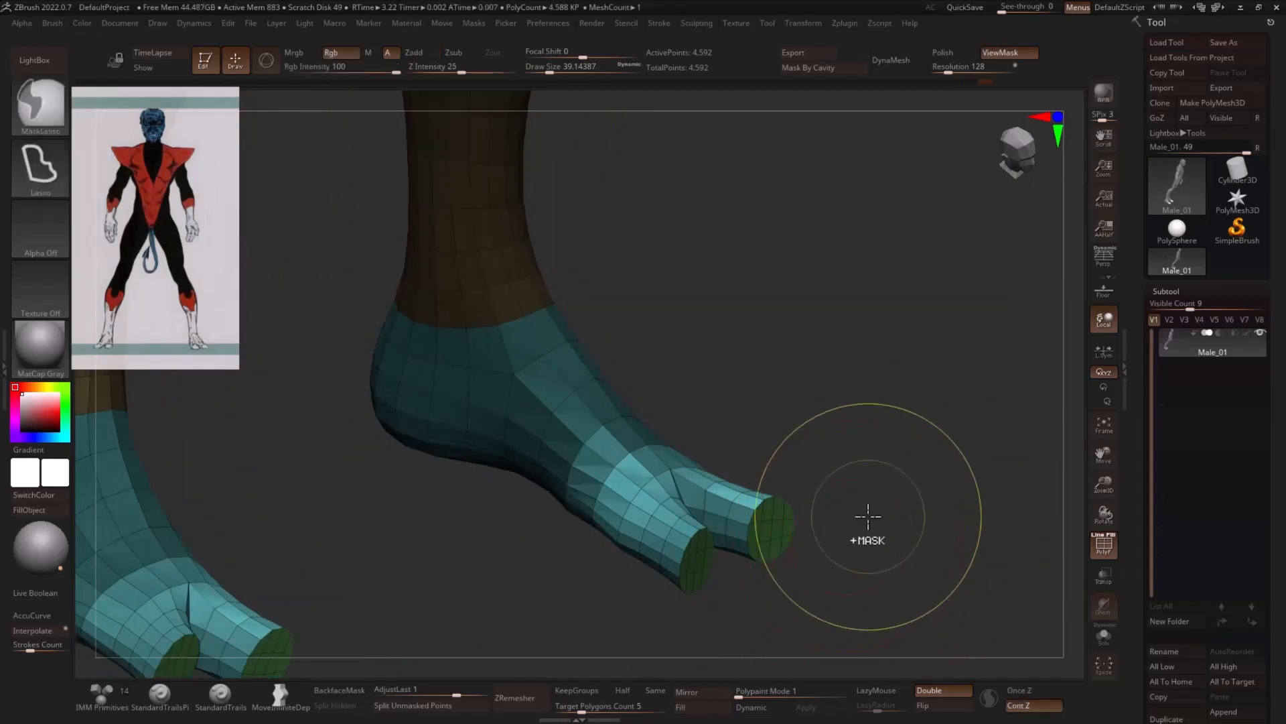
pyautogui.keyDown('ctrl'); pyautogui.moveTo(868, 516); pyautogui.dragTo(886, 530); pyautogui.keyUp('ctrl')
pyautogui.keyDown('shift'); pyautogui.moveTo(768, 528); pyautogui.dragTo(763, 523); pyautogui.keyUp('shift')
pyautogui.keyDown('shift'); pyautogui.moveTo(698, 547); pyautogui.dragTo(692, 564); pyautogui.keyUp('shift')
pyautogui.moveTo(864, 536)
pyautogui.mouseDown()
pyautogui.moveTo(932, 514)
pyautogui.moveTo(878, 484)
pyautogui.moveTo(896, 525)
pyautogui.moveTo(886, 536)
pyautogui.mouseUp()
pyautogui.keyDown('shift'); pyautogui.moveTo(827, 504); pyautogui.dragTo(820, 526); pyautogui.keyUp('shift')
# - Adjust the outline of the two toes from above with the Move brush
pyautogui.moveTo(906, 544)
pyautogui.mouseDown()
pyautogui.moveTo(914, 582)
pyautogui.moveTo(782, 342)
pyautogui.mouseUp()
pyautogui.press('b')
pyautogui.press('m')
pyautogui.press('v')
pyautogui.press('s')
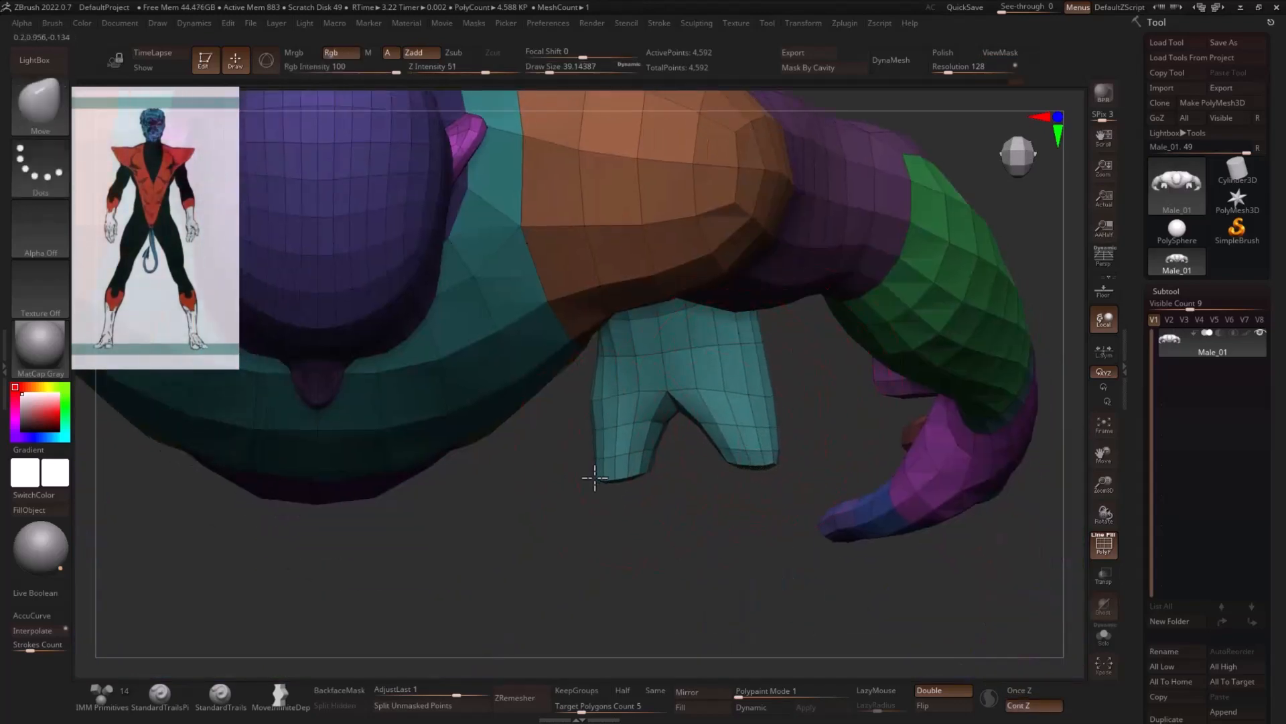
pyautogui.keyDown('alt'); pyautogui.moveTo(732, 542); pyautogui.dragTo(624, 474); pyautogui.keyUp('alt')
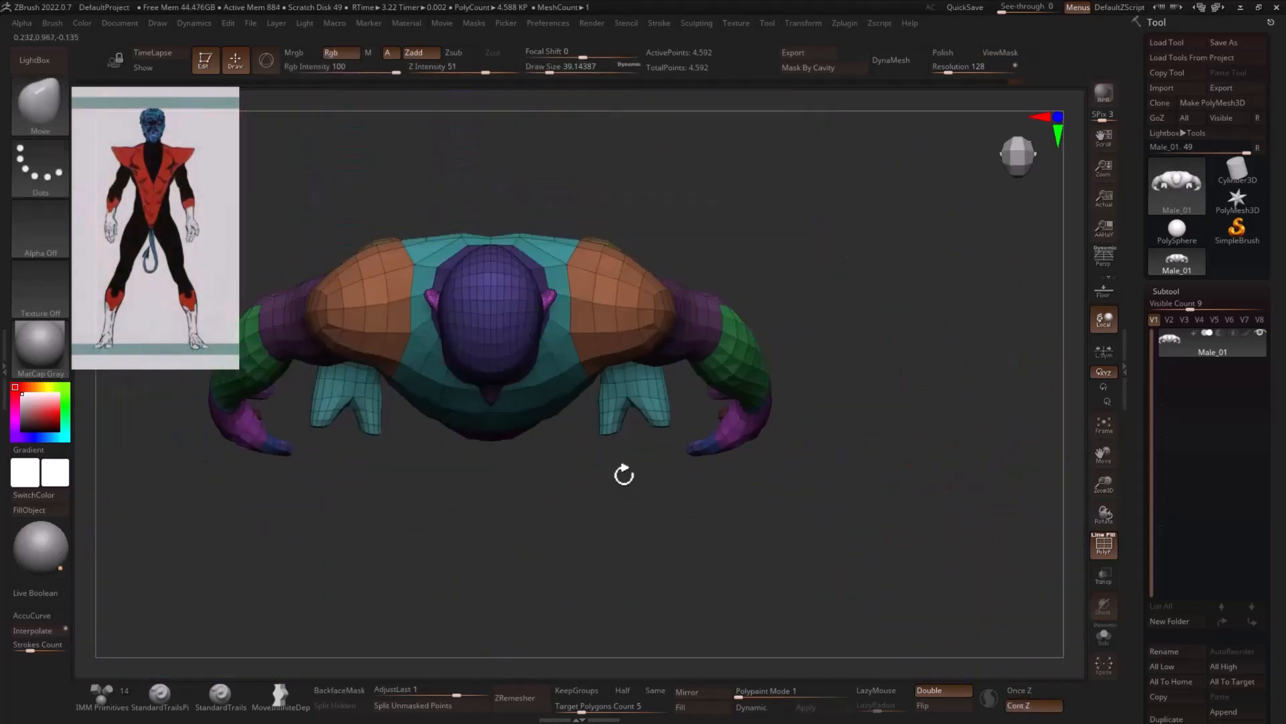
# - Set the draw size to about 12 and extrude the faces at the back of the heel outward with ZModeler
pyautogui.moveTo(847, 536); pyautogui.dragTo(801, 487)
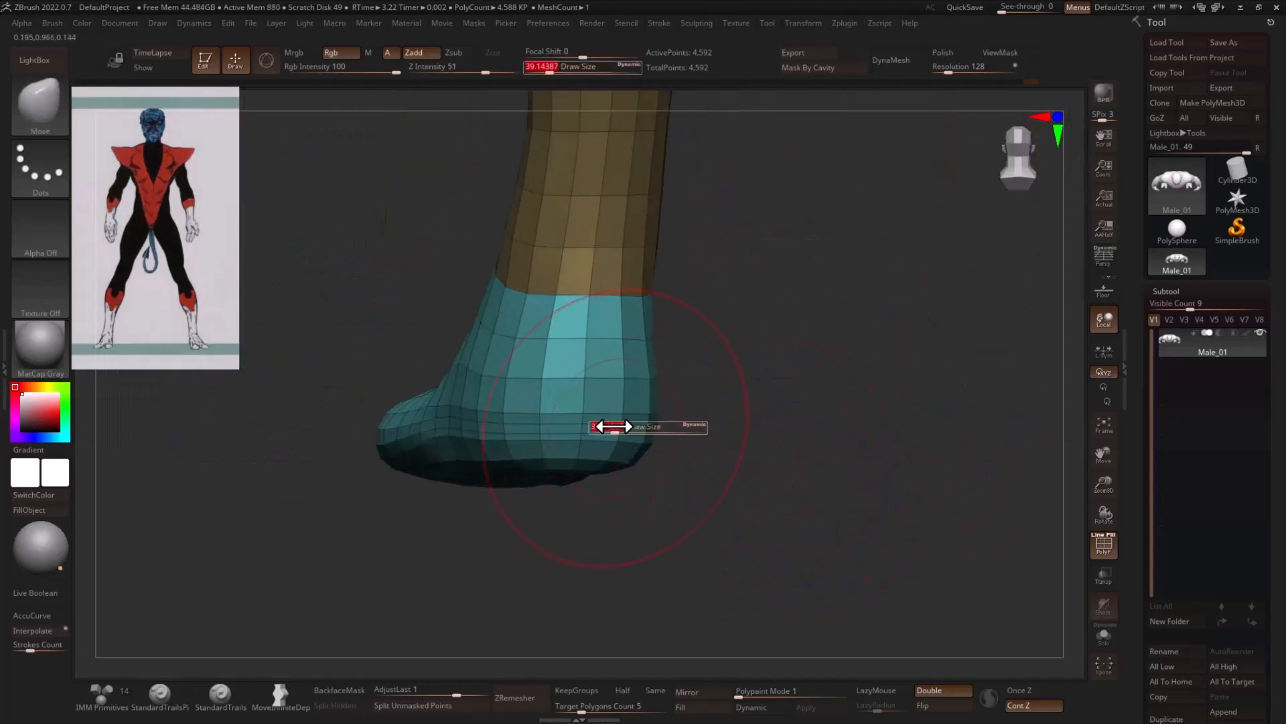
pyautogui.moveTo(613, 427); pyautogui.dragTo(604, 426)
pyautogui.moveTo(717, 408); pyautogui.dragTo(693, 410)
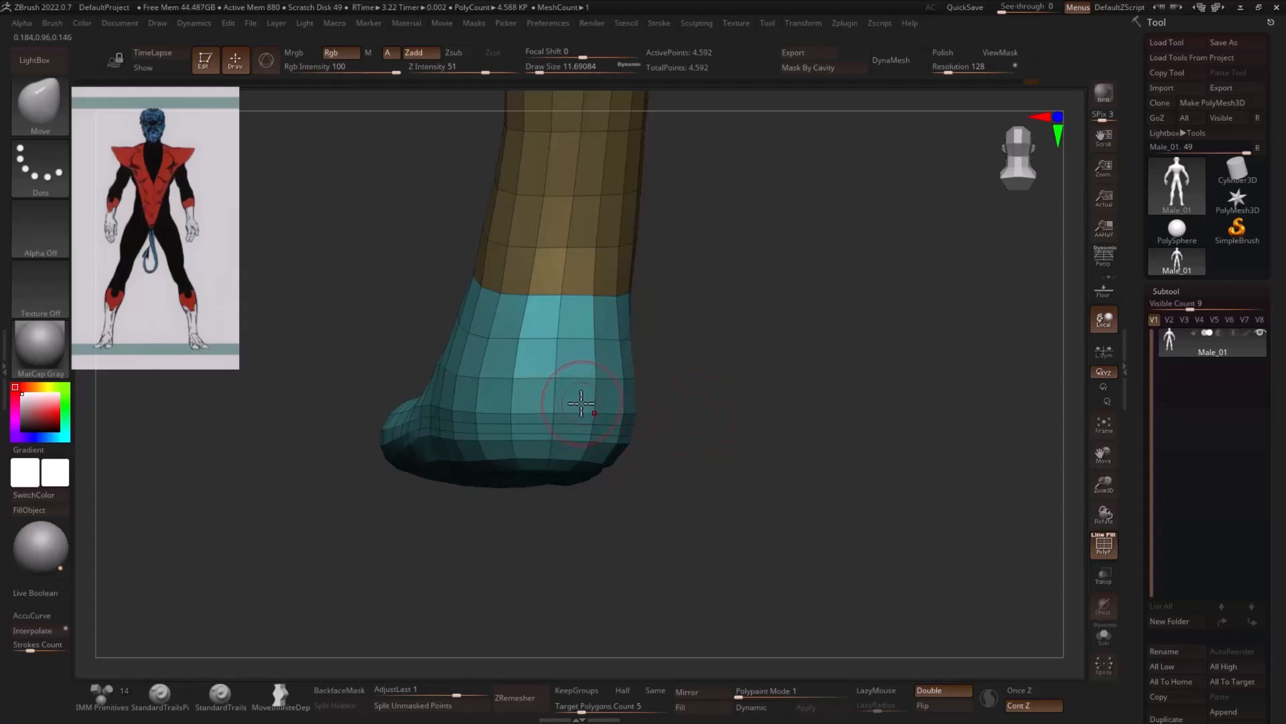
pyautogui.press('b')
pyautogui.press('z')
pyautogui.press('m')
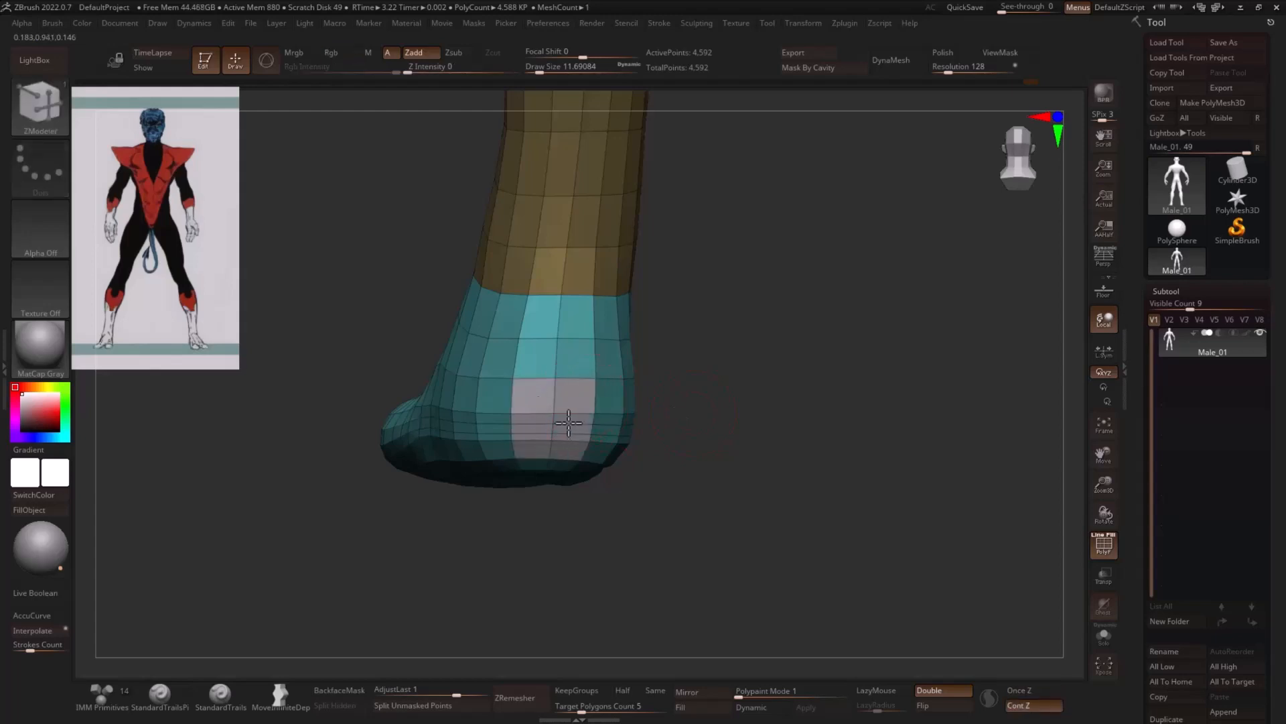
pyautogui.moveTo(718, 410)
pyautogui.mouseDown()
pyautogui.moveTo(664, 415)
pyautogui.moveTo(752, 393)
pyautogui.moveTo(617, 398)
pyautogui.moveTo(603, 430)
pyautogui.mouseUp()
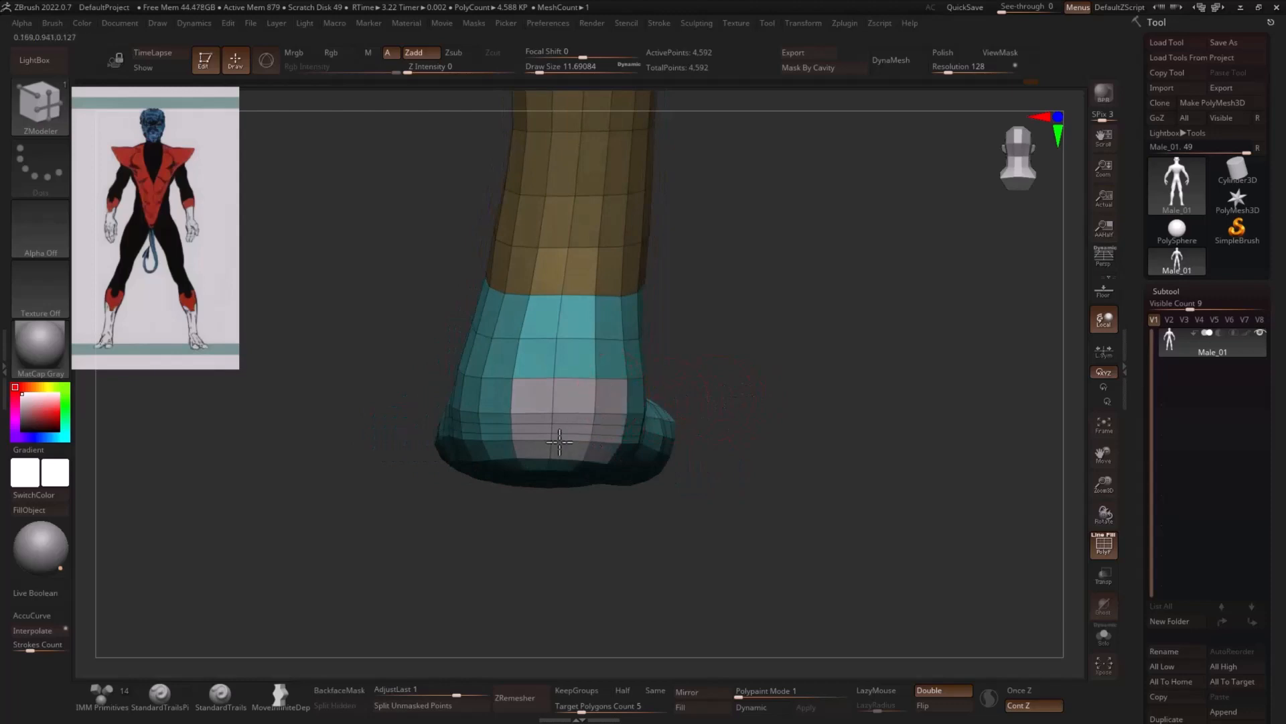
pyautogui.moveTo(718, 390); pyautogui.dragTo(268, 445)
# - Isolate the extruded heel faces, assign them their own polygroup, and show the whole mesh with everything except the heel faces masked
pyautogui.keyDown('ctrl'); pyautogui.keyDown('shift'); pyautogui.click(632, 488); pyautogui.keyUp('shift'); pyautogui.keyUp('ctrl')
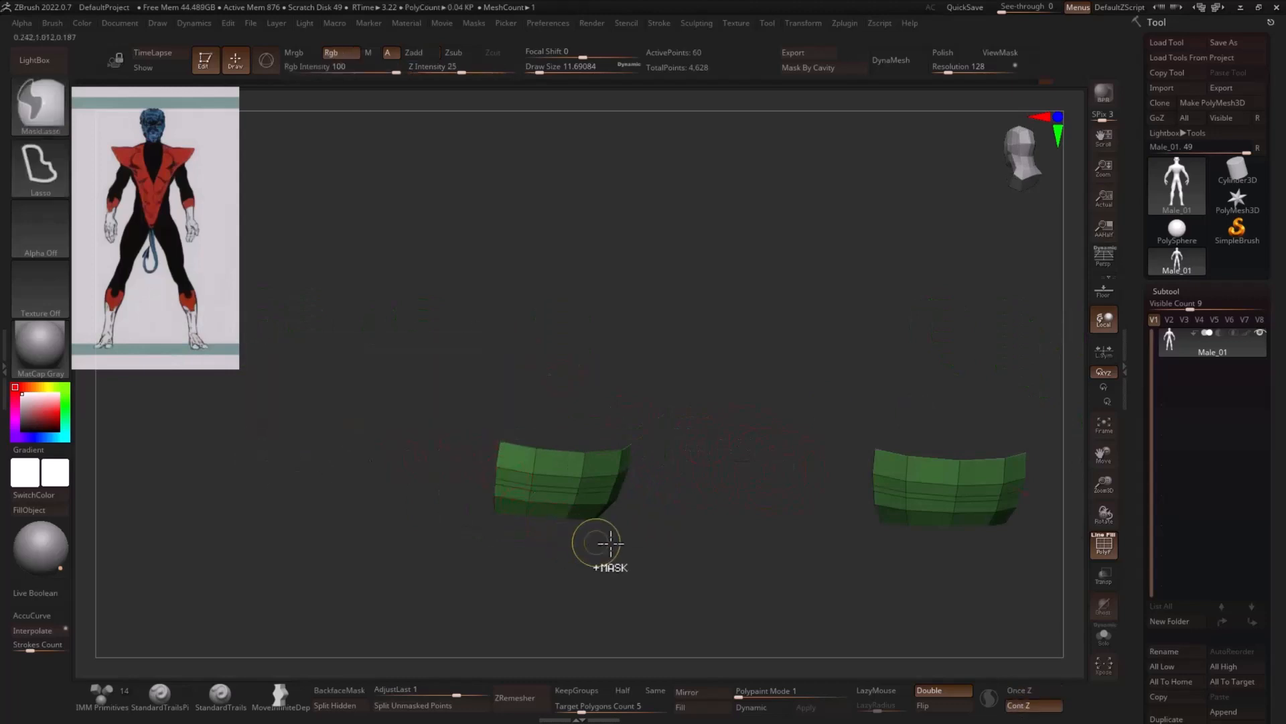
pyautogui.hotkey('ctrl', 'w')
pyautogui.keyDown('ctrl'); pyautogui.click(722, 544); pyautogui.keyUp('ctrl')
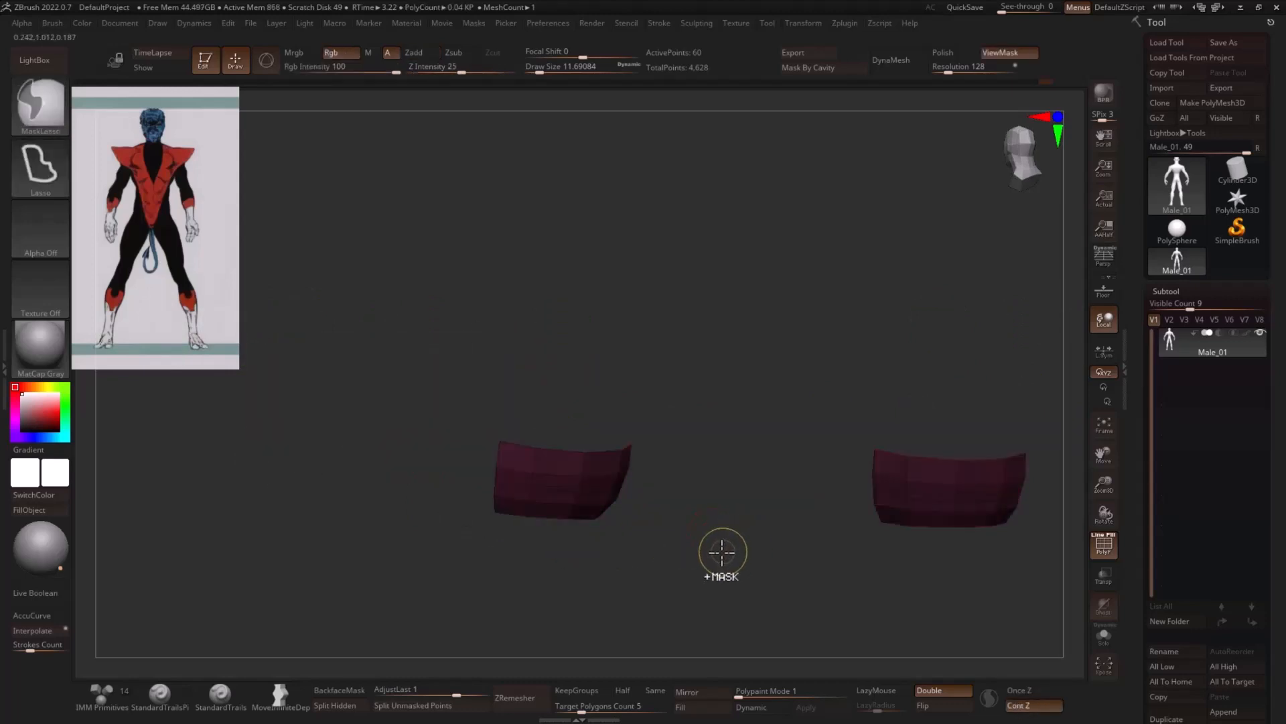
pyautogui.keyDown('ctrl'); pyautogui.keyDown('shift'); pyautogui.click(737, 556); pyautogui.keyUp('shift'); pyautogui.keyUp('ctrl')
pyautogui.keyDown('ctrl'); pyautogui.click(737, 544); pyautogui.keyUp('ctrl')
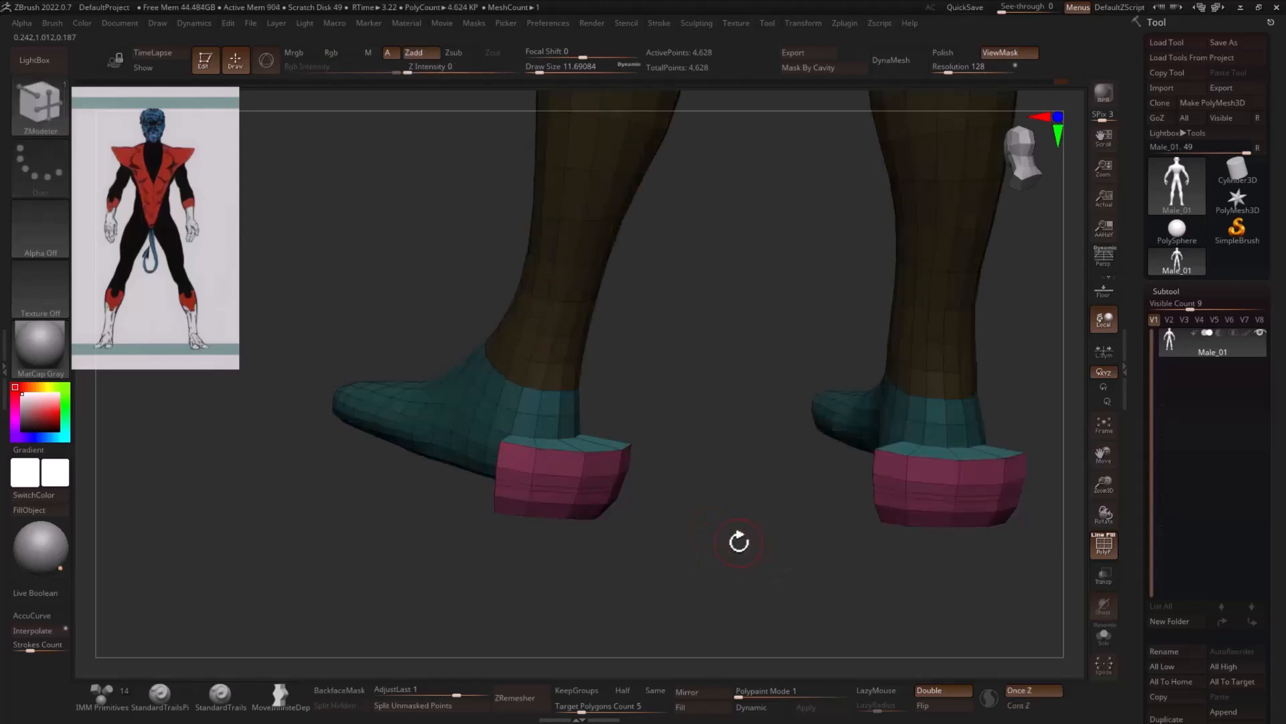
# - Scale down and reposition the extruded heel cap with the transform gizmo so the heel tapers into a rear toe
pyautogui.press('w')
pyautogui.click(416, 271)
pyautogui.moveTo(416, 270); pyautogui.dragTo(1048, 313)
pyautogui.moveTo(566, 483)
pyautogui.mouseDown()
pyautogui.moveTo(449, 450)
pyautogui.moveTo(842, 440)
pyautogui.moveTo(804, 440)
pyautogui.moveTo(706, 491)
pyautogui.moveTo(752, 502)
pyautogui.moveTo(790, 574)
pyautogui.mouseUp()
# - Insert edge loops around the heel extrusion with ZModeler
pyautogui.press('q')
pyautogui.click(574, 429)
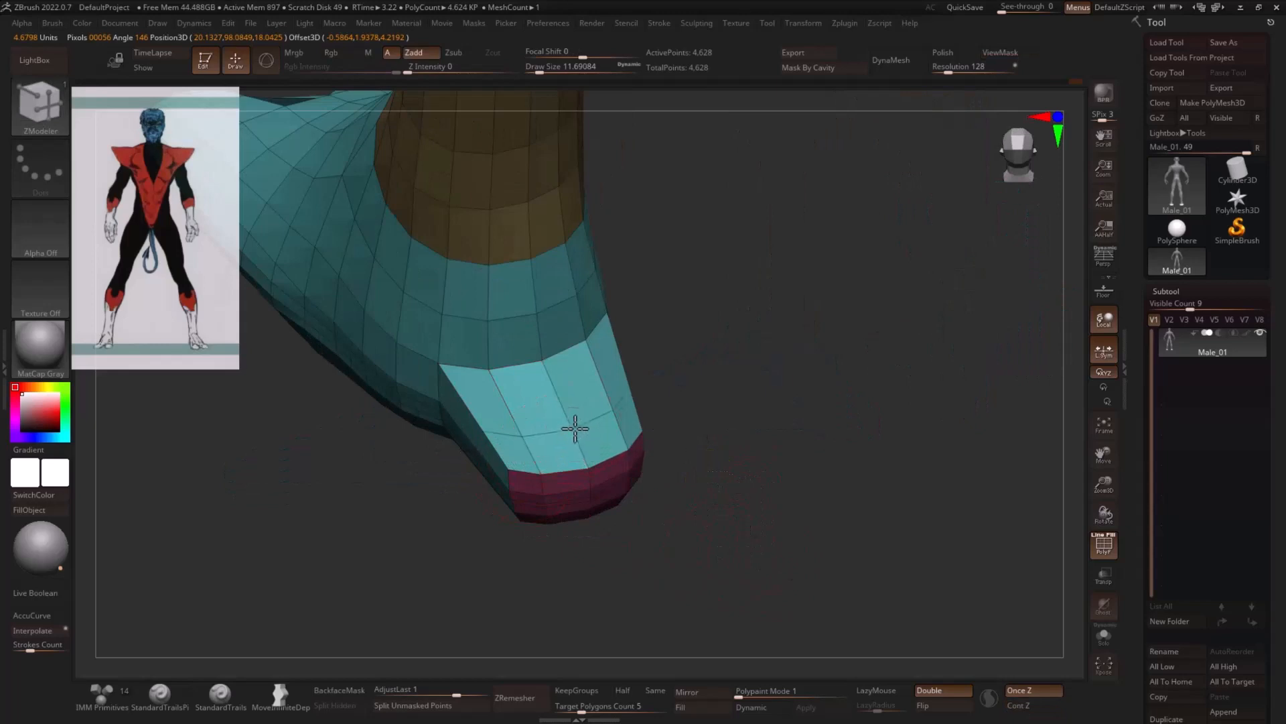
pyautogui.click(555, 397)
# - Set the draw size to about 46 and smooth the heel extrusion into the foot
pyautogui.press('s')
pyautogui.moveTo(540, 397)
pyautogui.mouseDown()
pyautogui.moveTo(607, 429)
pyautogui.moveTo(797, 439)
pyautogui.mouseUp()
pyautogui.keyDown('shift'); pyautogui.moveTo(576, 443); pyautogui.dragTo(475, 431); pyautogui.keyUp('shift')
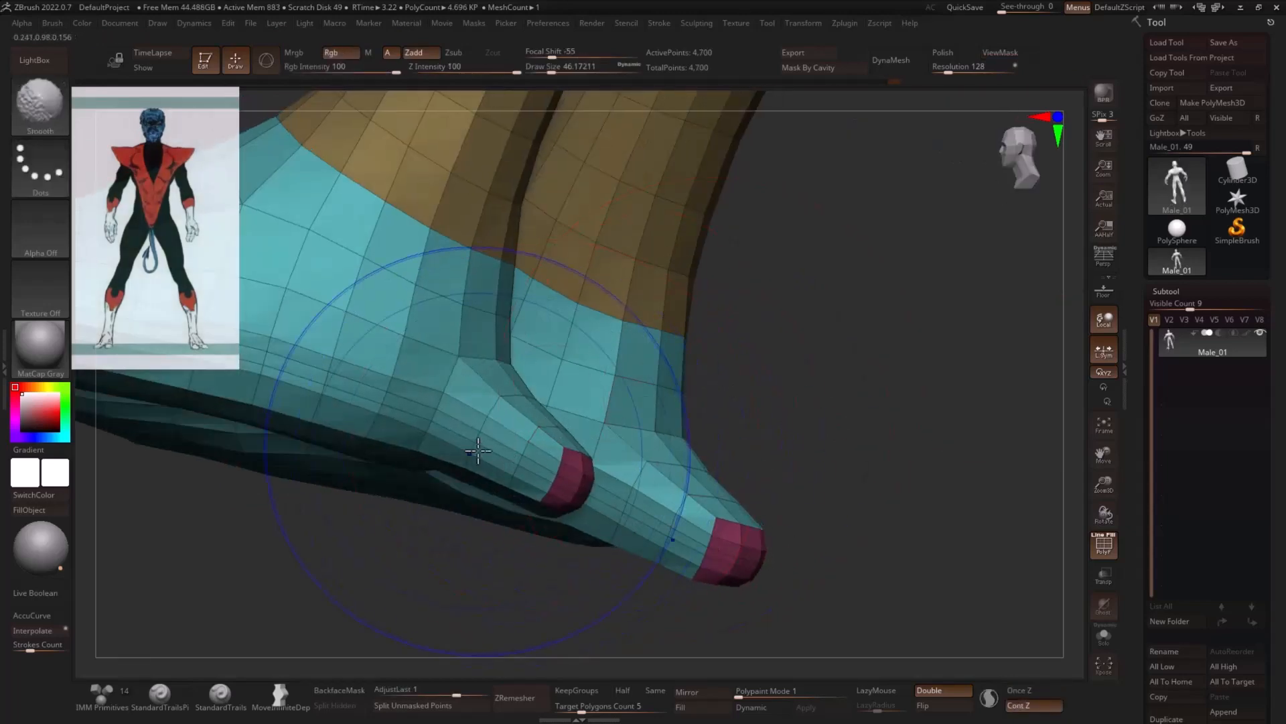
pyautogui.moveTo(797, 442)
pyautogui.keyDown('shift'); pyautogui.mouseDown()
pyautogui.moveTo(933, 448)
pyautogui.moveTo(628, 468)
pyautogui.moveTo(715, 468)
pyautogui.mouseUp(); pyautogui.keyUp('shift')
pyautogui.keyDown('shift'); pyautogui.moveTo(422, 459); pyautogui.dragTo(583, 439); pyautogui.keyUp('shift')
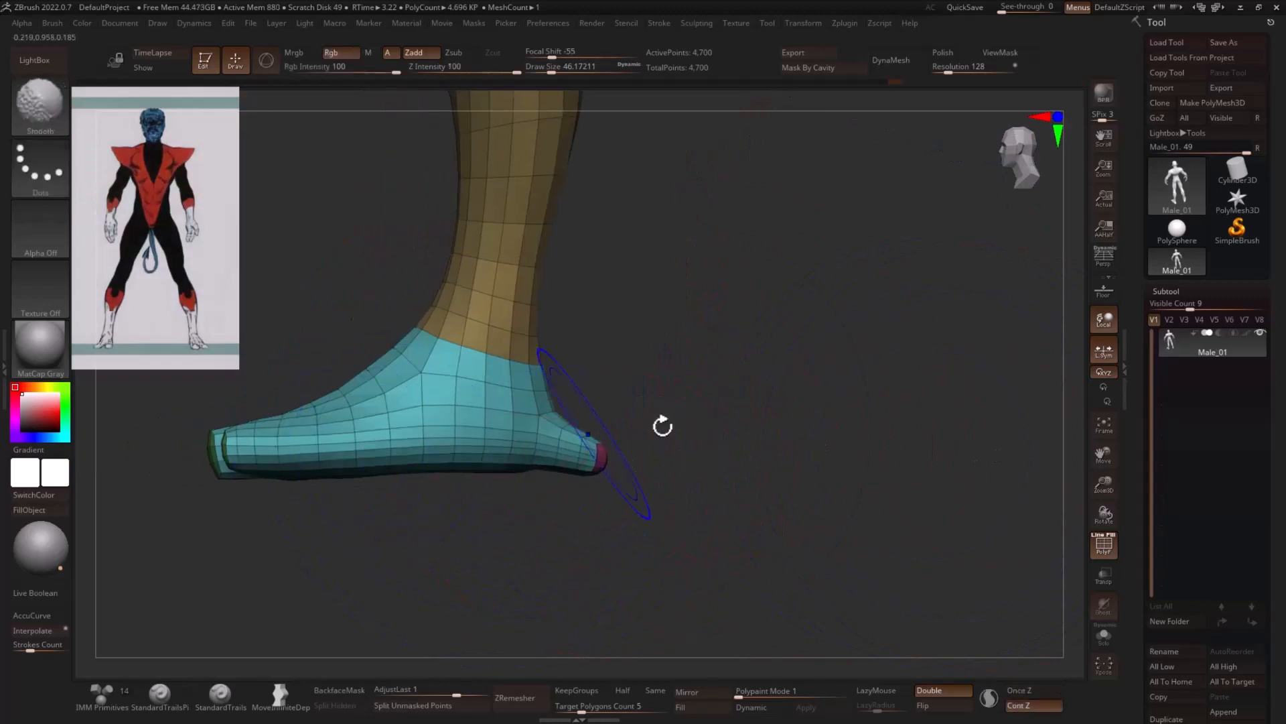
# - Show the floor grid and adjust the front toe tips from the side with the Move brush
pyautogui.moveTo(663, 425)
pyautogui.keyDown('shift'); pyautogui.mouseDown()
pyautogui.moveTo(548, 460)
pyautogui.moveTo(621, 457)
pyautogui.mouseUp(); pyautogui.keyUp('shift')
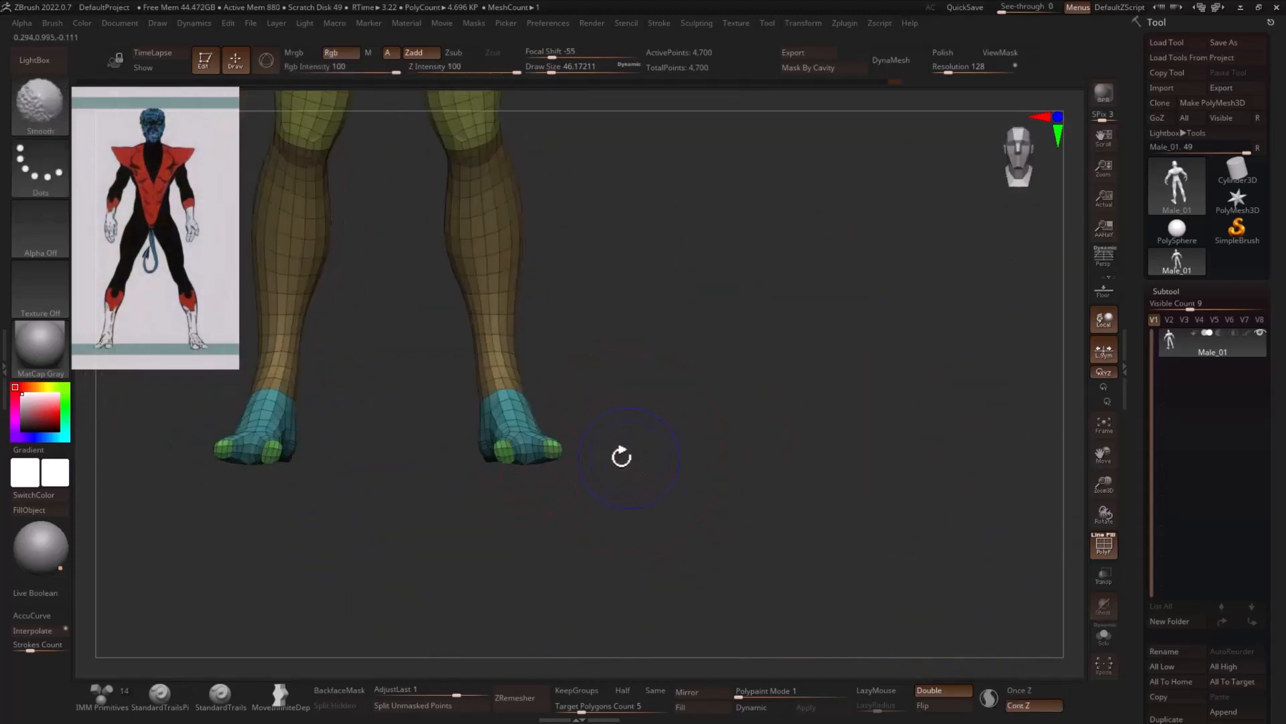
pyautogui.press('b')
pyautogui.press('m')
pyautogui.press('v')
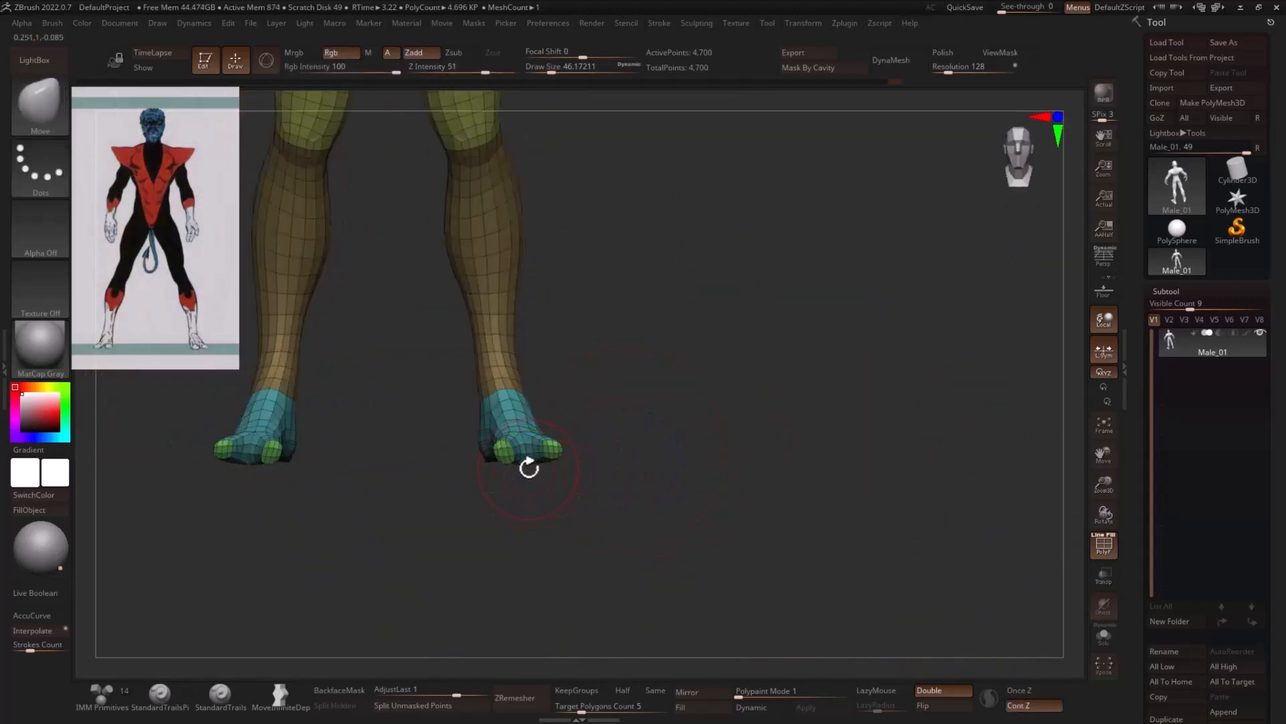
pyautogui.hotkey('shift', 'p')
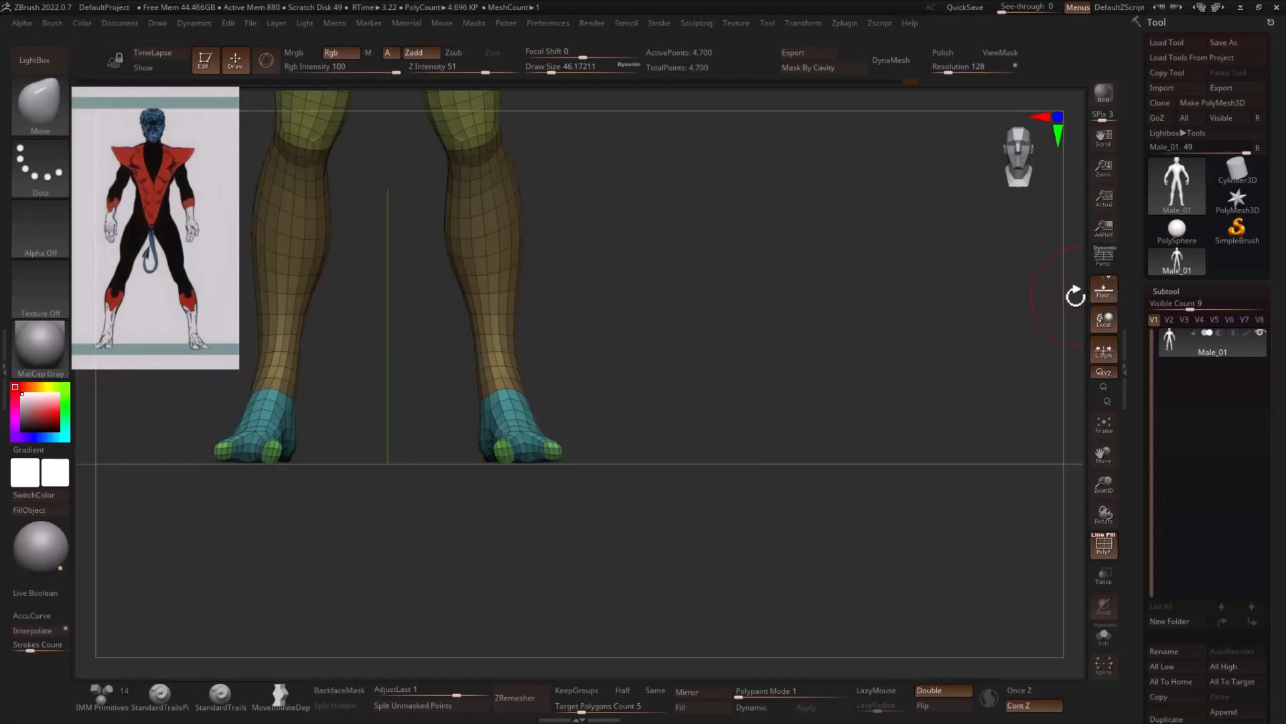
pyautogui.keyDown('shift'); pyautogui.moveTo(654, 438); pyautogui.dragTo(873, 428); pyautogui.keyUp('shift')
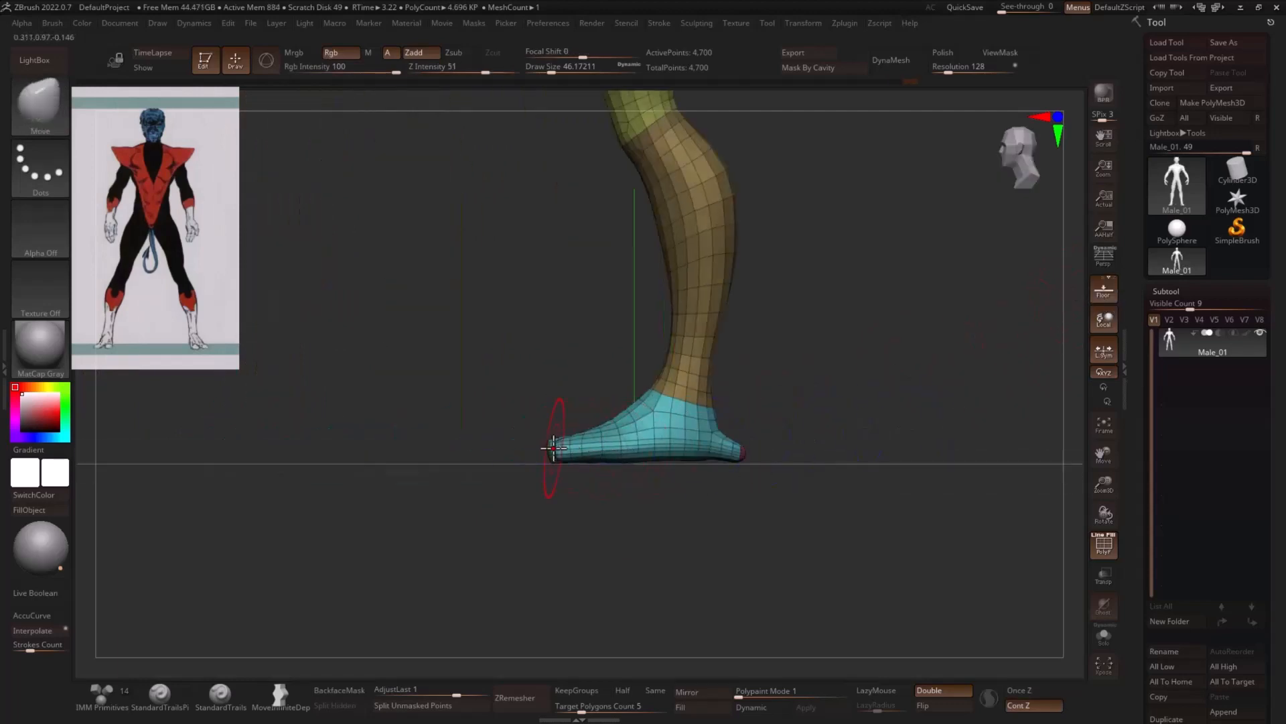
pyautogui.press('shift')
pyautogui.keyDown('shift'); pyautogui.moveTo(546, 446); pyautogui.dragTo(550, 446); pyautogui.keyUp('shift')
pyautogui.keyDown('shift'); pyautogui.moveTo(813, 417); pyautogui.dragTo(775, 413); pyautogui.keyUp('shift')
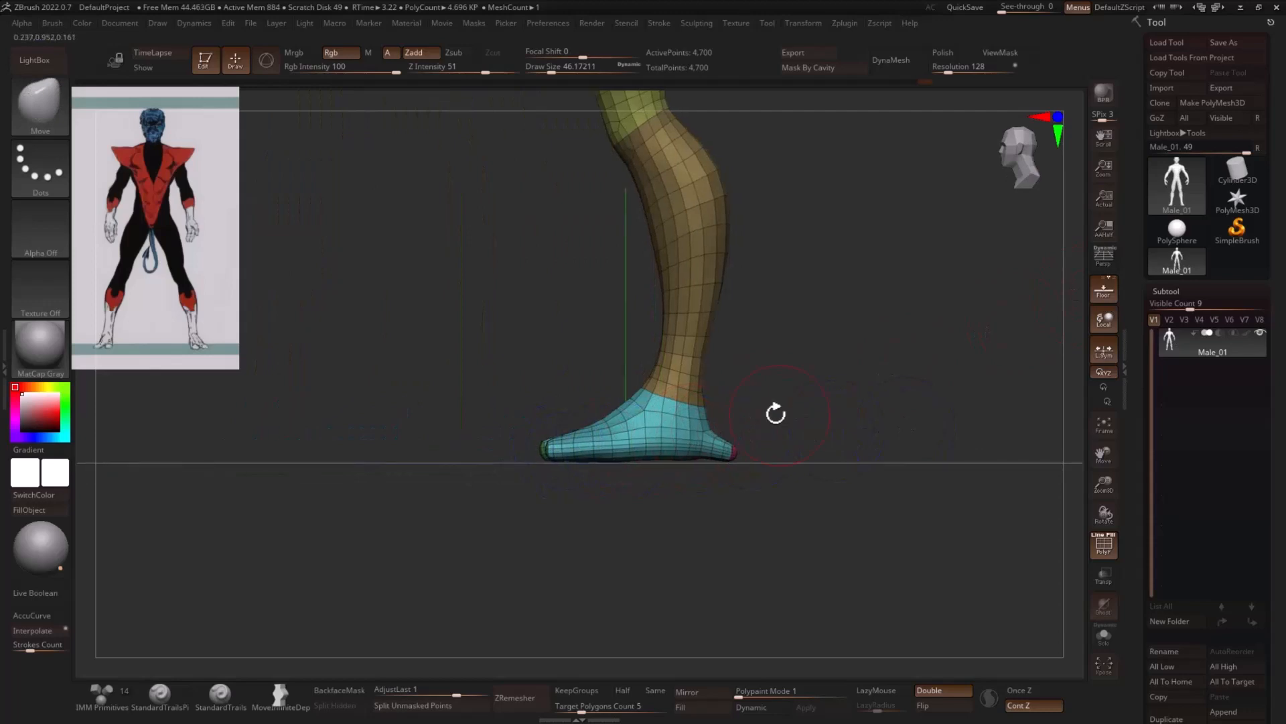
# - Hide the polygroup wireframe and adjust the sides of the waist with the Move brush at a draw size of about 83
pyautogui.press('s')
pyautogui.moveTo(650, 396)
pyautogui.mouseDown()
pyautogui.moveTo(736, 377)
pyautogui.moveTo(813, 461)
pyautogui.moveTo(802, 411)
pyautogui.moveTo(833, 397)
pyautogui.mouseUp()
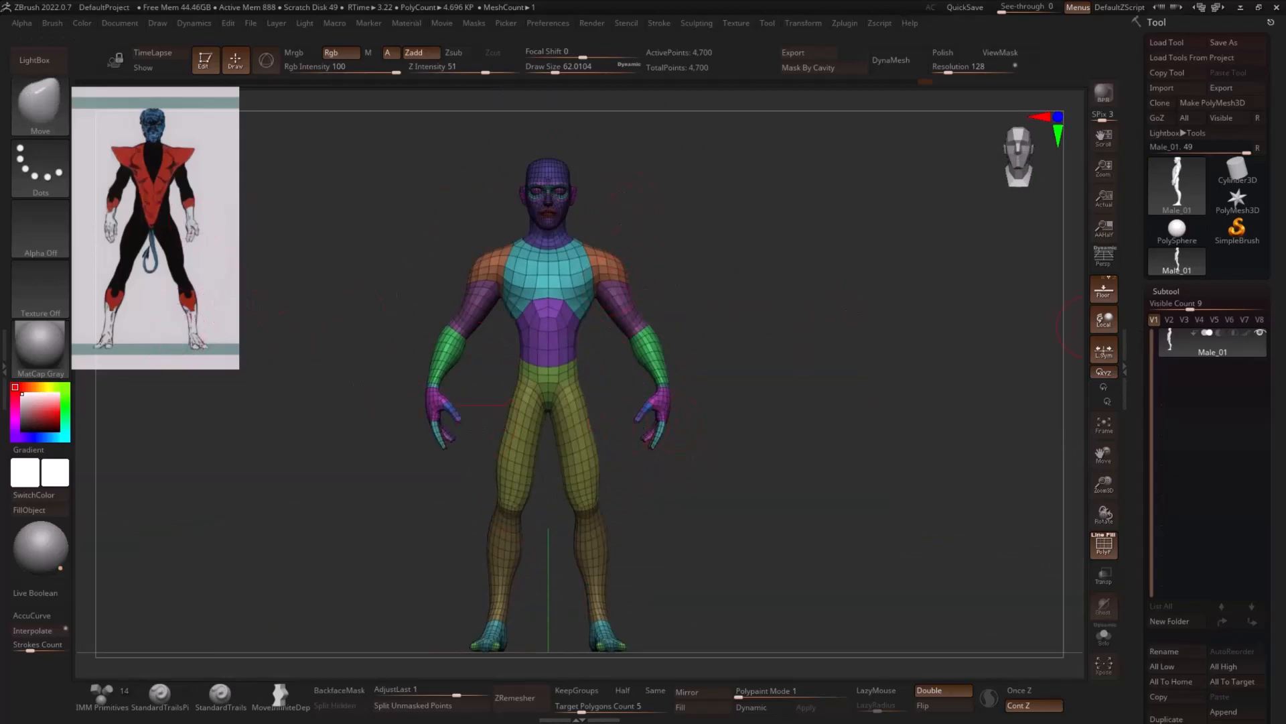
pyautogui.click(1103, 544)
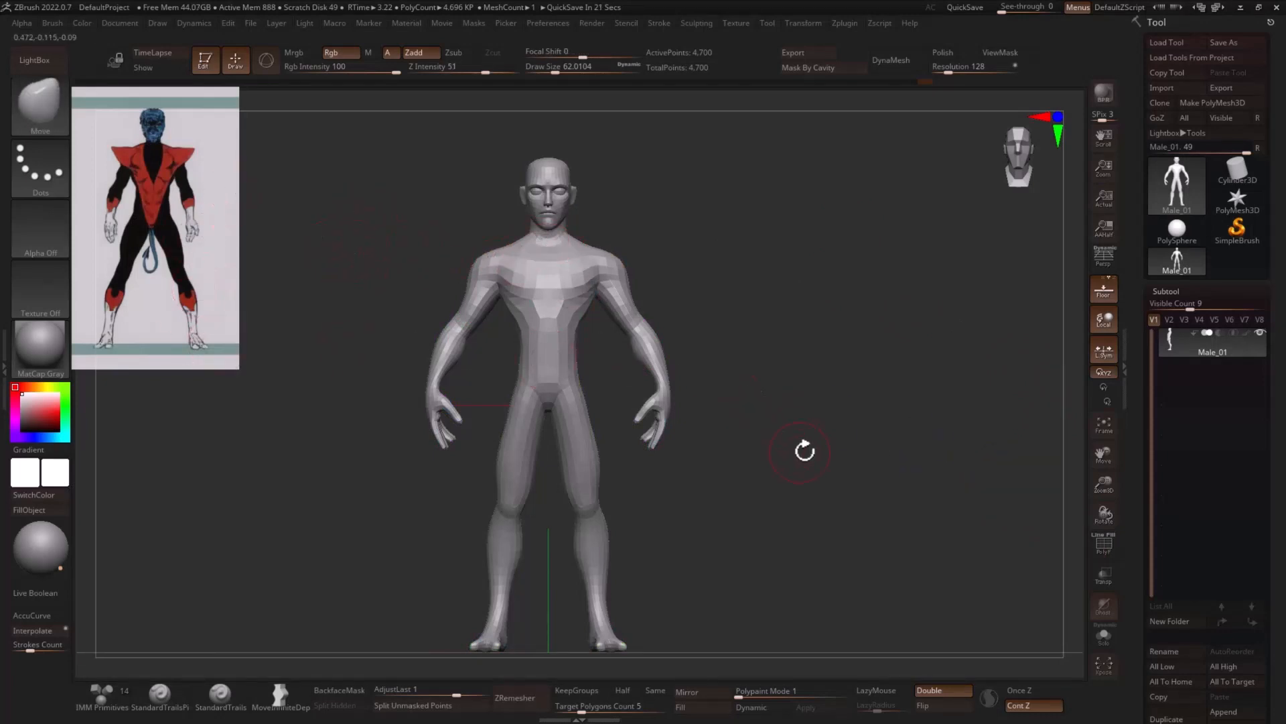
pyautogui.keyDown('alt'); pyautogui.moveTo(799, 452); pyautogui.dragTo(831, 405); pyautogui.keyUp('alt')
pyautogui.keyDown('alt'); pyautogui.moveTo(745, 503); pyautogui.dragTo(758, 487); pyautogui.keyUp('alt')
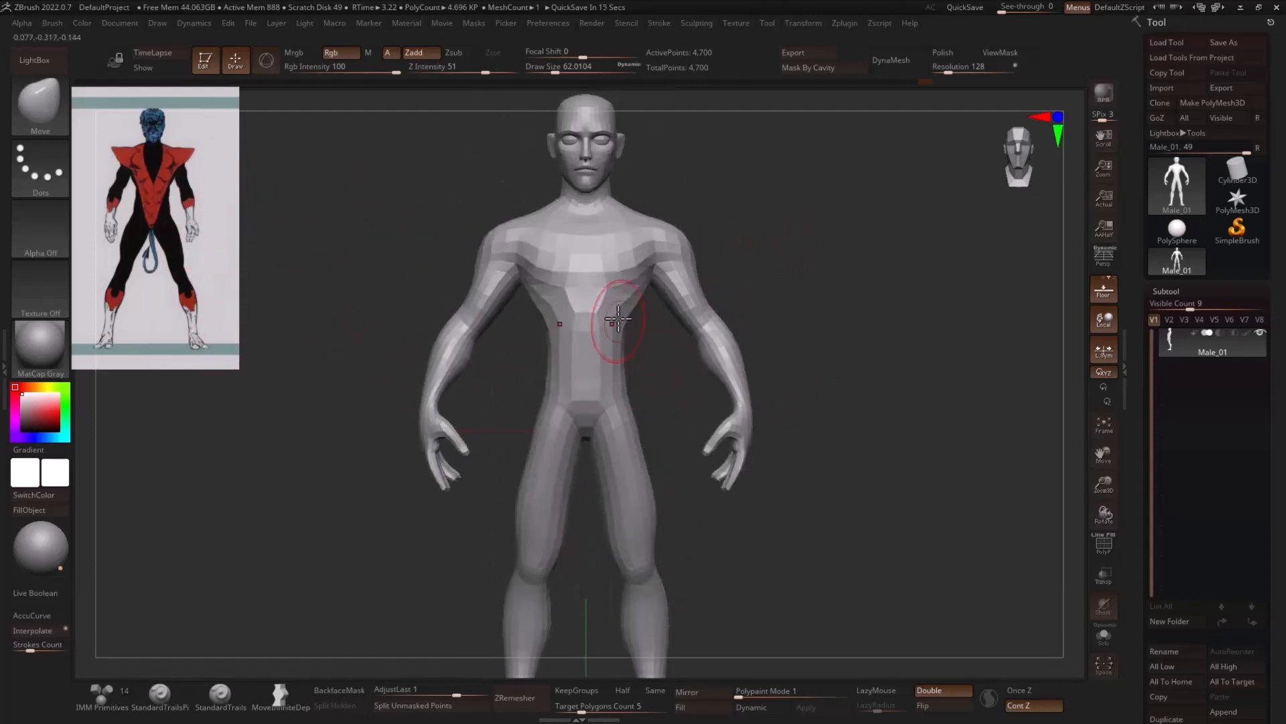
pyautogui.press('s')
pyautogui.moveTo(623, 295); pyautogui.dragTo(634, 295)
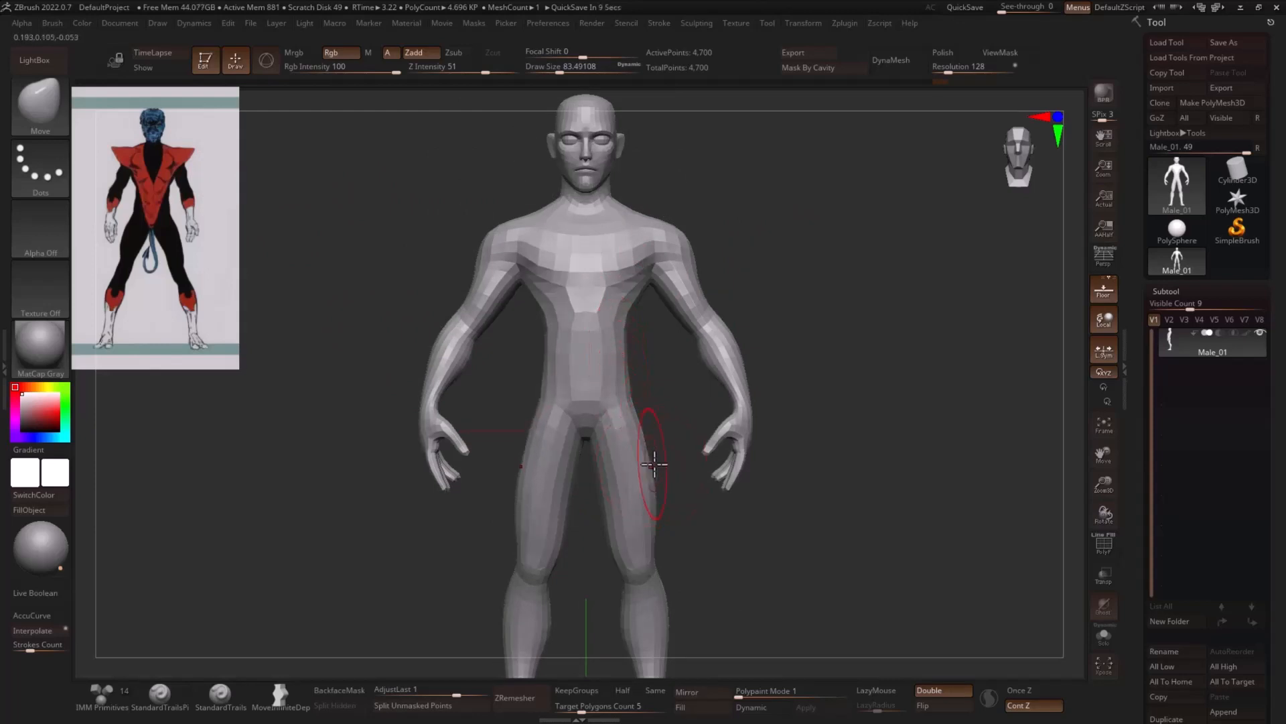
# - Push the outer calves outward and refine the lower legs with the Move brush, varying the draw size between about 71 and 124
pyautogui.moveTo(690, 529)
pyautogui.keyDown('alt'); pyautogui.mouseDown()
pyautogui.moveTo(693, 446)
pyautogui.moveTo(664, 447)
pyautogui.mouseUp(); pyautogui.keyUp('alt')
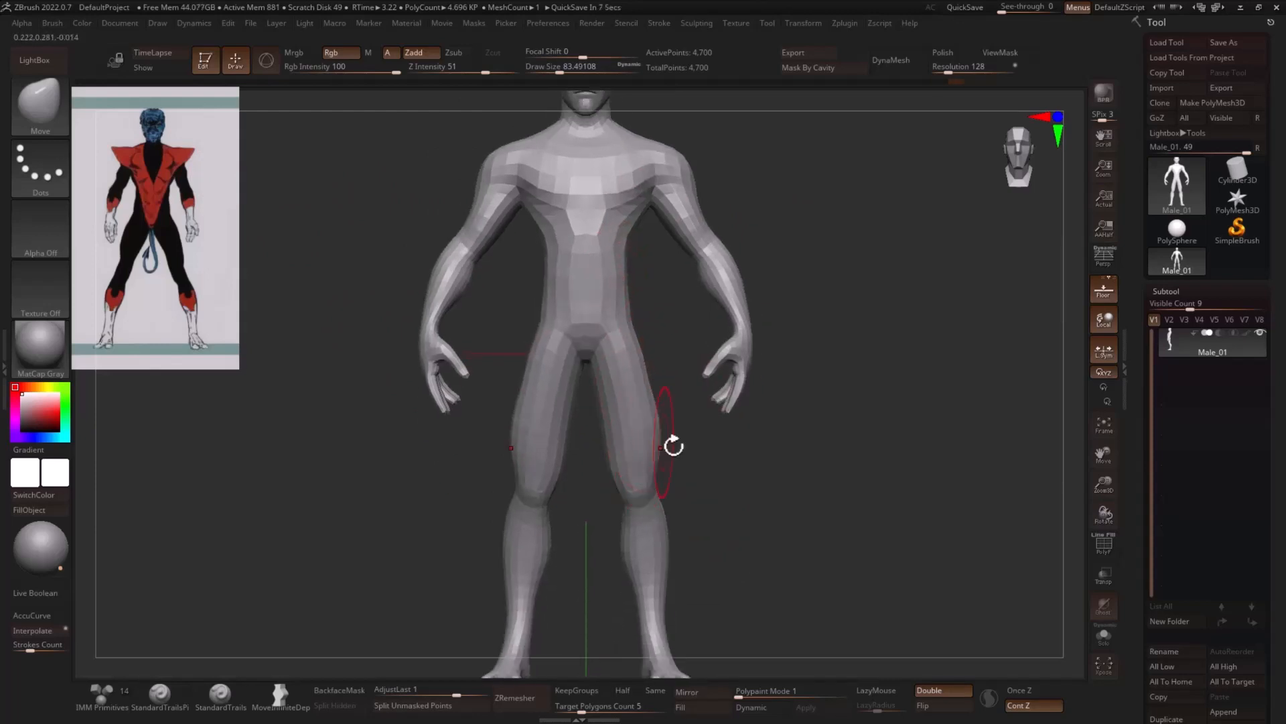
pyautogui.keyDown('alt'); pyautogui.moveTo(727, 482); pyautogui.dragTo(759, 410); pyautogui.keyUp('alt')
pyautogui.press('s')
pyautogui.moveTo(662, 439); pyautogui.dragTo(658, 439)
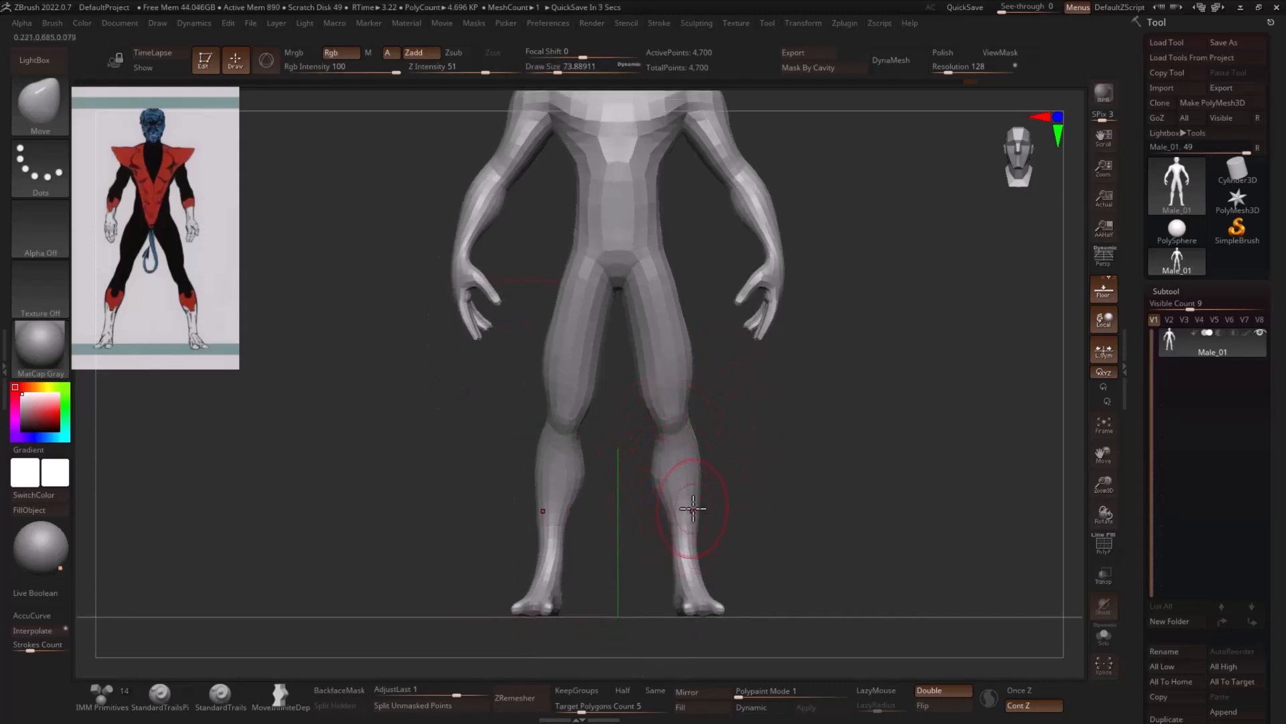
pyautogui.moveTo(690, 495); pyautogui.dragTo(705, 500)
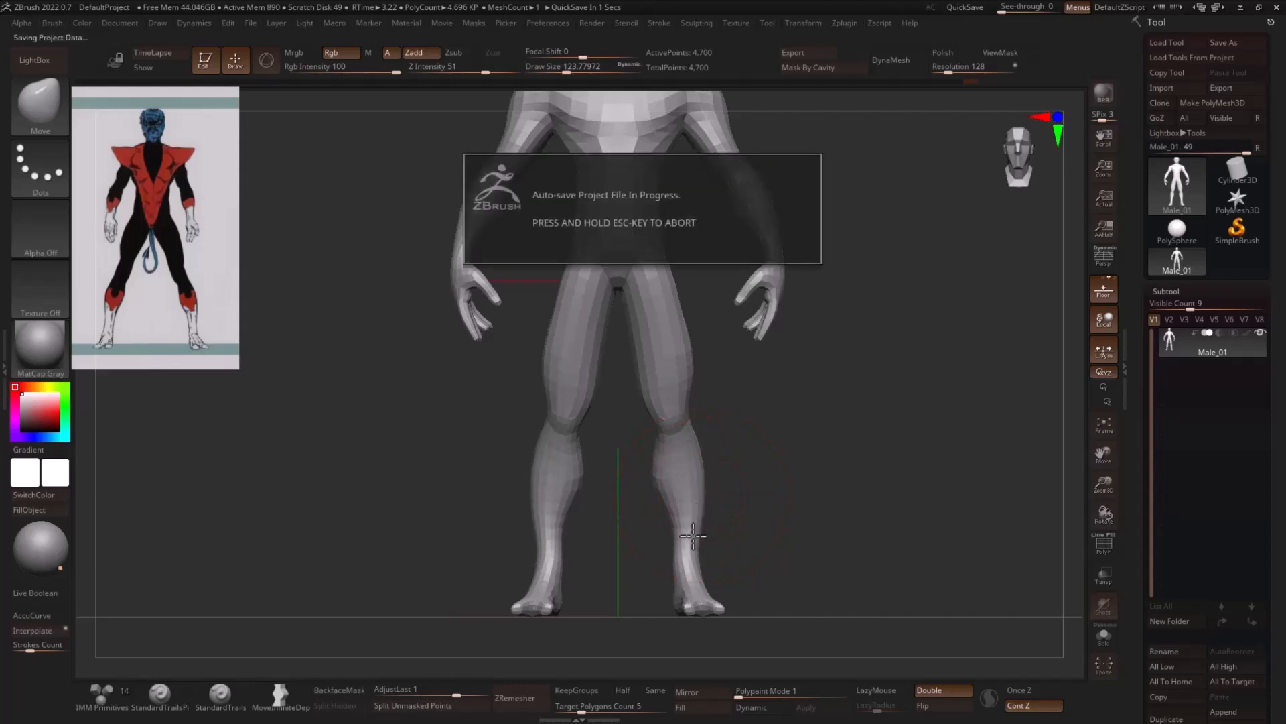
pyautogui.press('s')
pyautogui.moveTo(683, 547); pyautogui.dragTo(679, 548)
pyautogui.press('s')
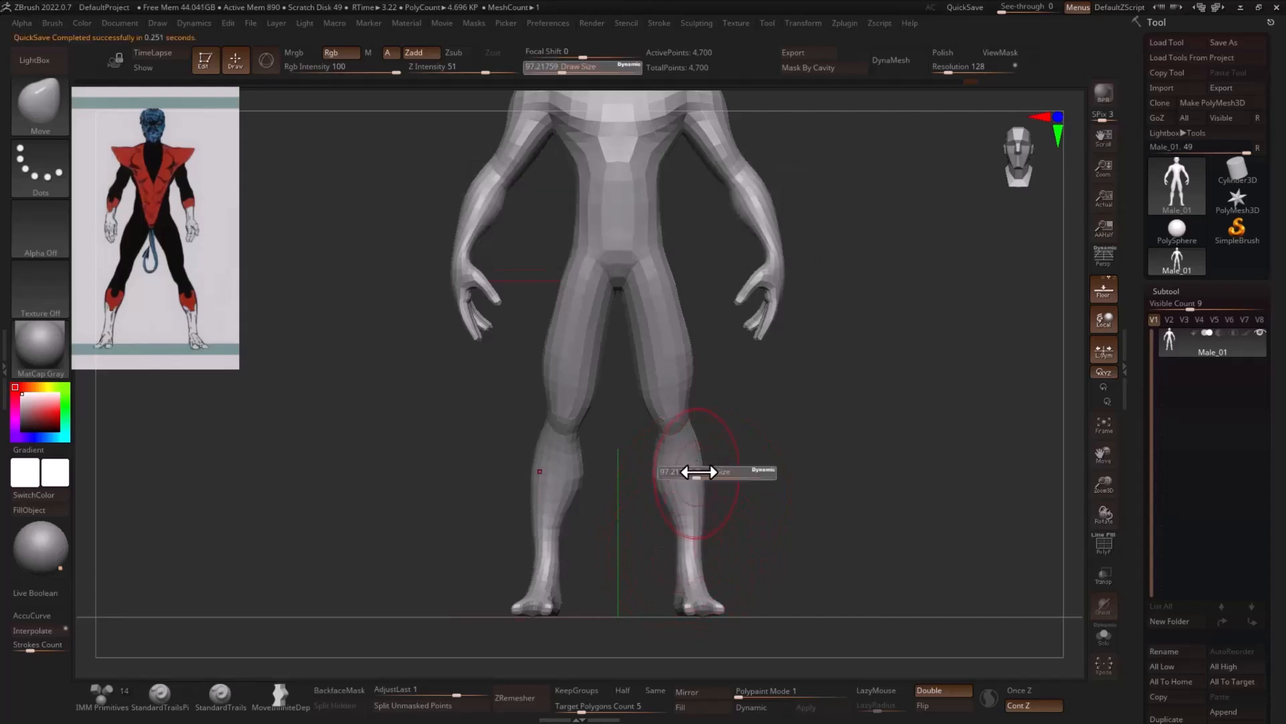
pyautogui.moveTo(692, 472); pyautogui.dragTo(690, 473)
# - Refine the thigh's profile above the knee from the side with the Move brush at a draw size of about 77
pyautogui.moveTo(827, 437); pyautogui.dragTo(670, 441)
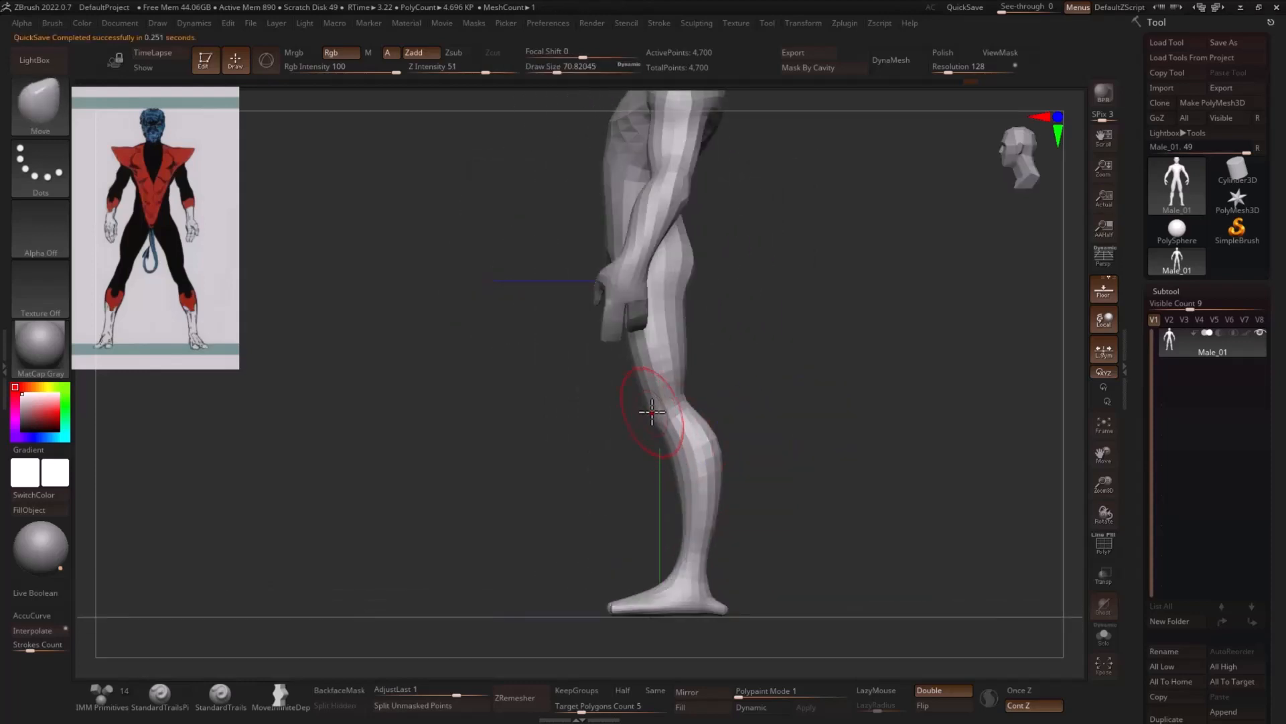
pyautogui.keyDown('shift'); pyautogui.moveTo(755, 402); pyautogui.dragTo(735, 388); pyautogui.keyUp('shift')
pyautogui.press('s')
pyautogui.moveTo(654, 364)
pyautogui.mouseDown()
pyautogui.moveTo(602, 344)
pyautogui.moveTo(677, 335)
pyautogui.moveTo(668, 386)
pyautogui.mouseUp()
# - Clear the mask band on the thighs and shape the outer thigh contour with the Move brush
pyautogui.press('b')
pyautogui.press('m')
pyautogui.press('v')
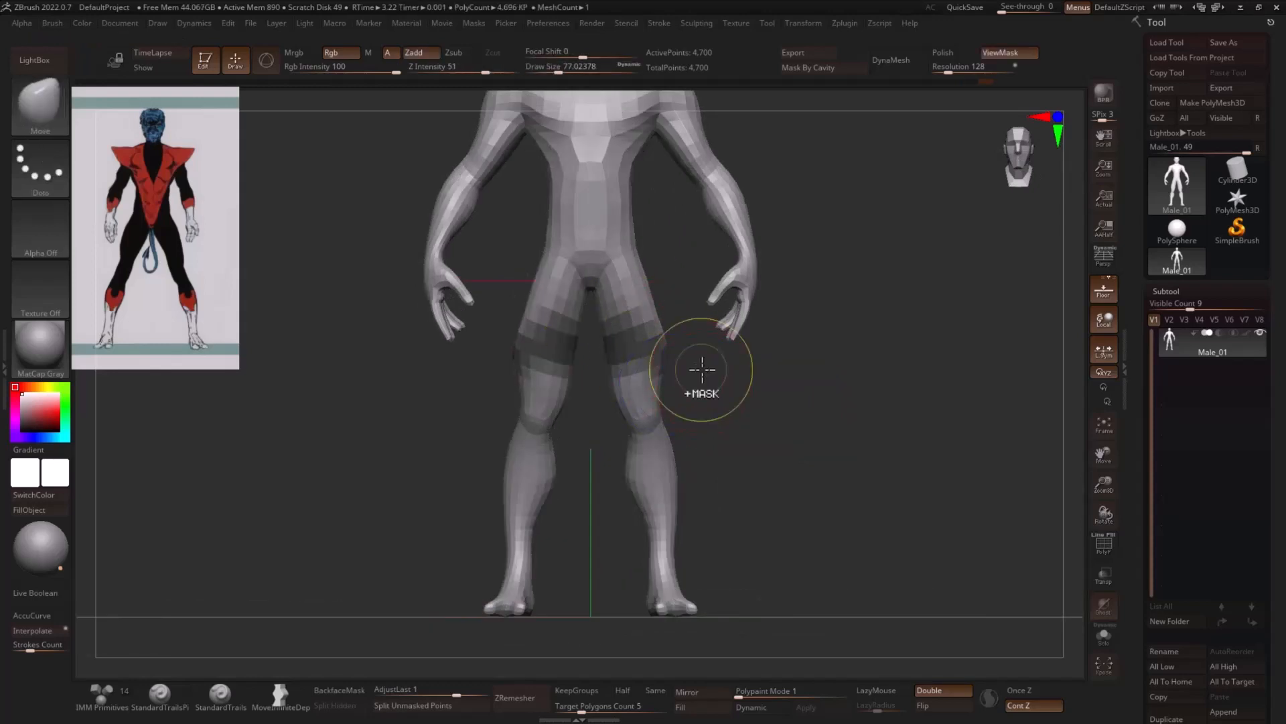
pyautogui.keyDown('ctrl'); pyautogui.click(698, 389); pyautogui.keyUp('ctrl')
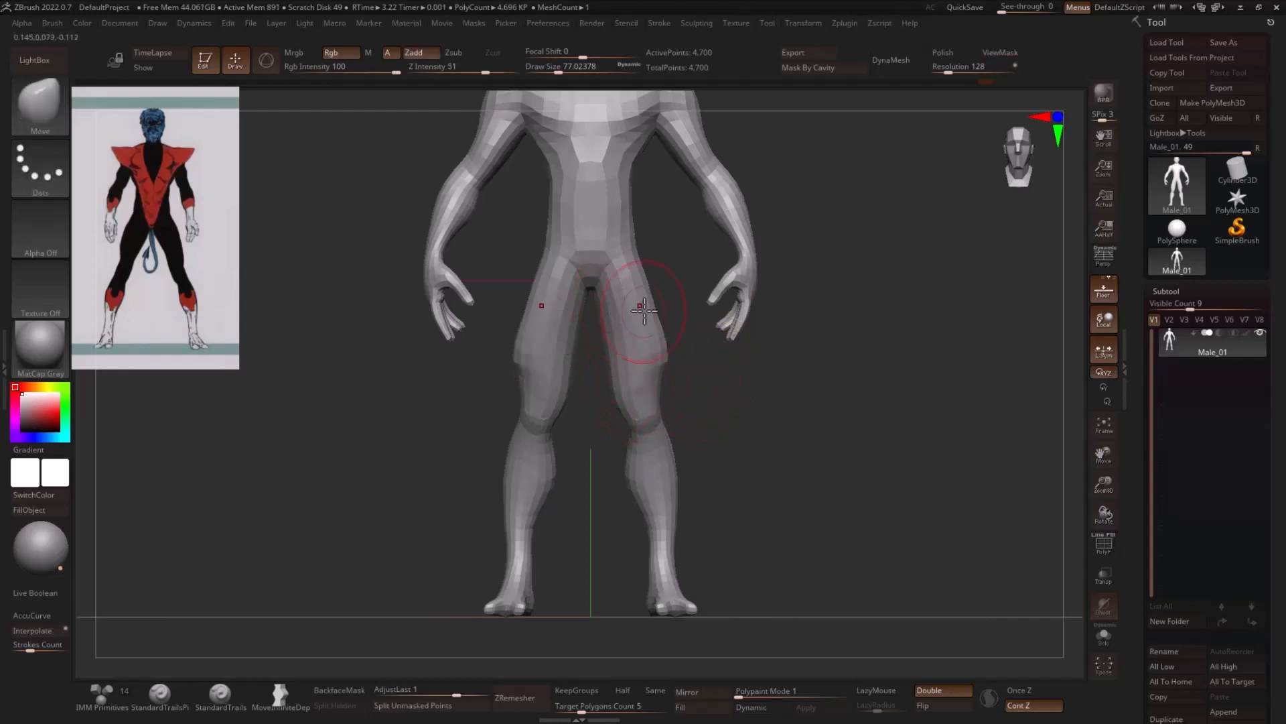
pyautogui.moveTo(662, 345)
pyautogui.keyDown('shift'); pyautogui.mouseDown()
pyautogui.moveTo(655, 322)
pyautogui.moveTo(660, 339)
pyautogui.mouseUp(); pyautogui.keyUp('shift')
pyautogui.press('s')
pyautogui.moveTo(639, 268); pyautogui.dragTo(637, 264)
# - Adjust the side of the torso at the waist with the Move brush at a draw size of about 90
pyautogui.keyDown('alt'); pyautogui.moveTo(721, 238); pyautogui.dragTo(696, 307); pyautogui.keyUp('alt')
pyautogui.press('s')
pyautogui.moveTo(612, 258); pyautogui.dragTo(608, 250)
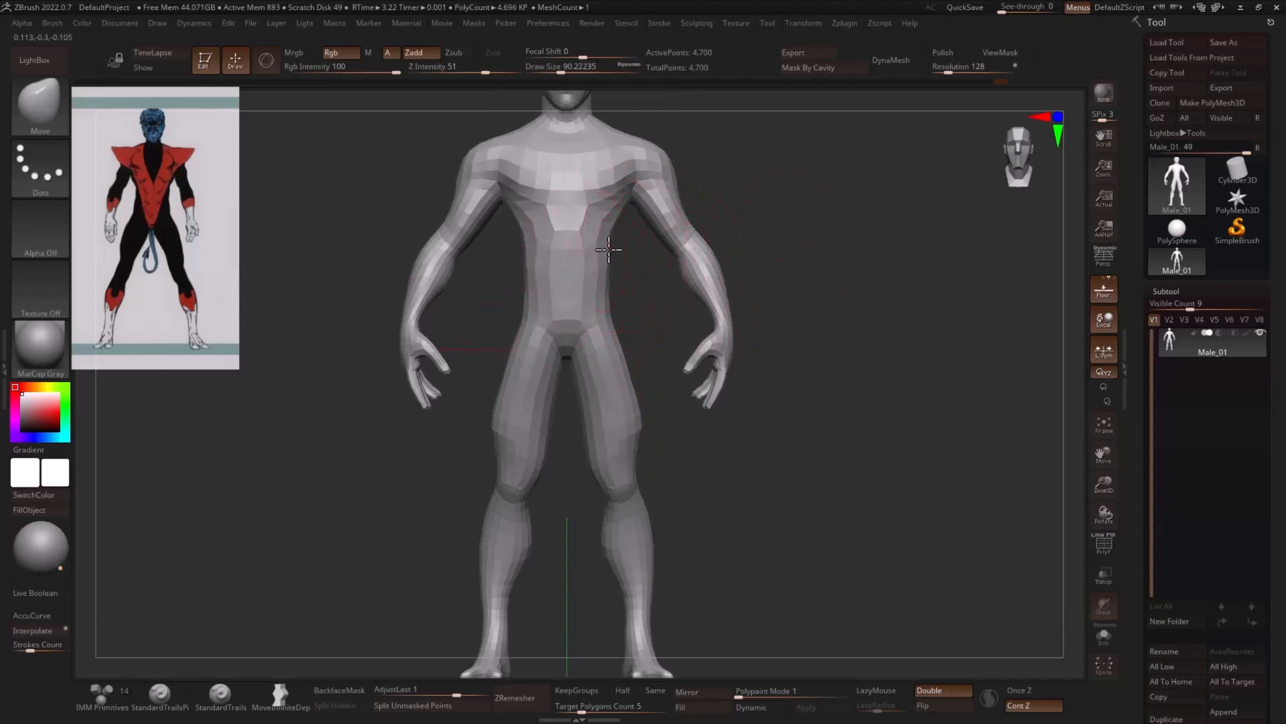
# - Crease the back of the shoulder with the DamStandard brush at a draw size of about 46
pyautogui.moveTo(798, 210); pyautogui.dragTo(951, 207)
pyautogui.moveTo(871, 208)
pyautogui.mouseDown()
pyautogui.moveTo(942, 212)
pyautogui.moveTo(953, 250)
pyautogui.moveTo(744, 279)
pyautogui.moveTo(735, 265)
pyautogui.moveTo(859, 260)
pyautogui.moveTo(747, 238)
pyautogui.mouseUp()
pyautogui.press('b')
pyautogui.press('i')
pyautogui.press('n')
pyautogui.press('b')
pyautogui.press('d')
pyautogui.press('s')
pyautogui.press('s')
pyautogui.moveTo(706, 181); pyautogui.dragTo(697, 171)
pyautogui.moveTo(828, 195); pyautogui.dragTo(760, 197)
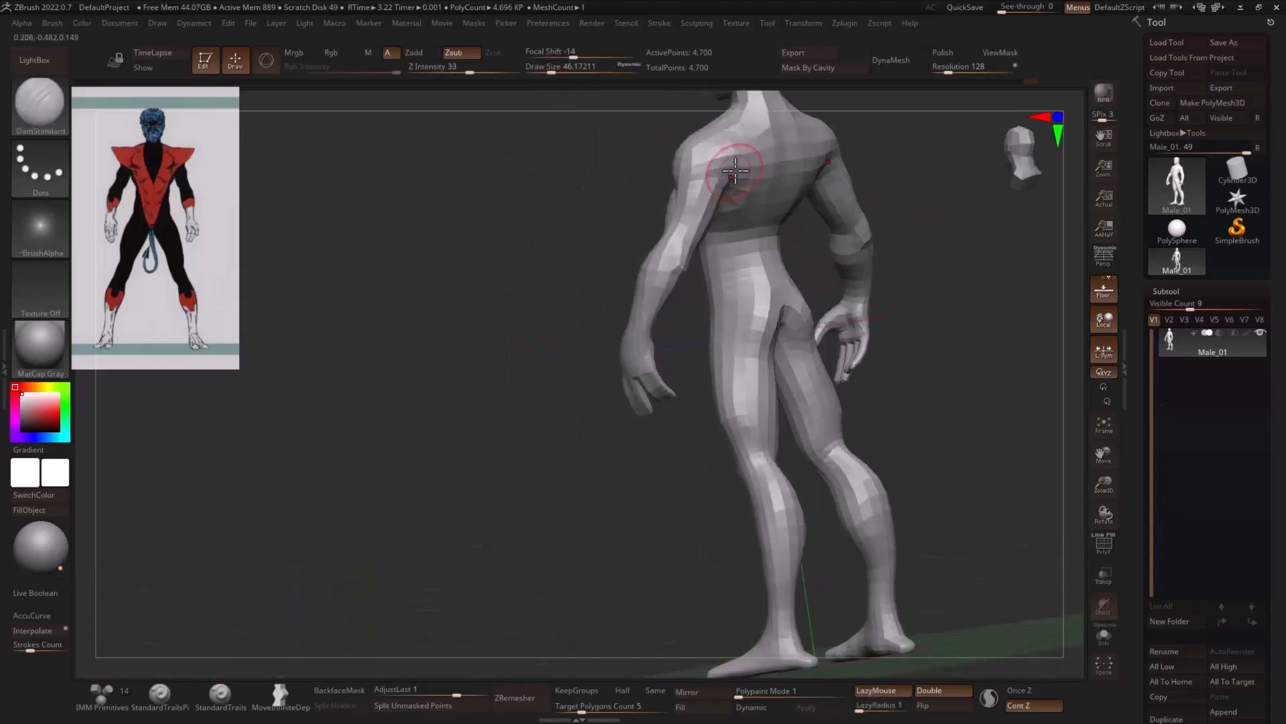
# - Adjust the slope between neck and shoulders with the Move brush at a draw size of about 104
pyautogui.moveTo(847, 167); pyautogui.dragTo(879, 329)
pyautogui.press('s')
pyautogui.moveTo(735, 256); pyautogui.dragTo(747, 256)
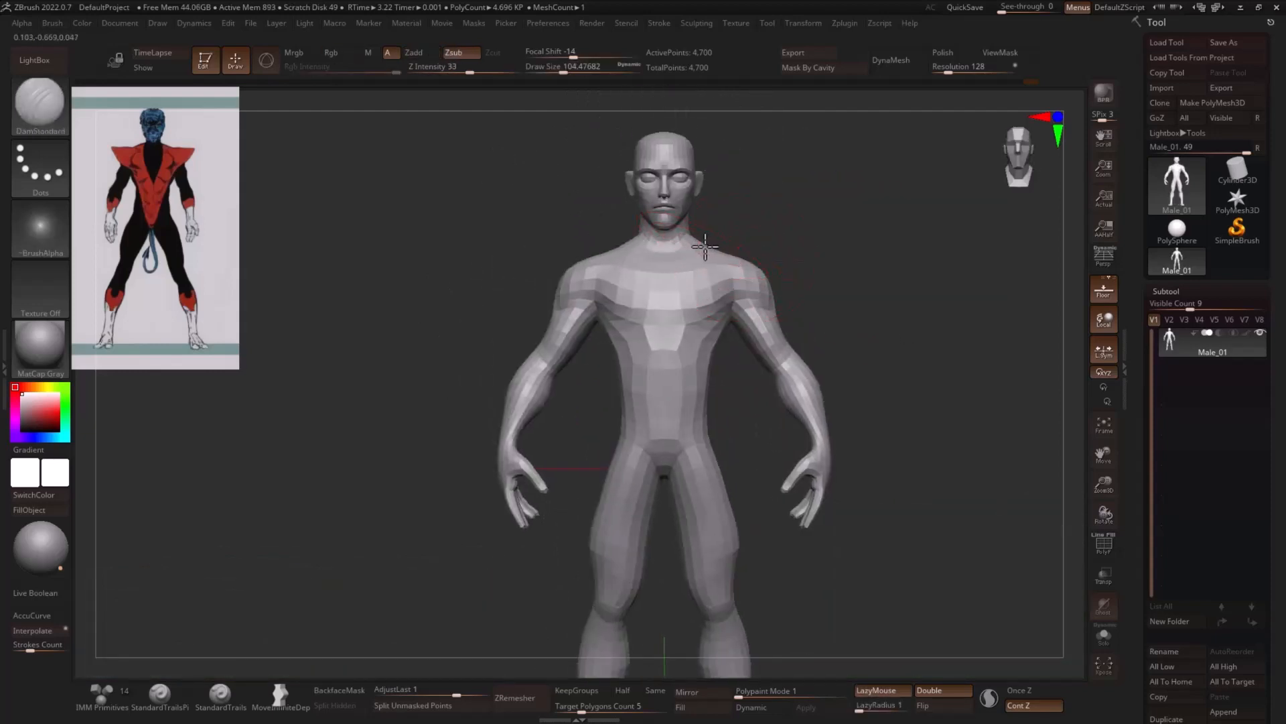
pyautogui.press('b')
pyautogui.press('m')
pyautogui.press('v')
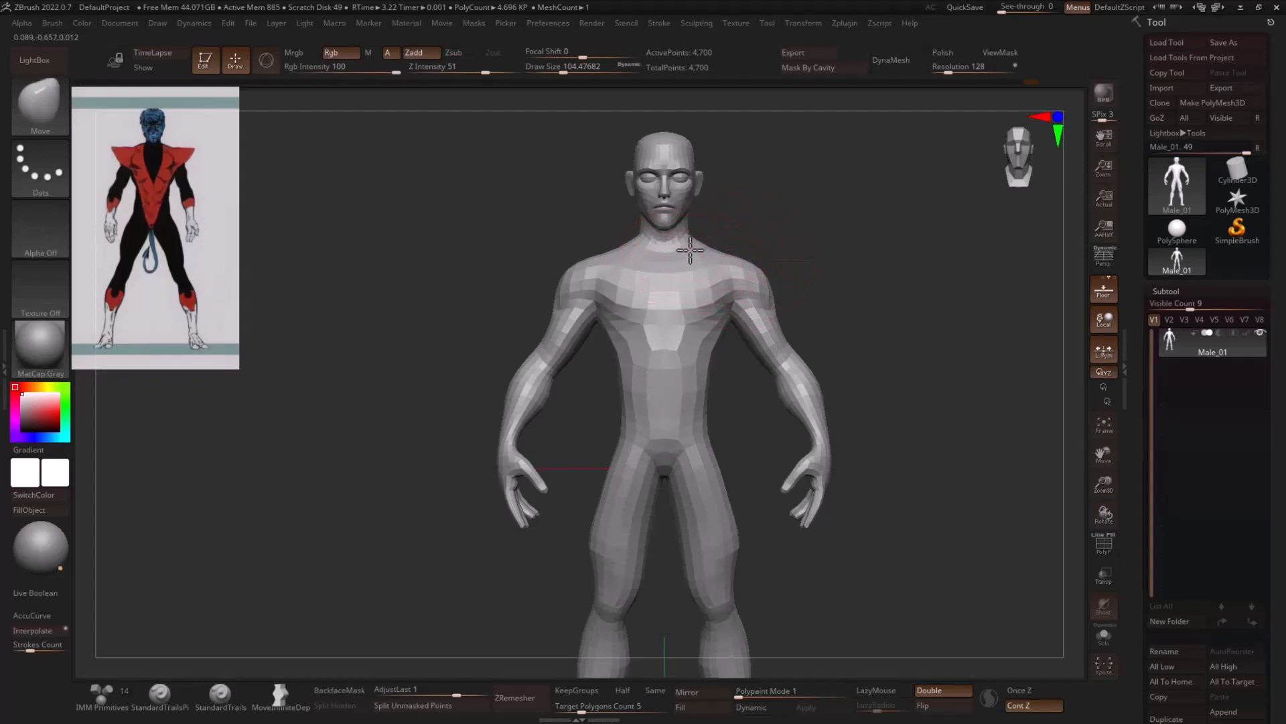
# - Refine the hip contour with the Move brush at a draw size of about 87
pyautogui.keyDown('alt'); pyautogui.moveTo(914, 452); pyautogui.dragTo(795, 437); pyautogui.keyUp('alt')
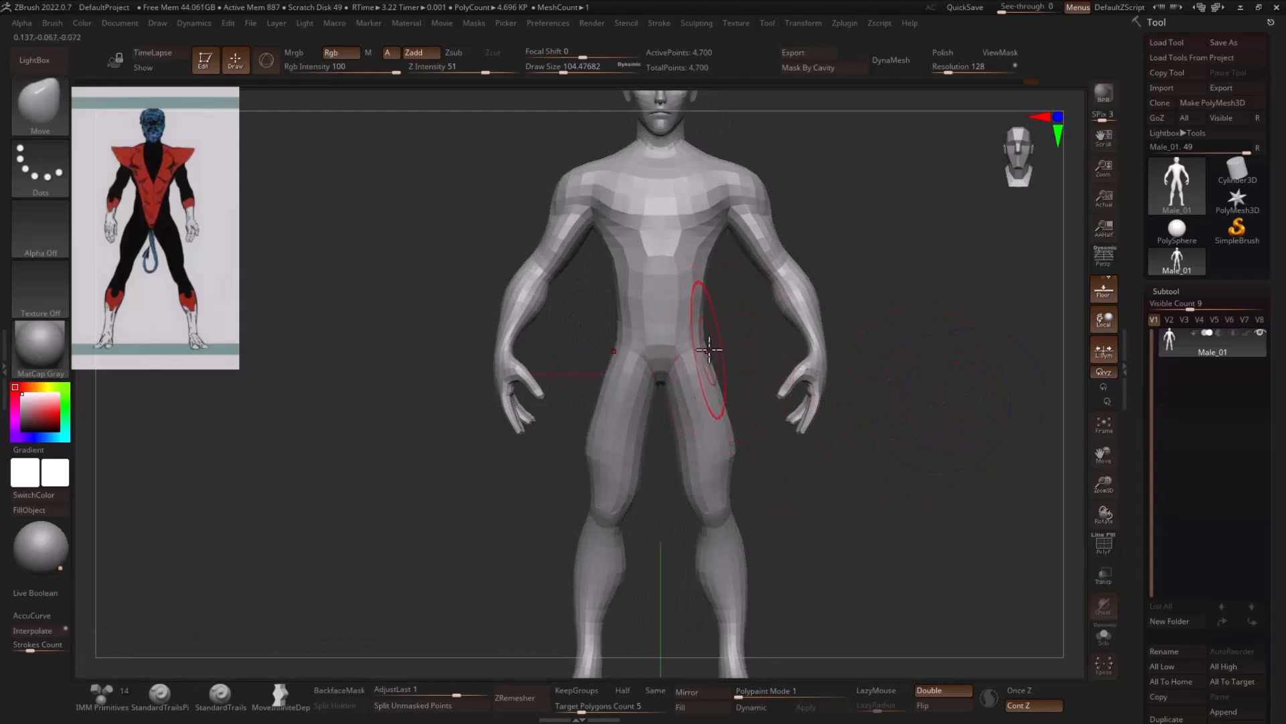
pyautogui.press('s')
pyautogui.click(707, 324)
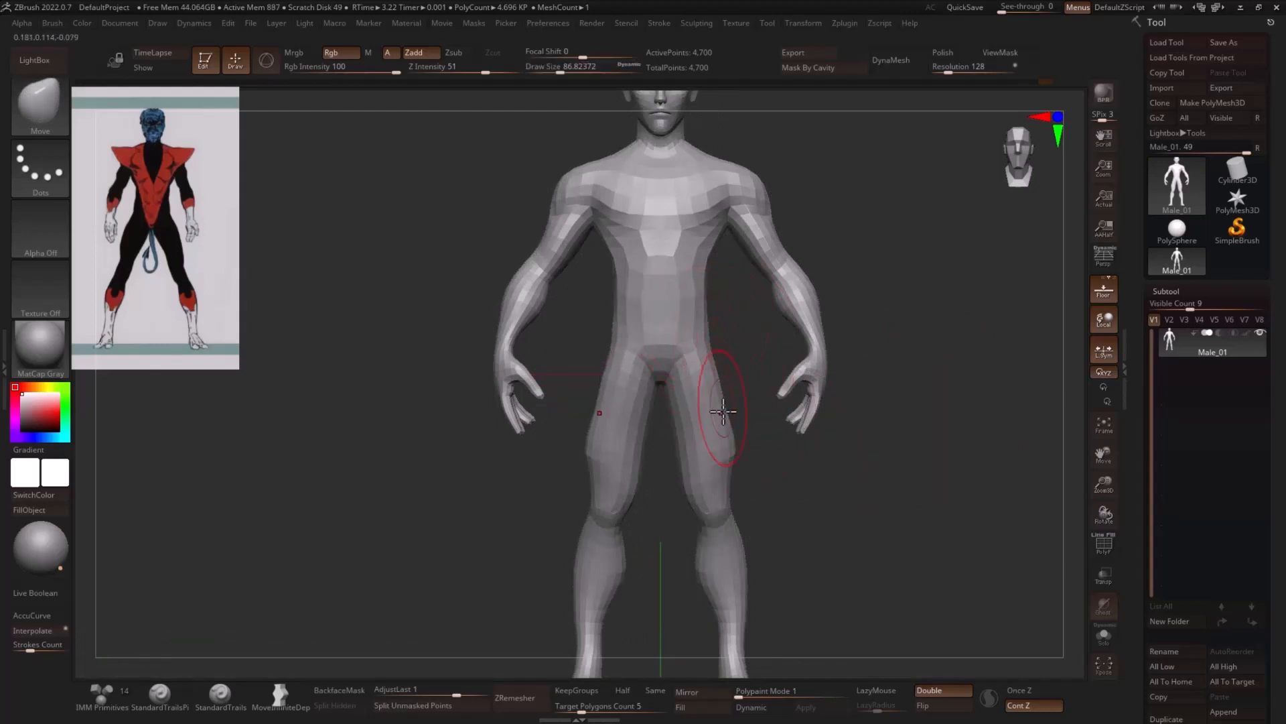
# - Slim the front and back of the neck in profile with the Move brush at a draw size of about 46
pyautogui.press('shift')
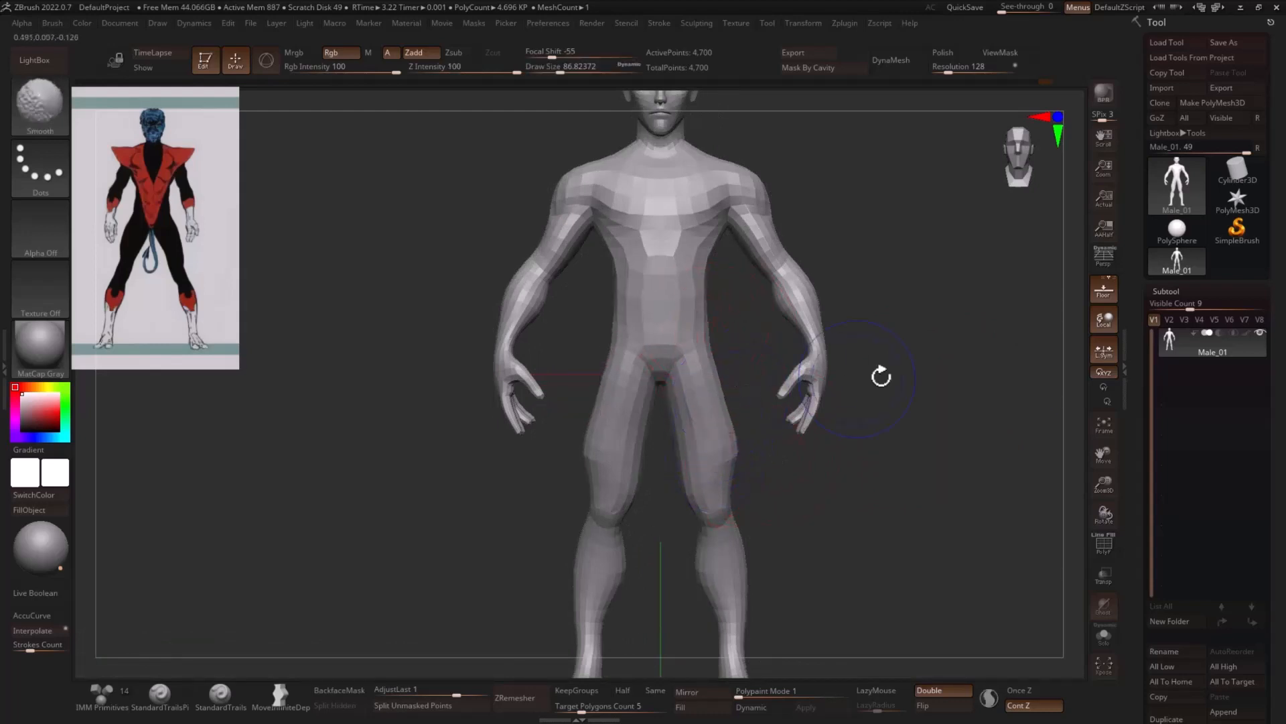
pyautogui.moveTo(881, 376)
pyautogui.keyDown('shift'); pyautogui.mouseDown()
pyautogui.moveTo(976, 353)
pyautogui.moveTo(772, 423)
pyautogui.moveTo(962, 414)
pyautogui.moveTo(939, 310)
pyautogui.moveTo(806, 331)
pyautogui.mouseUp(); pyautogui.keyUp('shift')
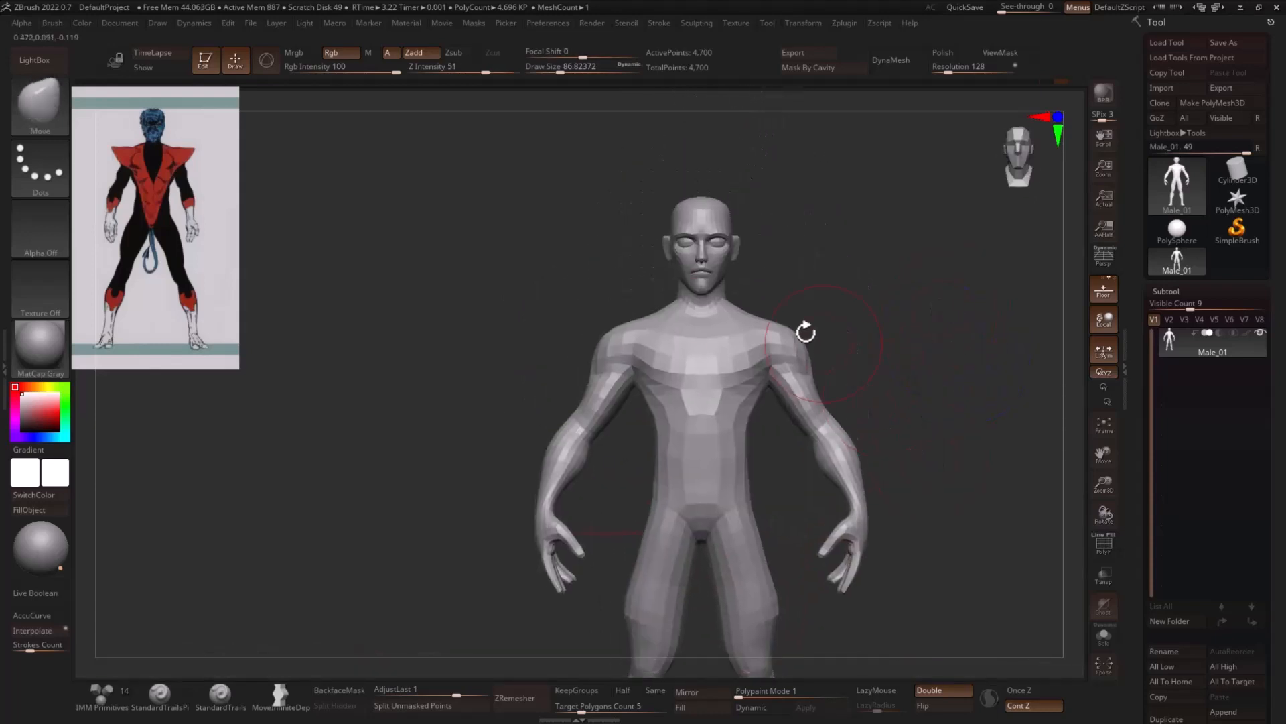
pyautogui.moveTo(843, 271)
pyautogui.keyDown('alt'); pyautogui.mouseDown()
pyautogui.moveTo(908, 365)
pyautogui.moveTo(692, 406)
pyautogui.mouseUp(); pyautogui.keyUp('alt')
pyautogui.press('s')
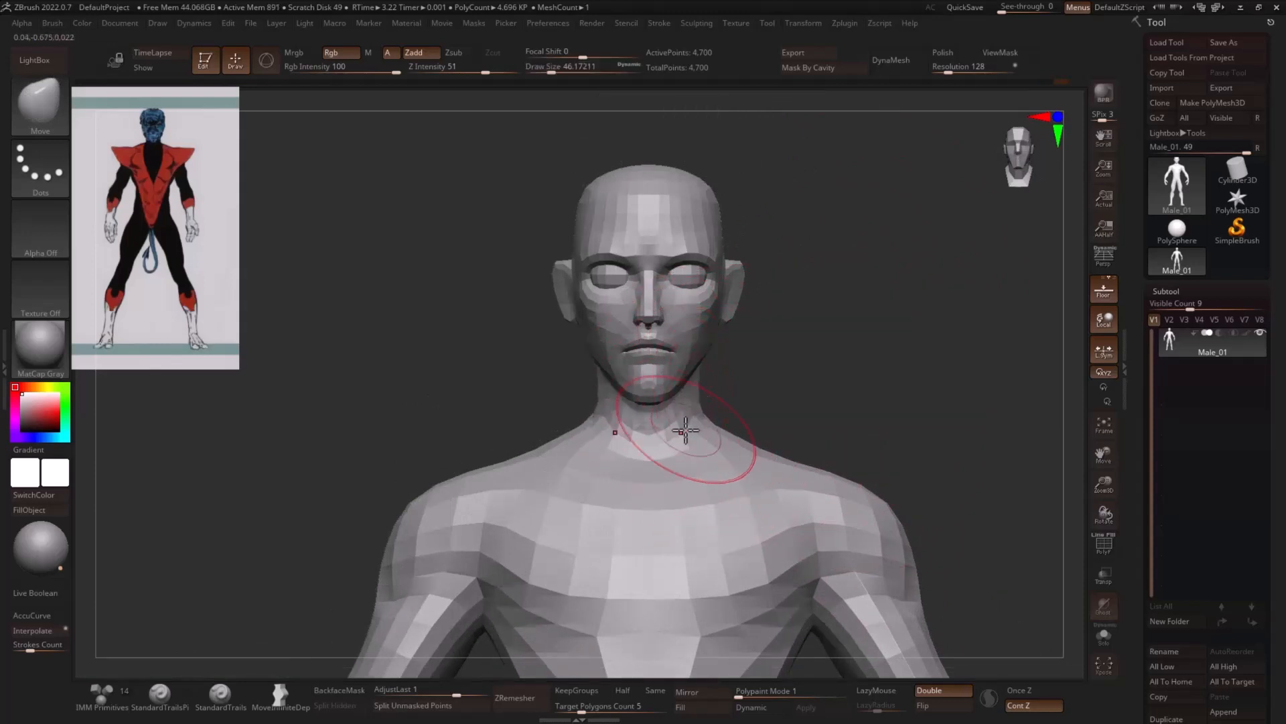
pyautogui.moveTo(878, 401); pyautogui.dragTo(707, 428)
pyautogui.moveTo(862, 390); pyautogui.dragTo(680, 422)
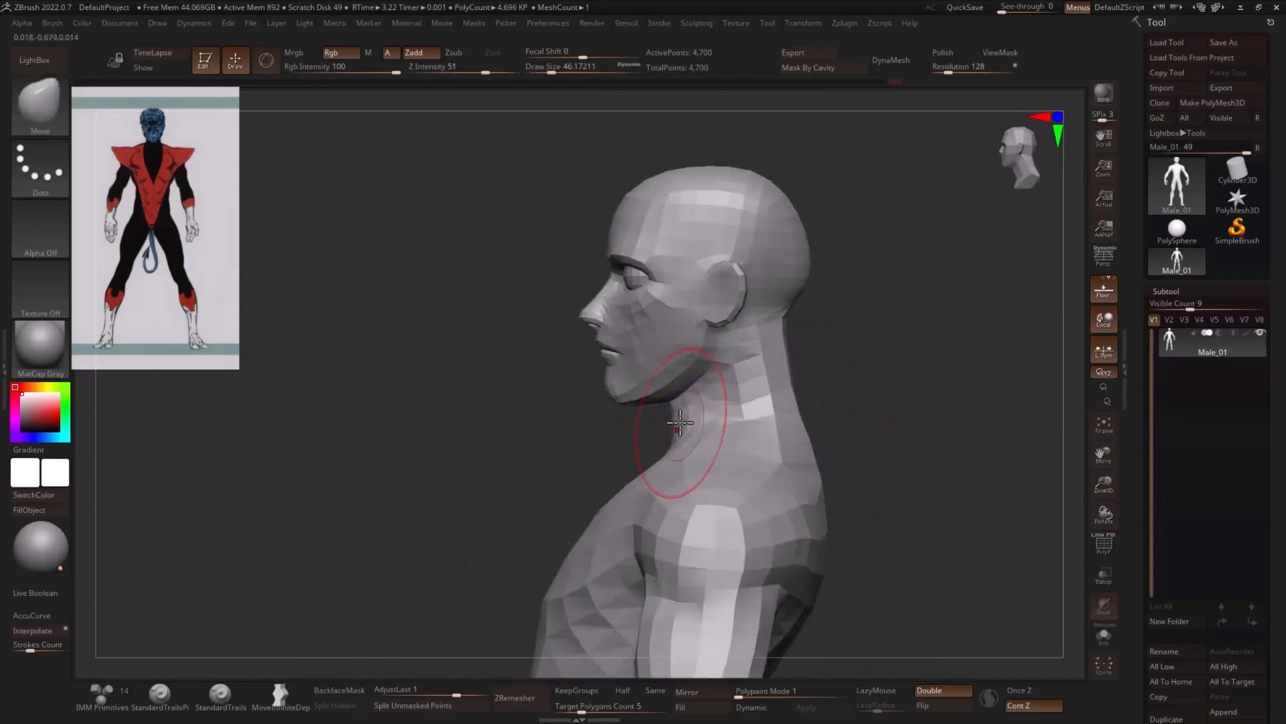
pyautogui.moveTo(786, 389)
pyautogui.keyDown('shift'); pyautogui.mouseDown()
pyautogui.moveTo(771, 361)
pyautogui.moveTo(780, 375)
pyautogui.moveTo(743, 436)
pyautogui.moveTo(704, 405)
pyautogui.mouseUp(); pyautogui.keyUp('shift')
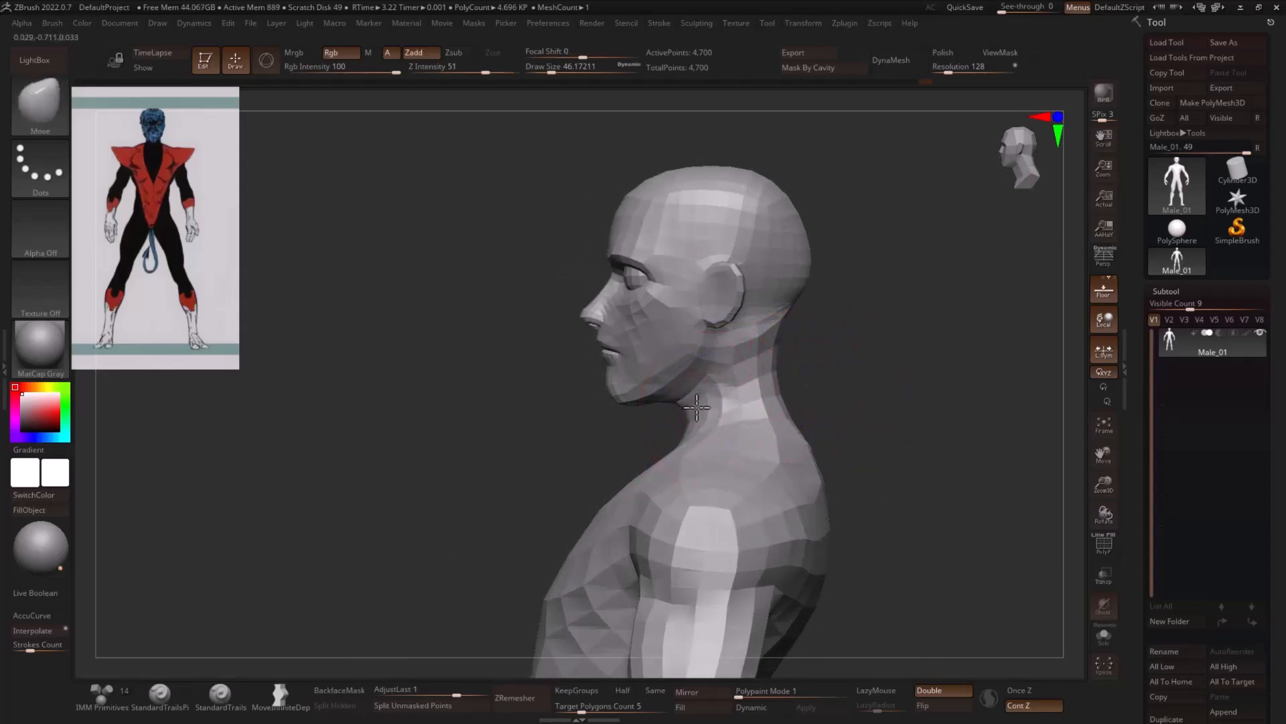
# - Adjust the side of the jaw with the Move brush at a draw size of about 39
pyautogui.moveTo(834, 385)
pyautogui.mouseDown()
pyautogui.moveTo(896, 370)
pyautogui.moveTo(904, 415)
pyautogui.mouseUp()
pyautogui.press('s')
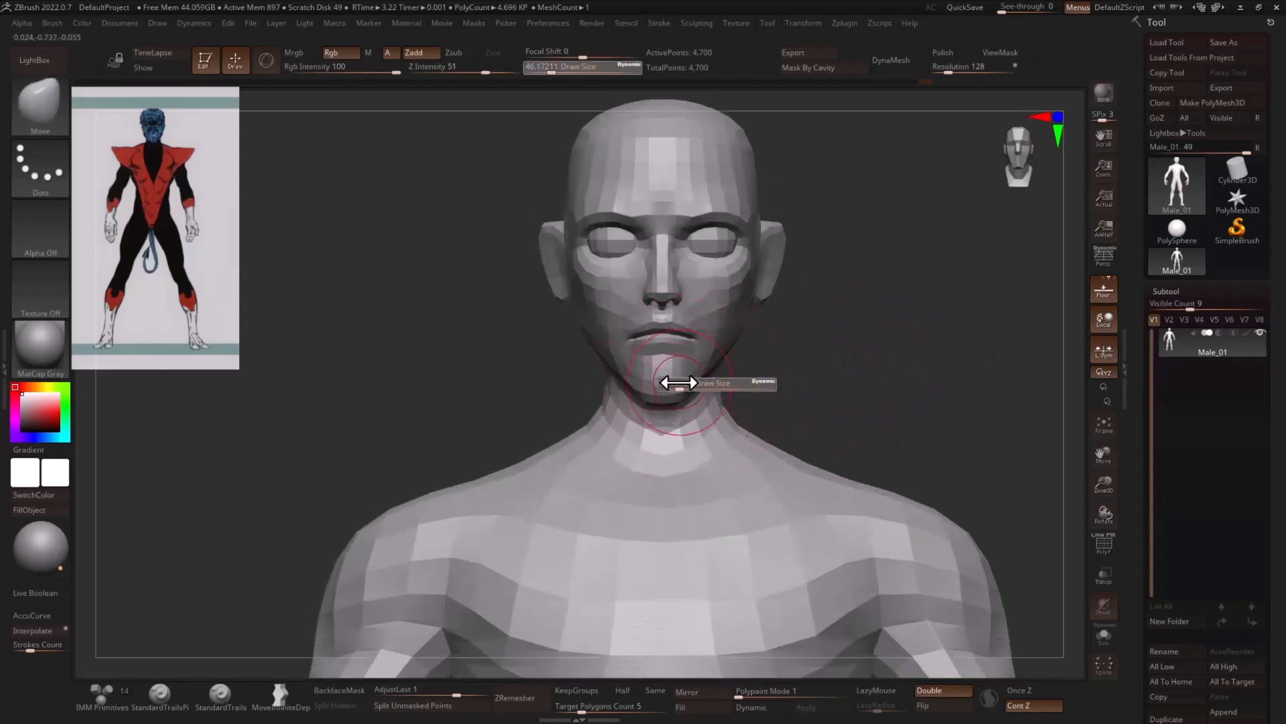
pyautogui.moveTo(678, 382); pyautogui.dragTo(675, 384)
pyautogui.press('s')
pyautogui.moveTo(727, 342); pyautogui.dragTo(728, 348)
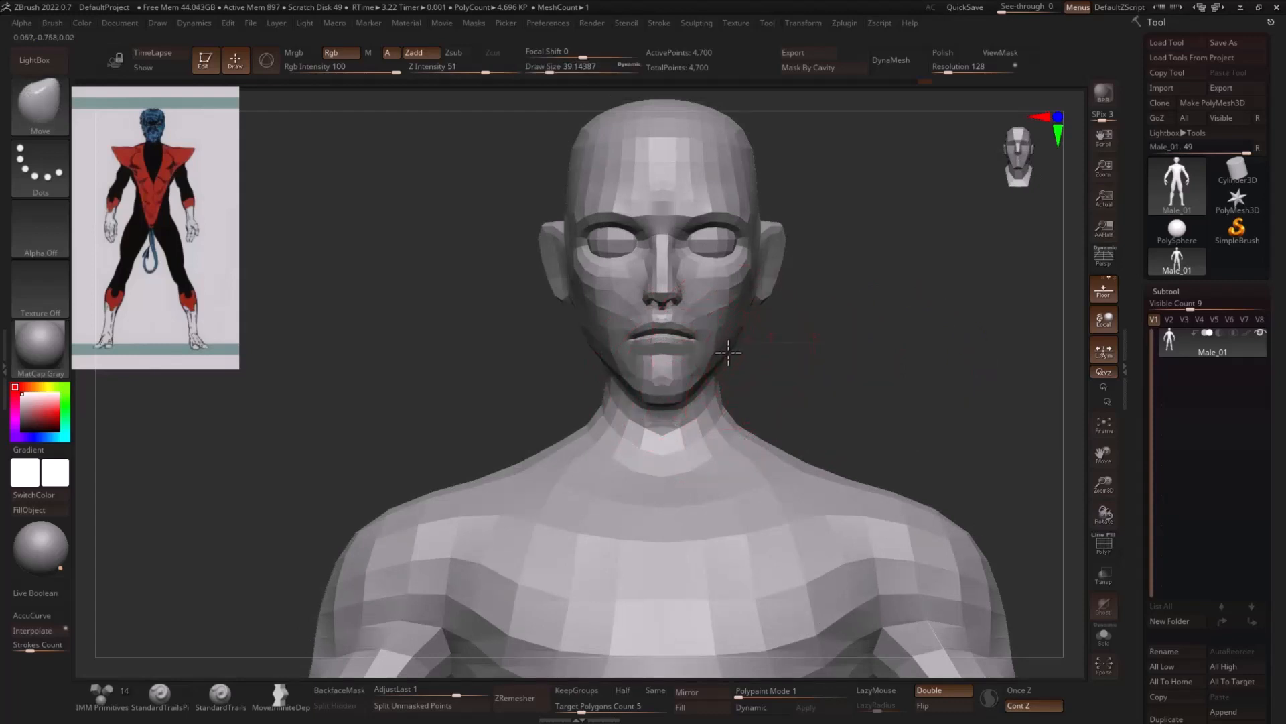
# - Adjust the side of the upper head with the Move brush at a draw size of about 83
pyautogui.keyDown('alt'); pyautogui.moveTo(797, 297); pyautogui.dragTo(777, 335); pyautogui.keyUp('alt')
pyautogui.press('s')
pyautogui.moveTo(749, 248); pyautogui.dragTo(760, 246)
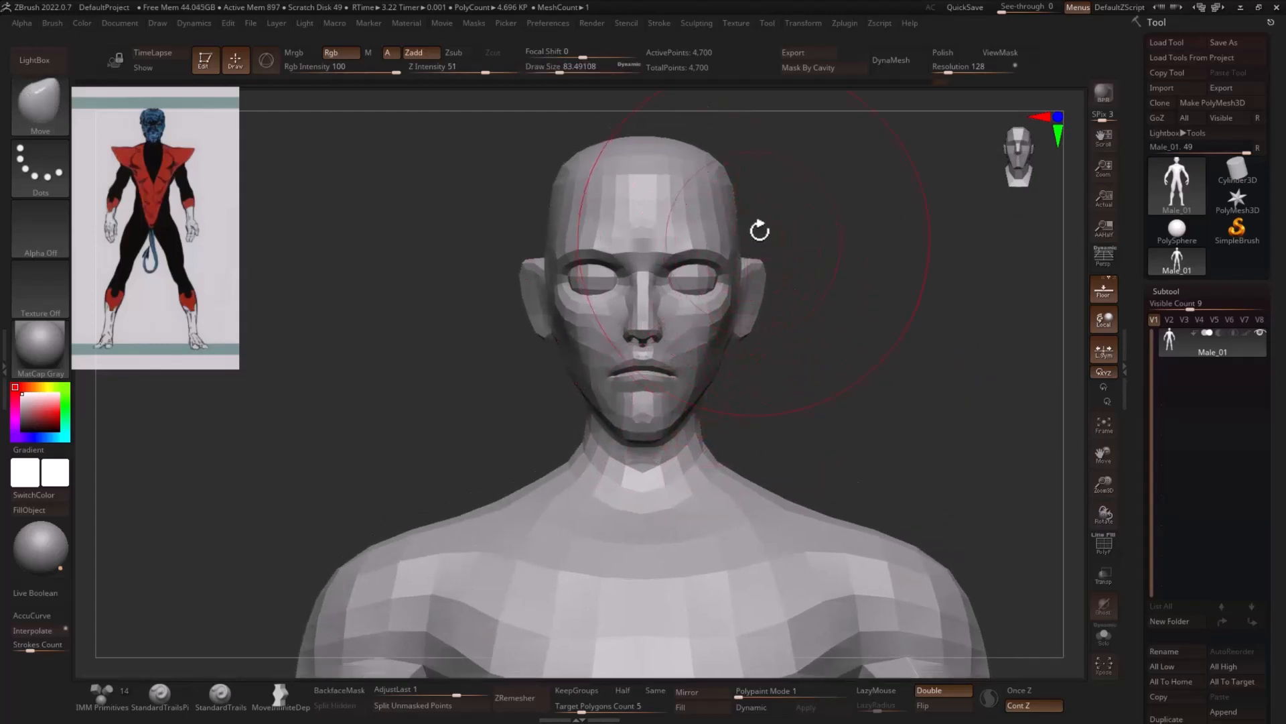
pyautogui.moveTo(734, 193); pyautogui.dragTo(730, 194)
# - Hide the eyeballs and split them from the body into their own subtool
pyautogui.press('s')
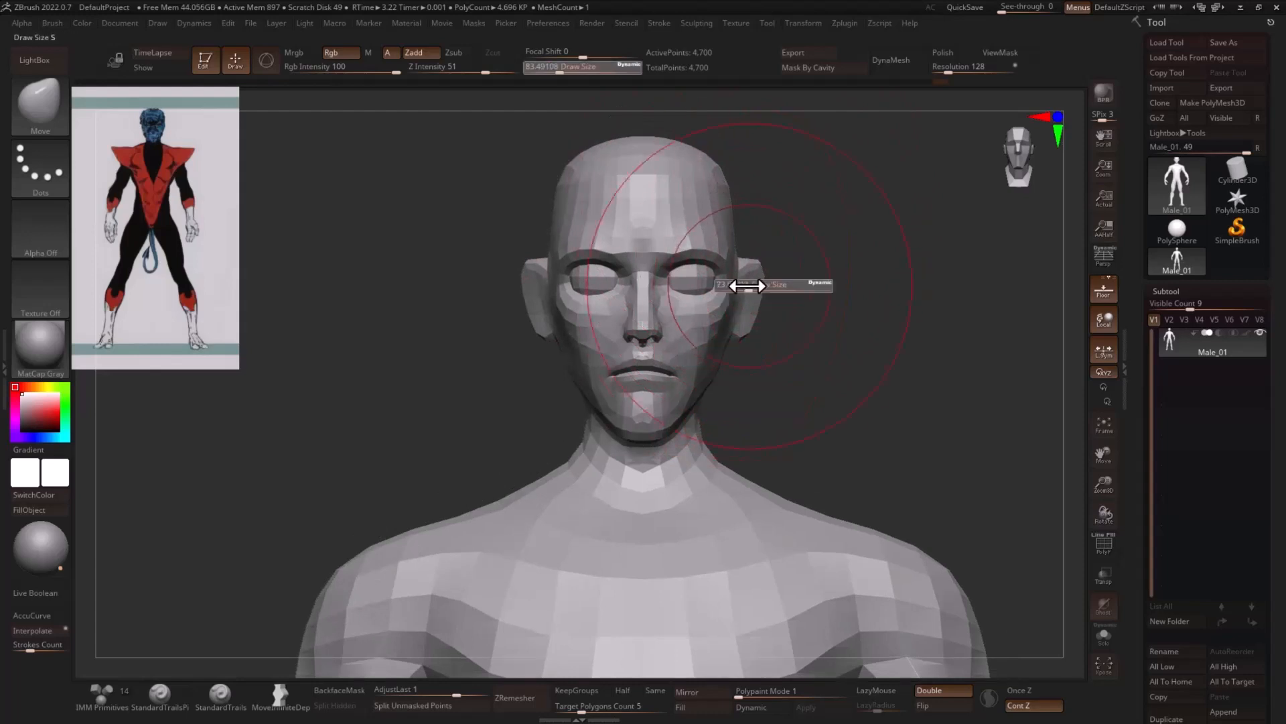
pyautogui.moveTo(740, 282); pyautogui.dragTo(698, 290)
pyautogui.press('s')
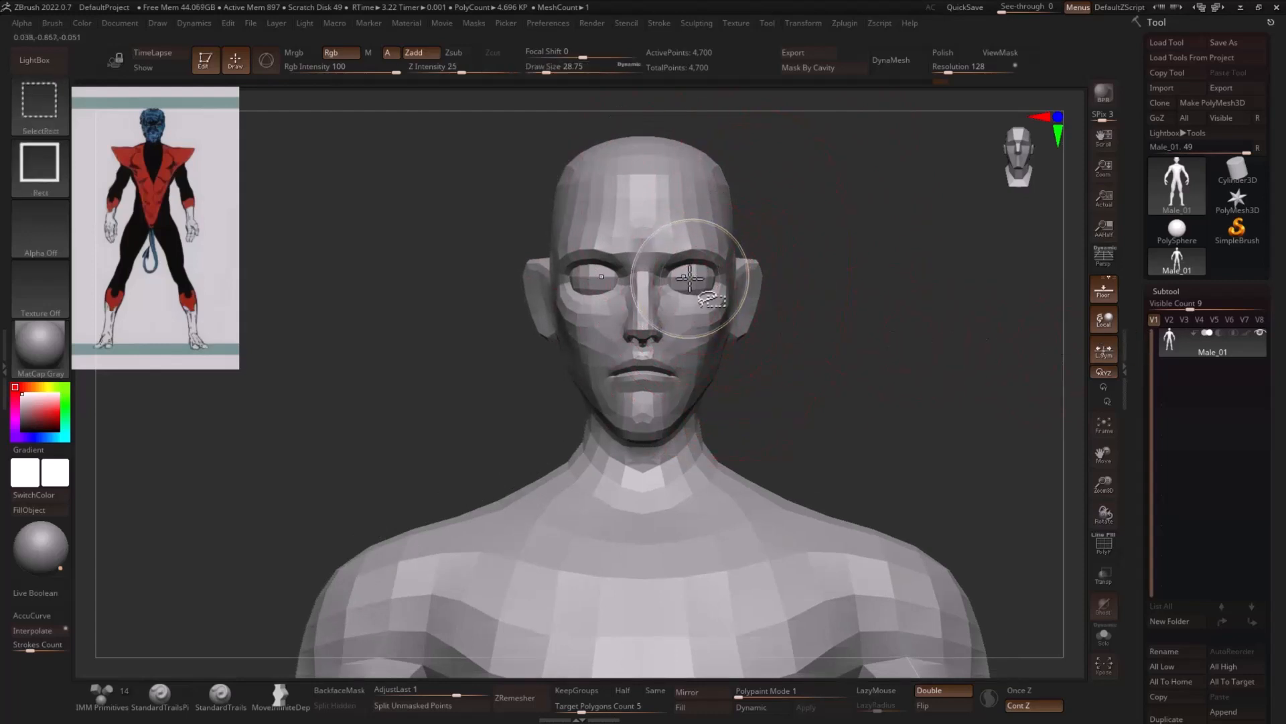
pyautogui.keyDown('ctrl'); pyautogui.keyDown('shift'); pyautogui.click(692, 276); pyautogui.keyUp('shift'); pyautogui.keyUp('ctrl')
pyautogui.keyDown('ctrl'); pyautogui.keyDown('shift'); pyautogui.moveTo(858, 268); pyautogui.dragTo(902, 402); pyautogui.keyUp('shift'); pyautogui.keyUp('ctrl')
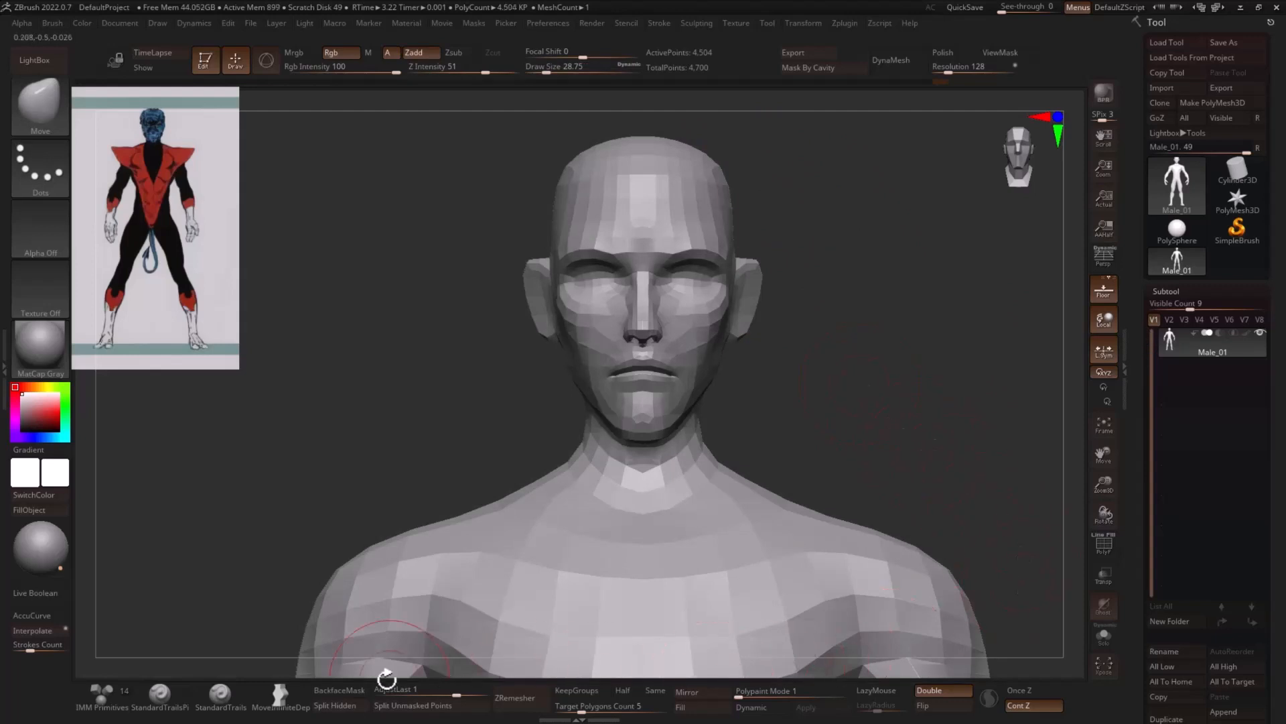
pyautogui.click(335, 705)
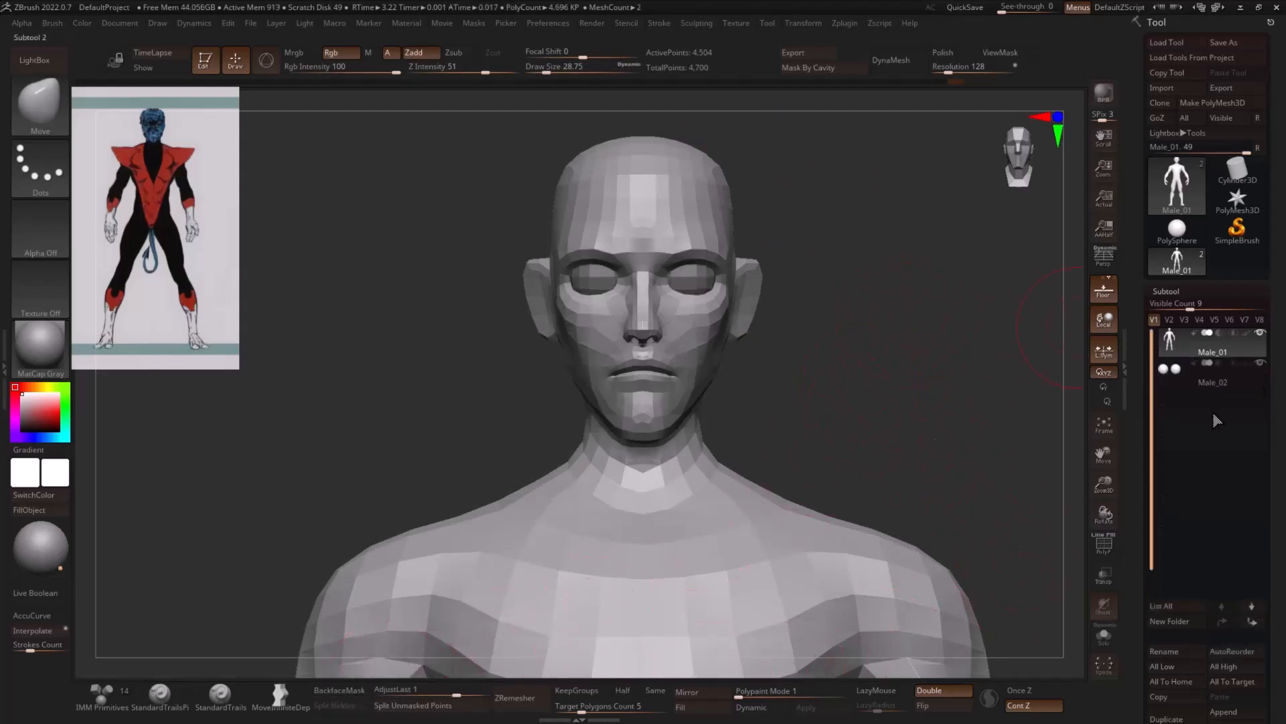
# - Fill the eyeball subtool Male_02 with yellow using BasicMaterial
pyautogui.click(1200, 379)
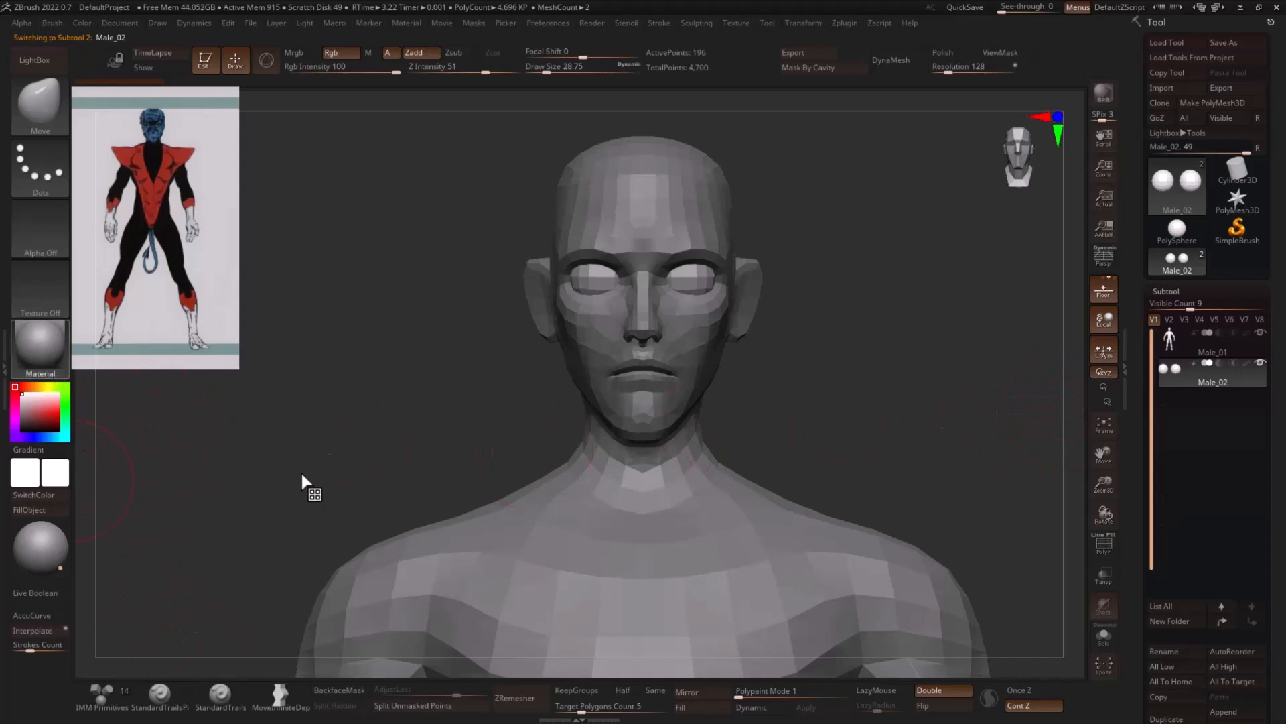
pyautogui.press('m')
pyautogui.click(235, 571)
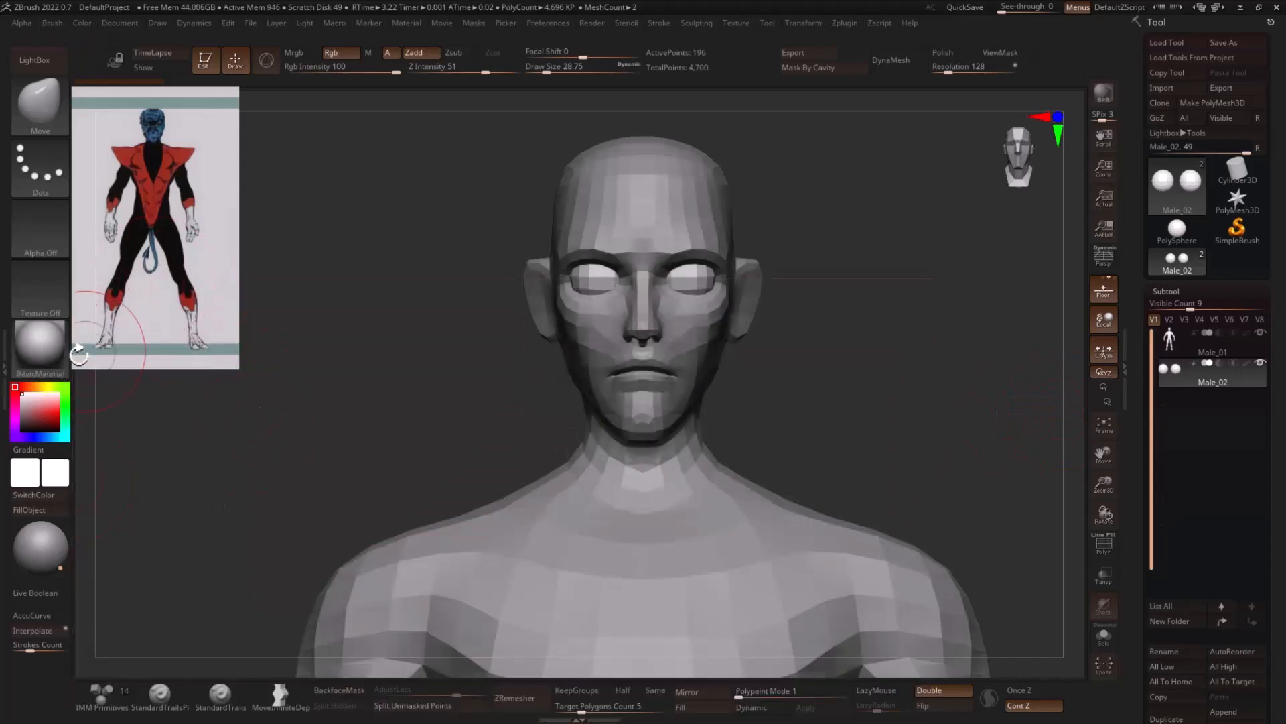
pyautogui.click(42, 388)
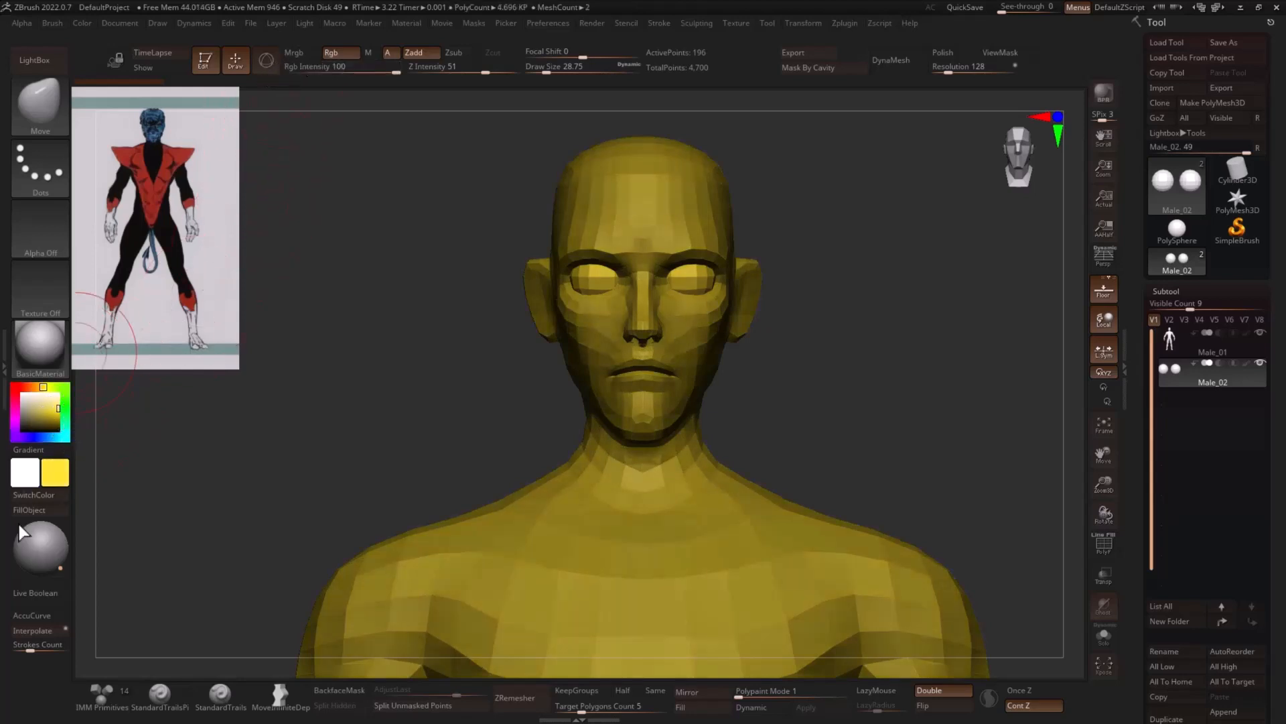
pyautogui.click(35, 510)
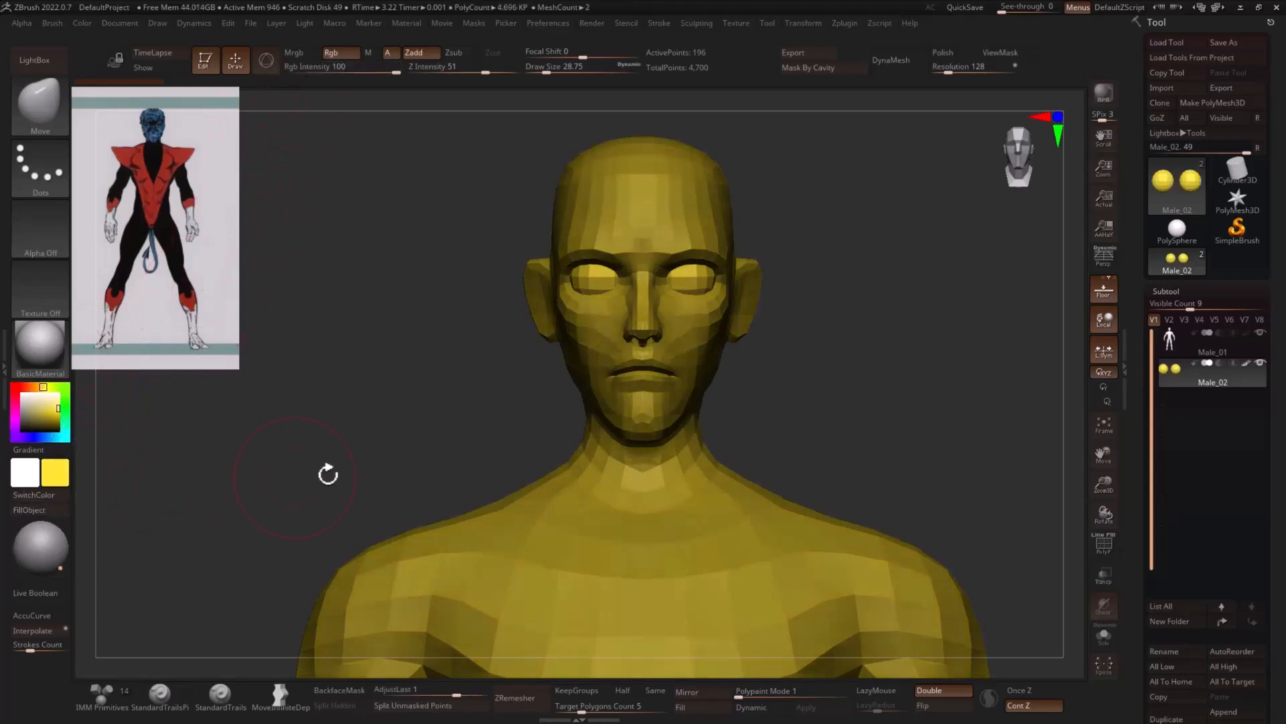
# - Make the body subtool Male_01 active and set its display colour to light grey
pyautogui.click(1177, 353)
pyautogui.click(38, 418)
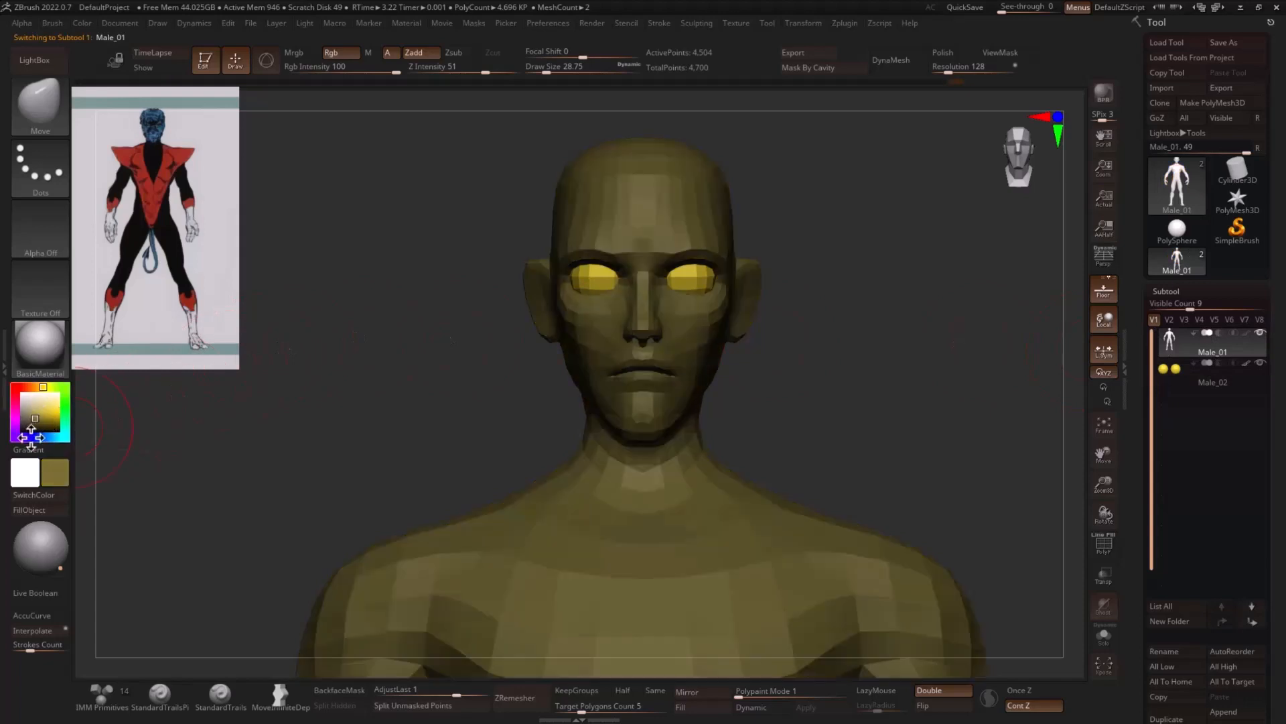
pyautogui.click(31, 438)
pyautogui.click(22, 406)
# - Switch to the Move Topological brush at a draw size of about 9 and show the polygroup wireframe on the face
pyautogui.keyDown('alt'); pyautogui.moveTo(925, 299); pyautogui.dragTo(939, 321); pyautogui.keyUp('alt')
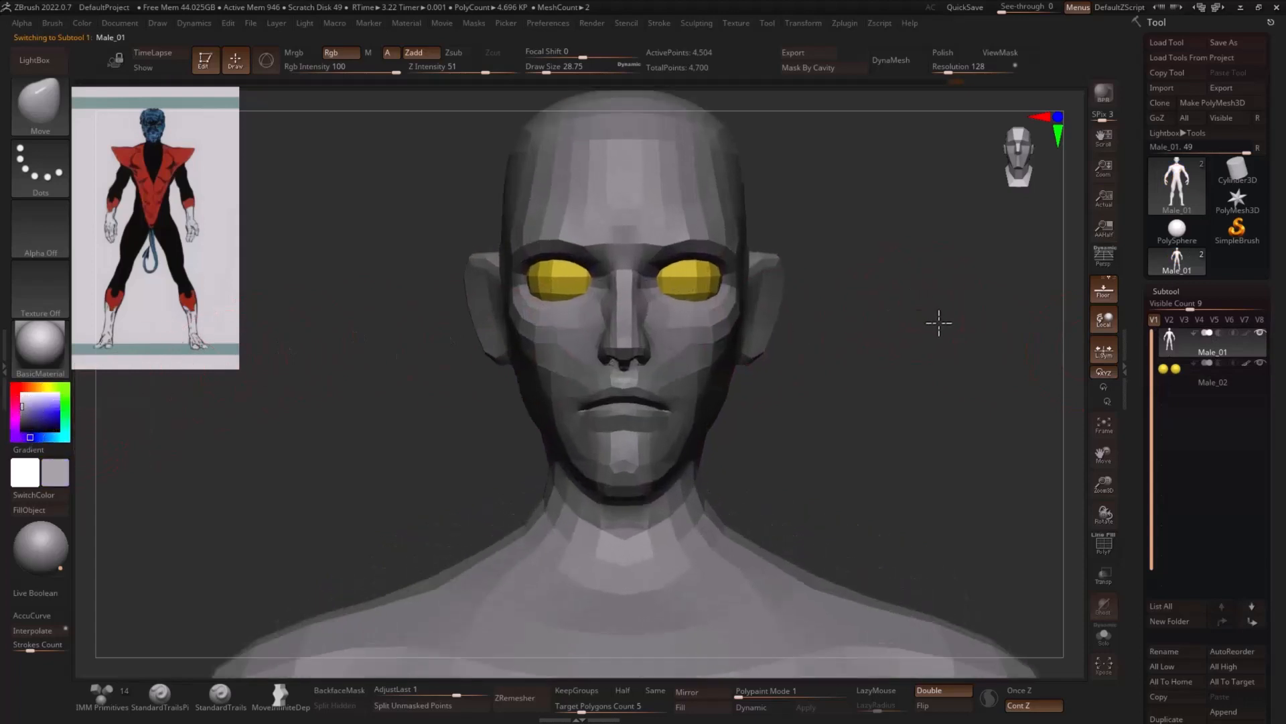
pyautogui.keyDown('alt'); pyautogui.moveTo(786, 302); pyautogui.dragTo(790, 373); pyautogui.keyUp('alt')
pyautogui.press('s')
pyautogui.moveTo(702, 231); pyautogui.dragTo(708, 228)
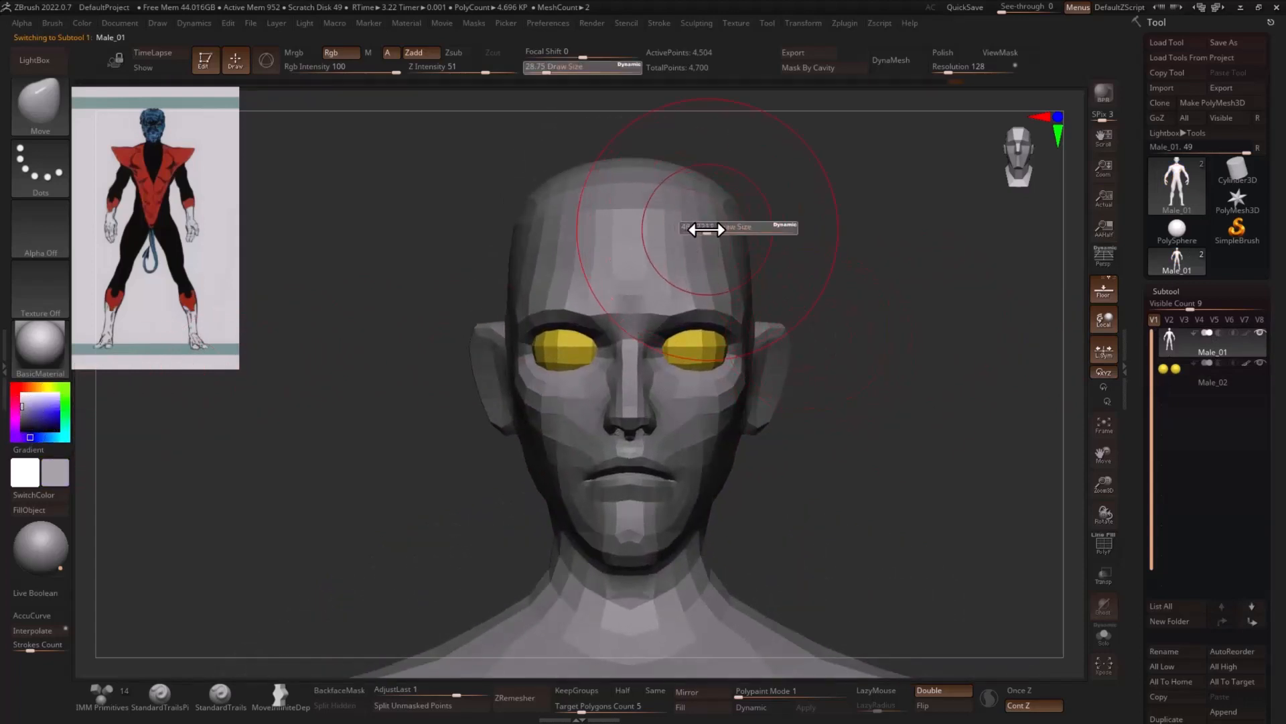
pyautogui.press('s')
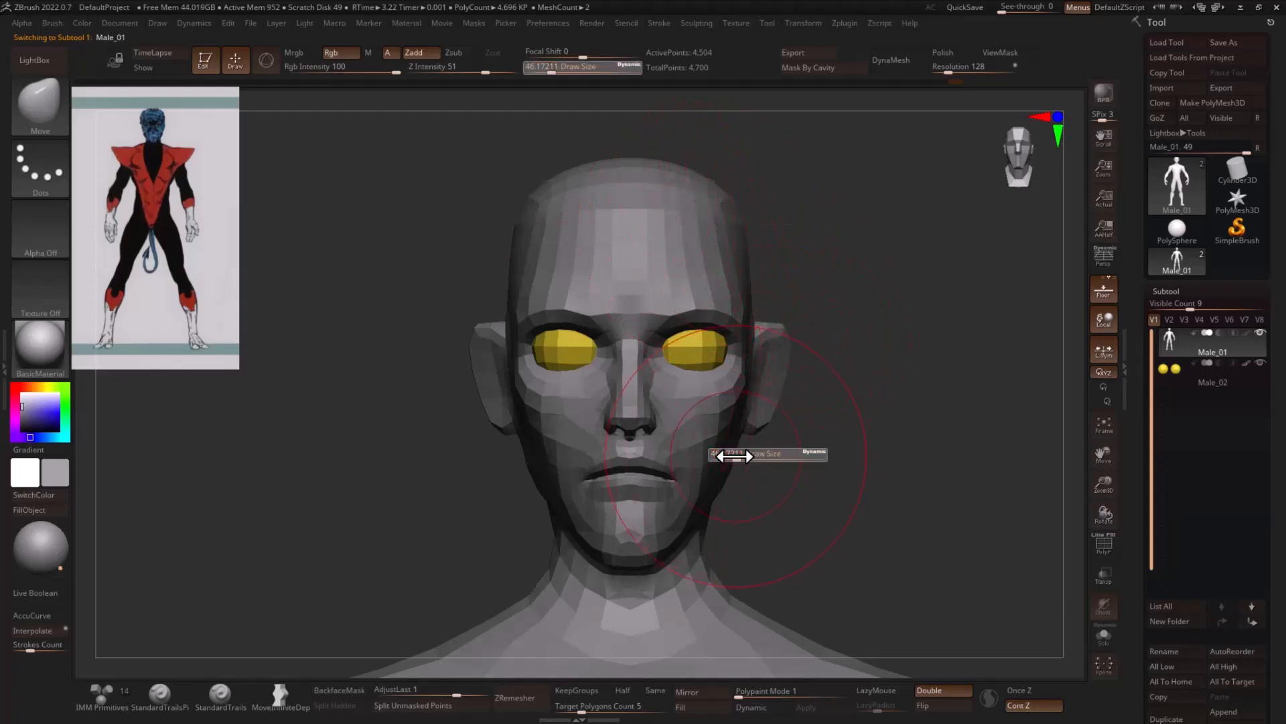
pyautogui.moveTo(748, 456); pyautogui.dragTo(603, 469)
pyautogui.moveTo(856, 462)
pyautogui.mouseDown()
pyautogui.moveTo(485, 521)
pyautogui.moveTo(583, 462)
pyautogui.moveTo(655, 465)
pyautogui.mouseUp()
pyautogui.press('s')
pyautogui.moveTo(569, 472)
pyautogui.mouseDown()
pyautogui.moveTo(977, 482)
pyautogui.moveTo(924, 463)
pyautogui.moveTo(932, 489)
pyautogui.mouseUp()
pyautogui.press('b')
pyautogui.press('m')
pyautogui.press('t')
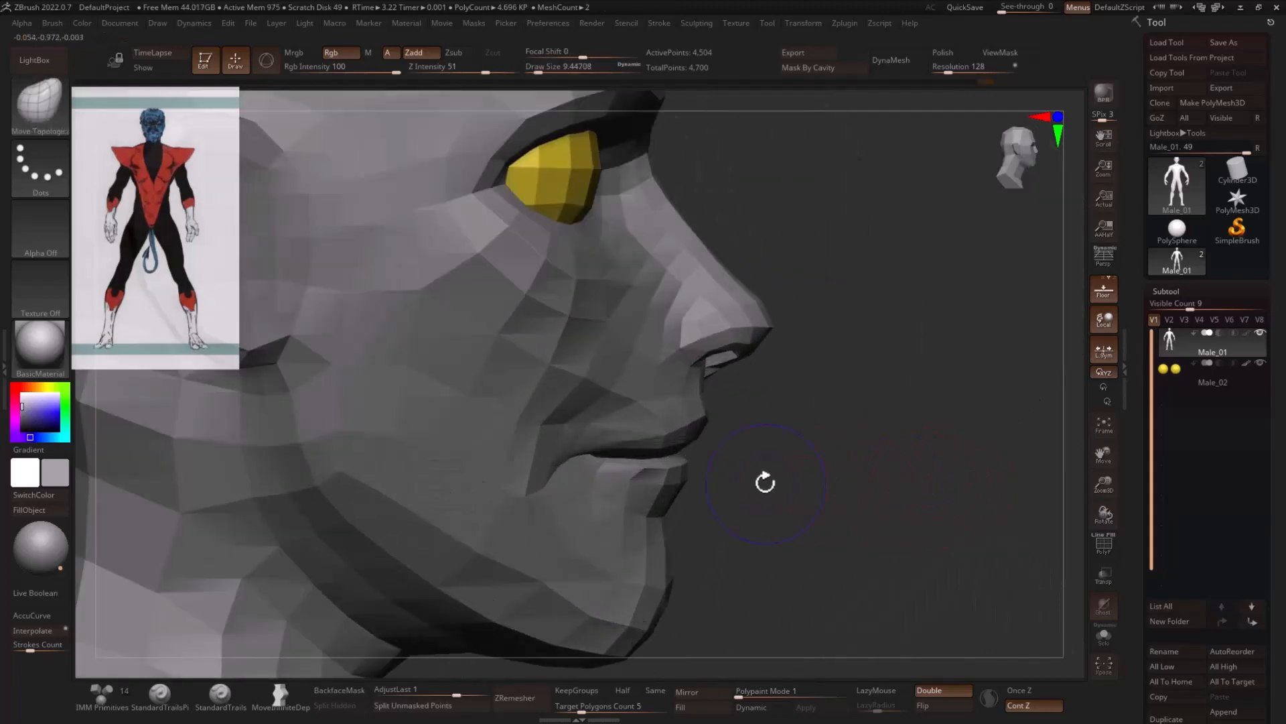
pyautogui.hotkey('shift', 'f')
# - Isolate the polygons at the centre of the lower lip, assign them a new polygroup and show the whole body again
pyautogui.moveTo(804, 427)
pyautogui.keyDown('alt'); pyautogui.mouseDown()
pyautogui.moveTo(831, 447)
pyautogui.moveTo(775, 442)
pyautogui.moveTo(827, 434)
pyautogui.moveTo(830, 420)
pyautogui.moveTo(810, 413)
pyautogui.mouseUp(); pyautogui.keyUp('alt')
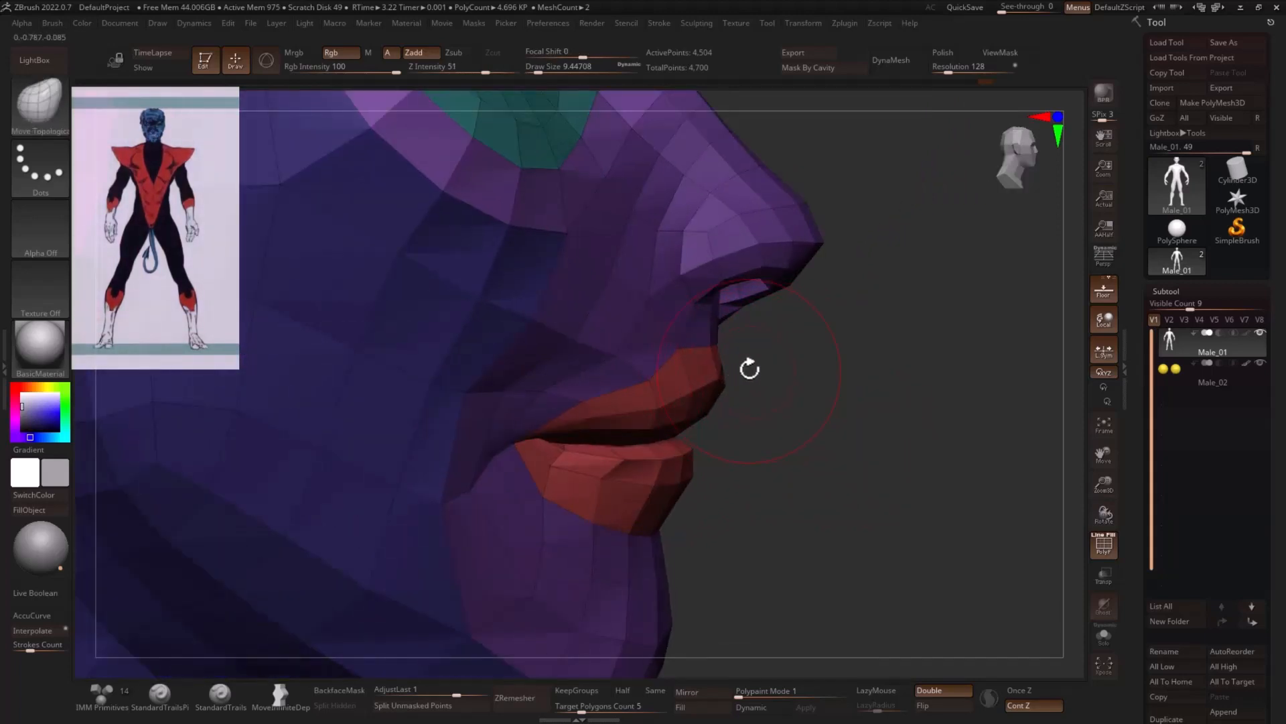
pyautogui.hotkey('ctrl', 'shift')
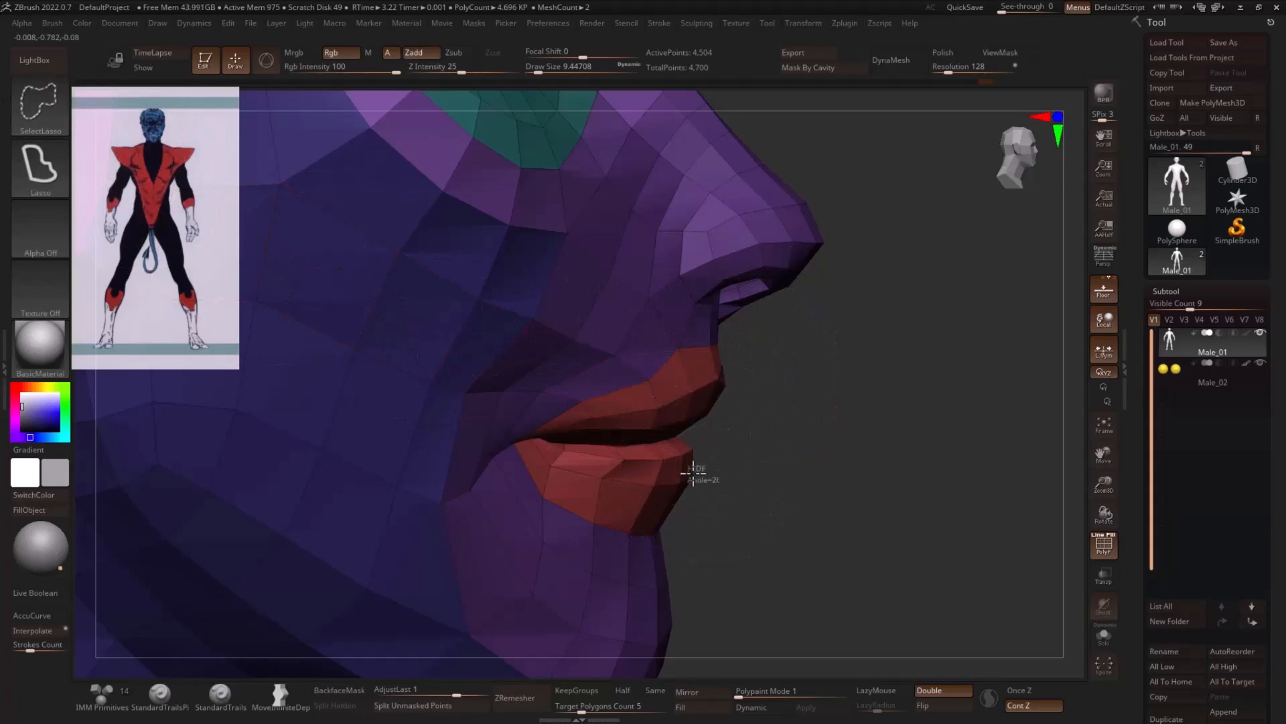
pyautogui.keyDown('ctrl'); pyautogui.keyDown('alt'); pyautogui.keyDown('shift'); pyautogui.moveTo(694, 485); pyautogui.dragTo(697, 491); pyautogui.keyUp('shift'); pyautogui.keyUp('alt'); pyautogui.keyUp('ctrl')
pyautogui.moveTo(819, 480); pyautogui.dragTo(775, 482)
pyautogui.keyDown('ctrl'); pyautogui.keyDown('shift'); pyautogui.click(876, 451); pyautogui.keyUp('shift'); pyautogui.keyUp('ctrl')
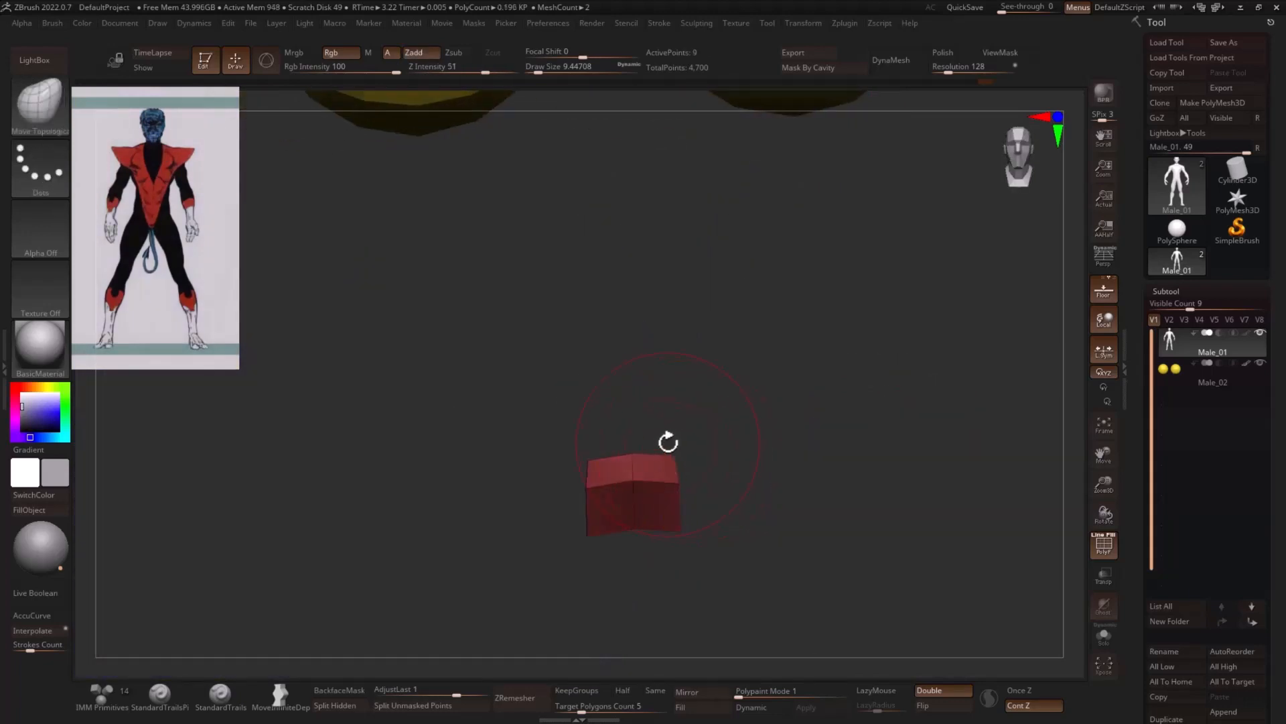
pyautogui.hotkey('ctrl', 'w')
pyautogui.keyDown('ctrl'); pyautogui.keyDown('shift'); pyautogui.click(939, 474); pyautogui.keyUp('shift'); pyautogui.keyUp('ctrl')
pyautogui.moveTo(939, 473); pyautogui.dragTo(776, 494)
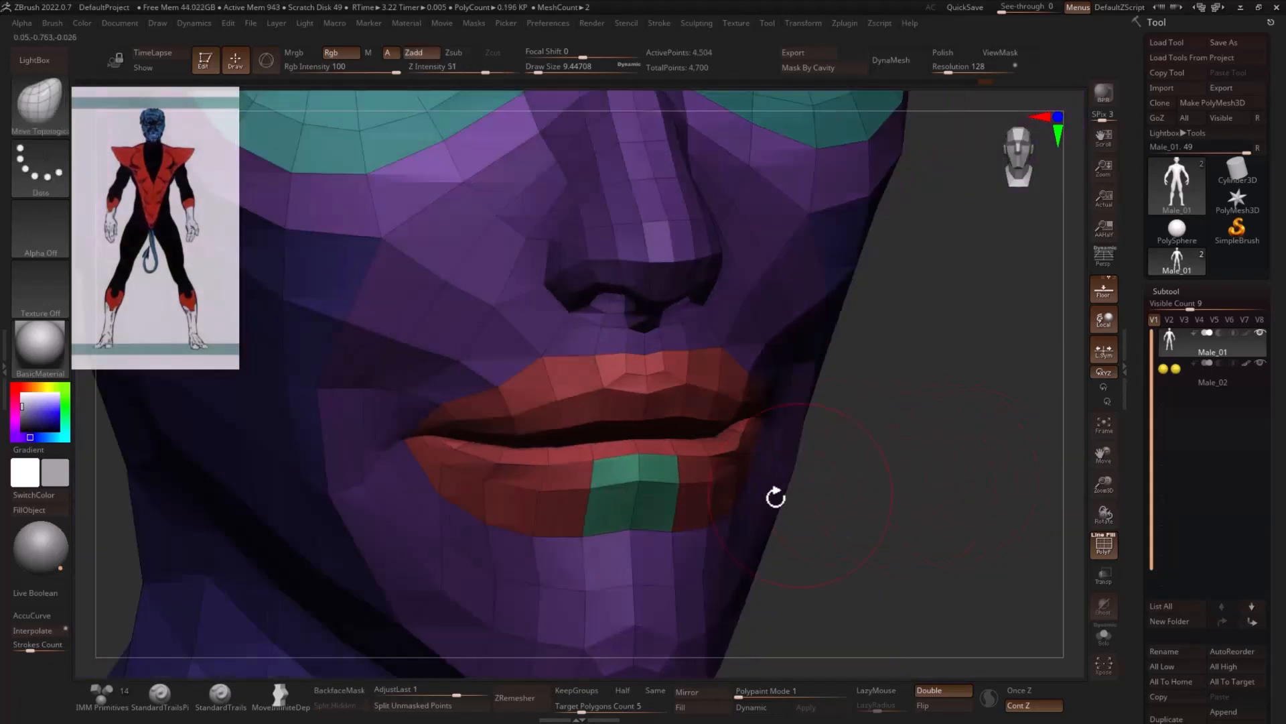
# - Isolate the central lip group, grow the visible area sideways, hide the extra polygons above and below, and group the lower-lip strip
pyautogui.keyDown('ctrl'); pyautogui.keyDown('shift'); pyautogui.click(675, 493); pyautogui.keyUp('shift'); pyautogui.keyUp('ctrl')
pyautogui.keyDown('ctrl'); pyautogui.keyDown('shift'); pyautogui.click(726, 491); pyautogui.keyUp('shift'); pyautogui.keyUp('ctrl')
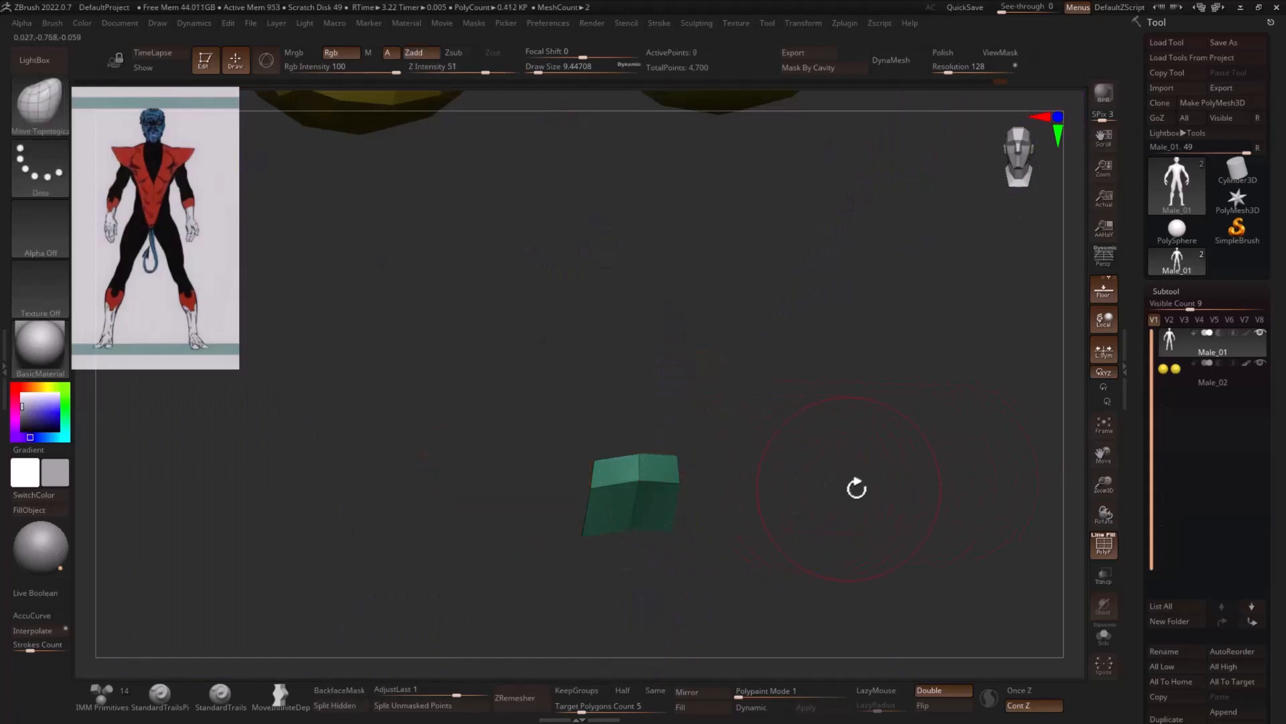
pyautogui.hotkey('ctrl', 'shift', 'x')
pyautogui.hotkey('ctrl', 'shift', 'x')
pyautogui.moveTo(894, 485); pyautogui.dragTo(883, 485)
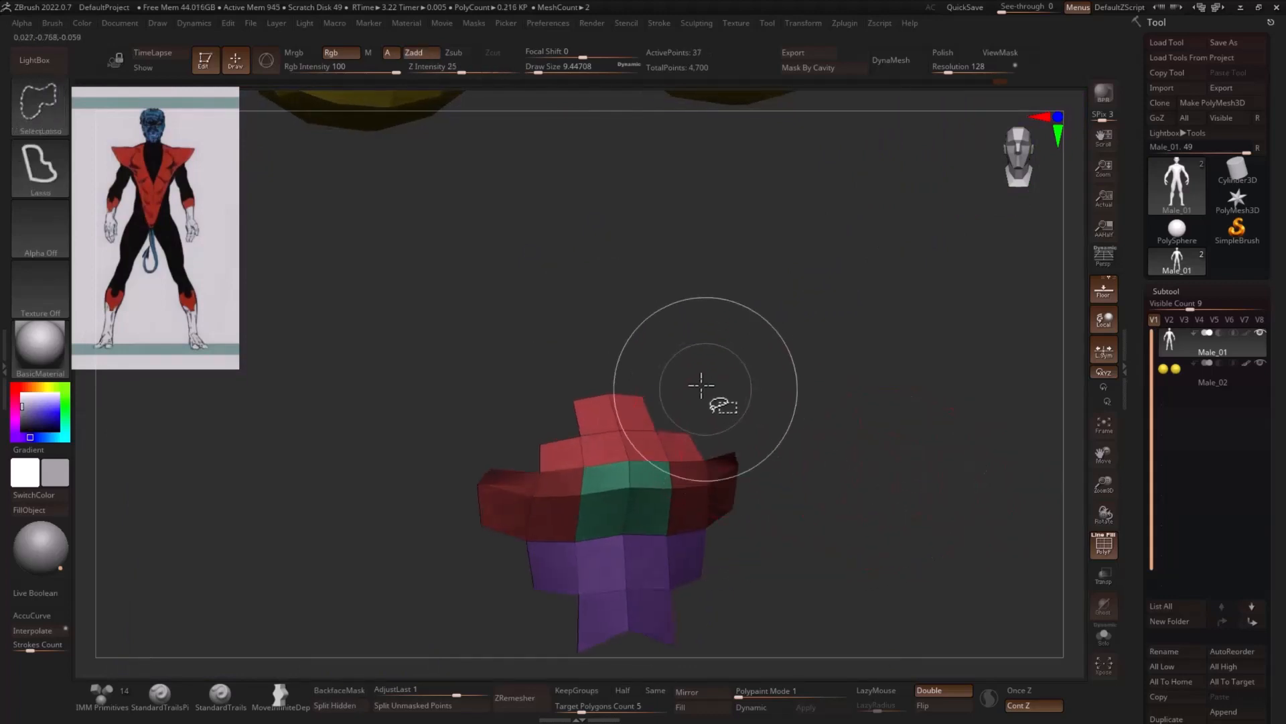
pyautogui.keyDown('ctrl'); pyautogui.keyDown('alt'); pyautogui.keyDown('shift'); pyautogui.moveTo(704, 387); pyautogui.dragTo(633, 415); pyautogui.keyUp('shift'); pyautogui.keyUp('alt'); pyautogui.keyUp('ctrl')
pyautogui.keyDown('ctrl'); pyautogui.keyDown('alt'); pyautogui.keyDown('shift'); pyautogui.moveTo(712, 419); pyautogui.dragTo(643, 414); pyautogui.keyUp('shift'); pyautogui.keyUp('alt'); pyautogui.keyUp('ctrl')
pyautogui.keyDown('ctrl'); pyautogui.keyDown('alt'); pyautogui.keyDown('shift'); pyautogui.moveTo(747, 424); pyautogui.dragTo(751, 427); pyautogui.keyUp('shift'); pyautogui.keyUp('alt'); pyautogui.keyUp('ctrl')
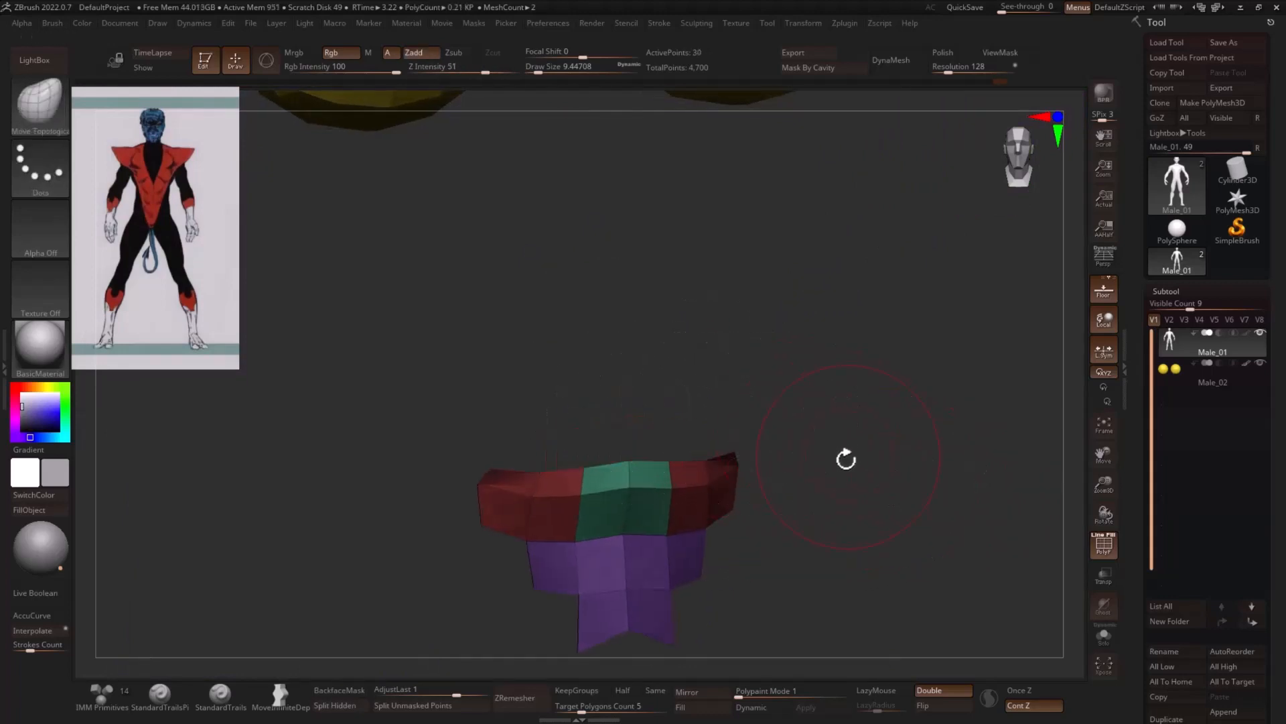
pyautogui.keyDown('ctrl'); pyautogui.keyDown('alt'); pyautogui.keyDown('shift'); pyautogui.moveTo(775, 565); pyautogui.dragTo(871, 623); pyautogui.keyUp('shift'); pyautogui.keyUp('alt'); pyautogui.keyUp('ctrl')
pyautogui.moveTo(925, 539); pyautogui.dragTo(925, 549)
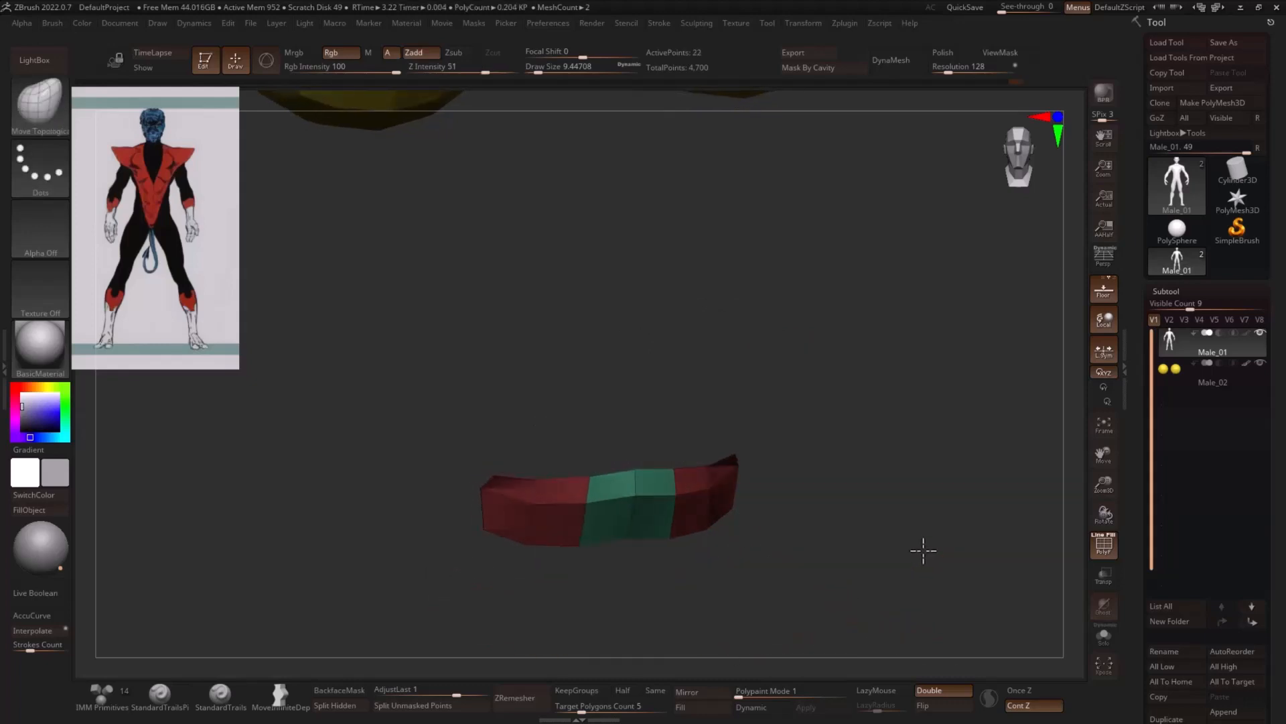
pyautogui.hotkey('ctrl', 'w')
# - Grow the visible area around the lower-lip strip, trim the unwanted polygons and assign the remaining ones a single polygroup
pyautogui.keyDown('ctrl'); pyautogui.keyDown('shift'); pyautogui.click(864, 528); pyautogui.keyUp('shift'); pyautogui.keyUp('ctrl')
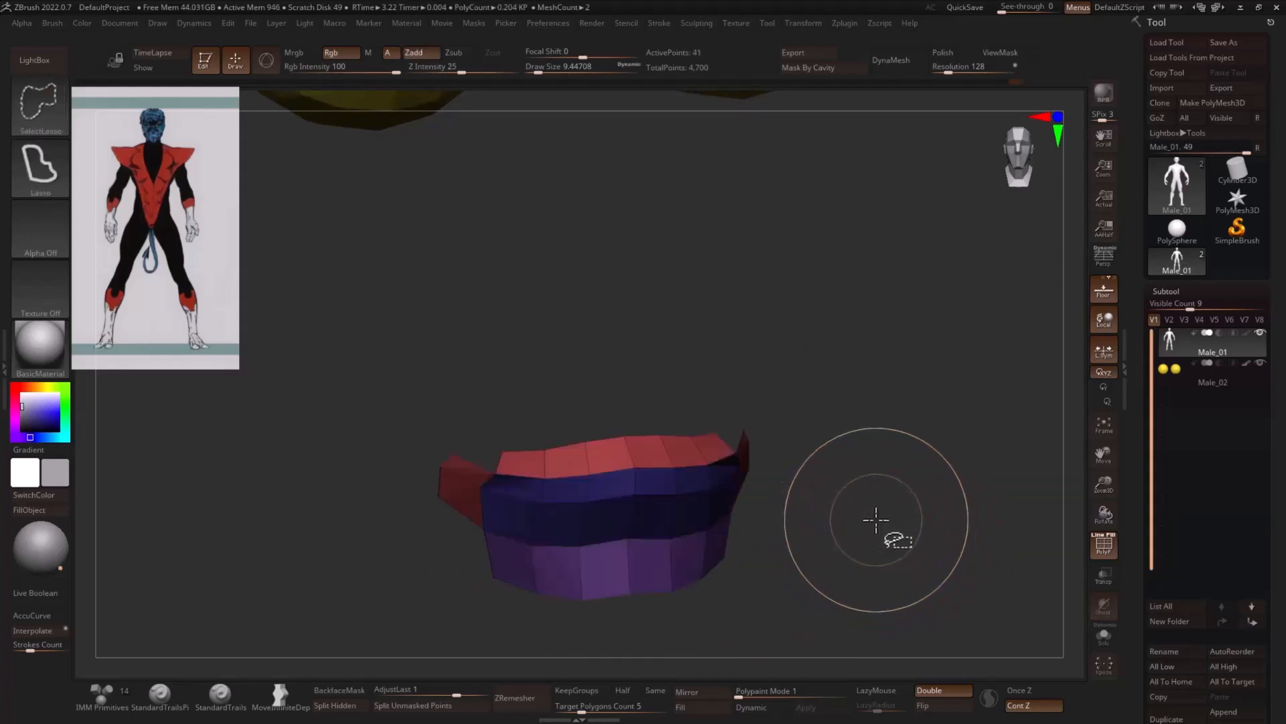
pyautogui.moveTo(885, 526); pyautogui.dragTo(900, 489)
pyautogui.keyDown('ctrl'); pyautogui.keyDown('alt'); pyautogui.keyDown('shift'); pyautogui.moveTo(768, 605); pyautogui.dragTo(367, 615); pyautogui.keyUp('shift'); pyautogui.keyUp('alt'); pyautogui.keyUp('ctrl')
pyautogui.keyDown('ctrl'); pyautogui.keyDown('alt'); pyautogui.keyDown('shift'); pyautogui.moveTo(435, 411); pyautogui.dragTo(387, 484); pyautogui.keyUp('shift'); pyautogui.keyUp('alt'); pyautogui.keyUp('ctrl')
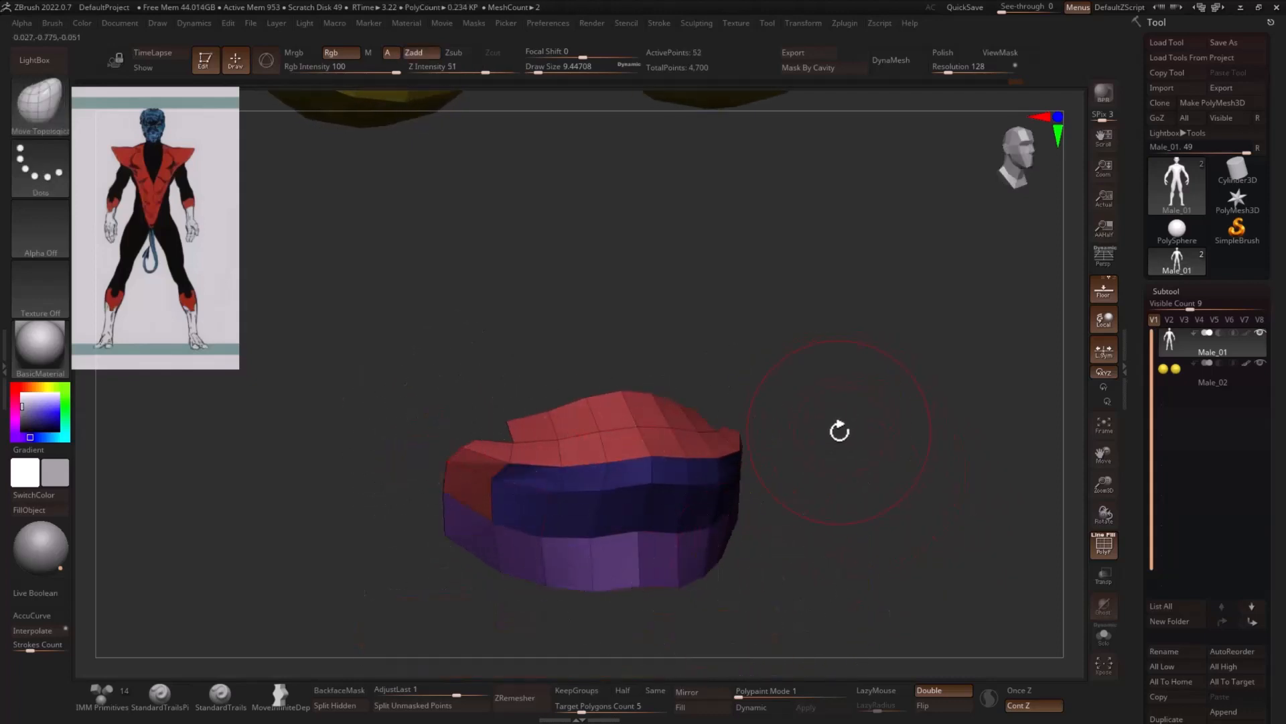
pyautogui.hotkey('ctrl', 'w')
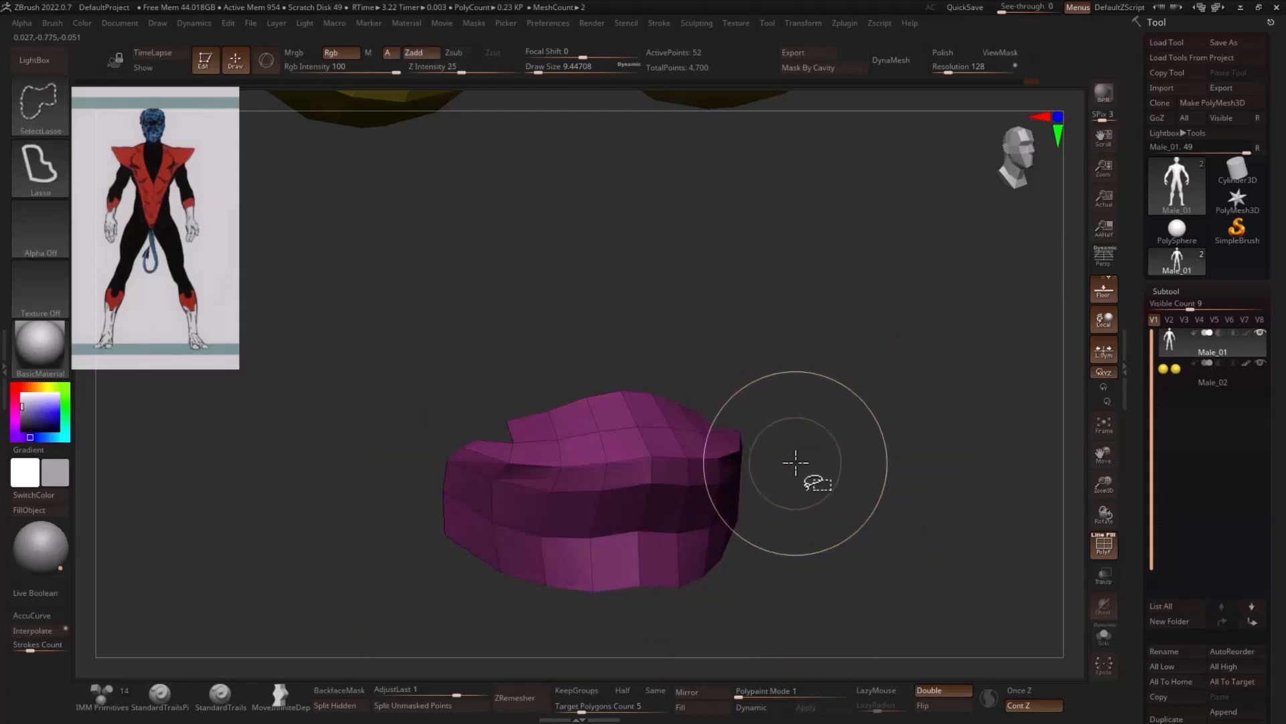
pyautogui.keyDown('ctrl'); pyautogui.keyDown('shift'); pyautogui.click(808, 461); pyautogui.keyUp('shift'); pyautogui.keyUp('ctrl')
# - Extend the visible lower-lip area toward the chin and inner mouth and assign it one polygroup
pyautogui.press('b')
pyautogui.press('m')
pyautogui.press('t')
pyautogui.moveTo(929, 447)
pyautogui.mouseDown()
pyautogui.moveTo(894, 448)
pyautogui.moveTo(861, 413)
pyautogui.moveTo(767, 377)
pyautogui.moveTo(836, 418)
pyautogui.moveTo(745, 423)
pyautogui.moveTo(794, 426)
pyautogui.mouseUp()
pyautogui.keyDown('ctrl'); pyautogui.keyDown('shift'); pyautogui.moveTo(830, 408); pyautogui.dragTo(826, 409); pyautogui.keyUp('shift'); pyautogui.keyUp('ctrl')
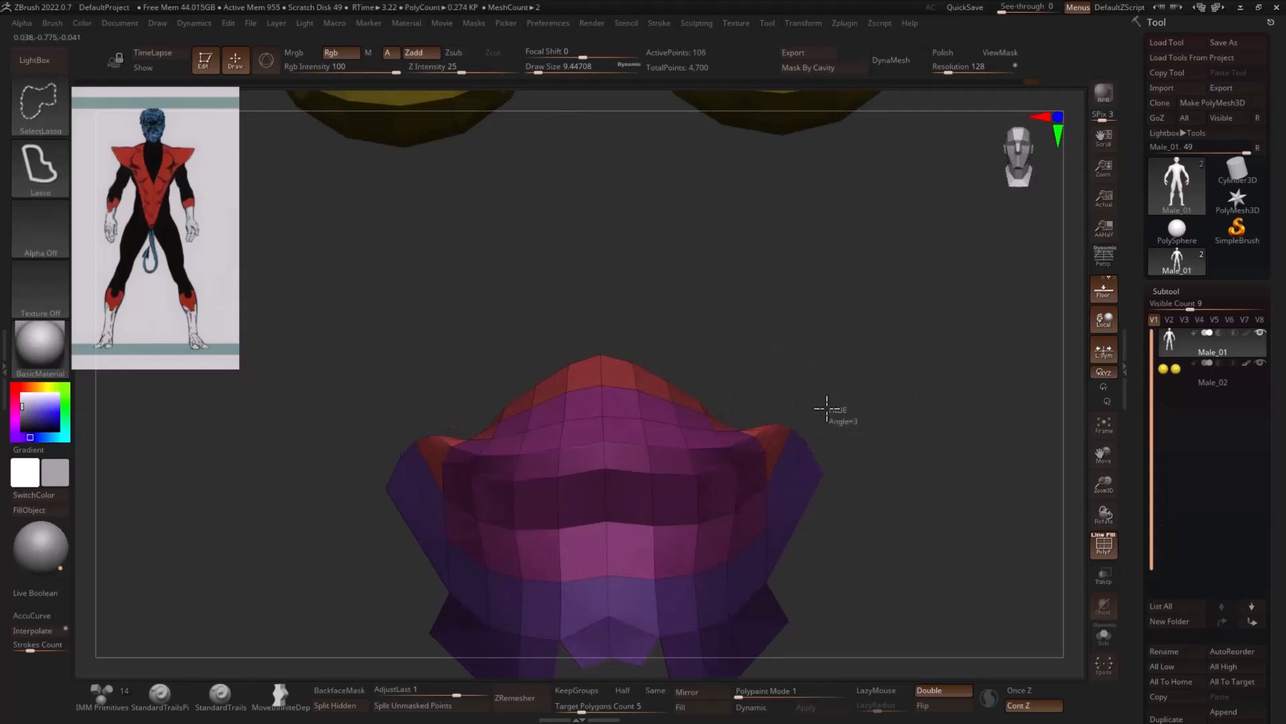
pyautogui.keyDown('ctrl'); pyautogui.keyDown('shift'); pyautogui.moveTo(816, 545); pyautogui.dragTo(817, 546); pyautogui.keyUp('shift'); pyautogui.keyUp('ctrl')
pyautogui.moveTo(971, 537)
pyautogui.mouseDown()
pyautogui.moveTo(847, 474)
pyautogui.moveTo(923, 474)
pyautogui.mouseUp()
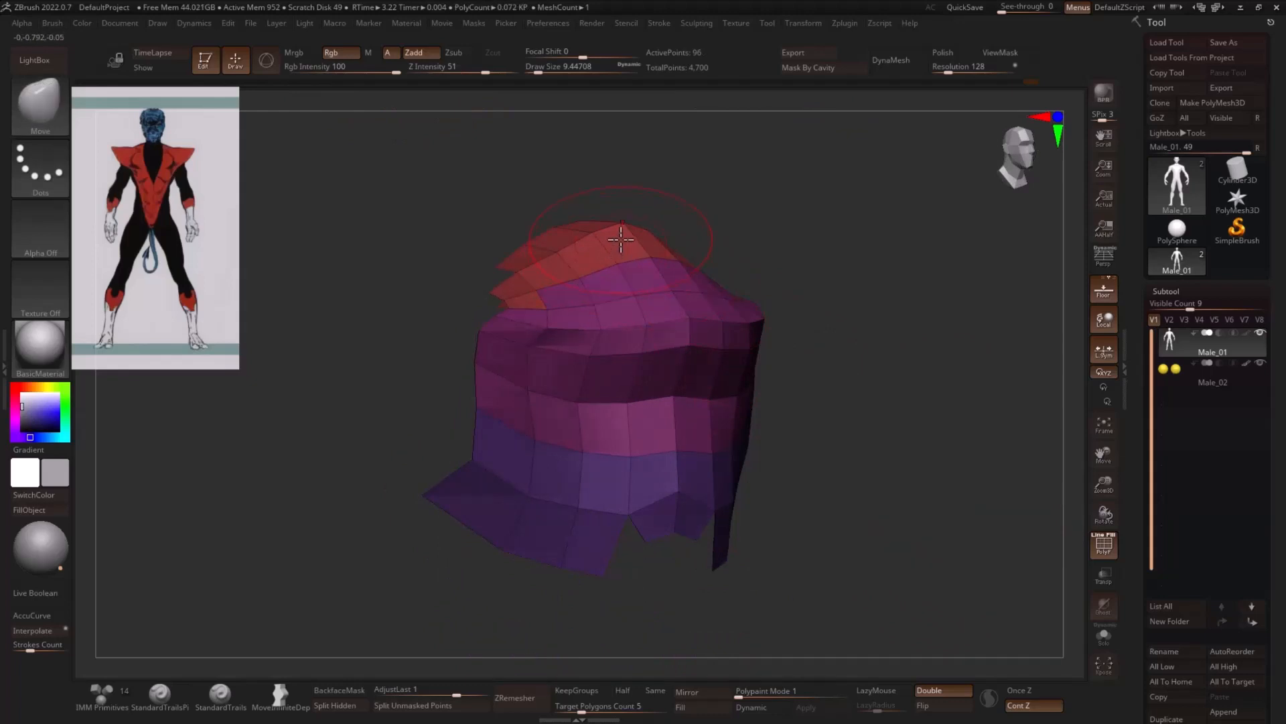
pyautogui.hotkey('ctrl', 'w')
# - Assign the visible lower-lip, chin and inner-mouth polygons one polygroup and pull up the inner-mouth edge with the Move brush
pyautogui.moveTo(621, 236)
pyautogui.mouseDown()
pyautogui.moveTo(615, 264)
pyautogui.moveTo(645, 272)
pyautogui.mouseUp()
pyautogui.moveTo(651, 255); pyautogui.dragTo(630, 282, button='right')
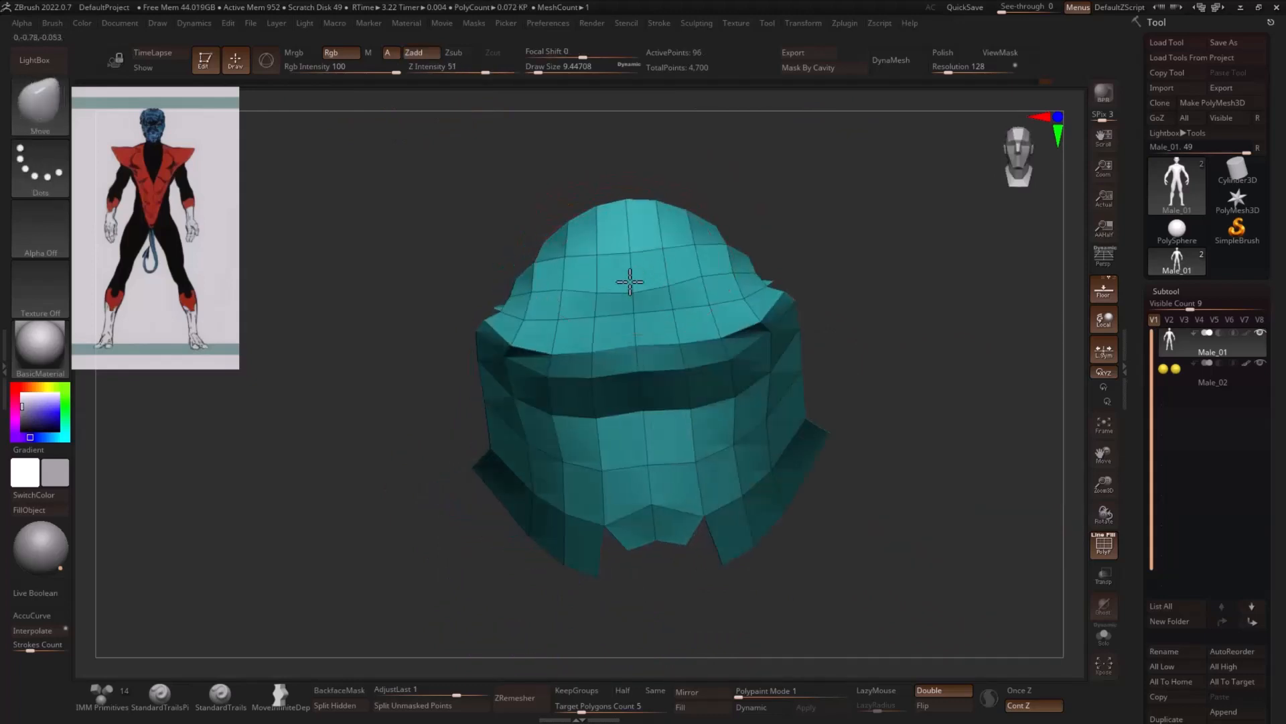
pyautogui.moveTo(762, 239); pyautogui.dragTo(661, 287, button='right')
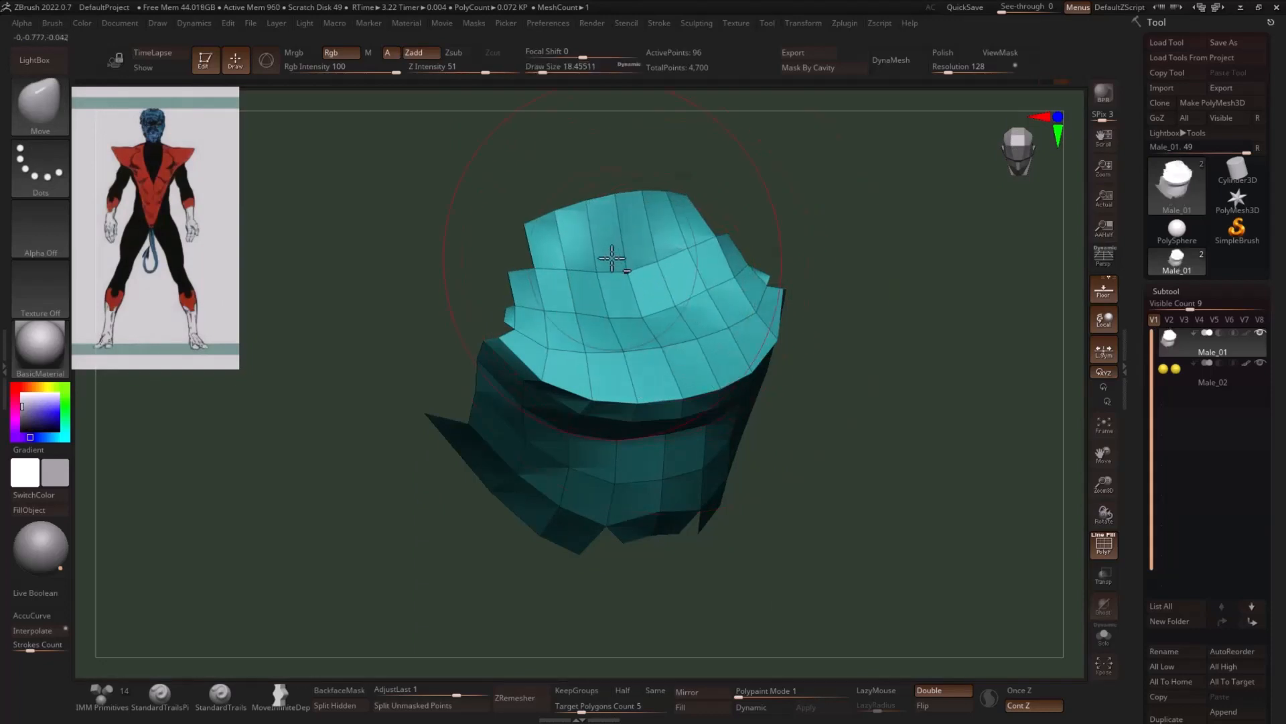
pyautogui.moveTo(752, 226); pyautogui.dragTo(588, 259, button='right')
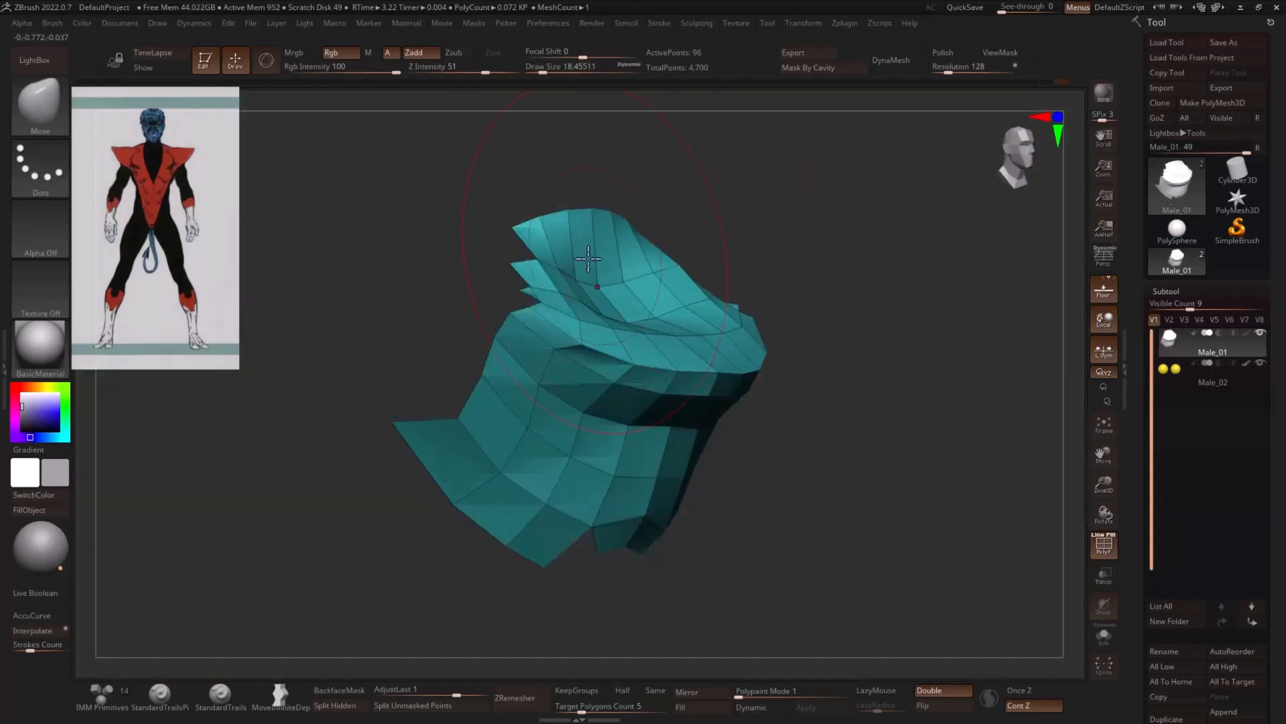
pyautogui.moveTo(790, 275); pyautogui.dragTo(898, 311, button='right')
pyautogui.keyDown('ctrl'); pyautogui.keyDown('shift'); pyautogui.click(899, 310); pyautogui.keyUp('shift'); pyautogui.keyUp('ctrl')
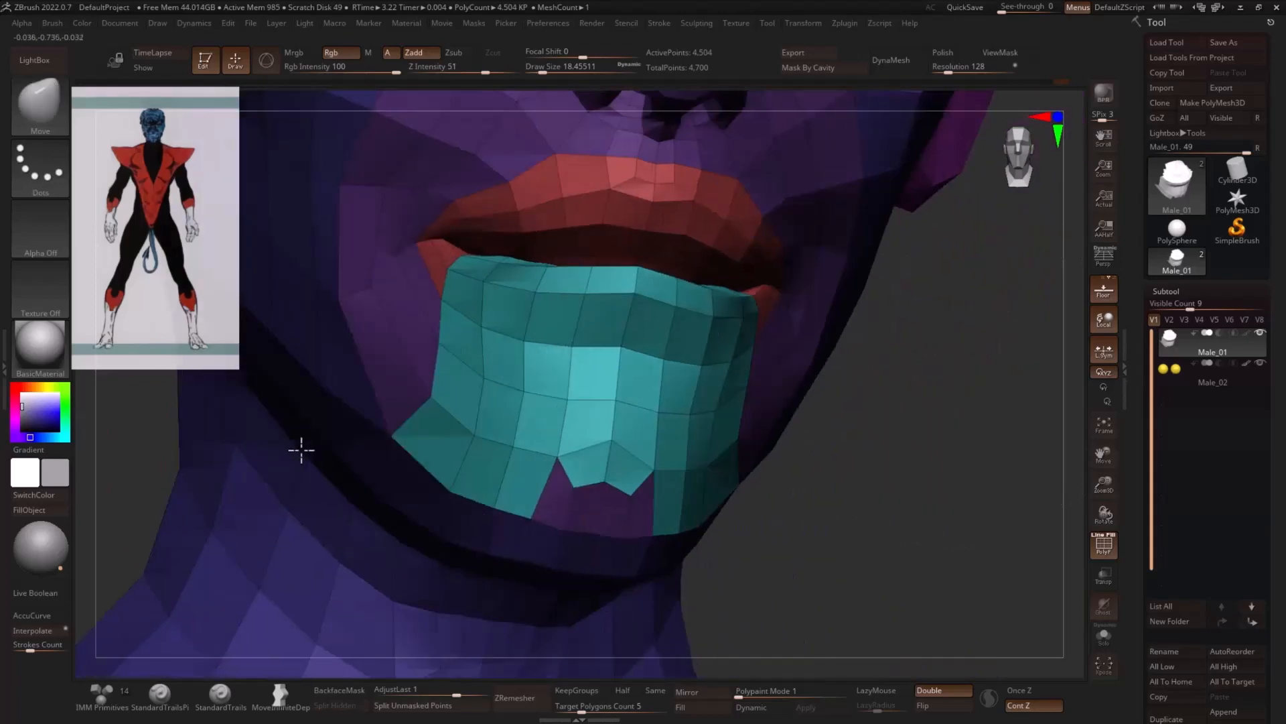
# - Isolate the lower-lip and chin polygroup
pyautogui.moveTo(301, 450)
pyautogui.mouseDown(button='right')
pyautogui.moveTo(856, 431)
pyautogui.moveTo(761, 351)
pyautogui.mouseUp(button='right')
pyautogui.keyDown('ctrl'); pyautogui.keyDown('shift'); pyautogui.click(685, 294); pyautogui.keyUp('shift'); pyautogui.keyUp('ctrl')
pyautogui.moveTo(899, 328); pyautogui.dragTo(933, 336, button='right')
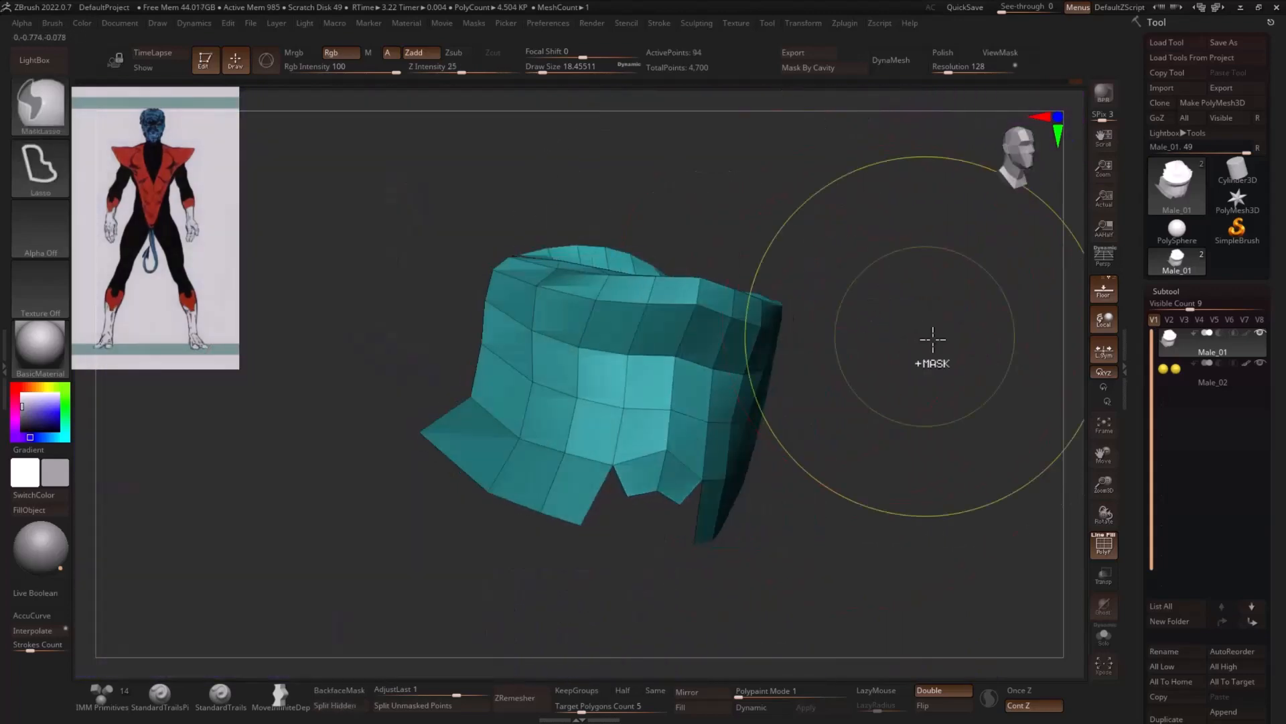
pyautogui.keyDown('ctrl'); pyautogui.keyDown('shift'); pyautogui.click(933, 336); pyautogui.keyUp('shift'); pyautogui.keyUp('ctrl')
# - Isolate the upper-lip group with its mouth cavity and smooth the cavity polygons
pyautogui.keyDown('ctrl'); pyautogui.keyDown('shift'); pyautogui.click(746, 240); pyautogui.keyUp('shift'); pyautogui.keyUp('ctrl')
pyautogui.moveTo(771, 255); pyautogui.dragTo(974, 314, button='right')
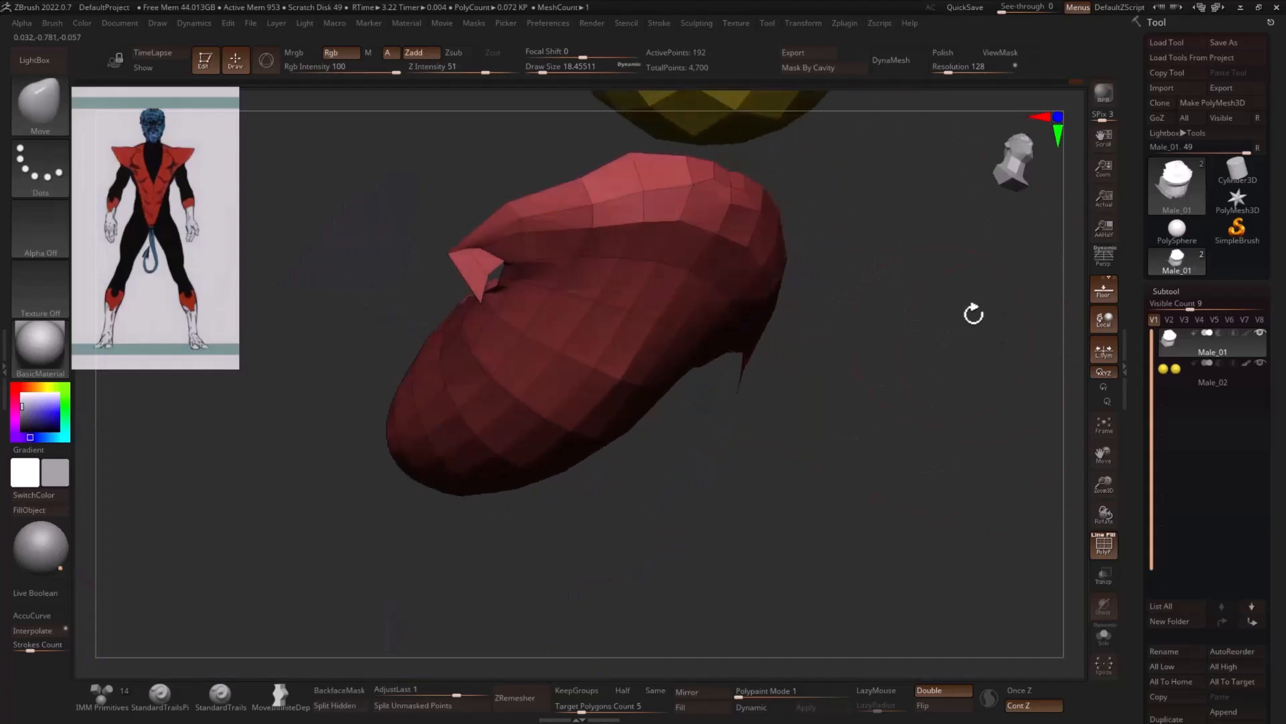
pyautogui.moveTo(599, 387)
pyautogui.mouseDown(button='right')
pyautogui.moveTo(847, 376)
pyautogui.moveTo(859, 391)
pyautogui.moveTo(815, 382)
pyautogui.moveTo(806, 365)
pyautogui.moveTo(841, 350)
pyautogui.moveTo(878, 382)
pyautogui.moveTo(587, 371)
pyautogui.moveTo(715, 408)
pyautogui.moveTo(710, 373)
pyautogui.moveTo(626, 355)
pyautogui.mouseUp(button='right')
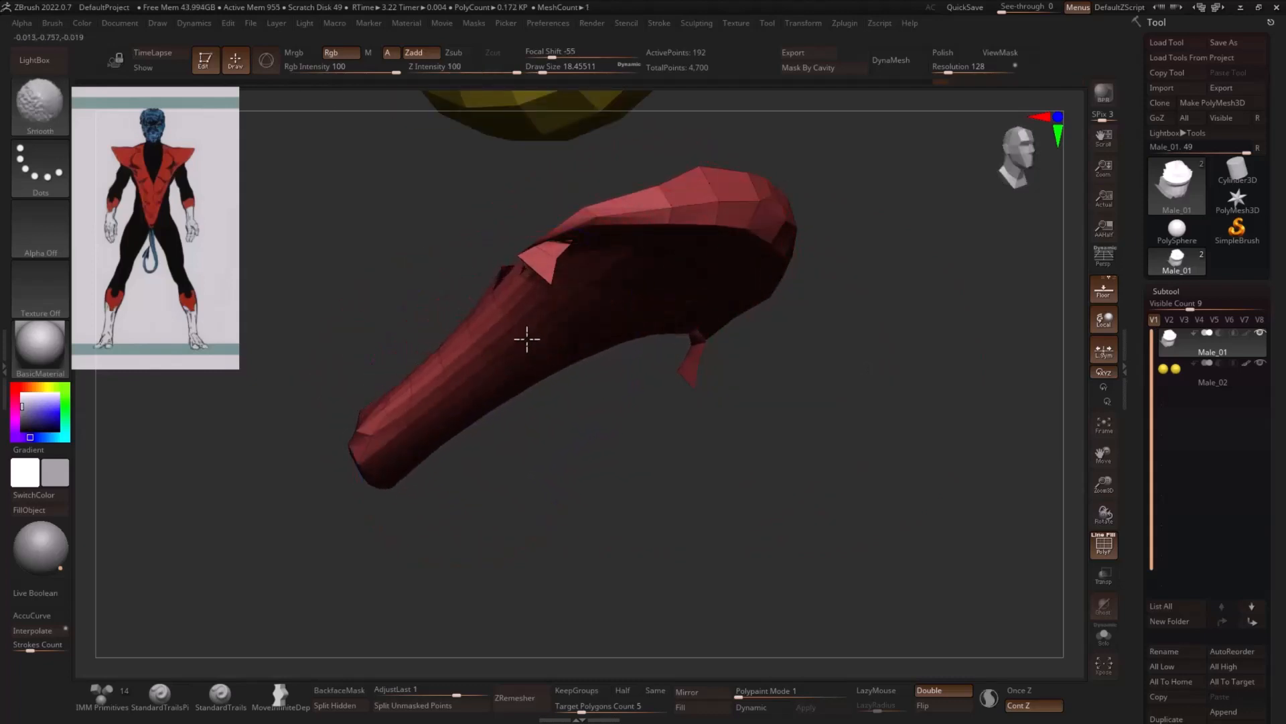
pyautogui.moveTo(527, 340)
pyautogui.mouseDown(button='right')
pyautogui.moveTo(634, 434)
pyautogui.moveTo(623, 422)
pyautogui.mouseUp(button='right')
pyautogui.moveTo(629, 354); pyautogui.dragTo(614, 388, button='right')
pyautogui.keyDown('ctrl'); pyautogui.keyDown('shift'); pyautogui.click(938, 342); pyautogui.keyUp('shift'); pyautogui.keyUp('ctrl')
pyautogui.moveTo(939, 341)
pyautogui.mouseDown(button='right')
pyautogui.moveTo(893, 337)
pyautogui.moveTo(865, 363)
pyautogui.mouseUp(button='right')
pyautogui.keyDown('ctrl'); pyautogui.keyDown('shift'); pyautogui.moveTo(585, 270); pyautogui.dragTo(585, 269); pyautogui.keyUp('shift'); pyautogui.keyUp('ctrl')
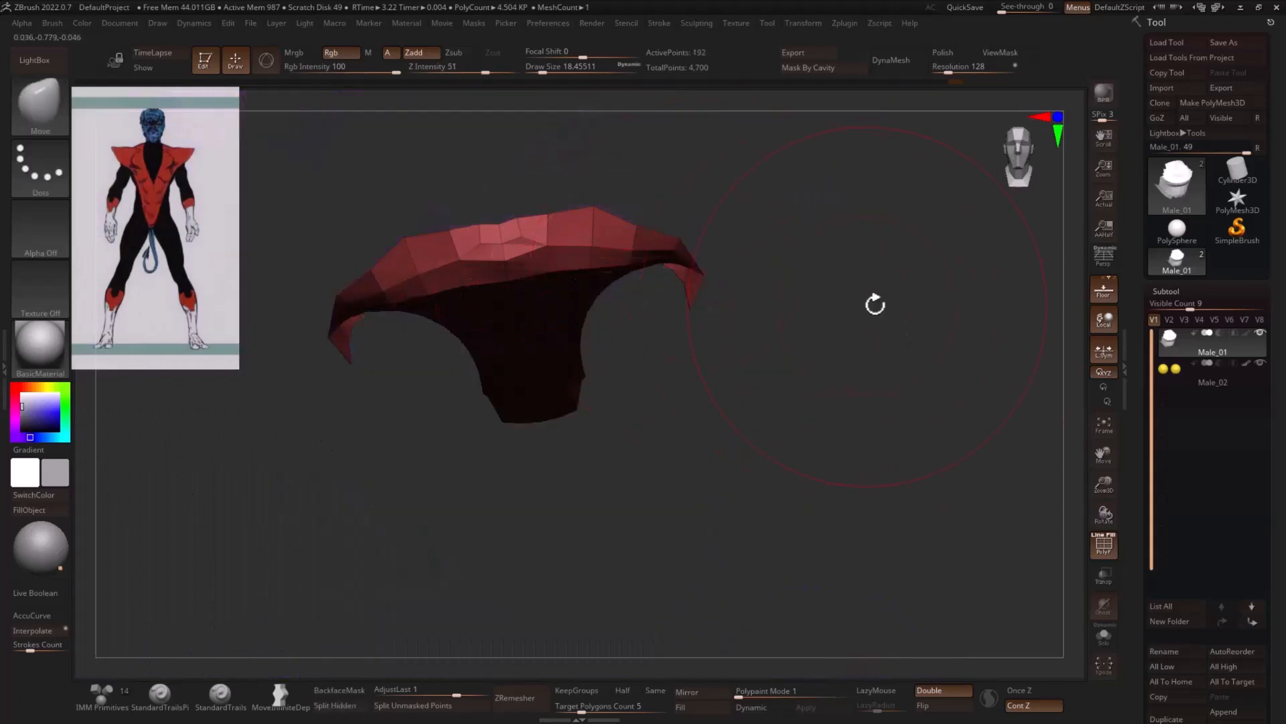
# - Bring back the whole head, adjust the inner-mouth polygons behind the lower lip, and isolate the lower-lip group
pyautogui.moveTo(876, 301); pyautogui.dragTo(534, 367, button='right')
pyautogui.moveTo(502, 445); pyautogui.dragTo(850, 416, button='right')
pyautogui.keyDown('ctrl'); pyautogui.keyDown('shift'); pyautogui.click(958, 392); pyautogui.keyUp('shift'); pyautogui.keyUp('ctrl')
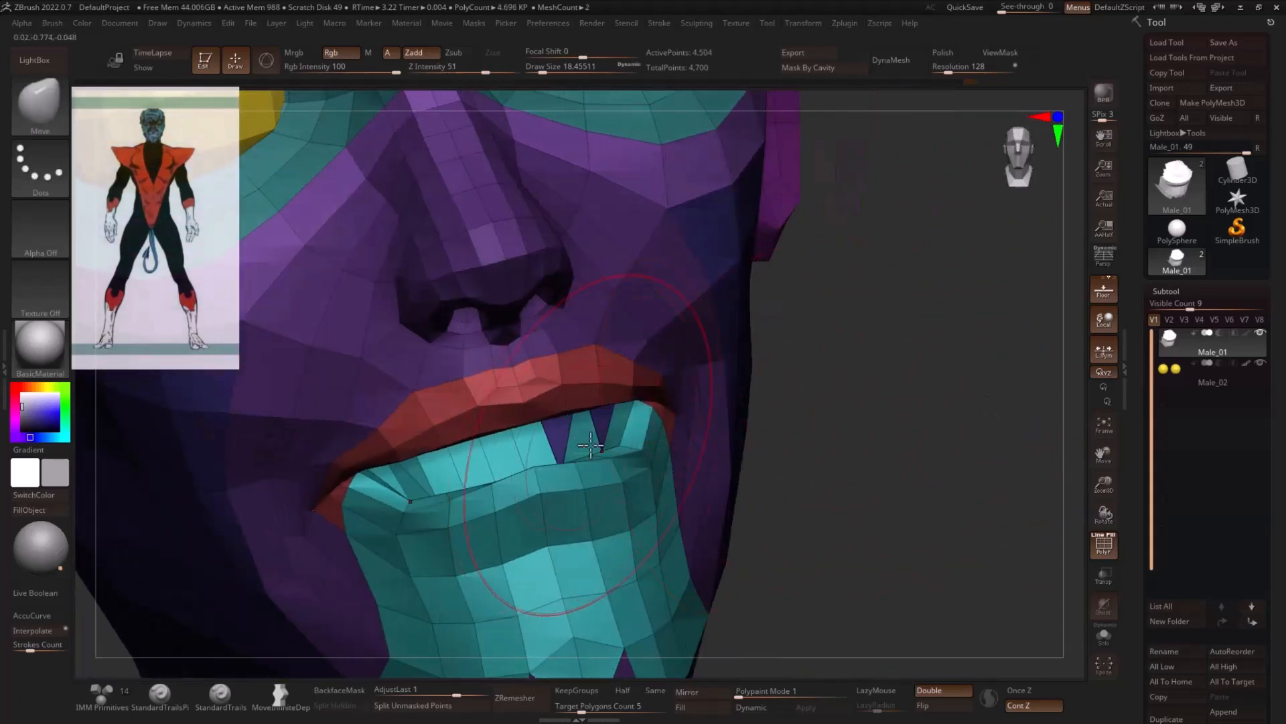
pyautogui.keyDown('ctrl'); pyautogui.keyDown('shift'); pyautogui.click(609, 494); pyautogui.keyUp('shift'); pyautogui.keyUp('ctrl')
pyautogui.moveTo(609, 494); pyautogui.dragTo(662, 410, button='right')
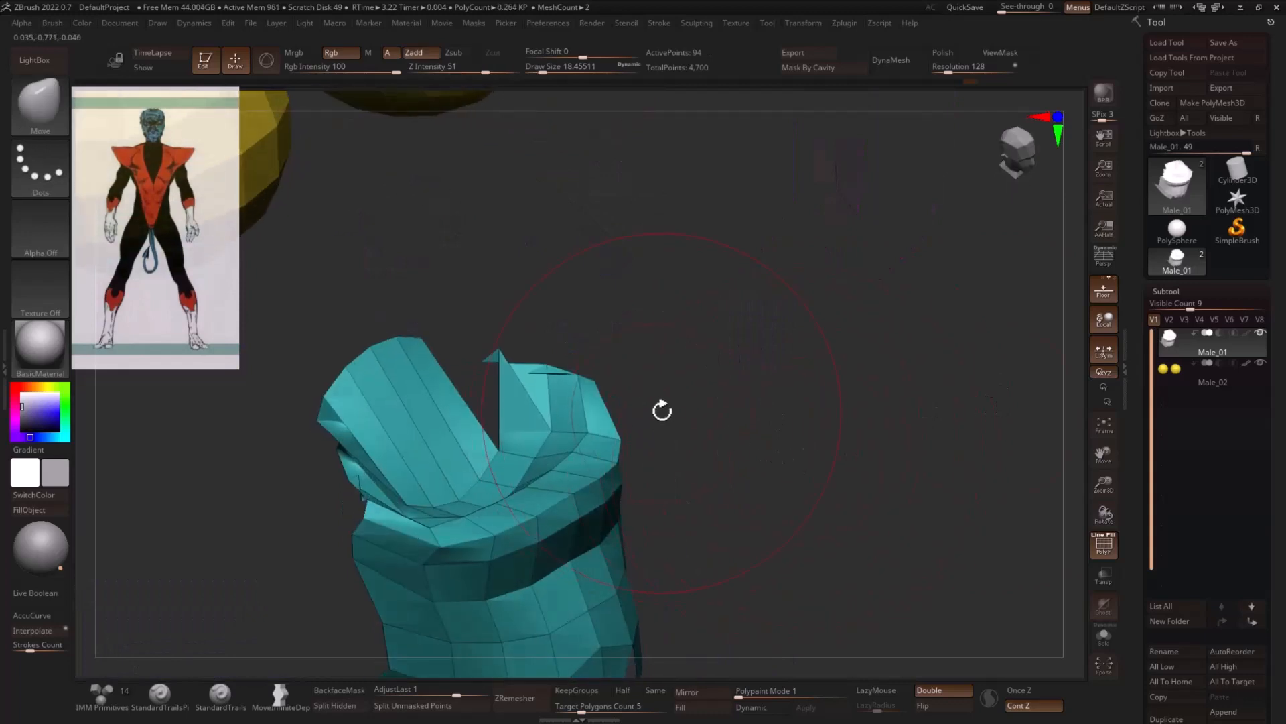
# - Grow the visible area around the lower lip and smooth the inner-mouth polygons
pyautogui.hotkey('ctrl', 'shift', 'x')
pyautogui.moveTo(569, 342); pyautogui.dragTo(505, 361, button='right')
pyautogui.keyDown('shift'); pyautogui.moveTo(505, 362); pyautogui.dragTo(557, 340); pyautogui.keyUp('shift')
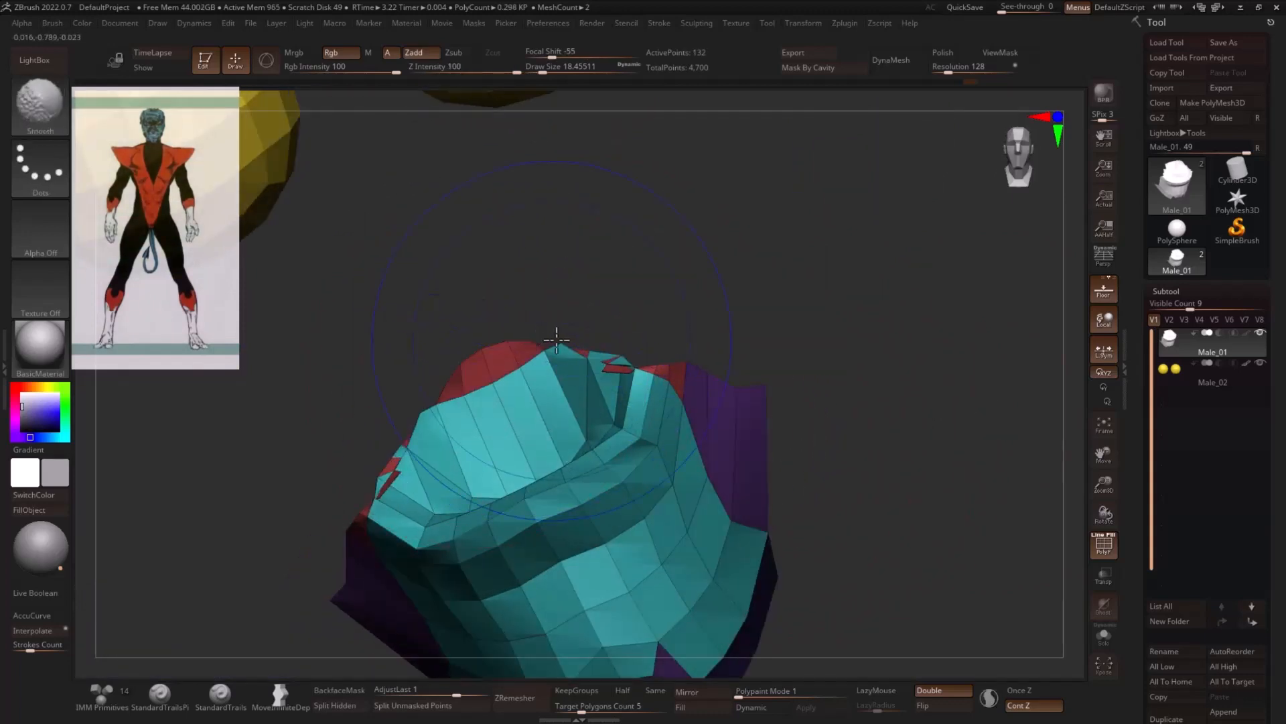
pyautogui.moveTo(593, 348); pyautogui.dragTo(666, 353, button='right')
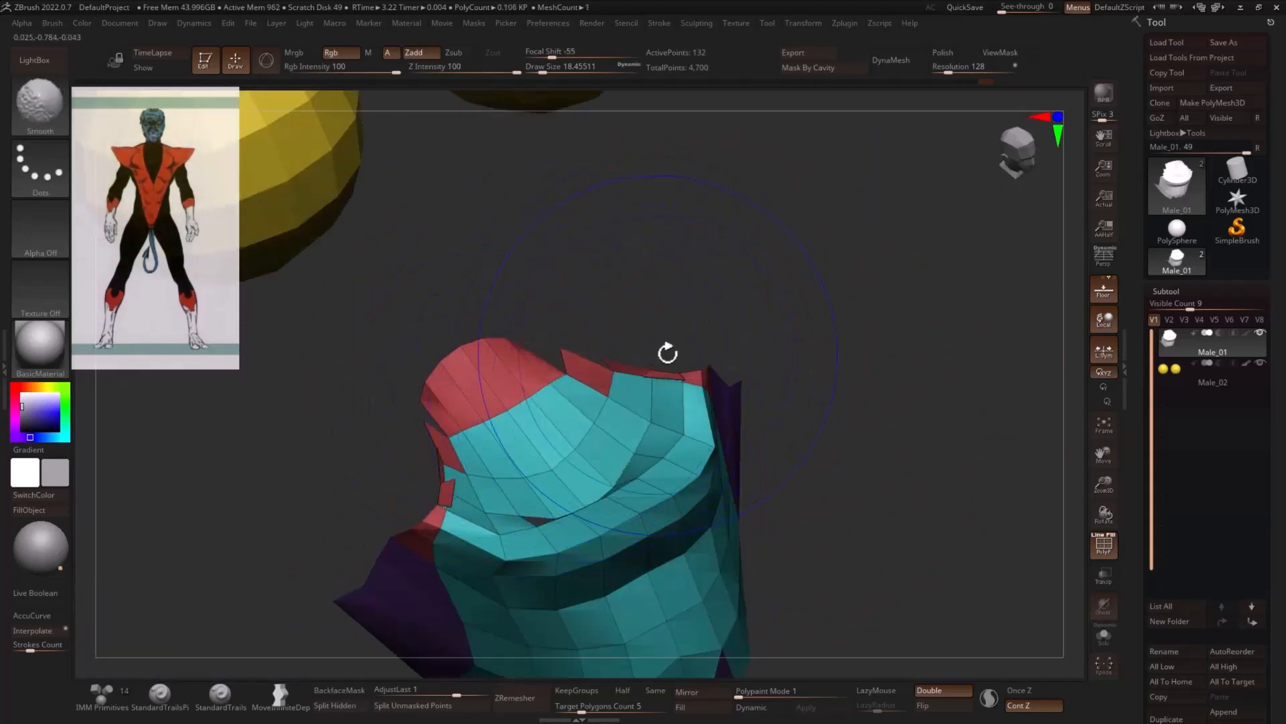
pyautogui.keyDown('ctrl'); pyautogui.keyDown('shift'); pyautogui.click(990, 406); pyautogui.keyUp('shift'); pyautogui.keyUp('ctrl')
# - Show the whole head without the polygroup colours and wireframe
pyautogui.moveTo(993, 385)
pyautogui.mouseDown(button='right')
pyautogui.moveTo(985, 359)
pyautogui.moveTo(997, 413)
pyautogui.moveTo(424, 465)
pyautogui.moveTo(528, 428)
pyautogui.moveTo(856, 379)
pyautogui.moveTo(781, 399)
pyautogui.moveTo(782, 412)
pyautogui.moveTo(767, 405)
pyautogui.moveTo(798, 382)
pyautogui.moveTo(744, 379)
pyautogui.mouseUp(button='right')
pyautogui.hotkey('shift', 'f')
pyautogui.hotkey('shift', 'f')
pyautogui.hotkey('shift', 'f')
pyautogui.moveTo(777, 377)
pyautogui.keyDown('ctrl'); pyautogui.mouseDown()
pyautogui.moveTo(674, 370)
pyautogui.moveTo(814, 385)
pyautogui.mouseUp(); pyautogui.keyUp('ctrl')
# - Reshape the lower lip and chin with the Move brush while the rest of the head is masked
pyautogui.press('s')
pyautogui.moveTo(741, 404); pyautogui.dragTo(735, 405)
pyautogui.moveTo(737, 406); pyautogui.dragTo(795, 416, button='right')
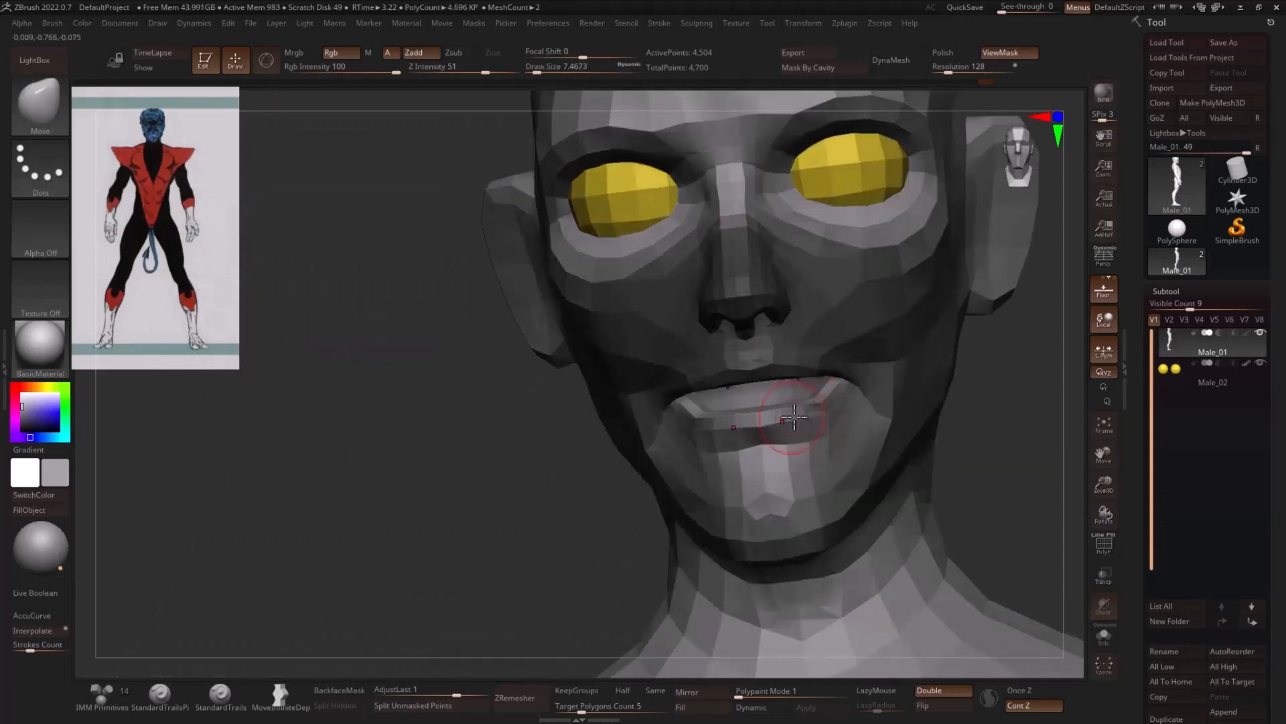
pyautogui.press('s')
pyautogui.moveTo(779, 419); pyautogui.dragTo(770, 441)
# - Pull the mouth corners back and up in profile with the Move brush
pyautogui.keyDown('shift'); pyautogui.moveTo(561, 461); pyautogui.dragTo(661, 436); pyautogui.keyUp('shift')
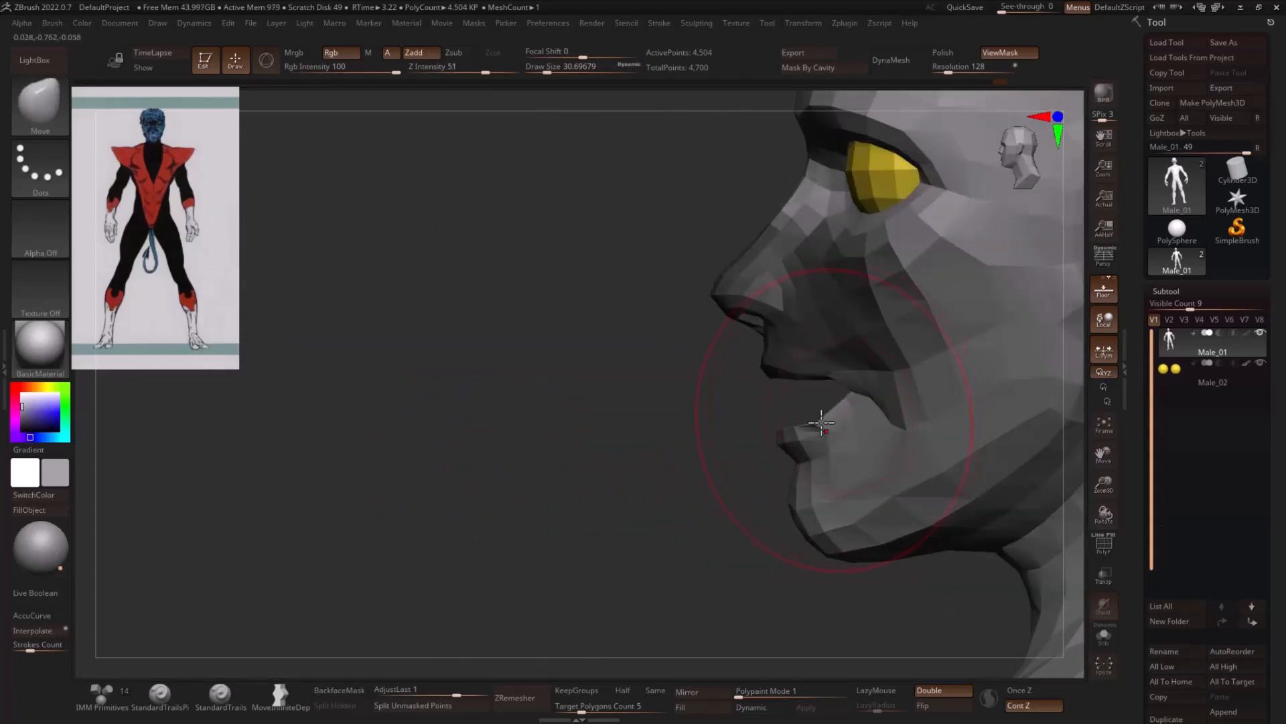
pyautogui.moveTo(821, 422)
pyautogui.keyDown('shift'); pyautogui.mouseDown()
pyautogui.moveTo(832, 405)
pyautogui.moveTo(892, 397)
pyautogui.moveTo(869, 400)
pyautogui.mouseUp(); pyautogui.keyUp('shift')
pyautogui.press('s')
pyautogui.moveTo(856, 400); pyautogui.dragTo(888, 380)
pyautogui.moveTo(785, 409); pyautogui.dragTo(832, 402, button='right')
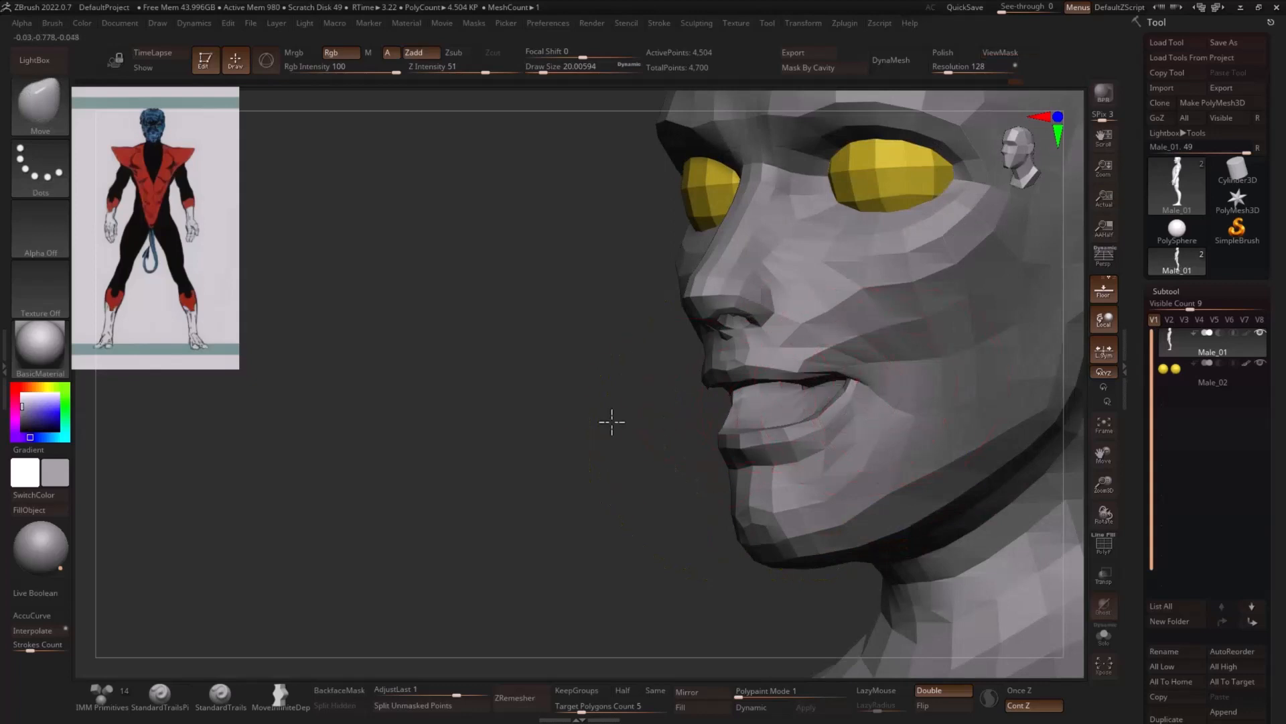
# - Widen the mouth into a broad grin by refining the lips and raised corners at varying brush sizes
pyautogui.moveTo(612, 421); pyautogui.dragTo(862, 373, button='right')
pyautogui.press('s')
pyautogui.moveTo(697, 382); pyautogui.dragTo(712, 379)
pyautogui.press('s')
pyautogui.moveTo(952, 361); pyautogui.dragTo(814, 375, button='right')
pyautogui.moveTo(718, 392); pyautogui.dragTo(738, 382)
pyautogui.moveTo(777, 376)
pyautogui.mouseDown(button='right')
pyautogui.moveTo(909, 354)
pyautogui.moveTo(917, 408)
pyautogui.mouseUp(button='right')
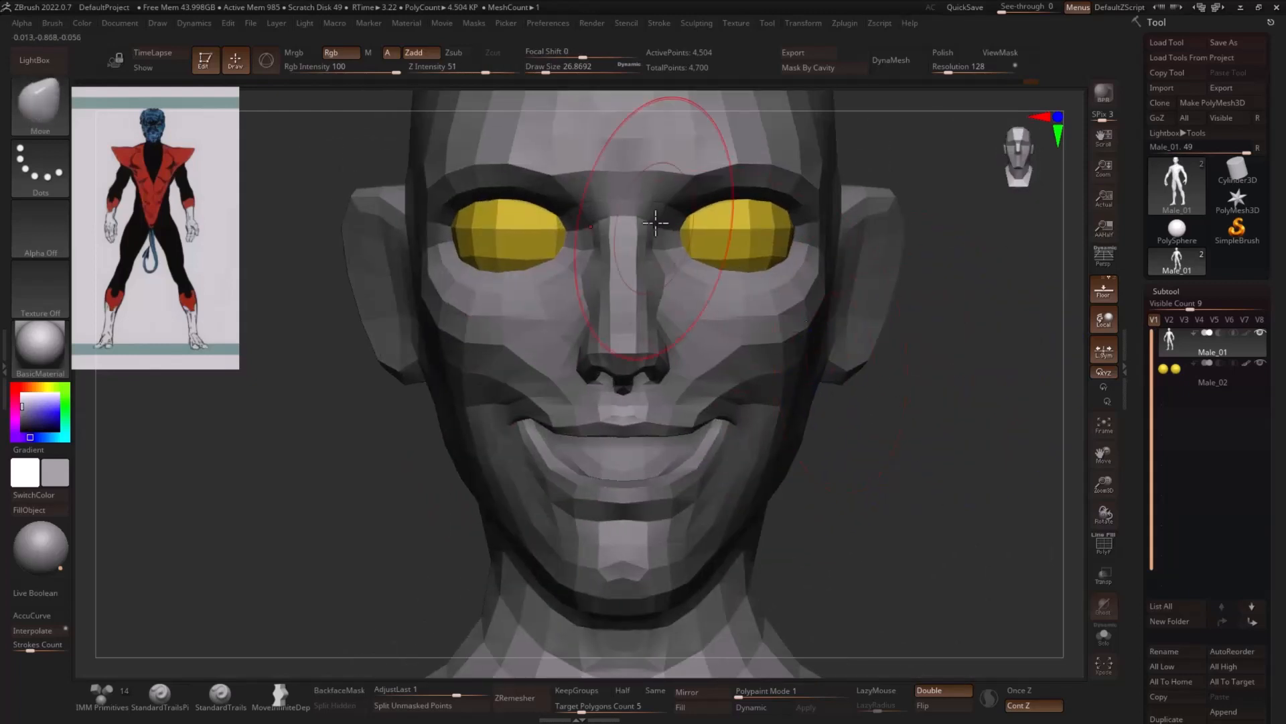
# - Reshape the inner brow and refine the nose bridge in profile with the Move brush
pyautogui.moveTo(642, 183)
pyautogui.mouseDown()
pyautogui.moveTo(653, 199)
pyautogui.moveTo(685, 188)
pyautogui.mouseUp()
pyautogui.press('s')
pyautogui.moveTo(979, 280); pyautogui.dragTo(1049, 290, button='right')
pyautogui.press('s')
pyautogui.moveTo(726, 289); pyautogui.dragTo(729, 289)
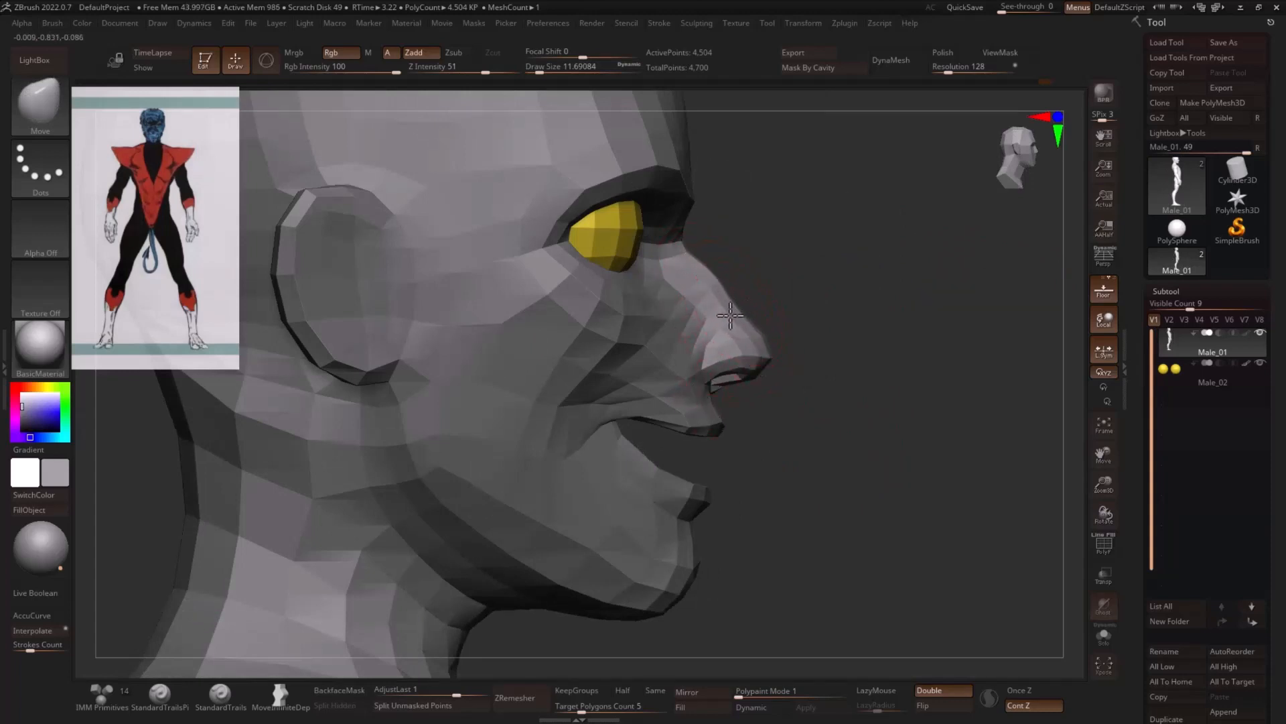
pyautogui.keyDown('ctrl'); pyautogui.moveTo(858, 360); pyautogui.dragTo(795, 360, button='right'); pyautogui.keyUp('ctrl')
pyautogui.moveTo(972, 369); pyautogui.dragTo(841, 382, button='right')
# - Pull the upper edges of the ears outward into points with the Move brush
pyautogui.press('s')
pyautogui.moveTo(818, 370); pyautogui.dragTo(827, 372)
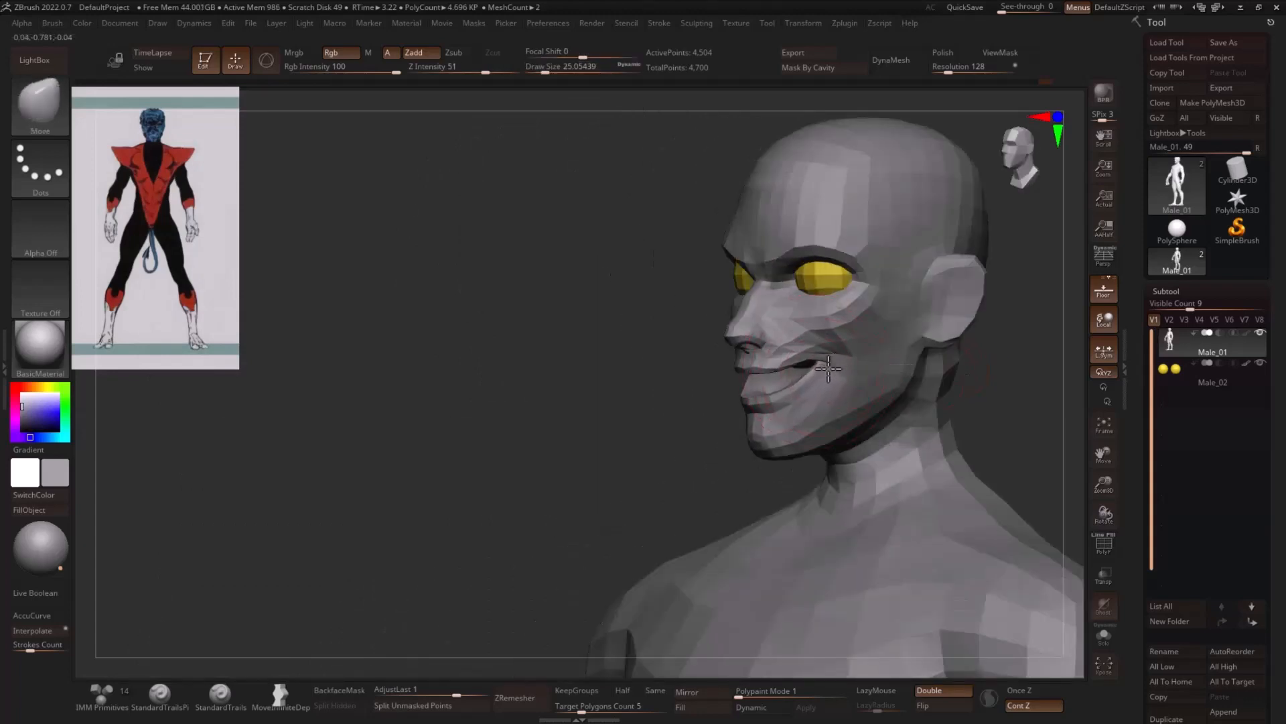
pyautogui.press('s')
pyautogui.click(980, 270)
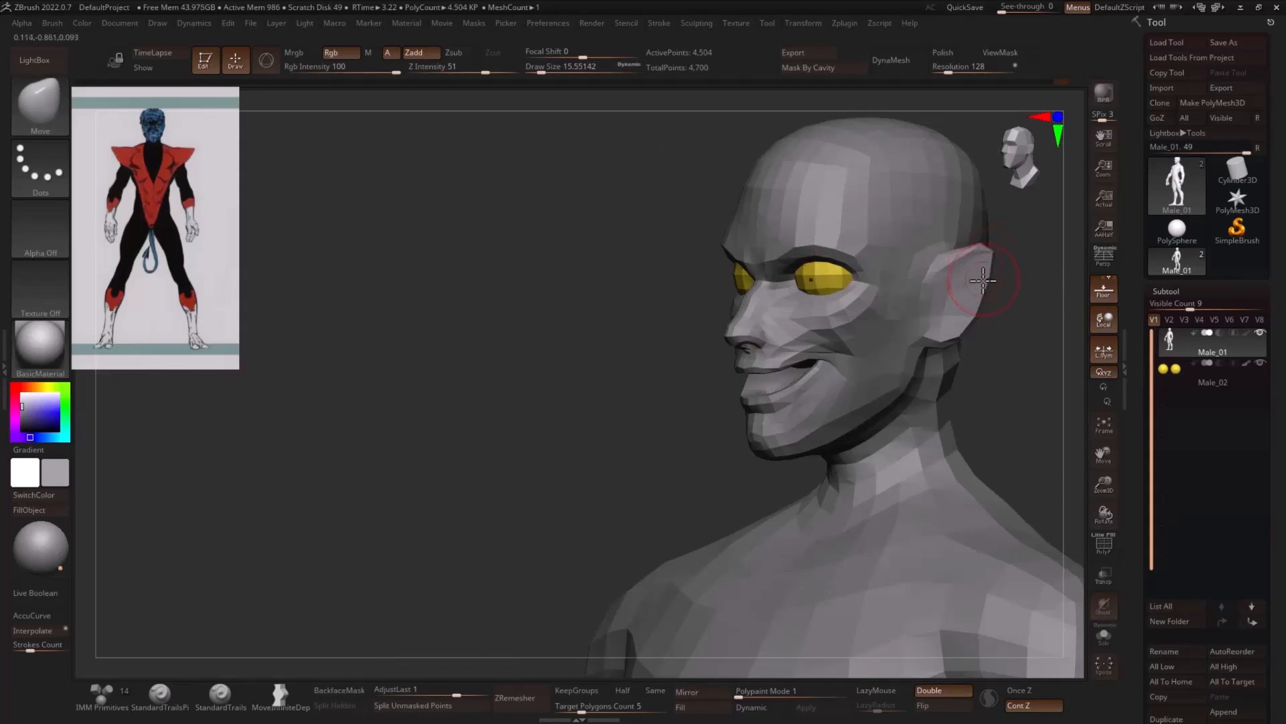
pyautogui.moveTo(1018, 329)
pyautogui.mouseDown(button='right')
pyautogui.moveTo(1039, 351)
pyautogui.moveTo(879, 362)
pyautogui.mouseUp(button='right')
# - Adjust the jawline and neck from the front and side with the Move brush
pyautogui.press('s')
pyautogui.click(884, 332)
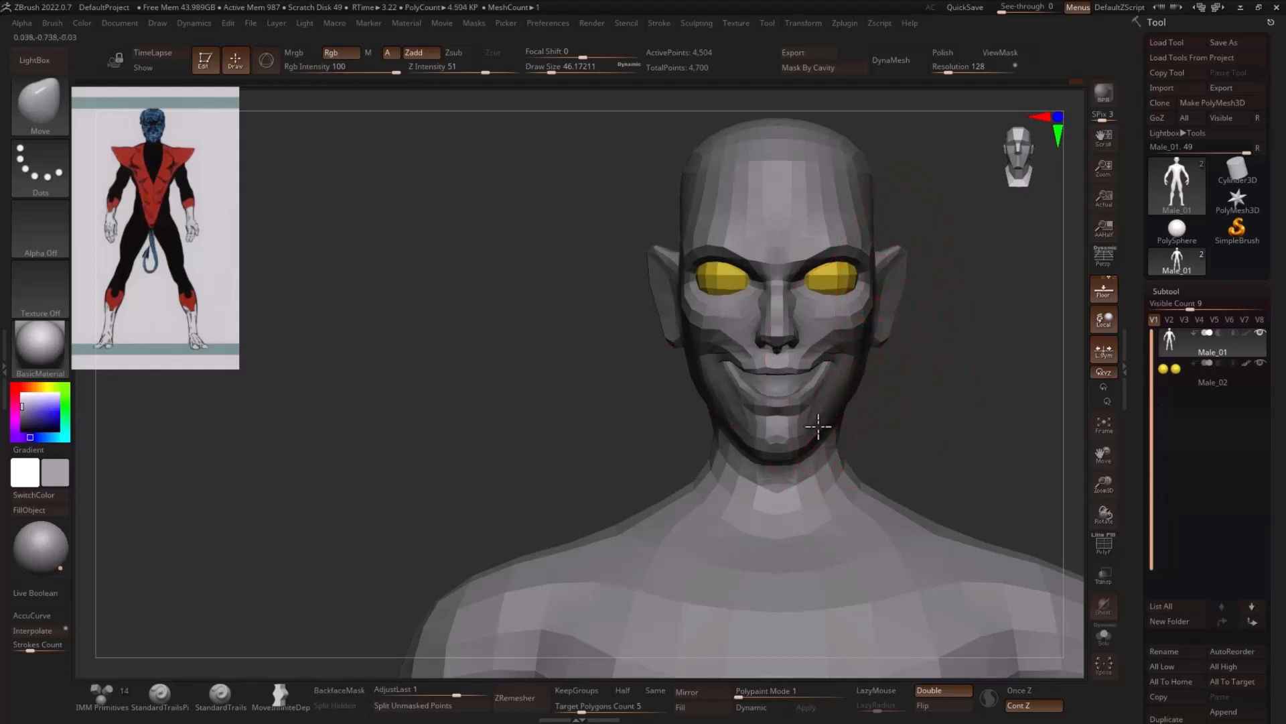
pyautogui.moveTo(871, 427); pyautogui.dragTo(924, 427, button='right')
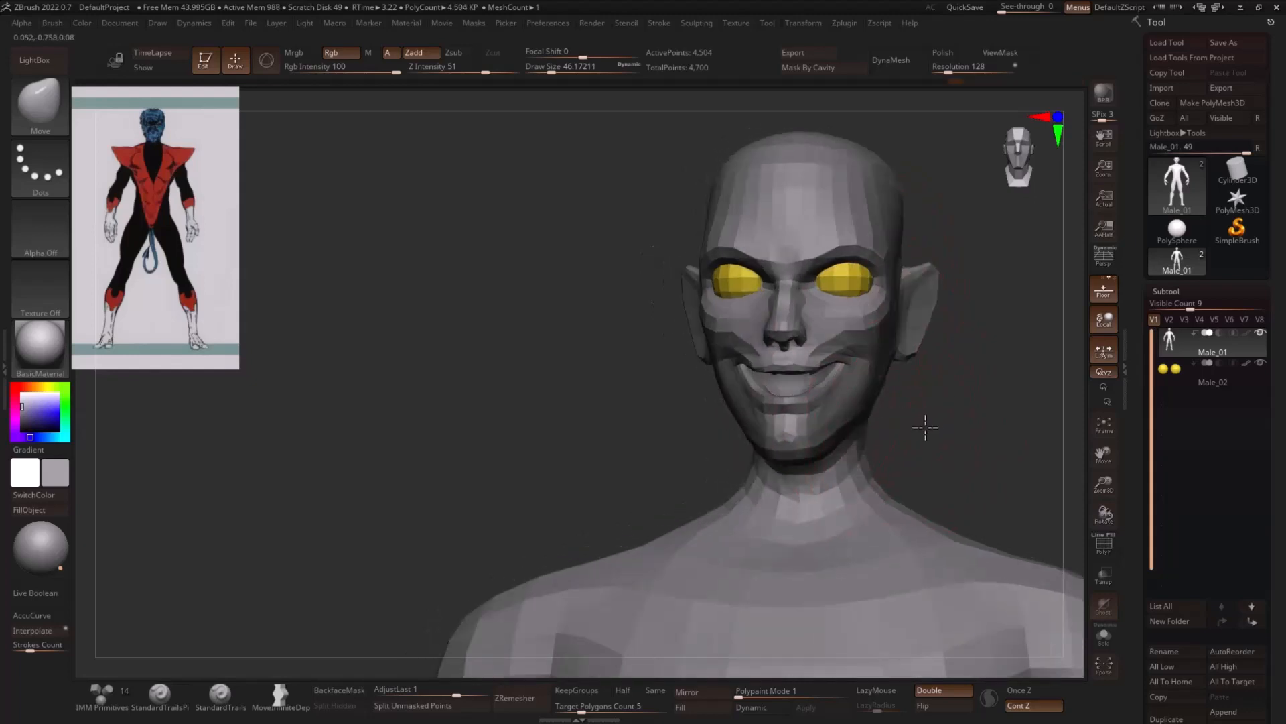
pyautogui.moveTo(890, 488); pyautogui.dragTo(906, 487)
pyautogui.moveTo(1002, 455)
pyautogui.mouseDown(button='right')
pyautogui.moveTo(959, 411)
pyautogui.moveTo(846, 466)
pyautogui.mouseUp(button='right')
pyautogui.moveTo(921, 410); pyautogui.dragTo(820, 434, button='right')
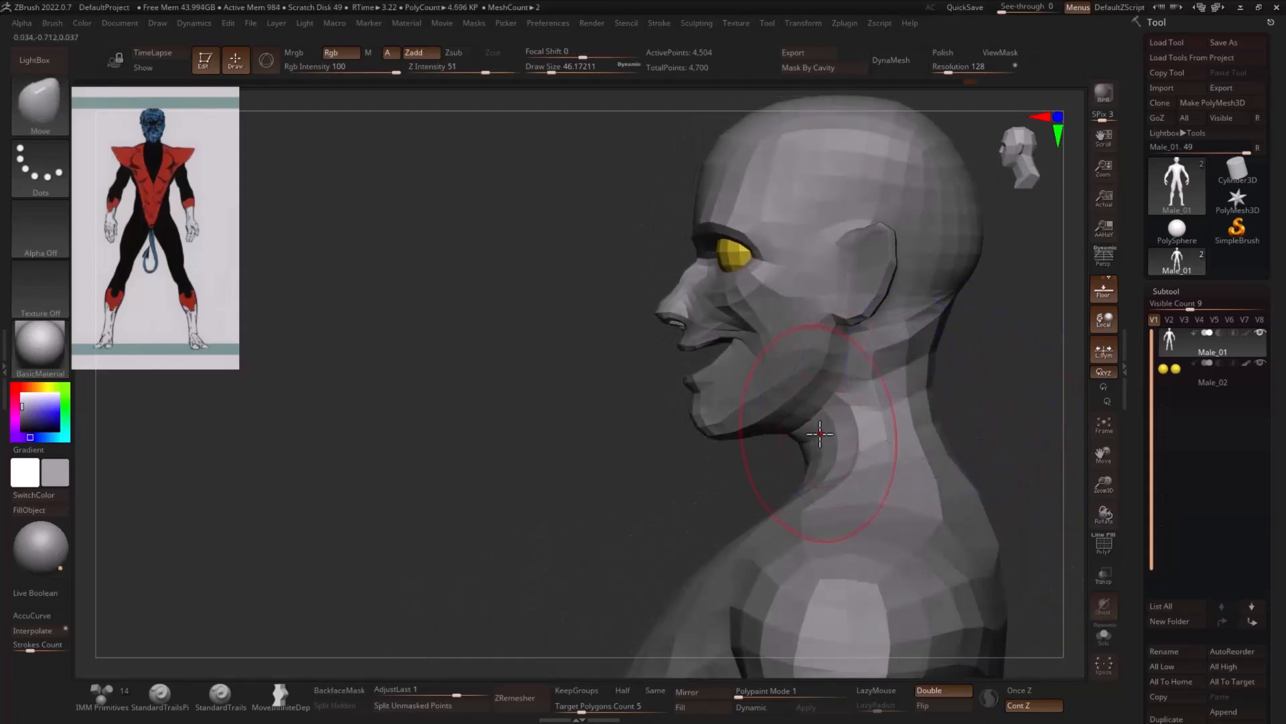
pyautogui.keyDown('shift'); pyautogui.moveTo(947, 382); pyautogui.dragTo(999, 377, button='right'); pyautogui.keyUp('shift')
pyautogui.press('s')
pyautogui.moveTo(857, 408); pyautogui.dragTo(845, 408)
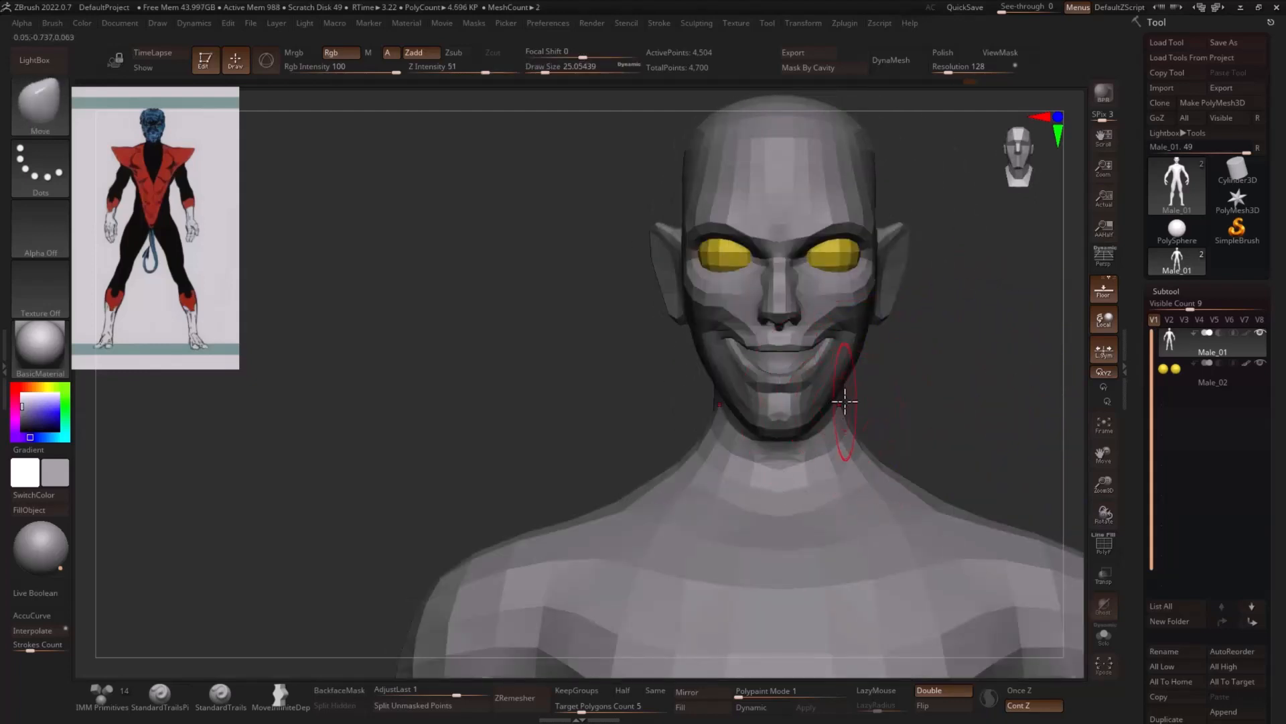
# - Reshape the trapezius slope between neck and shoulders with a Move brush of about 48.6 Draw Size
pyautogui.press('s')
pyautogui.moveTo(874, 477); pyautogui.dragTo(884, 516)
pyautogui.moveTo(918, 472)
pyautogui.mouseDown(button='right')
pyautogui.moveTo(825, 463)
pyautogui.moveTo(824, 427)
pyautogui.moveTo(903, 469)
pyautogui.mouseUp(button='right')
pyautogui.moveTo(936, 484); pyautogui.dragTo(913, 511)
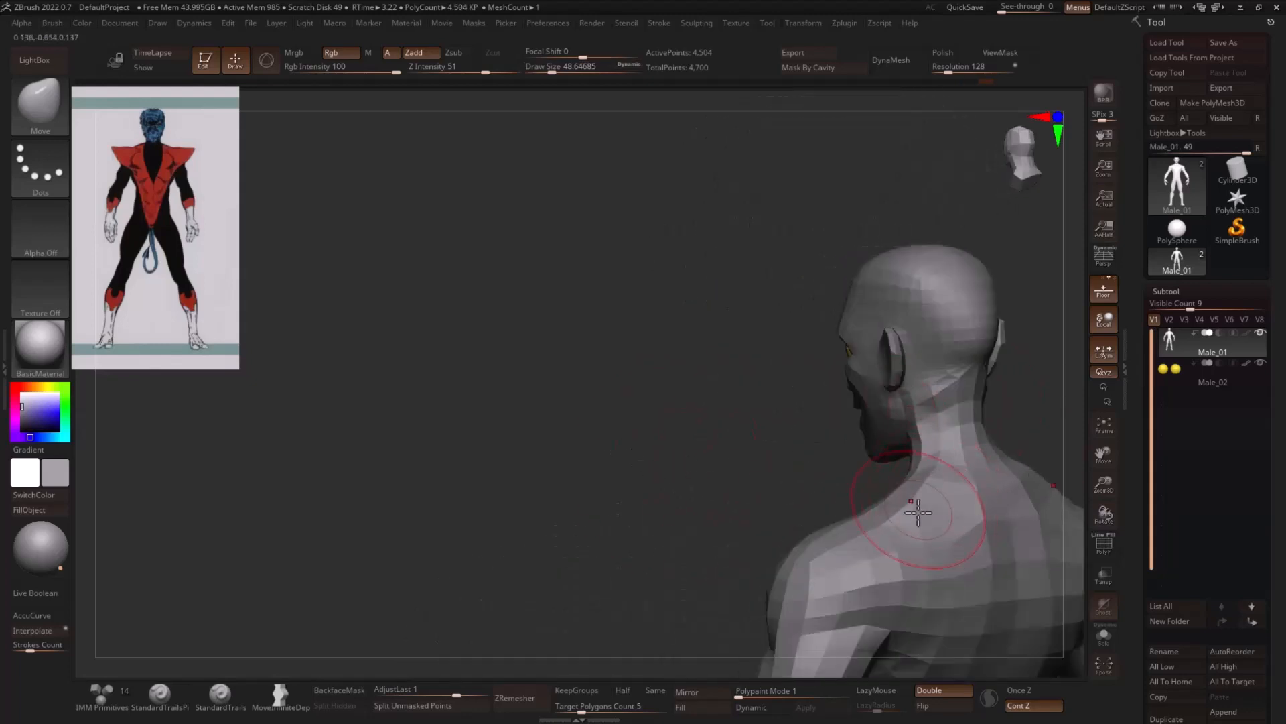
pyautogui.moveTo(913, 512)
pyautogui.mouseDown(button='right')
pyautogui.moveTo(790, 489)
pyautogui.moveTo(925, 408)
pyautogui.moveTo(1019, 425)
pyautogui.moveTo(987, 440)
pyautogui.mouseUp(button='right')
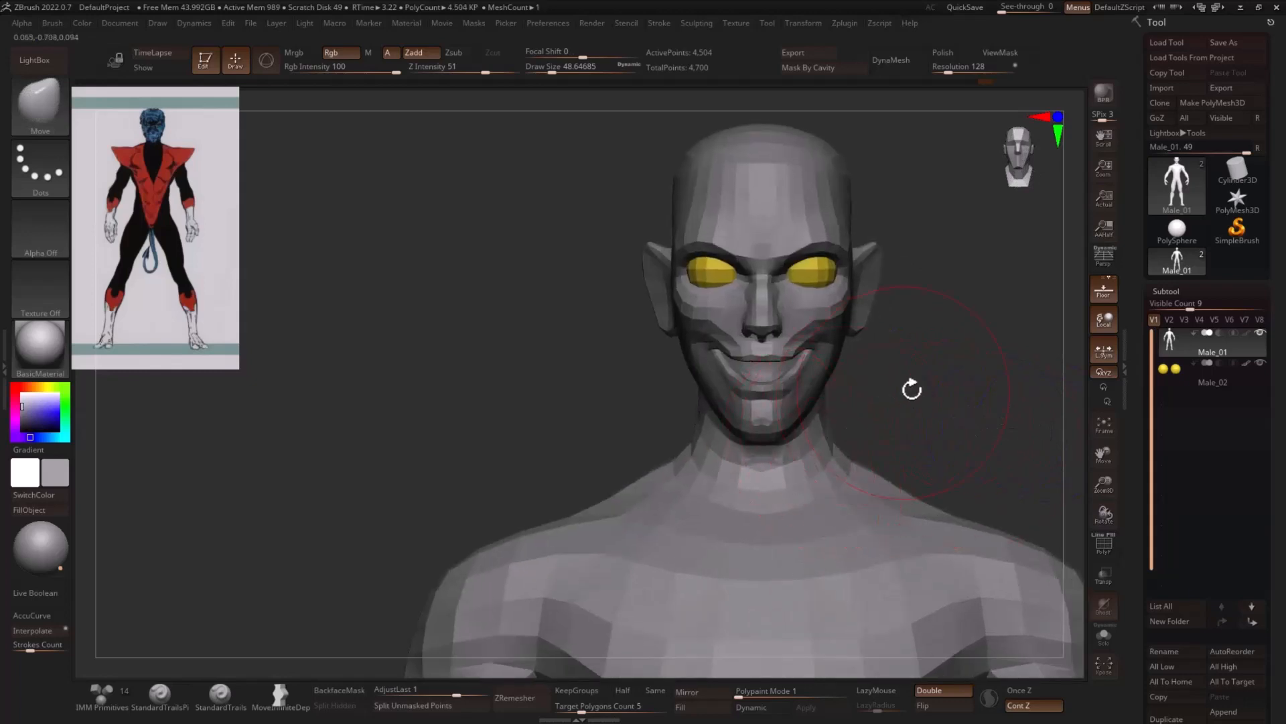
# - Refine the lower-lip and chin profile using the Move brush with a Draw Size of about 11.7
pyautogui.moveTo(912, 388)
pyautogui.mouseDown(button='right')
pyautogui.moveTo(589, 384)
pyautogui.moveTo(592, 358)
pyautogui.moveTo(522, 402)
pyautogui.moveTo(575, 339)
pyautogui.mouseUp(button='right')
pyautogui.press('s')
pyautogui.click(561, 337)
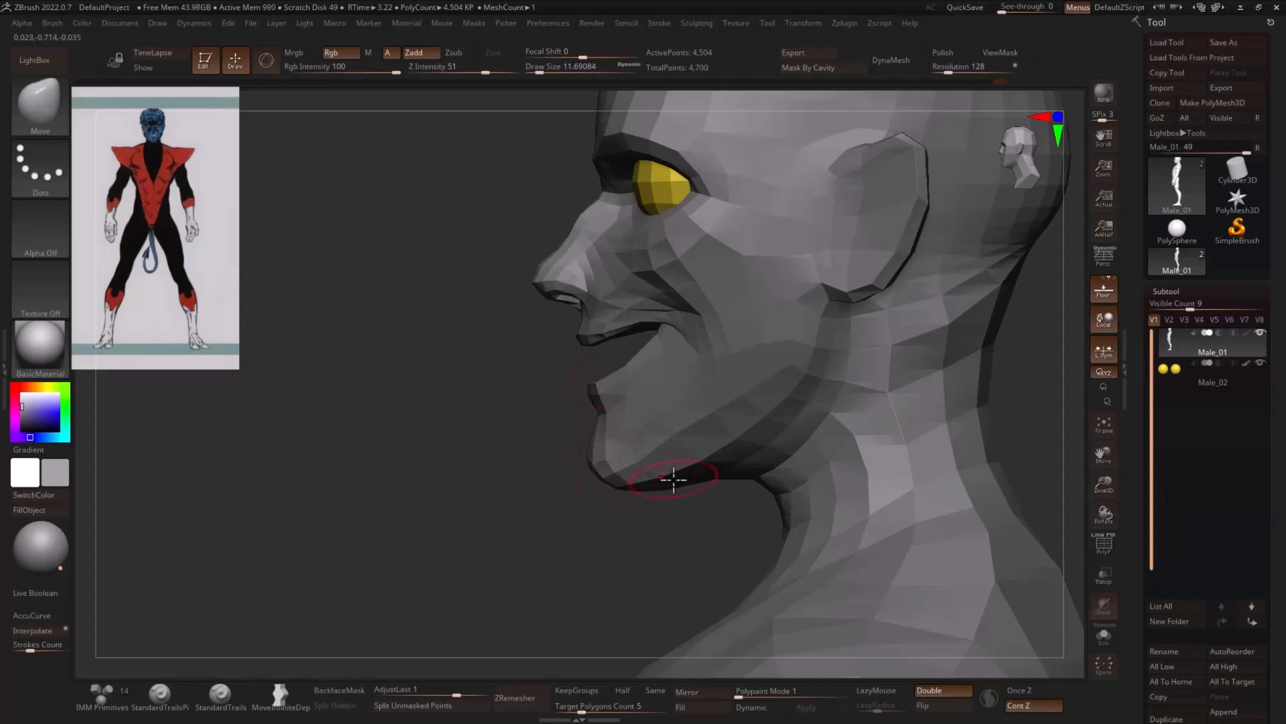
# - Mask everything on the figure except the lower jaw with lasso masks
pyautogui.press('ctrl')
pyautogui.moveTo(634, 333)
pyautogui.keyDown('ctrl'); pyautogui.mouseDown()
pyautogui.moveTo(815, 233)
pyautogui.moveTo(597, 288)
pyautogui.mouseUp(); pyautogui.keyUp('ctrl')
pyautogui.keyDown('ctrl'); pyautogui.moveTo(443, 422); pyautogui.dragTo(442, 462); pyautogui.keyUp('ctrl')
pyautogui.moveTo(838, 299)
pyautogui.keyDown('ctrl'); pyautogui.mouseDown()
pyautogui.moveTo(688, 312)
pyautogui.moveTo(523, 408)
pyautogui.moveTo(758, 503)
pyautogui.mouseUp(); pyautogui.keyUp('ctrl')
pyautogui.keyDown('ctrl'); pyautogui.moveTo(820, 415); pyautogui.dragTo(829, 317); pyautogui.keyUp('ctrl')
pyautogui.keyDown('ctrl'); pyautogui.click(533, 442); pyautogui.keyUp('ctrl')
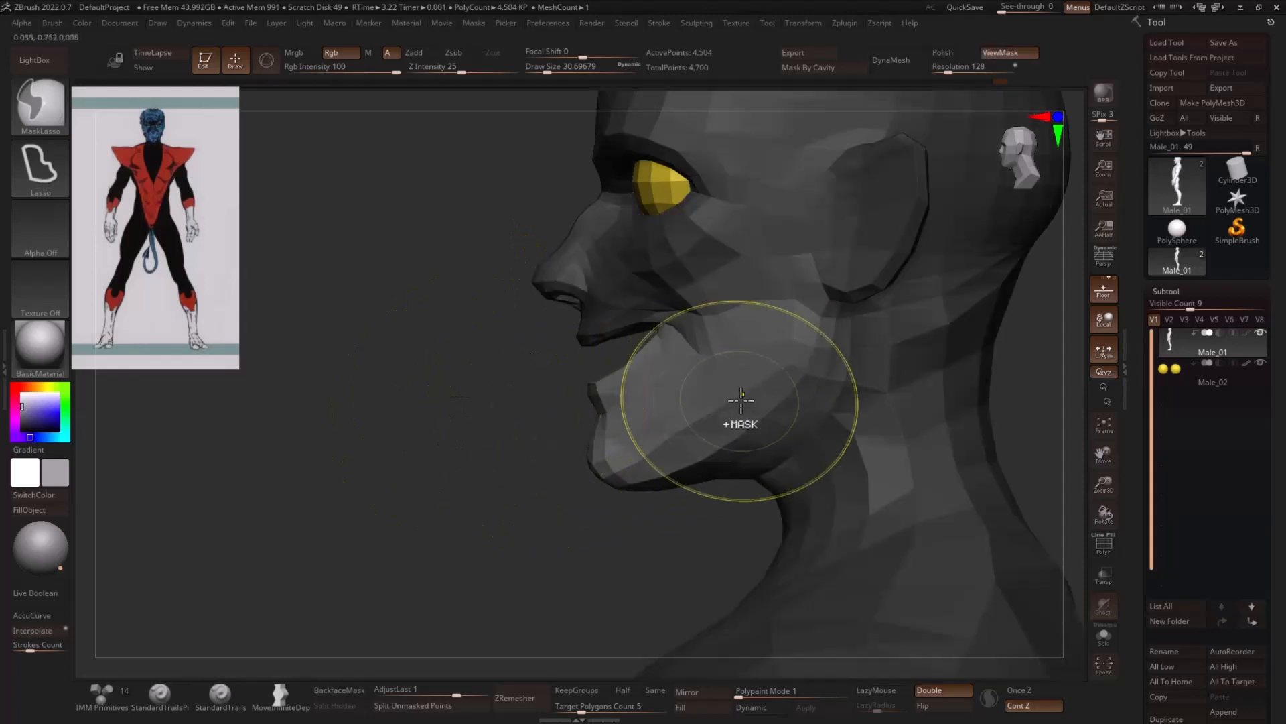
# - Place the transform gizmo at the jaw joint below the ear and reorient it for rotating the jaw
pyautogui.press('w')
pyautogui.click(810, 292)
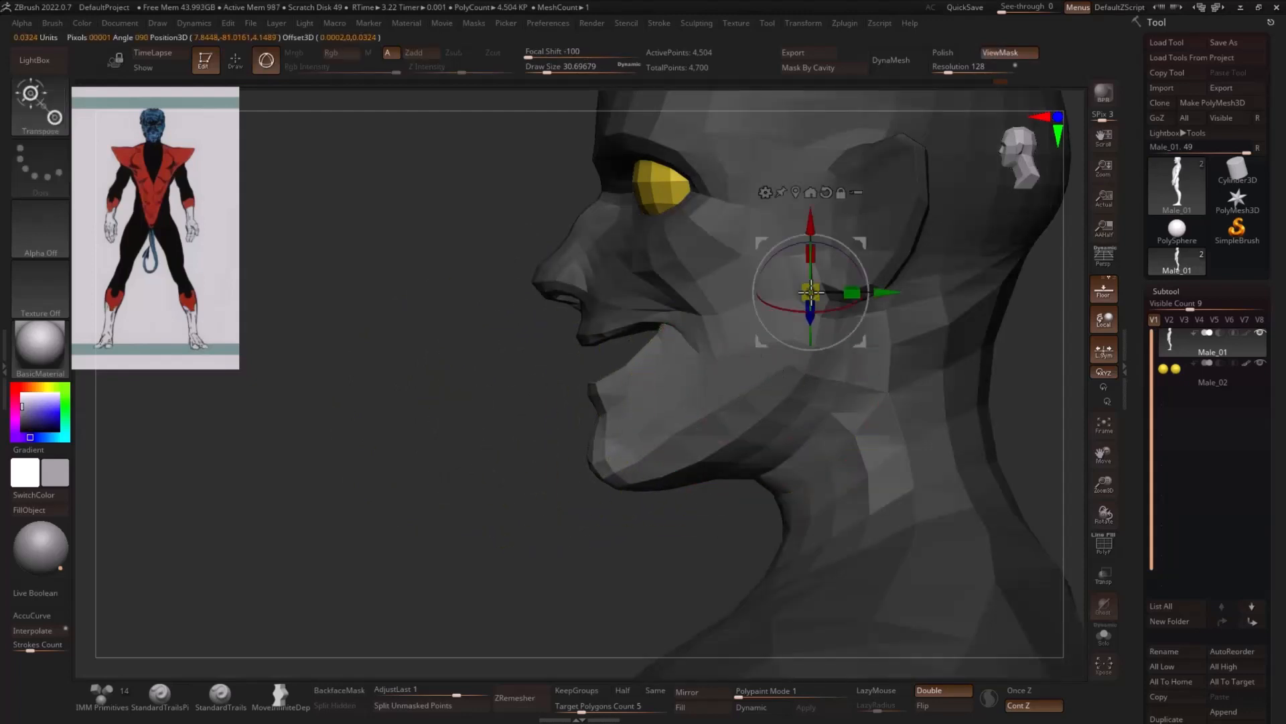
pyautogui.moveTo(864, 292); pyautogui.dragTo(855, 247)
pyautogui.moveTo(560, 401); pyautogui.dragTo(372, 398)
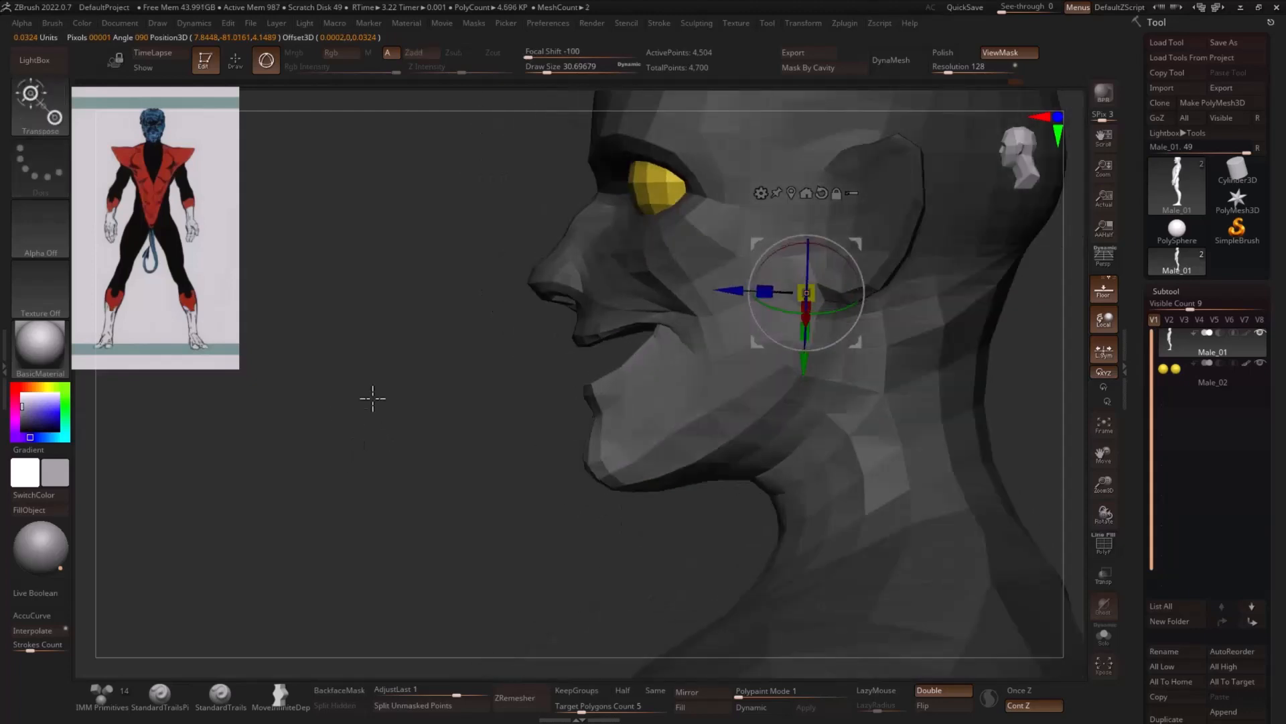
# - Redo the lower-jaw mask, invert it so only the jaw stays editable, and undo the trial rotation
pyautogui.moveTo(412, 358)
pyautogui.keyDown('ctrl'); pyautogui.mouseDown()
pyautogui.moveTo(422, 463)
pyautogui.moveTo(444, 454)
pyautogui.mouseUp(); pyautogui.keyUp('ctrl')
pyautogui.moveTo(631, 351)
pyautogui.keyDown('ctrl'); pyautogui.mouseDown()
pyautogui.moveTo(690, 474)
pyautogui.moveTo(791, 365)
pyautogui.moveTo(818, 311)
pyautogui.moveTo(670, 331)
pyautogui.mouseUp(); pyautogui.keyUp('ctrl')
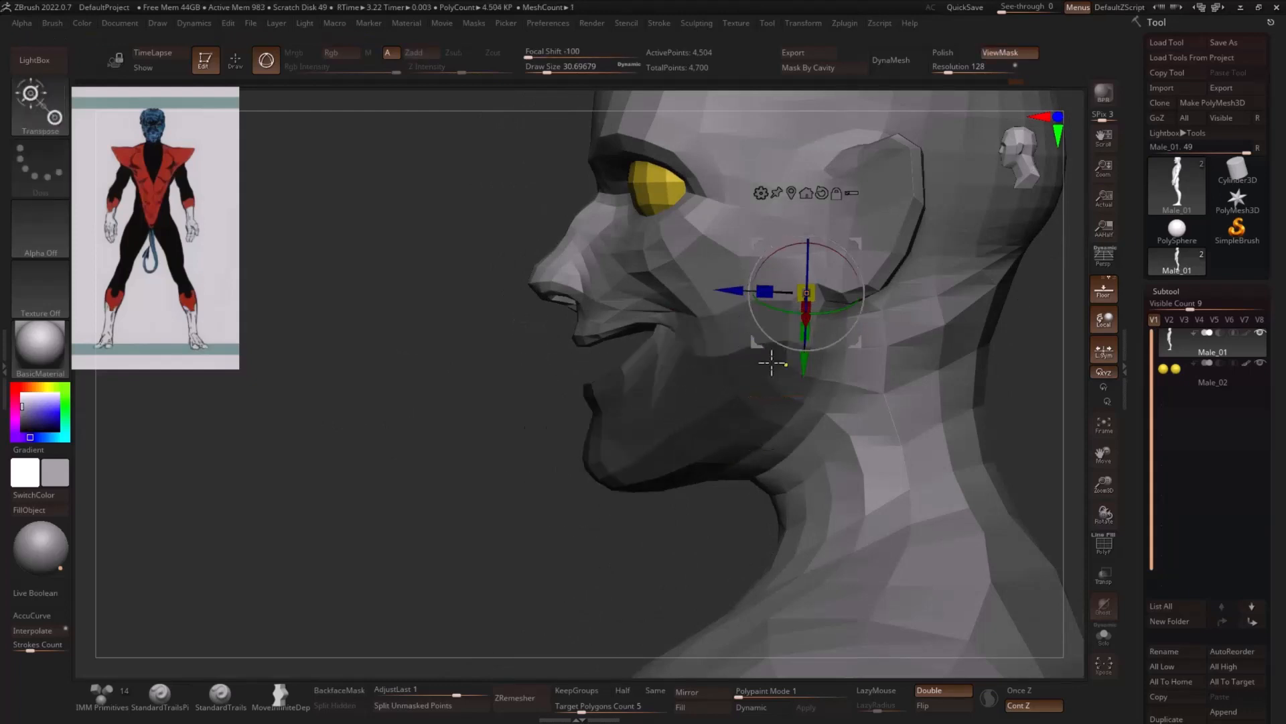
pyautogui.hotkey('ctrl', 'i')
pyautogui.moveTo(850, 328); pyautogui.dragTo(851, 335)
pyautogui.hotkey('ctrl', 'z')
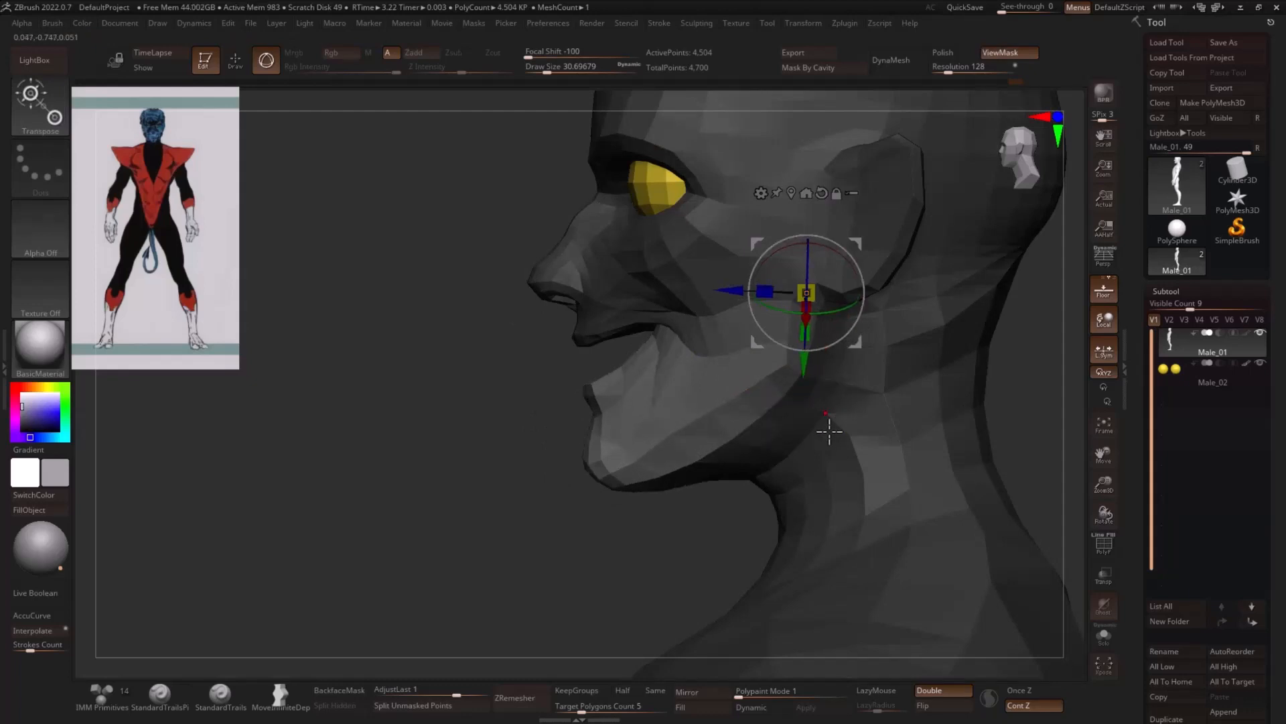
# - Rotate the unmasked lower jaw slightly about its joint and return to the Move brush with the mask hidden
pyautogui.press('q')
pyautogui.keyDown('ctrl'); pyautogui.click(825, 428); pyautogui.keyUp('ctrl')
pyautogui.press('w')
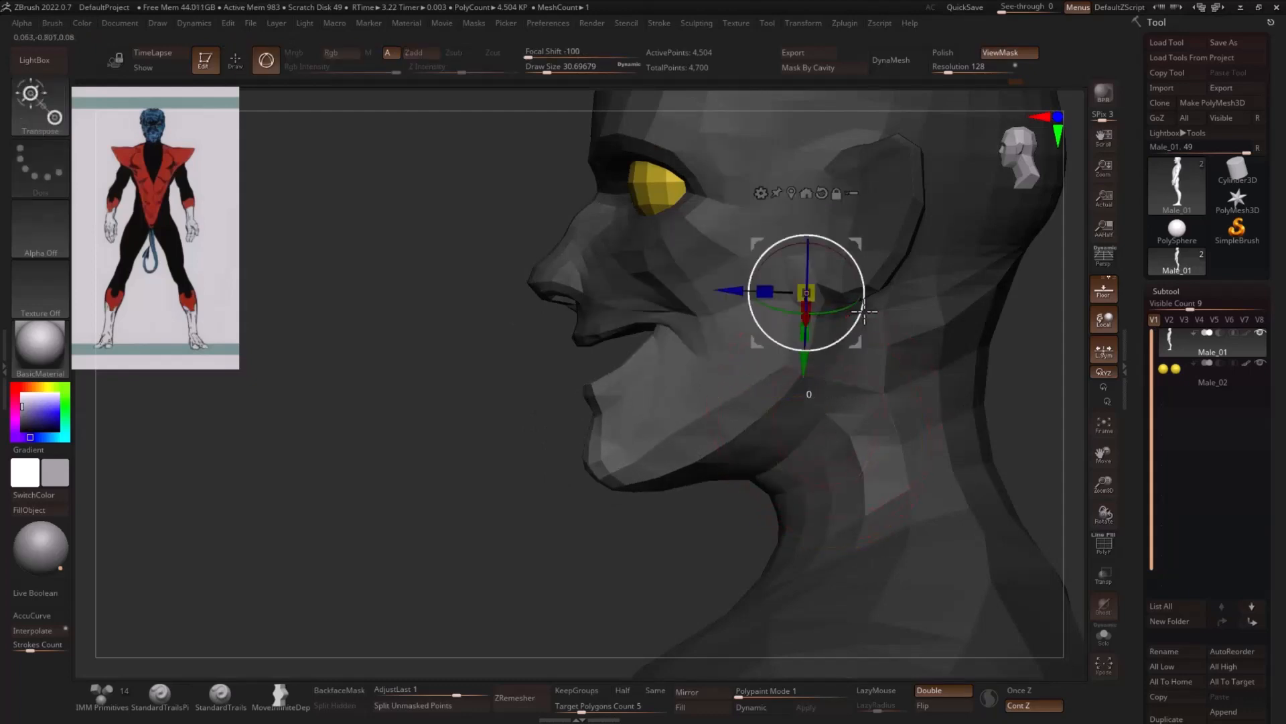
pyautogui.moveTo(864, 311); pyautogui.dragTo(862, 306)
pyautogui.moveTo(435, 404); pyautogui.dragTo(935, 390)
pyautogui.press('q')
pyautogui.hotkey('ctrl', 'h')
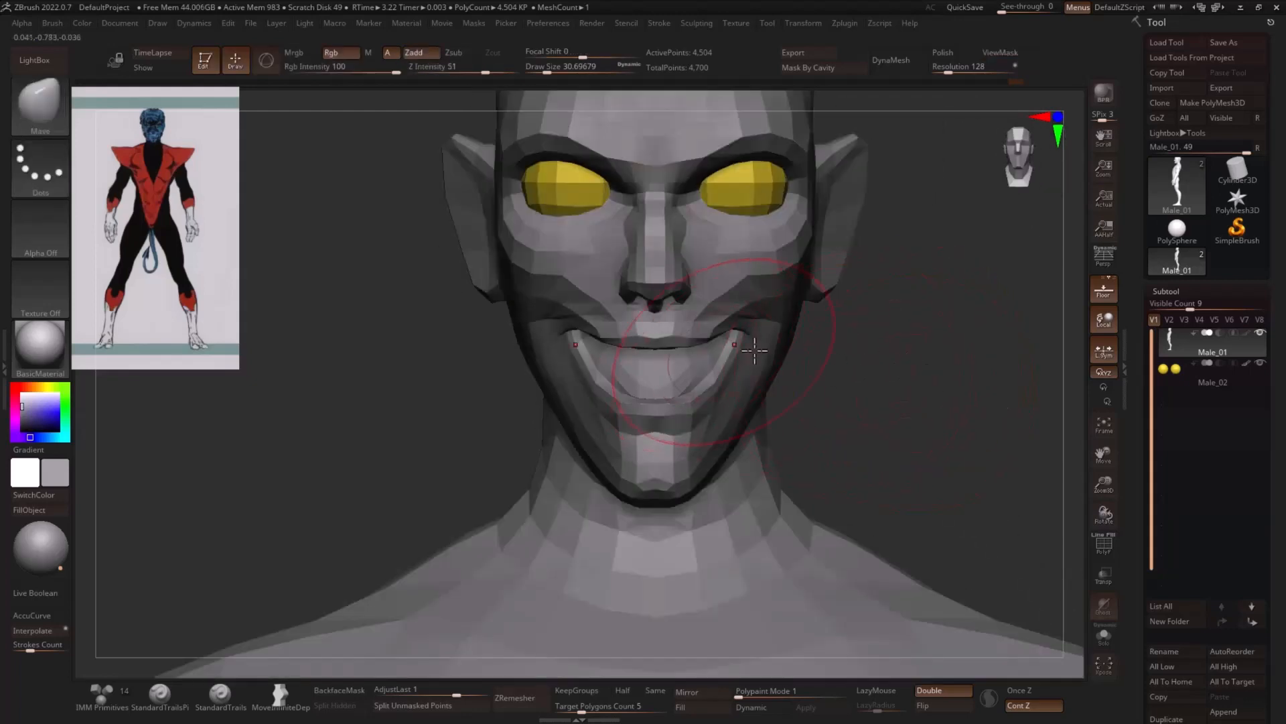
# - Refine the mouth corner and carve the smile crease across the cheek with DamStandard at a small brush size
pyautogui.moveTo(821, 352); pyautogui.dragTo(698, 342)
pyautogui.press('s')
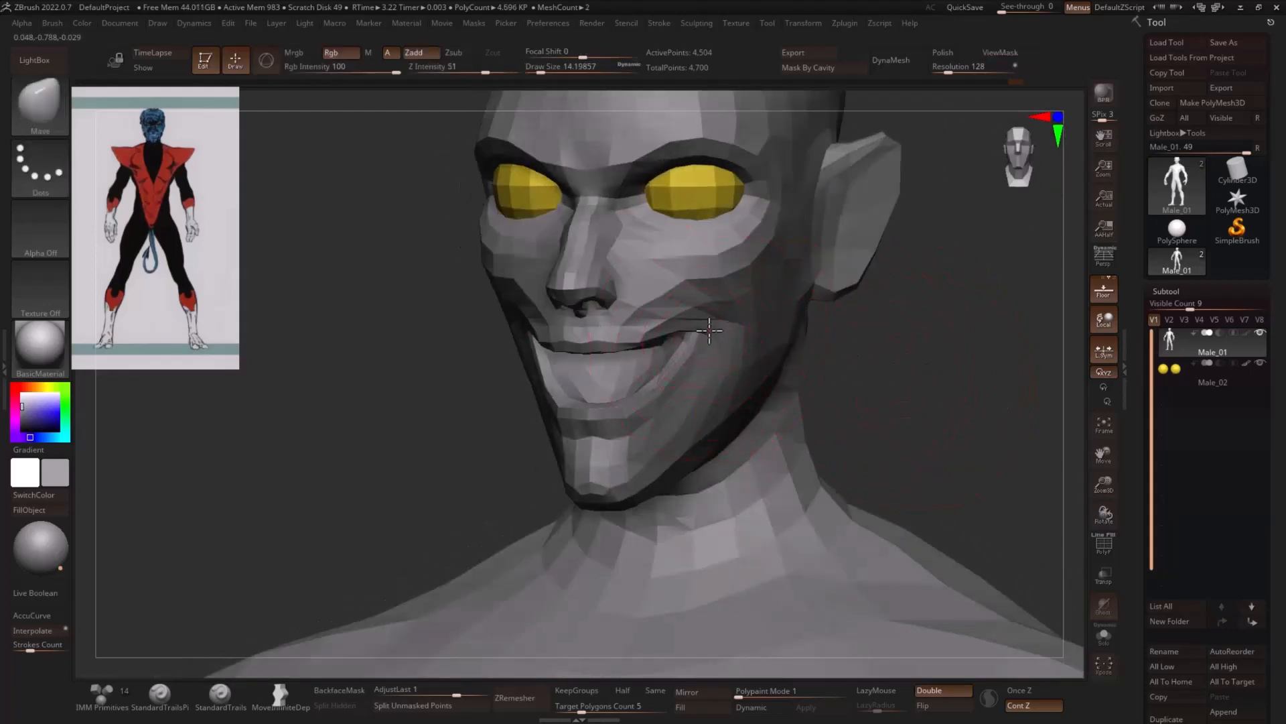
pyautogui.press('b')
pyautogui.press('d')
pyautogui.press('s')
pyautogui.press('s')
pyautogui.moveTo(630, 268)
pyautogui.mouseDown()
pyautogui.moveTo(616, 270)
pyautogui.moveTo(682, 301)
pyautogui.mouseUp()
pyautogui.press('s')
pyautogui.press('s')
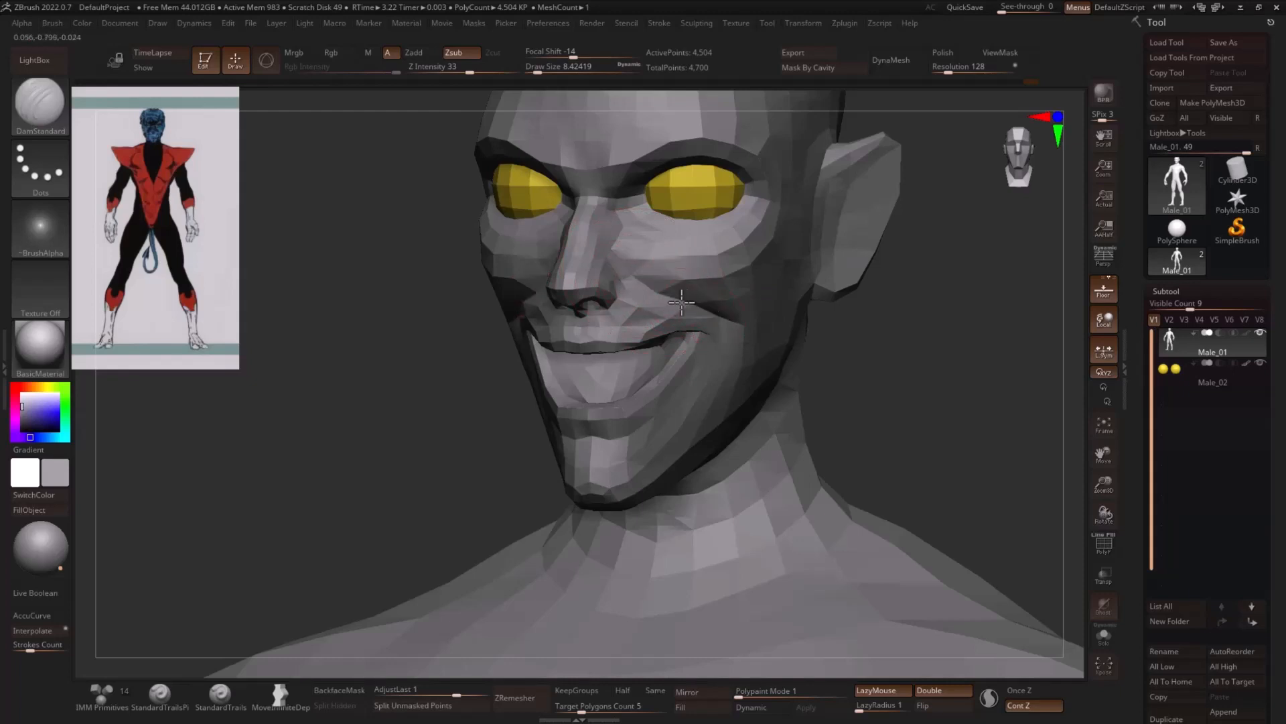
# - Finish the cheek crease beneath the eye with DamStandard, and reshape the area slightly with the Move brush
pyautogui.moveTo(619, 267); pyautogui.dragTo(669, 229, button='right')
pyautogui.press('b')
pyautogui.press('m')
pyautogui.press('v')
pyautogui.press('s')
pyautogui.moveTo(660, 222); pyautogui.dragTo(655, 206)
pyautogui.press('s')
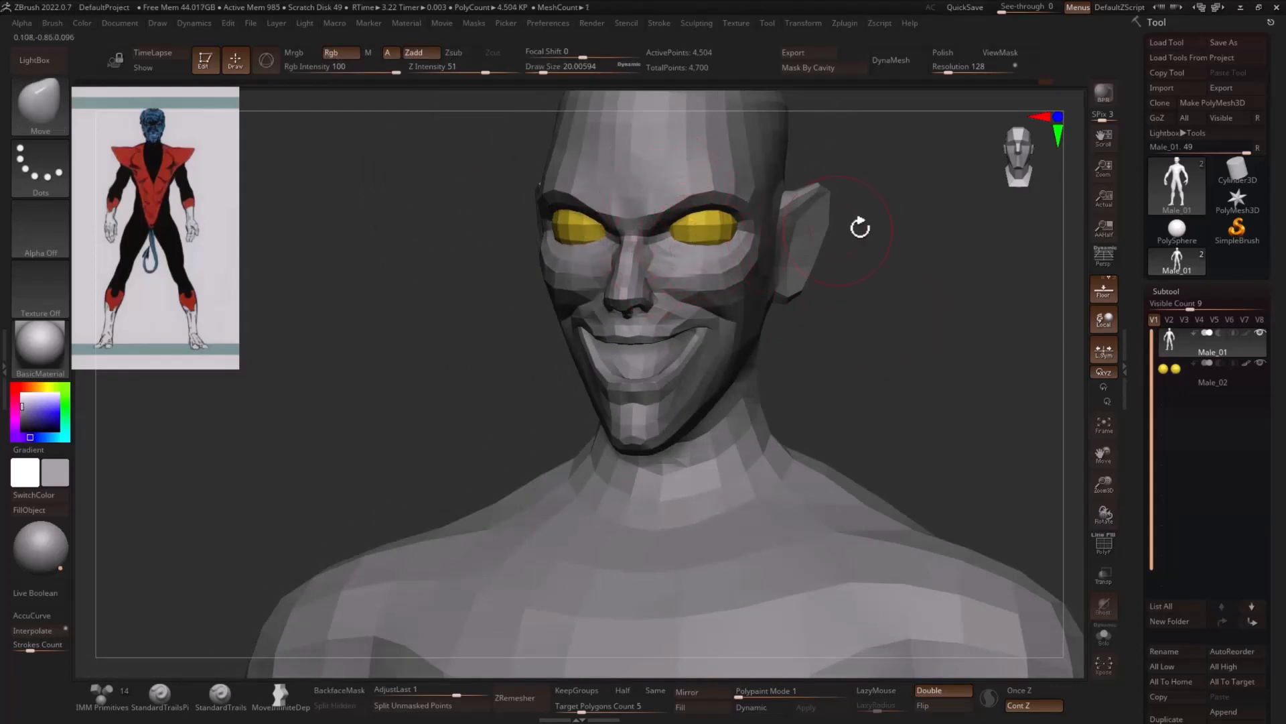
pyautogui.moveTo(860, 227); pyautogui.dragTo(698, 246)
pyautogui.moveTo(797, 238)
pyautogui.mouseDown()
pyautogui.moveTo(862, 235)
pyautogui.moveTo(660, 249)
pyautogui.mouseUp()
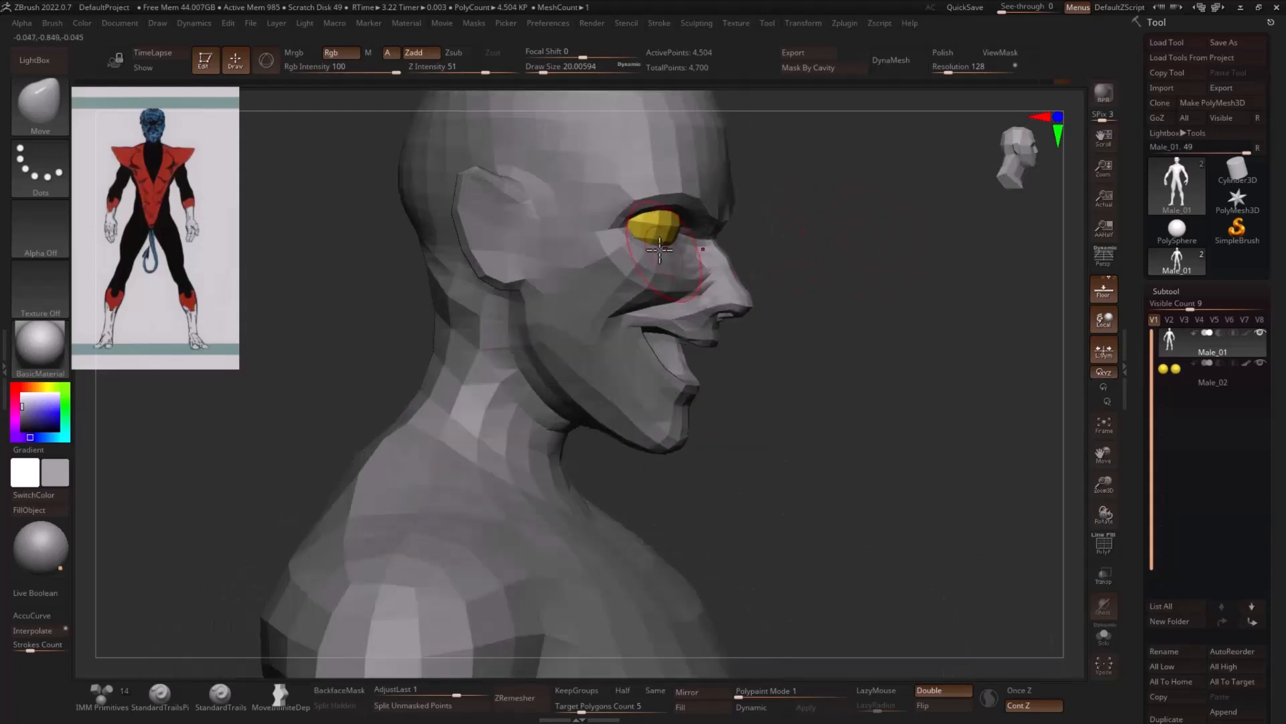
# - Add a Cylinder3D subtool for the teeth and fill it with white
pyautogui.keyDown('shift'); pyautogui.moveTo(854, 247); pyautogui.dragTo(914, 264); pyautogui.keyUp('shift')
pyautogui.keyDown('alt'); pyautogui.moveTo(960, 312); pyautogui.dragTo(988, 354); pyautogui.keyUp('alt')
pyautogui.keyDown('alt'); pyautogui.moveTo(925, 403); pyautogui.dragTo(886, 395); pyautogui.keyUp('alt')
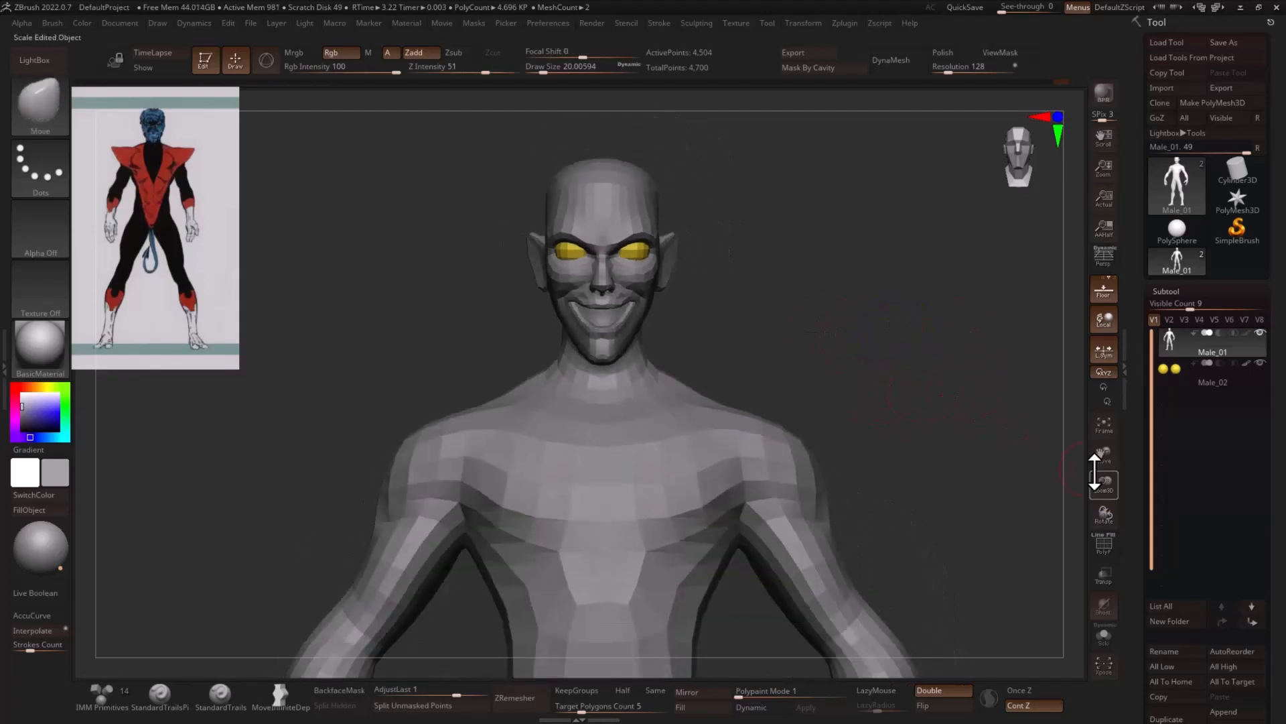
pyautogui.moveTo(1148, 498); pyautogui.dragTo(1140, 416)
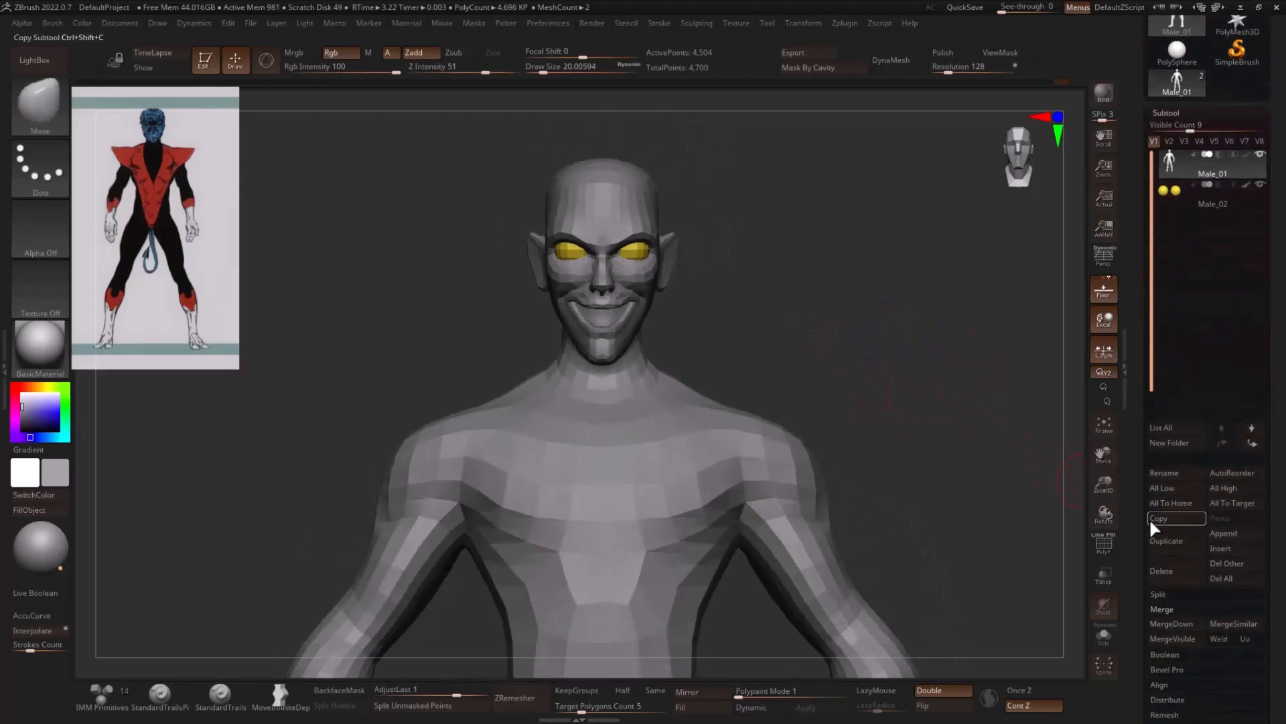
pyautogui.moveTo(1137, 544); pyautogui.dragTo(1137, 496)
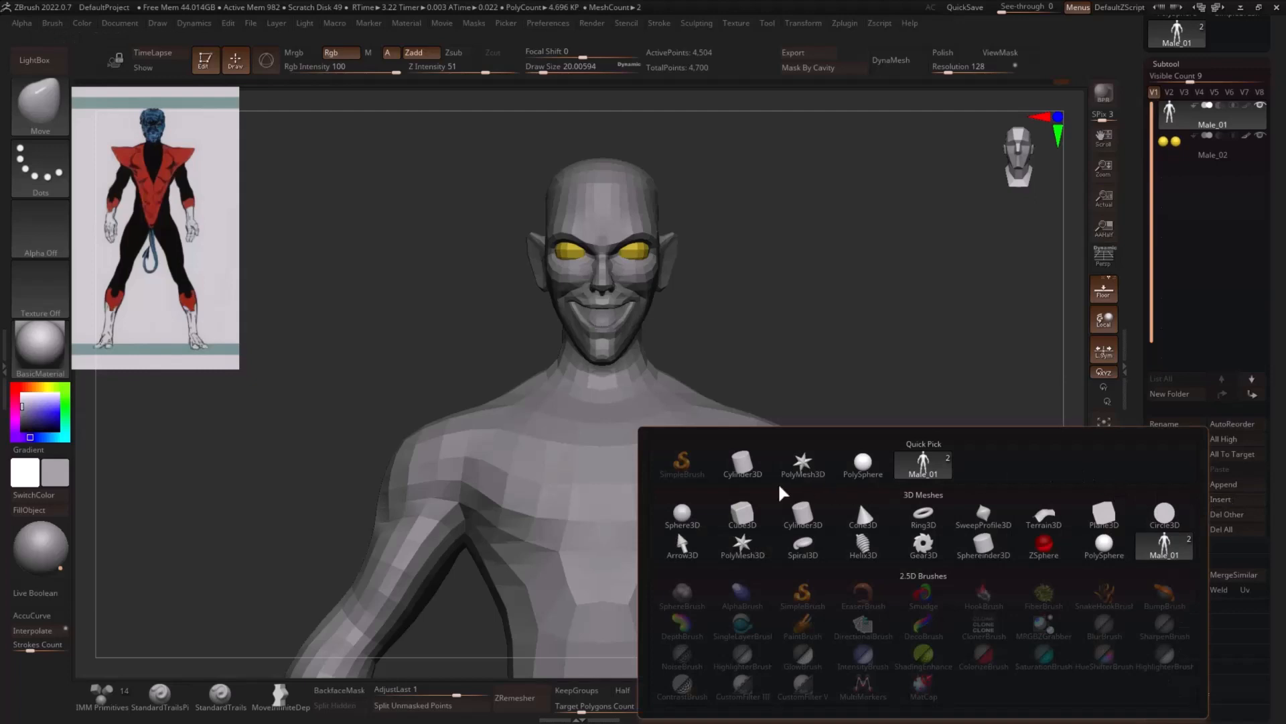
pyautogui.click(742, 463)
pyautogui.click(42, 493)
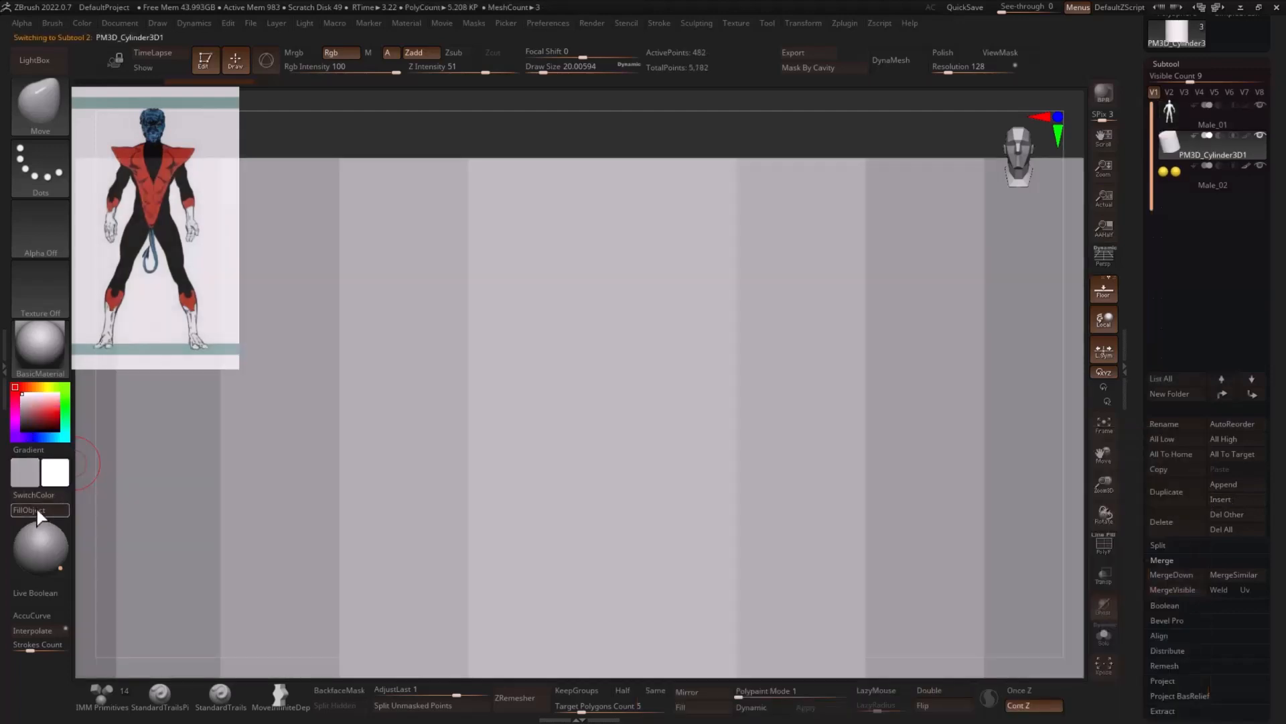
pyautogui.click(37, 510)
pyautogui.click(34, 495)
# - Scale the white cylinder down to roughly mouth size and raise it to the level of the mouth
pyautogui.moveTo(1106, 492); pyautogui.dragTo(1005, 444)
pyautogui.press('w')
pyautogui.moveTo(574, 412); pyautogui.dragTo(409, 337)
pyautogui.moveTo(938, 301); pyautogui.dragTo(731, 294)
pyautogui.moveTo(571, 324); pyautogui.dragTo(565, 201)
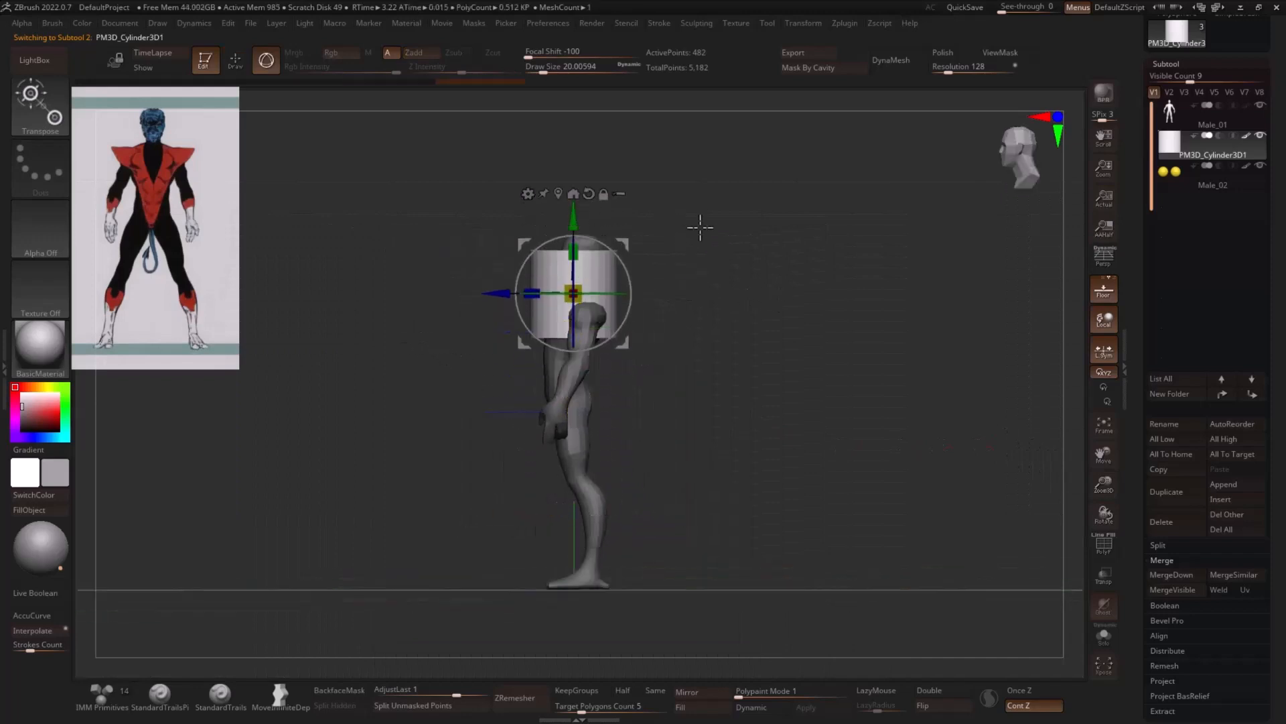
pyautogui.press('f')
pyautogui.moveTo(578, 300); pyautogui.dragTo(397, 247)
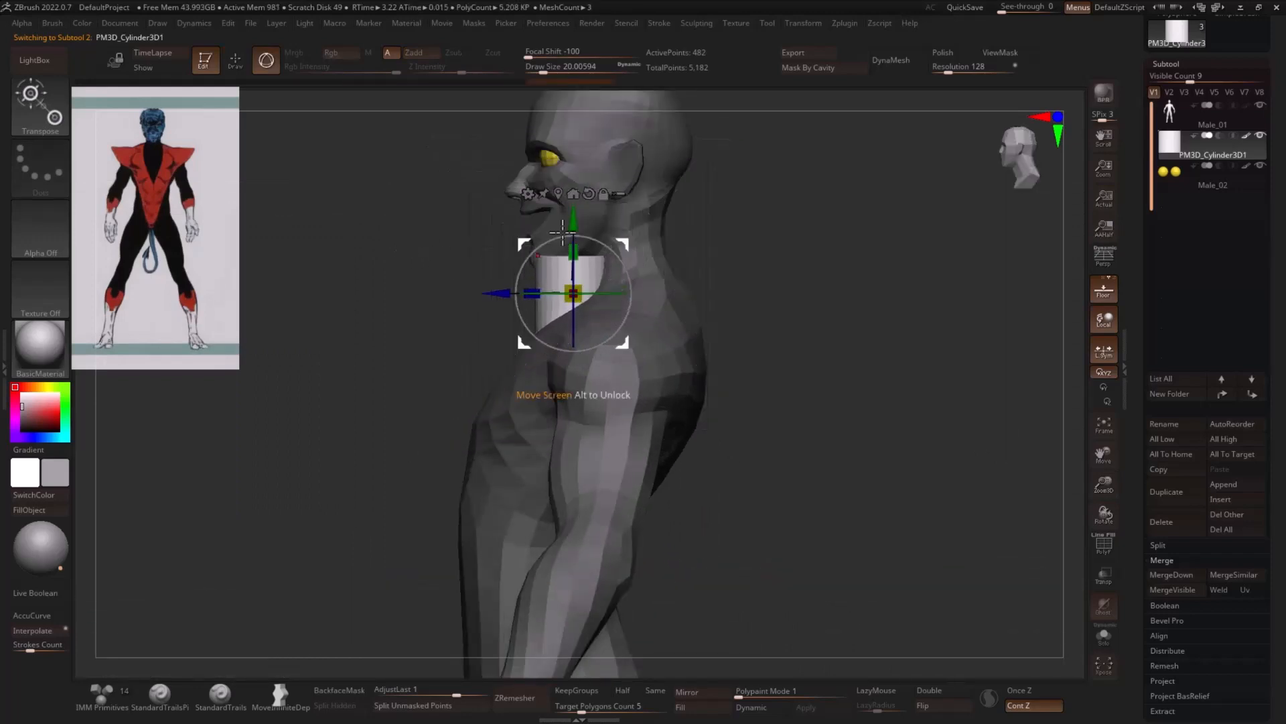
pyautogui.moveTo(571, 229); pyautogui.dragTo(568, 161)
# - Shrink the cylinder further and position it inside the open mouth, just behind the lips
pyautogui.keyDown('shift'); pyautogui.moveTo(764, 201); pyautogui.dragTo(942, 298); pyautogui.keyUp('shift')
pyautogui.keyDown('alt'); pyautogui.moveTo(797, 224); pyautogui.dragTo(854, 333); pyautogui.keyUp('alt')
pyautogui.moveTo(631, 291); pyautogui.dragTo(640, 320)
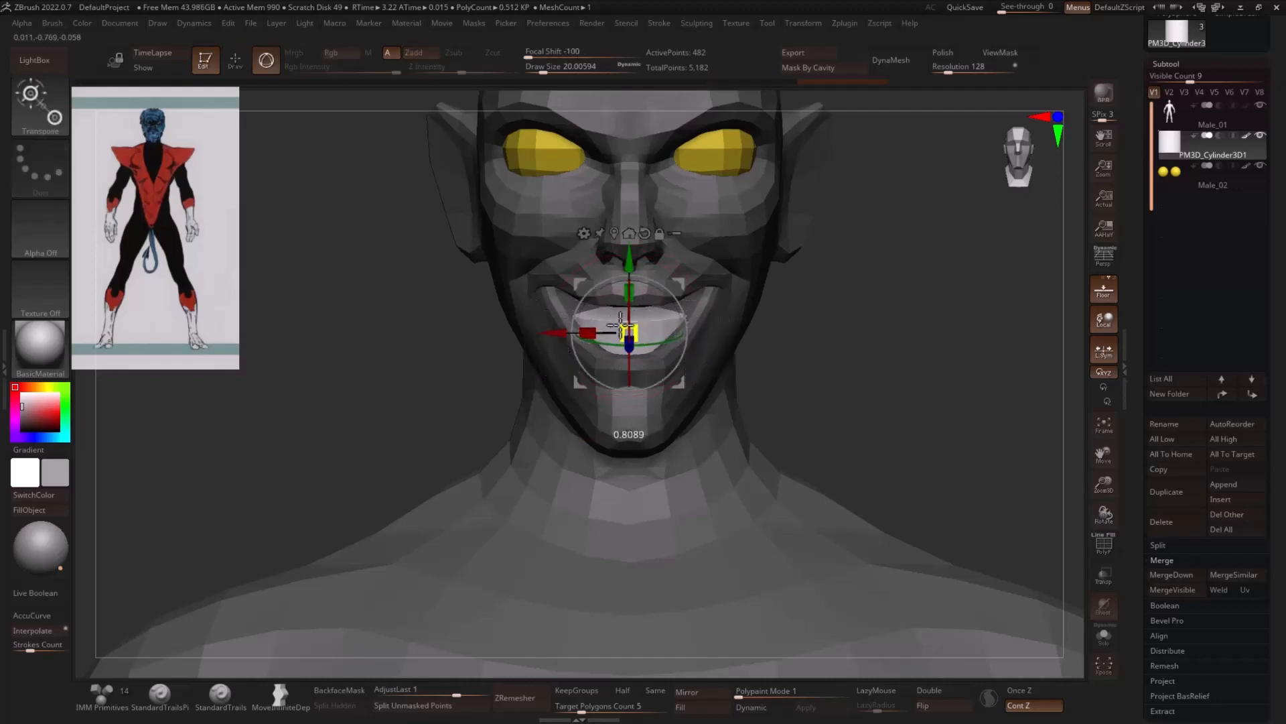
pyautogui.moveTo(638, 263); pyautogui.dragTo(641, 223)
pyautogui.moveTo(928, 251); pyautogui.dragTo(796, 256)
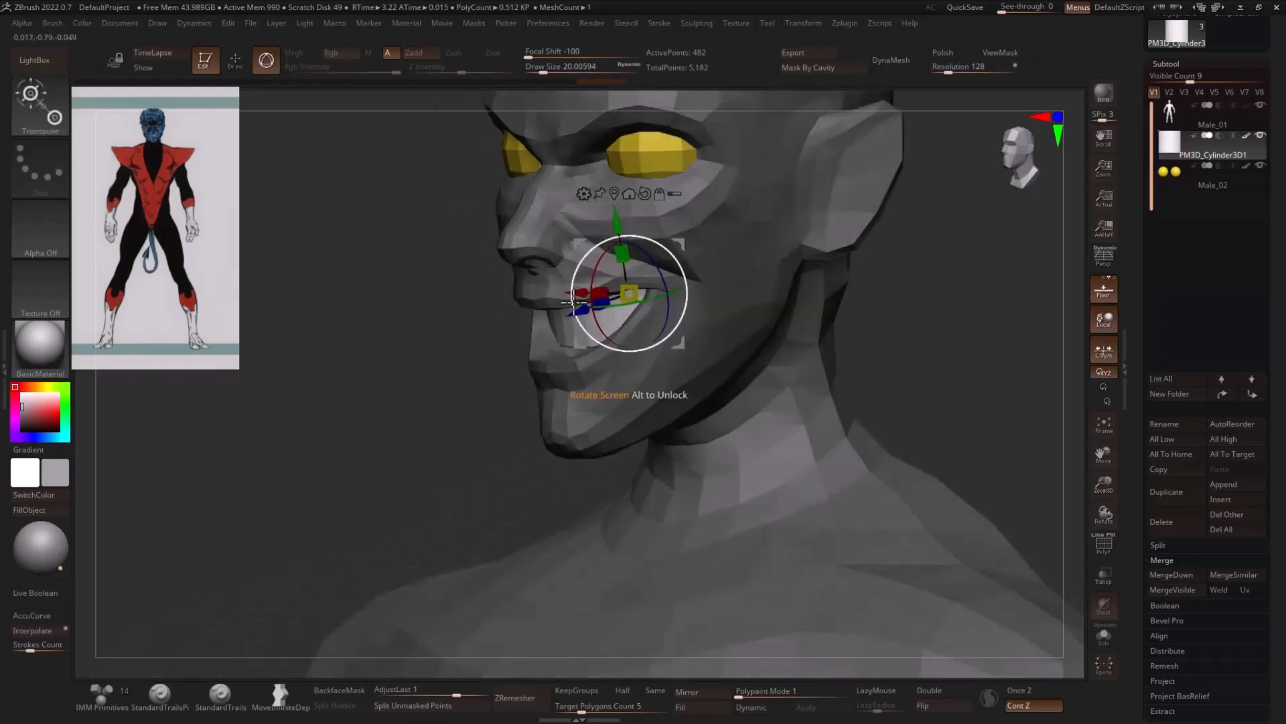
pyautogui.moveTo(576, 319); pyautogui.dragTo(563, 325)
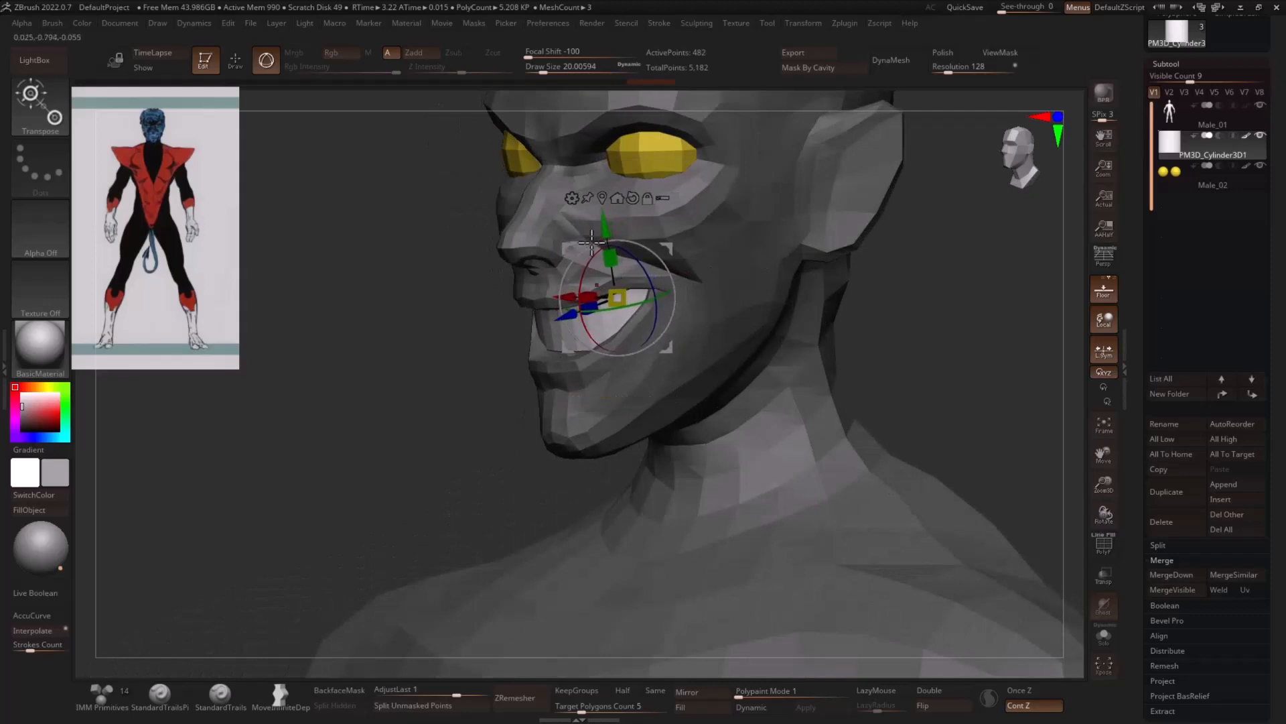
# - Adjust the teeth cylinder's width and lower it slightly to fit between the corners of the grin
pyautogui.moveTo(968, 252); pyautogui.dragTo(939, 315)
pyautogui.moveTo(694, 321); pyautogui.dragTo(709, 325)
pyautogui.moveTo(938, 325); pyautogui.dragTo(798, 330)
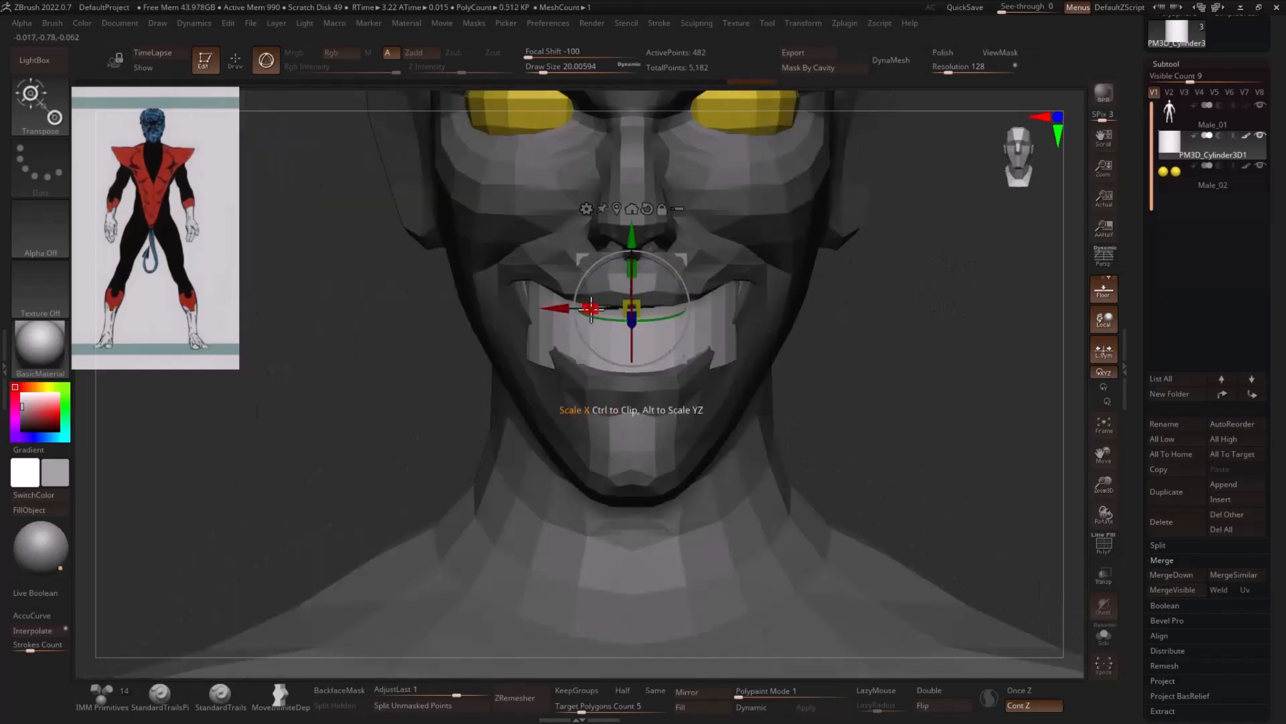
pyautogui.moveTo(592, 309); pyautogui.dragTo(599, 310)
pyautogui.moveTo(935, 319); pyautogui.dragTo(831, 315)
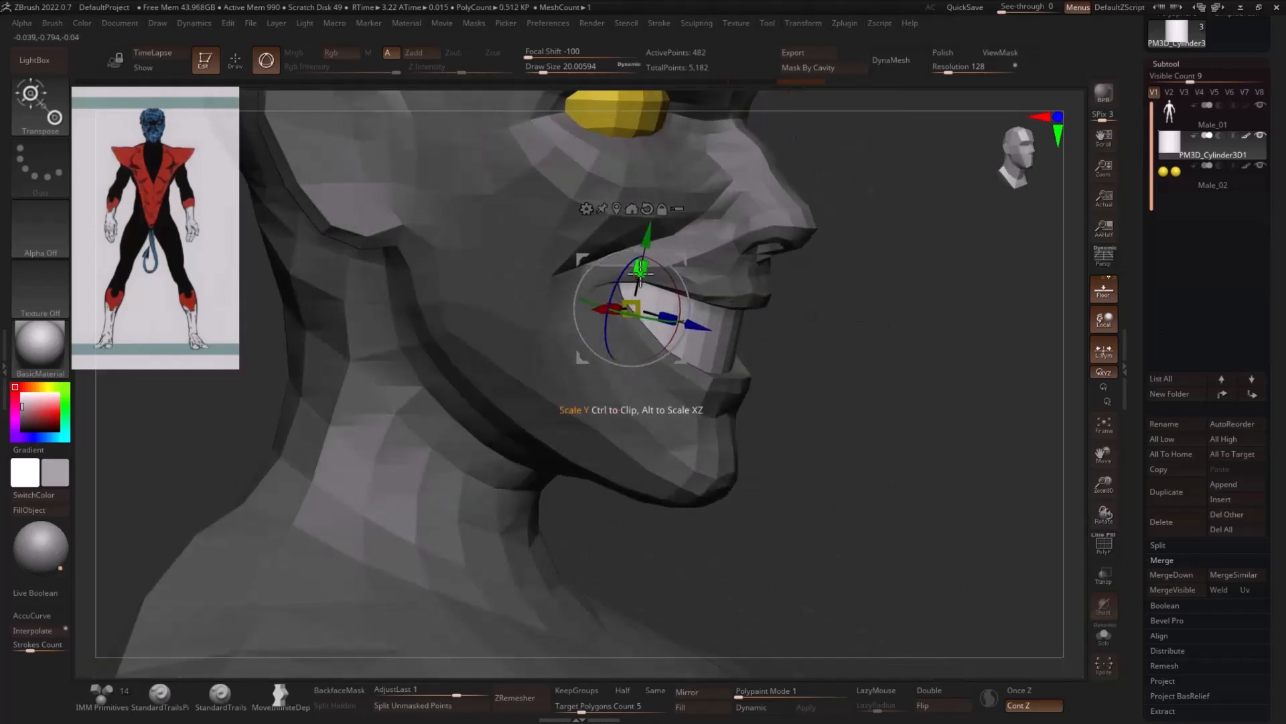
pyautogui.moveTo(645, 244); pyautogui.dragTo(645, 247)
pyautogui.moveTo(895, 309); pyautogui.dragTo(998, 324)
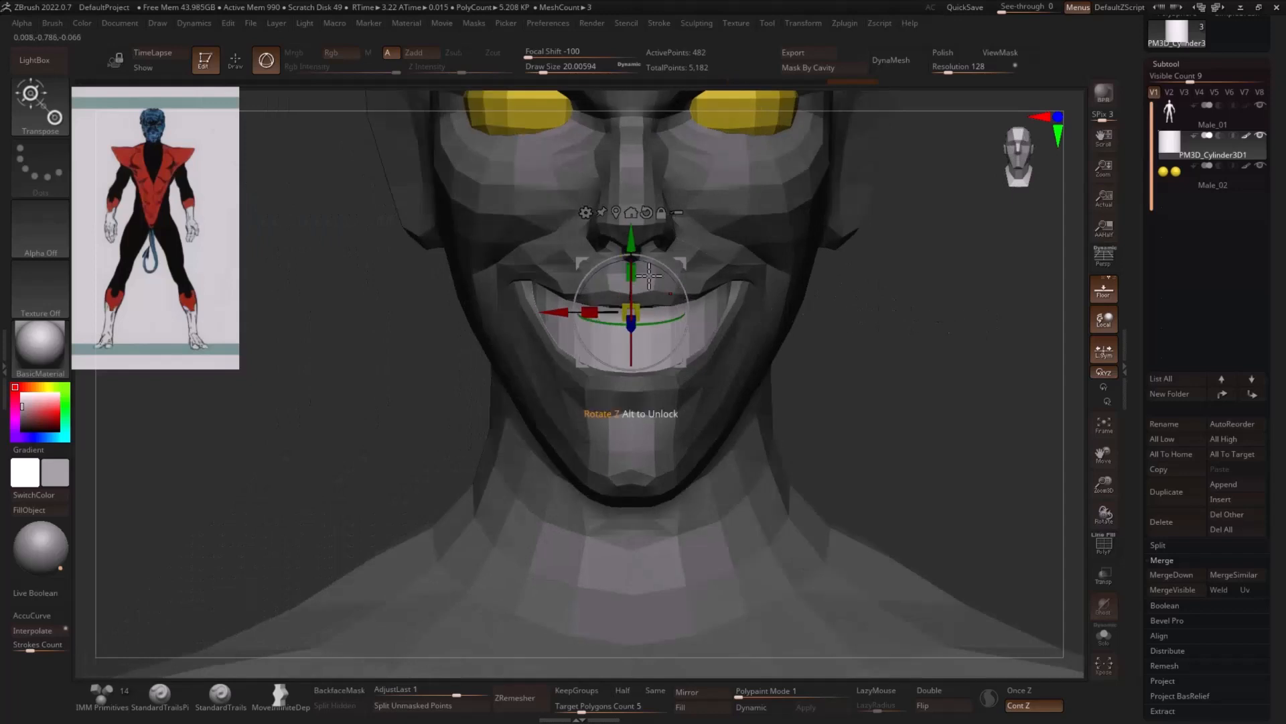
# - Apply a Taper deformer to the teeth cylinder so it narrows toward the chin, and accept the deformation
pyautogui.click(587, 213)
pyautogui.click(725, 333)
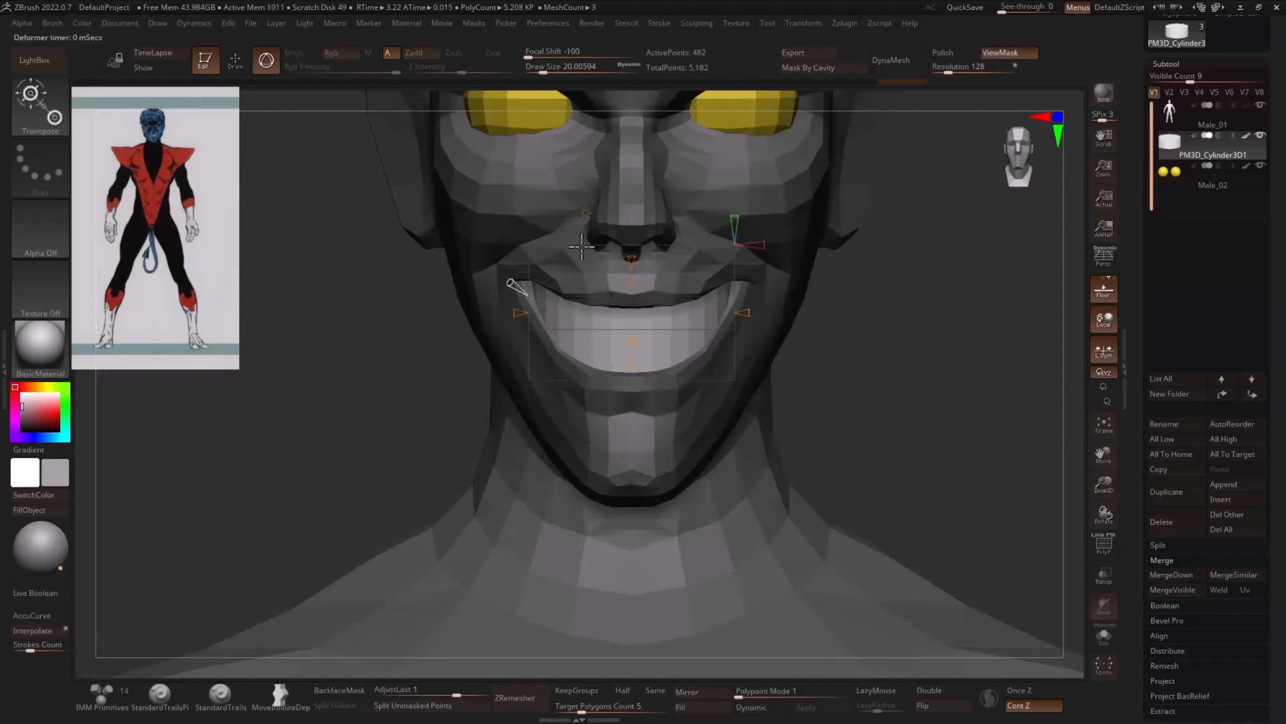
pyautogui.moveTo(872, 298); pyautogui.dragTo(854, 275)
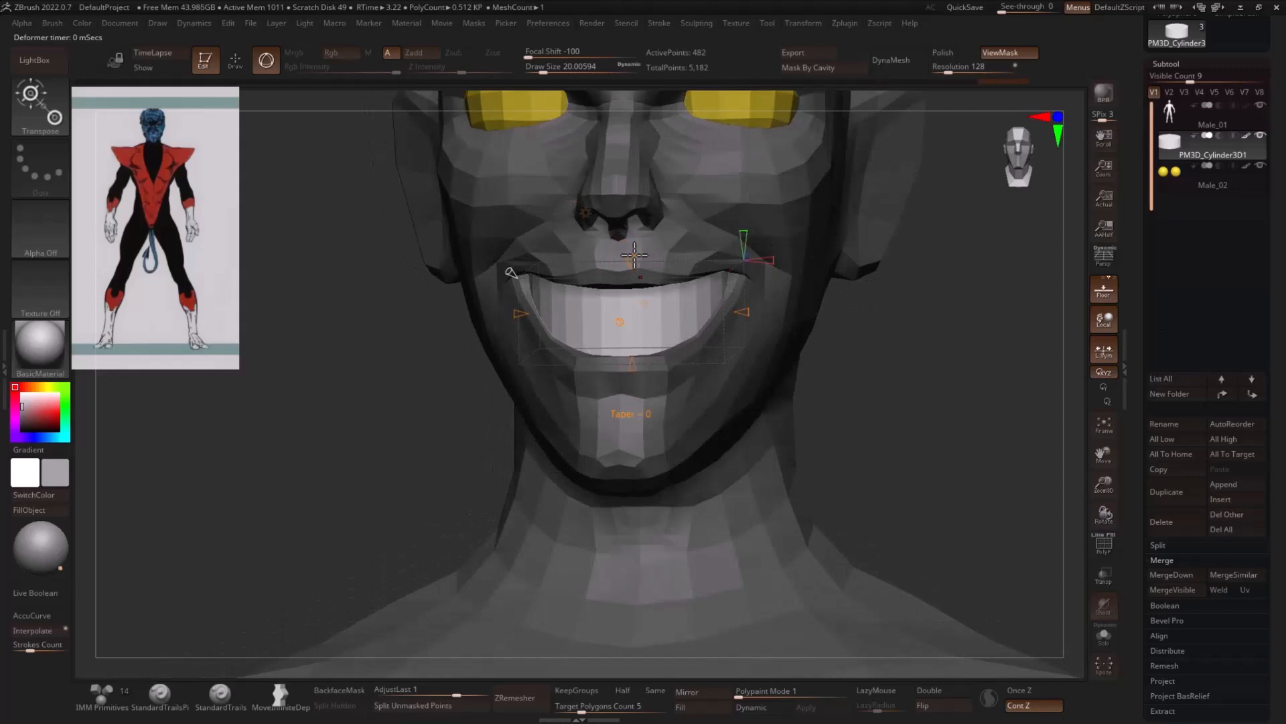
pyautogui.moveTo(635, 255); pyautogui.dragTo(632, 252)
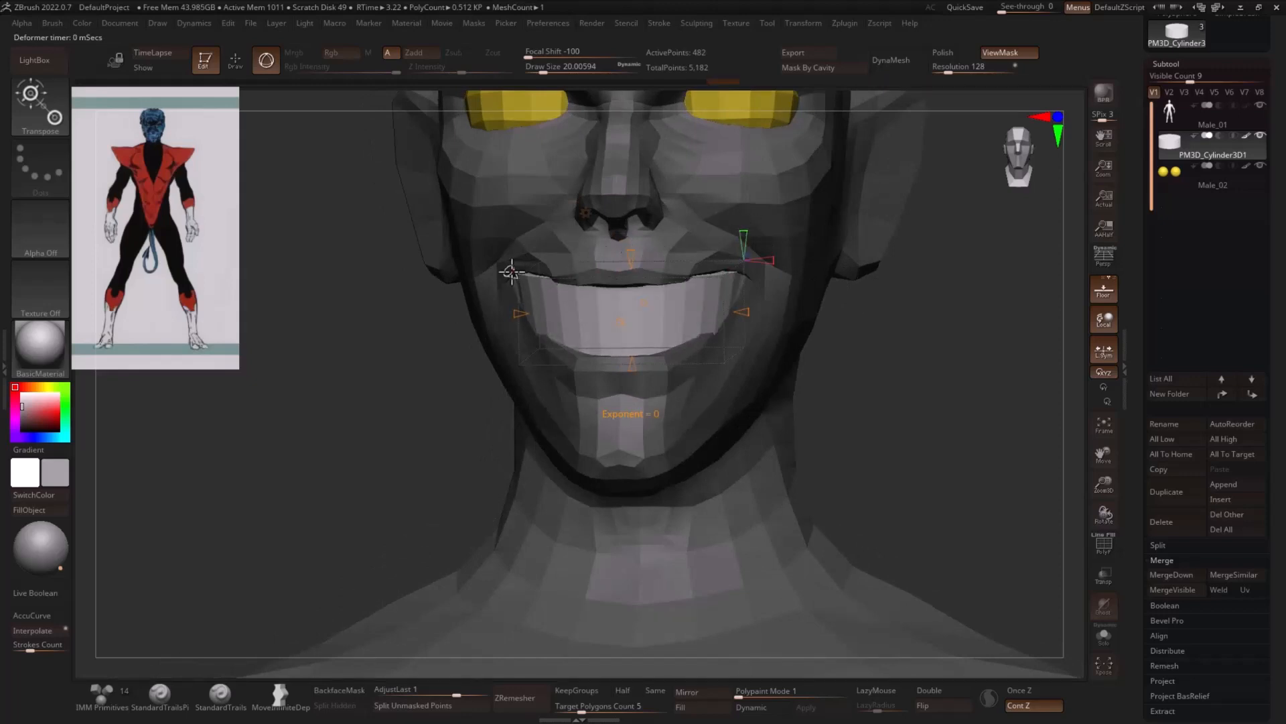
pyautogui.moveTo(511, 272)
pyautogui.mouseDown()
pyautogui.moveTo(499, 250)
pyautogui.moveTo(501, 265)
pyautogui.mouseUp()
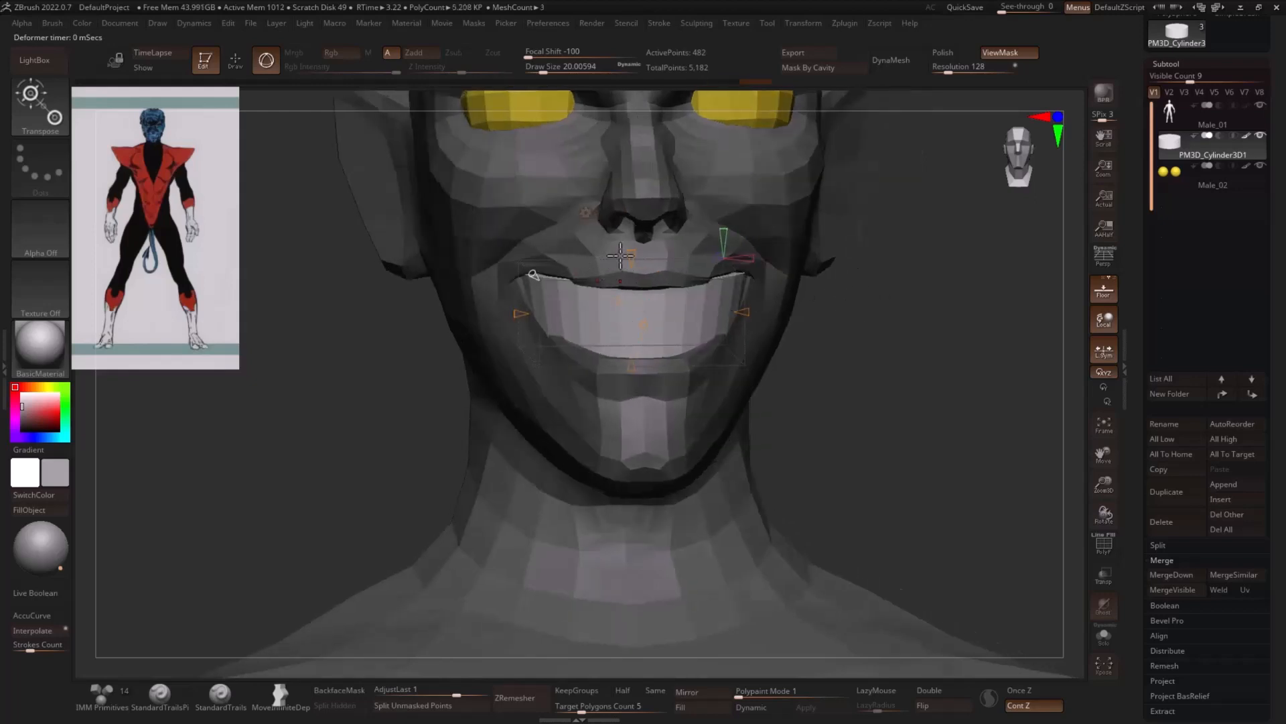
pyautogui.moveTo(620, 255); pyautogui.dragTo(630, 249)
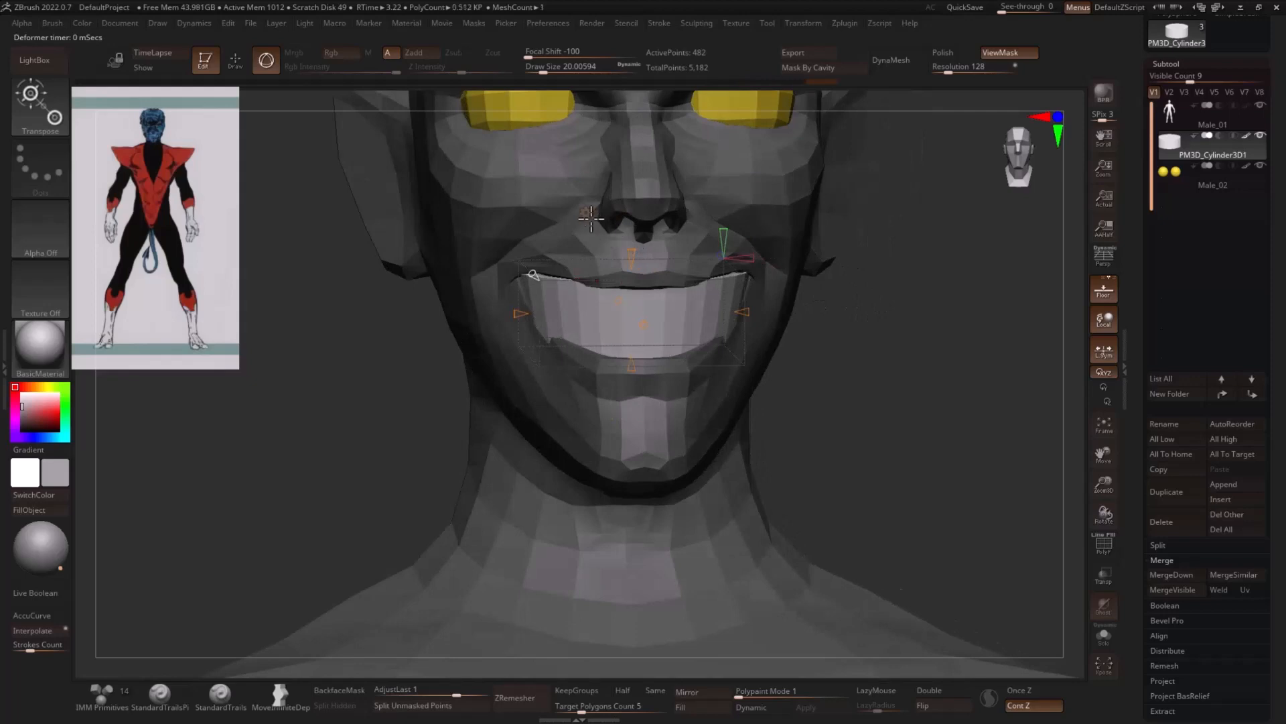
pyautogui.click(591, 216)
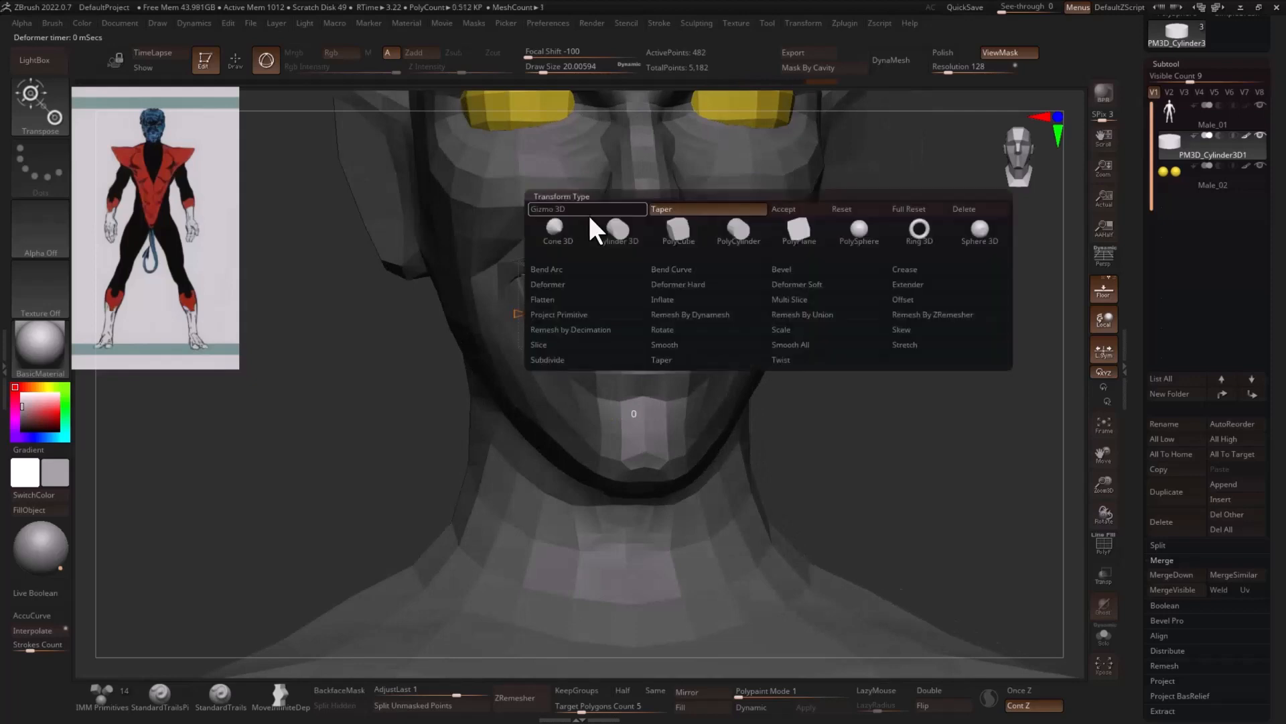
pyautogui.click(794, 209)
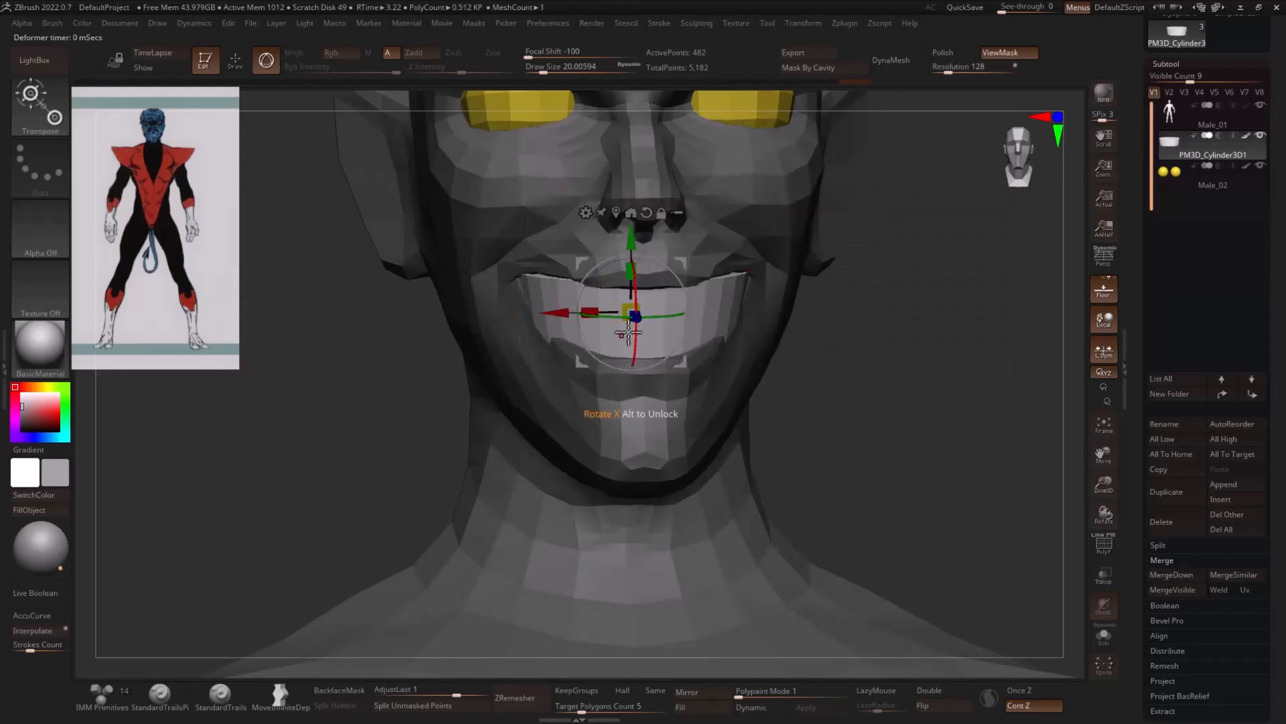
# - Raise the tapered teeth slightly, adjust their height to sit behind the lips, and return to the Move brush
pyautogui.moveTo(620, 324); pyautogui.dragTo(632, 260)
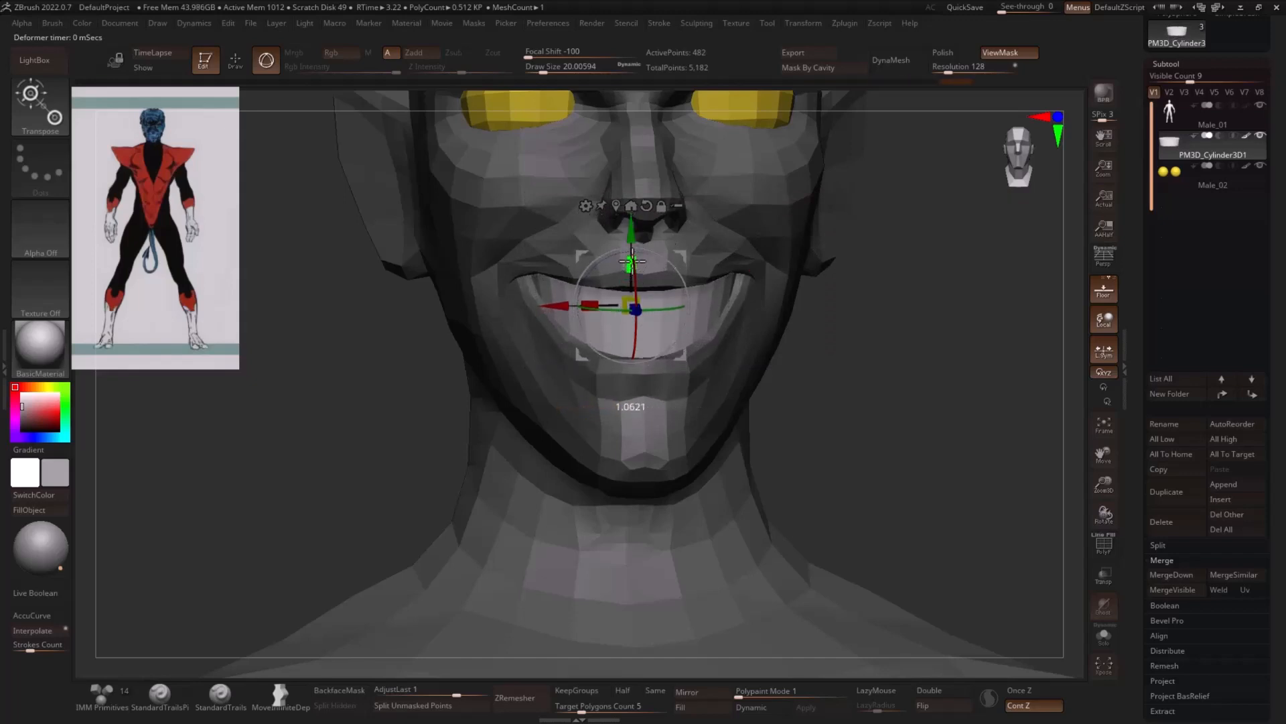
pyautogui.moveTo(944, 402)
pyautogui.keyDown('alt'); pyautogui.mouseDown()
pyautogui.moveTo(895, 367)
pyautogui.moveTo(947, 400)
pyautogui.moveTo(866, 368)
pyautogui.moveTo(985, 380)
pyautogui.mouseUp(); pyautogui.keyUp('alt')
pyautogui.press('q')
pyautogui.keyDown('alt'); pyautogui.moveTo(887, 386); pyautogui.dragTo(838, 379); pyautogui.keyUp('alt')
pyautogui.press('w')
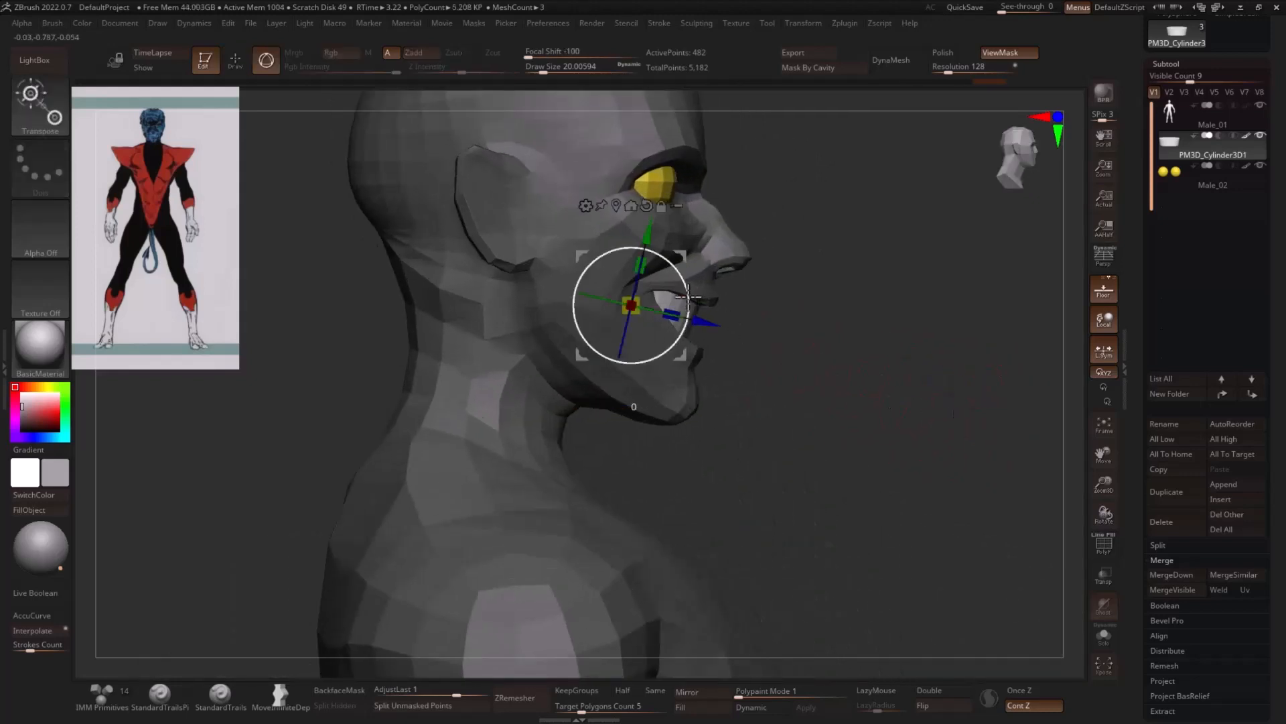
pyautogui.press('q')
pyautogui.keyDown('shift'); pyautogui.moveTo(942, 416); pyautogui.dragTo(877, 405); pyautogui.keyUp('shift')
pyautogui.keyDown('alt'); pyautogui.moveTo(942, 405); pyautogui.dragTo(817, 319); pyautogui.keyUp('alt')
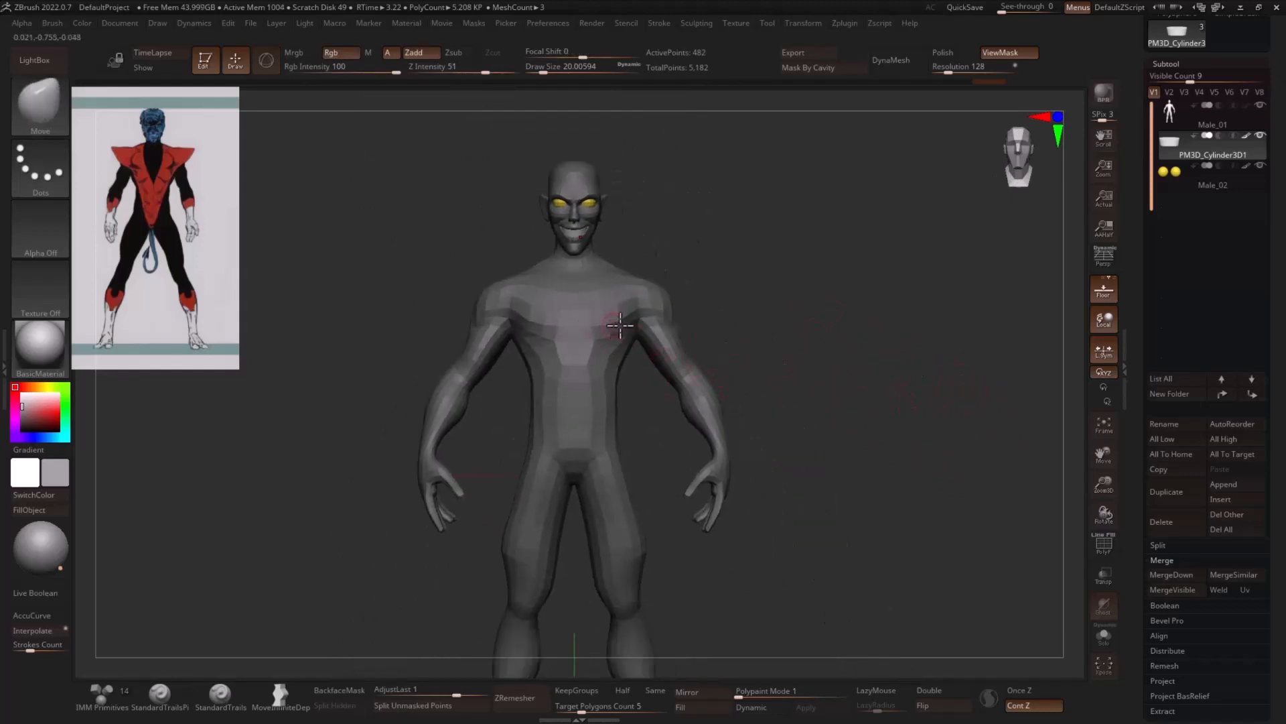
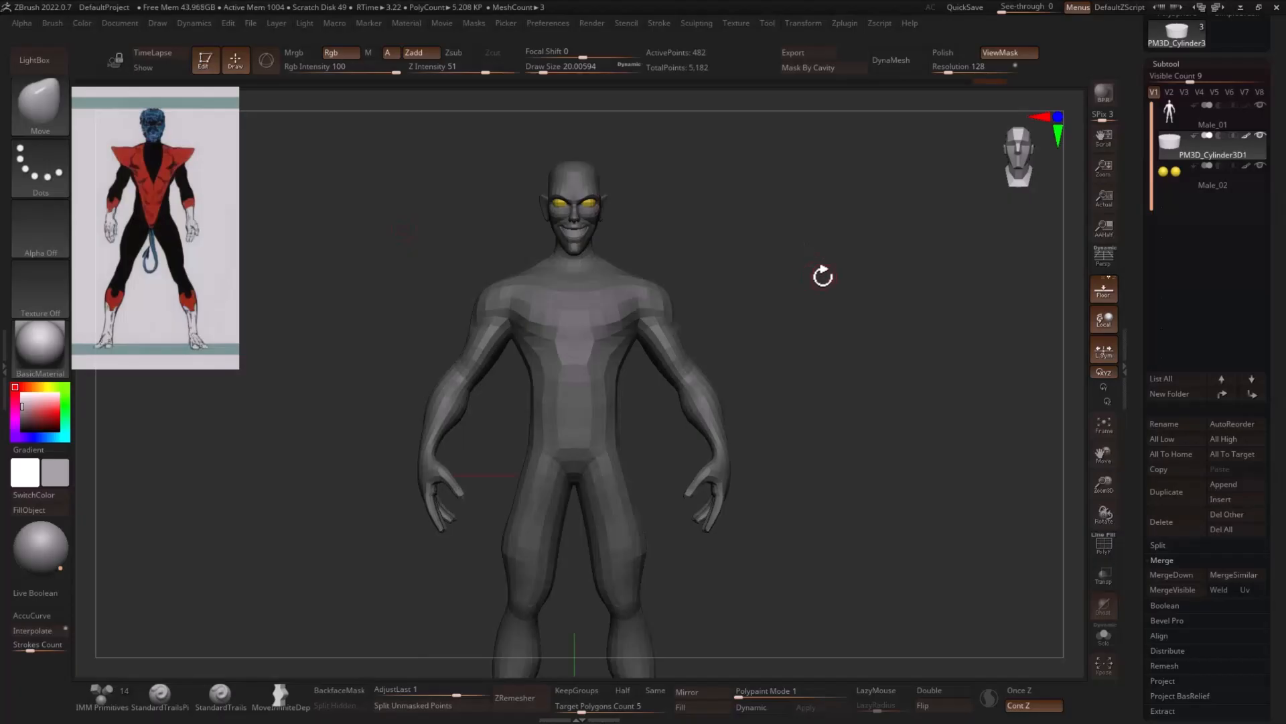
# - Make the Male_01 body mesh active, isolate its head, and fill it with blue
pyautogui.moveTo(822, 276)
pyautogui.mouseDown()
pyautogui.moveTo(853, 273)
pyautogui.moveTo(853, 299)
pyautogui.moveTo(797, 279)
pyautogui.mouseUp()
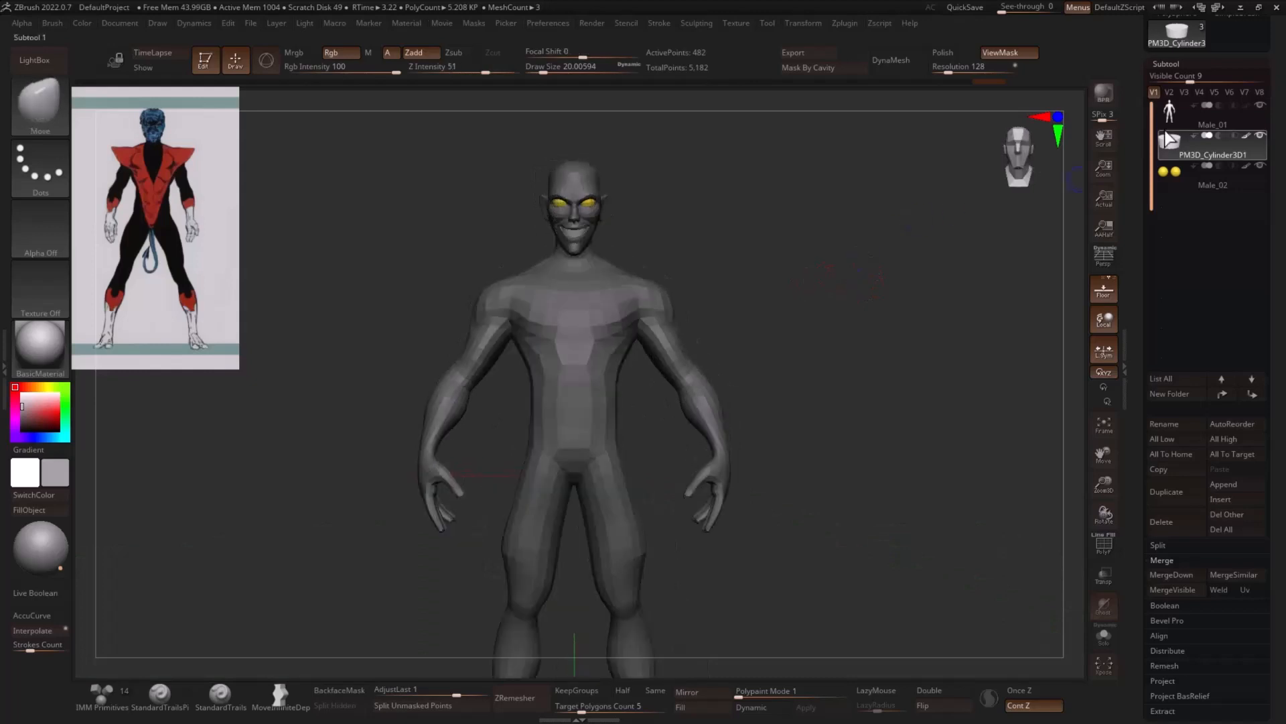
pyautogui.click(1179, 119)
pyautogui.press('f')
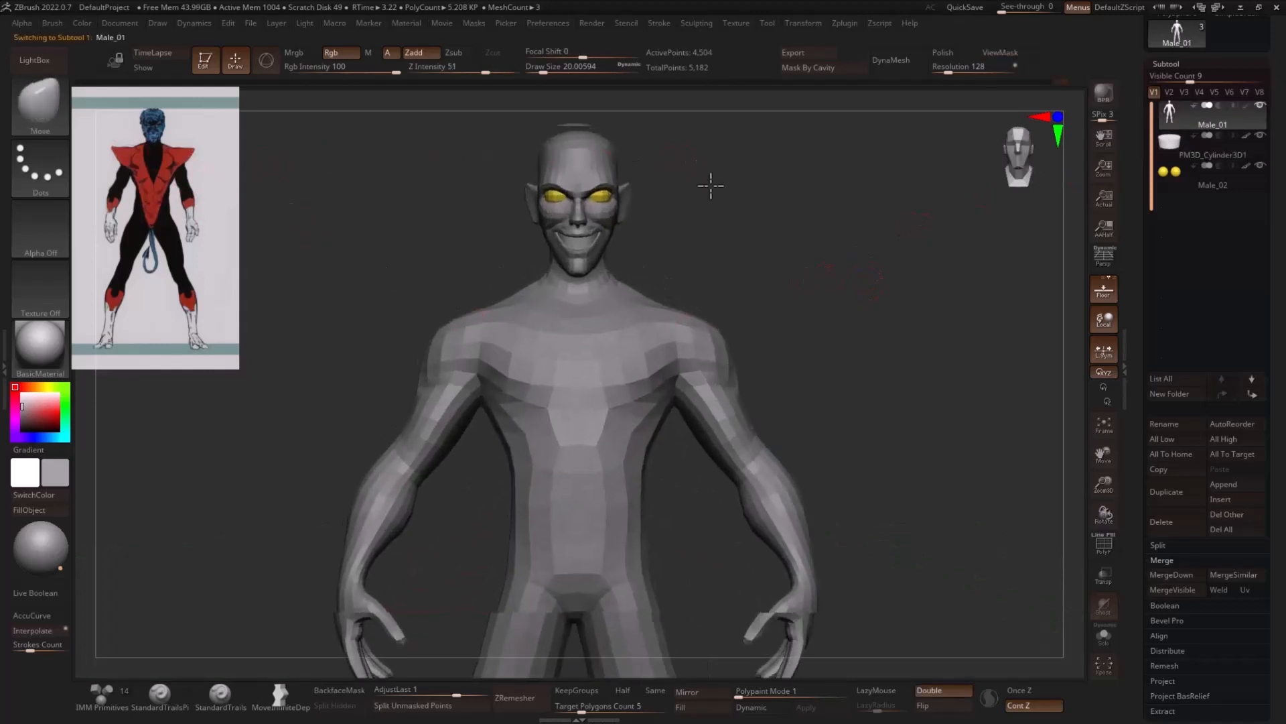
pyautogui.keyDown('alt'); pyautogui.moveTo(711, 186); pyautogui.dragTo(729, 226); pyautogui.keyUp('alt')
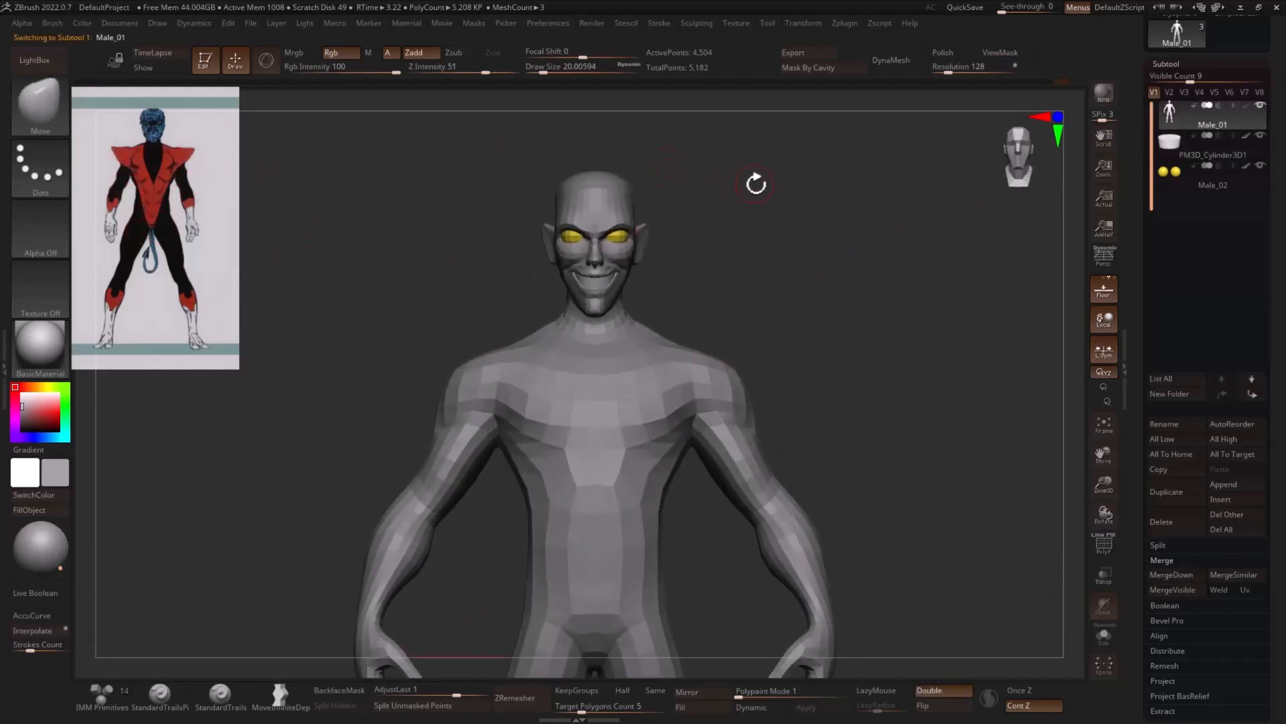
pyautogui.keyDown('shift'); pyautogui.moveTo(756, 183); pyautogui.dragTo(658, 232); pyautogui.keyUp('shift')
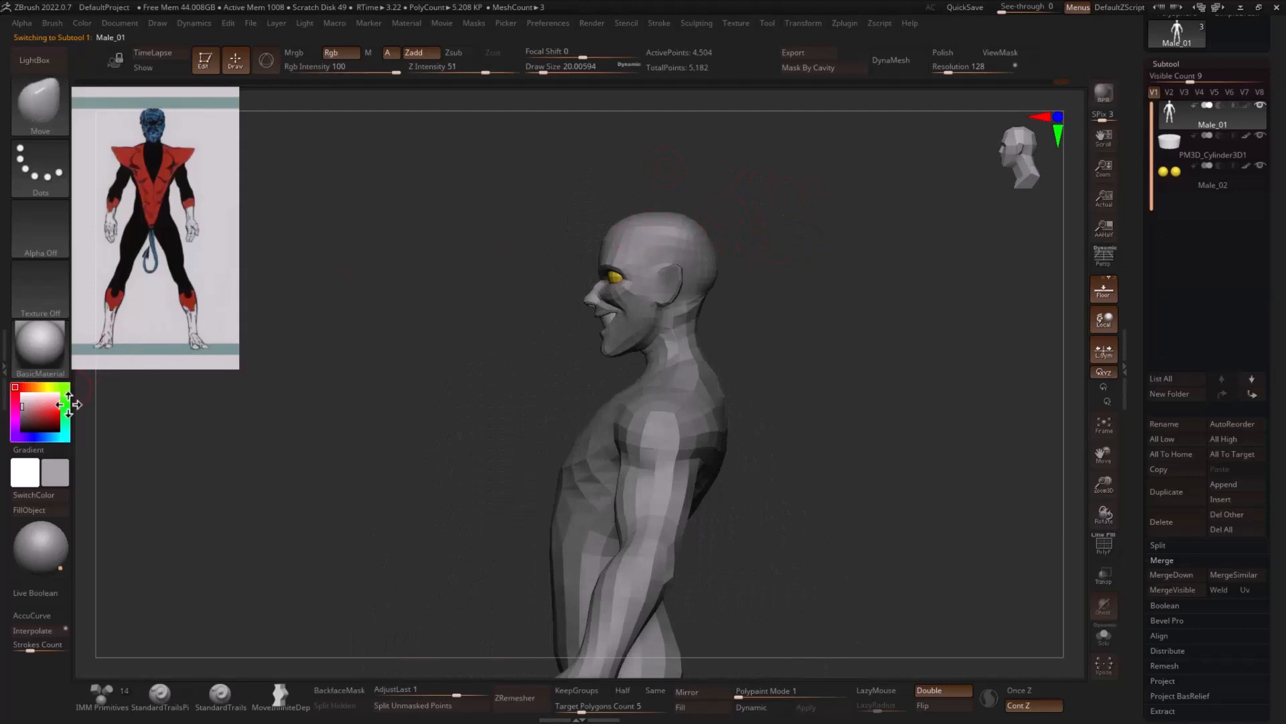
pyautogui.moveTo(50, 402)
pyautogui.mouseDown()
pyautogui.moveTo(47, 436)
pyautogui.moveTo(51, 411)
pyautogui.mouseUp()
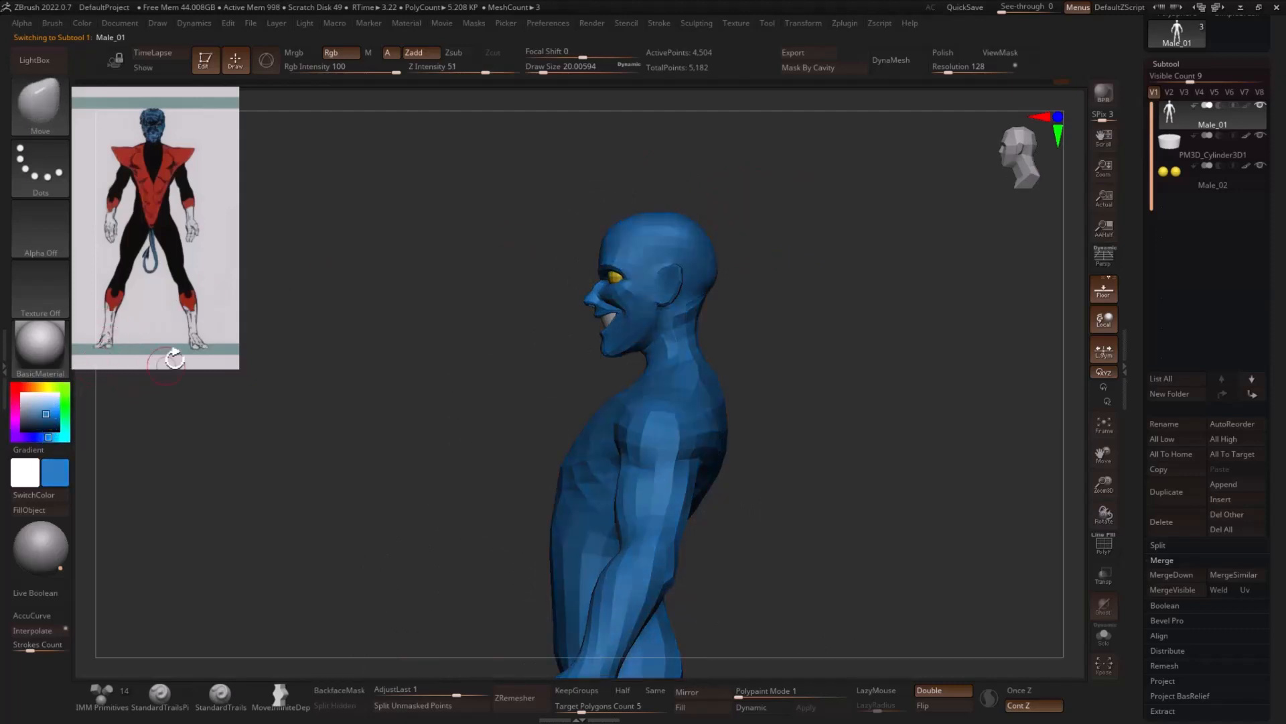
pyautogui.moveTo(590, 184)
pyautogui.keyDown('ctrl'); pyautogui.mouseDown()
pyautogui.moveTo(508, 293)
pyautogui.moveTo(580, 383)
pyautogui.moveTo(629, 362)
pyautogui.moveTo(784, 192)
pyautogui.moveTo(790, 201)
pyautogui.mouseUp(); pyautogui.keyUp('ctrl')
pyautogui.click(36, 517)
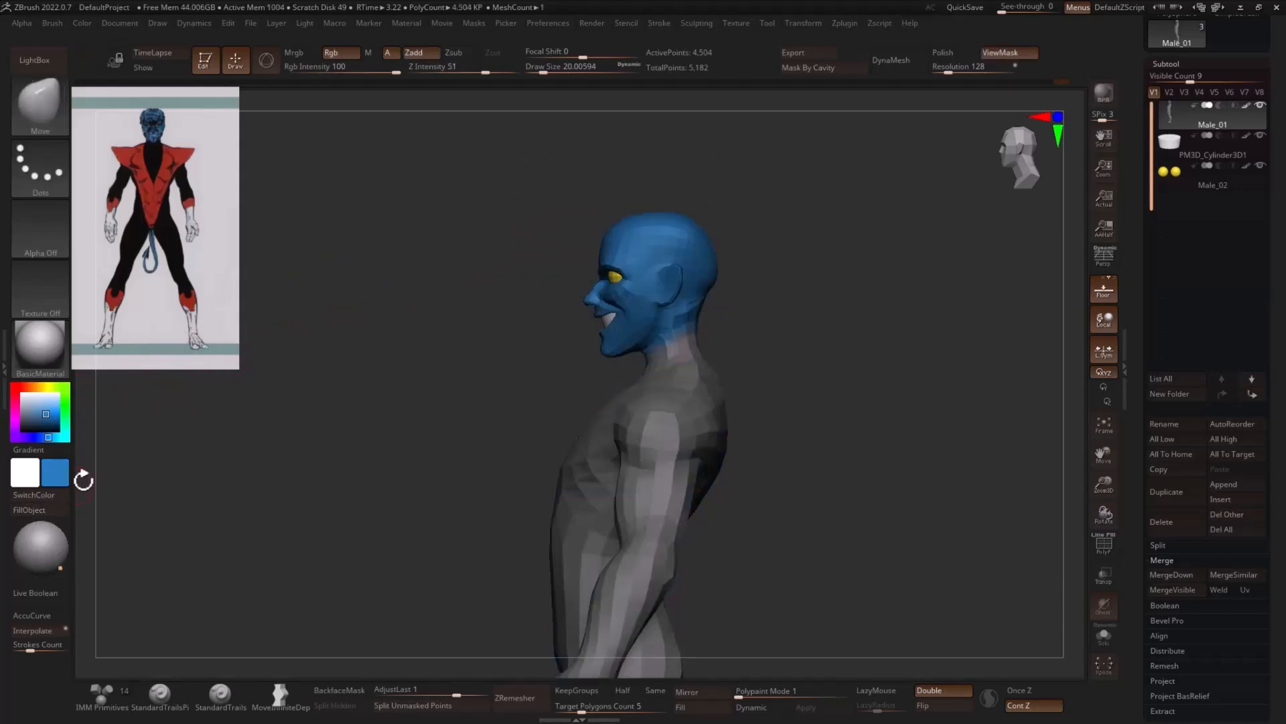
# - Isolate the body below the head, fill it with near-black, and bring the whole figure back
pyautogui.keyDown('ctrl'); pyautogui.click(423, 342); pyautogui.keyUp('ctrl')
pyautogui.click(39, 418)
pyautogui.moveTo(39, 419); pyautogui.dragTo(22, 429)
pyautogui.click(29, 511)
pyautogui.moveTo(333, 429); pyautogui.dragTo(965, 365)
pyautogui.keyDown('ctrl'); pyautogui.moveTo(924, 299); pyautogui.dragTo(938, 341); pyautogui.keyUp('ctrl')
pyautogui.moveTo(958, 362)
pyautogui.keyDown('alt'); pyautogui.mouseDown()
pyautogui.moveTo(931, 207)
pyautogui.moveTo(875, 333)
pyautogui.mouseUp(); pyautogui.keyUp('alt')
# - Display the polygroups, isolate both forearms and hands, and fill them with white
pyautogui.hotkey('shift', 'f')
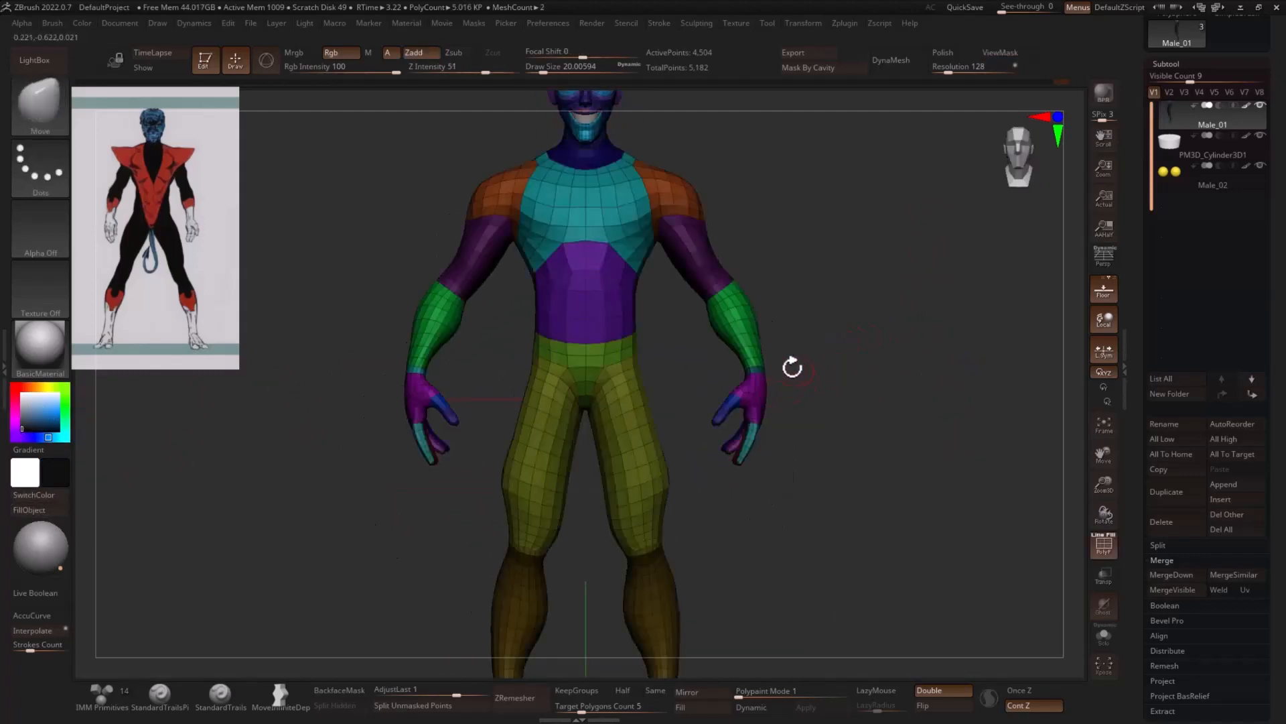
pyautogui.hotkey('ctrl', 'shift')
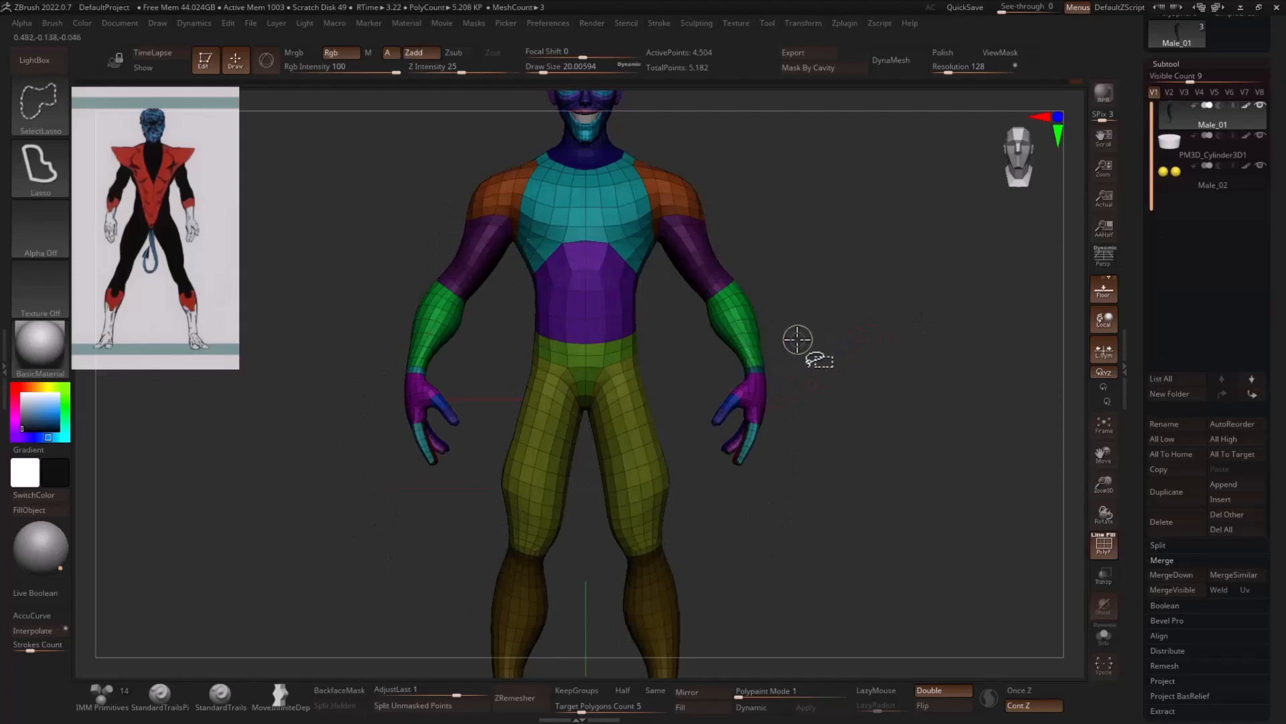
pyautogui.press('b')
pyautogui.press('m')
pyautogui.press('v')
pyautogui.keyDown('ctrl'); pyautogui.keyDown('shift'); pyautogui.click(751, 345); pyautogui.keyUp('shift'); pyautogui.keyUp('ctrl')
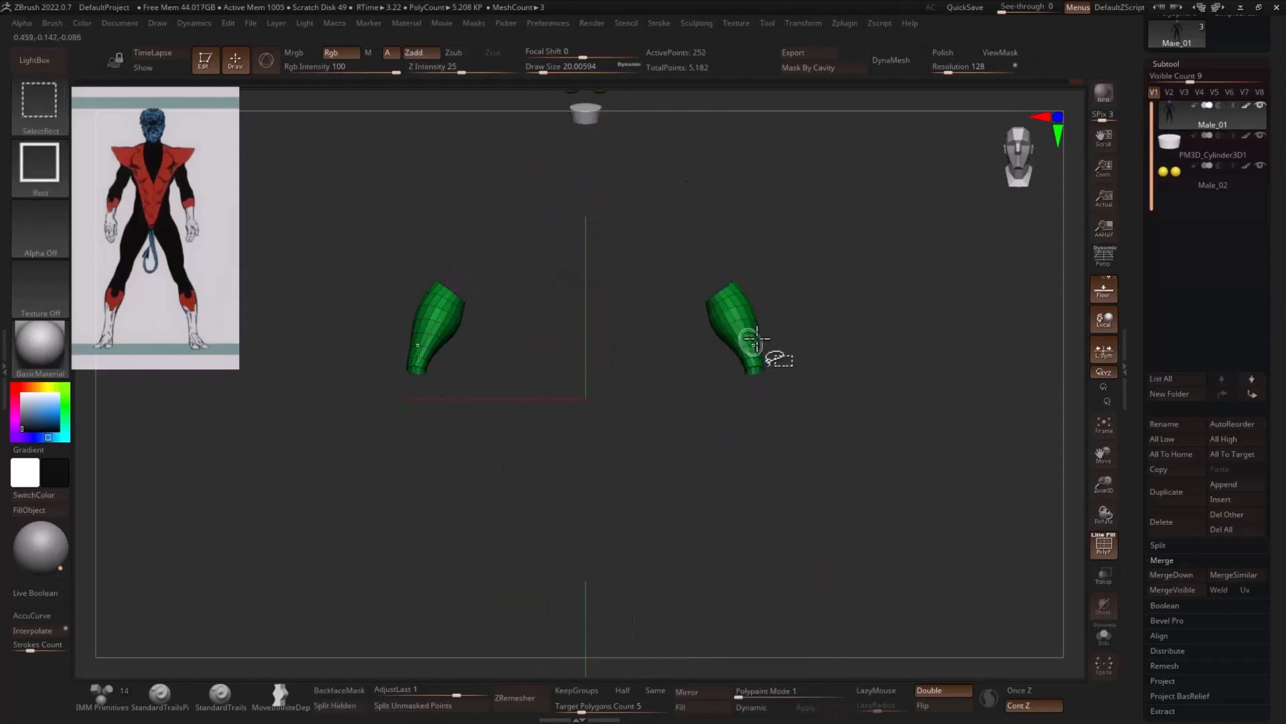
pyautogui.keyDown('ctrl'); pyautogui.keyDown('shift'); pyautogui.moveTo(870, 319); pyautogui.dragTo(901, 353); pyautogui.keyUp('shift'); pyautogui.keyUp('ctrl')
pyautogui.keyDown('ctrl'); pyautogui.keyDown('alt'); pyautogui.keyDown('shift'); pyautogui.moveTo(815, 342); pyautogui.dragTo(702, 487); pyautogui.keyUp('shift'); pyautogui.keyUp('alt'); pyautogui.keyUp('ctrl')
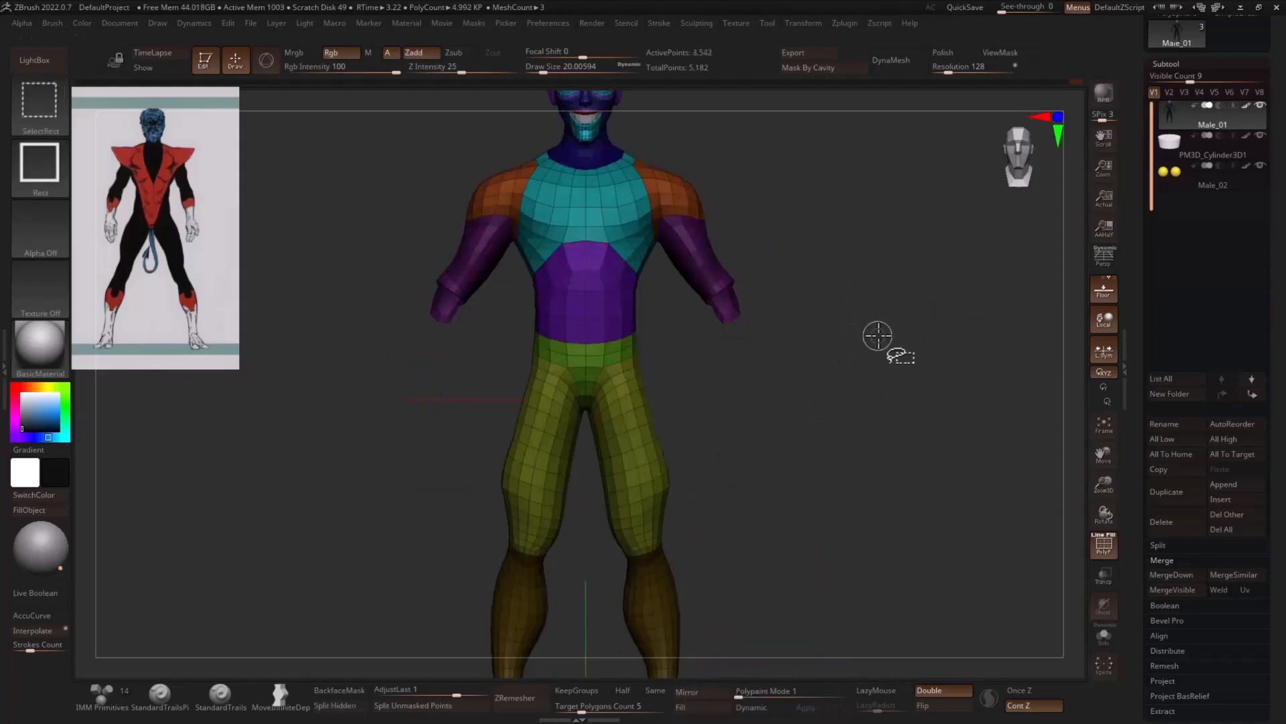
pyautogui.keyDown('ctrl'); pyautogui.keyDown('shift'); pyautogui.click(876, 336); pyautogui.keyUp('shift'); pyautogui.keyUp('ctrl')
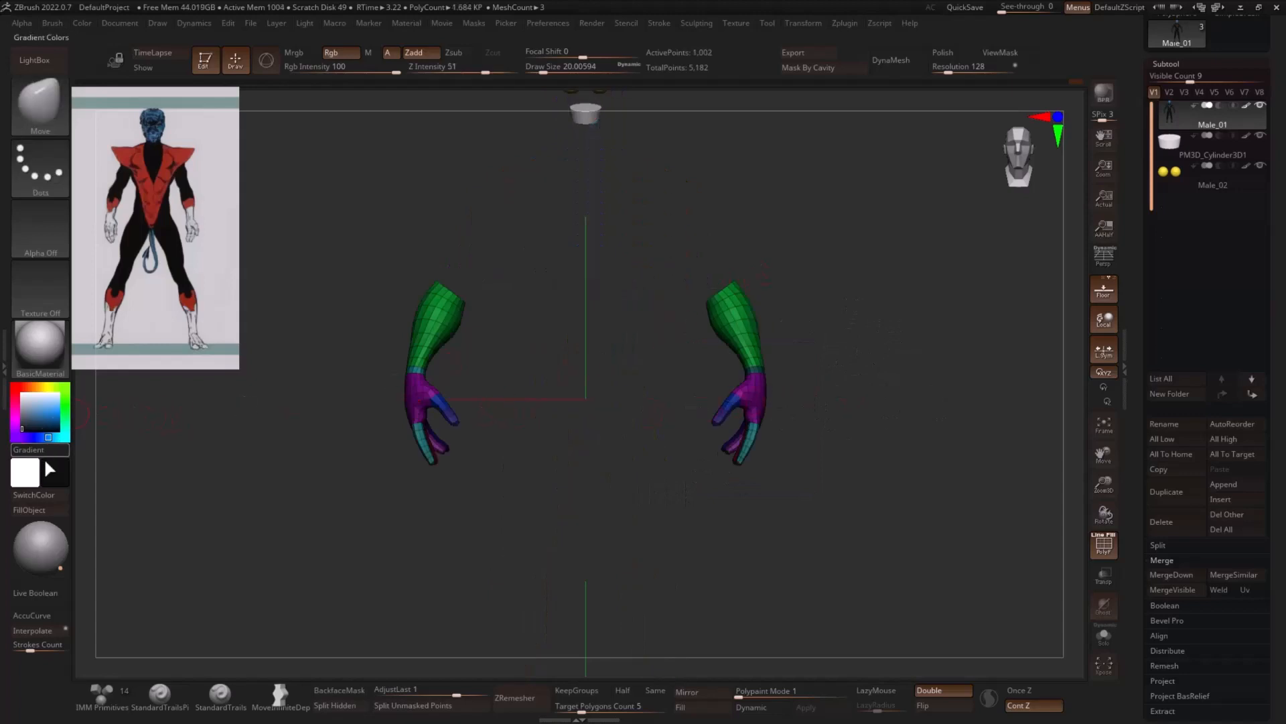
pyautogui.click(45, 495)
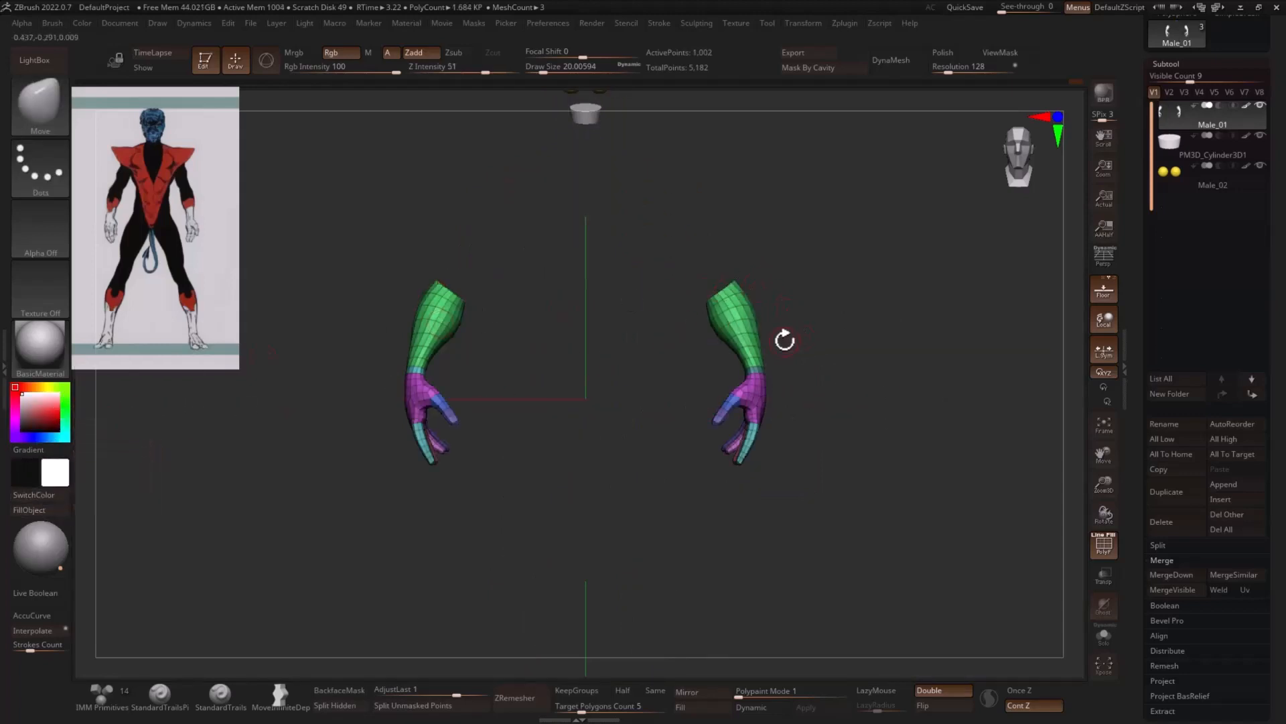
# - Isolate the upper forearms, fill them with red, and unhide the body with the polygroup display off
pyautogui.moveTo(783, 342)
pyautogui.mouseDown()
pyautogui.moveTo(795, 368)
pyautogui.moveTo(728, 382)
pyautogui.moveTo(727, 436)
pyautogui.mouseUp()
pyautogui.click(58, 414)
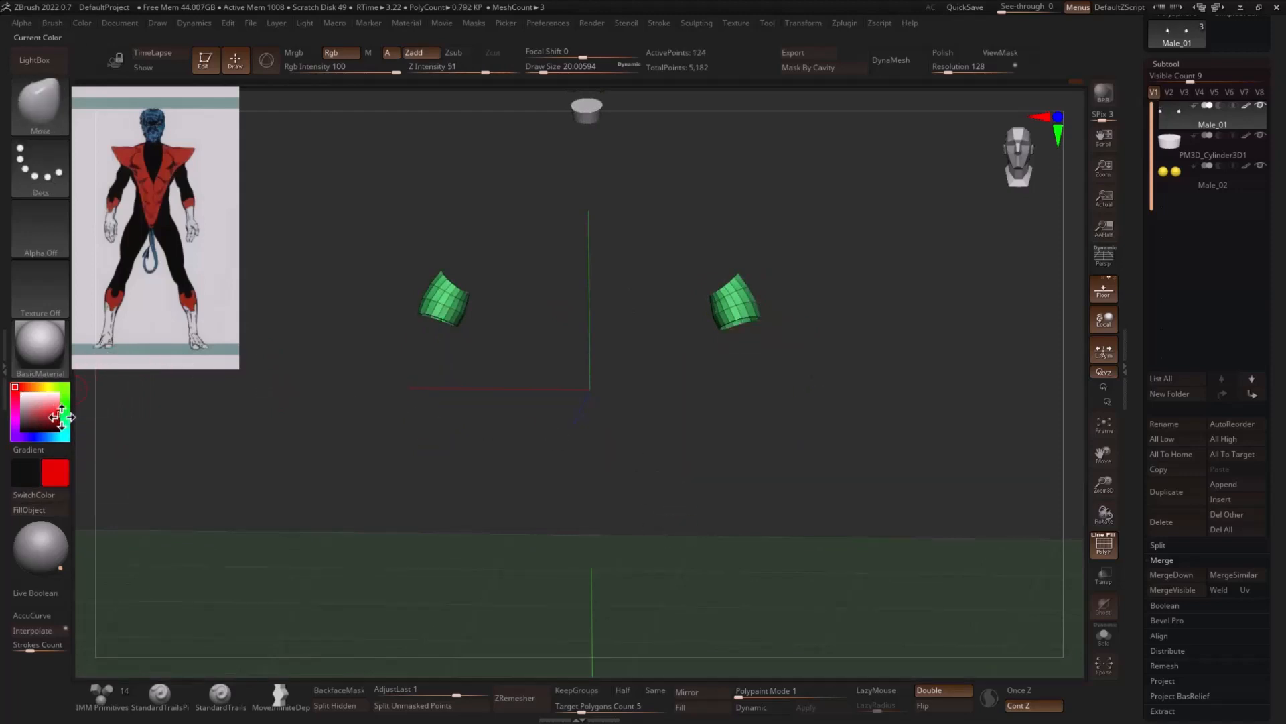
pyautogui.click(49, 515)
pyautogui.keyDown('ctrl'); pyautogui.keyDown('shift'); pyautogui.click(691, 417); pyautogui.keyUp('shift'); pyautogui.keyUp('ctrl')
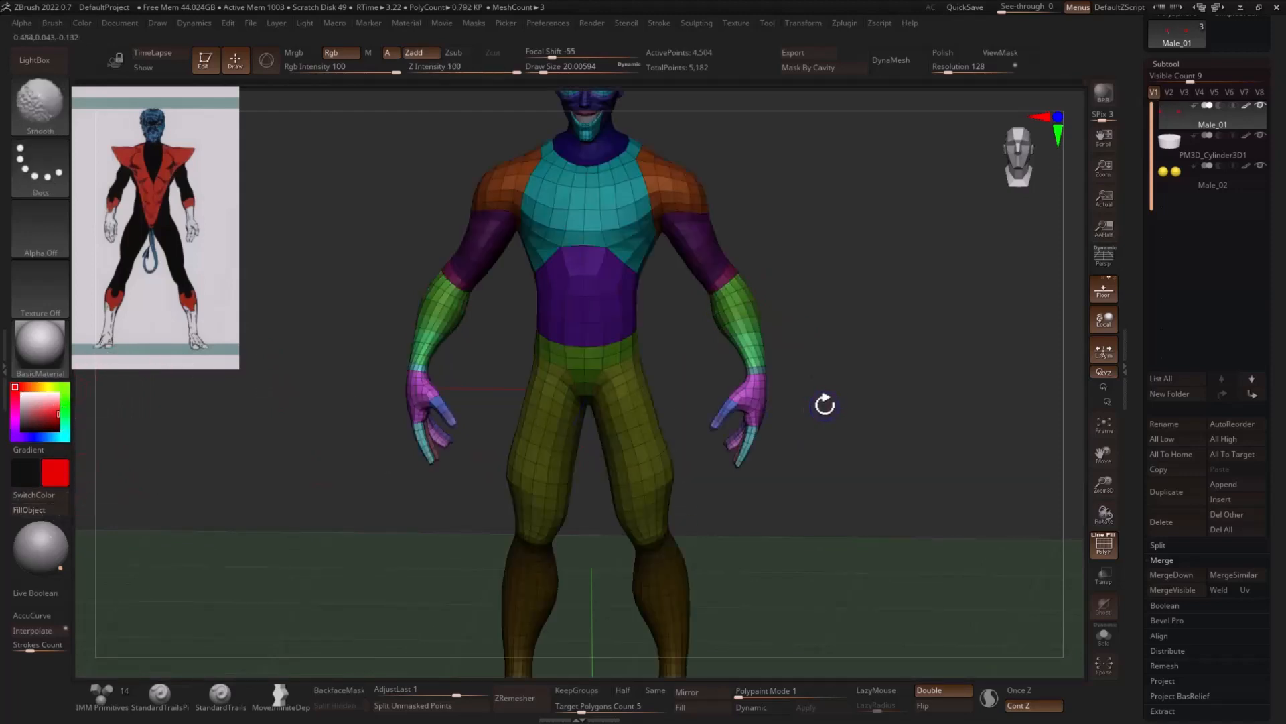
pyautogui.hotkey('shift', 'f')
pyautogui.keyDown('shift'); pyautogui.moveTo(891, 416); pyautogui.dragTo(795, 412); pyautogui.keyUp('shift')
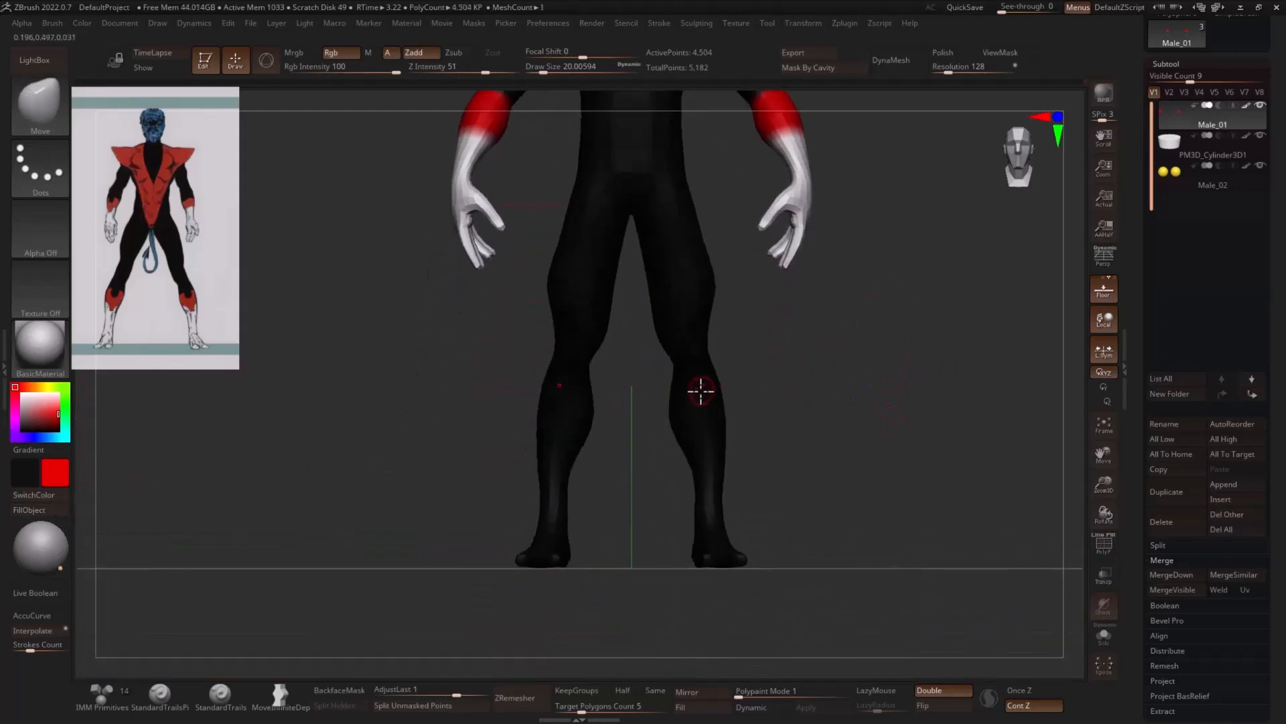
# - Isolate both lower legs, try filling them with red, and undo the fill
pyautogui.keyDown('ctrl'); pyautogui.keyDown('shift'); pyautogui.click(700, 388); pyautogui.keyUp('shift'); pyautogui.keyUp('ctrl')
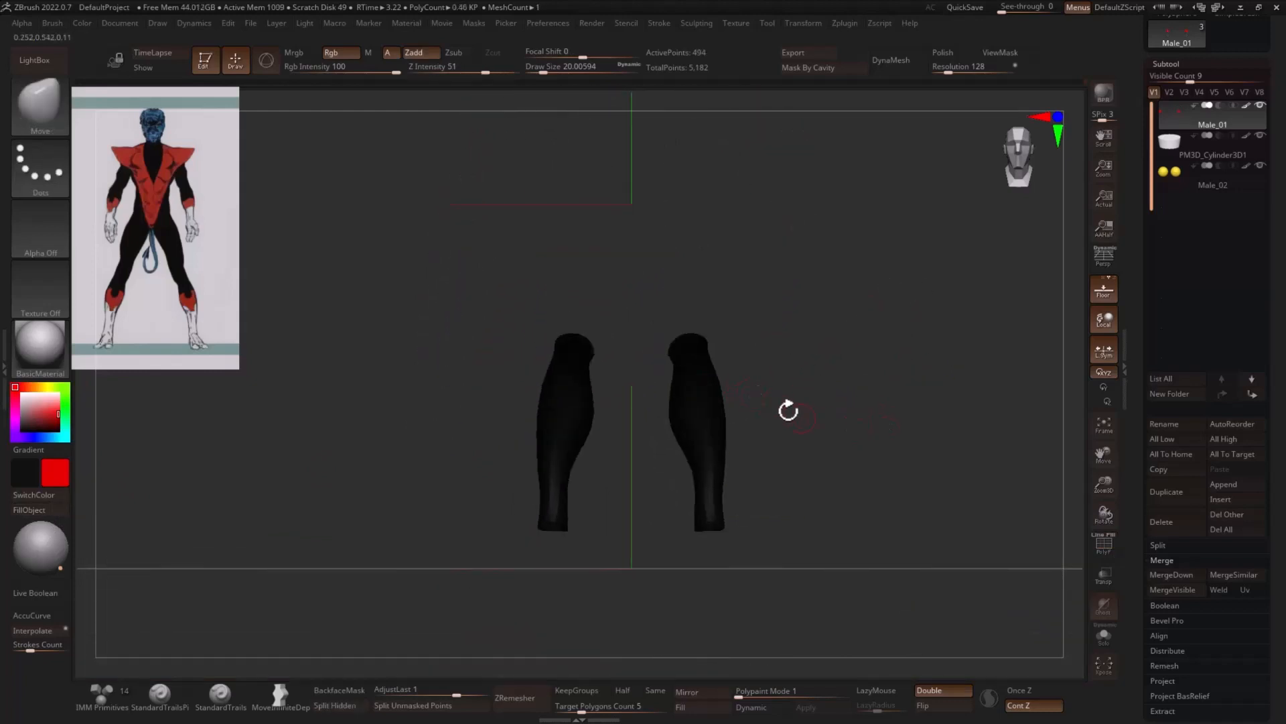
pyautogui.click(36, 509)
pyautogui.keyDown('ctrl'); pyautogui.keyDown('alt'); pyautogui.keyDown('shift'); pyautogui.moveTo(754, 308); pyautogui.dragTo(667, 385); pyautogui.keyUp('shift'); pyautogui.keyUp('alt'); pyautogui.keyUp('ctrl')
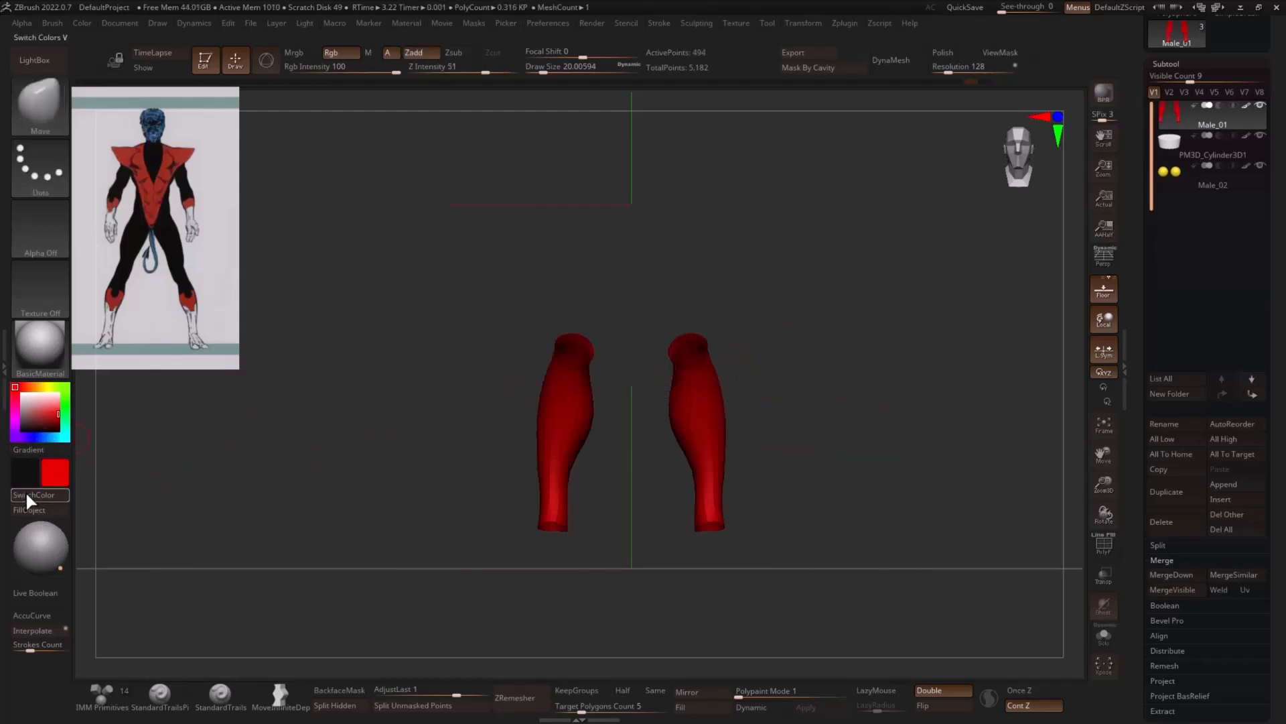
pyautogui.moveTo(27, 426); pyautogui.dragTo(21, 430)
pyautogui.hotkey('ctrl', 'z')
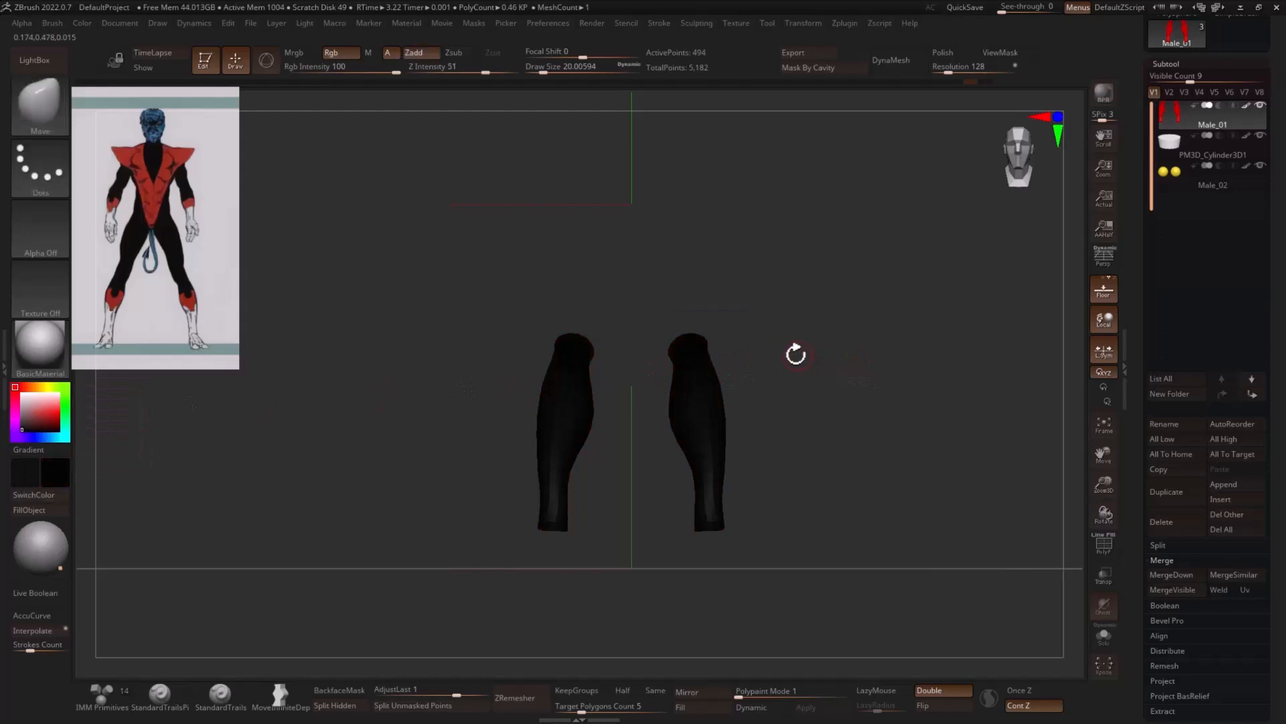
# - Choose SelectLasso, hide the lower legs' area below the knees, and fill the remaining calves with red
pyautogui.keyDown('ctrl'); pyautogui.keyDown('alt'); pyautogui.keyDown('shift'); pyautogui.moveTo(748, 297); pyautogui.dragTo(653, 383); pyautogui.keyUp('shift'); pyautogui.keyUp('alt'); pyautogui.keyUp('ctrl')
pyautogui.moveTo(798, 356)
pyautogui.mouseDown()
pyautogui.moveTo(759, 347)
pyautogui.moveTo(669, 377)
pyautogui.mouseUp()
pyautogui.hotkey('ctrl', 'z')
pyautogui.press('space')
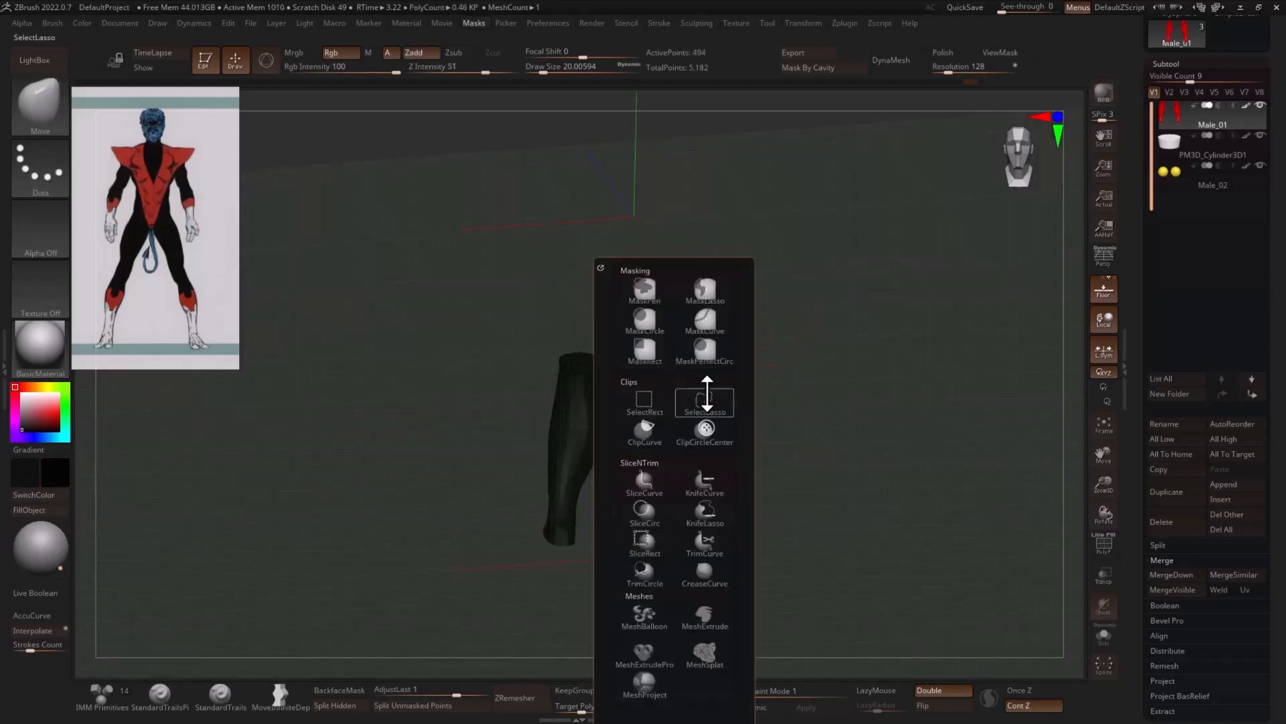
pyautogui.click(707, 395)
pyautogui.moveTo(800, 358); pyautogui.dragTo(792, 349)
pyautogui.moveTo(669, 416)
pyautogui.keyDown('ctrl'); pyautogui.keyDown('shift'); pyautogui.mouseDown()
pyautogui.moveTo(657, 351)
pyautogui.moveTo(766, 379)
pyautogui.moveTo(748, 410)
pyautogui.mouseUp(); pyautogui.keyUp('shift'); pyautogui.keyUp('ctrl')
pyautogui.moveTo(45, 417); pyautogui.dragTo(63, 414)
pyautogui.click(52, 509)
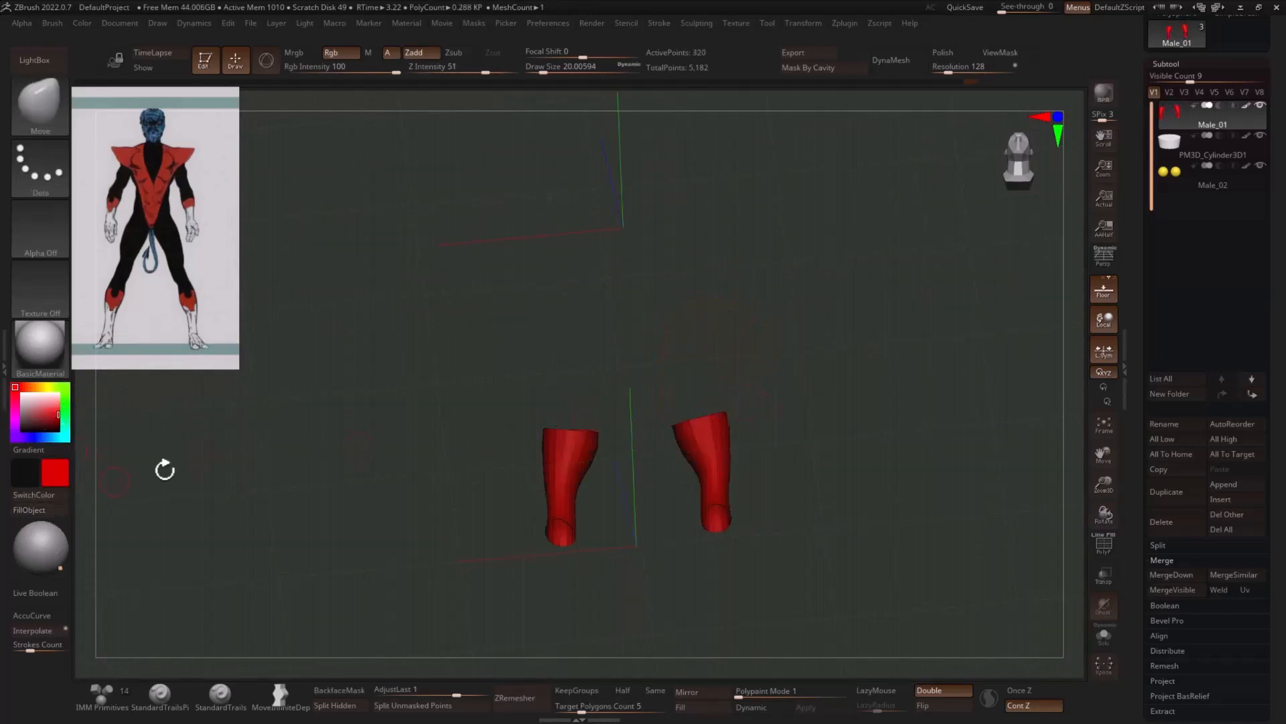
# - Keep only the ankle sections visible, fill them with white, and unhide the whole body
pyautogui.moveTo(784, 434)
pyautogui.mouseDown()
pyautogui.moveTo(626, 436)
pyautogui.moveTo(646, 460)
pyautogui.mouseUp()
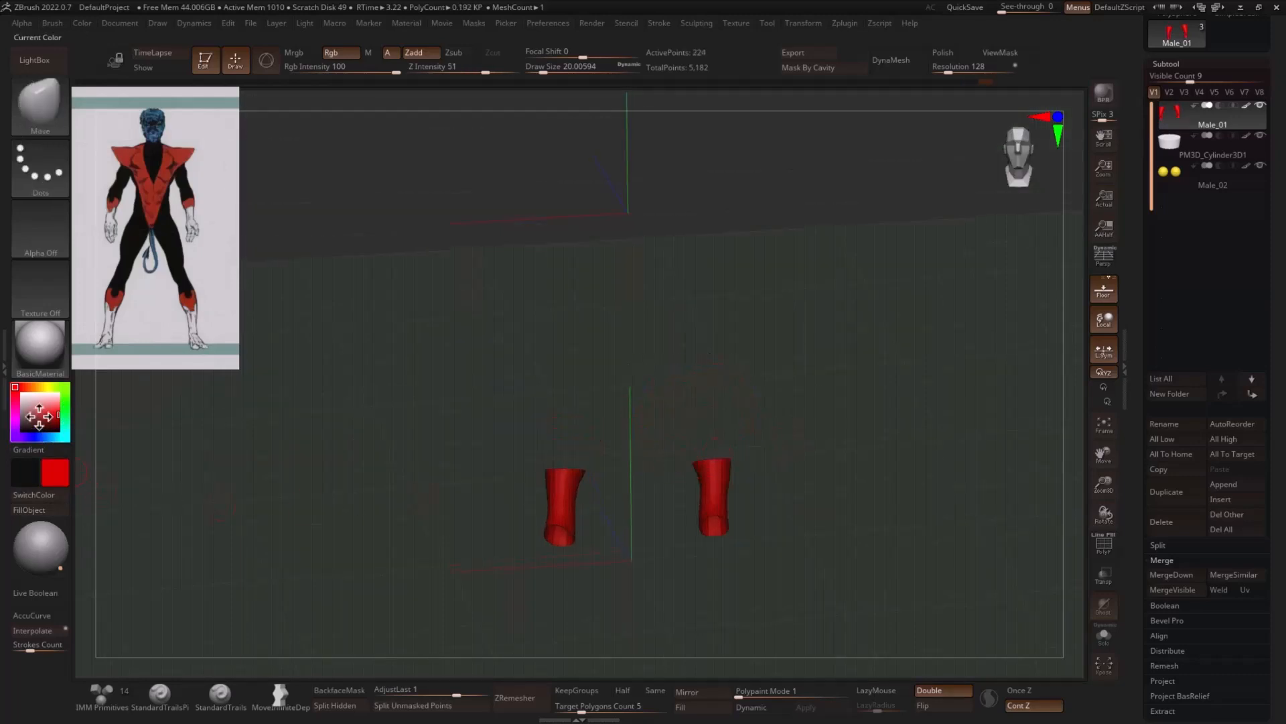
pyautogui.click(22, 394)
pyautogui.click(57, 509)
pyautogui.keyDown('ctrl'); pyautogui.keyDown('shift'); pyautogui.click(887, 436); pyautogui.keyUp('shift'); pyautogui.keyUp('ctrl')
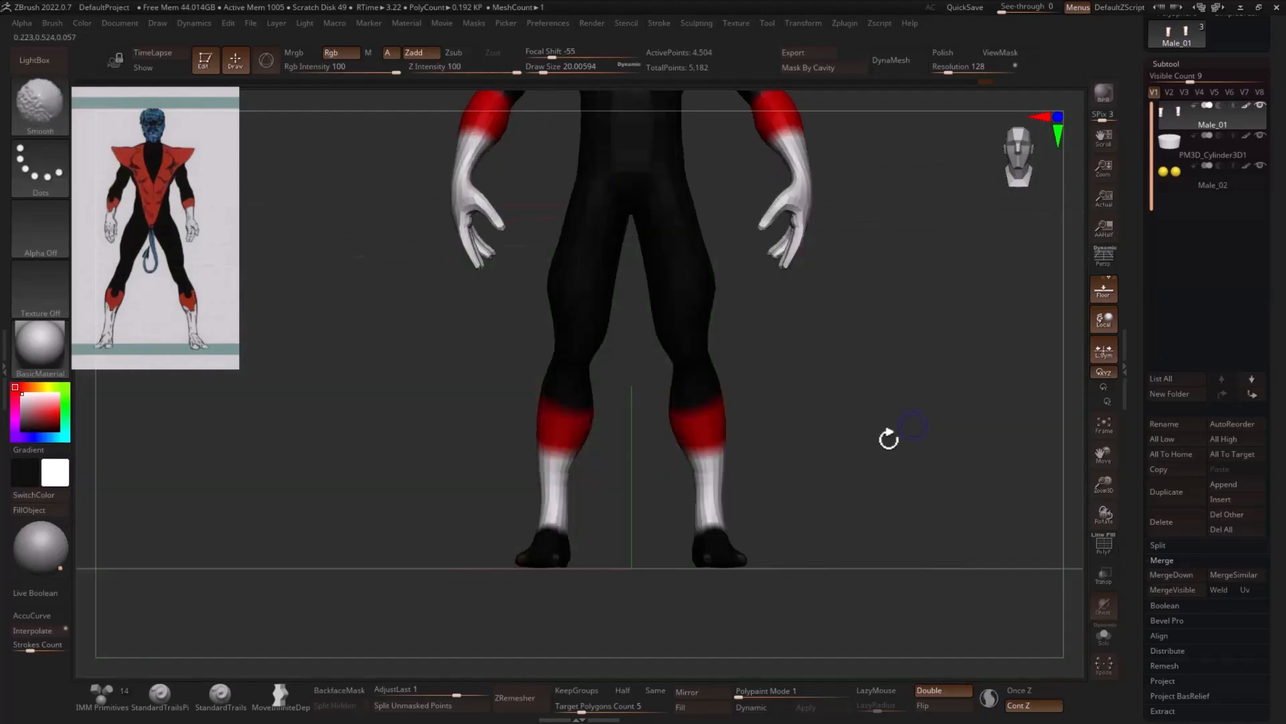
# - Isolate the feet, fill them with white, and show the complete figure again
pyautogui.keyDown('ctrl'); pyautogui.moveTo(689, 516); pyautogui.dragTo(790, 560); pyautogui.keyUp('ctrl')
pyautogui.keyDown('ctrl'); pyautogui.click(979, 505); pyautogui.keyUp('ctrl')
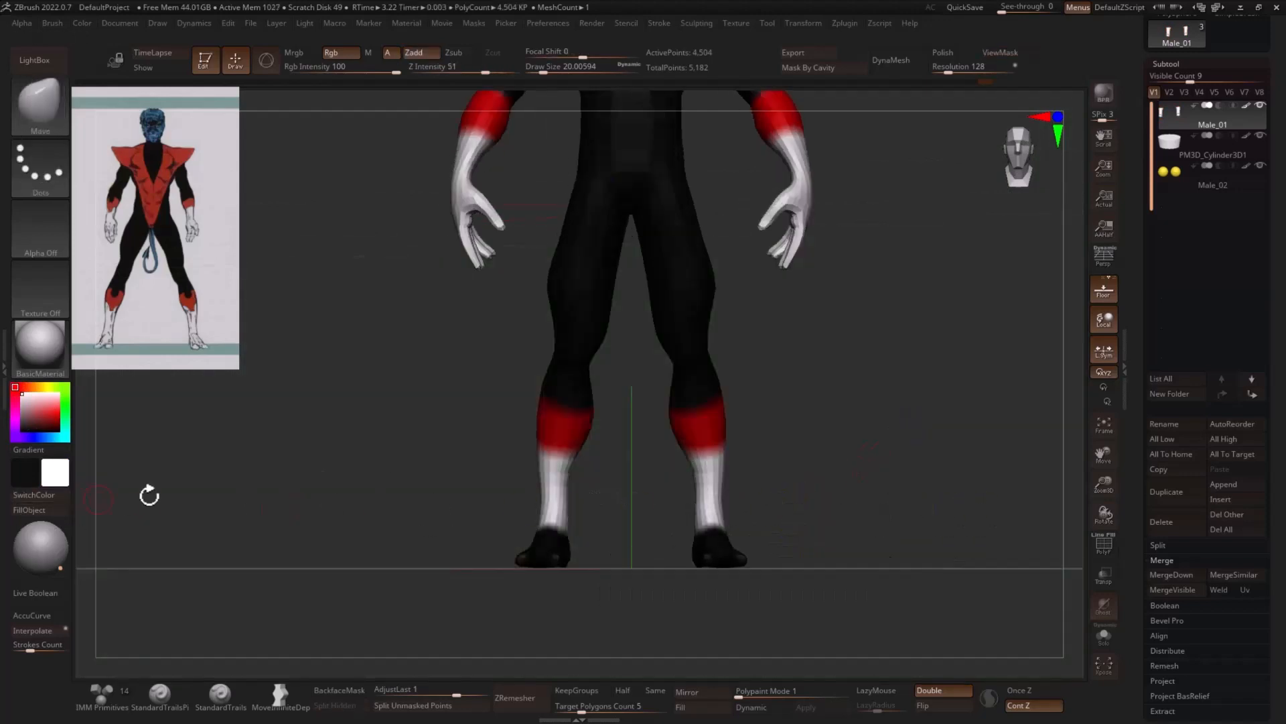
pyautogui.keyDown('ctrl'); pyautogui.click(870, 465); pyautogui.keyUp('ctrl')
pyautogui.click(49, 510)
pyautogui.keyDown('ctrl'); pyautogui.moveTo(344, 460); pyautogui.dragTo(388, 453); pyautogui.keyUp('ctrl')
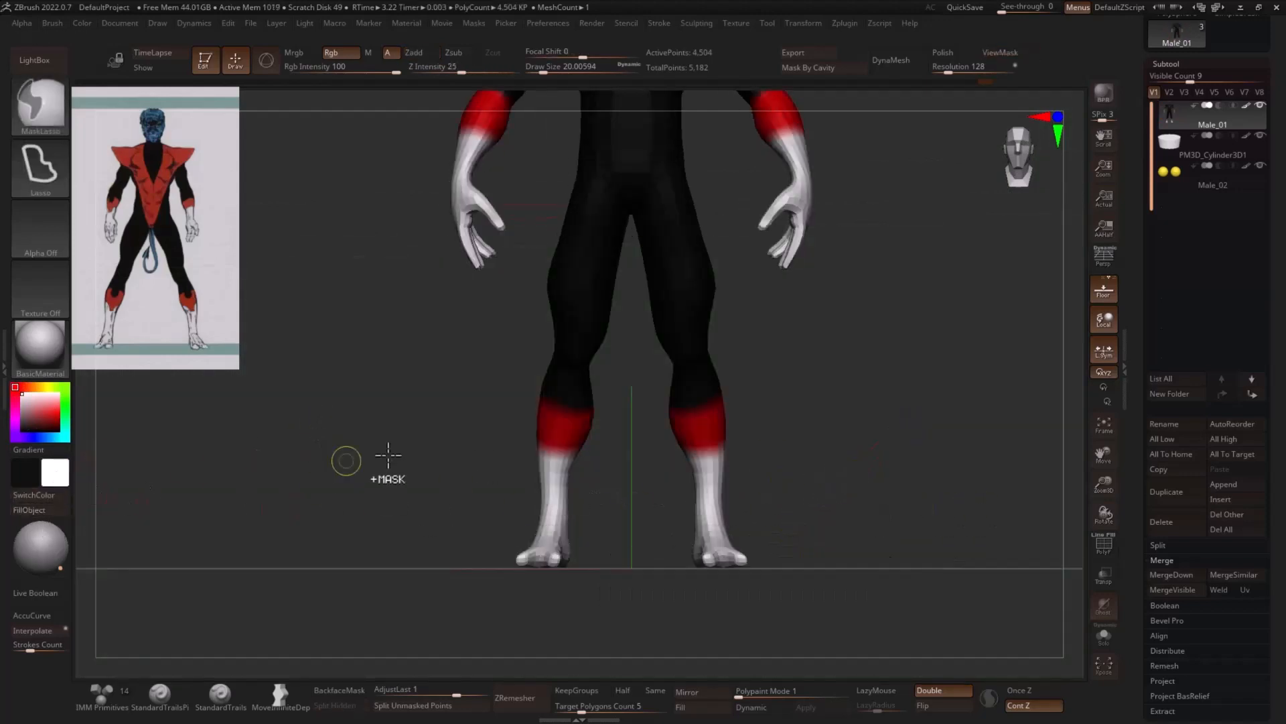
pyautogui.keyDown('alt'); pyautogui.moveTo(959, 364); pyautogui.dragTo(897, 467); pyautogui.keyUp('alt')
pyautogui.keyDown('alt'); pyautogui.moveTo(799, 302); pyautogui.dragTo(850, 407); pyautogui.keyUp('alt')
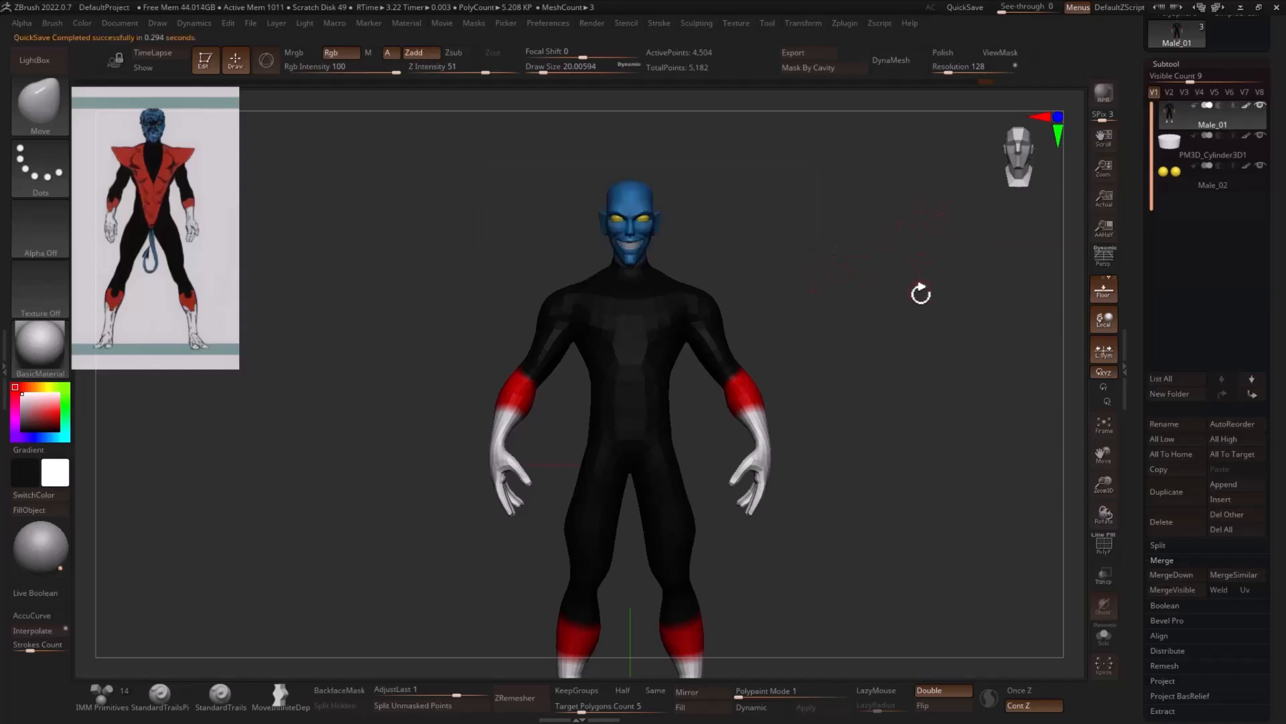
# - Duplicate the painted body subtool and show the copy alone with its polygroups
pyautogui.click(1163, 492)
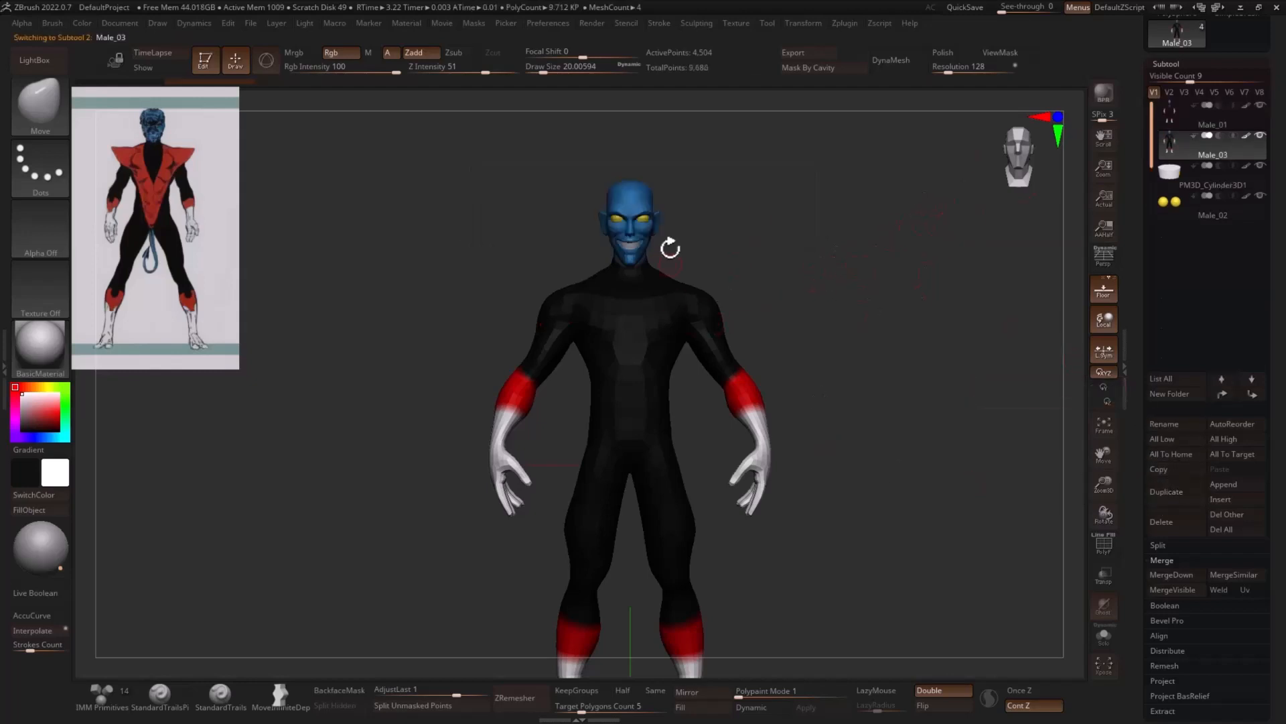
pyautogui.click(1104, 636)
pyautogui.hotkey('shift', 'f')
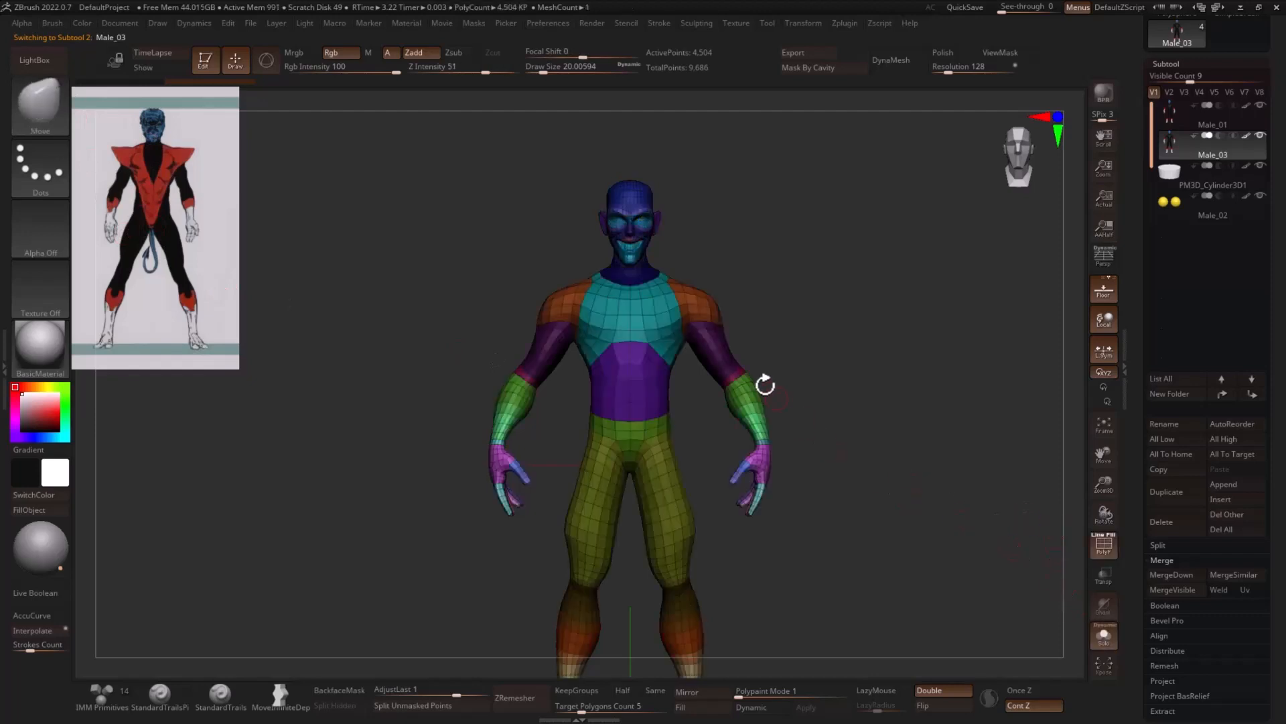
pyautogui.moveTo(789, 262)
pyautogui.keyDown('alt'); pyautogui.mouseDown()
pyautogui.moveTo(876, 261)
pyautogui.moveTo(906, 332)
pyautogui.mouseUp(); pyautogui.keyUp('alt')
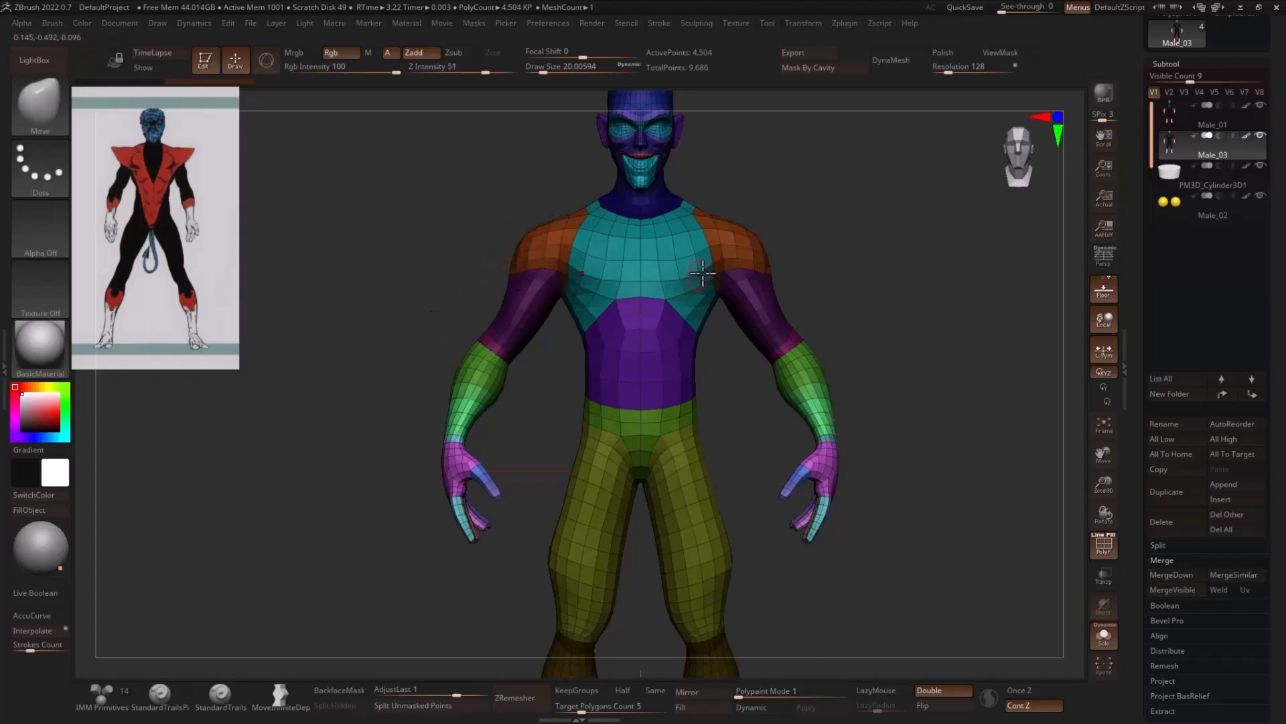
# - Hide the neck and head polygons of the duplicated body, leaving everything below the neck
pyautogui.keyDown('alt'); pyautogui.moveTo(824, 219); pyautogui.dragTo(814, 279); pyautogui.keyUp('alt')
pyautogui.keyDown('ctrl'); pyautogui.keyDown('shift'); pyautogui.click(647, 255); pyautogui.keyUp('shift'); pyautogui.keyUp('ctrl')
pyautogui.keyDown('ctrl'); pyautogui.keyDown('shift'); pyautogui.moveTo(756, 180); pyautogui.dragTo(808, 202); pyautogui.keyUp('shift'); pyautogui.keyUp('ctrl')
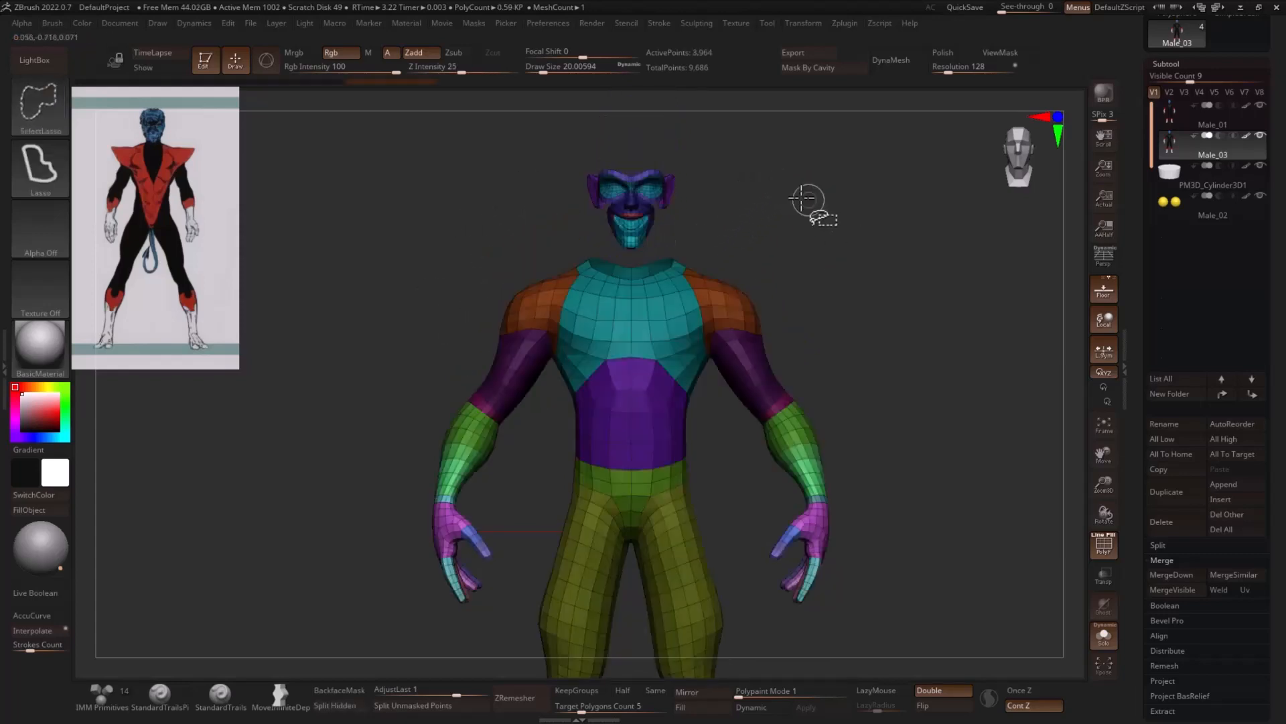
pyautogui.moveTo(739, 143)
pyautogui.keyDown('ctrl'); pyautogui.keyDown('alt'); pyautogui.keyDown('shift'); pyautogui.mouseDown()
pyautogui.moveTo(558, 131)
pyautogui.moveTo(677, 144)
pyautogui.mouseUp(); pyautogui.keyUp('shift'); pyautogui.keyUp('alt'); pyautogui.keyUp('ctrl')
pyautogui.moveTo(888, 386); pyautogui.dragTo(898, 302)
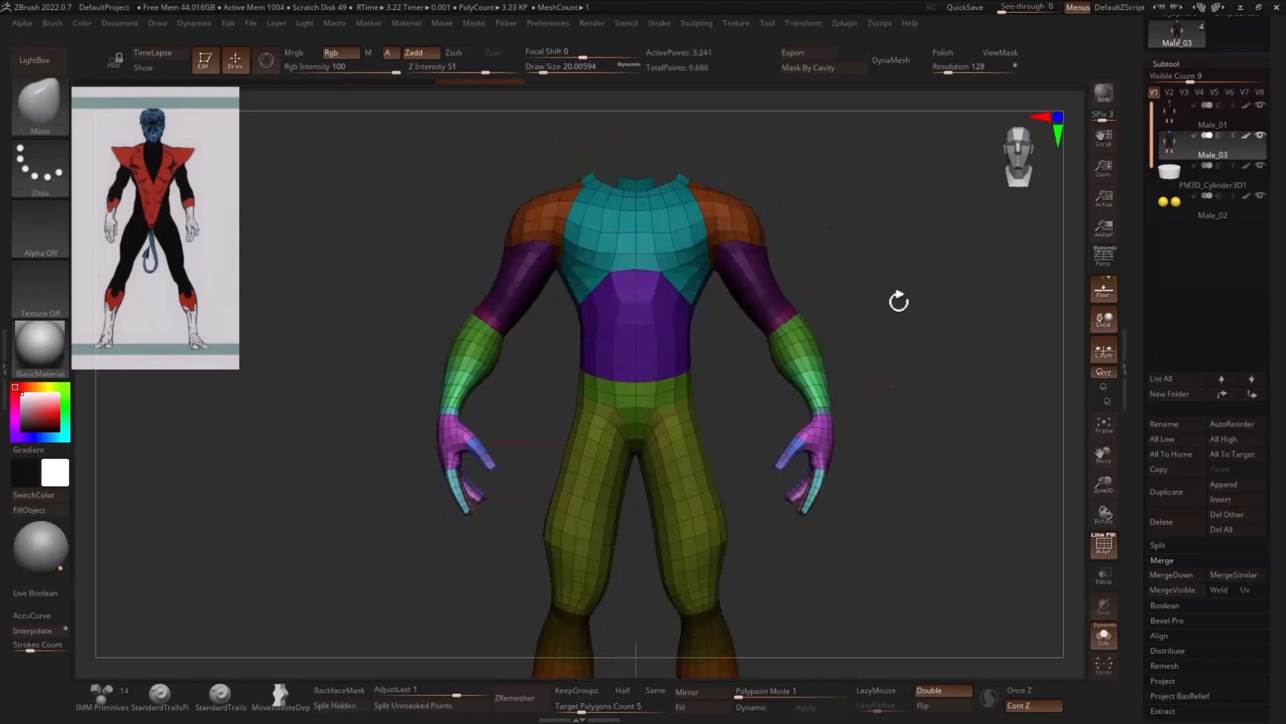
# - Clean up the leftover neck polygons around the duplicate's collar to form an even neckline
pyautogui.hotkey('ctrl', 'shift')
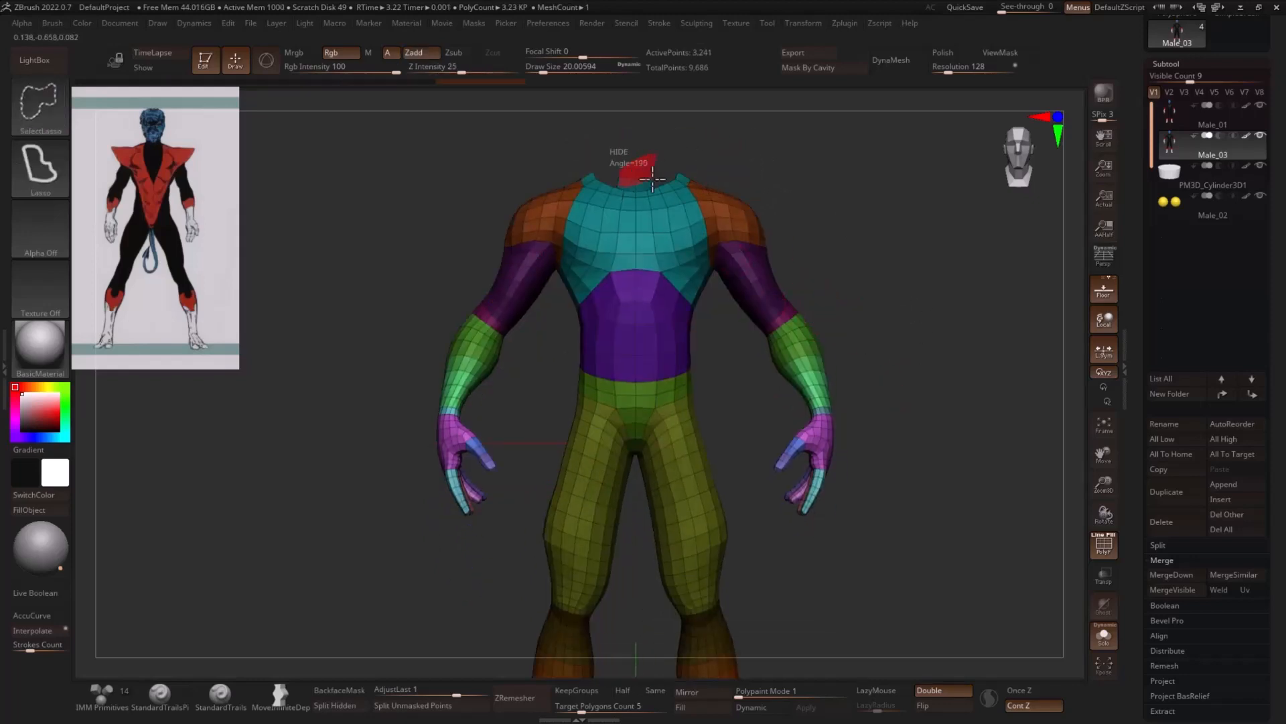
pyautogui.keyDown('ctrl'); pyautogui.keyDown('alt'); pyautogui.keyDown('shift'); pyautogui.moveTo(652, 179); pyautogui.dragTo(648, 173); pyautogui.keyUp('shift'); pyautogui.keyUp('alt'); pyautogui.keyUp('ctrl')
pyautogui.moveTo(918, 322); pyautogui.dragTo(814, 340)
pyautogui.keyDown('ctrl'); pyautogui.keyDown('shift'); pyautogui.moveTo(973, 295); pyautogui.dragTo(975, 349); pyautogui.keyUp('shift'); pyautogui.keyUp('ctrl')
pyautogui.moveTo(971, 348); pyautogui.dragTo(959, 402)
pyautogui.moveTo(699, 214)
pyautogui.keyDown('ctrl'); pyautogui.keyDown('alt'); pyautogui.keyDown('shift'); pyautogui.mouseDown()
pyautogui.moveTo(711, 196)
pyautogui.moveTo(730, 205)
pyautogui.moveTo(699, 193)
pyautogui.moveTo(664, 211)
pyautogui.moveTo(674, 218)
pyautogui.mouseUp(); pyautogui.keyUp('shift'); pyautogui.keyUp('alt'); pyautogui.keyUp('ctrl')
pyautogui.keyDown('ctrl'); pyautogui.keyDown('shift'); pyautogui.moveTo(844, 208); pyautogui.dragTo(864, 244); pyautogui.keyUp('shift'); pyautogui.keyUp('ctrl')
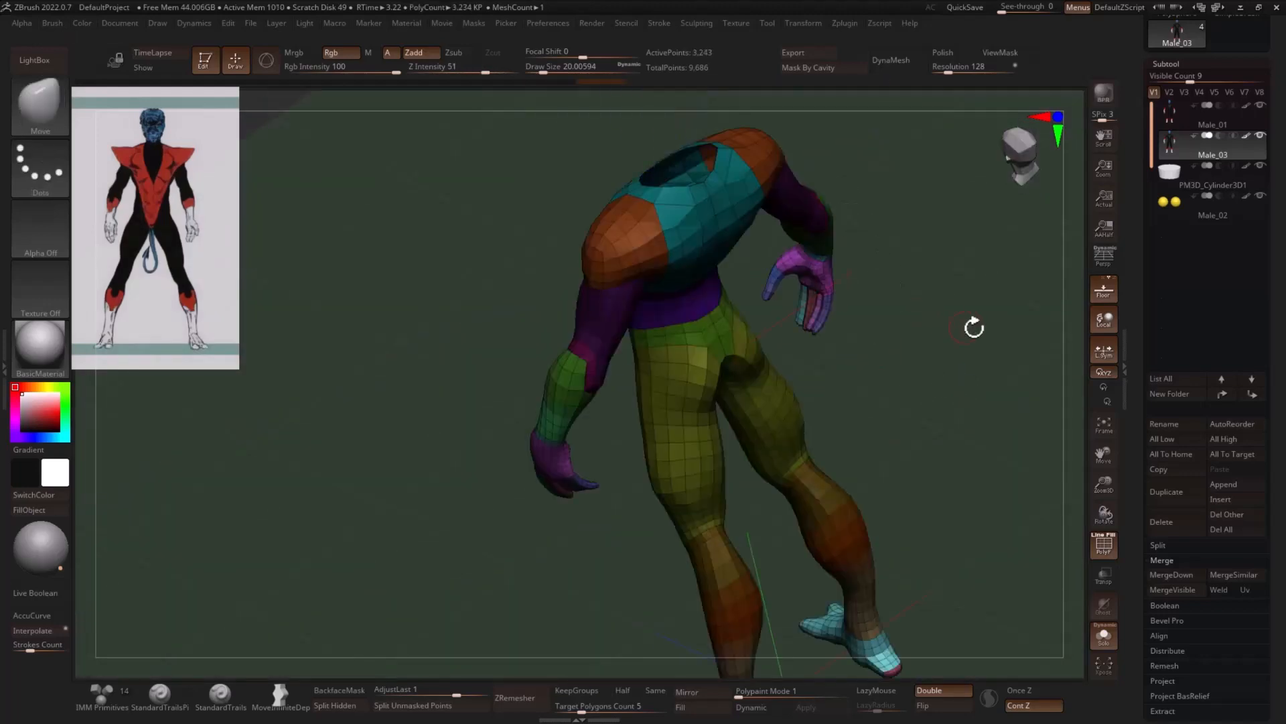
pyautogui.moveTo(974, 324); pyautogui.dragTo(1007, 313)
pyautogui.moveTo(798, 378); pyautogui.dragTo(904, 379)
# - Hide the duplicate's hands, forearms and lower upper arms, leaving short sleeves
pyautogui.hotkey('ctrl', 'shift')
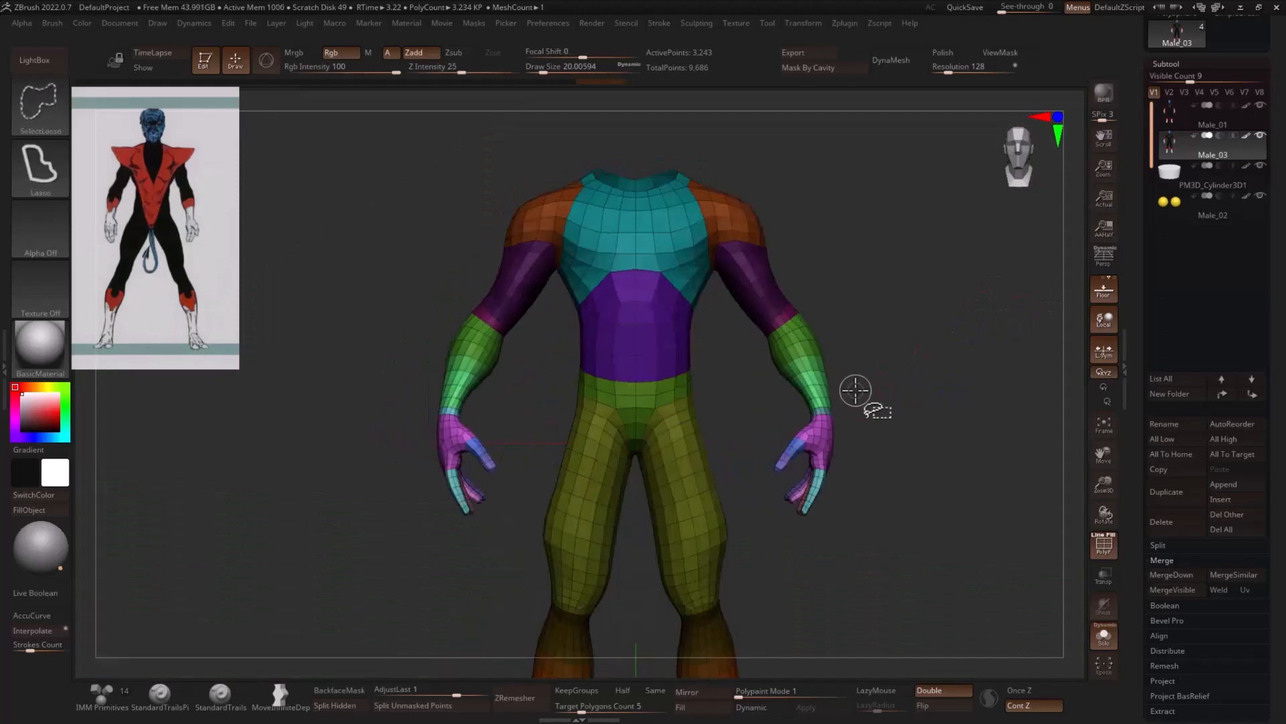
pyautogui.keyDown('ctrl'); pyautogui.keyDown('alt'); pyautogui.keyDown('shift'); pyautogui.moveTo(756, 426); pyautogui.dragTo(757, 429); pyautogui.keyUp('shift'); pyautogui.keyUp('alt'); pyautogui.keyUp('ctrl')
pyautogui.hotkey('ctrl', 'shift')
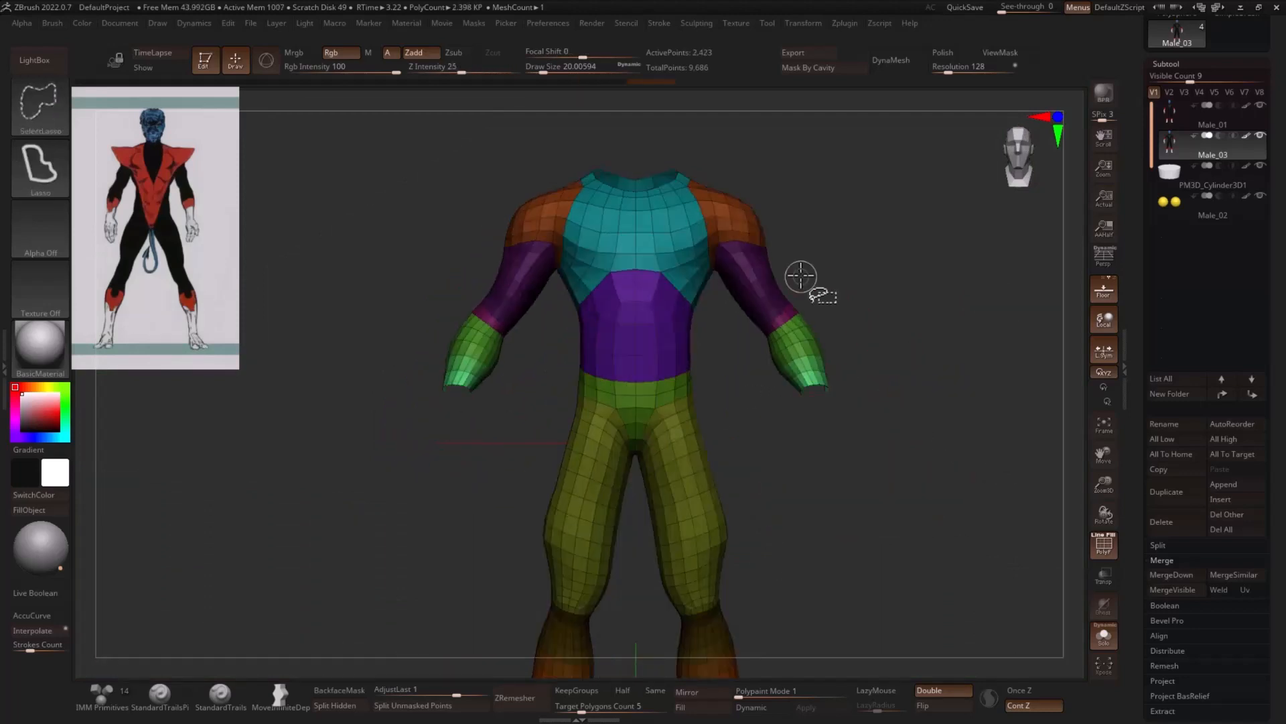
pyautogui.moveTo(746, 310)
pyautogui.keyDown('ctrl'); pyautogui.keyDown('alt'); pyautogui.keyDown('shift'); pyautogui.mouseDown()
pyautogui.moveTo(912, 392)
pyautogui.moveTo(813, 293)
pyautogui.moveTo(749, 300)
pyautogui.moveTo(791, 322)
pyautogui.mouseUp(); pyautogui.keyUp('shift'); pyautogui.keyUp('alt'); pyautogui.keyUp('ctrl')
pyautogui.moveTo(857, 368)
pyautogui.mouseDown()
pyautogui.moveTo(809, 313)
pyautogui.moveTo(805, 277)
pyautogui.moveTo(720, 324)
pyautogui.mouseUp()
pyautogui.moveTo(858, 399)
pyautogui.mouseDown()
pyautogui.moveTo(821, 195)
pyautogui.moveTo(735, 236)
pyautogui.mouseUp()
# - Hide the duplicate's legs from the upper thighs down to the feet, leaving a torso with short upper-leg pieces
pyautogui.moveTo(852, 414)
pyautogui.keyDown('alt'); pyautogui.mouseDown()
pyautogui.moveTo(873, 341)
pyautogui.moveTo(878, 356)
pyautogui.mouseUp(); pyautogui.keyUp('alt')
pyautogui.keyDown('ctrl'); pyautogui.keyDown('alt'); pyautogui.keyDown('shift'); pyautogui.moveTo(675, 369); pyautogui.dragTo(770, 394); pyautogui.keyUp('shift'); pyautogui.keyUp('alt'); pyautogui.keyUp('ctrl')
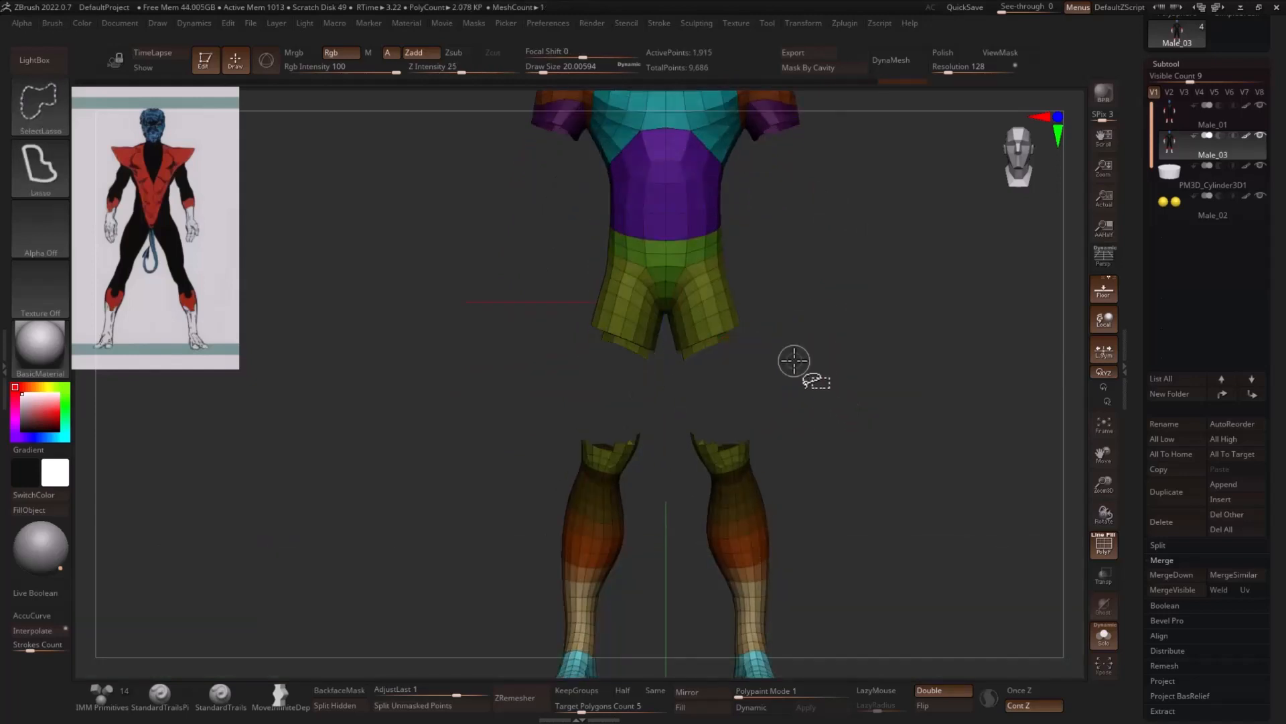
pyautogui.moveTo(756, 343)
pyautogui.keyDown('ctrl'); pyautogui.keyDown('alt'); pyautogui.keyDown('shift'); pyautogui.mouseDown()
pyautogui.moveTo(686, 356)
pyautogui.moveTo(739, 376)
pyautogui.moveTo(692, 378)
pyautogui.moveTo(741, 377)
pyautogui.mouseUp(); pyautogui.keyUp('shift'); pyautogui.keyUp('alt'); pyautogui.keyUp('ctrl')
pyautogui.moveTo(804, 390)
pyautogui.keyDown('ctrl'); pyautogui.keyDown('alt'); pyautogui.keyDown('shift'); pyautogui.mouseDown()
pyautogui.moveTo(419, 556)
pyautogui.moveTo(922, 512)
pyautogui.moveTo(810, 474)
pyautogui.moveTo(900, 480)
pyautogui.moveTo(913, 468)
pyautogui.moveTo(911, 623)
pyautogui.mouseUp(); pyautogui.keyUp('shift'); pyautogui.keyUp('alt'); pyautogui.keyUp('ctrl')
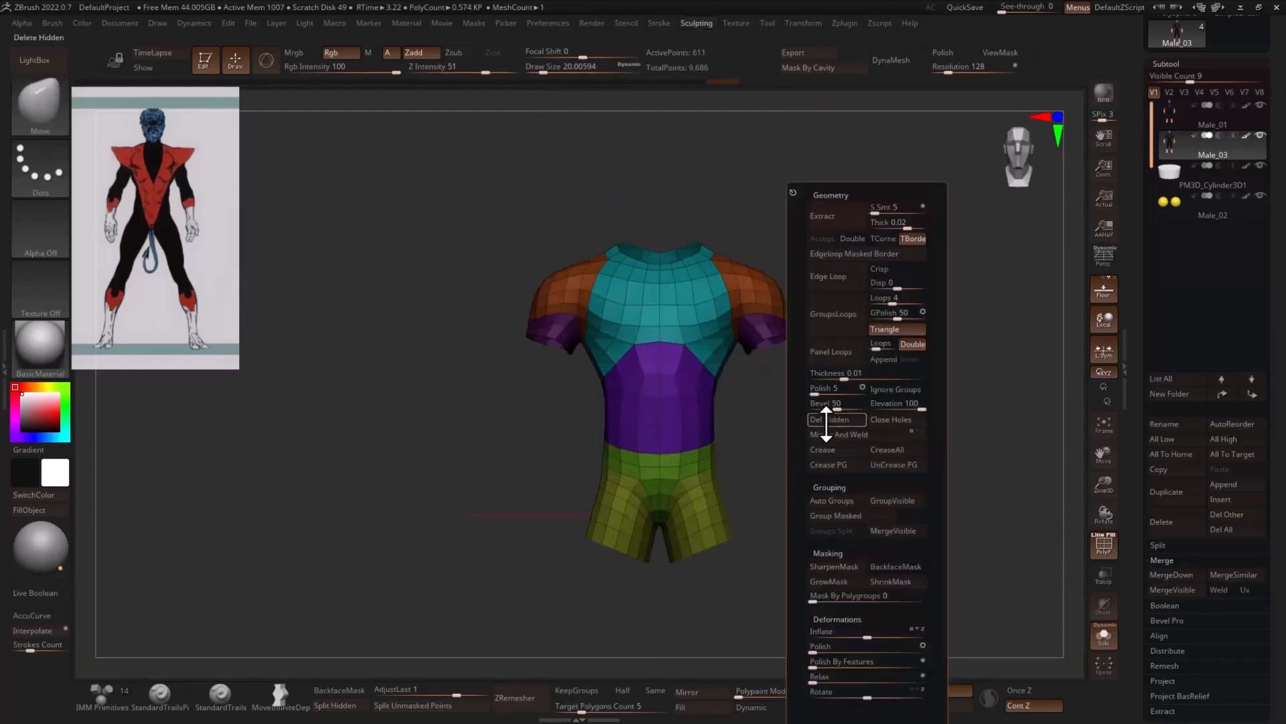
# - Delete the hidden limb polygons and assign the remaining torso to a single polygroup
pyautogui.click(826, 423)
pyautogui.hotkey('ctrl', 'w')
pyautogui.keyDown('alt'); pyautogui.moveTo(847, 395); pyautogui.dragTo(865, 412); pyautogui.keyUp('alt')
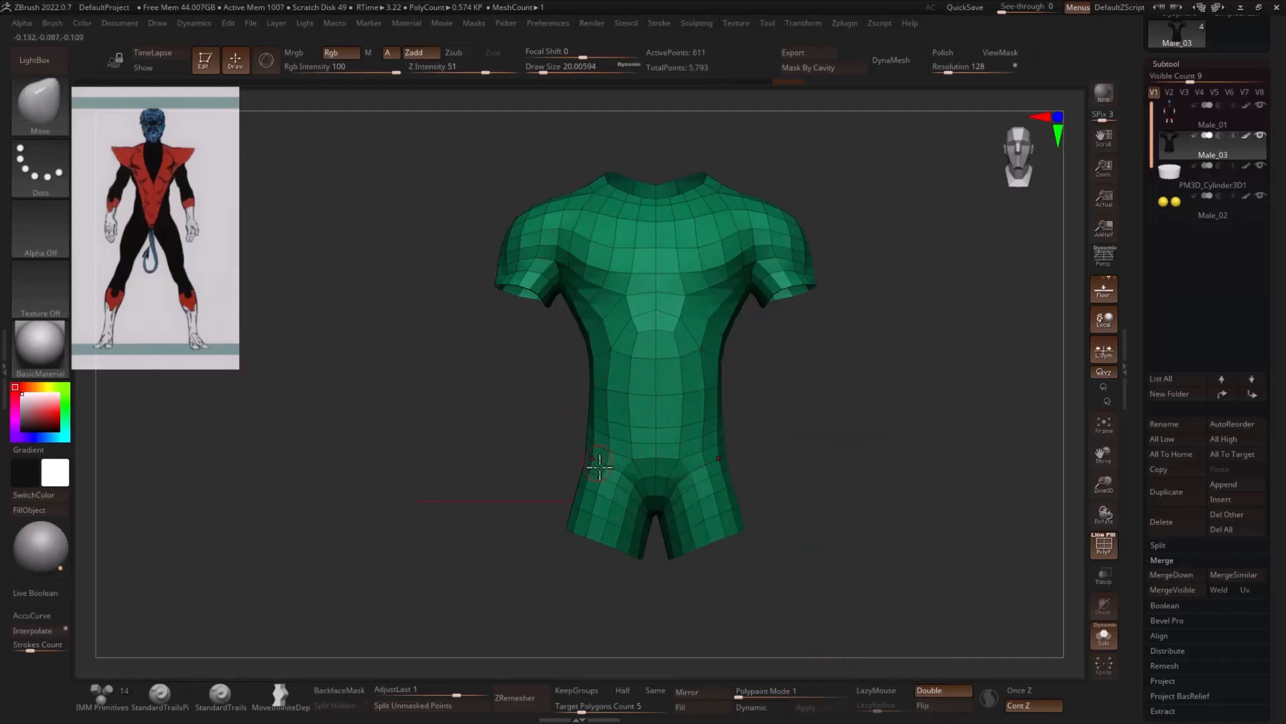
# - Hide the upper-leg polygons diagonally from the hips to the crotch to form high-cut leg openings
pyautogui.hotkey('ctrl', 'shift')
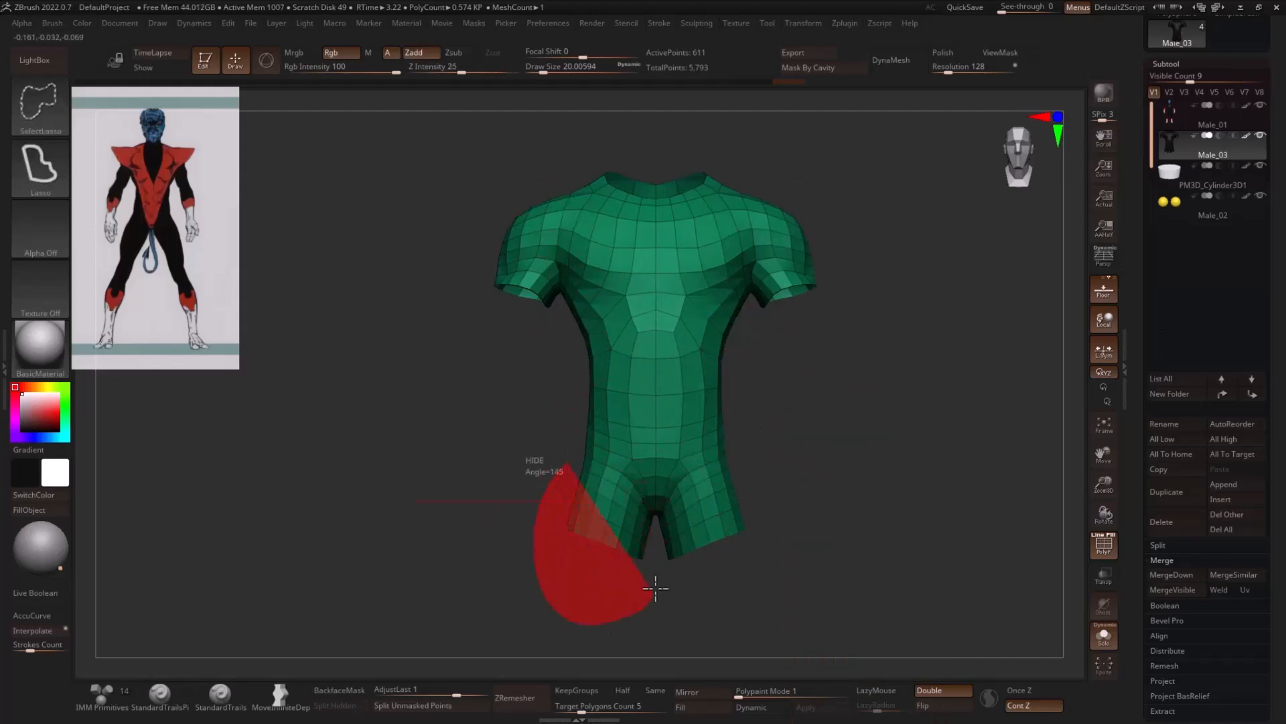
pyautogui.moveTo(651, 520)
pyautogui.keyDown('ctrl'); pyautogui.keyDown('shift'); pyautogui.mouseDown()
pyautogui.moveTo(589, 534)
pyautogui.moveTo(605, 541)
pyautogui.mouseUp(); pyautogui.keyUp('shift'); pyautogui.keyUp('ctrl')
pyautogui.hotkey('ctrl', 'shift')
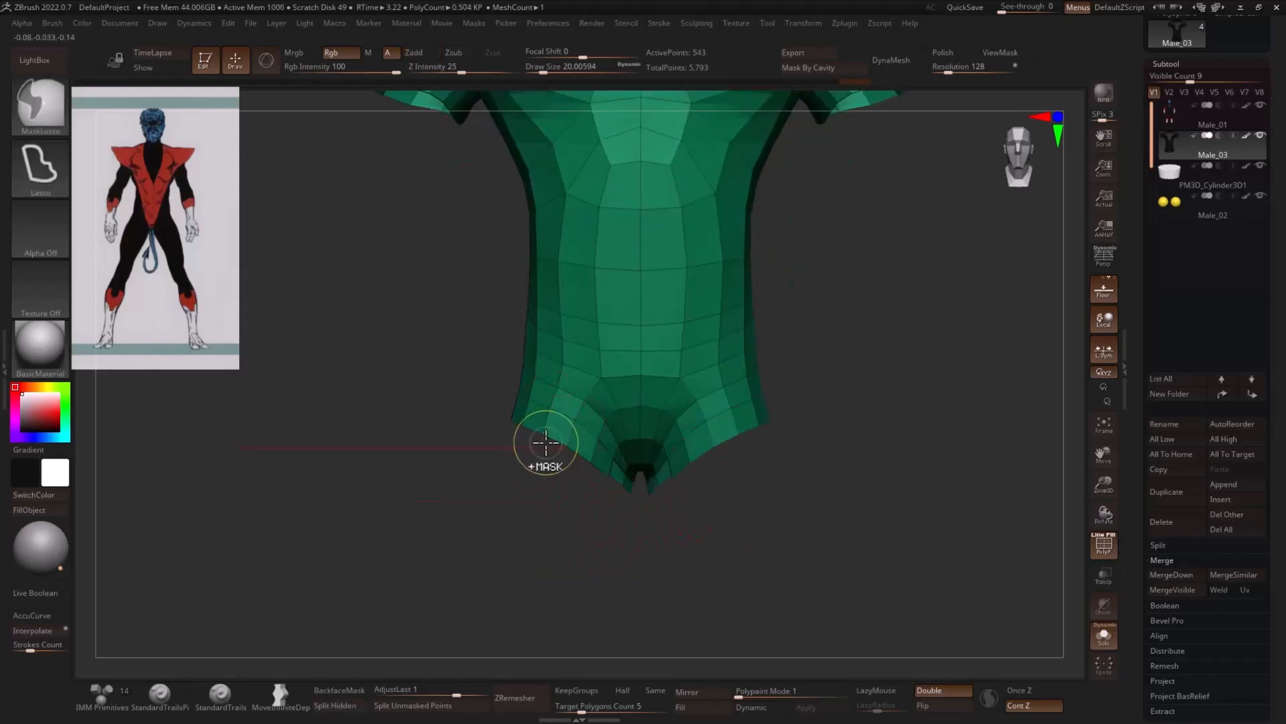
pyautogui.keyDown('ctrl'); pyautogui.keyDown('shift'); pyautogui.moveTo(544, 438); pyautogui.dragTo(576, 429); pyautogui.keyUp('shift'); pyautogui.keyUp('ctrl')
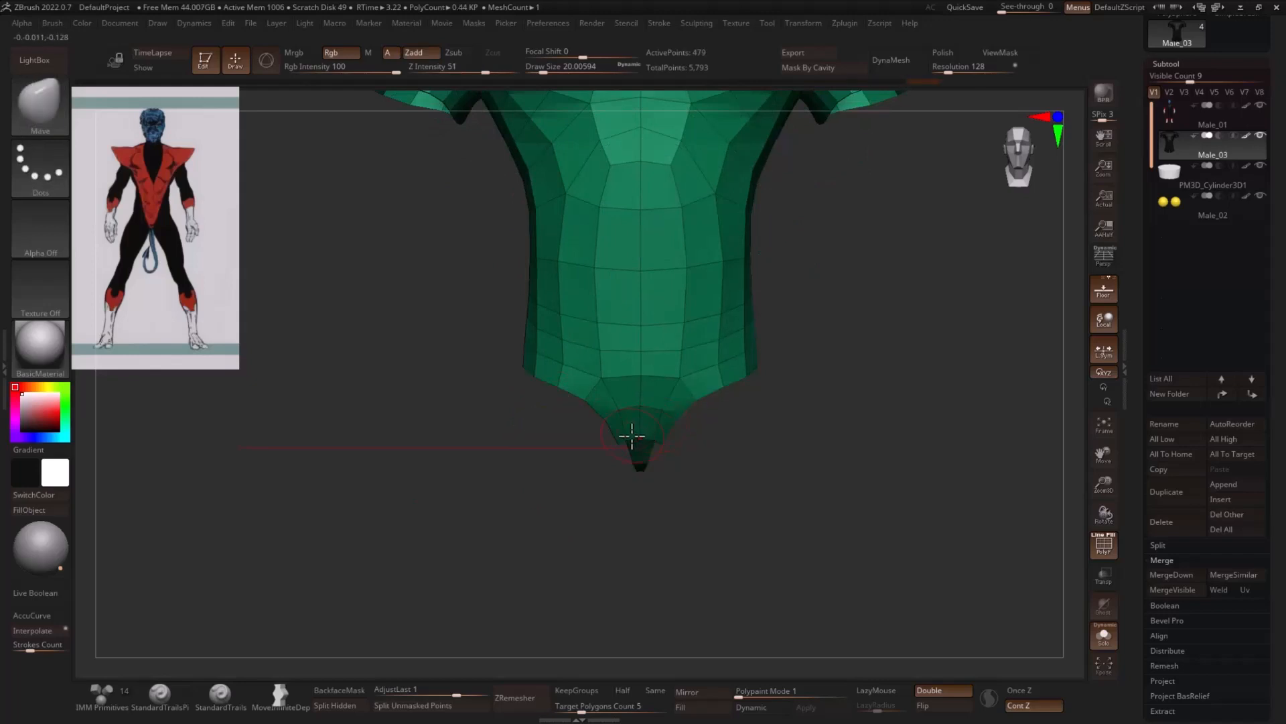
pyautogui.keyDown('ctrl'); pyautogui.keyDown('shift'); pyautogui.moveTo(855, 372); pyautogui.dragTo(901, 442); pyautogui.keyUp('shift'); pyautogui.keyUp('ctrl')
pyautogui.moveTo(925, 405); pyautogui.dragTo(937, 338)
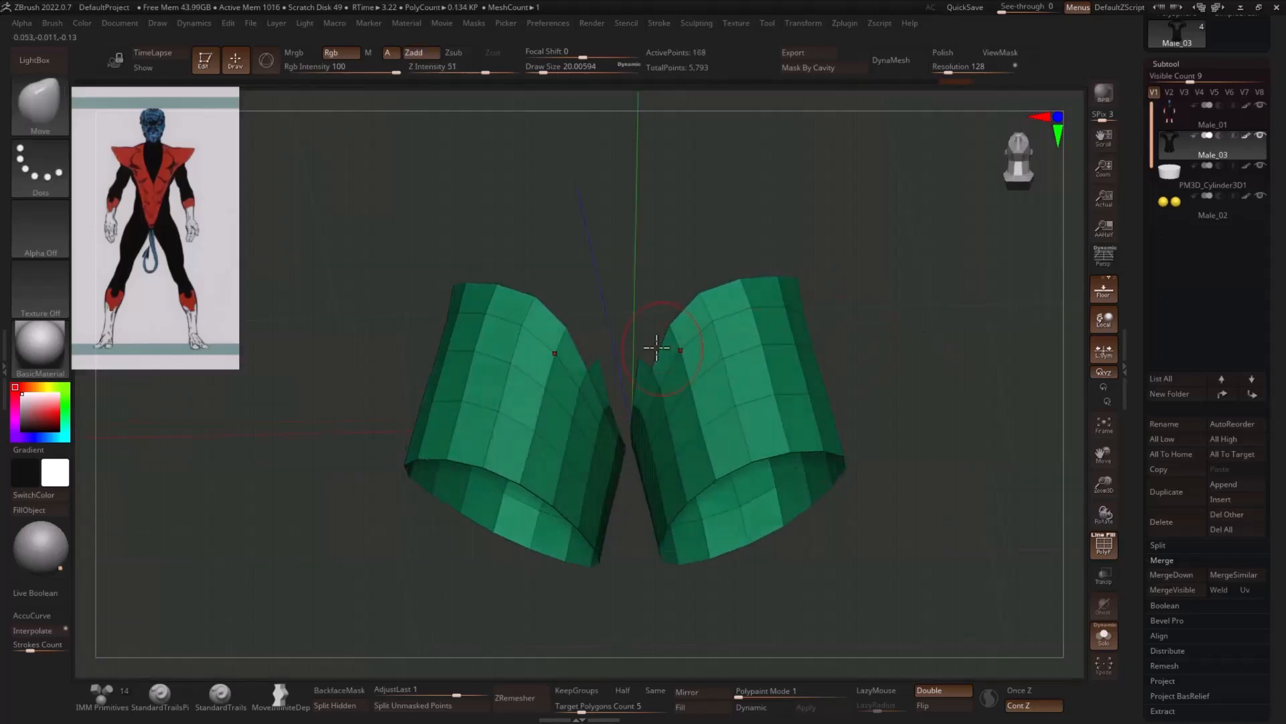
# - Clean up the stray polygons around the crotch, leaving a narrow strip between the leg openings
pyautogui.moveTo(657, 346); pyautogui.dragTo(637, 356)
pyautogui.hotkey('ctrl', 'shift')
pyautogui.keyDown('ctrl'); pyautogui.keyDown('alt'); pyautogui.keyDown('shift'); pyautogui.moveTo(615, 425); pyautogui.dragTo(622, 424); pyautogui.keyUp('shift'); pyautogui.keyUp('alt'); pyautogui.keyUp('ctrl')
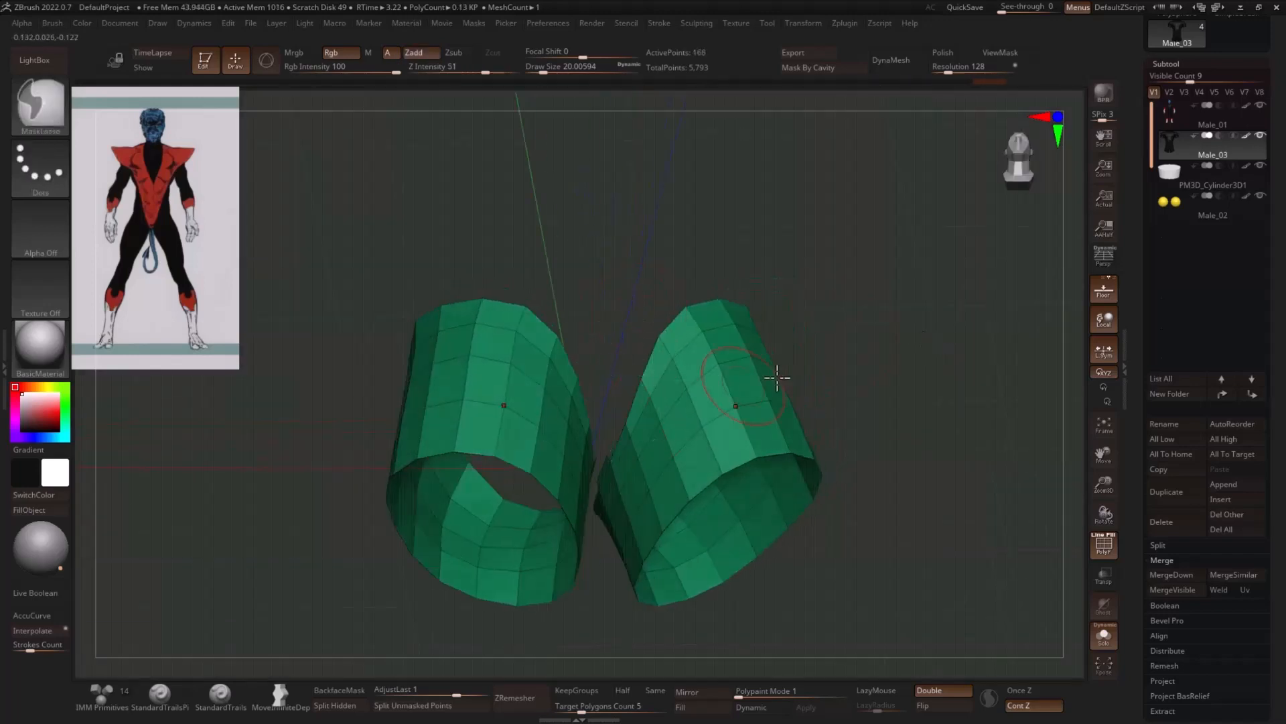
pyautogui.moveTo(835, 366); pyautogui.dragTo(860, 338)
pyautogui.keyDown('ctrl'); pyautogui.keyDown('alt'); pyautogui.keyDown('shift'); pyautogui.moveTo(621, 462); pyautogui.dragTo(619, 473); pyautogui.keyUp('shift'); pyautogui.keyUp('alt'); pyautogui.keyUp('ctrl')
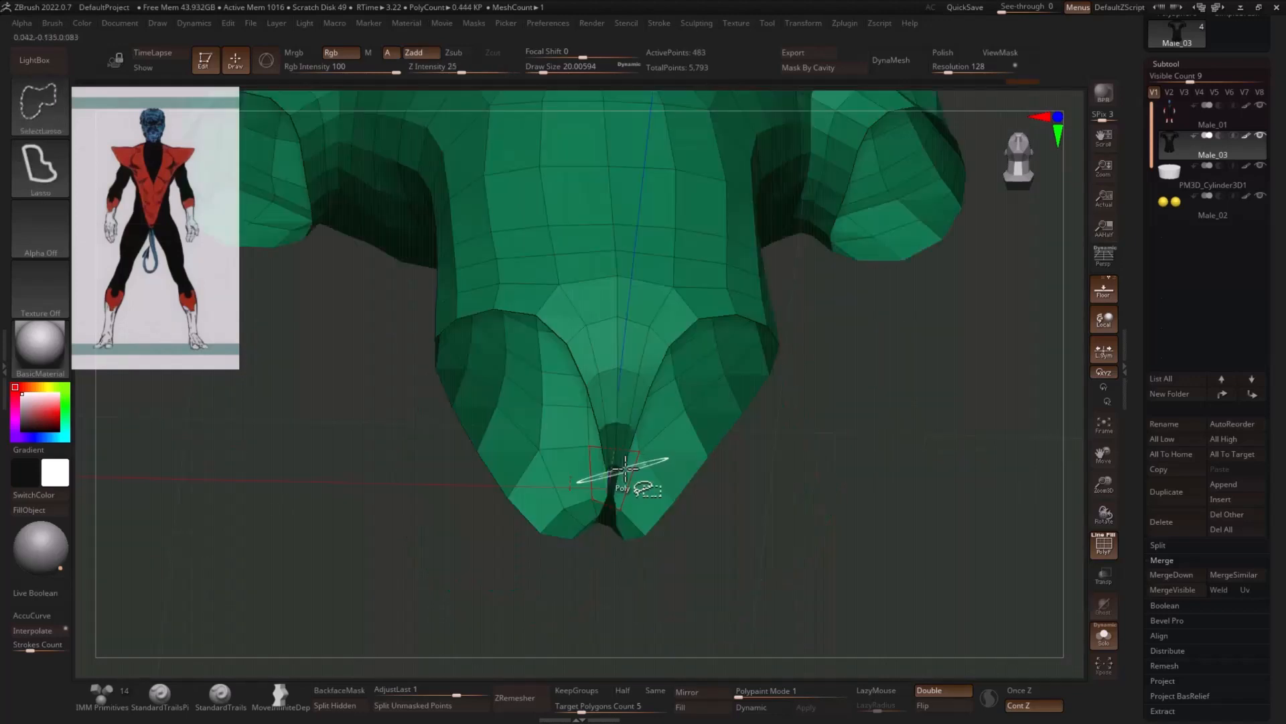
pyautogui.hotkey('ctrl', 'z')
pyautogui.keyDown('ctrl'); pyautogui.keyDown('alt'); pyautogui.keyDown('shift'); pyautogui.click(616, 473); pyautogui.keyUp('shift'); pyautogui.keyUp('alt'); pyautogui.keyUp('ctrl')
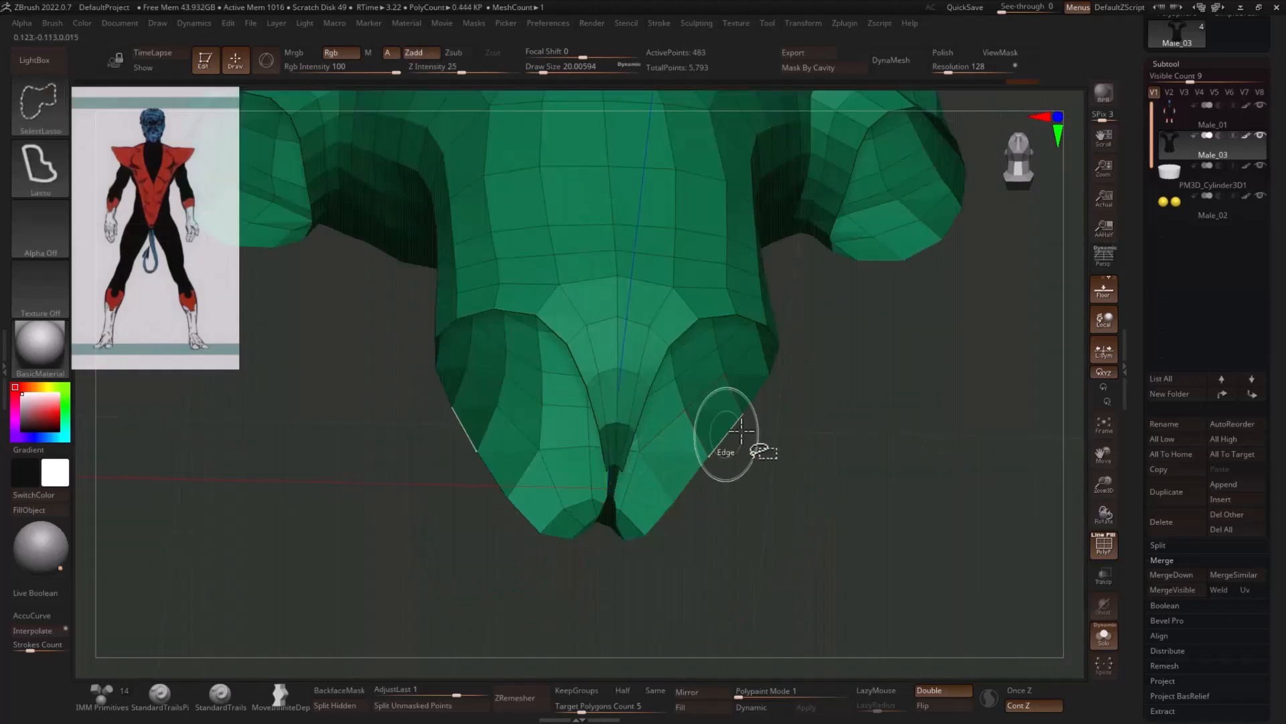
pyautogui.hotkey('ctrl', 'z')
pyautogui.keyDown('ctrl'); pyautogui.keyDown('alt'); pyautogui.keyDown('shift'); pyautogui.click(617, 474); pyautogui.keyUp('shift'); pyautogui.keyUp('alt'); pyautogui.keyUp('ctrl')
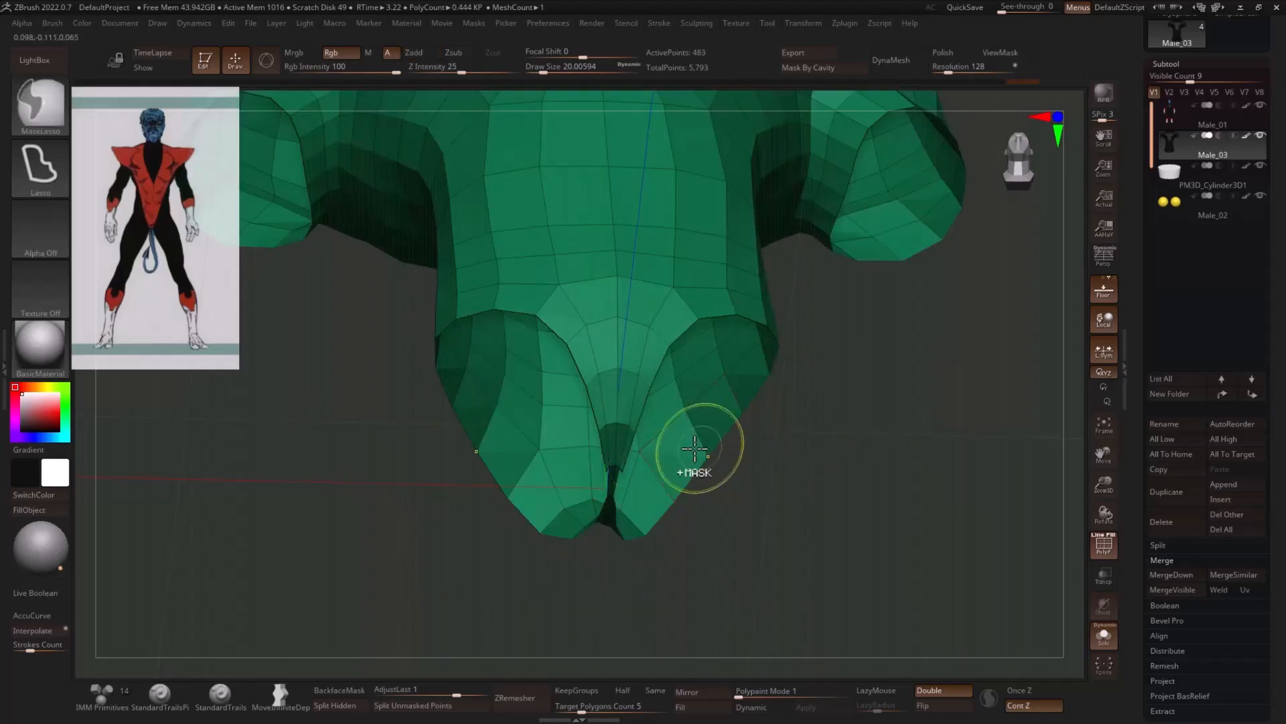
pyautogui.hotkey('ctrl', 'z')
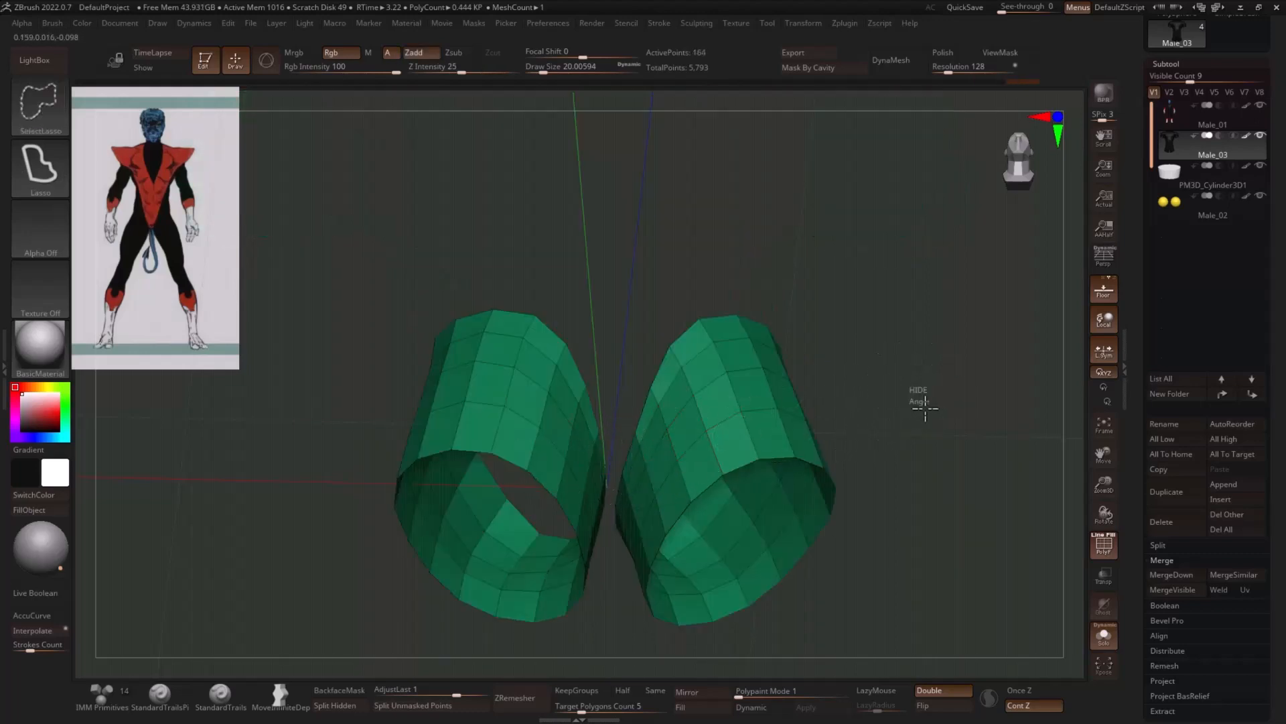
# - Show only the trimmed torso again and delete its hidden leg polygons
pyautogui.keyDown('ctrl'); pyautogui.keyDown('shift'); pyautogui.click(924, 408); pyautogui.keyUp('shift'); pyautogui.keyUp('ctrl')
pyautogui.moveTo(928, 410)
pyautogui.mouseDown()
pyautogui.moveTo(1008, 500)
pyautogui.moveTo(994, 500)
pyautogui.mouseUp()
pyautogui.moveTo(994, 501)
pyautogui.keyDown('alt'); pyautogui.mouseDown()
pyautogui.moveTo(906, 472)
pyautogui.moveTo(847, 481)
pyautogui.mouseUp(); pyautogui.keyUp('alt')
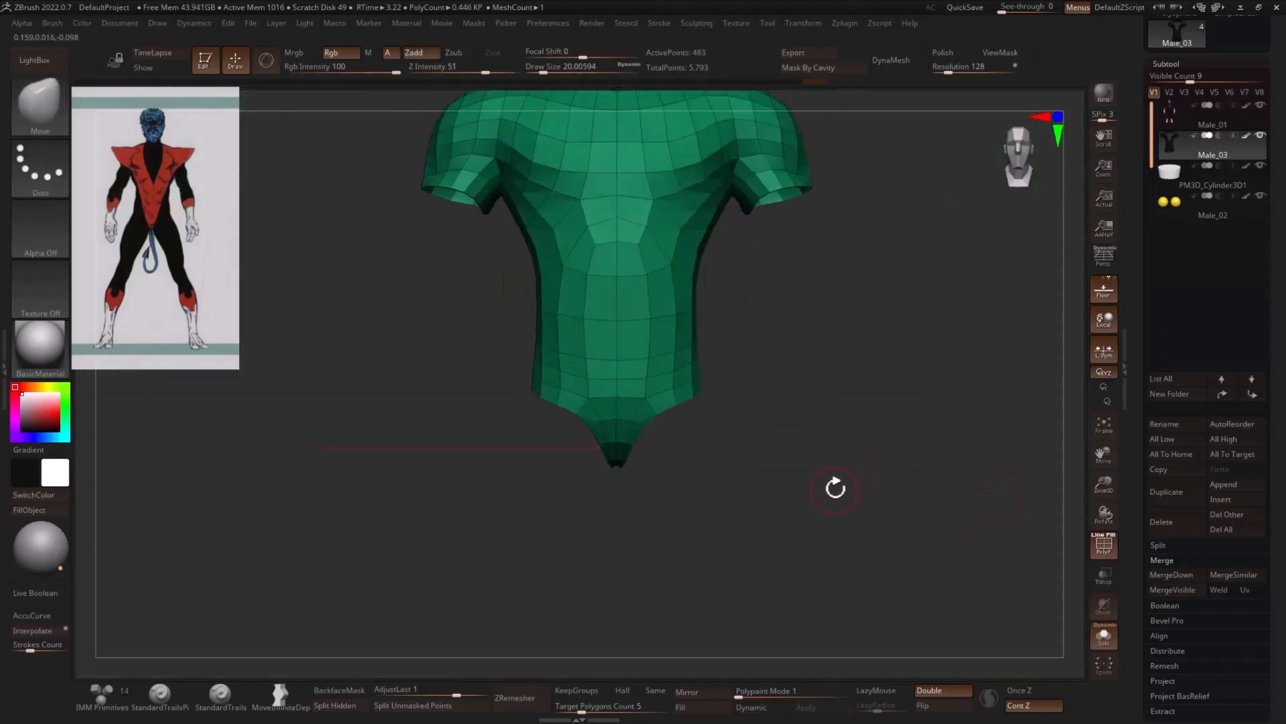
pyautogui.press('space')
pyautogui.click(800, 421)
pyautogui.keyDown('alt'); pyautogui.moveTo(893, 405); pyautogui.dragTo(888, 499); pyautogui.keyUp('alt')
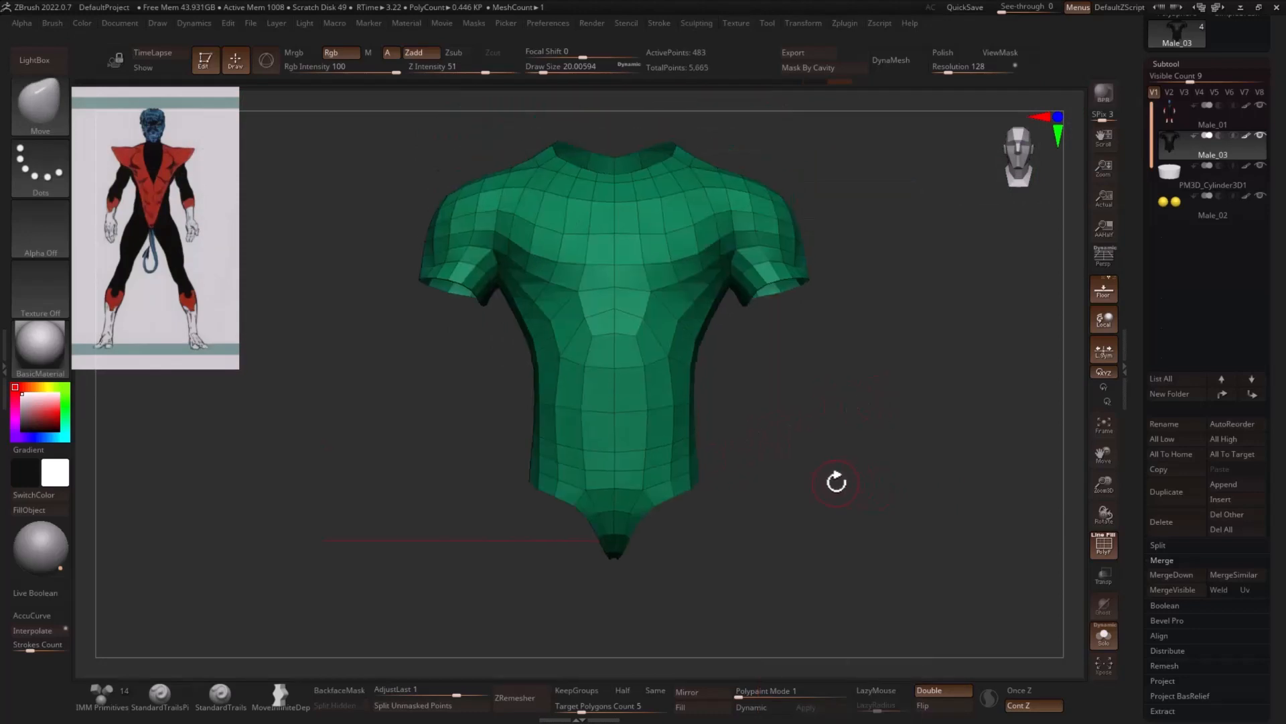
# - Slice the torso diagonally from the crotch to one shoulder, and use Mirror And Weld to repeat the cut on the other side
pyautogui.press('2')
pyautogui.click(819, 484)
pyautogui.moveTo(575, 568)
pyautogui.keyDown('alt'); pyautogui.mouseDown()
pyautogui.moveTo(604, 587)
pyautogui.moveTo(599, 459)
pyautogui.moveTo(499, 337)
pyautogui.moveTo(543, 357)
pyautogui.moveTo(571, 396)
pyautogui.moveTo(588, 347)
pyautogui.moveTo(581, 355)
pyautogui.moveTo(533, 277)
pyautogui.moveTo(529, 245)
pyautogui.moveTo(451, 172)
pyautogui.moveTo(474, 201)
pyautogui.moveTo(431, 106)
pyautogui.moveTo(403, 110)
pyautogui.mouseUp(); pyautogui.keyUp('alt')
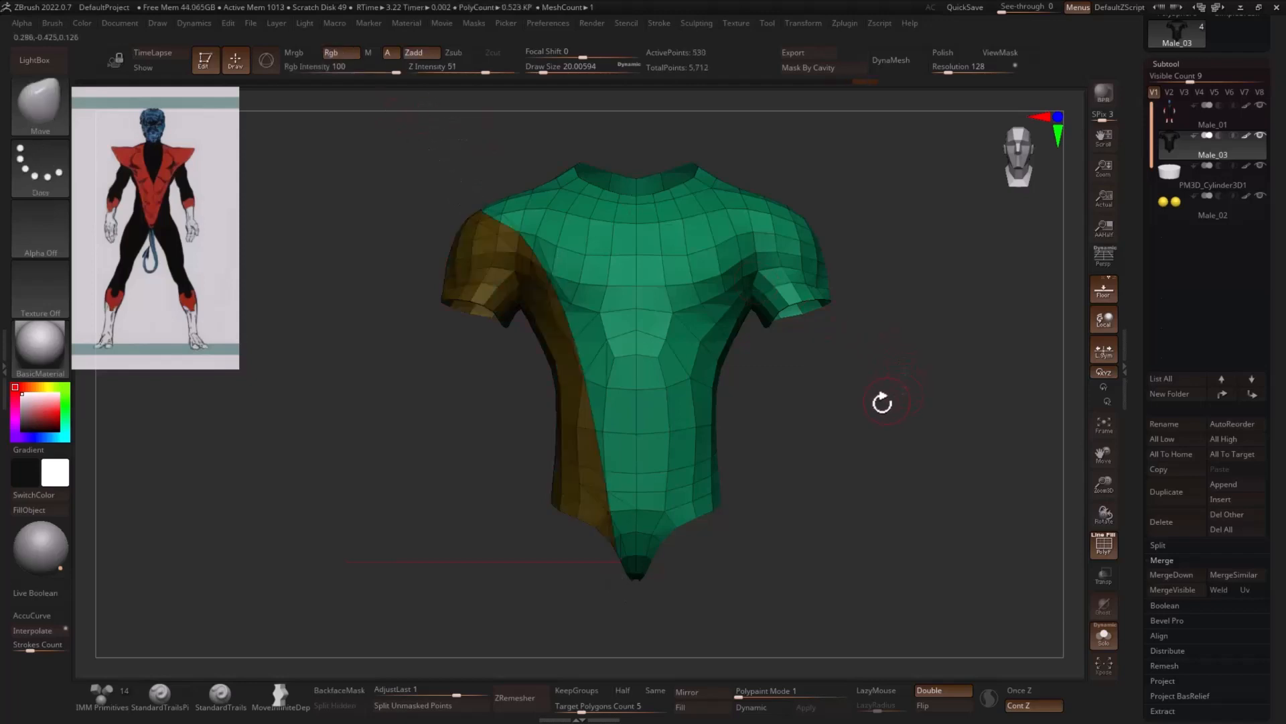
pyautogui.press('space')
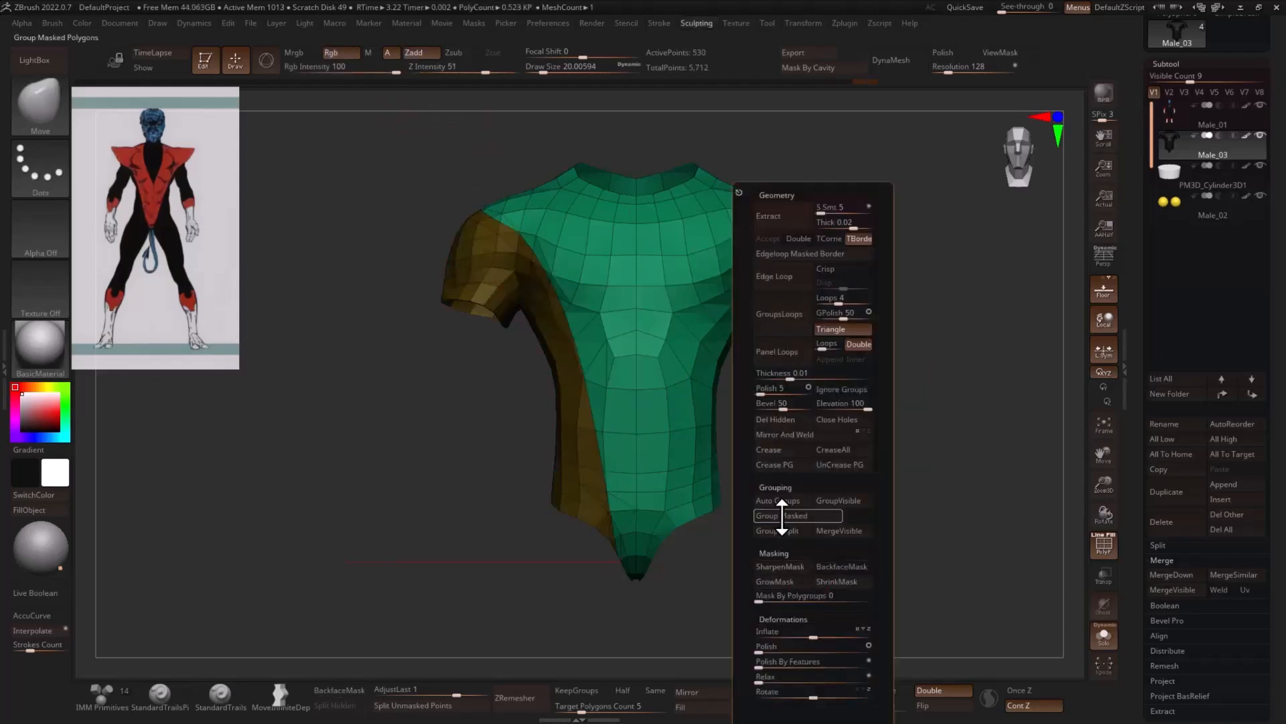
pyautogui.click(784, 434)
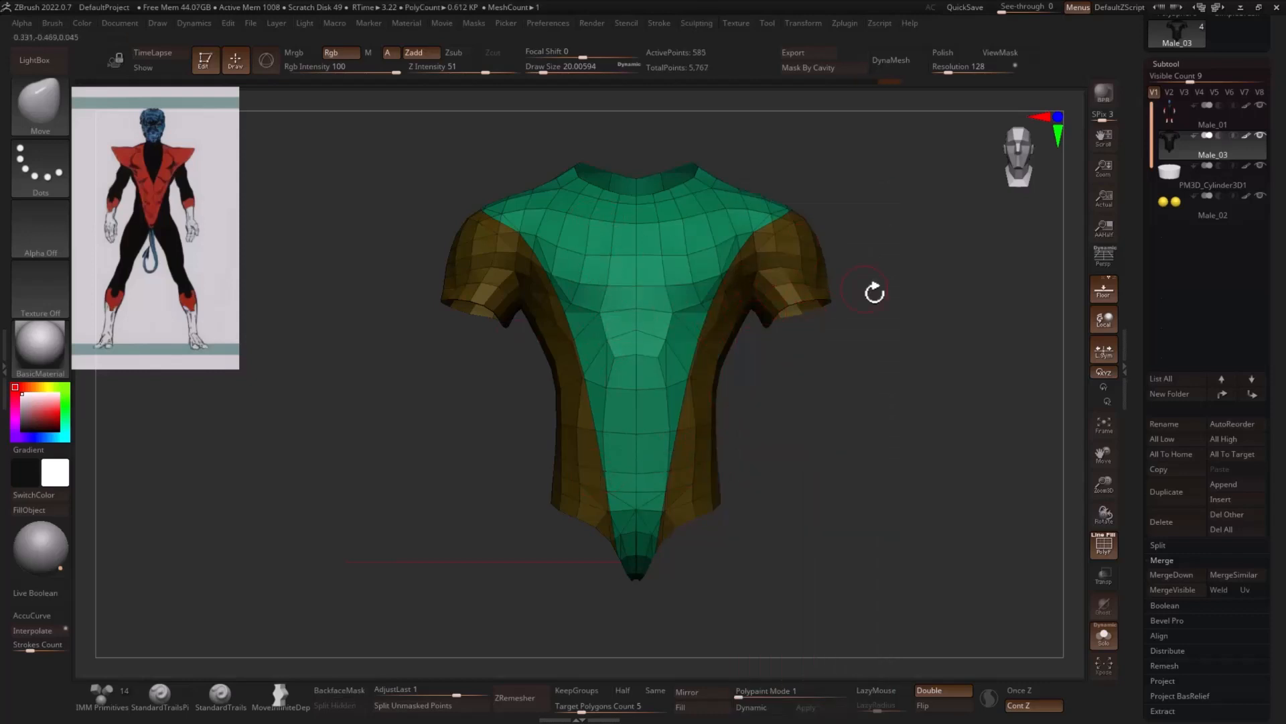
pyautogui.moveTo(898, 360); pyautogui.dragTo(913, 230)
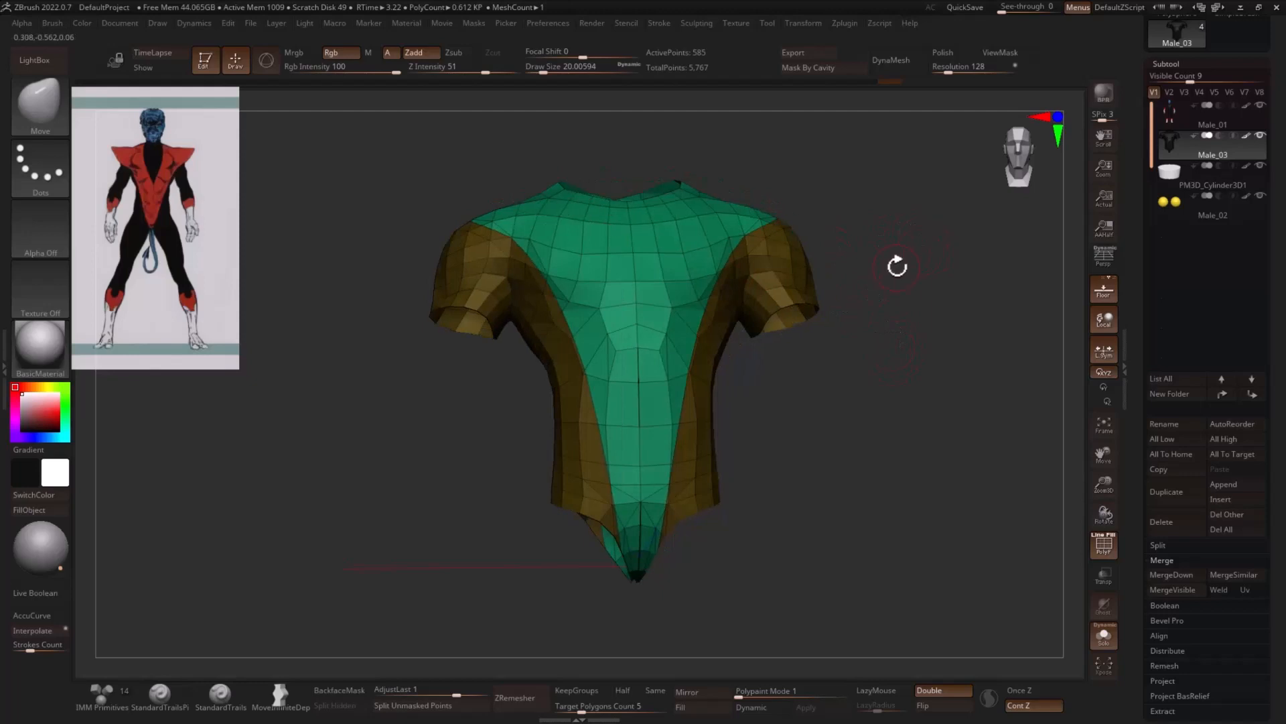
# - Enlarge the Move brush to a draw size of about 44 and nudge the topology at the center of the chest
pyautogui.moveTo(867, 324); pyautogui.dragTo(1007, 628)
pyautogui.moveTo(727, 305); pyautogui.dragTo(663, 279)
pyautogui.moveTo(719, 228); pyautogui.dragTo(709, 253)
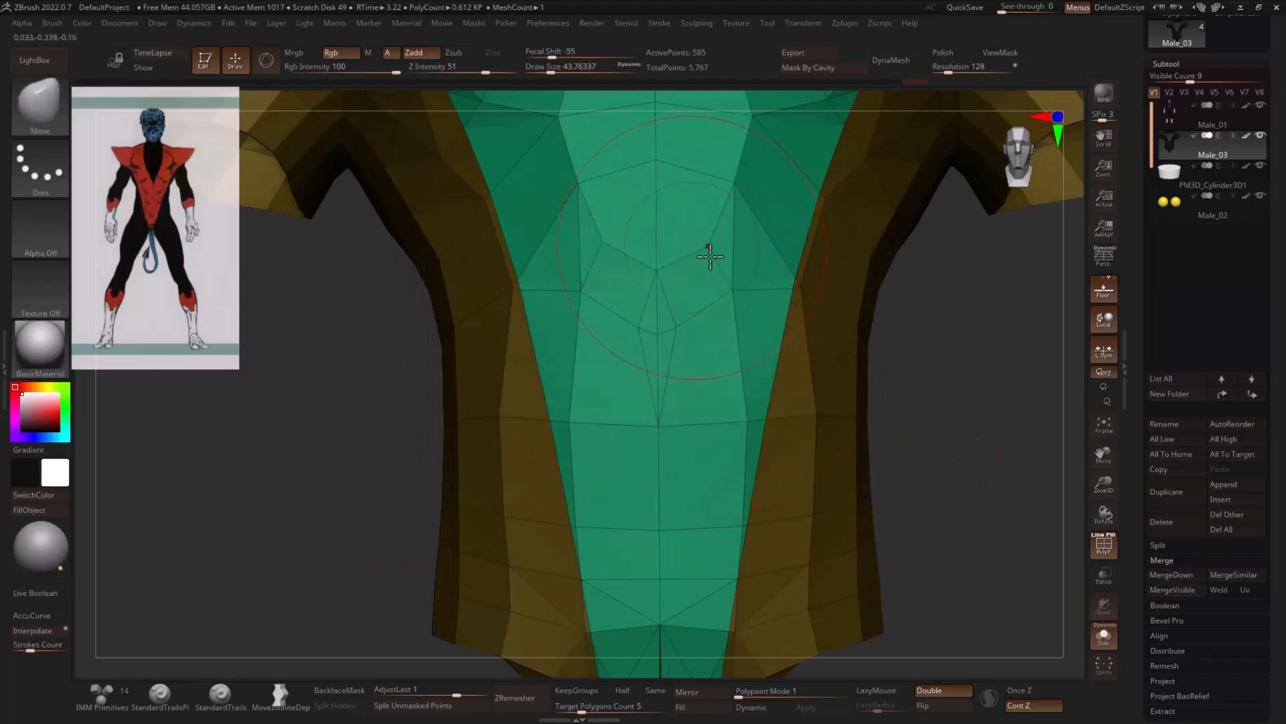
pyautogui.moveTo(1025, 392)
pyautogui.keyDown('alt'); pyautogui.mouseDown()
pyautogui.moveTo(910, 379)
pyautogui.moveTo(964, 424)
pyautogui.moveTo(948, 404)
pyautogui.mouseUp(); pyautogui.keyUp('alt')
pyautogui.keyDown('alt'); pyautogui.moveTo(947, 404); pyautogui.dragTo(906, 440); pyautogui.keyUp('alt')
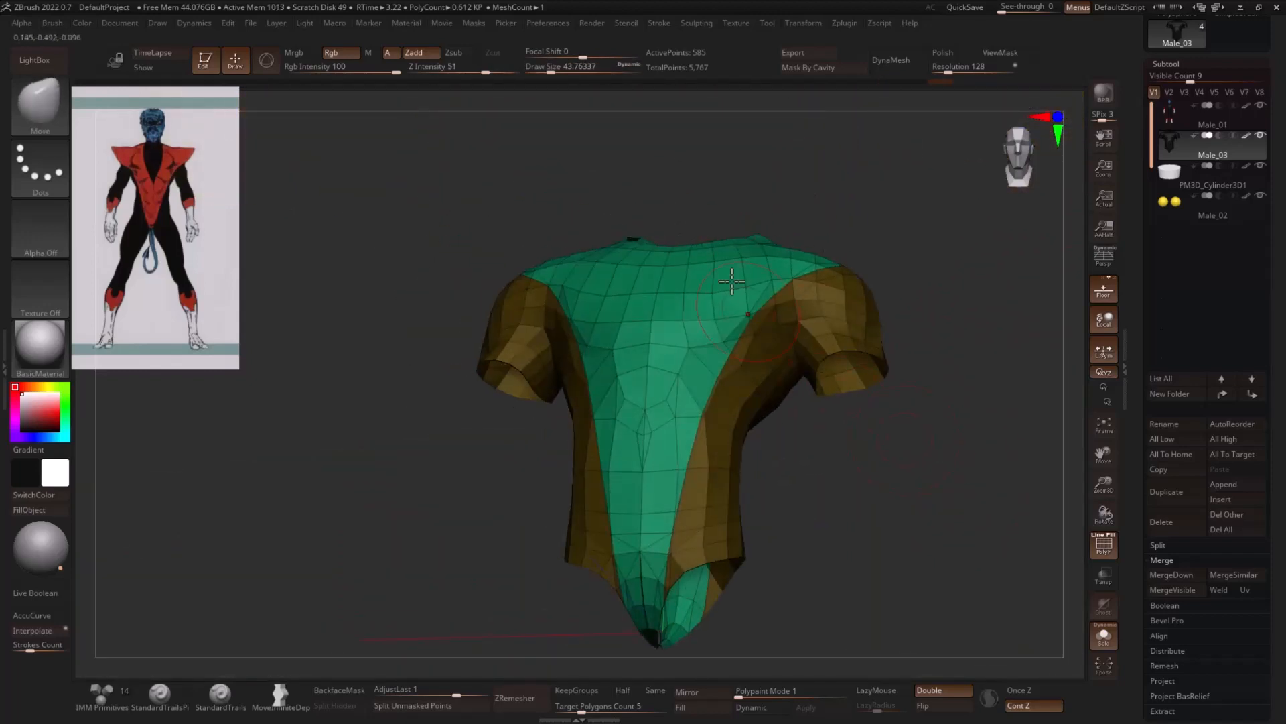
# - Use SelectLasso to hide a strip of polygons down the front center of the collar and upper chest
pyautogui.press('2')
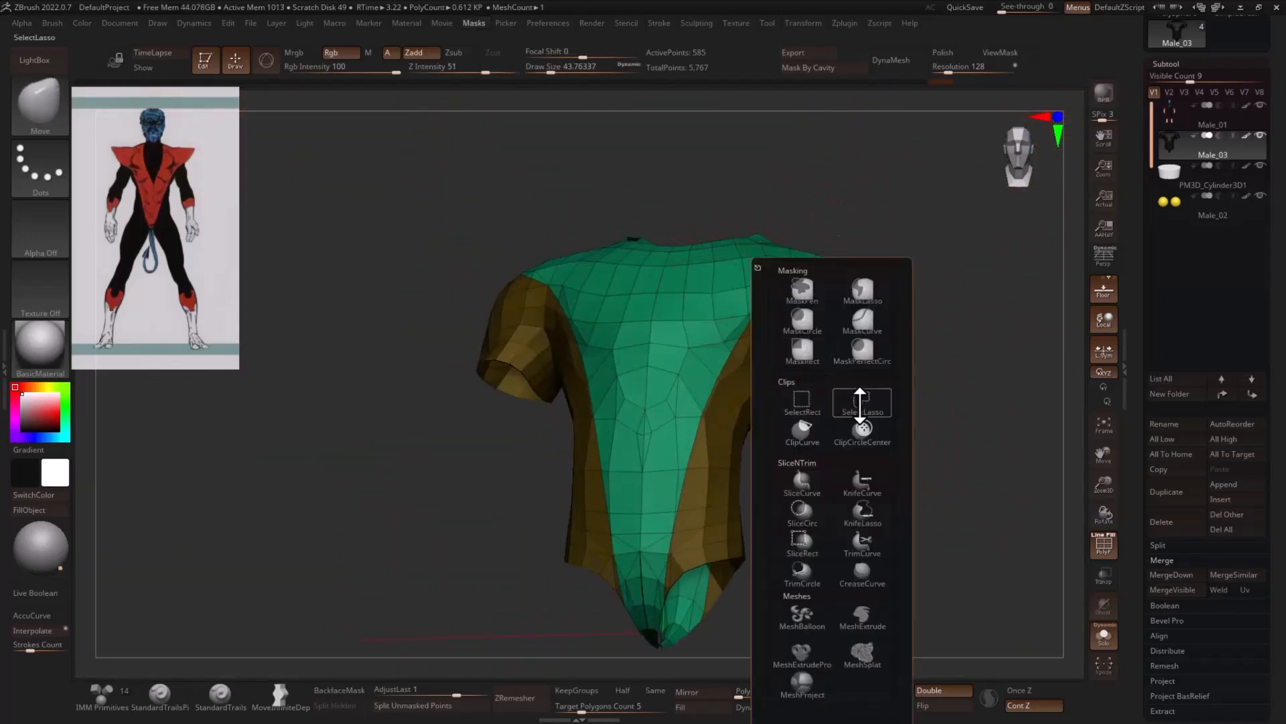
pyautogui.click(860, 405)
pyautogui.moveTo(919, 296)
pyautogui.mouseDown()
pyautogui.moveTo(931, 212)
pyautogui.moveTo(716, 244)
pyautogui.moveTo(666, 270)
pyautogui.mouseUp()
pyautogui.hotkey('ctrl', 'shift')
pyautogui.keyDown('ctrl'); pyautogui.keyDown('alt'); pyautogui.keyDown('shift'); pyautogui.moveTo(638, 352); pyautogui.dragTo(675, 302); pyautogui.keyUp('shift'); pyautogui.keyUp('alt'); pyautogui.keyUp('ctrl')
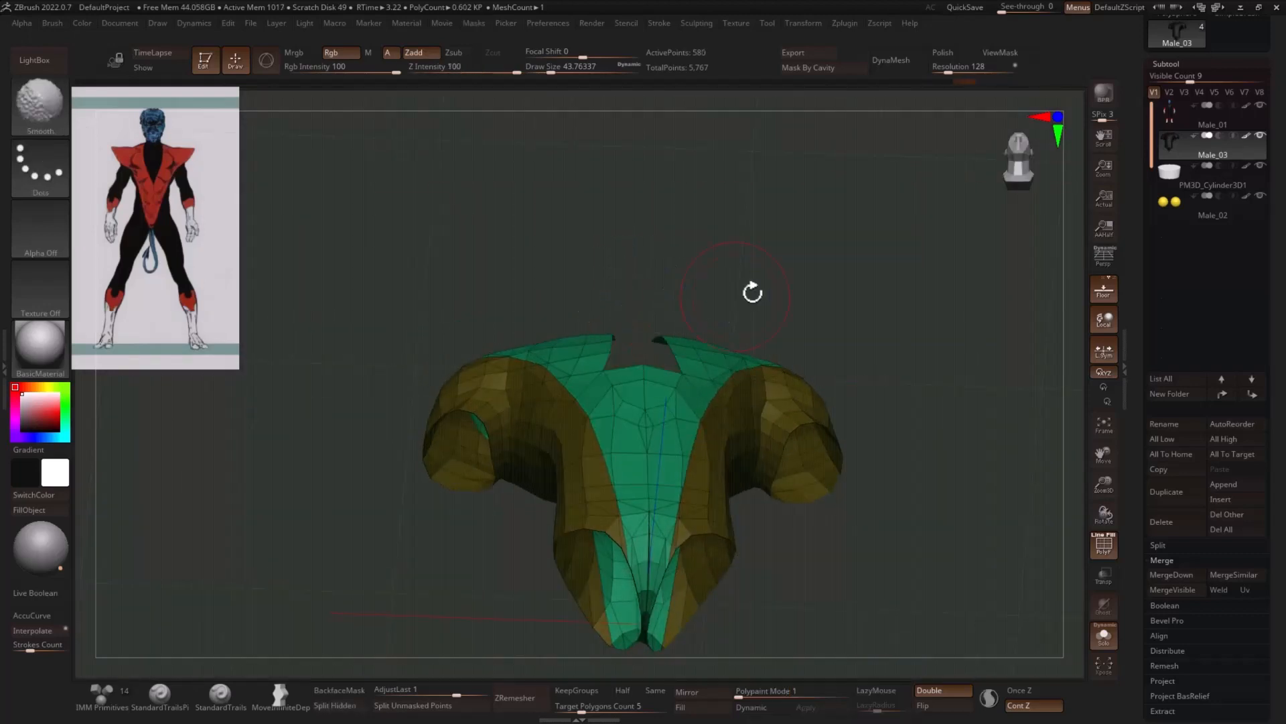
pyautogui.moveTo(894, 276)
pyautogui.mouseDown()
pyautogui.moveTo(885, 373)
pyautogui.moveTo(865, 373)
pyautogui.mouseUp()
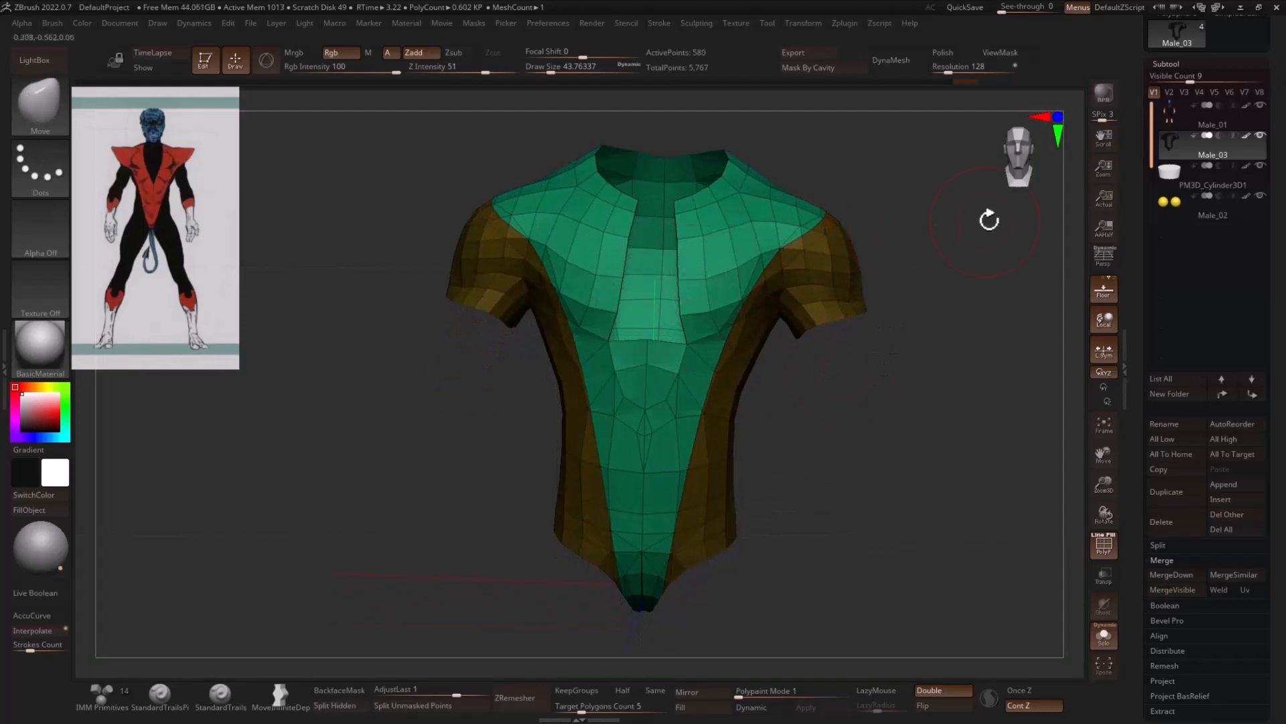
# - Extend the front neck opening downward by hiding the next center polygons on the chest
pyautogui.moveTo(989, 219)
pyautogui.mouseDown()
pyautogui.moveTo(965, 336)
pyautogui.moveTo(919, 259)
pyautogui.mouseUp()
pyautogui.hotkey('ctrl', 'shift')
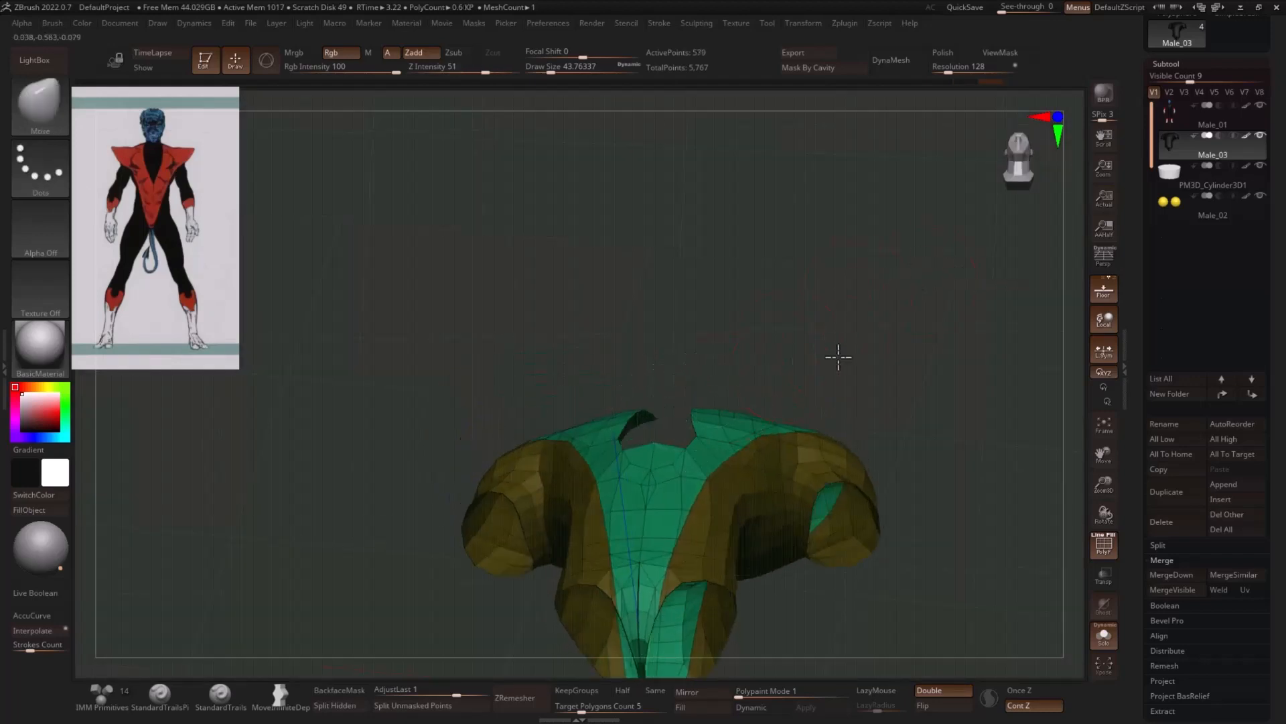
pyautogui.moveTo(835, 356)
pyautogui.mouseDown()
pyautogui.moveTo(729, 273)
pyautogui.moveTo(699, 284)
pyautogui.mouseUp()
pyautogui.hotkey('ctrl', 'shift')
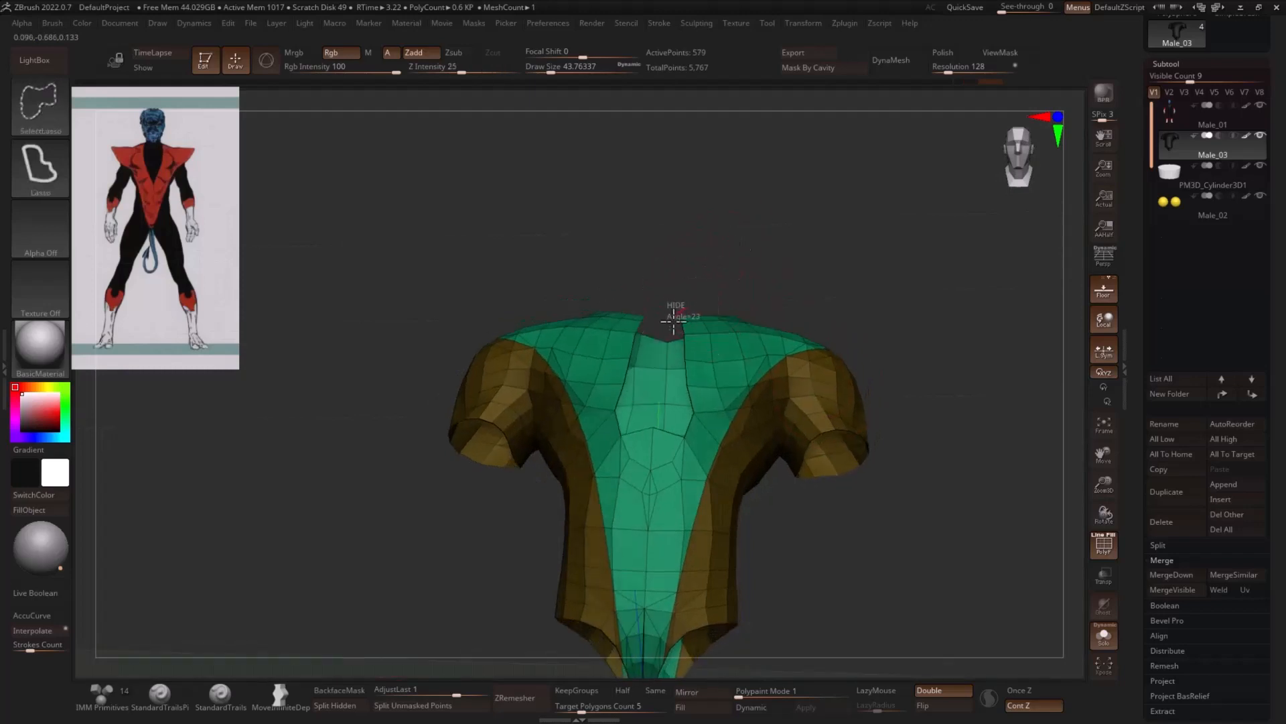
pyautogui.moveTo(813, 282)
pyautogui.mouseDown()
pyautogui.moveTo(910, 290)
pyautogui.moveTo(912, 323)
pyautogui.moveTo(899, 324)
pyautogui.mouseUp()
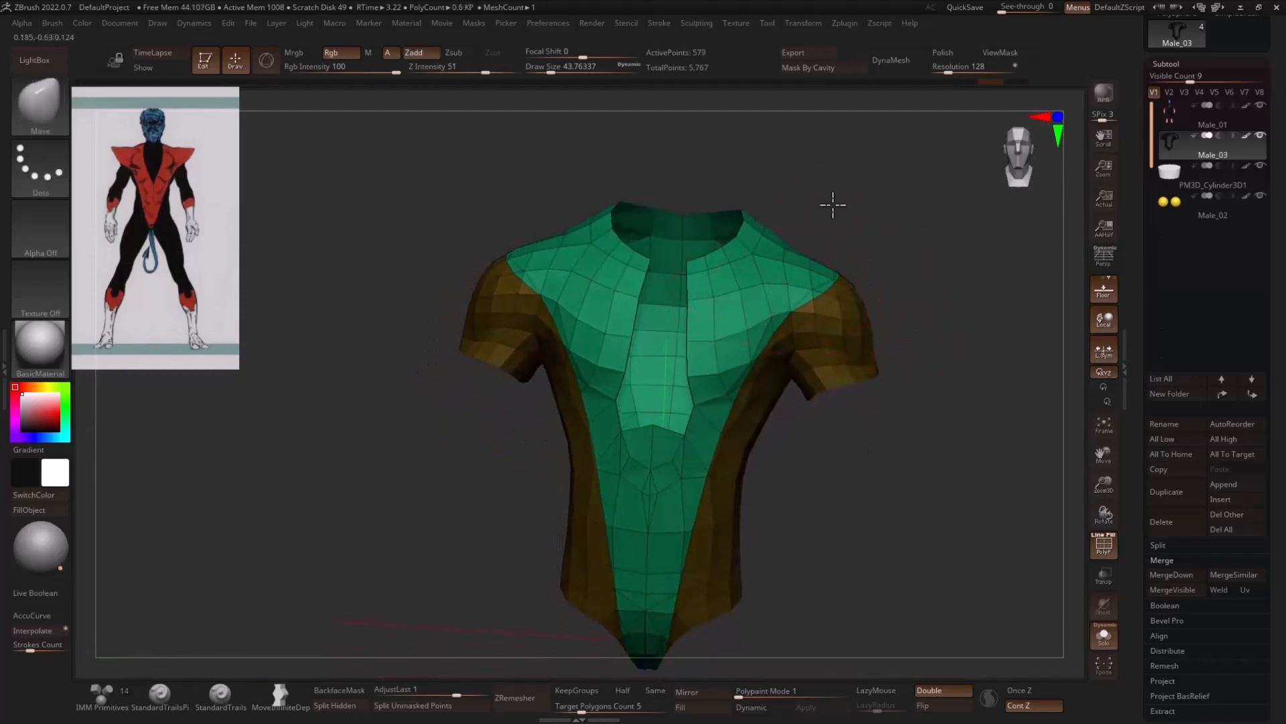
# - Widen the upper part of the front opening by hiding the polygons on both sides of the collar
pyautogui.moveTo(833, 203); pyautogui.dragTo(732, 192)
pyautogui.moveTo(670, 289); pyautogui.dragTo(655, 270)
pyautogui.keyDown('ctrl'); pyautogui.keyDown('alt'); pyautogui.keyDown('shift'); pyautogui.moveTo(636, 315); pyautogui.dragTo(621, 328); pyautogui.keyUp('shift'); pyautogui.keyUp('alt'); pyautogui.keyUp('ctrl')
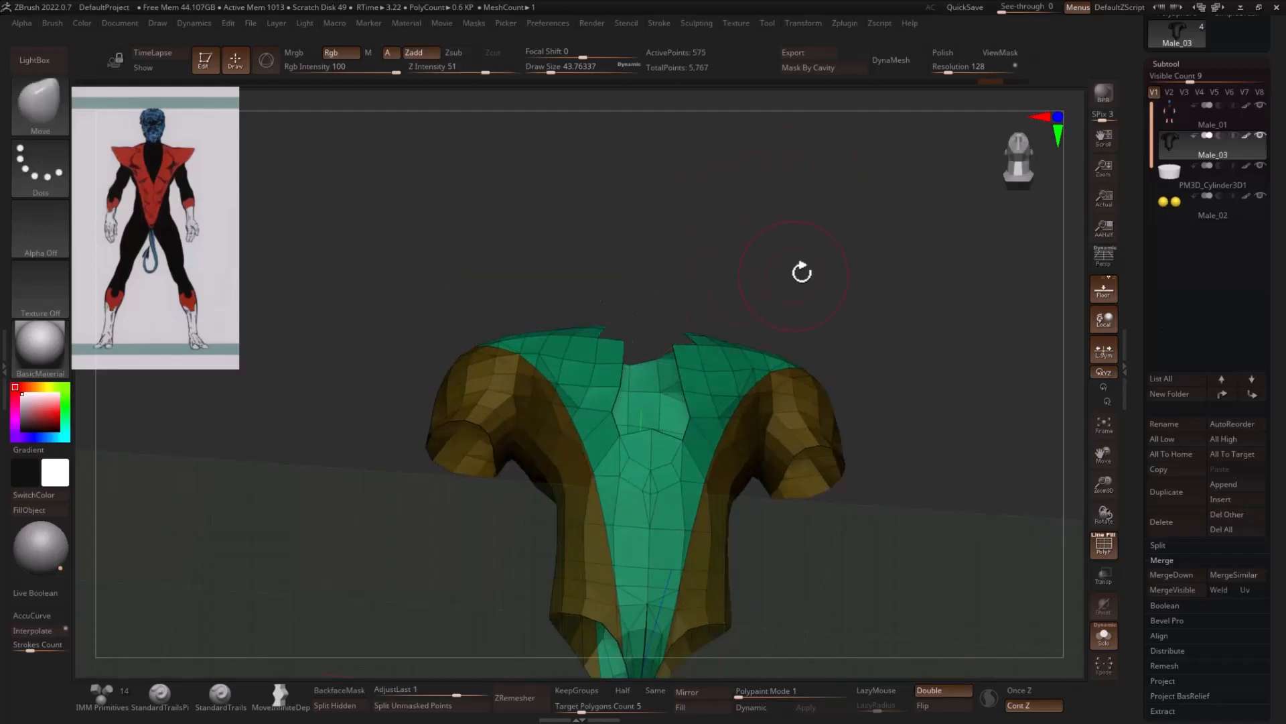
pyautogui.moveTo(804, 273)
pyautogui.mouseDown()
pyautogui.moveTo(836, 359)
pyautogui.moveTo(913, 423)
pyautogui.mouseUp()
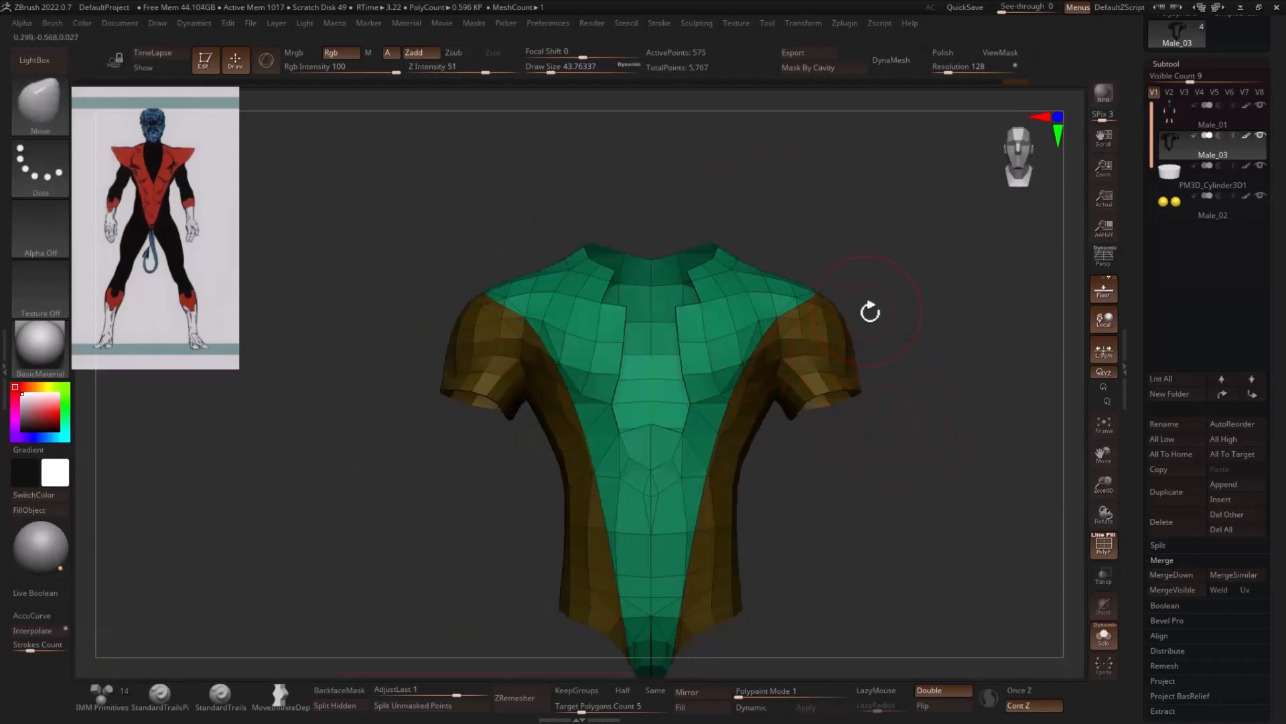
pyautogui.moveTo(809, 232); pyautogui.dragTo(734, 205)
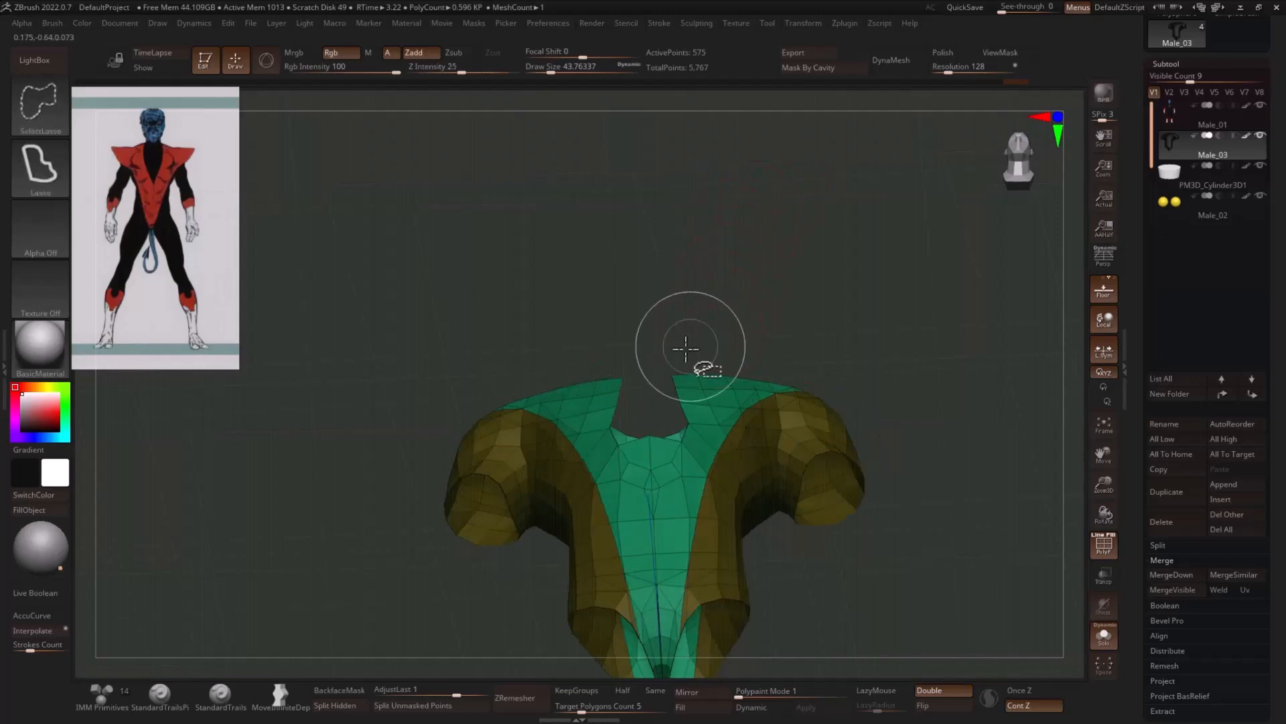
pyautogui.keyDown('ctrl'); pyautogui.keyDown('alt'); pyautogui.keyDown('shift'); pyautogui.moveTo(682, 357); pyautogui.dragTo(668, 373); pyautogui.keyUp('shift'); pyautogui.keyUp('alt'); pyautogui.keyUp('ctrl')
pyautogui.moveTo(797, 294)
pyautogui.mouseDown()
pyautogui.moveTo(917, 448)
pyautogui.moveTo(988, 439)
pyautogui.mouseUp()
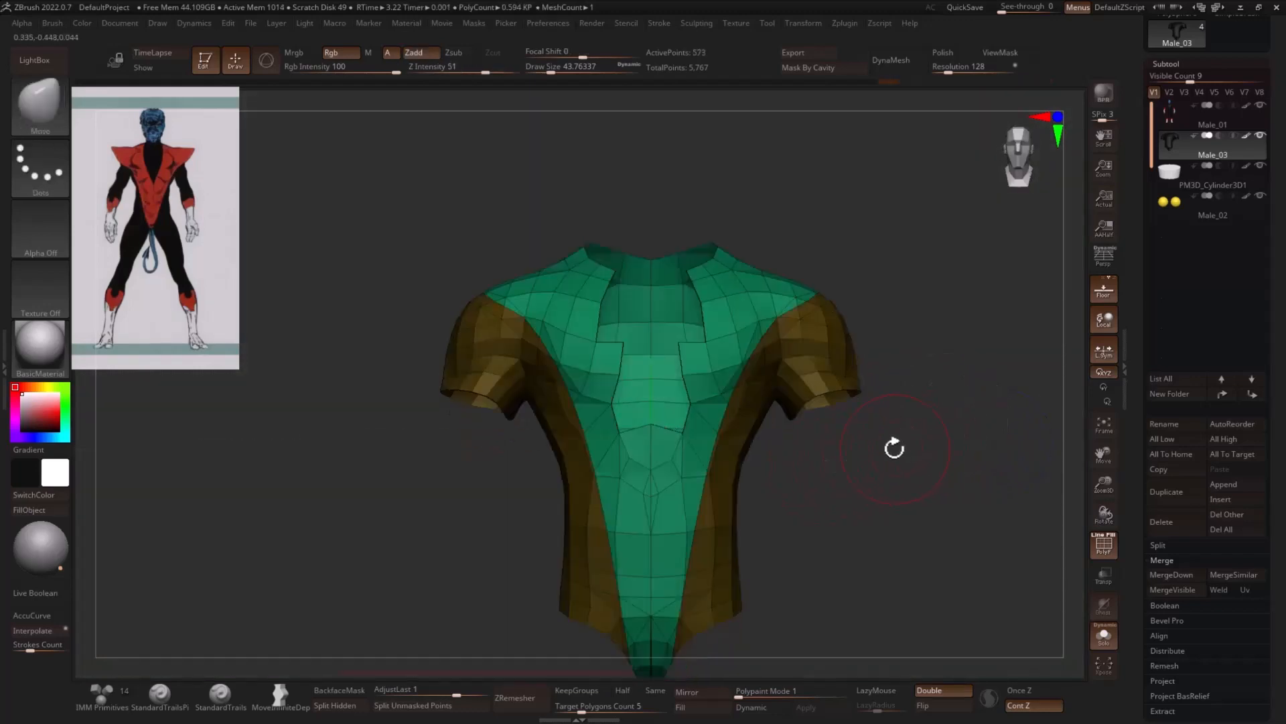
# - Delete the hidden neckline polygons and polish the costume's jagged borders into smooth curves
pyautogui.press('1')
pyautogui.click(838, 434)
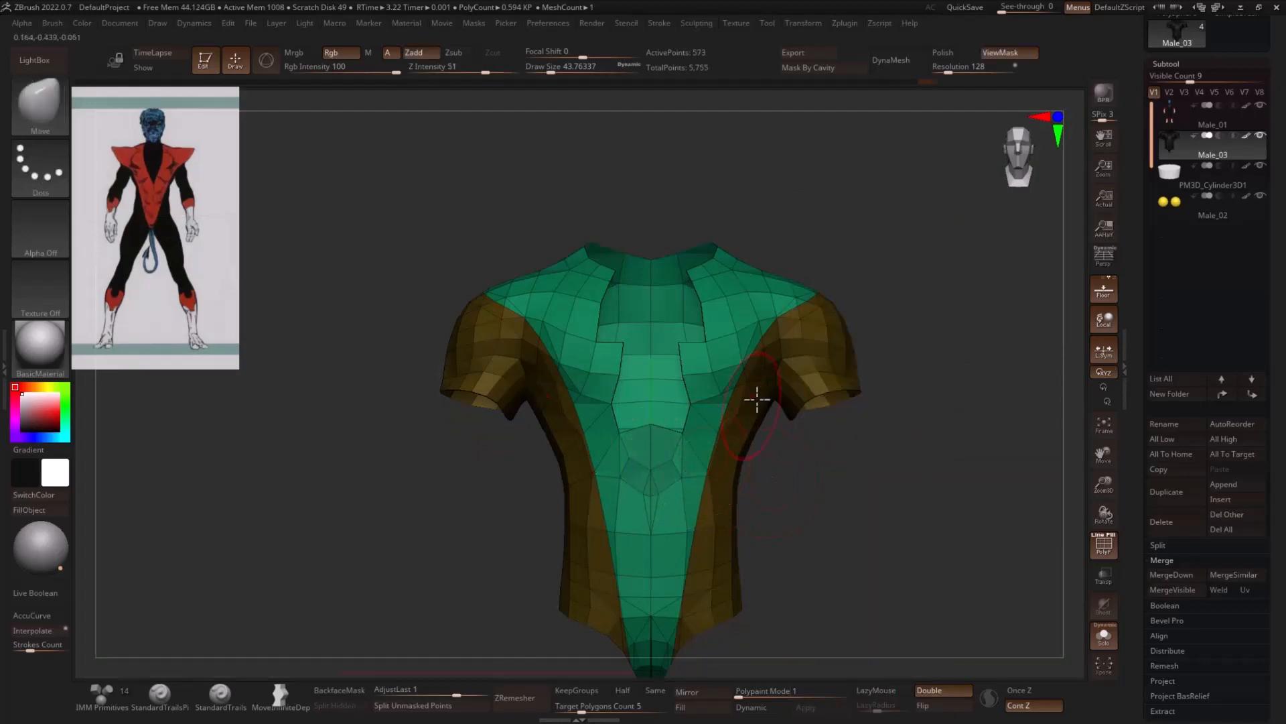
pyautogui.moveTo(878, 235)
pyautogui.mouseDown()
pyautogui.moveTo(836, 210)
pyautogui.moveTo(787, 243)
pyautogui.moveTo(804, 315)
pyautogui.mouseUp()
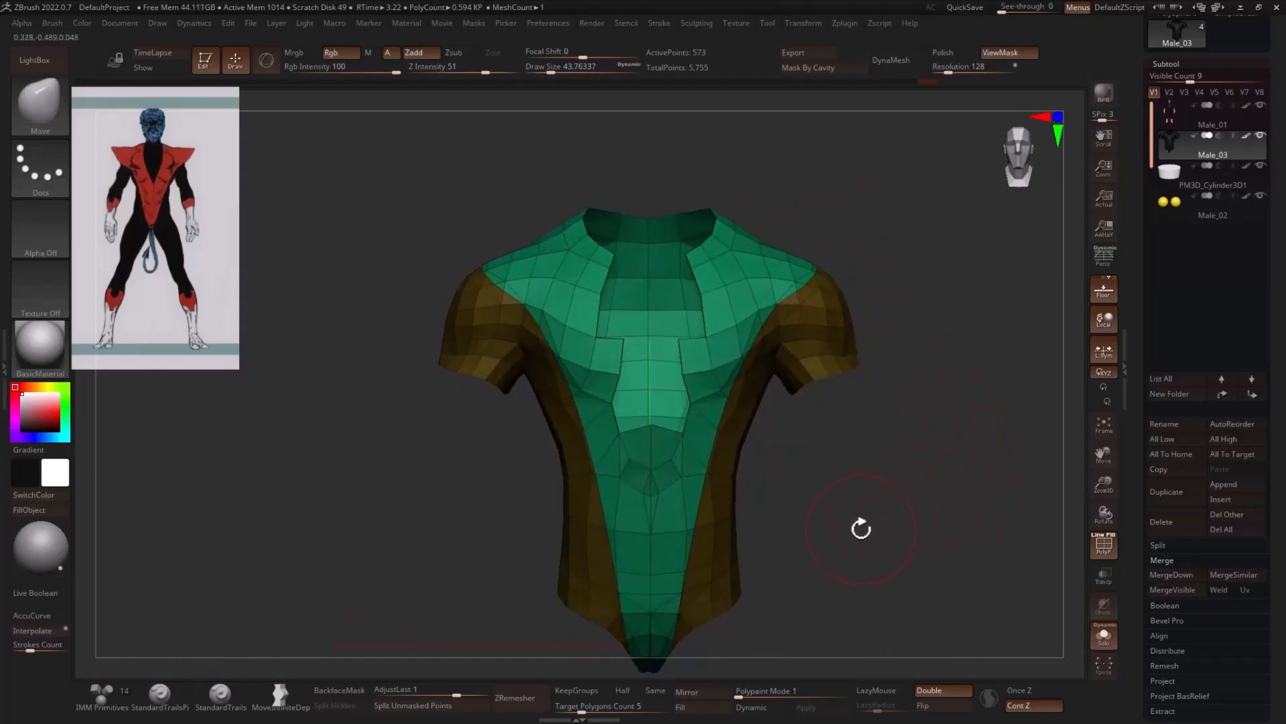
pyautogui.press('3')
pyautogui.moveTo(773, 659); pyautogui.dragTo(858, 649)
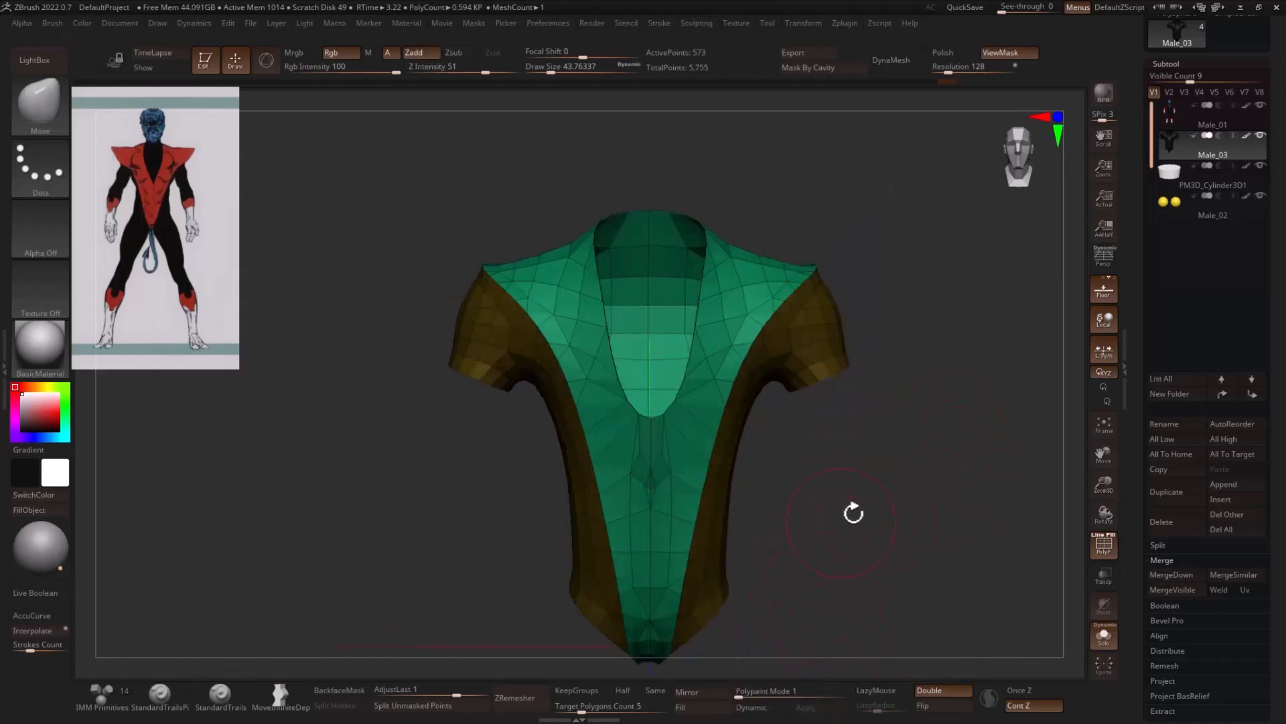
# - Reduce the Move brush to a draw size of about 25 and pull the neckline's lowest point down into a sharper V
pyautogui.press('s')
pyautogui.click(649, 419)
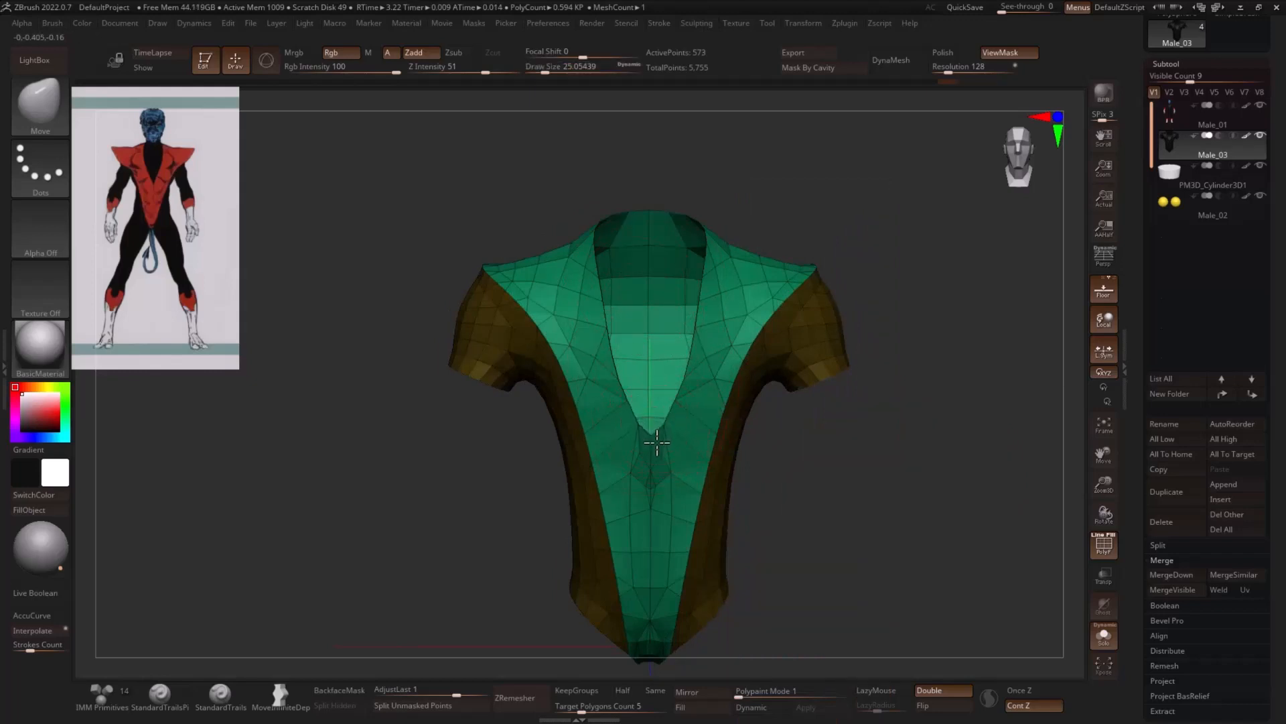
pyautogui.moveTo(759, 441)
pyautogui.mouseDown()
pyautogui.moveTo(657, 465)
pyautogui.moveTo(927, 424)
pyautogui.moveTo(912, 373)
pyautogui.mouseUp()
pyautogui.hotkey('ctrl', 'shift')
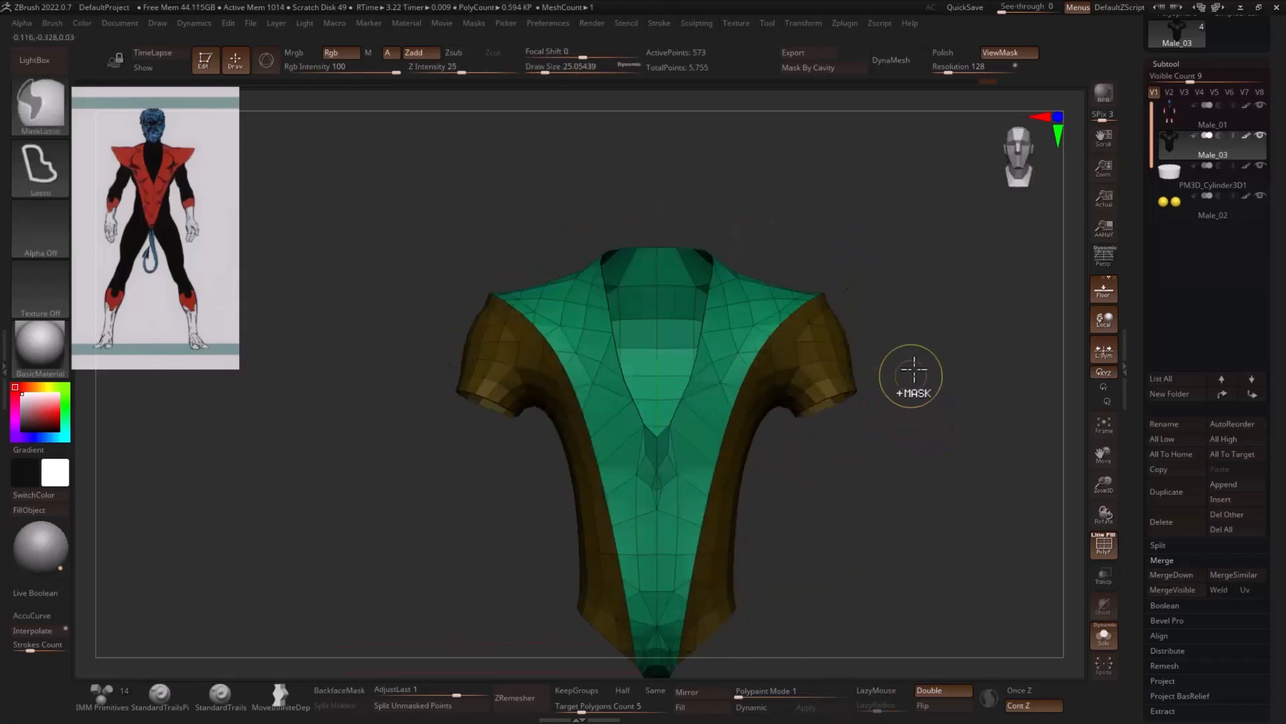
# - Isolate the costume's central V-shaped polygroup and delete the hidden sleeve and side polygroup
pyautogui.keyDown('ctrl'); pyautogui.keyDown('shift'); pyautogui.click(810, 356); pyautogui.keyUp('shift'); pyautogui.keyUp('ctrl')
pyautogui.keyDown('ctrl'); pyautogui.keyDown('shift'); pyautogui.click(942, 304); pyautogui.keyUp('shift'); pyautogui.keyUp('ctrl')
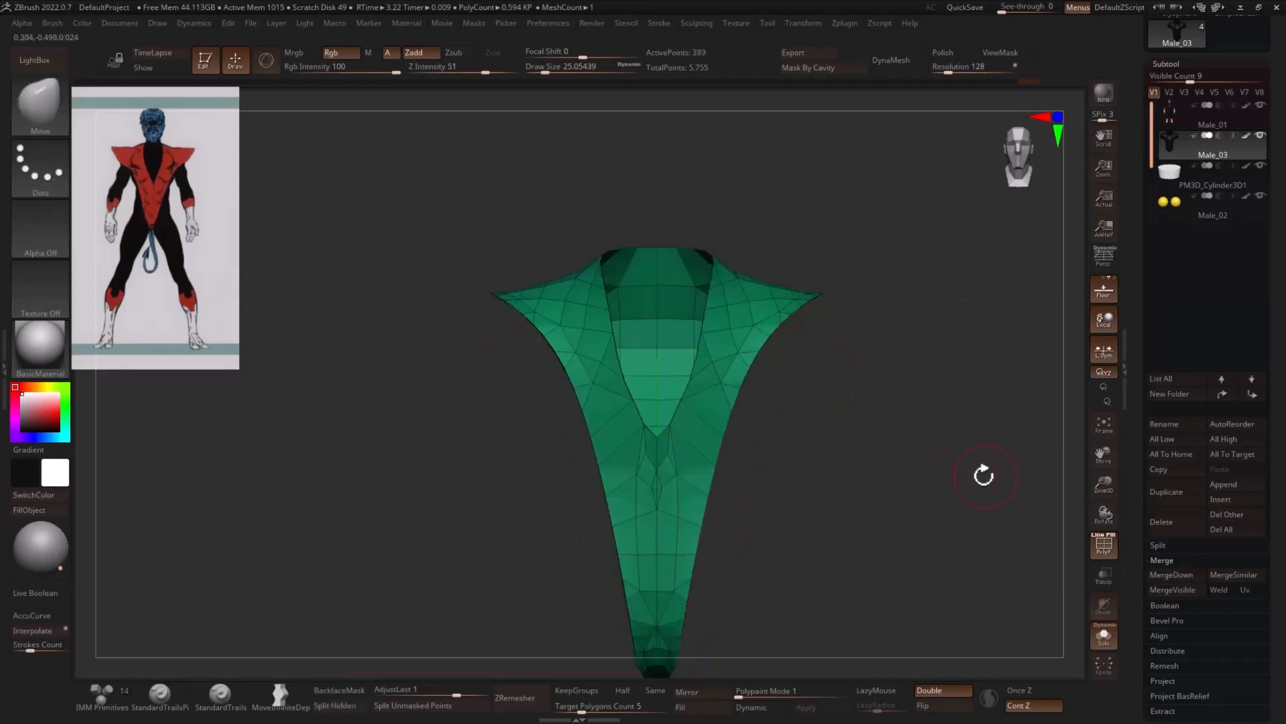
pyautogui.moveTo(982, 473); pyautogui.dragTo(926, 494)
pyautogui.press('1')
pyautogui.click(887, 420)
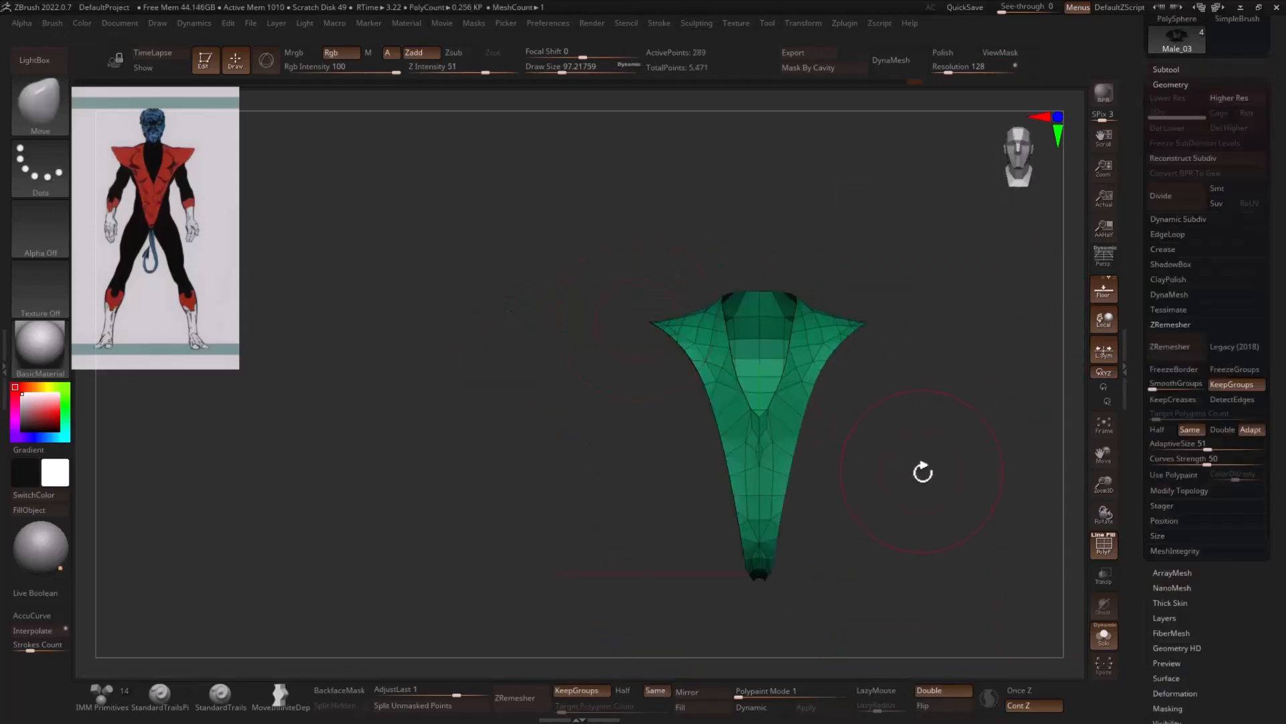
pyautogui.moveTo(922, 471)
pyautogui.mouseDown()
pyautogui.moveTo(926, 435)
pyautogui.moveTo(881, 299)
pyautogui.moveTo(968, 442)
pyautogui.moveTo(914, 566)
pyautogui.moveTo(886, 563)
pyautogui.moveTo(918, 509)
pyautogui.mouseUp()
pyautogui.moveTo(763, 467)
pyautogui.keyDown('ctrl'); pyautogui.mouseDown()
pyautogui.moveTo(710, 495)
pyautogui.moveTo(781, 507)
pyautogui.mouseUp(); pyautogui.keyUp('ctrl')
pyautogui.keyDown('ctrl'); pyautogui.click(871, 492); pyautogui.keyUp('ctrl')
pyautogui.press('w')
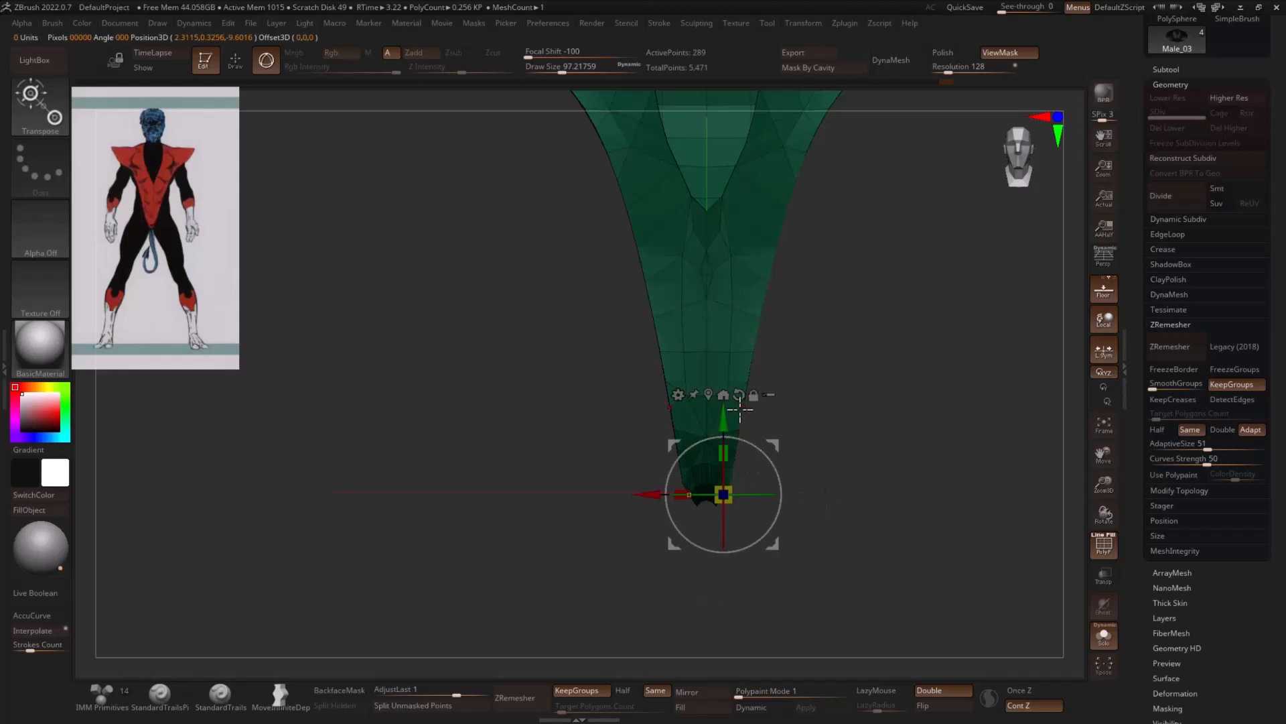
pyautogui.moveTo(651, 497); pyautogui.dragTo(660, 496)
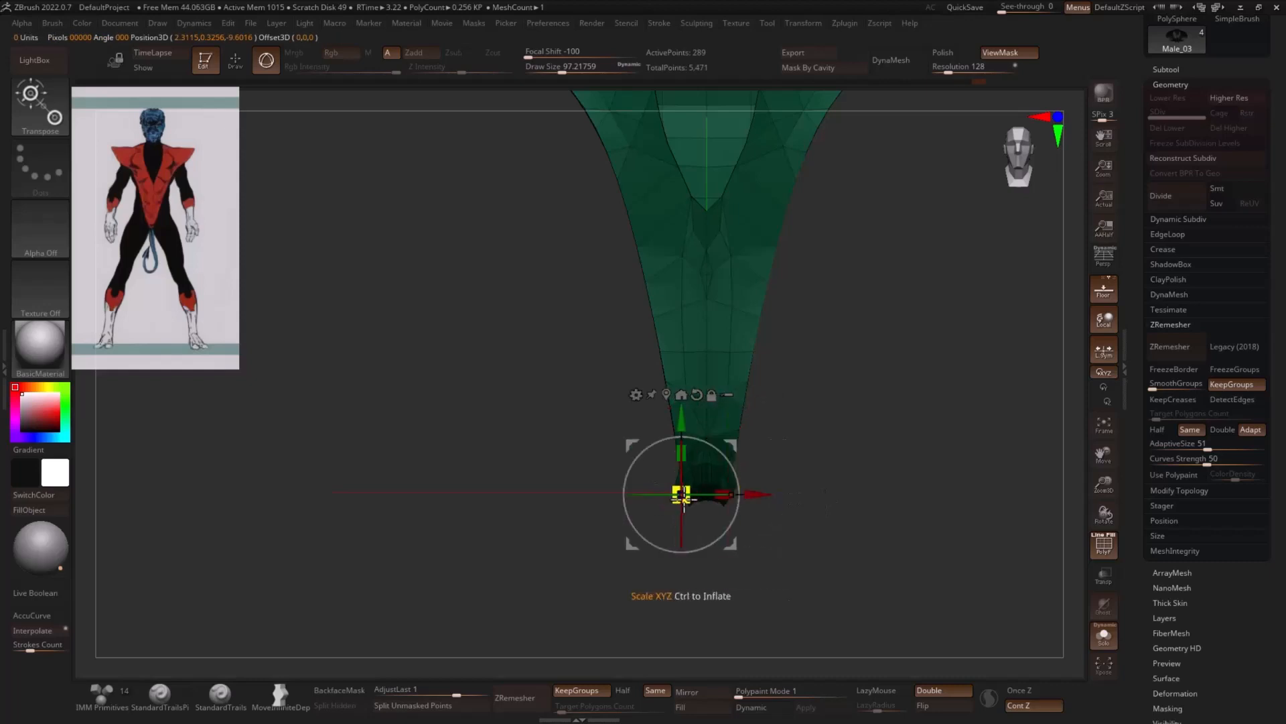
pyautogui.press('q')
# - Widen the costume's narrow crotch end with the Move brush, and reduce the draw size to about 25
pyautogui.moveTo(836, 493)
pyautogui.mouseDown()
pyautogui.moveTo(874, 403)
pyautogui.moveTo(733, 523)
pyautogui.mouseUp()
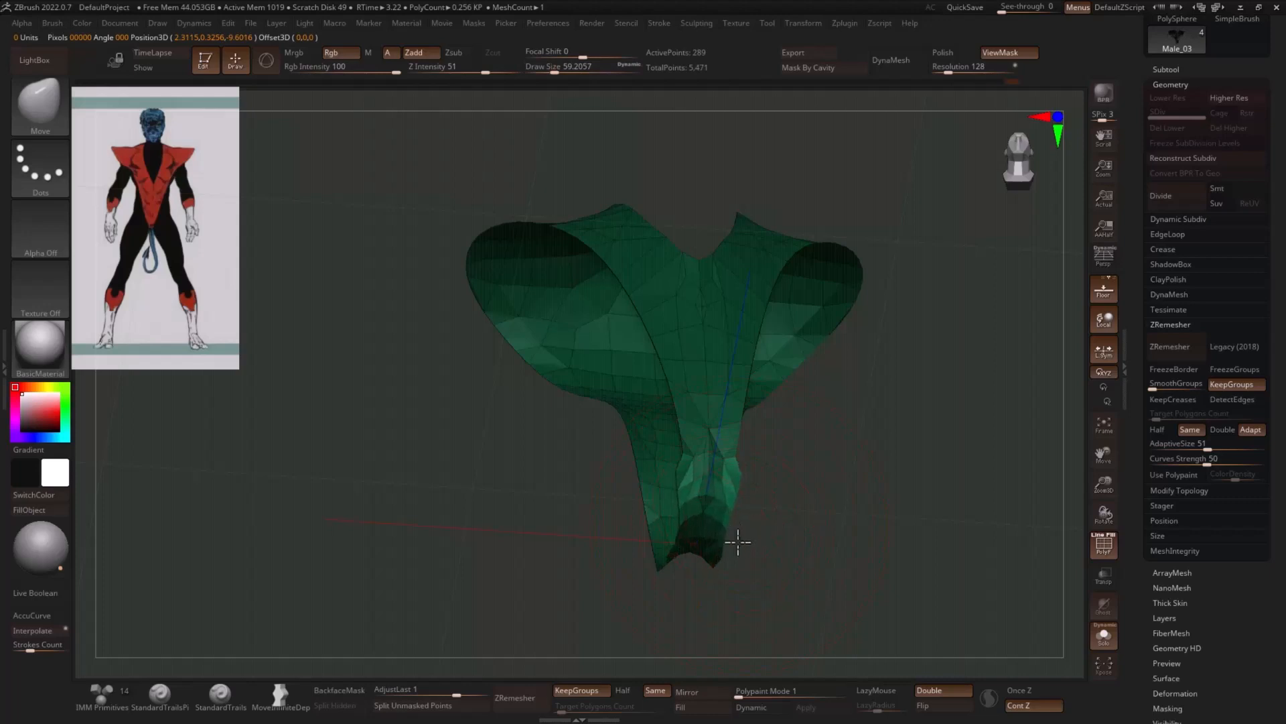
pyautogui.moveTo(754, 537)
pyautogui.keyDown('shift'); pyautogui.mouseDown()
pyautogui.moveTo(821, 540)
pyautogui.moveTo(804, 516)
pyautogui.moveTo(734, 491)
pyautogui.mouseUp(); pyautogui.keyUp('shift')
pyautogui.press('s')
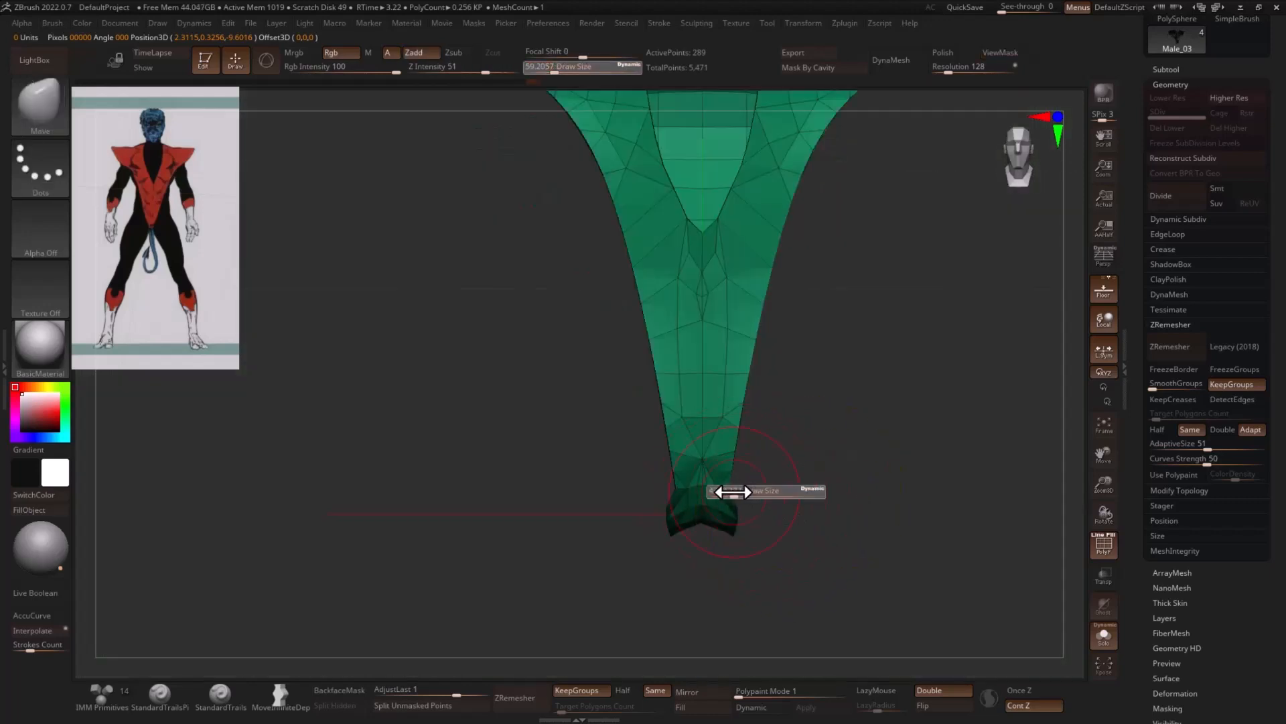
pyautogui.moveTo(836, 487); pyautogui.dragTo(915, 431)
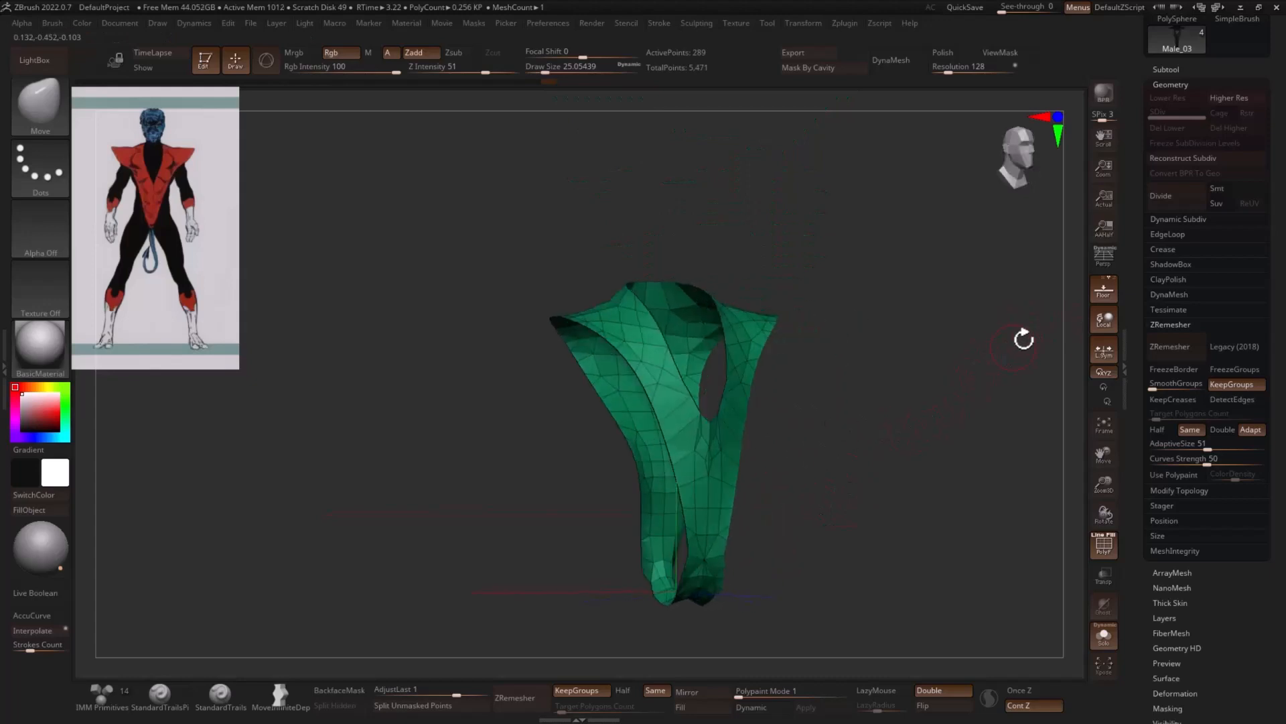
# - Turn off KeepGroups and run ZRemesher on the costume piece at the Same polygon count
pyautogui.keyDown('shift'); pyautogui.moveTo(1024, 339); pyautogui.dragTo(958, 368); pyautogui.keyUp('shift')
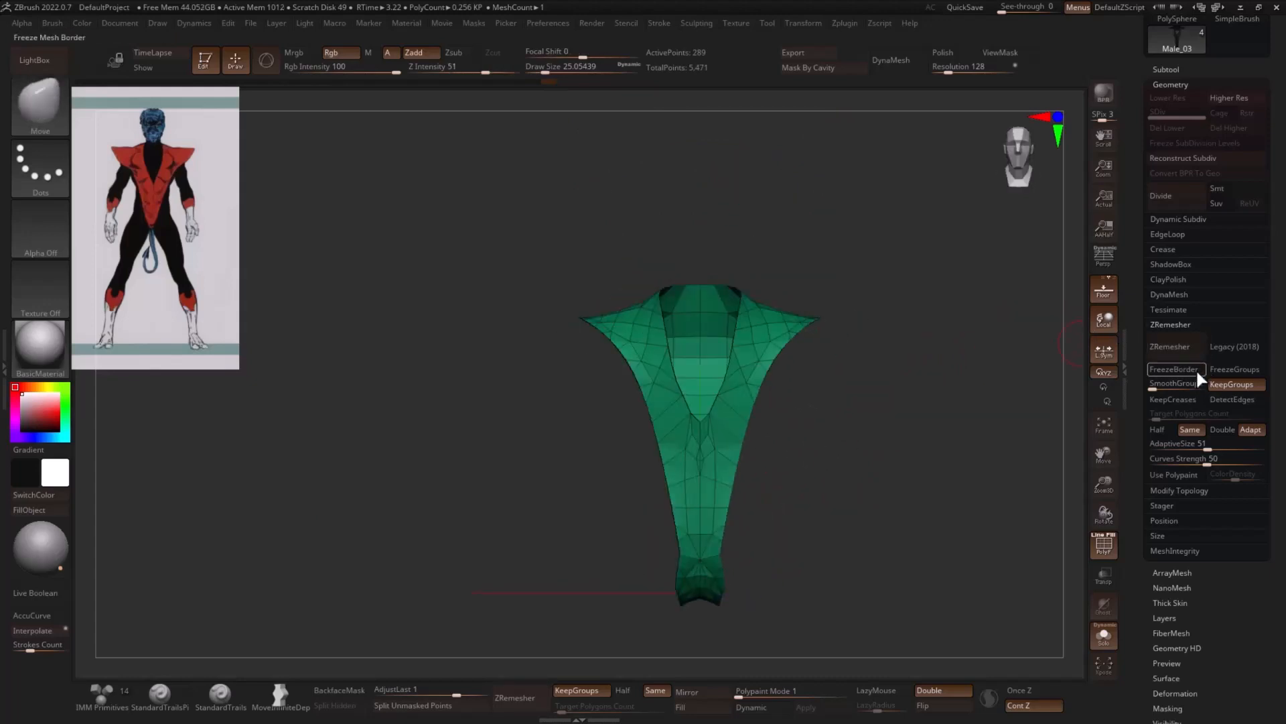
pyautogui.click(1212, 384)
pyautogui.click(1181, 354)
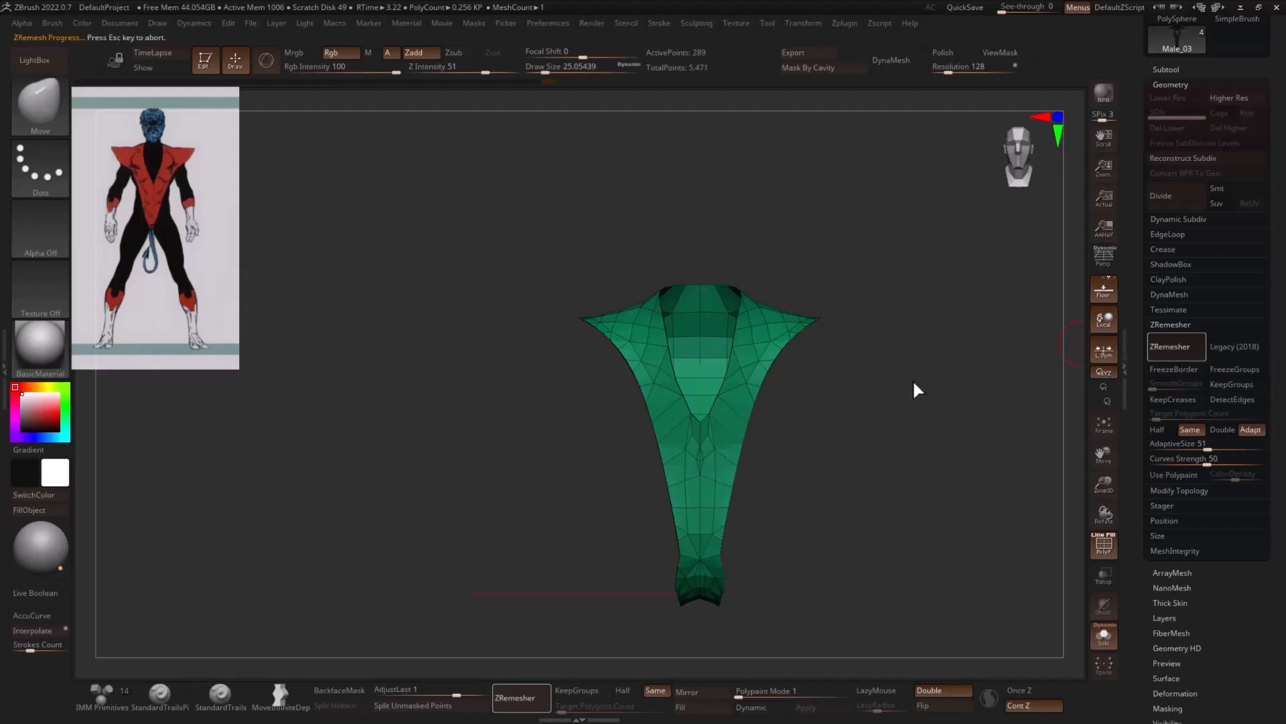
pyautogui.moveTo(770, 436); pyautogui.dragTo(807, 626)
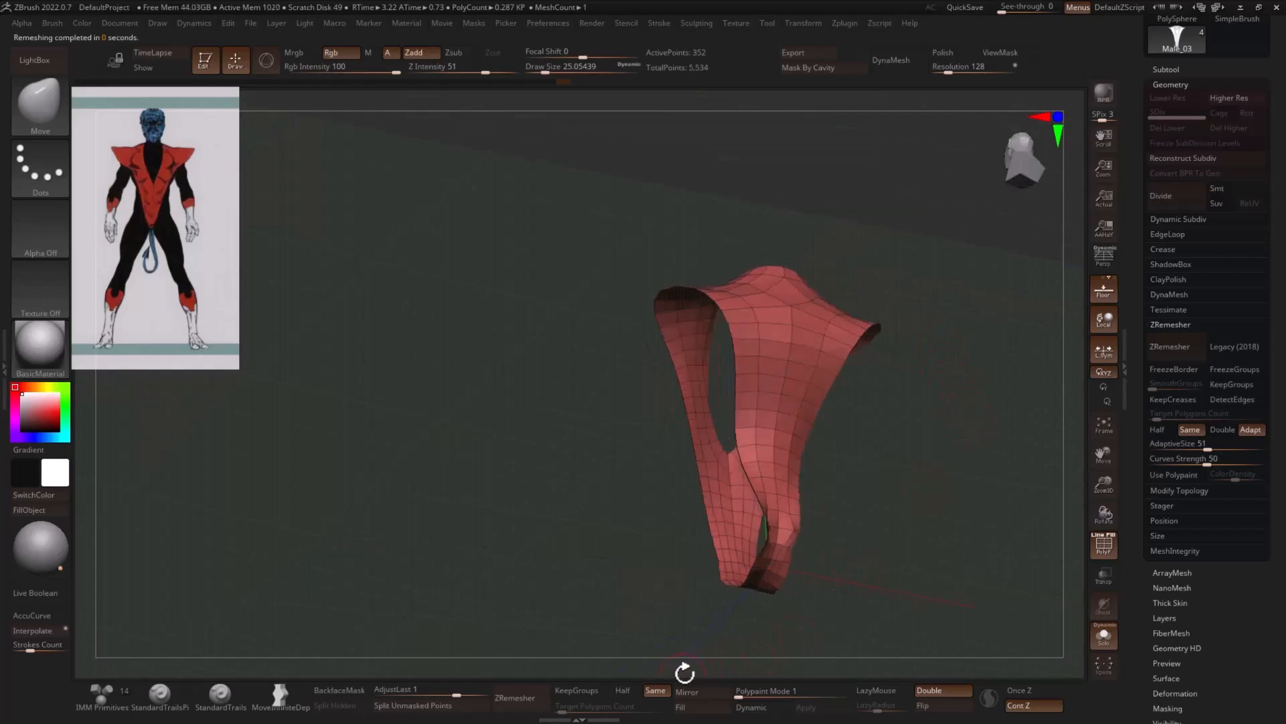
pyautogui.press('space')
pyautogui.click(666, 663)
pyautogui.moveTo(957, 536)
pyautogui.mouseDown()
pyautogui.moveTo(1004, 537)
pyautogui.moveTo(971, 500)
pyautogui.moveTo(885, 488)
pyautogui.moveTo(882, 460)
pyautogui.moveTo(883, 474)
pyautogui.mouseUp()
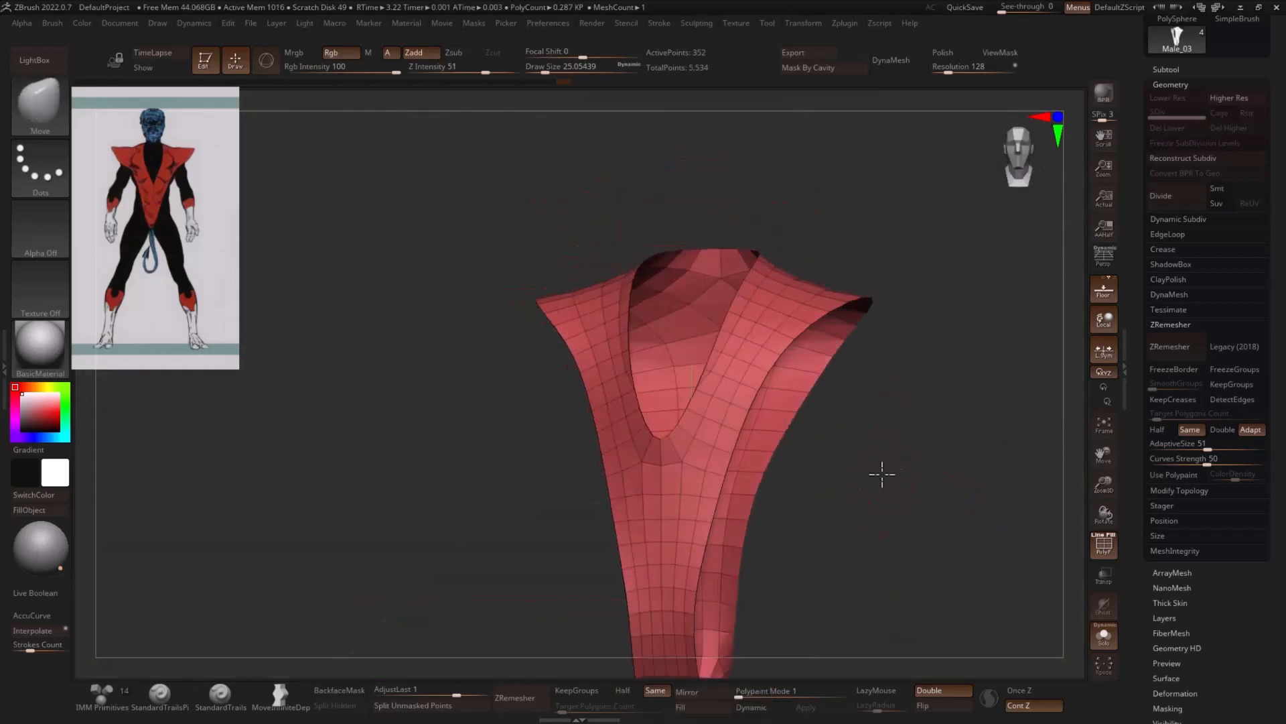
pyautogui.moveTo(997, 382); pyautogui.dragTo(1045, 384)
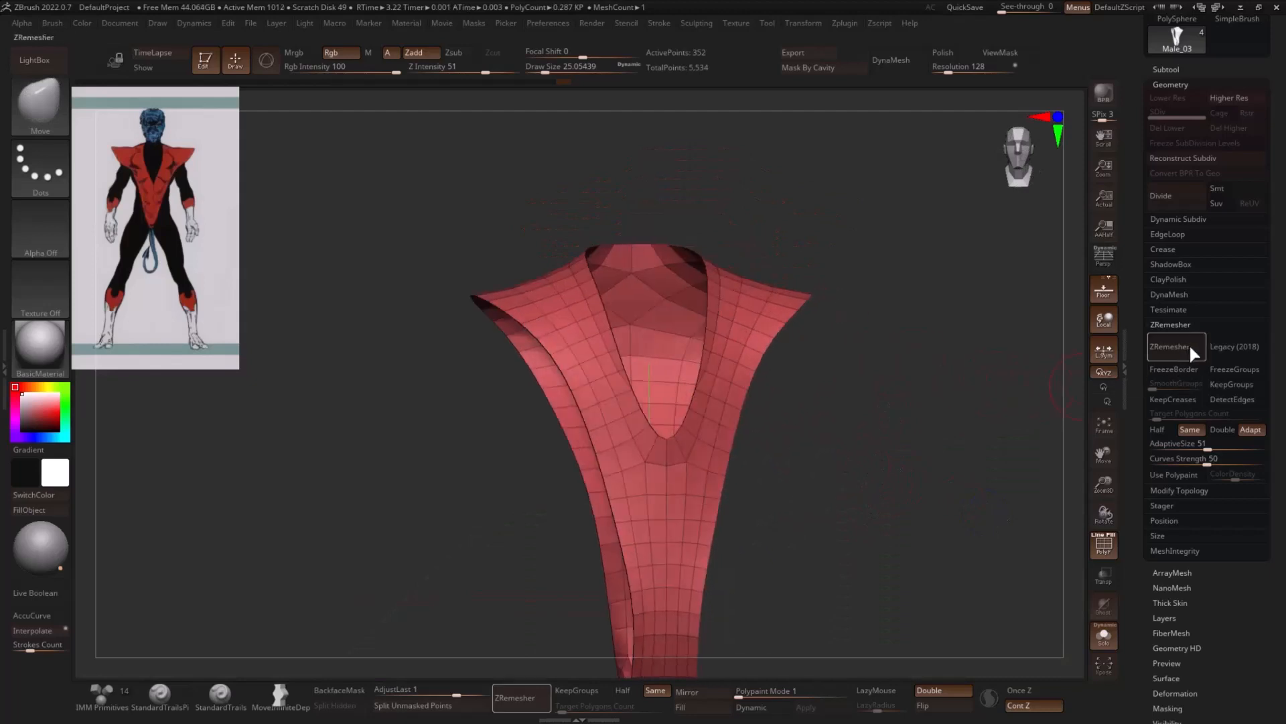
# - Run ZRemesher on the costume again to clean up the polygon flow around the collar and V-neck
pyautogui.click(1189, 343)
pyautogui.moveTo(914, 447); pyautogui.dragTo(833, 392)
pyautogui.moveTo(928, 310); pyautogui.dragTo(875, 385)
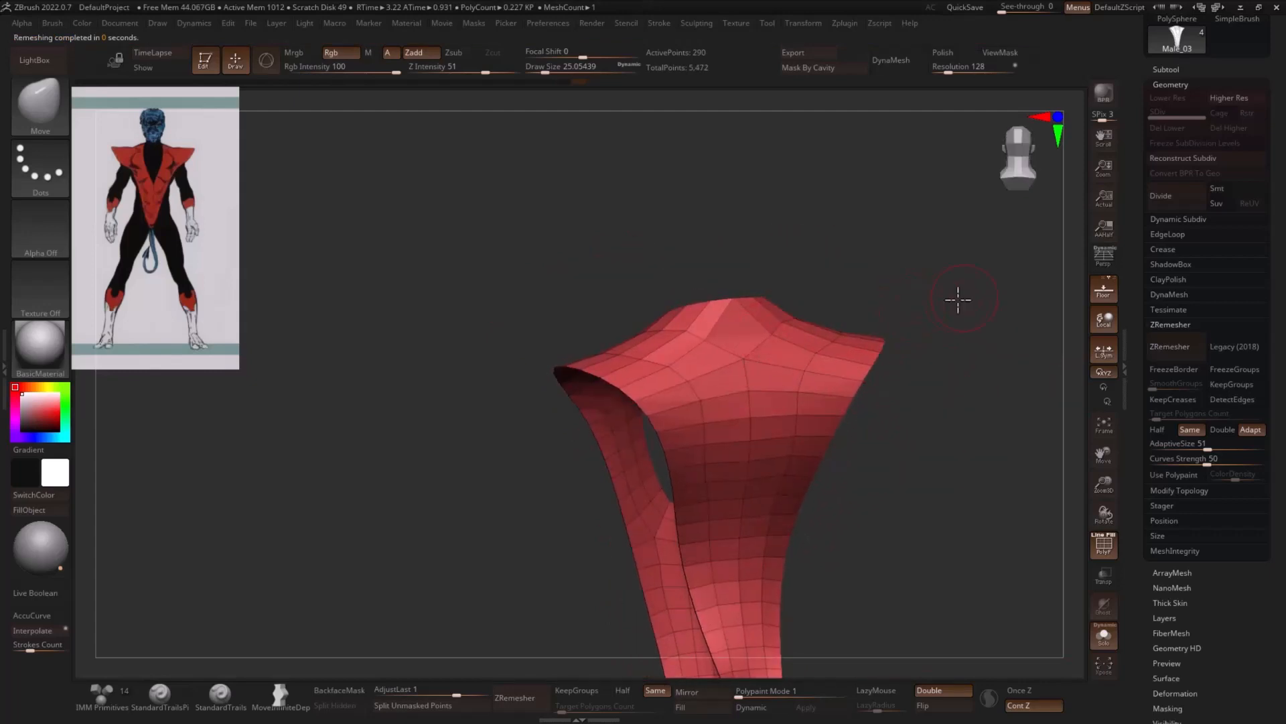
pyautogui.moveTo(958, 299); pyautogui.dragTo(1047, 402)
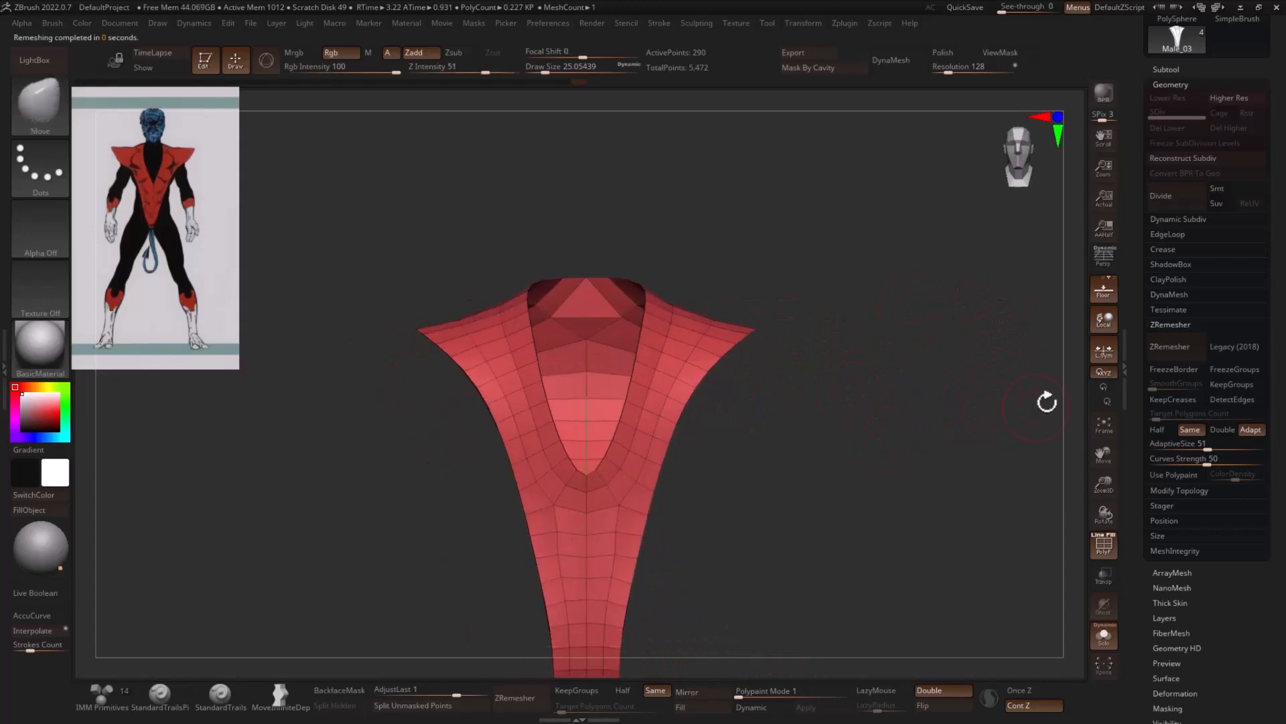
pyautogui.moveTo(920, 395); pyautogui.dragTo(968, 399)
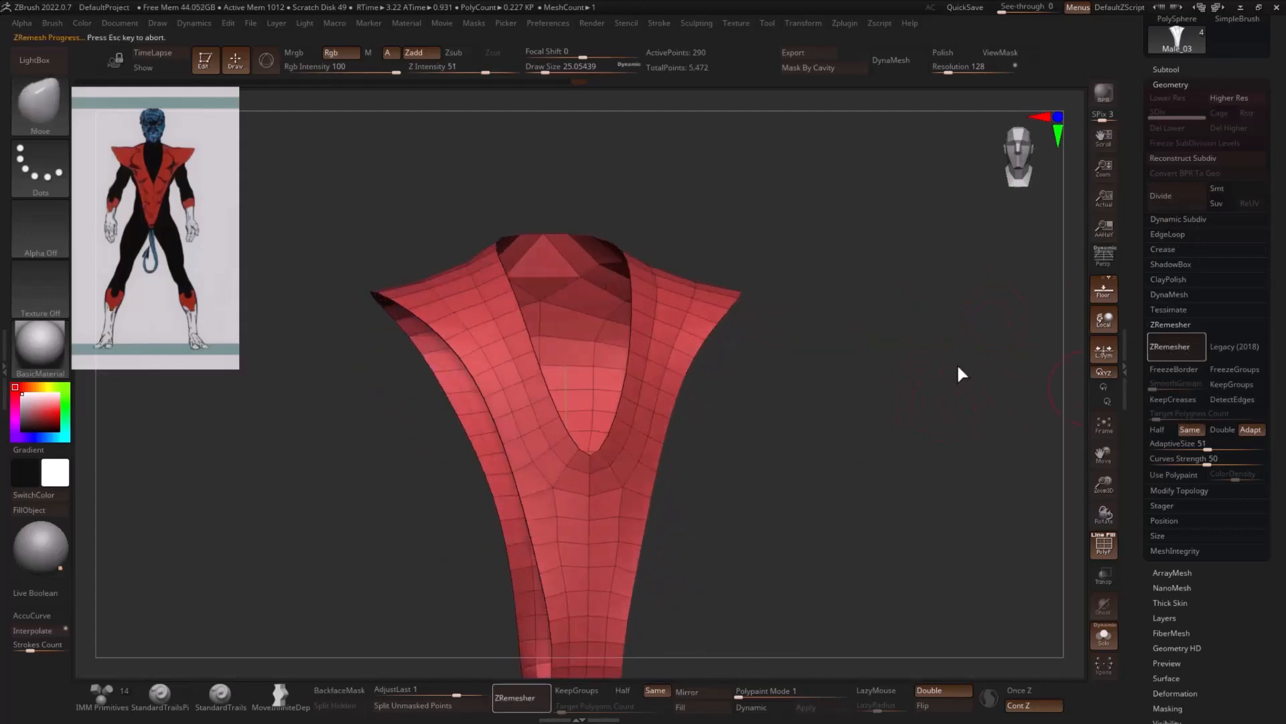
pyautogui.moveTo(887, 380); pyautogui.dragTo(690, 322)
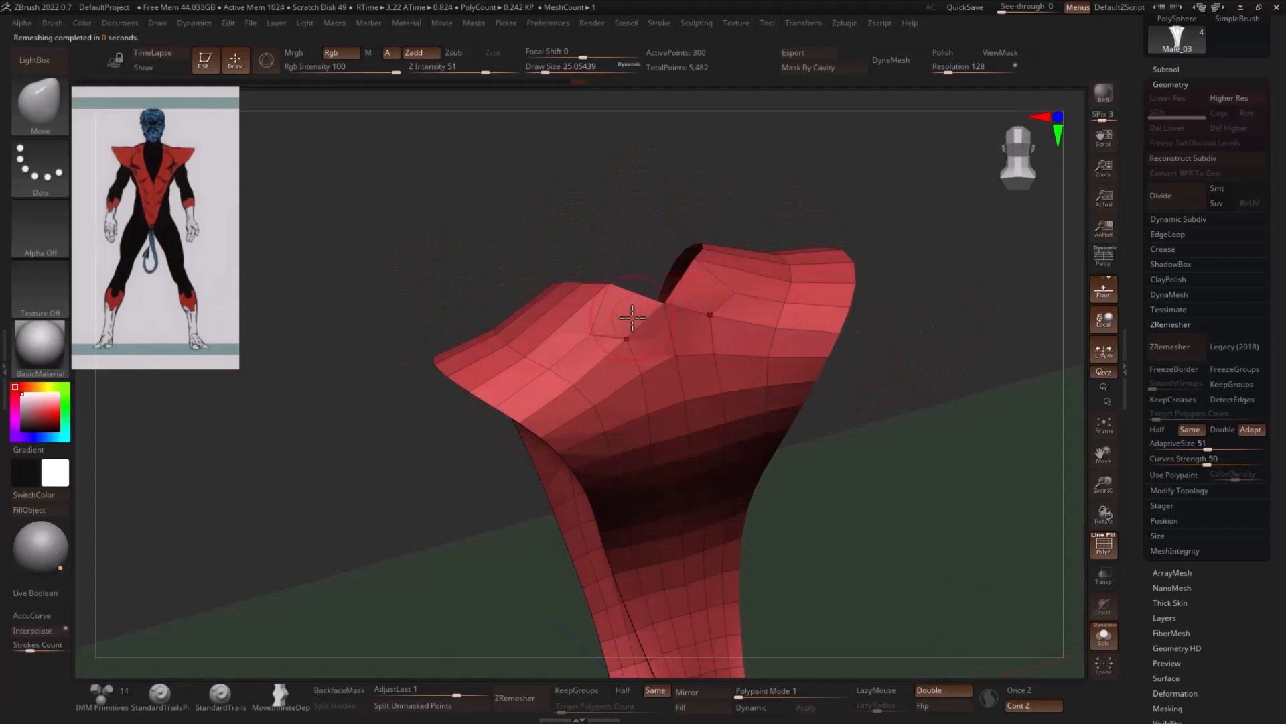
# - Make the costume mesh denser by dividing it once, deleting the lower subdivision level and running ZRemesher
pyautogui.press('s')
pyautogui.moveTo(588, 332)
pyautogui.mouseDown()
pyautogui.moveTo(896, 267)
pyautogui.moveTo(922, 293)
pyautogui.moveTo(1112, 289)
pyautogui.mouseUp()
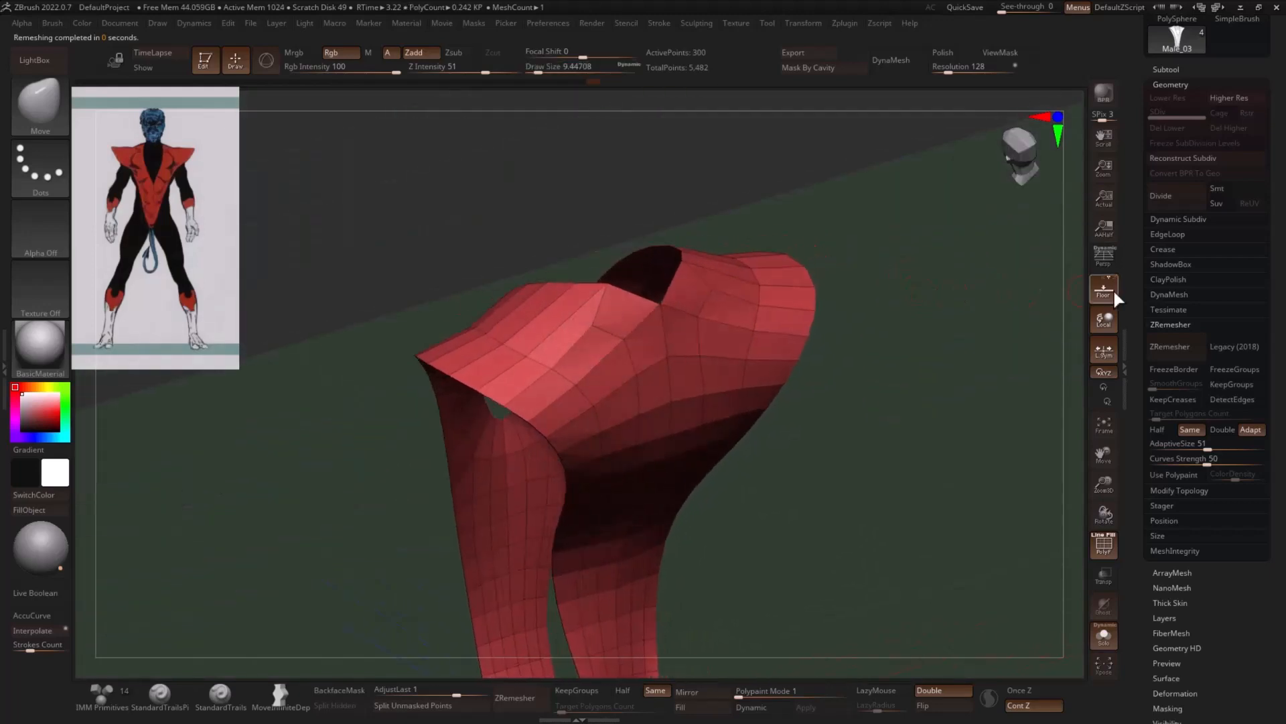
pyautogui.moveTo(975, 349); pyautogui.dragTo(1072, 301)
pyautogui.click(1180, 196)
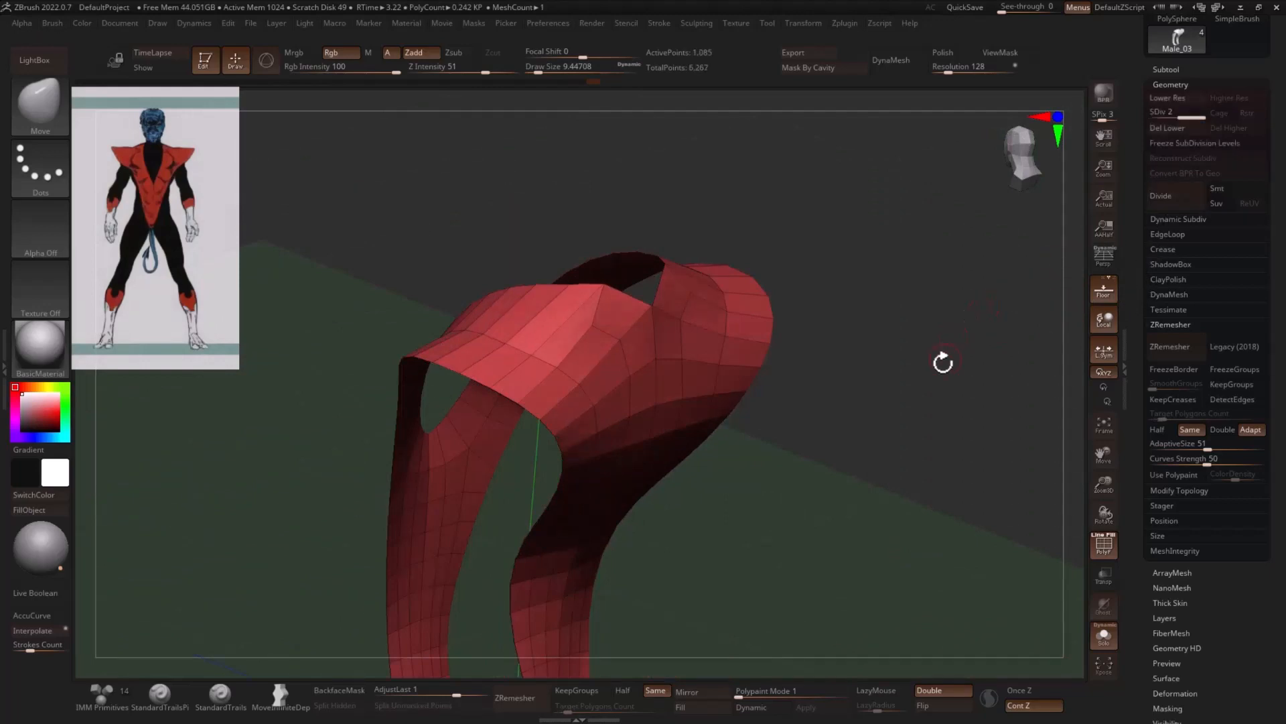
pyautogui.click(1173, 130)
pyautogui.click(1180, 347)
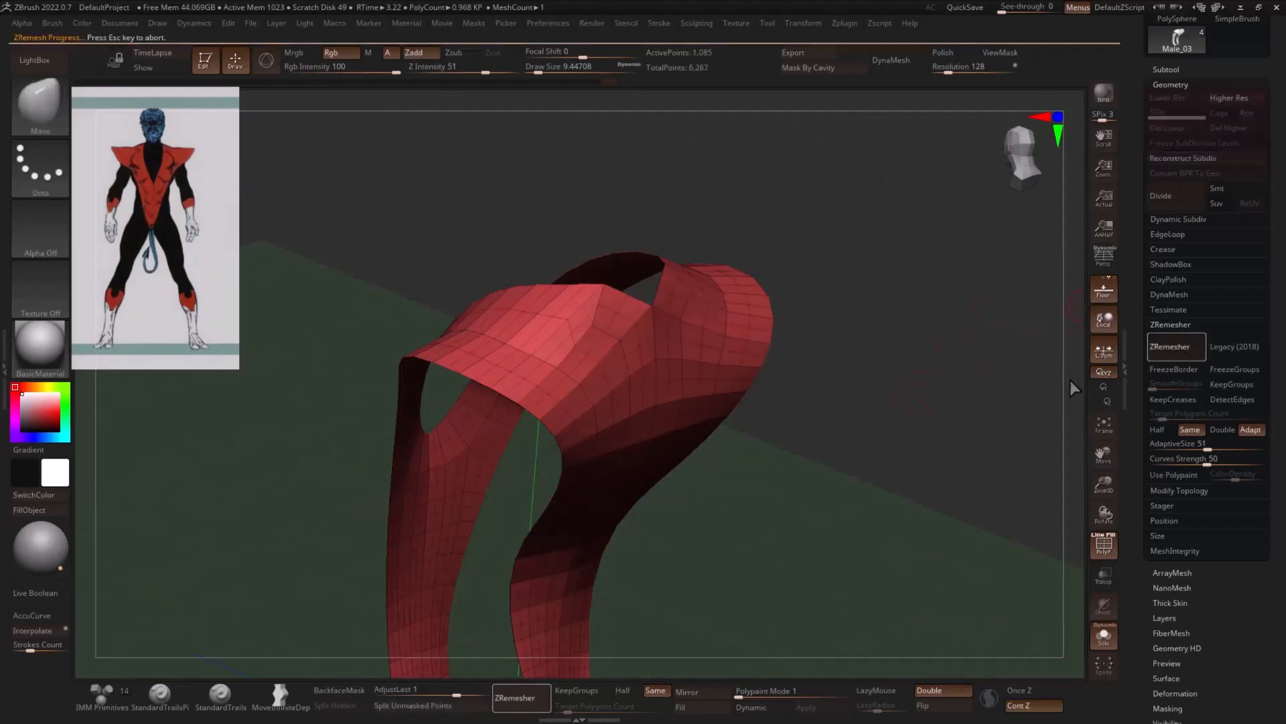
pyautogui.moveTo(936, 474); pyautogui.dragTo(833, 339)
pyautogui.moveTo(784, 221); pyautogui.dragTo(649, 245)
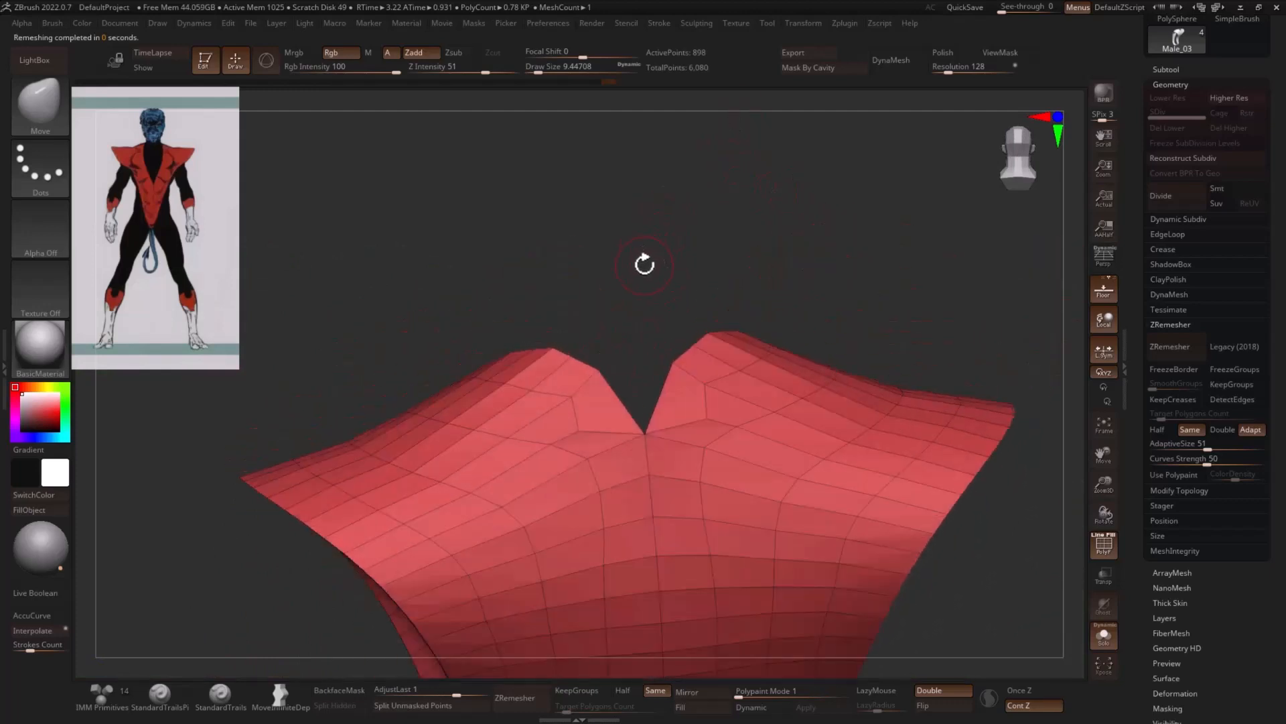
# - Close the notch at the back of the collar by stitching its two points with ZModeler, and smooth the area
pyautogui.press('b')
pyautogui.press('z')
pyautogui.press('m')
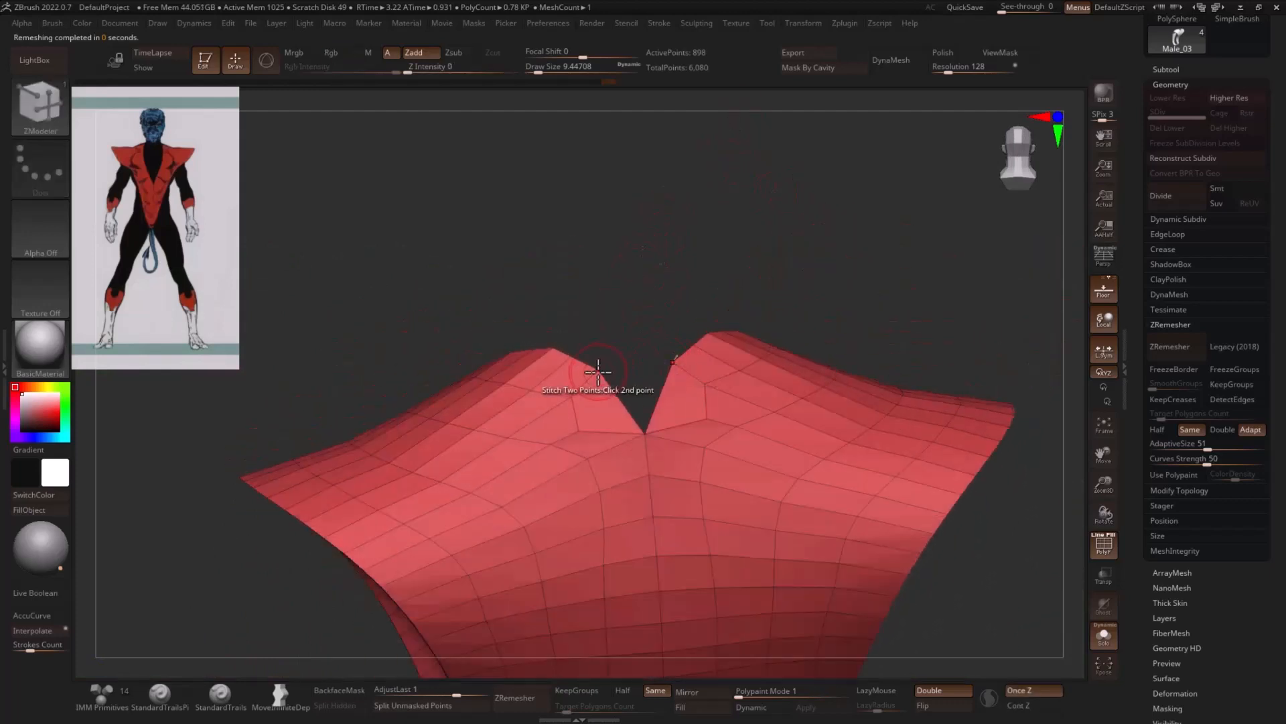
pyautogui.click(598, 371)
pyautogui.press('shift')
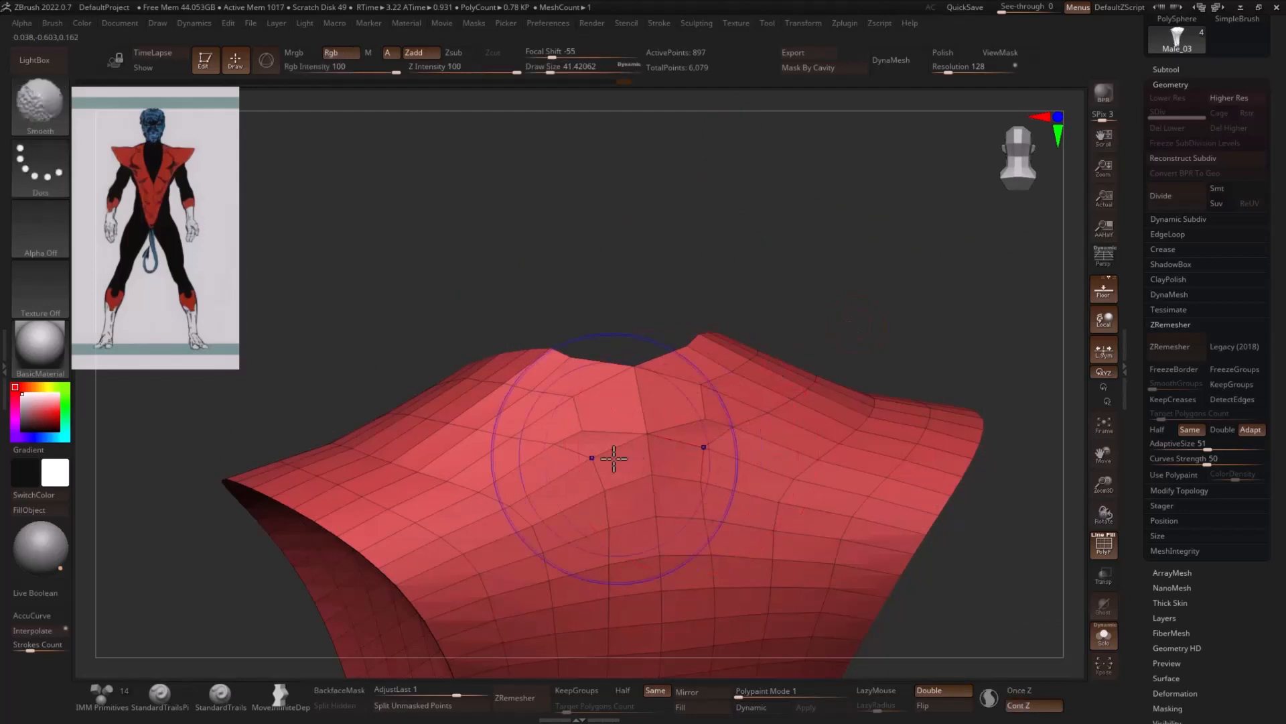
pyautogui.moveTo(614, 459)
pyautogui.keyDown('shift'); pyautogui.mouseDown()
pyautogui.moveTo(646, 442)
pyautogui.moveTo(554, 439)
pyautogui.mouseUp(); pyautogui.keyUp('shift')
# - Refine the back collar edge with the Move brush at a draw size of about 7.5
pyautogui.moveTo(755, 283); pyautogui.dragTo(858, 315)
pyautogui.press('s')
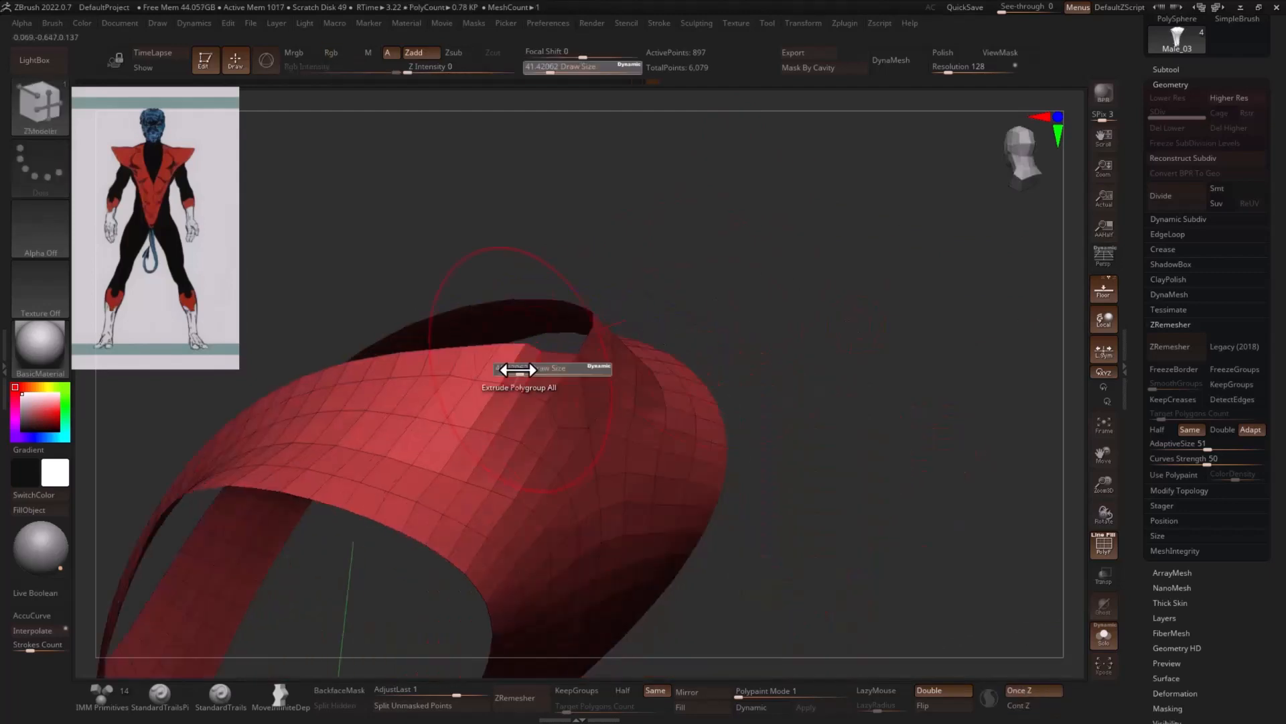
pyautogui.moveTo(517, 369); pyautogui.dragTo(504, 369)
pyautogui.press('b')
pyautogui.press('m')
pyautogui.press('v')
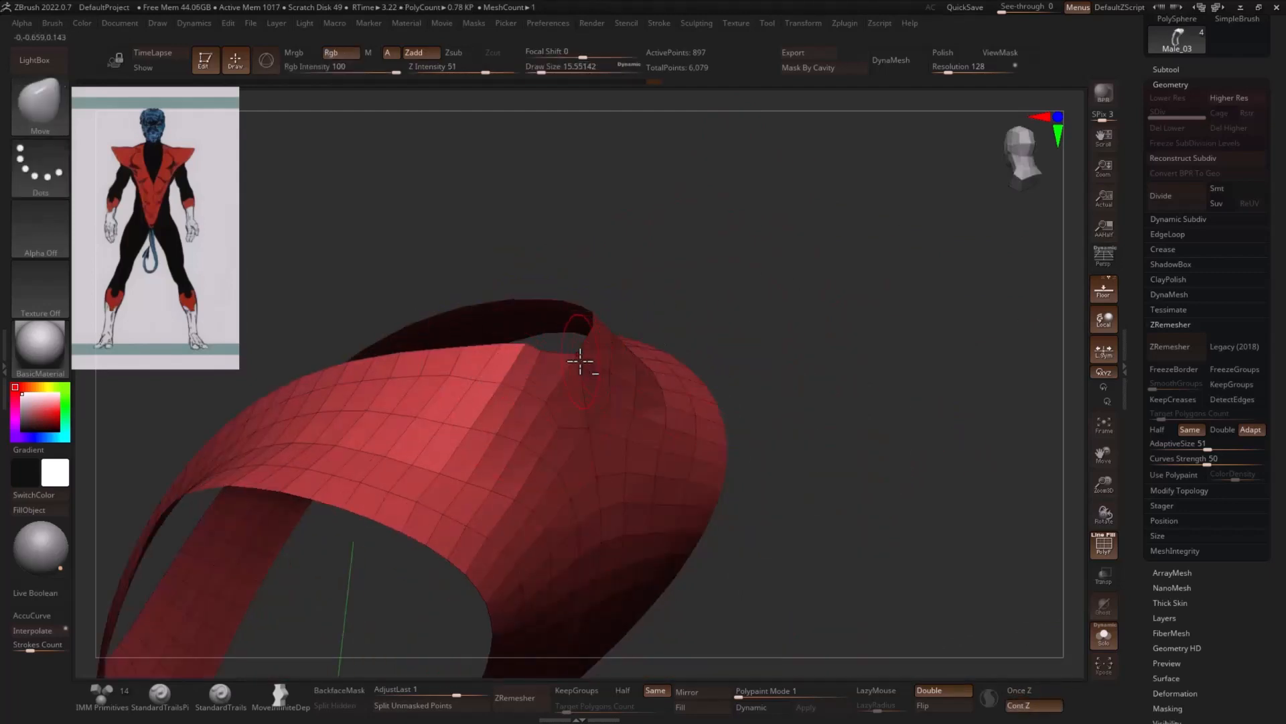
pyautogui.press('s')
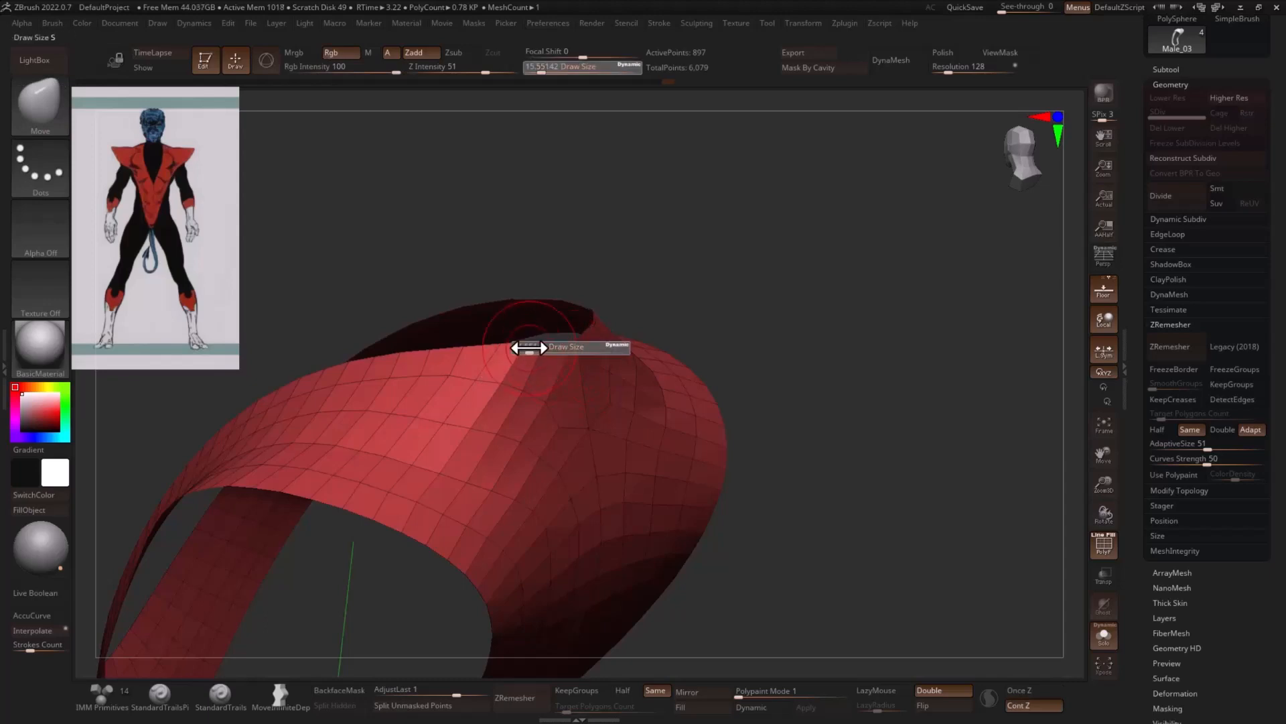
pyautogui.moveTo(526, 345); pyautogui.dragTo(525, 345)
pyautogui.moveTo(787, 329); pyautogui.dragTo(574, 394)
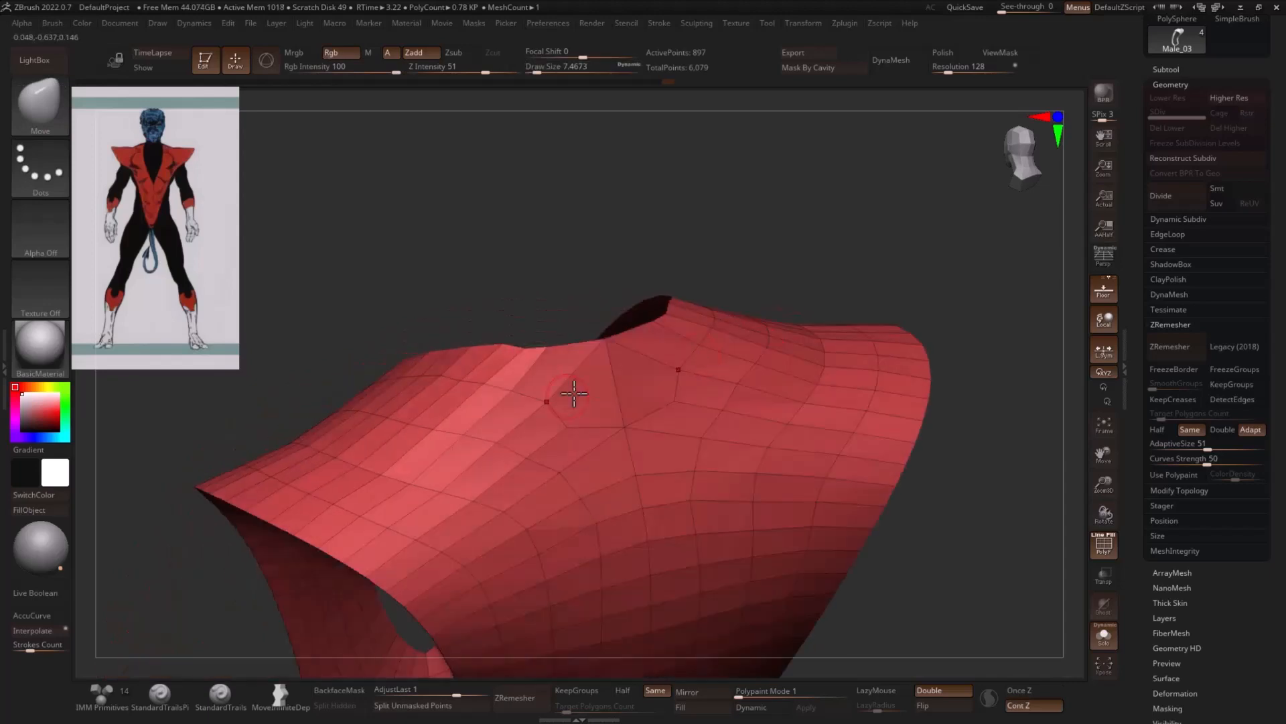
pyautogui.moveTo(794, 343); pyautogui.dragTo(871, 317)
pyautogui.moveTo(884, 327); pyautogui.dragTo(671, 376)
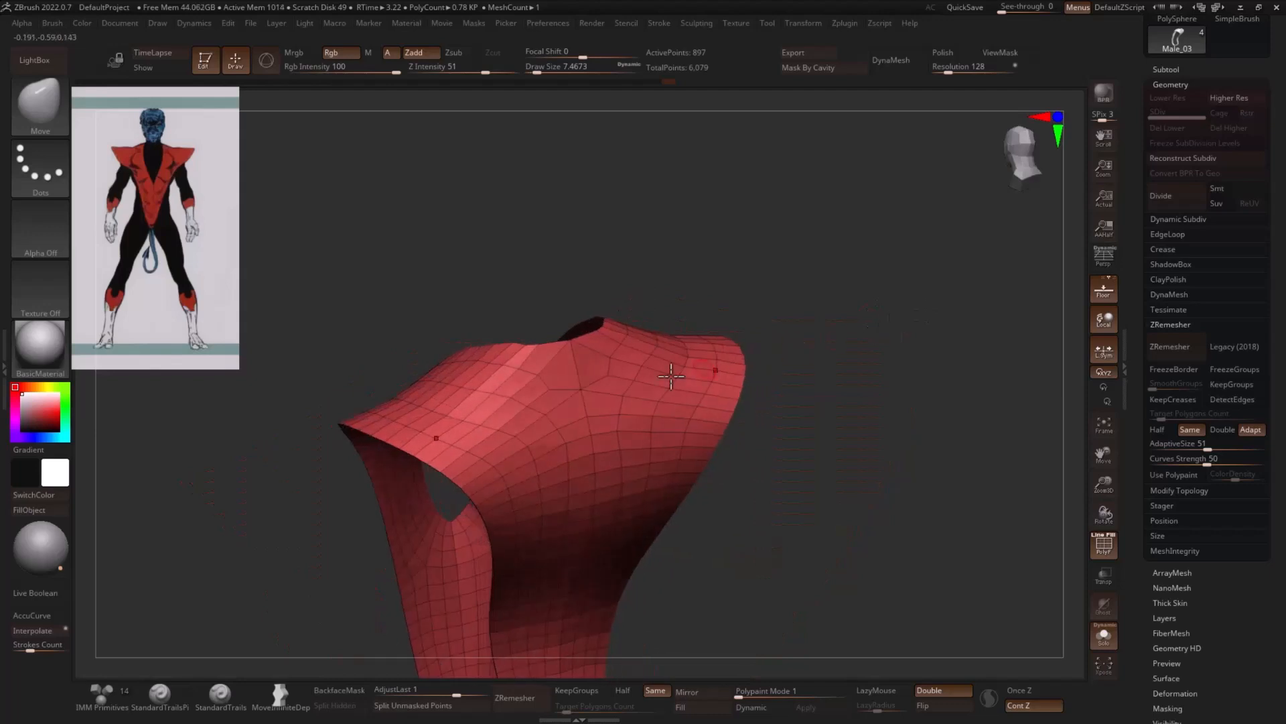
# - Turn off the polyframe and Solo mode to display the costume on the full figure
pyautogui.moveTo(841, 339); pyautogui.dragTo(870, 349)
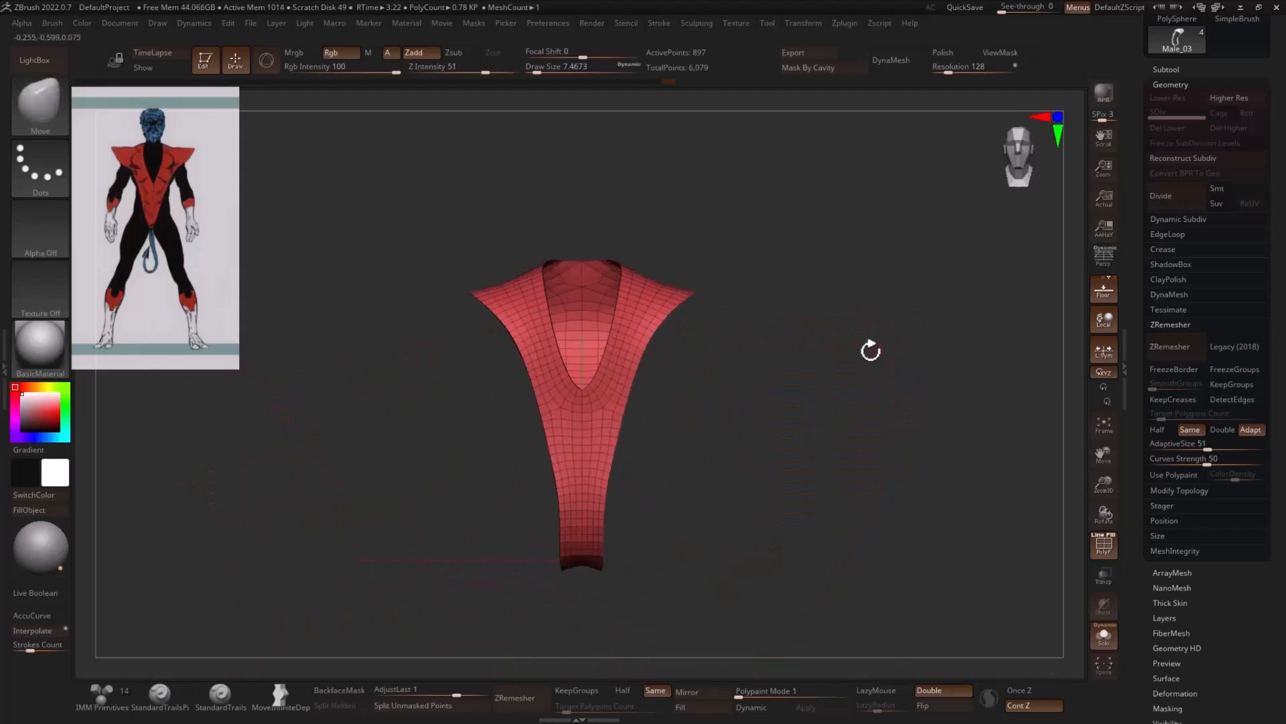
pyautogui.click(1102, 546)
pyautogui.click(1104, 634)
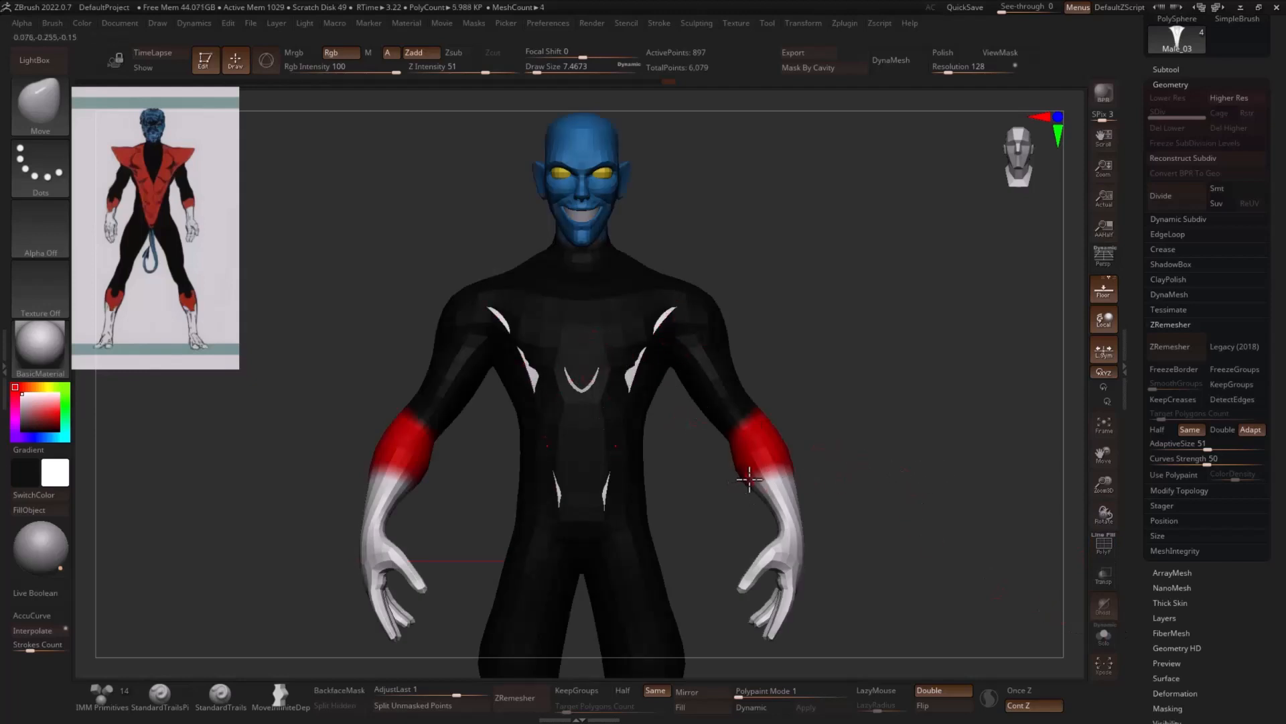
# - Inflate the costume piece by about 8 to push it out from the body
pyautogui.press('1')
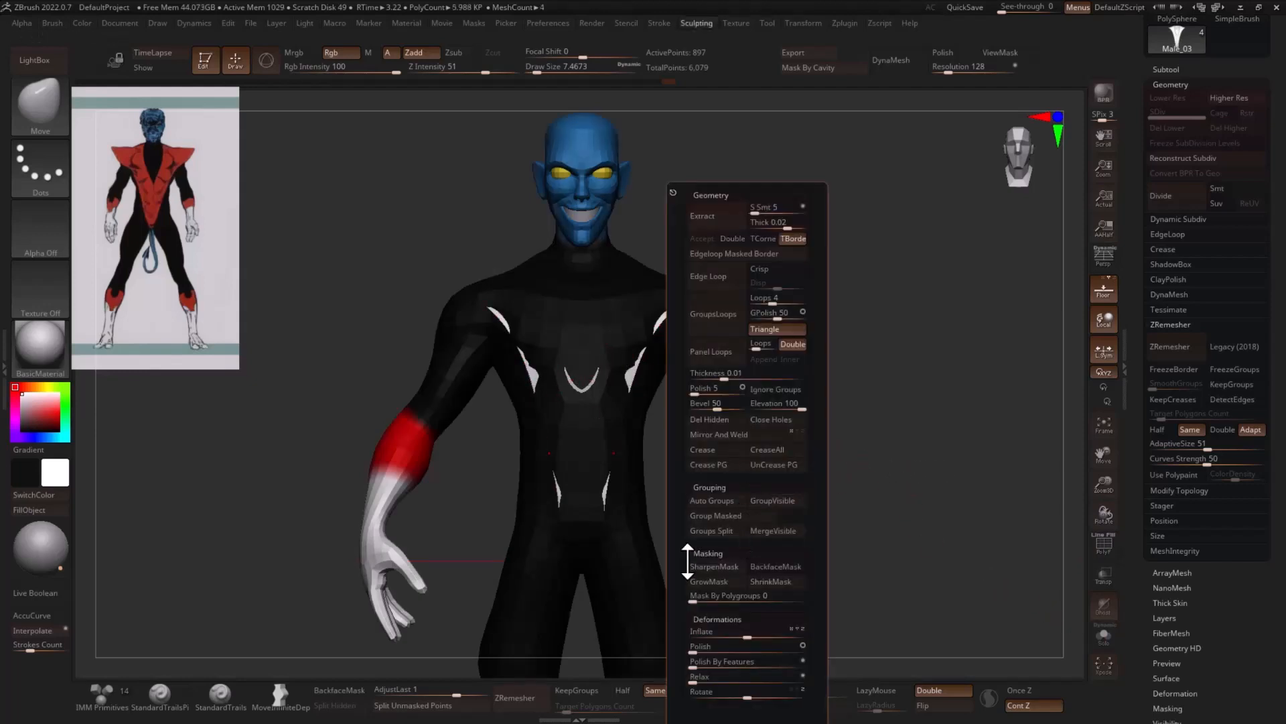
pyautogui.click(749, 638)
pyautogui.click(751, 638)
pyautogui.click(751, 638)
pyautogui.click(751, 638)
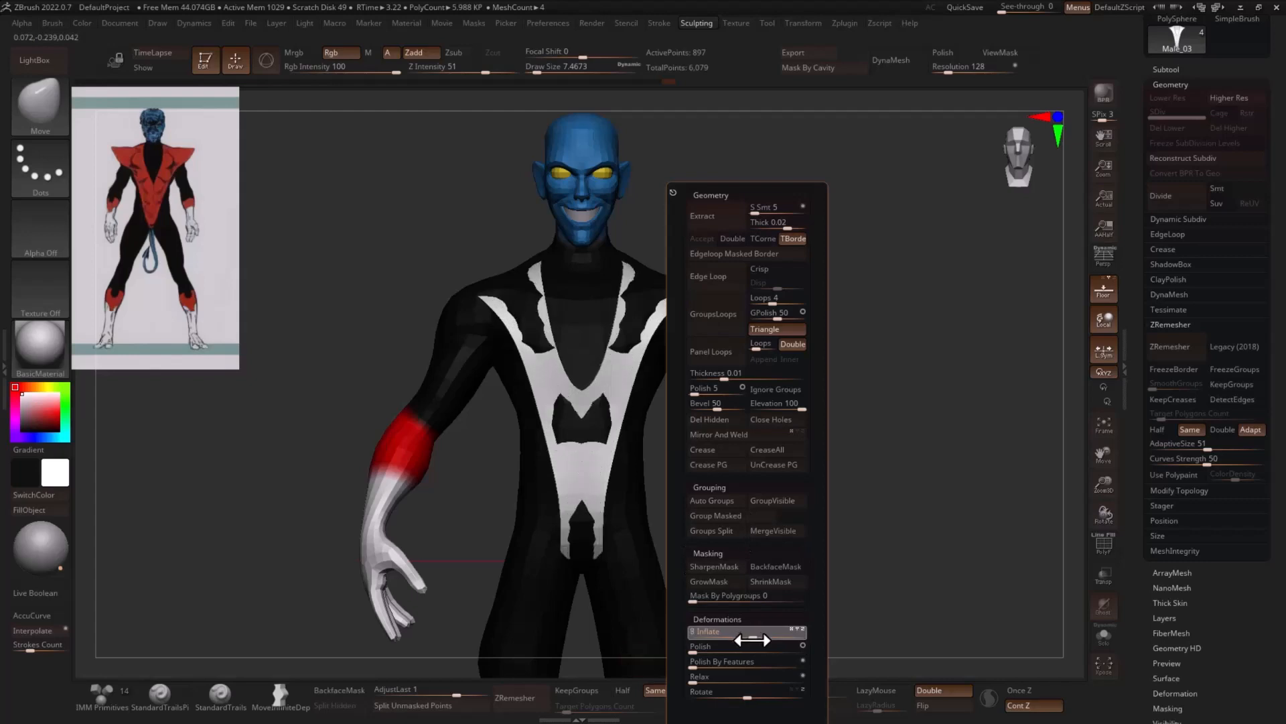
pyautogui.moveTo(464, 427); pyautogui.dragTo(770, 422)
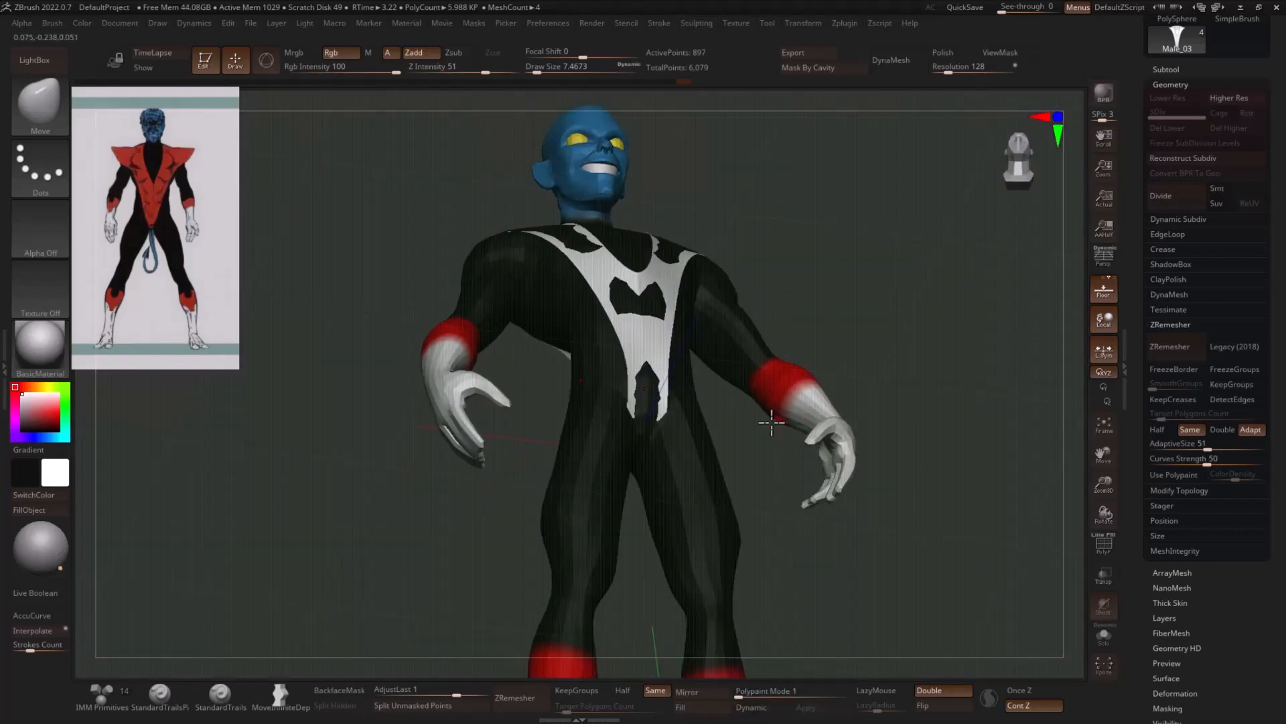
# - Pick the red from the character's cuff and fill the whole costume piece with it
pyautogui.press('c')
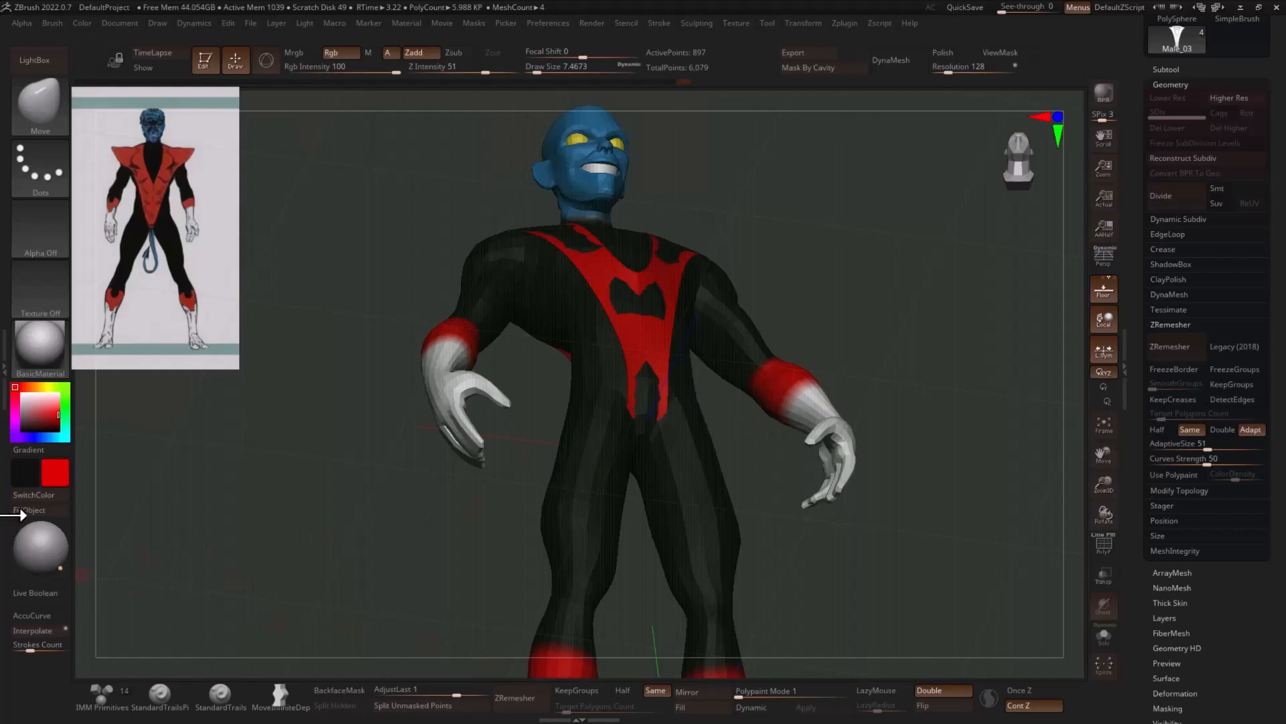
pyautogui.moveTo(322, 436); pyautogui.dragTo(344, 474)
pyautogui.moveTo(723, 321); pyautogui.dragTo(781, 292)
# - Pull the costume's front and back outward over the torso with the Move brush at a draw size of about 145
pyautogui.press('s')
pyautogui.moveTo(664, 285)
pyautogui.mouseDown()
pyautogui.moveTo(755, 281)
pyautogui.moveTo(711, 287)
pyautogui.mouseUp()
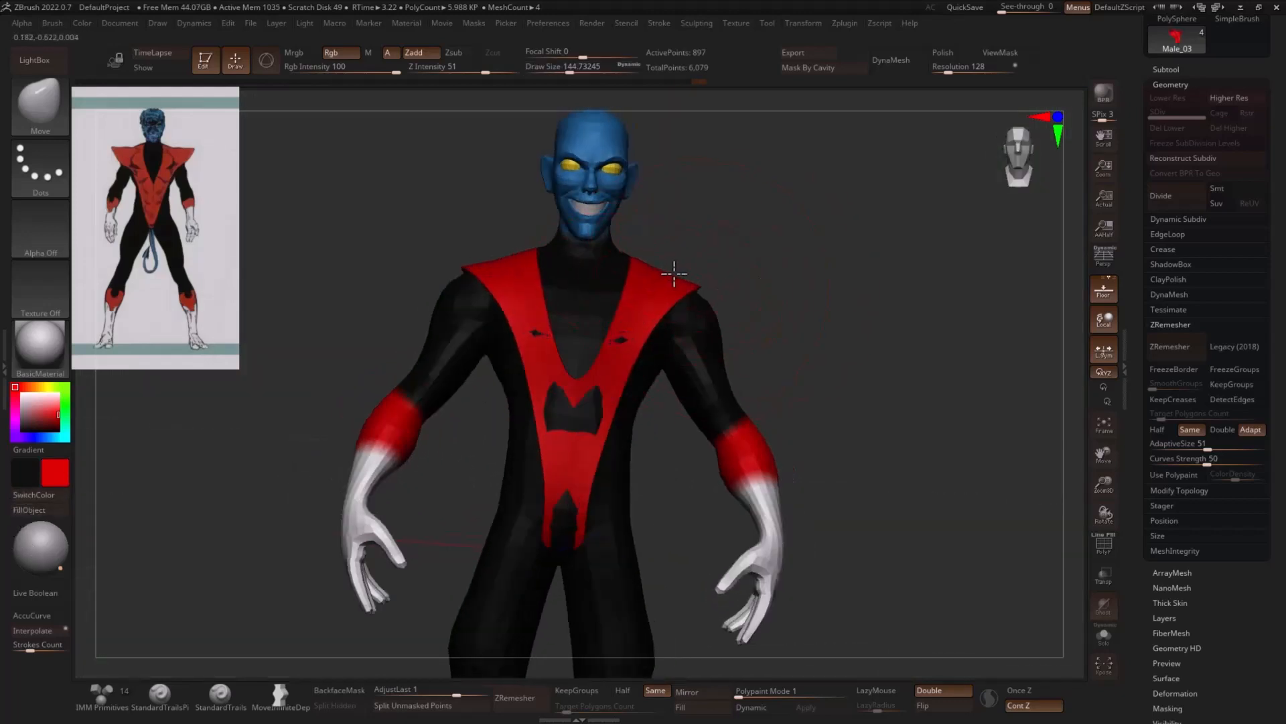
pyautogui.moveTo(589, 501); pyautogui.dragTo(578, 536)
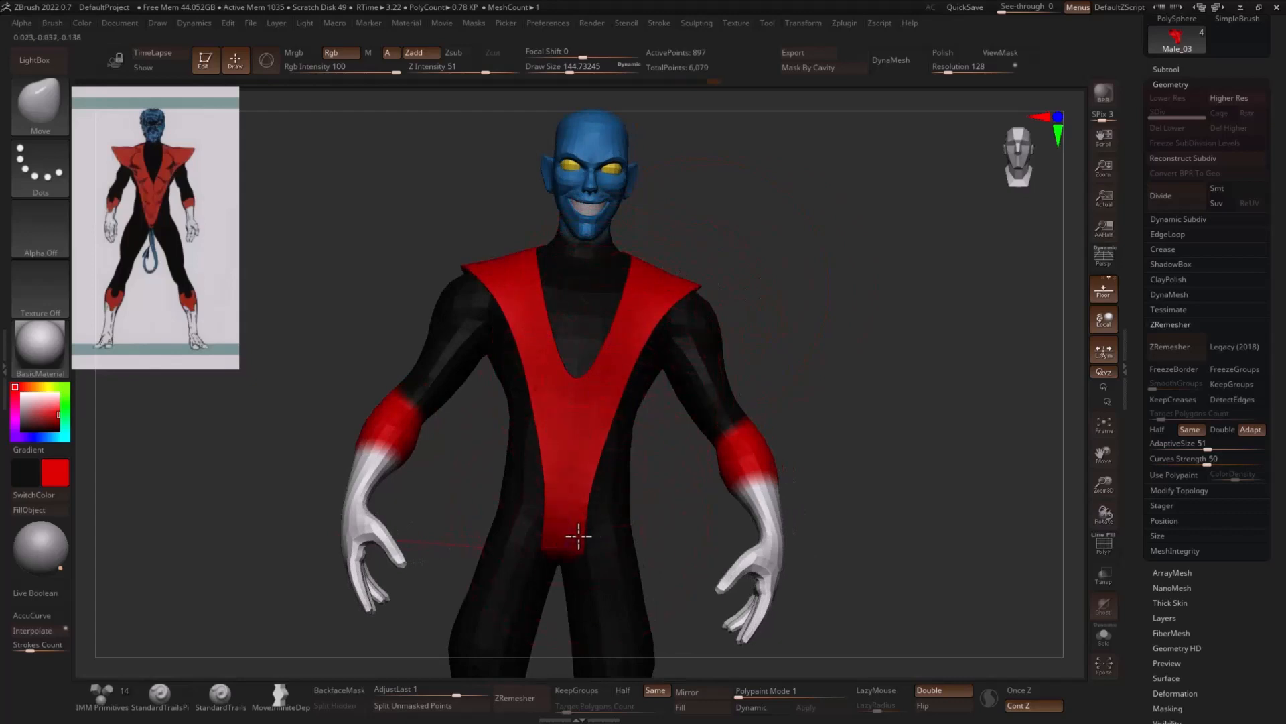
pyautogui.moveTo(807, 450); pyautogui.dragTo(686, 434)
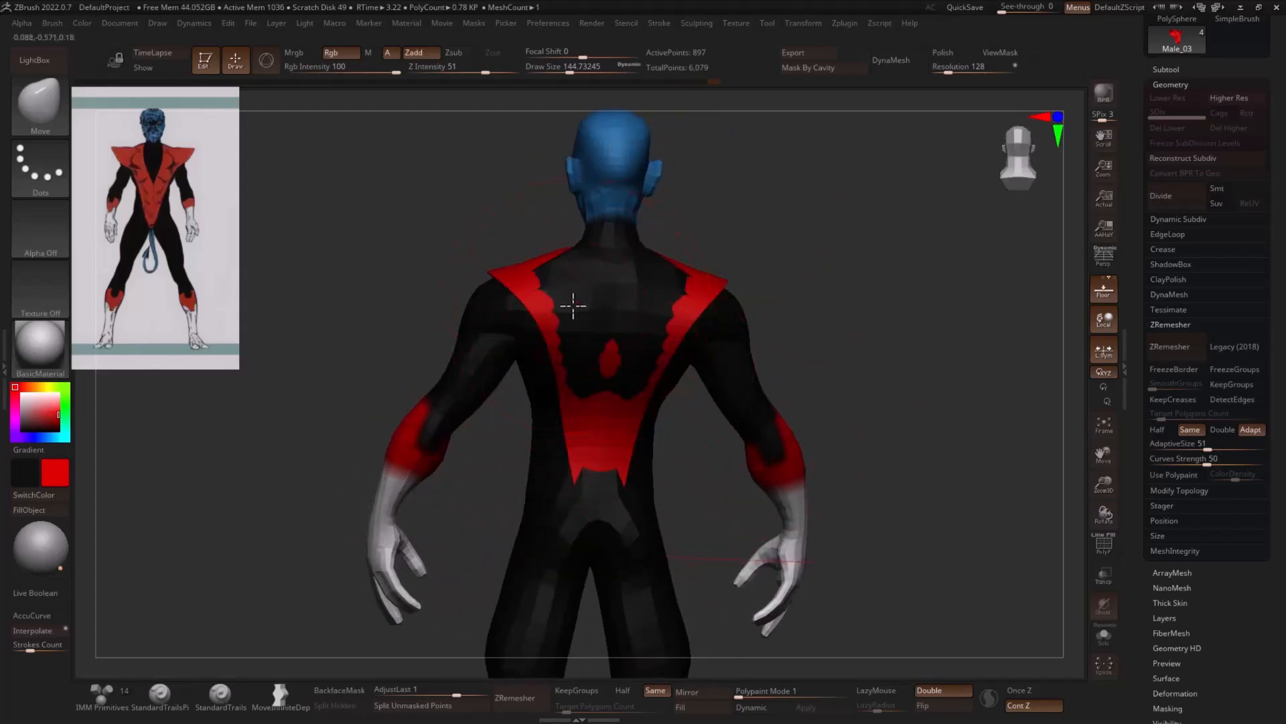
pyautogui.moveTo(601, 527); pyautogui.dragTo(594, 538)
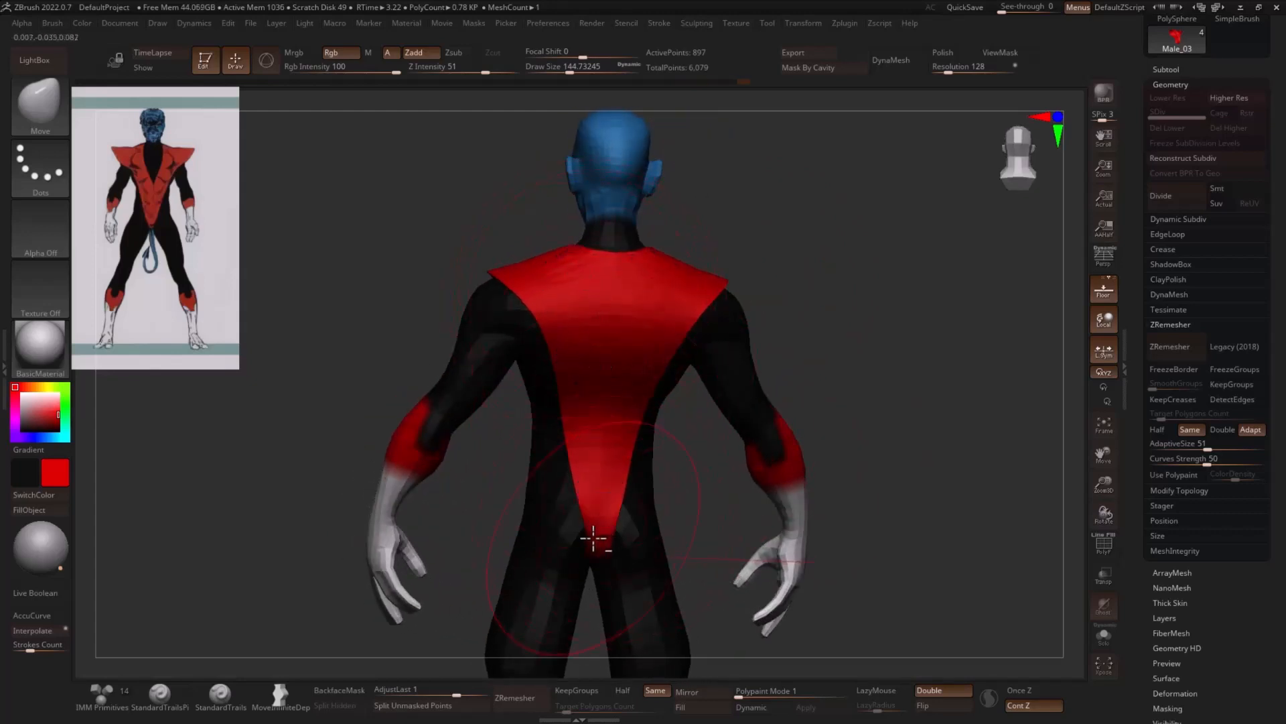
# - Pull the costume's shoulder points outward into sharp tips using the Move brush at draw sizes of about 112 and 74
pyautogui.press('s')
pyautogui.click(617, 513)
pyautogui.keyDown('shift'); pyautogui.moveTo(841, 429); pyautogui.dragTo(968, 411); pyautogui.keyUp('shift')
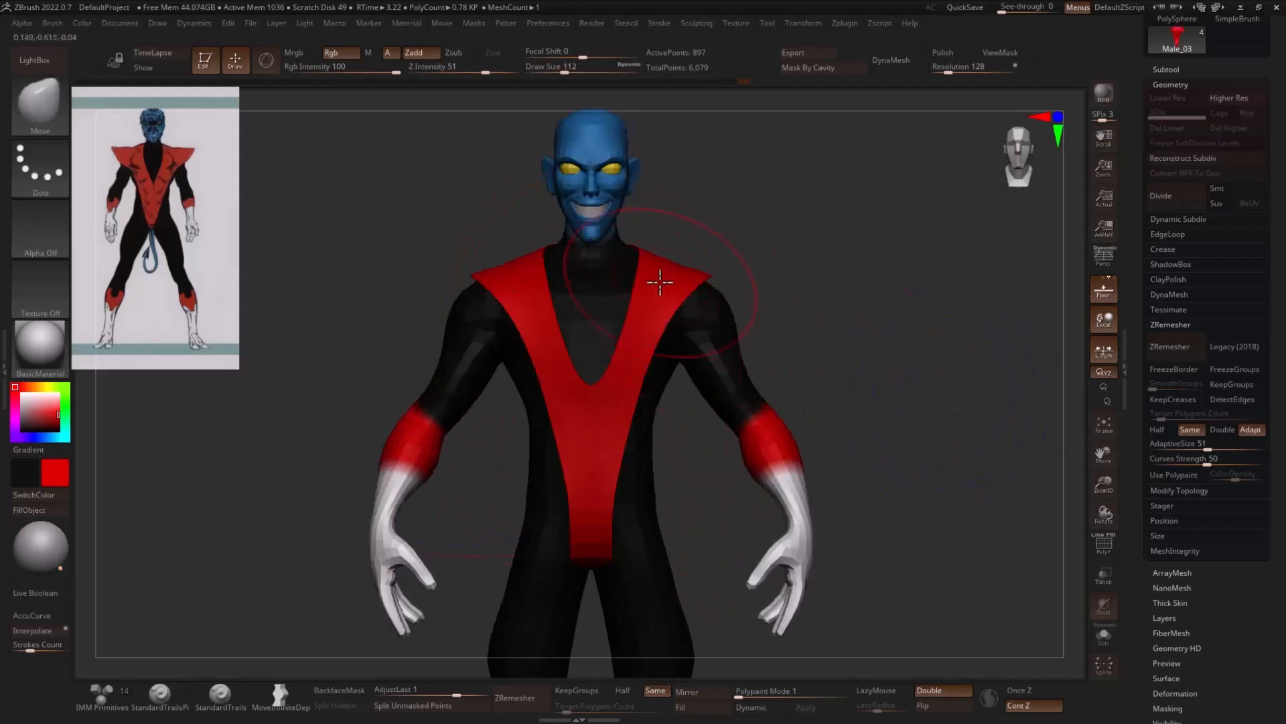
pyautogui.moveTo(663, 225)
pyautogui.keyDown('ctrl'); pyautogui.mouseDown()
pyautogui.moveTo(620, 207)
pyautogui.moveTo(569, 383)
pyautogui.moveTo(656, 252)
pyautogui.mouseUp(); pyautogui.keyUp('ctrl')
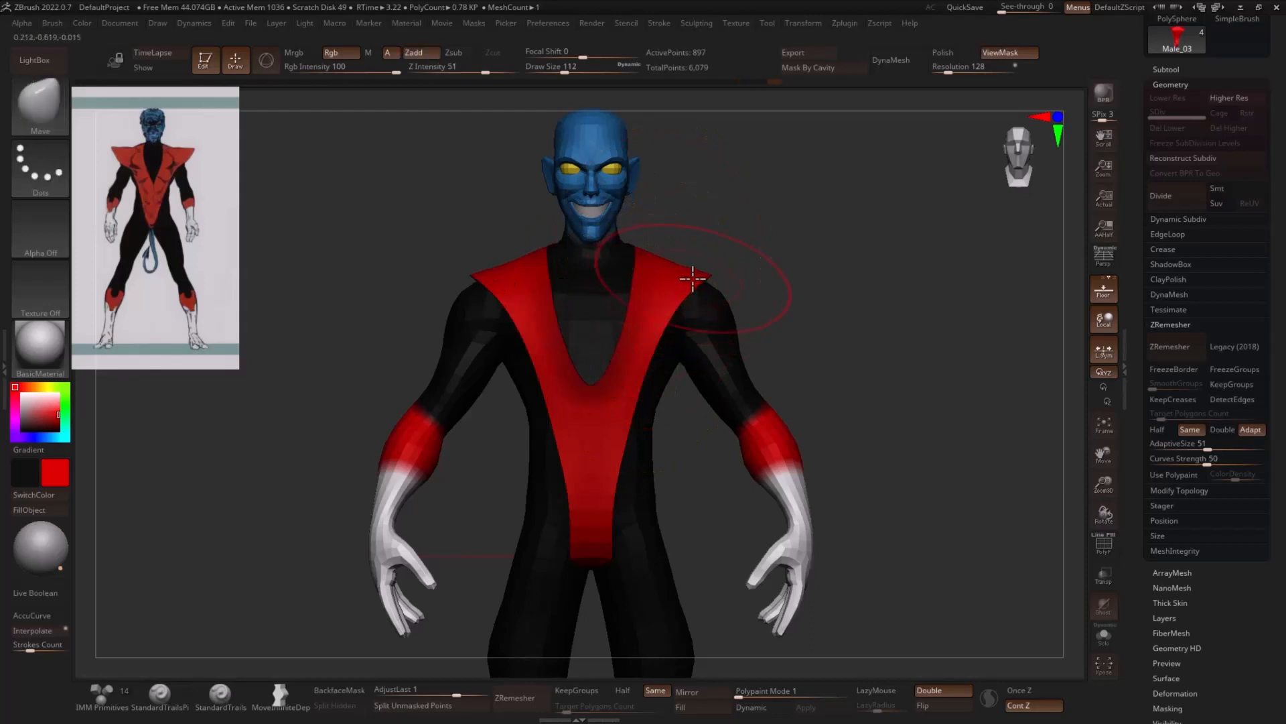
pyautogui.press('s')
pyautogui.click(727, 270)
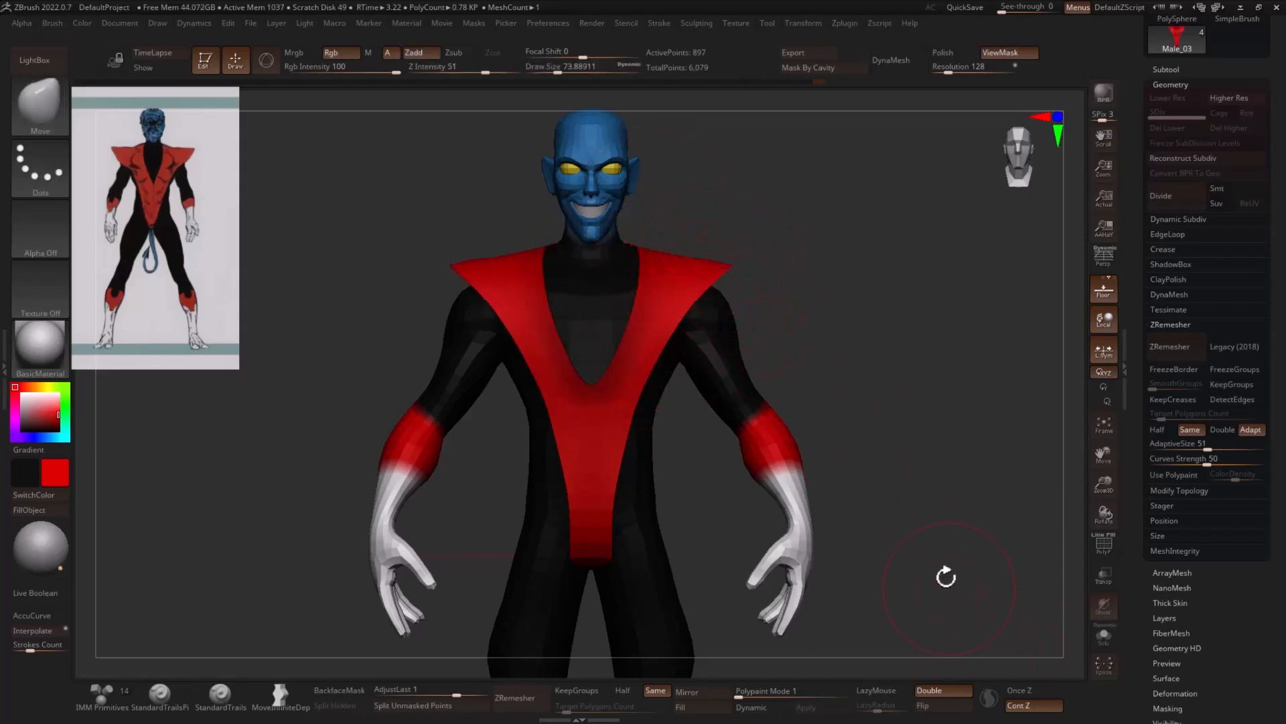
pyautogui.moveTo(946, 576); pyautogui.dragTo(836, 358)
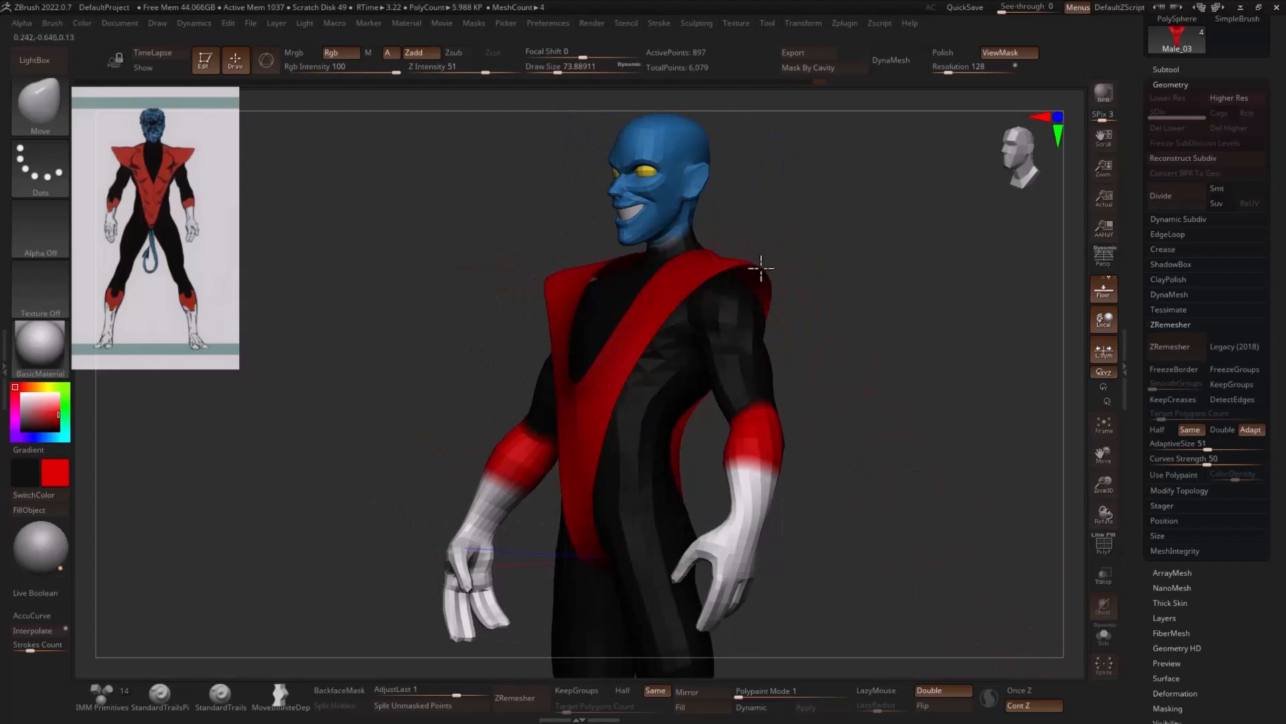
pyautogui.moveTo(762, 268)
pyautogui.keyDown('shift'); pyautogui.mouseDown()
pyautogui.moveTo(866, 287)
pyautogui.moveTo(807, 272)
pyautogui.moveTo(744, 291)
pyautogui.moveTo(765, 306)
pyautogui.mouseUp(); pyautogui.keyUp('shift')
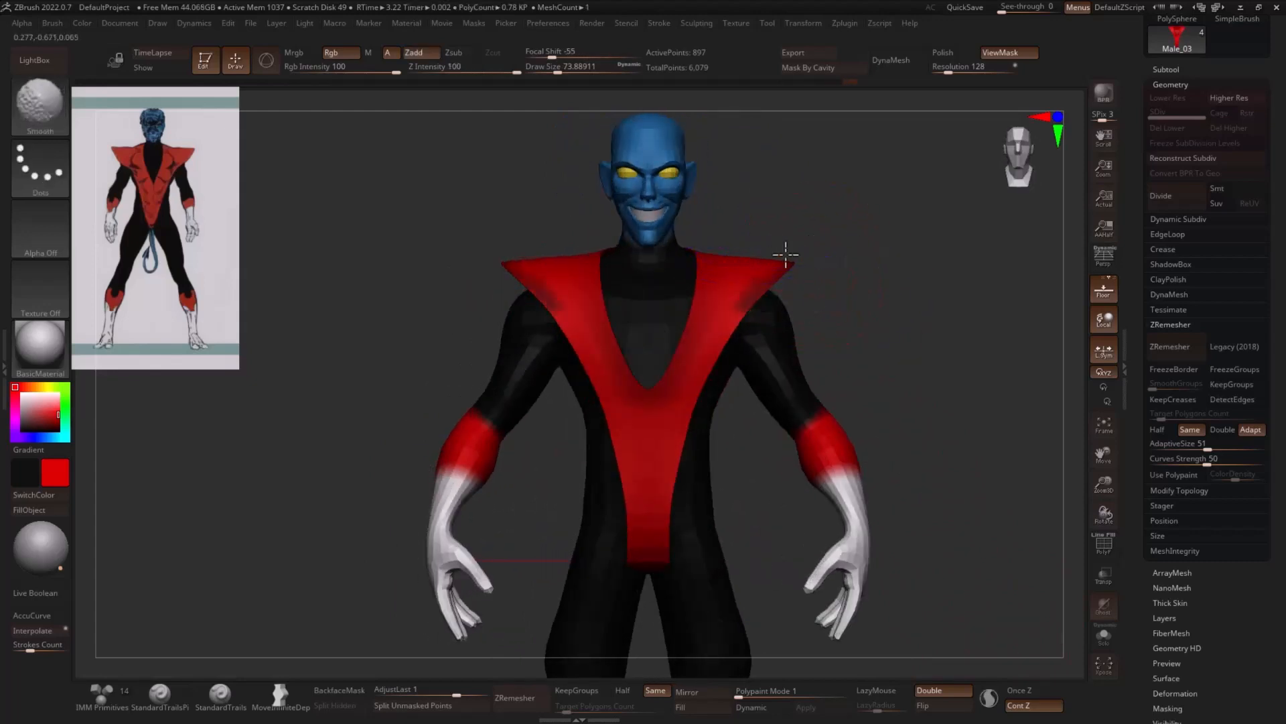
# - Mask the V-neck edges and adjust the costume's outer edges with the Move brush at draw sizes between about 83 and 116
pyautogui.keyDown('ctrl'); pyautogui.moveTo(850, 255); pyautogui.dragTo(869, 264); pyautogui.keyUp('ctrl')
pyautogui.moveTo(720, 268)
pyautogui.keyDown('ctrl'); pyautogui.mouseDown()
pyautogui.moveTo(679, 279)
pyautogui.moveTo(666, 393)
pyautogui.moveTo(707, 370)
pyautogui.mouseUp(); pyautogui.keyUp('ctrl')
pyautogui.press('s')
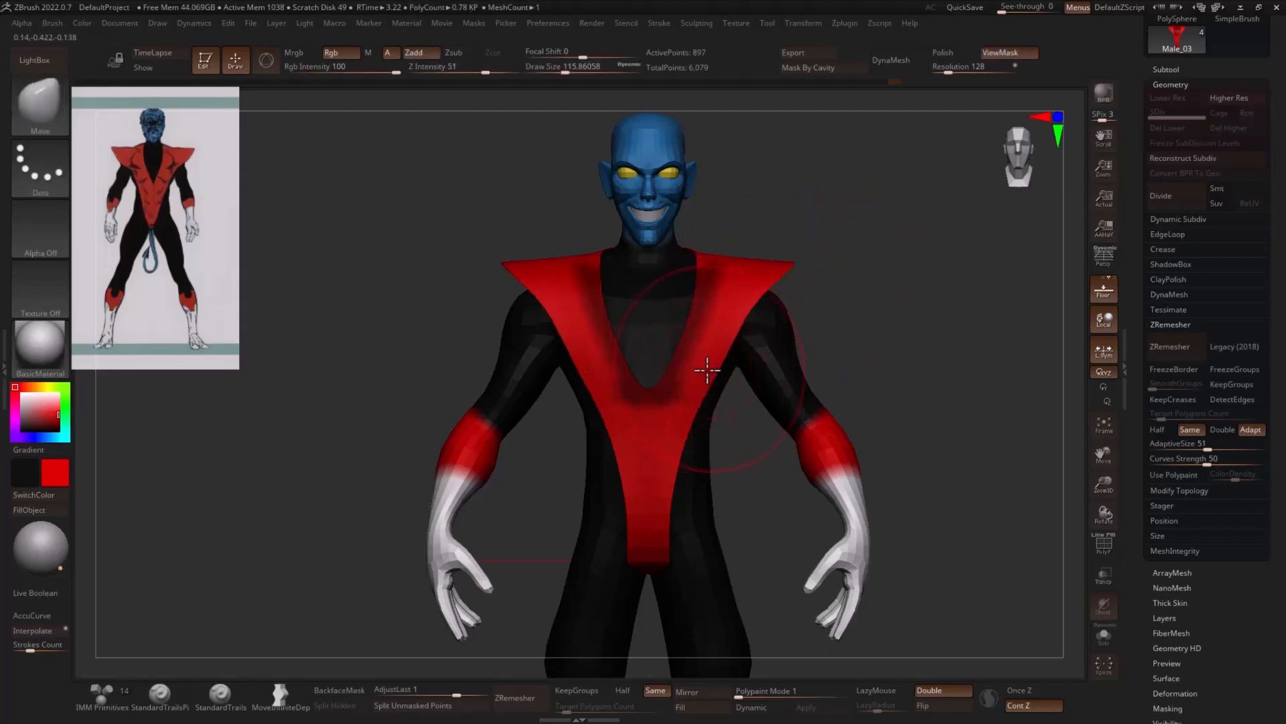
pyautogui.press('s')
pyautogui.moveTo(739, 315); pyautogui.dragTo(753, 315)
pyautogui.press('s')
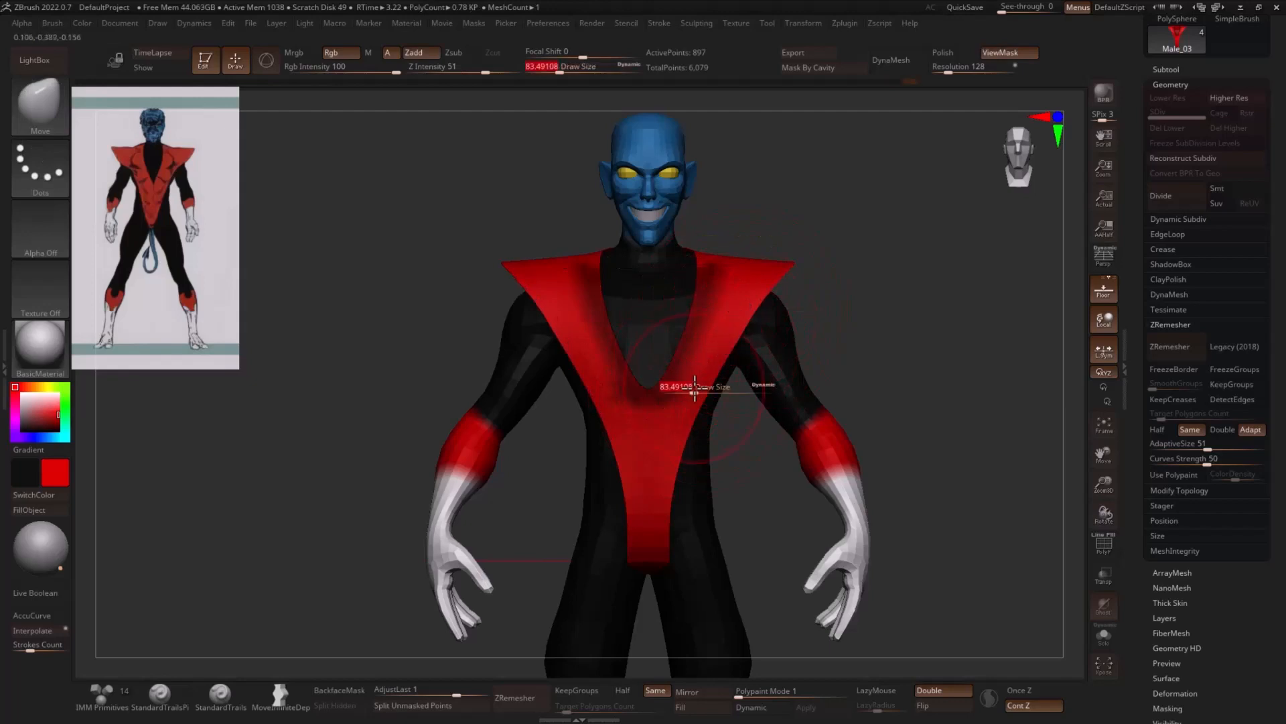
pyautogui.moveTo(693, 385); pyautogui.dragTo(695, 388)
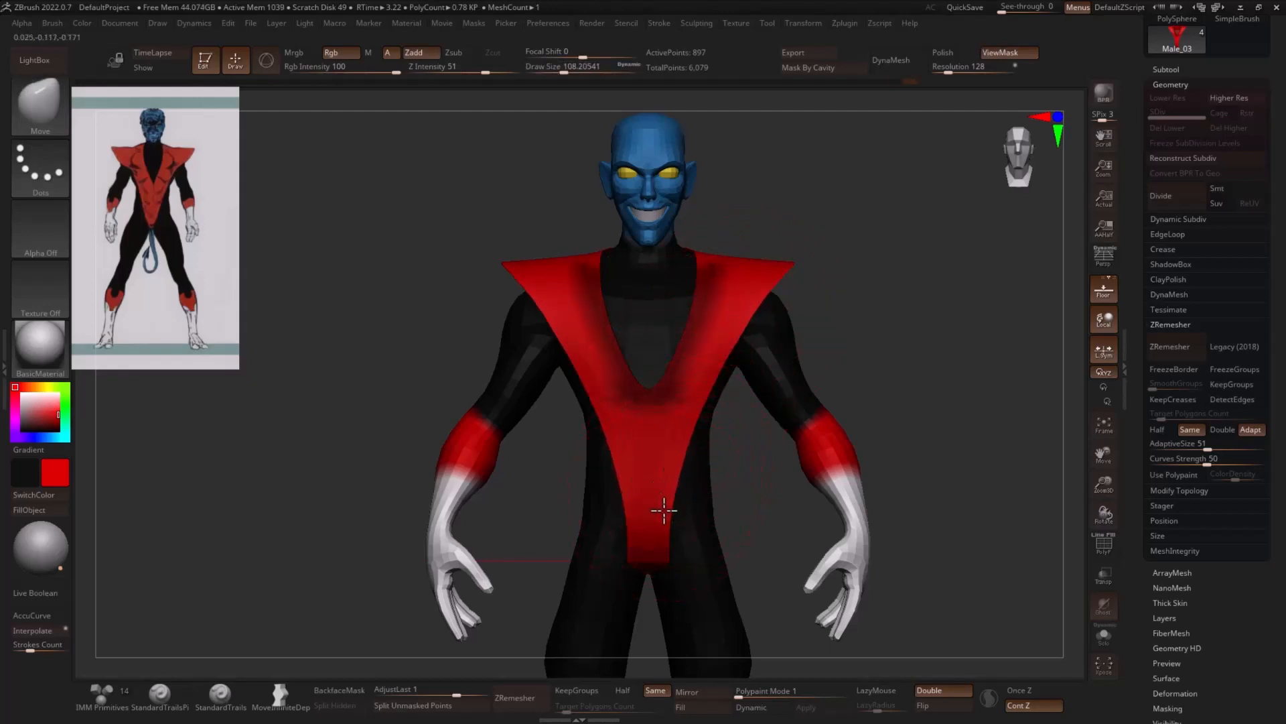
# - Invert the mask and move the V-neck edges inward with the Move brush at draw sizes of about 116 and 94
pyautogui.keyDown('ctrl'); pyautogui.click(798, 299); pyautogui.keyUp('ctrl')
pyautogui.press('s')
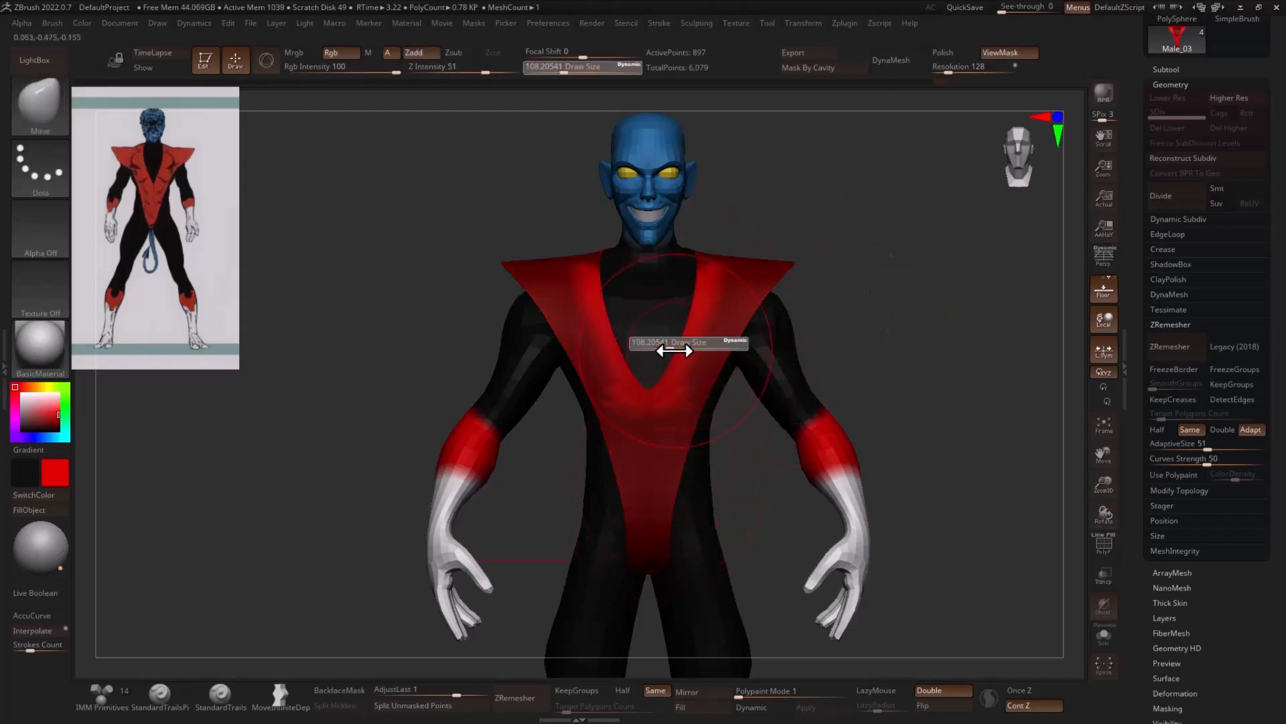
pyautogui.moveTo(672, 348); pyautogui.dragTo(675, 347)
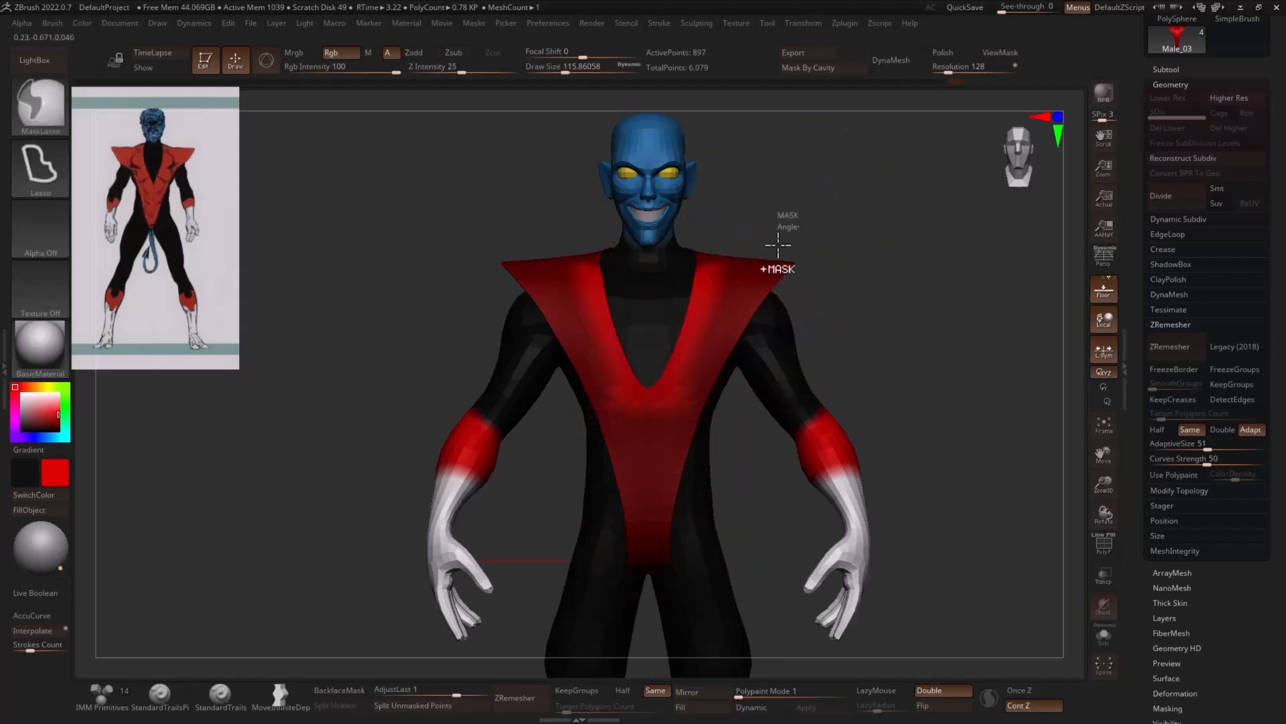
pyautogui.hotkey('ctrl', 'h')
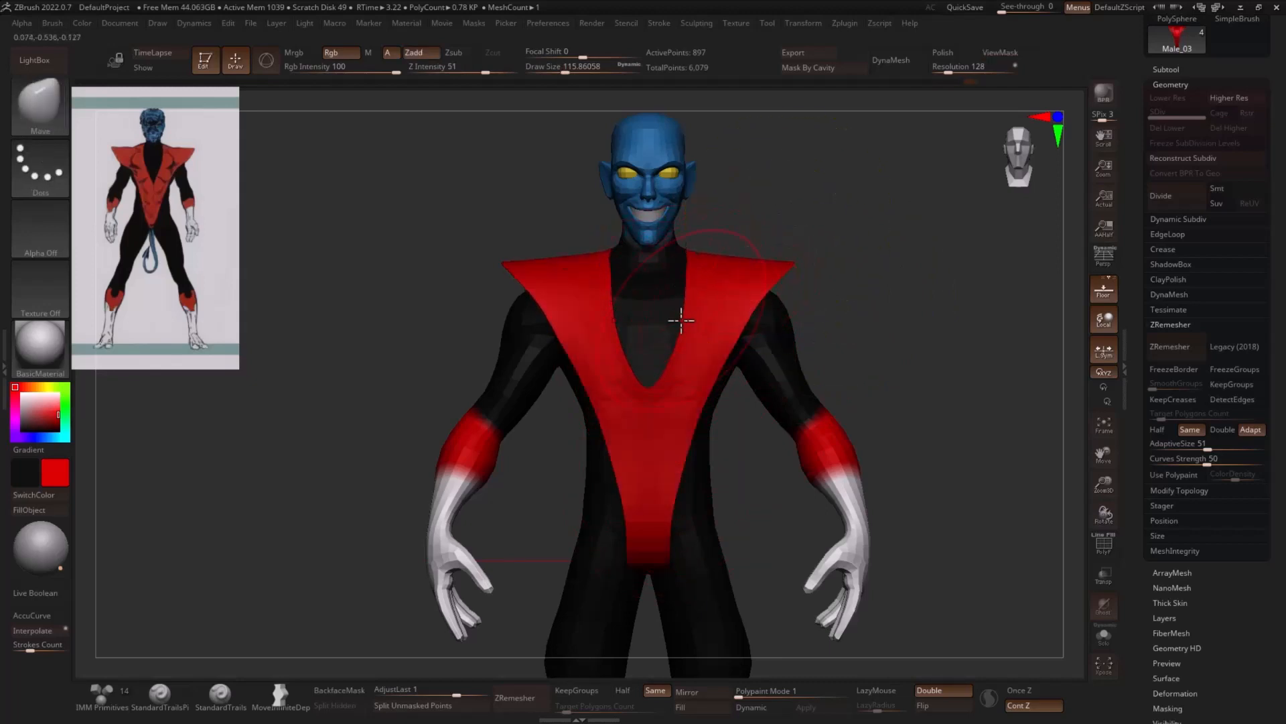
pyautogui.press('s')
pyautogui.moveTo(681, 321); pyautogui.dragTo(671, 323)
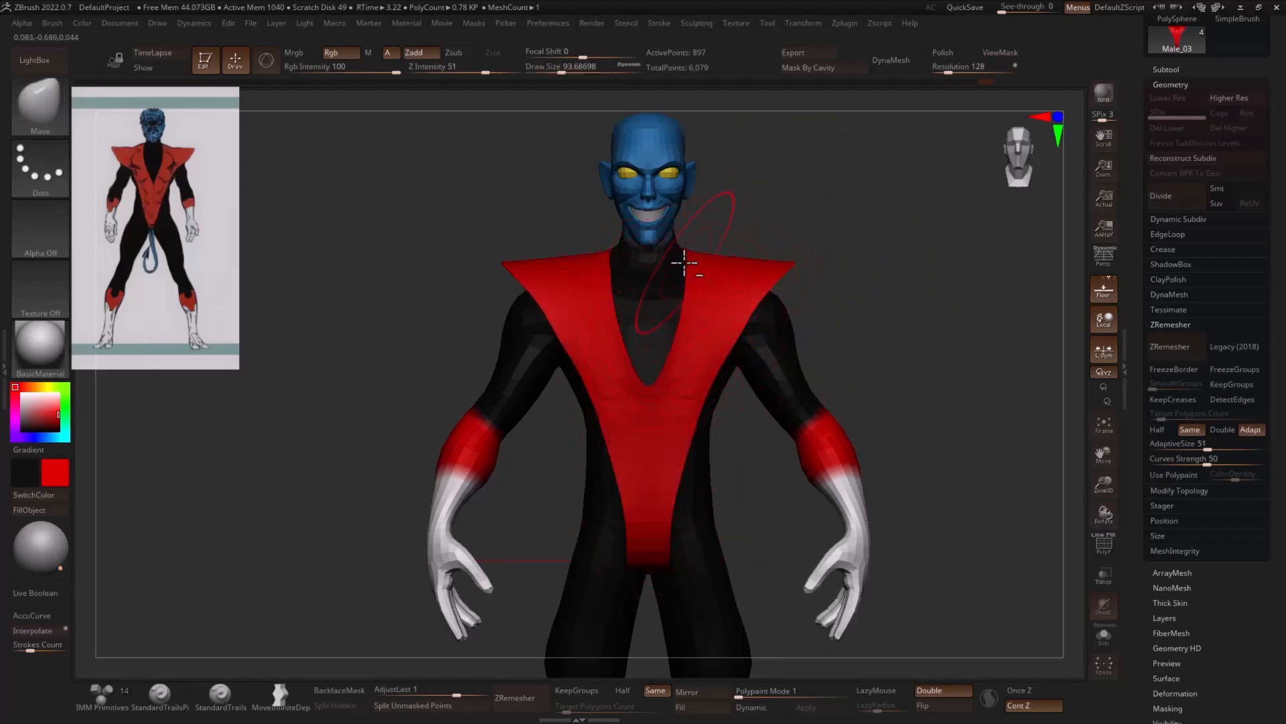
# - Fit the costume's front in side view at a draw size of about 182 and its lower back point at about 71
pyautogui.moveTo(918, 275); pyautogui.dragTo(798, 269)
pyautogui.press('s')
pyautogui.moveTo(649, 303); pyautogui.dragTo(660, 307)
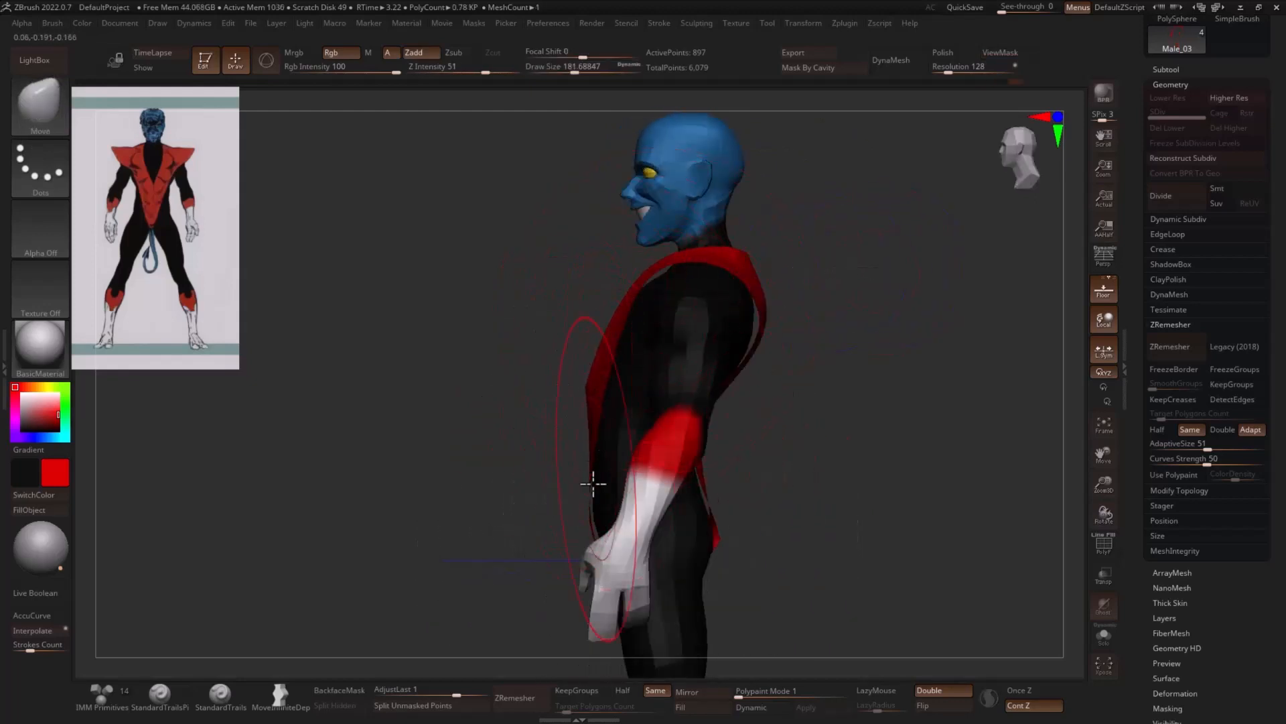
pyautogui.moveTo(768, 528); pyautogui.dragTo(695, 540)
pyautogui.press('s')
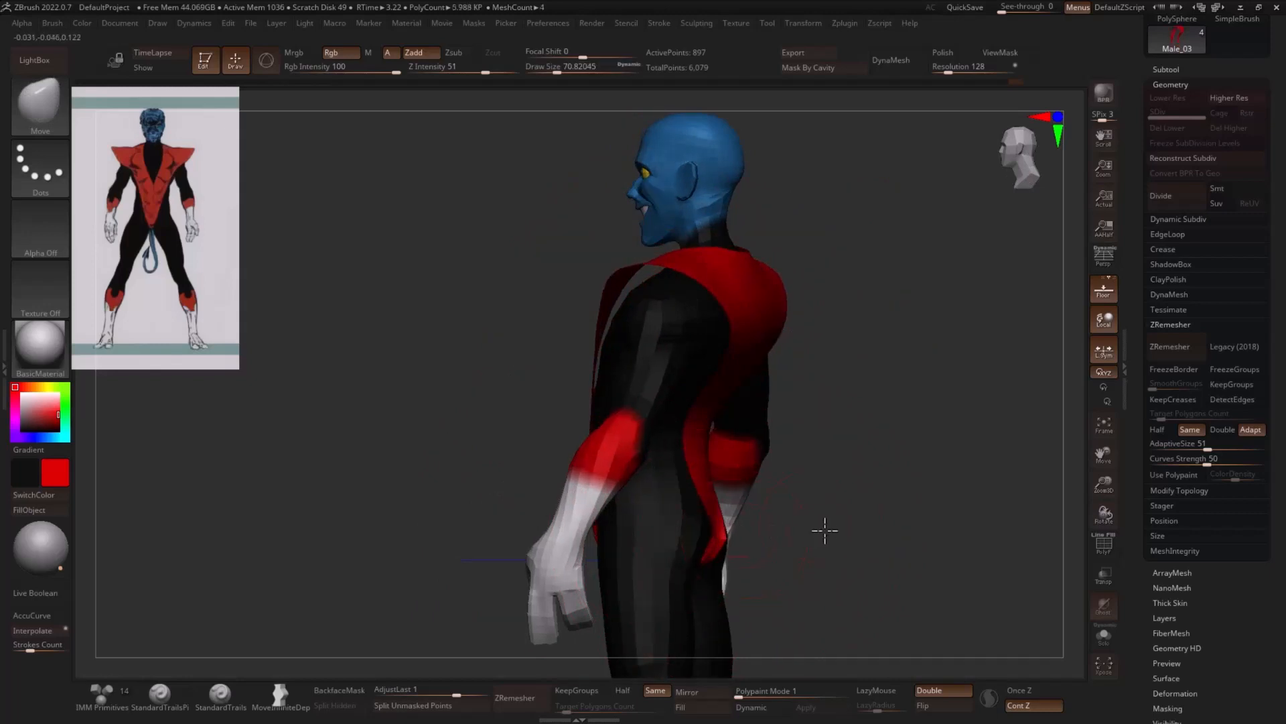
pyautogui.moveTo(824, 529); pyautogui.dragTo(776, 533)
pyautogui.moveTo(693, 544); pyautogui.dragTo(1046, 476)
# - Mask the costume by feature using only its border, with the Groups and Crease options turned off
pyautogui.scroll(-3, 1154, 382)
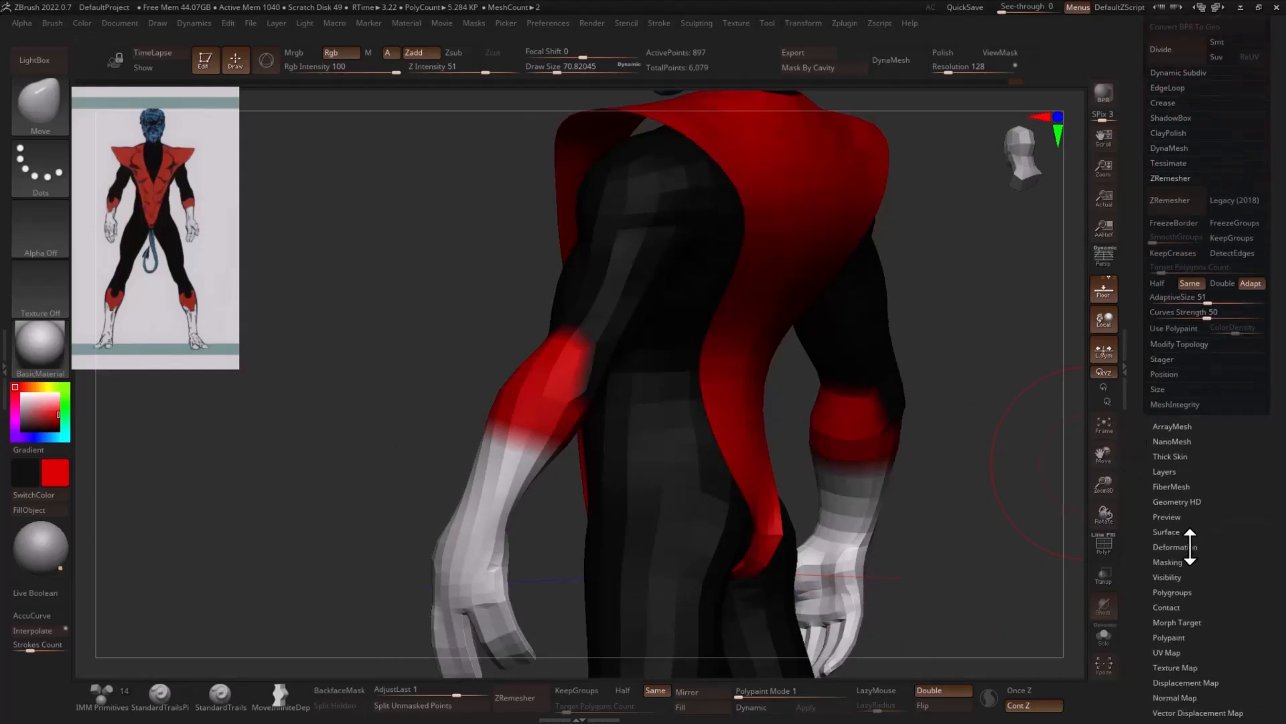
pyautogui.click(1172, 562)
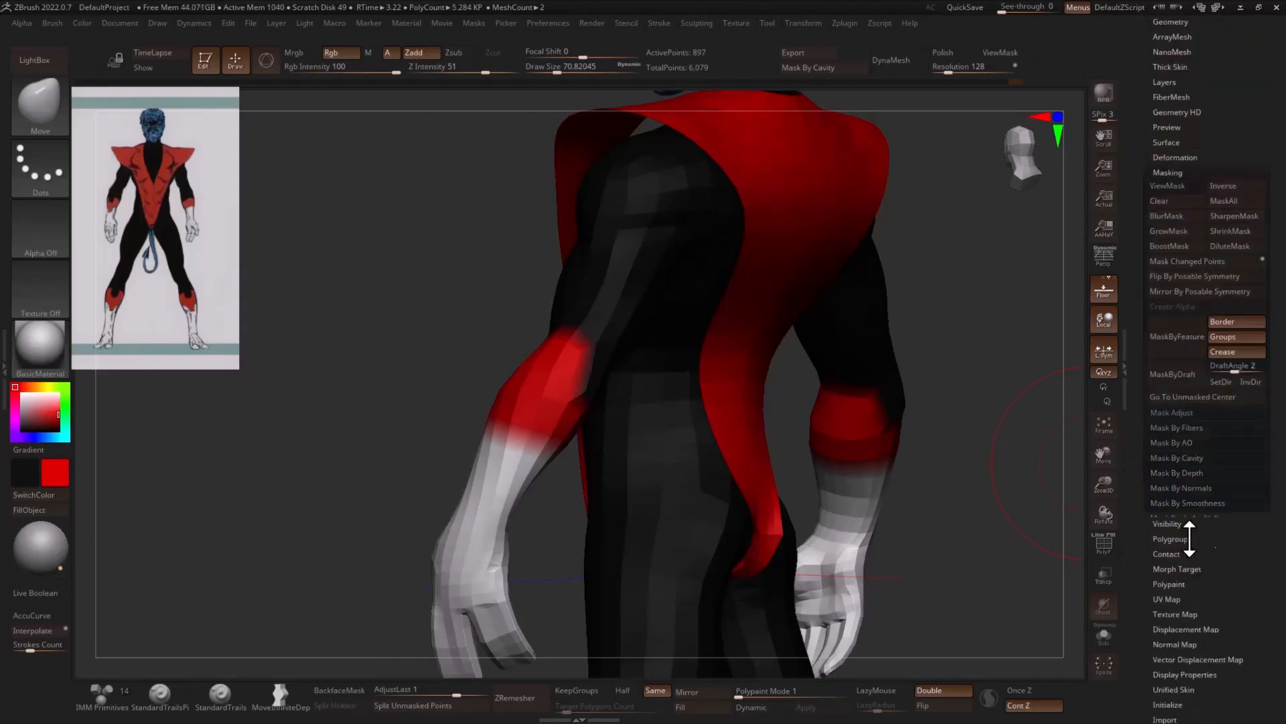
pyautogui.click(1230, 338)
pyautogui.click(1226, 351)
pyautogui.click(1186, 352)
# - Inflate the costume's lower back with the Inflat brush at a draw size of about 71
pyautogui.moveTo(1012, 396); pyautogui.dragTo(980, 392)
pyautogui.press('b')
pyautogui.press('i')
pyautogui.press('n')
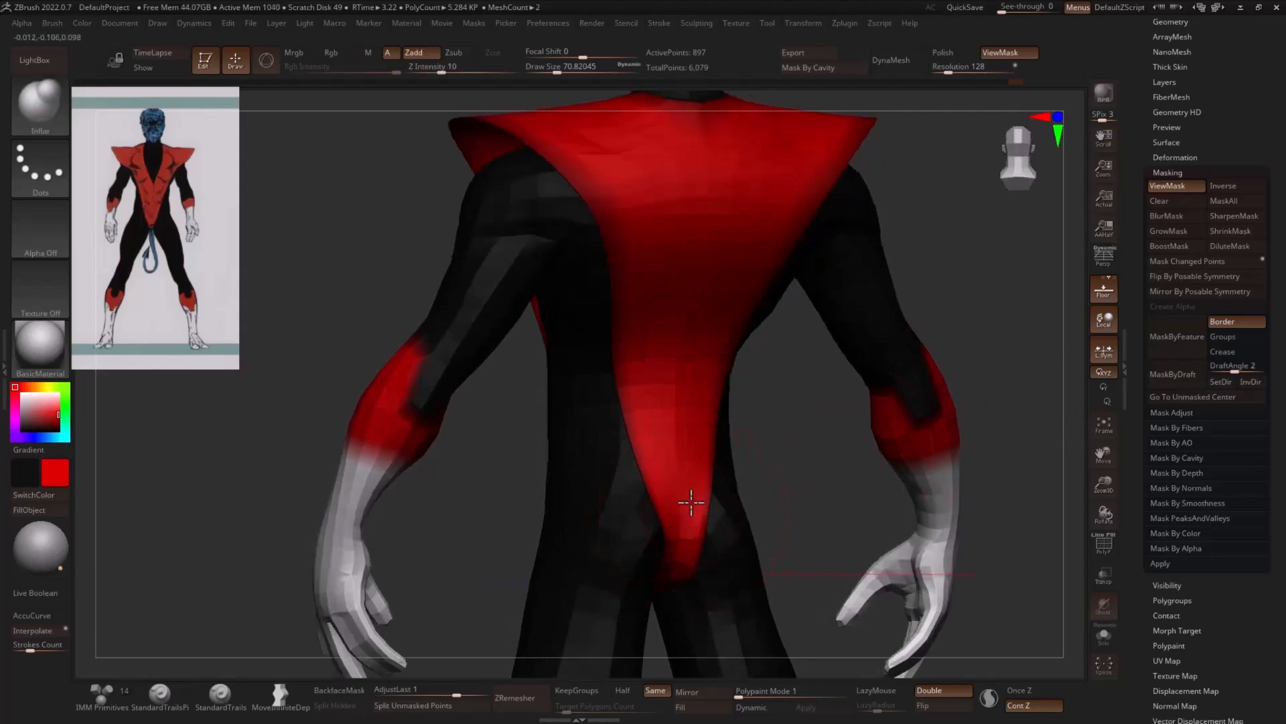
pyautogui.moveTo(795, 480); pyautogui.dragTo(814, 525)
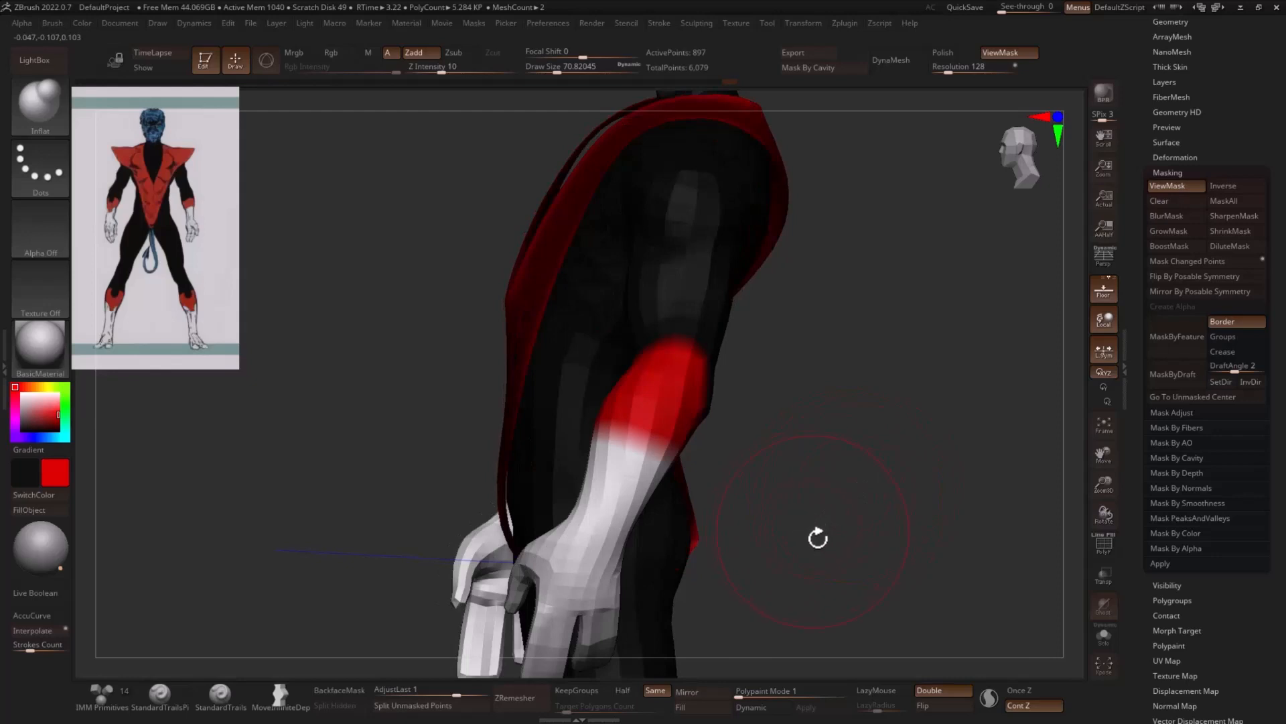
# - Adjust the masked costume piece with the Inflate deformation to fit it around the body
pyautogui.press('2')
pyautogui.moveTo(819, 637); pyautogui.dragTo(814, 638)
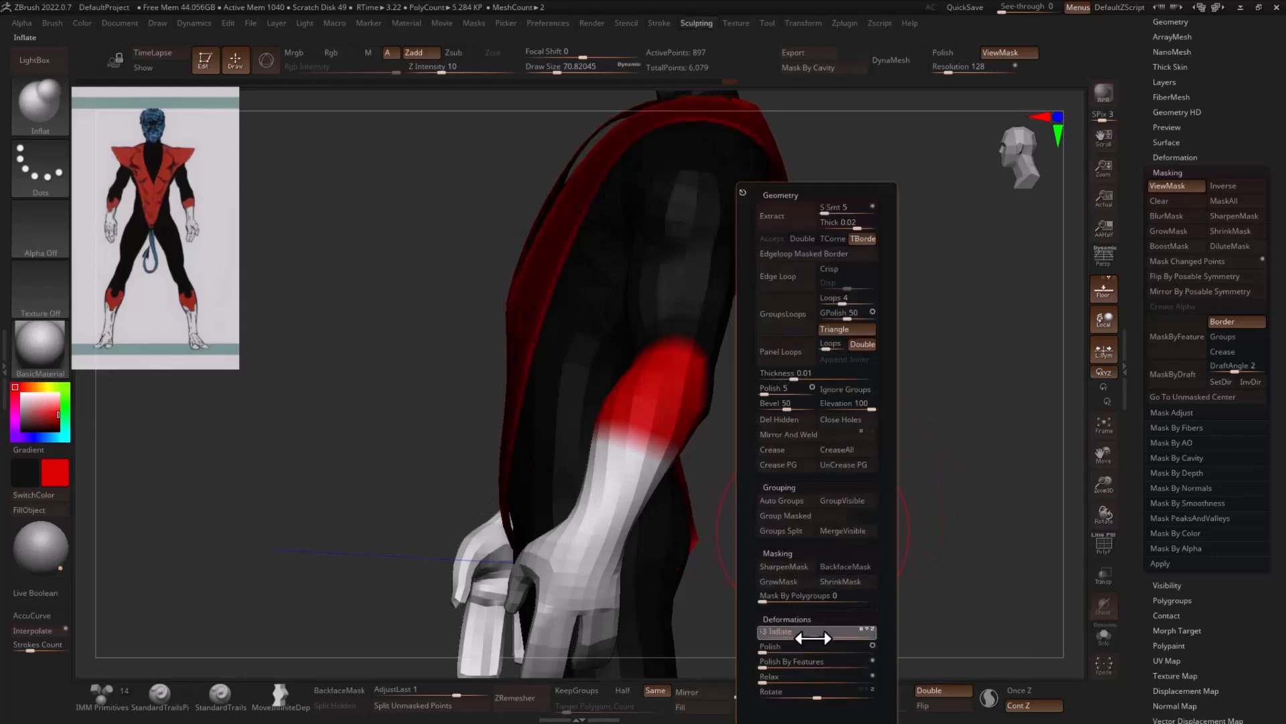
pyautogui.moveTo(904, 583)
pyautogui.mouseDown()
pyautogui.moveTo(947, 540)
pyautogui.moveTo(991, 524)
pyautogui.mouseUp()
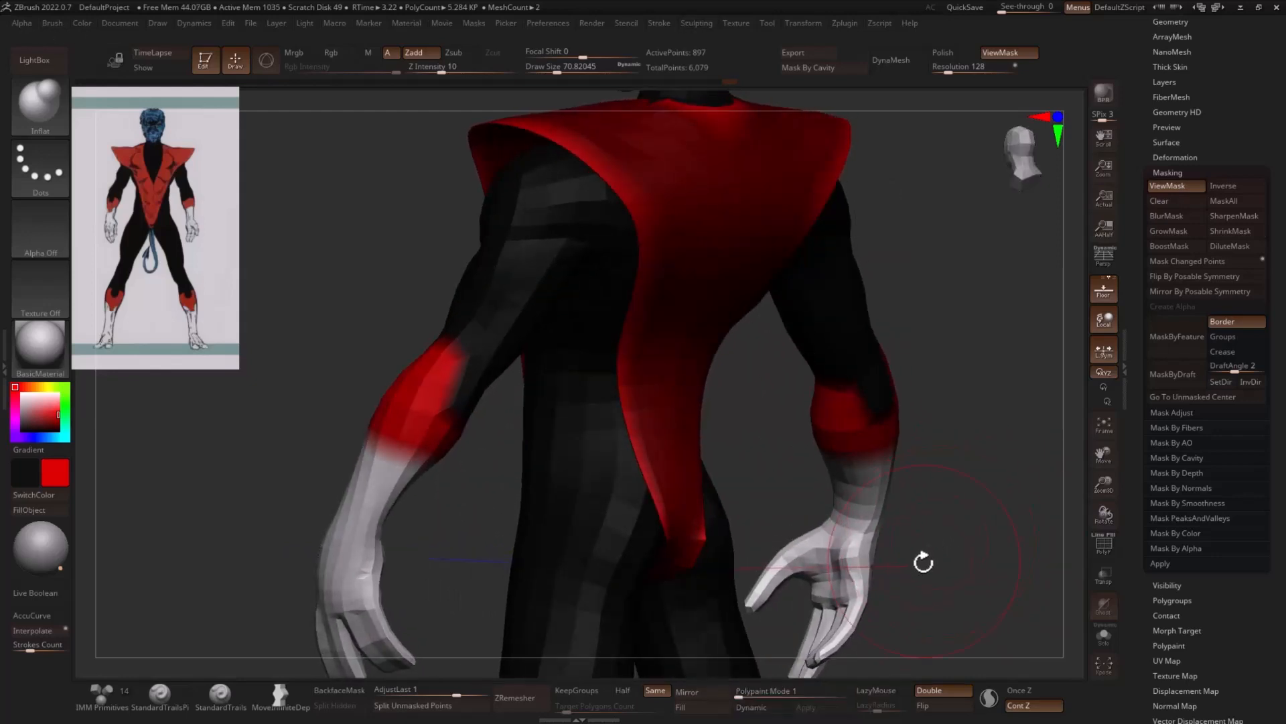
pyautogui.press('2')
pyautogui.moveTo(845, 652)
pyautogui.mouseDown()
pyautogui.moveTo(1011, 576)
pyautogui.moveTo(820, 462)
pyautogui.moveTo(837, 472)
pyautogui.mouseUp()
# - Reshape the costume's shoulders and neckline with the Move brush at a draw size of about 108
pyautogui.keyDown('shift'); pyautogui.moveTo(734, 362); pyautogui.dragTo(728, 328); pyautogui.keyUp('shift')
pyautogui.press('s')
pyautogui.moveTo(847, 387)
pyautogui.keyDown('alt'); pyautogui.mouseDown()
pyautogui.moveTo(942, 376)
pyautogui.moveTo(896, 371)
pyautogui.moveTo(953, 376)
pyautogui.moveTo(933, 304)
pyautogui.moveTo(832, 190)
pyautogui.moveTo(597, 213)
pyautogui.moveTo(519, 276)
pyautogui.mouseUp(); pyautogui.keyUp('alt')
pyautogui.press('s')
pyautogui.moveTo(715, 278)
pyautogui.mouseDown()
pyautogui.moveTo(795, 299)
pyautogui.moveTo(907, 295)
pyautogui.moveTo(867, 353)
pyautogui.moveTo(951, 374)
pyautogui.moveTo(768, 366)
pyautogui.mouseUp()
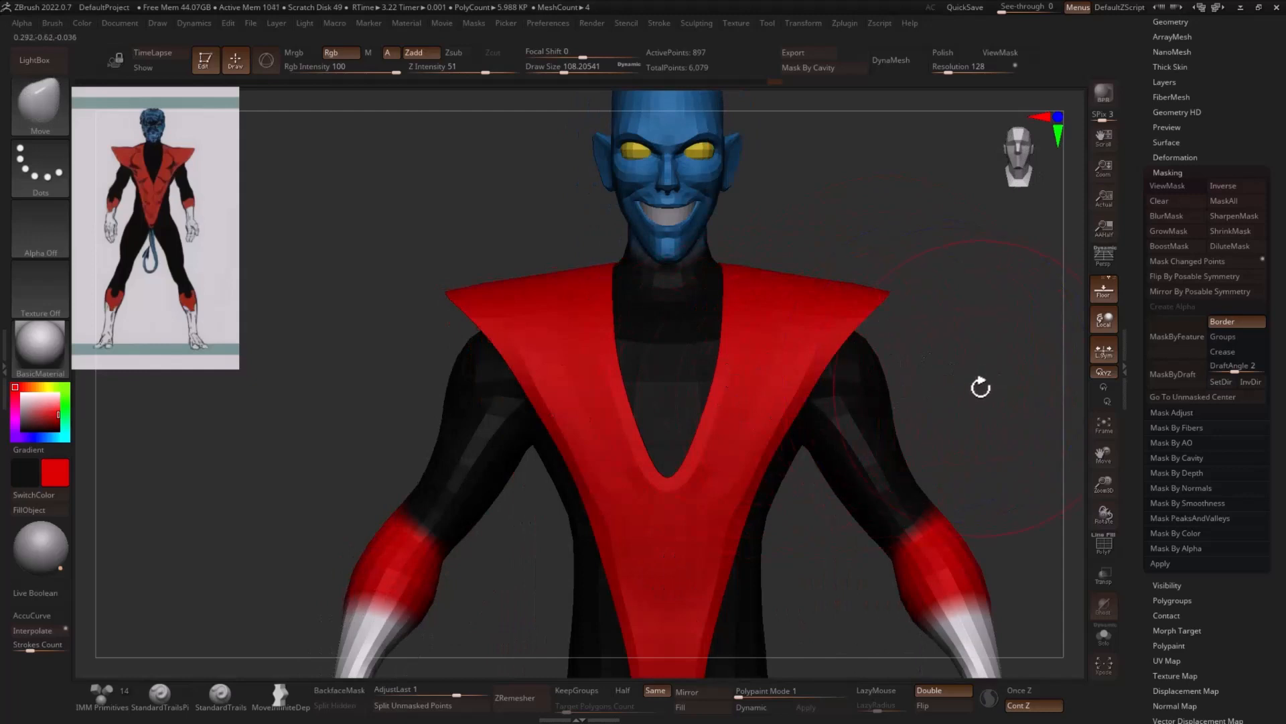
pyautogui.moveTo(980, 387); pyautogui.dragTo(832, 440)
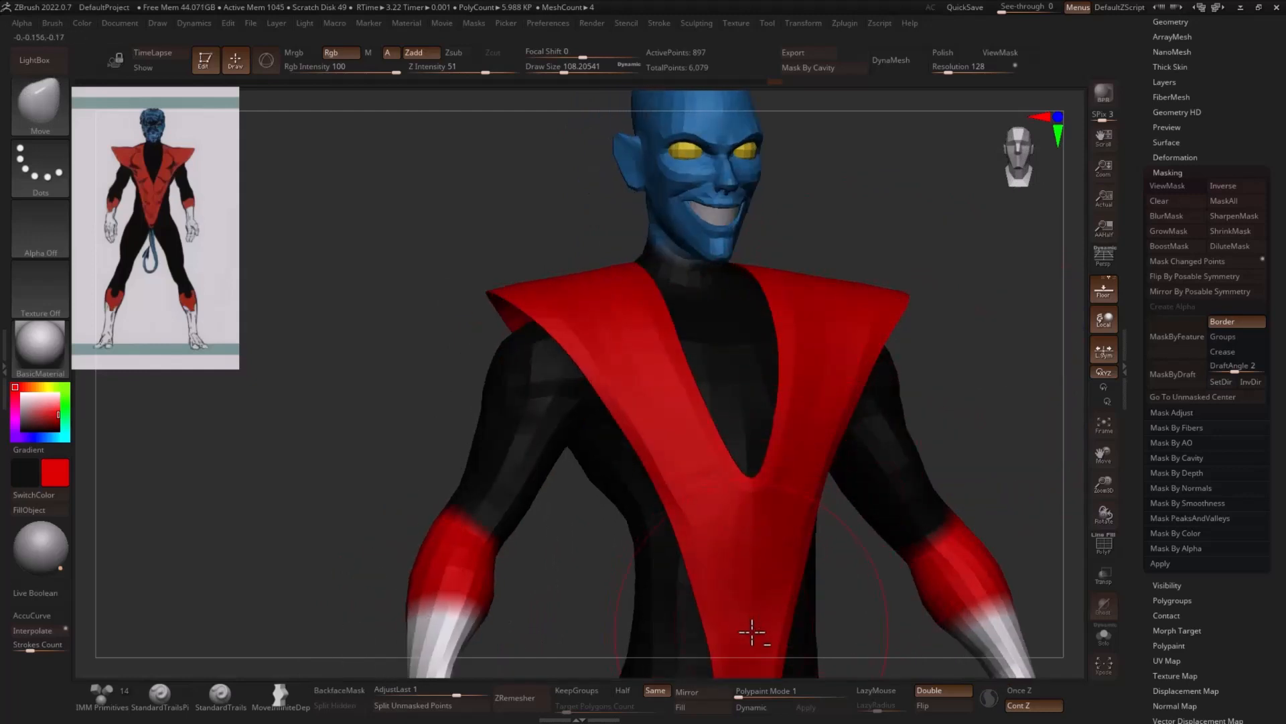
pyautogui.hotkey('alt', 's')
pyautogui.click(737, 663)
pyautogui.moveTo(1004, 479)
pyautogui.mouseDown()
pyautogui.moveTo(1028, 432)
pyautogui.moveTo(961, 413)
pyautogui.moveTo(936, 342)
pyautogui.mouseUp()
pyautogui.moveTo(869, 299)
pyautogui.mouseDown()
pyautogui.moveTo(884, 290)
pyautogui.moveTo(850, 279)
pyautogui.moveTo(898, 301)
pyautogui.moveTo(888, 420)
pyautogui.moveTo(936, 432)
pyautogui.mouseUp()
# - Display the polyframe on the costume and switch to the ZModeler brush
pyautogui.hotkey('shift', 'f')
pyautogui.press('b')
pyautogui.press('z')
pyautogui.press('m')
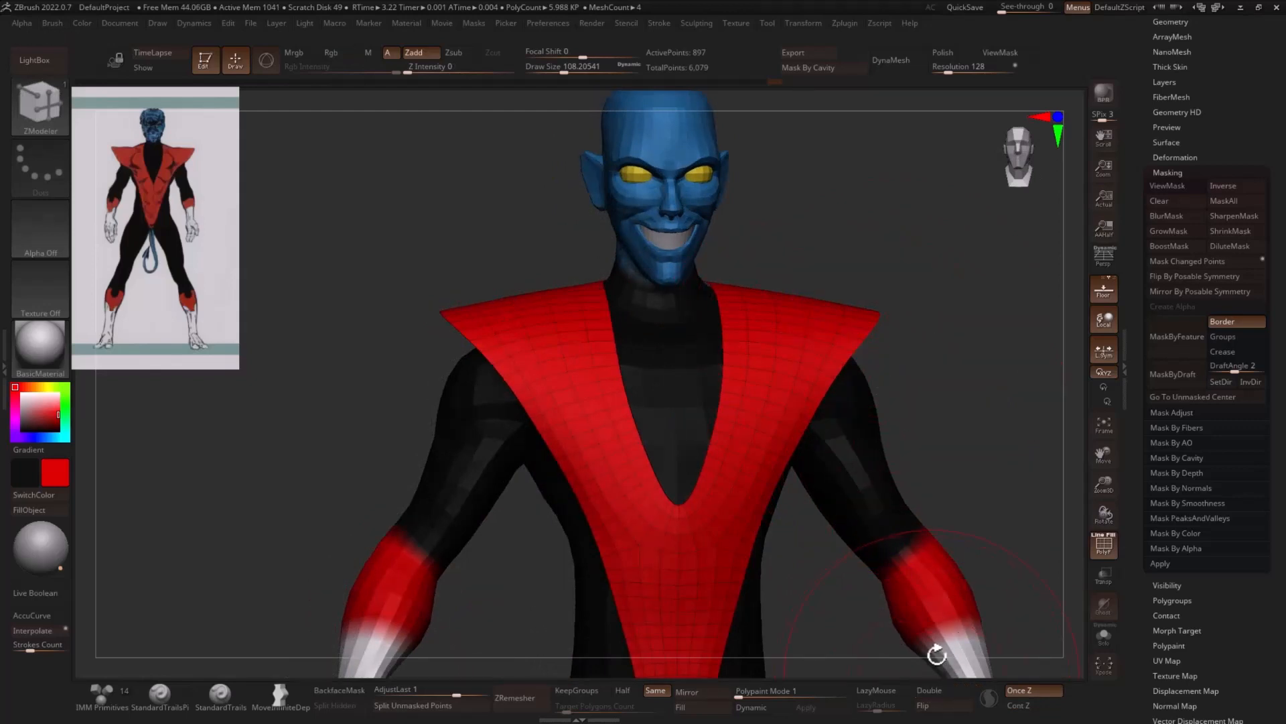
# - Give the costume thickness by extruding all of its polygons with ZModeler, and flip its normals to face outward
pyautogui.moveTo(934, 654); pyautogui.dragTo(849, 354)
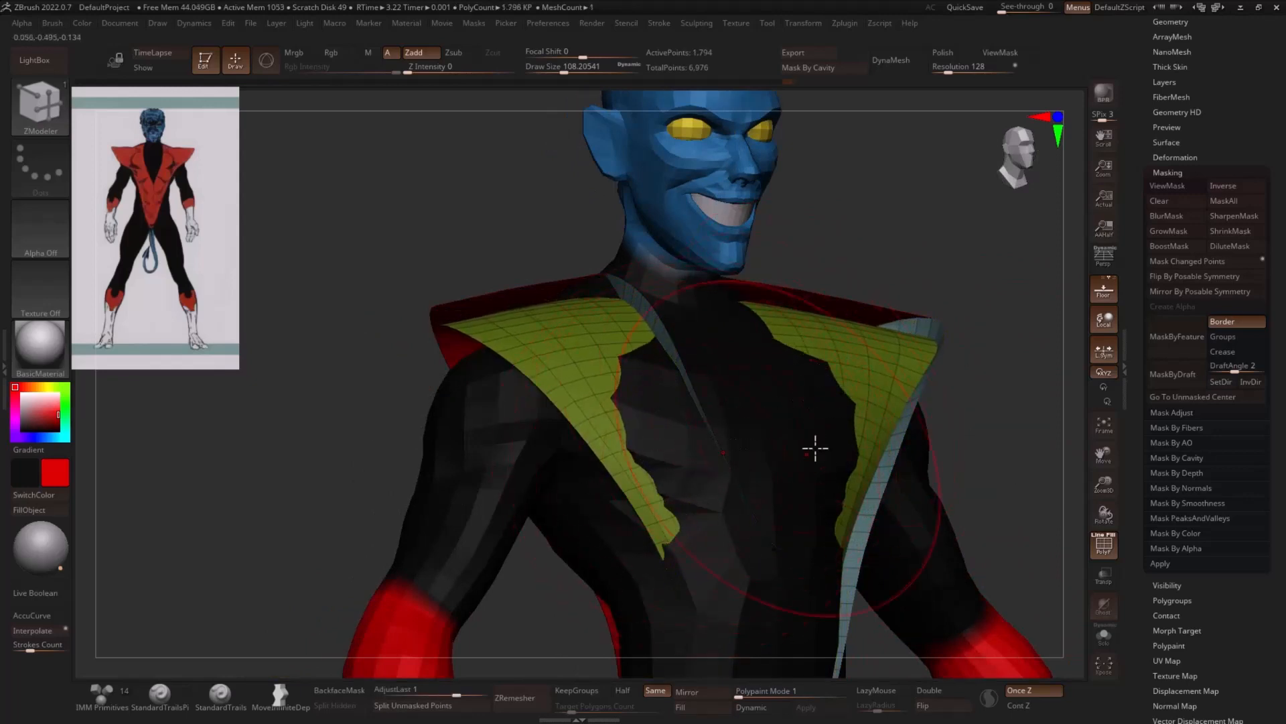
pyautogui.moveTo(979, 446); pyautogui.dragTo(986, 450)
pyautogui.hotkey('ctrl', 'z')
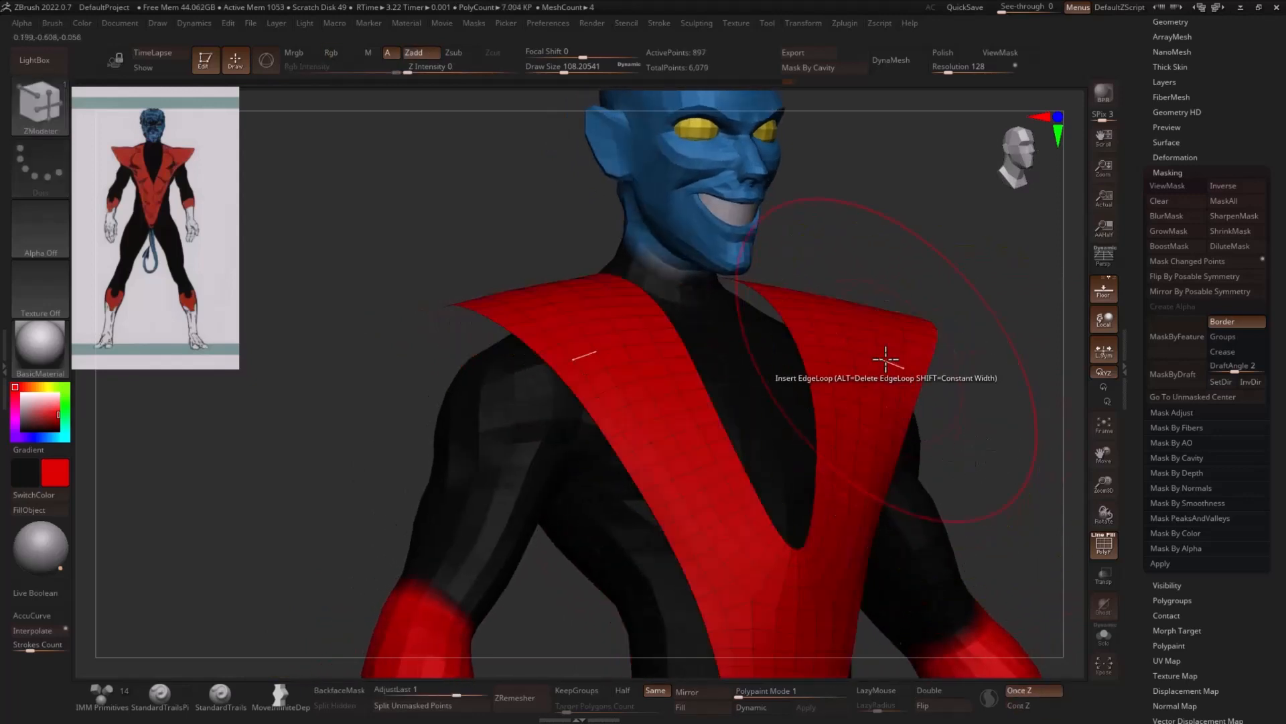
pyautogui.moveTo(866, 349); pyautogui.dragTo(854, 359)
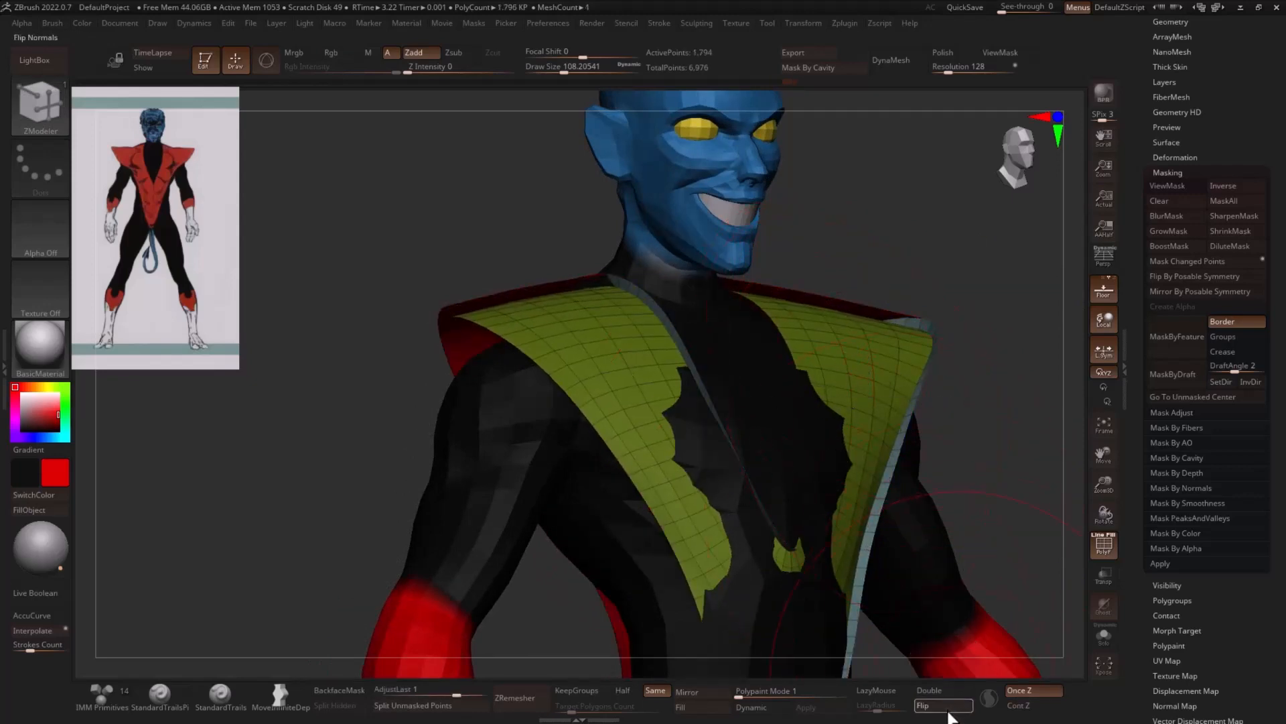
pyautogui.hotkey('ctrl', 'z')
# - Look through the topology modification options and the display properties for the option that flips normals
pyautogui.click(1172, 22)
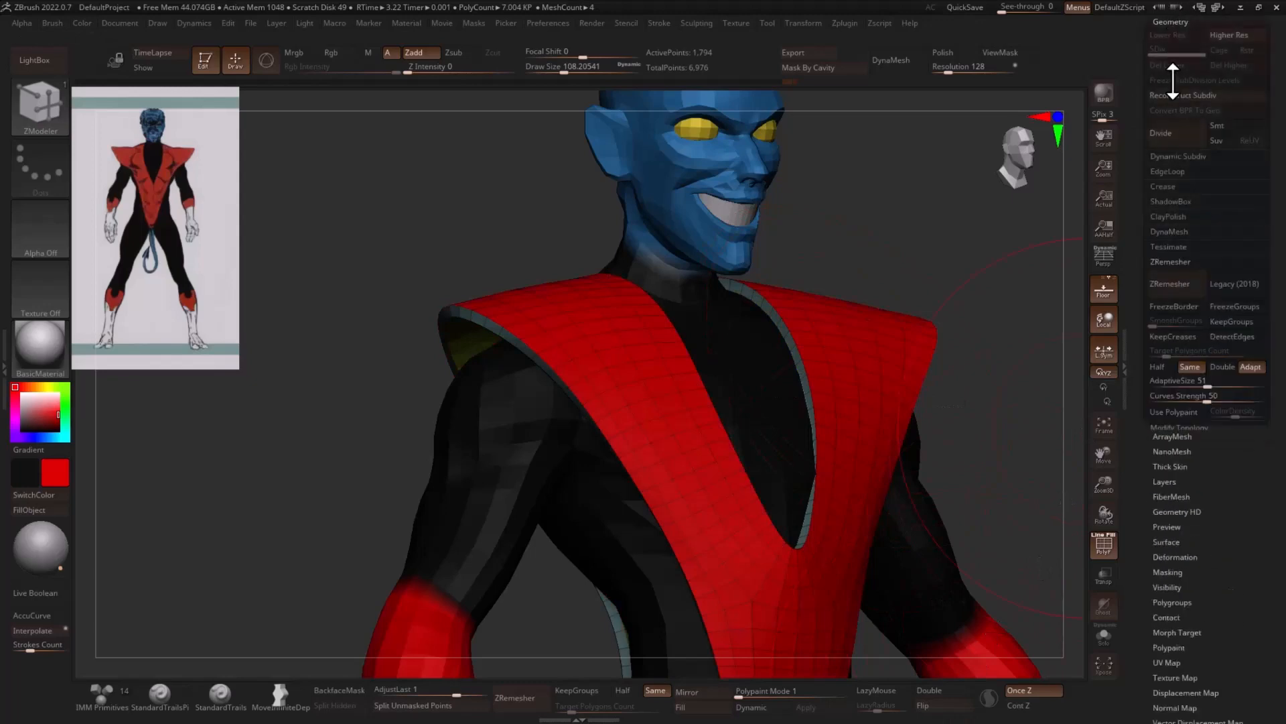
pyautogui.click(1188, 263)
pyautogui.click(1179, 278)
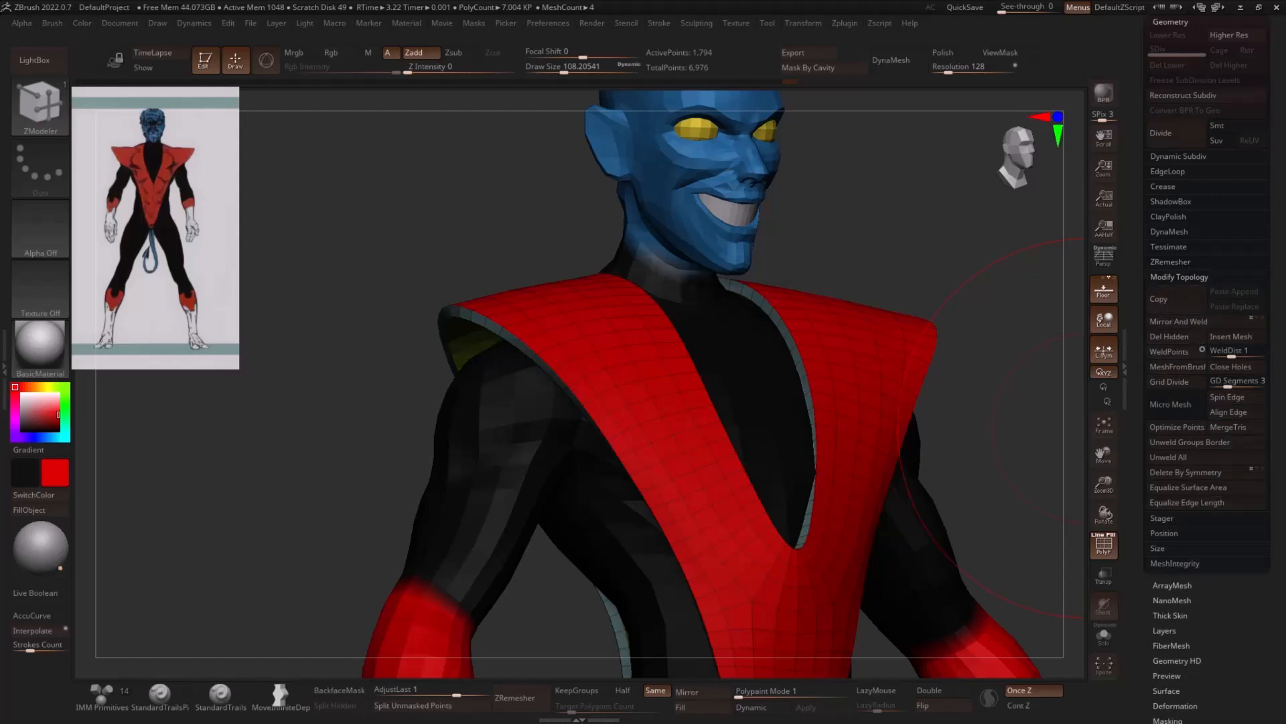
pyautogui.click(1170, 22)
pyautogui.moveTo(869, 210); pyautogui.dragTo(913, 201)
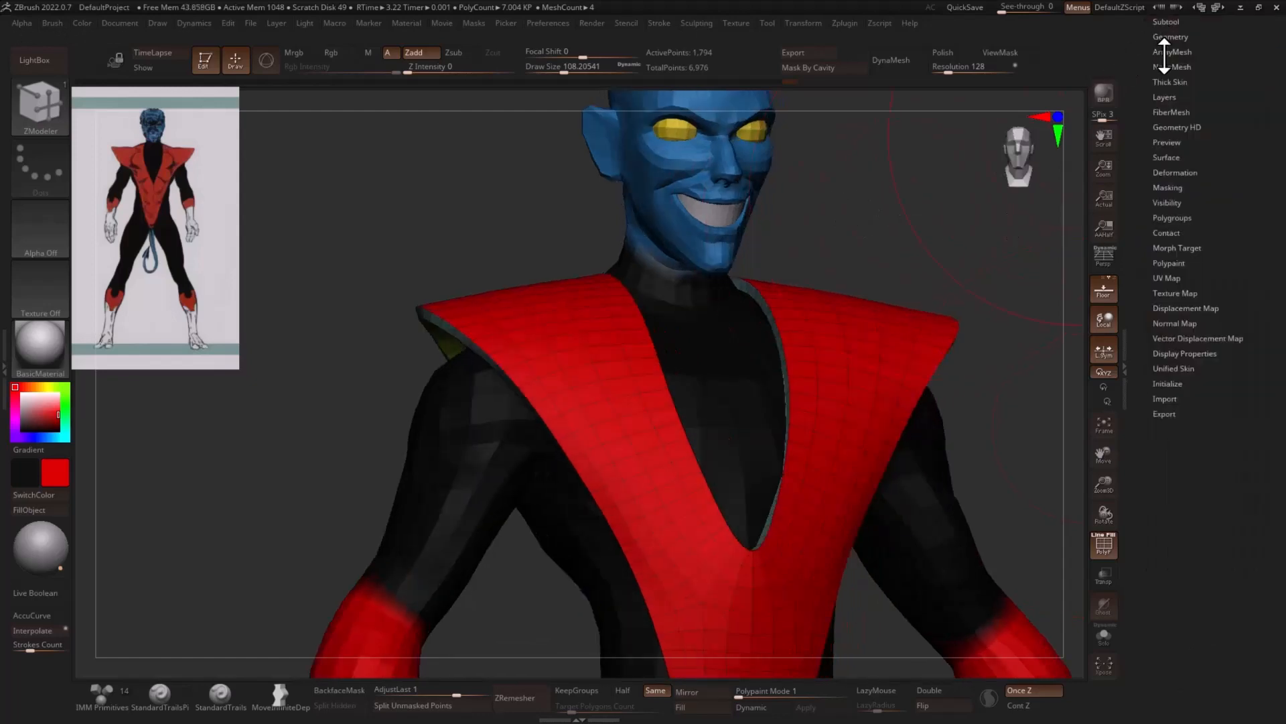
pyautogui.click(1171, 353)
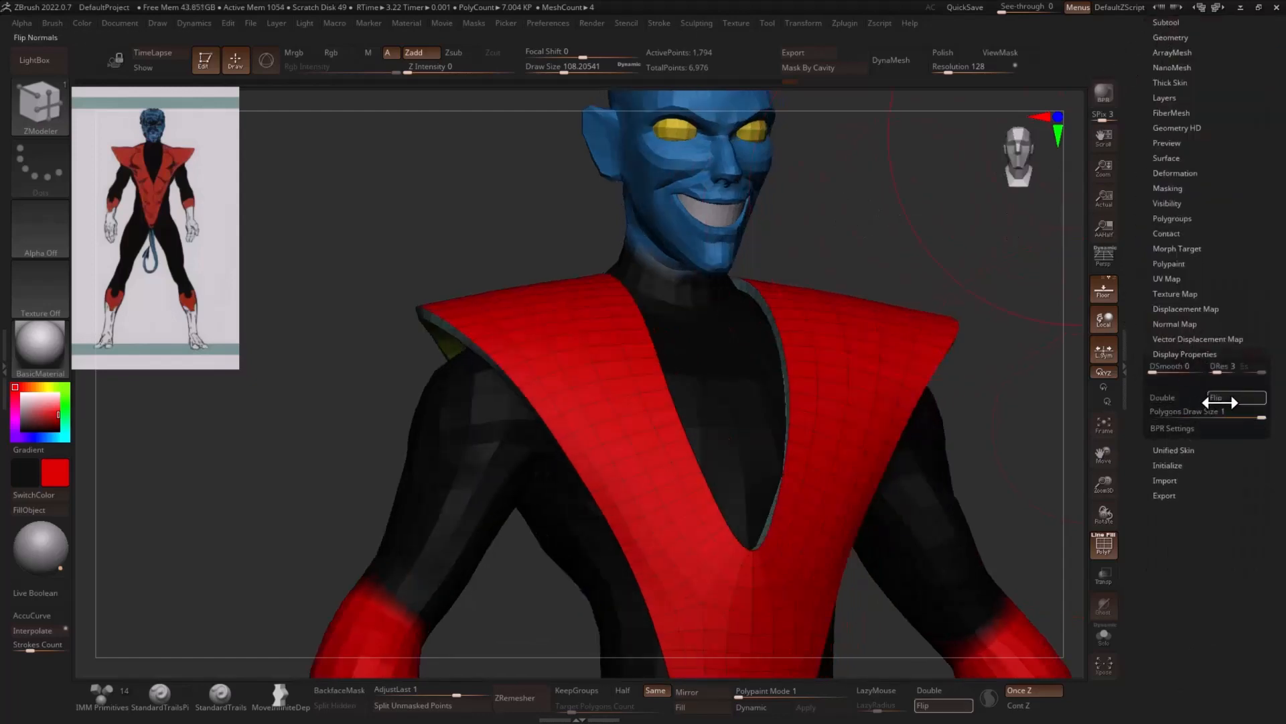
pyautogui.keyDown('alt'); pyautogui.moveTo(1025, 416); pyautogui.dragTo(838, 606); pyautogui.keyUp('alt')
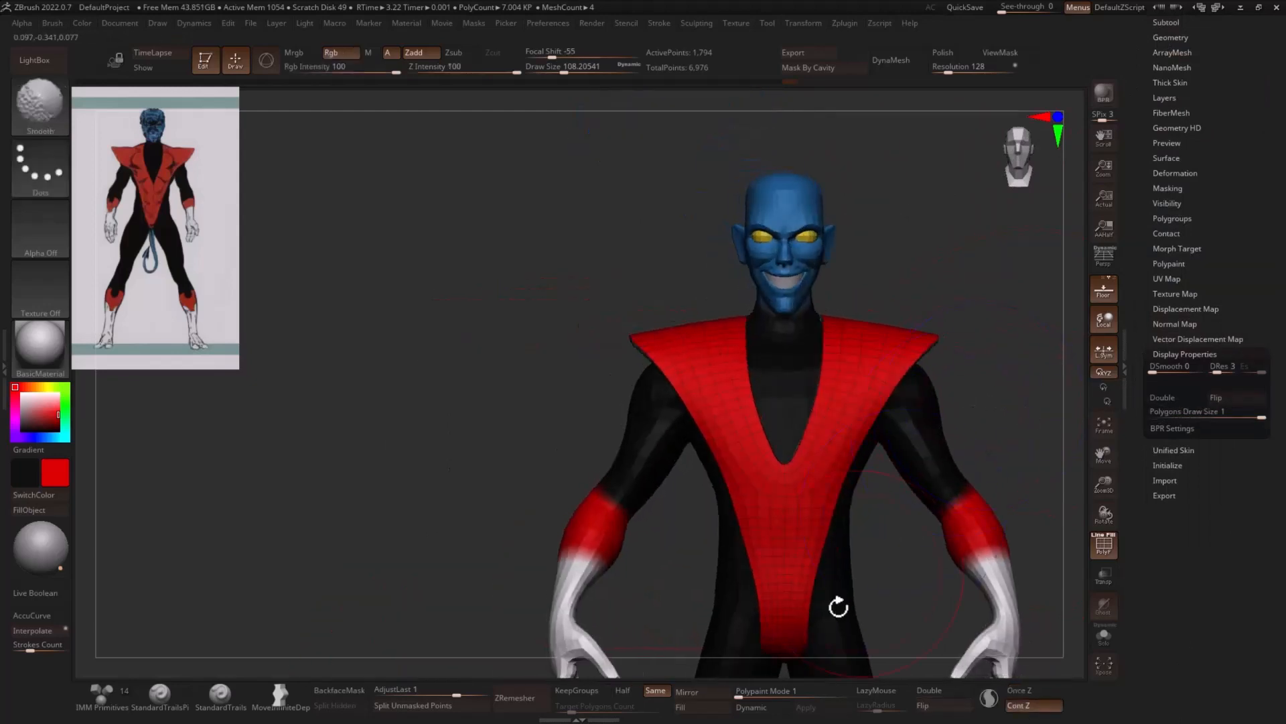
# - Hide the polyframe and adjust the costume's neckline with the Move brush at a draw size of about 167
pyautogui.keyDown('alt'); pyautogui.moveTo(893, 552); pyautogui.dragTo(785, 557); pyautogui.keyUp('alt')
pyautogui.hotkey('shift', 'f')
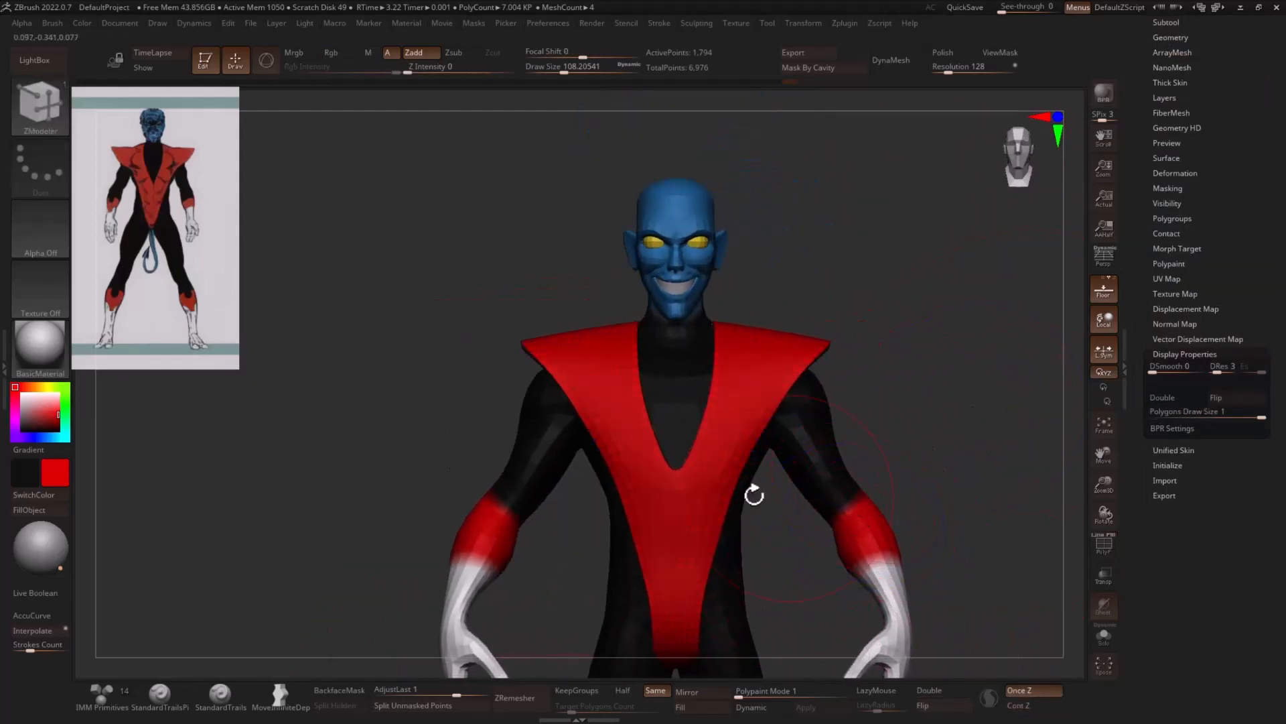
pyautogui.moveTo(911, 348); pyautogui.dragTo(843, 371)
pyautogui.press('b')
pyautogui.press('m')
pyautogui.press('v')
pyautogui.press('s')
pyautogui.click(645, 379)
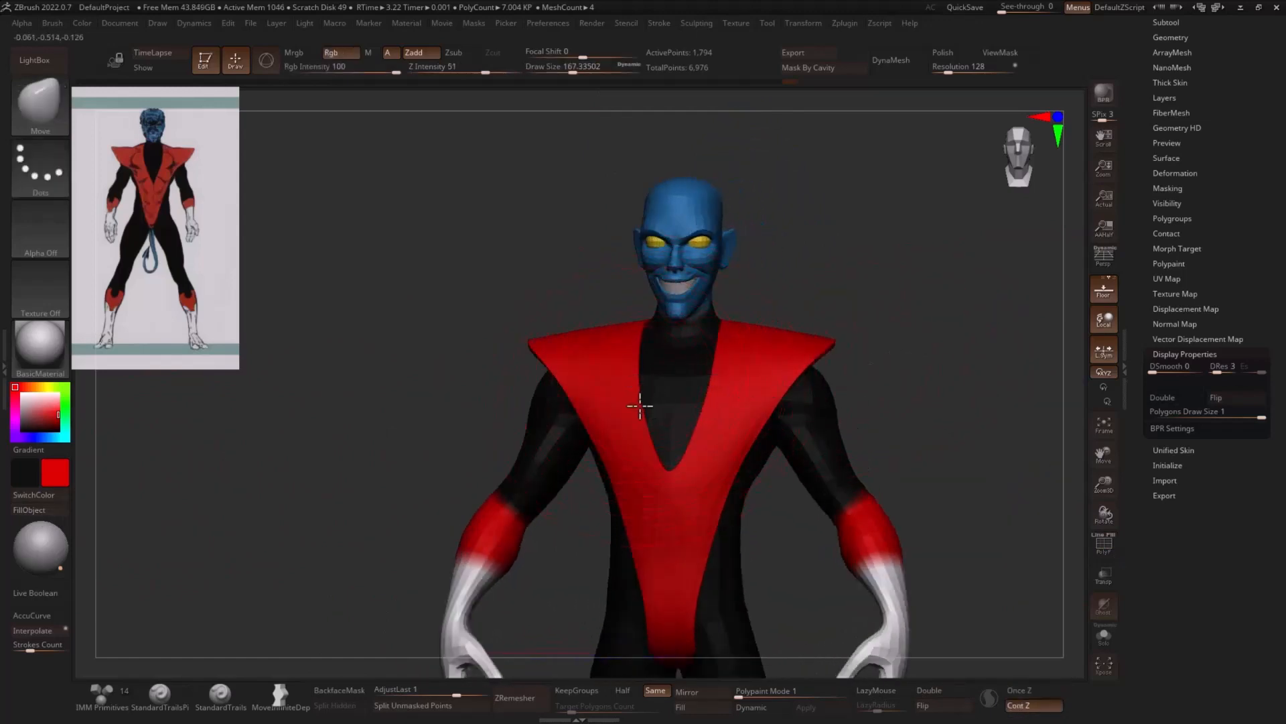
pyautogui.moveTo(640, 405); pyautogui.dragTo(650, 402)
pyautogui.moveTo(862, 346); pyautogui.dragTo(800, 361)
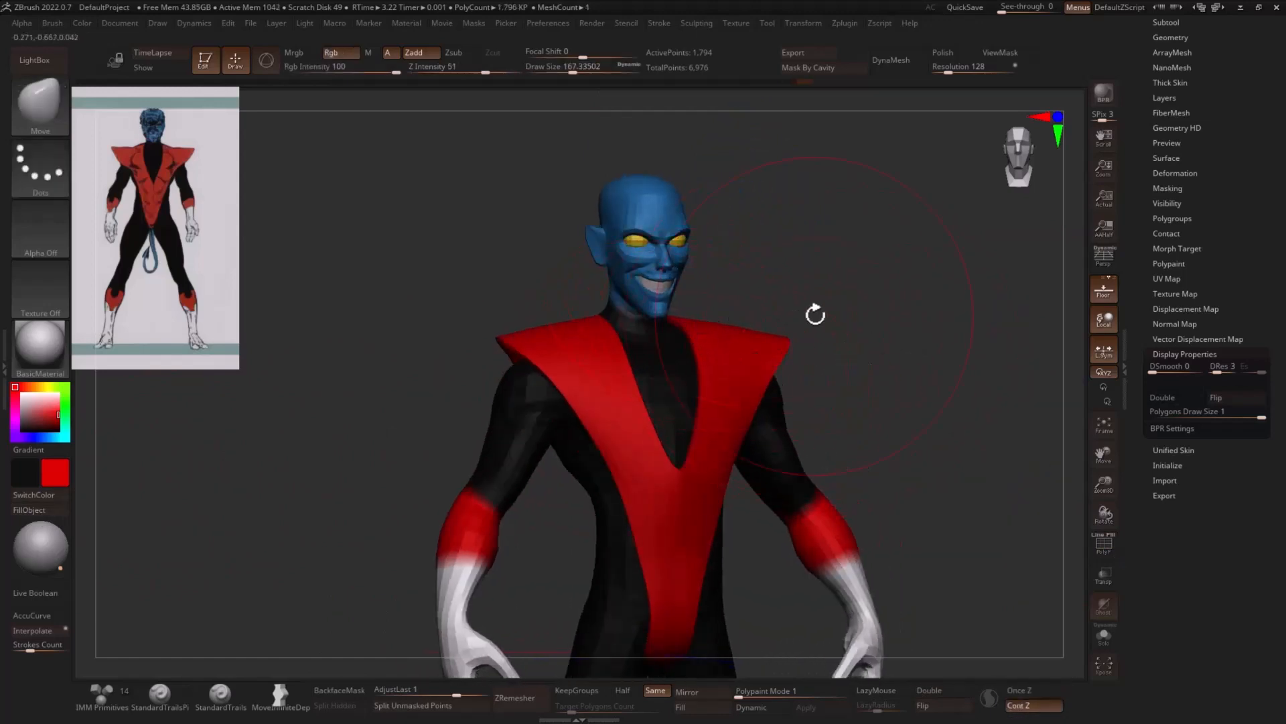
# - Reshape the costume's shoulders with the Move brush at a draw size of about 104, and refine the neckline at about 39
pyautogui.moveTo(815, 314); pyautogui.dragTo(832, 308)
pyautogui.press('s')
pyautogui.click(792, 338)
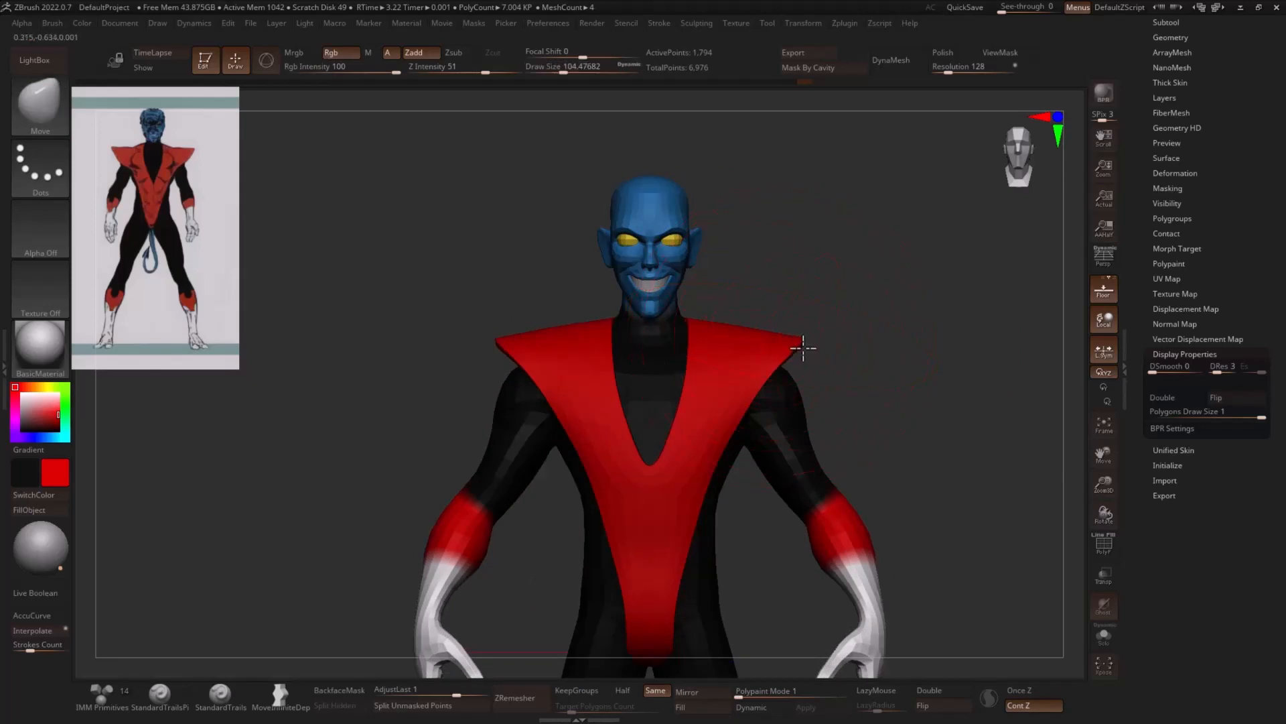
pyautogui.moveTo(833, 331)
pyautogui.mouseDown()
pyautogui.moveTo(890, 336)
pyautogui.moveTo(746, 328)
pyautogui.moveTo(755, 345)
pyautogui.mouseUp()
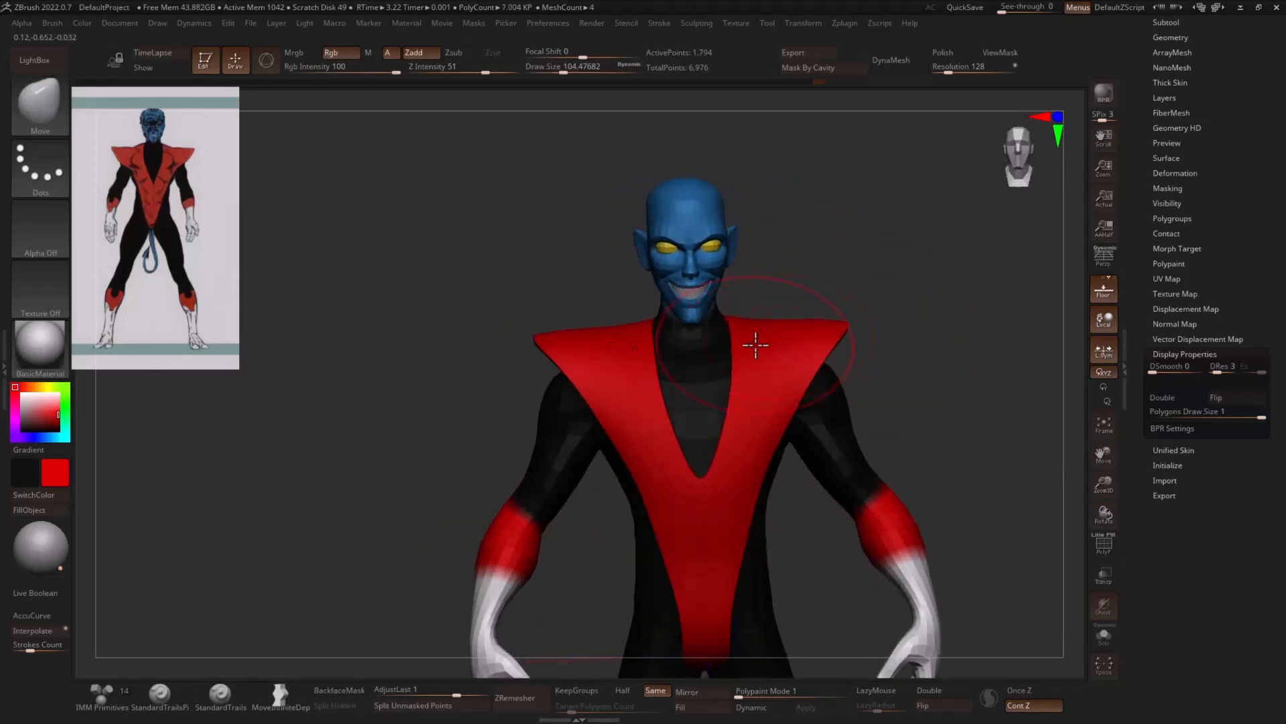
pyautogui.press('s')
pyautogui.click(748, 350)
pyautogui.moveTo(871, 336); pyautogui.dragTo(882, 416)
pyautogui.press('s')
pyautogui.click(713, 457)
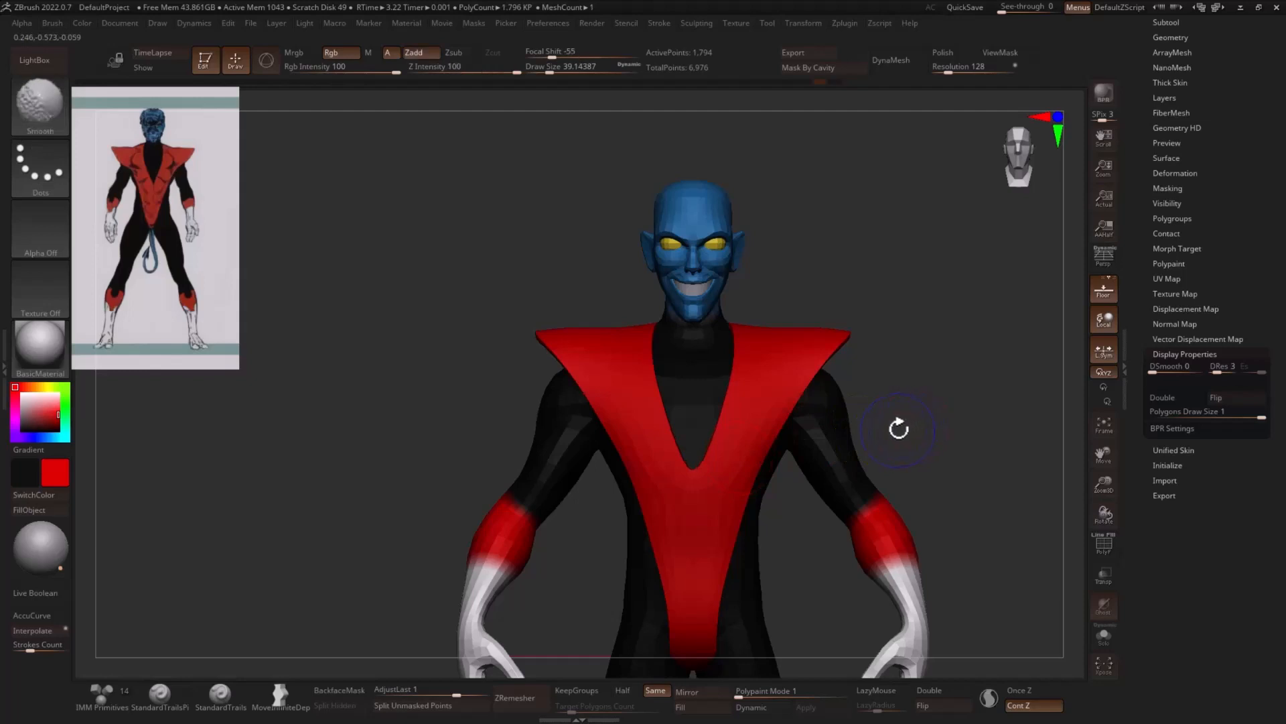
# - Display the polyframe, isolate the costume's red outer polygroup and delete the hidden inner shell and rim
pyautogui.hotkey('shift', 'f')
pyautogui.moveTo(936, 418); pyautogui.dragTo(968, 444)
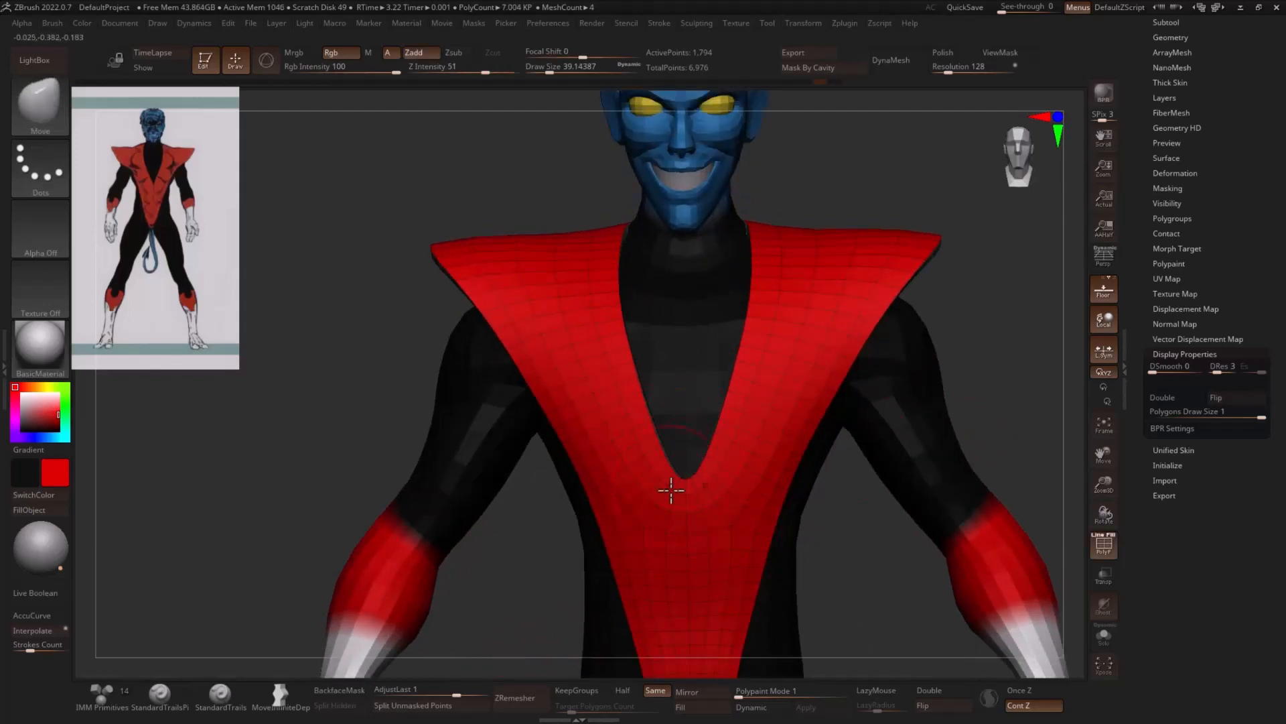
pyautogui.keyDown('ctrl'); pyautogui.click(762, 439); pyautogui.keyUp('ctrl')
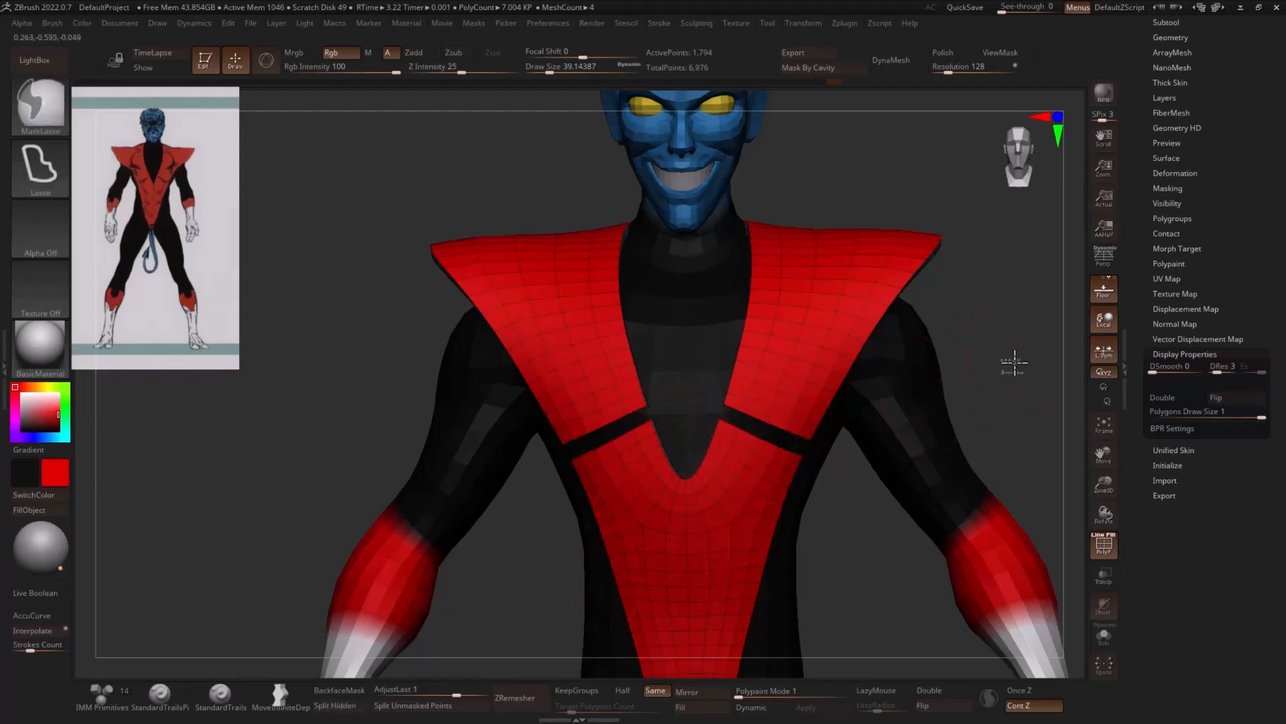
pyautogui.moveTo(1011, 362)
pyautogui.keyDown('ctrl'); pyautogui.mouseDown()
pyautogui.moveTo(985, 375)
pyautogui.moveTo(1026, 348)
pyautogui.moveTo(1000, 348)
pyautogui.mouseUp(); pyautogui.keyUp('ctrl')
pyautogui.keyDown('ctrl'); pyautogui.keyDown('shift'); pyautogui.click(802, 376); pyautogui.keyUp('shift'); pyautogui.keyUp('ctrl')
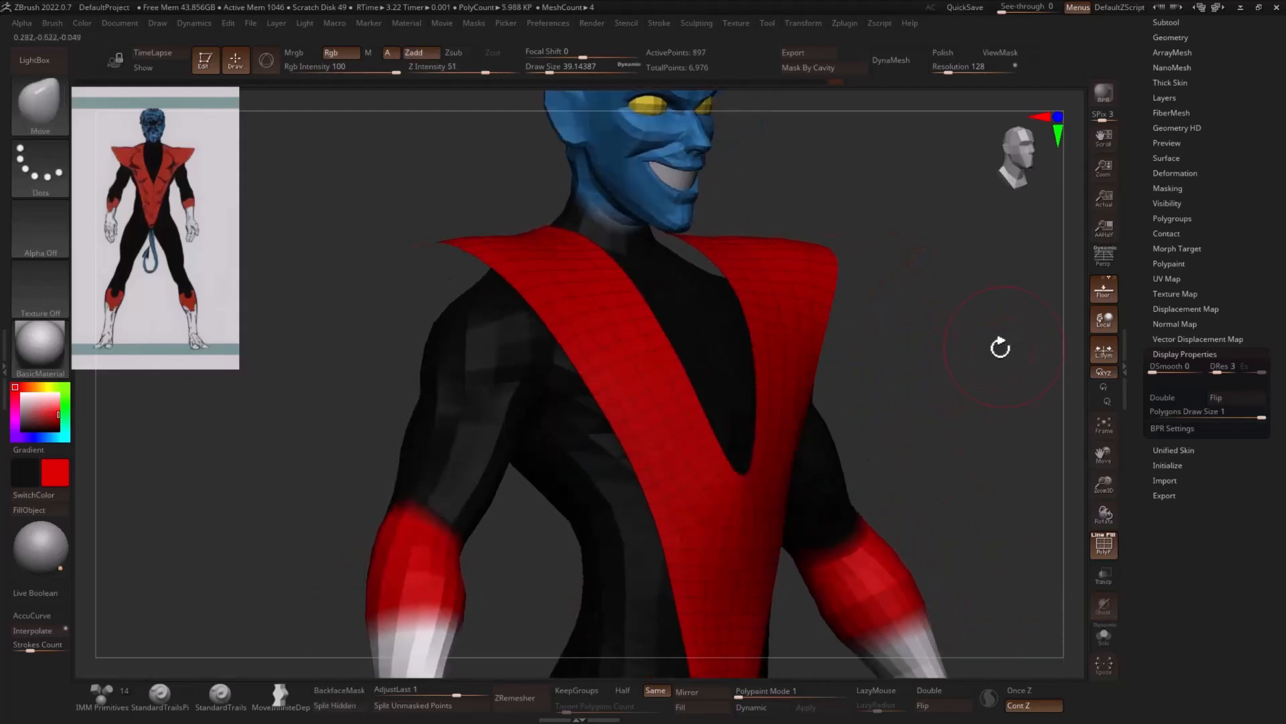
pyautogui.press('1')
pyautogui.click(951, 420)
pyautogui.keyDown('shift'); pyautogui.moveTo(950, 420); pyautogui.dragTo(890, 410); pyautogui.keyUp('shift')
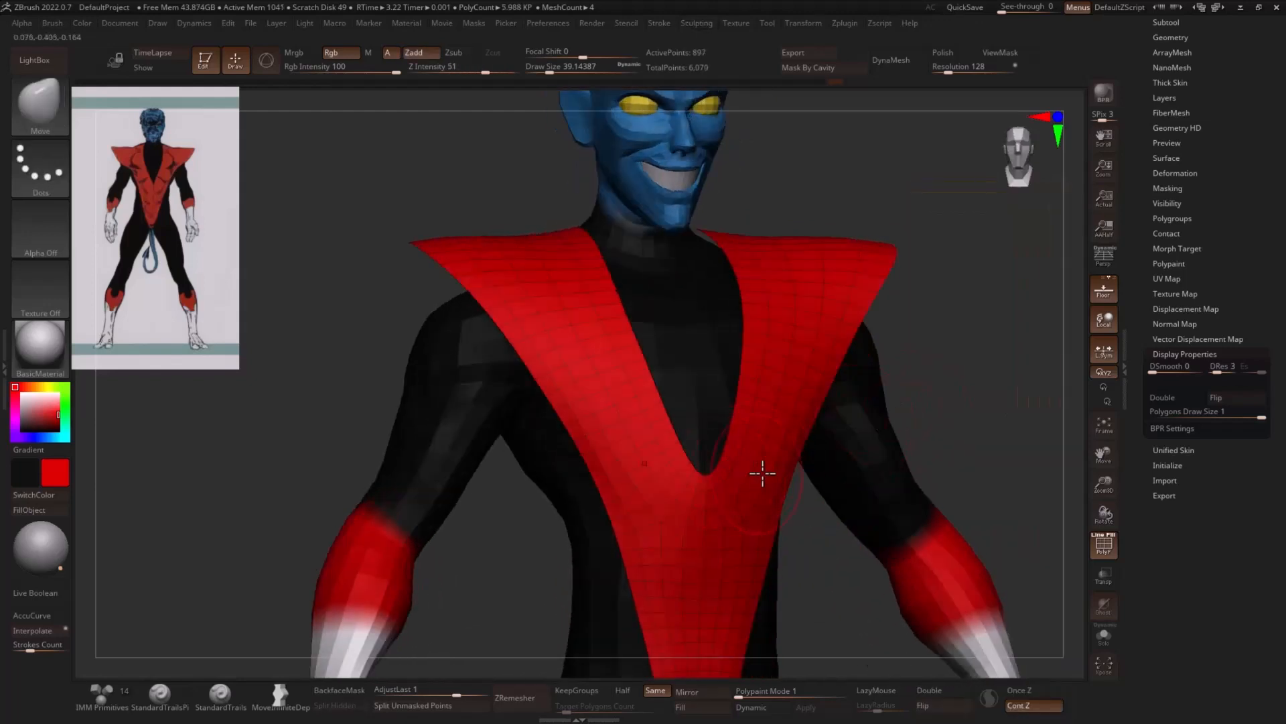
# - Isolate the costume in Solo mode and turn on double-sided display
pyautogui.click(1104, 637)
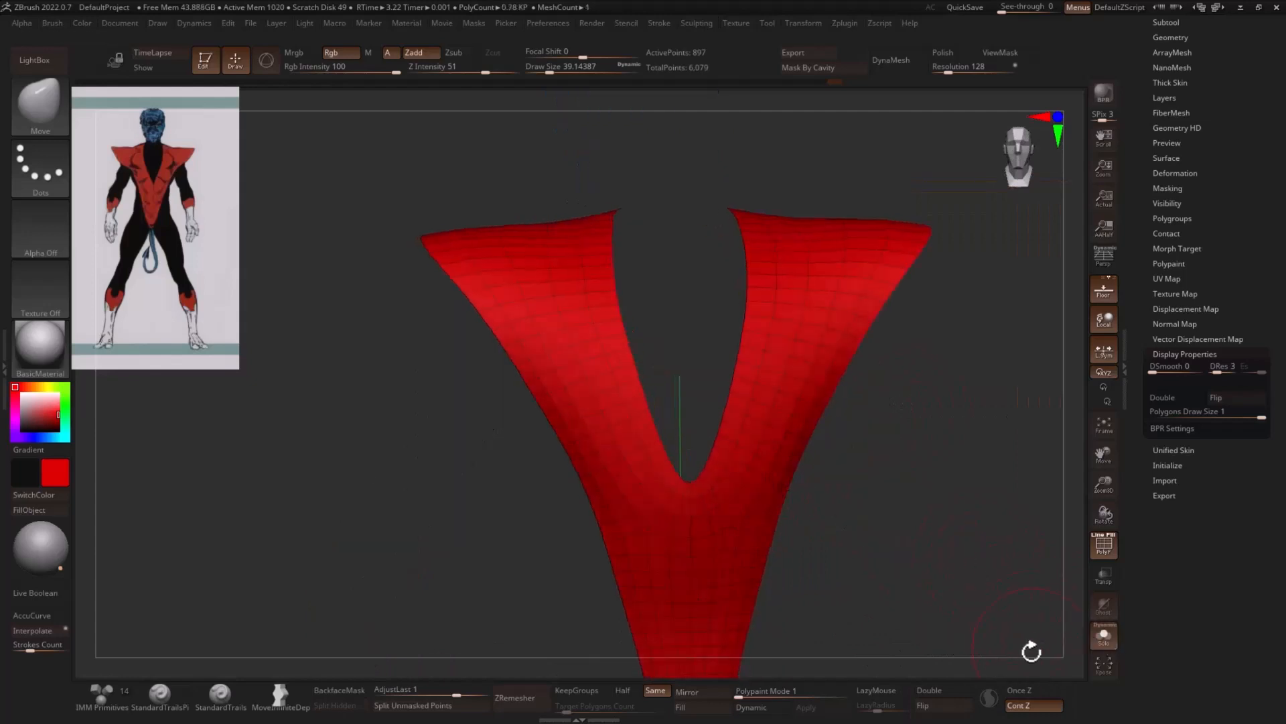
pyautogui.click(932, 691)
pyautogui.moveTo(918, 559)
pyautogui.mouseDown()
pyautogui.moveTo(718, 517)
pyautogui.moveTo(822, 517)
pyautogui.mouseUp()
# - Pull the bottom of the costume's neckline into a sharp V with the Move brush at a draw size of about 22
pyautogui.press('ctrl')
pyautogui.keyDown('ctrl'); pyautogui.moveTo(665, 504); pyautogui.dragTo(676, 520); pyautogui.keyUp('ctrl')
pyautogui.keyDown('shift'); pyautogui.moveTo(893, 512); pyautogui.dragTo(865, 507); pyautogui.keyUp('shift')
pyautogui.press('s')
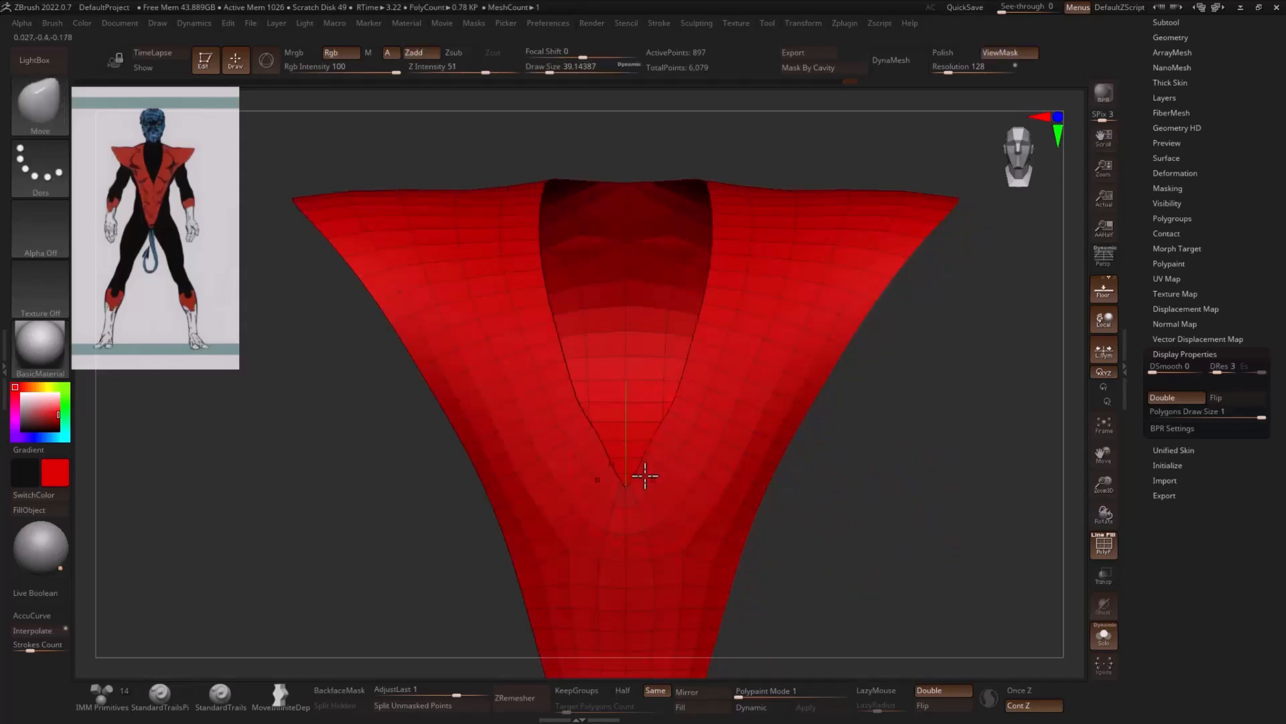
pyautogui.press('s')
pyautogui.press('s')
pyautogui.moveTo(667, 403); pyautogui.dragTo(631, 428)
pyautogui.press('s')
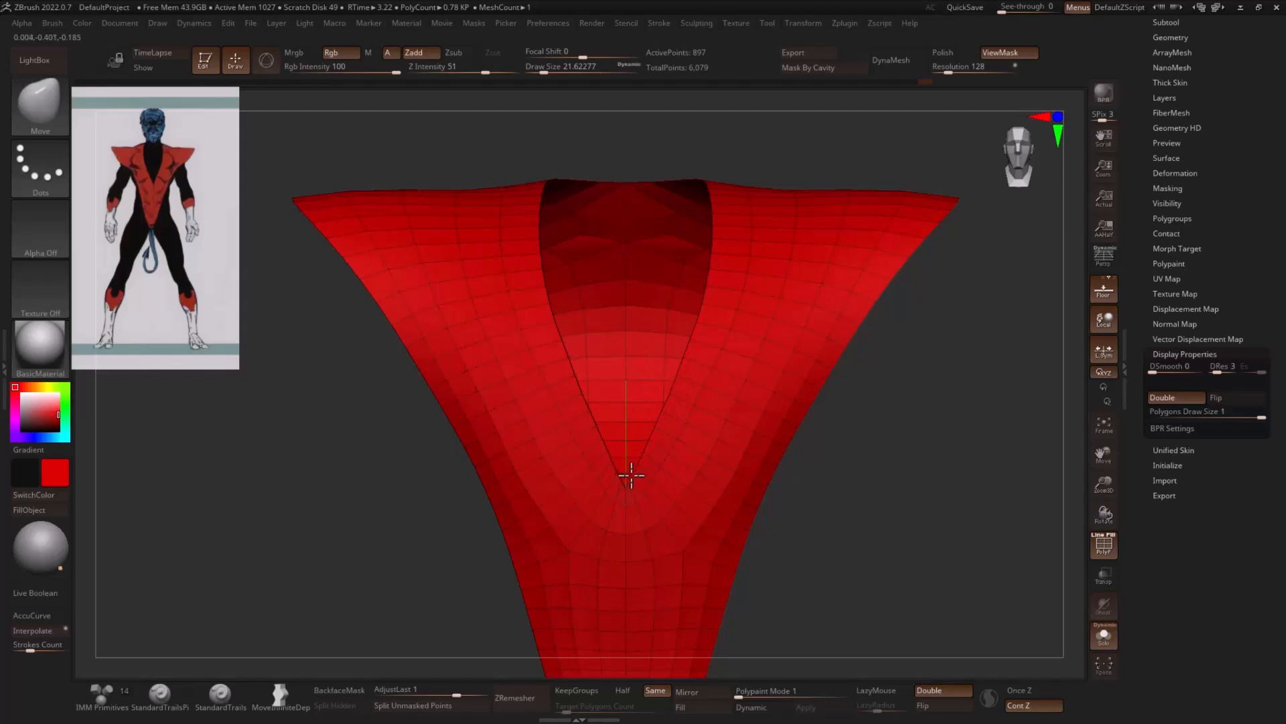
# - Thicken the single-layer costume by extruding all of its polygons with the ZModeler brush
pyautogui.keyDown('ctrl'); pyautogui.moveTo(928, 402); pyautogui.dragTo(893, 373, button='right'); pyautogui.keyUp('ctrl')
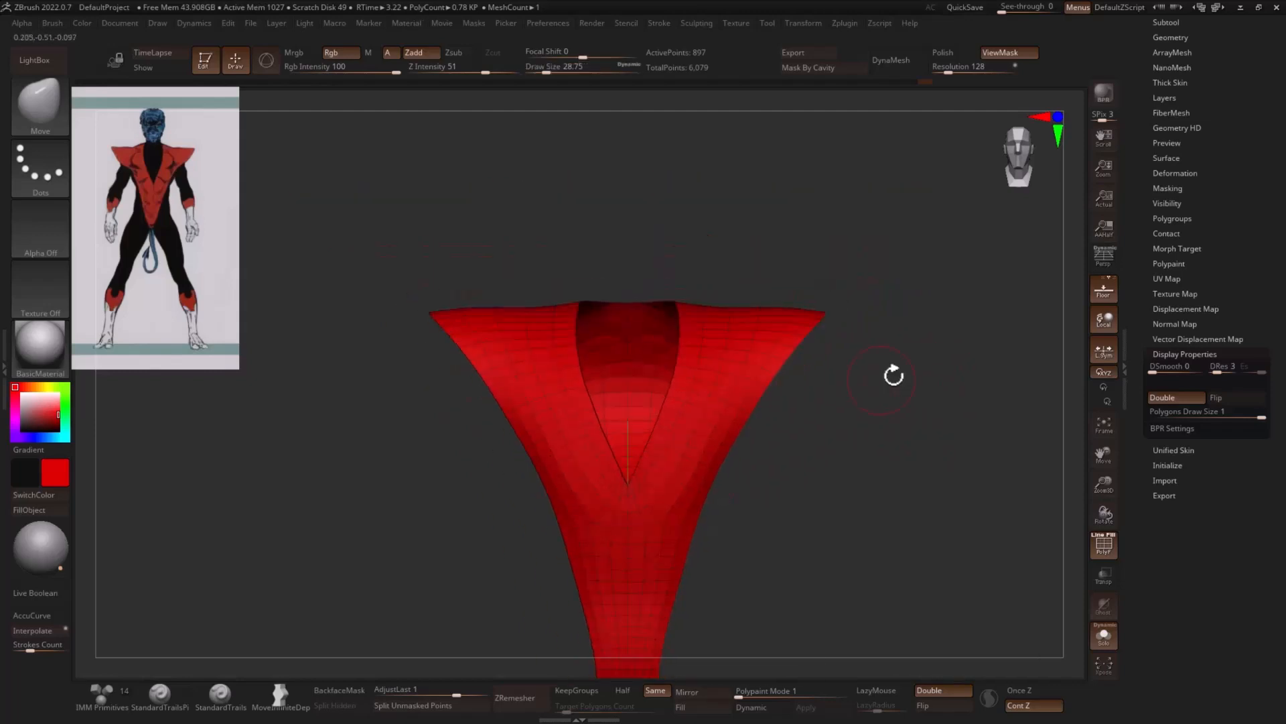
pyautogui.keyDown('ctrl'); pyautogui.moveTo(893, 373); pyautogui.dragTo(934, 435); pyautogui.keyUp('ctrl')
pyautogui.moveTo(934, 436)
pyautogui.mouseDown(button='right')
pyautogui.moveTo(956, 429)
pyautogui.moveTo(982, 459)
pyautogui.mouseUp(button='right')
pyautogui.press('b')
pyautogui.press('z')
pyautogui.press('m')
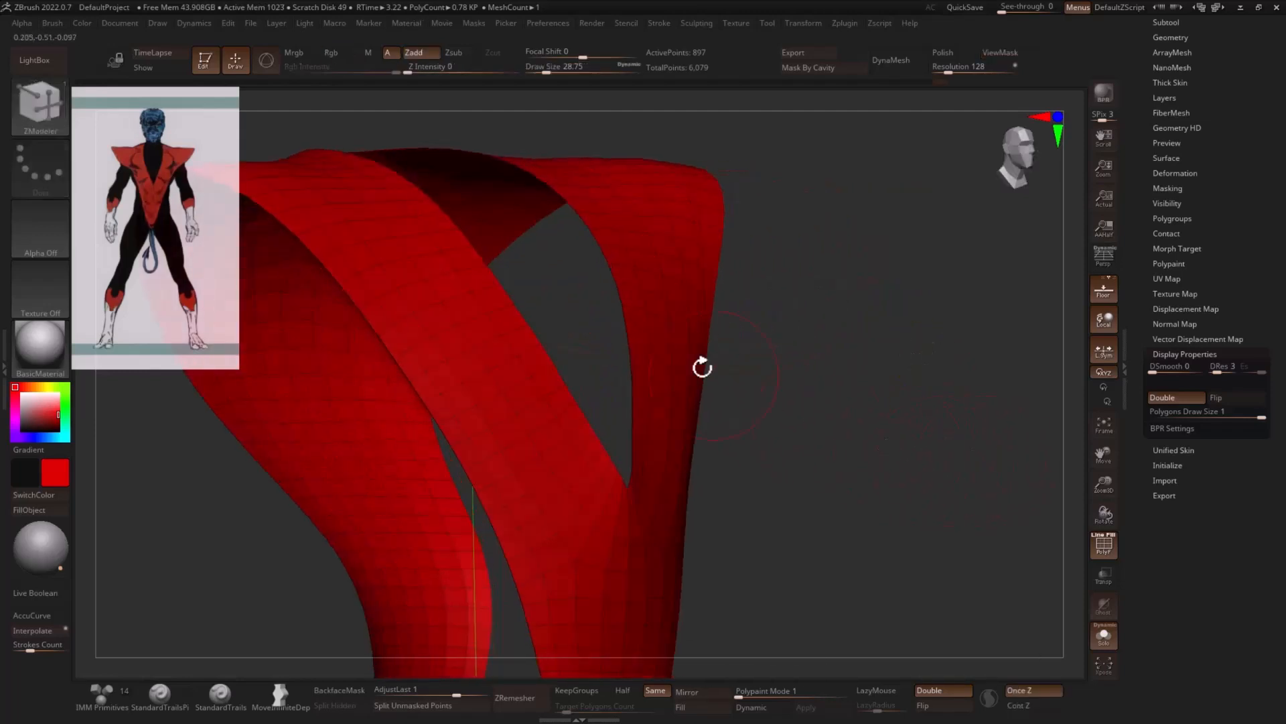
pyautogui.click(665, 296)
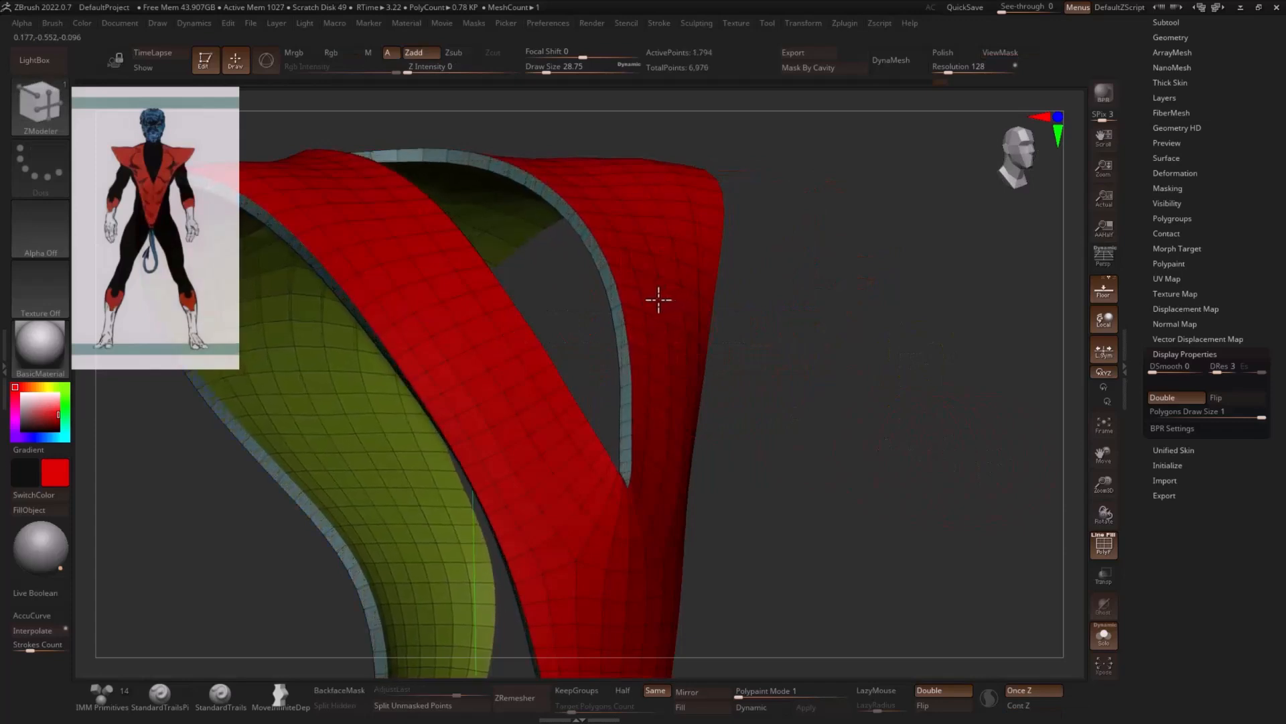
# - Hide the polyframe and leave Solo mode to show the costume on the whole character
pyautogui.press('f')
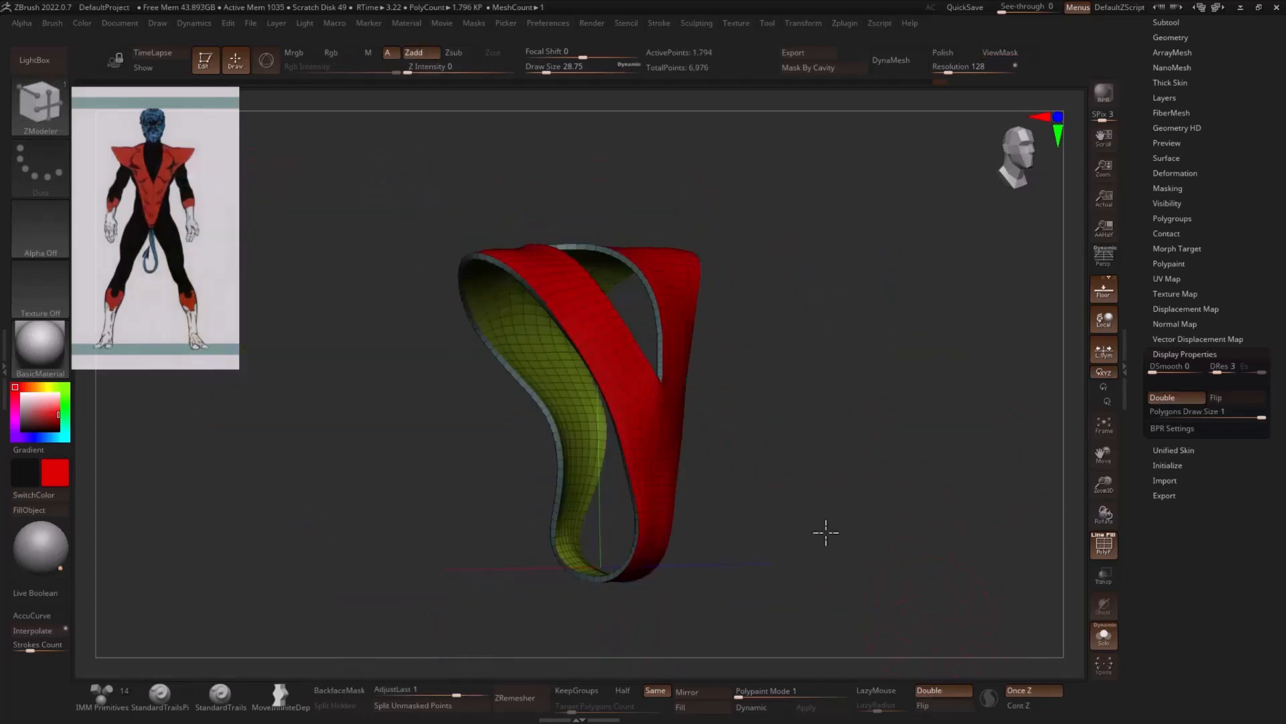
pyautogui.hotkey('shift', 'f')
pyautogui.moveTo(844, 521); pyautogui.dragTo(869, 524)
pyautogui.click(1099, 642)
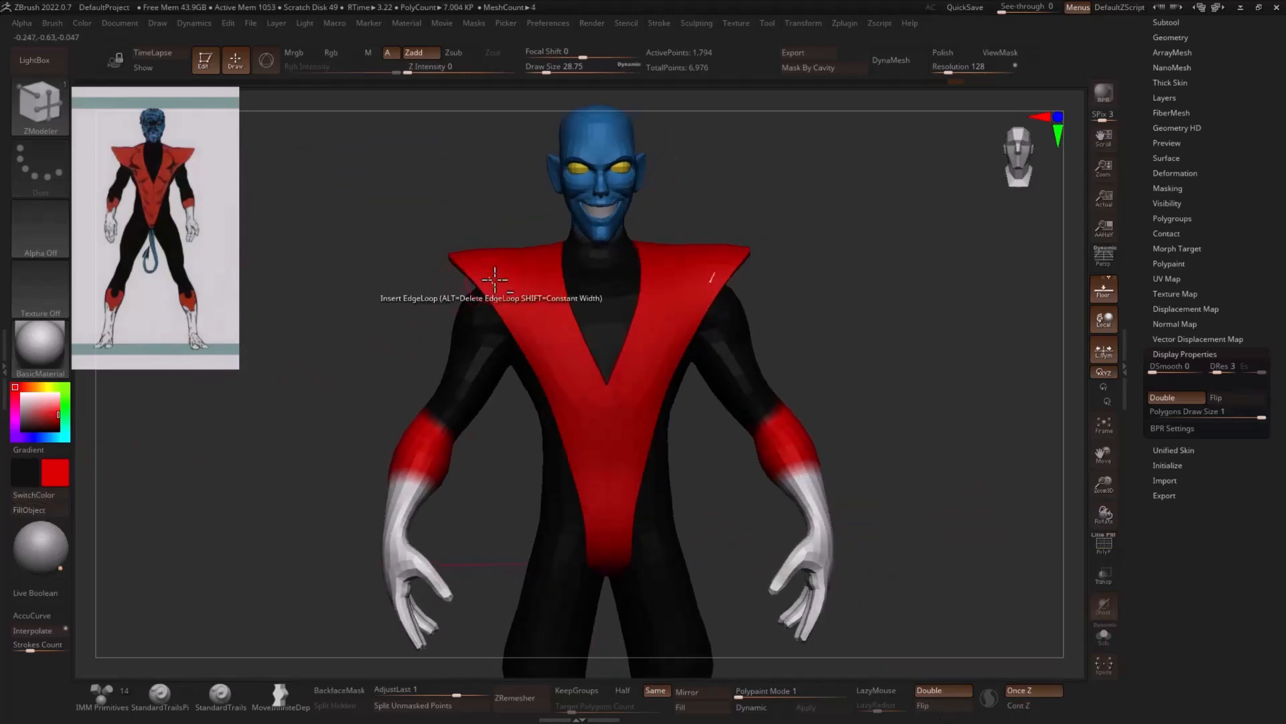
# - Reshape the costume's shoulders and torso sides with the Move brush at draw sizes of about 120 and 104
pyautogui.press('b')
pyautogui.press('m')
pyautogui.press('v')
pyautogui.press('s')
pyautogui.moveTo(597, 238); pyautogui.dragTo(618, 237)
pyautogui.moveTo(729, 237); pyautogui.dragTo(716, 237)
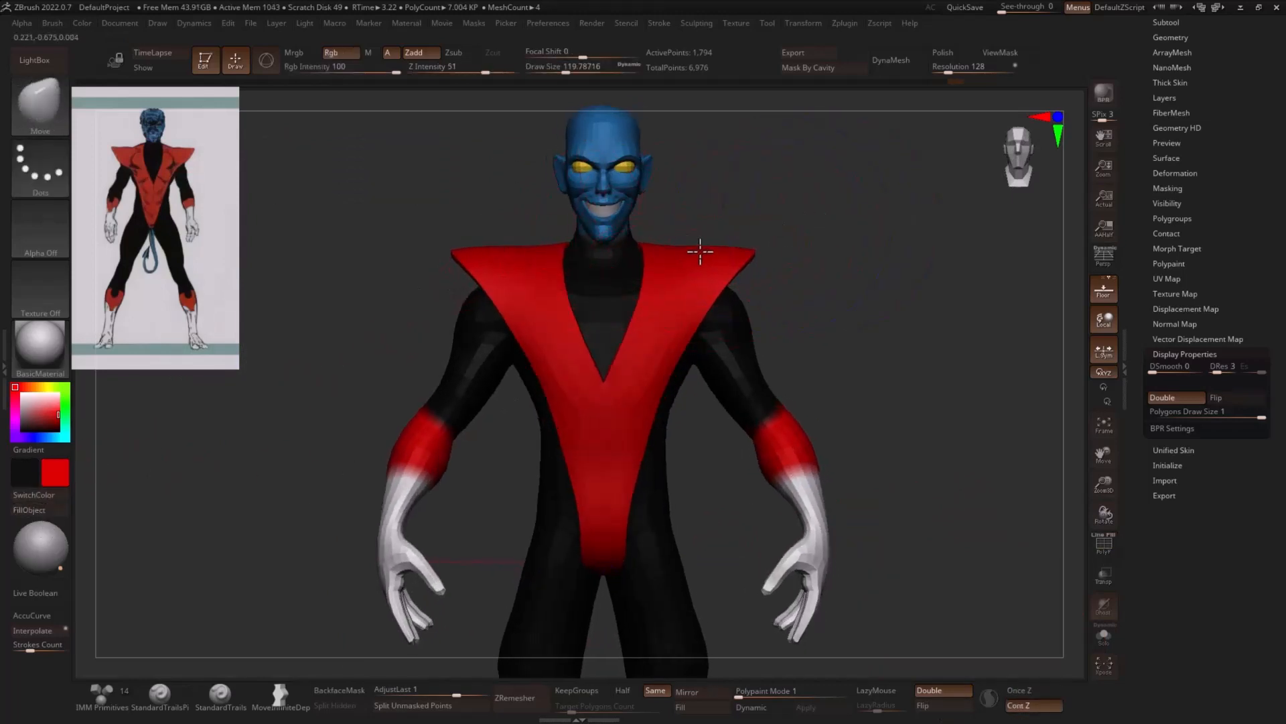
pyautogui.press('s')
pyautogui.moveTo(660, 368); pyautogui.dragTo(681, 362)
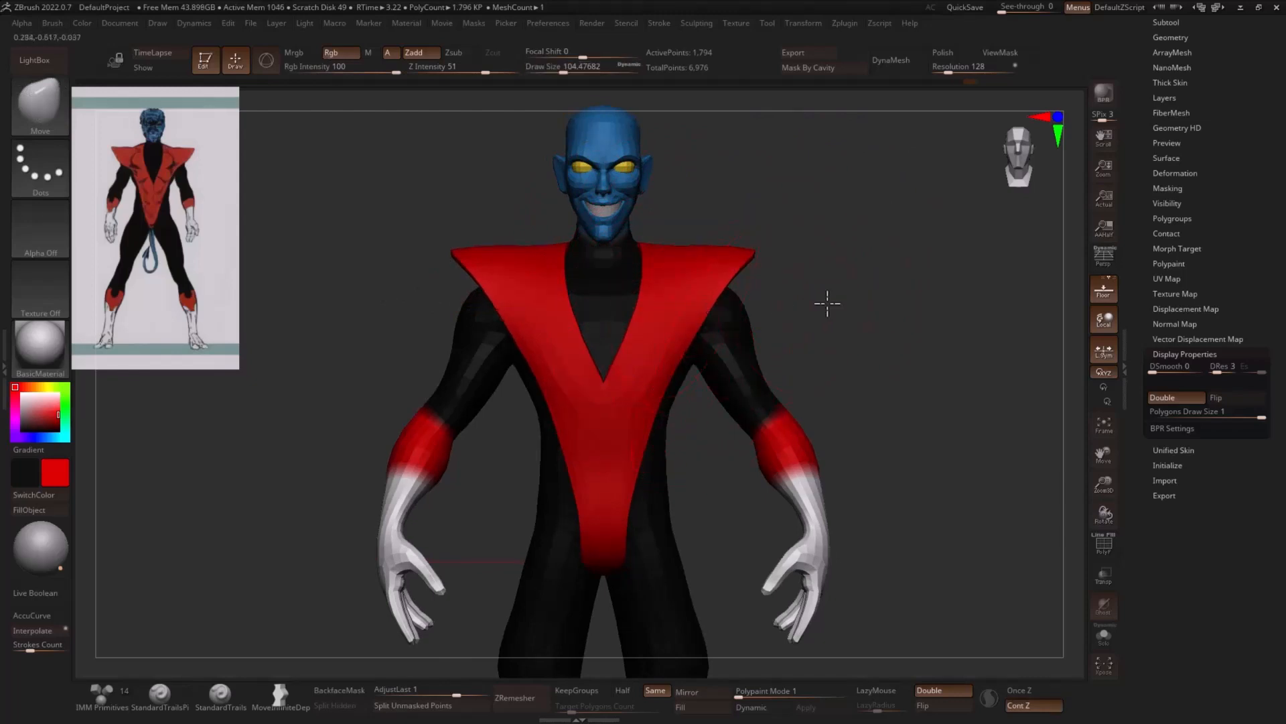
# - Refine the costume's shoulder and chest profile from the side and from above with the Move brush at a draw size of about 149
pyautogui.moveTo(827, 303)
pyautogui.mouseDown()
pyautogui.moveTo(895, 290)
pyautogui.moveTo(918, 333)
pyautogui.moveTo(867, 339)
pyautogui.mouseUp()
pyautogui.press('s')
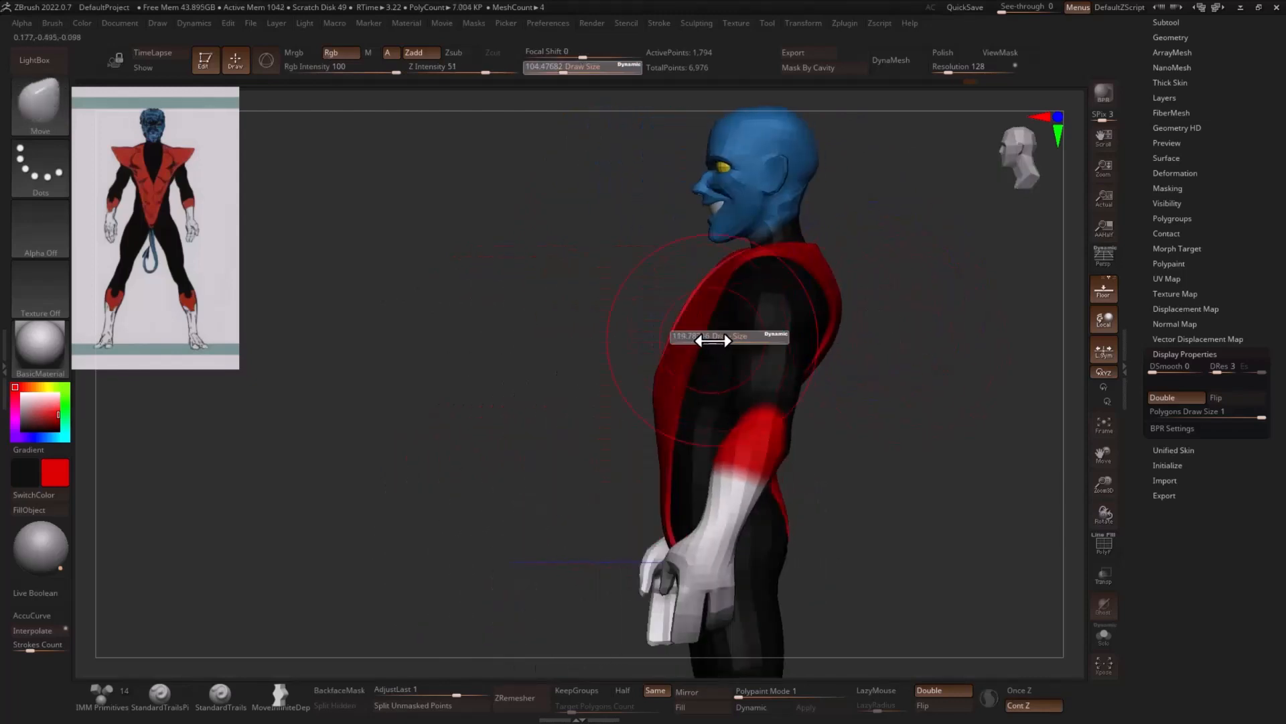
pyautogui.moveTo(713, 340); pyautogui.dragTo(737, 340)
pyautogui.moveTo(871, 345)
pyautogui.mouseDown()
pyautogui.moveTo(951, 368)
pyautogui.moveTo(778, 339)
pyautogui.moveTo(712, 287)
pyautogui.mouseUp()
pyautogui.press('s')
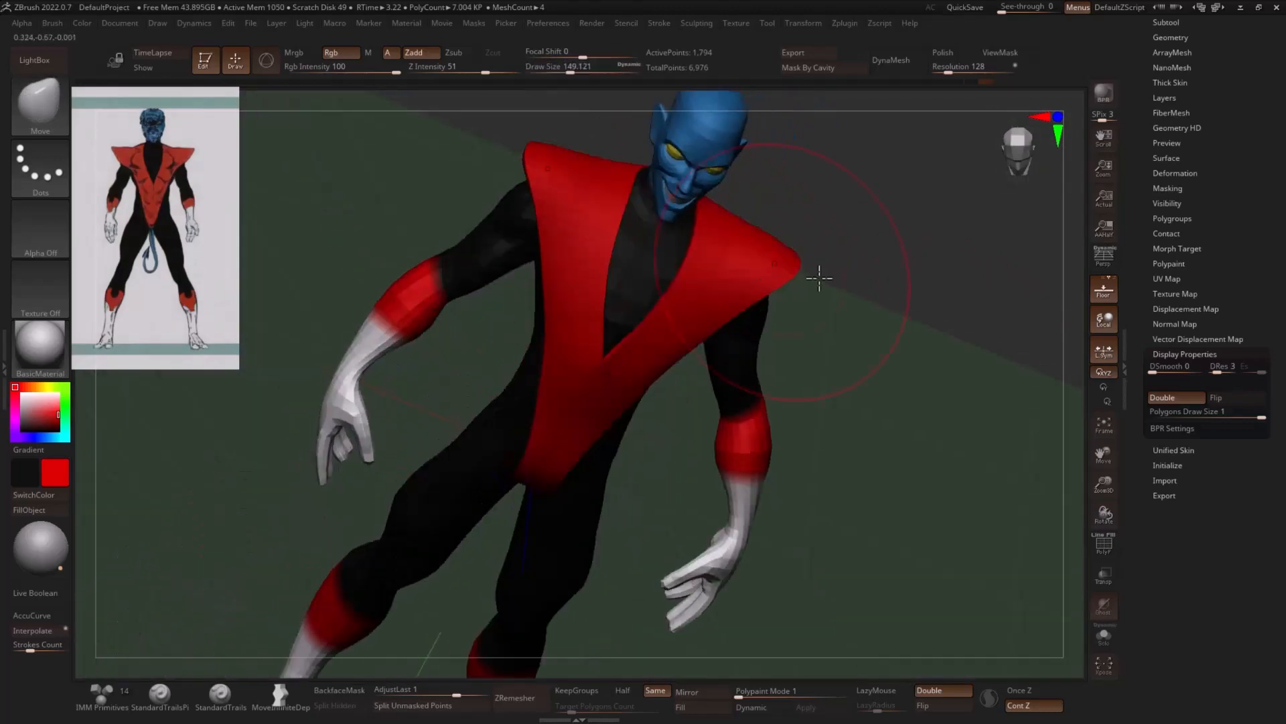
pyautogui.moveTo(841, 281)
pyautogui.keyDown('shift'); pyautogui.mouseDown()
pyautogui.moveTo(846, 299)
pyautogui.moveTo(672, 402)
pyautogui.moveTo(658, 418)
pyautogui.moveTo(685, 442)
pyautogui.mouseUp(); pyautogui.keyUp('shift')
# - Narrow the costume's lower torso toward the crotch with the Move brush at draw sizes of about 97 and 71
pyautogui.press('s')
pyautogui.moveTo(898, 398); pyautogui.dragTo(784, 421)
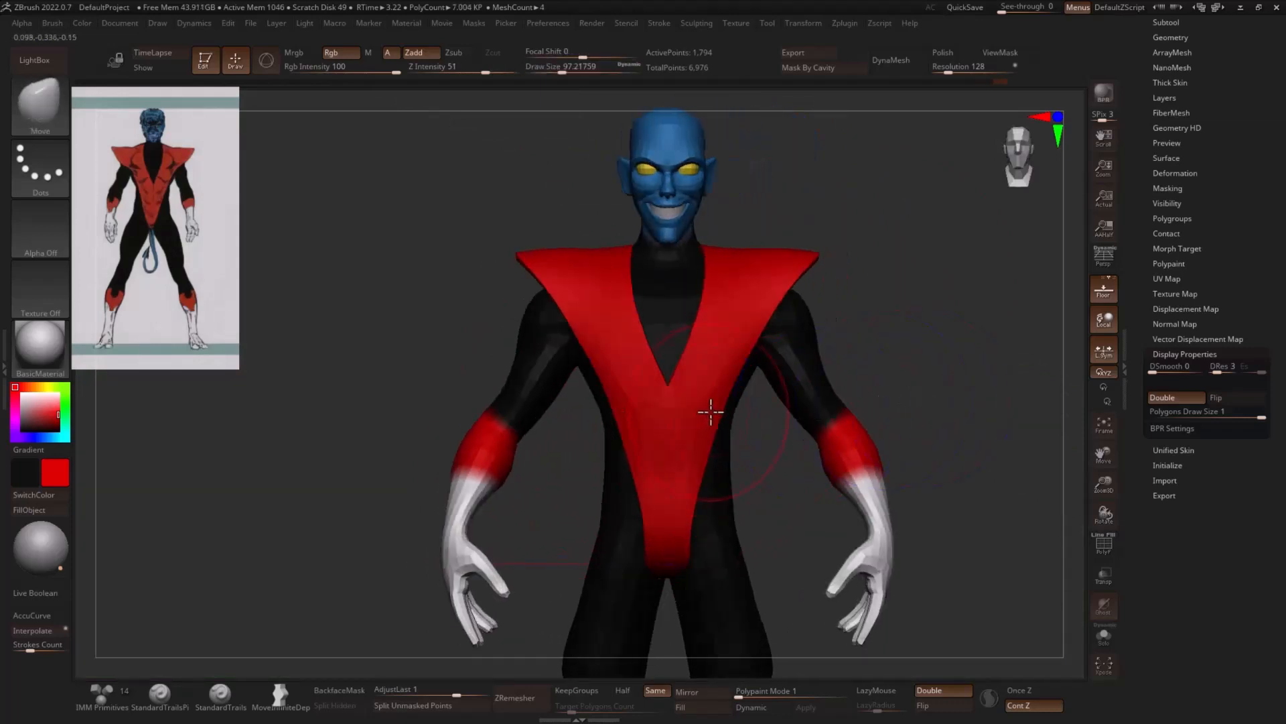
pyautogui.press('s')
pyautogui.moveTo(695, 473); pyautogui.dragTo(691, 499)
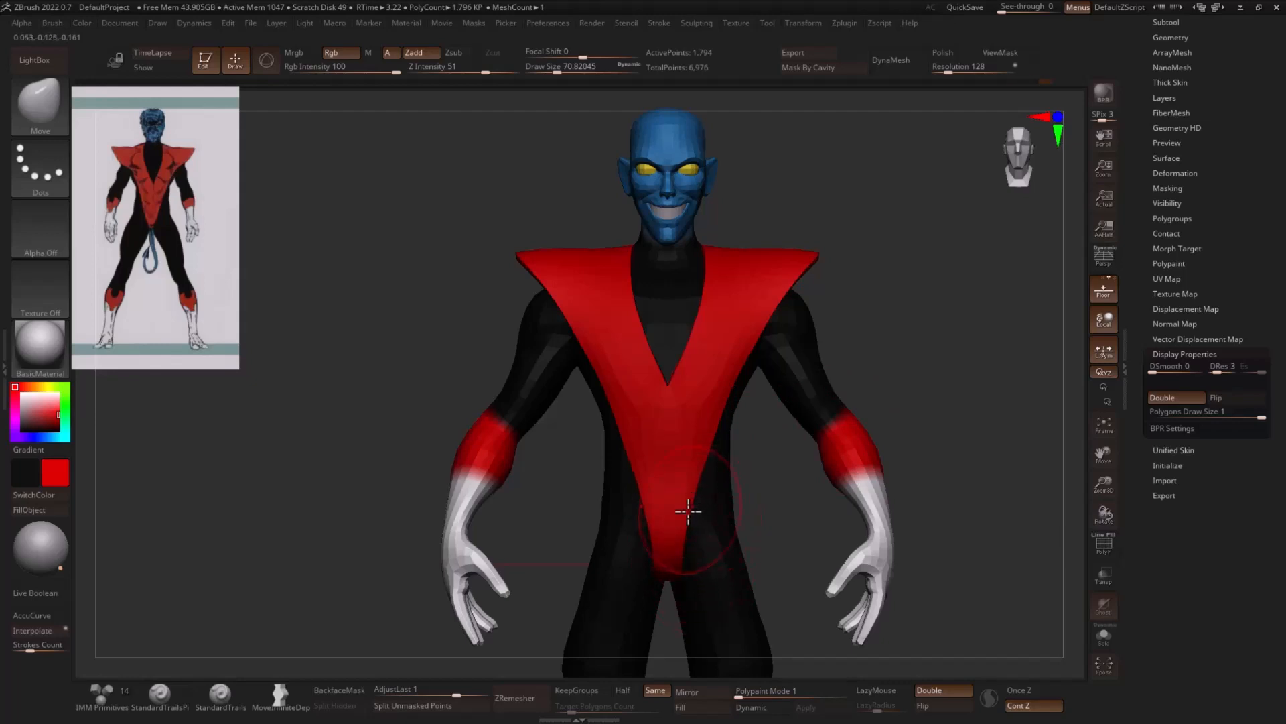
pyautogui.moveTo(907, 425)
pyautogui.mouseDown()
pyautogui.moveTo(890, 382)
pyautogui.moveTo(838, 376)
pyautogui.moveTo(958, 382)
pyautogui.moveTo(1044, 355)
pyautogui.mouseUp()
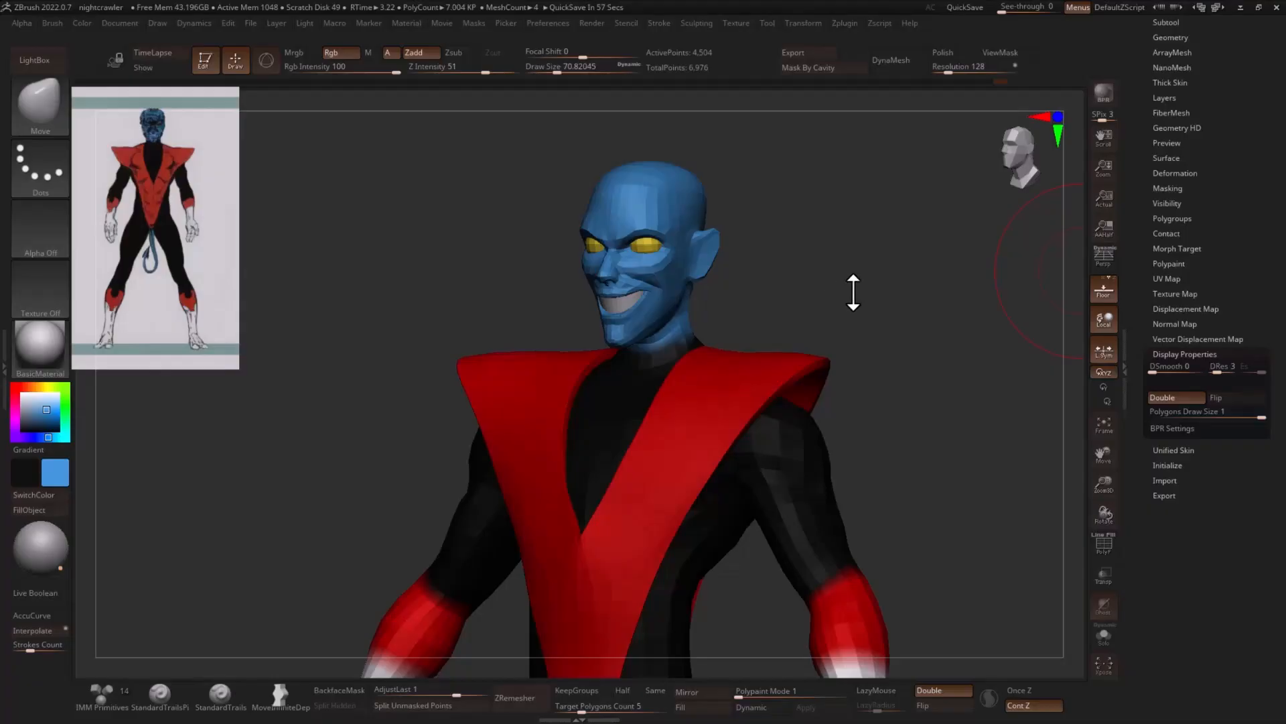
# - Shape the head's ears into longer pointed tips with the Move and Smooth brushes at a draw size of about 17
pyautogui.moveTo(853, 290)
pyautogui.mouseDown()
pyautogui.moveTo(907, 290)
pyautogui.moveTo(864, 279)
pyautogui.moveTo(875, 259)
pyautogui.moveTo(865, 241)
pyautogui.mouseUp()
pyautogui.press('s')
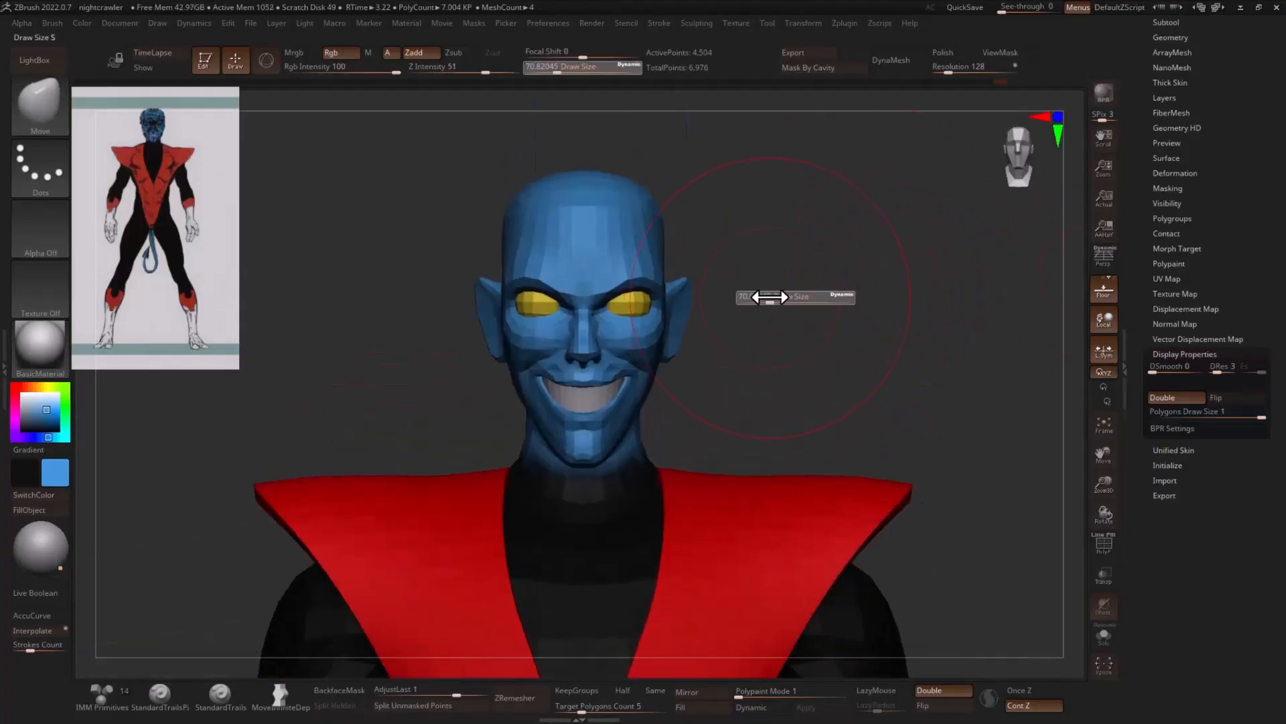
pyautogui.moveTo(770, 297)
pyautogui.mouseDown()
pyautogui.moveTo(753, 296)
pyautogui.moveTo(782, 298)
pyautogui.moveTo(667, 307)
pyautogui.mouseUp()
pyautogui.moveTo(751, 294)
pyautogui.mouseDown()
pyautogui.moveTo(683, 291)
pyautogui.moveTo(729, 279)
pyautogui.moveTo(653, 280)
pyautogui.mouseUp()
pyautogui.press('s')
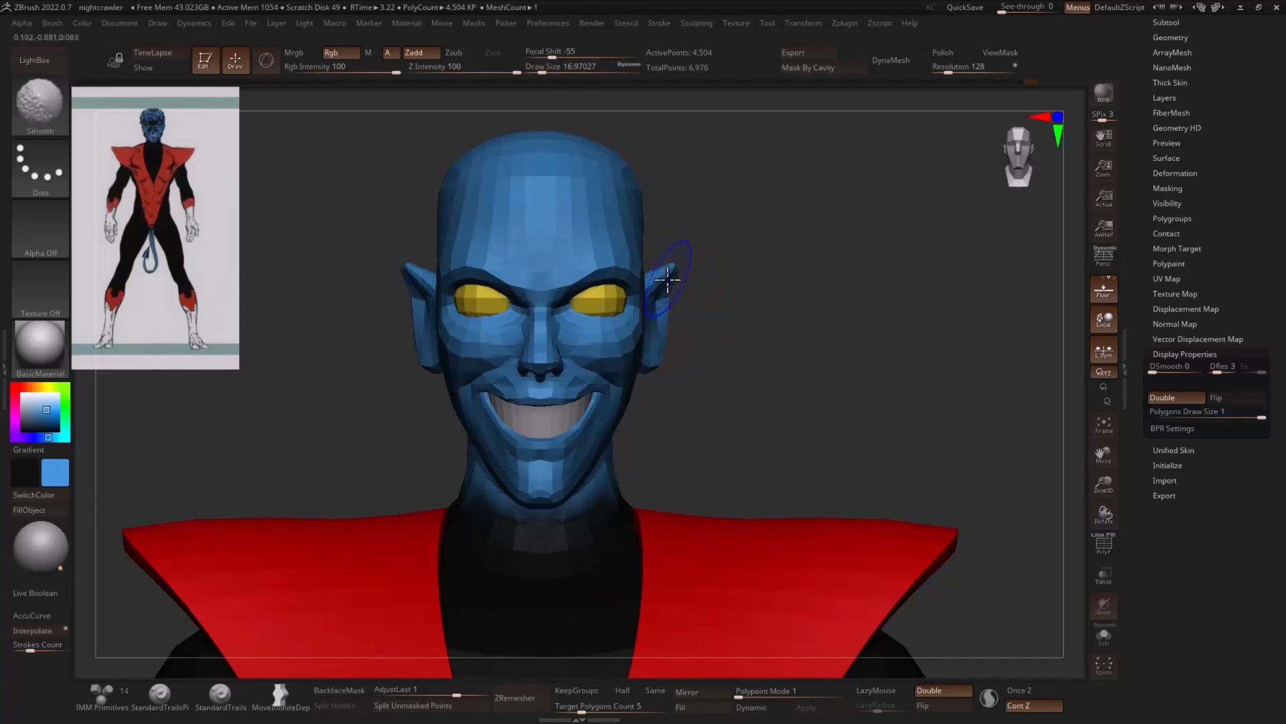
pyautogui.moveTo(725, 358); pyautogui.dragTo(672, 343)
pyautogui.moveTo(760, 321); pyautogui.dragTo(668, 346)
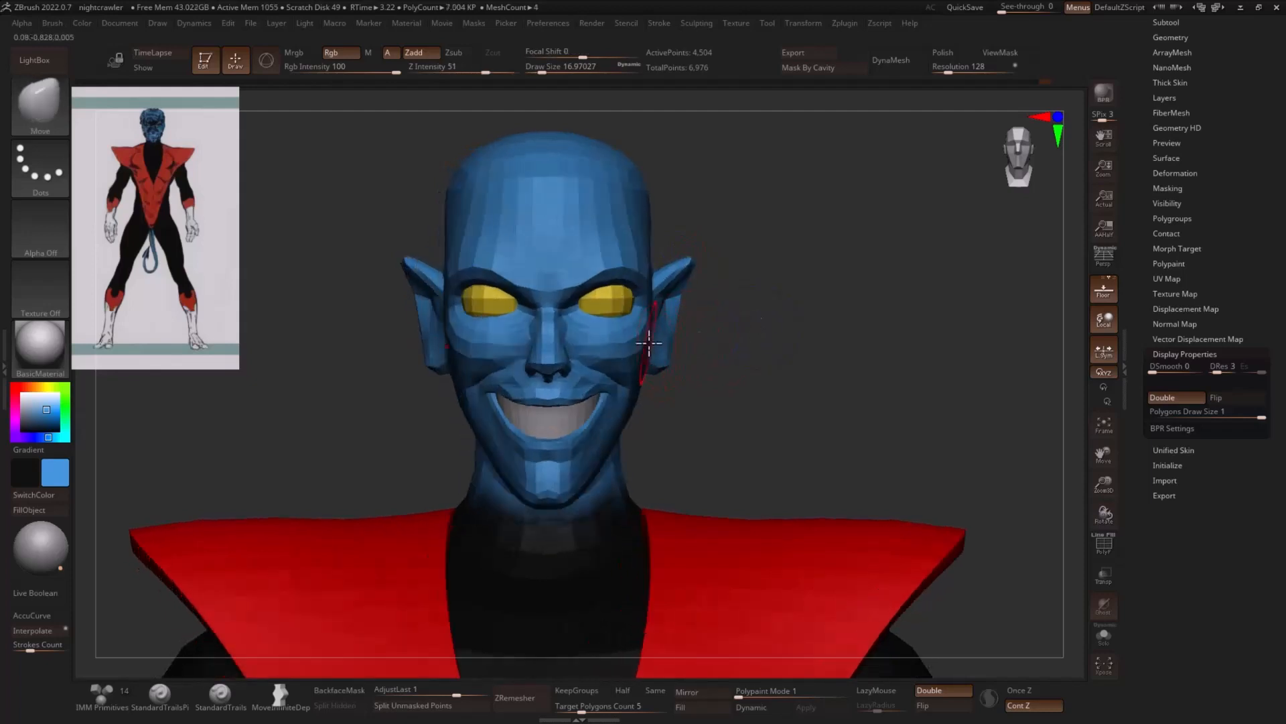
pyautogui.keyDown('alt'); pyautogui.moveTo(782, 300); pyautogui.dragTo(742, 294); pyautogui.keyUp('alt')
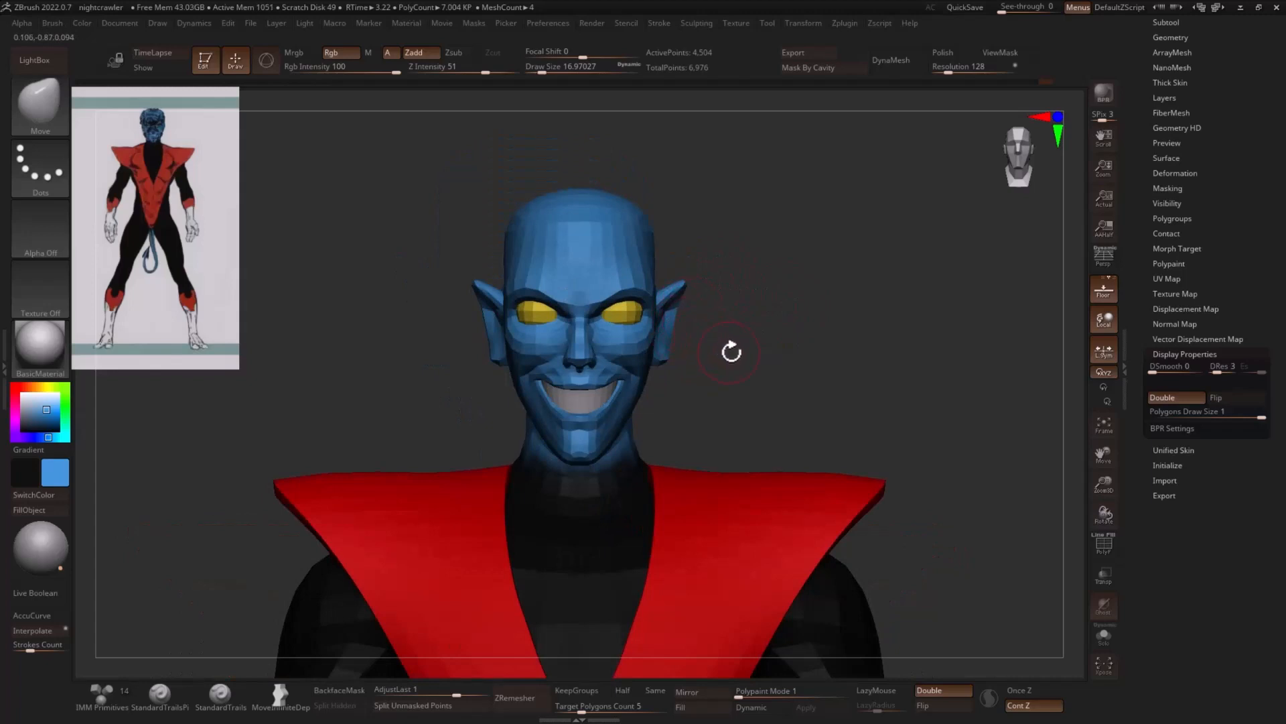
# - Insert a Cylinder3D as a new subtool directly below the body
pyautogui.keyDown('alt'); pyautogui.moveTo(732, 350); pyautogui.dragTo(1007, 235); pyautogui.keyUp('alt')
pyautogui.moveTo(1157, 159); pyautogui.dragTo(1137, 266)
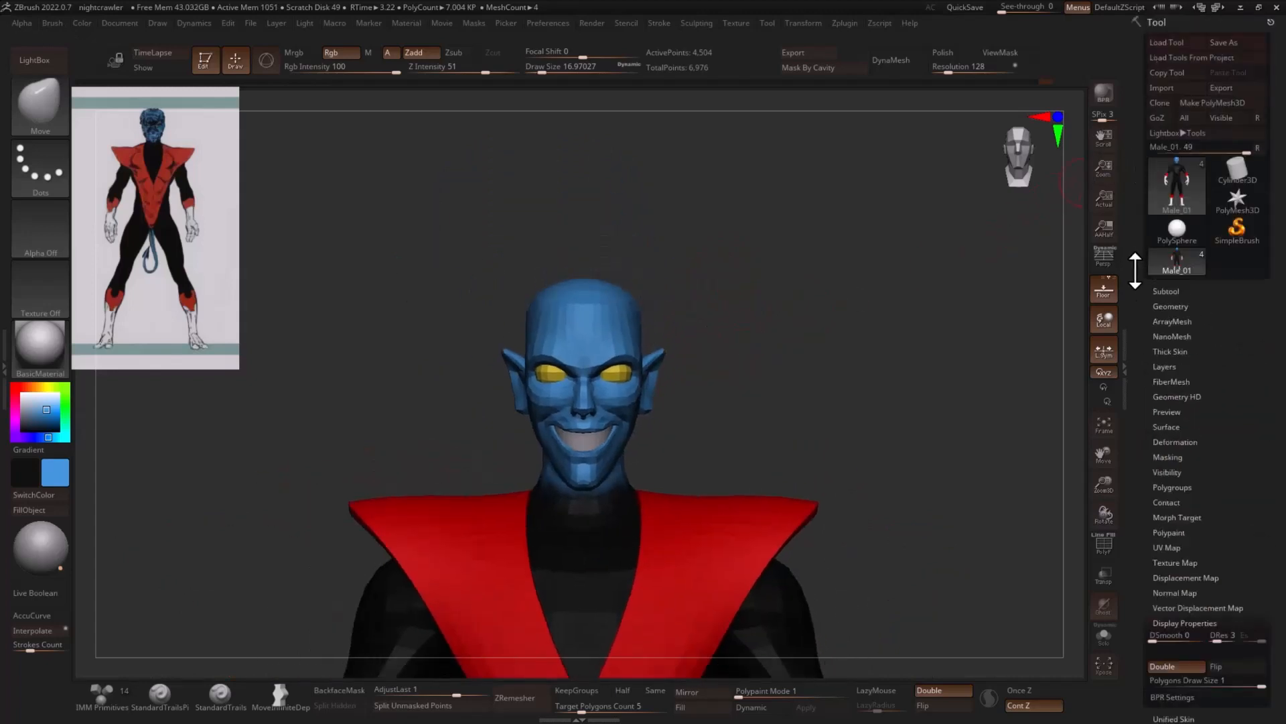
pyautogui.click(1171, 290)
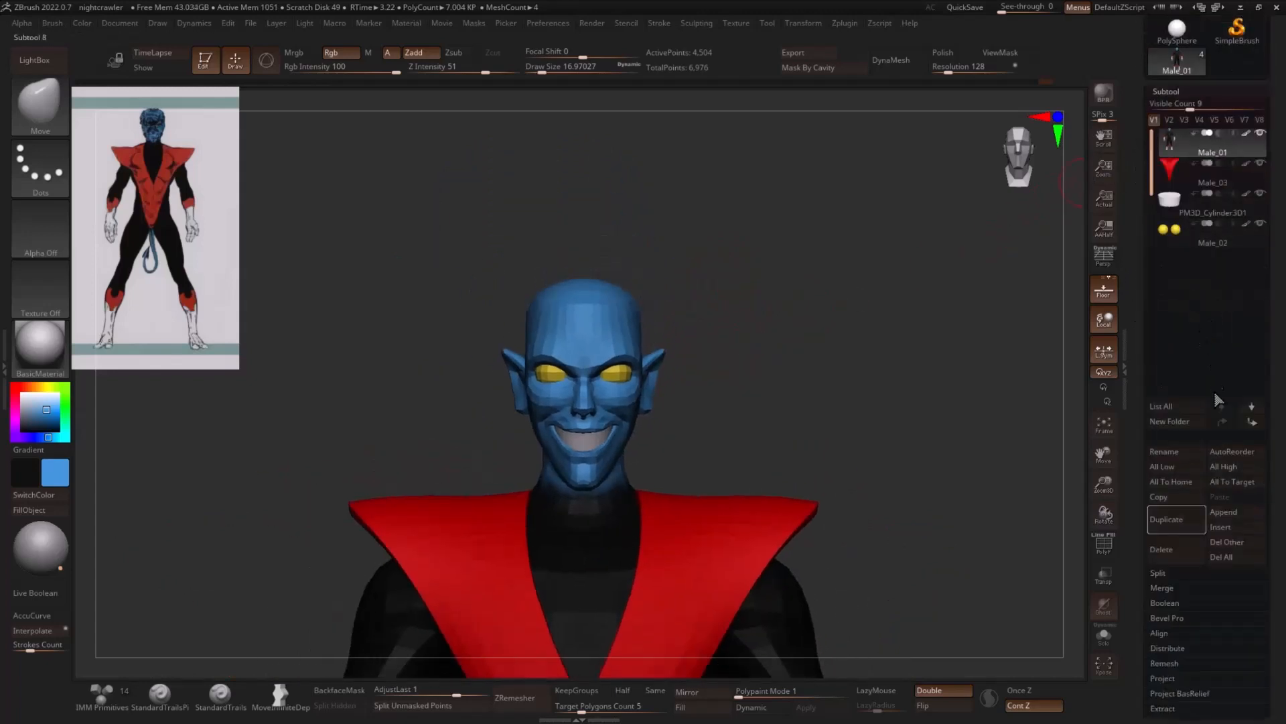
pyautogui.click(1227, 528)
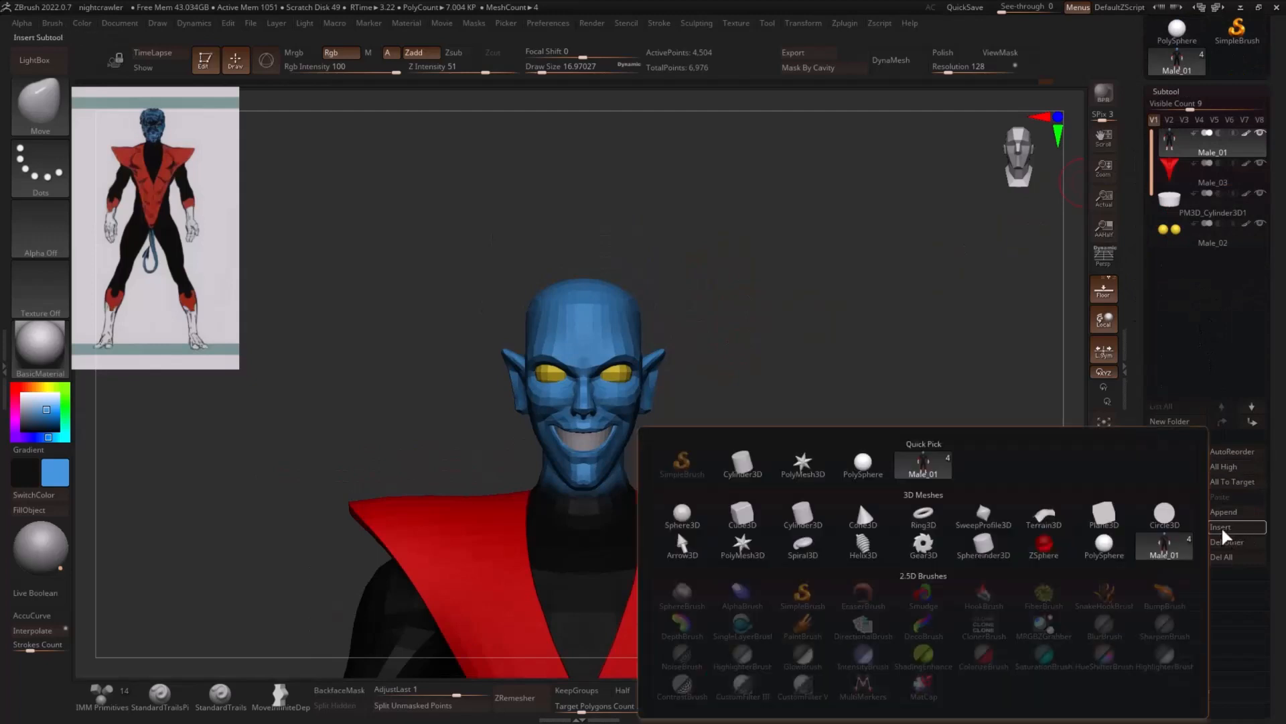
pyautogui.click(799, 519)
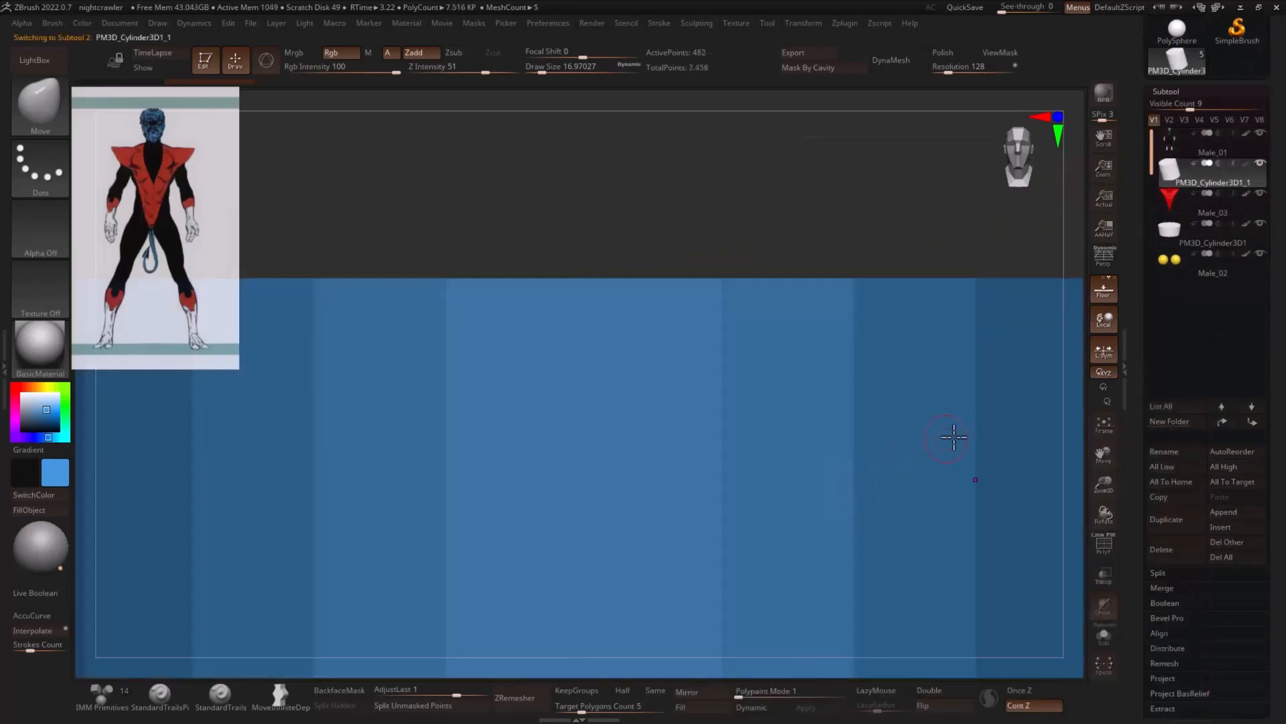
# - Isolate the new cylinder in Solo mode and display its polyframe, viewing the round end cap
pyautogui.moveTo(1106, 492); pyautogui.dragTo(1028, 529)
pyautogui.click(1102, 633)
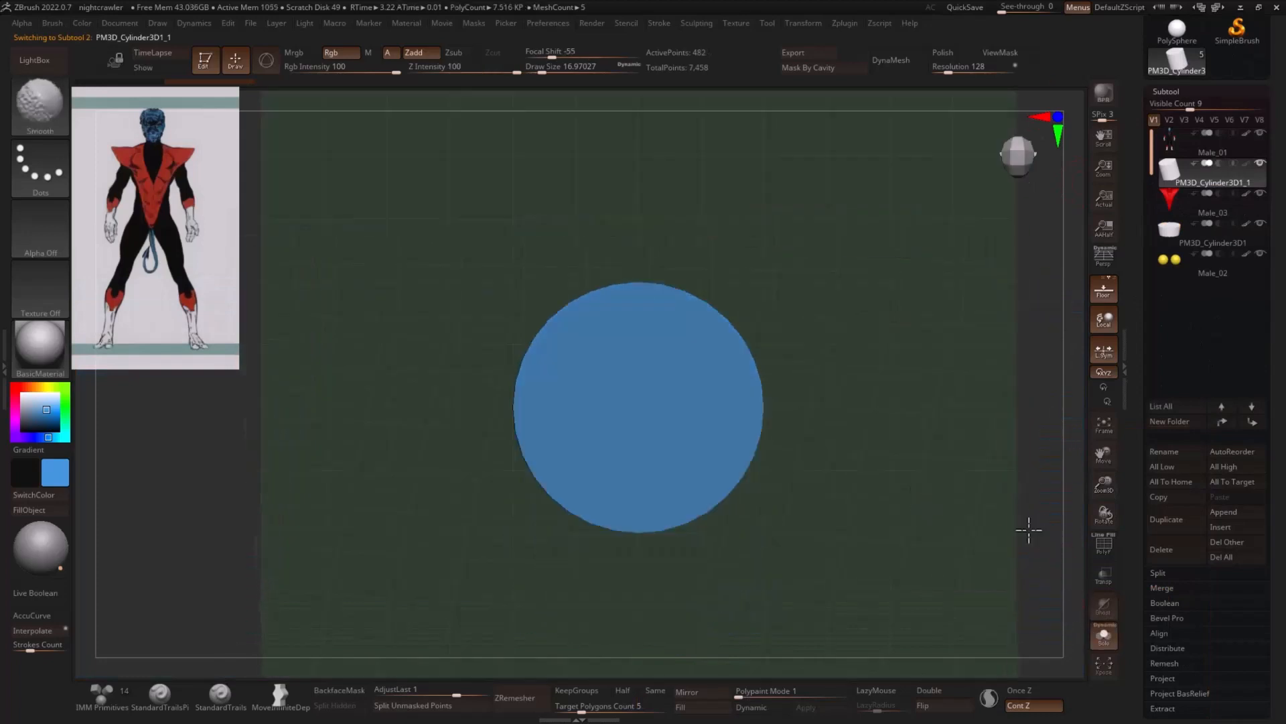
pyautogui.click(1104, 548)
pyautogui.keyDown('alt'); pyautogui.moveTo(970, 459); pyautogui.dragTo(924, 457); pyautogui.keyUp('alt')
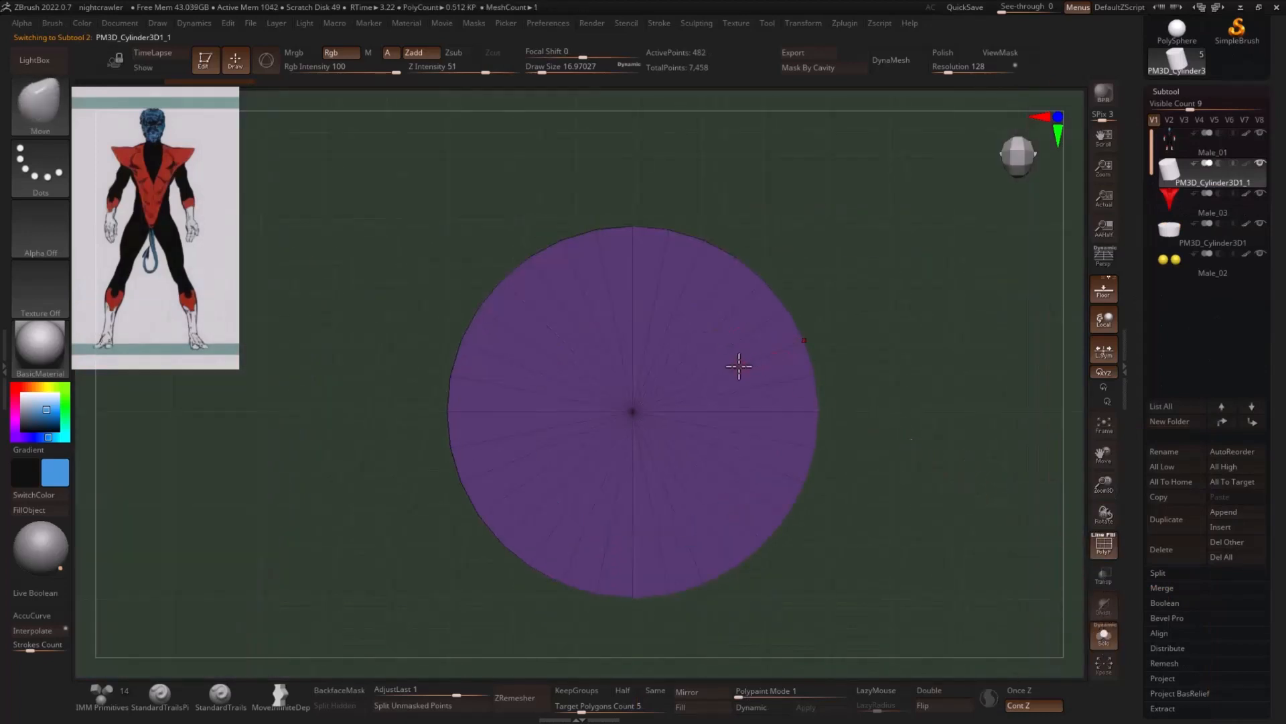
# - Convert the isolated cylinder into a parametric Cylinder 3D primitive through the gizmo's transform types
pyautogui.press('w')
pyautogui.click(595, 315)
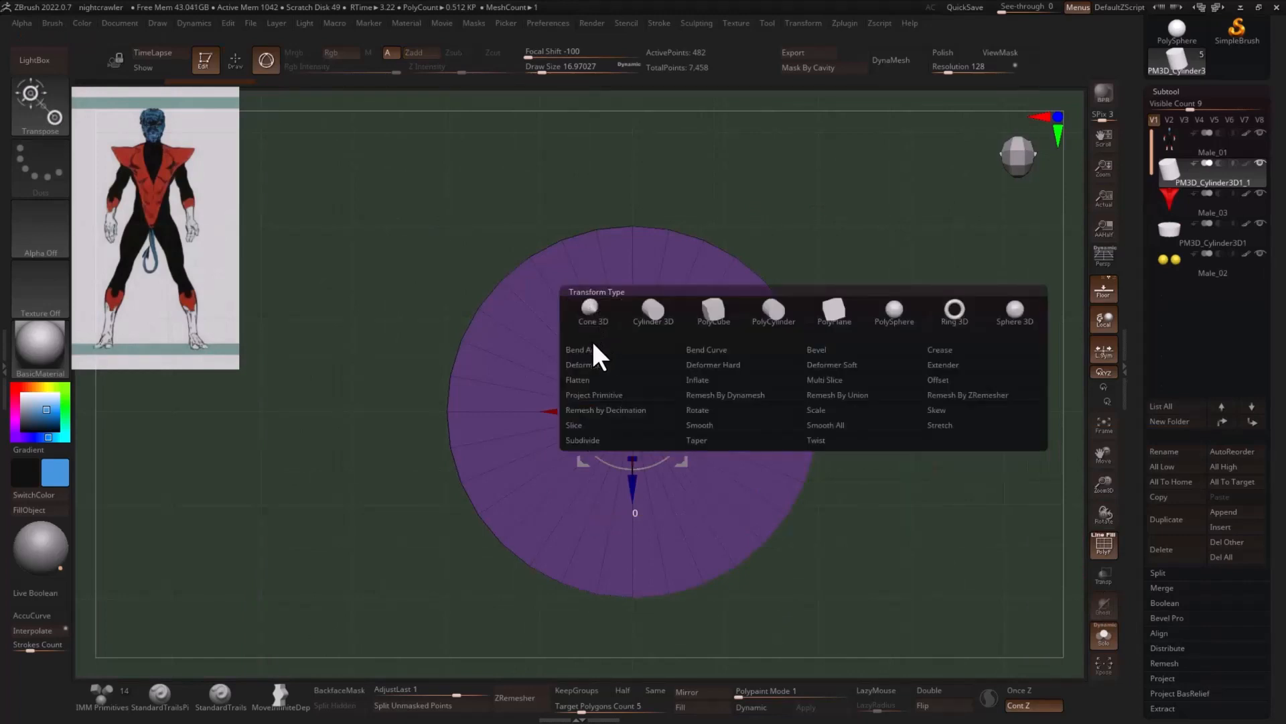
pyautogui.click(607, 393)
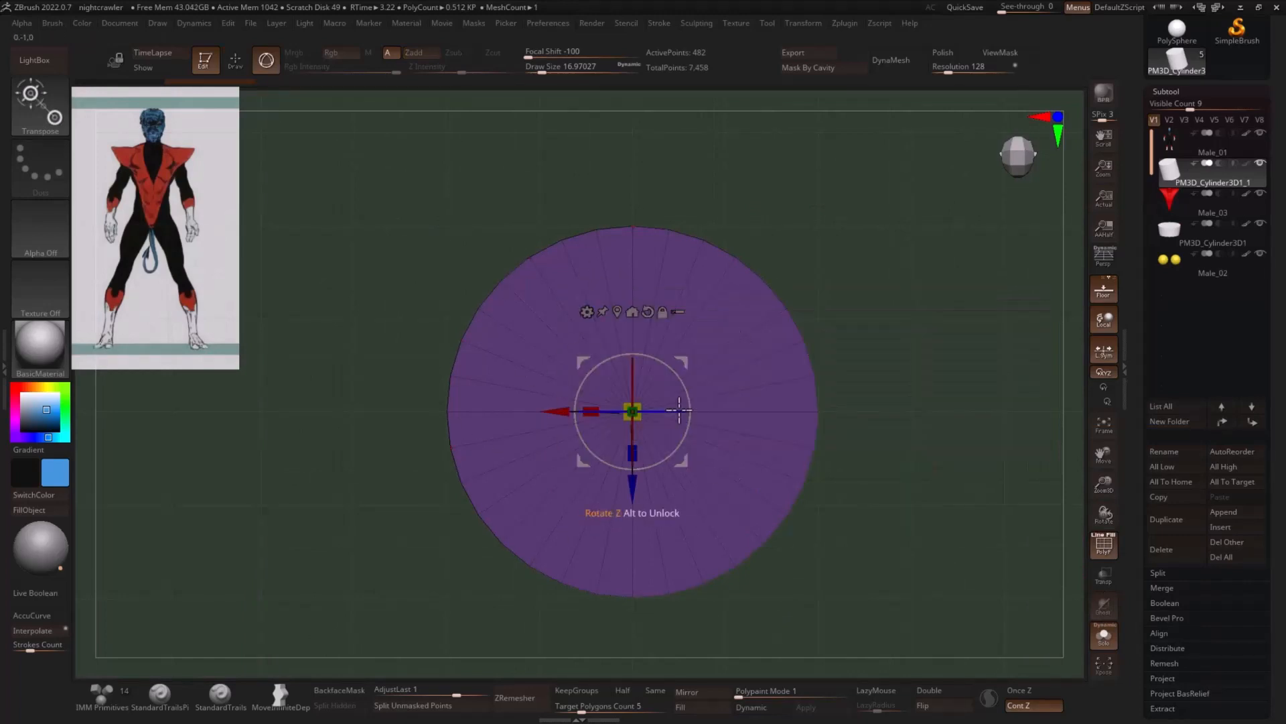
pyautogui.click(593, 312)
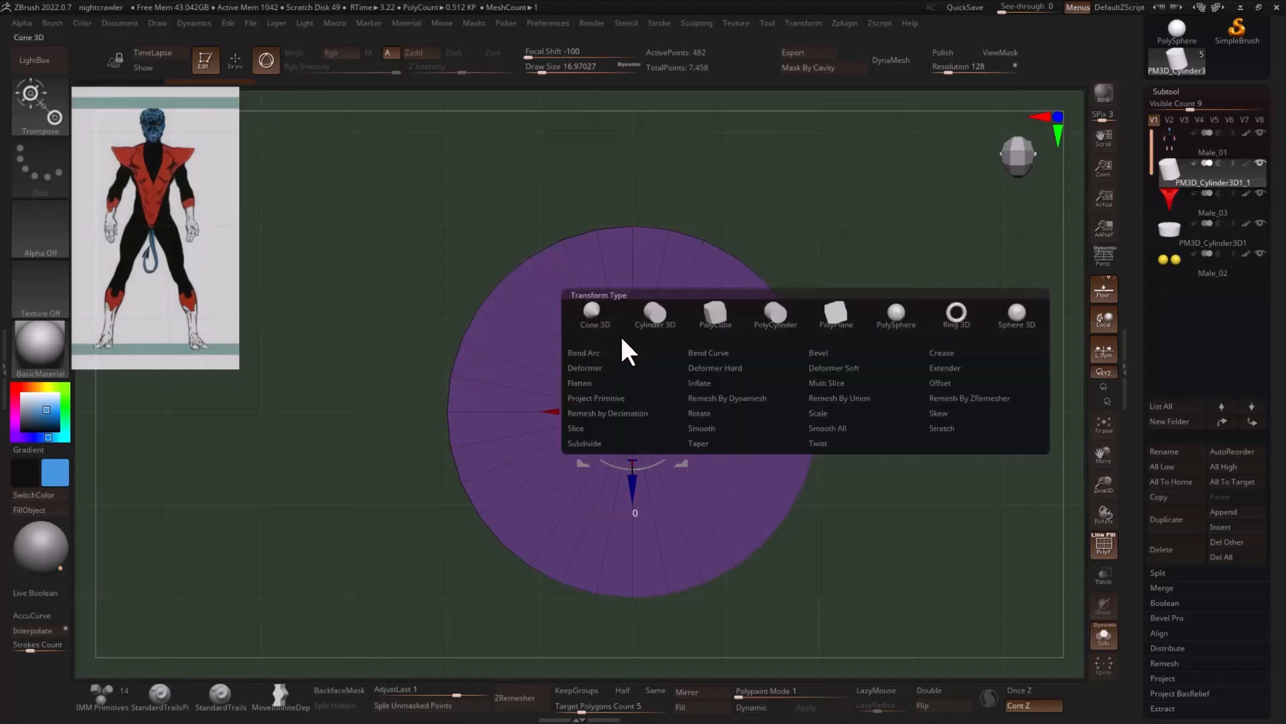
pyautogui.click(662, 315)
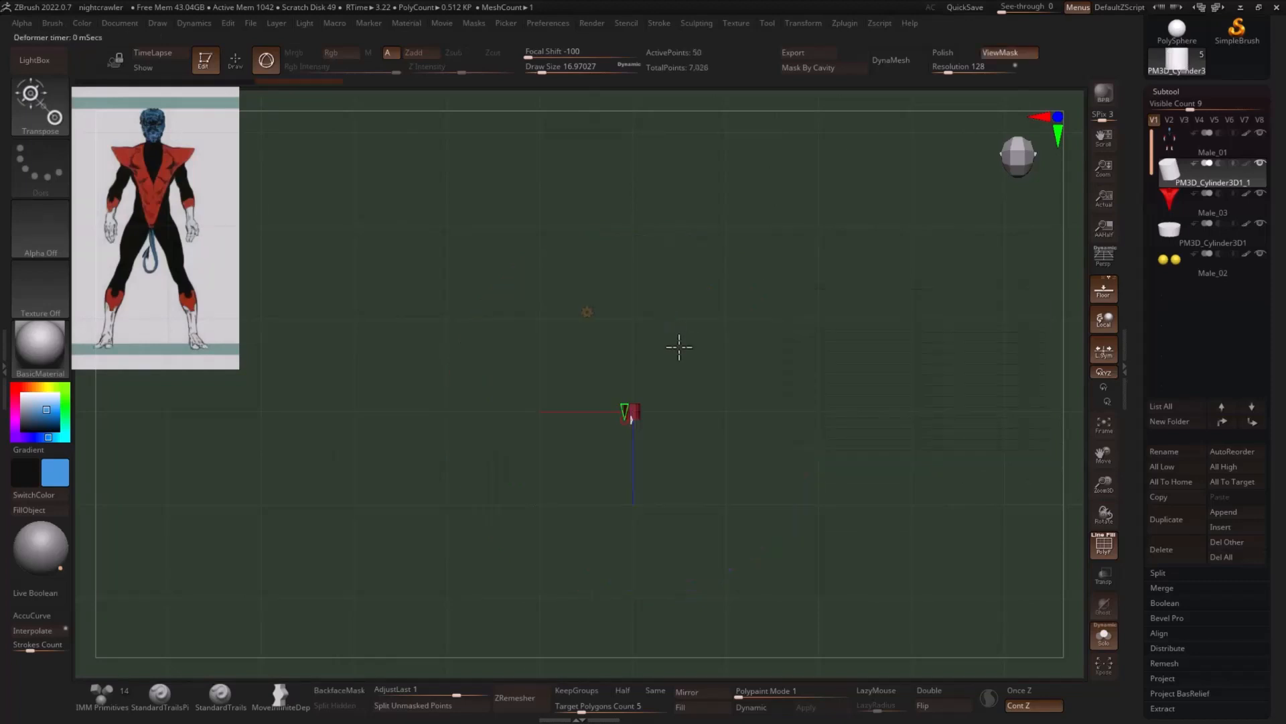
# - Return to the Gizmo 3D transform and scale the cylinder up uniformly, looking straight at its end cap
pyautogui.click(591, 311)
pyautogui.click(618, 326)
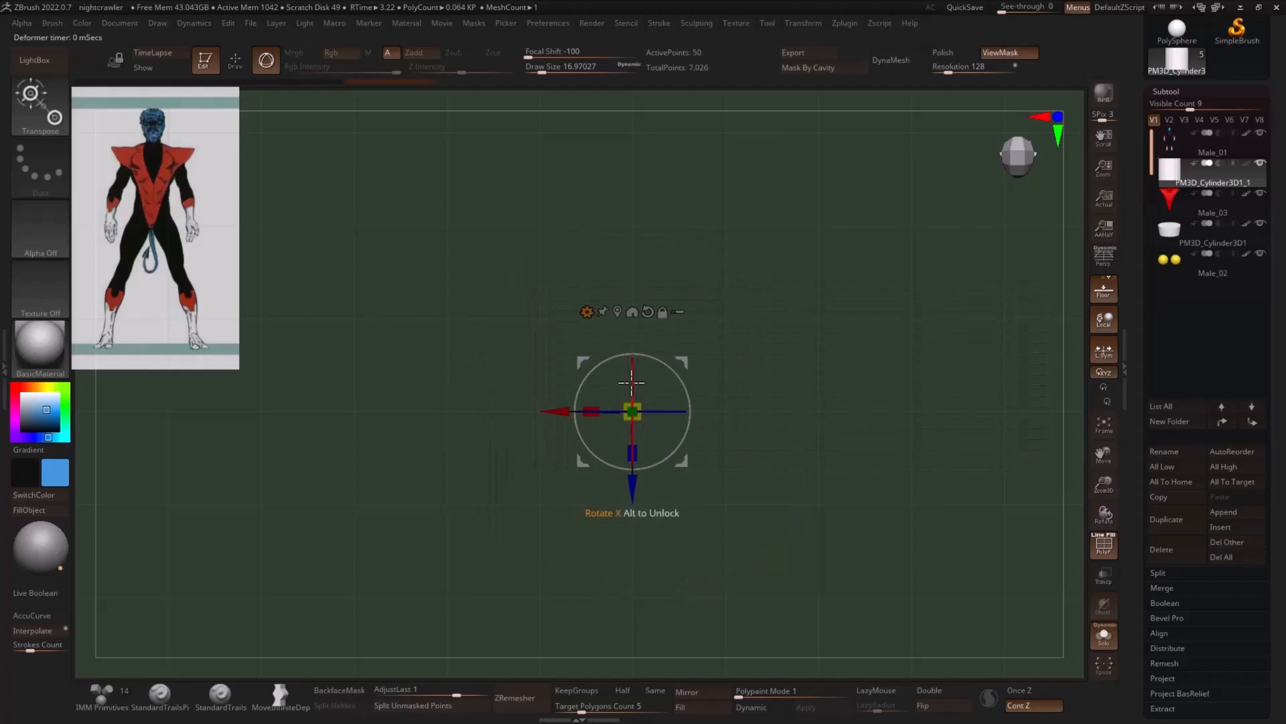
pyautogui.moveTo(634, 328); pyautogui.dragTo(632, 288)
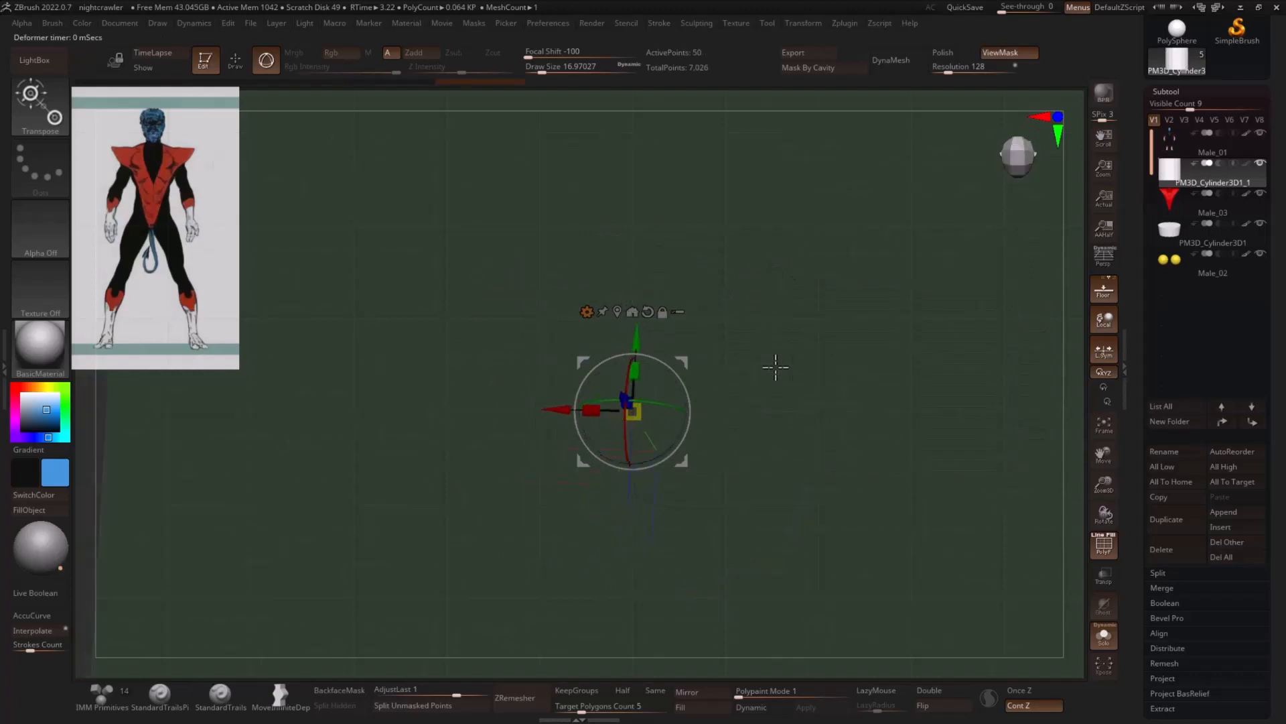
pyautogui.moveTo(632, 412); pyautogui.dragTo(756, 489)
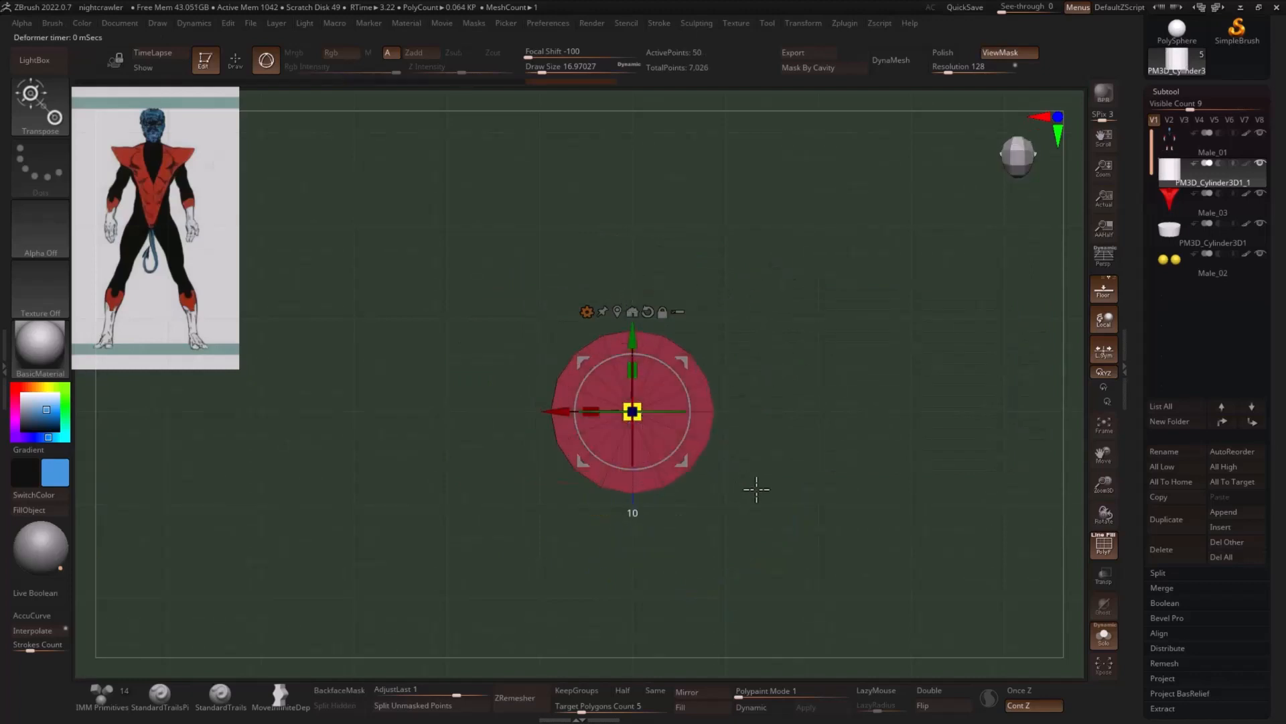
pyautogui.moveTo(633, 412); pyautogui.dragTo(675, 443)
# - Reopen the Cylinder 3D parameters and raise the division around the cylinder to 20 sides
pyautogui.click(588, 313)
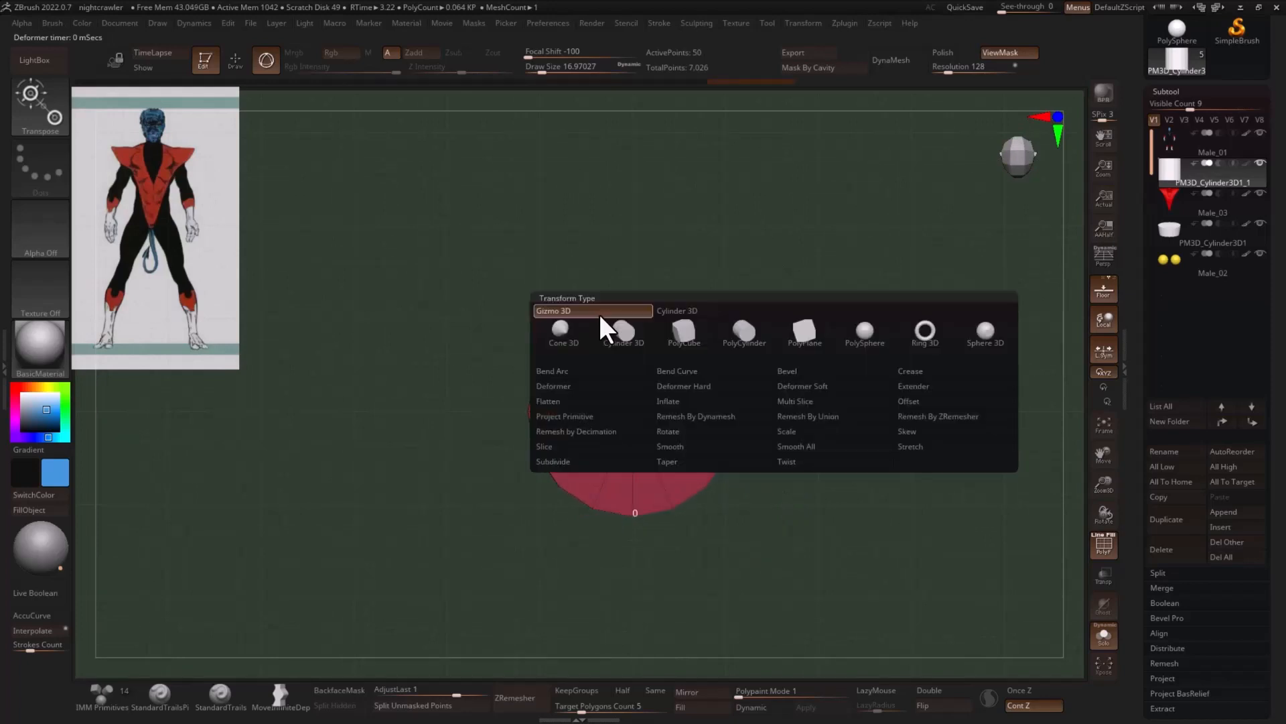
pyautogui.click(682, 311)
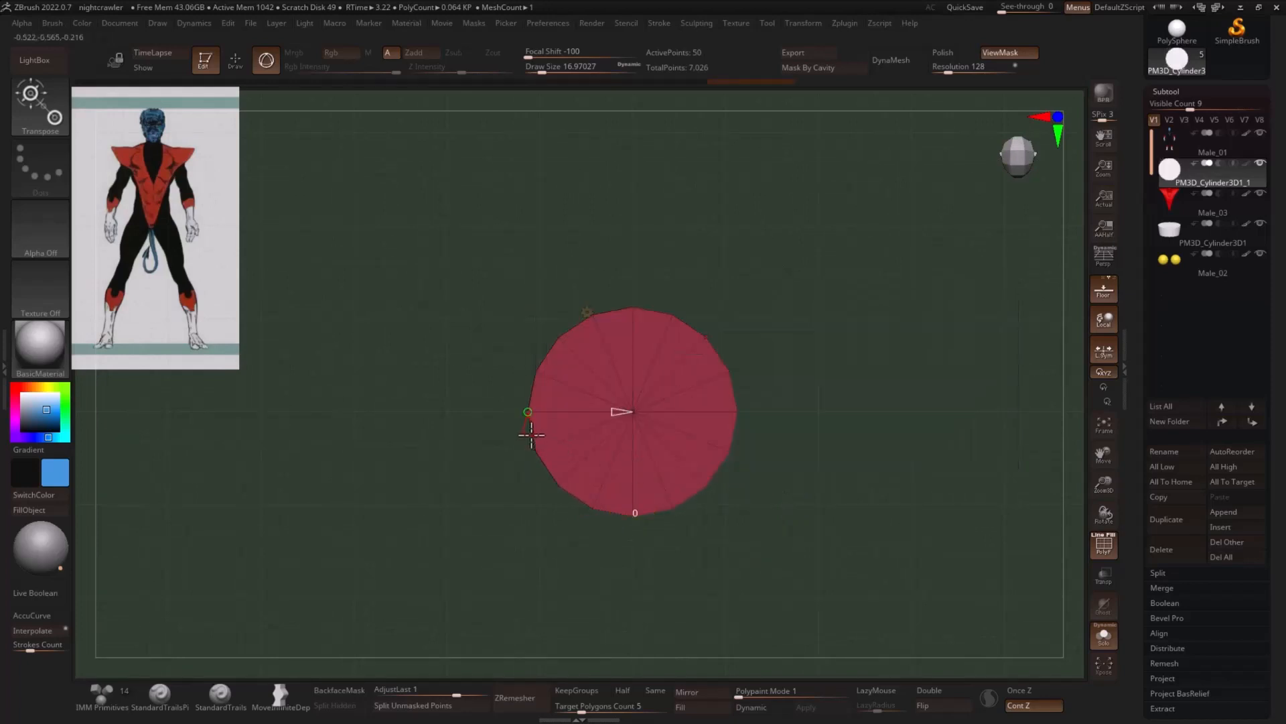
pyautogui.moveTo(531, 435); pyautogui.dragTo(534, 439)
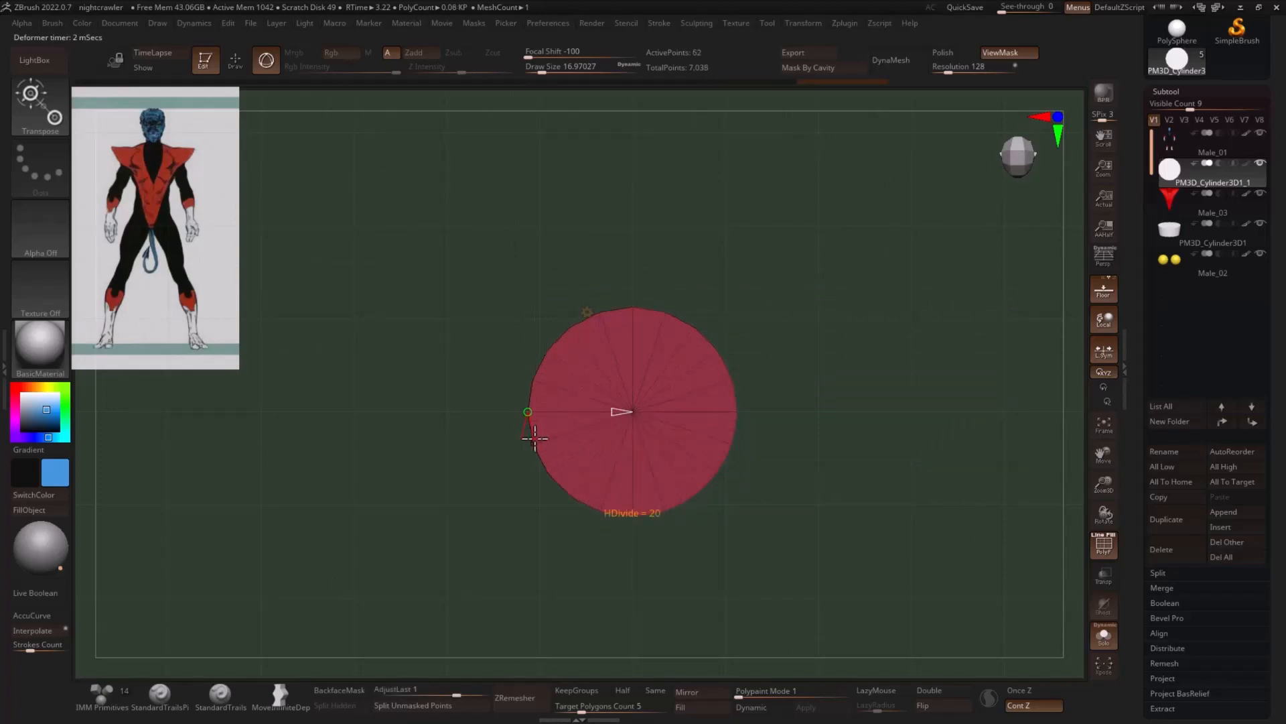
pyautogui.click(584, 311)
pyautogui.click(631, 309)
pyautogui.press('q')
# - Lasso-mask pairs of wedges around the cylinder's end cap, leaving wedges between them free, and invert the mask
pyautogui.keyDown('alt'); pyautogui.moveTo(684, 280); pyautogui.dragTo(636, 289); pyautogui.keyUp('alt')
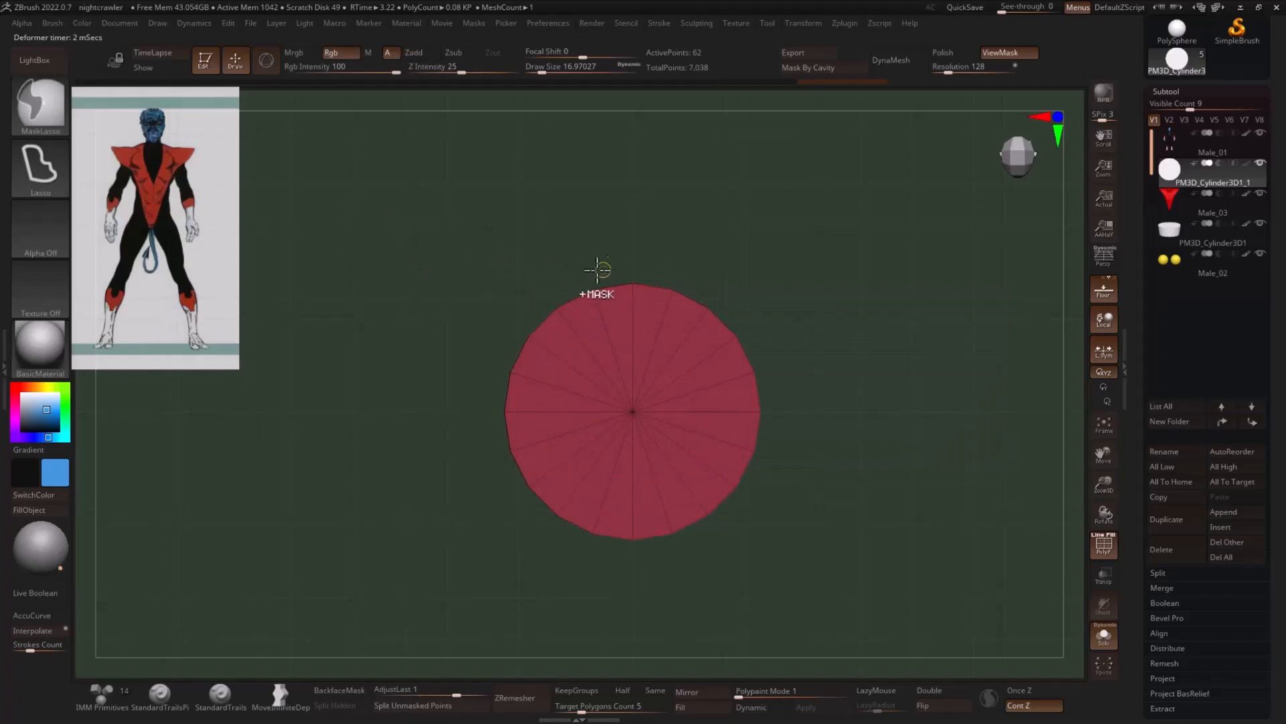
pyautogui.keyDown('ctrl'); pyautogui.moveTo(608, 295); pyautogui.dragTo(608, 283); pyautogui.keyUp('ctrl')
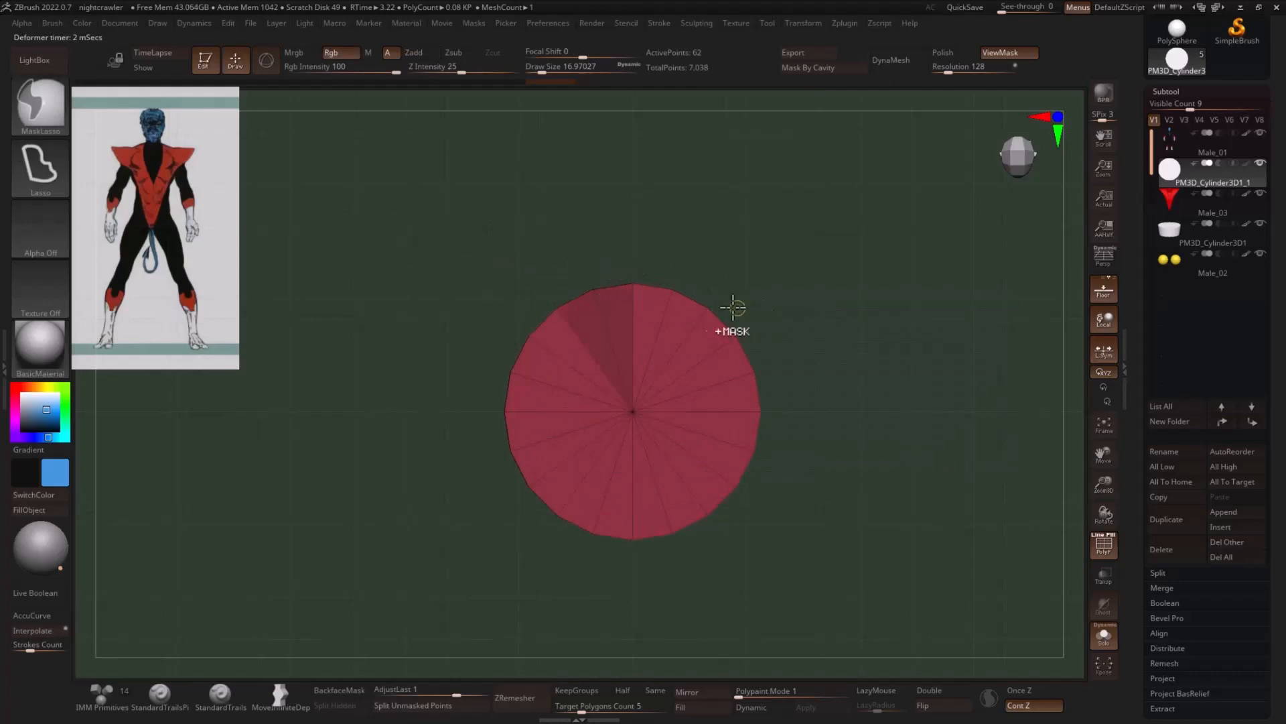
pyautogui.moveTo(717, 297)
pyautogui.keyDown('ctrl'); pyautogui.mouseDown()
pyautogui.moveTo(694, 307)
pyautogui.moveTo(723, 319)
pyautogui.mouseUp(); pyautogui.keyUp('ctrl')
pyautogui.keyDown('ctrl'); pyautogui.moveTo(779, 400); pyautogui.dragTo(772, 423); pyautogui.keyUp('ctrl')
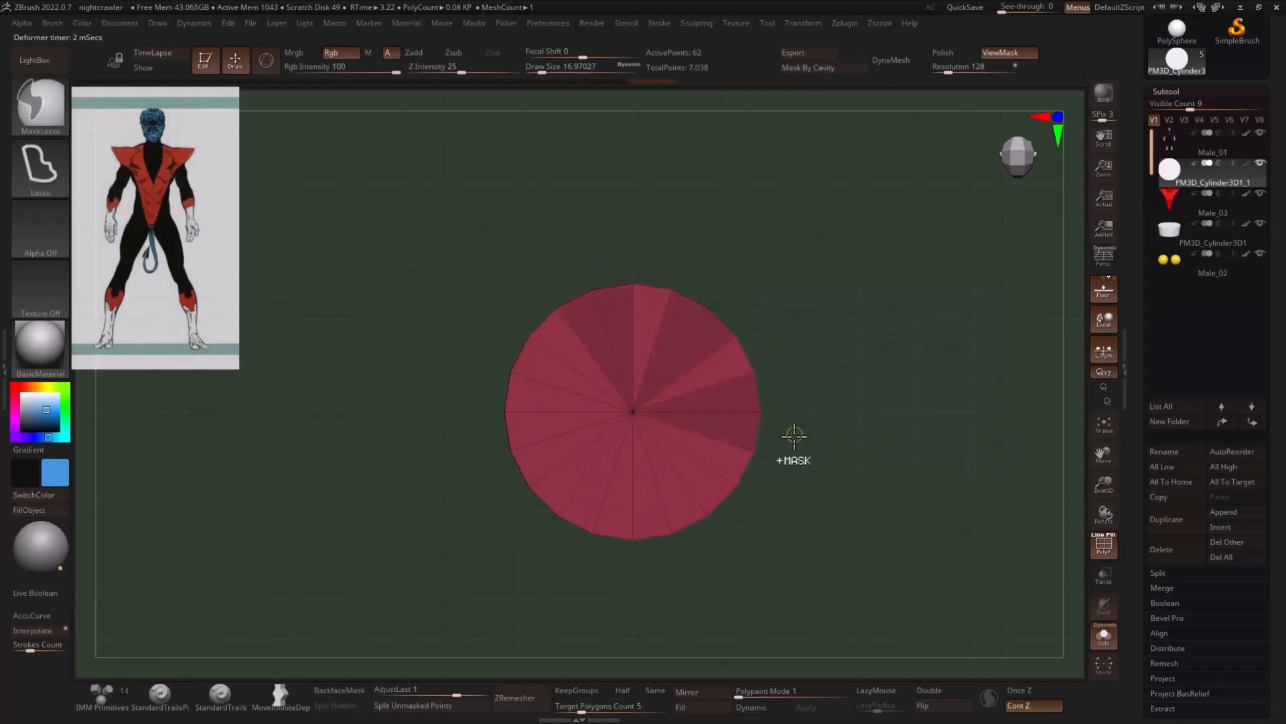
pyautogui.moveTo(726, 514)
pyautogui.keyDown('ctrl'); pyautogui.mouseDown()
pyautogui.moveTo(712, 544)
pyautogui.moveTo(624, 560)
pyautogui.mouseUp(); pyautogui.keyUp('ctrl')
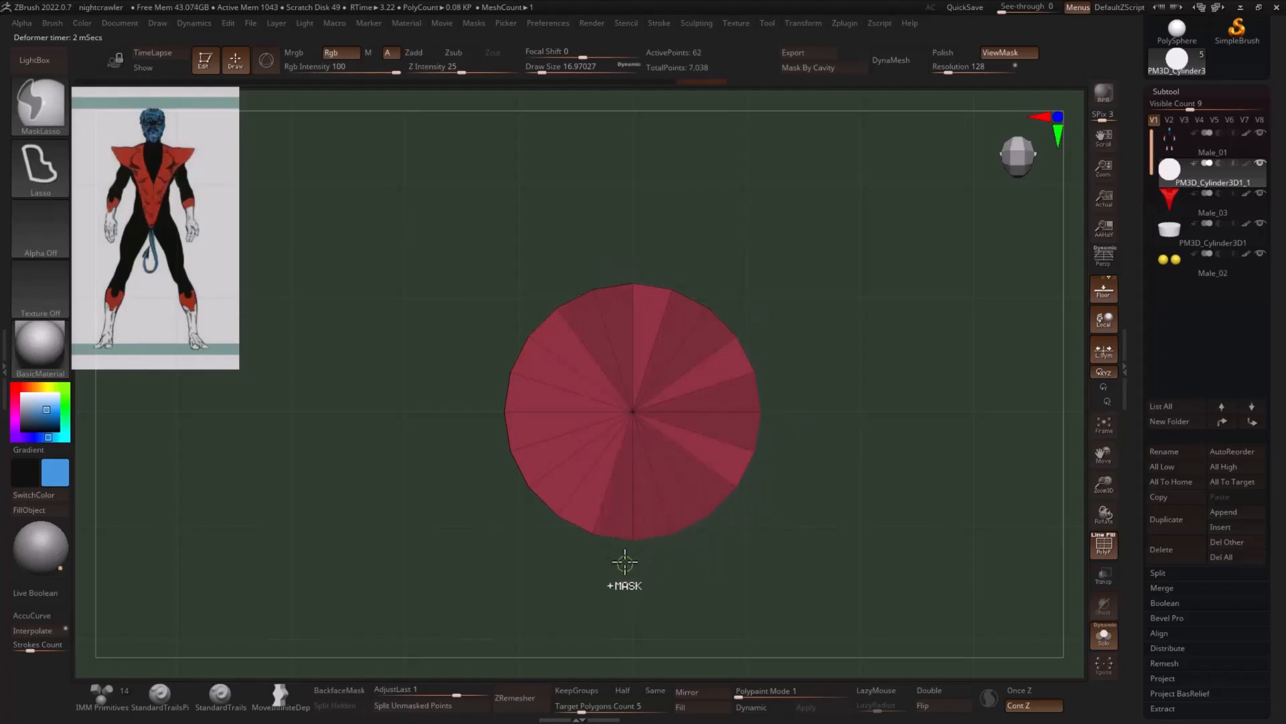
pyautogui.moveTo(515, 500)
pyautogui.keyDown('ctrl'); pyautogui.mouseDown()
pyautogui.moveTo(553, 489)
pyautogui.moveTo(519, 475)
pyautogui.mouseUp(); pyautogui.keyUp('ctrl')
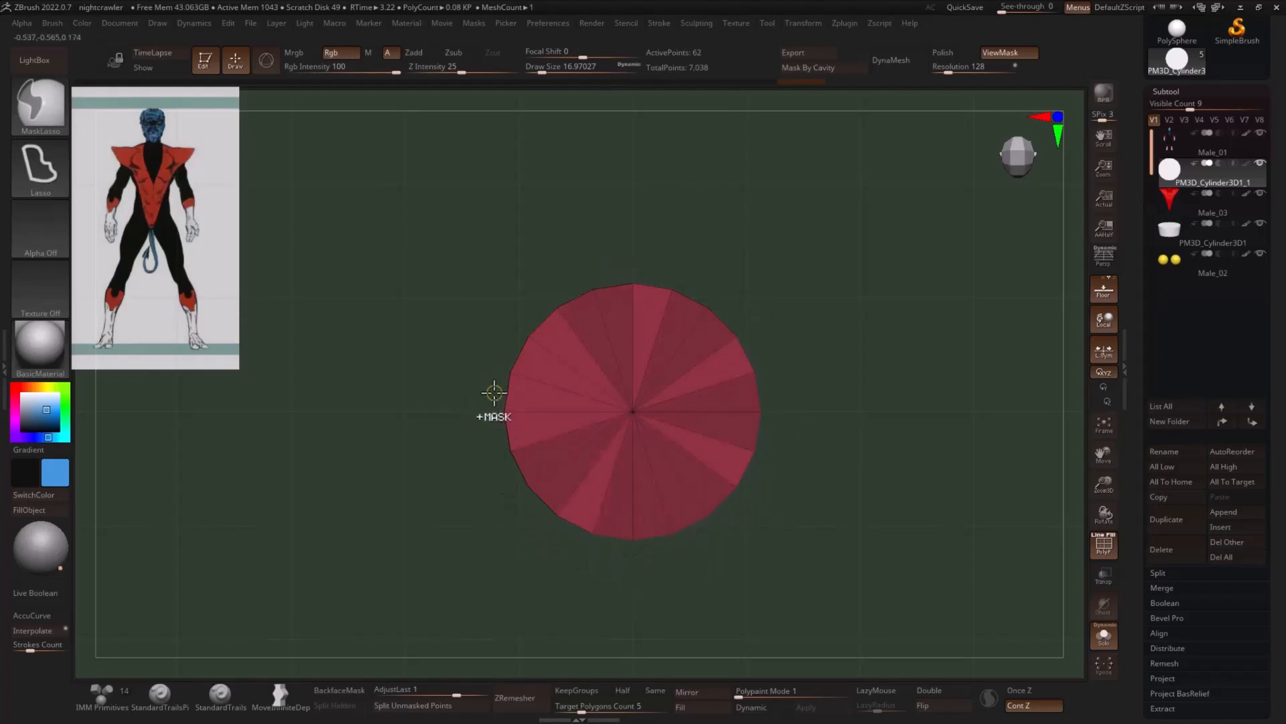
pyautogui.keyDown('ctrl'); pyautogui.moveTo(494, 394); pyautogui.dragTo(499, 423); pyautogui.keyUp('ctrl')
pyautogui.moveTo(844, 360); pyautogui.dragTo(764, 411)
# - Try scaling the unmasked sides of the cylinder inward in XY, and undo the scaling
pyautogui.press('w')
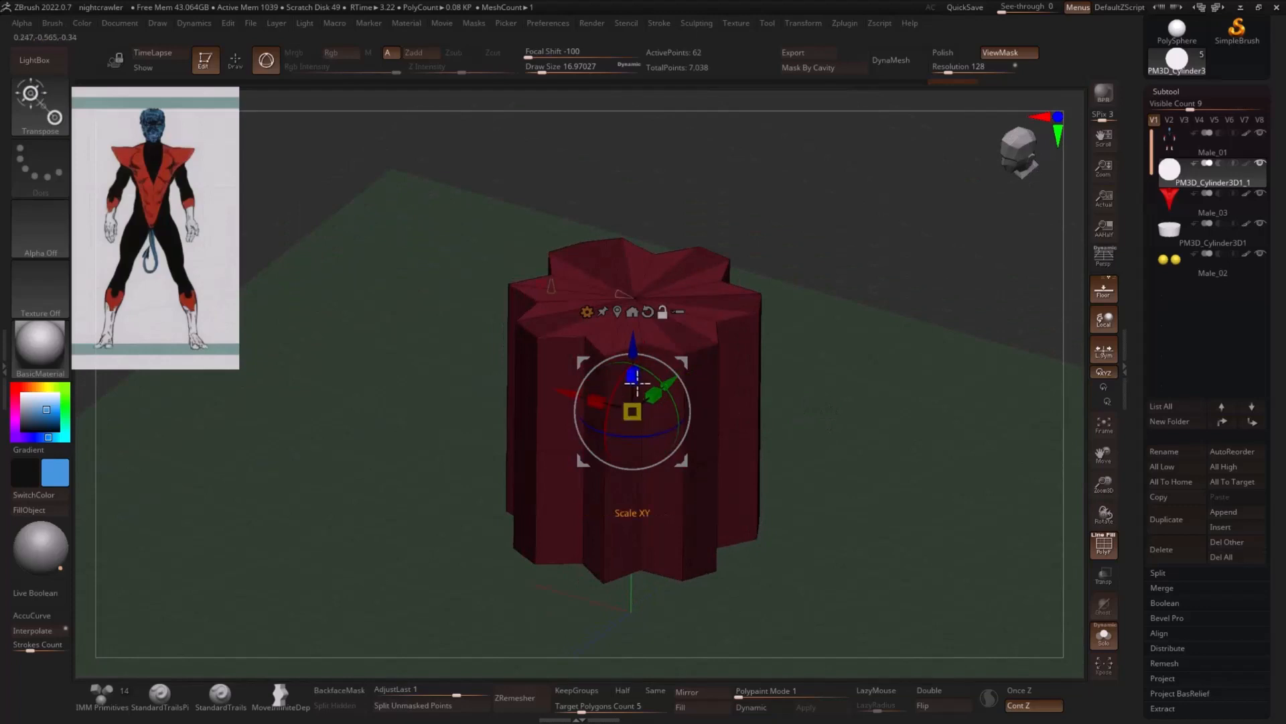
pyautogui.moveTo(633, 372); pyautogui.dragTo(635, 376)
pyautogui.moveTo(846, 364)
pyautogui.mouseDown()
pyautogui.moveTo(841, 422)
pyautogui.moveTo(813, 398)
pyautogui.mouseUp()
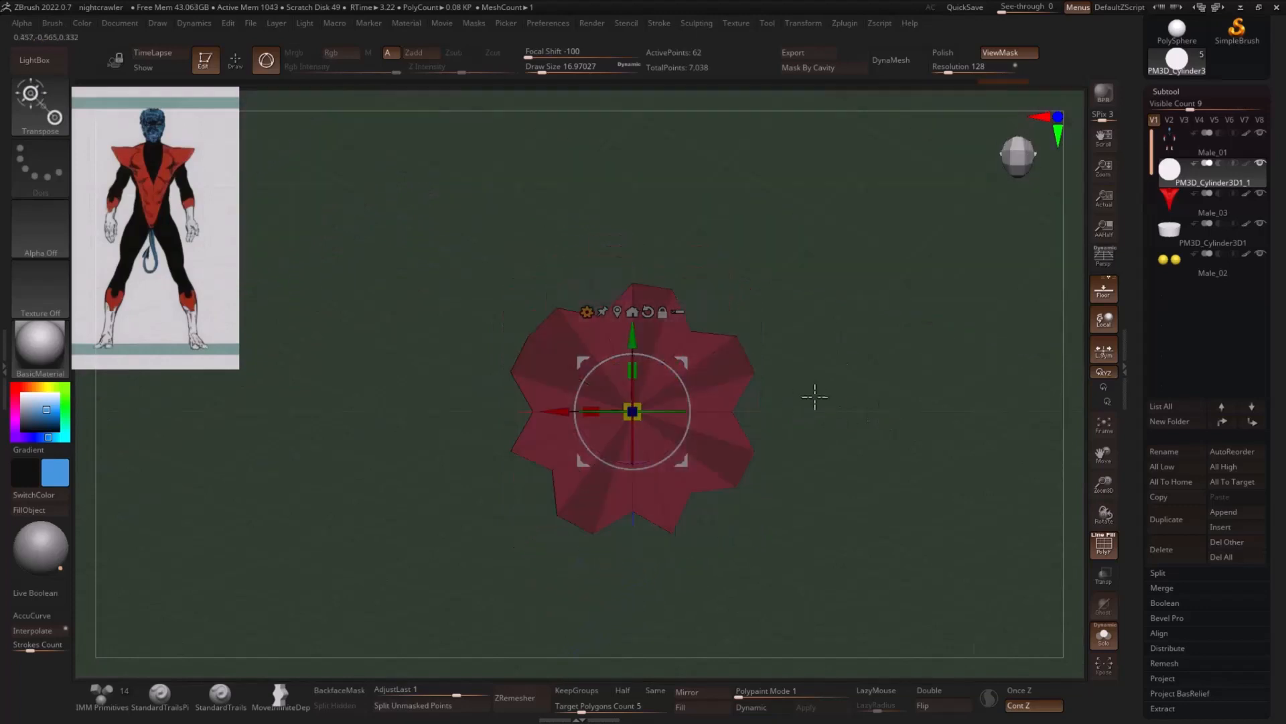
pyautogui.press('q')
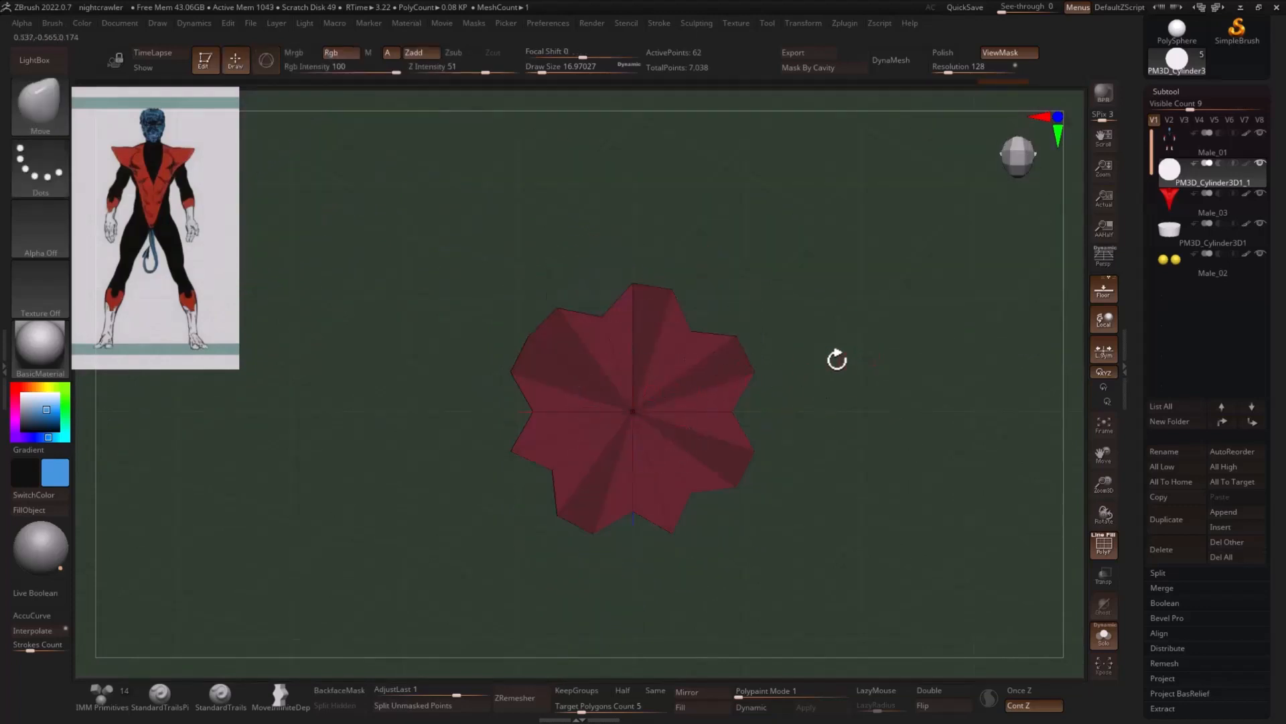
pyautogui.hotkey('ctrl', 'z')
pyautogui.hotkey('ctrl', 'z')
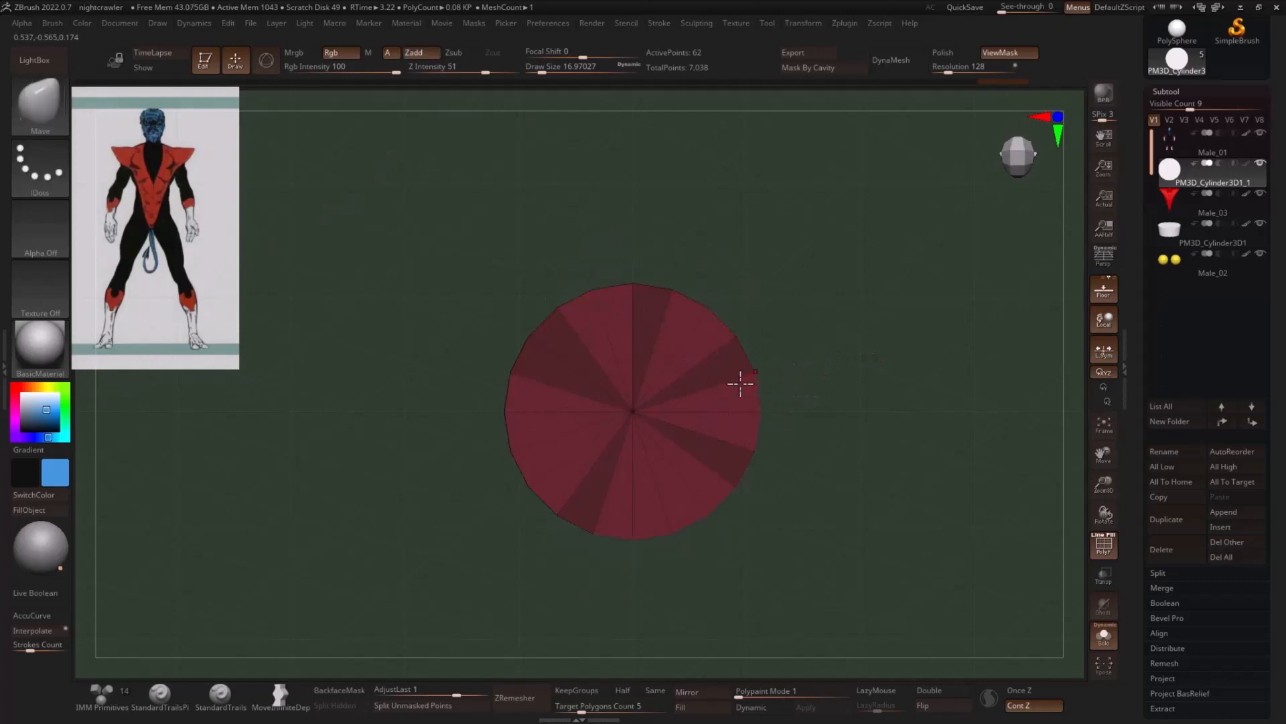
# - Invert the wedge mask on the end cap and clear it completely
pyautogui.press('ctrl')
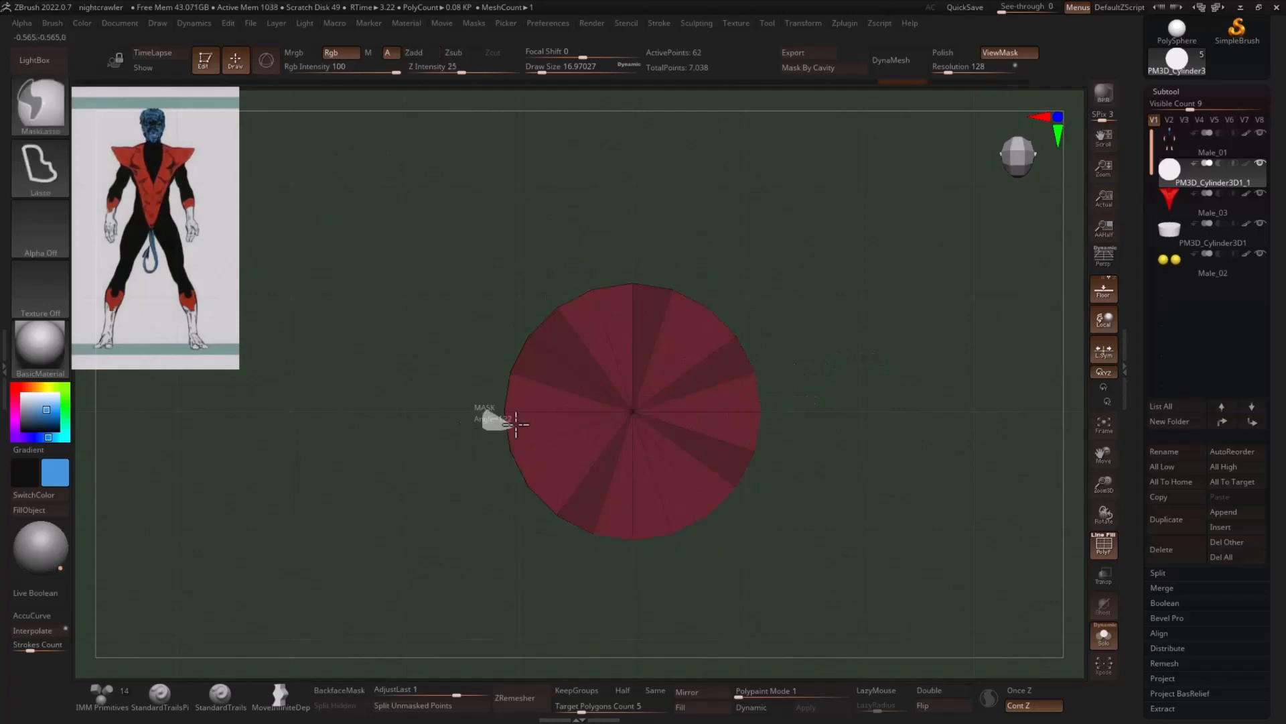
pyautogui.keyDown('ctrl'); pyautogui.click(847, 357); pyautogui.keyUp('ctrl')
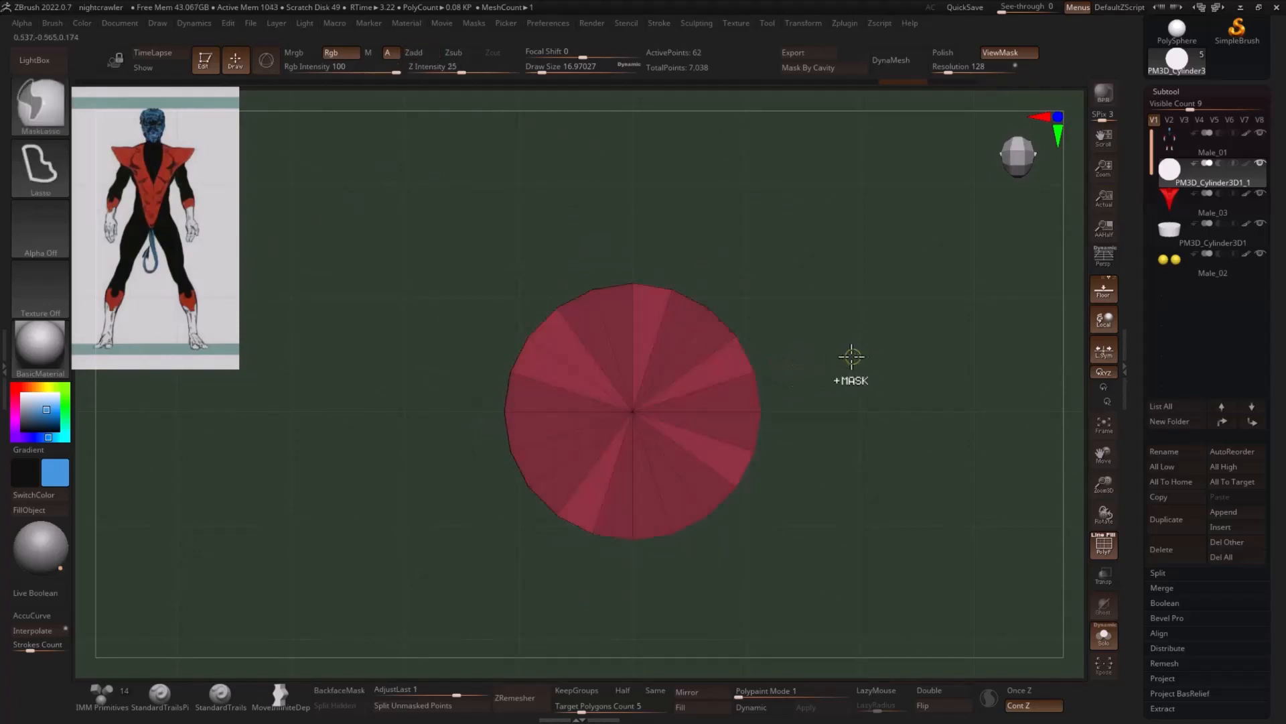
pyautogui.keyDown('ctrl'); pyautogui.moveTo(867, 351); pyautogui.dragTo(876, 375); pyautogui.keyUp('ctrl')
# - Lasso-mask adjacent wedge pairs around the end cap with single wedges free between them, and invert the mask
pyautogui.keyDown('ctrl'); pyautogui.moveTo(514, 405); pyautogui.dragTo(507, 390); pyautogui.keyUp('ctrl')
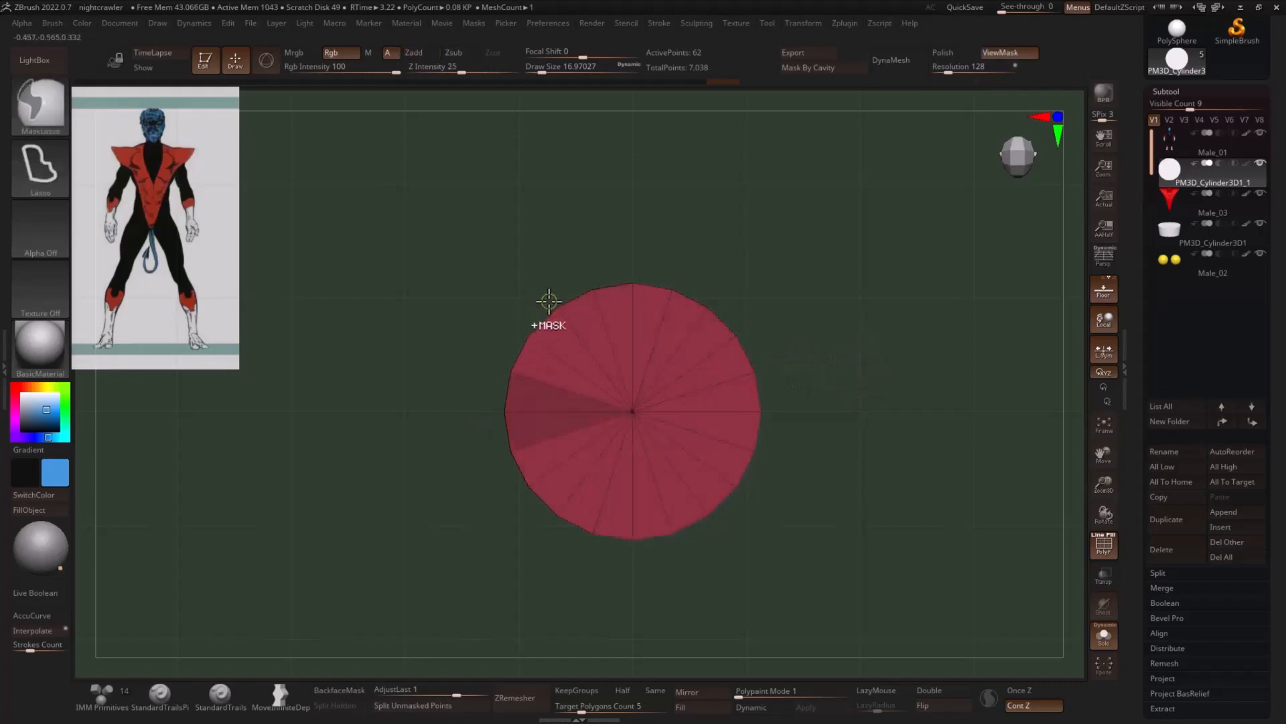
pyautogui.moveTo(561, 295)
pyautogui.keyDown('ctrl'); pyautogui.mouseDown()
pyautogui.moveTo(574, 316)
pyautogui.moveTo(575, 305)
pyautogui.mouseUp(); pyautogui.keyUp('ctrl')
pyautogui.keyDown('ctrl'); pyautogui.moveTo(696, 273); pyautogui.dragTo(681, 302); pyautogui.keyUp('ctrl')
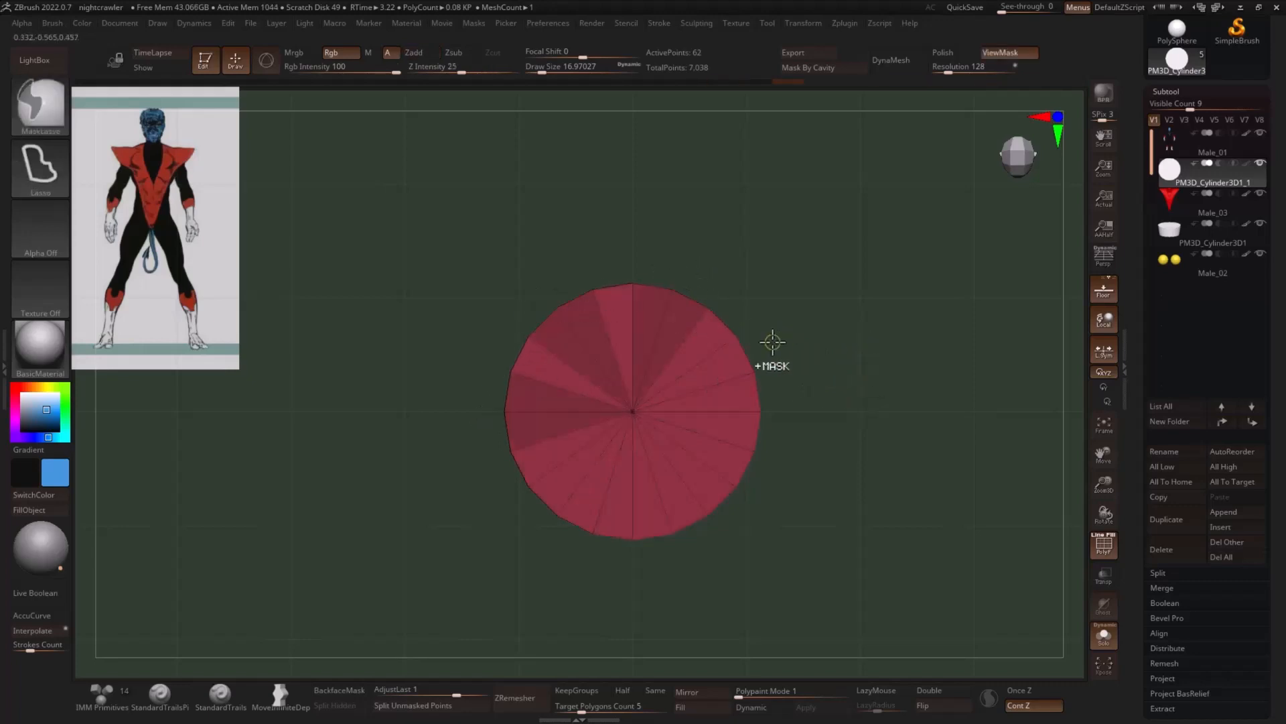
pyautogui.keyDown('ctrl'); pyautogui.moveTo(762, 359); pyautogui.dragTo(767, 402); pyautogui.keyUp('ctrl')
pyautogui.keyDown('ctrl'); pyautogui.moveTo(754, 494); pyautogui.dragTo(725, 488); pyautogui.keyUp('ctrl')
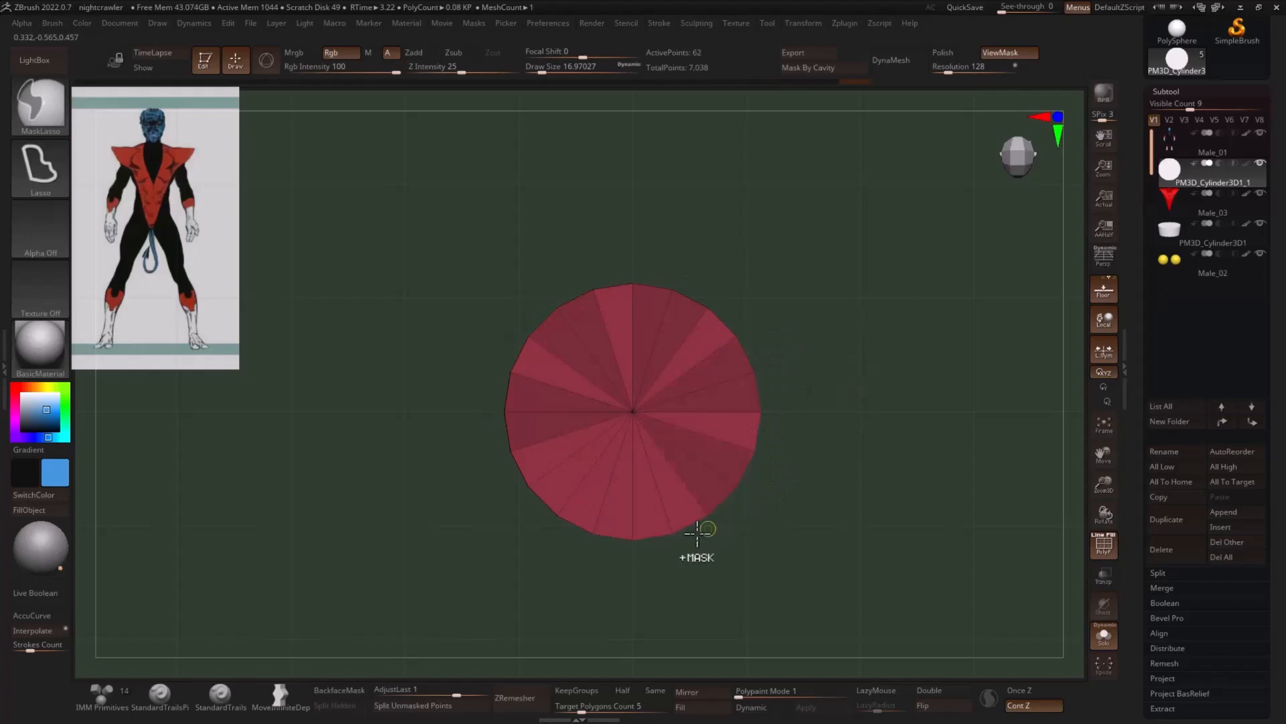
pyautogui.keyDown('ctrl'); pyautogui.moveTo(614, 558); pyautogui.dragTo(619, 526); pyautogui.keyUp('ctrl')
pyautogui.keyDown('ctrl'); pyautogui.moveTo(542, 535); pyautogui.dragTo(547, 508); pyautogui.keyUp('ctrl')
pyautogui.keyDown('ctrl'); pyautogui.click(858, 447); pyautogui.keyUp('ctrl')
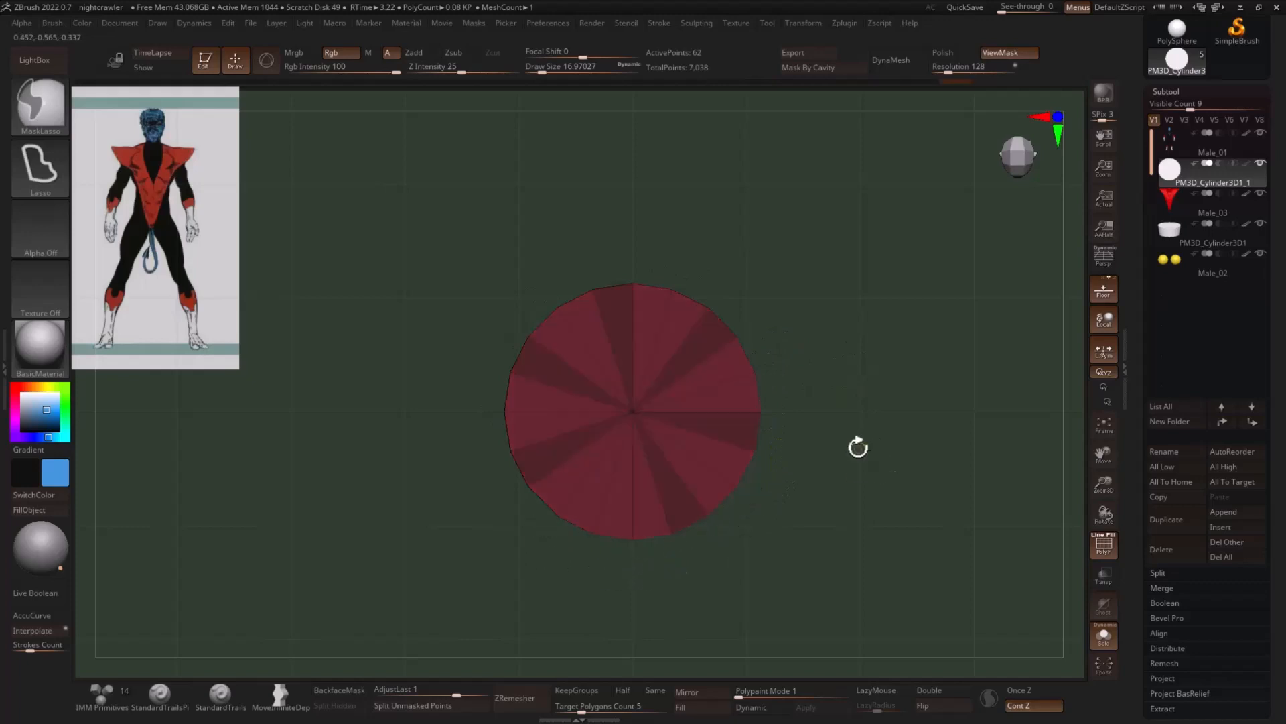
# - Scale the unmasked edges in XY to give the cylinder a fluted, star-shaped profile, and clear the mask
pyautogui.press('w')
pyautogui.moveTo(853, 409); pyautogui.dragTo(849, 359)
pyautogui.moveTo(637, 379); pyautogui.dragTo(639, 422)
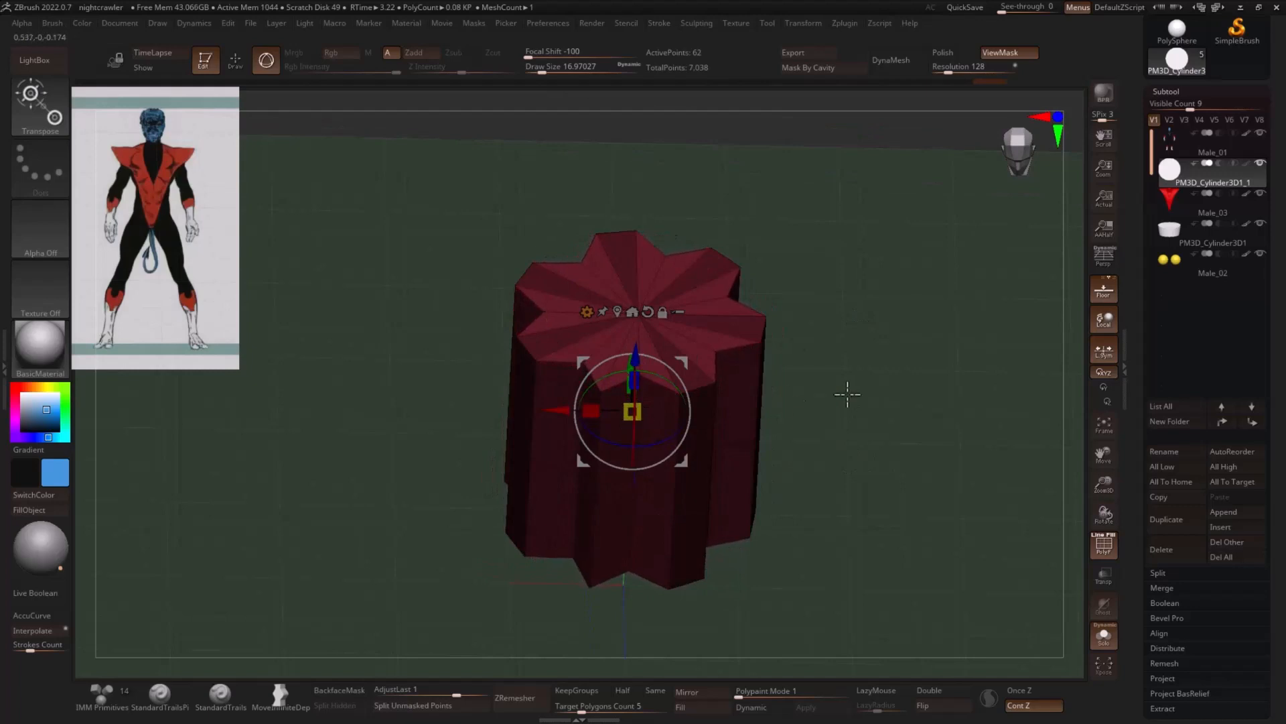
pyautogui.moveTo(848, 394); pyautogui.dragTo(867, 318)
pyautogui.press('q')
pyautogui.moveTo(927, 347)
pyautogui.keyDown('shift'); pyautogui.mouseDown()
pyautogui.moveTo(925, 416)
pyautogui.moveTo(946, 414)
pyautogui.moveTo(890, 387)
pyautogui.moveTo(1048, 350)
pyautogui.mouseUp(); pyautogui.keyUp('shift')
# - Open the Crease settings in the Geometry options and examine the fluted cylinder's end and sides
pyautogui.moveTo(1137, 387); pyautogui.dragTo(1149, 283)
pyautogui.click(1174, 431)
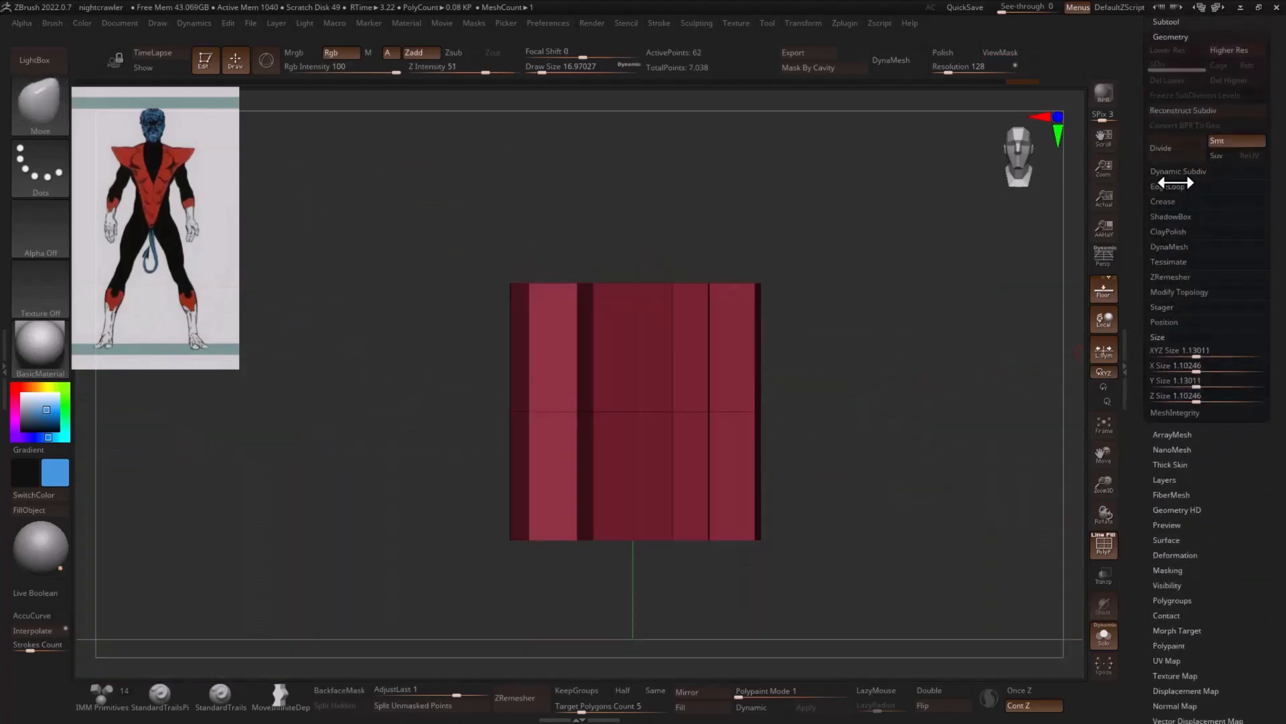
pyautogui.click(1165, 202)
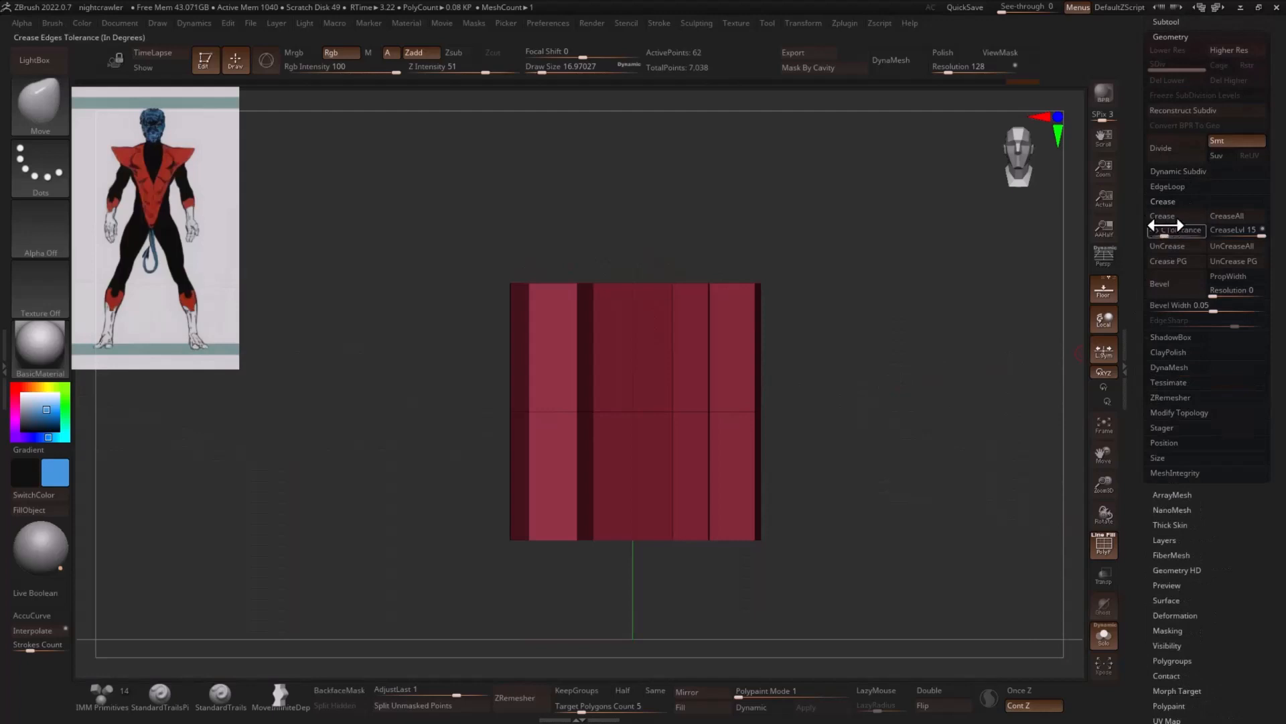
pyautogui.moveTo(972, 281); pyautogui.dragTo(1032, 336)
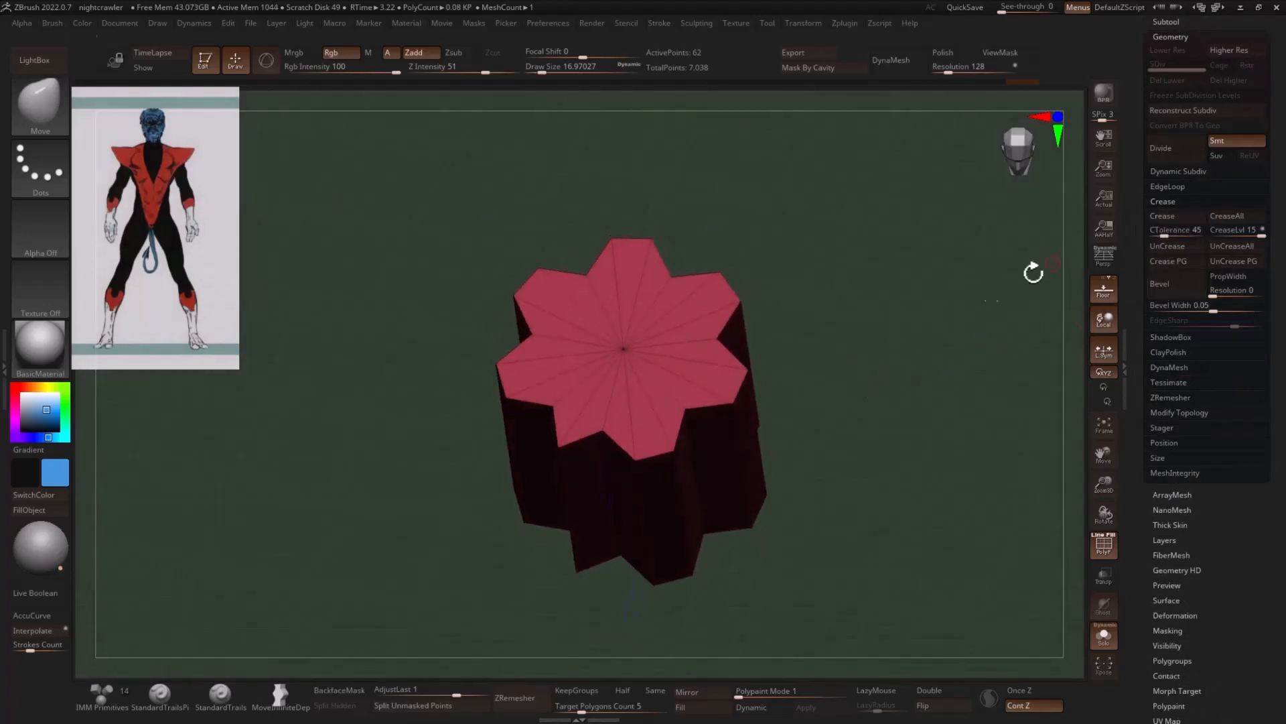
pyautogui.moveTo(1033, 272); pyautogui.dragTo(871, 344)
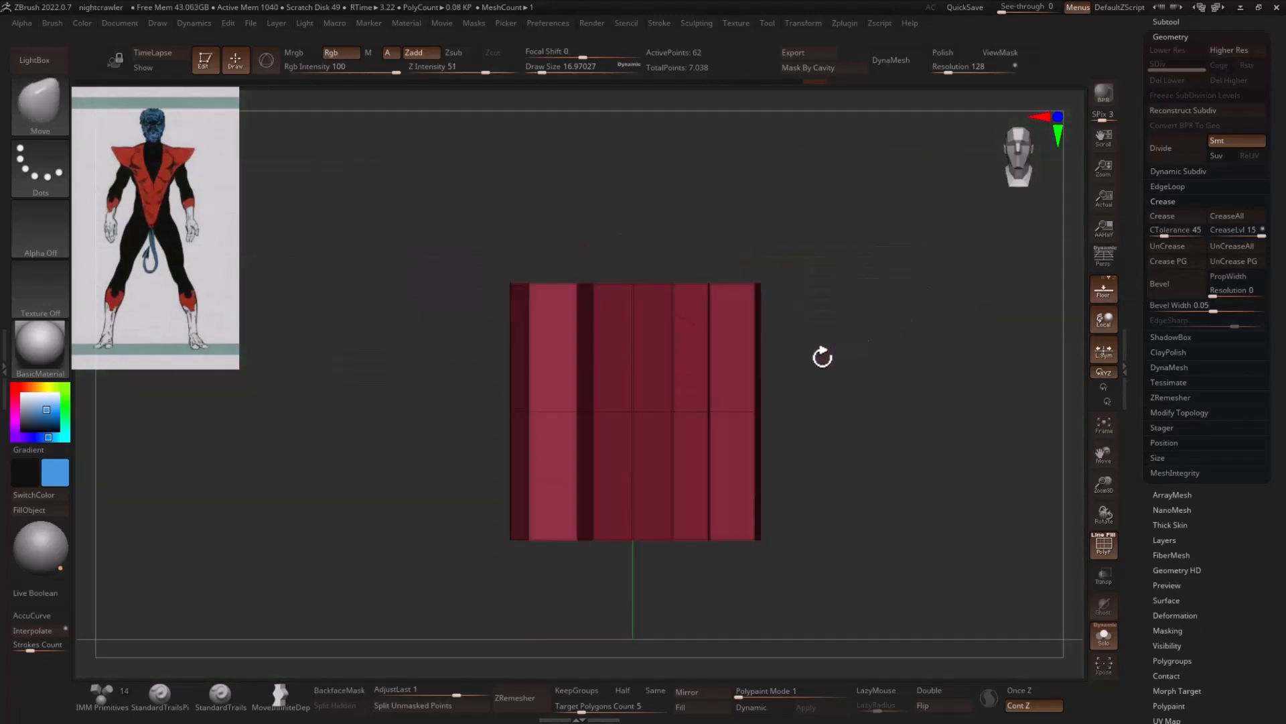
# - Insert multiple edge loops with ZModeler, adding six evenly spaced horizontal loops to each half of the fluted cylinder
pyautogui.press('b')
pyautogui.press('z')
pyautogui.press('m')
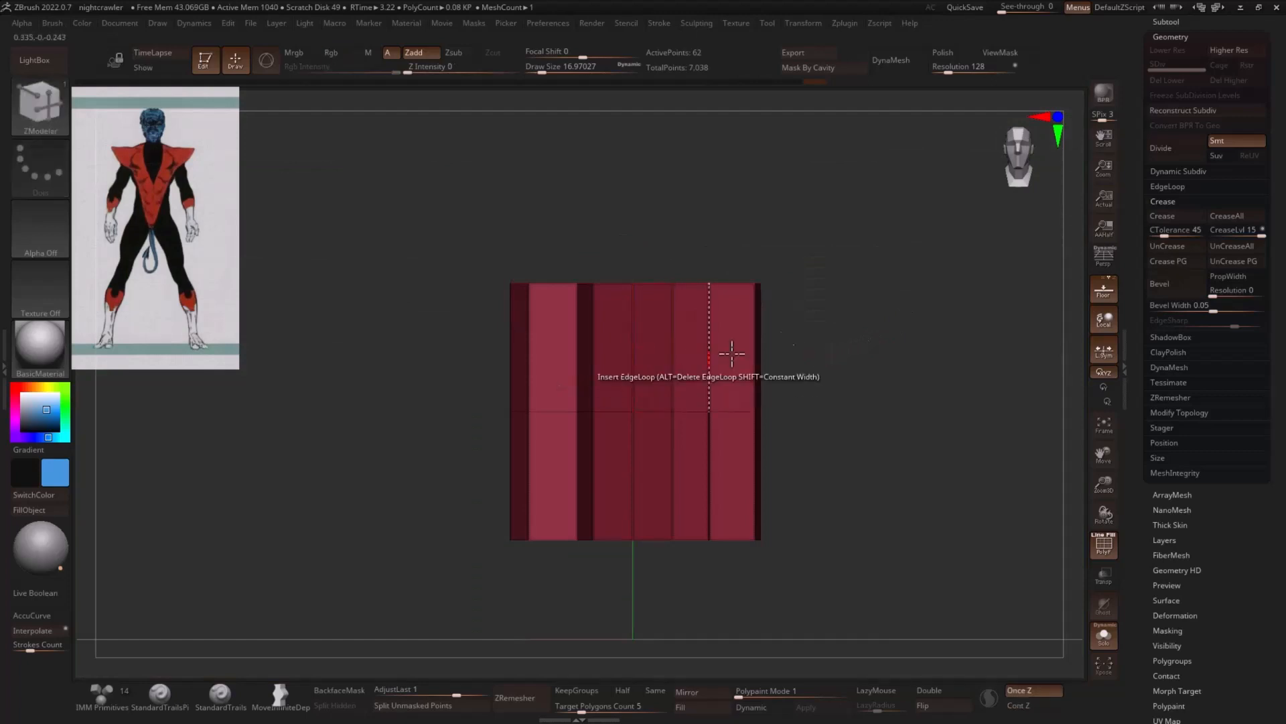
pyautogui.moveTo(733, 356); pyautogui.dragTo(712, 359, button='right')
pyautogui.press('space')
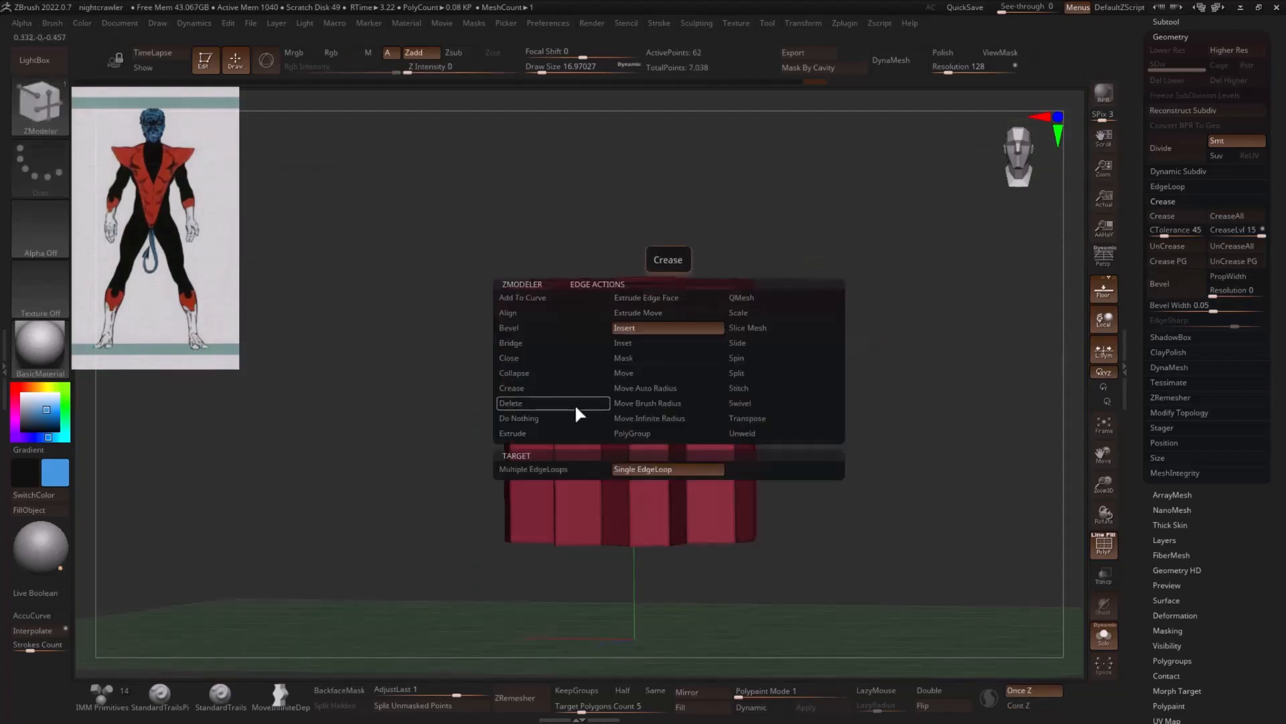
pyautogui.click(757, 564)
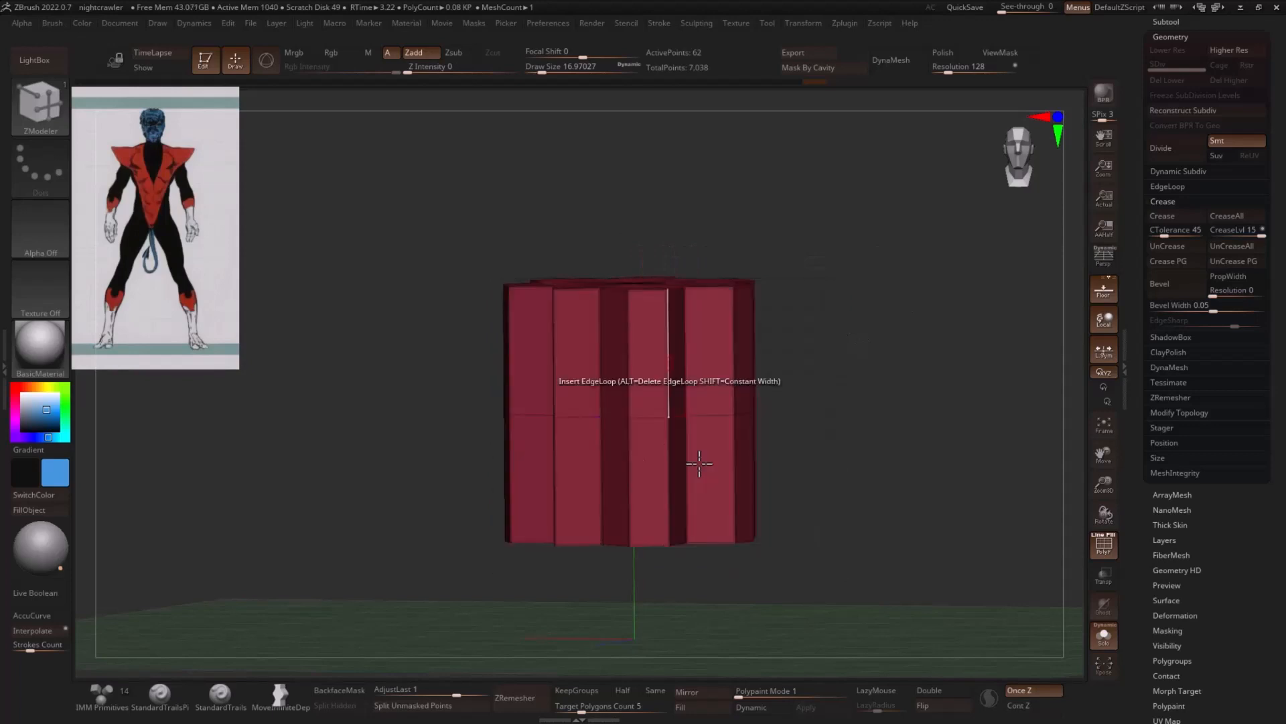
pyautogui.click(625, 377)
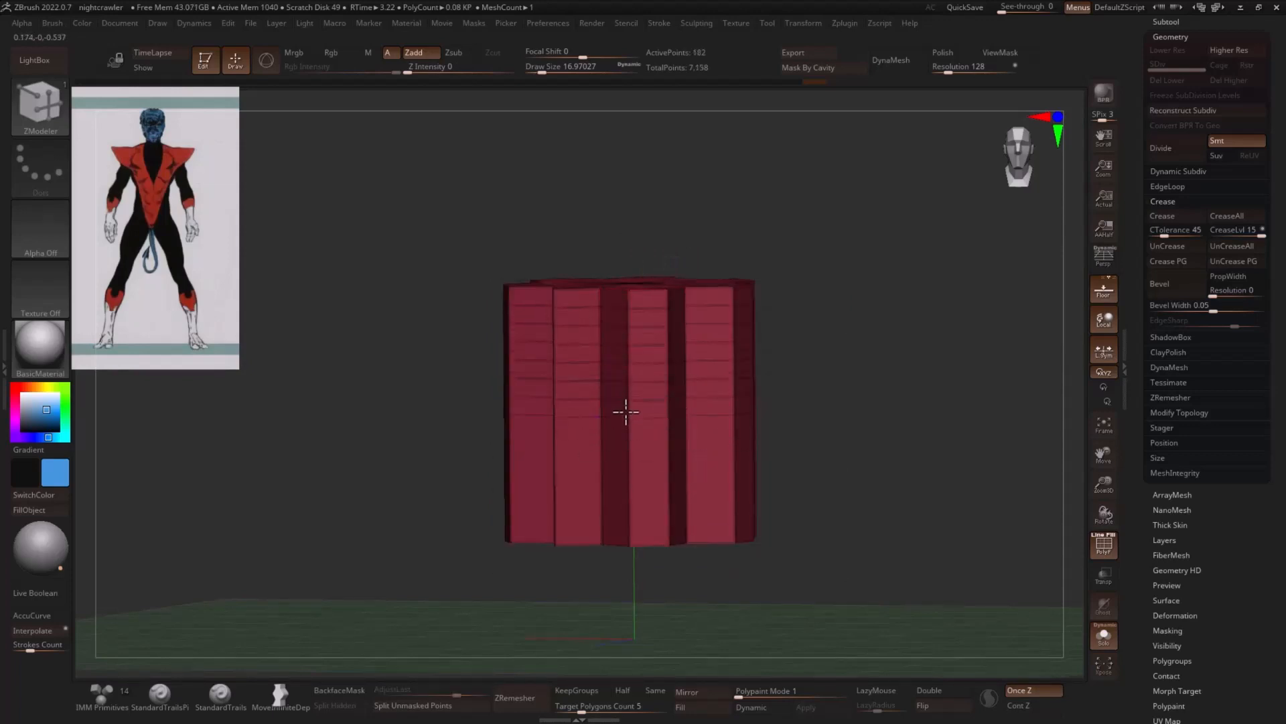
pyautogui.click(631, 446)
pyautogui.moveTo(903, 442); pyautogui.dragTo(709, 418)
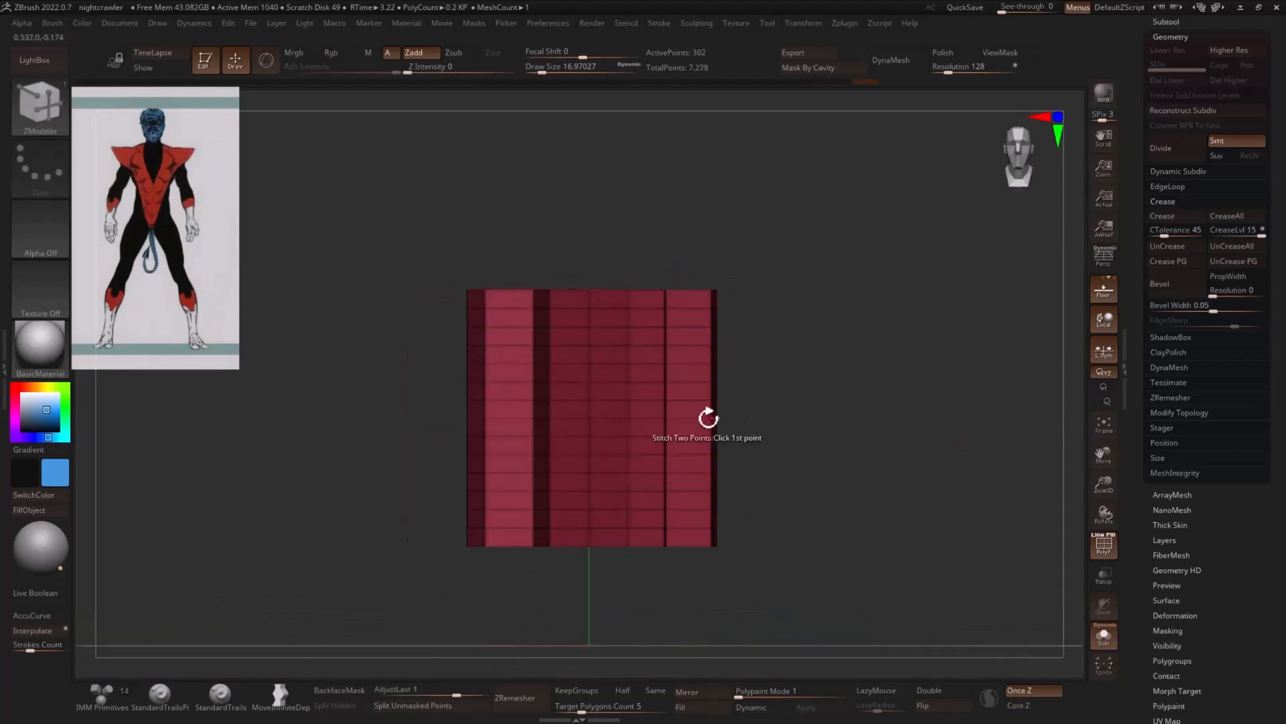
pyautogui.moveTo(678, 465); pyautogui.dragTo(886, 346)
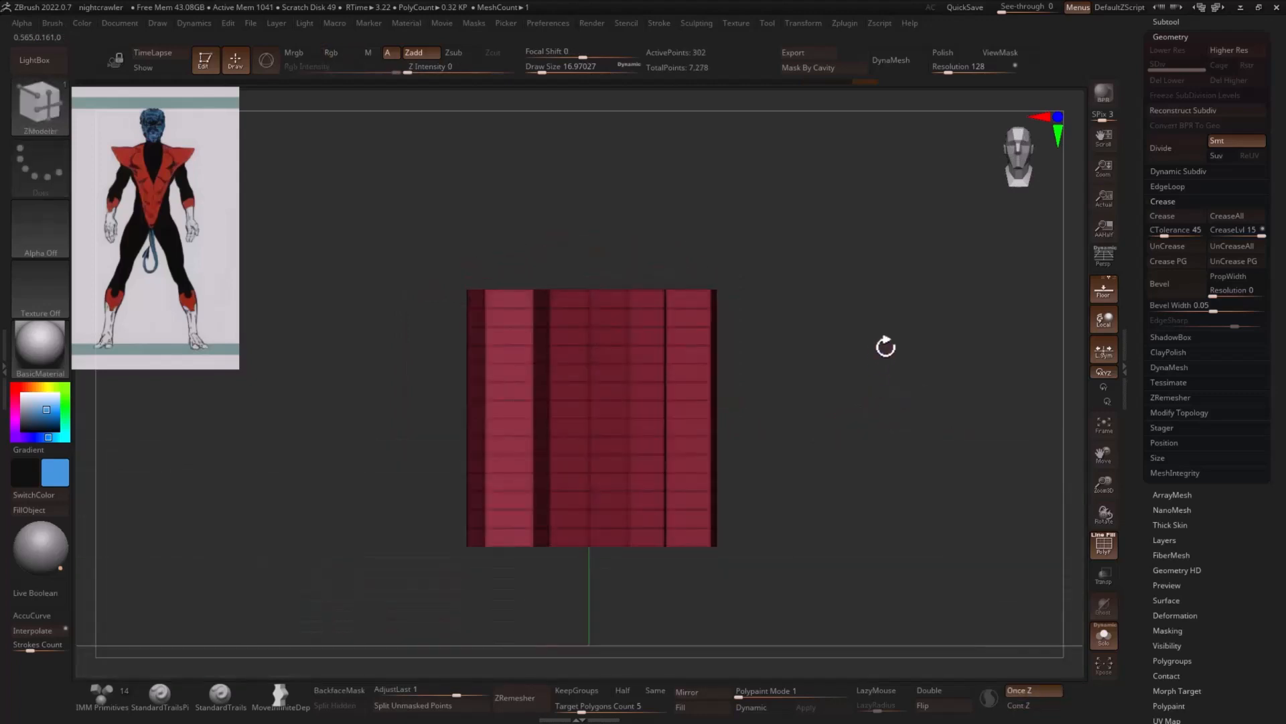
pyautogui.press('f')
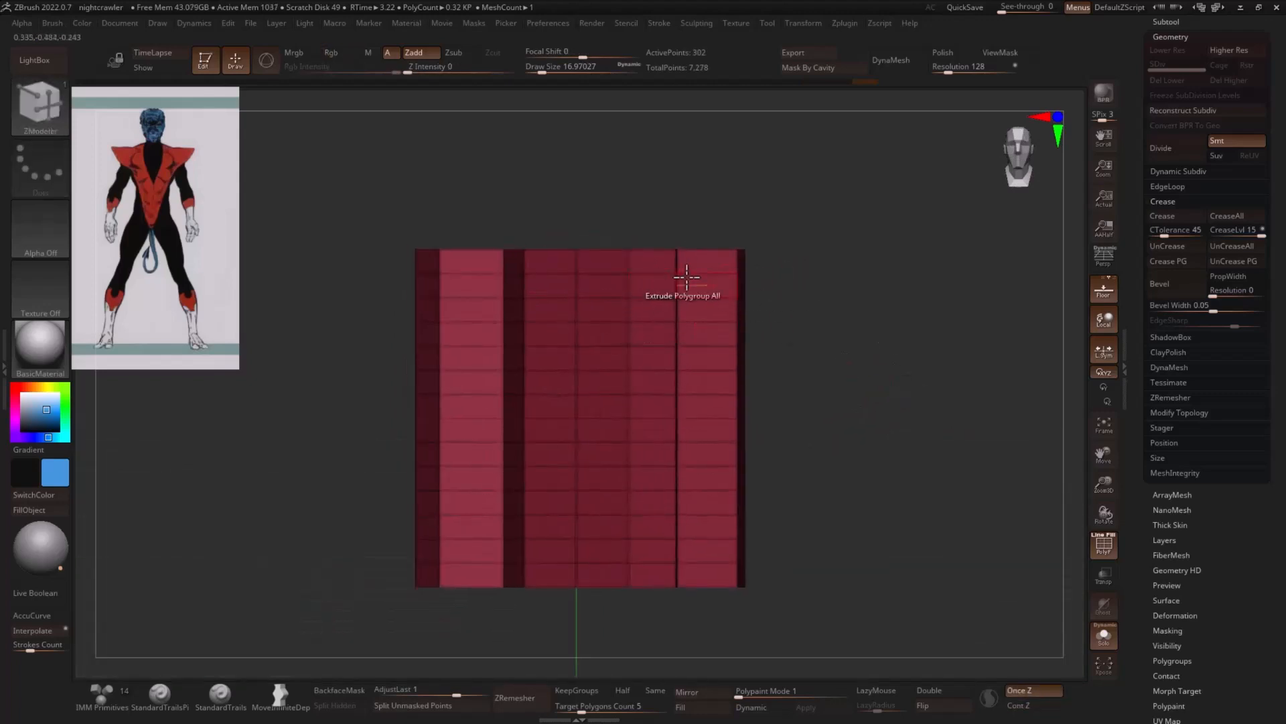
pyautogui.moveTo(554, 264); pyautogui.dragTo(890, 266)
pyautogui.press('space')
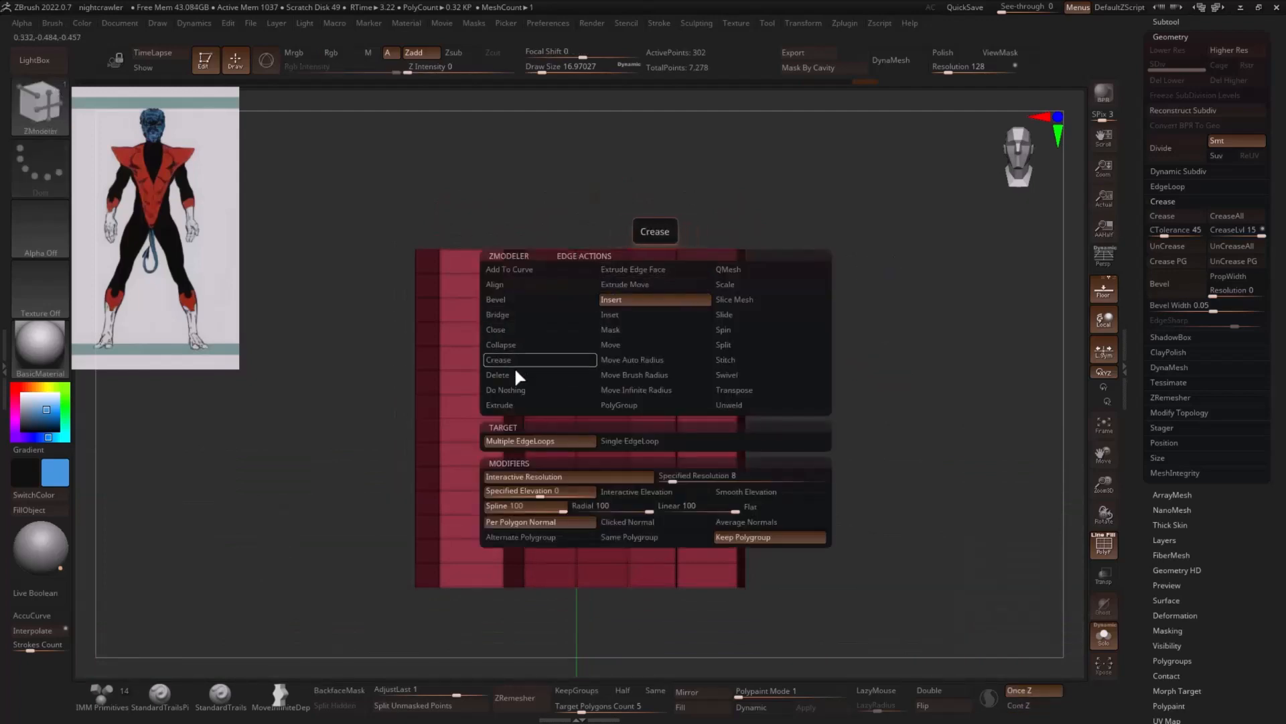
pyautogui.click(553, 405)
pyautogui.click(564, 456)
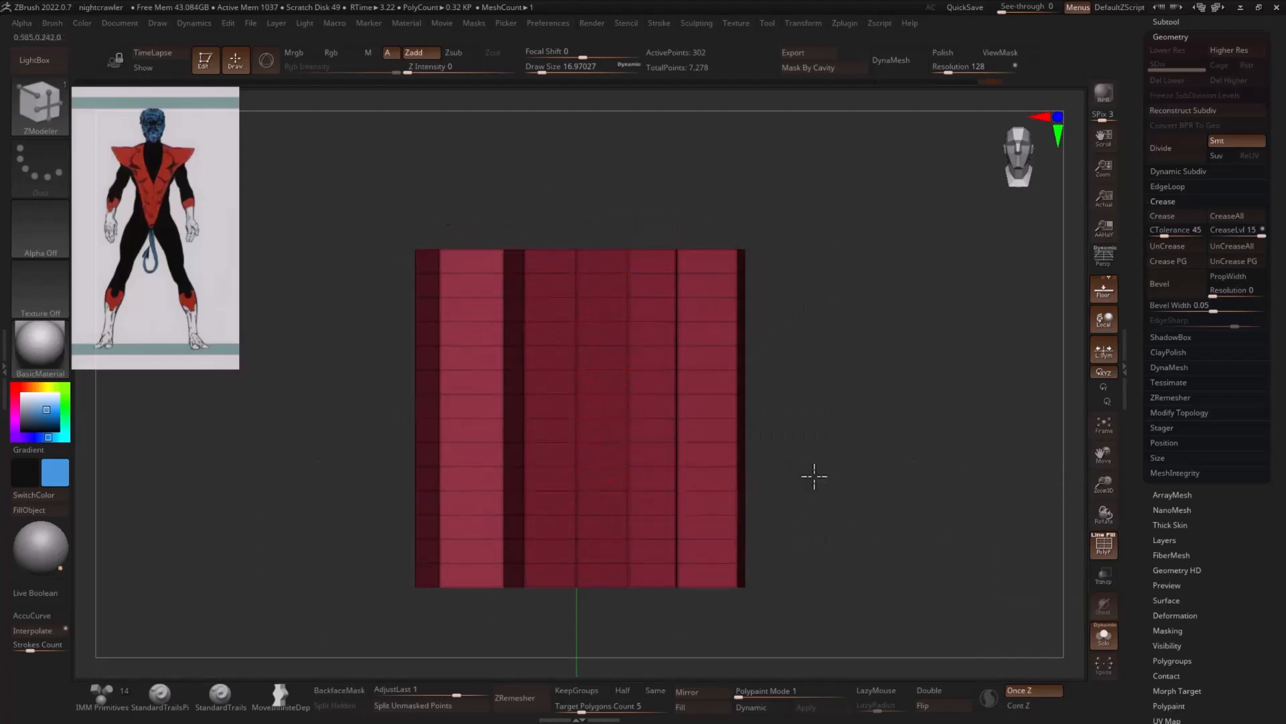
pyautogui.moveTo(814, 477)
pyautogui.mouseDown()
pyautogui.moveTo(801, 496)
pyautogui.moveTo(899, 444)
pyautogui.moveTo(1014, 433)
pyautogui.moveTo(899, 377)
pyautogui.moveTo(720, 367)
pyautogui.mouseUp()
# - Switch to the Move brush and set the active color to a very dark navy blue
pyautogui.press('b')
pyautogui.press('m')
pyautogui.press('v')
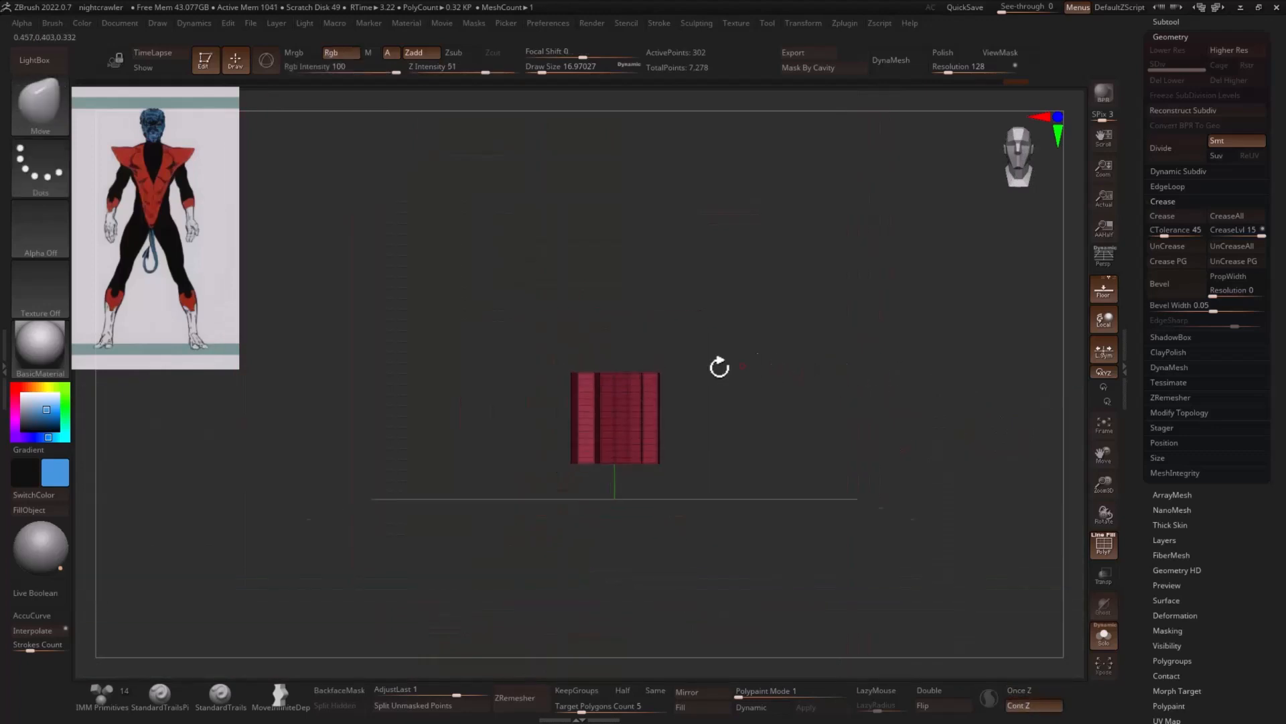
pyautogui.click(35, 495)
pyautogui.click(41, 437)
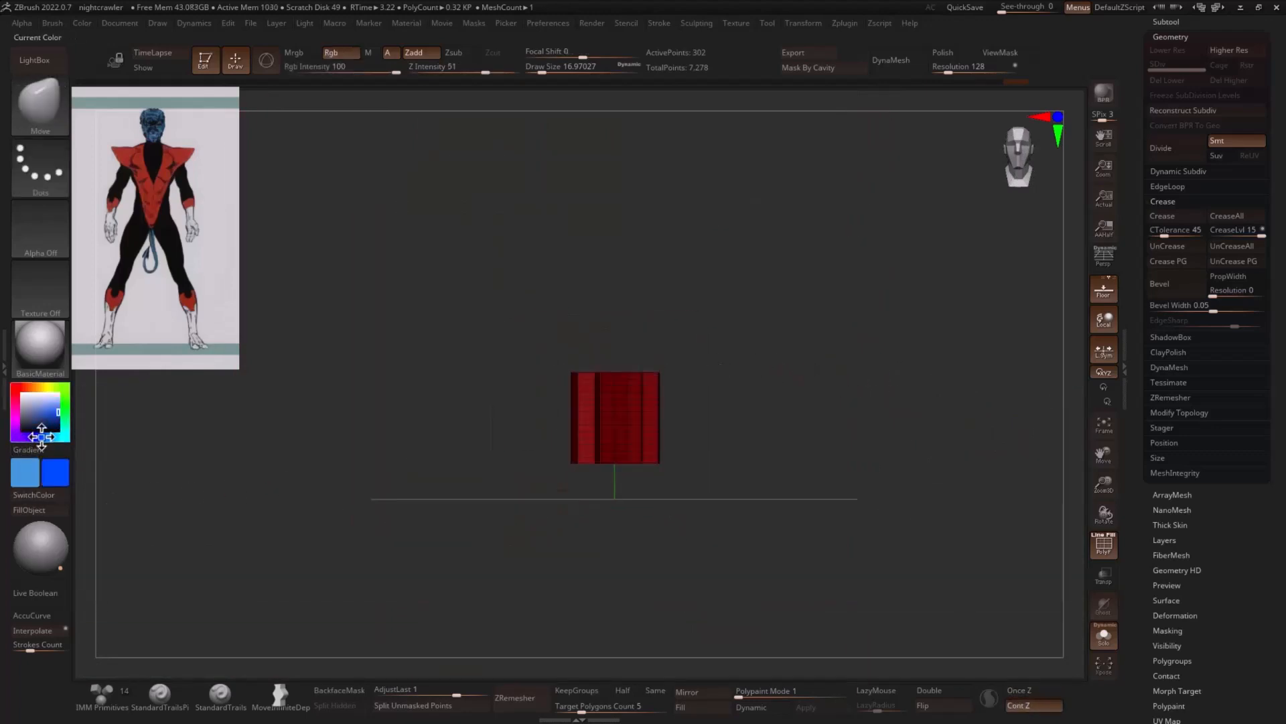
pyautogui.click(33, 426)
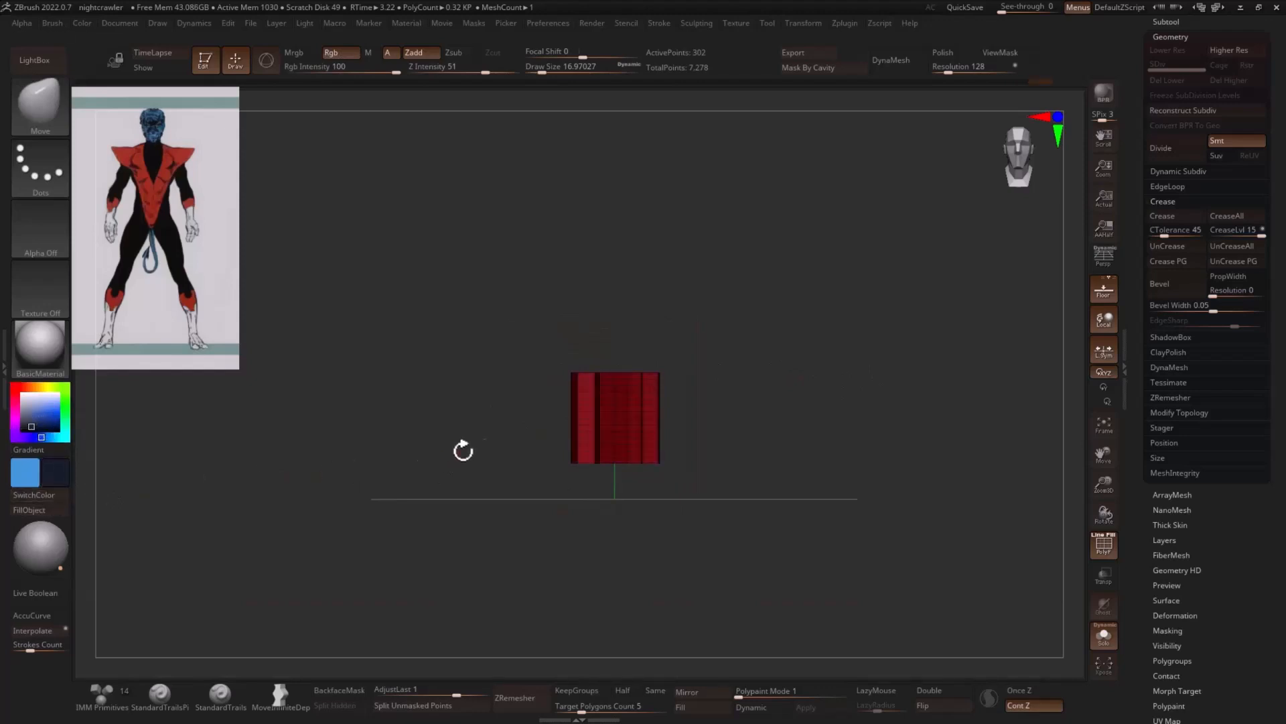
# - Stretch the fluted cylinder vertically to about three times its height and raise it so its base rests on the floor grid
pyautogui.press('r')
pyautogui.moveTo(619, 389); pyautogui.dragTo(633, 314)
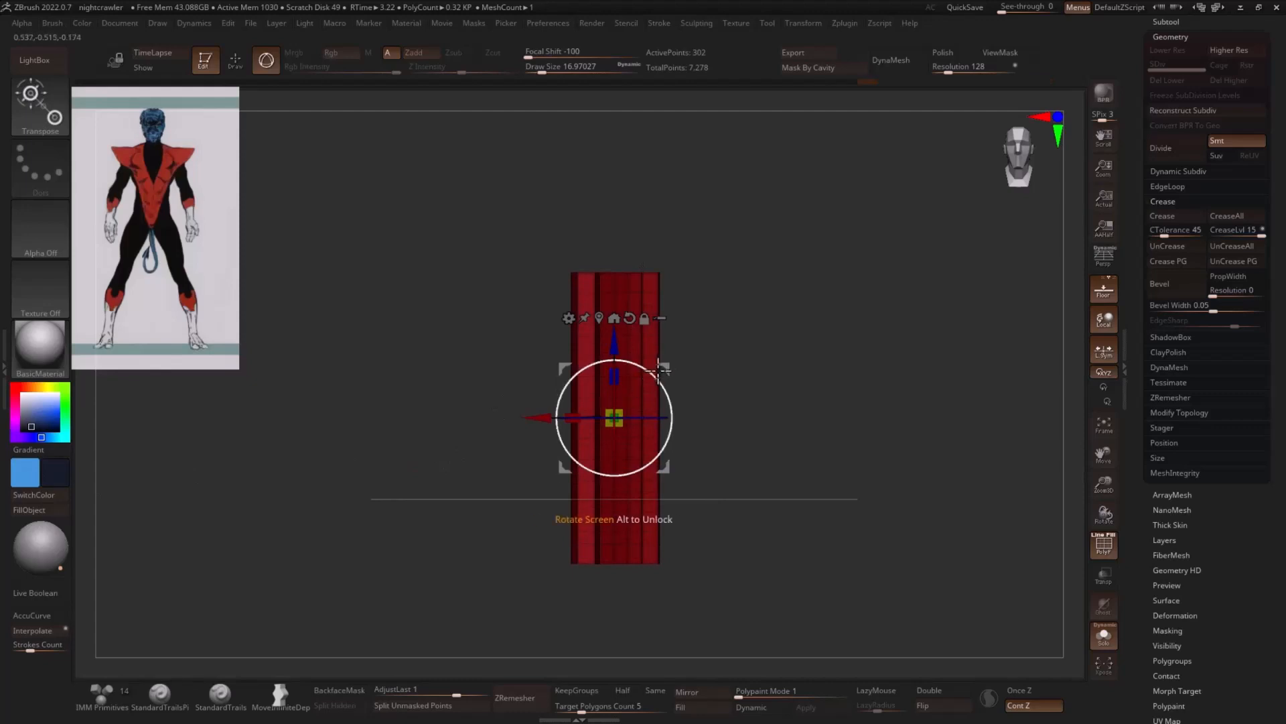
pyautogui.moveTo(615, 344); pyautogui.dragTo(614, 285)
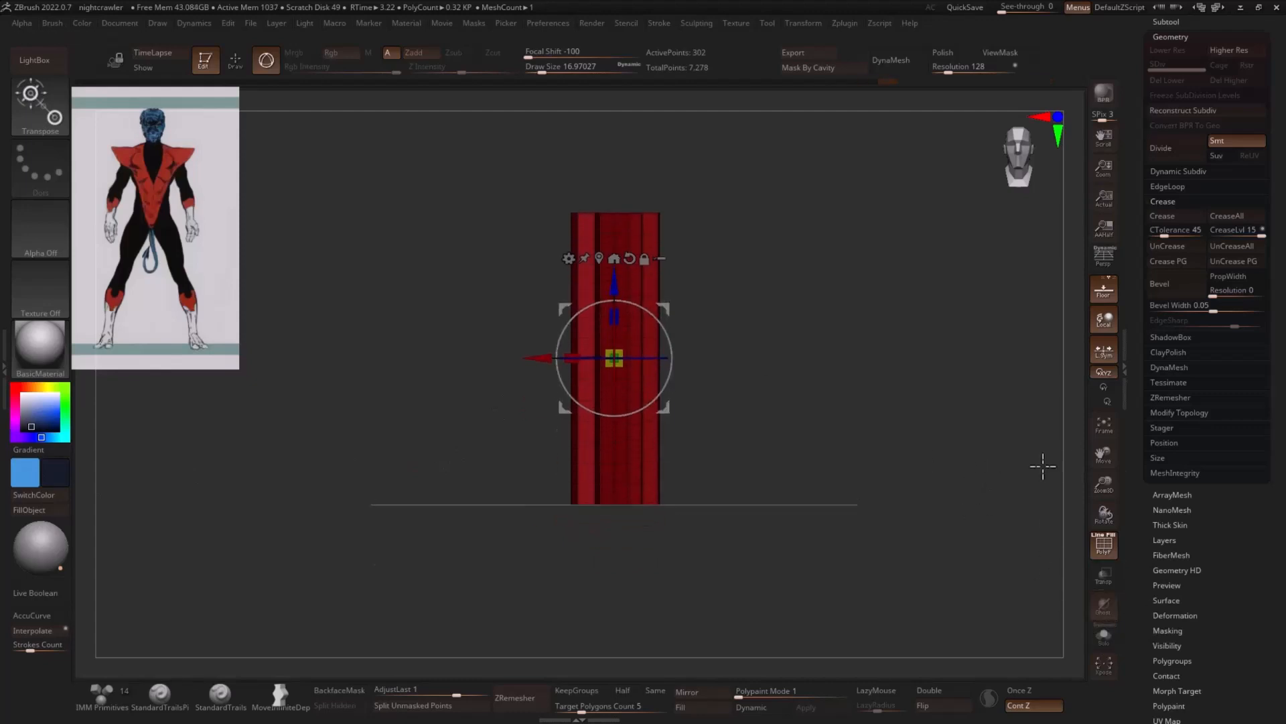
# - Hide the polygon wireframe, then move the fluted cylinder above the character's head and scale it down to about half the head's width
pyautogui.click(1102, 546)
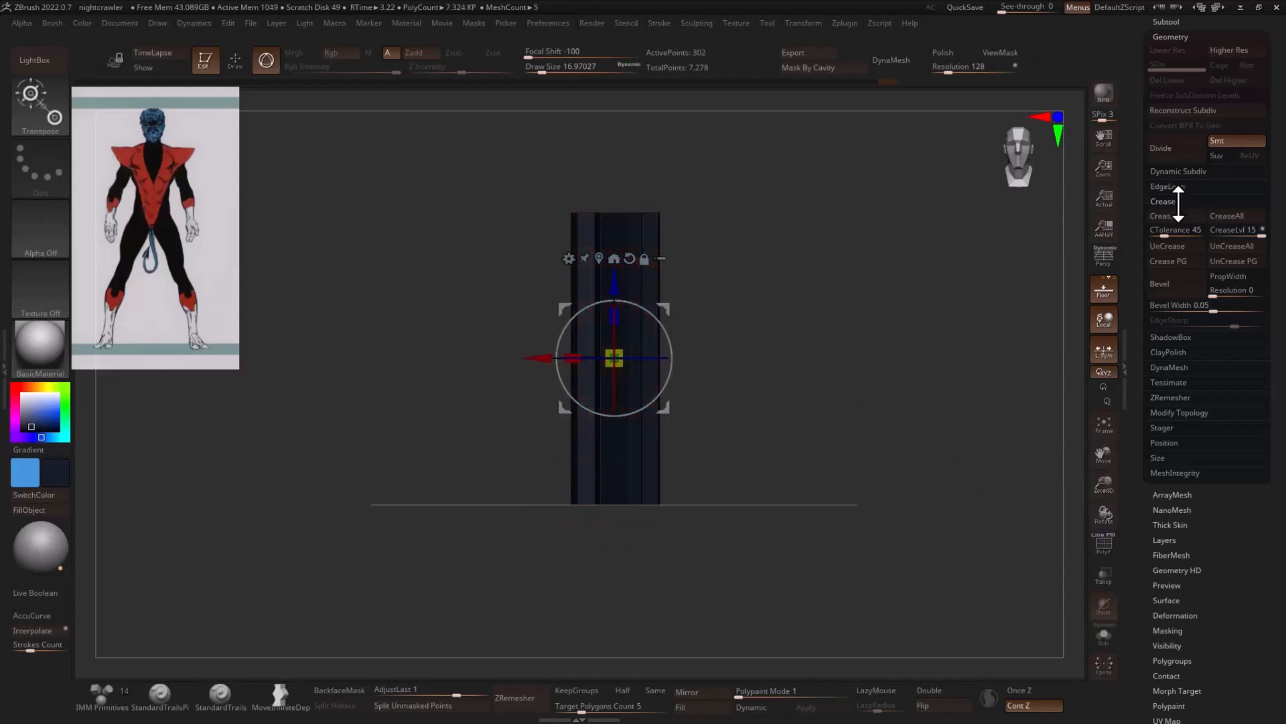
pyautogui.moveTo(613, 285); pyautogui.dragTo(643, 112)
pyautogui.keyDown('alt'); pyautogui.moveTo(814, 194); pyautogui.dragTo(776, 301); pyautogui.keyUp('alt')
pyautogui.keyDown('alt'); pyautogui.moveTo(633, 237); pyautogui.dragTo(597, 428); pyautogui.keyUp('alt')
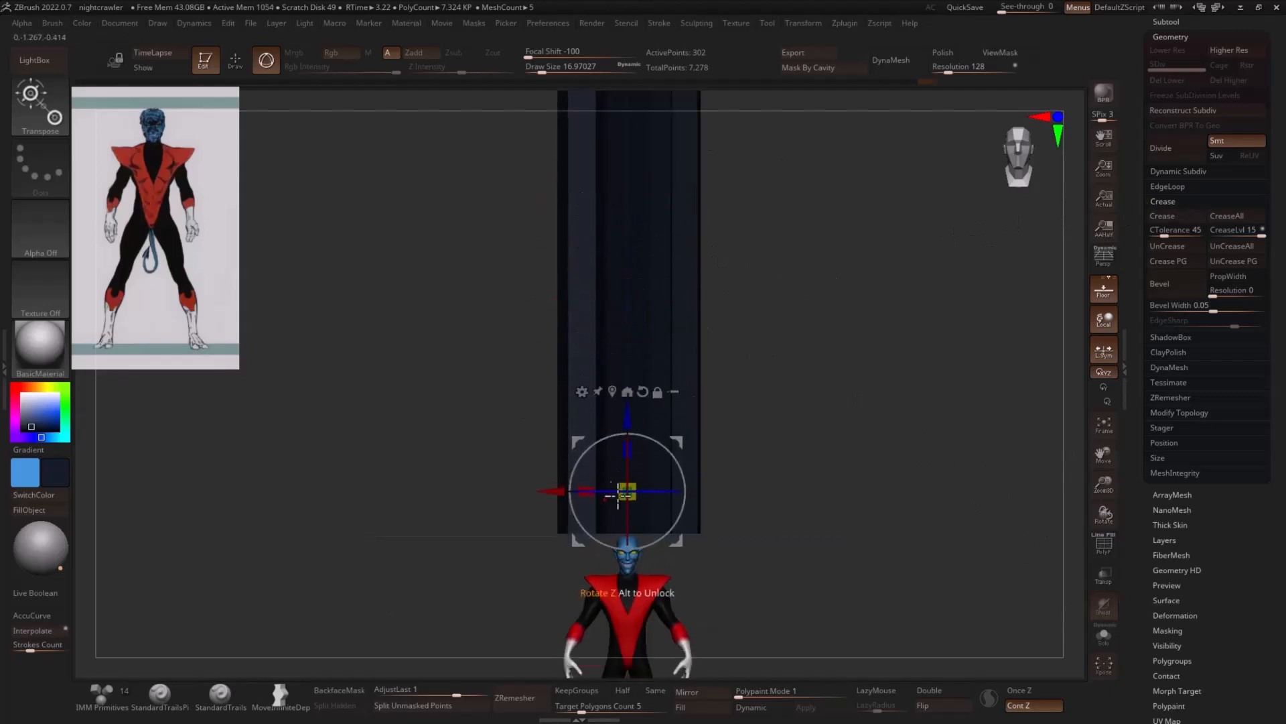
pyautogui.moveTo(623, 492); pyautogui.dragTo(528, 441)
pyautogui.keyDown('alt'); pyautogui.moveTo(846, 375); pyautogui.dragTo(730, 461); pyautogui.keyUp('alt')
pyautogui.keyDown('alt'); pyautogui.moveTo(730, 460); pyautogui.dragTo(756, 341); pyautogui.keyUp('alt')
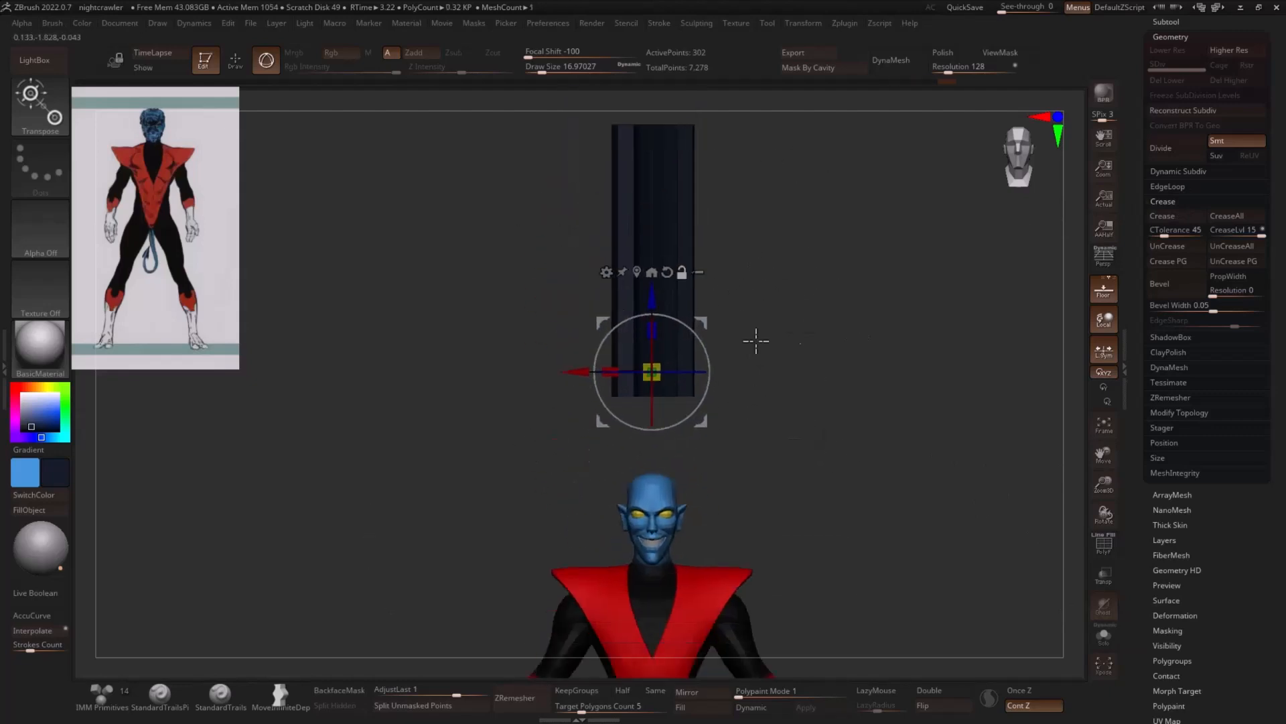
pyautogui.moveTo(664, 383); pyautogui.dragTo(628, 342)
pyautogui.moveTo(653, 298); pyautogui.dragTo(653, 363)
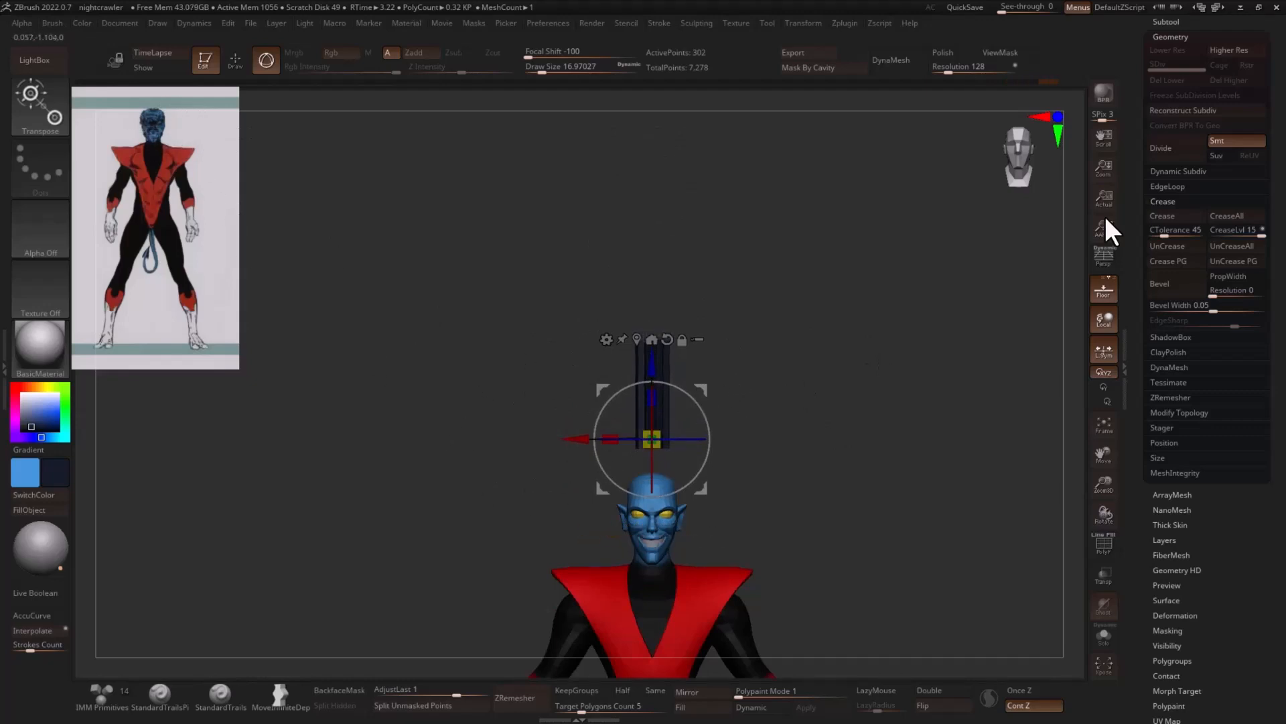
# - Duplicate the PM3D_Cylinder3D1_1 subtool, hide the original, and select the copy
pyautogui.moveTo(1133, 162); pyautogui.dragTo(1134, 410)
pyautogui.click(1163, 270)
pyautogui.moveTo(1229, 290); pyautogui.dragTo(1229, 113)
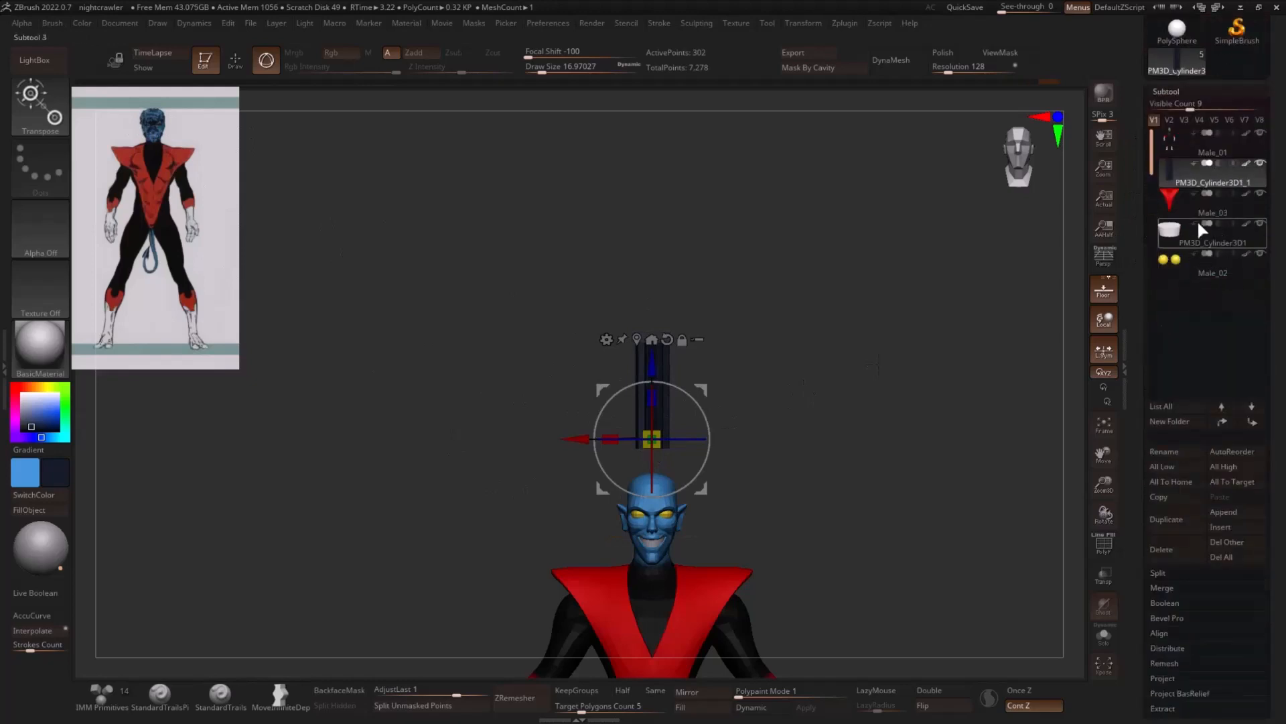
pyautogui.click(1165, 519)
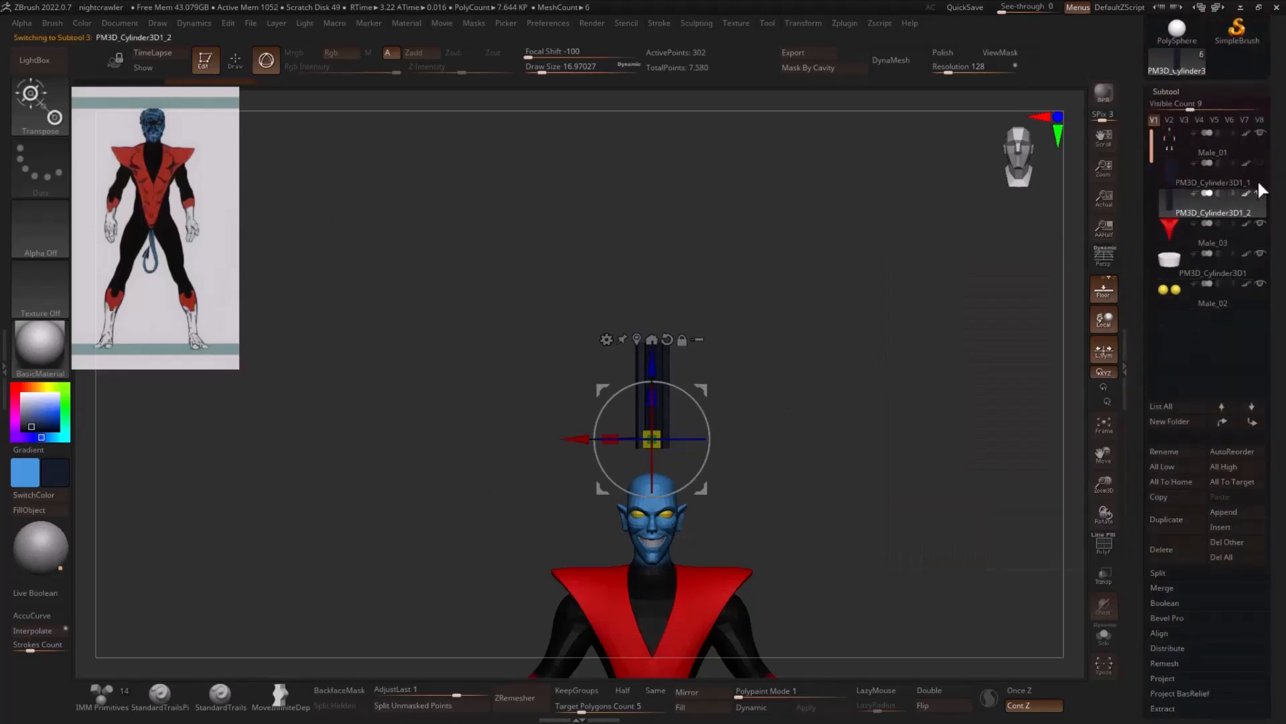
# - Lower the duplicated cylinder to just above the top of the character's head
pyautogui.keyDown('ctrl'); pyautogui.moveTo(912, 289); pyautogui.dragTo(814, 333, button='right'); pyautogui.keyUp('ctrl')
pyautogui.moveTo(653, 370); pyautogui.dragTo(654, 397)
pyautogui.moveTo(656, 466); pyautogui.dragTo(652, 472)
pyautogui.keyDown('alt'); pyautogui.moveTo(785, 421); pyautogui.dragTo(787, 366, button='right'); pyautogui.keyUp('alt')
pyautogui.keyDown('ctrl'); pyautogui.moveTo(788, 366); pyautogui.dragTo(802, 440, button='right'); pyautogui.keyUp('ctrl')
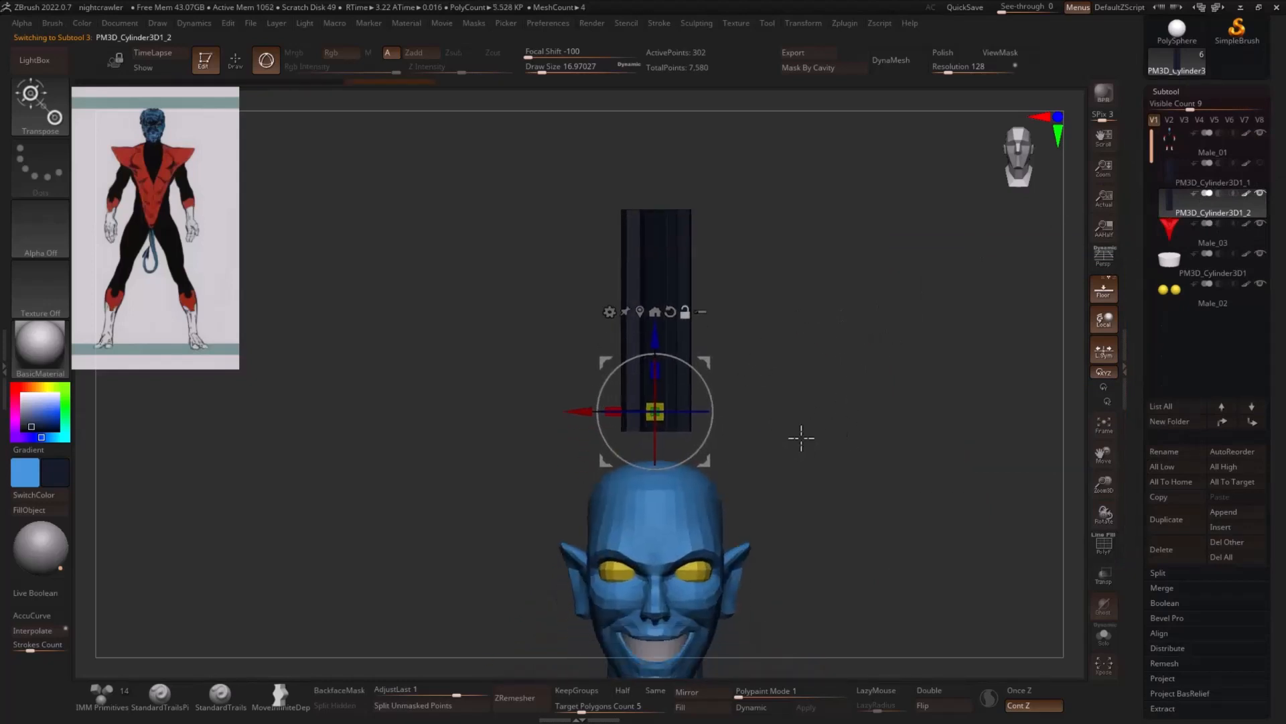
pyautogui.moveTo(864, 353); pyautogui.dragTo(825, 346, button='right')
# - Apply the Deformer to the duplicated cylinder and scale its top row of control points inward to form a point
pyautogui.click(608, 312)
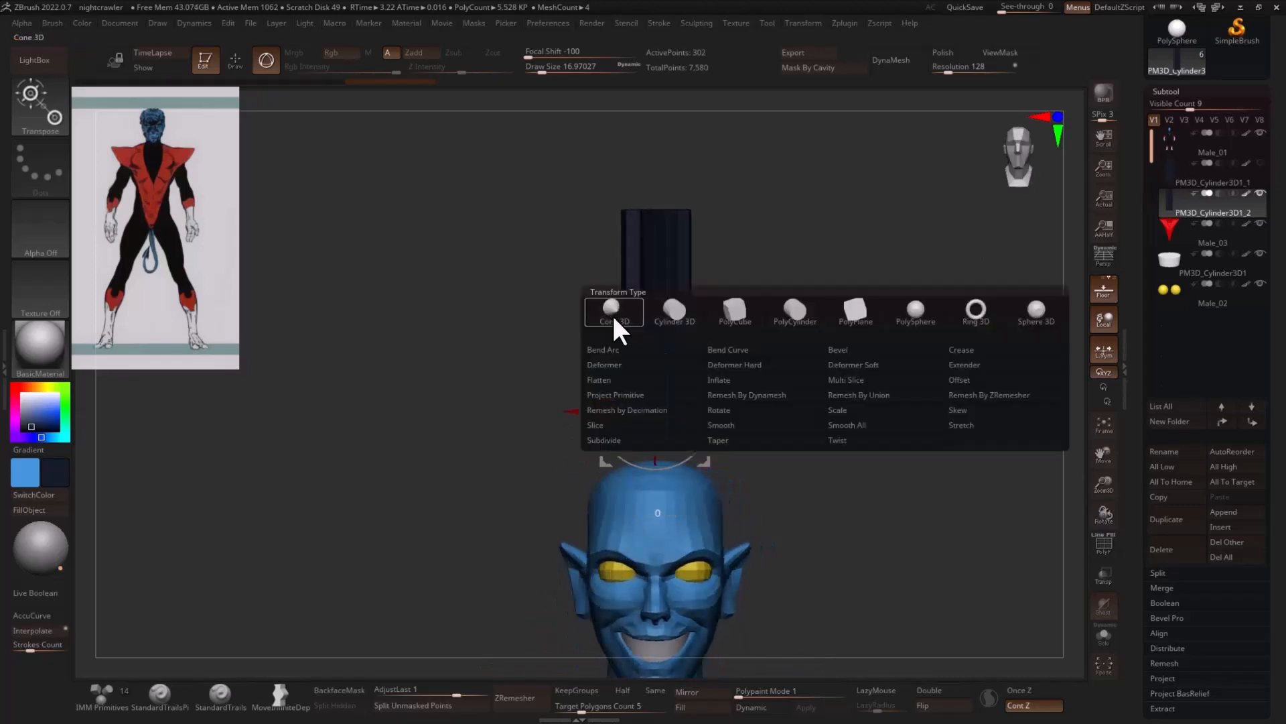
pyautogui.click(638, 361)
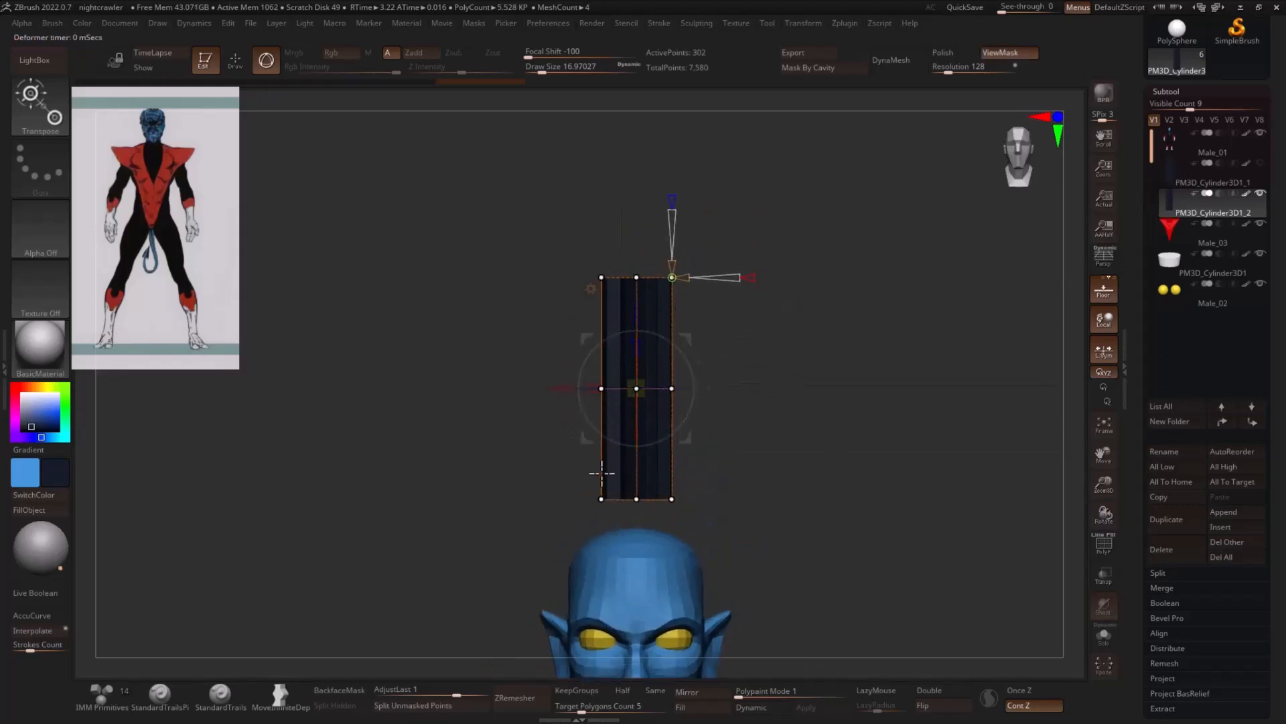
pyautogui.moveTo(758, 324)
pyautogui.keyDown('ctrl'); pyautogui.mouseDown()
pyautogui.moveTo(365, 509)
pyautogui.moveTo(771, 335)
pyautogui.mouseUp(); pyautogui.keyUp('ctrl')
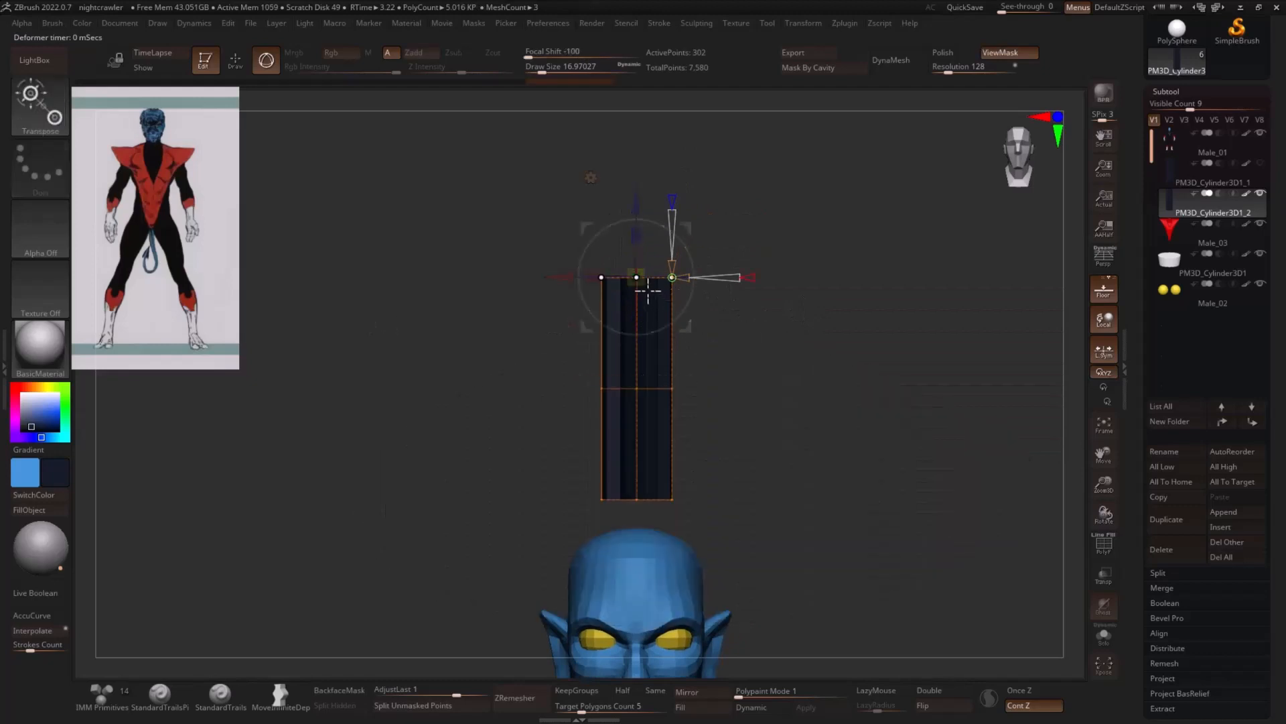
pyautogui.moveTo(640, 280); pyautogui.dragTo(637, 286)
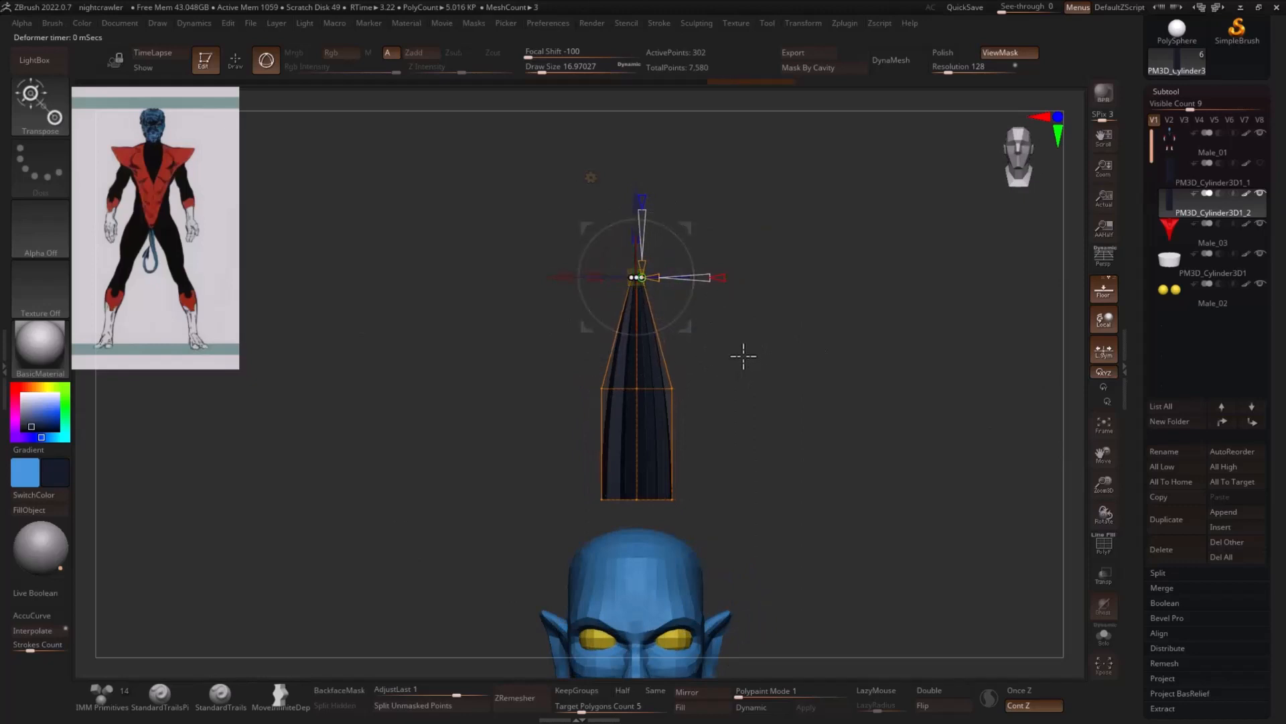
# - Widen the deformer's middle row of control points and narrow its bottom row to give the strand a bulging leaf shape
pyautogui.keyDown('ctrl'); pyautogui.moveTo(741, 353); pyautogui.dragTo(731, 425); pyautogui.keyUp('ctrl')
pyautogui.moveTo(787, 376)
pyautogui.keyDown('ctrl'); pyautogui.mouseDown()
pyautogui.moveTo(629, 438)
pyautogui.moveTo(660, 395)
pyautogui.moveTo(683, 406)
pyautogui.mouseUp(); pyautogui.keyUp('ctrl')
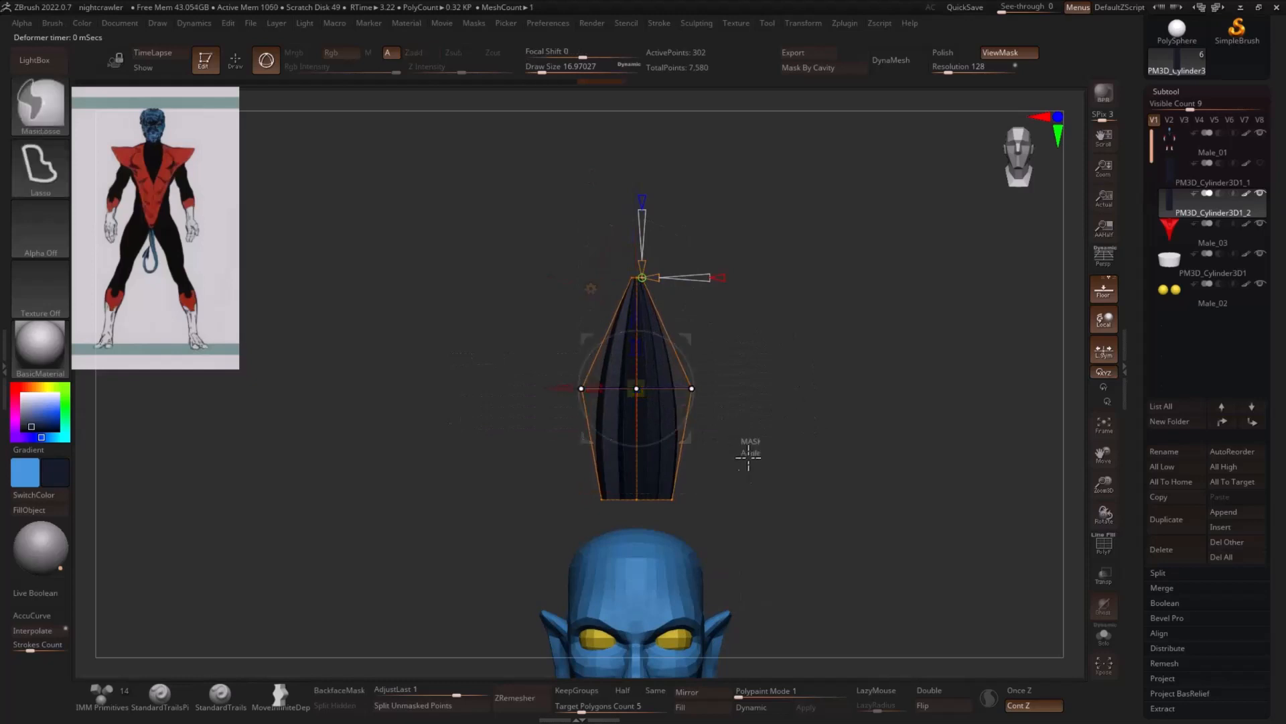
pyautogui.moveTo(752, 469)
pyautogui.keyDown('ctrl'); pyautogui.mouseDown()
pyautogui.moveTo(497, 555)
pyautogui.moveTo(496, 529)
pyautogui.mouseUp(); pyautogui.keyUp('ctrl')
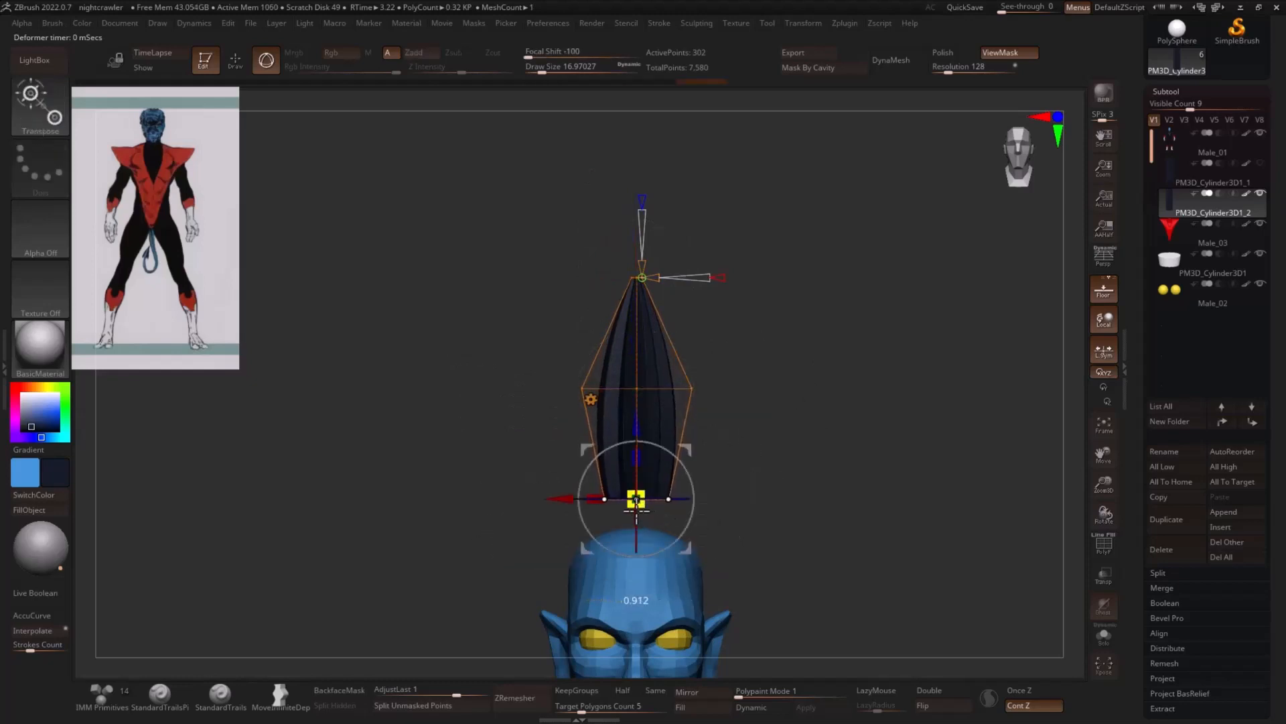
pyautogui.moveTo(637, 511); pyautogui.dragTo(633, 514)
pyautogui.moveTo(798, 391)
pyautogui.keyDown('ctrl'); pyautogui.mouseDown()
pyautogui.moveTo(523, 374)
pyautogui.moveTo(841, 435)
pyautogui.mouseUp(); pyautogui.keyUp('ctrl')
pyautogui.moveTo(640, 393); pyautogui.dragTo(652, 403)
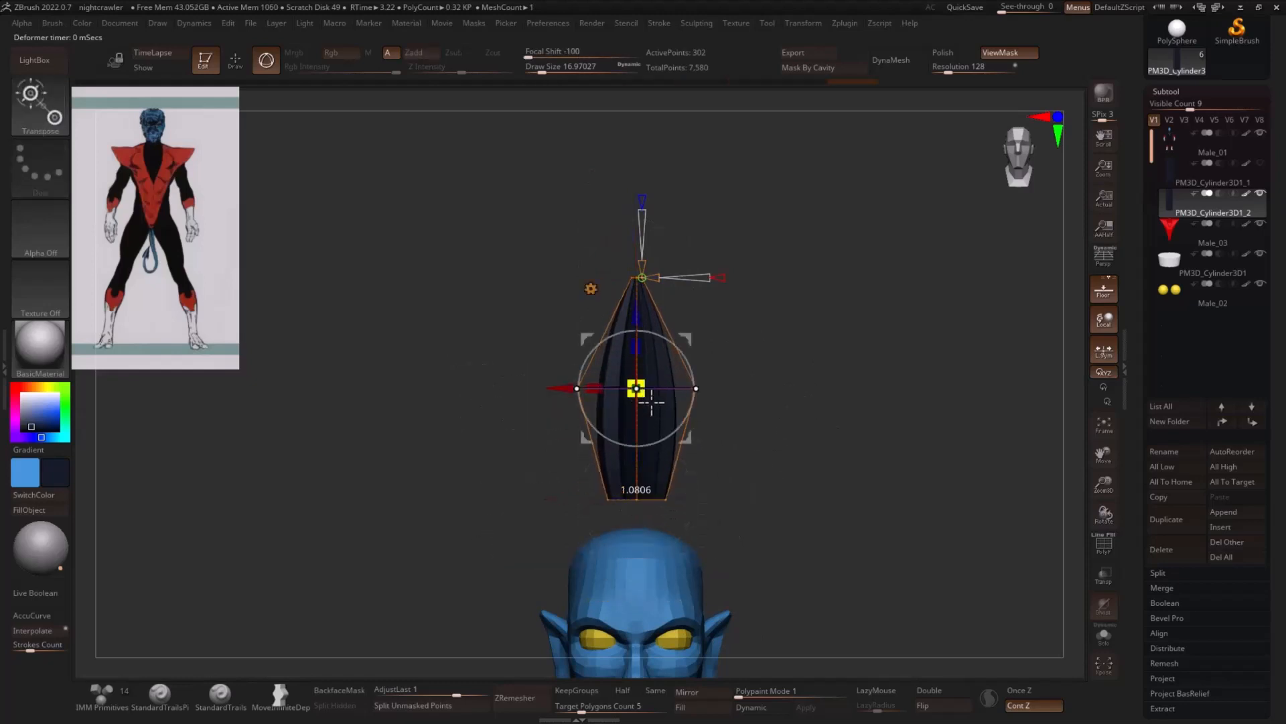
# - Select the deformer's tip points from the side, pinch them slightly tighter, and accept the deformation
pyautogui.moveTo(898, 386); pyautogui.dragTo(818, 372)
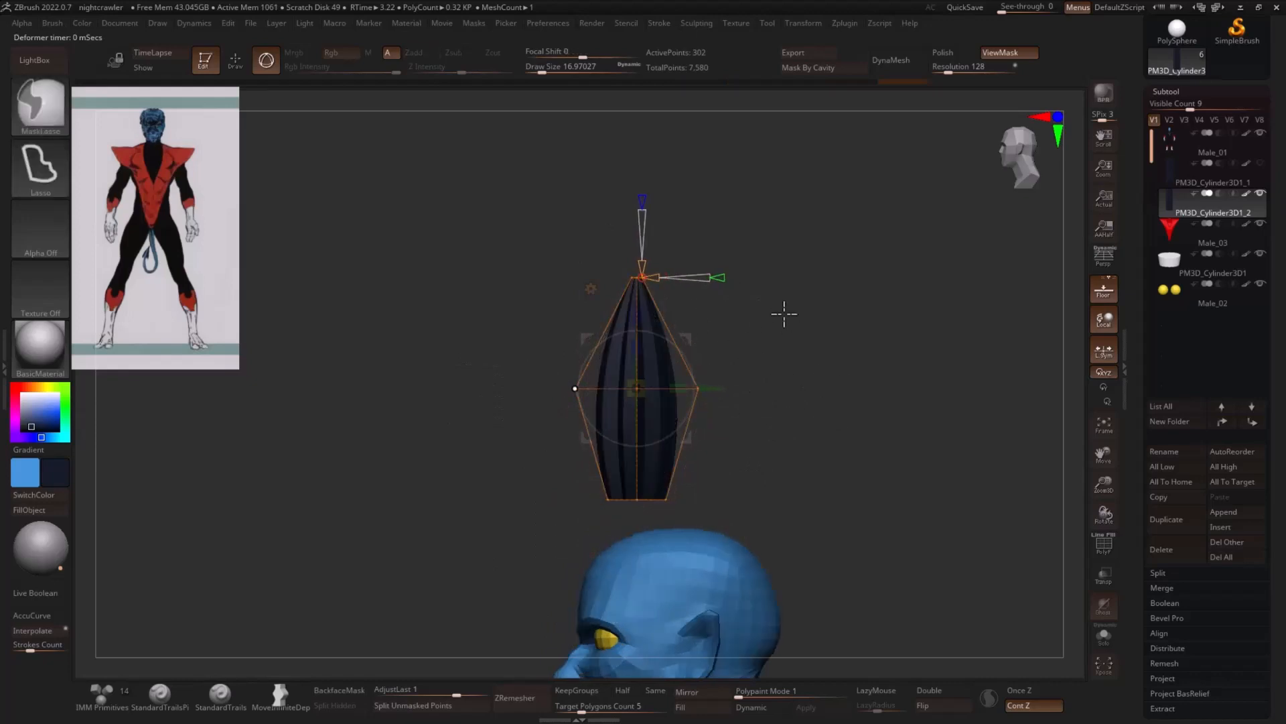
pyautogui.keyDown('ctrl'); pyautogui.moveTo(784, 315); pyautogui.dragTo(700, 241); pyautogui.keyUp('ctrl')
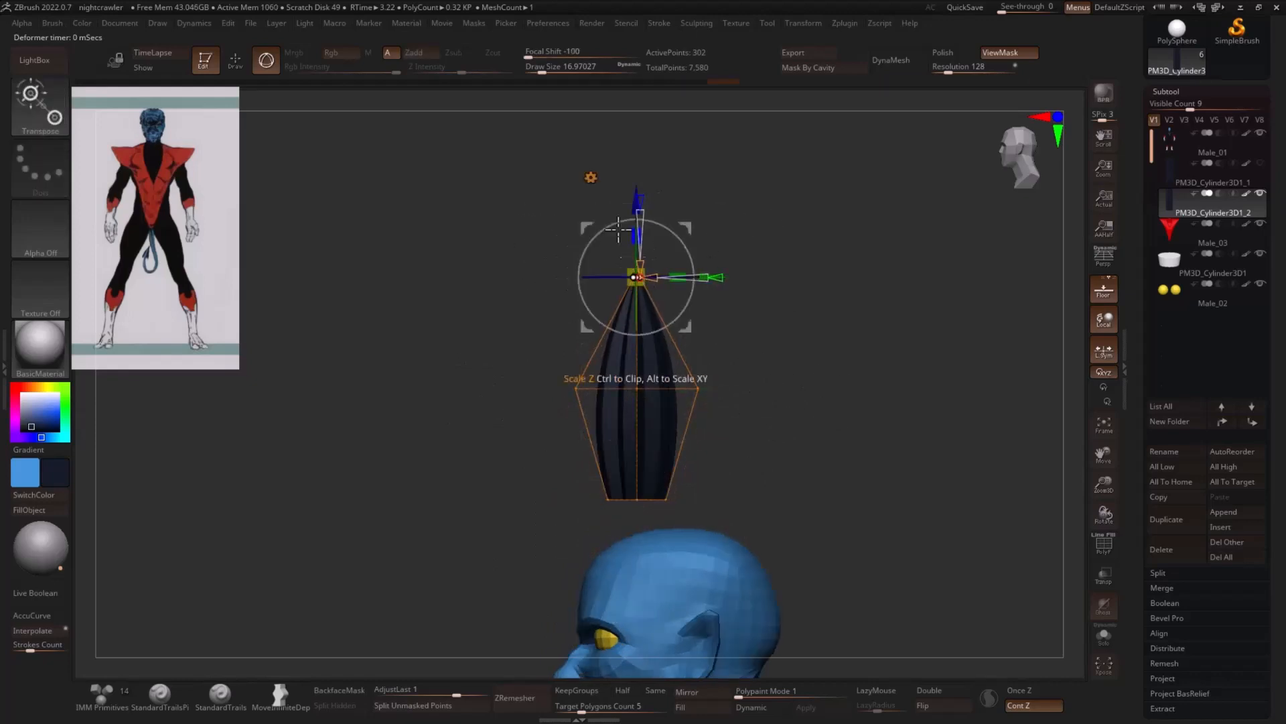
pyautogui.click(591, 178)
pyautogui.click(808, 182)
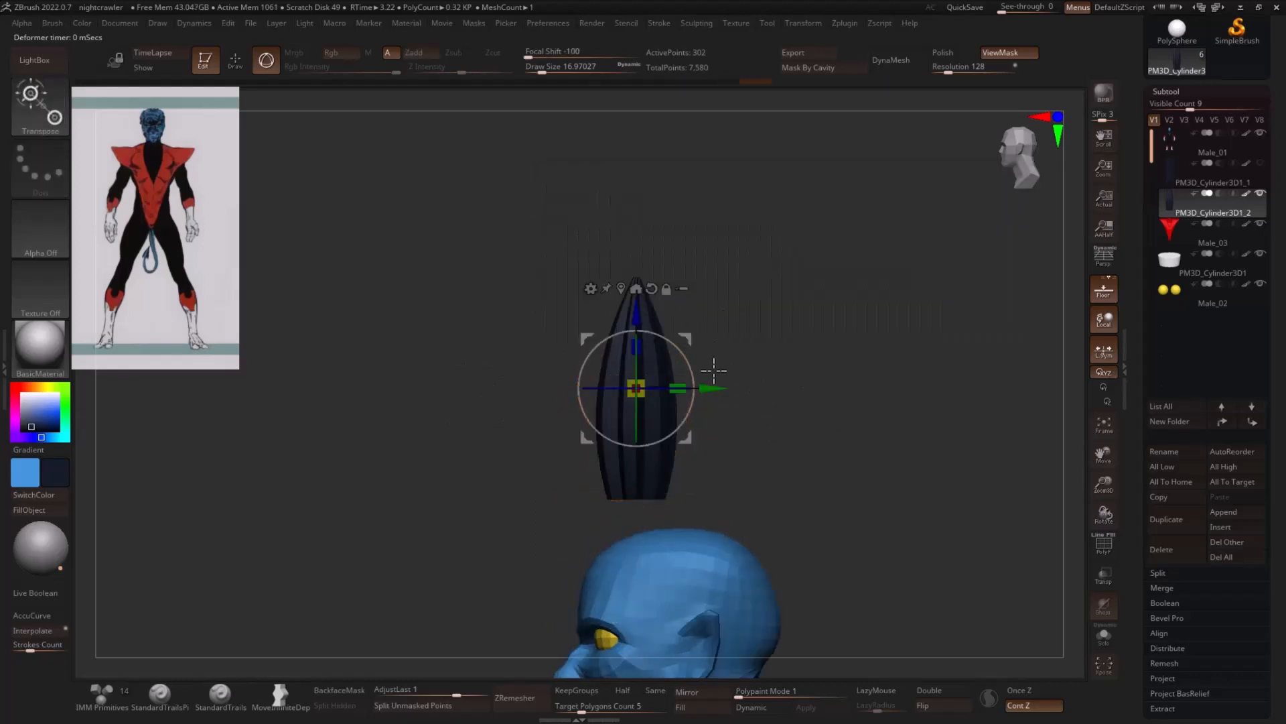
# - Move the tapered strand down until its base sits on the front of the character's head
pyautogui.keyDown('alt'); pyautogui.moveTo(811, 356); pyautogui.dragTo(830, 256); pyautogui.keyUp('alt')
pyautogui.moveTo(697, 293); pyautogui.dragTo(692, 295)
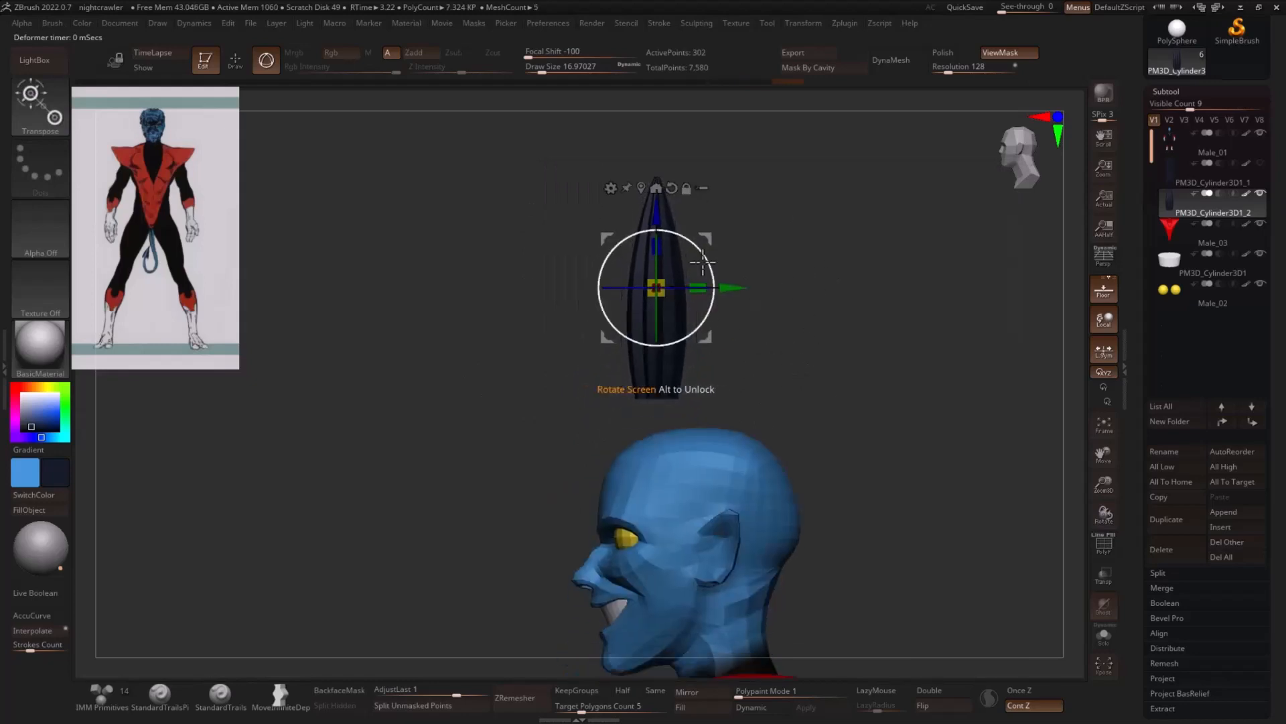
pyautogui.moveTo(709, 237); pyautogui.dragTo(703, 339)
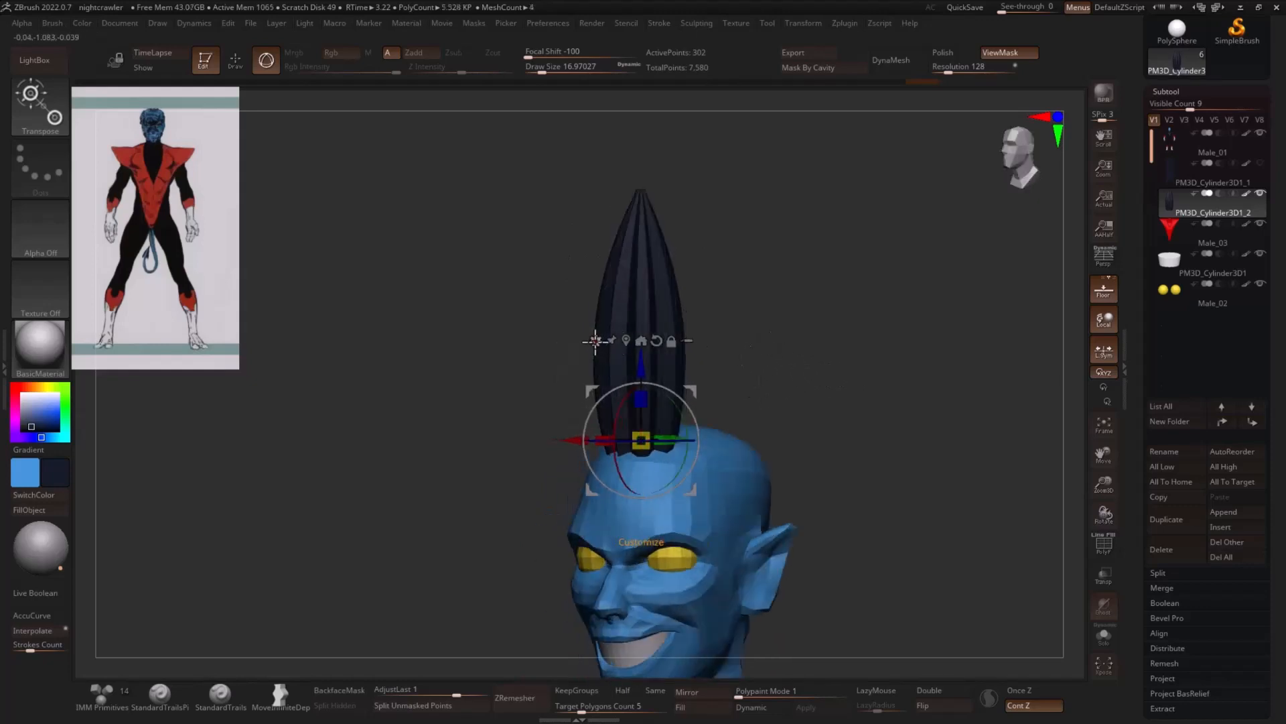
# - Bend the strand backward with the Bend Curve deformer, pulling its tip toward the back of the head, and accept the result
pyautogui.click(595, 340)
pyautogui.click(713, 378)
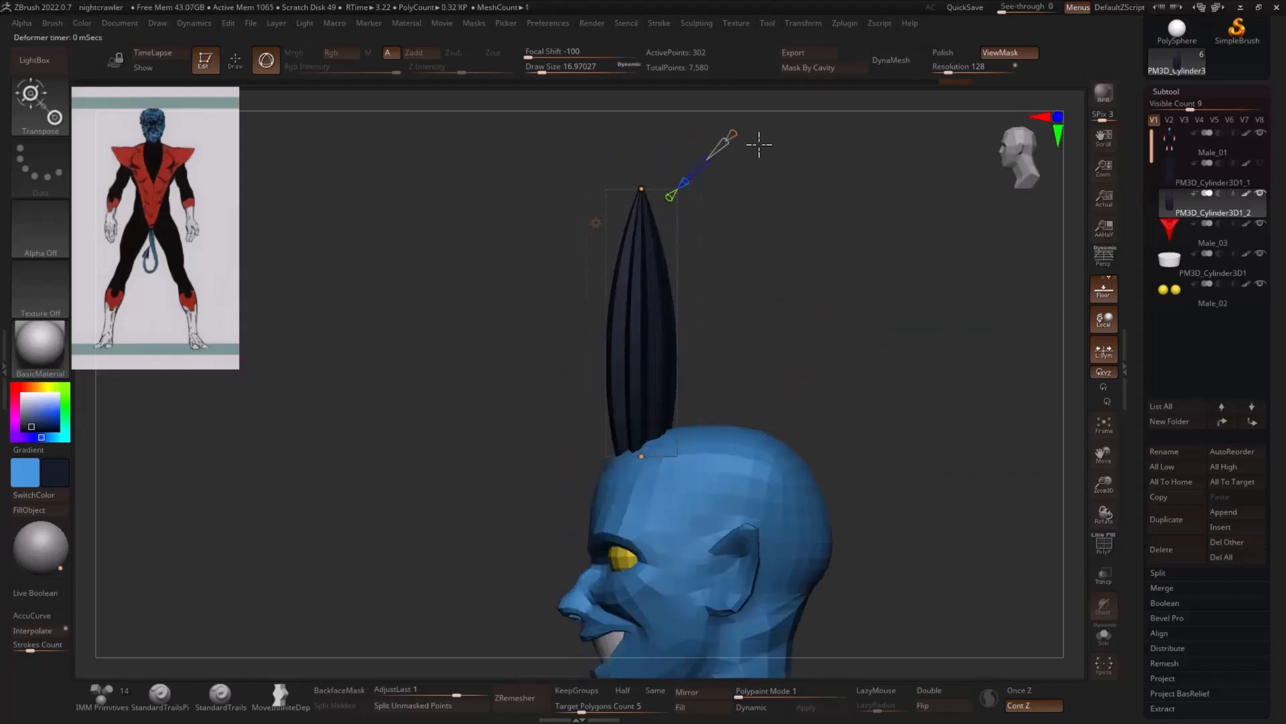
pyautogui.moveTo(643, 188); pyautogui.dragTo(764, 230)
pyautogui.moveTo(670, 335)
pyautogui.mouseDown()
pyautogui.moveTo(639, 341)
pyautogui.moveTo(648, 338)
pyautogui.mouseUp()
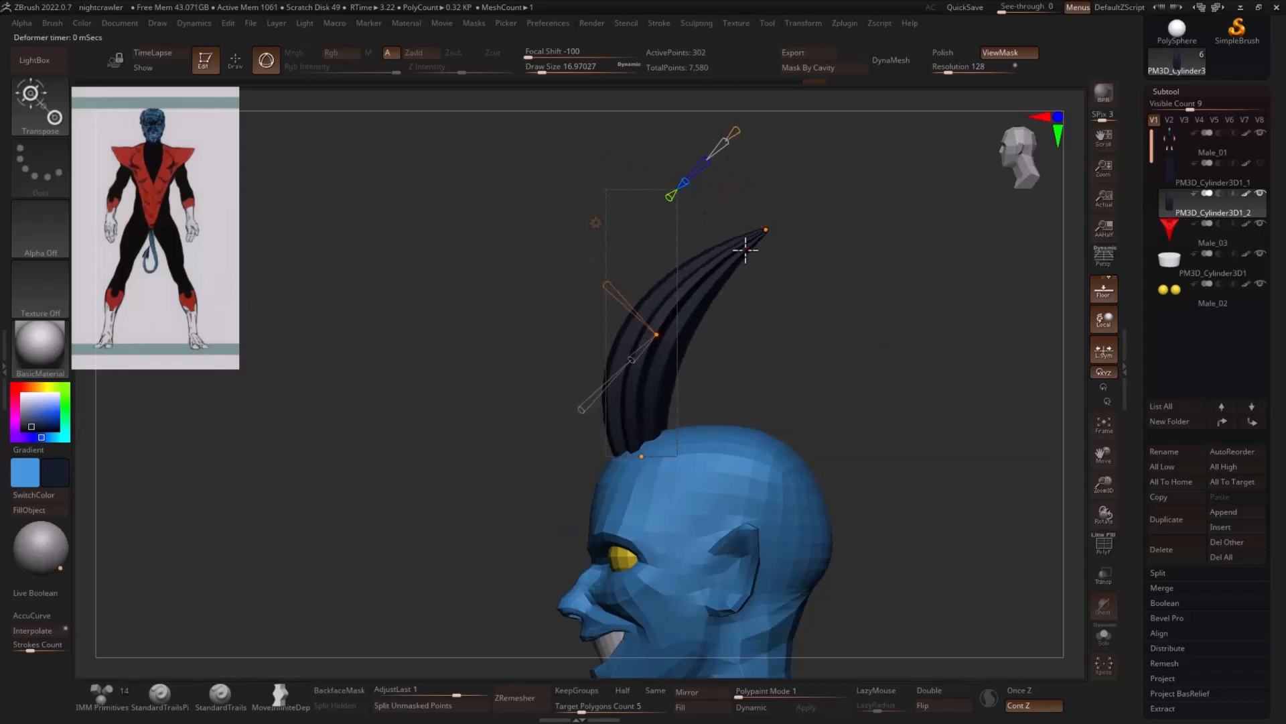
pyautogui.moveTo(765, 230); pyautogui.dragTo(745, 222)
pyautogui.click(594, 221)
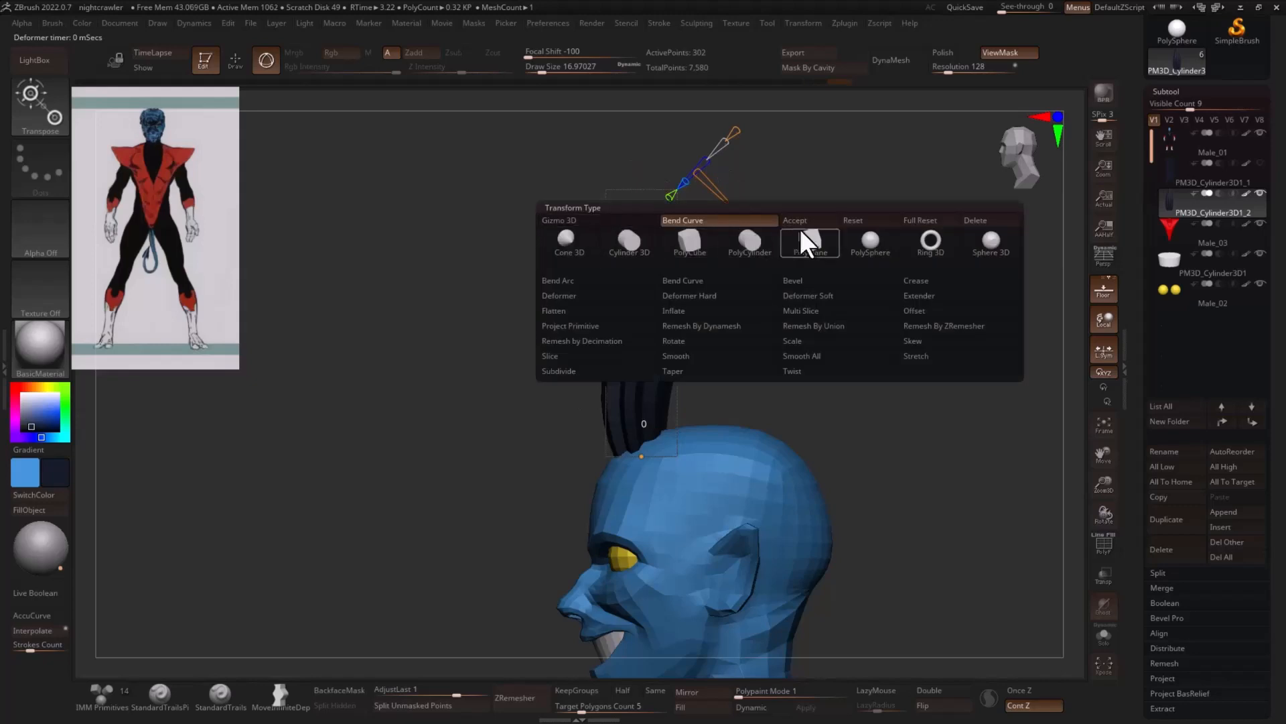
pyautogui.click(803, 222)
# - Move the gizmo to the strand's base and duplicate the strand to one side of the first
pyautogui.moveTo(864, 273)
pyautogui.keyDown('shift'); pyautogui.mouseDown()
pyautogui.moveTo(882, 293)
pyautogui.moveTo(825, 357)
pyautogui.moveTo(872, 263)
pyautogui.mouseUp(); pyautogui.keyUp('shift')
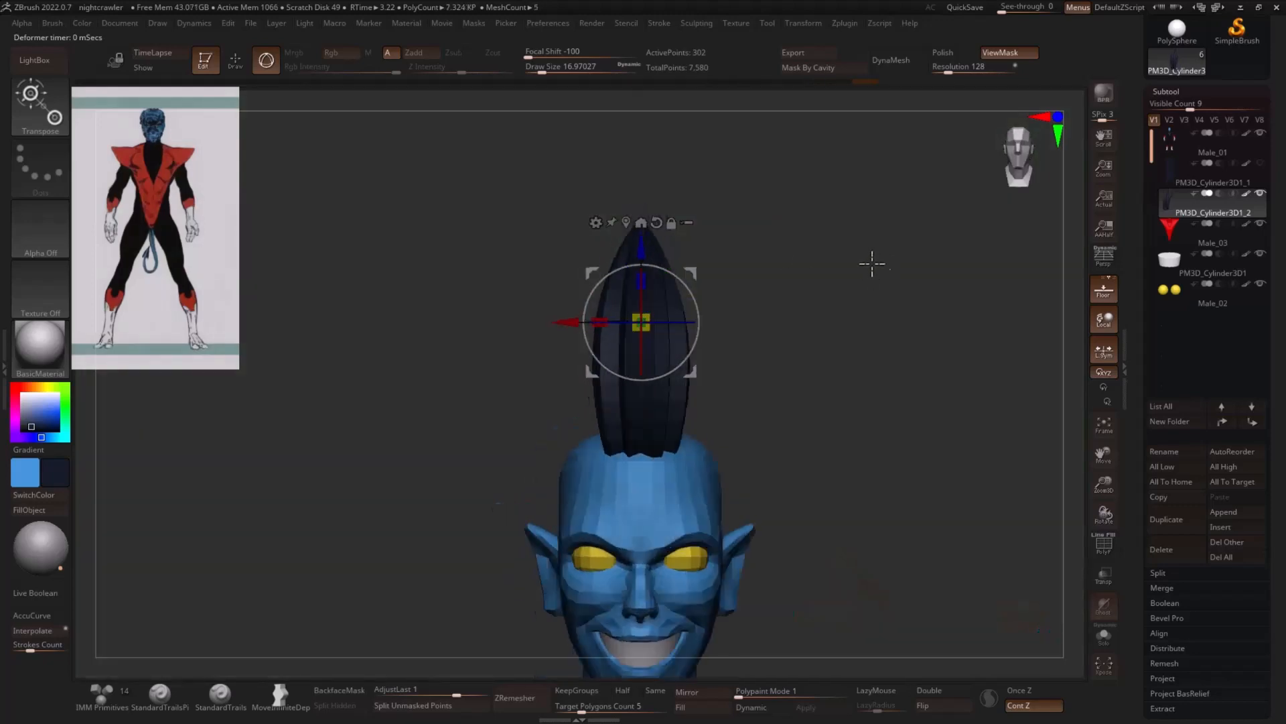
pyautogui.keyDown('alt'); pyautogui.moveTo(641, 259); pyautogui.dragTo(642, 391); pyautogui.keyUp('alt')
pyautogui.moveTo(777, 392); pyautogui.dragTo(895, 368)
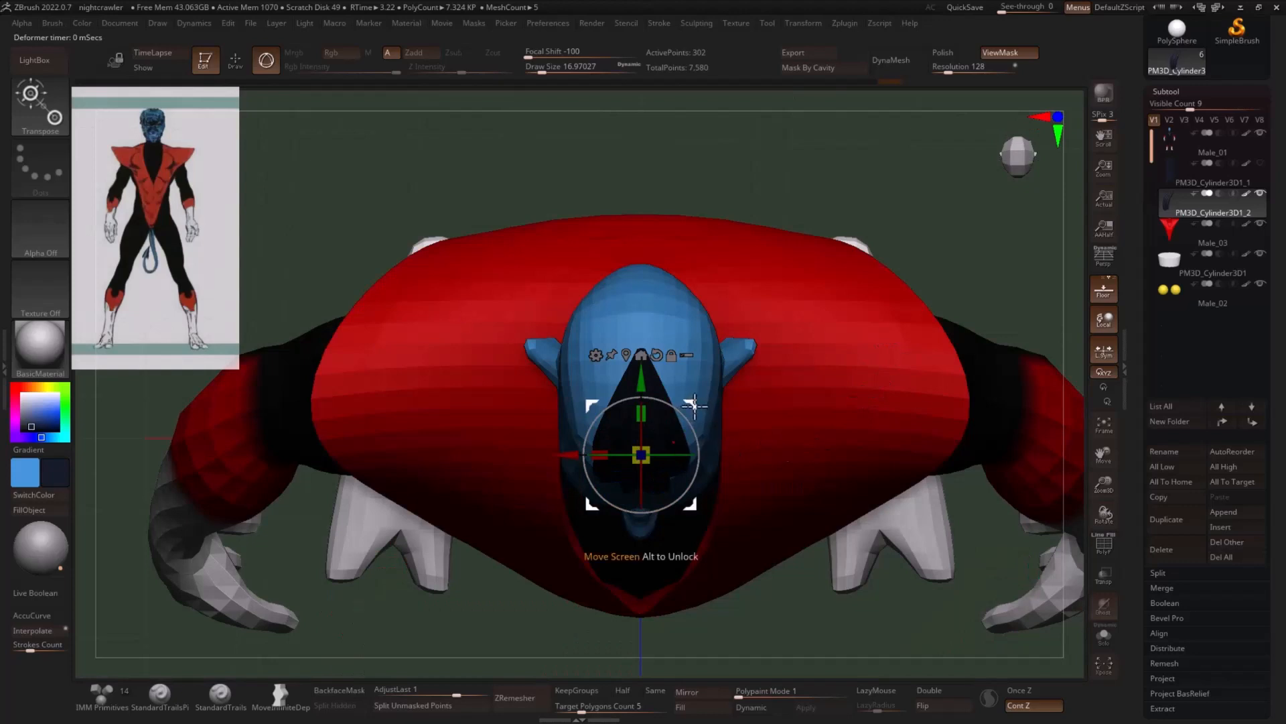
pyautogui.keyDown('ctrl'); pyautogui.moveTo(695, 406); pyautogui.dragTo(905, 347); pyautogui.keyUp('ctrl')
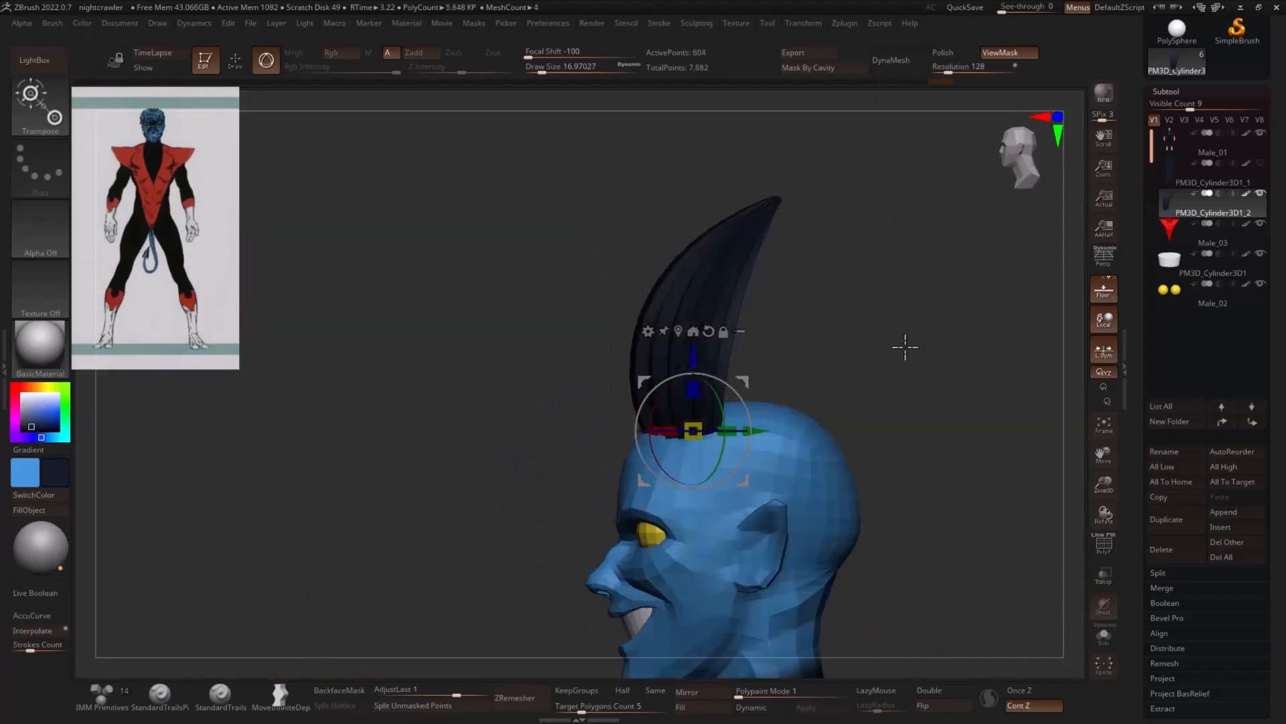
pyautogui.moveTo(858, 396); pyautogui.dragTo(684, 663)
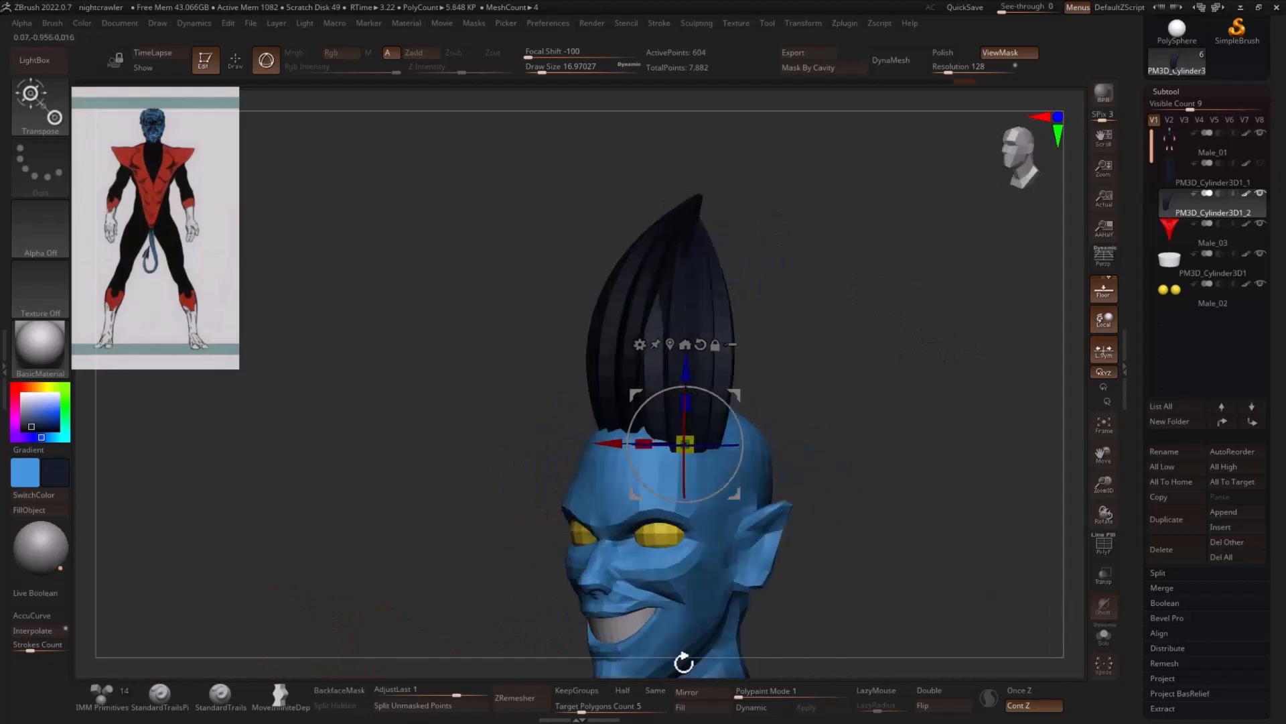
# - Split the unmasked strand copy into its own subtool and select PM3D_Cylinder3D1_3
pyautogui.click(439, 705)
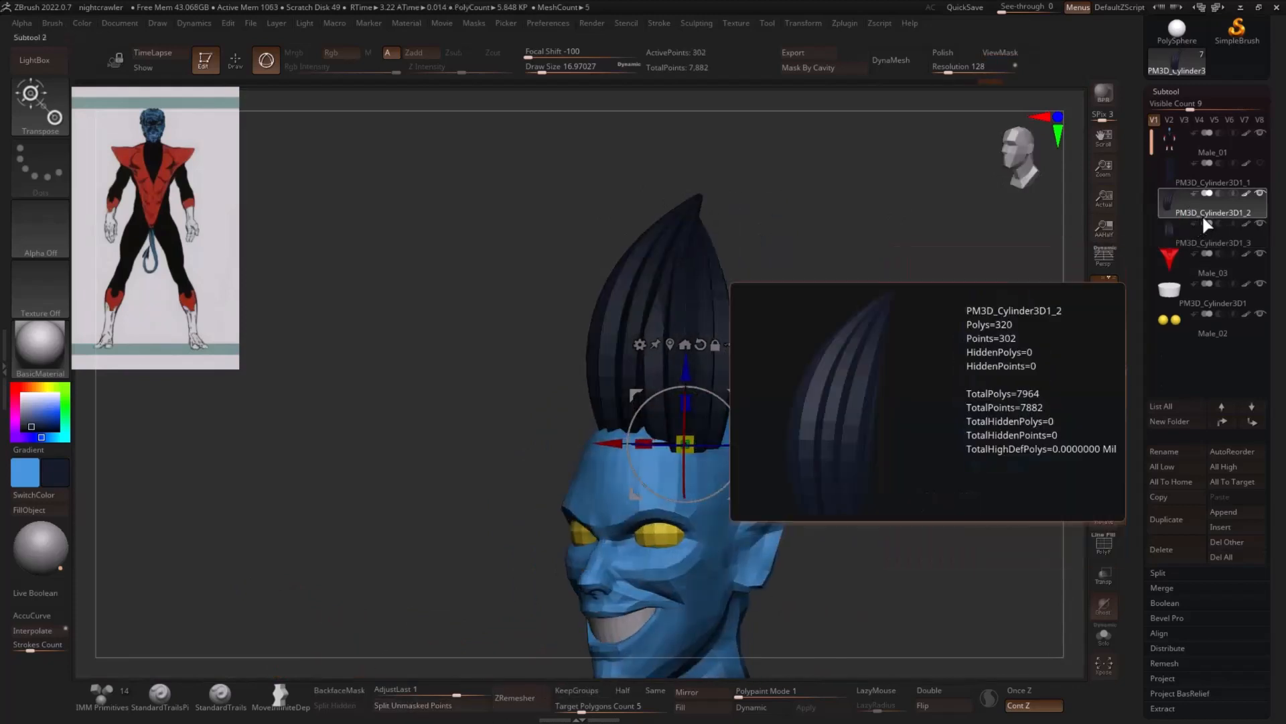
pyautogui.click(1197, 237)
pyautogui.moveTo(992, 295); pyautogui.dragTo(962, 322)
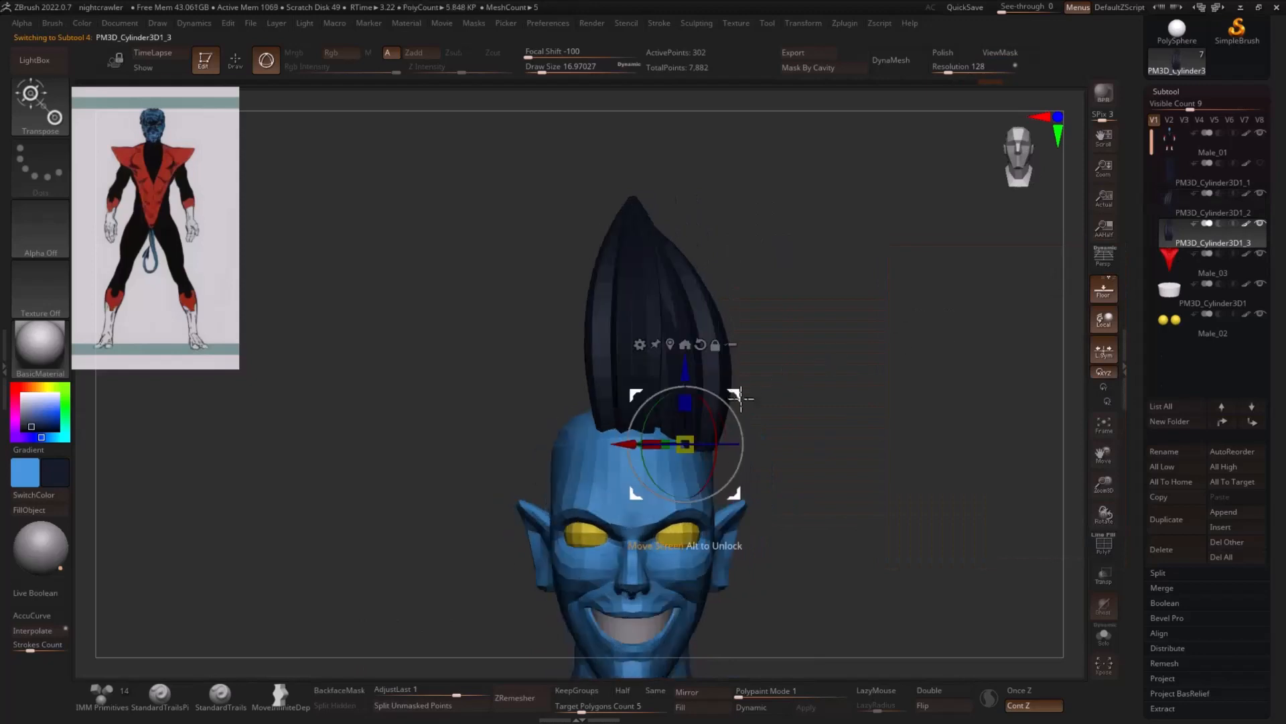
# - Rotate, move and slightly shrink the second hair strand so it sits beside the first at the hairline
pyautogui.moveTo(722, 411); pyautogui.dragTo(716, 450)
pyautogui.moveTo(660, 409); pyautogui.dragTo(677, 394)
pyautogui.moveTo(854, 432); pyautogui.dragTo(838, 417)
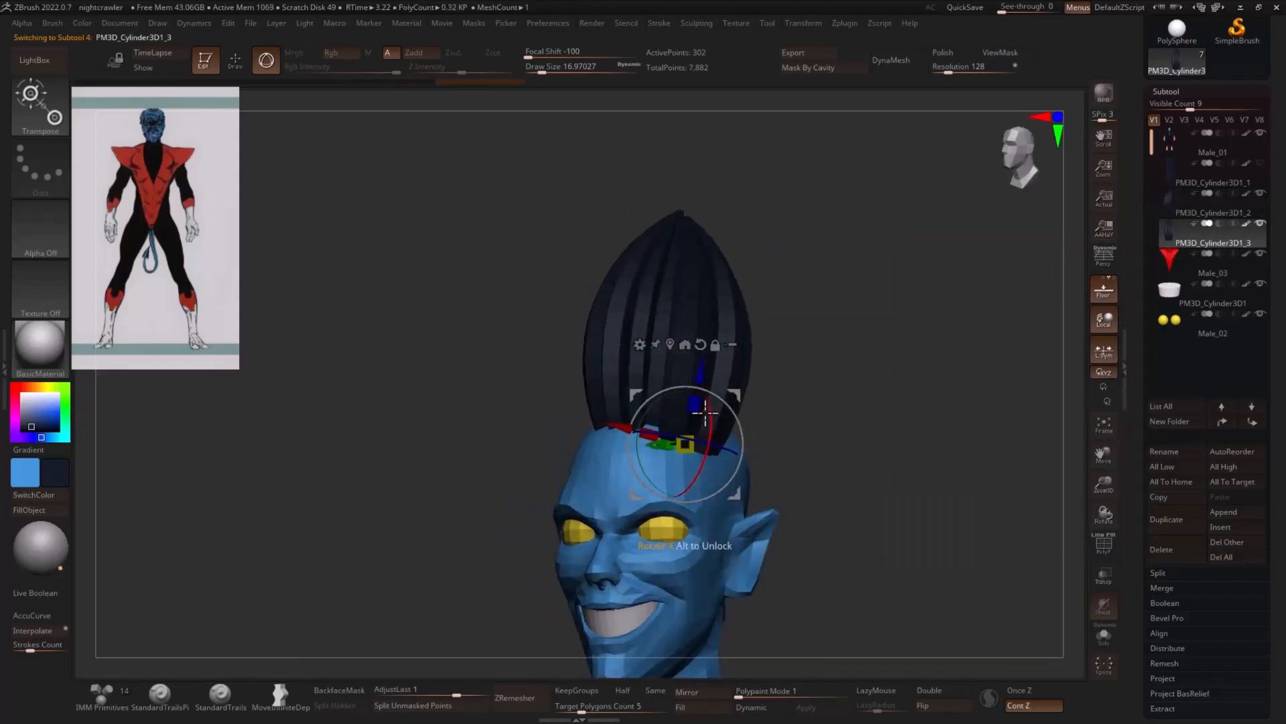
pyautogui.moveTo(686, 444); pyautogui.dragTo(678, 440)
pyautogui.moveTo(735, 394); pyautogui.dragTo(733, 393)
pyautogui.moveTo(732, 410); pyautogui.dragTo(726, 417)
pyautogui.moveTo(939, 405); pyautogui.dragTo(818, 390)
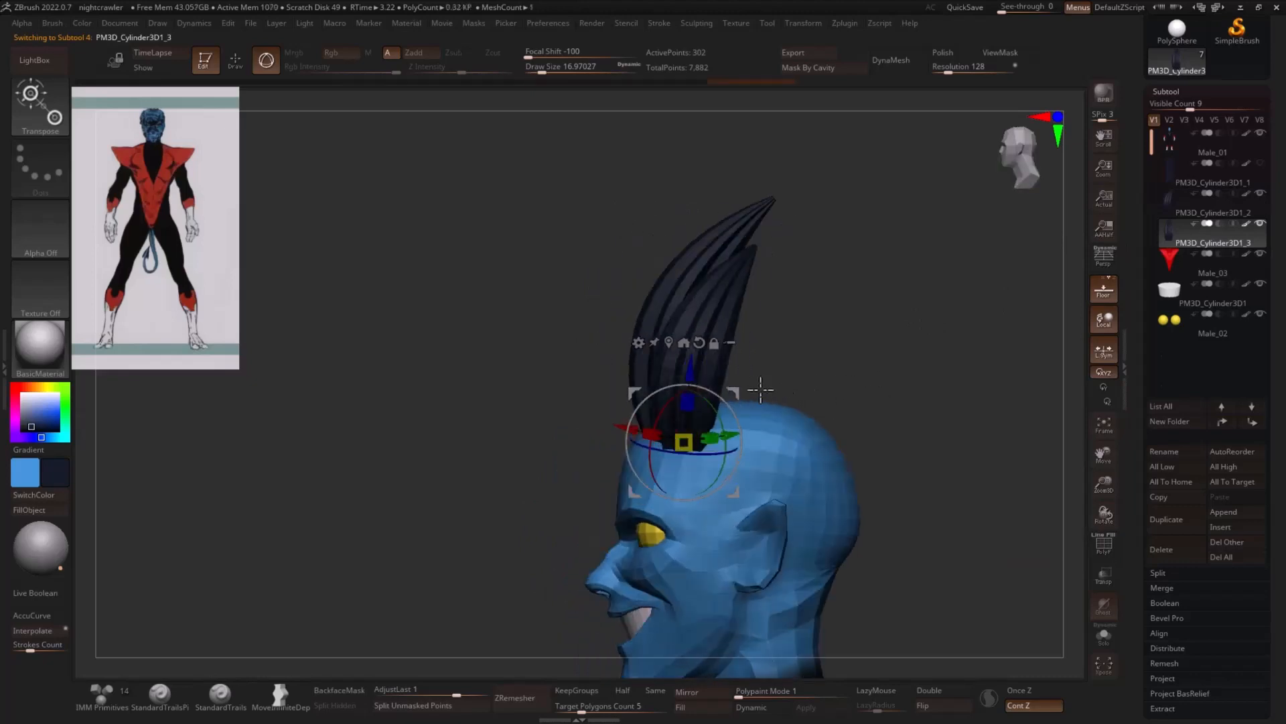
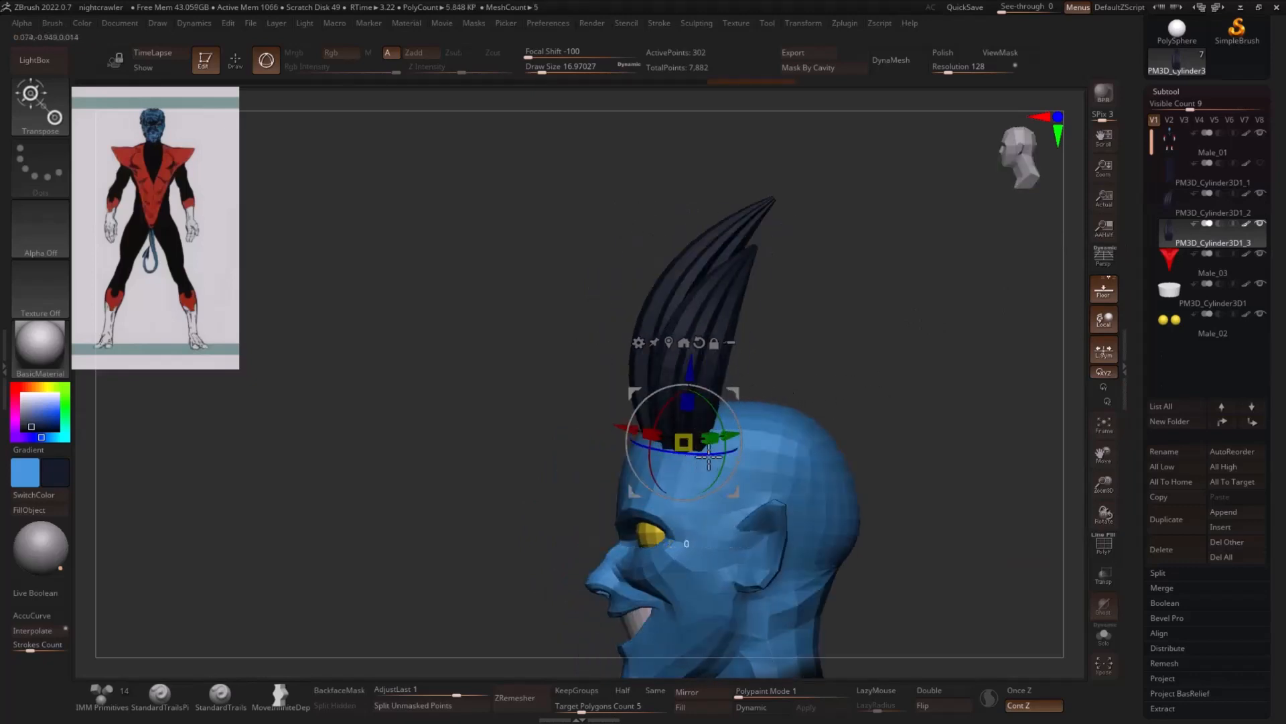
# - Rotate the second hair strand with the gizmo and fine-tune its placement beside the front strand
pyautogui.moveTo(709, 456); pyautogui.dragTo(703, 456)
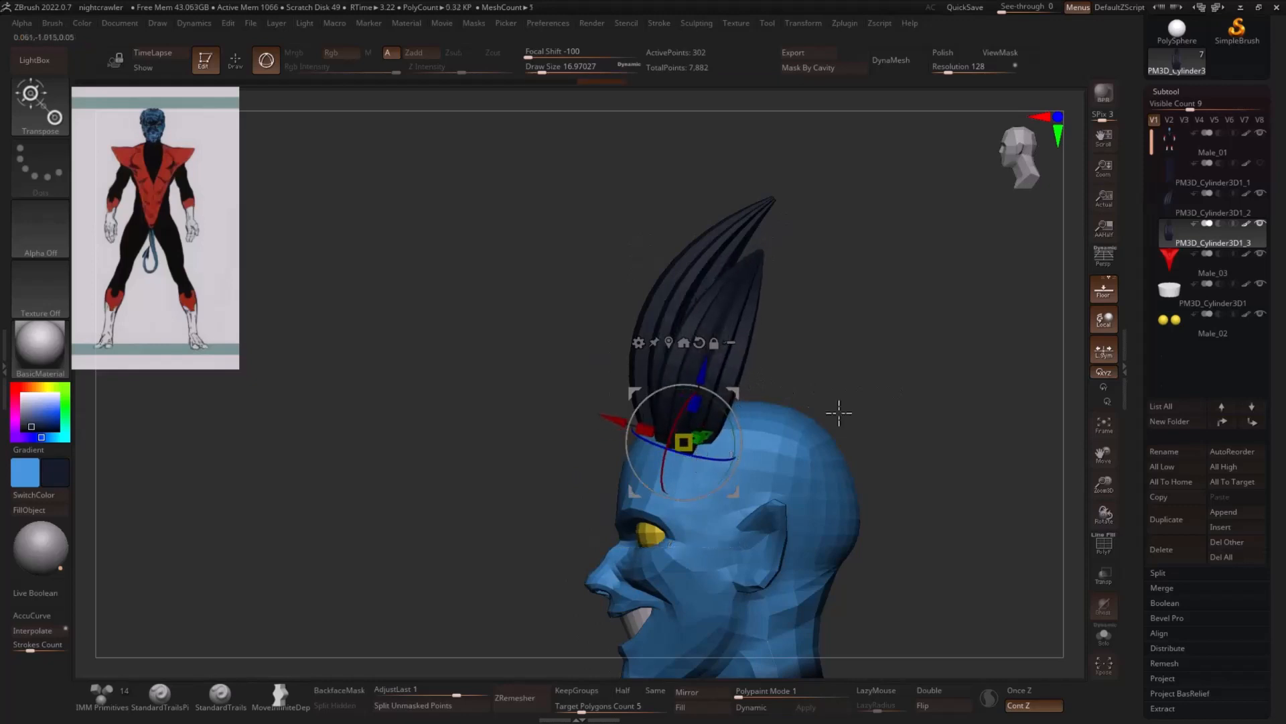
pyautogui.moveTo(839, 412); pyautogui.dragTo(867, 396)
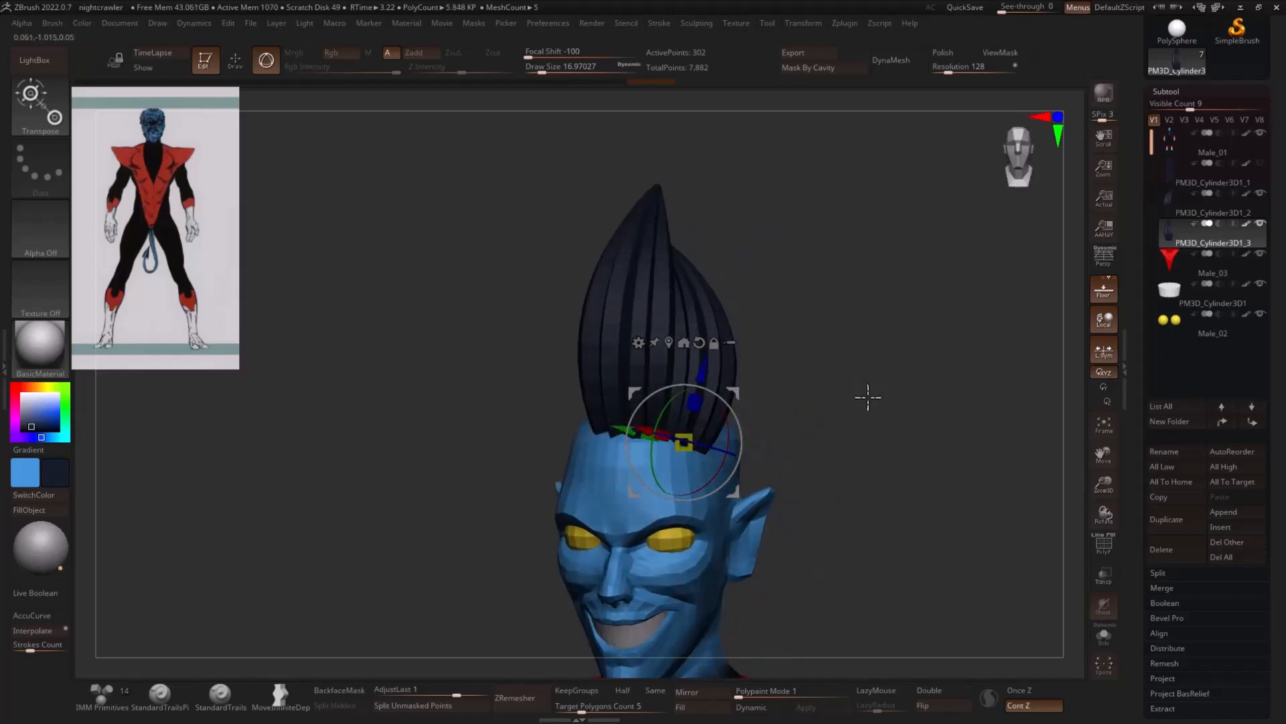
pyautogui.keyDown('ctrl'); pyautogui.moveTo(726, 426); pyautogui.dragTo(705, 401); pyautogui.keyUp('ctrl')
# - Apply Bend Curve to the second strand, increase the curve resolution, and pull its upper part inward toward the front strand
pyautogui.click(639, 344)
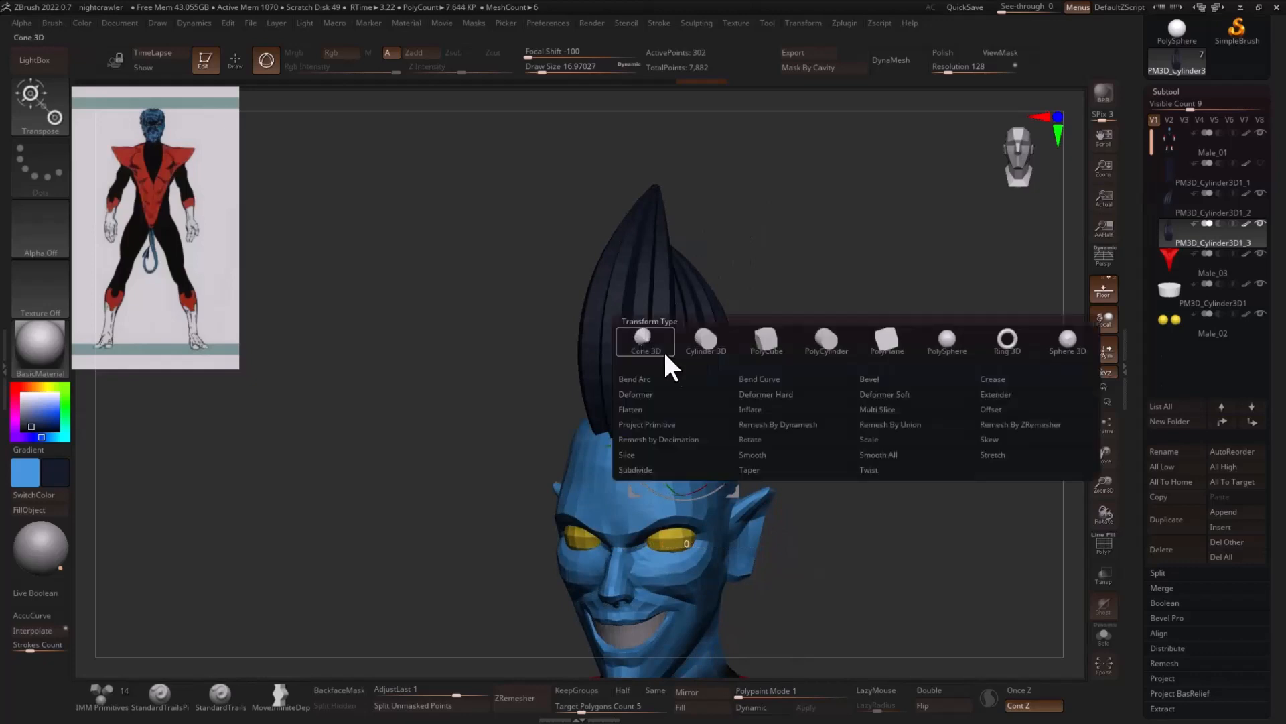
pyautogui.click(768, 382)
pyautogui.moveTo(918, 362); pyautogui.dragTo(811, 325)
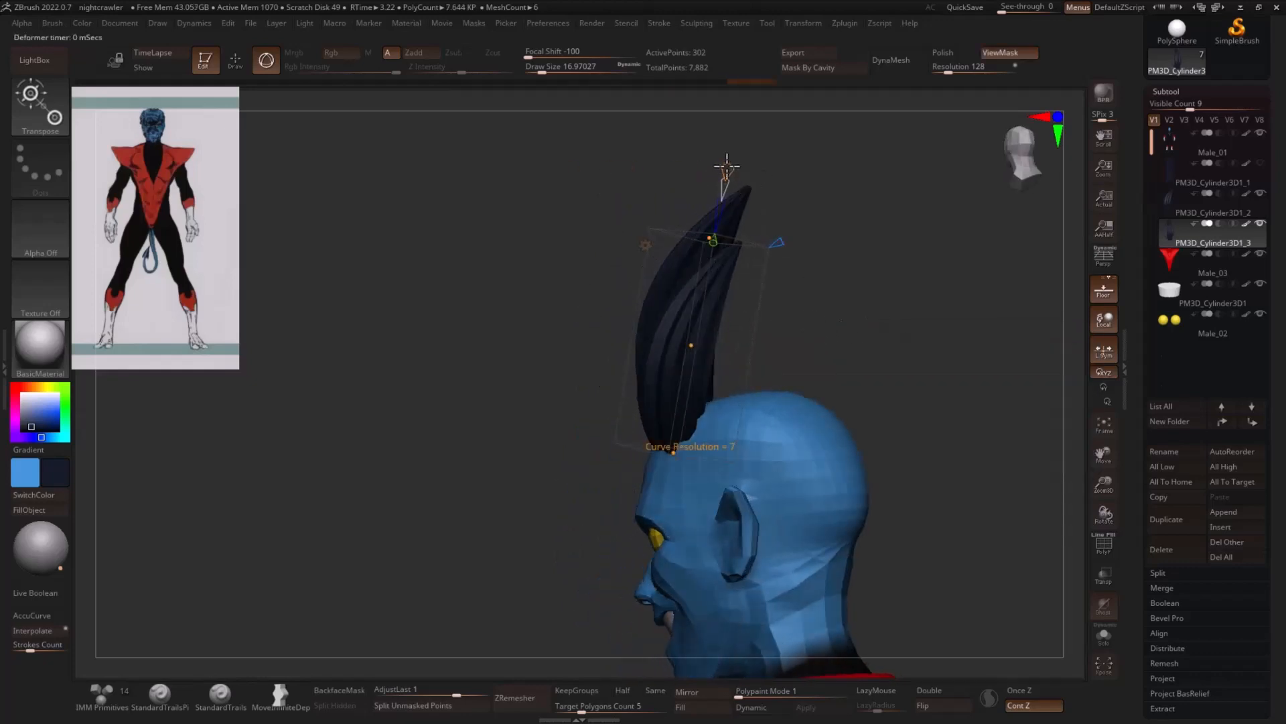
pyautogui.moveTo(731, 163); pyautogui.dragTo(763, 207)
pyautogui.moveTo(702, 234); pyautogui.dragTo(689, 222)
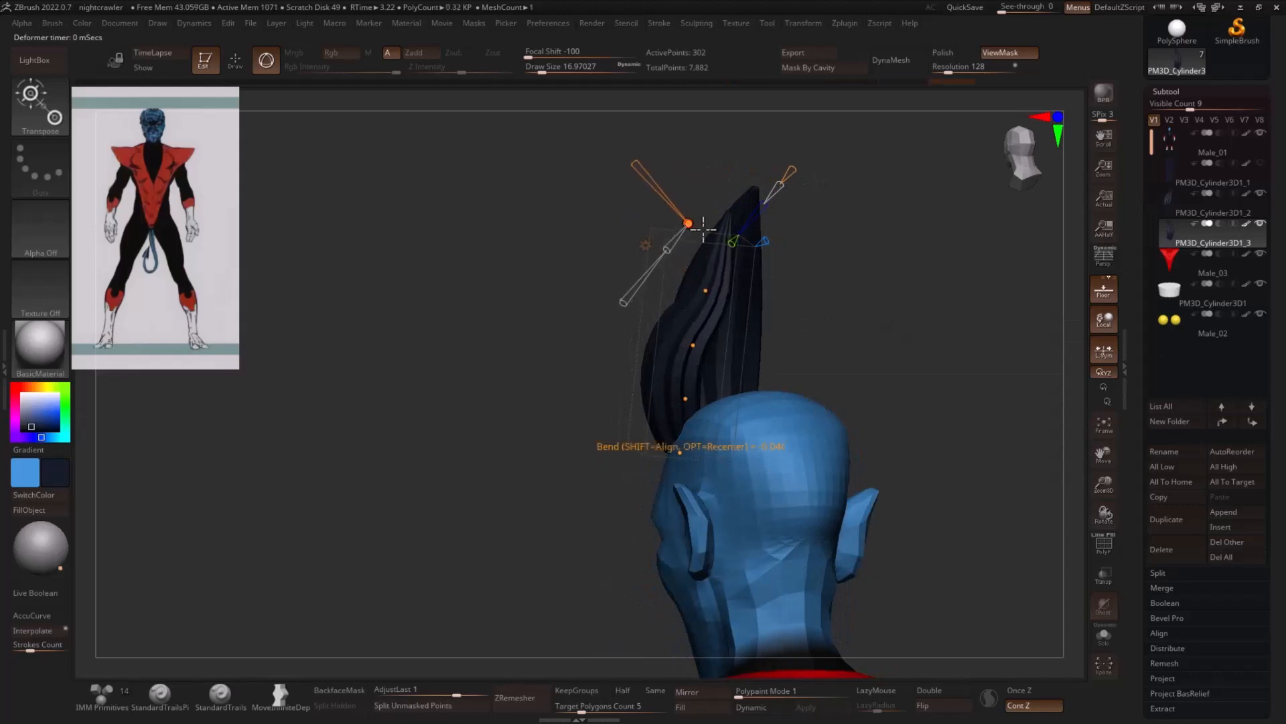
pyautogui.moveTo(854, 258); pyautogui.dragTo(937, 313)
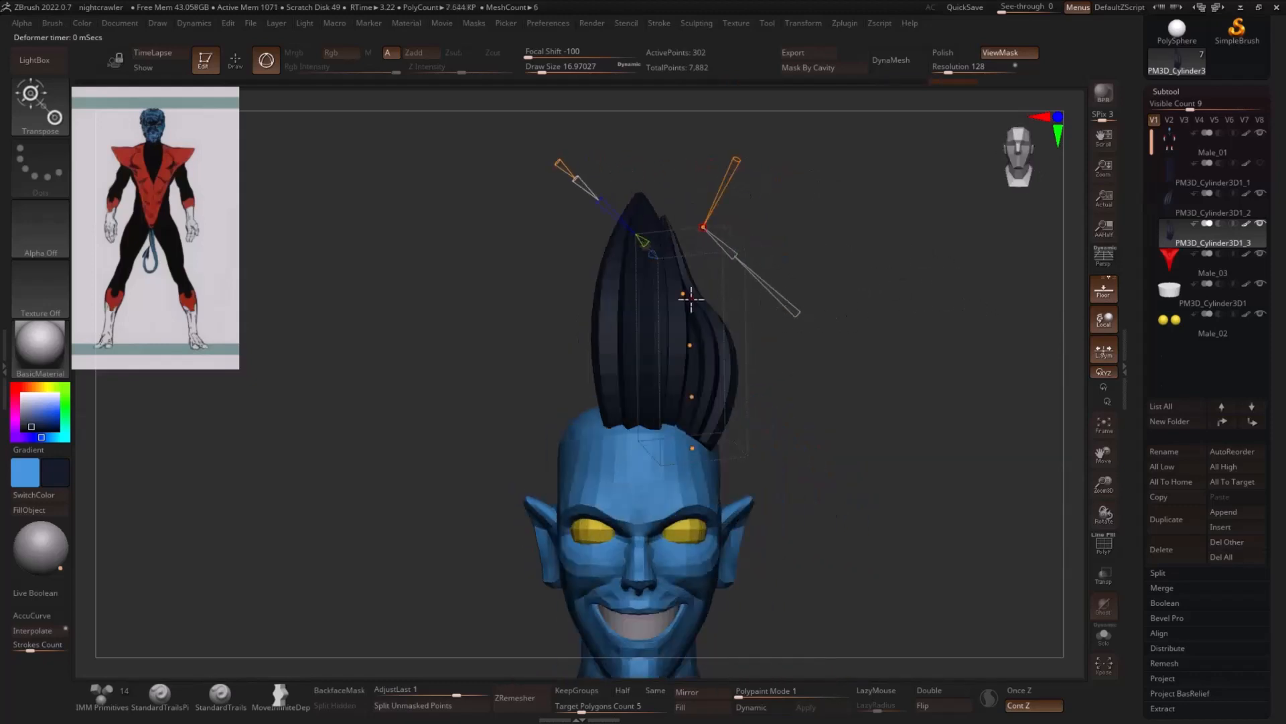
# - Adjust the upper curve points to lean the second strand's tip toward the front strand, and accept the bend
pyautogui.moveTo(690, 298)
pyautogui.mouseDown()
pyautogui.moveTo(699, 342)
pyautogui.moveTo(688, 291)
pyautogui.mouseUp()
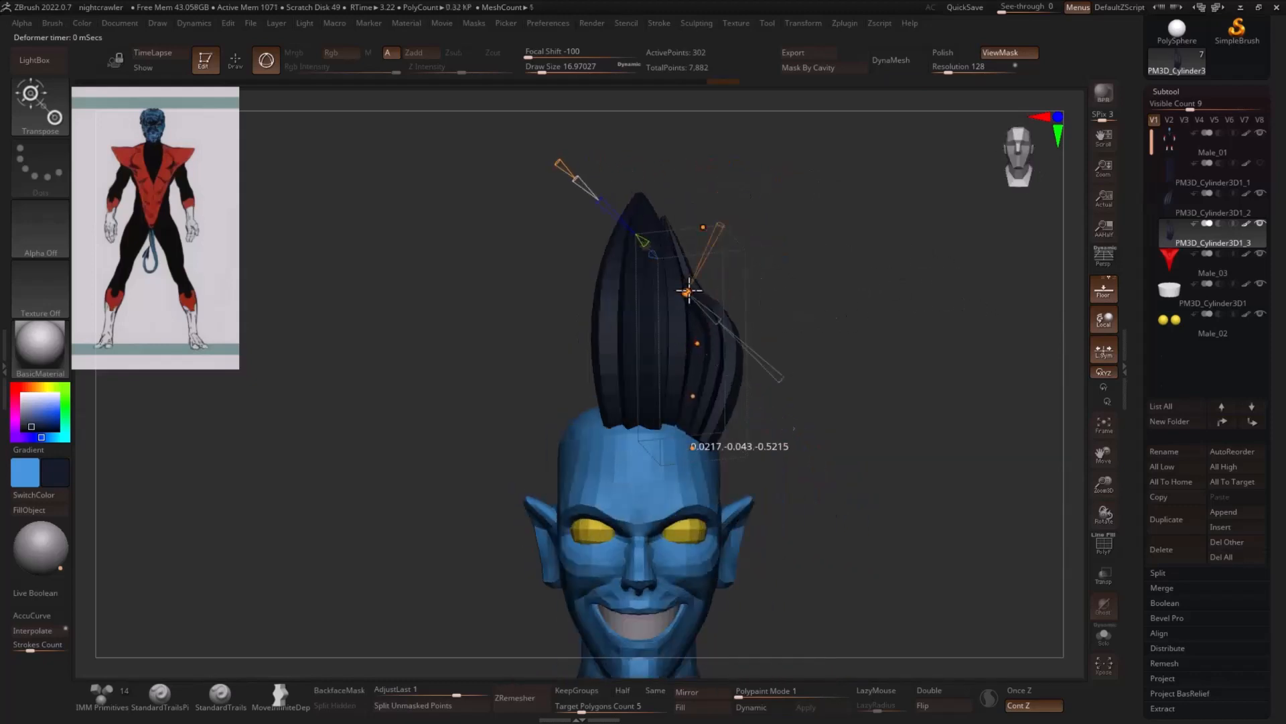
pyautogui.moveTo(704, 228); pyautogui.dragTo(702, 234)
pyautogui.moveTo(837, 247); pyautogui.dragTo(729, 245)
pyautogui.click(645, 244)
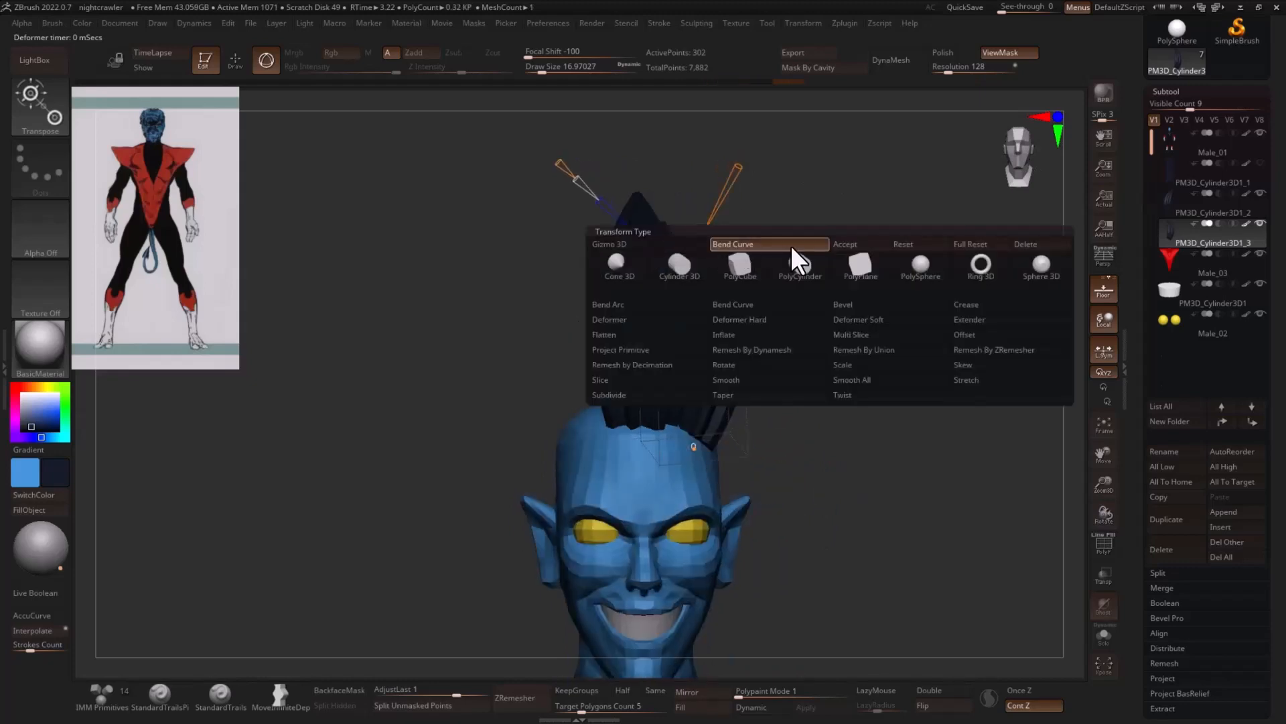
pyautogui.click(792, 245)
pyautogui.moveTo(884, 250); pyautogui.dragTo(899, 245)
# - Set the Move brush size to about 62 and adjust the upper part of the second strand from behind
pyautogui.press('q')
pyautogui.moveTo(885, 308); pyautogui.dragTo(846, 300)
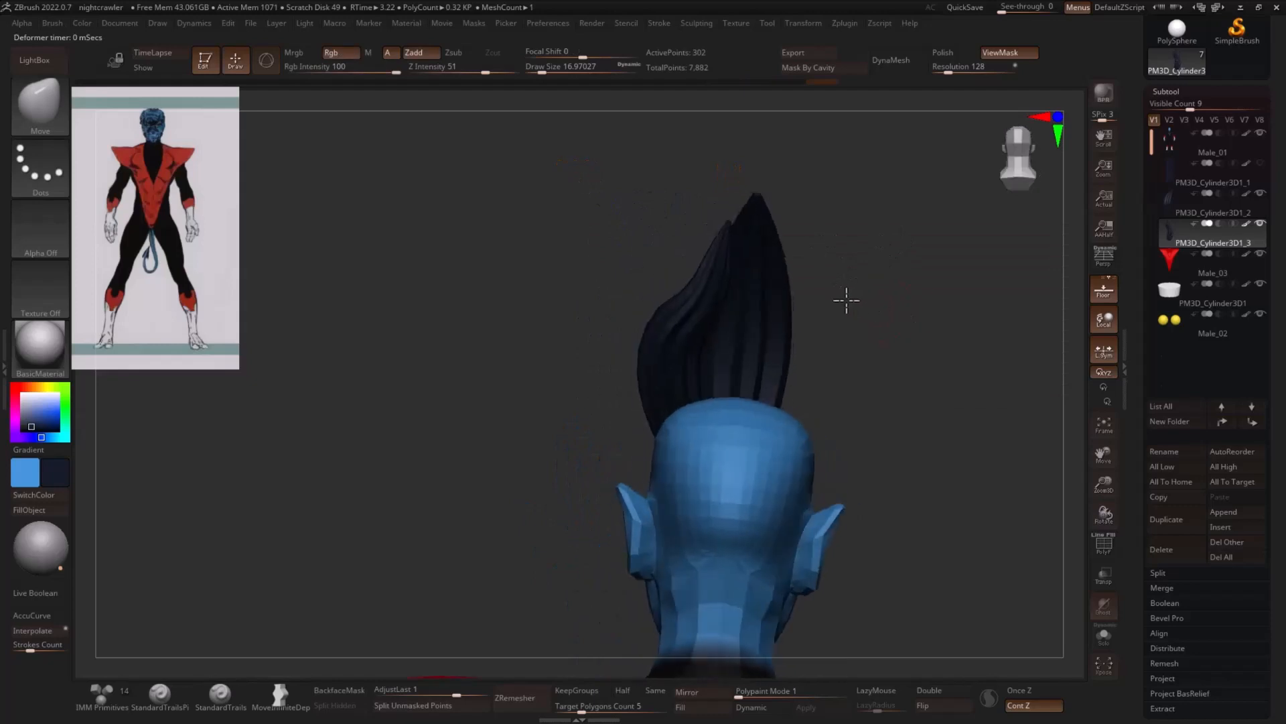
pyautogui.press('s')
pyautogui.moveTo(698, 295)
pyautogui.mouseDown()
pyautogui.moveTo(721, 293)
pyautogui.moveTo(690, 265)
pyautogui.mouseUp()
pyautogui.press('s')
pyautogui.press('shift')
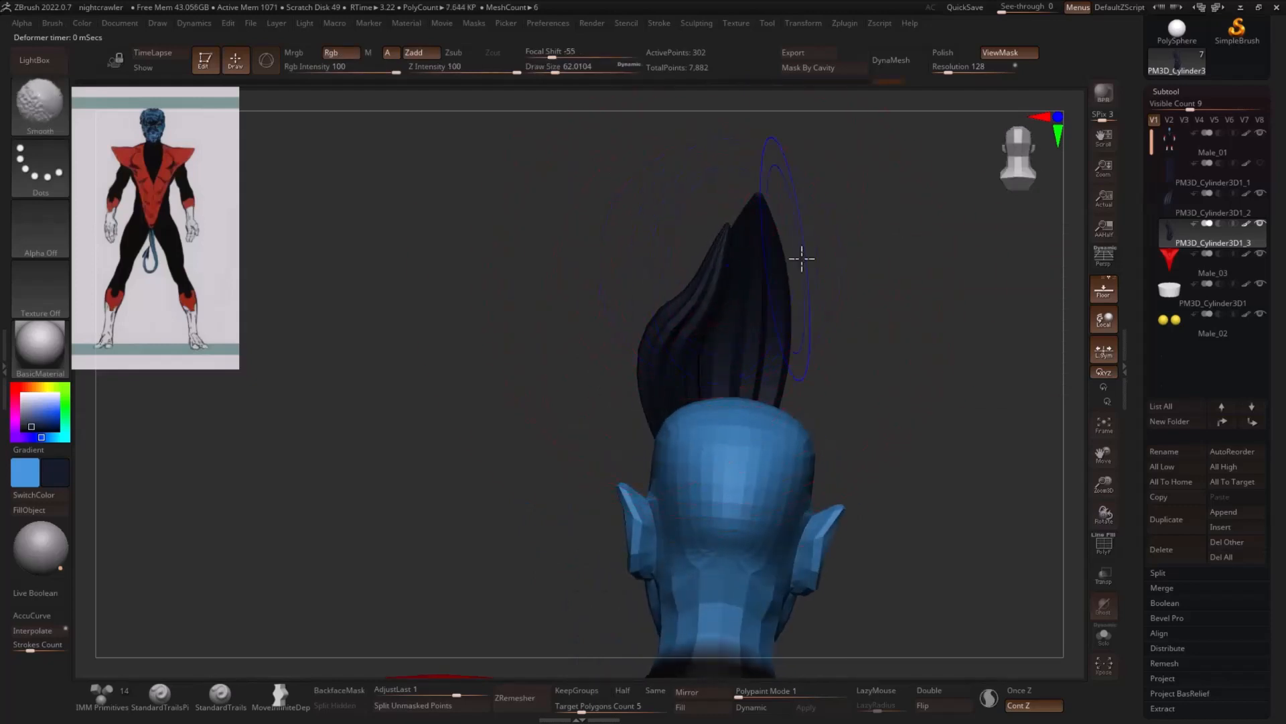
pyautogui.moveTo(802, 258)
pyautogui.mouseDown()
pyautogui.moveTo(701, 299)
pyautogui.moveTo(873, 299)
pyautogui.moveTo(791, 300)
pyautogui.moveTo(688, 278)
pyautogui.moveTo(919, 295)
pyautogui.moveTo(942, 359)
pyautogui.moveTo(680, 432)
pyautogui.mouseUp()
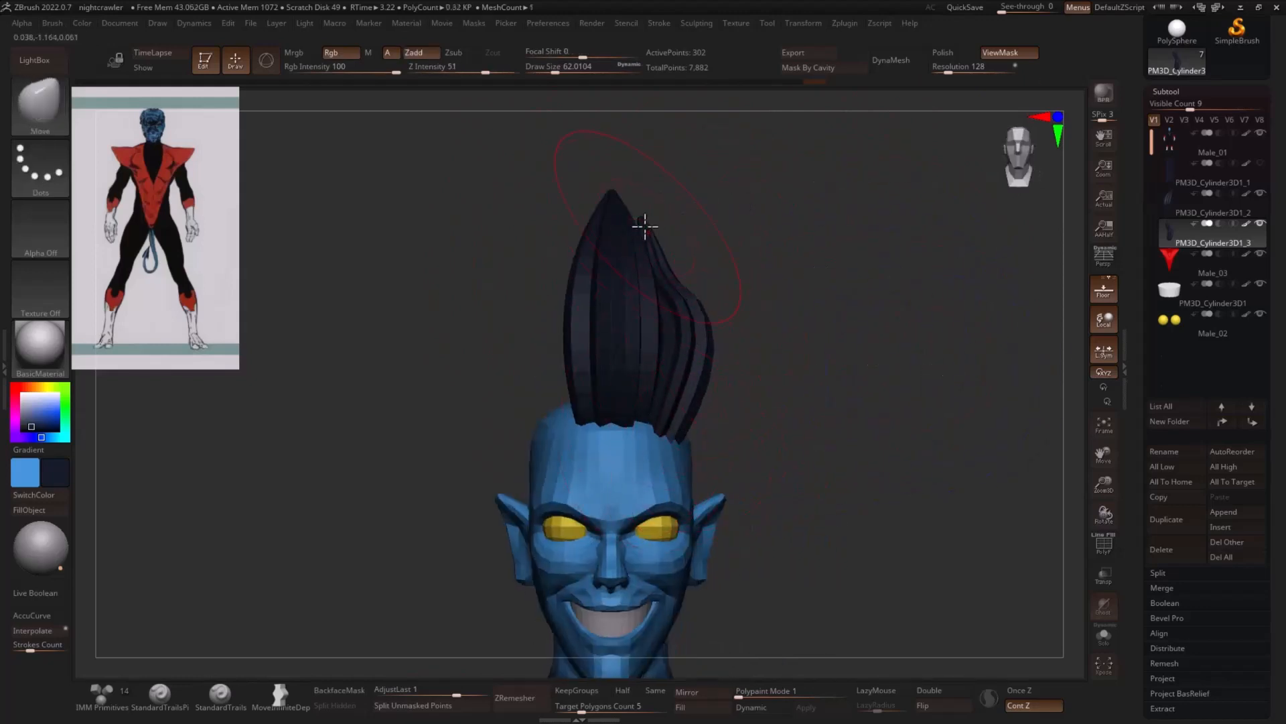
# - Pull the second strand's tip and body closer against the front strand with the Move brush, working from the front and side
pyautogui.press('s')
pyautogui.moveTo(665, 270); pyautogui.dragTo(683, 277)
pyautogui.press('s')
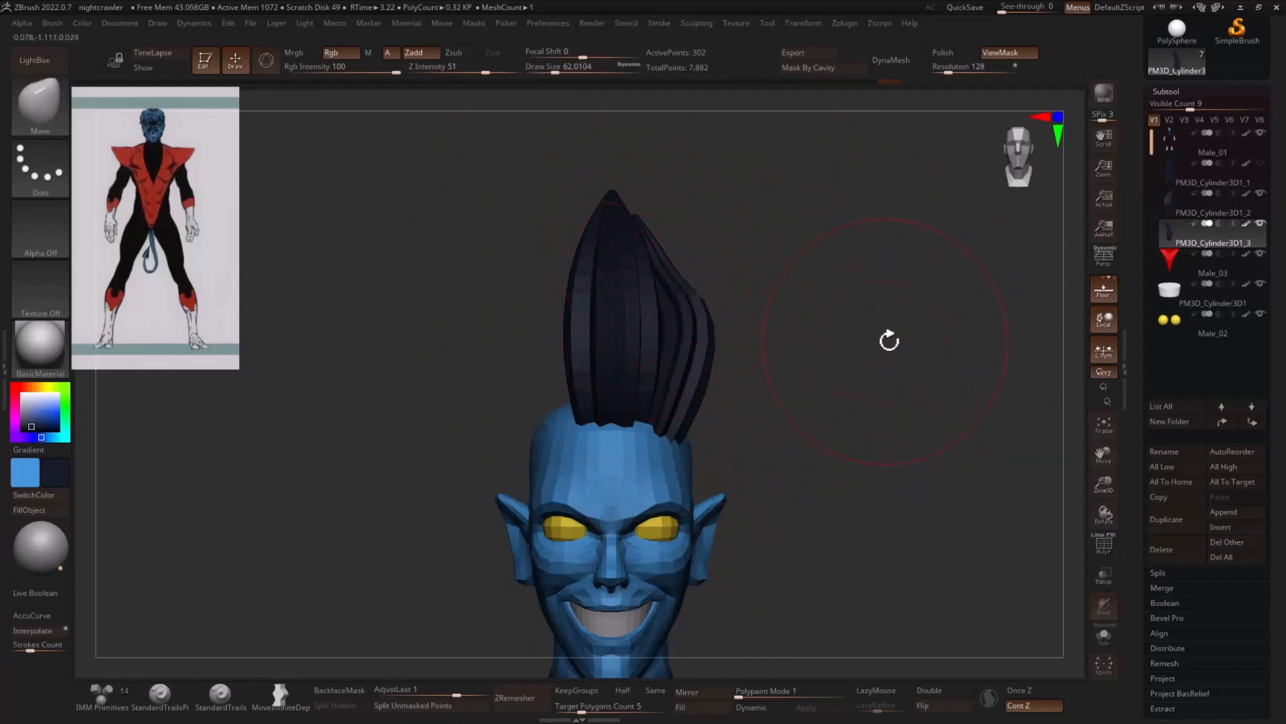
pyautogui.moveTo(889, 340); pyautogui.dragTo(885, 322)
pyautogui.press('w')
pyautogui.press('q')
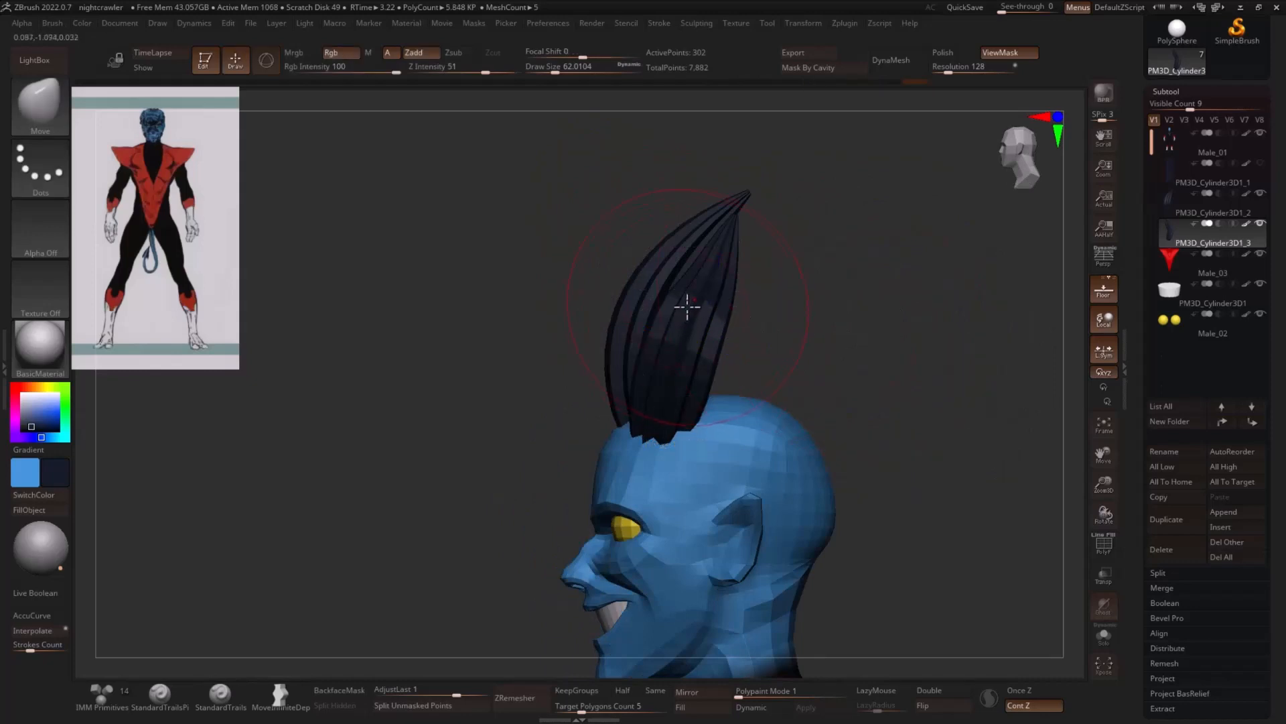
pyautogui.moveTo(684, 324); pyautogui.dragTo(683, 334)
# - Move the gizmo to the second strand's base, then duplicate the strand farther back on the side of the head
pyautogui.press('w')
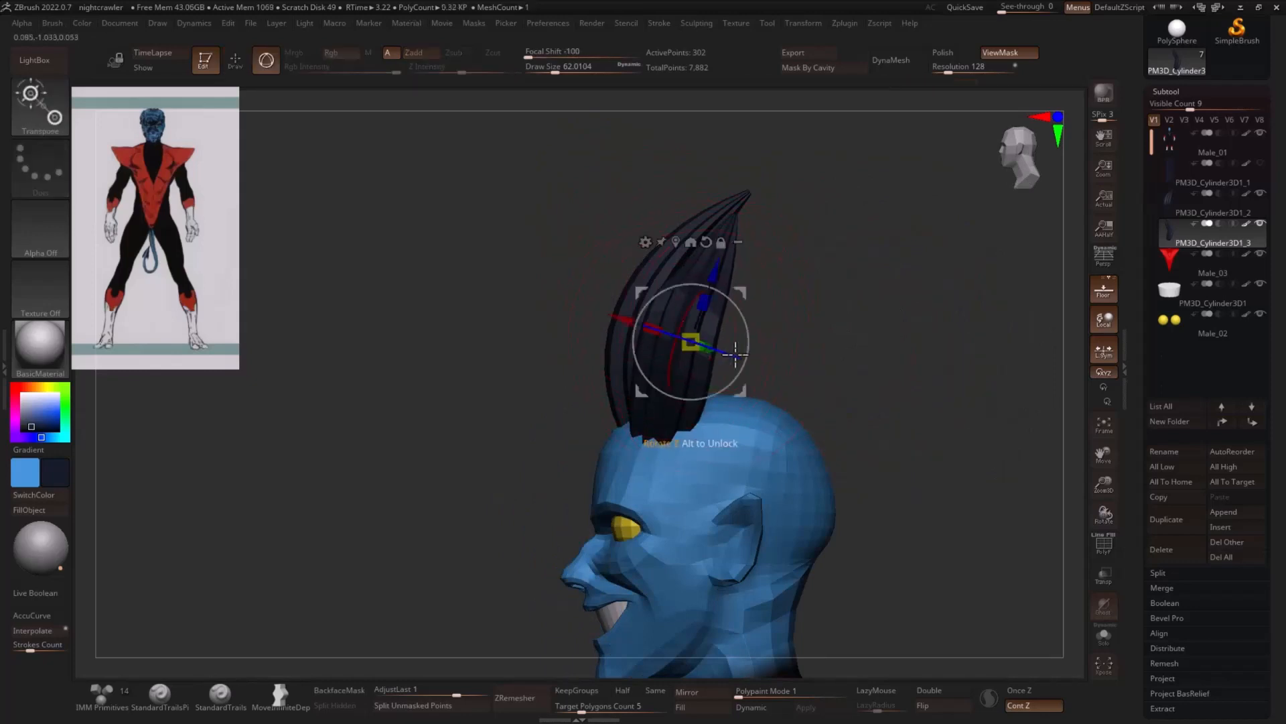
pyautogui.moveTo(742, 293)
pyautogui.keyDown('ctrl'); pyautogui.mouseDown()
pyautogui.moveTo(771, 321)
pyautogui.moveTo(718, 372)
pyautogui.mouseUp(); pyautogui.keyUp('ctrl')
pyautogui.moveTo(983, 362); pyautogui.dragTo(895, 364)
pyautogui.moveTo(744, 413); pyautogui.dragTo(736, 394)
pyautogui.moveTo(864, 368); pyautogui.dragTo(968, 371)
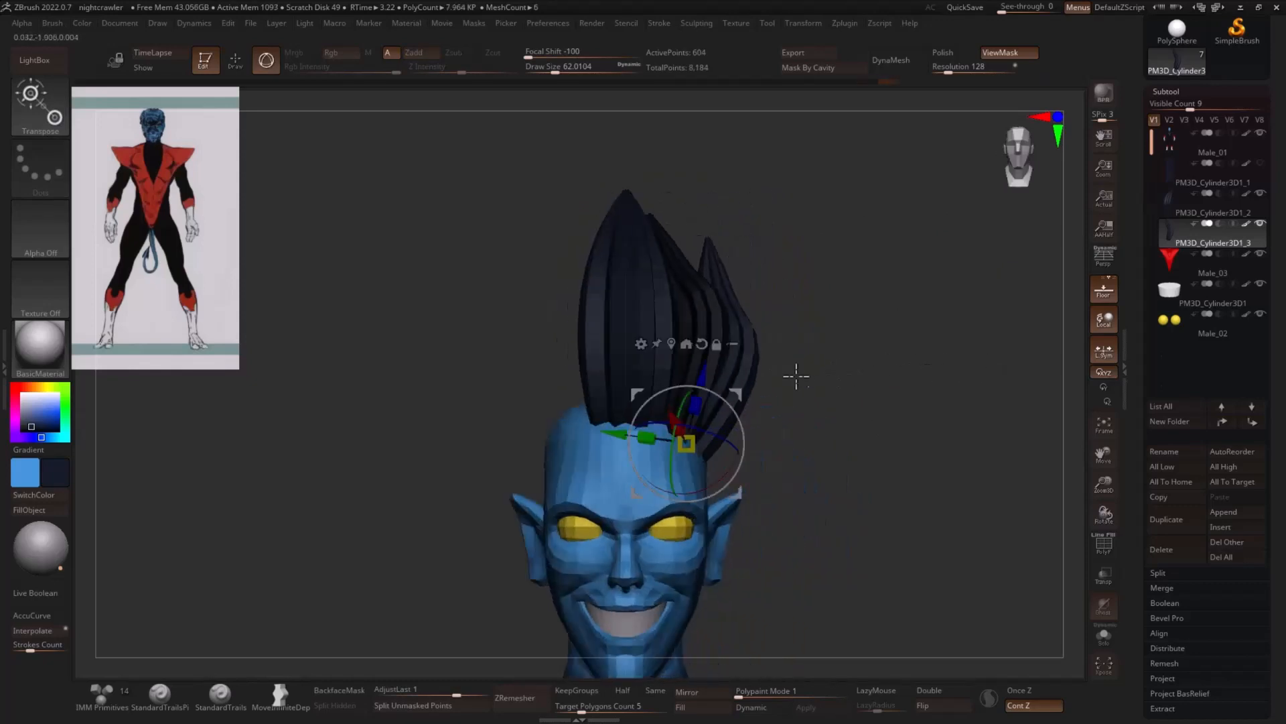
# - Pull the third strand's tip inward toward the other strands with the Move Infinite Depth brush
pyautogui.press('q')
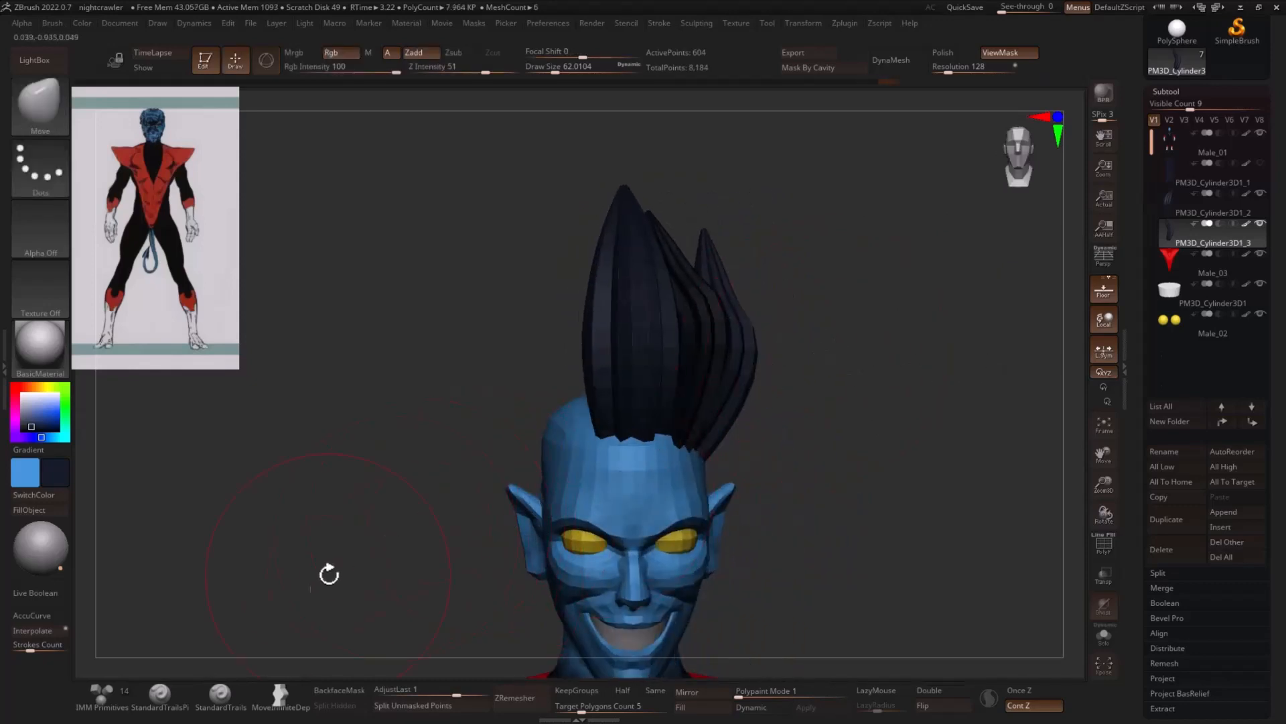
pyautogui.click(282, 696)
pyautogui.moveTo(850, 255); pyautogui.dragTo(869, 269)
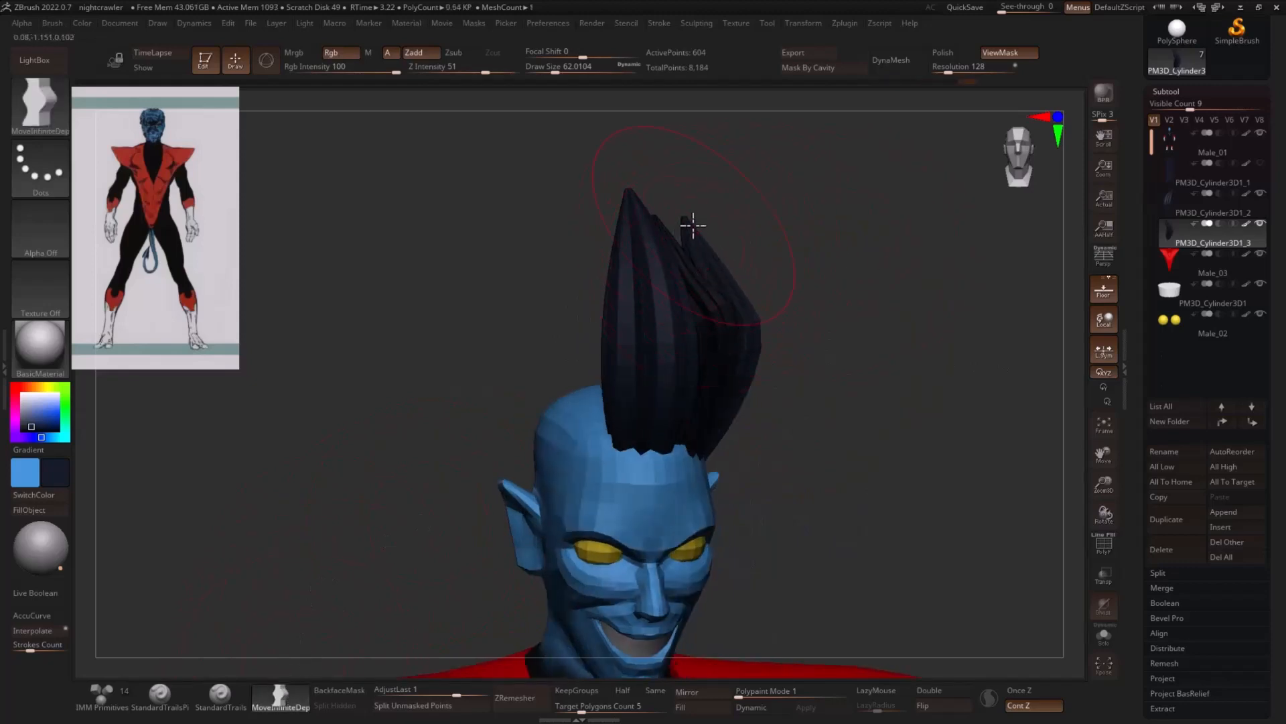
pyautogui.moveTo(821, 271); pyautogui.dragTo(853, 291)
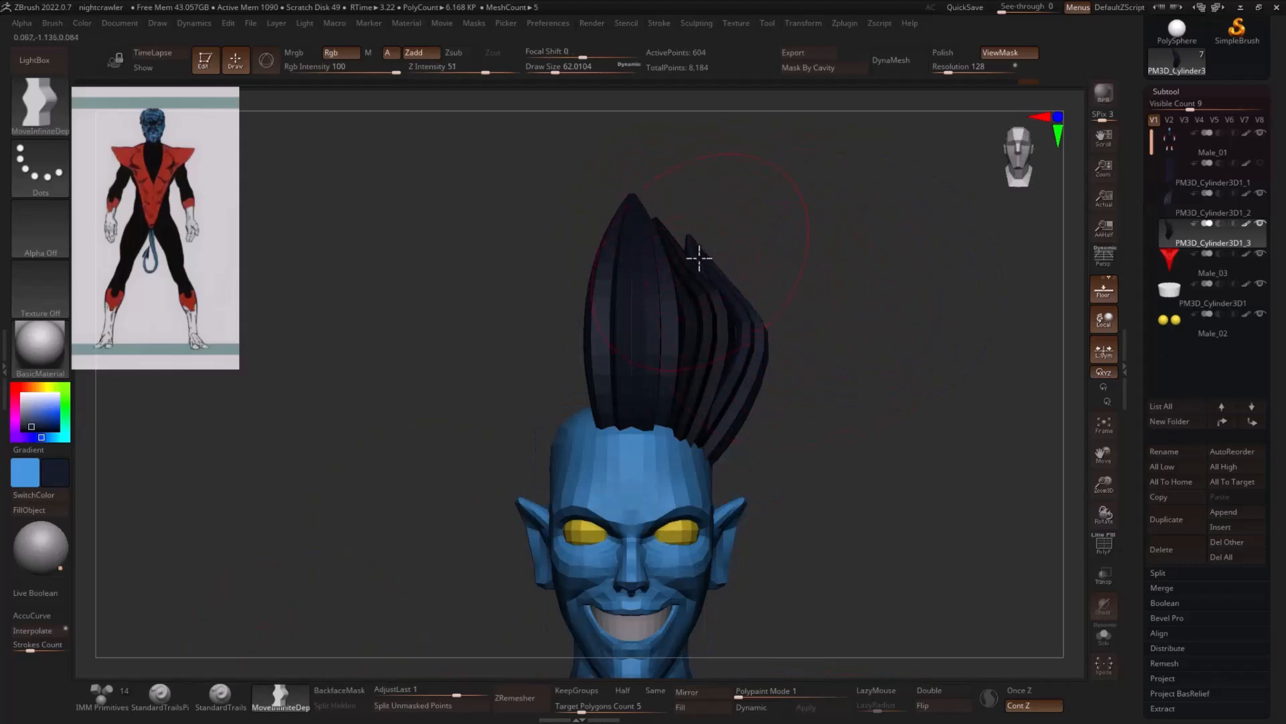
pyautogui.moveTo(924, 387); pyautogui.dragTo(888, 344)
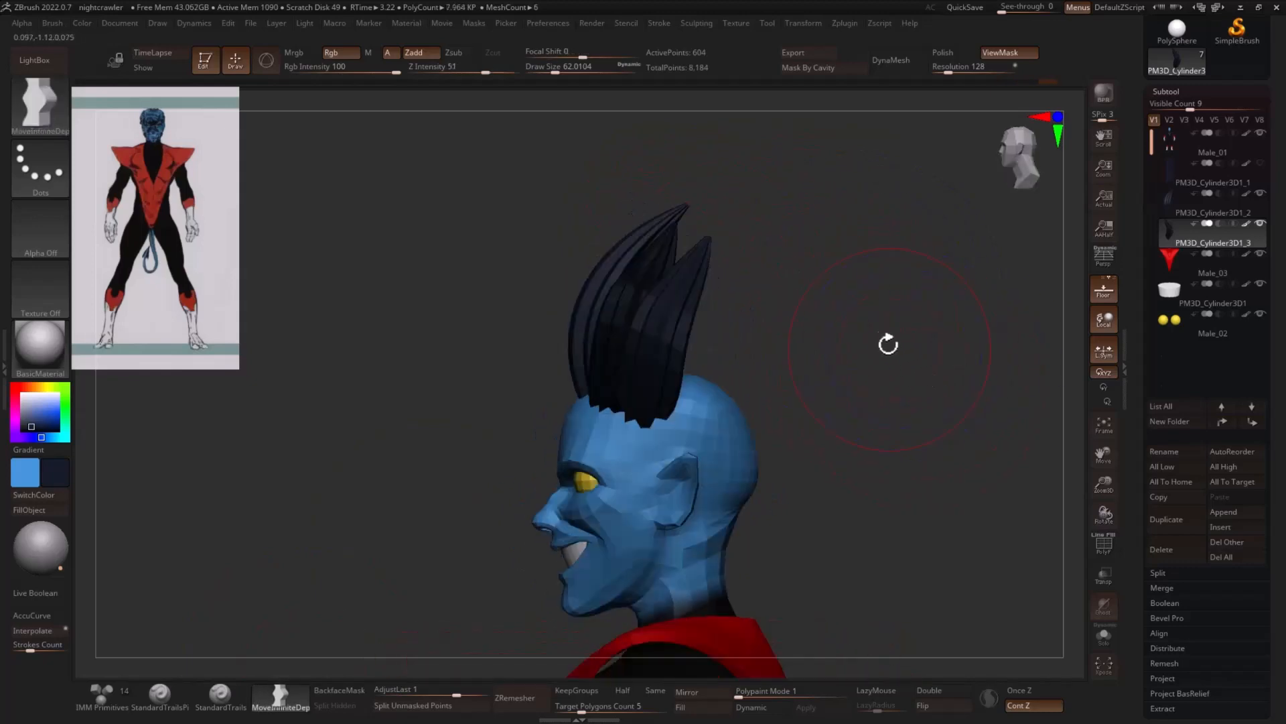
# - Duplicate the third strand toward the back of the head, then lower and tilt the copy backward above the ear
pyautogui.press('r')
pyautogui.keyDown('ctrl'); pyautogui.moveTo(690, 360); pyautogui.dragTo(728, 368); pyautogui.keyUp('ctrl')
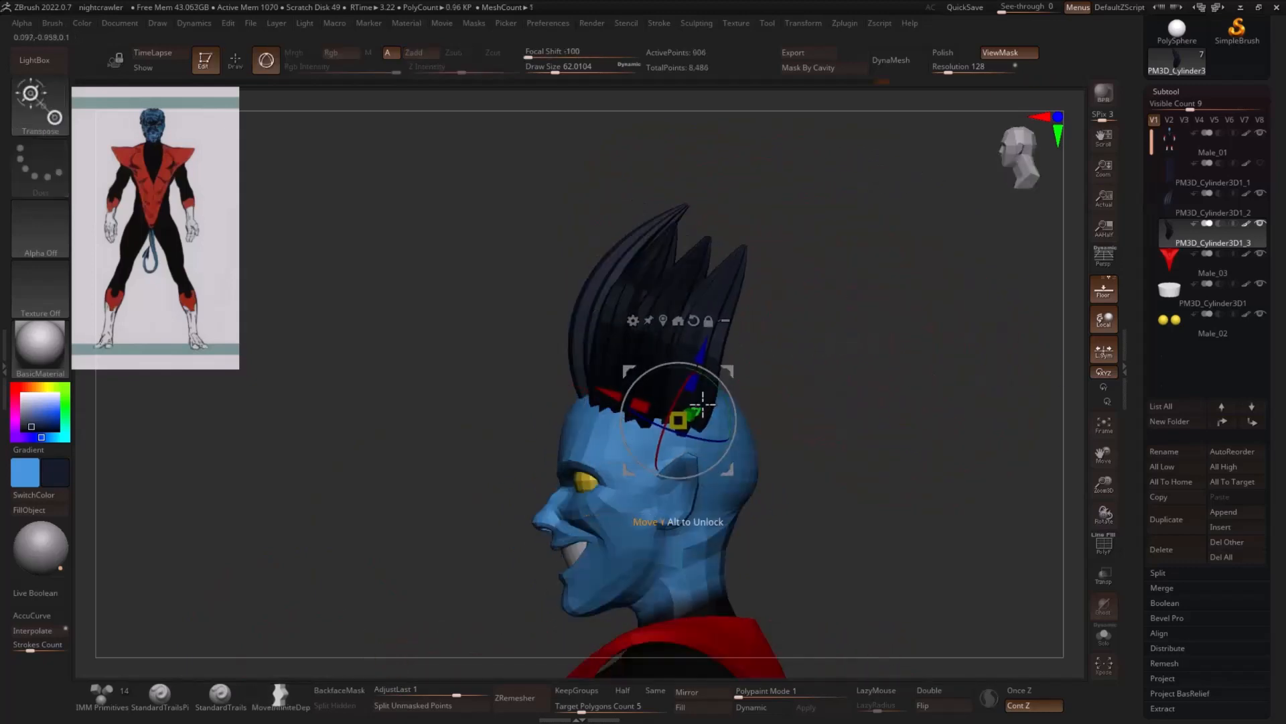
pyautogui.moveTo(729, 439); pyautogui.dragTo(710, 441)
pyautogui.moveTo(729, 371)
pyautogui.mouseDown()
pyautogui.moveTo(699, 398)
pyautogui.moveTo(710, 403)
pyautogui.moveTo(684, 397)
pyautogui.moveTo(693, 402)
pyautogui.mouseUp()
pyautogui.press('q')
pyautogui.press('r')
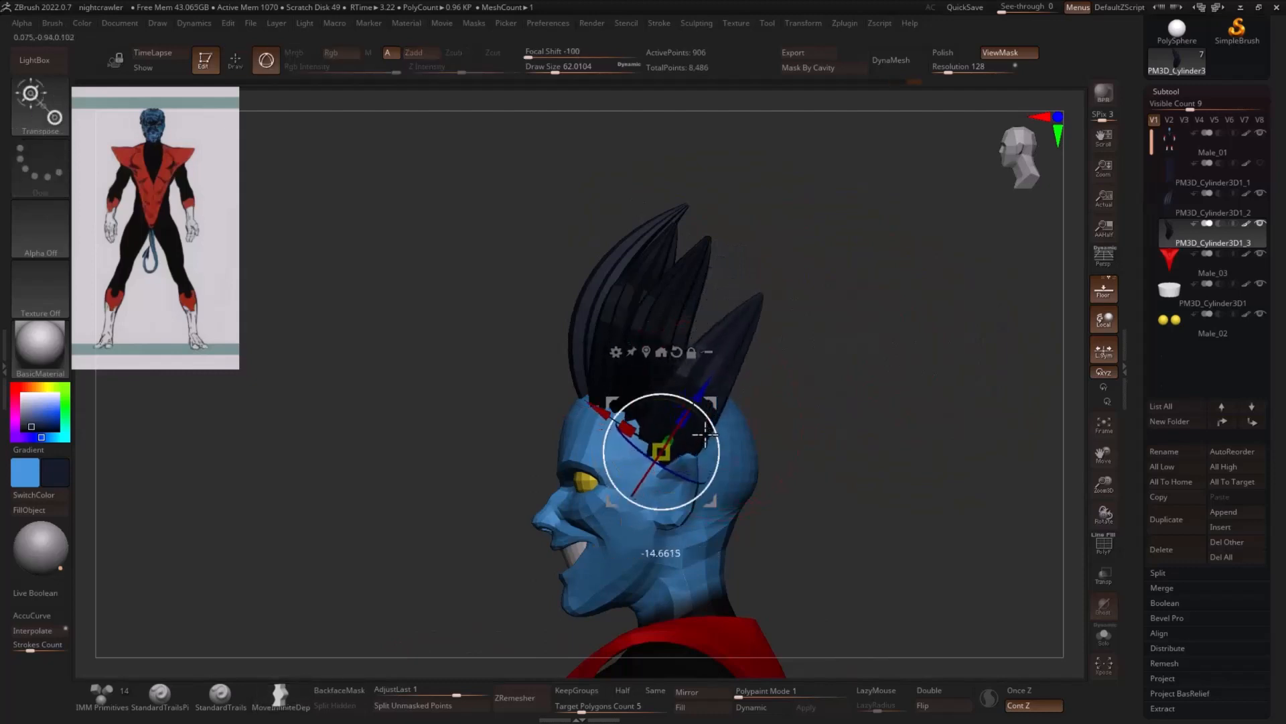
pyautogui.moveTo(784, 423)
pyautogui.mouseDown()
pyautogui.moveTo(859, 431)
pyautogui.moveTo(778, 414)
pyautogui.moveTo(784, 428)
pyautogui.moveTo(765, 429)
pyautogui.mouseUp()
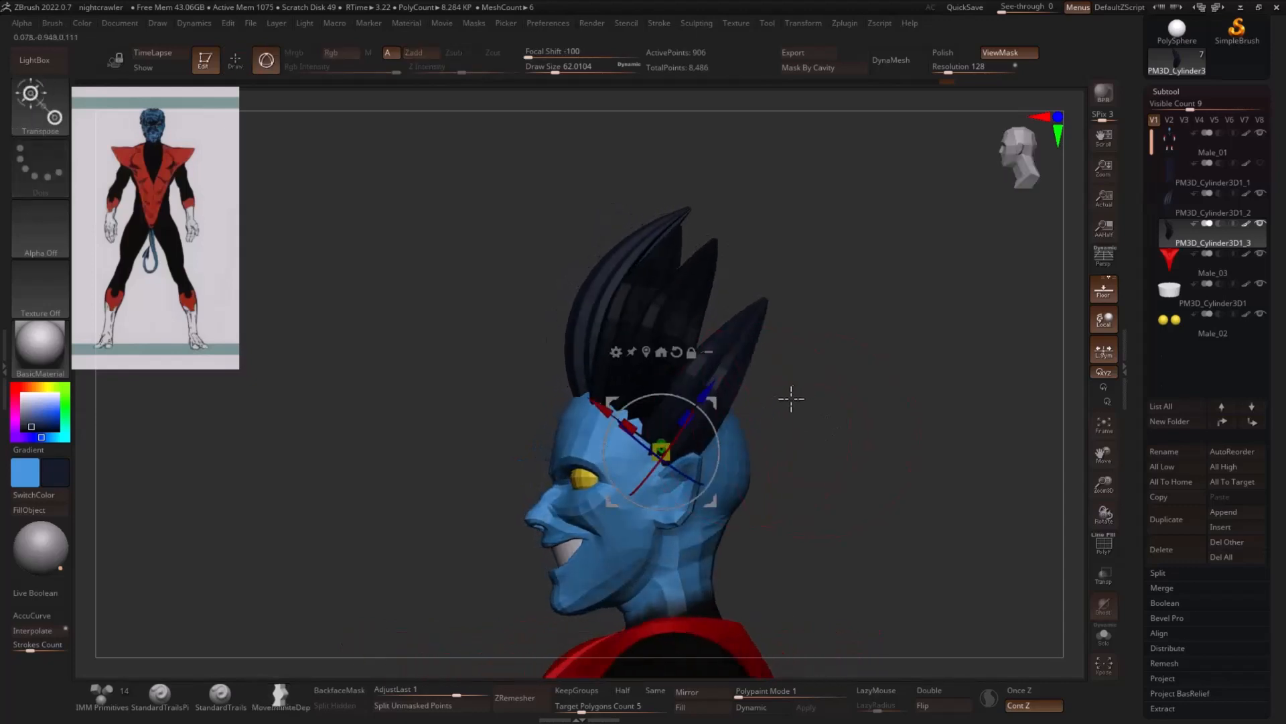
# - Bend the fourth strand's tip upward and forward with the Move Infinite Depth brush
pyautogui.press('q')
pyautogui.moveTo(769, 313); pyautogui.dragTo(721, 284)
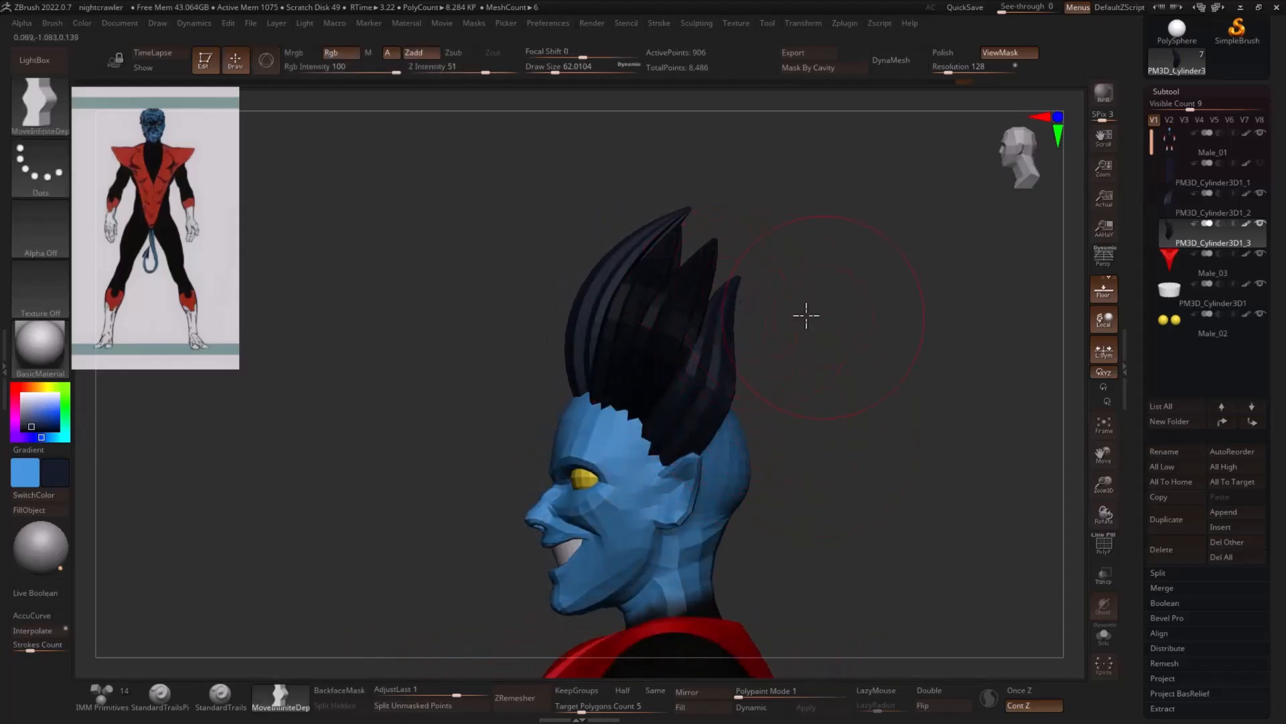
pyautogui.moveTo(806, 314)
pyautogui.mouseDown()
pyautogui.moveTo(752, 321)
pyautogui.moveTo(901, 326)
pyautogui.moveTo(919, 370)
pyautogui.moveTo(832, 424)
pyautogui.moveTo(812, 414)
pyautogui.mouseUp()
# - Reposition the gizmo at the fourth strand's base, then duplicate the strand and rotate the copy nearly horizontal behind the ear
pyautogui.press('w')
pyautogui.click(721, 379)
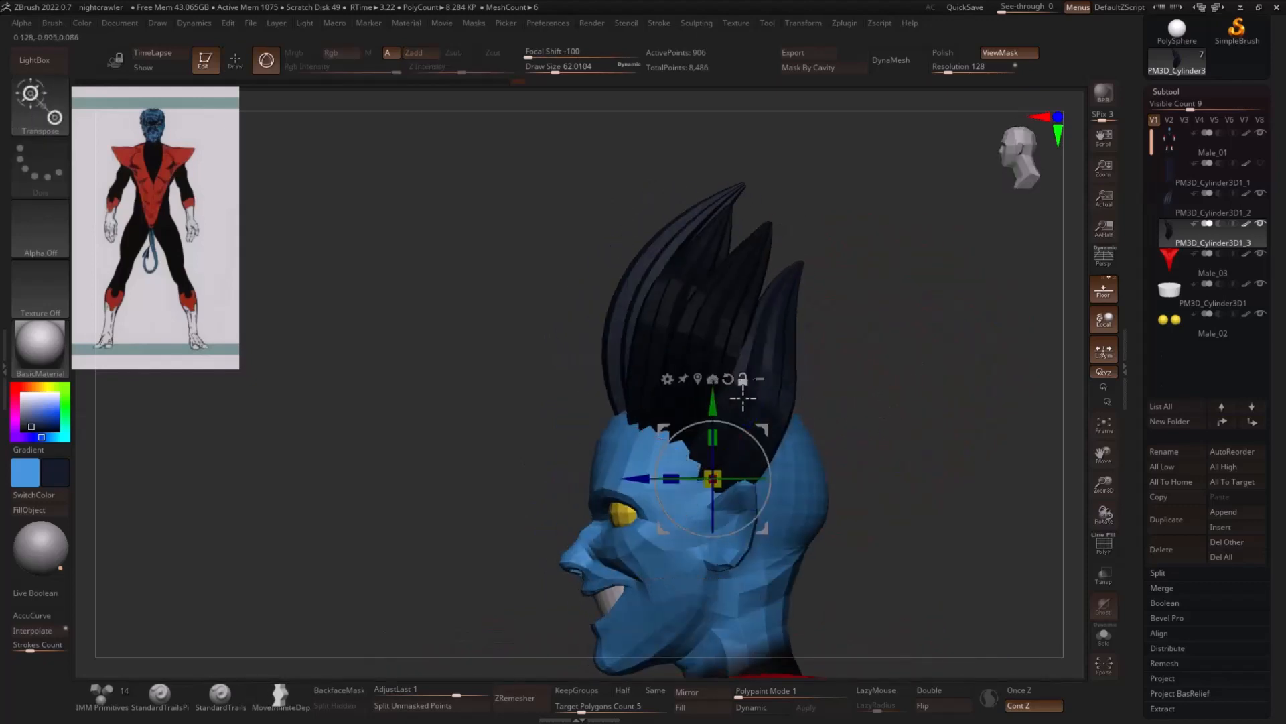
pyautogui.moveTo(764, 444)
pyautogui.mouseDown()
pyautogui.moveTo(747, 431)
pyautogui.moveTo(737, 448)
pyautogui.moveTo(753, 435)
pyautogui.mouseUp()
pyautogui.press('q')
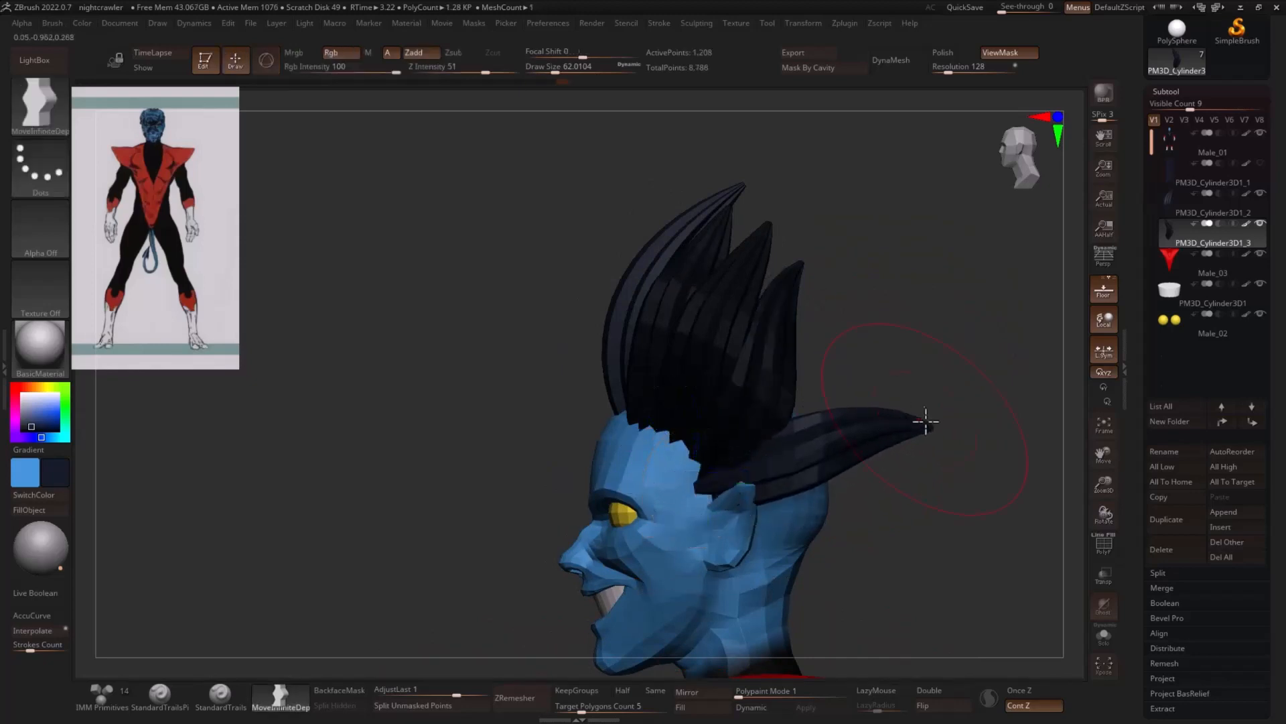
# - Reshape the horizontal strand above the ear with the Move Infinite Depth brush so it curves around the back of the head
pyautogui.keyDown('shift'); pyautogui.moveTo(962, 396); pyautogui.dragTo(934, 444); pyautogui.keyUp('shift')
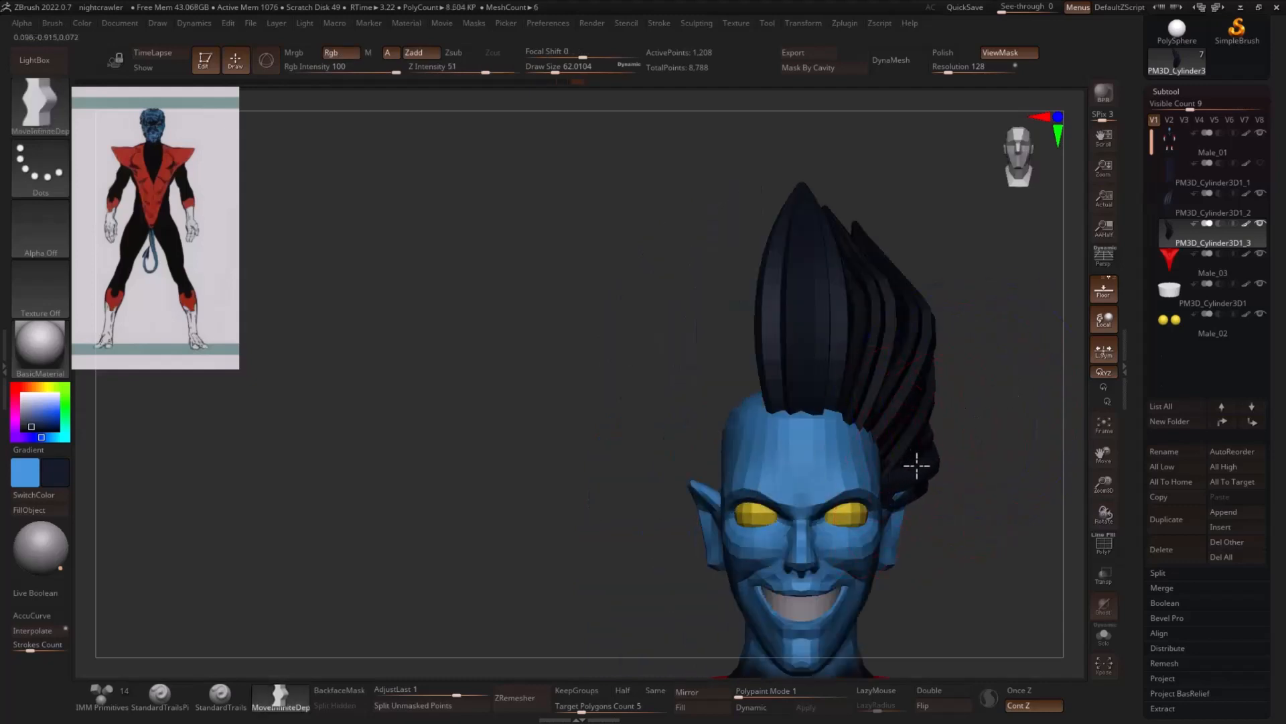
pyautogui.moveTo(916, 464); pyautogui.dragTo(915, 492, button='right')
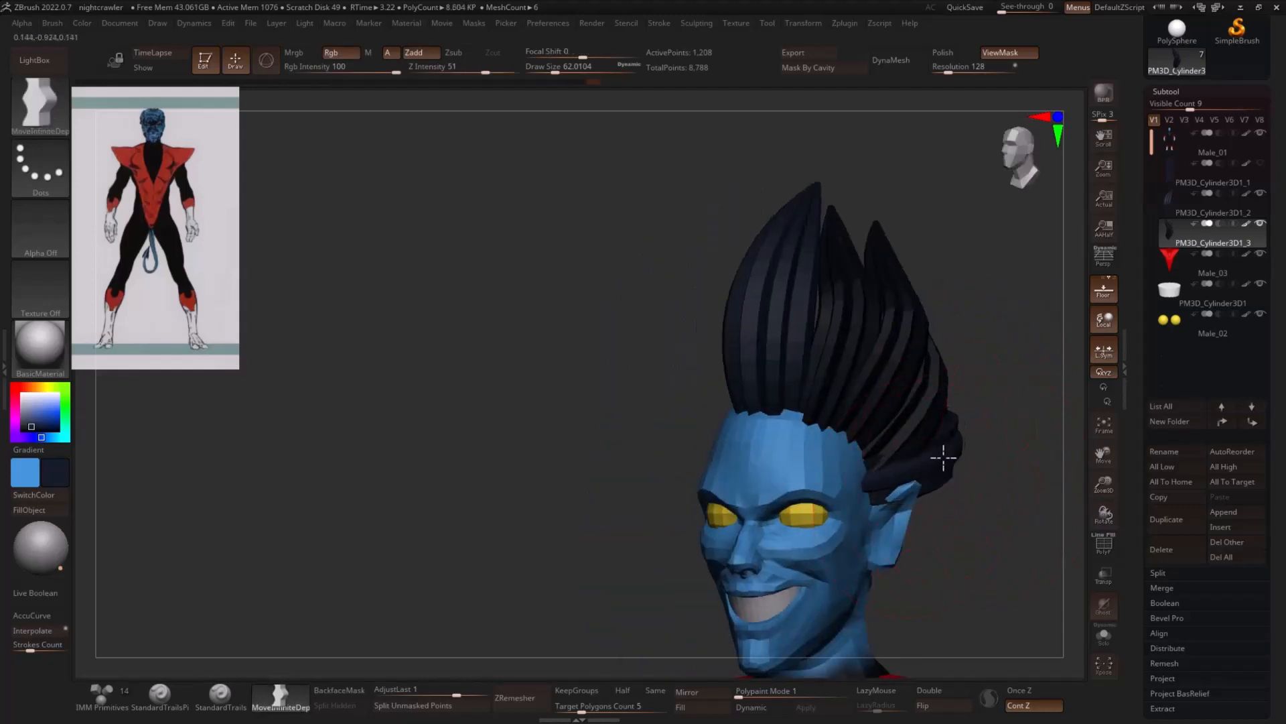
pyautogui.moveTo(1005, 463); pyautogui.dragTo(887, 399, button='right')
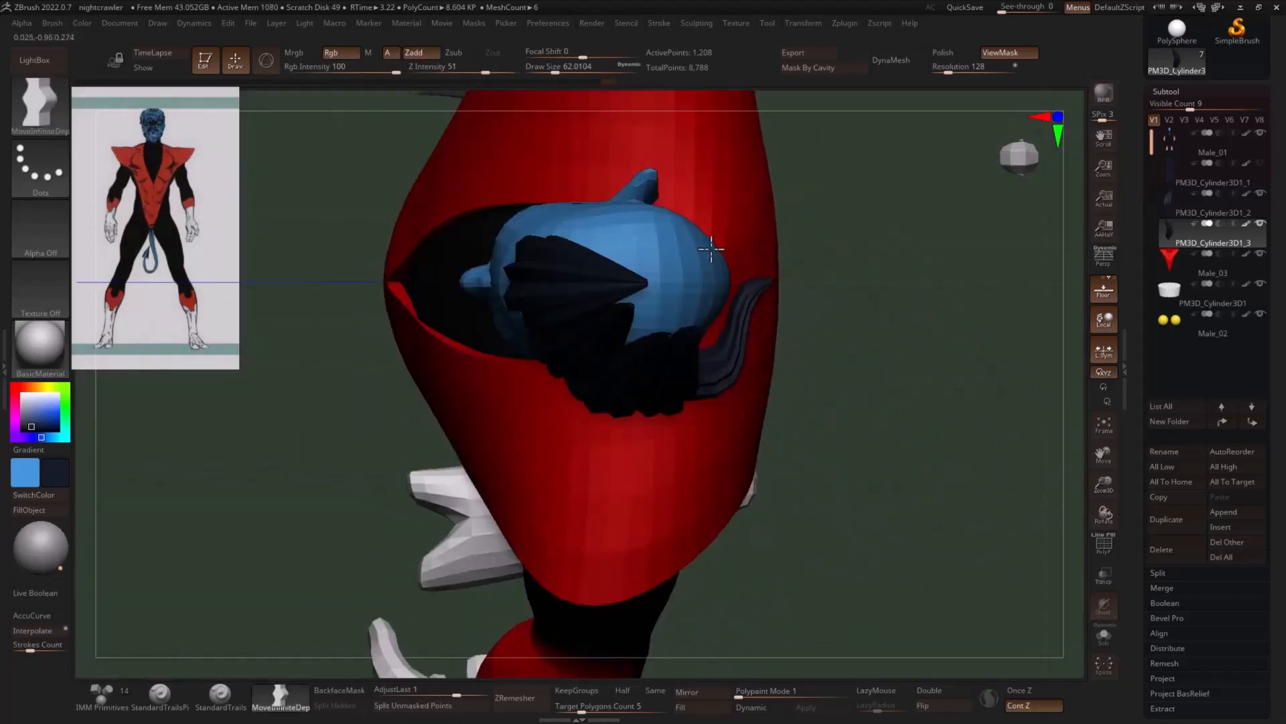
pyautogui.moveTo(735, 338)
pyautogui.mouseDown()
pyautogui.moveTo(713, 325)
pyautogui.moveTo(769, 257)
pyautogui.moveTo(742, 259)
pyautogui.mouseUp()
# - Set the brush size to about 68 and refine the side strands so they sit closer to the head
pyautogui.press('s')
pyautogui.moveTo(885, 212)
pyautogui.mouseDown()
pyautogui.moveTo(861, 201)
pyautogui.moveTo(876, 243)
pyautogui.moveTo(753, 282)
pyautogui.moveTo(733, 316)
pyautogui.mouseUp()
pyautogui.press(']')
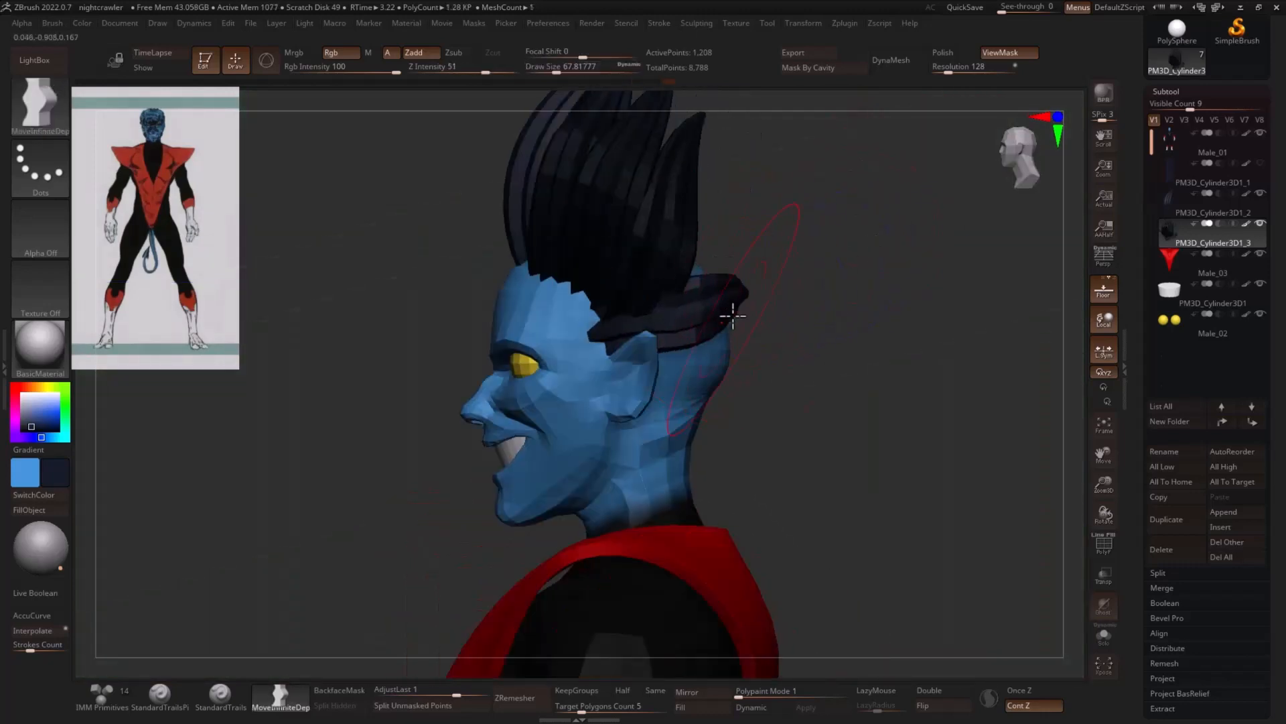
pyautogui.moveTo(845, 288)
pyautogui.keyDown('shift'); pyautogui.mouseDown()
pyautogui.moveTo(856, 279)
pyautogui.moveTo(885, 340)
pyautogui.moveTo(830, 330)
pyautogui.mouseUp(); pyautogui.keyUp('shift')
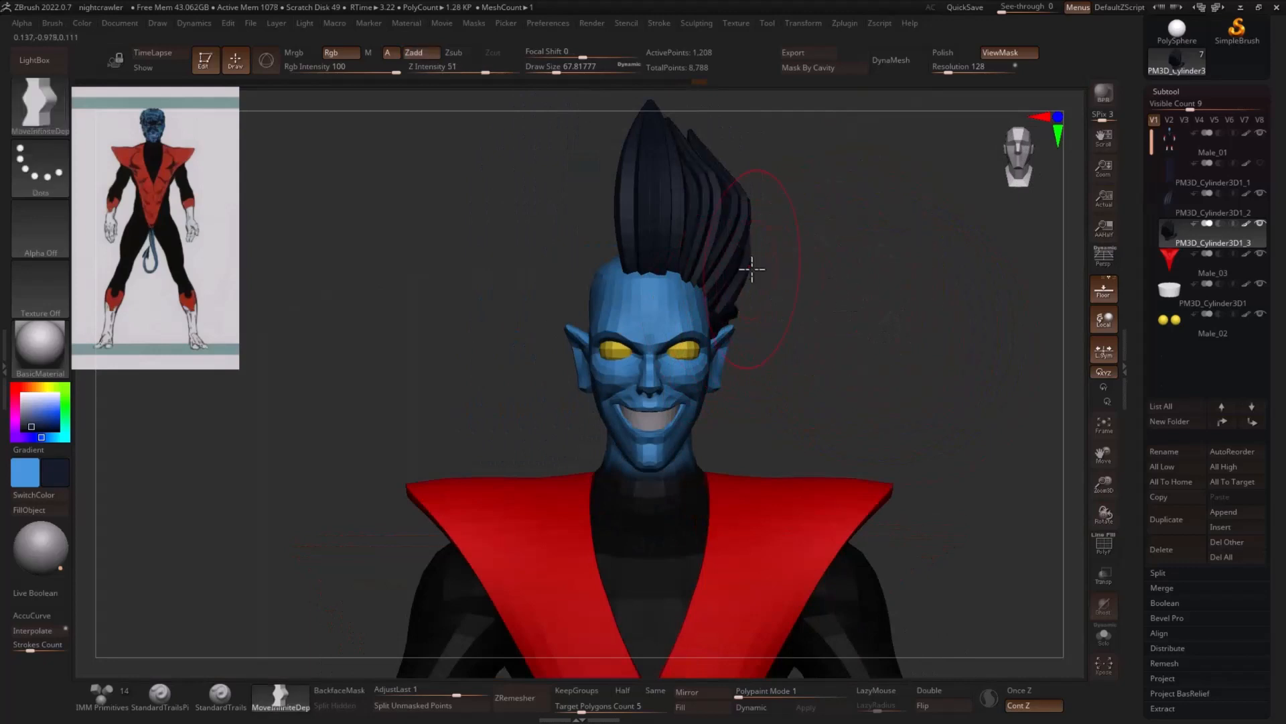
pyautogui.keyDown('alt'); pyautogui.moveTo(760, 287); pyautogui.dragTo(933, 302); pyautogui.keyUp('alt')
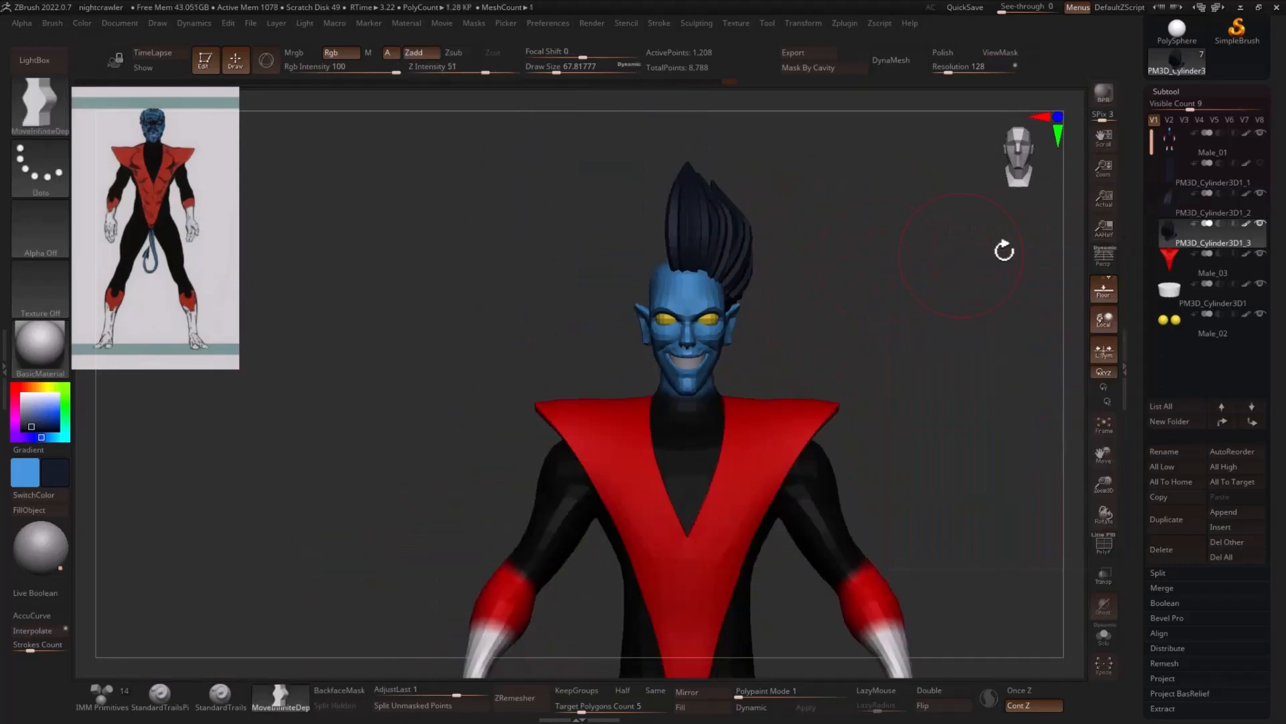
# - Duplicate the tall front hair strand, reset the gizmo orientation on the copy and move the copy down
pyautogui.click(1203, 205)
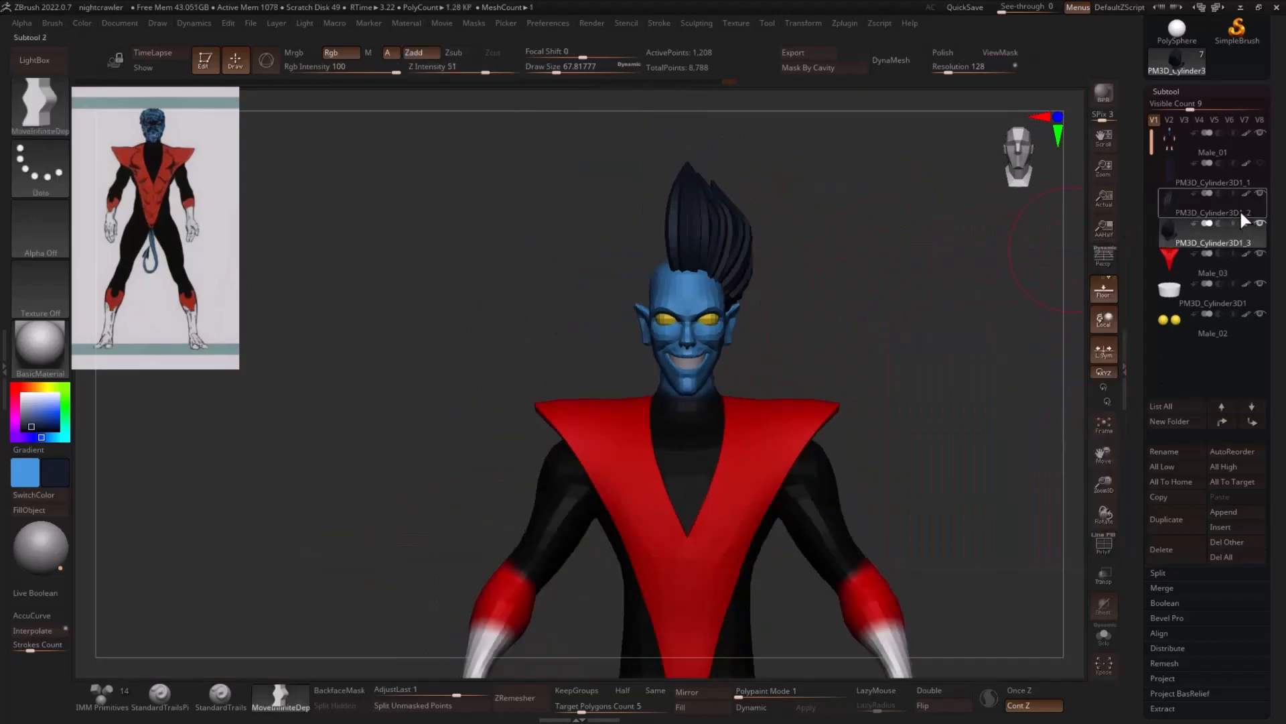
pyautogui.click(1167, 518)
pyautogui.press('w')
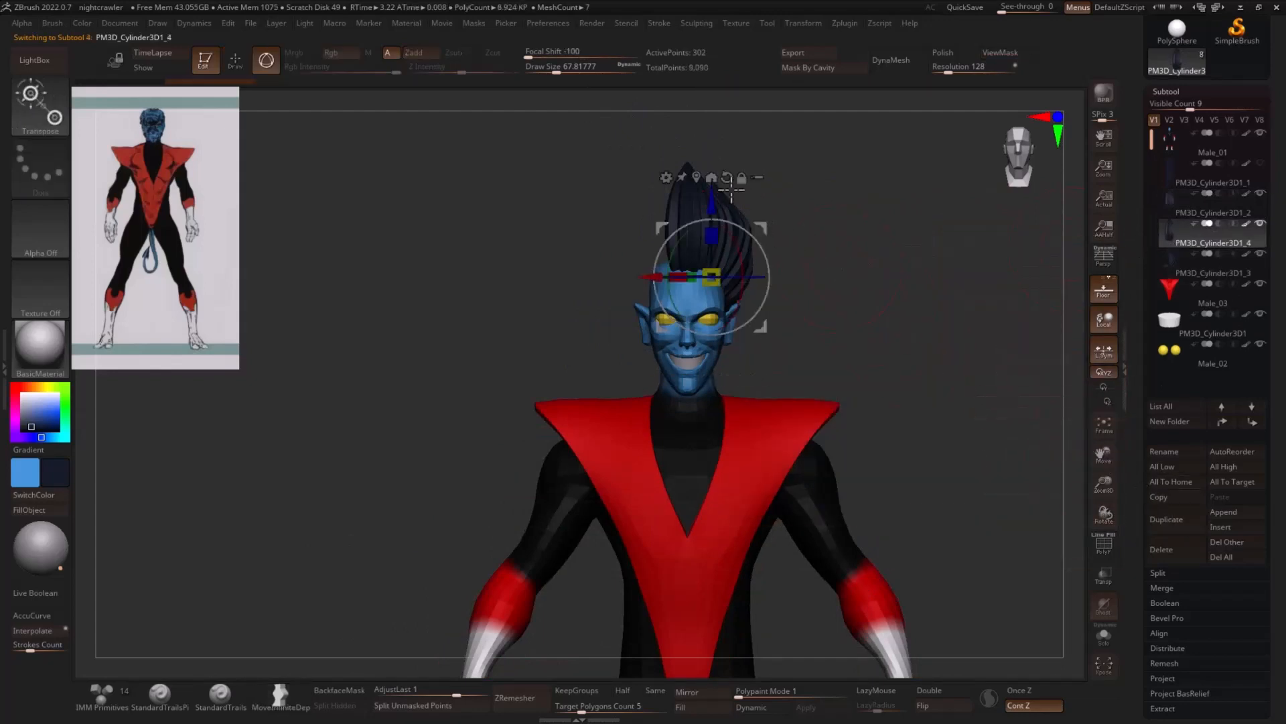
pyautogui.click(697, 177)
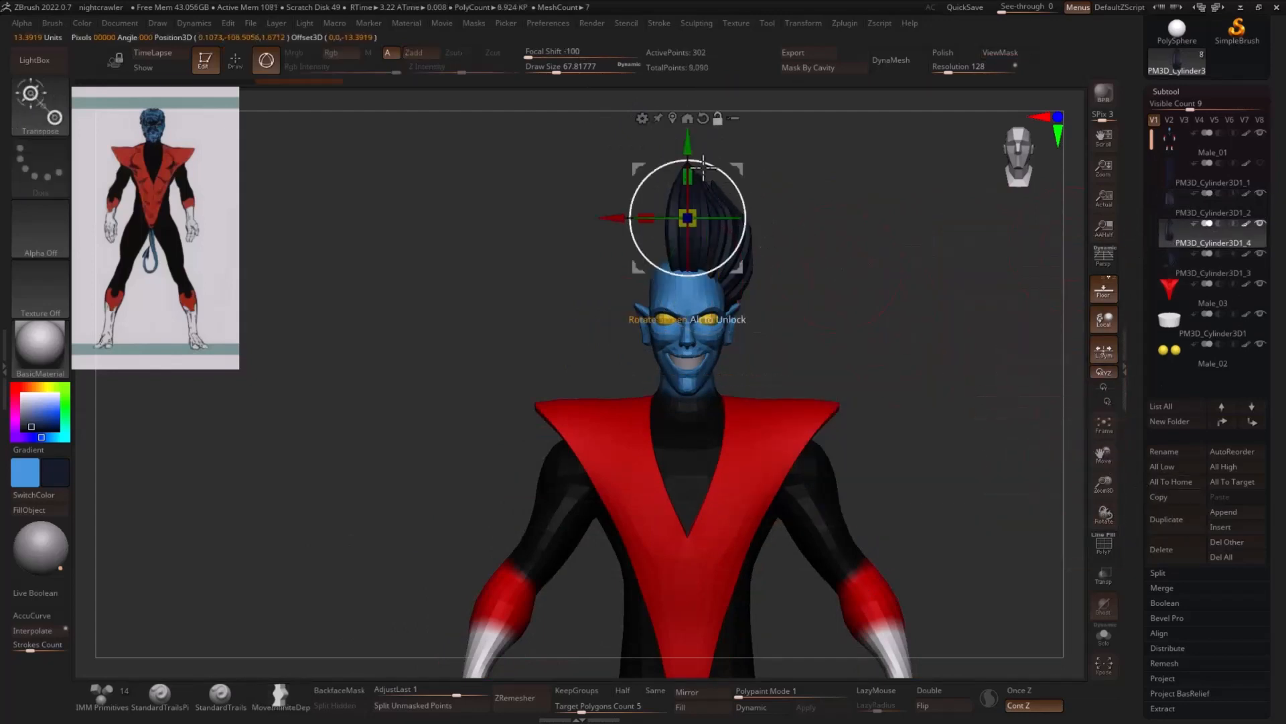
pyautogui.keyDown('alt'); pyautogui.moveTo(688, 141); pyautogui.dragTo(688, 194); pyautogui.keyUp('alt')
# - Move the duplicated strand to the back of the head behind the ear and rotate it to follow the skull
pyautogui.moveTo(918, 278)
pyautogui.mouseDown()
pyautogui.moveTo(979, 279)
pyautogui.moveTo(637, 368)
pyautogui.moveTo(731, 325)
pyautogui.moveTo(931, 284)
pyautogui.mouseUp()
pyautogui.moveTo(815, 235); pyautogui.dragTo(1014, 264)
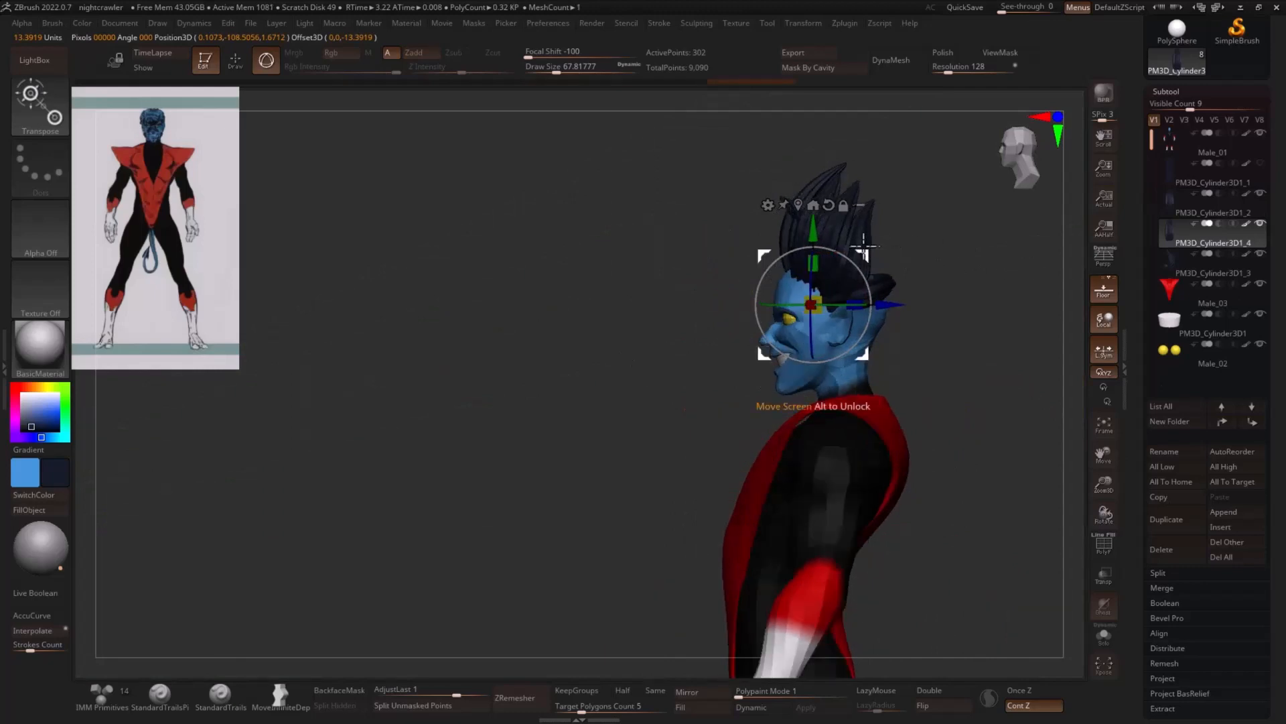
pyautogui.moveTo(861, 259); pyautogui.dragTo(723, 273)
pyautogui.moveTo(724, 273); pyautogui.dragTo(875, 313)
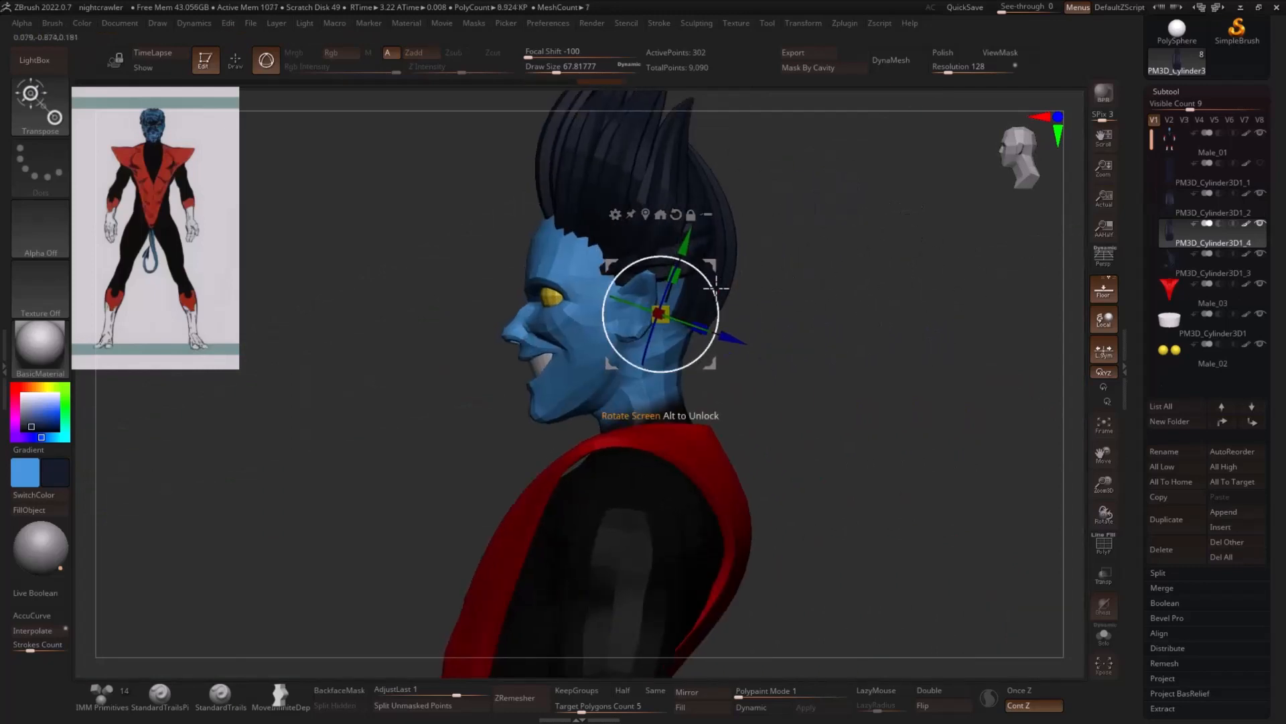
pyautogui.moveTo(717, 291)
pyautogui.mouseDown()
pyautogui.moveTo(714, 313)
pyautogui.moveTo(677, 316)
pyautogui.mouseUp()
# - Bend the rear strand's tip inward from its base at the nape, then adjust its curve with the Move Infinite Depth brush
pyautogui.press('q')
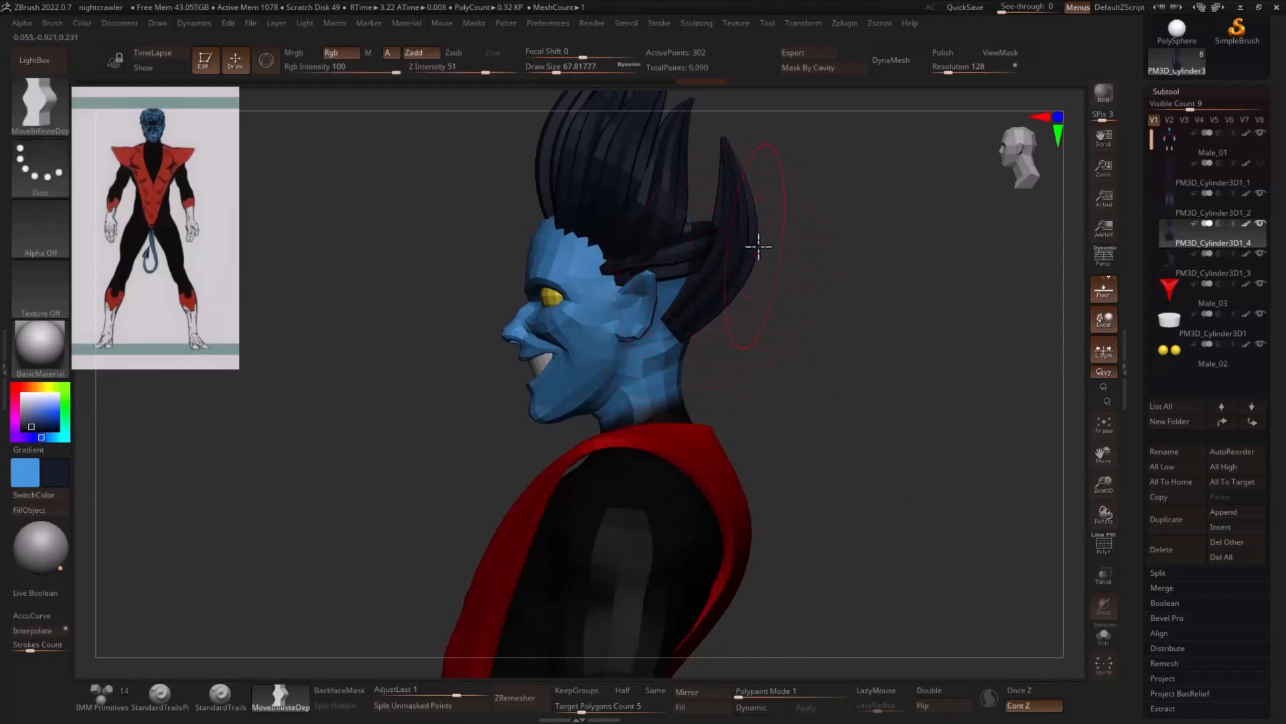
pyautogui.press('w')
pyautogui.press('y')
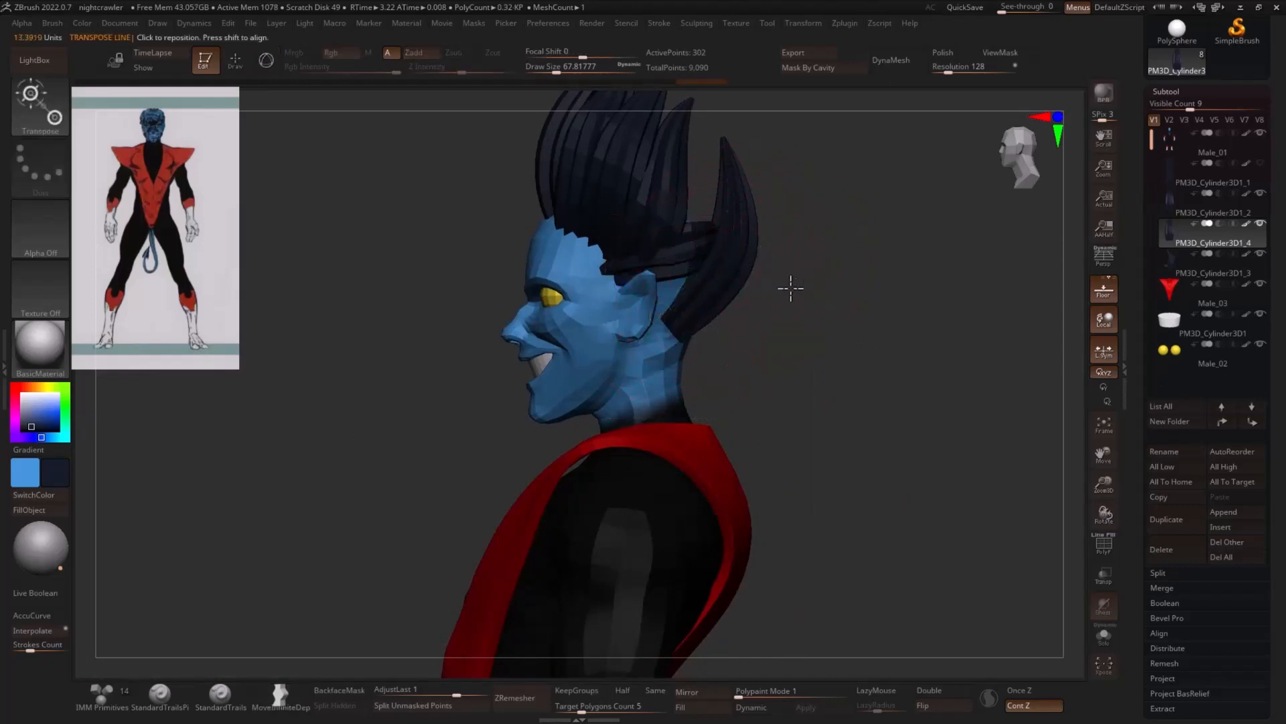
pyautogui.keyDown('alt'); pyautogui.moveTo(791, 288); pyautogui.dragTo(788, 328); pyautogui.keyUp('alt')
pyautogui.moveTo(672, 375)
pyautogui.mouseDown()
pyautogui.moveTo(778, 159)
pyautogui.moveTo(730, 112)
pyautogui.mouseUp()
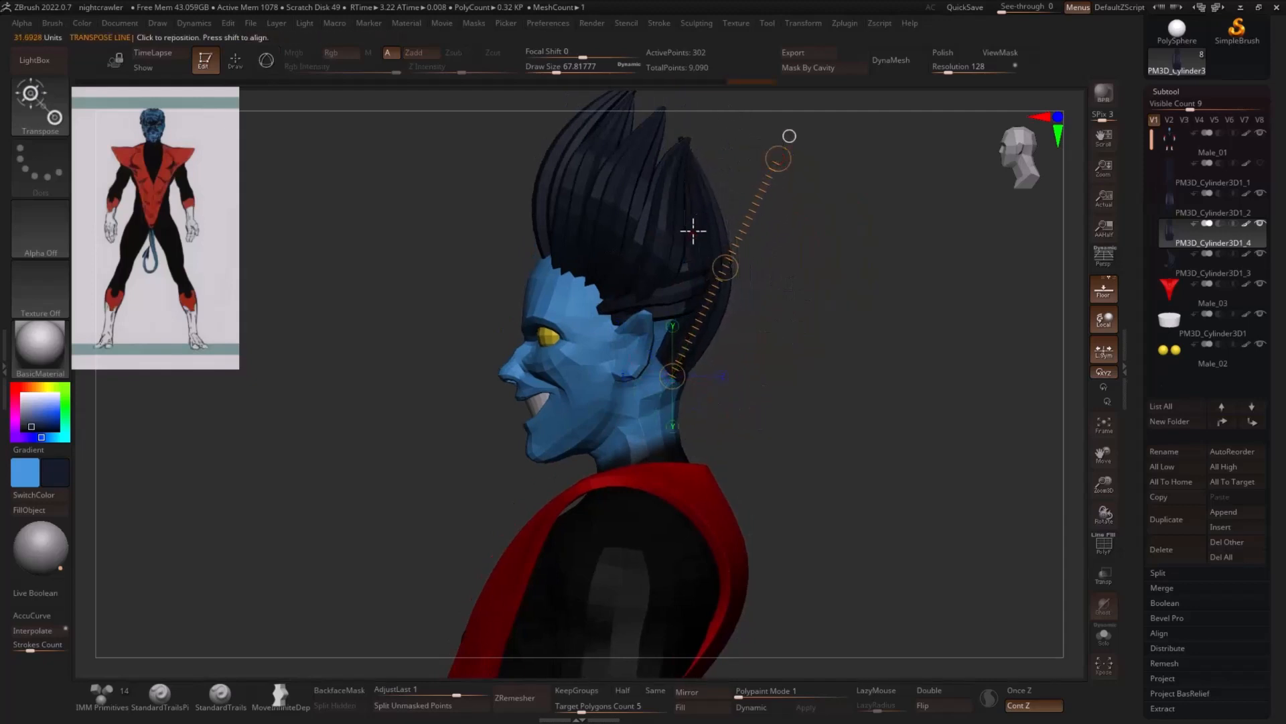
pyautogui.press('q')
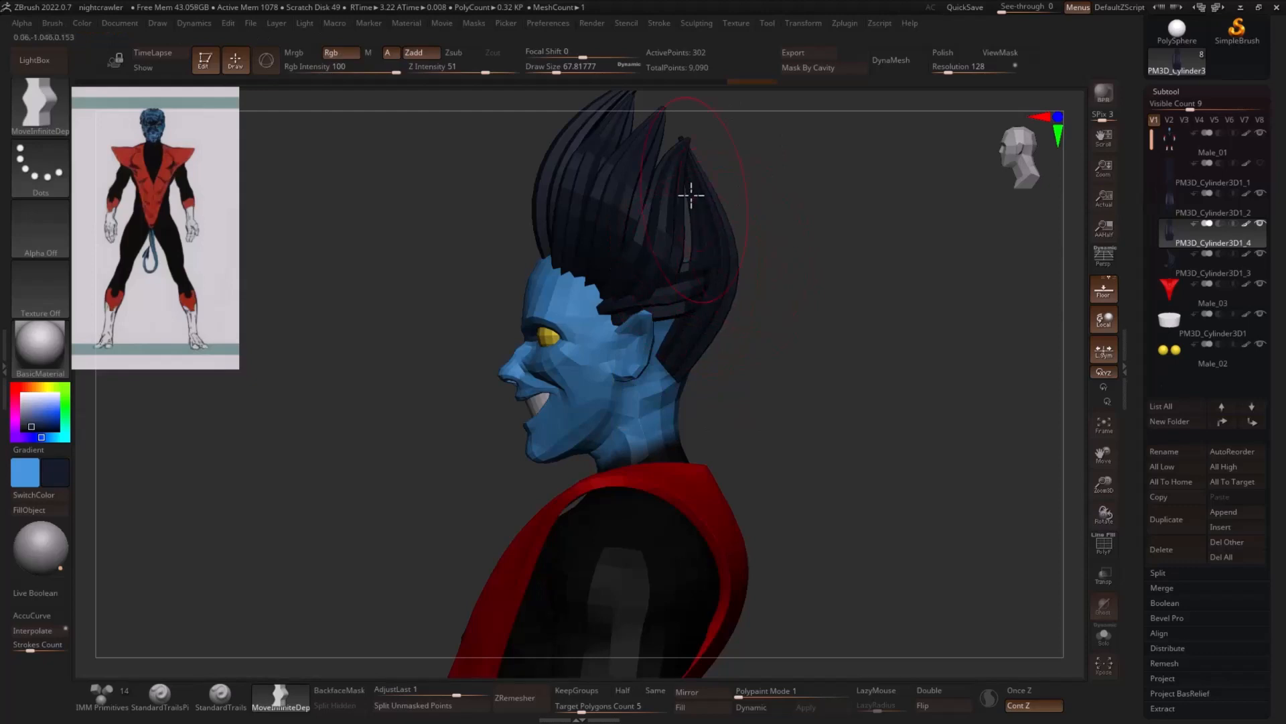
pyautogui.moveTo(690, 195); pyautogui.dragTo(706, 187)
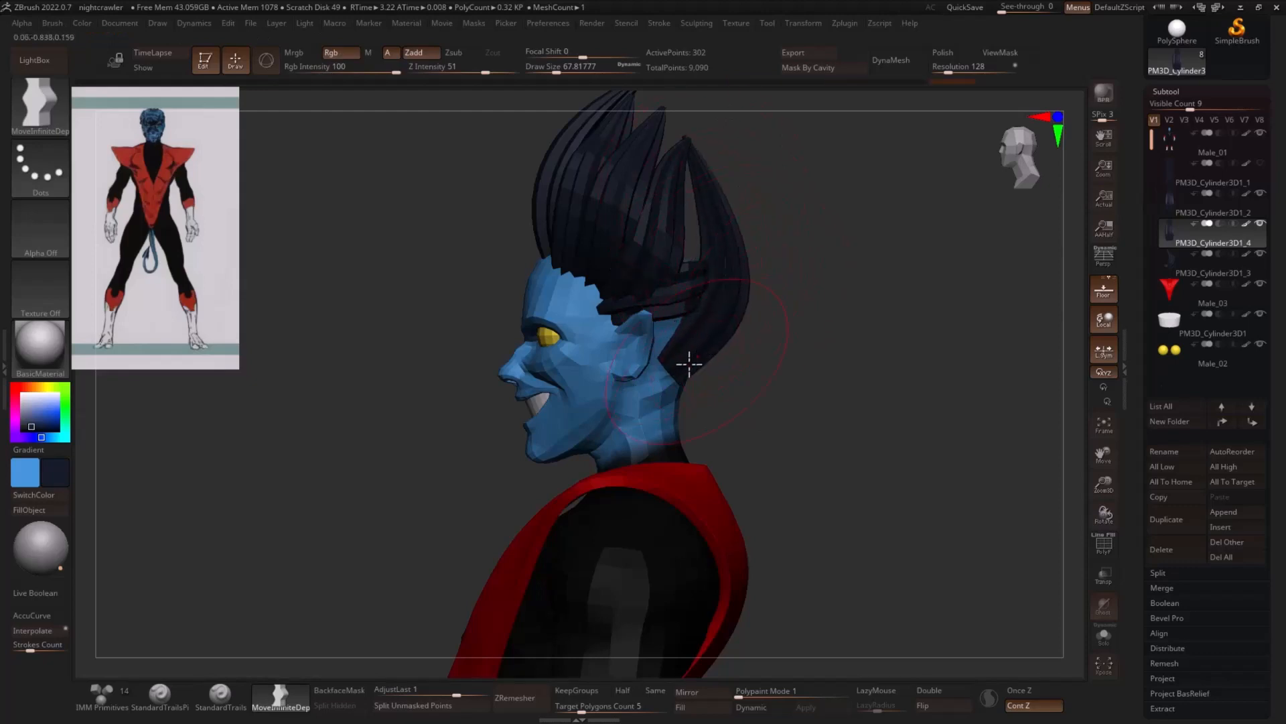
pyautogui.moveTo(689, 363)
pyautogui.mouseDown()
pyautogui.moveTo(795, 373)
pyautogui.moveTo(925, 339)
pyautogui.mouseUp()
# - Tilt the rear strand slightly in the back view, then duplicate it within the same subtool and place the copy beside it
pyautogui.press('w')
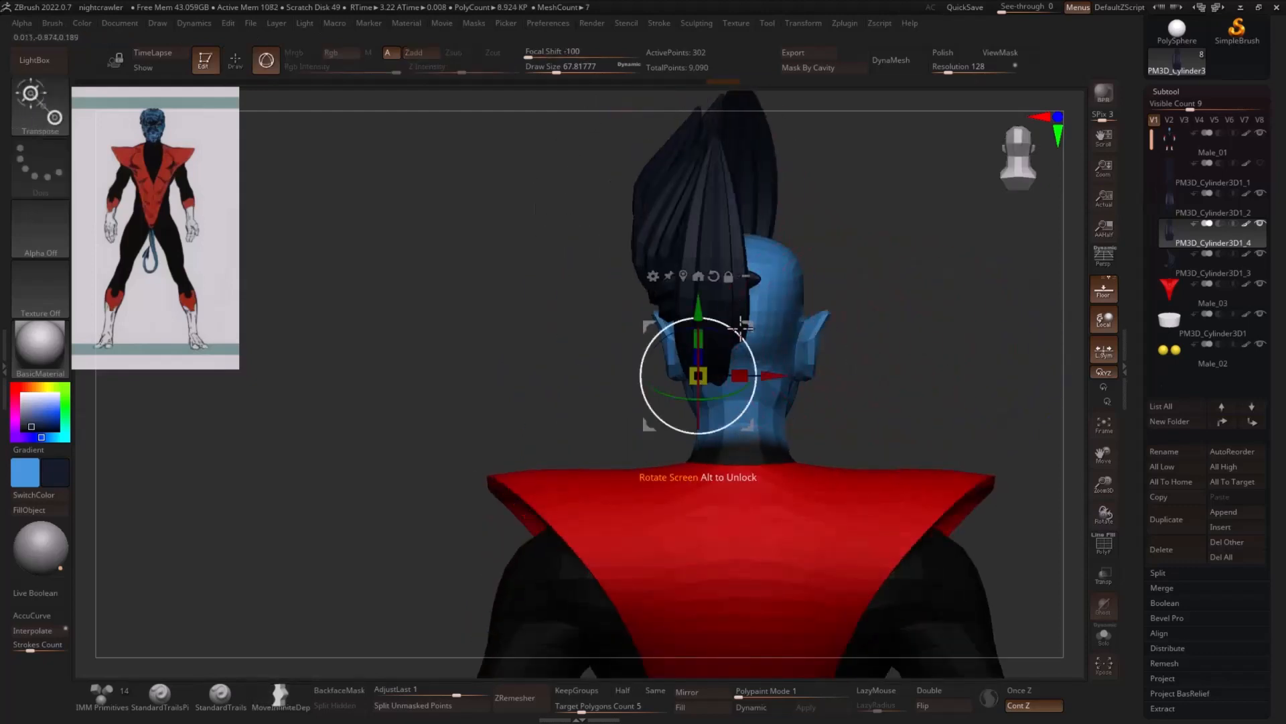
pyautogui.moveTo(778, 376)
pyautogui.mouseDown()
pyautogui.moveTo(806, 376)
pyautogui.moveTo(780, 363)
pyautogui.moveTo(741, 396)
pyautogui.moveTo(773, 380)
pyautogui.mouseUp()
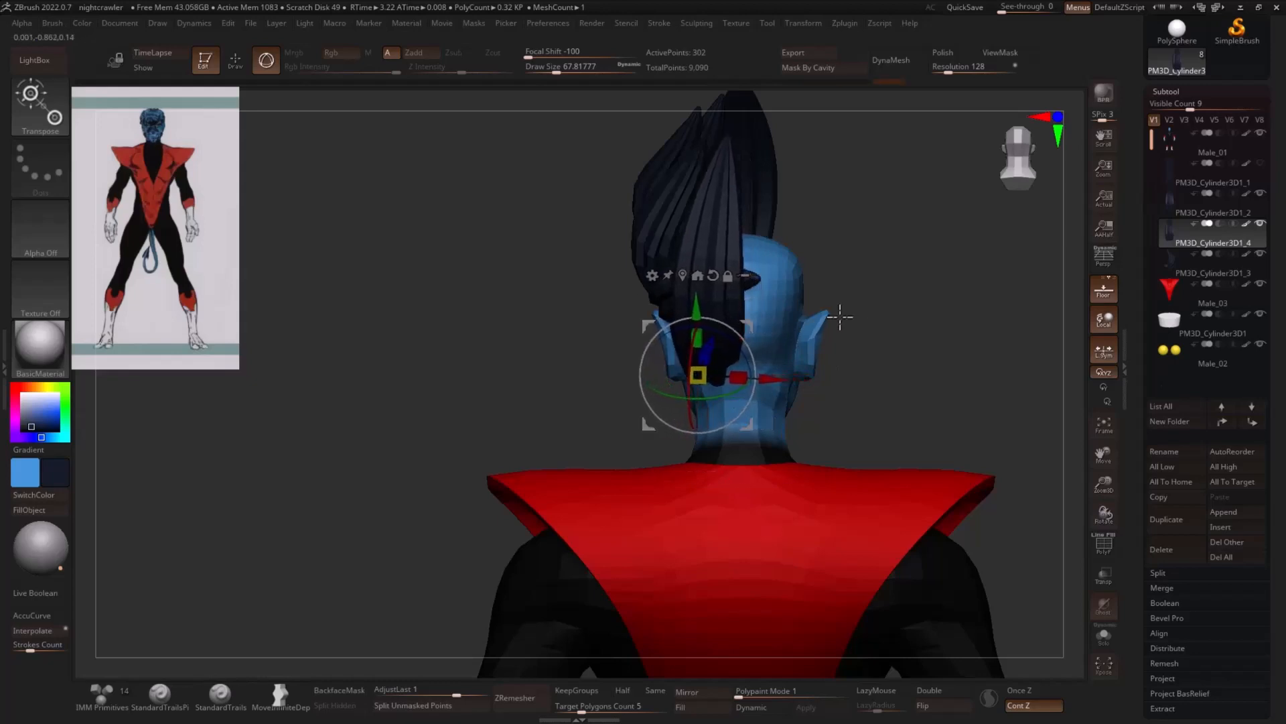
pyautogui.moveTo(840, 316); pyautogui.dragTo(721, 358)
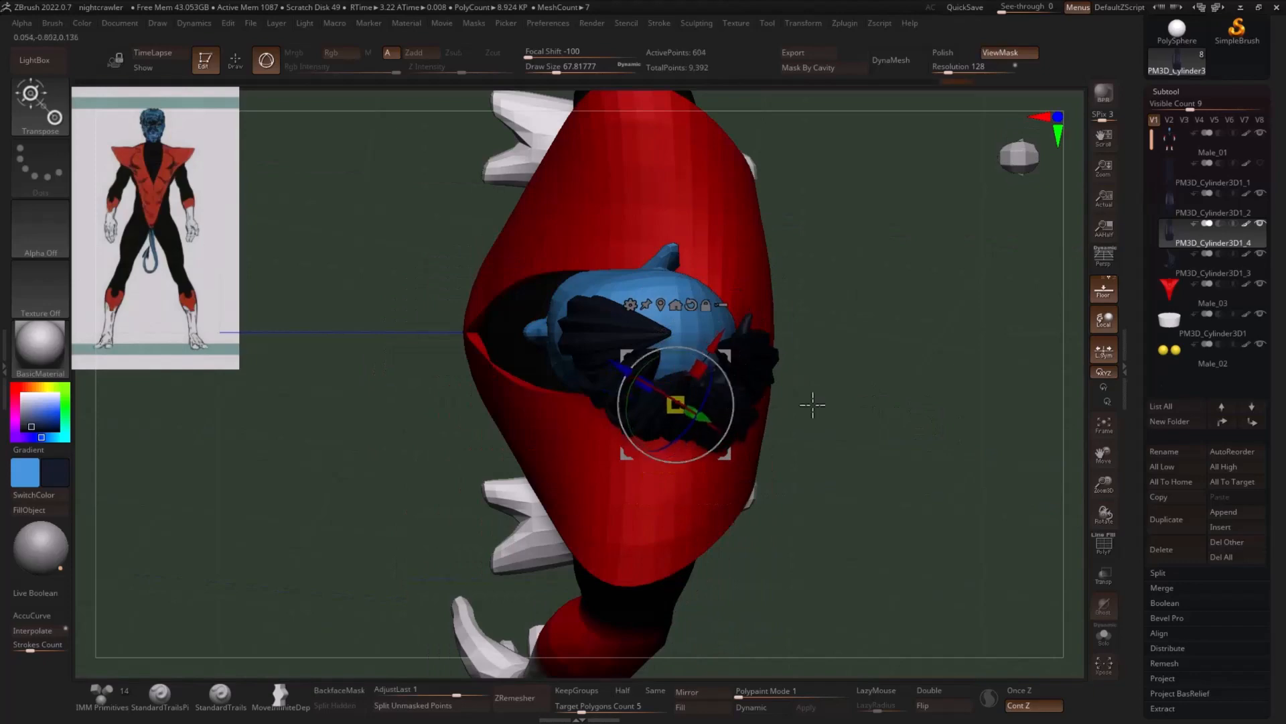
pyautogui.moveTo(812, 404)
pyautogui.mouseDown()
pyautogui.moveTo(856, 307)
pyautogui.moveTo(948, 308)
pyautogui.moveTo(982, 342)
pyautogui.moveTo(824, 351)
pyautogui.moveTo(744, 263)
pyautogui.mouseUp()
# - Shape the two rear strands with the Move Infinite Depth brush at a size of about 120, closing the gap behind the ear
pyautogui.press('q')
pyautogui.moveTo(683, 188); pyautogui.dragTo(697, 180)
pyautogui.moveTo(861, 218); pyautogui.dragTo(793, 210)
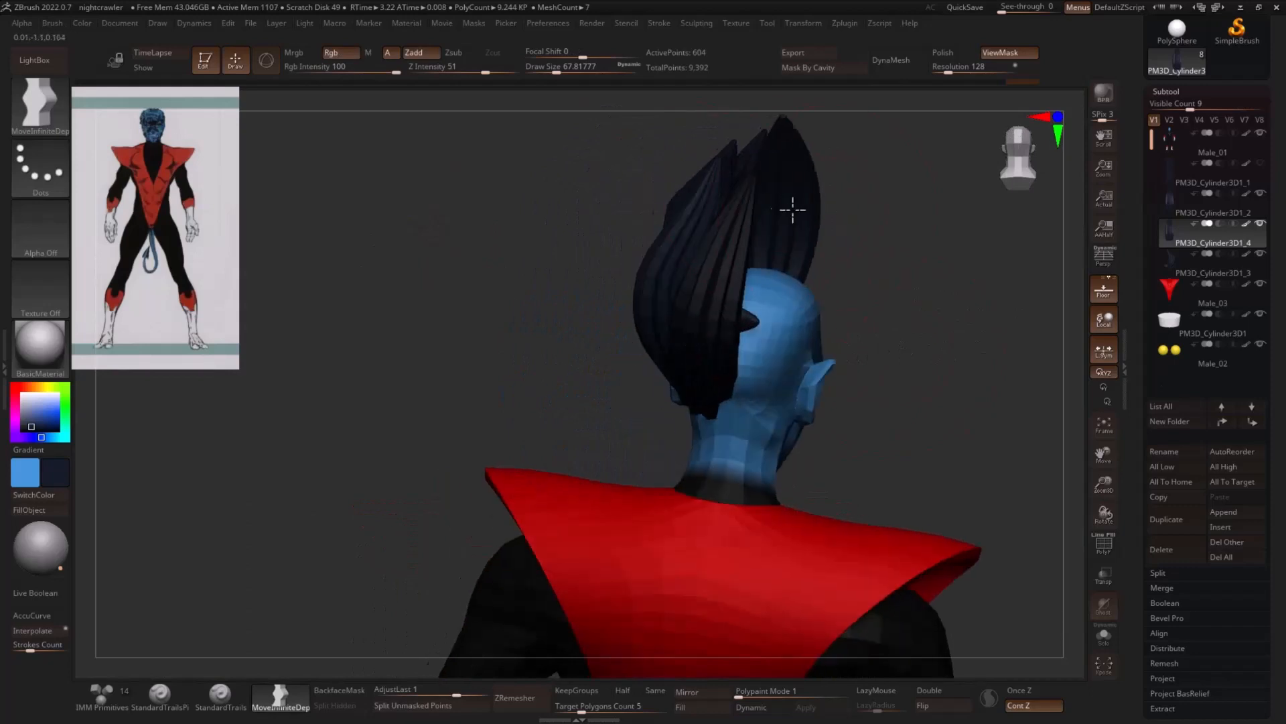
pyautogui.press('s')
pyautogui.moveTo(701, 195); pyautogui.dragTo(725, 209)
pyautogui.moveTo(804, 218)
pyautogui.mouseDown()
pyautogui.moveTo(923, 225)
pyautogui.moveTo(841, 264)
pyautogui.moveTo(724, 270)
pyautogui.mouseUp()
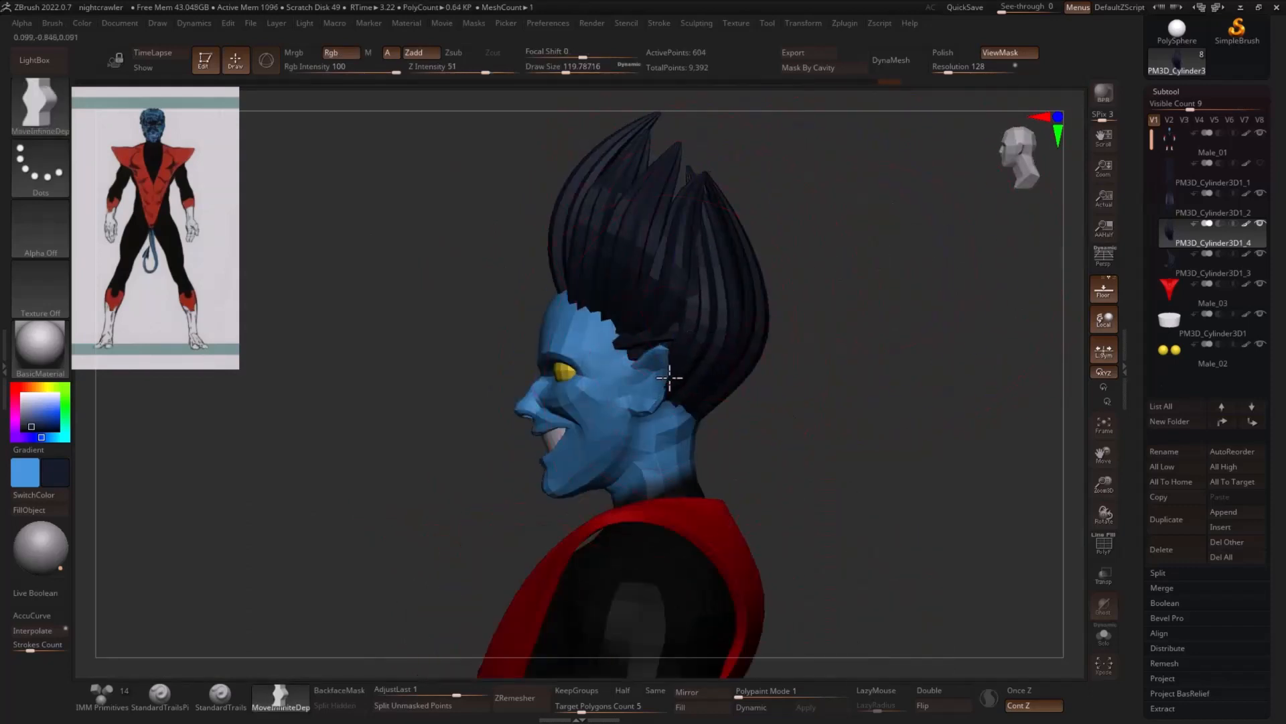
pyautogui.moveTo(831, 328)
pyautogui.mouseDown()
pyautogui.moveTo(861, 335)
pyautogui.moveTo(850, 361)
pyautogui.moveTo(717, 395)
pyautogui.mouseUp()
# - Pull the rear strands' base down to a point at the nape with the Move brush at a size of about 35
pyautogui.press('s')
pyautogui.press('b')
pyautogui.press('m')
pyautogui.press('v')
pyautogui.keyDown('ctrl'); pyautogui.moveTo(846, 383); pyautogui.dragTo(831, 413); pyautogui.keyUp('ctrl')
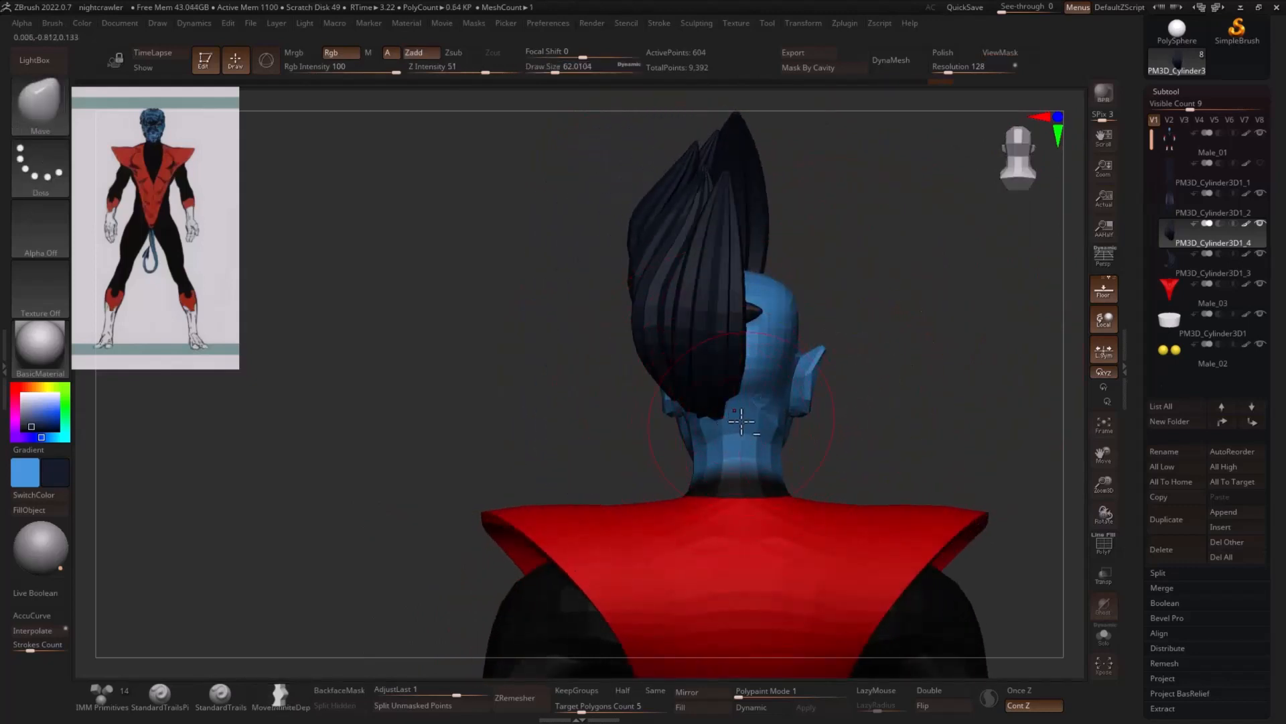
pyautogui.press('s')
pyautogui.moveTo(739, 429); pyautogui.dragTo(731, 429)
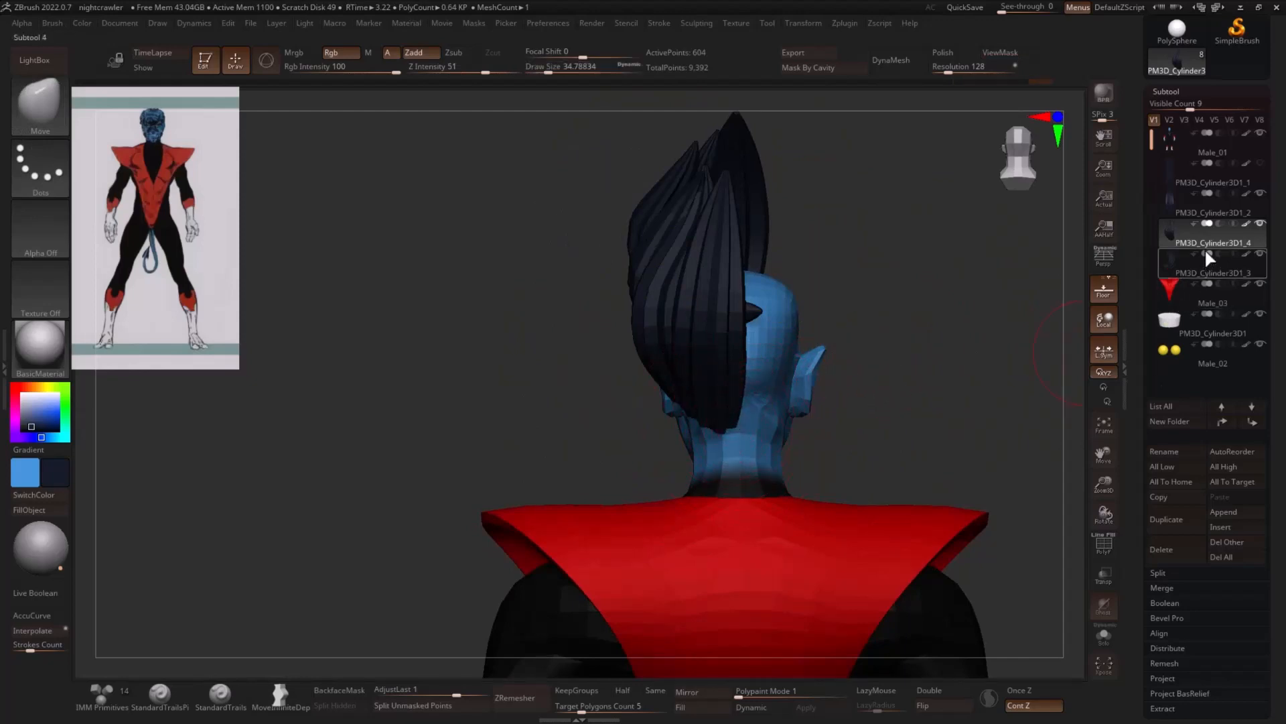
# - Merge the rear strands subtool down into the side strands subtool
pyautogui.click(1163, 588)
pyautogui.click(1177, 596)
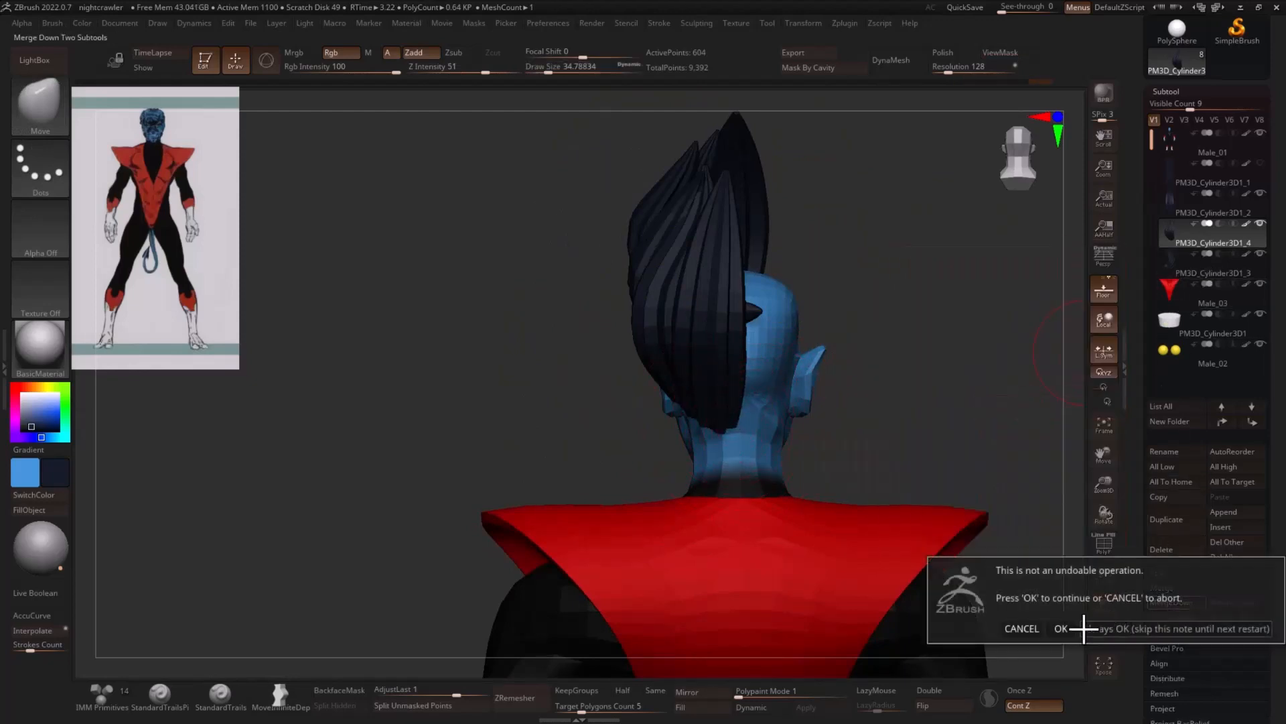
pyautogui.click(1061, 629)
# - Mirror the merged side hair across the X axis as a new subtool, then merge the two halves into one subtool
pyautogui.moveTo(1011, 476)
pyautogui.mouseDown()
pyautogui.moveTo(1005, 345)
pyautogui.moveTo(1031, 467)
pyautogui.mouseUp()
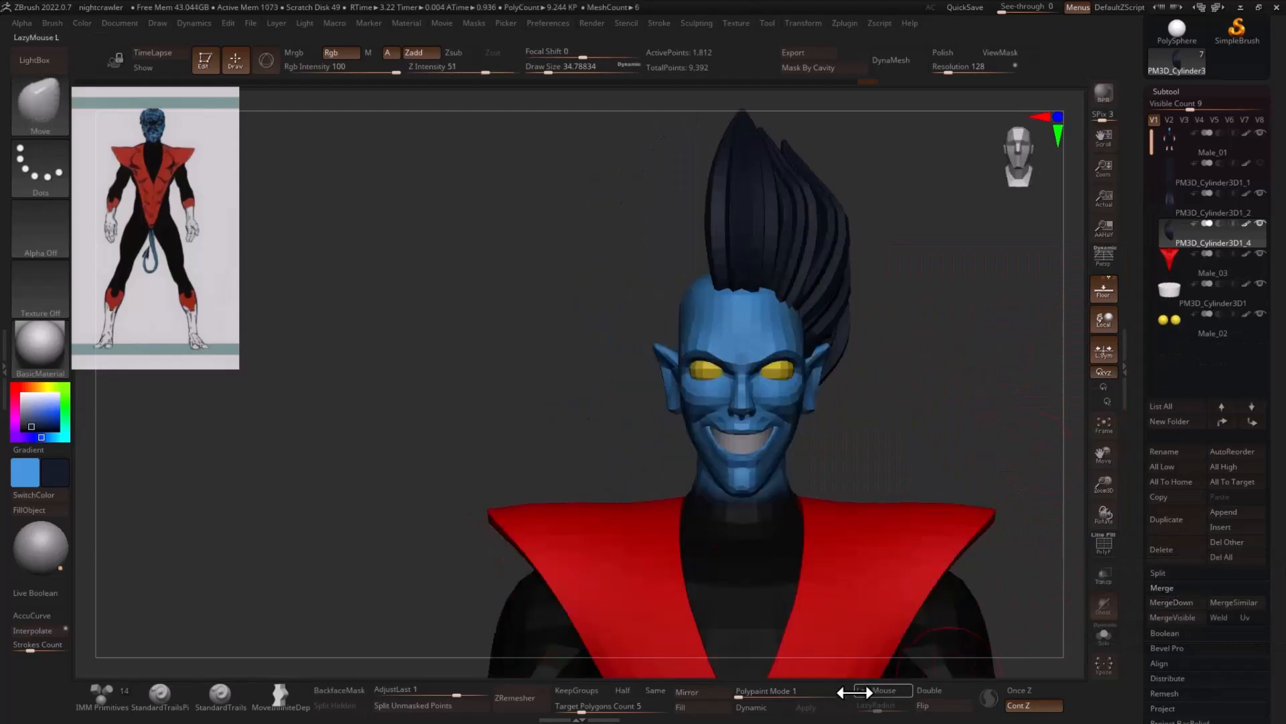
pyautogui.click(700, 691)
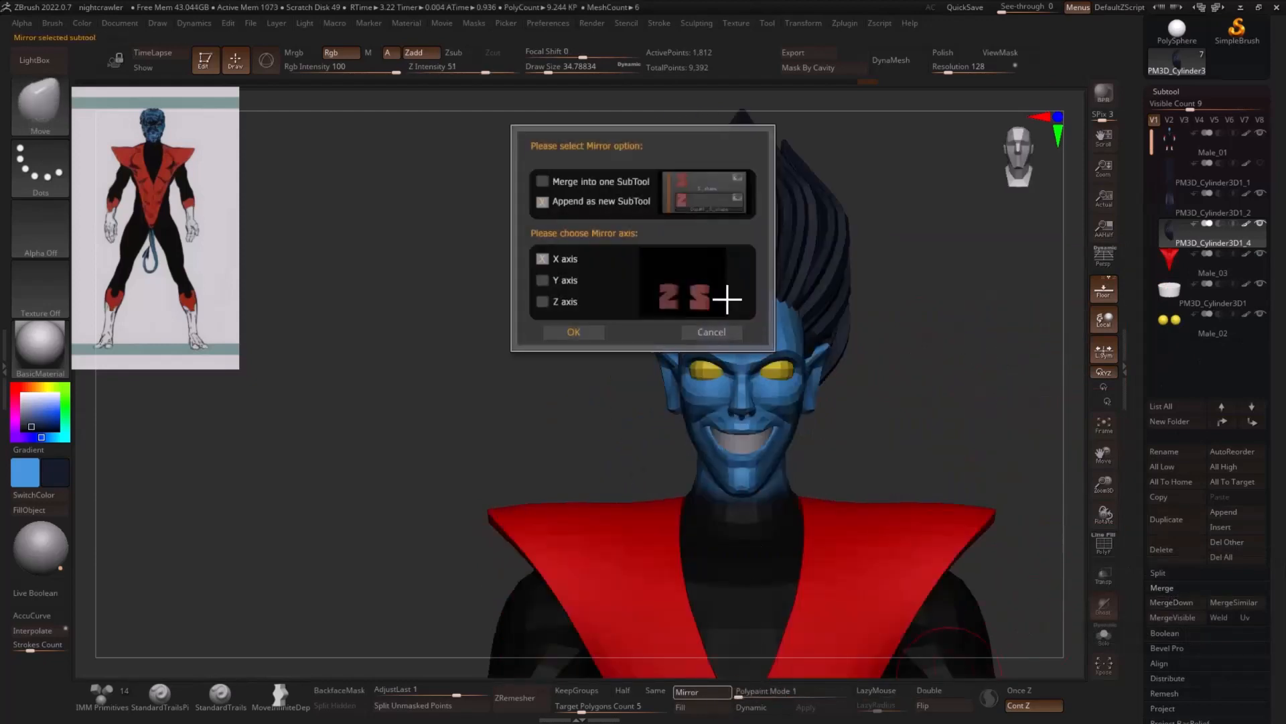
pyautogui.click(574, 332)
pyautogui.keyDown('alt'); pyautogui.moveTo(984, 322); pyautogui.dragTo(952, 351); pyautogui.keyUp('alt')
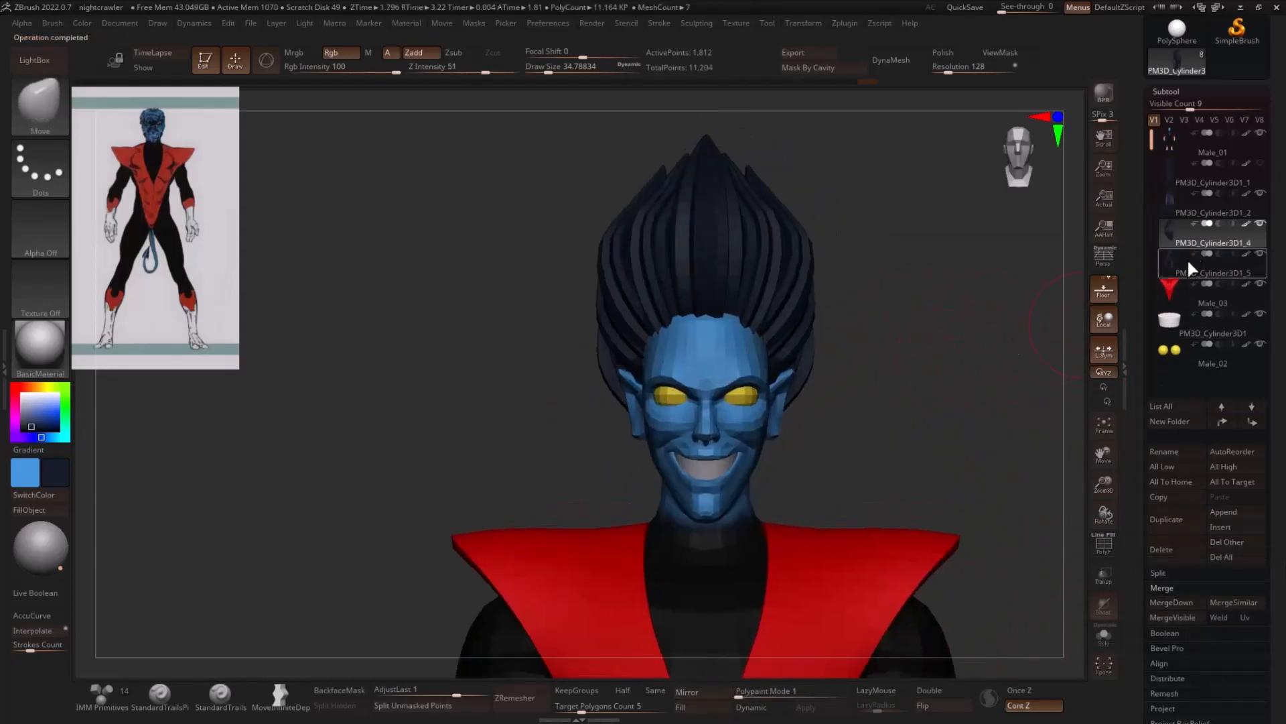
pyautogui.click(1170, 603)
pyautogui.click(1061, 630)
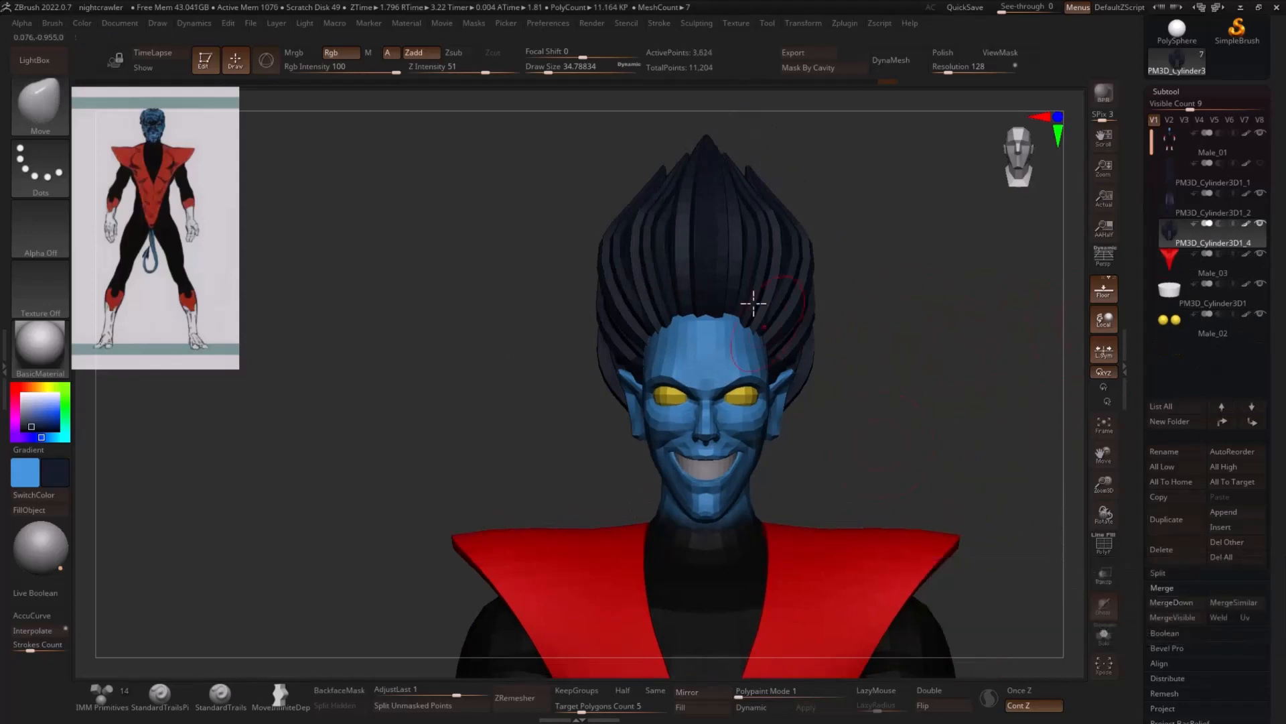
# - Widen the side hair and pull its tips inward with the Move brush at a size of about 74
pyautogui.press('s')
pyautogui.moveTo(777, 267)
pyautogui.mouseDown()
pyautogui.moveTo(799, 267)
pyautogui.moveTo(813, 308)
pyautogui.moveTo(795, 317)
pyautogui.mouseUp()
pyautogui.press('s')
pyautogui.moveTo(794, 368); pyautogui.dragTo(778, 359)
pyautogui.moveTo(801, 282); pyautogui.dragTo(809, 279)
pyautogui.moveTo(783, 196); pyautogui.dragTo(756, 194)
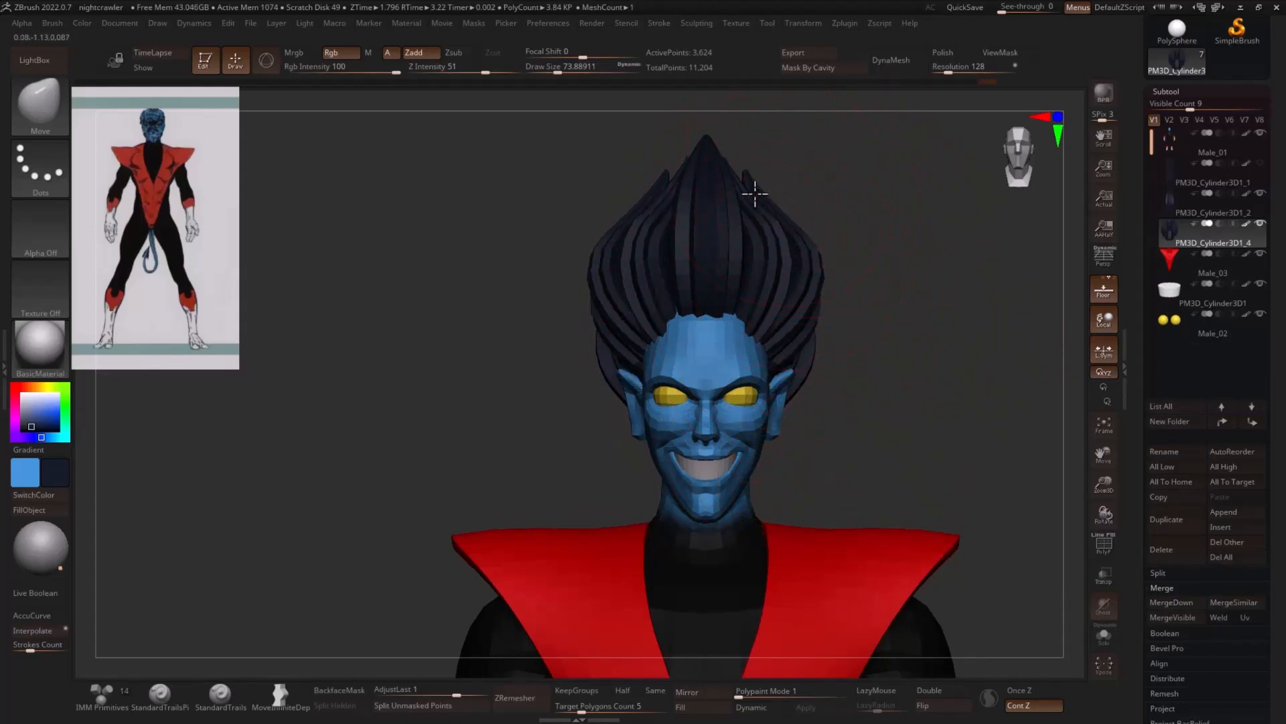
# - Pull the lower back of the hair in against the neck with the Move brush in the side view
pyautogui.moveTo(753, 209); pyautogui.dragTo(769, 255, button='right')
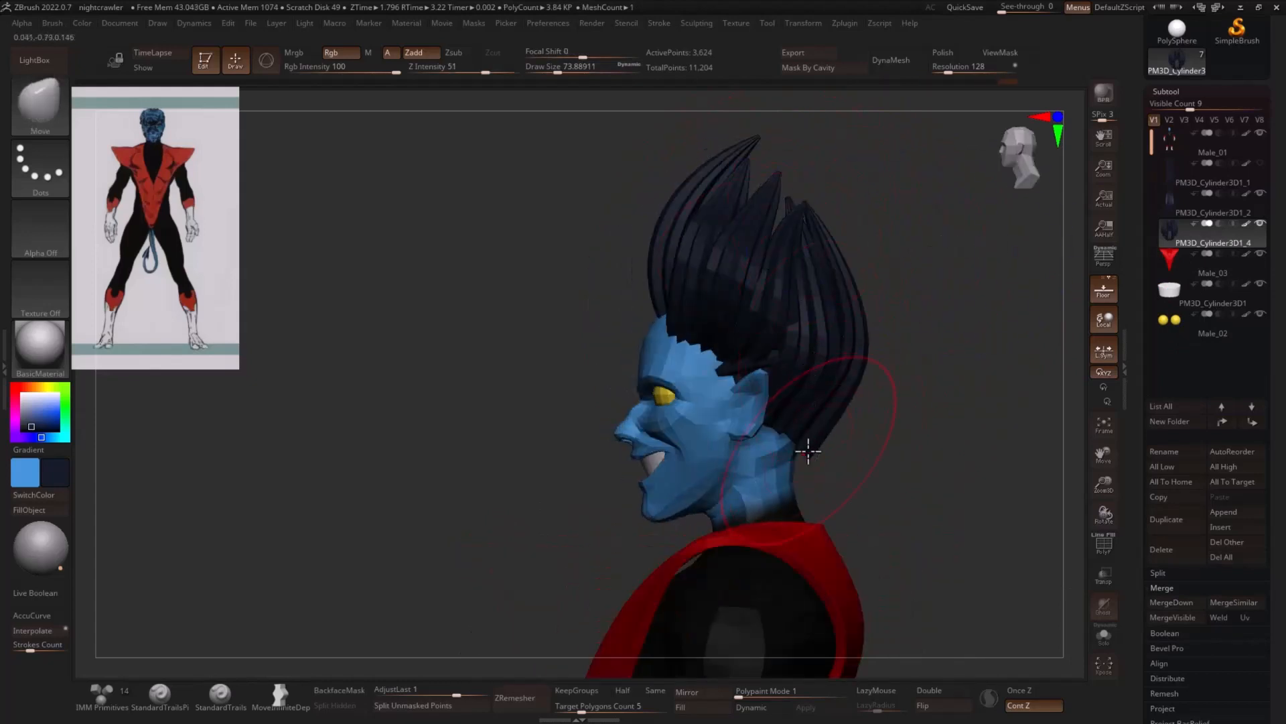
pyautogui.moveTo(808, 451); pyautogui.dragTo(783, 452)
pyautogui.moveTo(831, 401)
pyautogui.mouseDown()
pyautogui.moveTo(843, 405)
pyautogui.moveTo(811, 439)
pyautogui.mouseUp()
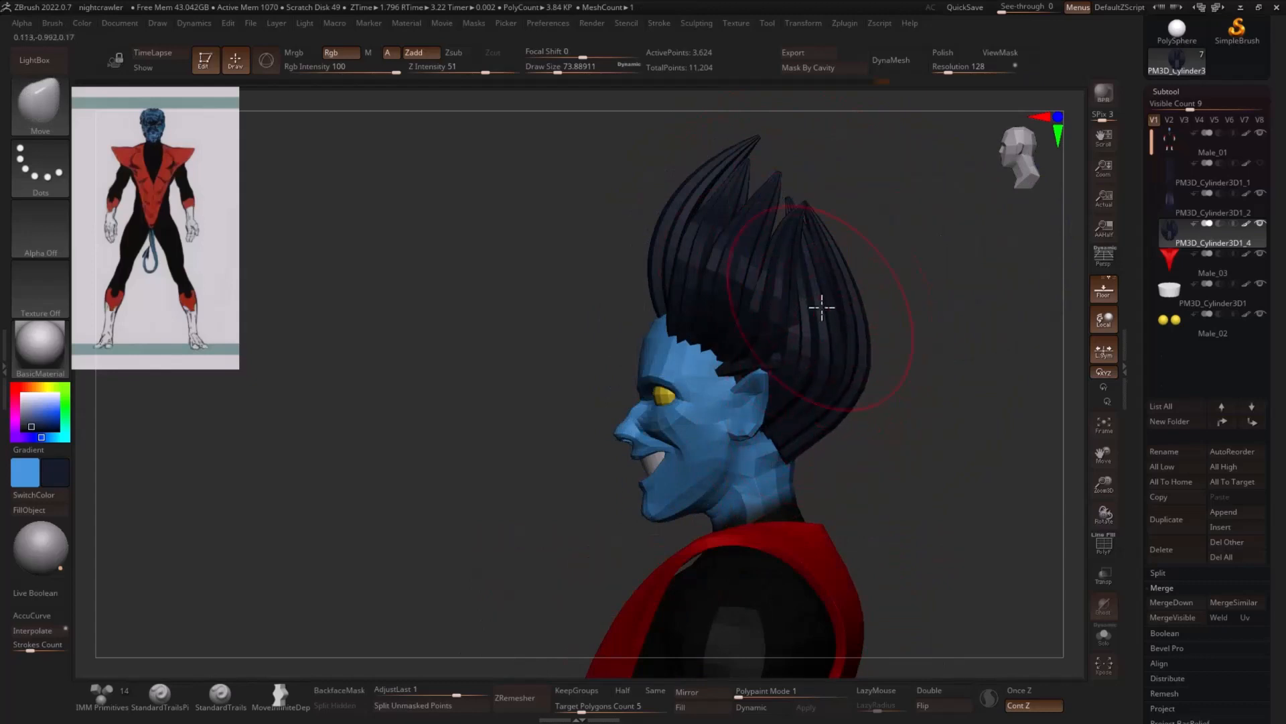
# - Pull the tips of the side hair strands backward with the Move Infinite Depth brush
pyautogui.click(1214, 214)
pyautogui.moveTo(741, 181); pyautogui.dragTo(750, 165)
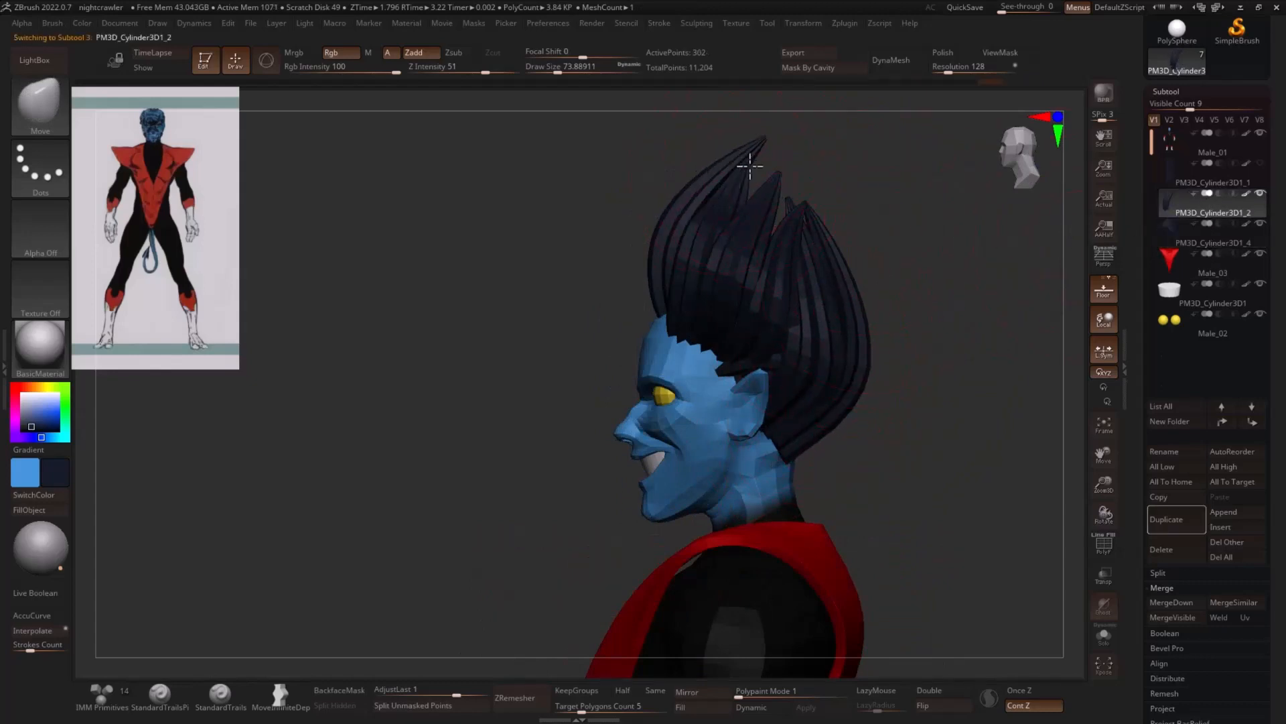
pyautogui.keyDown('alt'); pyautogui.click(805, 321); pyautogui.keyUp('alt')
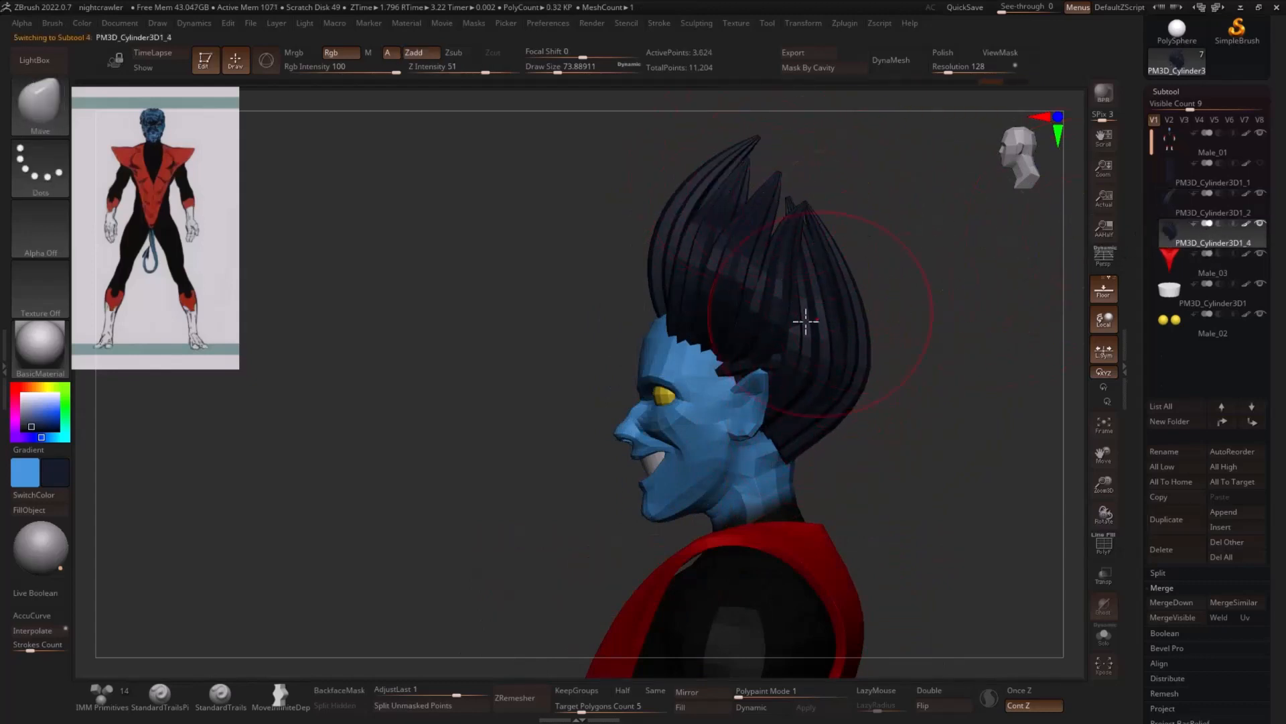
pyautogui.click(277, 695)
pyautogui.moveTo(734, 191); pyautogui.dragTo(751, 198)
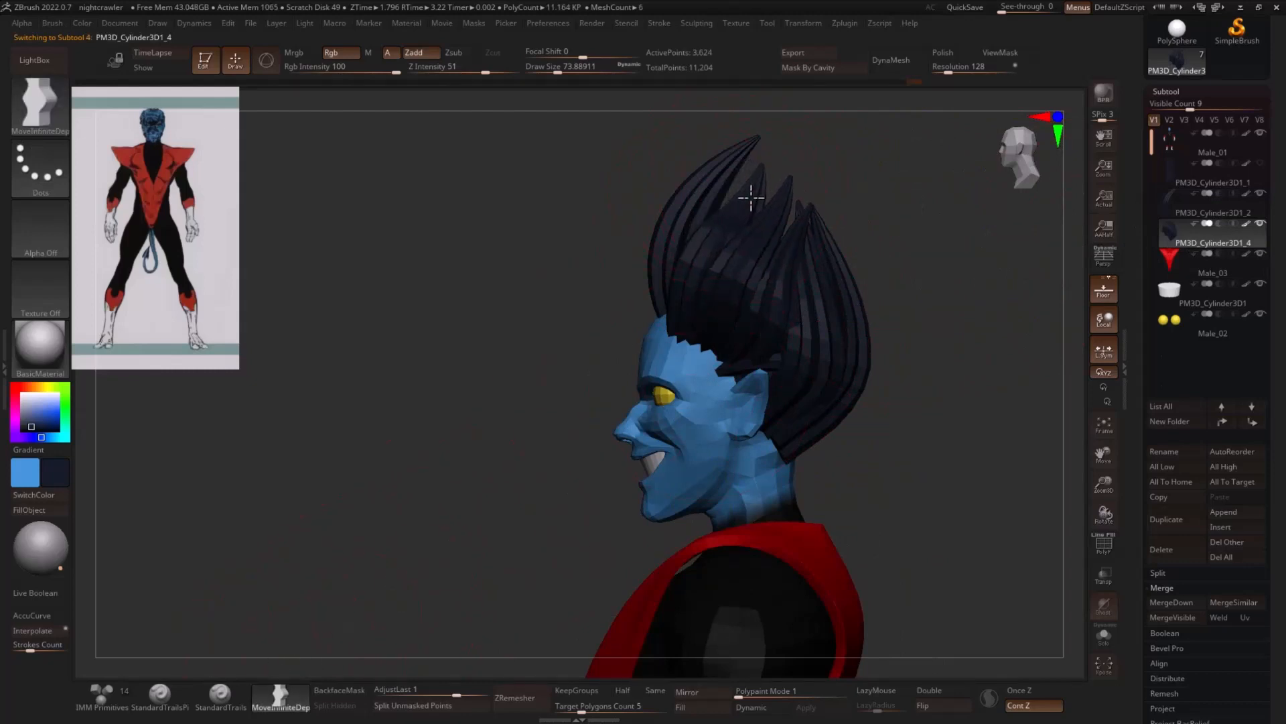
# - Tilt the front central strand backward and reposition it at the hairline
pyautogui.click(1167, 218)
pyautogui.press('r')
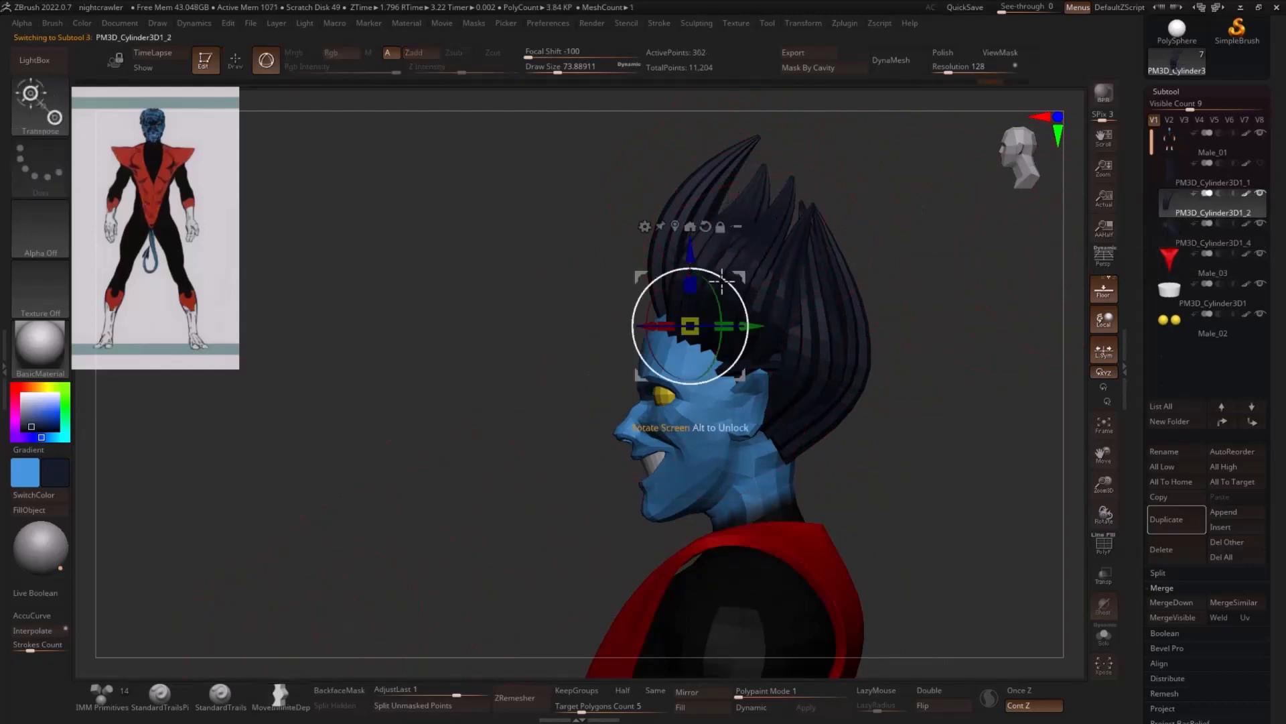
pyautogui.moveTo(725, 283); pyautogui.dragTo(727, 288)
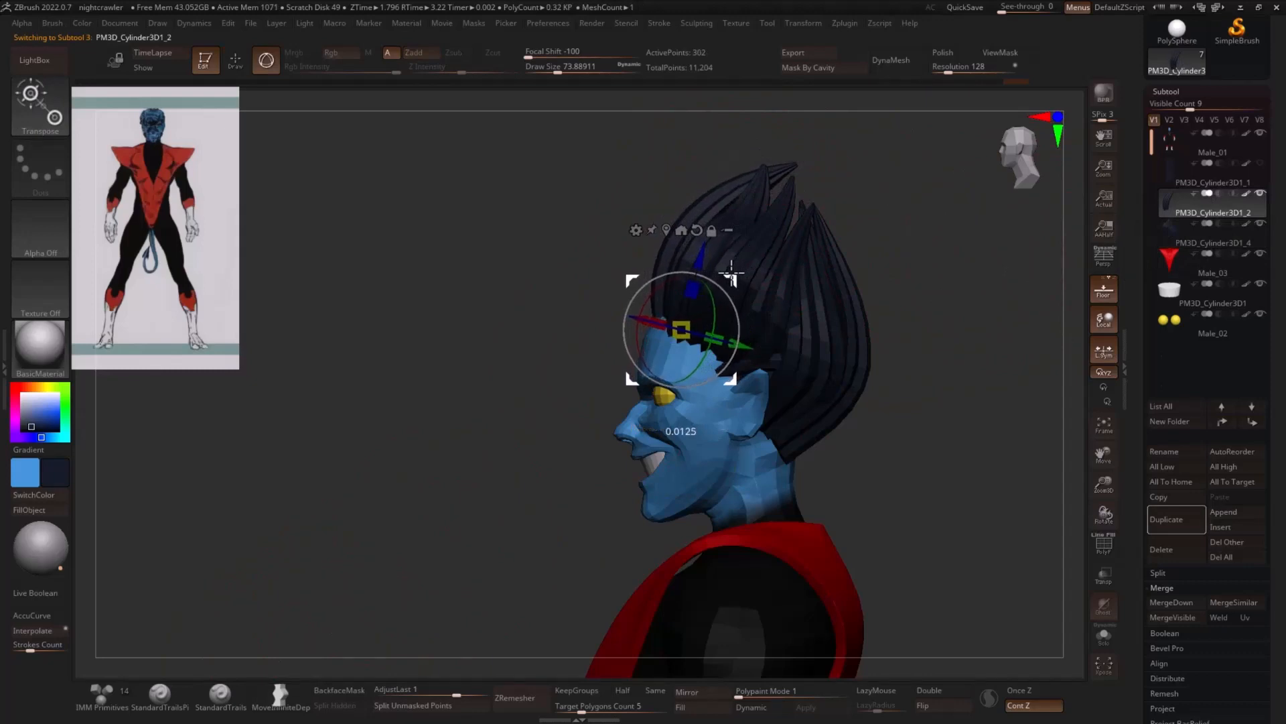
pyautogui.press('q')
# - Pull the front strand's base down over the forehead with the Move brush at a size of about 25
pyautogui.keyDown('shift'); pyautogui.moveTo(910, 277); pyautogui.dragTo(962, 305); pyautogui.keyUp('shift')
pyautogui.press('s')
pyautogui.moveTo(670, 316); pyautogui.dragTo(656, 316)
pyautogui.press('b')
pyautogui.press('m')
pyautogui.press('v')
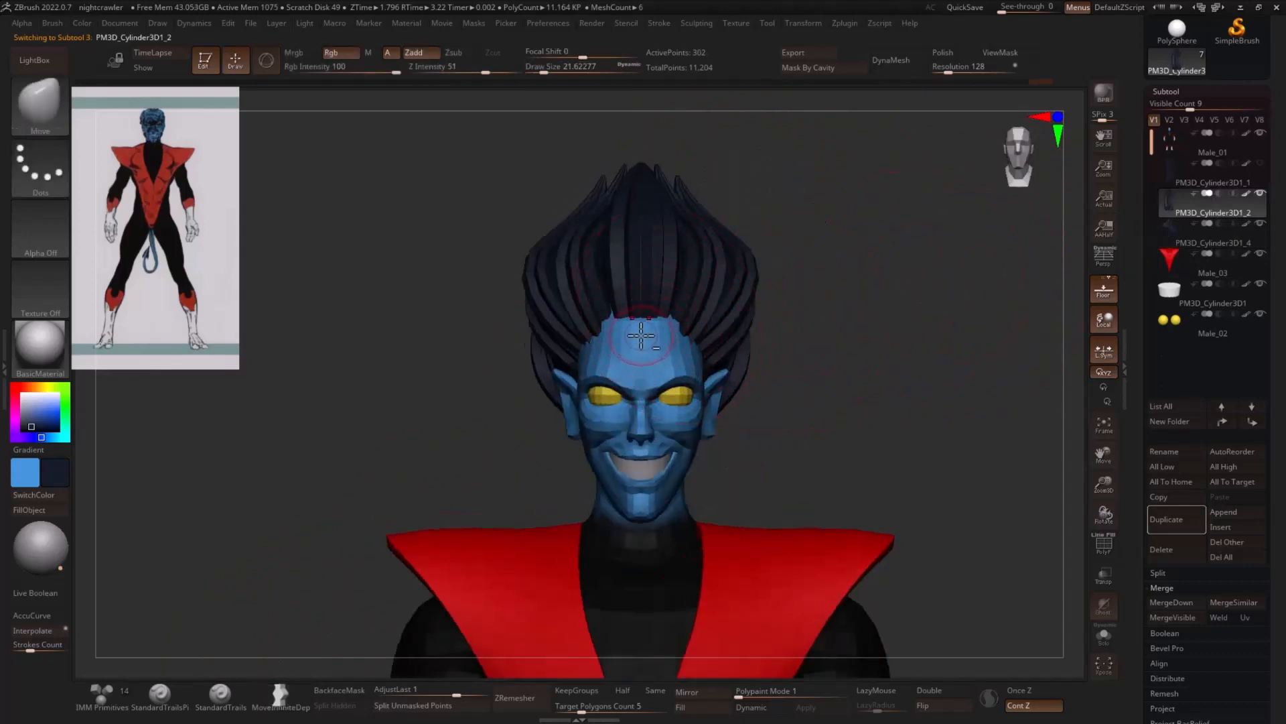
pyautogui.moveTo(818, 325); pyautogui.dragTo(676, 338)
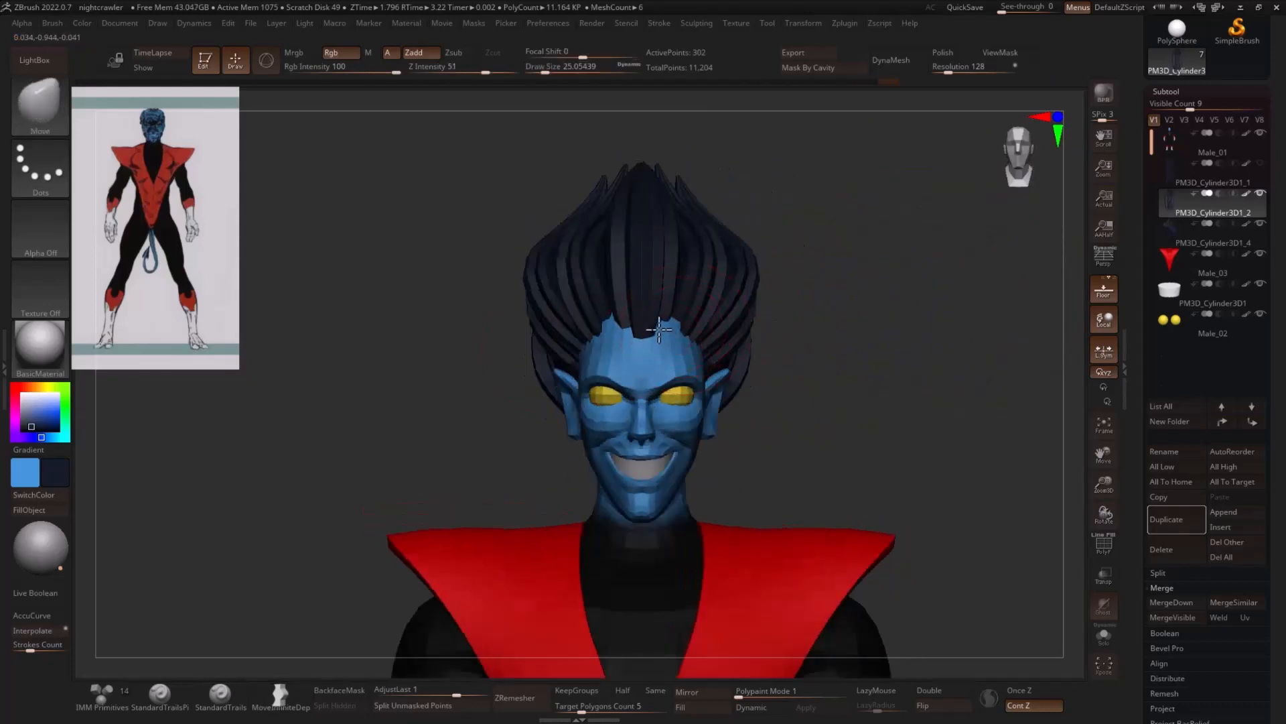
# - Push the upper side hair inward in the front view with the Move brush at a size of 112
pyautogui.keyDown('alt'); pyautogui.moveTo(854, 323); pyautogui.dragTo(808, 293); pyautogui.keyUp('alt')
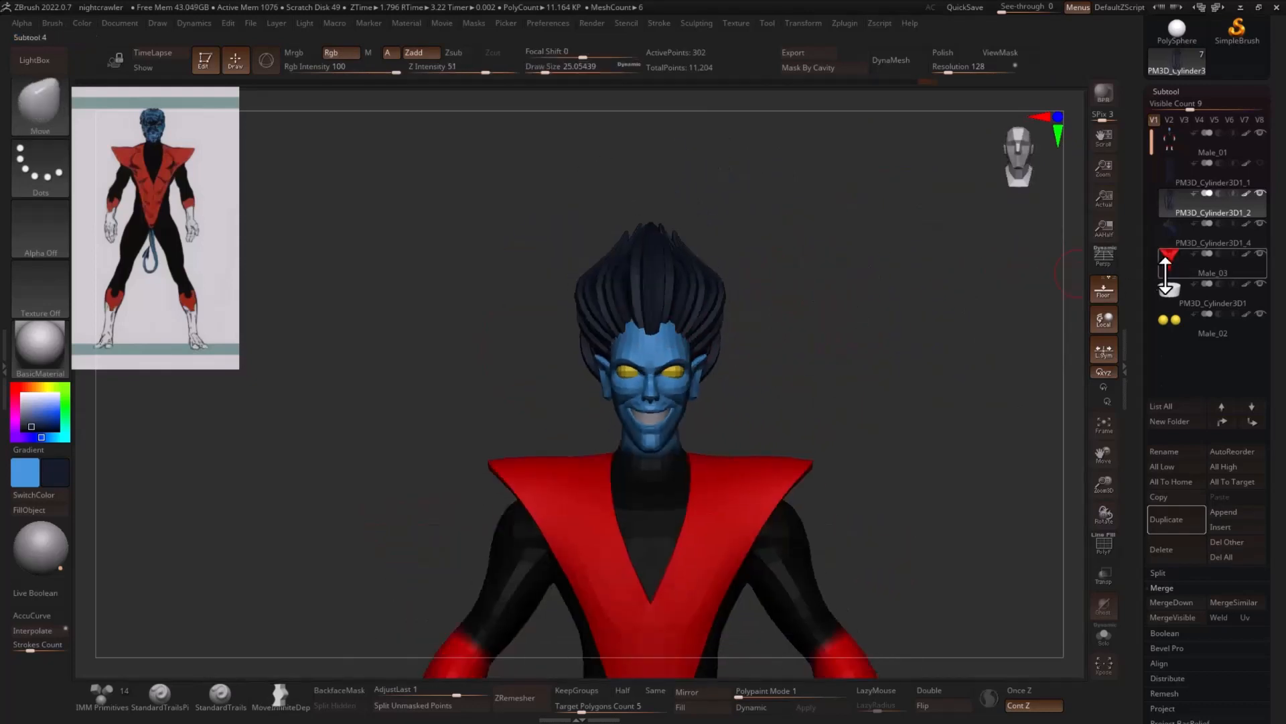
pyautogui.click(1198, 236)
pyautogui.press('s')
pyautogui.moveTo(713, 270)
pyautogui.mouseDown()
pyautogui.moveTo(732, 273)
pyautogui.moveTo(698, 266)
pyautogui.mouseUp()
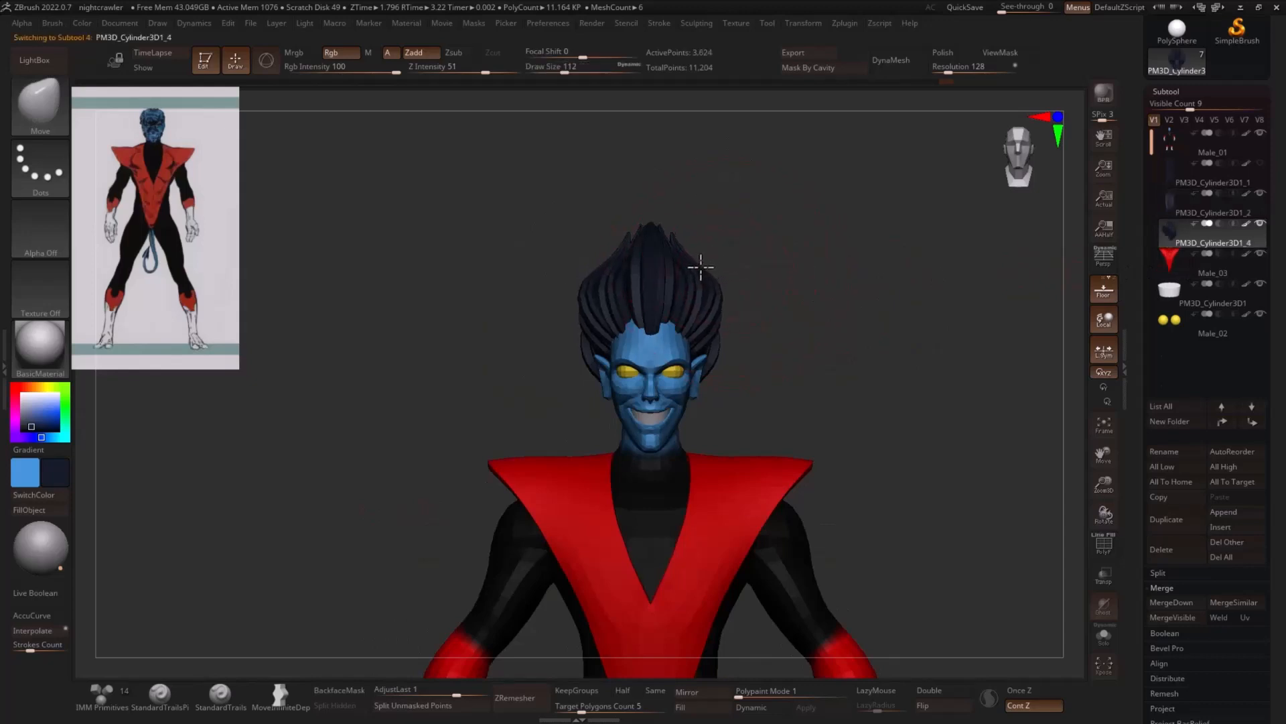
# - Refine the side hair's outline around the ears with the Move brush at a size of about 68
pyautogui.moveTo(790, 282)
pyautogui.mouseDown()
pyautogui.moveTo(891, 293)
pyautogui.moveTo(856, 356)
pyautogui.moveTo(770, 408)
pyautogui.mouseUp()
pyautogui.press('s')
pyautogui.moveTo(919, 269)
pyautogui.mouseDown()
pyautogui.moveTo(836, 269)
pyautogui.moveTo(988, 250)
pyautogui.moveTo(988, 308)
pyautogui.moveTo(907, 330)
pyautogui.moveTo(920, 355)
pyautogui.moveTo(896, 357)
pyautogui.mouseUp()
pyautogui.moveTo(835, 395)
pyautogui.mouseDown()
pyautogui.moveTo(819, 387)
pyautogui.moveTo(837, 364)
pyautogui.mouseUp()
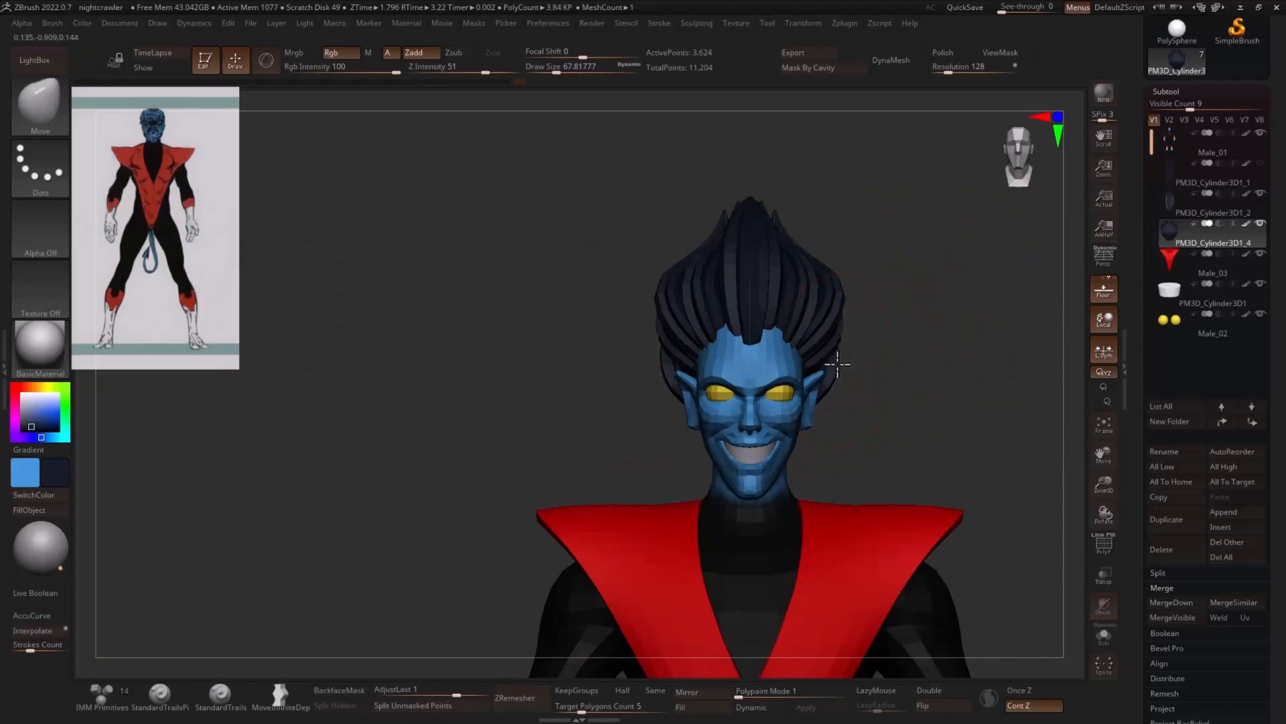
# - Scale the side hair down vertically to about 0.91 and shorten the front strand along its height
pyautogui.press('w')
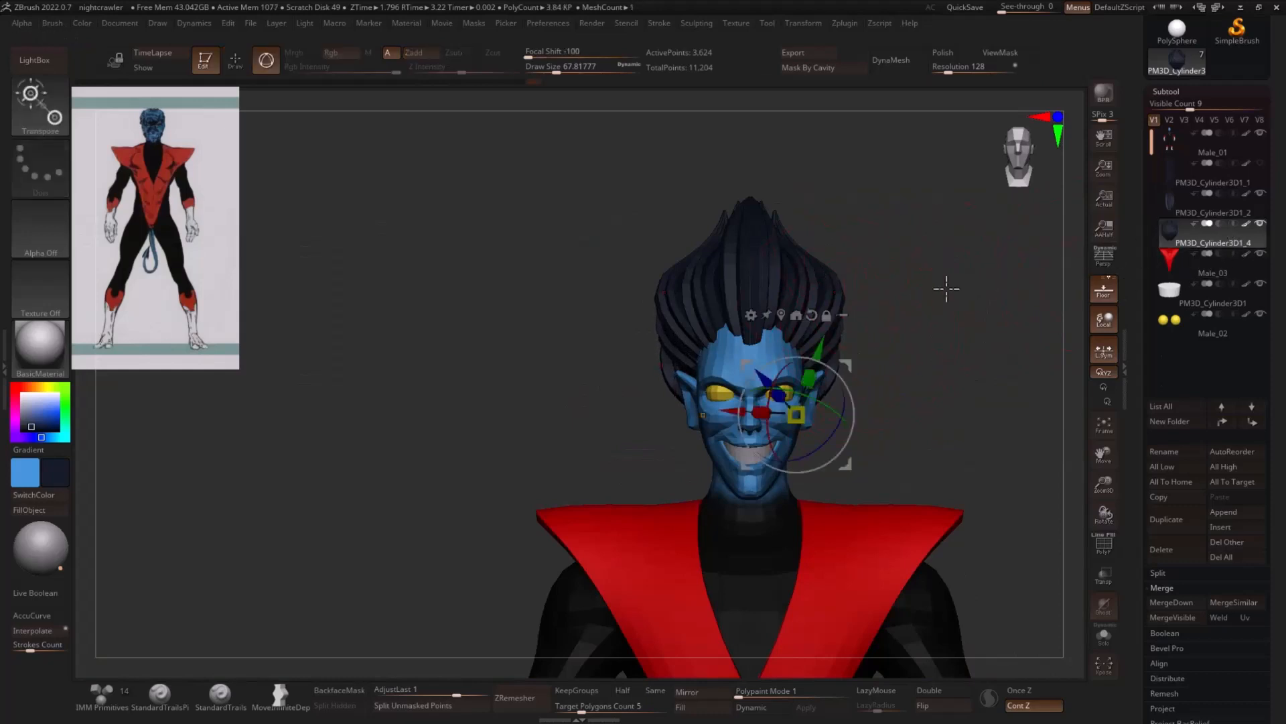
pyautogui.moveTo(798, 371); pyautogui.dragTo(804, 383)
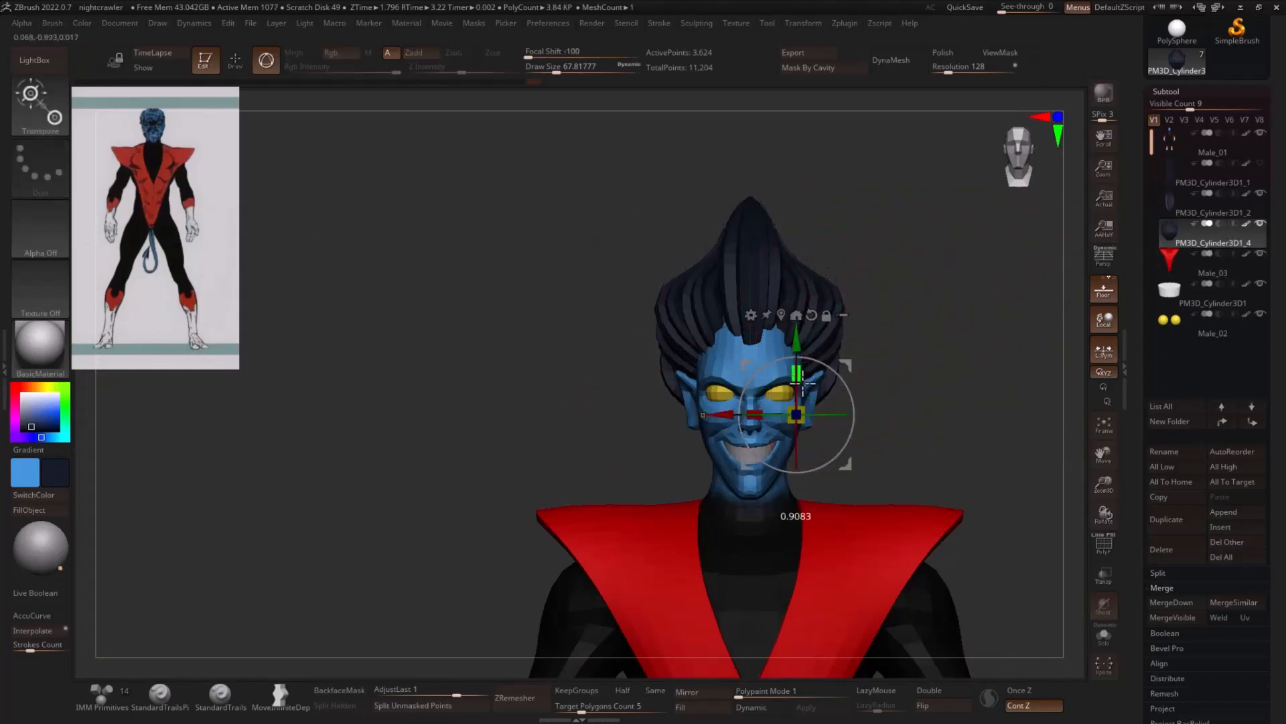
pyautogui.keyDown('alt'); pyautogui.click(794, 359); pyautogui.keyUp('alt')
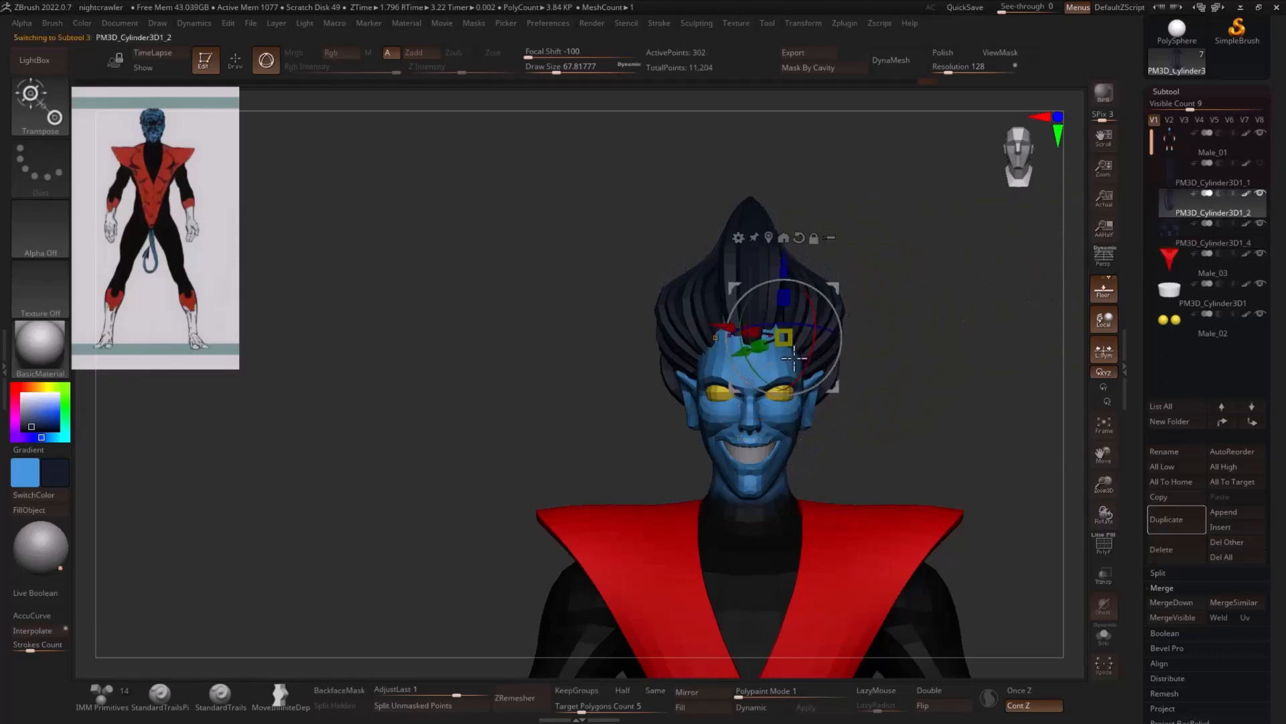
pyautogui.keyDown('alt'); pyautogui.click(799, 238); pyautogui.keyUp('alt')
pyautogui.moveTo(785, 295); pyautogui.dragTo(793, 308)
pyautogui.press('q')
pyautogui.moveTo(982, 335)
pyautogui.mouseDown()
pyautogui.moveTo(938, 338)
pyautogui.moveTo(972, 339)
pyautogui.mouseUp()
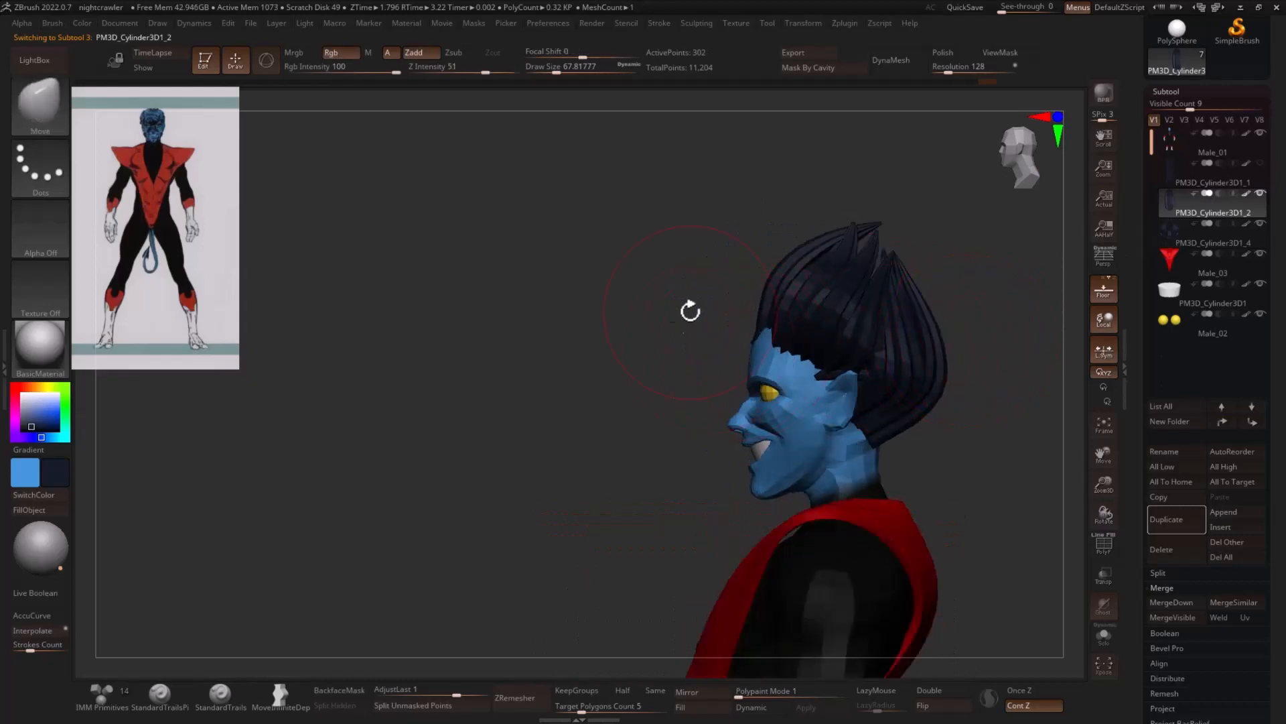
pyautogui.moveTo(690, 310)
pyautogui.mouseDown()
pyautogui.moveTo(649, 414)
pyautogui.moveTo(690, 373)
pyautogui.moveTo(629, 391)
pyautogui.moveTo(644, 373)
pyautogui.moveTo(558, 343)
pyautogui.mouseUp()
# - Duplicate within the front strand's subtool, turn the copy into a PolySphere and fill it with the dark hair color
pyautogui.press('w')
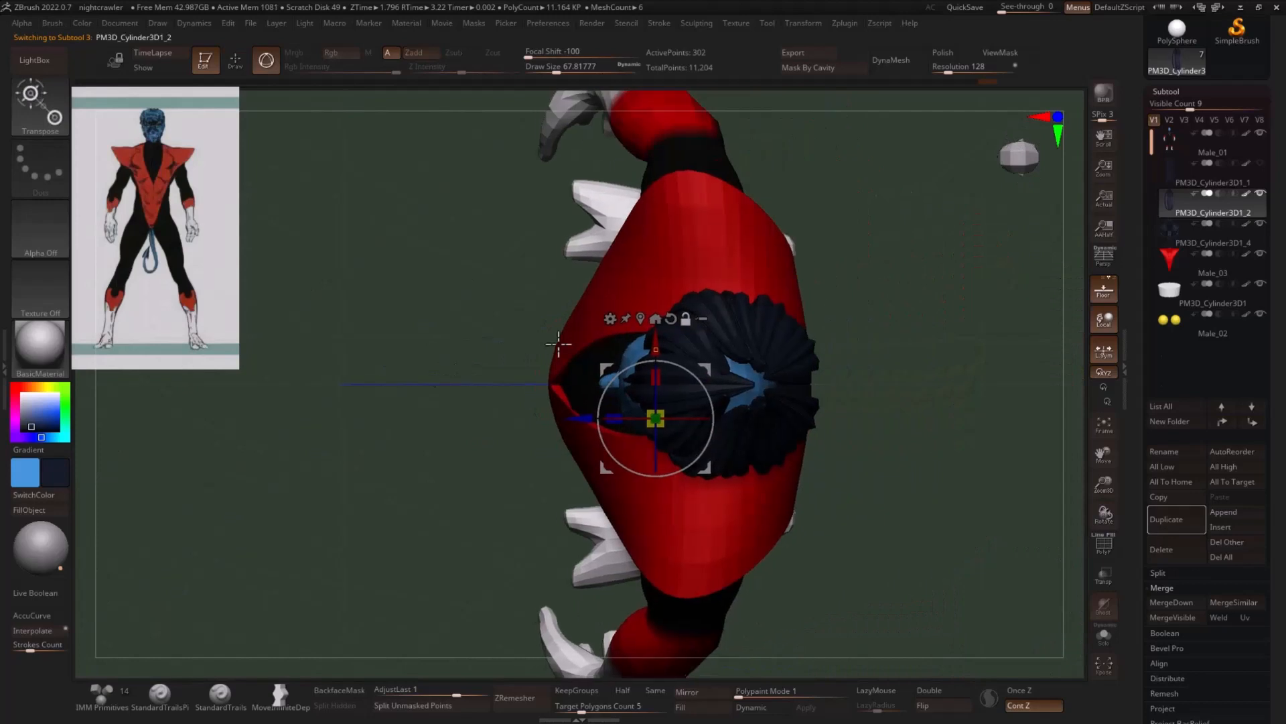
pyautogui.click(641, 318)
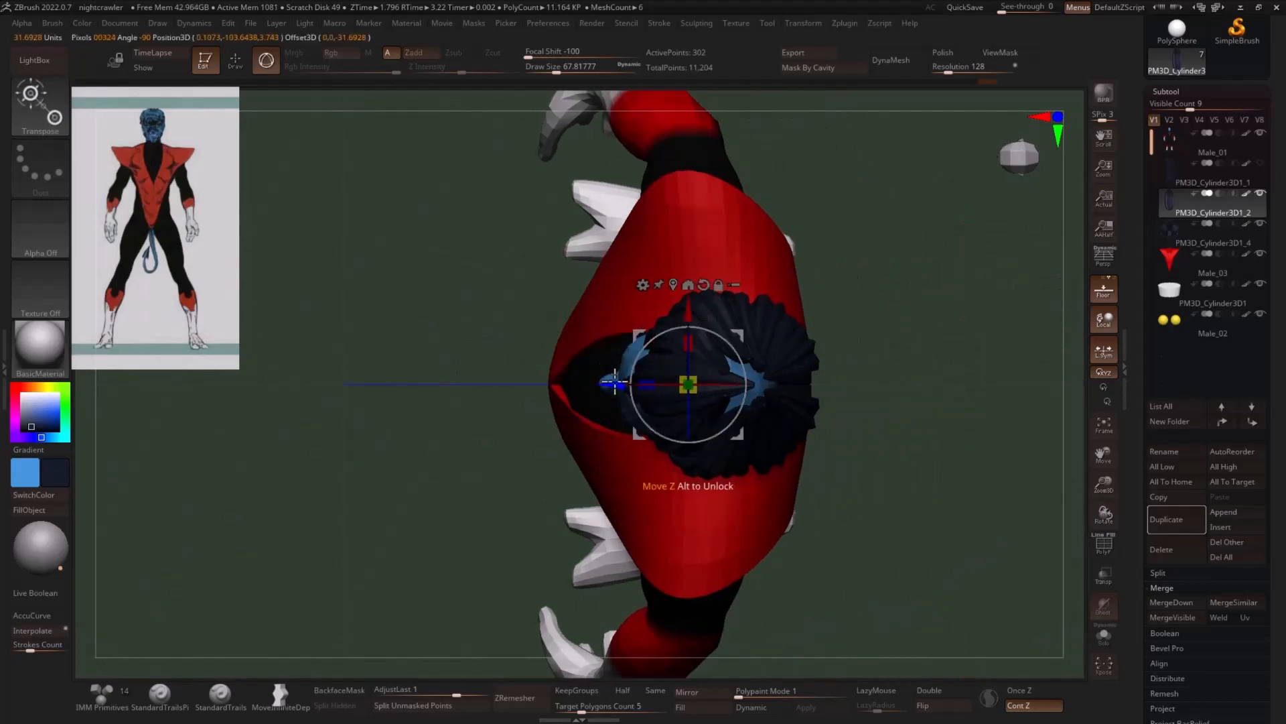
pyautogui.click(751, 285)
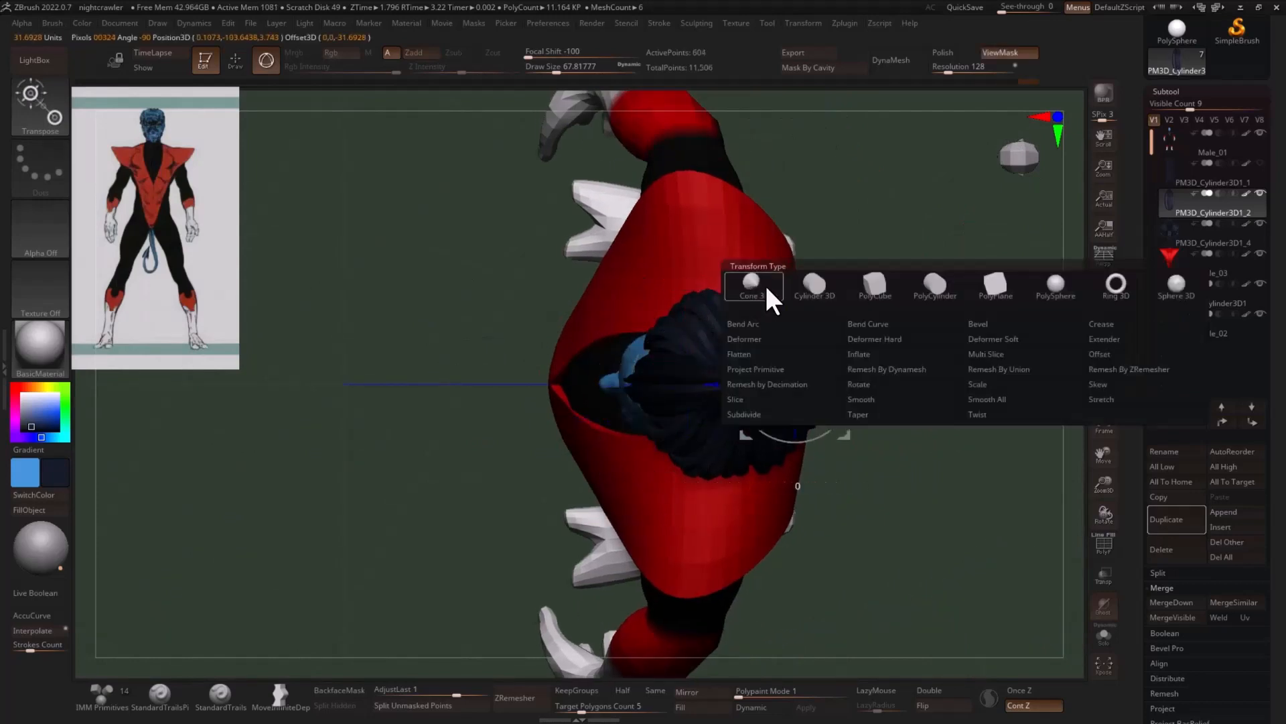
pyautogui.click(1056, 288)
pyautogui.click(56, 511)
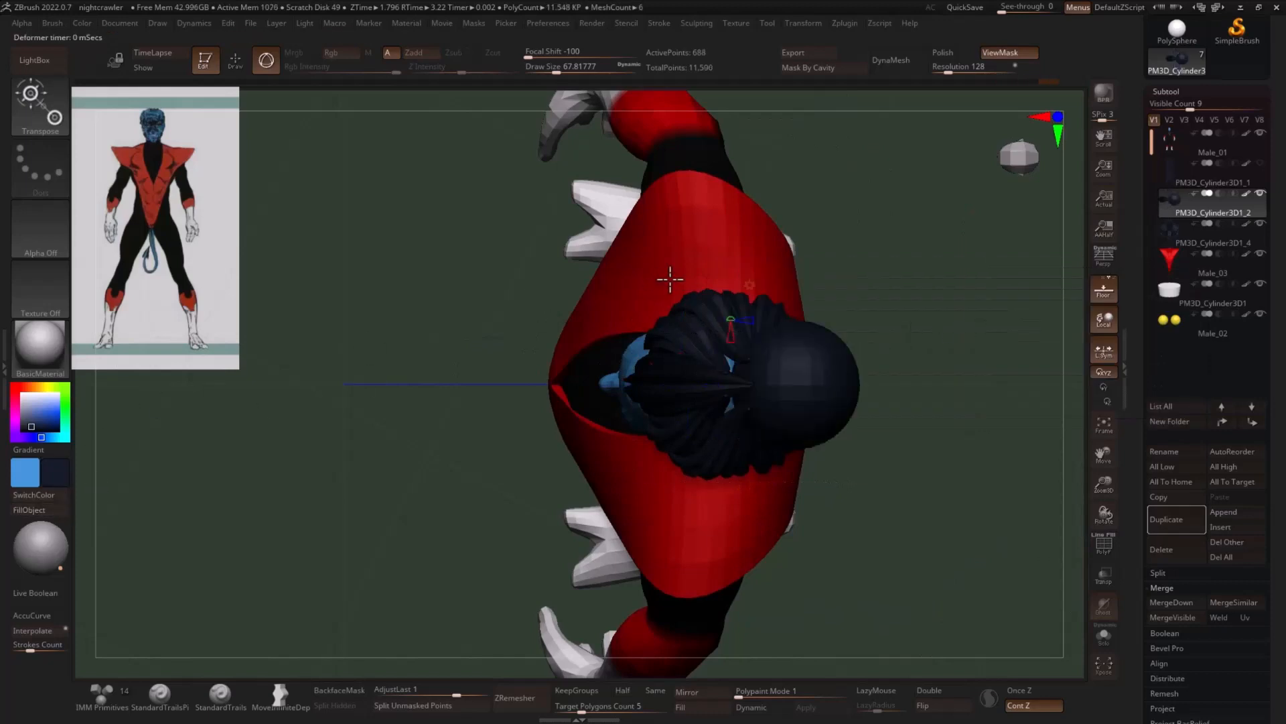
pyautogui.click(752, 285)
pyautogui.click(741, 299)
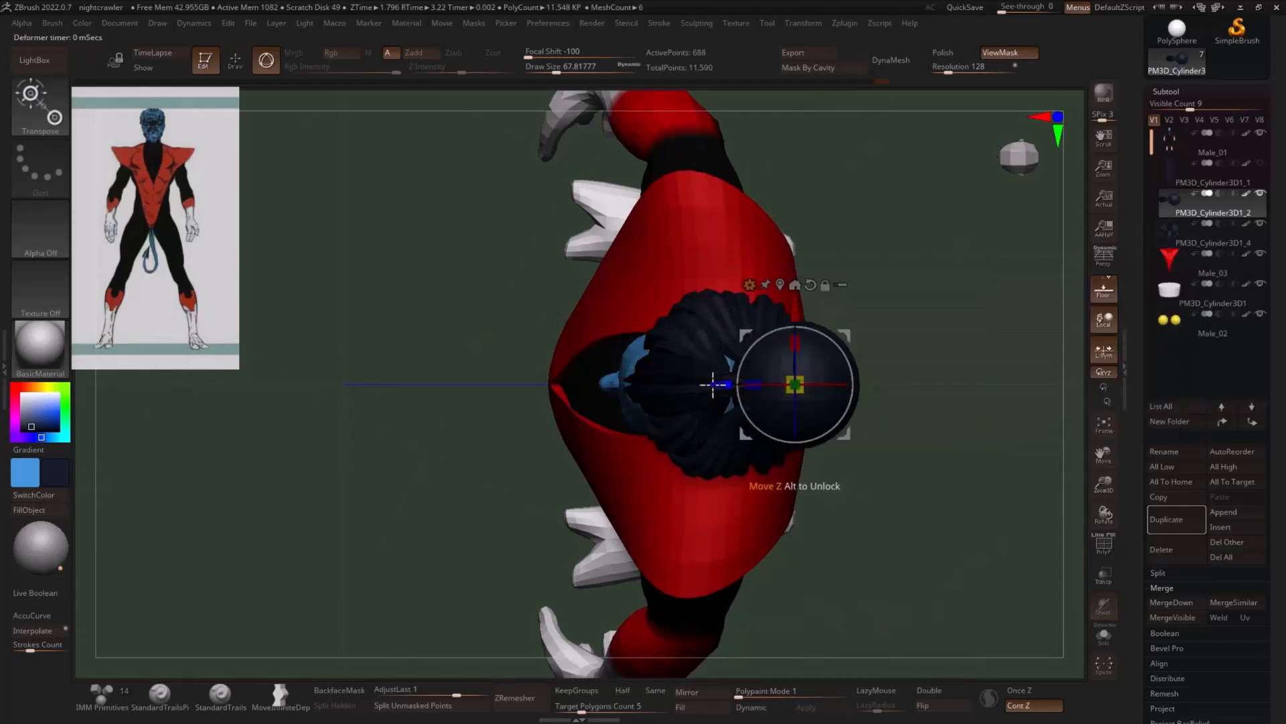
# - Position and resize the sphere inside the hair to fill the crown gap, and split it into its own subtool
pyautogui.moveTo(827, 363); pyautogui.dragTo(906, 241)
pyautogui.moveTo(804, 335); pyautogui.dragTo(784, 374)
pyautogui.moveTo(781, 397); pyautogui.dragTo(730, 518)
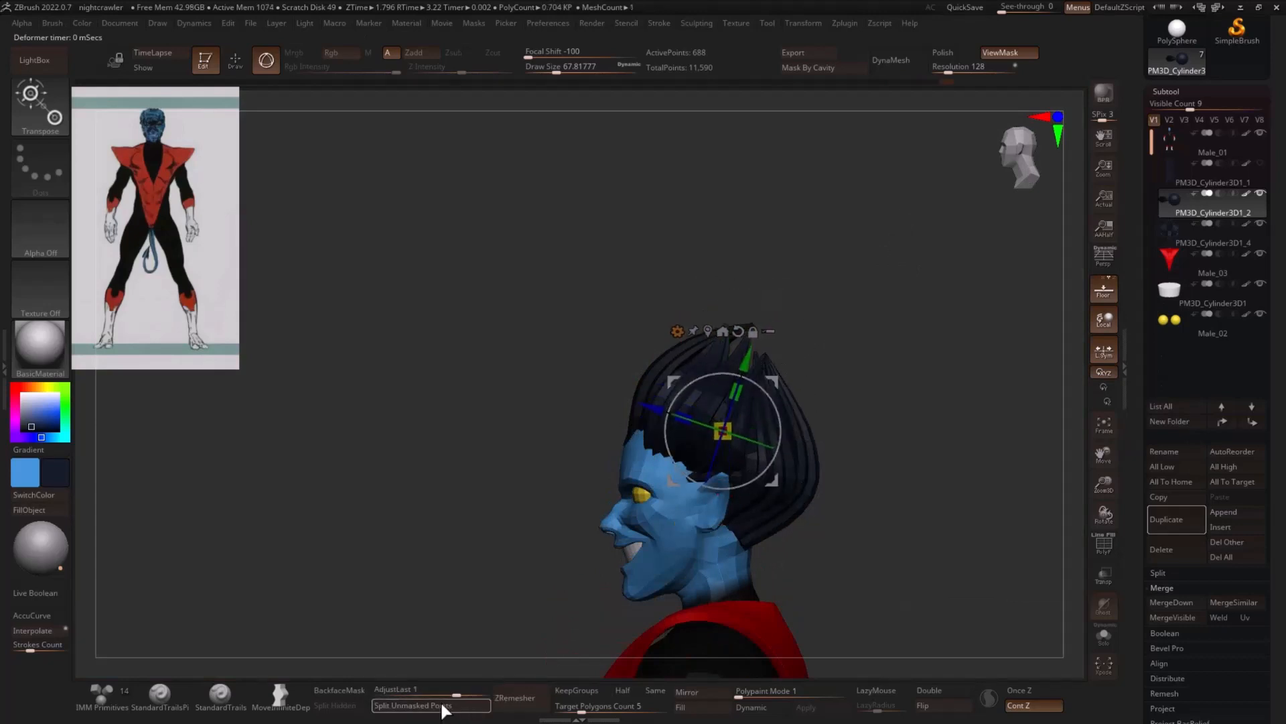
pyautogui.keyDown('alt'); pyautogui.click(762, 495); pyautogui.keyUp('alt')
pyautogui.press('q')
# - Push the back and sides of the hair inward with the MoveInfiniteDepth brush at a size of about 68
pyautogui.moveTo(978, 382); pyautogui.dragTo(943, 411)
pyautogui.moveTo(971, 355); pyautogui.dragTo(907, 384)
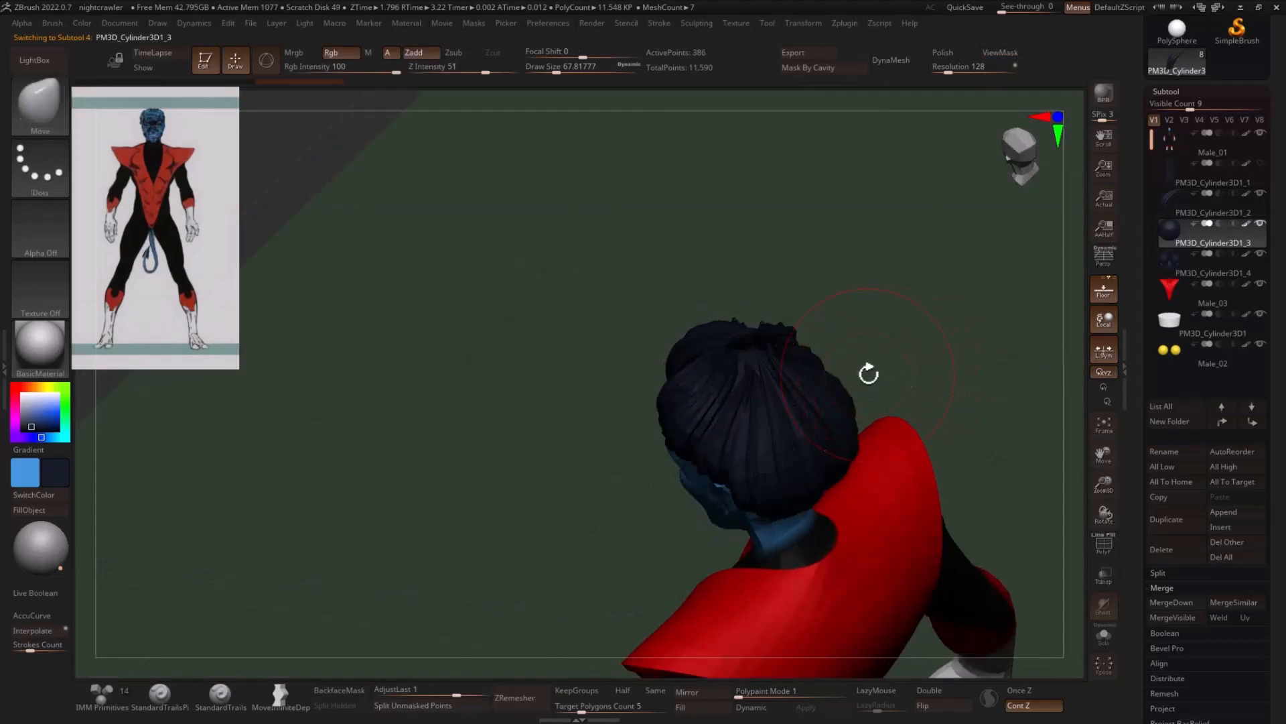
pyautogui.moveTo(796, 355)
pyautogui.mouseDown()
pyautogui.moveTo(777, 361)
pyautogui.moveTo(862, 334)
pyautogui.moveTo(807, 364)
pyautogui.mouseUp()
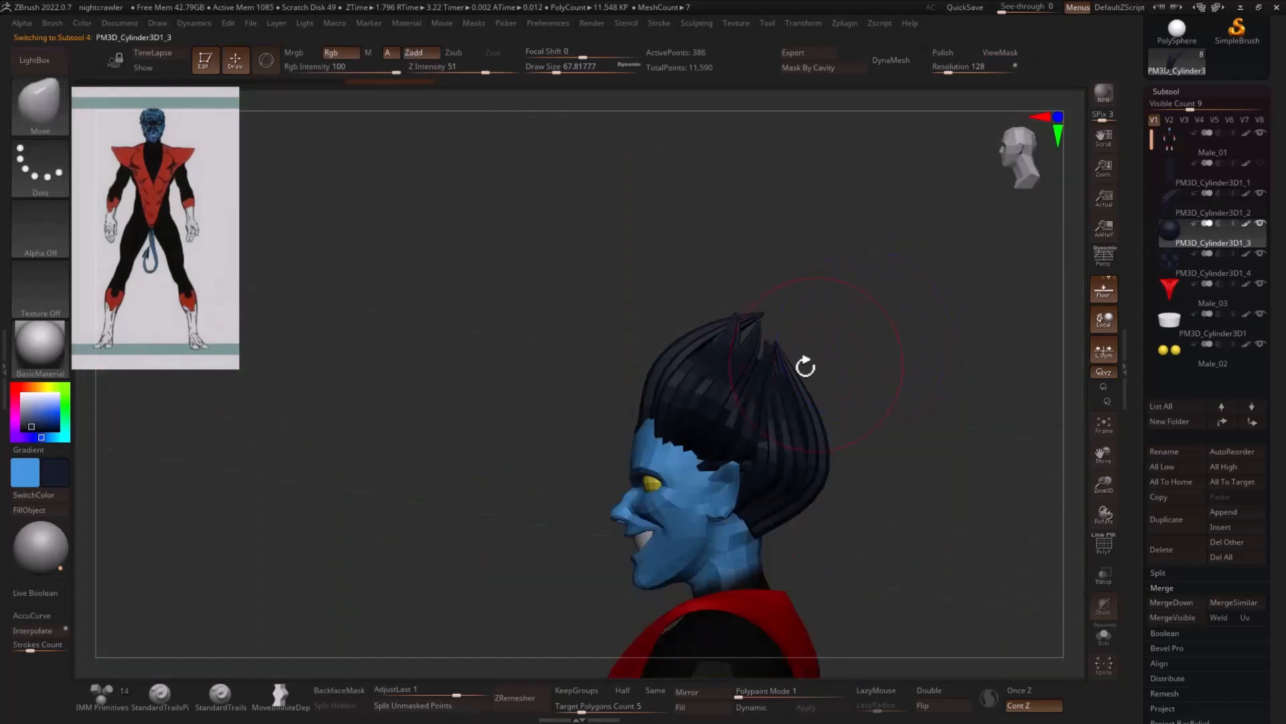
pyautogui.moveTo(886, 345); pyautogui.dragTo(788, 395)
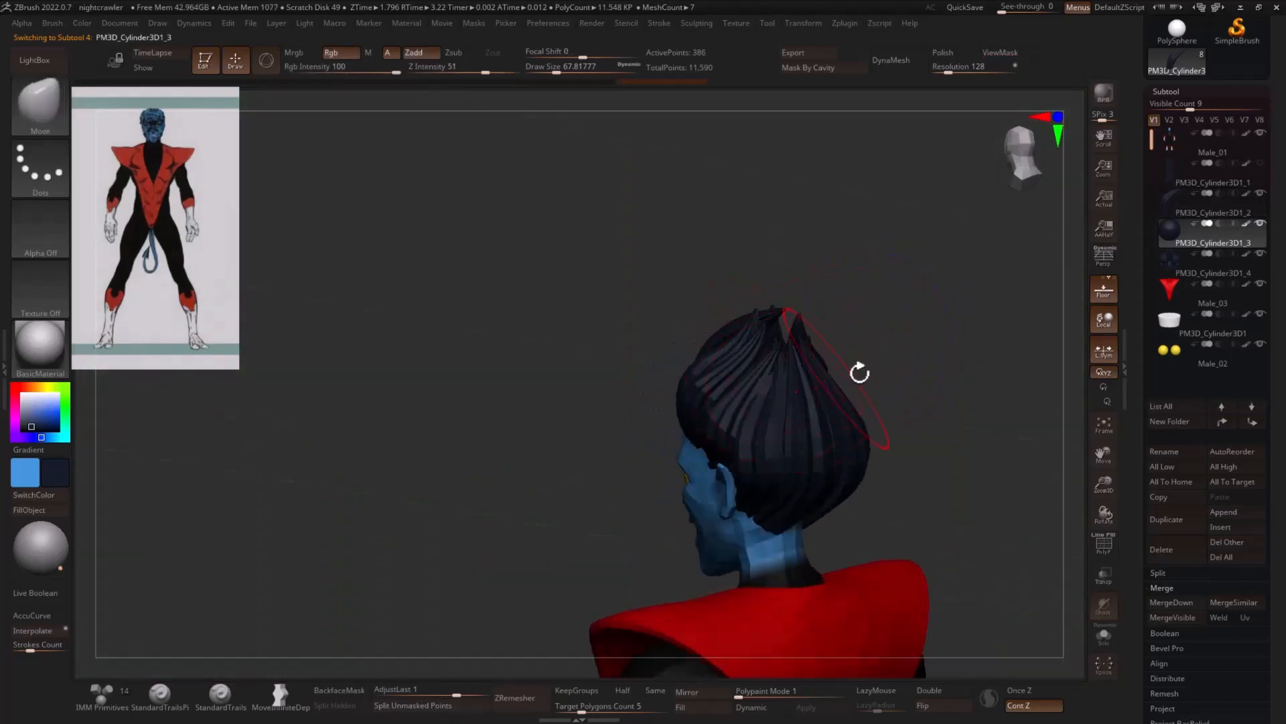
pyautogui.moveTo(860, 373); pyautogui.dragTo(928, 392)
pyautogui.click(1209, 215)
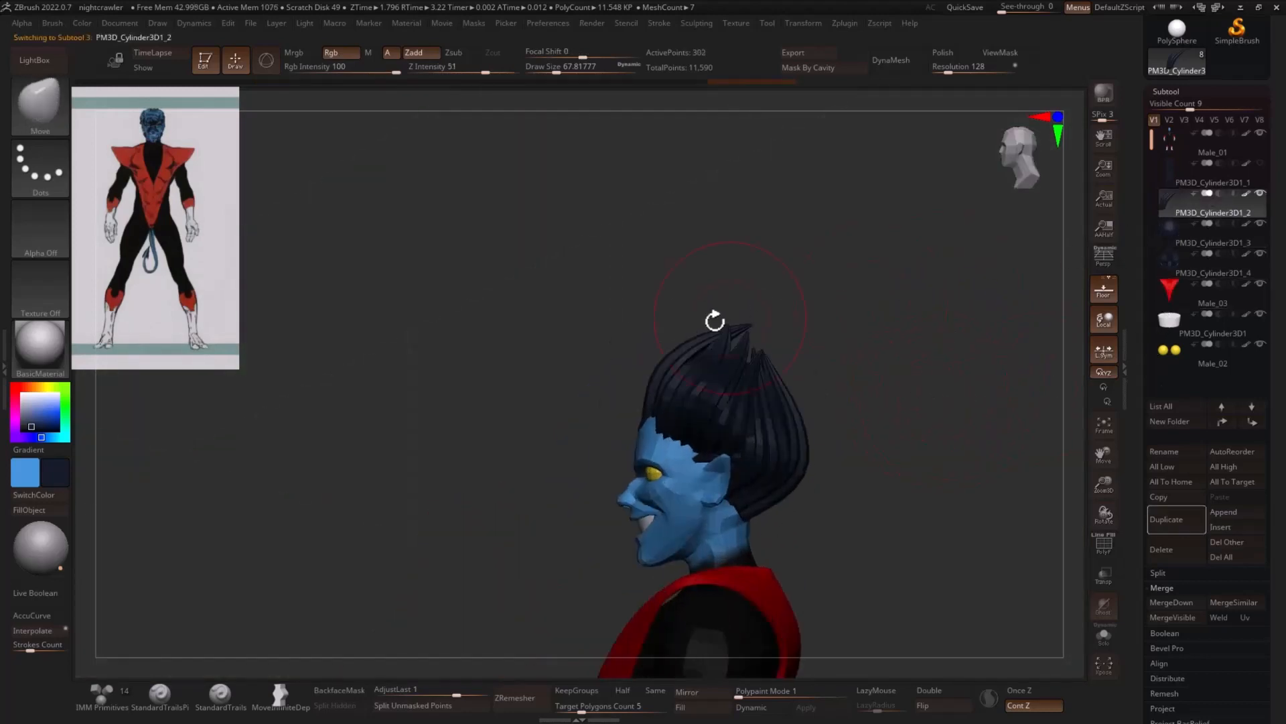
pyautogui.click(1203, 275)
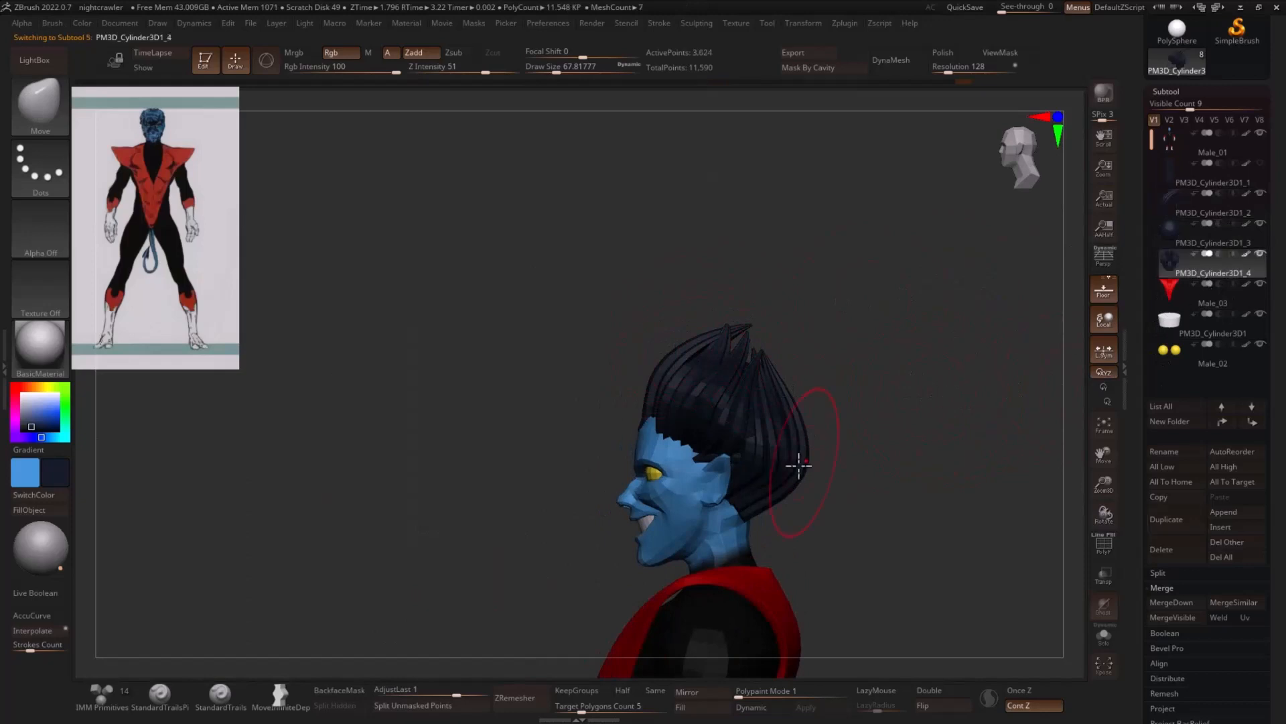
pyautogui.click(280, 695)
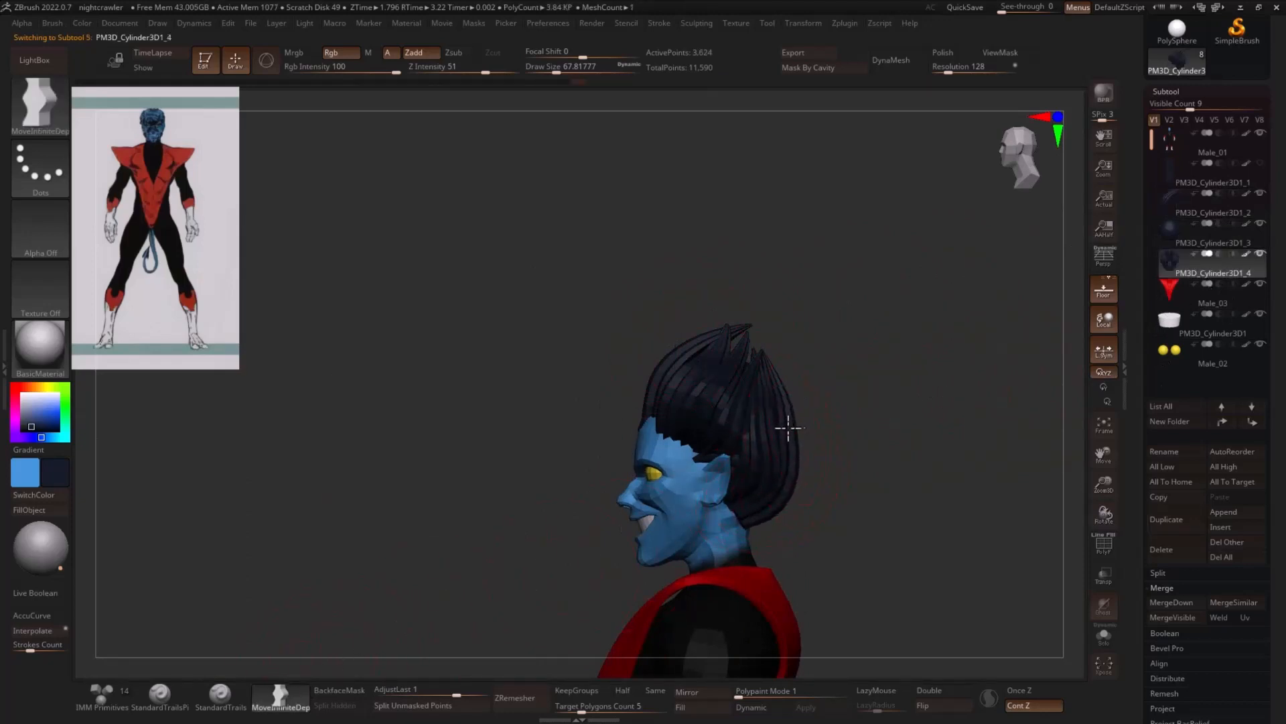
pyautogui.press('ctrl')
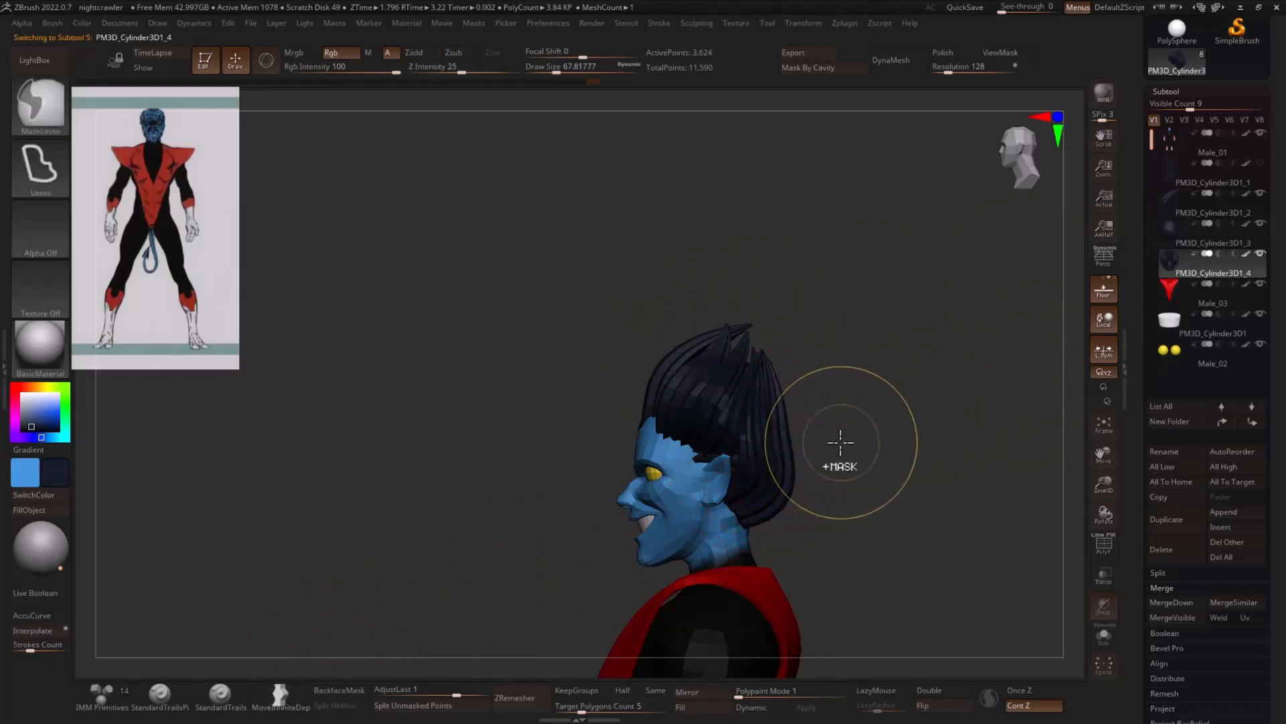
pyautogui.moveTo(784, 431)
pyautogui.keyDown('shift'); pyautogui.mouseDown()
pyautogui.moveTo(893, 430)
pyautogui.moveTo(936, 449)
pyautogui.moveTo(884, 445)
pyautogui.moveTo(827, 483)
pyautogui.moveTo(796, 473)
pyautogui.moveTo(800, 401)
pyautogui.mouseUp(); pyautogui.keyUp('shift')
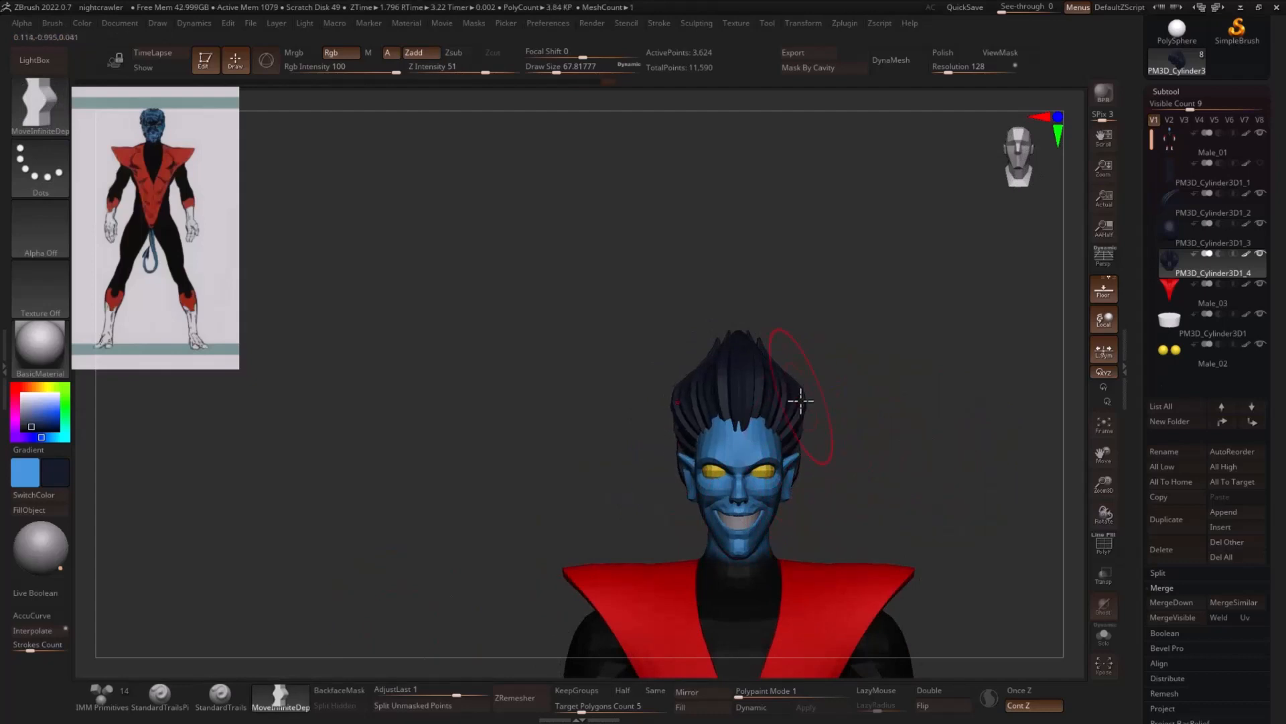
# - Centre the gizmo on the side hair and narrow the hair slightly in width
pyautogui.press('w')
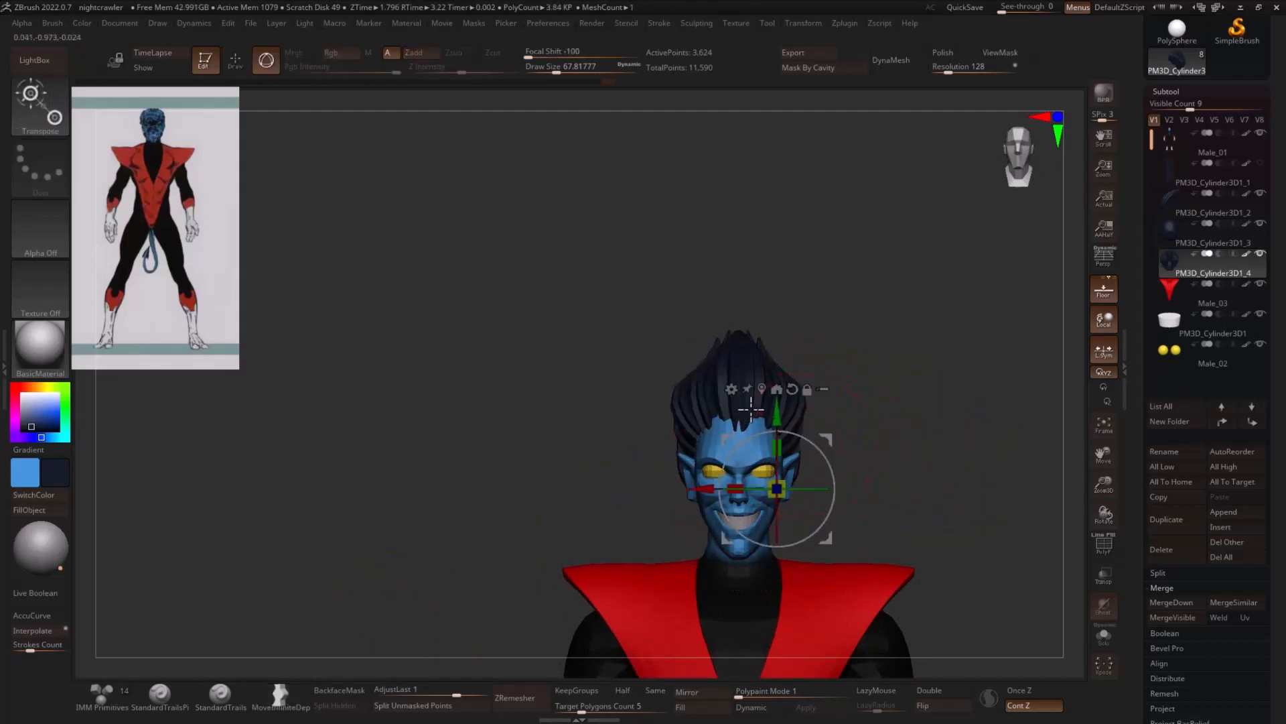
pyautogui.click(761, 389)
pyautogui.moveTo(697, 428); pyautogui.dragTo(711, 434)
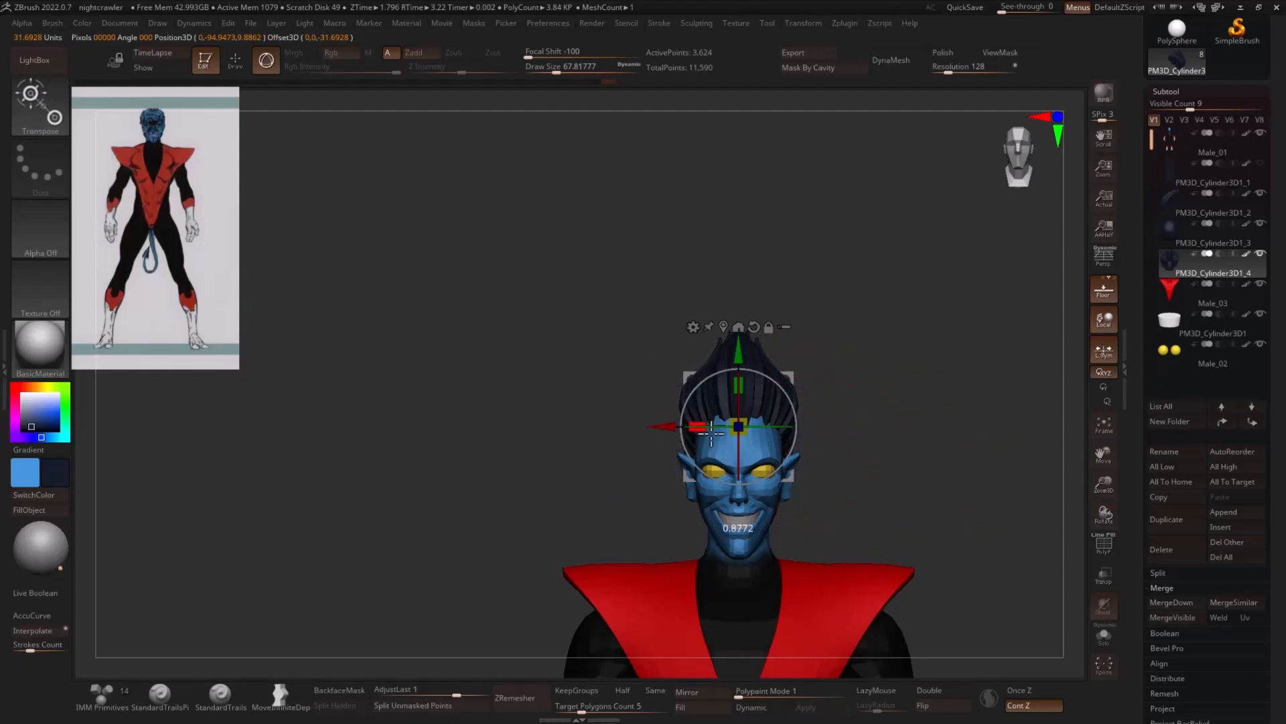
pyautogui.press('q')
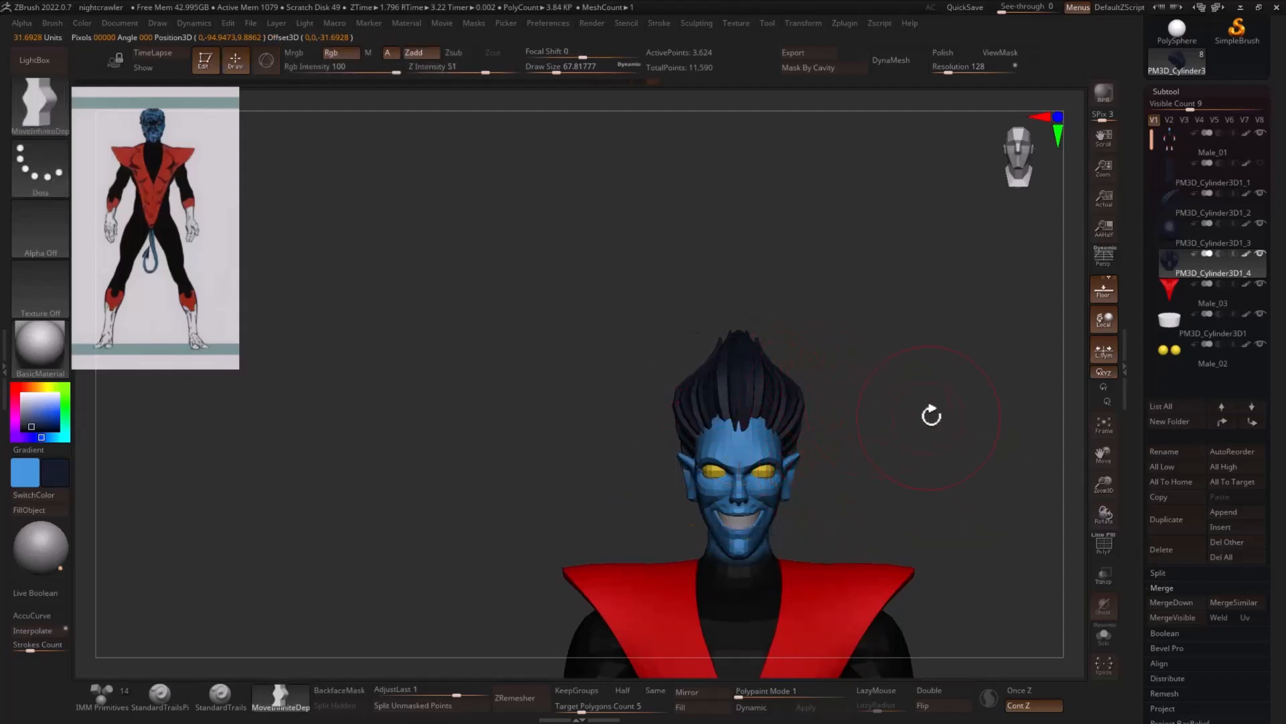
# - Adjust the side hair around the temple and back in the side view with a smaller MoveInfiniteDepth brush
pyautogui.moveTo(931, 415); pyautogui.dragTo(901, 379)
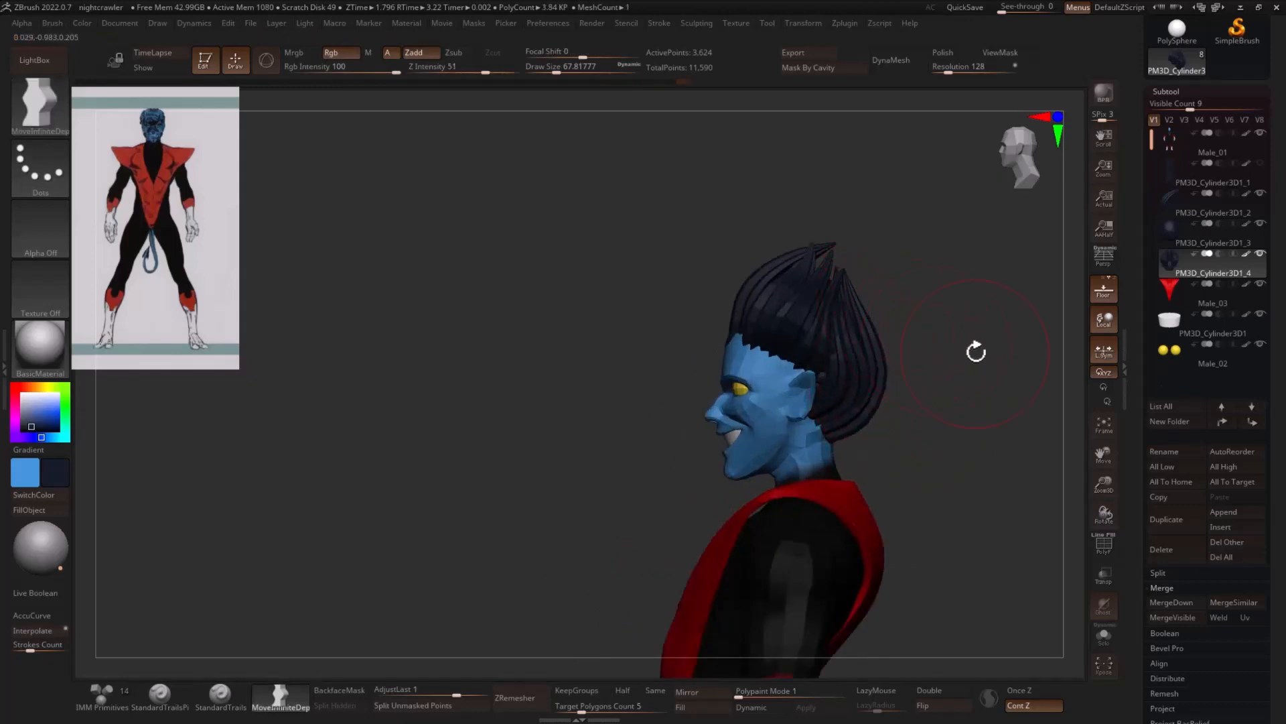
pyautogui.moveTo(976, 351)
pyautogui.keyDown('alt'); pyautogui.mouseDown()
pyautogui.moveTo(934, 344)
pyautogui.moveTo(921, 376)
pyautogui.mouseUp(); pyautogui.keyUp('alt')
pyautogui.press('s')
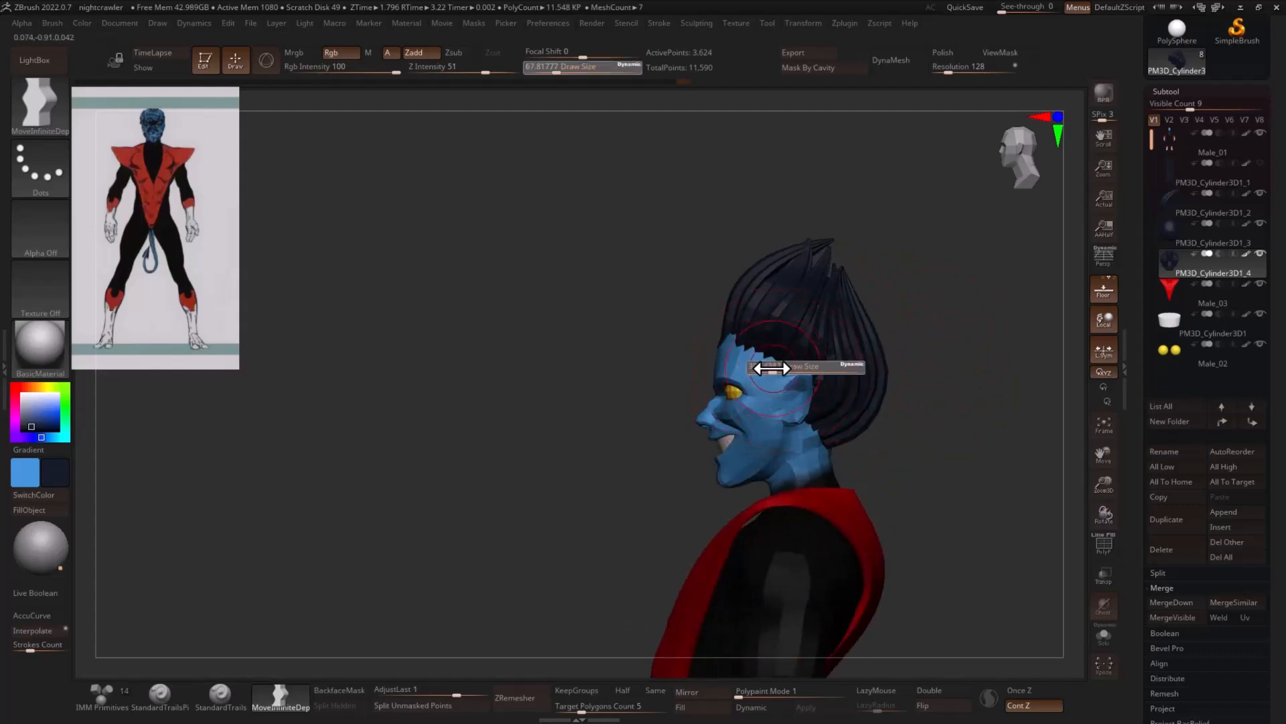
pyautogui.moveTo(770, 368); pyautogui.dragTo(756, 367)
pyautogui.press('s')
pyautogui.moveTo(772, 384); pyautogui.dragTo(885, 308, button='right')
pyautogui.press(']')
# - Refine the side hair near the temples with the Move brush, reducing its size from about 46 to about 29
pyautogui.press('b')
pyautogui.press('m')
pyautogui.press('v')
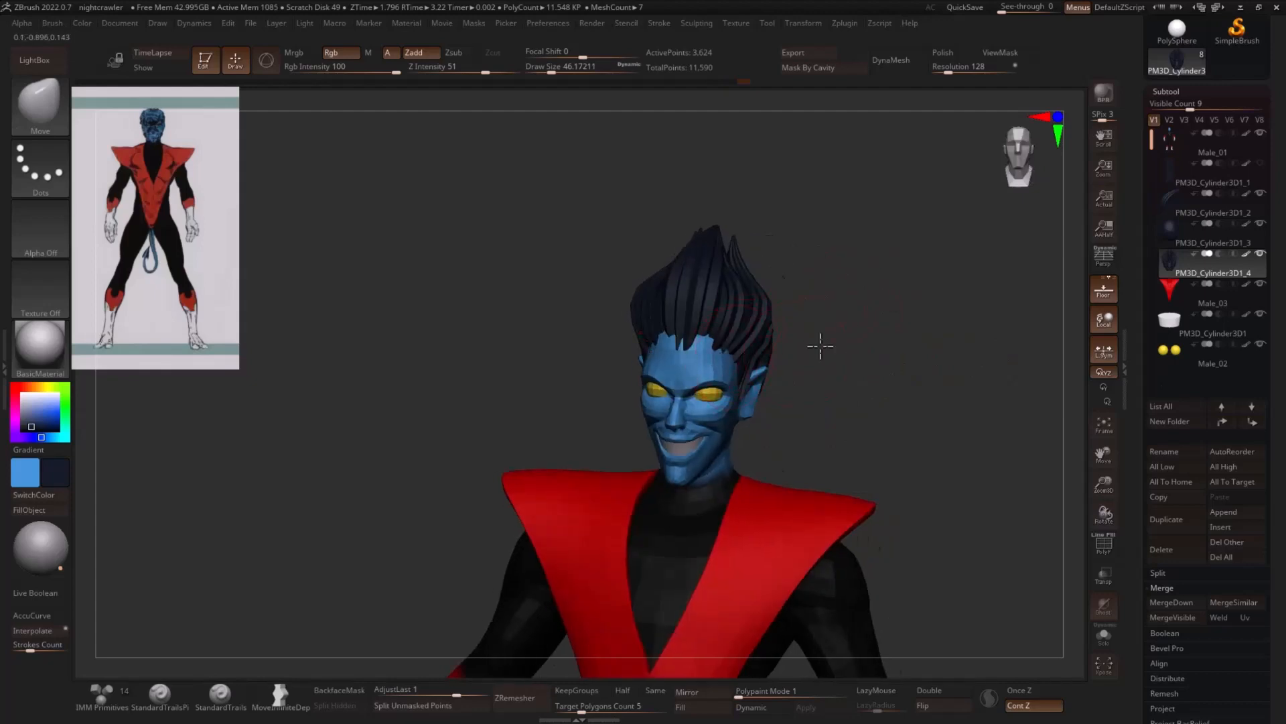
pyautogui.moveTo(820, 346); pyautogui.dragTo(752, 348, button='right')
pyautogui.press('s')
pyautogui.moveTo(761, 356); pyautogui.dragTo(752, 355)
pyautogui.keyDown('shift'); pyautogui.moveTo(919, 328); pyautogui.dragTo(863, 317, button='right'); pyautogui.keyUp('shift')
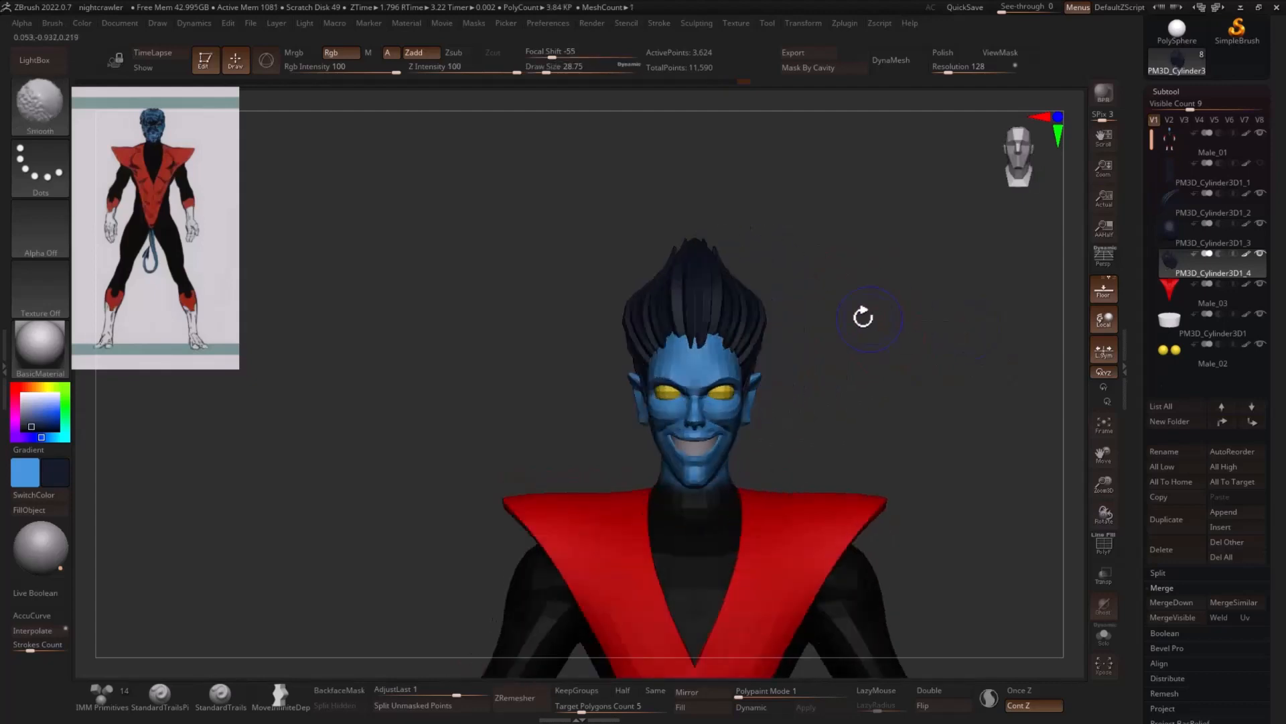
# - Round the front strand's lower edge, and thicken the side hair strands with the Inflat brush at a size of about 59
pyautogui.click(1206, 215)
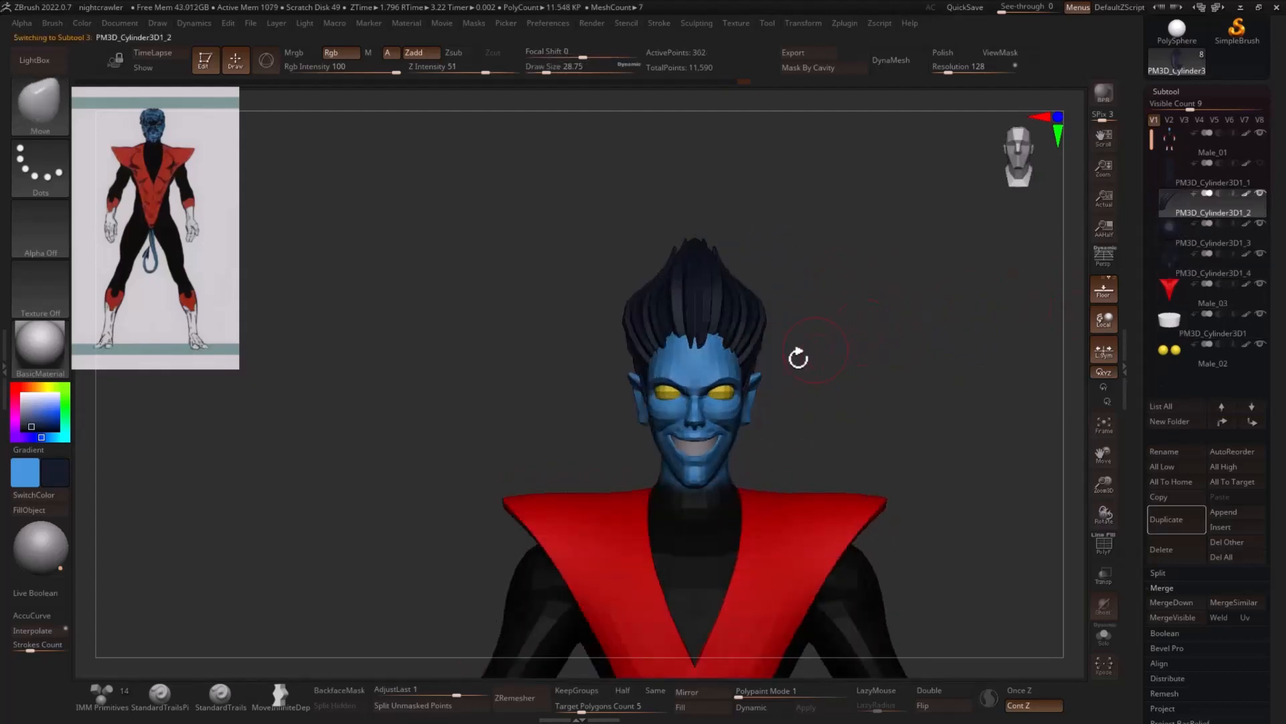
pyautogui.keyDown('alt'); pyautogui.click(725, 340); pyautogui.keyUp('alt')
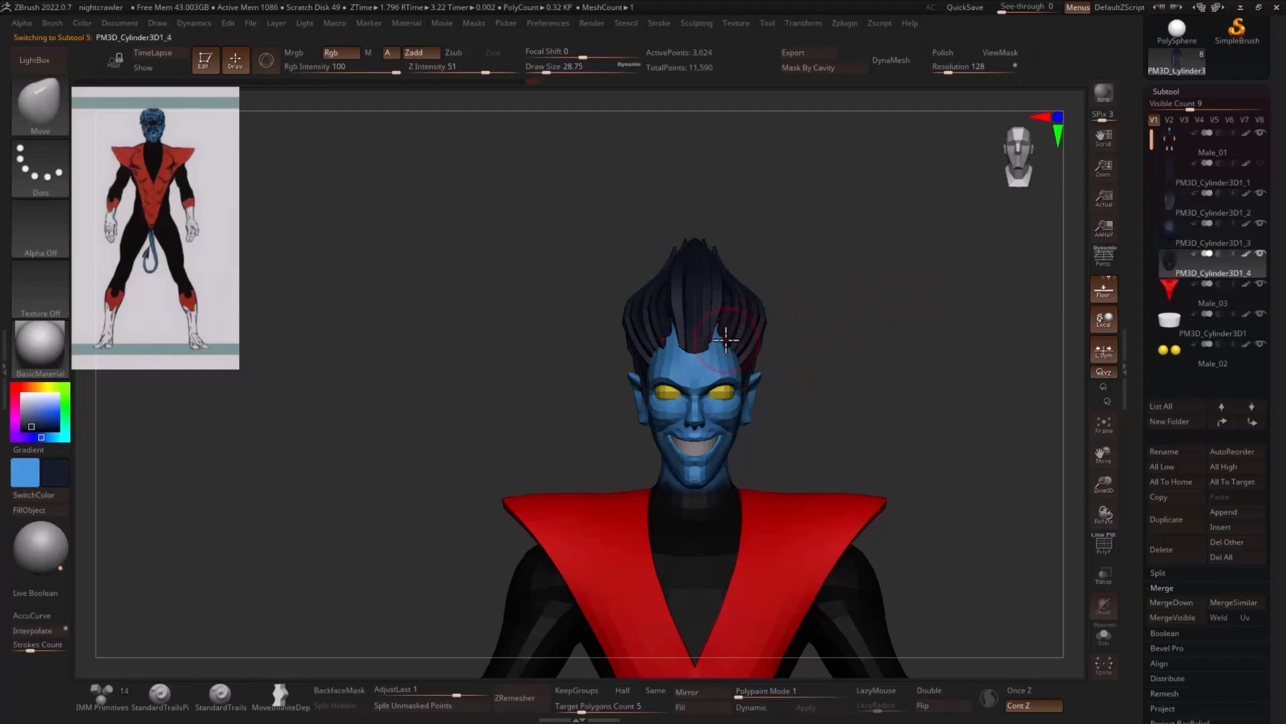
pyautogui.press('b')
pyautogui.press('i')
pyautogui.press('n')
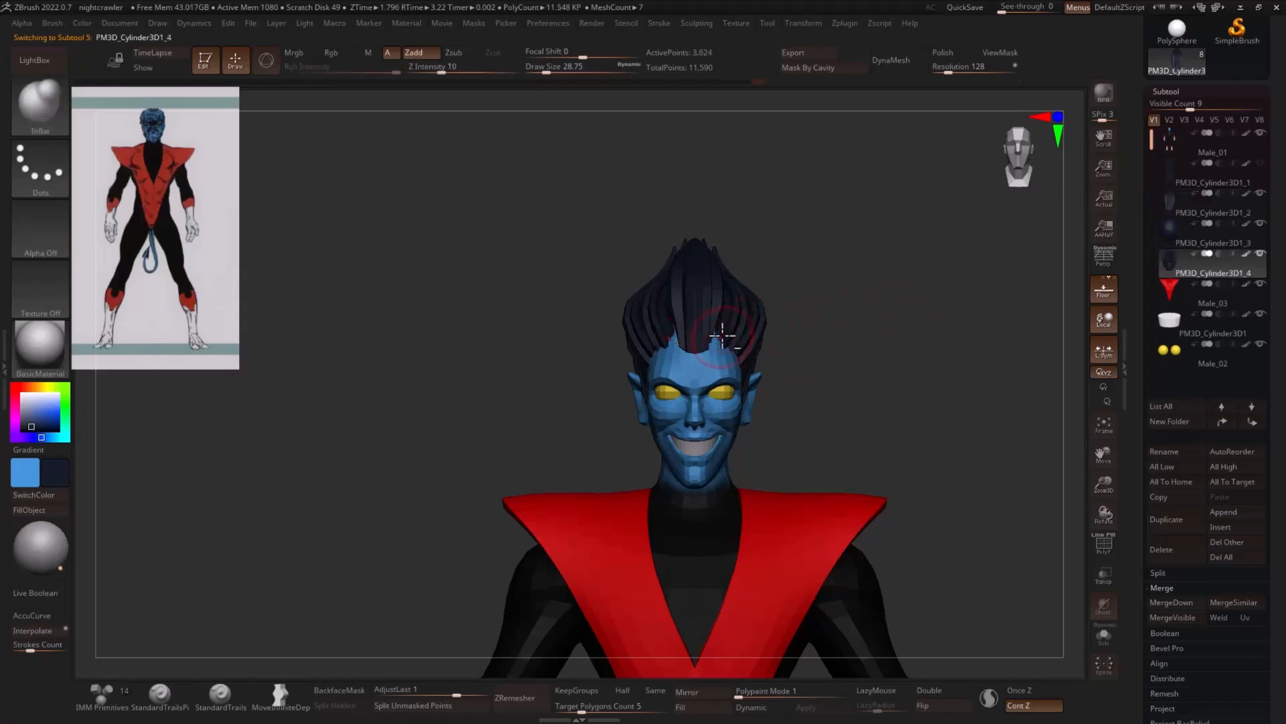
pyautogui.press('s')
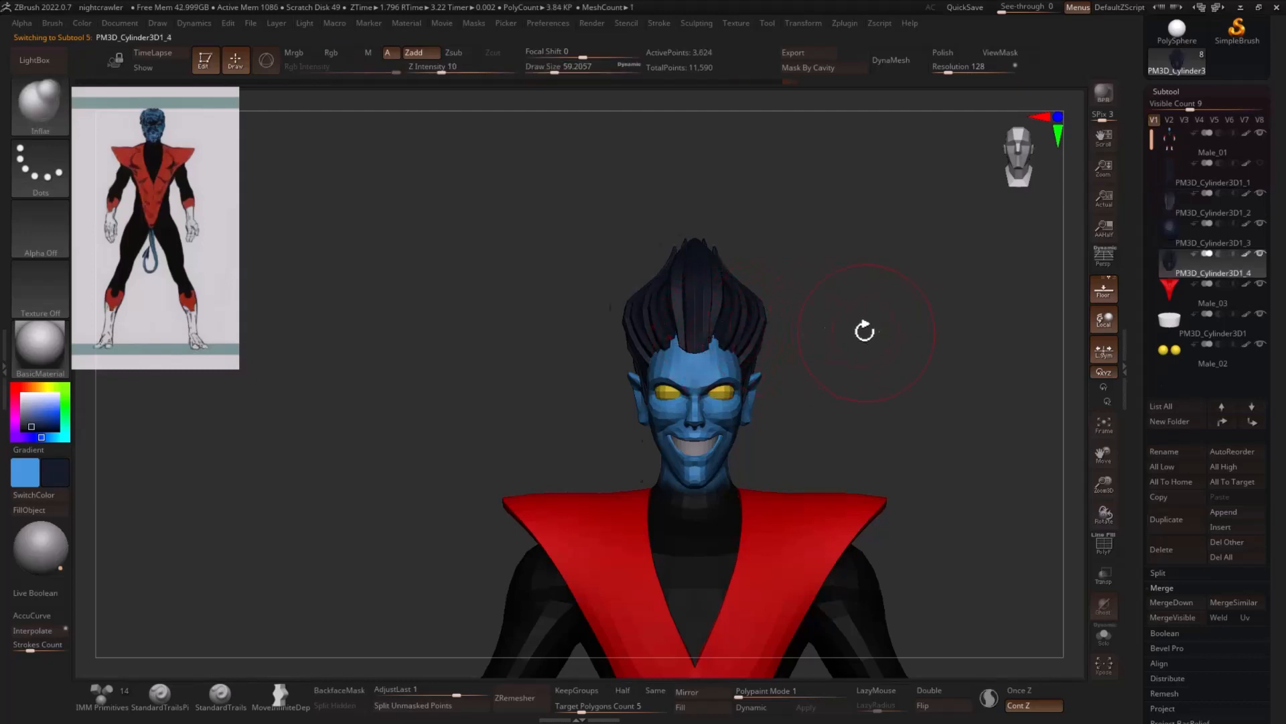
# - Tidy the side hair's front hairline over the forehead with the Move brush at a size of about 22
pyautogui.moveTo(865, 330)
pyautogui.mouseDown()
pyautogui.moveTo(781, 342)
pyautogui.moveTo(847, 373)
pyautogui.moveTo(732, 352)
pyautogui.moveTo(724, 361)
pyautogui.mouseUp()
pyautogui.press('b')
pyautogui.press('m')
pyautogui.press('v')
pyautogui.press('s')
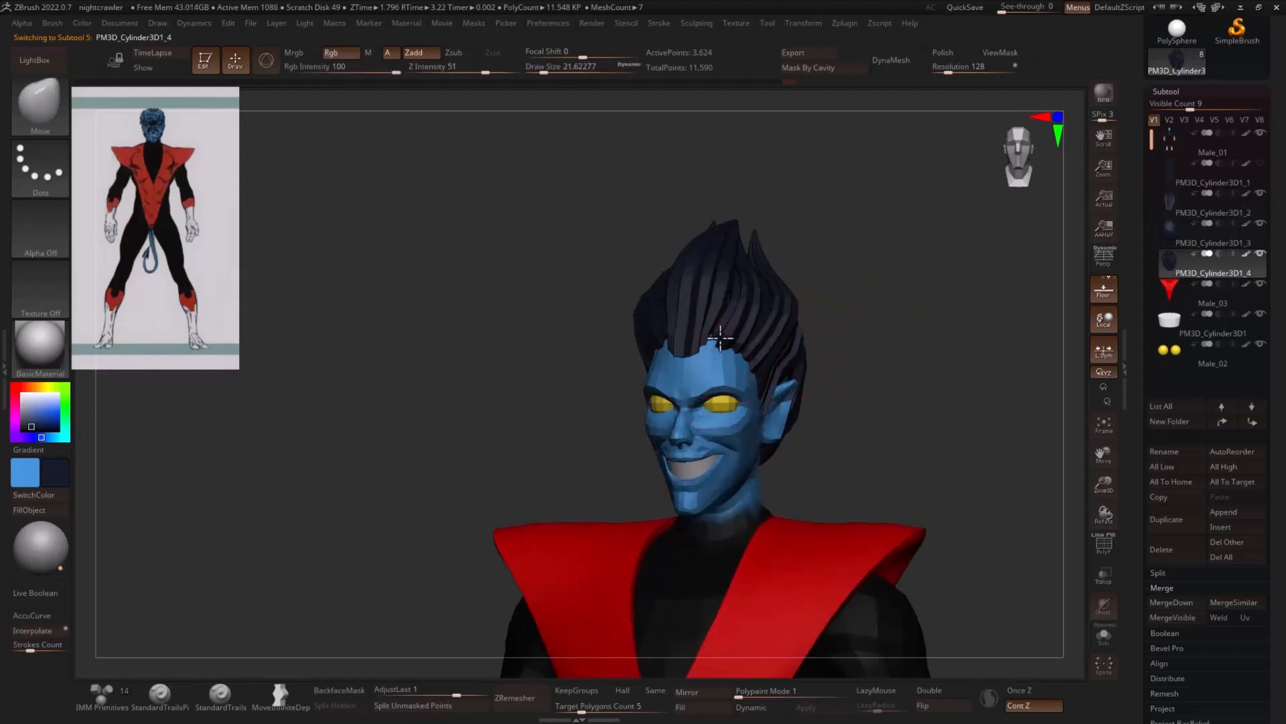
# - Shape the front strand's base over the forehead with the Move brush at a size of about 17, and smooth it at about 39
pyautogui.keyDown('alt'); pyautogui.click(705, 340); pyautogui.keyUp('alt')
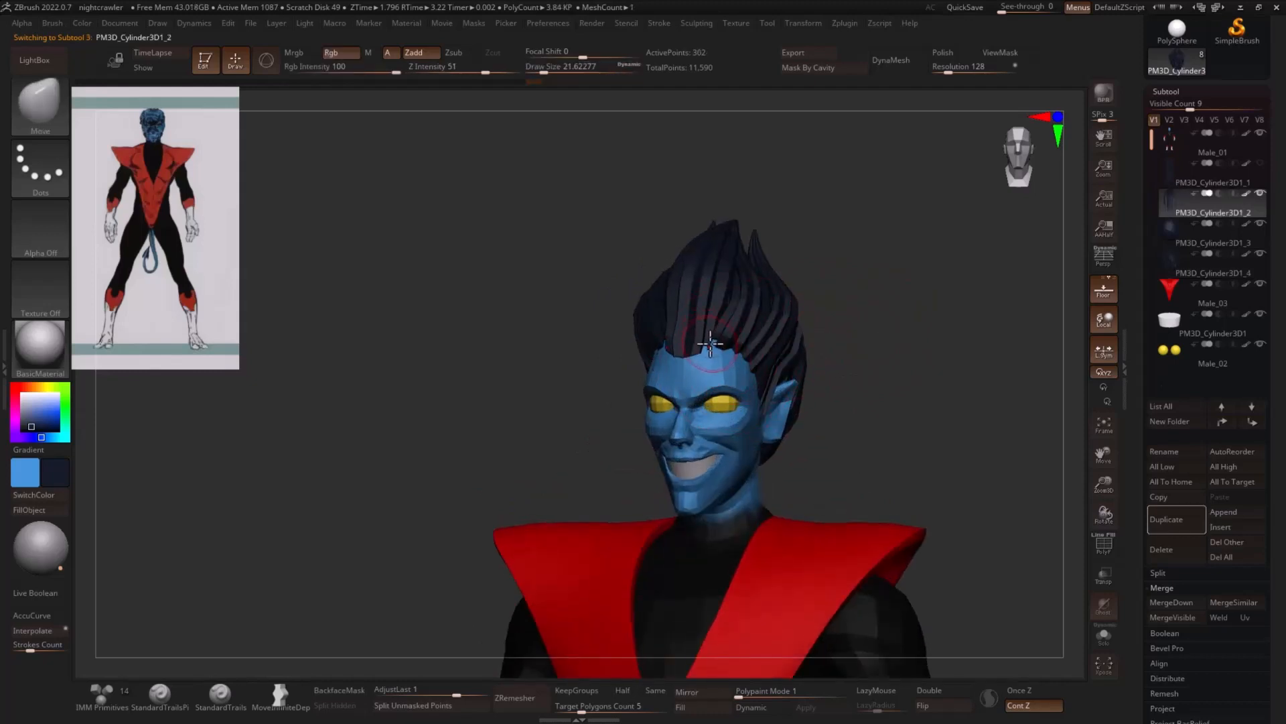
pyautogui.moveTo(810, 321); pyautogui.dragTo(834, 301)
pyautogui.moveTo(723, 323)
pyautogui.mouseDown()
pyautogui.moveTo(707, 314)
pyautogui.moveTo(690, 356)
pyautogui.mouseUp()
pyautogui.press('s')
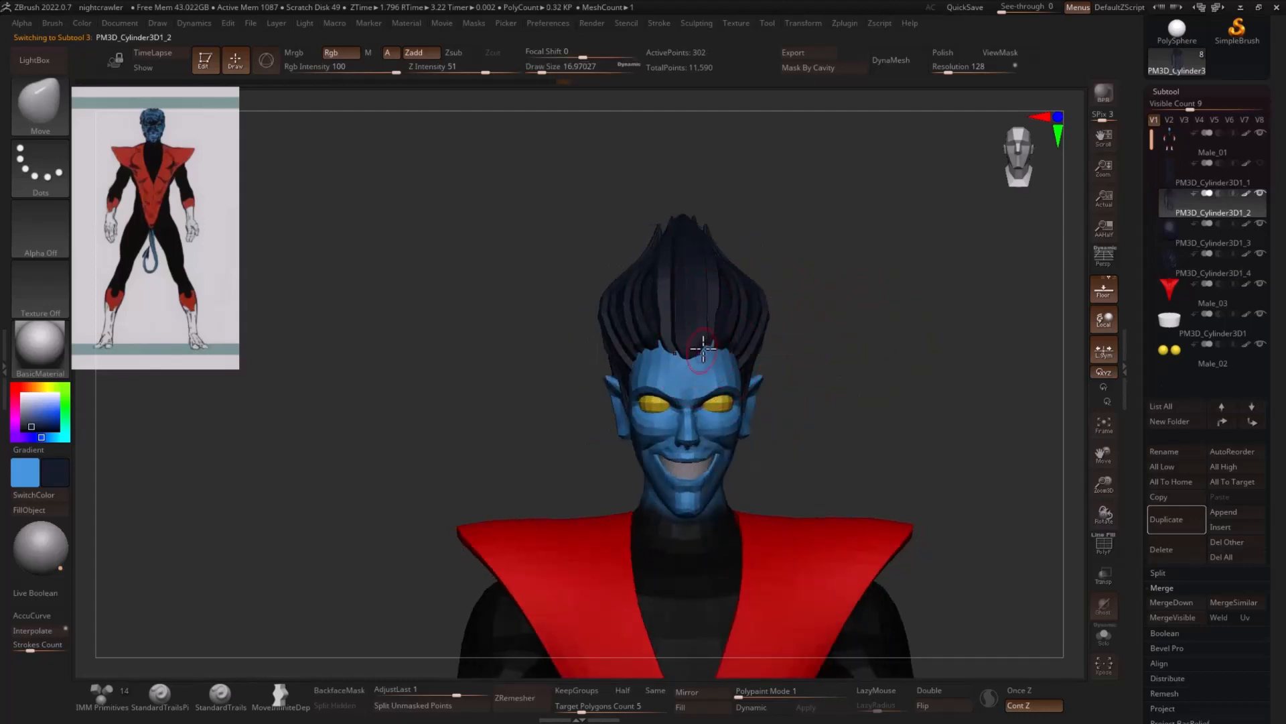
pyautogui.moveTo(750, 326)
pyautogui.keyDown('alt'); pyautogui.mouseDown()
pyautogui.moveTo(761, 317)
pyautogui.moveTo(702, 324)
pyautogui.mouseUp(); pyautogui.keyUp('alt')
pyautogui.press('s')
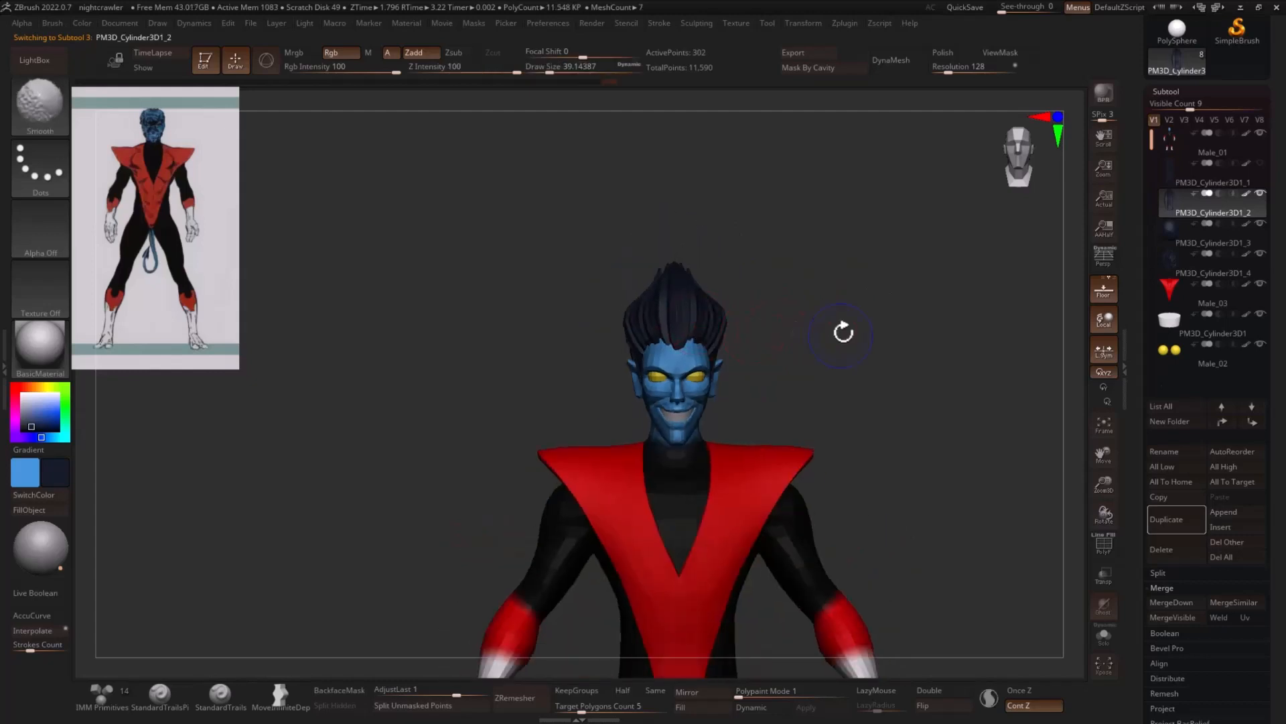
pyautogui.keyDown('alt'); pyautogui.moveTo(844, 330); pyautogui.dragTo(723, 313); pyautogui.keyUp('alt')
# - Reshape the side hair's outline with the Move brush, reducing its size from about 74 to about 65
pyautogui.press('s')
pyautogui.click(1202, 242)
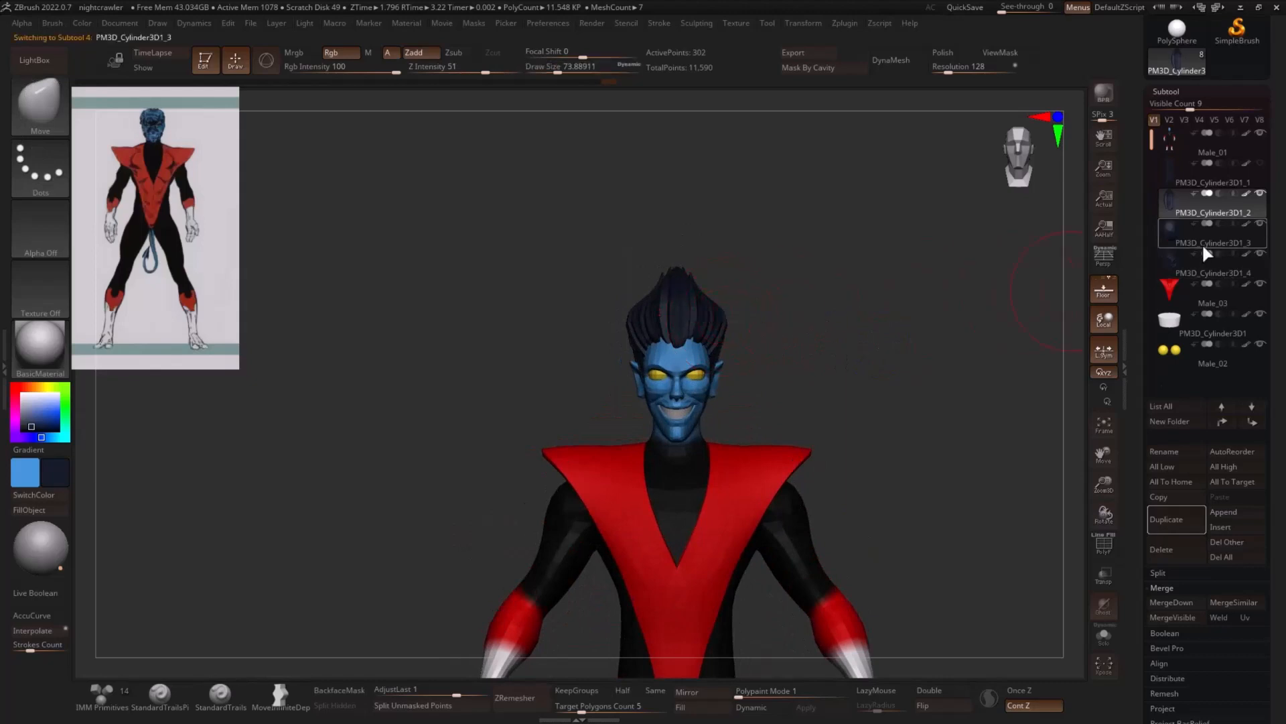
pyautogui.click(1176, 271)
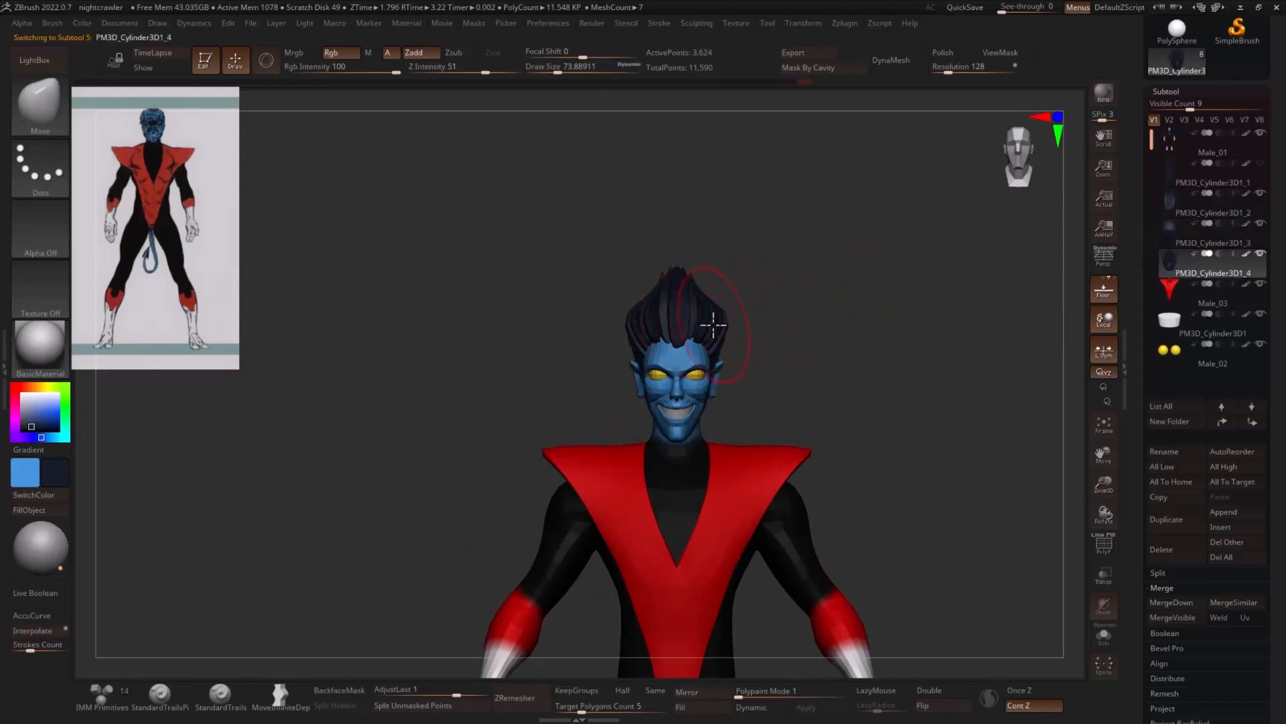
pyautogui.press('s')
pyautogui.moveTo(713, 325); pyautogui.dragTo(791, 338)
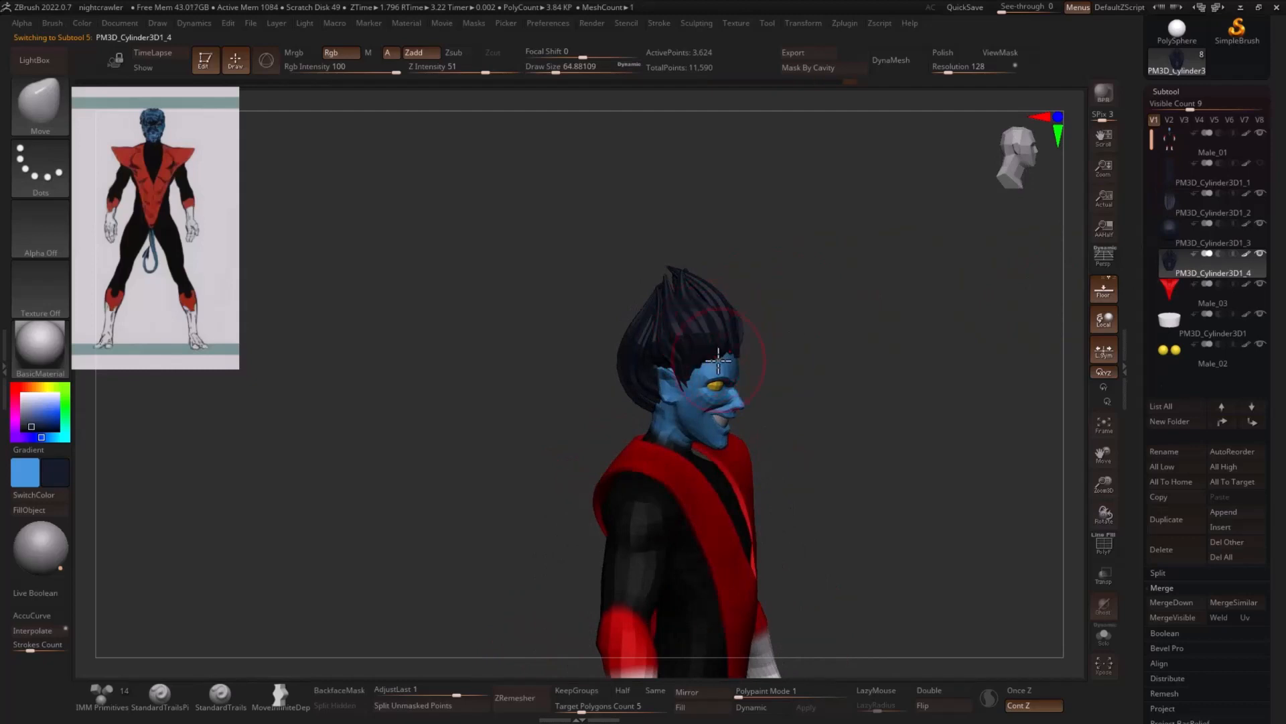
pyautogui.moveTo(884, 293); pyautogui.dragTo(833, 302)
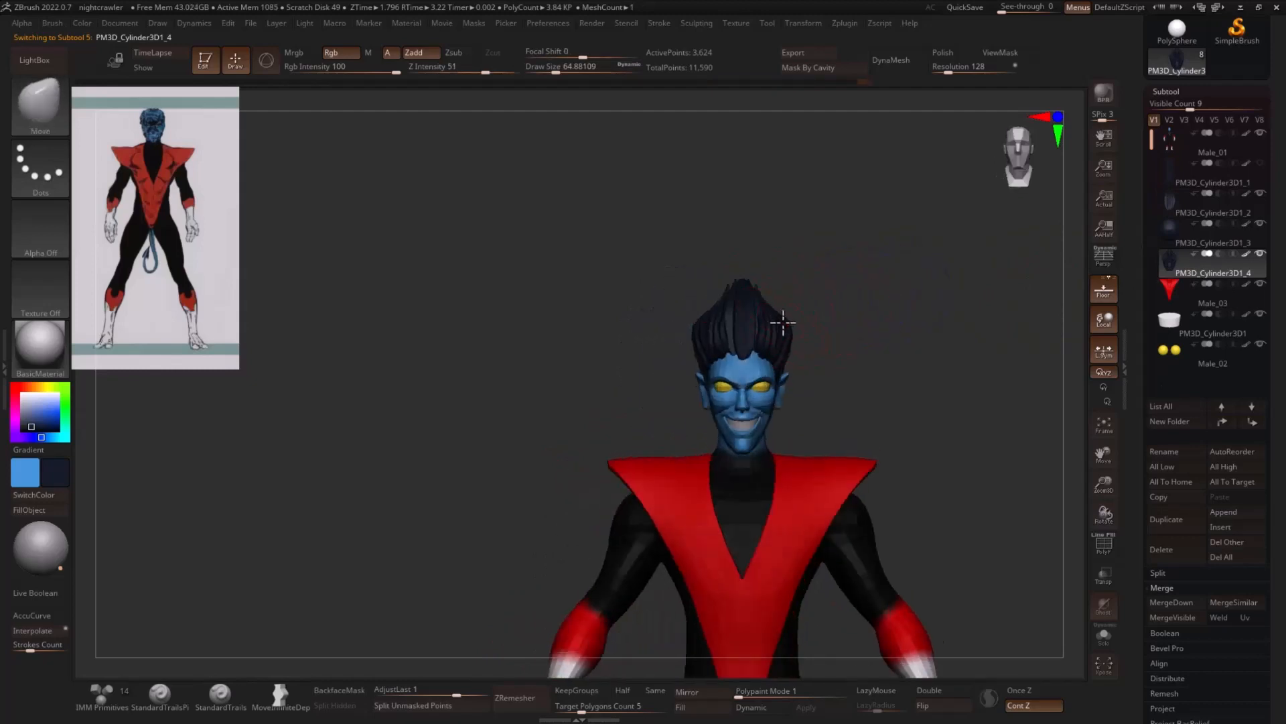
# - Reshape the front hair strand from the front and in profile with the Move brush at a size of about 65
pyautogui.press('Up')
pyautogui.press('Up')
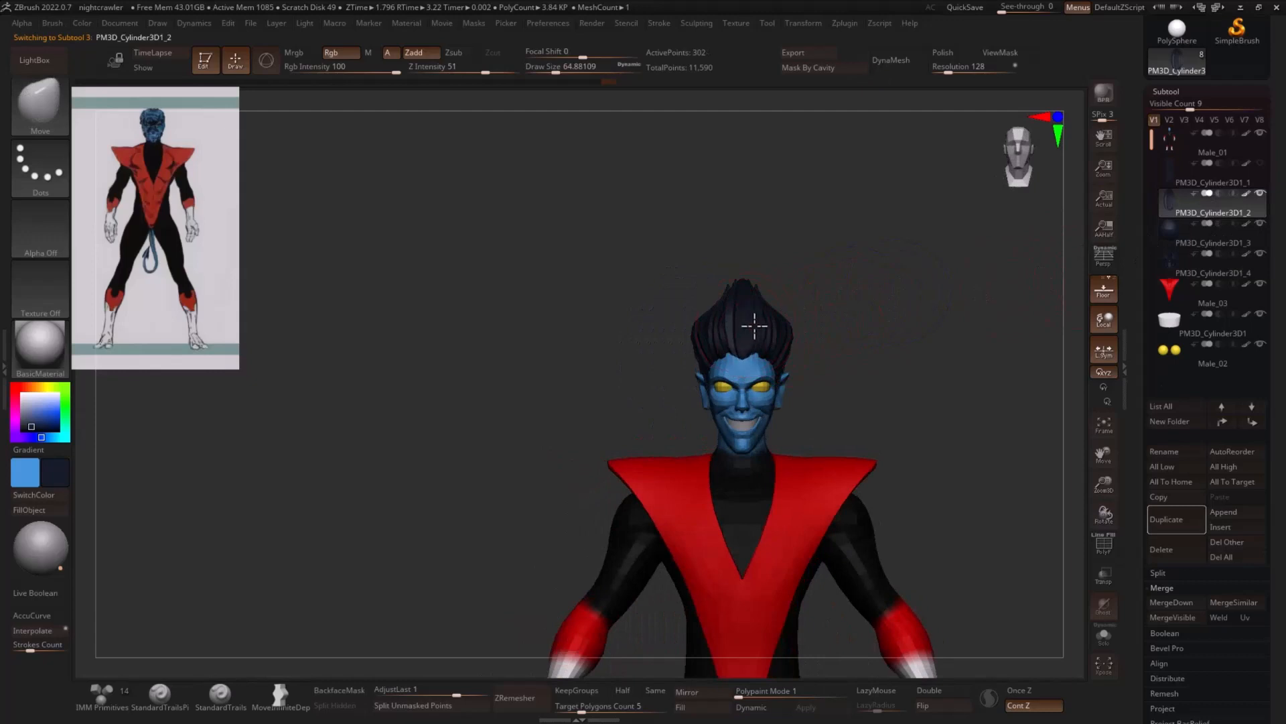
pyautogui.moveTo(850, 314); pyautogui.dragTo(933, 319)
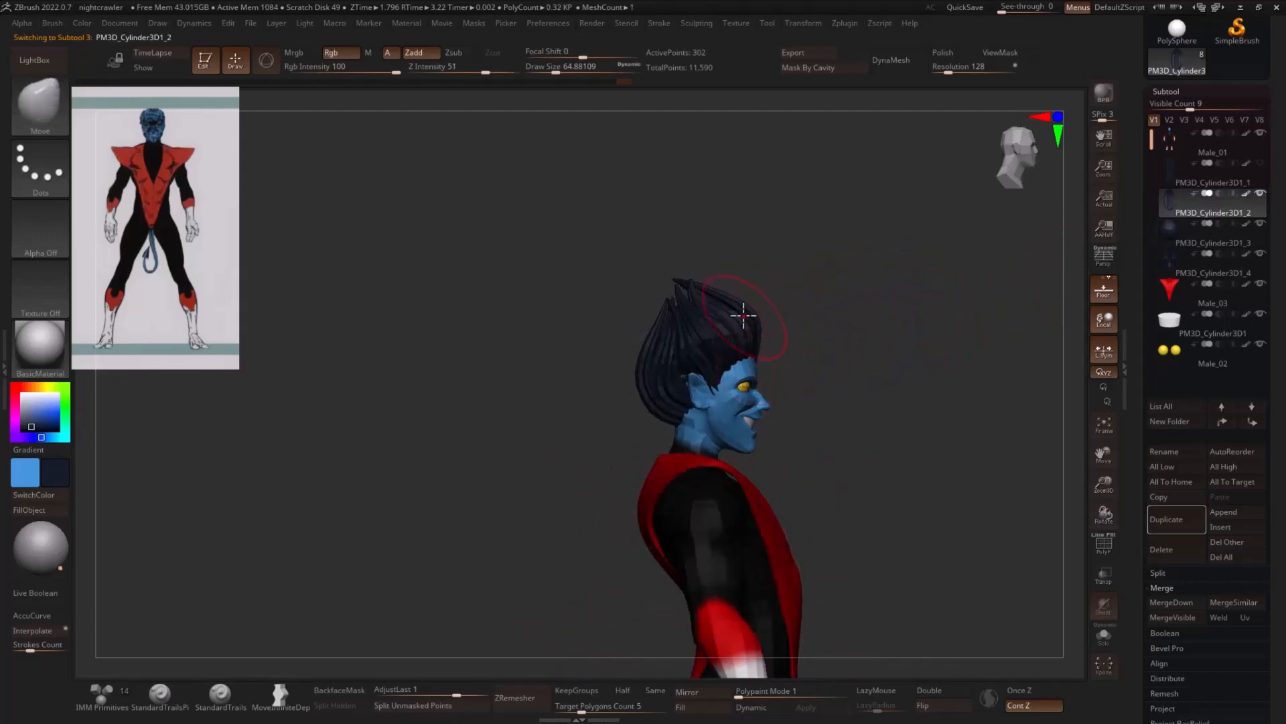
pyautogui.moveTo(771, 305)
pyautogui.mouseDown()
pyautogui.moveTo(862, 339)
pyautogui.moveTo(921, 326)
pyautogui.moveTo(895, 328)
pyautogui.moveTo(867, 299)
pyautogui.moveTo(931, 312)
pyautogui.moveTo(821, 315)
pyautogui.mouseUp()
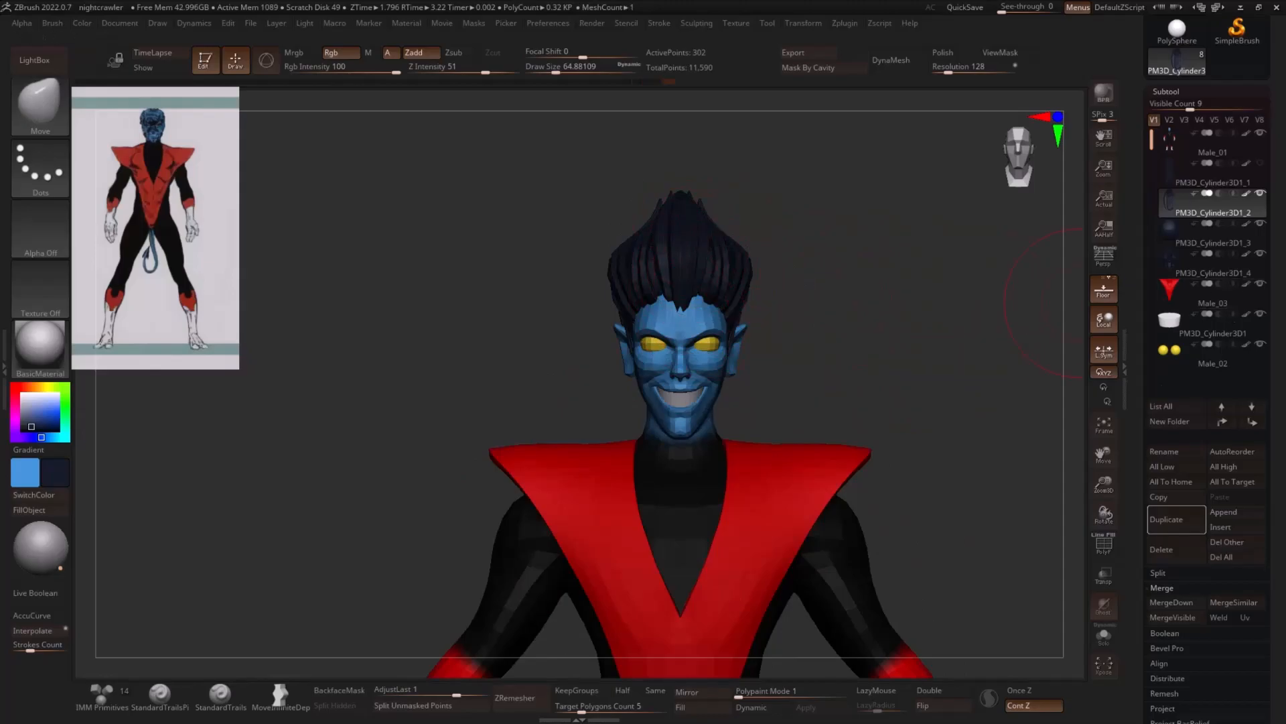
# - Combine the figure's visible subtools into a single posing mesh with Transpose Master
pyautogui.click(1212, 301)
pyautogui.moveTo(958, 344)
pyautogui.mouseDown()
pyautogui.moveTo(976, 362)
pyautogui.moveTo(968, 384)
pyautogui.moveTo(905, 354)
pyautogui.moveTo(977, 405)
pyautogui.moveTo(938, 429)
pyautogui.mouseUp()
pyautogui.keyDown('alt'); pyautogui.moveTo(878, 495); pyautogui.dragTo(941, 365); pyautogui.keyUp('alt')
pyautogui.keyDown('alt'); pyautogui.moveTo(962, 270); pyautogui.dragTo(919, 434); pyautogui.keyUp('alt')
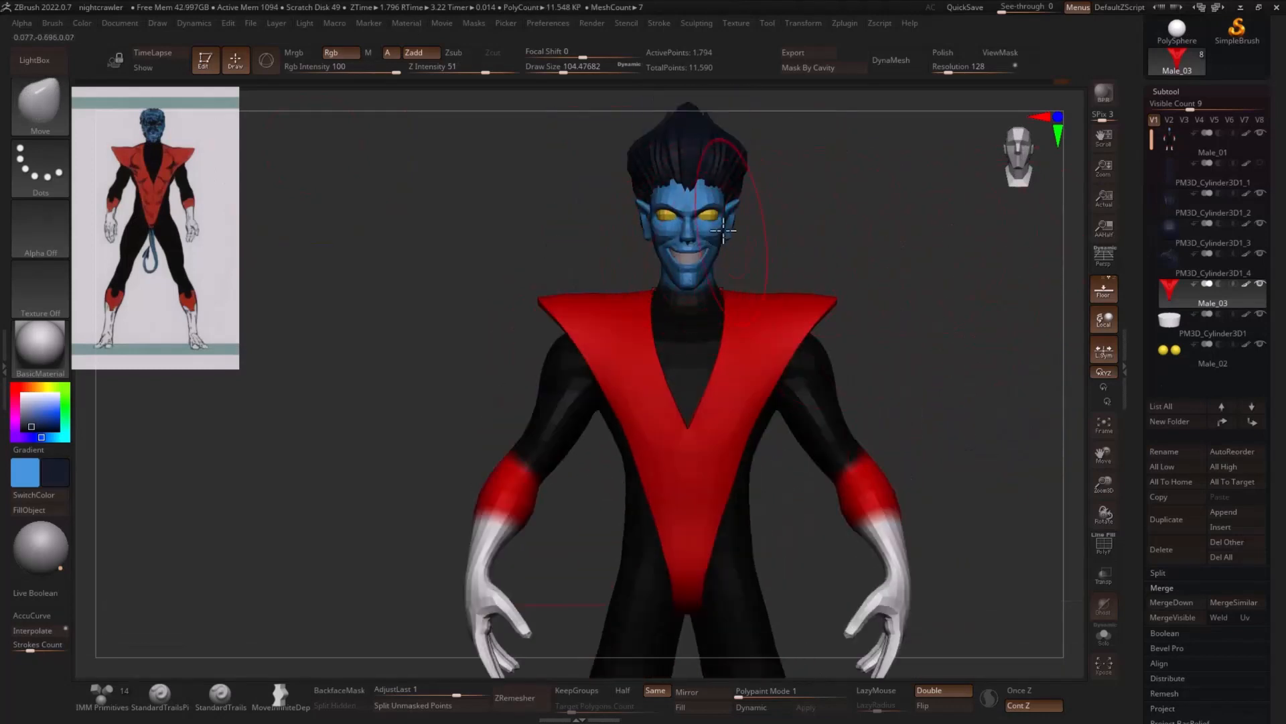
pyautogui.moveTo(793, 239); pyautogui.dragTo(847, 221)
pyautogui.click(846, 23)
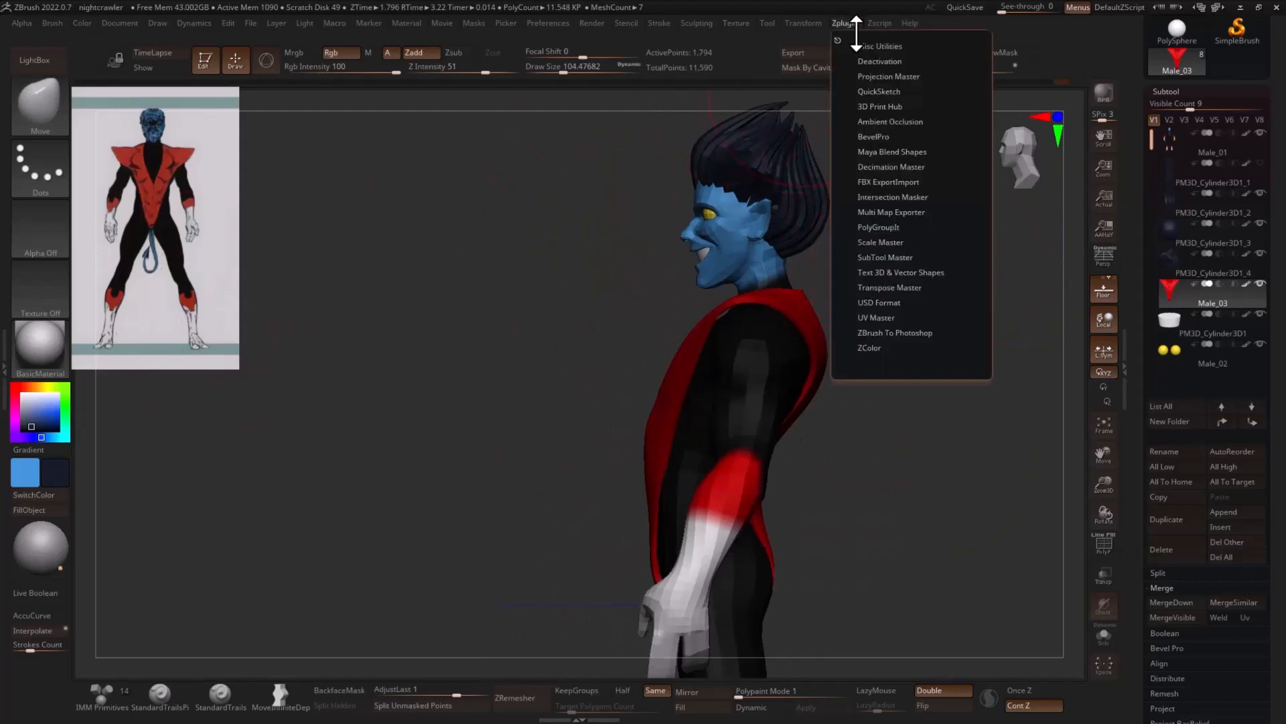
pyautogui.click(894, 290)
pyautogui.click(885, 310)
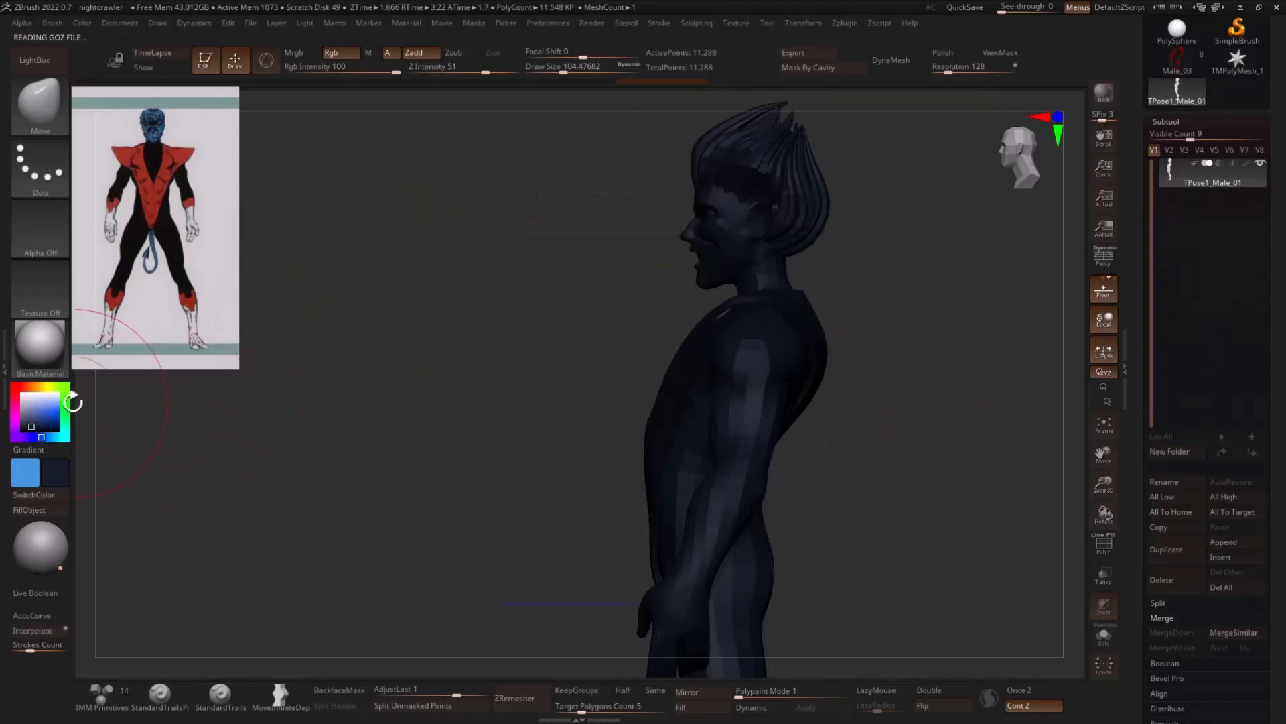
# - Set the colour to light grey and mask the body, leaving the head and hair editable
pyautogui.moveTo(626, 165)
pyautogui.keyDown('ctrl'); pyautogui.mouseDown()
pyautogui.moveTo(645, 418)
pyautogui.moveTo(664, 386)
pyautogui.moveTo(737, 335)
pyautogui.moveTo(791, 178)
pyautogui.moveTo(922, 276)
pyautogui.moveTo(907, 302)
pyautogui.mouseUp(); pyautogui.keyUp('ctrl')
pyautogui.keyDown('ctrl'); pyautogui.click(879, 305); pyautogui.keyUp('ctrl')
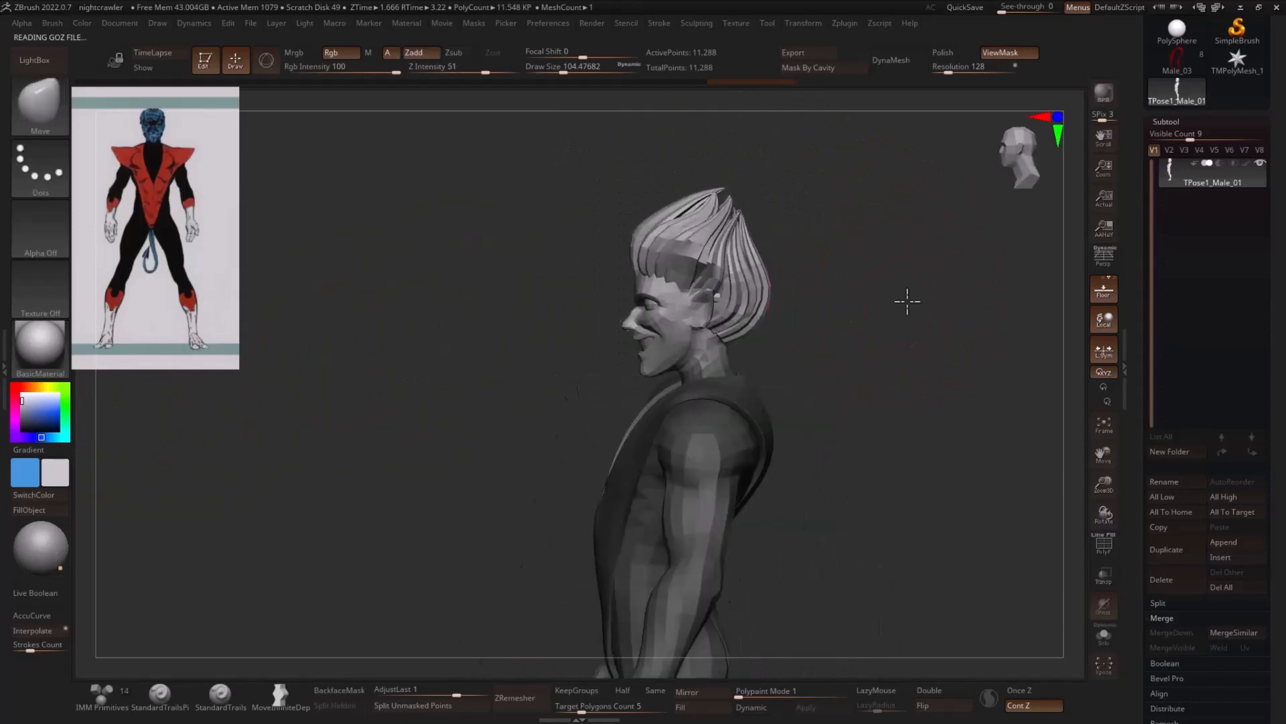
pyautogui.keyDown('ctrl'); pyautogui.click(732, 358); pyautogui.keyUp('ctrl')
# - Reposition the unmasked head and hair on the neck with the transform gizmo, and hide the mask display
pyautogui.press('w')
pyautogui.keyDown('shift'); pyautogui.moveTo(840, 351); pyautogui.dragTo(906, 351); pyautogui.keyUp('shift')
pyautogui.click(667, 588)
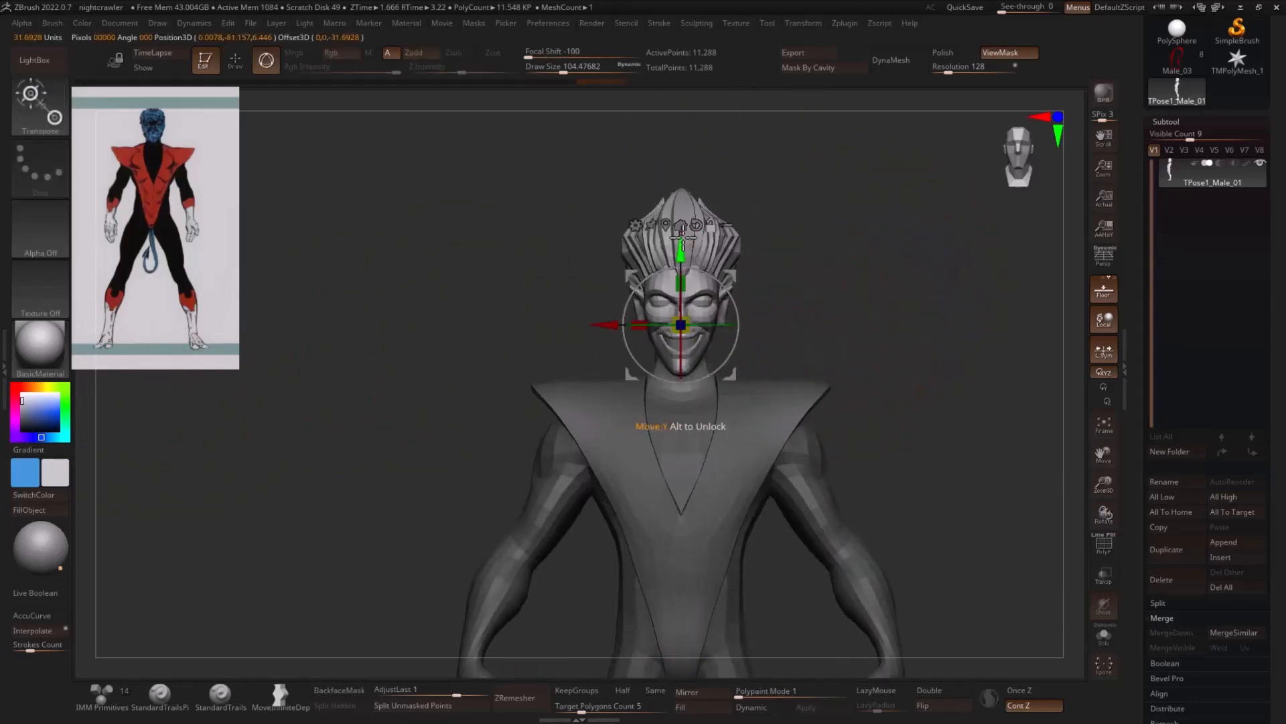
pyautogui.keyDown('alt'); pyautogui.moveTo(683, 244); pyautogui.dragTo(798, 293); pyautogui.keyUp('alt')
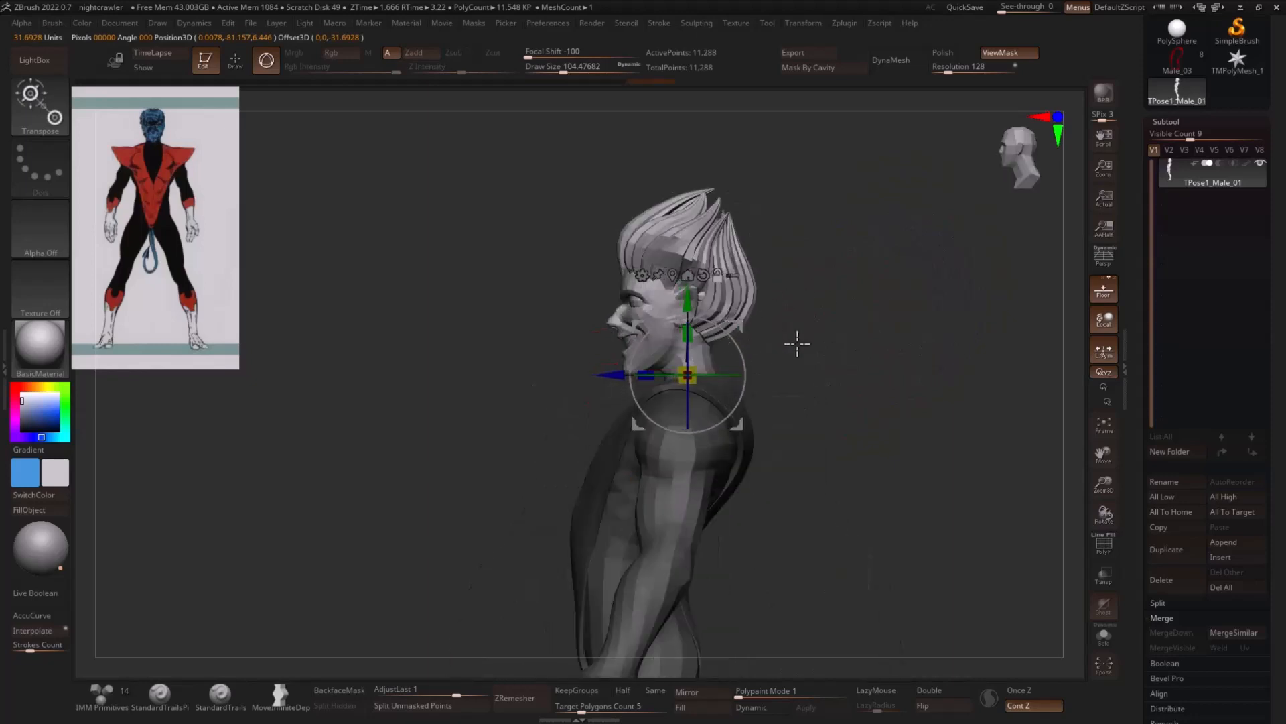
pyautogui.keyDown('shift'); pyautogui.moveTo(795, 342); pyautogui.dragTo(777, 368); pyautogui.keyUp('shift')
pyautogui.moveTo(690, 377); pyautogui.dragTo(695, 391)
pyautogui.moveTo(842, 365)
pyautogui.keyDown('alt'); pyautogui.mouseDown()
pyautogui.moveTo(820, 341)
pyautogui.moveTo(838, 267)
pyautogui.moveTo(836, 288)
pyautogui.mouseUp(); pyautogui.keyUp('alt')
pyautogui.press('q')
pyautogui.hotkey('ctrl', 'h')
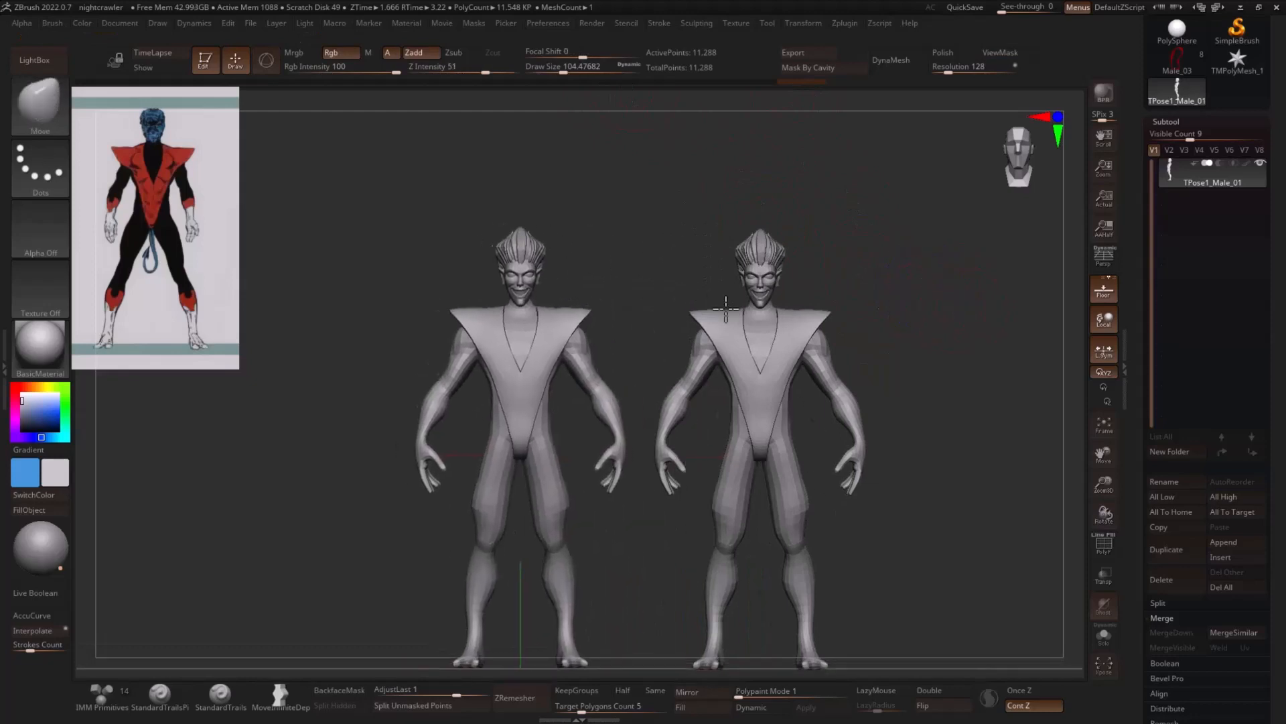
# - Clear the comparison copy from the canvas and transfer the pose back to the separate subtools with Transpose Master
pyautogui.keyDown('alt'); pyautogui.moveTo(726, 309); pyautogui.dragTo(738, 313); pyautogui.keyUp('alt')
pyautogui.moveTo(785, 82)
pyautogui.mouseDown()
pyautogui.moveTo(392, 89)
pyautogui.moveTo(800, 85)
pyautogui.mouseUp()
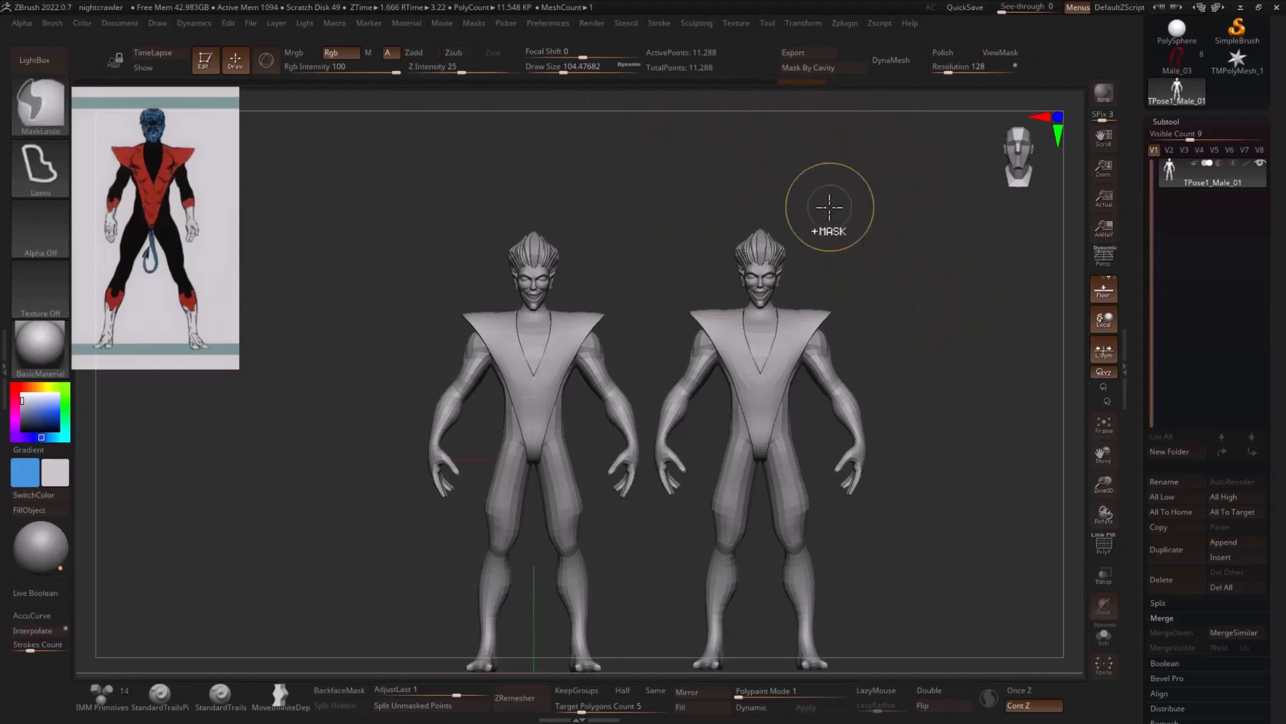
pyautogui.hotkey('ctrl', 'n')
pyautogui.click(877, 25)
pyautogui.click(932, 310)
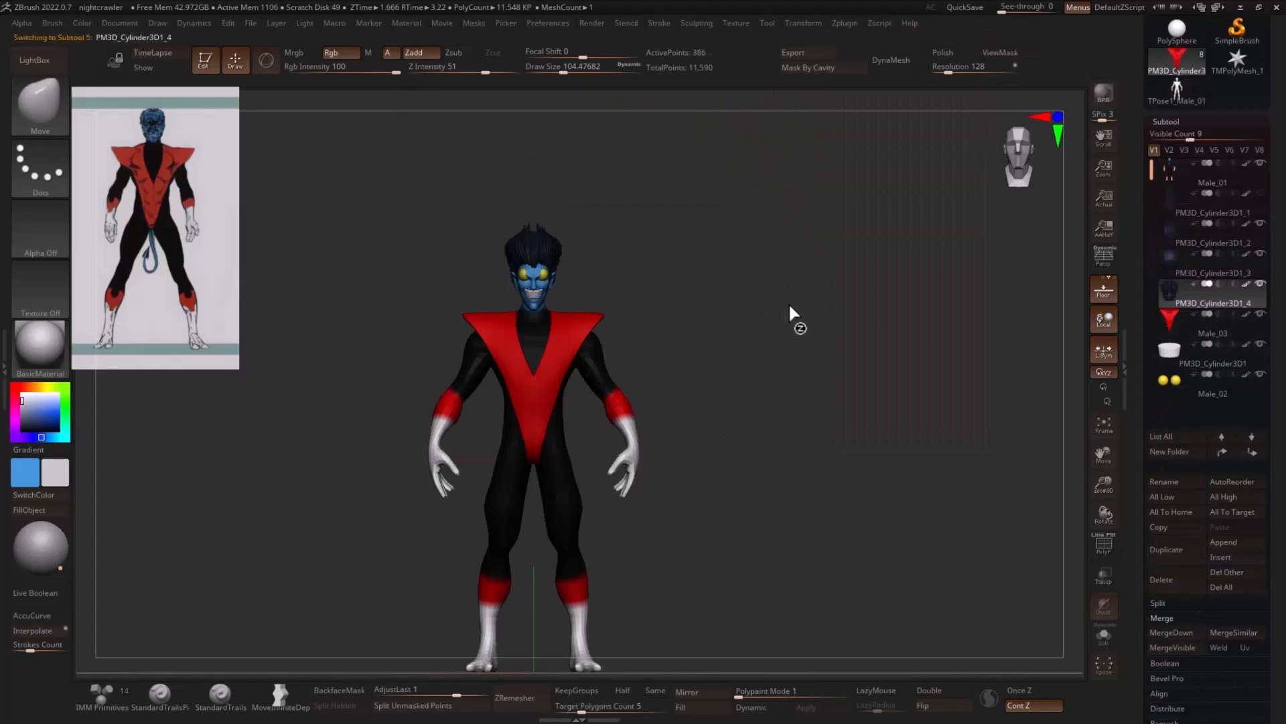
# - Refine the lower eyelids on the base male mesh with the Move brush, reducing its size from about 18 to about 9
pyautogui.moveTo(838, 321); pyautogui.dragTo(920, 355)
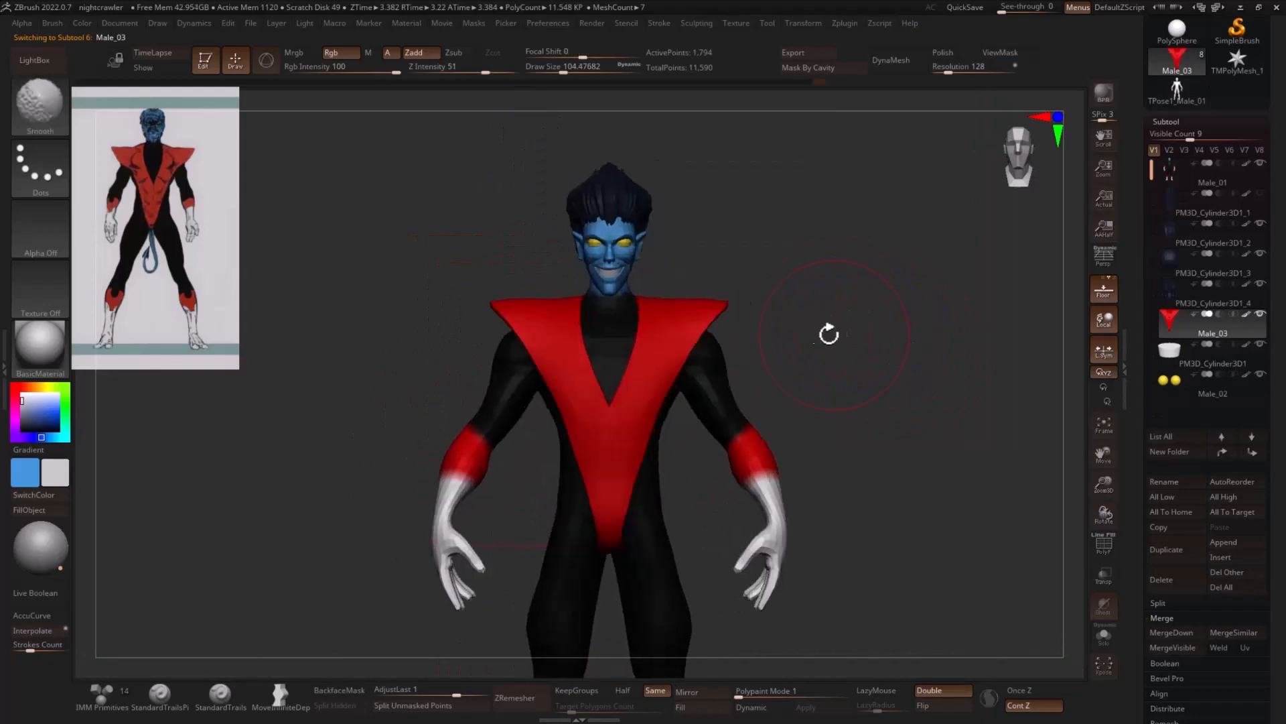
pyautogui.click(1184, 185)
pyautogui.moveTo(931, 348)
pyautogui.keyDown('alt'); pyautogui.mouseDown()
pyautogui.moveTo(994, 261)
pyautogui.moveTo(889, 445)
pyautogui.mouseUp(); pyautogui.keyUp('alt')
pyautogui.press('s')
pyautogui.moveTo(796, 274)
pyautogui.mouseDown()
pyautogui.moveTo(778, 274)
pyautogui.moveTo(844, 287)
pyautogui.moveTo(821, 356)
pyautogui.moveTo(850, 351)
pyautogui.moveTo(854, 376)
pyautogui.mouseUp()
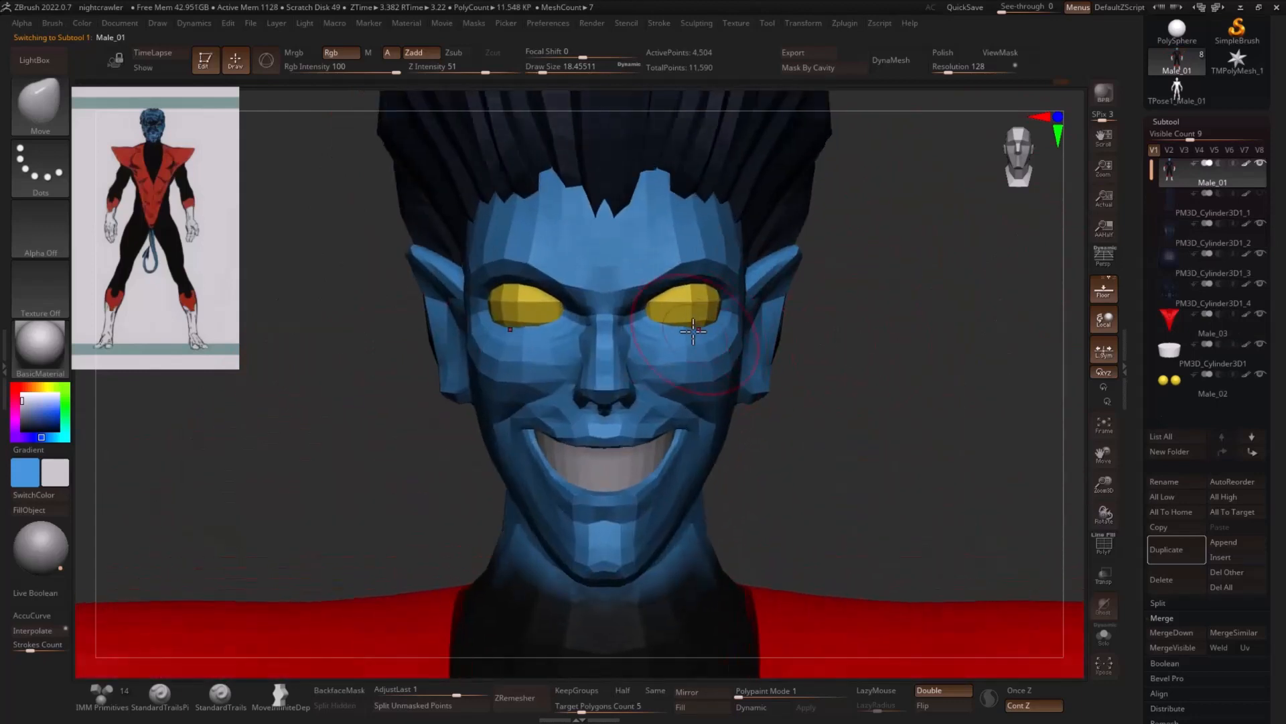
pyautogui.press('s')
pyautogui.moveTo(689, 327); pyautogui.dragTo(688, 324)
pyautogui.press('s')
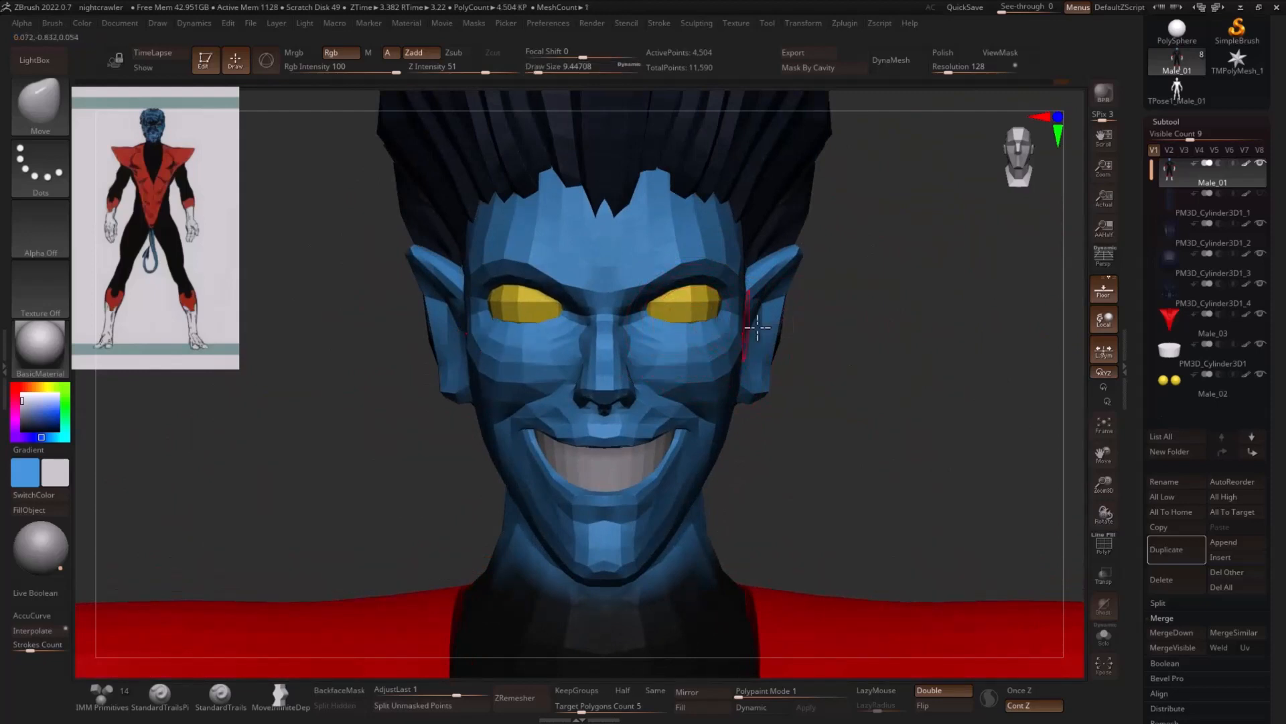
# - Display the polyframe and isolate the polygroup around the eyes on the male mesh in Solo mode
pyautogui.hotkey('shift', 'f')
pyautogui.keyDown('alt'); pyautogui.moveTo(912, 408); pyautogui.dragTo(958, 382); pyautogui.keyUp('alt')
pyautogui.keyDown('ctrl'); pyautogui.keyDown('shift'); pyautogui.click(664, 349); pyautogui.keyUp('shift'); pyautogui.keyUp('ctrl')
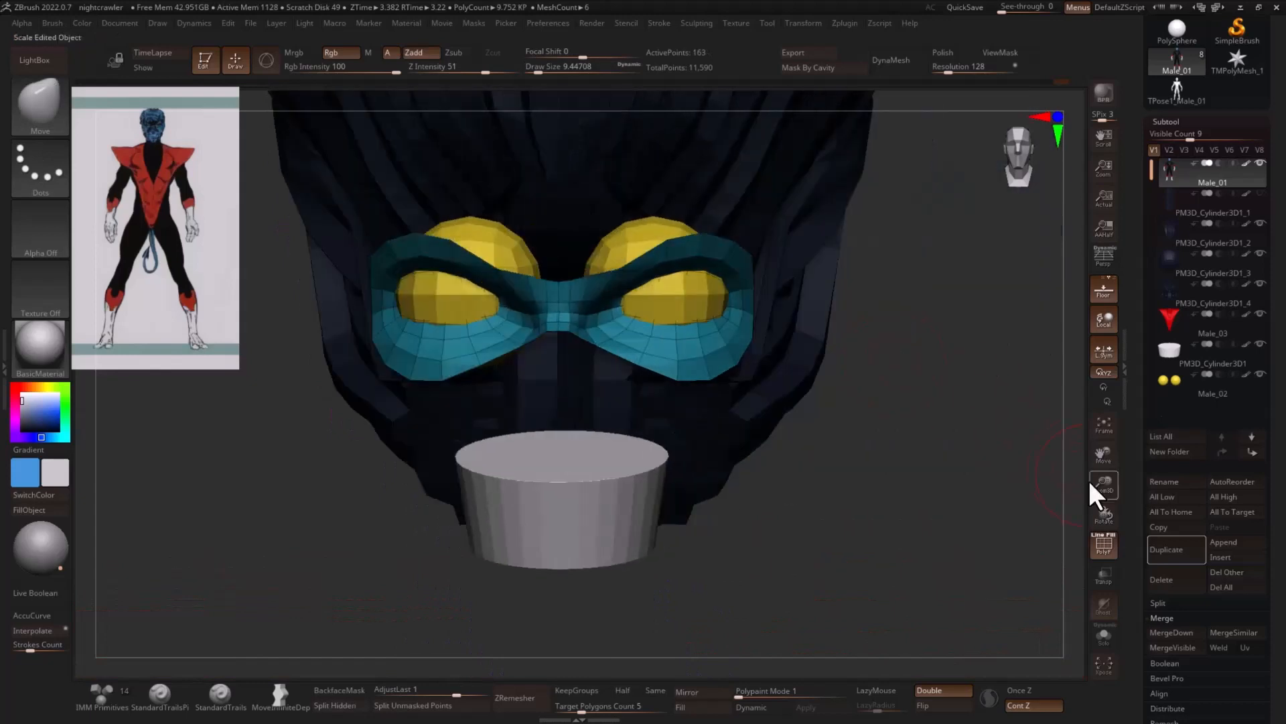
pyautogui.click(1106, 633)
pyautogui.moveTo(1062, 554)
pyautogui.mouseDown()
pyautogui.moveTo(988, 468)
pyautogui.moveTo(771, 362)
pyautogui.moveTo(896, 350)
pyautogui.mouseUp()
pyautogui.press('s')
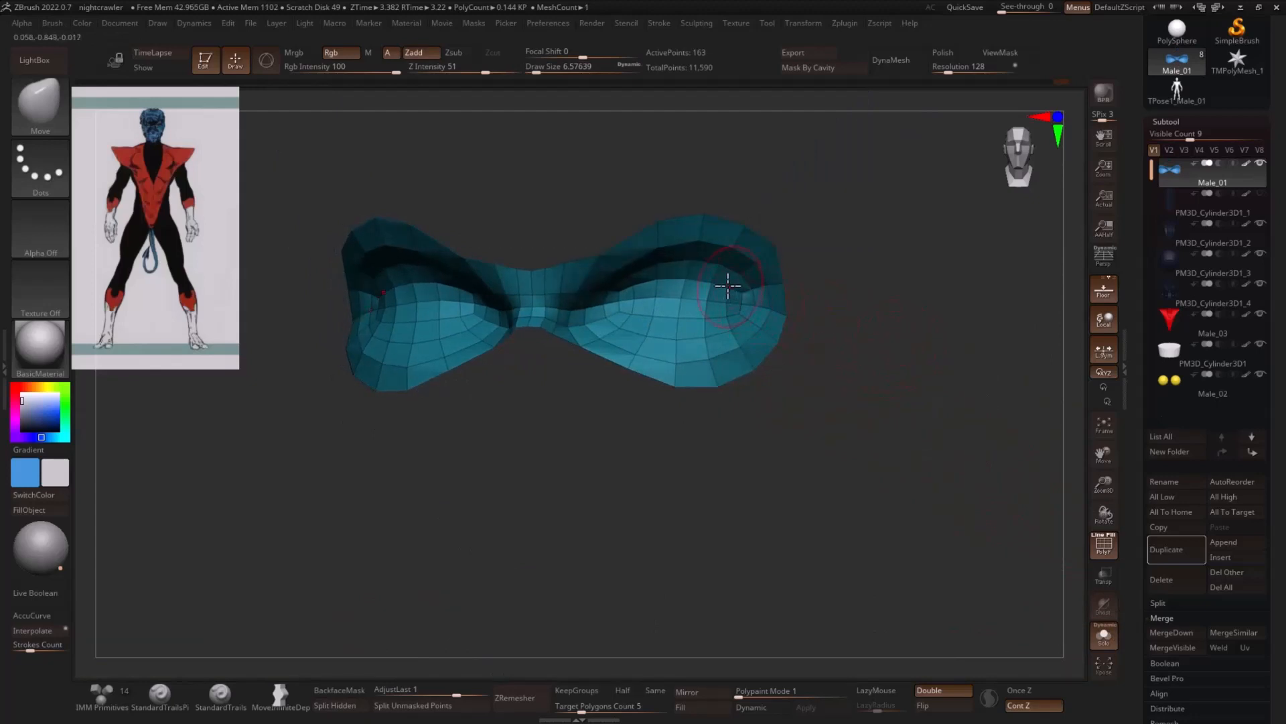
# - Hide the faces inside both eye sockets and assign the remaining mask-shaped faces to a new polygroup
pyautogui.moveTo(728, 286)
pyautogui.keyDown('ctrl'); pyautogui.keyDown('alt'); pyautogui.keyDown('shift'); pyautogui.mouseDown()
pyautogui.moveTo(626, 276)
pyautogui.moveTo(677, 328)
pyautogui.moveTo(761, 312)
pyautogui.moveTo(729, 299)
pyautogui.moveTo(749, 305)
pyautogui.mouseUp(); pyautogui.keyUp('shift'); pyautogui.keyUp('alt'); pyautogui.keyUp('ctrl')
pyautogui.moveTo(660, 283)
pyautogui.keyDown('ctrl'); pyautogui.keyDown('alt'); pyautogui.keyDown('shift'); pyautogui.mouseDown()
pyautogui.moveTo(617, 290)
pyautogui.moveTo(628, 314)
pyautogui.mouseUp(); pyautogui.keyUp('shift'); pyautogui.keyUp('alt'); pyautogui.keyUp('ctrl')
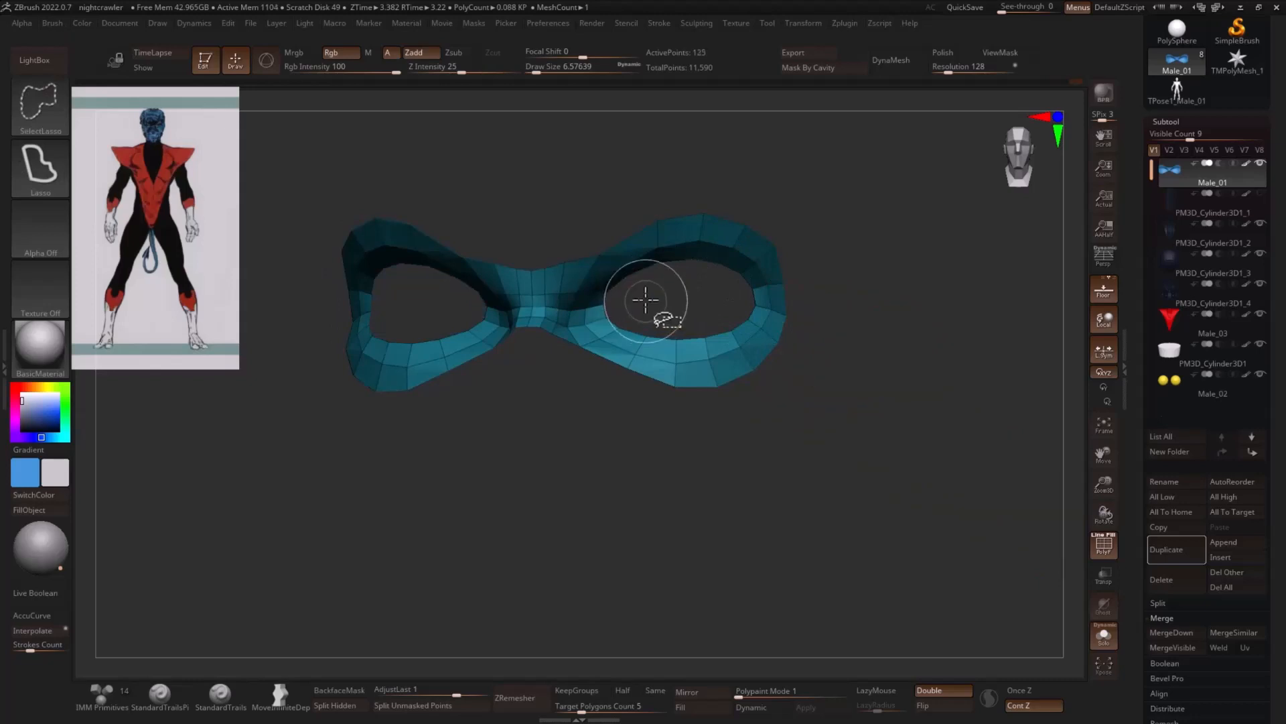
pyautogui.moveTo(701, 296); pyautogui.dragTo(735, 295)
pyautogui.hotkey('ctrl', 'w')
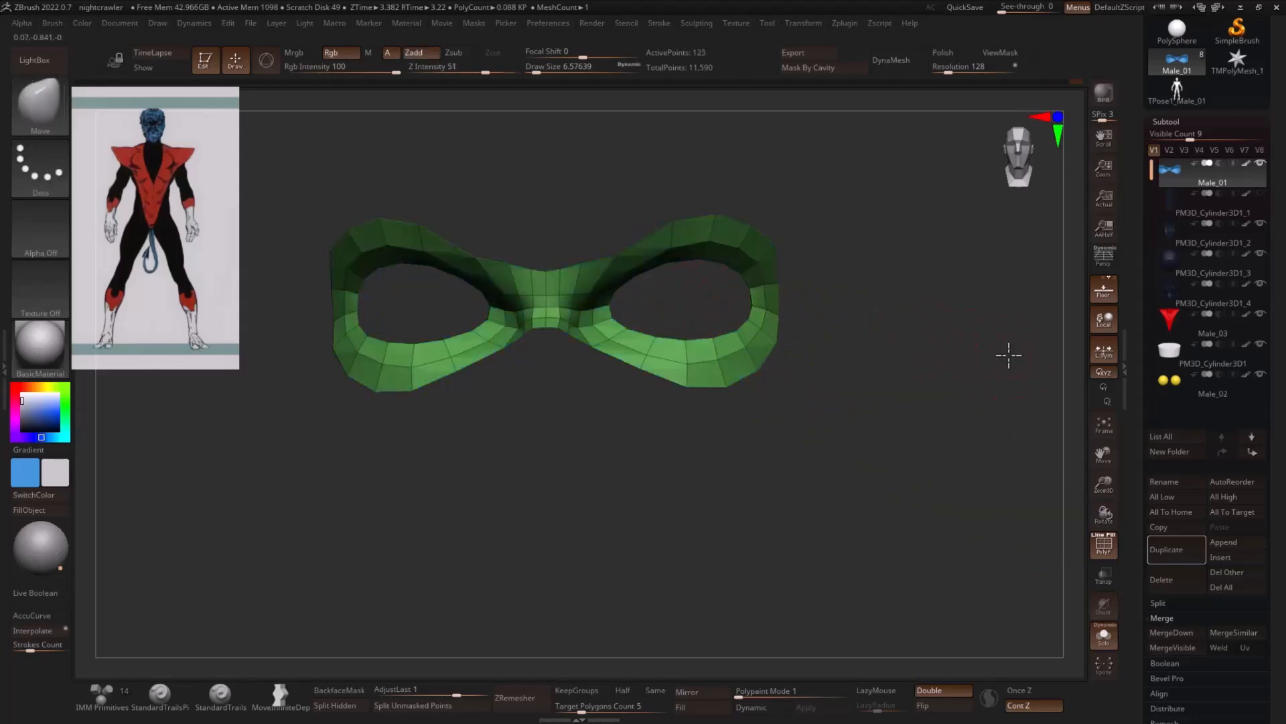
# - Unhide the whole head and other subtools, and compare the eye polygroups with the eyeballs, with and without the polyframe
pyautogui.moveTo(1008, 355)
pyautogui.mouseDown()
pyautogui.moveTo(971, 356)
pyautogui.moveTo(988, 367)
pyautogui.mouseUp()
pyautogui.moveTo(988, 368); pyautogui.dragTo(953, 364)
pyautogui.keyDown('ctrl'); pyautogui.keyDown('shift'); pyautogui.click(938, 356); pyautogui.keyUp('shift'); pyautogui.keyUp('ctrl')
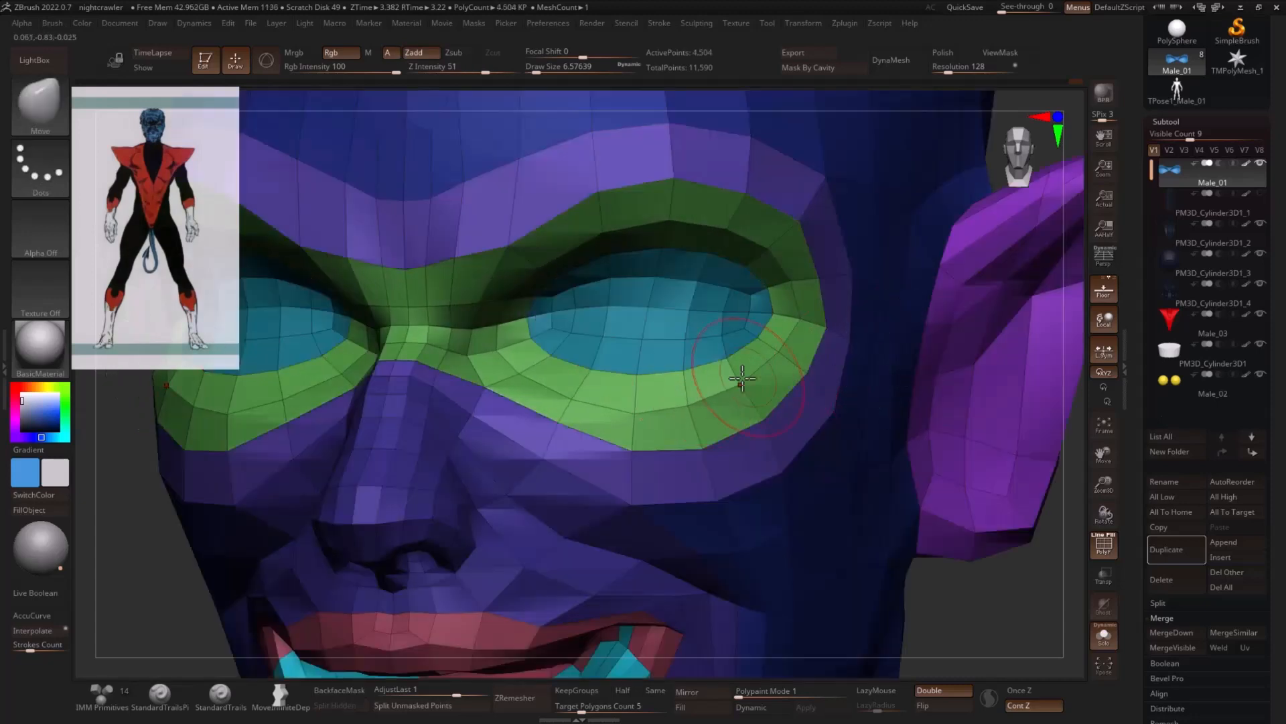
pyautogui.click(1103, 636)
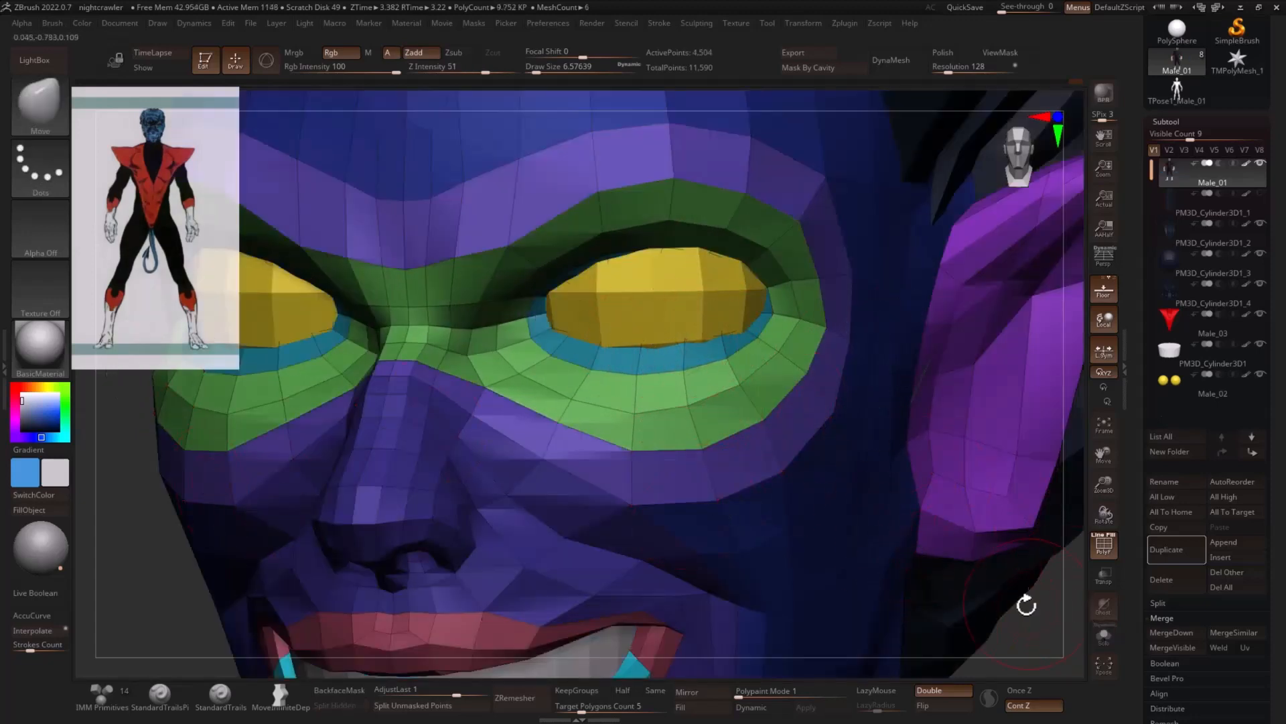
pyautogui.keyDown('alt'); pyautogui.moveTo(1026, 605); pyautogui.dragTo(1037, 513); pyautogui.keyUp('alt')
pyautogui.click(1111, 549)
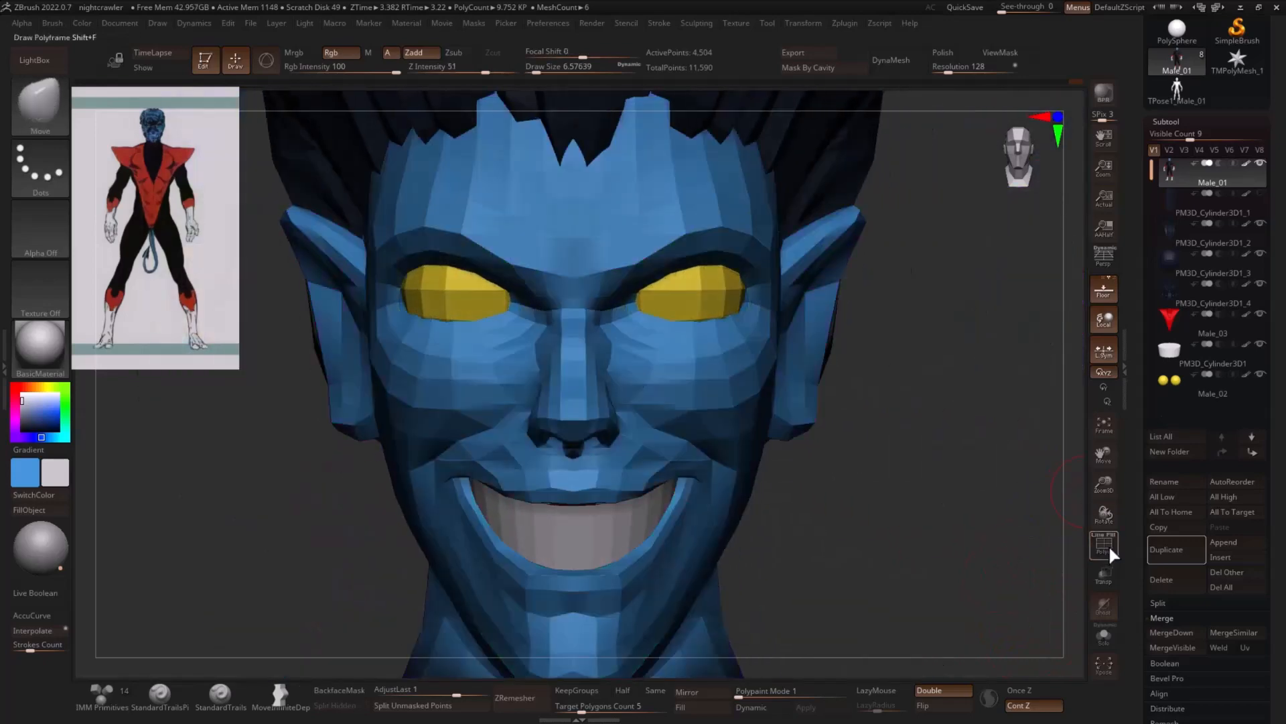
pyautogui.click(1113, 556)
pyautogui.keyDown('alt'); pyautogui.moveTo(958, 482); pyautogui.dragTo(920, 526); pyautogui.keyUp('alt')
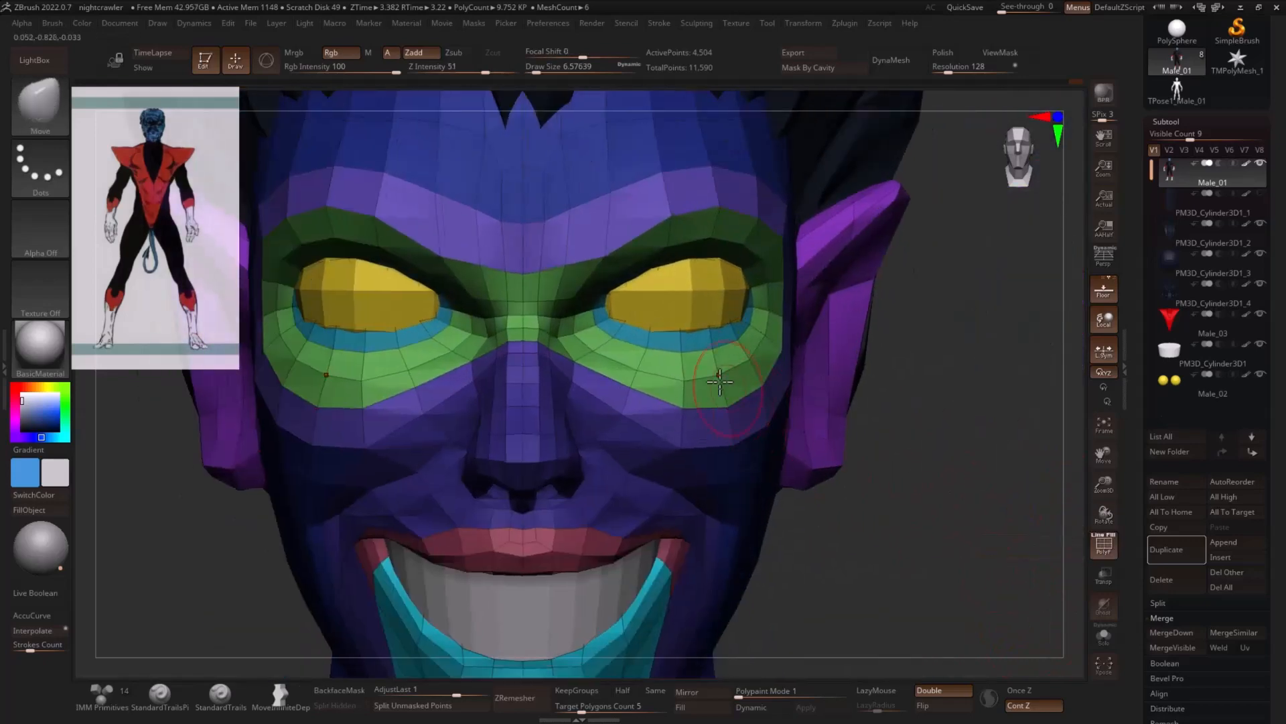
# - Isolate the faces around the eyes, hide only the innermost socket faces, and assign the rest to a new polygroup
pyautogui.keyDown('ctrl'); pyautogui.keyDown('shift'); pyautogui.click(672, 344); pyautogui.keyUp('shift'); pyautogui.keyUp('ctrl')
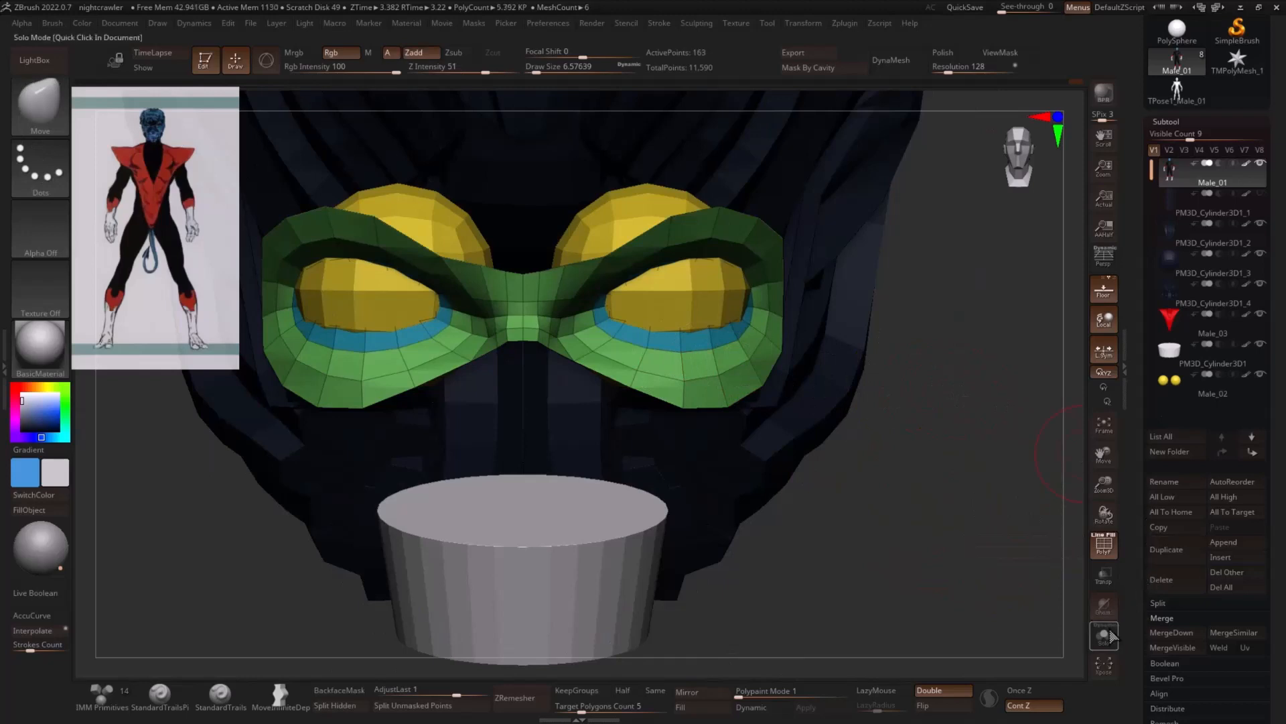
pyautogui.click(1107, 635)
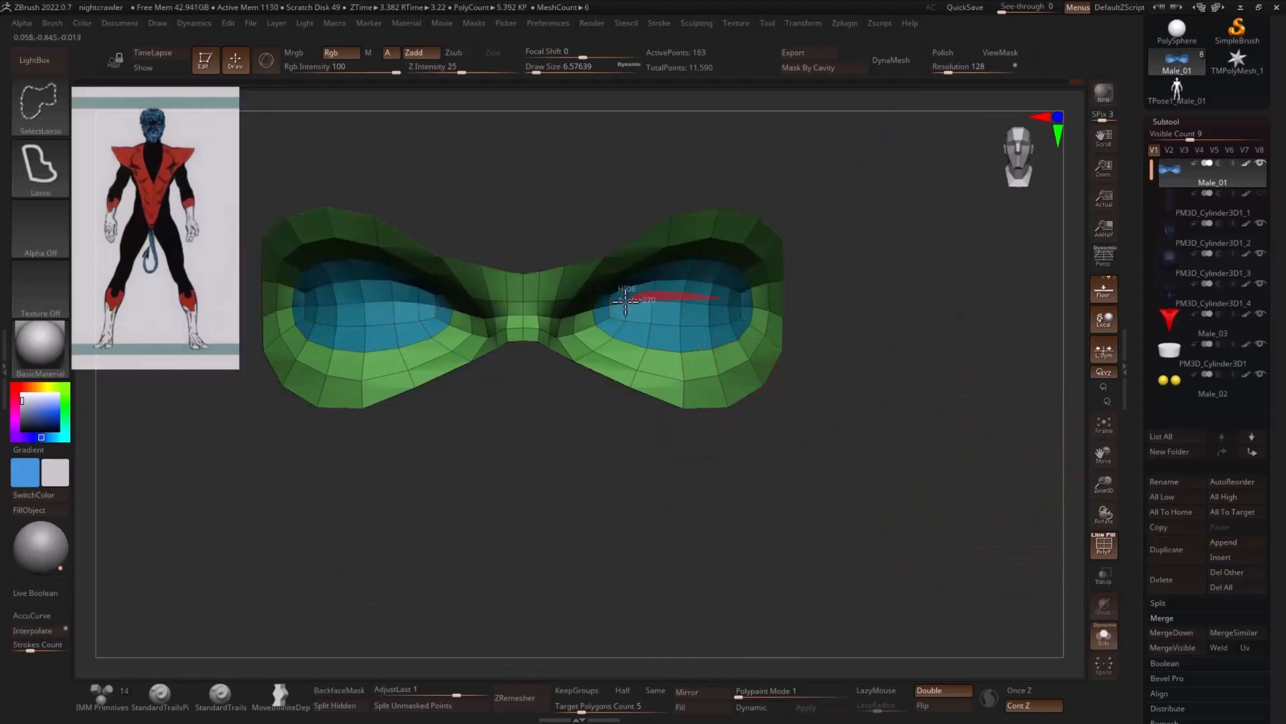
pyautogui.keyDown('ctrl'); pyautogui.keyDown('alt'); pyautogui.keyDown('shift'); pyautogui.moveTo(625, 301); pyautogui.dragTo(721, 315); pyautogui.keyUp('shift'); pyautogui.keyUp('alt'); pyautogui.keyUp('ctrl')
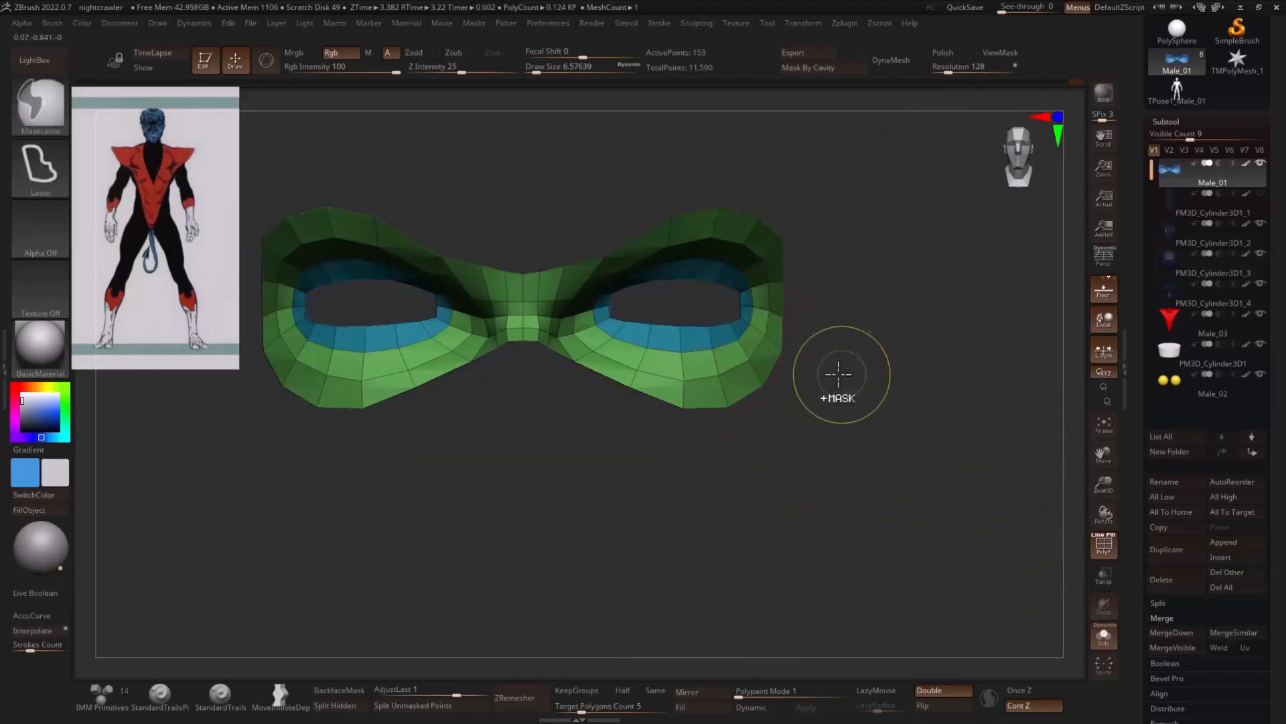
pyautogui.hotkey('ctrl', 'w')
pyautogui.moveTo(871, 358); pyautogui.dragTo(865, 358)
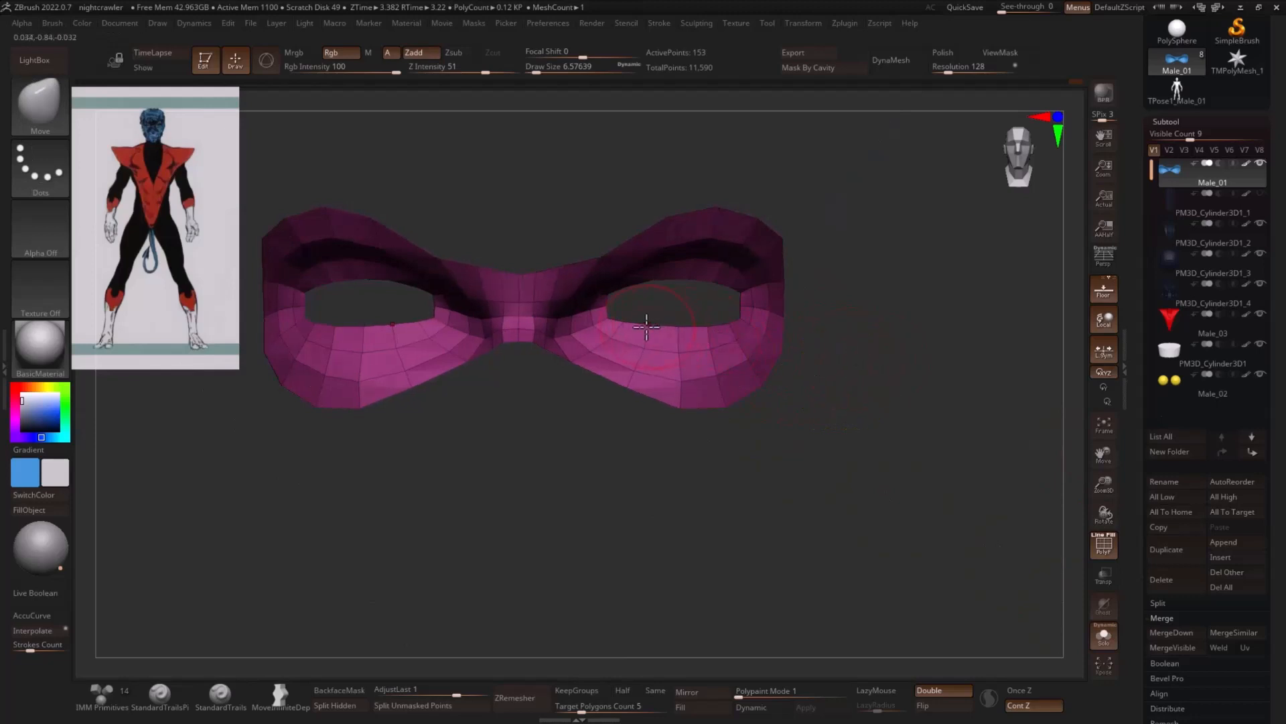
# - Reshape the inner rims of the eye openings on the isolated mask-shaped faces using the Move brush at draw size about 2.6
pyautogui.press('s')
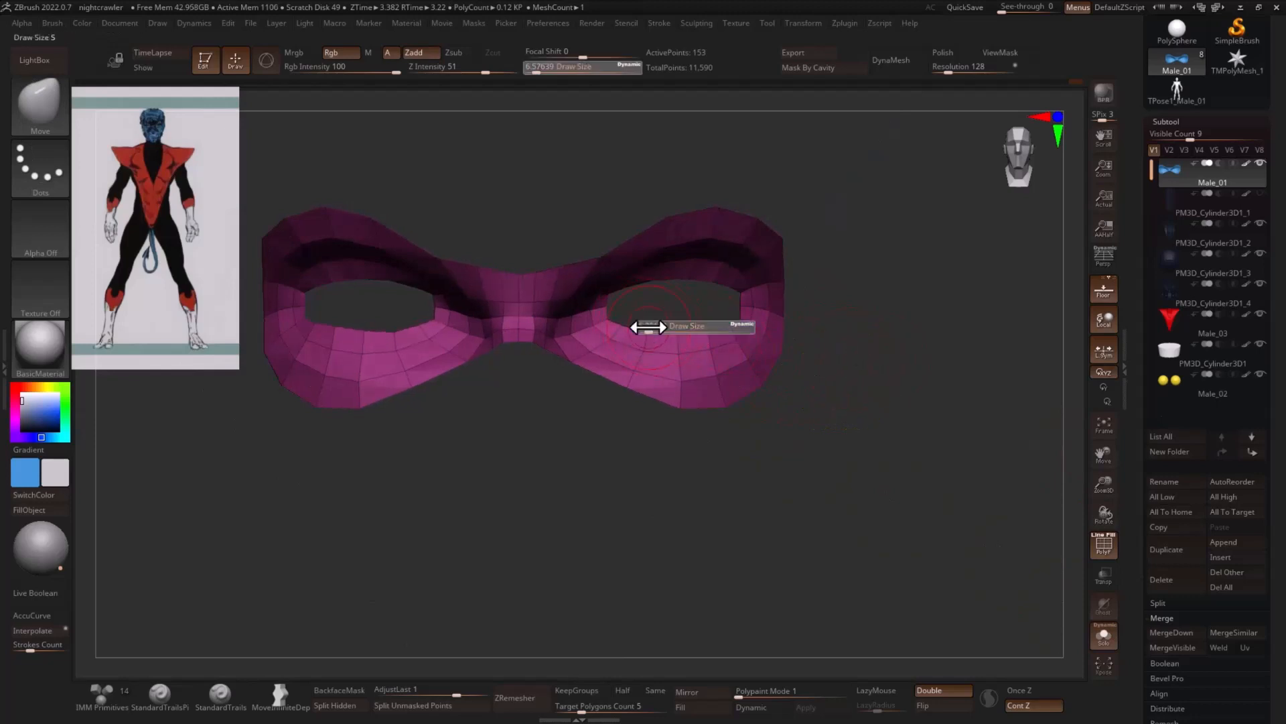
pyautogui.moveTo(650, 325); pyautogui.dragTo(625, 328)
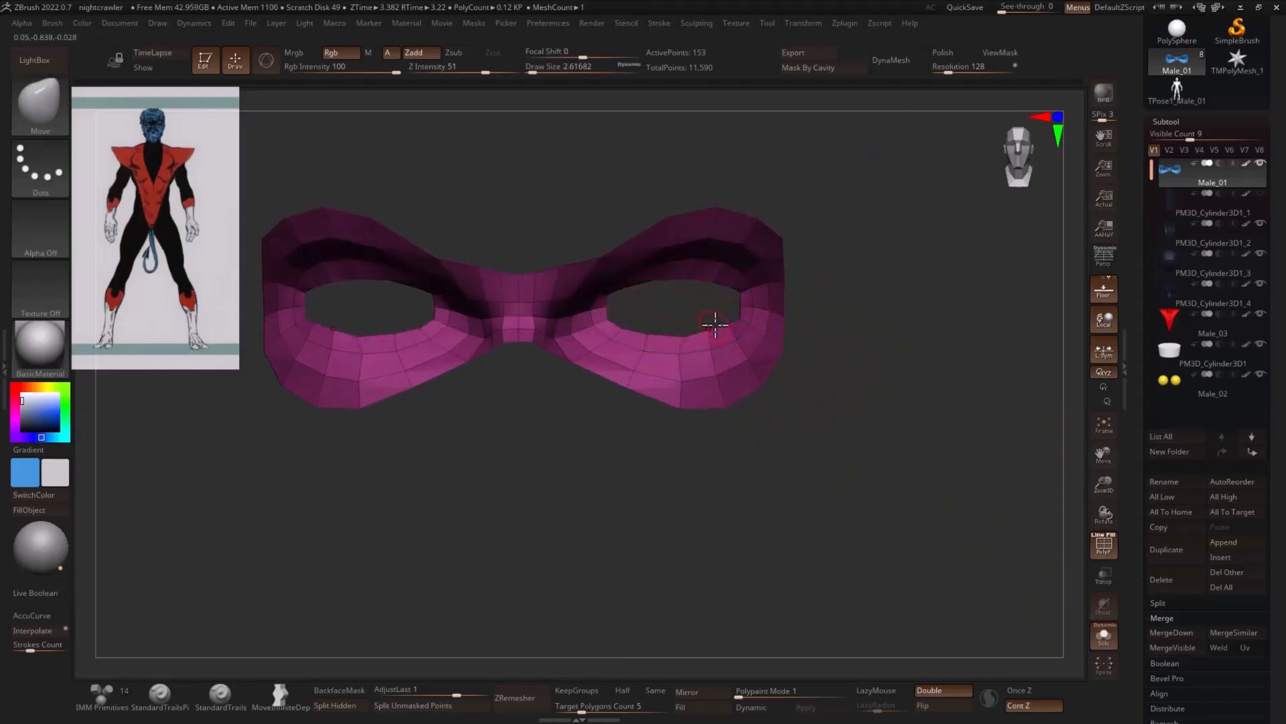
pyautogui.moveTo(736, 321); pyautogui.dragTo(841, 320)
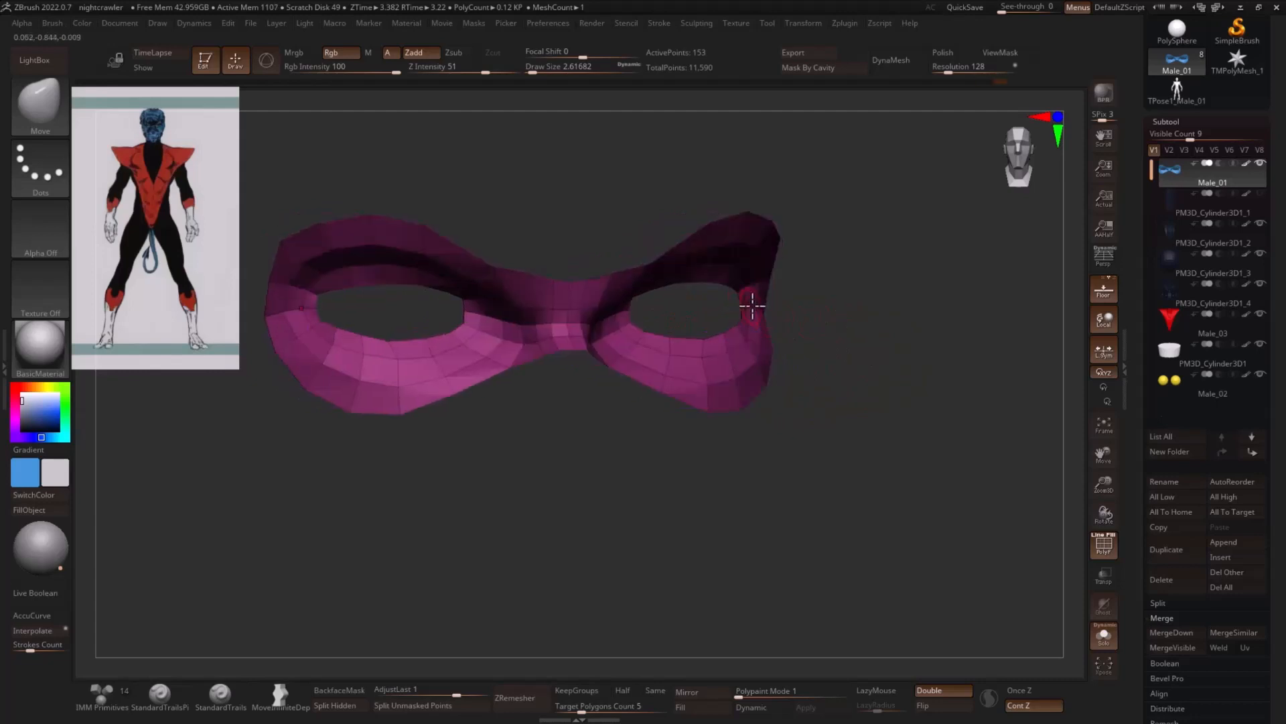
pyautogui.moveTo(752, 306); pyautogui.dragTo(756, 232)
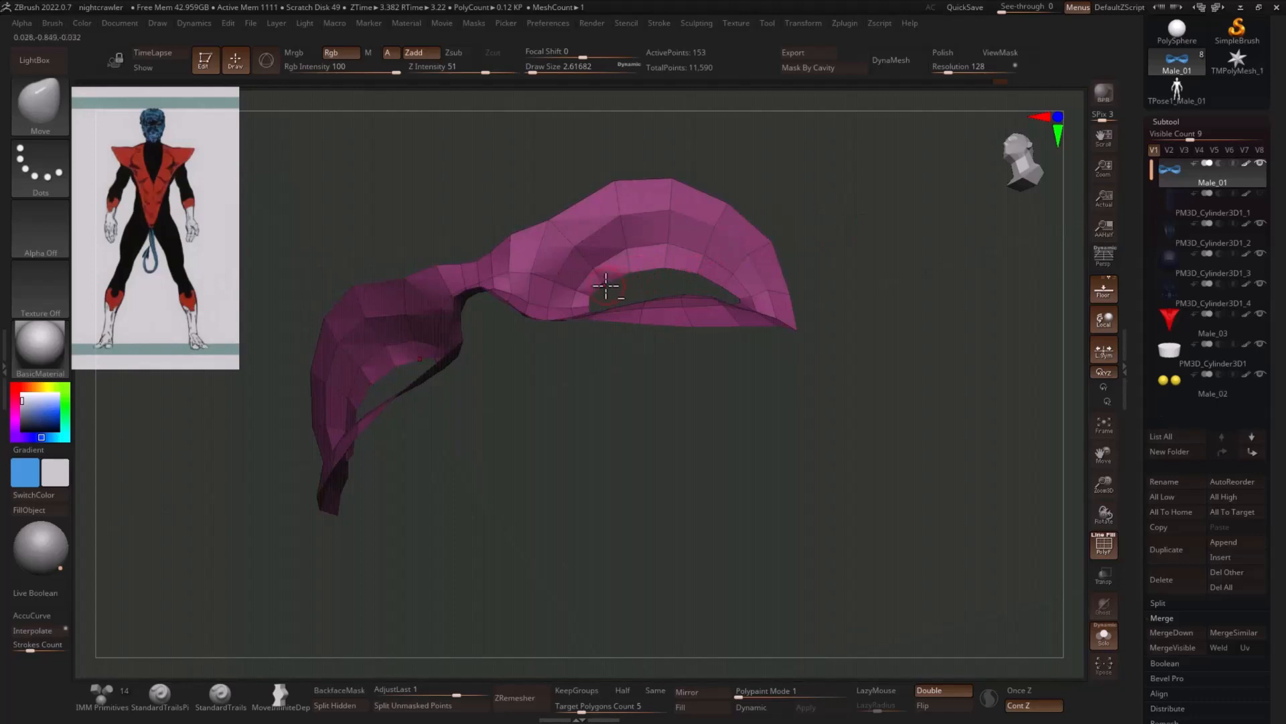
pyautogui.moveTo(866, 274); pyautogui.dragTo(953, 339)
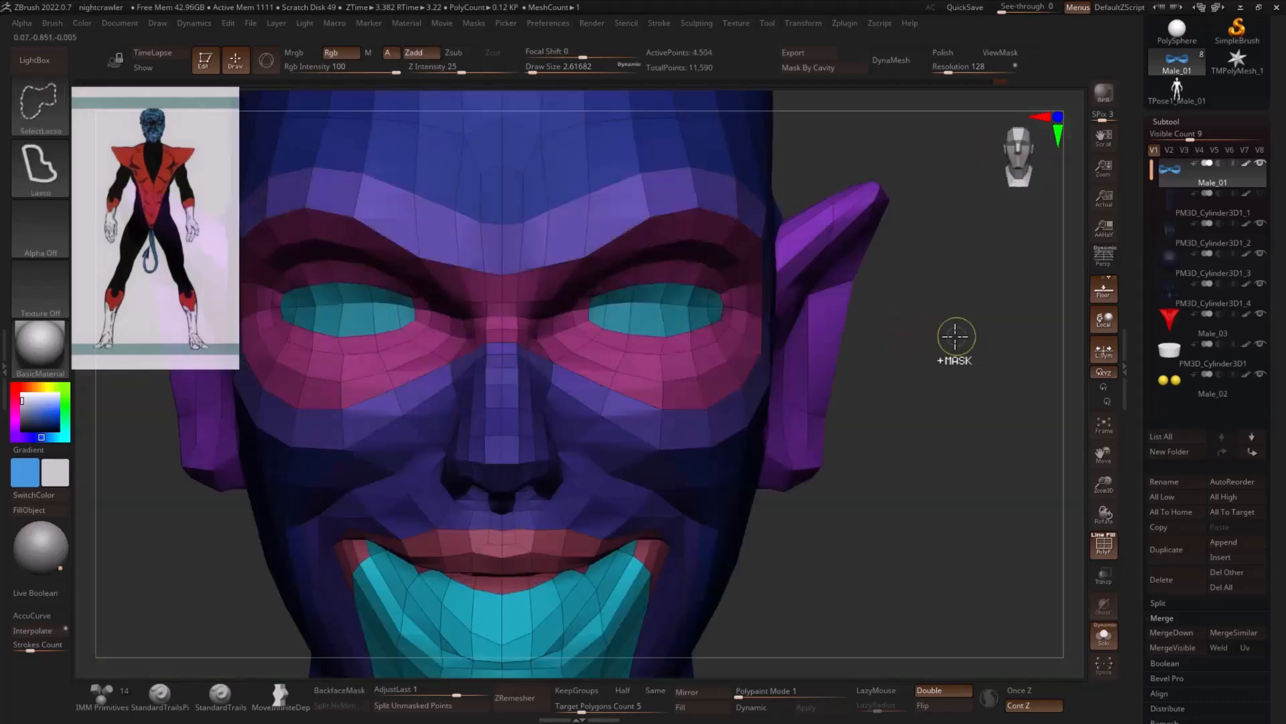
# - Bring back the head and other subtools, and adjust the upper eyelid over the eyeball with the Move brush at draw sizes about 13 and 5
pyautogui.click(1104, 635)
pyautogui.moveTo(972, 302); pyautogui.dragTo(891, 302)
pyautogui.press('s')
pyautogui.moveTo(674, 271); pyautogui.dragTo(685, 269)
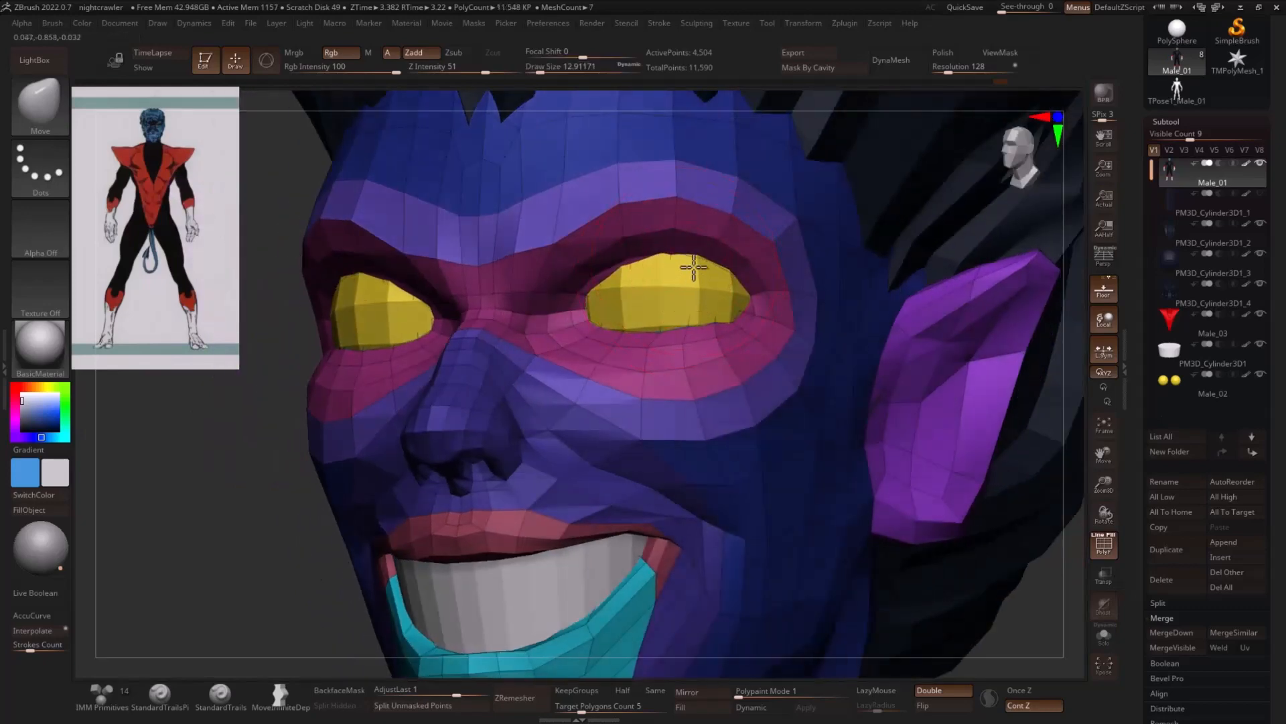
pyautogui.keyDown('alt'); pyautogui.click(690, 262); pyautogui.keyUp('alt')
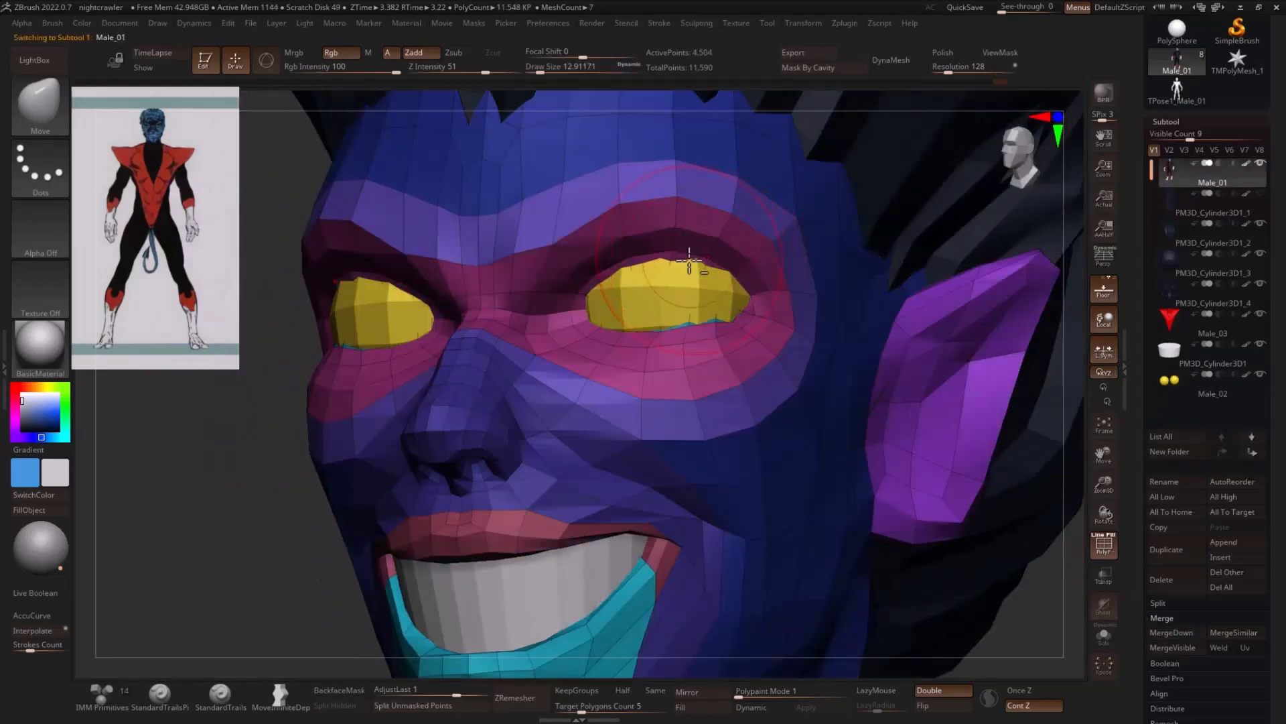
pyautogui.press('s')
pyautogui.moveTo(690, 267); pyautogui.dragTo(689, 257)
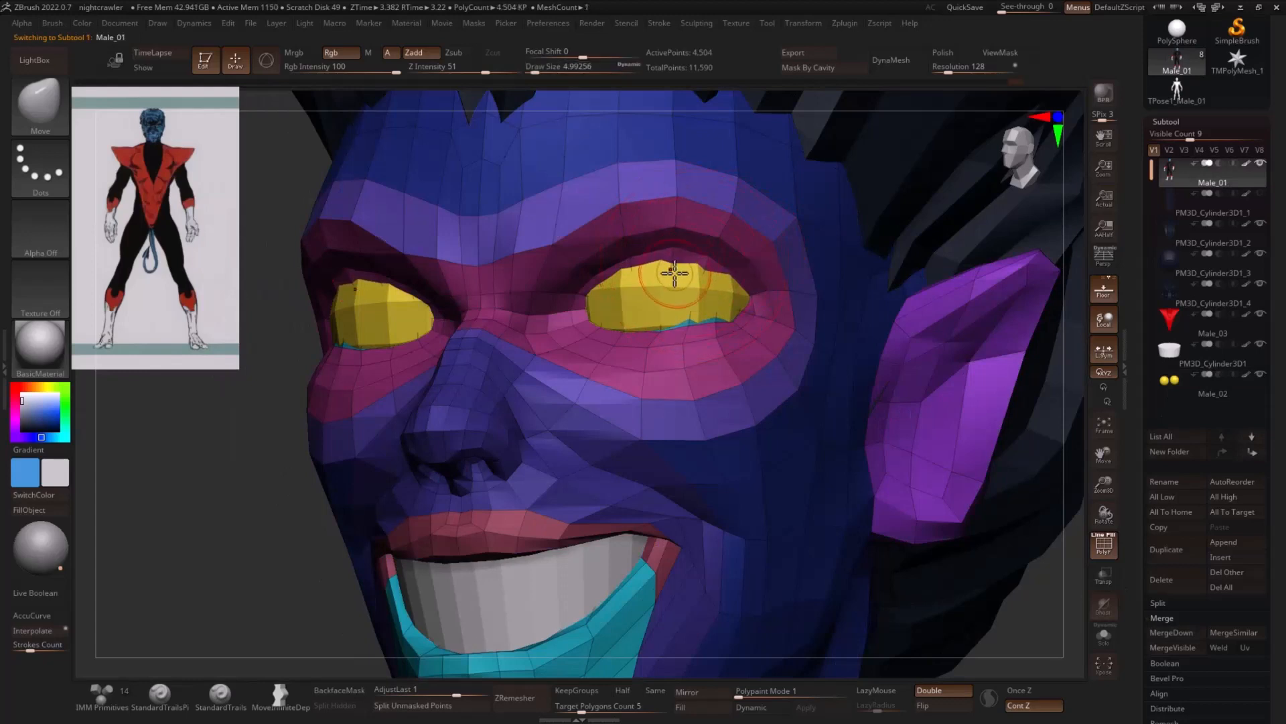
# - Subdivide the eyeballs subtool until it is smooth, and reselect the head with its polyframe displayed
pyautogui.keyDown('alt'); pyautogui.click(697, 271); pyautogui.keyUp('alt')
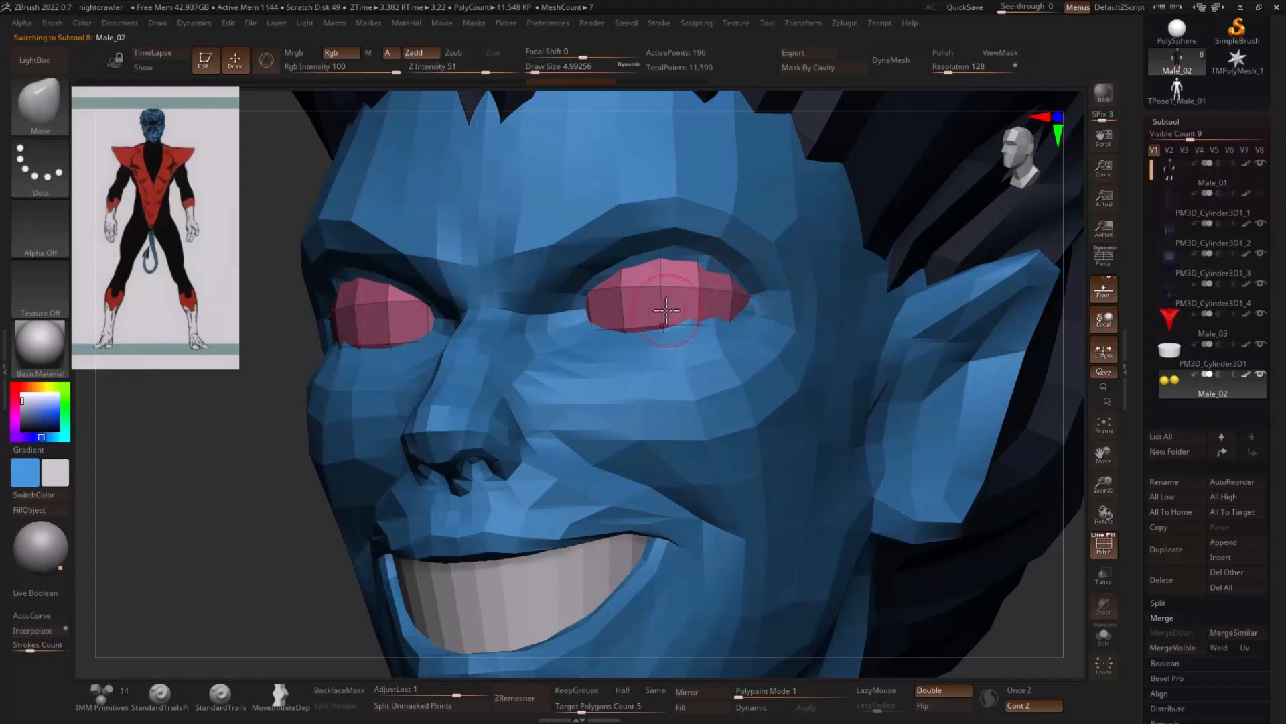
pyautogui.hotkey('ctrl', 'd')
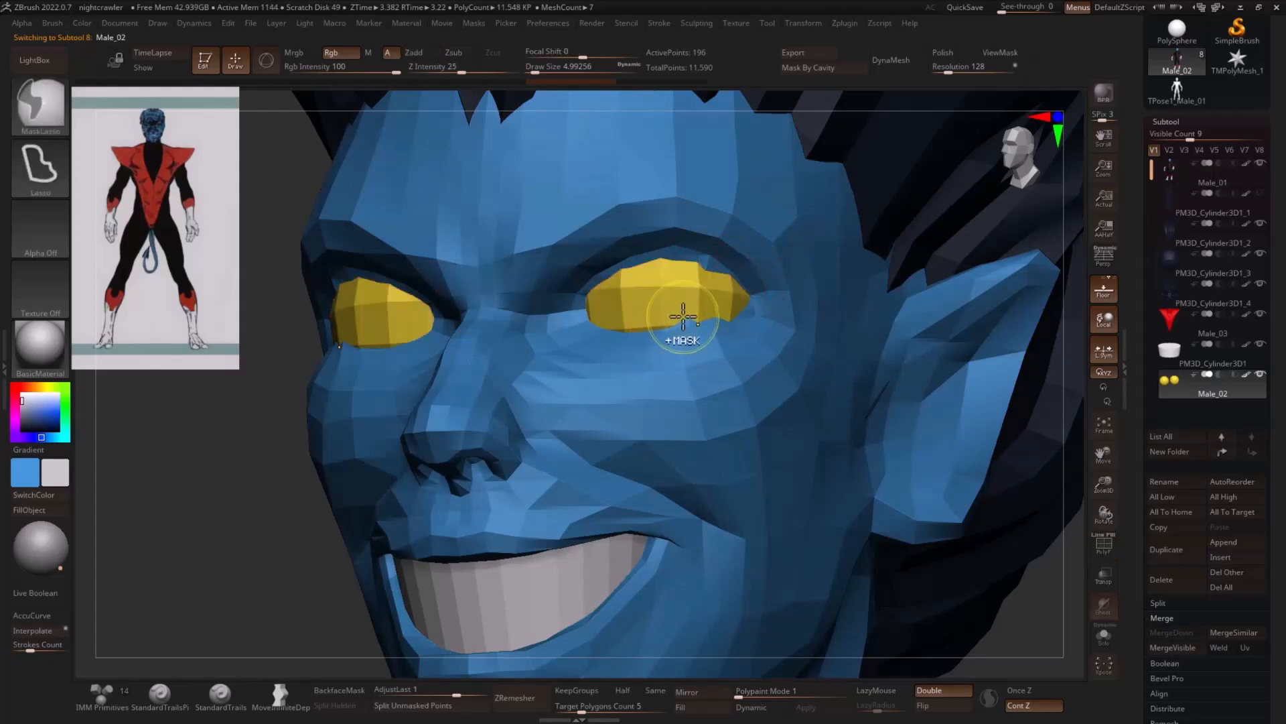
pyautogui.keyDown('alt'); pyautogui.click(694, 257); pyautogui.keyUp('alt')
pyautogui.hotkey('shift', 'f')
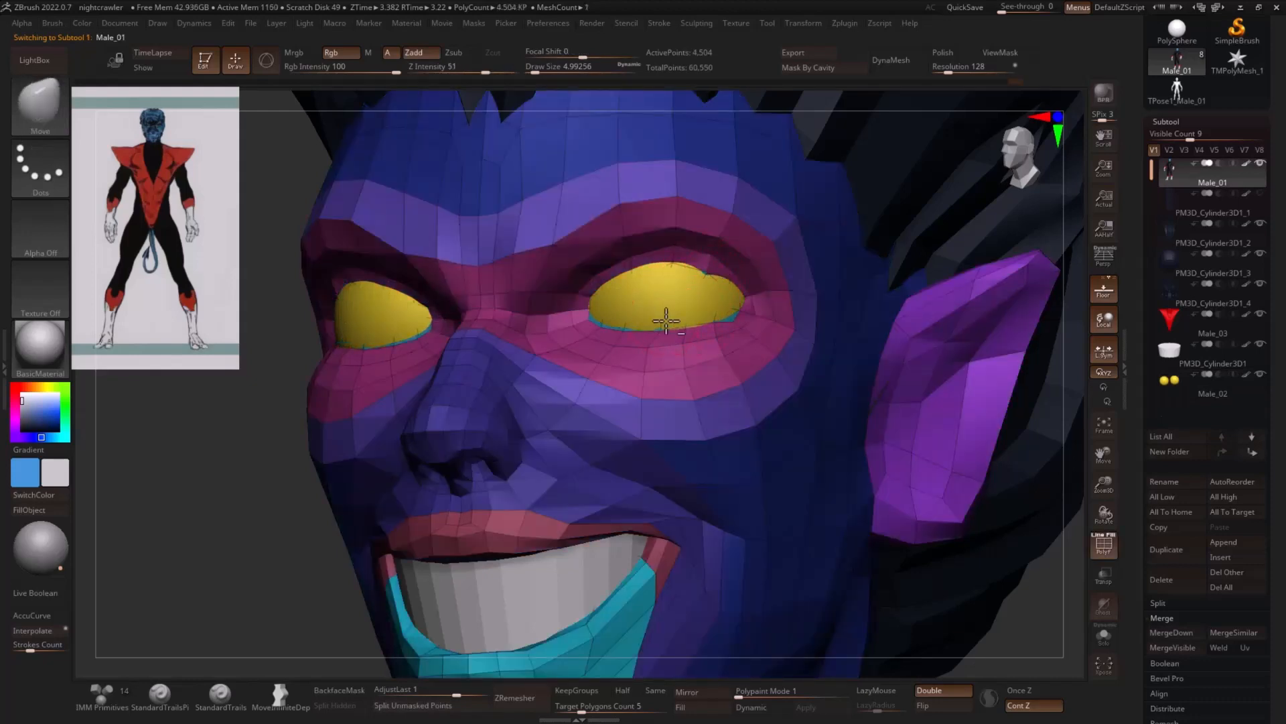
# - Shape the eyelid edges around the smoothed eyeballs with the Move brush at draw size about 6.6
pyautogui.press('s')
pyautogui.moveTo(699, 321); pyautogui.dragTo(683, 324)
pyautogui.press('s')
pyautogui.moveTo(721, 282); pyautogui.dragTo(729, 289)
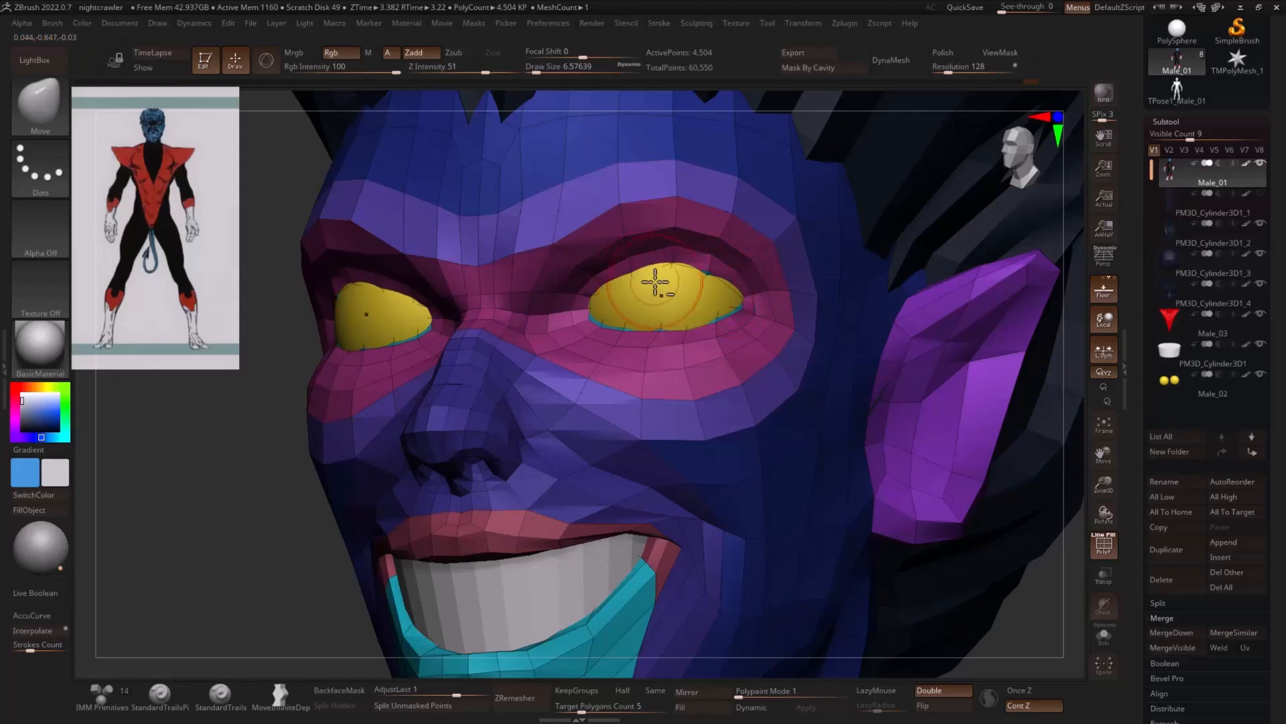
# - Use ZModeler's edge action Scale with the EdgeLoop Complete target to widen both eye openings
pyautogui.moveTo(295, 448); pyautogui.dragTo(898, 364)
pyautogui.press('b')
pyautogui.press('z')
pyautogui.press('m')
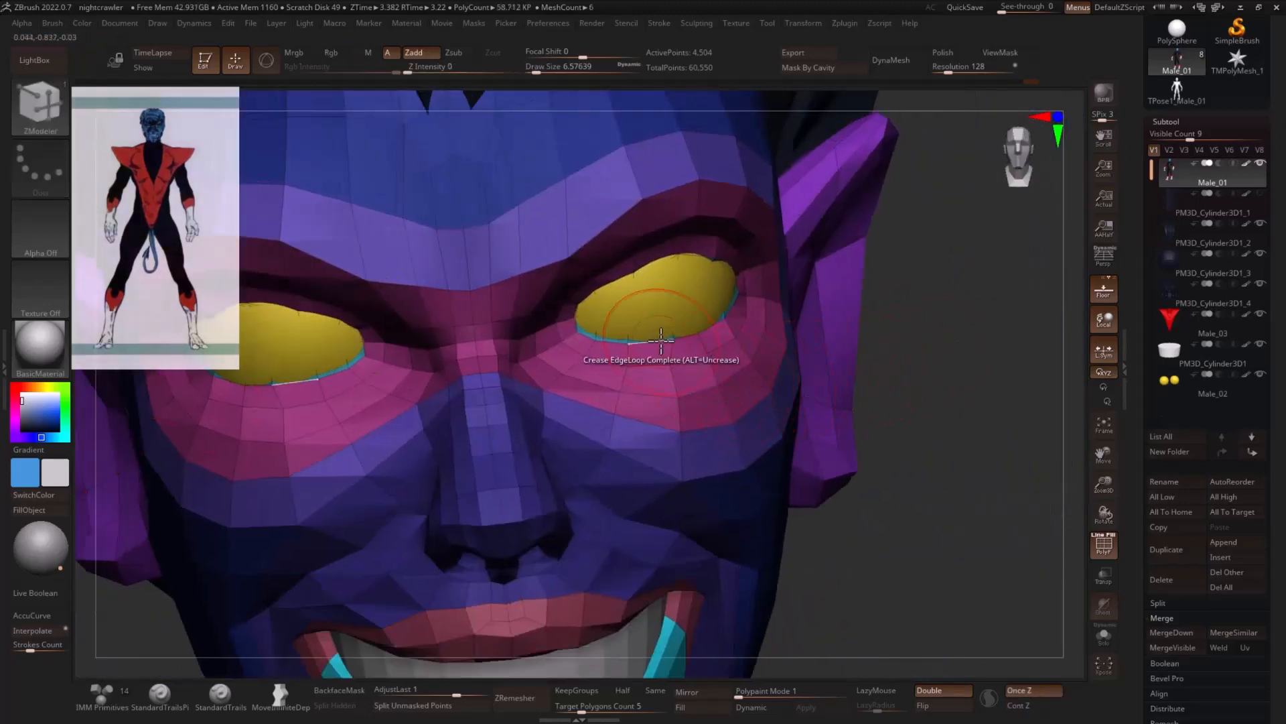
pyautogui.press('space')
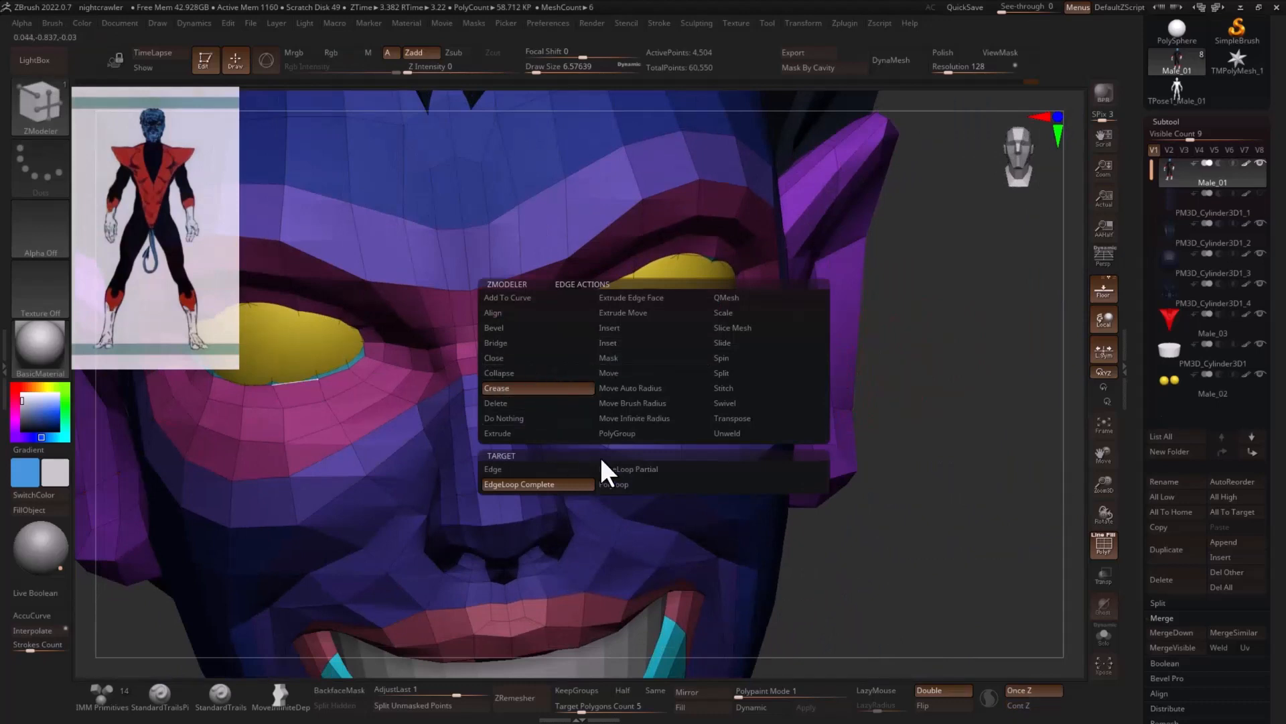
pyautogui.click(734, 312)
pyautogui.click(569, 484)
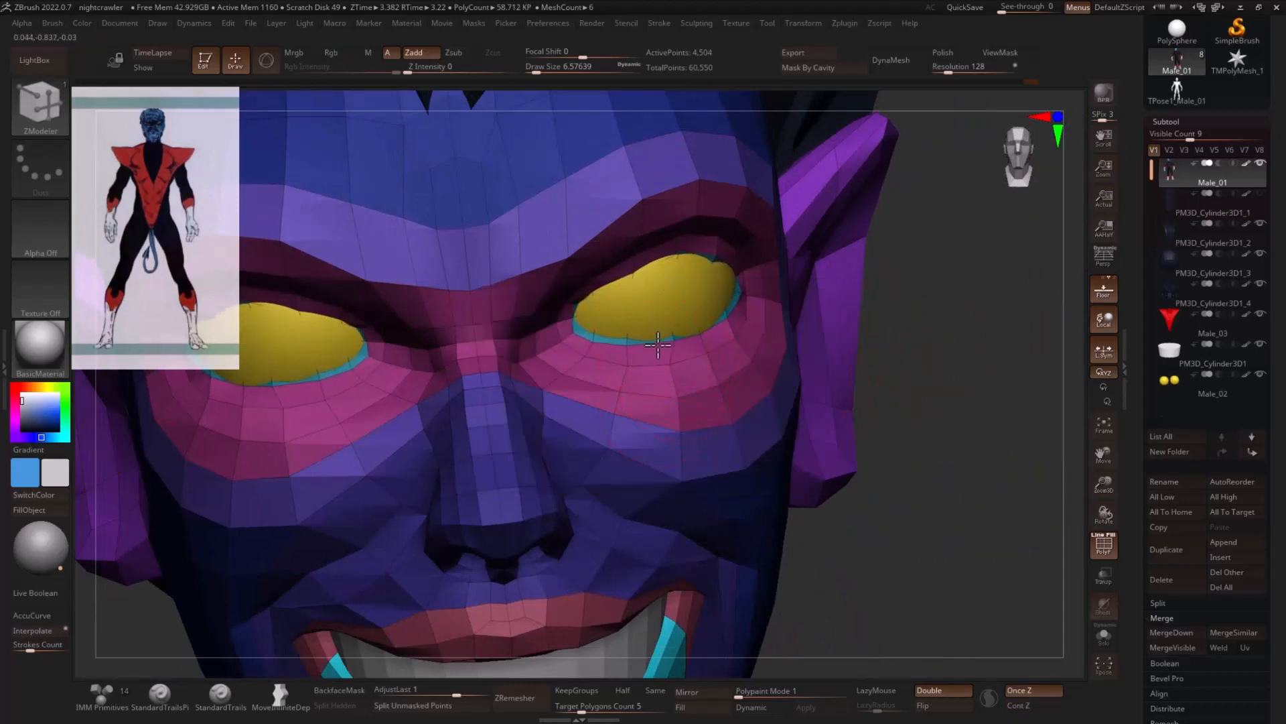
pyautogui.moveTo(919, 338)
pyautogui.mouseDown()
pyautogui.moveTo(922, 315)
pyautogui.moveTo(862, 273)
pyautogui.mouseUp()
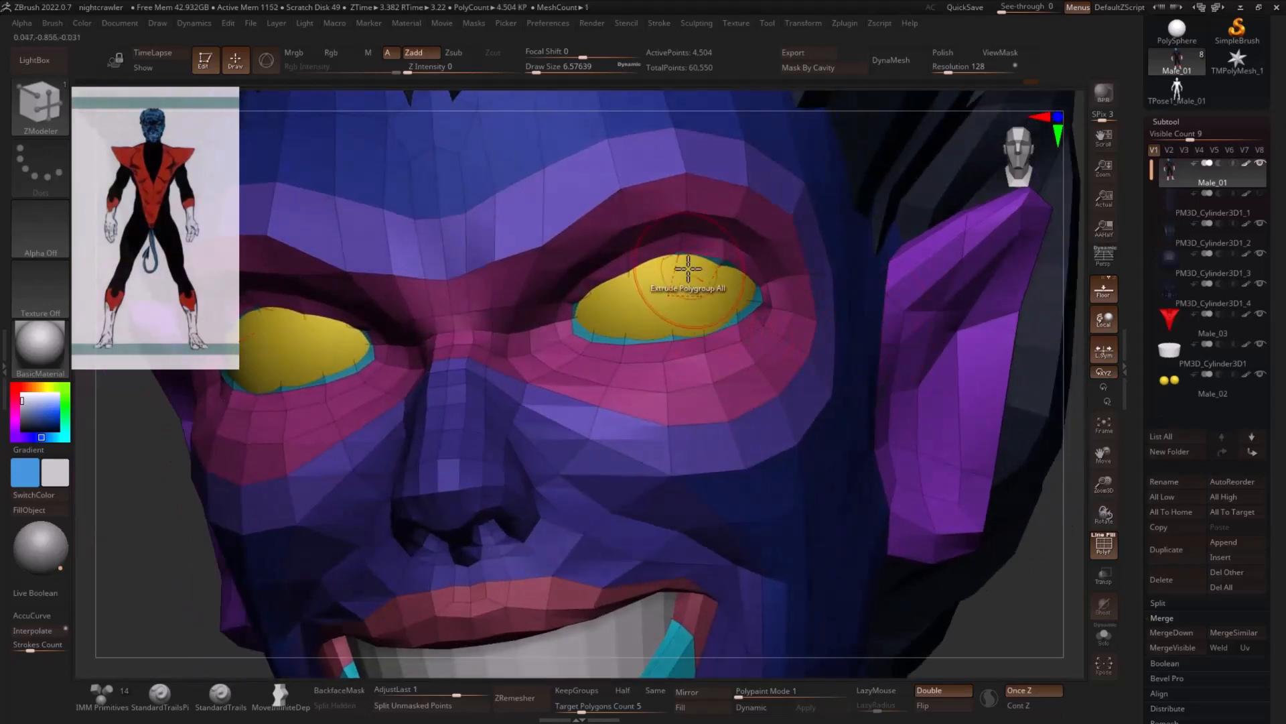
# - Isolate the eye polygroup of the head in Solo mode and scale the inner edge loops of the eye openings
pyautogui.hotkey('ctrl', 'shift')
pyautogui.keyDown('ctrl'); pyautogui.keyDown('shift'); pyautogui.click(697, 241); pyautogui.keyUp('shift'); pyautogui.keyUp('ctrl')
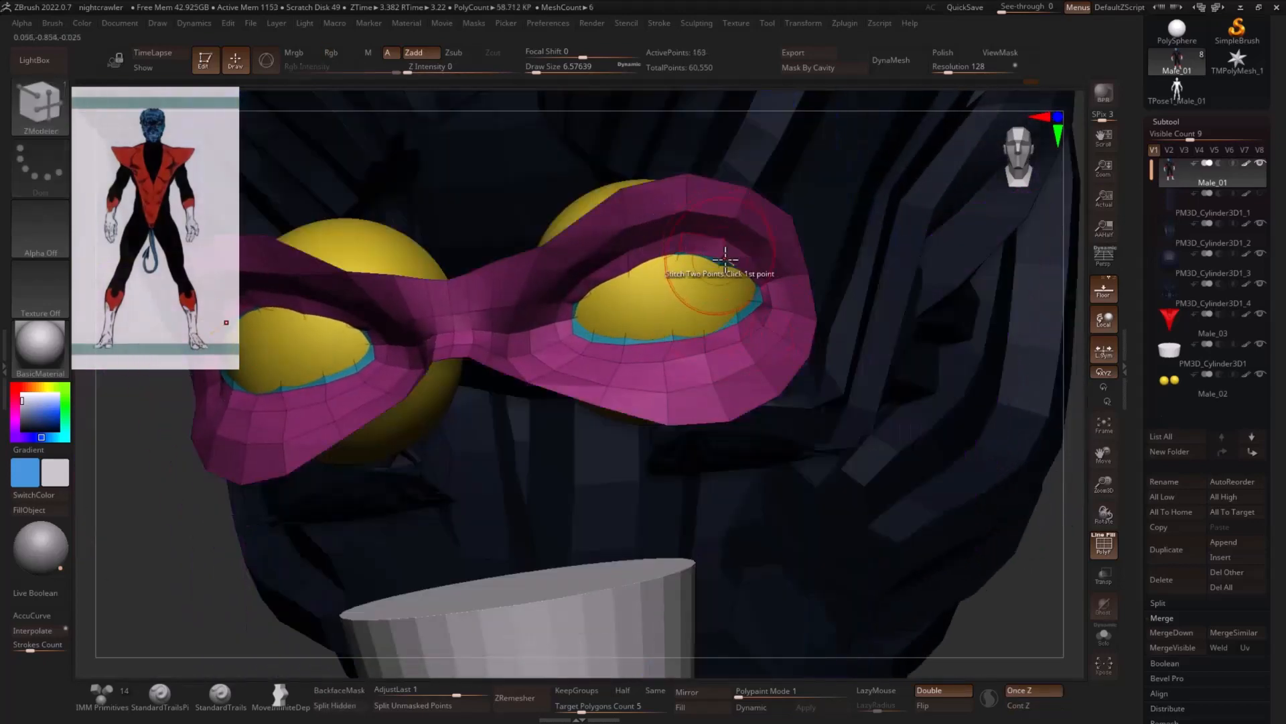
pyautogui.click(1104, 644)
pyautogui.keyDown('ctrl'); pyautogui.keyDown('shift'); pyautogui.click(708, 288); pyautogui.keyUp('shift'); pyautogui.keyUp('ctrl')
pyautogui.moveTo(911, 328); pyautogui.dragTo(928, 327)
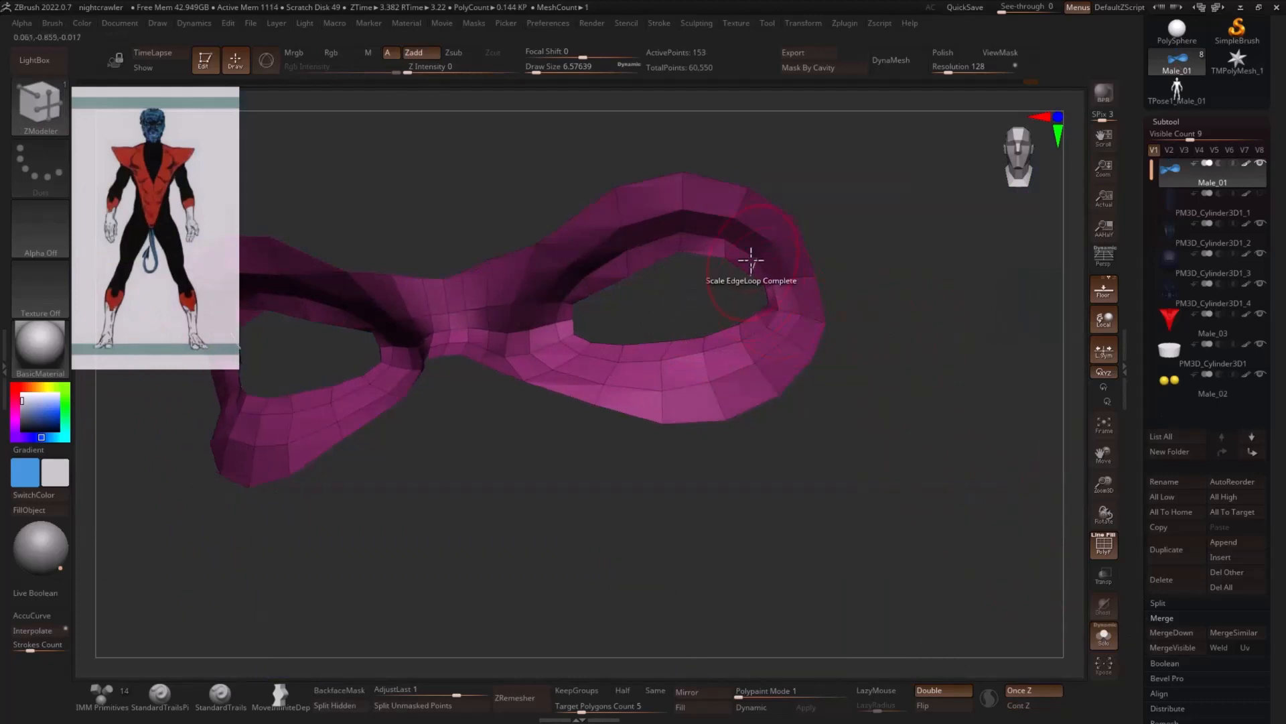
pyautogui.moveTo(724, 252)
pyautogui.keyDown('ctrl'); pyautogui.mouseDown()
pyautogui.moveTo(556, 287)
pyautogui.moveTo(729, 357)
pyautogui.moveTo(778, 284)
pyautogui.moveTo(733, 255)
pyautogui.mouseUp(); pyautogui.keyUp('ctrl')
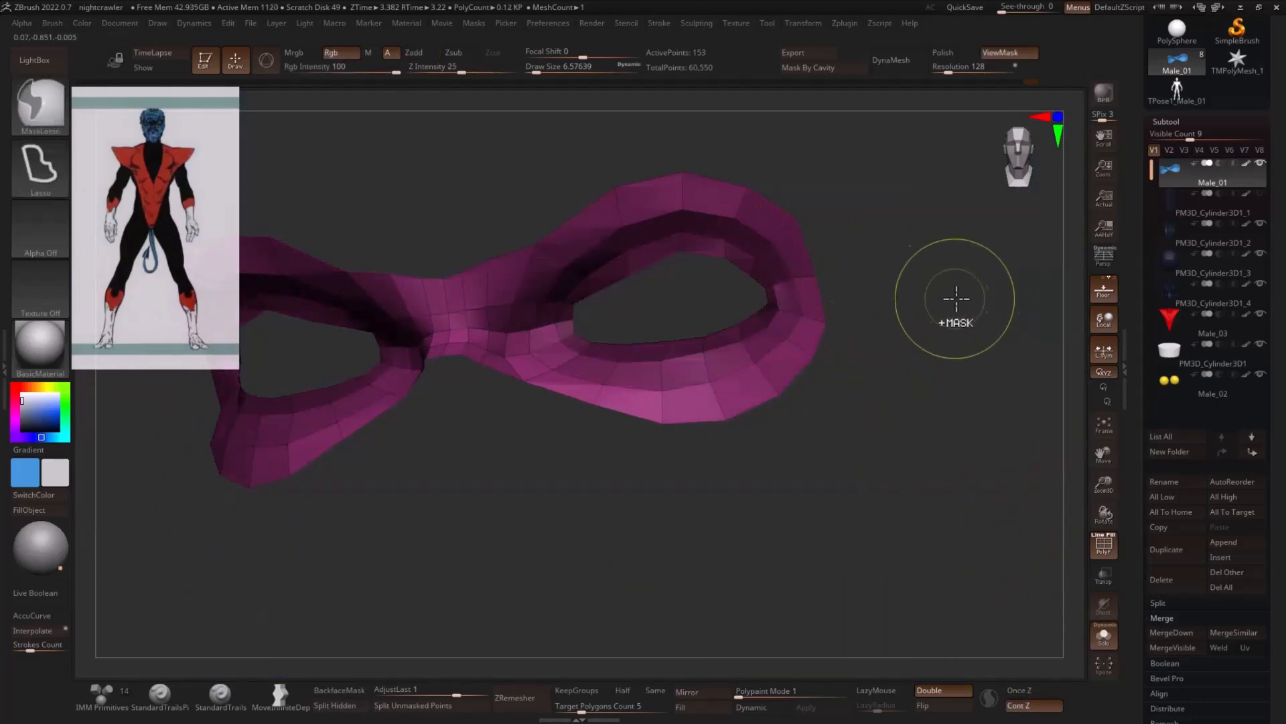
# - Mask everything but the inner eye rims and smooth them with Polish By Features
pyautogui.keyDown('ctrl'); pyautogui.click(968, 304); pyautogui.keyUp('ctrl')
pyautogui.press('space')
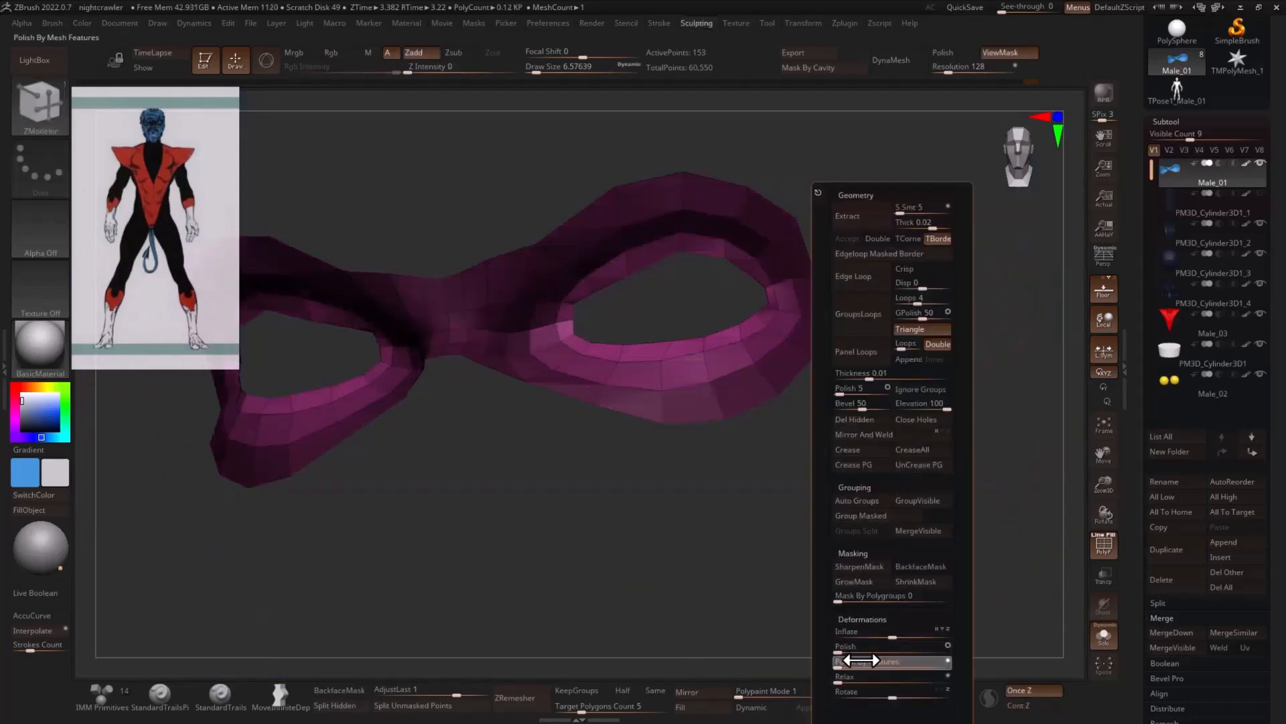
pyautogui.moveTo(861, 589); pyautogui.dragTo(890, 454)
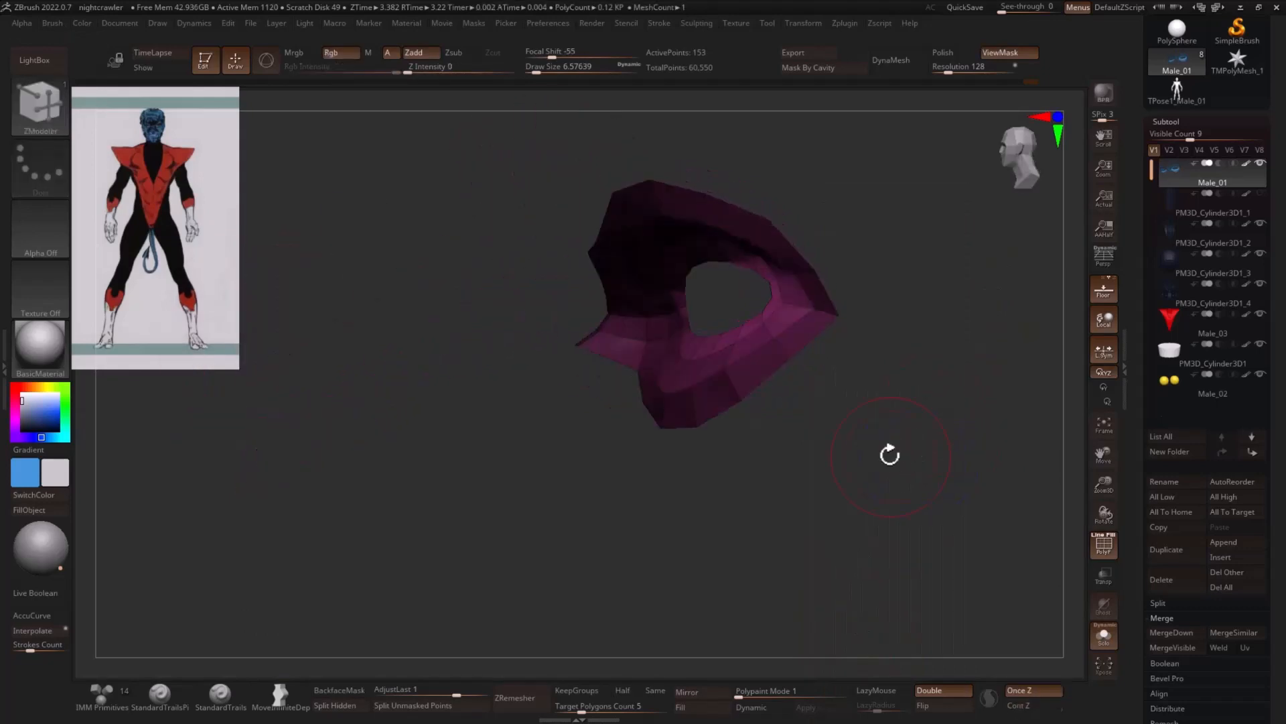
pyautogui.press('w')
pyautogui.click(1030, 362)
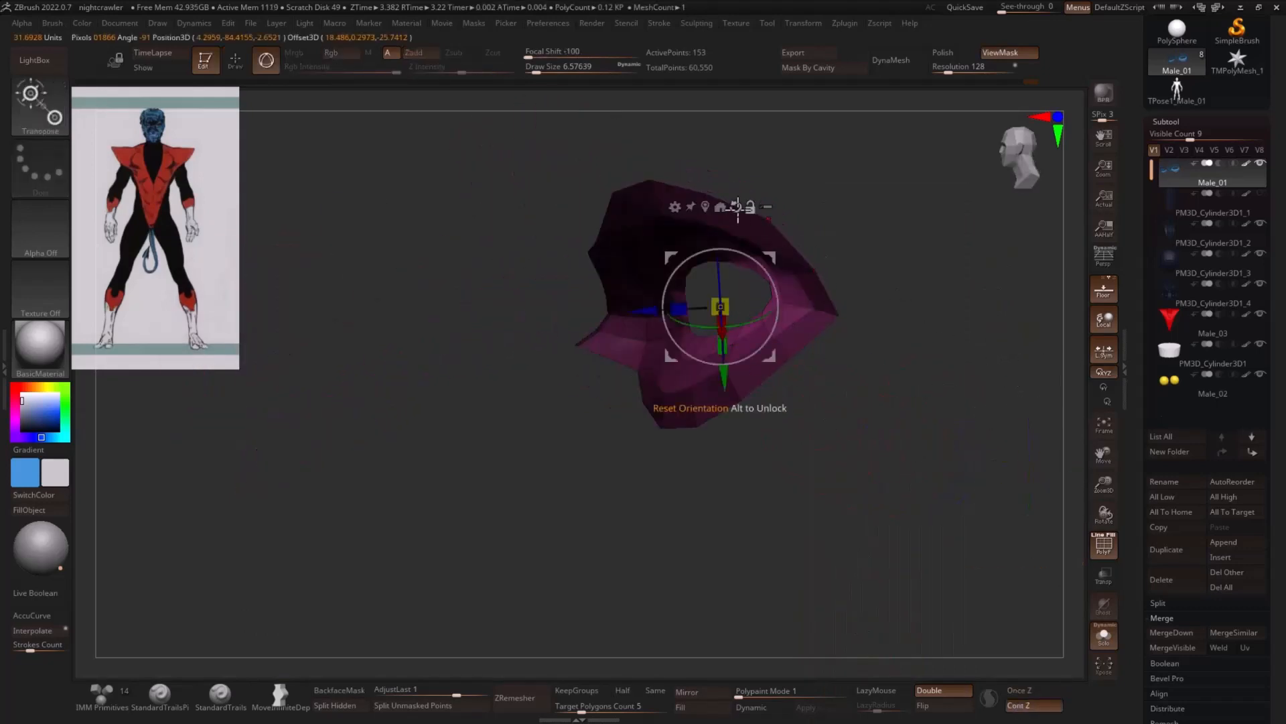
pyautogui.moveTo(651, 305); pyautogui.dragTo(644, 307)
pyautogui.hotkey('ctrl', 'z')
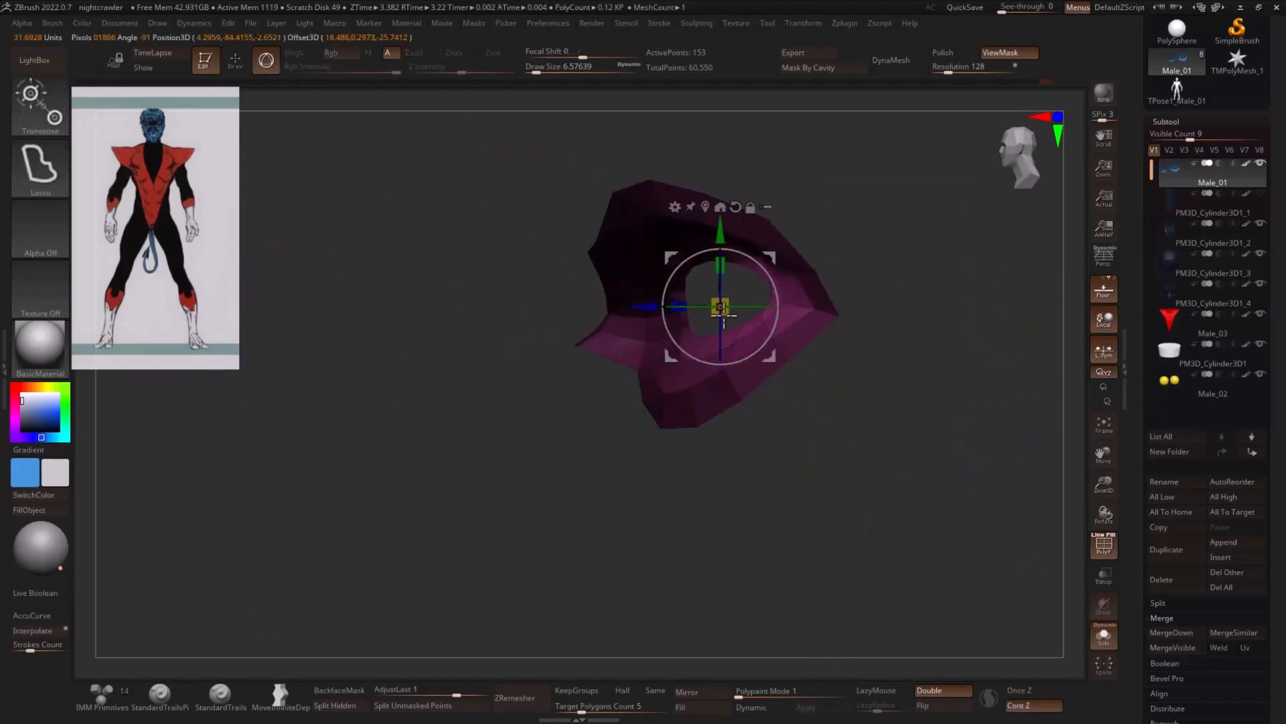
pyautogui.press('q')
# - Set the ZModeler edge action to Transpose with target EdgeLoop Complete and apply it to the inner loop of the eye opening
pyautogui.moveTo(912, 324)
pyautogui.mouseDown()
pyautogui.moveTo(969, 329)
pyautogui.moveTo(733, 343)
pyautogui.mouseUp()
pyautogui.press('b')
pyautogui.press('z')
pyautogui.press('m')
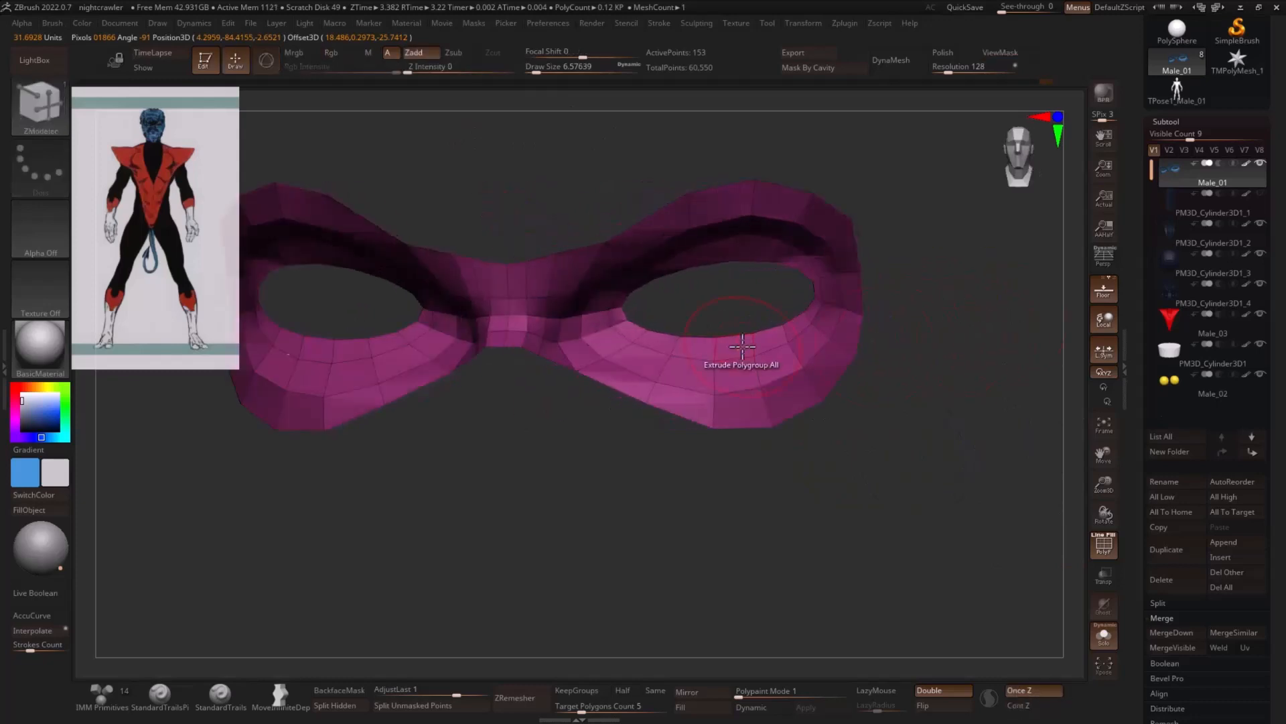
pyautogui.press('space')
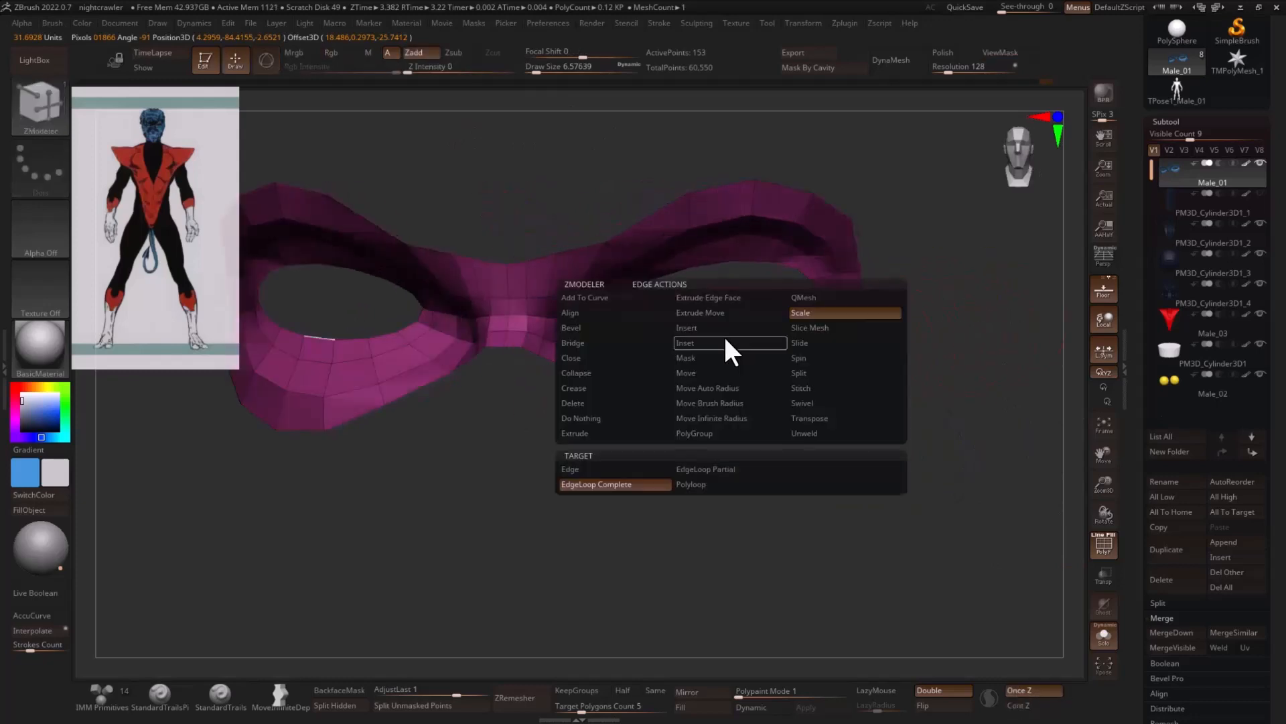
pyautogui.click(809, 418)
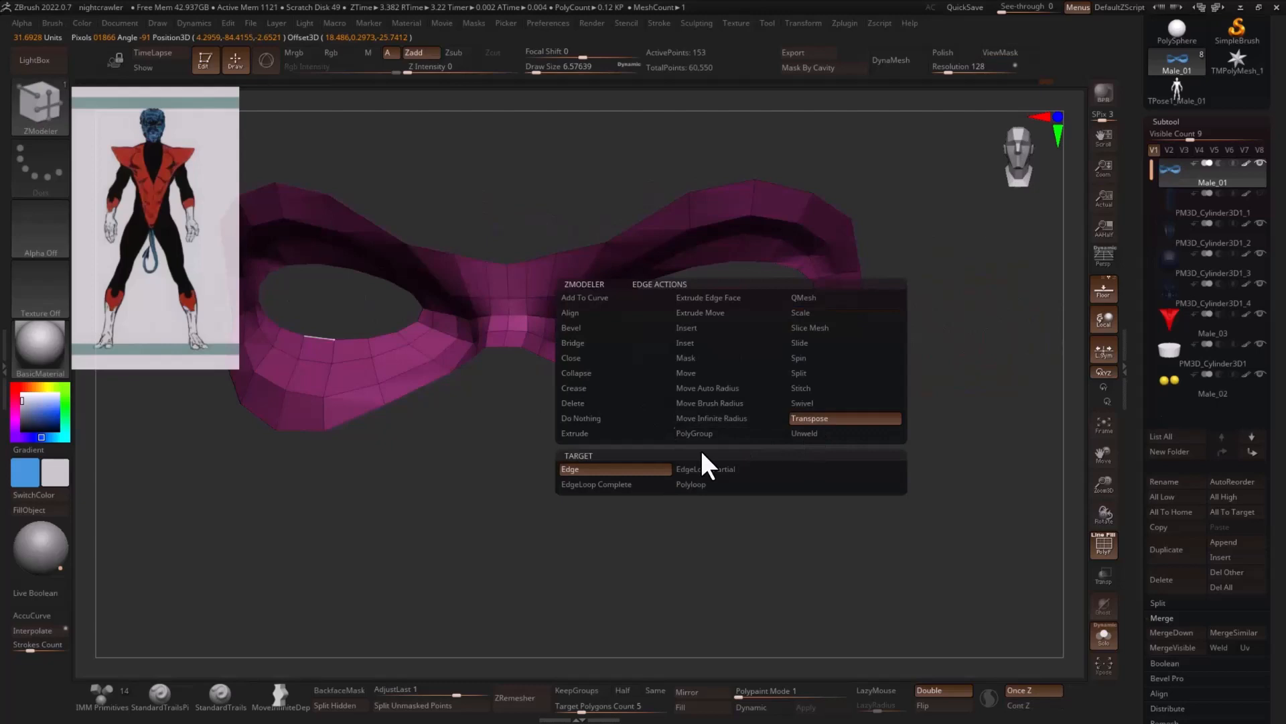
pyautogui.click(644, 481)
pyautogui.click(735, 345)
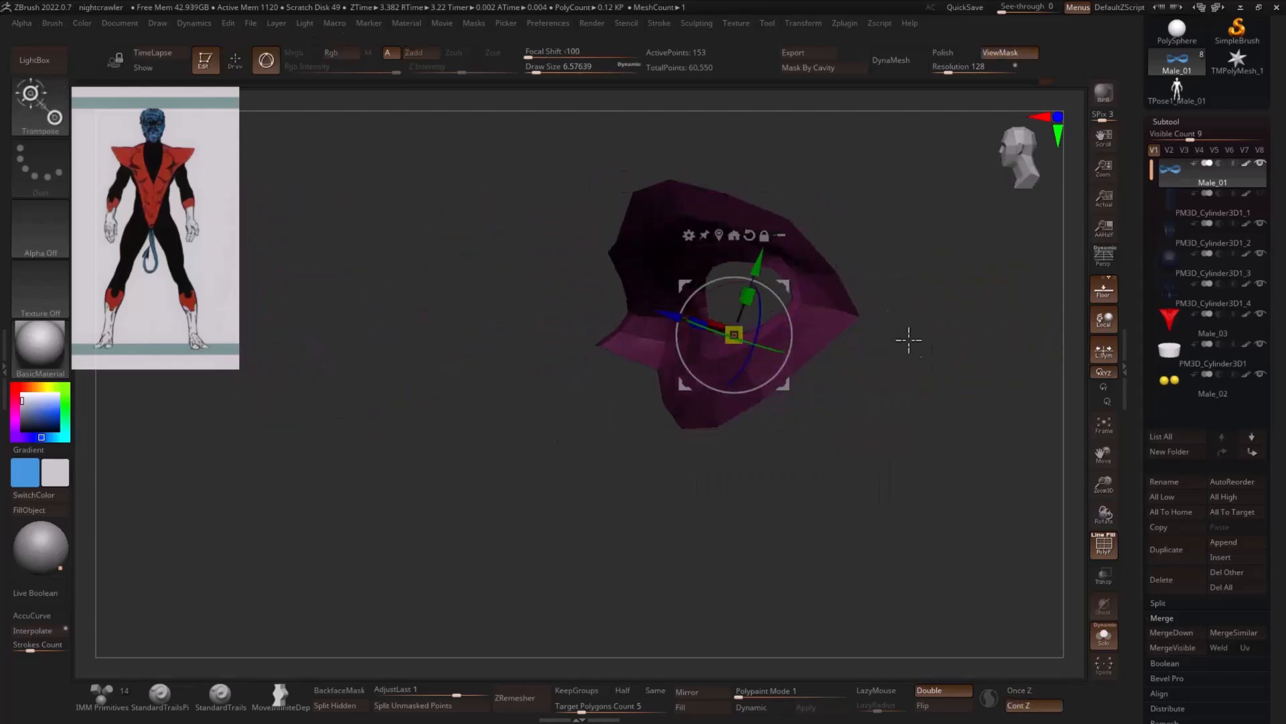
# - Reset the gizmo's orientation and move the eye opening's edge loop about 0.0024 along the depth axis
pyautogui.click(749, 235)
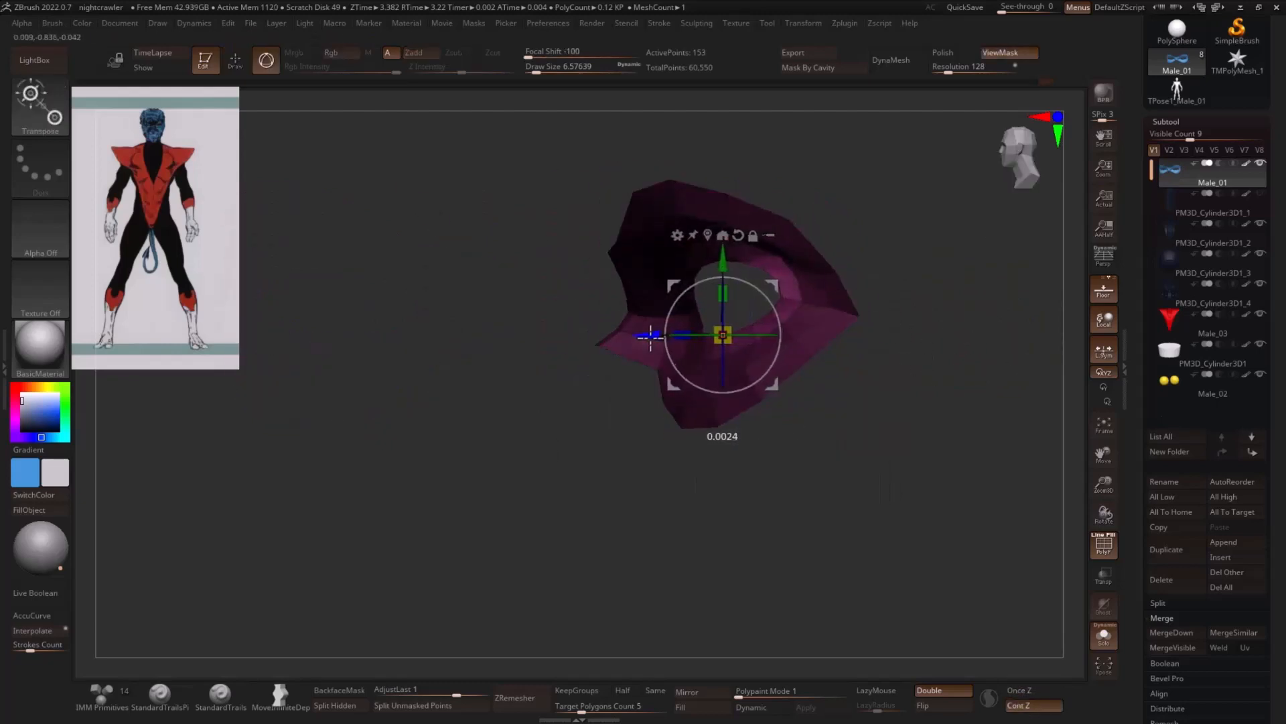
pyautogui.keyDown('shift'); pyautogui.moveTo(962, 336); pyautogui.dragTo(973, 358); pyautogui.keyUp('shift')
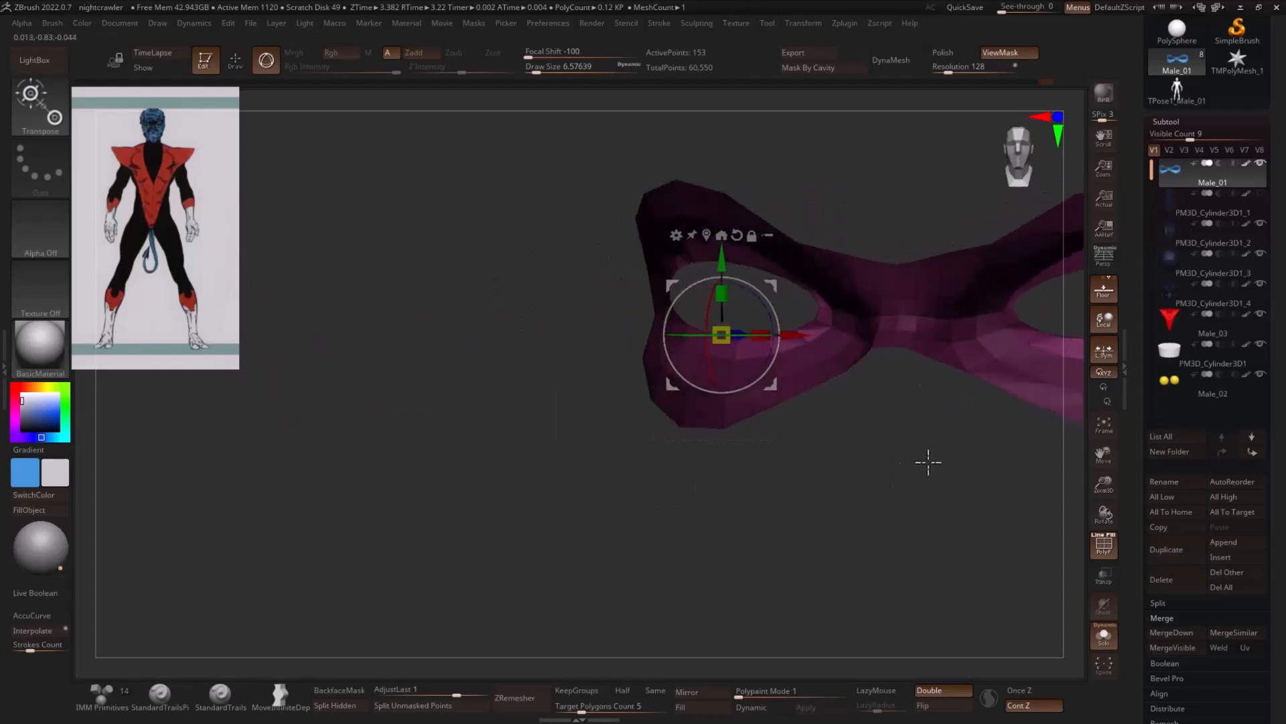
pyautogui.keyDown('alt'); pyautogui.moveTo(928, 462); pyautogui.dragTo(529, 483); pyautogui.keyUp('alt')
# - Leave Solo mode and round the eye openings over the eyeballs with the Move brush at draw size about 9.4
pyautogui.click(1102, 633)
pyautogui.moveTo(971, 453); pyautogui.dragTo(914, 376)
pyautogui.press('q')
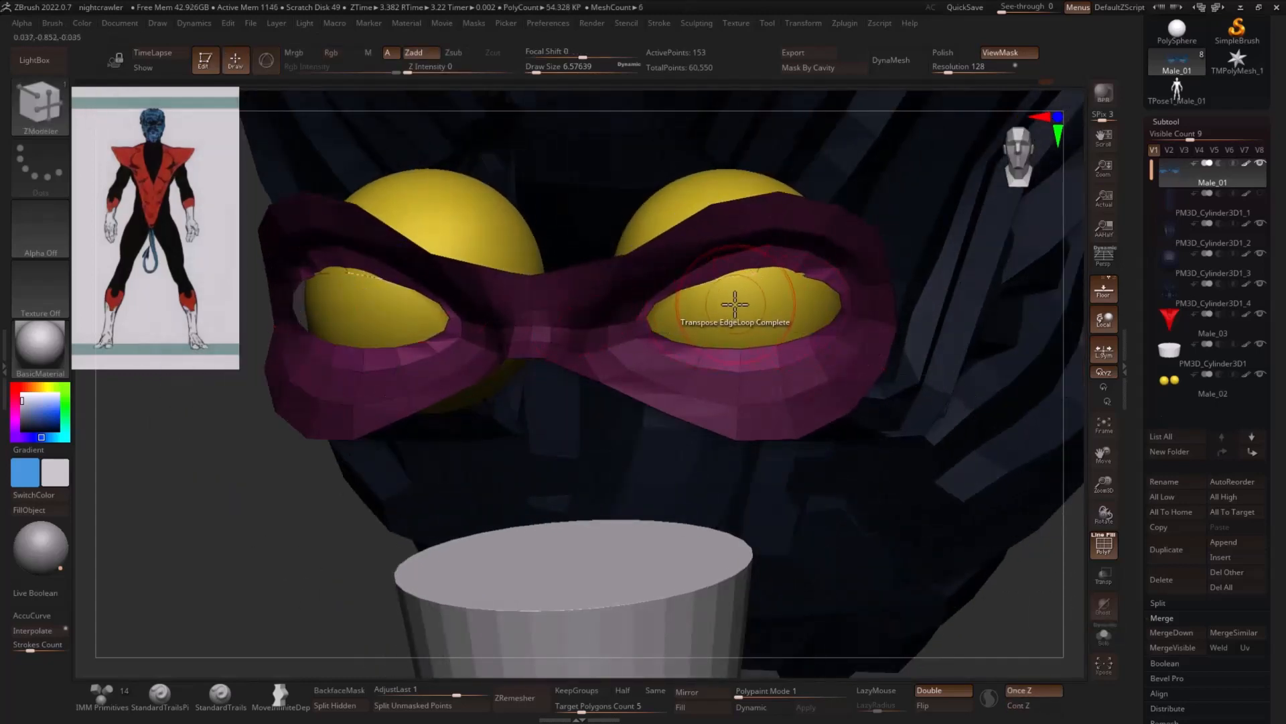
pyautogui.press('s')
pyautogui.moveTo(746, 291); pyautogui.dragTo(745, 287)
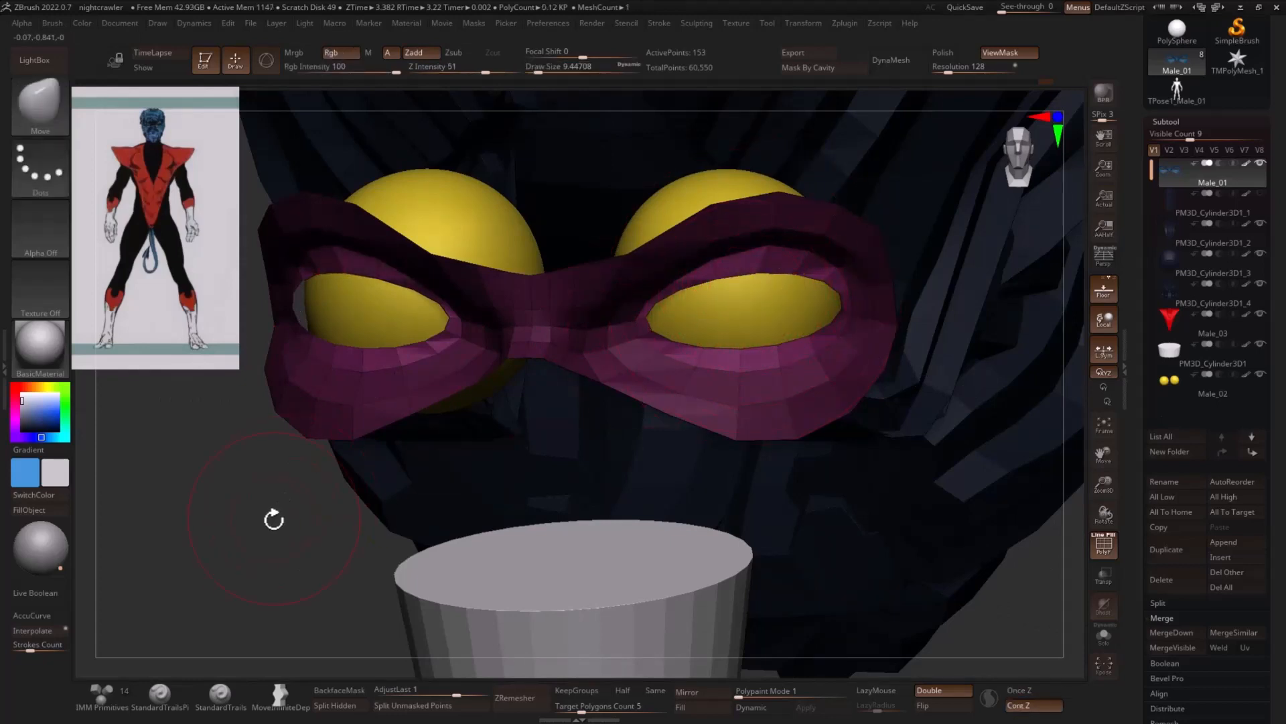
# - Close the outer corners of the eye openings against the eyeballs, then clear the mask and unhide the whole head
pyautogui.moveTo(274, 519); pyautogui.dragTo(665, 383)
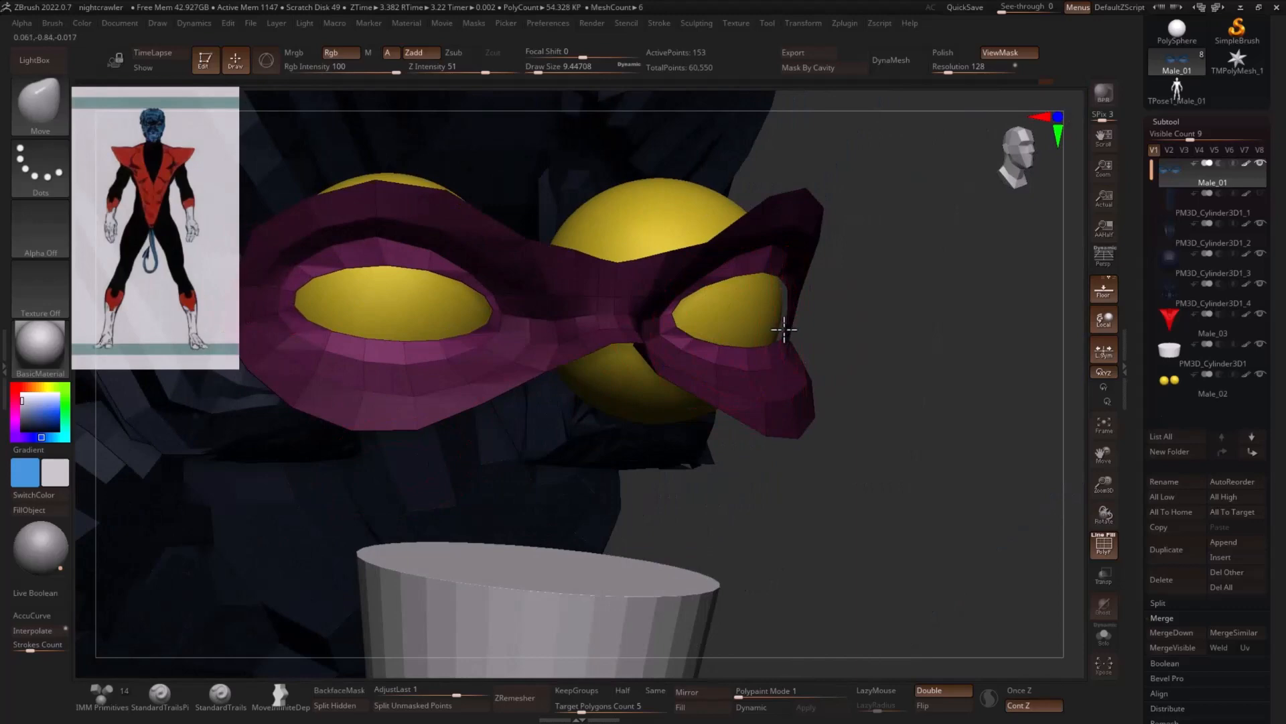
pyautogui.moveTo(889, 325); pyautogui.dragTo(856, 324)
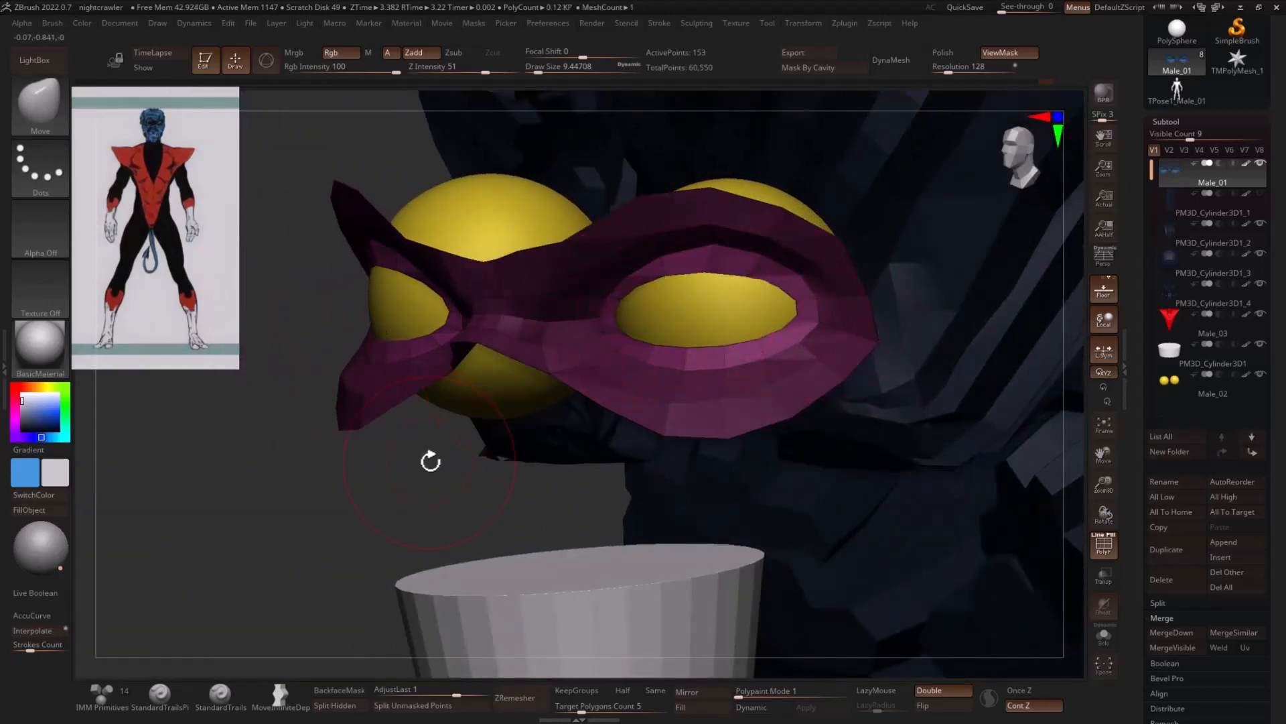
pyautogui.moveTo(430, 461); pyautogui.dragTo(1022, 362)
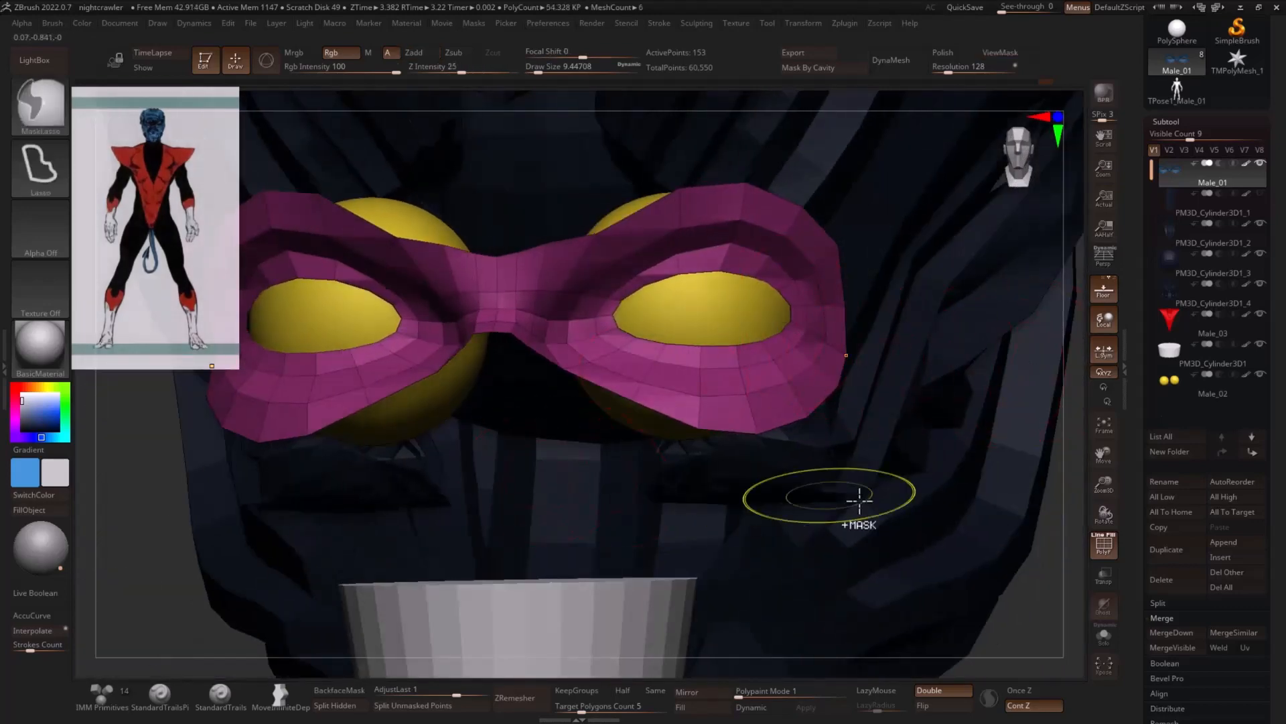
pyautogui.keyDown('ctrl'); pyautogui.keyDown('shift'); pyautogui.click(1042, 601); pyautogui.keyUp('shift'); pyautogui.keyUp('ctrl')
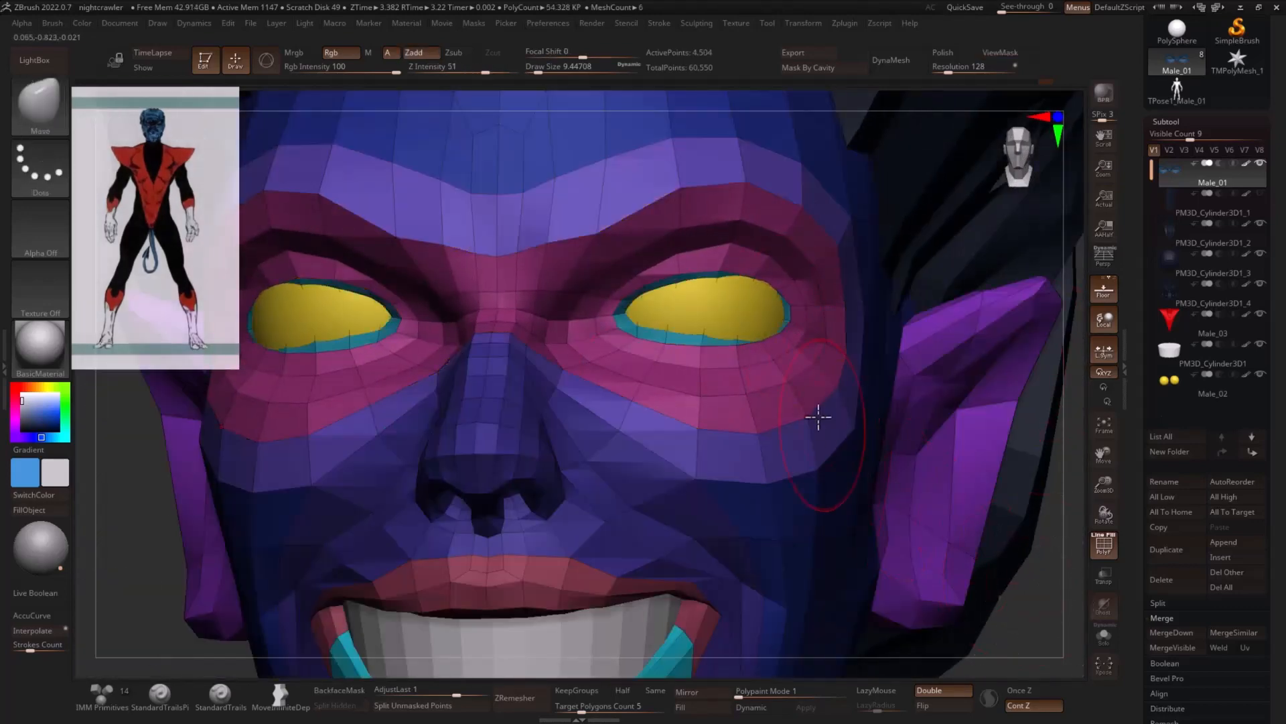
# - Isolate the teal rim polygroup of the eye openings by hiding the rest of the head
pyautogui.keyDown('ctrl'); pyautogui.keyDown('shift'); pyautogui.click(707, 341); pyautogui.keyUp('shift'); pyautogui.keyUp('ctrl')
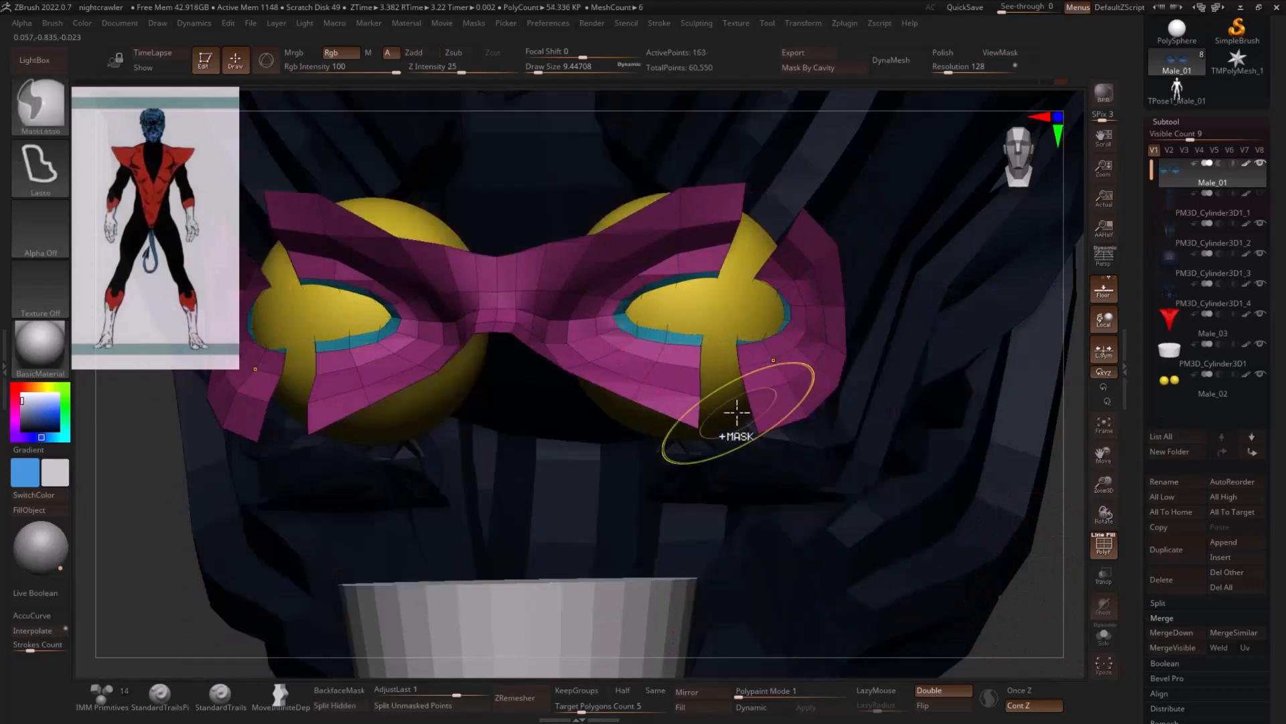
pyautogui.hotkey('ctrl', 'z')
pyautogui.keyDown('ctrl'); pyautogui.keyDown('shift'); pyautogui.click(697, 376); pyautogui.keyUp('shift'); pyautogui.keyUp('ctrl')
pyautogui.moveTo(1050, 587); pyautogui.dragTo(851, 573)
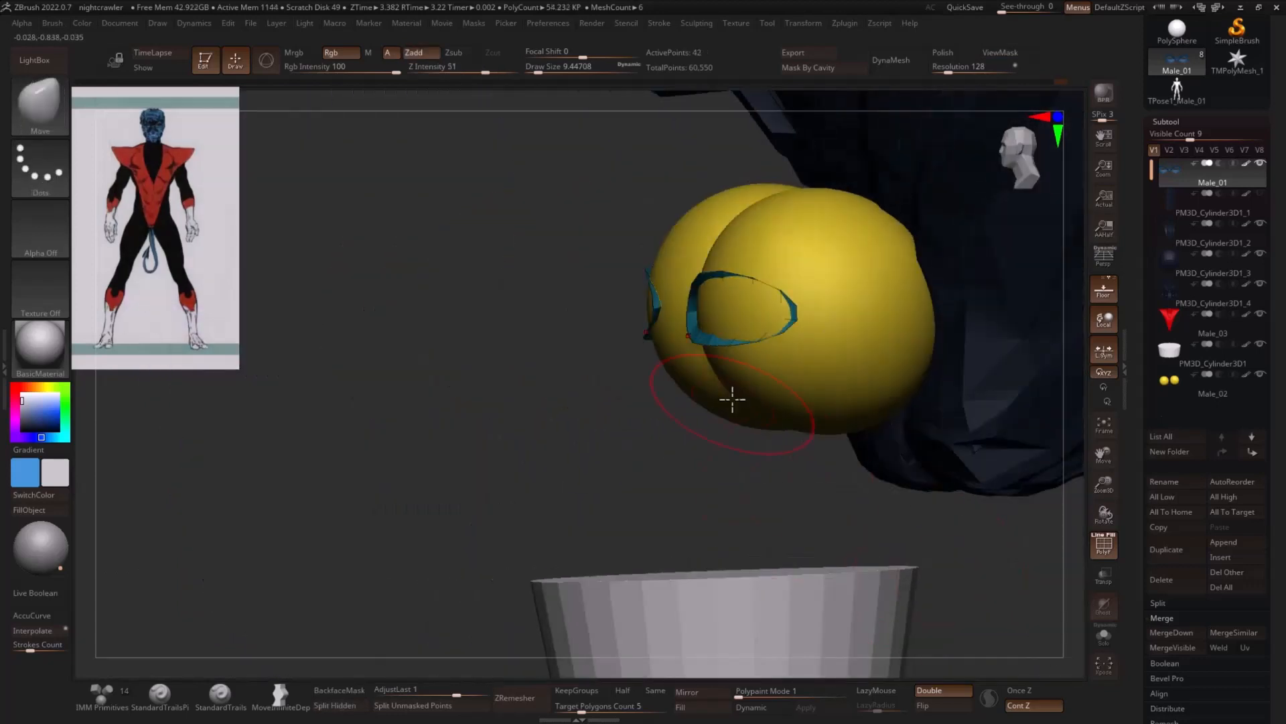
pyautogui.moveTo(594, 406); pyautogui.dragTo(612, 385)
# - Shift the isolated eyelid rims along the depth axis with the gizmo, then unhide the whole head and return to the Move brush
pyautogui.press('w')
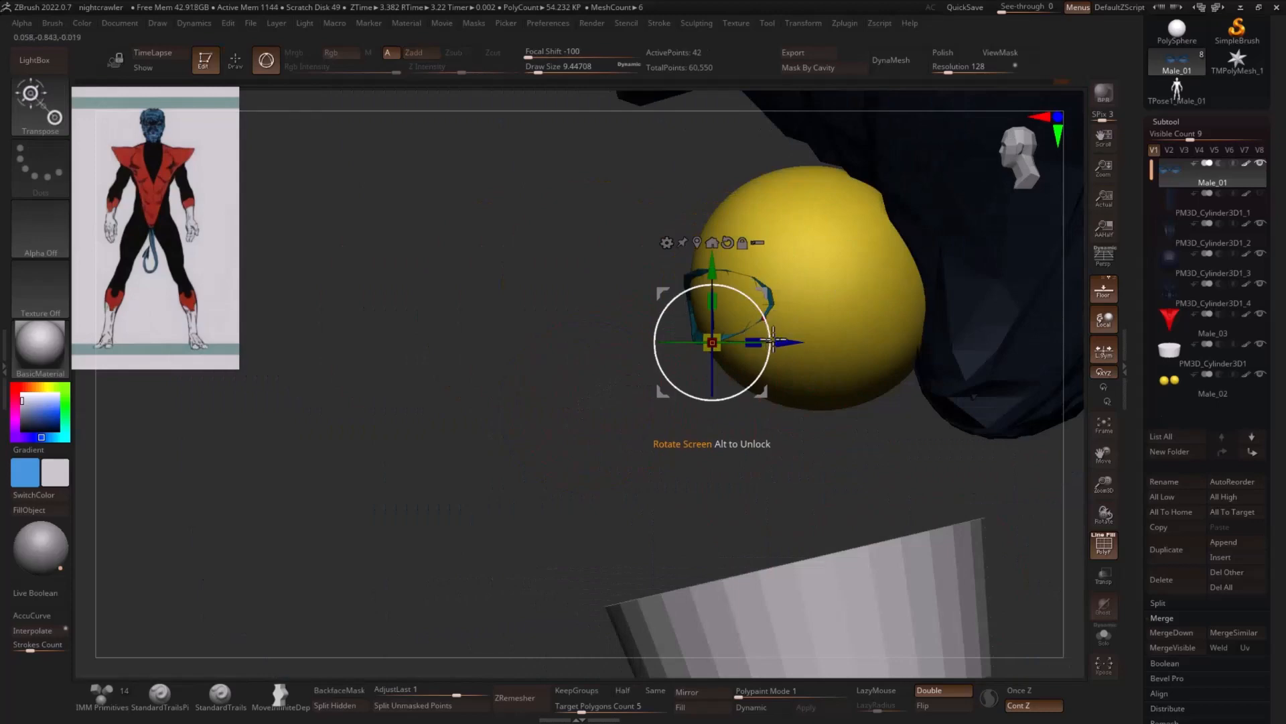
pyautogui.moveTo(792, 343); pyautogui.dragTo(767, 343)
pyautogui.keyDown('ctrl'); pyautogui.keyDown('shift'); pyautogui.click(468, 407); pyautogui.keyUp('shift'); pyautogui.keyUp('ctrl')
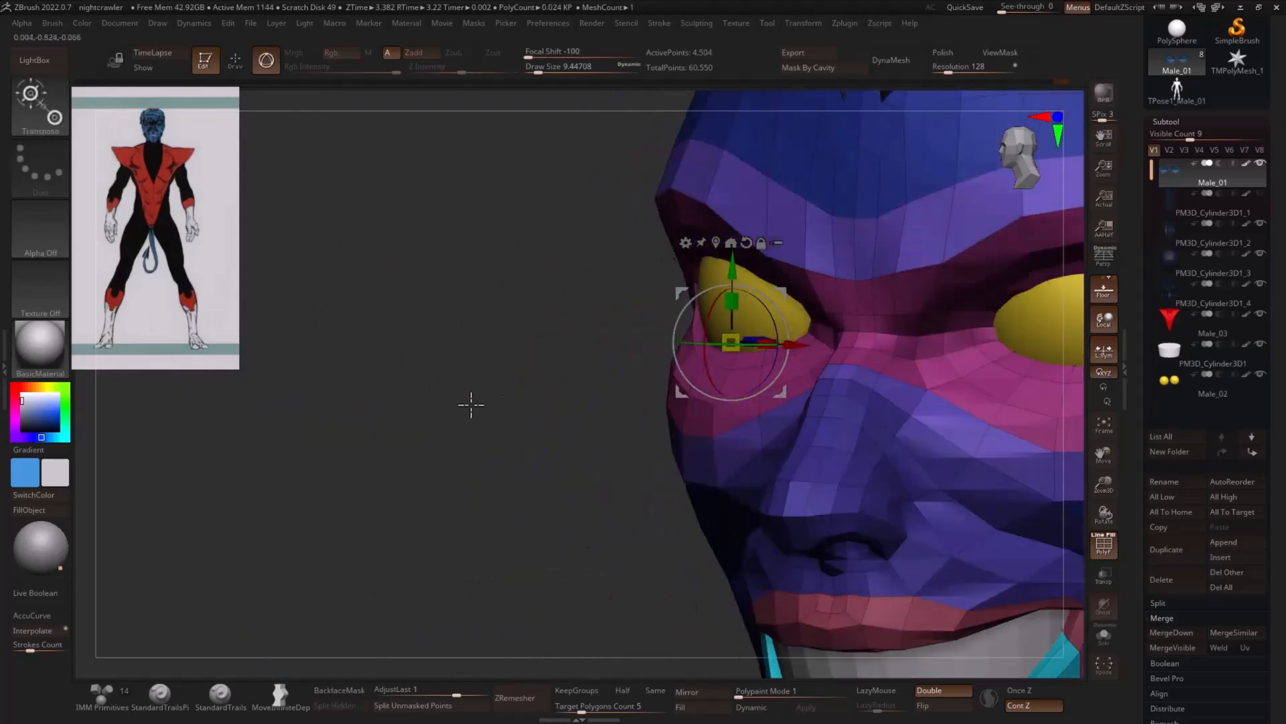
pyautogui.moveTo(471, 405)
pyautogui.mouseDown()
pyautogui.moveTo(353, 440)
pyautogui.moveTo(562, 437)
pyautogui.mouseUp()
pyautogui.press('q')
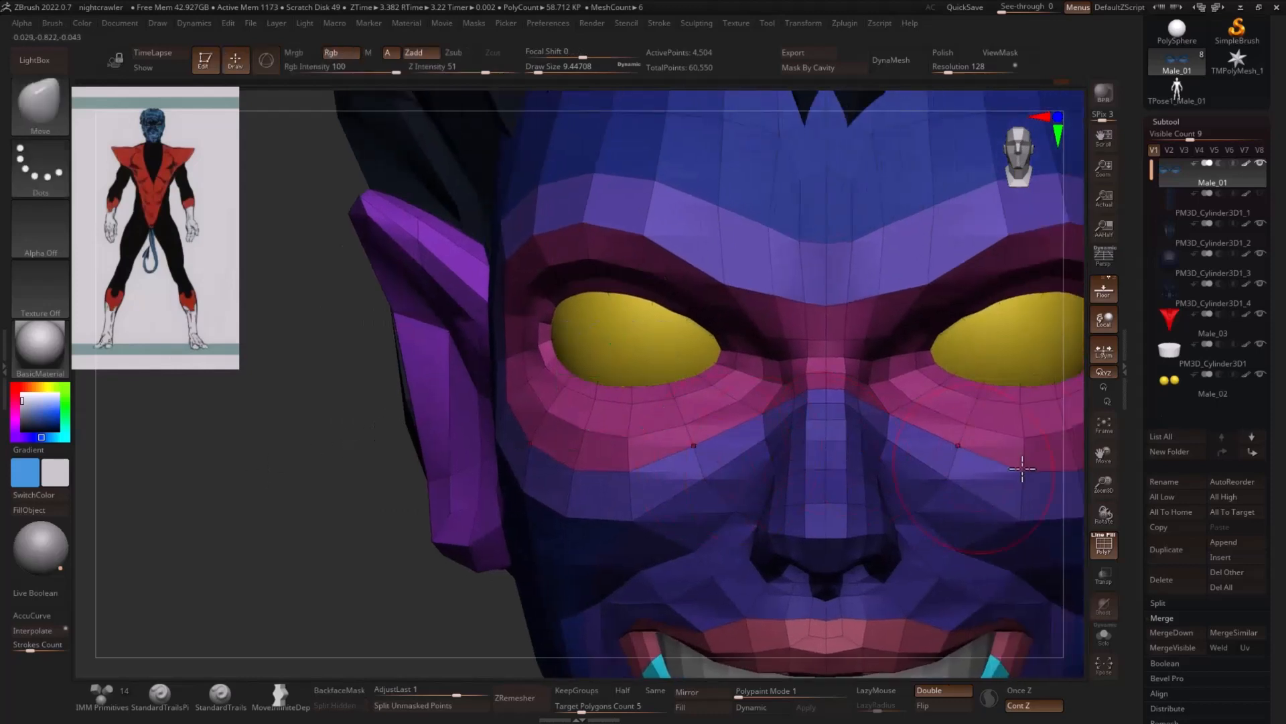
pyautogui.moveTo(1107, 459); pyautogui.dragTo(974, 471)
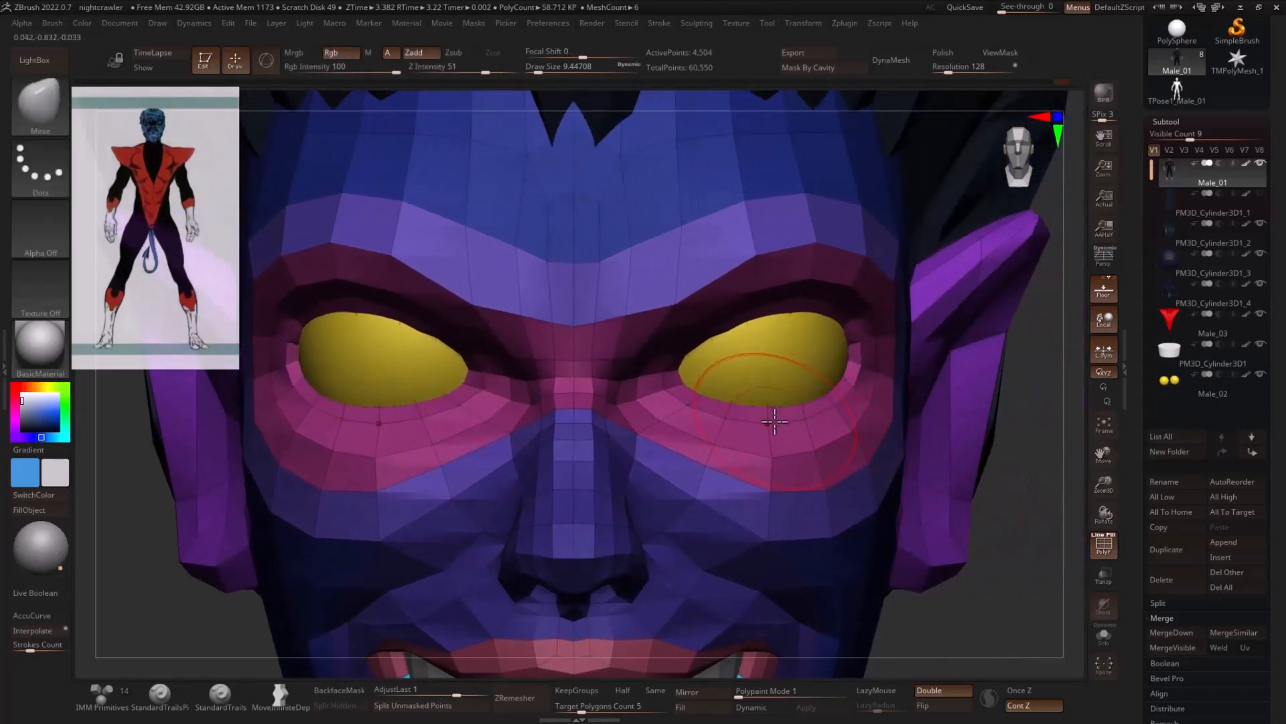
# - Set the ZModeler edge action to Insert with target Single EdgeLoop and insert one edge loop around the eye openings
pyautogui.press('b')
pyautogui.press('z')
pyautogui.press('m')
pyautogui.press('space')
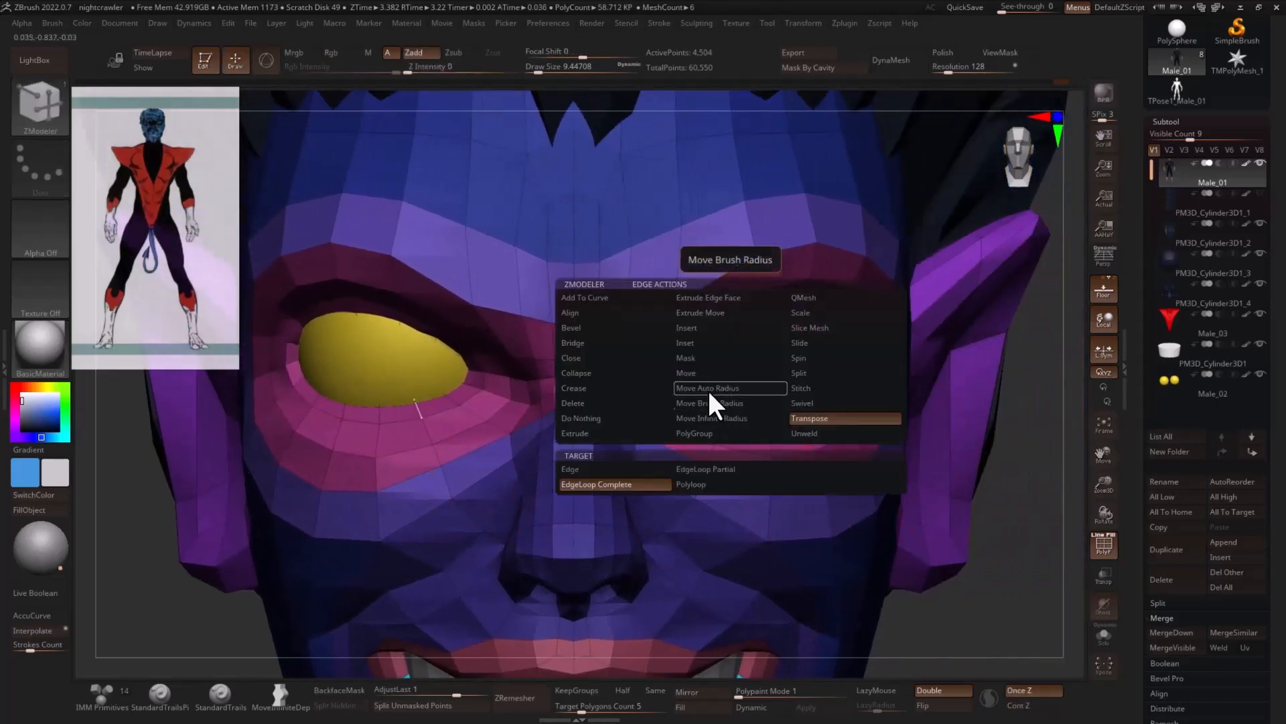
pyautogui.click(705, 330)
pyautogui.click(732, 407)
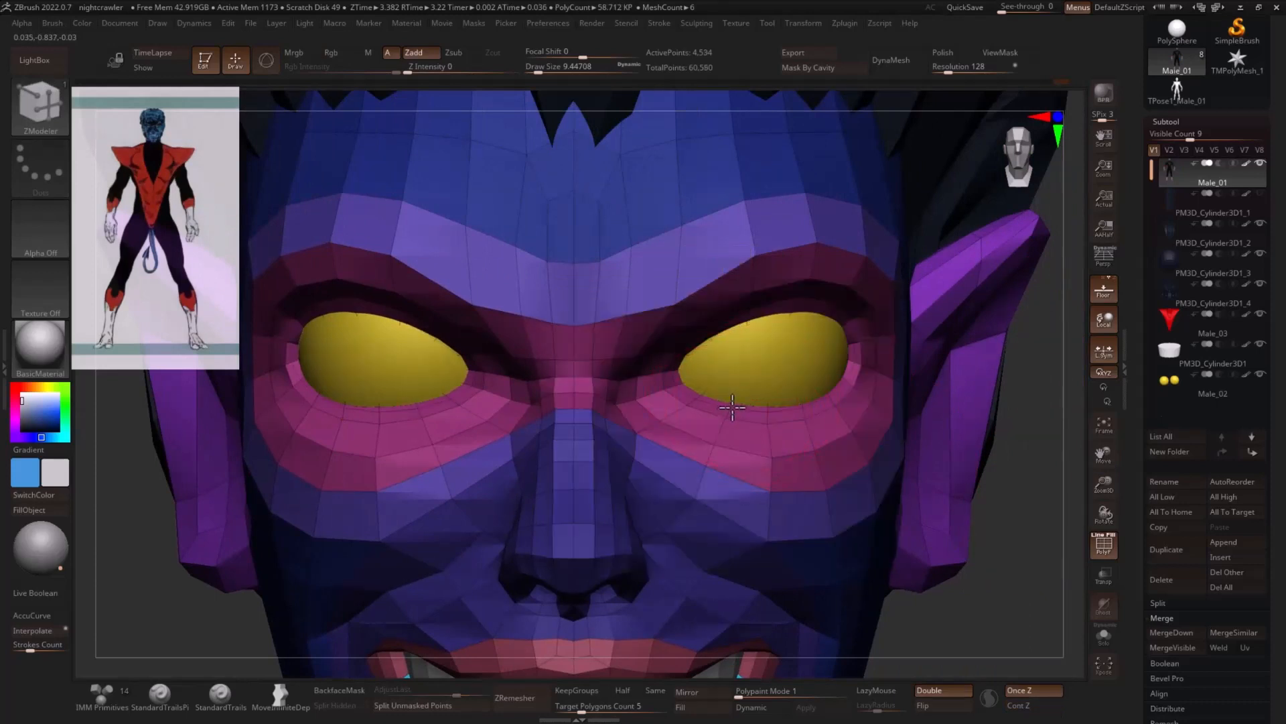
pyautogui.hotkey('ctrl', 'z')
pyautogui.press('space')
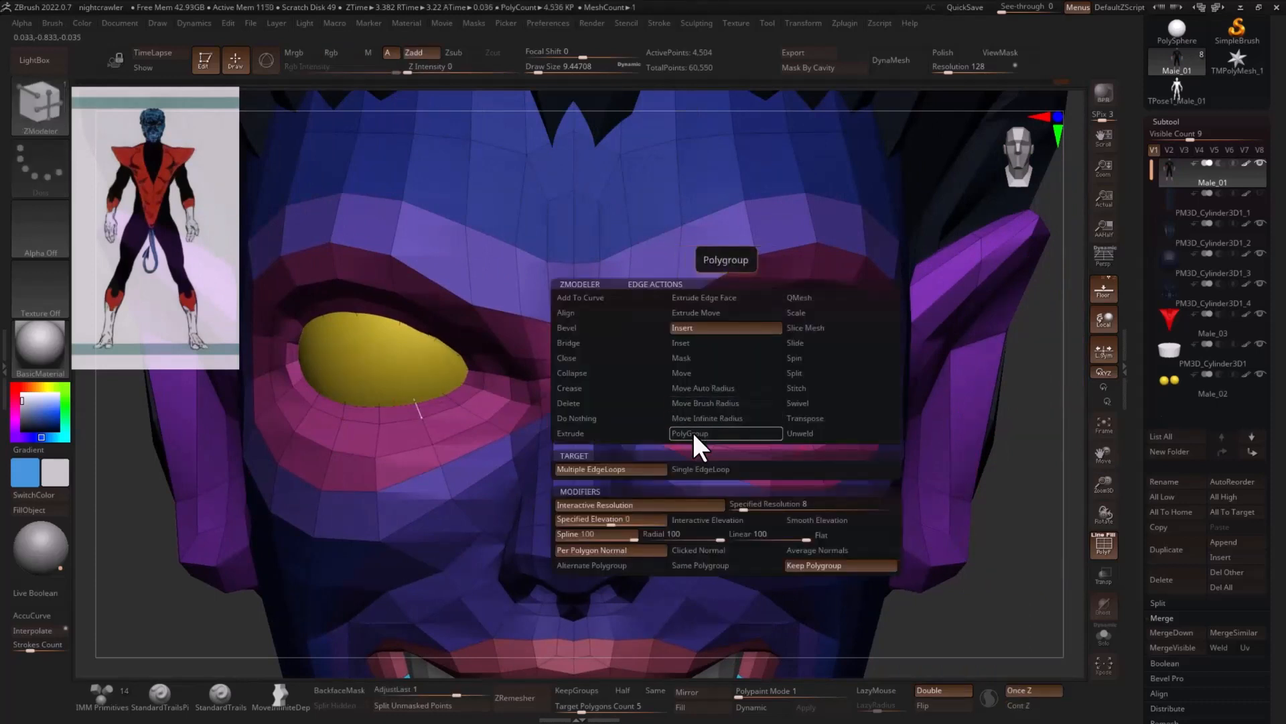
pyautogui.click(692, 432)
pyautogui.click(695, 473)
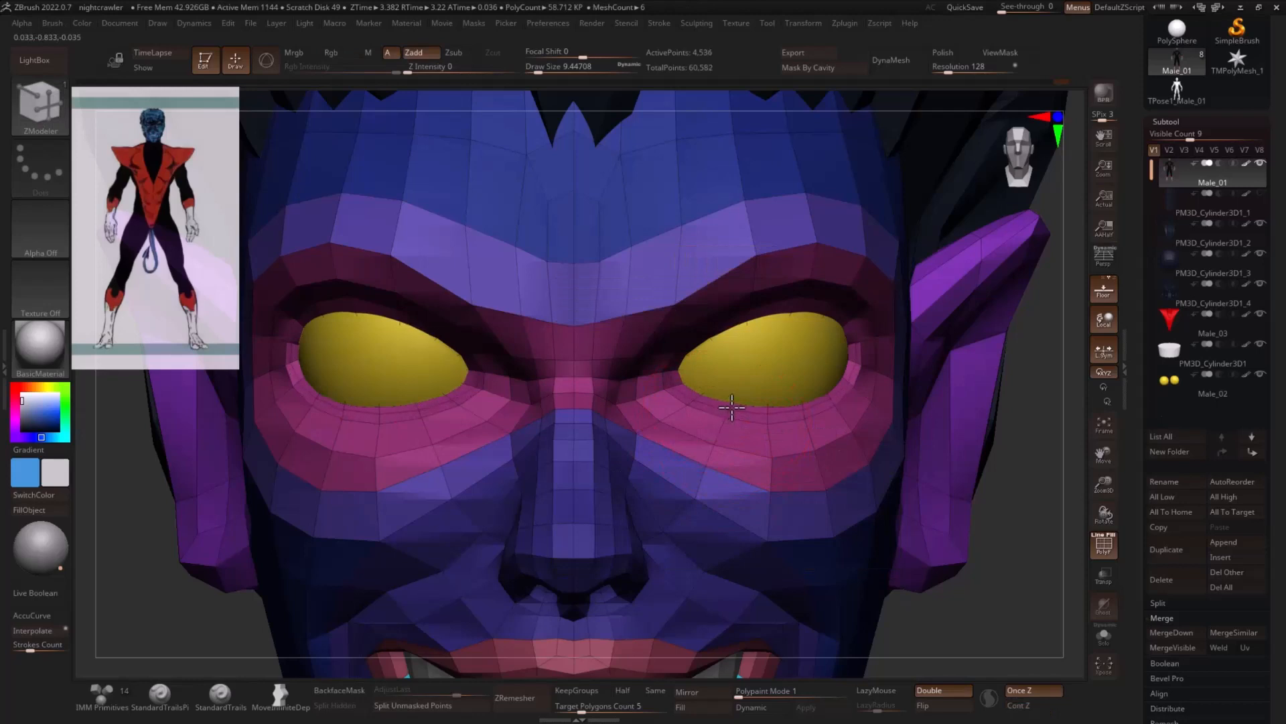
pyautogui.keyDown('alt'); pyautogui.moveTo(1045, 526); pyautogui.dragTo(1042, 554); pyautogui.keyUp('alt')
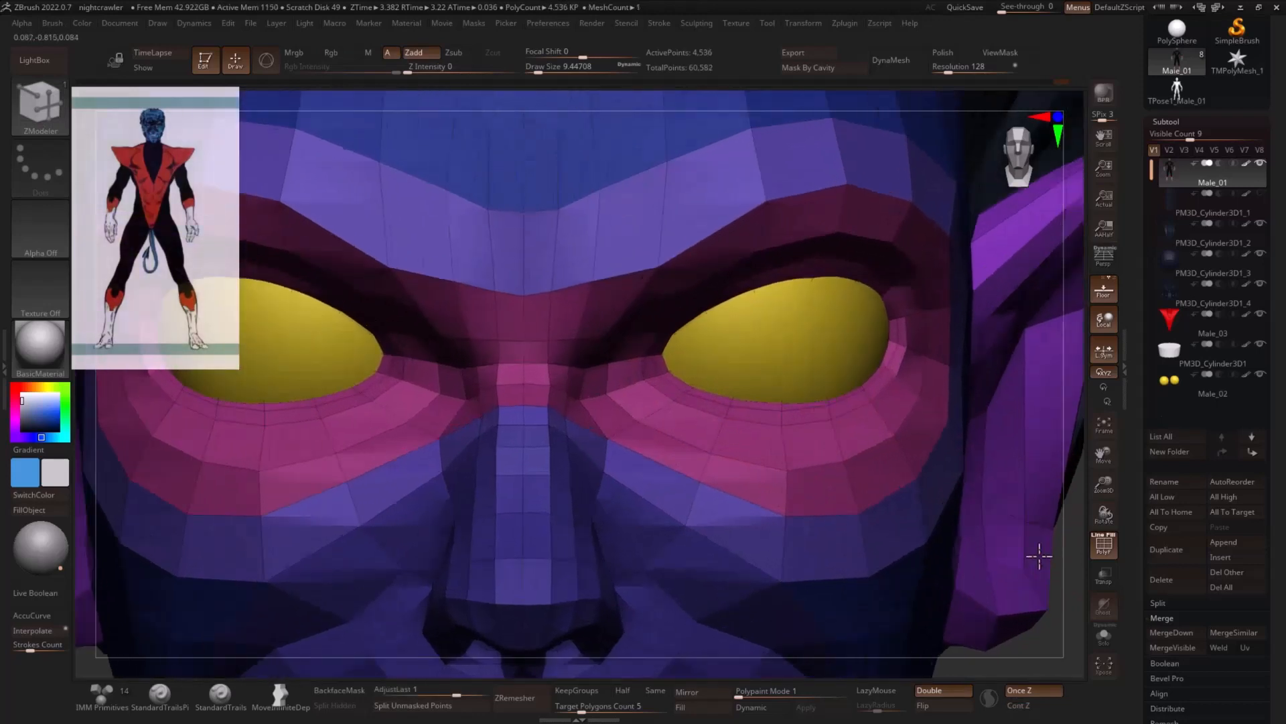
# - Set the ZModeler edge action to Scale with target EdgeLoop Complete and scale the inserted loop around the eye openings
pyautogui.press('space')
pyautogui.click(822, 327)
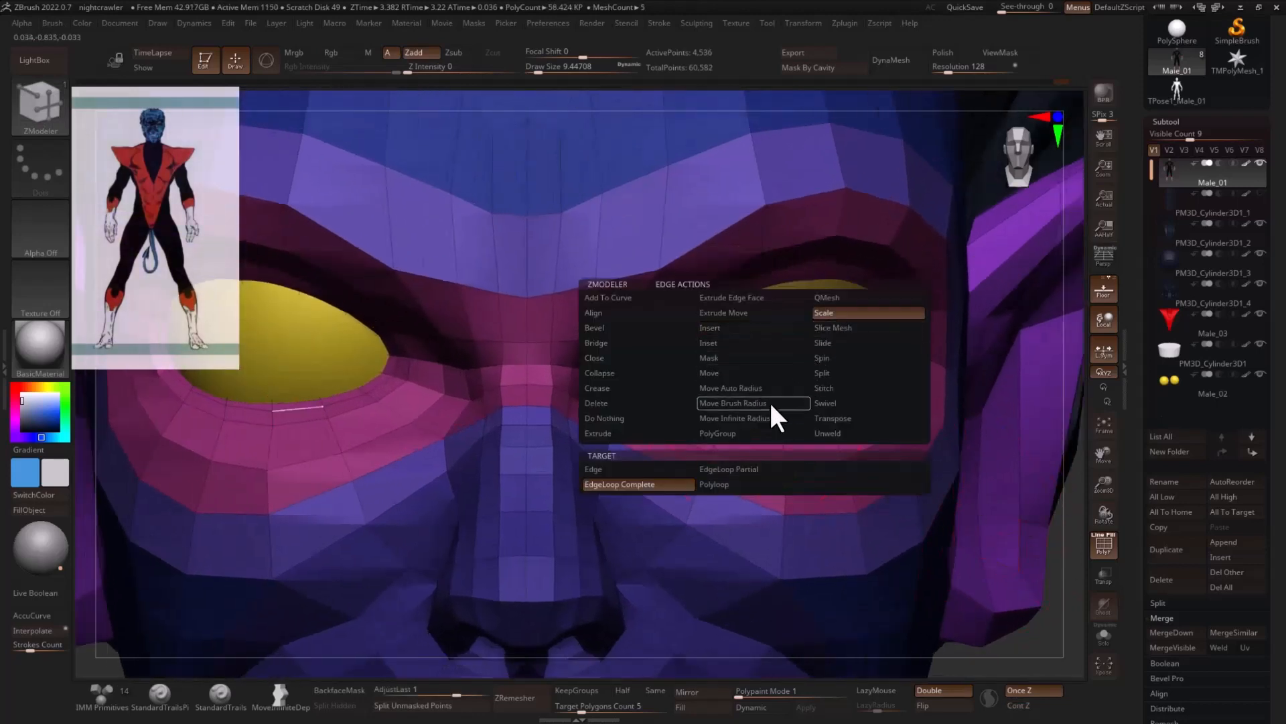
pyautogui.click(769, 416)
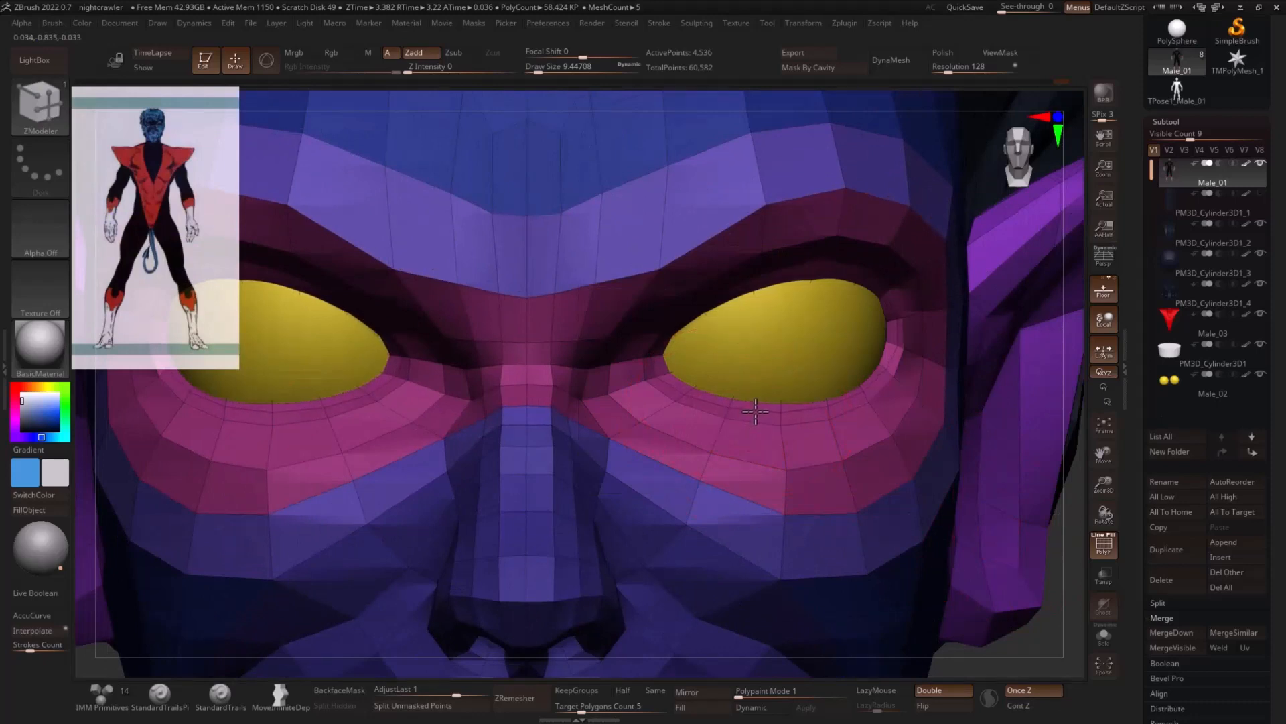
# - Switch to the Move brush, turn off the polyframe display and set the draw size to about 14.2
pyautogui.press('b')
pyautogui.press('m')
pyautogui.press('v')
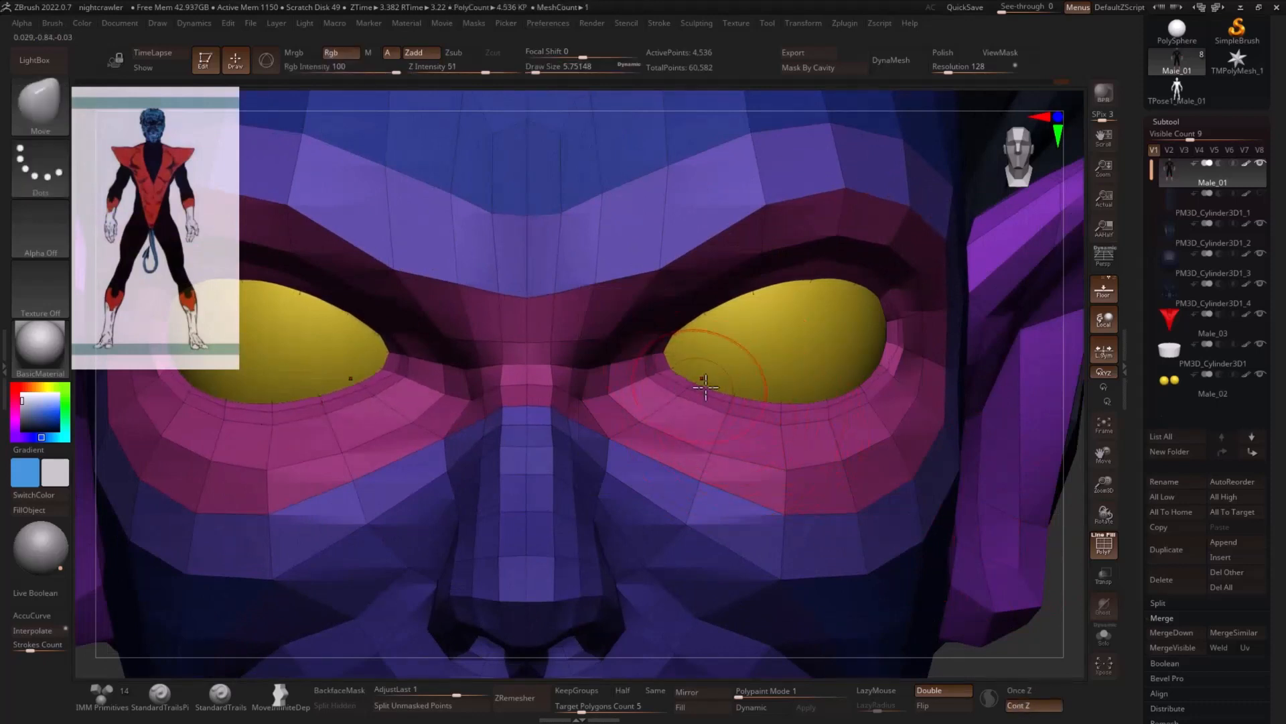
pyautogui.keyDown('alt'); pyautogui.moveTo(1065, 583); pyautogui.dragTo(942, 504); pyautogui.keyUp('alt')
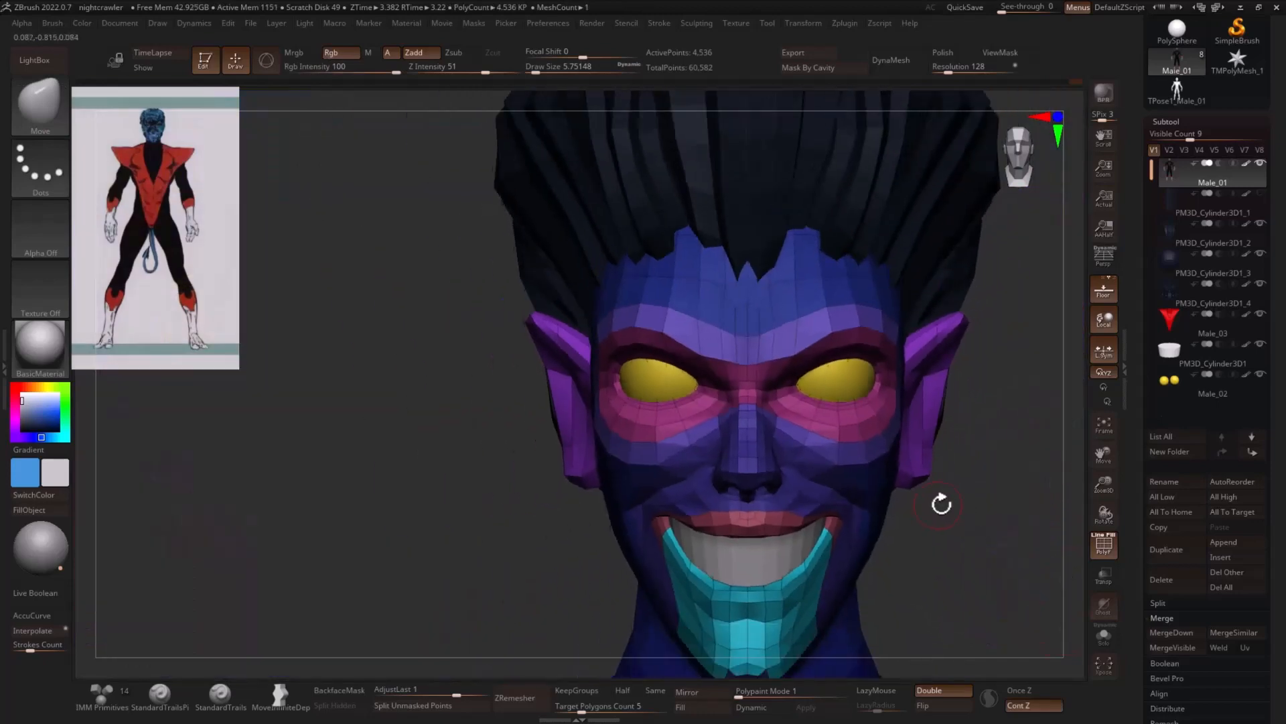
pyautogui.hotkey('shift', 'f')
pyautogui.keyDown('alt'); pyautogui.moveTo(1021, 496); pyautogui.dragTo(951, 488); pyautogui.keyUp('alt')
pyautogui.moveTo(936, 415); pyautogui.dragTo(851, 398)
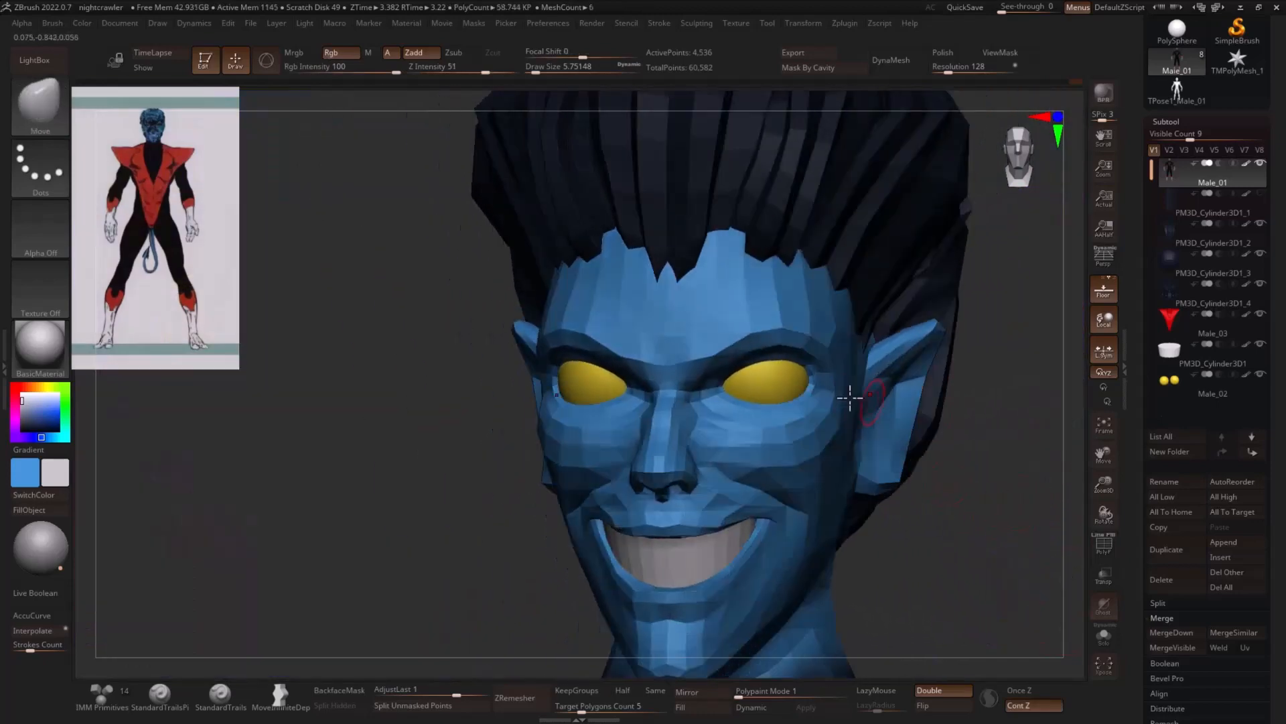
pyautogui.press('s')
pyautogui.moveTo(743, 372); pyautogui.dragTo(751, 372)
pyautogui.moveTo(990, 373); pyautogui.dragTo(795, 382)
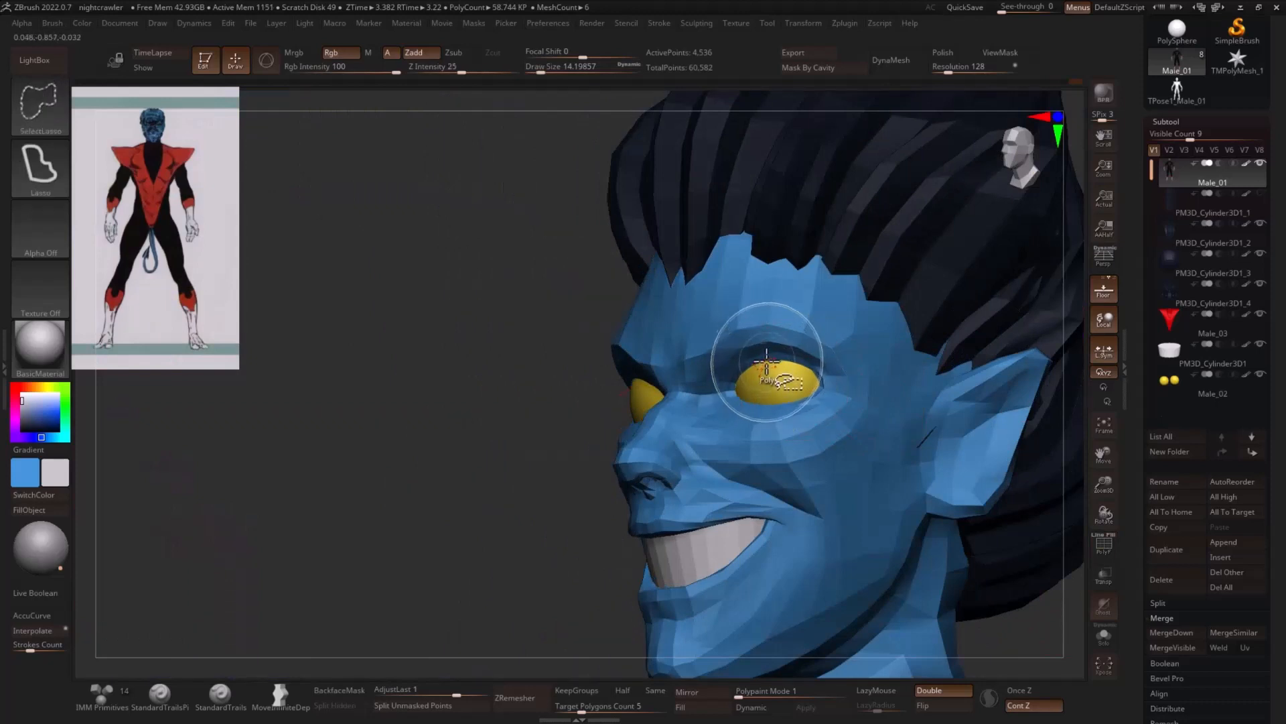
# - Isolate the pink polygroup around the eyes with the polyframe on, and shrink its visible area by one ring of faces
pyautogui.keyDown('ctrl'); pyautogui.keyDown('shift'); pyautogui.click(794, 382); pyautogui.keyUp('shift'); pyautogui.keyUp('ctrl')
pyautogui.hotkey('shift', 'f')
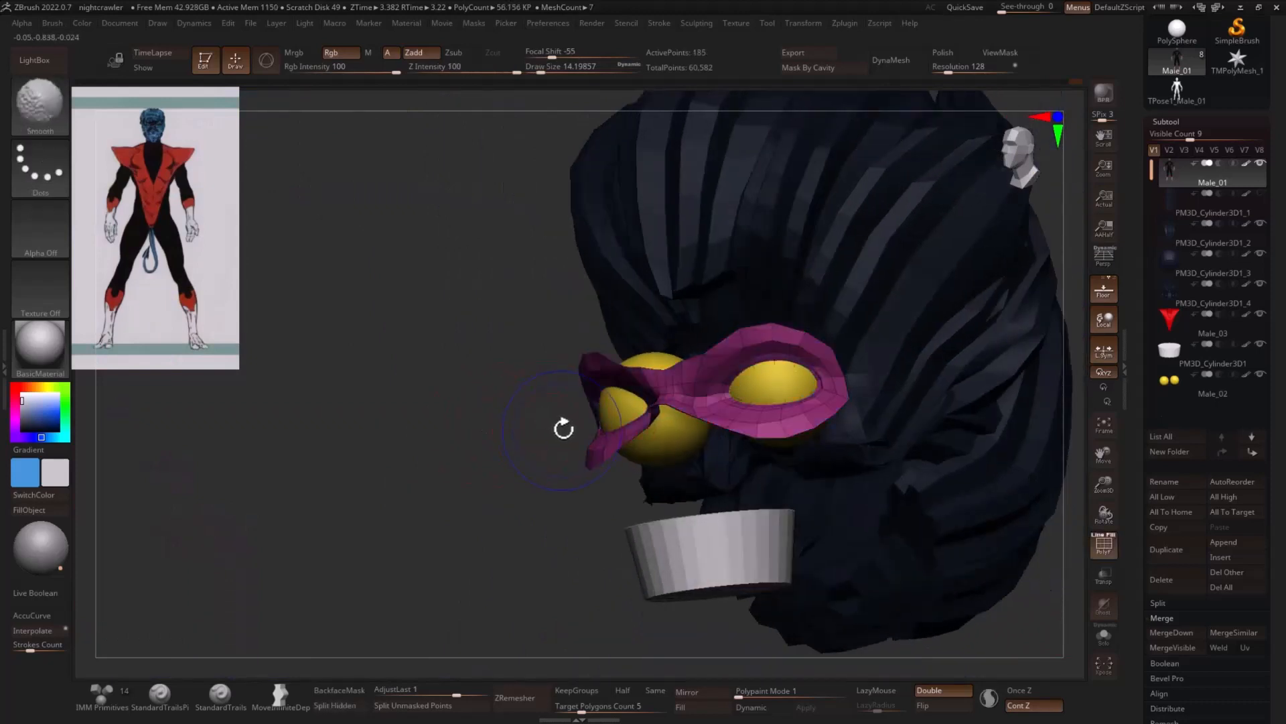
pyautogui.moveTo(566, 425); pyautogui.dragTo(454, 488)
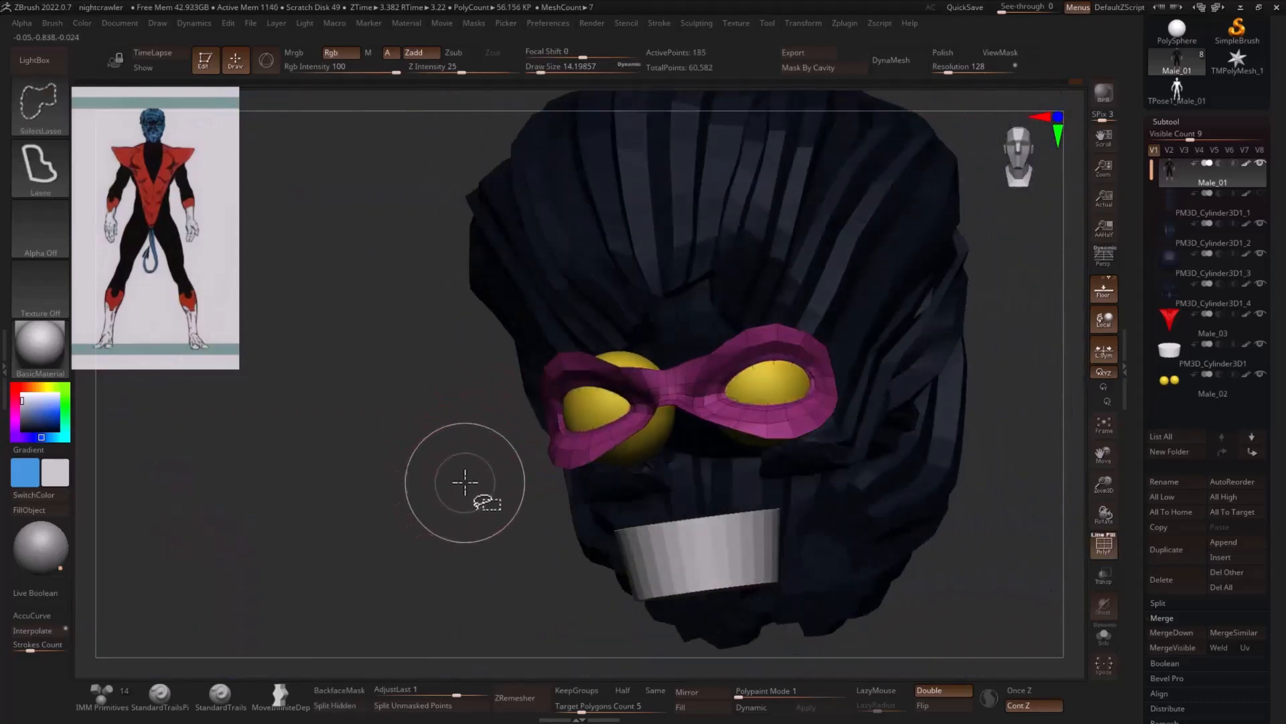
pyautogui.hotkey('ctrl', 'shift', 's')
pyautogui.keyDown('alt'); pyautogui.moveTo(1037, 421); pyautogui.dragTo(1005, 462); pyautogui.keyUp('alt')
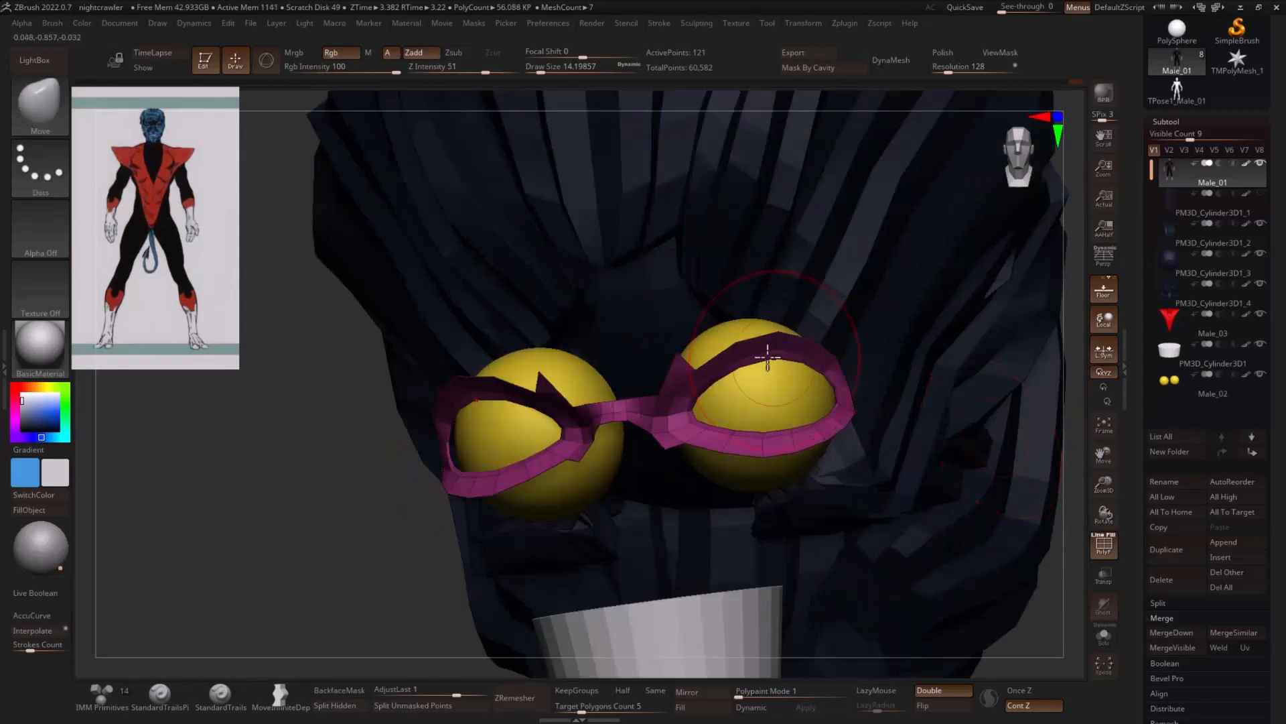
# - Hide the leftover faces between the eyes, group the remaining eyelid rings as a new polygroup and unhide the head
pyautogui.moveTo(676, 325)
pyautogui.keyDown('ctrl'); pyautogui.keyDown('alt'); pyautogui.keyDown('shift'); pyautogui.mouseDown()
pyautogui.moveTo(649, 348)
pyautogui.moveTo(672, 368)
pyautogui.mouseUp(); pyautogui.keyUp('shift'); pyautogui.keyUp('alt'); pyautogui.keyUp('ctrl')
pyautogui.moveTo(678, 447)
pyautogui.keyDown('ctrl'); pyautogui.keyDown('alt'); pyautogui.keyDown('shift'); pyautogui.mouseDown()
pyautogui.moveTo(662, 439)
pyautogui.moveTo(654, 393)
pyautogui.moveTo(641, 436)
pyautogui.mouseUp(); pyautogui.keyUp('shift'); pyautogui.keyUp('alt'); pyautogui.keyUp('ctrl')
pyautogui.moveTo(262, 513)
pyautogui.mouseDown()
pyautogui.moveTo(301, 512)
pyautogui.moveTo(276, 519)
pyautogui.mouseUp()
pyautogui.hotkey('ctrl', 'w')
pyautogui.moveTo(1025, 433)
pyautogui.mouseDown()
pyautogui.moveTo(976, 445)
pyautogui.moveTo(1037, 437)
pyautogui.mouseUp()
pyautogui.keyDown('ctrl'); pyautogui.keyDown('shift'); pyautogui.click(994, 437); pyautogui.keyUp('shift'); pyautogui.keyUp('ctrl')
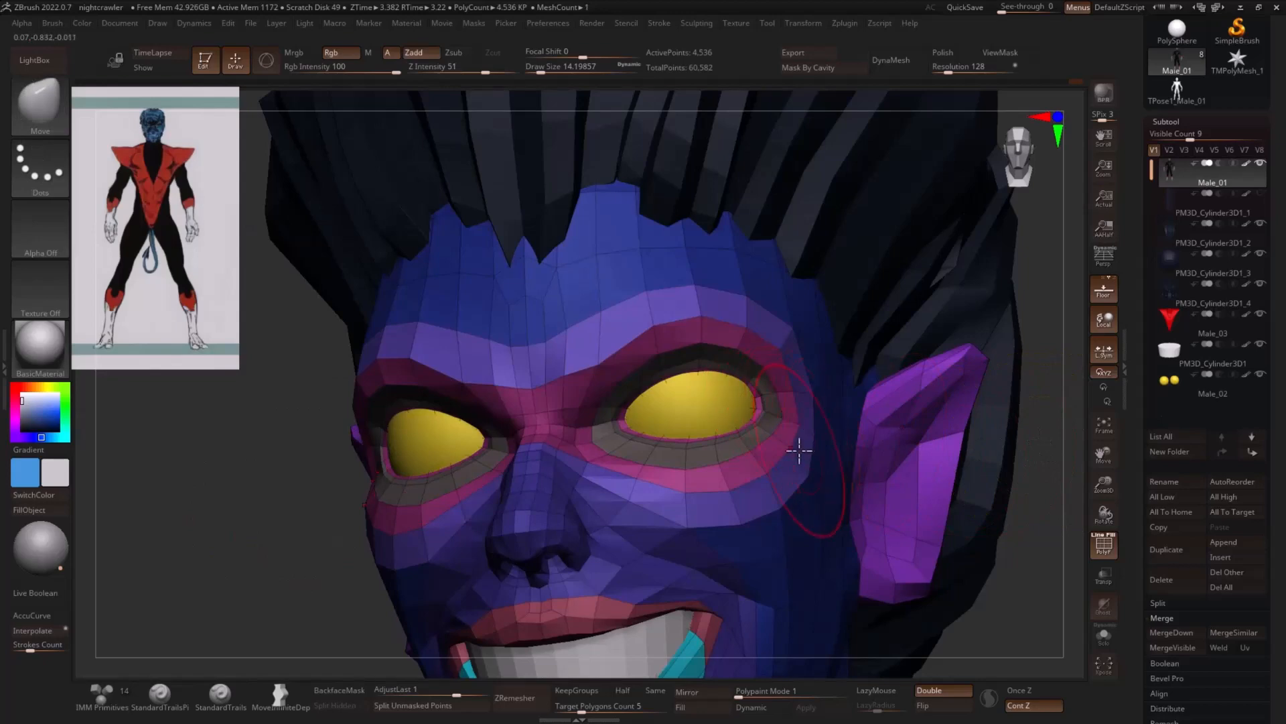
# - Turn off the polyframe and pull the brows and upper eyelids down over the eyes into a scowl with the Move brush
pyautogui.click(1100, 542)
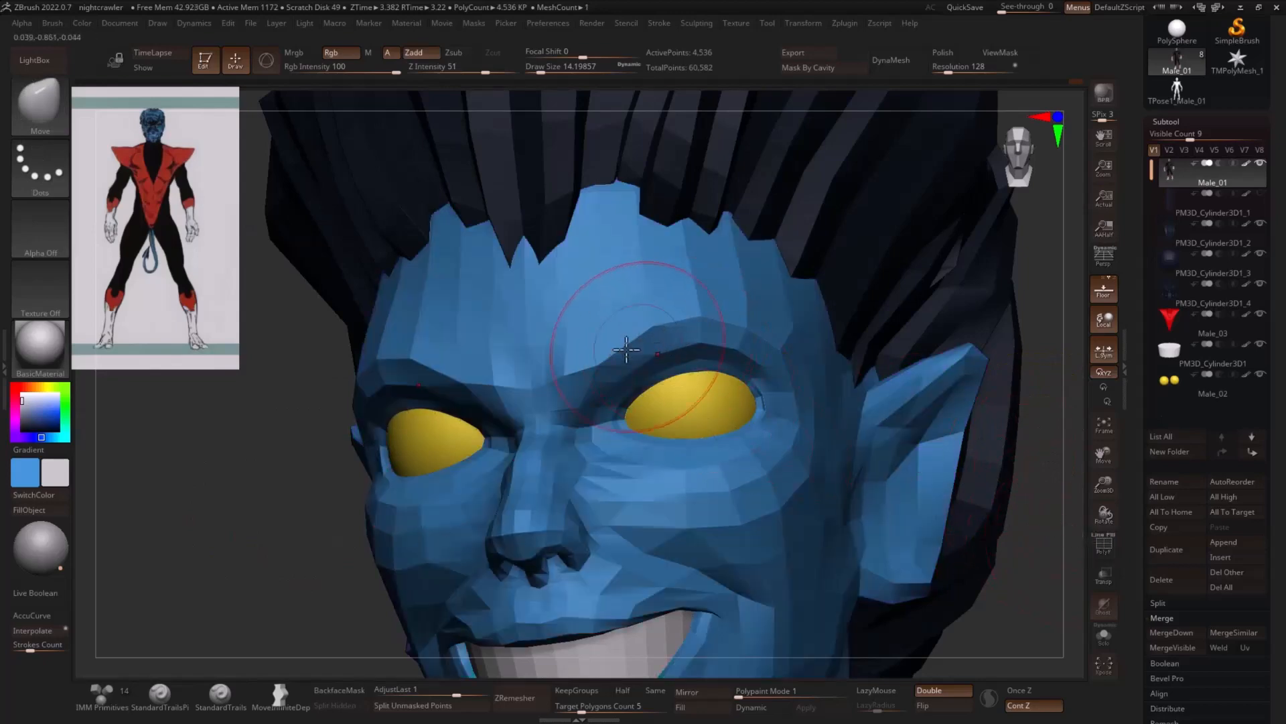
pyautogui.moveTo(246, 501); pyautogui.dragTo(841, 465)
pyautogui.moveTo(725, 465)
pyautogui.mouseDown()
pyautogui.moveTo(706, 448)
pyautogui.moveTo(733, 376)
pyautogui.moveTo(697, 379)
pyautogui.mouseUp()
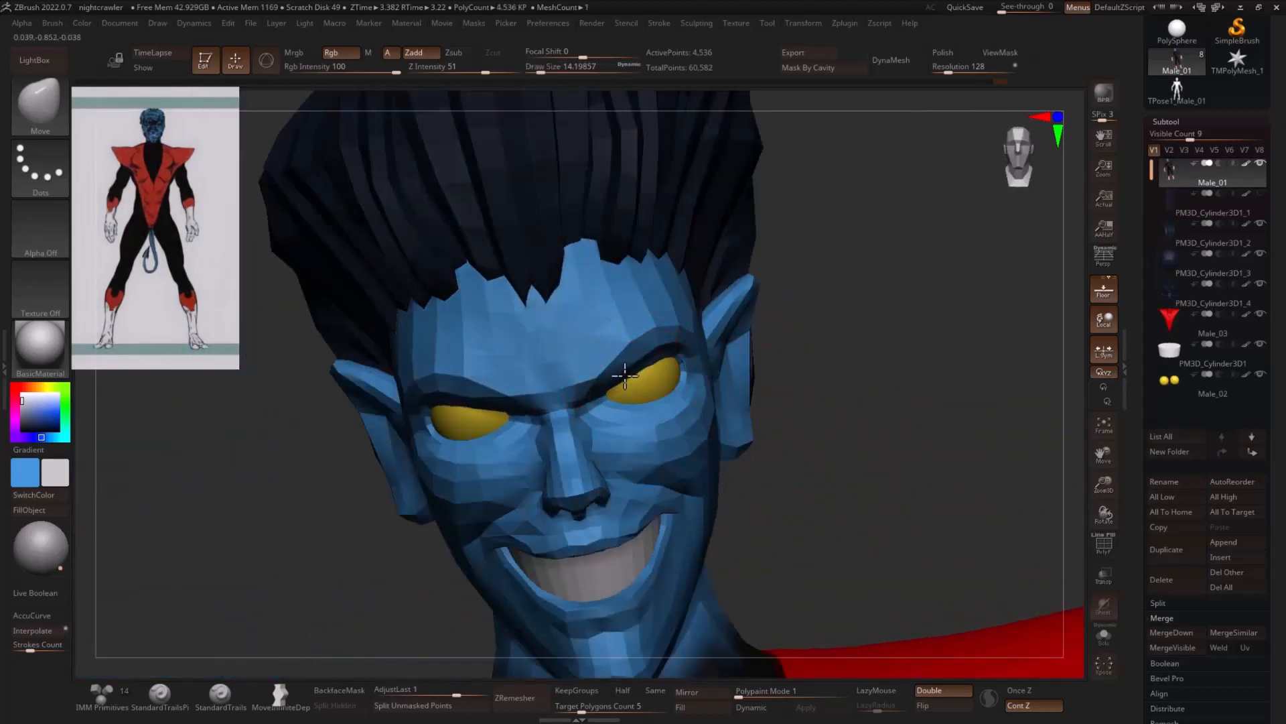
pyautogui.moveTo(625, 376); pyautogui.dragTo(630, 376)
# - Refine the upper eyelids over the eyeballs with the Move brush at draw size about 6.6
pyautogui.press('s')
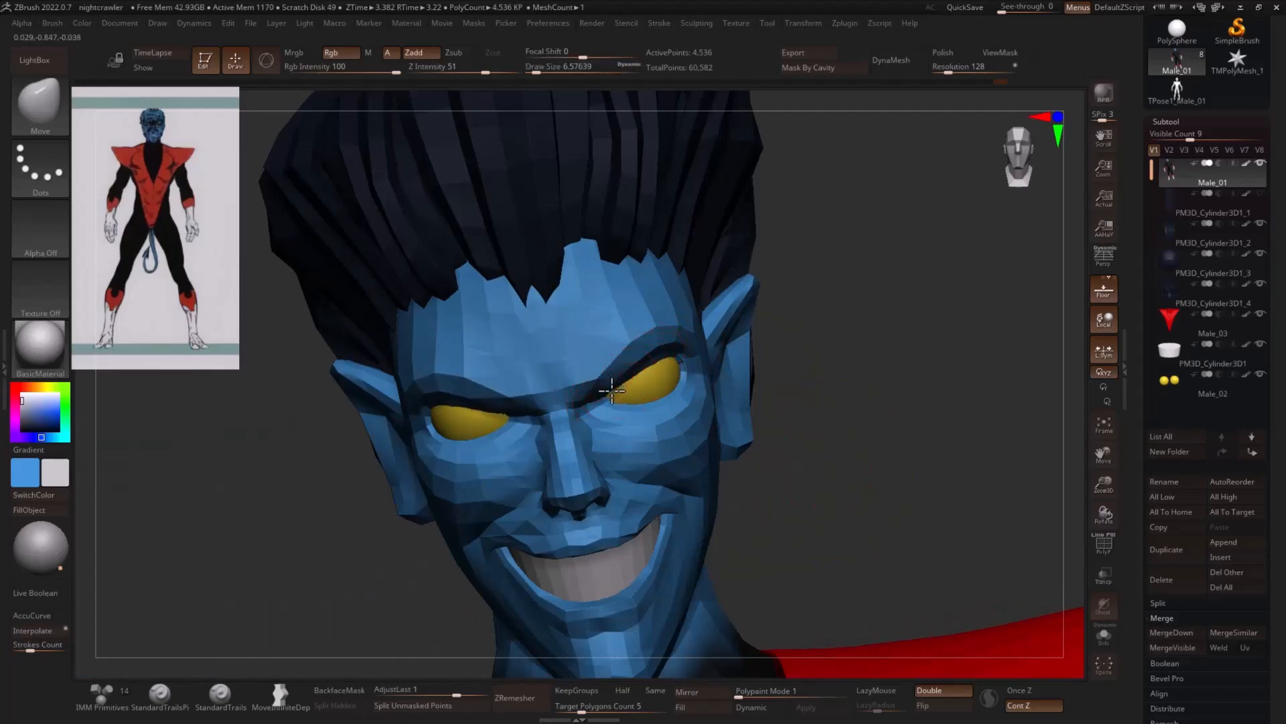
pyautogui.moveTo(712, 368); pyautogui.dragTo(671, 367, button='right')
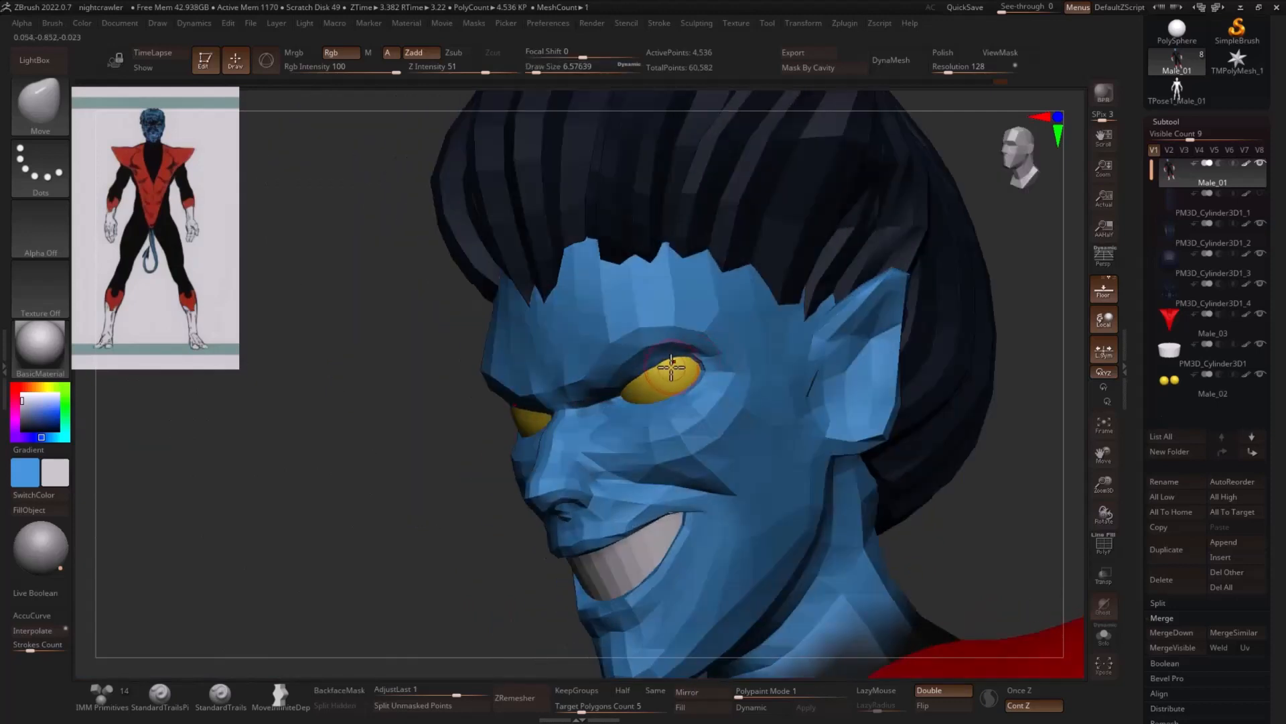
pyautogui.moveTo(403, 443)
pyautogui.mouseDown(button='right')
pyautogui.moveTo(844, 342)
pyautogui.moveTo(925, 368)
pyautogui.moveTo(925, 425)
pyautogui.moveTo(727, 482)
pyautogui.mouseUp(button='right')
pyautogui.keyDown('shift'); pyautogui.moveTo(993, 469); pyautogui.dragTo(1072, 425, button='right'); pyautogui.keyUp('shift')
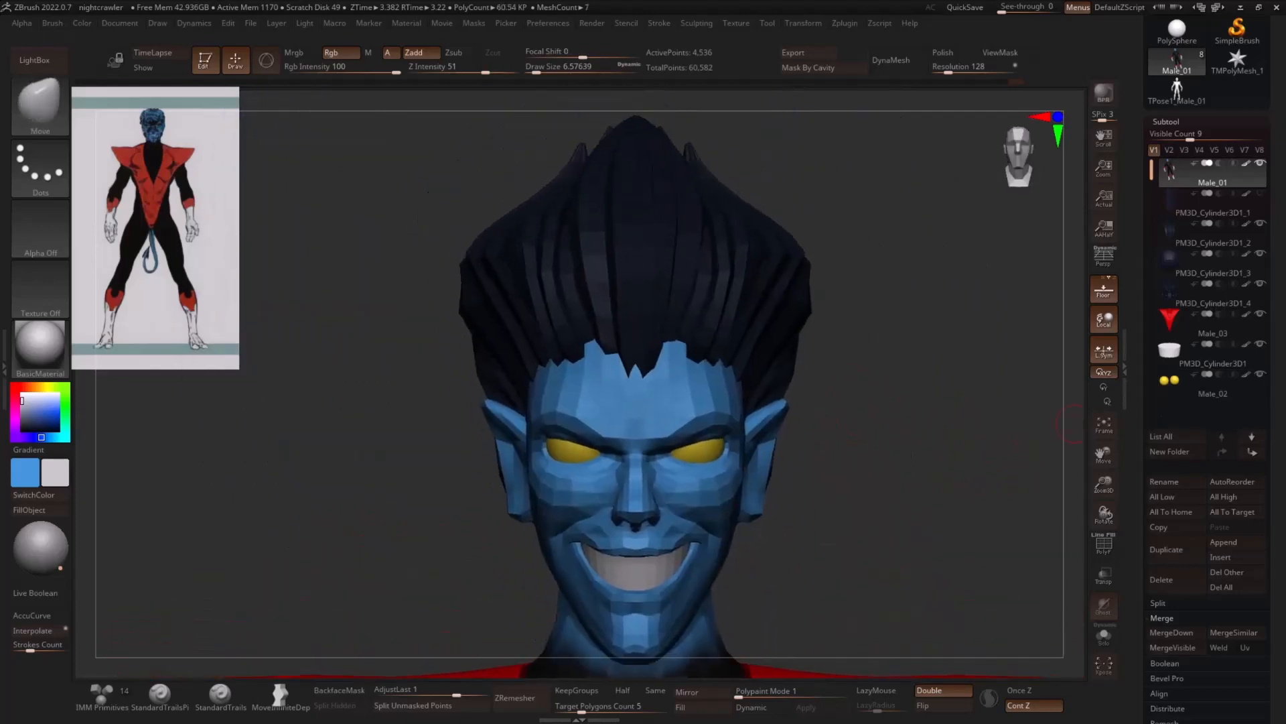
pyautogui.keyDown('ctrl'); pyautogui.moveTo(930, 323); pyautogui.dragTo(944, 321, button='right'); pyautogui.keyUp('ctrl')
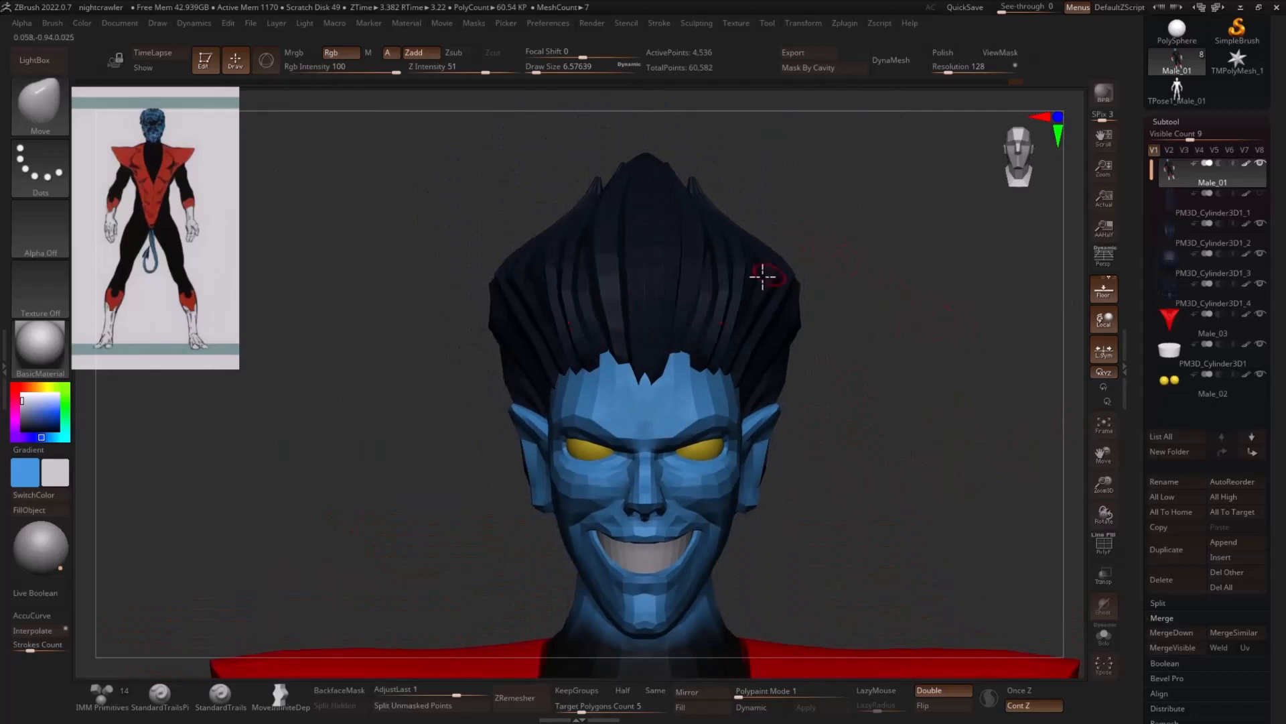
# - Select the hair subtool PM3D_Cylinder3D1_4 and adjust its side volume with the Move brush, reducing the draw size to about 32.7
pyautogui.keyDown('alt'); pyautogui.click(745, 323); pyautogui.keyUp('alt')
pyautogui.press('s')
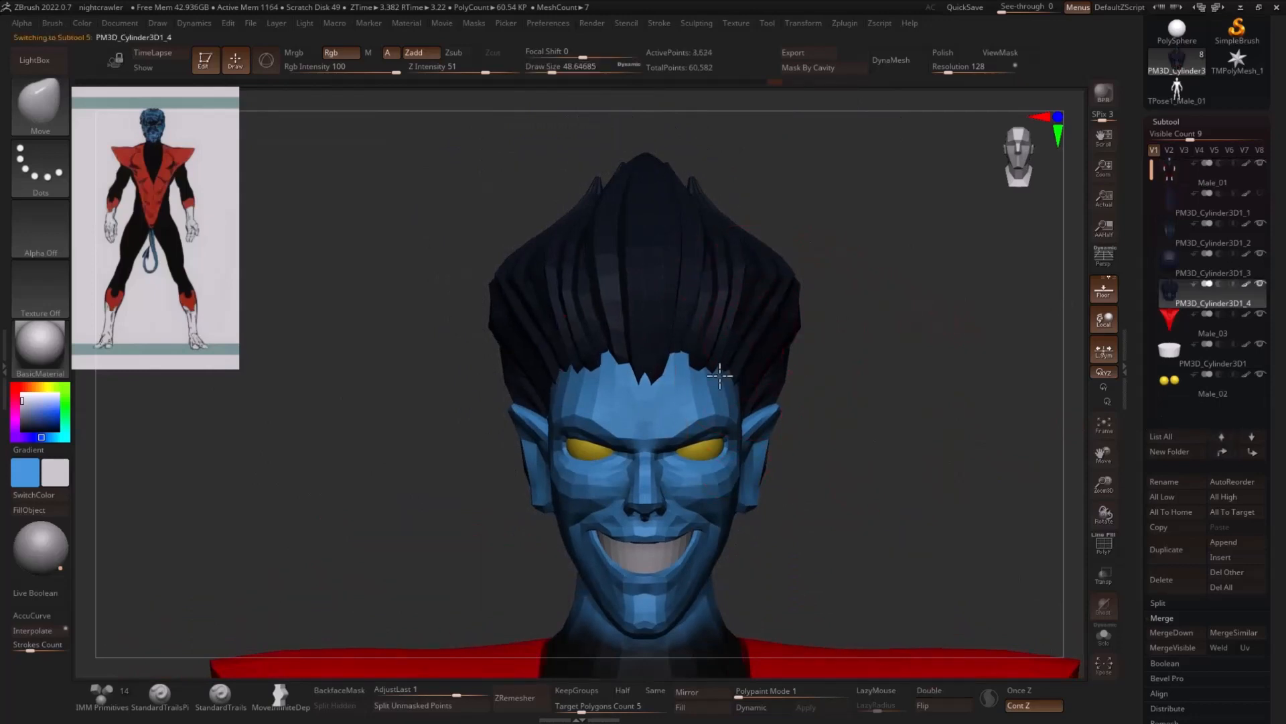
pyautogui.moveTo(761, 311); pyautogui.dragTo(767, 329)
pyautogui.press('s')
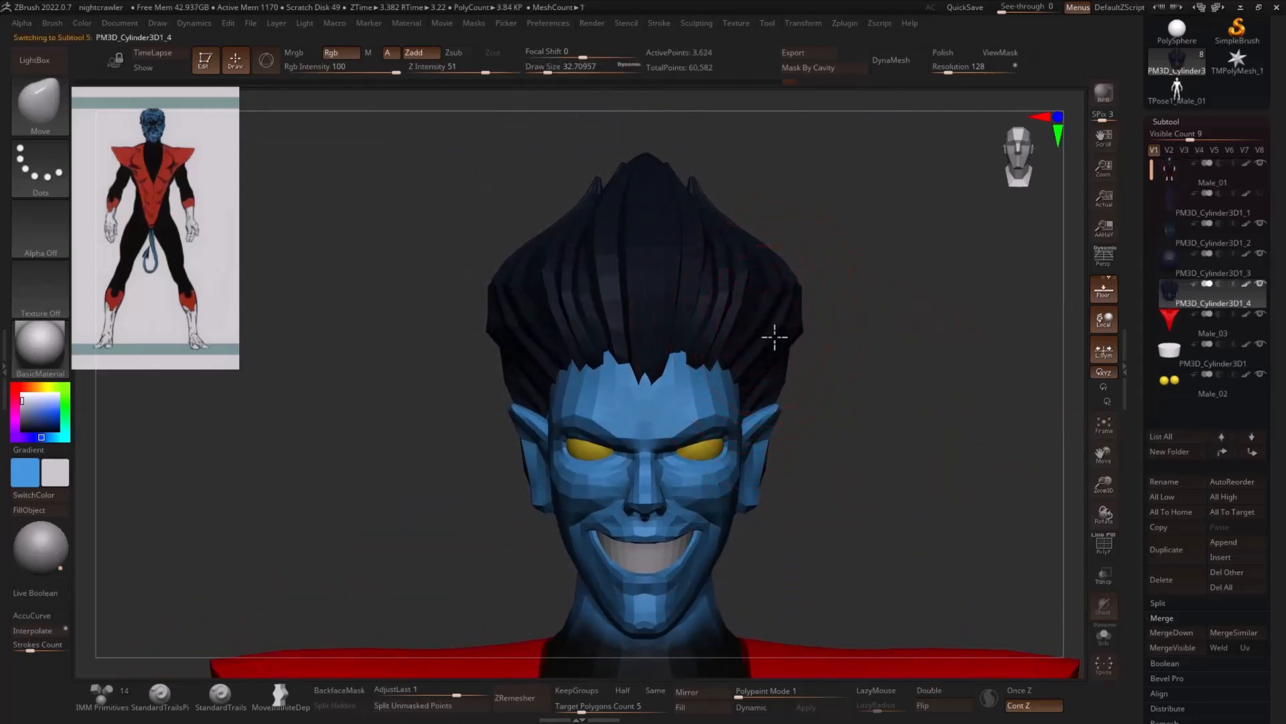
# - Turn on dynamic subdivision for the hair subtools PM3D_Cylinder3D1_4 and PM3D_Cylinder3D1_2
pyautogui.press('d')
pyautogui.click(733, 233)
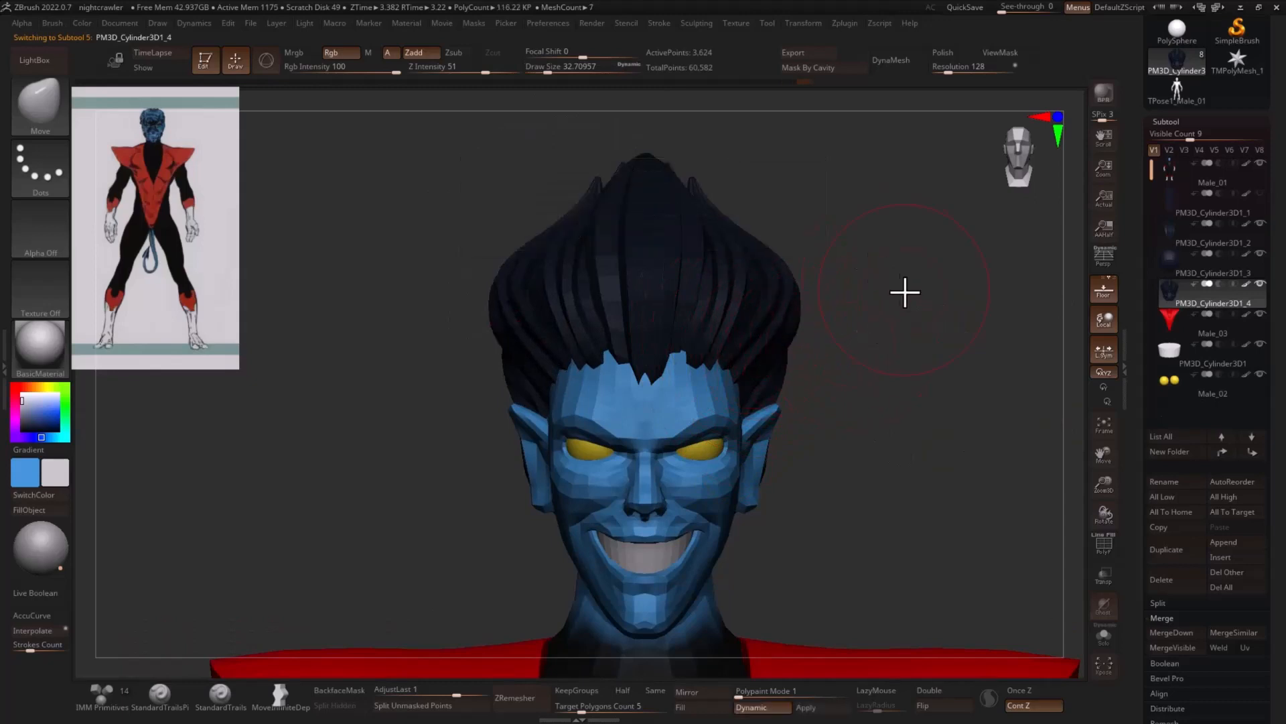
pyautogui.hotkey('shift', 'd')
pyautogui.keyDown('alt'); pyautogui.click(697, 276); pyautogui.keyUp('alt')
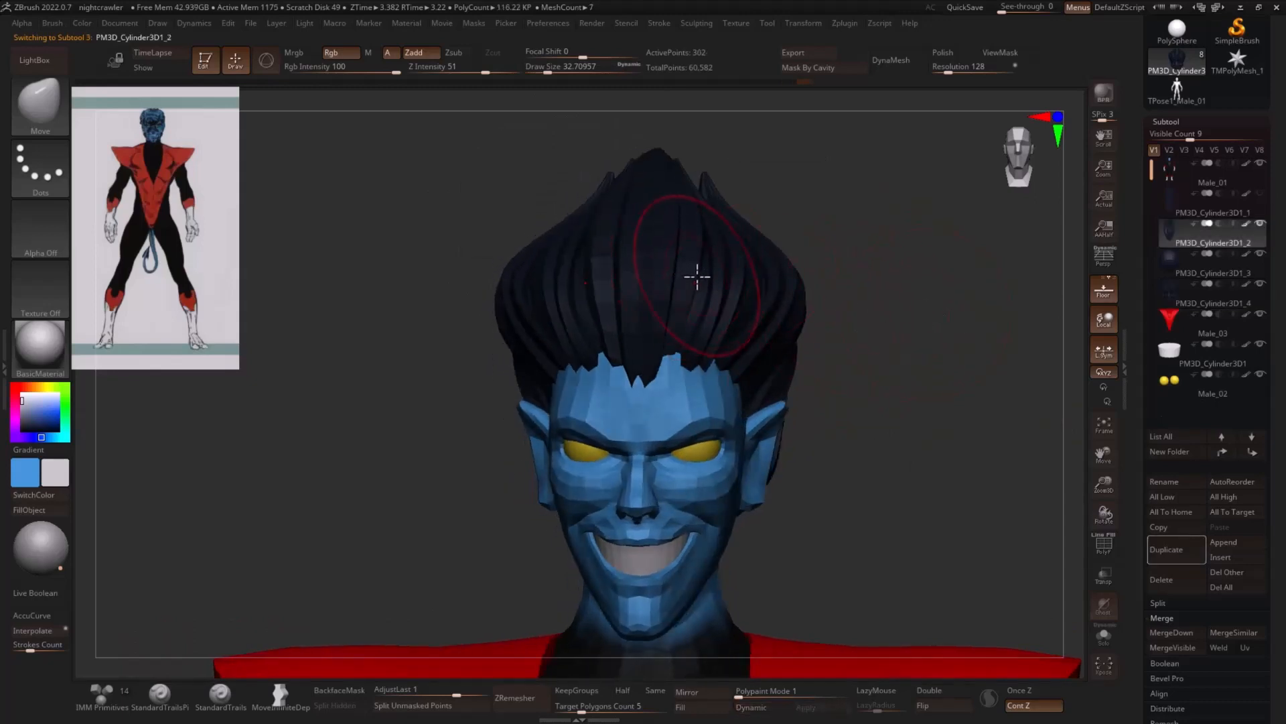
pyautogui.press('d')
pyautogui.moveTo(962, 292); pyautogui.dragTo(849, 354)
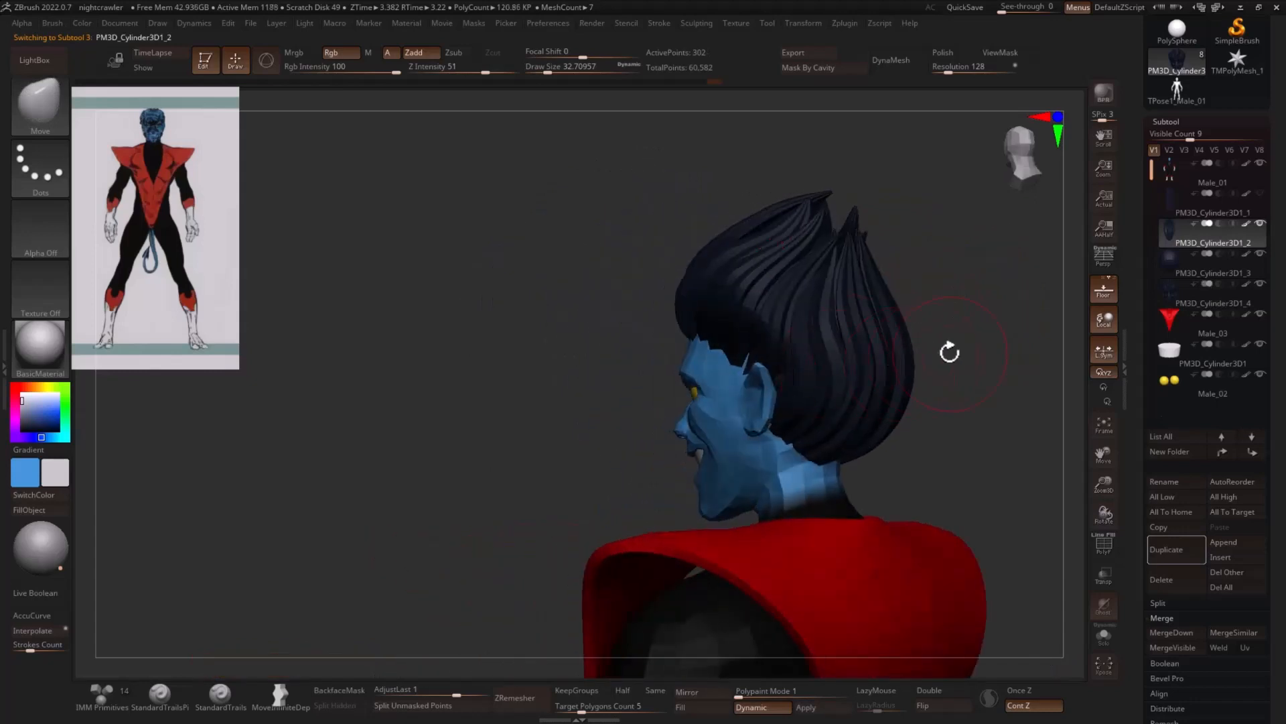
pyautogui.moveTo(950, 352); pyautogui.dragTo(1051, 356)
# - Reshape the sides of the hair subtool PM3D_Cylinder3D1_4 with the Move brush at draw sizes of about 51.2 and 32.7
pyautogui.keyDown('alt'); pyautogui.click(867, 384); pyautogui.keyUp('alt')
pyautogui.keyDown('shift'); pyautogui.moveTo(928, 382); pyautogui.dragTo(962, 379); pyautogui.keyUp('shift')
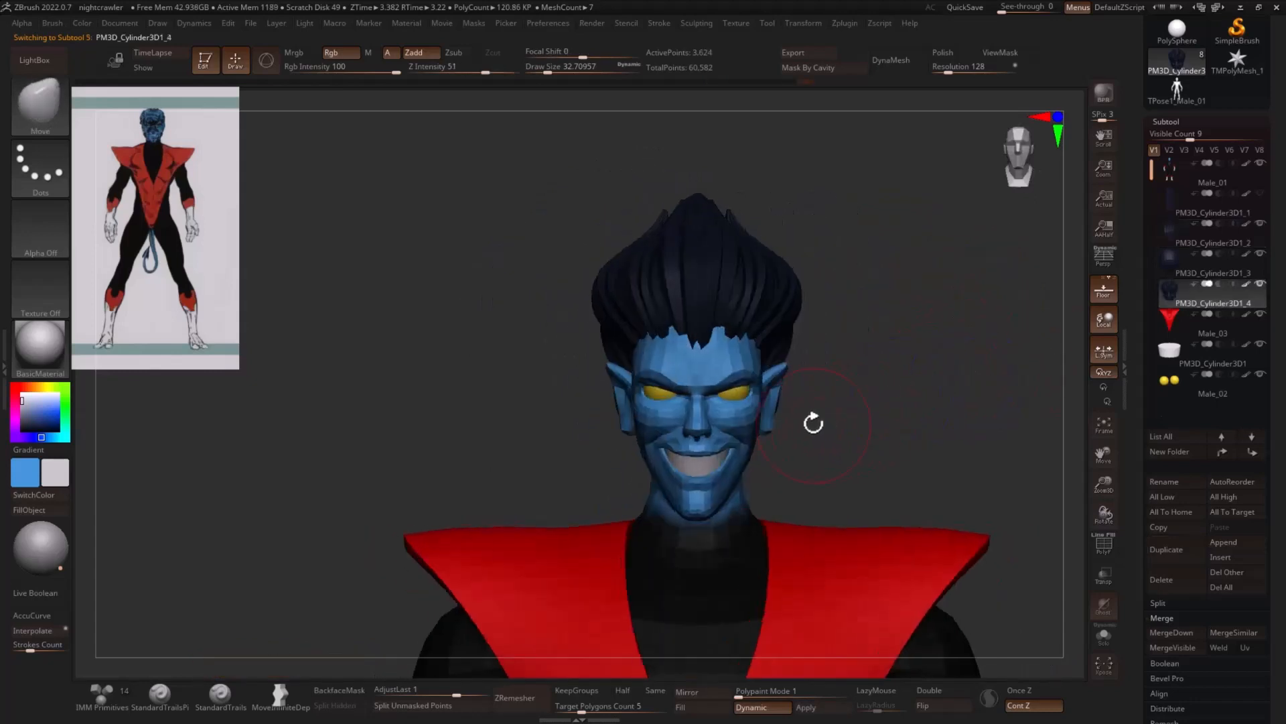
pyautogui.press('s')
pyautogui.moveTo(793, 406)
pyautogui.mouseDown()
pyautogui.moveTo(825, 413)
pyautogui.moveTo(798, 421)
pyautogui.mouseUp()
pyautogui.press('s')
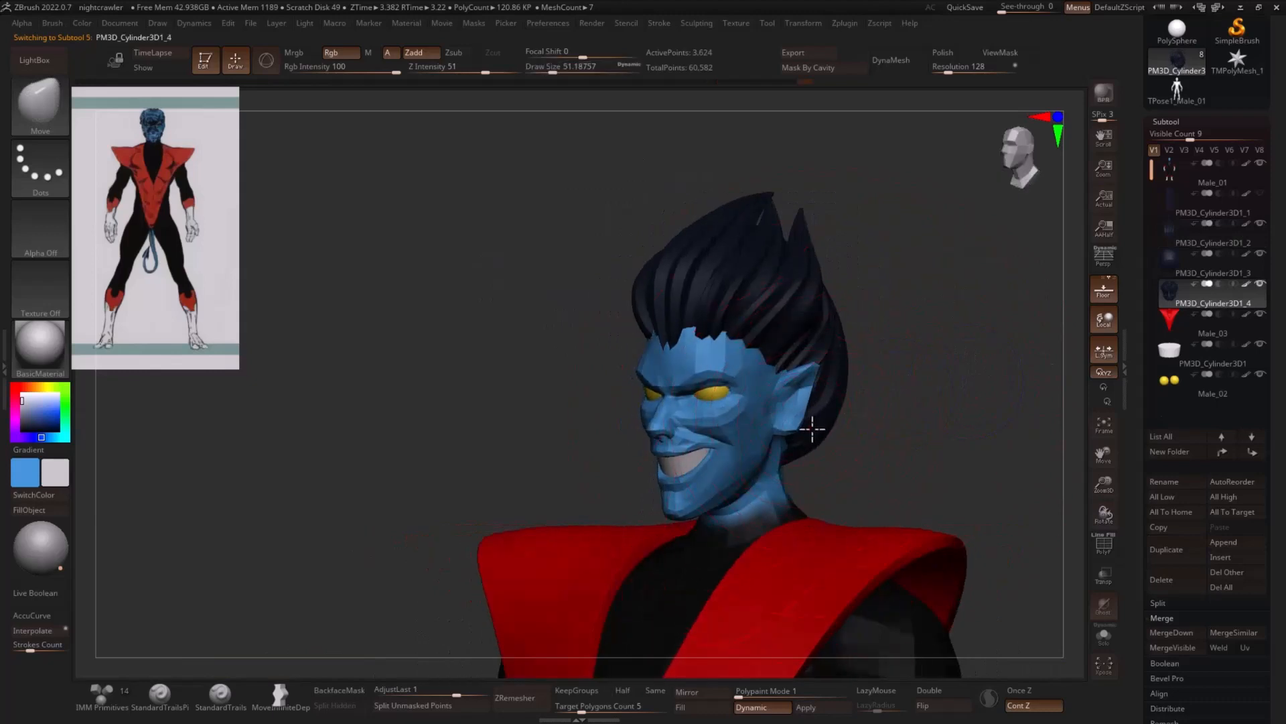
pyautogui.keyDown('shift'); pyautogui.moveTo(897, 416); pyautogui.dragTo(908, 410); pyautogui.keyUp('shift')
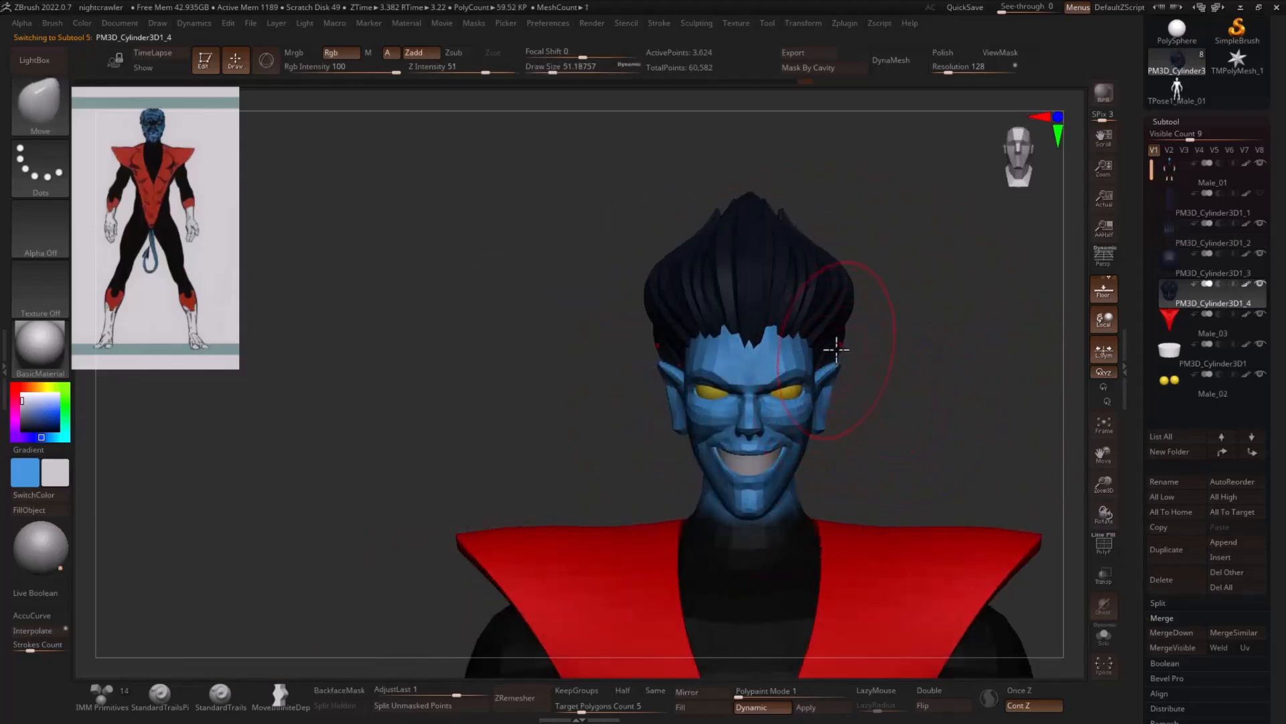
pyautogui.press('s')
pyautogui.moveTo(839, 332); pyautogui.dragTo(830, 333)
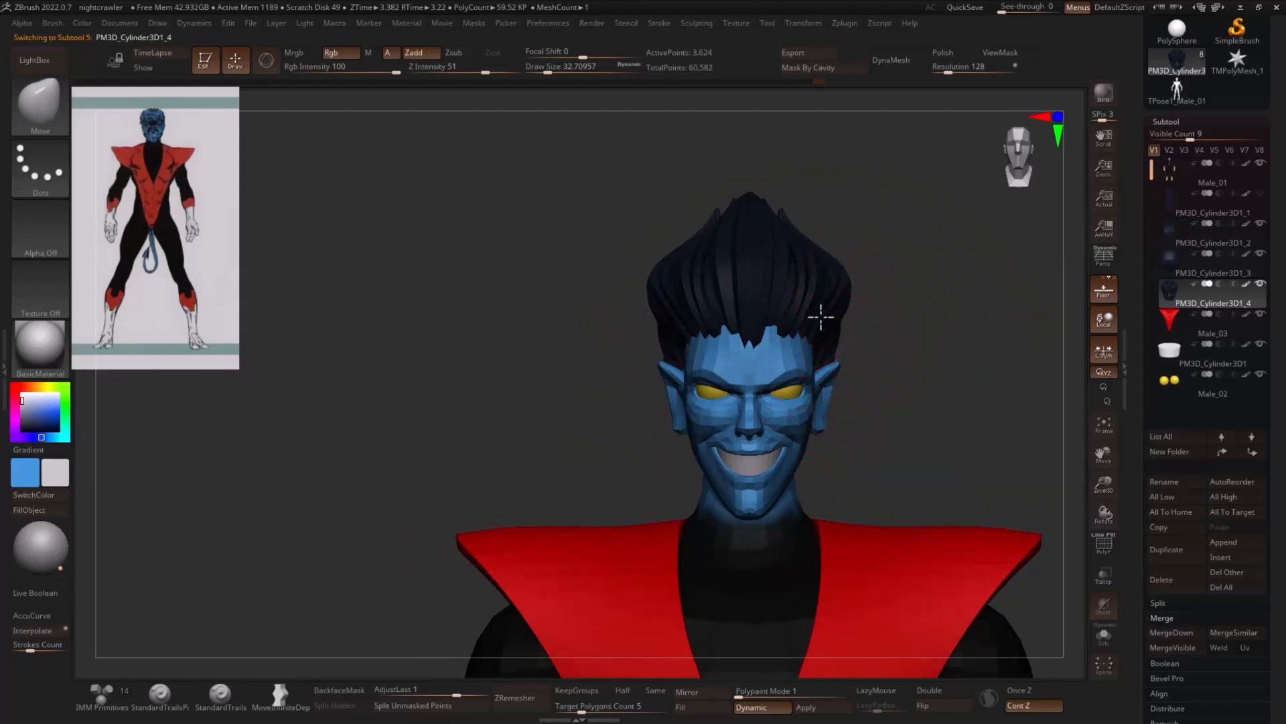
pyautogui.keyDown('alt'); pyautogui.moveTo(907, 358); pyautogui.dragTo(825, 314); pyautogui.keyUp('alt')
# - Select the body subtool Male_01 and shape the sides of the nose with the Move brush at draw sizes of about 10.5 and 8.4
pyautogui.keyDown('alt'); pyautogui.click(721, 375); pyautogui.keyUp('alt')
pyautogui.keyDown('alt'); pyautogui.moveTo(838, 359); pyautogui.dragTo(806, 312); pyautogui.keyUp('alt')
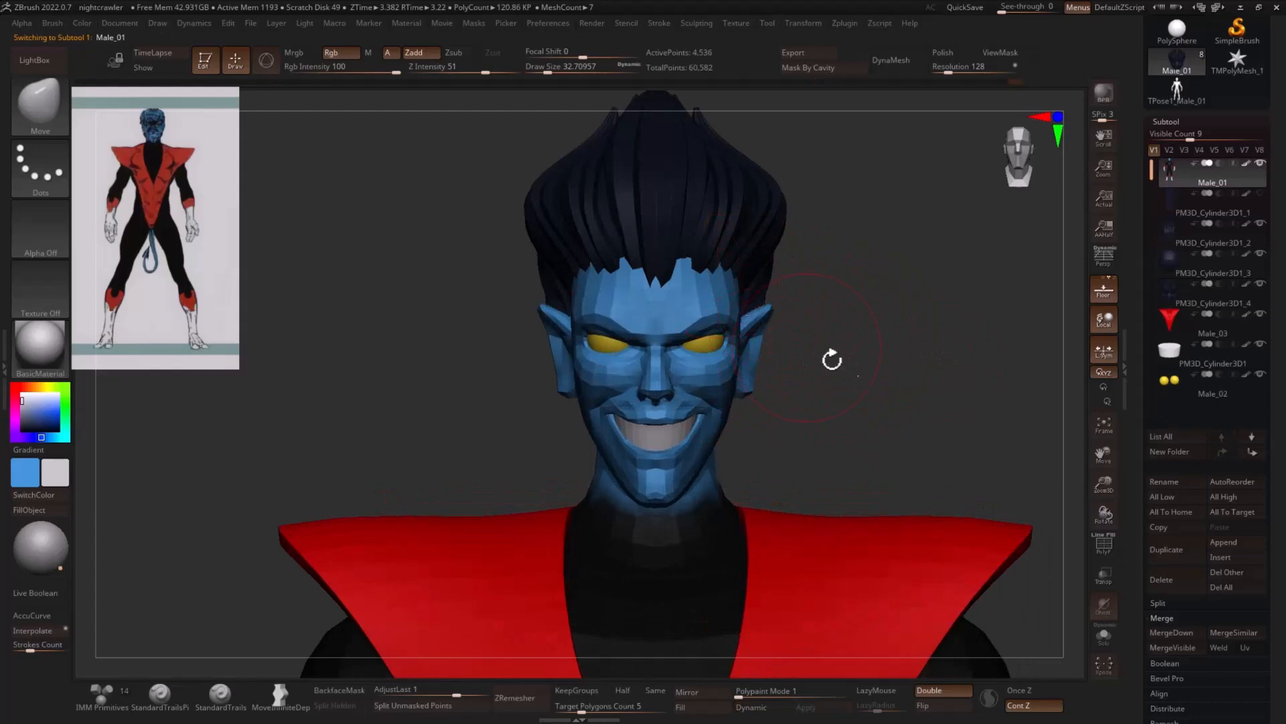
pyautogui.moveTo(832, 360)
pyautogui.keyDown('alt'); pyautogui.mouseDown()
pyautogui.moveTo(878, 395)
pyautogui.moveTo(838, 423)
pyautogui.moveTo(826, 462)
pyautogui.mouseUp(); pyautogui.keyUp('alt')
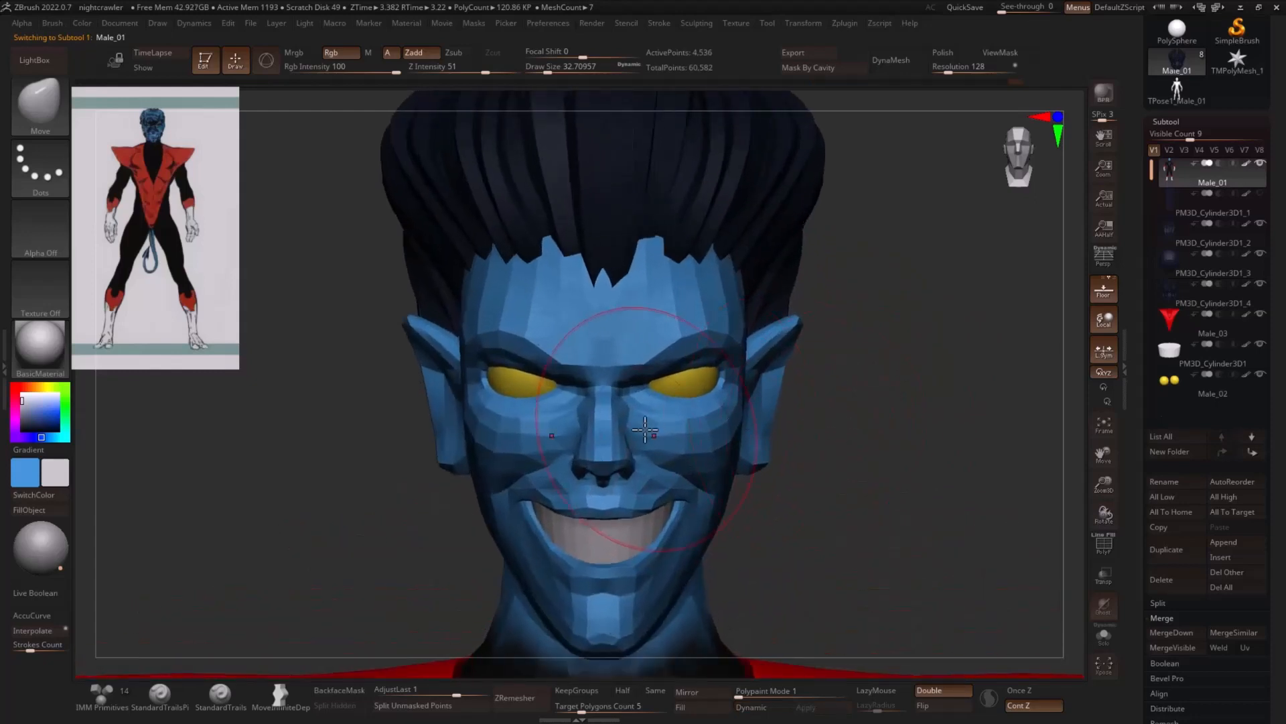
pyautogui.press('s')
pyautogui.moveTo(629, 436); pyautogui.dragTo(624, 454)
pyautogui.press('s')
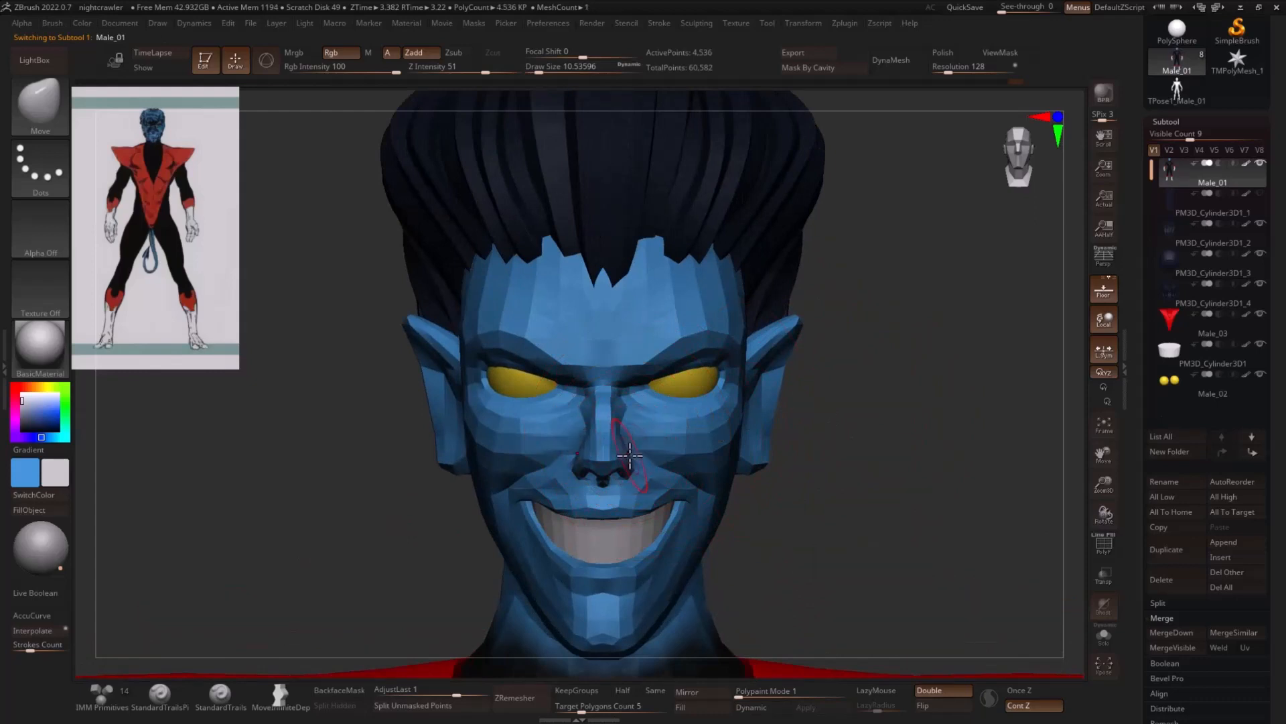
pyautogui.moveTo(838, 452)
pyautogui.mouseDown()
pyautogui.moveTo(681, 460)
pyautogui.moveTo(612, 445)
pyautogui.mouseUp()
pyautogui.press('s')
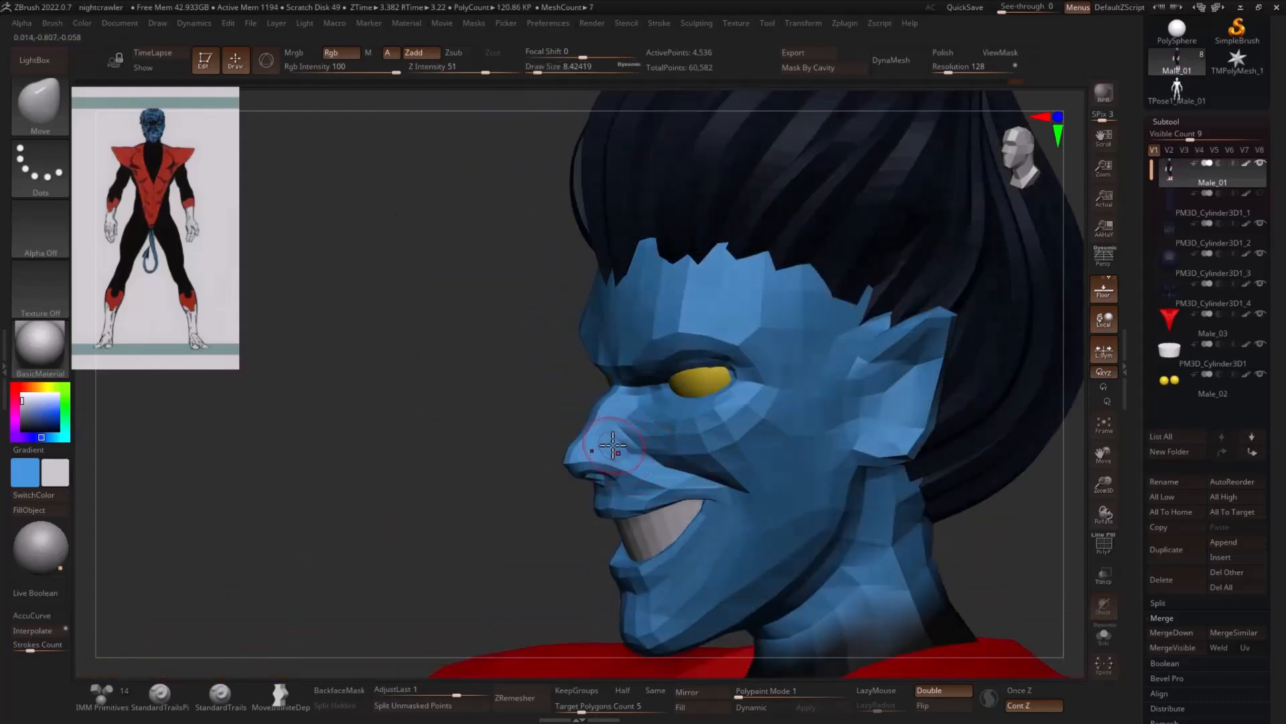
pyautogui.moveTo(529, 461)
pyautogui.mouseDown()
pyautogui.moveTo(850, 439)
pyautogui.moveTo(749, 436)
pyautogui.mouseUp()
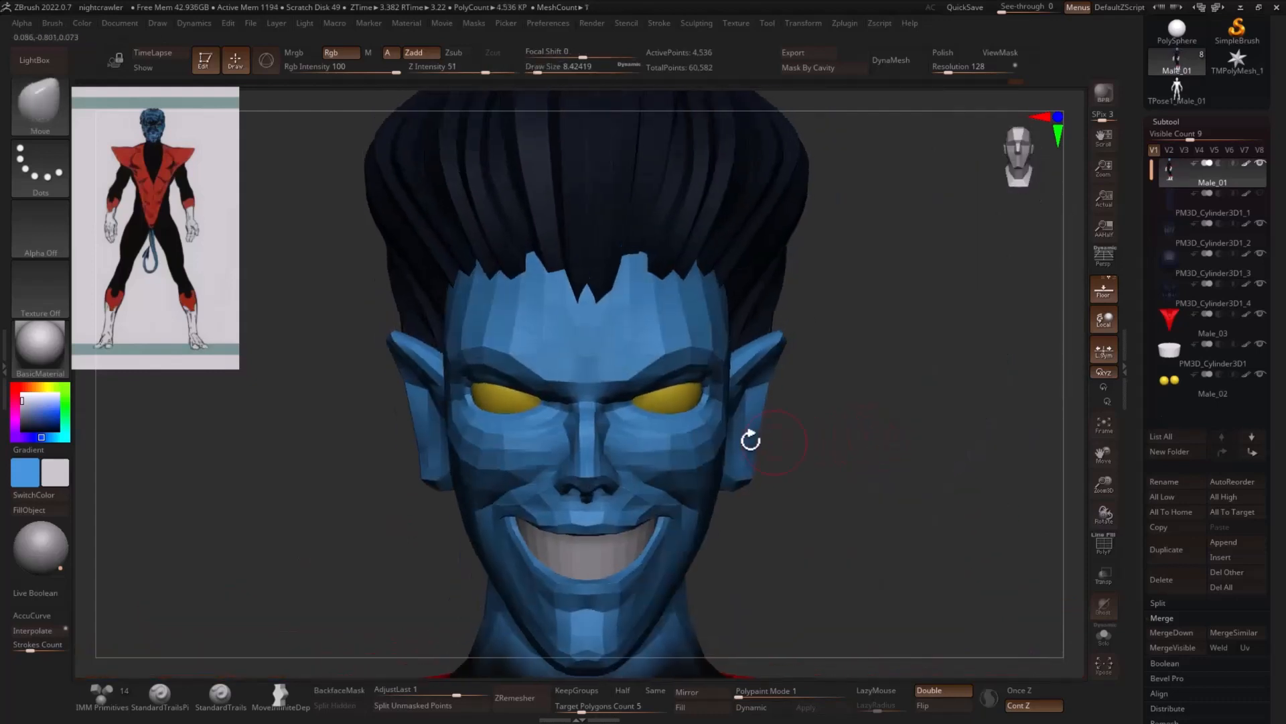
# - Refine the nose bridge and nostrils with the Move brush at a draw size of about 5.8
pyautogui.press('s')
pyautogui.moveTo(603, 450); pyautogui.dragTo(598, 450)
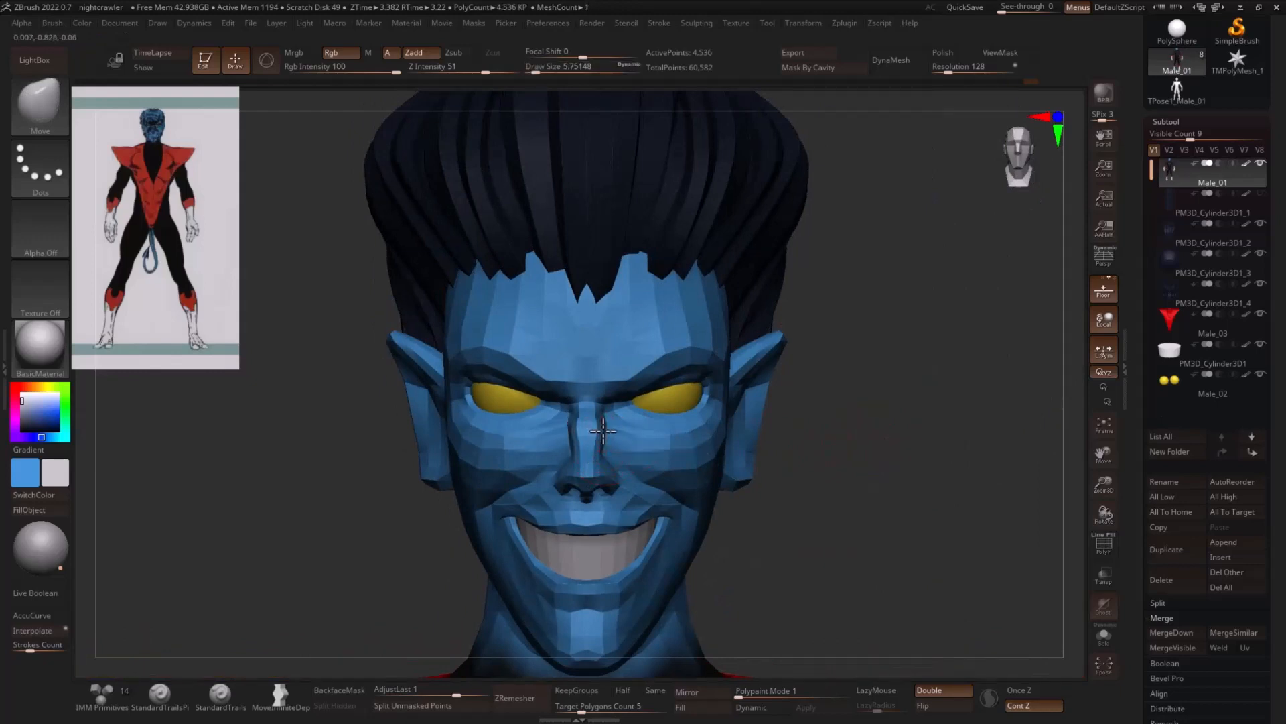
pyautogui.moveTo(850, 471); pyautogui.dragTo(811, 481)
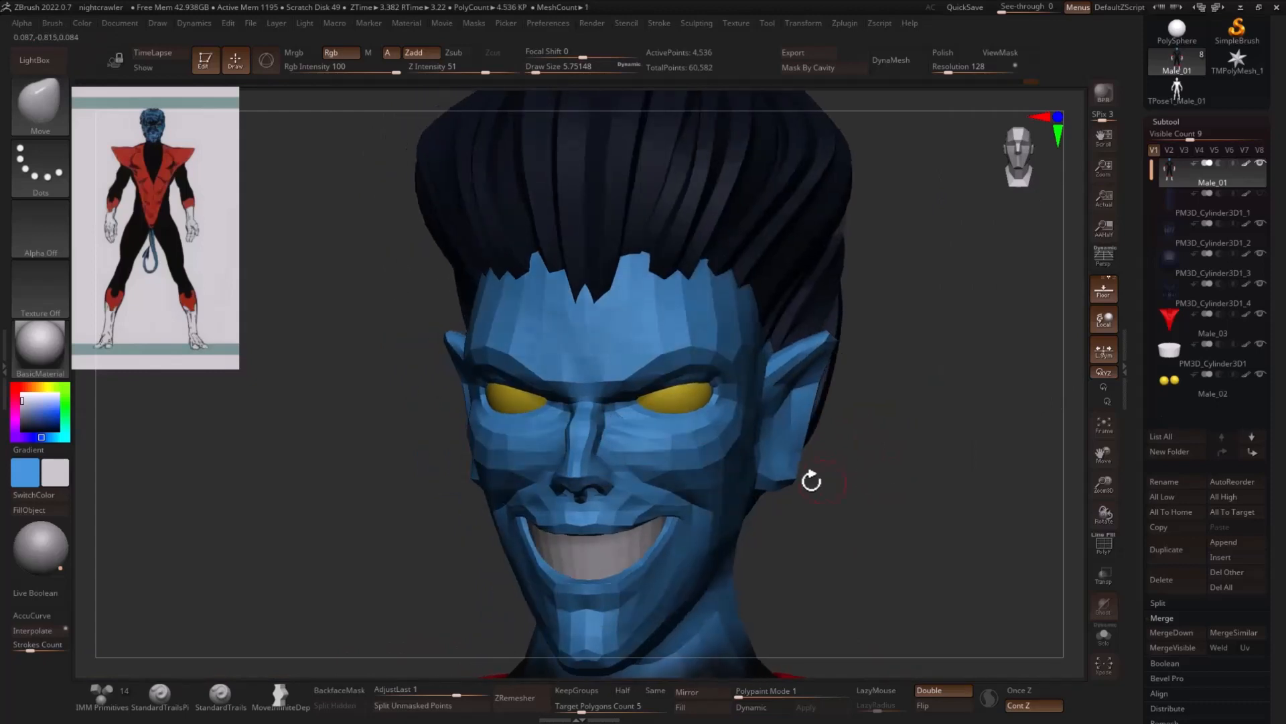
# - Adjust the upper lip and mouth corners of the grin with the Move brush at a draw size of about 15.6
pyautogui.moveTo(903, 496); pyautogui.dragTo(867, 426)
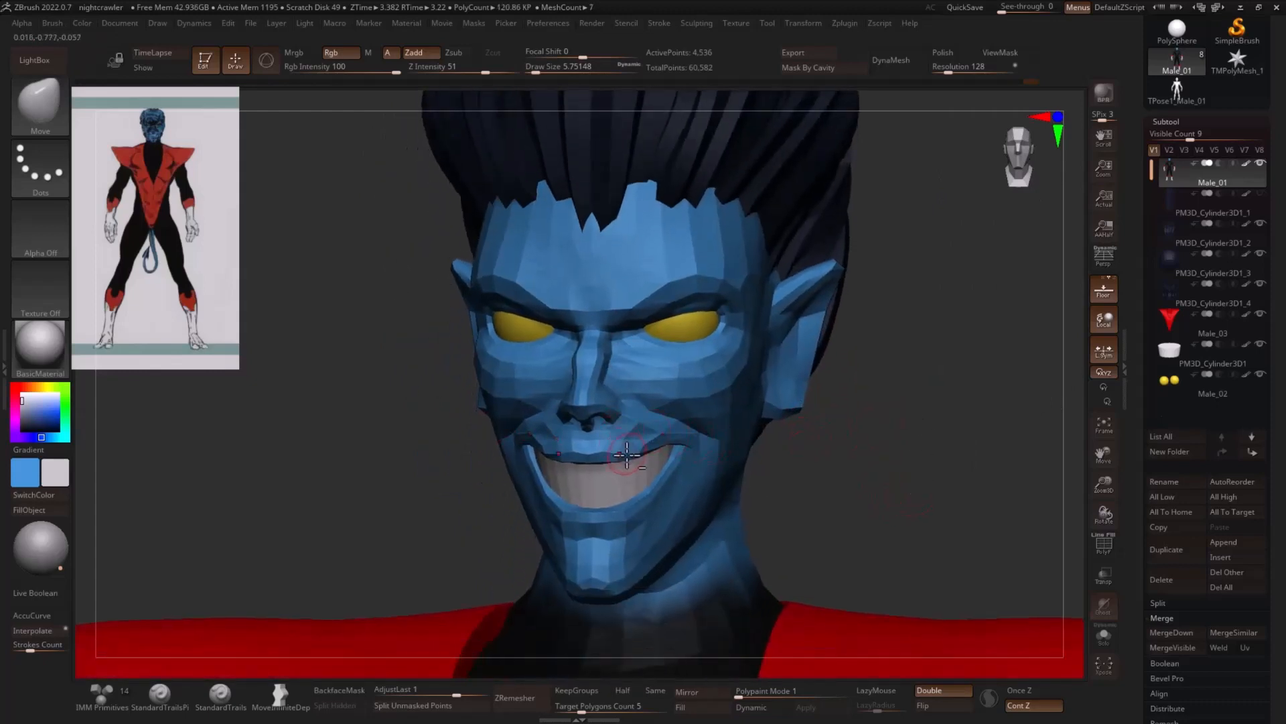
pyautogui.press('s')
pyautogui.moveTo(630, 453); pyautogui.dragTo(636, 451)
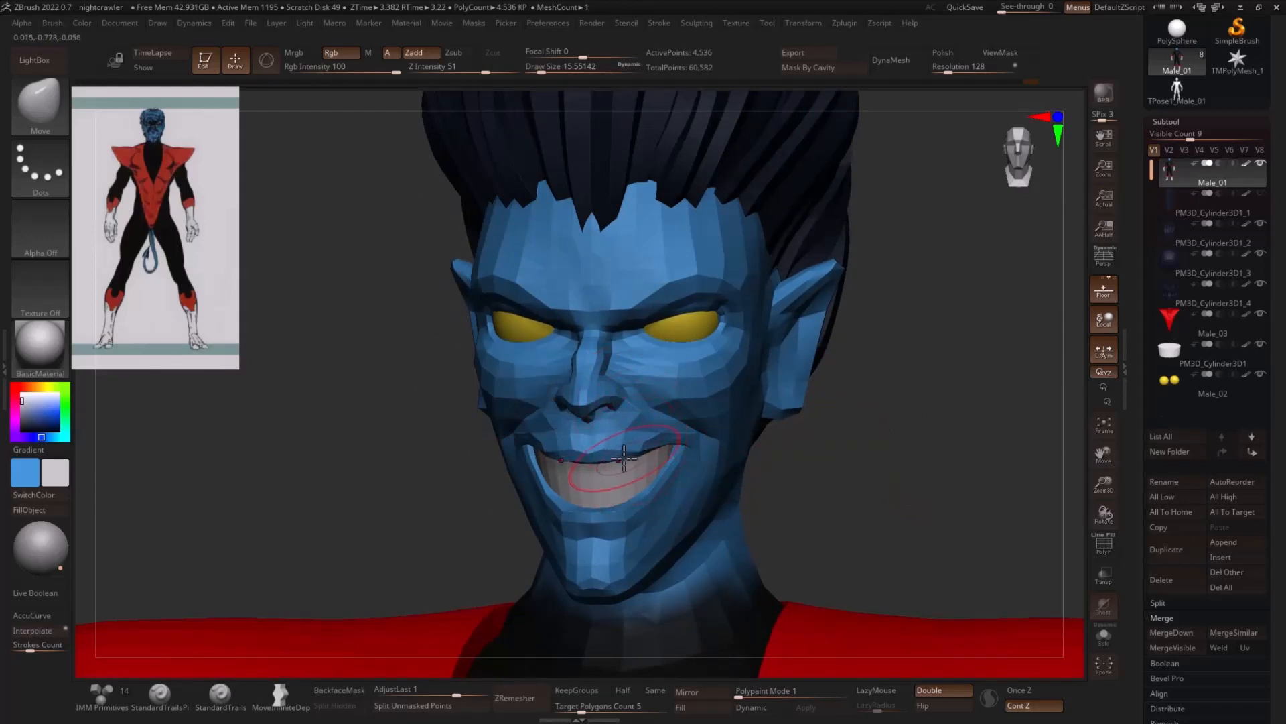
pyautogui.moveTo(847, 435); pyautogui.dragTo(679, 443)
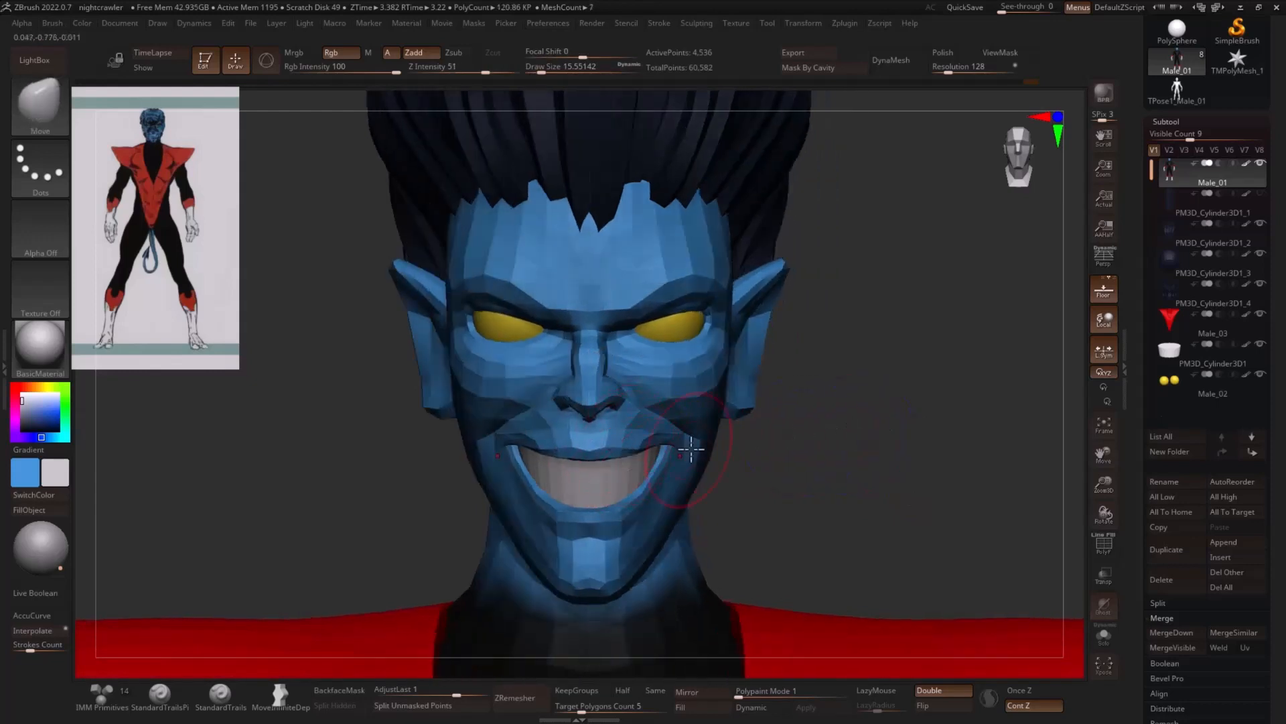
pyautogui.moveTo(836, 441)
pyautogui.mouseDown()
pyautogui.moveTo(683, 466)
pyautogui.moveTo(855, 434)
pyautogui.mouseUp()
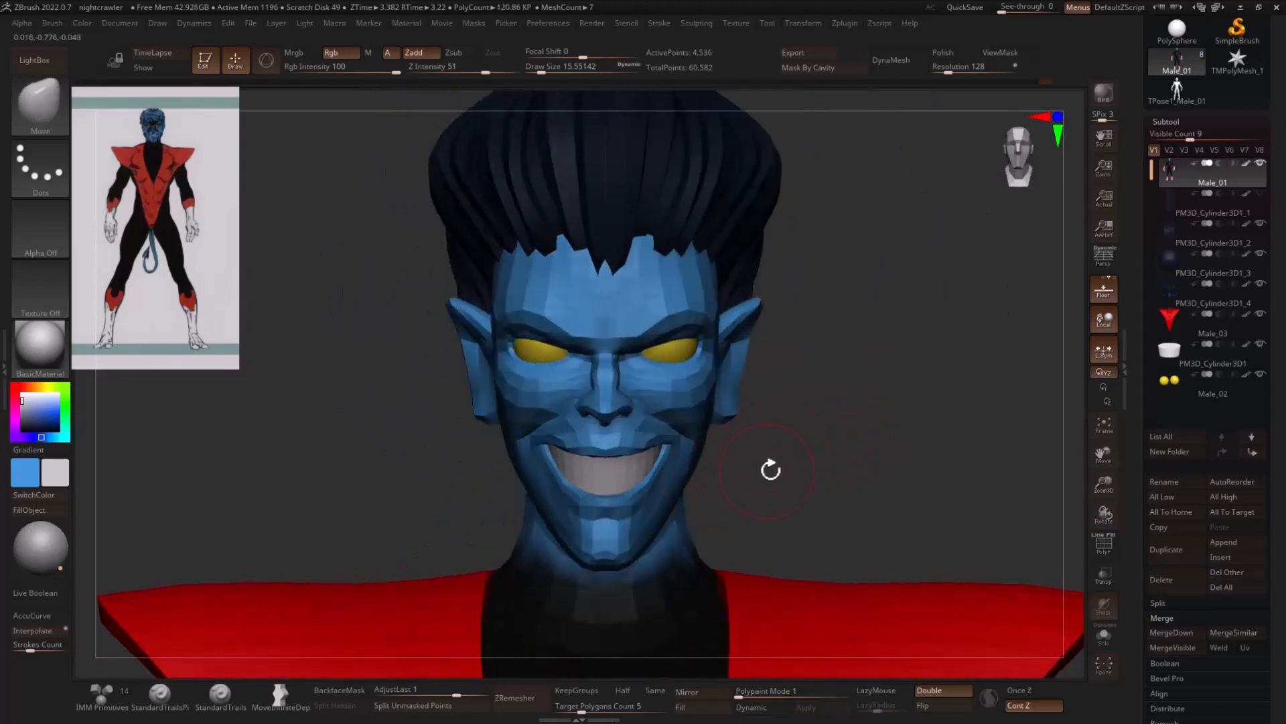
# - Adjust the jaw and neck area with the Move brush at a draw size of about 26.9
pyautogui.keyDown('alt'); pyautogui.moveTo(776, 465); pyautogui.dragTo(727, 328); pyautogui.keyUp('alt')
pyautogui.press('s')
pyautogui.moveTo(675, 396); pyautogui.dragTo(681, 367)
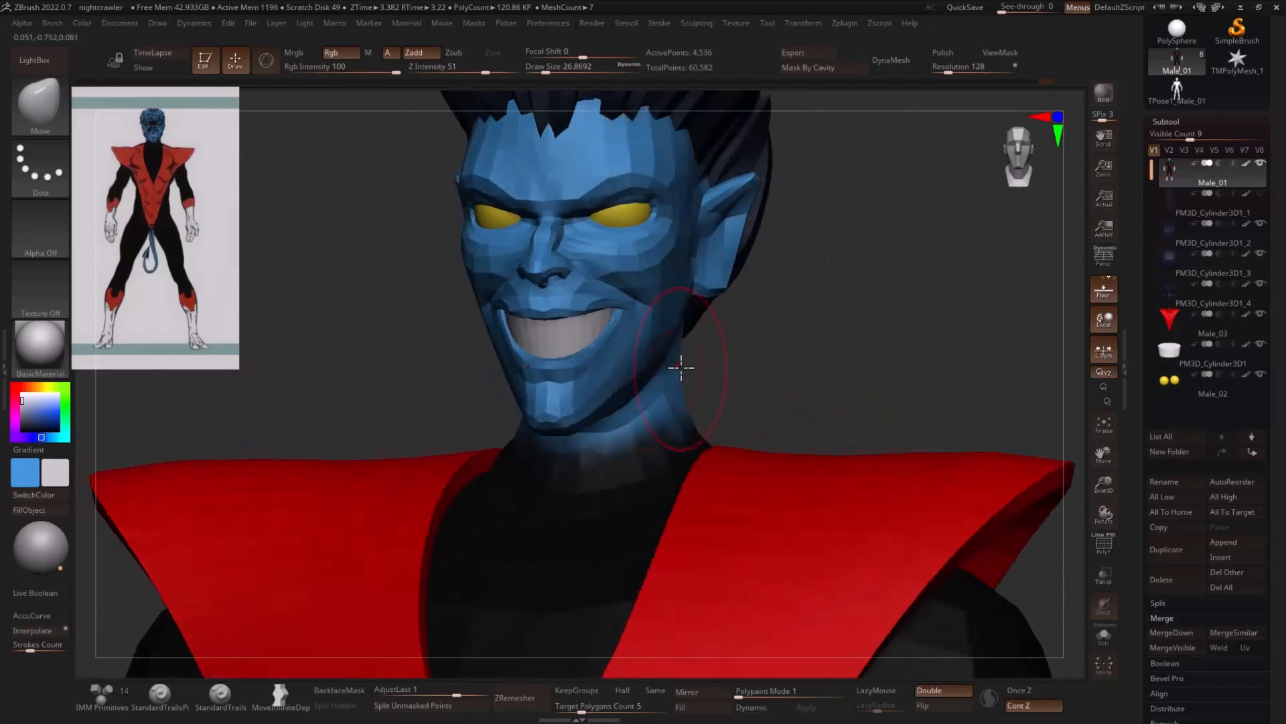
pyautogui.moveTo(764, 371); pyautogui.dragTo(840, 235)
pyautogui.keyDown('alt'); pyautogui.moveTo(891, 300); pyautogui.dragTo(898, 374); pyautogui.keyUp('alt')
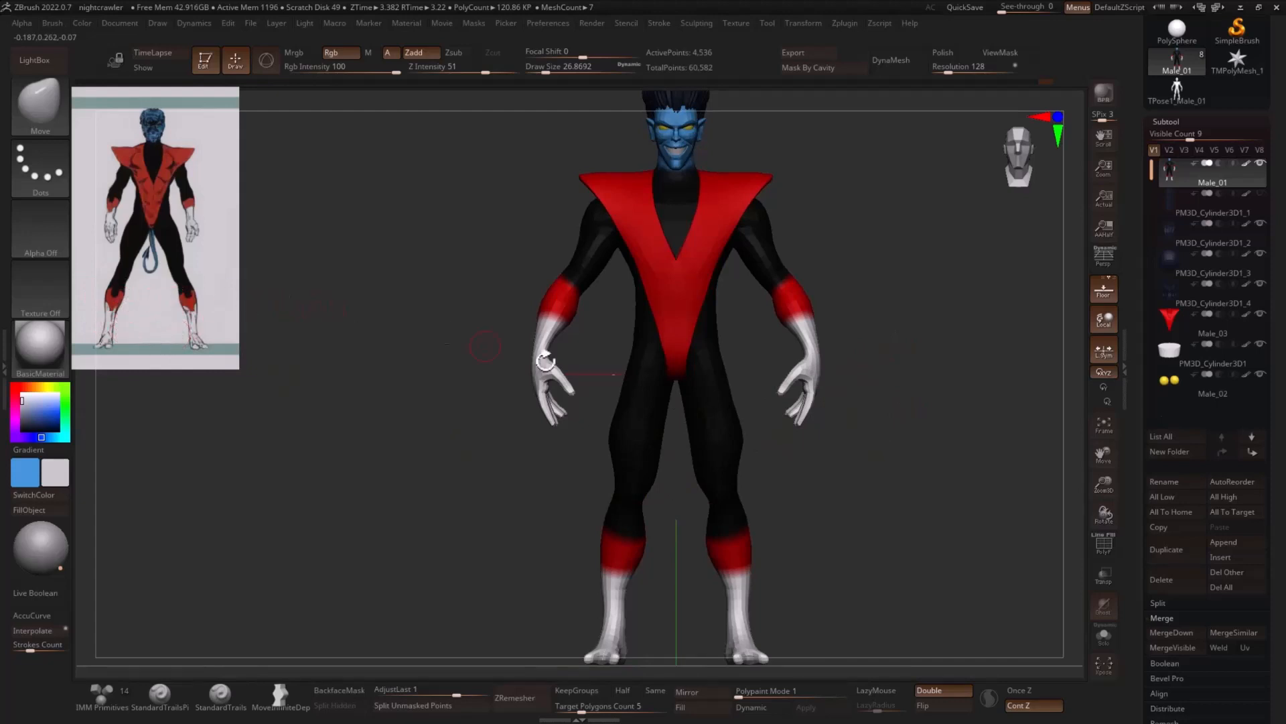
# - Fine-tune the brows above the eyes with the Move brush at draw sizes of about 17 and 11.7
pyautogui.moveTo(934, 425); pyautogui.dragTo(907, 417)
pyautogui.keyDown('alt'); pyautogui.moveTo(909, 365); pyautogui.dragTo(942, 403); pyautogui.keyUp('alt')
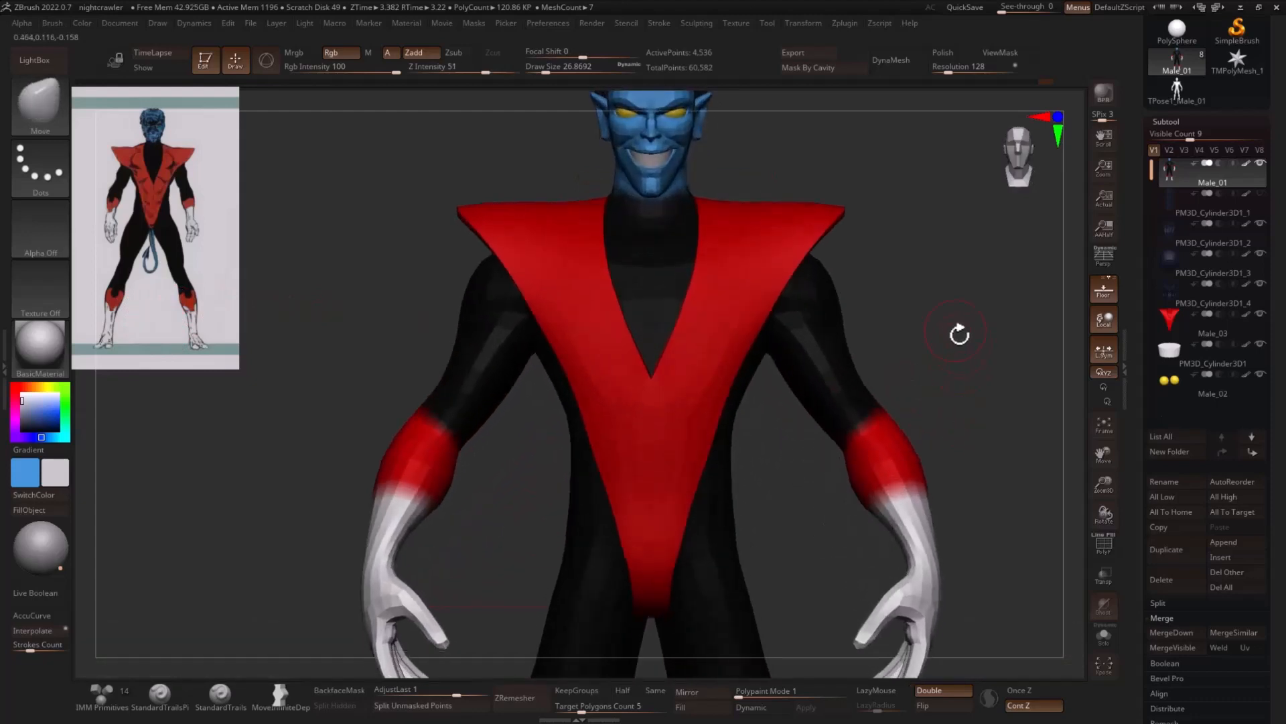
pyautogui.moveTo(959, 333)
pyautogui.keyDown('alt'); pyautogui.mouseDown()
pyautogui.moveTo(790, 252)
pyautogui.moveTo(832, 261)
pyautogui.moveTo(772, 262)
pyautogui.moveTo(812, 224)
pyautogui.mouseUp(); pyautogui.keyUp('alt')
pyautogui.press('s')
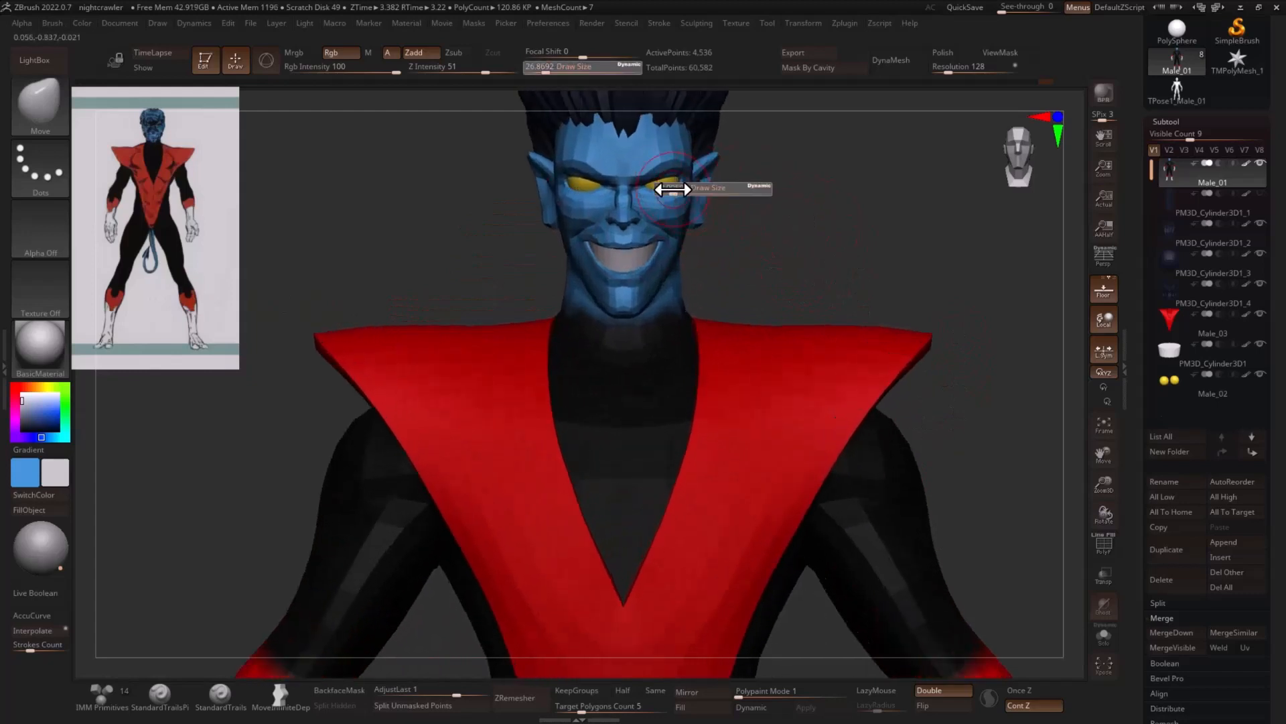
pyautogui.moveTo(673, 190); pyautogui.dragTo(659, 174)
pyautogui.moveTo(784, 185); pyautogui.dragTo(694, 168)
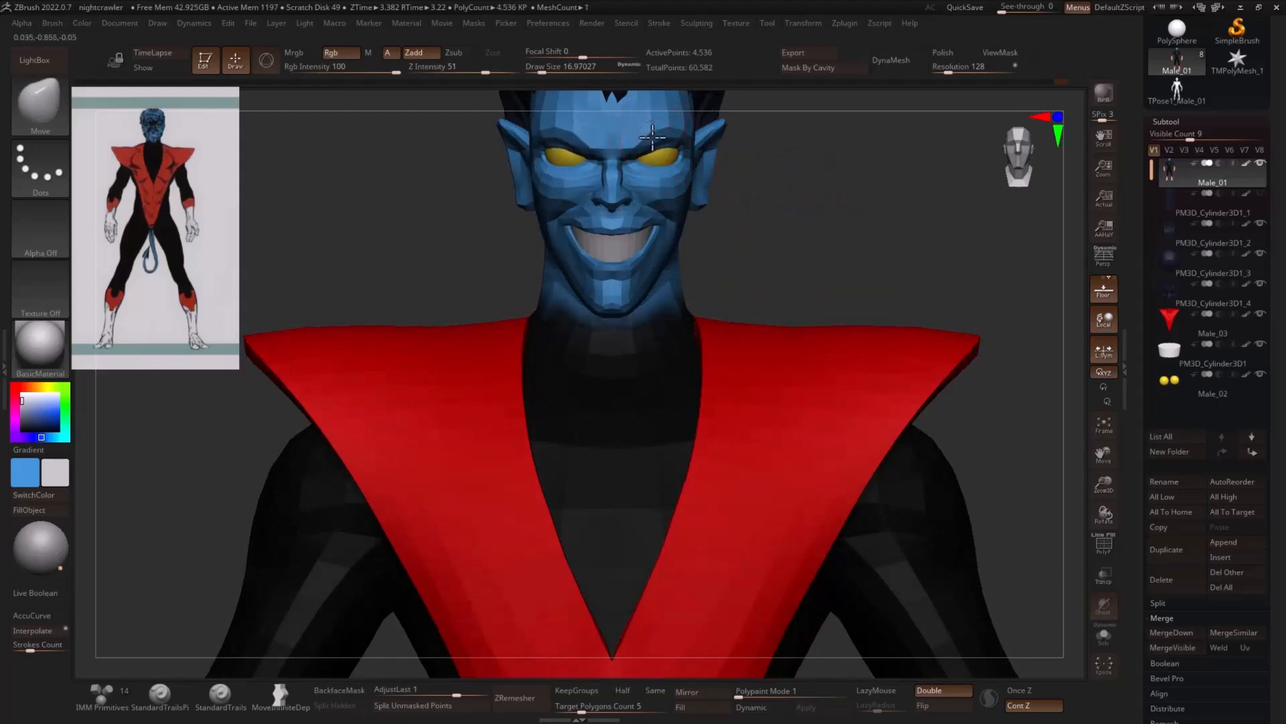
pyautogui.press('s')
pyautogui.moveTo(652, 138); pyautogui.dragTo(633, 147)
# - Select the red costume subtool Male_03 and narrow the lower end of its V shape with the Move brush at draw size about 39.1
pyautogui.moveTo(754, 179); pyautogui.dragTo(860, 256)
pyautogui.keyDown('alt'); pyautogui.moveTo(936, 328); pyautogui.dragTo(692, 503); pyautogui.keyUp('alt')
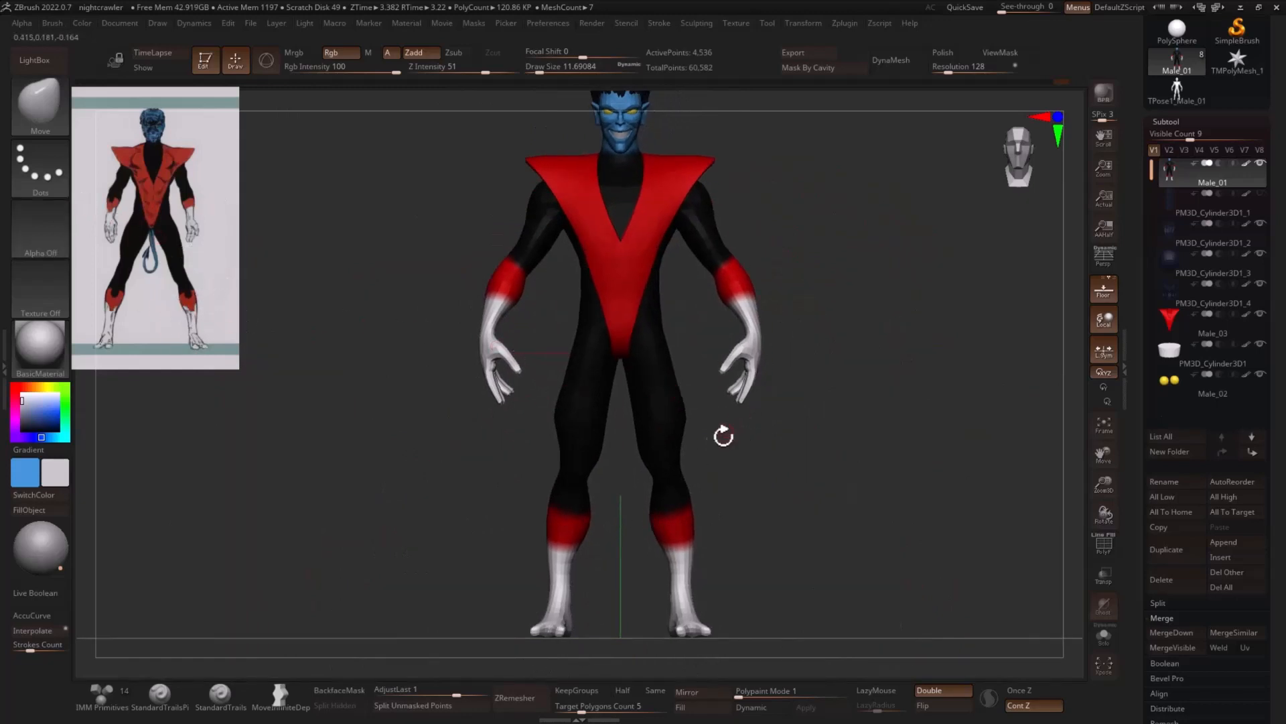
pyautogui.moveTo(684, 497); pyautogui.dragTo(774, 463)
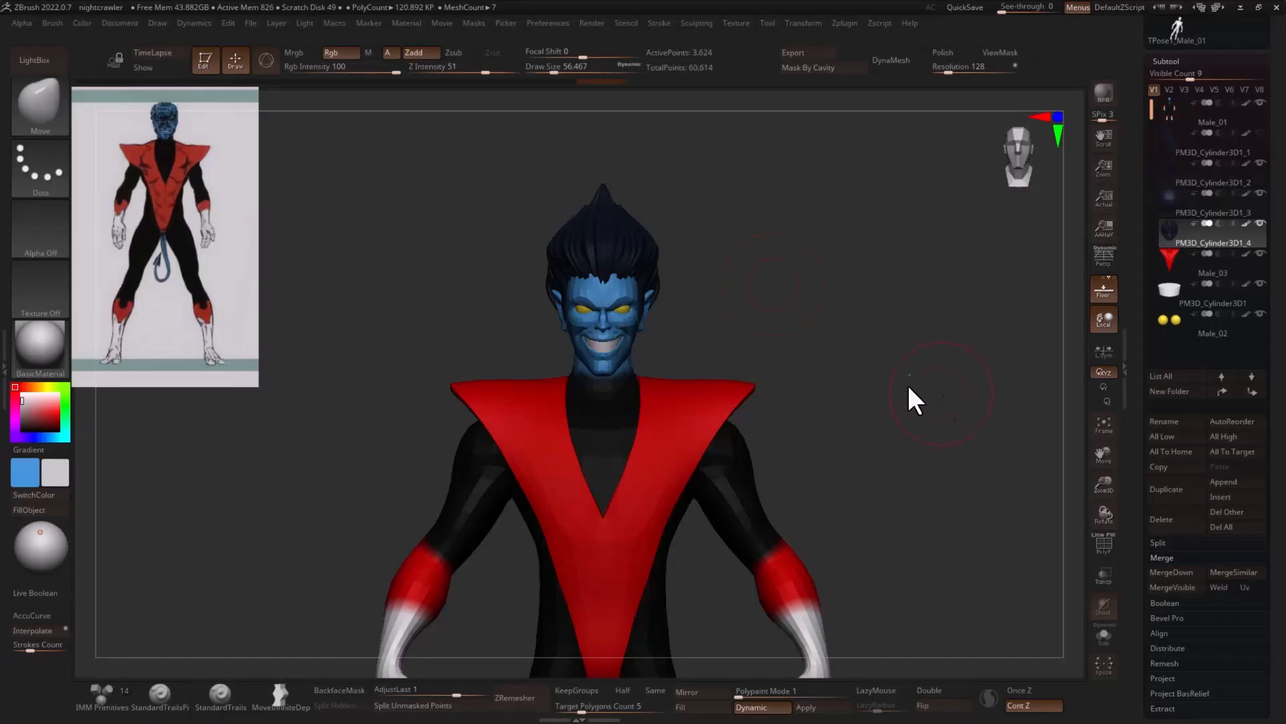
pyautogui.moveTo(910, 387); pyautogui.dragTo(933, 265)
pyautogui.moveTo(941, 383); pyautogui.dragTo(814, 367)
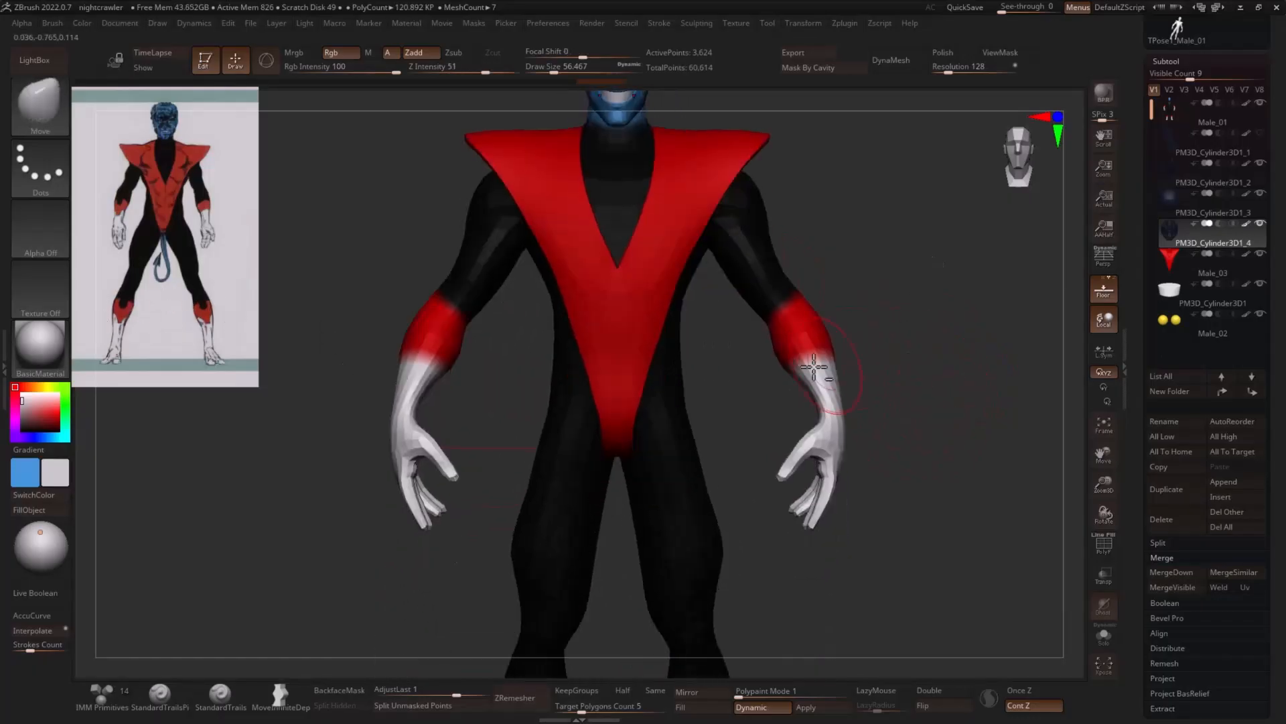
pyautogui.keyDown('alt'); pyautogui.click(642, 388); pyautogui.keyUp('alt')
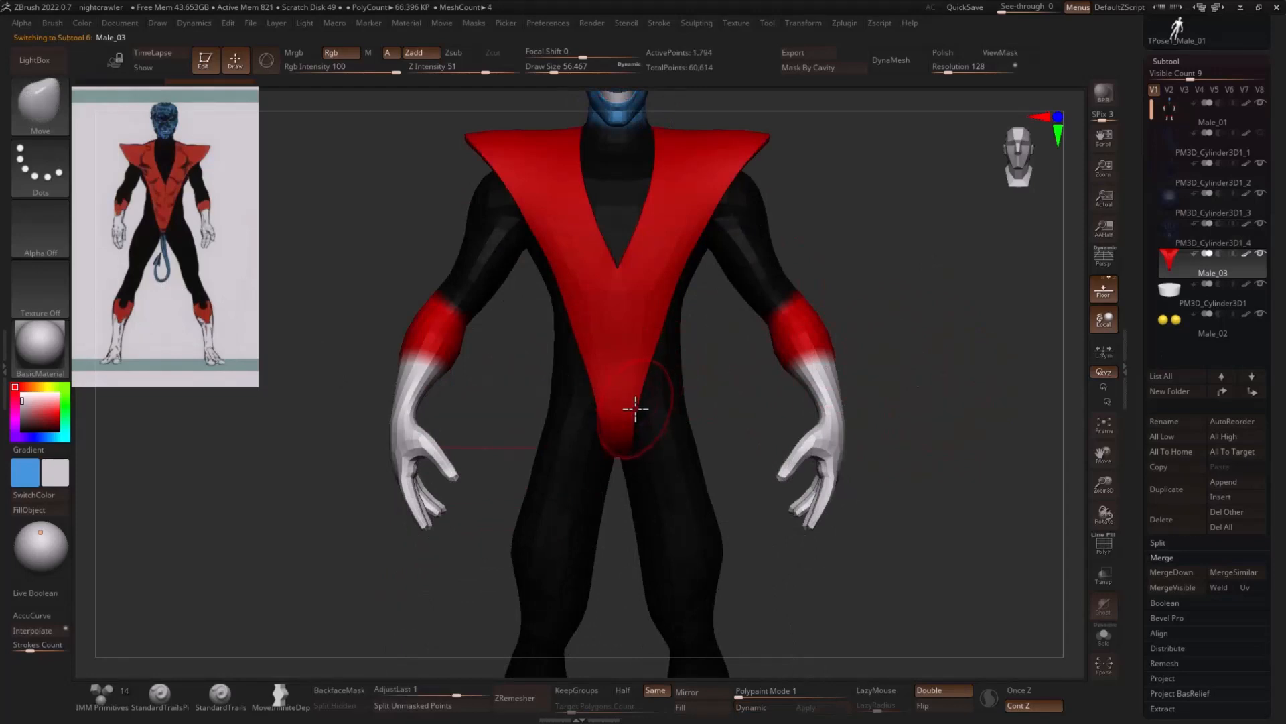
pyautogui.press('s')
pyautogui.moveTo(635, 410); pyautogui.dragTo(638, 406)
pyautogui.press('s')
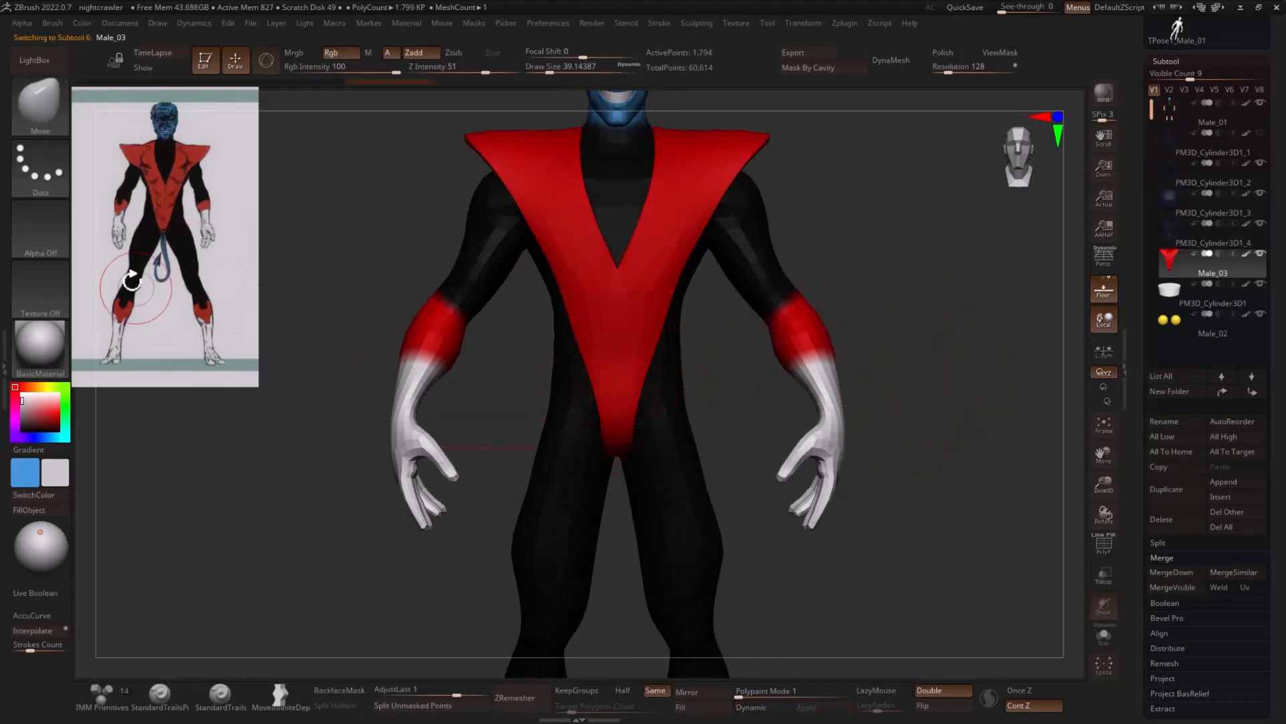
# - Select the body subtool Male_01 and duplicate it
pyautogui.keyDown('alt'); pyautogui.moveTo(957, 485); pyautogui.dragTo(826, 413); pyautogui.keyUp('alt')
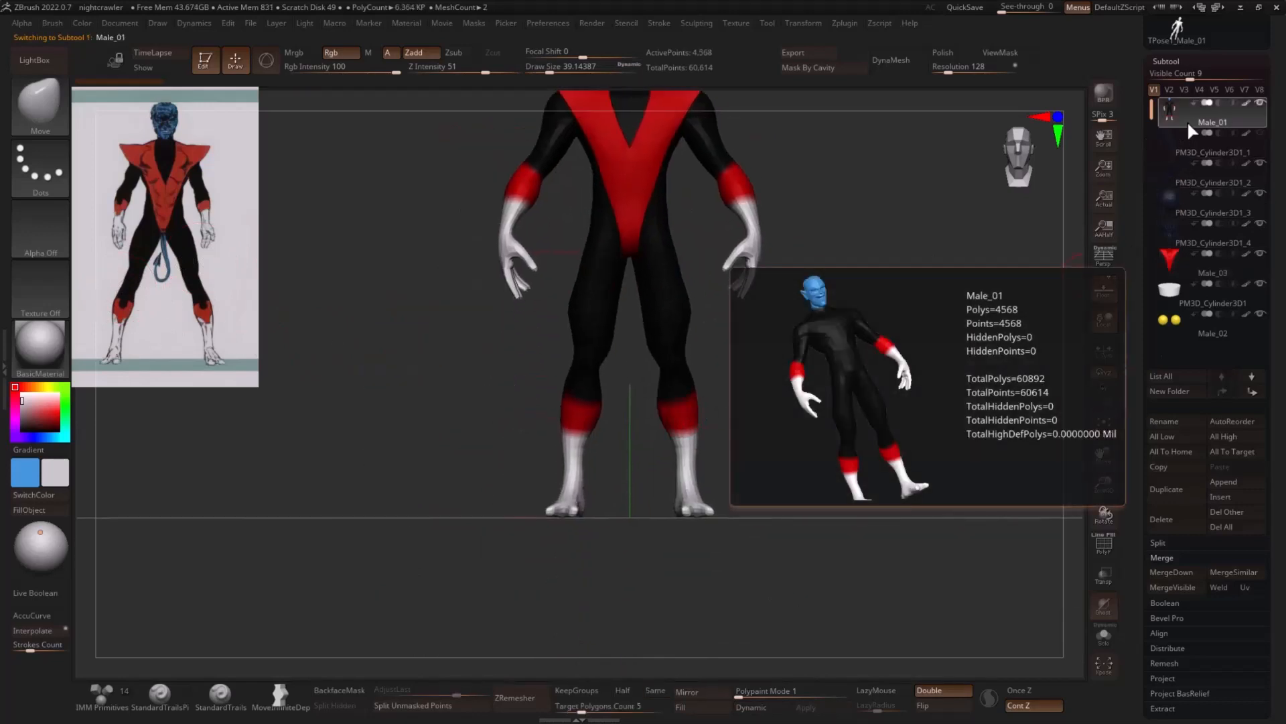
pyautogui.click(1189, 120)
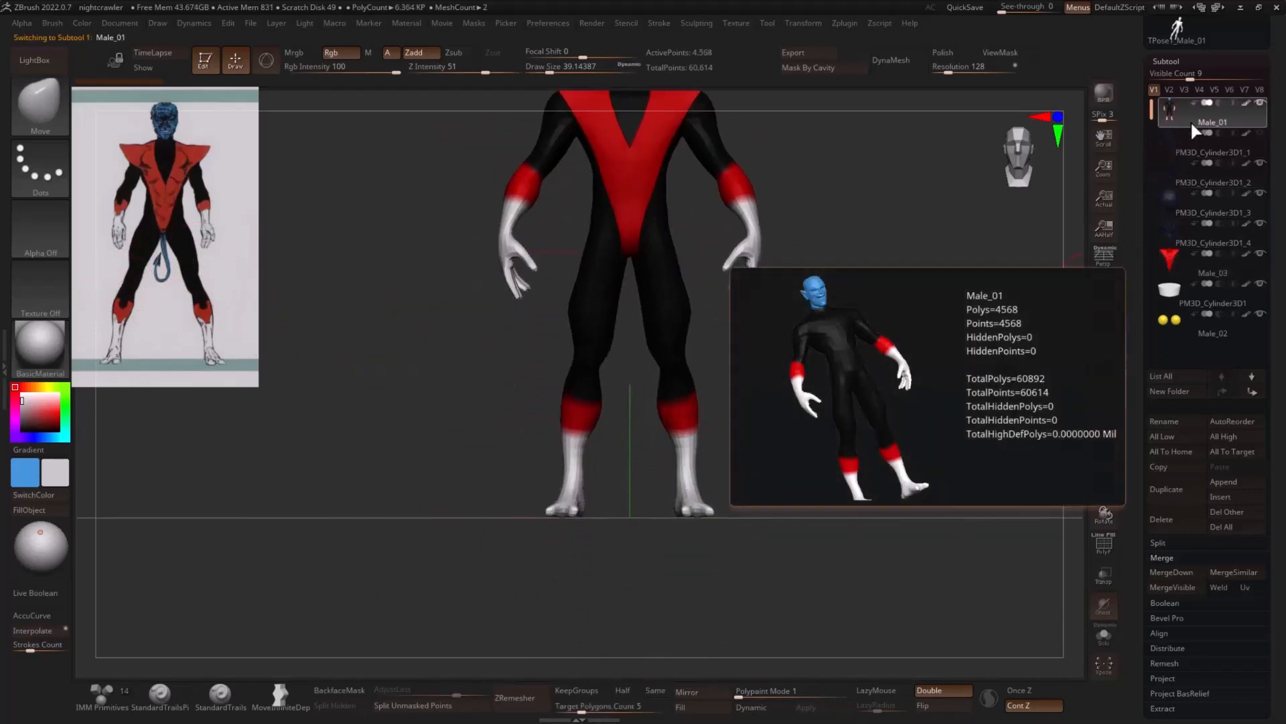
pyautogui.click(1167, 489)
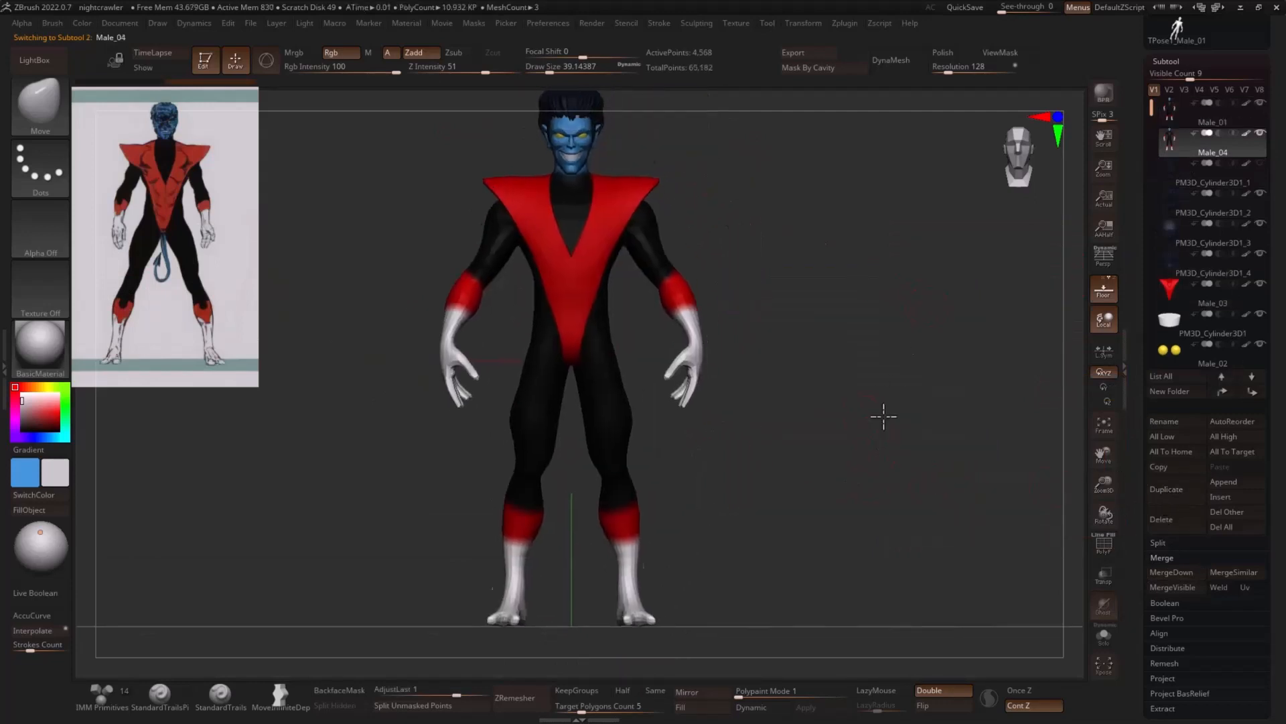
# - Isolate the duplicated body and fill it entirely with the red sampled from the lower-leg cuff
pyautogui.click(1103, 636)
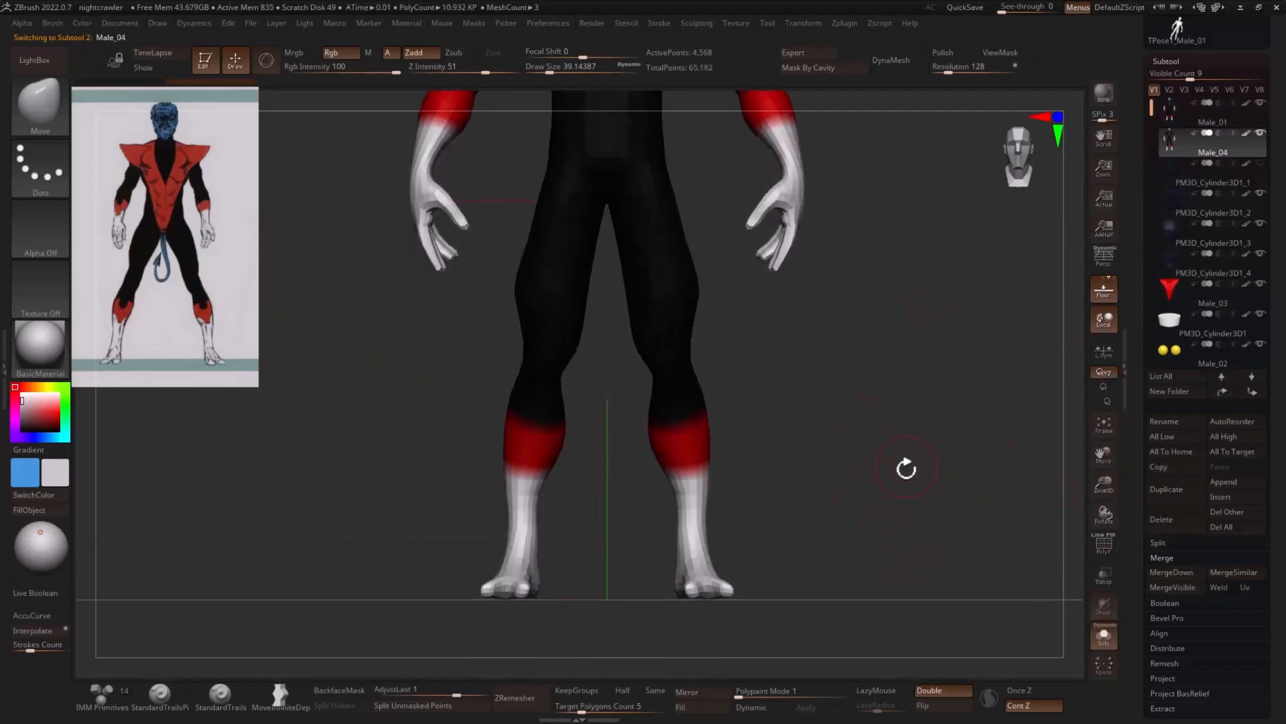
pyautogui.hotkey('shift', 'f')
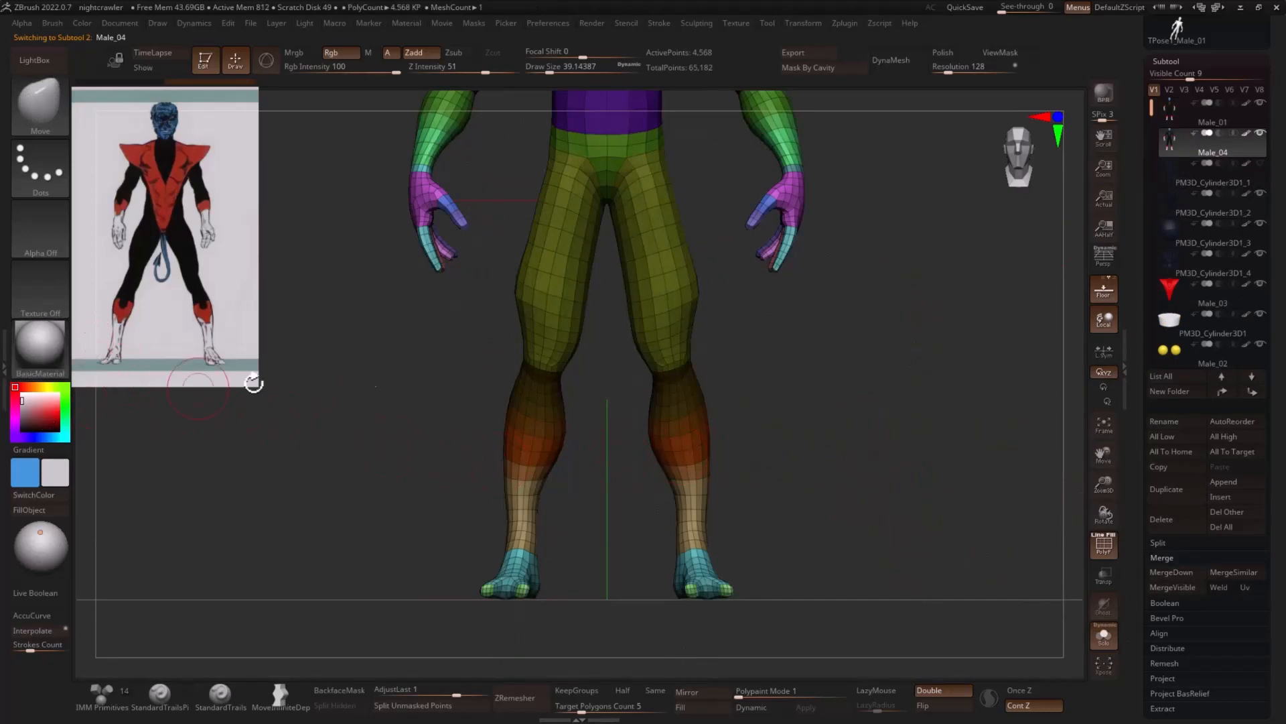
pyautogui.hotkey('shift', 'f')
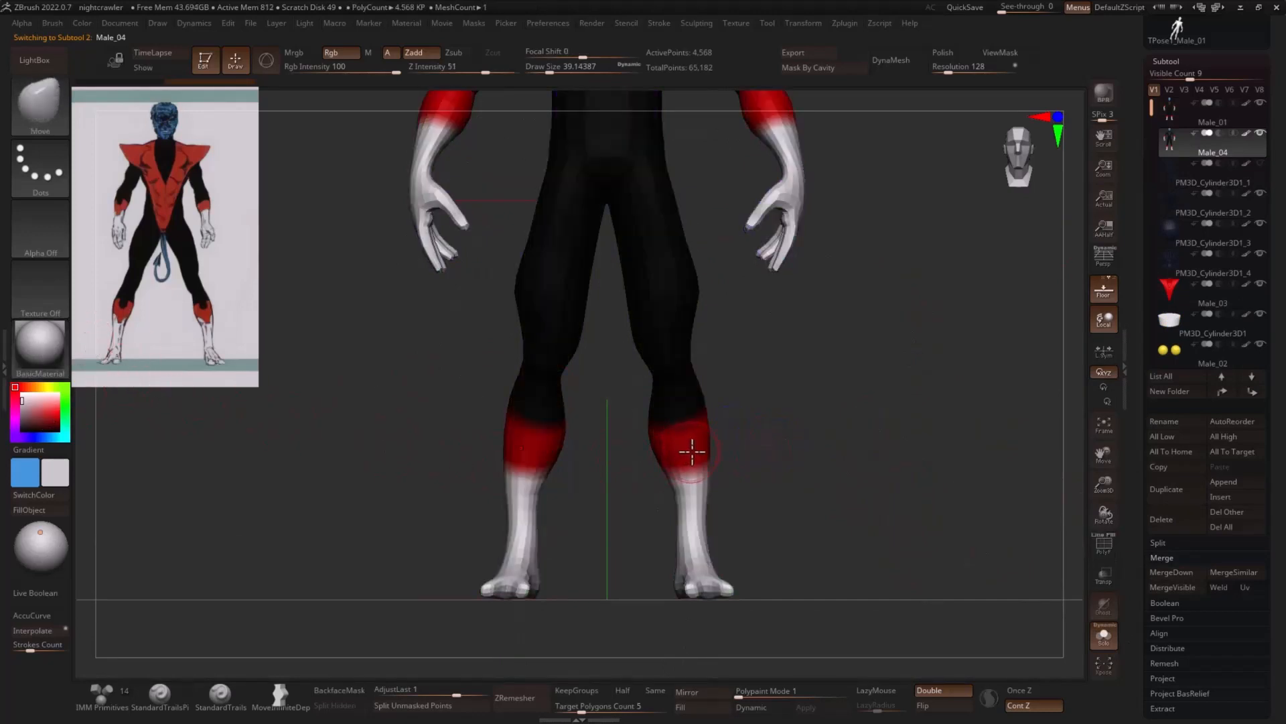
pyautogui.press('c')
pyautogui.click(53, 511)
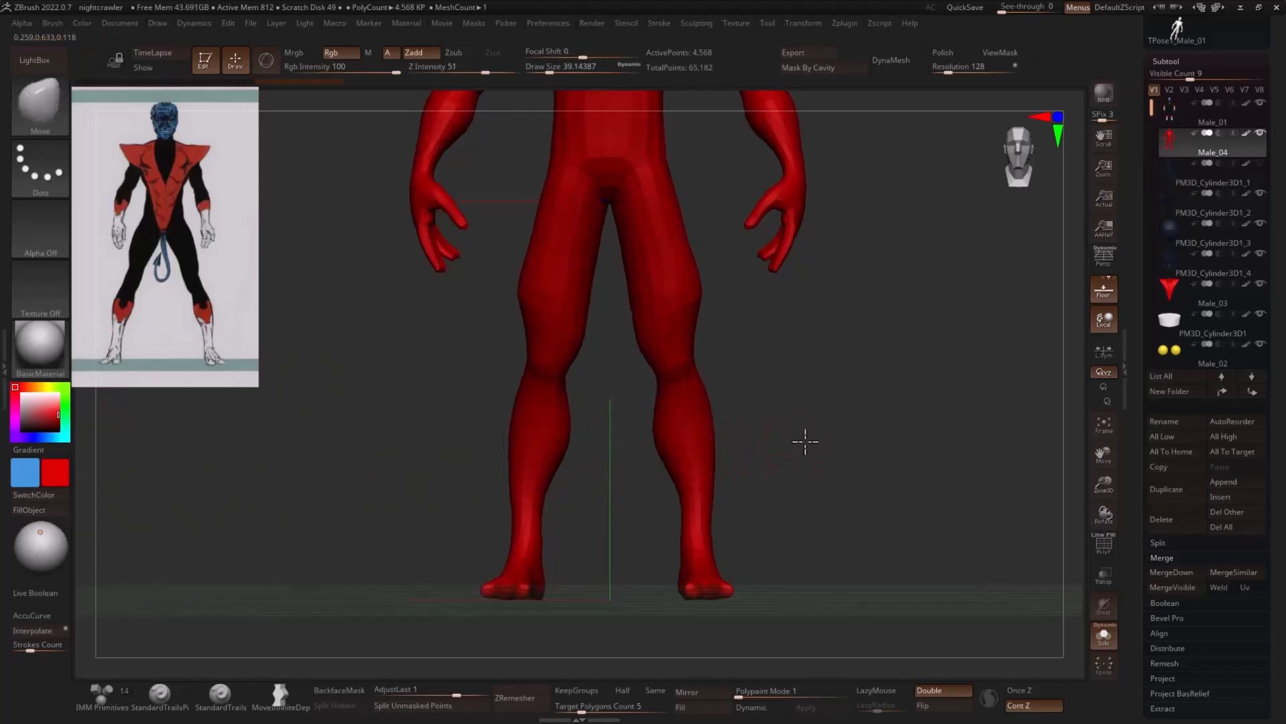
# - Turn on the polyframe and hide everything on the duplicate except the lower-leg polygroup
pyautogui.hotkey('shift', 'f')
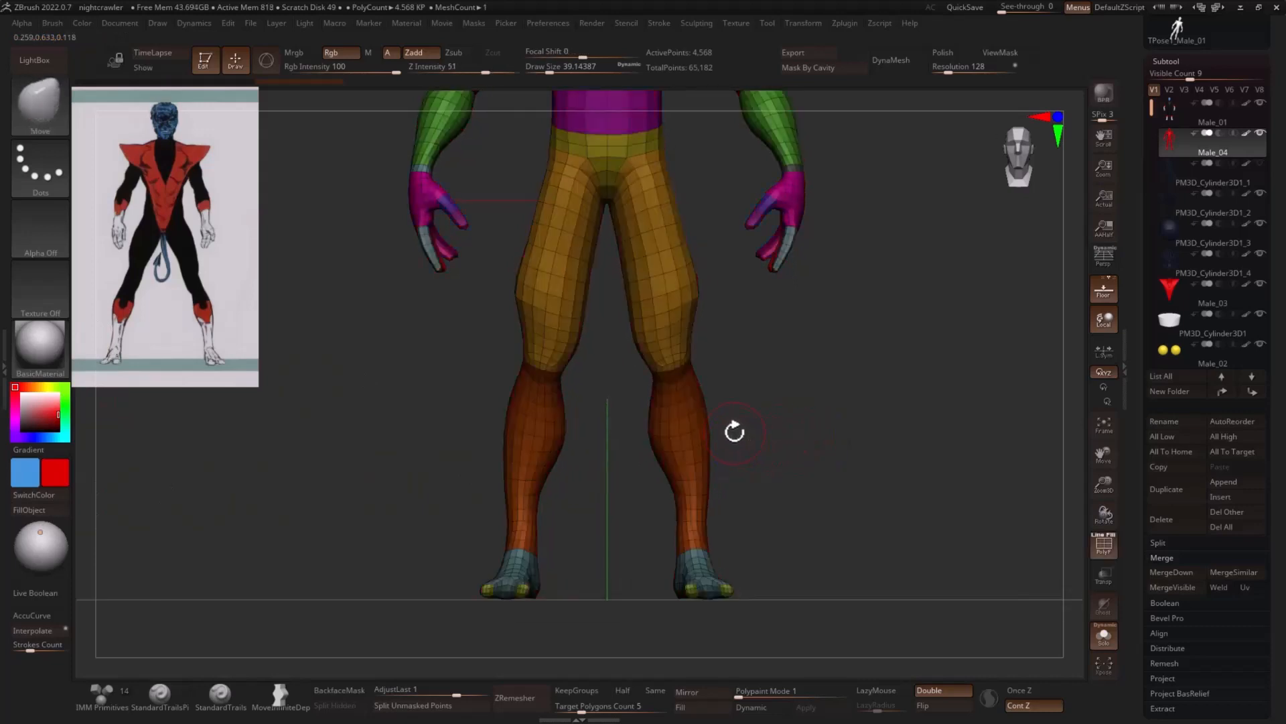
pyautogui.hotkey('ctrl', 'shift')
pyautogui.keyDown('ctrl'); pyautogui.keyDown('shift'); pyautogui.click(685, 433); pyautogui.keyUp('shift'); pyautogui.keyUp('ctrl')
pyautogui.keyDown('ctrl'); pyautogui.keyDown('shift'); pyautogui.click(744, 499); pyautogui.keyUp('shift'); pyautogui.keyUp('ctrl')
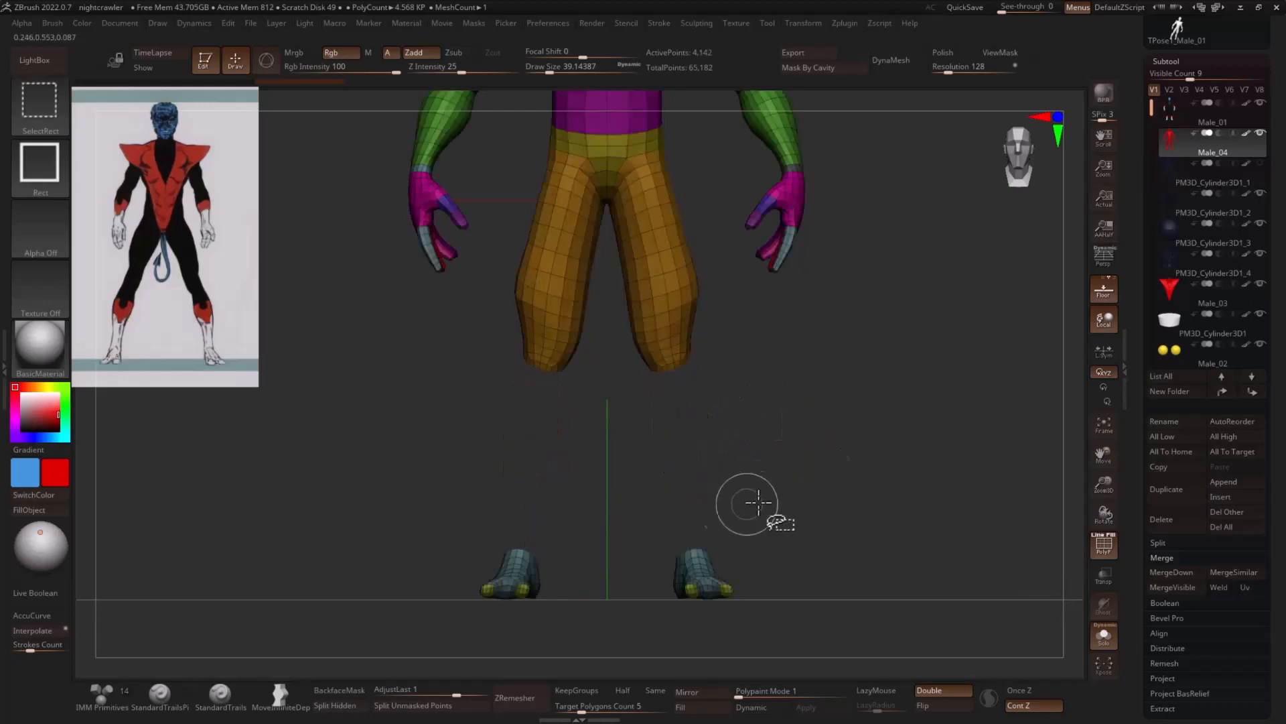
pyautogui.keyDown('ctrl'); pyautogui.keyDown('shift'); pyautogui.moveTo(804, 449); pyautogui.dragTo(820, 464); pyautogui.keyUp('shift'); pyautogui.keyUp('ctrl')
pyautogui.moveTo(821, 464)
pyautogui.mouseDown()
pyautogui.moveTo(890, 477)
pyautogui.moveTo(875, 462)
pyautogui.mouseUp()
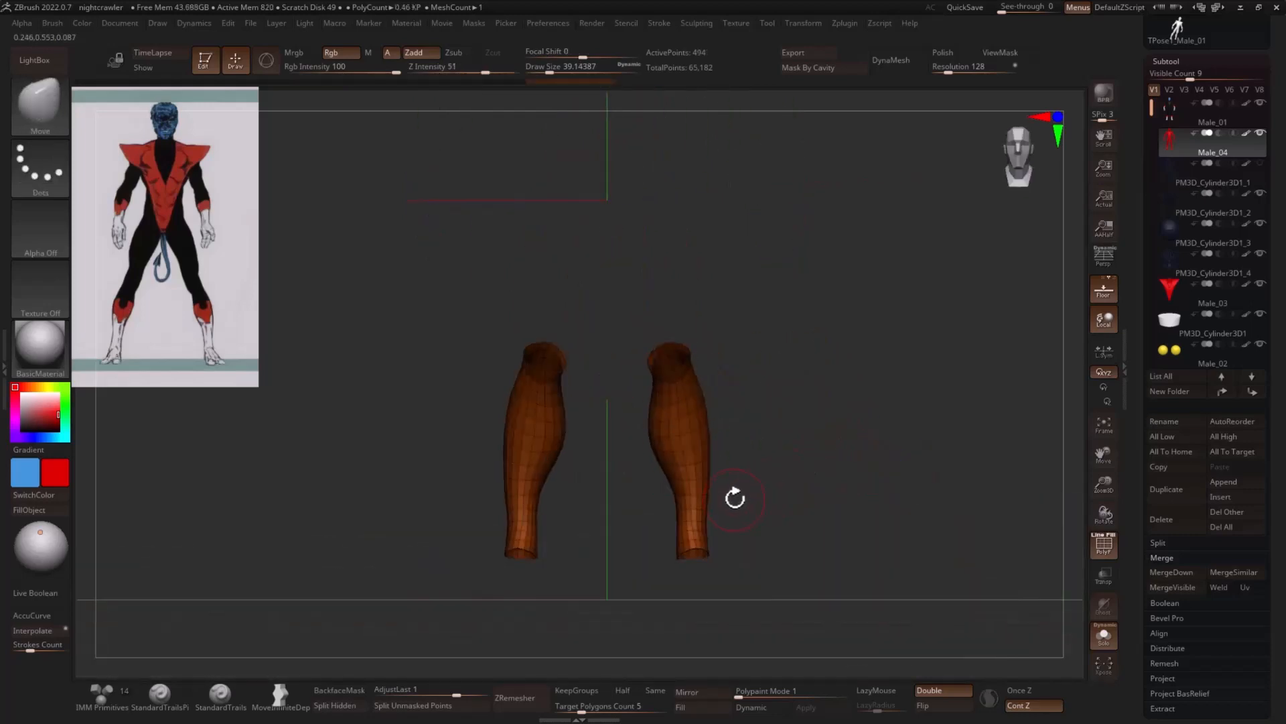
# - Delete the hidden geometry of the duplicate and set the Move brush draw size to about 26.9
pyautogui.press('space')
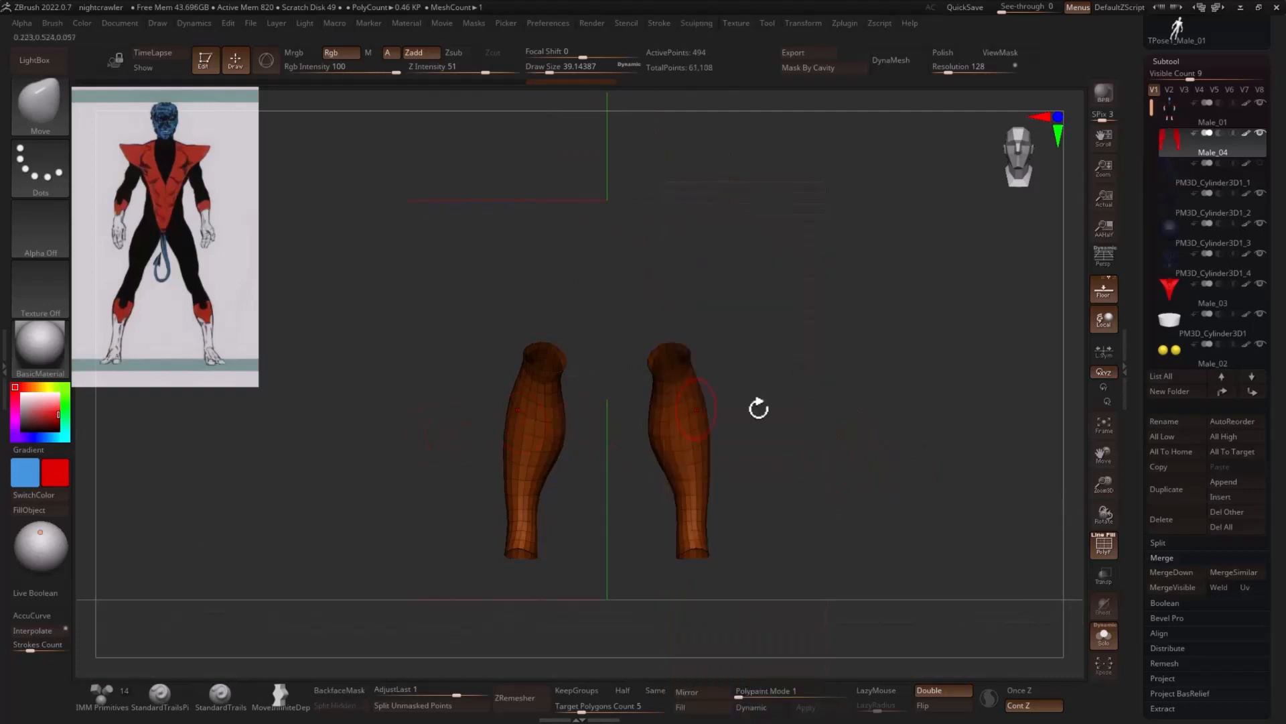
pyautogui.moveTo(808, 417)
pyautogui.keyDown('alt'); pyautogui.mouseDown()
pyautogui.moveTo(838, 474)
pyautogui.moveTo(871, 433)
pyautogui.mouseUp(); pyautogui.keyUp('alt')
pyautogui.press('s')
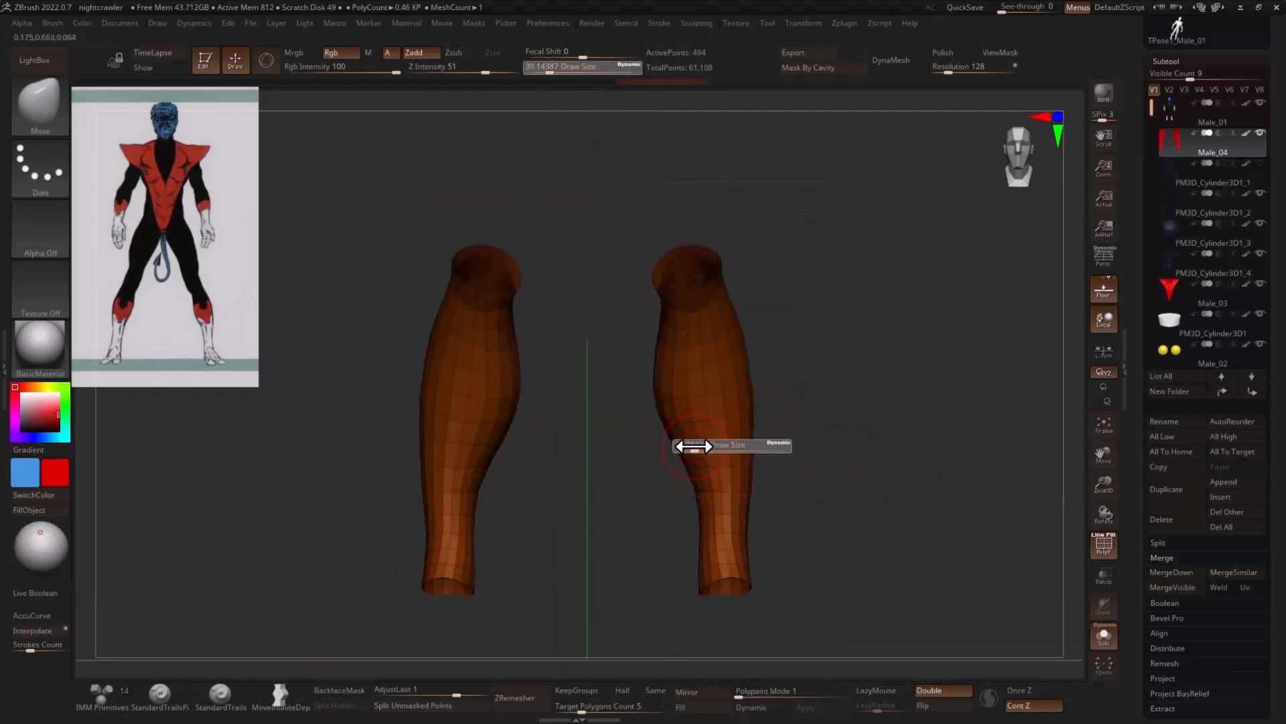
pyautogui.moveTo(700, 447); pyautogui.dragTo(689, 446)
# - Set the selection tool to SelectLasso and hide the knee-end polygons of both lower legs
pyautogui.moveTo(780, 422); pyautogui.dragTo(813, 407)
pyautogui.press('2')
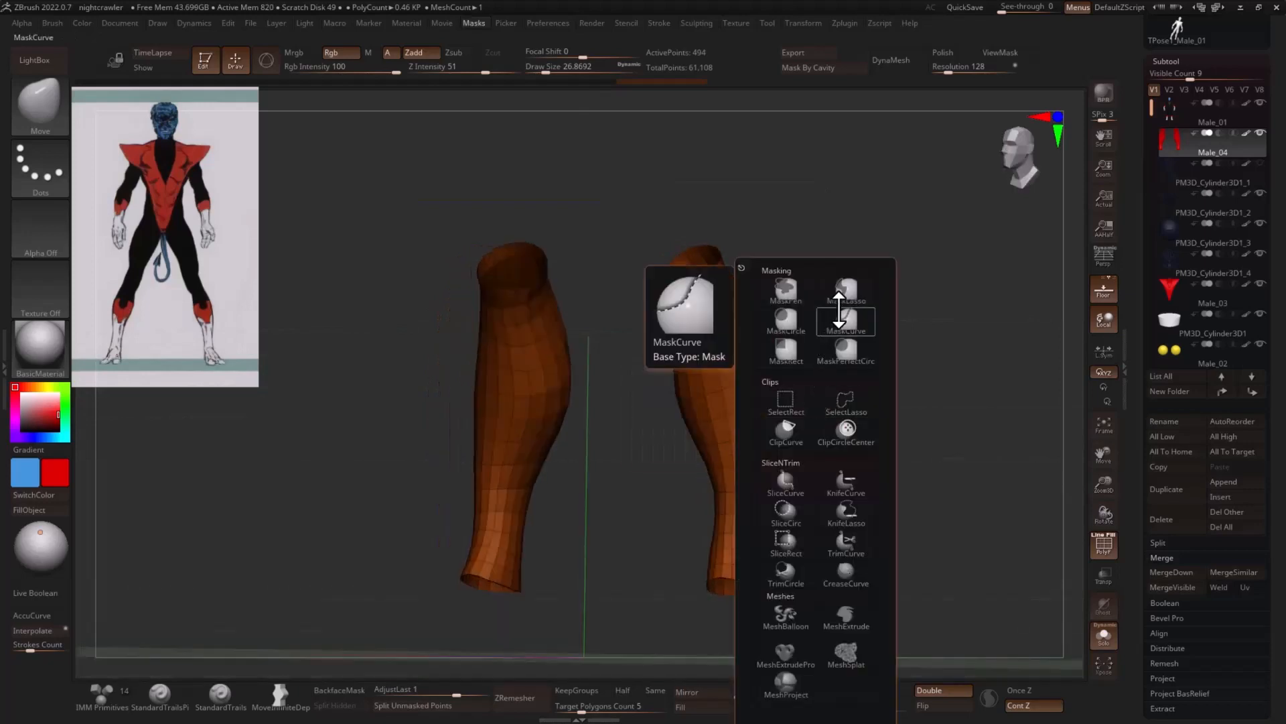
pyautogui.click(846, 403)
pyautogui.click(879, 424)
pyautogui.moveTo(975, 368); pyautogui.dragTo(888, 358)
pyautogui.moveTo(670, 354)
pyautogui.keyDown('ctrl'); pyautogui.keyDown('shift'); pyautogui.mouseDown()
pyautogui.moveTo(855, 224)
pyautogui.moveTo(916, 278)
pyautogui.moveTo(862, 248)
pyautogui.moveTo(540, 288)
pyautogui.mouseUp(); pyautogui.keyUp('shift'); pyautogui.keyUp('ctrl')
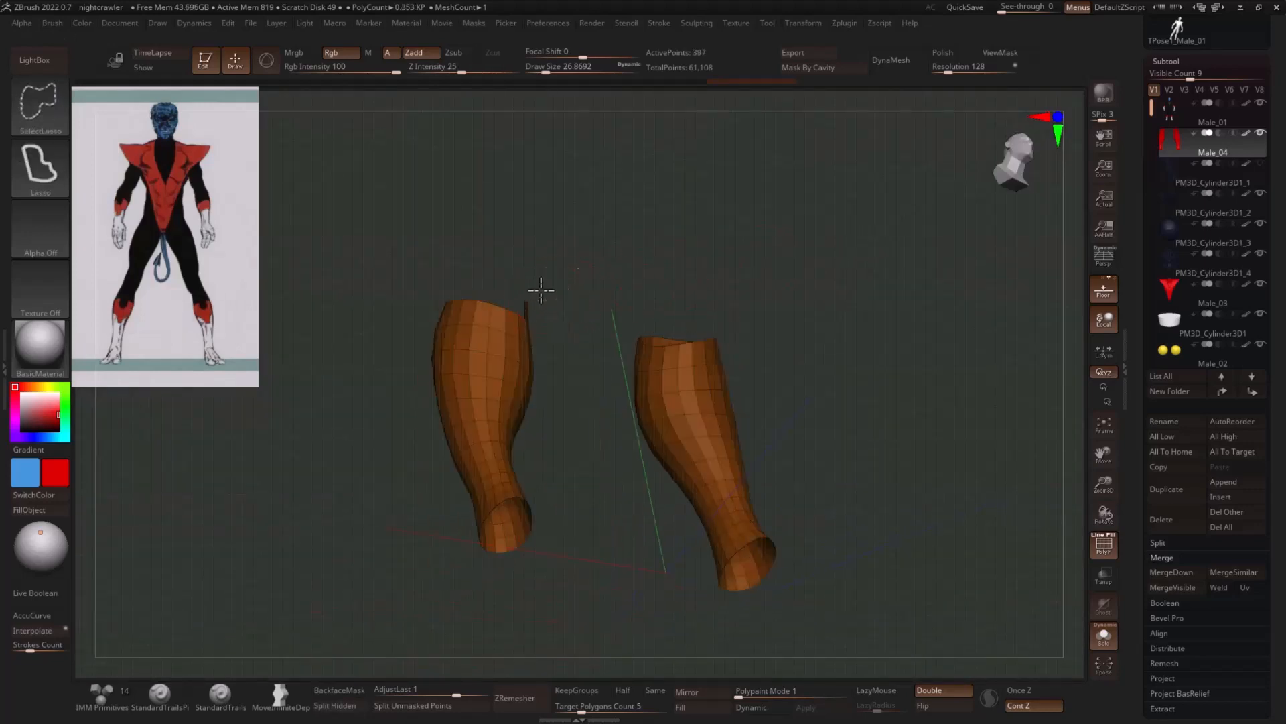
pyautogui.keyDown('ctrl'); pyautogui.keyDown('shift'); pyautogui.click(556, 294); pyautogui.keyUp('shift'); pyautogui.keyUp('ctrl')
pyautogui.keyDown('ctrl'); pyautogui.keyDown('shift'); pyautogui.click(804, 306); pyautogui.keyUp('shift'); pyautogui.keyUp('ctrl')
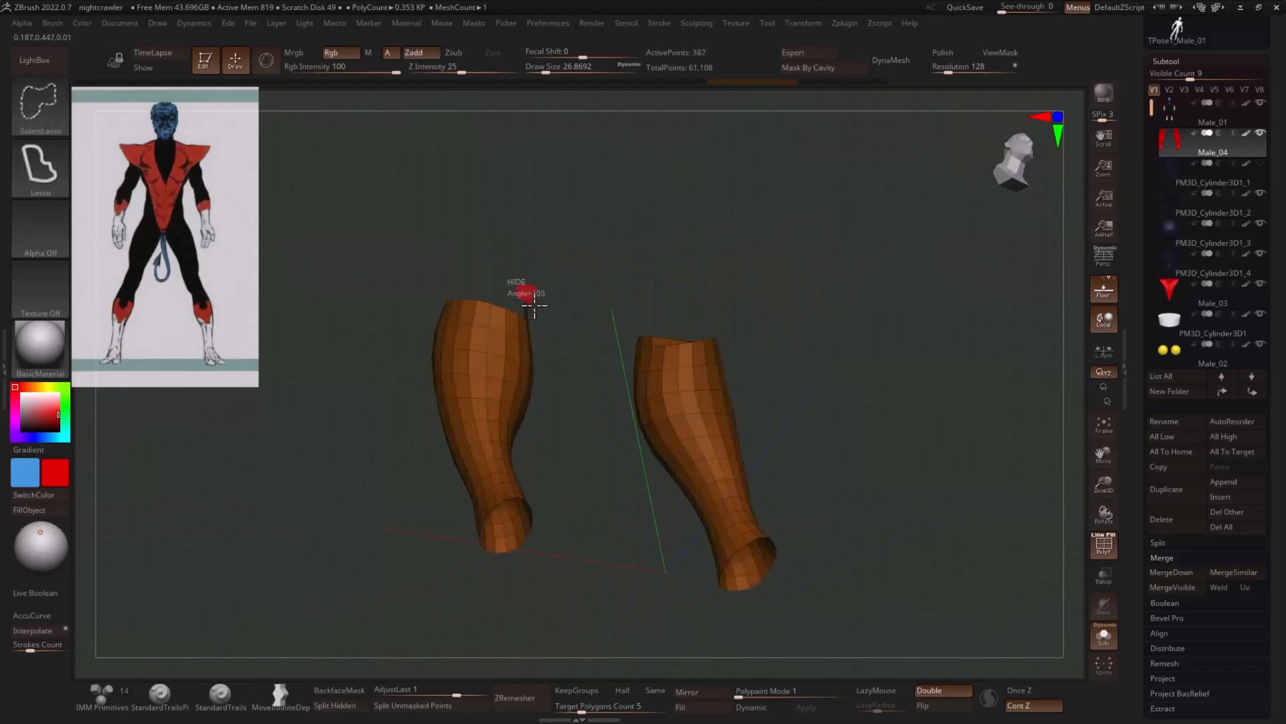
# - Hide the ankle and lower-shin polygons on both legs and delete the hidden geometry
pyautogui.moveTo(942, 649); pyautogui.dragTo(802, 401)
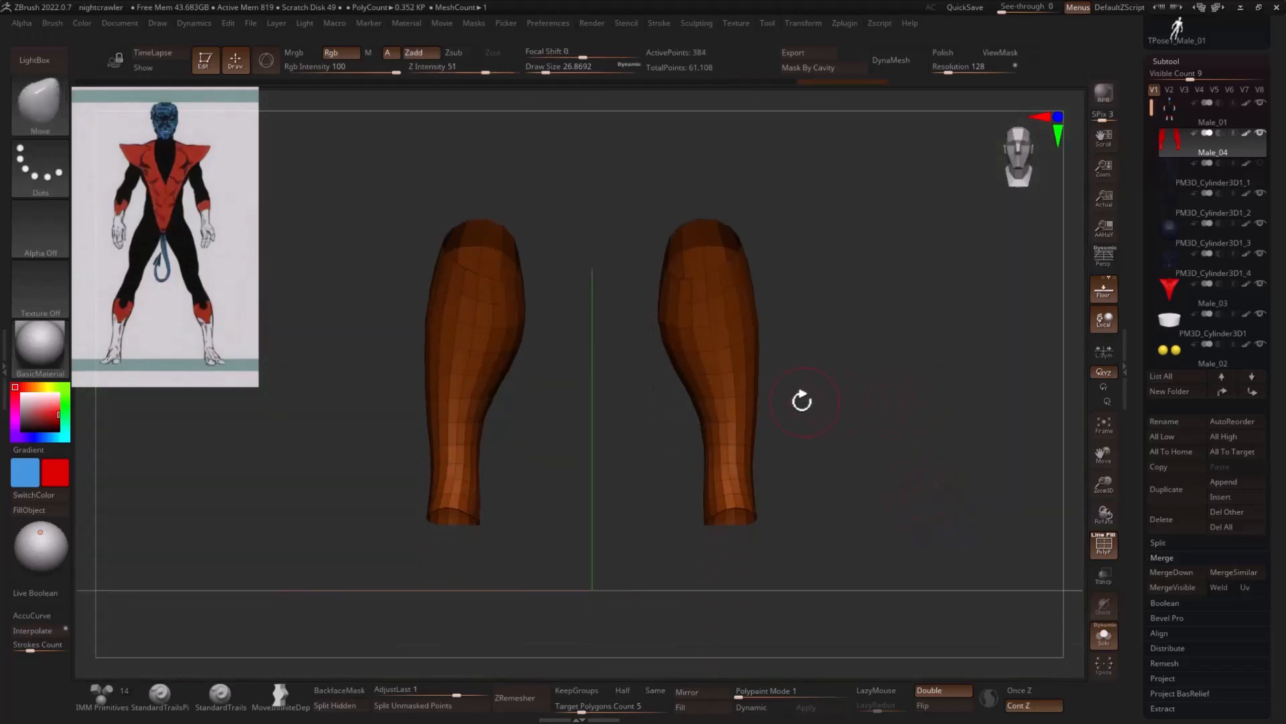
pyautogui.moveTo(662, 442)
pyautogui.keyDown('ctrl'); pyautogui.keyDown('shift'); pyautogui.mouseDown()
pyautogui.moveTo(657, 537)
pyautogui.moveTo(884, 427)
pyautogui.moveTo(878, 416)
pyautogui.mouseUp(); pyautogui.keyUp('shift'); pyautogui.keyUp('ctrl')
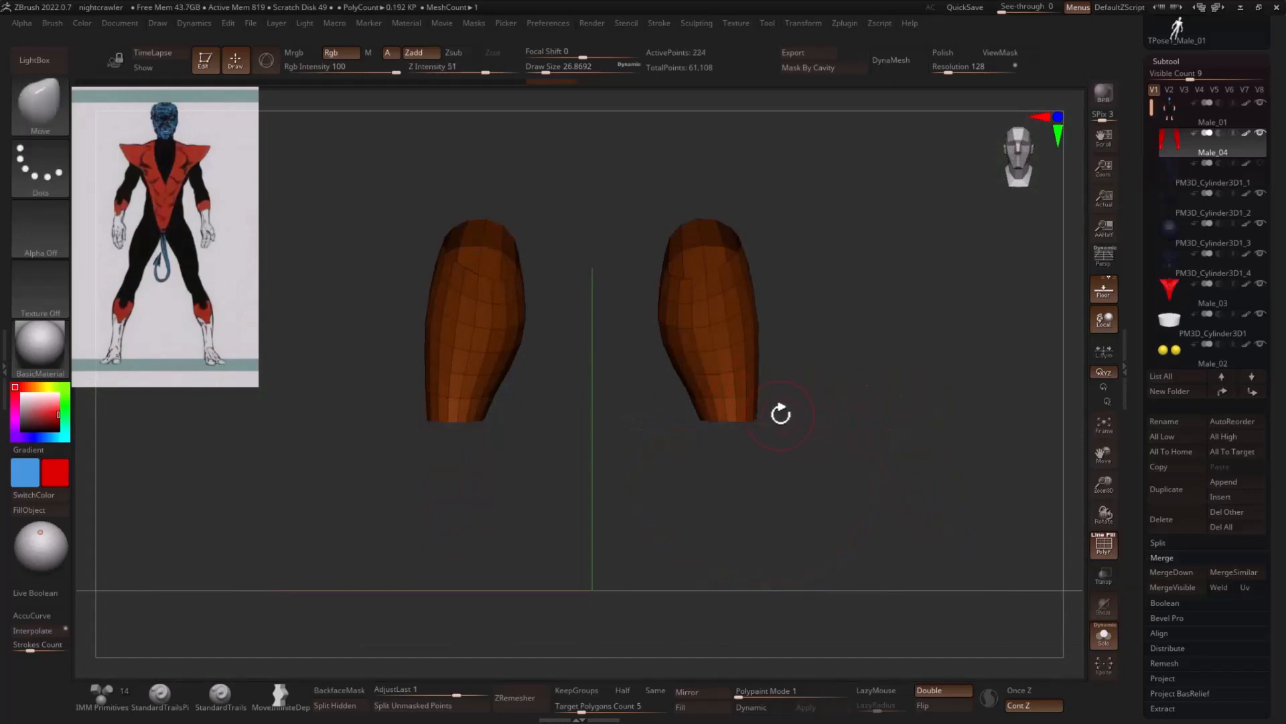
pyautogui.moveTo(784, 407)
pyautogui.keyDown('ctrl'); pyautogui.keyDown('shift'); pyautogui.mouseDown()
pyautogui.moveTo(657, 444)
pyautogui.moveTo(818, 439)
pyautogui.mouseUp(); pyautogui.keyUp('shift'); pyautogui.keyUp('ctrl')
pyautogui.moveTo(931, 427); pyautogui.dragTo(870, 434)
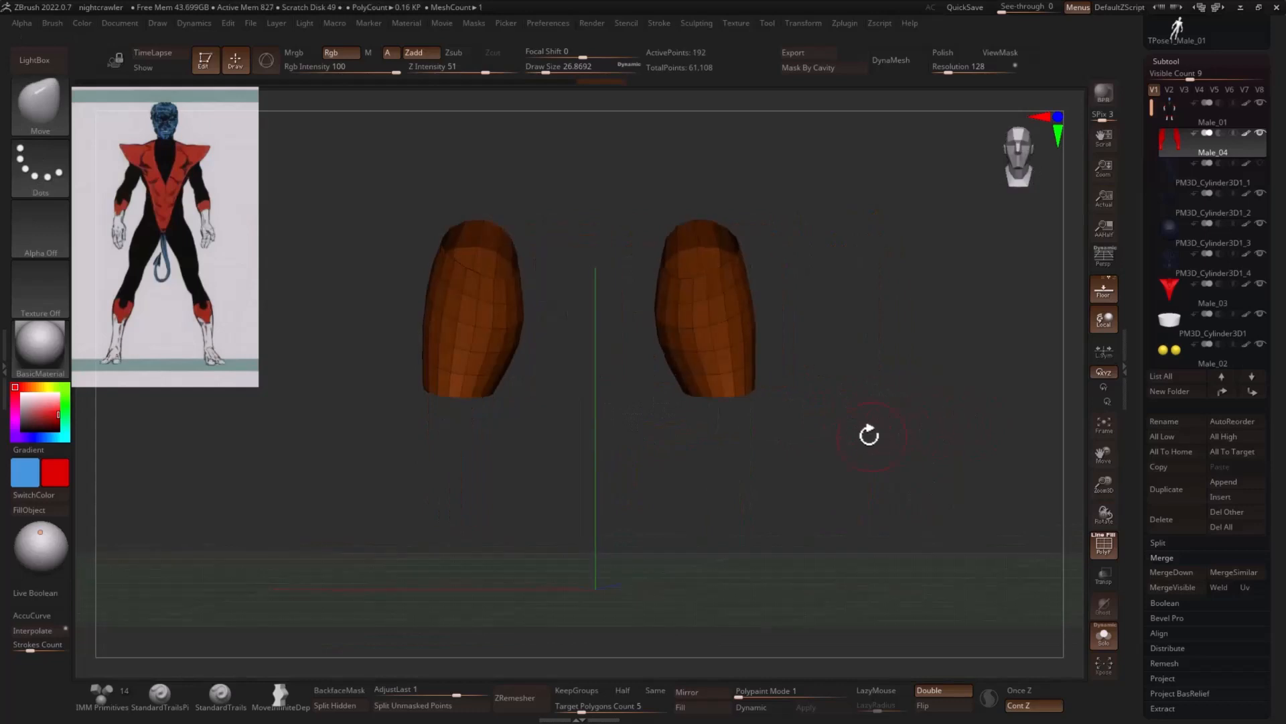
pyautogui.press('3')
pyautogui.click(823, 418)
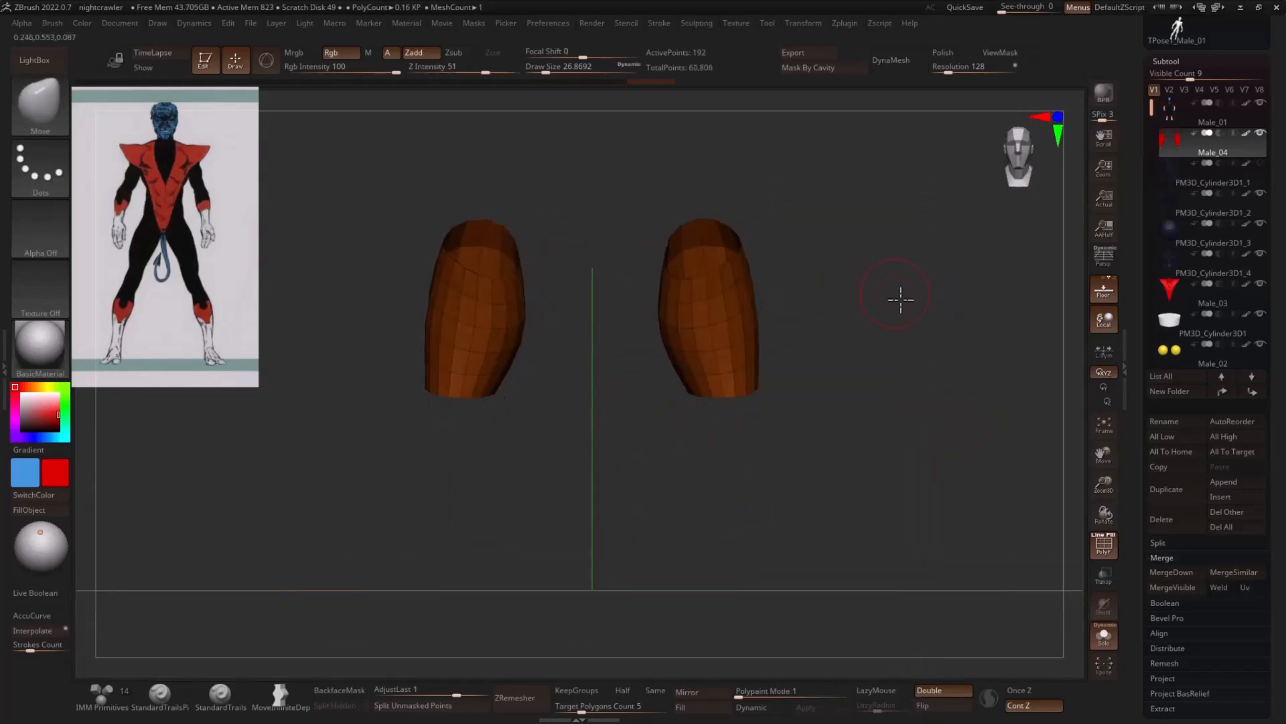
# - Hide the lower polygon rows around the back and sides of both cuffs, leaving a hanging front strip
pyautogui.keyDown('alt'); pyautogui.moveTo(898, 299); pyautogui.dragTo(883, 316); pyautogui.keyUp('alt')
pyautogui.moveTo(833, 350)
pyautogui.mouseDown()
pyautogui.moveTo(927, 350)
pyautogui.moveTo(858, 359)
pyautogui.mouseUp()
pyautogui.keyDown('ctrl'); pyautogui.keyDown('shift'); pyautogui.moveTo(760, 422); pyautogui.dragTo(761, 424); pyautogui.keyUp('shift'); pyautogui.keyUp('ctrl')
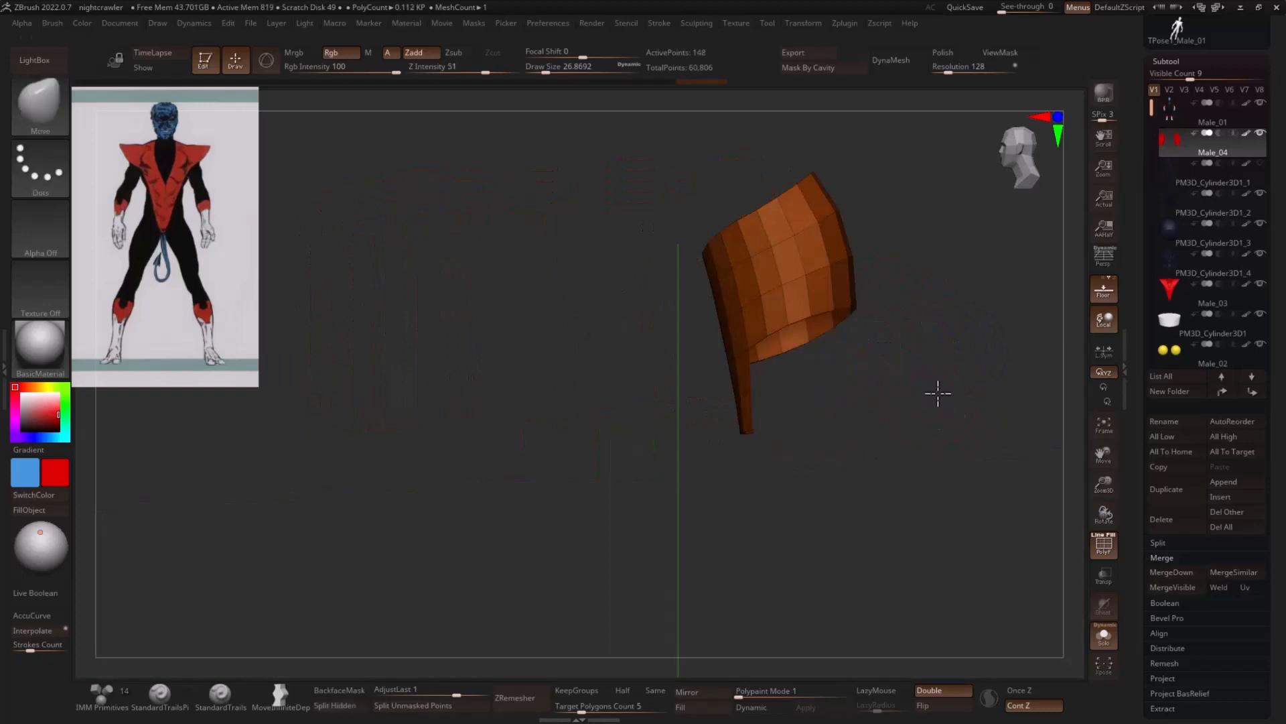
pyautogui.moveTo(937, 390); pyautogui.dragTo(979, 380)
# - Hide the front polygons of the upper rim to cut a notch in both cuffs and delete the hidden geometry
pyautogui.moveTo(895, 385)
pyautogui.mouseDown()
pyautogui.moveTo(761, 209)
pyautogui.moveTo(717, 184)
pyautogui.mouseUp()
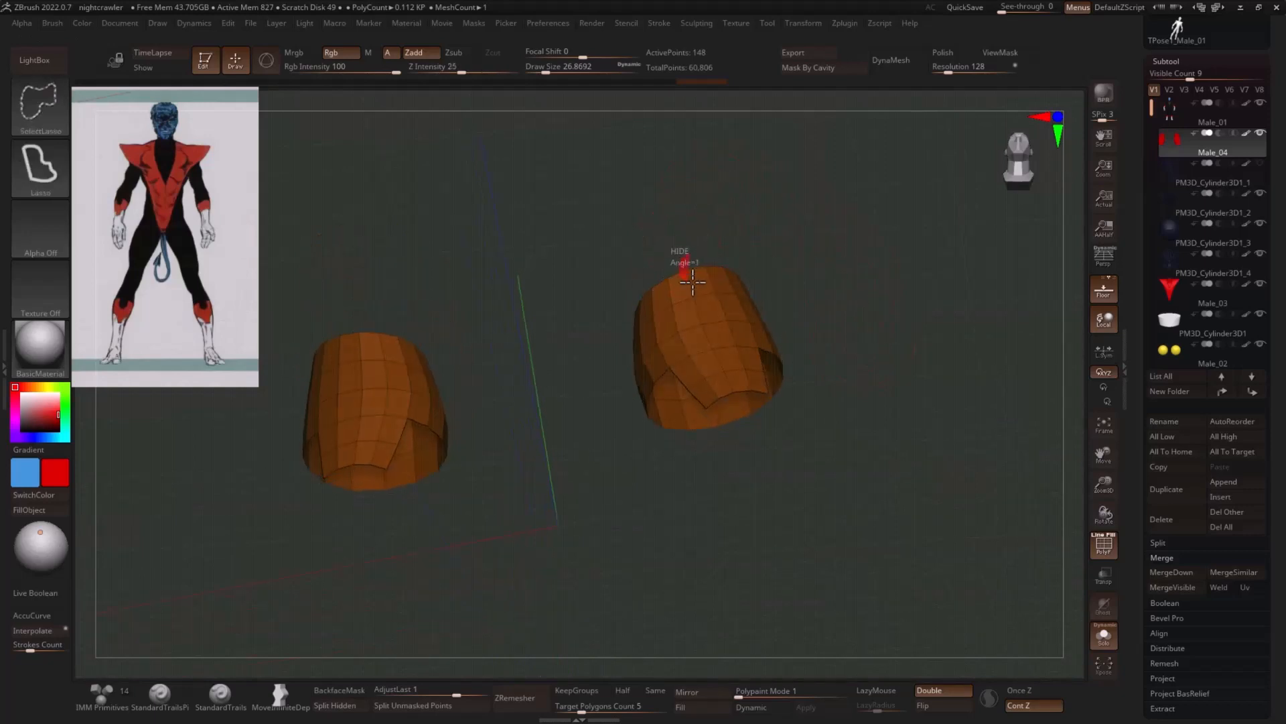
pyautogui.moveTo(686, 268)
pyautogui.mouseDown()
pyautogui.moveTo(833, 247)
pyautogui.moveTo(887, 290)
pyautogui.moveTo(838, 293)
pyautogui.mouseUp()
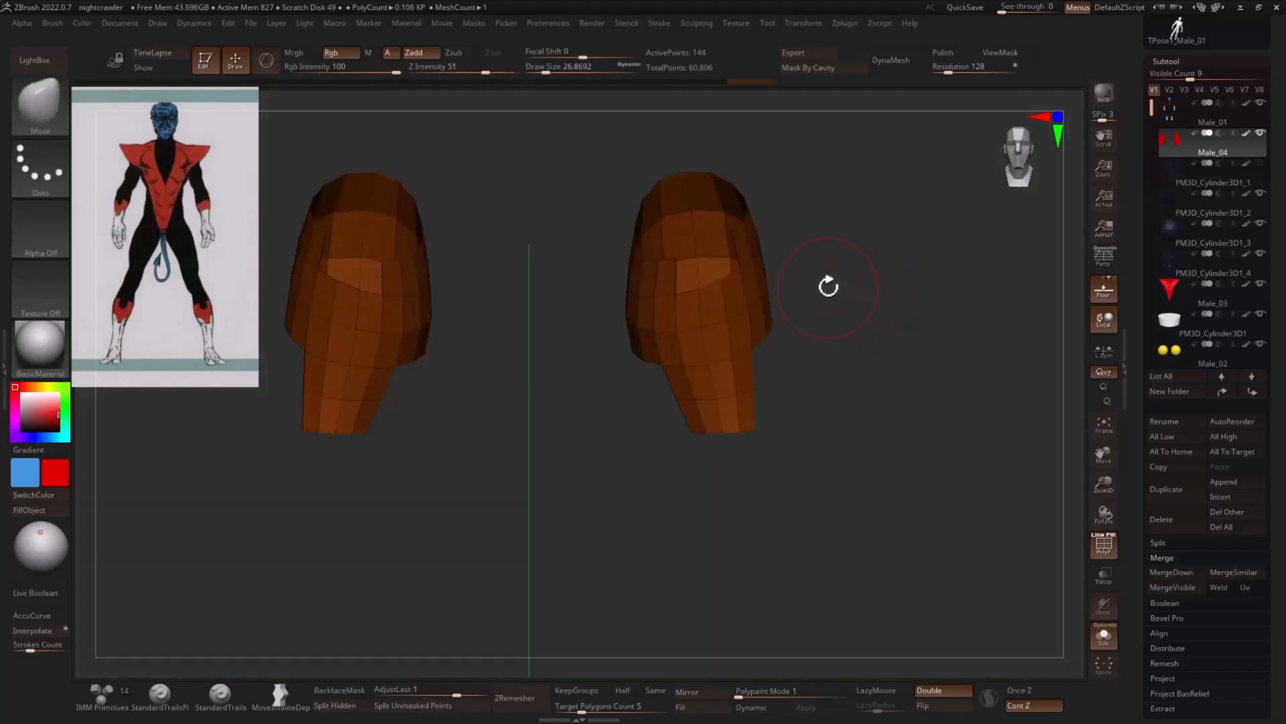
pyautogui.keyDown('ctrl'); pyautogui.keyDown('shift'); pyautogui.moveTo(837, 228); pyautogui.dragTo(850, 259); pyautogui.keyUp('shift'); pyautogui.keyUp('ctrl')
pyautogui.moveTo(757, 216)
pyautogui.keyDown('ctrl'); pyautogui.keyDown('alt'); pyautogui.keyDown('shift'); pyautogui.mouseDown()
pyautogui.moveTo(781, 248)
pyautogui.moveTo(901, 285)
pyautogui.moveTo(948, 284)
pyautogui.moveTo(910, 275)
pyautogui.moveTo(879, 312)
pyautogui.mouseUp(); pyautogui.keyUp('shift'); pyautogui.keyUp('alt'); pyautogui.keyUp('ctrl')
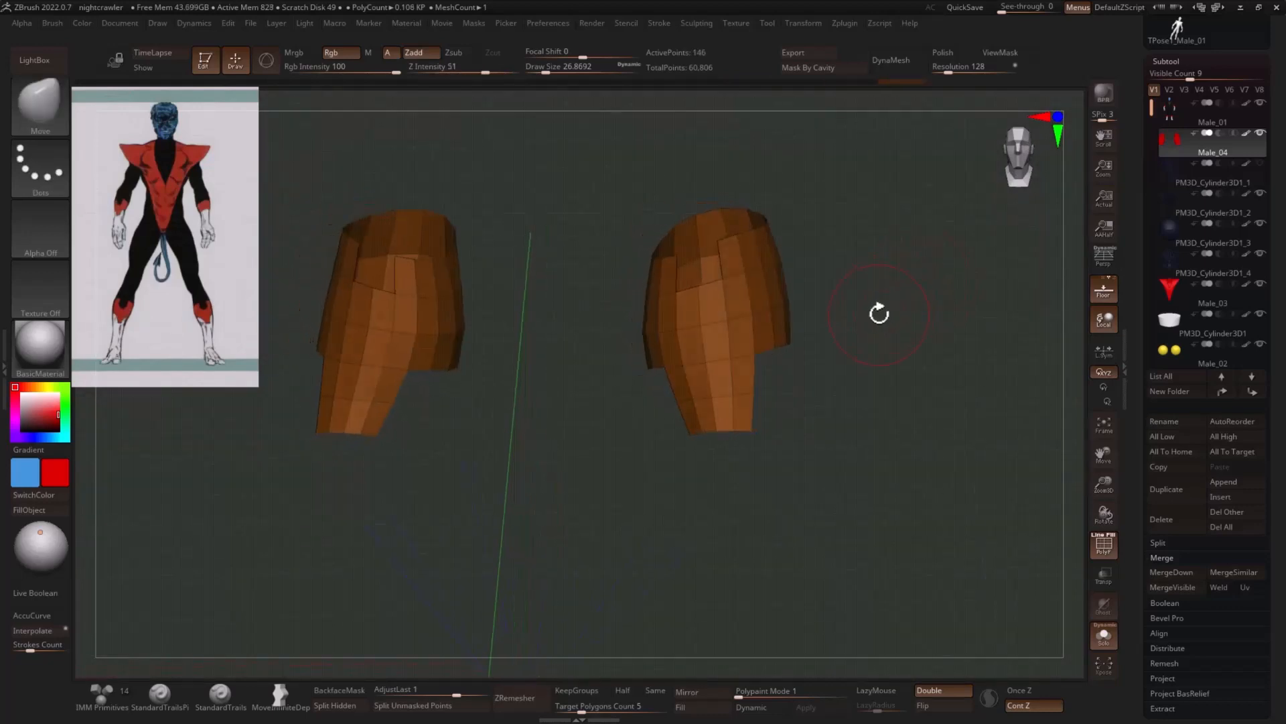
pyautogui.press('2')
pyautogui.click(852, 419)
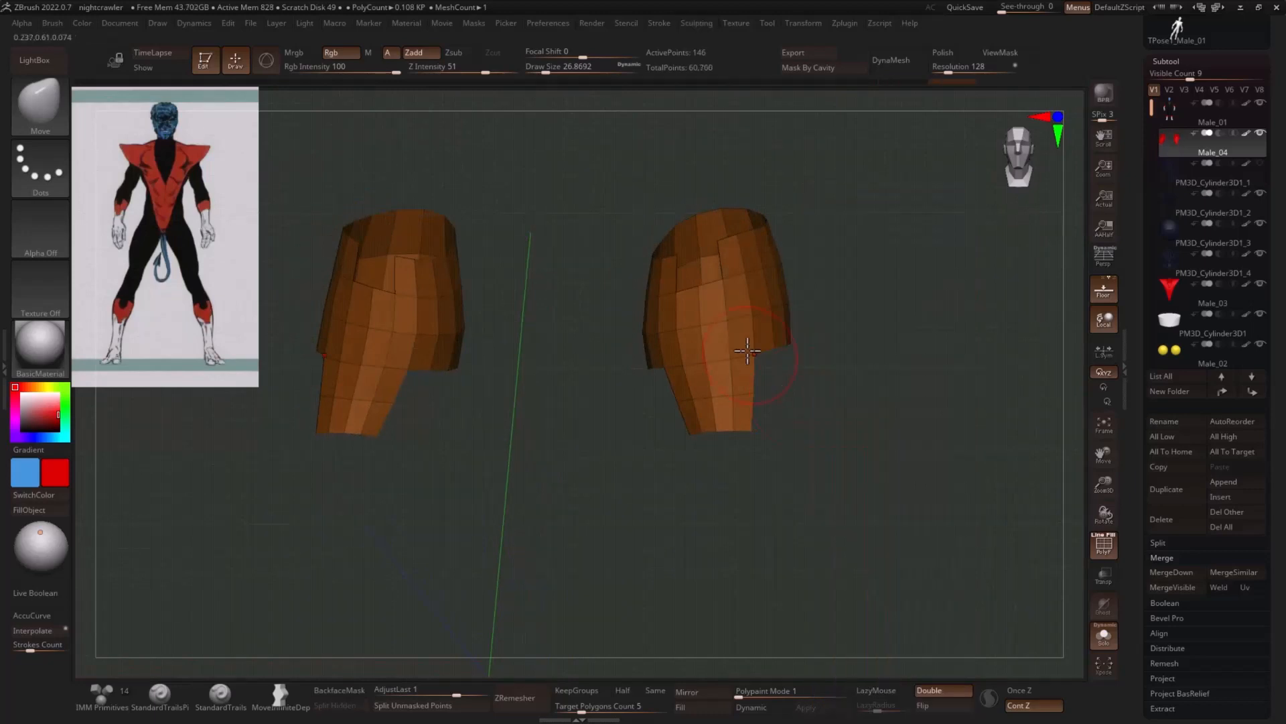
# - Set the draw size to about 11.7, insert an edge loop on the cuffs with the ZModeler brush and return to the Move brush
pyautogui.moveTo(864, 282); pyautogui.dragTo(871, 311)
pyautogui.press('s')
pyautogui.moveTo(691, 284); pyautogui.dragTo(684, 284)
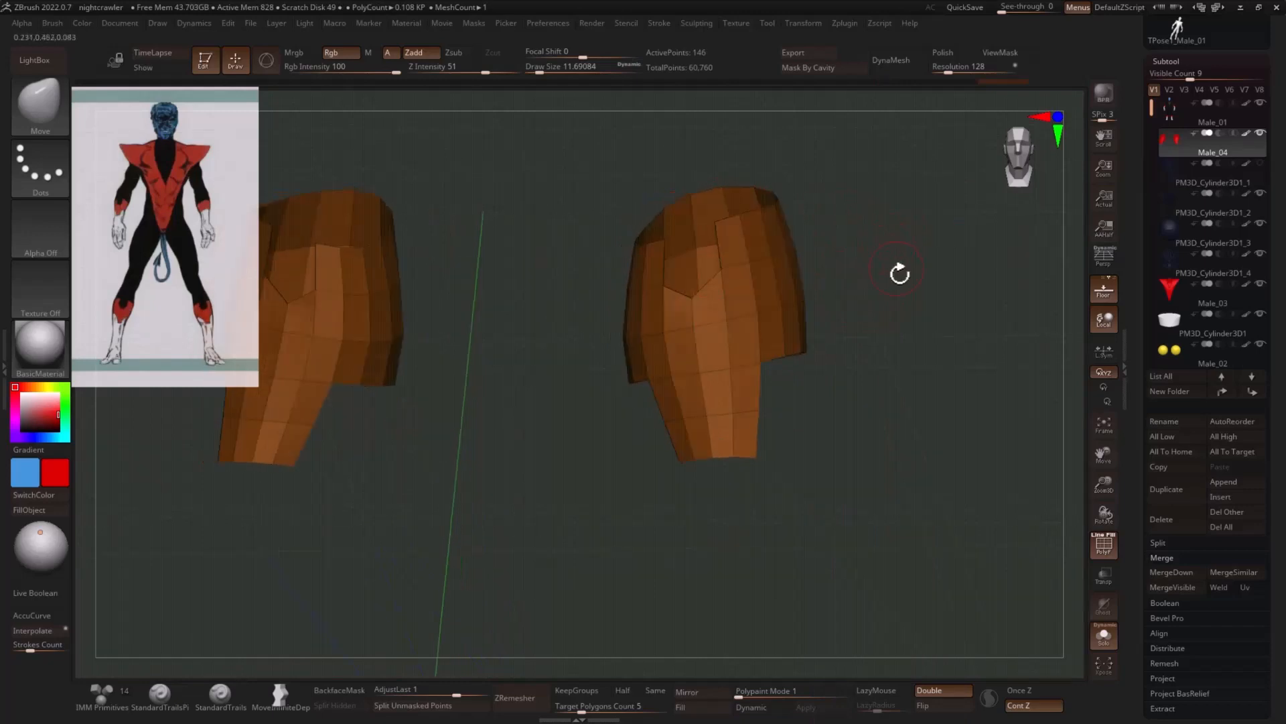
pyautogui.press('b')
pyautogui.press('z')
pyautogui.press('m')
pyautogui.moveTo(867, 259)
pyautogui.mouseDown()
pyautogui.moveTo(774, 243)
pyautogui.moveTo(875, 227)
pyautogui.mouseUp()
pyautogui.press('b')
pyautogui.press('m')
pyautogui.press('v')
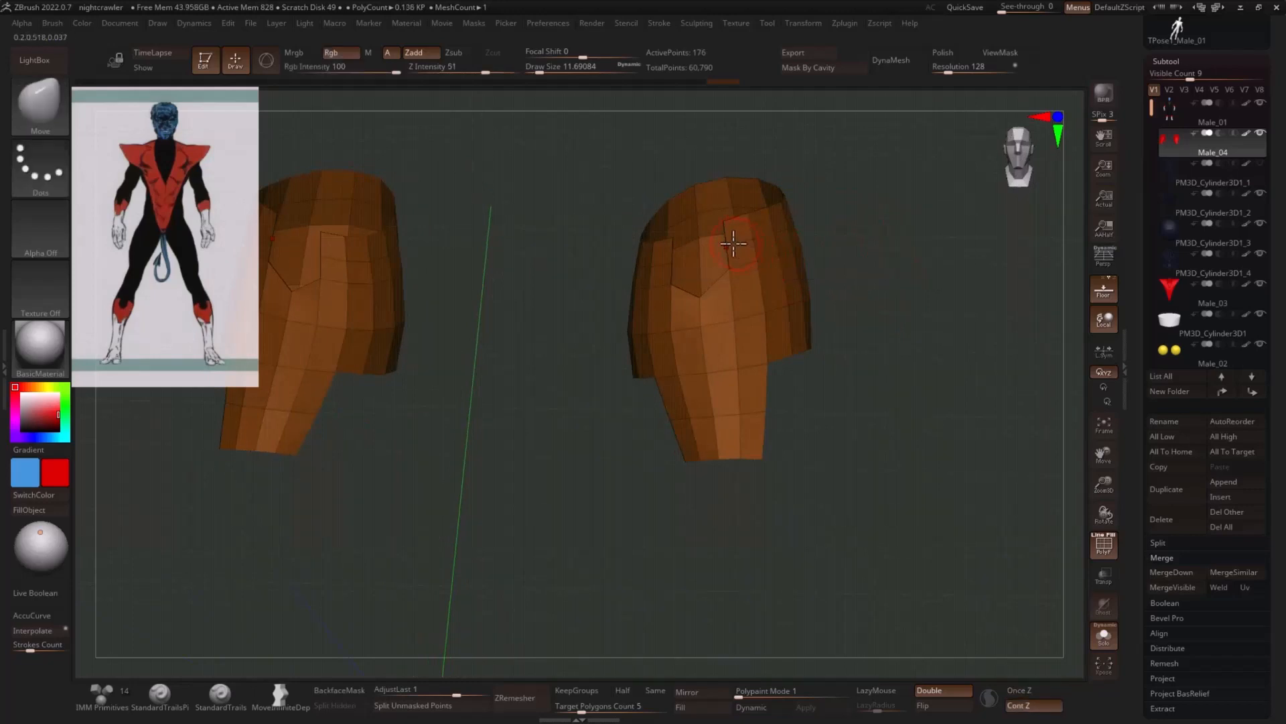
# - Set the draw size to about 6.6, hide the outer polygons at the front strip's lowest tier and delete the hidden geometry
pyautogui.press('s')
pyautogui.moveTo(729, 243); pyautogui.dragTo(658, 274)
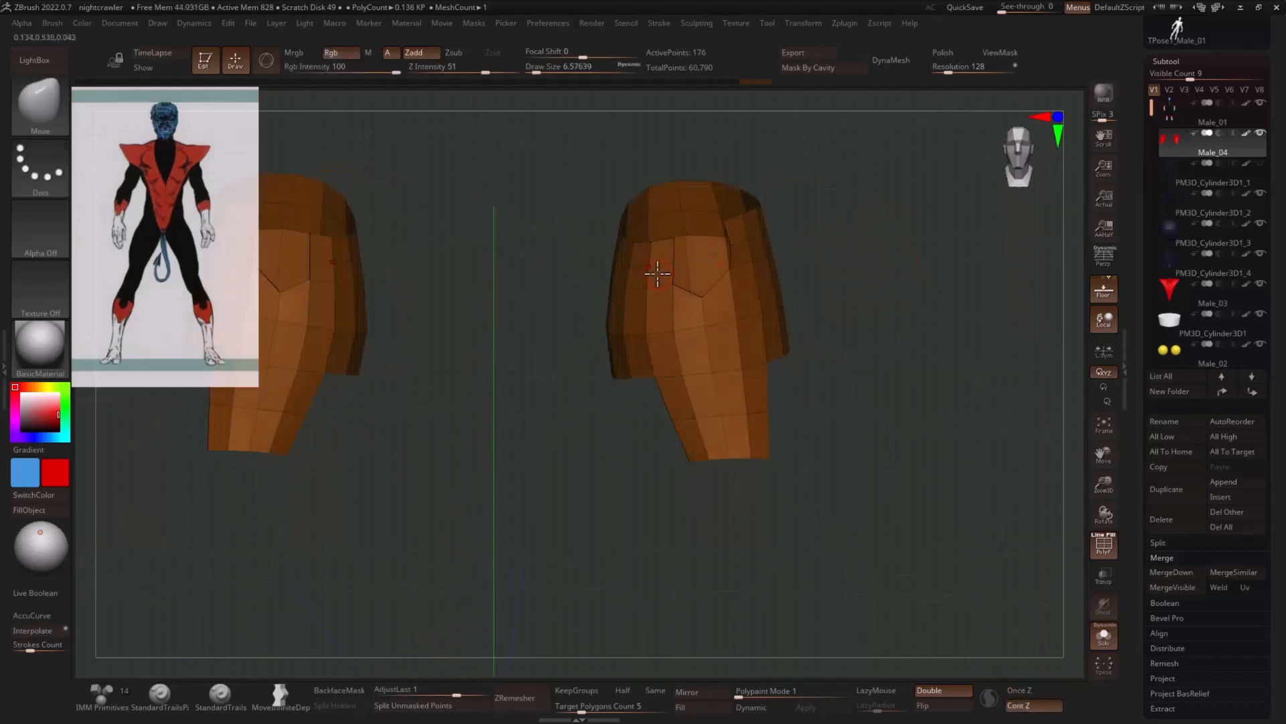
pyautogui.moveTo(858, 254); pyautogui.dragTo(933, 239)
pyautogui.moveTo(703, 253)
pyautogui.mouseDown()
pyautogui.moveTo(927, 285)
pyautogui.moveTo(928, 321)
pyautogui.moveTo(879, 348)
pyautogui.moveTo(740, 382)
pyautogui.moveTo(755, 380)
pyautogui.moveTo(758, 411)
pyautogui.moveTo(774, 419)
pyautogui.moveTo(661, 431)
pyautogui.moveTo(712, 445)
pyautogui.mouseUp()
pyautogui.press('space')
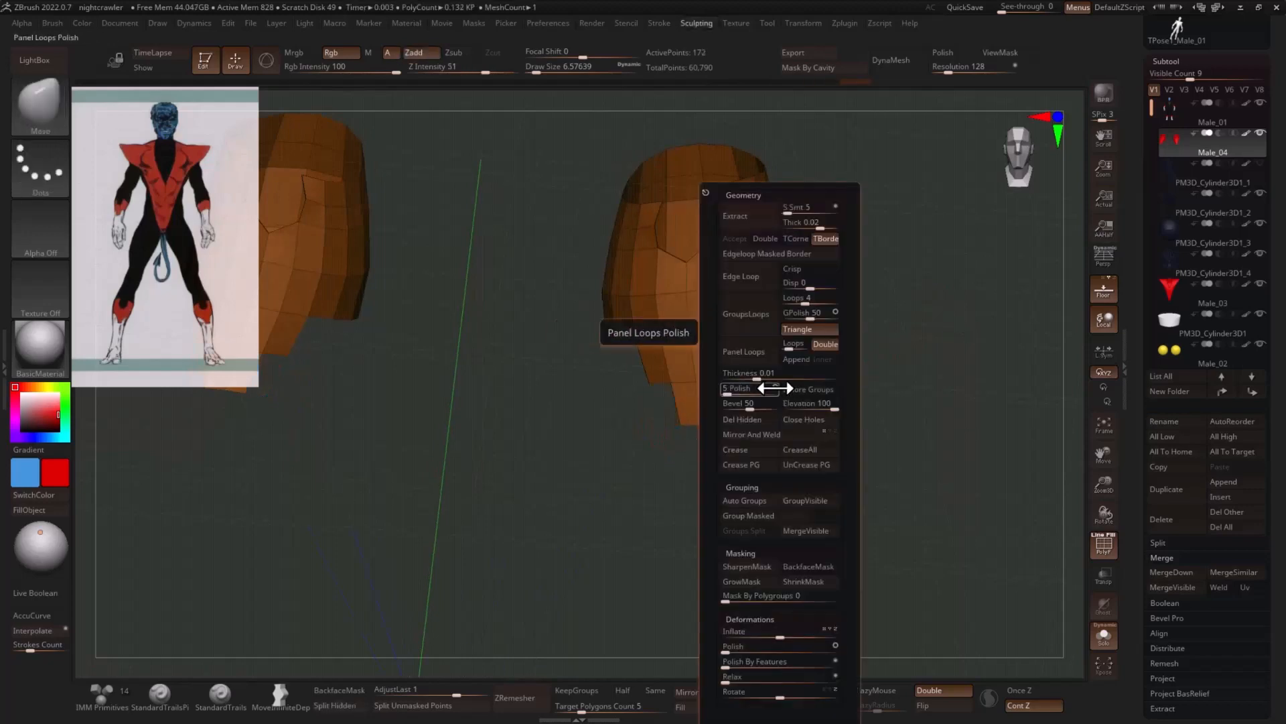
pyautogui.click(746, 418)
# - Reshape the corners of the front notch on the cuffs' upper rim with the Move brush
pyautogui.moveTo(804, 236); pyautogui.dragTo(839, 229)
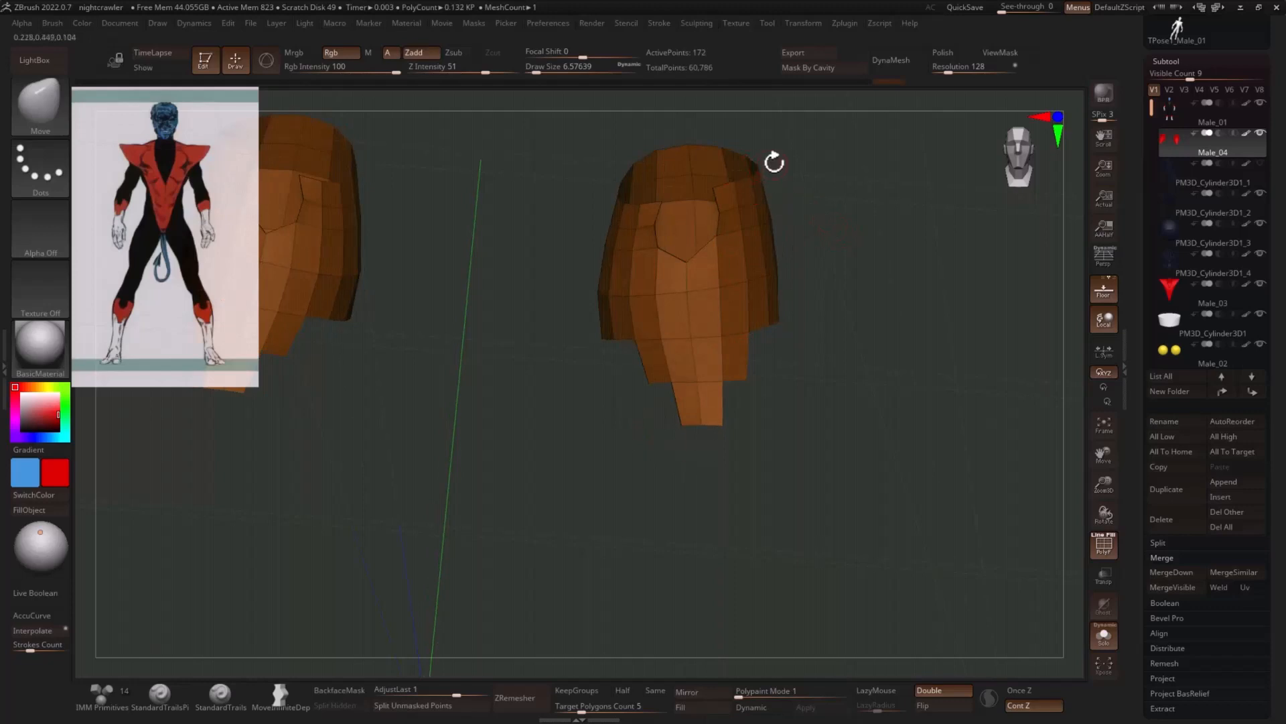
pyautogui.moveTo(774, 162); pyautogui.dragTo(716, 191)
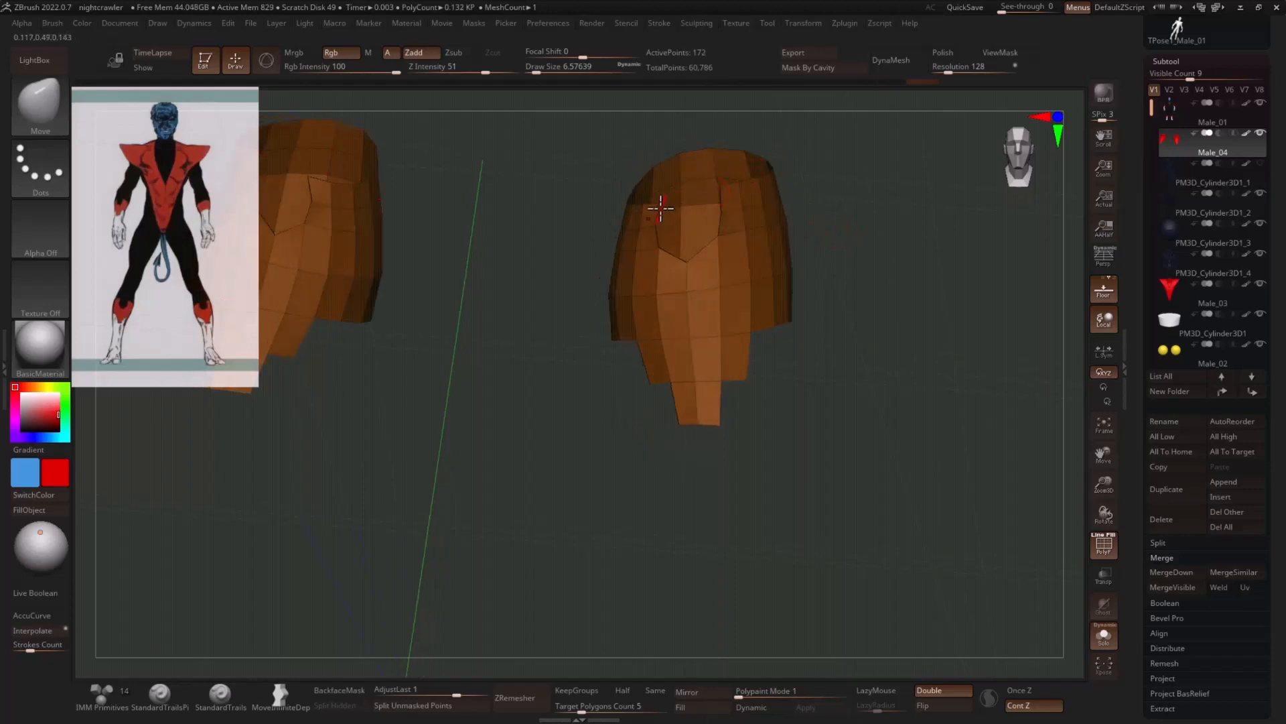
pyautogui.moveTo(809, 191); pyautogui.dragTo(912, 190)
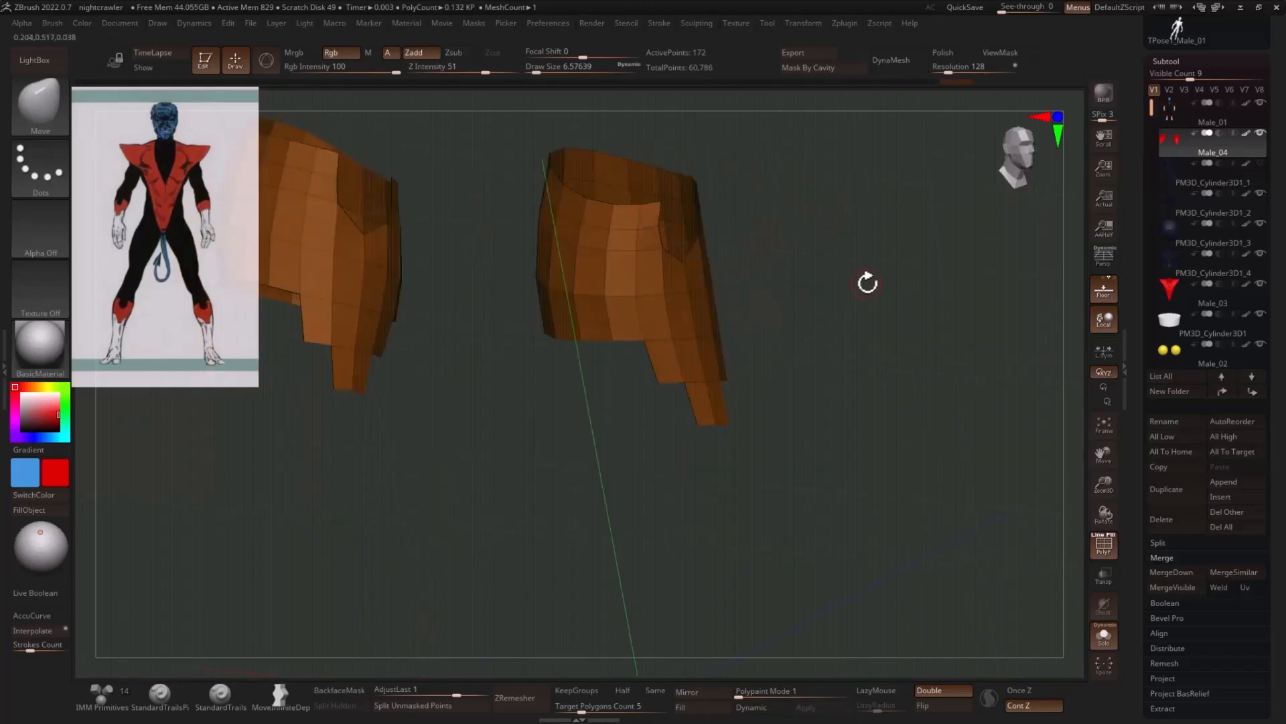
pyautogui.moveTo(868, 283); pyautogui.dragTo(629, 344)
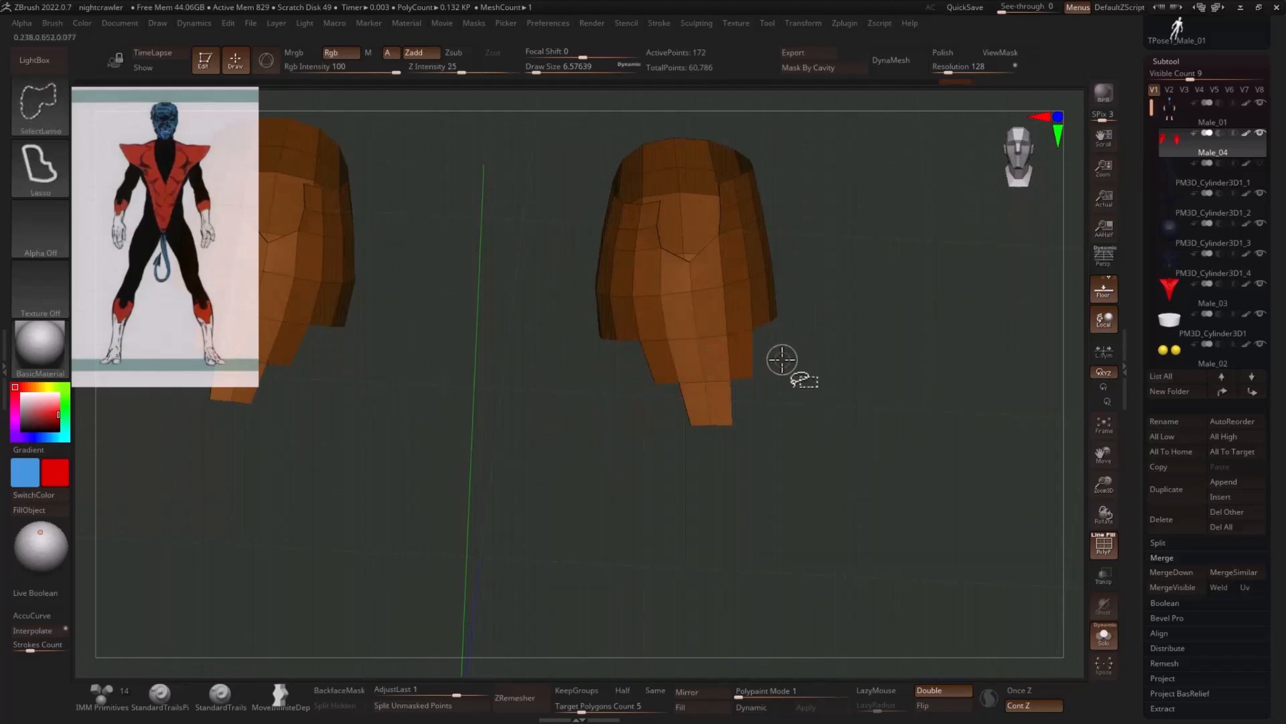
# - Hide the side polygons of the front strip's upper tier on both cuffs and delete the hidden geometry
pyautogui.keyDown('ctrl'); pyautogui.keyDown('alt'); pyautogui.keyDown('shift'); pyautogui.moveTo(748, 366); pyautogui.dragTo(774, 397); pyautogui.keyUp('shift'); pyautogui.keyUp('alt'); pyautogui.keyUp('ctrl')
pyautogui.keyDown('ctrl'); pyautogui.keyDown('alt'); pyautogui.keyDown('shift'); pyautogui.moveTo(645, 374); pyautogui.dragTo(667, 408); pyautogui.keyUp('shift'); pyautogui.keyUp('alt'); pyautogui.keyUp('ctrl')
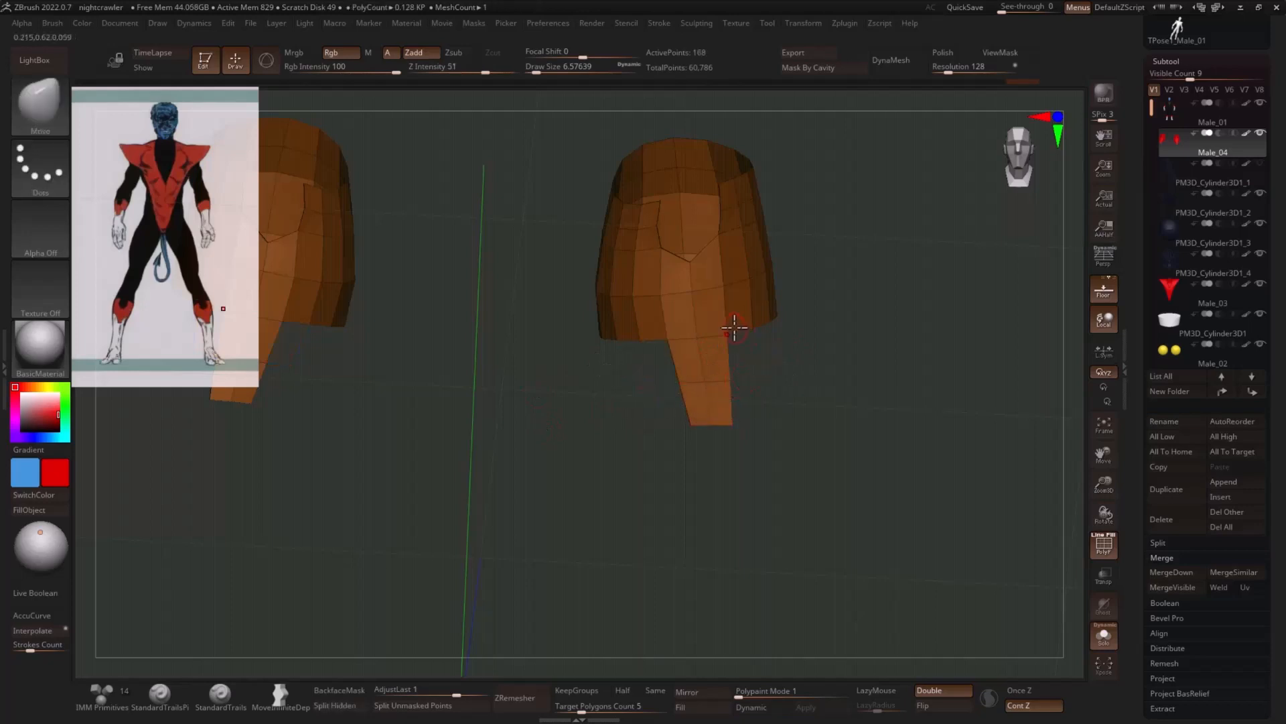
pyautogui.press('space')
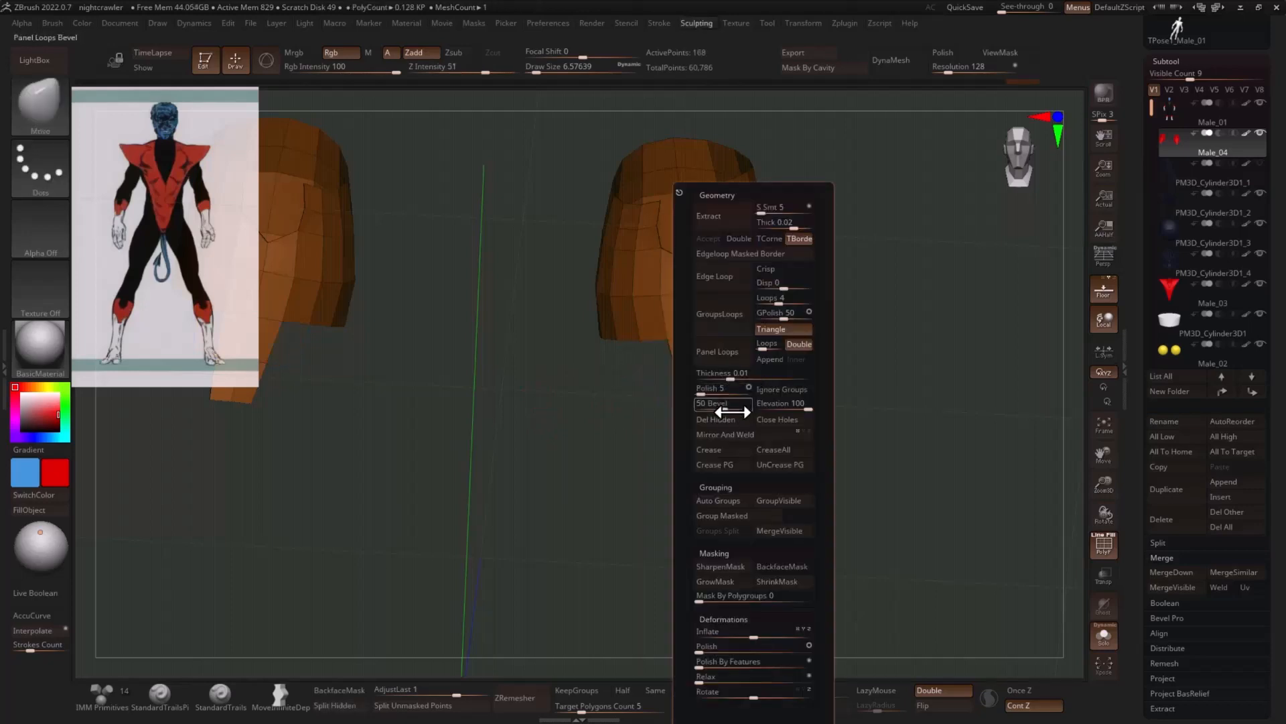
pyautogui.press('ctrl')
pyautogui.moveTo(764, 414)
pyautogui.keyDown('ctrl'); pyautogui.mouseDown()
pyautogui.moveTo(837, 455)
pyautogui.moveTo(653, 470)
pyautogui.mouseUp(); pyautogui.keyUp('ctrl')
# - Set the masking tool to MaskLasso and mask the rim corners around the front notch of the cuffs
pyautogui.press('space')
pyautogui.press('b')
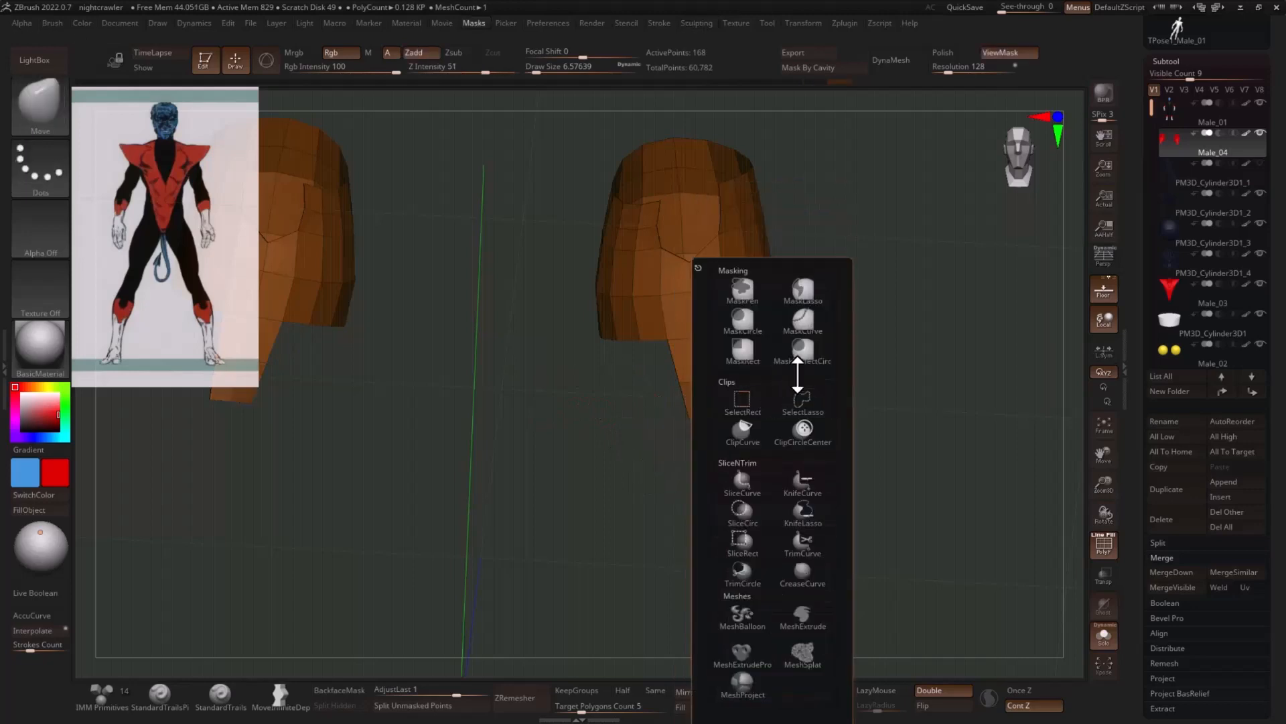
pyautogui.click(804, 293)
pyautogui.click(818, 318)
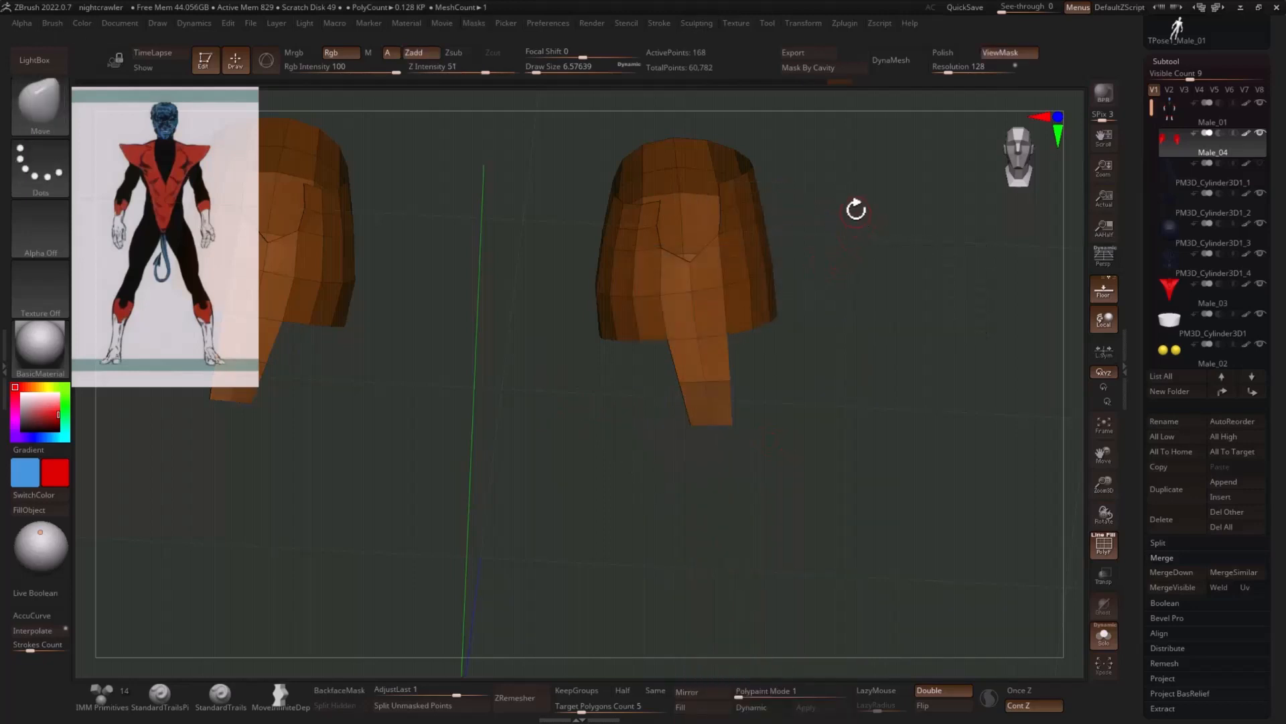
pyautogui.moveTo(856, 209); pyautogui.dragTo(737, 168)
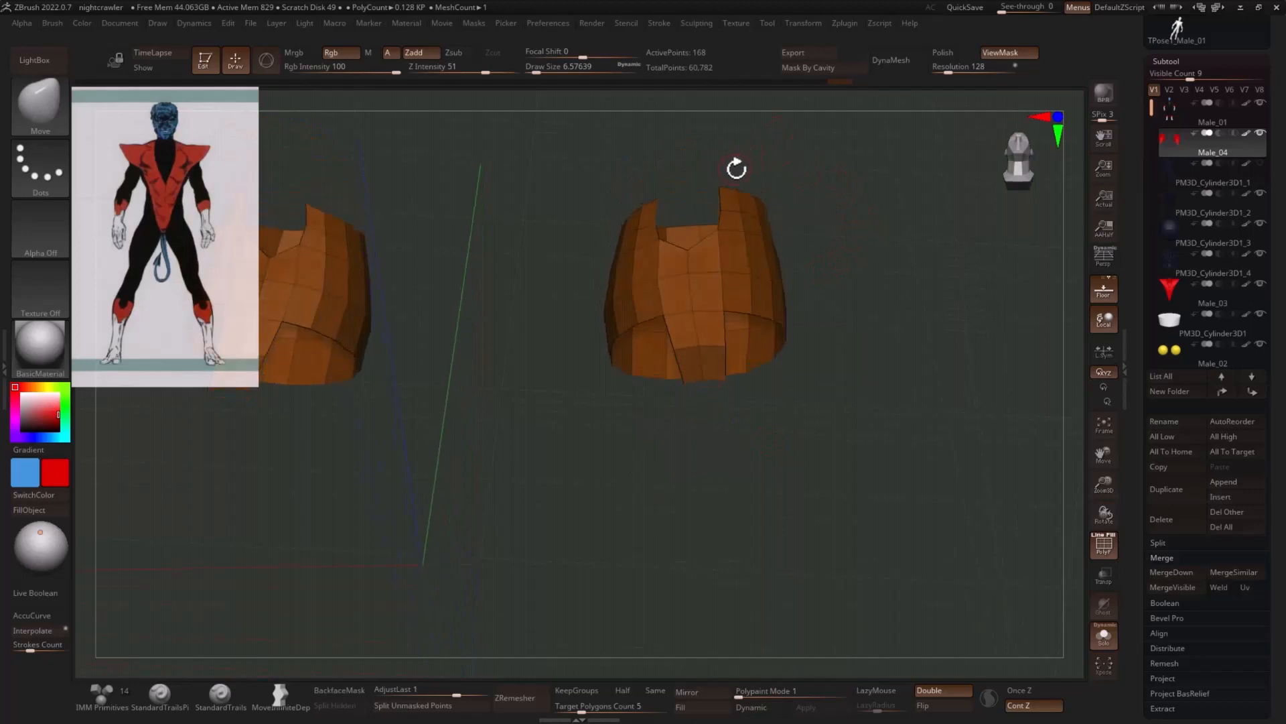
pyautogui.press('ctrl')
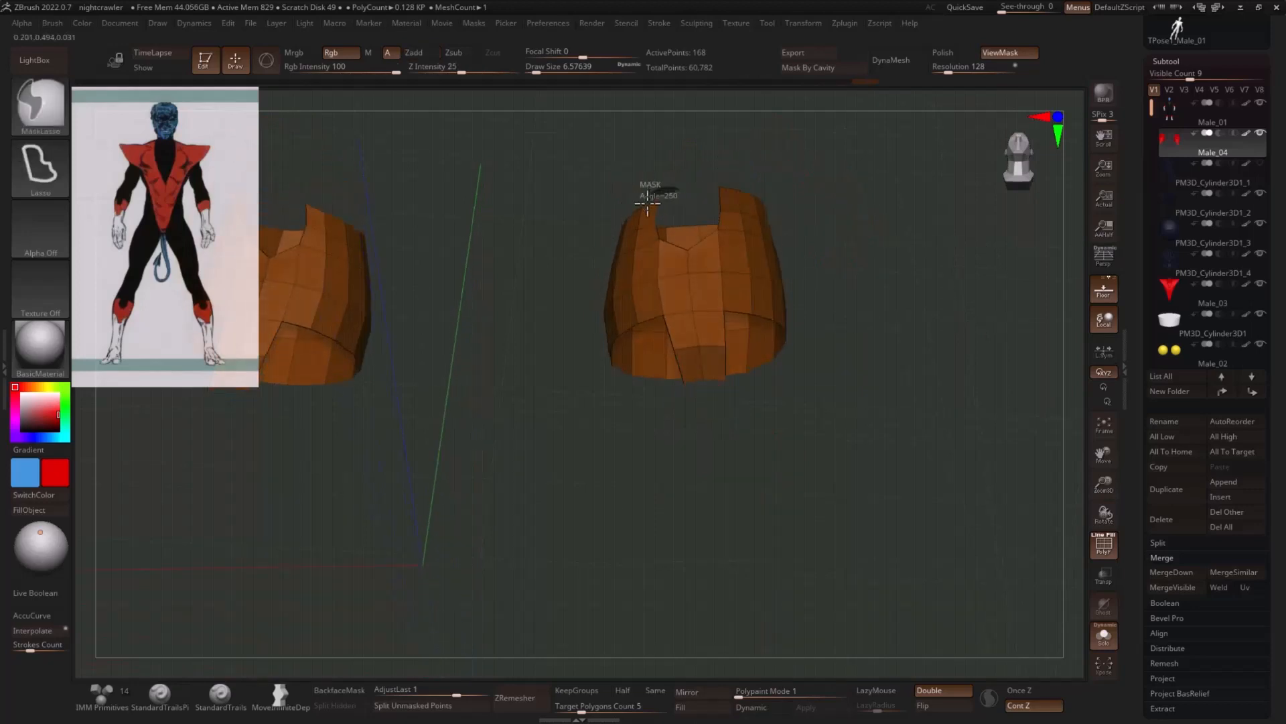
pyautogui.moveTo(760, 380); pyautogui.dragTo(650, 598)
# - Smooth the unmasked parts of the cuffs with the Polish By Features deformation
pyautogui.press('space')
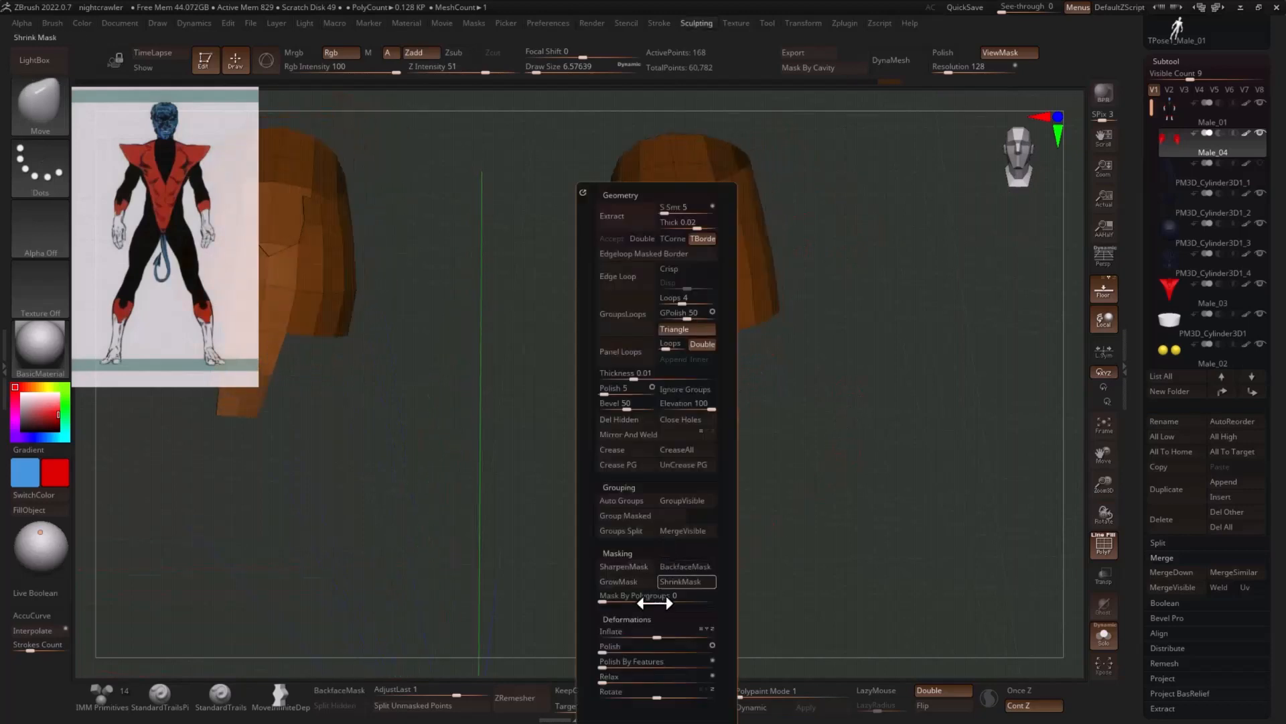
pyautogui.moveTo(615, 661); pyautogui.dragTo(663, 659)
pyautogui.moveTo(882, 437)
pyautogui.mouseDown()
pyautogui.moveTo(905, 402)
pyautogui.moveTo(896, 339)
pyautogui.moveTo(907, 342)
pyautogui.moveTo(853, 261)
pyautogui.moveTo(761, 254)
pyautogui.moveTo(575, 324)
pyautogui.moveTo(917, 265)
pyautogui.moveTo(902, 245)
pyautogui.mouseUp()
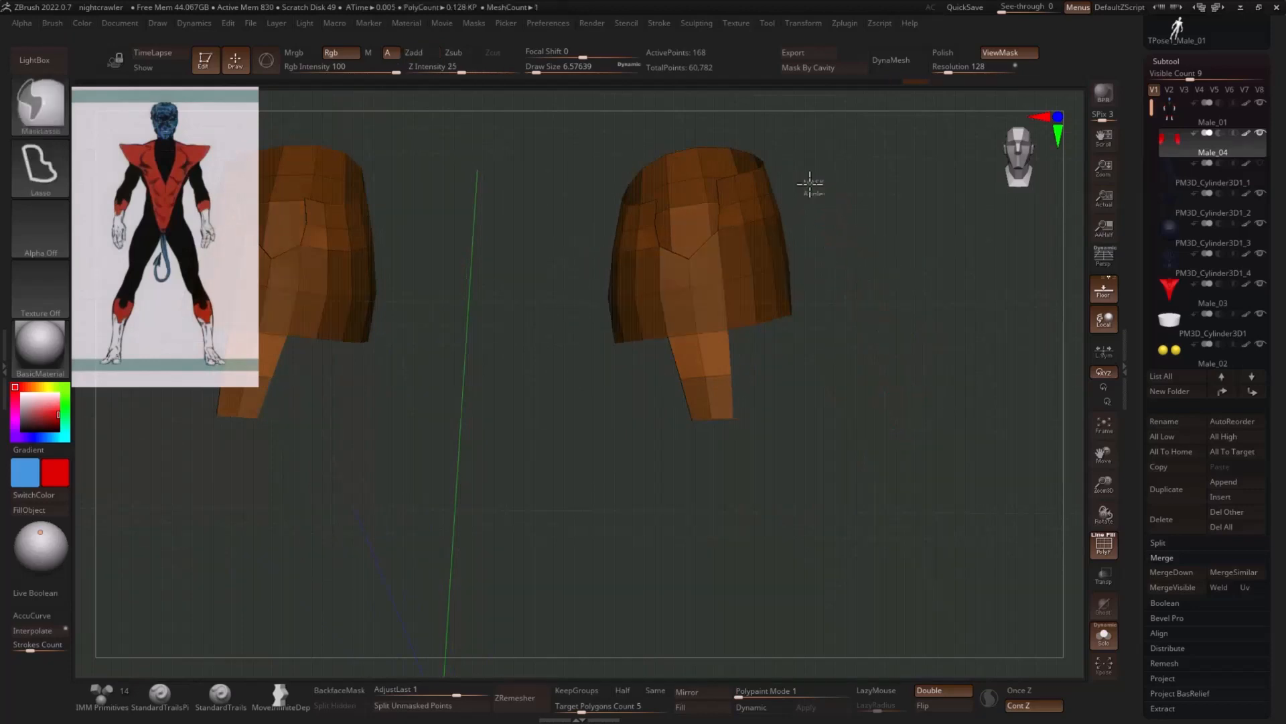
# - Lasso-mask more of the cuffs on both sides of the front notch and smooth the rest with the Polish deformation
pyautogui.moveTo(808, 188)
pyautogui.keyDown('ctrl'); pyautogui.mouseDown()
pyautogui.moveTo(732, 201)
pyautogui.moveTo(794, 229)
pyautogui.mouseUp(); pyautogui.keyUp('ctrl')
pyautogui.moveTo(644, 222)
pyautogui.keyDown('ctrl'); pyautogui.mouseDown()
pyautogui.moveTo(641, 276)
pyautogui.moveTo(655, 285)
pyautogui.mouseUp(); pyautogui.keyUp('ctrl')
pyautogui.moveTo(925, 241)
pyautogui.mouseDown()
pyautogui.moveTo(885, 227)
pyautogui.moveTo(864, 187)
pyautogui.moveTo(750, 203)
pyautogui.moveTo(838, 201)
pyautogui.mouseUp()
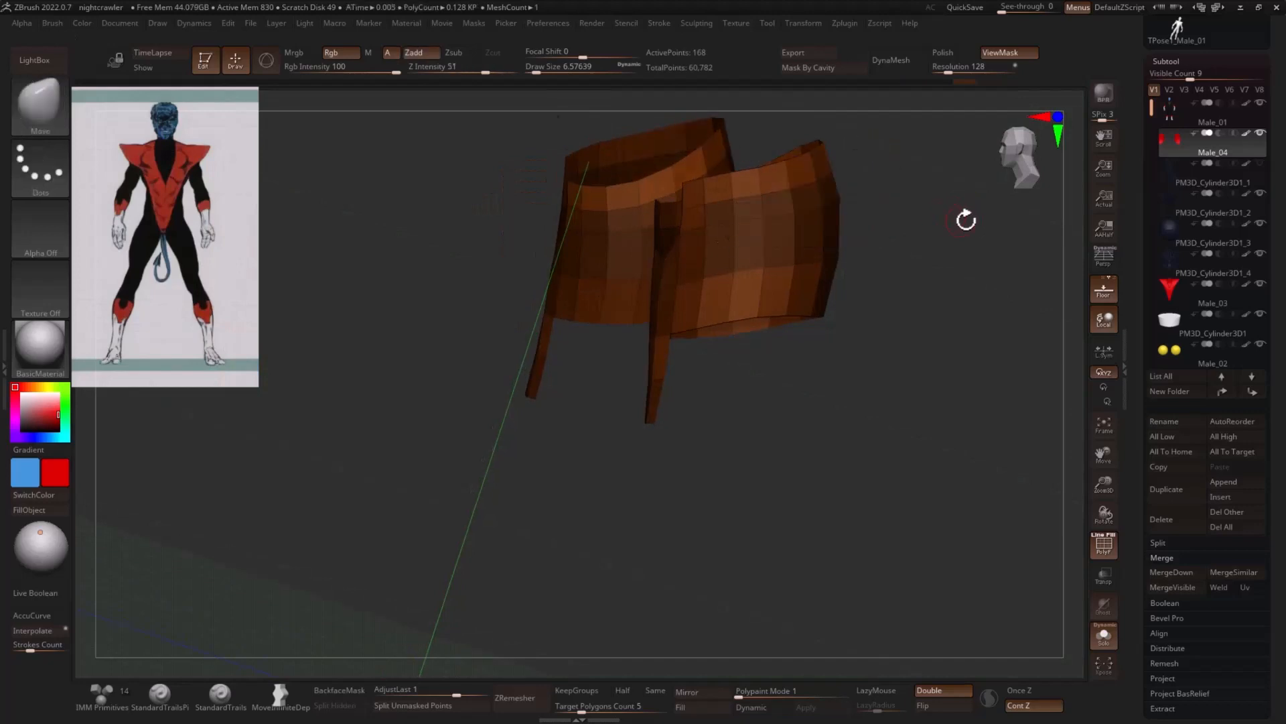
pyautogui.moveTo(967, 218); pyautogui.dragTo(698, 211)
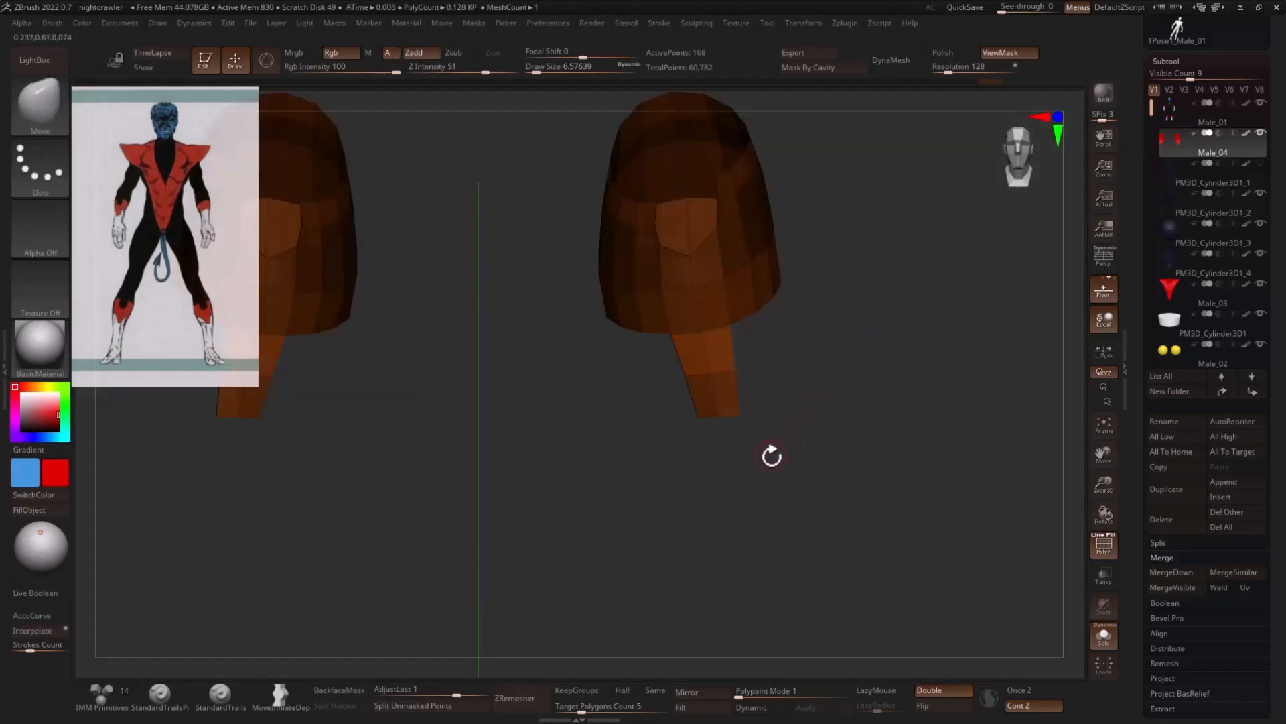
pyautogui.press('2')
pyautogui.moveTo(795, 649); pyautogui.dragTo(821, 650)
pyautogui.moveTo(896, 448); pyautogui.dragTo(922, 400)
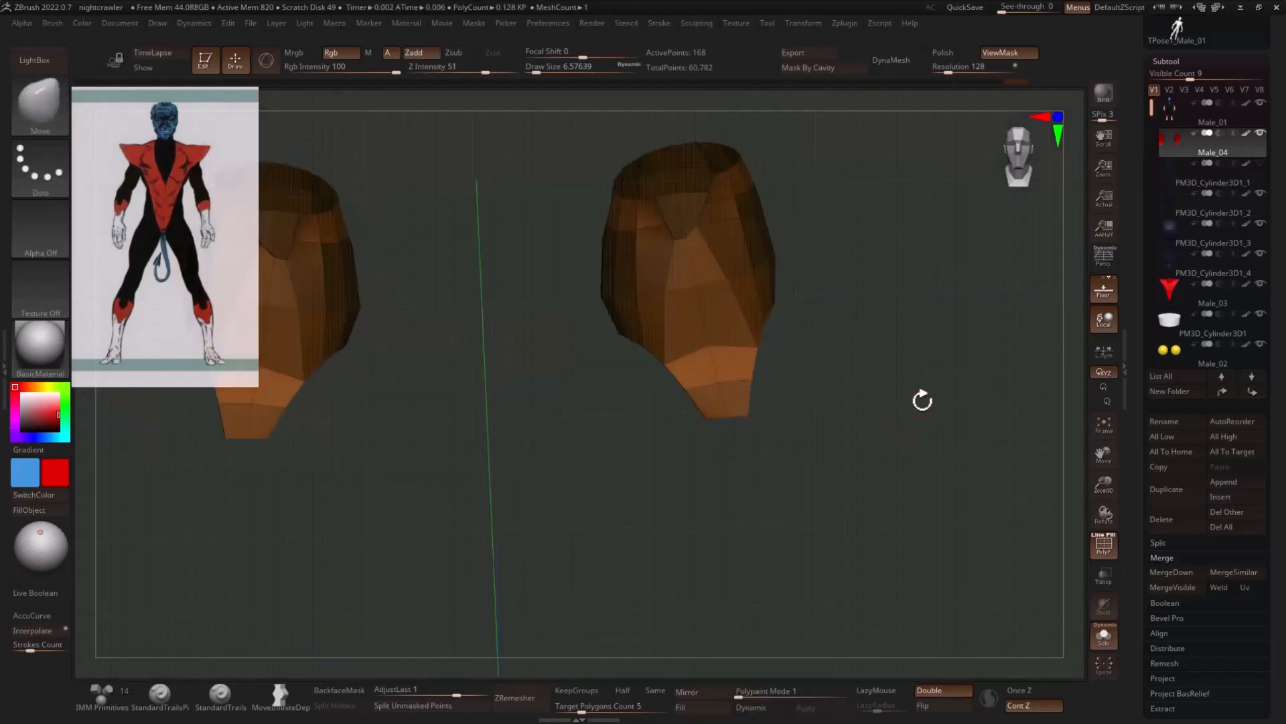
# - Lasso-mask the upper parts and sides of the boot cuffs and smooth the unmasked front tabs with the Polish By Features deformation
pyautogui.moveTo(839, 322); pyautogui.dragTo(795, 327)
pyautogui.press('ctrl')
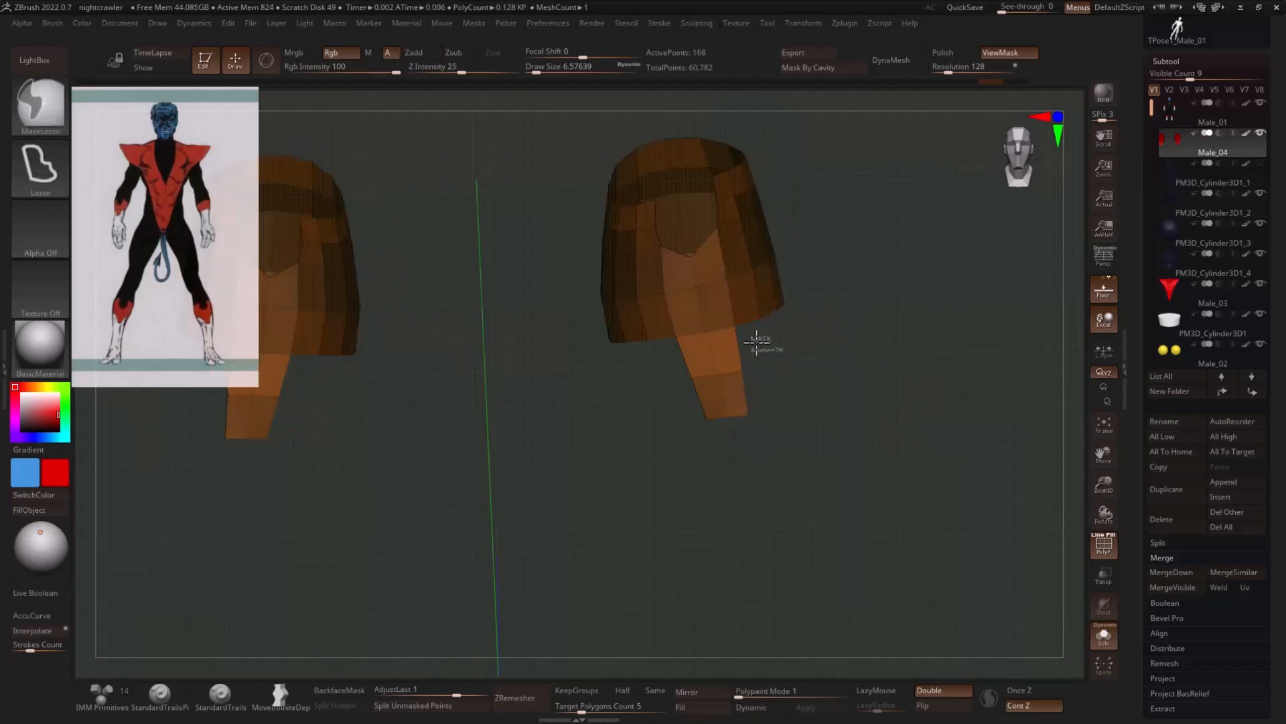
pyautogui.keyDown('ctrl'); pyautogui.moveTo(727, 372); pyautogui.dragTo(781, 393); pyautogui.keyUp('ctrl')
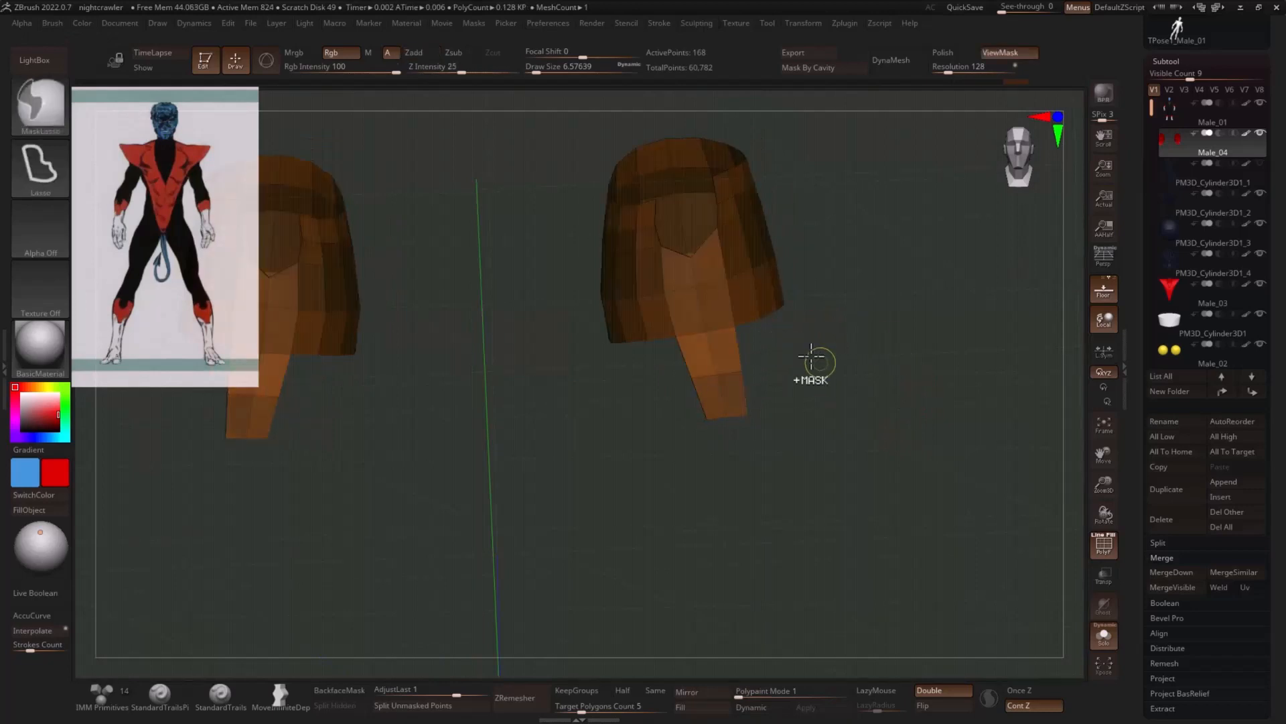
pyautogui.keyDown('ctrl'); pyautogui.moveTo(646, 387); pyautogui.dragTo(761, 366); pyautogui.keyUp('ctrl')
pyautogui.keyDown('ctrl'); pyautogui.moveTo(814, 284); pyautogui.dragTo(769, 324); pyautogui.keyUp('ctrl')
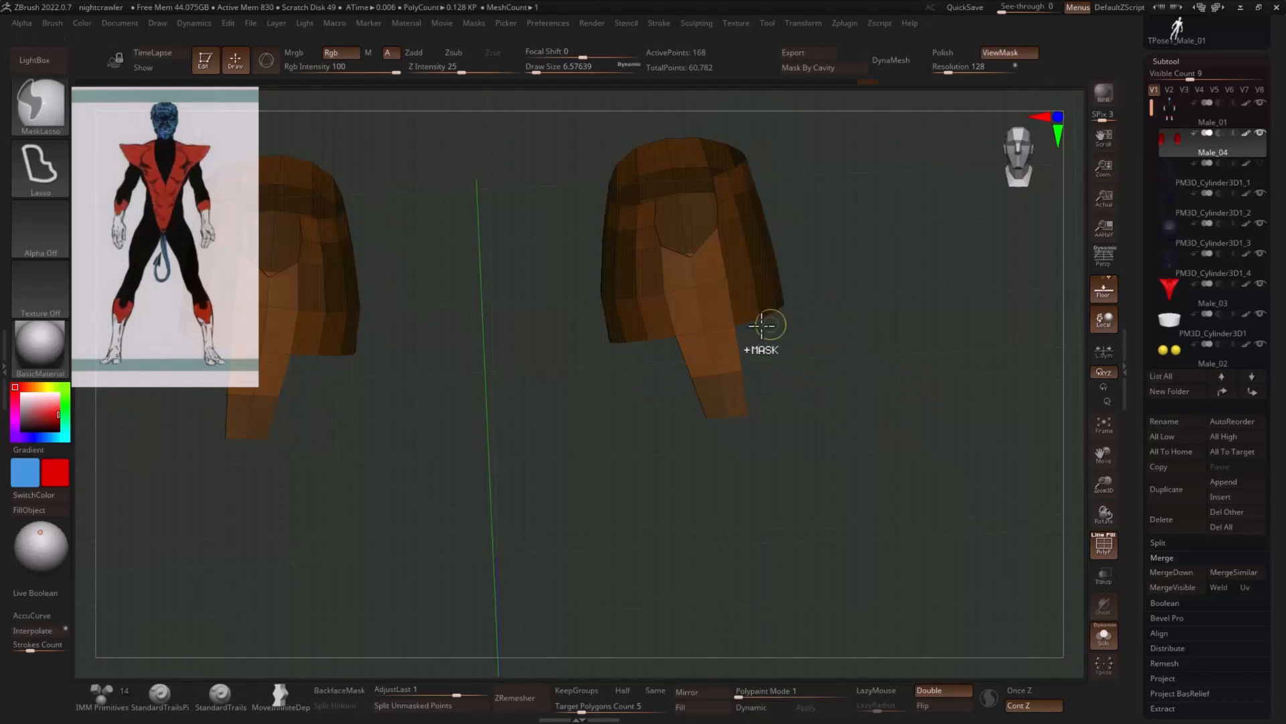
pyautogui.moveTo(659, 316)
pyautogui.keyDown('ctrl'); pyautogui.mouseDown()
pyautogui.moveTo(557, 339)
pyautogui.moveTo(660, 372)
pyautogui.mouseUp(); pyautogui.keyUp('ctrl')
pyautogui.press('space')
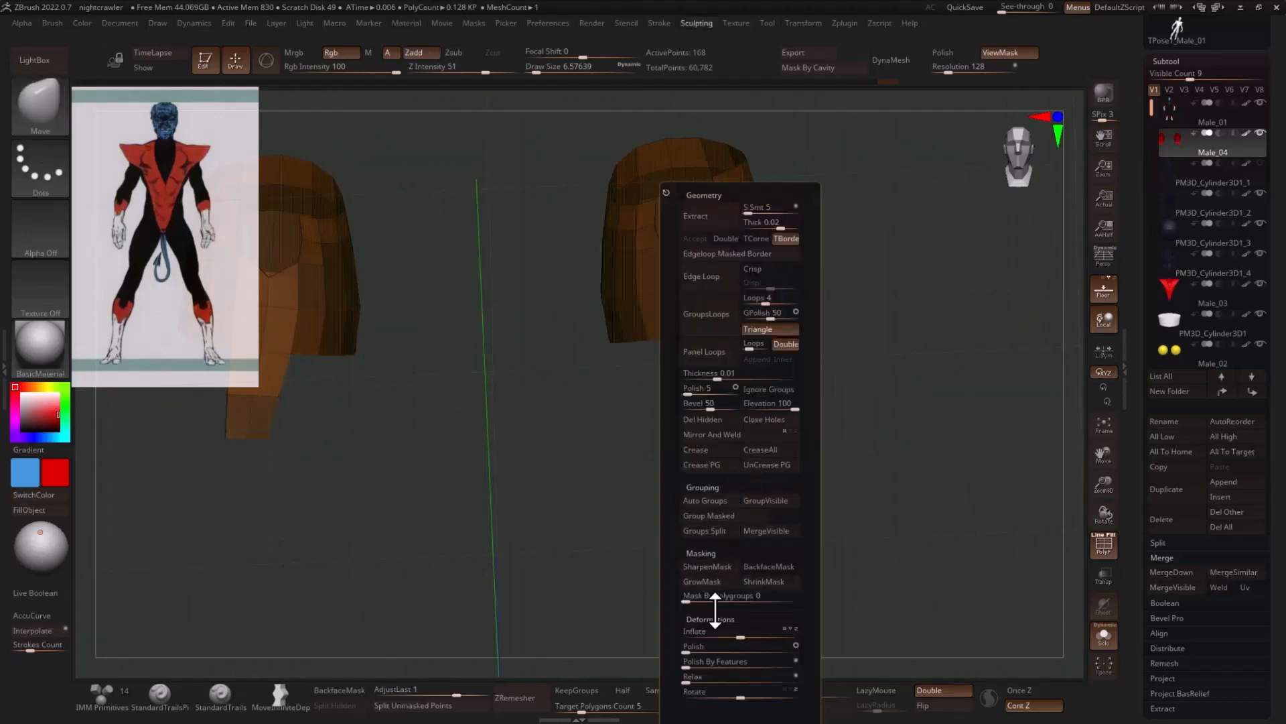
pyautogui.moveTo(701, 661); pyautogui.dragTo(720, 661)
pyautogui.moveTo(837, 344); pyautogui.dragTo(756, 345)
# - Reshape the rim corners around the cuffs' front notches using the Move brush at a draw size of about 13
pyautogui.press('s')
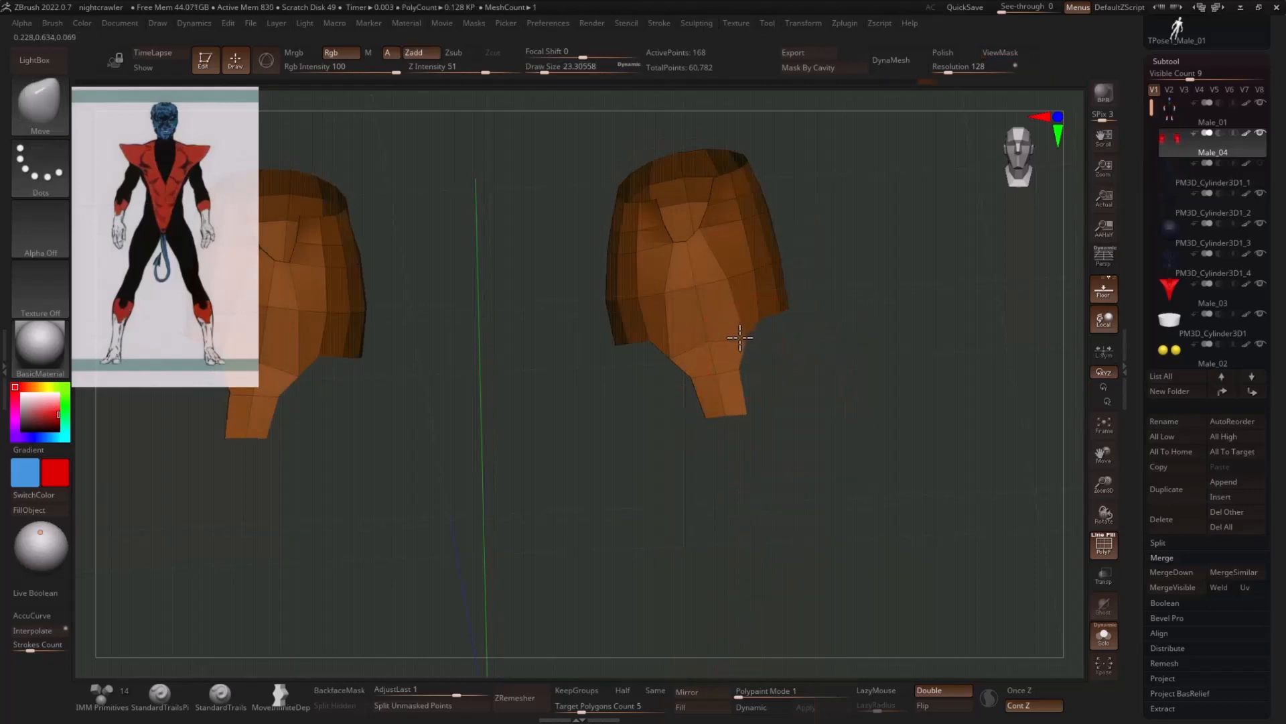
pyautogui.press('s')
pyautogui.moveTo(709, 240); pyautogui.dragTo(702, 239)
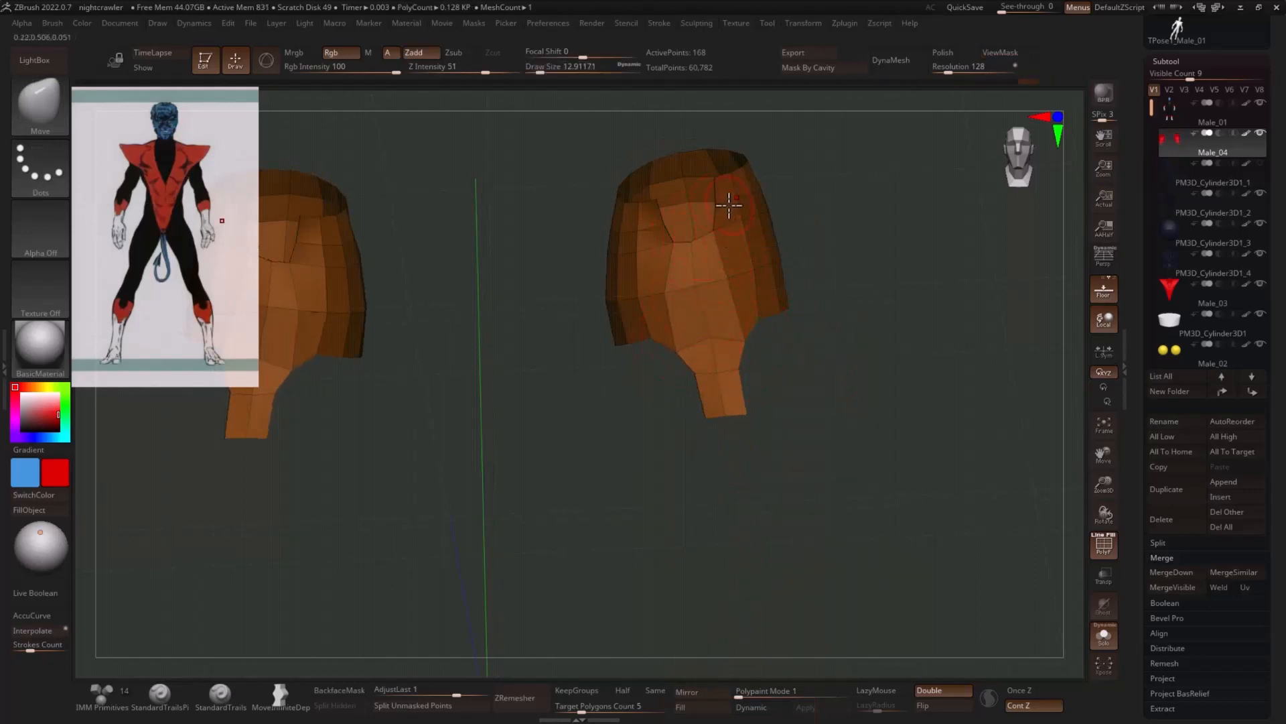
pyautogui.moveTo(775, 197); pyautogui.dragTo(740, 228)
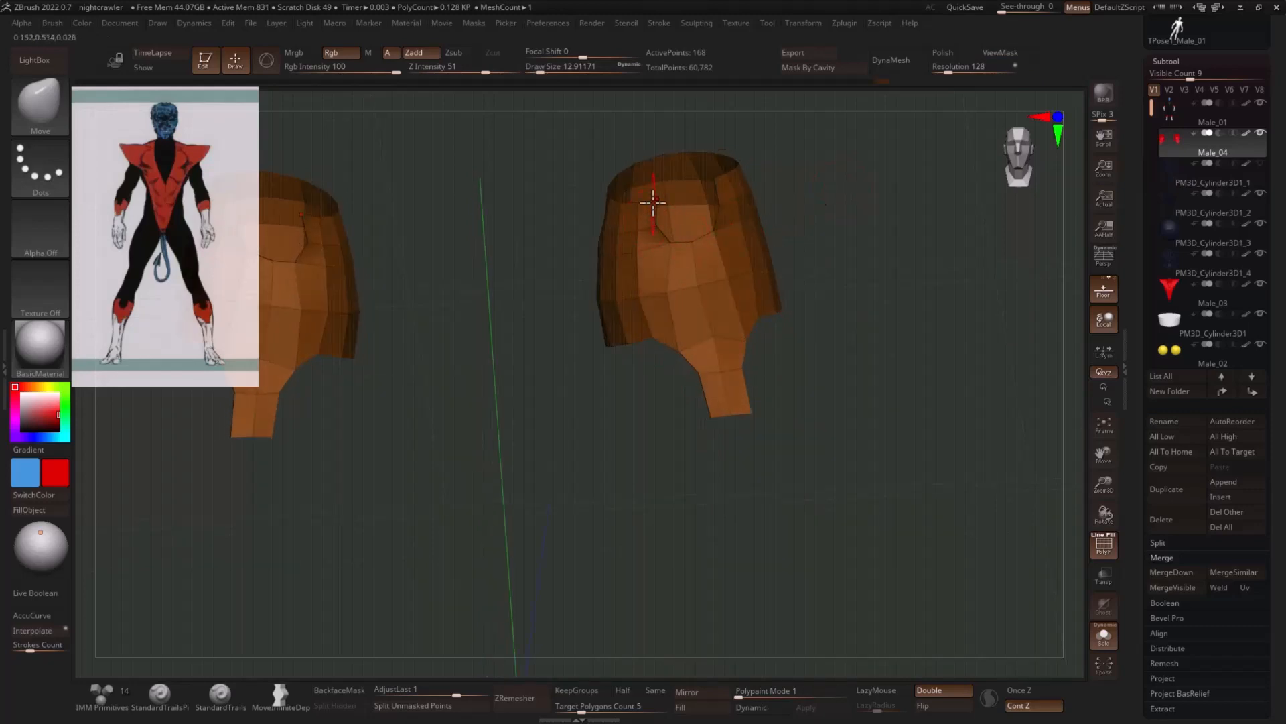
pyautogui.moveTo(852, 212); pyautogui.dragTo(914, 340)
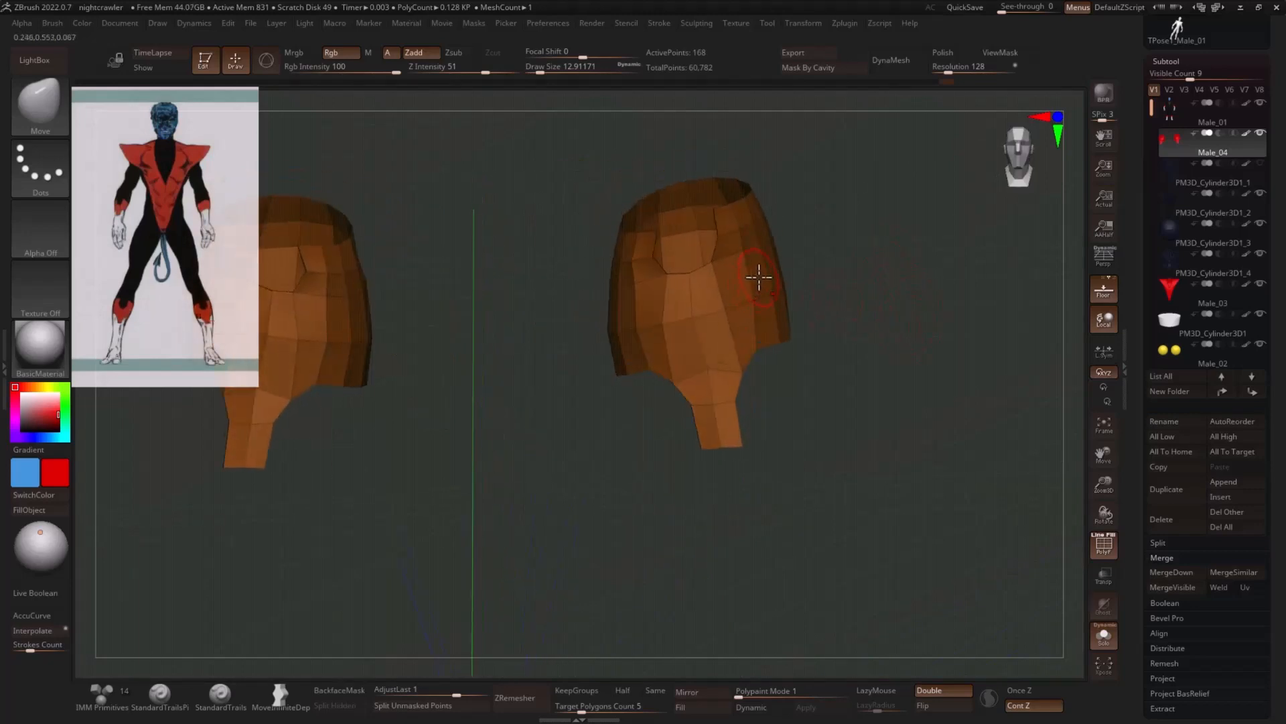
# - Reshape the sides of the cuffs using the Move brush at a draw size of about 51
pyautogui.press('s')
pyautogui.moveTo(759, 277); pyautogui.dragTo(772, 278)
pyautogui.moveTo(854, 292); pyautogui.dragTo(695, 345)
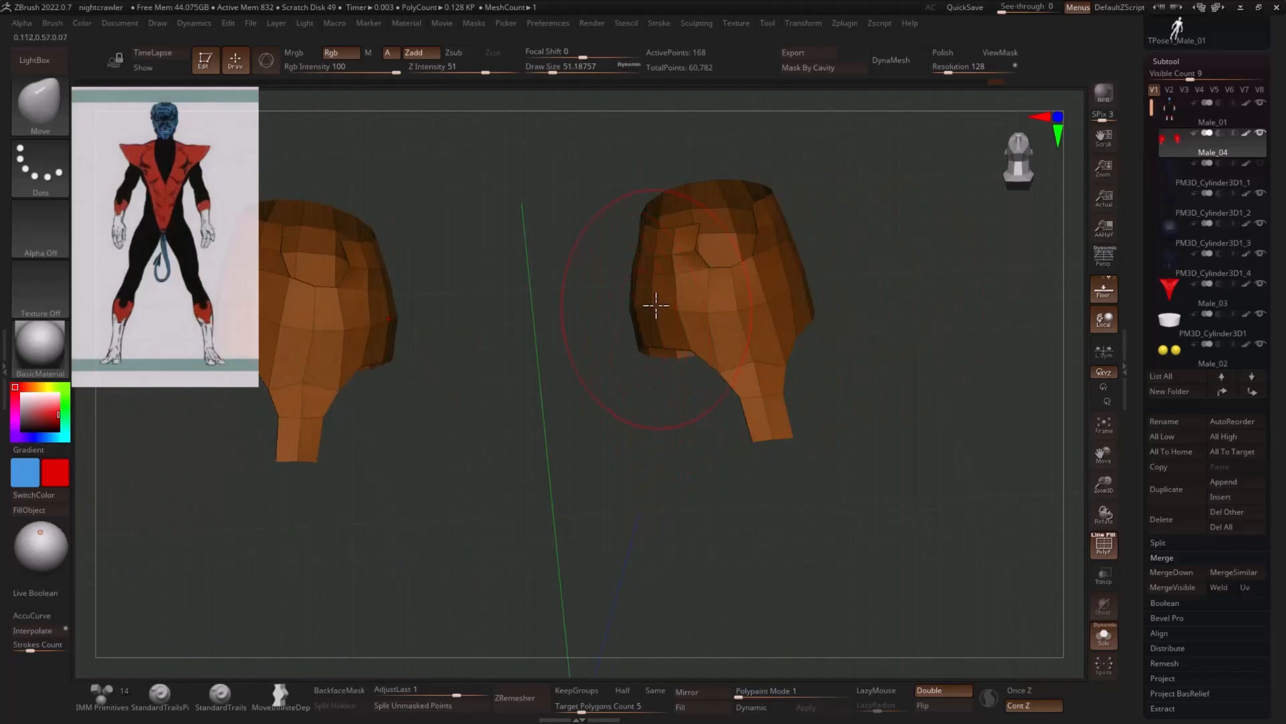
# - Adjust the lower back edge of the cuffs using the Move brush at a draw size of about 17
pyautogui.press('s')
pyautogui.moveTo(655, 277); pyautogui.dragTo(639, 275)
pyautogui.moveTo(828, 234); pyautogui.dragTo(897, 256)
pyautogui.moveTo(838, 333); pyautogui.dragTo(806, 328)
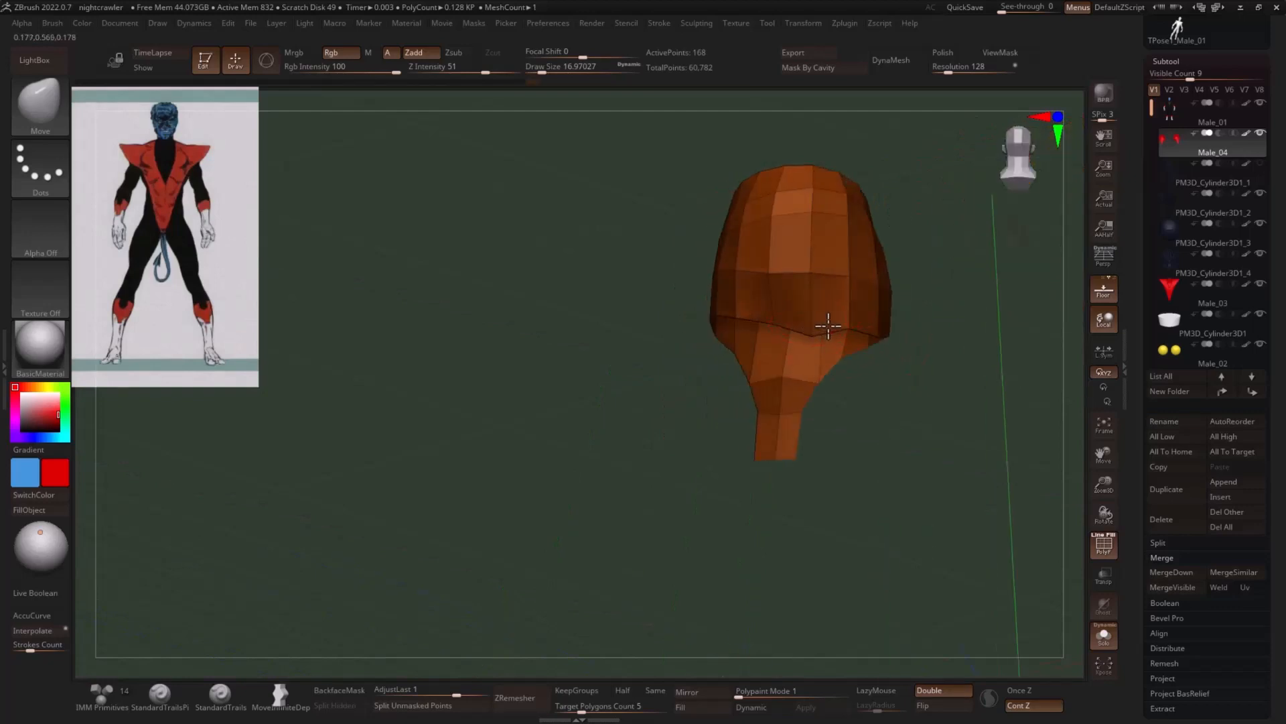
pyautogui.moveTo(868, 324); pyautogui.dragTo(835, 324, button='right')
# - Shape the lower side edges of the cuffs with the Move brush at a draw size of about 41, refining them at about 17
pyautogui.press('s')
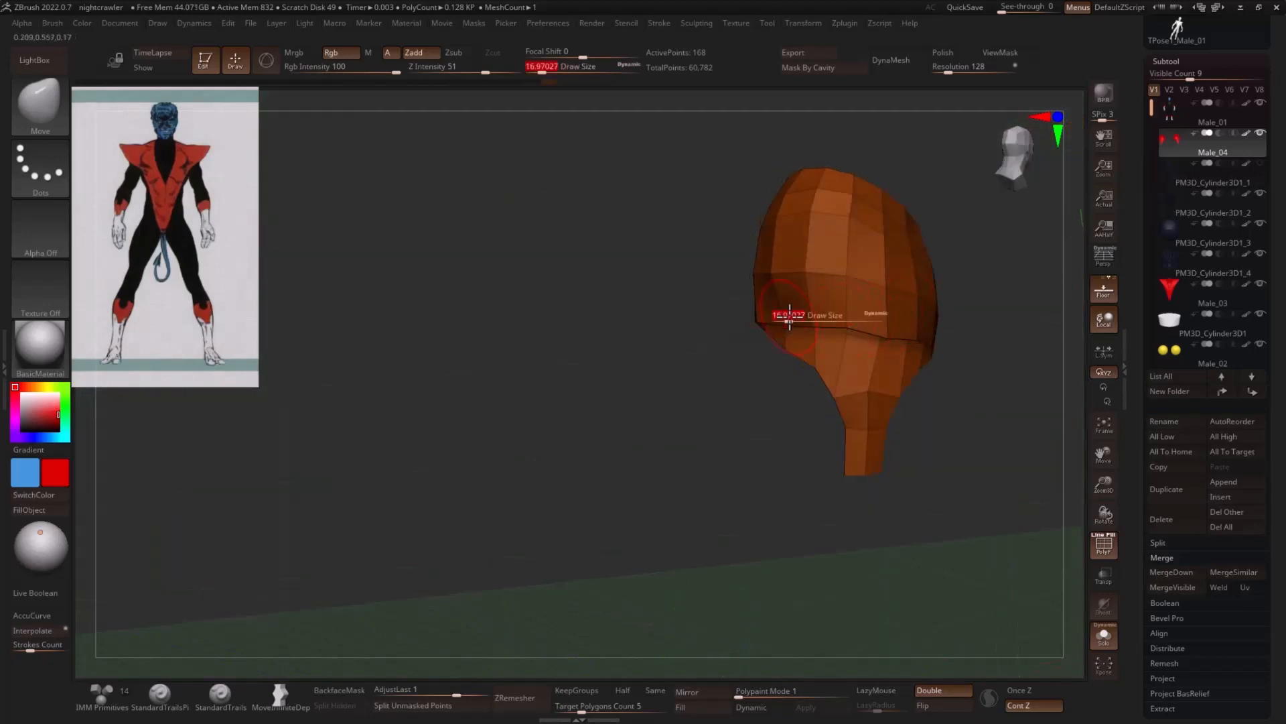
pyautogui.moveTo(789, 318); pyautogui.dragTo(797, 318)
pyautogui.moveTo(797, 316); pyautogui.dragTo(767, 337, button='right')
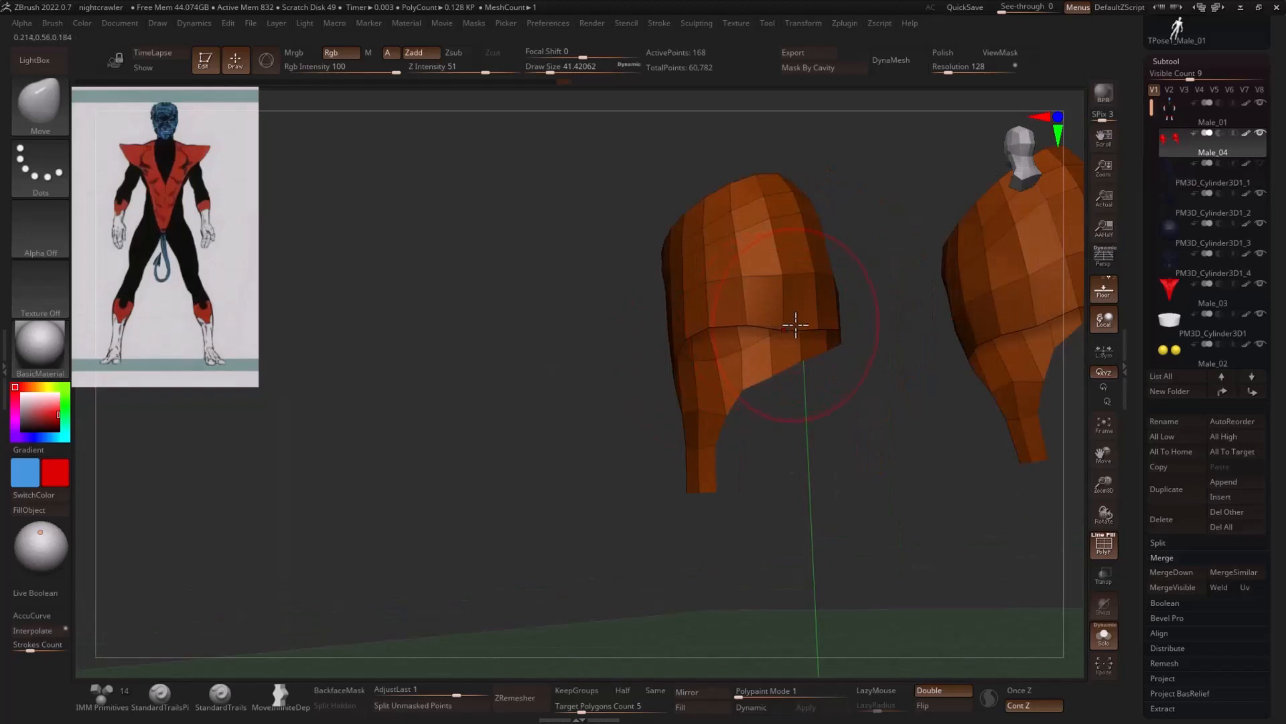
pyautogui.press('s')
pyautogui.moveTo(796, 325); pyautogui.dragTo(788, 325)
pyautogui.moveTo(867, 267); pyautogui.dragTo(812, 273, button='right')
pyautogui.moveTo(864, 349); pyautogui.dragTo(819, 407, button='right')
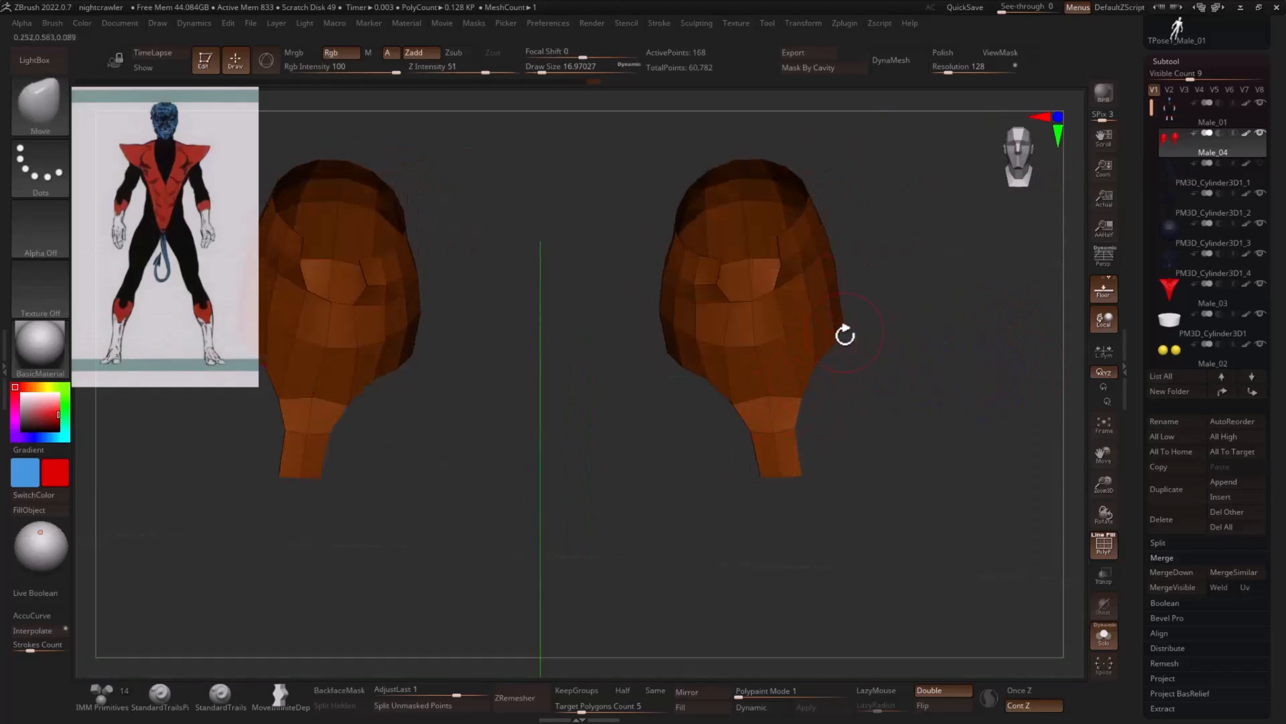
# - Remesh the boot cuffs with ZRemesher, using the Same polygon count option
pyautogui.click(655, 691)
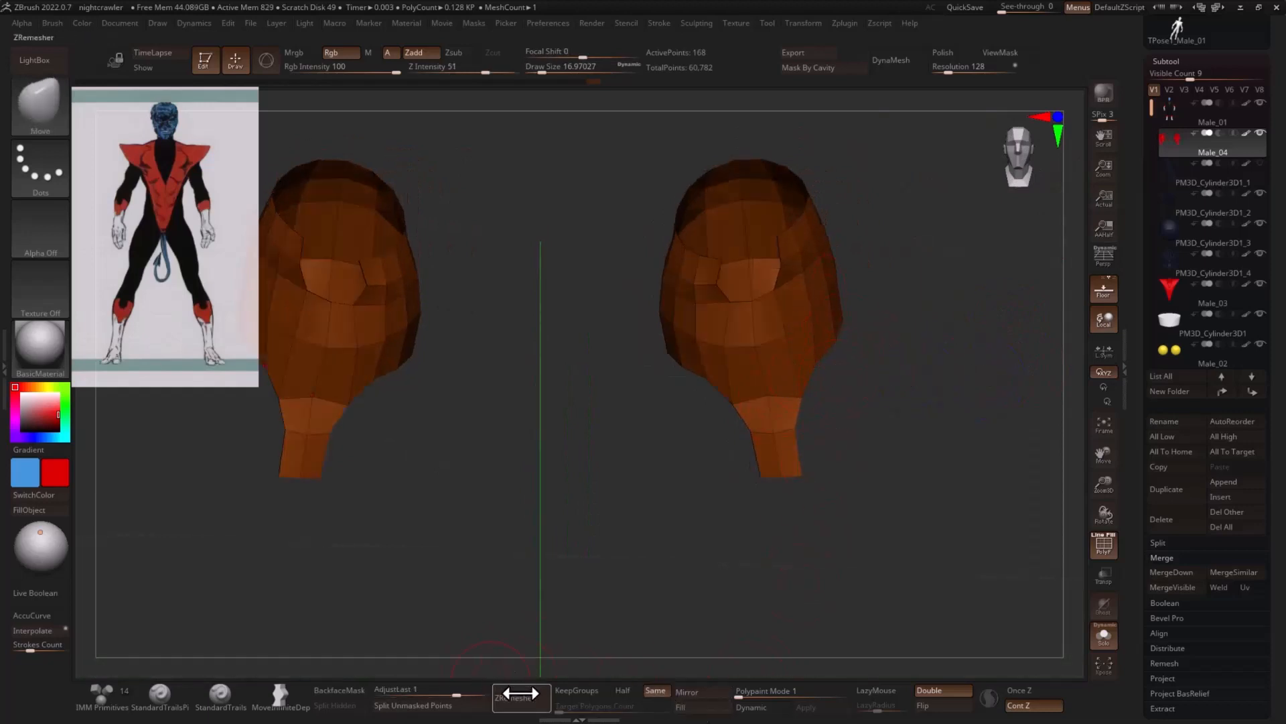
pyautogui.click(509, 696)
pyautogui.moveTo(847, 402); pyautogui.dragTo(956, 400, button='right')
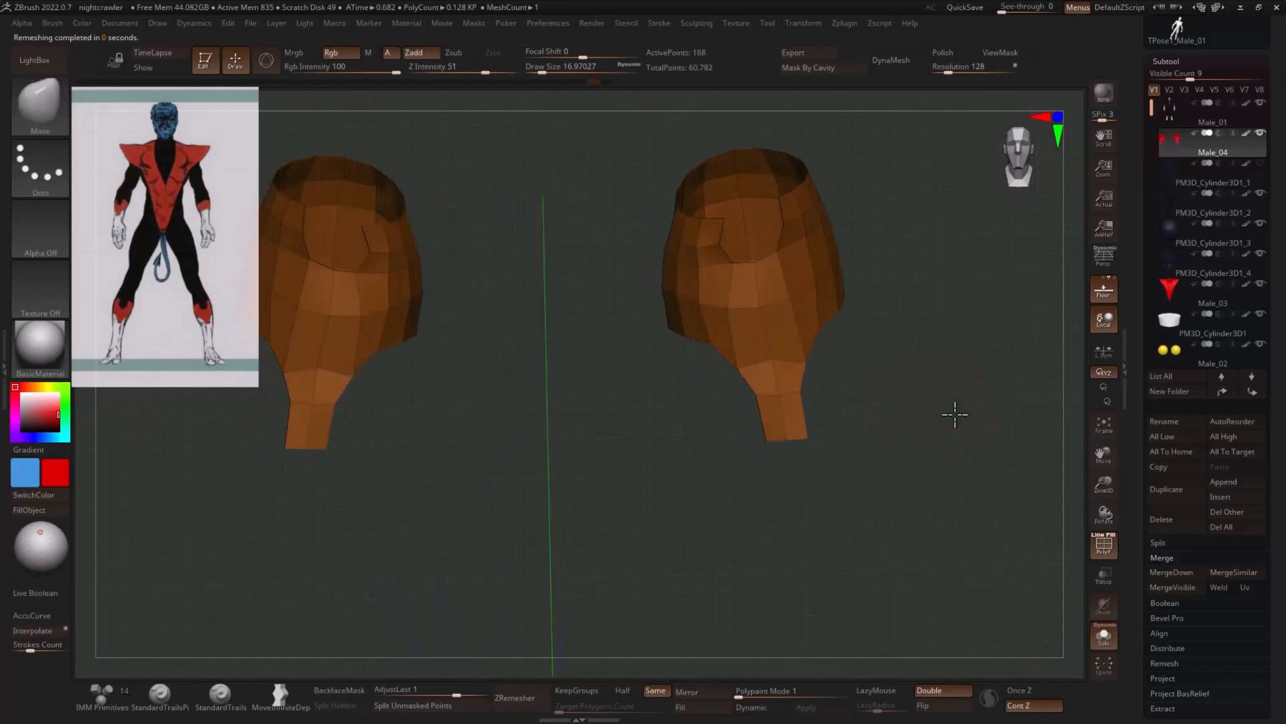
# - Subdivide the boot cuffs once with smoothing on and delete the lower subdivision level
pyautogui.click(1174, 60)
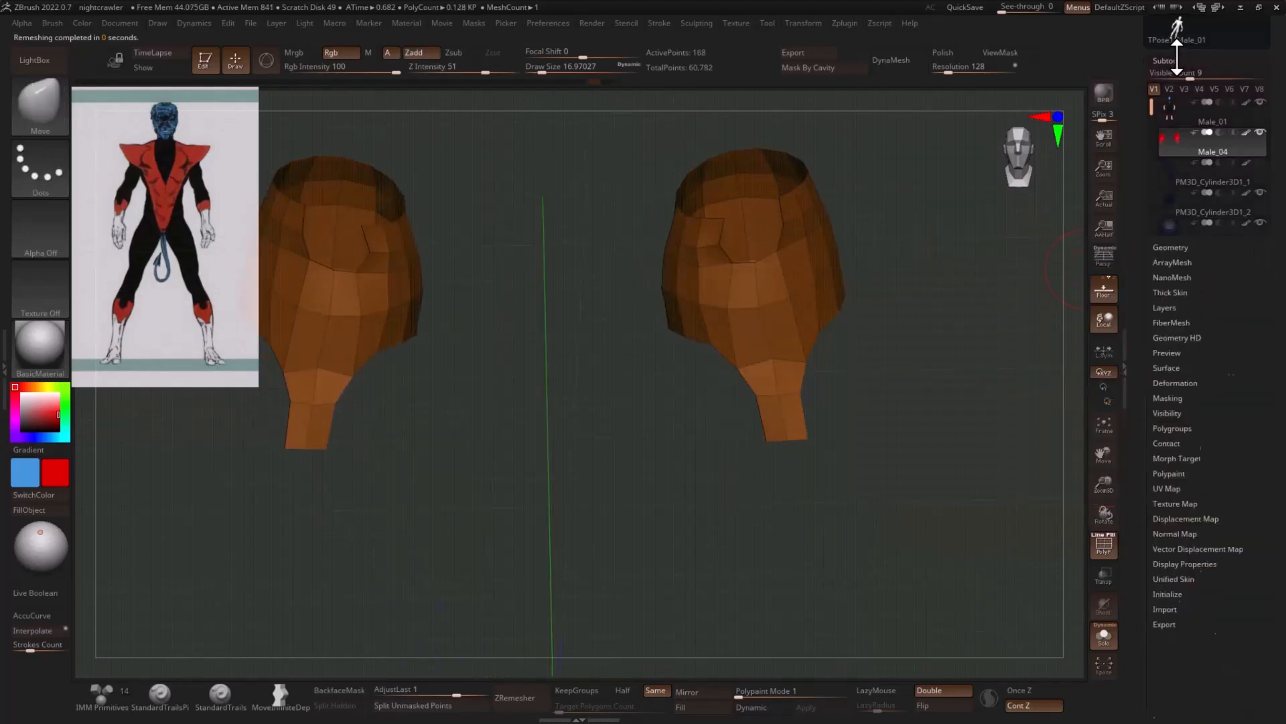
pyautogui.click(1181, 75)
pyautogui.click(1196, 189)
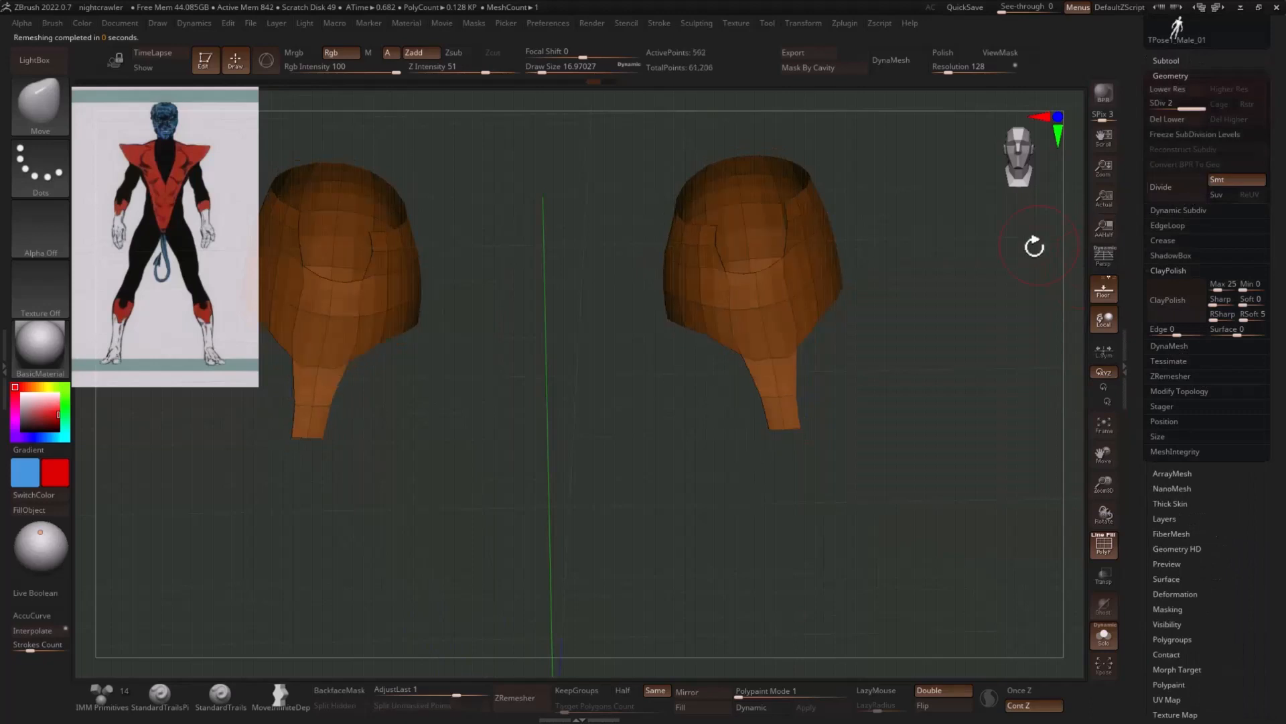
pyautogui.moveTo(1018, 284); pyautogui.dragTo(1025, 329, button='right')
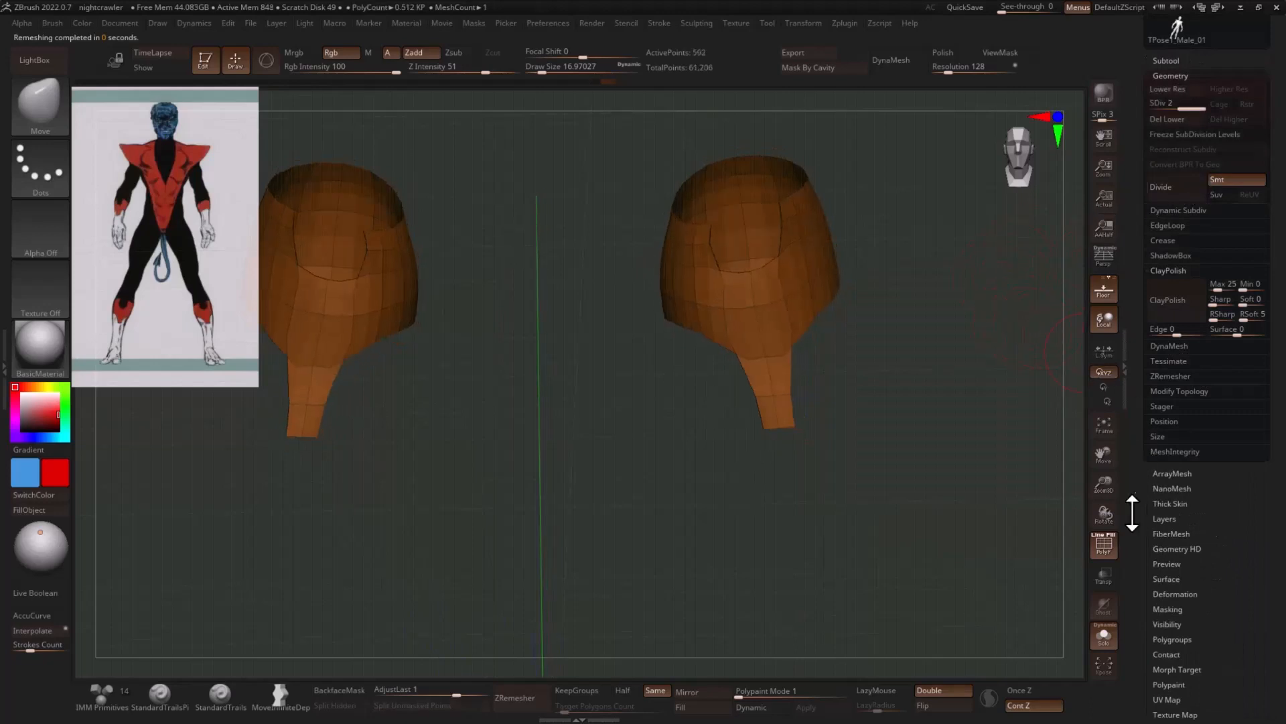
pyautogui.click(1167, 119)
pyautogui.moveTo(962, 264); pyautogui.dragTo(972, 348, button='right')
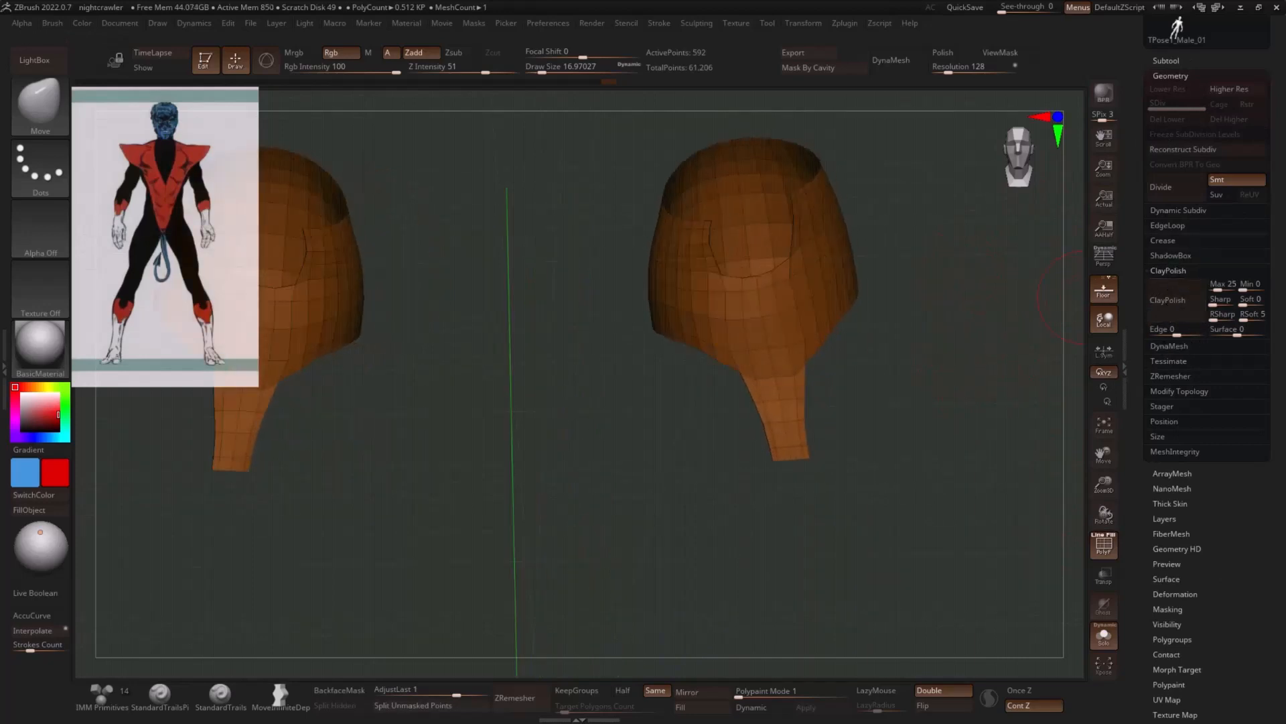
# - Open the EdgeLoop geometry settings for the boot cuffs
pyautogui.click(1171, 228)
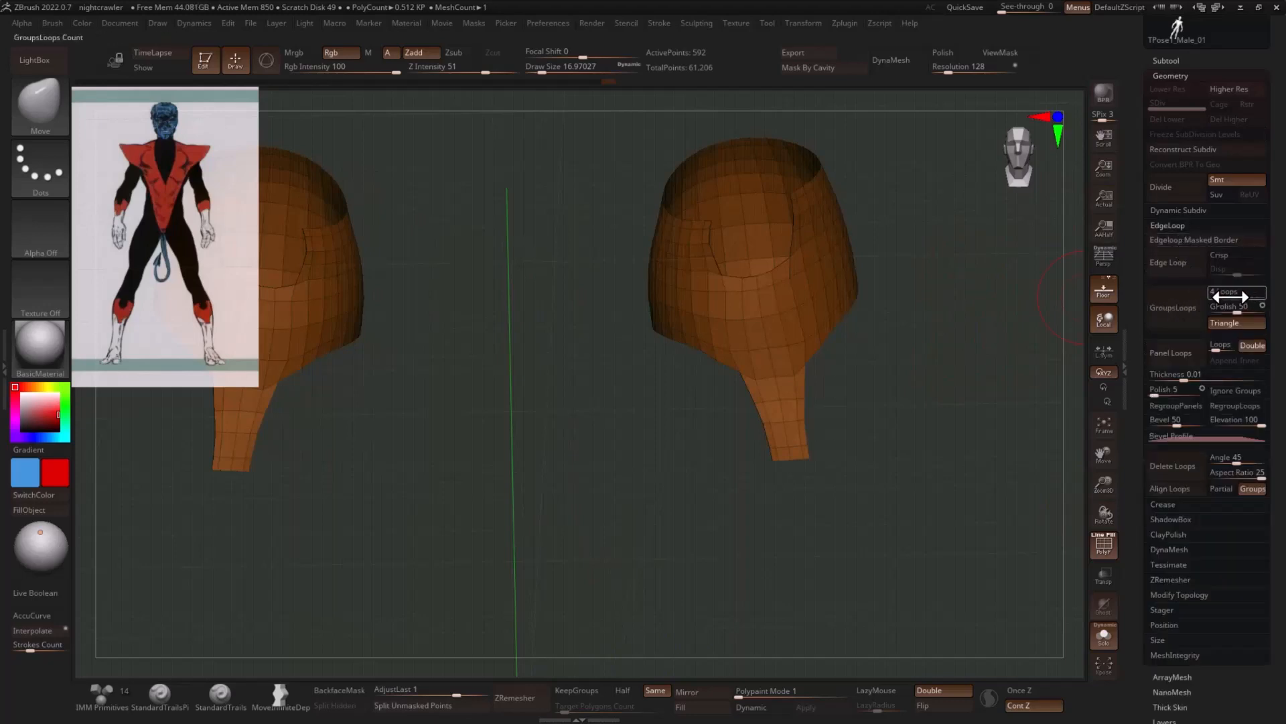
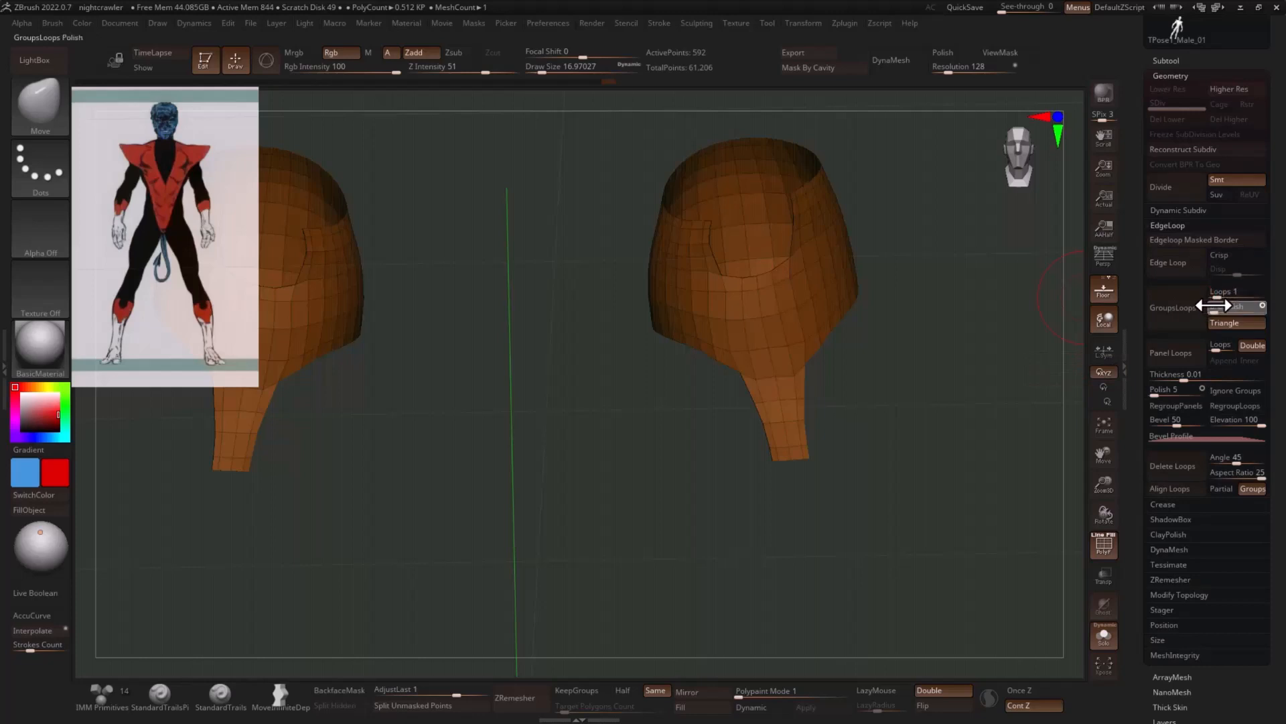
# - Add one GroupsLoops edge loop along the borders of the boot cuffs with GPolish set to 1
pyautogui.click(1173, 319)
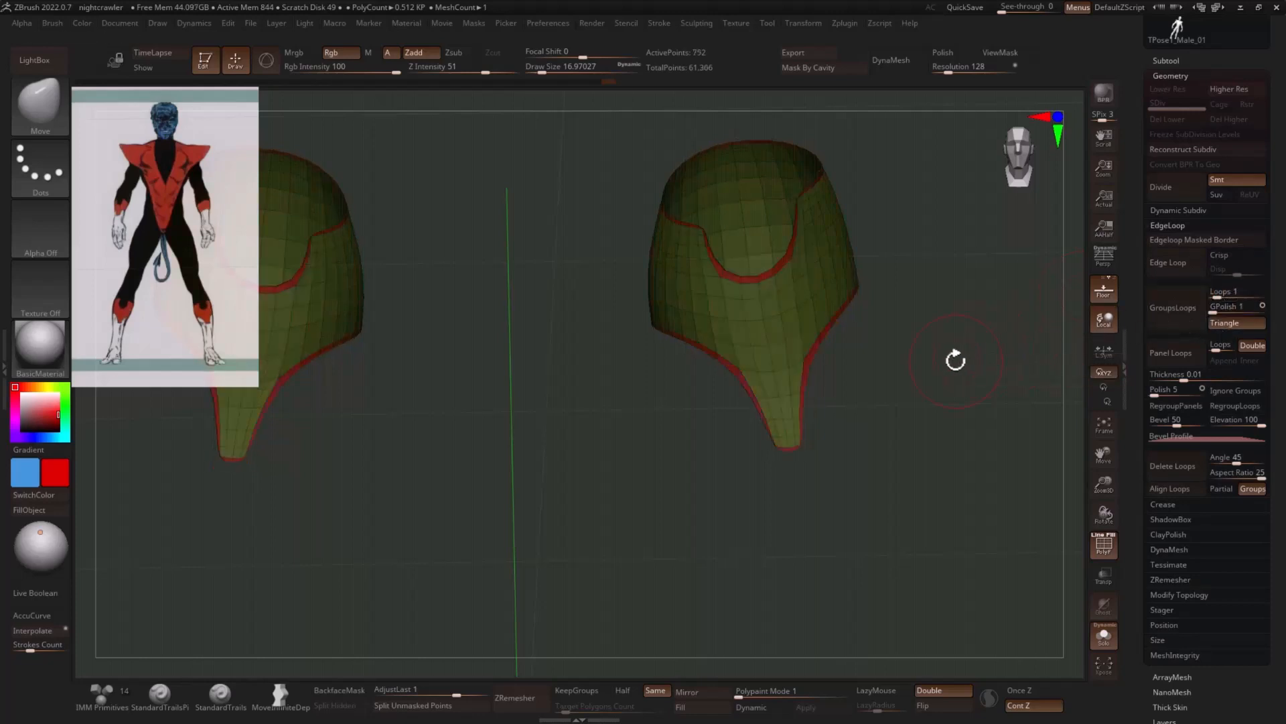
pyautogui.moveTo(955, 359)
pyautogui.mouseDown()
pyautogui.moveTo(971, 359)
pyautogui.moveTo(968, 378)
pyautogui.mouseUp()
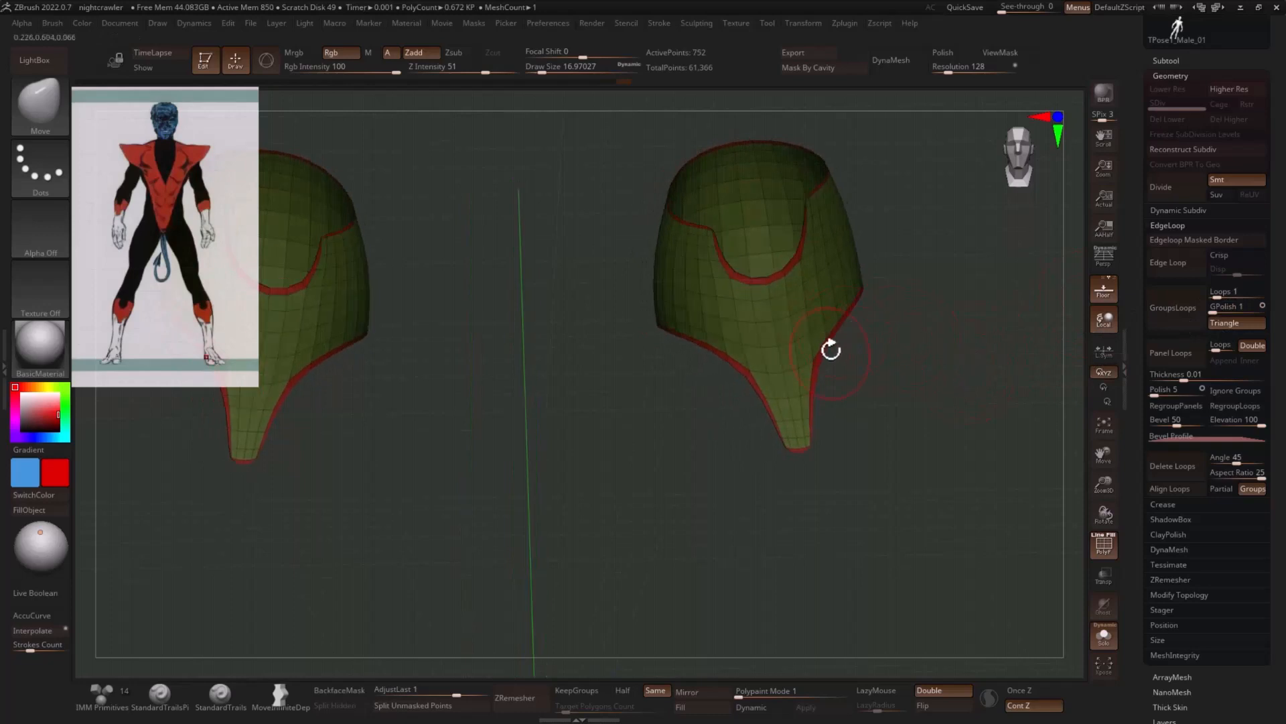
# - Square off the lower tips of the boot cuffs with the Move brush at draw sizes of about 3 and 7
pyautogui.moveTo(830, 349)
pyautogui.mouseDown()
pyautogui.moveTo(924, 371)
pyautogui.moveTo(907, 362)
pyautogui.moveTo(922, 382)
pyautogui.moveTo(840, 431)
pyautogui.moveTo(731, 453)
pyautogui.mouseUp()
pyautogui.press('s')
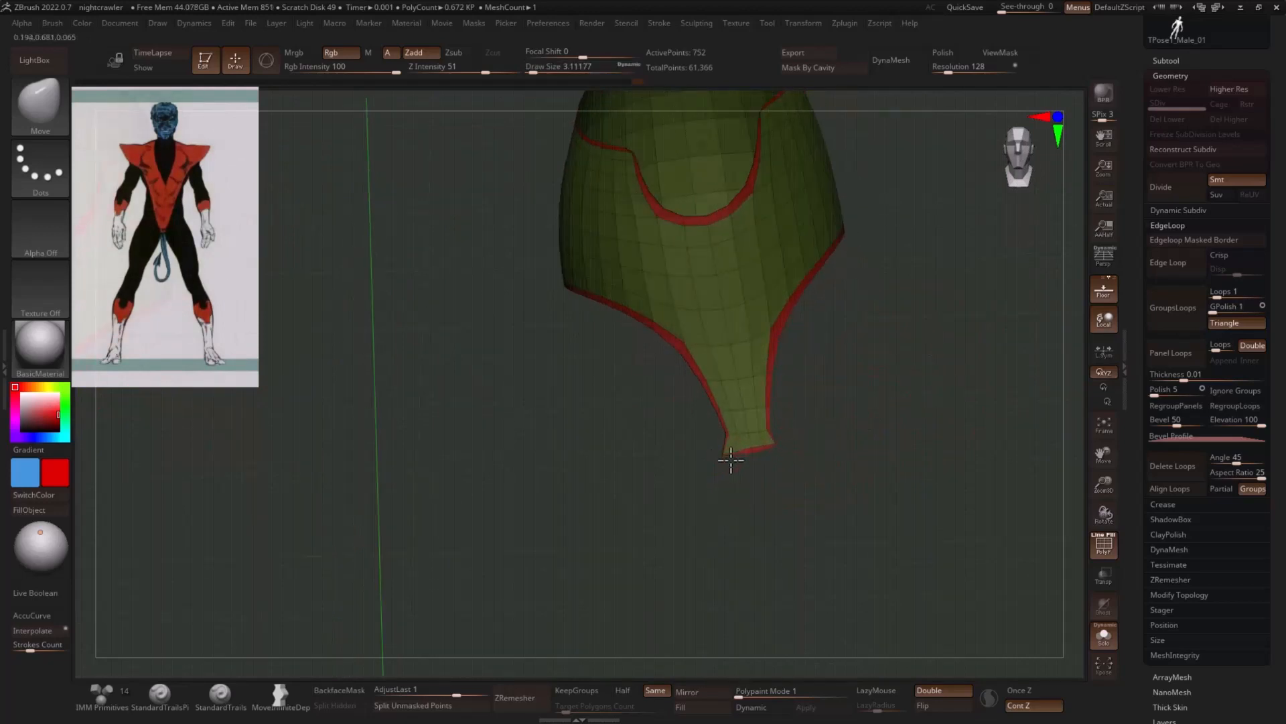
pyautogui.press('s')
pyautogui.moveTo(681, 443); pyautogui.dragTo(693, 443)
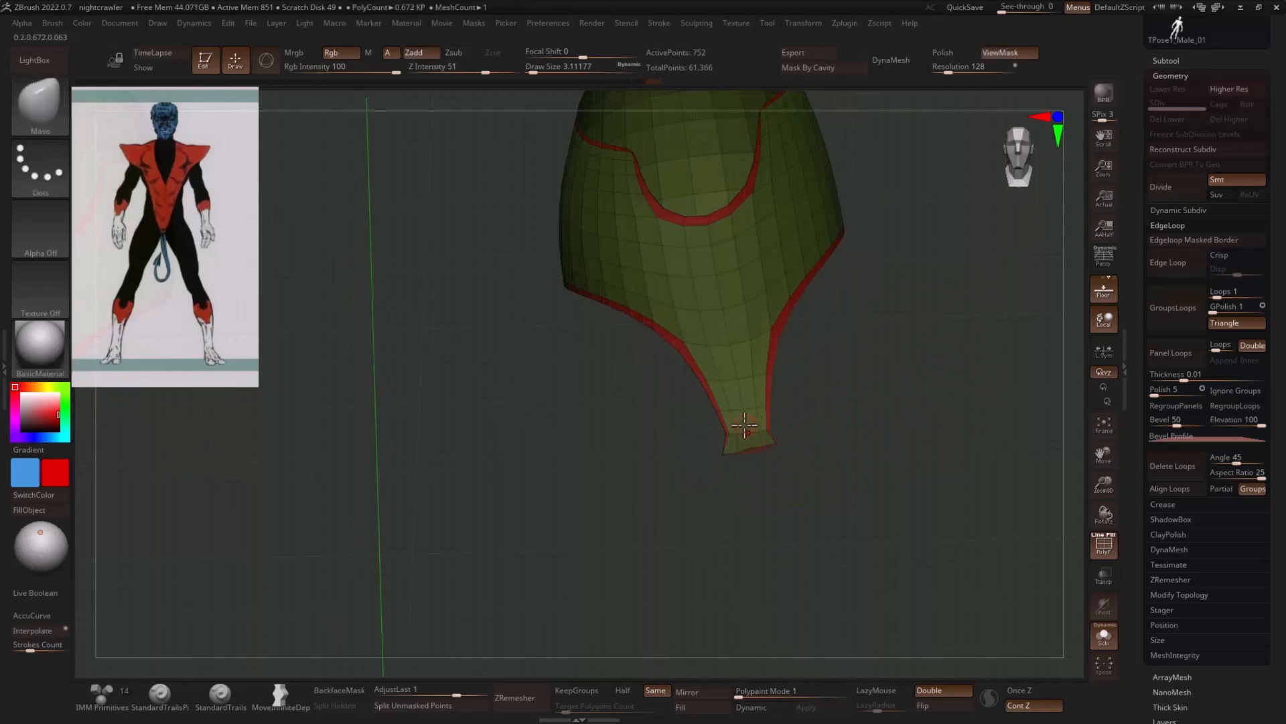
pyautogui.press('s')
pyautogui.moveTo(771, 416); pyautogui.dragTo(768, 421)
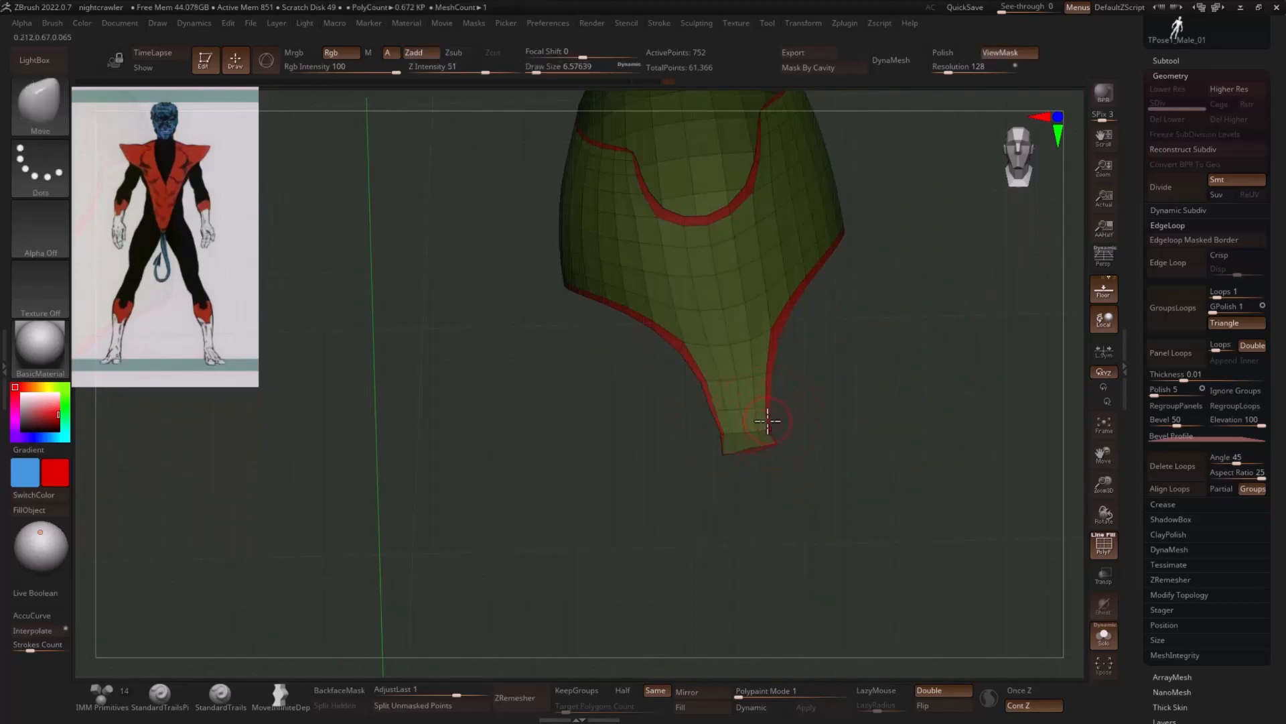
pyautogui.keyDown('ctrl'); pyautogui.moveTo(861, 384); pyautogui.dragTo(863, 399, button='right'); pyautogui.keyUp('ctrl')
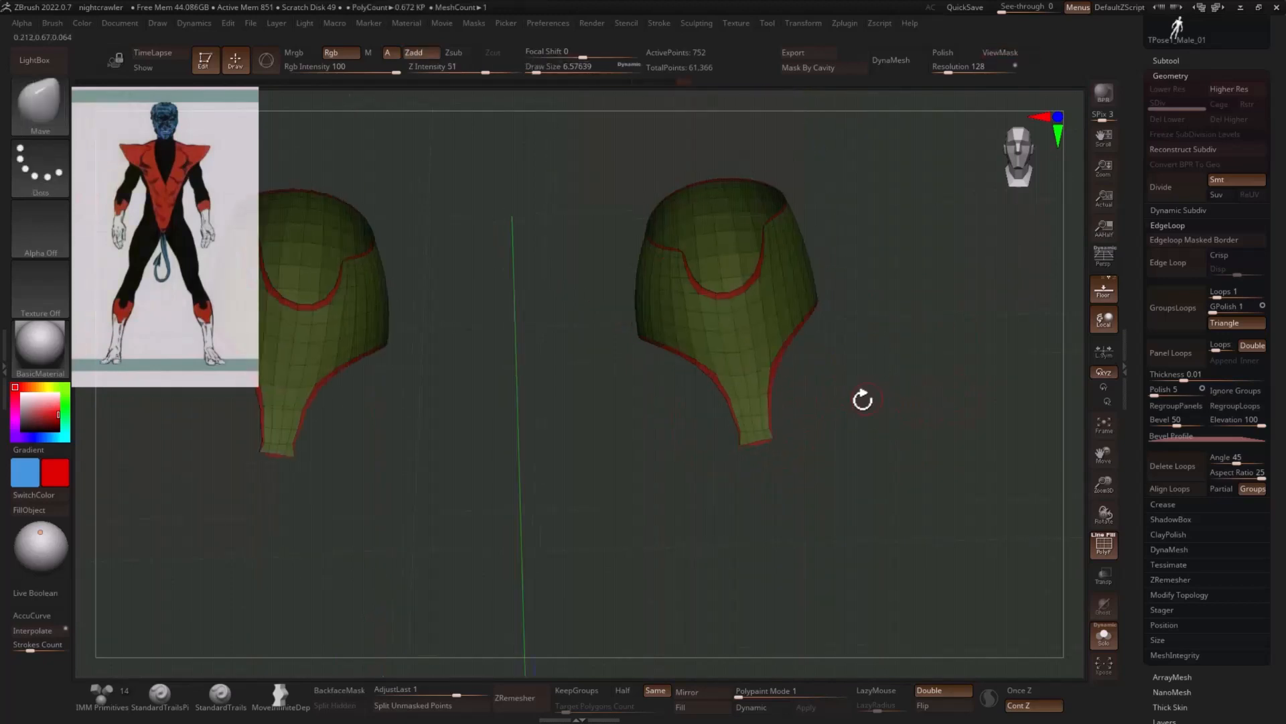
# - Try to polish the boot cuffs strongly with the Polish By Features deformation
pyautogui.press('space')
pyautogui.moveTo(779, 662); pyautogui.dragTo(864, 662)
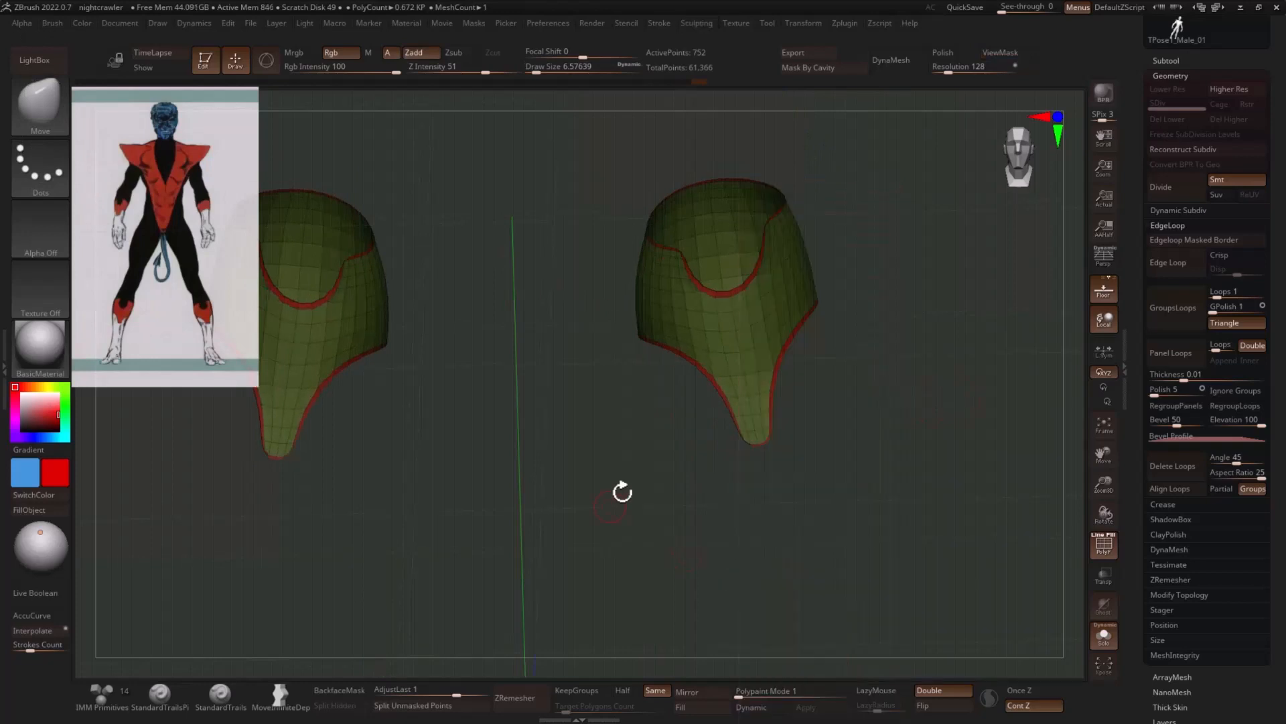
pyautogui.keyDown('ctrl'); pyautogui.keyDown('shift'); pyautogui.moveTo(800, 437); pyautogui.dragTo(690, 437); pyautogui.keyUp('shift'); pyautogui.keyUp('ctrl')
# - Smooth the boot cuffs and their border loops with Polish By Features while keeping the lower tips square
pyautogui.press('space')
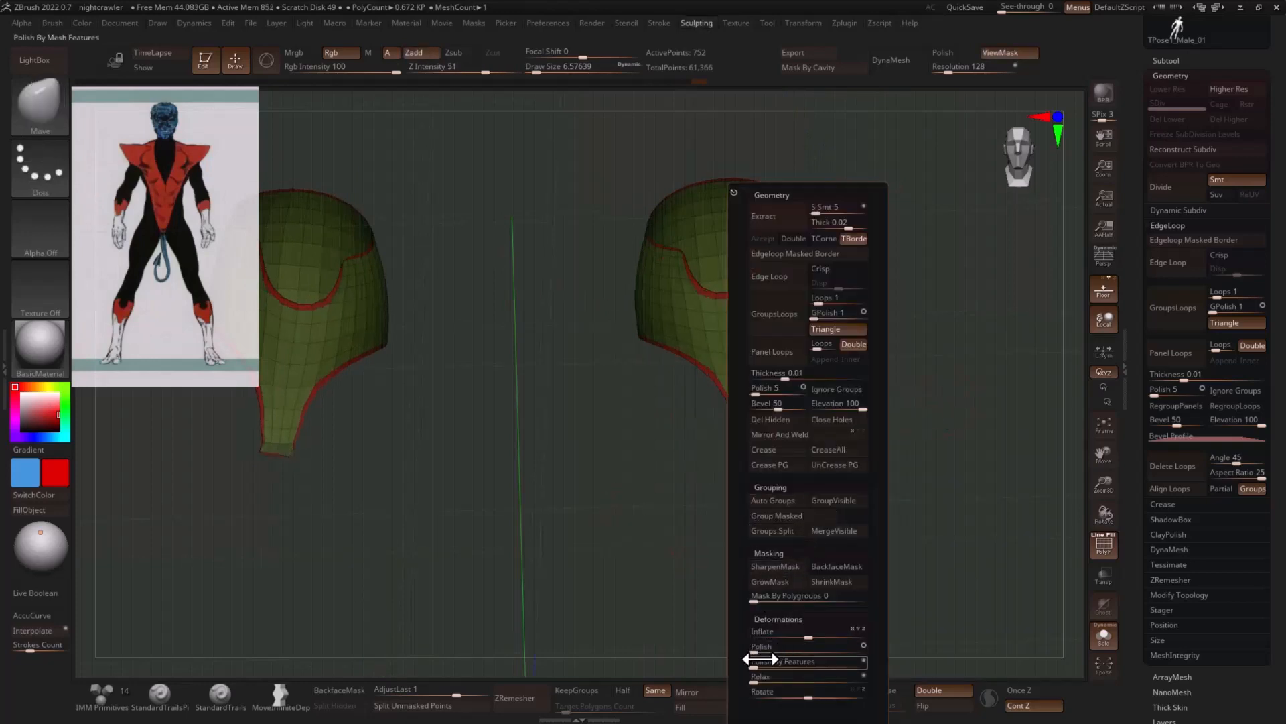
pyautogui.moveTo(763, 658); pyautogui.dragTo(854, 660)
pyautogui.moveTo(927, 439); pyautogui.dragTo(859, 293)
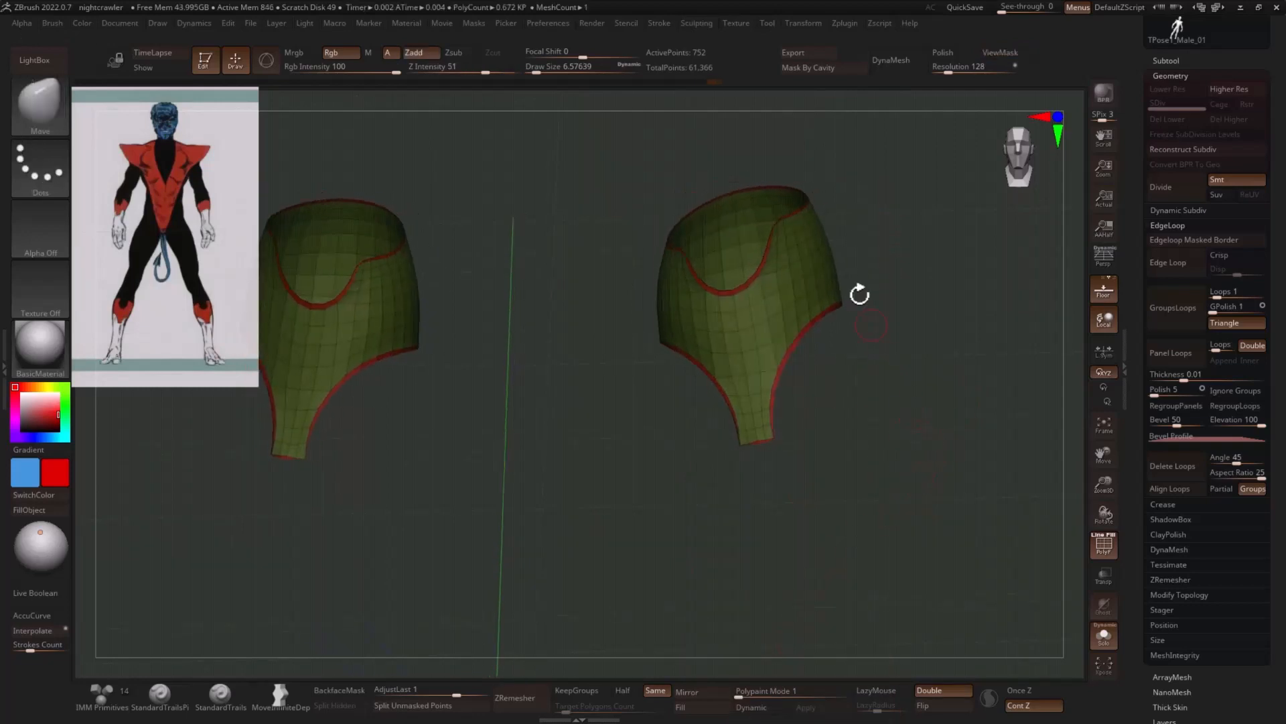
pyautogui.moveTo(870, 235); pyautogui.dragTo(830, 218)
pyautogui.moveTo(757, 253); pyautogui.dragTo(733, 268)
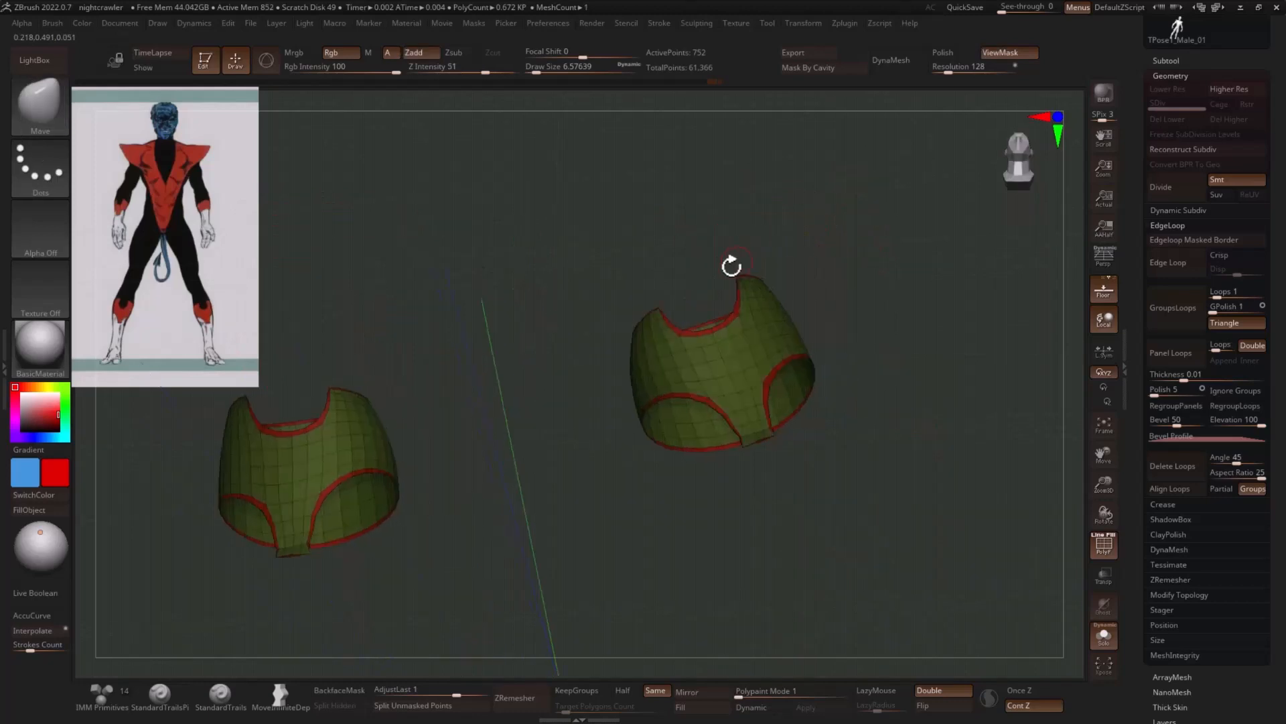
pyautogui.keyDown('ctrl'); pyautogui.moveTo(652, 298); pyautogui.dragTo(657, 298); pyautogui.keyUp('ctrl')
pyautogui.press('1')
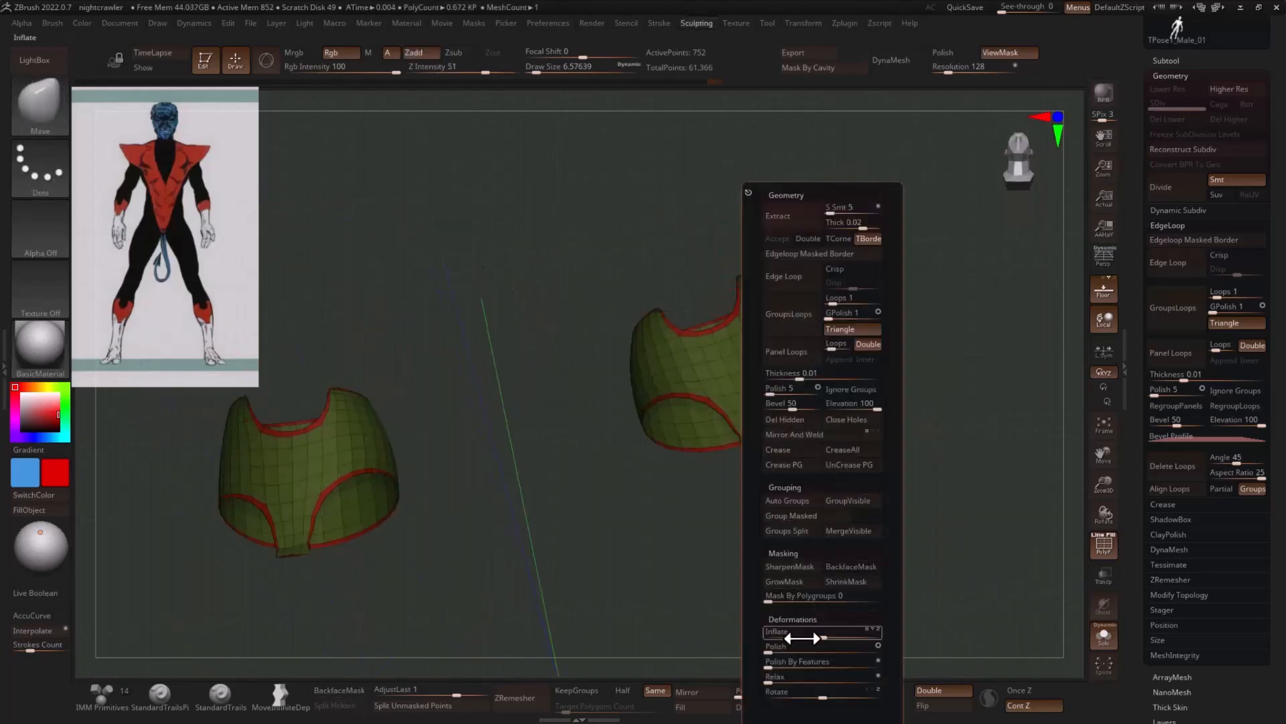
pyautogui.click(799, 663)
pyautogui.moveTo(956, 485)
pyautogui.mouseDown()
pyautogui.moveTo(976, 494)
pyautogui.moveTo(933, 411)
pyautogui.moveTo(983, 402)
pyautogui.mouseUp()
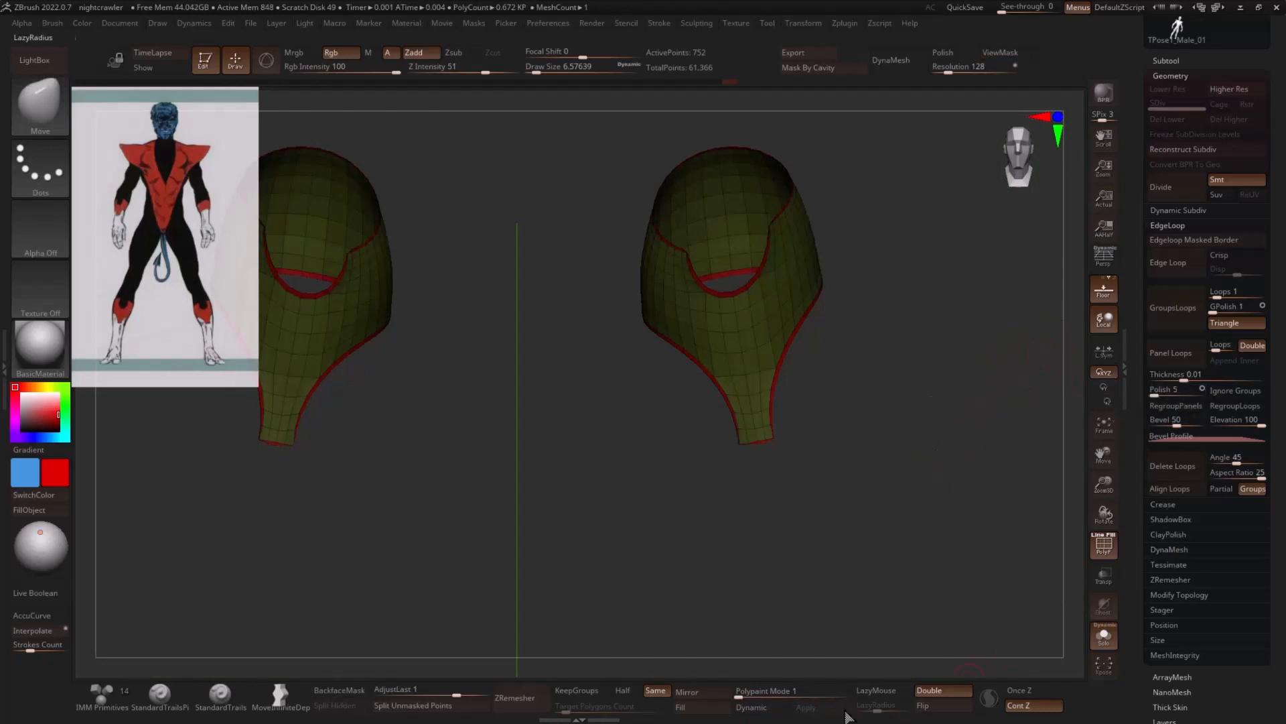
# - Try to remesh the looped boot cuffs with ZRemesher at the Same polygon count
pyautogui.click(527, 698)
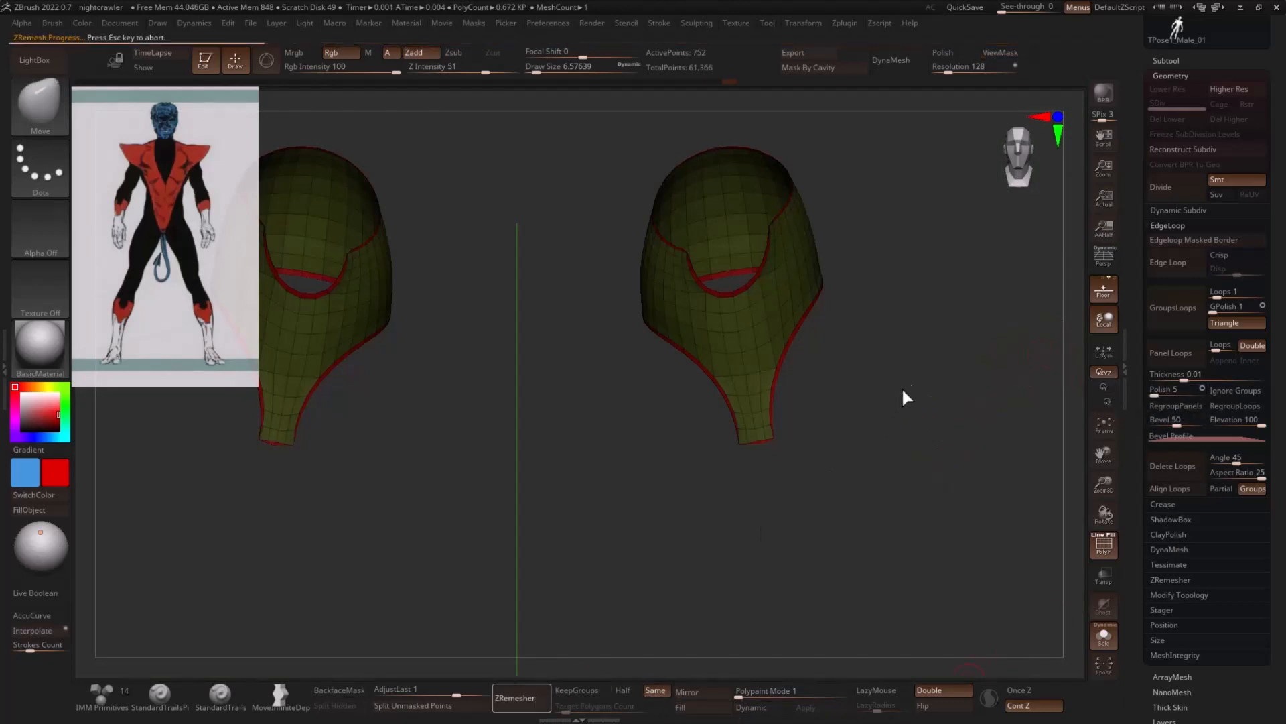
pyautogui.hotkey('ctrl', 'z')
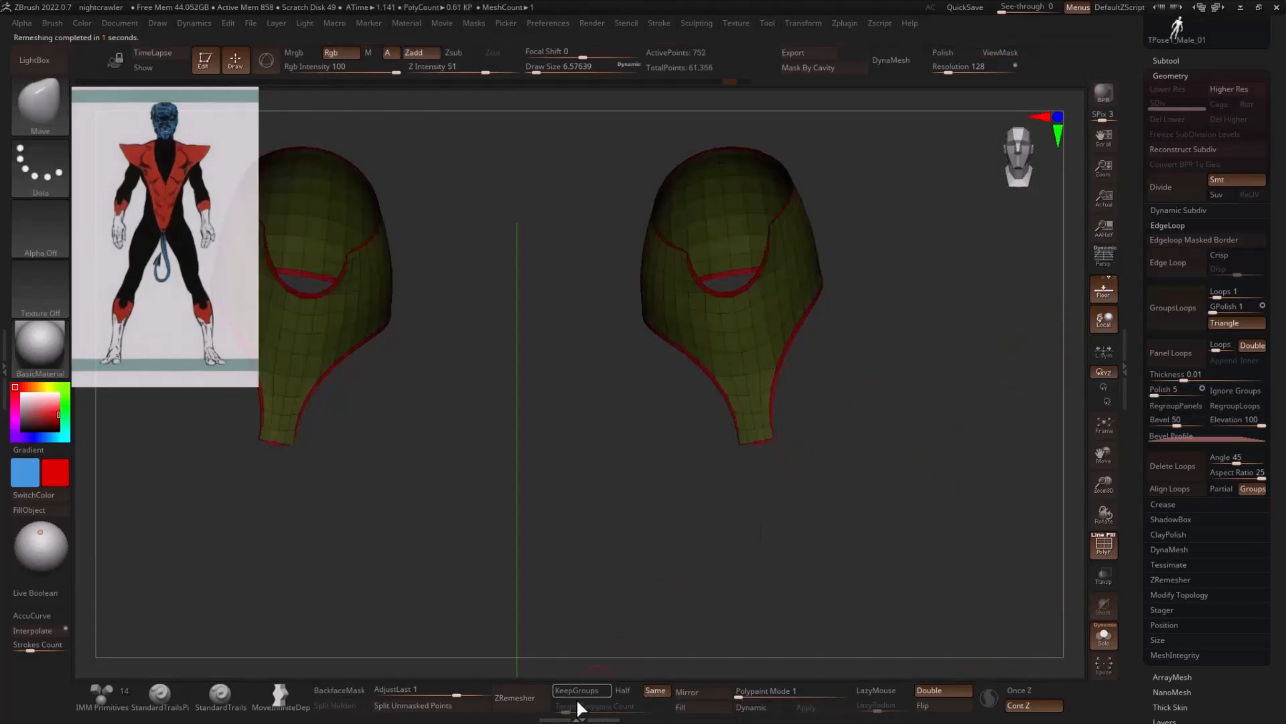
# - Enable KeepGroups in the ZRemesher settings and try remeshing the cuffs, including with SmoothGroups at about 0.56
pyautogui.click(1171, 580)
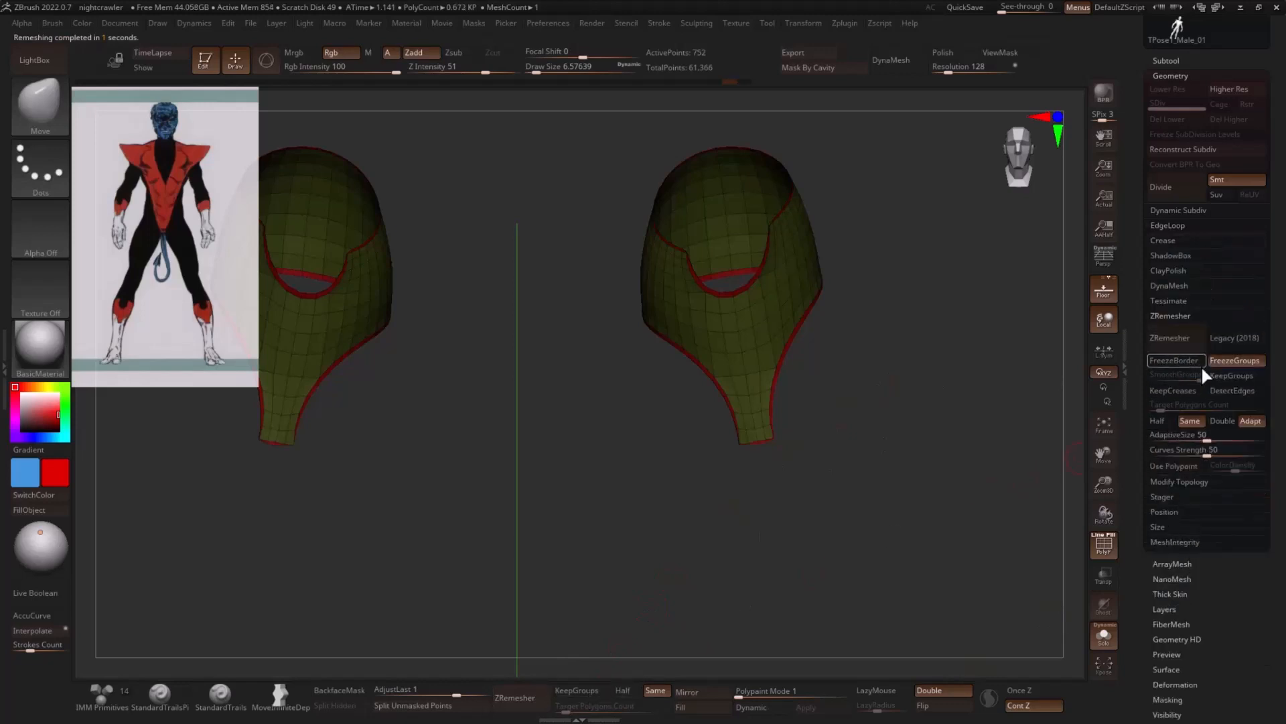
pyautogui.click(1232, 374)
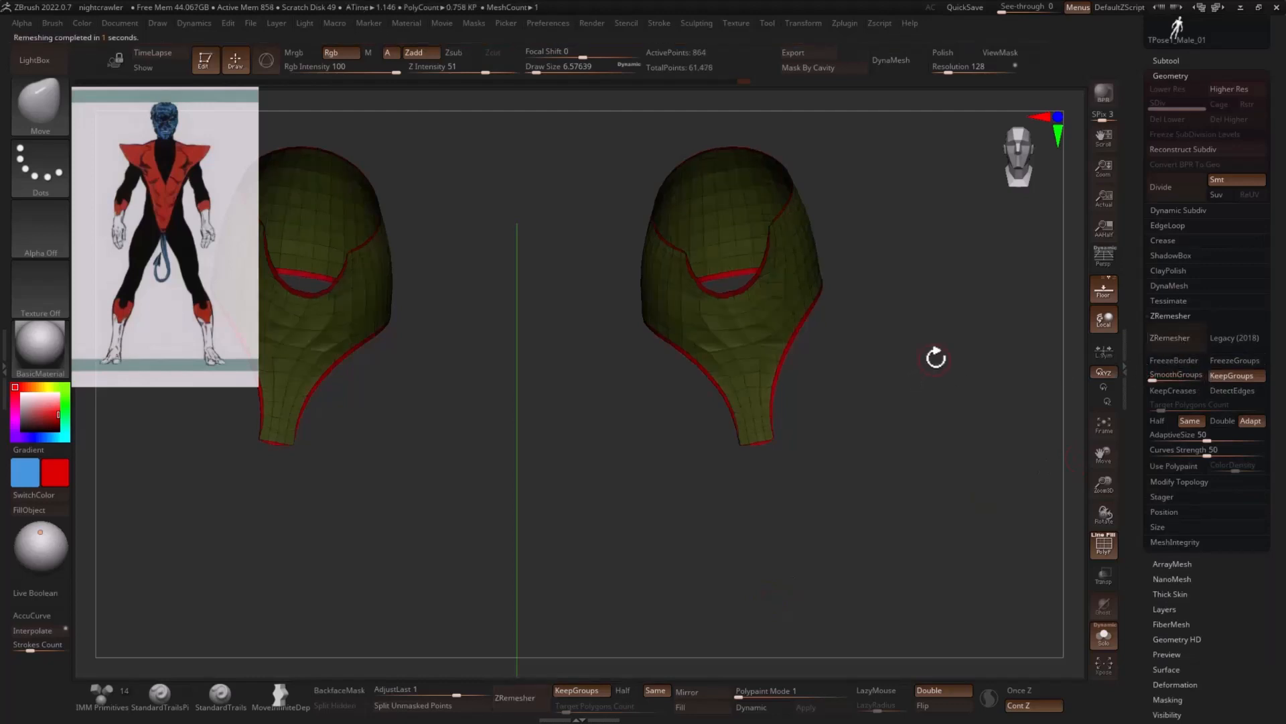
pyautogui.hotkey('ctrl', 'z')
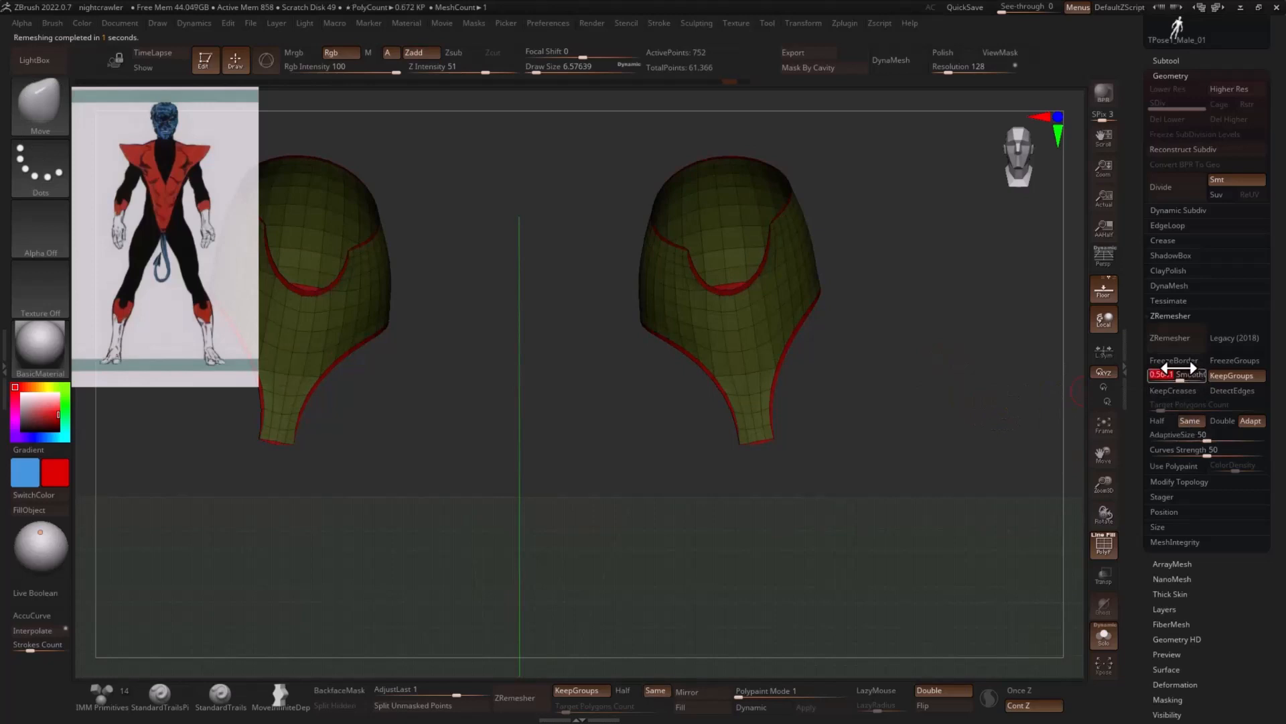
pyautogui.click(1170, 338)
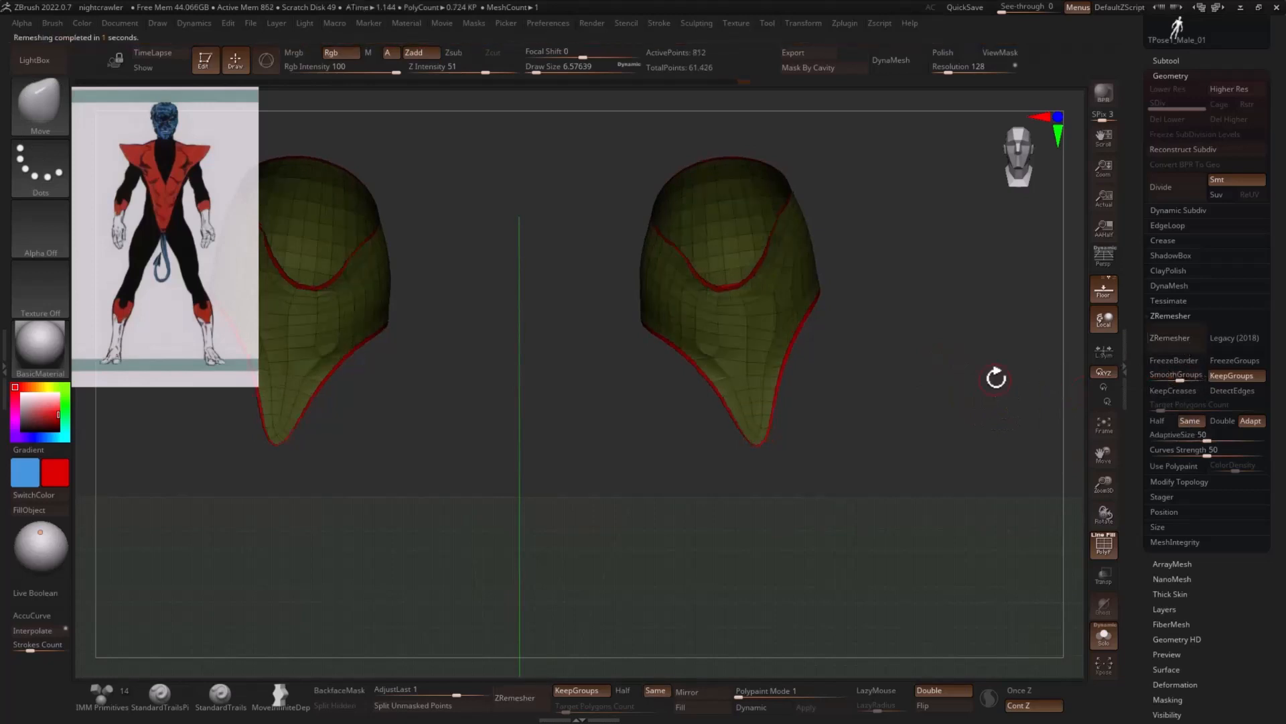
pyautogui.hotkey('ctrl', 'z')
# - Remesh the boot cuffs twice with ZRemesher, using SmoothGroups 0, KeepGroups and DetectEdges
pyautogui.moveTo(1170, 379); pyautogui.dragTo(1149, 380)
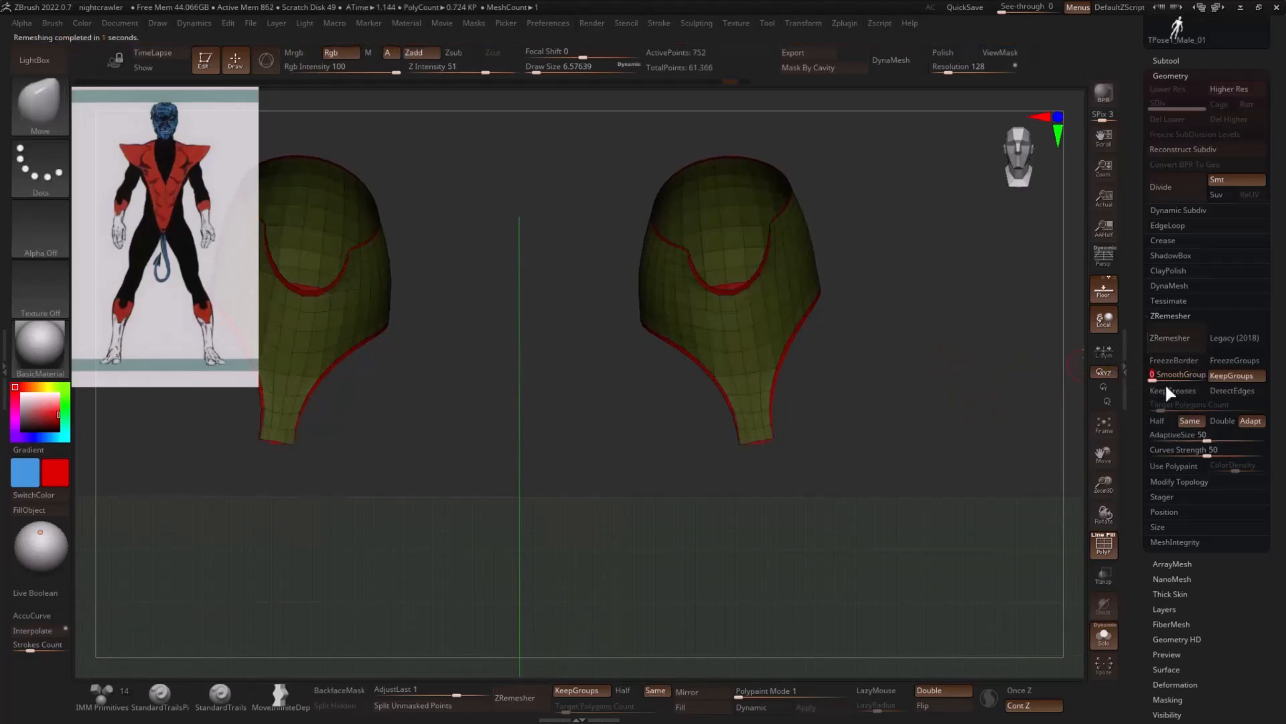
pyautogui.click(1241, 390)
pyautogui.click(1177, 340)
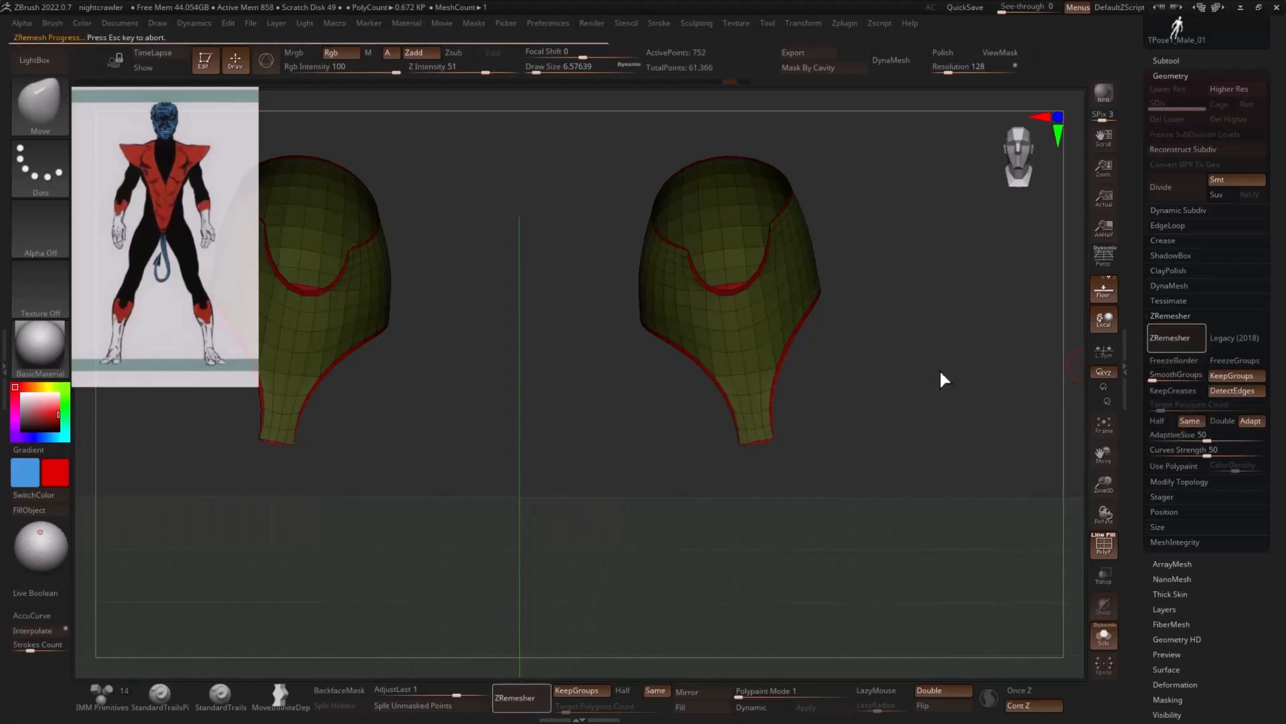
pyautogui.moveTo(944, 367); pyautogui.dragTo(978, 404)
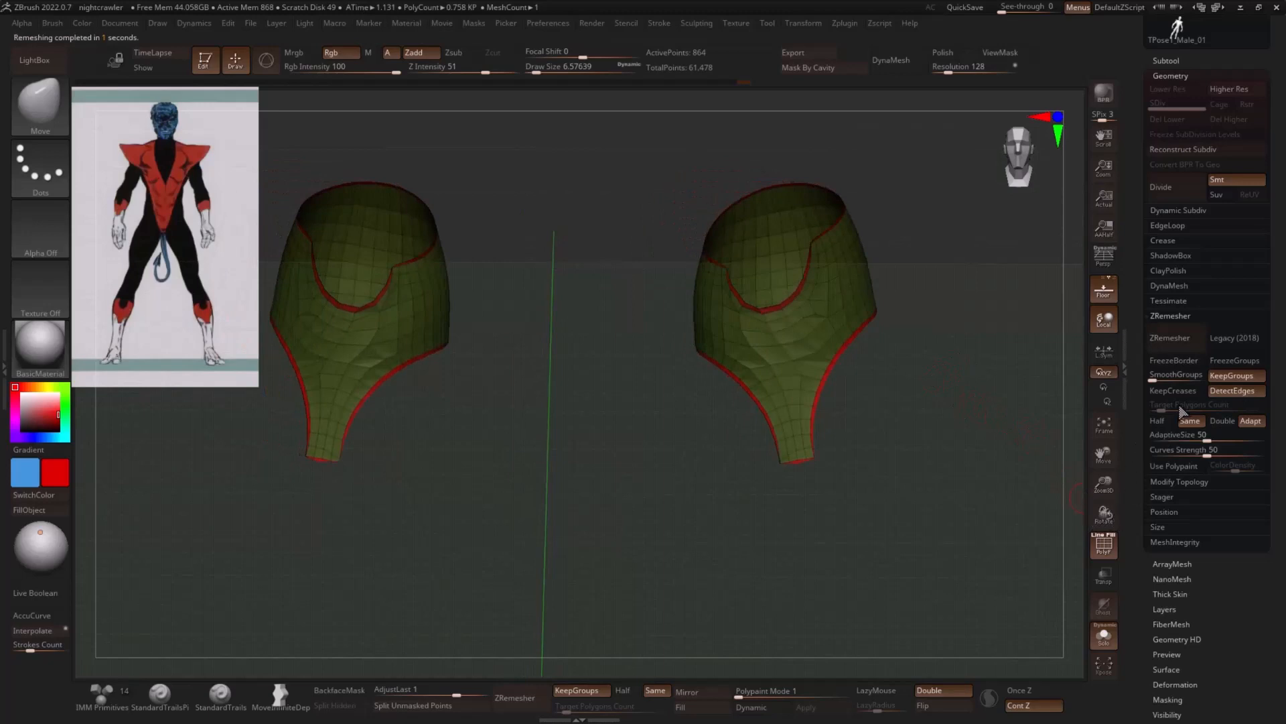
pyautogui.click(1176, 337)
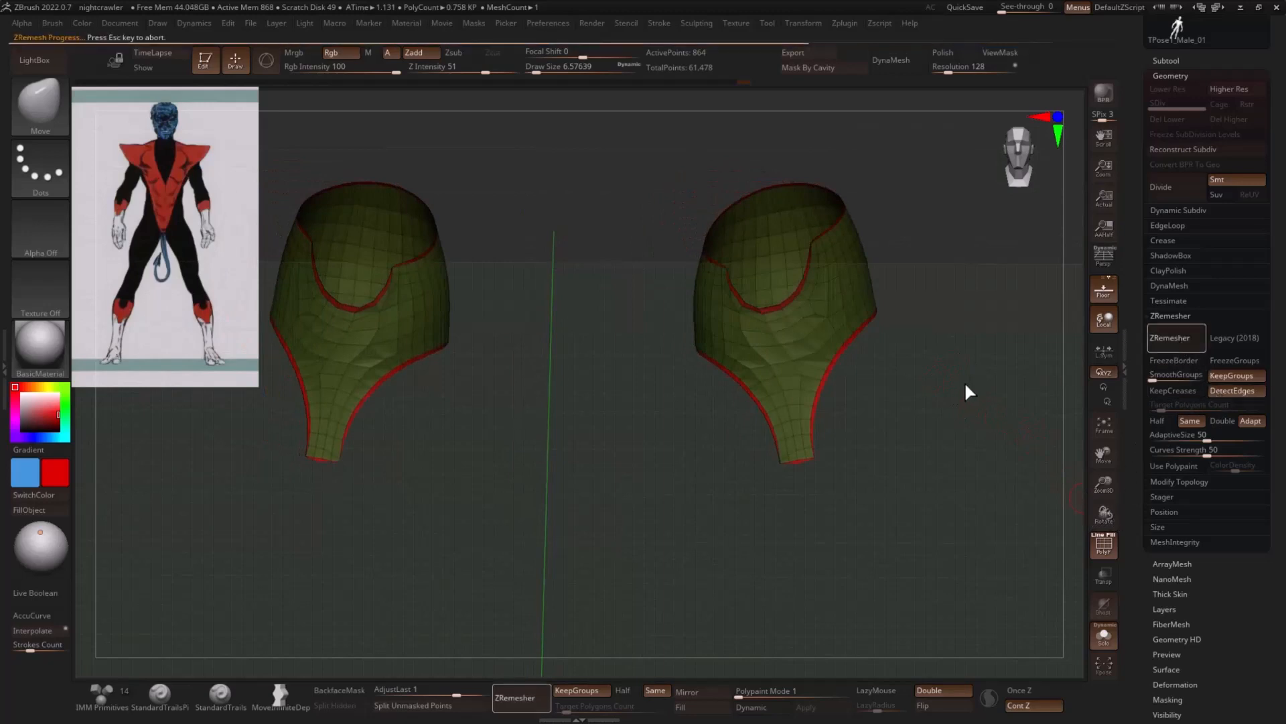
pyautogui.moveTo(965, 385)
pyautogui.mouseDown()
pyautogui.moveTo(985, 373)
pyautogui.moveTo(954, 379)
pyautogui.mouseUp()
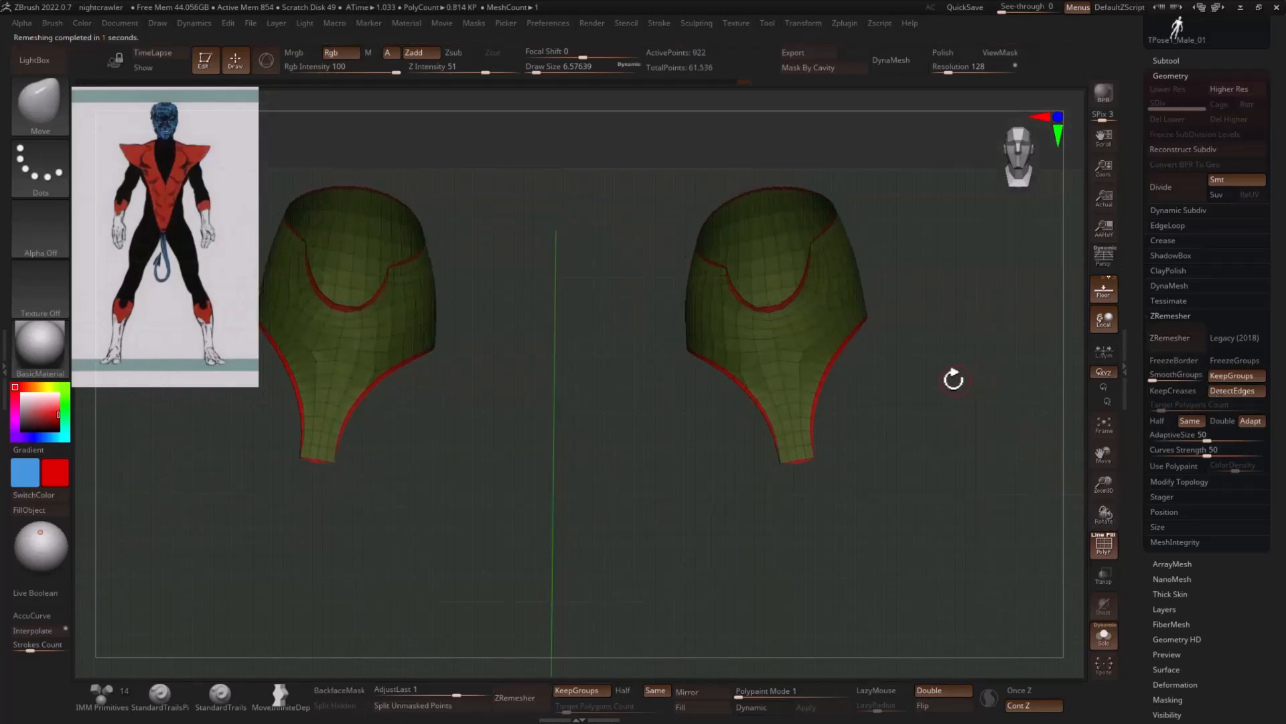
# - Extrude the boot cuffs into a thick shell with ZModeler, targeting Polygroup All, and bring the rest of the body back into view
pyautogui.keyDown('alt'); pyautogui.moveTo(942, 264); pyautogui.dragTo(902, 431); pyautogui.keyUp('alt')
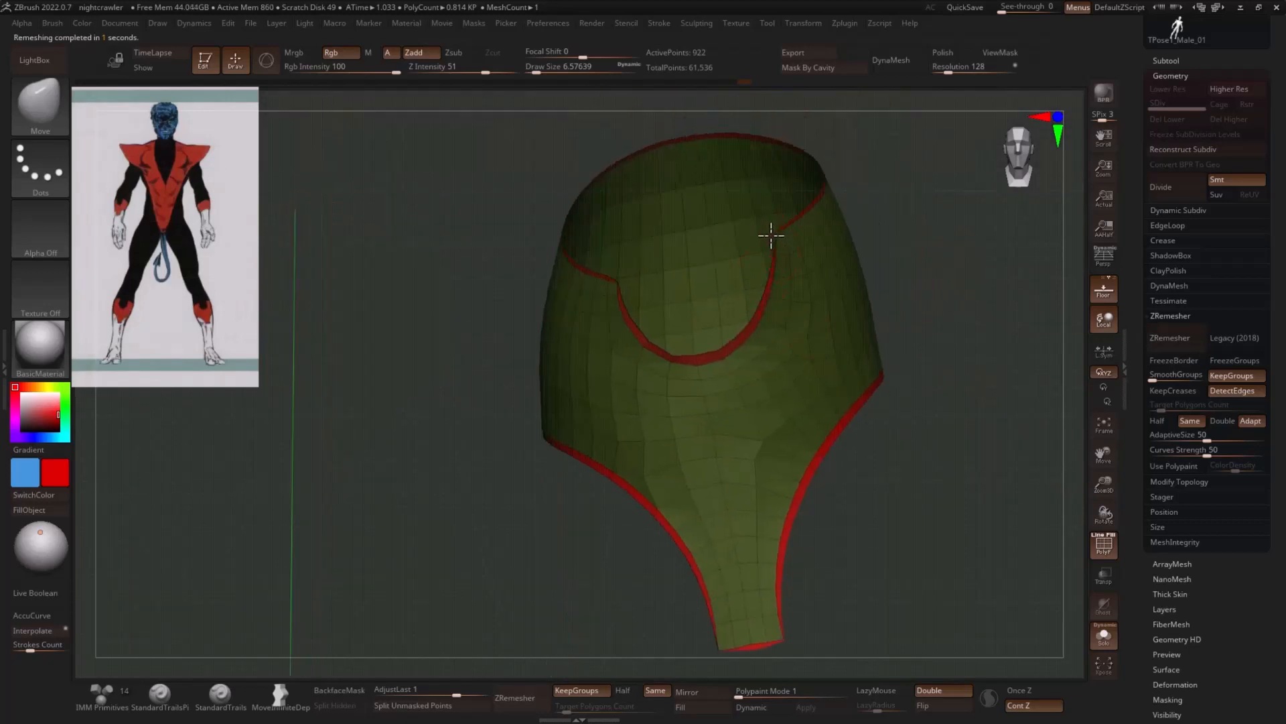
pyautogui.moveTo(942, 342); pyautogui.dragTo(996, 374)
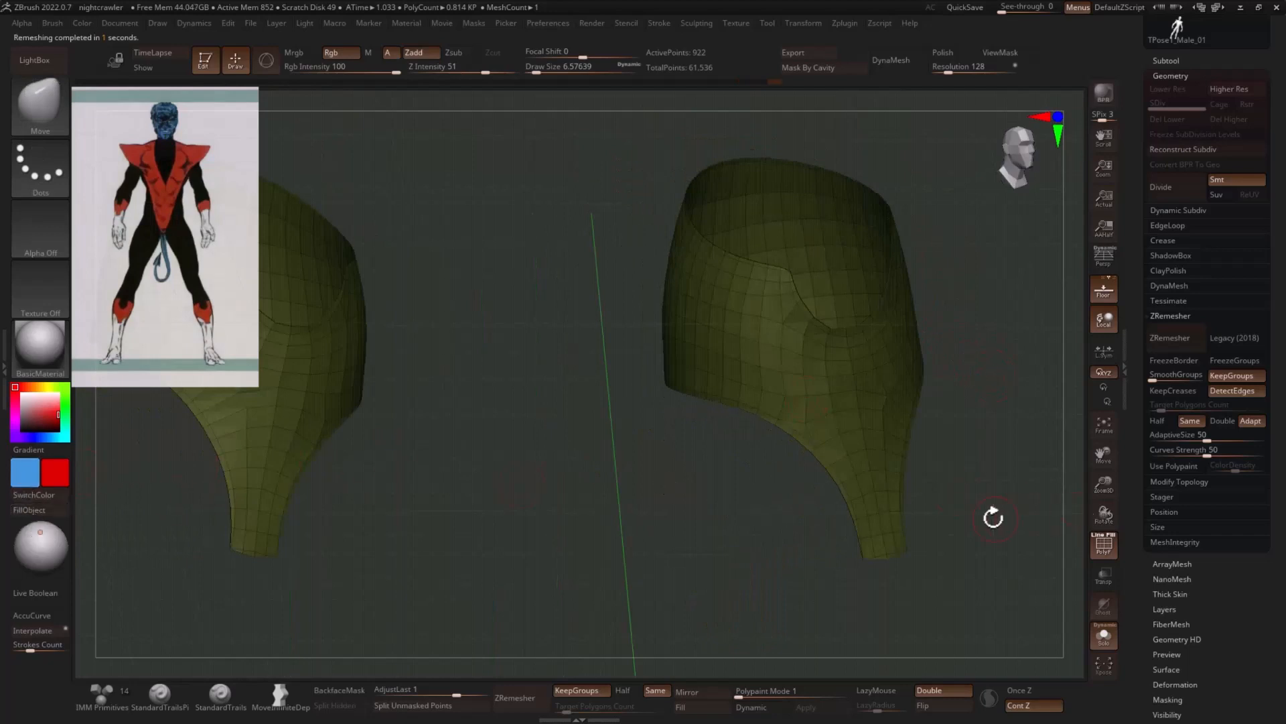
pyautogui.press('b')
pyautogui.press('z')
pyautogui.press('m')
pyautogui.moveTo(1040, 454); pyautogui.dragTo(912, 406)
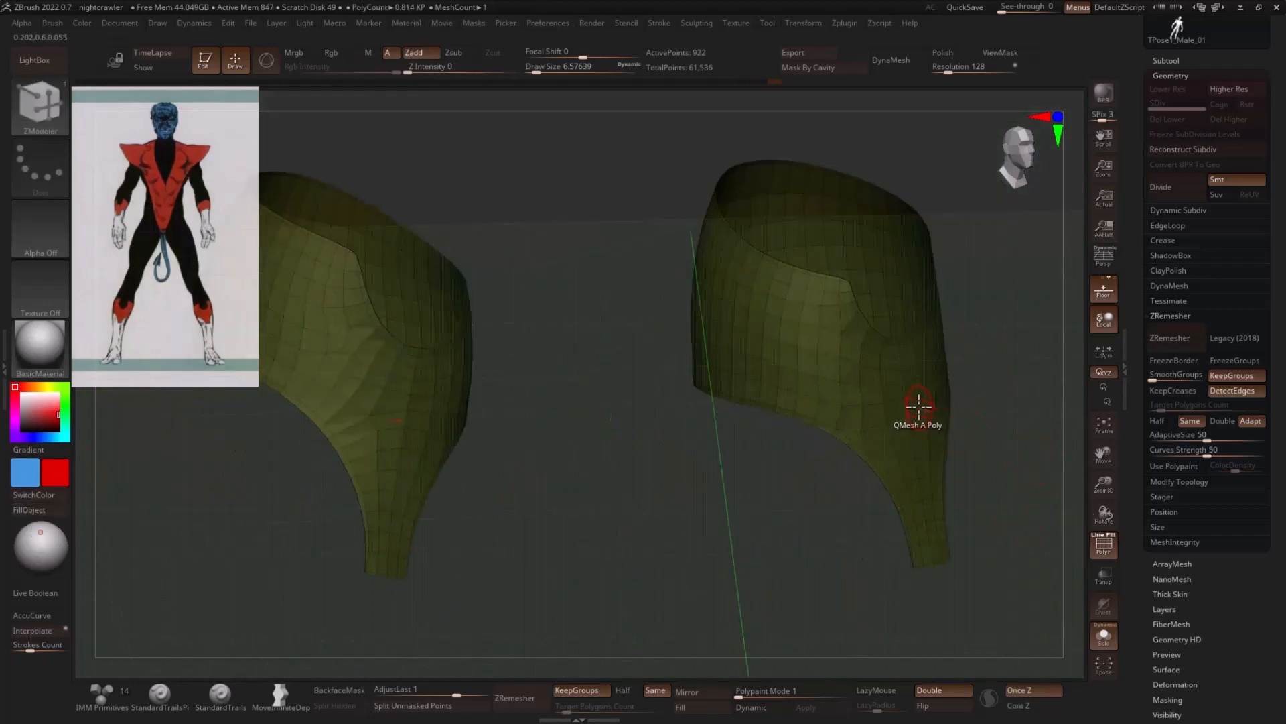
pyautogui.press('space')
pyautogui.click(741, 296)
pyautogui.click(1015, 379)
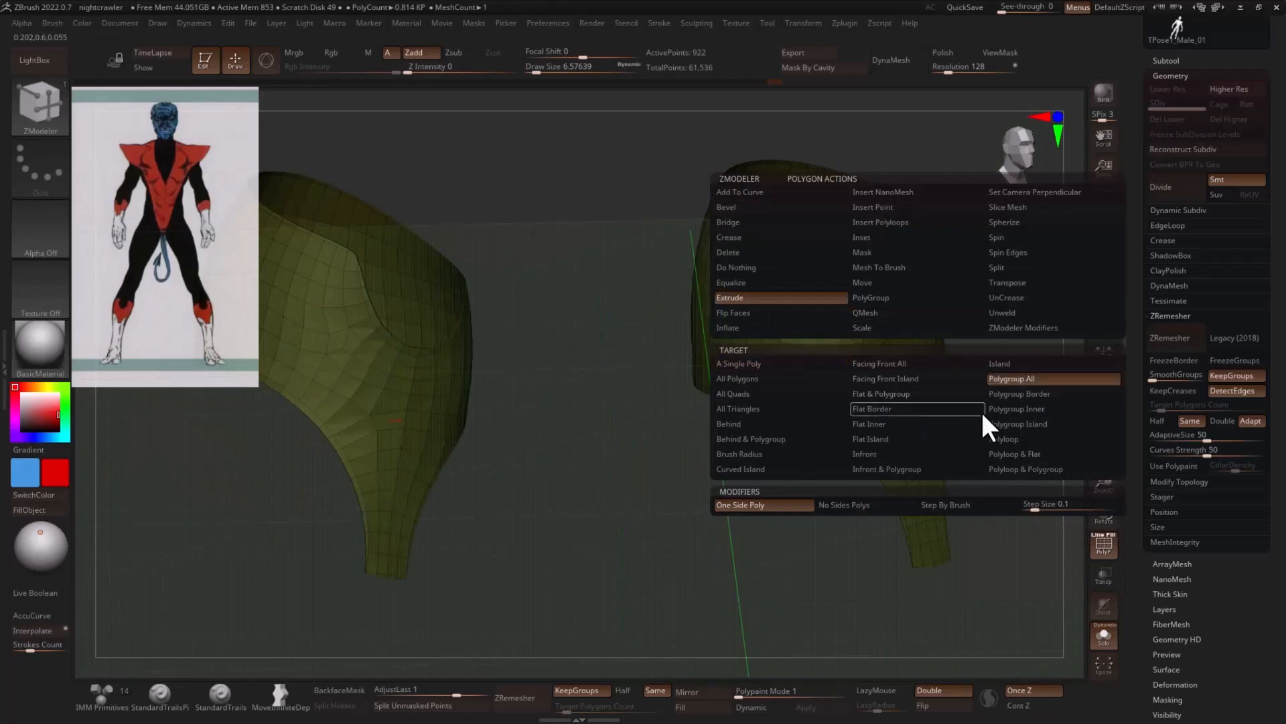
pyautogui.moveTo(933, 410); pyautogui.dragTo(953, 420)
pyautogui.click(1104, 635)
pyautogui.moveTo(1022, 540); pyautogui.dragTo(991, 442)
pyautogui.keyDown('alt'); pyautogui.moveTo(668, 468); pyautogui.dragTo(690, 485); pyautogui.keyUp('alt')
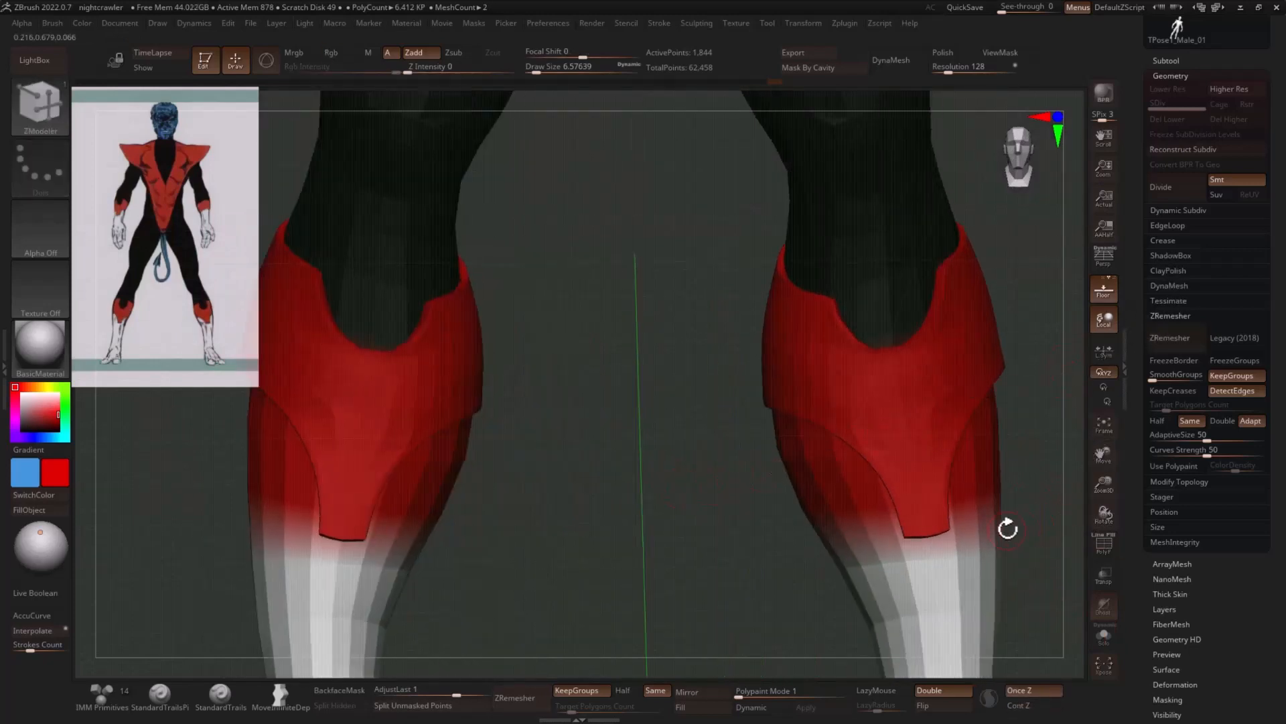
# - Crease the boot cuffs by polygroup and activate Dynamic Subdiv, choosing to always skip its confirmation
pyautogui.press('space')
pyautogui.click(978, 466)
pyautogui.press('d')
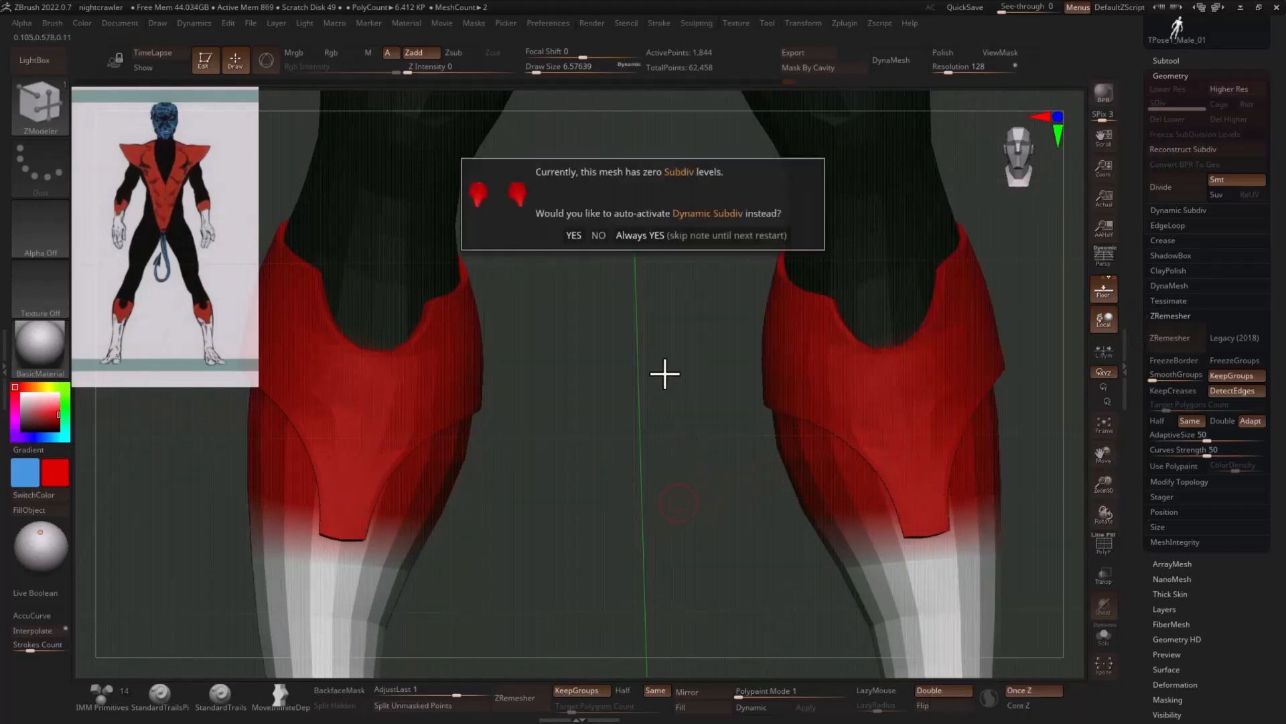
pyautogui.click(660, 236)
# - Adjust the front notch and upper edges of the boot cuffs with the Move brush at a draw size of about 22
pyautogui.moveTo(664, 353)
pyautogui.mouseDown()
pyautogui.moveTo(635, 402)
pyautogui.moveTo(789, 396)
pyautogui.mouseUp()
pyautogui.press('b')
pyautogui.press('m')
pyautogui.press('v')
pyautogui.press('s')
pyautogui.moveTo(866, 342); pyautogui.dragTo(854, 334)
pyautogui.press('[')
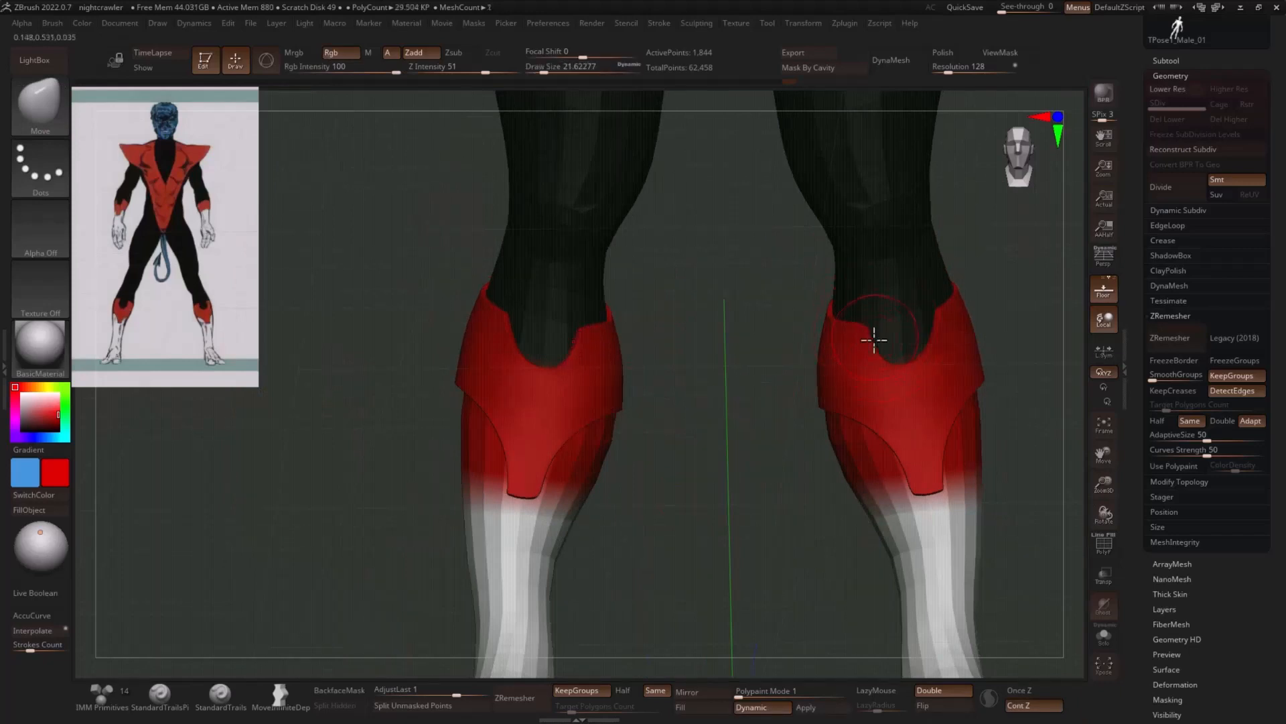
pyautogui.moveTo(946, 351); pyautogui.dragTo(956, 323, button='right')
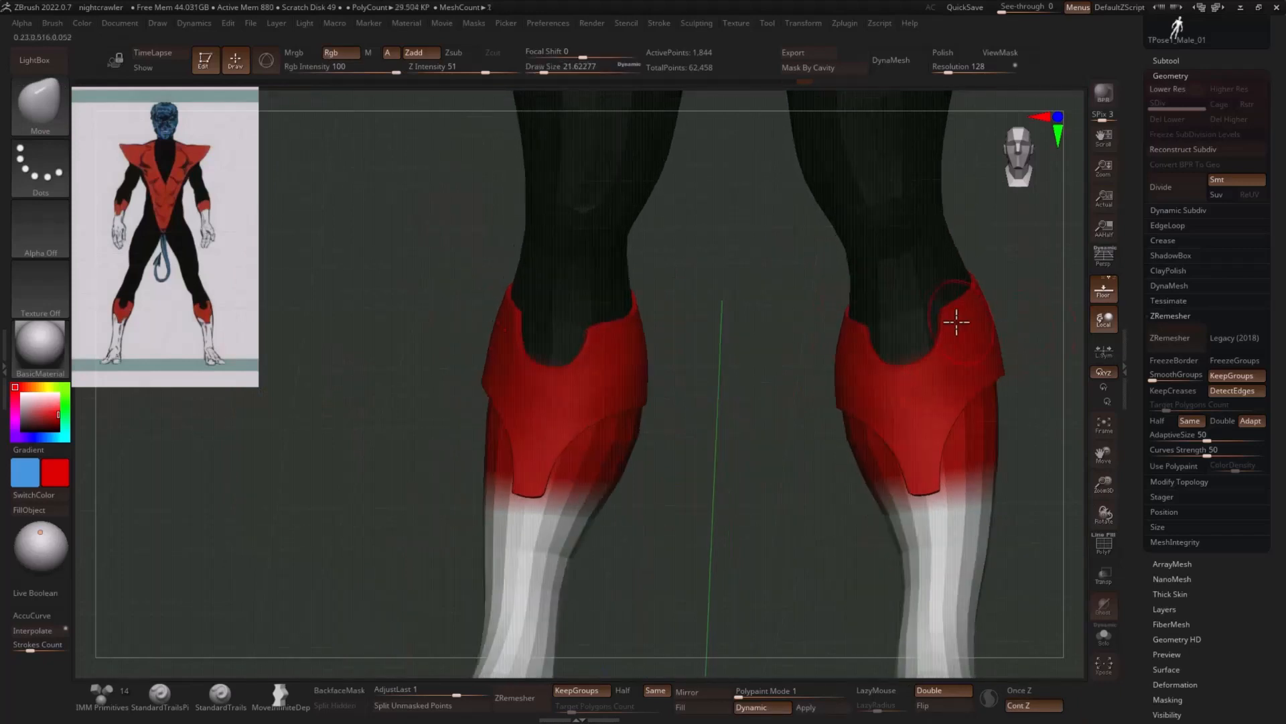
# - Fit the top points and sides of the cuffs around the legs with the Move brush at draw sizes of about 41 and 29
pyautogui.moveTo(1034, 281); pyautogui.dragTo(942, 363, button='right')
pyautogui.press(']')
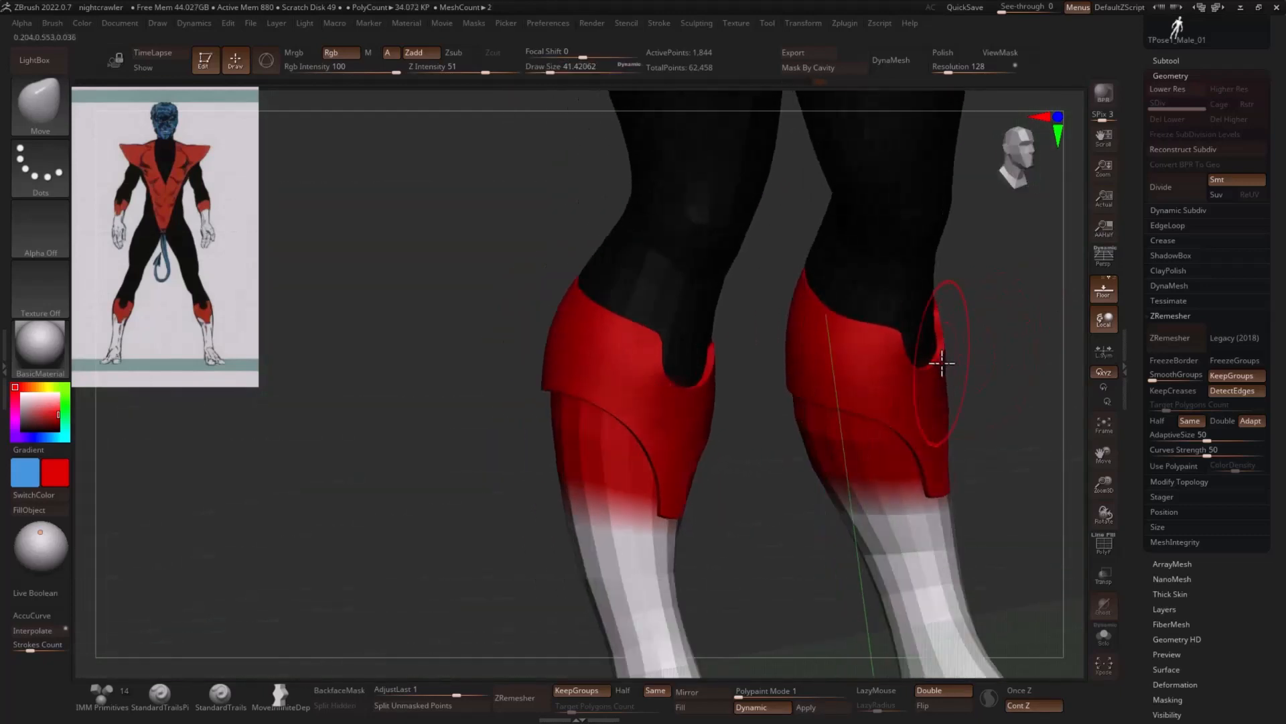
pyautogui.moveTo(1005, 352); pyautogui.dragTo(1034, 346)
pyautogui.press('s')
pyautogui.moveTo(934, 320); pyautogui.dragTo(927, 319)
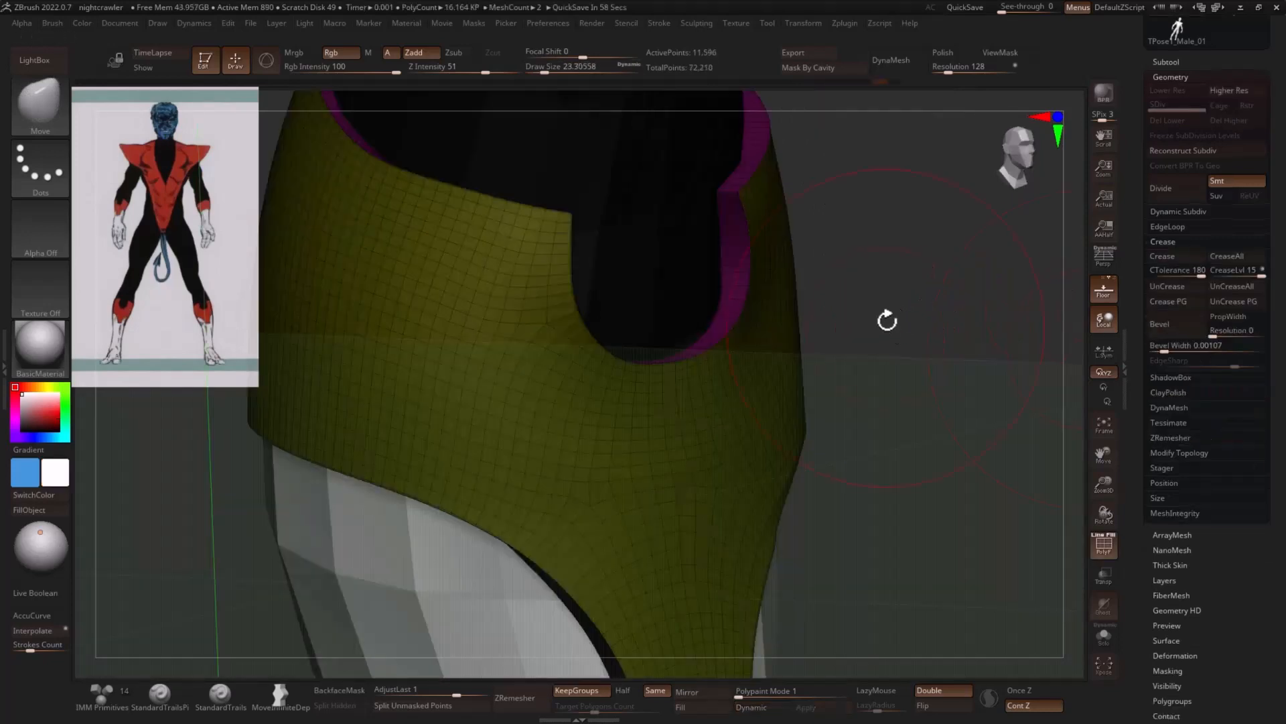
pyautogui.moveTo(888, 321); pyautogui.dragTo(847, 305)
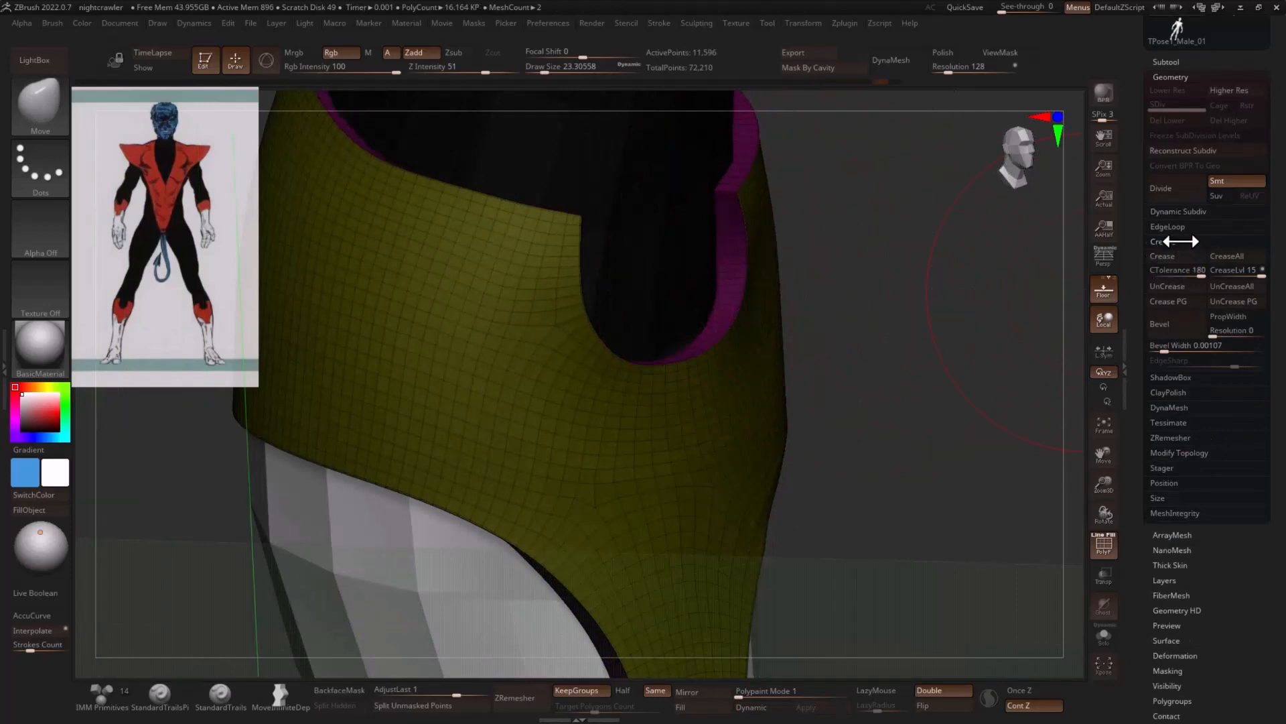
# - Bevel the creased edges of the boot cuffs with a bevel width of 0.00105 and smooth them with Dynamic Subdiv
pyautogui.moveTo(1160, 345); pyautogui.dragTo(1165, 351)
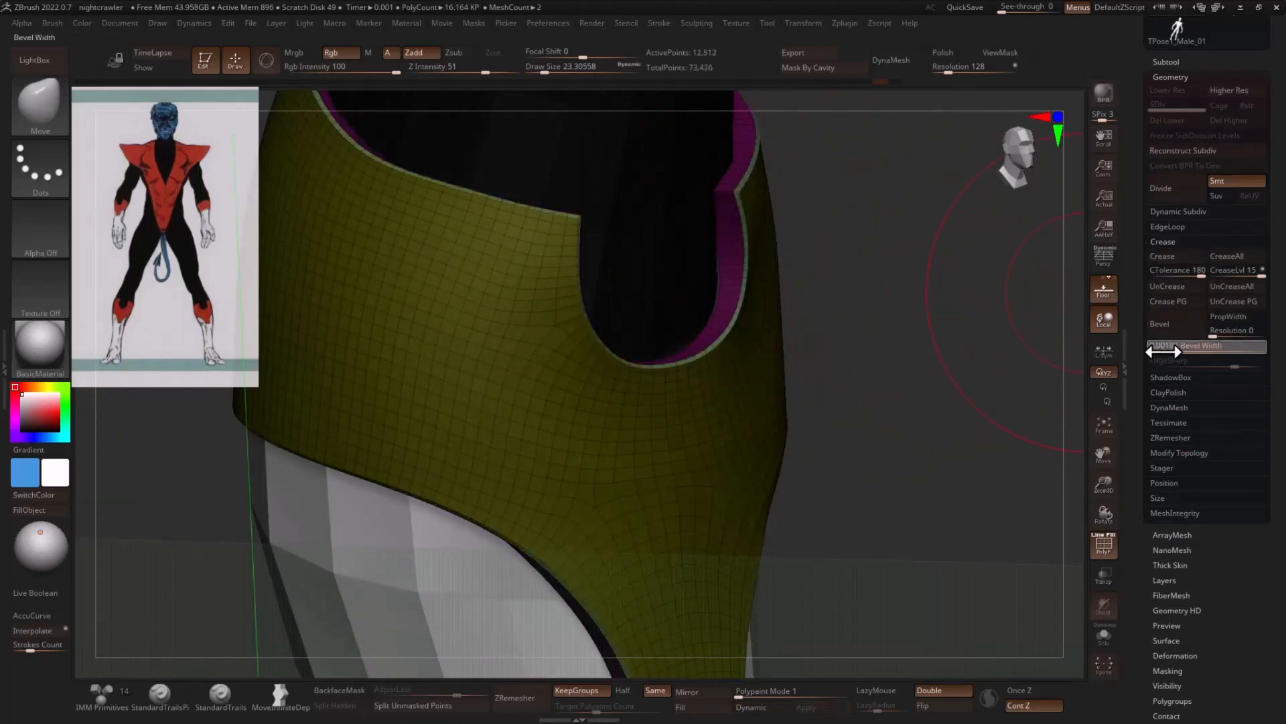
pyautogui.moveTo(958, 376); pyautogui.dragTo(918, 379)
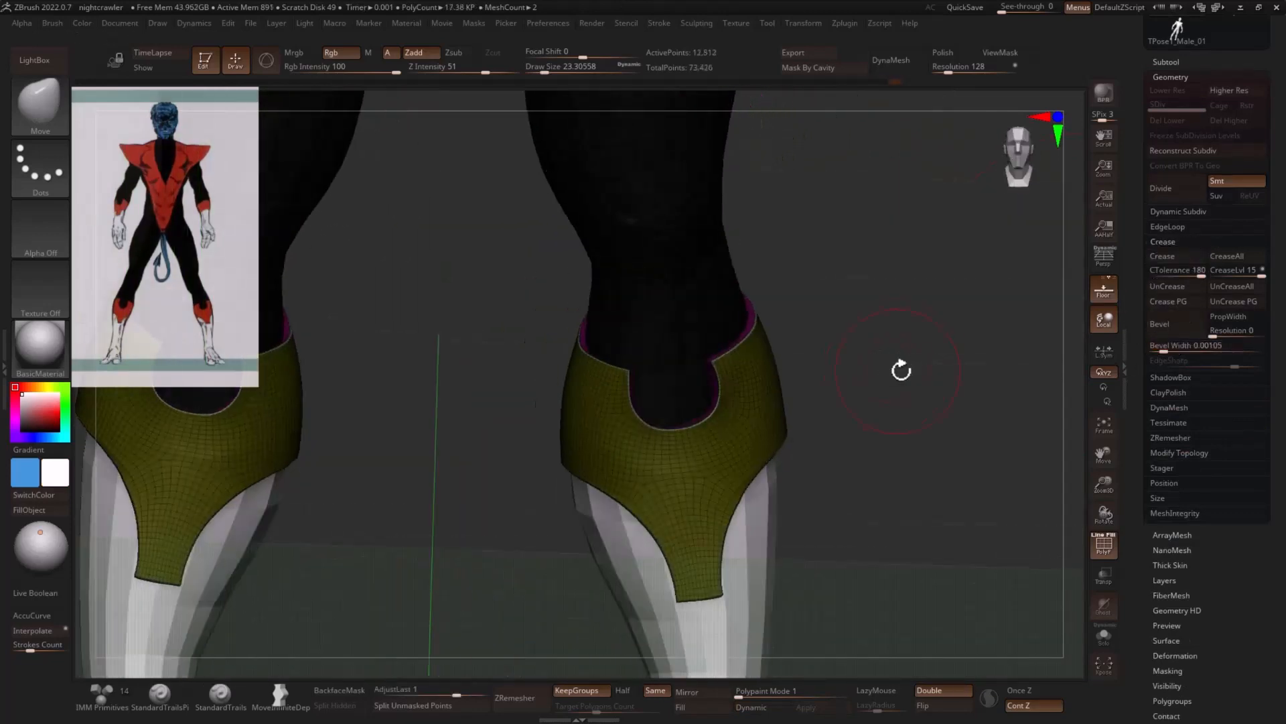
pyautogui.hotkey('shift', 'f')
pyautogui.moveTo(919, 376)
pyautogui.mouseDown()
pyautogui.moveTo(925, 394)
pyautogui.moveTo(877, 446)
pyautogui.moveTo(752, 511)
pyautogui.moveTo(826, 537)
pyautogui.moveTo(804, 540)
pyautogui.moveTo(891, 482)
pyautogui.moveTo(671, 479)
pyautogui.mouseUp()
pyautogui.press('d')
pyautogui.moveTo(795, 485); pyautogui.dragTo(940, 505)
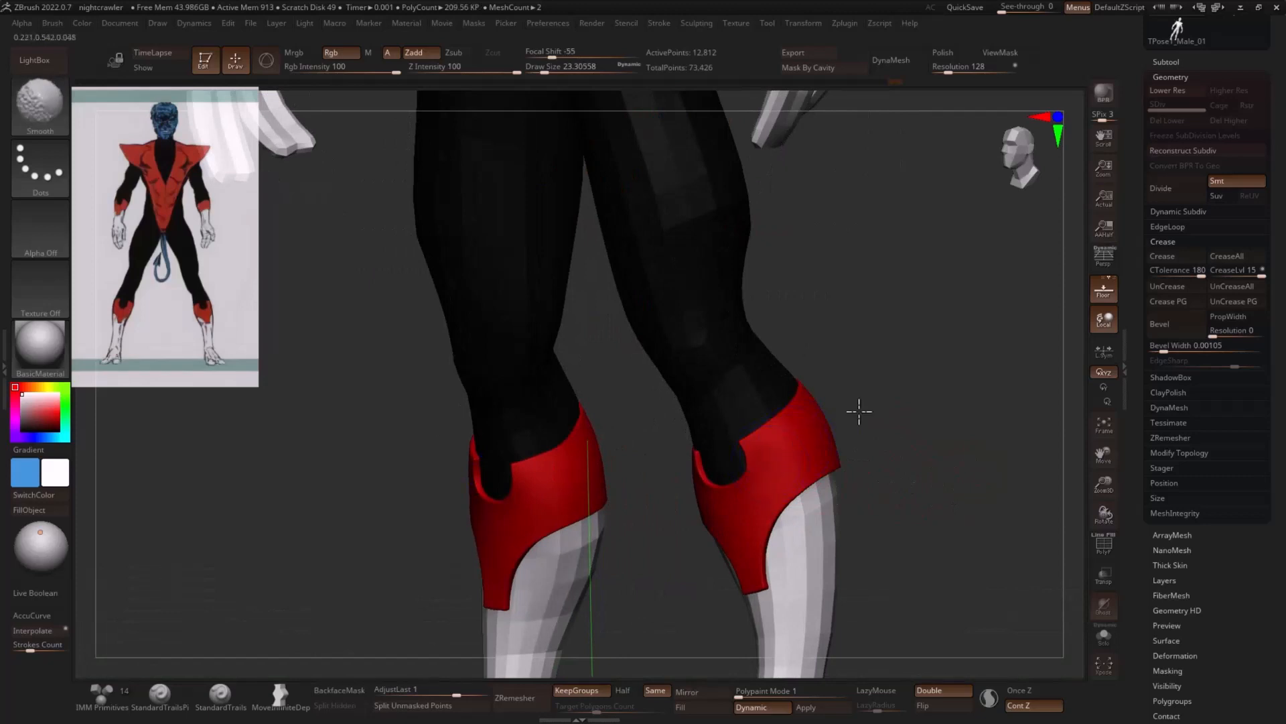
pyautogui.moveTo(860, 411); pyautogui.dragTo(879, 554)
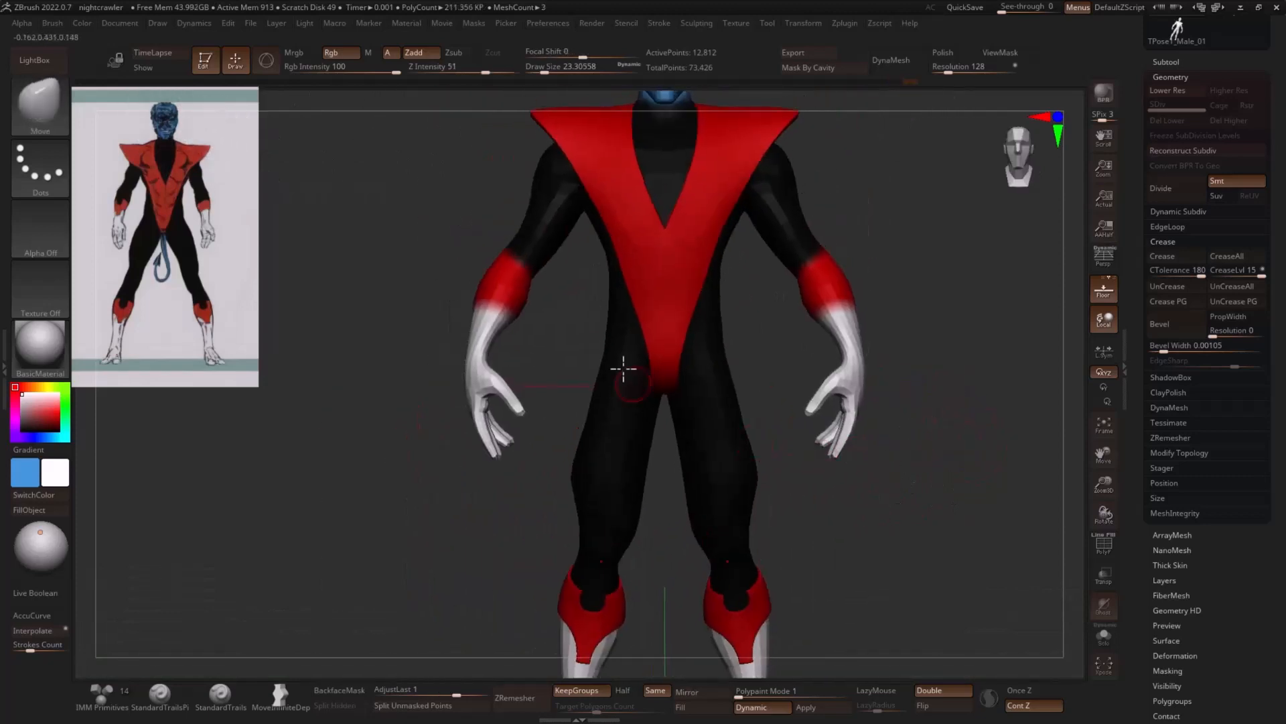
pyautogui.moveTo(932, 342); pyautogui.dragTo(766, 396)
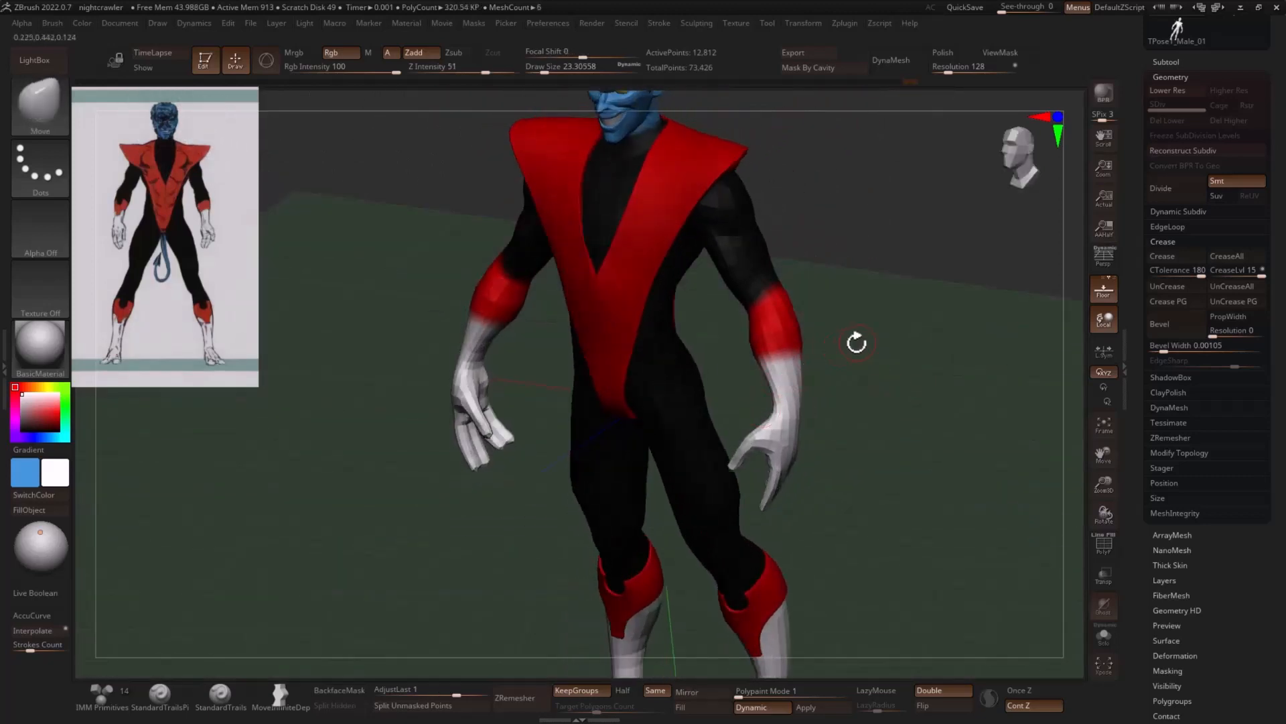
pyautogui.keyDown('shift'); pyautogui.moveTo(936, 328); pyautogui.dragTo(992, 282); pyautogui.keyUp('shift')
# - Duplicate the Male_01 body subtool as the source for the glove cuffs
pyautogui.moveTo(1146, 132); pyautogui.dragTo(1158, 345)
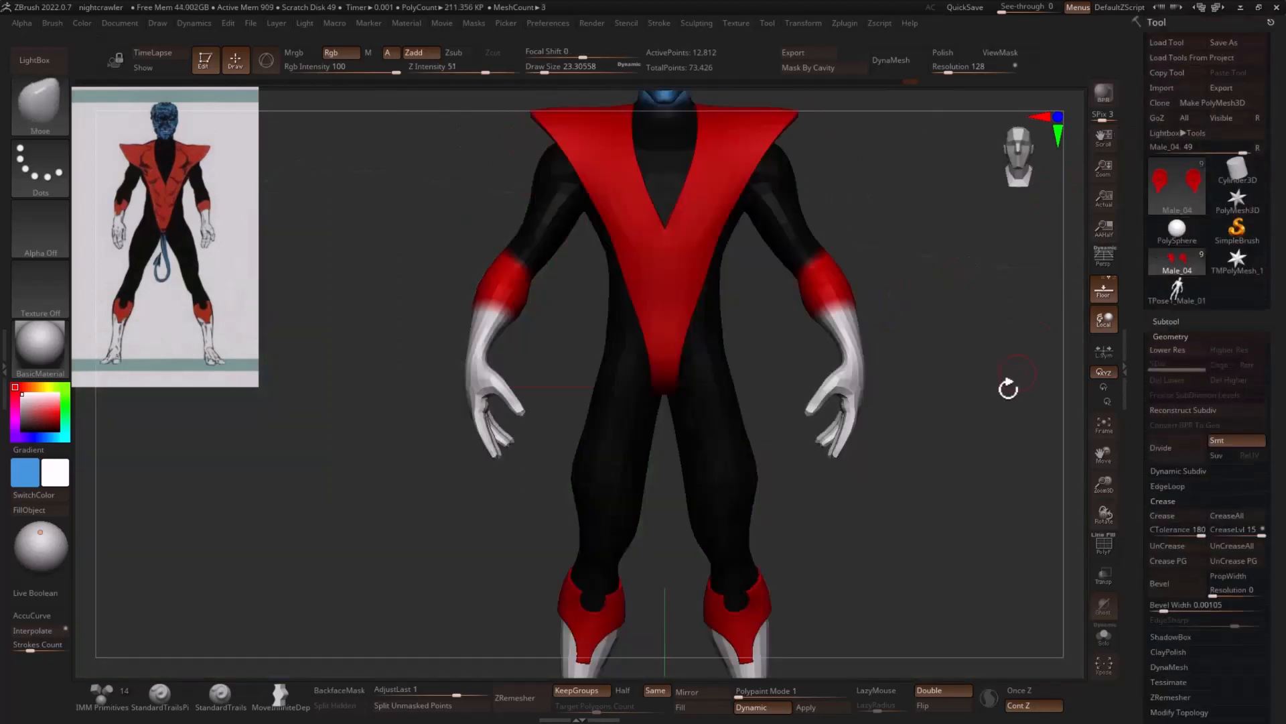
pyautogui.click(1183, 315)
pyautogui.click(1202, 115)
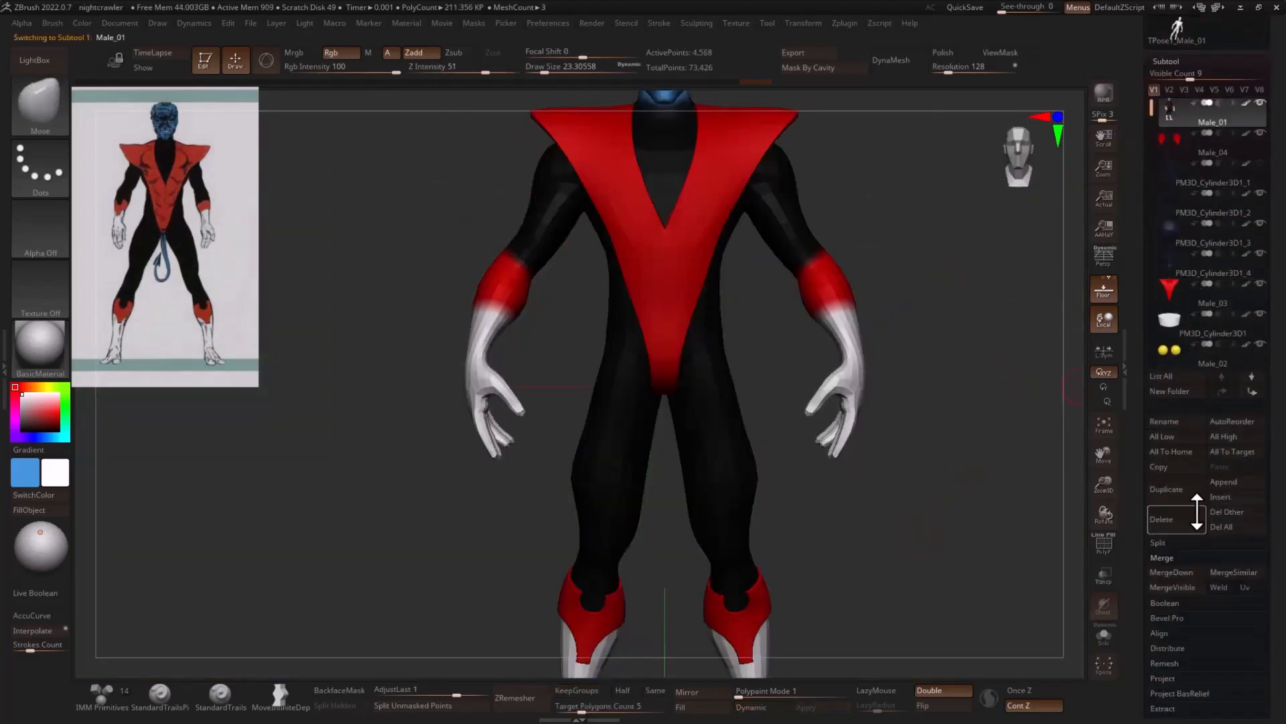
pyautogui.click(1151, 489)
# - Solo the duplicated body, isolate its two red forearm sections by polygroup and delete the hidden geometry
pyautogui.keyDown('alt'); pyautogui.moveTo(923, 337); pyautogui.dragTo(1034, 511); pyautogui.keyUp('alt')
pyautogui.click(1106, 636)
pyautogui.hotkey('shift', 'f')
pyautogui.moveTo(942, 299); pyautogui.dragTo(915, 375)
pyautogui.keyDown('ctrl'); pyautogui.keyDown('shift'); pyautogui.click(842, 366); pyautogui.keyUp('shift'); pyautogui.keyUp('ctrl')
pyautogui.press('1')
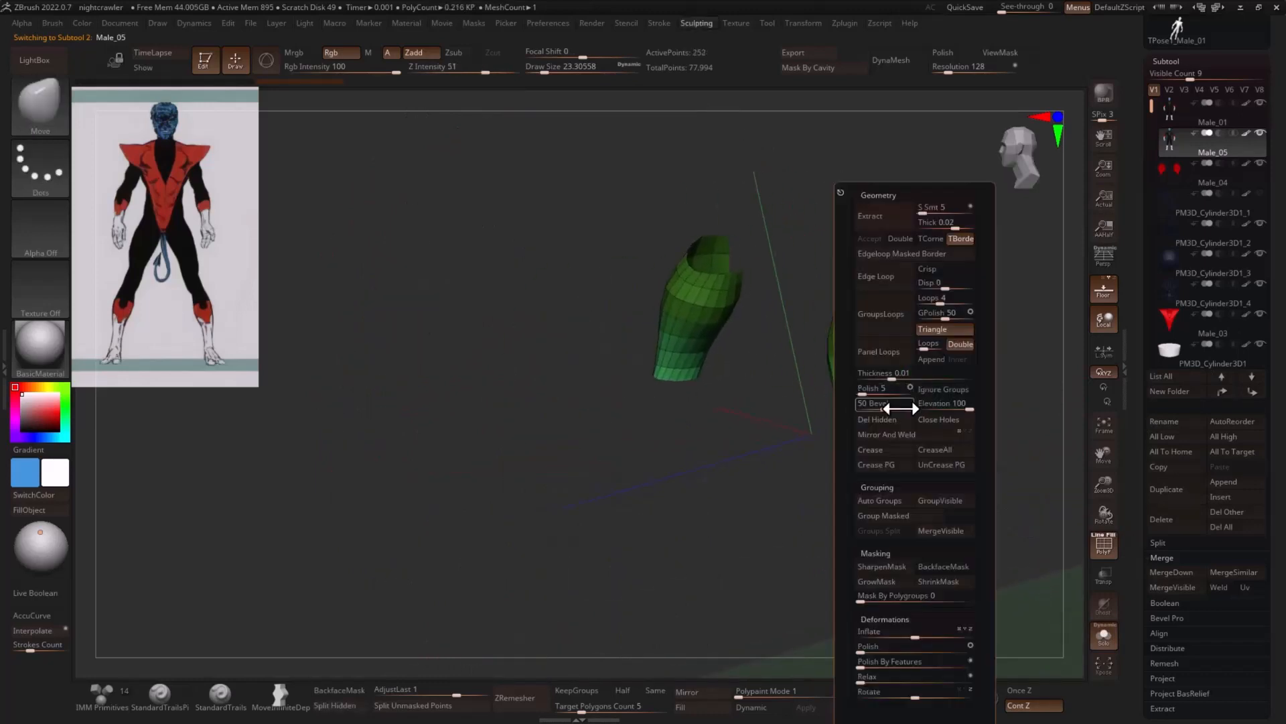
pyautogui.click(938, 394)
# - Divide the forearm cuffs once with subdivision smoothing turned off
pyautogui.click(1166, 61)
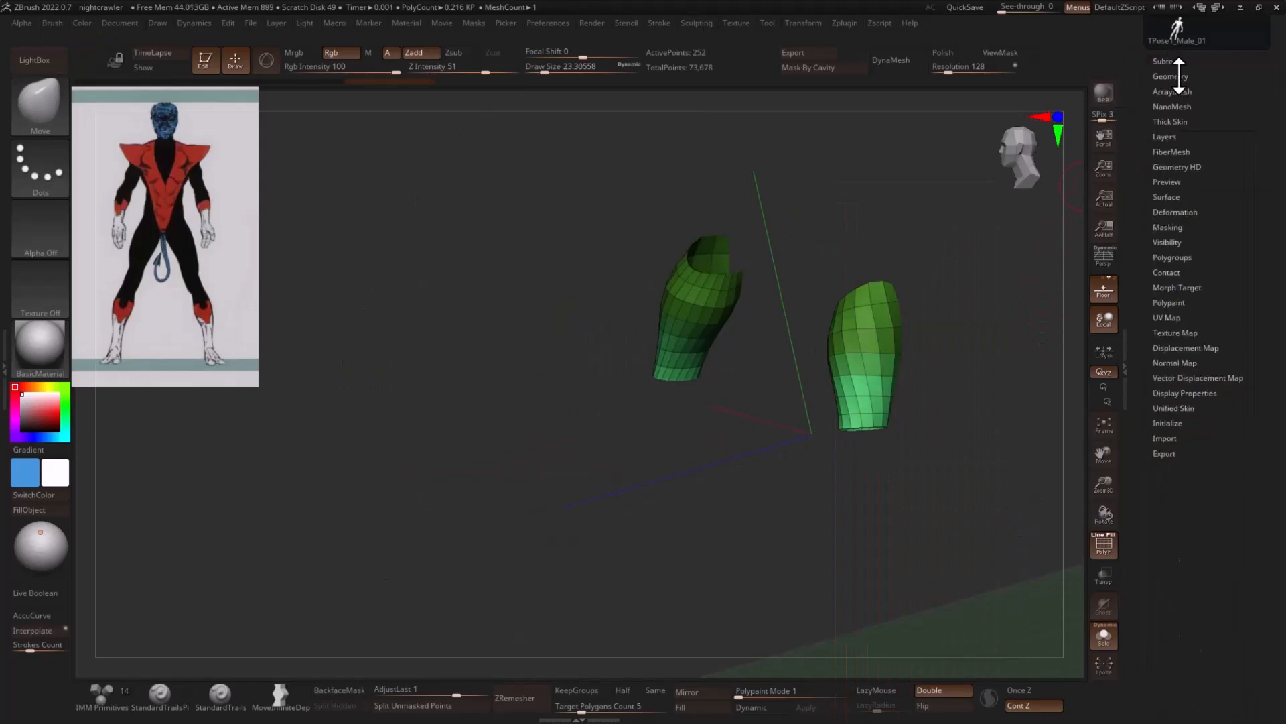
pyautogui.click(1170, 76)
pyautogui.moveTo(1019, 333); pyautogui.dragTo(996, 342)
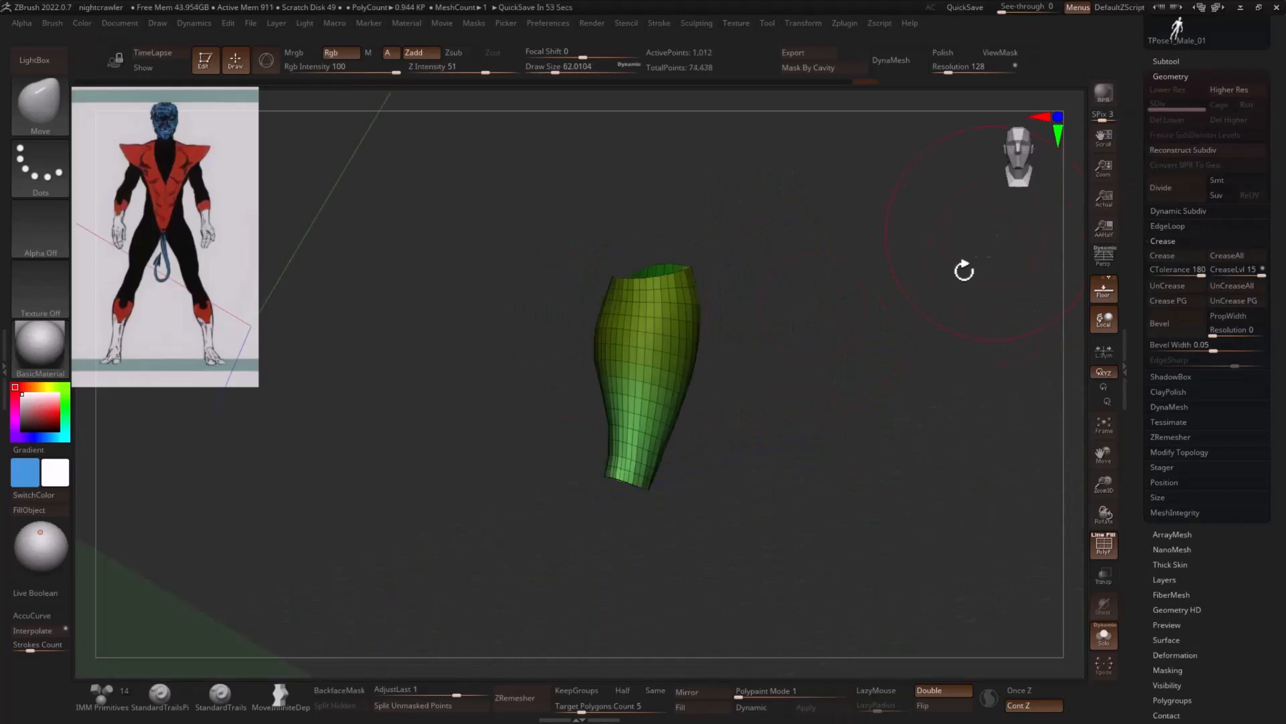
pyautogui.moveTo(964, 271); pyautogui.dragTo(932, 213)
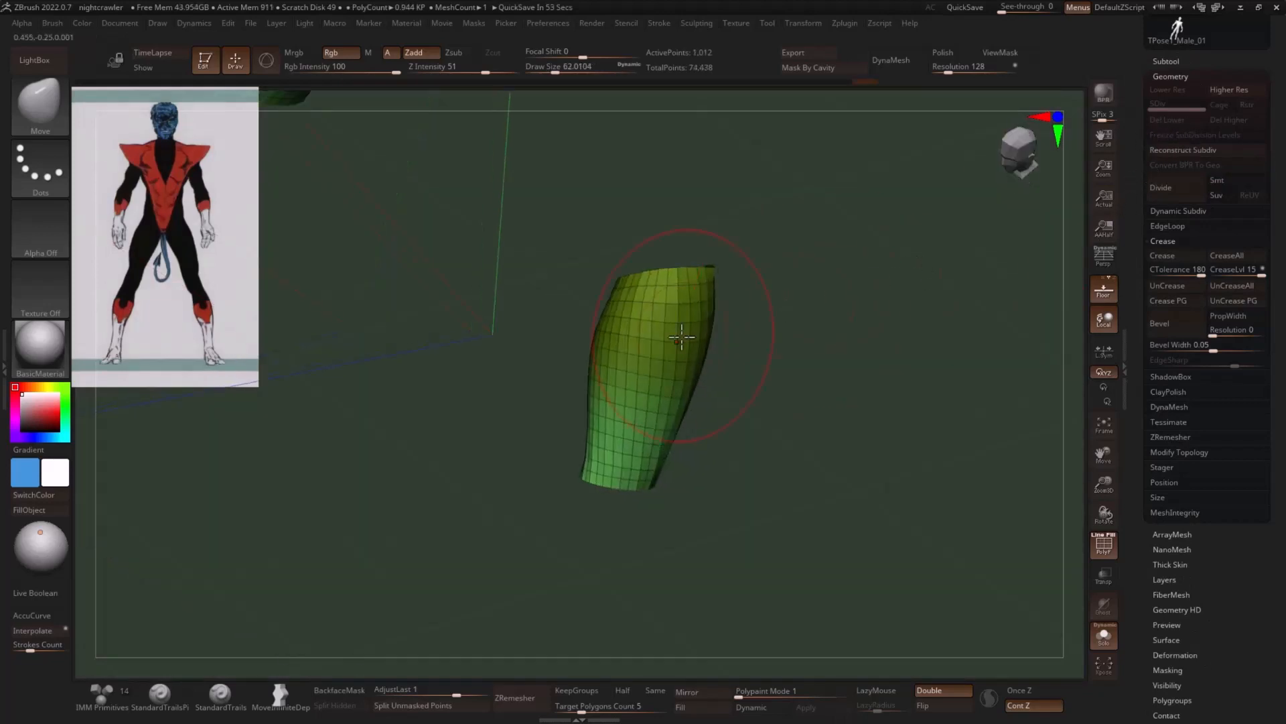
# - Adjust the shape of the forearm cuffs with the Move brush at draw sizes of about 62 and 29
pyautogui.keyDown('shift'); pyautogui.moveTo(680, 333); pyautogui.dragTo(677, 321); pyautogui.keyUp('shift')
pyautogui.moveTo(777, 297)
pyautogui.mouseDown()
pyautogui.moveTo(760, 288)
pyautogui.moveTo(766, 272)
pyautogui.moveTo(713, 284)
pyautogui.mouseUp()
pyautogui.press('s')
pyautogui.keyDown('alt'); pyautogui.moveTo(826, 280); pyautogui.dragTo(830, 252); pyautogui.keyUp('alt')
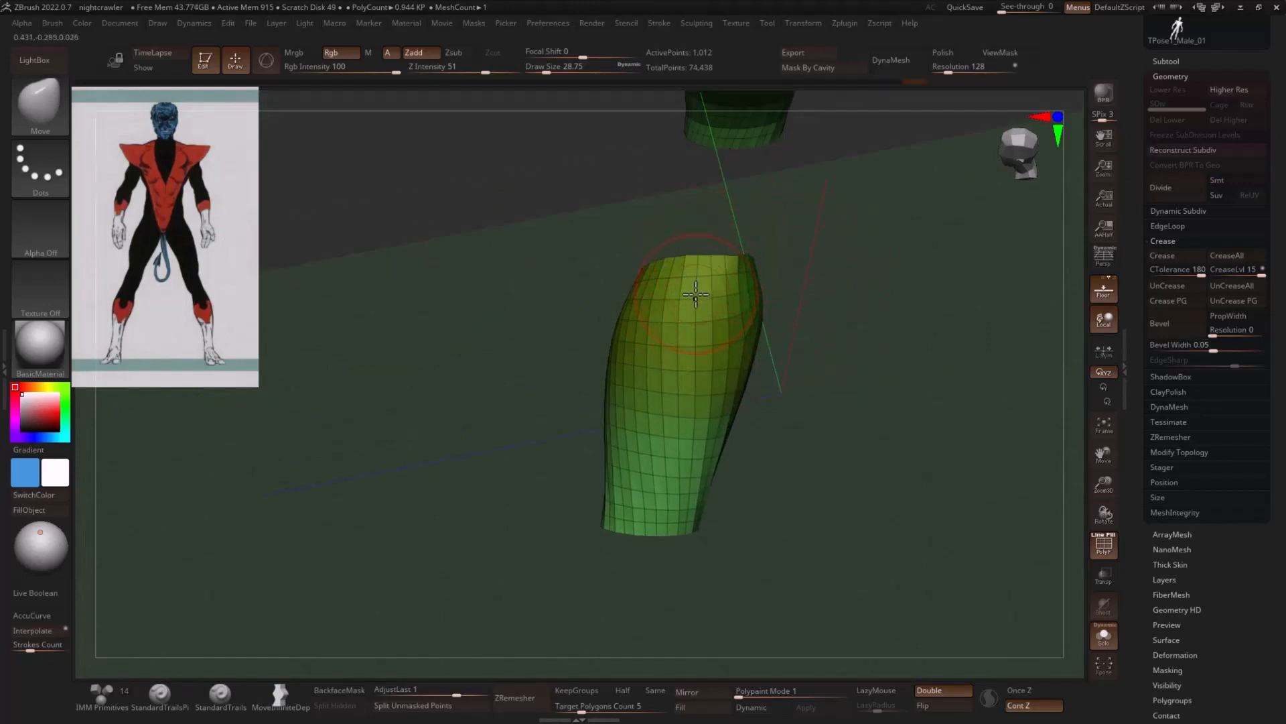
pyautogui.press('2')
pyautogui.click(663, 401)
# - Mark a rectangular patch of polygons at the upper front of the forearm cuffs with ZModeler
pyautogui.press('b')
pyautogui.press('z')
pyautogui.press('m')
pyautogui.keyDown('alt'); pyautogui.moveTo(855, 323); pyautogui.dragTo(860, 350); pyautogui.keyUp('alt')
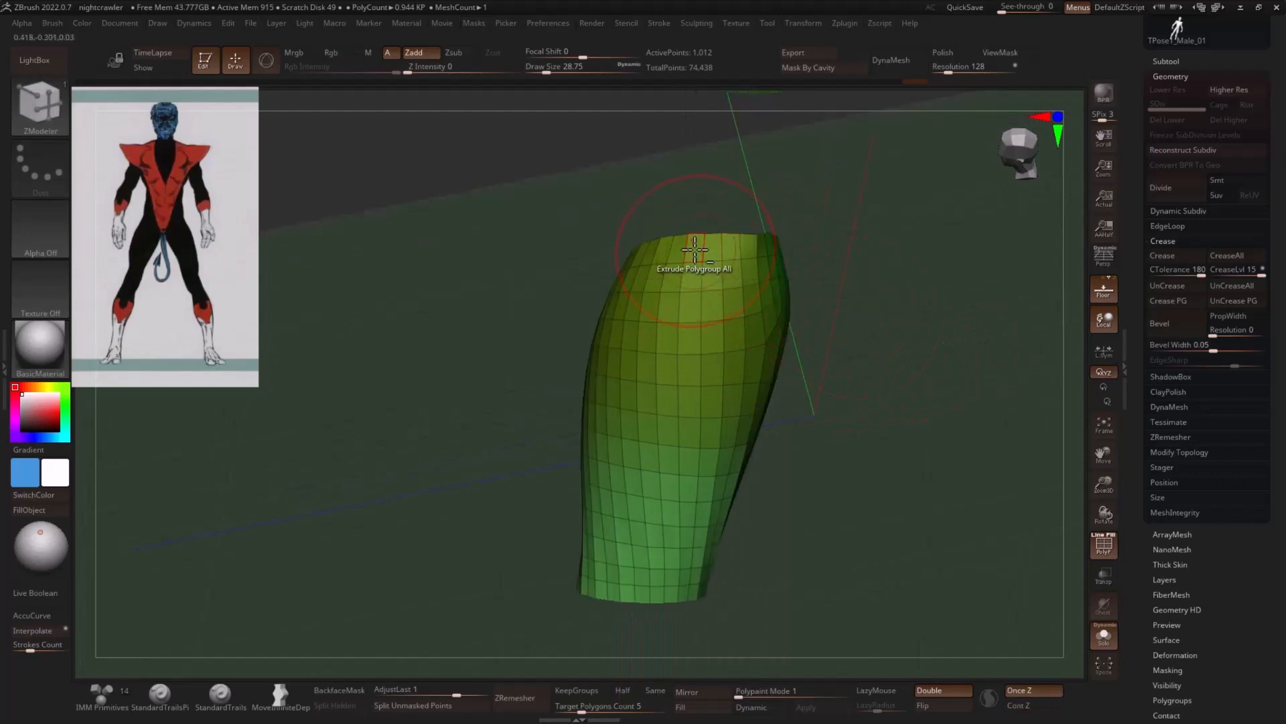
pyautogui.moveTo(695, 250)
pyautogui.keyDown('alt'); pyautogui.mouseDown()
pyautogui.moveTo(689, 275)
pyautogui.moveTo(751, 253)
pyautogui.moveTo(746, 294)
pyautogui.mouseUp(); pyautogui.keyUp('alt')
pyautogui.keyDown('alt'); pyautogui.click(753, 303); pyautogui.keyUp('alt')
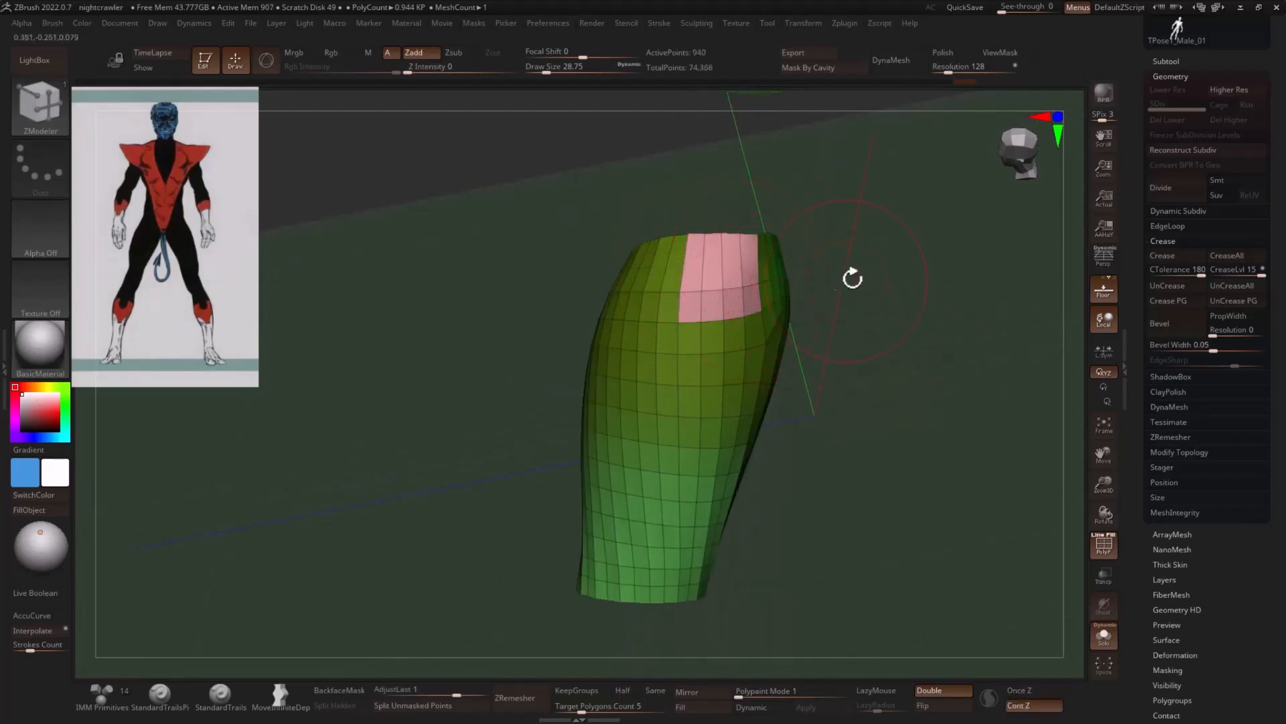
pyautogui.moveTo(852, 278); pyautogui.dragTo(873, 282)
pyautogui.hotkey('ctrl', 'z')
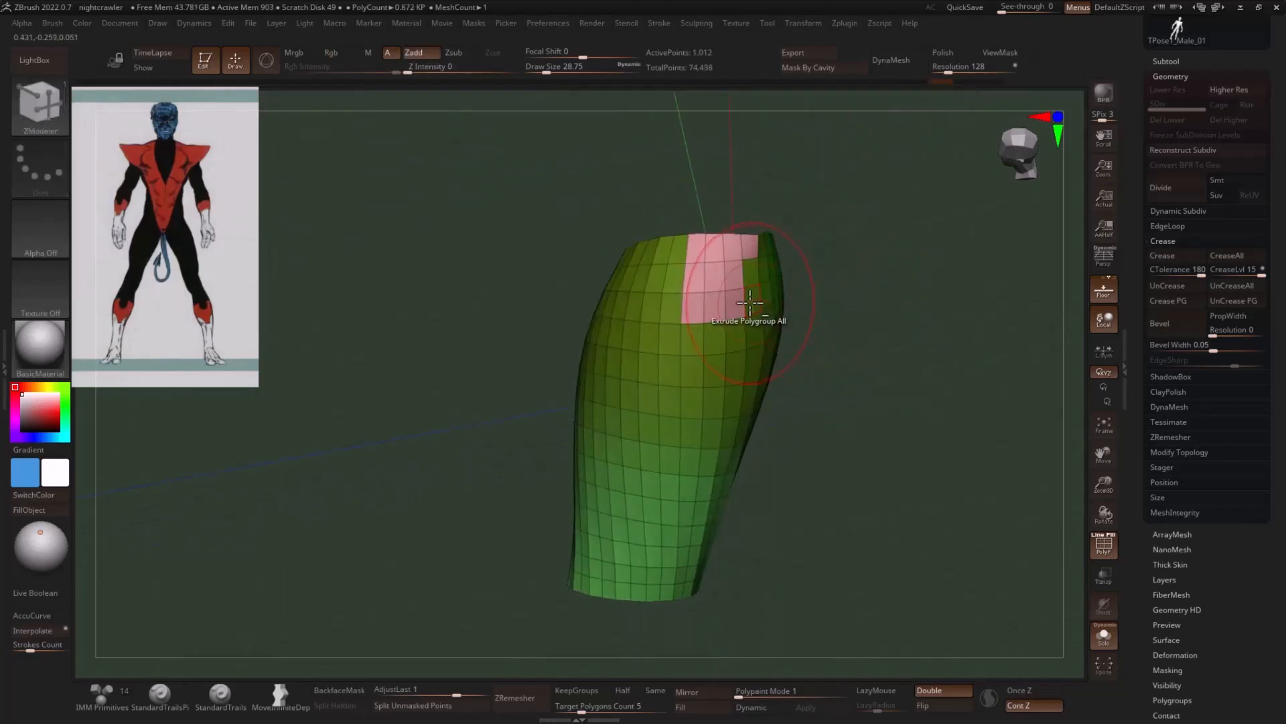
pyautogui.moveTo(750, 302)
pyautogui.keyDown('alt'); pyautogui.mouseDown()
pyautogui.moveTo(753, 273)
pyautogui.moveTo(835, 261)
pyautogui.moveTo(867, 376)
pyautogui.mouseUp(); pyautogui.keyUp('alt')
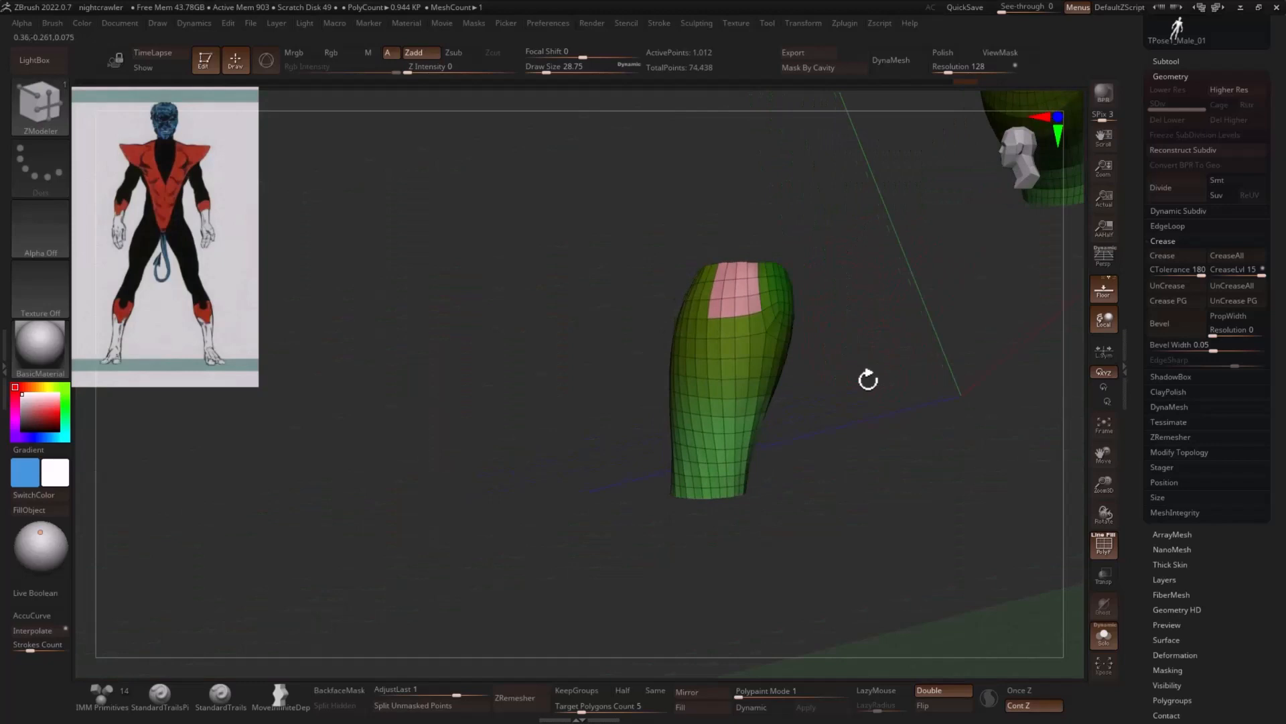
# - Hide the marked patch and delete the hidden geometry to cut a rectangular notch into the cuffs' upper edge
pyautogui.keyDown('ctrl'); pyautogui.keyDown('shift'); pyautogui.click(763, 315); pyautogui.keyUp('shift'); pyautogui.keyUp('ctrl')
pyautogui.keyDown('ctrl'); pyautogui.keyDown('shift'); pyautogui.moveTo(870, 316); pyautogui.dragTo(885, 372); pyautogui.keyUp('shift'); pyautogui.keyUp('ctrl')
pyautogui.press('space')
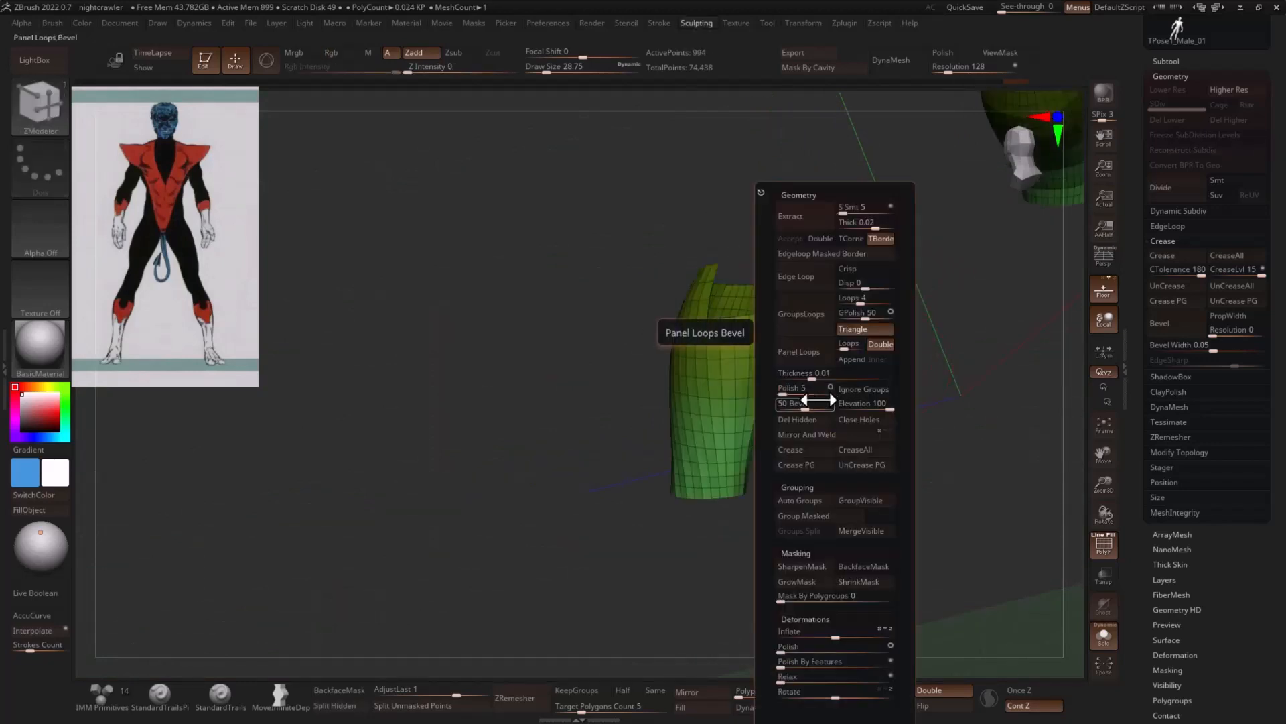
pyautogui.click(808, 422)
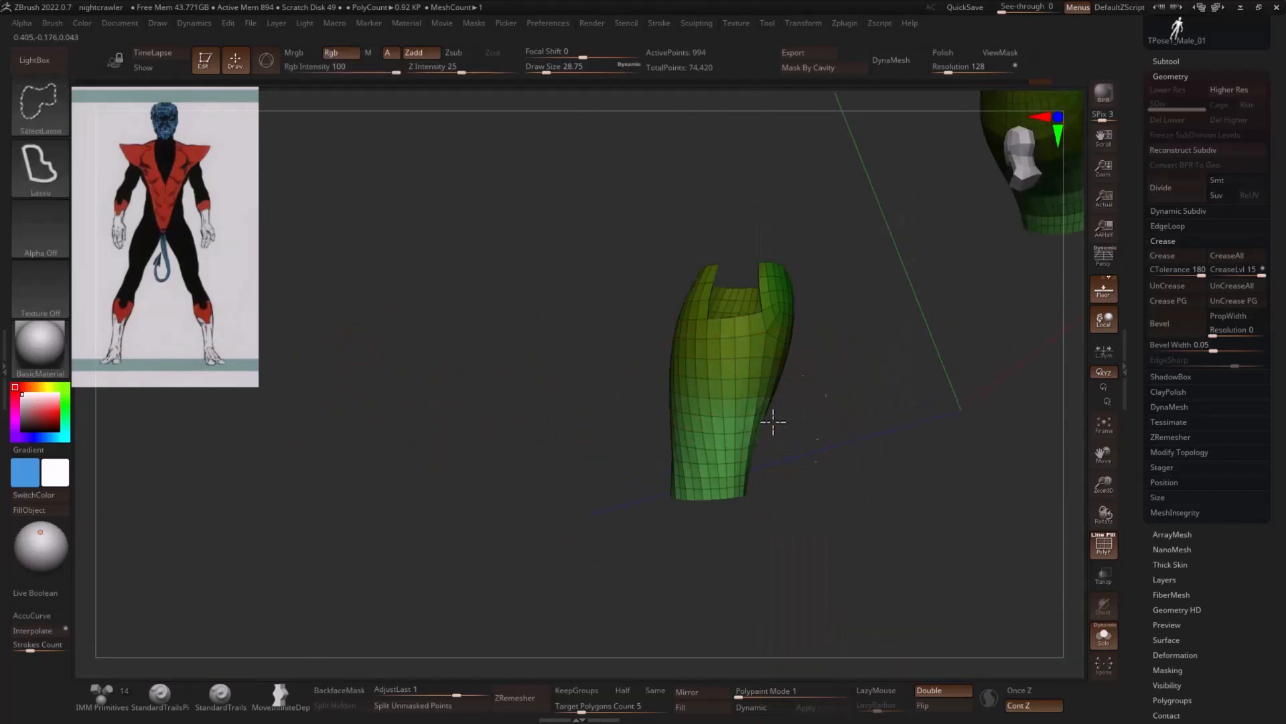
# - Hide the lower polygons around the forearm cuffs with SelectLasso and delete them, leaving only a narrow tab below the notch
pyautogui.moveTo(770, 424)
pyautogui.keyDown('ctrl'); pyautogui.keyDown('alt'); pyautogui.keyDown('shift'); pyautogui.mouseDown()
pyautogui.moveTo(759, 564)
pyautogui.moveTo(919, 489)
pyautogui.moveTo(873, 419)
pyautogui.moveTo(862, 422)
pyautogui.moveTo(895, 388)
pyautogui.moveTo(778, 368)
pyautogui.moveTo(835, 413)
pyautogui.moveTo(801, 451)
pyautogui.moveTo(853, 450)
pyautogui.moveTo(799, 456)
pyautogui.moveTo(806, 468)
pyautogui.moveTo(888, 463)
pyautogui.moveTo(790, 398)
pyautogui.moveTo(867, 459)
pyautogui.moveTo(748, 472)
pyautogui.moveTo(704, 454)
pyautogui.moveTo(704, 469)
pyautogui.moveTo(681, 437)
pyautogui.moveTo(649, 467)
pyautogui.mouseUp(); pyautogui.keyUp('shift'); pyautogui.keyUp('alt'); pyautogui.keyUp('ctrl')
pyautogui.keyDown('ctrl'); pyautogui.keyDown('shift'); pyautogui.click(737, 402); pyautogui.keyUp('shift'); pyautogui.keyUp('ctrl')
pyautogui.hotkey('ctrl', 'shift')
pyautogui.keyDown('ctrl'); pyautogui.keyDown('shift'); pyautogui.click(804, 387); pyautogui.keyUp('shift'); pyautogui.keyUp('ctrl')
pyautogui.keyDown('ctrl'); pyautogui.keyDown('shift'); pyautogui.click(716, 474); pyautogui.keyUp('shift'); pyautogui.keyUp('ctrl')
pyautogui.moveTo(677, 482)
pyautogui.mouseDown()
pyautogui.moveTo(810, 439)
pyautogui.moveTo(764, 439)
pyautogui.moveTo(858, 467)
pyautogui.mouseUp()
pyautogui.press('3')
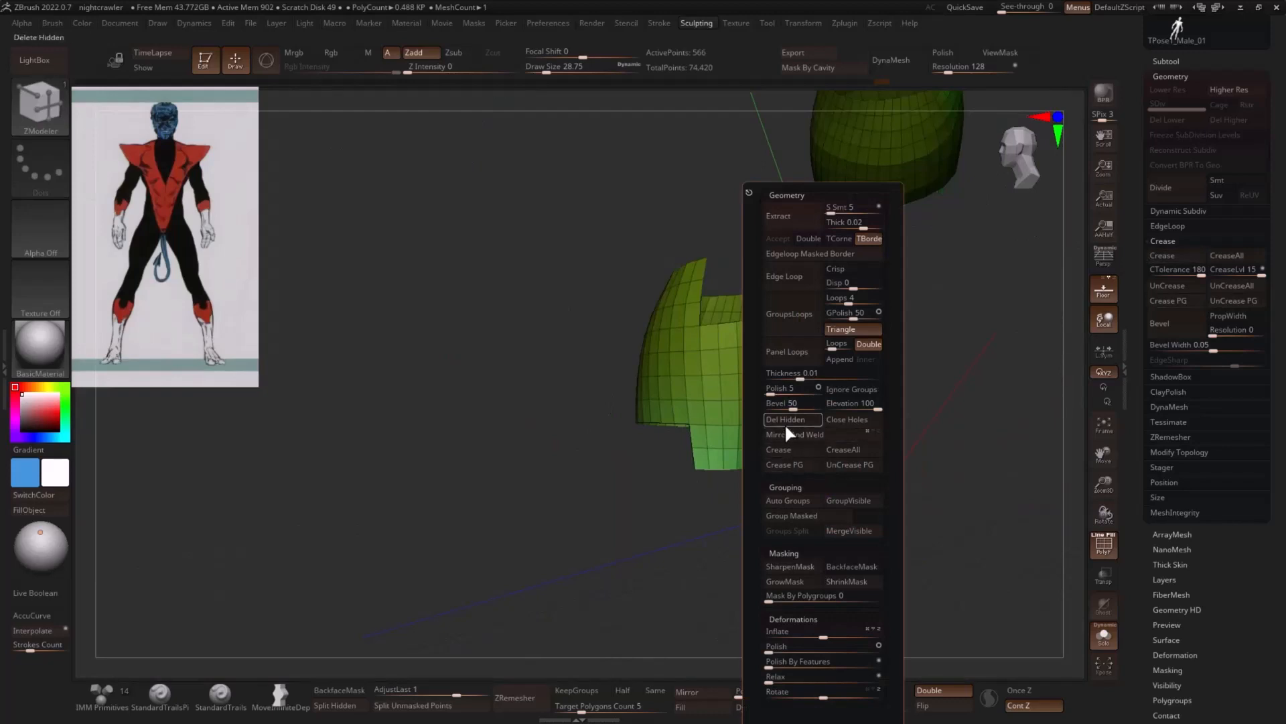
pyautogui.click(788, 418)
# - Mask the notched upper part of the forearm cuffs and round the stepped lower edge with Polish By Features
pyautogui.moveTo(899, 370)
pyautogui.mouseDown()
pyautogui.moveTo(815, 231)
pyautogui.moveTo(693, 246)
pyautogui.moveTo(771, 257)
pyautogui.mouseUp()
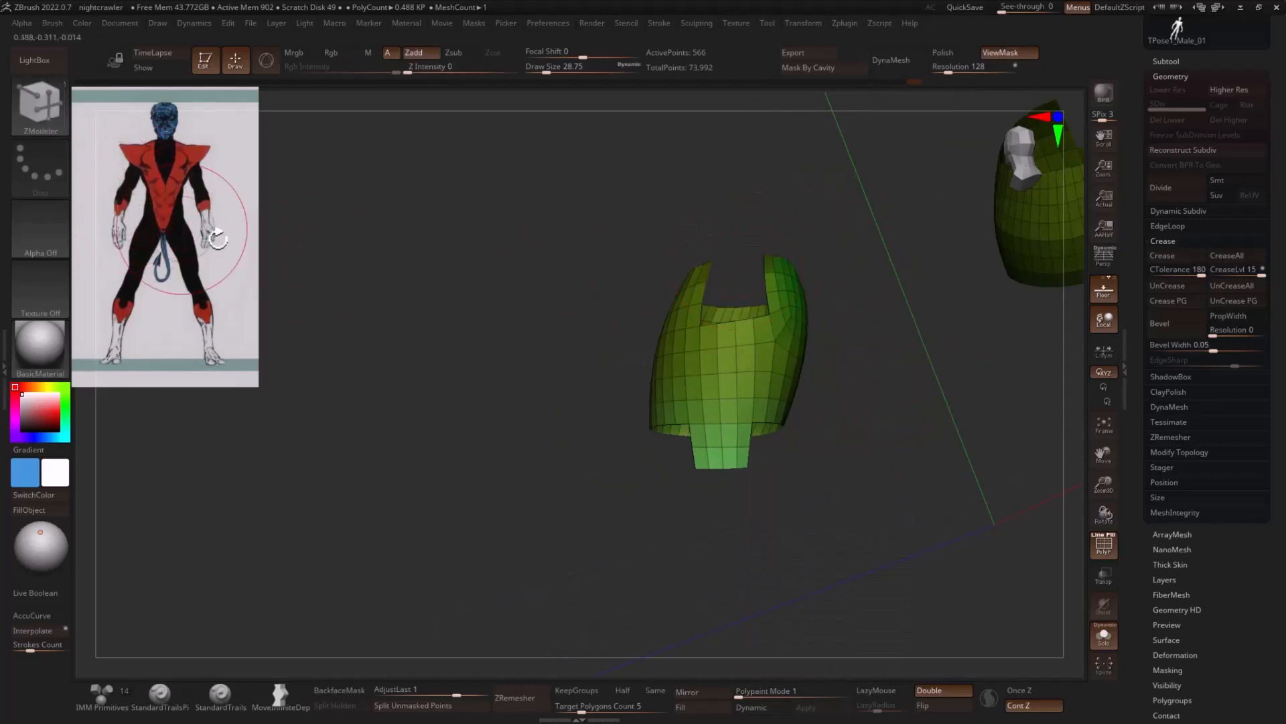
pyautogui.moveTo(764, 482)
pyautogui.mouseDown()
pyautogui.moveTo(767, 495)
pyautogui.moveTo(689, 497)
pyautogui.moveTo(764, 488)
pyautogui.mouseUp()
pyautogui.moveTo(792, 472); pyautogui.dragTo(802, 483)
pyautogui.press('space')
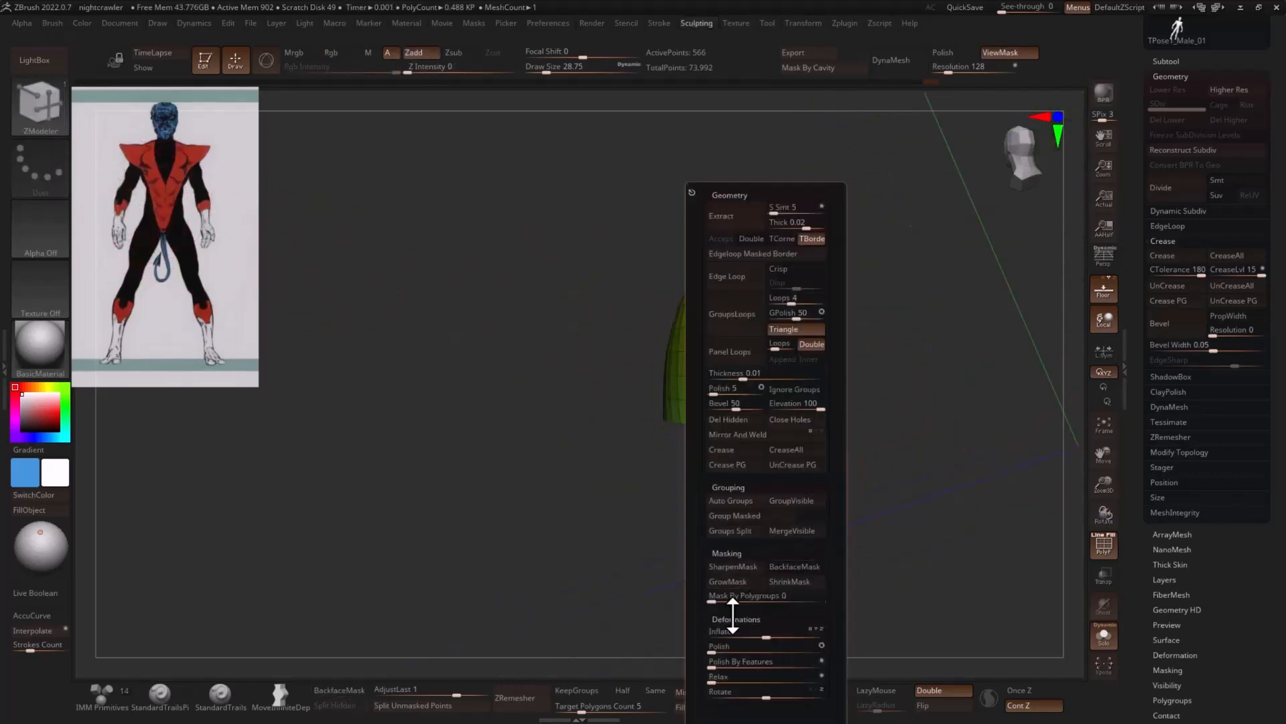
pyautogui.click(753, 654)
pyautogui.moveTo(753, 649); pyautogui.dragTo(910, 496)
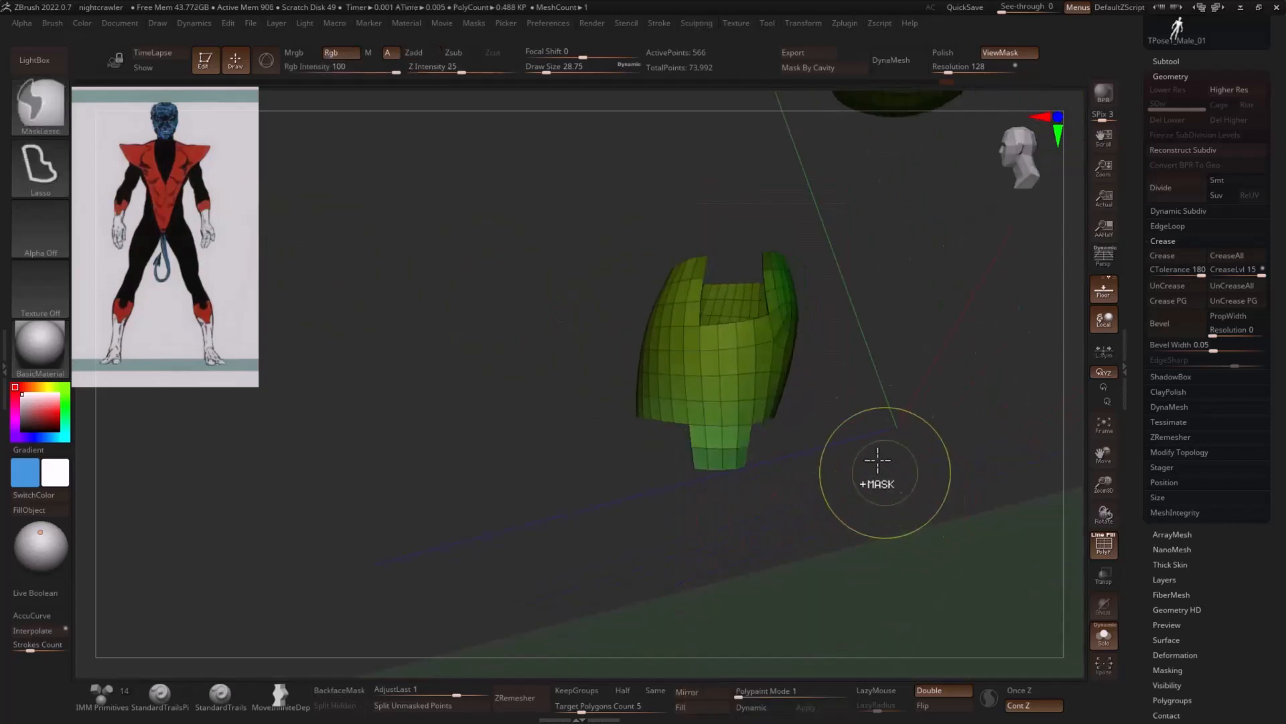
pyautogui.moveTo(870, 324); pyautogui.dragTo(734, 258)
pyautogui.press('ctrl')
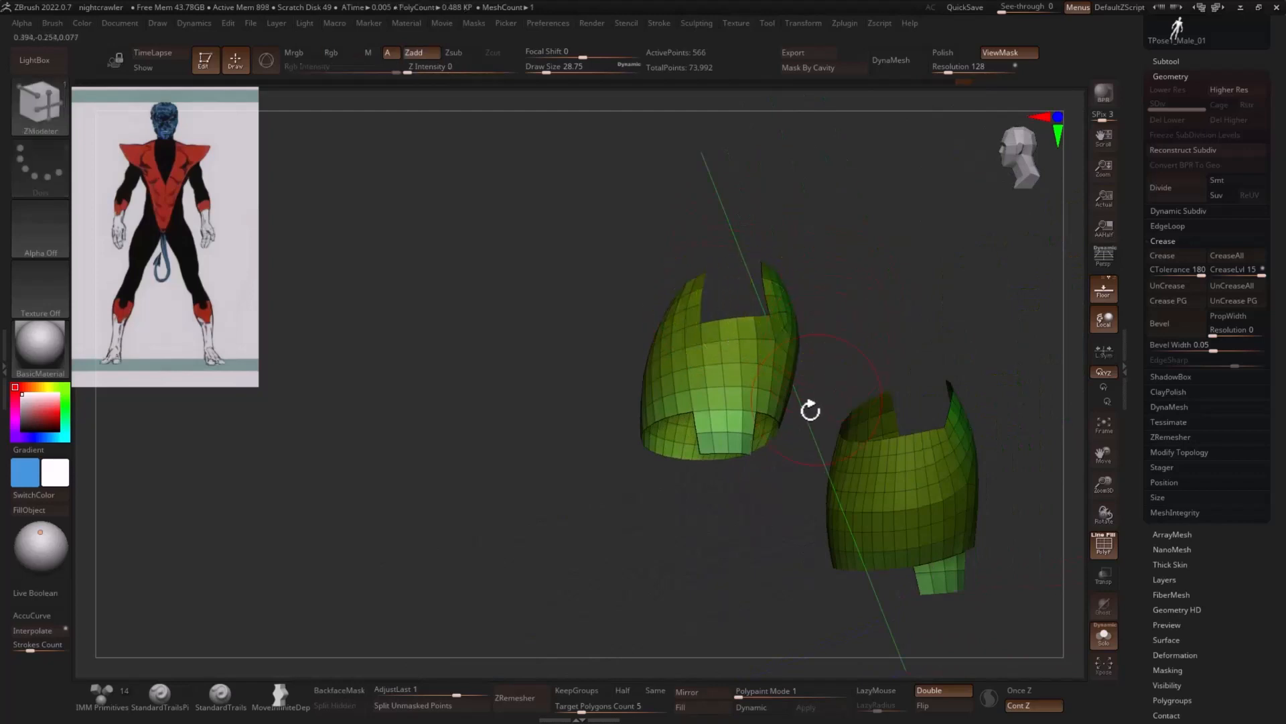
pyautogui.press('2')
pyautogui.click(767, 662)
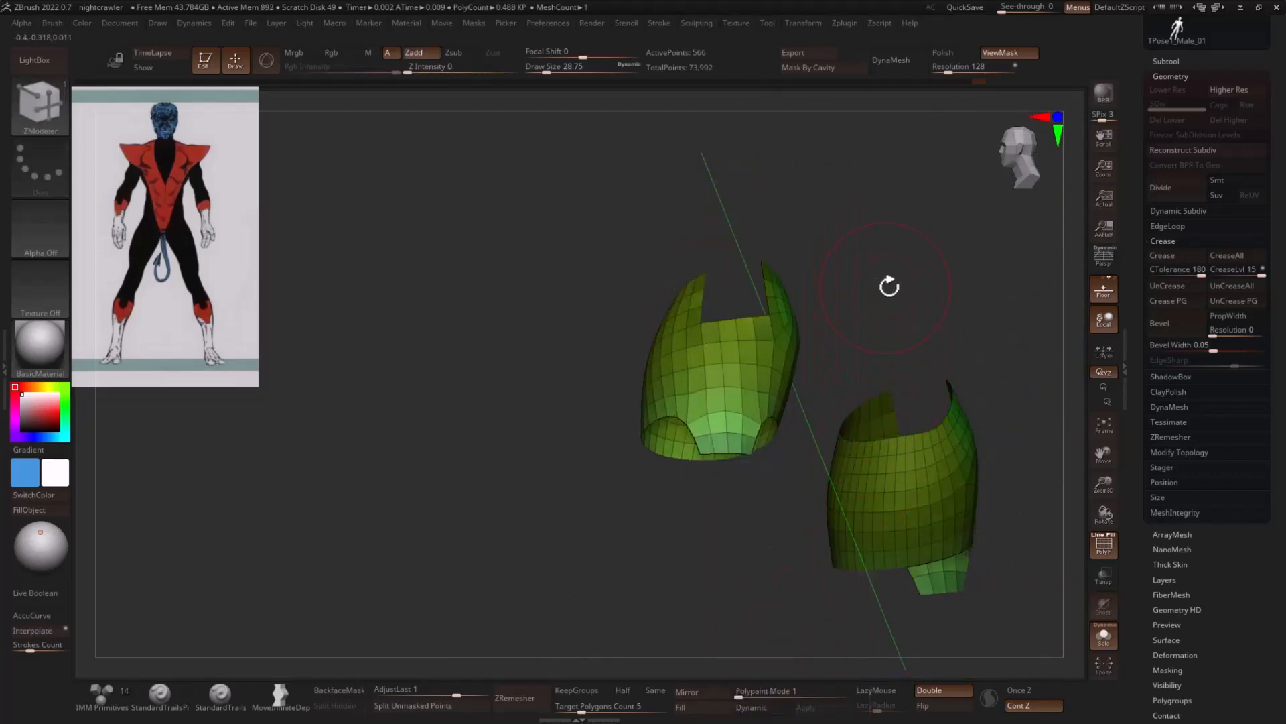
pyautogui.moveTo(887, 284); pyautogui.dragTo(884, 442)
# - Reshape the upper points and sides of the forearm cuffs with the Move brush at draw sizes of about 31 and 23
pyautogui.press('b')
pyautogui.press('m')
pyautogui.press('v')
pyautogui.moveTo(841, 337); pyautogui.dragTo(725, 328)
pyautogui.press('s')
pyautogui.press('s')
pyautogui.press('s')
pyautogui.press('s')
pyautogui.moveTo(831, 236)
pyautogui.mouseDown()
pyautogui.moveTo(770, 267)
pyautogui.moveTo(783, 267)
pyautogui.mouseUp()
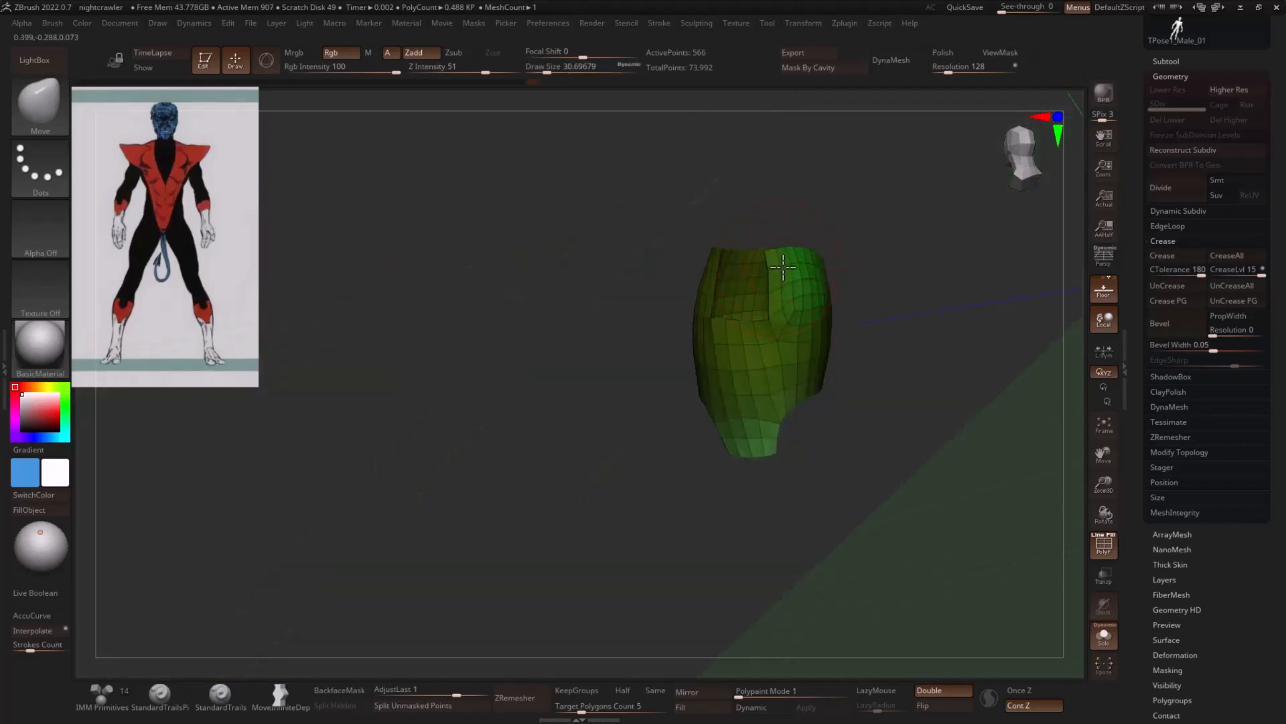
pyautogui.moveTo(853, 246); pyautogui.dragTo(692, 282)
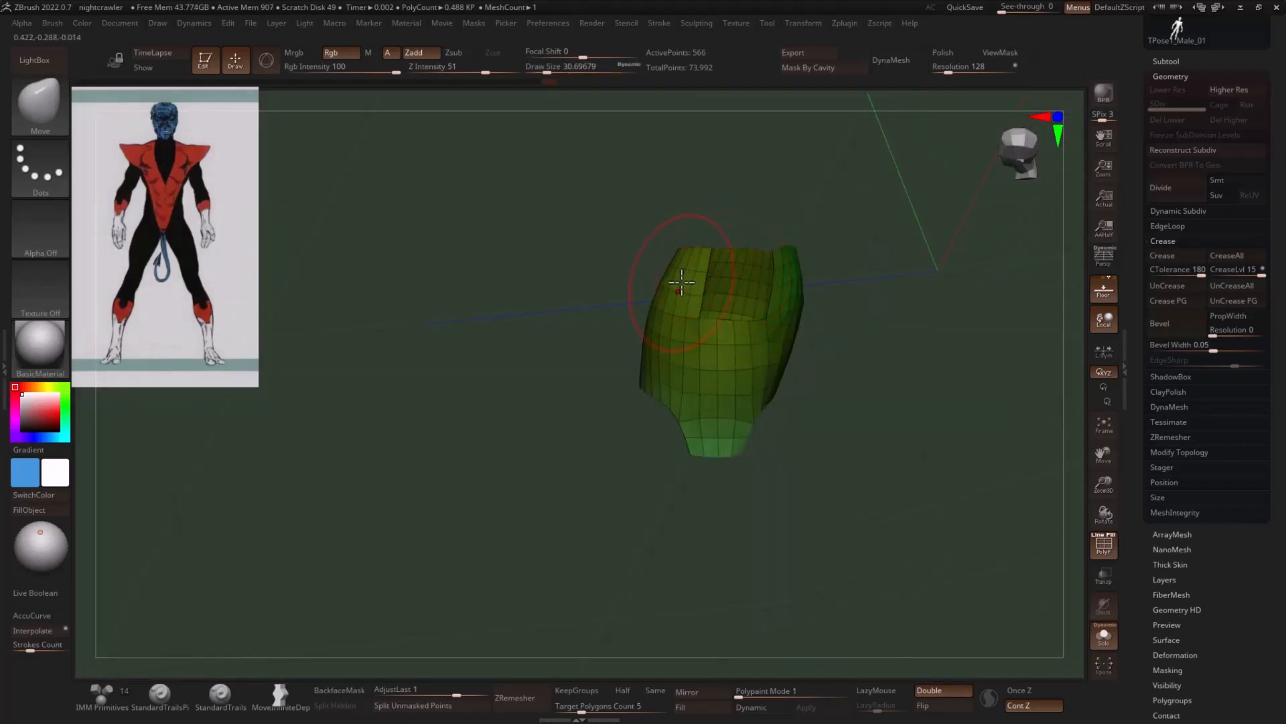
pyautogui.press('s')
pyautogui.moveTo(859, 306); pyautogui.dragTo(775, 296)
# - Remesh the forearm cuffs with ZRemesher using the Same polygon count option
pyautogui.moveTo(777, 454); pyautogui.dragTo(642, 679)
pyautogui.click(654, 690)
pyautogui.click(526, 696)
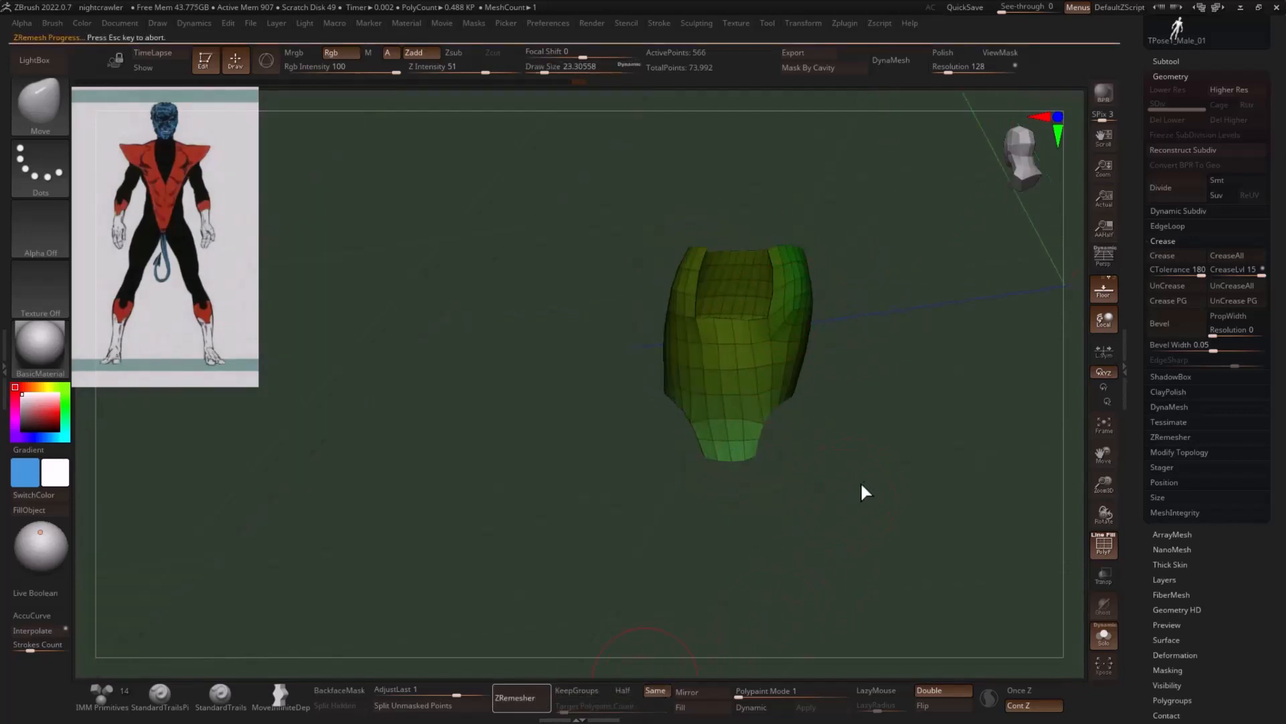
pyautogui.moveTo(871, 450)
pyautogui.mouseDown()
pyautogui.moveTo(893, 440)
pyautogui.moveTo(886, 414)
pyautogui.moveTo(927, 440)
pyautogui.moveTo(830, 441)
pyautogui.moveTo(738, 416)
pyautogui.mouseUp()
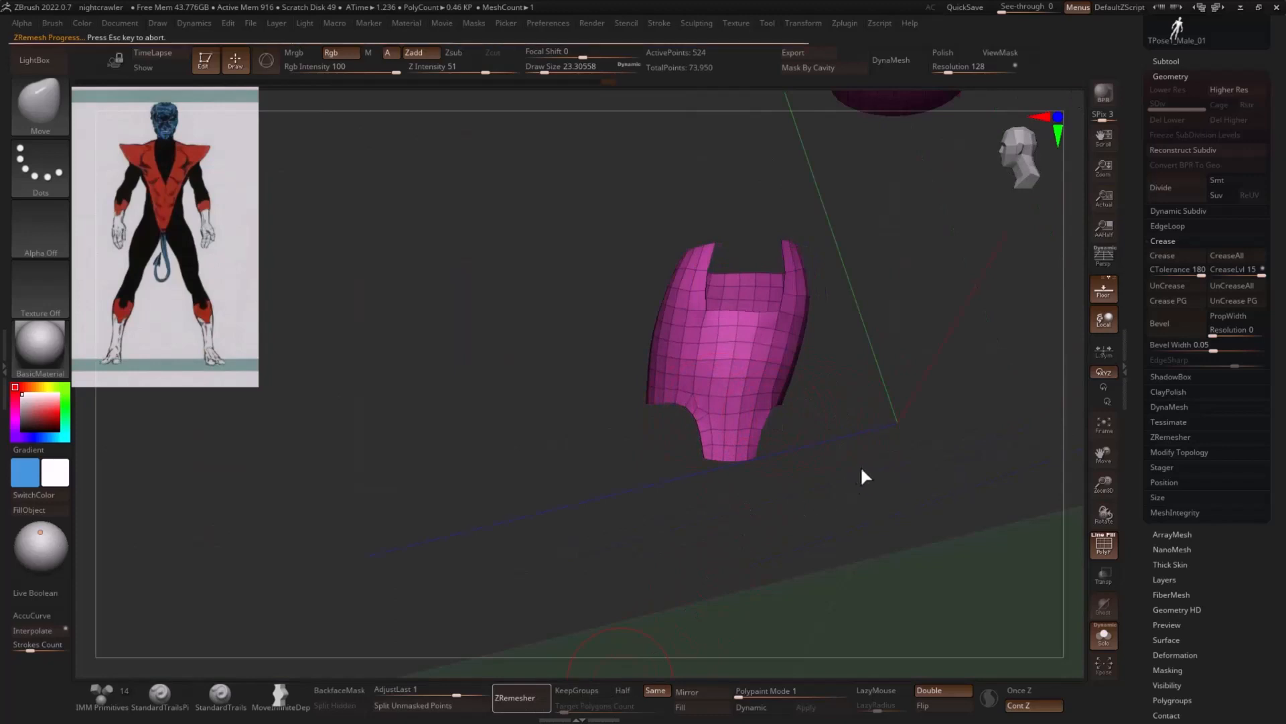
pyautogui.moveTo(851, 455); pyautogui.dragTo(923, 436)
pyautogui.hotkey('ctrl', 'z')
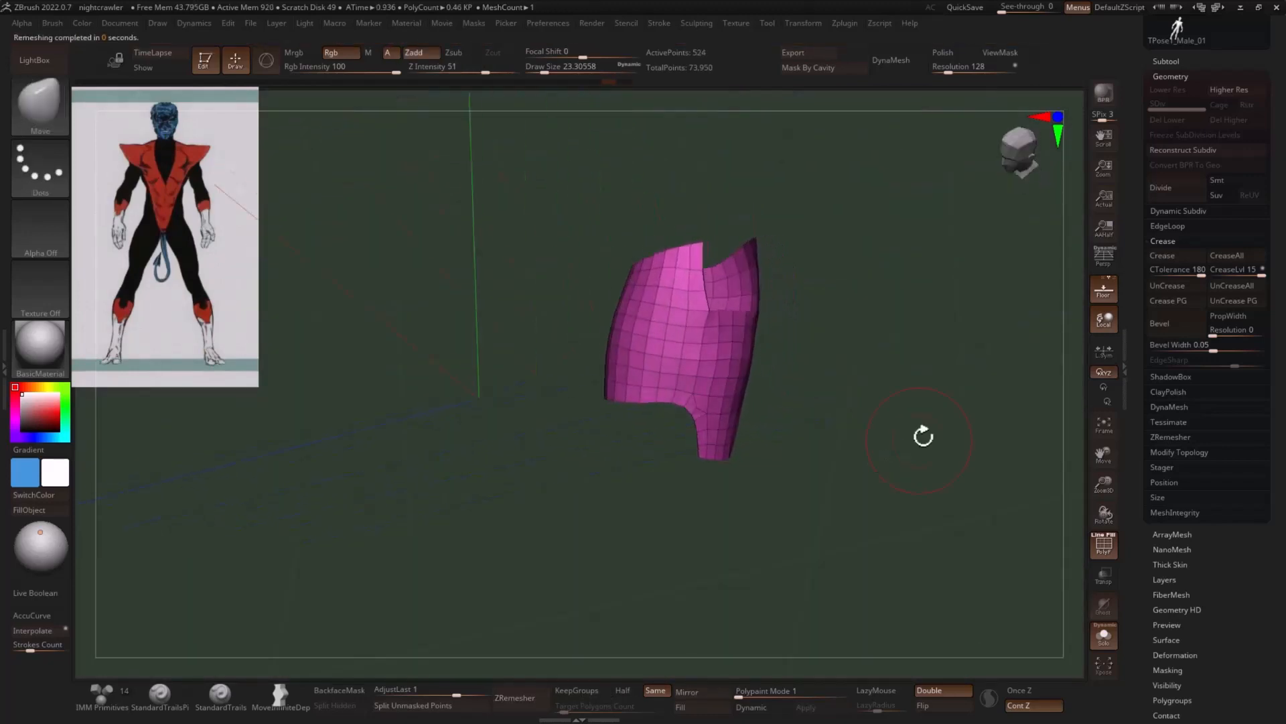
# - Add two group loops along the borders of the forearm cuffs with GPolish at 0
pyautogui.click(1183, 227)
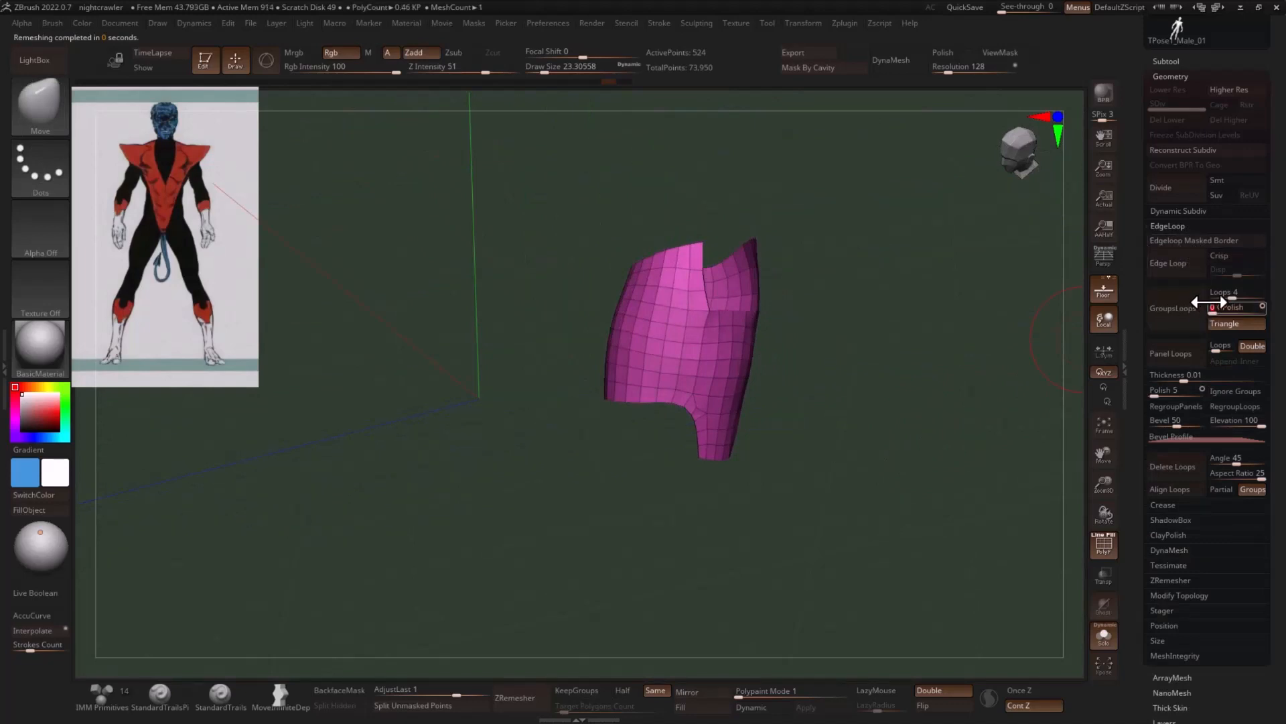
pyautogui.click(1218, 289)
pyautogui.click(1176, 307)
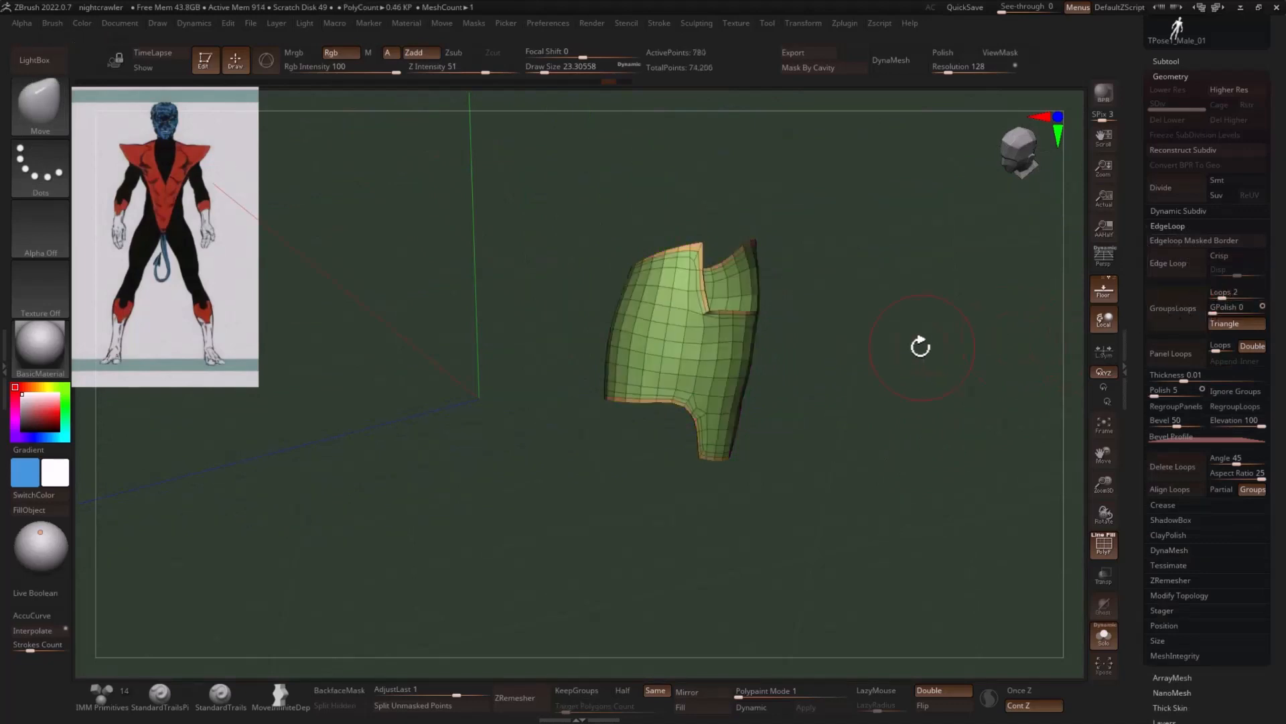
# - Try to remesh the forearm cuffs with ZRemesher, first without KeepGroups and again with KeepGroups enabled
pyautogui.moveTo(919, 344); pyautogui.dragTo(706, 574)
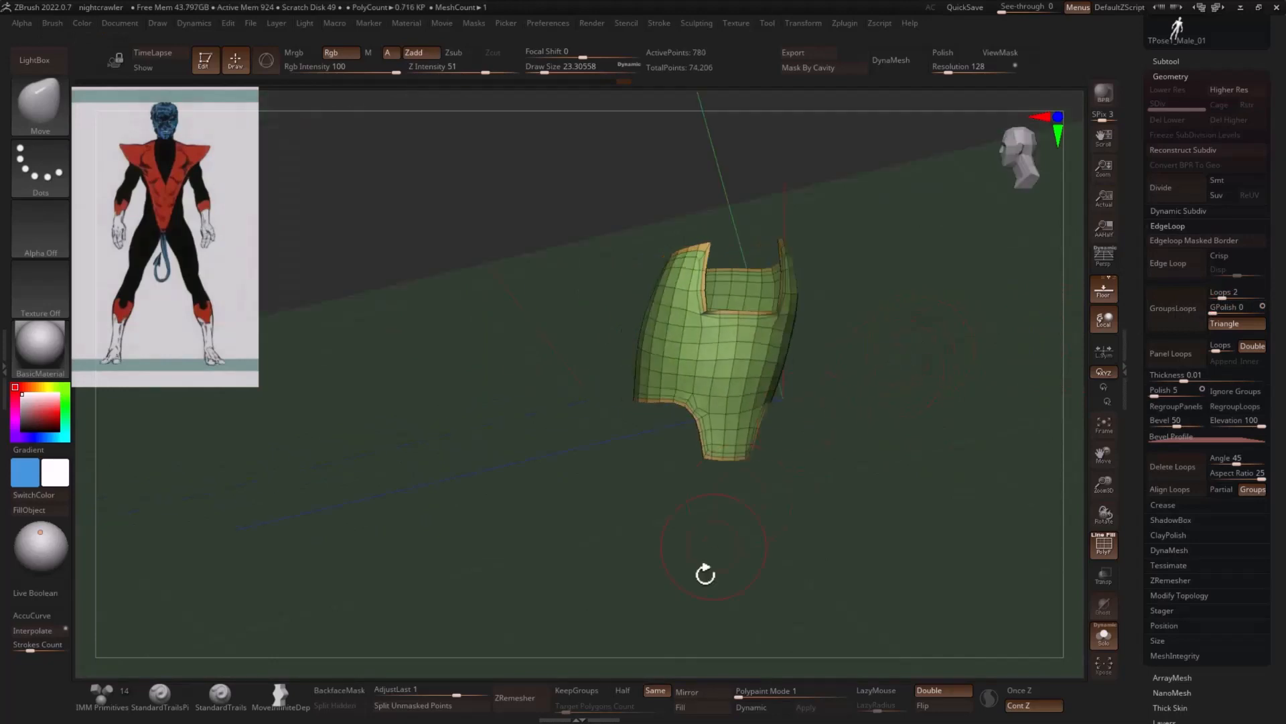
pyautogui.click(516, 699)
pyautogui.moveTo(764, 431); pyautogui.dragTo(874, 379)
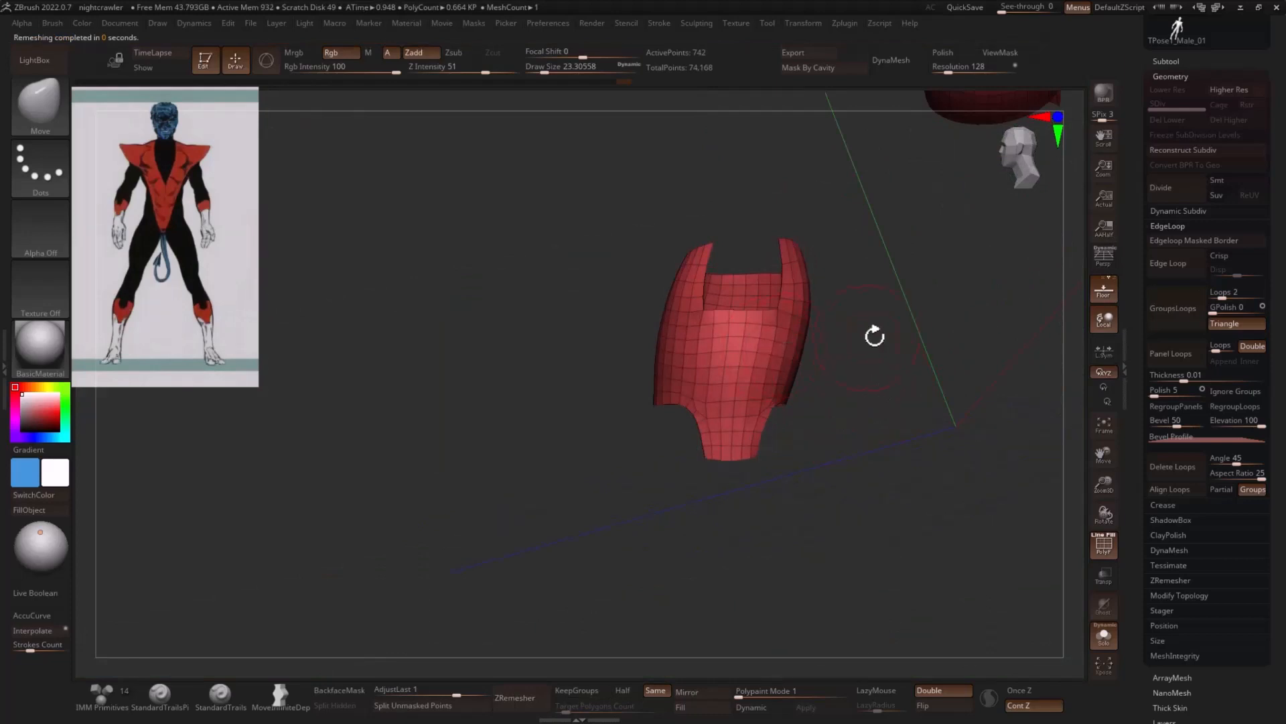
pyautogui.moveTo(874, 335); pyautogui.dragTo(706, 608)
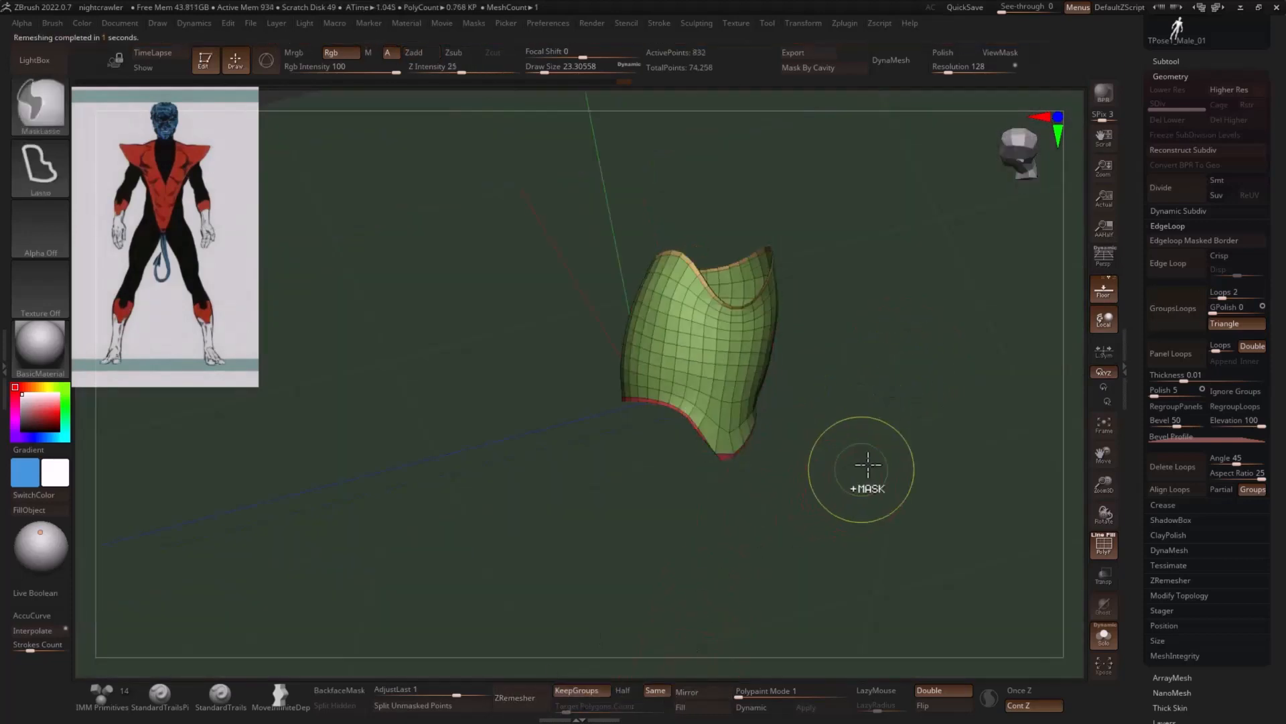
# - Try to remesh the forearm cuffs with KeepGroups on, SmoothGroups lowered to its minimum and AdaptiveSize set to 6
pyautogui.click(1183, 580)
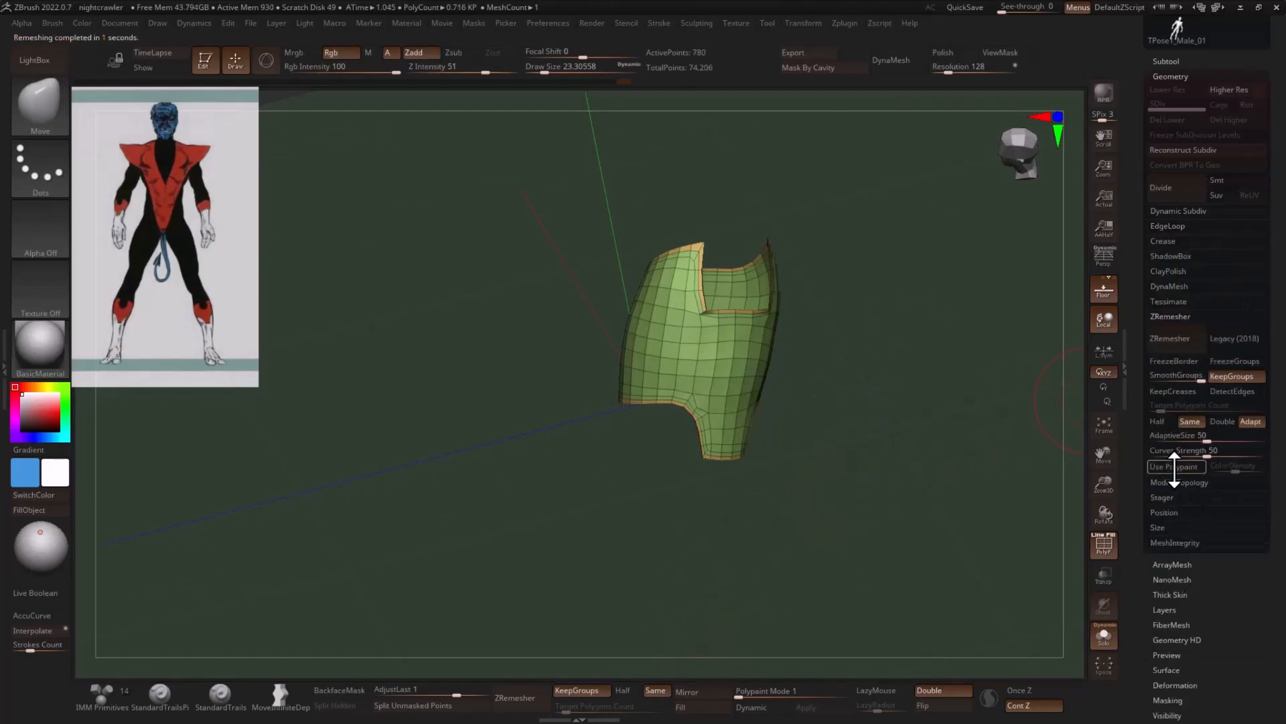
pyautogui.click(1174, 340)
pyautogui.moveTo(883, 377)
pyautogui.mouseDown()
pyautogui.moveTo(914, 373)
pyautogui.moveTo(894, 391)
pyautogui.moveTo(885, 377)
pyautogui.mouseUp()
pyautogui.press('ctrl')
pyautogui.hotkey('ctrl', 'w')
pyautogui.click(620, 84)
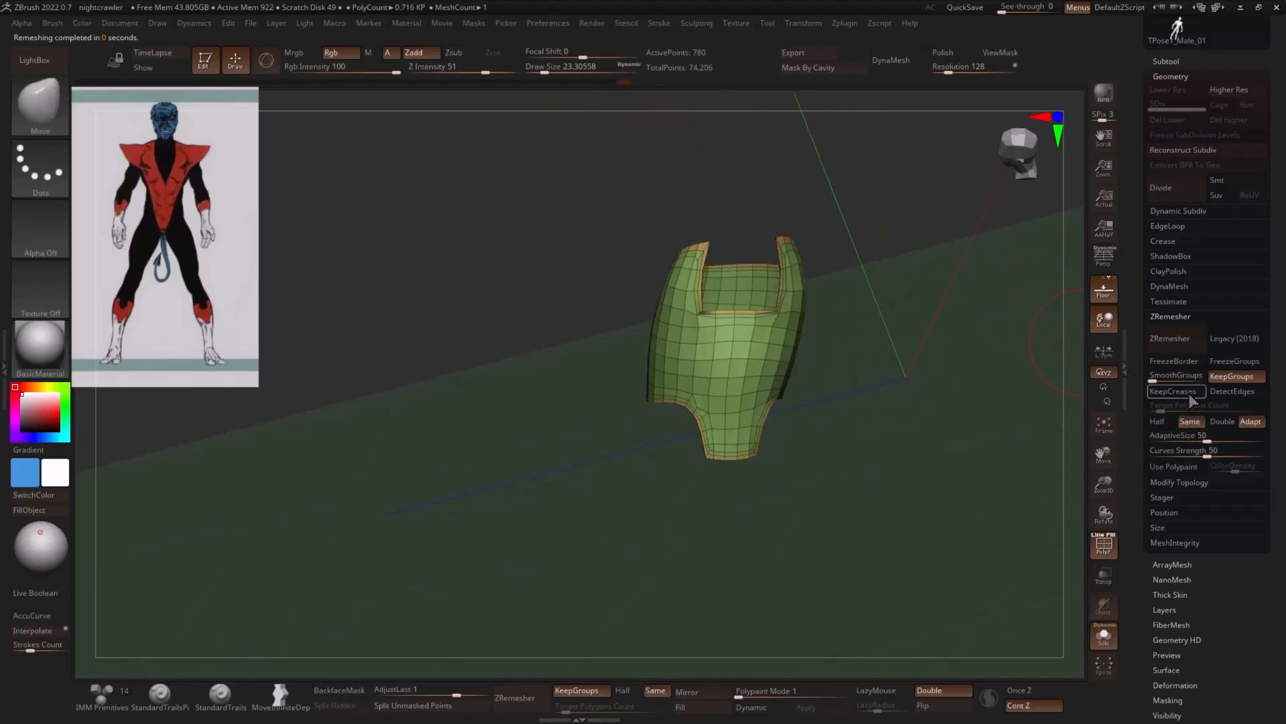
pyautogui.moveTo(984, 420); pyautogui.dragTo(1055, 410)
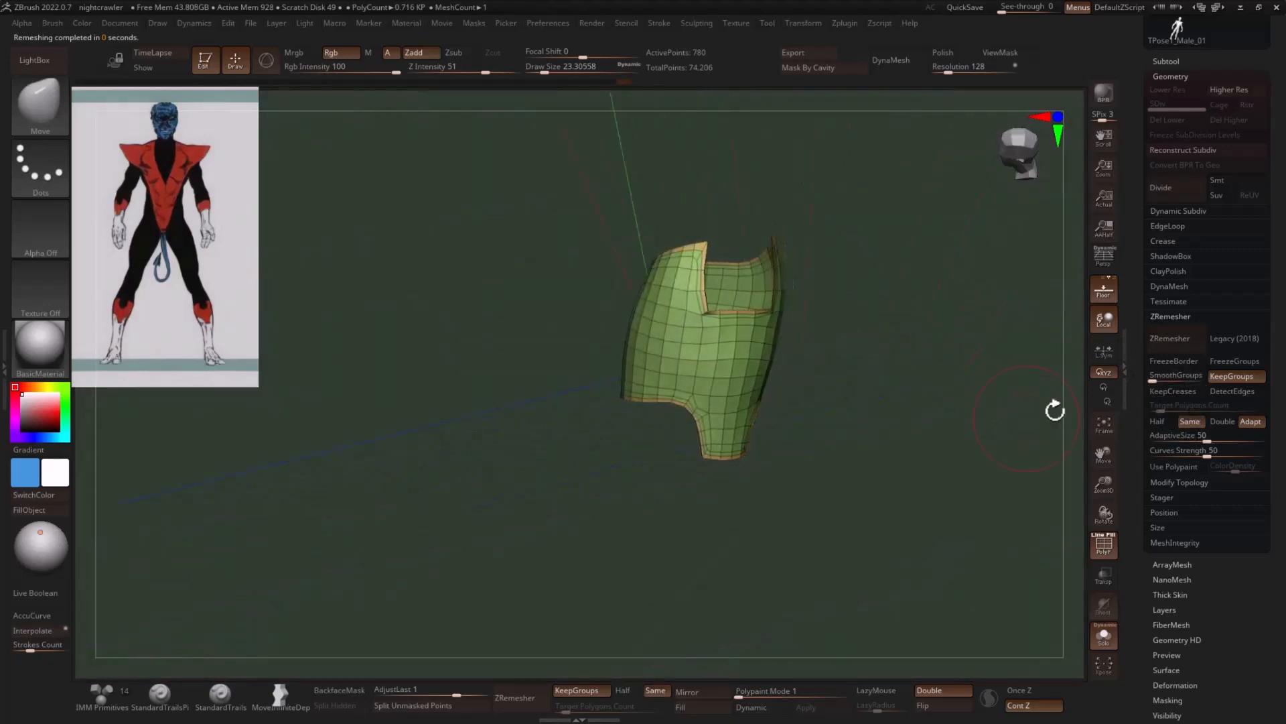
pyautogui.click(1165, 438)
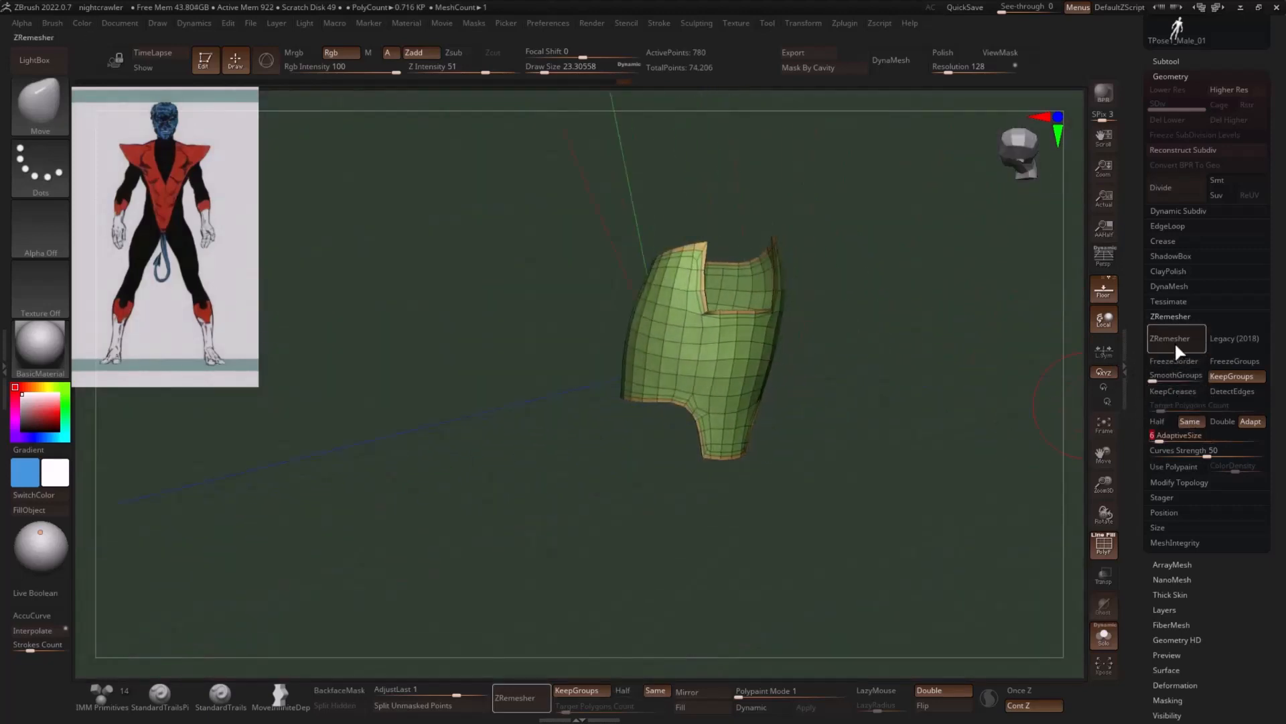
# - Combine the forearm cuffs into a single polygroup
pyautogui.moveTo(872, 383)
pyautogui.mouseDown()
pyautogui.moveTo(903, 379)
pyautogui.moveTo(898, 368)
pyautogui.moveTo(916, 382)
pyautogui.moveTo(913, 408)
pyautogui.moveTo(826, 355)
pyautogui.moveTo(819, 331)
pyautogui.mouseUp()
pyautogui.press('ctrl')
pyautogui.hotkey('ctrl', 'w')
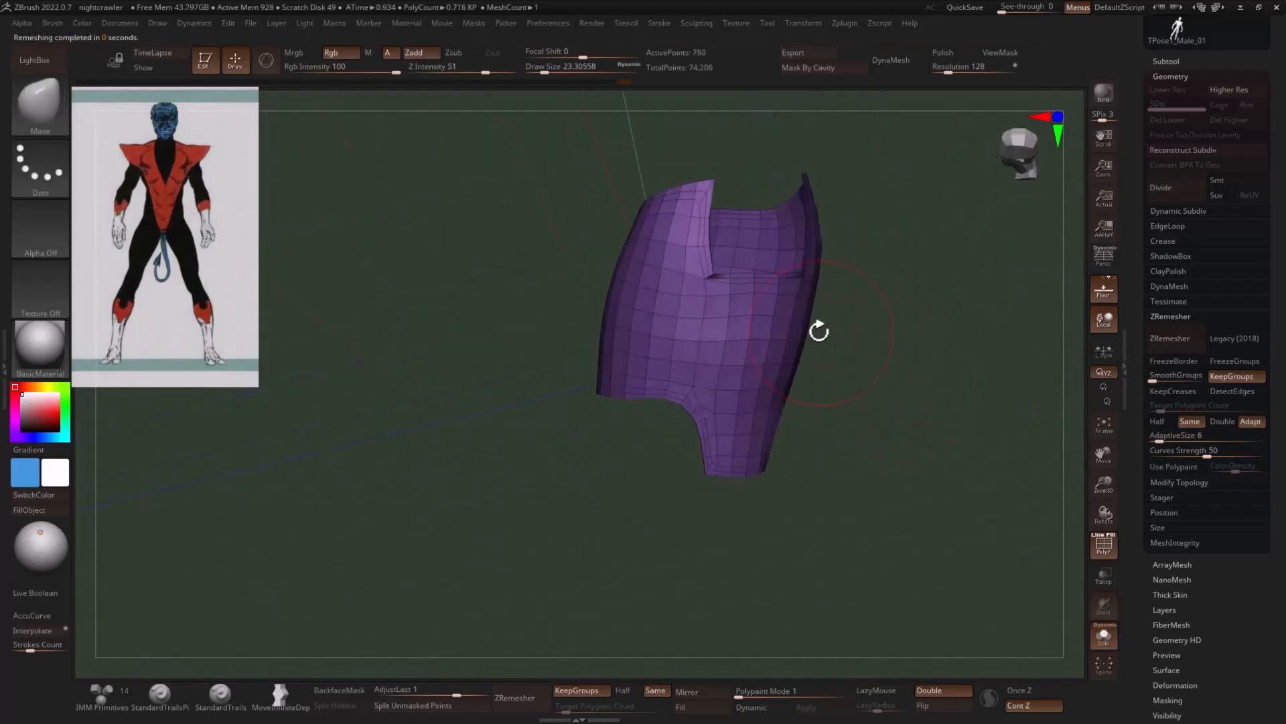
# - Give the forearm cuffs thickness by extruding them outward with the ZModeler brush's Extrude Polygroup All action
pyautogui.press('shift')
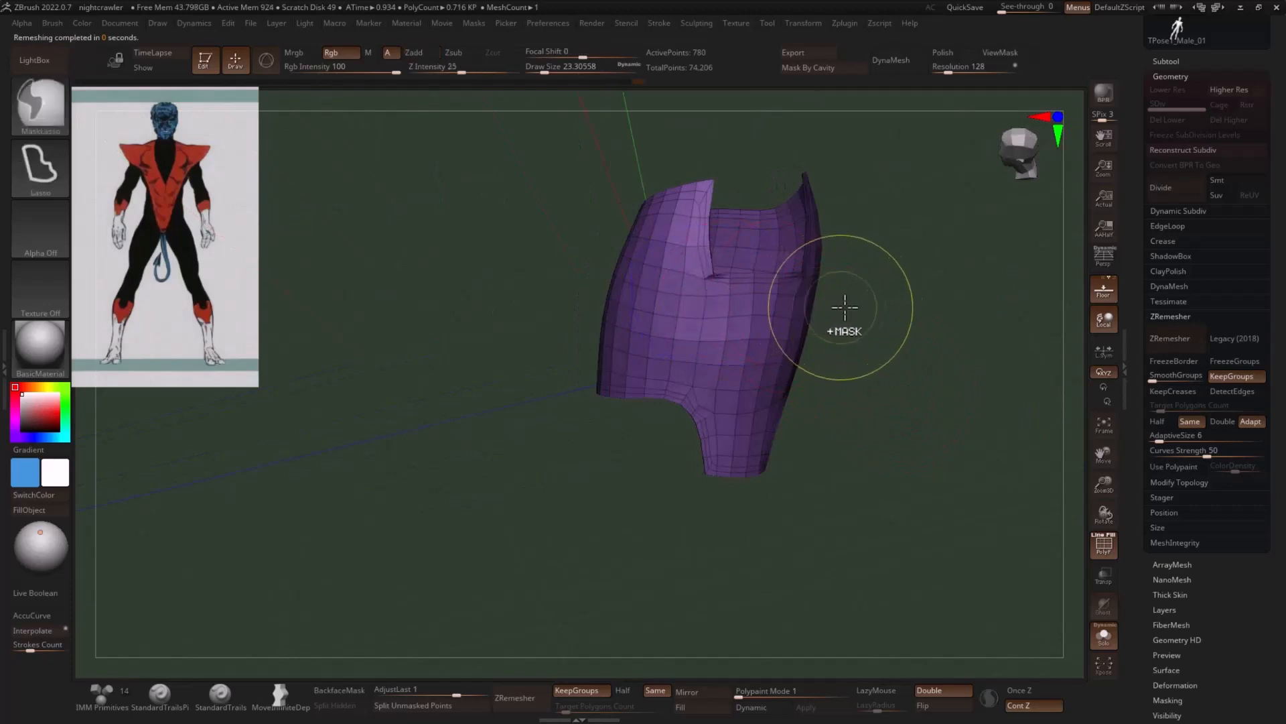
pyautogui.moveTo(914, 319)
pyautogui.mouseDown()
pyautogui.moveTo(896, 324)
pyautogui.moveTo(902, 399)
pyautogui.moveTo(922, 342)
pyautogui.moveTo(938, 359)
pyautogui.moveTo(834, 306)
pyautogui.moveTo(880, 265)
pyautogui.mouseUp()
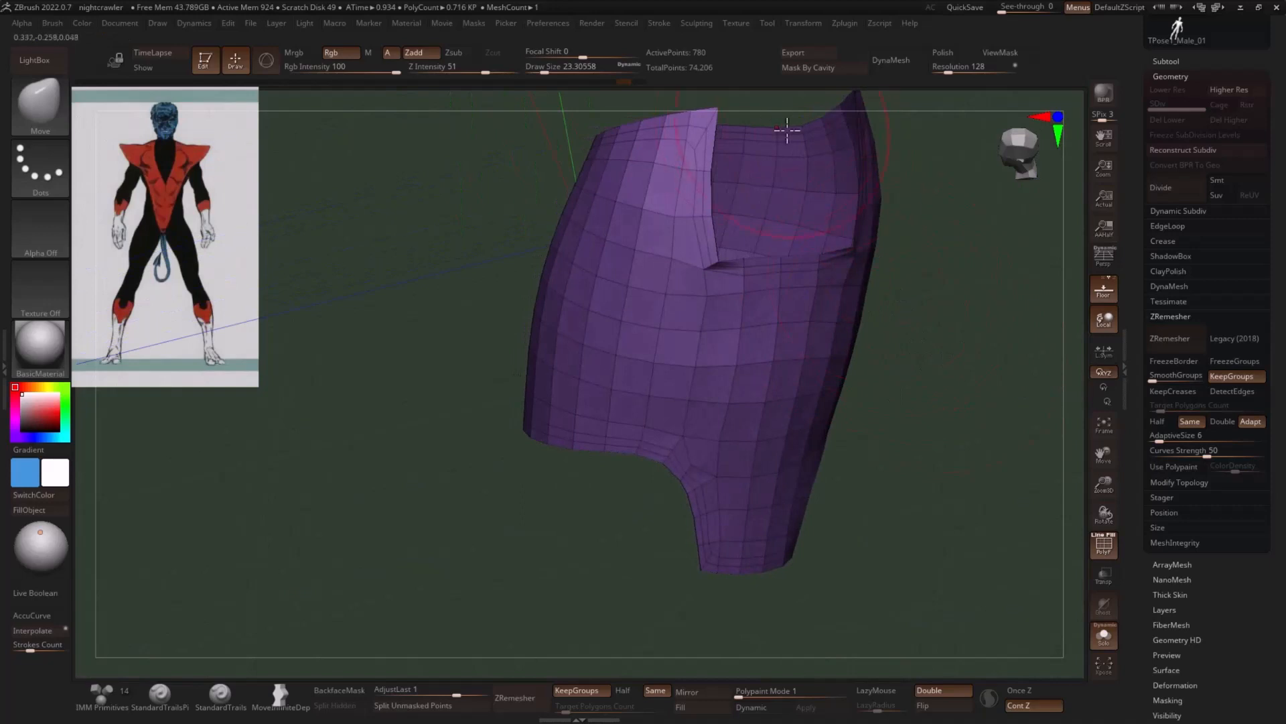
pyautogui.moveTo(983, 301); pyautogui.dragTo(990, 321)
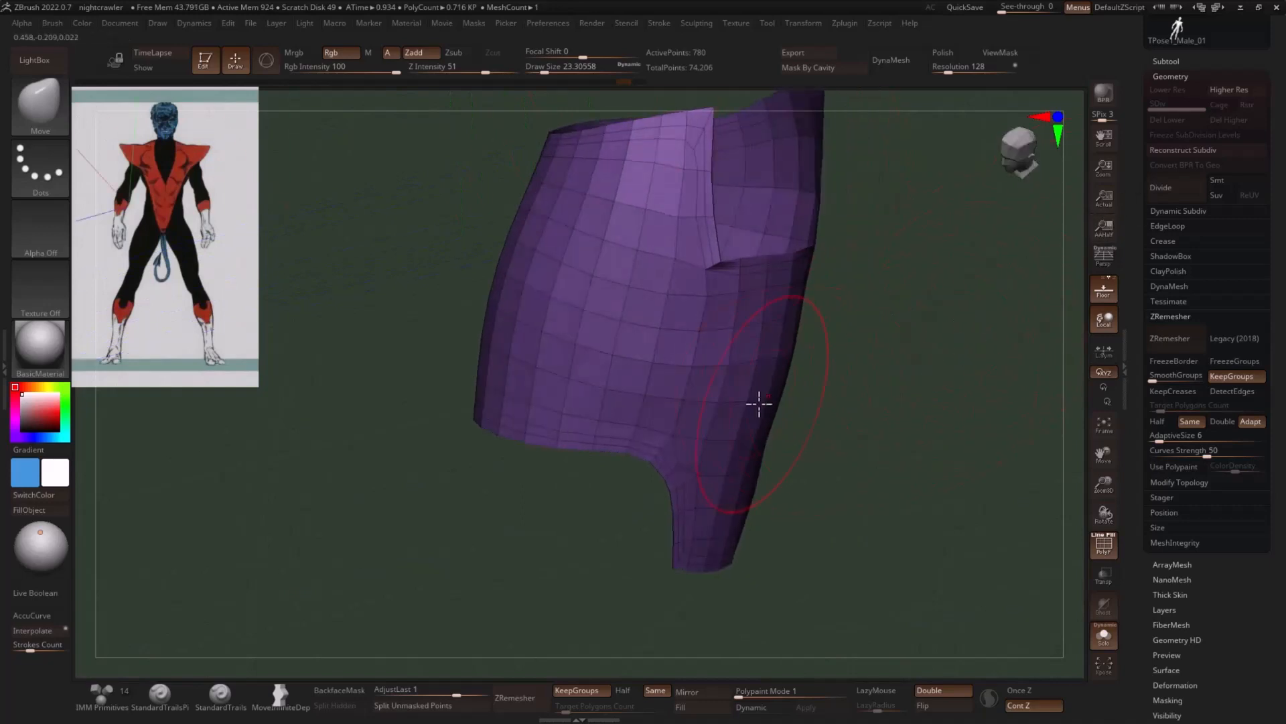
pyautogui.press('b')
pyautogui.press('z')
pyautogui.press('m')
pyautogui.press('space')
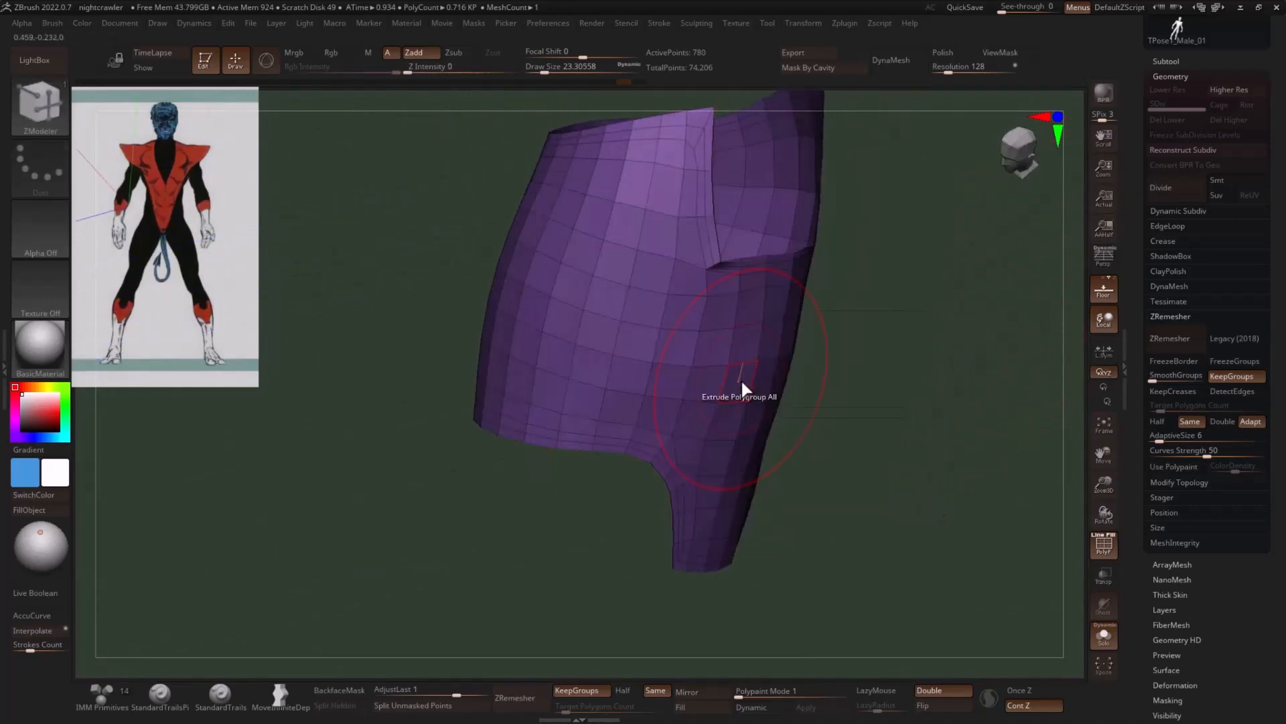
pyautogui.moveTo(741, 386); pyautogui.dragTo(755, 388)
pyautogui.moveTo(854, 359); pyautogui.dragTo(746, 263)
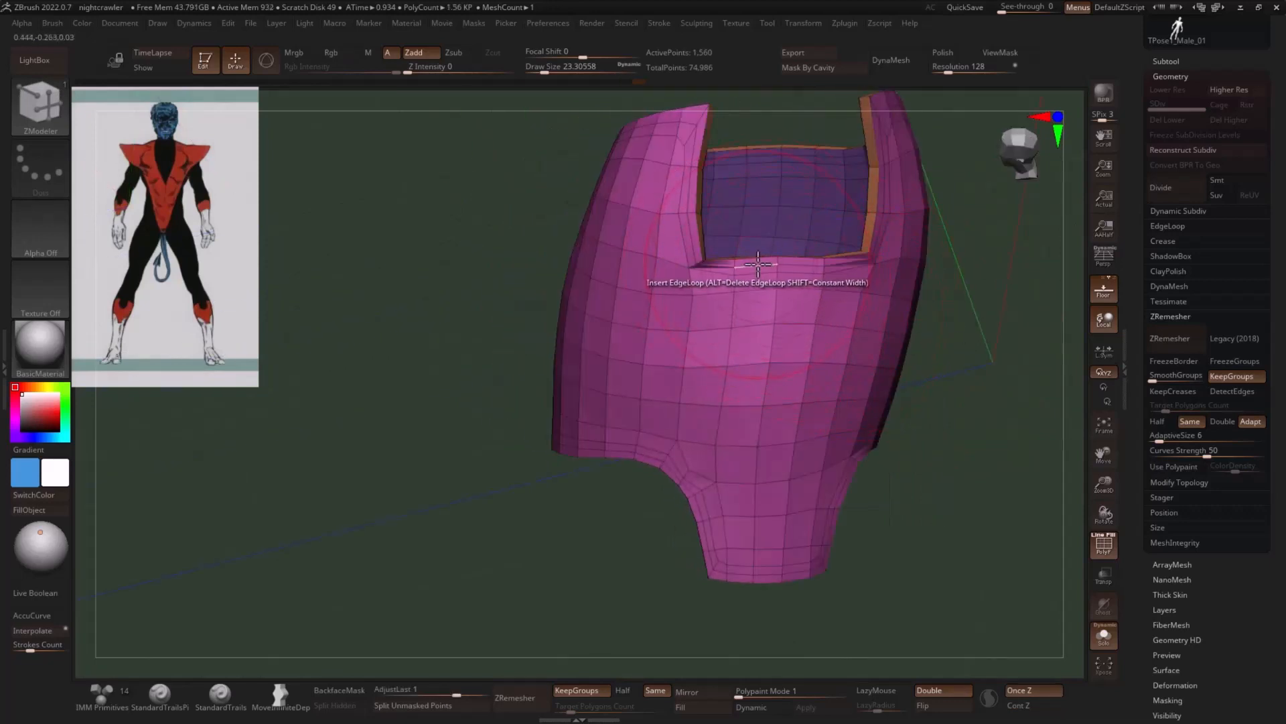
# - Delete the extra edge loop near the cuffs' notch and adjust the notch corners with the Move brush at a draw size of about 6.6
pyautogui.moveTo(984, 322); pyautogui.dragTo(710, 263)
pyautogui.press('b')
pyautogui.press('m')
pyautogui.press('v')
pyautogui.moveTo(926, 206); pyautogui.dragTo(714, 267)
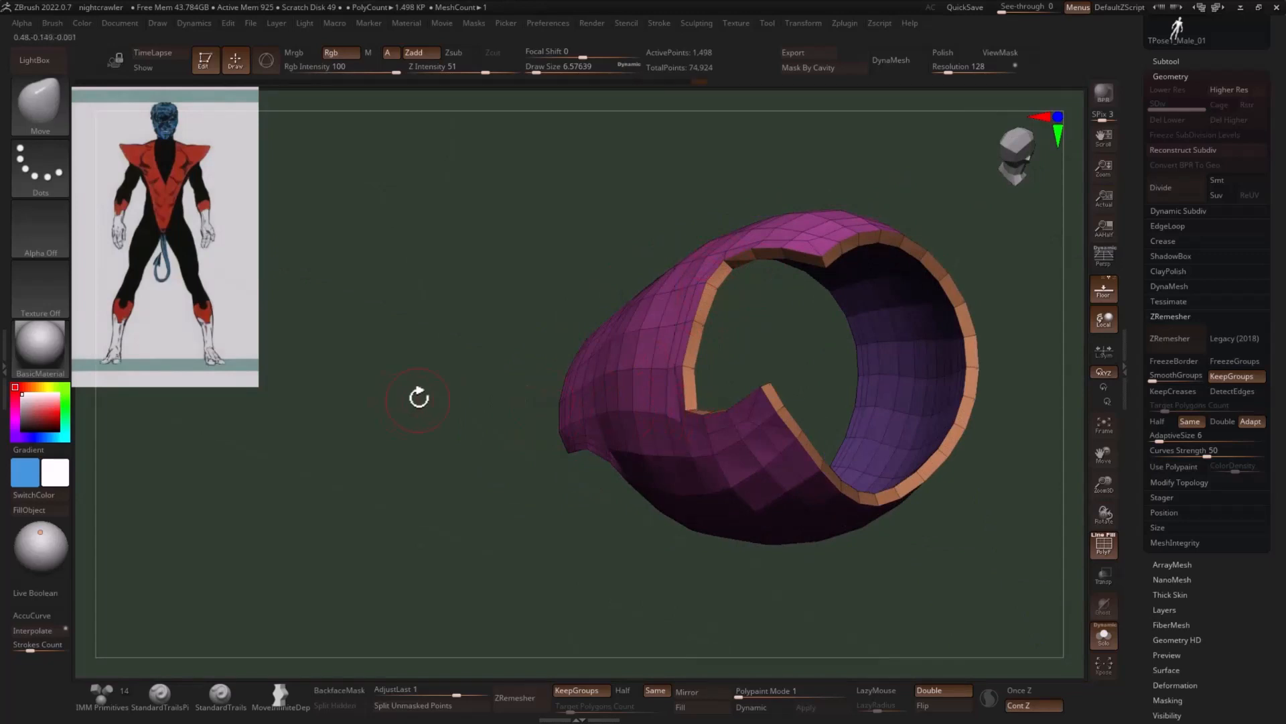
pyautogui.moveTo(419, 397); pyautogui.dragTo(594, 273)
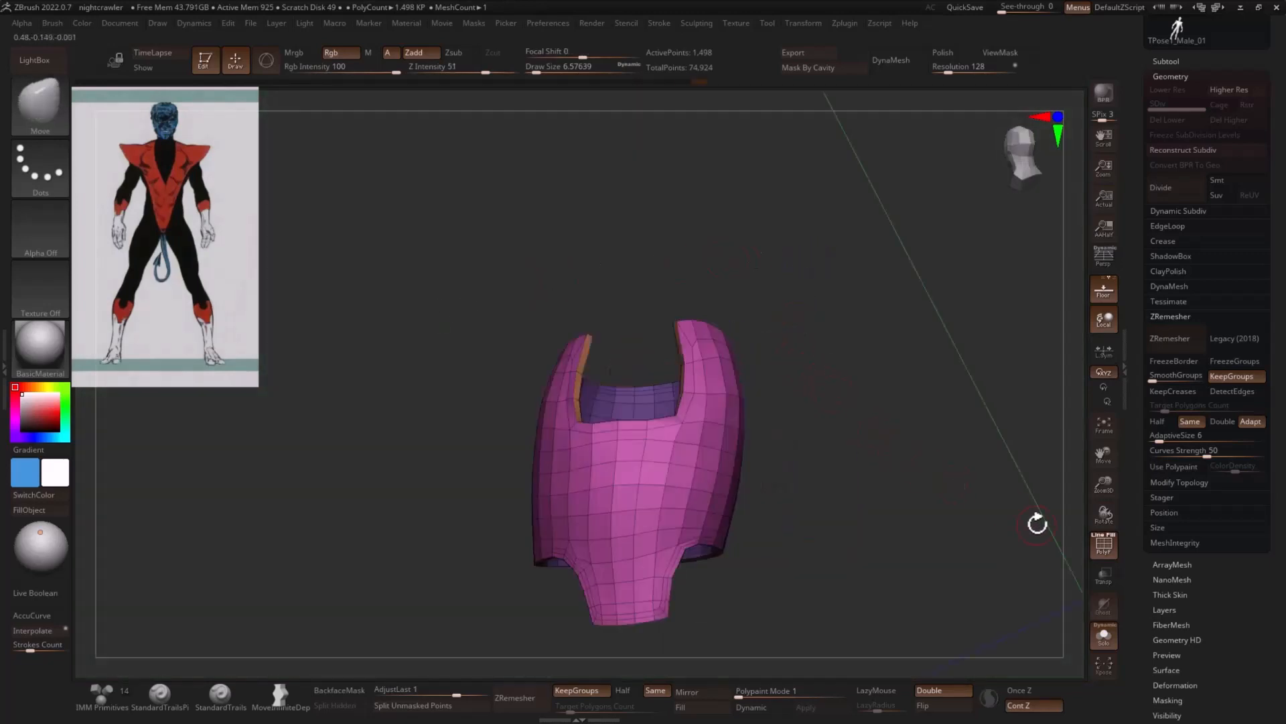
# - Show the whole figure, fill the forearm cuffs with the red sampled from the costume, and hide the polygon wireframe
pyautogui.click(1100, 630)
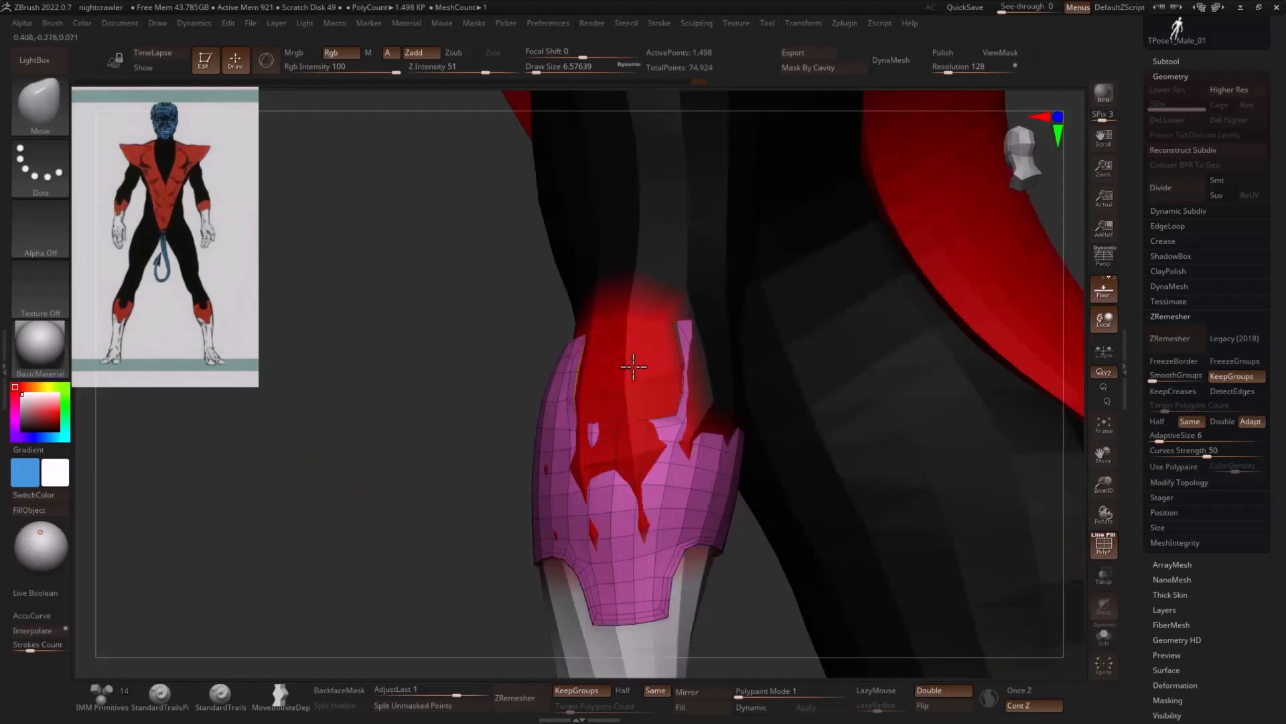
pyautogui.press('c')
pyautogui.moveTo(322, 464)
pyautogui.mouseDown()
pyautogui.moveTo(890, 333)
pyautogui.moveTo(921, 351)
pyautogui.moveTo(855, 374)
pyautogui.mouseUp()
pyautogui.hotkey('shift', 'f')
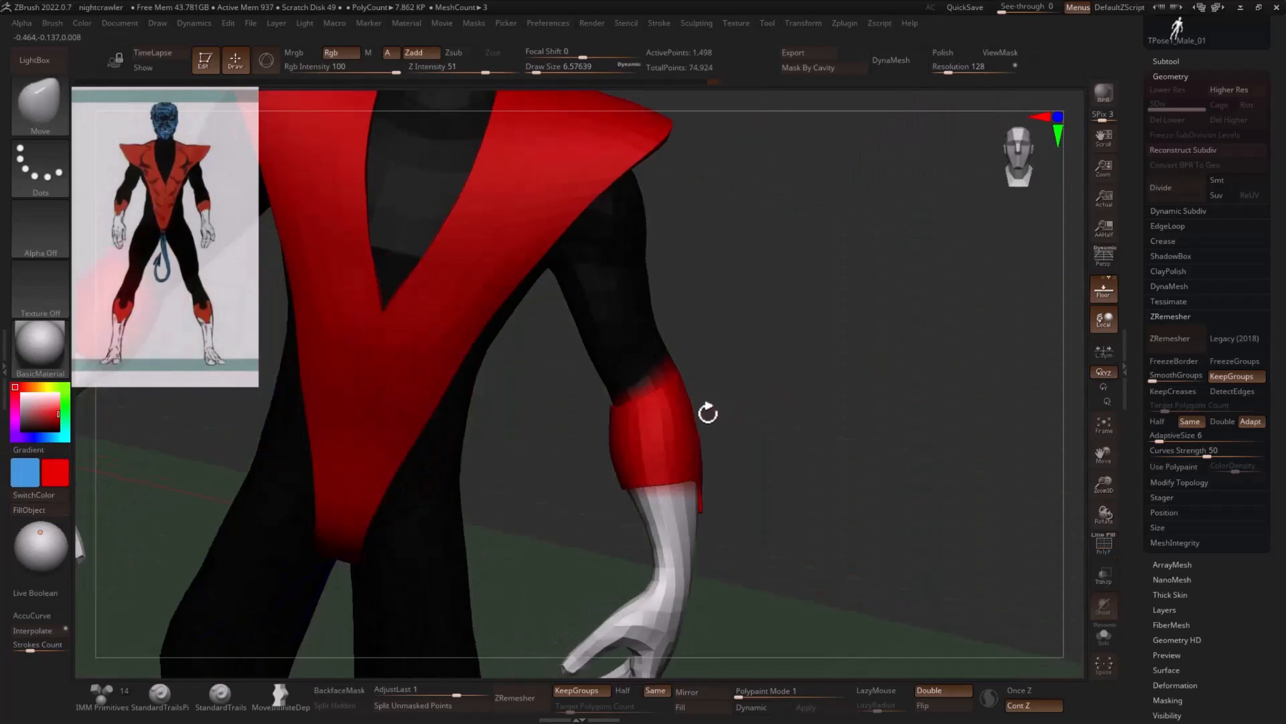
# - Fit the forearm cuffs around the arms with the Move brush at draw sizes of about 90 and 59
pyautogui.press('s')
pyautogui.moveTo(689, 402); pyautogui.dragTo(721, 408)
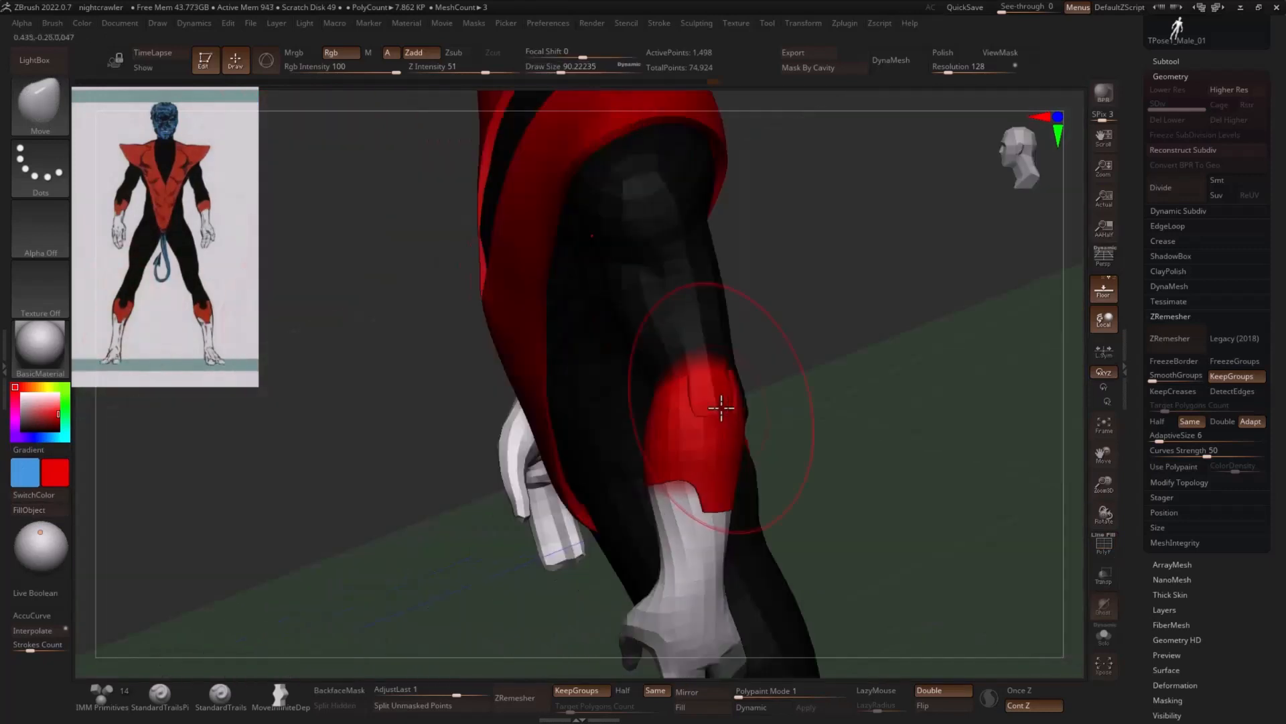
pyautogui.moveTo(828, 400)
pyautogui.mouseDown()
pyautogui.moveTo(749, 428)
pyautogui.moveTo(706, 416)
pyautogui.moveTo(684, 387)
pyautogui.moveTo(864, 365)
pyautogui.moveTo(785, 456)
pyautogui.moveTo(639, 468)
pyautogui.mouseUp()
pyautogui.press('s')
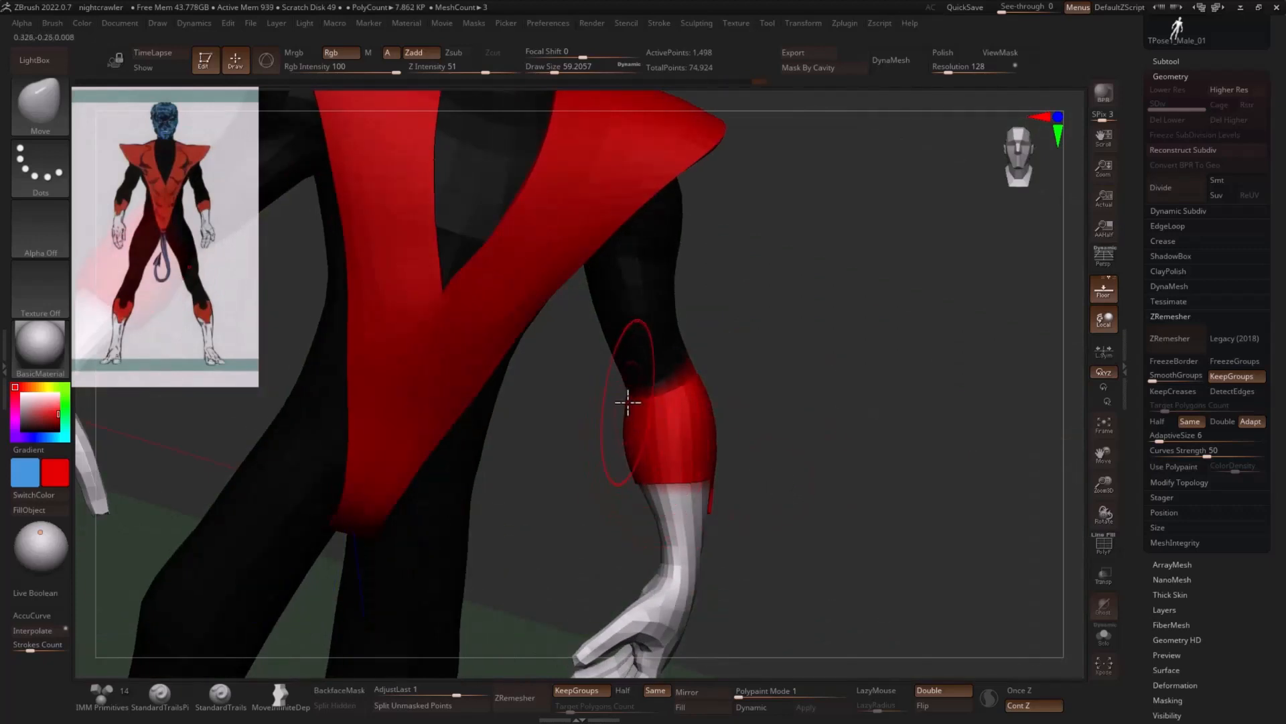
pyautogui.moveTo(626, 416); pyautogui.dragTo(755, 381)
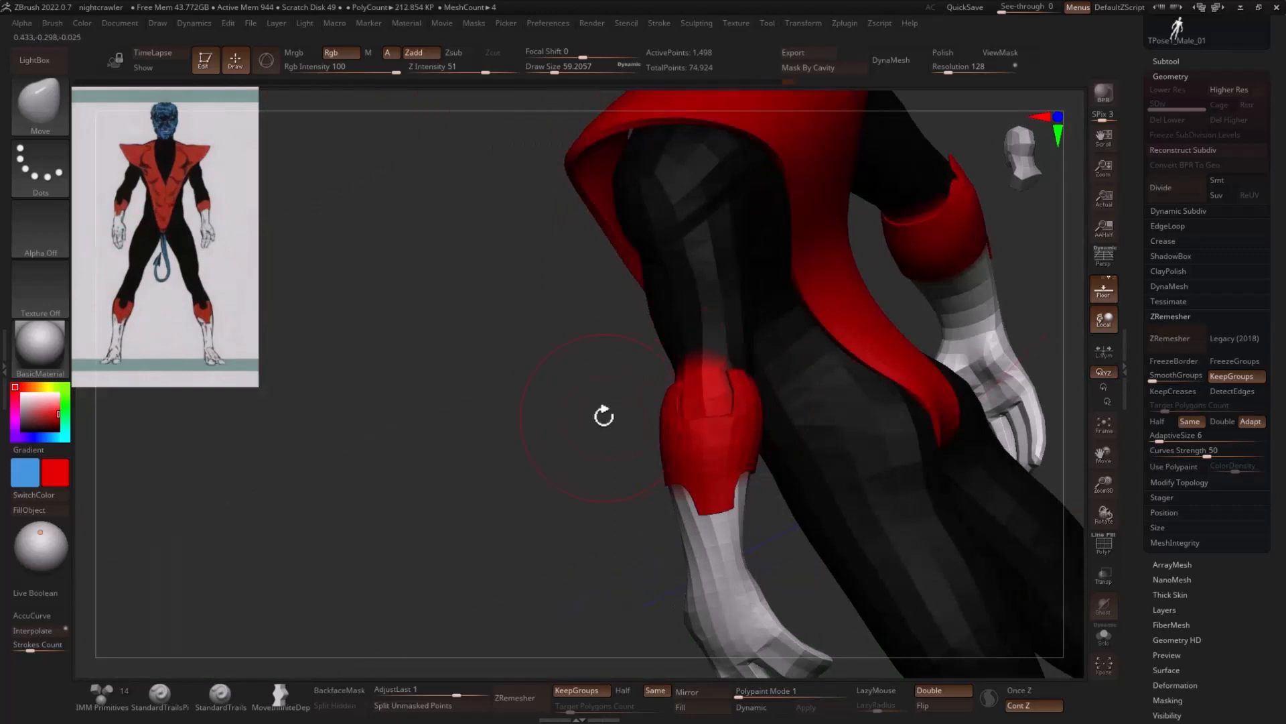
# - Refine the upper edges and sides of the forearm cuffs with the Move brush at draw sizes of about 33 and 54
pyautogui.moveTo(604, 416)
pyautogui.mouseDown()
pyautogui.moveTo(796, 412)
pyautogui.moveTo(753, 410)
pyautogui.moveTo(761, 385)
pyautogui.moveTo(743, 396)
pyautogui.mouseUp()
pyautogui.press('s')
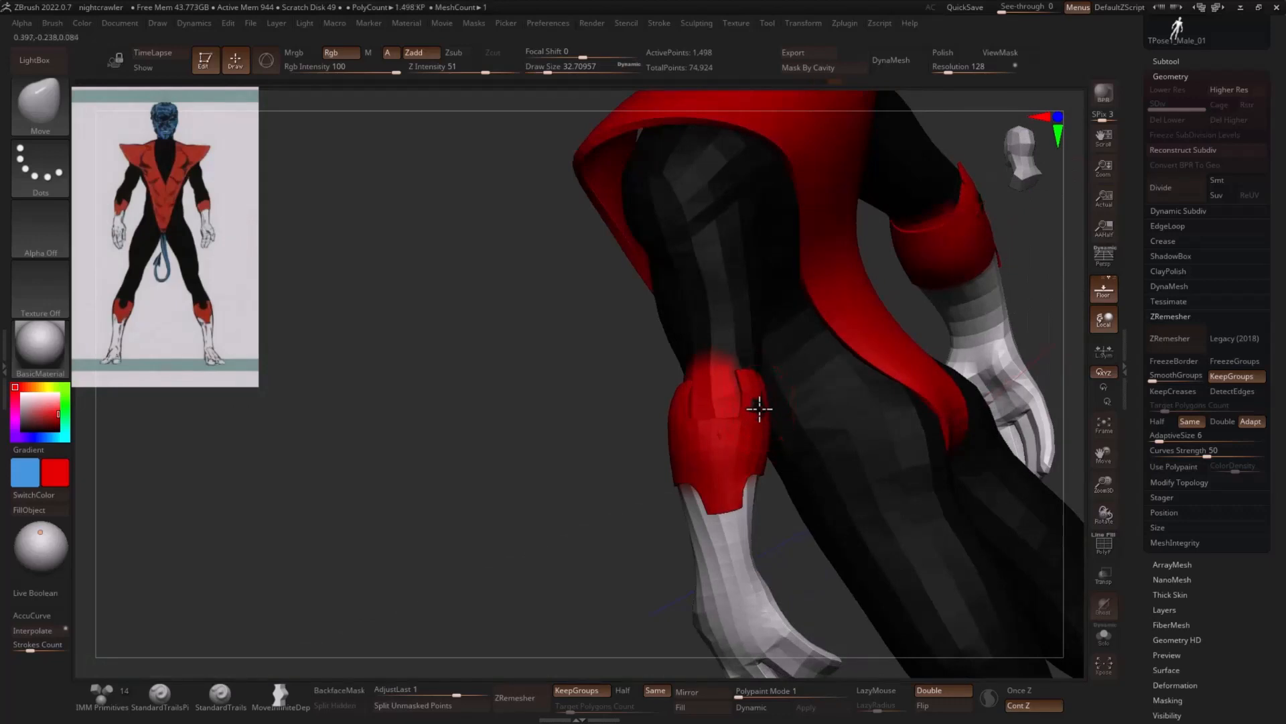
pyautogui.press('s')
pyautogui.moveTo(759, 378); pyautogui.dragTo(765, 371)
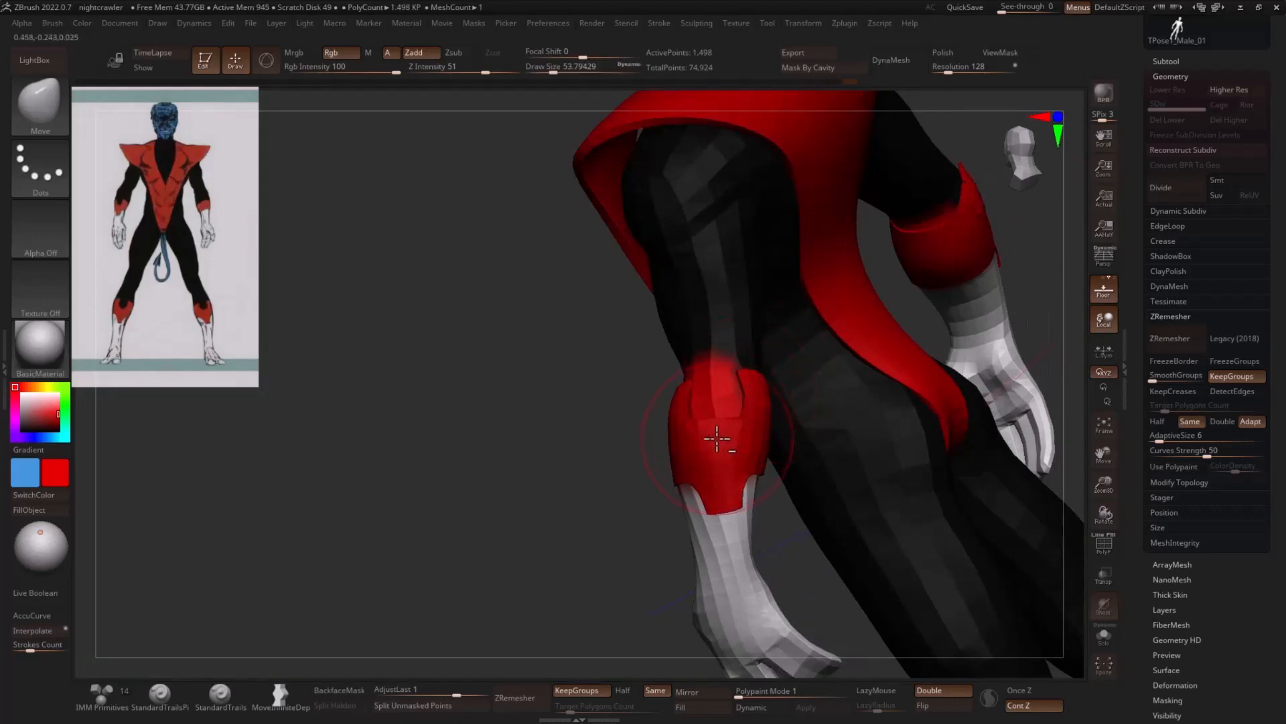
pyautogui.moveTo(587, 469)
pyautogui.mouseDown()
pyautogui.moveTo(919, 382)
pyautogui.moveTo(790, 424)
pyautogui.moveTo(804, 436)
pyautogui.mouseUp()
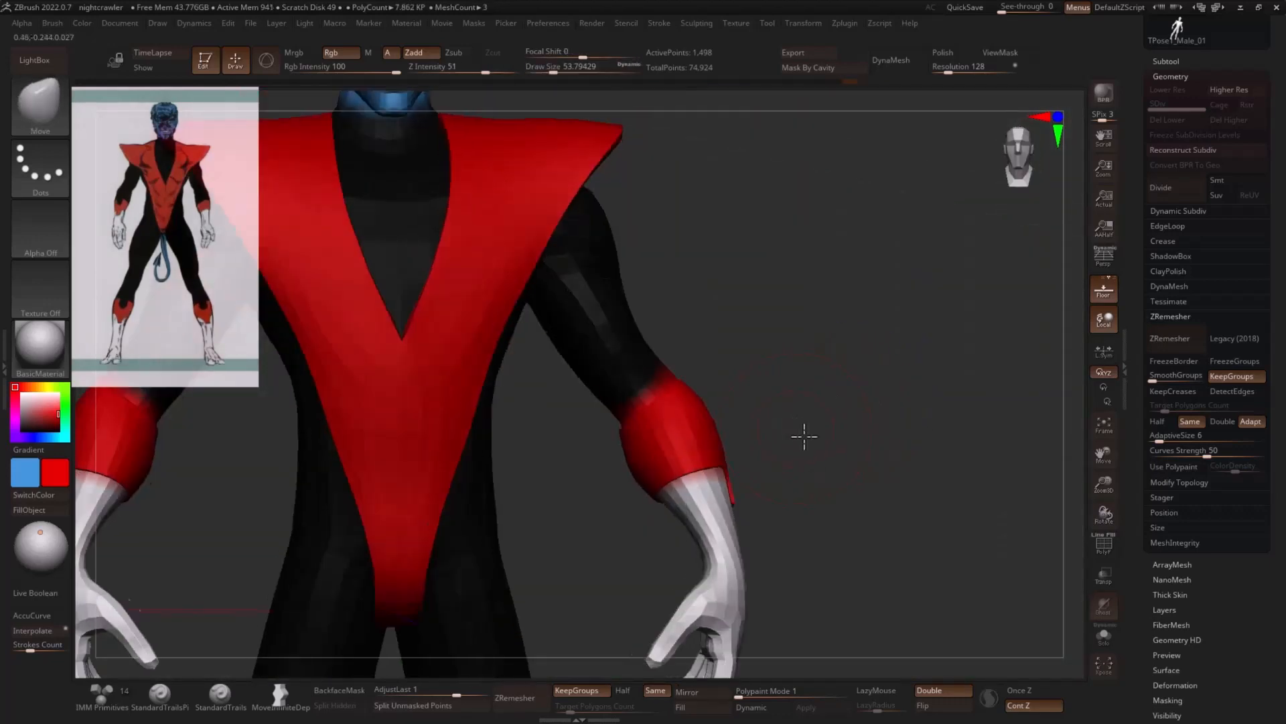
# - Select the body, mask all but the wrist areas below the cuffs, and fill them with the gloves' white
pyautogui.keyDown('alt'); pyautogui.click(716, 534); pyautogui.keyUp('alt')
pyautogui.moveTo(786, 483)
pyautogui.keyDown('alt'); pyautogui.mouseDown()
pyautogui.moveTo(759, 437)
pyautogui.moveTo(572, 499)
pyautogui.moveTo(758, 488)
pyautogui.mouseUp(); pyautogui.keyUp('alt')
pyautogui.keyDown('ctrl'); pyautogui.click(908, 460); pyautogui.keyUp('ctrl')
pyautogui.press('d')
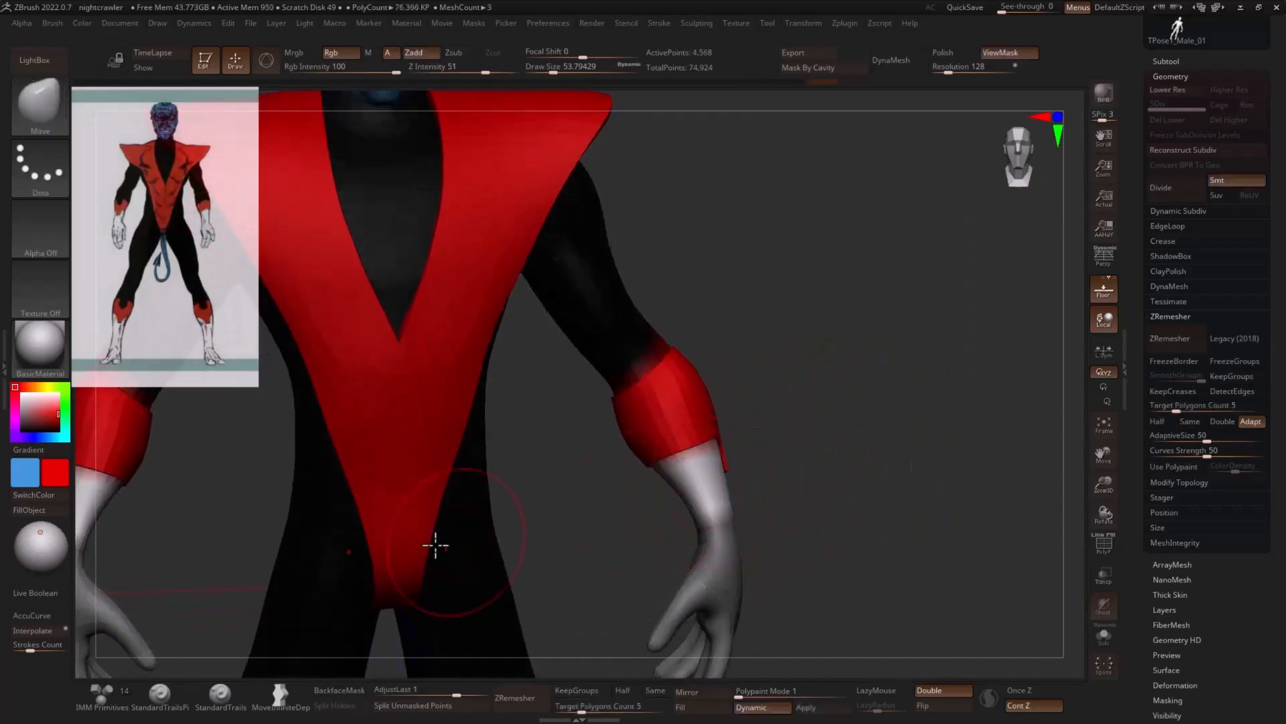
pyautogui.hotkey('shift', 'd')
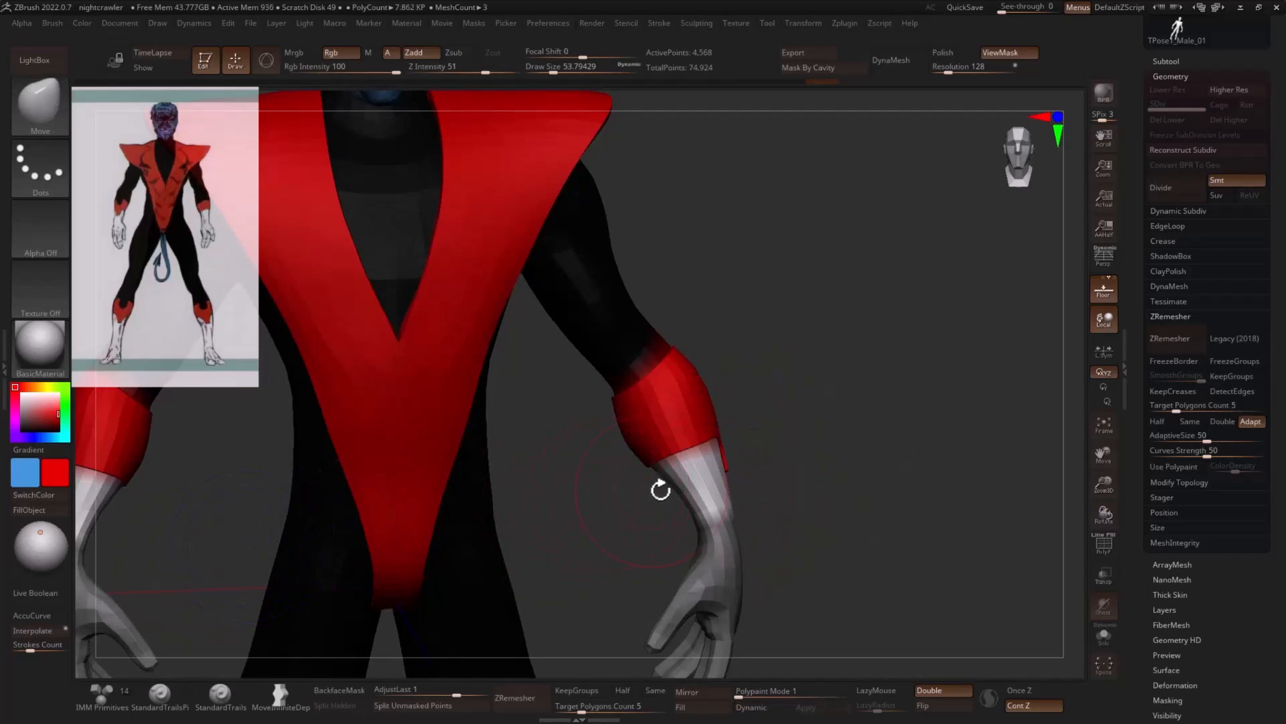
pyautogui.press('c')
pyautogui.click(56, 516)
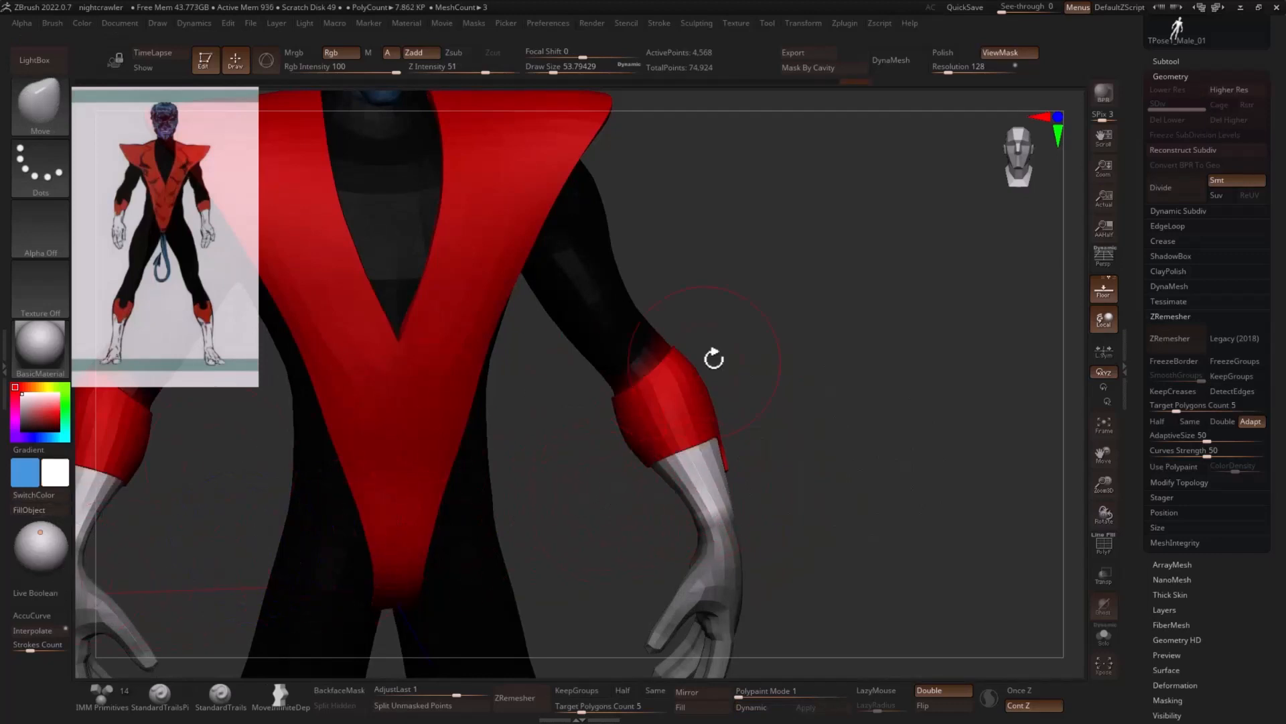
# - Mask all but the body's arm areas above the cuffs and fill them with the suit's black to cover the red spill
pyautogui.keyDown('ctrl'); pyautogui.moveTo(776, 336); pyautogui.dragTo(742, 383); pyautogui.keyUp('ctrl')
pyautogui.moveTo(741, 386)
pyautogui.keyDown('ctrl'); pyautogui.mouseDown()
pyautogui.moveTo(612, 426)
pyautogui.moveTo(764, 337)
pyautogui.mouseUp(); pyautogui.keyUp('ctrl')
pyautogui.keyDown('ctrl'); pyautogui.moveTo(823, 303); pyautogui.dragTo(804, 335); pyautogui.keyUp('ctrl')
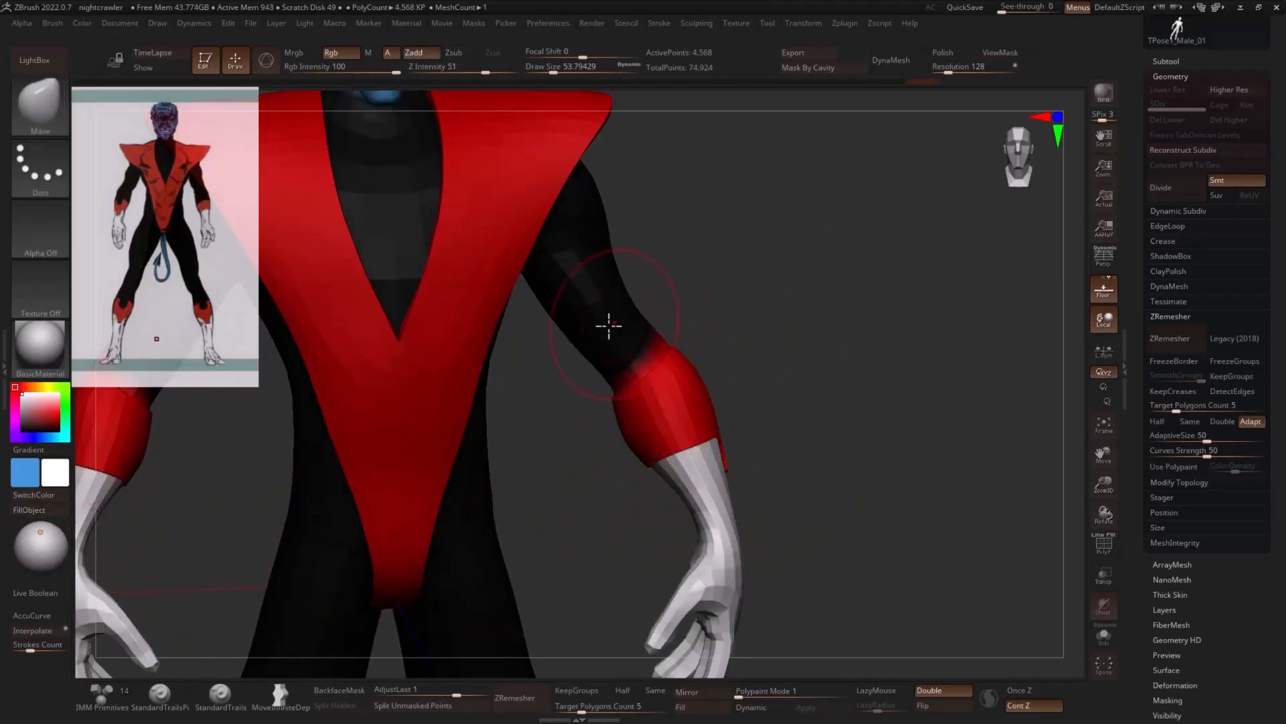
pyautogui.keyDown('ctrl'); pyautogui.click(826, 297); pyautogui.keyUp('ctrl')
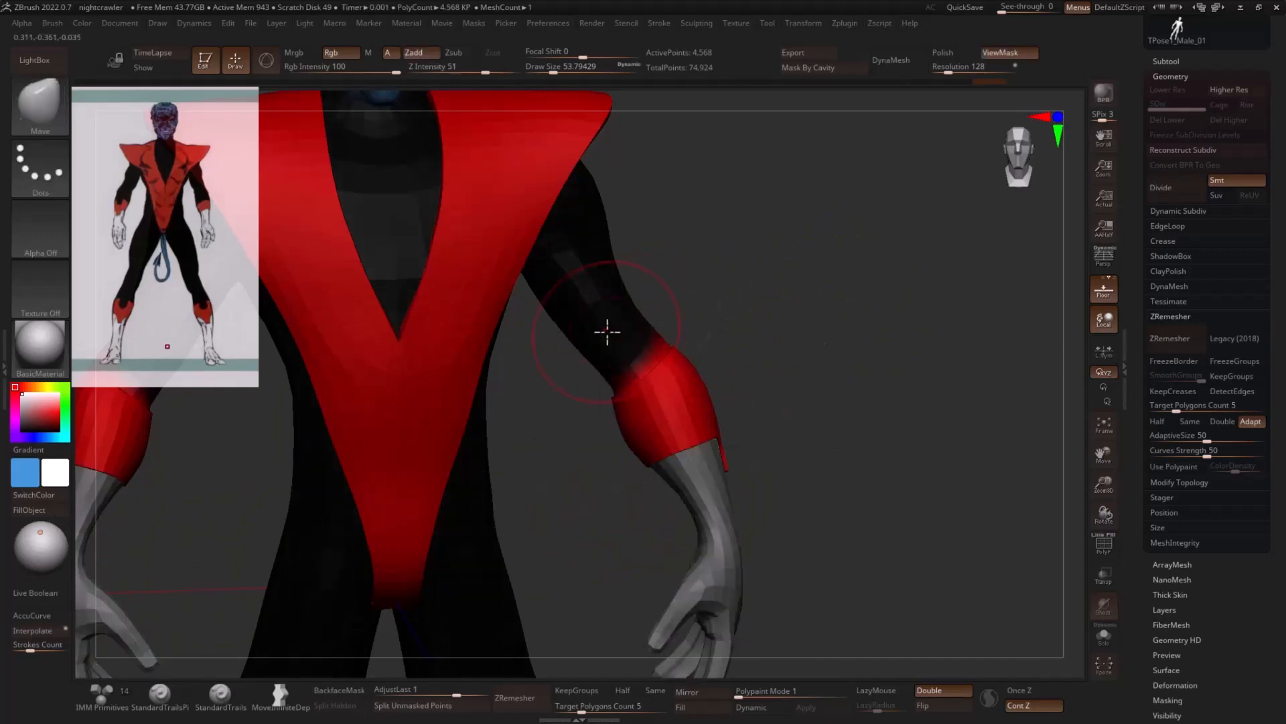
pyautogui.press('c')
pyautogui.click(29, 509)
pyautogui.keyDown('ctrl'); pyautogui.moveTo(804, 389); pyautogui.dragTo(824, 374); pyautogui.keyUp('ctrl')
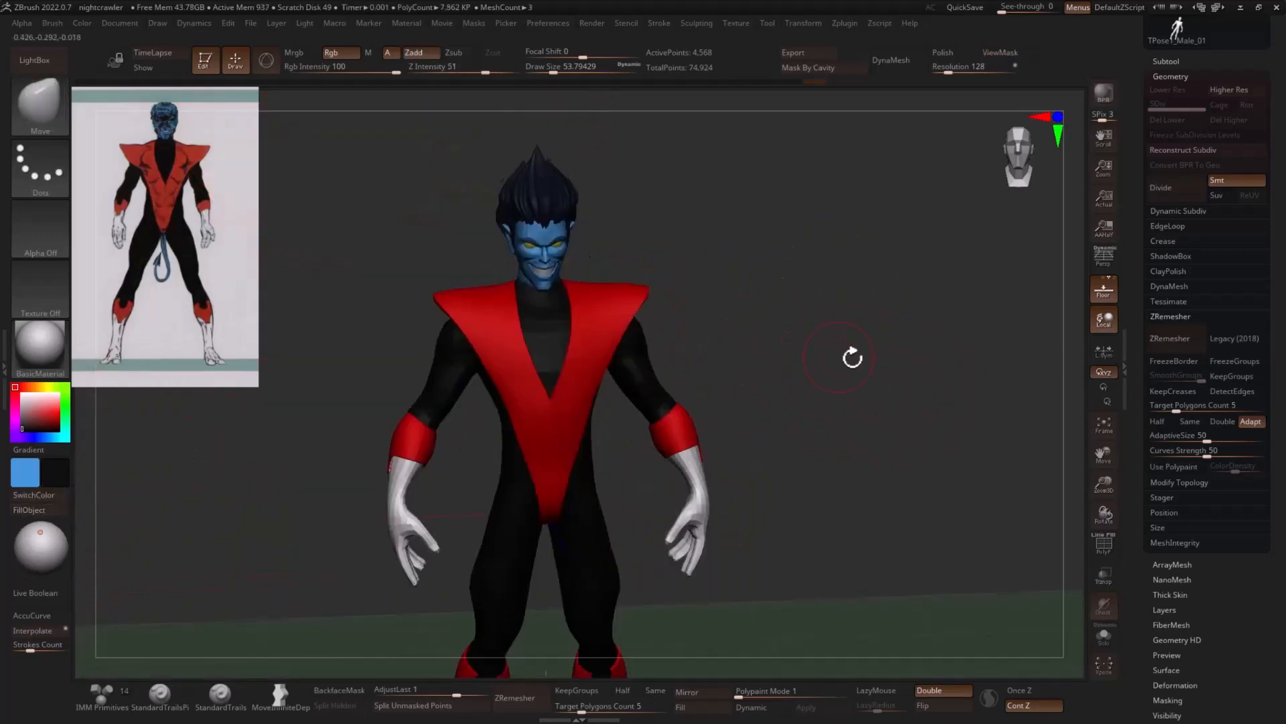
# - Examine the recoloured arms, the overall figure proportions and the face from the front
pyautogui.moveTo(857, 363); pyautogui.dragTo(869, 398)
pyautogui.moveTo(767, 397)
pyautogui.keyDown('ctrl'); pyautogui.mouseDown()
pyautogui.moveTo(729, 399)
pyautogui.moveTo(894, 361)
pyautogui.moveTo(901, 379)
pyautogui.mouseUp(); pyautogui.keyUp('ctrl')
pyautogui.keyDown('ctrl'); pyautogui.click(879, 355); pyautogui.keyUp('ctrl')
pyautogui.moveTo(901, 378)
pyautogui.keyDown('alt'); pyautogui.mouseDown()
pyautogui.moveTo(826, 363)
pyautogui.moveTo(977, 391)
pyautogui.moveTo(925, 417)
pyautogui.moveTo(832, 382)
pyautogui.moveTo(882, 442)
pyautogui.moveTo(907, 411)
pyautogui.moveTo(729, 375)
pyautogui.mouseUp(); pyautogui.keyUp('alt')
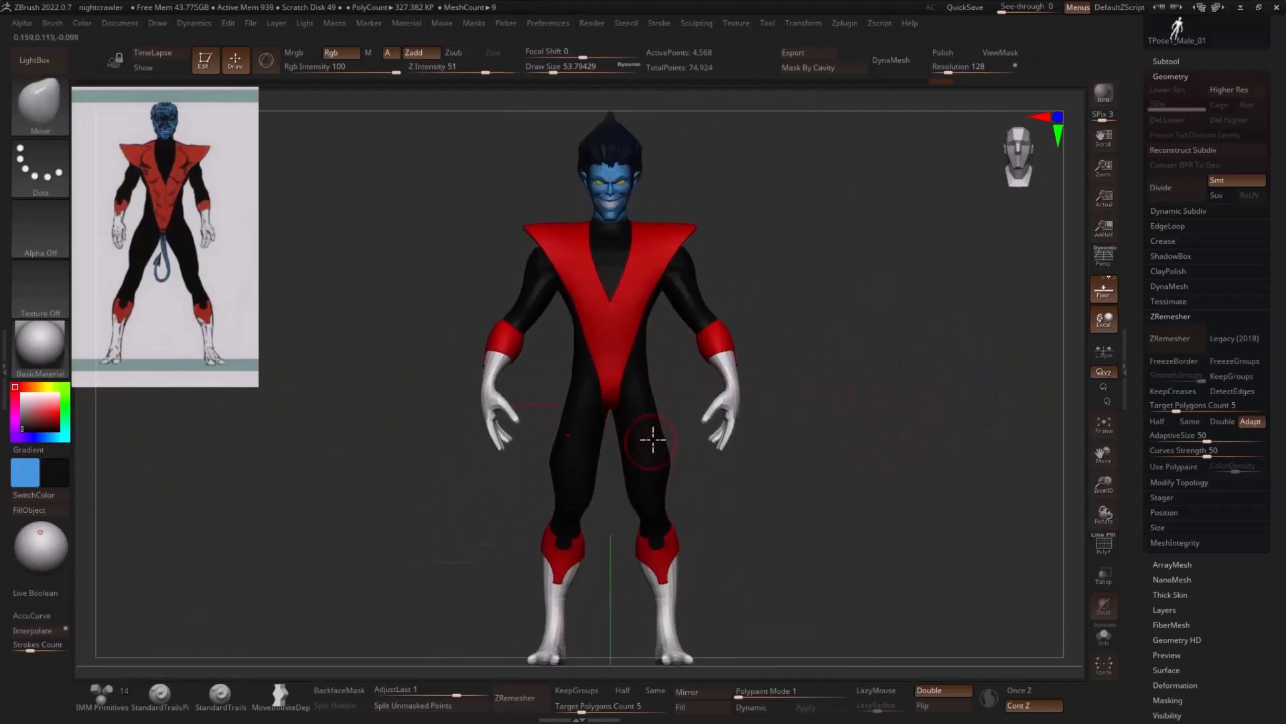
pyautogui.moveTo(881, 303); pyautogui.dragTo(832, 424)
pyautogui.press('s')
pyautogui.moveTo(780, 367)
pyautogui.mouseDown()
pyautogui.moveTo(883, 362)
pyautogui.moveTo(896, 413)
pyautogui.moveTo(827, 408)
pyautogui.mouseUp()
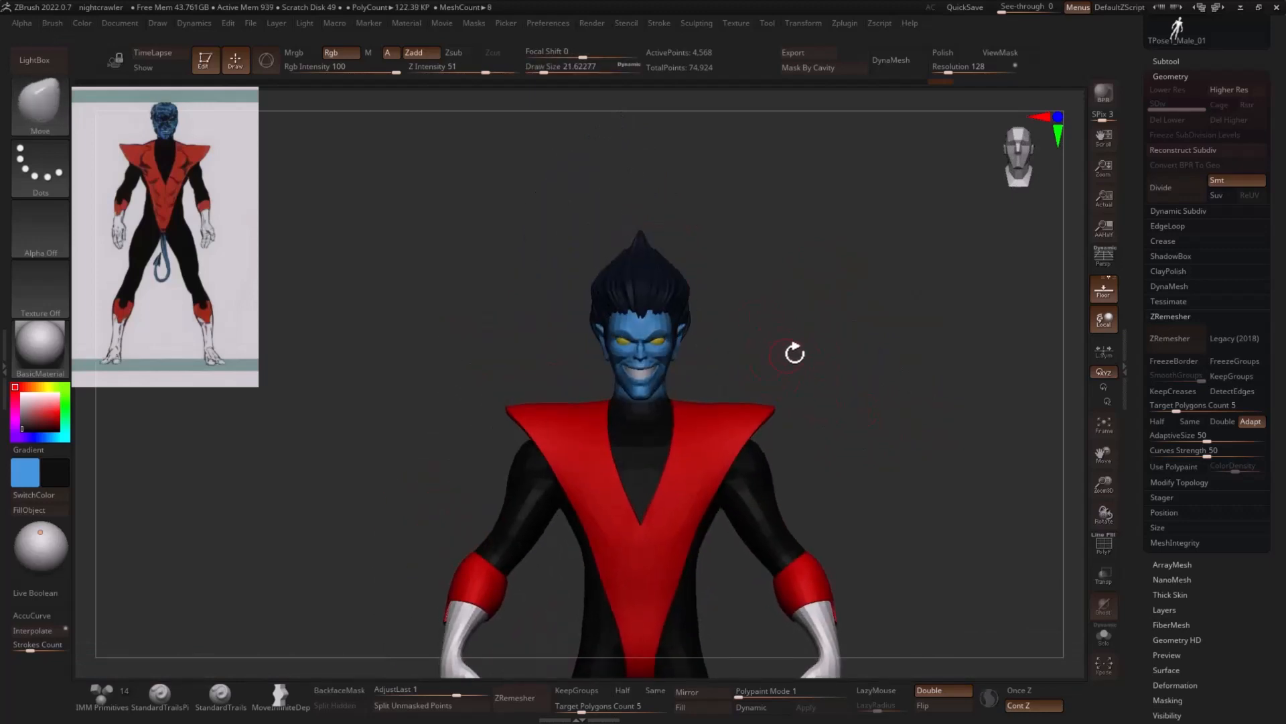
pyautogui.keyDown('alt'); pyautogui.moveTo(794, 353); pyautogui.dragTo(968, 459); pyautogui.keyUp('alt')
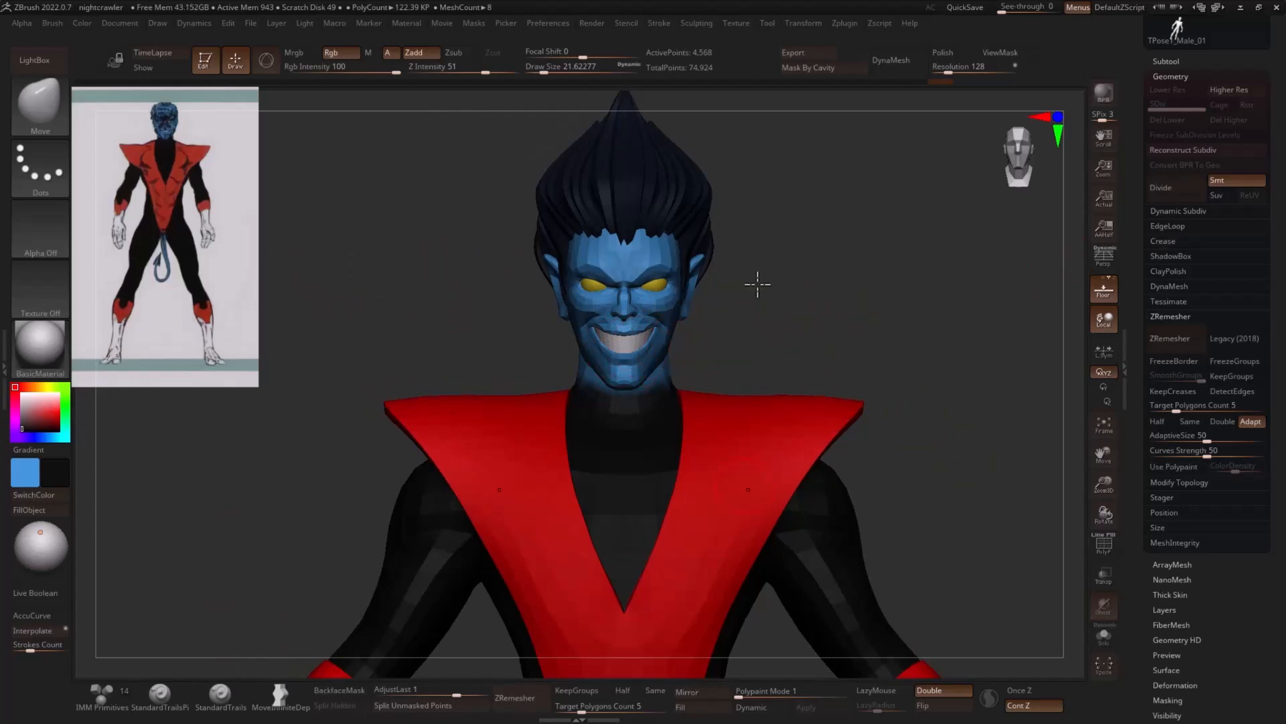
pyautogui.moveTo(780, 280); pyautogui.dragTo(906, 282)
# - Insert a Sphere3D as a new subtool directly below the body in the subtool list
pyautogui.click(1168, 61)
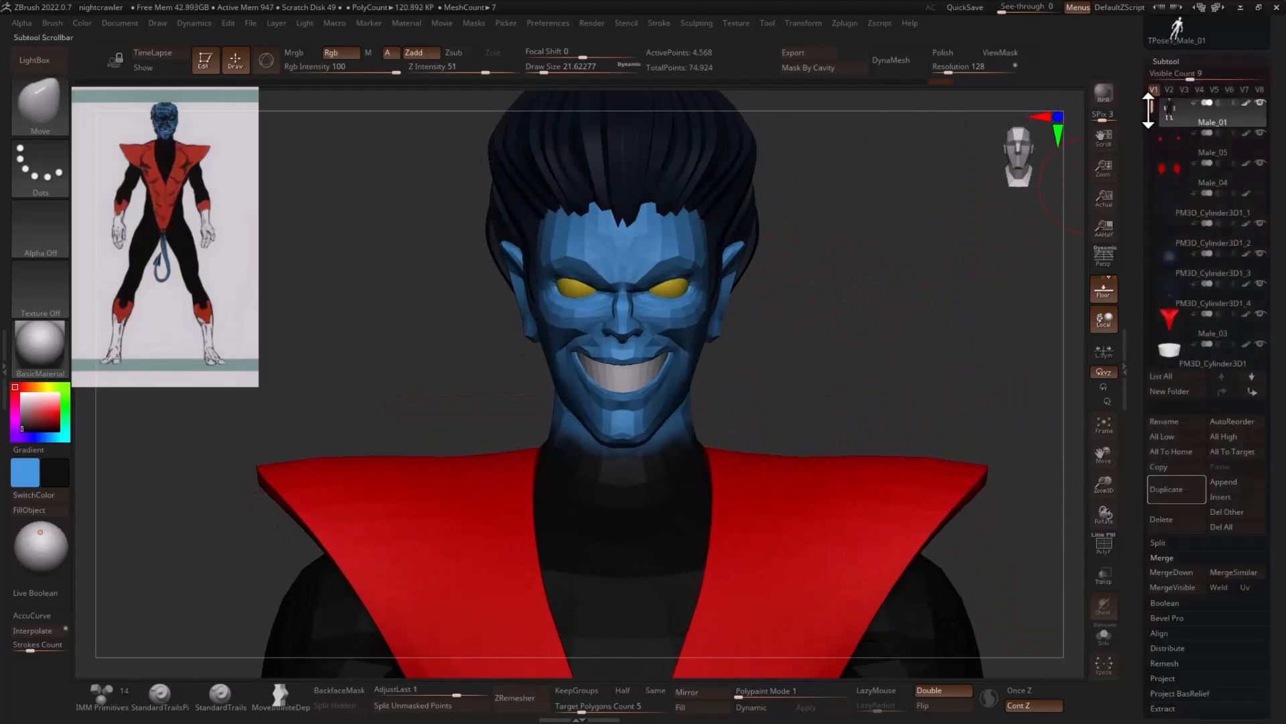
pyautogui.moveTo(1151, 111); pyautogui.dragTo(1155, 149)
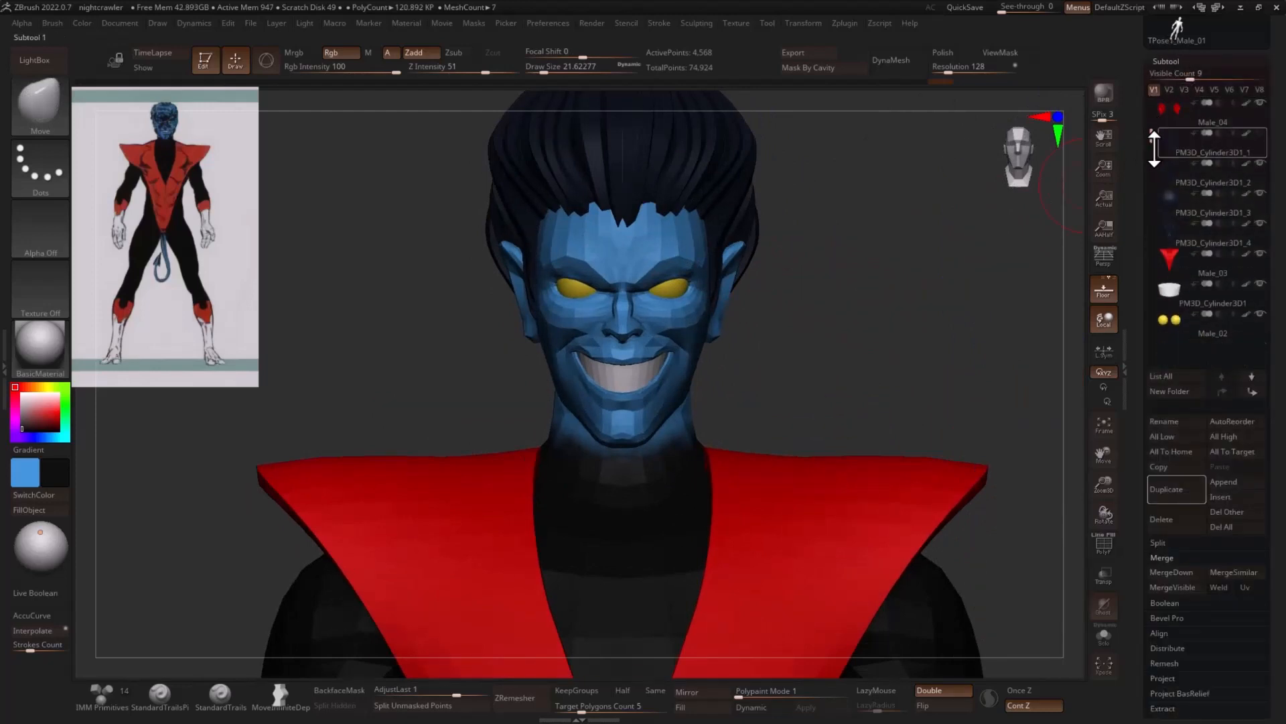
pyautogui.click(1230, 502)
pyautogui.click(682, 484)
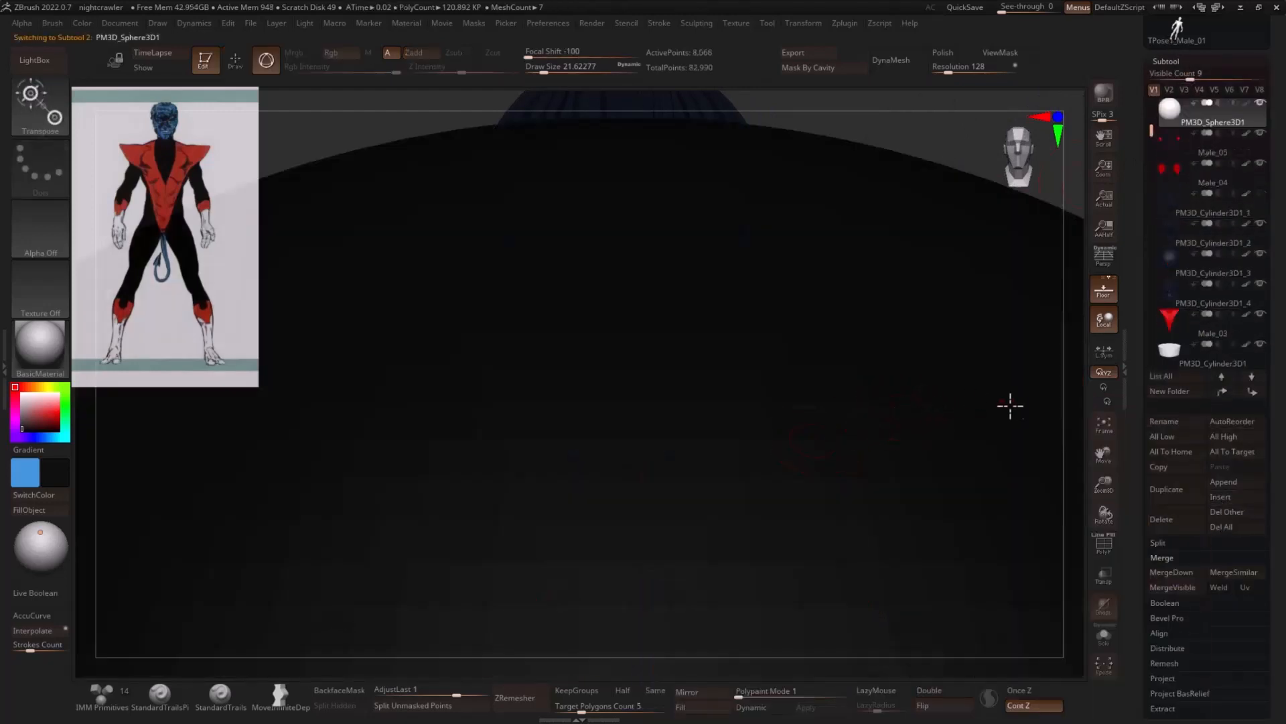
# - Set the active colour to white, then raise the new sphere and scale it down to roughly head height on the figure
pyautogui.moveTo(1111, 488); pyautogui.dragTo(1107, 449)
pyautogui.moveTo(41, 421); pyautogui.dragTo(10, 387)
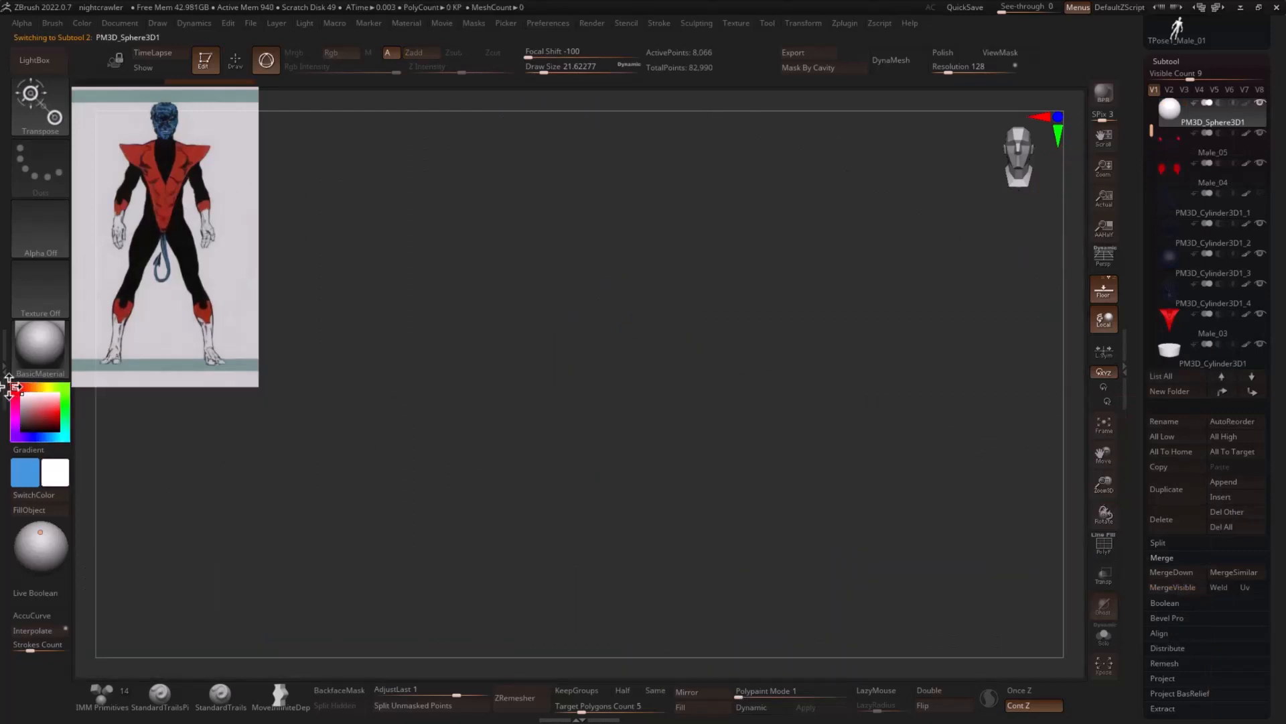
pyautogui.press('f')
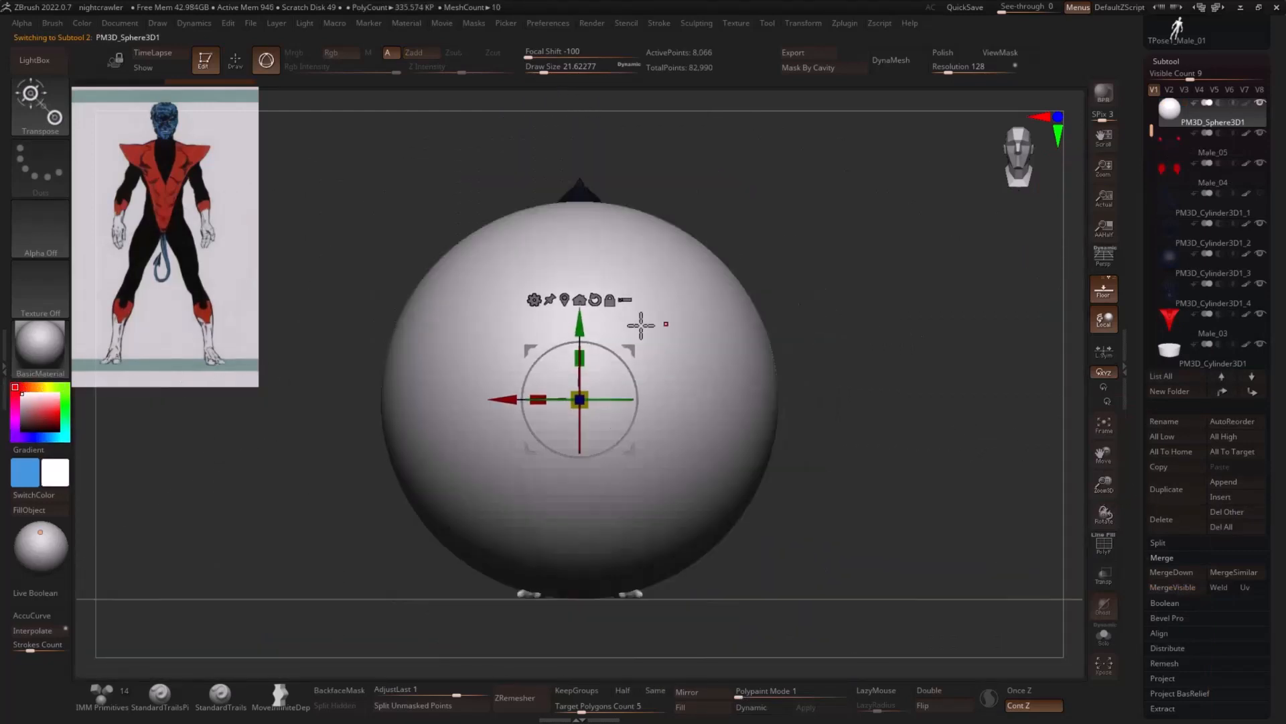
pyautogui.moveTo(582, 333); pyautogui.dragTo(595, 221)
pyautogui.moveTo(585, 267); pyautogui.dragTo(379, 215)
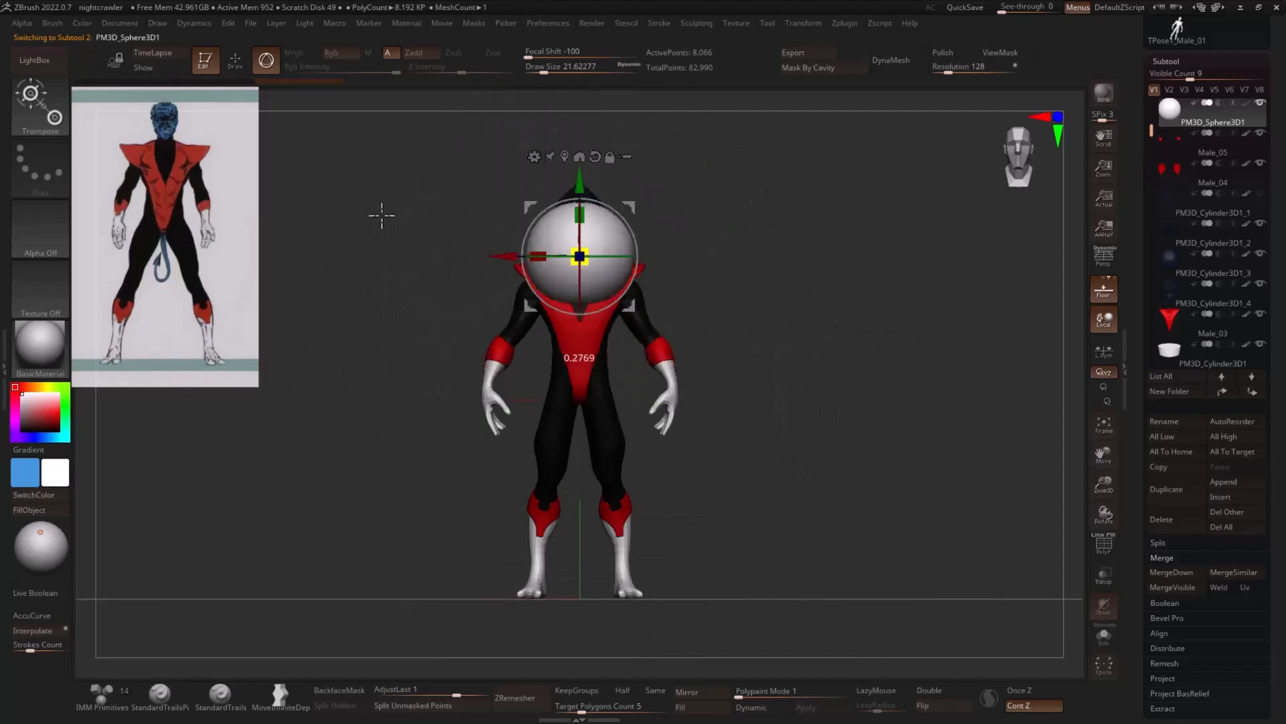
# - Shrink the sphere further and place it just in front of the mouth, centred on the face
pyautogui.moveTo(710, 193)
pyautogui.mouseDown()
pyautogui.moveTo(749, 198)
pyautogui.moveTo(735, 198)
pyautogui.mouseUp()
pyautogui.keyDown('ctrl'); pyautogui.moveTo(735, 198); pyautogui.dragTo(587, 289, button='right'); pyautogui.keyUp('ctrl')
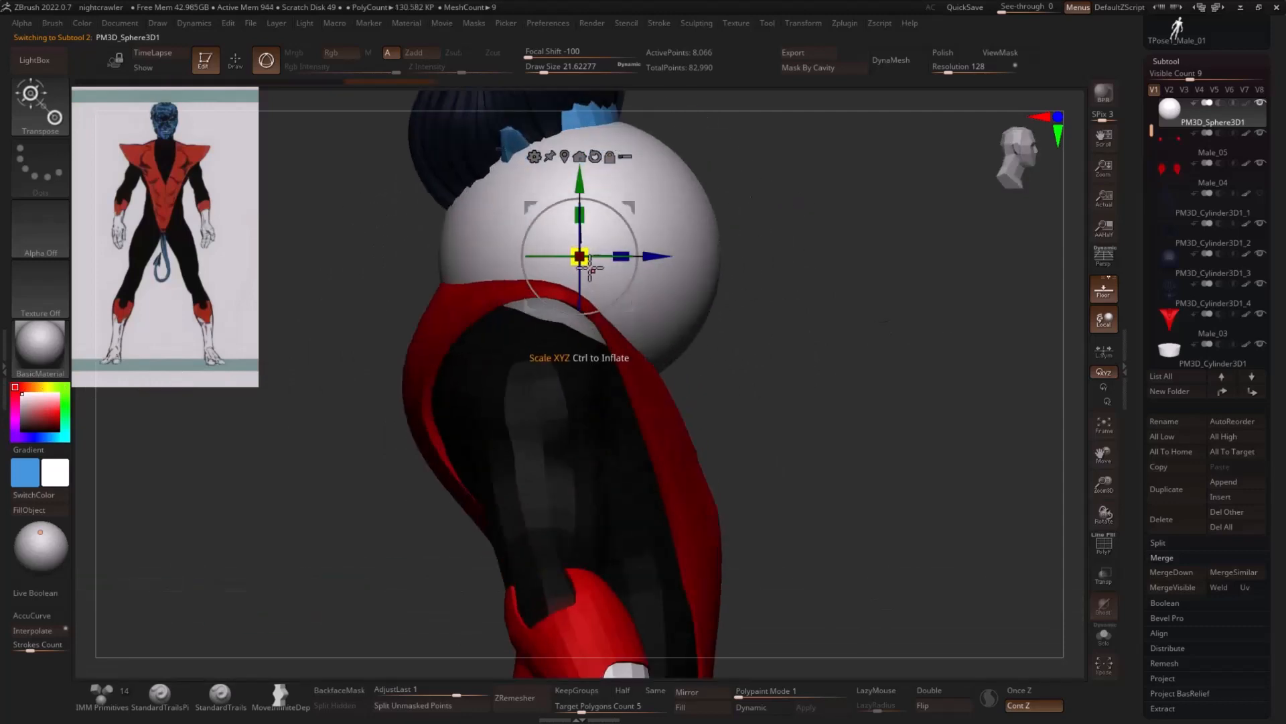
pyautogui.moveTo(585, 262); pyautogui.dragTo(481, 208)
pyautogui.moveTo(636, 209); pyautogui.dragTo(902, 224)
pyautogui.keyDown('ctrl'); pyautogui.moveTo(947, 226); pyautogui.dragTo(862, 275, button='right'); pyautogui.keyUp('ctrl')
# - Load the JH_Toothbrush insert brush from the LightBox Insert brush folder
pyautogui.press('q')
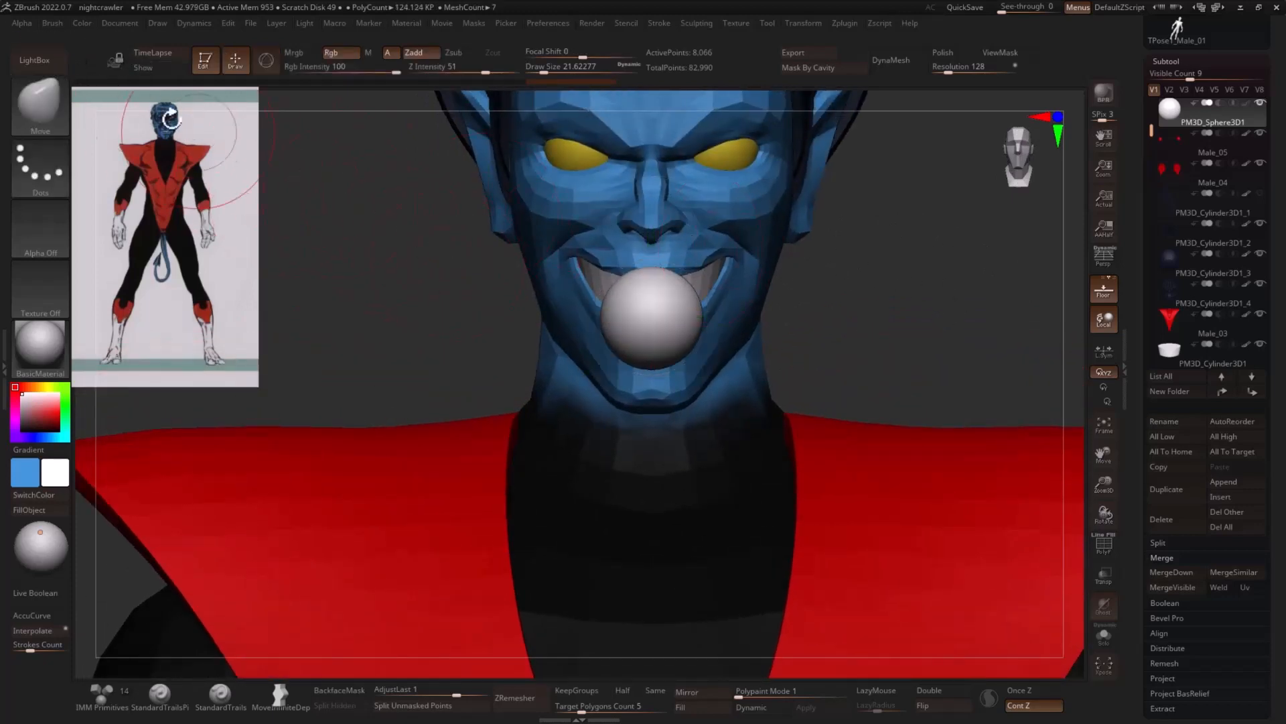
pyautogui.click(41, 61)
pyautogui.click(224, 99)
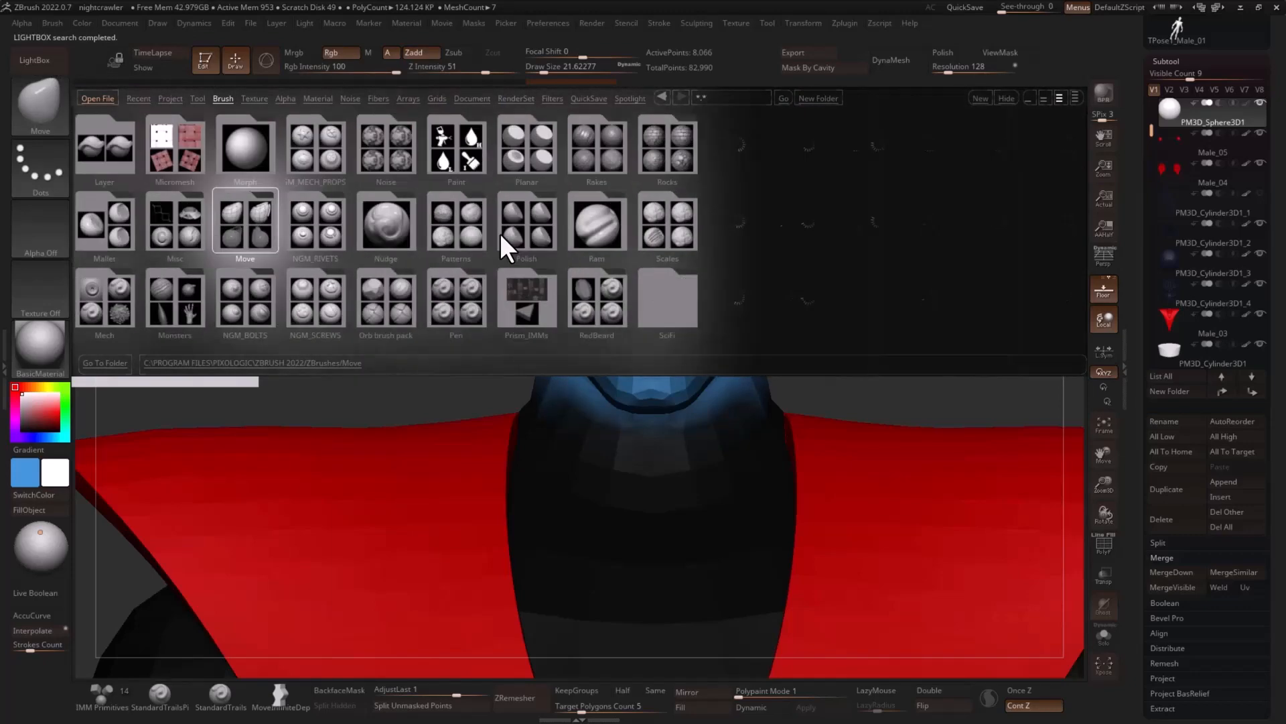
pyautogui.click(461, 146)
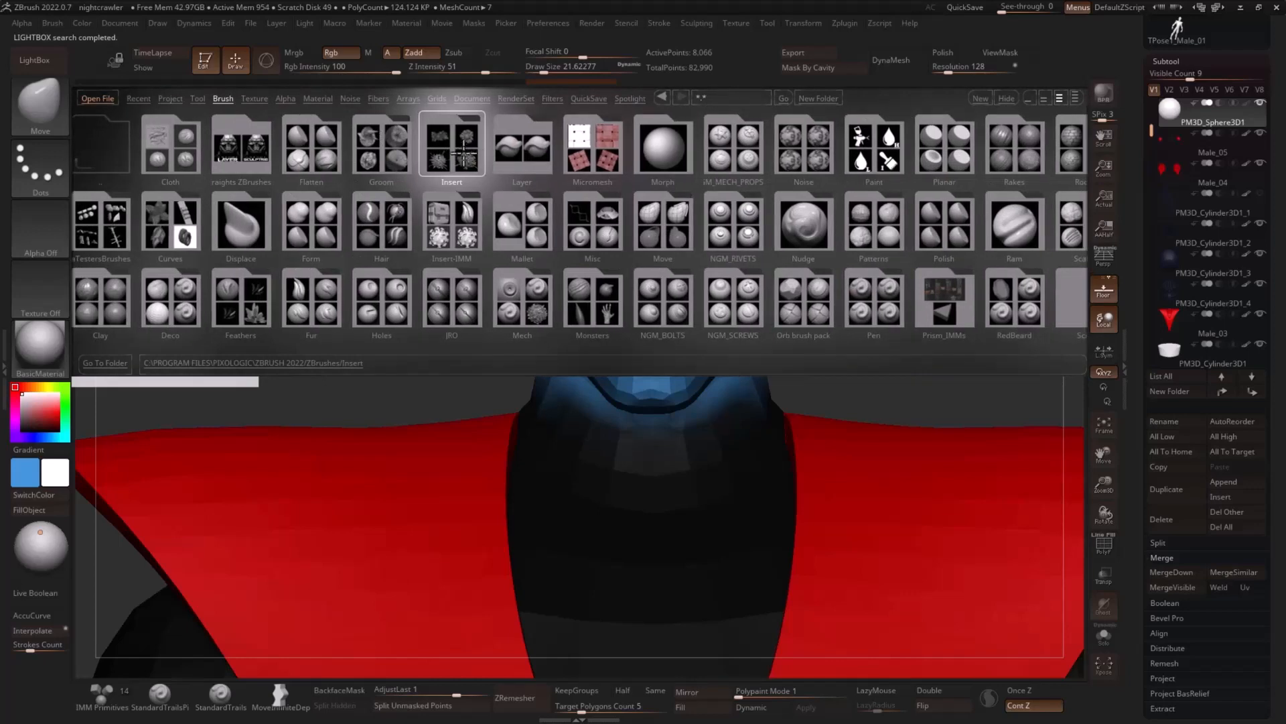
pyautogui.doubleClick(463, 147)
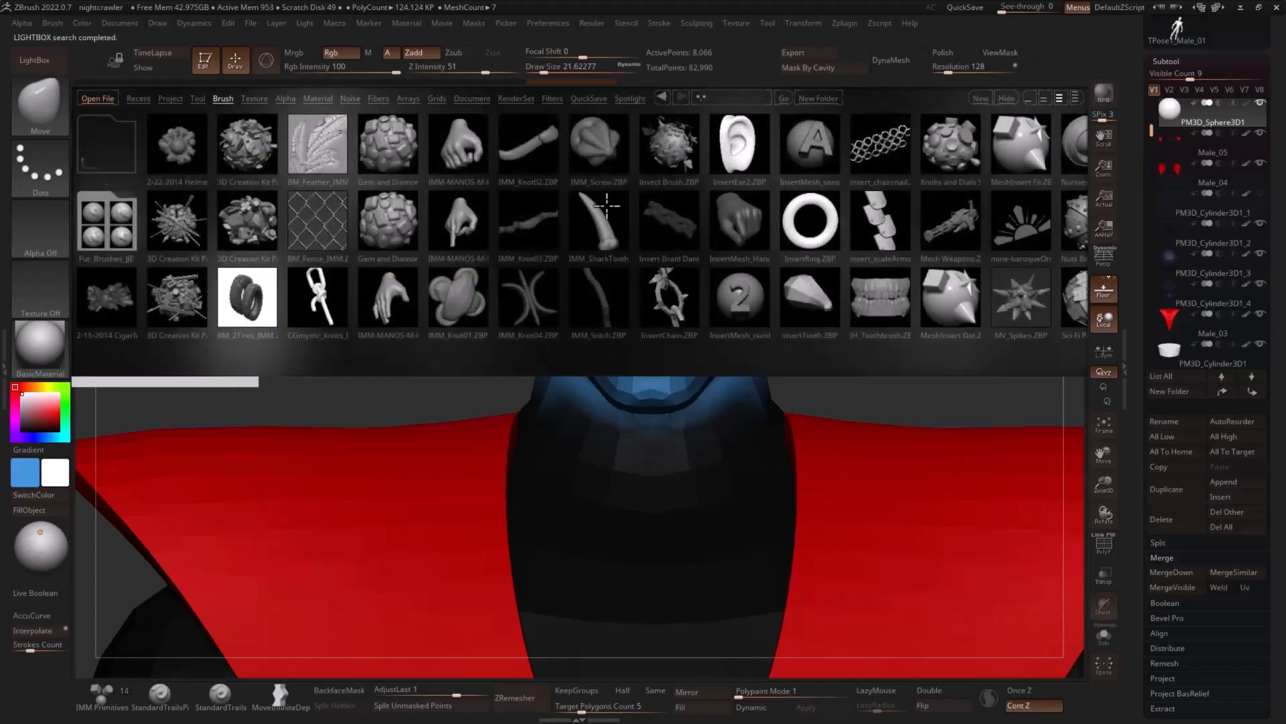
pyautogui.doubleClick(876, 298)
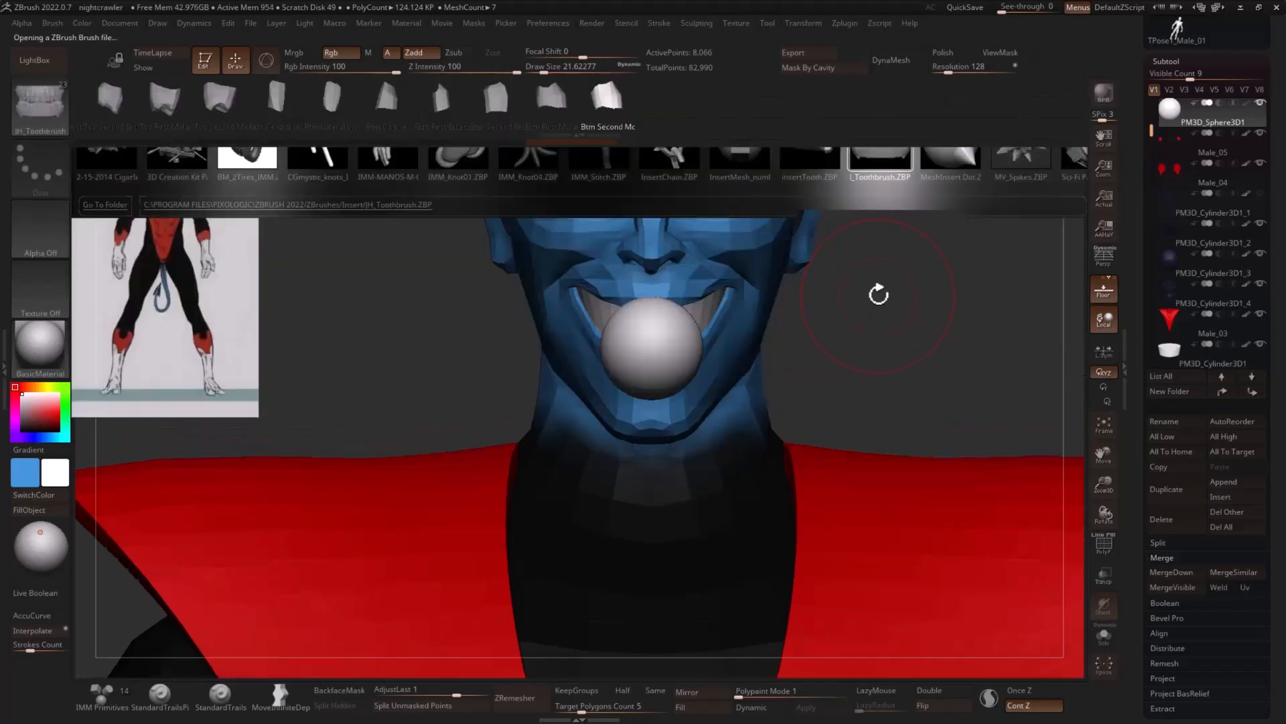
# - Replace the sphere with the insert brush's top teeth and gums mesh
pyautogui.moveTo(446, 93); pyautogui.dragTo(693, 96)
pyautogui.moveTo(262, 94); pyautogui.dragTo(586, 98)
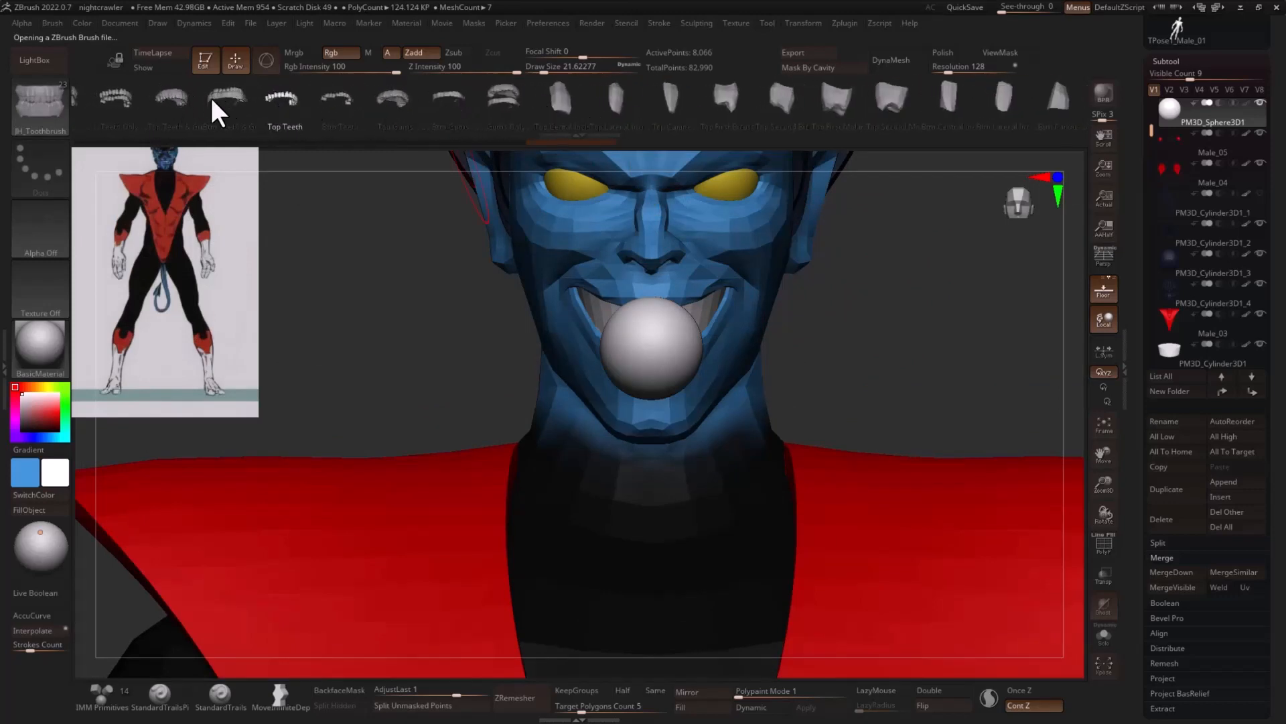
pyautogui.click(175, 97)
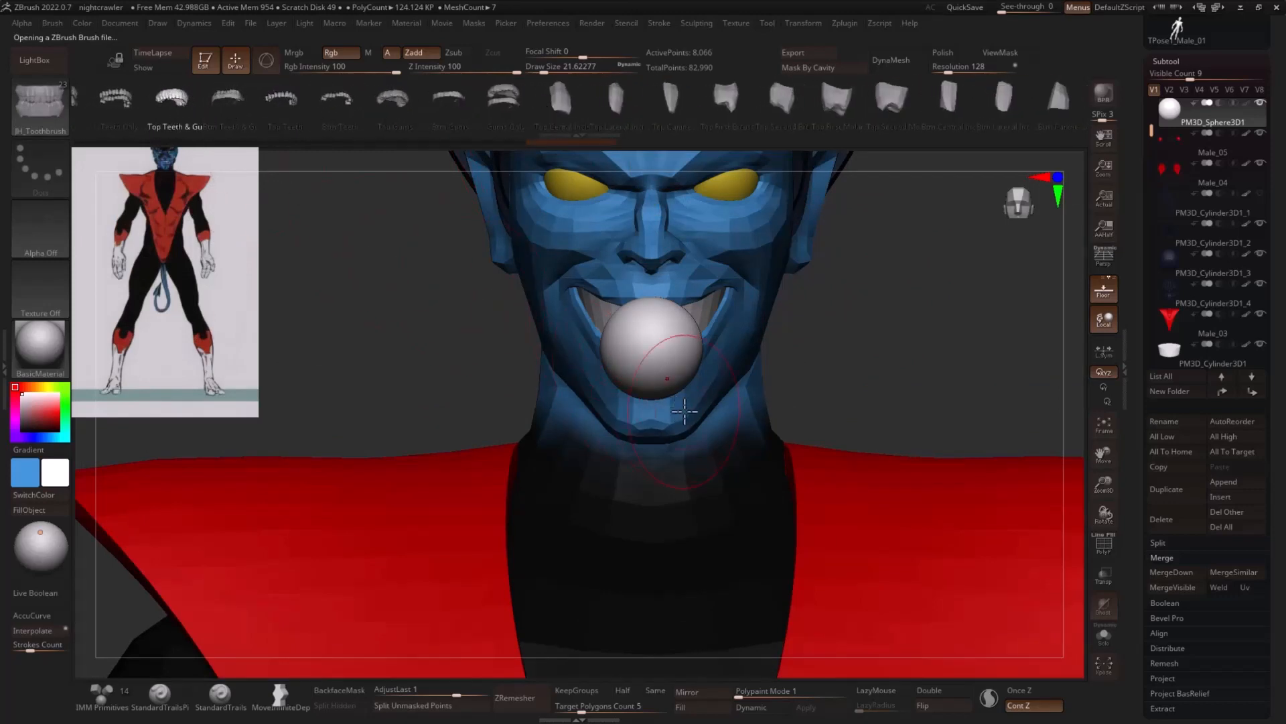
pyautogui.press('w')
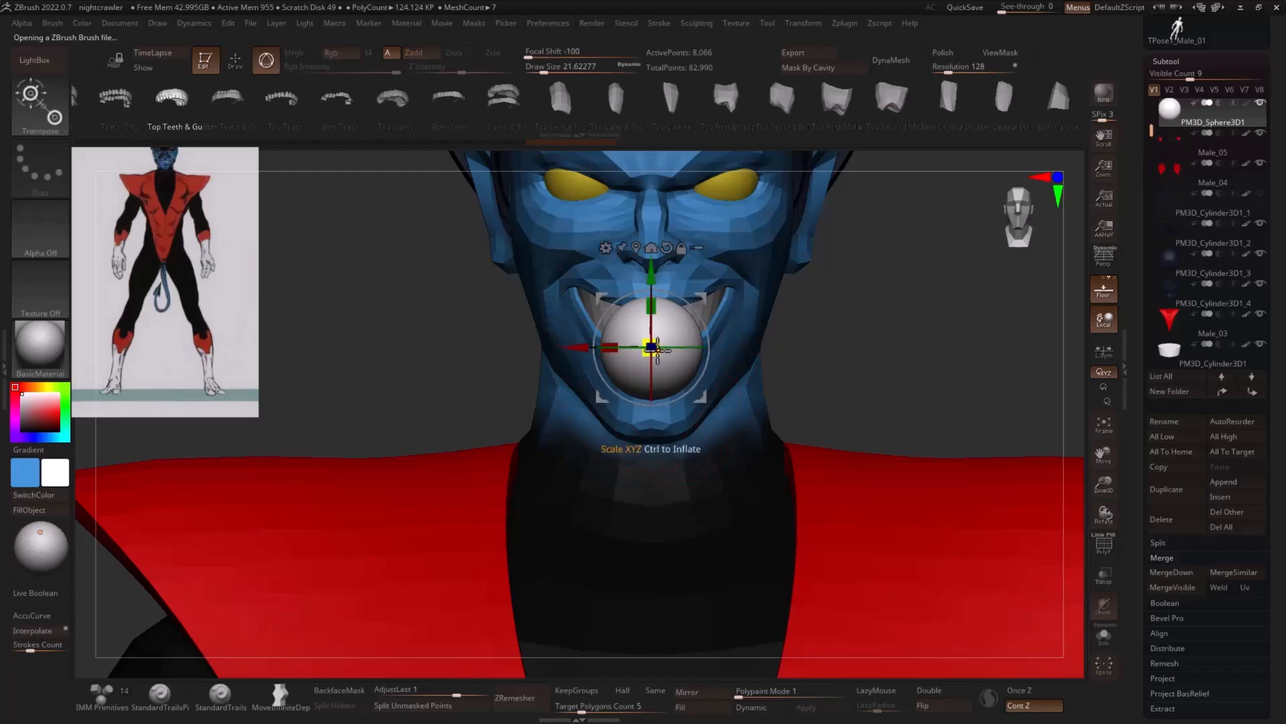
pyautogui.click(176, 113)
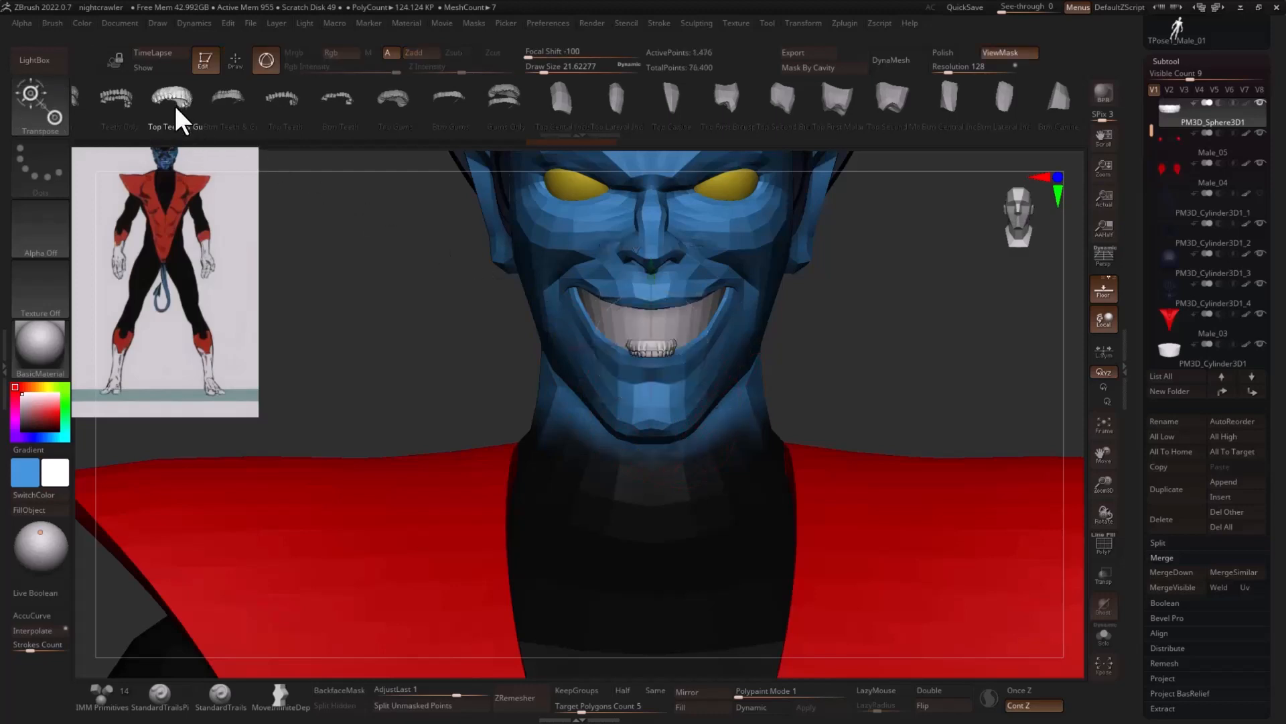
# - Enlarge the upper teeth around a recentred gizmo and slide them back into the mouth
pyautogui.moveTo(850, 348); pyautogui.dragTo(942, 359)
pyautogui.keyDown('alt'); pyautogui.moveTo(867, 328); pyautogui.dragTo(857, 388); pyautogui.keyUp('alt')
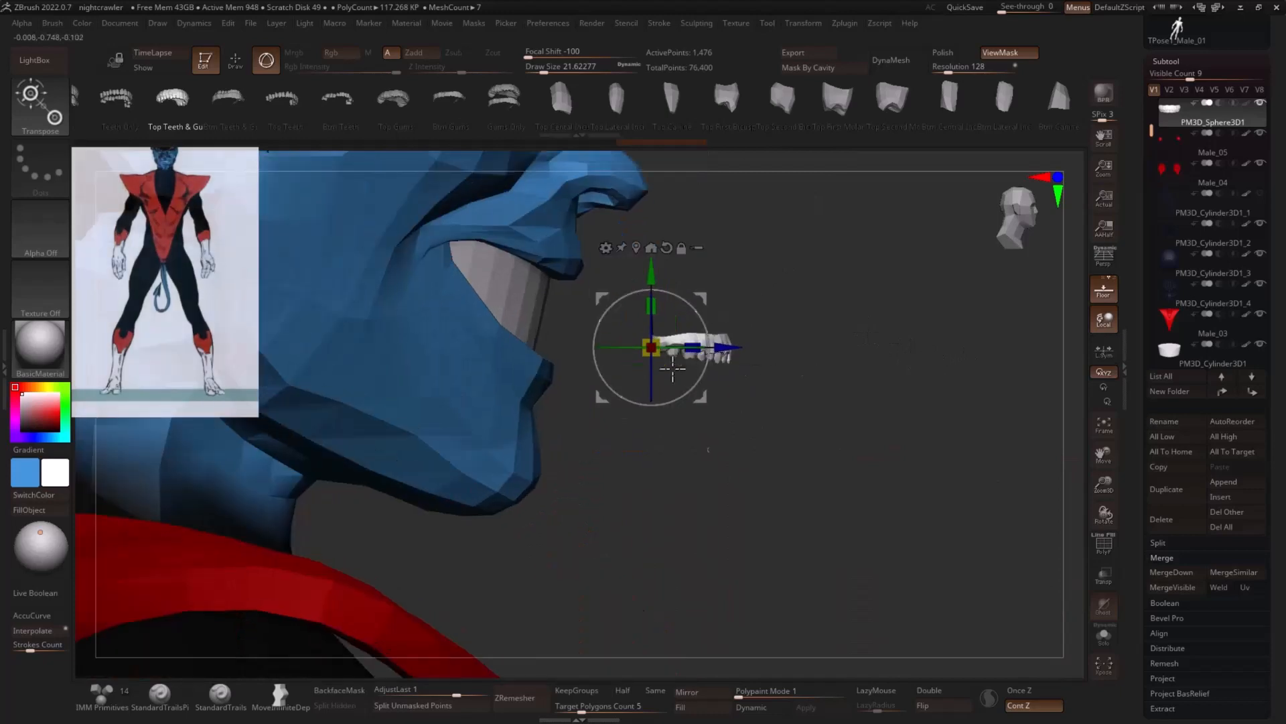
pyautogui.moveTo(651, 347)
pyautogui.mouseDown()
pyautogui.moveTo(670, 354)
pyautogui.moveTo(658, 355)
pyautogui.mouseUp()
pyautogui.click(651, 248)
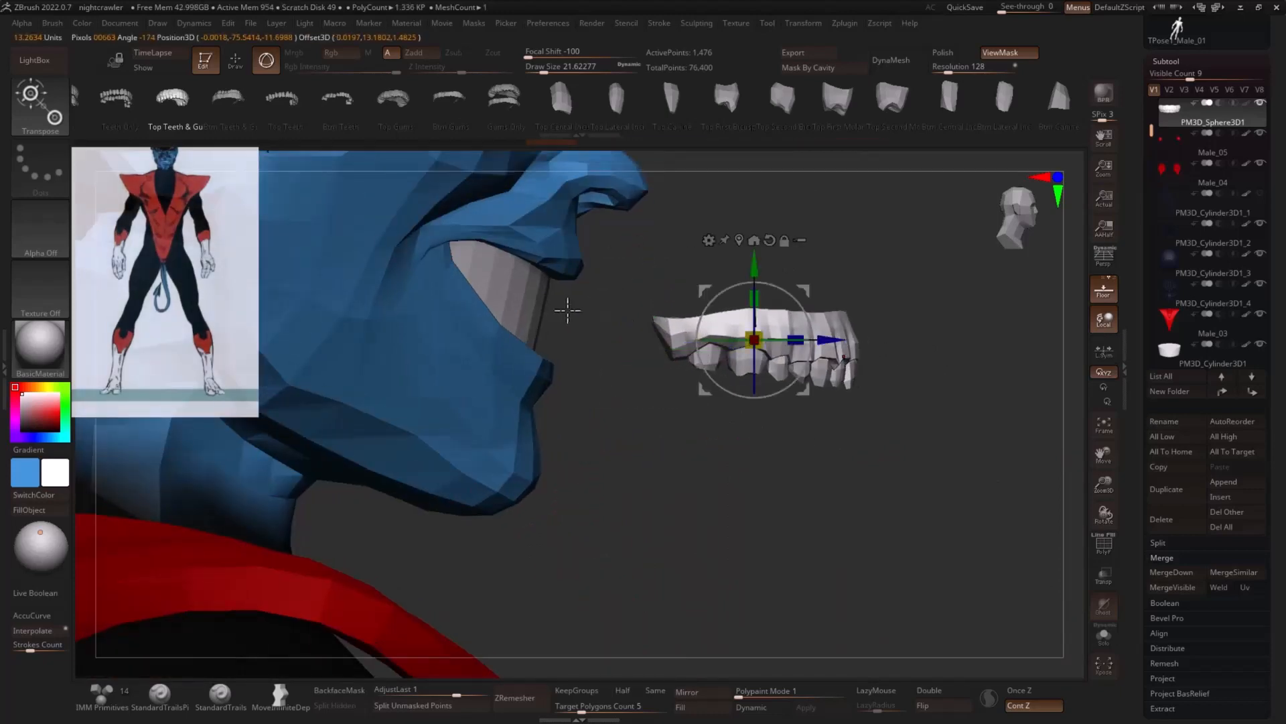
pyautogui.moveTo(807, 340); pyautogui.dragTo(562, 340)
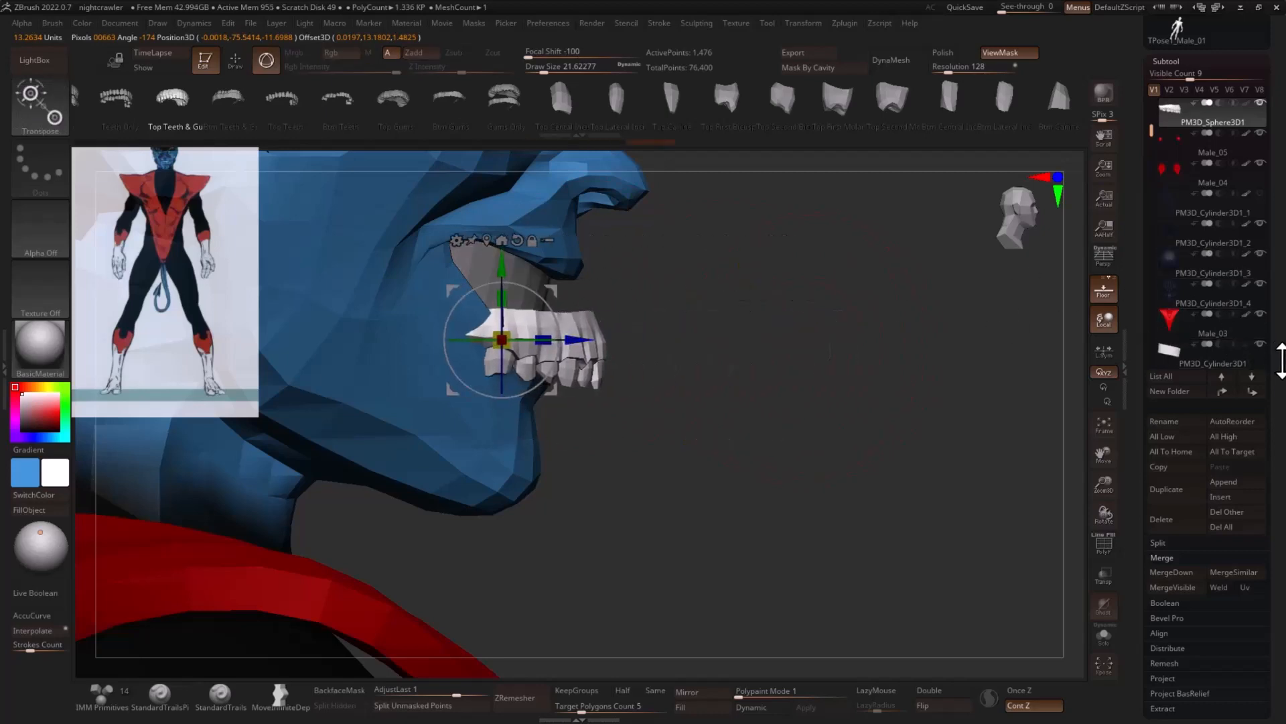
# - Hide the old cylinder teeth, then raise and tilt the new upper teeth to sit beneath the upper lip
pyautogui.click(1258, 345)
pyautogui.moveTo(552, 291); pyautogui.dragTo(516, 213)
pyautogui.moveTo(784, 245); pyautogui.dragTo(609, 270)
pyautogui.moveTo(476, 210); pyautogui.dragTo(471, 188)
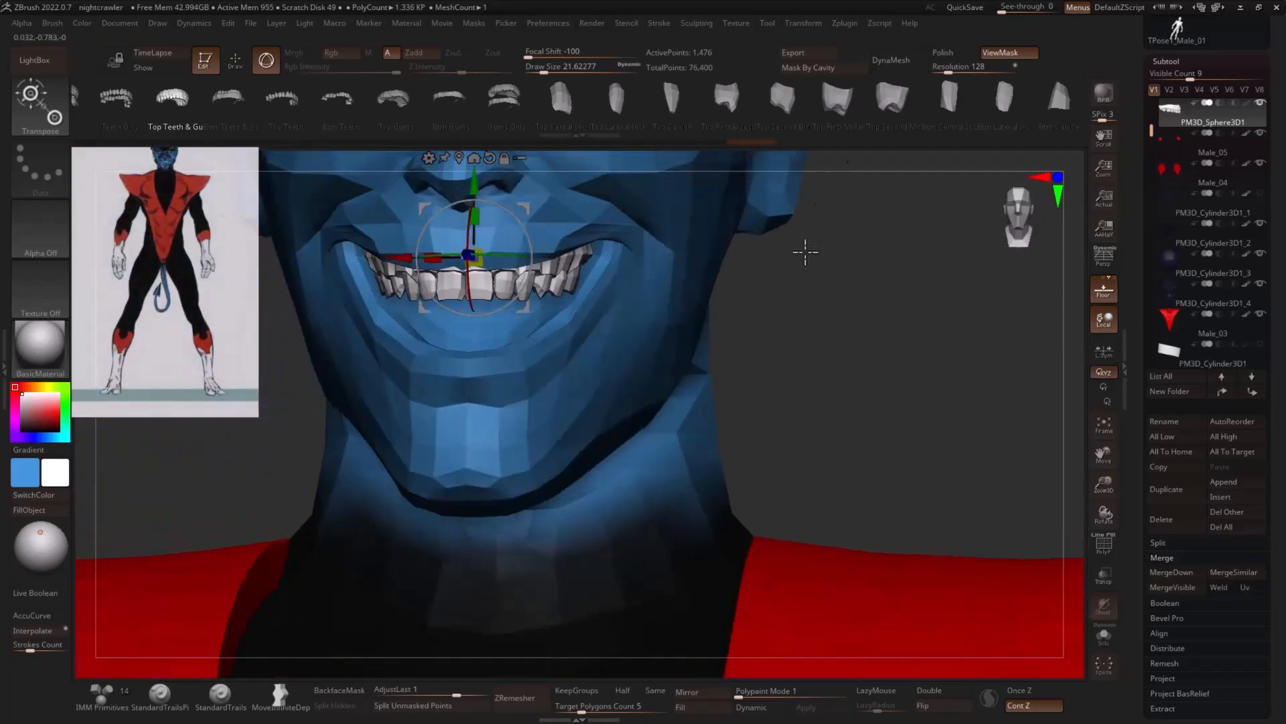
pyautogui.moveTo(807, 250); pyautogui.dragTo(649, 241)
pyautogui.moveTo(545, 243); pyautogui.dragTo(533, 245)
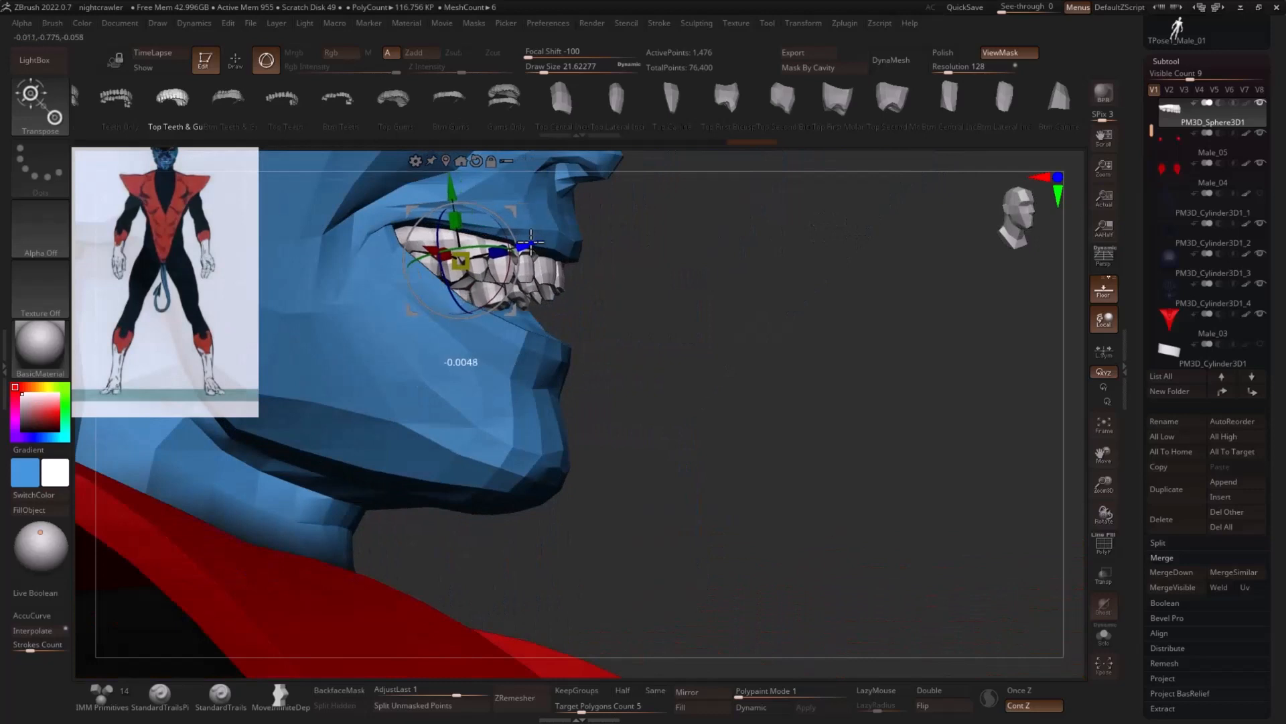
# - Widen the upper teeth slightly and nudge them up to fill the smile from the front
pyautogui.moveTo(938, 268); pyautogui.dragTo(730, 280)
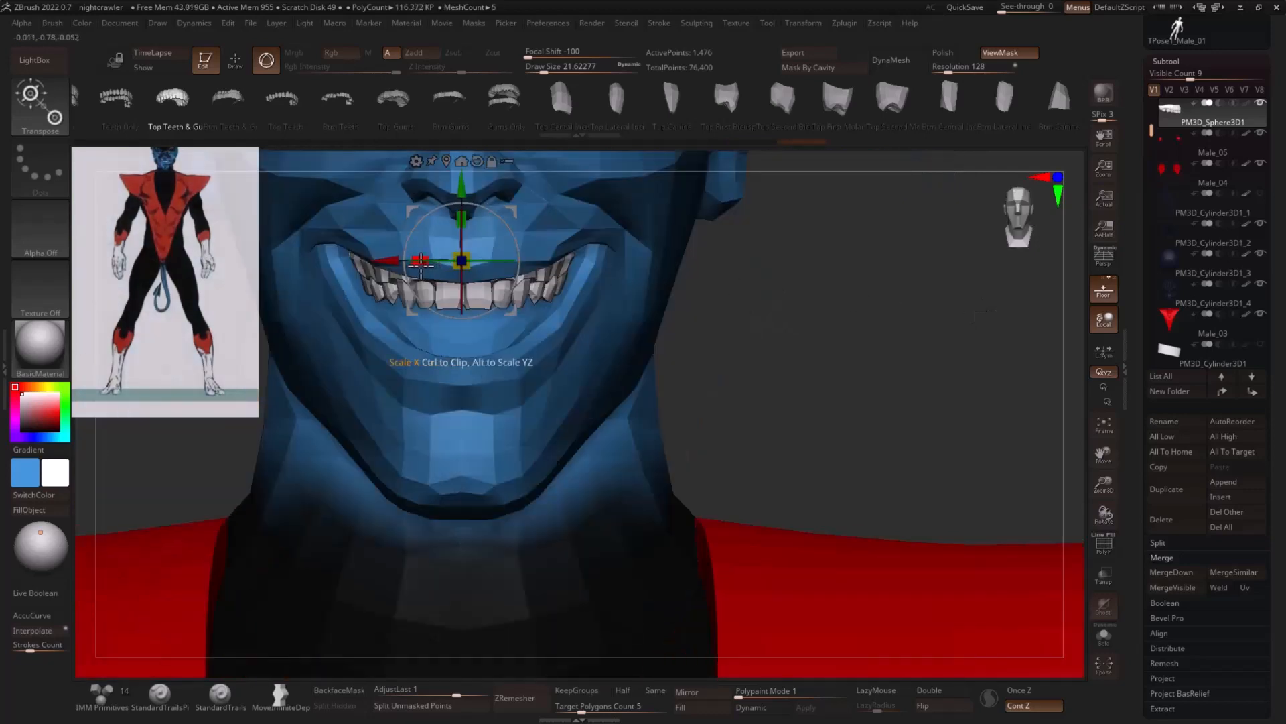
pyautogui.moveTo(421, 262); pyautogui.dragTo(414, 261)
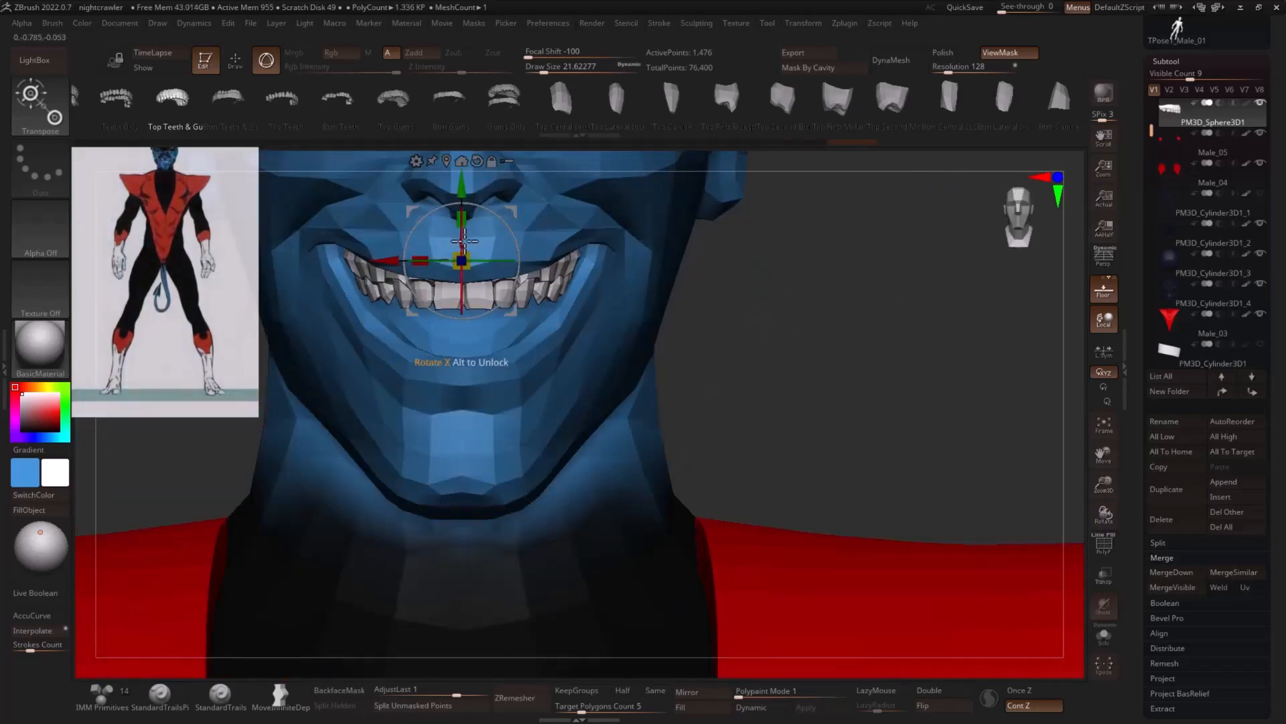
pyautogui.moveTo(462, 192); pyautogui.dragTo(463, 186)
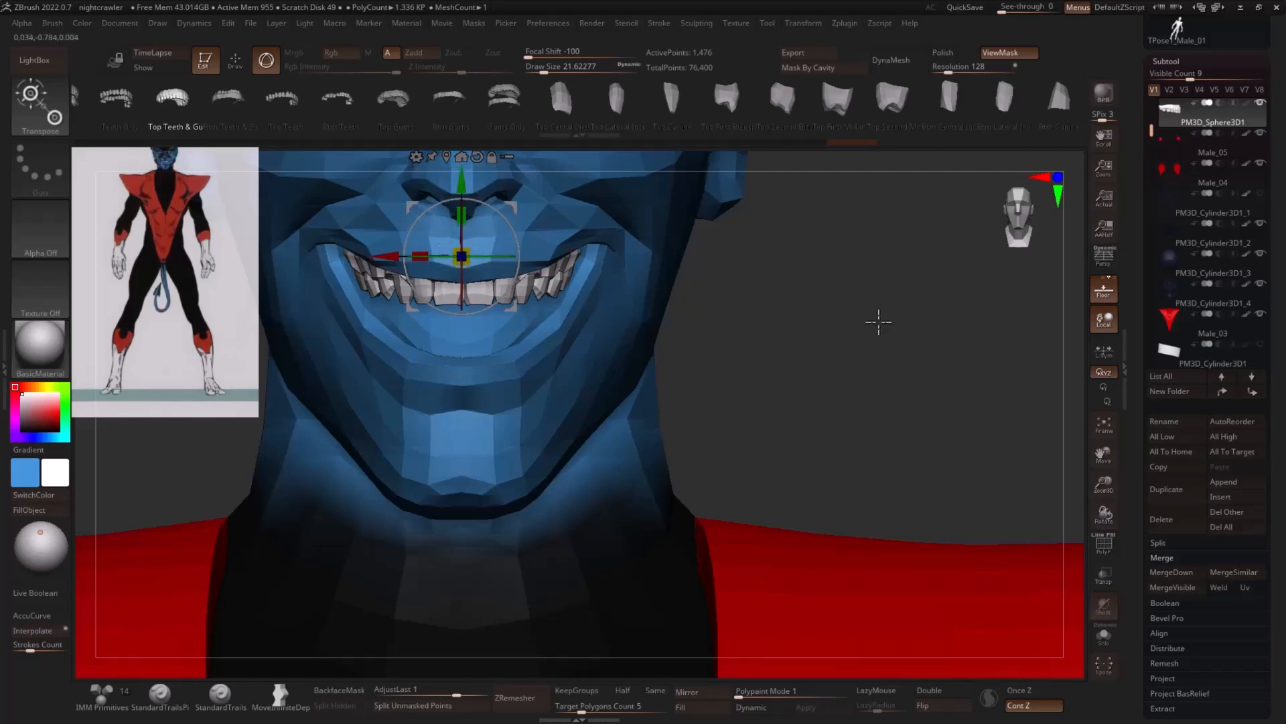
# - Duplicate the upper teeth downward and split the unmasked copy into its own subtool
pyautogui.keyDown('alt'); pyautogui.moveTo(878, 322); pyautogui.dragTo(853, 339); pyautogui.keyUp('alt')
pyautogui.keyDown('alt'); pyautogui.moveTo(772, 275); pyautogui.dragTo(810, 315); pyautogui.keyUp('alt')
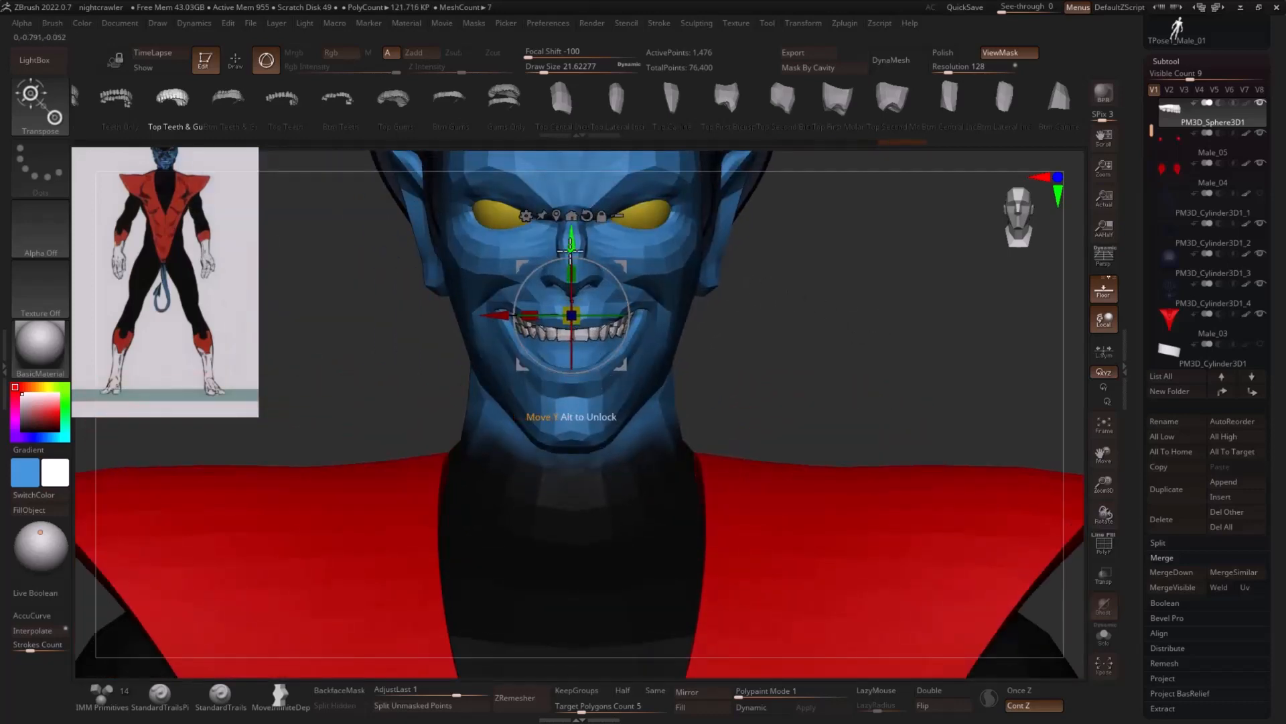
pyautogui.moveTo(572, 247); pyautogui.dragTo(608, 333)
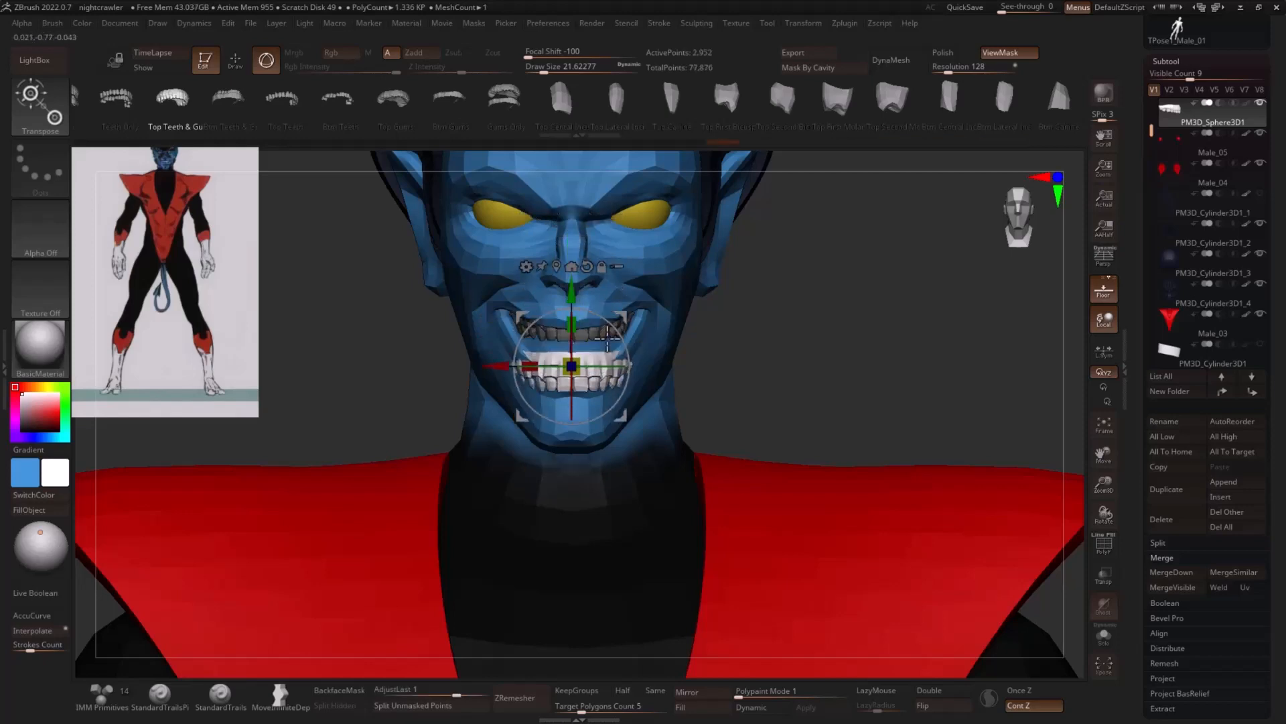
pyautogui.click(429, 705)
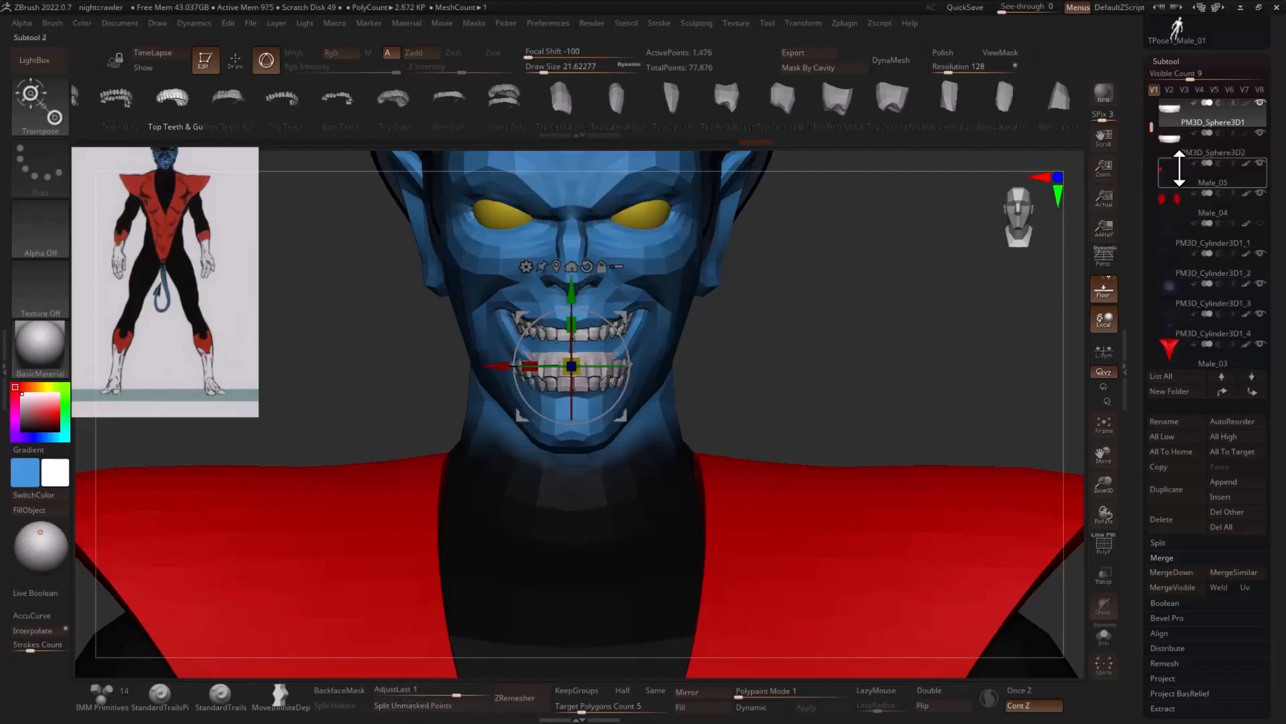
# - Select the lower copy of the teeth and replace it with the bottom teeth and gums mesh
pyautogui.click(1204, 151)
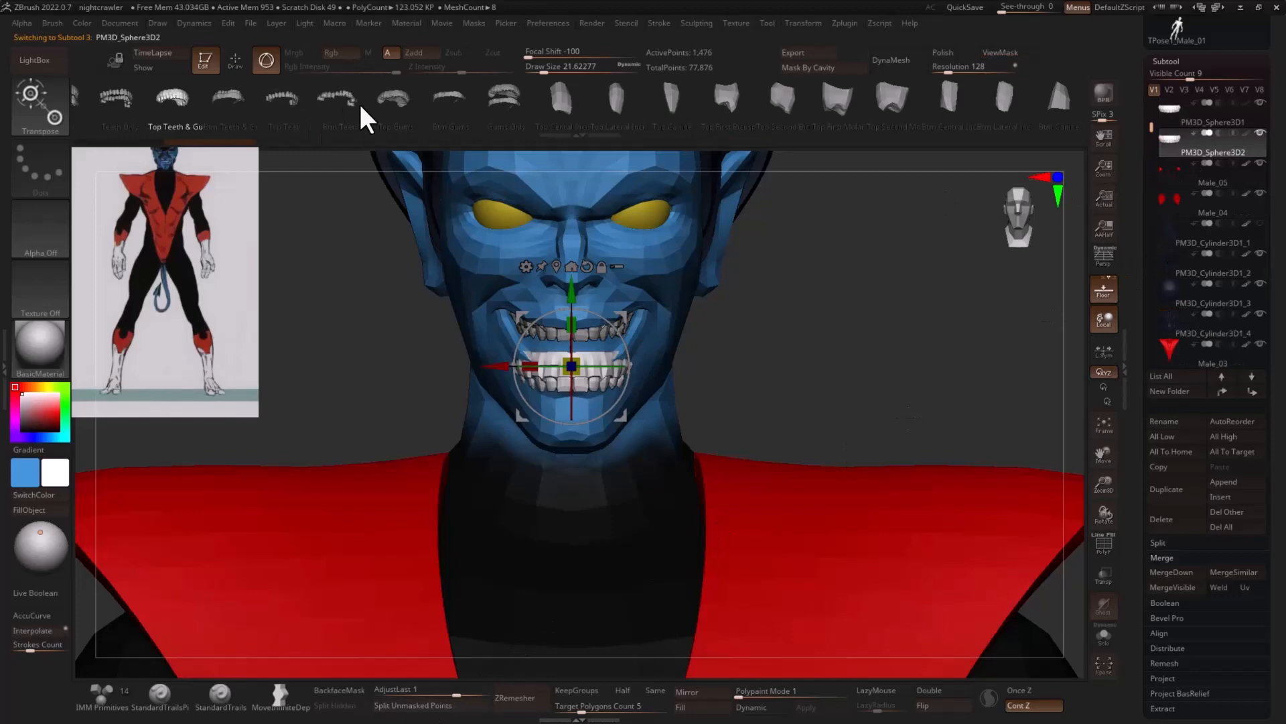
pyautogui.click(234, 107)
pyautogui.moveTo(848, 322); pyautogui.dragTo(528, 342)
pyautogui.moveTo(852, 335); pyautogui.dragTo(808, 327)
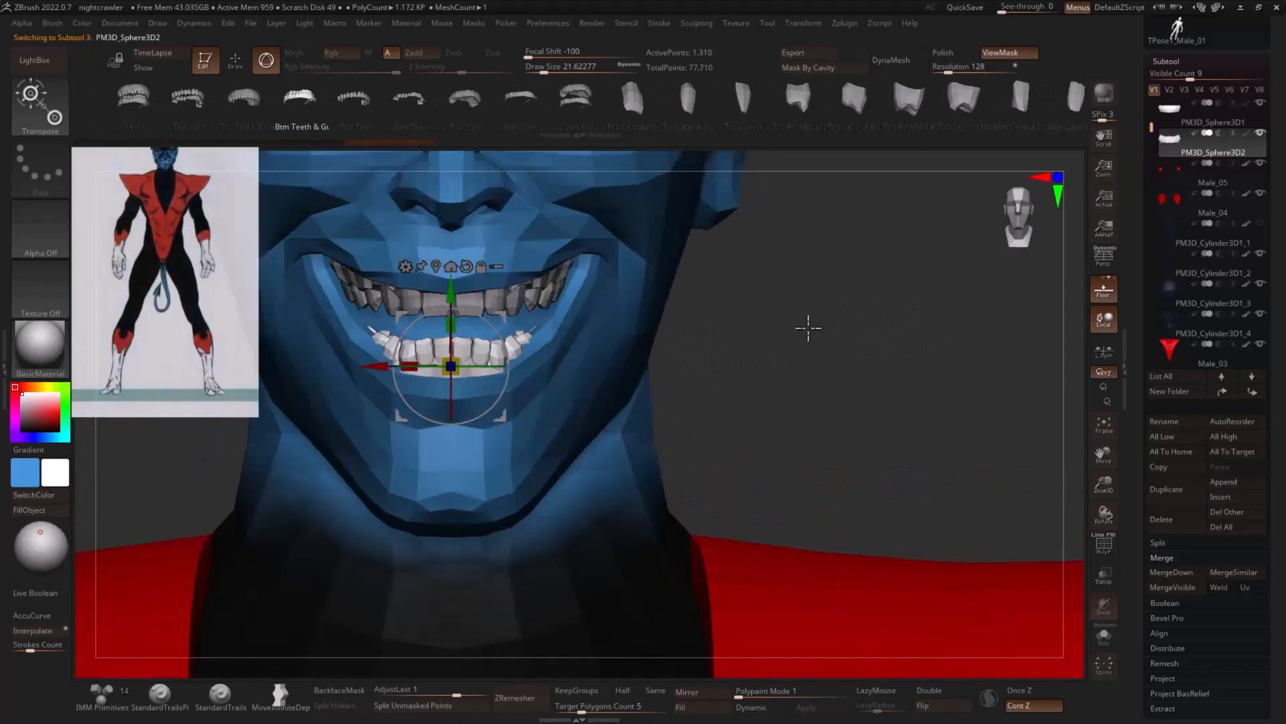
# - Raise the lower teeth toward the upper row and tilt them to follow the jaw
pyautogui.moveTo(451, 291); pyautogui.dragTo(451, 275)
pyautogui.moveTo(452, 319); pyautogui.dragTo(455, 331)
pyautogui.moveTo(452, 276); pyautogui.dragTo(451, 259)
pyautogui.moveTo(810, 290); pyautogui.dragTo(862, 299)
pyautogui.click(436, 232)
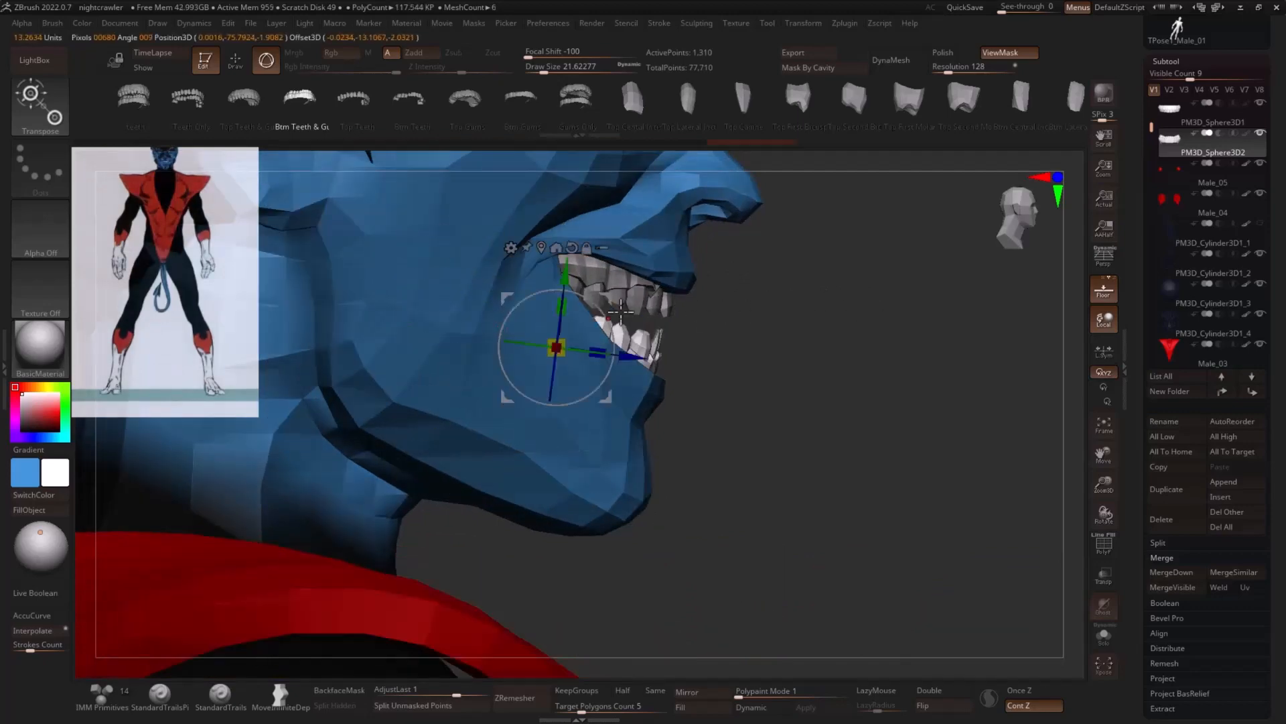
pyautogui.moveTo(601, 300); pyautogui.dragTo(594, 295)
# - Fine-tune the lower teeth's tilt and depth so they sit behind the lower lip
pyautogui.moveTo(905, 309)
pyautogui.mouseDown()
pyautogui.moveTo(844, 313)
pyautogui.moveTo(885, 320)
pyautogui.mouseUp()
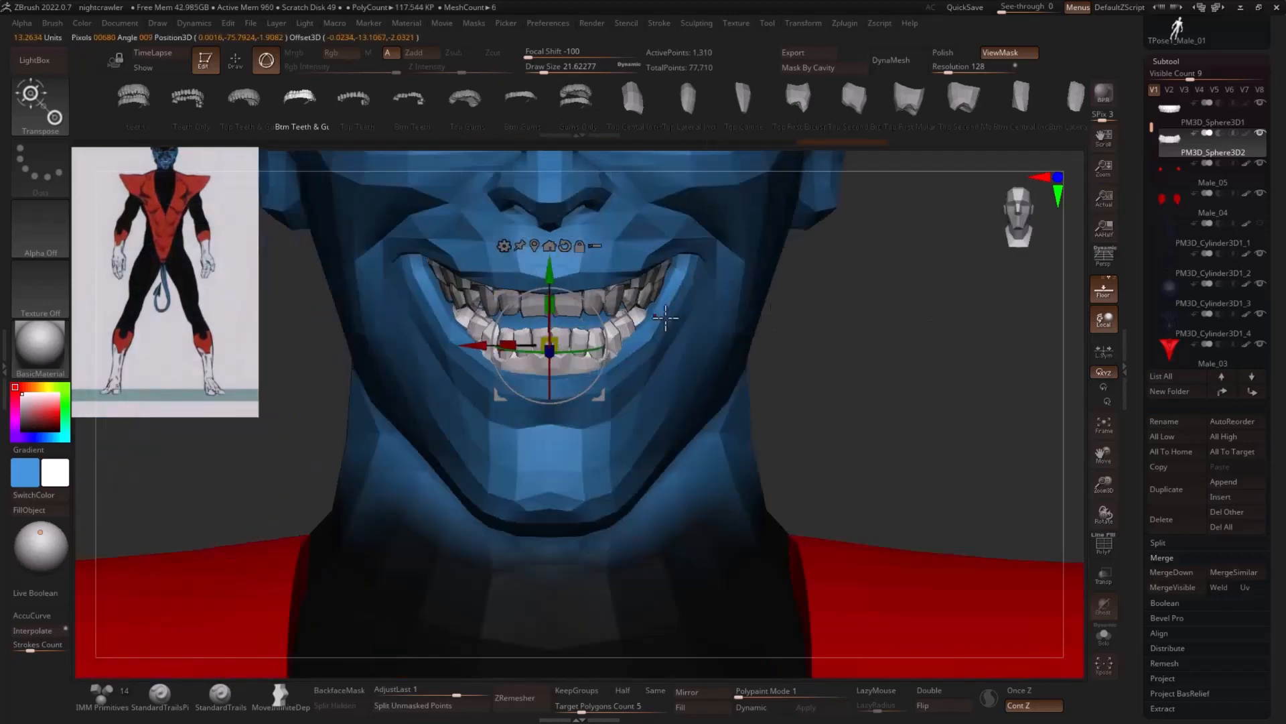
pyautogui.moveTo(718, 336)
pyautogui.mouseDown()
pyautogui.moveTo(862, 325)
pyautogui.moveTo(733, 319)
pyautogui.mouseUp()
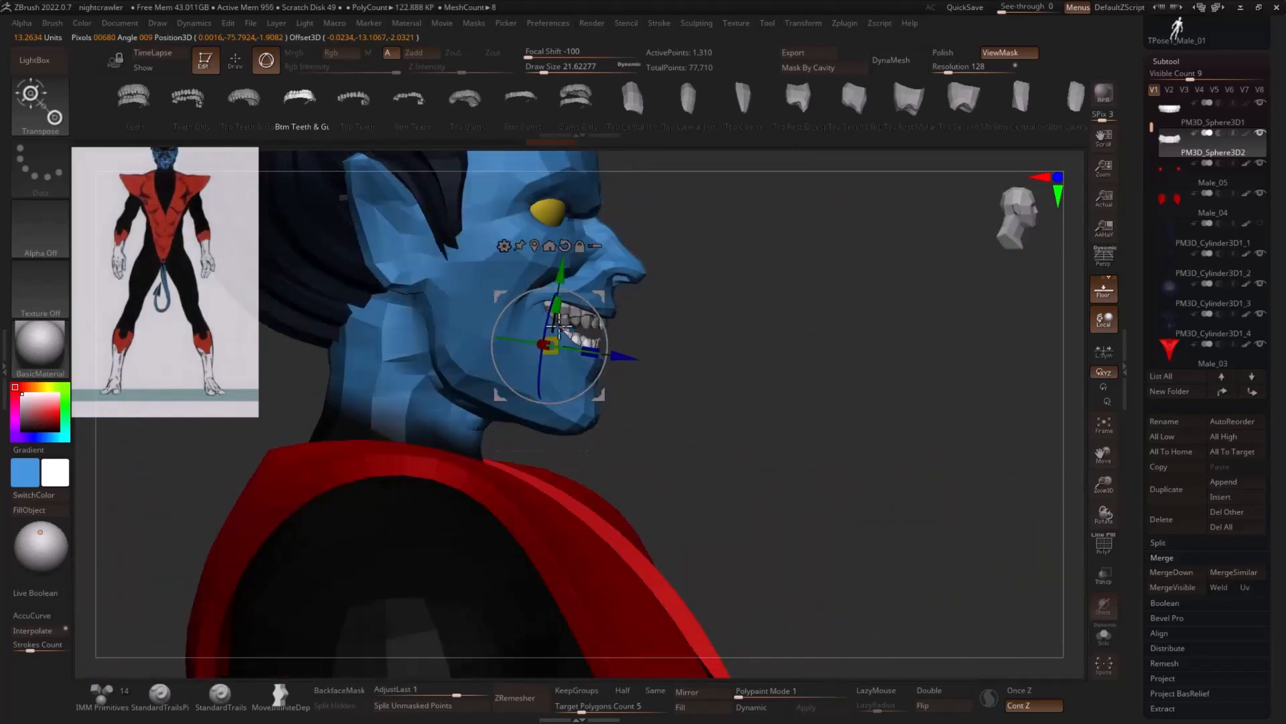
pyautogui.moveTo(565, 306); pyautogui.dragTo(565, 305)
pyautogui.moveTo(677, 295); pyautogui.dragTo(751, 305)
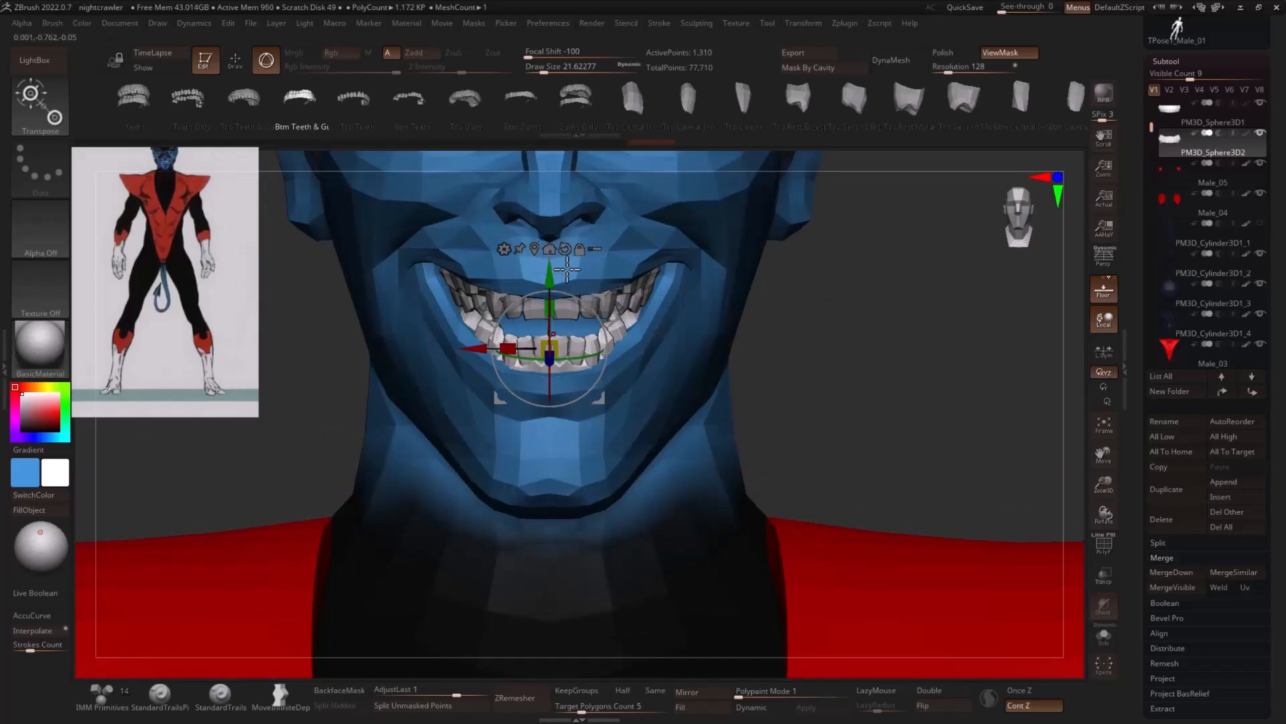
pyautogui.press('q')
pyautogui.moveTo(786, 285)
pyautogui.mouseDown()
pyautogui.moveTo(918, 311)
pyautogui.moveTo(858, 331)
pyautogui.mouseUp()
pyautogui.press('w')
pyautogui.moveTo(623, 365); pyautogui.dragTo(621, 363)
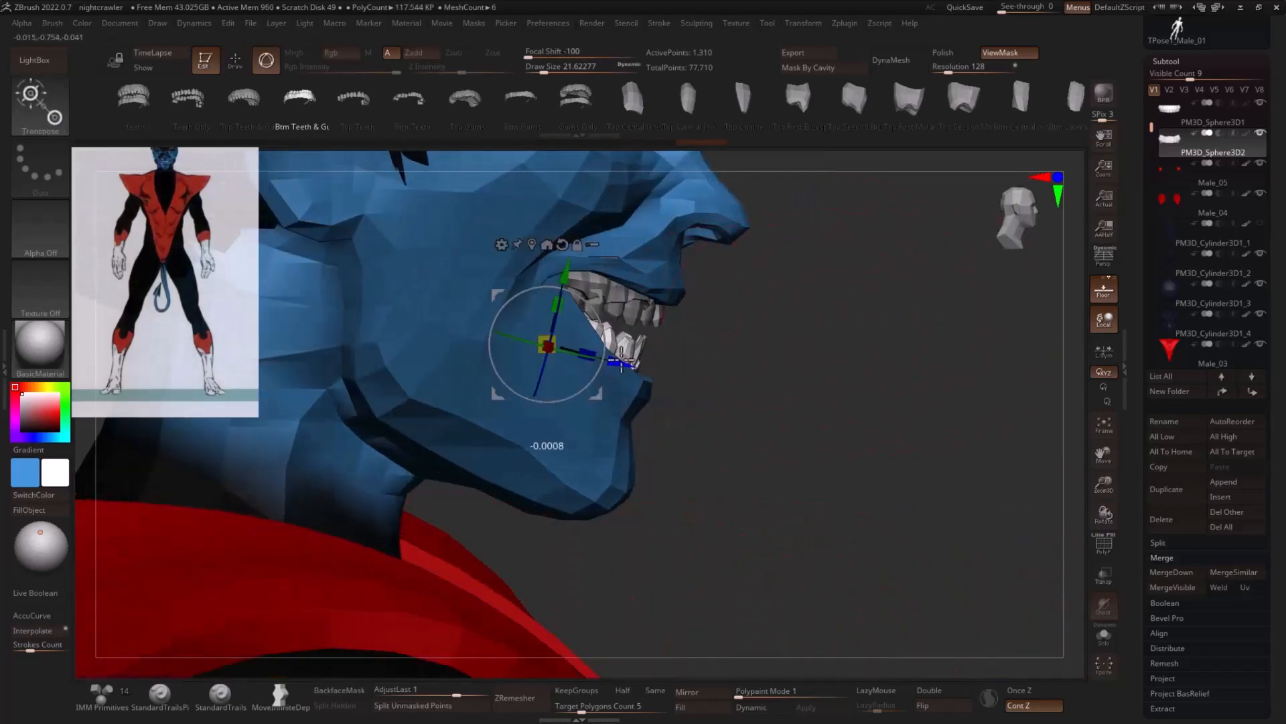
# - Reshape the side ends of the lower teeth with the Move brush to fit the corners of the mouth
pyautogui.press('q')
pyautogui.moveTo(877, 353)
pyautogui.mouseDown()
pyautogui.moveTo(898, 339)
pyautogui.moveTo(883, 323)
pyautogui.moveTo(899, 325)
pyautogui.mouseUp()
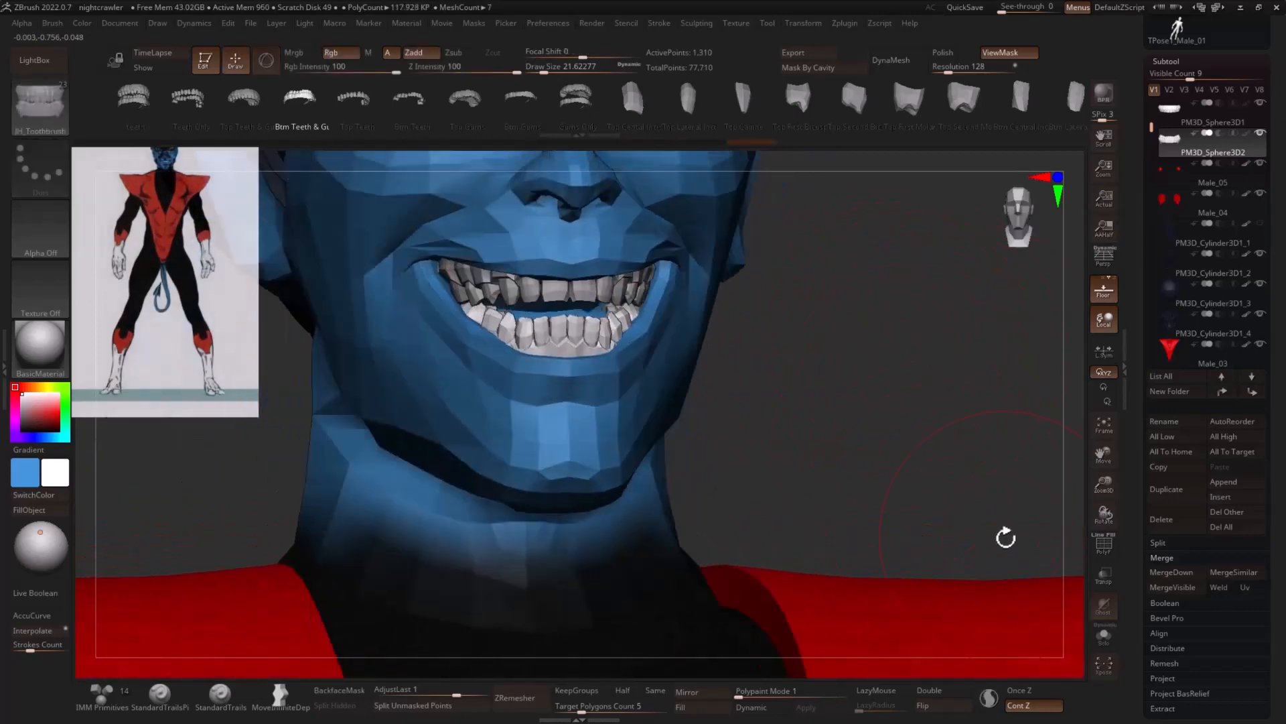
pyautogui.moveTo(910, 457)
pyautogui.mouseDown()
pyautogui.moveTo(936, 382)
pyautogui.moveTo(910, 368)
pyautogui.mouseUp()
pyautogui.press('b')
pyautogui.press('m')
pyautogui.press('v')
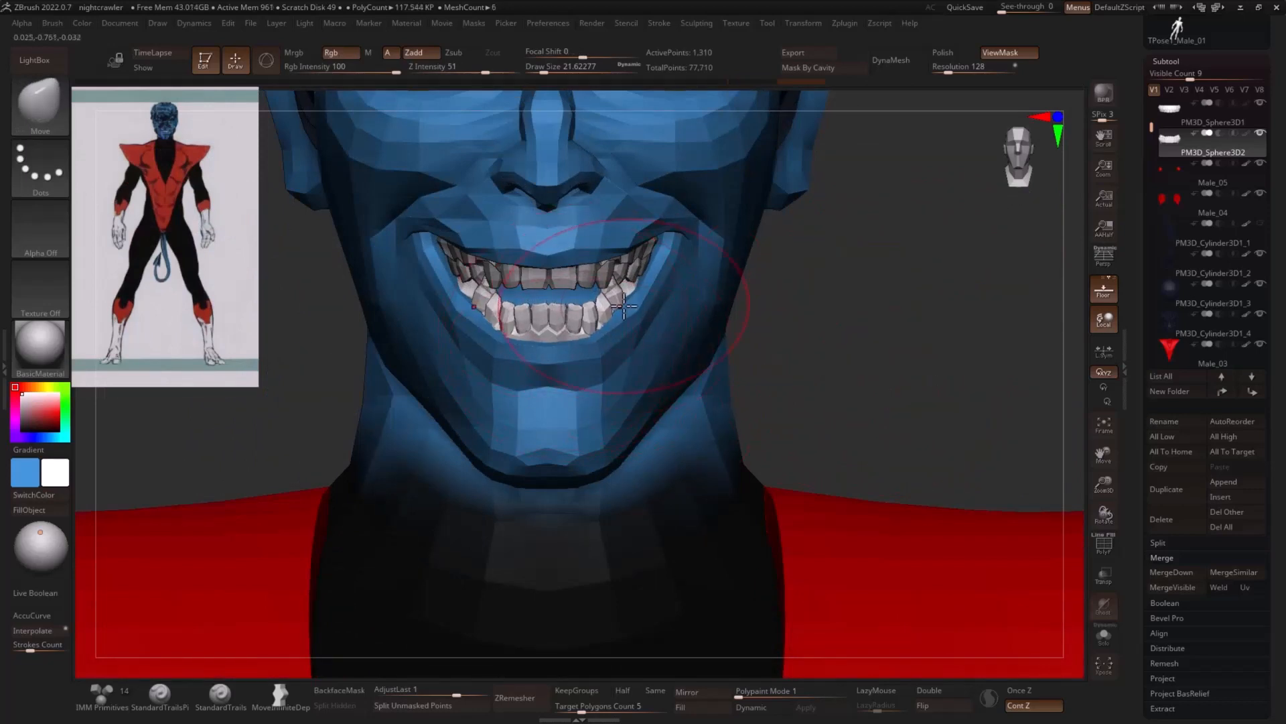
pyautogui.moveTo(624, 306); pyautogui.dragTo(625, 302)
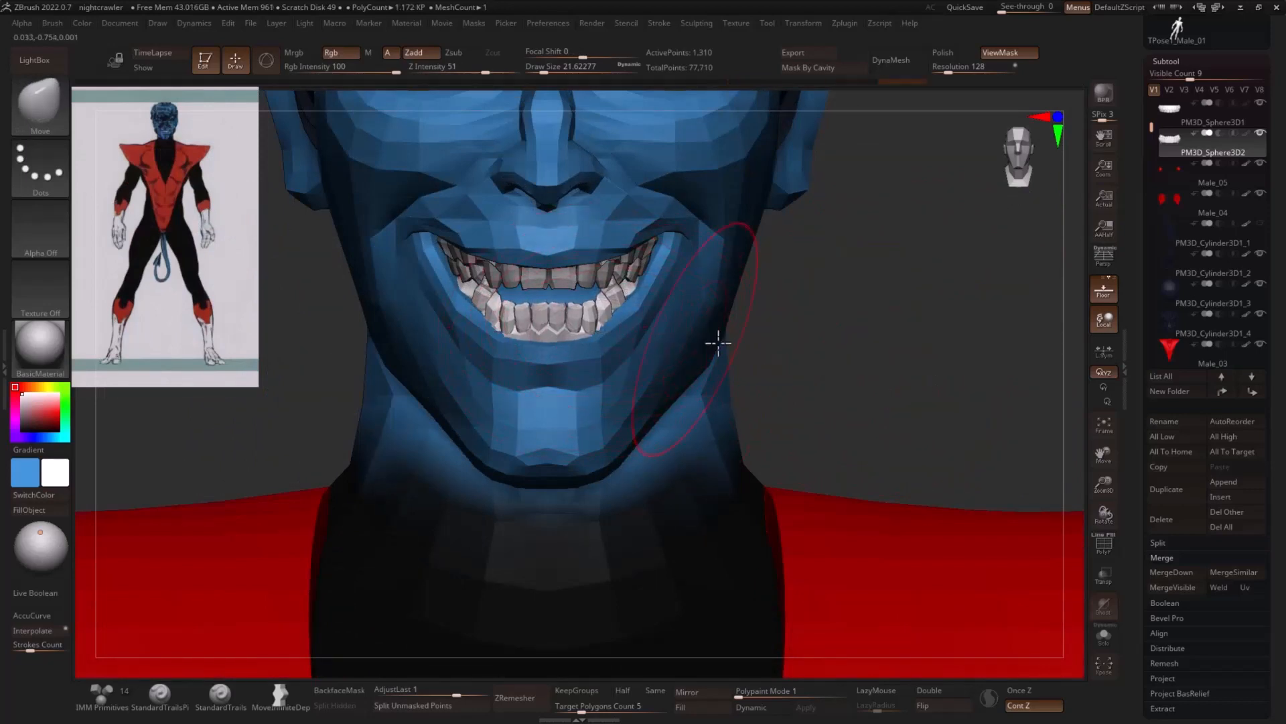
# - Display polygroups and use Auto Groups to give each lower tooth and the lower gums their own polygroup
pyautogui.click(1104, 542)
pyautogui.moveTo(758, 325); pyautogui.dragTo(842, 329)
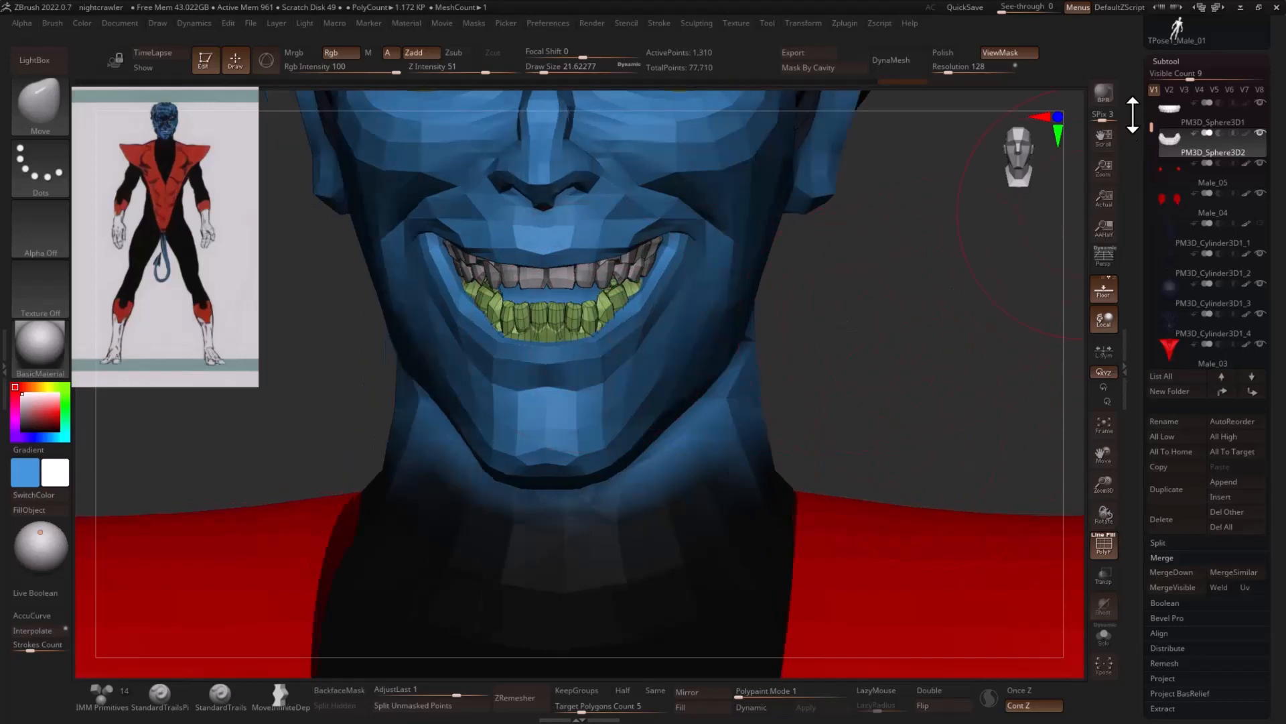
pyautogui.press('space')
pyautogui.click(862, 503)
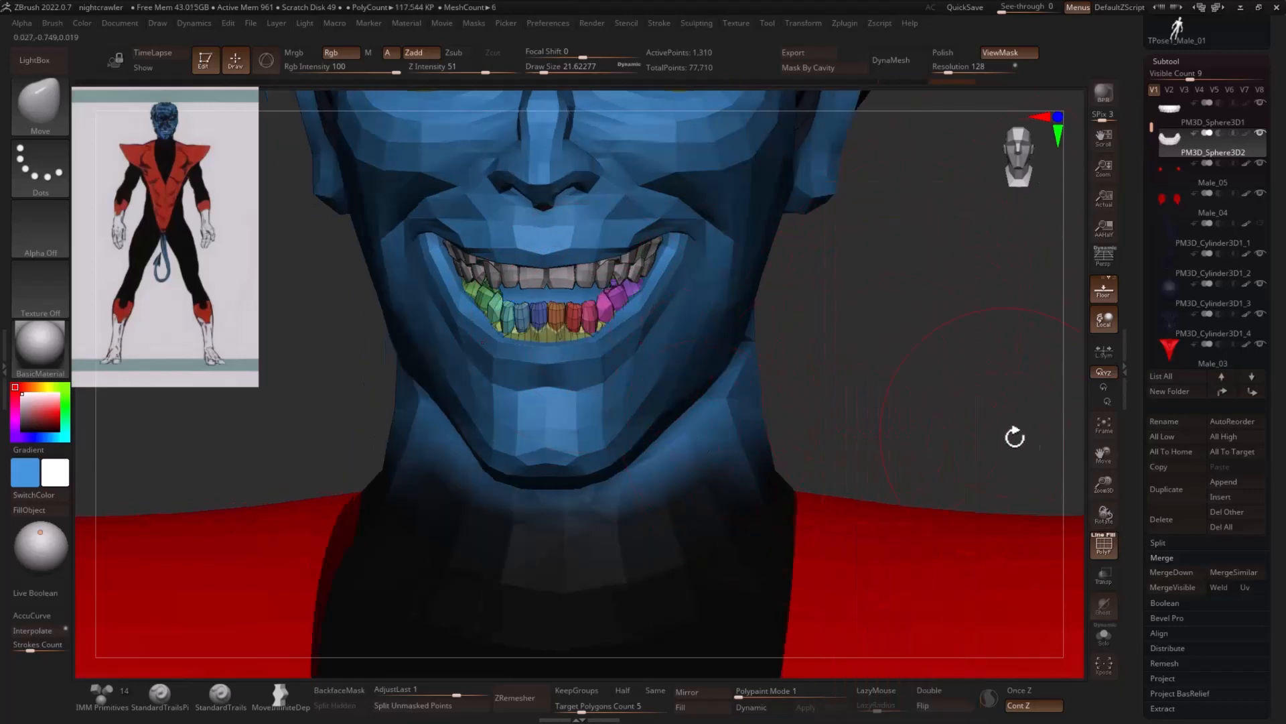
# - Solo the lower teeth mesh and mask its gums polygroup, then return to the full model with polygroup display off
pyautogui.click(1103, 636)
pyautogui.moveTo(1017, 543)
pyautogui.mouseDown()
pyautogui.moveTo(933, 410)
pyautogui.moveTo(594, 373)
pyautogui.mouseUp()
pyautogui.hotkey('ctrl', 'shift')
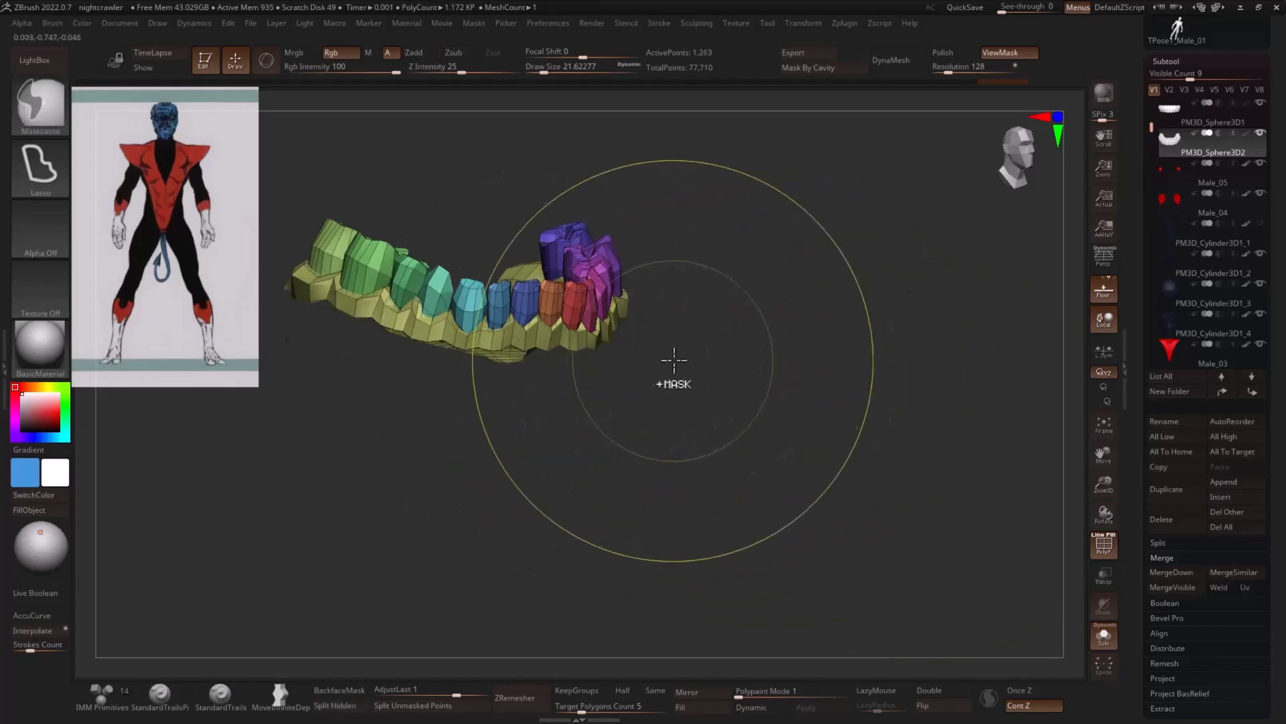
pyautogui.keyDown('ctrl'); pyautogui.keyDown('shift'); pyautogui.click(581, 345); pyautogui.keyUp('shift'); pyautogui.keyUp('ctrl')
pyautogui.keyDown('ctrl'); pyautogui.keyDown('shift'); pyautogui.click(780, 341); pyautogui.keyUp('shift'); pyautogui.keyUp('ctrl')
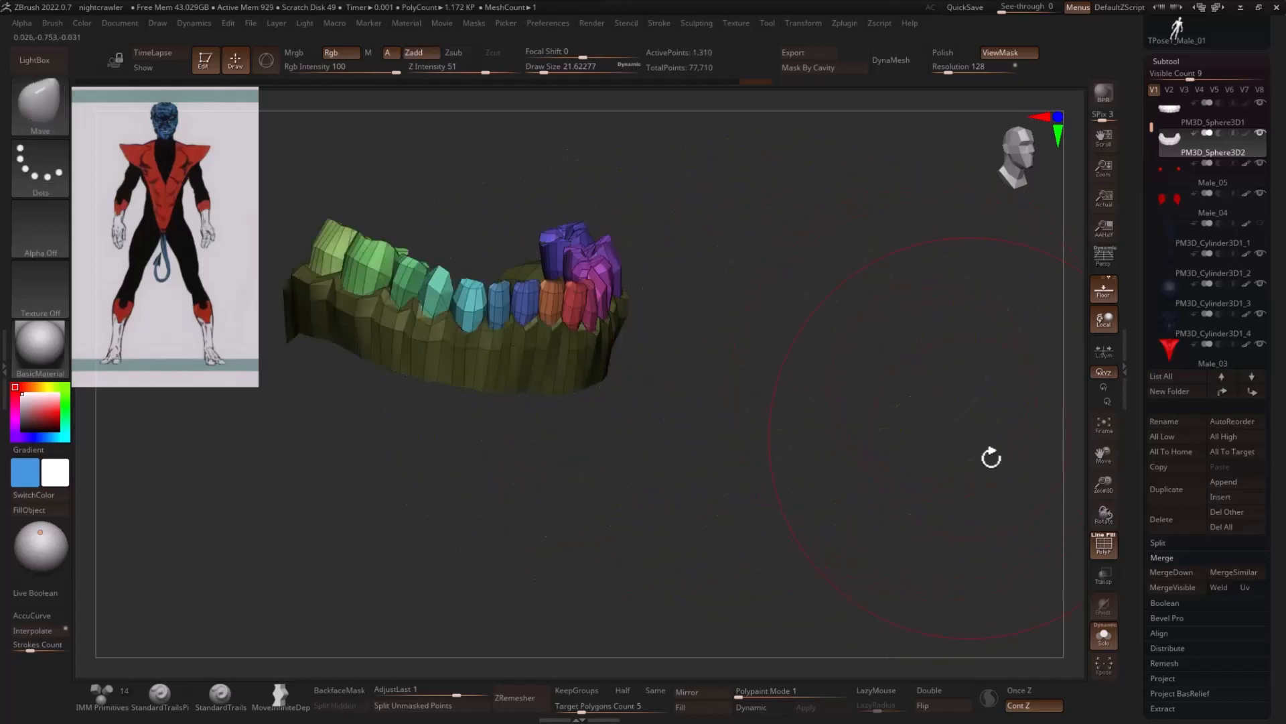
pyautogui.click(1104, 546)
pyautogui.moveTo(1059, 509); pyautogui.dragTo(969, 465)
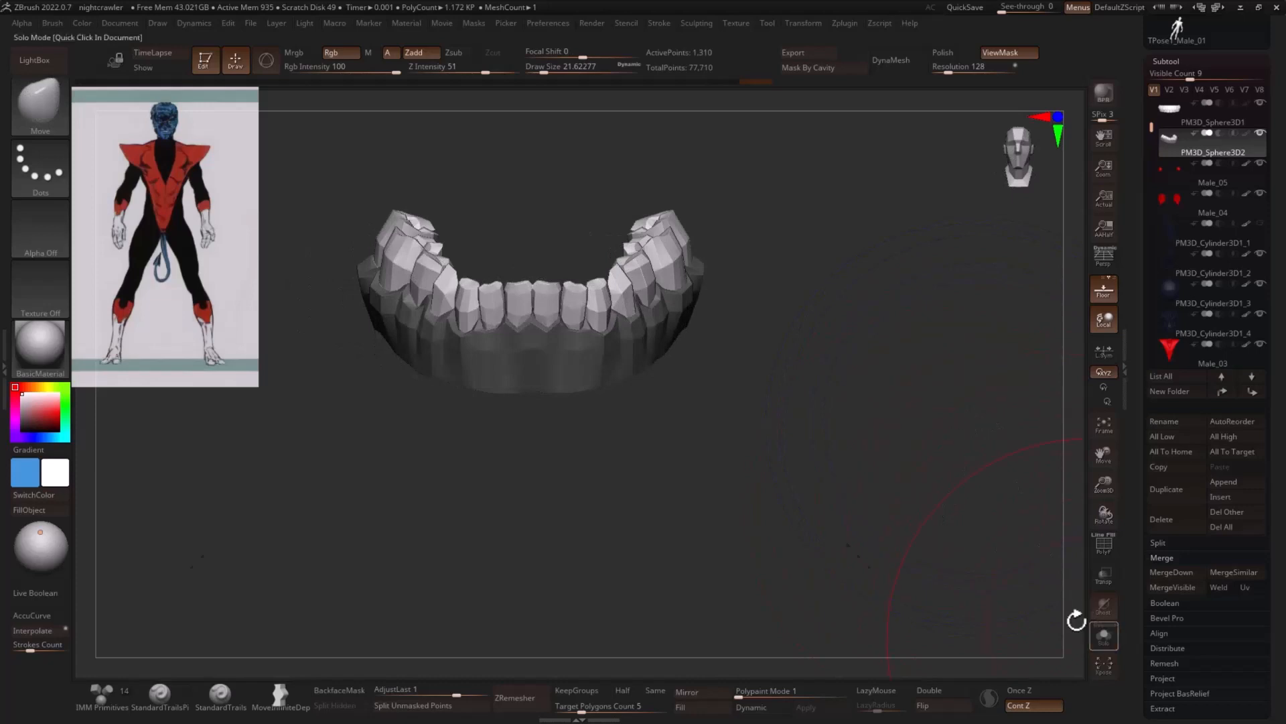
pyautogui.click(1103, 635)
# - Reduce the Move brush's draw size to about 5.75 and clear the mask from the lower gums
pyautogui.press('s')
pyautogui.moveTo(896, 333); pyautogui.dragTo(896, 333)
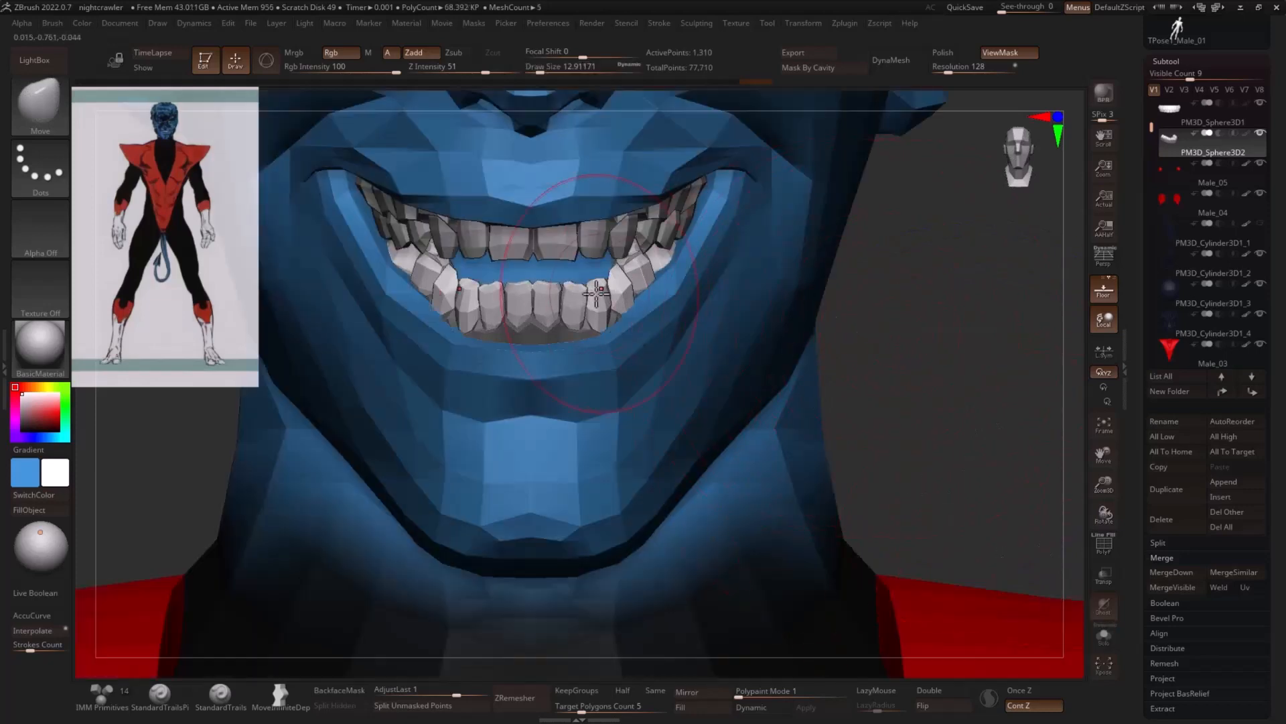
pyautogui.press('s')
pyautogui.moveTo(576, 289); pyautogui.dragTo(573, 290)
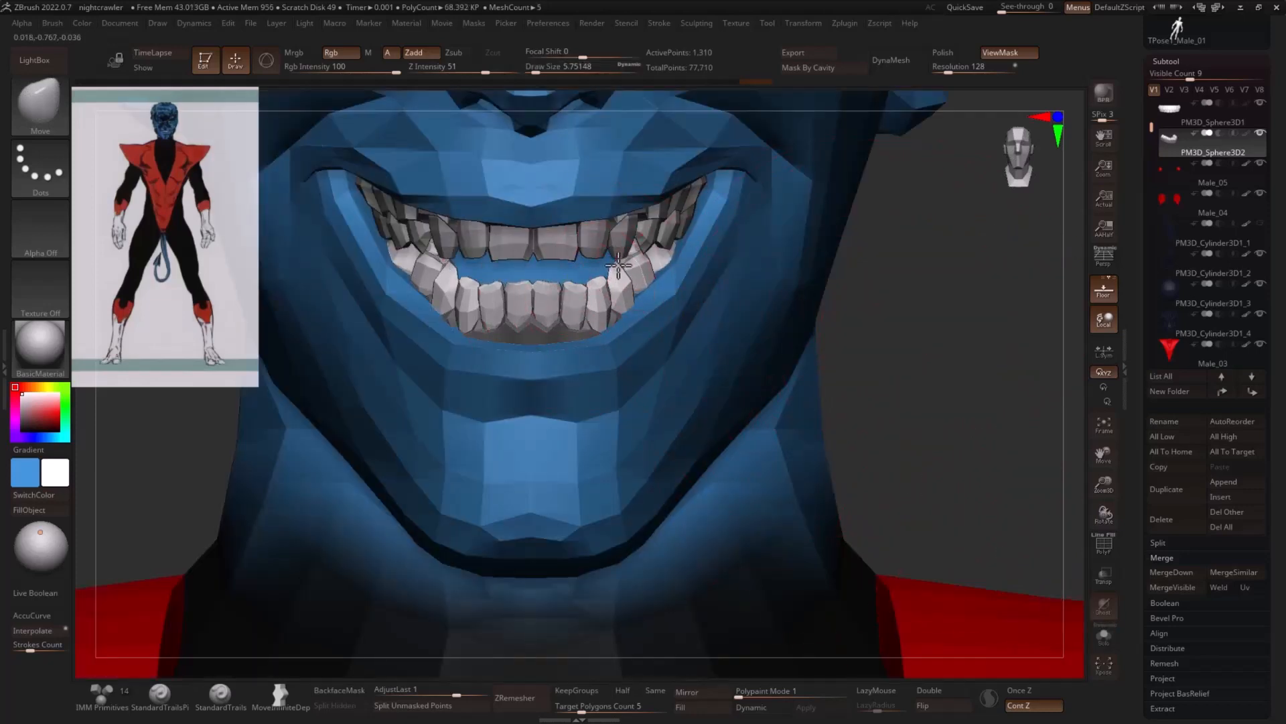
pyautogui.press('ctrl')
pyautogui.keyDown('ctrl'); pyautogui.moveTo(932, 317); pyautogui.dragTo(929, 344); pyautogui.keyUp('ctrl')
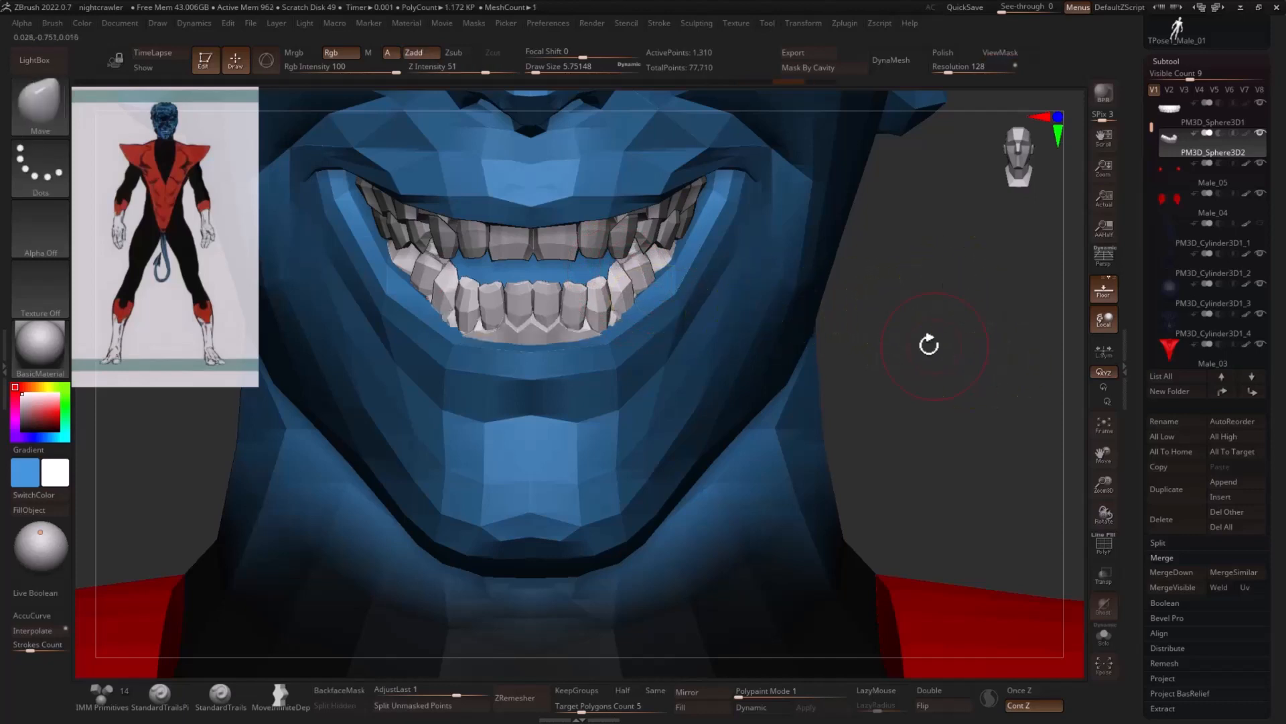
# - Pull the tips of the lower canines upward with the Move brush at a draw size of about 3.67
pyautogui.press('1')
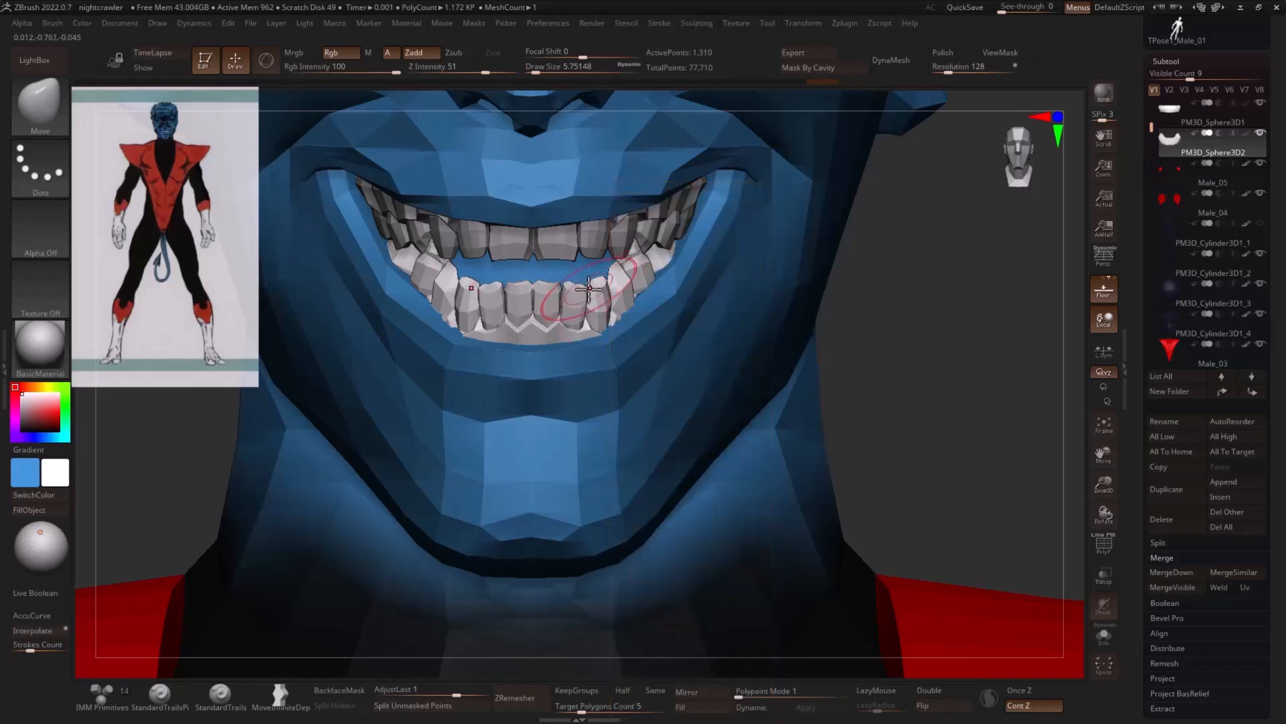
pyautogui.press('s')
pyautogui.click(592, 289)
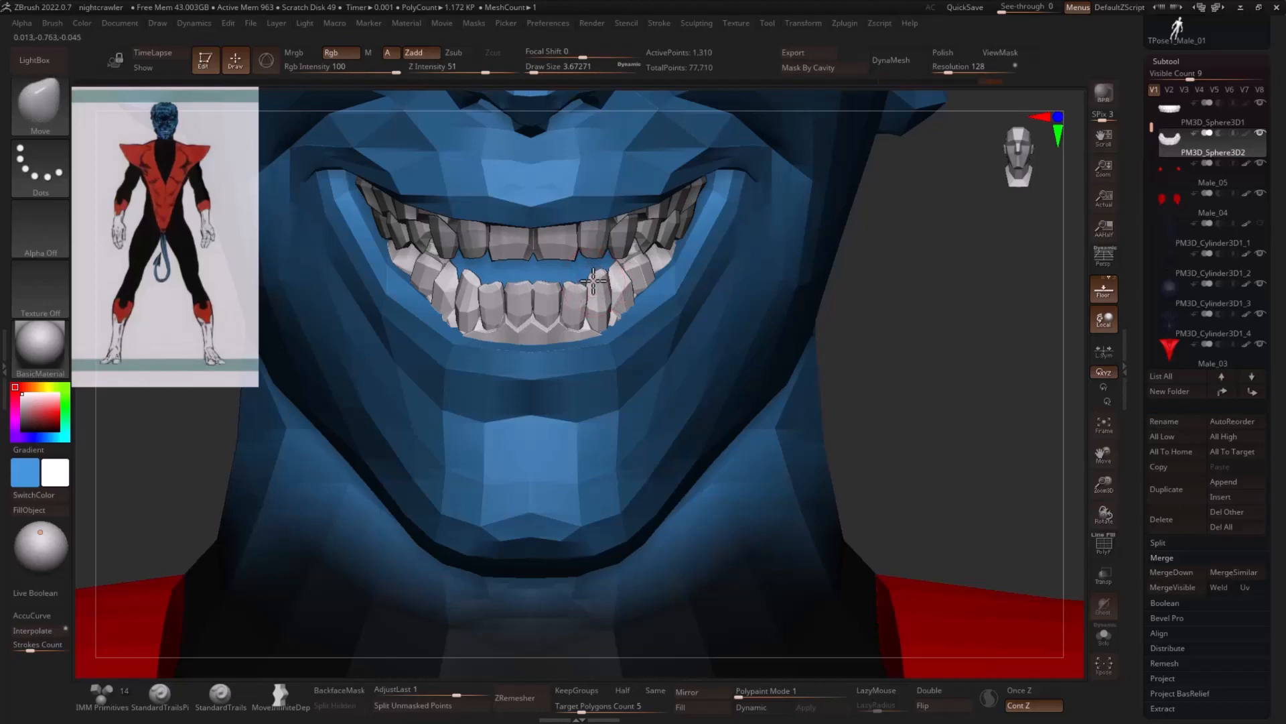
pyautogui.moveTo(593, 281); pyautogui.dragTo(689, 294, button='right')
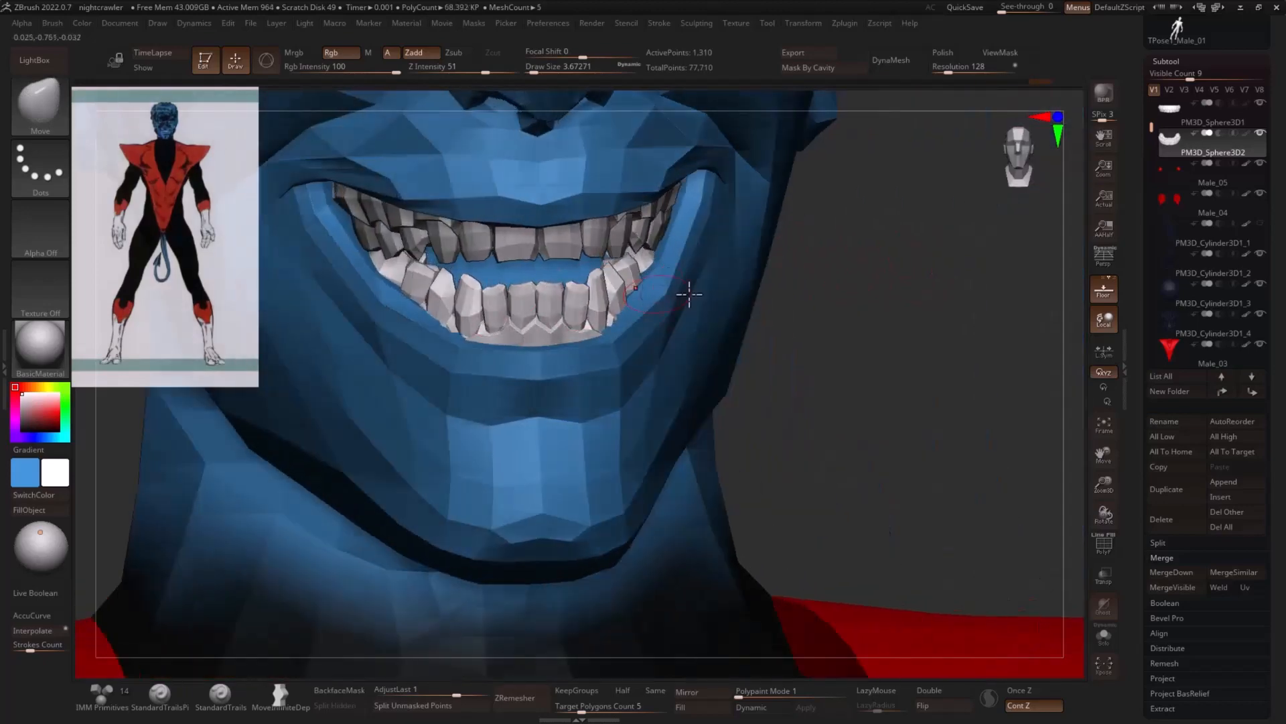
# - Subdivide the lower teeth and gums mesh once and thicken its teeth with the Inflat brush
pyautogui.press('b')
pyautogui.press('i')
pyautogui.press('n')
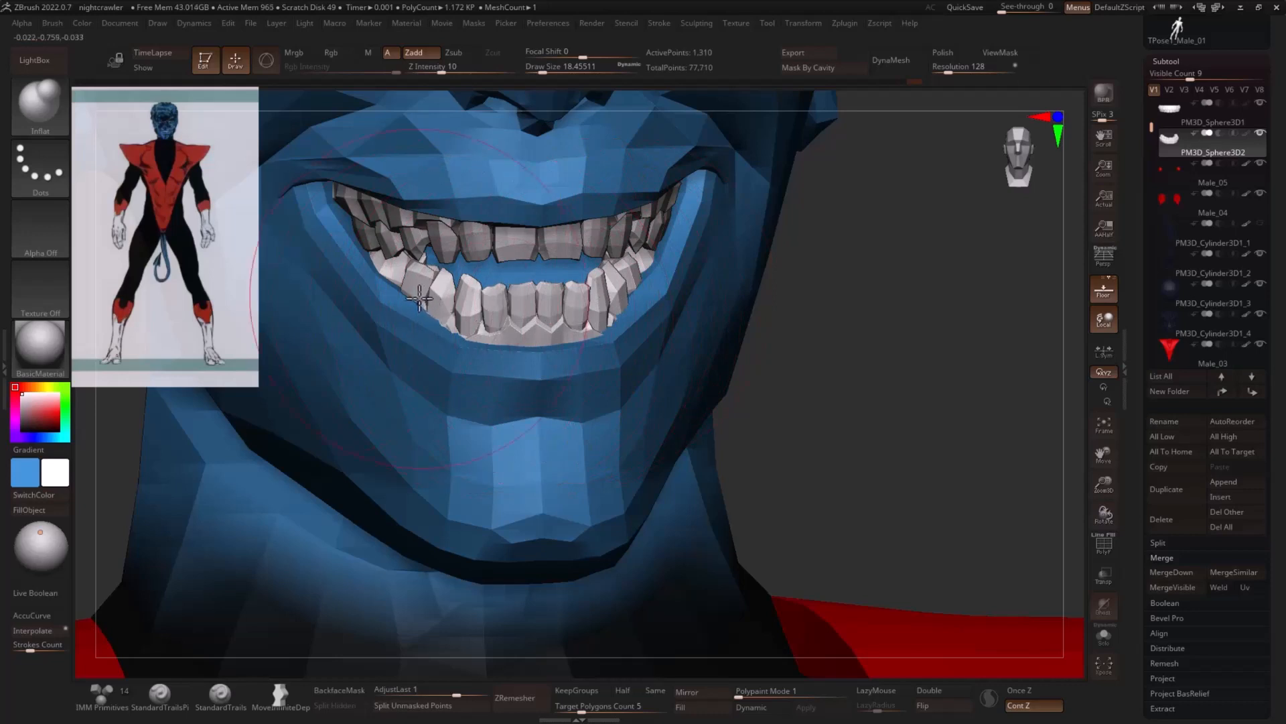
pyautogui.hotkey('ctrl', 'd')
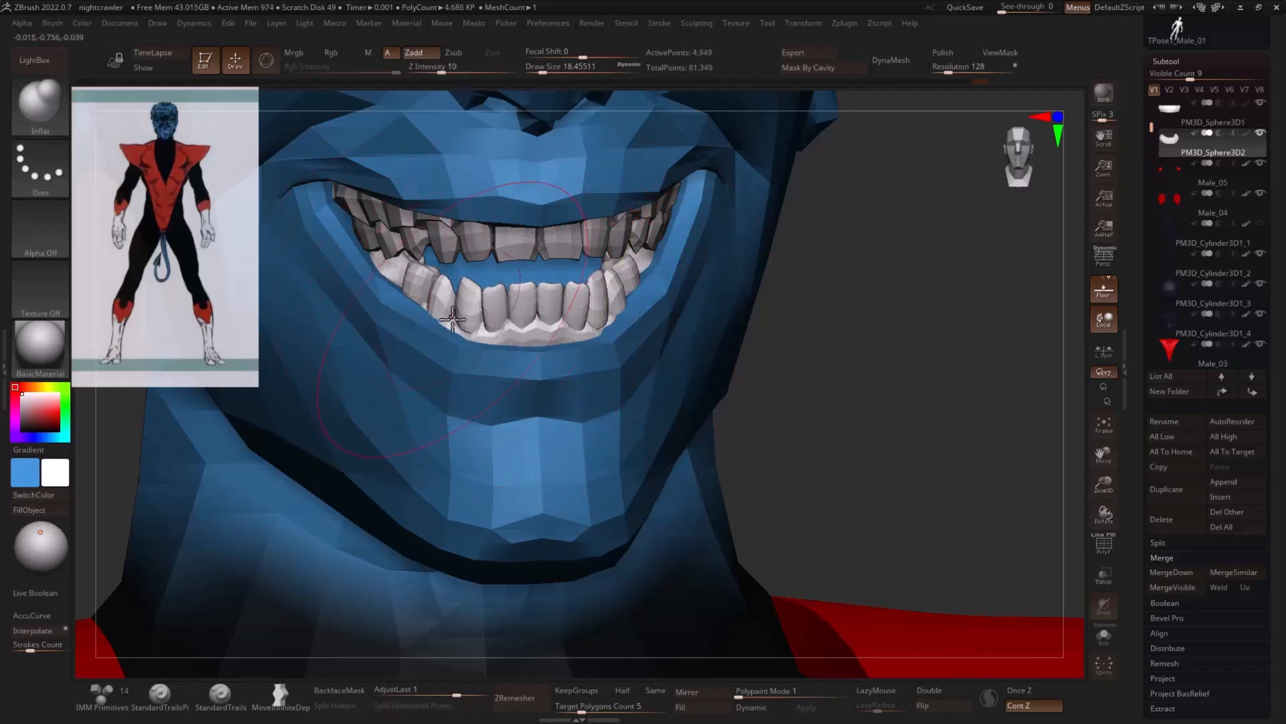
pyautogui.moveTo(453, 320); pyautogui.dragTo(499, 330)
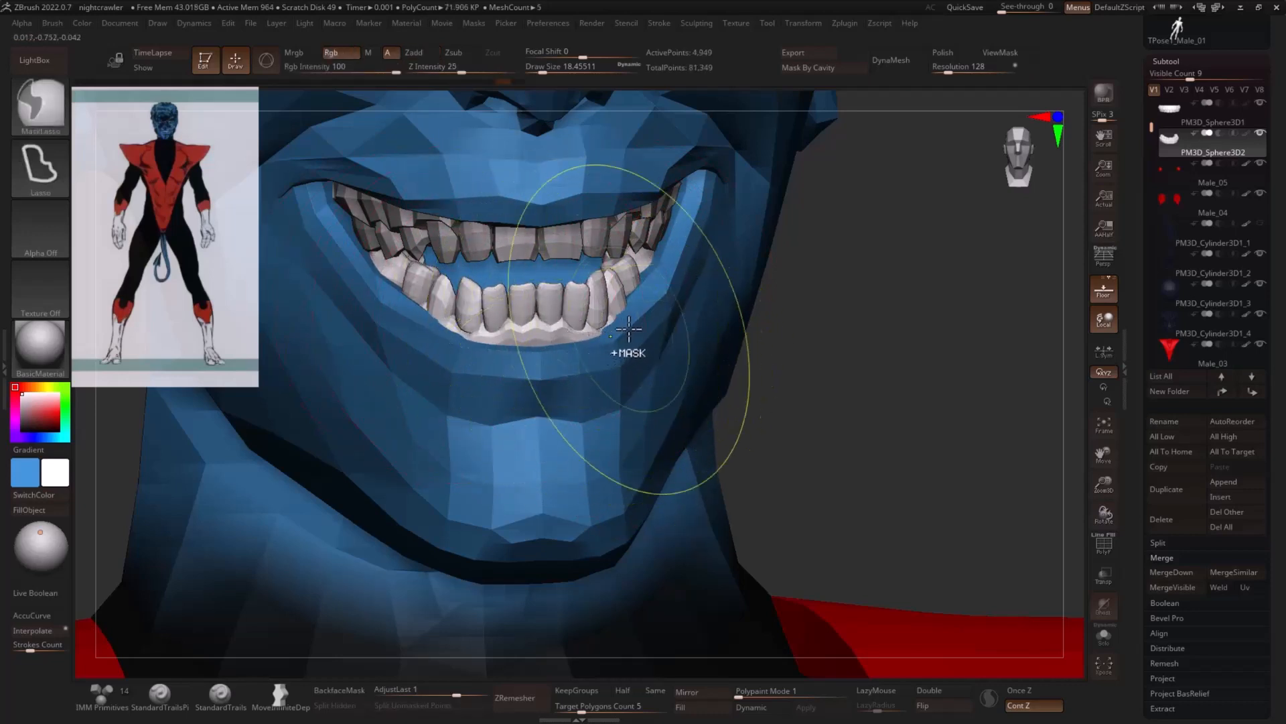
# - Try the Inflate deformation on the whole lower teeth mesh, then undo it
pyautogui.hotkey('alt', 's')
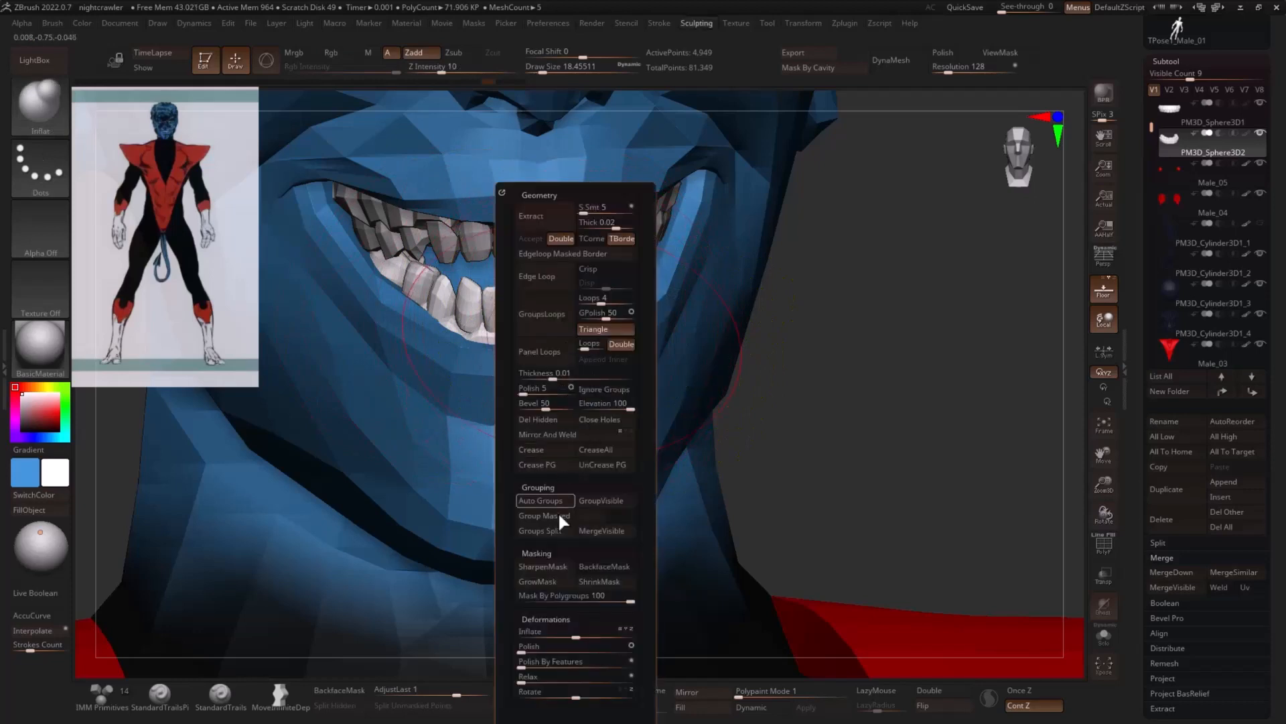
pyautogui.moveTo(559, 632); pyautogui.dragTo(587, 631)
pyautogui.hotkey('ctrl', 'z')
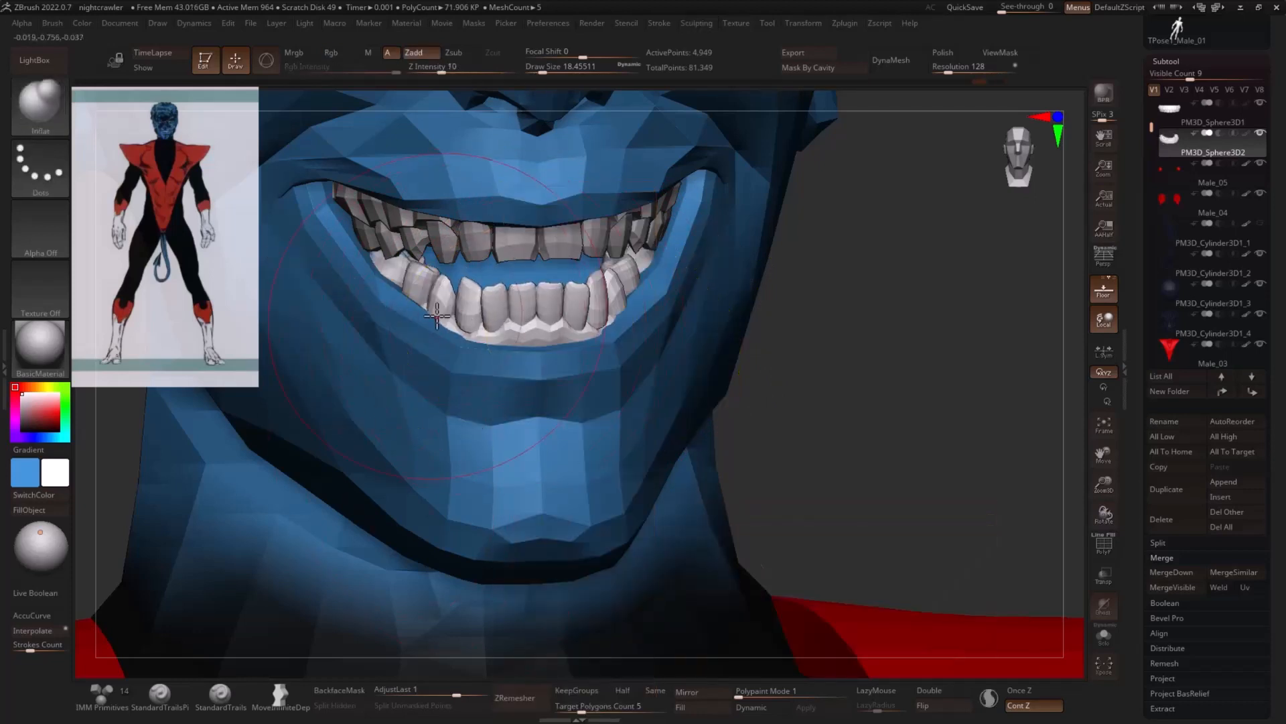
# - Continue plumping the lower front teeth on both sides with the Inflat brush
pyautogui.moveTo(515, 308); pyautogui.dragTo(642, 321, button='right')
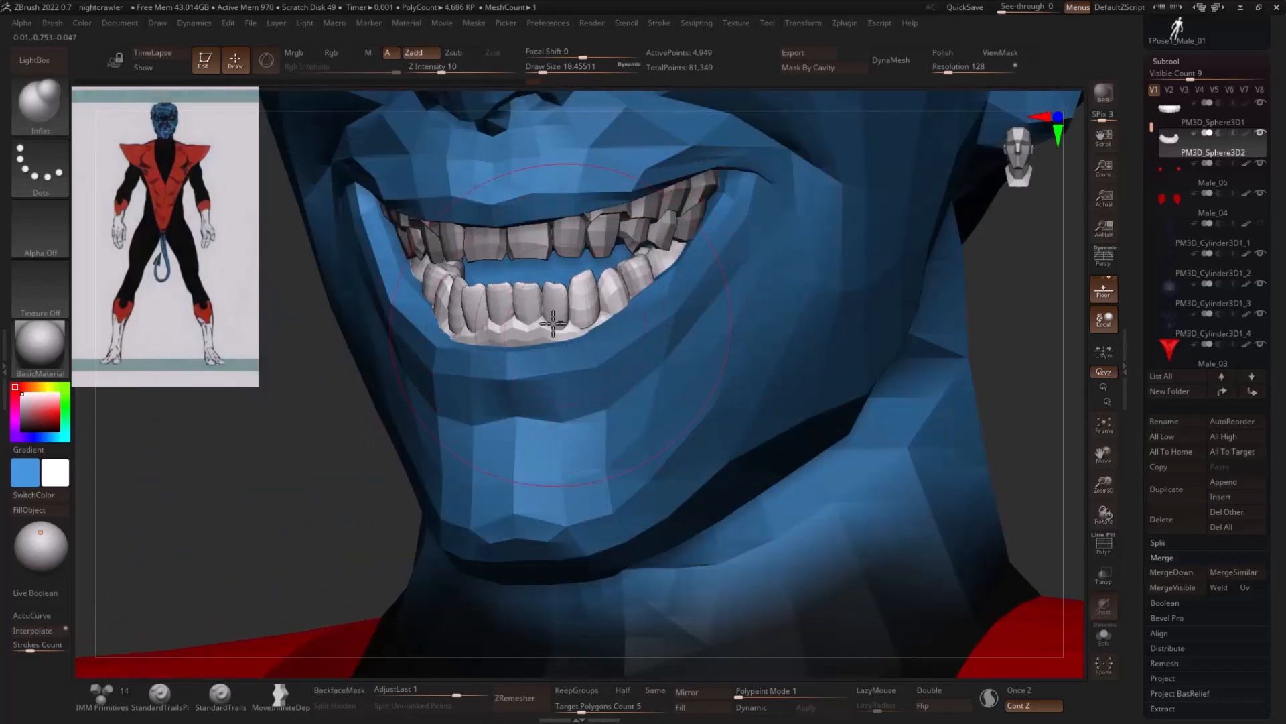
pyautogui.moveTo(294, 394); pyautogui.dragTo(333, 396)
pyautogui.moveTo(745, 354); pyautogui.dragTo(798, 362)
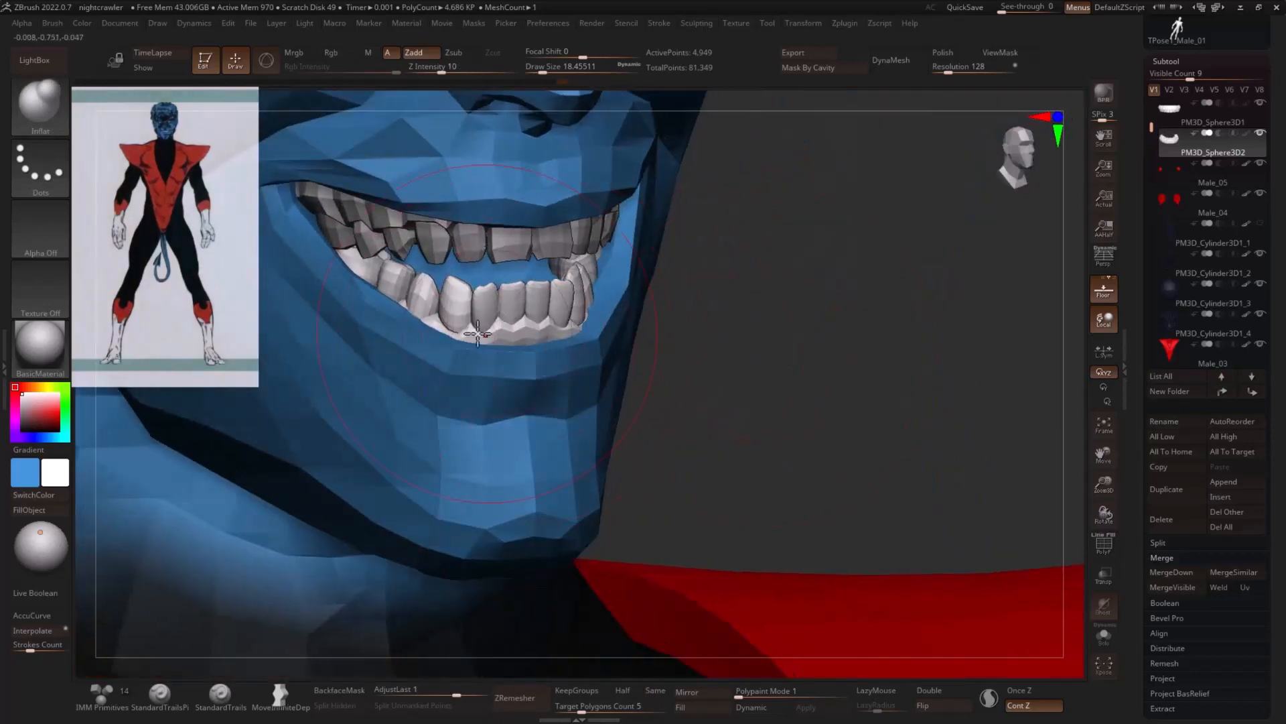
# - Mask everything in the lower teeth mesh except one canine and adjust that tooth with the Move brush
pyautogui.keyDown('ctrl'); pyautogui.keyDown('shift'); pyautogui.click(463, 316); pyautogui.keyUp('shift'); pyautogui.keyUp('ctrl')
pyautogui.moveTo(741, 313)
pyautogui.mouseDown()
pyautogui.moveTo(891, 306)
pyautogui.moveTo(596, 335)
pyautogui.mouseUp()
pyautogui.keyDown('ctrl'); pyautogui.click(863, 307); pyautogui.keyUp('ctrl')
pyautogui.keyDown('ctrl'); pyautogui.keyDown('shift'); pyautogui.click(873, 304); pyautogui.keyUp('shift'); pyautogui.keyUp('ctrl')
pyautogui.keyDown('ctrl'); pyautogui.click(770, 310); pyautogui.keyUp('ctrl')
pyautogui.press('b')
pyautogui.press('m')
pyautogui.press('v')
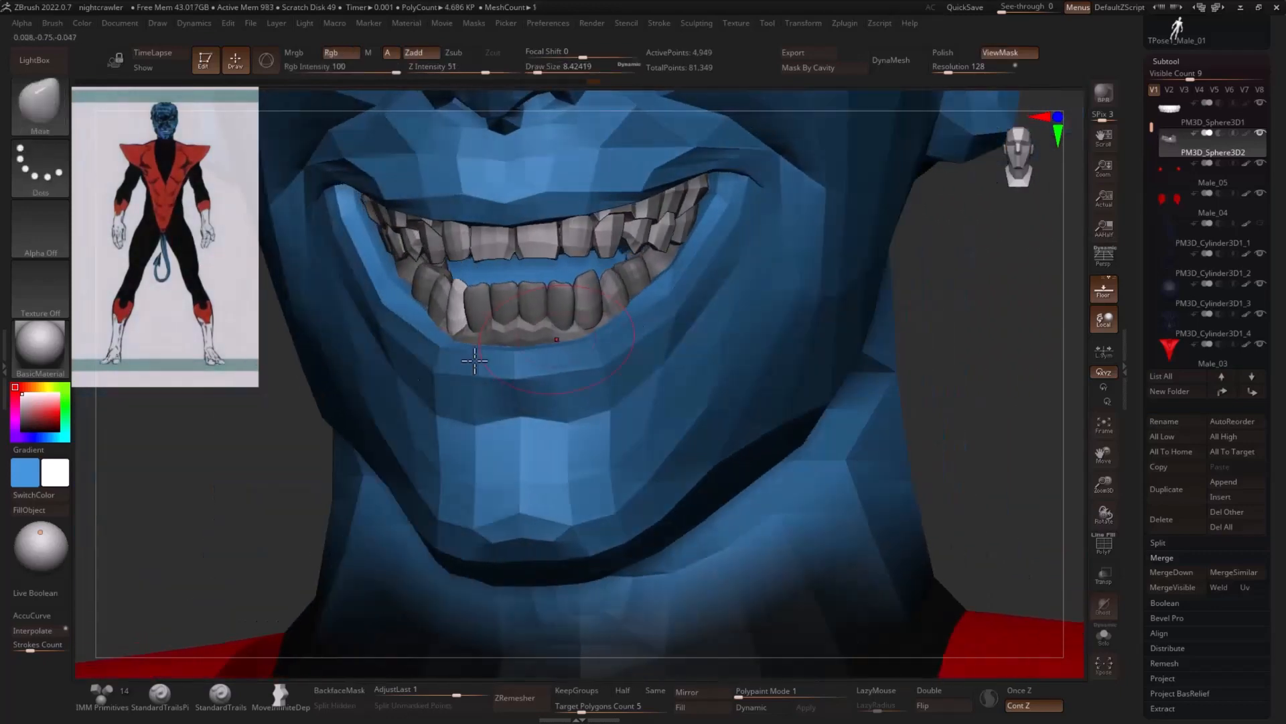
pyautogui.keyDown('ctrl'); pyautogui.moveTo(272, 415); pyautogui.dragTo(241, 406); pyautogui.keyUp('ctrl')
# - Mask all but the opposite lower canine, adjust that tooth with the Move brush, and clear the mask
pyautogui.keyDown('ctrl'); pyautogui.keyDown('shift'); pyautogui.click(597, 306); pyautogui.keyUp('shift'); pyautogui.keyUp('ctrl')
pyautogui.keyDown('ctrl'); pyautogui.click(948, 307); pyautogui.keyUp('ctrl')
pyautogui.keyDown('ctrl'); pyautogui.keyDown('shift'); pyautogui.click(979, 299); pyautogui.keyUp('shift'); pyautogui.keyUp('ctrl')
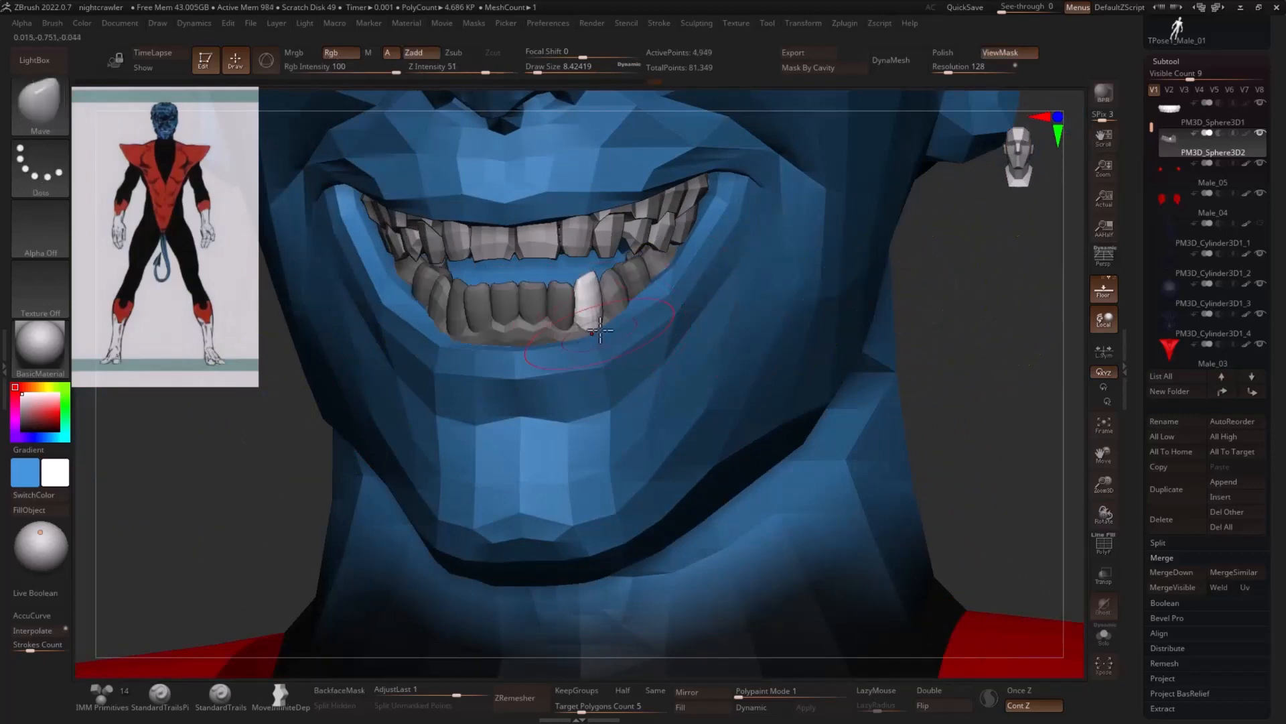
pyautogui.moveTo(947, 321)
pyautogui.mouseDown()
pyautogui.moveTo(965, 328)
pyautogui.moveTo(943, 339)
pyautogui.mouseUp()
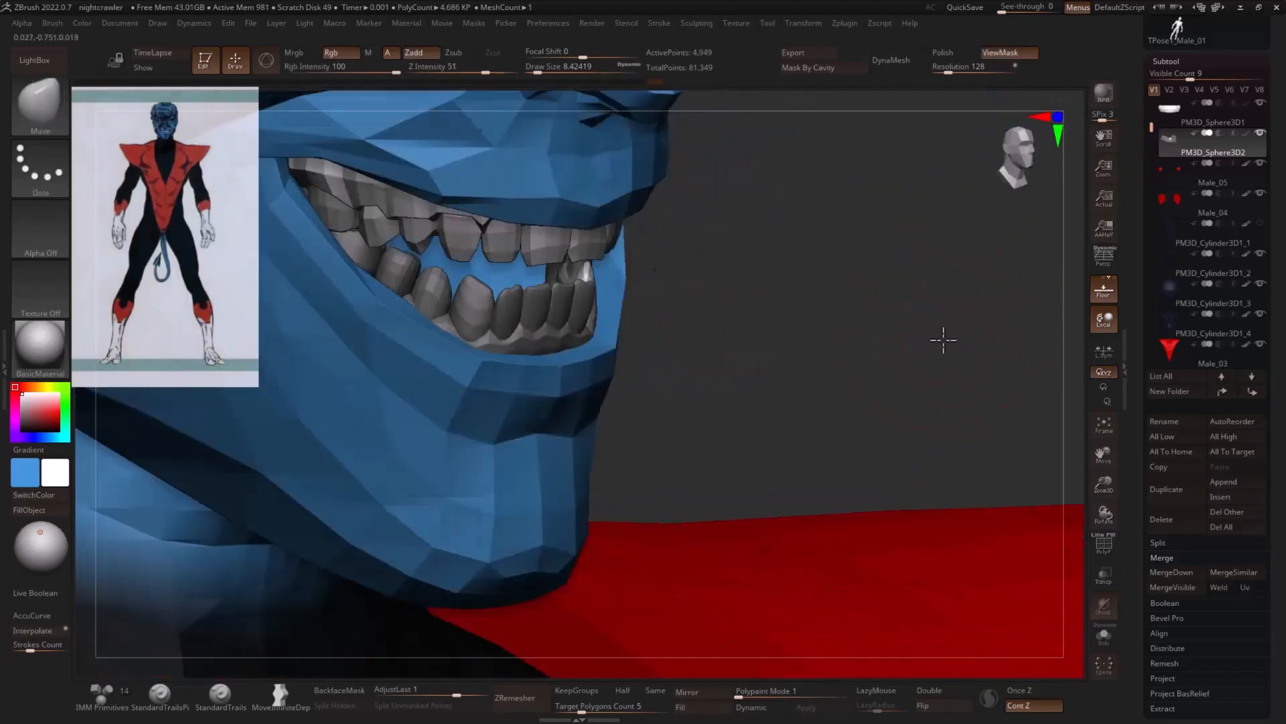
pyautogui.moveTo(847, 318); pyautogui.dragTo(642, 331)
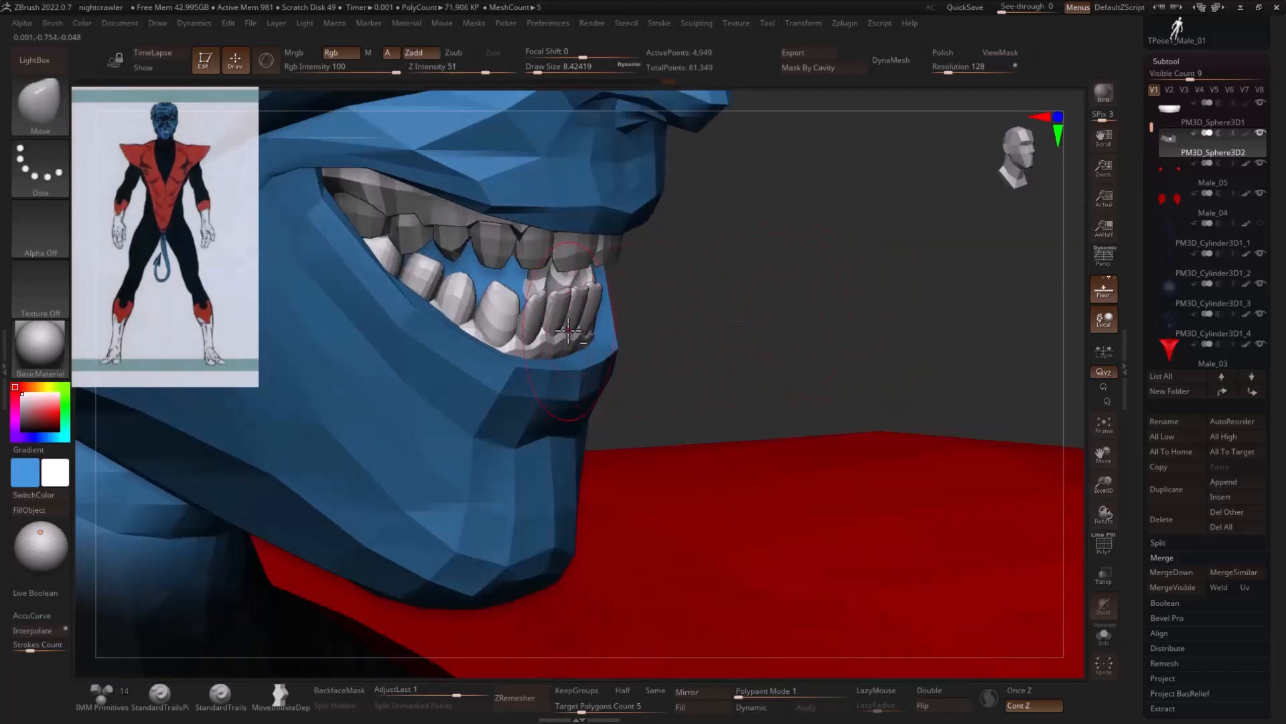
# - Inflate the lower canines and neighbouring teeth with the Inflat brush to close the gaps between them
pyautogui.press('b')
pyautogui.press('i')
pyautogui.press('n')
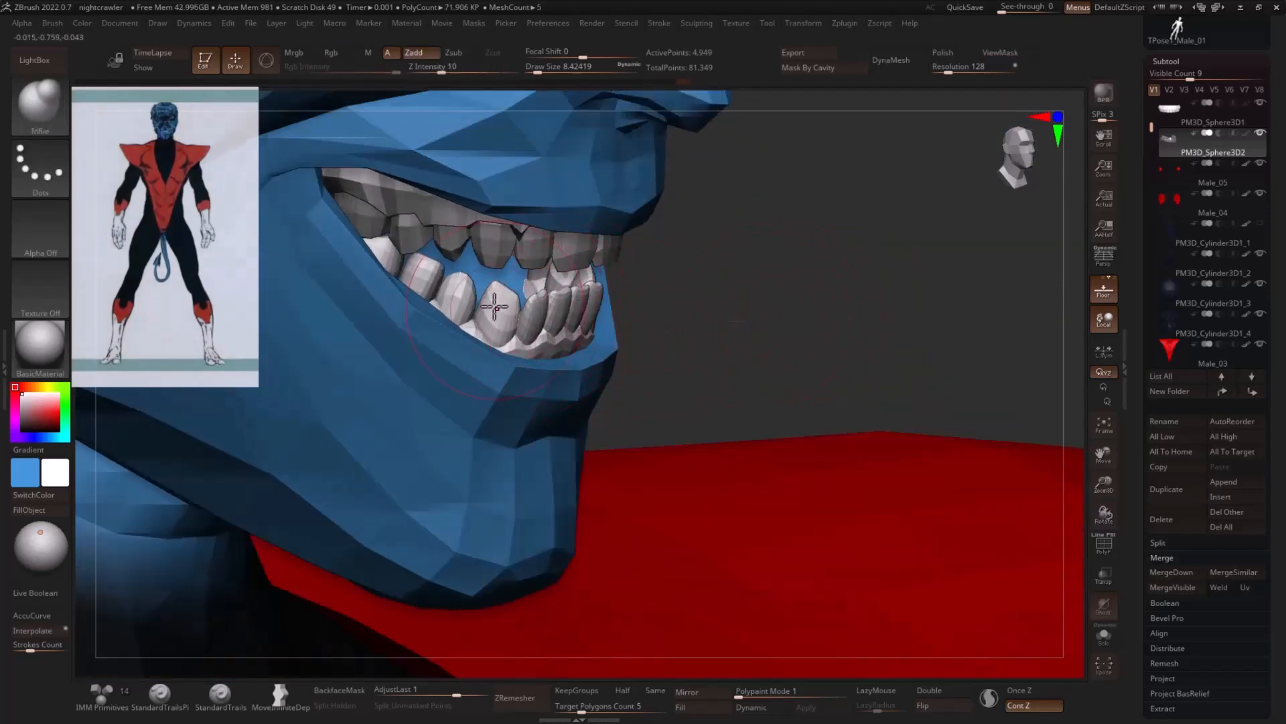
pyautogui.moveTo(494, 306); pyautogui.dragTo(548, 299)
pyautogui.moveTo(736, 267); pyautogui.dragTo(626, 298)
pyautogui.moveTo(843, 284); pyautogui.dragTo(774, 289)
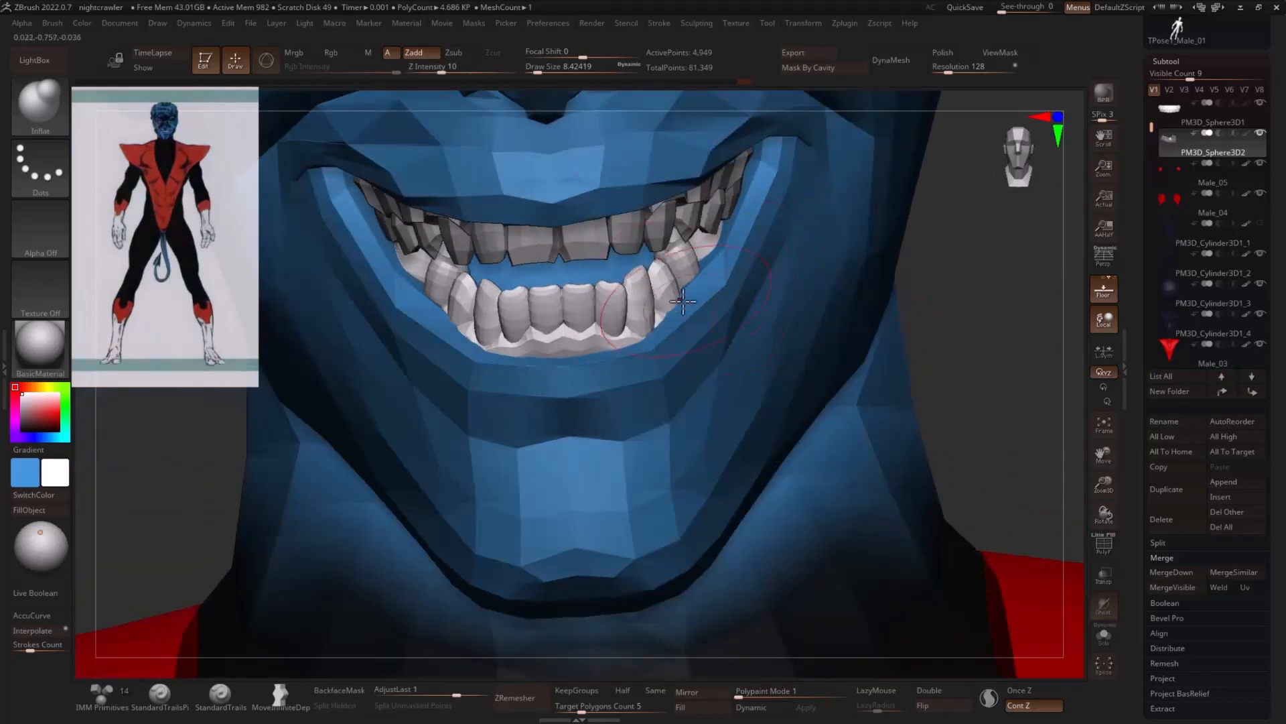
pyautogui.moveTo(976, 304); pyautogui.dragTo(1019, 295)
# - Push the lower central incisors slightly downward with the Move brush
pyautogui.press('b')
pyautogui.press('m')
pyautogui.press('v')
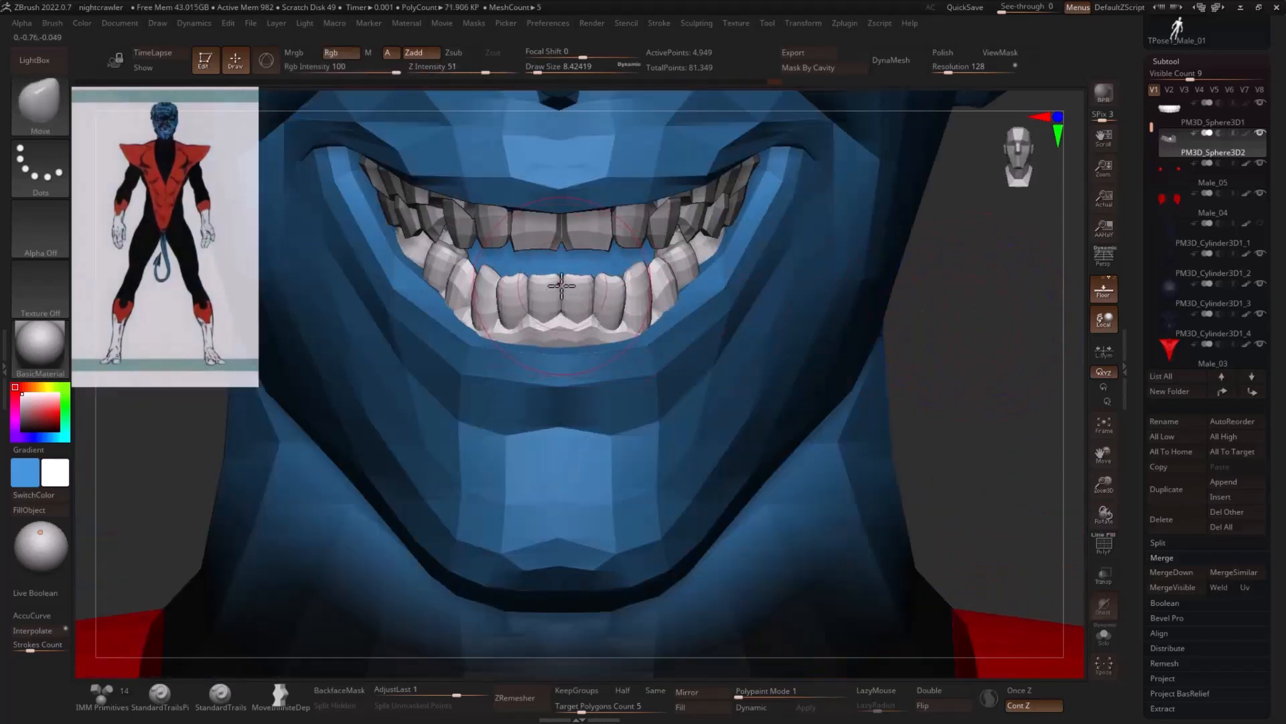
pyautogui.moveTo(562, 285); pyautogui.dragTo(563, 303)
pyautogui.moveTo(975, 335)
pyautogui.keyDown('alt'); pyautogui.mouseDown()
pyautogui.moveTo(928, 325)
pyautogui.moveTo(829, 331)
pyautogui.moveTo(874, 342)
pyautogui.moveTo(642, 332)
pyautogui.mouseUp(); pyautogui.keyUp('alt')
pyautogui.rightClick(645, 351)
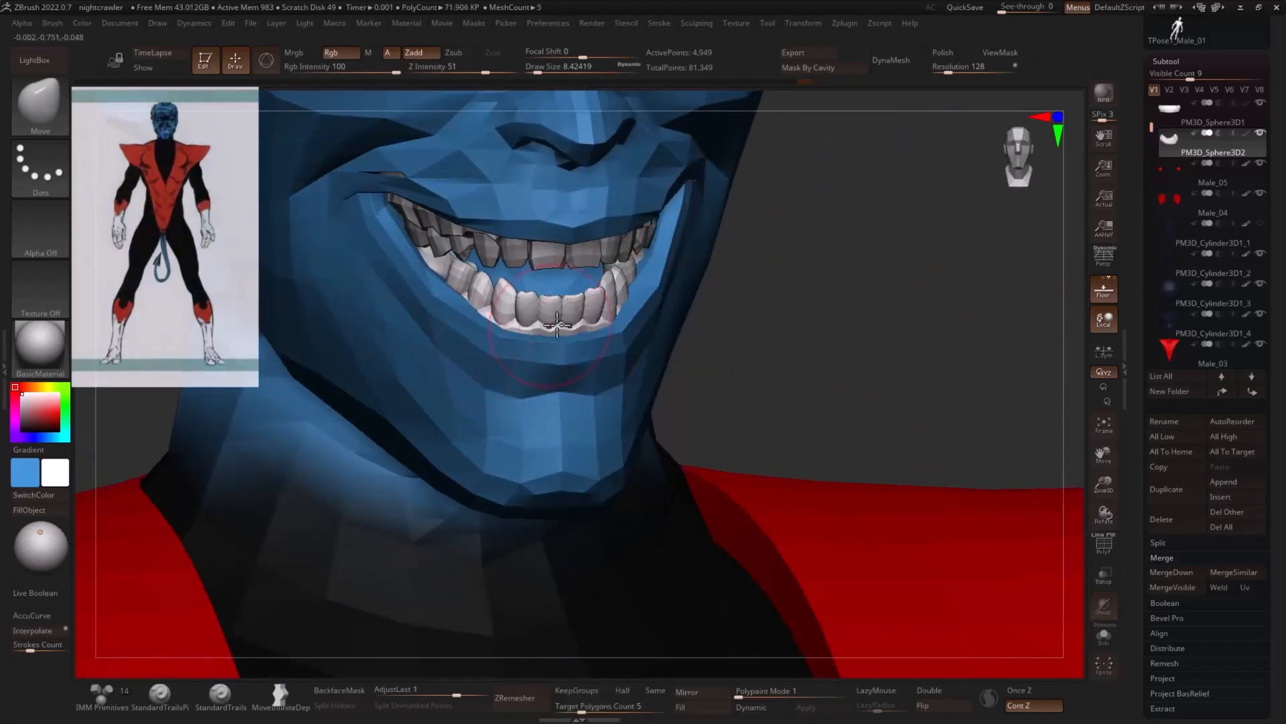
# - Fill the lower gums with dark red and the lower teeth with pale cream, isolating each part in turn
pyautogui.keyDown('ctrl'); pyautogui.keyDown('shift'); pyautogui.click(554, 329); pyautogui.keyUp('shift'); pyautogui.keyUp('ctrl')
pyautogui.moveTo(38, 427); pyautogui.dragTo(32, 416)
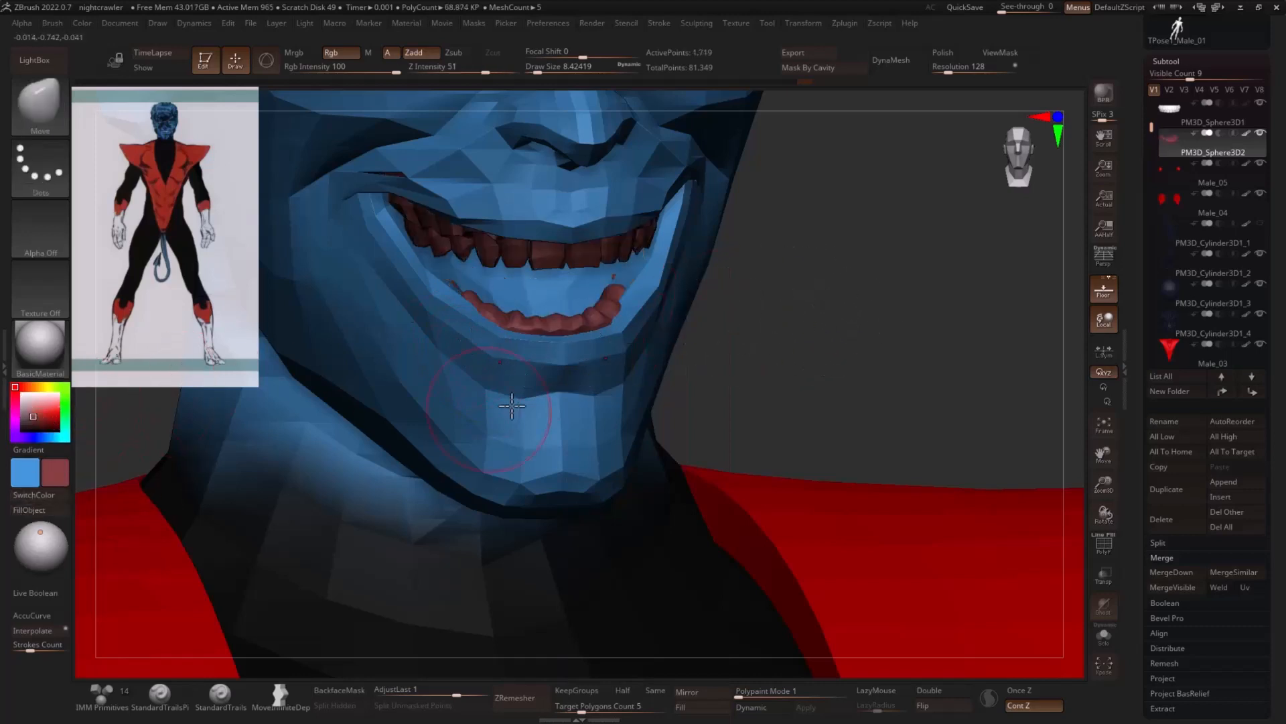
pyautogui.keyDown('ctrl'); pyautogui.keyDown('shift'); pyautogui.click(769, 322); pyautogui.keyUp('shift'); pyautogui.keyUp('ctrl')
pyautogui.click(34, 494)
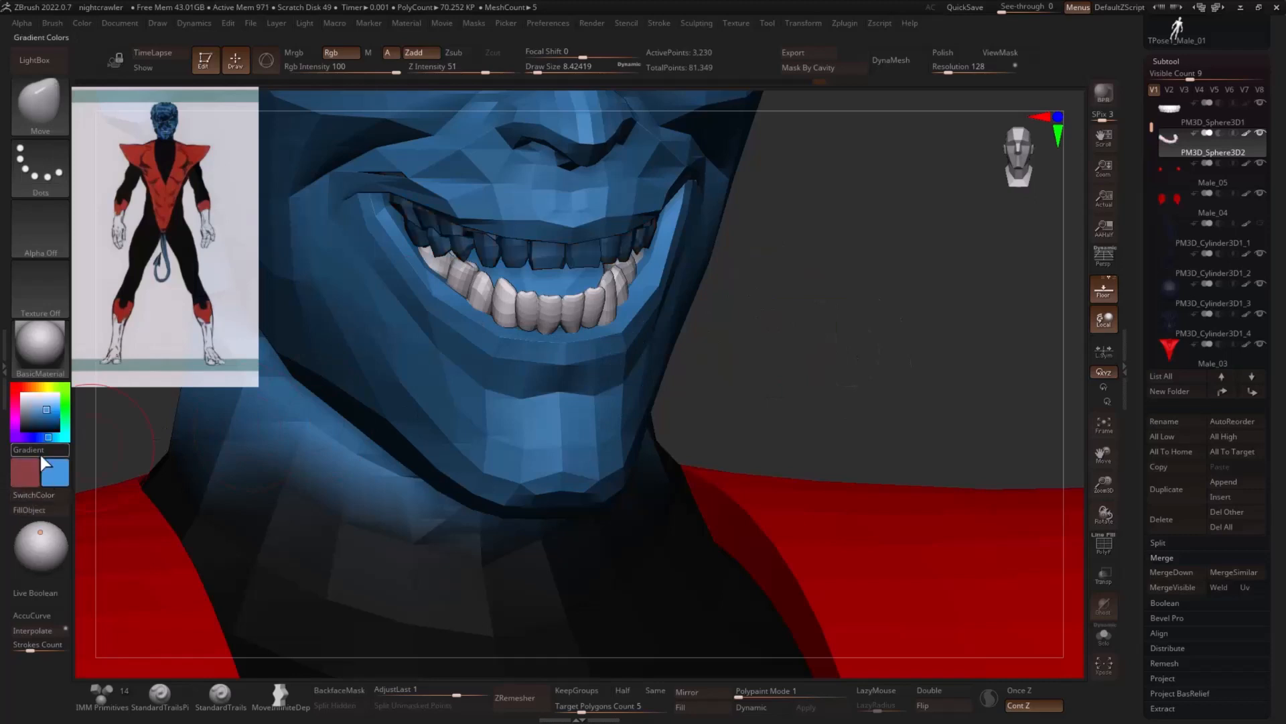
pyautogui.moveTo(39, 405); pyautogui.dragTo(38, 400)
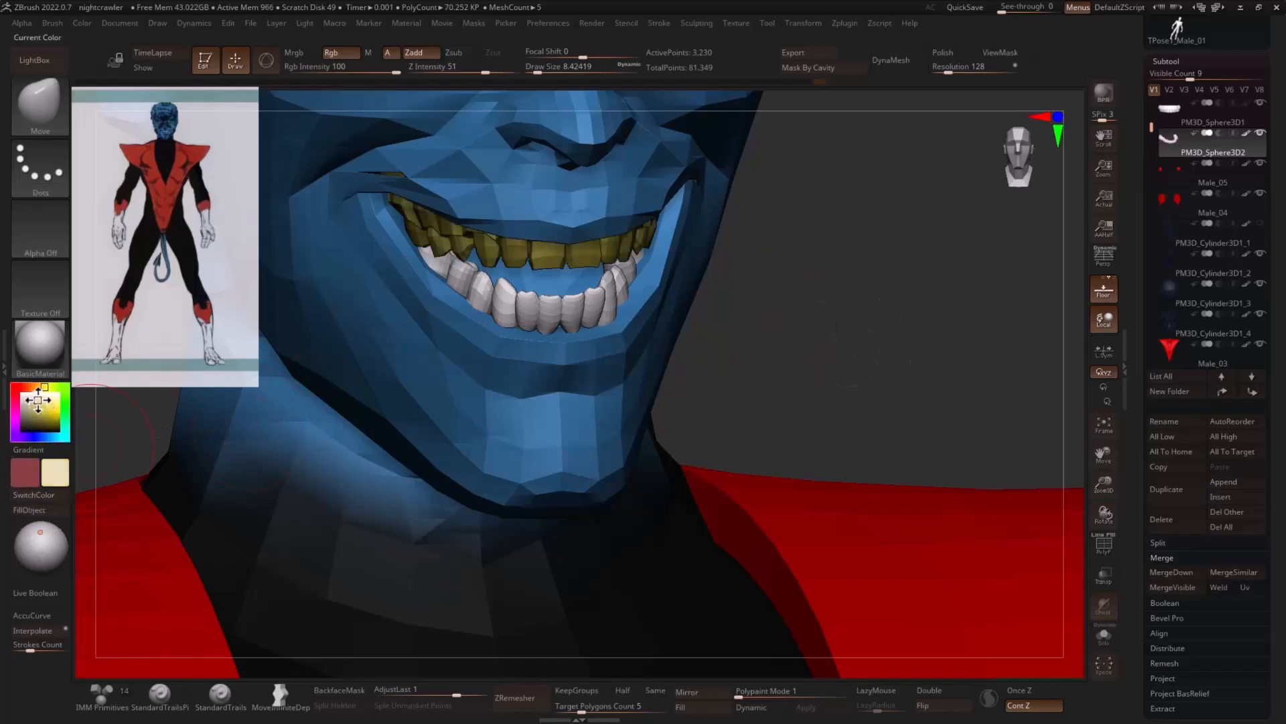
pyautogui.click(30, 510)
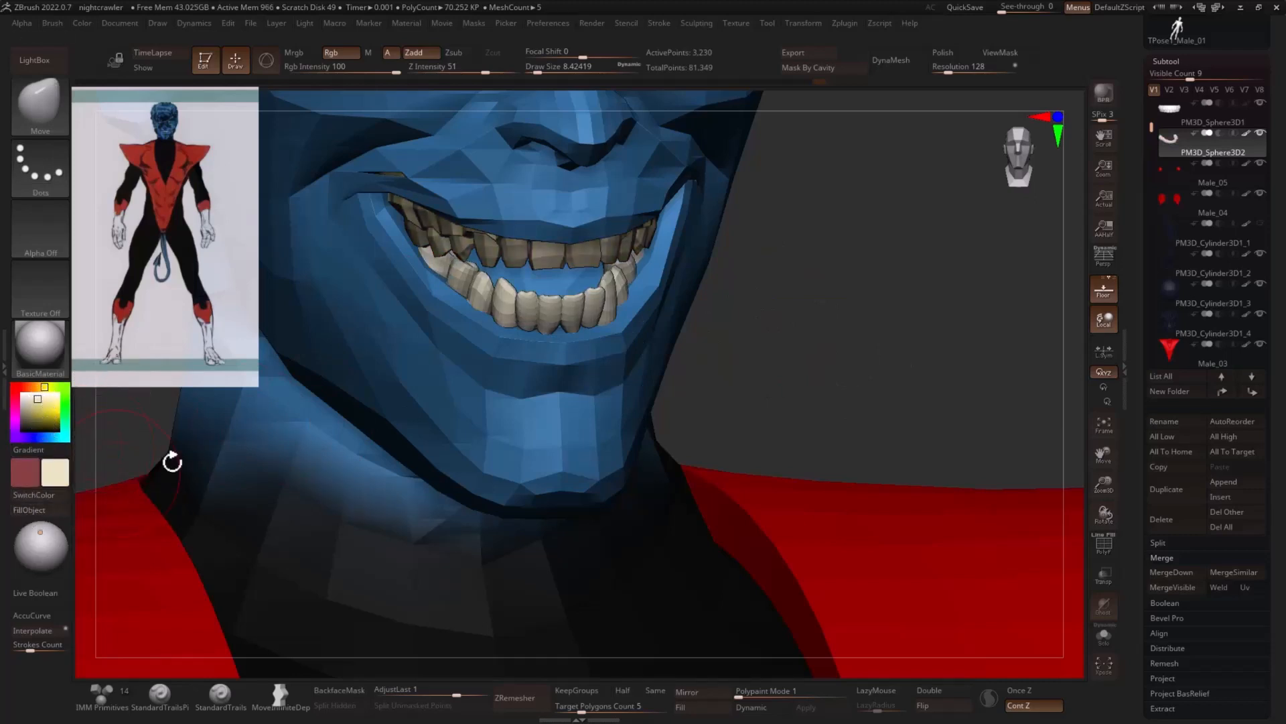
pyautogui.moveTo(881, 318); pyautogui.dragTo(876, 307)
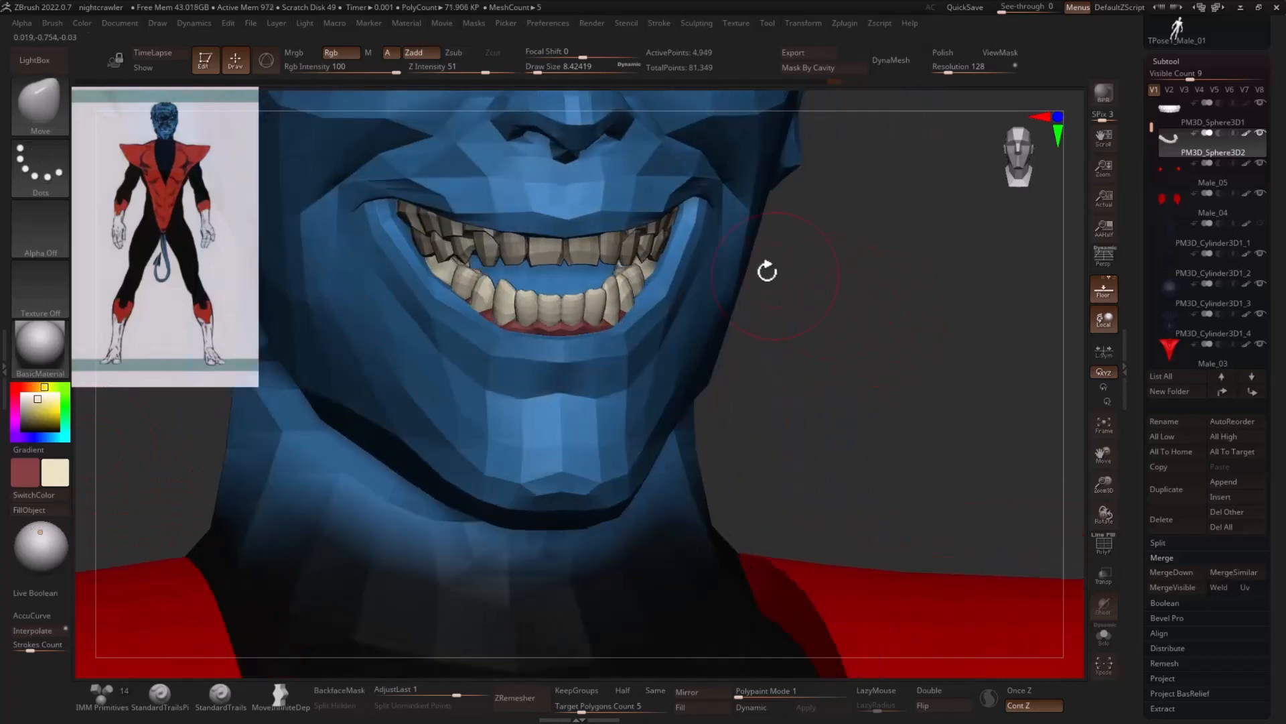
# - Select the upper teeth mesh and split it into separate polygroups with Auto Groups
pyautogui.click(1210, 125)
pyautogui.press('space')
pyautogui.click(798, 500)
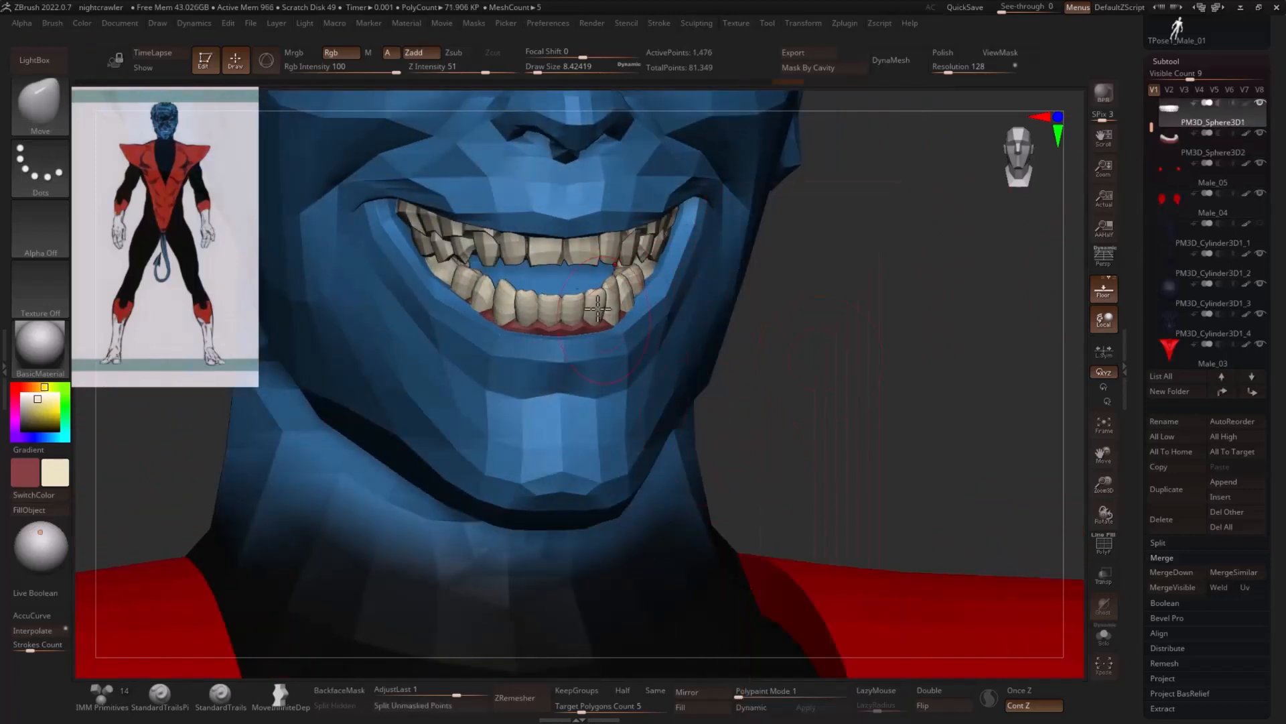
# - Isolate and fill the upper gums with the dark red and the upper teeth with the pale cream
pyautogui.keyDown('ctrl'); pyautogui.keyDown('shift'); pyautogui.click(471, 239); pyautogui.keyUp('shift'); pyautogui.keyUp('ctrl')
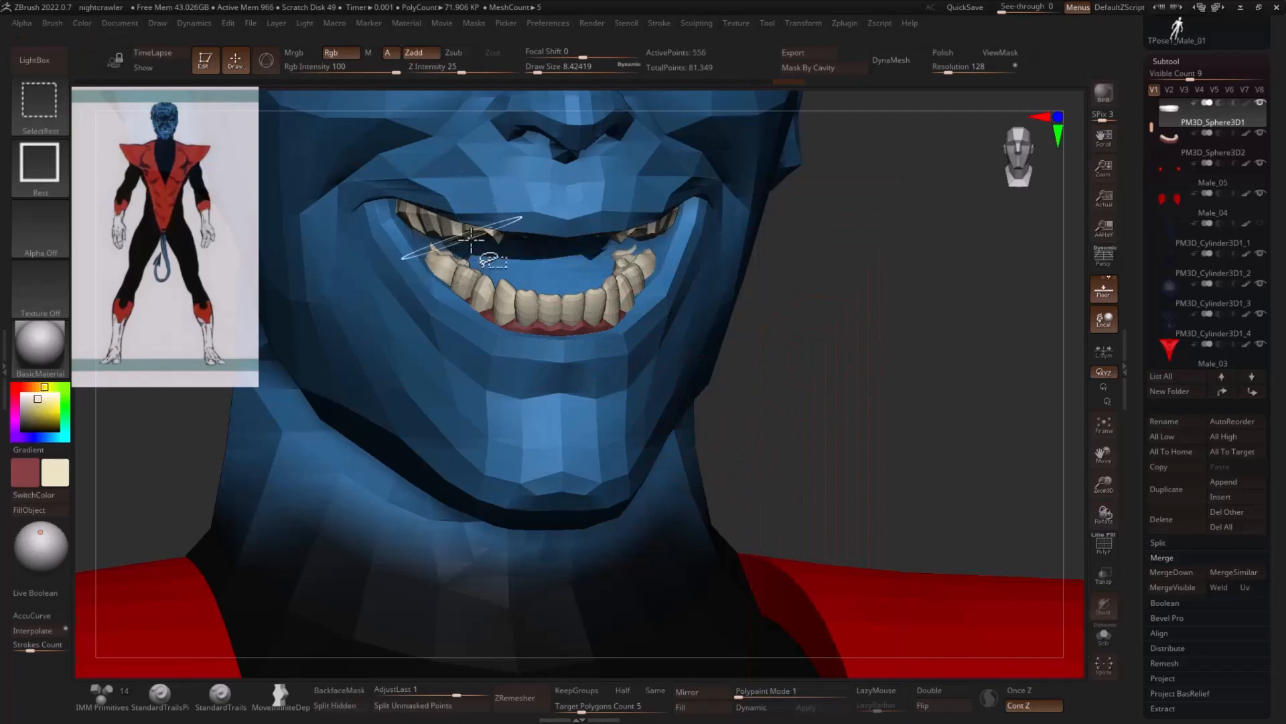
pyautogui.click(38, 497)
pyautogui.keyDown('ctrl'); pyautogui.keyDown('shift'); pyautogui.click(862, 299); pyautogui.keyUp('shift'); pyautogui.keyUp('ctrl')
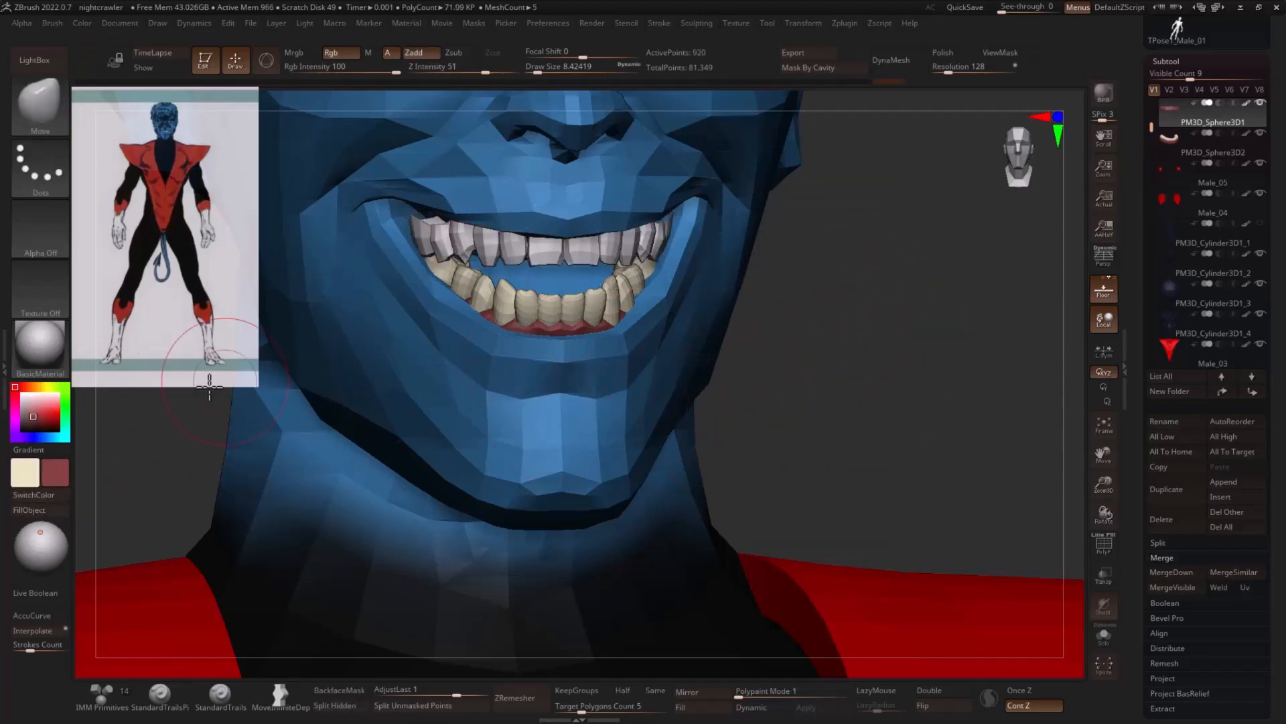
pyautogui.click(44, 497)
pyautogui.keyDown('ctrl'); pyautogui.keyDown('shift'); pyautogui.click(861, 343); pyautogui.keyUp('shift'); pyautogui.keyUp('ctrl')
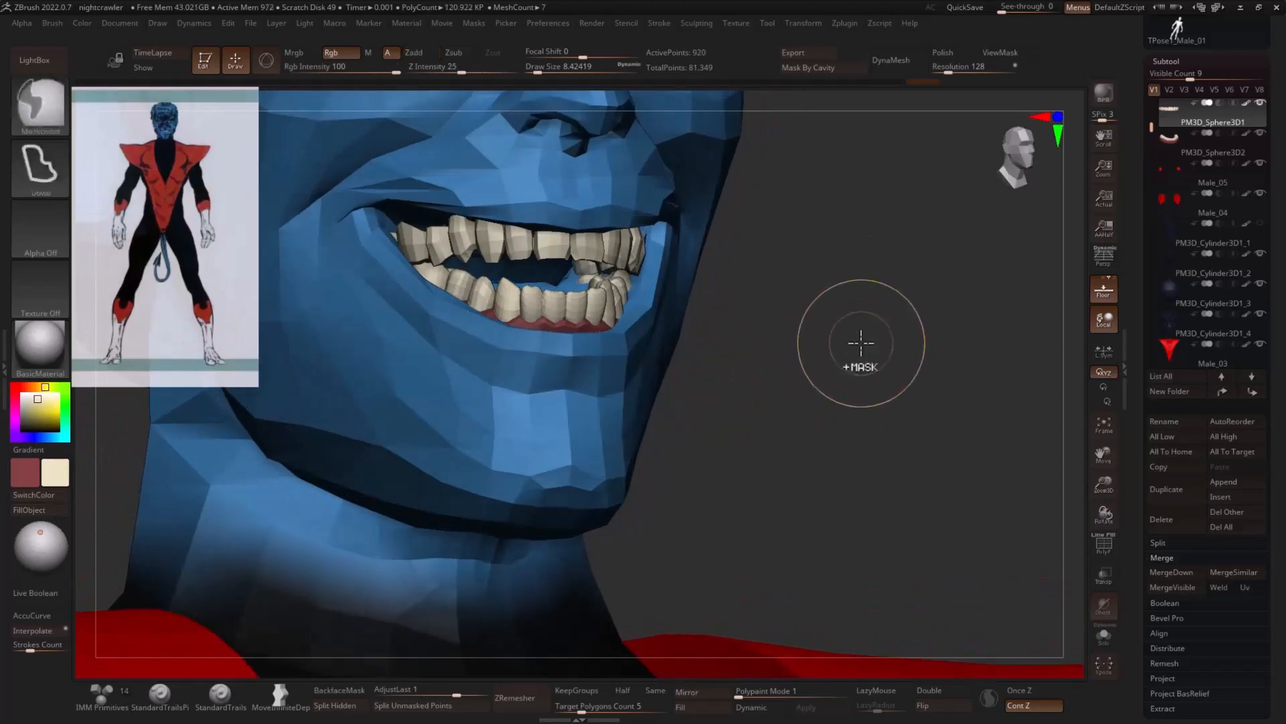
# - Fill out the upper teeth with the Inflate brush and subdivide the upper teeth mesh once
pyautogui.moveTo(864, 342); pyautogui.dragTo(828, 367)
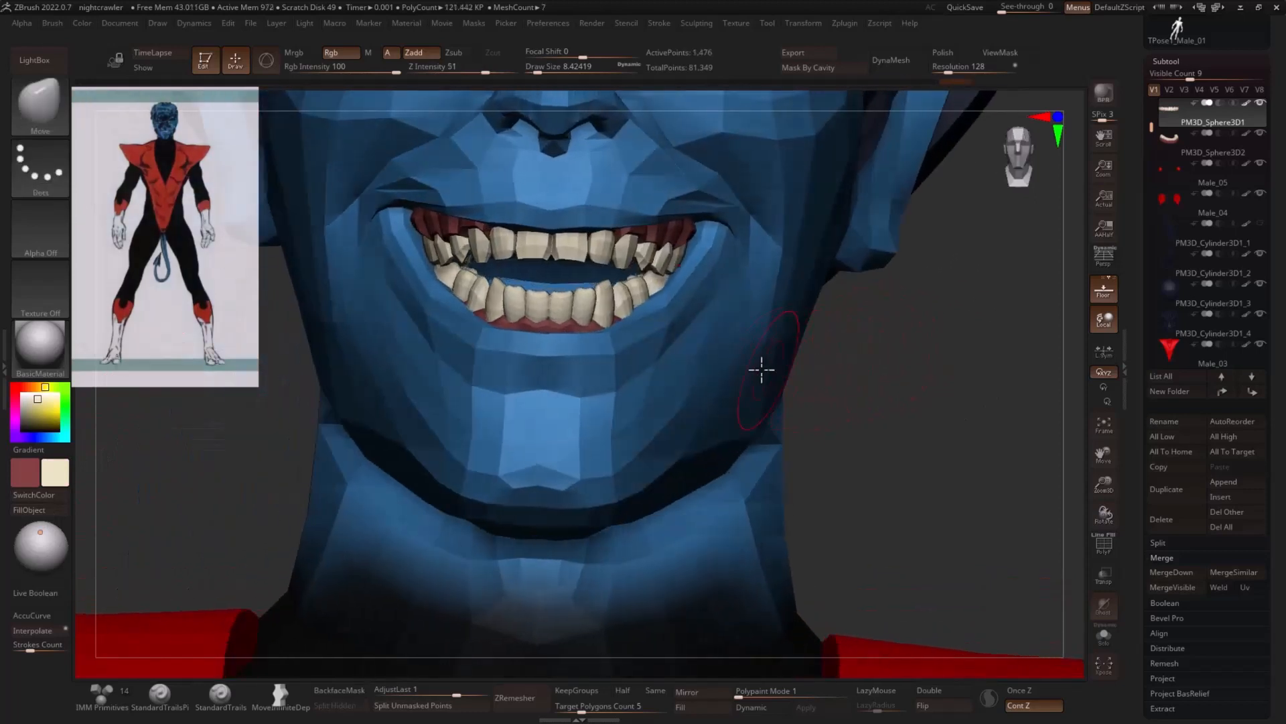
pyautogui.press('b')
pyautogui.press('i')
pyautogui.press('n')
pyautogui.press(']')
pyautogui.press(']')
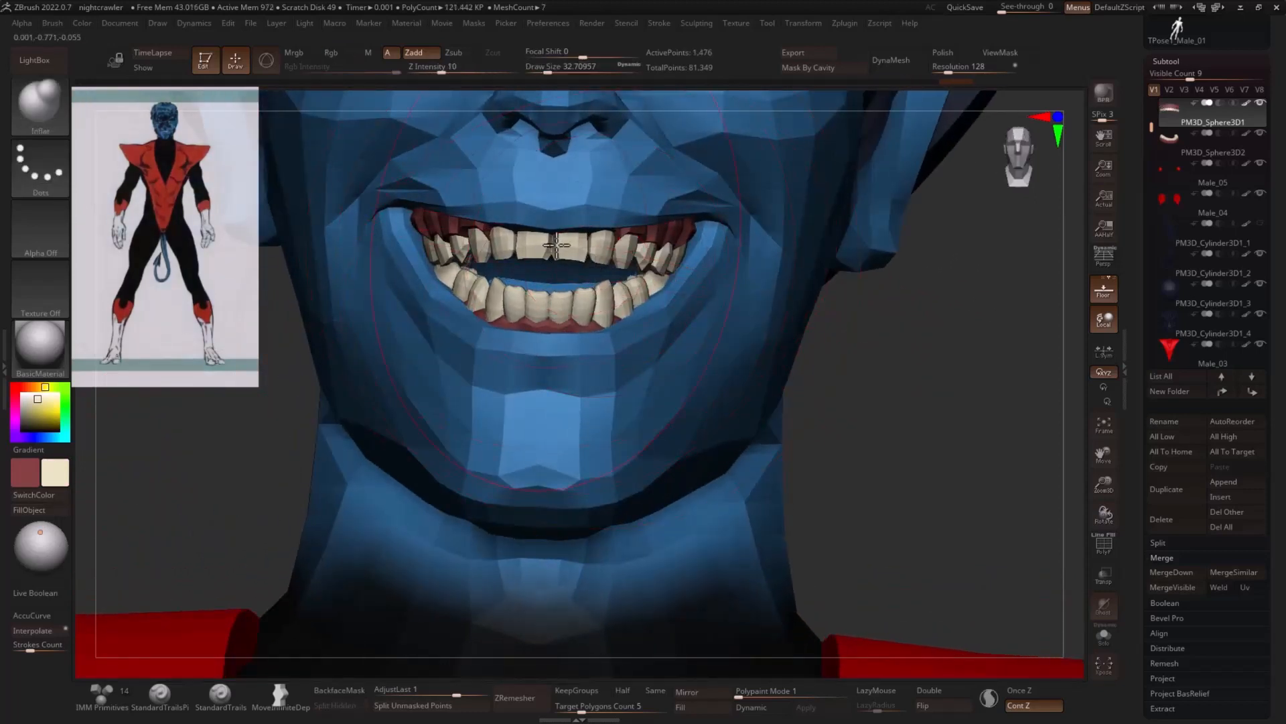
pyautogui.moveTo(604, 238)
pyautogui.mouseDown()
pyautogui.moveTo(669, 241)
pyautogui.moveTo(662, 251)
pyautogui.mouseUp()
pyautogui.hotkey('ctrl', 'd')
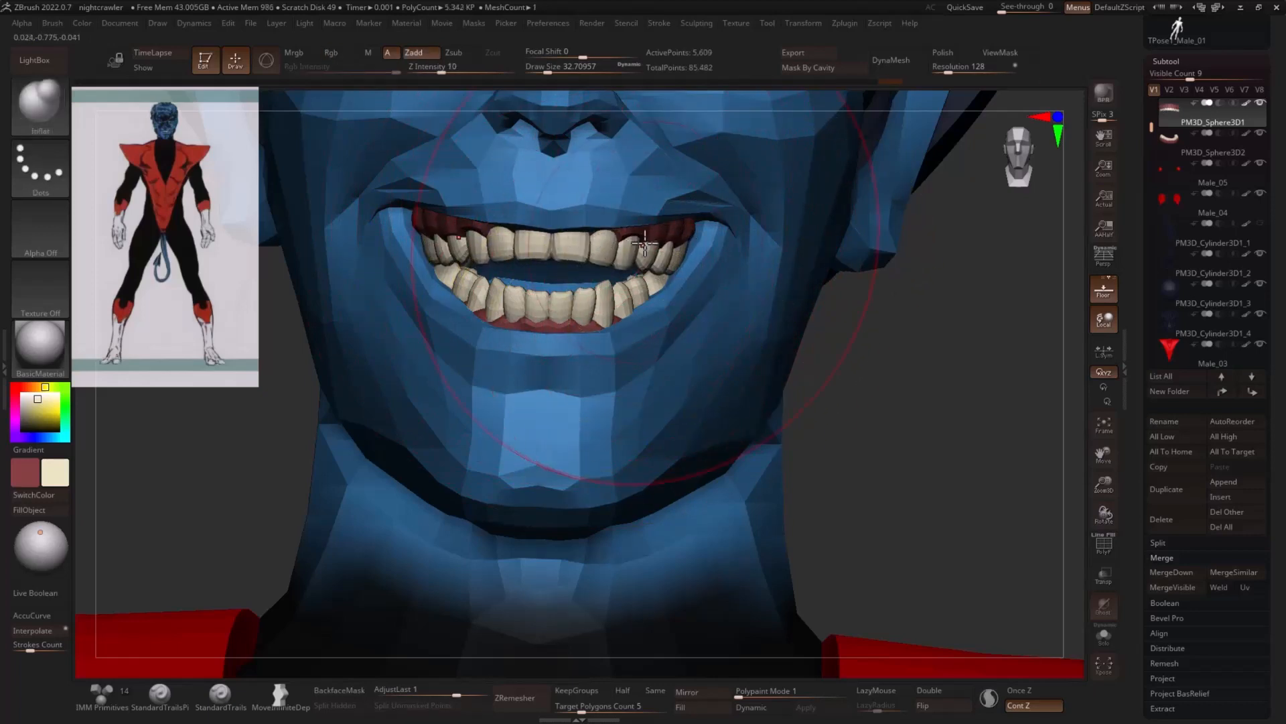
# - Pull the upper canines down into long pointed fangs using the Move brush at a small draw size
pyautogui.press('b')
pyautogui.press('m')
pyautogui.press('v')
pyautogui.moveTo(838, 322); pyautogui.dragTo(898, 323)
pyautogui.press('s')
pyautogui.moveTo(598, 266); pyautogui.dragTo(589, 266)
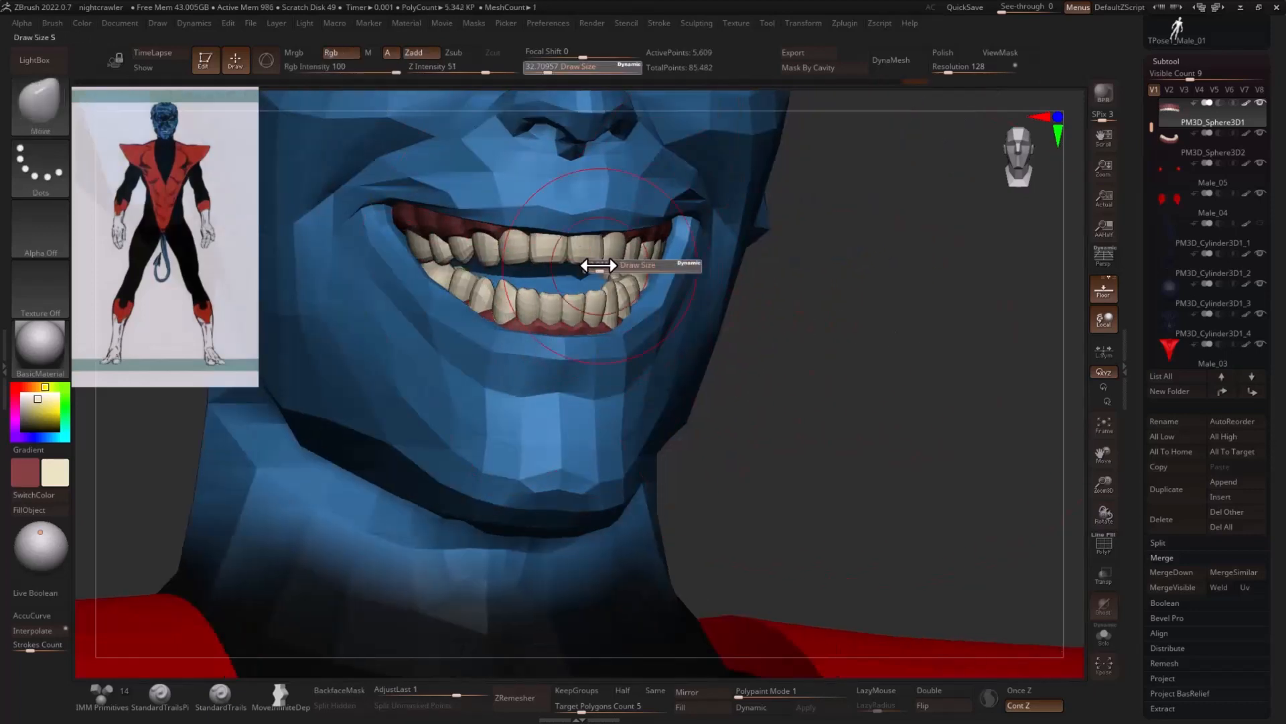
pyautogui.moveTo(710, 279)
pyautogui.mouseDown()
pyautogui.moveTo(976, 279)
pyautogui.moveTo(969, 324)
pyautogui.moveTo(833, 307)
pyautogui.mouseUp()
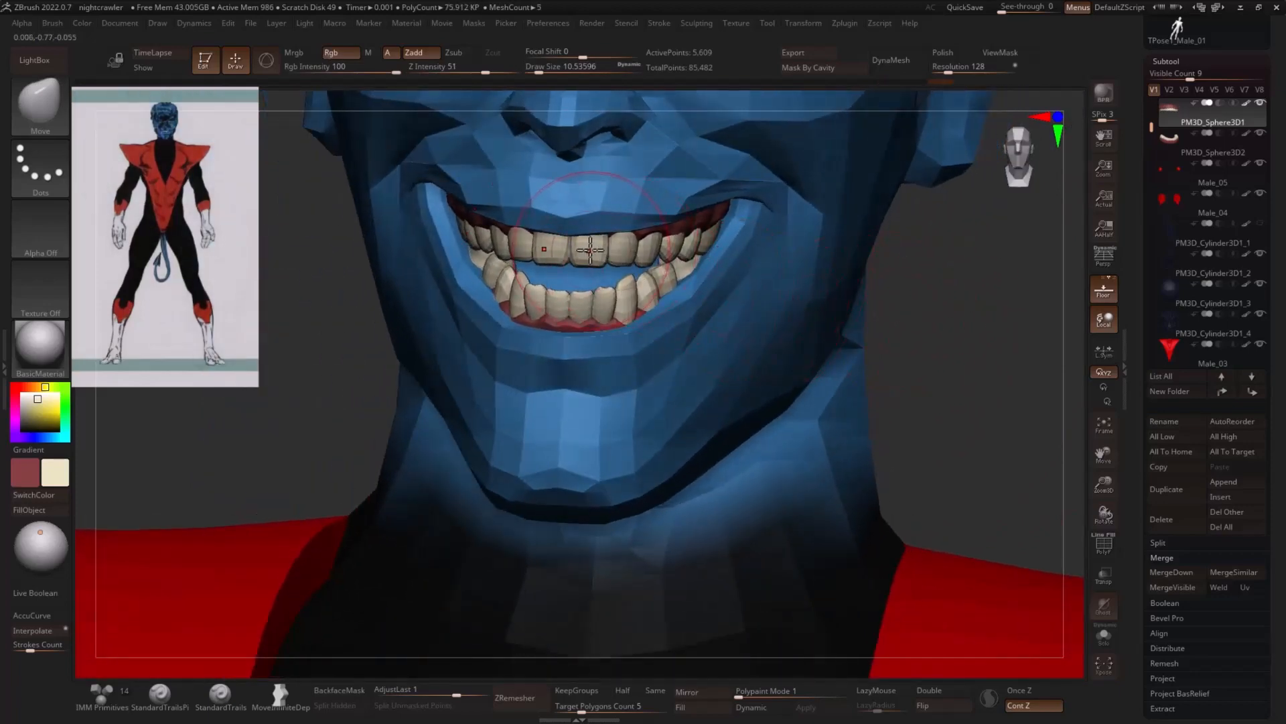
pyautogui.press('s')
pyautogui.moveTo(592, 252); pyautogui.dragTo(584, 253)
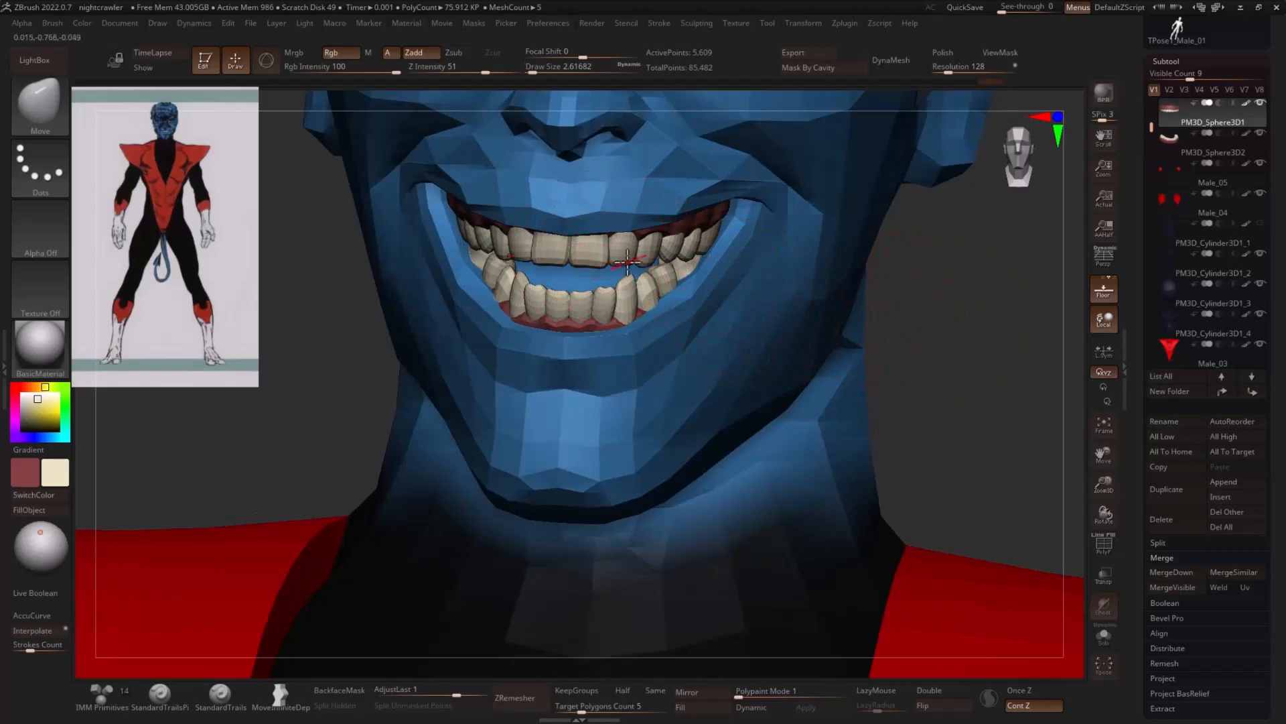
pyautogui.press('space')
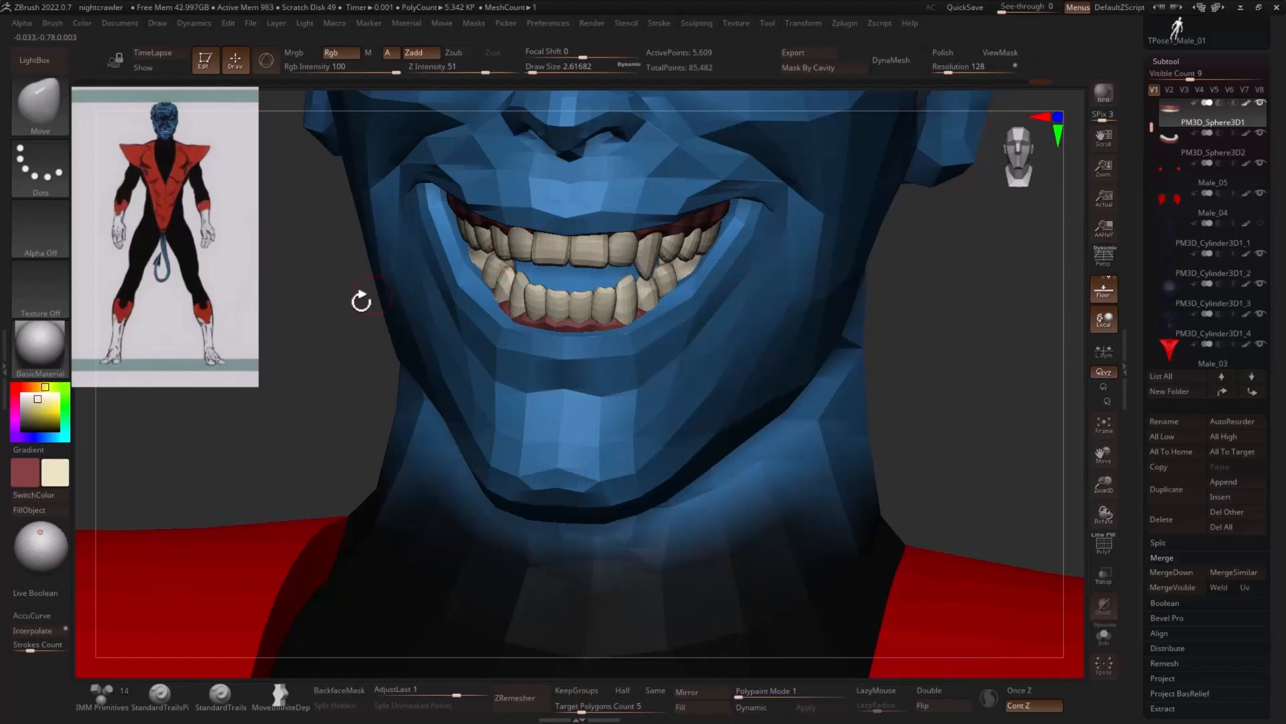
# - Adjust the width and placement of the upper fangs with the Move brush so they sit evenly beside the neighbouring teeth
pyautogui.moveTo(361, 301); pyautogui.dragTo(441, 286)
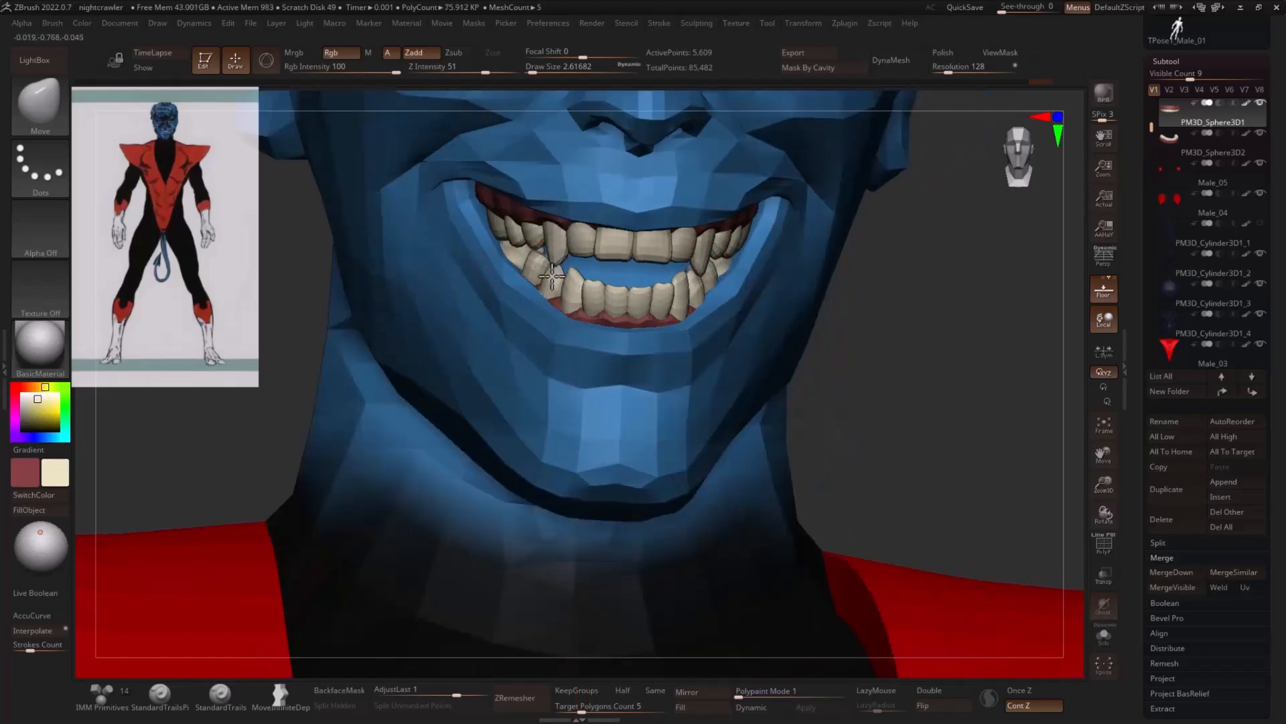
pyautogui.press('s')
pyautogui.moveTo(544, 243); pyautogui.dragTo(550, 246)
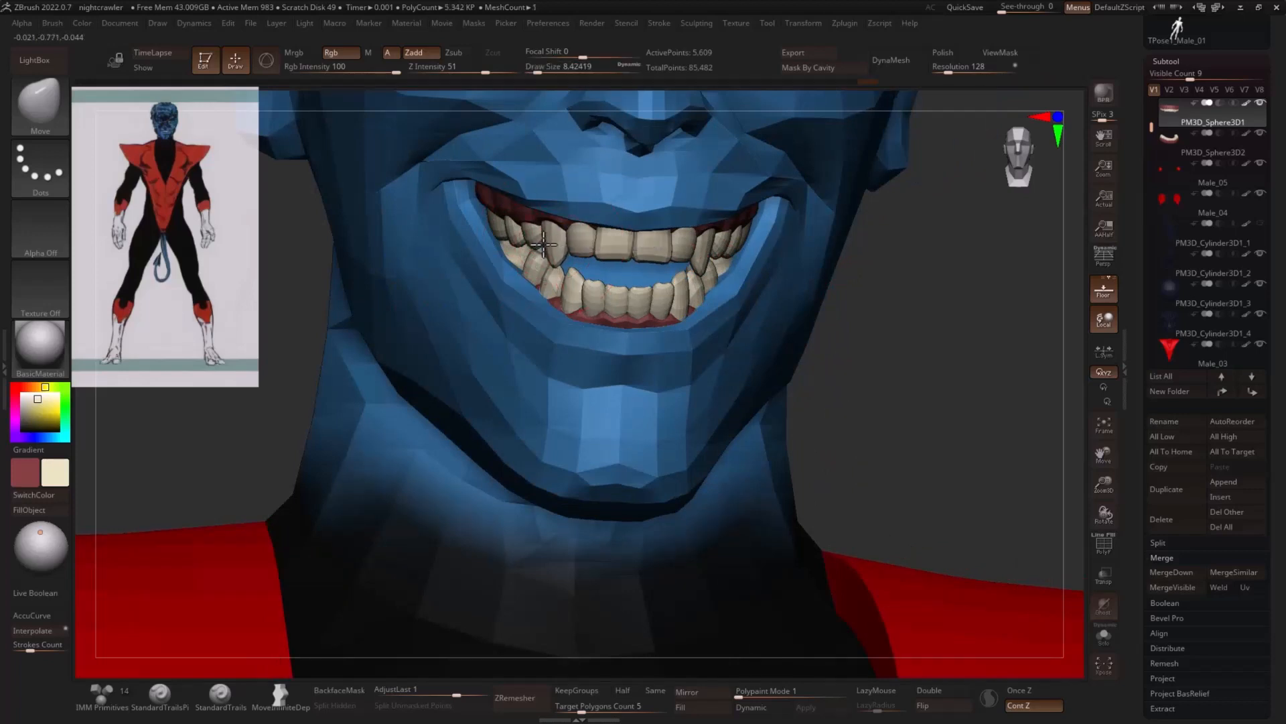
pyautogui.moveTo(707, 249); pyautogui.dragTo(706, 252)
pyautogui.moveTo(555, 242); pyautogui.dragTo(552, 243)
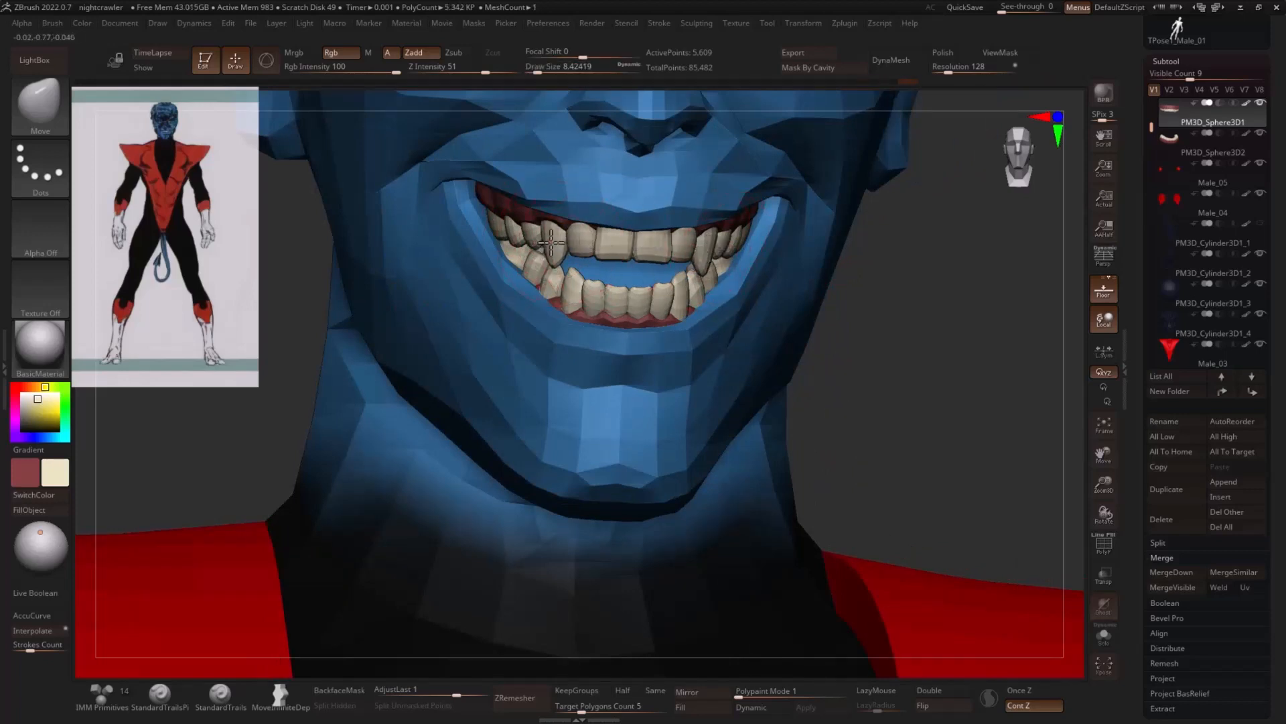
pyautogui.moveTo(804, 276); pyautogui.dragTo(958, 286)
pyautogui.press('s')
pyautogui.moveTo(711, 270); pyautogui.dragTo(700, 276)
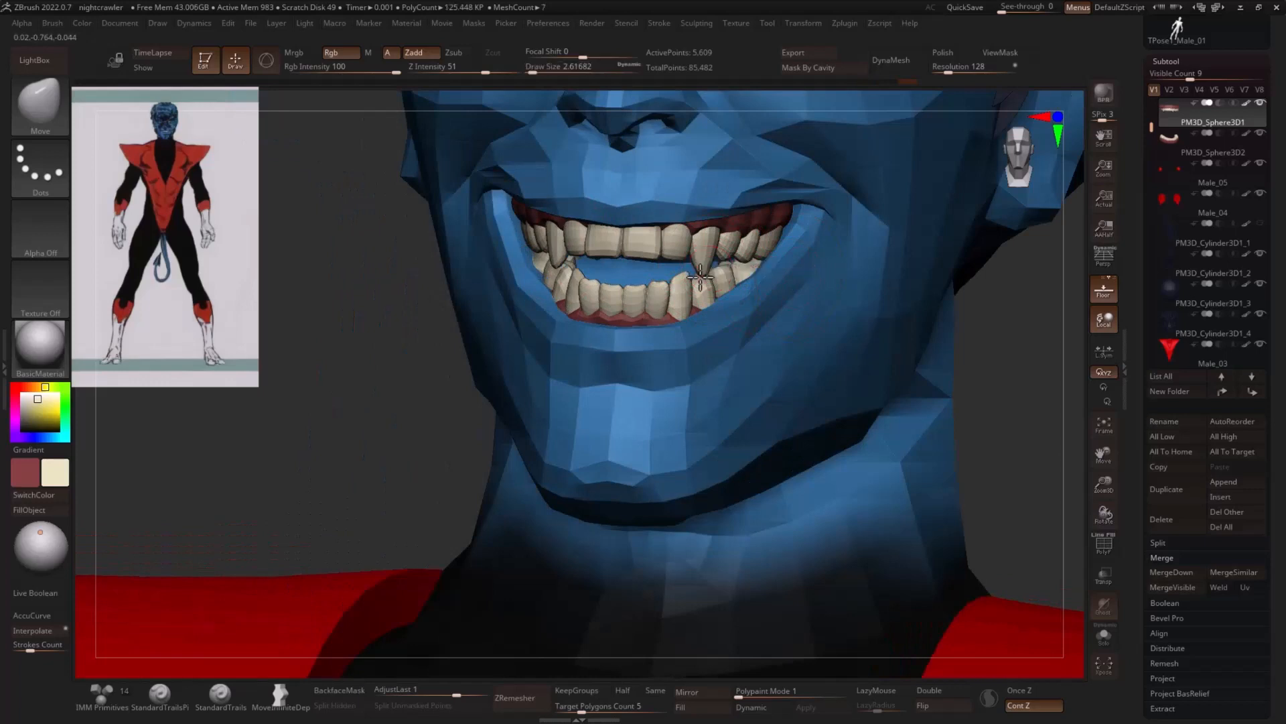
# - Refine the fang shape and tips with small Move strokes and a light smoothing
pyautogui.moveTo(407, 350); pyautogui.dragTo(463, 342)
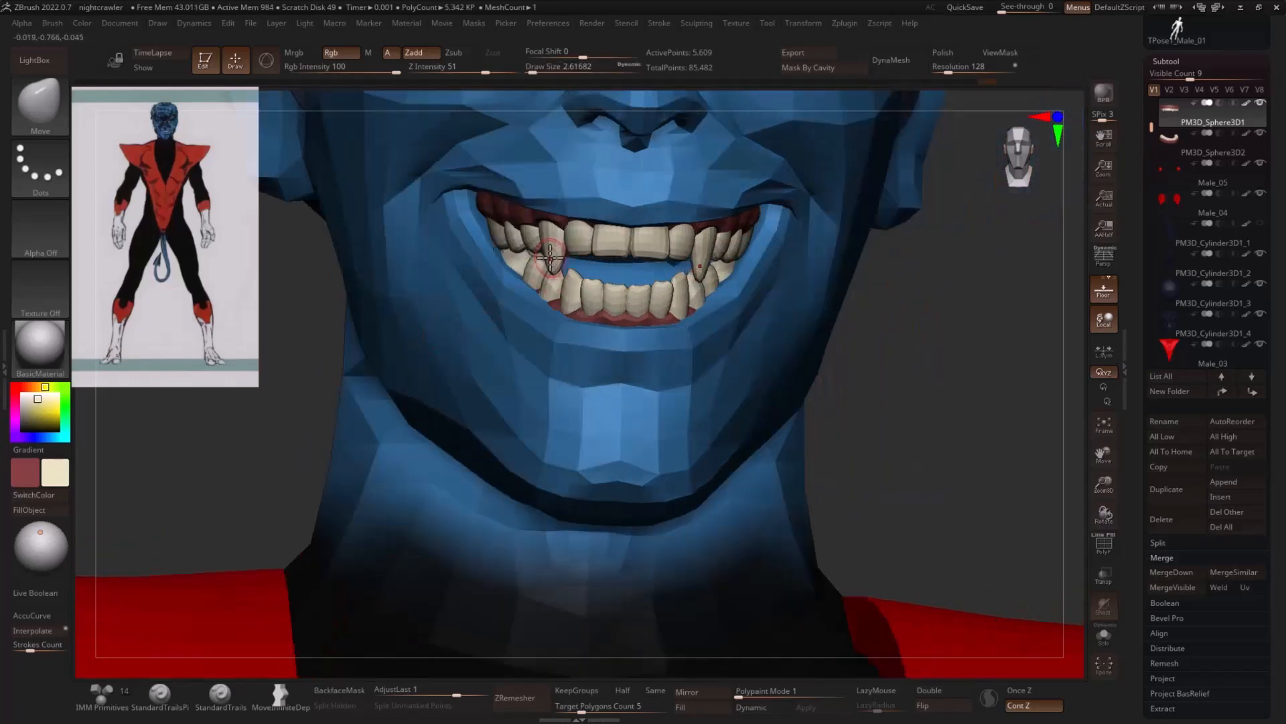
pyautogui.press('s')
pyautogui.moveTo(551, 258); pyautogui.dragTo(554, 258)
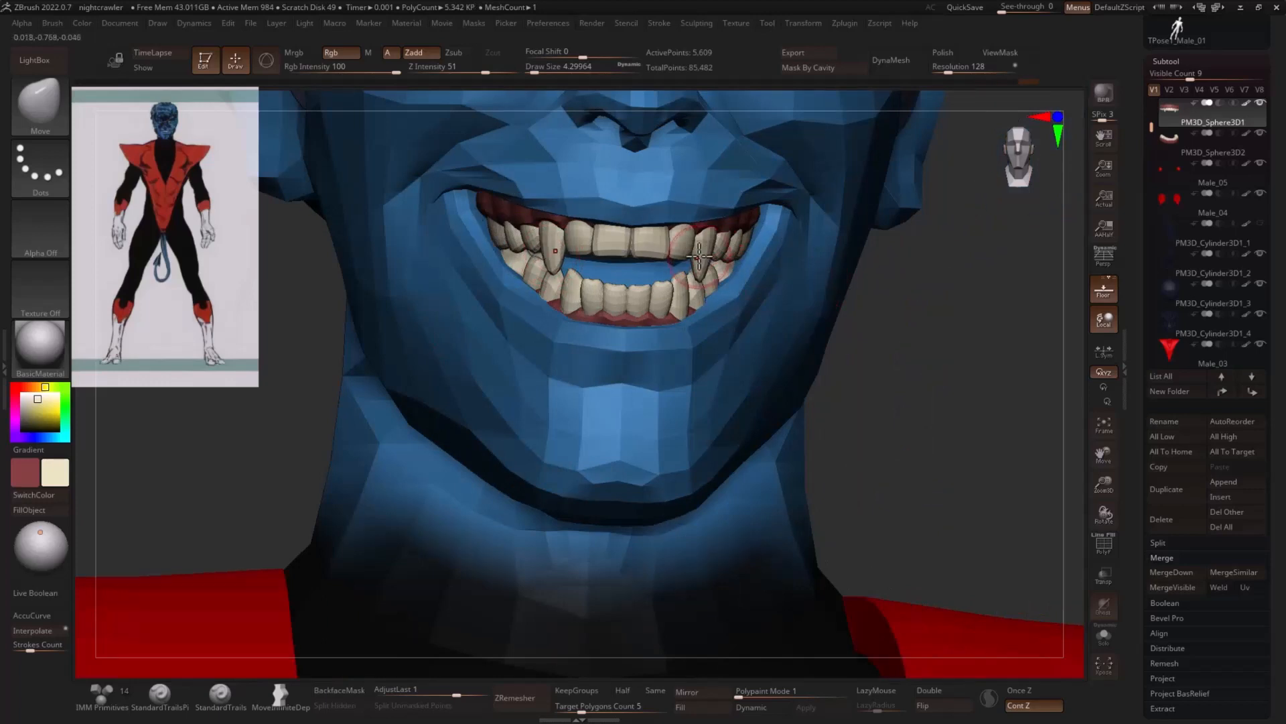
pyautogui.keyDown('shift'); pyautogui.moveTo(890, 278); pyautogui.dragTo(901, 276); pyautogui.keyUp('shift')
pyautogui.keyDown('shift'); pyautogui.moveTo(703, 258); pyautogui.dragTo(690, 272); pyautogui.keyUp('shift')
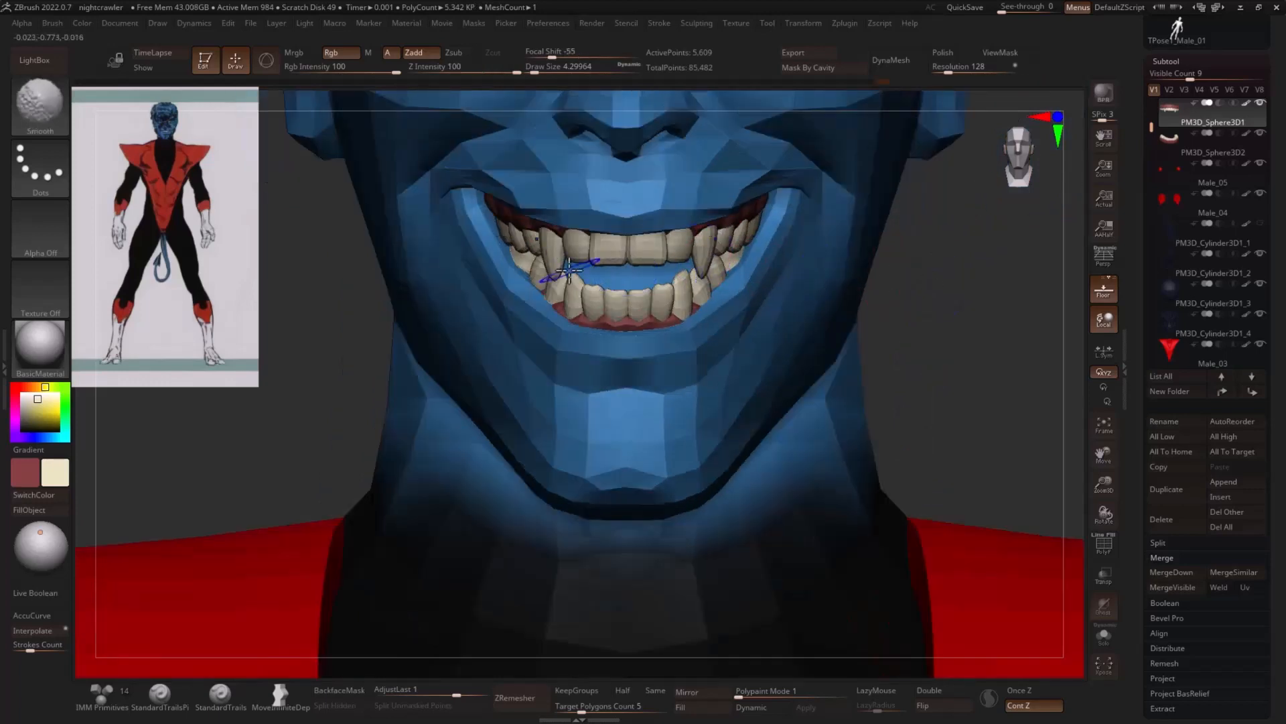
pyautogui.keyDown('shift'); pyautogui.moveTo(554, 278); pyautogui.dragTo(555, 284); pyautogui.keyUp('shift')
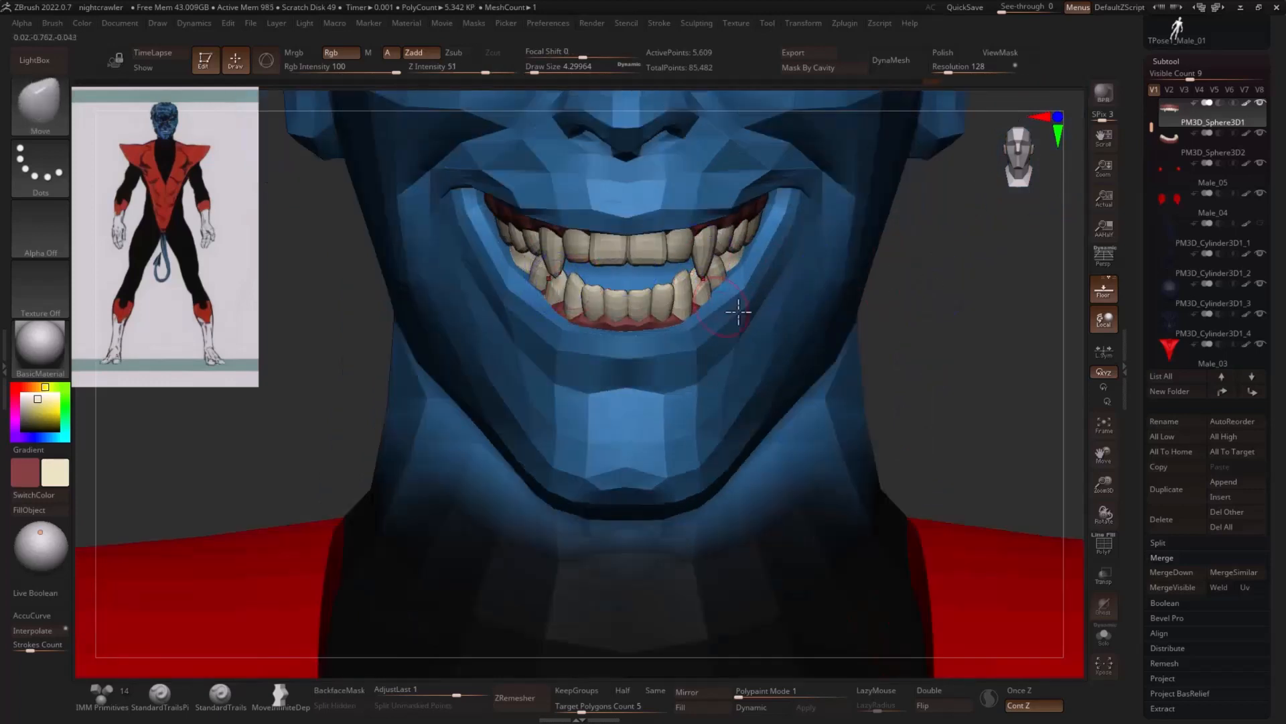
# - Lower Mask By Polygroups to its minimum and reshape the upper front teeth and gum line with a larger Move brush
pyautogui.keyDown('ctrl'); pyautogui.moveTo(1006, 357); pyautogui.dragTo(933, 315, button='right'); pyautogui.keyUp('ctrl')
pyautogui.moveTo(933, 314)
pyautogui.mouseDown()
pyautogui.moveTo(985, 310)
pyautogui.moveTo(856, 290)
pyautogui.moveTo(798, 301)
pyautogui.moveTo(882, 287)
pyautogui.moveTo(769, 282)
pyautogui.mouseUp()
pyautogui.press('w')
pyautogui.press('q')
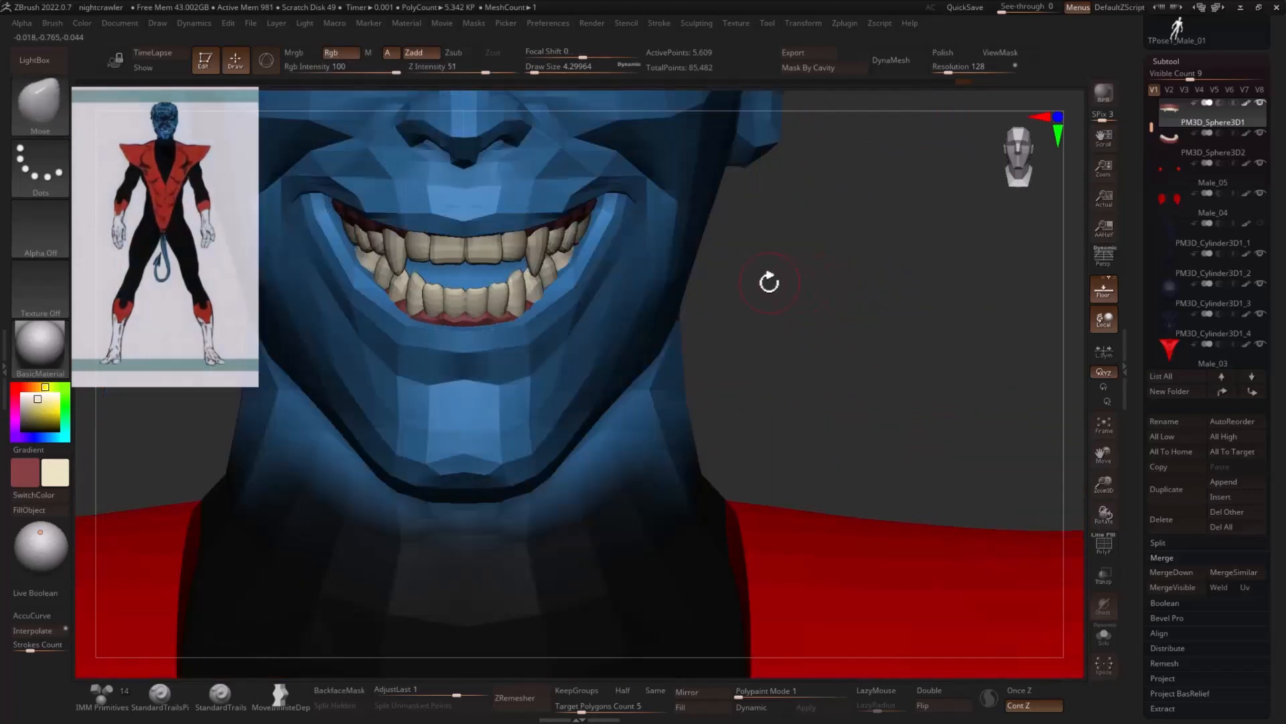
pyautogui.press('space')
pyautogui.moveTo(745, 600); pyautogui.dragTo(675, 600)
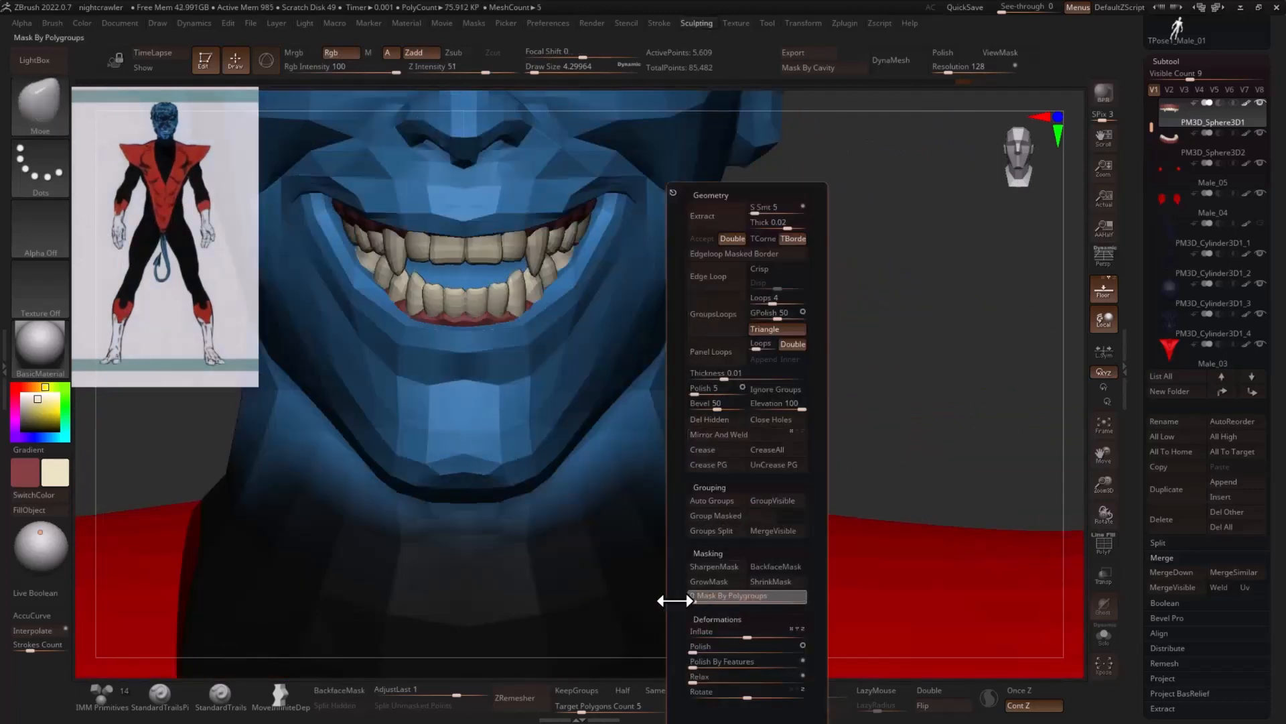
pyautogui.press('s')
pyautogui.moveTo(491, 241); pyautogui.dragTo(499, 242)
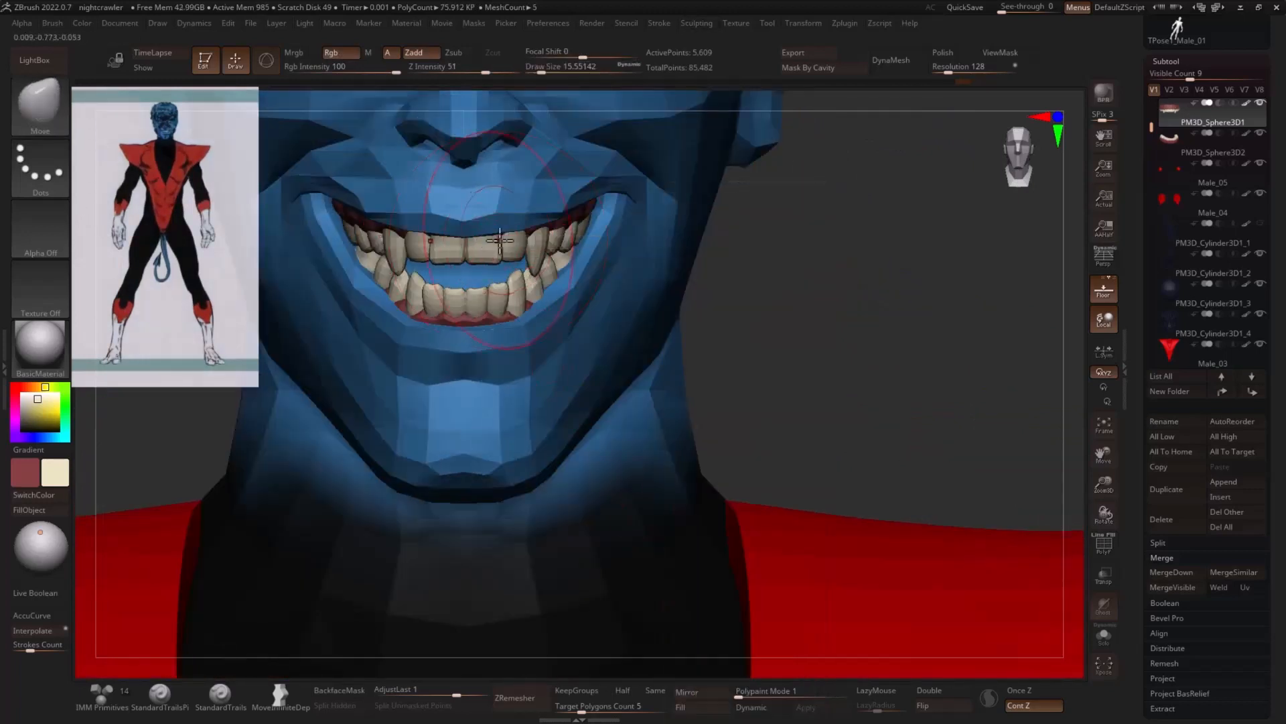
pyautogui.moveTo(568, 211); pyautogui.dragTo(484, 253)
pyautogui.press('s')
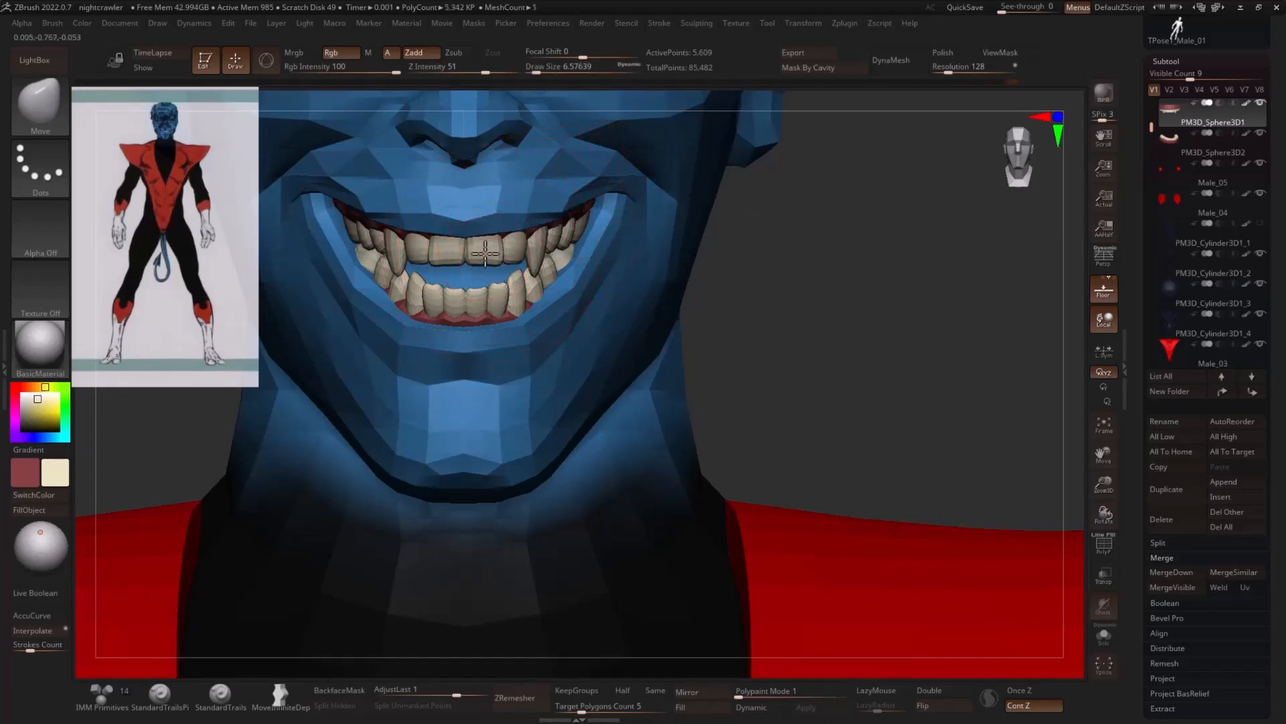
pyautogui.moveTo(811, 269)
pyautogui.keyDown('alt'); pyautogui.mouseDown()
pyautogui.moveTo(746, 262)
pyautogui.moveTo(826, 295)
pyautogui.moveTo(804, 268)
pyautogui.mouseUp(); pyautogui.keyUp('alt')
# - Select the Male_01 body mesh, solo it and isolate the lip, chin and inner mouth polygroups
pyautogui.scroll(1, 1173, 127)
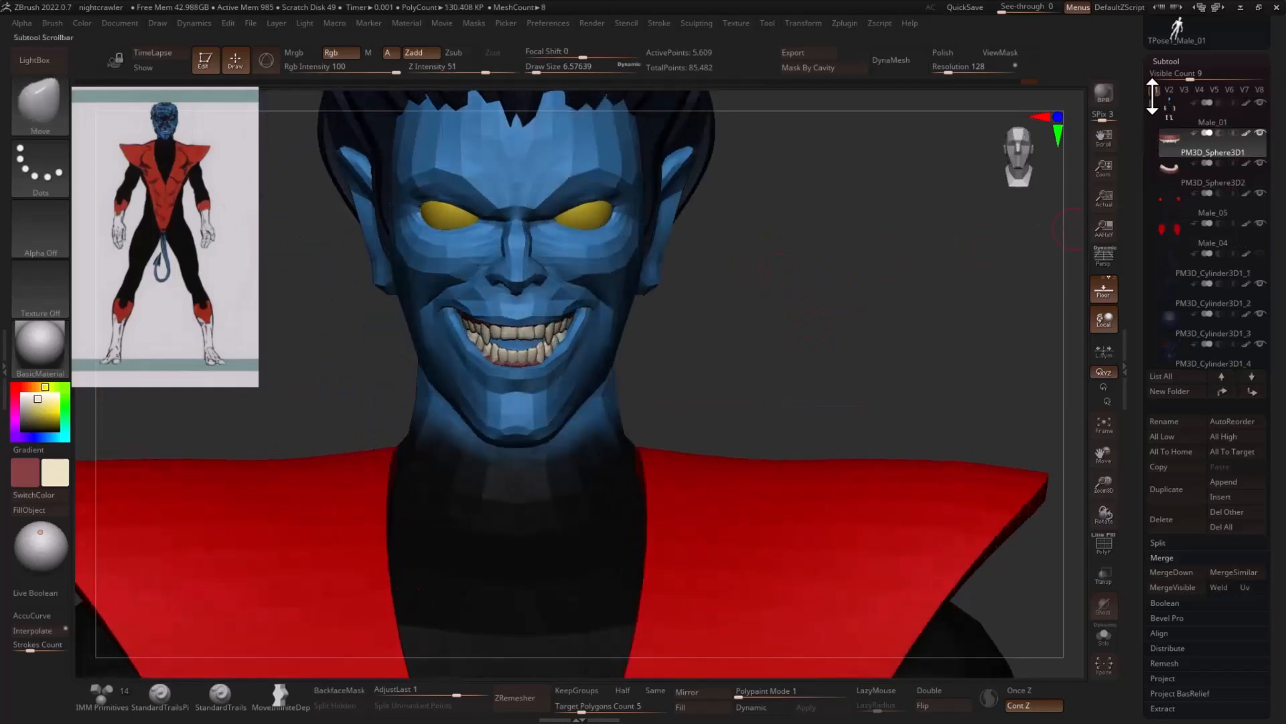
pyautogui.click(1187, 120)
pyautogui.click(1105, 636)
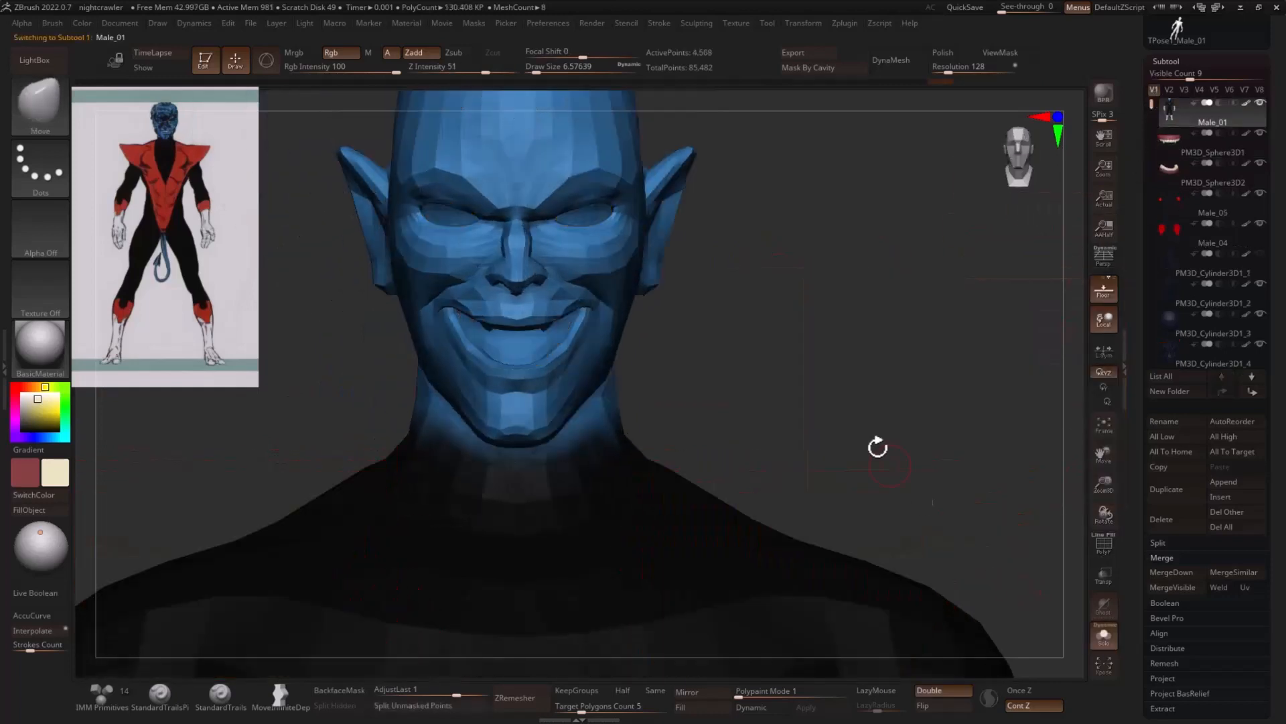
pyautogui.hotkey('shift', 'f')
pyautogui.moveTo(801, 335)
pyautogui.mouseDown()
pyautogui.moveTo(798, 348)
pyautogui.moveTo(597, 339)
pyautogui.mouseUp()
pyautogui.keyDown('ctrl'); pyautogui.keyDown('shift'); pyautogui.click(536, 350); pyautogui.keyUp('shift'); pyautogui.keyUp('ctrl')
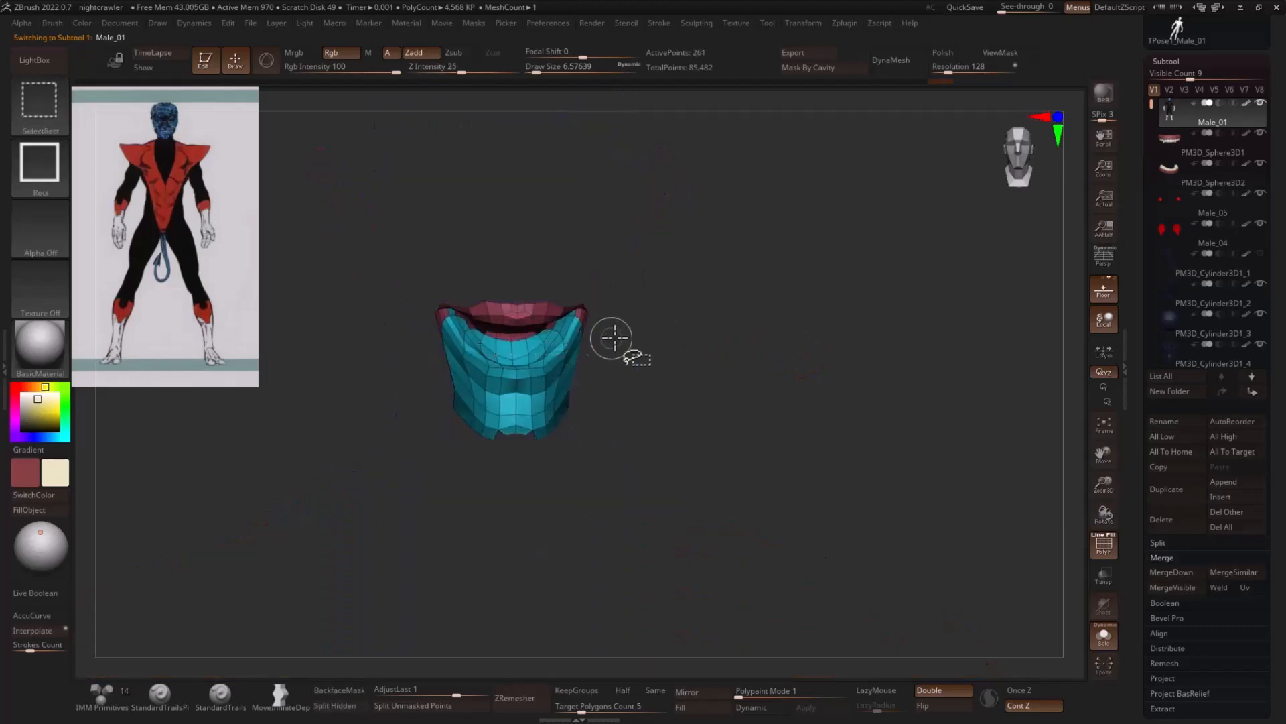
pyautogui.hotkey('shift', 'f')
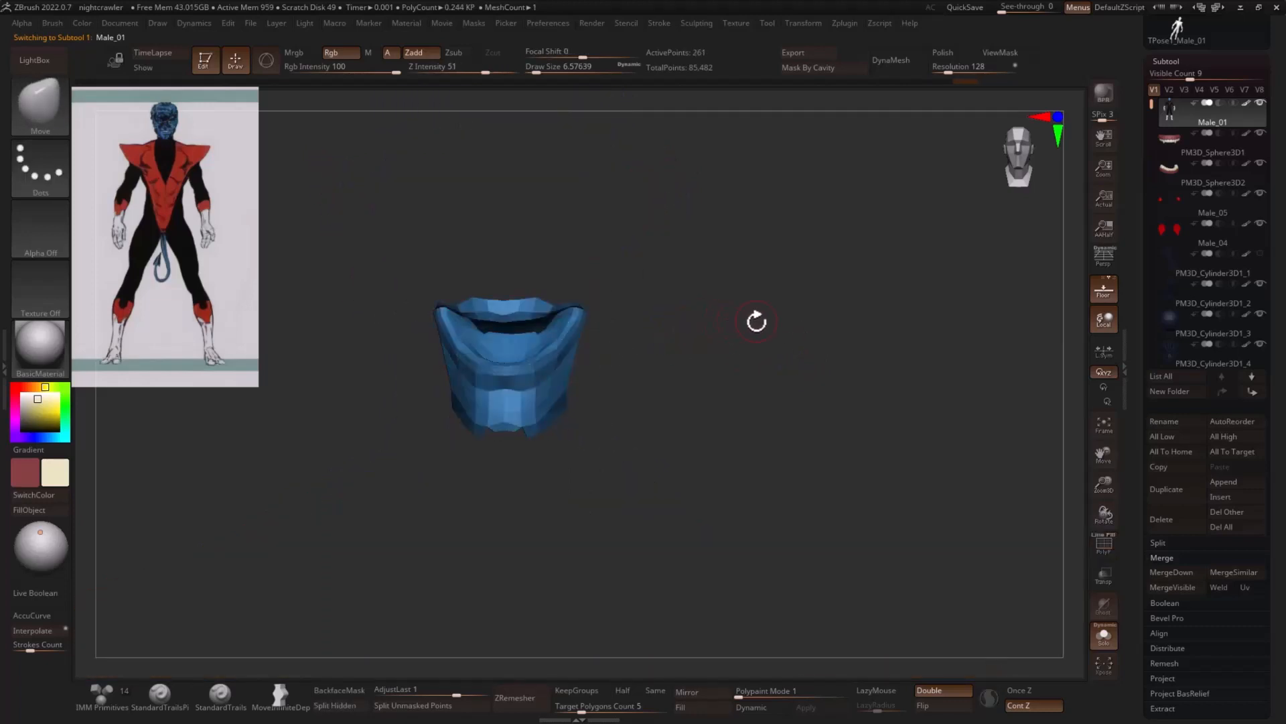
# - Mask off everything but the inner mouth with a lasso, fill the mouth interior with the dark red and clear the mask
pyautogui.keyDown('alt'); pyautogui.moveTo(713, 335); pyautogui.dragTo(682, 347); pyautogui.keyUp('alt')
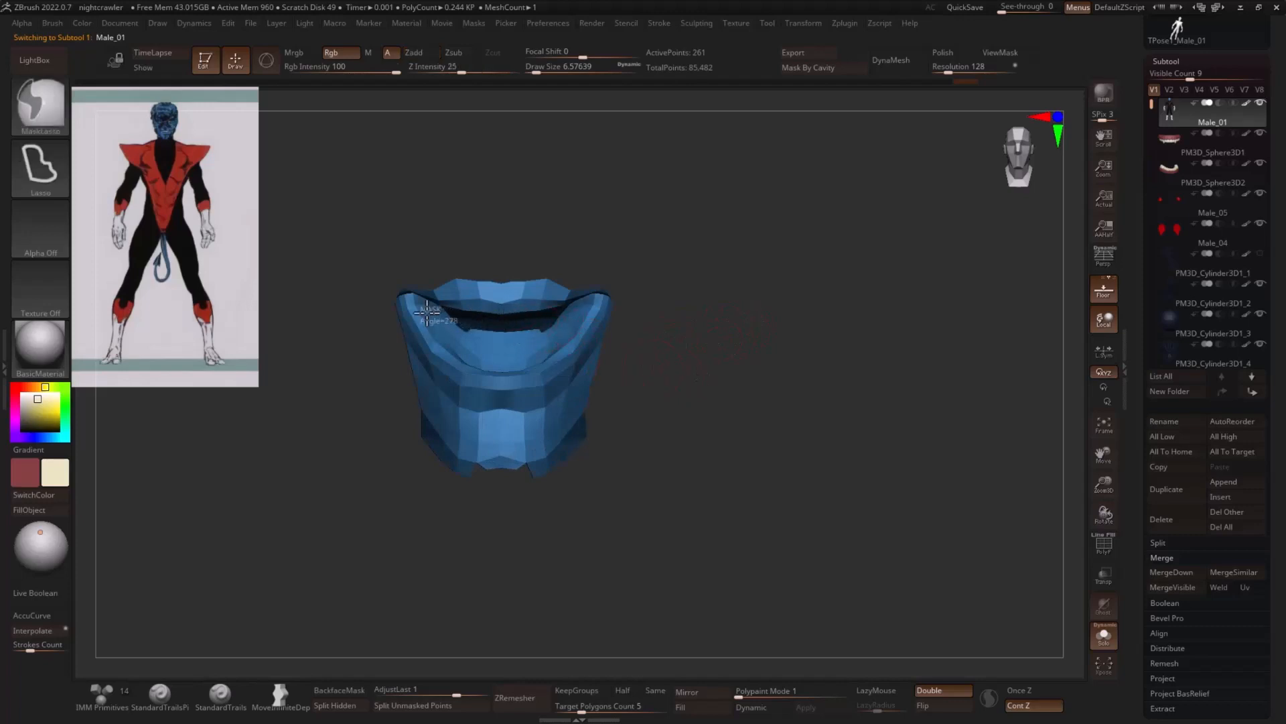
pyautogui.moveTo(563, 324)
pyautogui.keyDown('ctrl'); pyautogui.mouseDown()
pyautogui.moveTo(490, 359)
pyautogui.moveTo(438, 325)
pyautogui.moveTo(540, 357)
pyautogui.mouseUp(); pyautogui.keyUp('ctrl')
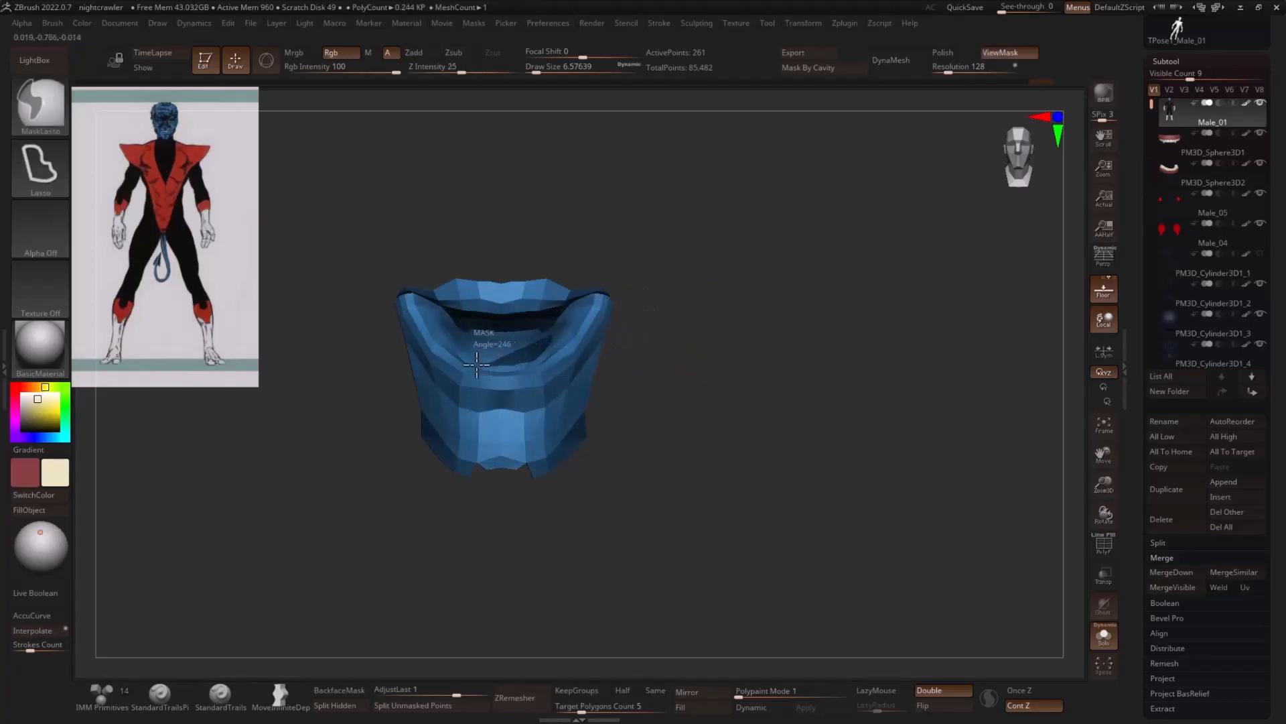
pyautogui.keyDown('ctrl'); pyautogui.click(755, 307); pyautogui.keyUp('ctrl')
pyautogui.click(33, 494)
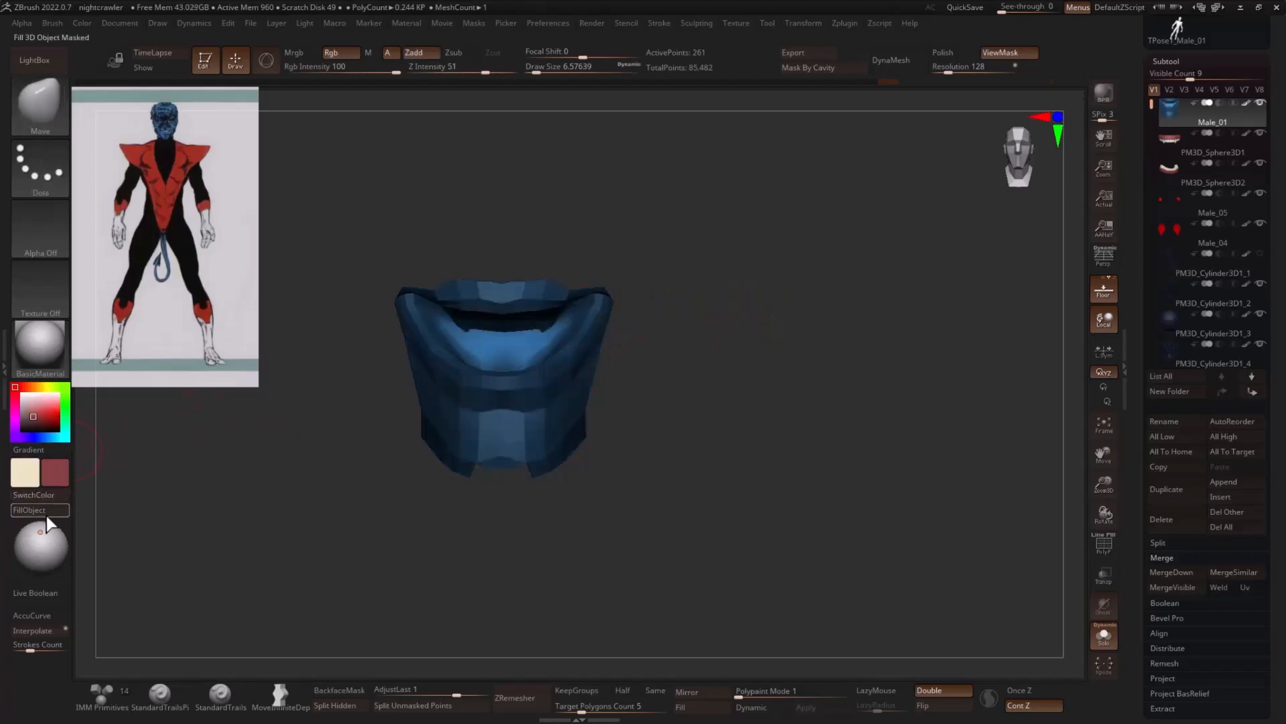
pyautogui.click(29, 509)
pyautogui.keyDown('ctrl'); pyautogui.click(724, 365); pyautogui.keyUp('ctrl')
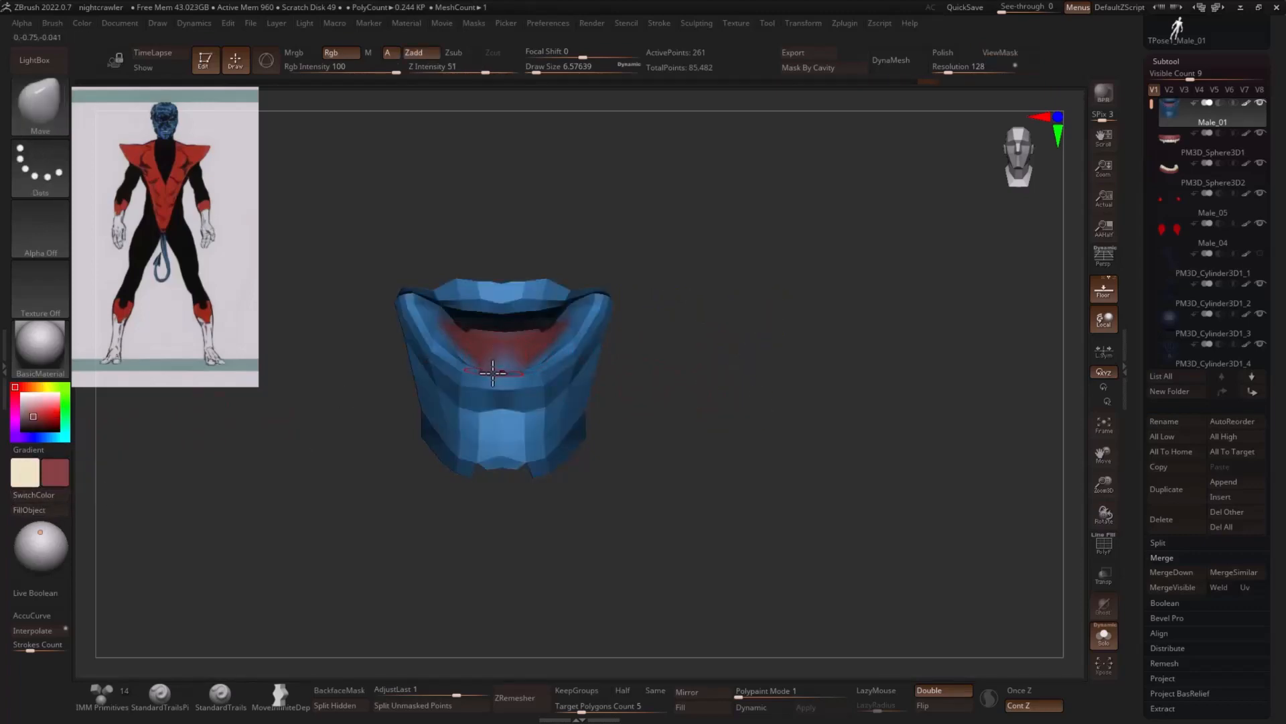
# - Touch up the mouth interior with the Paint brush, restore all hidden parts and deepen the mouth colour with a darker red
pyautogui.press('b')
pyautogui.press('p')
pyautogui.press('a')
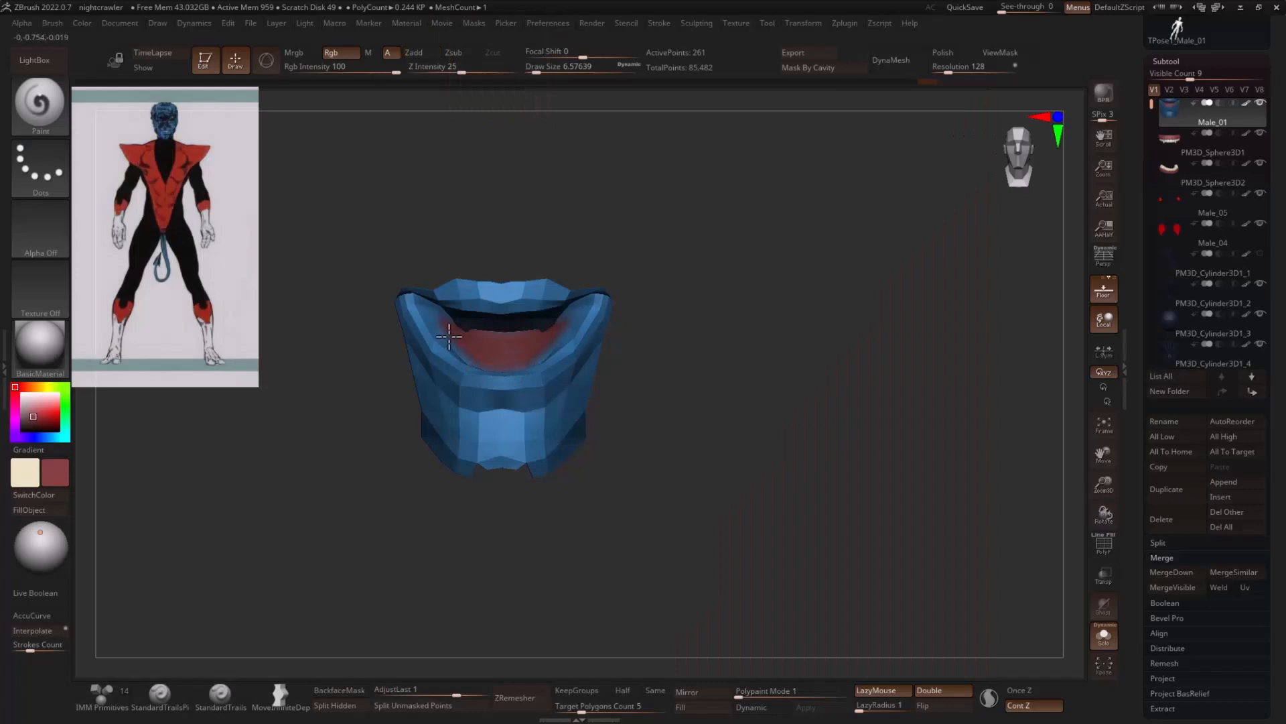
pyautogui.keyDown('ctrl'); pyautogui.keyDown('shift'); pyautogui.click(872, 325); pyautogui.keyUp('shift'); pyautogui.keyUp('ctrl')
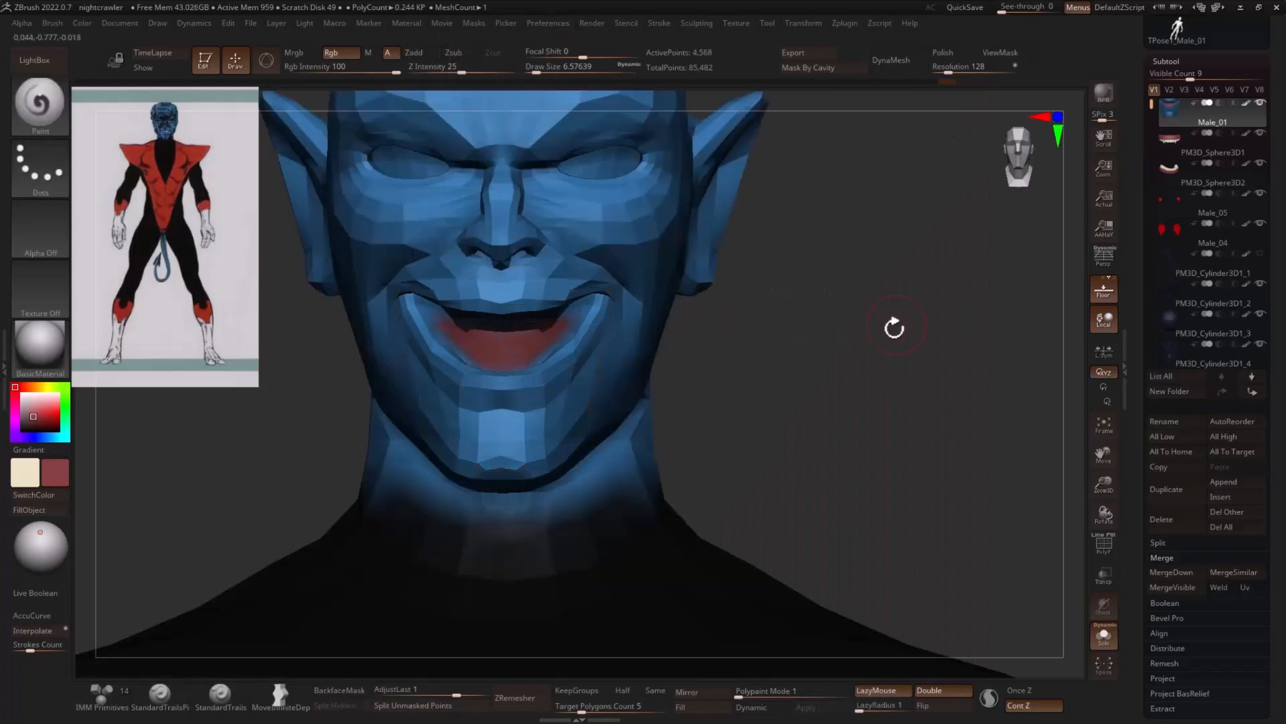
pyautogui.click(1103, 635)
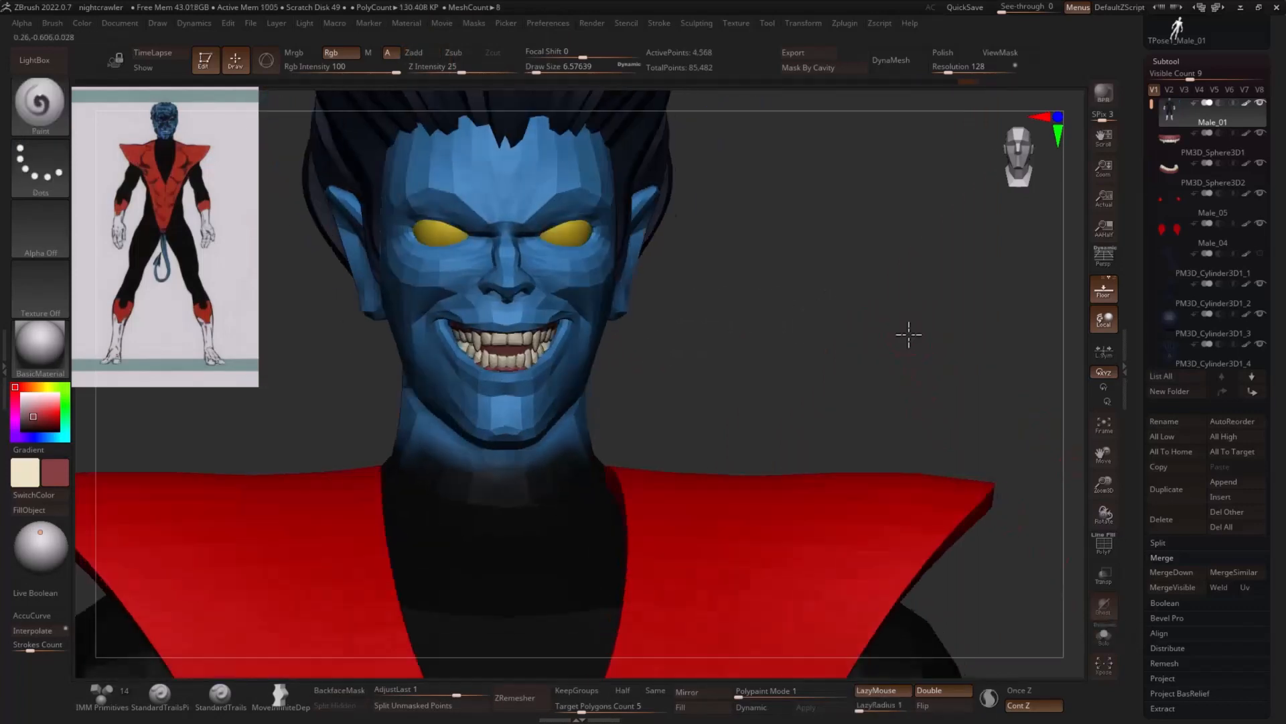
pyautogui.click(37, 421)
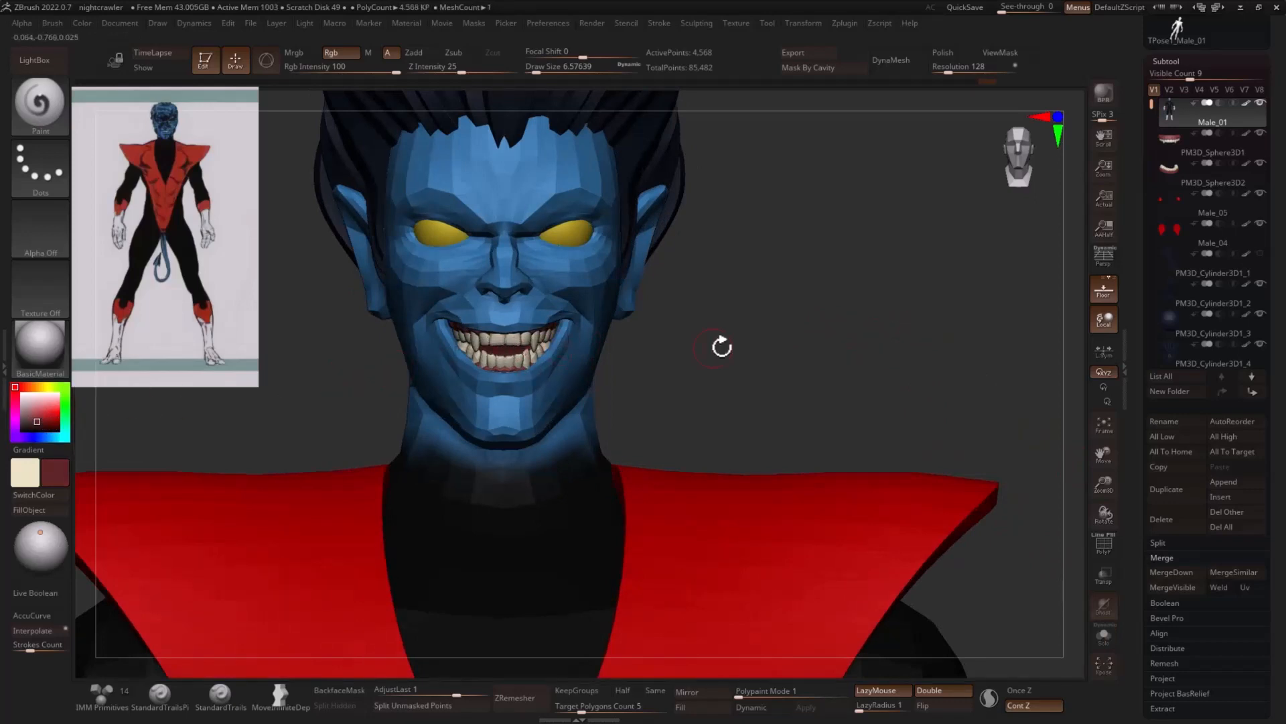
# - Subdivide the Male_01 body mesh once to smooth the face
pyautogui.keyDown('ctrl'); pyautogui.moveTo(721, 344); pyautogui.dragTo(833, 339, button='right'); pyautogui.keyUp('ctrl')
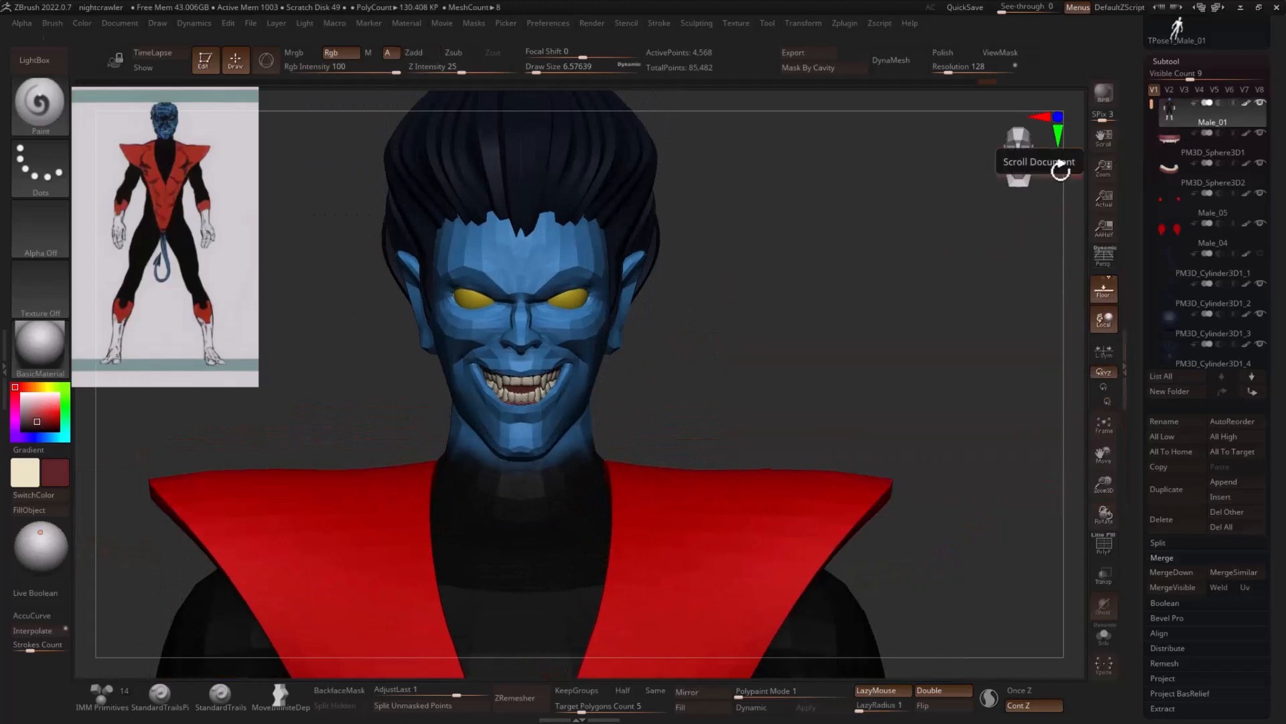
pyautogui.keyDown('alt'); pyautogui.moveTo(863, 392); pyautogui.dragTo(865, 461, button='right'); pyautogui.keyUp('alt')
pyautogui.hotkey('ctrl', 'd')
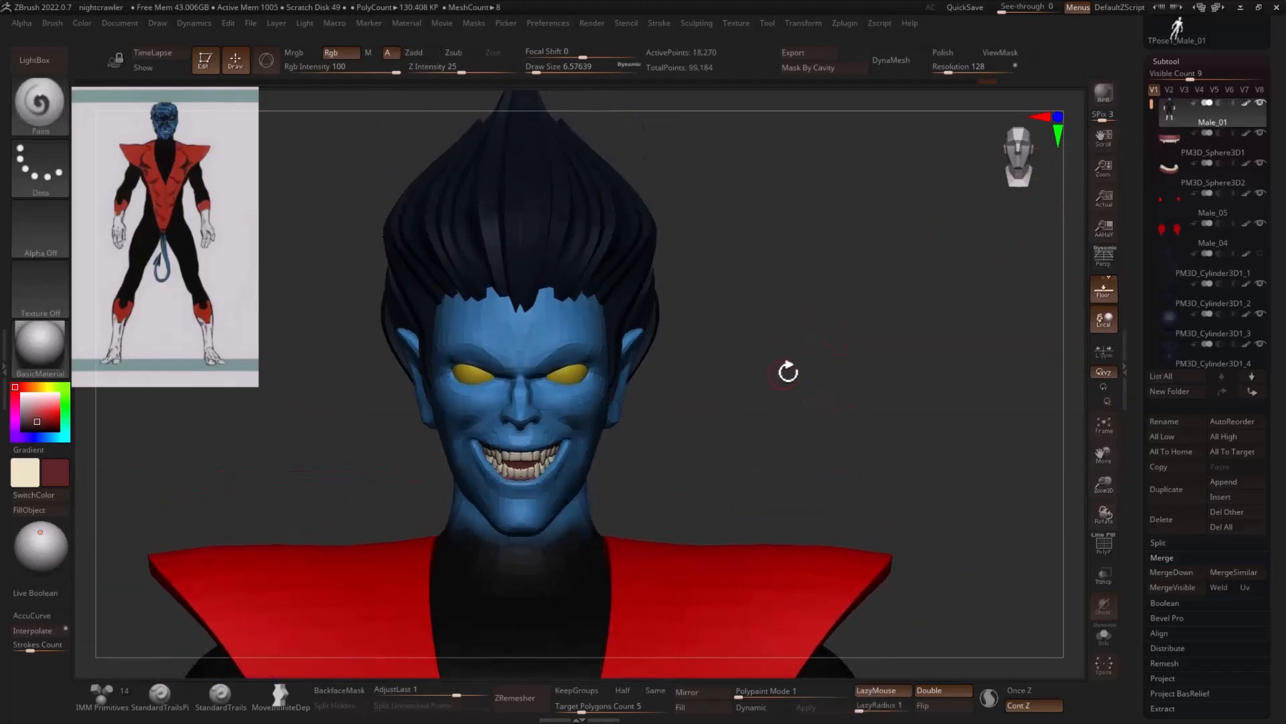
pyautogui.moveTo(901, 362)
pyautogui.mouseDown(button='right')
pyautogui.moveTo(855, 356)
pyautogui.moveTo(916, 388)
pyautogui.moveTo(776, 386)
pyautogui.moveTo(831, 385)
pyautogui.mouseUp(button='right')
# - Carve the creases around the nostrils and sides of the nose with the DamStandard brush at a draw size of about 6.6
pyautogui.press('b')
pyautogui.press('d')
pyautogui.press('s')
pyautogui.press('s')
pyautogui.moveTo(579, 390); pyautogui.dragTo(572, 390)
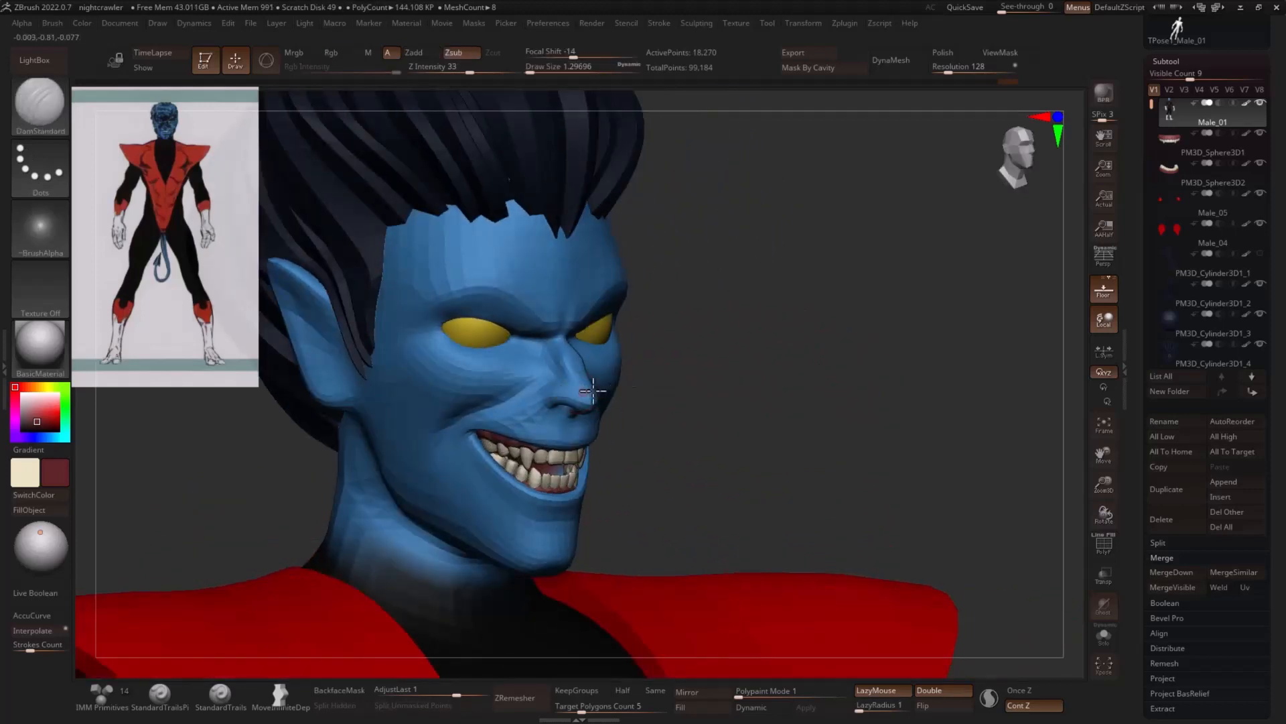
pyautogui.keyDown('ctrl'); pyautogui.moveTo(591, 390); pyautogui.dragTo(593, 379, button='right'); pyautogui.keyUp('ctrl')
pyautogui.press('s')
pyautogui.moveTo(558, 382); pyautogui.dragTo(570, 379)
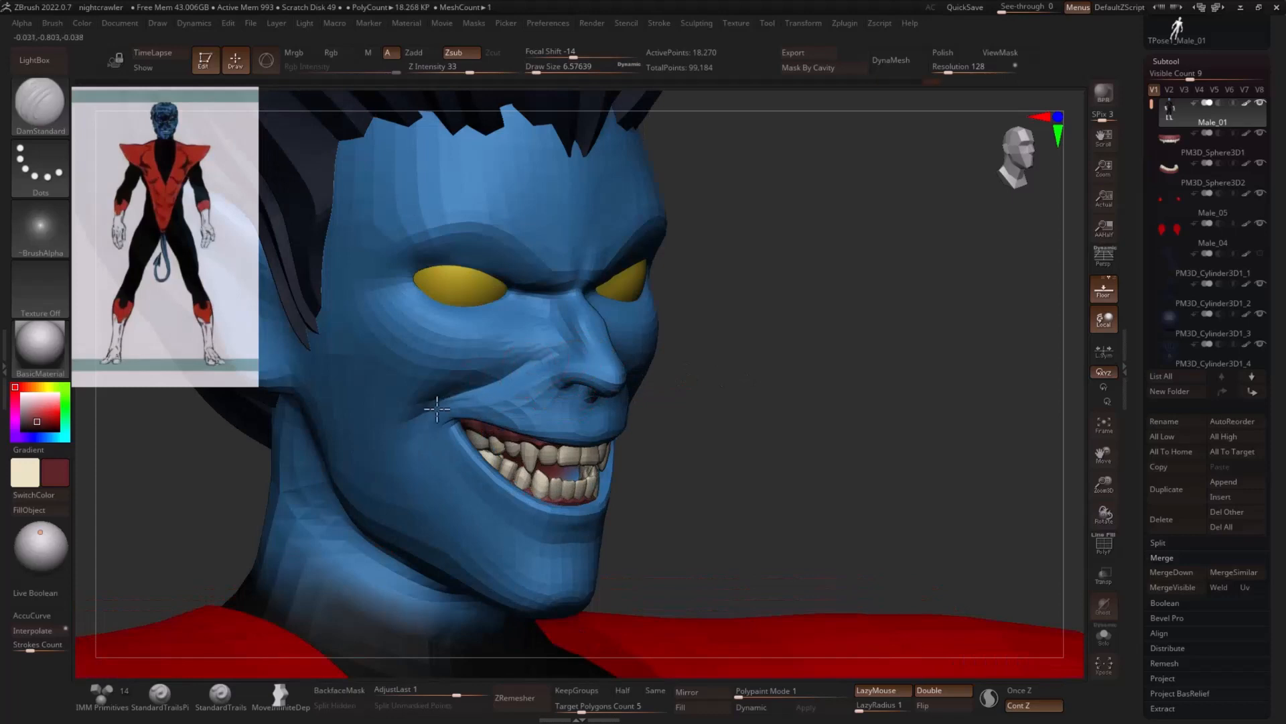
pyautogui.moveTo(770, 386); pyautogui.dragTo(637, 380, button='right')
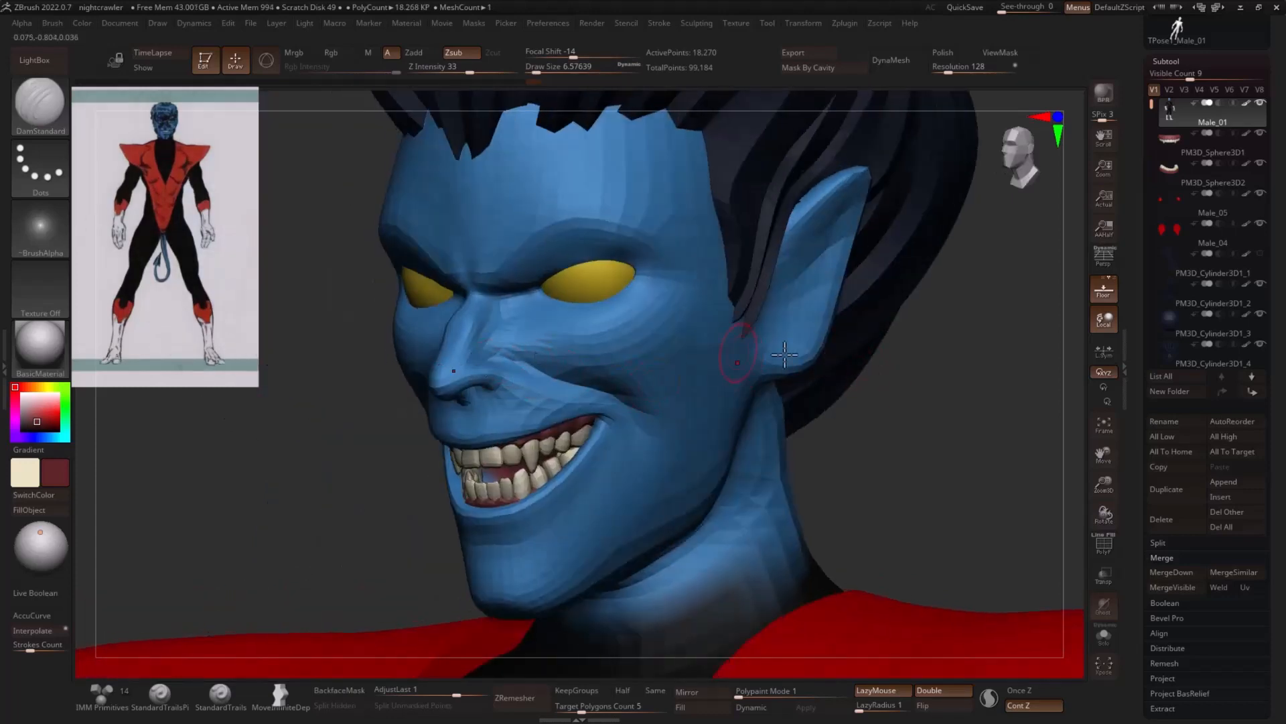
pyautogui.moveTo(974, 383); pyautogui.dragTo(1004, 409)
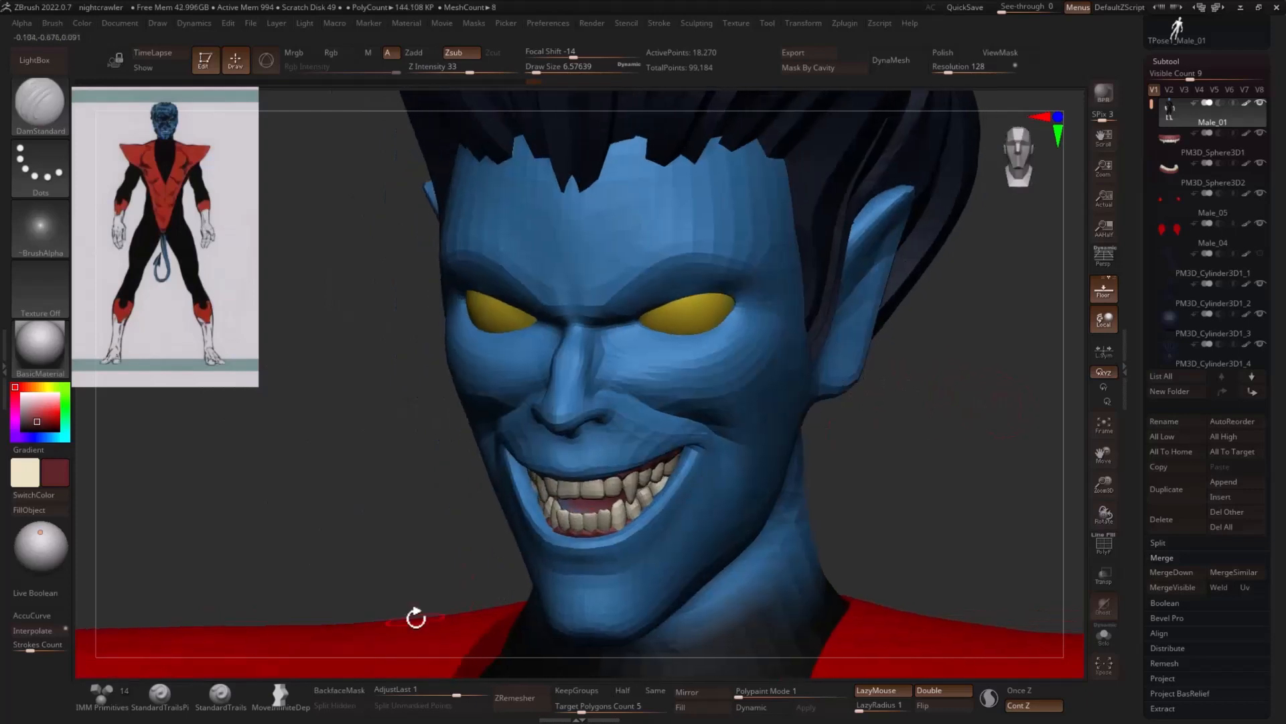
# - Build up frown wrinkles between the brows with the StandardTrails brush at a draw size of about 5
pyautogui.click(213, 697)
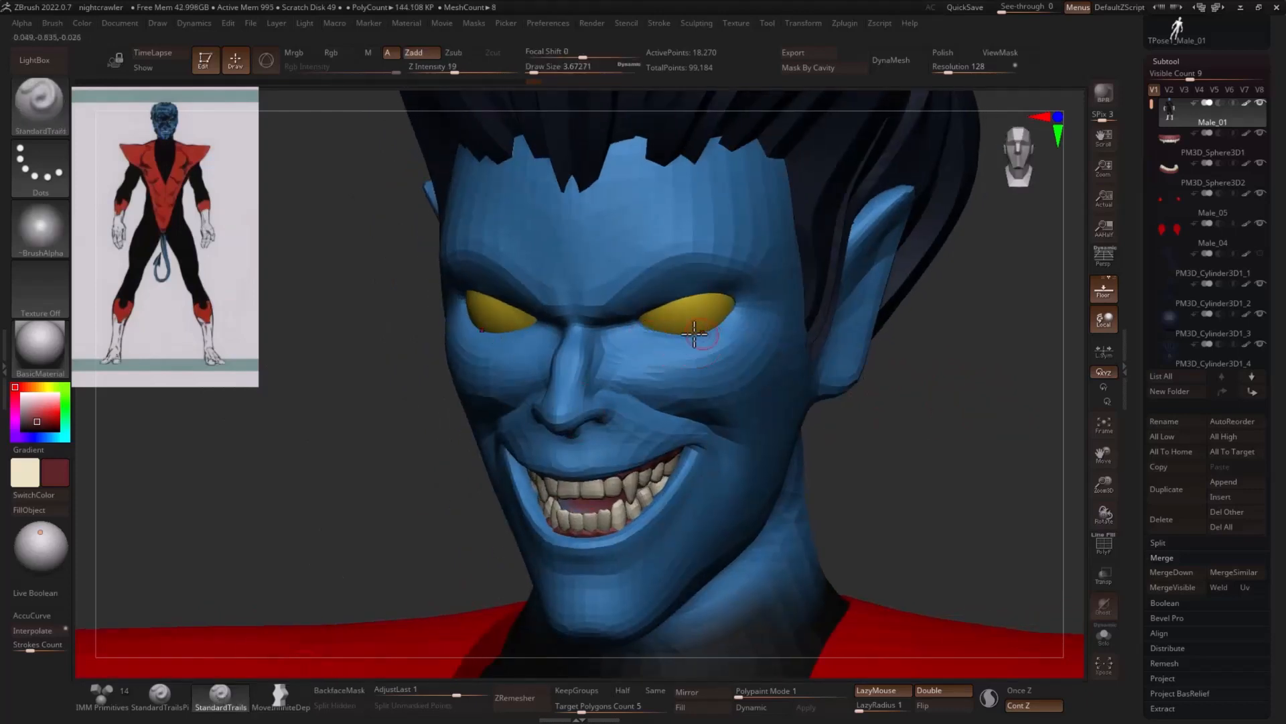
pyautogui.moveTo(371, 395); pyautogui.dragTo(572, 312)
pyautogui.press('s')
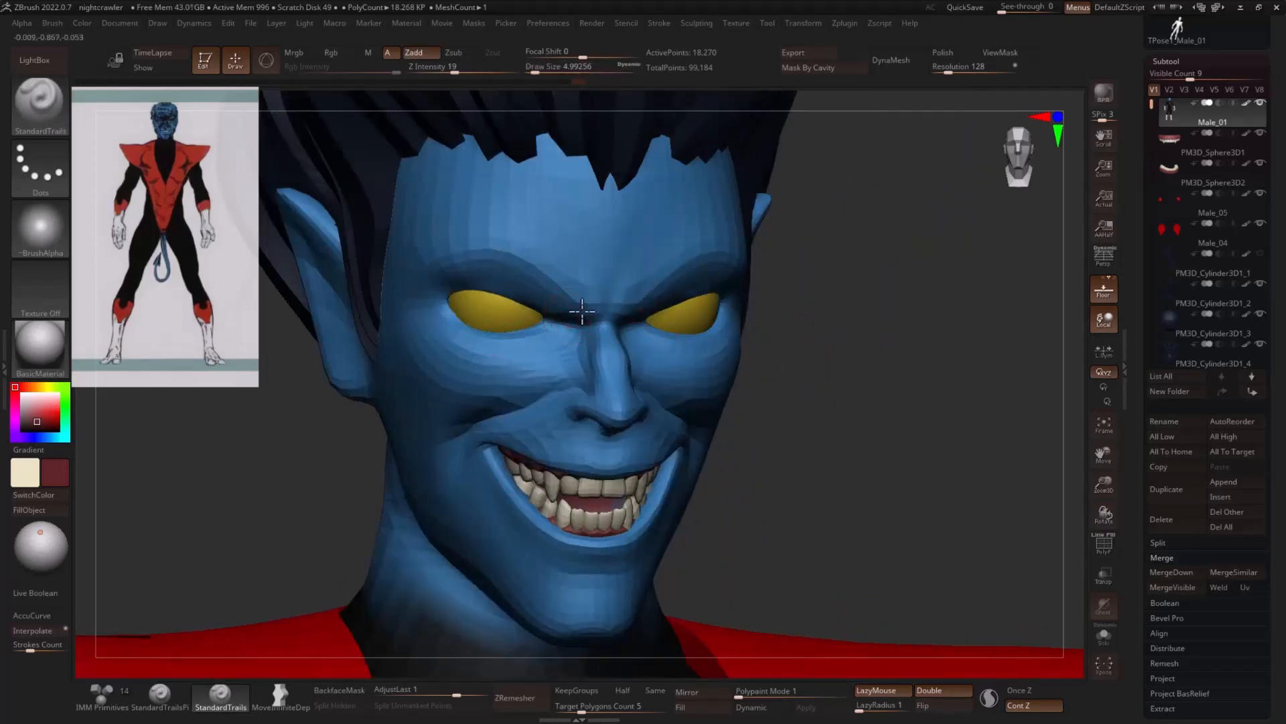
pyautogui.moveTo(873, 308); pyautogui.dragTo(756, 347)
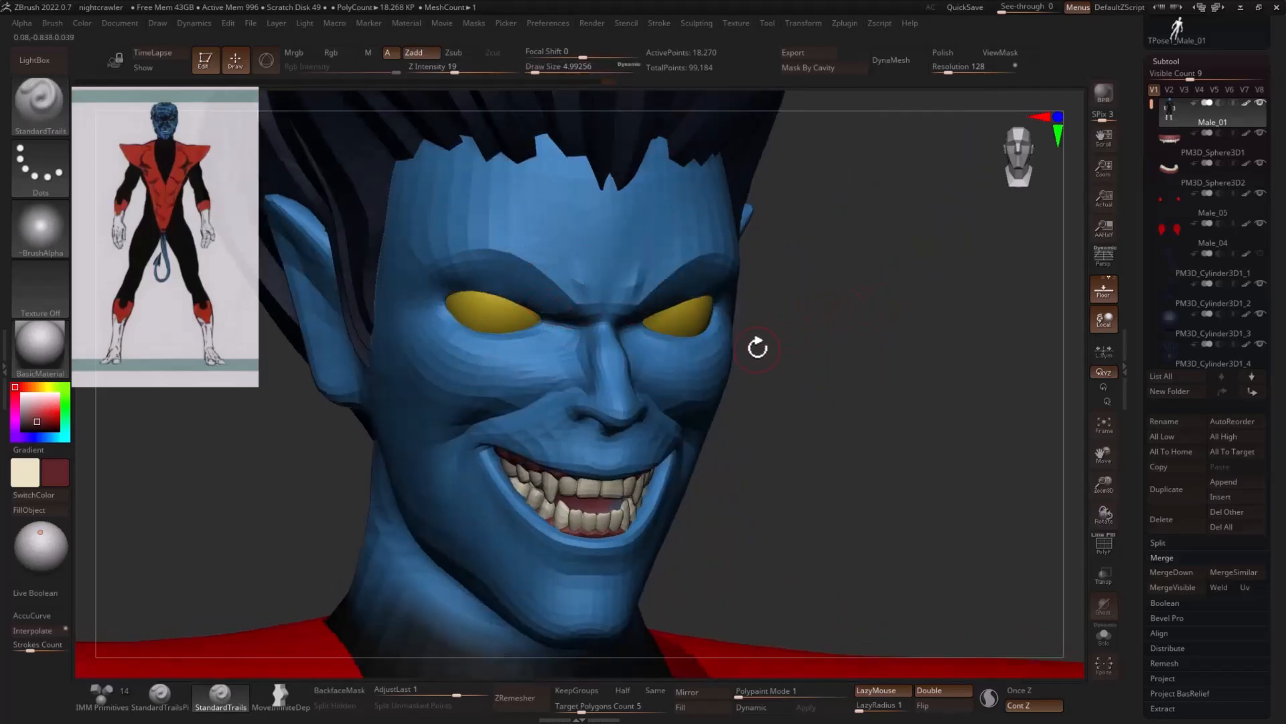
# - Deepen the folds between the eyebrows and upper eyelids with the DamStandard brush at a draw size of about 8.4
pyautogui.press('b')
pyautogui.press('d')
pyautogui.press('s')
pyautogui.press('s')
pyautogui.moveTo(546, 291)
pyautogui.mouseDown()
pyautogui.moveTo(445, 276)
pyautogui.moveTo(437, 294)
pyautogui.mouseUp()
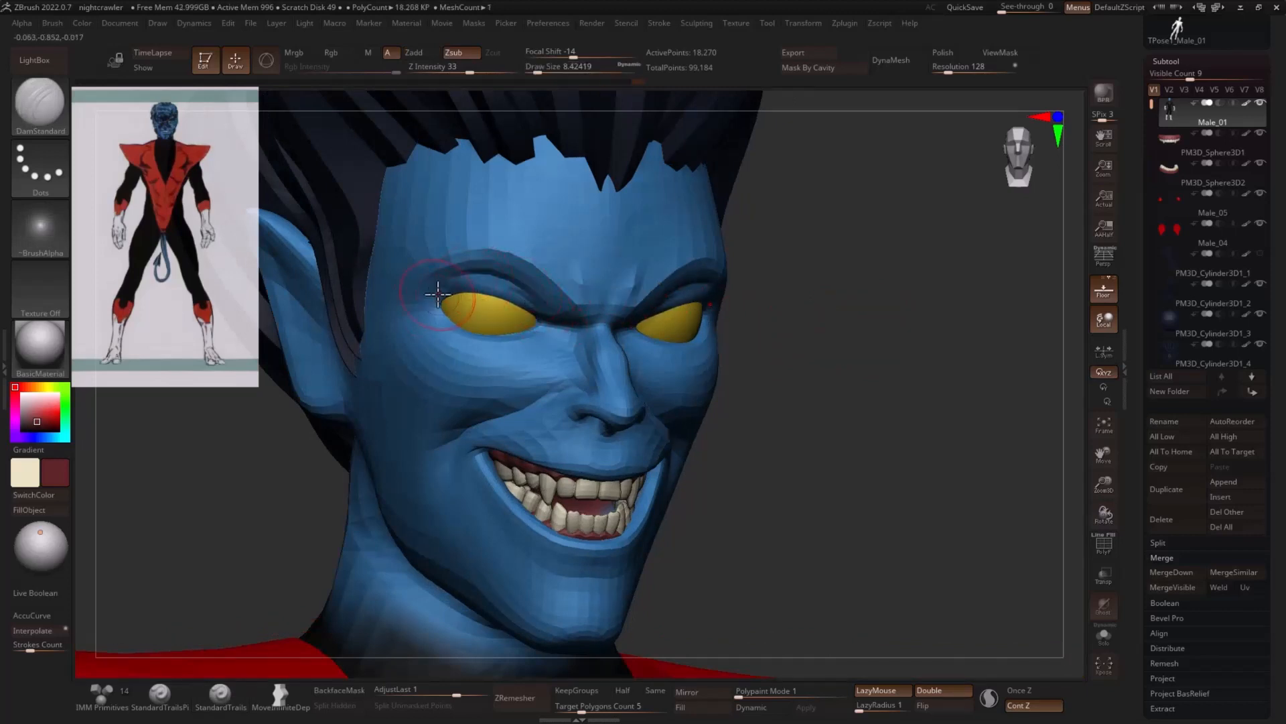
pyautogui.moveTo(774, 317); pyautogui.dragTo(919, 301)
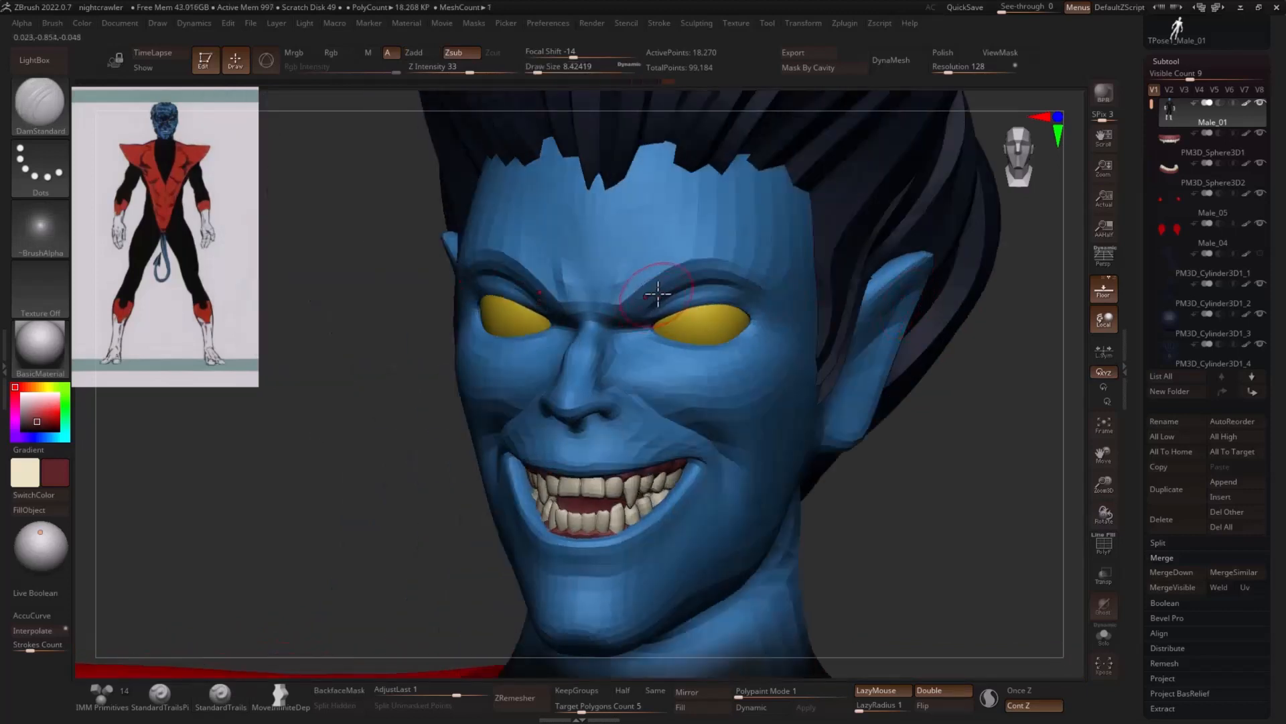
pyautogui.moveTo(357, 416); pyautogui.dragTo(807, 431)
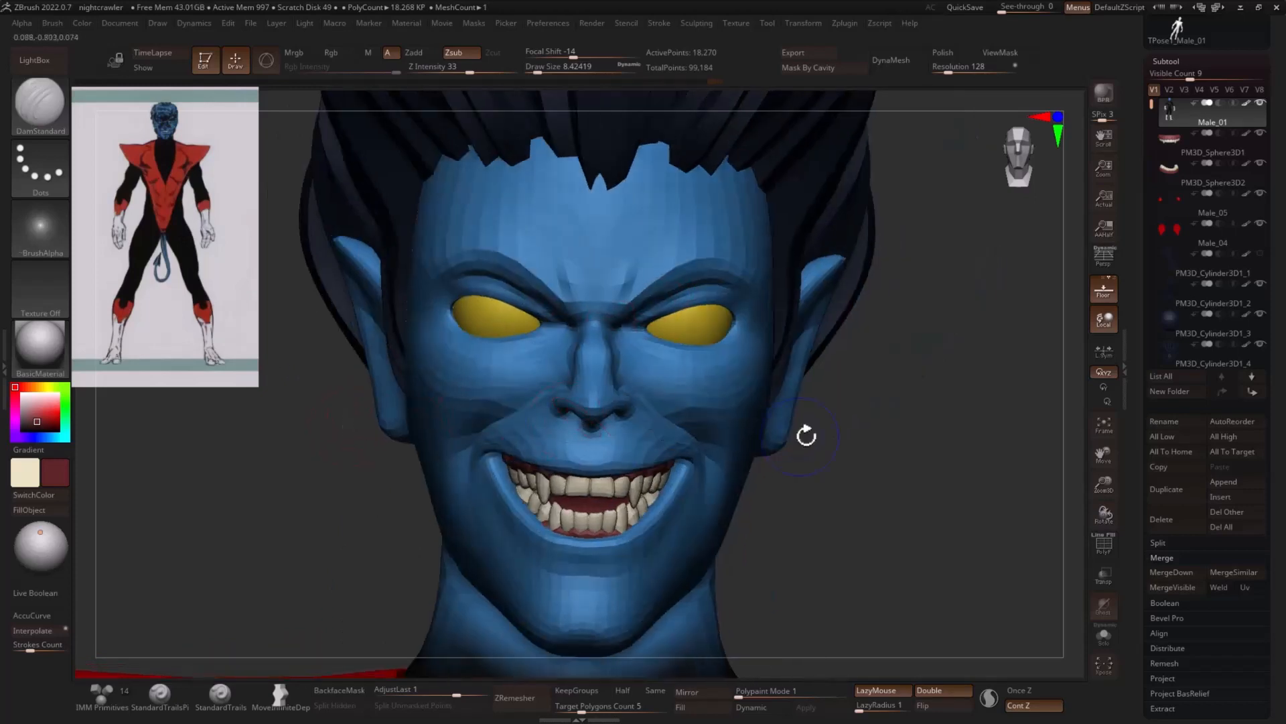
# - Add volume to the brow ridges above the eyes with the ClayBuildup brush
pyautogui.press('b')
pyautogui.press('c')
pyautogui.press('b')
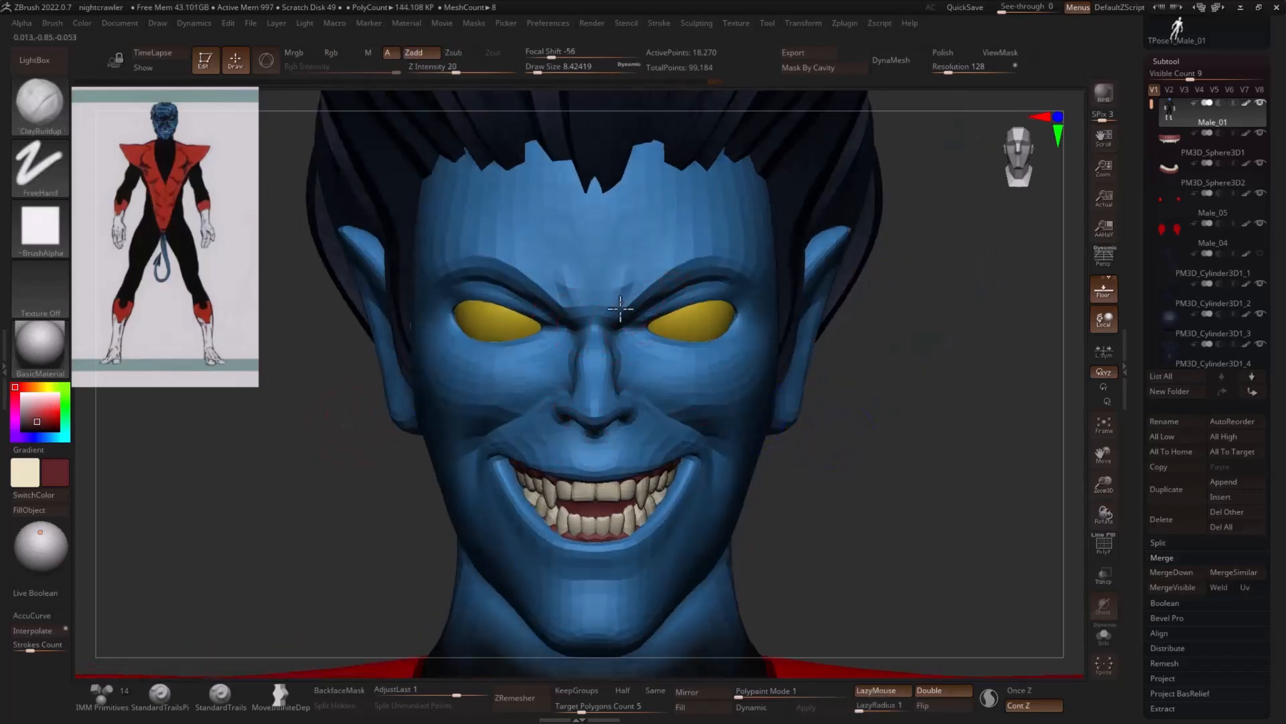
pyautogui.moveTo(913, 339); pyautogui.dragTo(655, 279)
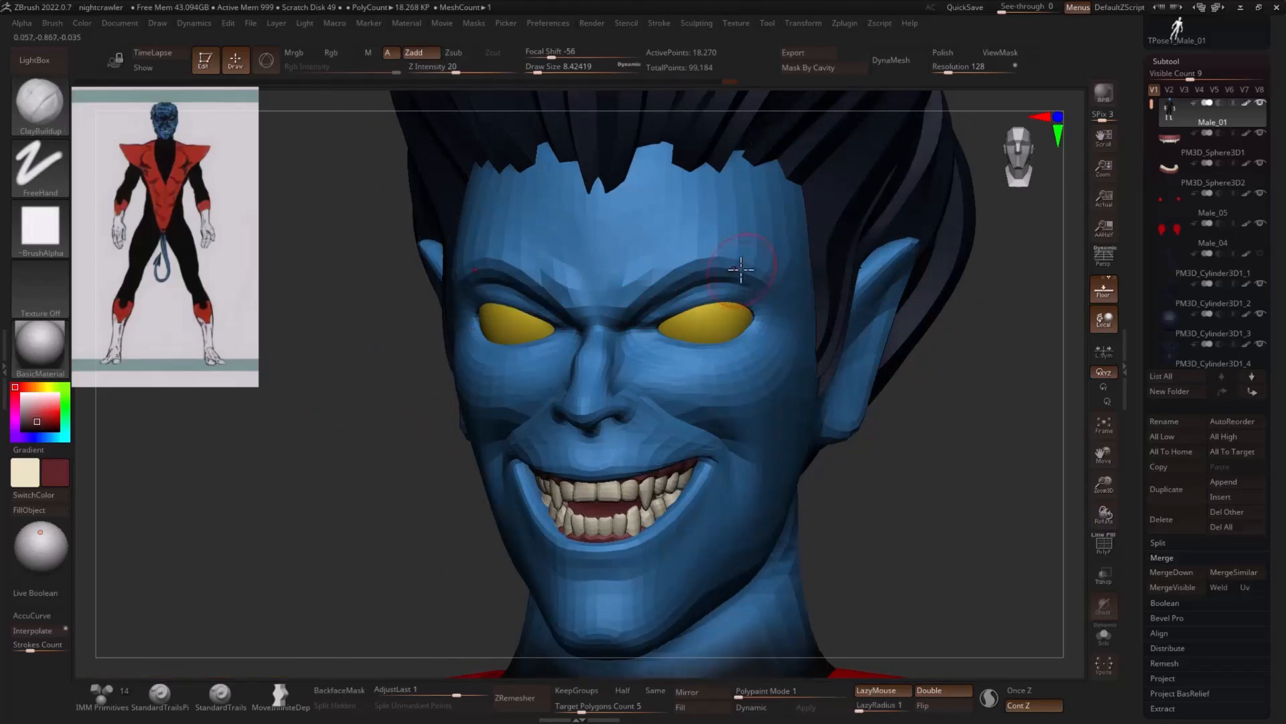
# - Carve the creases beneath the lower eyelids with the DamStandard brush
pyautogui.press('b')
pyautogui.press('d')
pyautogui.press('s')
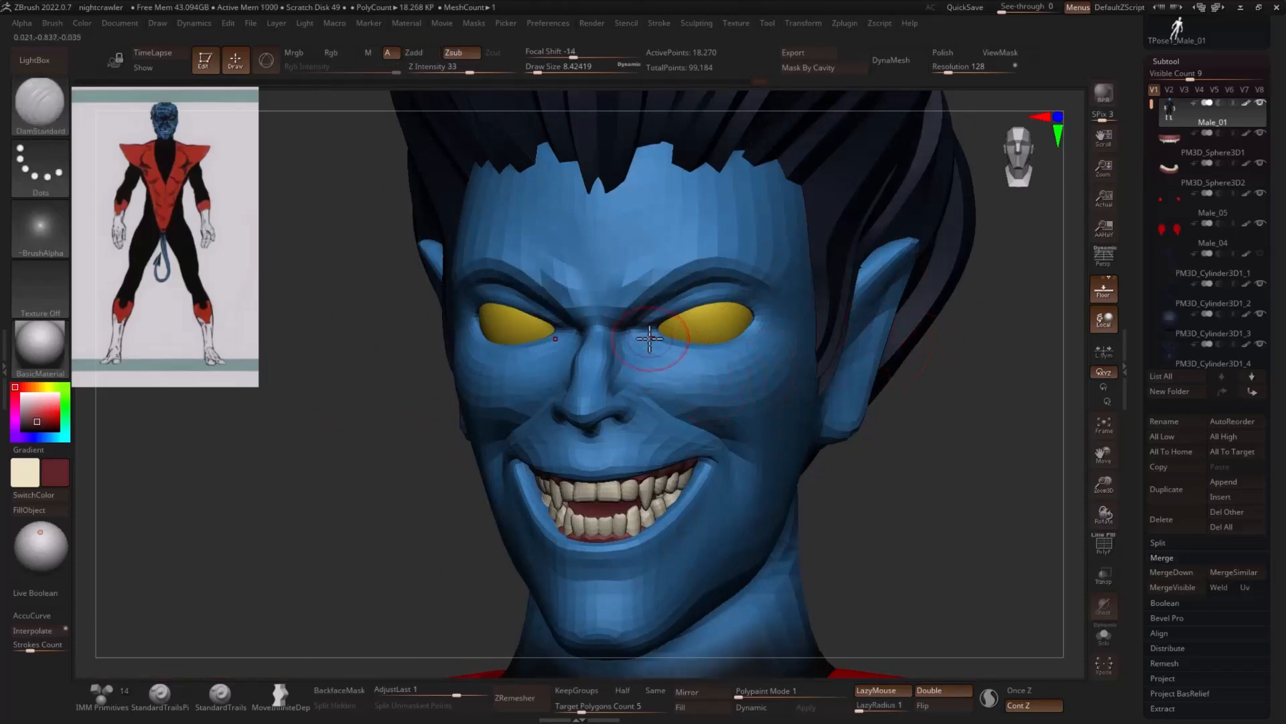
pyautogui.moveTo(667, 352); pyautogui.dragTo(729, 361)
pyautogui.moveTo(1013, 369); pyautogui.dragTo(1010, 425)
pyautogui.moveTo(664, 354); pyautogui.dragTo(717, 359)
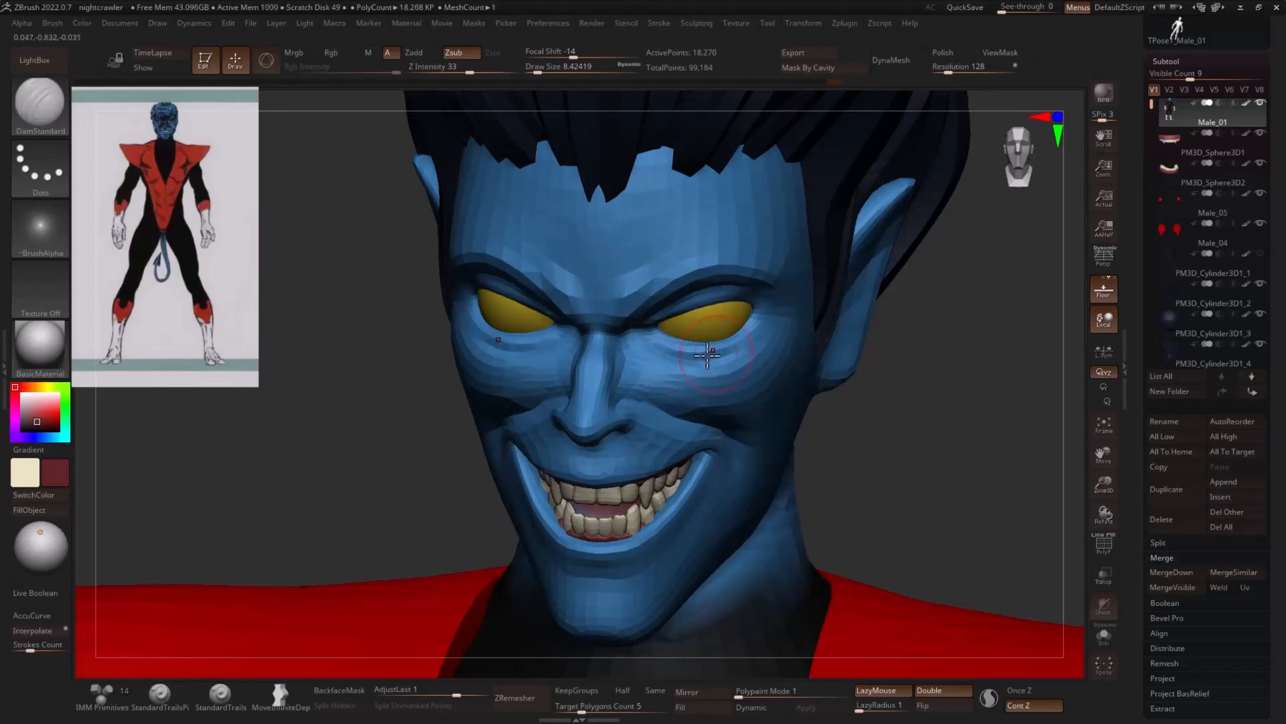
pyautogui.moveTo(961, 348)
pyautogui.mouseDown()
pyautogui.moveTo(1003, 353)
pyautogui.moveTo(996, 342)
pyautogui.moveTo(819, 427)
pyautogui.moveTo(622, 397)
pyautogui.mouseUp()
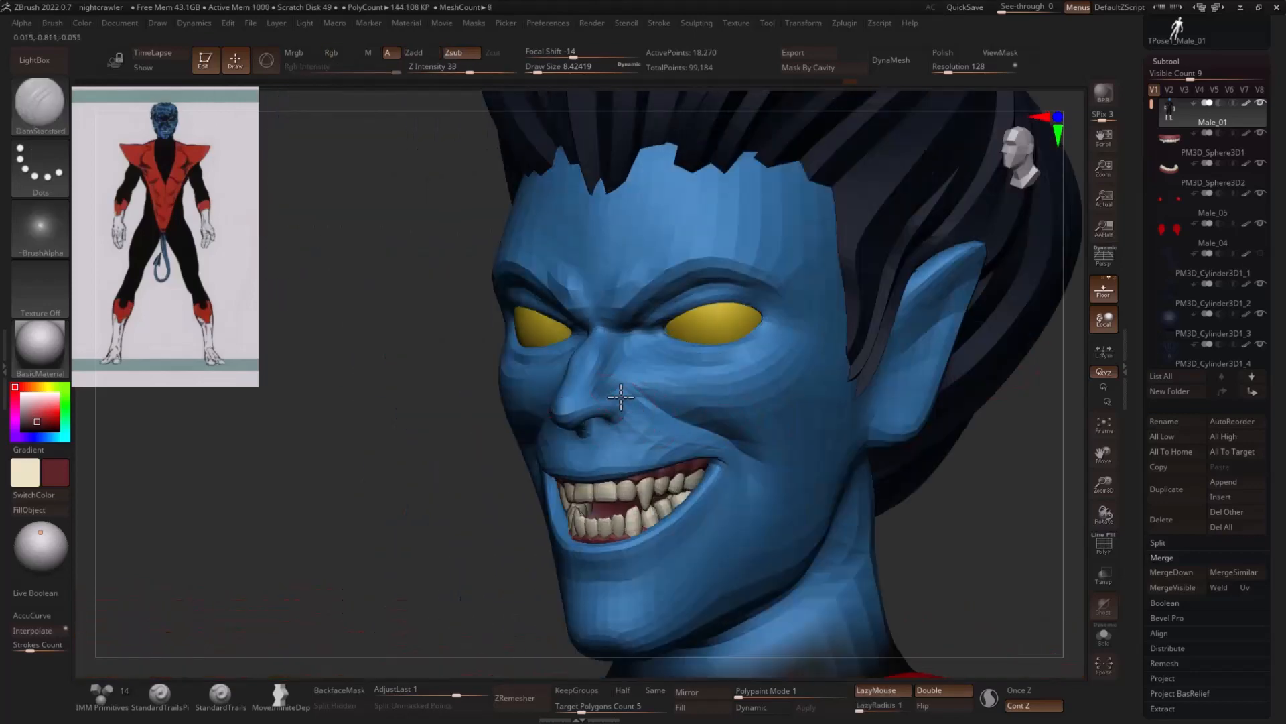
pyautogui.moveTo(936, 503); pyautogui.dragTo(1030, 503)
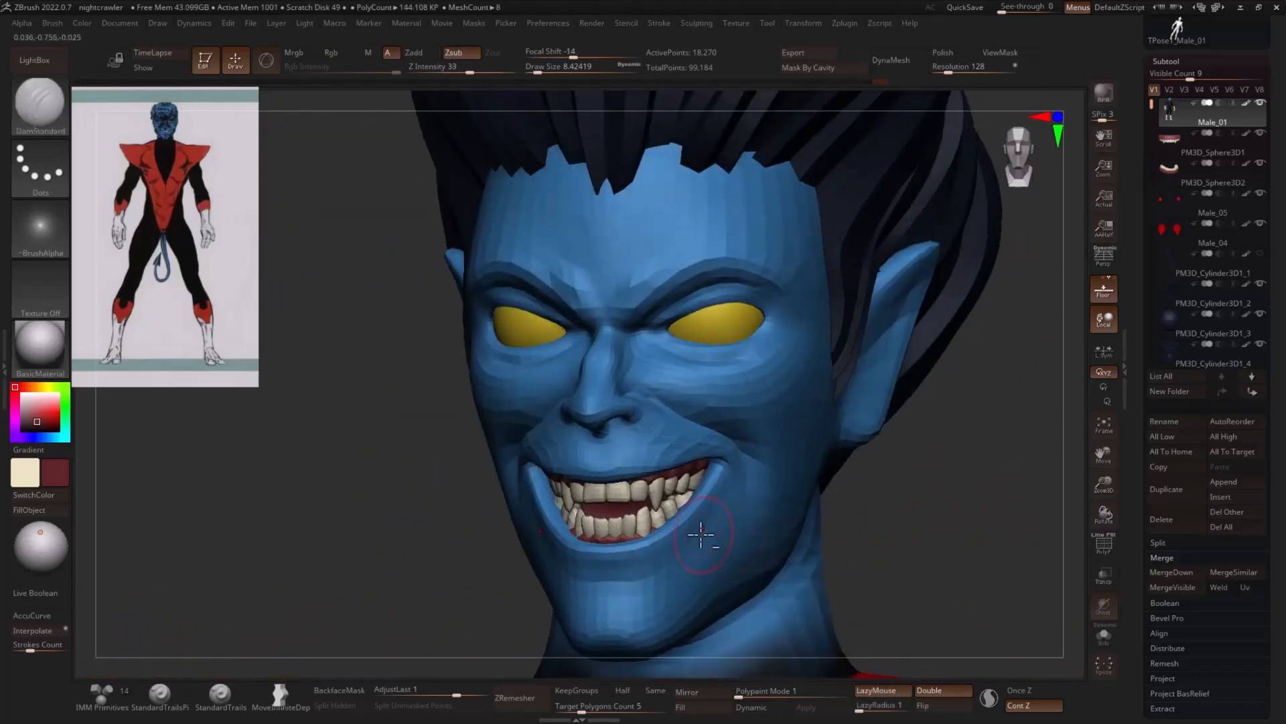
# - Thicken the lower and upper lips with the Inflate brush
pyautogui.press('b')
pyautogui.press('i')
pyautogui.press('n')
pyautogui.moveTo(632, 550); pyautogui.dragTo(639, 545)
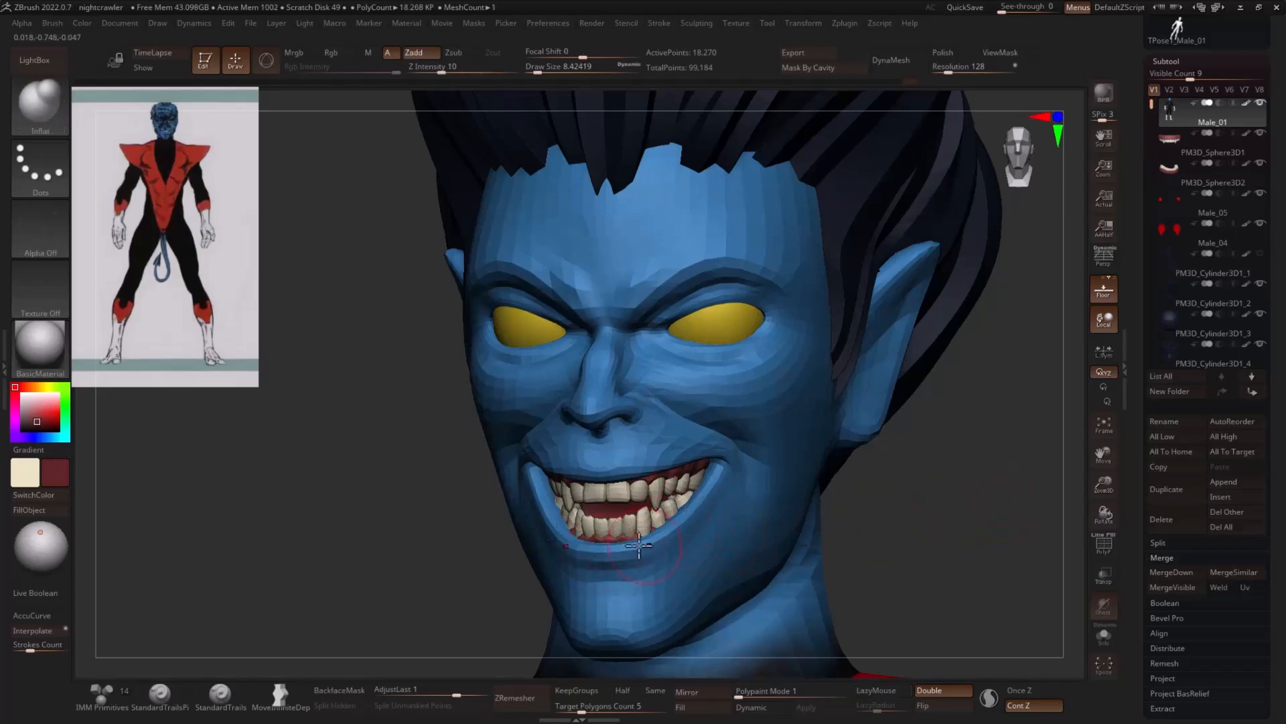
pyautogui.keyDown('shift'); pyautogui.moveTo(919, 496); pyautogui.dragTo(916, 460); pyautogui.keyUp('shift')
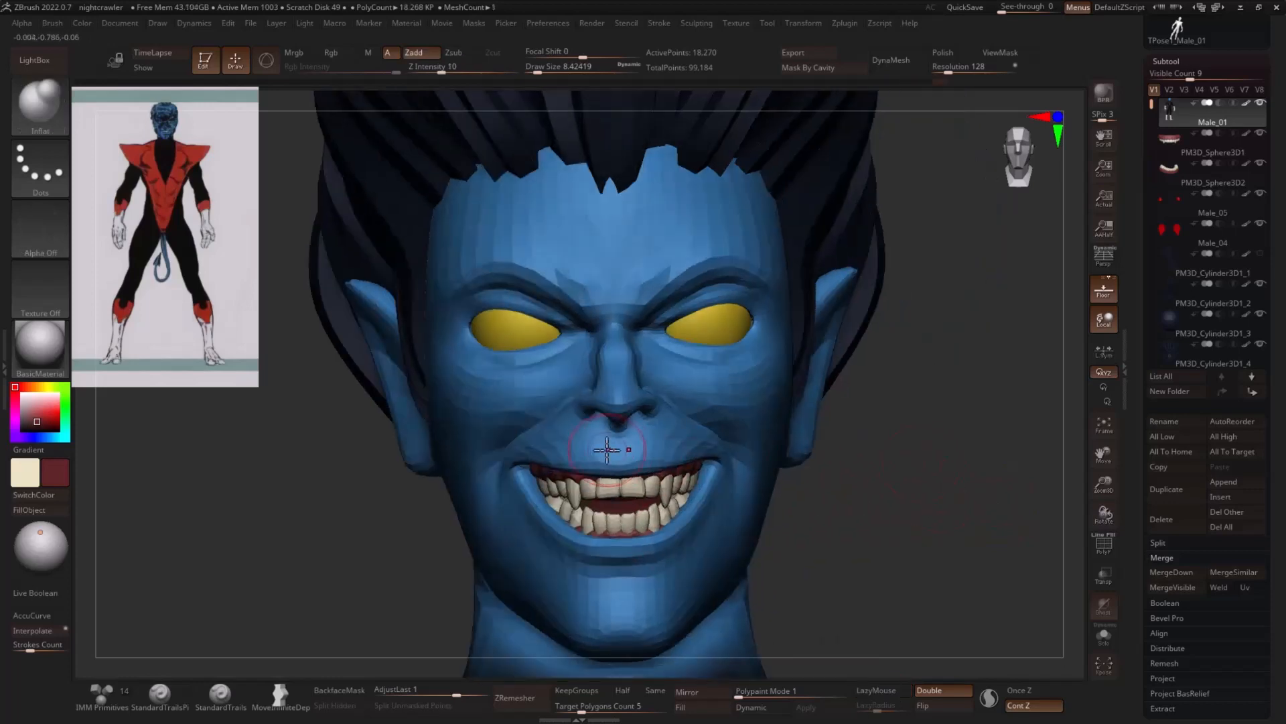
pyautogui.moveTo(544, 469); pyautogui.dragTo(538, 464)
# - Sharpen the creases around the nostril wings and beside the mouth corners with the DamStandard brush
pyautogui.moveTo(871, 463); pyautogui.dragTo(940, 450)
pyautogui.press('b')
pyautogui.press('d')
pyautogui.press('s')
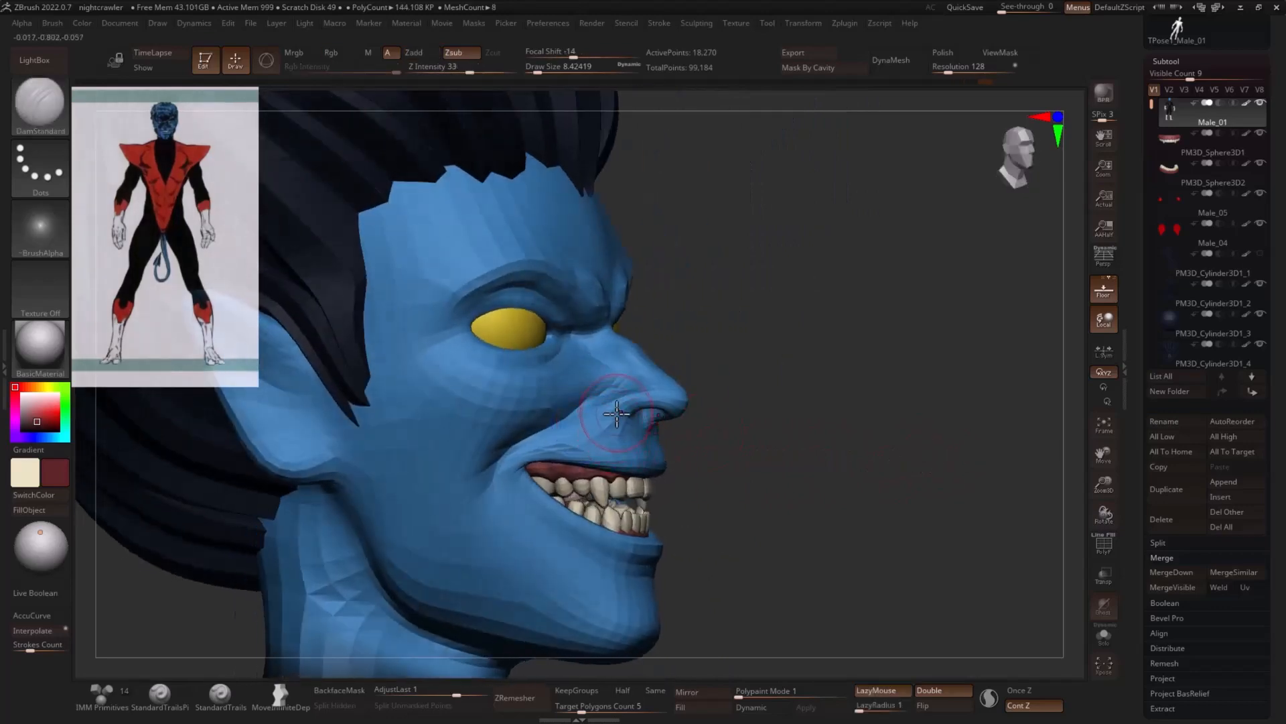
pyautogui.moveTo(606, 419); pyautogui.dragTo(618, 416)
pyautogui.moveTo(834, 417); pyautogui.dragTo(720, 412)
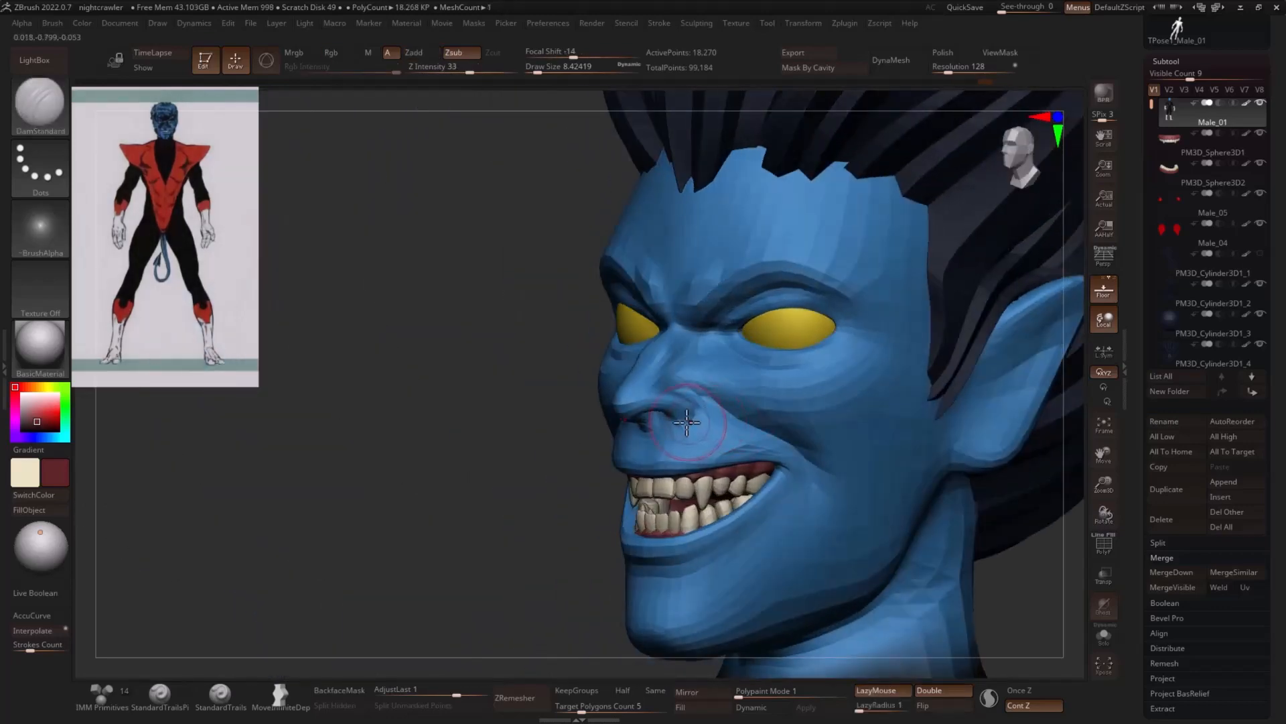
pyautogui.moveTo(796, 499); pyautogui.dragTo(784, 522)
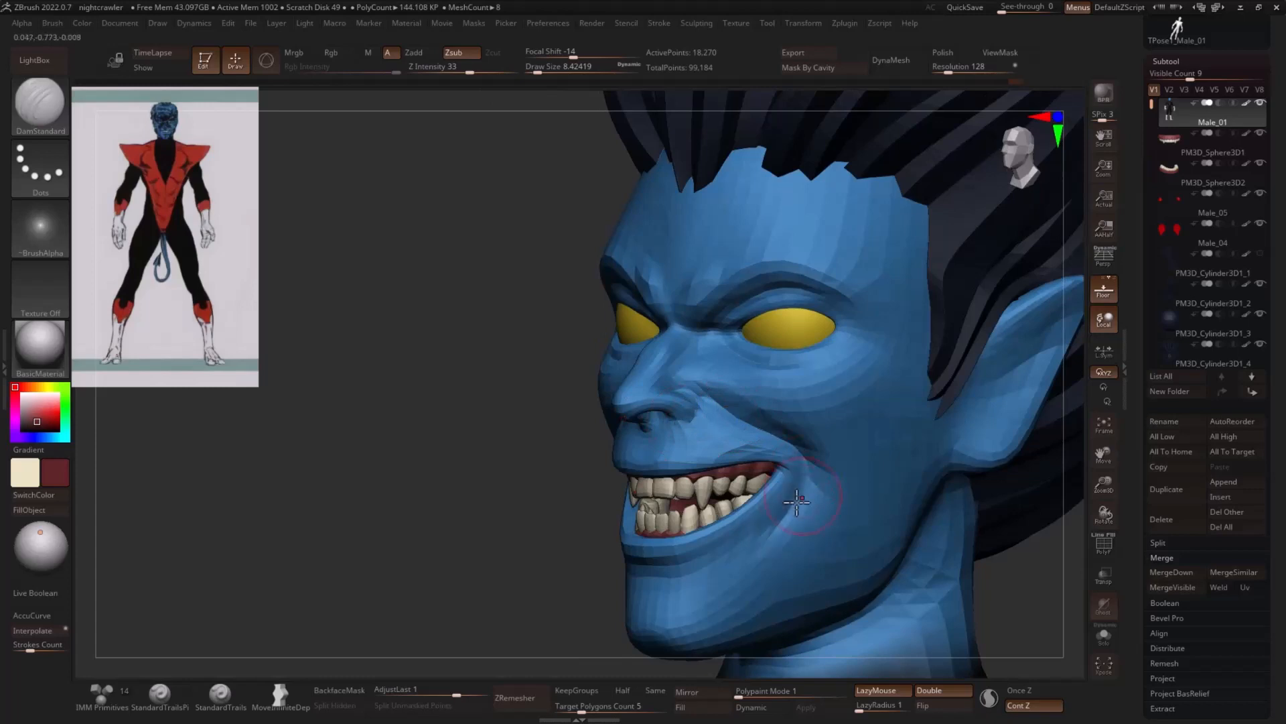
pyautogui.moveTo(800, 497)
pyautogui.mouseDown(button='right')
pyautogui.moveTo(861, 462)
pyautogui.moveTo(854, 438)
pyautogui.mouseUp(button='right')
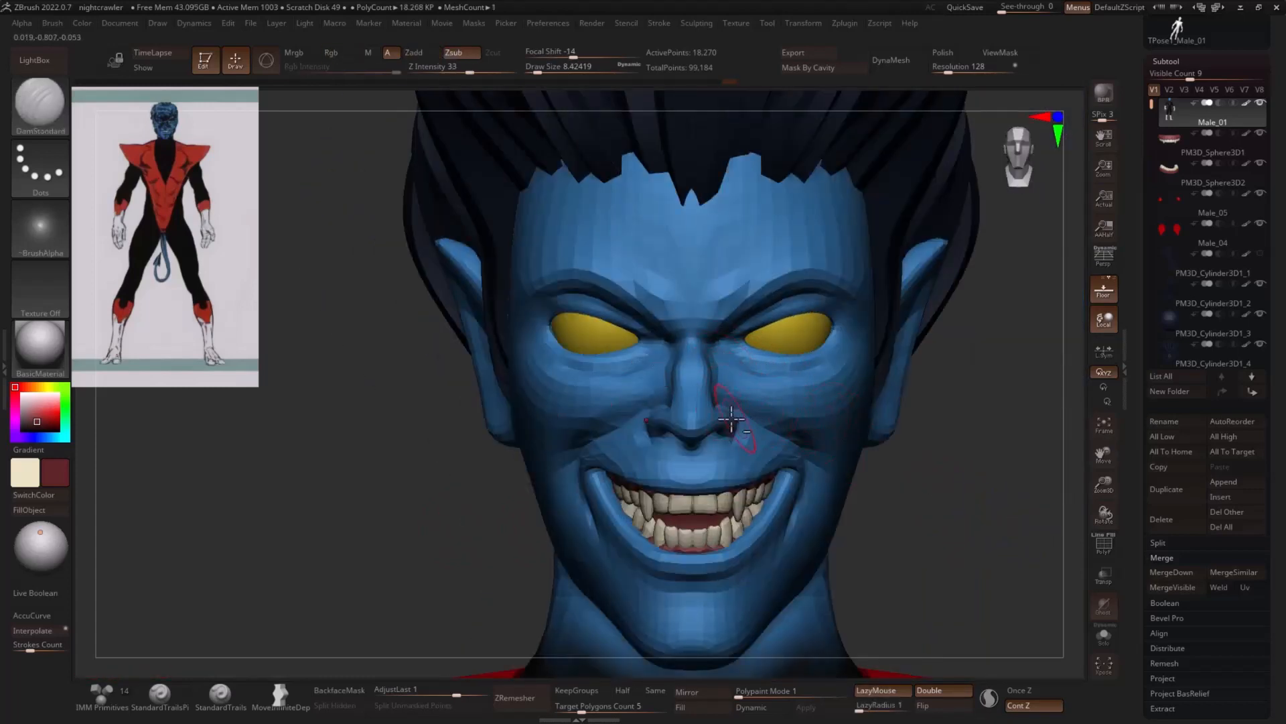
# - Reshape the cheeks beside the smile with the Move brush at a draw size of about 31
pyautogui.press('b')
pyautogui.press('m')
pyautogui.press('v')
pyautogui.press('s')
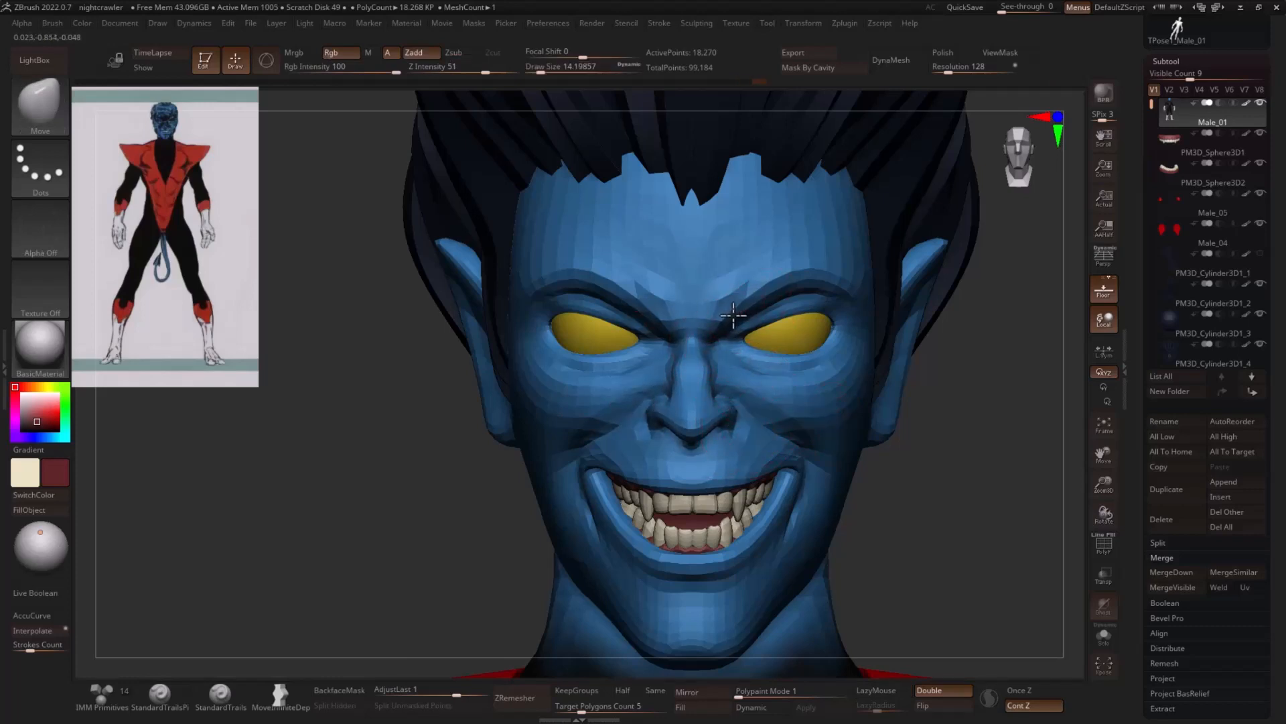
pyautogui.moveTo(1017, 436); pyautogui.dragTo(916, 445)
pyautogui.press('s')
pyautogui.moveTo(803, 482); pyautogui.dragTo(815, 482)
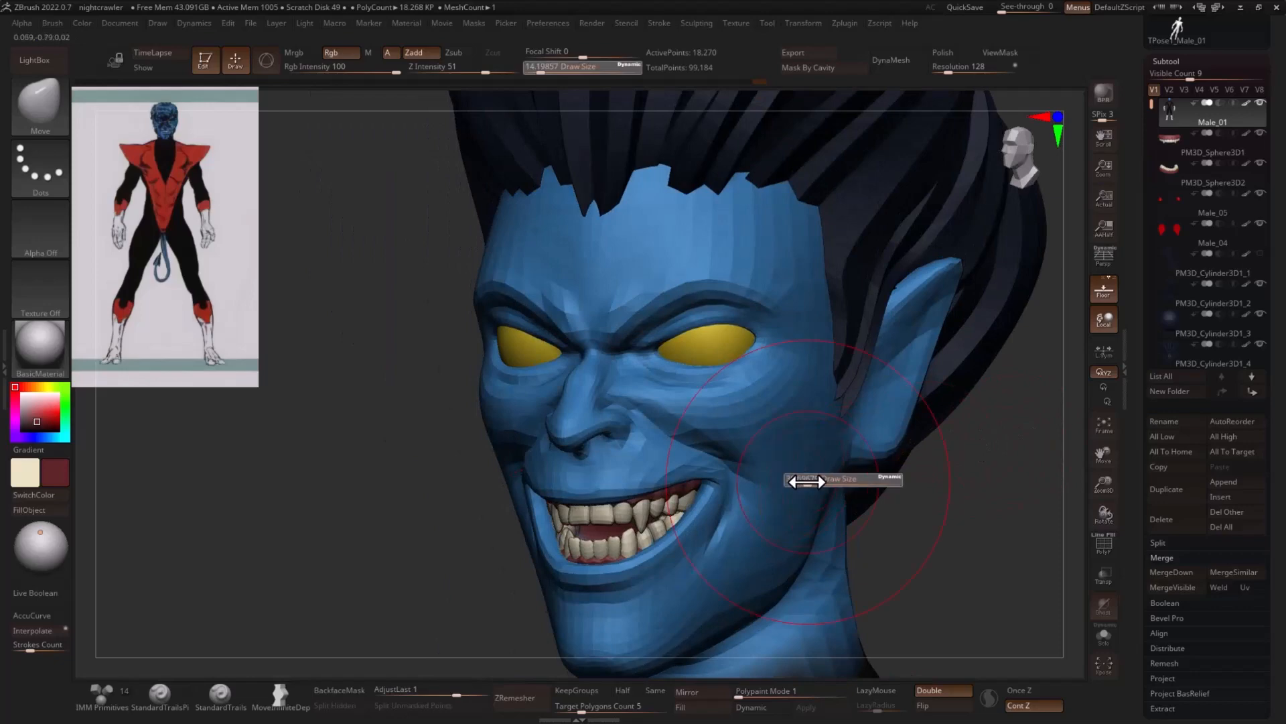
pyautogui.keyDown('shift'); pyautogui.moveTo(898, 495); pyautogui.dragTo(936, 494); pyautogui.keyUp('shift')
pyautogui.press('s')
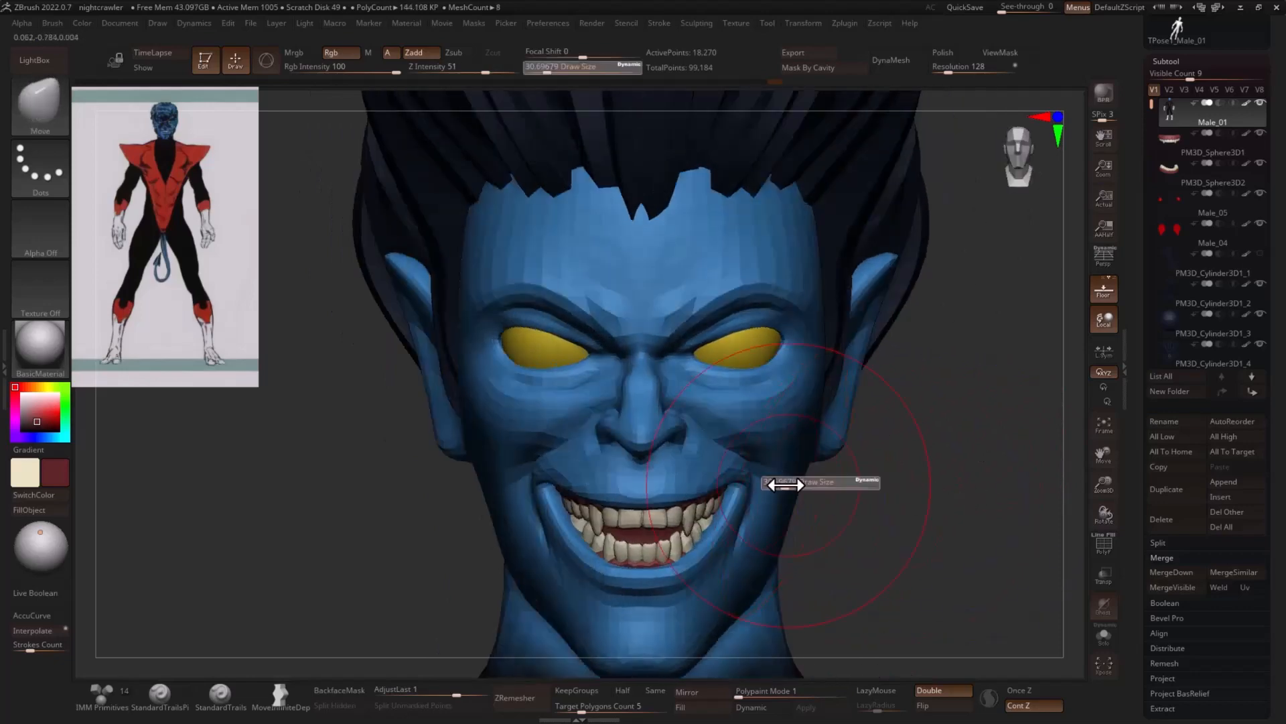
# - Tighten and adjust the lip edges and mouth corners with the Pinch and Move brushes
pyautogui.moveTo(800, 484); pyautogui.dragTo(740, 506)
pyautogui.moveTo(911, 502); pyautogui.dragTo(723, 504)
pyautogui.moveTo(525, 537); pyautogui.dragTo(710, 522)
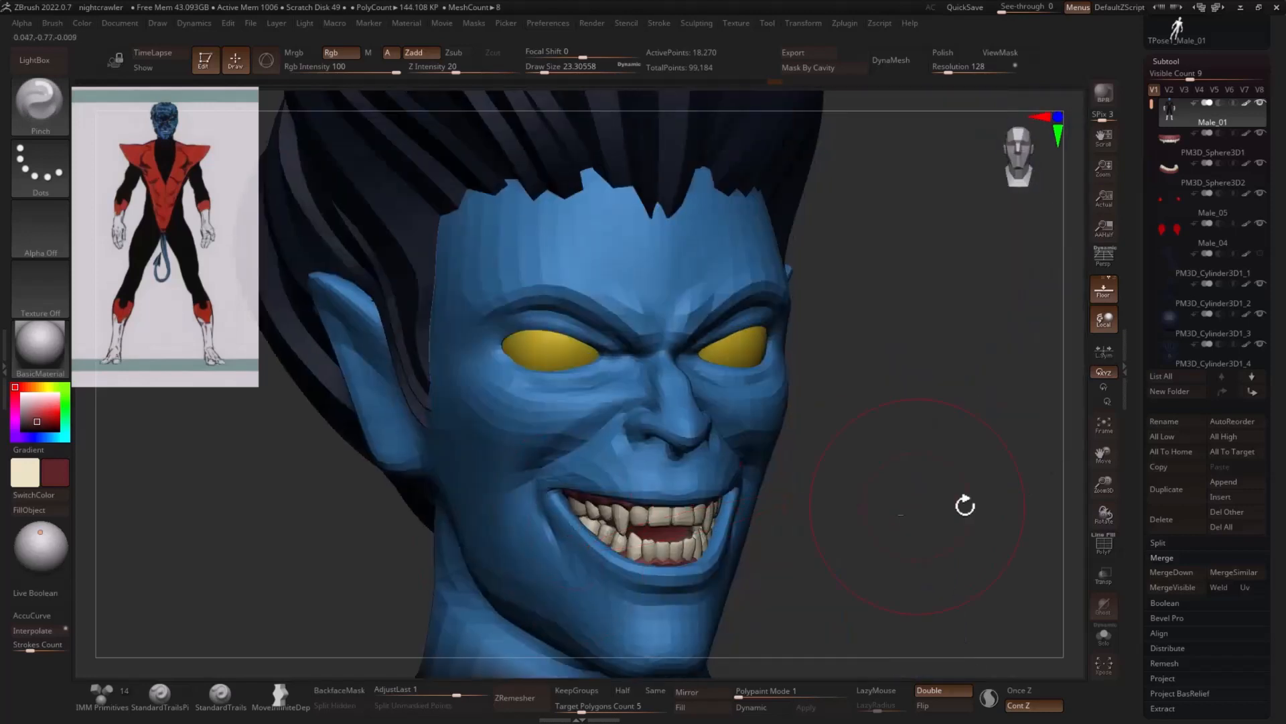
pyautogui.keyDown('shift'); pyautogui.moveTo(978, 504); pyautogui.dragTo(842, 503); pyautogui.keyUp('shift')
pyautogui.moveTo(729, 522)
pyautogui.mouseDown()
pyautogui.moveTo(713, 511)
pyautogui.moveTo(712, 538)
pyautogui.mouseUp()
pyautogui.press('s')
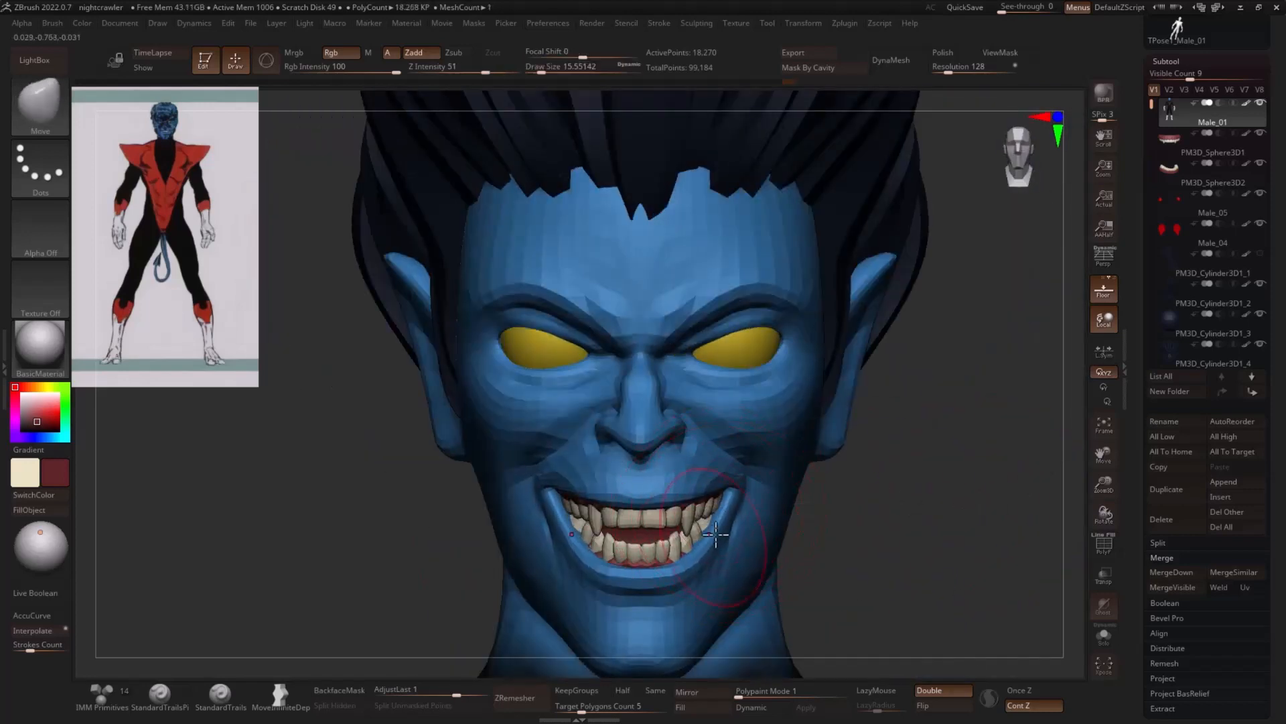
pyautogui.moveTo(896, 482)
pyautogui.mouseDown()
pyautogui.moveTo(904, 463)
pyautogui.moveTo(727, 509)
pyautogui.mouseUp()
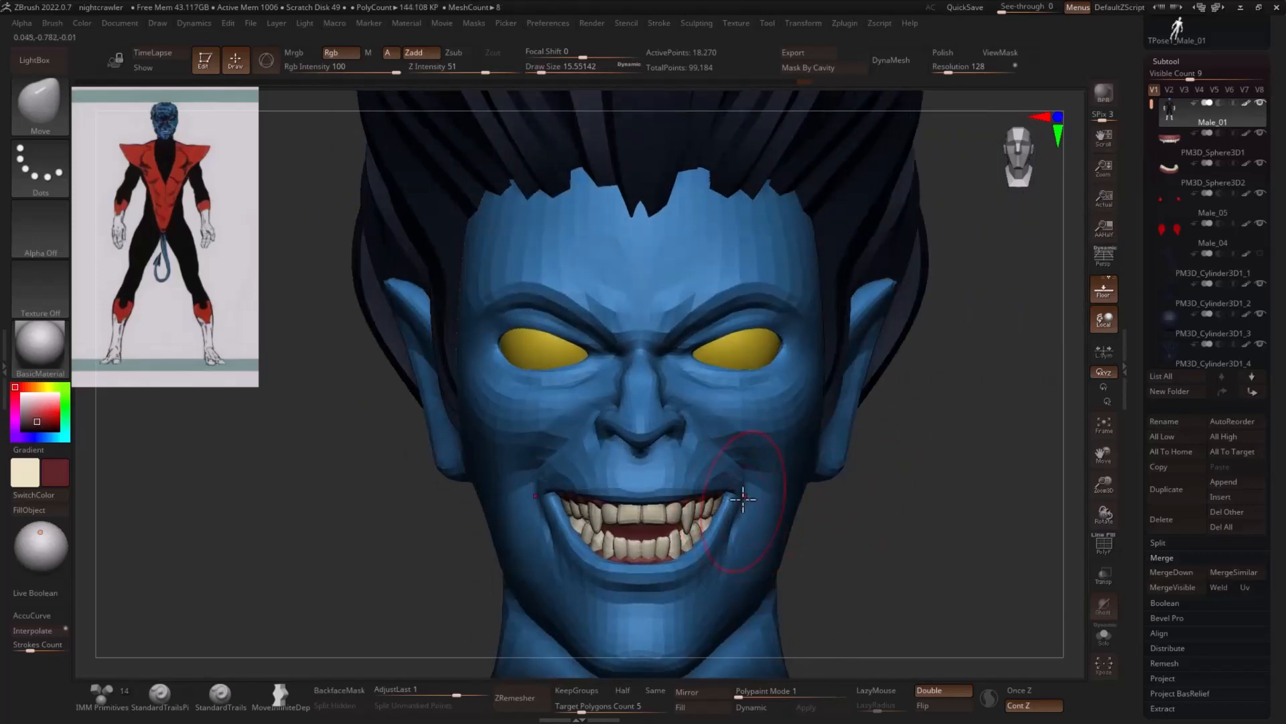
pyautogui.moveTo(878, 480)
pyautogui.mouseDown()
pyautogui.moveTo(747, 498)
pyautogui.moveTo(756, 492)
pyautogui.mouseUp()
# - Adjust the sides of the jaw with the Move brush at a draw size of about 27
pyautogui.press('s')
pyautogui.moveTo(429, 532); pyautogui.dragTo(516, 537)
pyautogui.keyDown('shift'); pyautogui.moveTo(965, 443); pyautogui.dragTo(1039, 422); pyautogui.keyUp('shift')
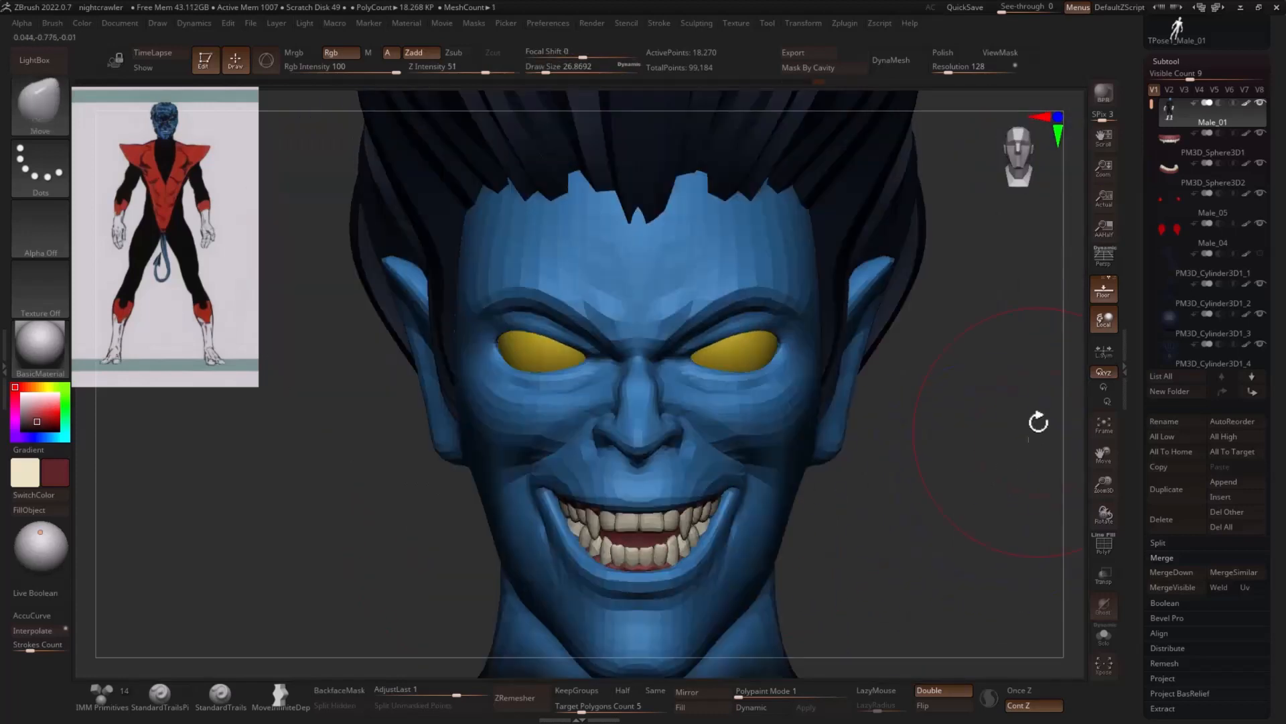
# - Fit the PM3D_Sphere3D1 and PM3D_Sphere3D2 teeth to the reshaped mouth with the Move brush
pyautogui.click(1202, 147)
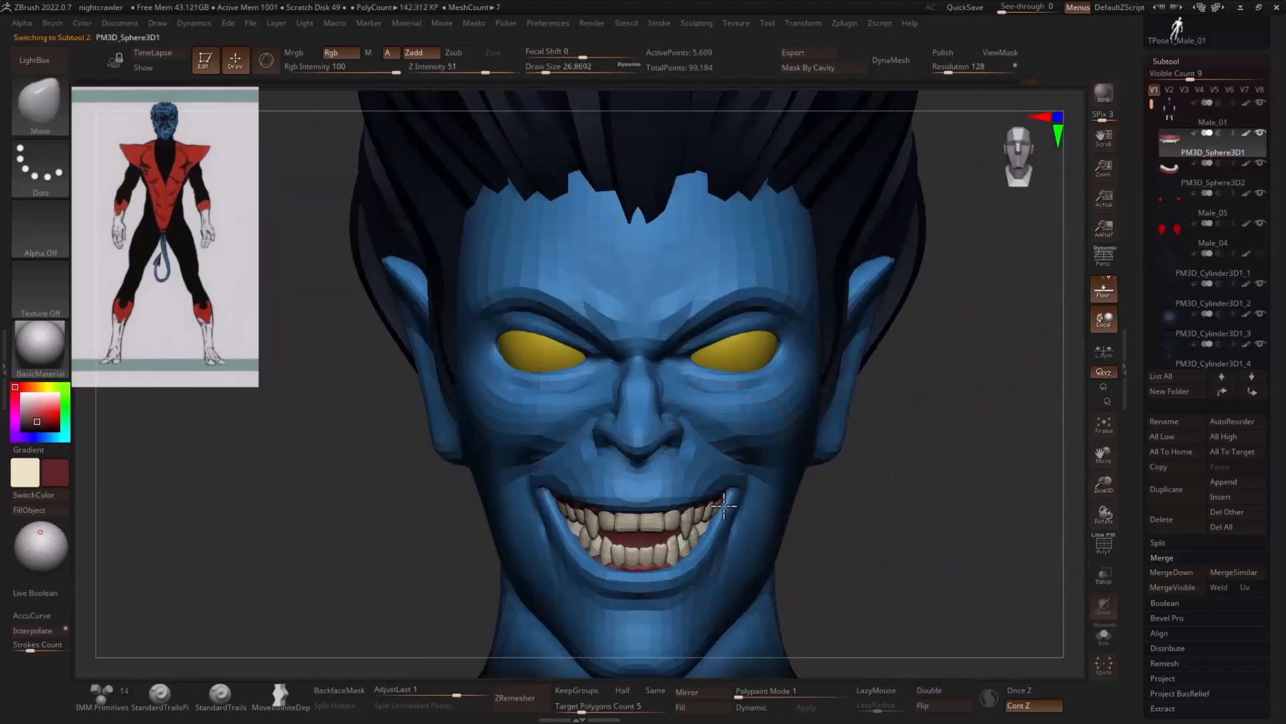
pyautogui.click(1206, 175)
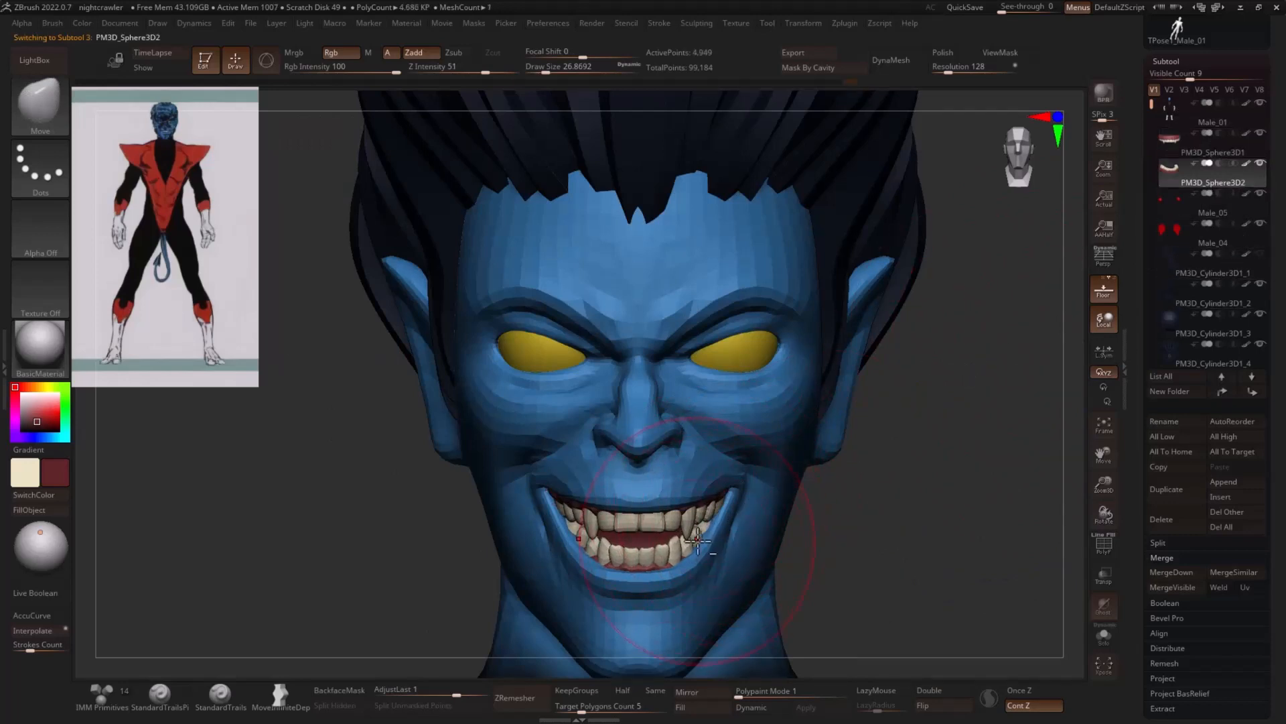
pyautogui.moveTo(969, 500)
pyautogui.mouseDown()
pyautogui.moveTo(919, 468)
pyautogui.moveTo(993, 471)
pyautogui.moveTo(964, 429)
pyautogui.mouseUp()
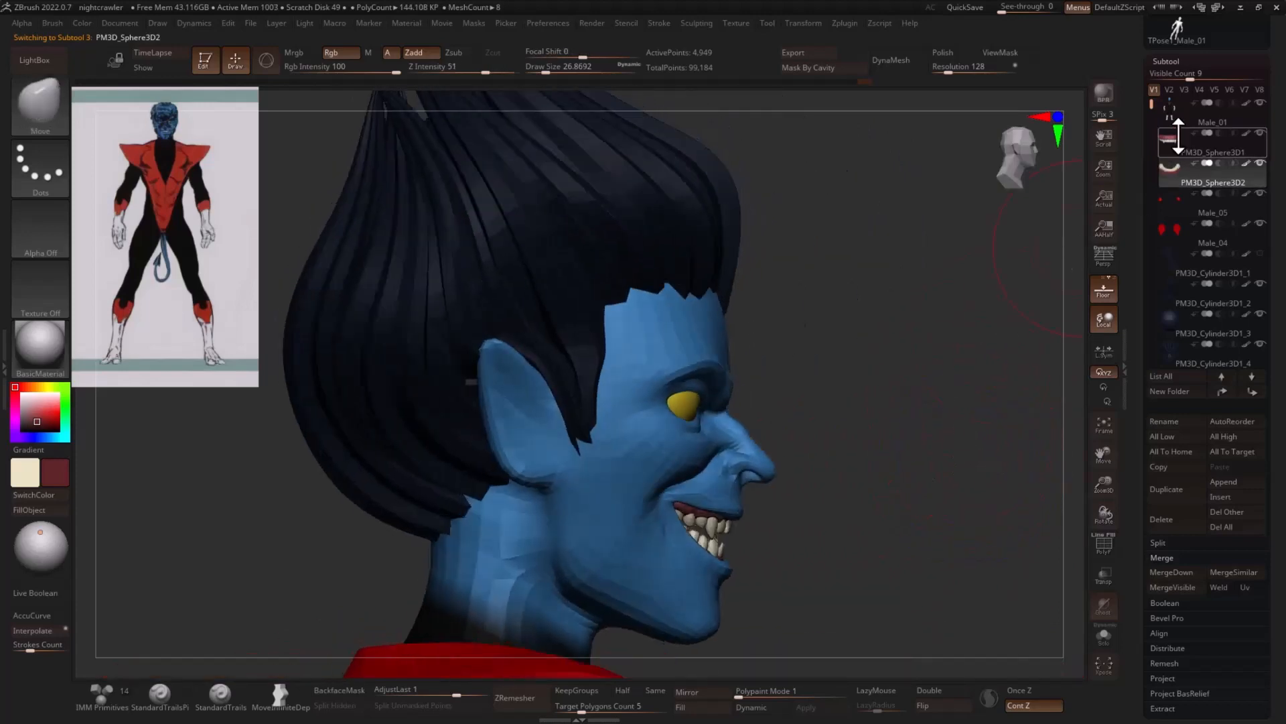
# - Select the Male_01 mesh and adjust the forehead and nose profile with the Move brush at draw sizes of about 41 and 22
pyautogui.click(1203, 117)
pyautogui.press('s')
pyautogui.moveTo(715, 320); pyautogui.dragTo(723, 310)
pyautogui.press('s')
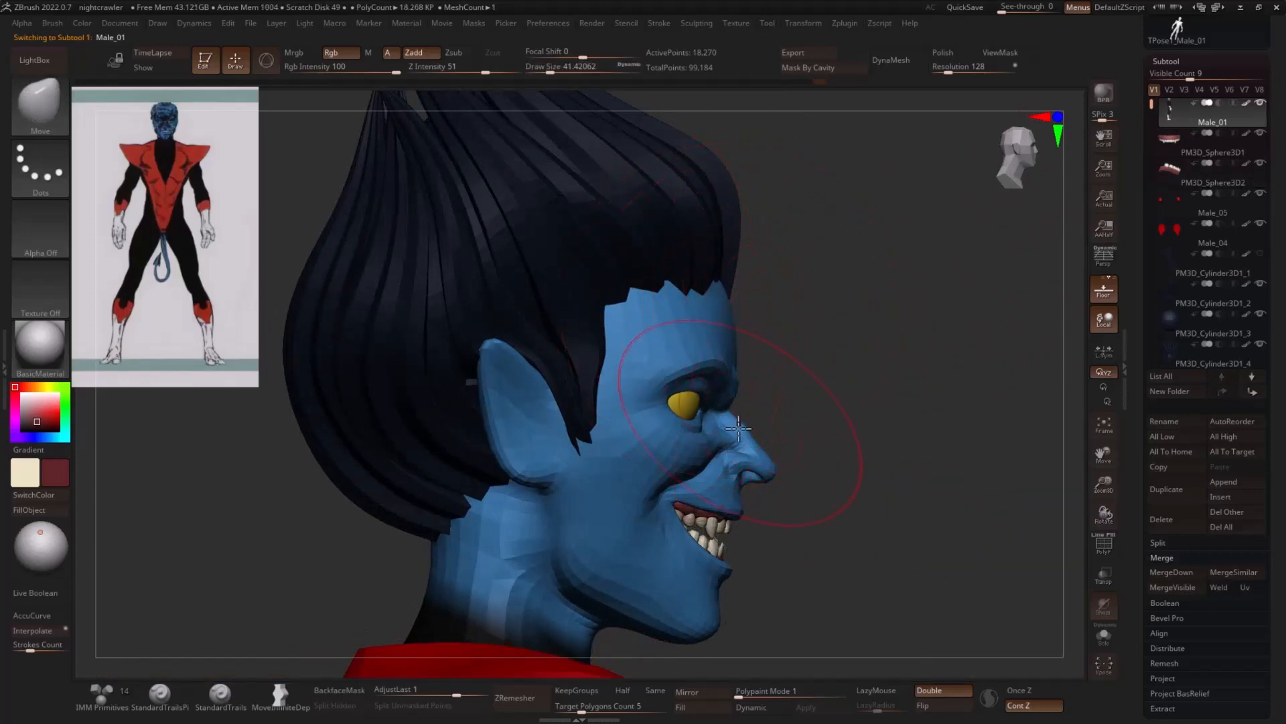
pyautogui.press('s')
pyautogui.moveTo(747, 436); pyautogui.dragTo(740, 437)
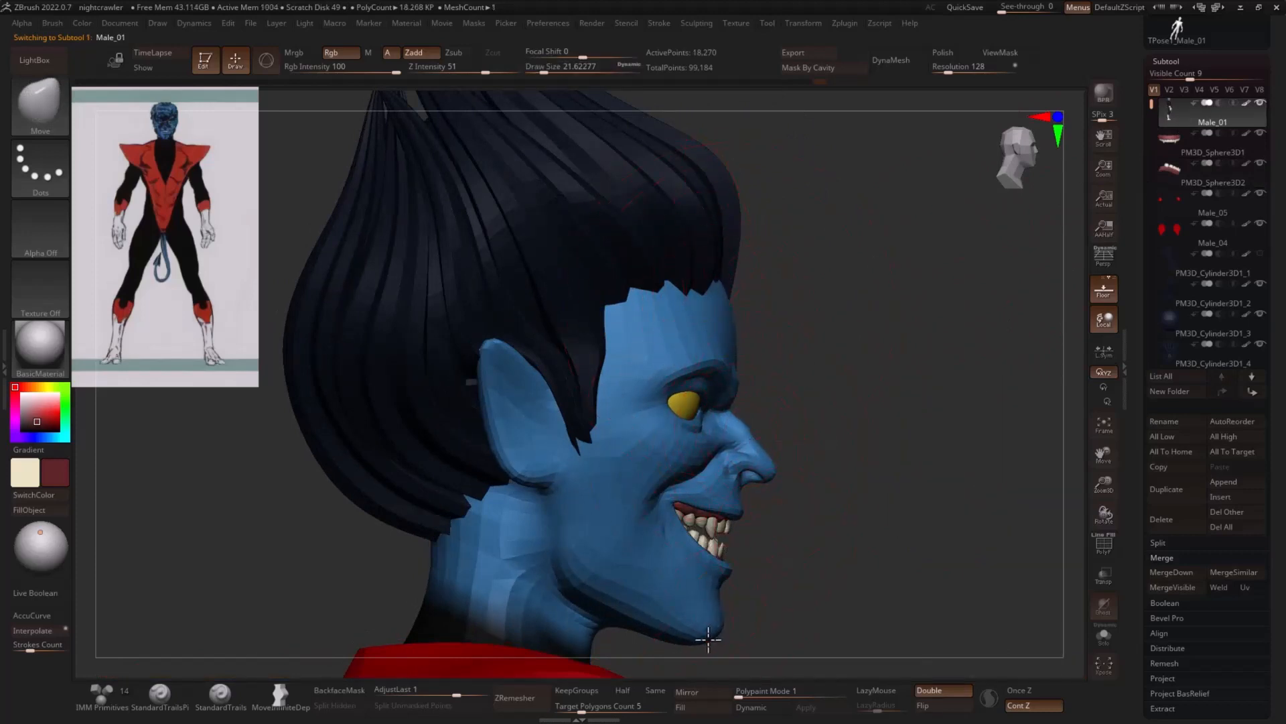
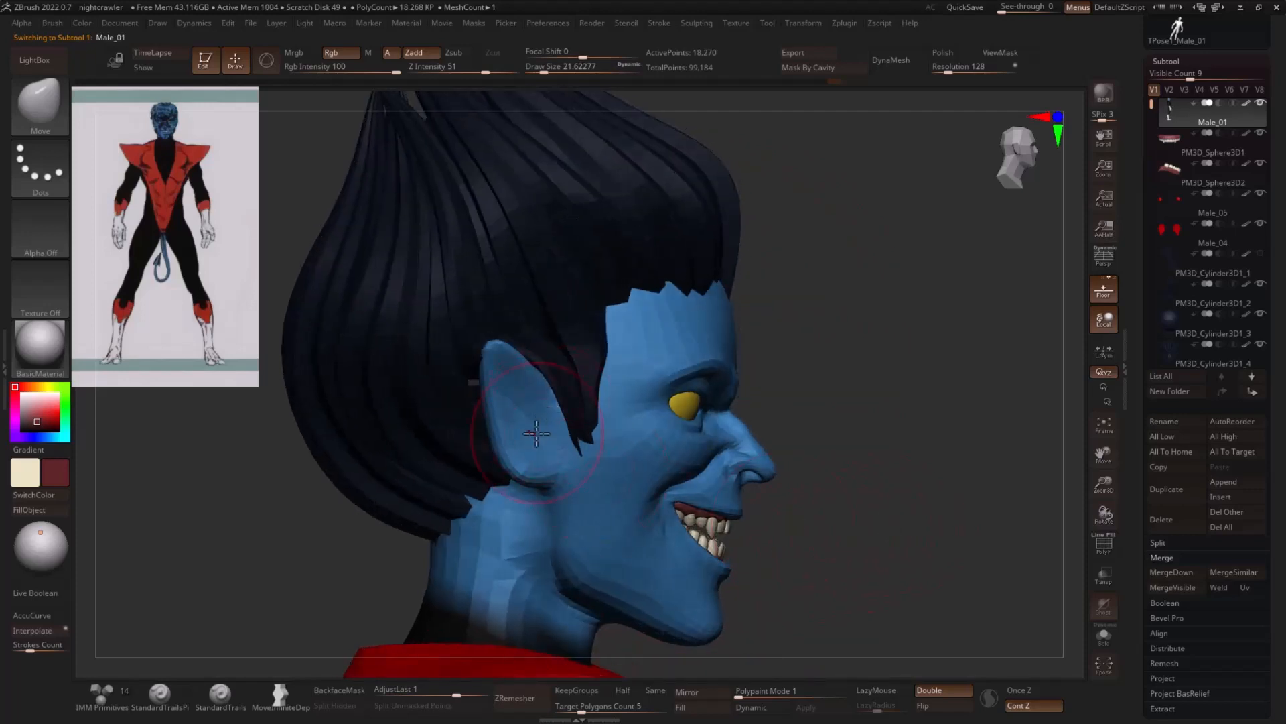
# - Carve a crease into the inside of the pointed ear with the DamStandard brush
pyautogui.press('b')
pyautogui.press('d')
pyautogui.press('s')
# - Carve a crease across the forehead above the brow with the DamStandard brush at a draw size of about 14.2
pyautogui.press('s')
pyautogui.moveTo(517, 389); pyautogui.dragTo(536, 409)
pyautogui.press('s')
pyautogui.moveTo(880, 383); pyautogui.dragTo(919, 441)
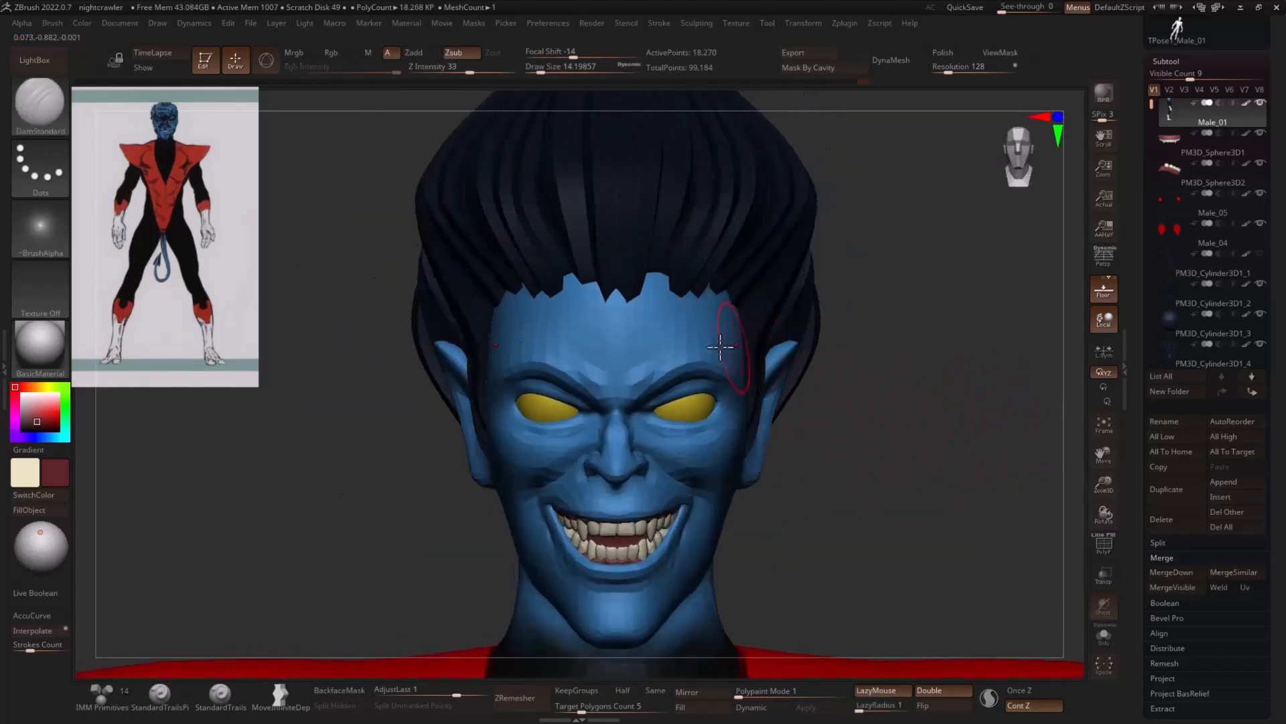
pyautogui.moveTo(705, 349); pyautogui.dragTo(641, 366)
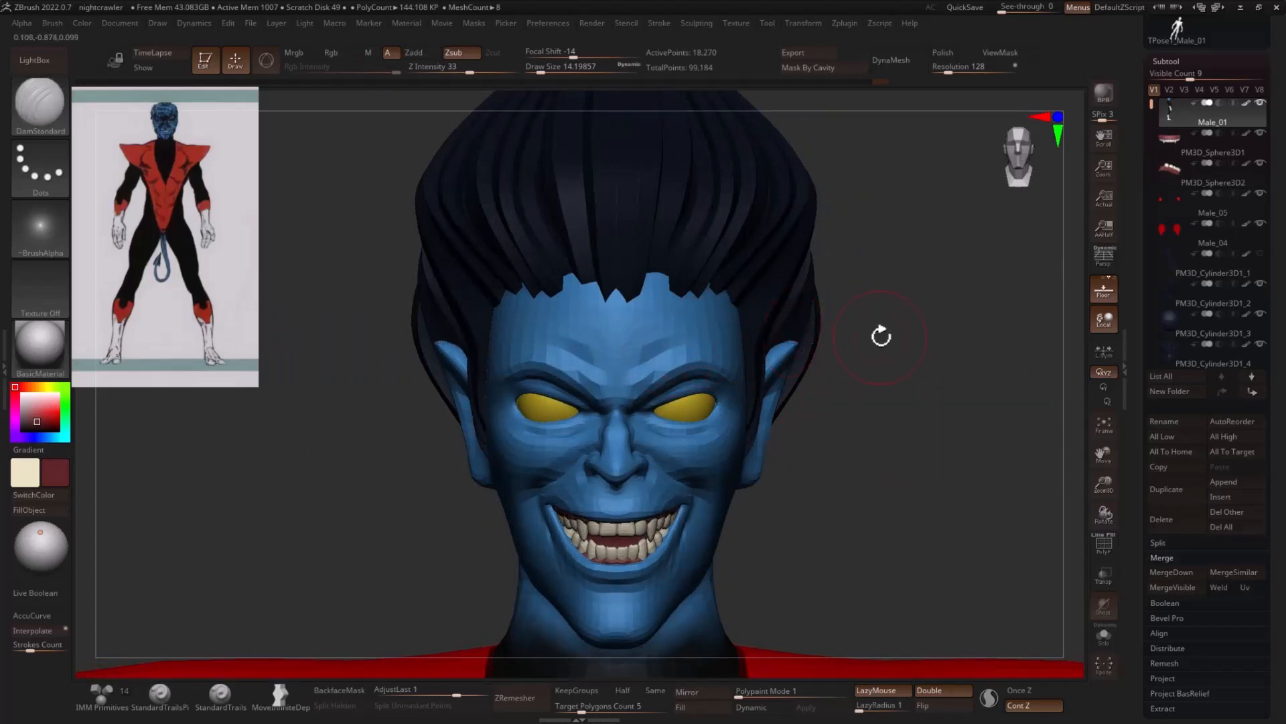
# - Reshape the brow ridge above the eyes with the Move brush and reduce its draw size to about 12.9
pyautogui.moveTo(881, 336)
pyautogui.mouseDown()
pyautogui.moveTo(962, 367)
pyautogui.moveTo(948, 385)
pyautogui.moveTo(955, 353)
pyautogui.mouseUp()
pyautogui.press('b')
pyautogui.press('m')
pyautogui.press('v')
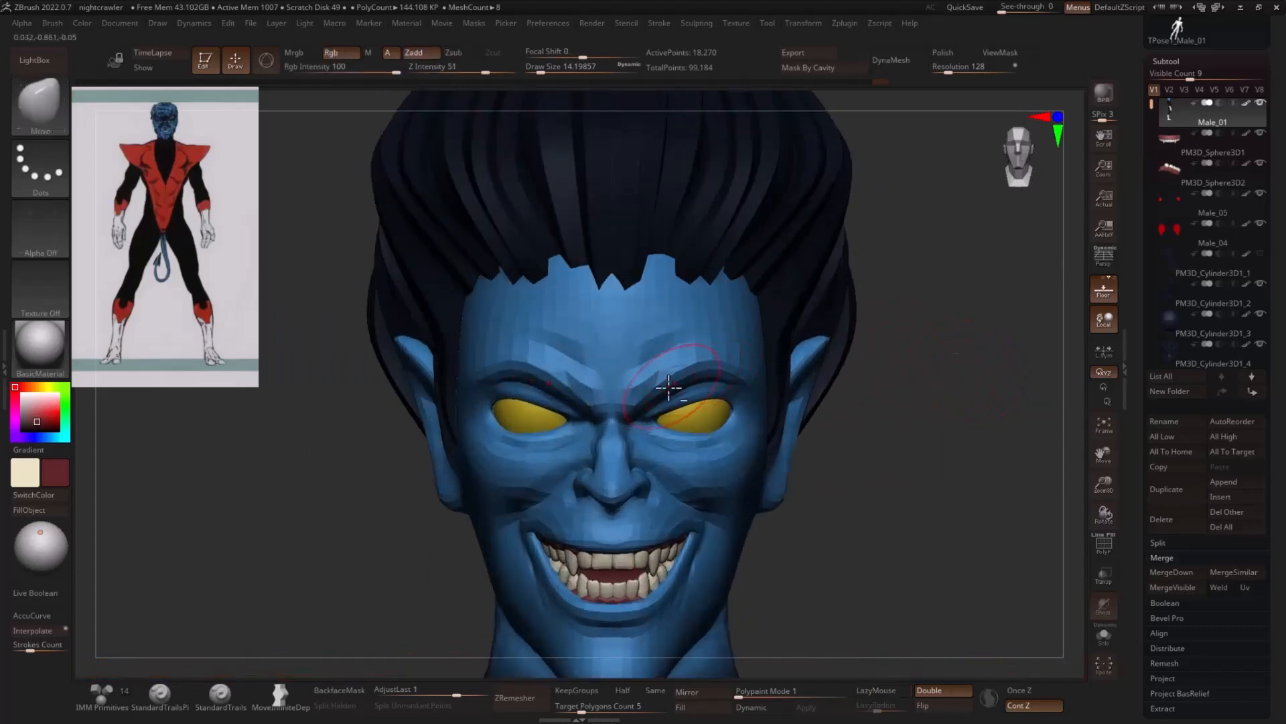
pyautogui.moveTo(669, 387)
pyautogui.mouseDown()
pyautogui.moveTo(652, 402)
pyautogui.moveTo(694, 380)
pyautogui.moveTo(683, 402)
pyautogui.moveTo(702, 393)
pyautogui.moveTo(687, 375)
pyautogui.mouseUp()
pyautogui.press('s')
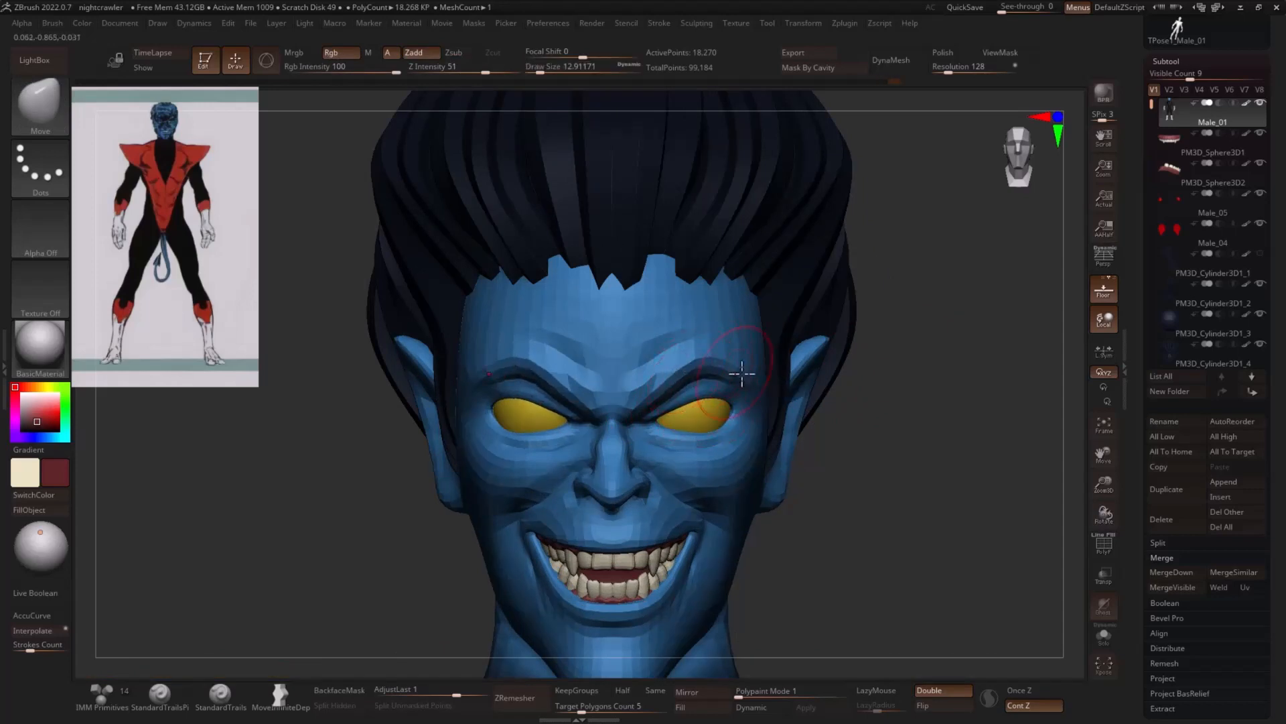
# - Select the hair subtool and adjust its side around the ear with the Move brush at a draw size of about 48.6
pyautogui.keyDown('alt'); pyautogui.moveTo(948, 429); pyautogui.dragTo(904, 434); pyautogui.keyUp('alt')
pyautogui.moveTo(905, 435)
pyautogui.mouseDown()
pyautogui.moveTo(881, 436)
pyautogui.moveTo(901, 436)
pyautogui.mouseUp()
pyautogui.press('s')
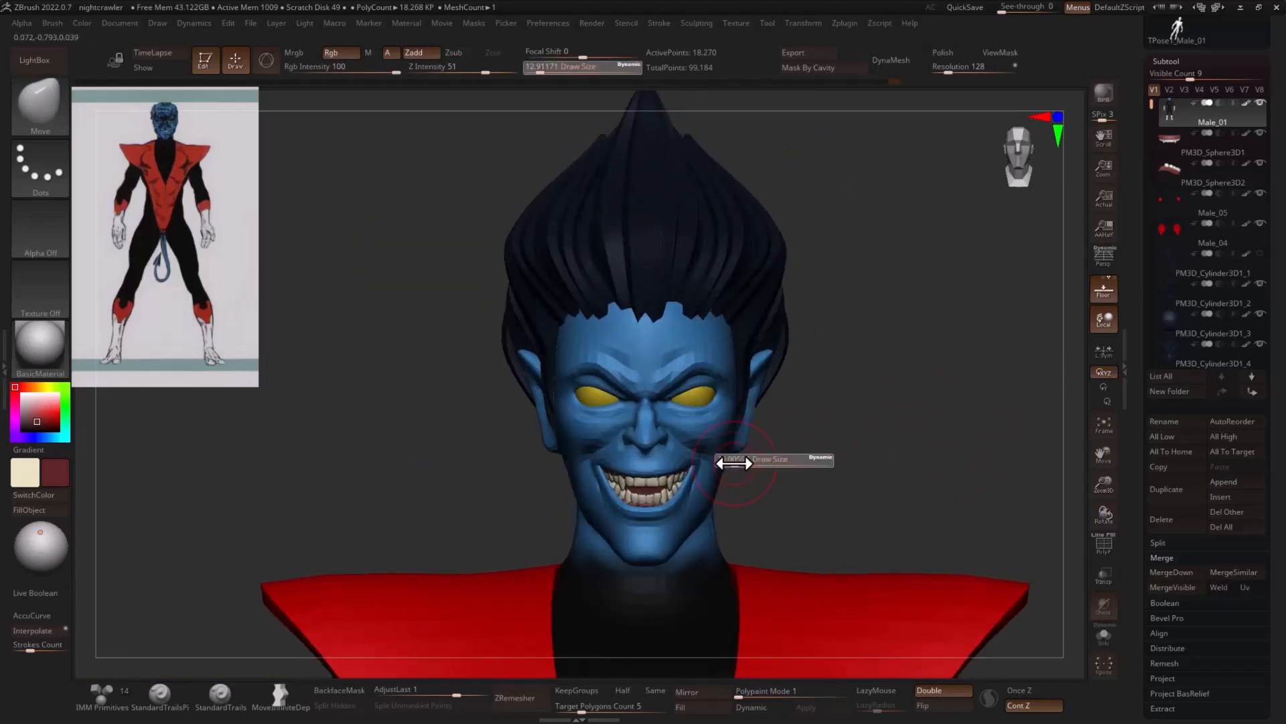
pyautogui.moveTo(733, 463); pyautogui.dragTo(745, 445)
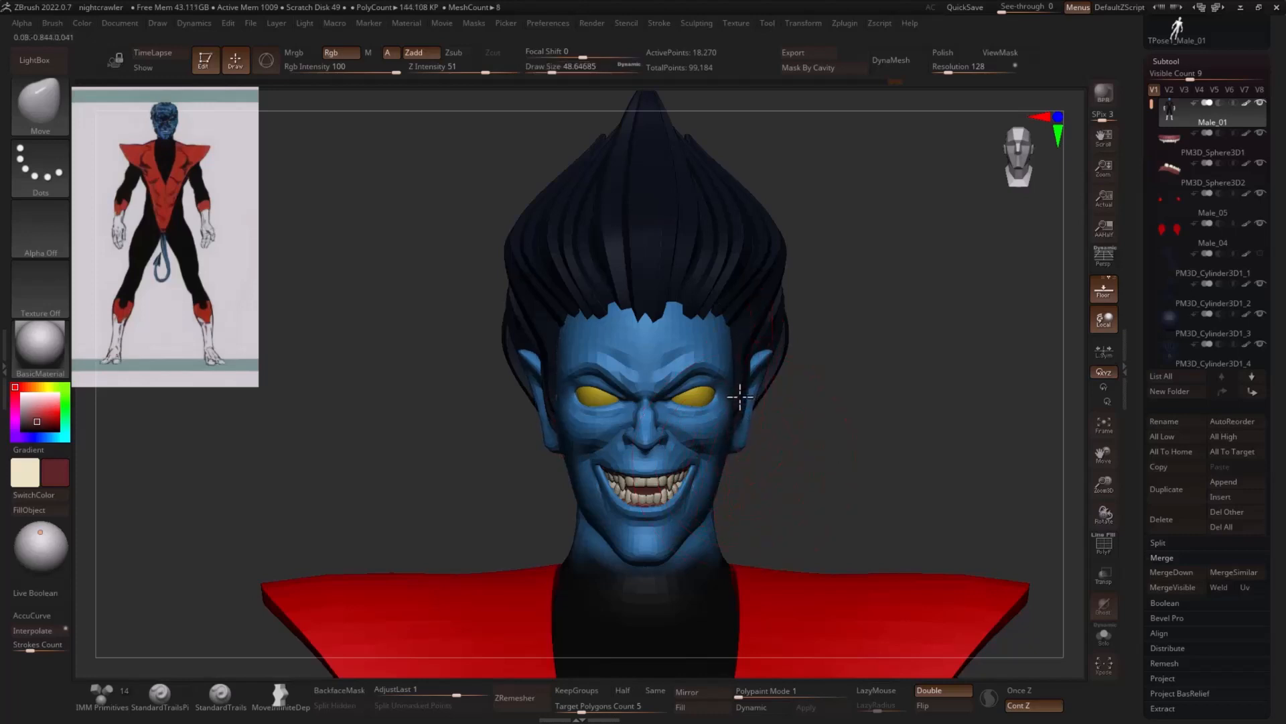
pyautogui.keyDown('alt'); pyautogui.click(767, 346); pyautogui.keyUp('alt')
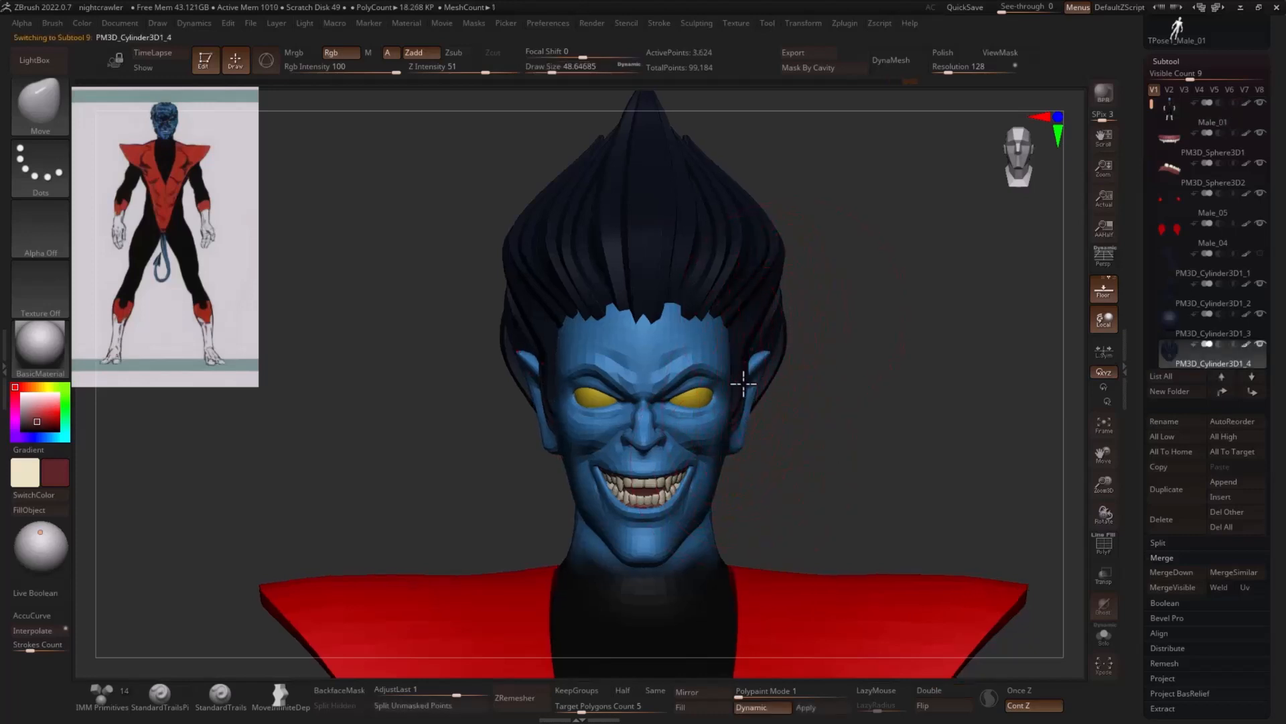
pyautogui.moveTo(743, 384); pyautogui.dragTo(737, 379)
pyautogui.moveTo(784, 333); pyautogui.dragTo(777, 332)
# - Shrink the draw size to about 1.5 and switch to the Topology brush
pyautogui.moveTo(910, 406)
pyautogui.keyDown('alt'); pyautogui.mouseDown()
pyautogui.moveTo(887, 373)
pyautogui.moveTo(972, 373)
pyautogui.moveTo(951, 368)
pyautogui.moveTo(882, 408)
pyautogui.moveTo(851, 386)
pyautogui.moveTo(890, 414)
pyautogui.moveTo(847, 414)
pyautogui.moveTo(852, 380)
pyautogui.mouseUp(); pyautogui.keyUp('alt')
pyautogui.press('s')
pyautogui.press('s')
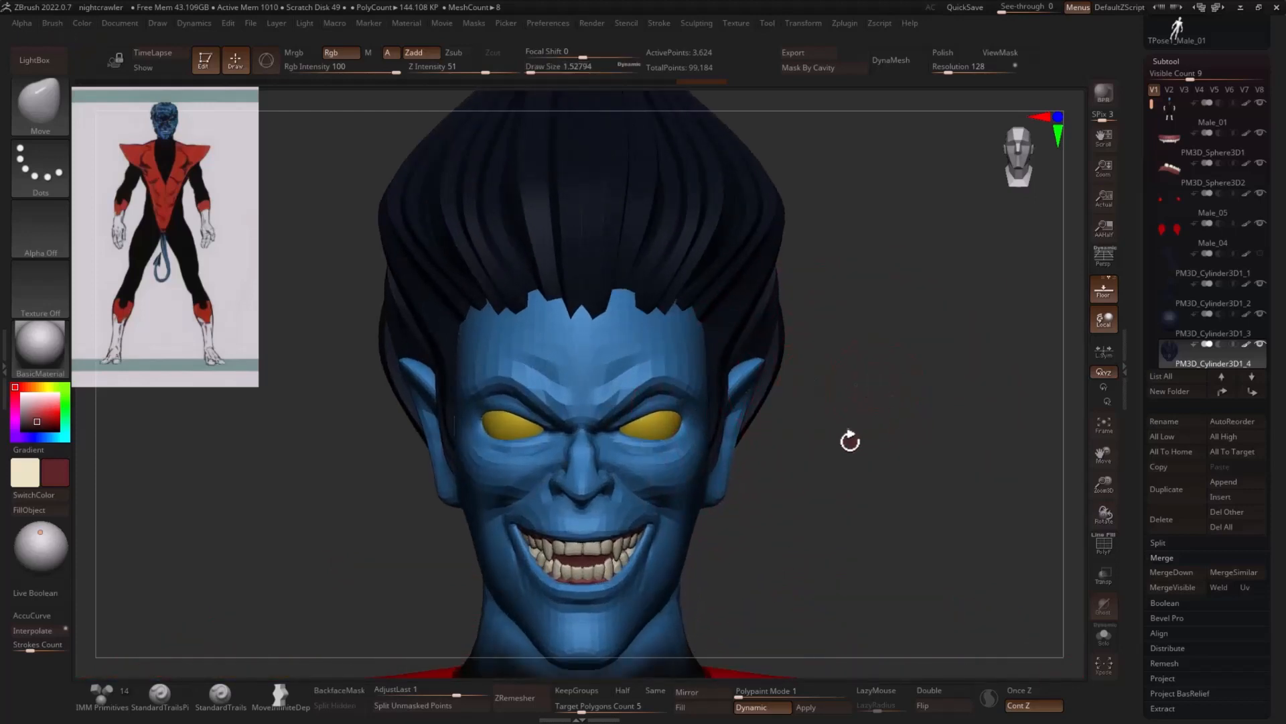
pyautogui.press('b')
pyautogui.press('t')
pyautogui.press('o')
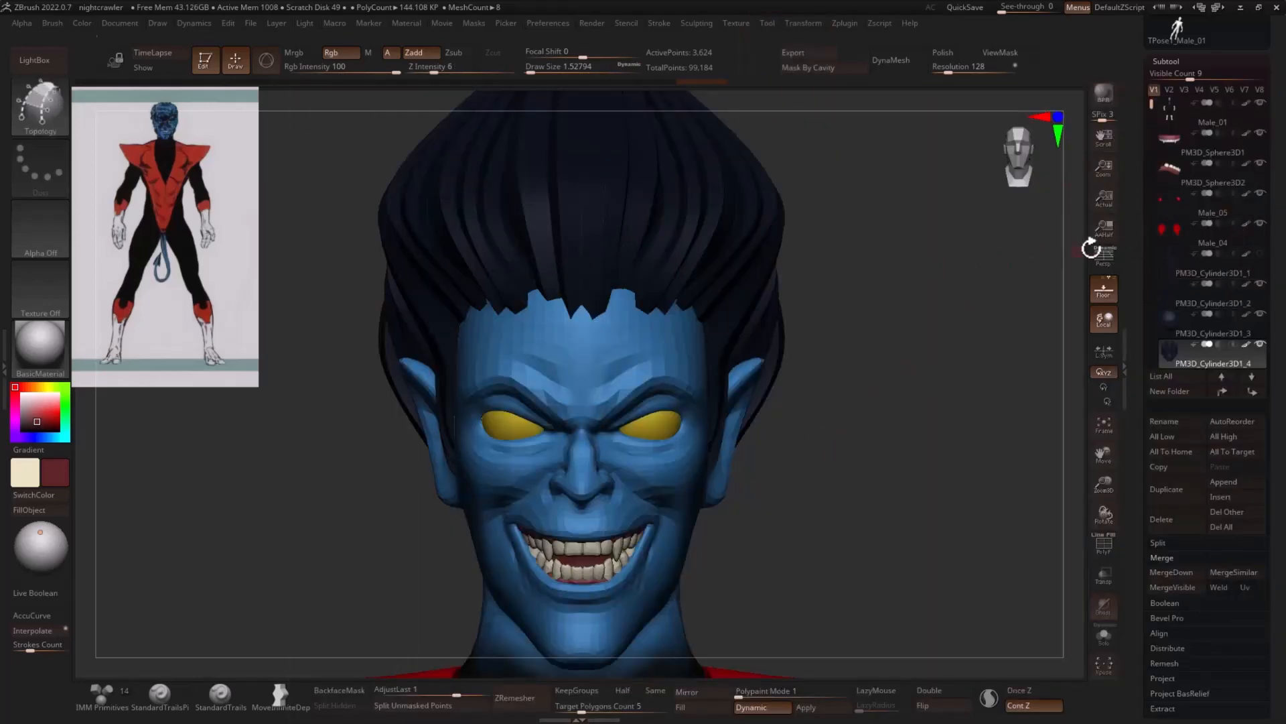
pyautogui.keyDown('alt'); pyautogui.moveTo(905, 345); pyautogui.dragTo(881, 359); pyautogui.keyUp('alt')
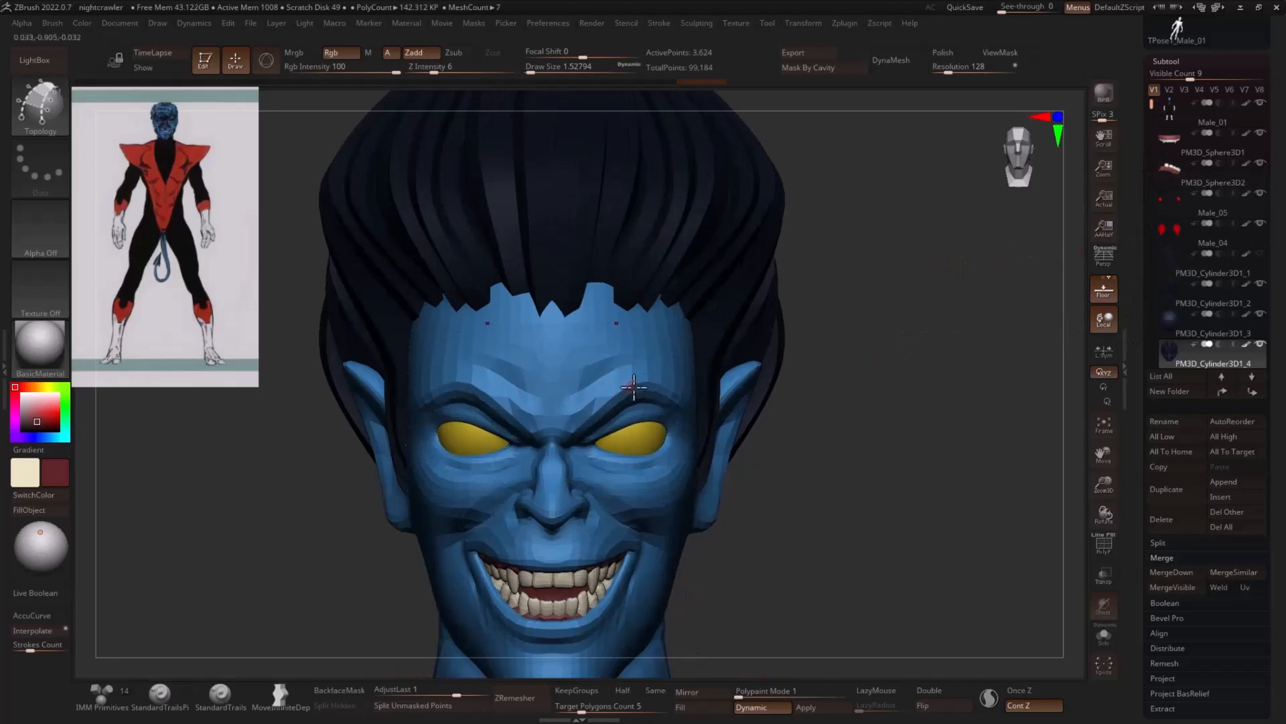
pyautogui.moveTo(603, 400); pyautogui.dragTo(584, 416)
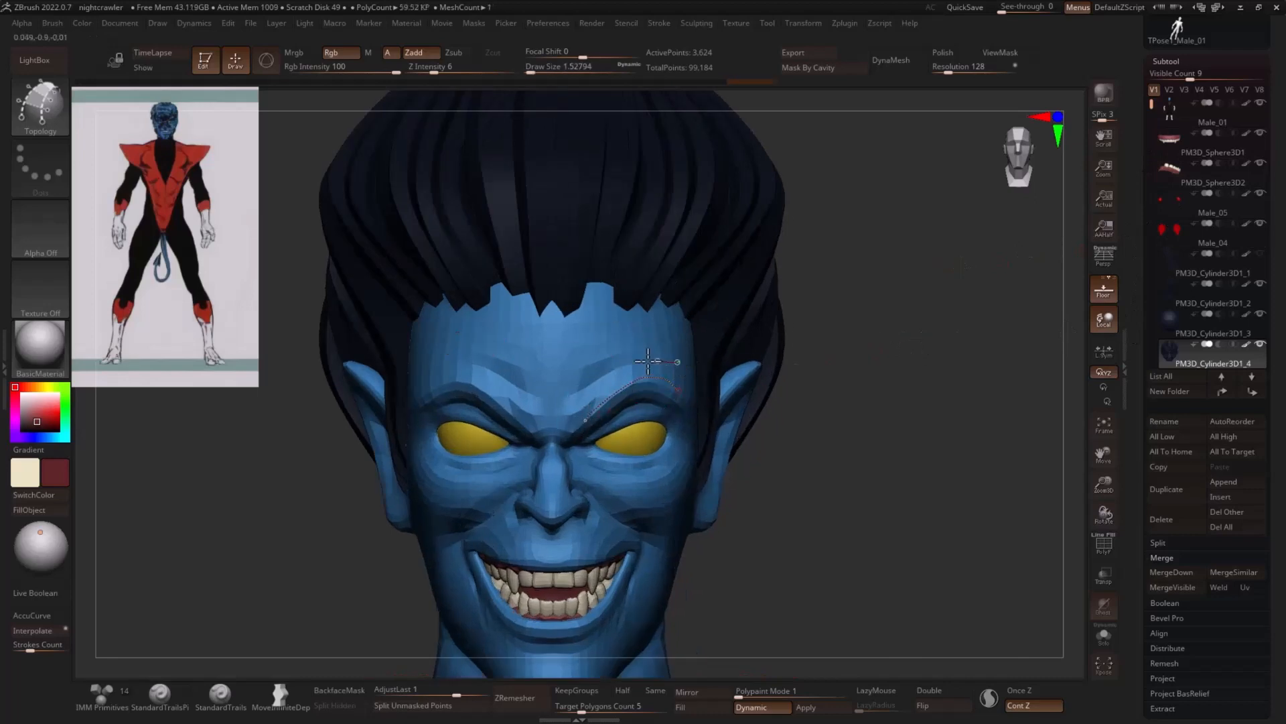
pyautogui.press('ctrl')
pyautogui.press('s')
pyautogui.click(845, 343)
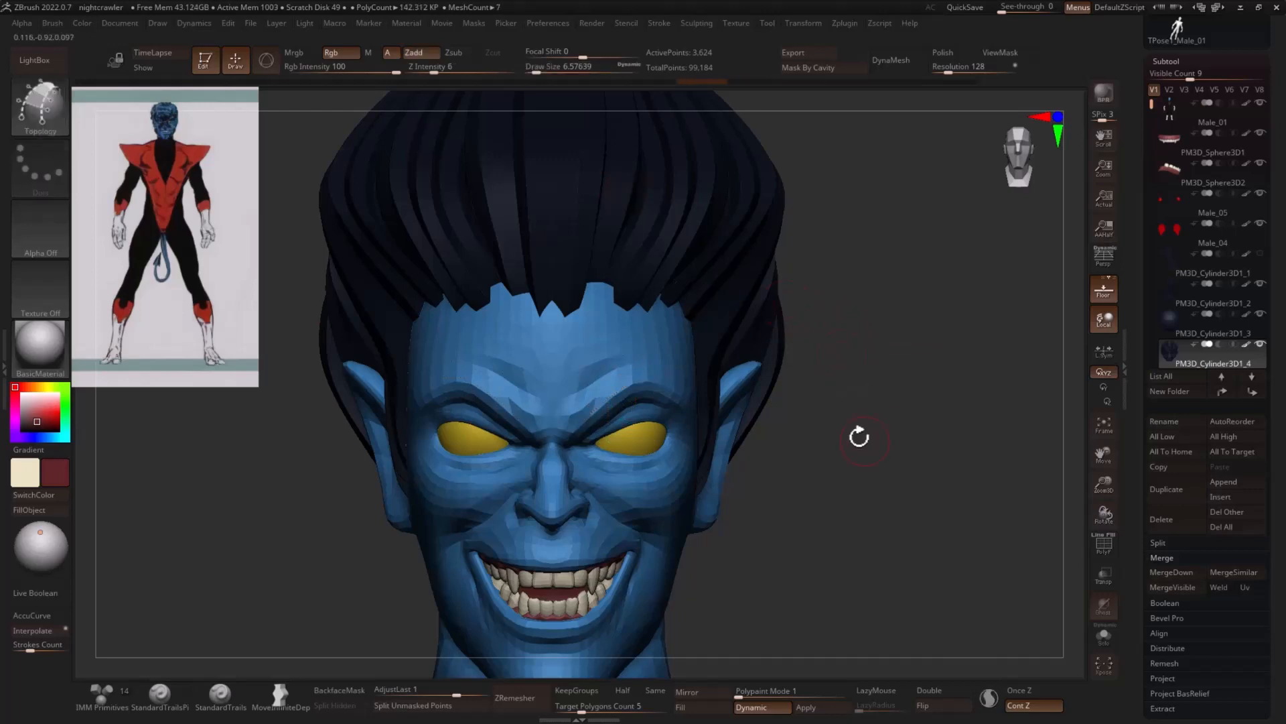
# - Trace the eyebrow's lower edge with the Topology brush at a draw size of about 3.7, and undo the badly drawn upper curve
pyautogui.moveTo(859, 437)
pyautogui.keyDown('alt'); pyautogui.mouseDown()
pyautogui.moveTo(881, 375)
pyautogui.moveTo(866, 444)
pyautogui.mouseUp(); pyautogui.keyUp('alt')
pyautogui.moveTo(887, 393); pyautogui.dragTo(829, 392)
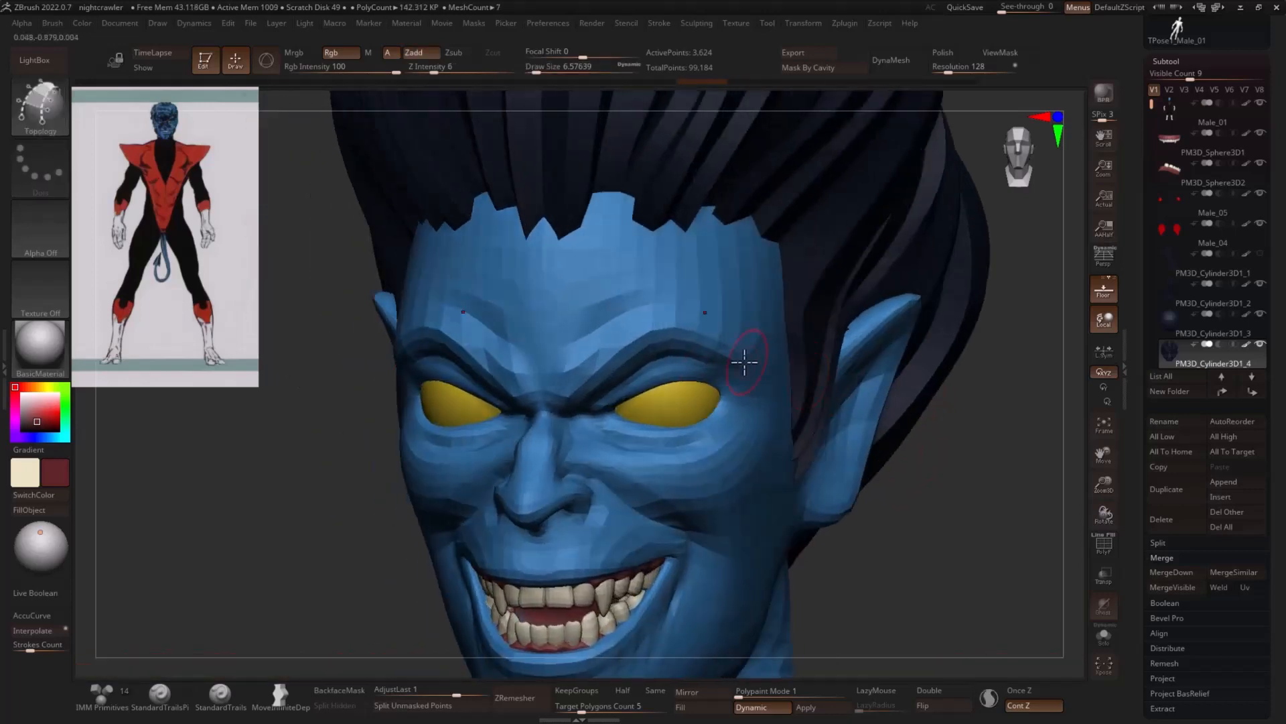
pyautogui.press('s')
pyautogui.moveTo(725, 362)
pyautogui.mouseDown()
pyautogui.moveTo(737, 362)
pyautogui.moveTo(723, 362)
pyautogui.mouseUp()
pyautogui.moveTo(584, 384); pyautogui.dragTo(575, 395)
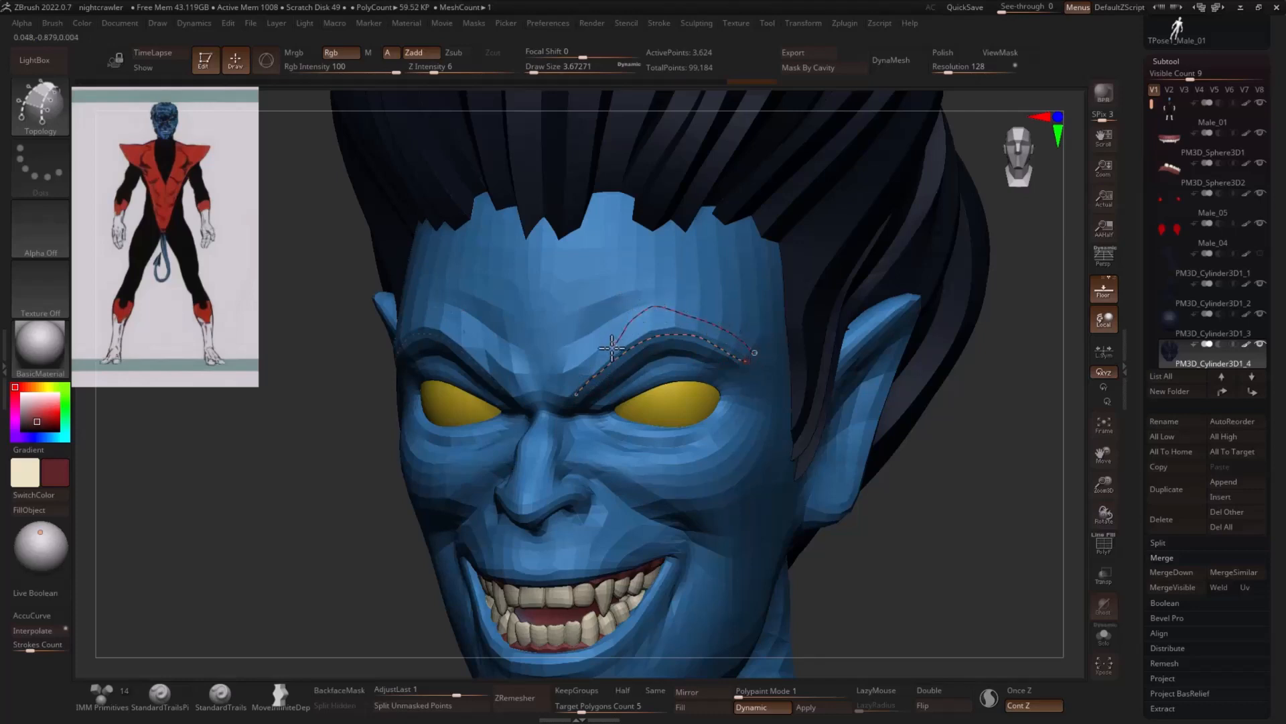
pyautogui.moveTo(571, 373); pyautogui.dragTo(567, 375)
pyautogui.hotkey('ctrl', 'z')
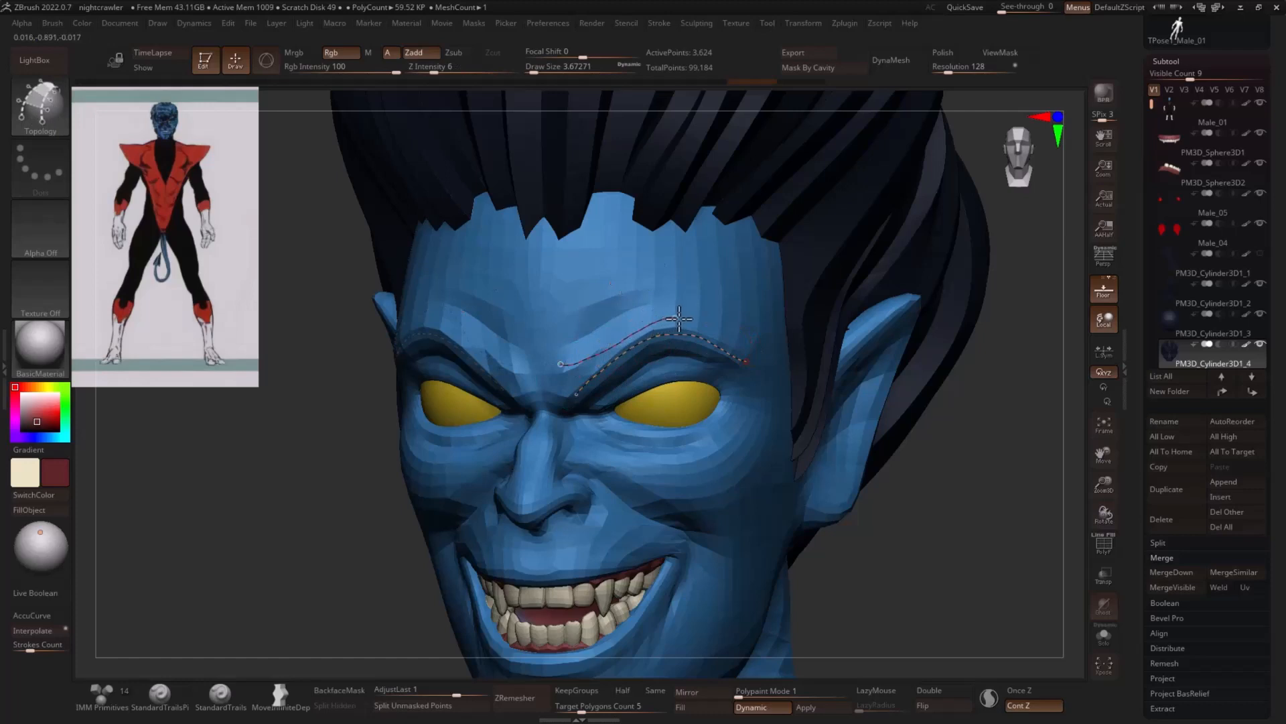
# - Draw short Topology curves across the upper and lower eyebrow lines to form a strip of polygons along the brow
pyautogui.moveTo(739, 351); pyautogui.dragTo(726, 369)
pyautogui.moveTo(703, 317)
pyautogui.mouseDown()
pyautogui.moveTo(707, 366)
pyautogui.moveTo(687, 368)
pyautogui.mouseUp()
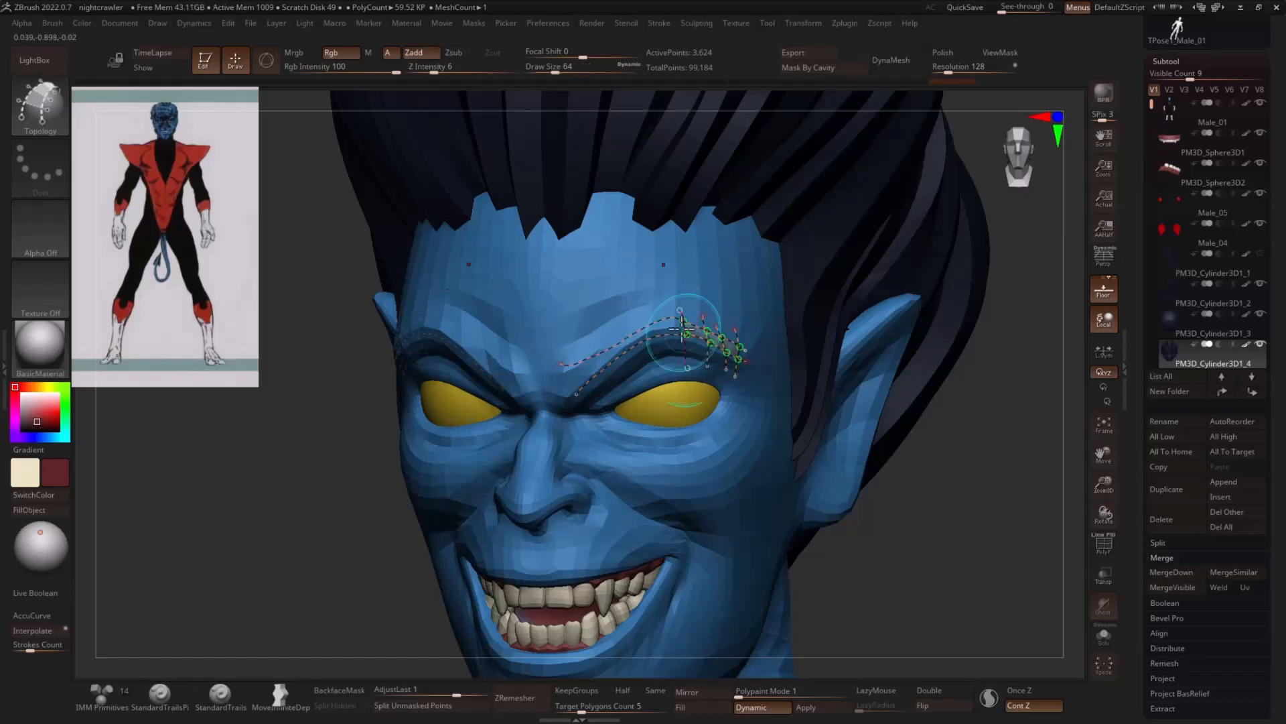
pyautogui.moveTo(670, 303)
pyautogui.mouseDown()
pyautogui.moveTo(675, 360)
pyautogui.moveTo(636, 374)
pyautogui.mouseUp()
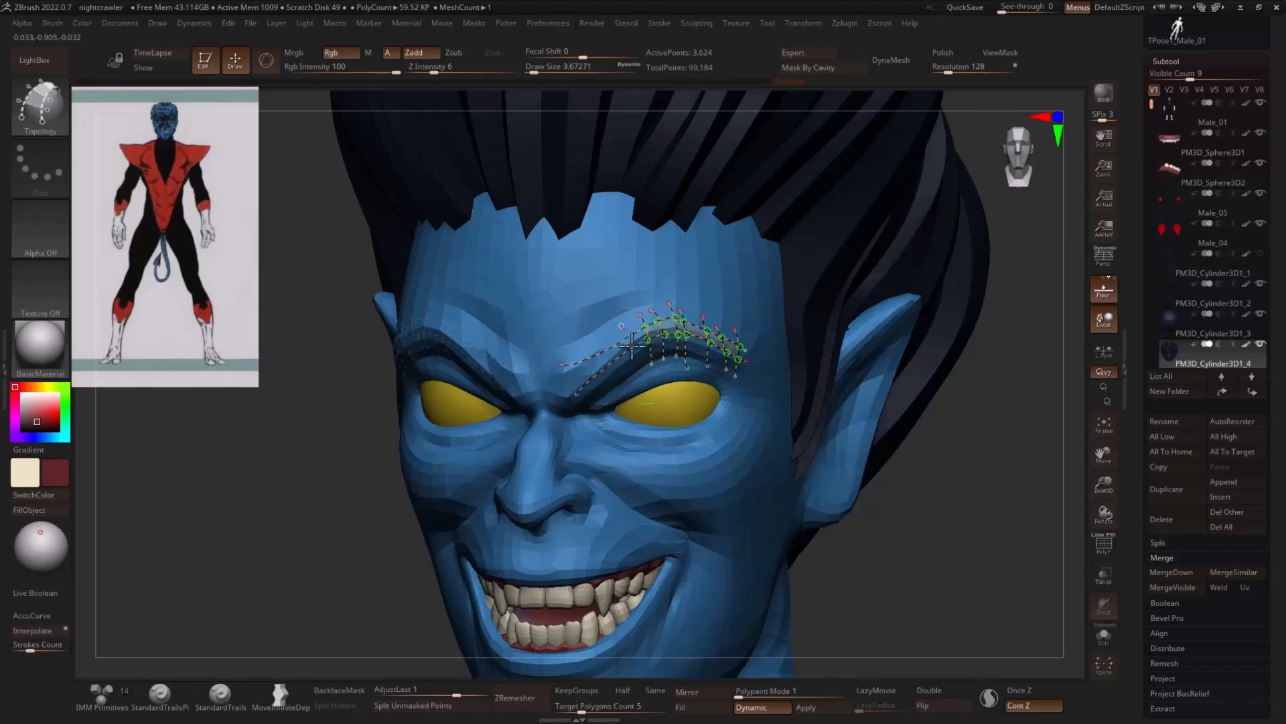
pyautogui.moveTo(611, 328)
pyautogui.mouseDown()
pyautogui.moveTo(620, 384)
pyautogui.moveTo(596, 405)
pyautogui.mouseUp()
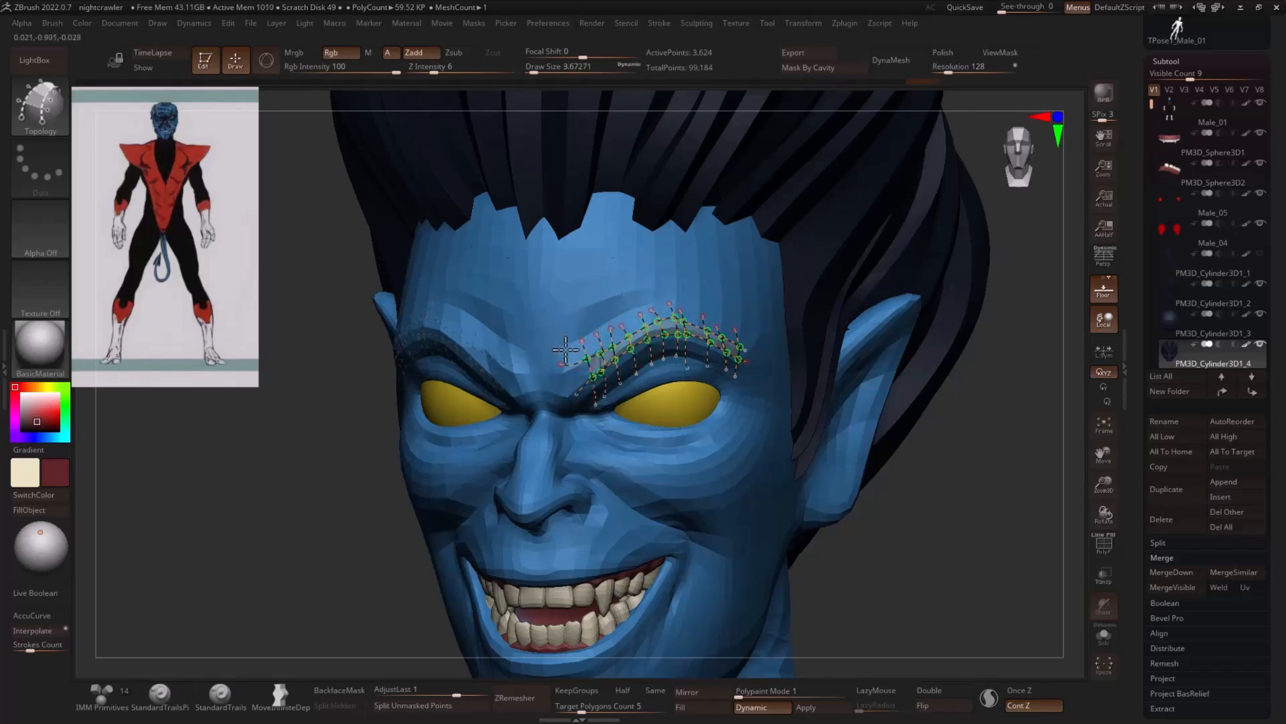
pyautogui.moveTo(567, 350); pyautogui.dragTo(586, 411)
# - Sample the dark hair colour and generate the eyebrow mesh from the Topology curves
pyautogui.click(733, 316)
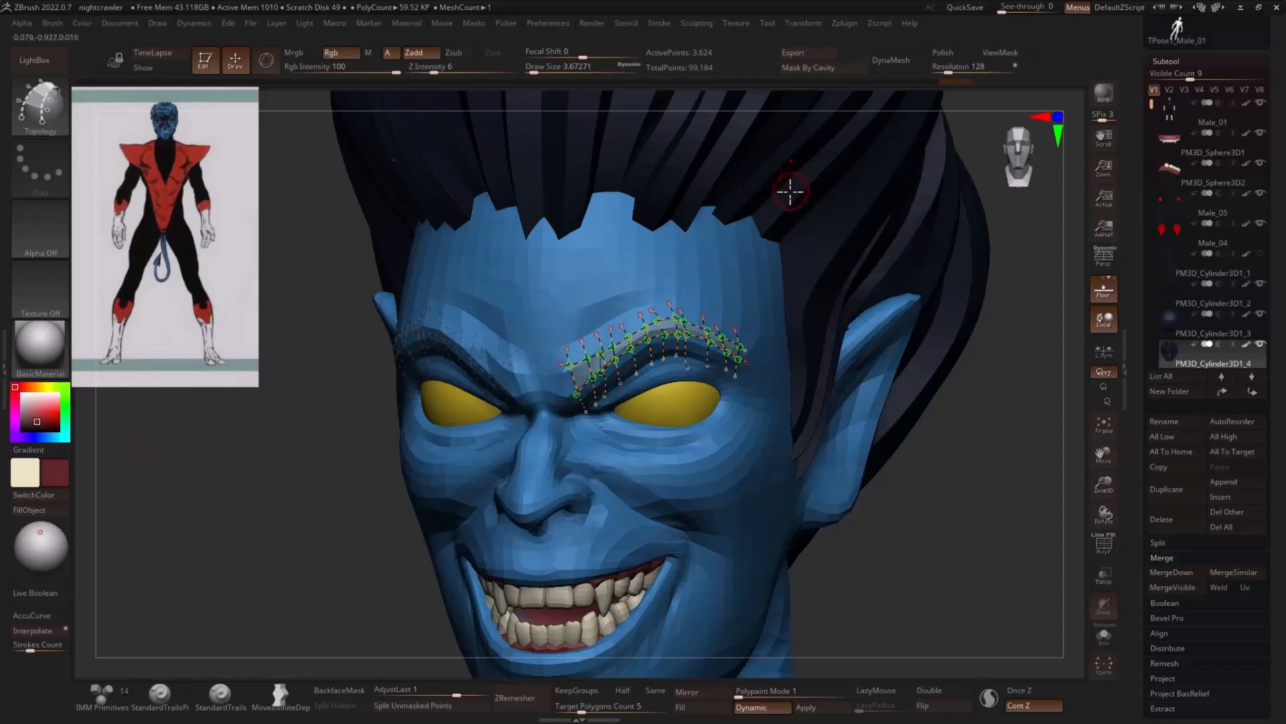
pyautogui.press('c')
pyautogui.click(610, 279)
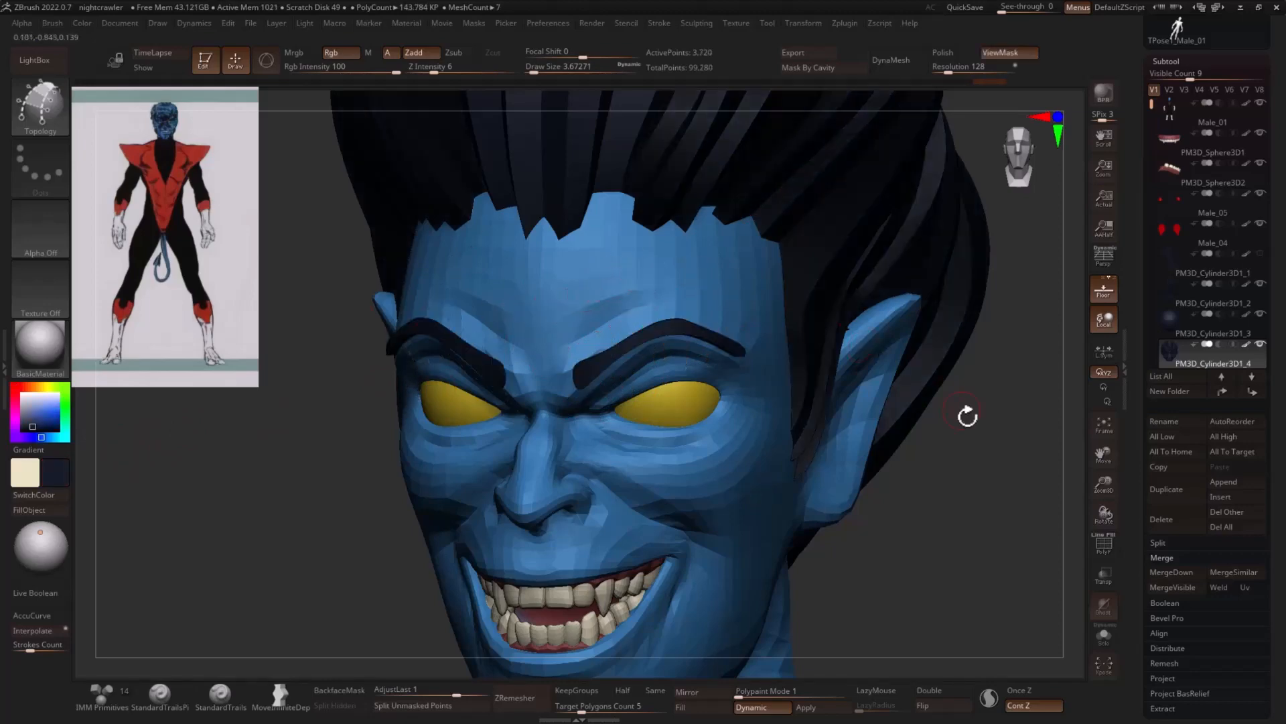
# - Split the new eyebrows from the hair into their own subtool and select that subtool
pyautogui.moveTo(967, 416)
pyautogui.mouseDown()
pyautogui.moveTo(1039, 442)
pyautogui.moveTo(982, 448)
pyautogui.mouseUp()
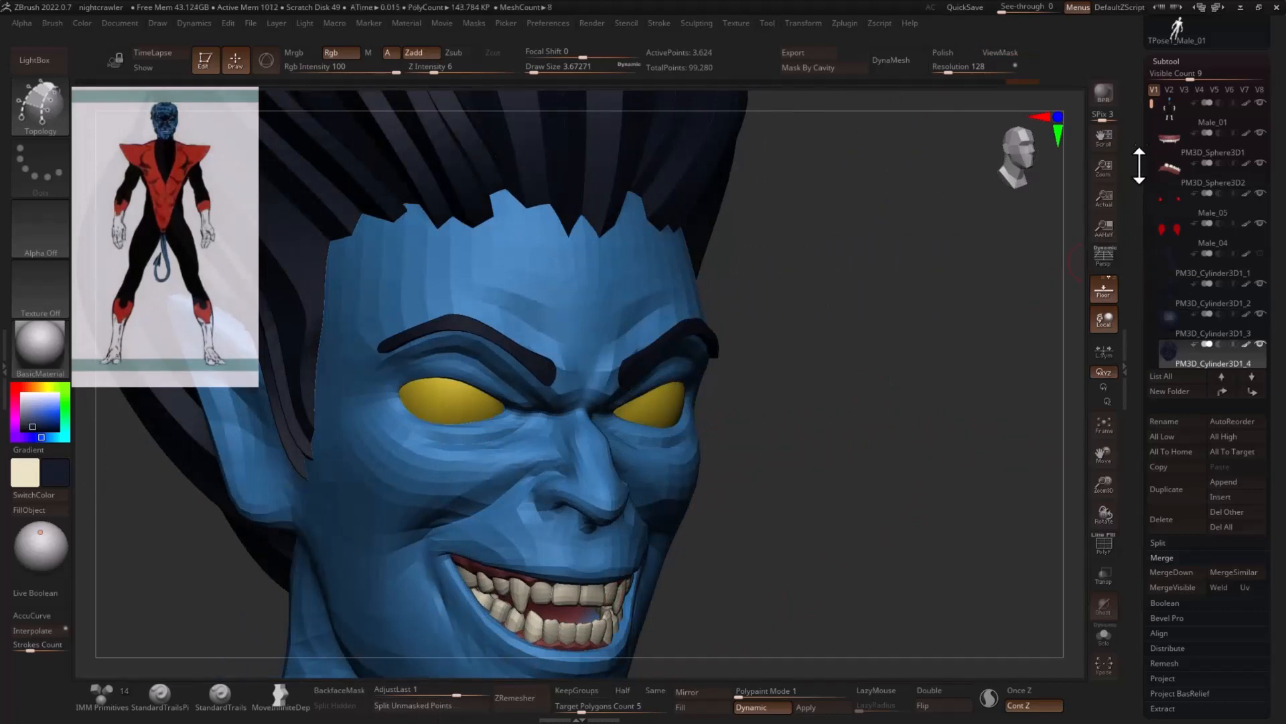
pyautogui.moveTo(1148, 105); pyautogui.dragTo(1150, 144)
pyautogui.click(1179, 329)
pyautogui.keyDown('shift'); pyautogui.moveTo(1005, 350); pyautogui.dragTo(914, 365); pyautogui.keyUp('shift')
# - Turn off dynamic subdivision on the eyebrows and reshape their inner ends with the Move brush
pyautogui.press('b')
pyautogui.press('m')
pyautogui.press('v')
pyautogui.moveTo(568, 401); pyautogui.dragTo(587, 402)
pyautogui.click(751, 707)
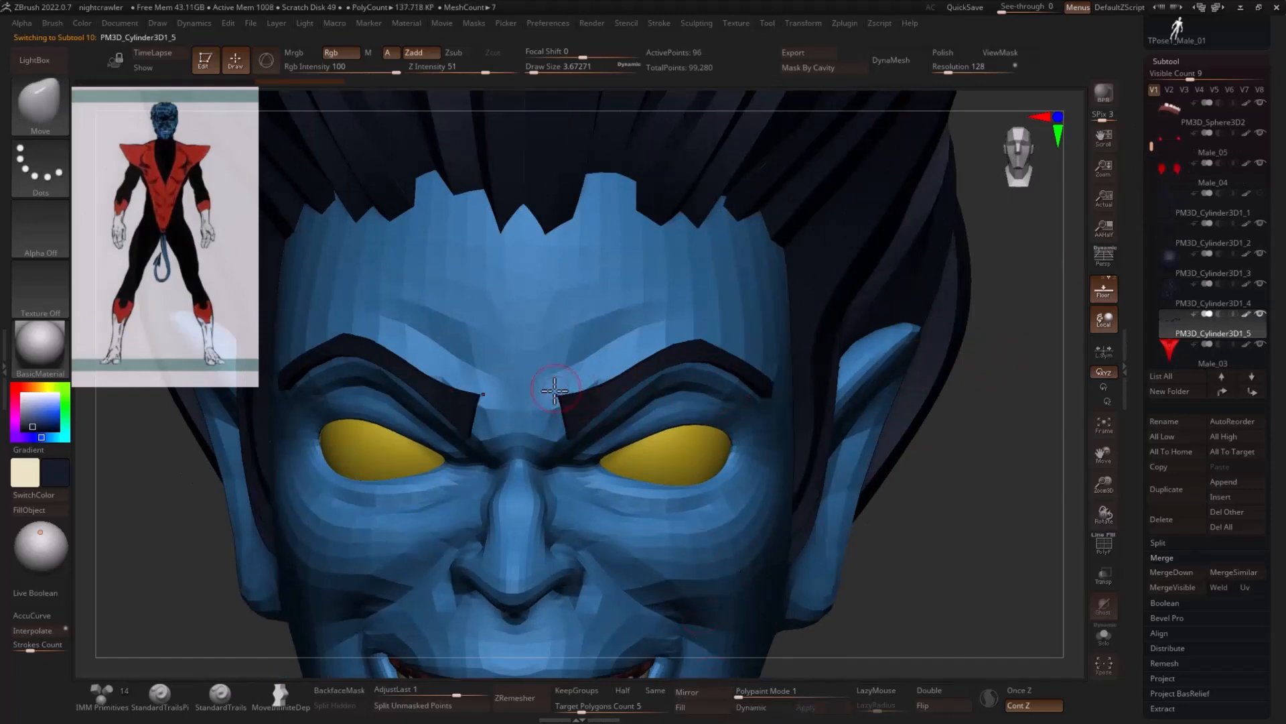
pyautogui.moveTo(555, 427); pyautogui.dragTo(563, 427)
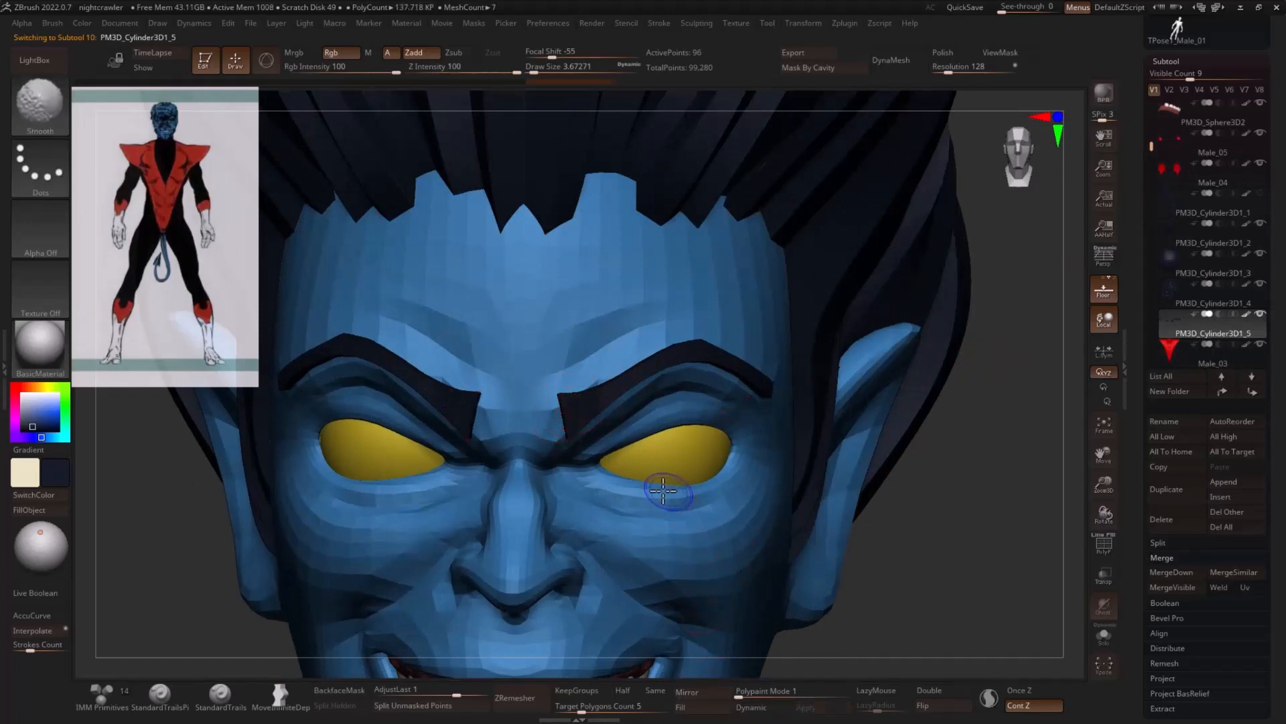
# - Show the eyebrows' polyframe, subdivide the mesh, and ZRemesh it with the Same polygon count option
pyautogui.hotkey('shift', 'f')
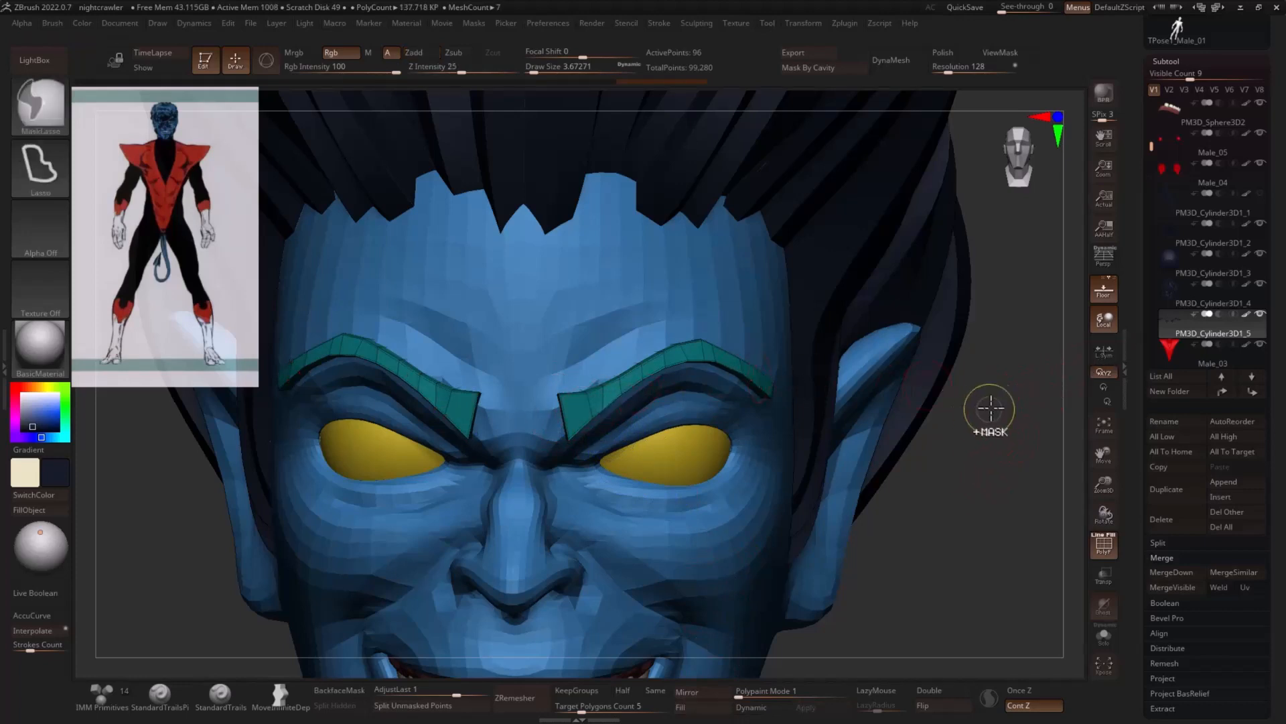
pyautogui.hotkey('ctrl', 'd')
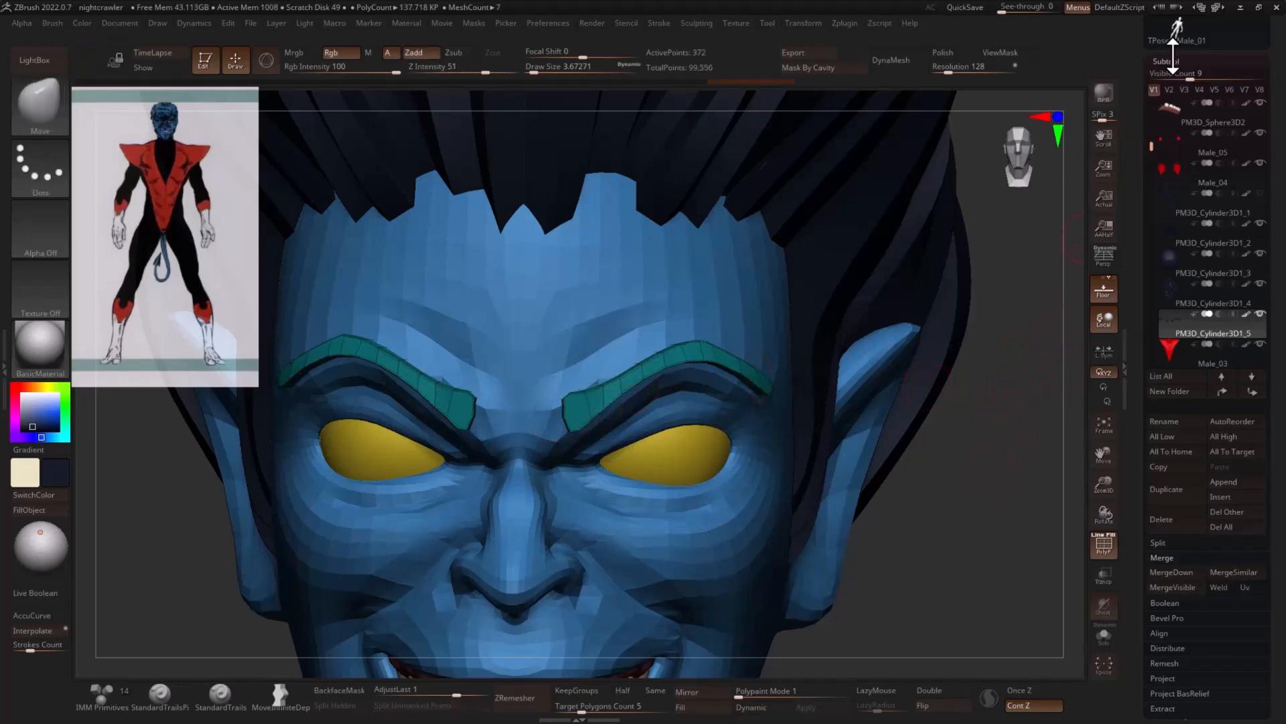
pyautogui.click(1166, 61)
pyautogui.click(1171, 77)
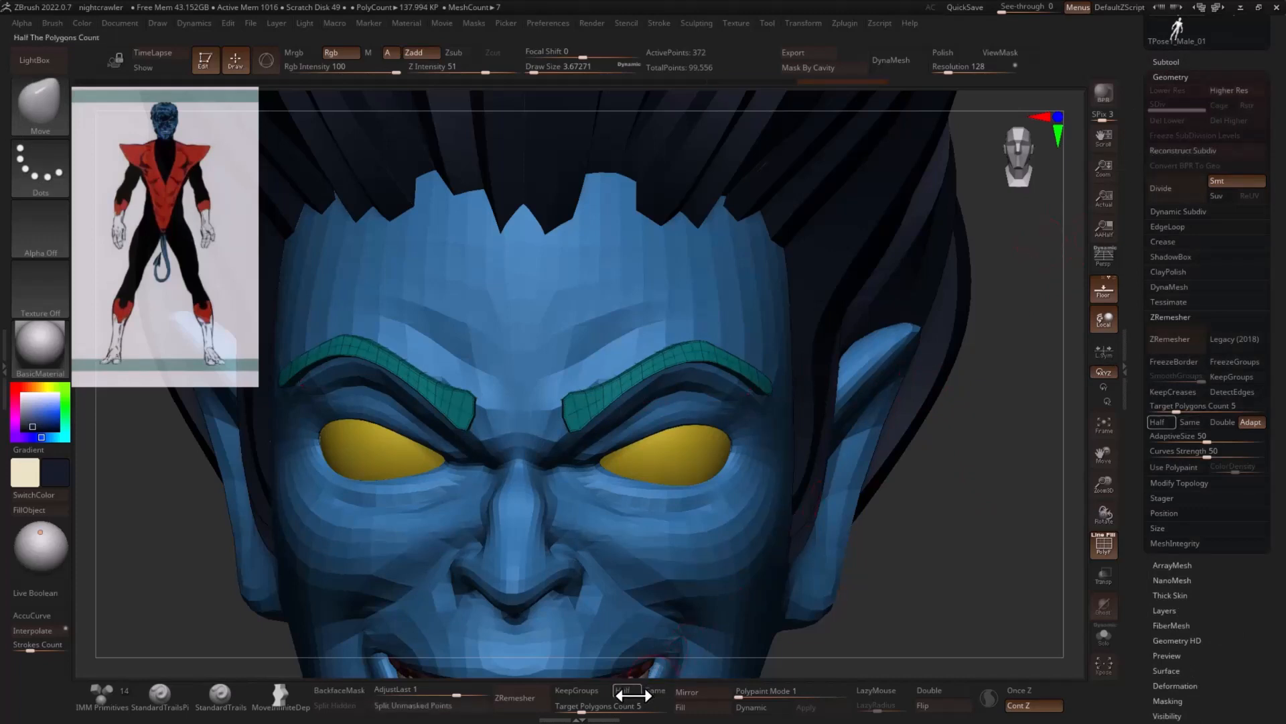
pyautogui.click(655, 690)
pyautogui.click(515, 698)
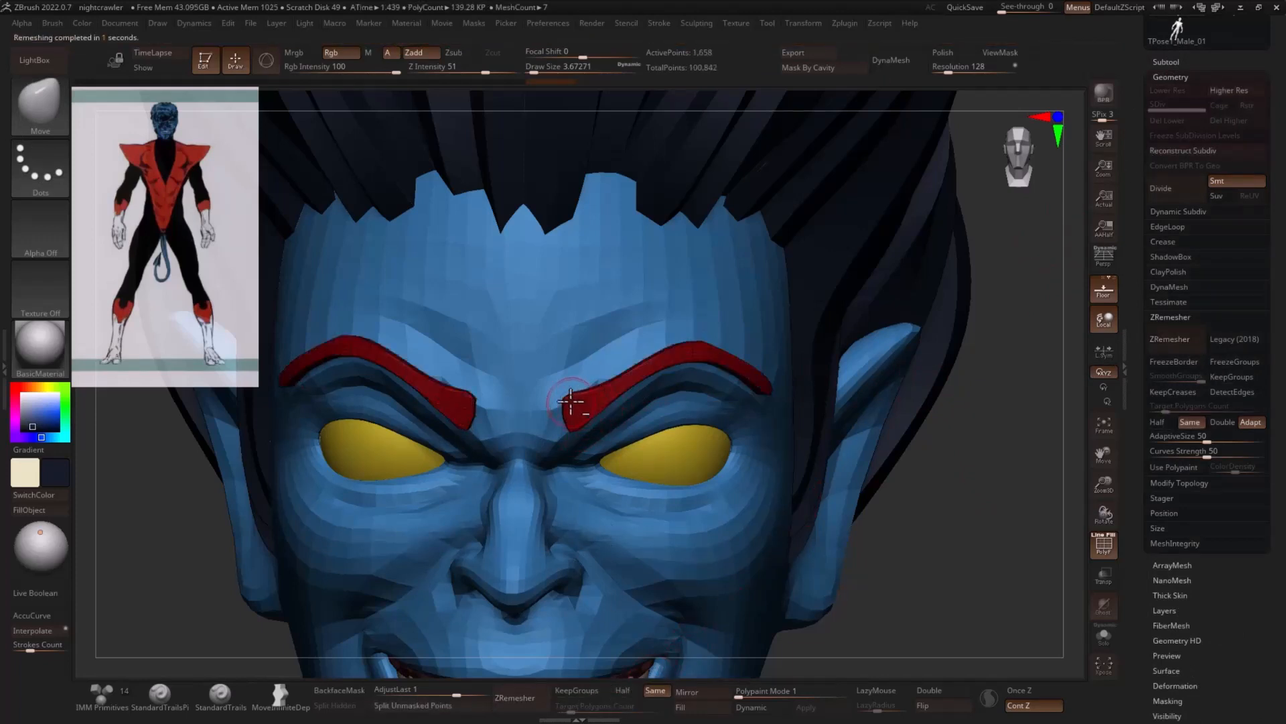
# - Pull the eyebrows' inner ends toward the nose bridge with the Move brush at a draw size of about 9.4 and smooth them
pyautogui.moveTo(566, 391); pyautogui.dragTo(566, 410)
pyautogui.press('s')
pyautogui.click(576, 412)
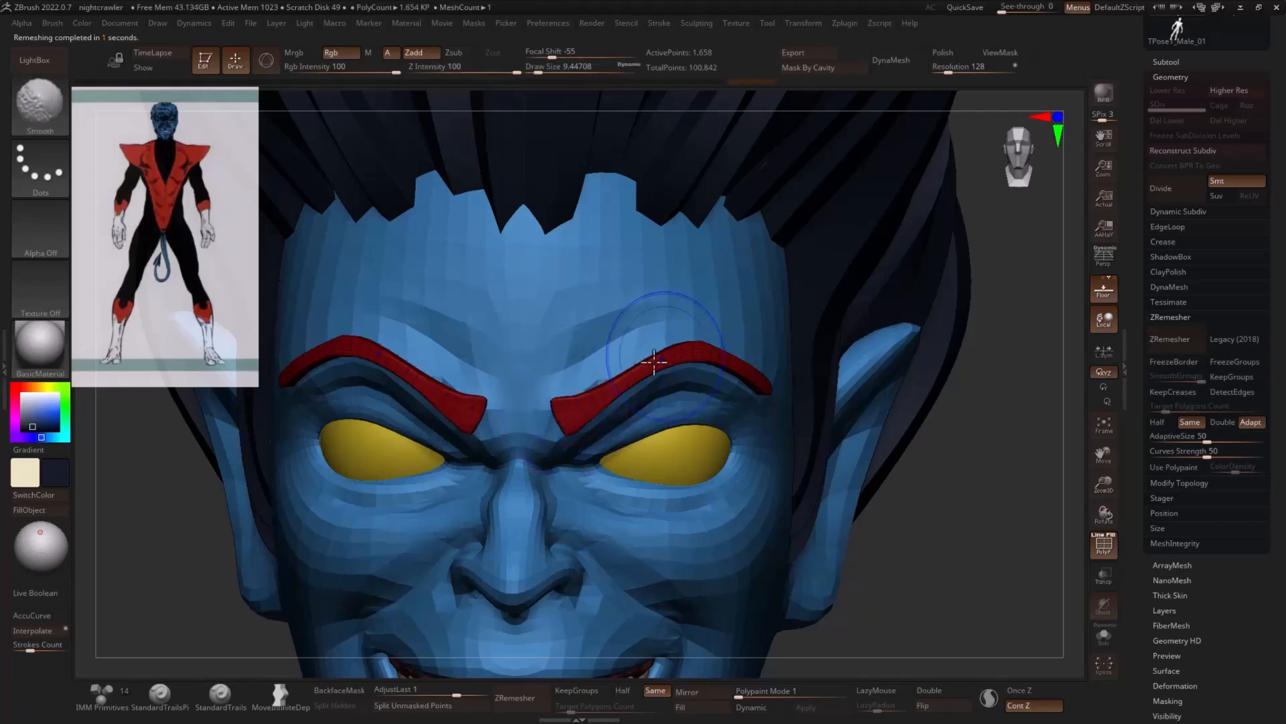
pyautogui.moveTo(999, 393); pyautogui.dragTo(763, 372)
pyautogui.keyDown('shift'); pyautogui.moveTo(754, 365); pyautogui.dragTo(657, 352); pyautogui.keyUp('shift')
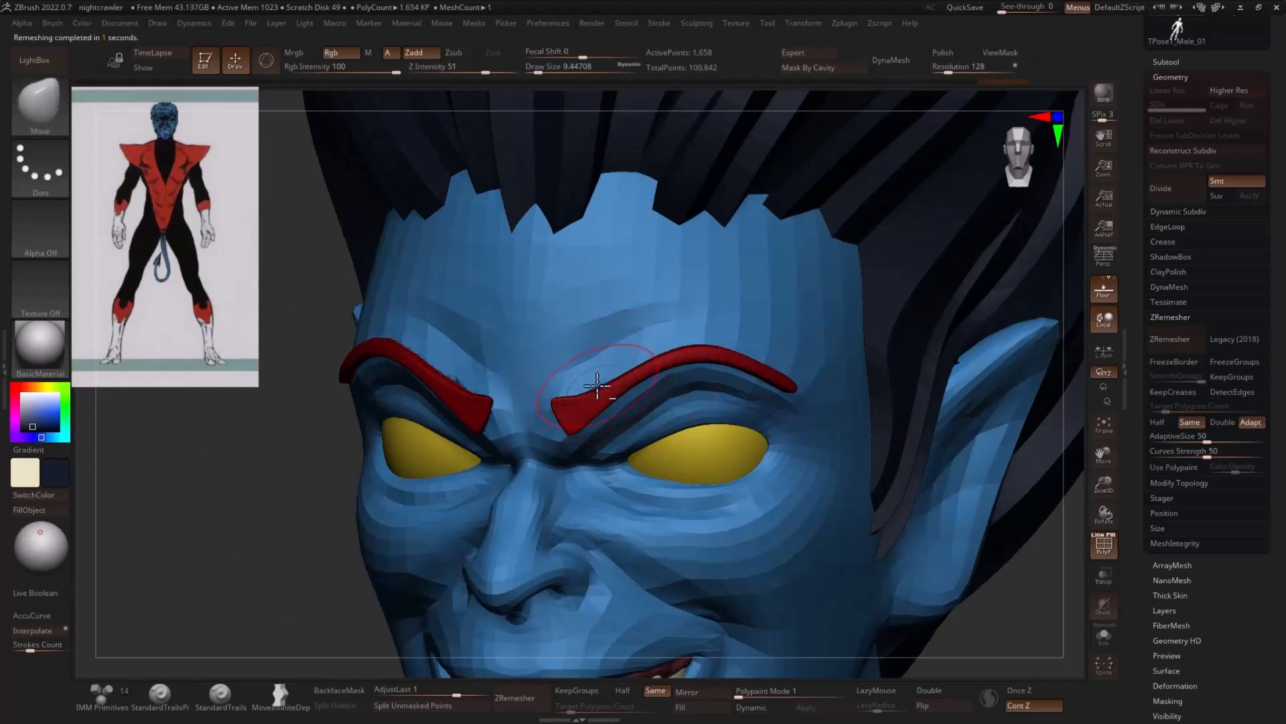
# - Thicken the eyebrows along their length with the Inflat brush
pyautogui.press('b')
pyautogui.press('i')
pyautogui.press('n')
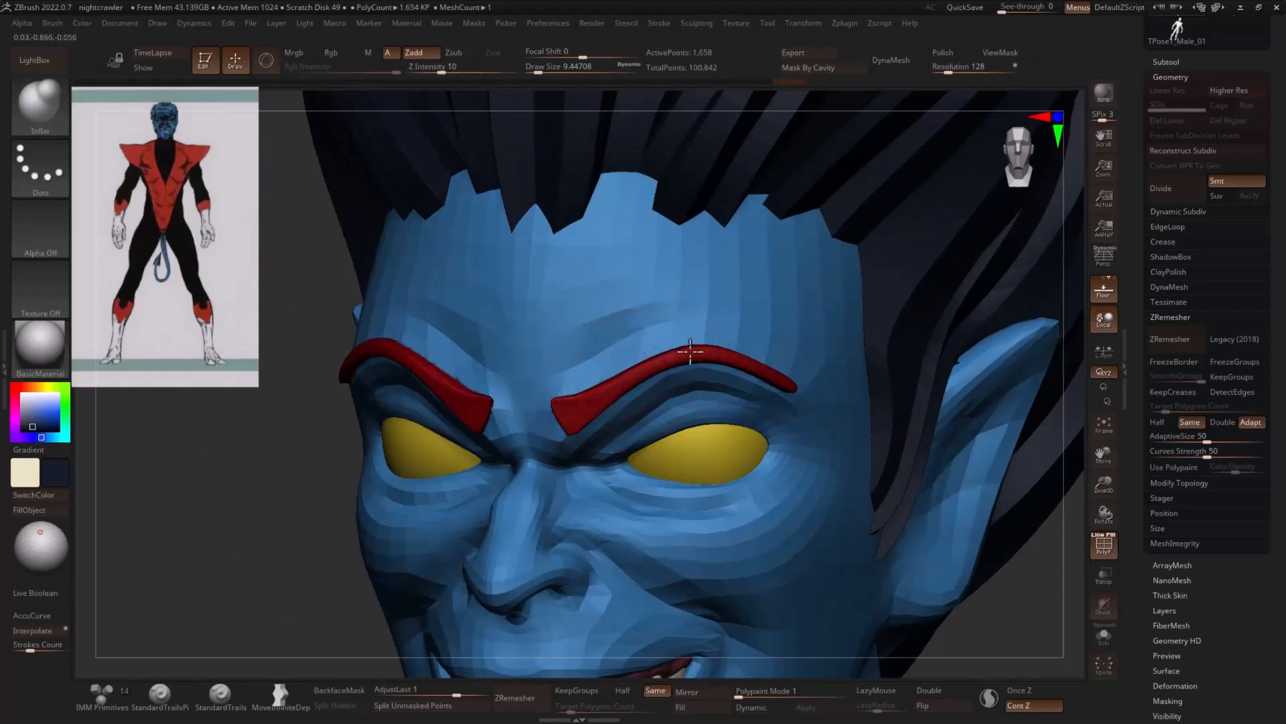
pyautogui.moveTo(274, 471)
pyautogui.mouseDown()
pyautogui.moveTo(897, 424)
pyautogui.moveTo(802, 406)
pyautogui.mouseUp()
# - Refine the eyebrows' inner ends with the Move brush at a draw size of about 4.3
pyautogui.press('b')
pyautogui.press('m')
pyautogui.press('v')
pyautogui.press('s')
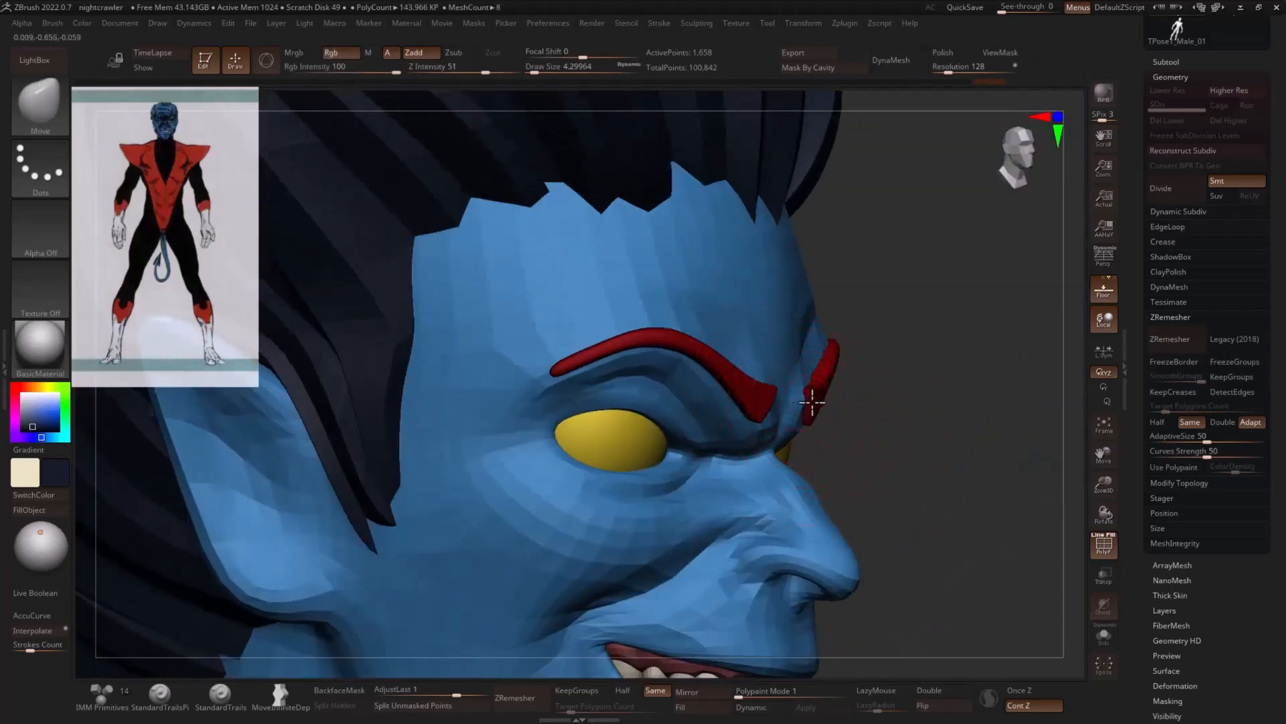
pyautogui.moveTo(904, 417); pyautogui.dragTo(809, 396)
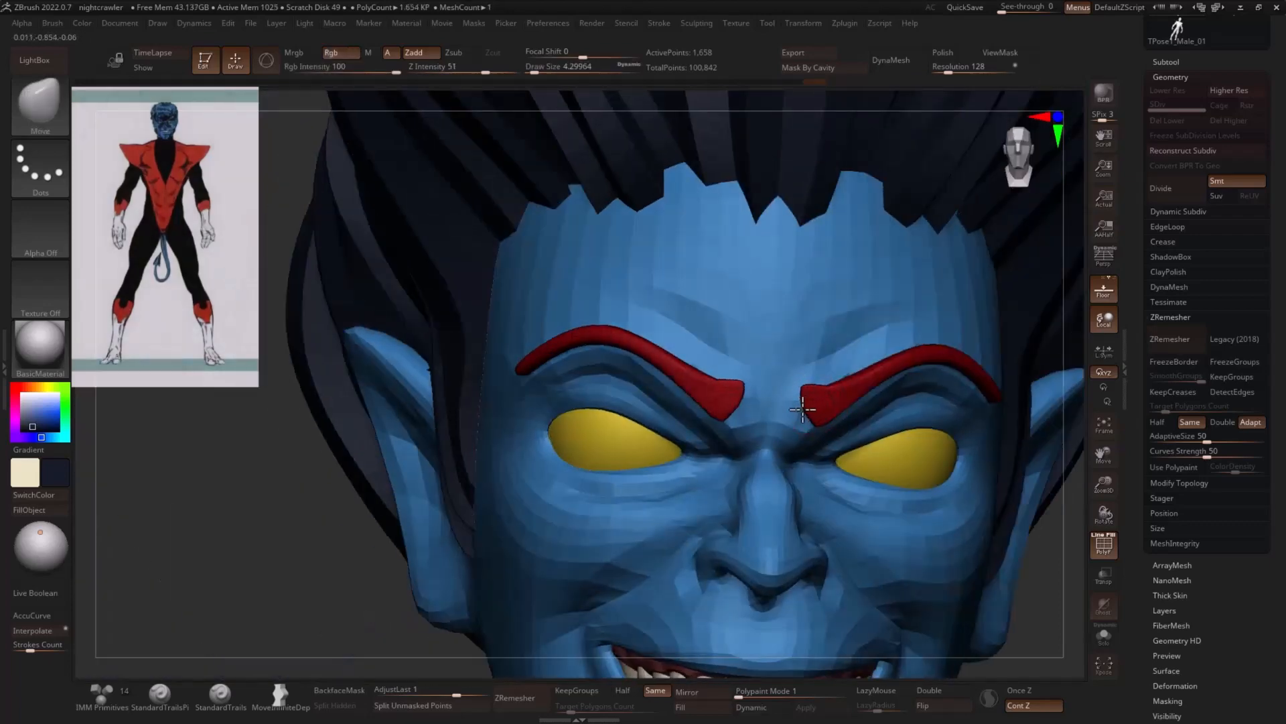
pyautogui.moveTo(305, 485); pyautogui.dragTo(121, 501)
# - Pull the eyebrow's outer tip outward and down with the Move brush at a draw size of about 12.9
pyautogui.moveTo(1025, 464); pyautogui.dragTo(913, 454)
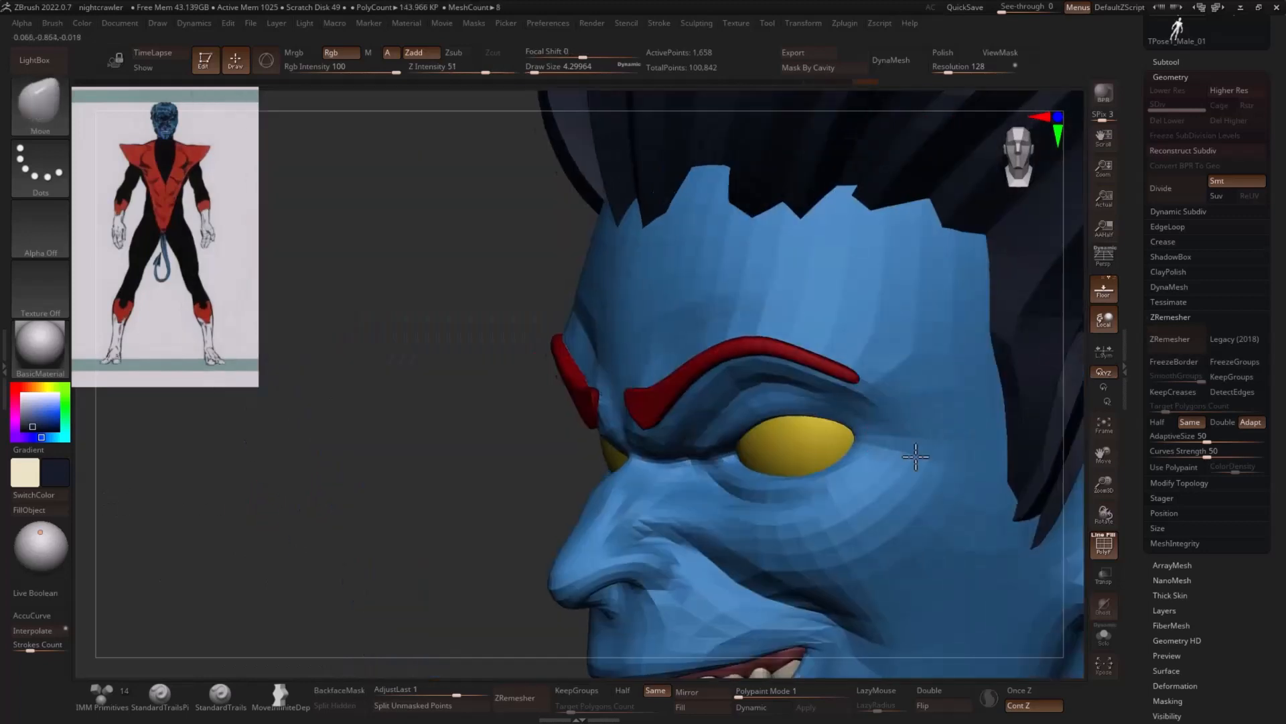
pyautogui.press('s')
pyautogui.moveTo(856, 379); pyautogui.dragTo(865, 389)
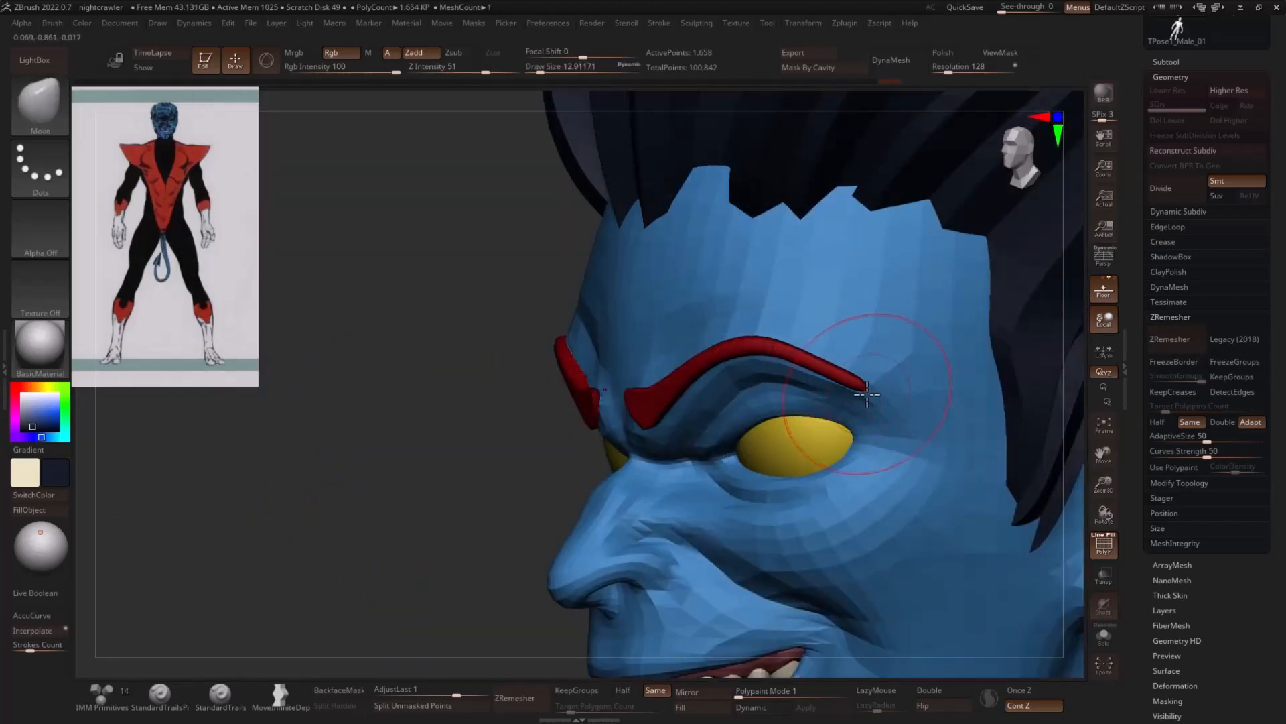
# - Tighten the eyebrow with the Pinch brush and refine its arch with the Move brush at a draw size of about 10.5
pyautogui.press('b')
pyautogui.press('p')
pyautogui.press('i')
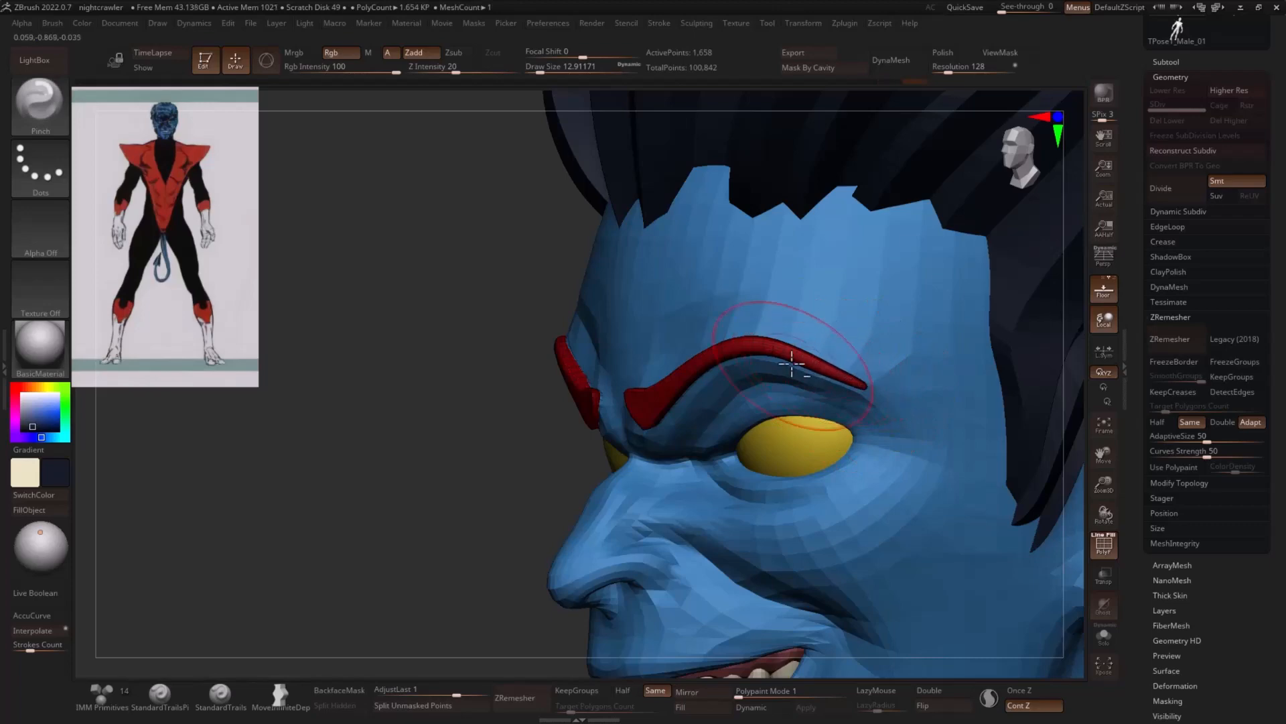
pyautogui.press('b')
pyautogui.press('m')
pyautogui.press('v')
pyautogui.press('s')
pyautogui.moveTo(706, 350); pyautogui.dragTo(703, 350)
pyautogui.moveTo(706, 354); pyautogui.dragTo(701, 345)
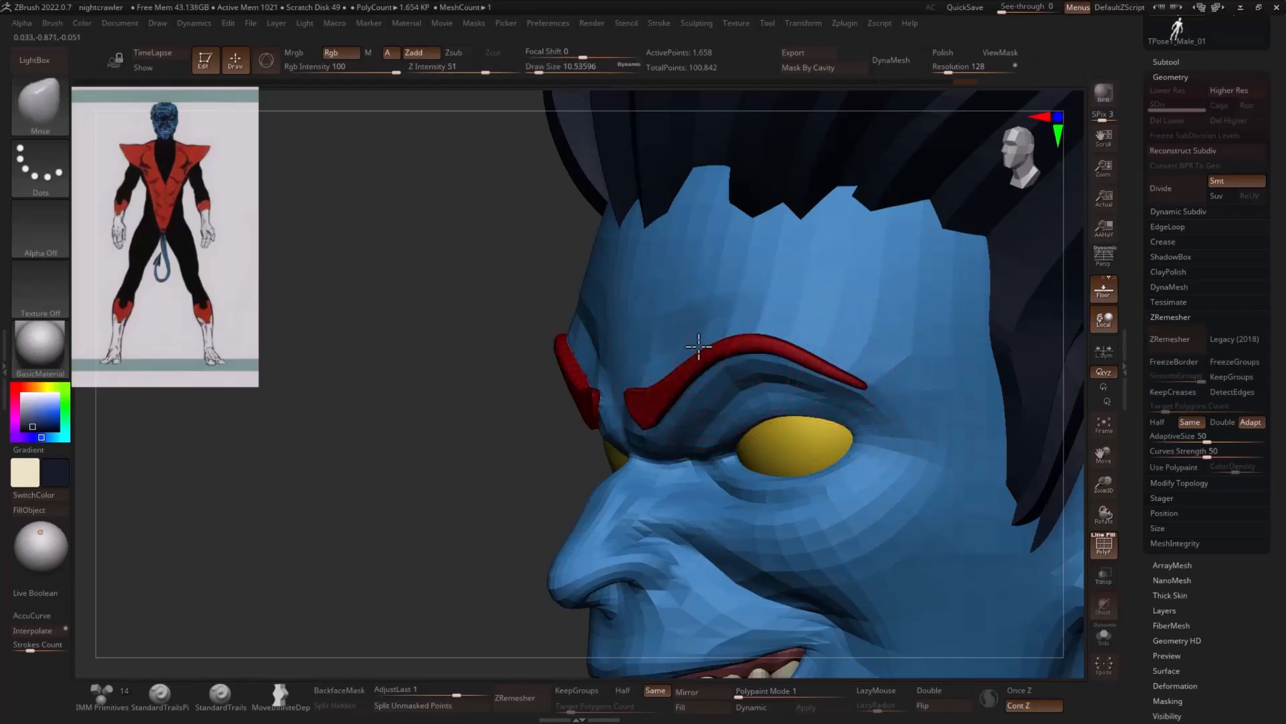
# - Examine the eyebrows, the head and the full figure's proportions from the front, three-quarter and side views
pyautogui.moveTo(425, 450); pyautogui.dragTo(560, 445)
pyautogui.keyDown('shift'); pyautogui.moveTo(988, 451); pyautogui.dragTo(965, 447); pyautogui.keyUp('shift')
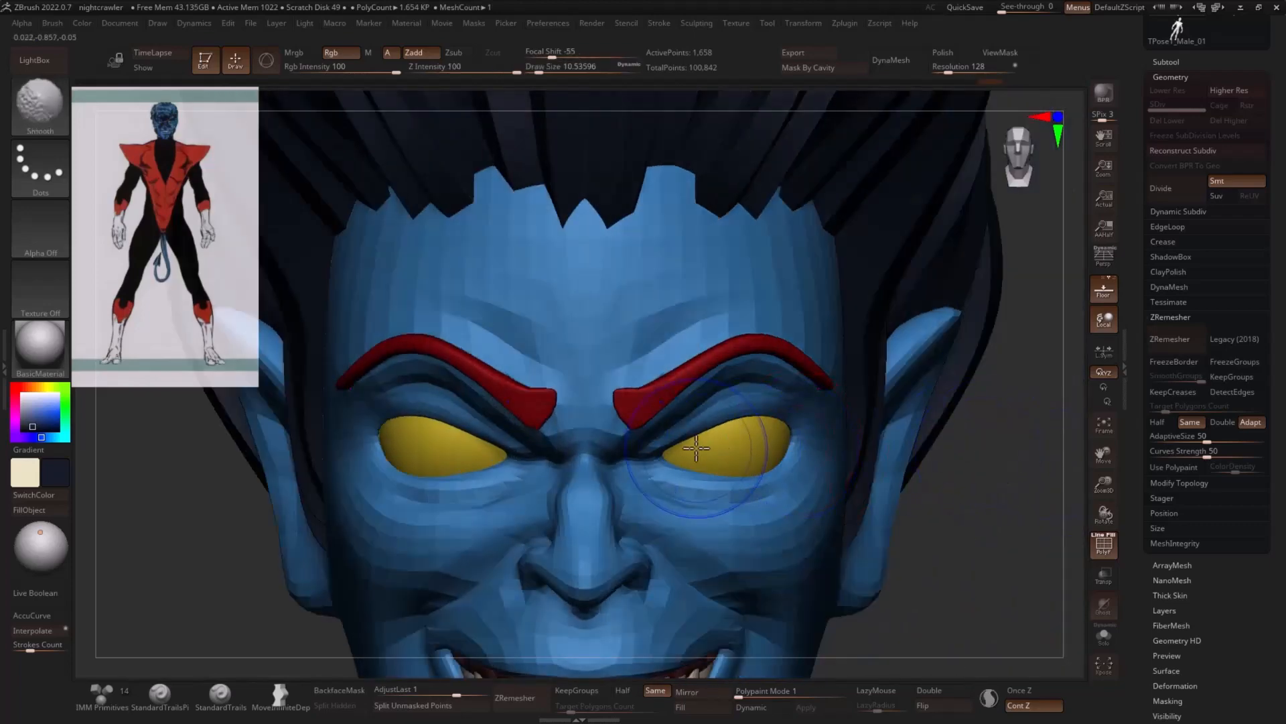
pyautogui.keyDown('ctrl'); pyautogui.moveTo(846, 526); pyautogui.dragTo(841, 450, button='right'); pyautogui.keyUp('ctrl')
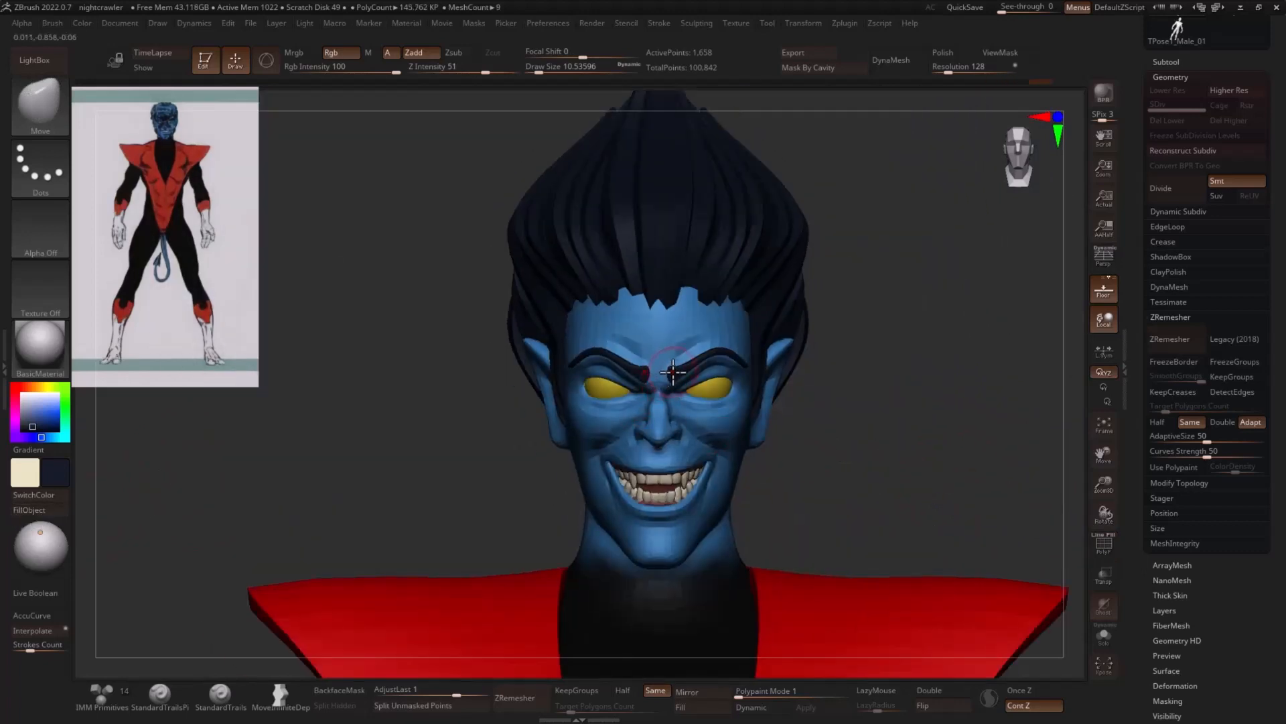
pyautogui.press(']')
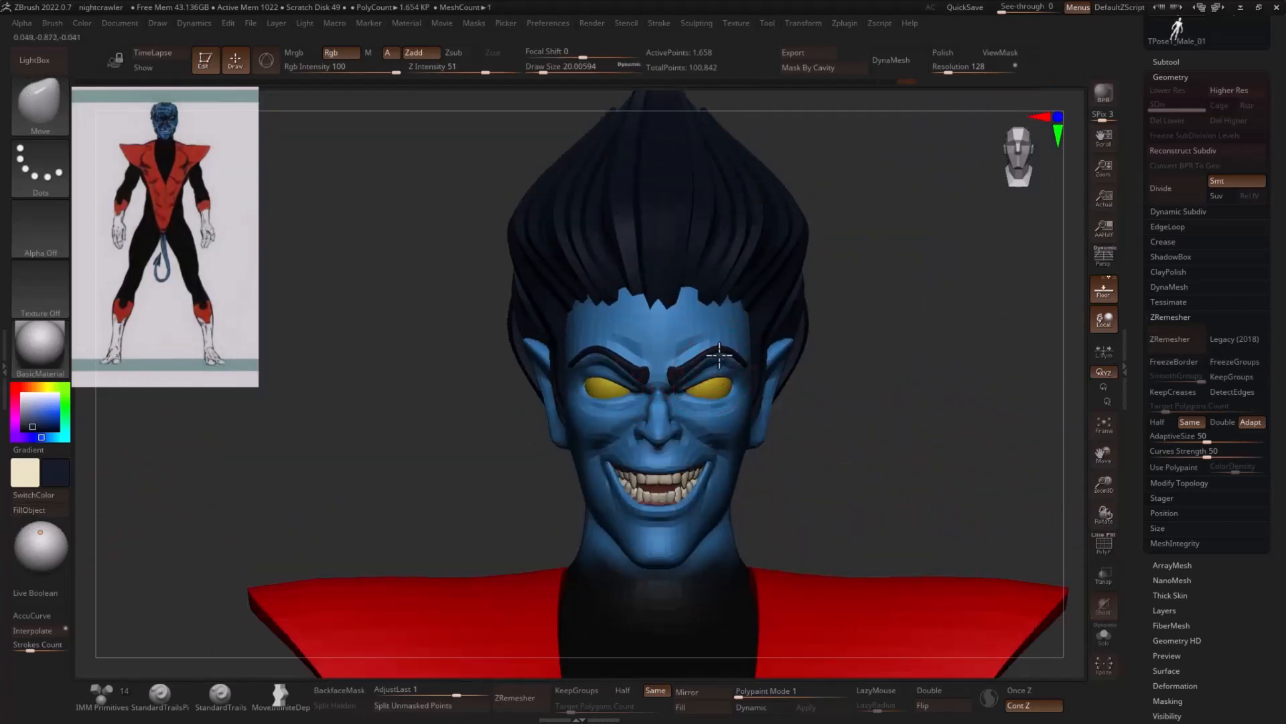
pyautogui.moveTo(896, 376); pyautogui.dragTo(830, 375)
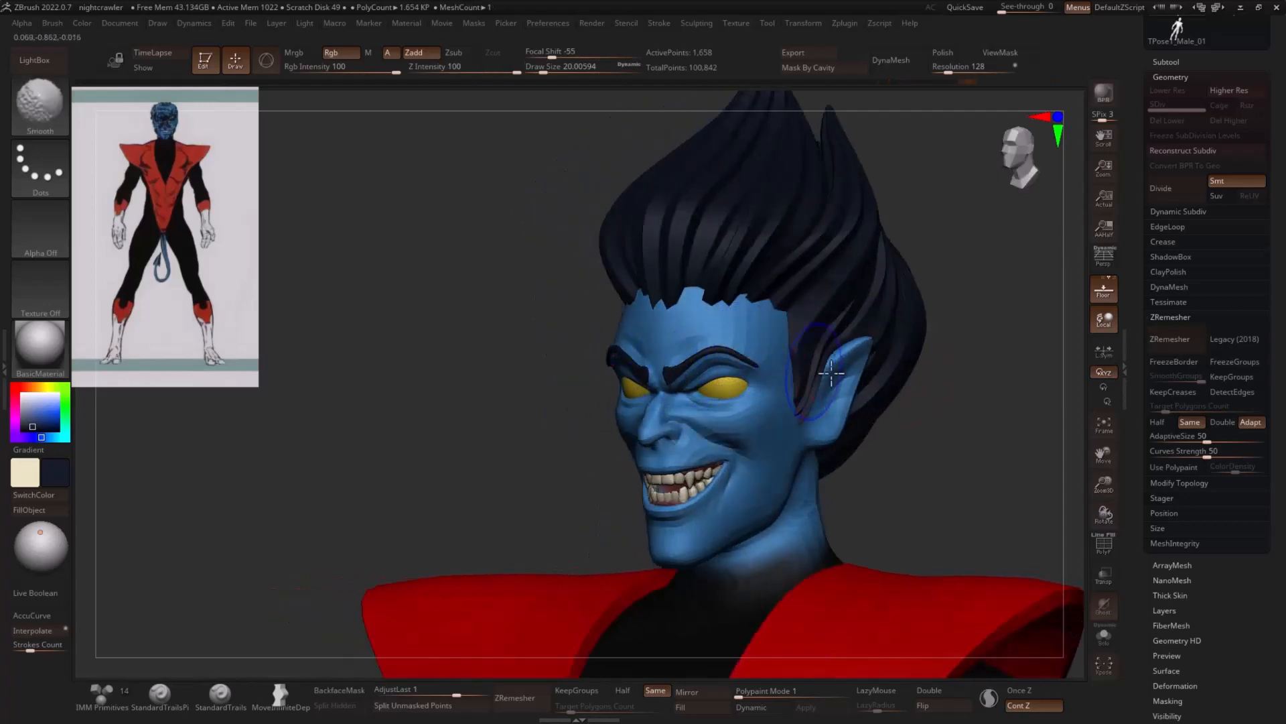
pyautogui.keyDown('shift'); pyautogui.moveTo(958, 405); pyautogui.dragTo(1013, 422); pyautogui.keyUp('shift')
pyautogui.keyDown('ctrl'); pyautogui.moveTo(885, 463); pyautogui.dragTo(832, 353, button='right'); pyautogui.keyUp('ctrl')
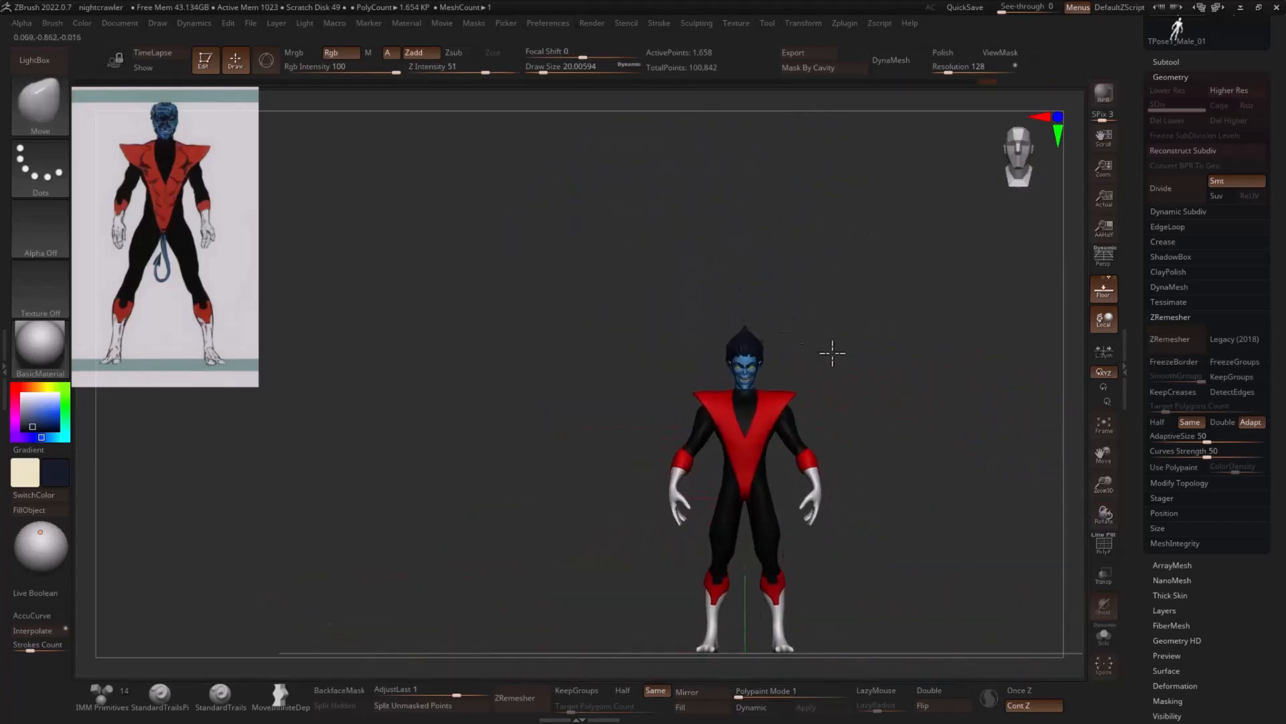
pyautogui.moveTo(832, 353); pyautogui.dragTo(883, 374)
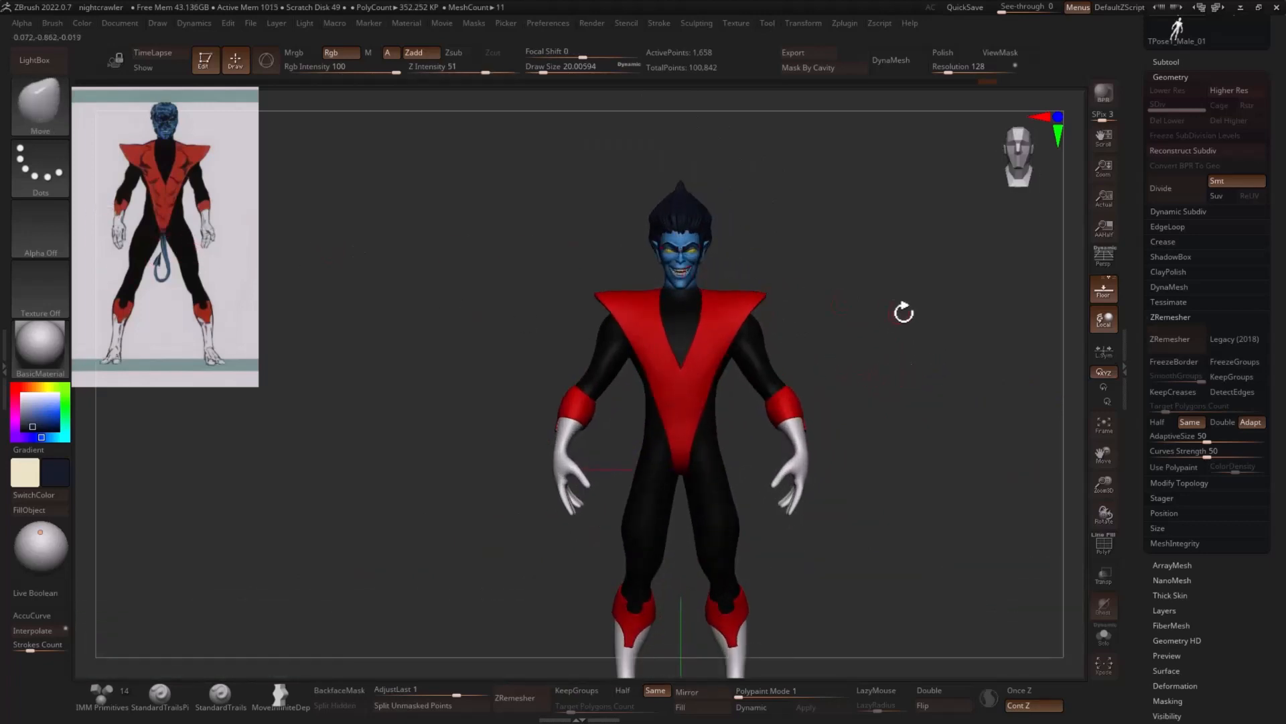
pyautogui.moveTo(904, 313)
pyautogui.mouseDown()
pyautogui.moveTo(838, 319)
pyautogui.moveTo(901, 316)
pyautogui.mouseUp()
pyautogui.keyDown('ctrl'); pyautogui.moveTo(901, 315); pyautogui.dragTo(945, 360, button='right'); pyautogui.keyUp('ctrl')
pyautogui.moveTo(944, 360); pyautogui.dragTo(823, 312)
# - Make the body the active subtool and raise the draw size to about 83.5
pyautogui.keyDown('alt'); pyautogui.click(804, 338); pyautogui.keyUp('alt')
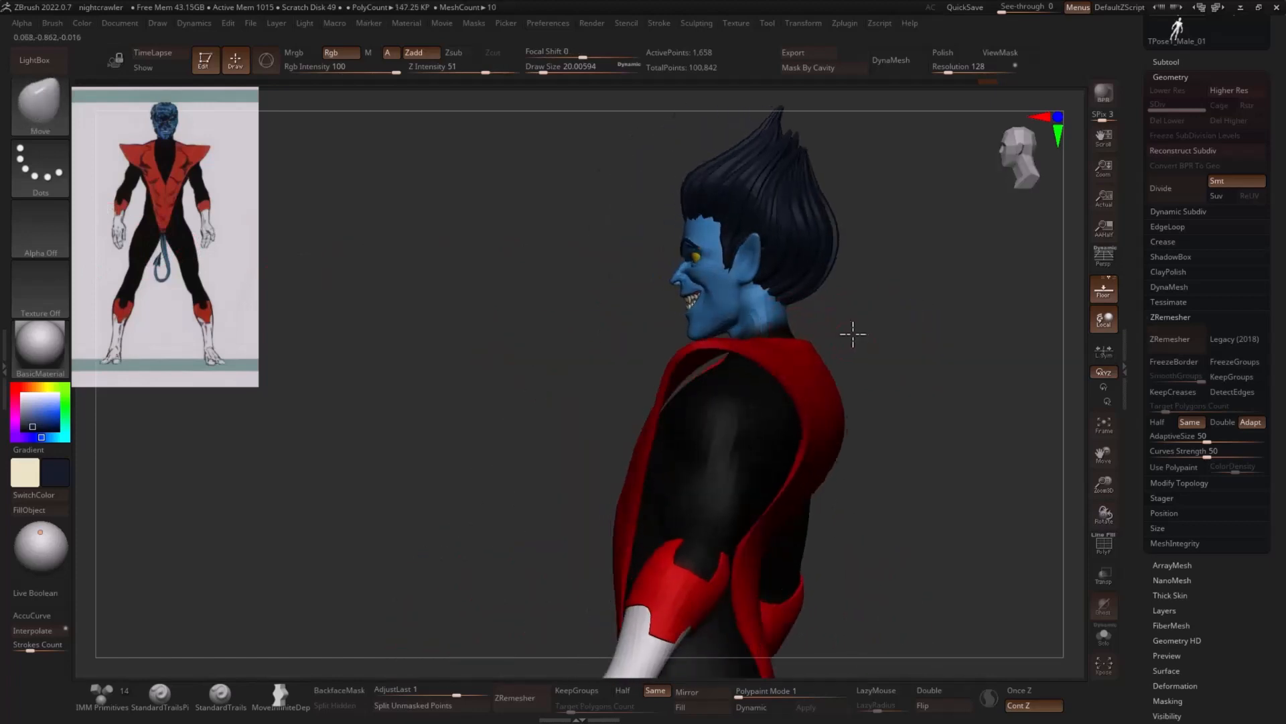
pyautogui.press('s')
pyautogui.moveTo(717, 370); pyautogui.dragTo(731, 373)
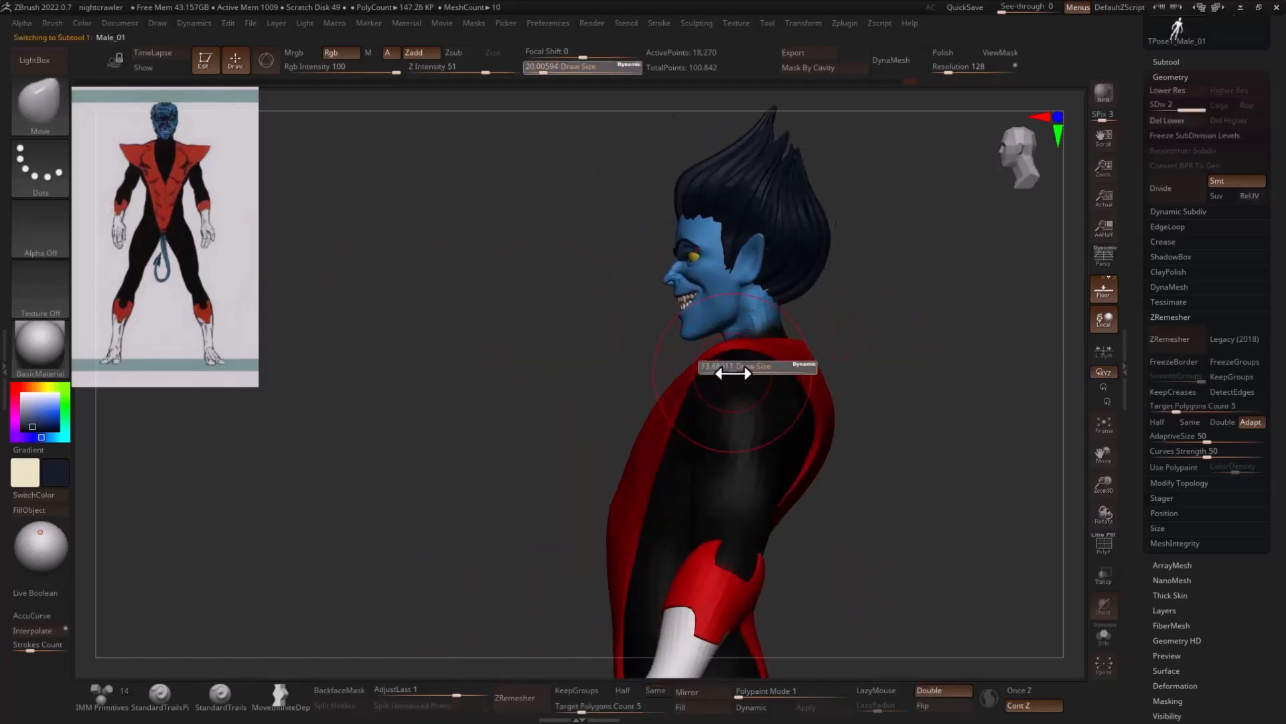
# - Combine the figure's subtools into a single posing mesh with Transpose Master
pyautogui.moveTo(870, 340)
pyautogui.keyDown('shift'); pyautogui.mouseDown()
pyautogui.moveTo(934, 340)
pyautogui.moveTo(685, 406)
pyautogui.mouseUp(); pyautogui.keyUp('shift')
pyautogui.click(844, 23)
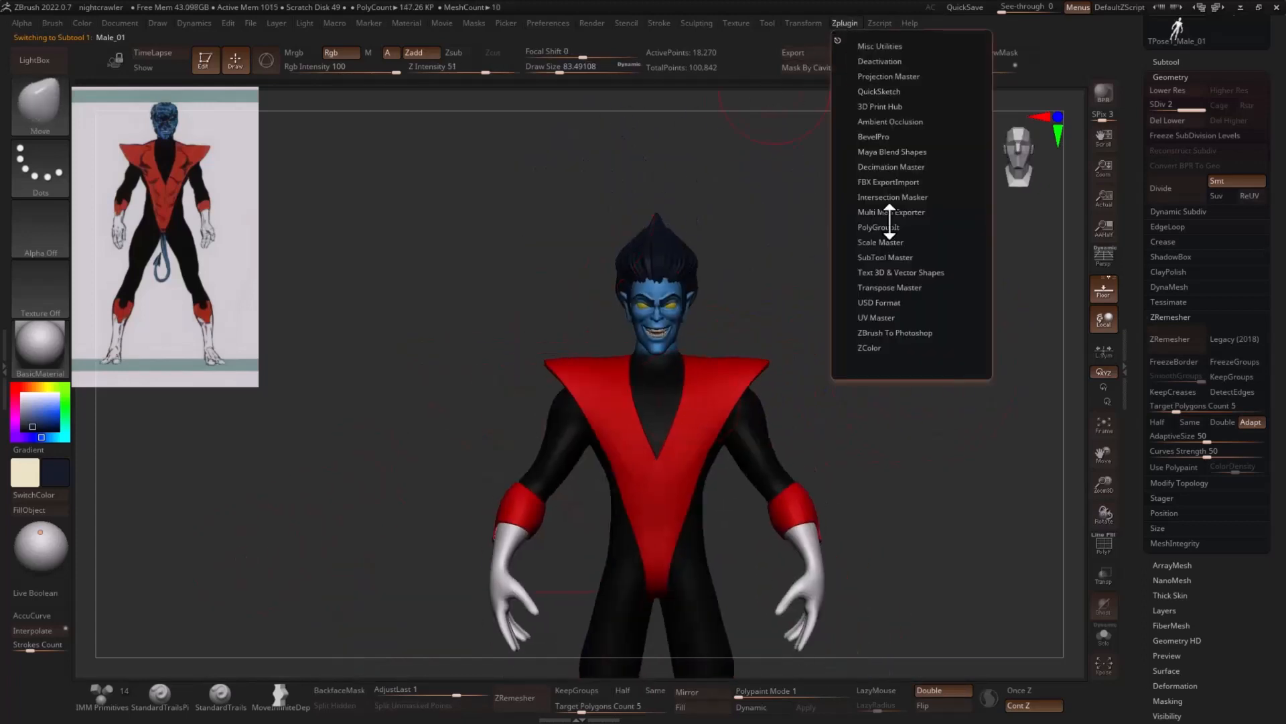
pyautogui.click(909, 287)
pyautogui.click(894, 311)
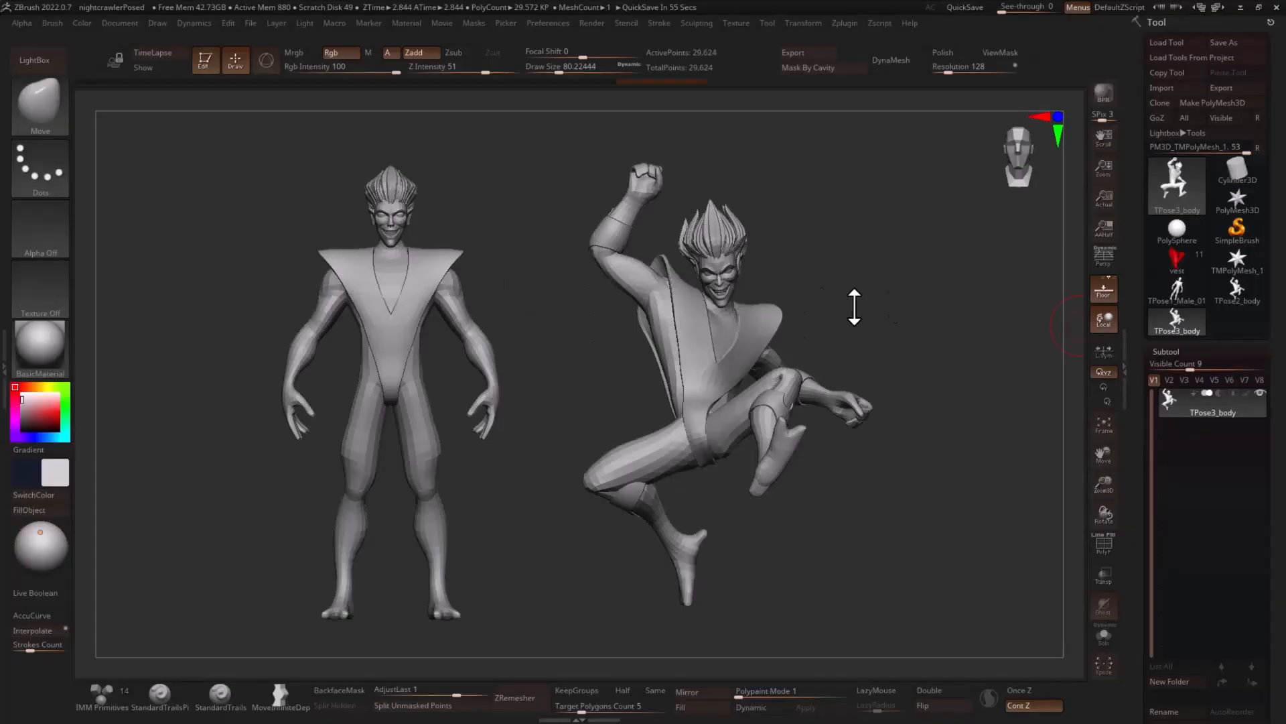
# - Compare the neutral and leaping poses, and switch to the vest tool that holds the posed, coloured figure
pyautogui.moveTo(889, 296); pyautogui.dragTo(767, 267)
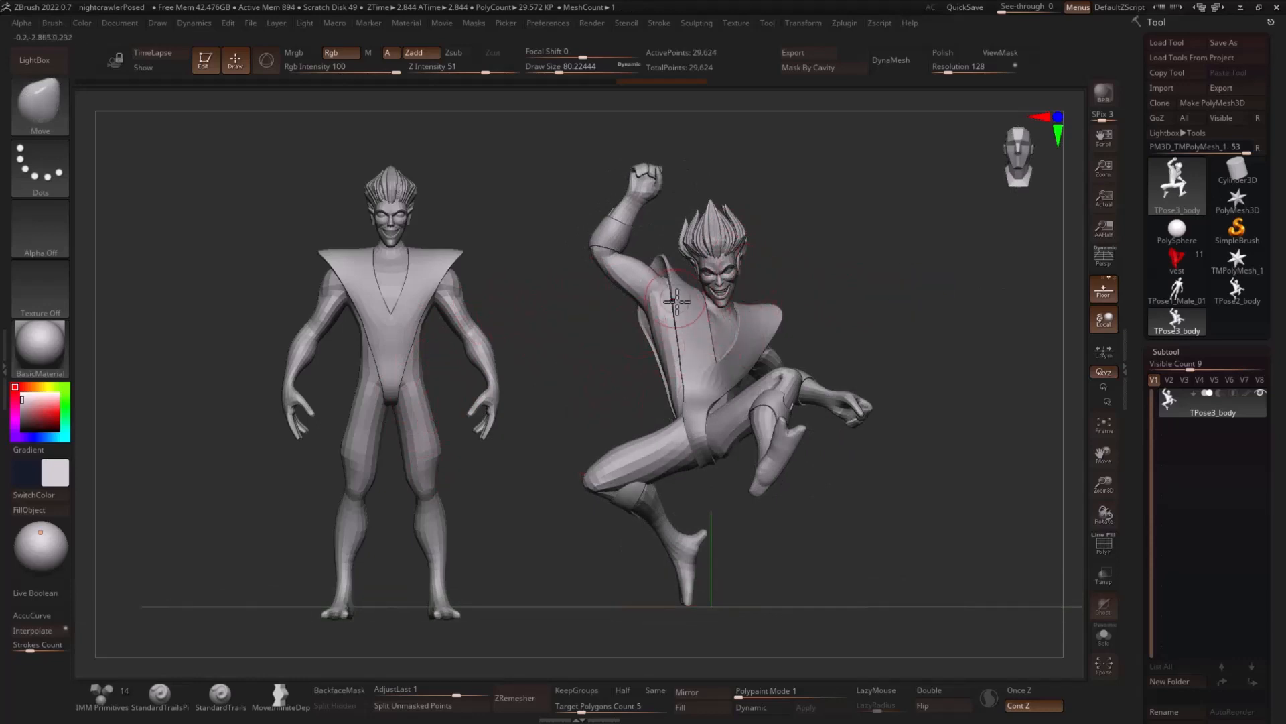
pyautogui.moveTo(815, 279); pyautogui.dragTo(732, 360)
pyautogui.click(1177, 261)
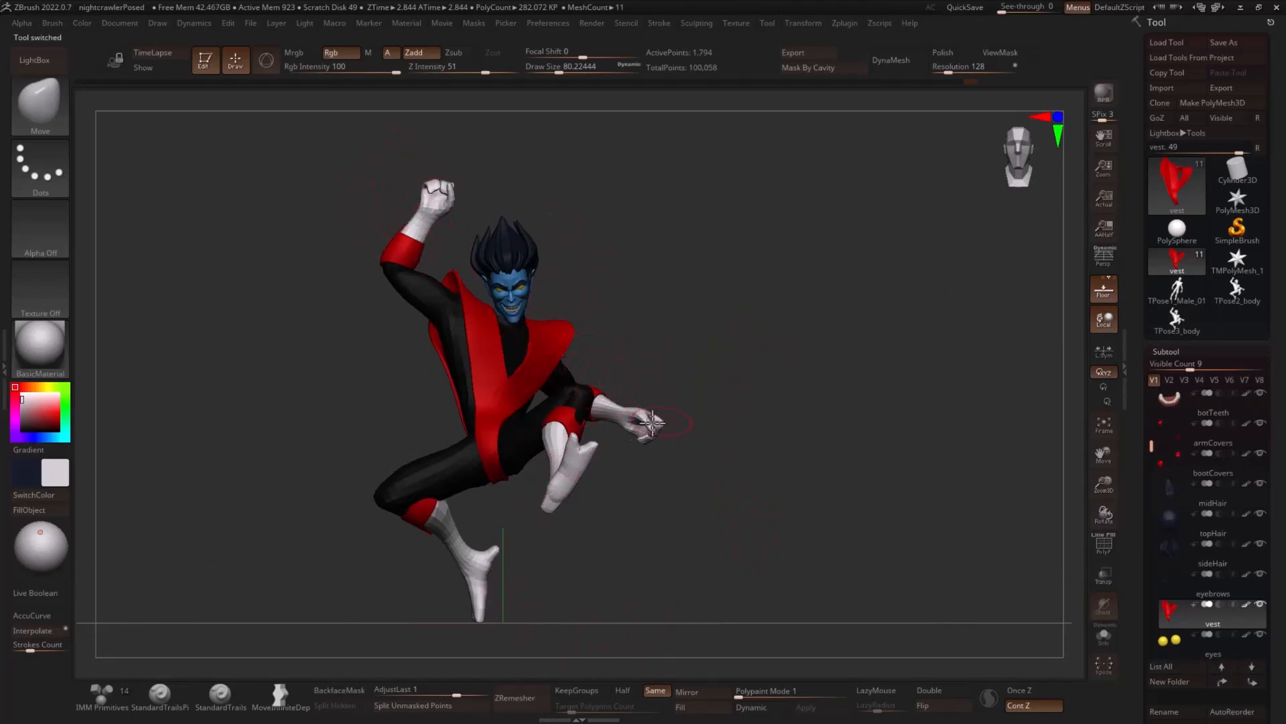
pyautogui.moveTo(648, 346); pyautogui.dragTo(871, 367)
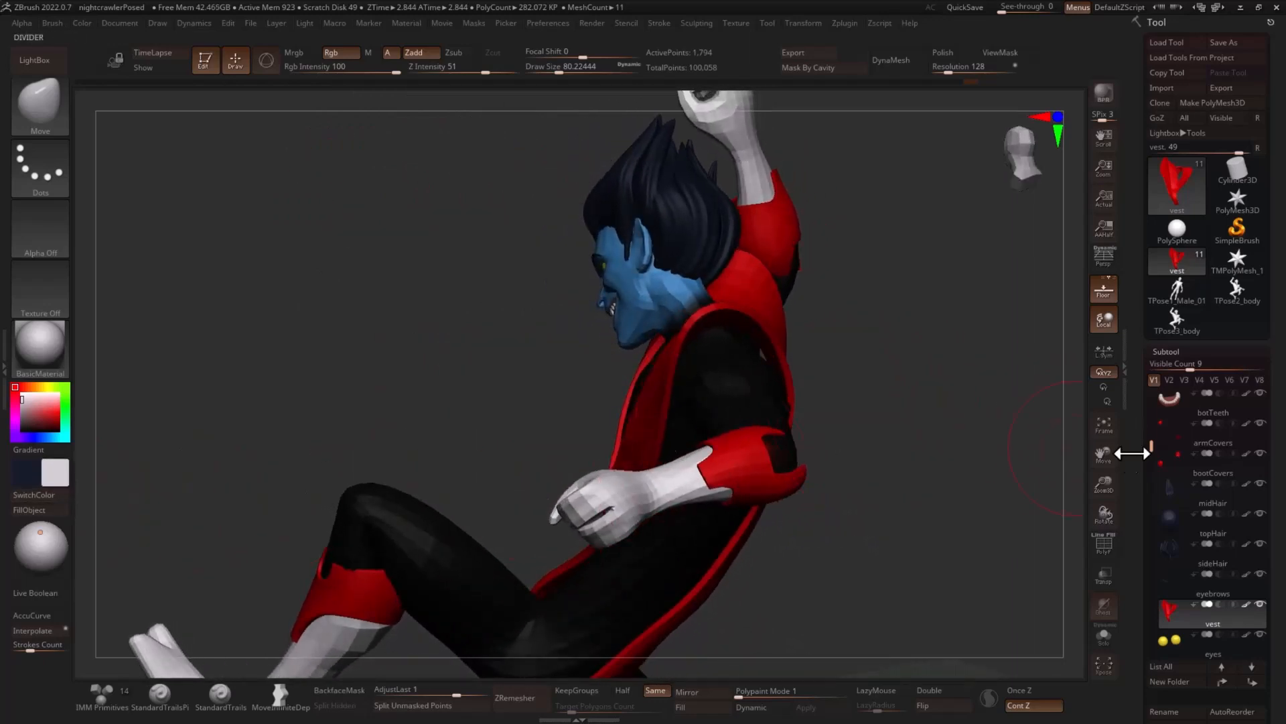
# - Turn off the body's polypaint display and make the body the active subtool
pyautogui.moveTo(1157, 450); pyautogui.dragTo(1156, 396)
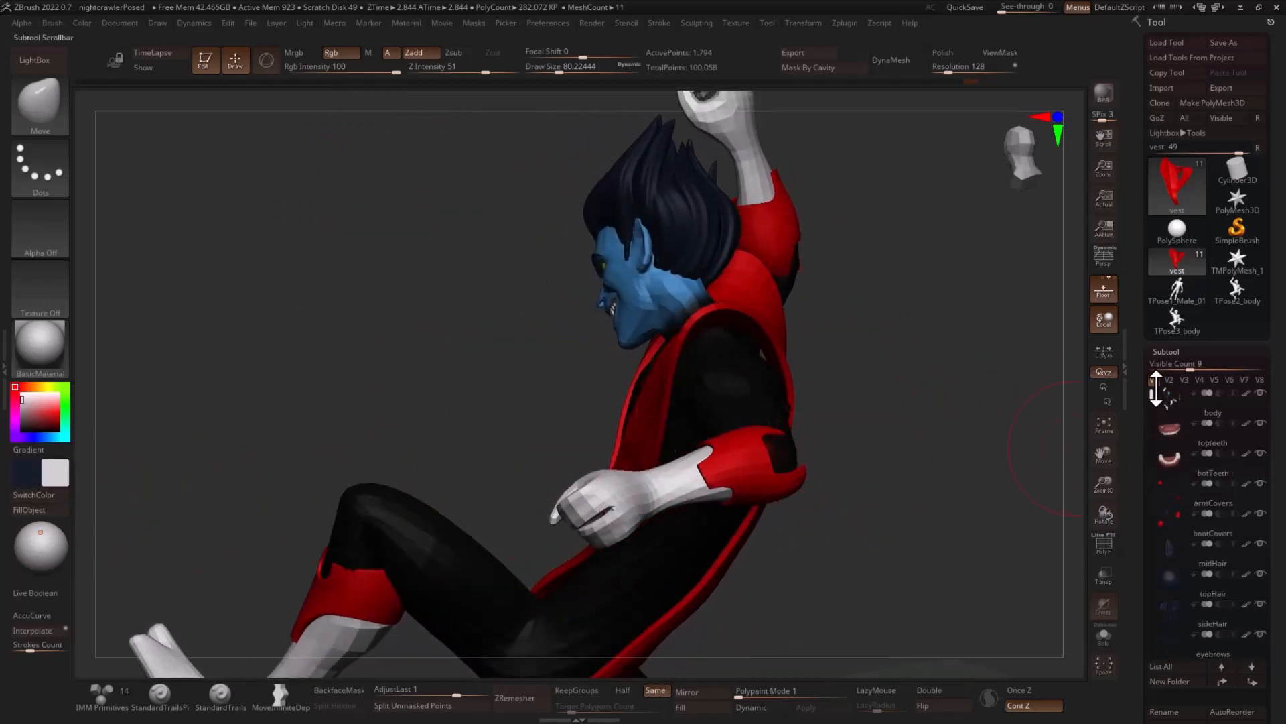
pyautogui.click(1243, 392)
pyautogui.moveTo(945, 432); pyautogui.dragTo(905, 385)
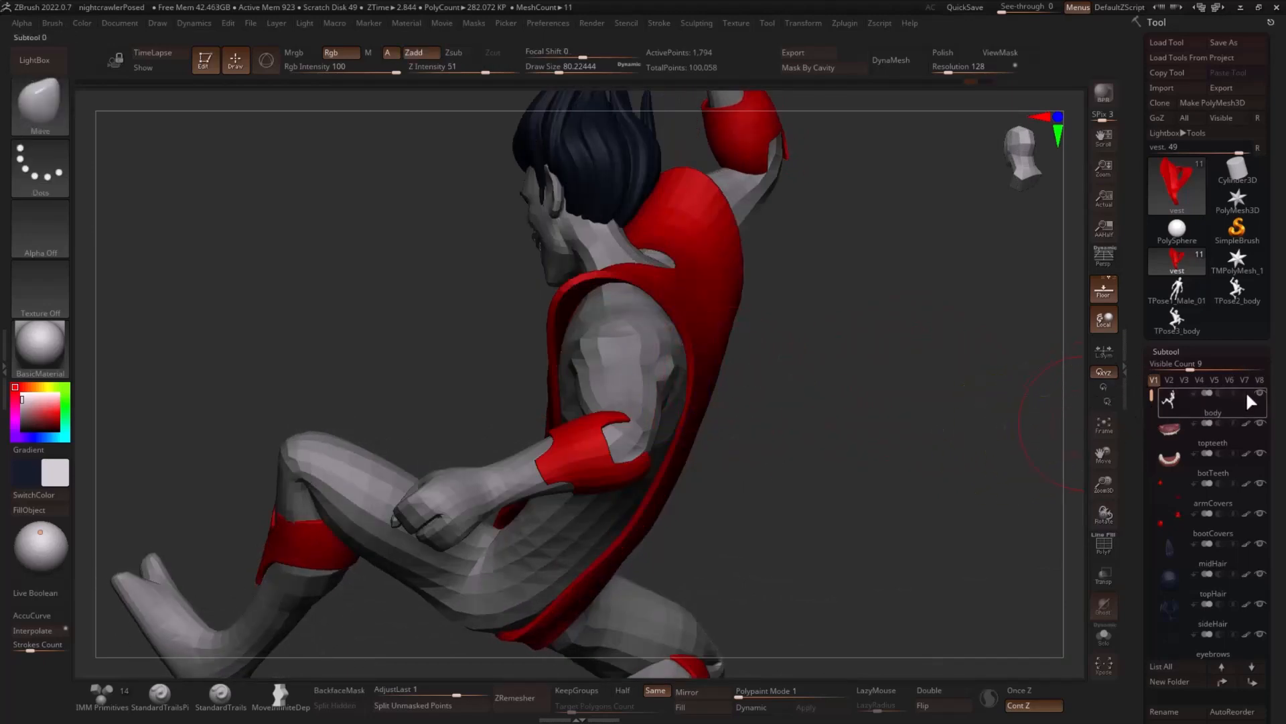
pyautogui.click(1216, 412)
# - Reshape the body's torso beneath the vest and under the raised arm with the Move brush at a draw size of about 86.8
pyautogui.moveTo(673, 367)
pyautogui.mouseDown()
pyautogui.moveTo(813, 365)
pyautogui.moveTo(698, 327)
pyautogui.moveTo(741, 330)
pyautogui.moveTo(587, 360)
pyautogui.moveTo(830, 385)
pyautogui.moveTo(547, 359)
pyautogui.moveTo(629, 334)
pyautogui.moveTo(546, 328)
pyautogui.moveTo(563, 324)
pyautogui.moveTo(489, 353)
pyautogui.moveTo(485, 391)
pyautogui.moveTo(637, 362)
pyautogui.mouseUp()
pyautogui.press('s')
pyautogui.press('s')
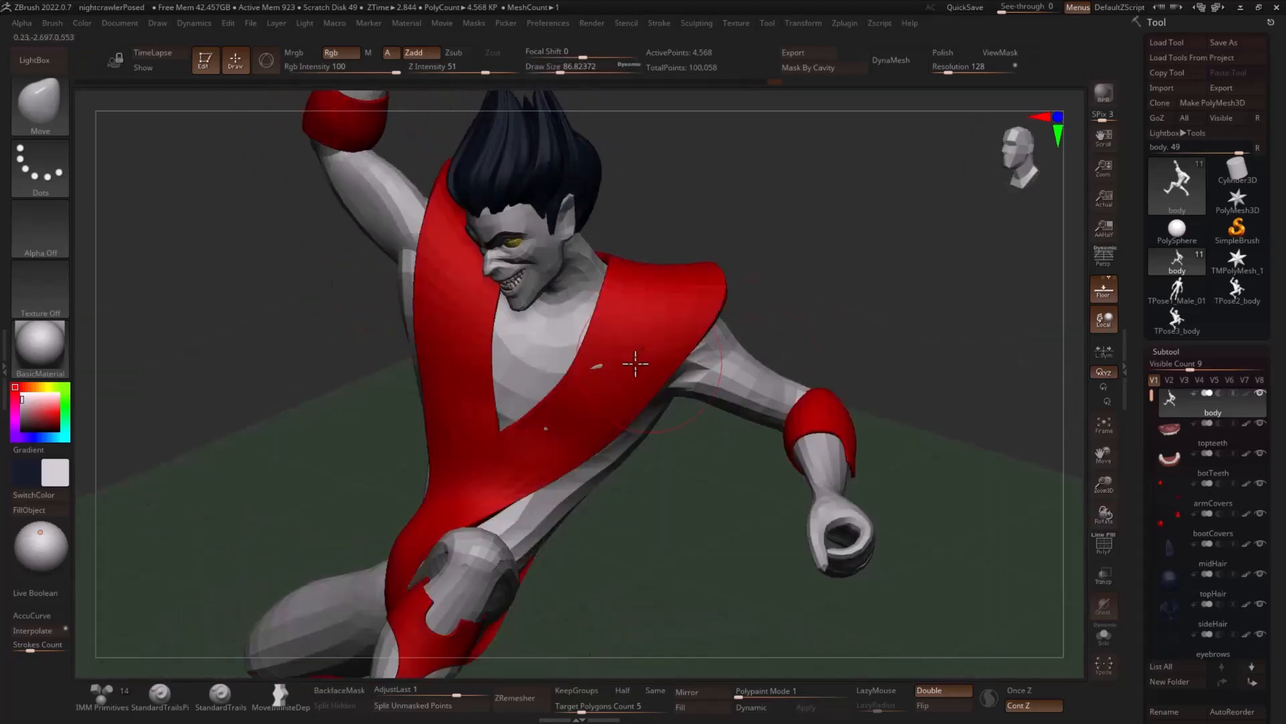
pyautogui.press('shift')
pyautogui.moveTo(826, 336)
pyautogui.mouseDown()
pyautogui.moveTo(869, 333)
pyautogui.moveTo(752, 331)
pyautogui.mouseUp()
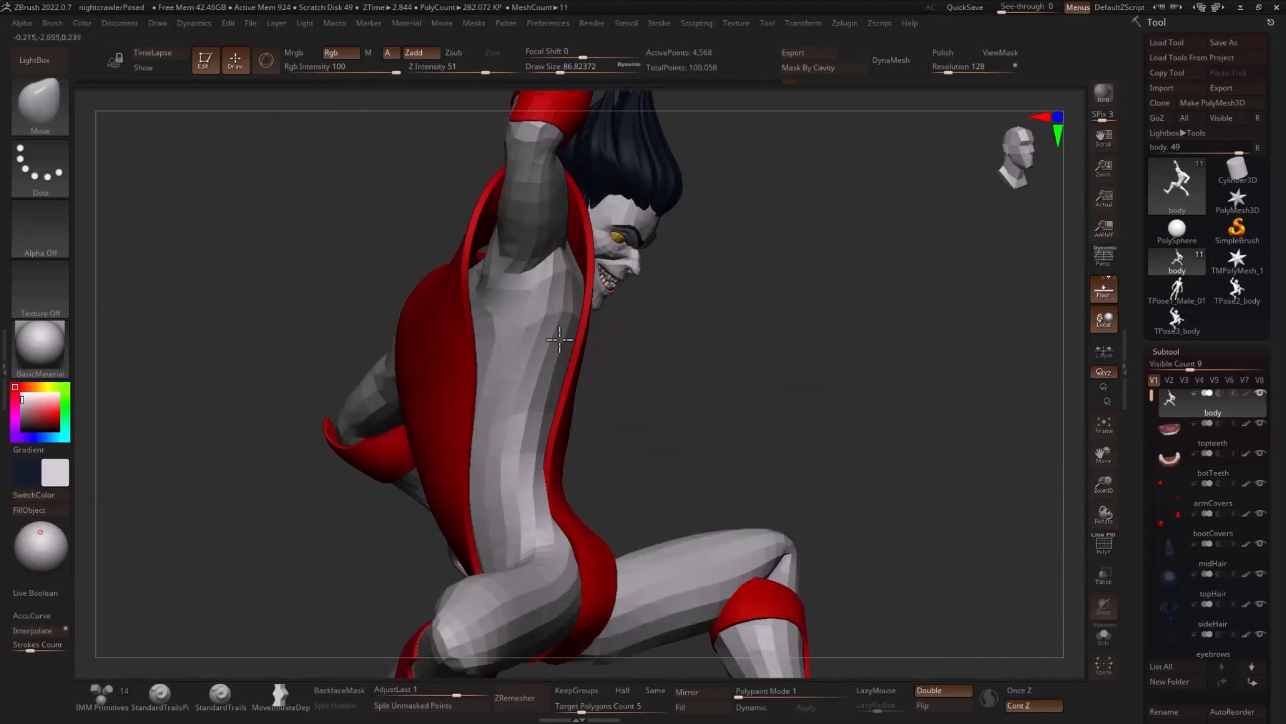
pyautogui.moveTo(603, 338); pyautogui.dragTo(621, 333)
pyautogui.moveTo(480, 312); pyautogui.dragTo(465, 308)
pyautogui.moveTo(374, 333); pyautogui.dragTo(339, 336)
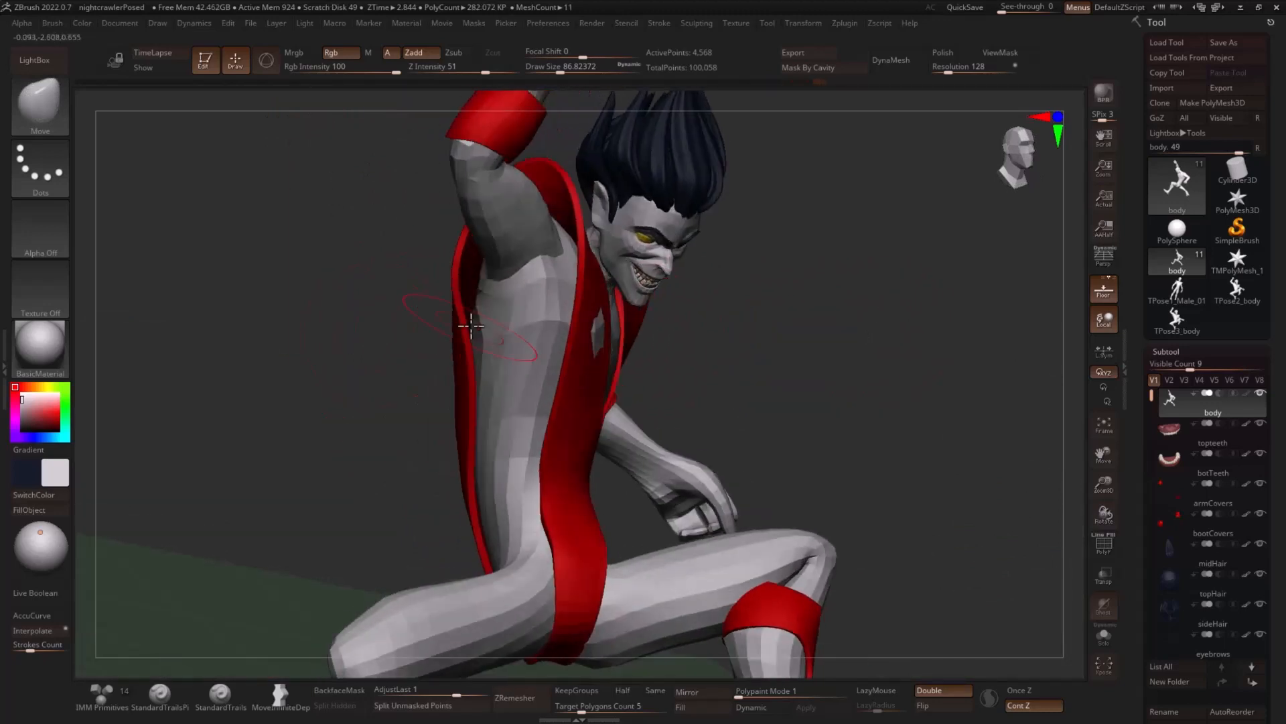
# - Add volume to the flank and back below the raised arm with the Inflat brush at a draw size of about 100.8
pyautogui.press(']')
pyautogui.moveTo(421, 330)
pyautogui.mouseDown()
pyautogui.moveTo(388, 348)
pyautogui.moveTo(429, 352)
pyautogui.mouseUp()
pyautogui.press('b')
pyautogui.press('i')
pyautogui.press('n')
pyautogui.moveTo(603, 308); pyautogui.dragTo(529, 298)
pyautogui.moveTo(429, 291); pyautogui.dragTo(463, 273)
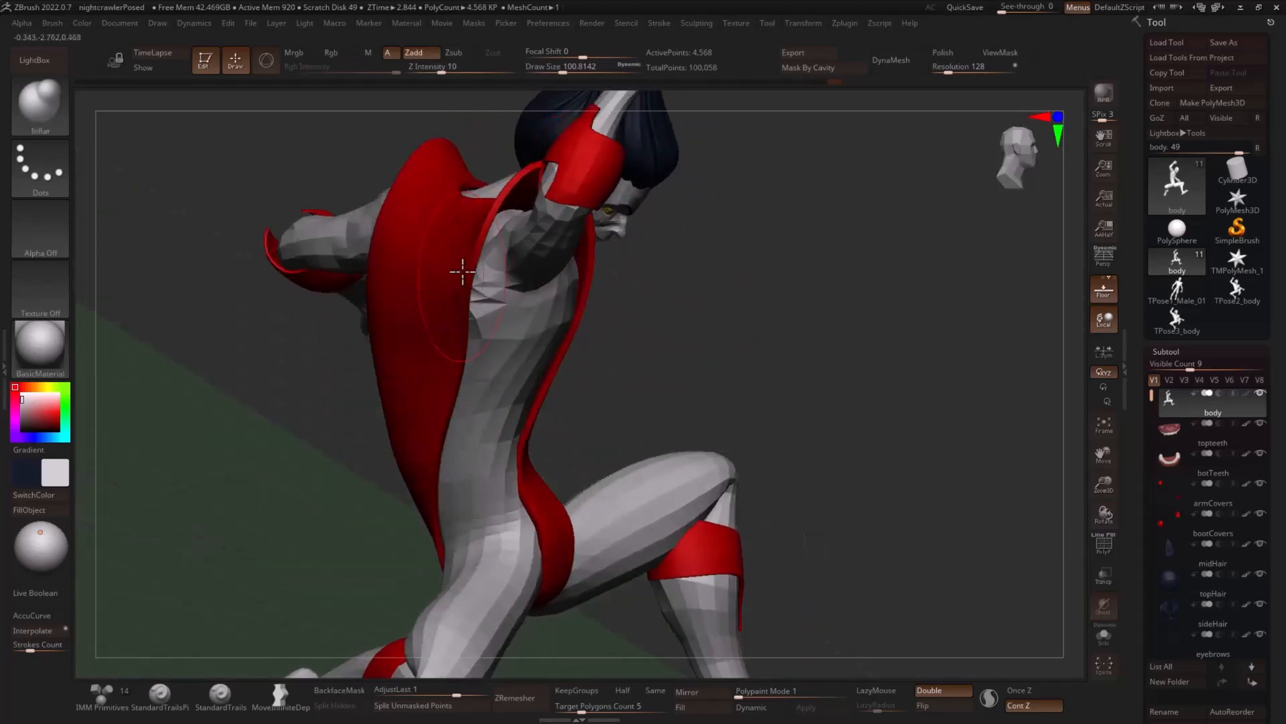
# - Inflate and smooth the chest and rib area beside the vest at a draw size of about 144.7
pyautogui.press(']')
pyautogui.press(']')
pyautogui.press(']')
pyautogui.moveTo(677, 241); pyautogui.dragTo(511, 201)
pyautogui.moveTo(804, 209)
pyautogui.mouseDown()
pyautogui.moveTo(444, 221)
pyautogui.moveTo(684, 209)
pyautogui.moveTo(746, 259)
pyautogui.moveTo(530, 326)
pyautogui.mouseUp()
pyautogui.press('shift')
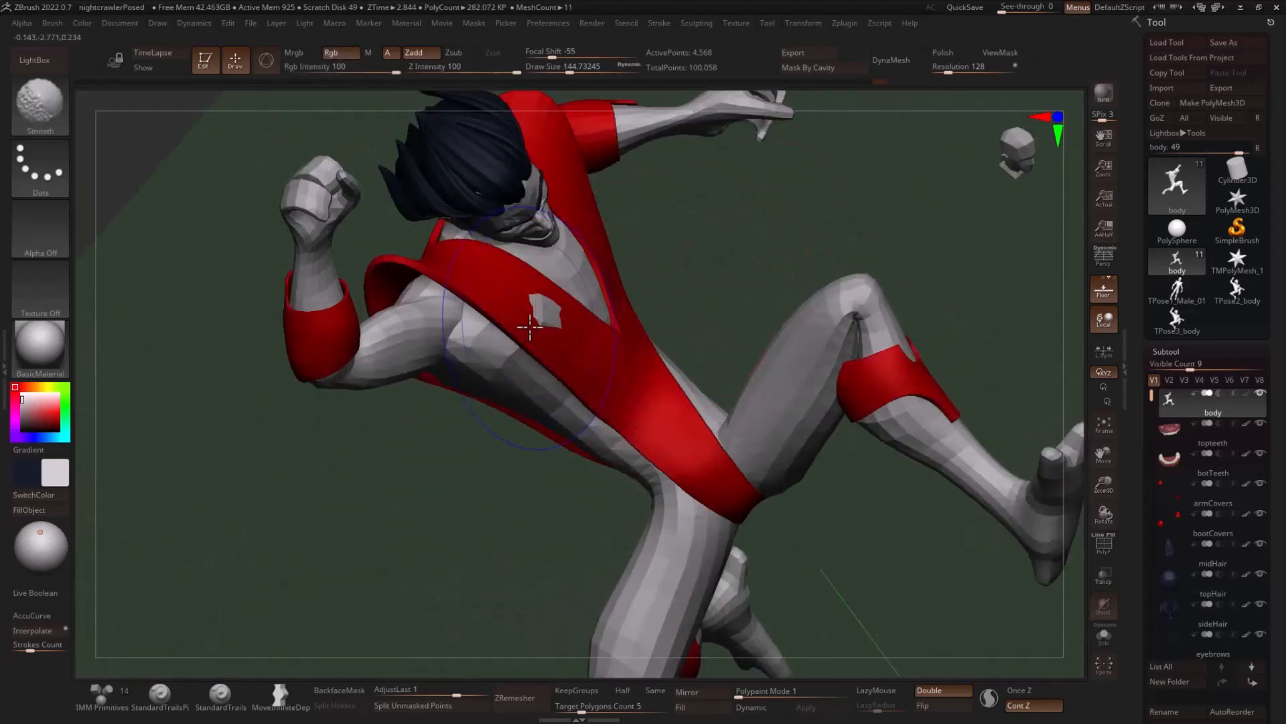
pyautogui.moveTo(703, 281)
pyautogui.mouseDown()
pyautogui.moveTo(890, 299)
pyautogui.moveTo(999, 382)
pyautogui.moveTo(709, 314)
pyautogui.moveTo(692, 341)
pyautogui.mouseUp()
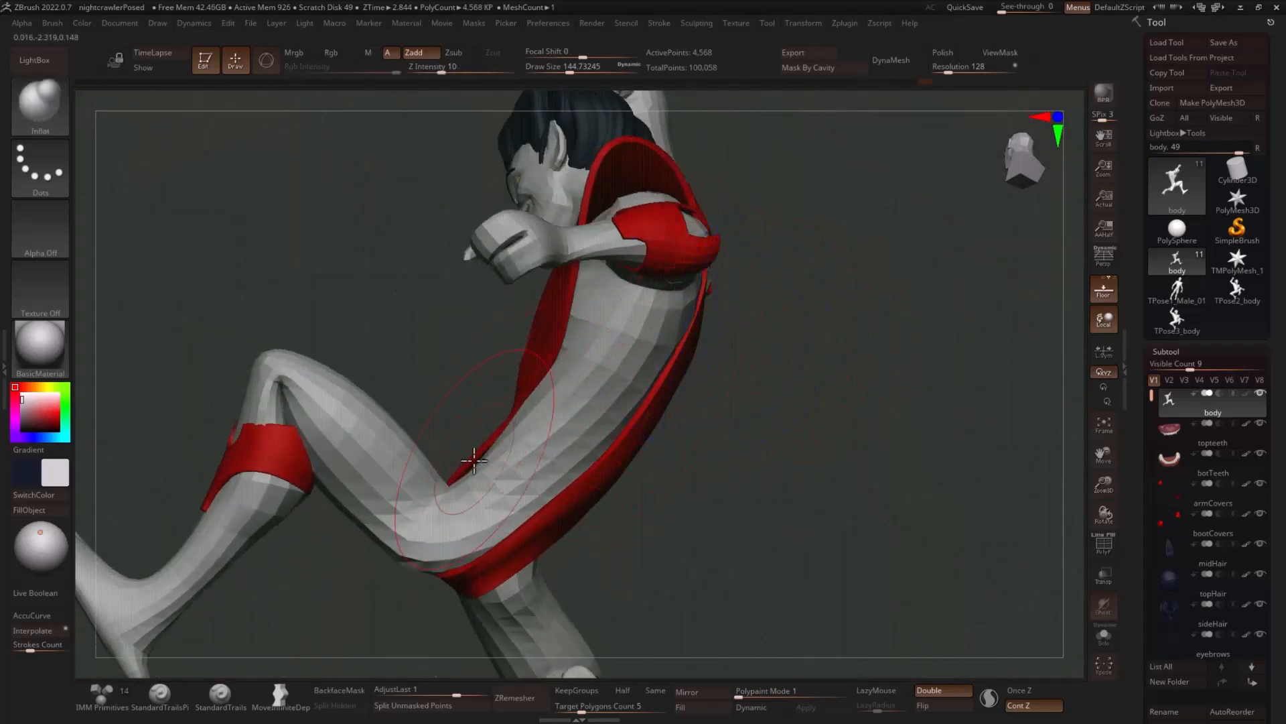
# - Fill out the hips, buttocks and upper thighs around the vest's lower end with the Inflat brush
pyautogui.moveTo(758, 466); pyautogui.dragTo(768, 404)
pyautogui.moveTo(691, 439); pyautogui.dragTo(650, 536)
pyautogui.moveTo(453, 496); pyautogui.dragTo(581, 484)
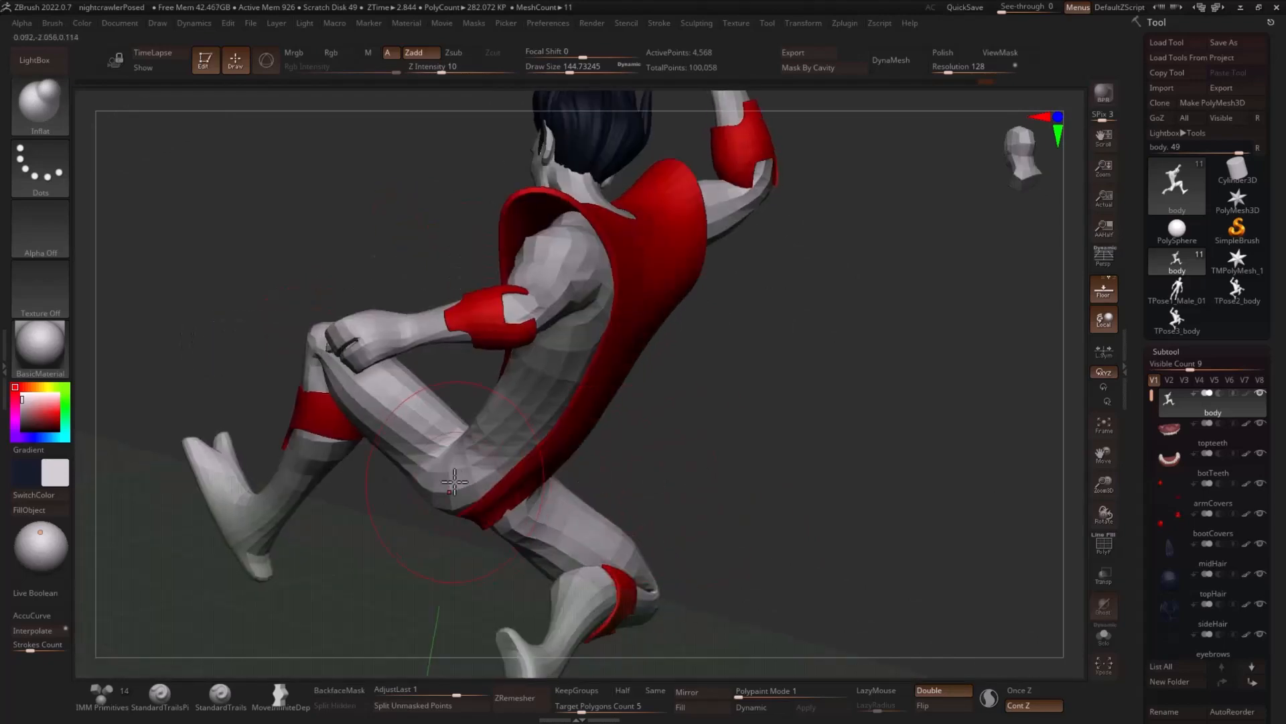
pyautogui.moveTo(646, 445); pyautogui.dragTo(394, 438)
pyautogui.moveTo(413, 269)
pyautogui.mouseDown()
pyautogui.moveTo(684, 448)
pyautogui.moveTo(486, 432)
pyautogui.mouseUp()
pyautogui.keyDown('shift'); pyautogui.moveTo(379, 375); pyautogui.dragTo(393, 379); pyautogui.keyUp('shift')
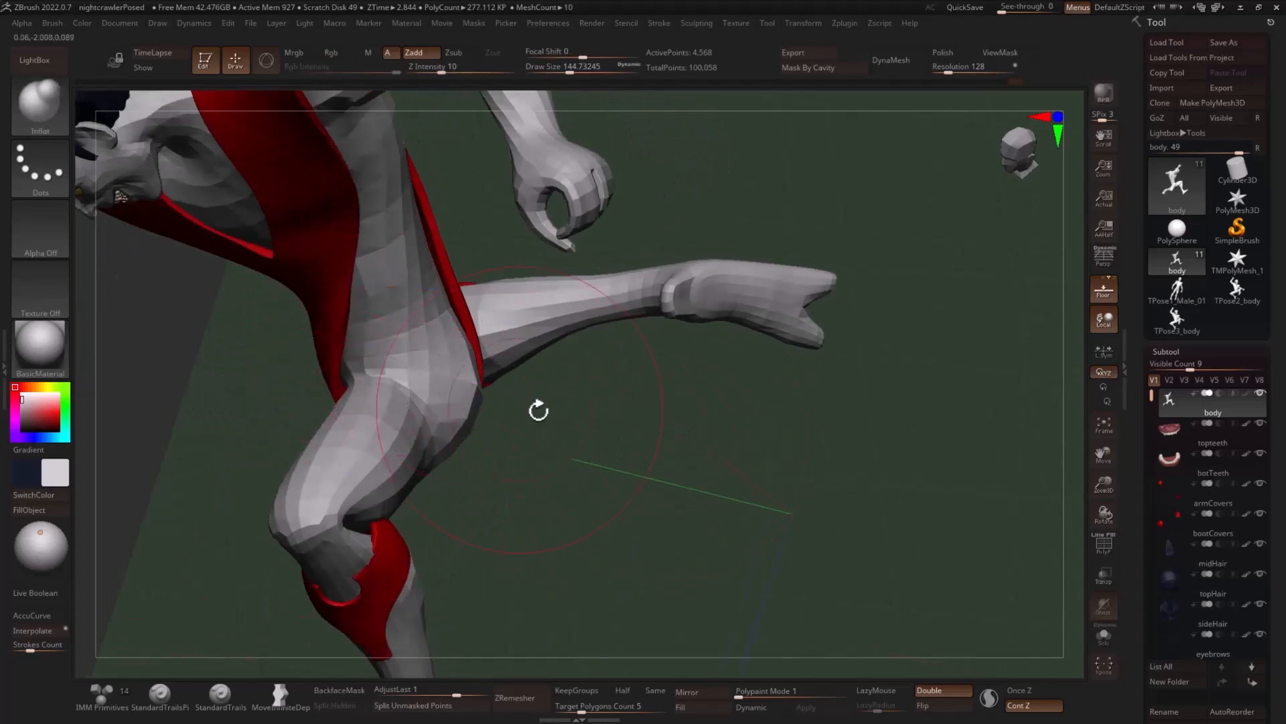
pyautogui.moveTo(539, 409)
pyautogui.mouseDown()
pyautogui.moveTo(352, 407)
pyautogui.moveTo(586, 405)
pyautogui.moveTo(735, 445)
pyautogui.moveTo(665, 384)
pyautogui.moveTo(706, 374)
pyautogui.moveTo(781, 382)
pyautogui.moveTo(707, 436)
pyautogui.moveTo(714, 340)
pyautogui.moveTo(477, 402)
pyautogui.moveTo(432, 384)
pyautogui.moveTo(658, 368)
pyautogui.moveTo(682, 434)
pyautogui.moveTo(424, 345)
pyautogui.moveTo(655, 336)
pyautogui.moveTo(396, 417)
pyautogui.mouseUp()
pyautogui.moveTo(318, 388); pyautogui.dragTo(330, 440)
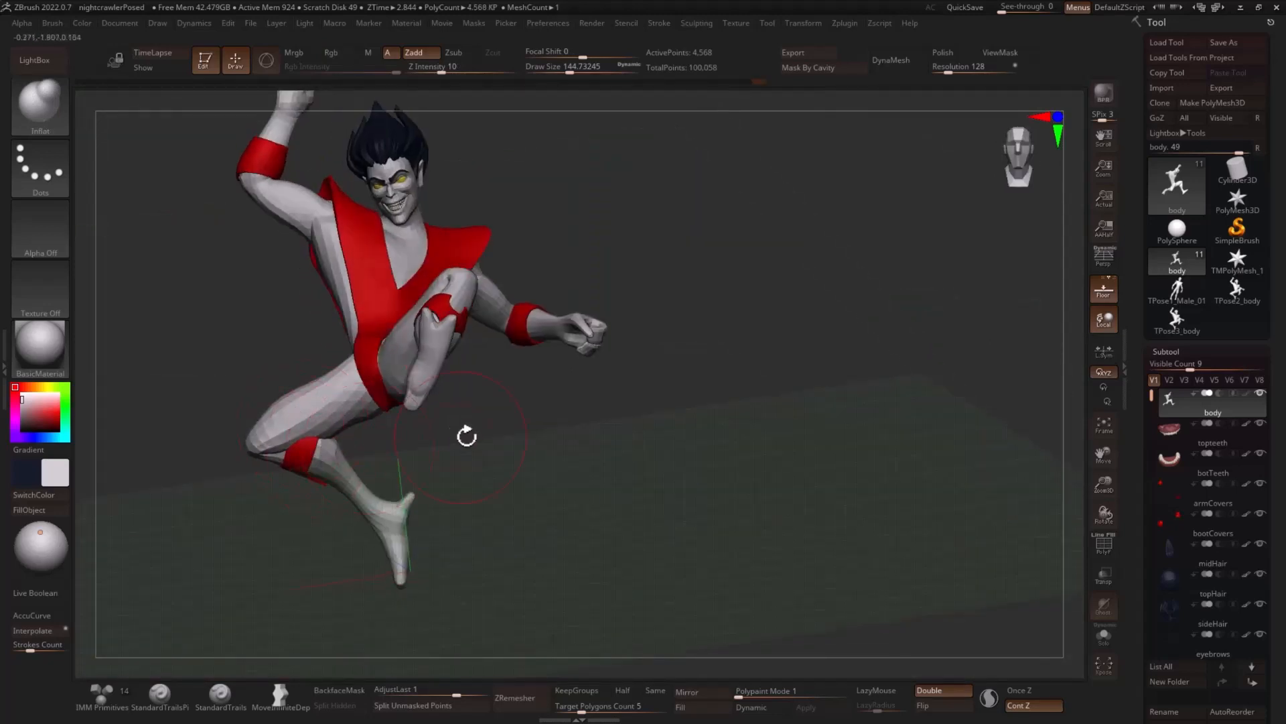
# - Adjust the armpit and upper flank of the raised arm with the Move brush at a draw size of about 97.2
pyautogui.moveTo(467, 436); pyautogui.dragTo(801, 380)
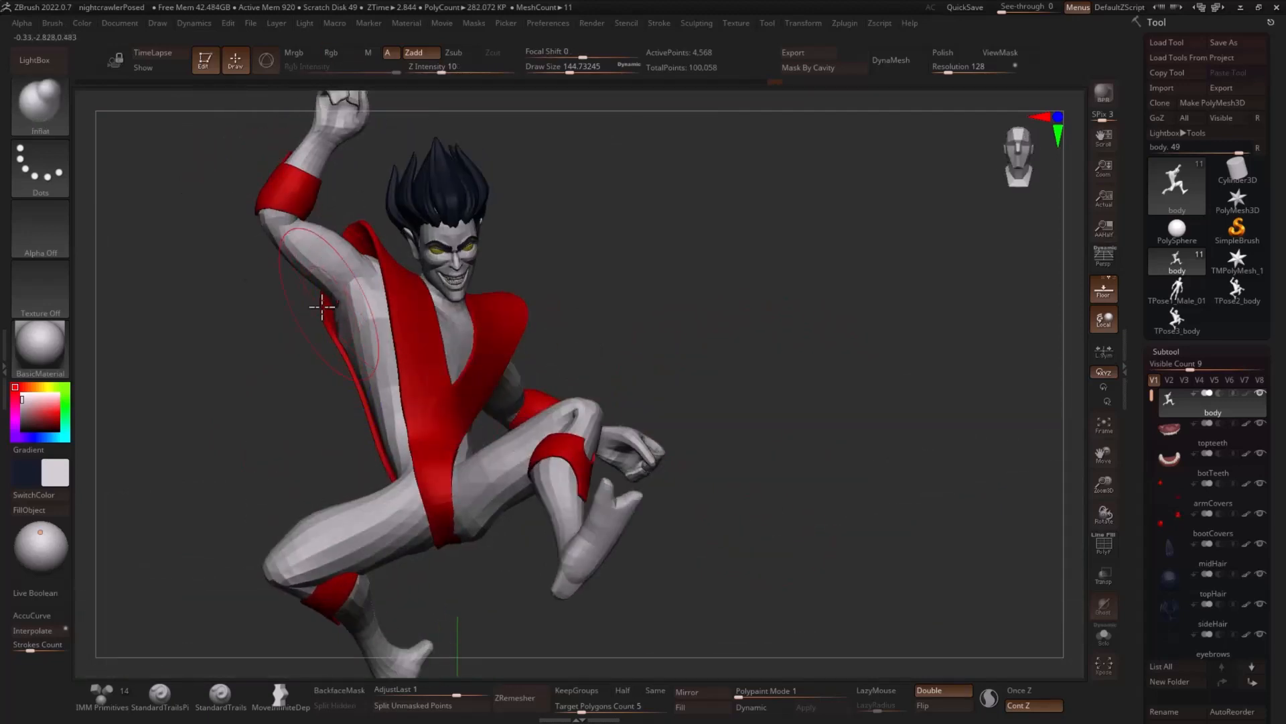
pyautogui.press('b')
pyautogui.press('m')
pyautogui.press('v')
pyautogui.moveTo(233, 351); pyautogui.dragTo(271, 345)
pyautogui.press('s')
pyautogui.moveTo(351, 279); pyautogui.dragTo(341, 278)
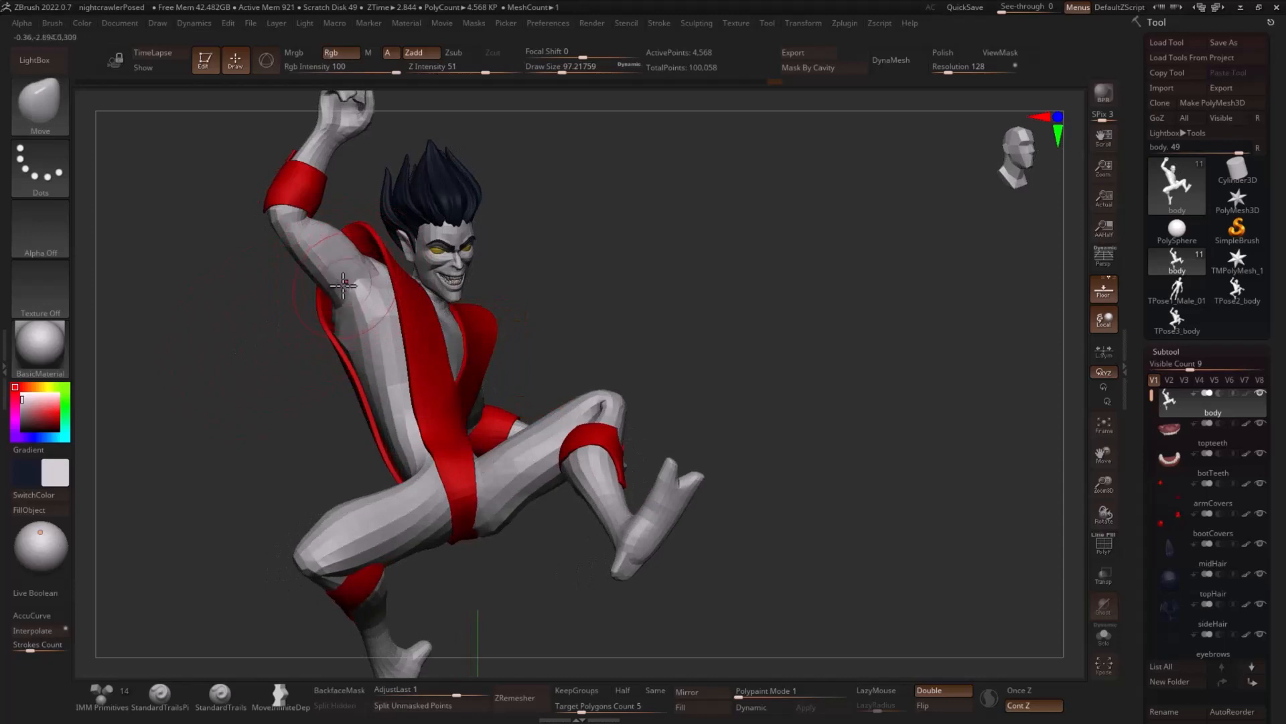
# - Carve creases at the raised arm's armpit and along the ribs with the DamStandard brush at a draw size of about 86.8
pyautogui.keyDown('alt'); pyautogui.moveTo(599, 288); pyautogui.dragTo(569, 306); pyautogui.keyUp('alt')
pyautogui.press('b')
pyautogui.press('d')
pyautogui.press('s')
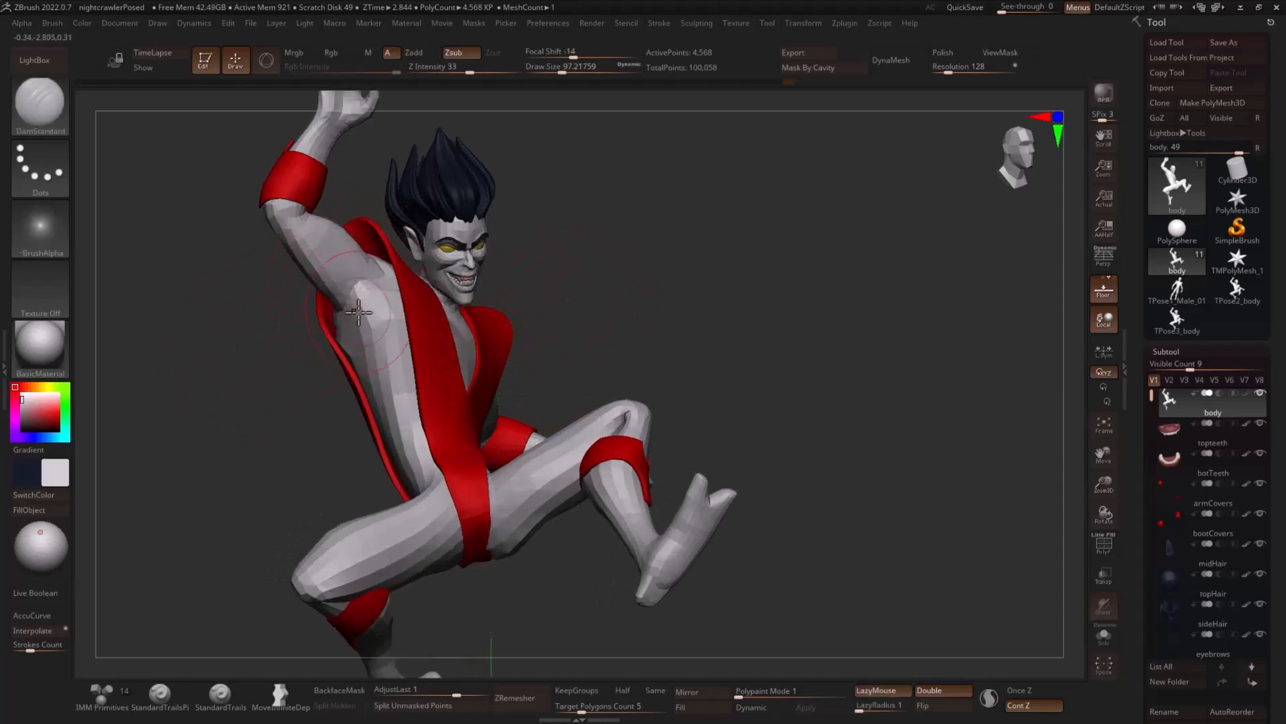
pyautogui.press('s')
pyautogui.moveTo(362, 305); pyautogui.dragTo(371, 322)
pyautogui.moveTo(636, 268)
pyautogui.mouseDown()
pyautogui.moveTo(583, 287)
pyautogui.moveTo(577, 305)
pyautogui.mouseUp()
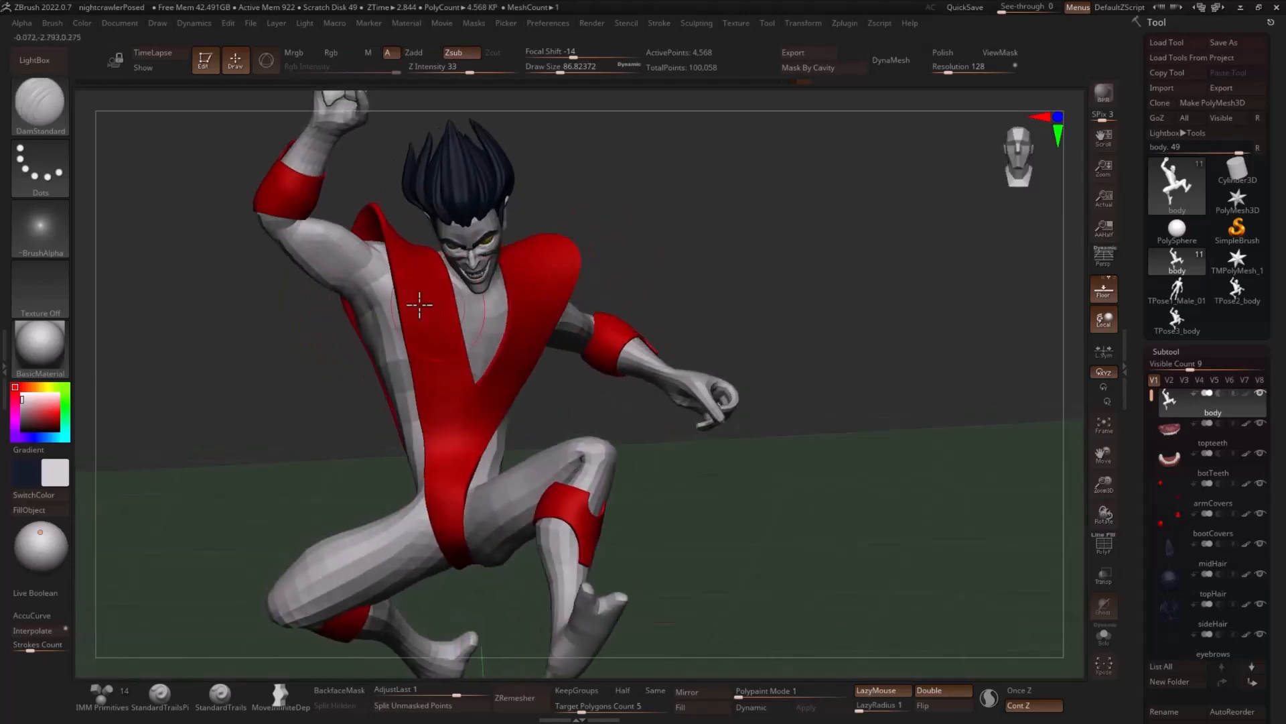
pyautogui.moveTo(381, 337); pyautogui.dragTo(597, 293)
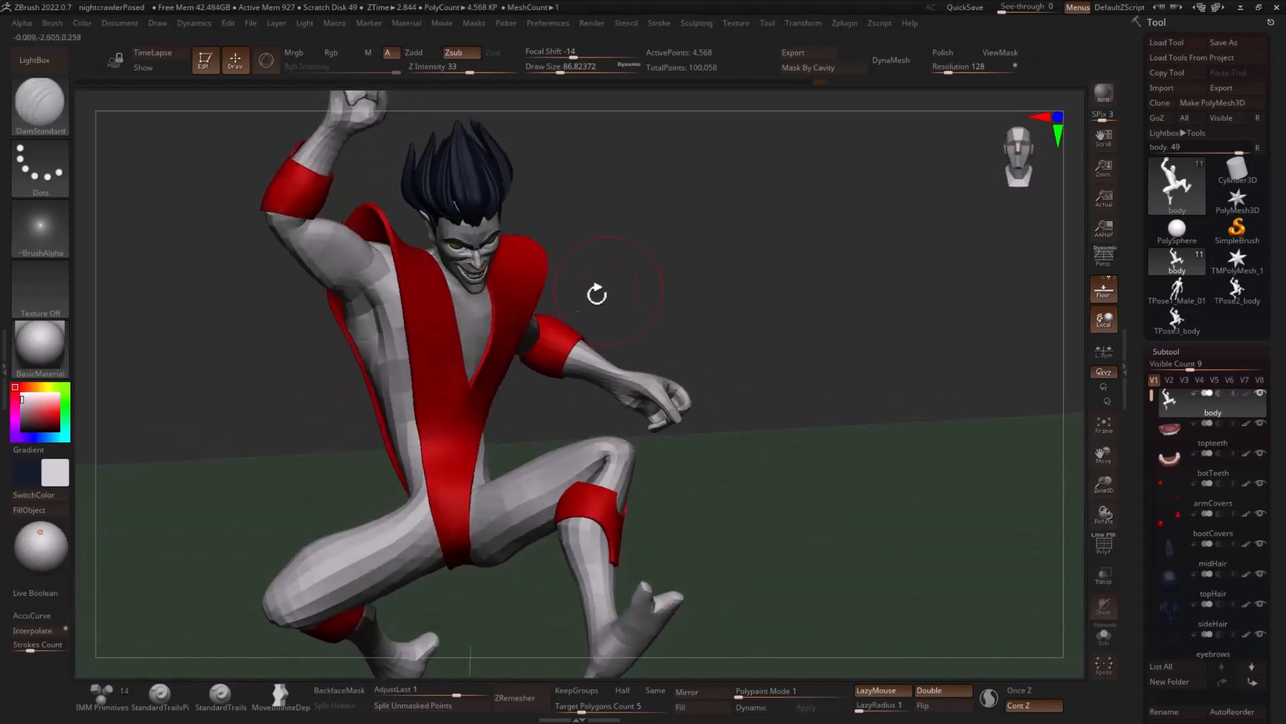
# - Fill out the lowered upper arm and shoulder with the Inflat brush at a draw size of about 100.8
pyautogui.moveTo(708, 296)
pyautogui.mouseDown()
pyautogui.moveTo(756, 276)
pyautogui.moveTo(784, 290)
pyautogui.moveTo(539, 315)
pyautogui.mouseUp()
pyautogui.press('b')
pyautogui.press('i')
pyautogui.press('n')
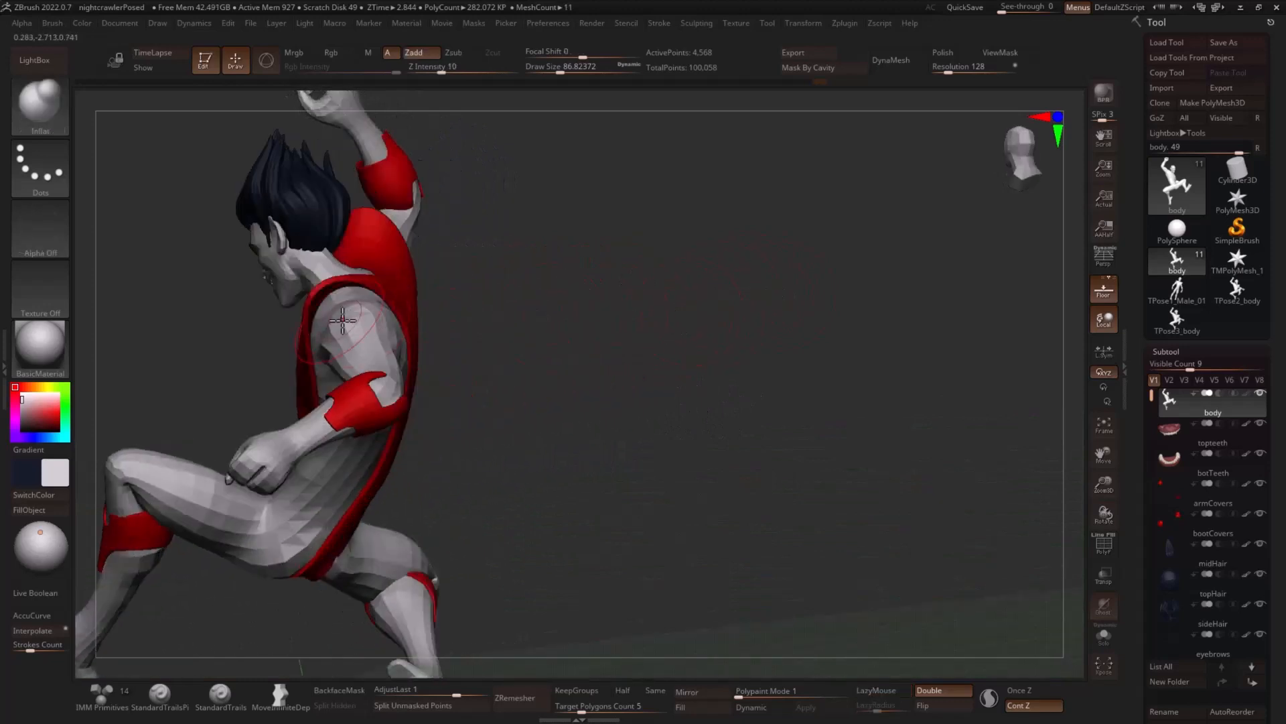
pyautogui.press(']')
pyautogui.moveTo(456, 305); pyautogui.dragTo(357, 349)
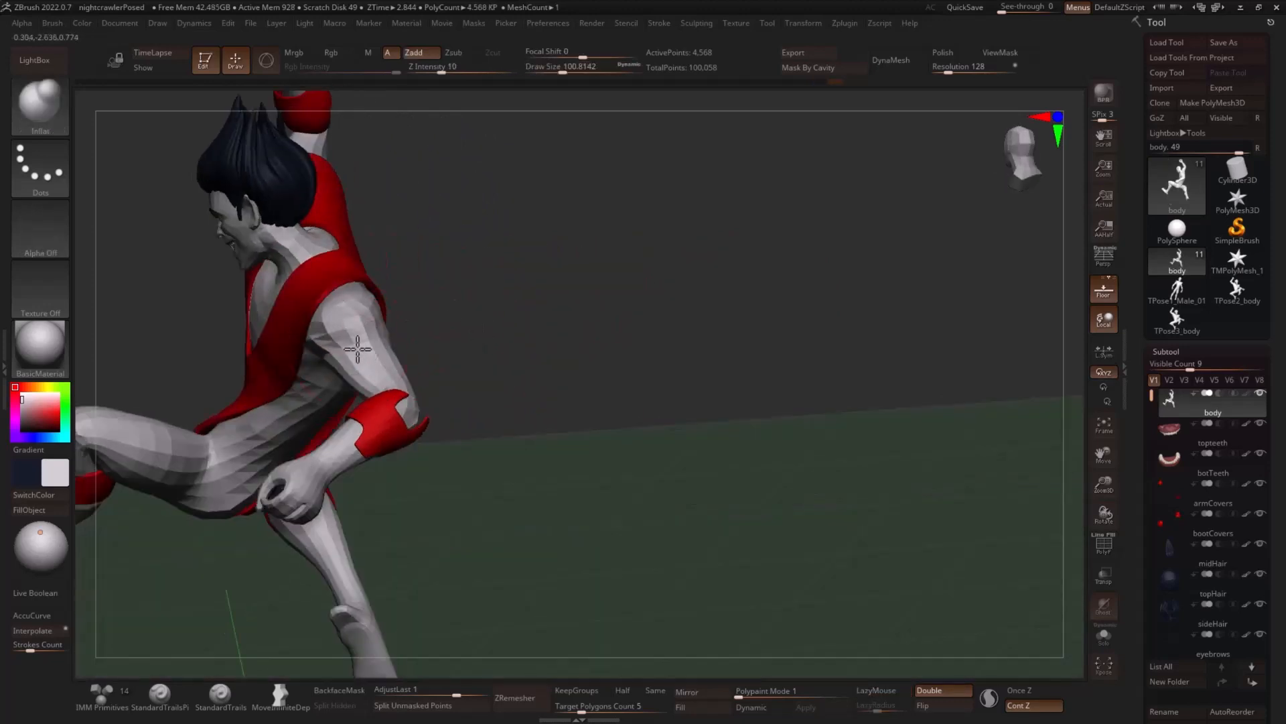
pyautogui.moveTo(456, 335); pyautogui.dragTo(493, 375)
pyautogui.moveTo(570, 321); pyautogui.dragTo(410, 372)
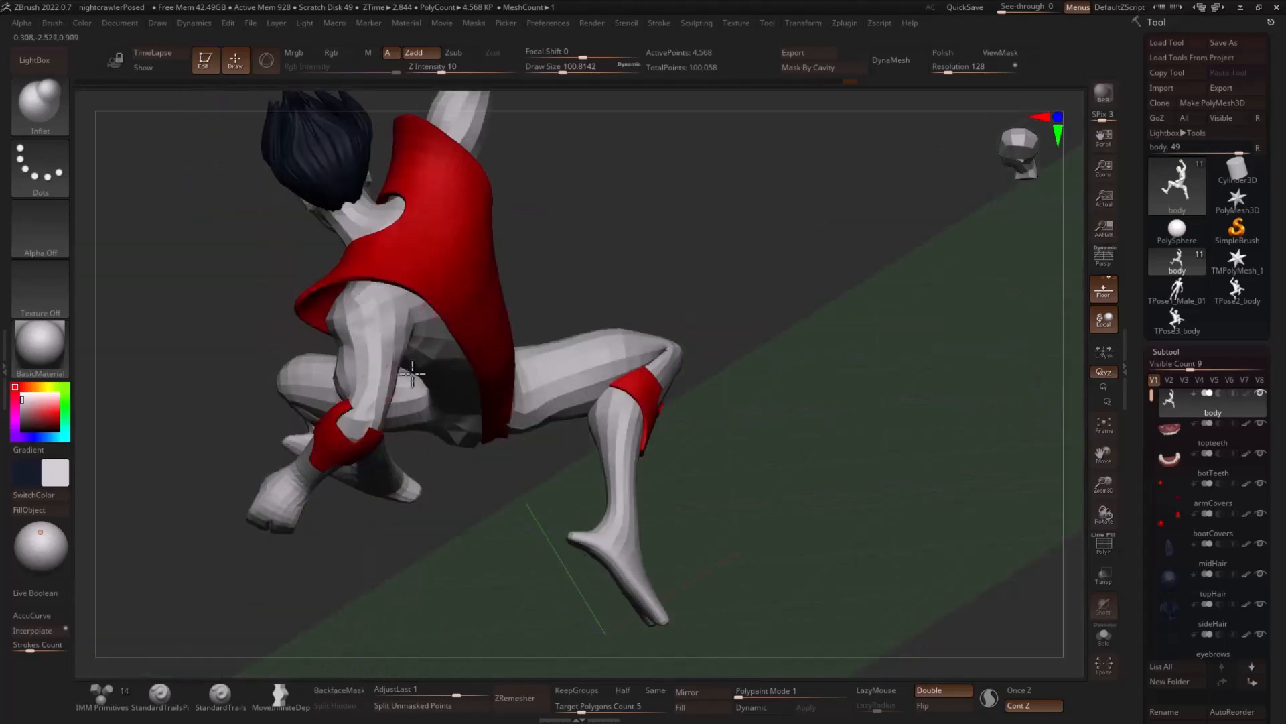
pyautogui.moveTo(743, 285)
pyautogui.mouseDown()
pyautogui.moveTo(676, 280)
pyautogui.moveTo(446, 349)
pyautogui.mouseUp()
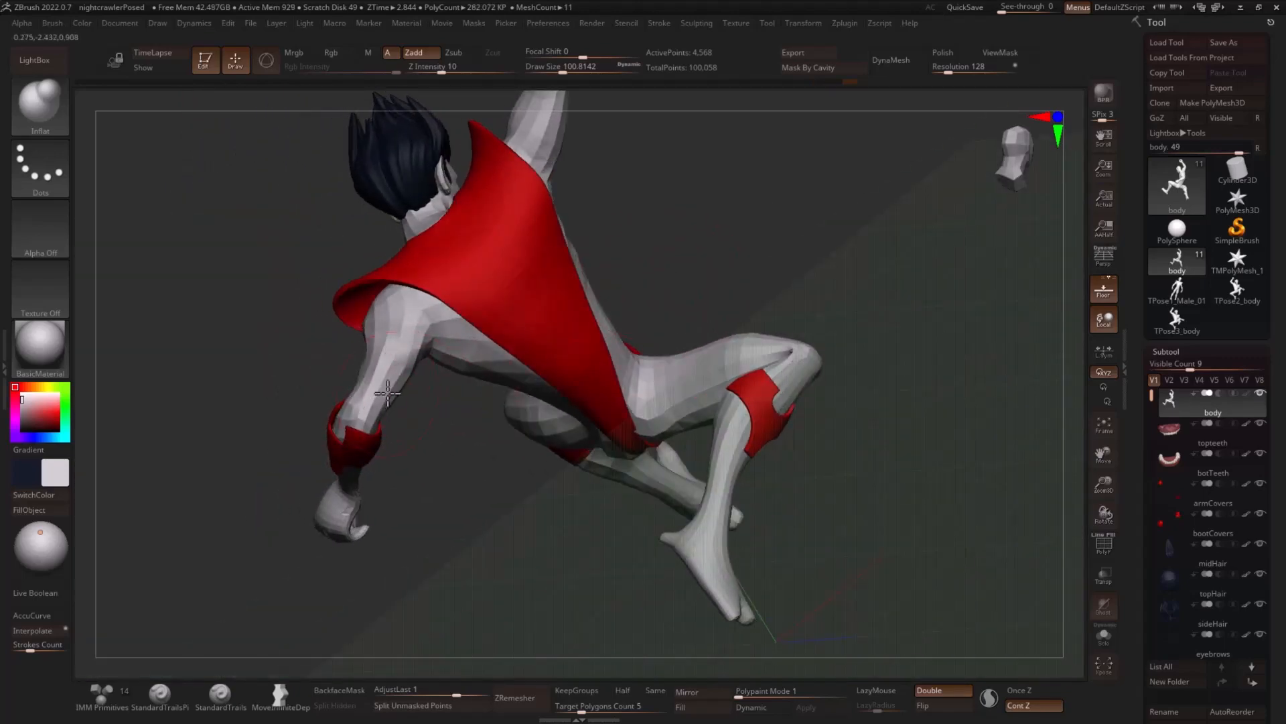
pyautogui.moveTo(447, 444); pyautogui.dragTo(485, 530)
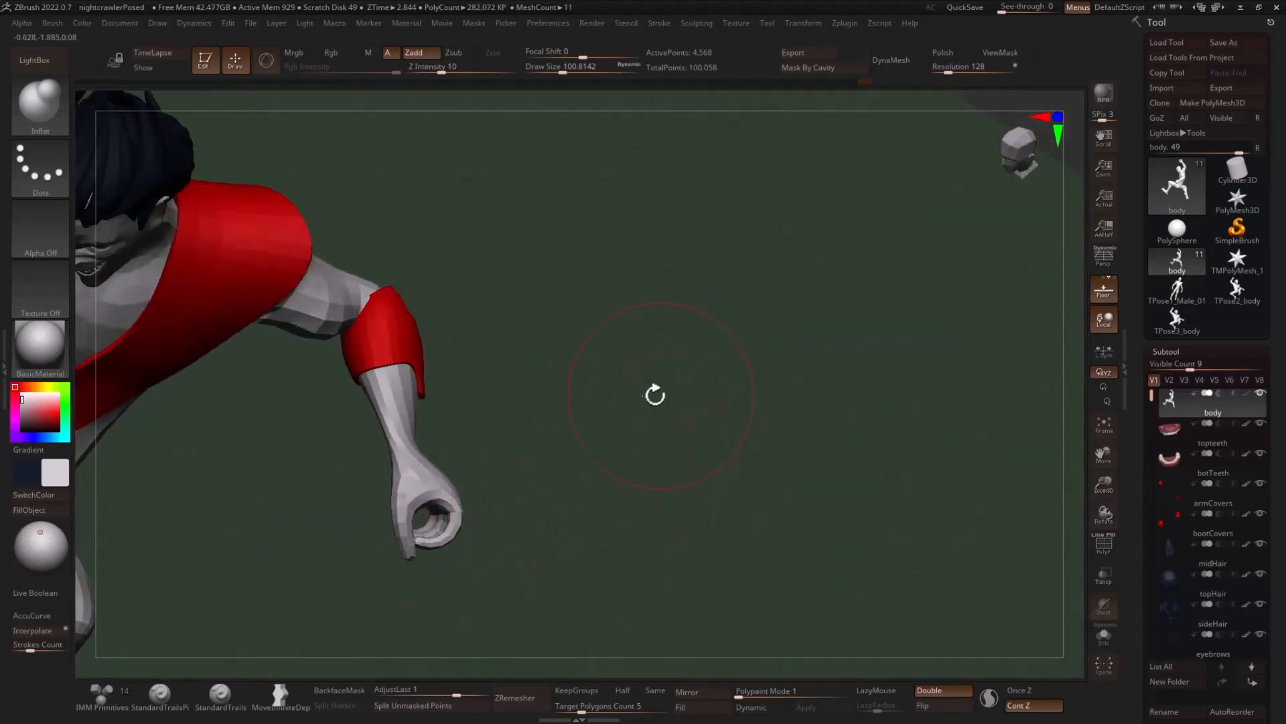
# - Reshape the groin and upper thighs beside the vest's lower end with the Move brush at a draw size of about 132
pyautogui.moveTo(655, 395)
pyautogui.mouseDown()
pyautogui.moveTo(476, 525)
pyautogui.moveTo(649, 514)
pyautogui.moveTo(685, 489)
pyautogui.moveTo(692, 411)
pyautogui.moveTo(713, 416)
pyautogui.mouseUp()
pyautogui.press('b')
pyautogui.press('m')
pyautogui.press('v')
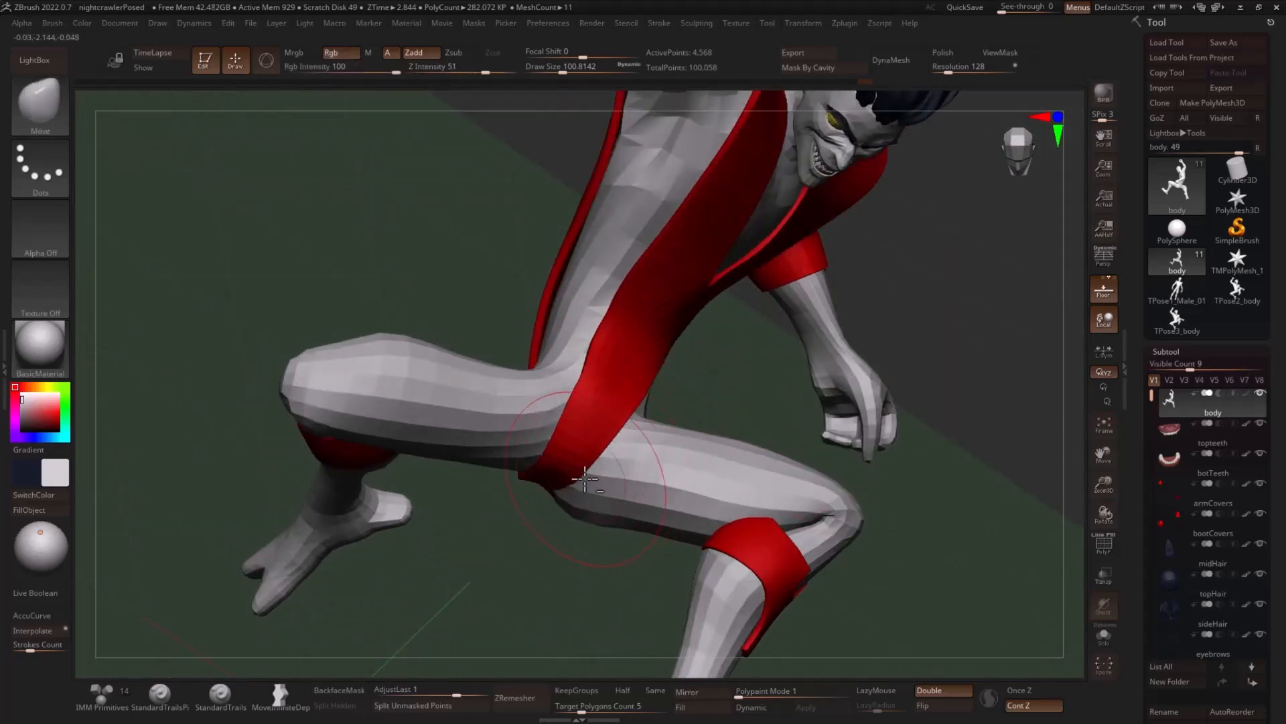
pyautogui.moveTo(616, 469); pyautogui.dragTo(617, 476)
pyautogui.moveTo(687, 433); pyautogui.dragTo(672, 440, button='right')
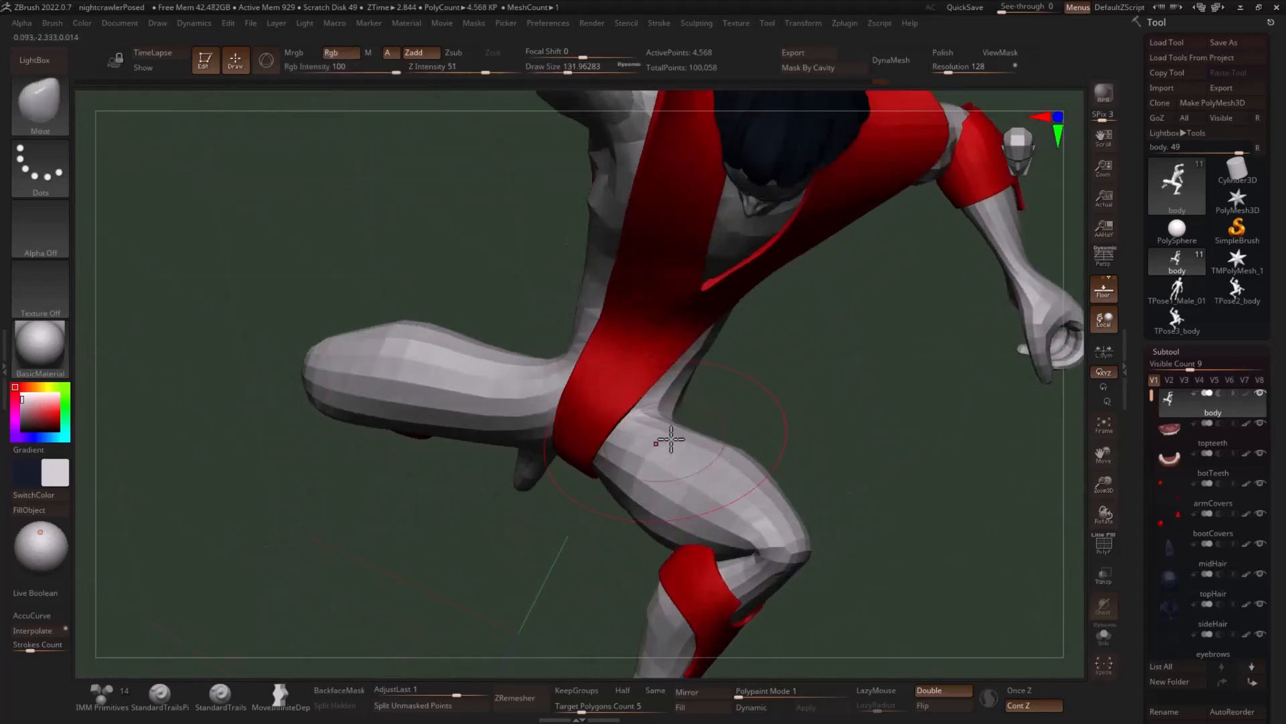
pyautogui.moveTo(676, 435); pyautogui.dragTo(695, 423)
pyautogui.moveTo(762, 423); pyautogui.dragTo(739, 463, button='right')
# - Refine the raised thigh and hip contours with the Move brush at a draw size of about 104.5
pyautogui.moveTo(853, 530)
pyautogui.mouseDown(button='right')
pyautogui.moveTo(784, 459)
pyautogui.moveTo(733, 468)
pyautogui.mouseUp(button='right')
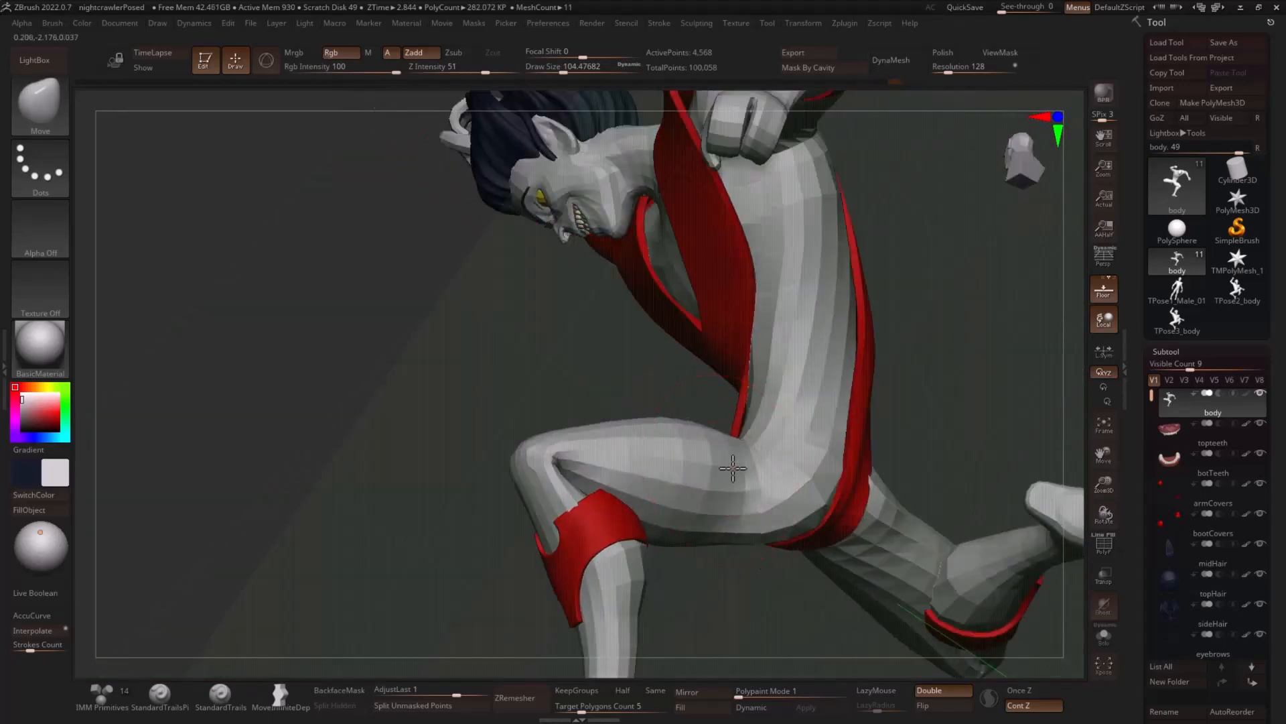
pyautogui.moveTo(819, 454)
pyautogui.mouseDown(button='right')
pyautogui.moveTo(1010, 411)
pyautogui.moveTo(678, 534)
pyautogui.moveTo(699, 426)
pyautogui.mouseUp(button='right')
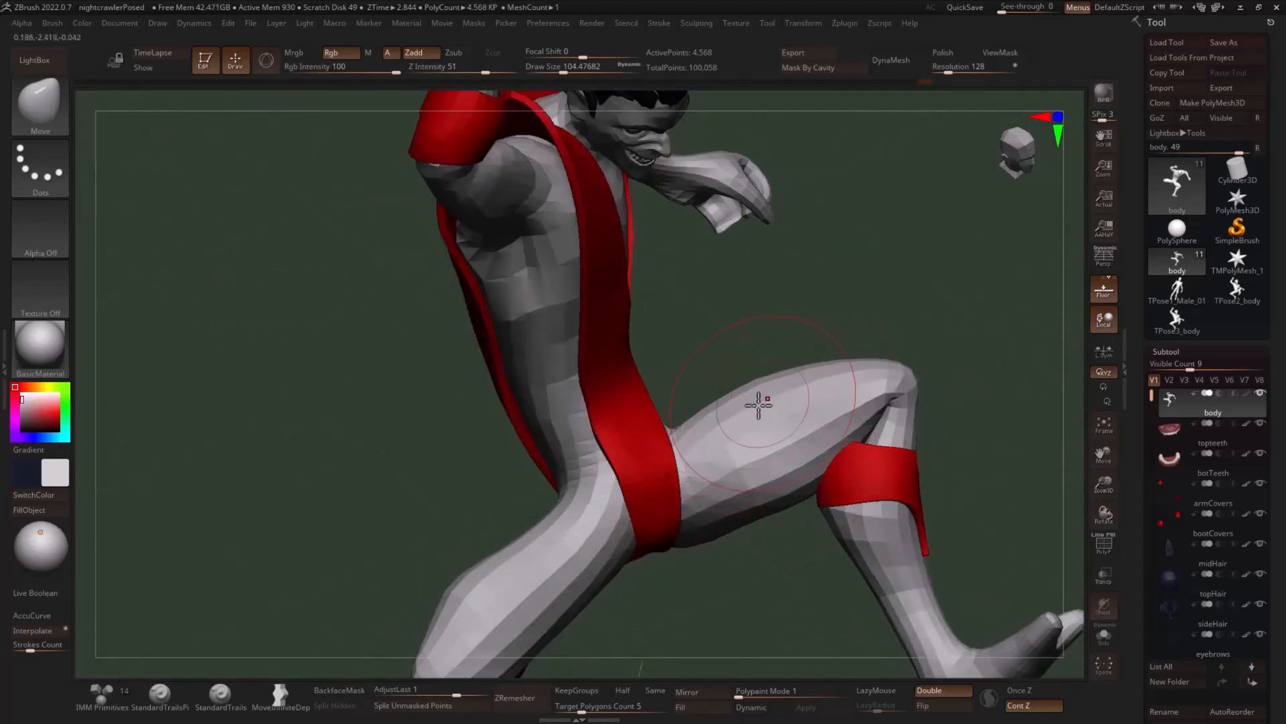
pyautogui.moveTo(741, 551)
pyautogui.keyDown('alt'); pyautogui.mouseDown()
pyautogui.moveTo(735, 509)
pyautogui.moveTo(603, 485)
pyautogui.mouseUp(); pyautogui.keyUp('alt')
pyautogui.moveTo(675, 511)
pyautogui.mouseDown()
pyautogui.moveTo(644, 504)
pyautogui.moveTo(684, 513)
pyautogui.moveTo(797, 493)
pyautogui.mouseUp()
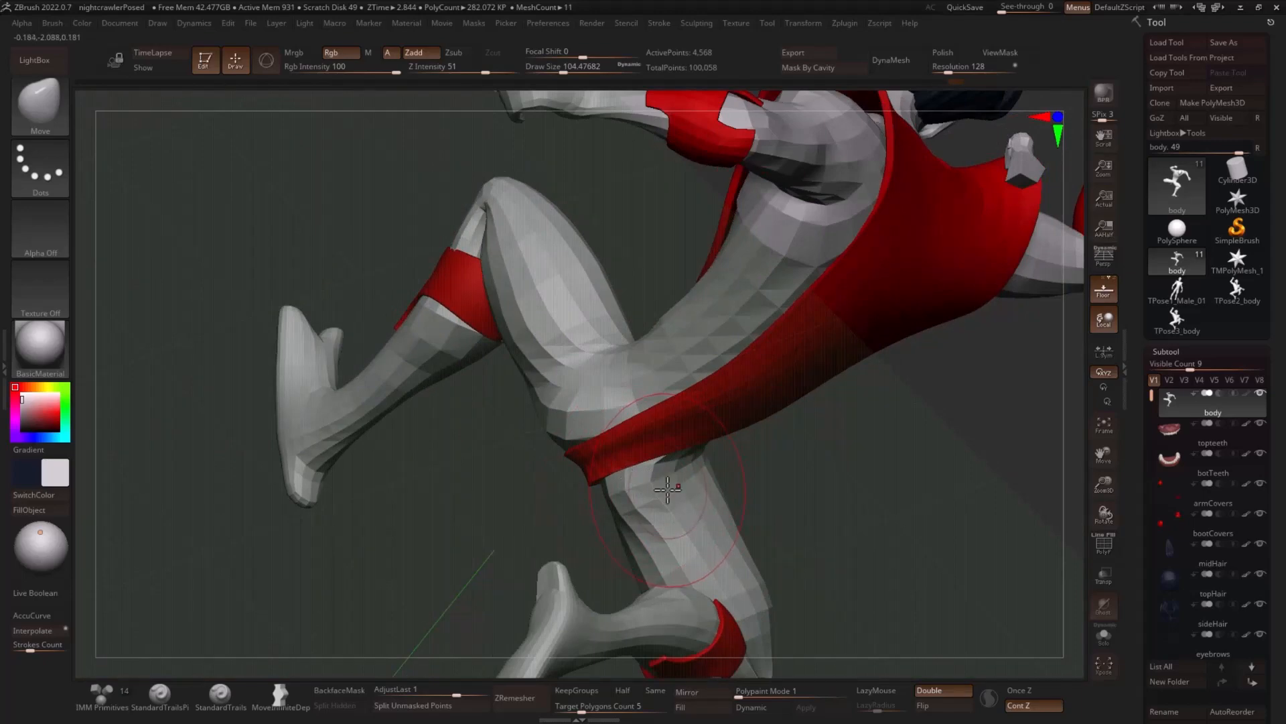
# - Adjust the back of the thigh beneath the buttocks with the Move brush at a draw size of about 90.2
pyautogui.press('s')
pyautogui.moveTo(667, 489)
pyautogui.mouseDown()
pyautogui.moveTo(701, 472)
pyautogui.moveTo(730, 493)
pyautogui.mouseUp()
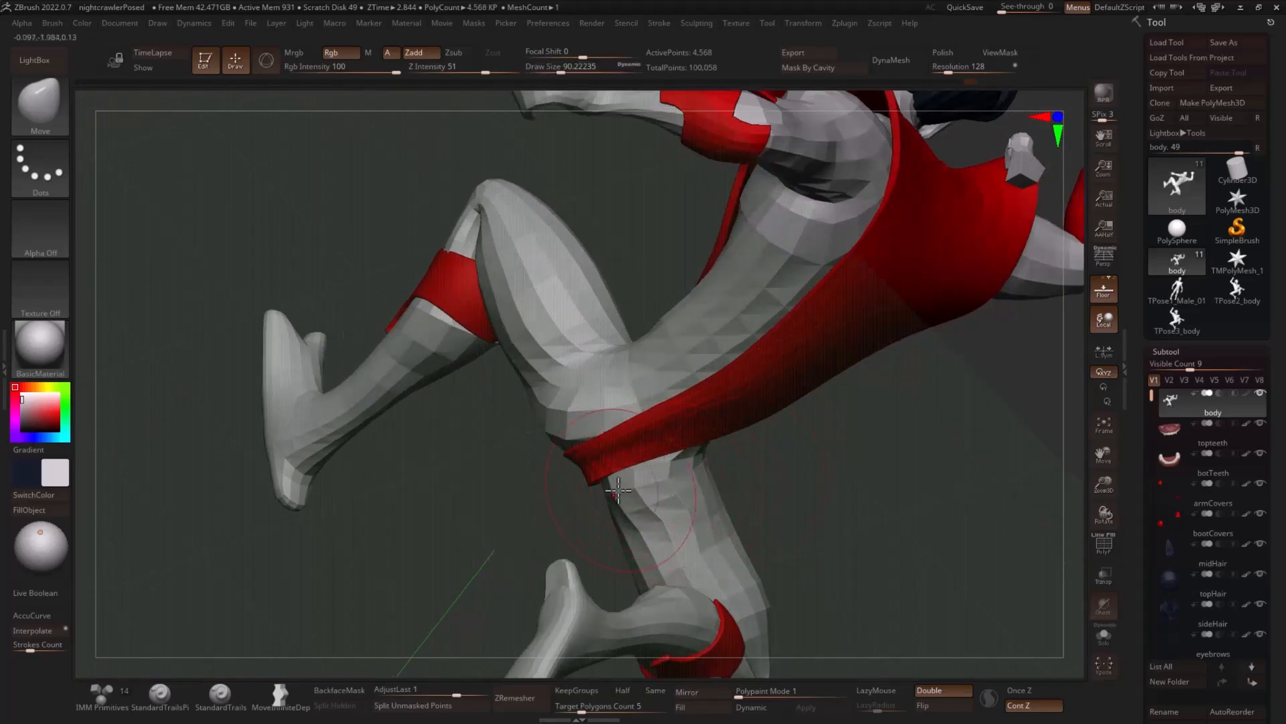
pyautogui.moveTo(605, 488); pyautogui.dragTo(699, 489)
pyautogui.moveTo(783, 479); pyautogui.dragTo(908, 509)
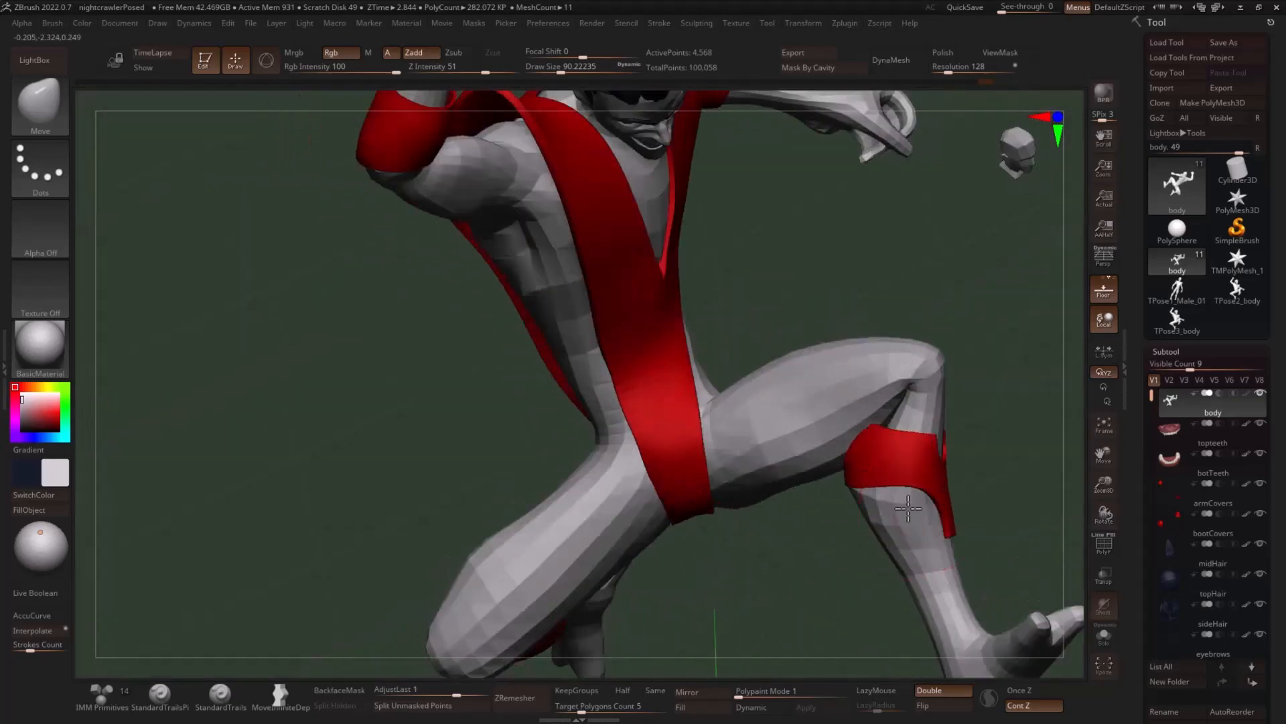
pyautogui.moveTo(1044, 459)
pyautogui.keyDown('shift'); pyautogui.mouseDown()
pyautogui.moveTo(922, 454)
pyautogui.moveTo(832, 364)
pyautogui.moveTo(939, 390)
pyautogui.moveTo(877, 306)
pyautogui.moveTo(838, 322)
pyautogui.mouseUp(); pyautogui.keyUp('shift')
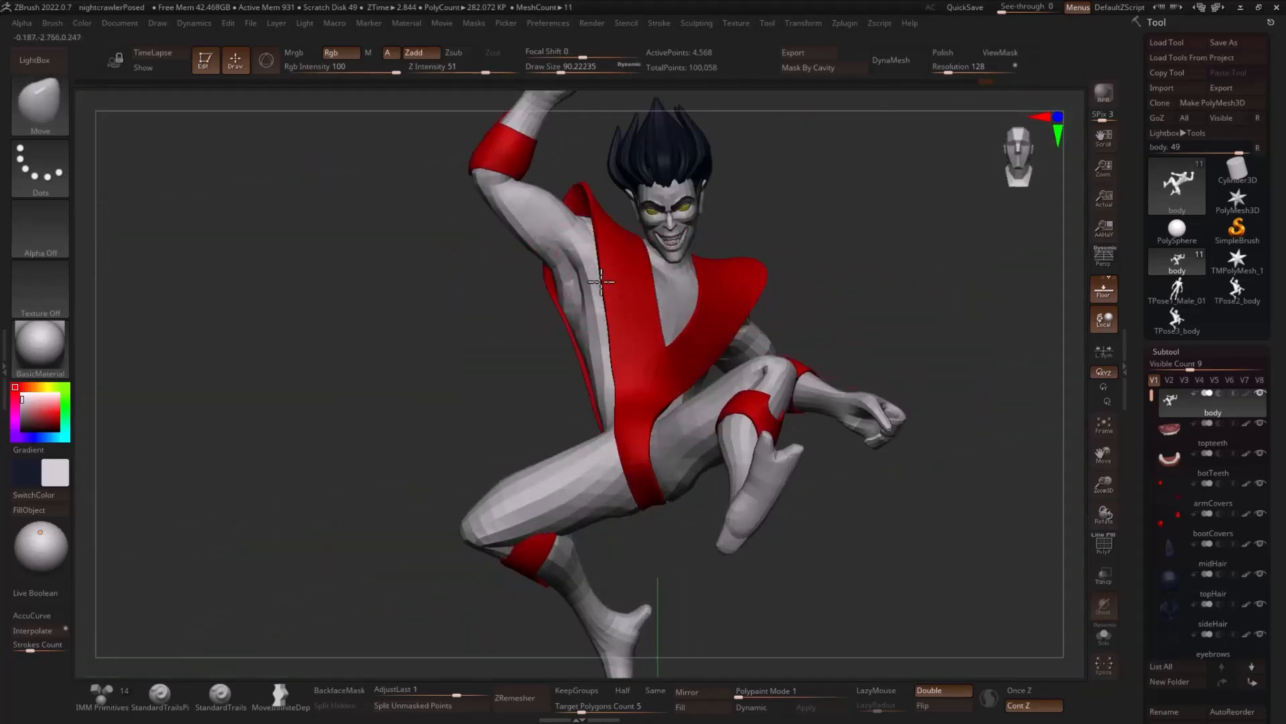
# - Adjust the chest volume beneath the vest with the Move brush at a draw size of about 119.8
pyautogui.press('s')
pyautogui.moveTo(601, 282); pyautogui.dragTo(606, 285)
pyautogui.moveTo(796, 268); pyautogui.dragTo(858, 254)
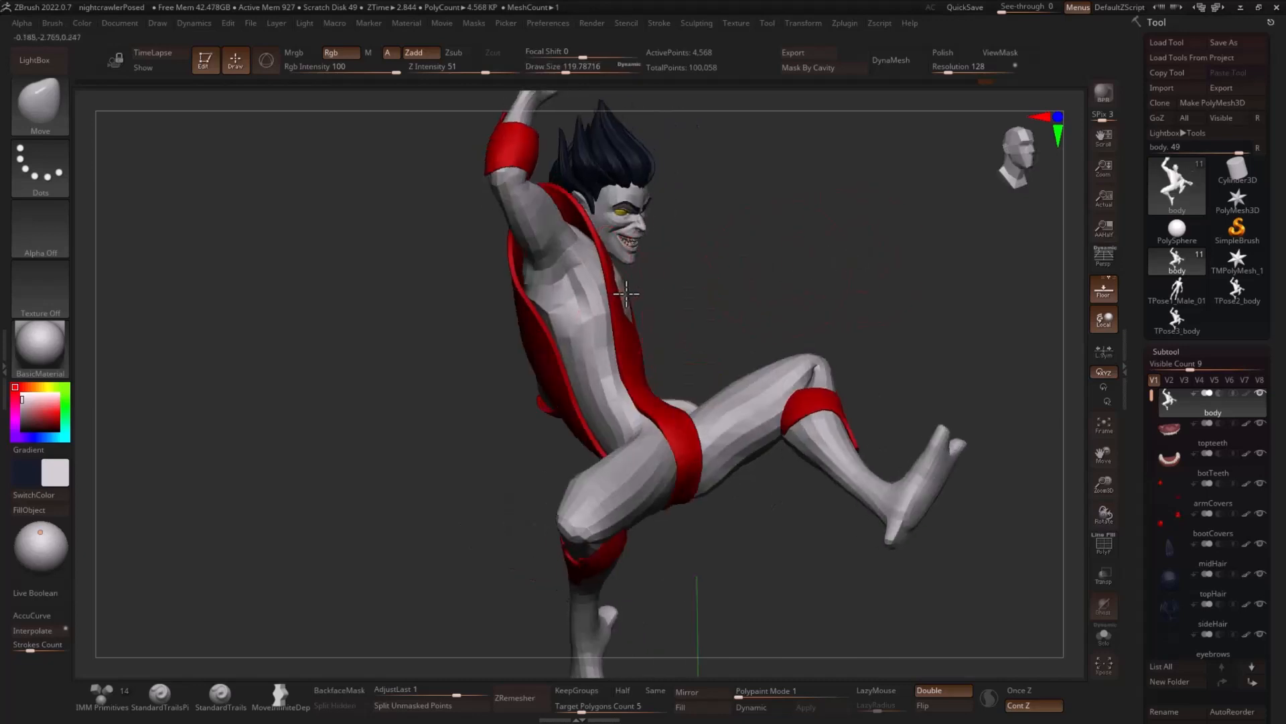
pyautogui.moveTo(712, 287)
pyautogui.mouseDown()
pyautogui.moveTo(668, 301)
pyautogui.moveTo(727, 330)
pyautogui.mouseUp()
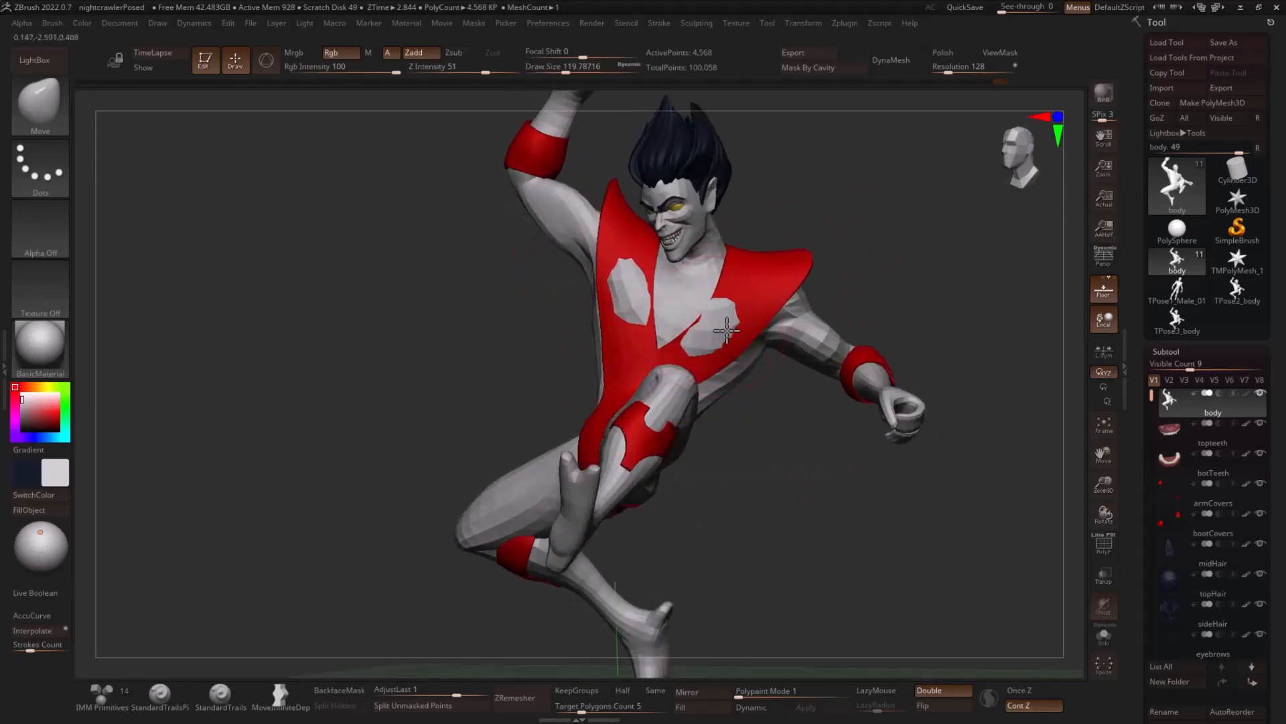
# - Select the vest subtool and adjust its edge around the waist with the Move brush at a draw size of about 56.5
pyautogui.keyDown('alt'); pyautogui.click(722, 321); pyautogui.keyUp('alt')
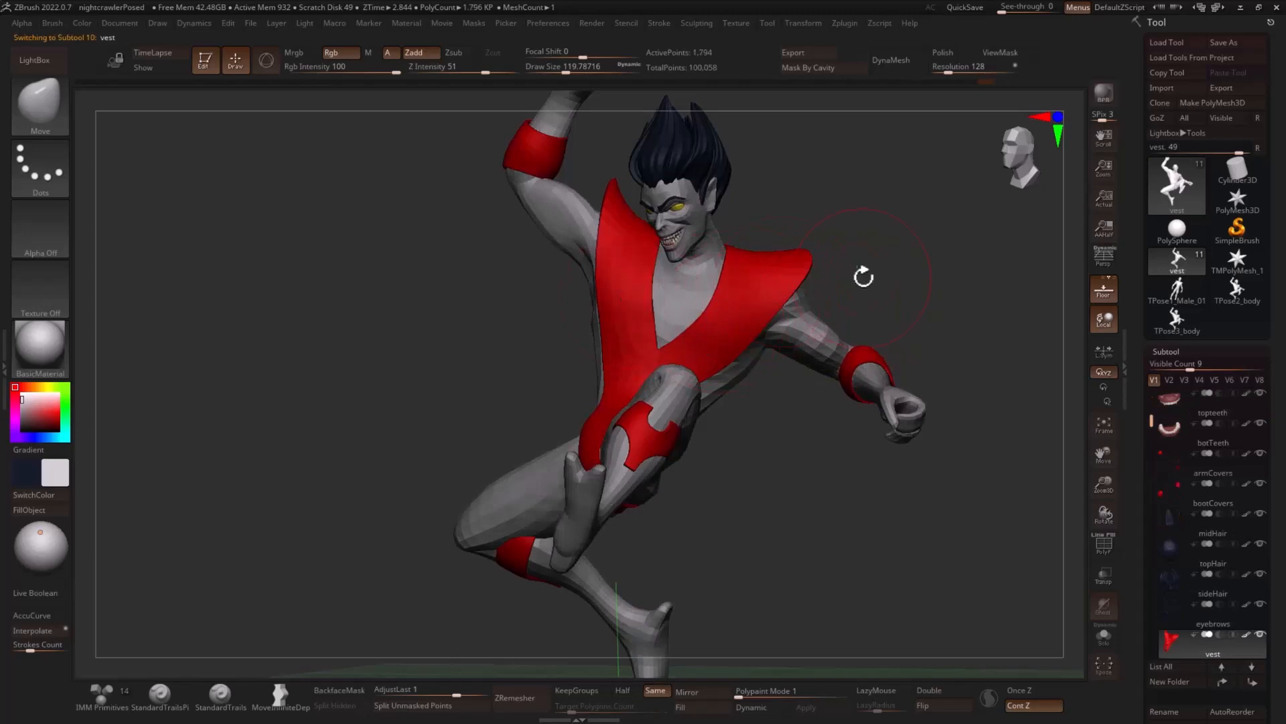
pyautogui.moveTo(863, 276)
pyautogui.mouseDown()
pyautogui.moveTo(818, 268)
pyautogui.moveTo(924, 285)
pyautogui.moveTo(904, 291)
pyautogui.moveTo(933, 293)
pyautogui.moveTo(928, 325)
pyautogui.mouseUp()
pyautogui.press('s')
pyautogui.moveTo(605, 425); pyautogui.dragTo(604, 431)
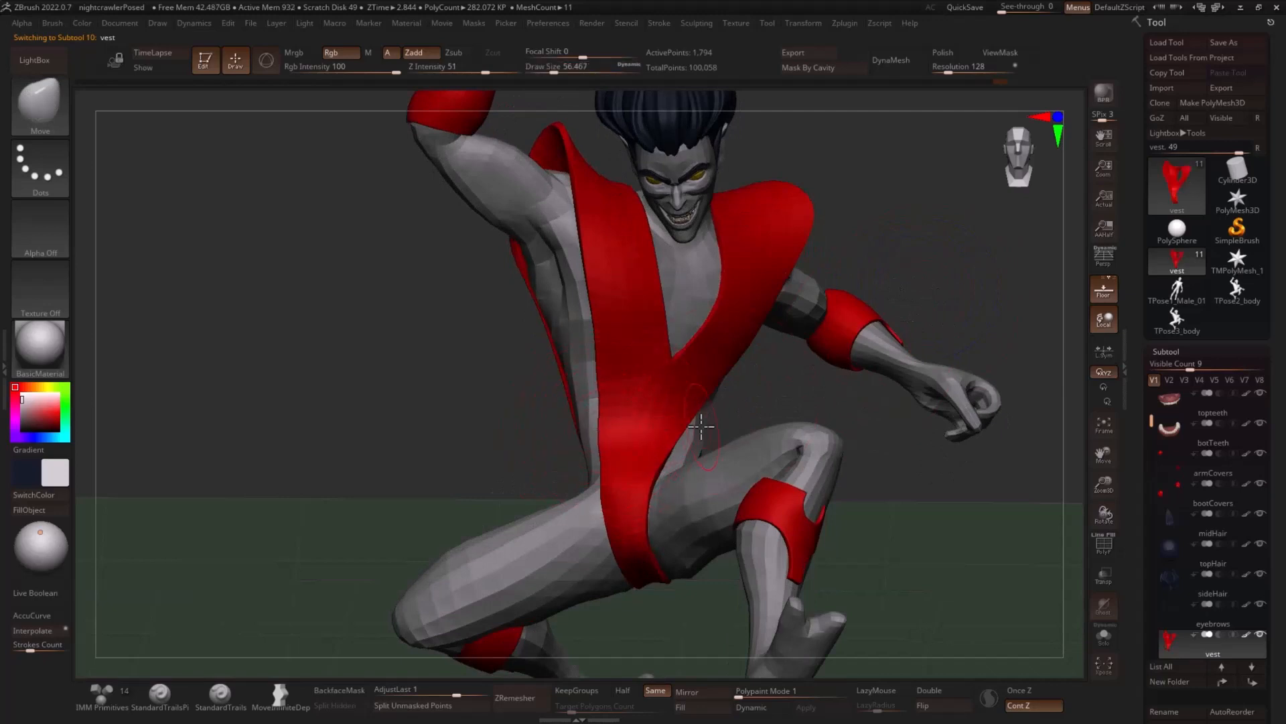
pyautogui.moveTo(700, 426)
pyautogui.mouseDown()
pyautogui.moveTo(818, 425)
pyautogui.moveTo(688, 422)
pyautogui.moveTo(611, 445)
pyautogui.mouseUp()
pyautogui.press('s')
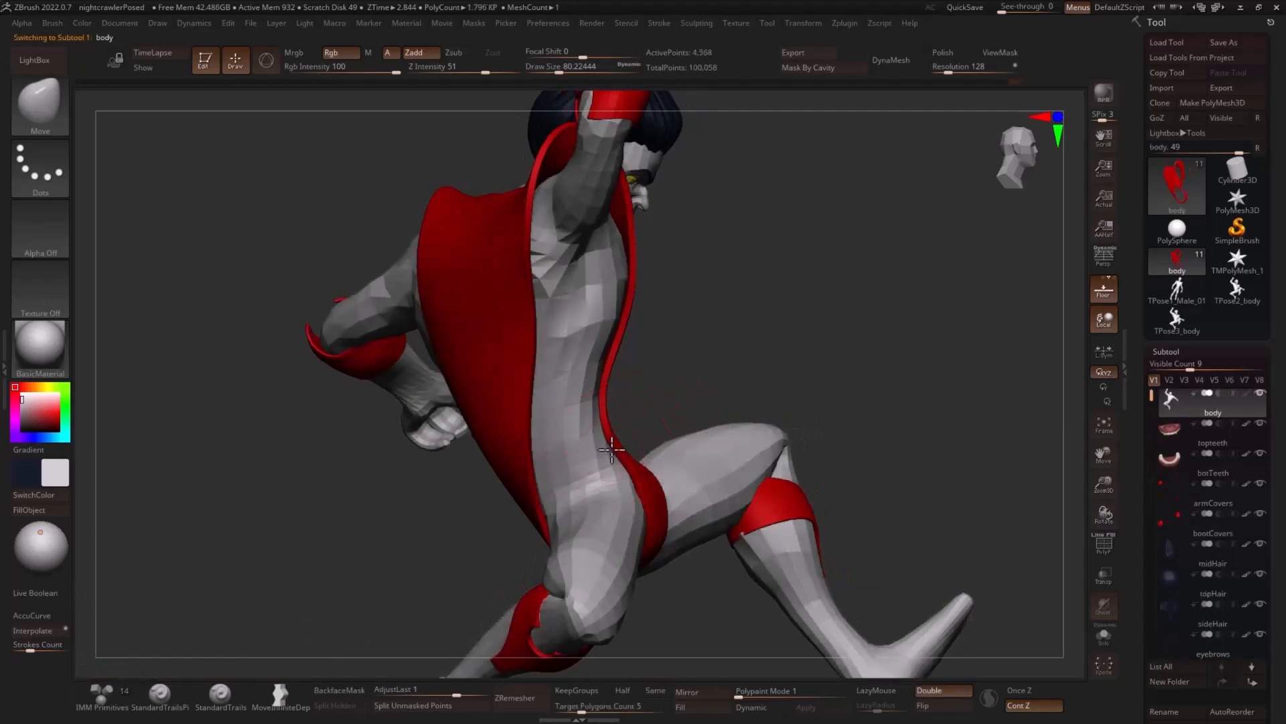
# - Turn on the body's polypaint display and adjust the raised forearm and wrist at a draw size of about 51.2
pyautogui.moveTo(717, 423)
pyautogui.mouseDown()
pyautogui.moveTo(956, 339)
pyautogui.moveTo(999, 362)
pyautogui.moveTo(899, 393)
pyautogui.moveTo(905, 435)
pyautogui.mouseUp()
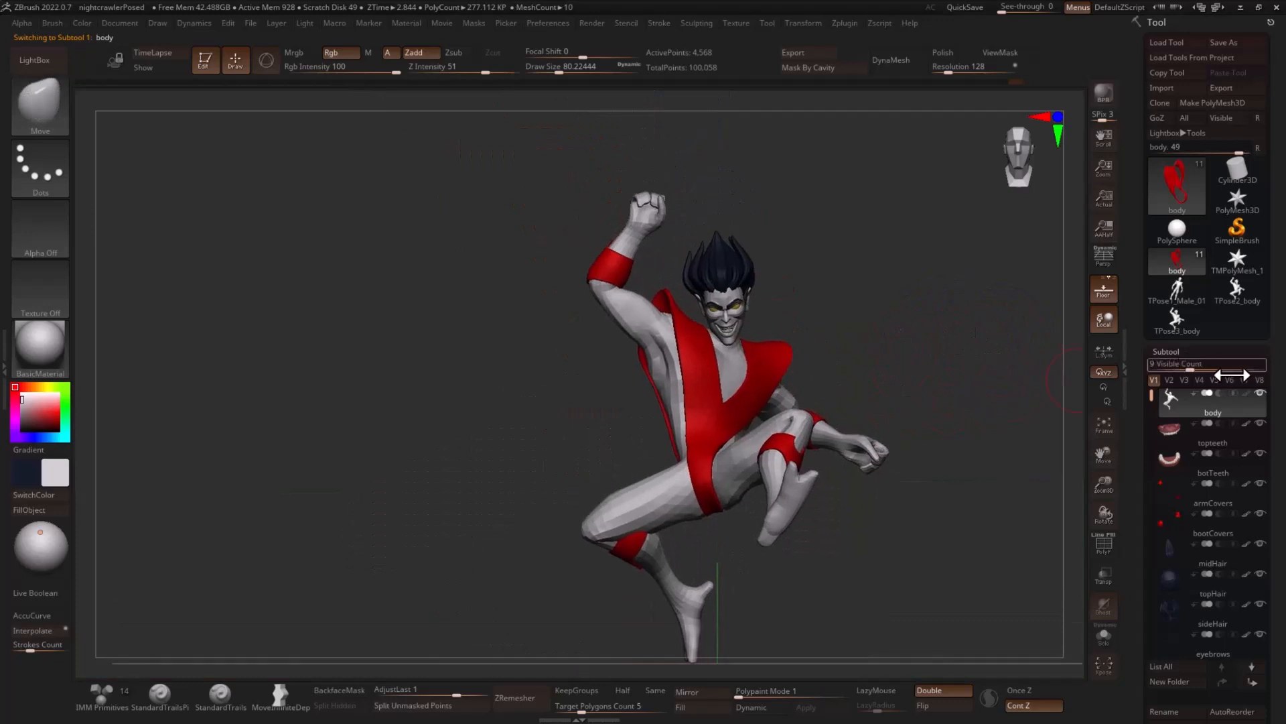
pyautogui.click(1244, 393)
pyautogui.moveTo(989, 377); pyautogui.dragTo(982, 423)
pyautogui.keyDown('alt'); pyautogui.moveTo(452, 457); pyautogui.dragTo(437, 523); pyautogui.keyUp('alt')
pyautogui.keyDown('alt'); pyautogui.moveTo(697, 203); pyautogui.dragTo(743, 356); pyautogui.keyUp('alt')
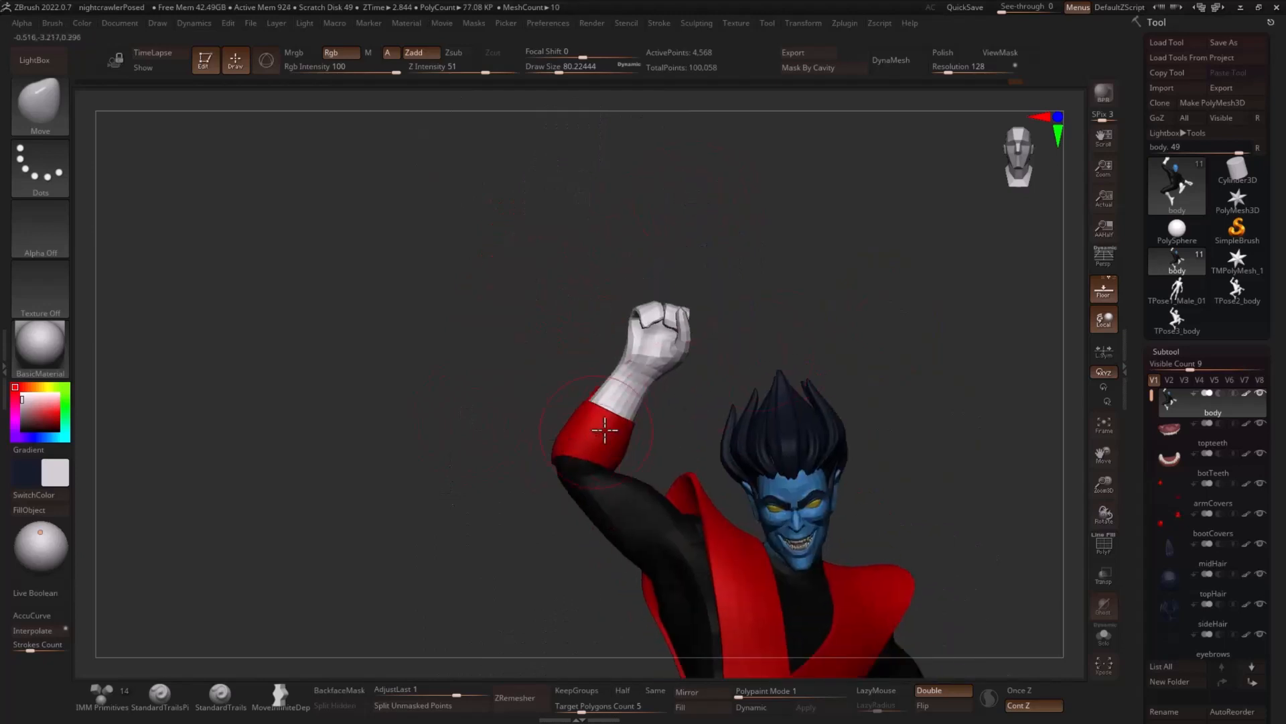
pyautogui.keyDown('alt'); pyautogui.moveTo(681, 399); pyautogui.dragTo(674, 377); pyautogui.keyUp('alt')
pyautogui.keyDown('alt'); pyautogui.moveTo(564, 403); pyautogui.dragTo(566, 457); pyautogui.keyUp('alt')
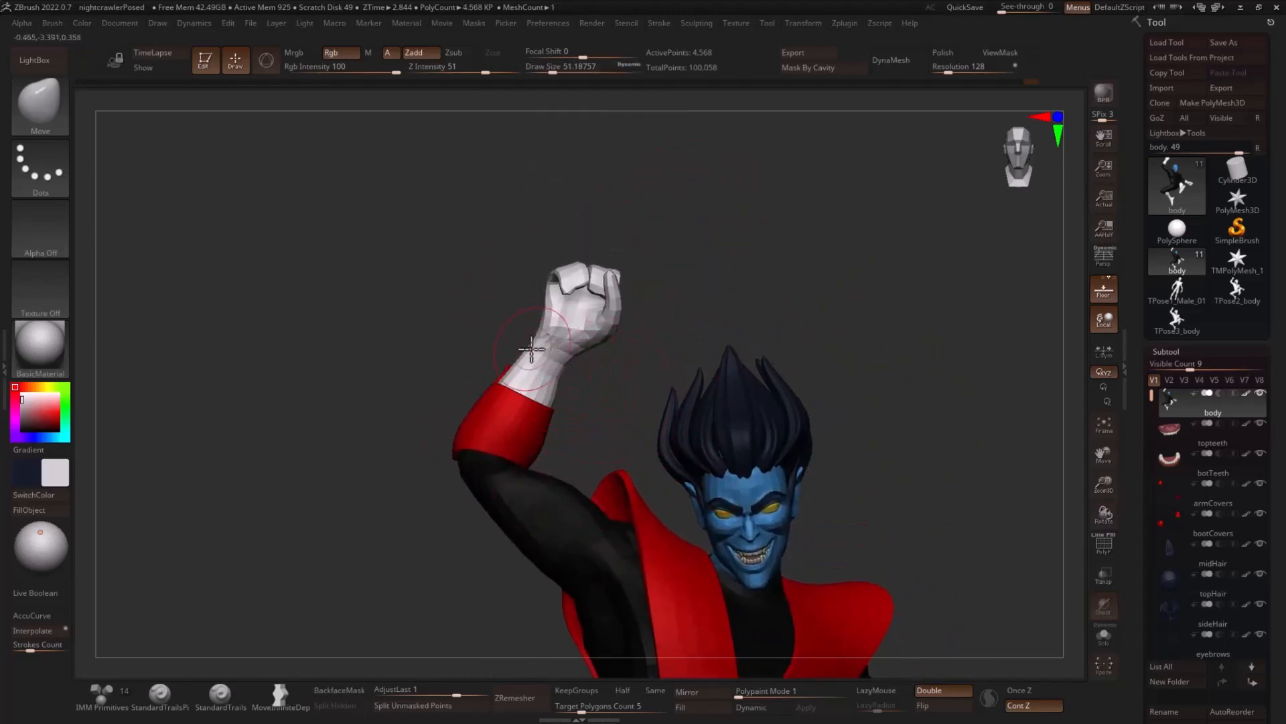
# - Mask everything except the raised hand and rotate the hand about the wrist with the transform gizmo
pyautogui.moveTo(641, 350)
pyautogui.mouseDown()
pyautogui.moveTo(815, 328)
pyautogui.moveTo(830, 275)
pyautogui.moveTo(778, 274)
pyautogui.moveTo(715, 350)
pyautogui.moveTo(638, 391)
pyautogui.moveTo(689, 202)
pyautogui.moveTo(714, 231)
pyautogui.mouseUp()
pyautogui.keyDown('ctrl'); pyautogui.click(830, 305); pyautogui.keyUp('ctrl')
pyautogui.moveTo(842, 308); pyautogui.dragTo(914, 325)
pyautogui.press('r')
pyautogui.click(556, 373)
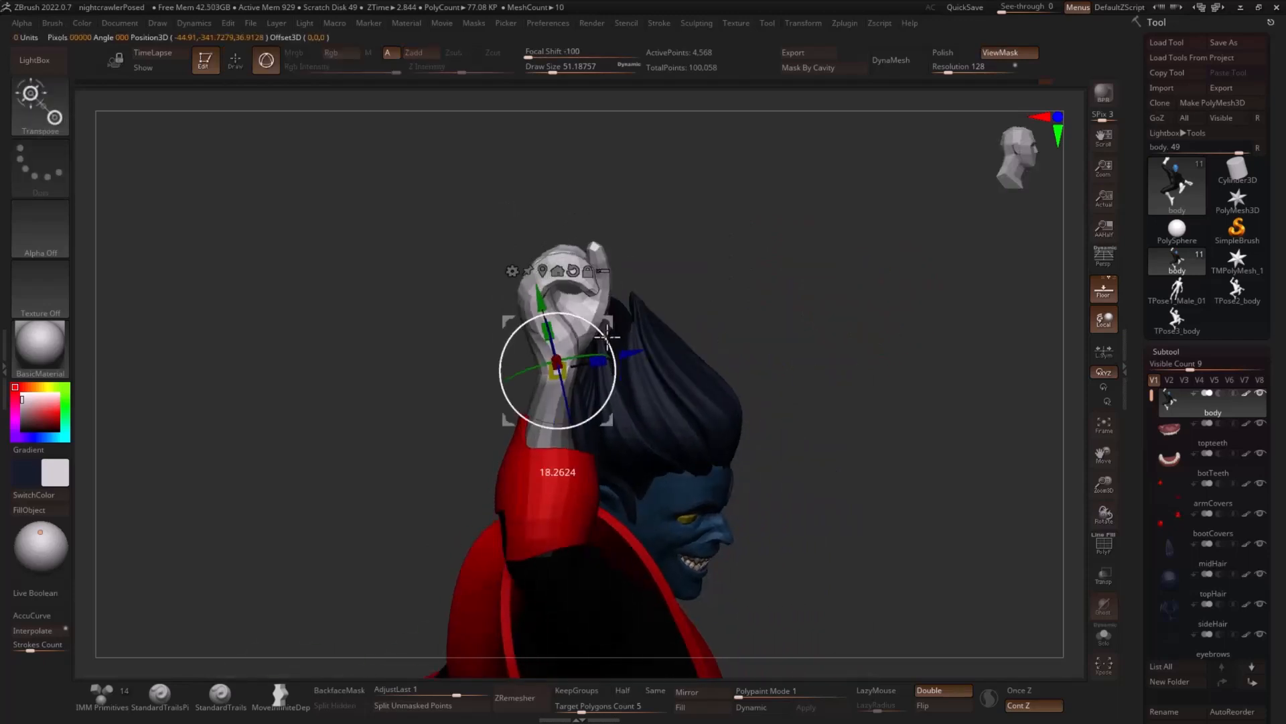
pyautogui.moveTo(606, 326); pyautogui.dragTo(601, 321)
pyautogui.moveTo(750, 275)
pyautogui.mouseDown()
pyautogui.moveTo(673, 274)
pyautogui.moveTo(735, 296)
pyautogui.moveTo(729, 268)
pyautogui.moveTo(807, 319)
pyautogui.moveTo(780, 375)
pyautogui.mouseUp()
pyautogui.press('q')
# - Reshape the raised fist's thumb and fingers with the Move brush at a draw size of about 21.6
pyautogui.press('s')
pyautogui.moveTo(655, 367); pyautogui.dragTo(675, 344)
pyautogui.press('s')
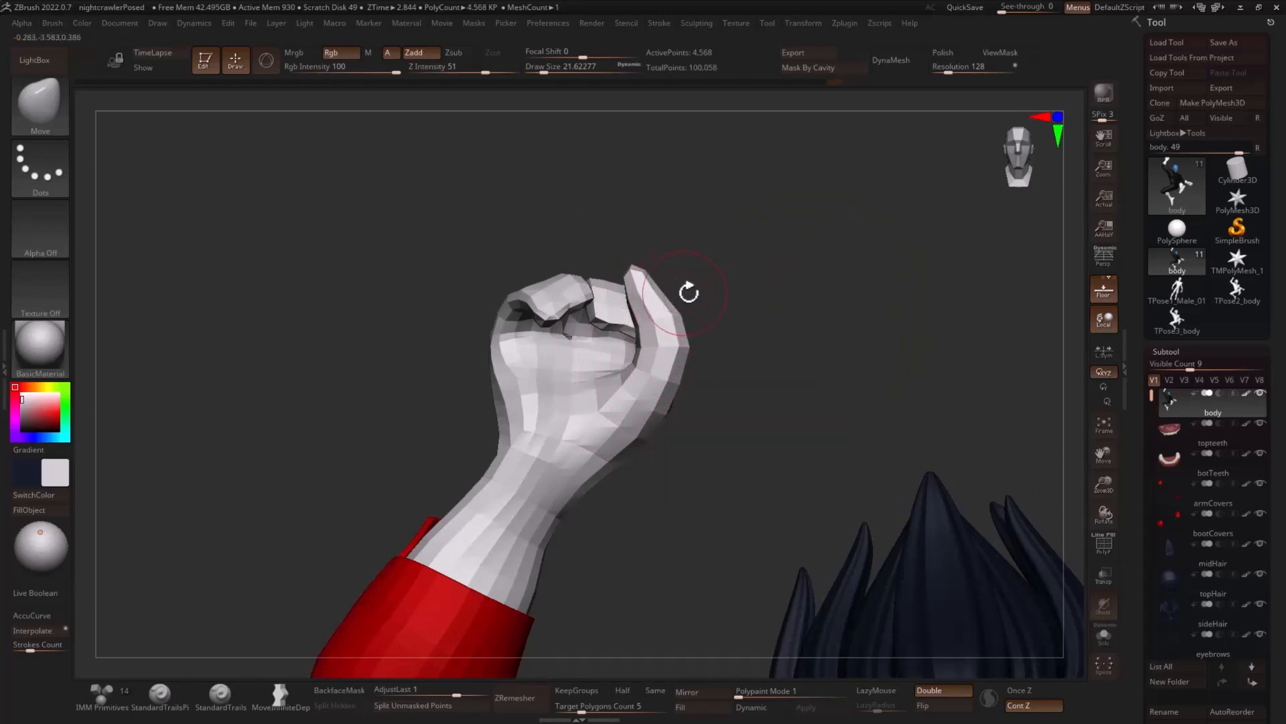
pyautogui.moveTo(688, 293); pyautogui.dragTo(641, 330)
pyautogui.moveTo(735, 312)
pyautogui.mouseDown()
pyautogui.moveTo(778, 362)
pyautogui.moveTo(824, 375)
pyautogui.moveTo(798, 382)
pyautogui.moveTo(831, 403)
pyautogui.moveTo(649, 241)
pyautogui.moveTo(602, 261)
pyautogui.mouseUp()
# - Show the polygon wireframe and isolate the tip of the raised hand's thumb
pyautogui.hotkey('shift', 'f')
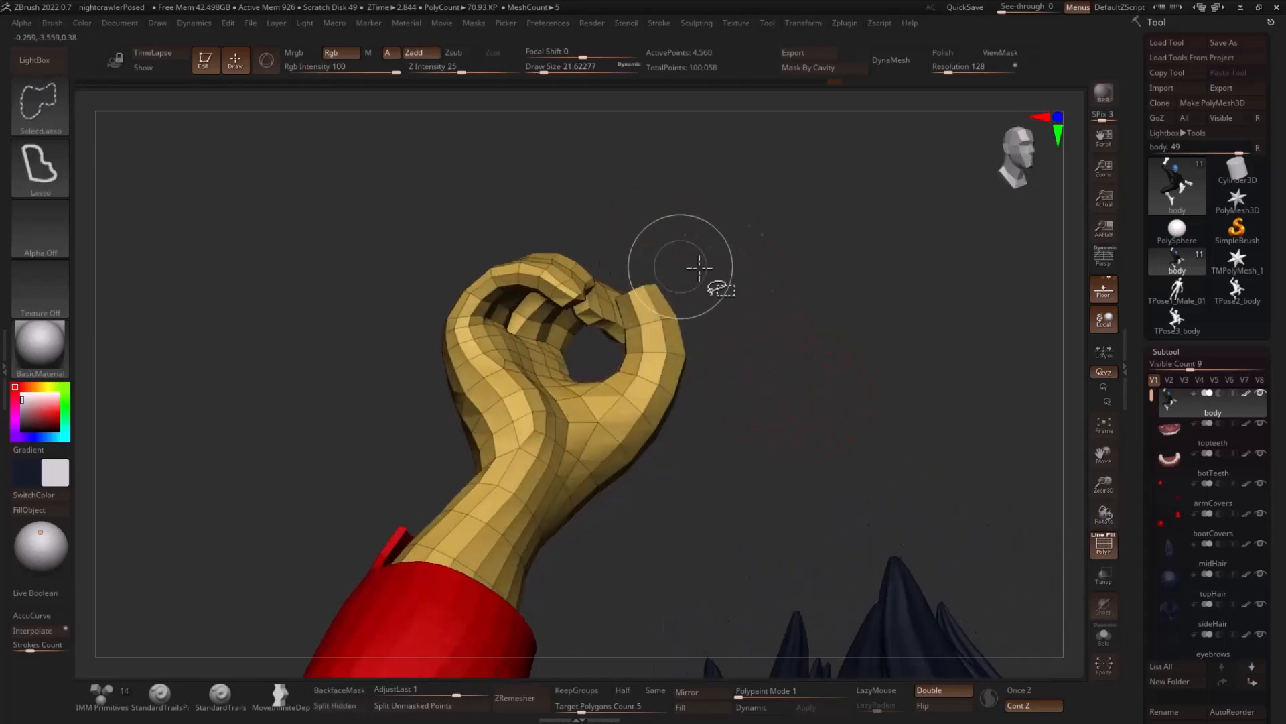
pyautogui.keyDown('ctrl'); pyautogui.keyDown('shift'); pyautogui.moveTo(768, 273); pyautogui.dragTo(822, 326); pyautogui.keyUp('shift'); pyautogui.keyUp('ctrl')
pyautogui.keyDown('ctrl'); pyautogui.keyDown('shift'); pyautogui.click(801, 340); pyautogui.keyUp('shift'); pyautogui.keyUp('ctrl')
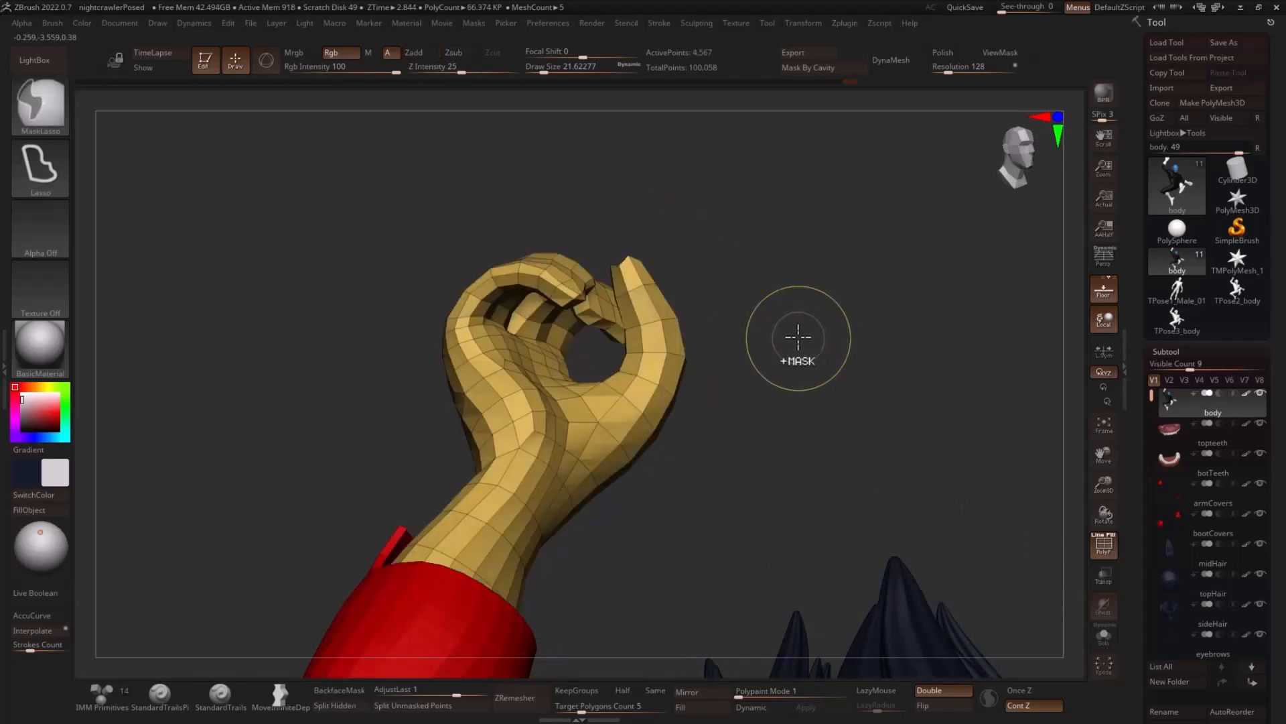
pyautogui.keyDown('ctrl'); pyautogui.keyDown('shift'); pyautogui.moveTo(609, 273); pyautogui.dragTo(611, 270); pyautogui.keyUp('shift'); pyautogui.keyUp('ctrl')
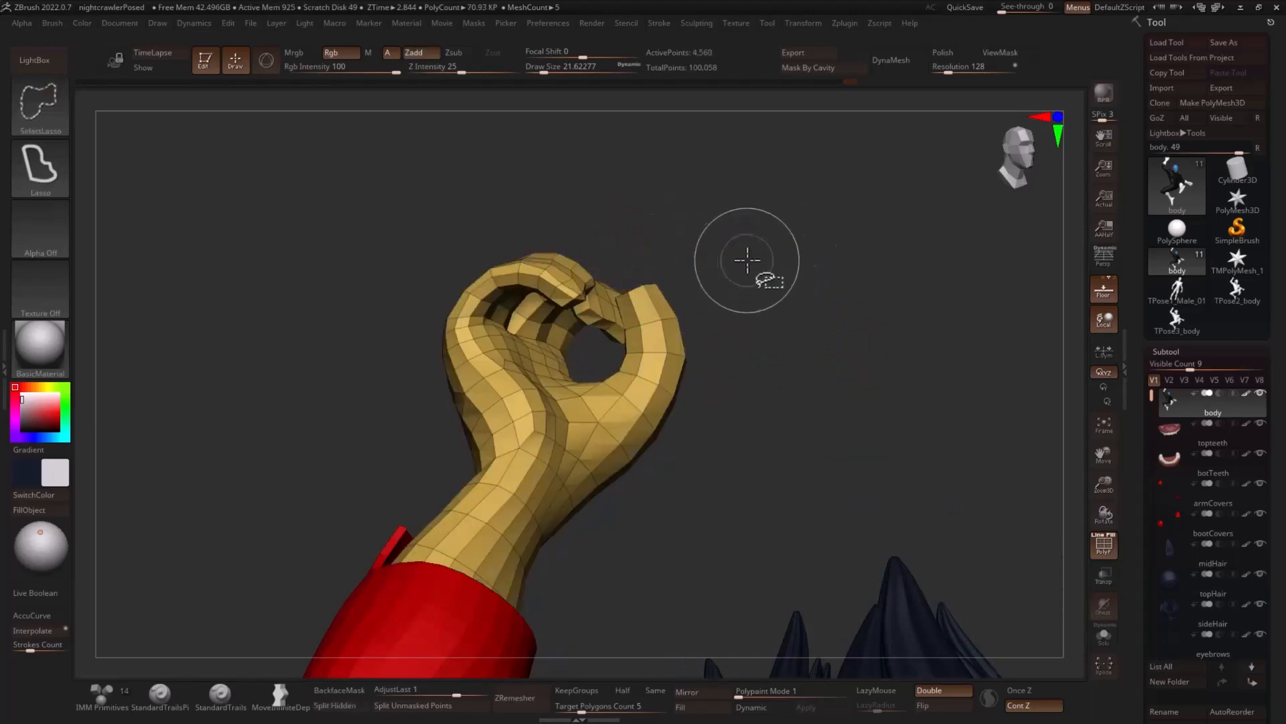
pyautogui.keyDown('ctrl'); pyautogui.keyDown('shift'); pyautogui.click(800, 291); pyautogui.keyUp('shift'); pyautogui.keyUp('ctrl')
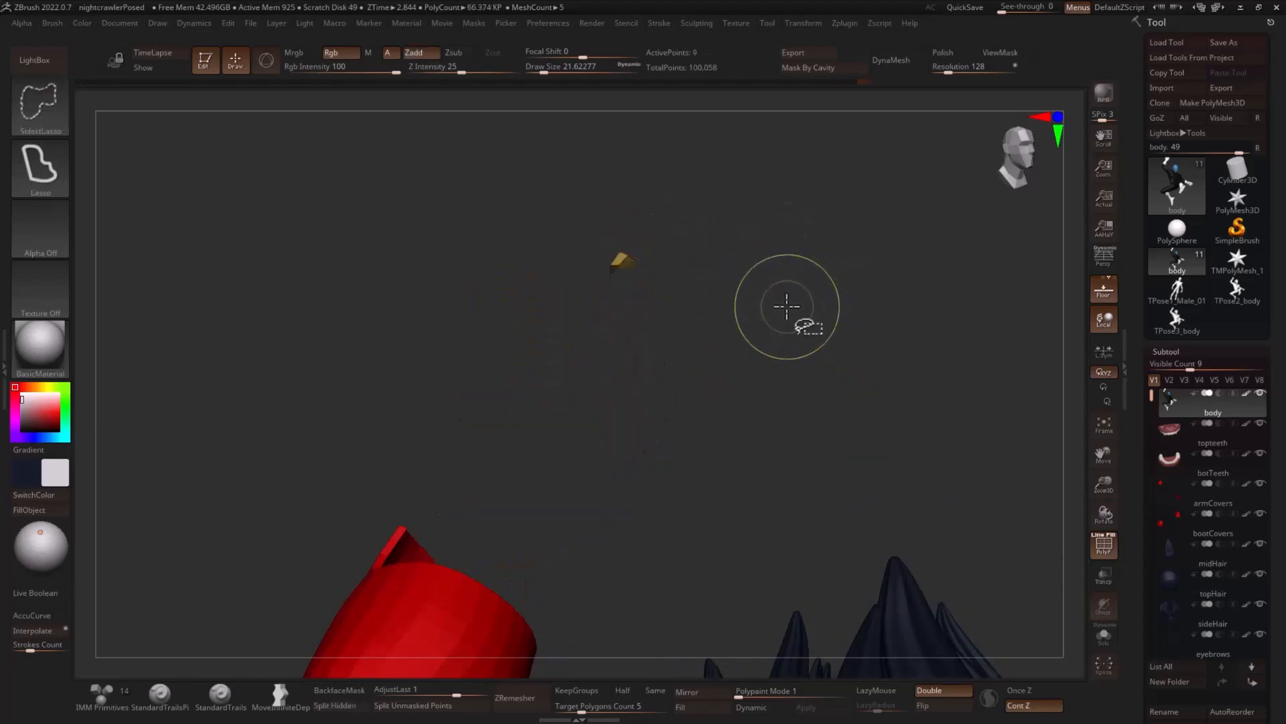
# - Grow the visible area to cover the whole thumb, assign it its own polygroup and show the full body again
pyautogui.hotkey('ctrl', 'shift', 'x')
pyautogui.hotkey('ctrl', 'shift', 'x')
pyautogui.hotkey('ctrl', 'shift', 'x')
pyautogui.hotkey('ctrl', 'w')
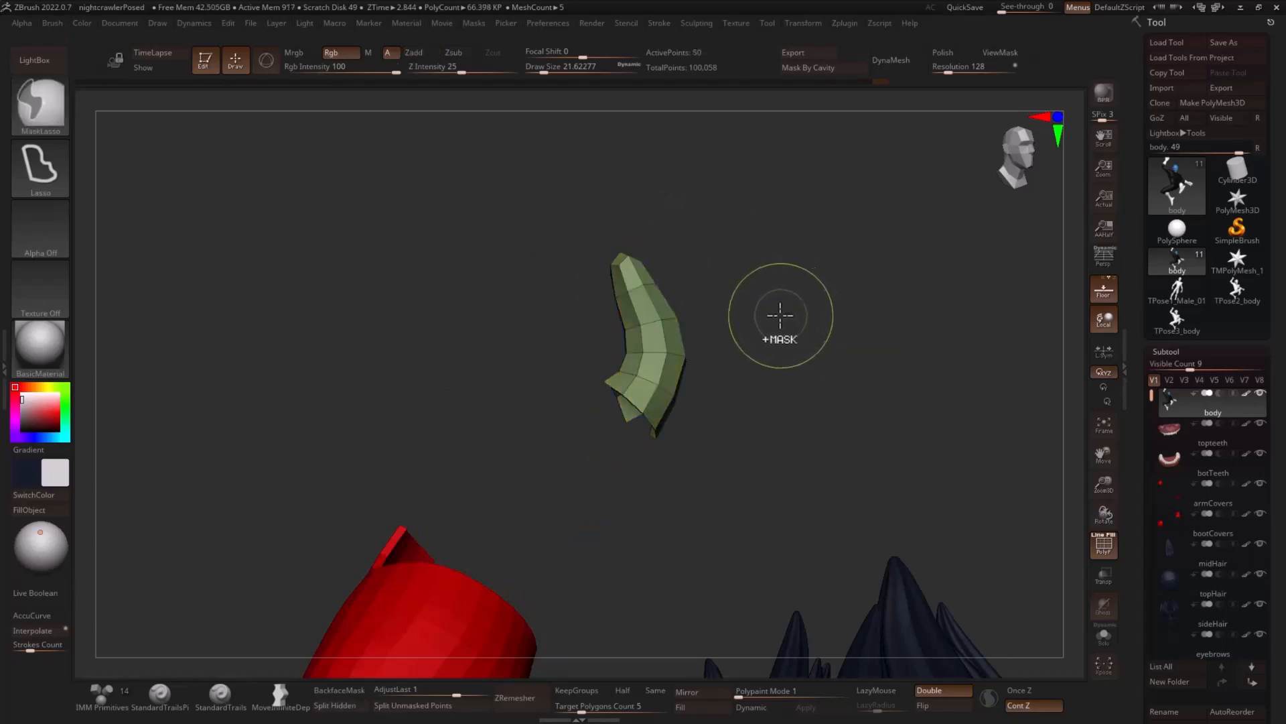
pyautogui.keyDown('ctrl'); pyautogui.keyDown('shift'); pyautogui.click(807, 305); pyautogui.keyUp('shift'); pyautogui.keyUp('ctrl')
pyautogui.moveTo(809, 304)
pyautogui.mouseDown()
pyautogui.moveTo(821, 307)
pyautogui.moveTo(730, 193)
pyautogui.moveTo(672, 194)
pyautogui.moveTo(784, 207)
pyautogui.moveTo(858, 296)
pyautogui.moveTo(801, 298)
pyautogui.moveTo(775, 276)
pyautogui.moveTo(774, 334)
pyautogui.mouseUp()
# - Isolate the finger farthest from the thumb by growing from its tip, and assign it its own polygroup
pyautogui.hotkey('ctrl', 'shift')
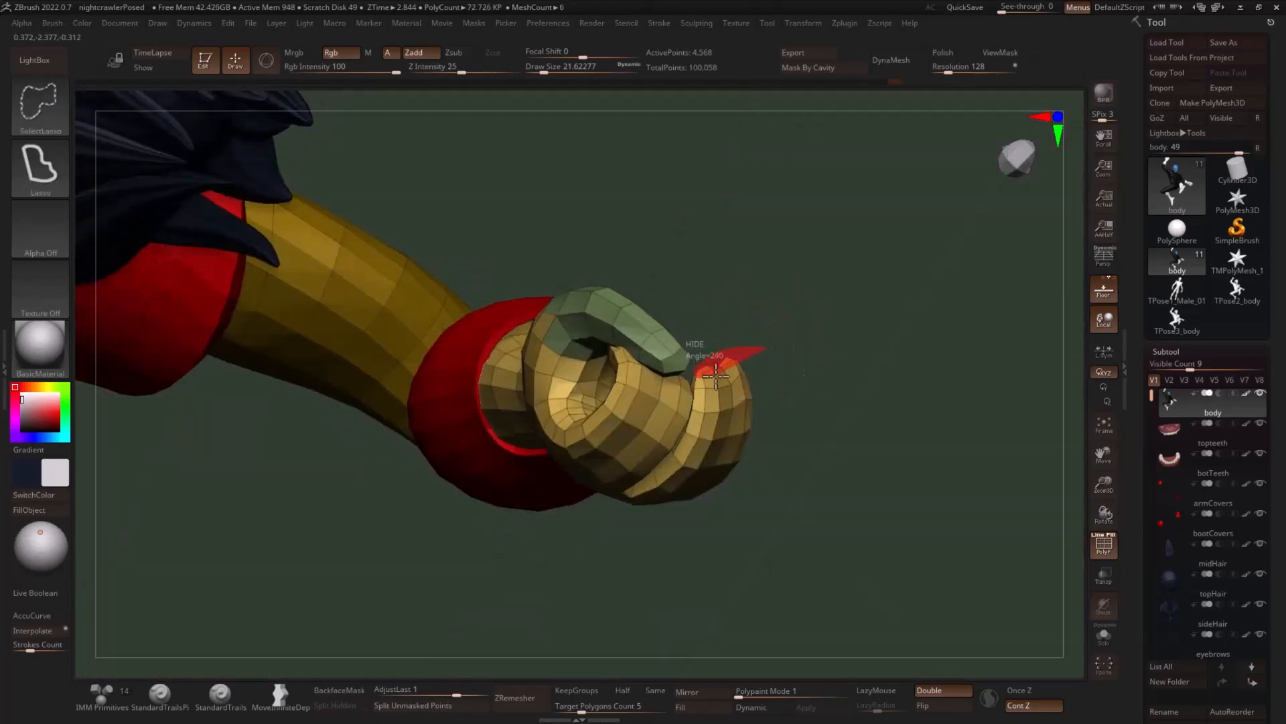
pyautogui.keyDown('ctrl'); pyautogui.keyDown('alt'); pyautogui.keyDown('shift'); pyautogui.moveTo(716, 377); pyautogui.dragTo(792, 346); pyautogui.keyUp('shift'); pyautogui.keyUp('alt'); pyautogui.keyUp('ctrl')
pyautogui.moveTo(890, 382)
pyautogui.keyDown('ctrl'); pyautogui.keyDown('shift'); pyautogui.mouseDown()
pyautogui.moveTo(916, 414)
pyautogui.moveTo(801, 423)
pyautogui.mouseUp(); pyautogui.keyUp('shift'); pyautogui.keyUp('ctrl')
pyautogui.hotkey('ctrl', 'shift', 'x')
pyautogui.hotkey('ctrl', 'shift', 'x')
pyautogui.hotkey('ctrl', 'shift', 'x')
pyautogui.hotkey('ctrl', 'shift', 'x')
pyautogui.hotkey('ctrl', 'shift', 'x')
pyautogui.hotkey('ctrl', 'shift', 'x')
pyautogui.hotkey('ctrl', 'shift', 'x')
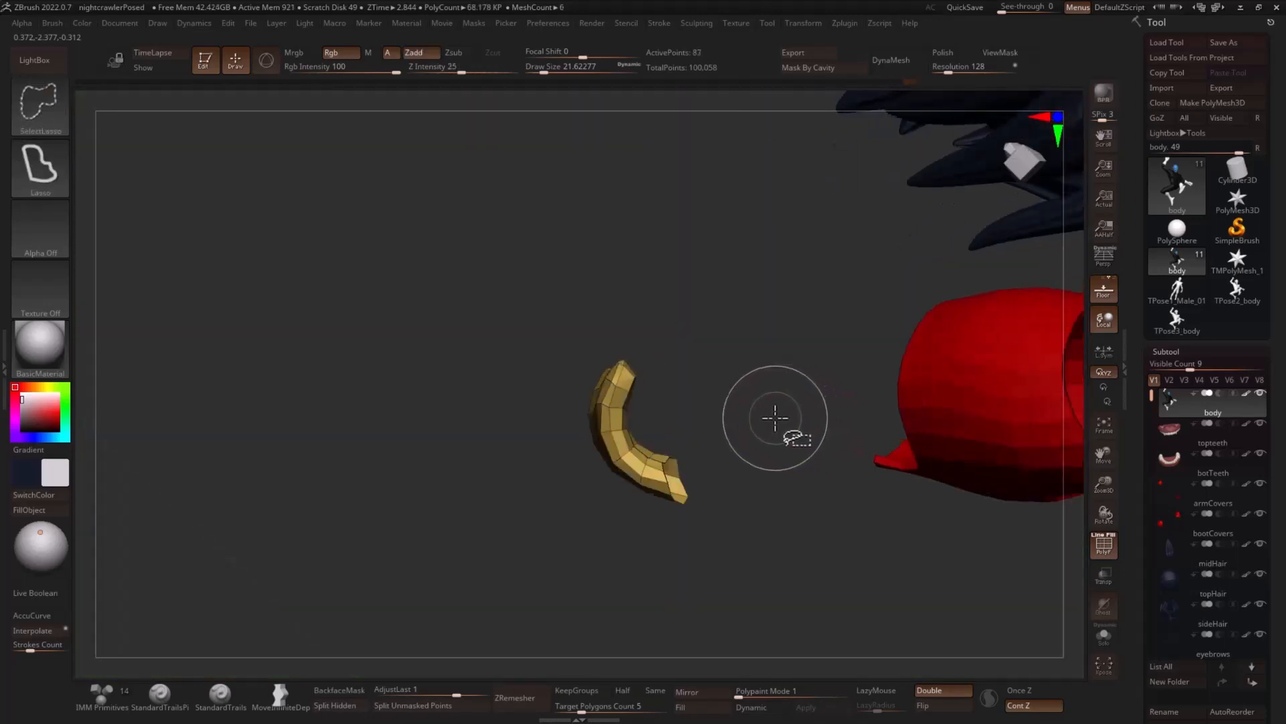
pyautogui.moveTo(536, 480)
pyautogui.mouseDown()
pyautogui.moveTo(555, 546)
pyautogui.moveTo(626, 512)
pyautogui.moveTo(821, 475)
pyautogui.moveTo(867, 453)
pyautogui.moveTo(957, 333)
pyautogui.moveTo(887, 296)
pyautogui.moveTo(918, 356)
pyautogui.moveTo(831, 384)
pyautogui.mouseUp()
pyautogui.hotkey('ctrl', 'w')
pyautogui.keyDown('ctrl'); pyautogui.keyDown('shift'); pyautogui.click(922, 428); pyautogui.keyUp('shift'); pyautogui.keyUp('ctrl')
# - Assign a new polygroup to a polygon loop on the middle finger using ZModeler's Polygroup Polyloop action
pyautogui.press('b')
pyautogui.press('z')
pyautogui.press('m')
pyautogui.moveTo(850, 323); pyautogui.dragTo(780, 355)
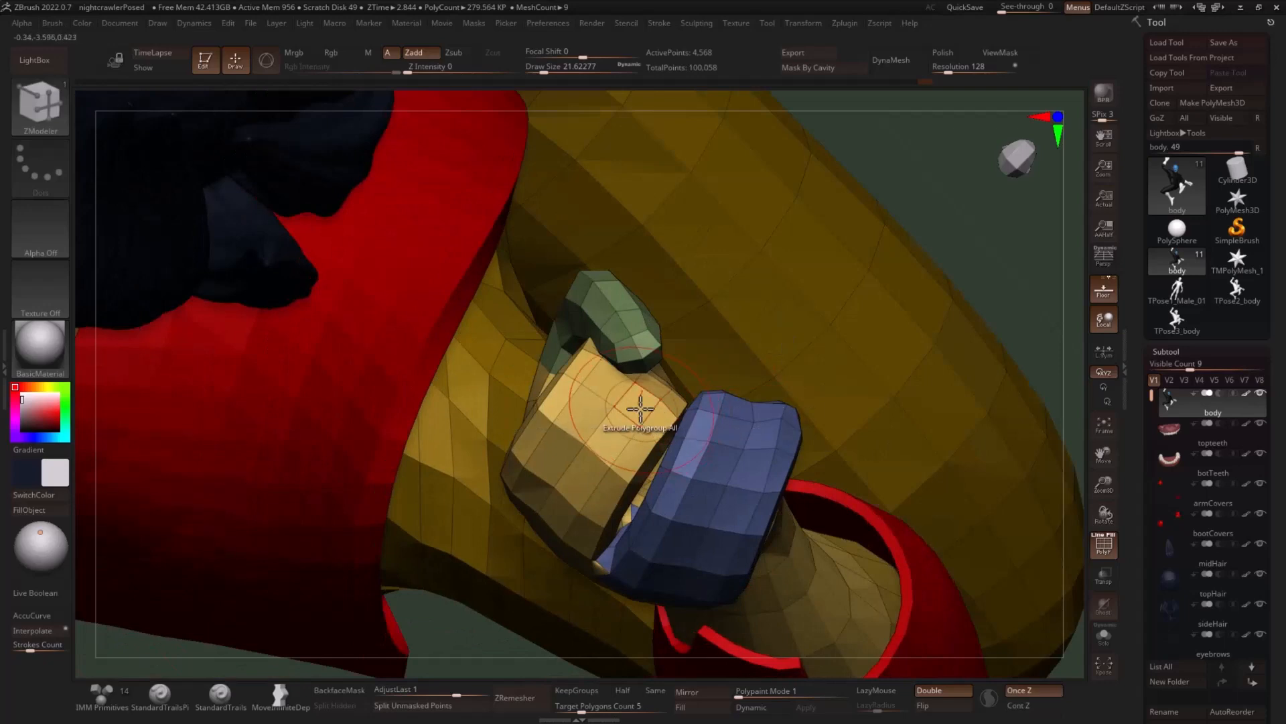
pyautogui.press('space')
pyautogui.click(628, 299)
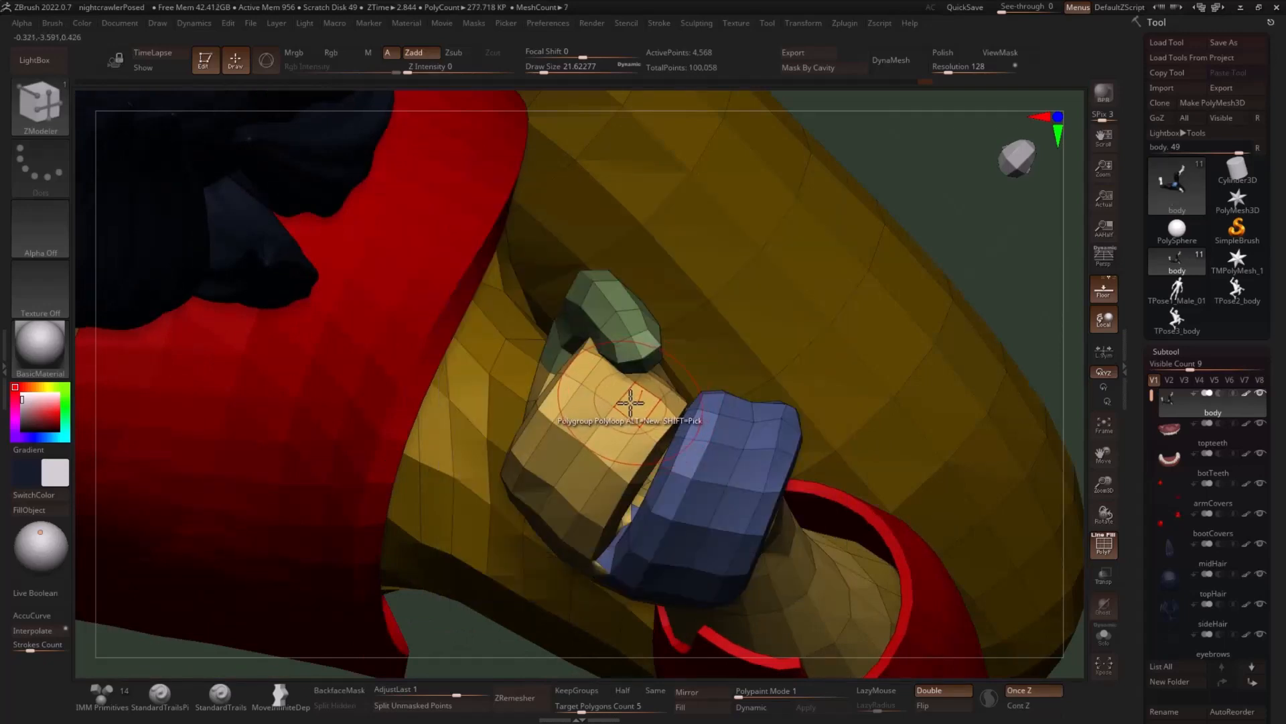
pyautogui.keyDown('ctrl'); pyautogui.keyDown('shift'); pyautogui.click(619, 417); pyautogui.keyUp('shift'); pyautogui.keyUp('ctrl')
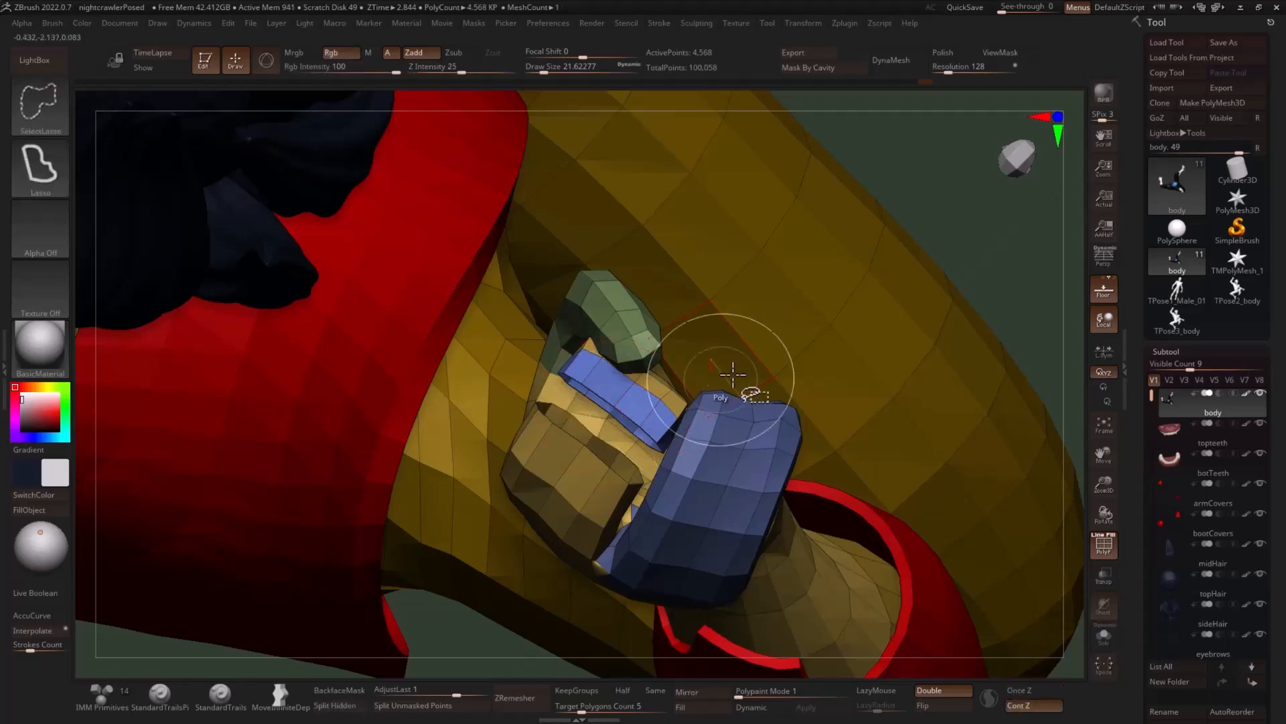
# - Isolate the middle finger's newly grouped polygon loop by hiding the surrounding polygroups
pyautogui.keyDown('ctrl'); pyautogui.keyDown('shift'); pyautogui.click(646, 421); pyautogui.keyUp('shift'); pyautogui.keyUp('ctrl')
pyautogui.keyDown('ctrl'); pyautogui.keyDown('shift'); pyautogui.click(623, 441); pyautogui.keyUp('shift'); pyautogui.keyUp('ctrl')
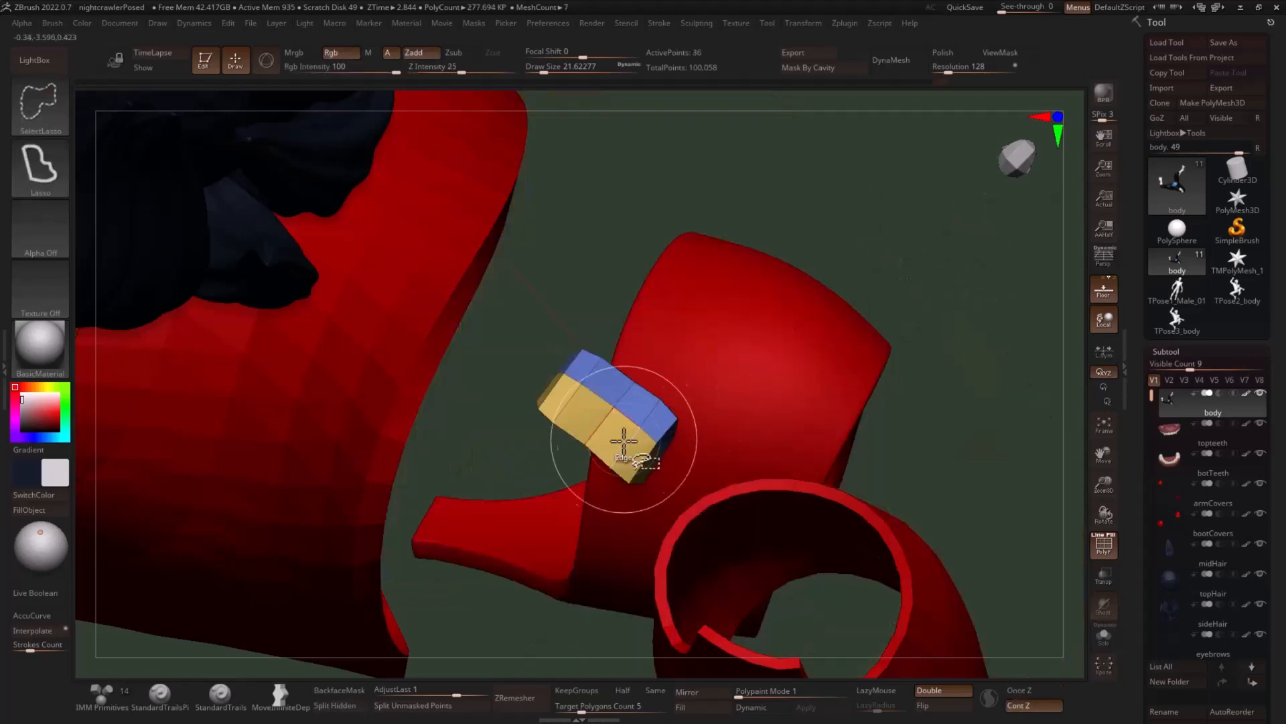
pyautogui.keyDown('ctrl'); pyautogui.keyDown('shift'); pyautogui.click(601, 447); pyautogui.keyUp('shift'); pyautogui.keyUp('ctrl')
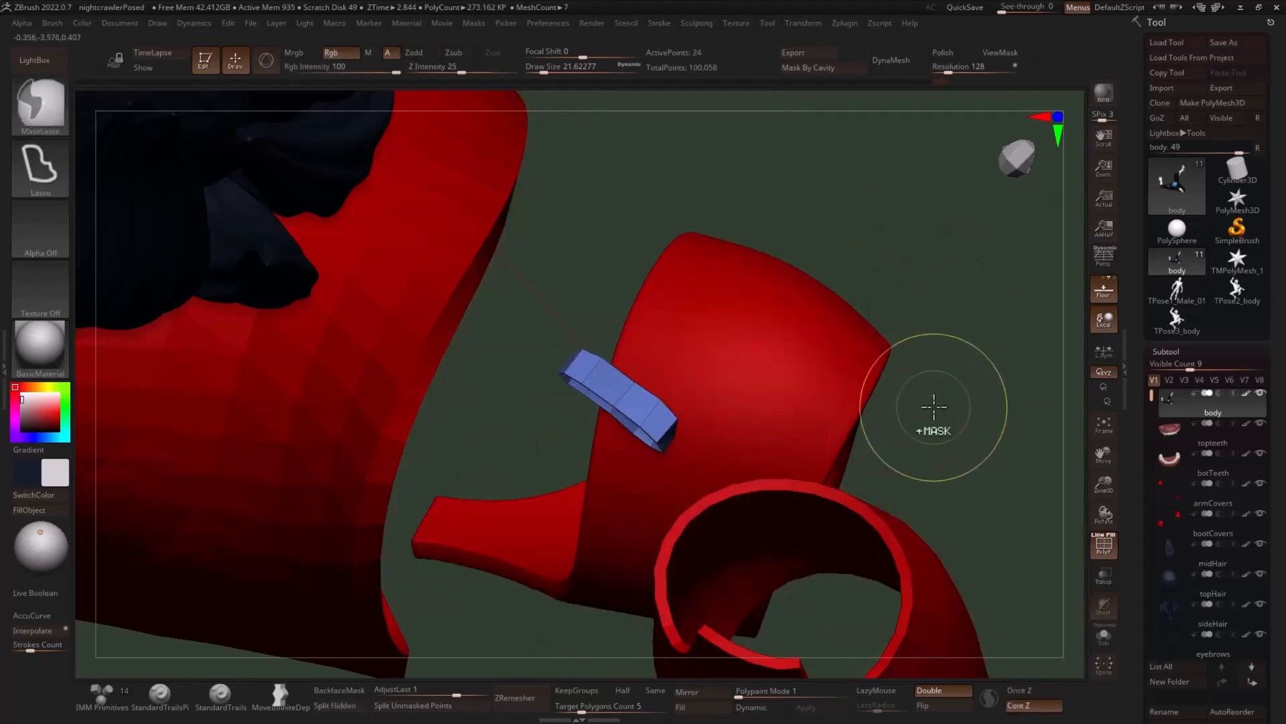
# - Grow the visible loop to cover the whole middle finger, assign it its own polygroup and show the full body again
pyautogui.hotkey('ctrl', 'shift', 'x')
pyautogui.hotkey('ctrl', 'shift', 'x')
pyautogui.moveTo(965, 397)
pyautogui.mouseDown()
pyautogui.moveTo(858, 428)
pyautogui.moveTo(827, 456)
pyautogui.moveTo(946, 401)
pyautogui.moveTo(901, 412)
pyautogui.moveTo(832, 338)
pyautogui.moveTo(853, 350)
pyautogui.moveTo(850, 381)
pyautogui.moveTo(818, 365)
pyautogui.moveTo(765, 278)
pyautogui.moveTo(824, 359)
pyautogui.moveTo(744, 307)
pyautogui.moveTo(726, 314)
pyautogui.moveTo(752, 328)
pyautogui.moveTo(750, 347)
pyautogui.mouseUp()
pyautogui.hotkey('ctrl', 'shift', 'x')
pyautogui.hotkey('ctrl', 'shift', 'x')
pyautogui.hotkey('ctrl', 'w')
pyautogui.keyDown('ctrl'); pyautogui.keyDown('shift'); pyautogui.click(895, 407); pyautogui.keyUp('shift'); pyautogui.keyUp('ctrl')
# - Compare the body's shape and the raised hand's new finger polygroups at subdivision levels 1 and 2
pyautogui.hotkey('shift', 'f')
pyautogui.press('d')
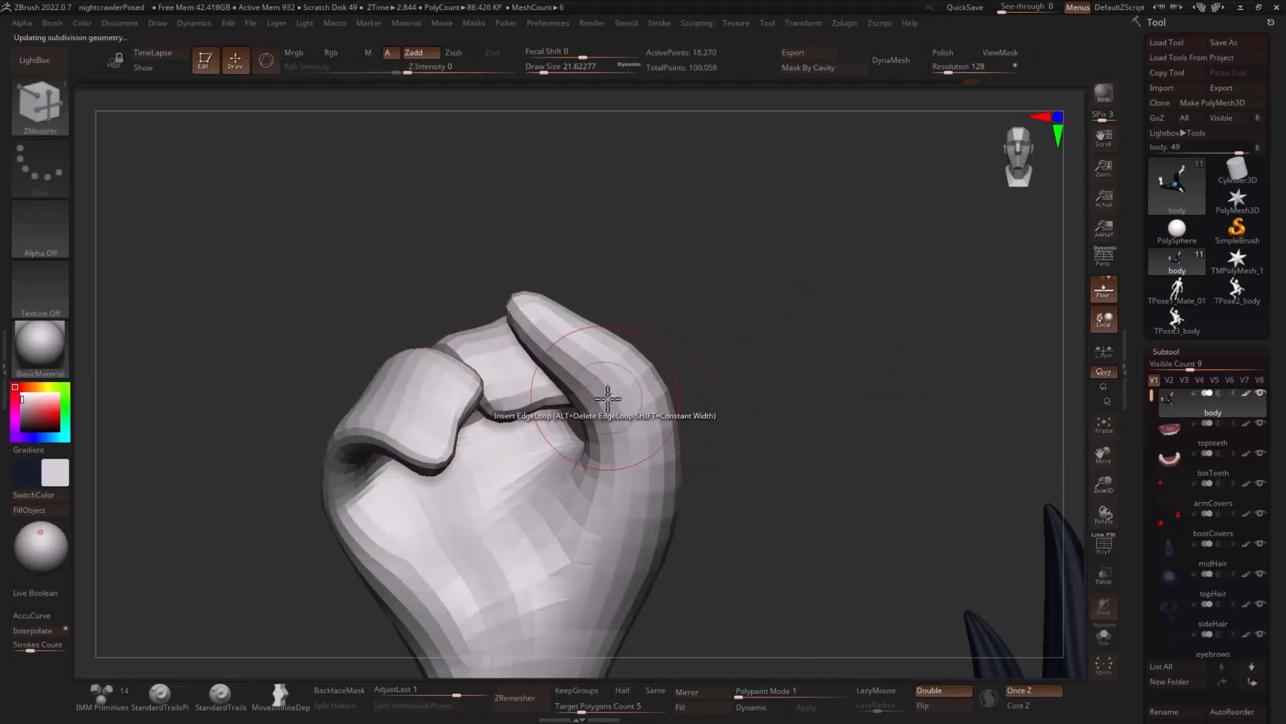
pyautogui.hotkey('shift', 'd')
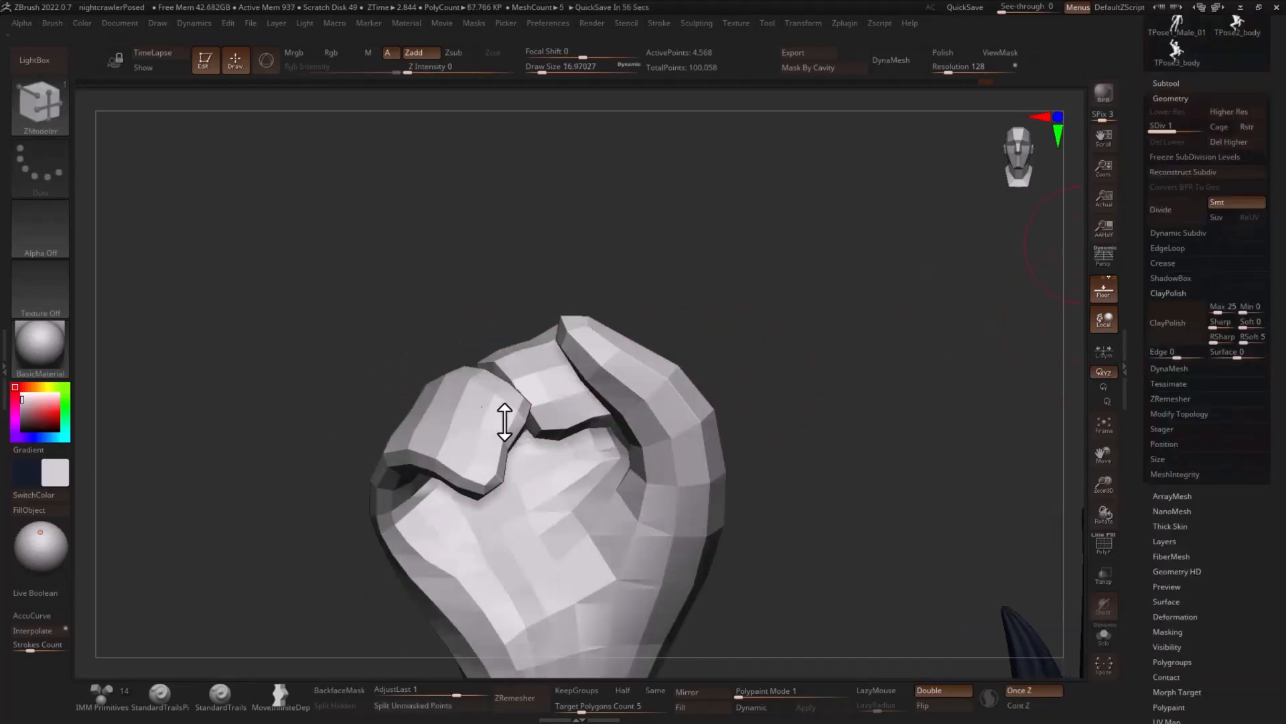
pyautogui.hotkey('shift', 'f')
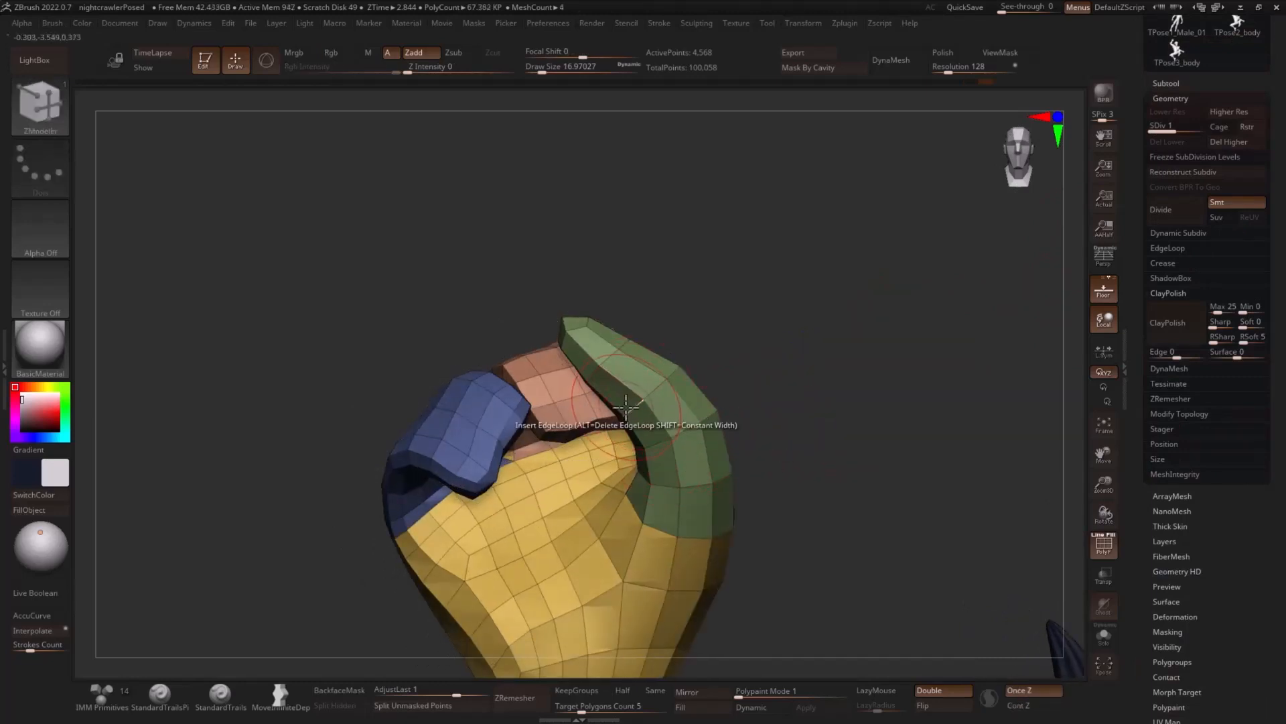
pyautogui.moveTo(815, 387)
pyautogui.mouseDown()
pyautogui.moveTo(825, 379)
pyautogui.moveTo(813, 374)
pyautogui.mouseUp()
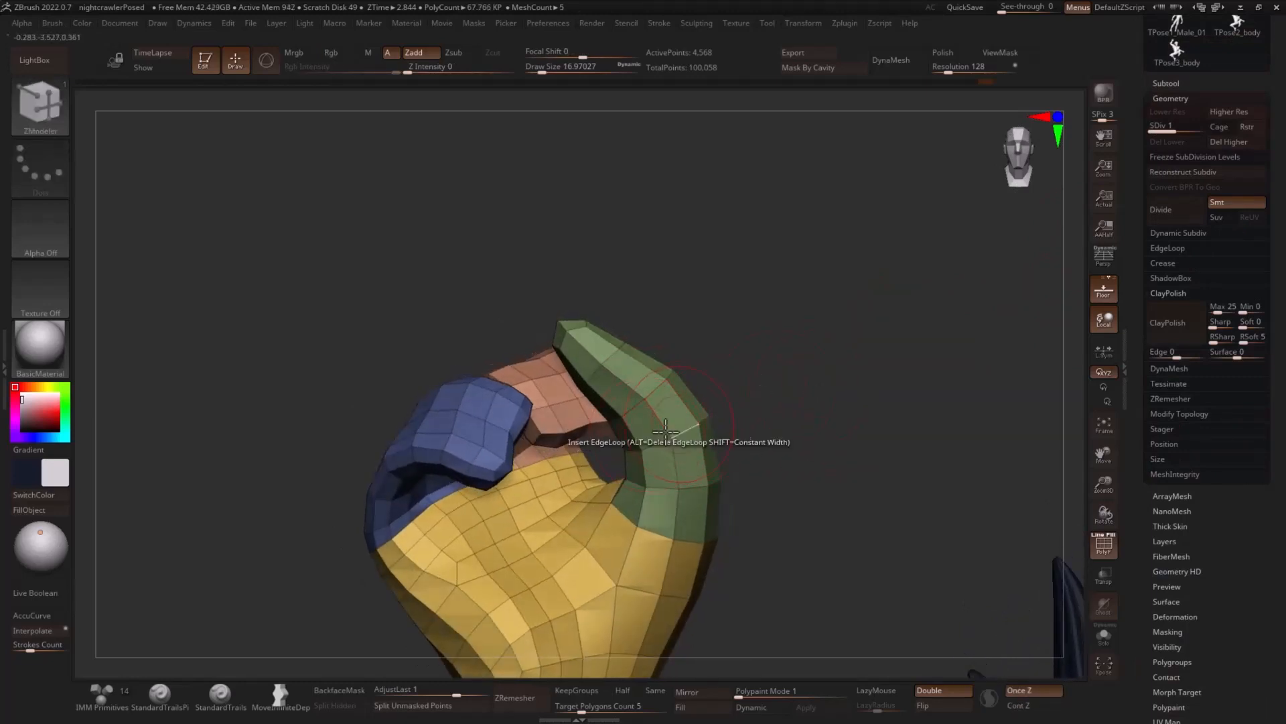
pyautogui.moveTo(875, 431)
pyautogui.mouseDown()
pyautogui.moveTo(896, 434)
pyautogui.moveTo(879, 462)
pyautogui.moveTo(715, 409)
pyautogui.moveTo(628, 281)
pyautogui.mouseUp()
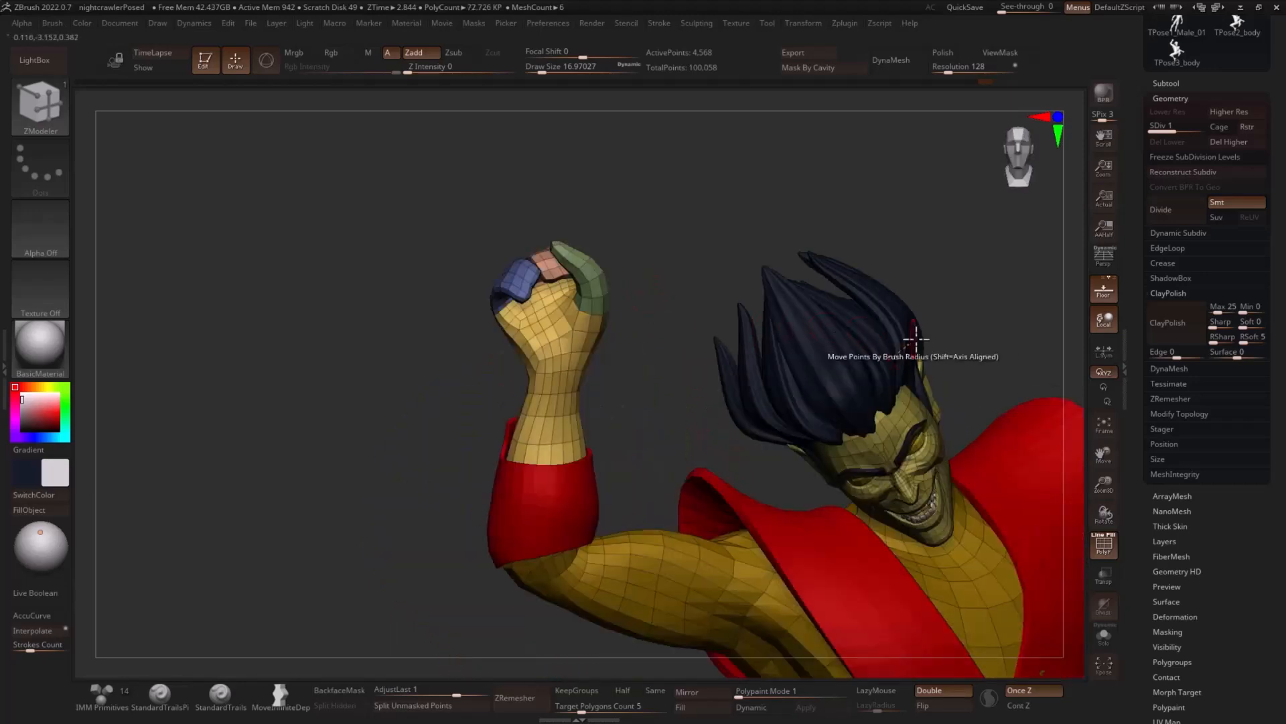
pyautogui.moveTo(945, 338)
pyautogui.keyDown('shift'); pyautogui.mouseDown()
pyautogui.moveTo(991, 331)
pyautogui.moveTo(865, 290)
pyautogui.mouseUp(); pyautogui.keyUp('shift')
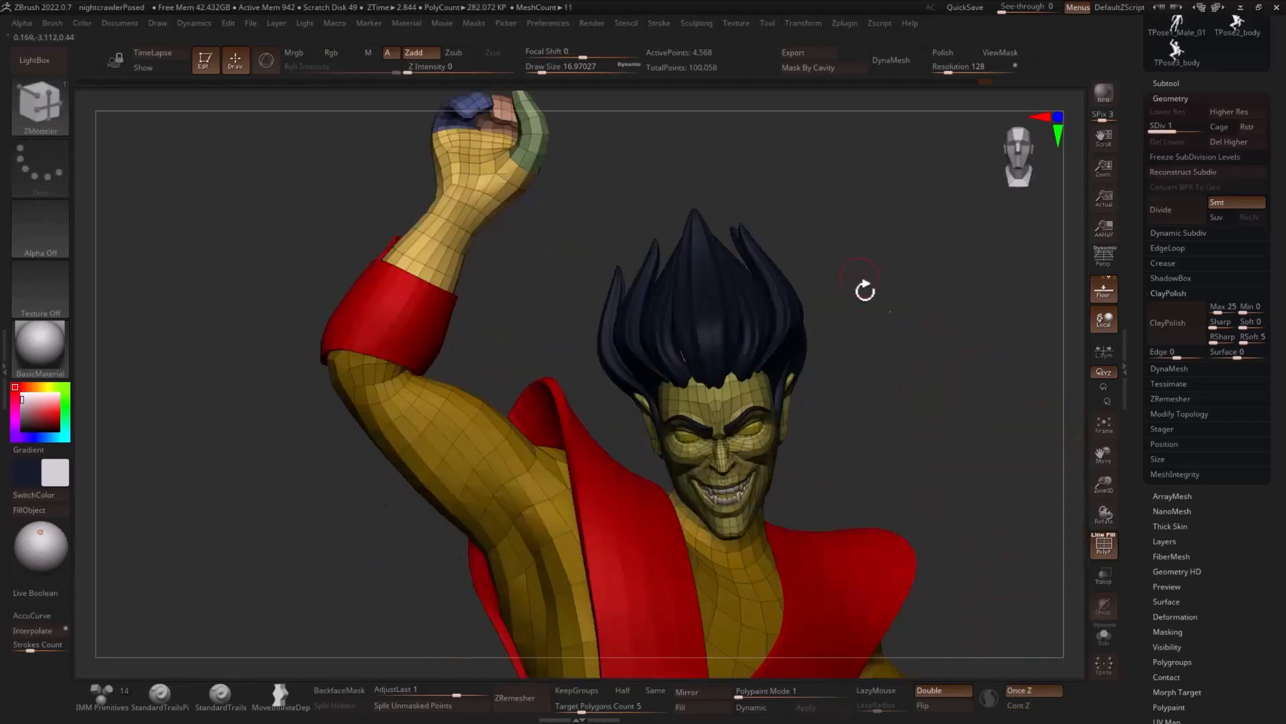
pyautogui.click(1183, 127)
pyautogui.hotkey('shift', 'f')
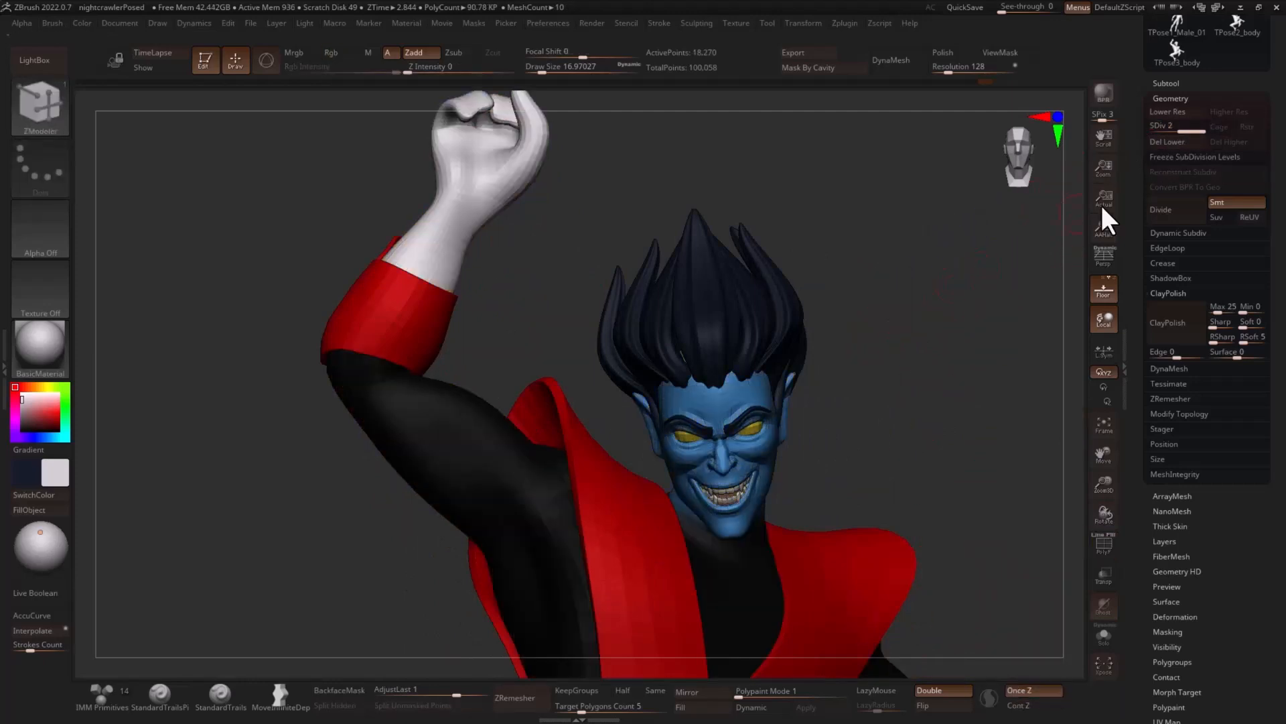
pyautogui.moveTo(1186, 130); pyautogui.dragTo(1161, 149)
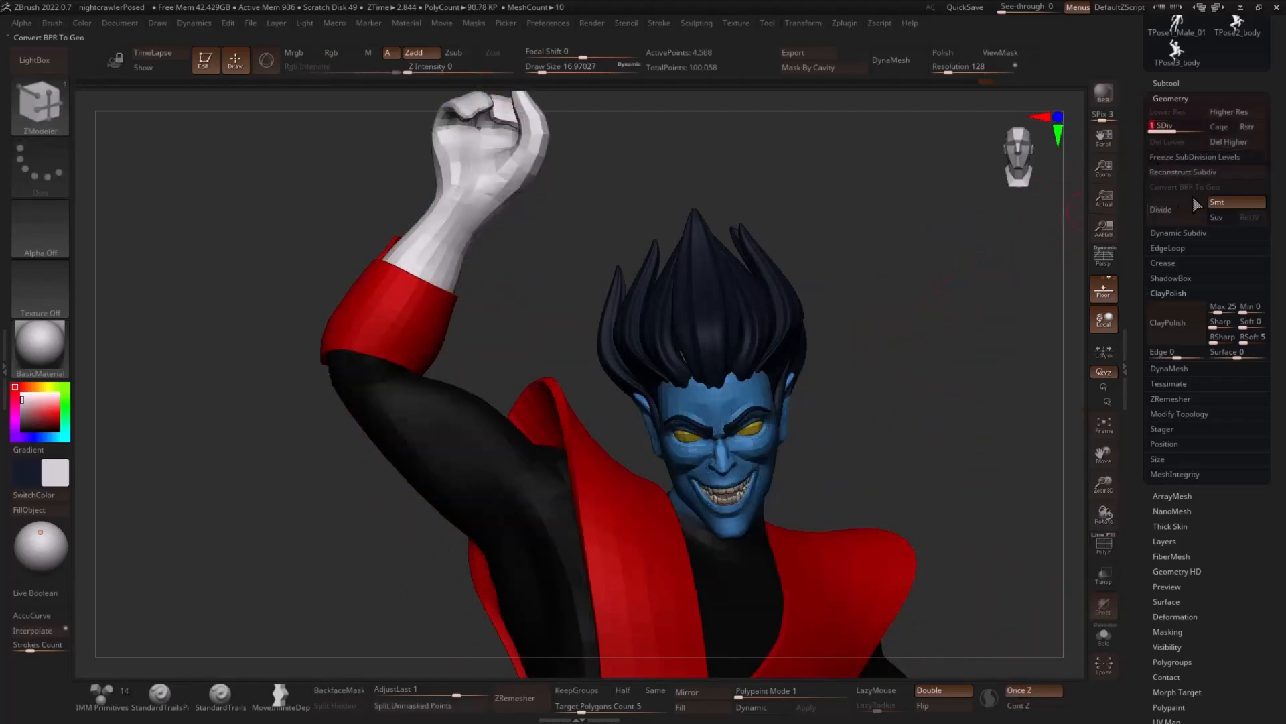
pyautogui.moveTo(498, 315); pyautogui.dragTo(373, 321)
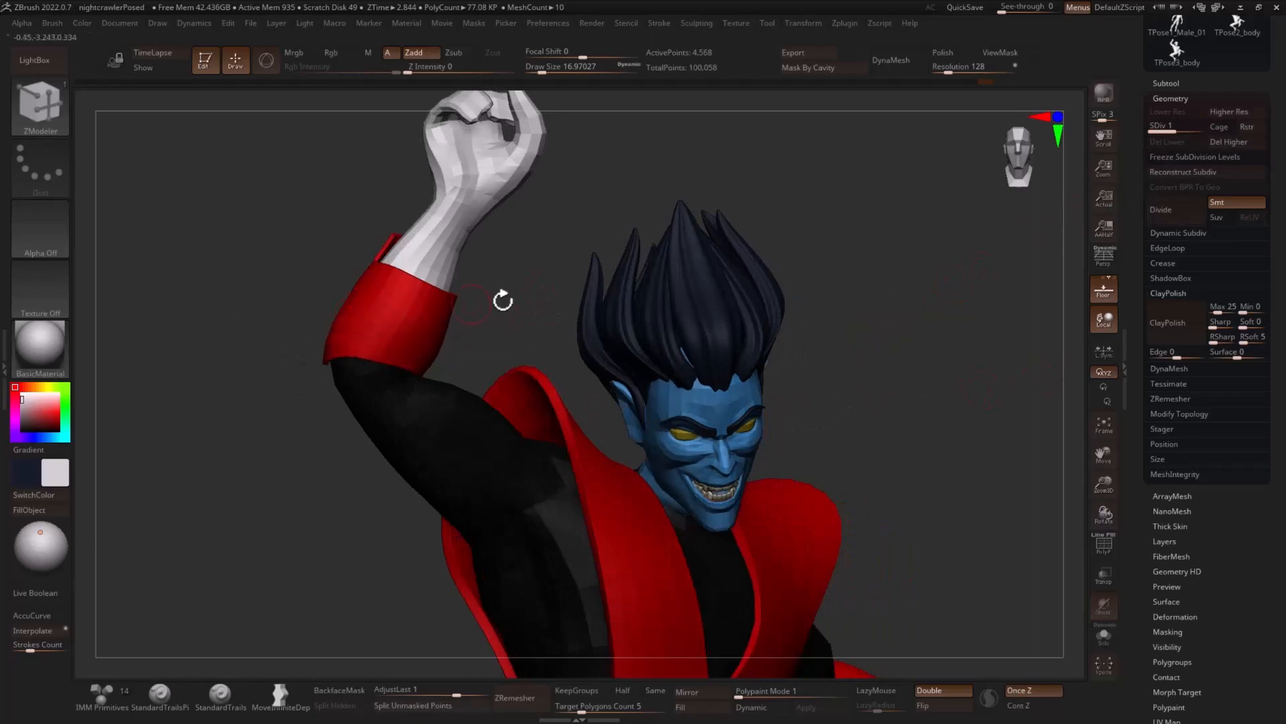
pyautogui.moveTo(503, 301); pyautogui.dragTo(1027, 406)
# - Isolate the raised hand and wrist by hiding the rest of the body mesh at subdivision level 1
pyautogui.click(1105, 546)
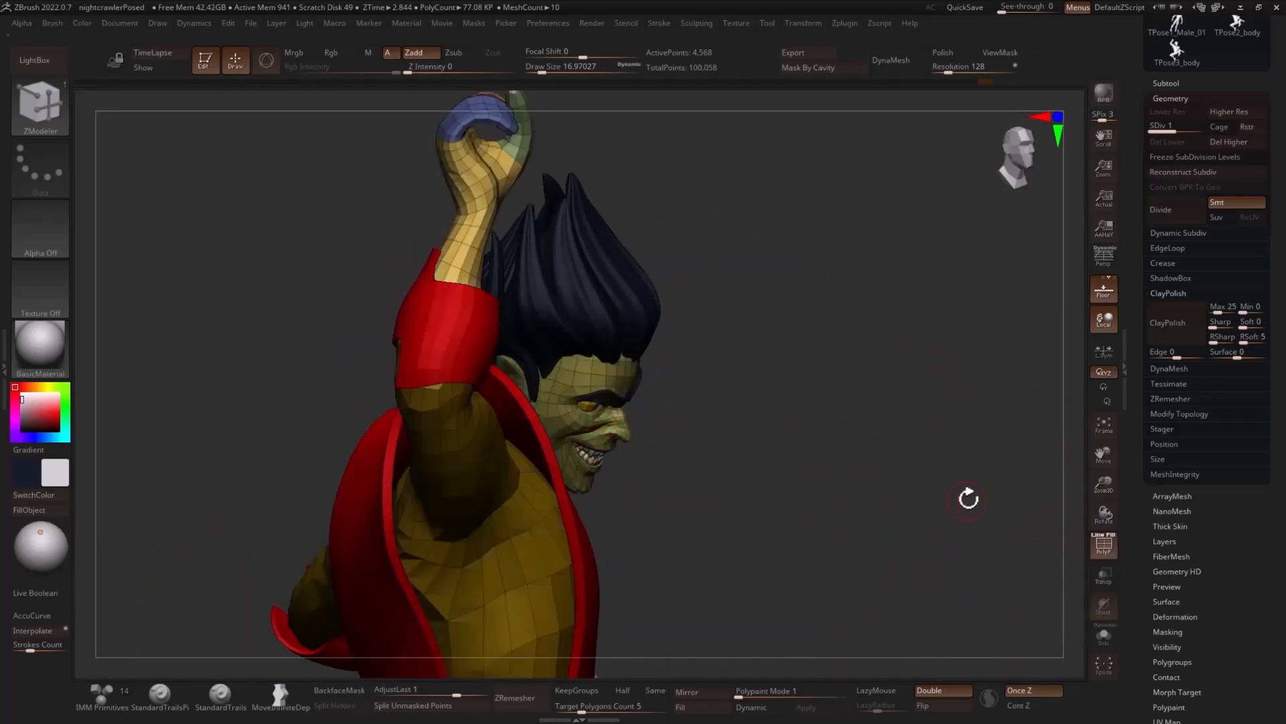
pyautogui.moveTo(968, 496); pyautogui.dragTo(734, 459)
pyautogui.moveTo(319, 279)
pyautogui.mouseDown()
pyautogui.moveTo(296, 295)
pyautogui.moveTo(429, 308)
pyautogui.moveTo(523, 295)
pyautogui.moveTo(519, 327)
pyautogui.moveTo(429, 67)
pyautogui.moveTo(259, 262)
pyautogui.moveTo(382, 315)
pyautogui.mouseUp()
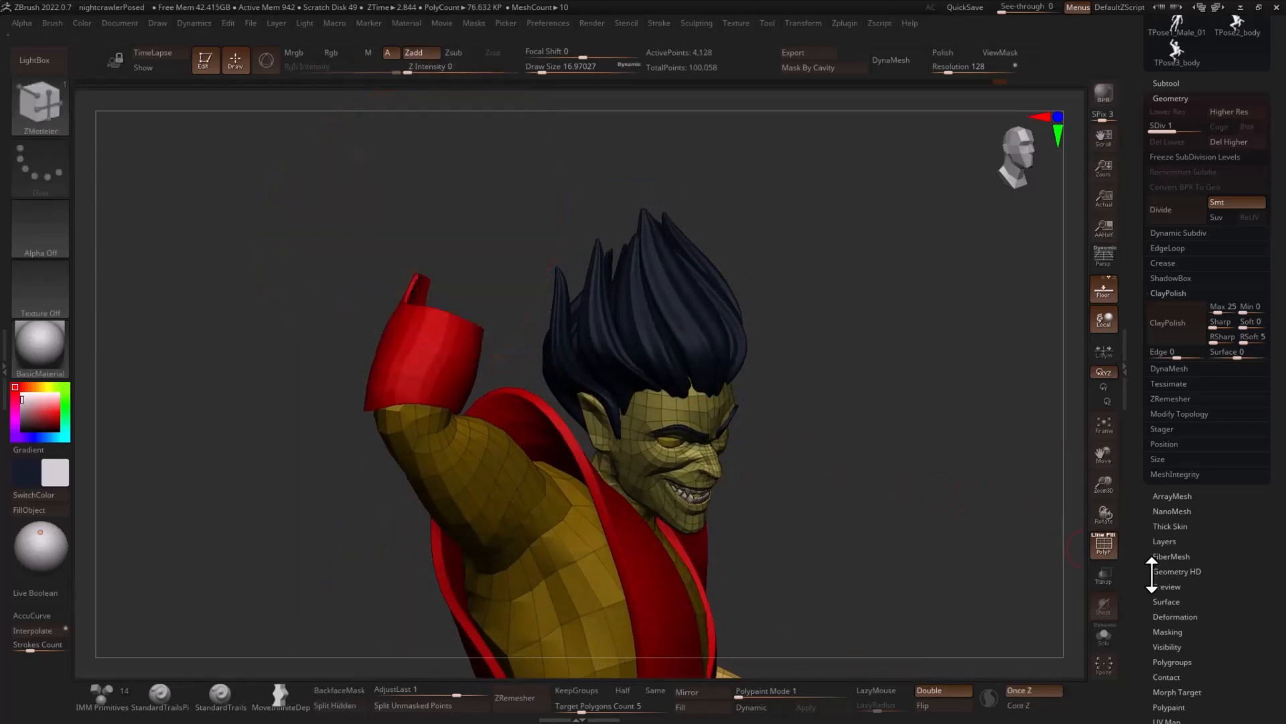
pyautogui.click(1104, 635)
pyautogui.moveTo(634, 238); pyautogui.dragTo(771, 282)
pyautogui.keyDown('ctrl'); pyautogui.keyDown('shift'); pyautogui.moveTo(819, 322); pyautogui.dragTo(838, 339); pyautogui.keyUp('shift'); pyautogui.keyUp('ctrl')
pyautogui.moveTo(778, 408); pyautogui.dragTo(743, 408)
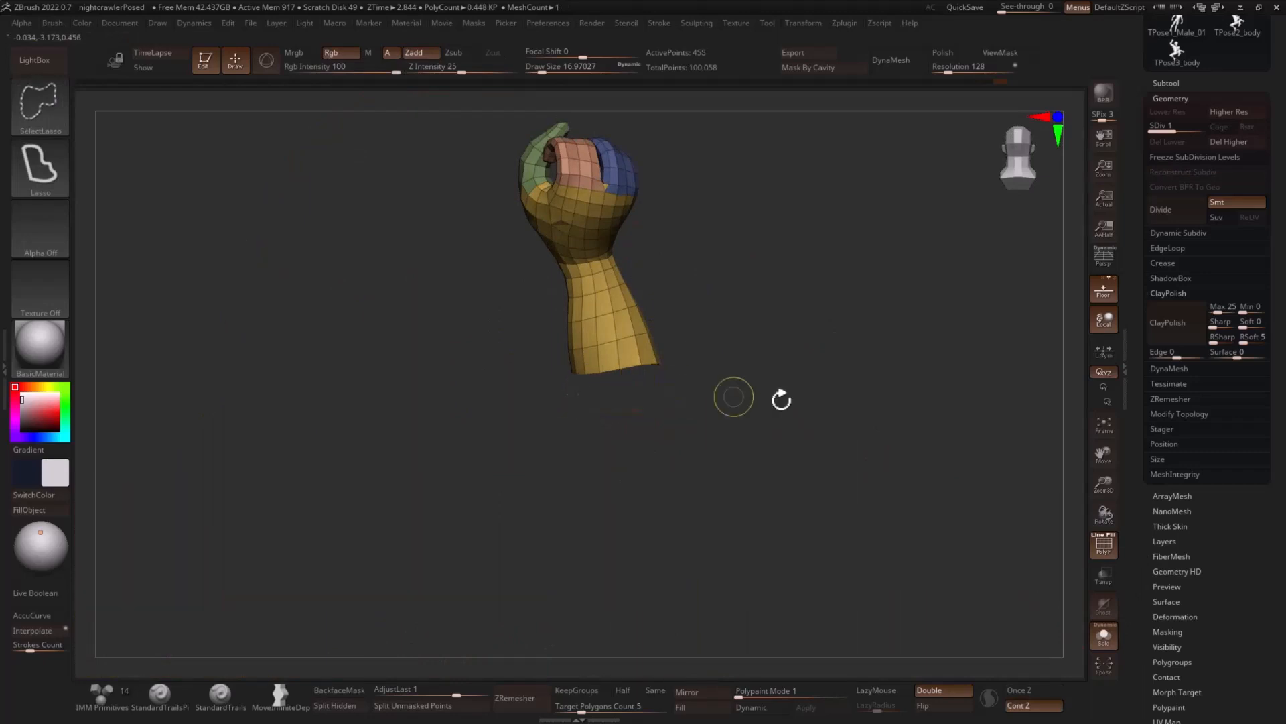
# - Split the hidden body from the raised hand into a separate subtool and delete the hand's higher subdivision level
pyautogui.click(1104, 634)
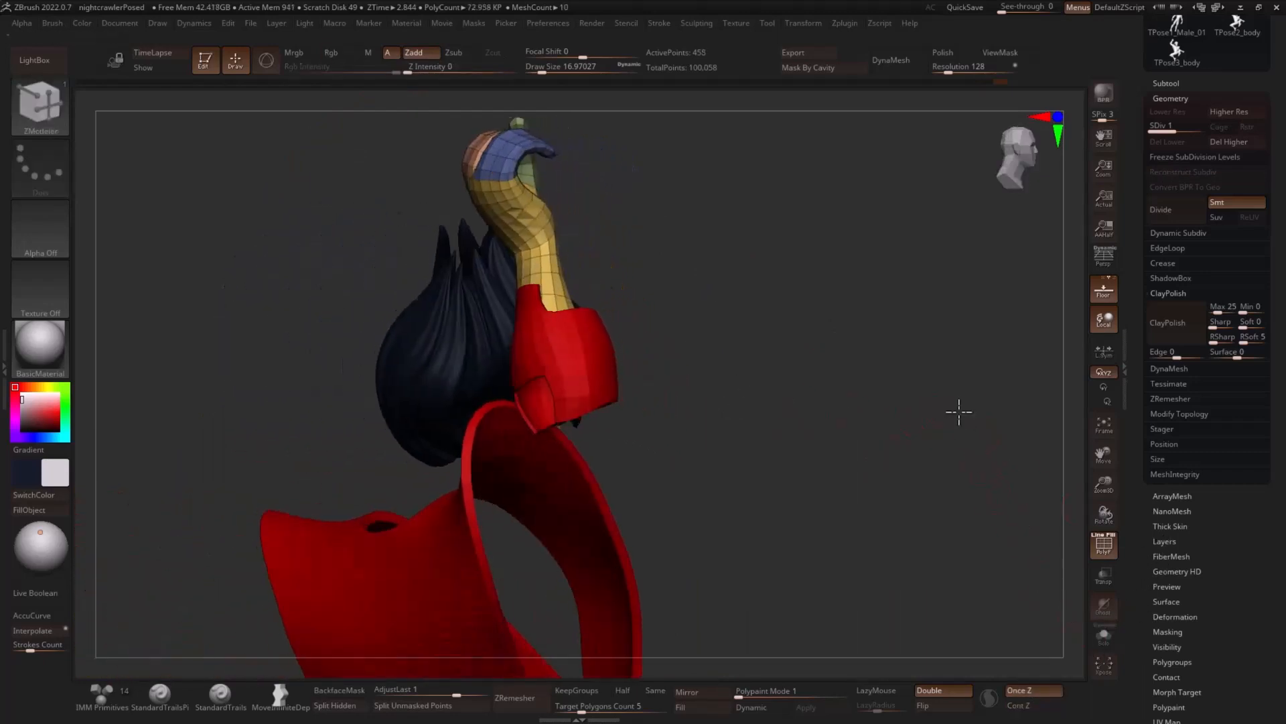
pyautogui.moveTo(959, 412); pyautogui.dragTo(885, 414)
pyautogui.moveTo(592, 309); pyautogui.dragTo(551, 533)
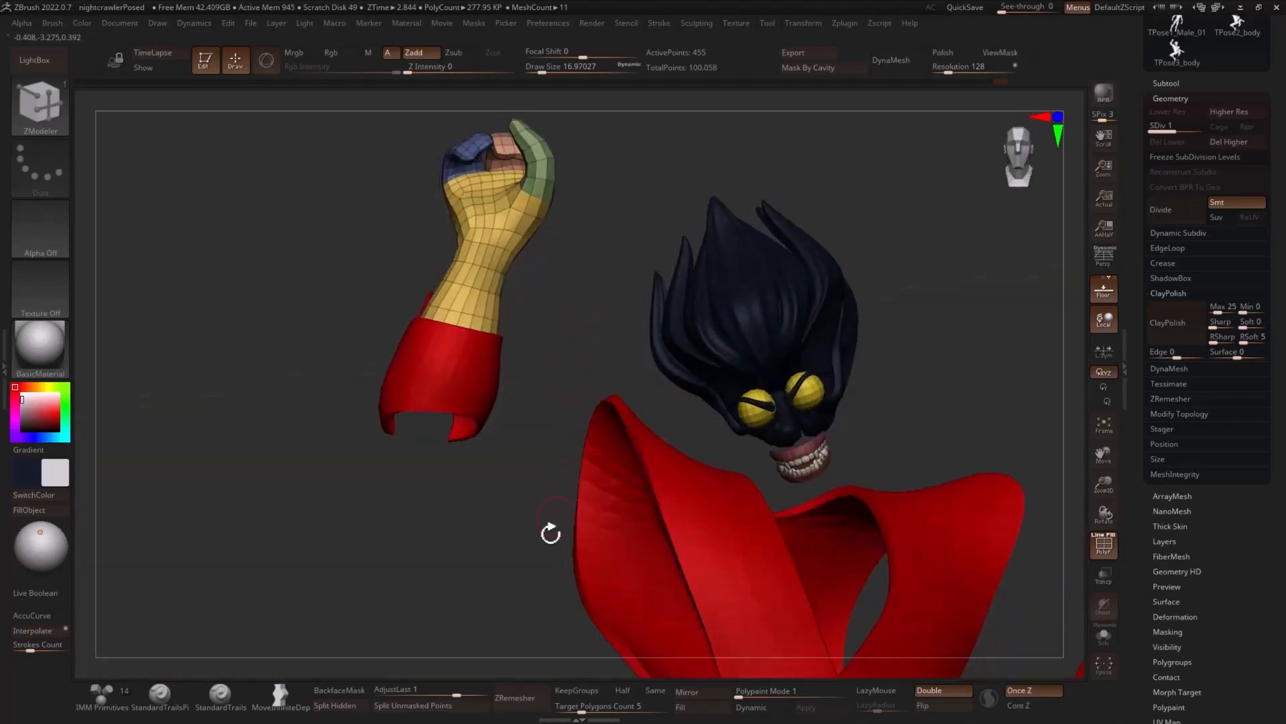
pyautogui.click(353, 711)
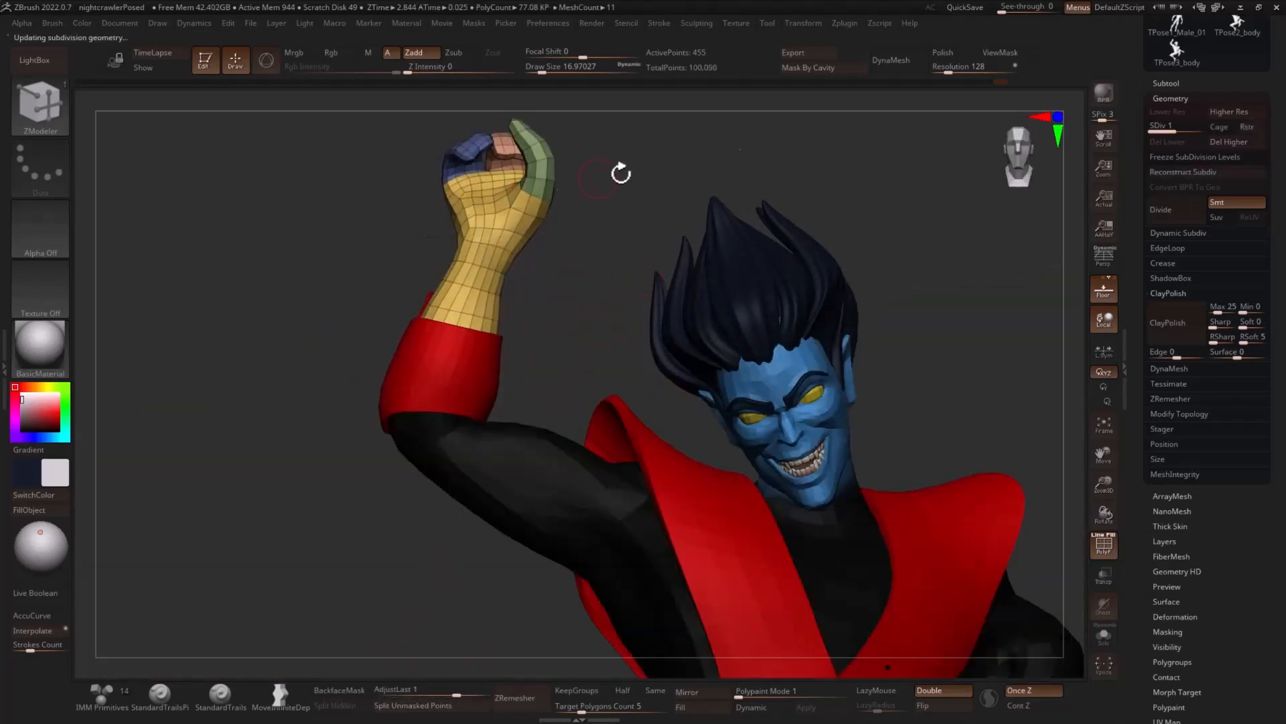
pyautogui.click(1224, 142)
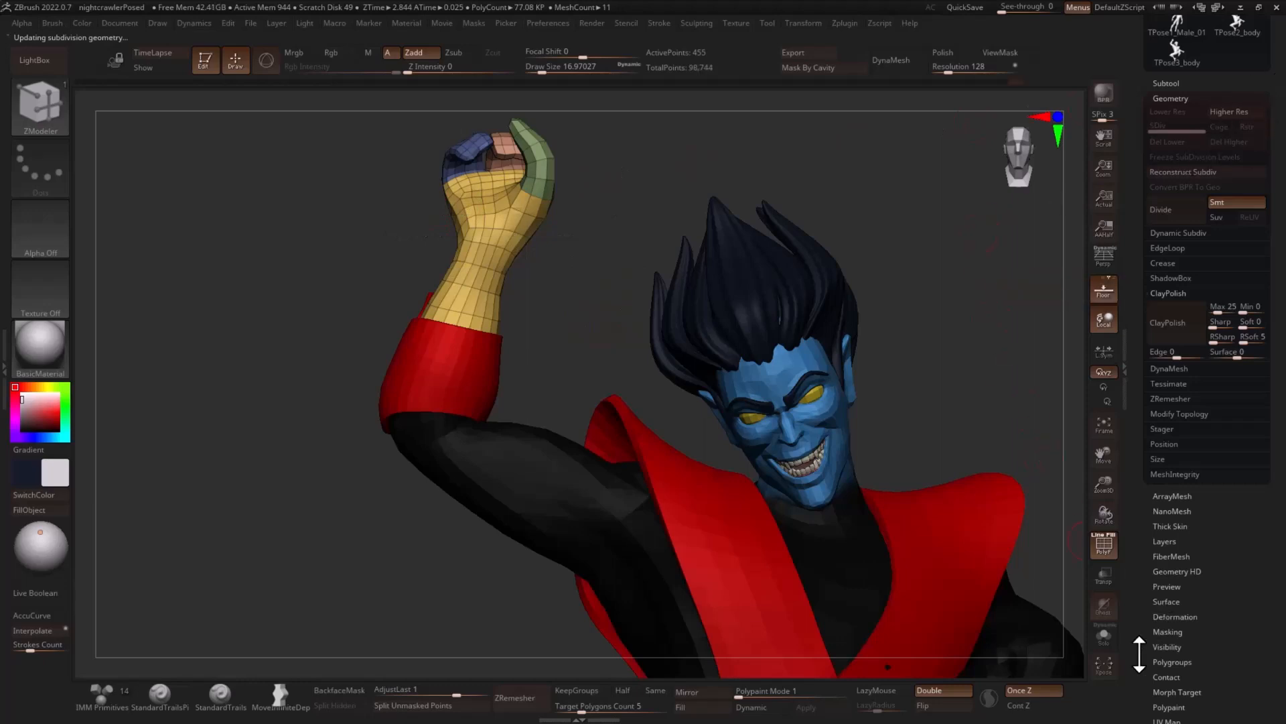
# - Close the raised hand's open wrist end with ZModeler's edge Close action, targeting Convex Hole
pyautogui.click(1103, 635)
pyautogui.moveTo(694, 584)
pyautogui.mouseDown()
pyautogui.moveTo(537, 540)
pyautogui.moveTo(652, 549)
pyautogui.moveTo(677, 567)
pyautogui.mouseUp()
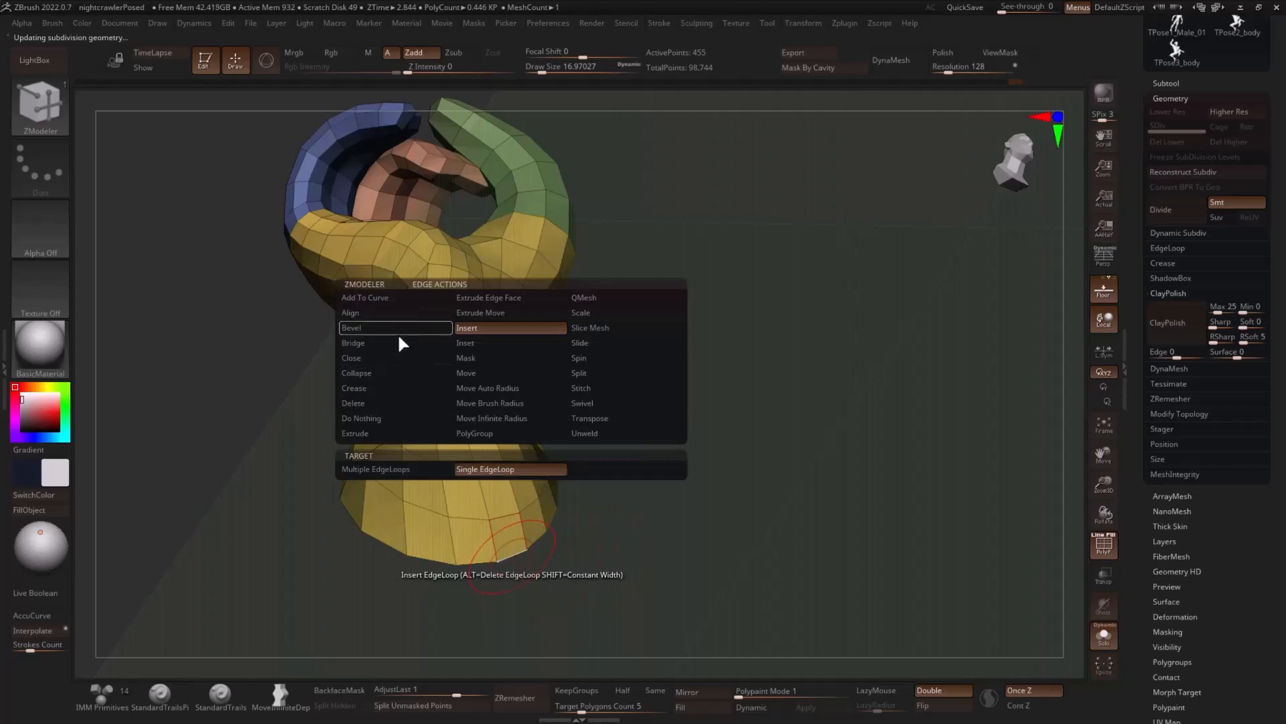
pyautogui.click(394, 360)
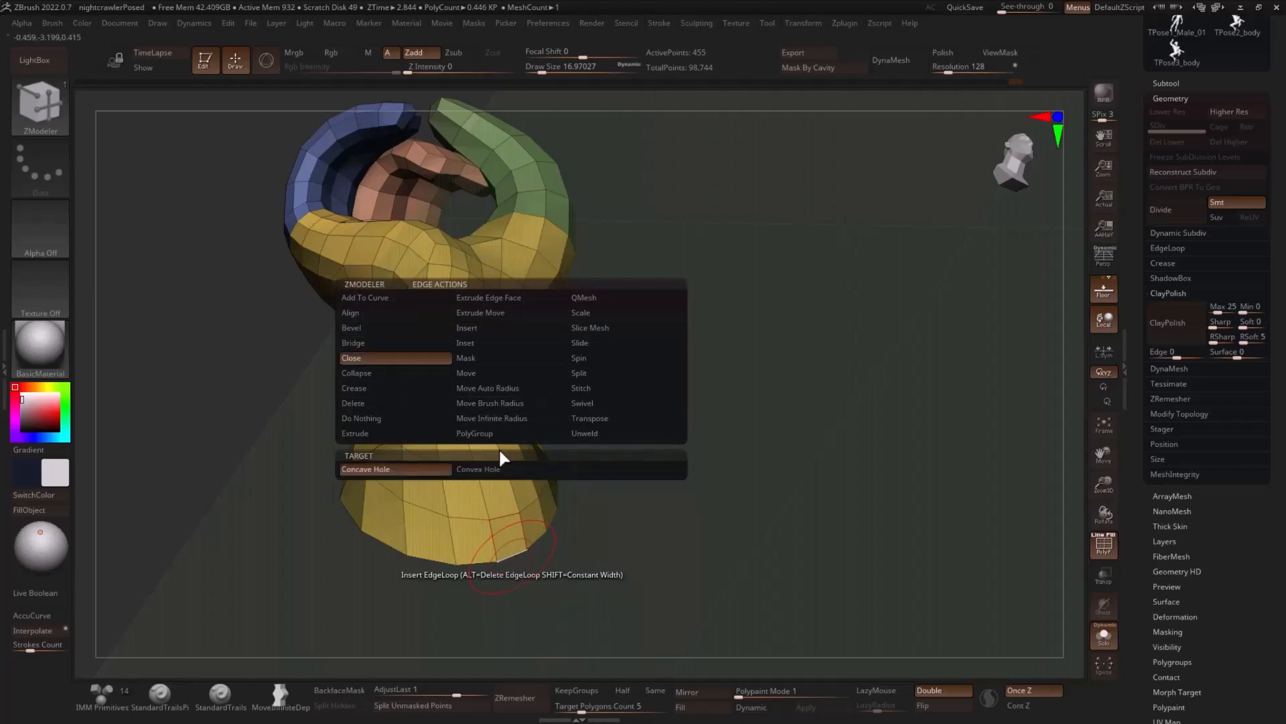
pyautogui.click(514, 509)
pyautogui.click(513, 556)
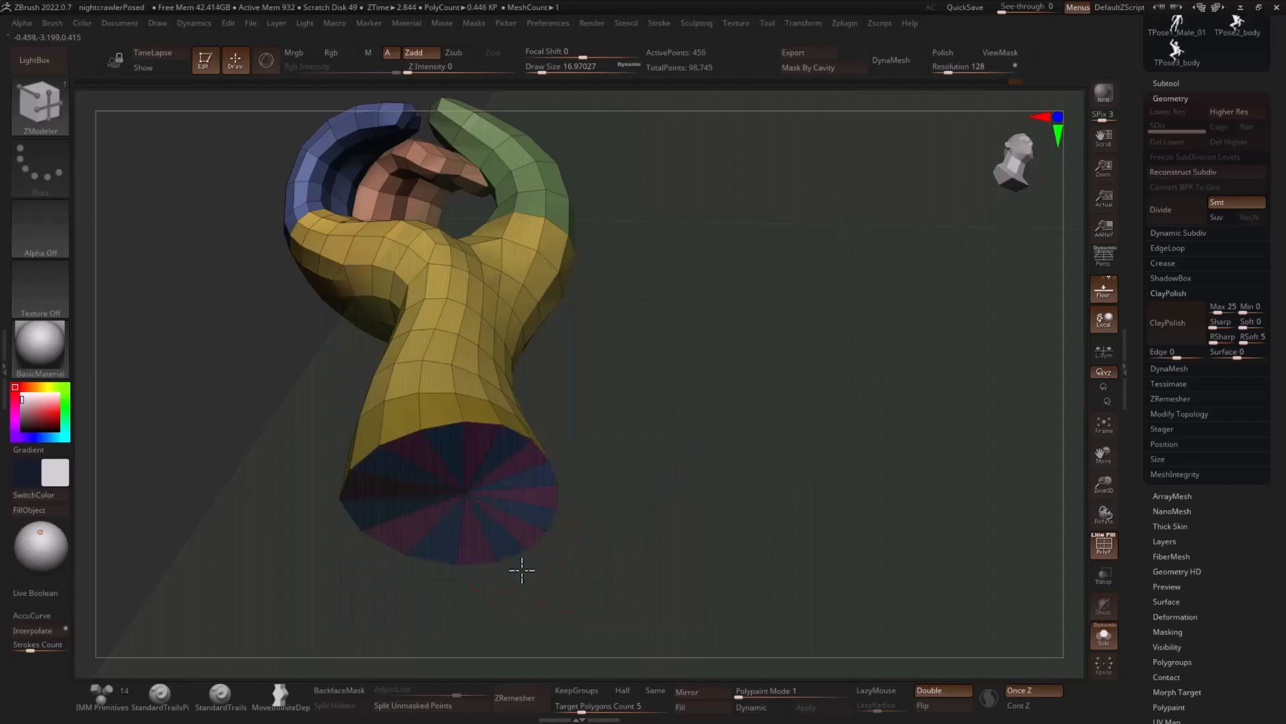
pyautogui.moveTo(531, 590); pyautogui.dragTo(605, 489)
# - Fill the separated raised hand with white and bring the rest of the character back into view
pyautogui.hotkey('shift', 'f')
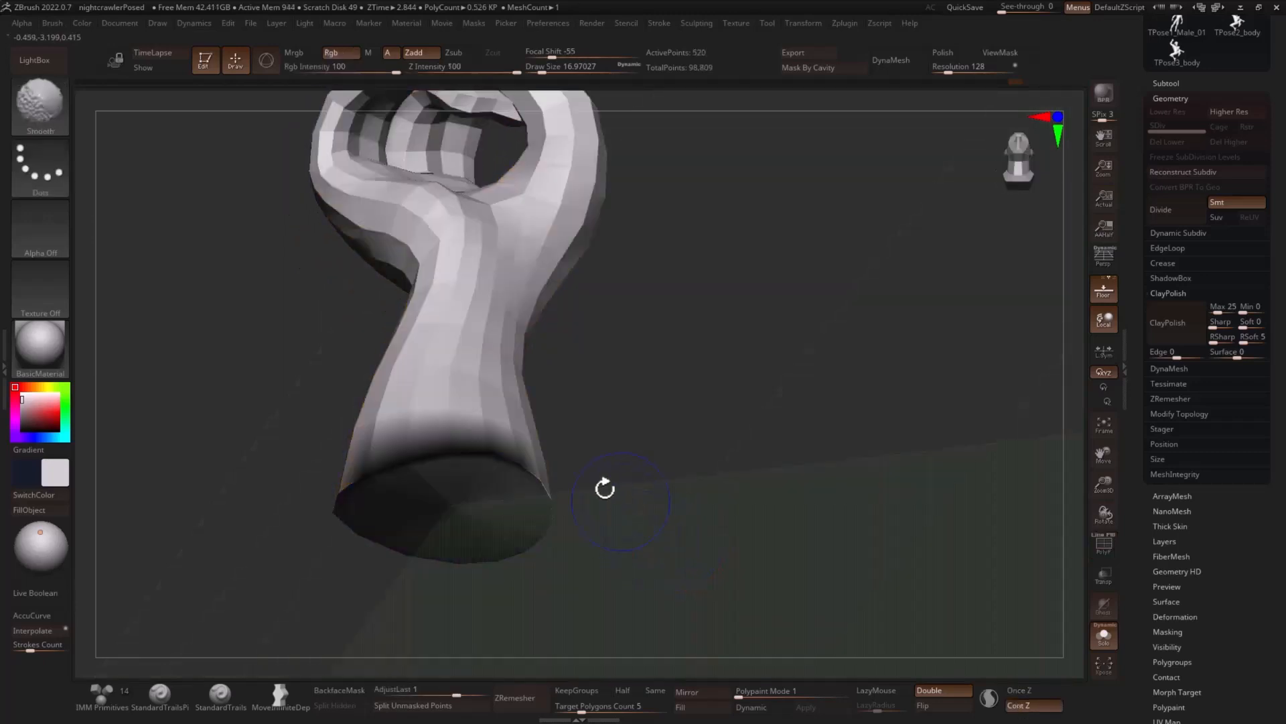
pyautogui.click(48, 512)
pyautogui.keyDown('alt'); pyautogui.moveTo(812, 436); pyautogui.dragTo(754, 406); pyautogui.keyUp('alt')
pyautogui.moveTo(753, 406)
pyautogui.mouseDown()
pyautogui.moveTo(773, 452)
pyautogui.moveTo(864, 466)
pyautogui.mouseUp()
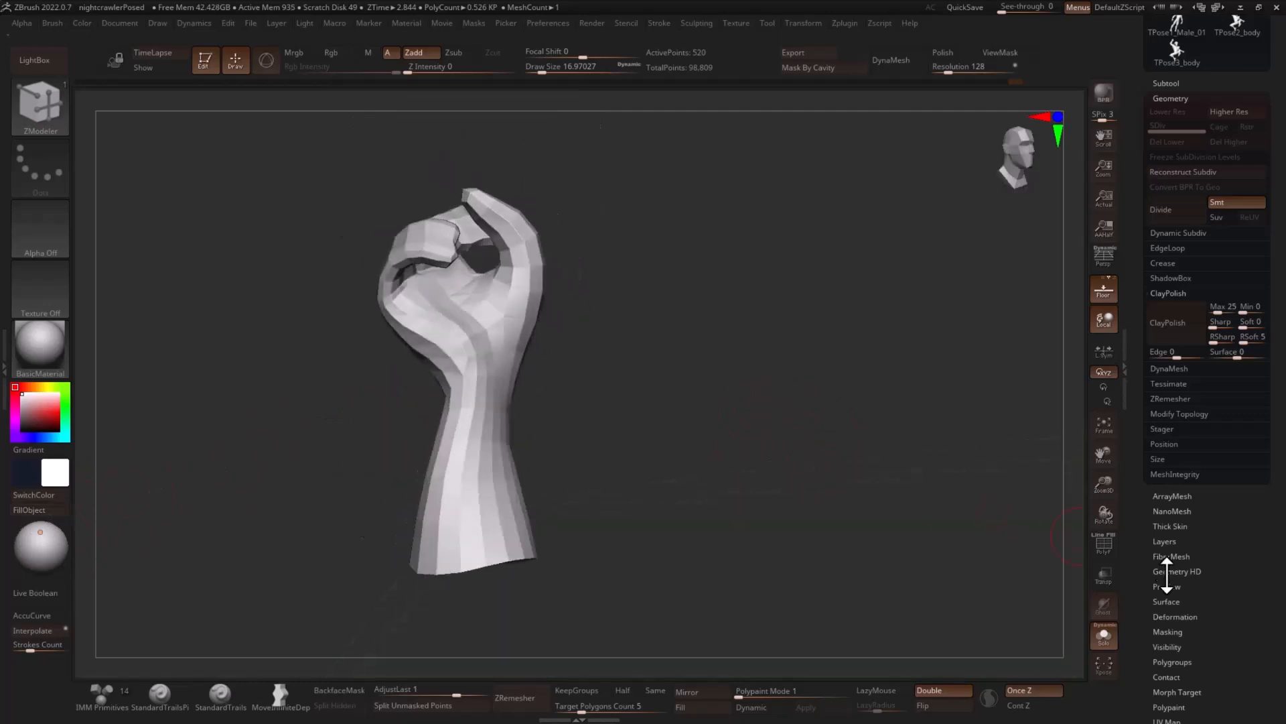
pyautogui.click(1104, 640)
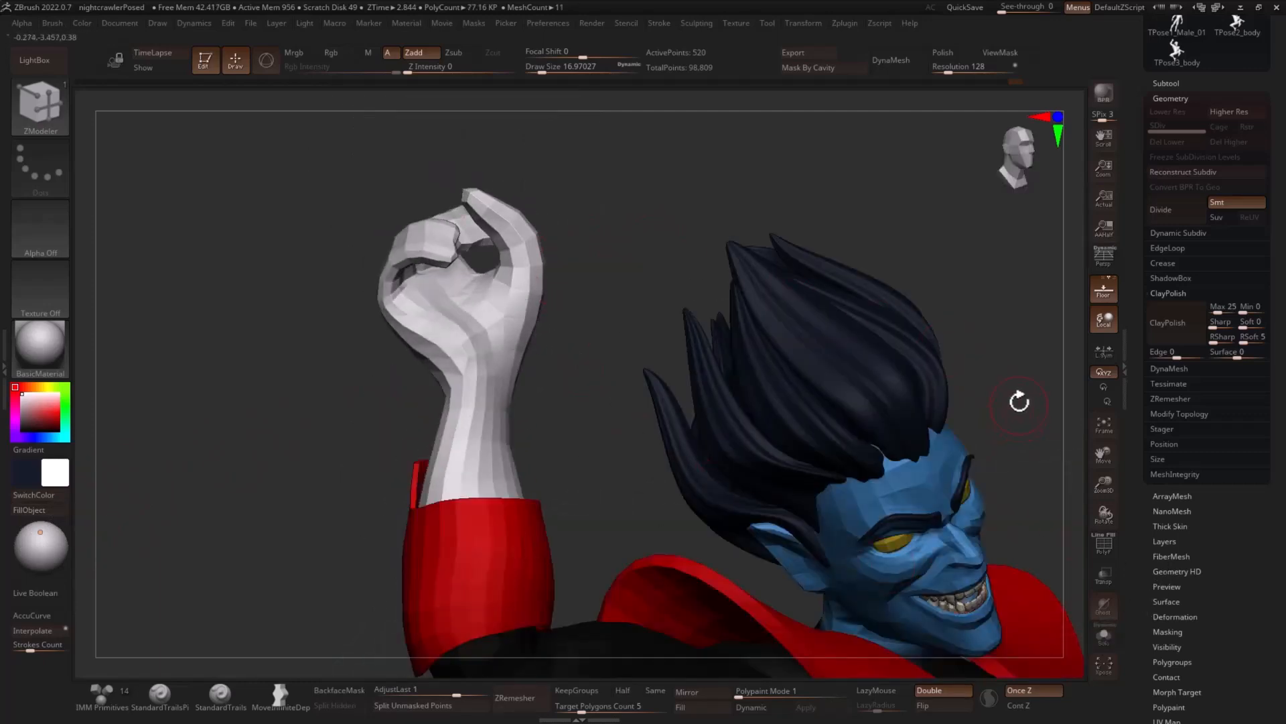
pyautogui.moveTo(1019, 402); pyautogui.dragTo(906, 382)
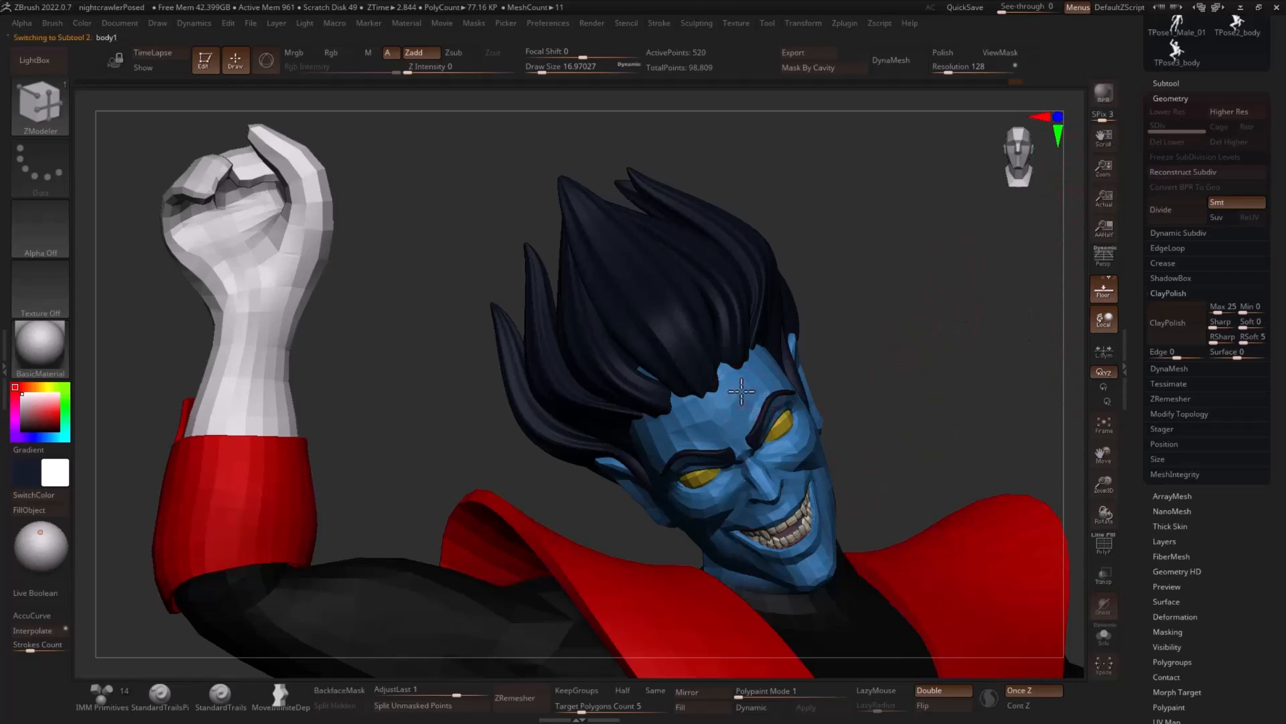
# - Hide the lowered hand and forearm on the body subtool, cutting inside the arm cover
pyautogui.click(1104, 635)
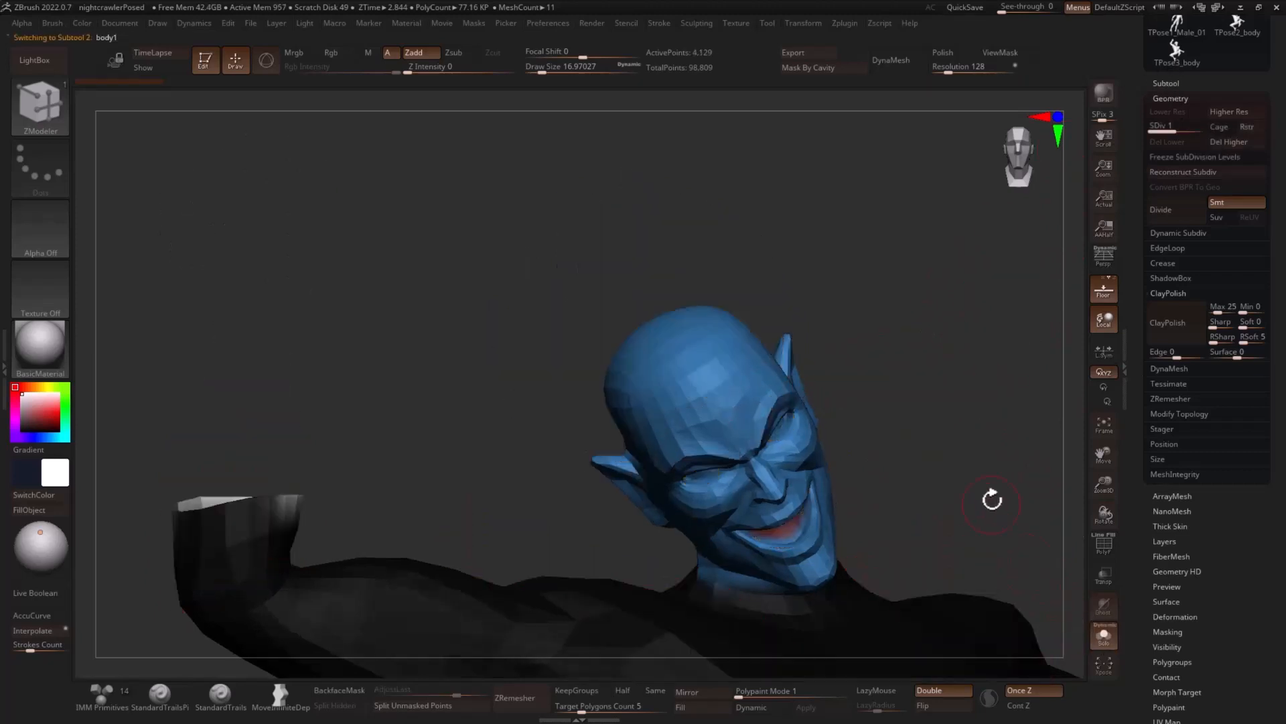
pyautogui.moveTo(992, 500); pyautogui.dragTo(1018, 348)
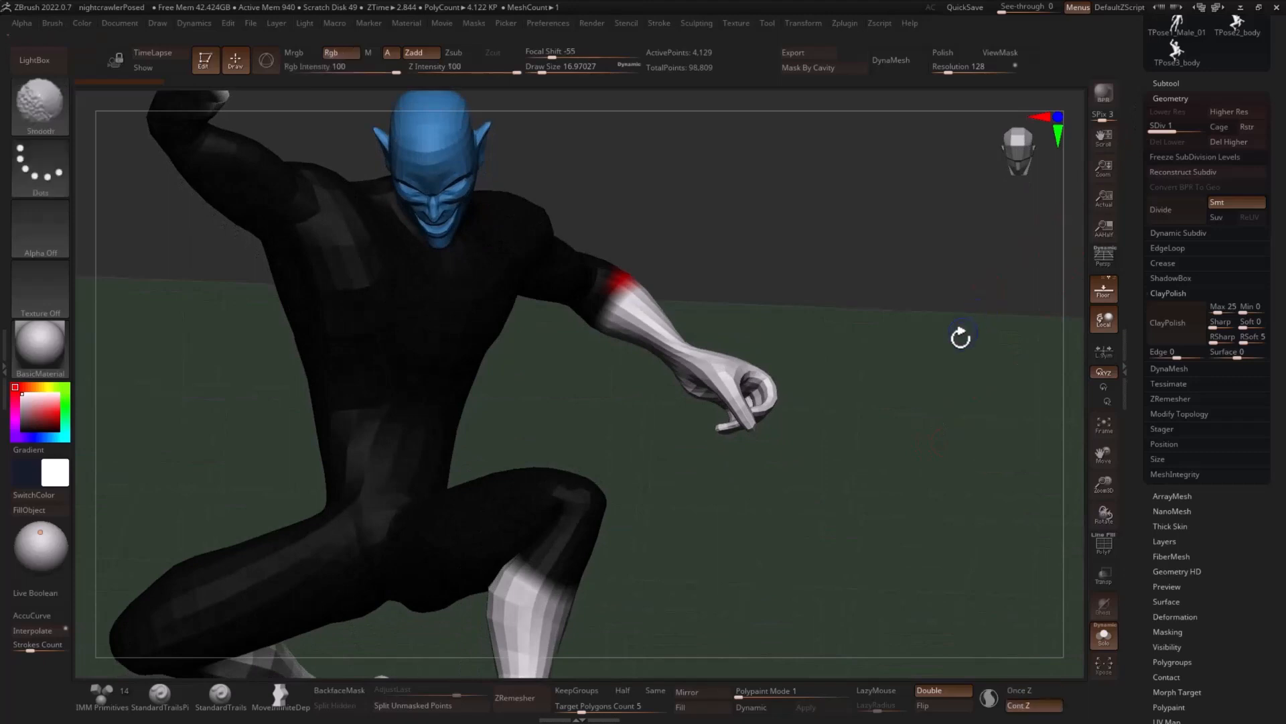
pyautogui.hotkey('shift', 'f')
pyautogui.moveTo(951, 408)
pyautogui.mouseDown()
pyautogui.moveTo(956, 419)
pyautogui.moveTo(967, 404)
pyautogui.mouseUp()
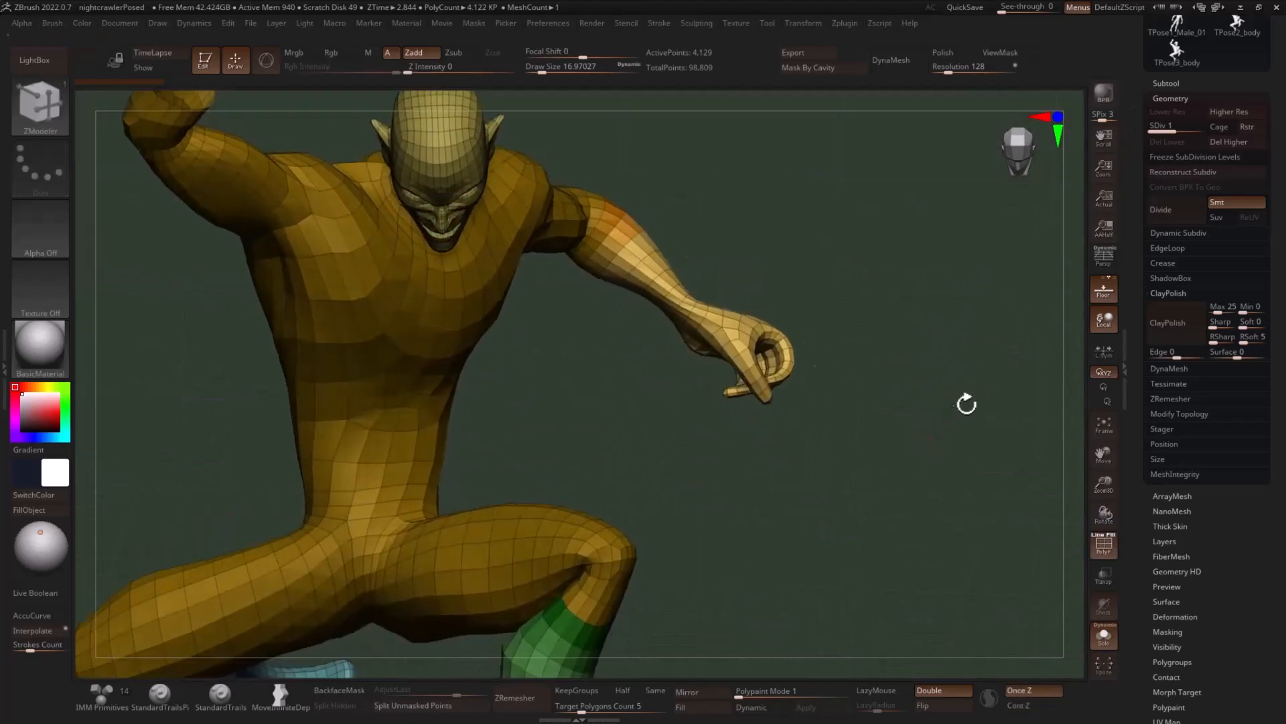
pyautogui.click(1104, 636)
pyautogui.moveTo(876, 353); pyautogui.dragTo(769, 255)
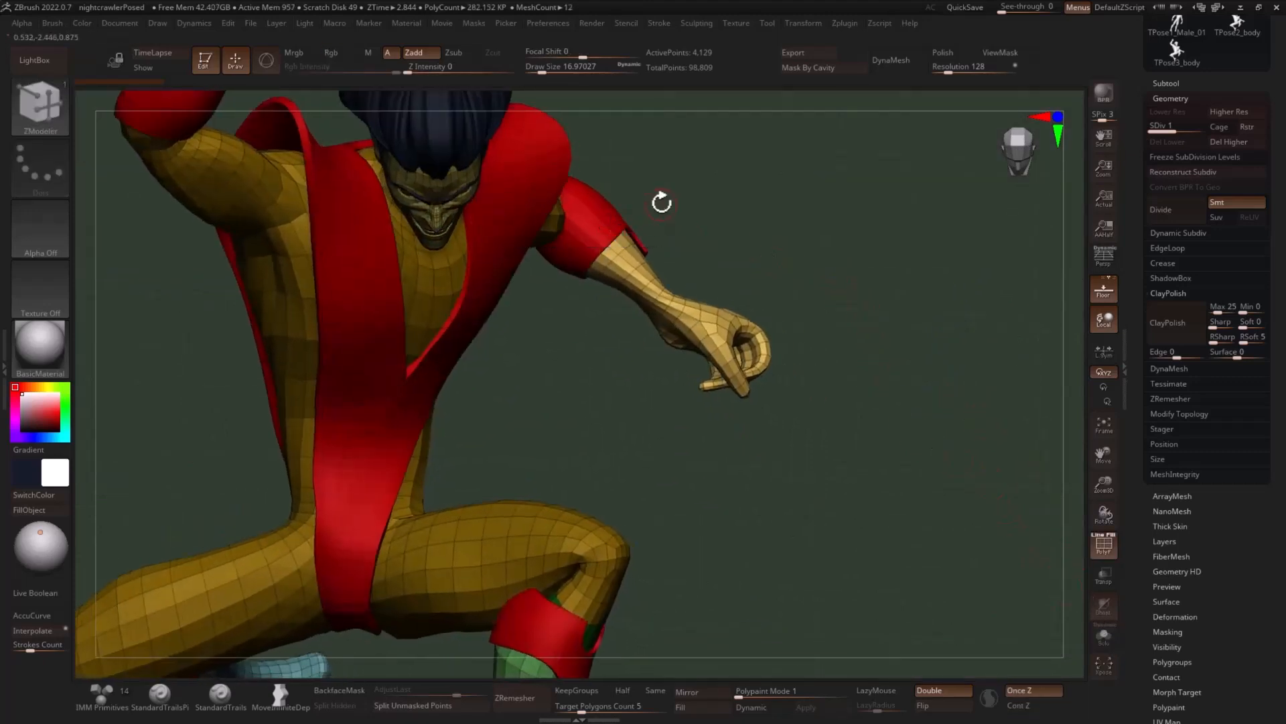
pyautogui.moveTo(661, 203)
pyautogui.keyDown('ctrl'); pyautogui.keyDown('alt'); pyautogui.keyDown('shift'); pyautogui.mouseDown()
pyautogui.moveTo(885, 453)
pyautogui.moveTo(512, 352)
pyautogui.mouseUp(); pyautogui.keyUp('shift'); pyautogui.keyUp('alt'); pyautogui.keyUp('ctrl')
pyautogui.moveTo(816, 290); pyautogui.dragTo(766, 315)
pyautogui.moveTo(938, 319); pyautogui.dragTo(959, 360)
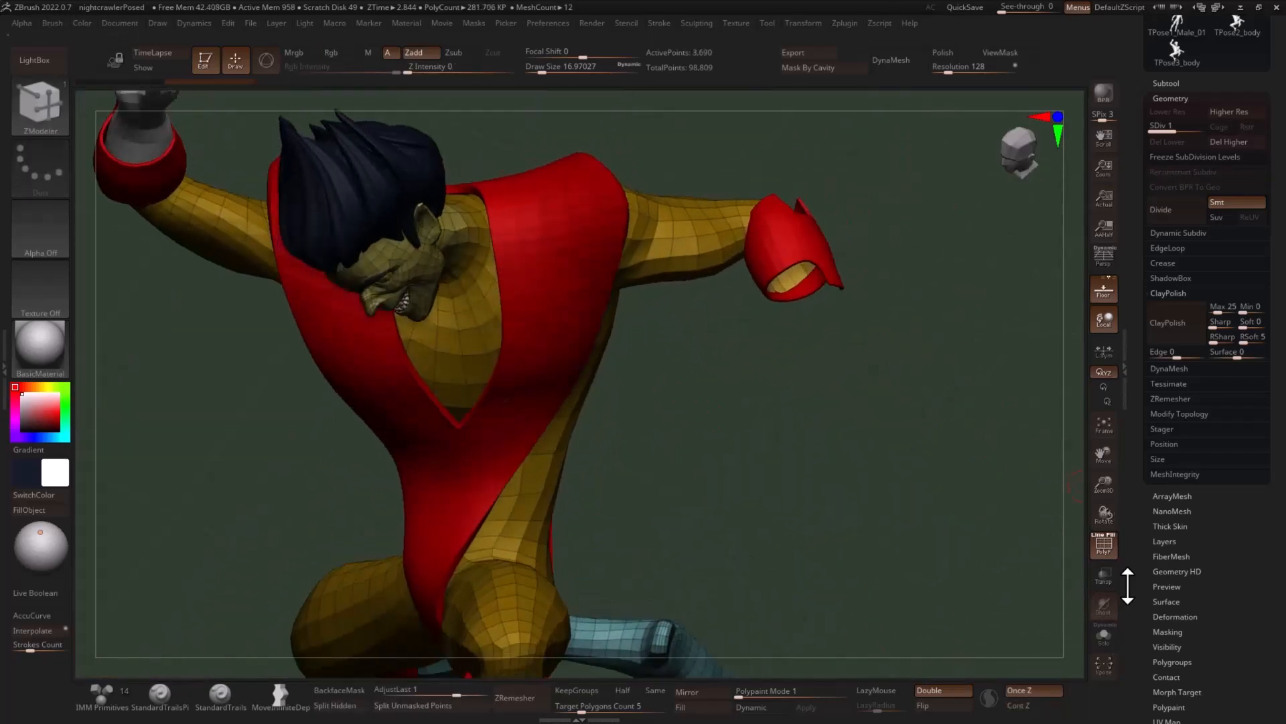
# - Split the hidden lowered hand off the body subtool, raise the body to subdivision level 2 and delete its lower level
pyautogui.click(1103, 634)
pyautogui.moveTo(985, 433); pyautogui.dragTo(794, 420)
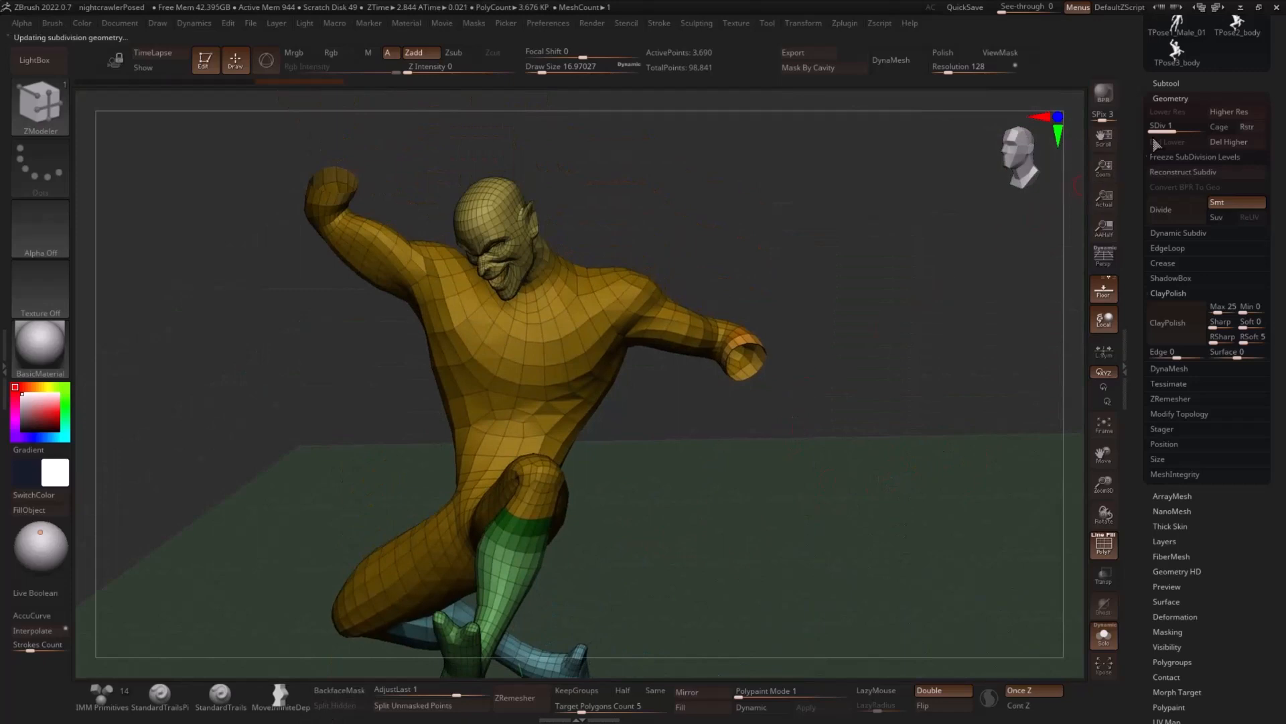
pyautogui.moveTo(1166, 129); pyautogui.dragTo(1199, 129)
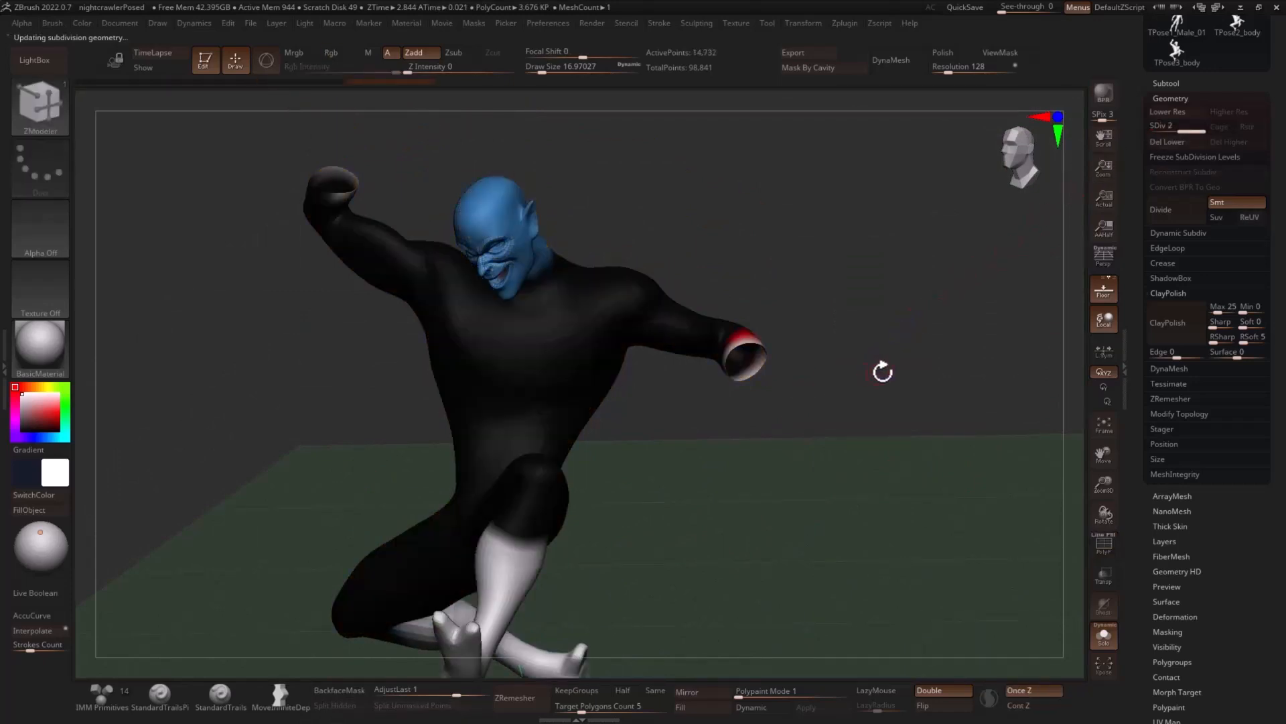
pyautogui.moveTo(572, 272); pyautogui.dragTo(823, 297)
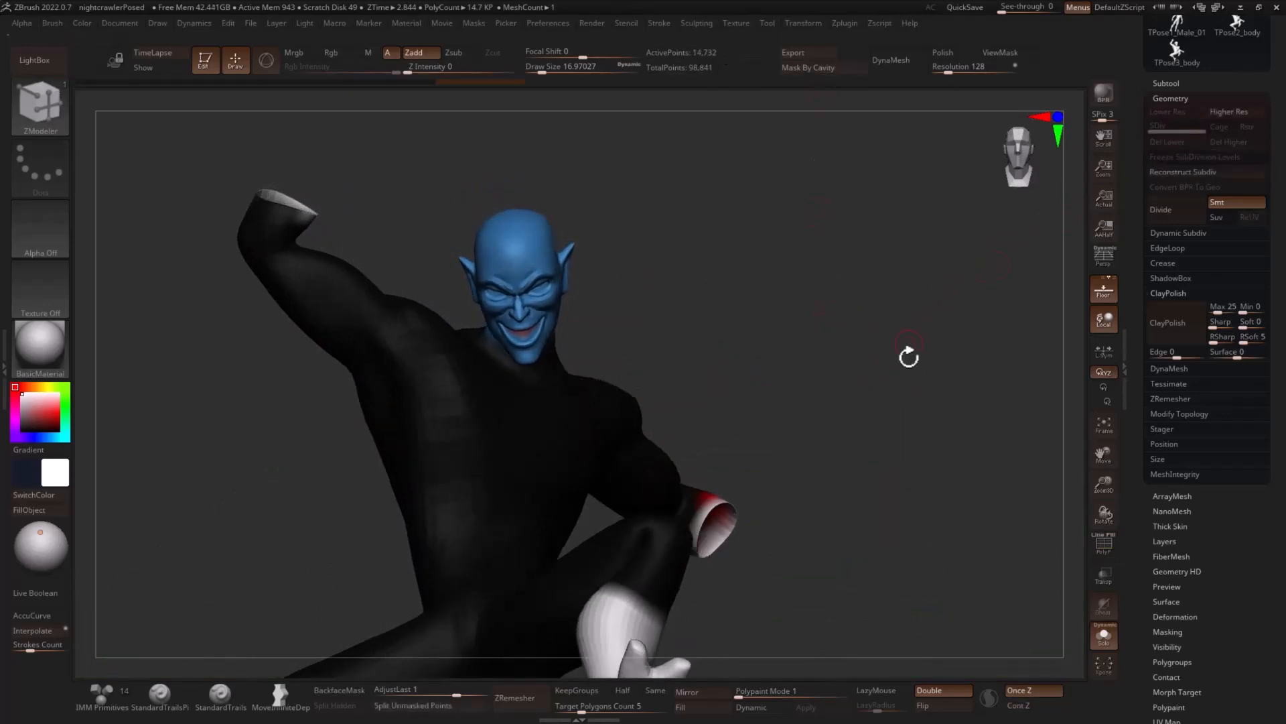
# - Close the open ends of both of the body's arms with ZModeler's Close Convex Hole action
pyautogui.keyDown('alt'); pyautogui.moveTo(909, 356); pyautogui.dragTo(647, 497); pyautogui.keyUp('alt')
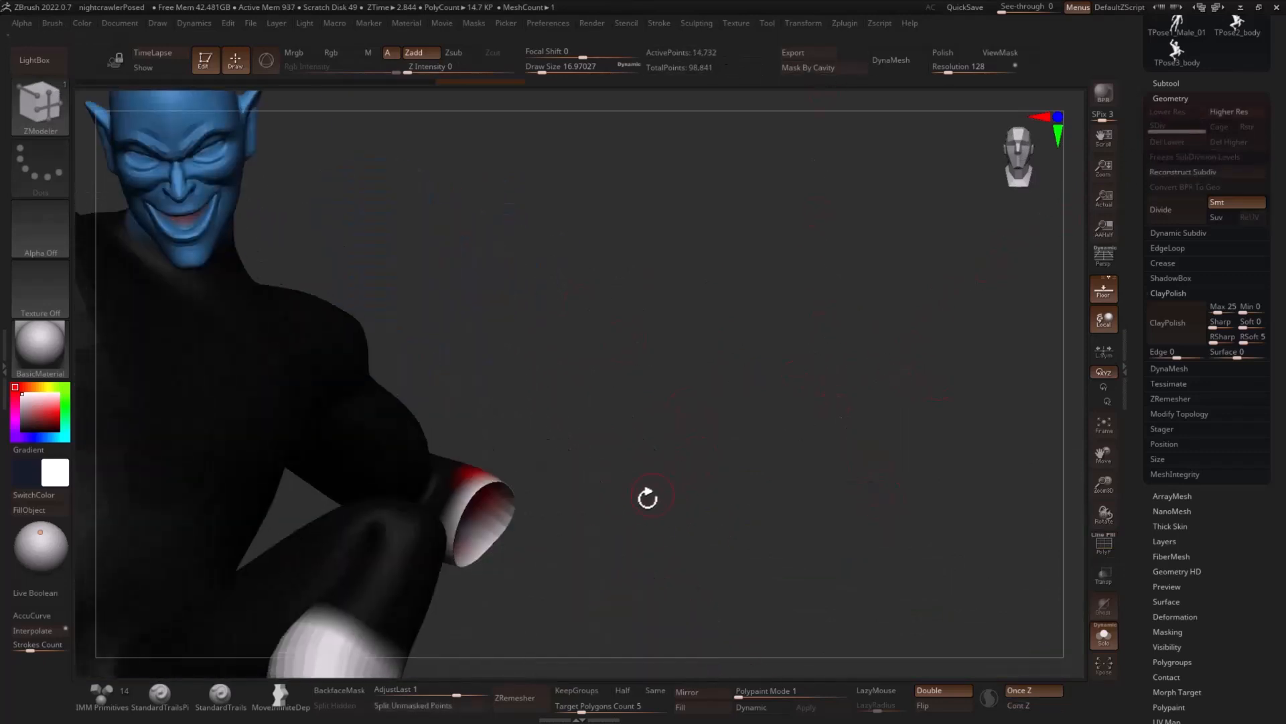
pyautogui.hotkey('shift', 'f')
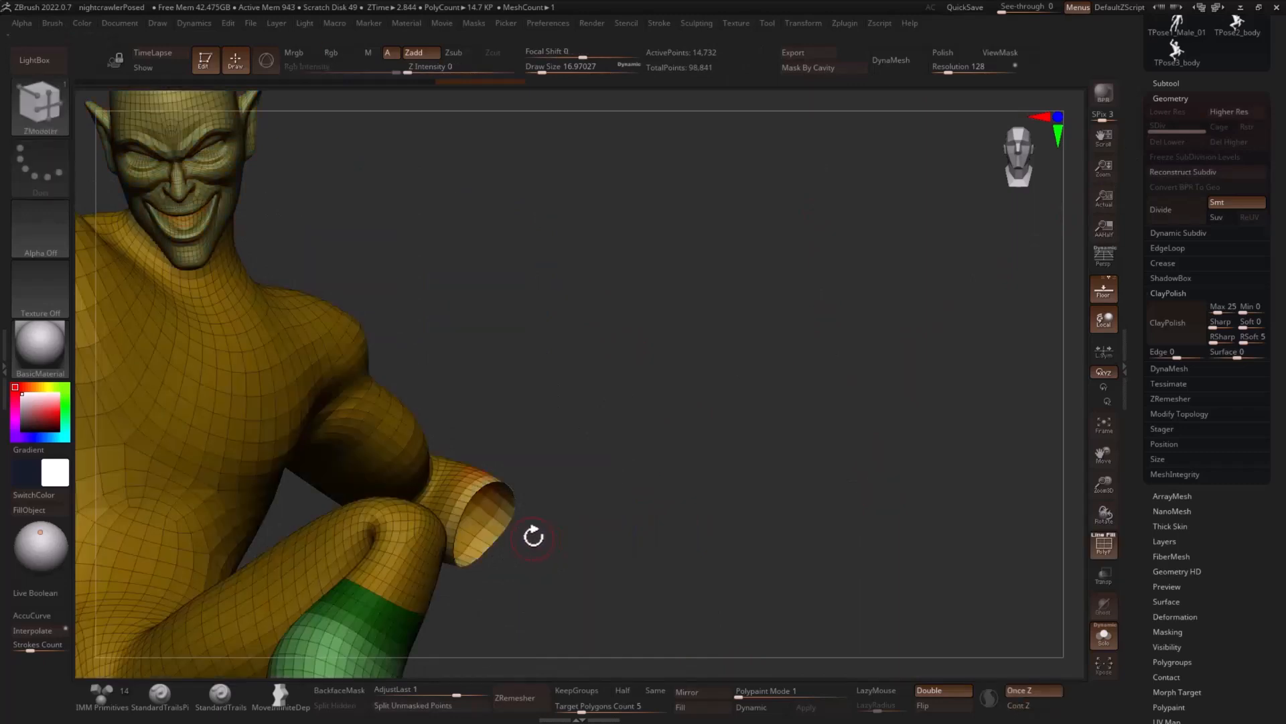
pyautogui.click(495, 540)
pyautogui.moveTo(554, 520); pyautogui.dragTo(337, 451)
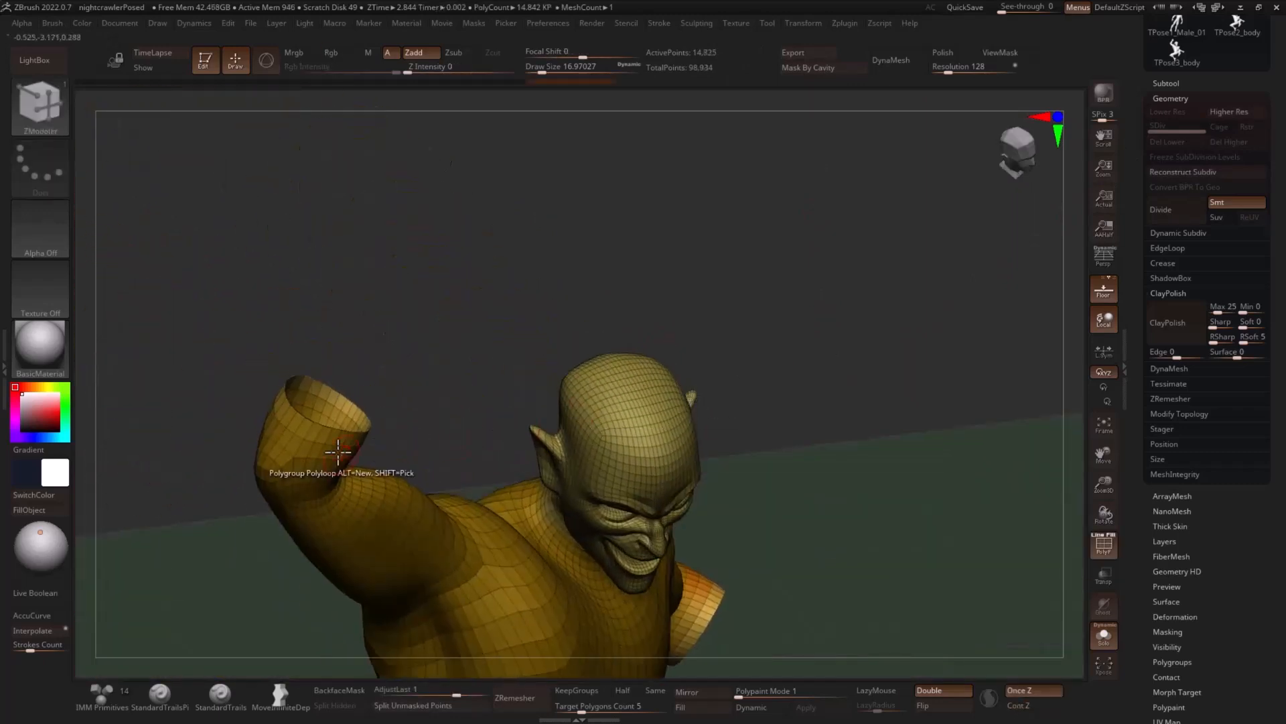
pyautogui.click(326, 387)
pyautogui.moveTo(441, 358); pyautogui.dragTo(394, 362)
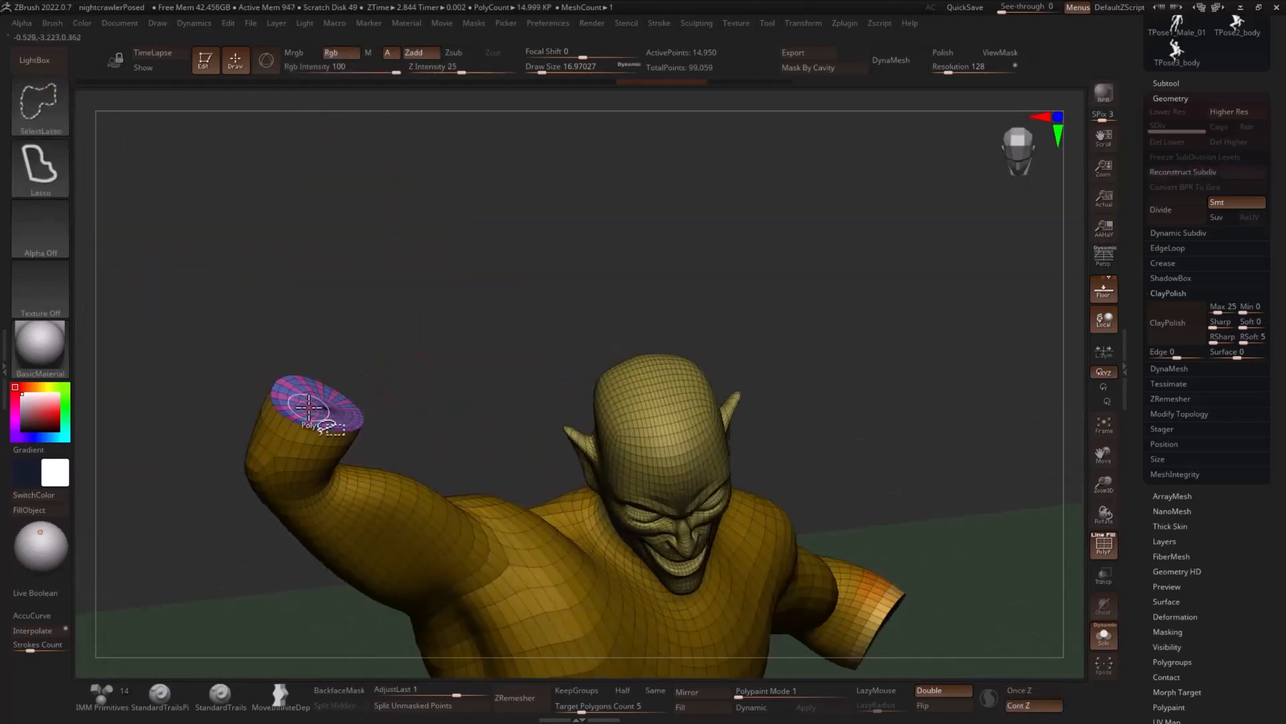
# - Give the cap on the body's raised arm its own polygroup, show the whole body and turn off the polyframe display
pyautogui.keyDown('ctrl'); pyautogui.keyDown('shift'); pyautogui.click(329, 408); pyautogui.keyUp('shift'); pyautogui.keyUp('ctrl')
pyautogui.hotkey('ctrl', 'w')
pyautogui.keyDown('ctrl'); pyautogui.keyDown('shift'); pyautogui.click(494, 335); pyautogui.keyUp('shift'); pyautogui.keyUp('ctrl')
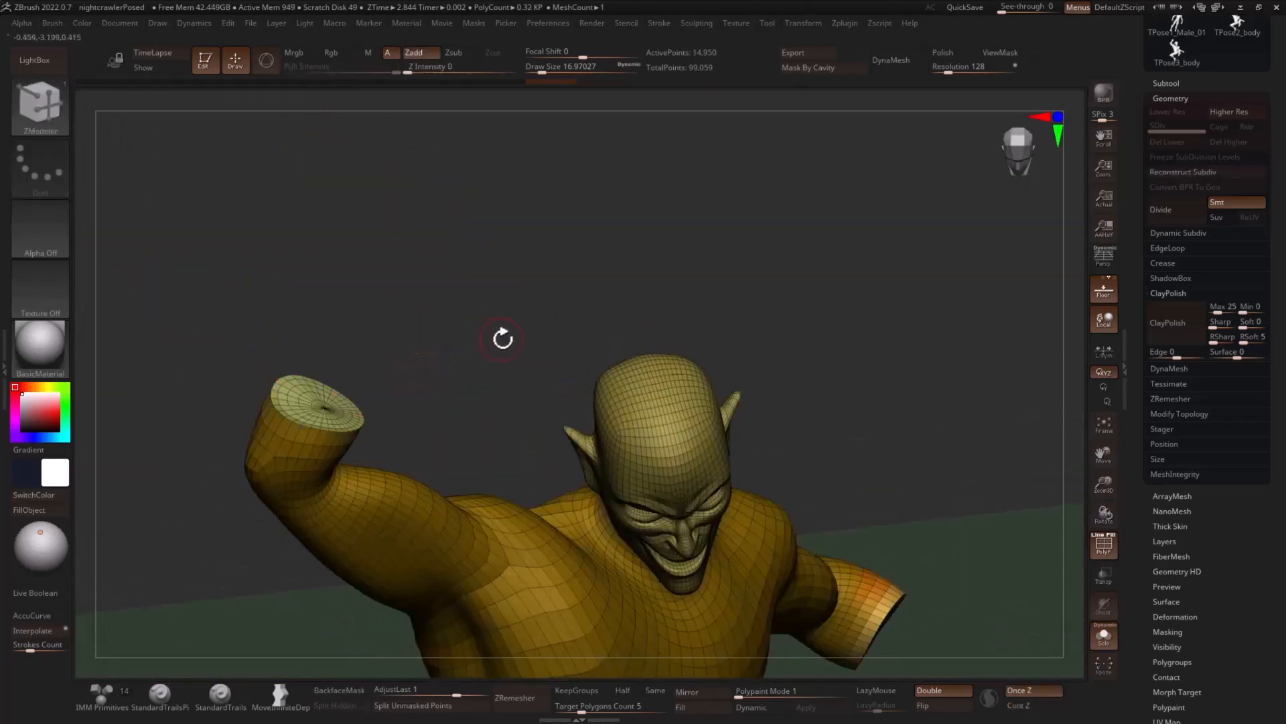
pyautogui.keyDown('alt'); pyautogui.moveTo(499, 335); pyautogui.dragTo(704, 355); pyautogui.keyUp('alt')
pyautogui.keyDown('alt'); pyautogui.moveTo(712, 465); pyautogui.dragTo(726, 286); pyautogui.keyUp('alt')
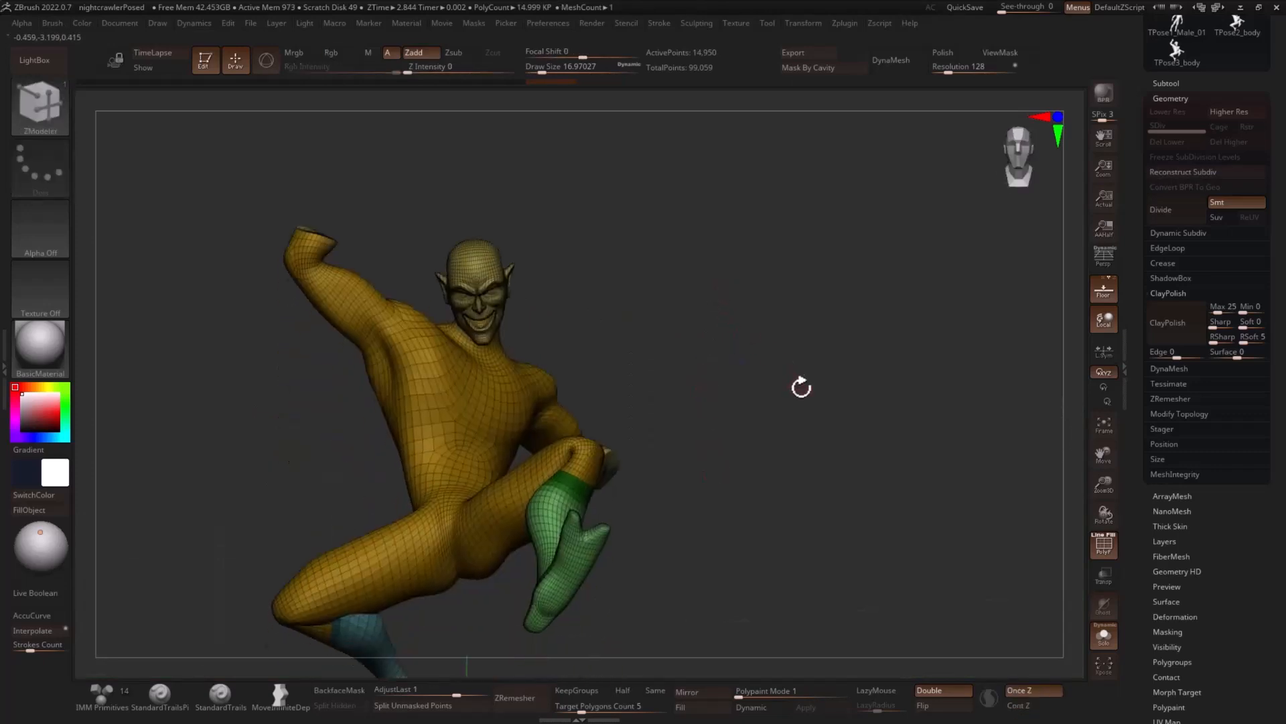
pyautogui.moveTo(802, 386)
pyautogui.mouseDown()
pyautogui.moveTo(787, 390)
pyautogui.moveTo(818, 391)
pyautogui.moveTo(715, 391)
pyautogui.mouseUp()
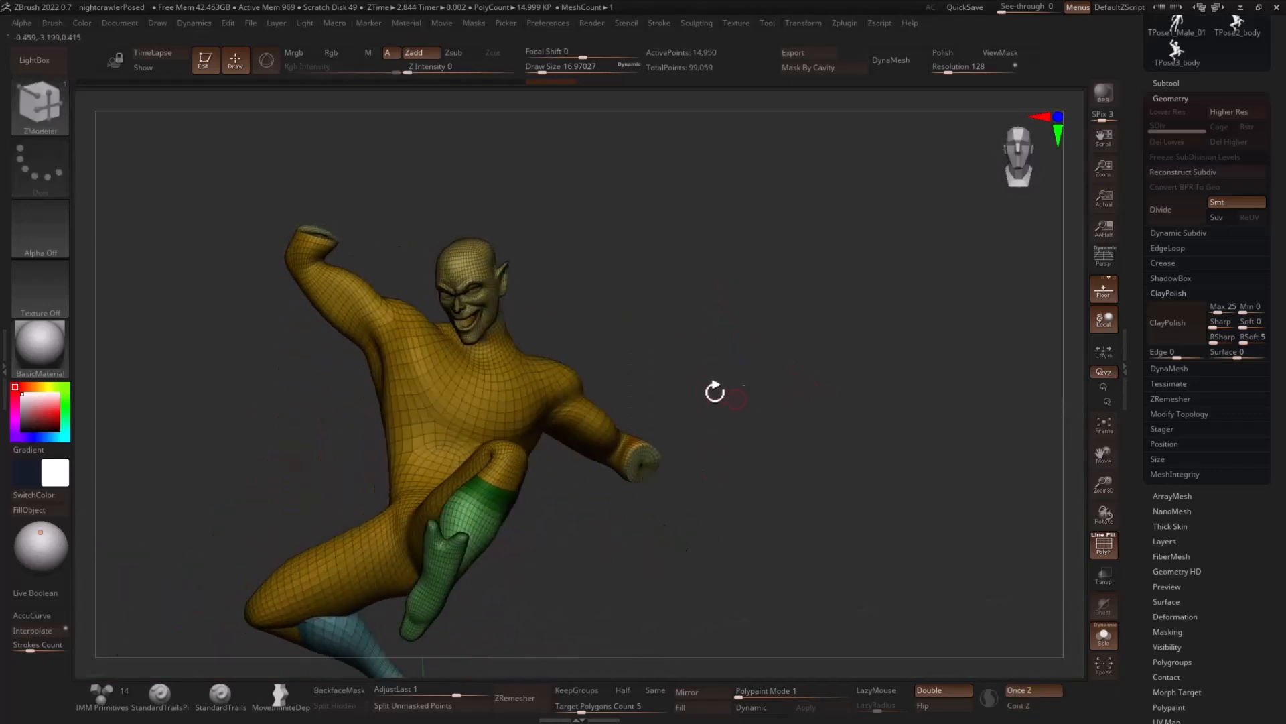
pyautogui.moveTo(719, 312); pyautogui.dragTo(766, 346)
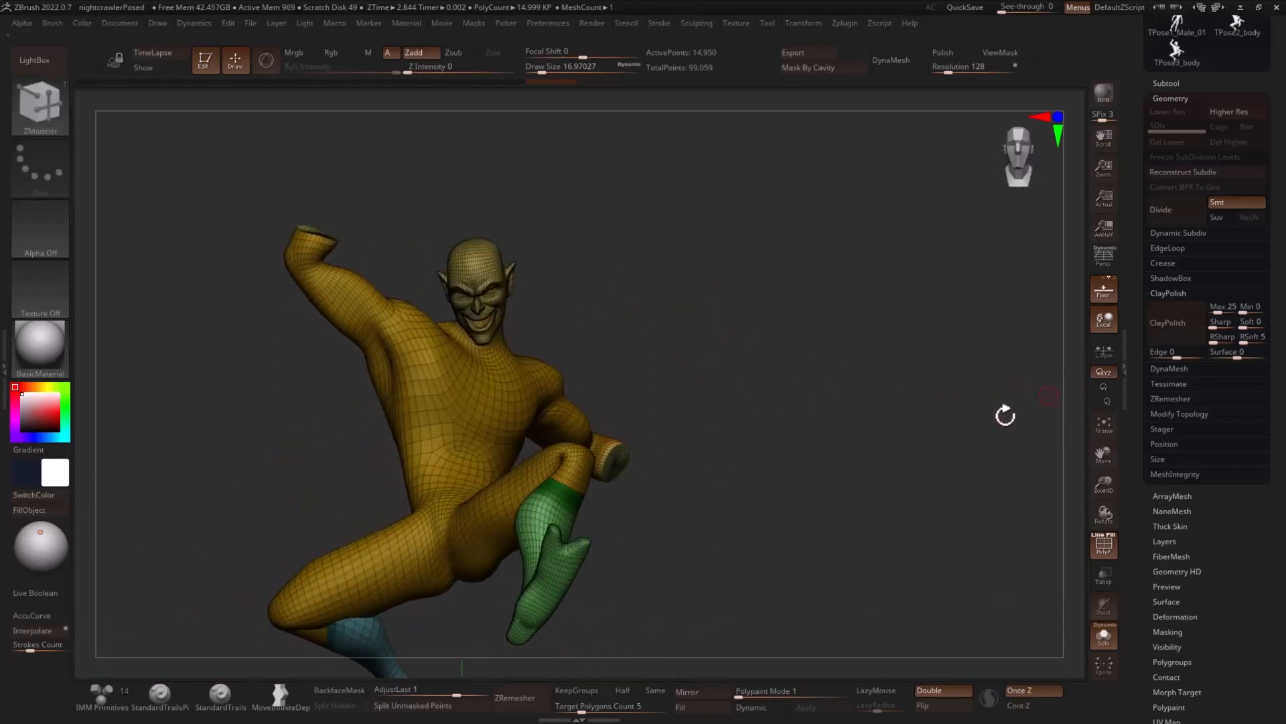
pyautogui.click(1103, 544)
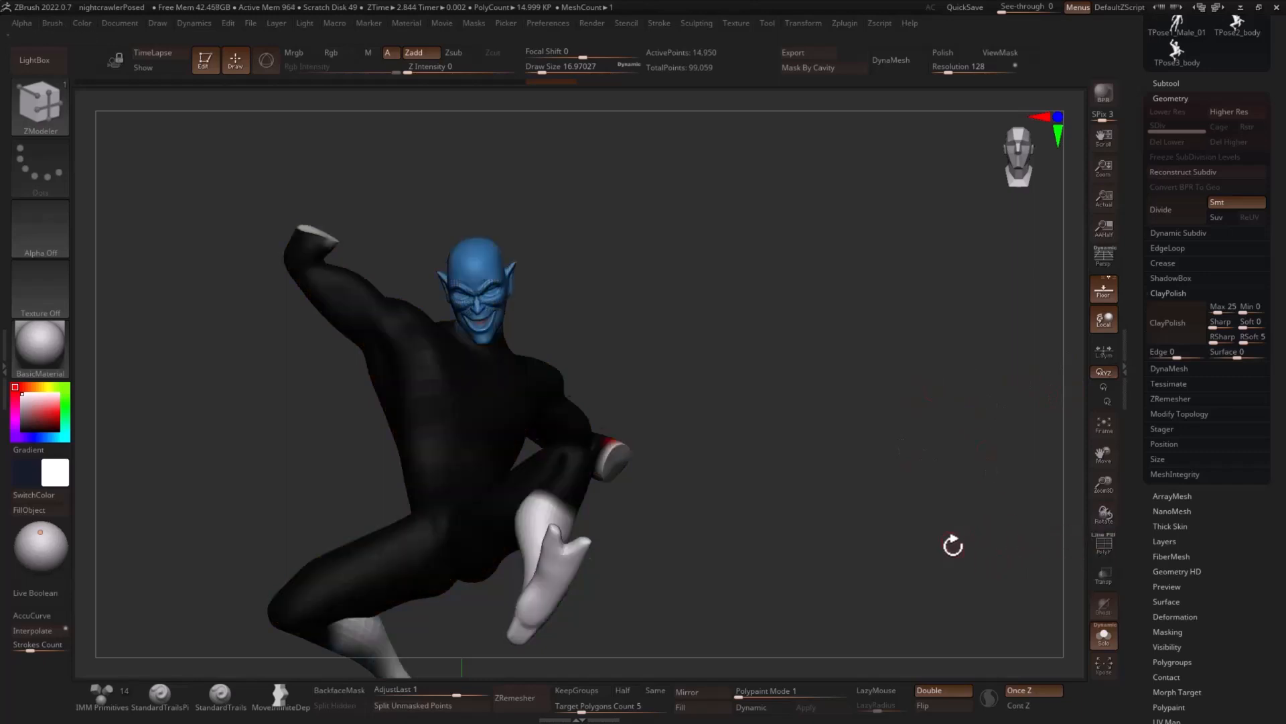
# - Mask the head and feet on the body subtool and fill the unmasked arm stumps with the suit's black
pyautogui.moveTo(953, 545); pyautogui.dragTo(869, 522)
pyautogui.press('ctrl')
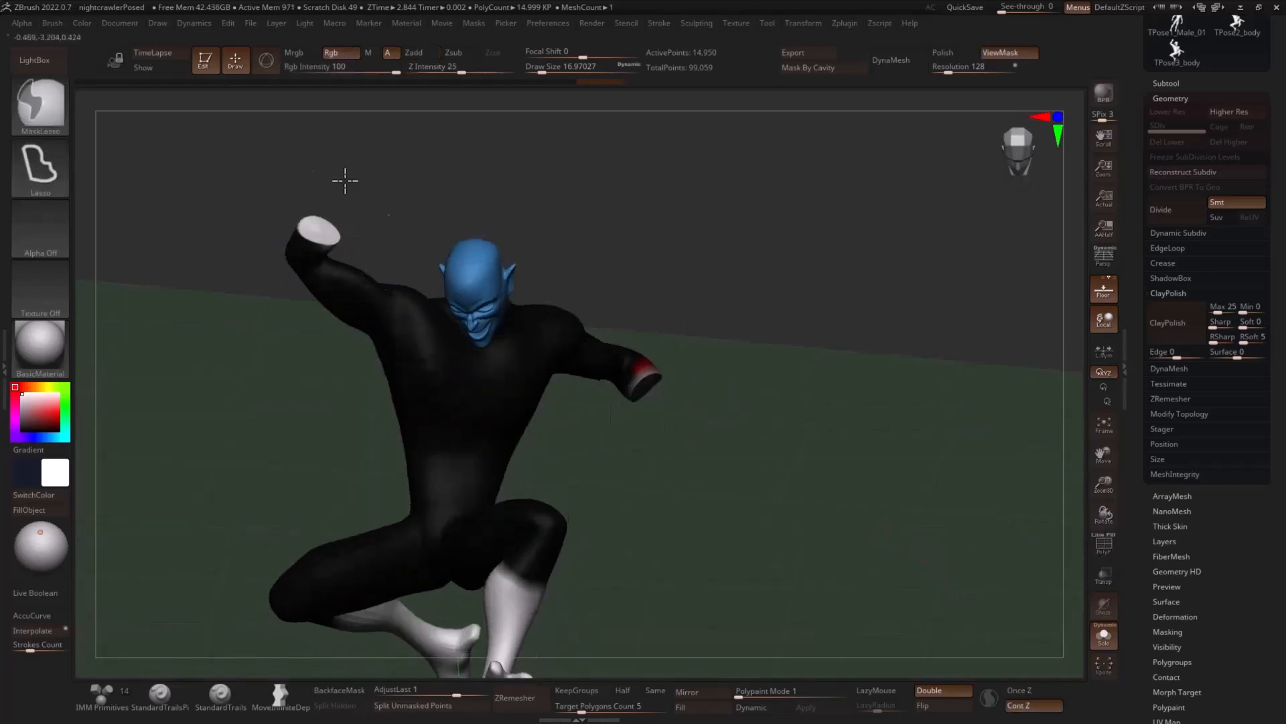
pyautogui.press('b')
pyautogui.press('z')
pyautogui.press('m')
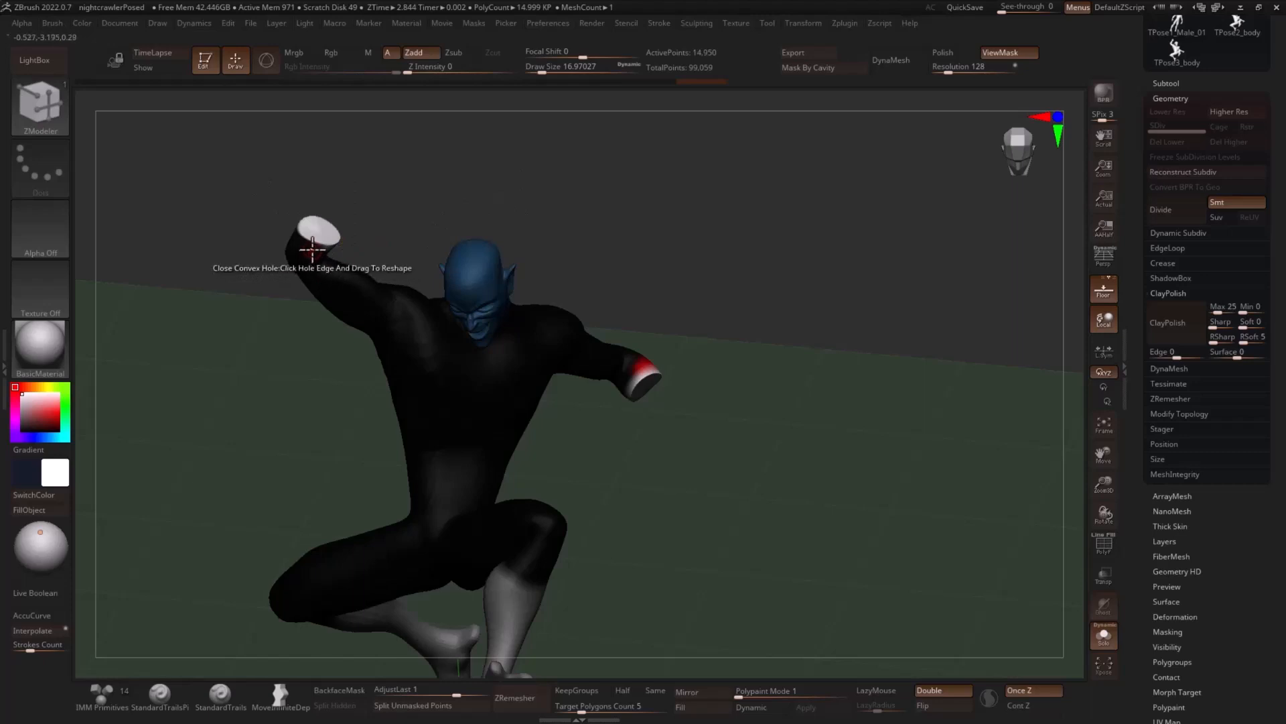
pyautogui.press('c')
pyautogui.click(56, 520)
pyautogui.moveTo(807, 359); pyautogui.dragTo(818, 325)
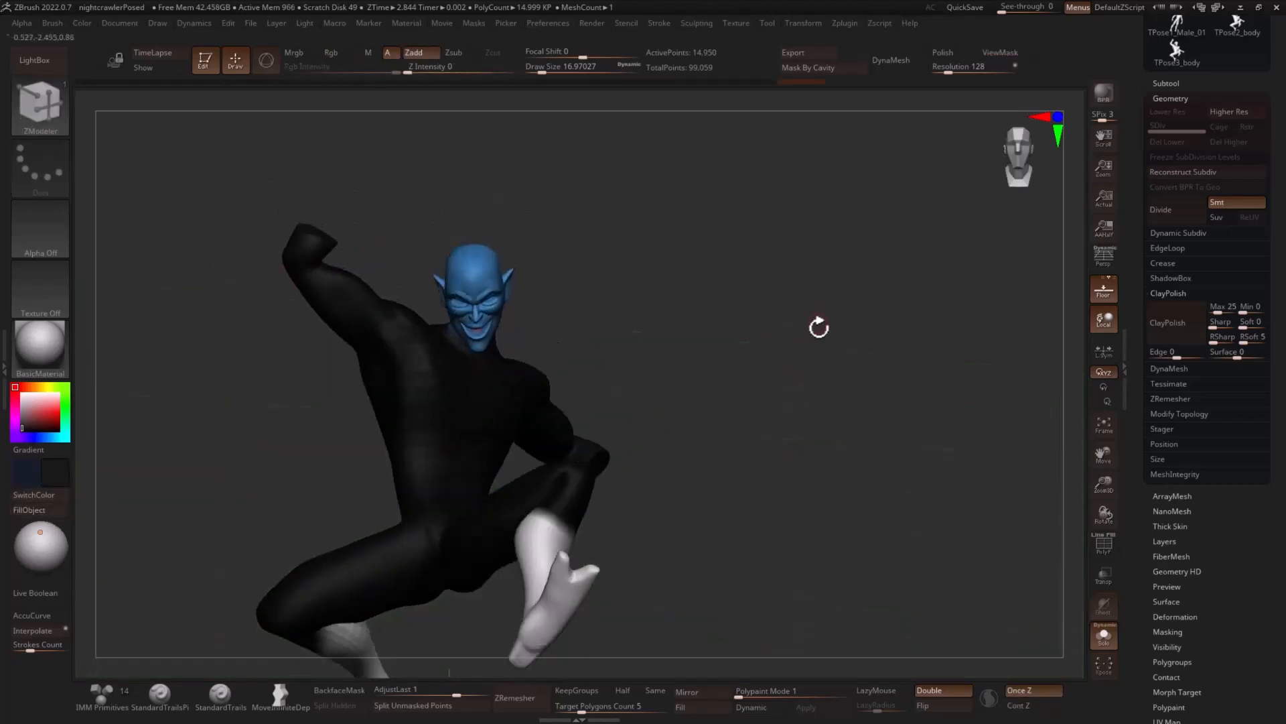
# - Isolate the lowered hand subtool, delete its higher subdivision levels and close its open forearm end with Close Convex Hole
pyautogui.click(1104, 638)
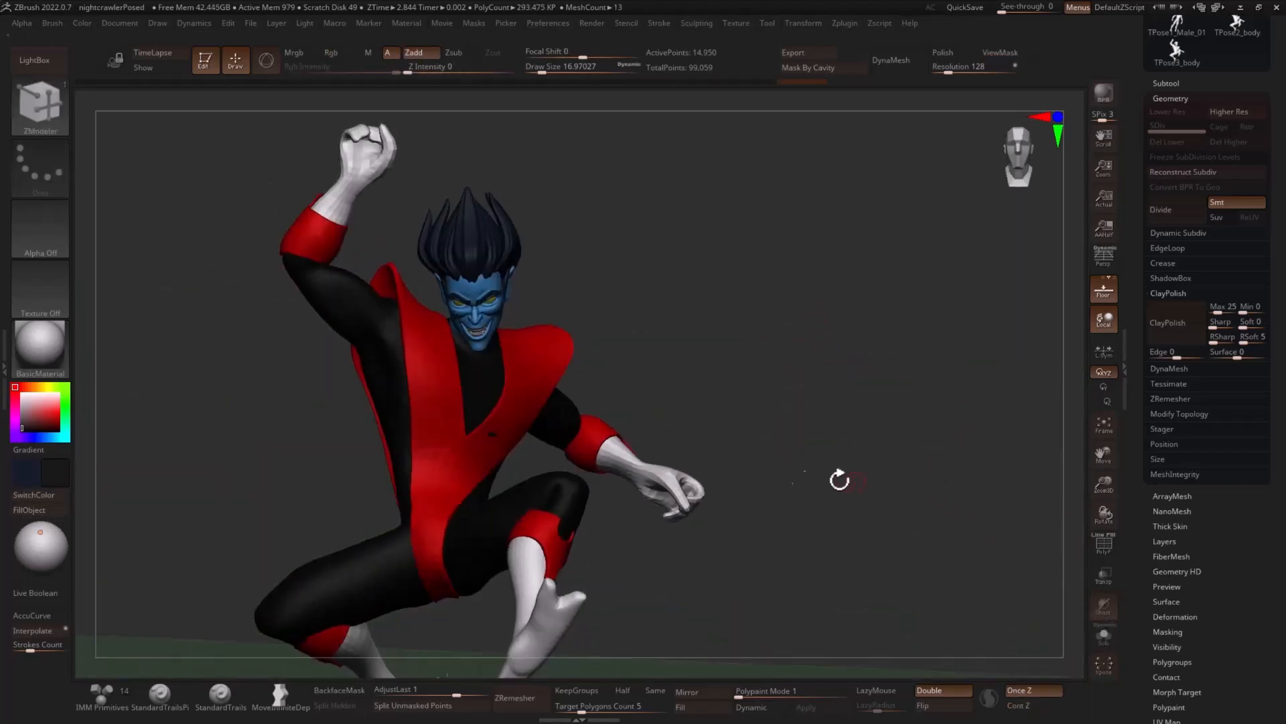
pyautogui.keyDown('alt'); pyautogui.click(645, 474); pyautogui.keyUp('alt')
pyautogui.click(1104, 635)
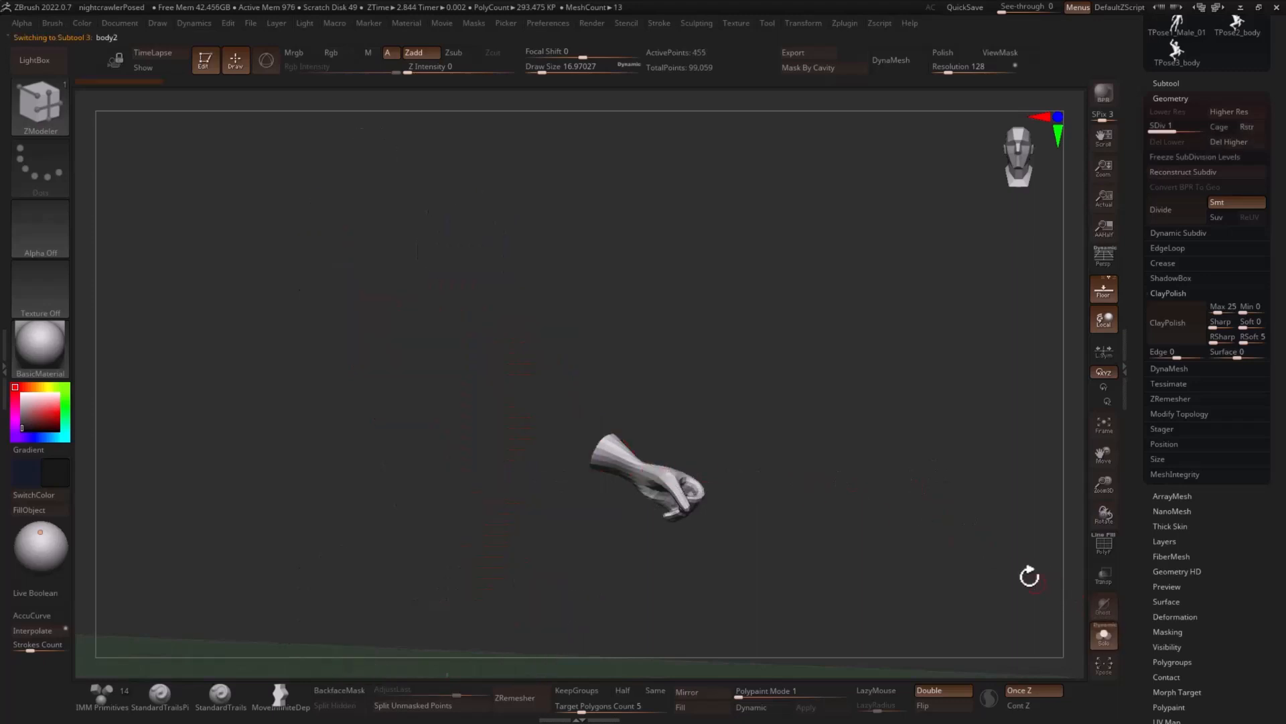
pyautogui.moveTo(1031, 574); pyautogui.dragTo(891, 569)
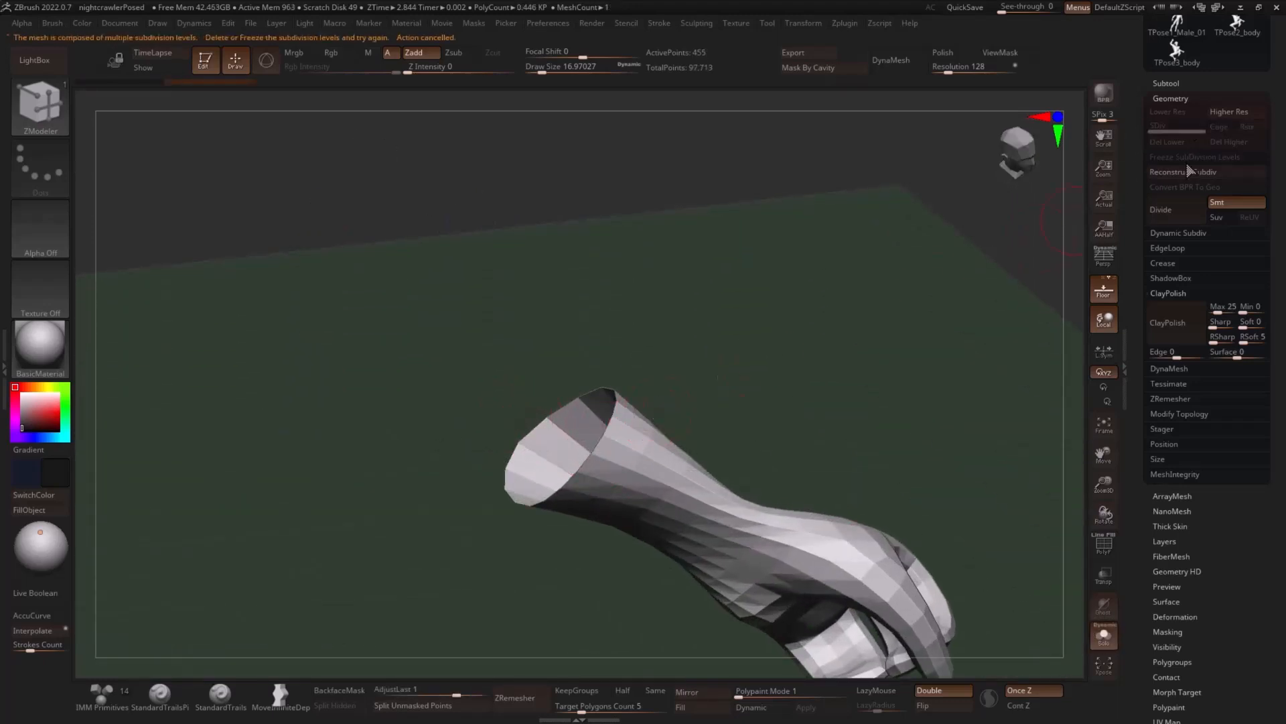
pyautogui.click(536, 433)
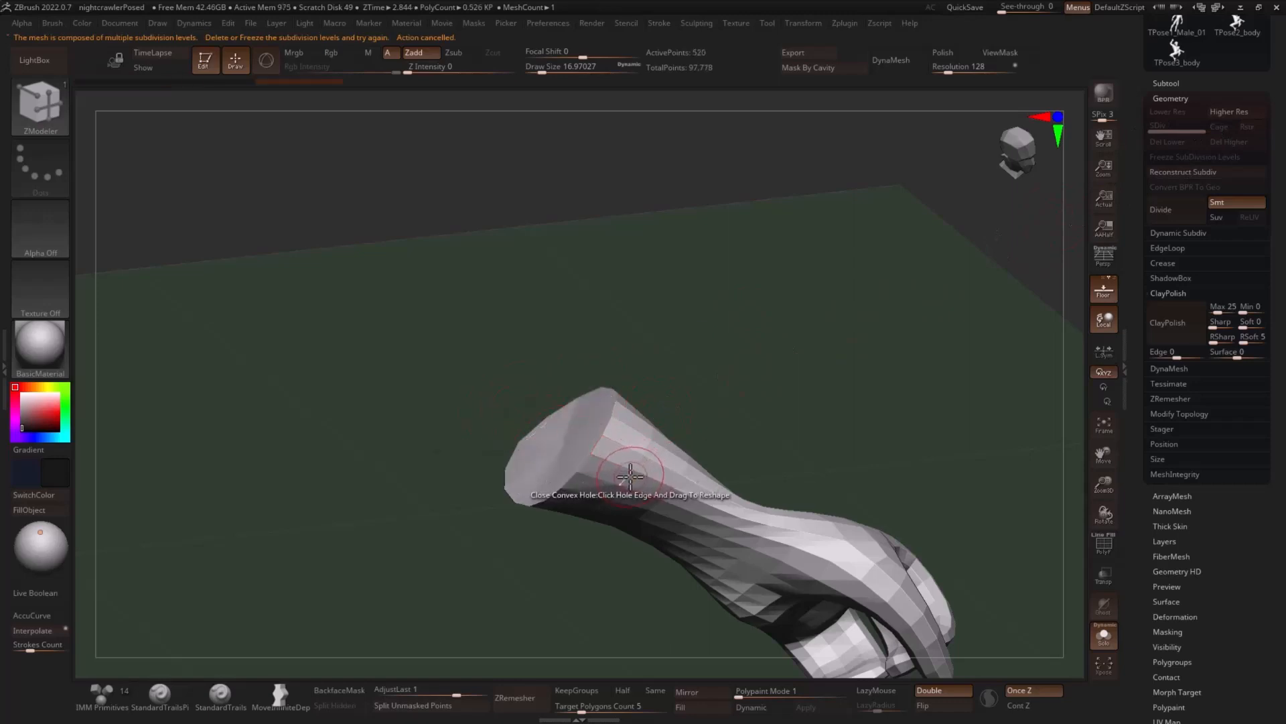
pyautogui.keyDown('ctrl'); pyautogui.moveTo(643, 429); pyautogui.dragTo(1073, 615, button='right'); pyautogui.keyUp('ctrl')
# - Switch to the raised hand subtool and bring the rest of the character back into view around it
pyautogui.moveTo(901, 519); pyautogui.dragTo(823, 500, button='right')
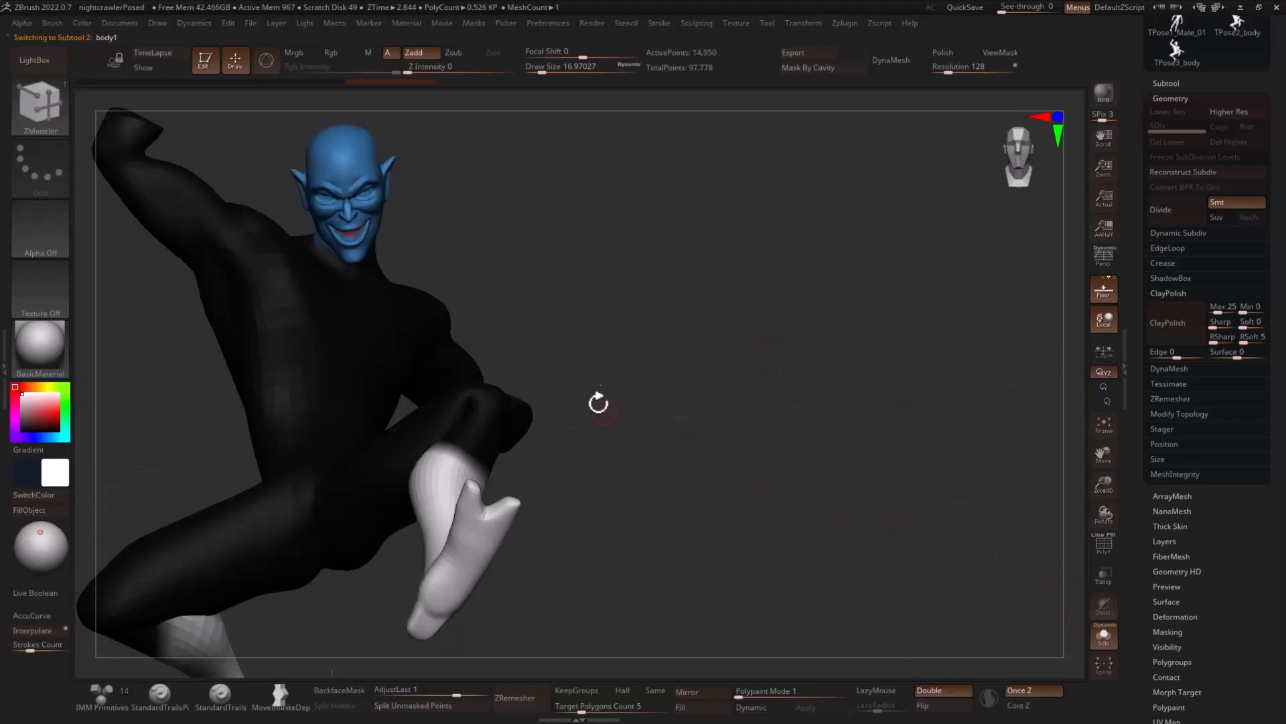
pyautogui.moveTo(598, 402); pyautogui.dragTo(803, 229, button='right')
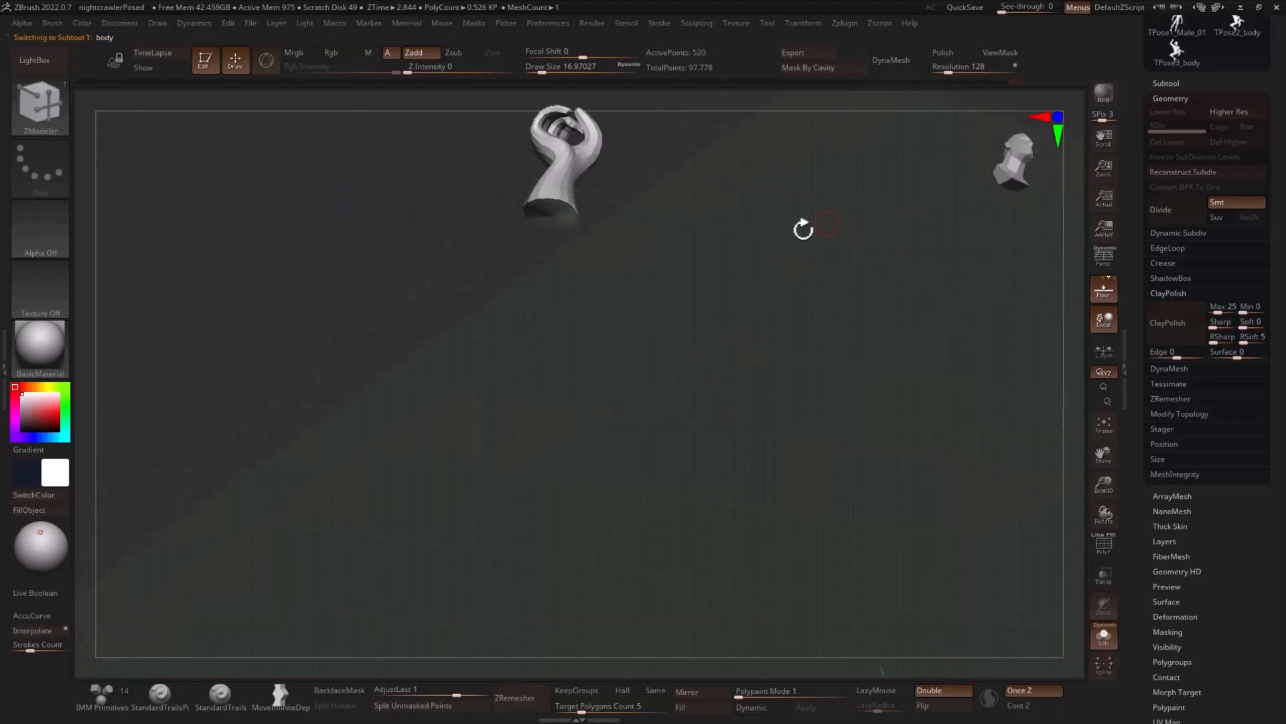
pyautogui.moveTo(362, 434); pyautogui.dragTo(727, 515, button='right')
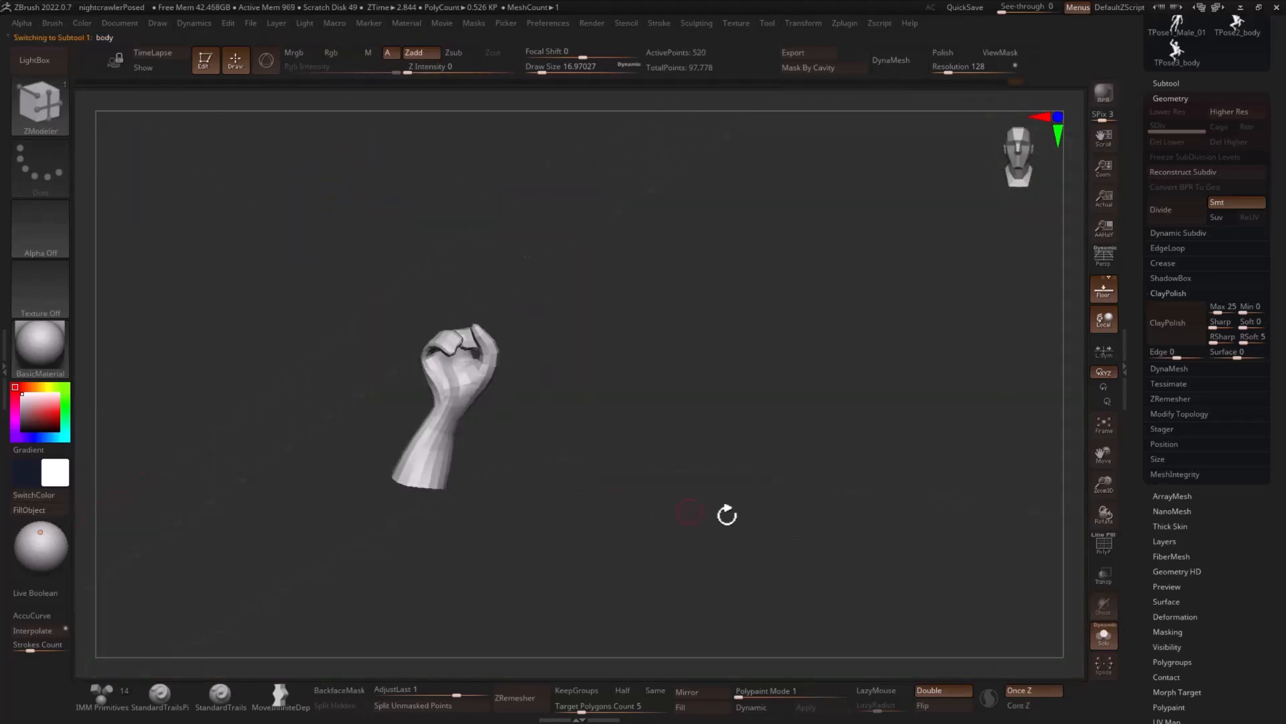
pyautogui.click(1103, 635)
pyautogui.moveTo(1011, 590); pyautogui.dragTo(1059, 400, button='right')
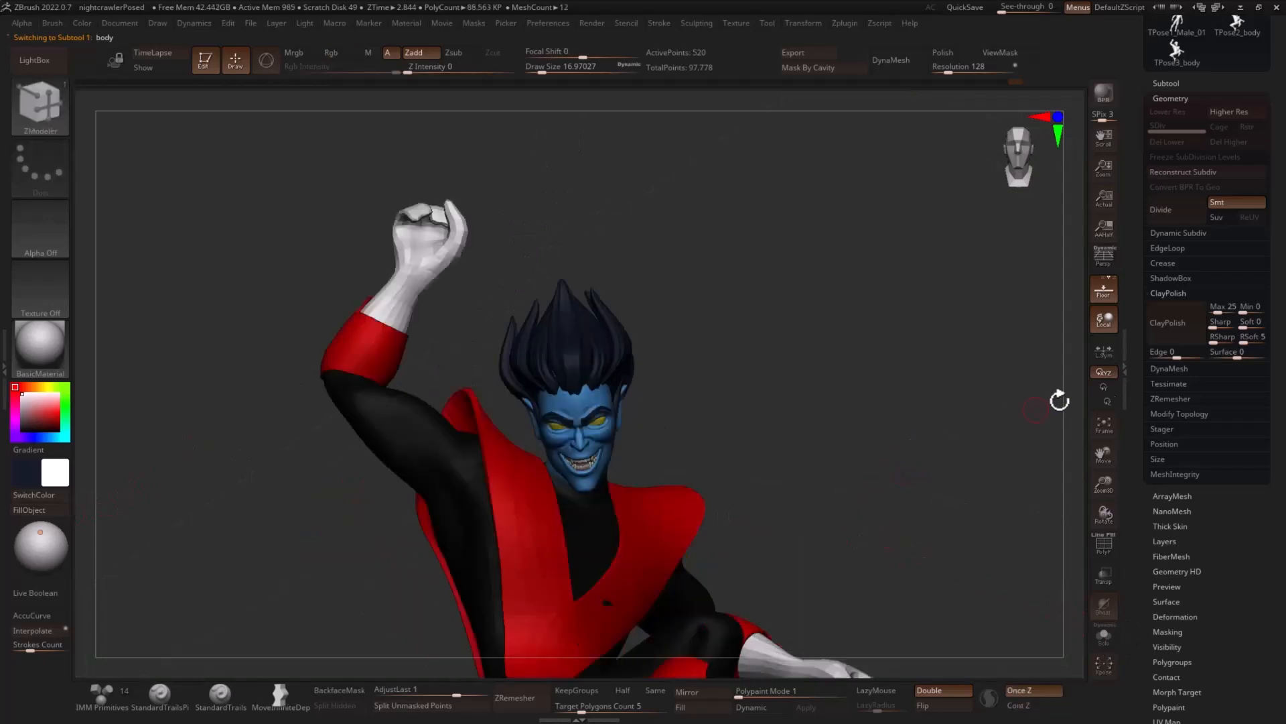
pyautogui.keyDown('alt'); pyautogui.moveTo(700, 317); pyautogui.dragTo(843, 328, button='right'); pyautogui.keyUp('alt')
pyautogui.keyDown('alt'); pyautogui.moveTo(762, 251); pyautogui.dragTo(807, 452, button='right'); pyautogui.keyUp('alt')
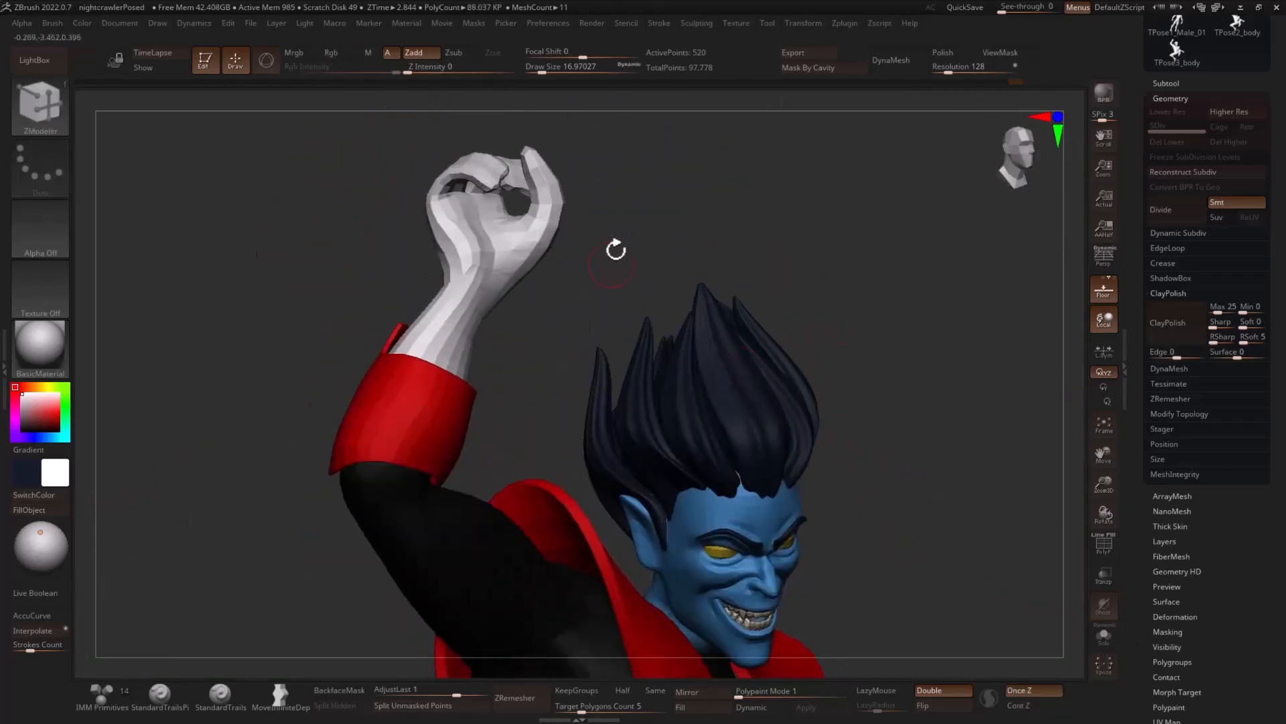
# - Turn on the polyframe display for the raised hand to show its finger polygroups and wireframe
pyautogui.press('b')
pyautogui.press('m')
pyautogui.press('v')
pyautogui.click(483, 288)
pyautogui.keyDown('ctrl'); pyautogui.moveTo(590, 265); pyautogui.dragTo(641, 302, button='right'); pyautogui.keyUp('ctrl')
pyautogui.moveTo(658, 243)
pyautogui.keyDown('alt'); pyautogui.mouseDown(button='right')
pyautogui.moveTo(677, 335)
pyautogui.moveTo(707, 323)
pyautogui.moveTo(654, 322)
pyautogui.mouseUp(button='right'); pyautogui.keyUp('alt')
pyautogui.hotkey('shift', 'f')
pyautogui.keyDown('ctrl'); pyautogui.moveTo(723, 293); pyautogui.dragTo(746, 339, button='right'); pyautogui.keyUp('ctrl')
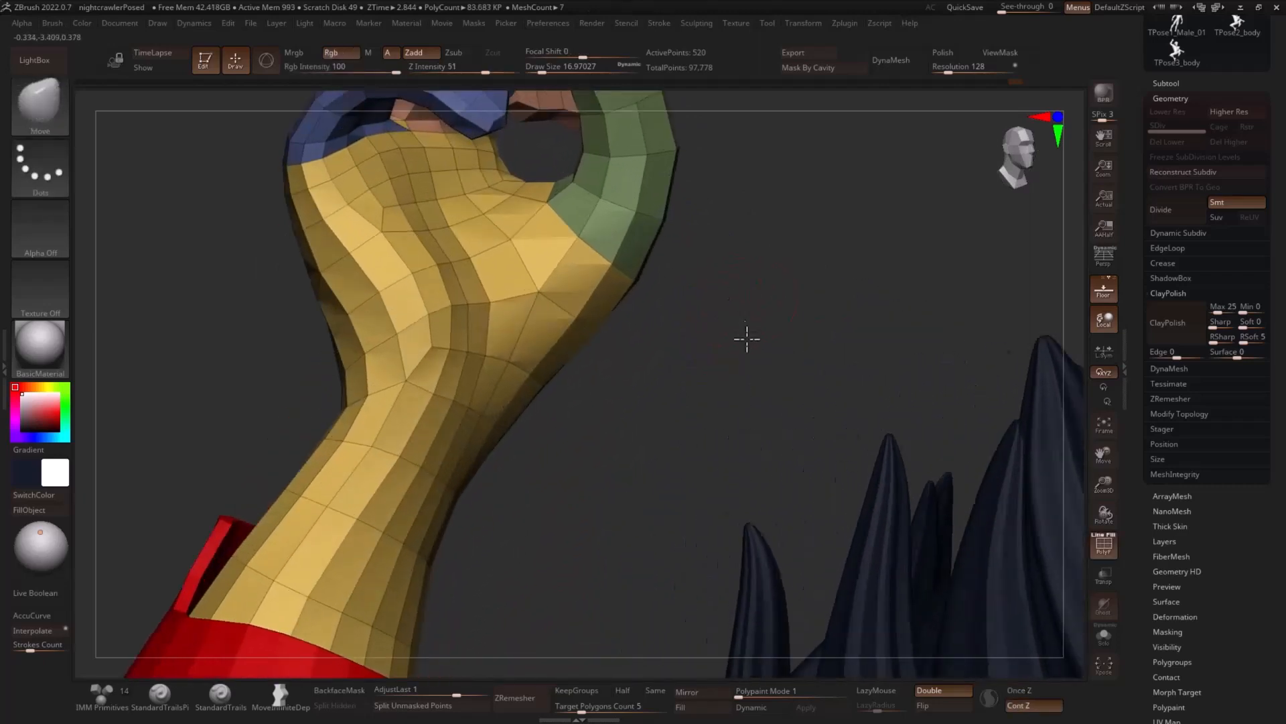
pyautogui.keyDown('alt'); pyautogui.moveTo(752, 267); pyautogui.dragTo(692, 402, button='right'); pyautogui.keyUp('alt')
# - Insert edge loops across the raised hand's green thumb at its joints with ZModeler
pyautogui.press('b')
pyautogui.press('z')
pyautogui.press('m')
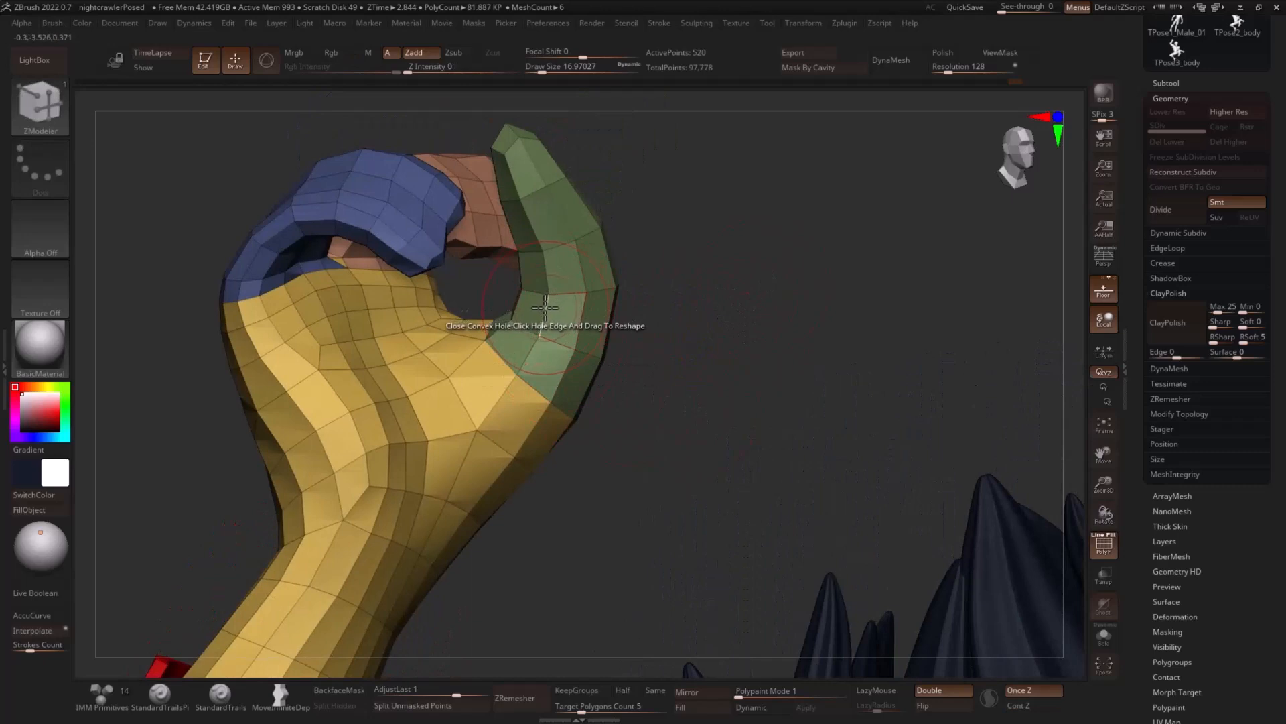
pyautogui.press('space')
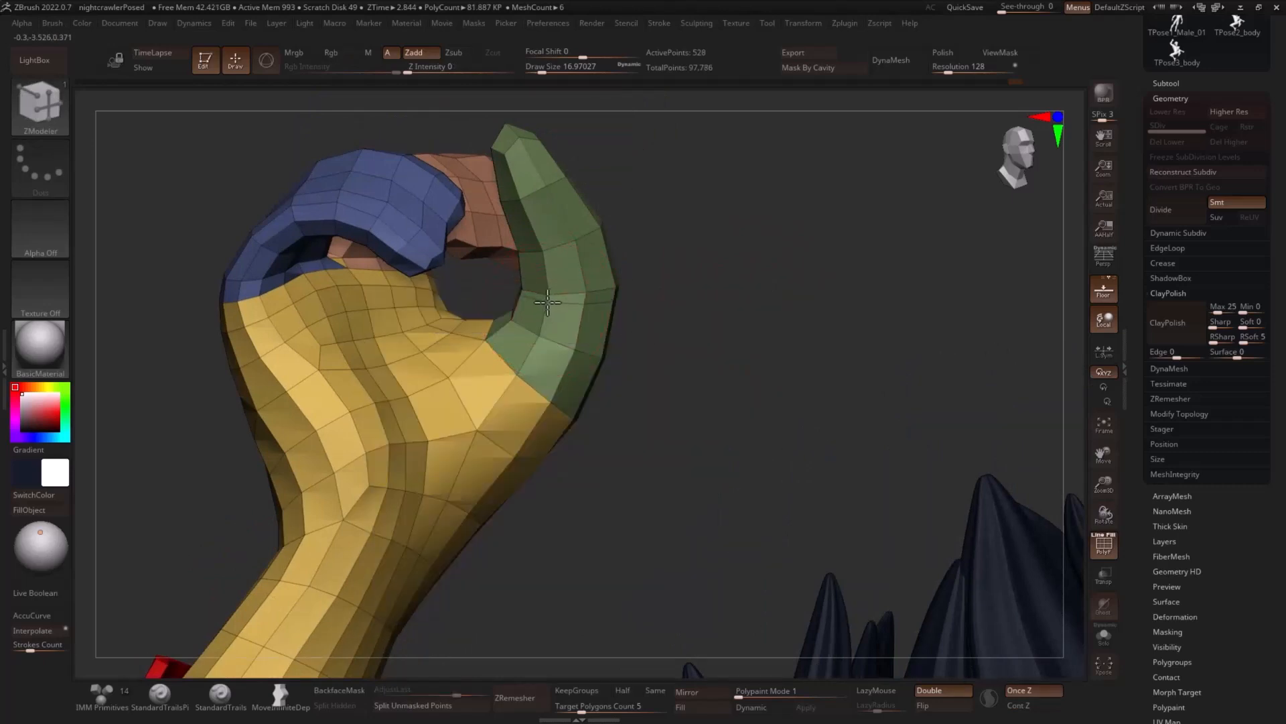
pyautogui.click(550, 284)
pyautogui.moveTo(683, 264); pyautogui.dragTo(722, 240)
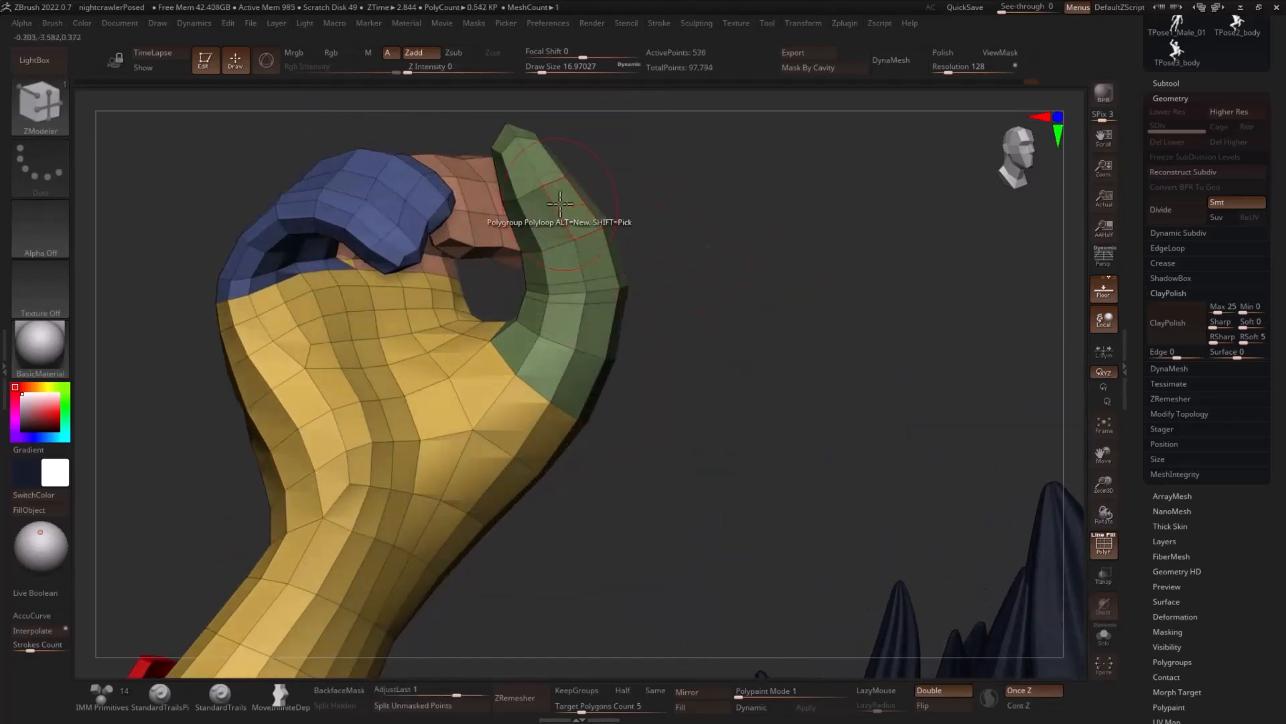
pyautogui.moveTo(672, 204); pyautogui.dragTo(825, 260)
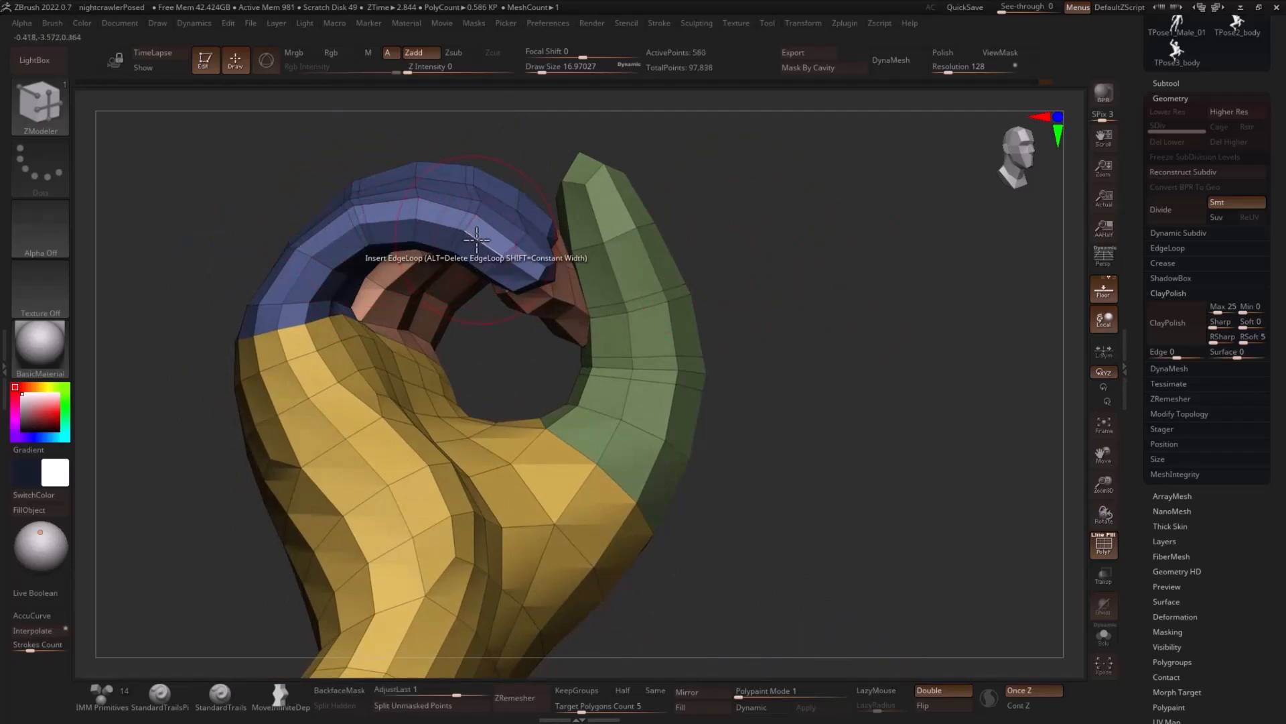
# - Insert edge loops across the bends of the blue and brown curled fingers, undoing the misplaced ones
pyautogui.moveTo(688, 202); pyautogui.dragTo(603, 248)
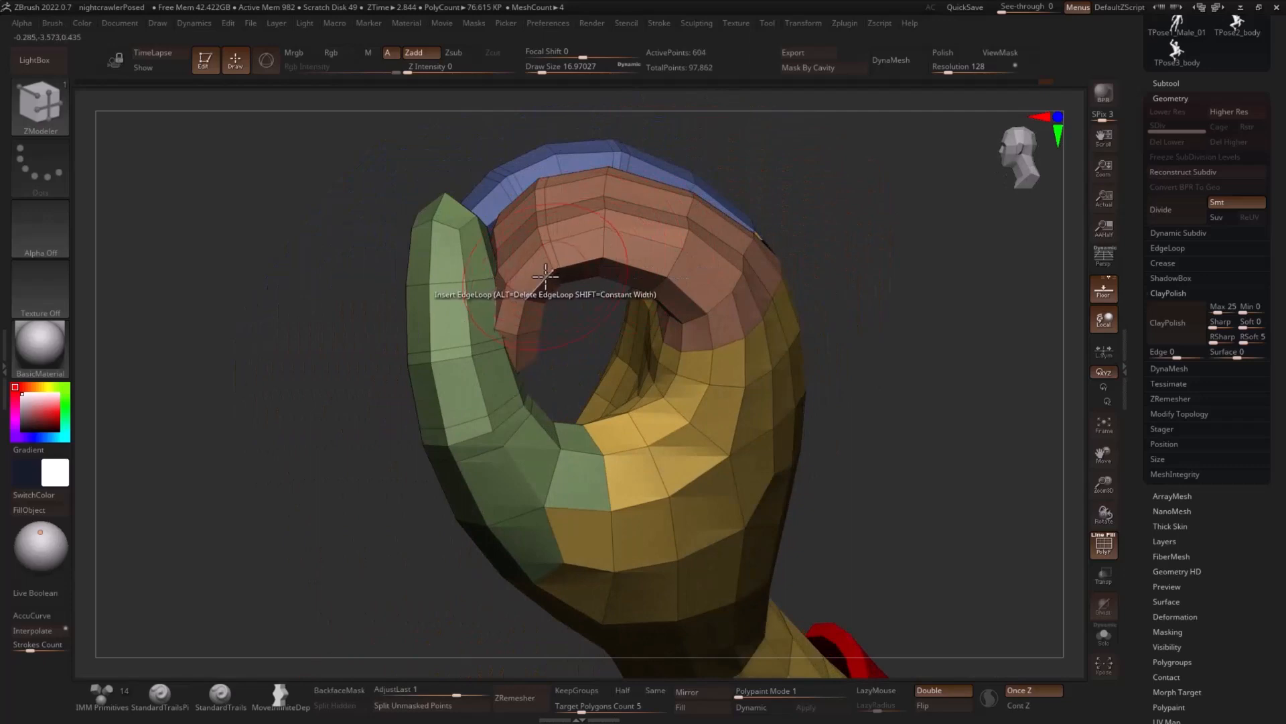
pyautogui.keyDown('alt'); pyautogui.click(669, 272); pyautogui.keyUp('alt')
pyautogui.moveTo(837, 245); pyautogui.dragTo(852, 258)
pyautogui.hotkey('ctrl', 'z')
pyautogui.hotkey('ctrl', 'z')
pyautogui.hotkey('ctrl', 'z')
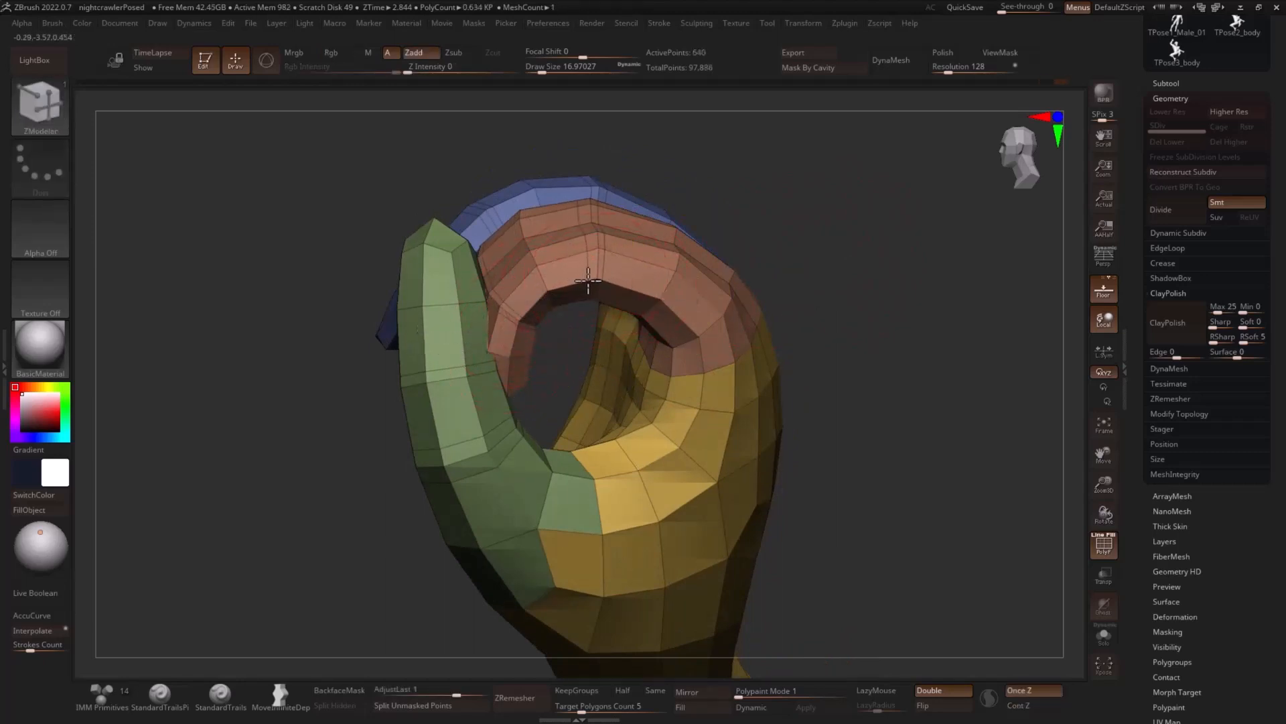
# - Add further edge loops near the remaining joints of the raised hand's curled fingers
pyautogui.click(690, 323)
pyautogui.moveTo(891, 299); pyautogui.dragTo(797, 300)
pyautogui.moveTo(478, 321); pyautogui.dragTo(470, 311)
pyautogui.keyDown('shift'); pyautogui.moveTo(871, 241); pyautogui.dragTo(883, 229); pyautogui.keyUp('shift')
pyautogui.moveTo(496, 468); pyautogui.dragTo(692, 364)
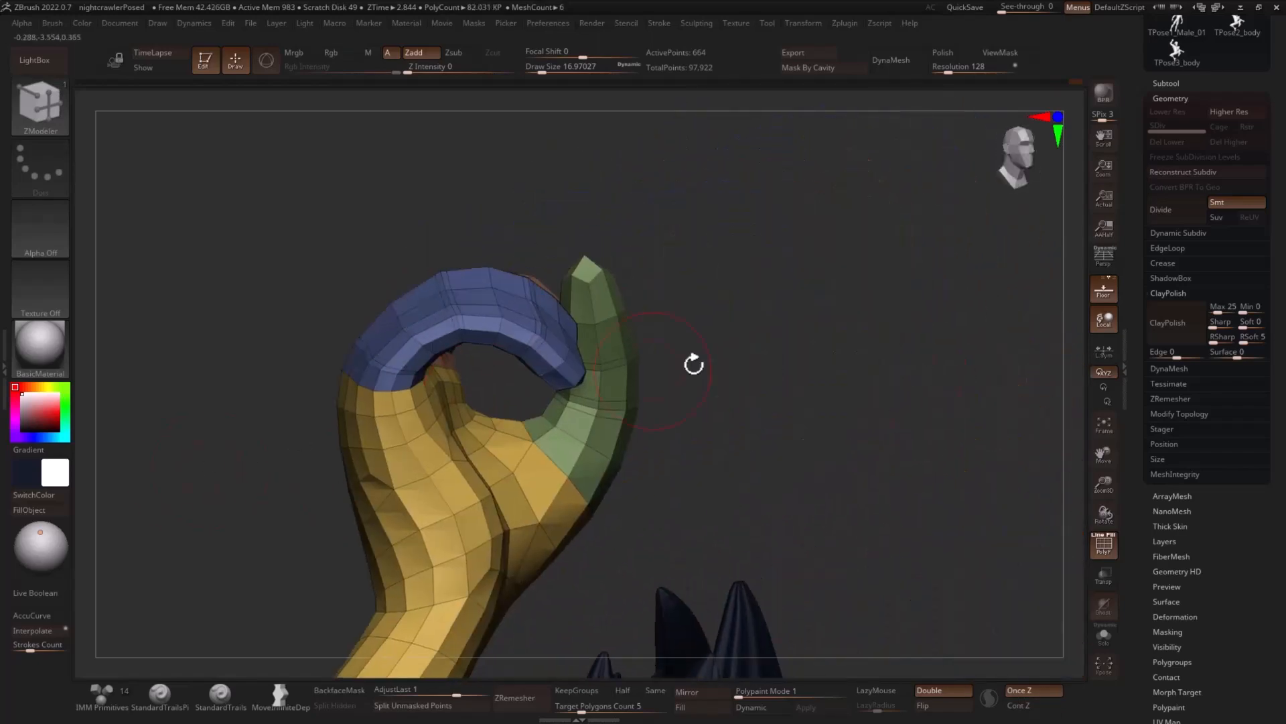
# - Divide the raised hand to subdivision level 2, inspect it without polyframe, and return to level 1 with polyframe on
pyautogui.hotkey('ctrl', 'd')
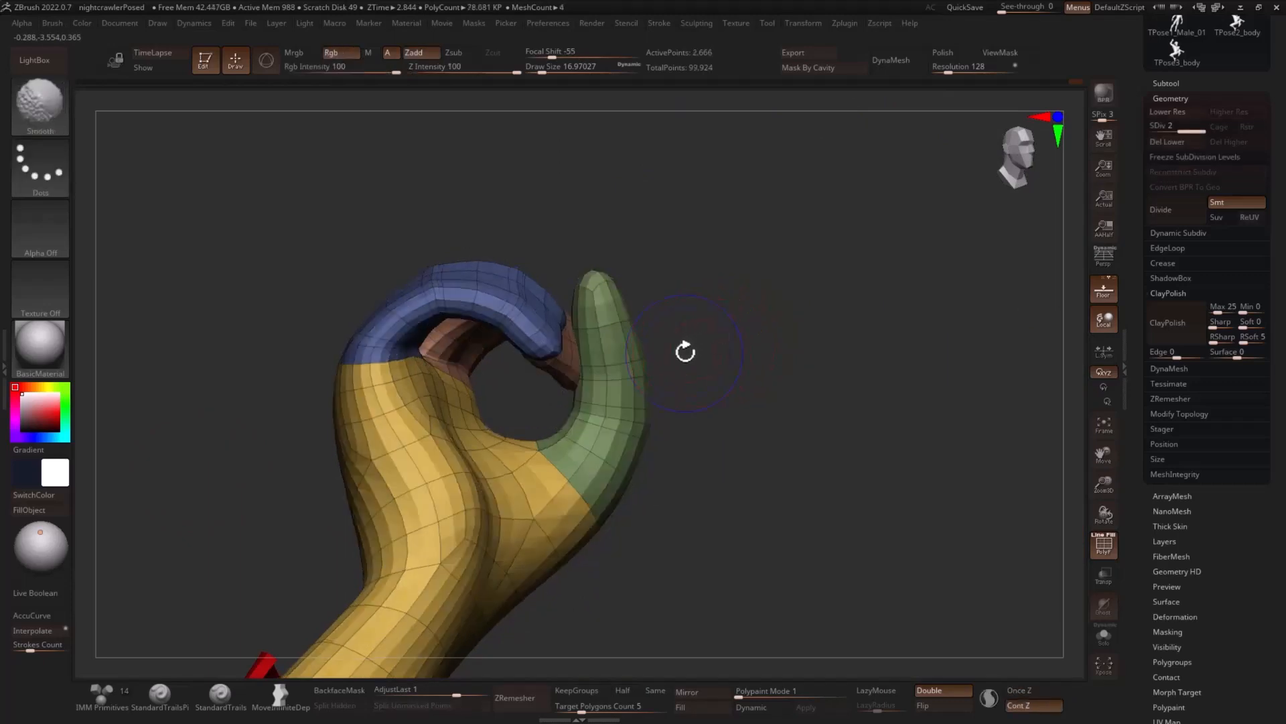
pyautogui.hotkey('shift', 'f')
pyautogui.keyDown('alt'); pyautogui.moveTo(762, 242); pyautogui.dragTo(870, 270); pyautogui.keyUp('alt')
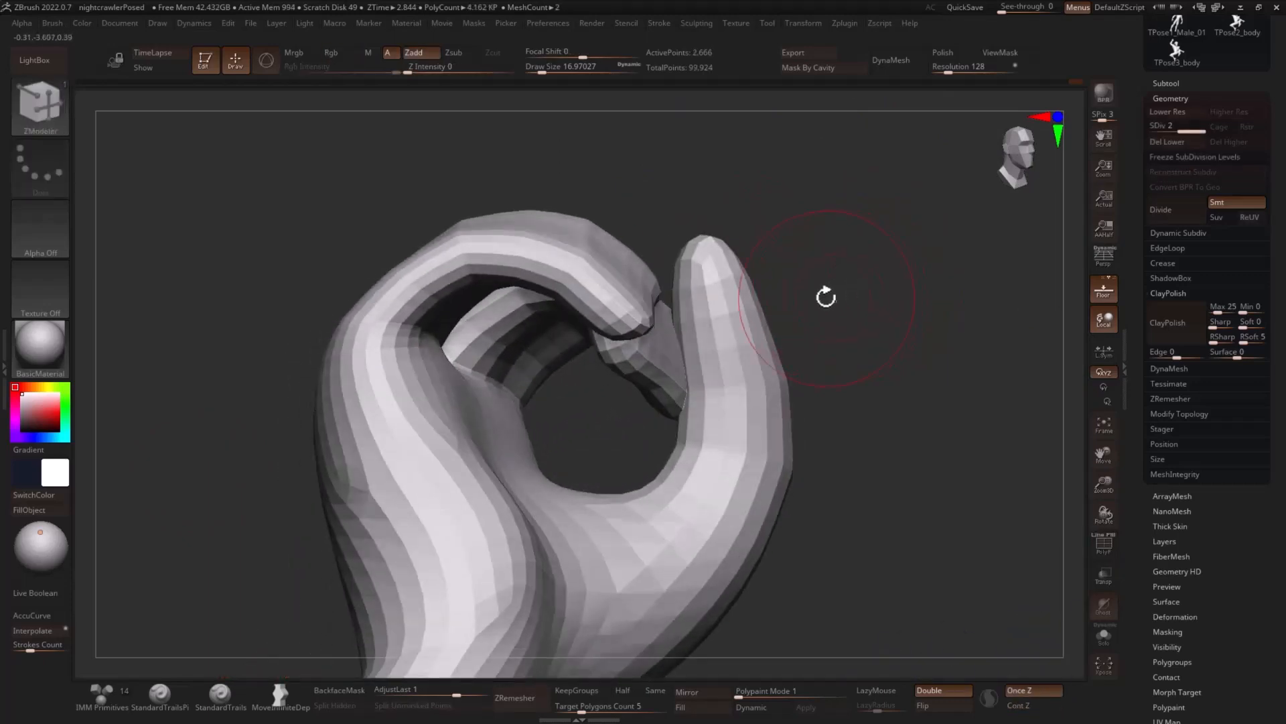
pyautogui.hotkey('shift', 'f')
pyautogui.hotkey('shift', 'd')
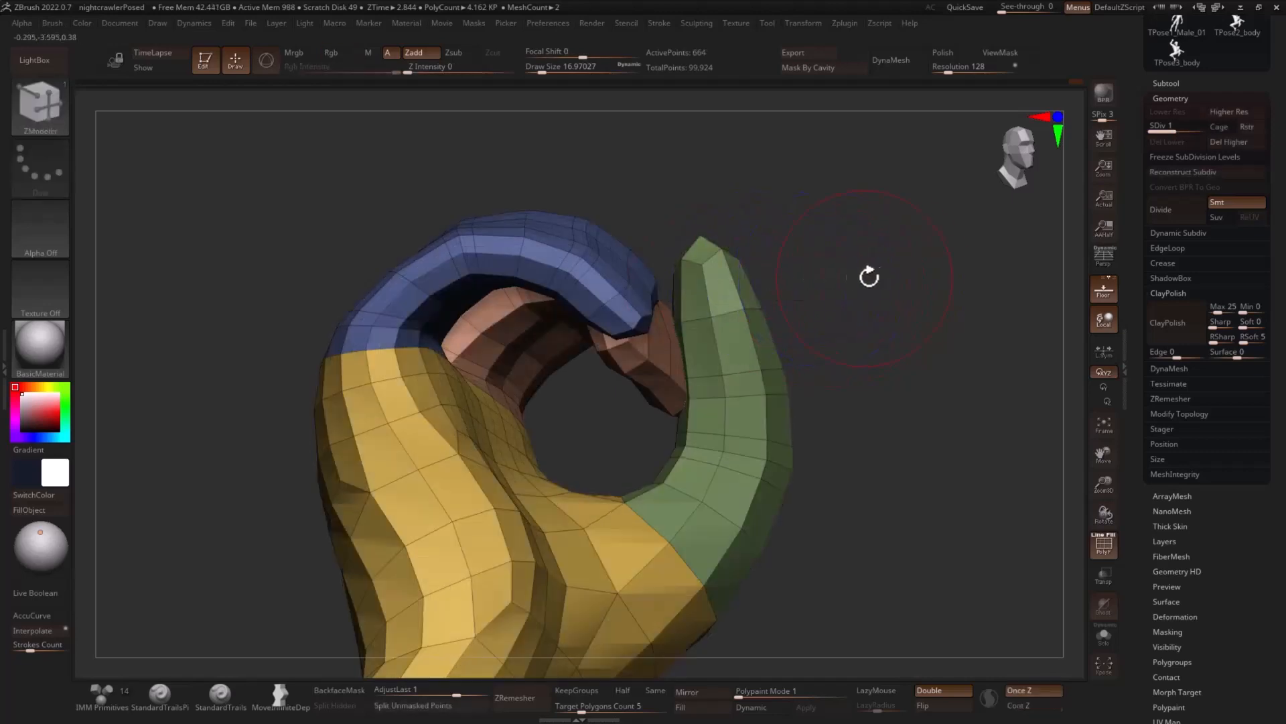
# - Isolate the blue curled finger of the raised hand
pyautogui.keyDown('ctrl'); pyautogui.keyDown('shift'); pyautogui.click(435, 282); pyautogui.keyUp('shift'); pyautogui.keyUp('ctrl')
pyautogui.press('b')
pyautogui.press('z')
pyautogui.press('m')
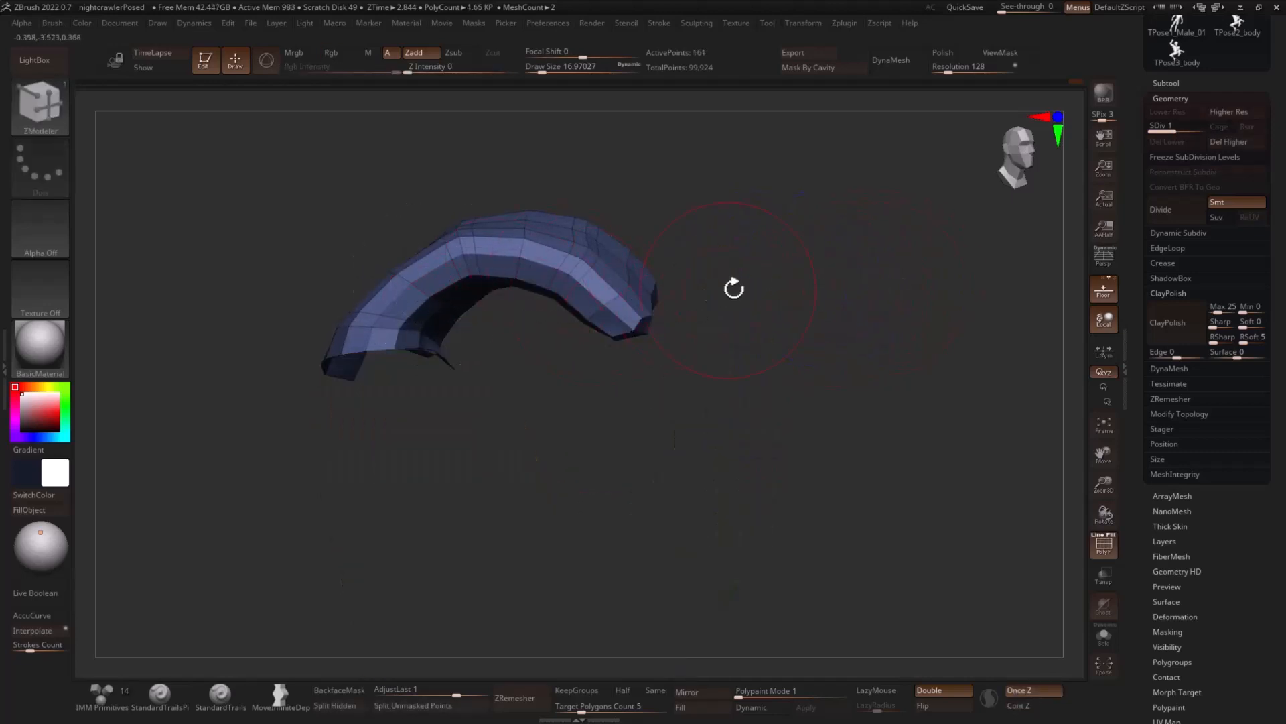
pyautogui.moveTo(735, 287)
pyautogui.mouseDown()
pyautogui.moveTo(764, 284)
pyautogui.moveTo(702, 272)
pyautogui.mouseUp()
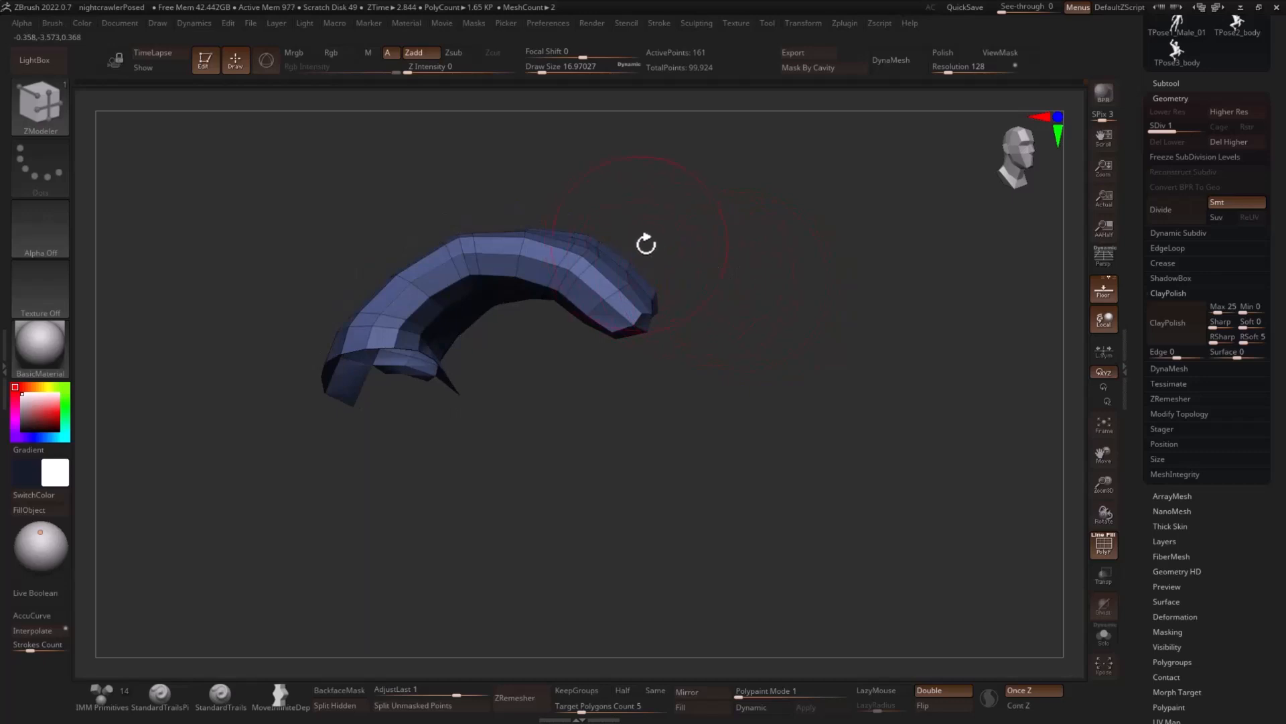
# - Hide the finger's tip segment up to its joint and assign the remaining finger polygons to a new polygroup
pyautogui.moveTo(642, 234)
pyautogui.keyDown('ctrl'); pyautogui.keyDown('alt'); pyautogui.keyDown('shift'); pyautogui.mouseDown()
pyautogui.moveTo(706, 315)
pyautogui.moveTo(593, 343)
pyautogui.mouseUp(); pyautogui.keyUp('shift'); pyautogui.keyUp('alt'); pyautogui.keyUp('ctrl')
pyautogui.moveTo(686, 345)
pyautogui.mouseDown()
pyautogui.moveTo(721, 344)
pyautogui.moveTo(654, 279)
pyautogui.moveTo(677, 281)
pyautogui.moveTo(637, 250)
pyautogui.moveTo(617, 201)
pyautogui.moveTo(597, 230)
pyautogui.mouseUp()
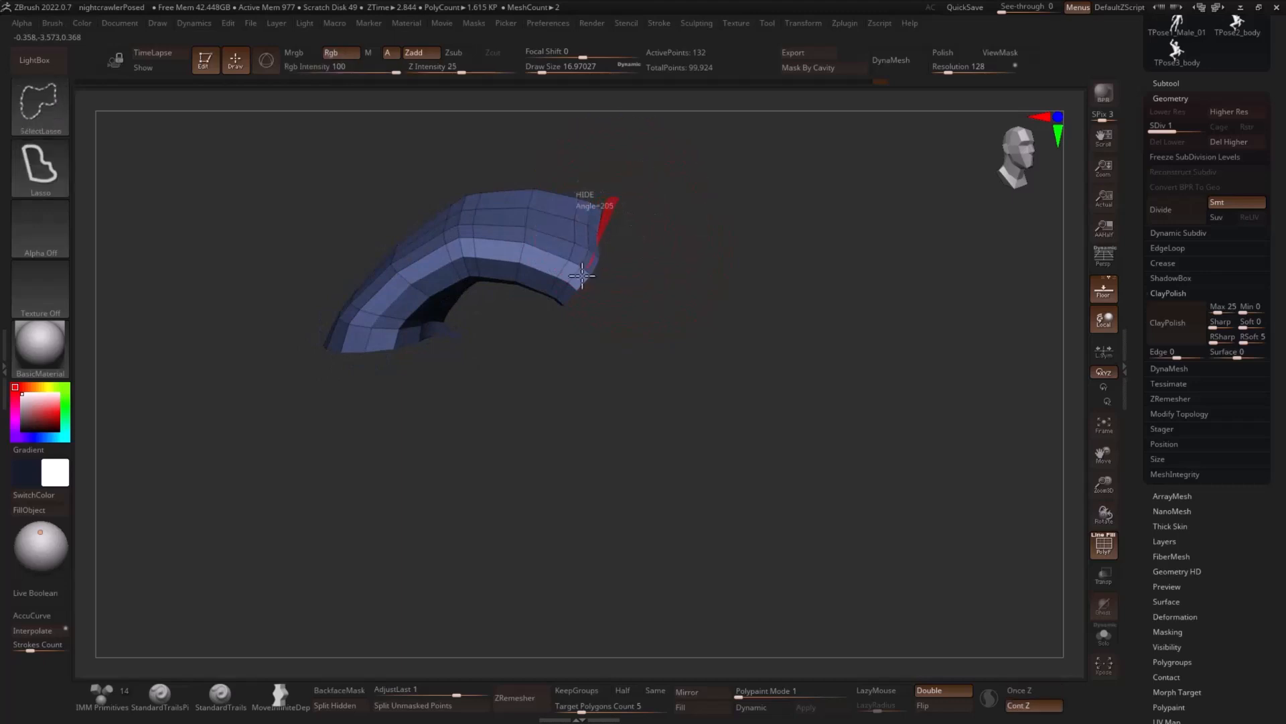
pyautogui.keyDown('ctrl'); pyautogui.keyDown('alt'); pyautogui.keyDown('shift'); pyautogui.moveTo(582, 275); pyautogui.dragTo(600, 281); pyautogui.keyUp('shift'); pyautogui.keyUp('alt'); pyautogui.keyUp('ctrl')
pyautogui.moveTo(733, 288)
pyautogui.mouseDown()
pyautogui.moveTo(741, 268)
pyautogui.moveTo(752, 280)
pyautogui.mouseUp()
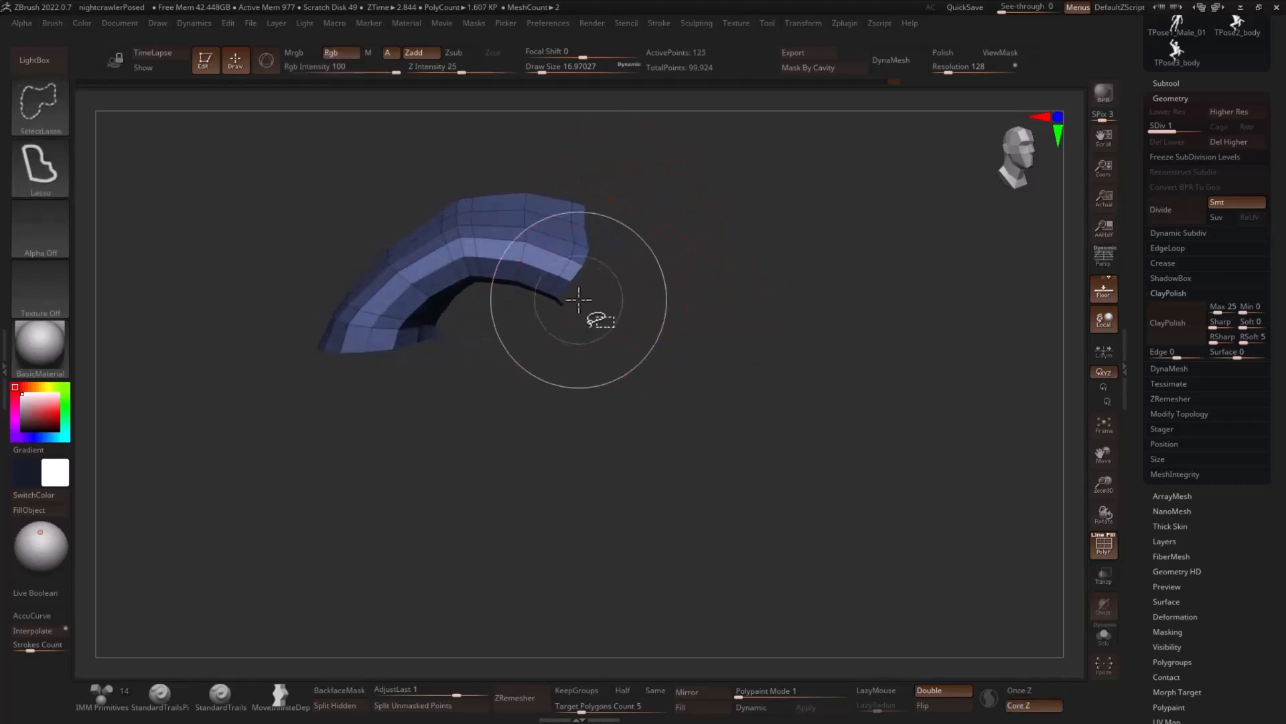
pyautogui.keyDown('ctrl'); pyautogui.keyDown('alt'); pyautogui.keyDown('shift'); pyautogui.moveTo(579, 299); pyautogui.dragTo(560, 308); pyautogui.keyUp('shift'); pyautogui.keyUp('alt'); pyautogui.keyUp('ctrl')
pyautogui.moveTo(672, 307)
pyautogui.mouseDown()
pyautogui.moveTo(715, 279)
pyautogui.moveTo(698, 292)
pyautogui.moveTo(625, 186)
pyautogui.moveTo(485, 190)
pyautogui.moveTo(515, 191)
pyautogui.moveTo(549, 333)
pyautogui.moveTo(511, 320)
pyautogui.moveTo(509, 270)
pyautogui.mouseUp()
pyautogui.hotkey('ctrl', 'w')
# - Hide the finger's middle segment, give the base segment its own polygroup and show the whole hand again
pyautogui.moveTo(517, 221)
pyautogui.mouseDown()
pyautogui.moveTo(480, 227)
pyautogui.moveTo(525, 210)
pyautogui.moveTo(467, 212)
pyautogui.mouseUp()
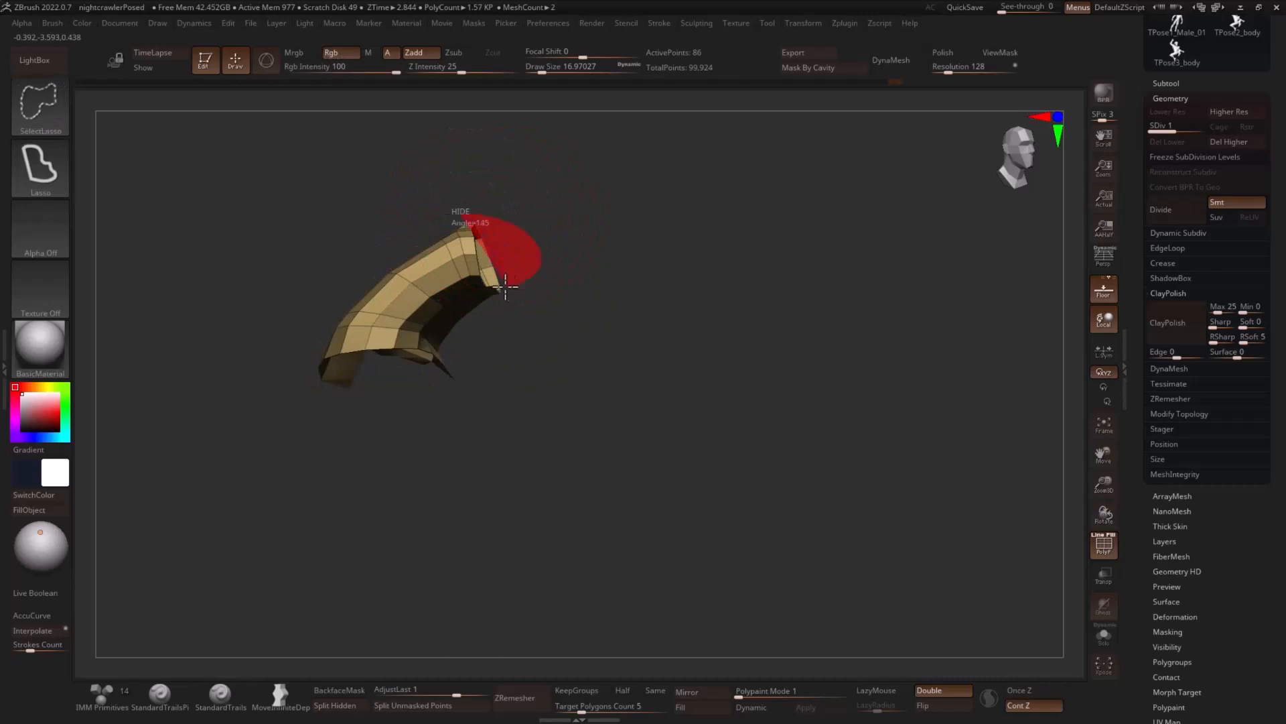
pyautogui.keyDown('ctrl'); pyautogui.keyDown('alt'); pyautogui.keyDown('shift'); pyautogui.moveTo(505, 287); pyautogui.dragTo(495, 290); pyautogui.keyUp('shift'); pyautogui.keyUp('alt'); pyautogui.keyUp('ctrl')
pyautogui.moveTo(557, 253)
pyautogui.mouseDown()
pyautogui.moveTo(485, 243)
pyautogui.moveTo(492, 299)
pyautogui.moveTo(478, 304)
pyautogui.mouseUp()
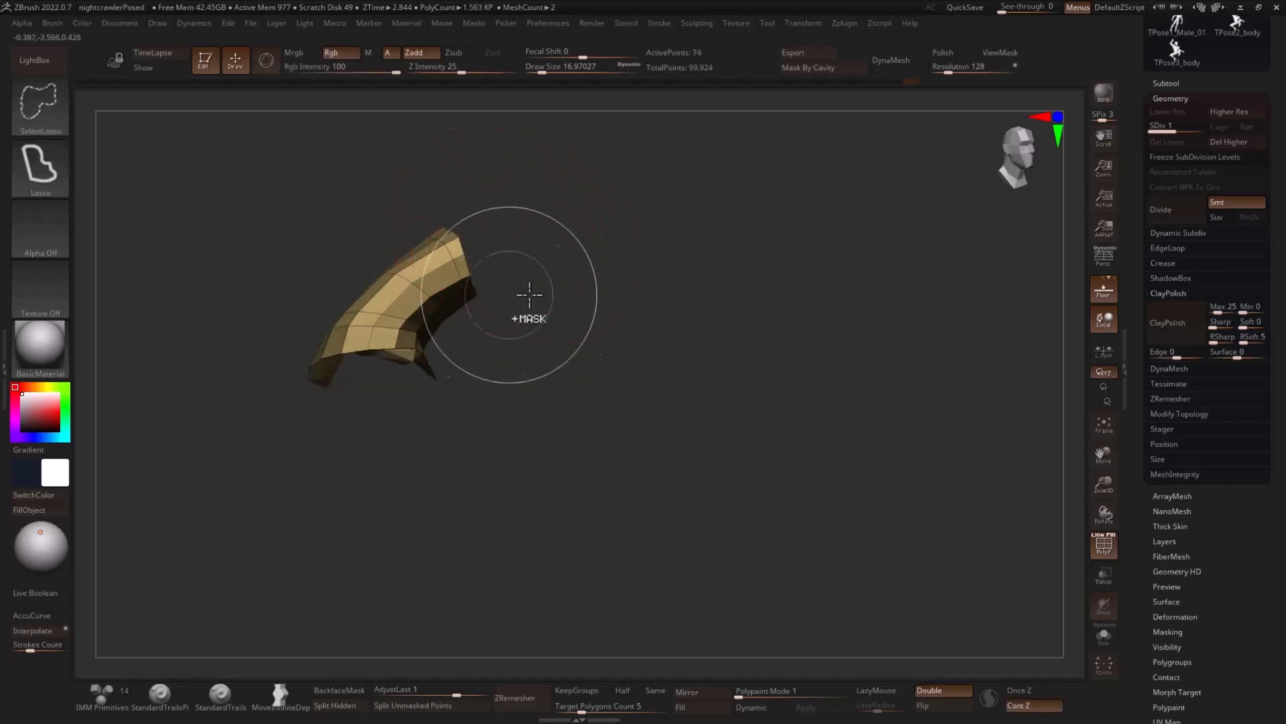
pyautogui.moveTo(566, 288)
pyautogui.mouseDown()
pyautogui.moveTo(584, 244)
pyautogui.moveTo(612, 347)
pyautogui.mouseUp()
pyautogui.keyDown('ctrl'); pyautogui.keyDown('shift'); pyautogui.click(899, 316); pyautogui.keyUp('shift'); pyautogui.keyUp('ctrl')
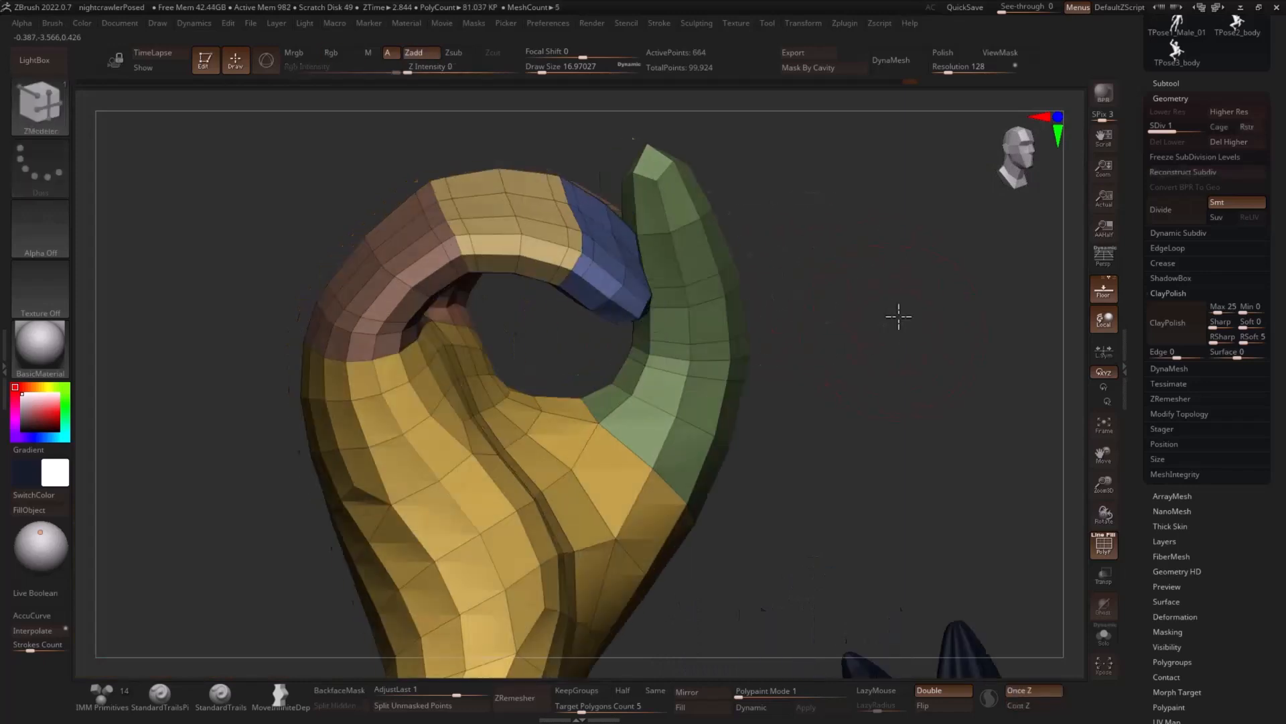
# - Isolate the curled finger's blue tip segment, move up to subdivision level 2 without polyframe, and mask everything except that segment
pyautogui.moveTo(898, 316); pyautogui.dragTo(576, 285)
pyautogui.keyDown('ctrl'); pyautogui.keyDown('shift'); pyautogui.click(589, 288); pyautogui.keyUp('shift'); pyautogui.keyUp('ctrl')
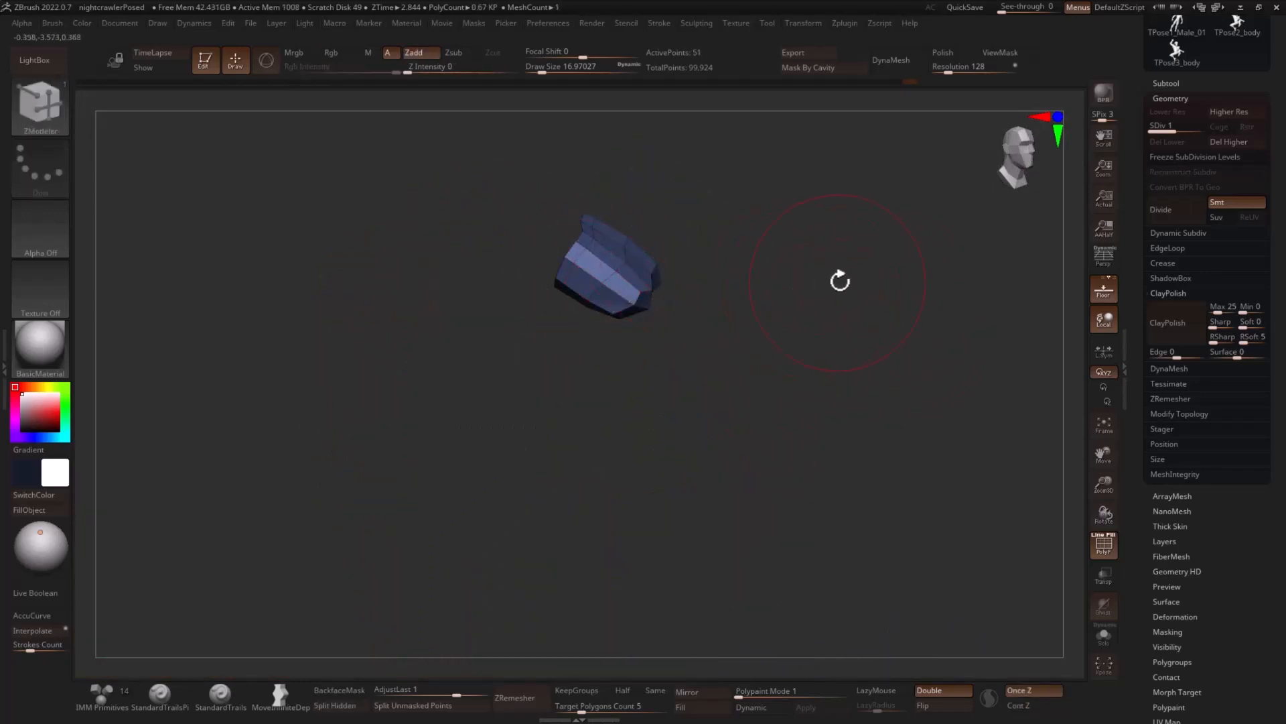
pyautogui.hotkey('shift', 'f')
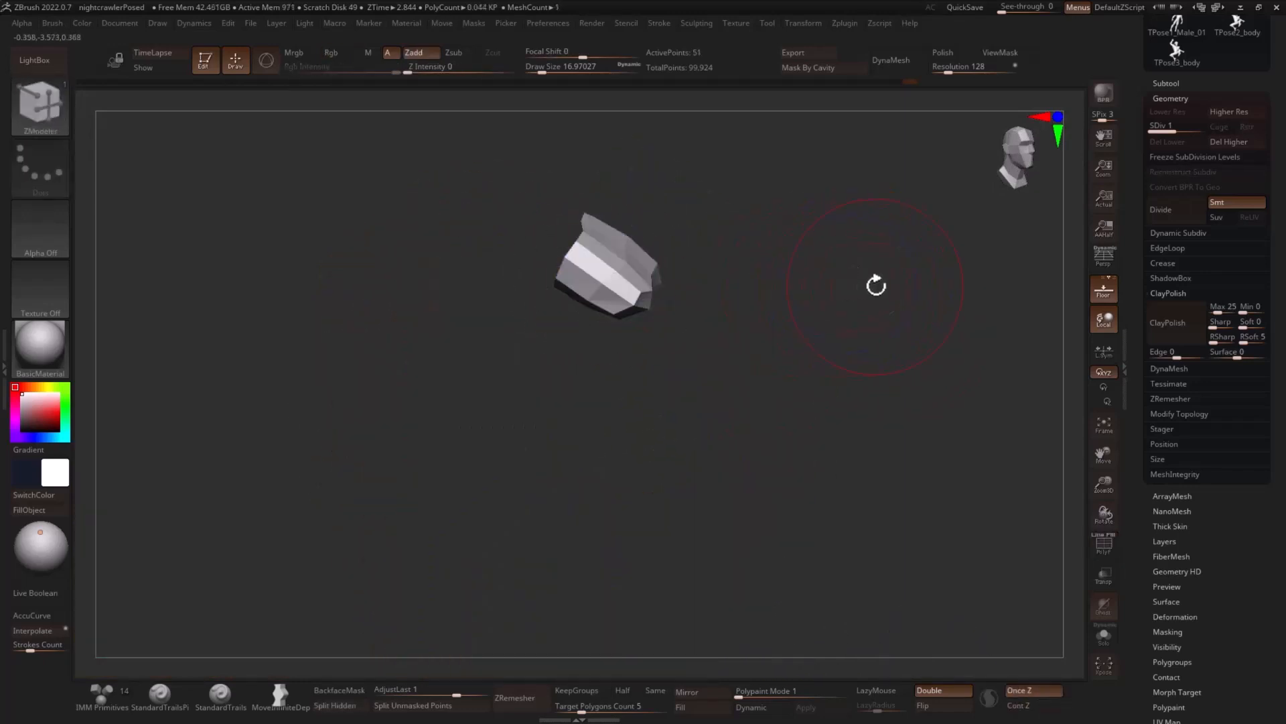
pyautogui.press('d')
pyautogui.keyDown('ctrl'); pyautogui.click(868, 262); pyautogui.keyUp('ctrl')
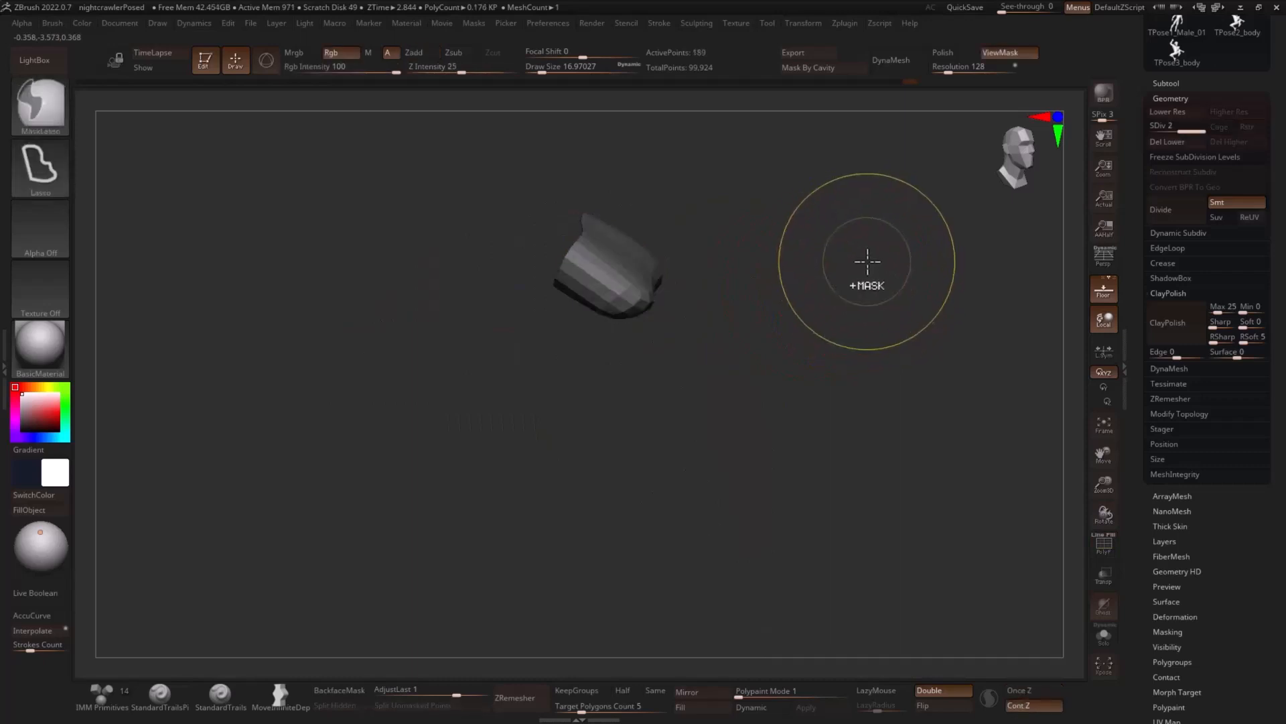
pyautogui.keyDown('ctrl'); pyautogui.keyDown('shift'); pyautogui.click(878, 258); pyautogui.keyUp('shift'); pyautogui.keyUp('ctrl')
pyautogui.keyDown('ctrl'); pyautogui.click(872, 265); pyautogui.keyUp('ctrl')
pyautogui.press('b')
pyautogui.press('z')
pyautogui.press('m')
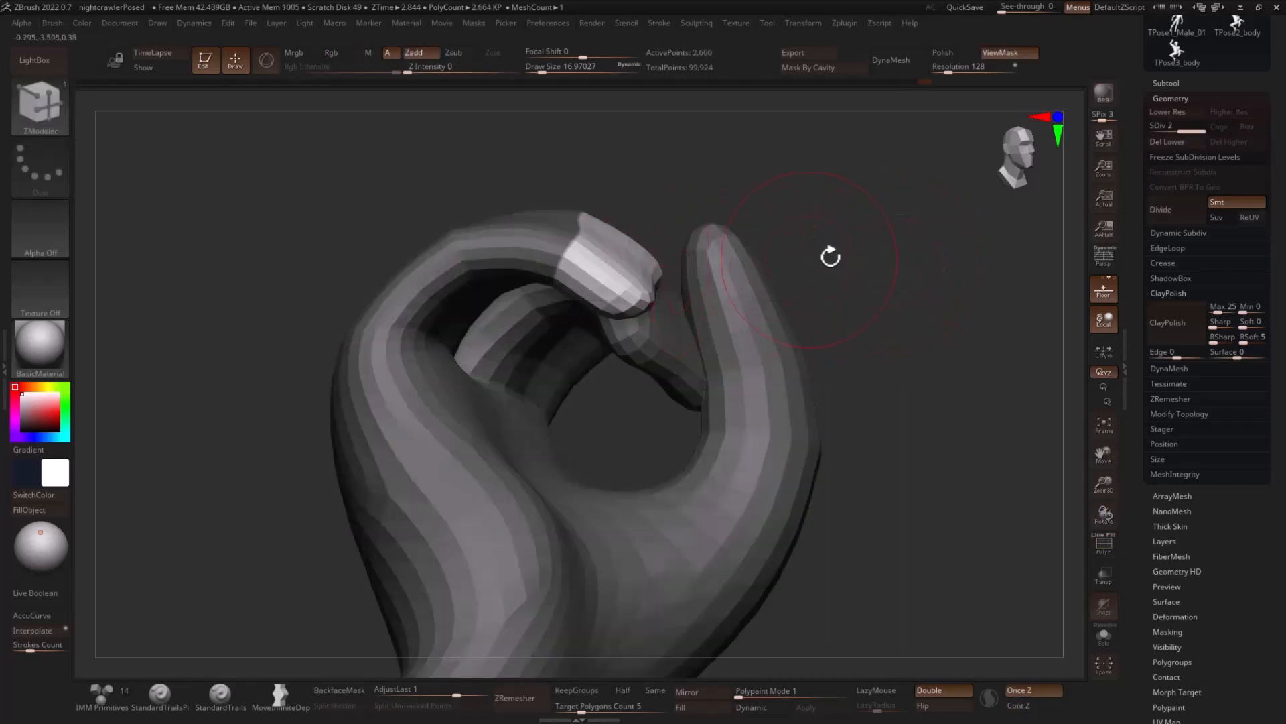
# - Puff up the unmasked fingertip pad from several sides with the Inflate brush
pyautogui.moveTo(831, 256); pyautogui.dragTo(850, 254)
pyautogui.press('b')
pyautogui.press('i')
pyautogui.press('n')
pyautogui.moveTo(775, 240); pyautogui.dragTo(760, 246)
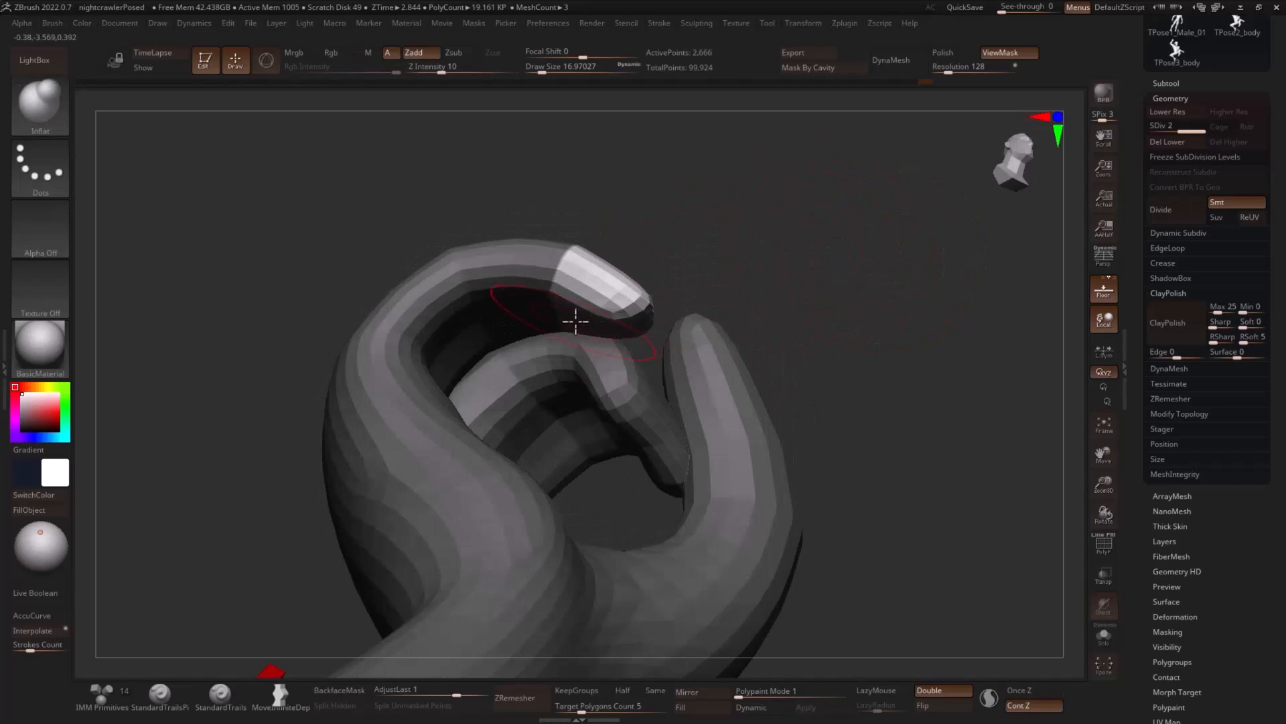
pyautogui.moveTo(694, 289); pyautogui.dragTo(599, 310)
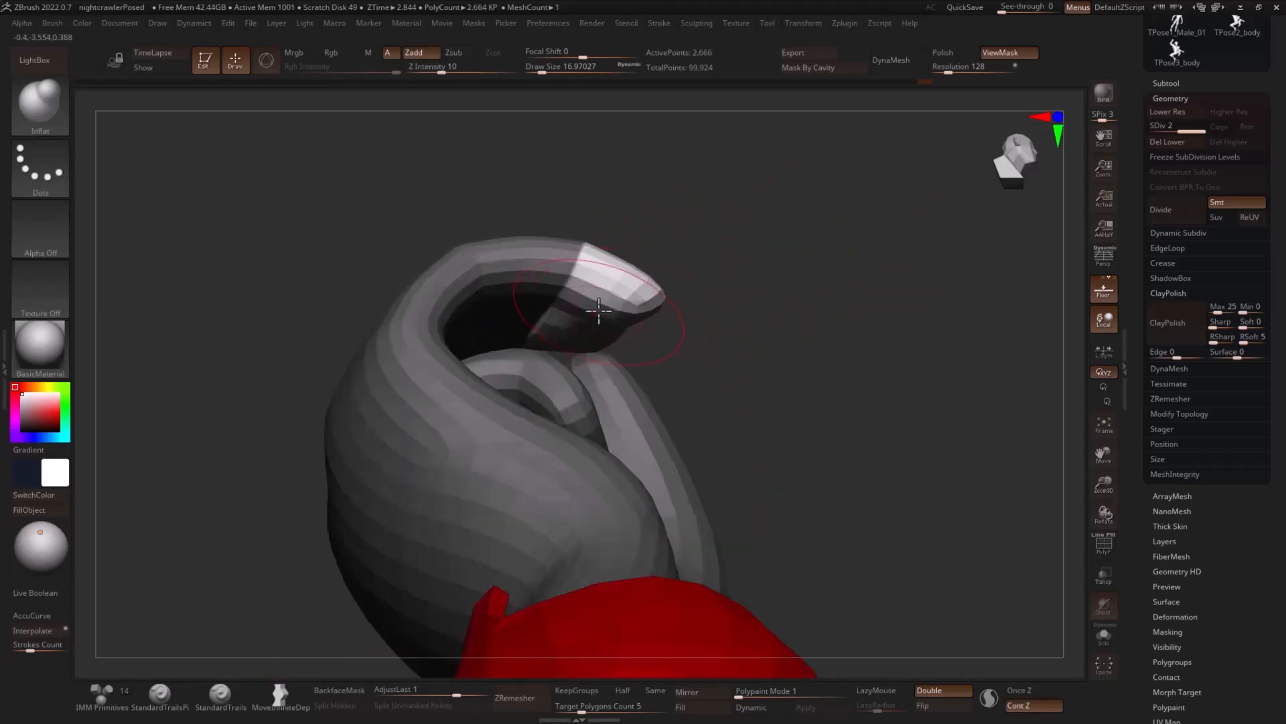
pyautogui.moveTo(719, 314); pyautogui.dragTo(609, 339)
pyautogui.moveTo(831, 244); pyautogui.dragTo(525, 339)
pyautogui.moveTo(750, 181); pyautogui.dragTo(816, 264)
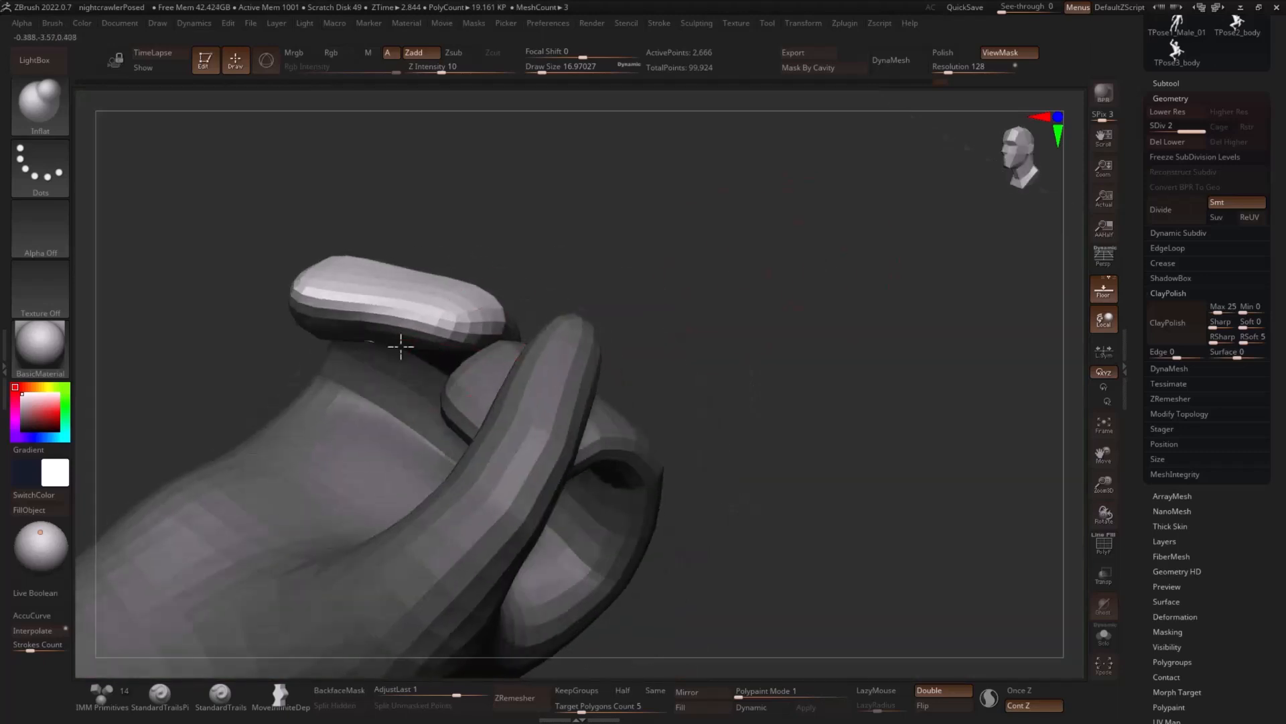
pyautogui.moveTo(402, 344); pyautogui.dragTo(458, 329)
pyautogui.moveTo(643, 234); pyautogui.dragTo(744, 235)
pyautogui.moveTo(596, 285); pyautogui.dragTo(554, 201)
# - Invert the mask so it covers the fingertip, grow it into the joint and sharpen its edge
pyautogui.keyDown('ctrl'); pyautogui.click(563, 189); pyautogui.keyUp('ctrl')
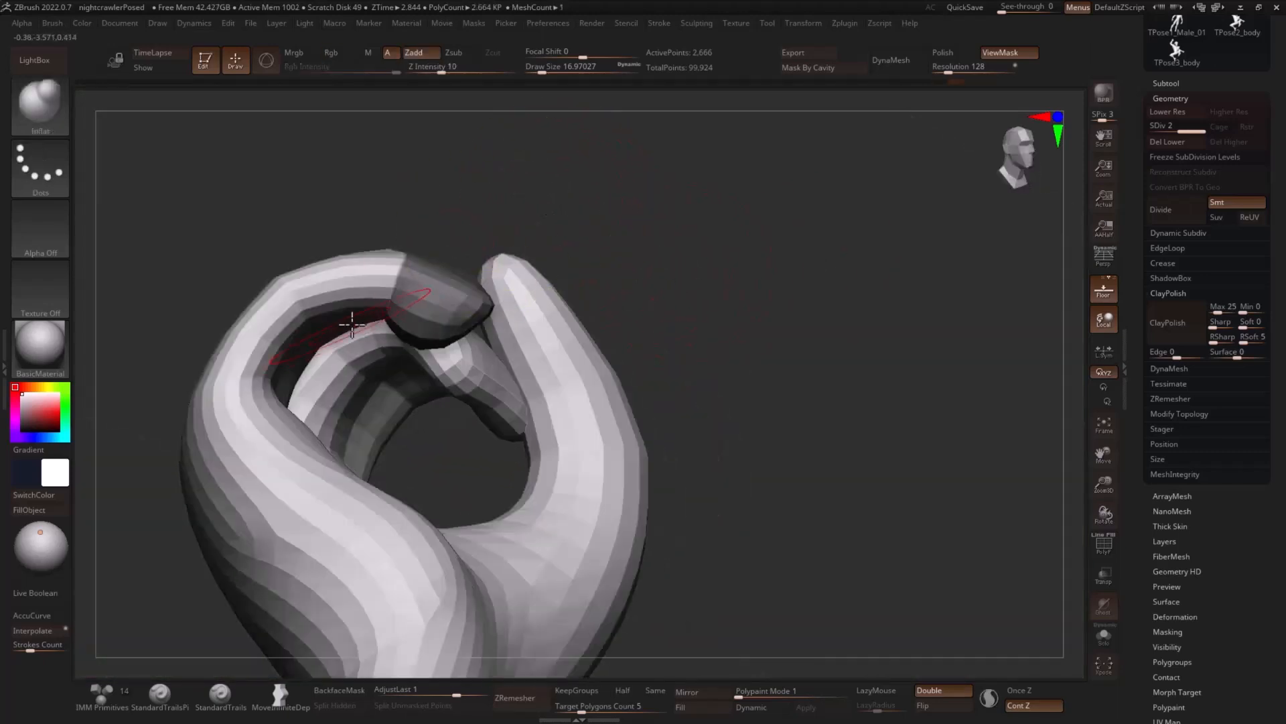
pyautogui.moveTo(483, 227); pyautogui.dragTo(465, 230)
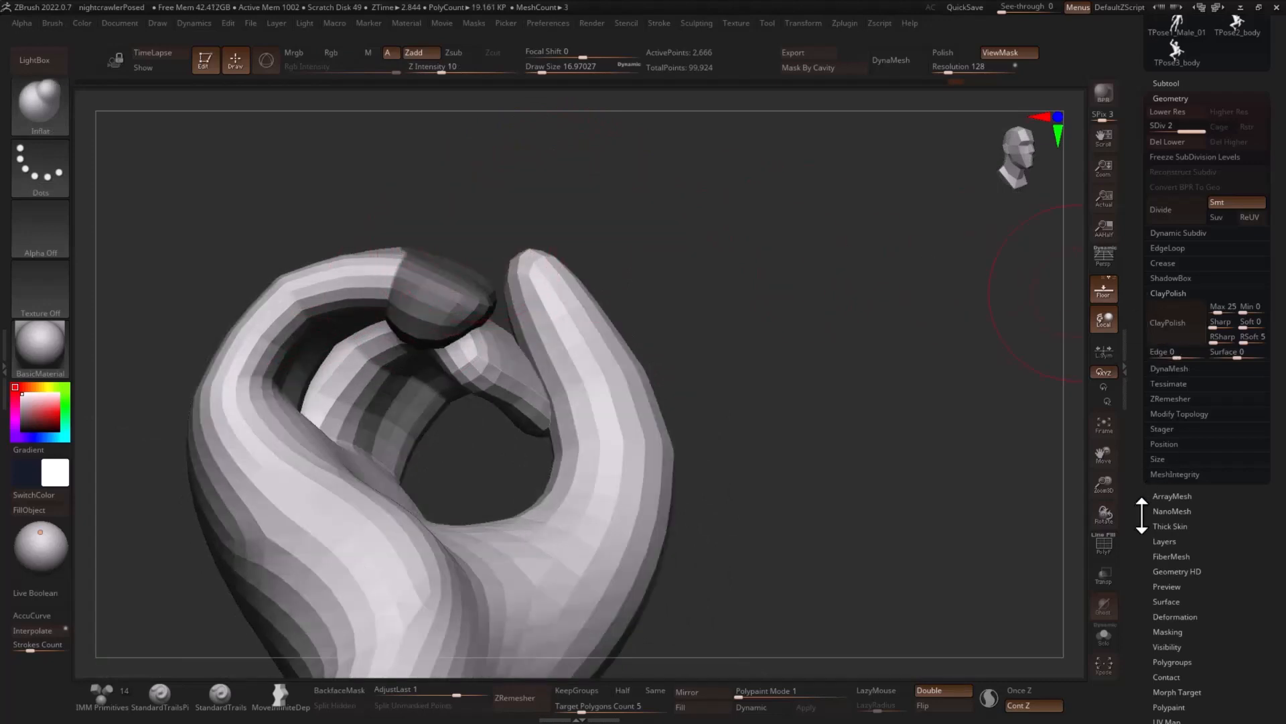
pyautogui.moveTo(1143, 520); pyautogui.dragTo(1145, 440)
pyautogui.click(1173, 476)
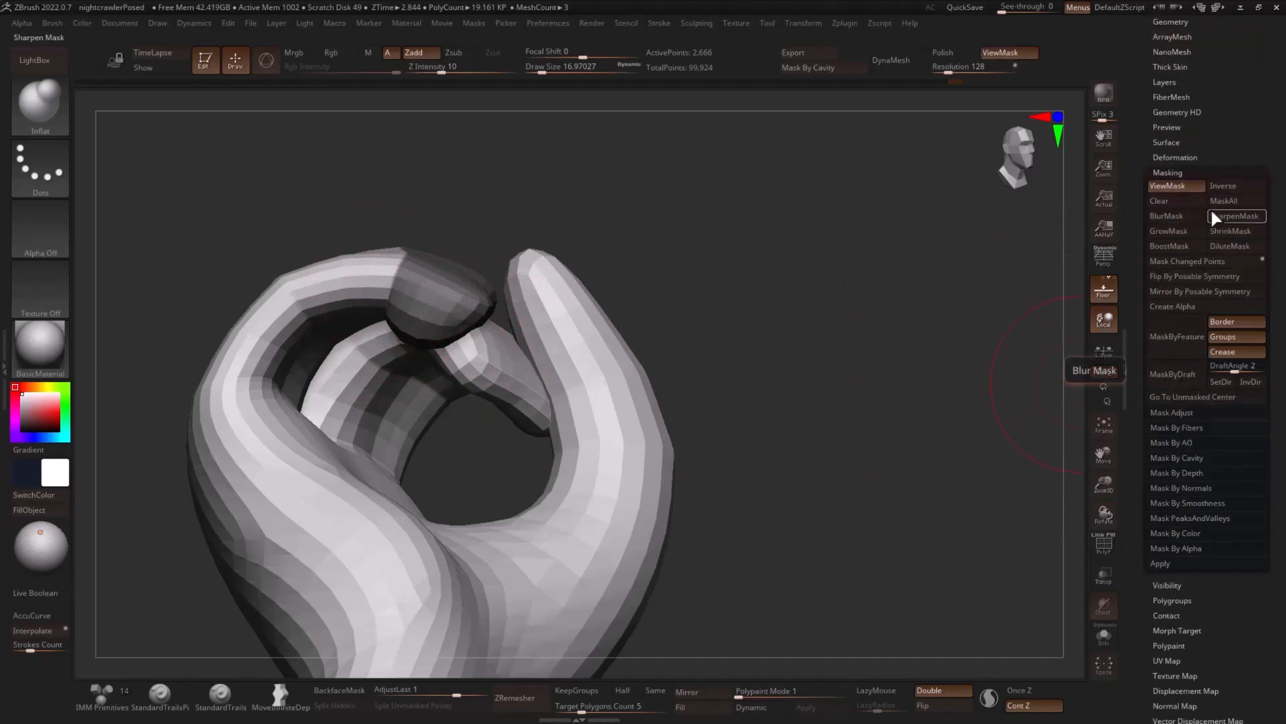
pyautogui.click(1177, 227)
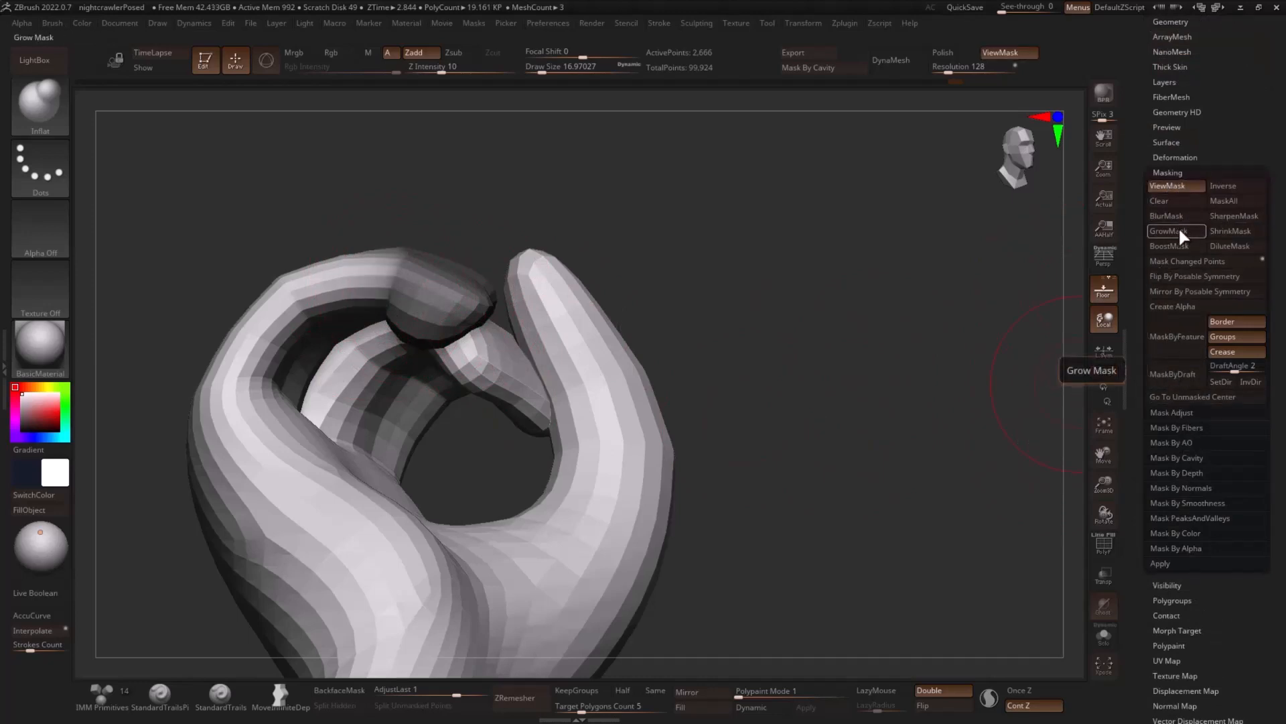
pyautogui.click(1178, 231)
pyautogui.click(1215, 230)
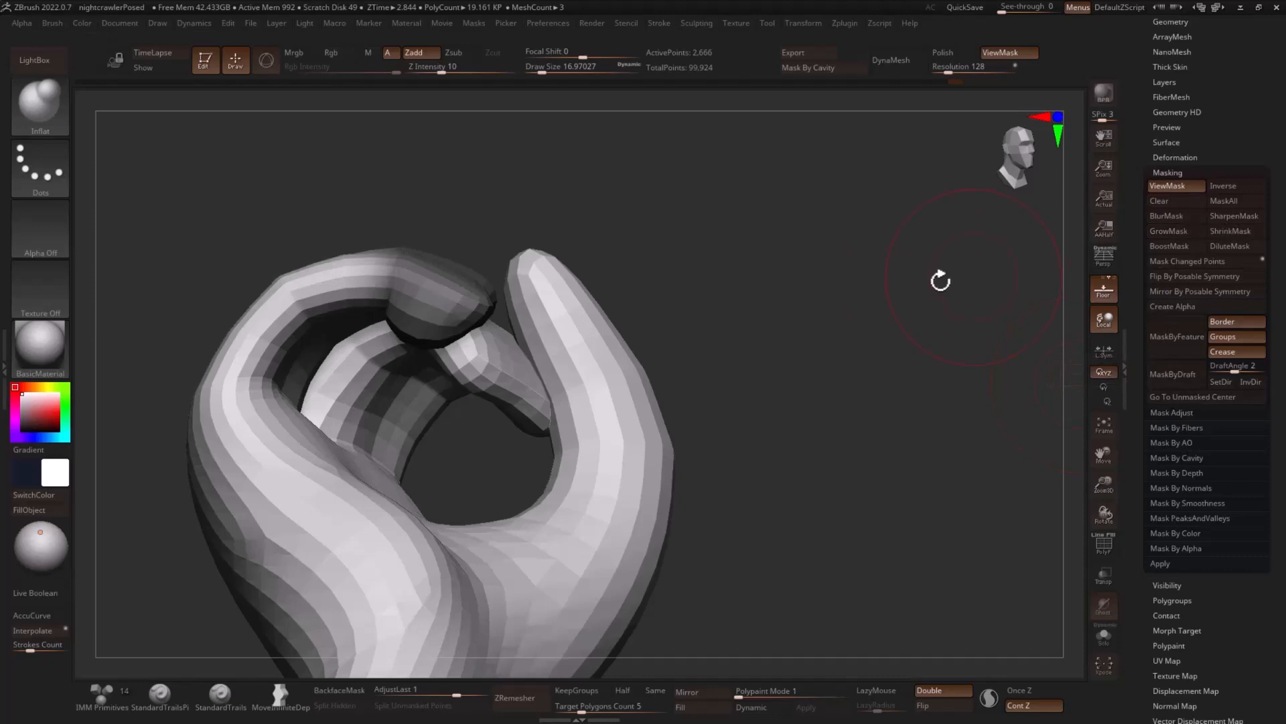
pyautogui.click(1235, 215)
# - Inflate the underside of the curled finger's middle segment up against the masked fingertip
pyautogui.moveTo(376, 242); pyautogui.dragTo(412, 260)
pyautogui.moveTo(354, 325); pyautogui.dragTo(353, 324)
pyautogui.moveTo(525, 261)
pyautogui.mouseDown()
pyautogui.moveTo(537, 212)
pyautogui.moveTo(504, 215)
pyautogui.mouseUp()
pyautogui.moveTo(339, 320); pyautogui.dragTo(353, 355)
pyautogui.moveTo(534, 249)
pyautogui.mouseDown()
pyautogui.moveTo(554, 259)
pyautogui.moveTo(496, 284)
pyautogui.mouseUp()
pyautogui.moveTo(319, 323); pyautogui.dragTo(335, 295)
pyautogui.moveTo(465, 232)
pyautogui.mouseDown()
pyautogui.moveTo(528, 240)
pyautogui.moveTo(504, 227)
pyautogui.mouseUp()
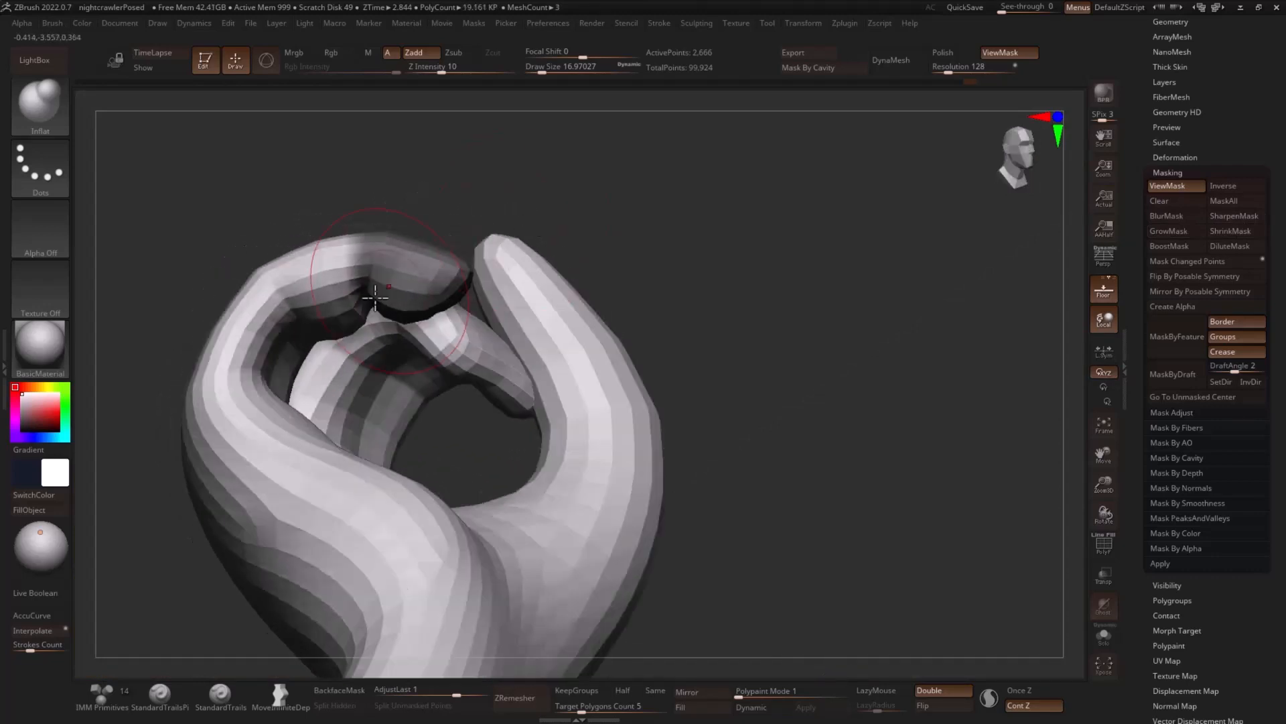
pyautogui.moveTo(575, 207); pyautogui.dragTo(573, 217)
# - Isolate the finger's middle segment, mask it as well and show the whole hand again
pyautogui.keyDown('ctrl'); pyautogui.keyDown('shift'); pyautogui.click(321, 279); pyautogui.keyUp('shift'); pyautogui.keyUp('ctrl')
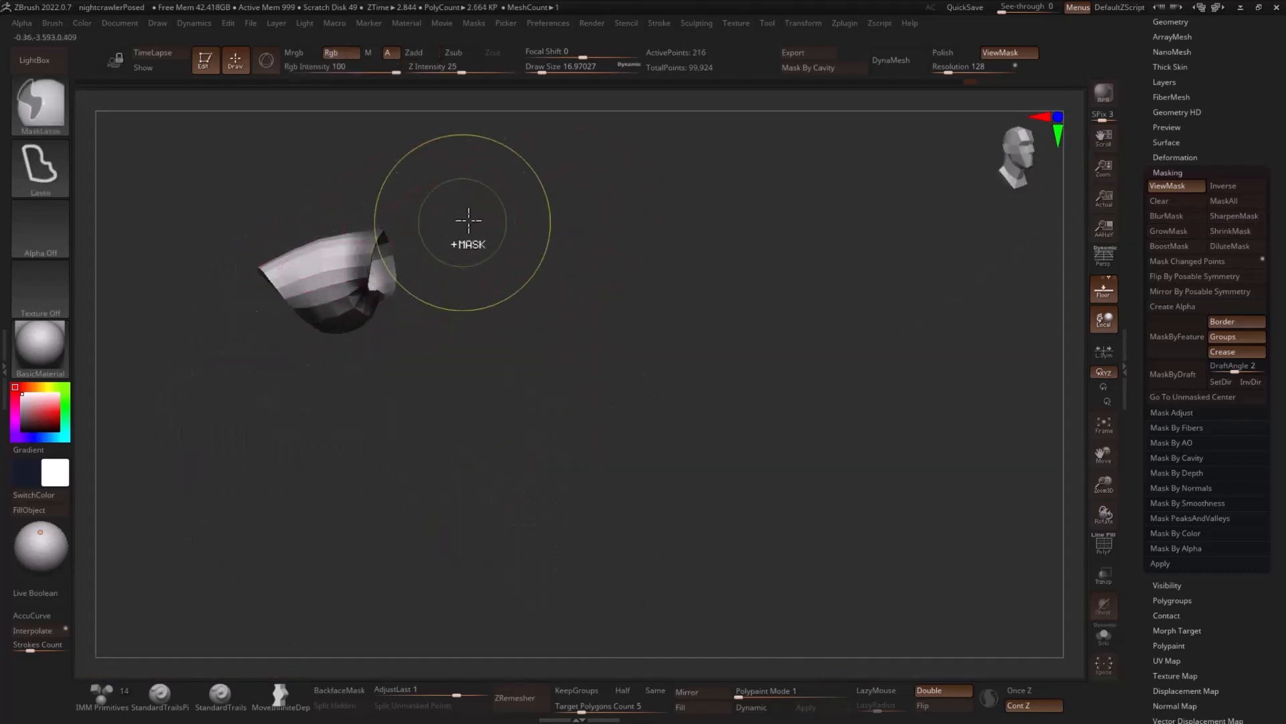
pyautogui.keyDown('ctrl'); pyautogui.click(535, 200); pyautogui.keyUp('ctrl')
pyautogui.keyDown('ctrl'); pyautogui.keyDown('shift'); pyautogui.click(566, 178); pyautogui.keyUp('shift'); pyautogui.keyUp('ctrl')
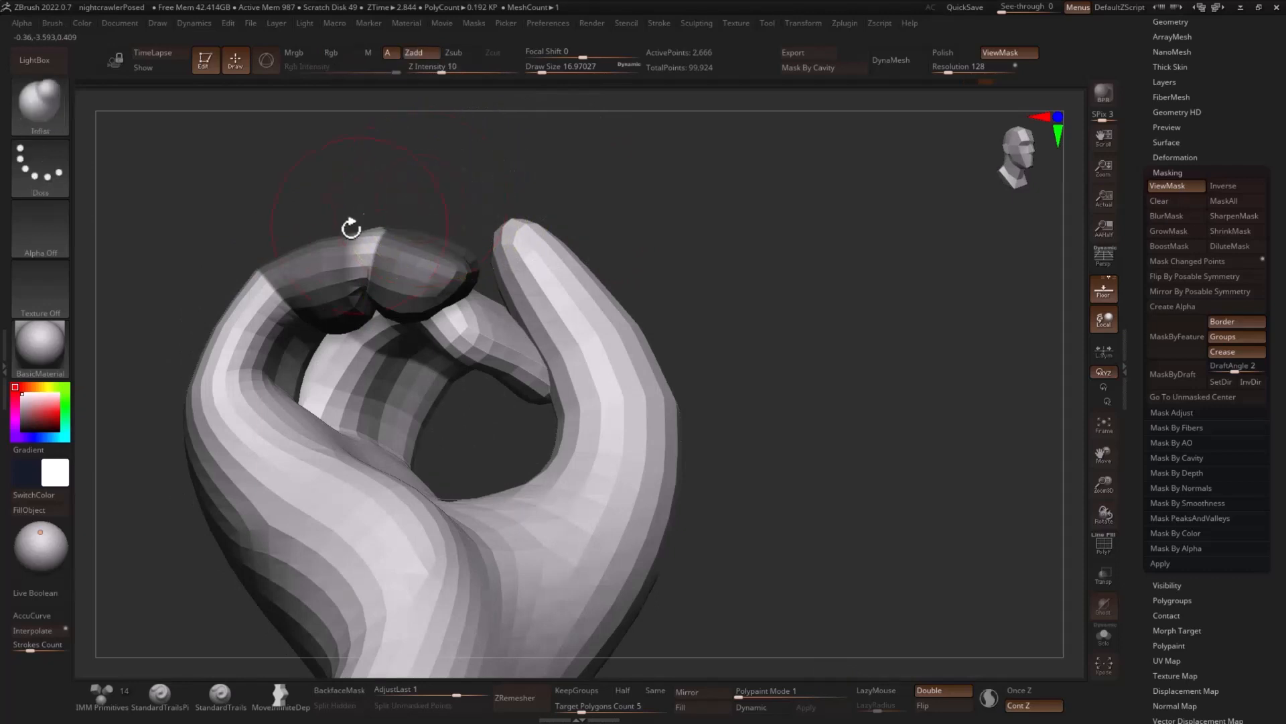
# - Inflate the inner side of the finger's base segment below the masked segments and remove the mask
pyautogui.moveTo(350, 223); pyautogui.dragTo(318, 373)
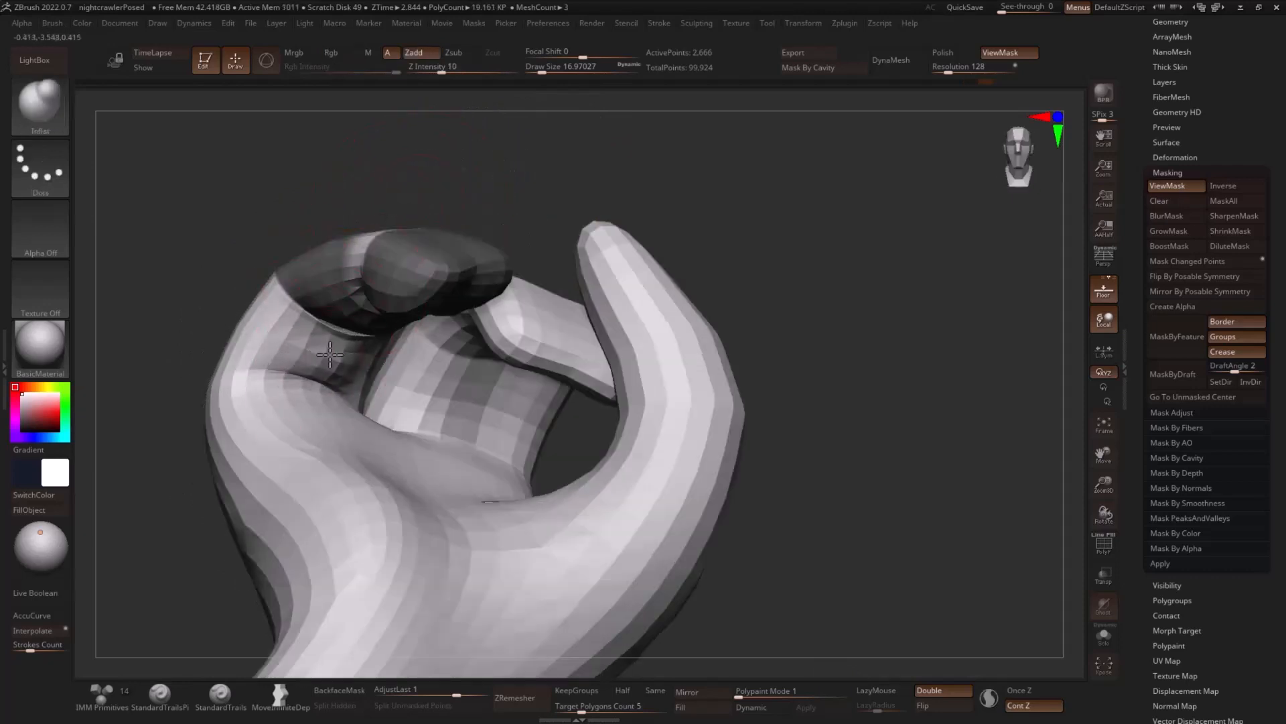
pyautogui.moveTo(568, 193); pyautogui.dragTo(499, 201)
pyautogui.moveTo(315, 349)
pyautogui.mouseDown()
pyautogui.moveTo(261, 339)
pyautogui.moveTo(269, 322)
pyautogui.mouseUp()
pyautogui.moveTo(512, 211); pyautogui.dragTo(841, 259)
pyautogui.hotkey('ctrl', 'h')
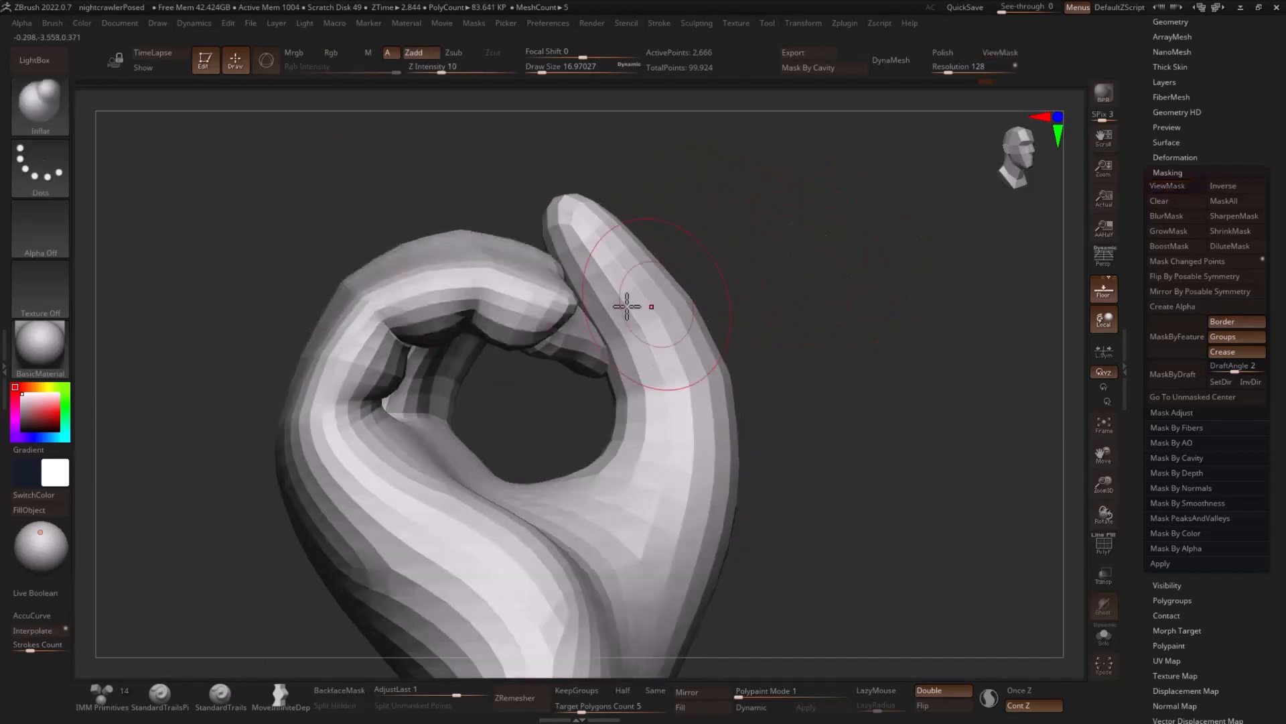
# - Inflate around the curled finger's unmasked joints to round out its segments
pyautogui.keyDown('shift'); pyautogui.moveTo(378, 335); pyautogui.dragTo(462, 295); pyautogui.keyUp('shift')
pyautogui.moveTo(660, 243)
pyautogui.mouseDown()
pyautogui.moveTo(710, 252)
pyautogui.moveTo(502, 251)
pyautogui.mouseUp()
pyautogui.moveTo(316, 288)
pyautogui.mouseDown()
pyautogui.moveTo(282, 281)
pyautogui.moveTo(295, 275)
pyautogui.mouseUp()
pyautogui.moveTo(576, 225)
pyautogui.mouseDown()
pyautogui.moveTo(745, 206)
pyautogui.moveTo(668, 310)
pyautogui.mouseUp()
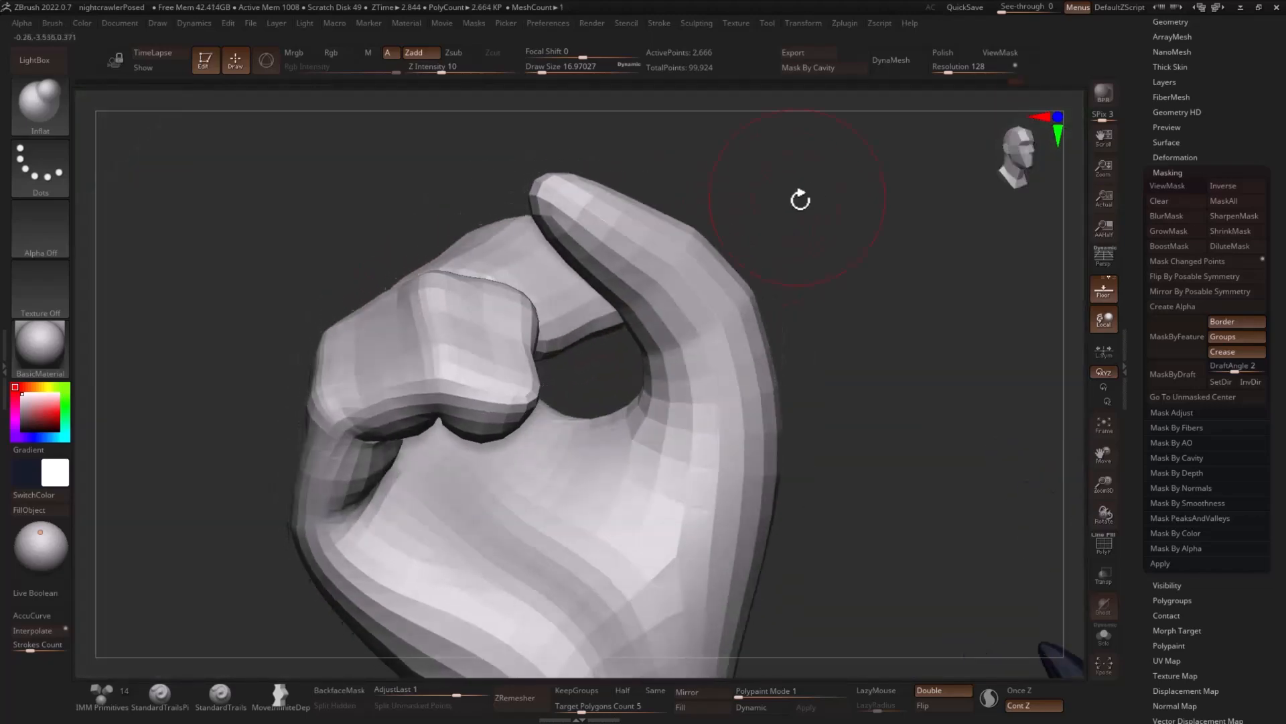
# - Inflate the palm pads at the base of the fingers with a draw size of about 20
pyautogui.moveTo(801, 201); pyautogui.dragTo(761, 359)
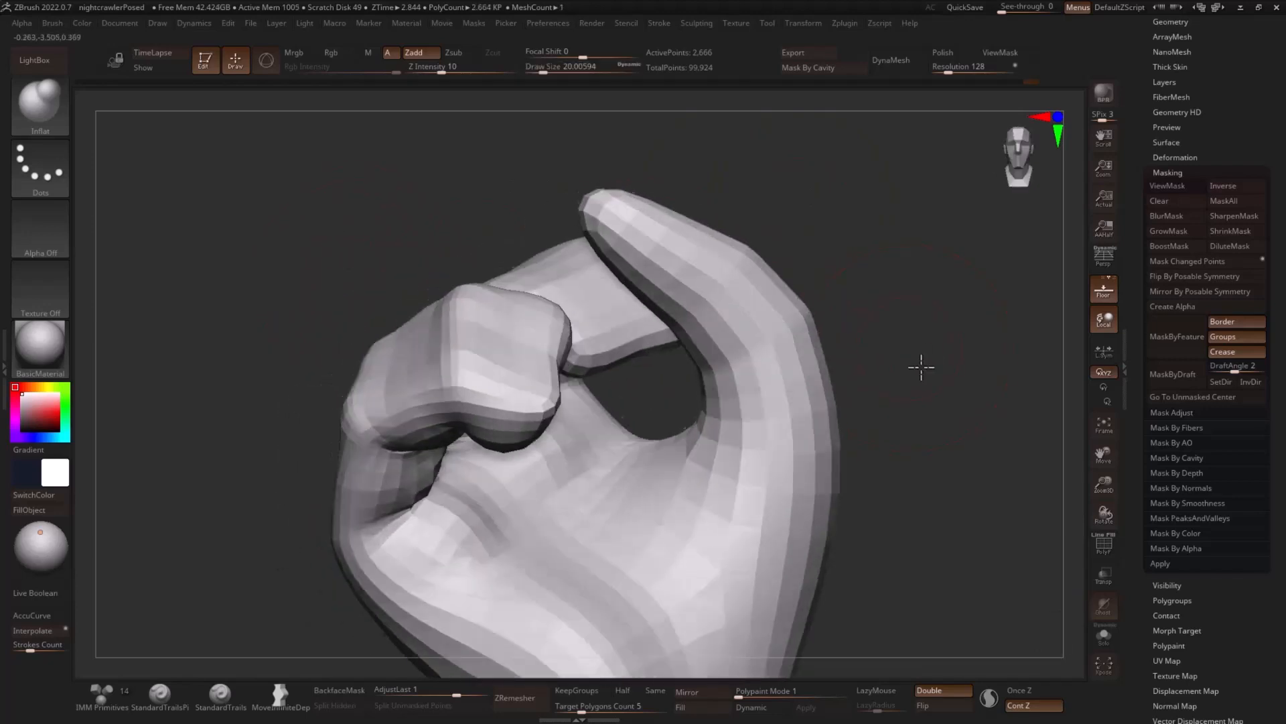
pyautogui.moveTo(922, 367); pyautogui.dragTo(871, 370)
pyautogui.moveTo(598, 437); pyautogui.dragTo(604, 412)
pyautogui.moveTo(497, 500)
pyautogui.mouseDown()
pyautogui.moveTo(413, 560)
pyautogui.moveTo(415, 549)
pyautogui.mouseUp()
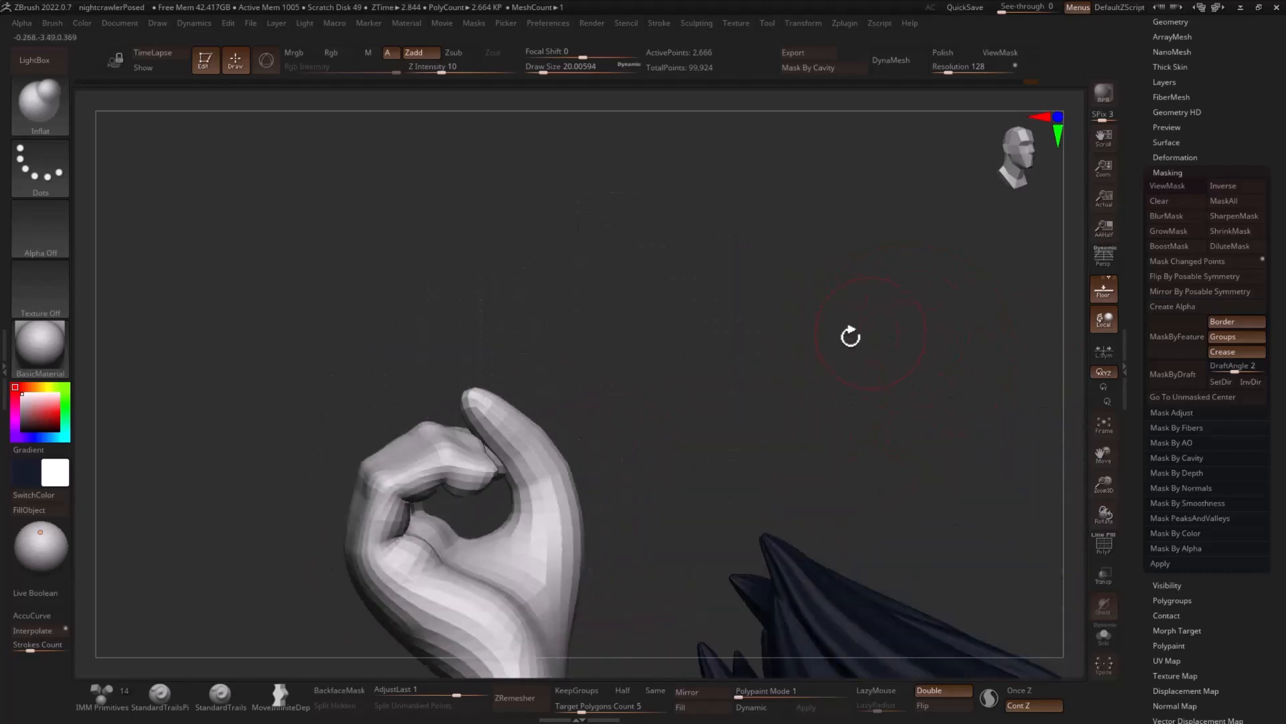
# - Build up the knuckle on the back of the hand with the Inflate brush
pyautogui.moveTo(850, 335); pyautogui.dragTo(723, 454)
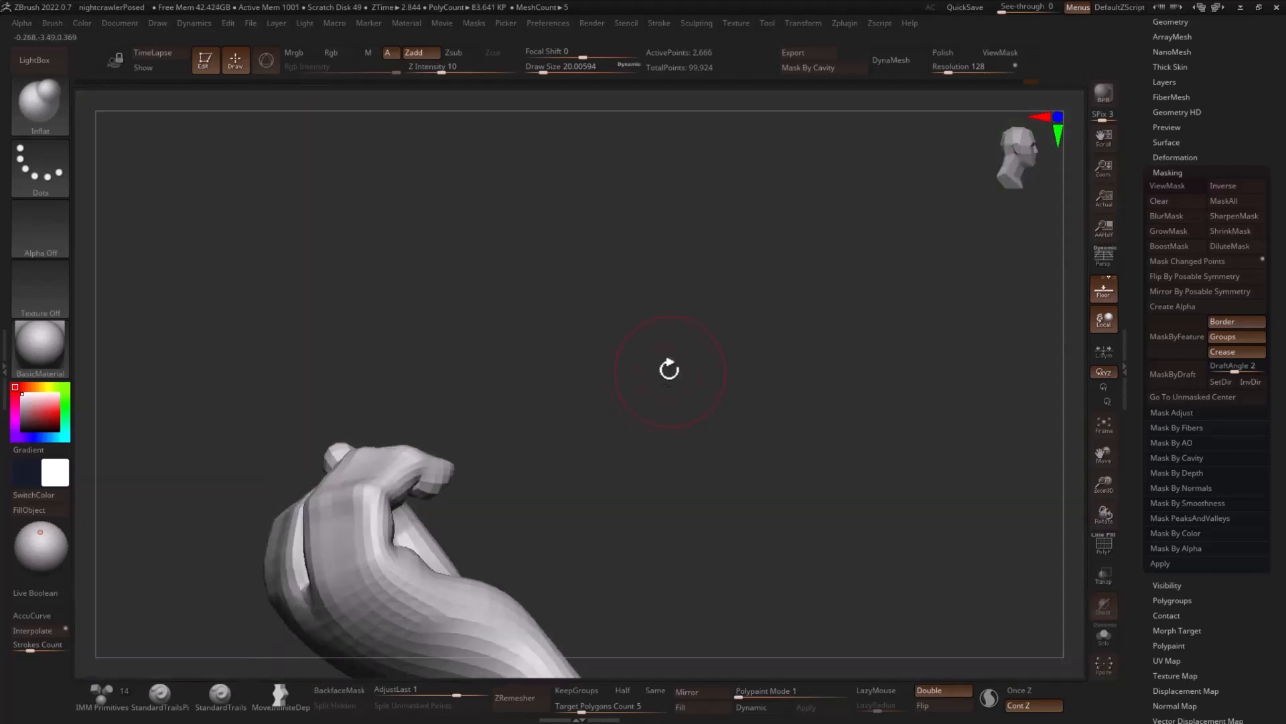
pyautogui.moveTo(666, 367); pyautogui.dragTo(568, 433)
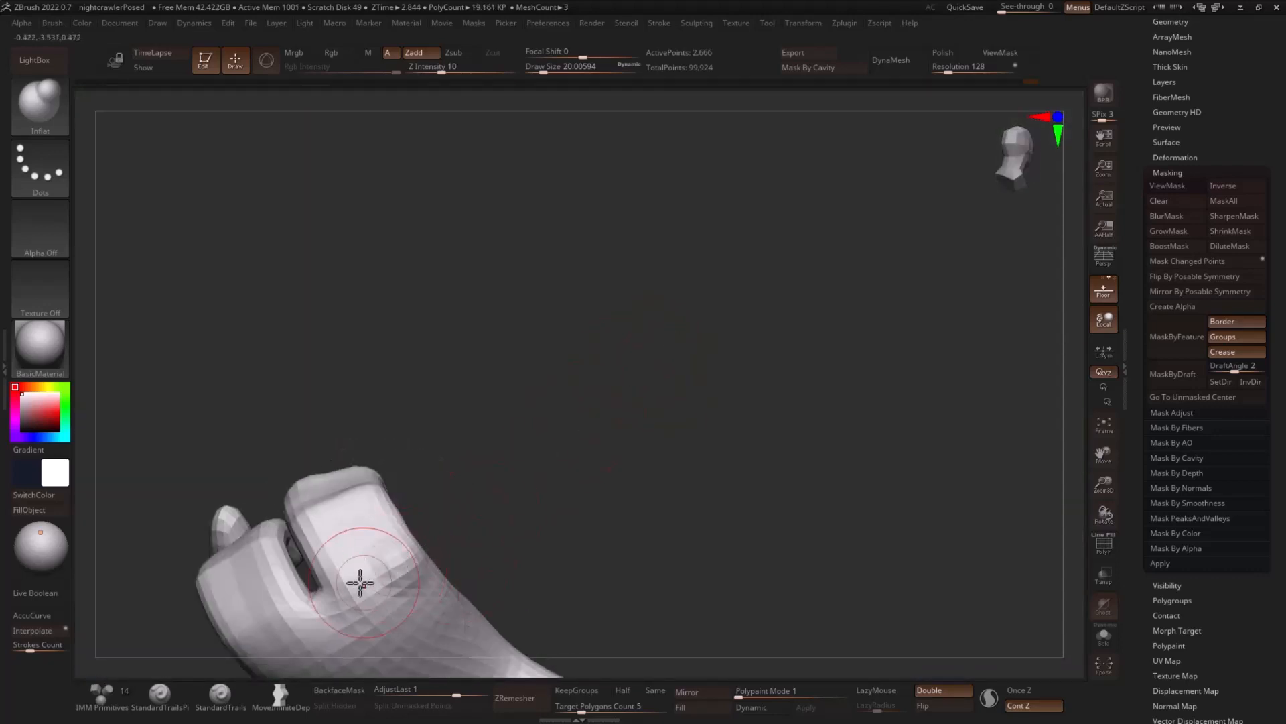
pyautogui.moveTo(364, 583); pyautogui.dragTo(661, 388)
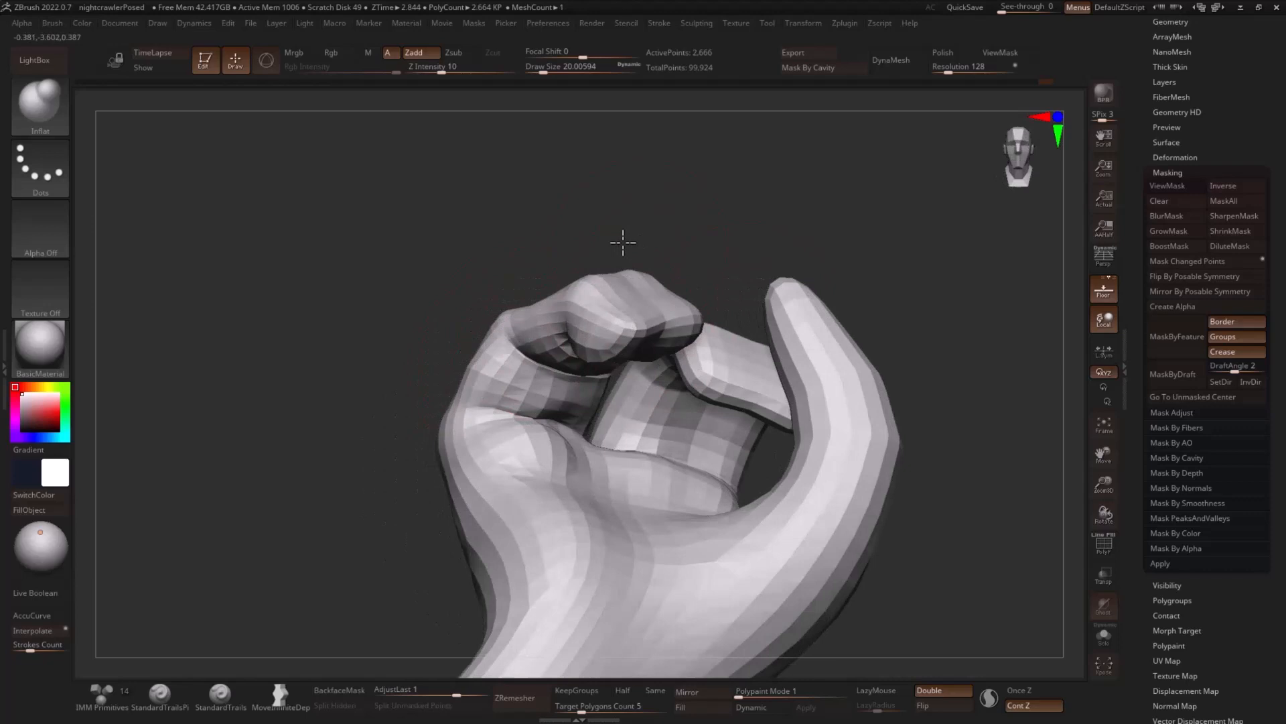
# - Isolate the curled fingertip, grow the visible area three times, and mask everything on the hand outside it
pyautogui.moveTo(623, 243); pyautogui.dragTo(876, 301)
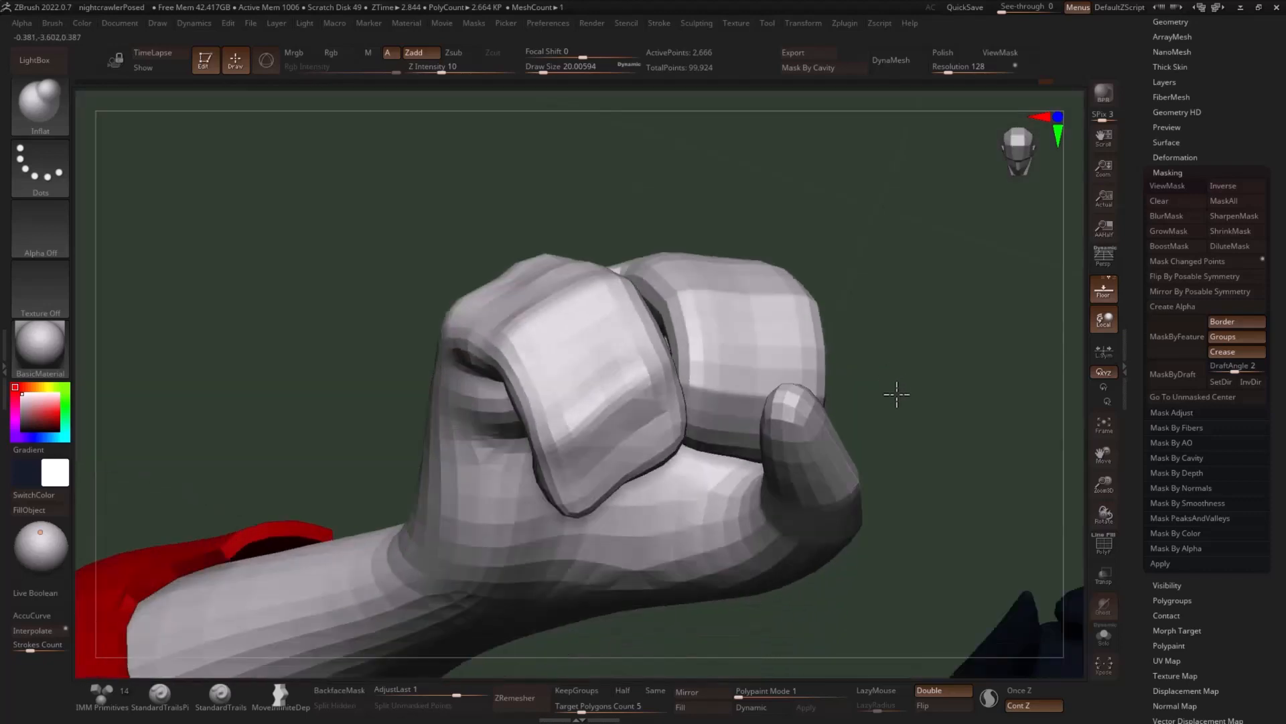
pyautogui.moveTo(896, 393); pyautogui.dragTo(772, 429)
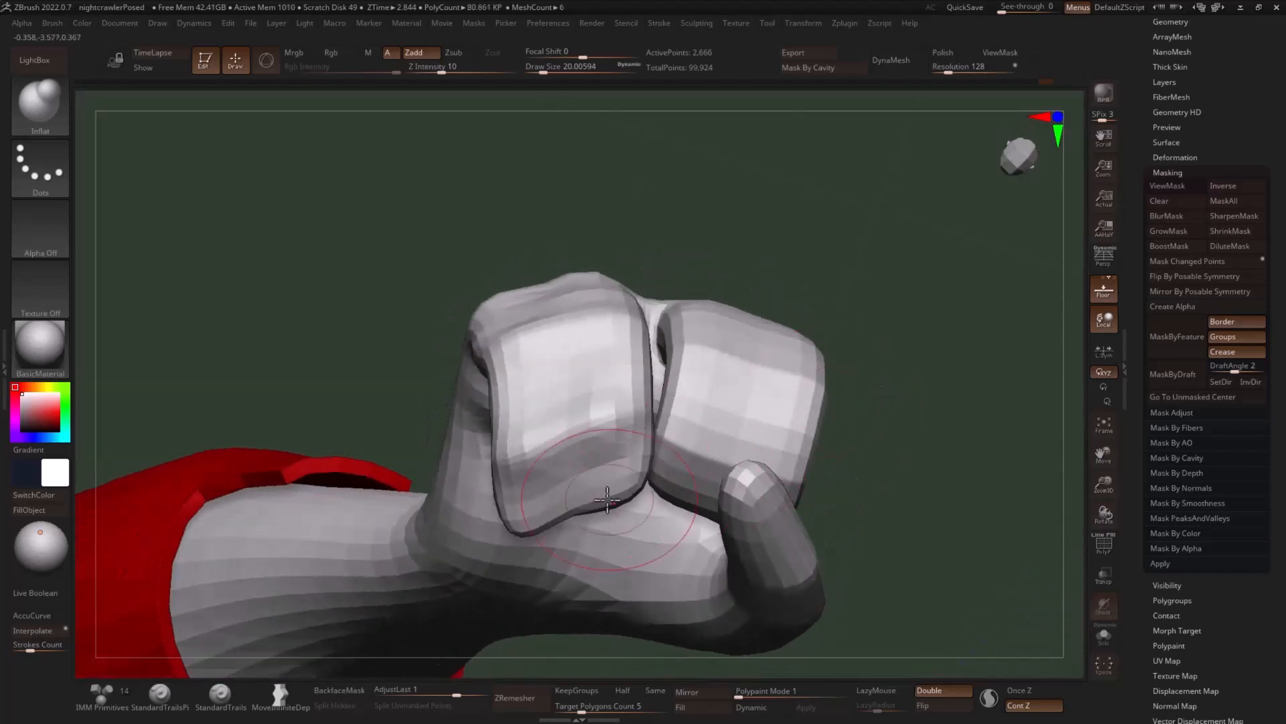
pyautogui.keyDown('ctrl'); pyautogui.keyDown('shift'); pyautogui.click(589, 489); pyautogui.keyUp('shift'); pyautogui.keyUp('ctrl')
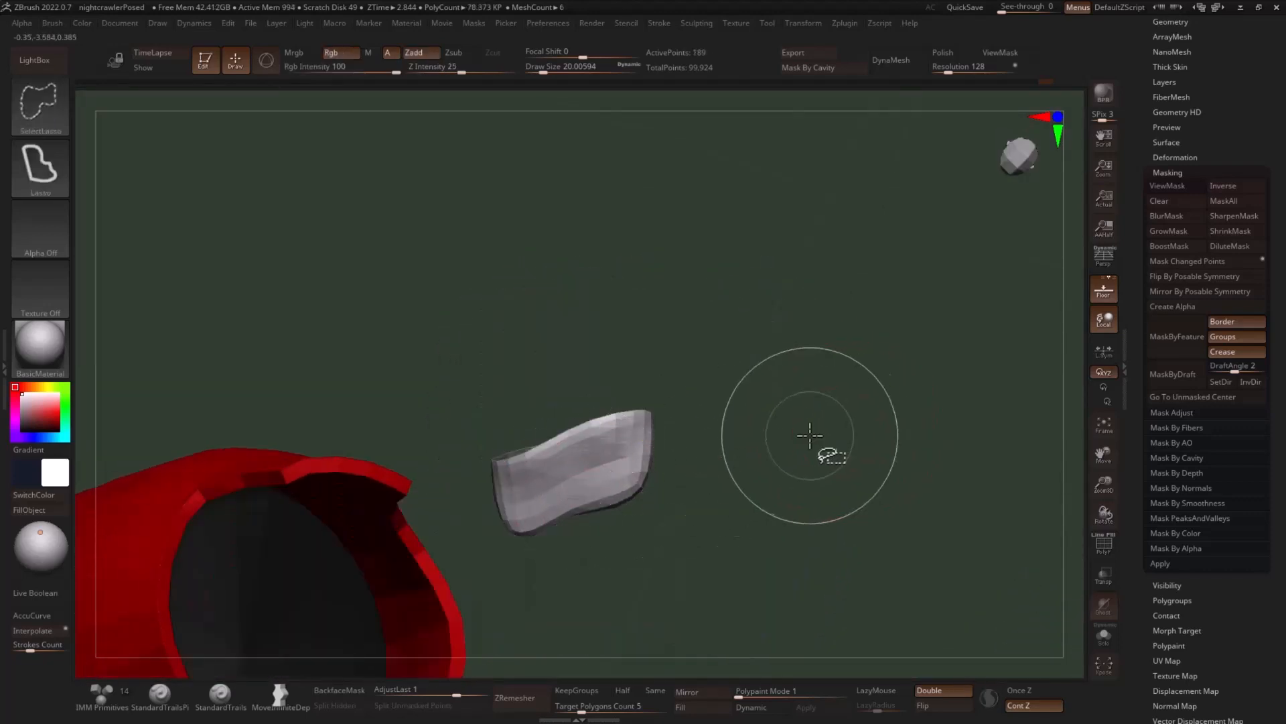
pyautogui.hotkey('ctrl', 'shift', 'x')
pyautogui.hotkey('ctrl', 'shift', 'x')
pyautogui.hotkey('ctrl', 'shift', 'x')
pyautogui.hotkey('ctrl', 'shift', 'x')
pyautogui.hotkey('ctrl', 'shift', 'x')
pyautogui.hotkey('ctrl', 'shift', 'x')
pyautogui.keyDown('ctrl'); pyautogui.click(907, 405); pyautogui.keyUp('ctrl')
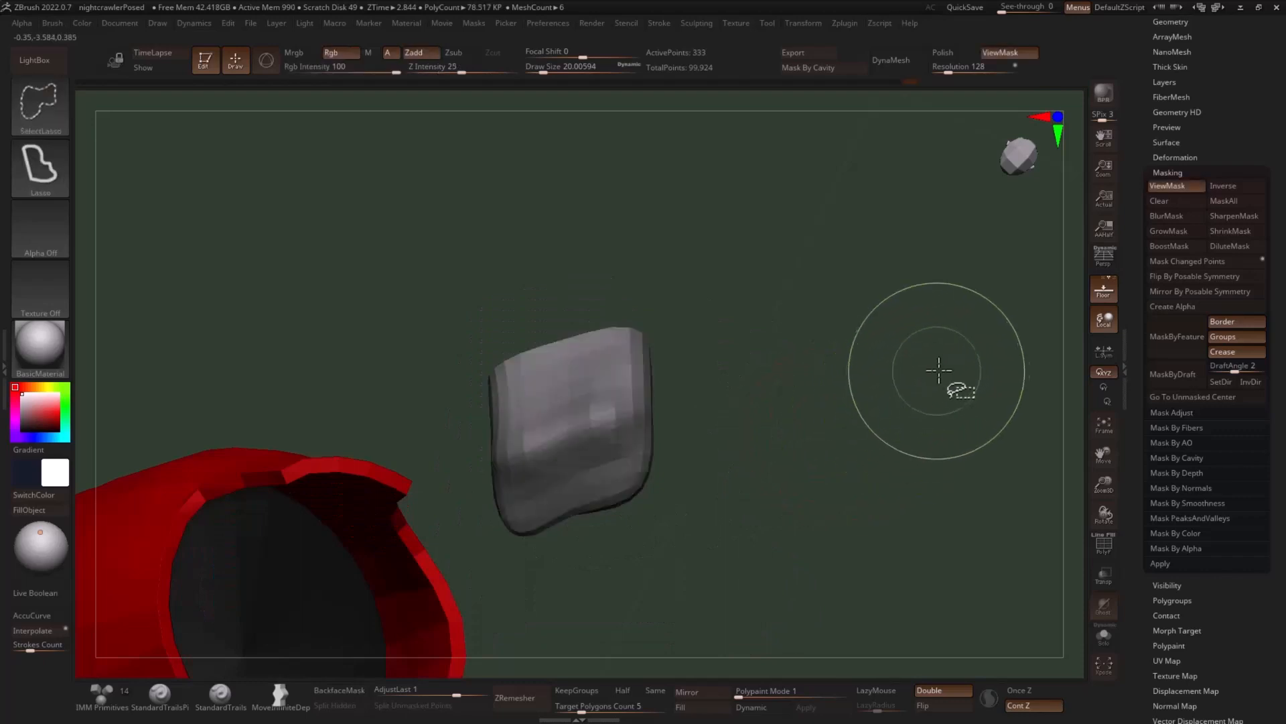
pyautogui.keyDown('ctrl'); pyautogui.keyDown('shift'); pyautogui.click(936, 371); pyautogui.keyUp('shift'); pyautogui.keyUp('ctrl')
pyautogui.keyDown('ctrl'); pyautogui.click(942, 383); pyautogui.keyUp('ctrl')
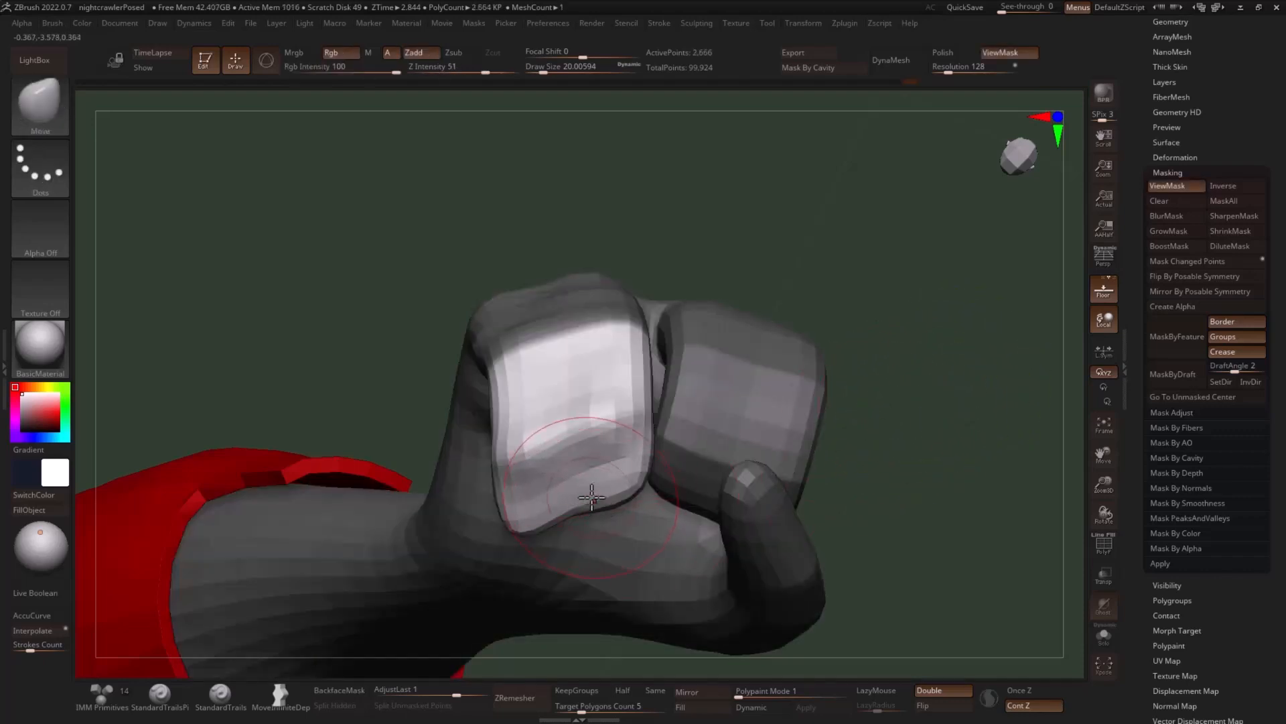
# - Reshape the unmasked finger end with the Move brush at a draw size of about 13 and clear the mask
pyautogui.press('b')
pyautogui.press('m')
pyautogui.press('v')
pyautogui.moveTo(894, 436); pyautogui.dragTo(814, 325)
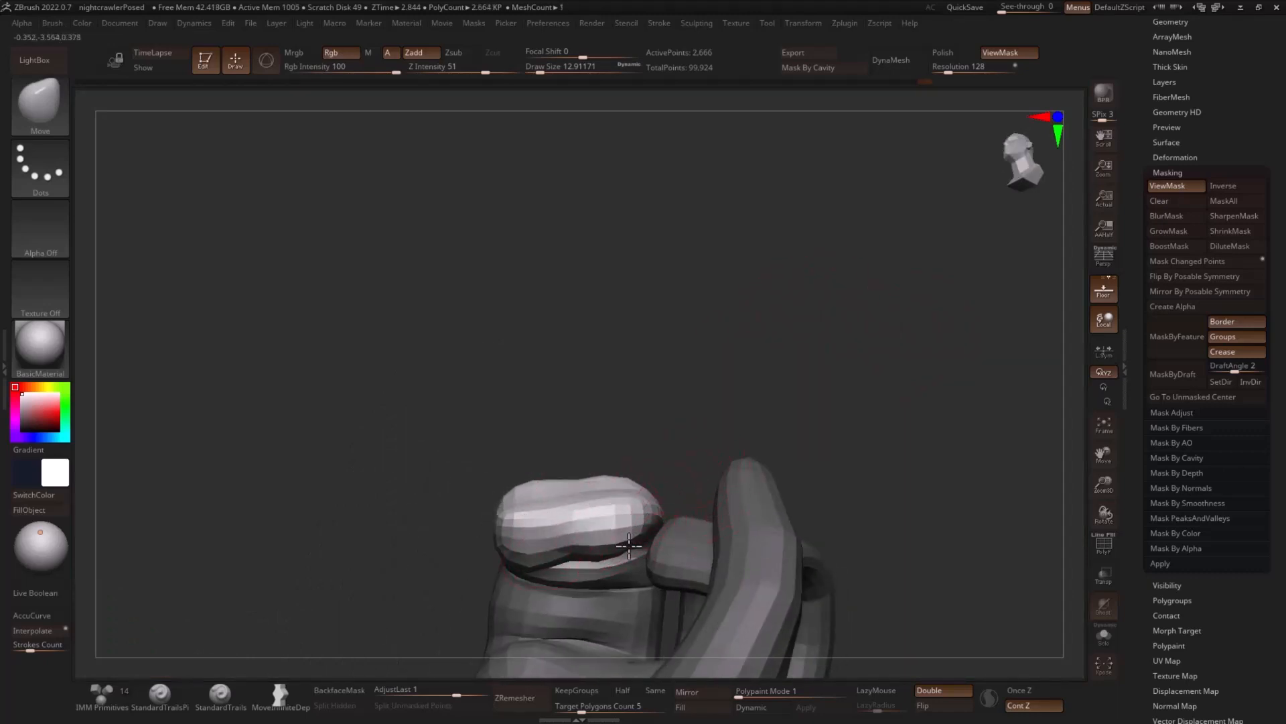
pyautogui.moveTo(724, 442); pyautogui.dragTo(1030, 316)
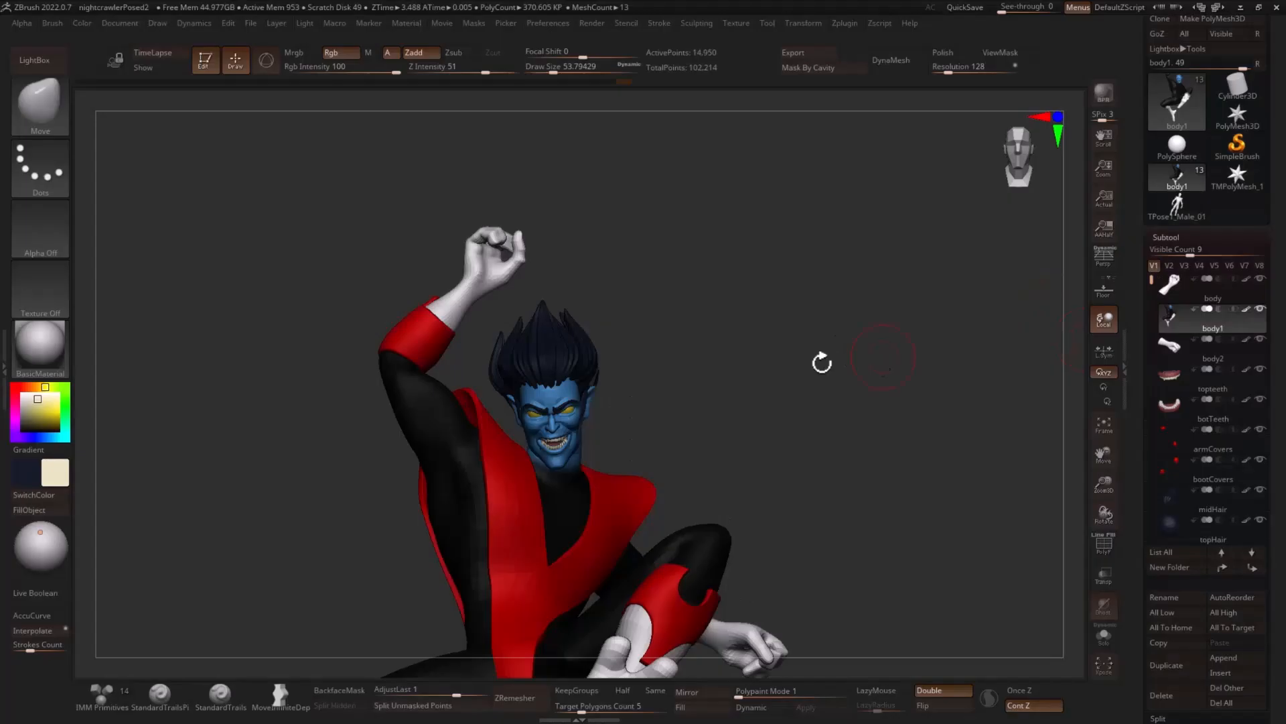
pyautogui.moveTo(822, 362); pyautogui.dragTo(723, 273)
pyautogui.keyDown('alt'); pyautogui.moveTo(744, 429); pyautogui.dragTo(850, 236); pyautogui.keyUp('alt')
pyautogui.keyDown('alt'); pyautogui.moveTo(743, 489); pyautogui.dragTo(737, 373); pyautogui.keyUp('alt')
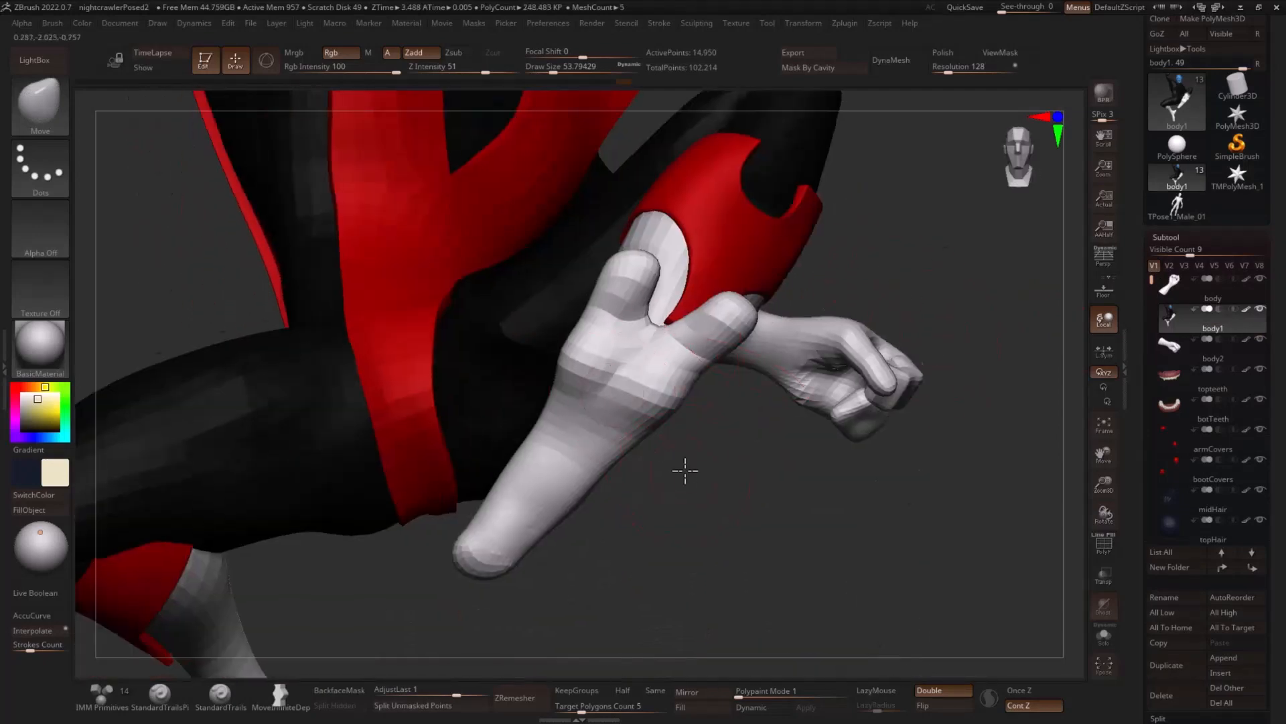
# - Sample the blue of the face as the active colour and set the draw size to about 39
pyautogui.moveTo(685, 471); pyautogui.dragTo(627, 431)
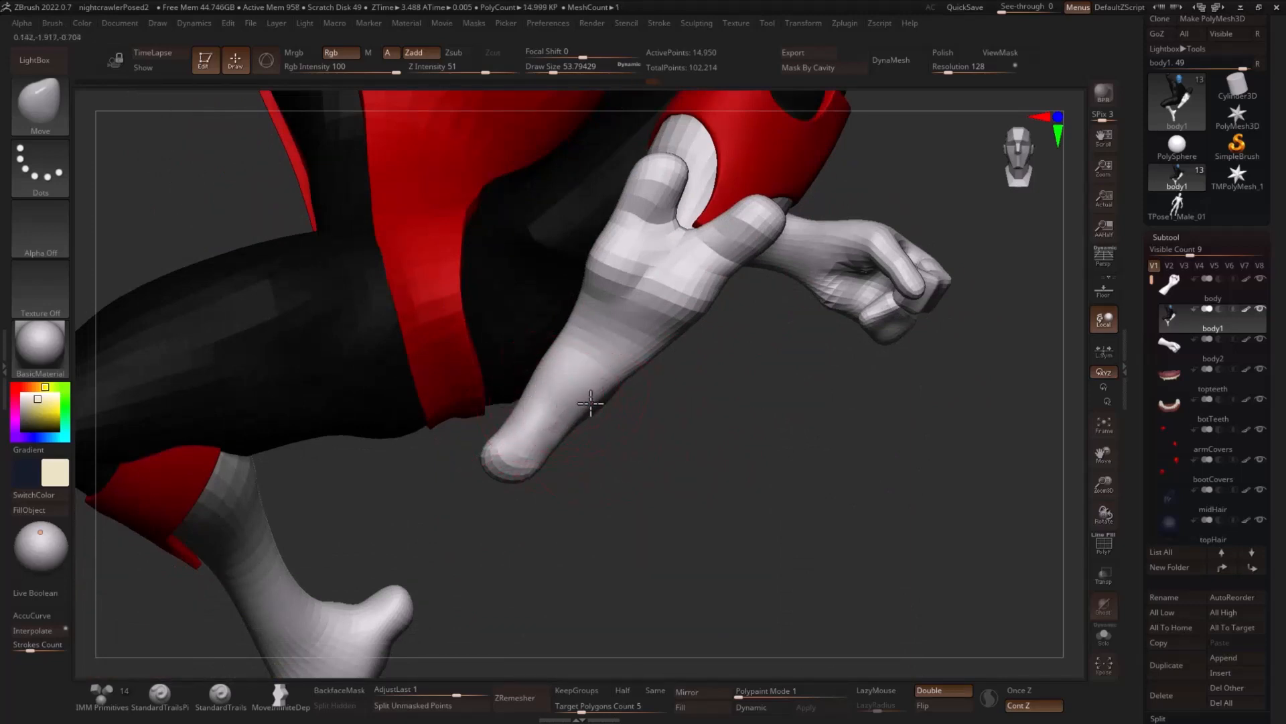
pyautogui.moveTo(745, 389)
pyautogui.keyDown('alt'); pyautogui.mouseDown()
pyautogui.moveTo(701, 448)
pyautogui.moveTo(750, 319)
pyautogui.moveTo(727, 391)
pyautogui.moveTo(747, 387)
pyautogui.moveTo(692, 391)
pyautogui.moveTo(807, 373)
pyautogui.moveTo(806, 335)
pyautogui.moveTo(769, 548)
pyautogui.moveTo(831, 382)
pyautogui.mouseUp(); pyautogui.keyUp('alt')
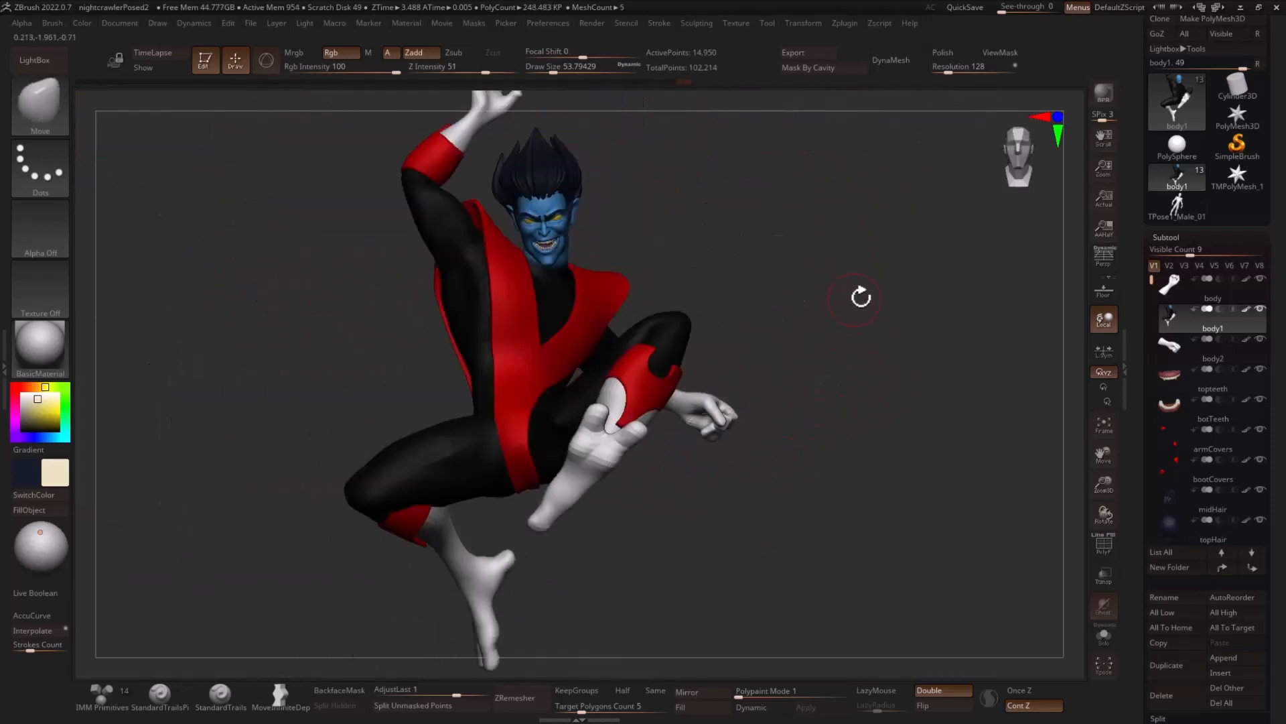
pyautogui.moveTo(859, 297)
pyautogui.mouseDown()
pyautogui.moveTo(907, 336)
pyautogui.moveTo(939, 338)
pyautogui.mouseUp()
pyautogui.moveTo(940, 337)
pyautogui.mouseDown()
pyautogui.moveTo(925, 351)
pyautogui.moveTo(950, 349)
pyautogui.moveTo(899, 321)
pyautogui.mouseUp()
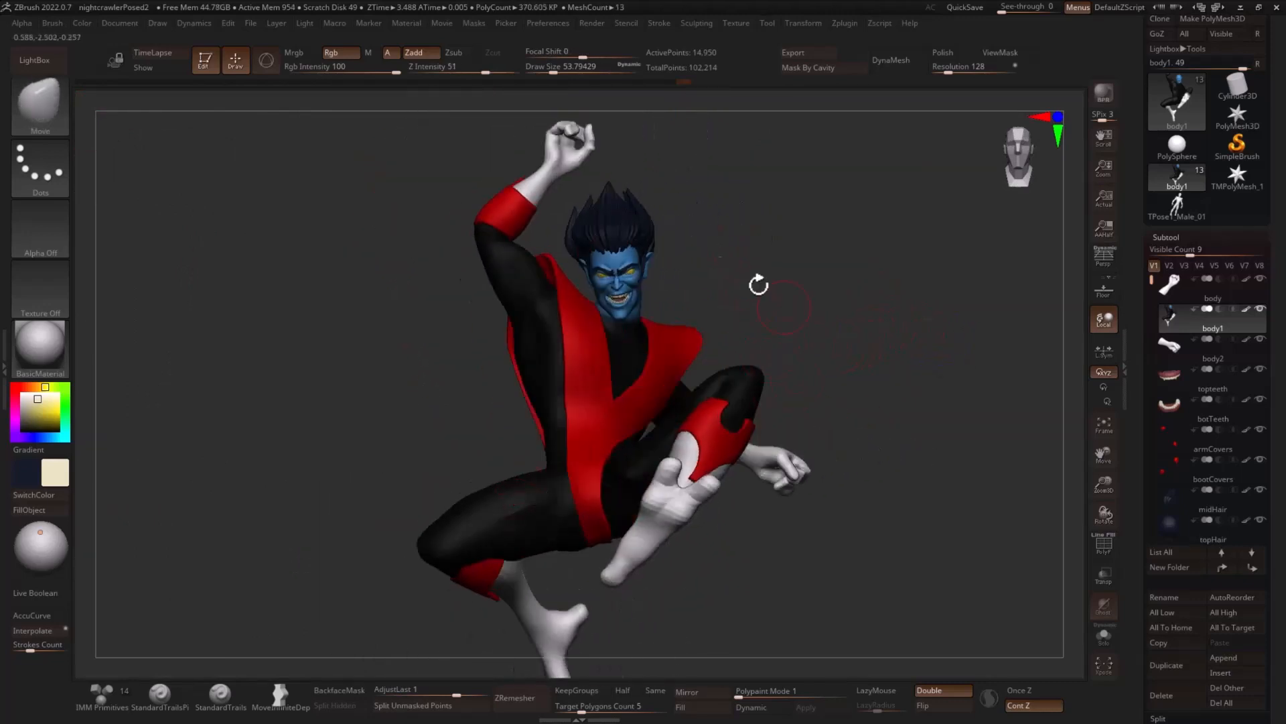
pyautogui.press('c')
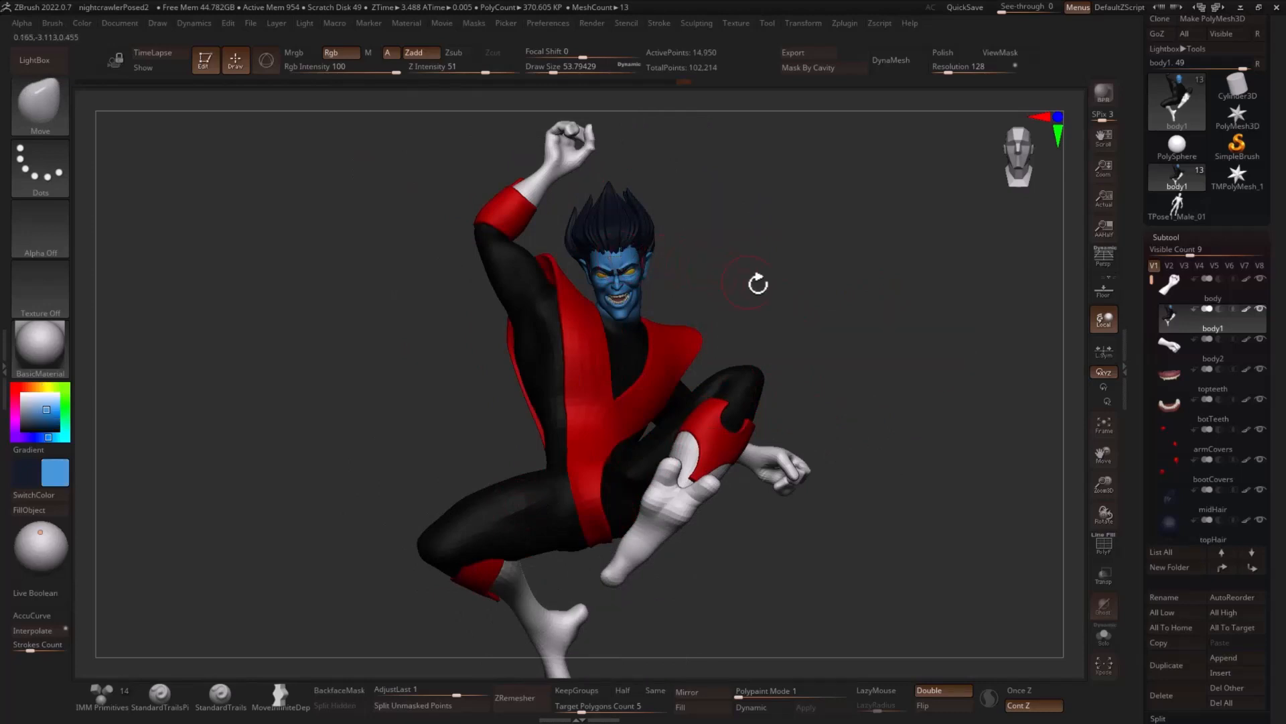
pyautogui.moveTo(758, 281)
pyautogui.mouseDown()
pyautogui.moveTo(781, 322)
pyautogui.moveTo(828, 283)
pyautogui.mouseUp()
pyautogui.press('s')
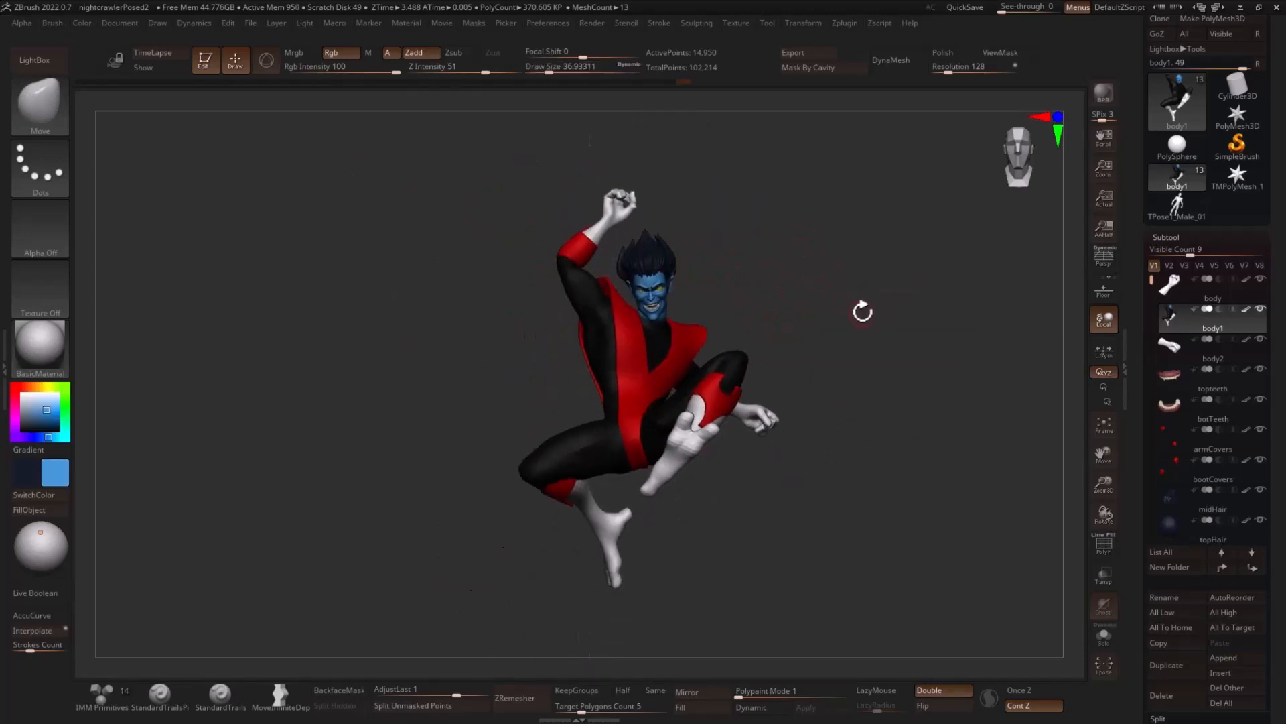
pyautogui.keyDown('alt'); pyautogui.moveTo(821, 336); pyautogui.dragTo(829, 278); pyautogui.keyUp('alt')
pyautogui.press('s')
pyautogui.click(818, 302)
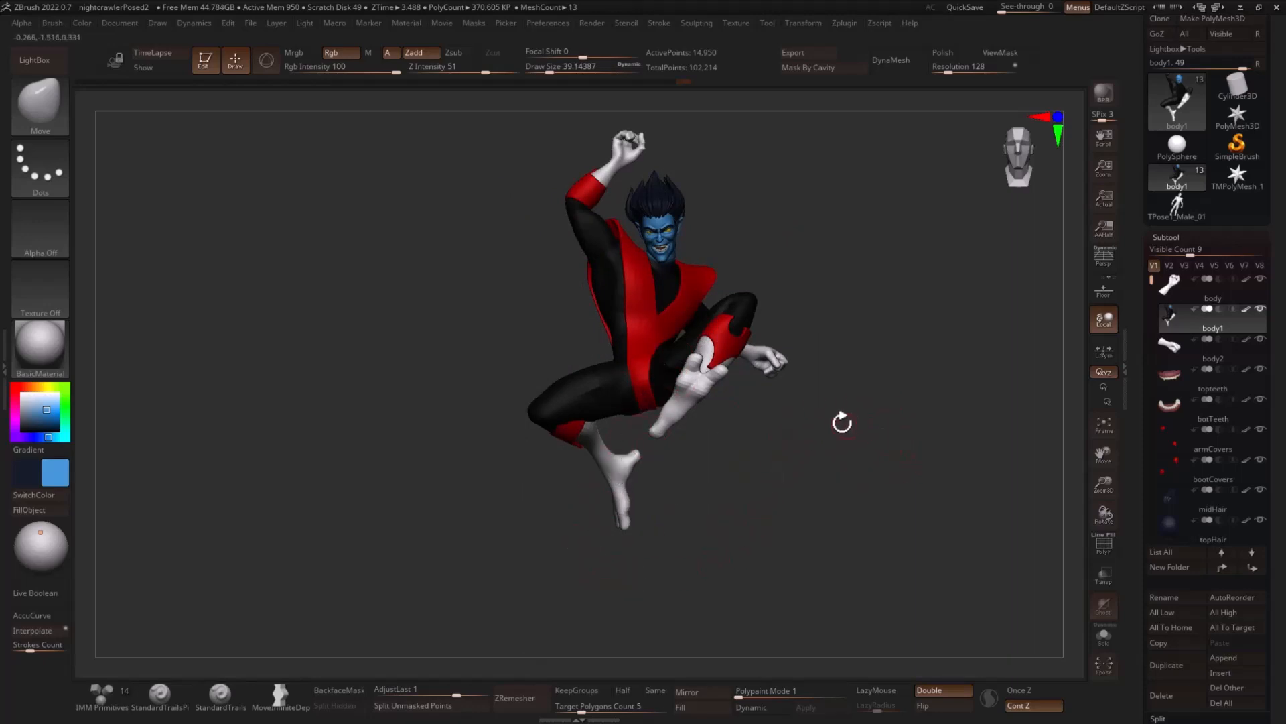
# - Insert a Plane3D subtool below body1 and turn on double-sided display for it
pyautogui.moveTo(878, 278); pyautogui.dragTo(781, 284)
pyautogui.moveTo(546, 255); pyautogui.dragTo(574, 243)
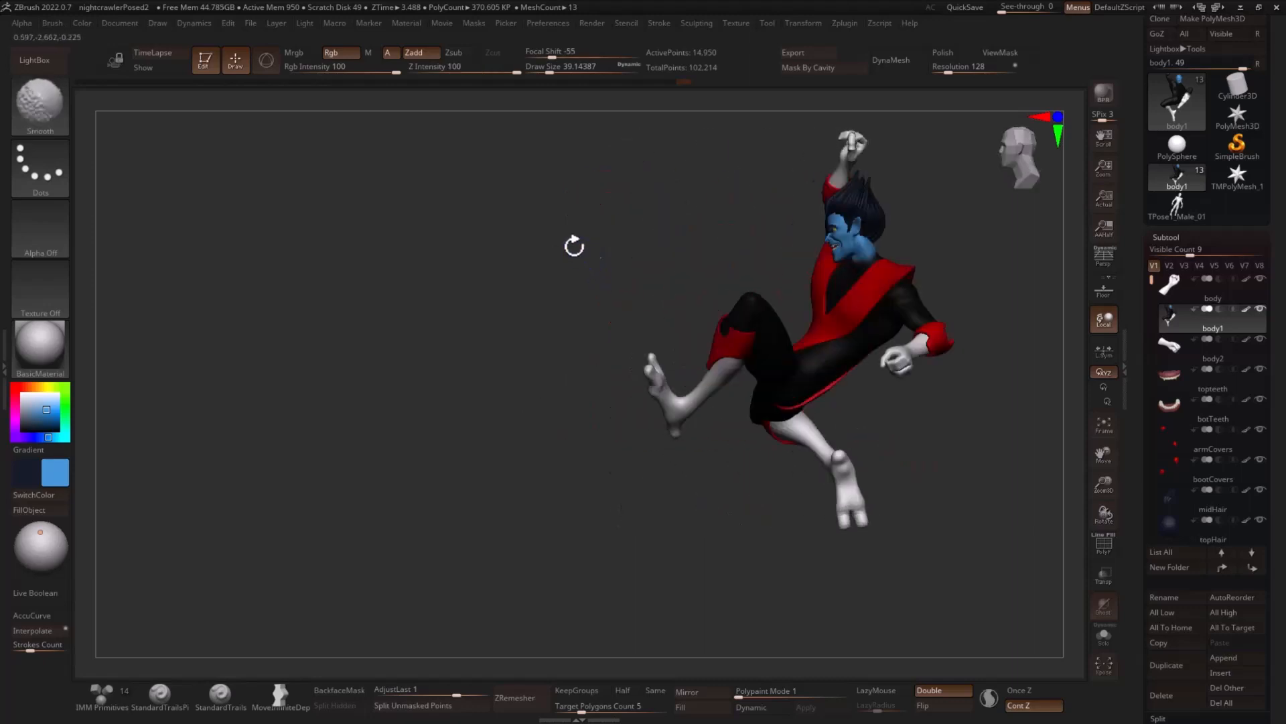
pyautogui.keyDown('alt'); pyautogui.moveTo(977, 422); pyautogui.dragTo(975, 382); pyautogui.keyUp('alt')
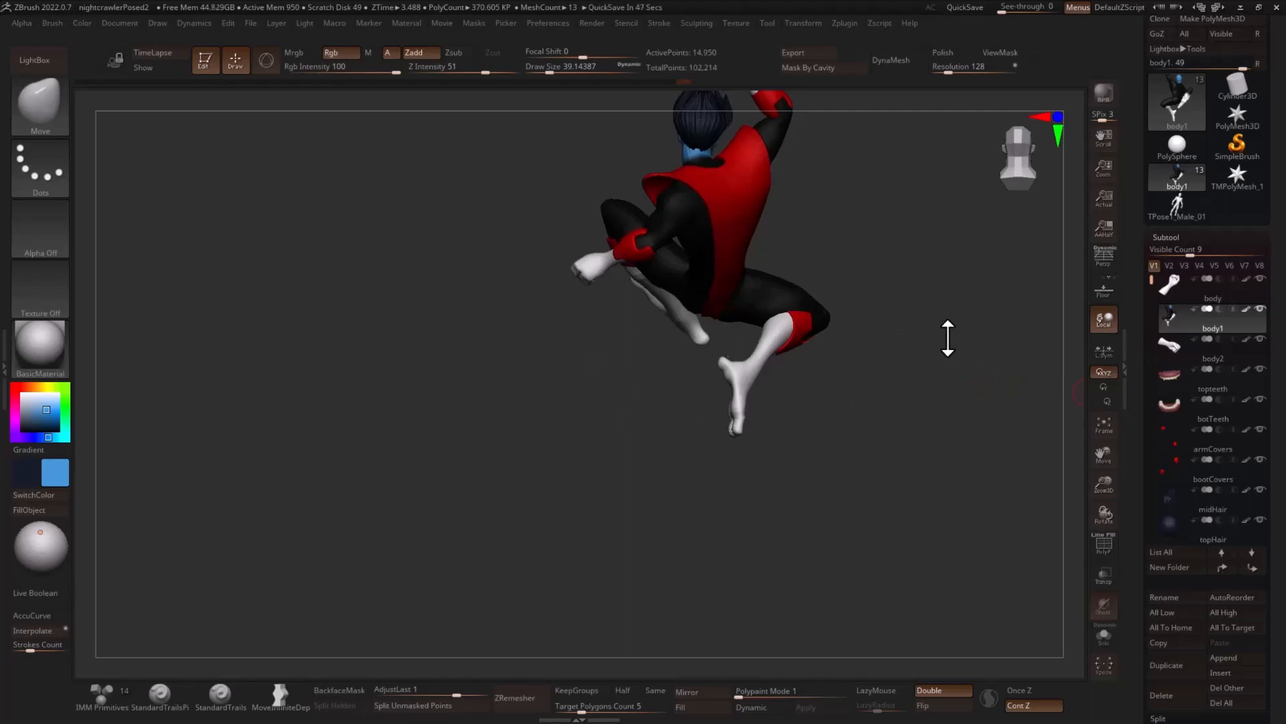
pyautogui.moveTo(954, 345); pyautogui.dragTo(974, 348)
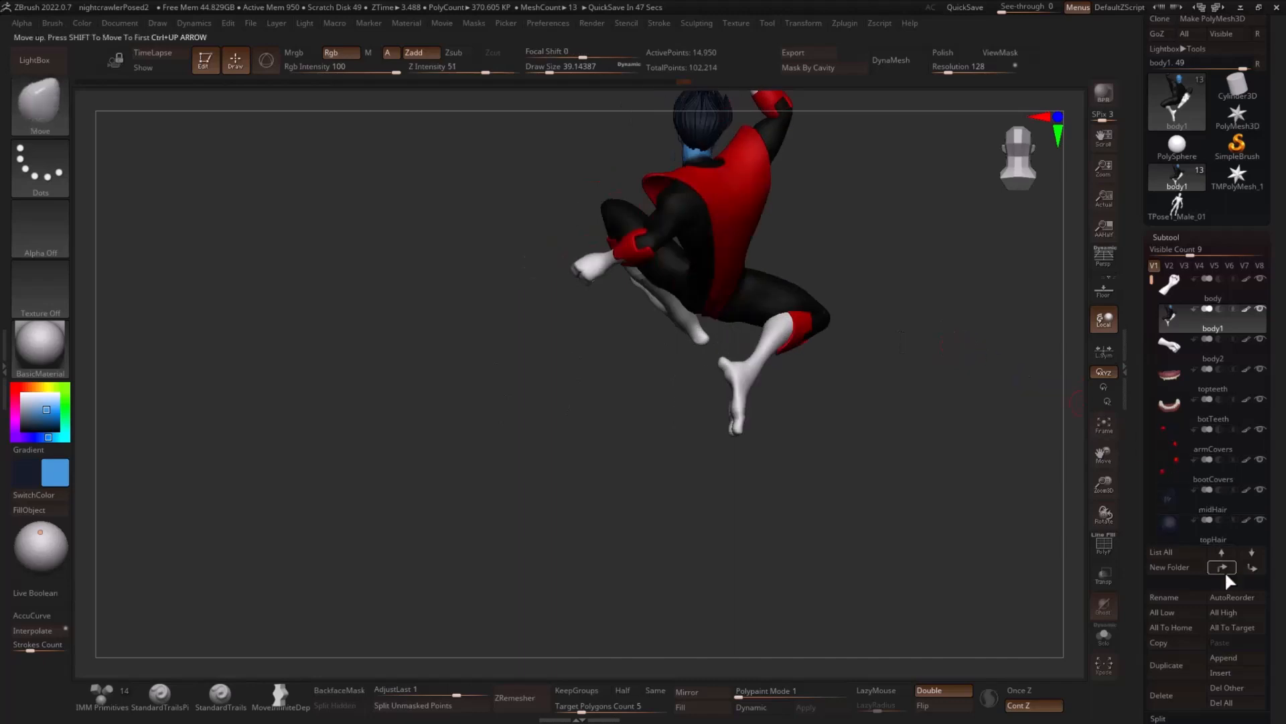
pyautogui.click(1235, 673)
pyautogui.click(1104, 486)
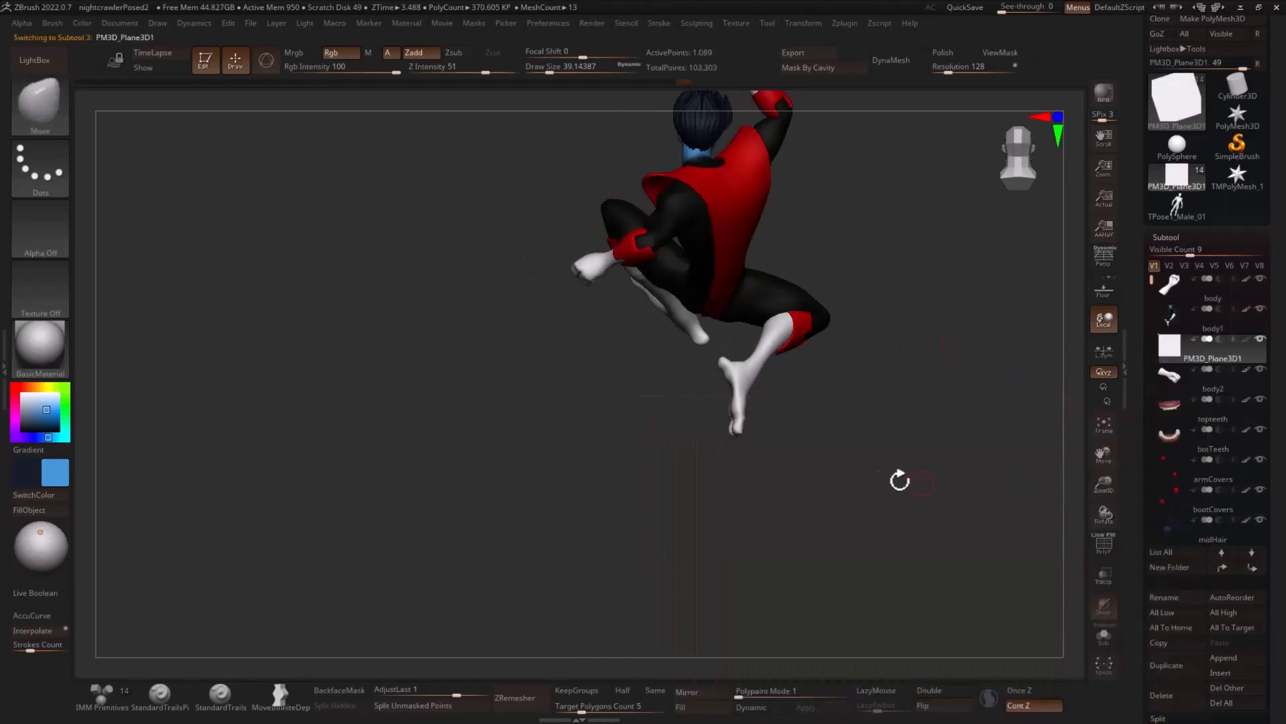
pyautogui.click(943, 696)
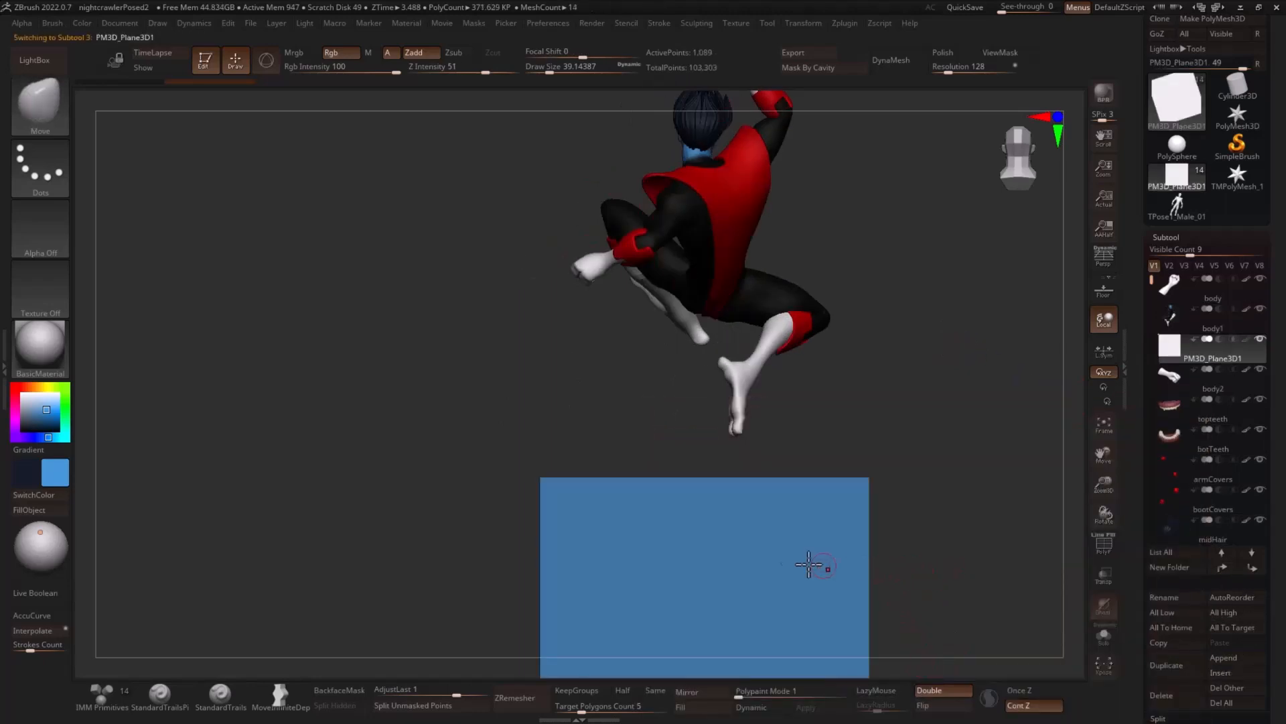
# - Raise the plane to the figure's lower body and scale it wider and taller as a backdrop through the hips
pyautogui.press('w')
pyautogui.moveTo(705, 566); pyautogui.dragTo(735, 311)
pyautogui.moveTo(895, 312); pyautogui.dragTo(1013, 313)
pyautogui.moveTo(759, 335); pyautogui.dragTo(935, 323)
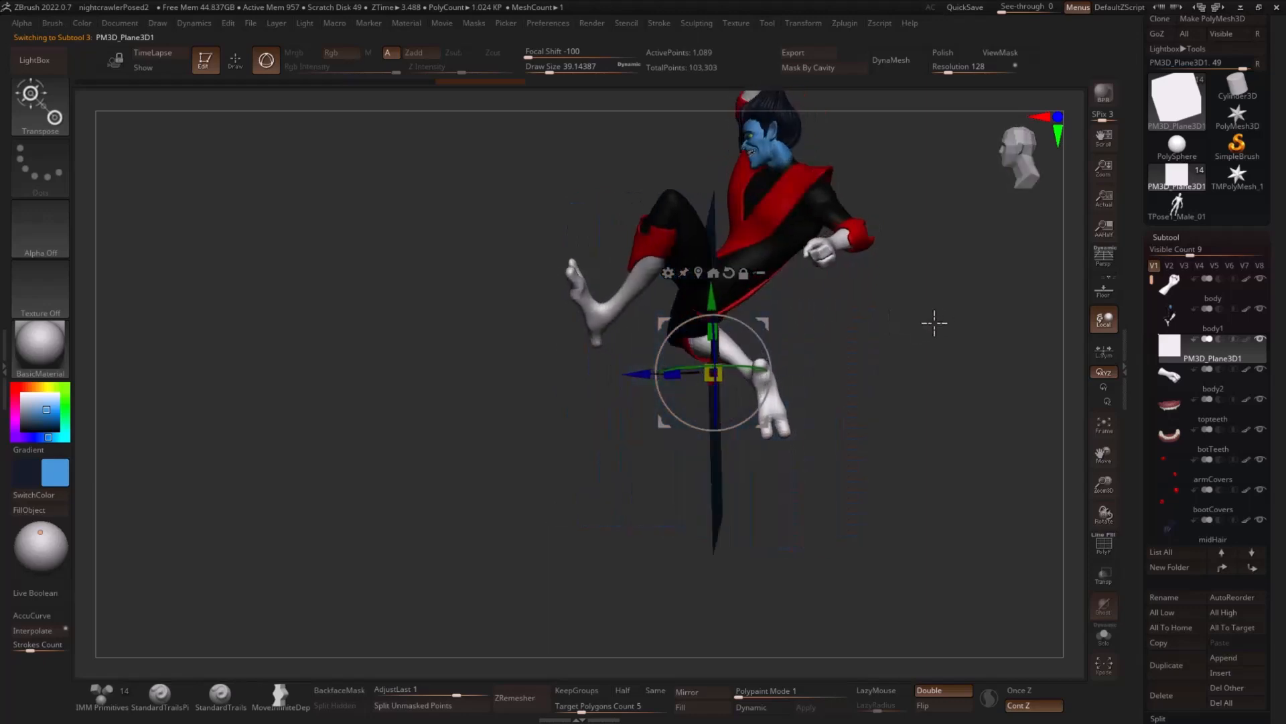
pyautogui.keyDown('shift'); pyautogui.moveTo(797, 321); pyautogui.dragTo(998, 329); pyautogui.keyUp('shift')
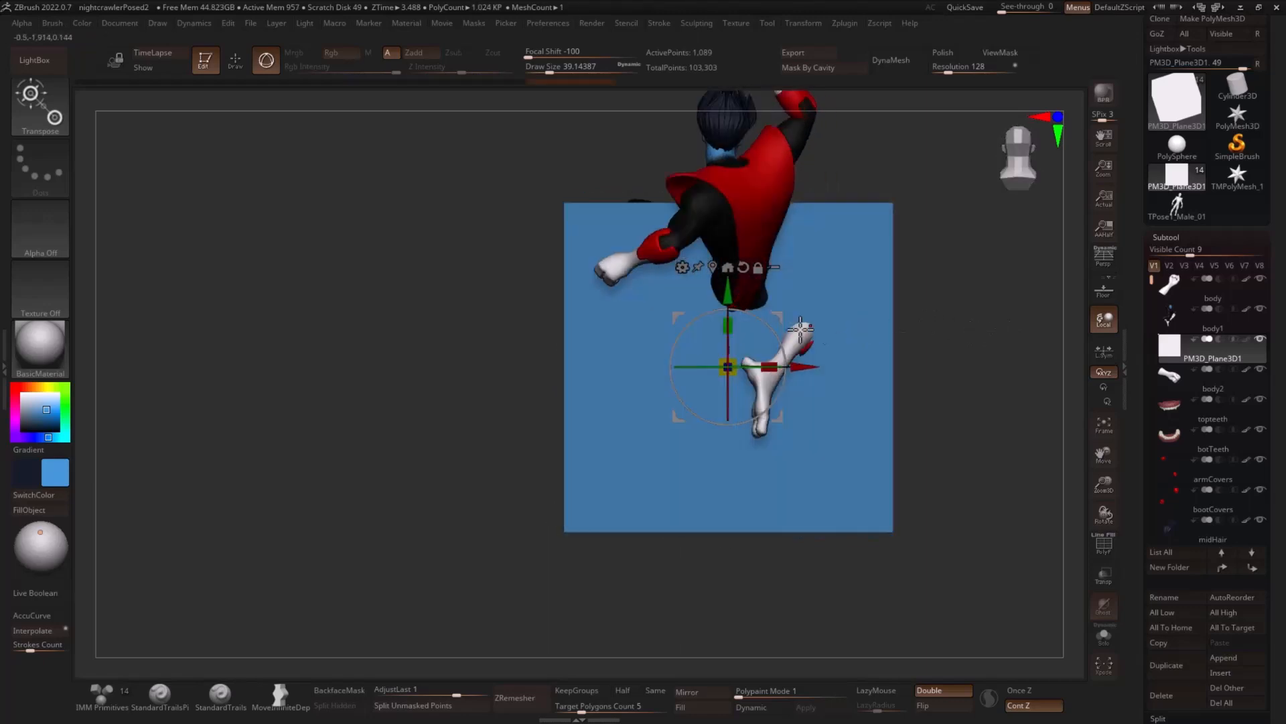
pyautogui.moveTo(771, 367); pyautogui.dragTo(818, 351)
pyautogui.moveTo(738, 327); pyautogui.dragTo(768, 221)
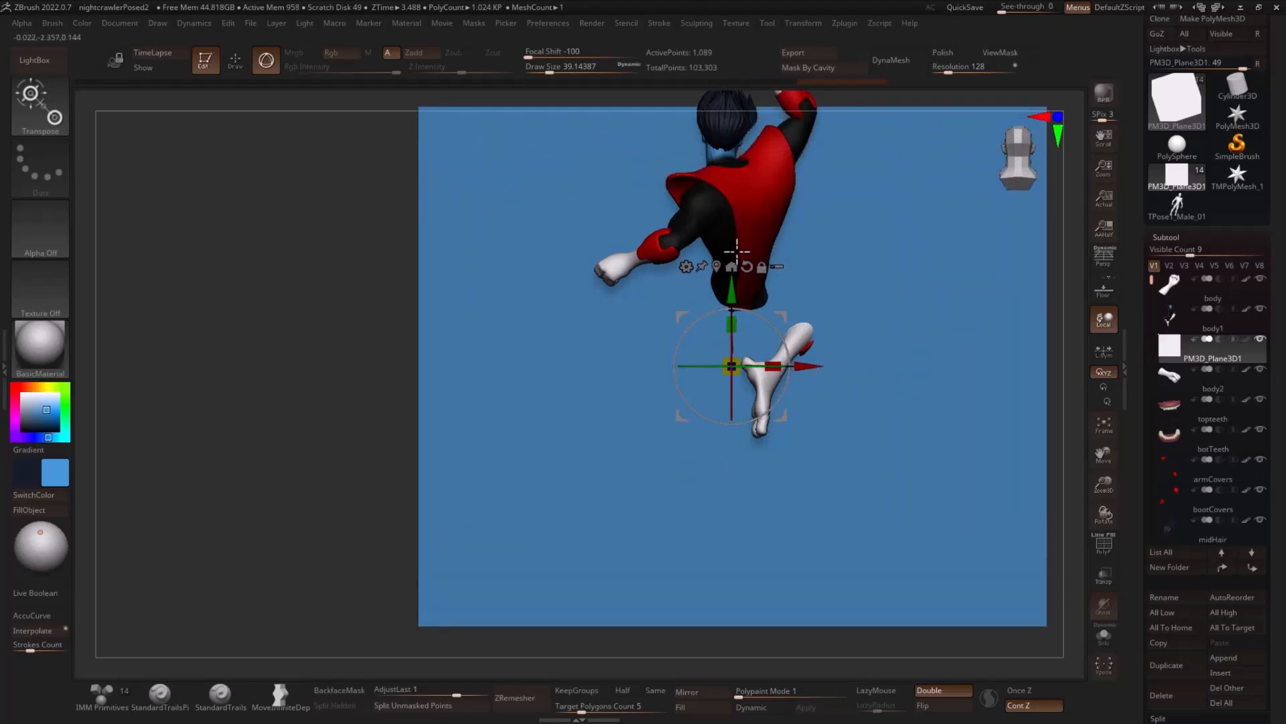
# - Fill the plane with dark grey and resample the blue of the face as the active colour
pyautogui.moveTo(32, 406); pyautogui.dragTo(13, 420)
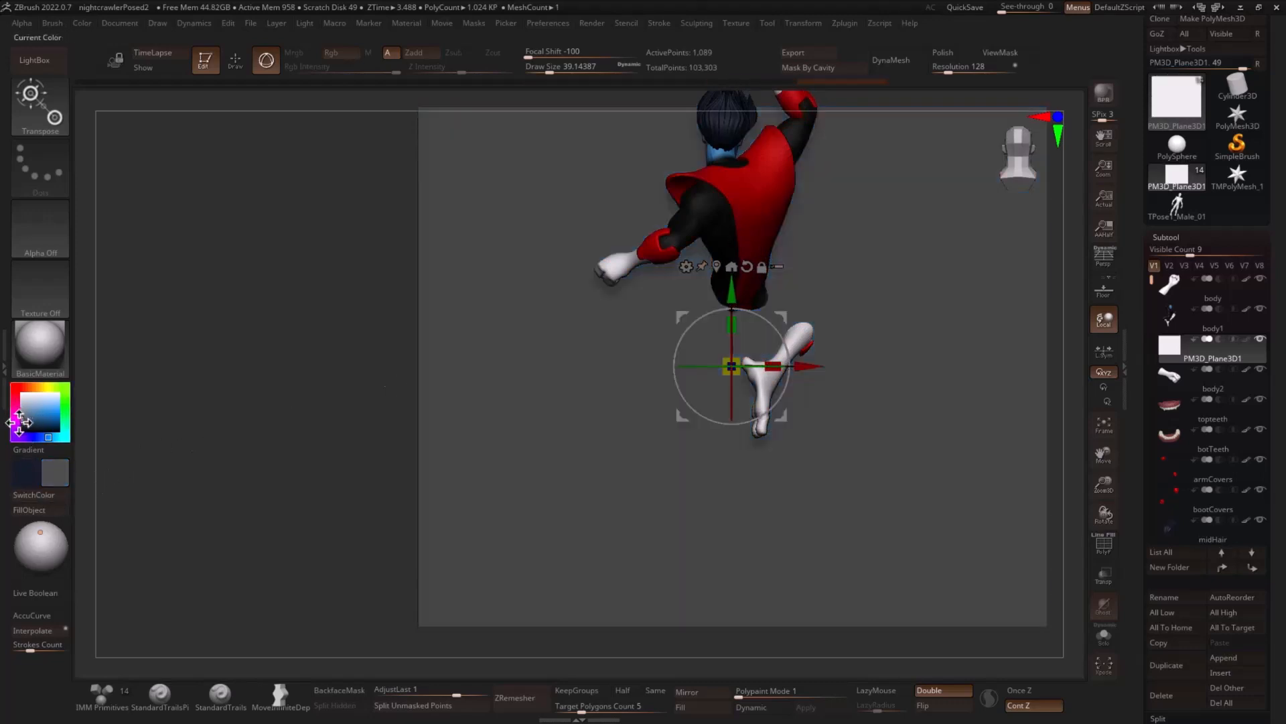
pyautogui.click(35, 512)
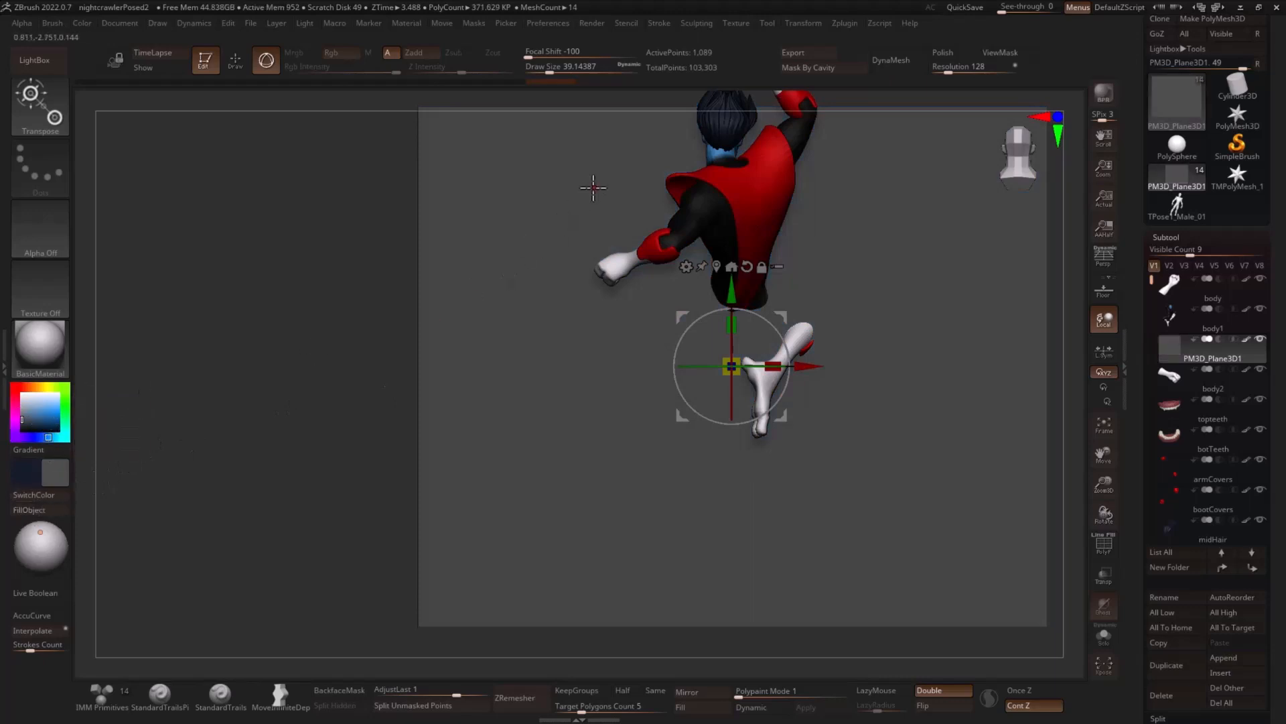
pyautogui.press('q')
pyautogui.moveTo(316, 235); pyautogui.dragTo(714, 164)
pyautogui.press('c')
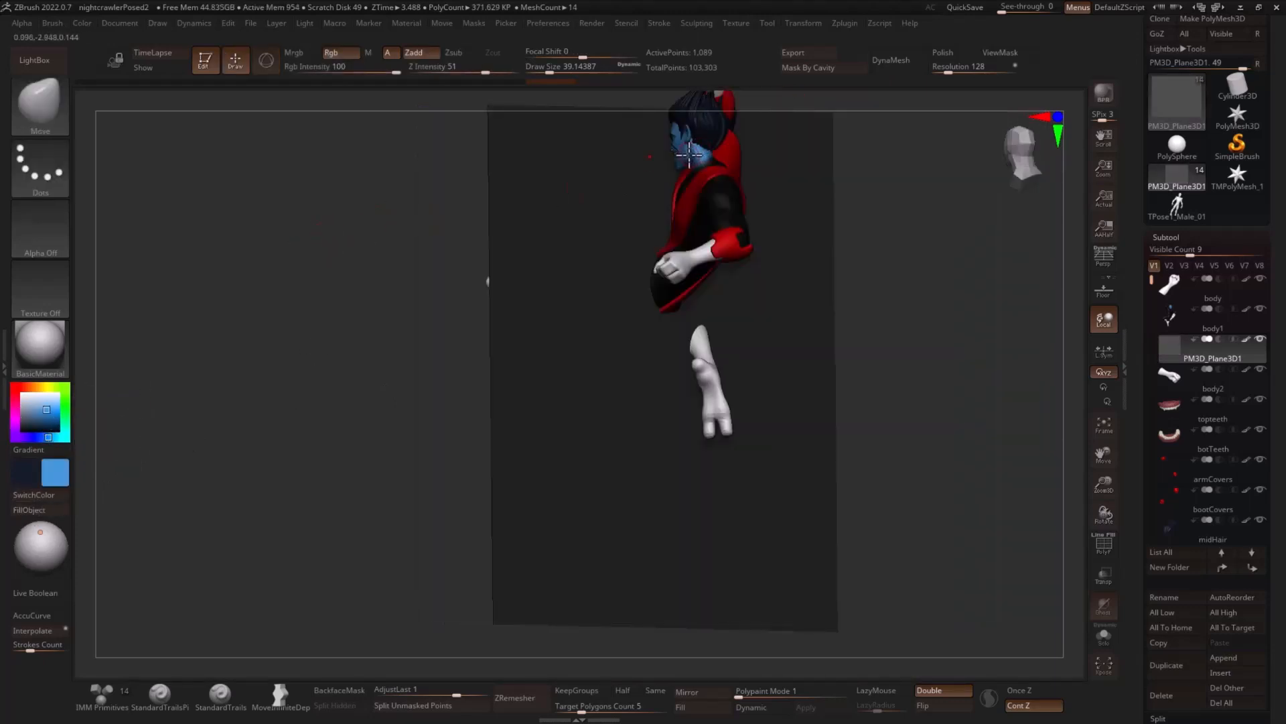
pyautogui.moveTo(851, 195); pyautogui.dragTo(464, 298)
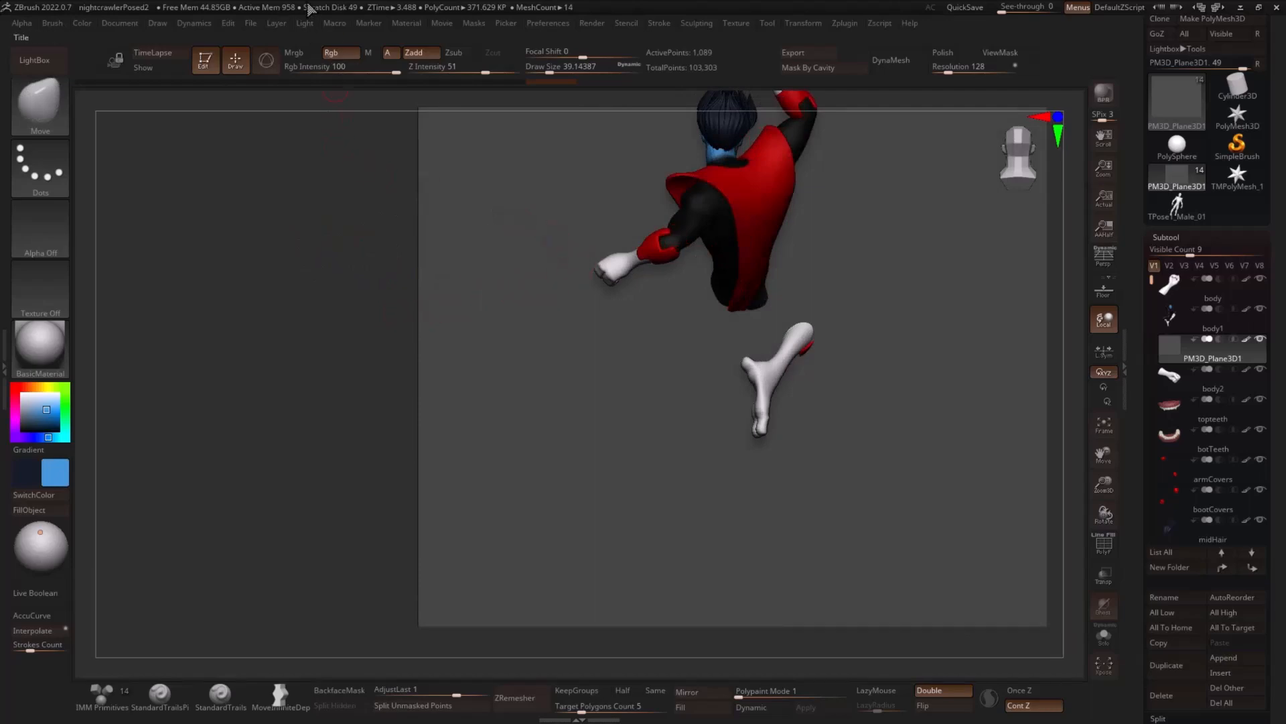
# - Choose the CurveTube brush and enable Size in its curve modifiers
pyautogui.press('b')
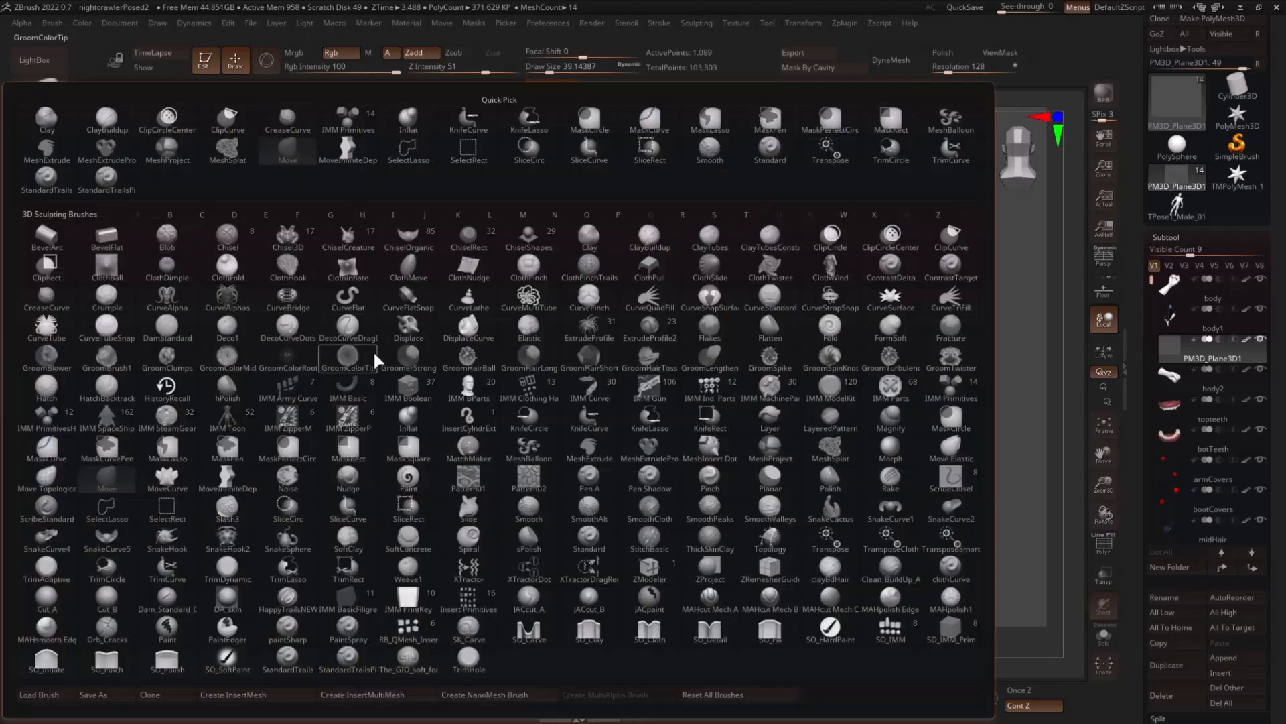
pyautogui.press('c')
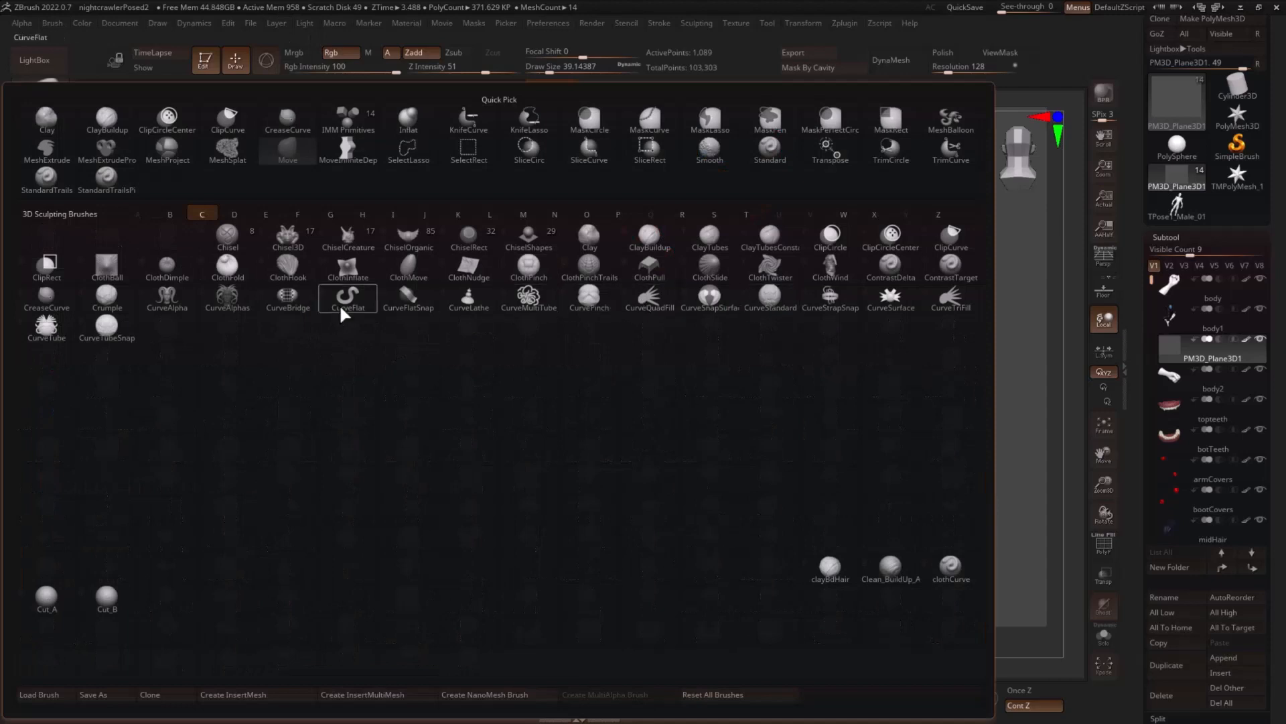
pyautogui.click(55, 340)
pyautogui.click(660, 24)
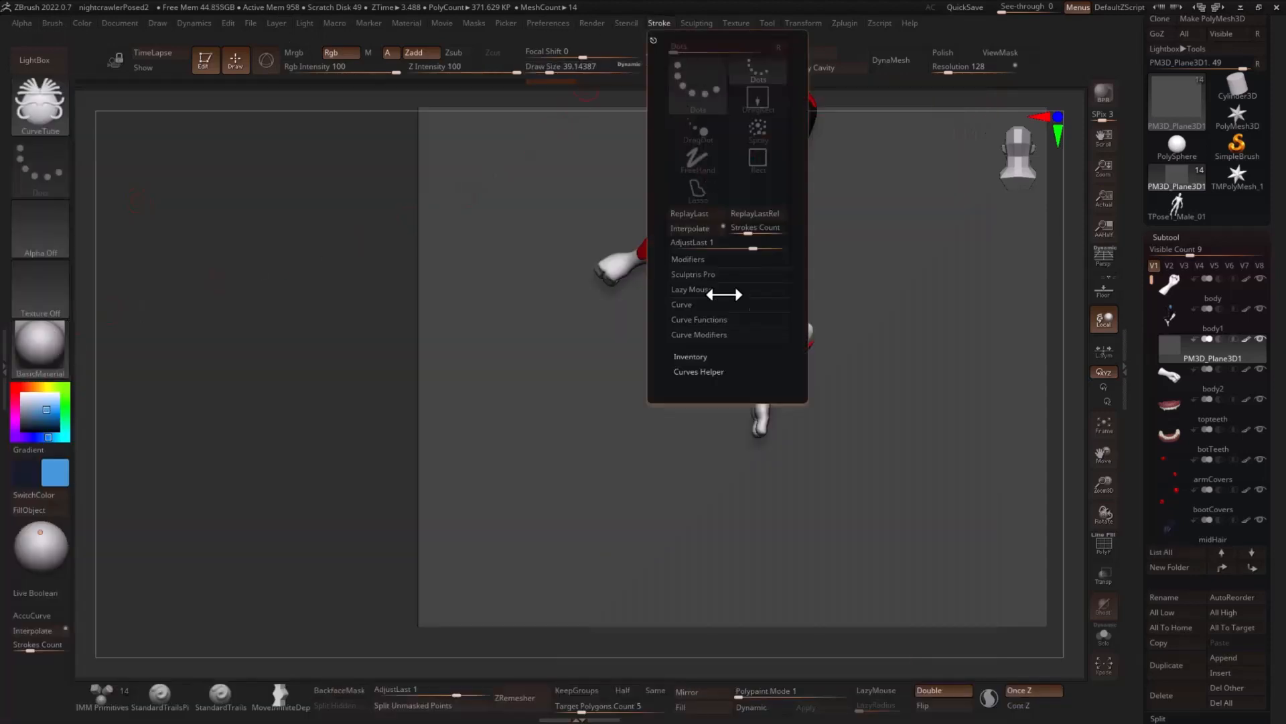
pyautogui.click(684, 306)
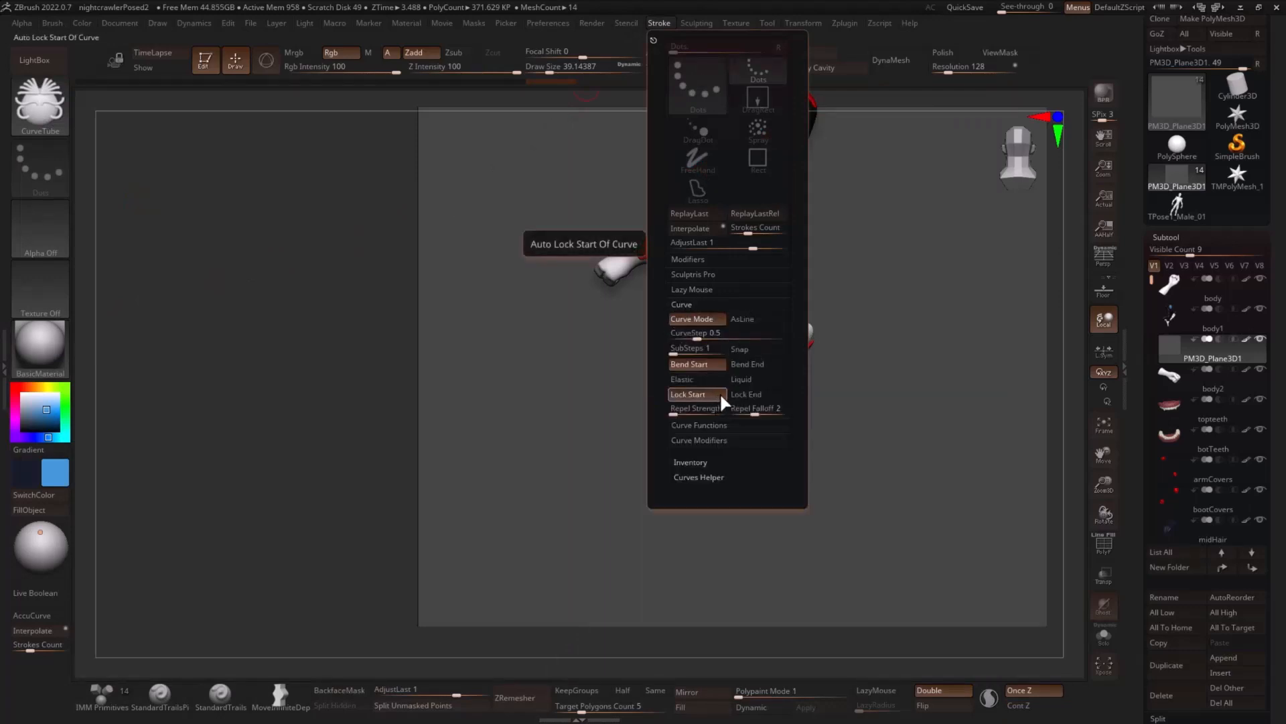
pyautogui.click(710, 441)
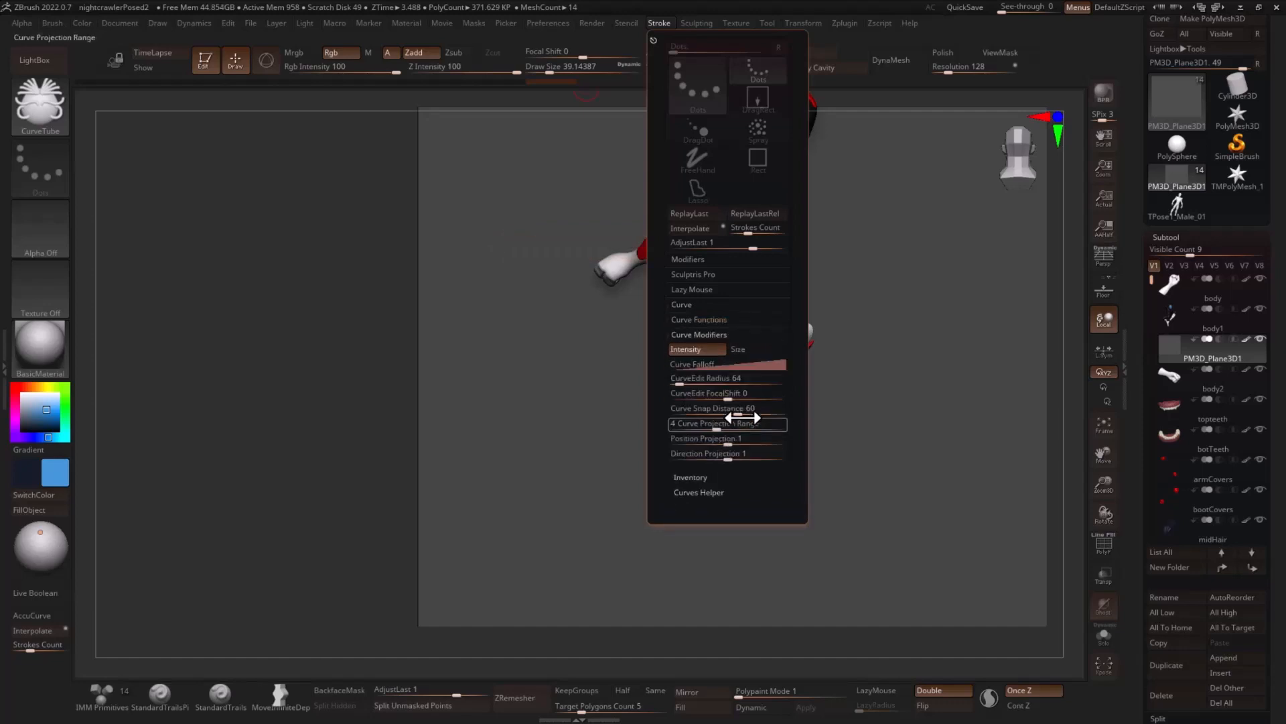
pyautogui.click(750, 345)
# - Flip the curve falloff horizontally and bow it outward so it tapers from full size to a slightly raised end
pyautogui.click(693, 364)
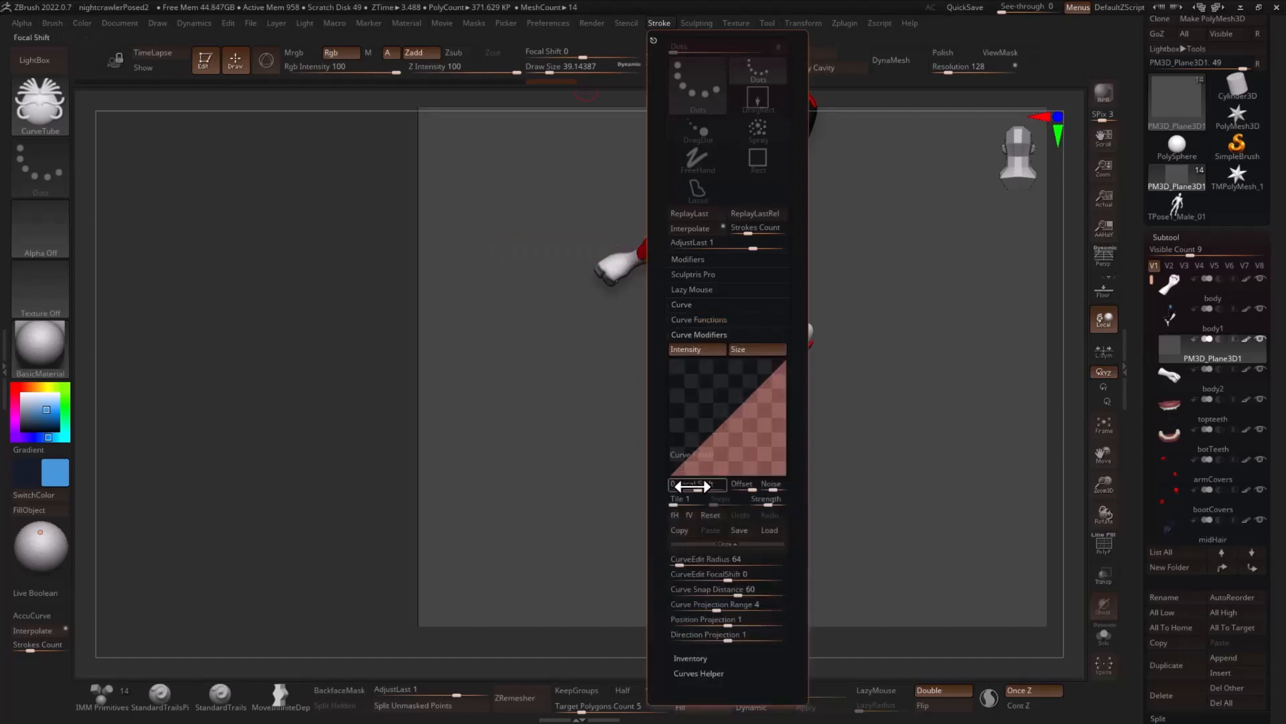
pyautogui.click(676, 516)
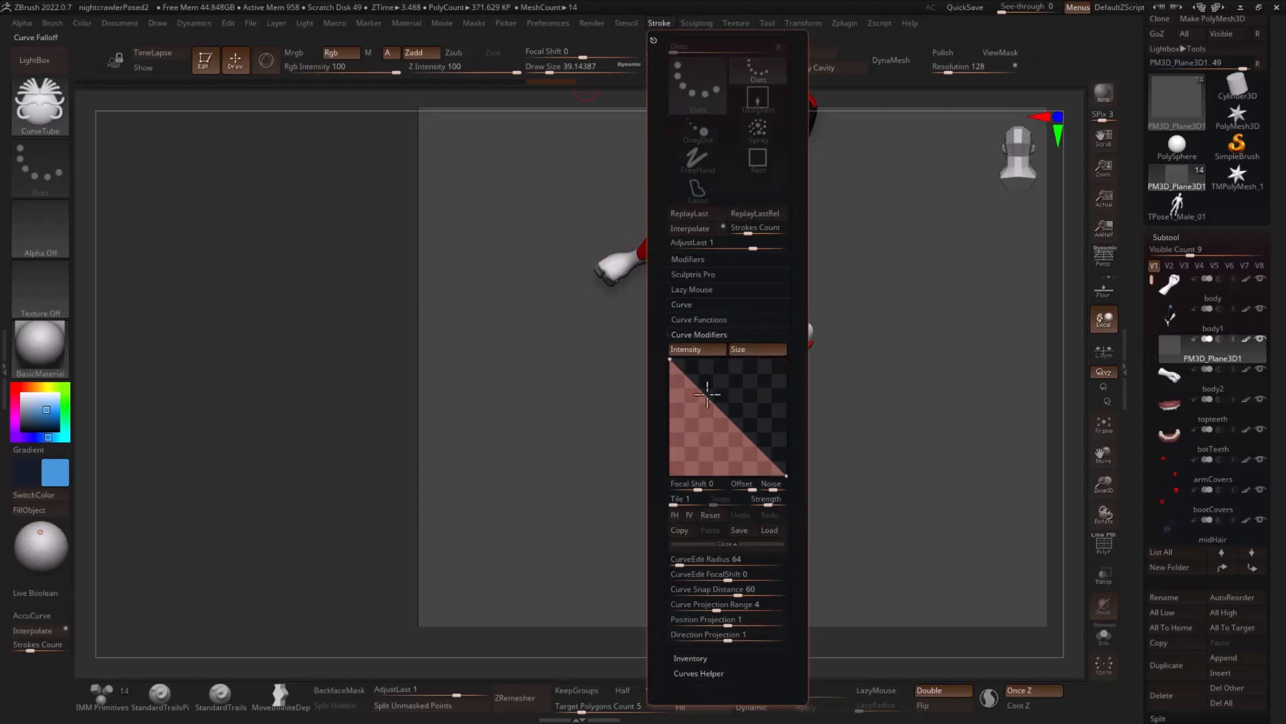
pyautogui.moveTo(786, 475); pyautogui.dragTo(758, 417)
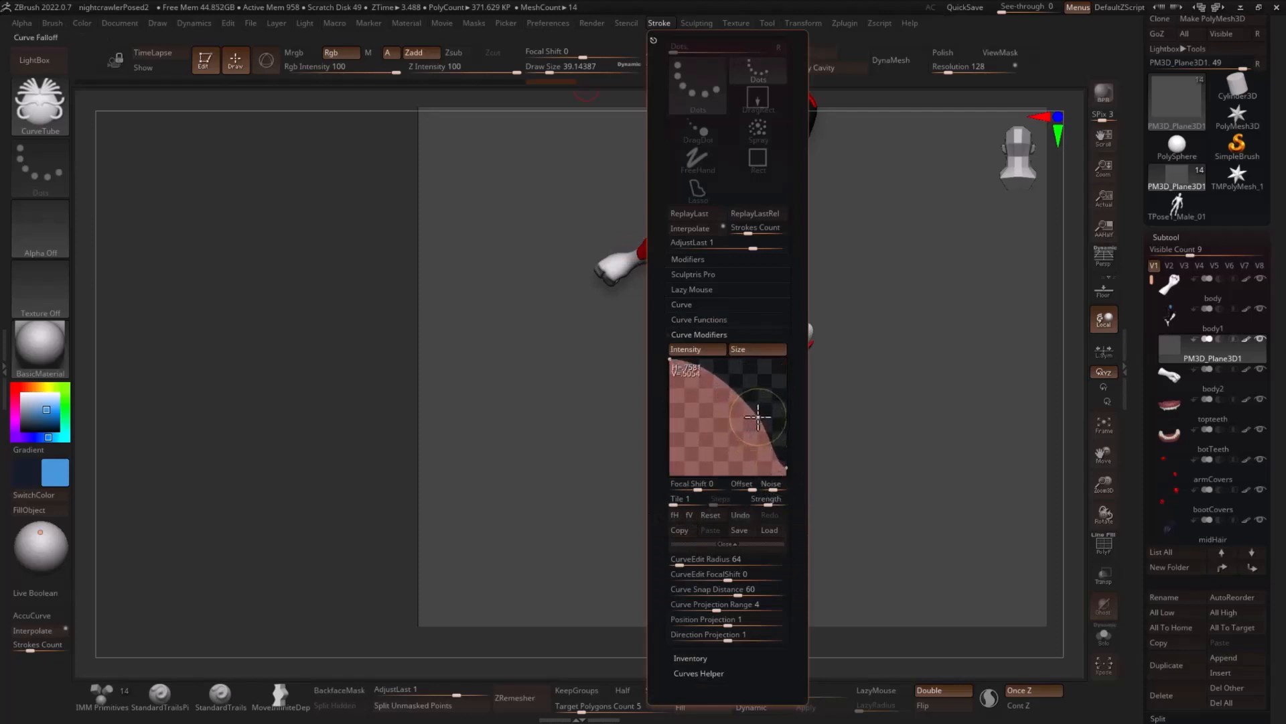
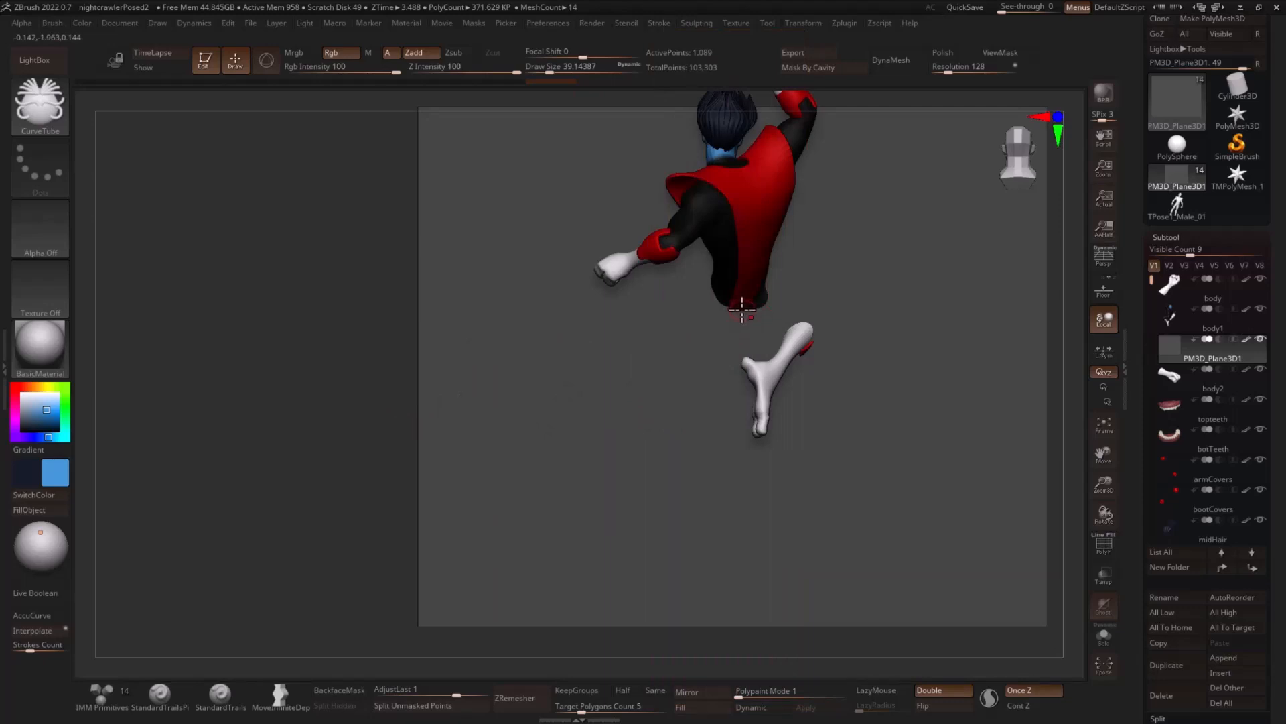
# - Hide the body1 subtool and draw a curved CurveTube tail over the plane, running down from the tunic's back hem and around
pyautogui.click(1260, 308)
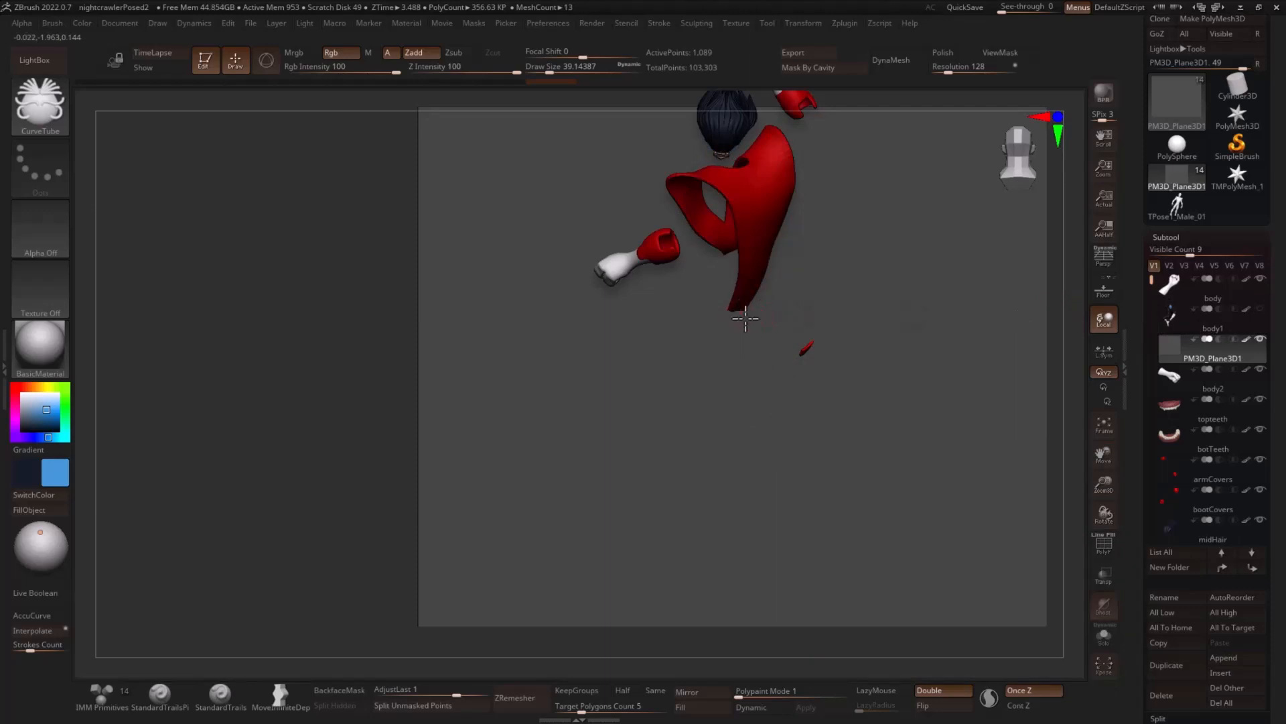
pyautogui.moveTo(656, 449); pyautogui.dragTo(648, 445)
pyautogui.hotkey('ctrl', 'z')
pyautogui.moveTo(636, 397); pyautogui.dragTo(625, 387)
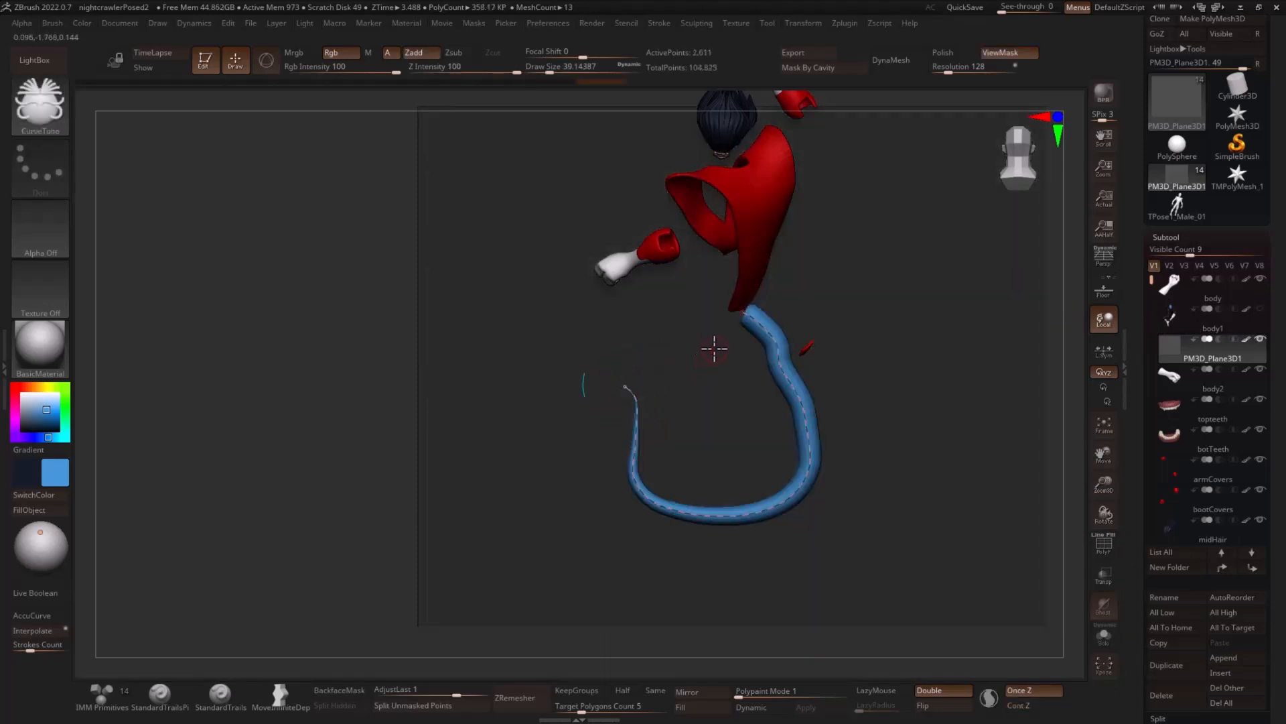
# - Reduce the draw size to about 22 and update the tail tube to the thinner width
pyautogui.press('s')
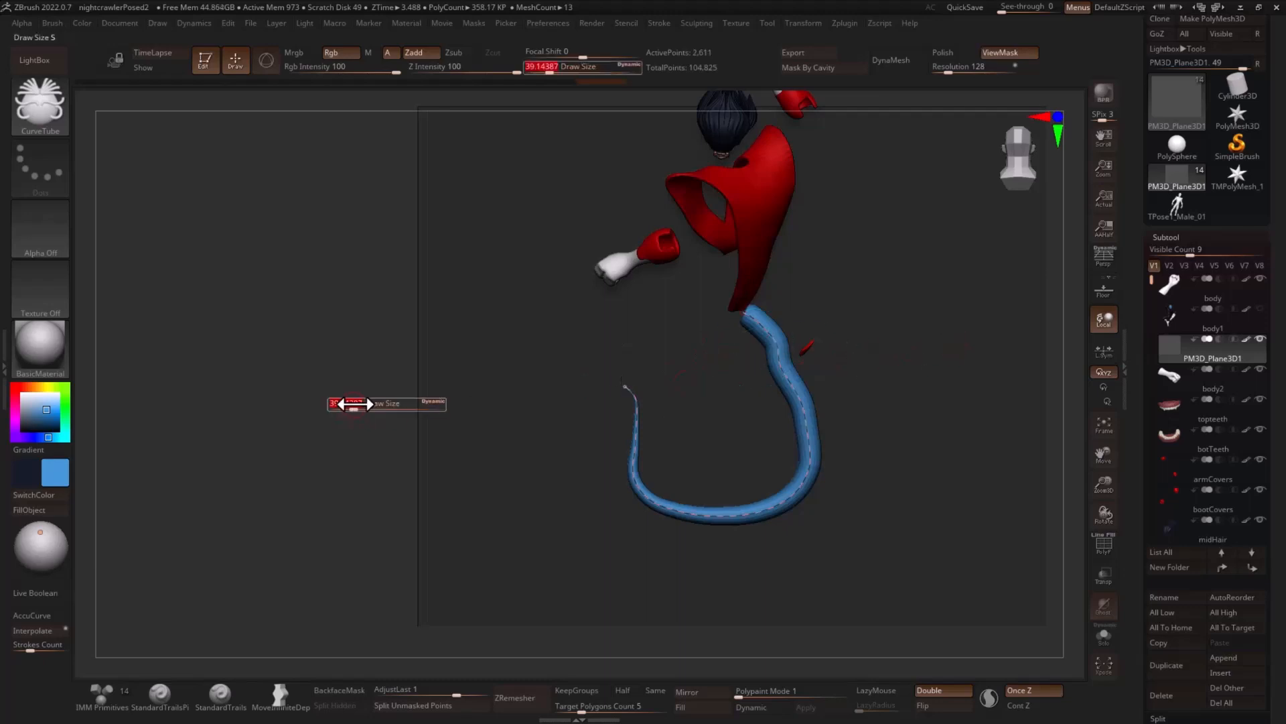
pyautogui.moveTo(349, 404); pyautogui.dragTo(345, 403)
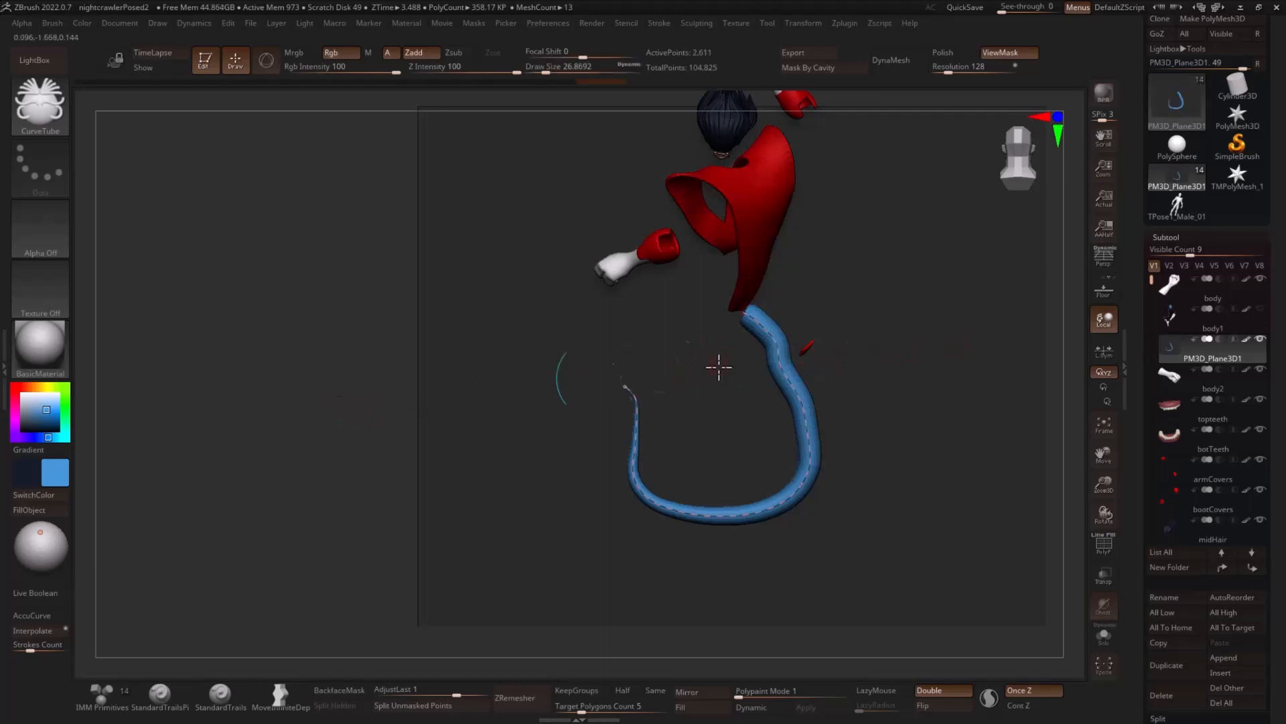
pyautogui.click(785, 373)
pyautogui.moveTo(363, 395); pyautogui.dragTo(374, 395)
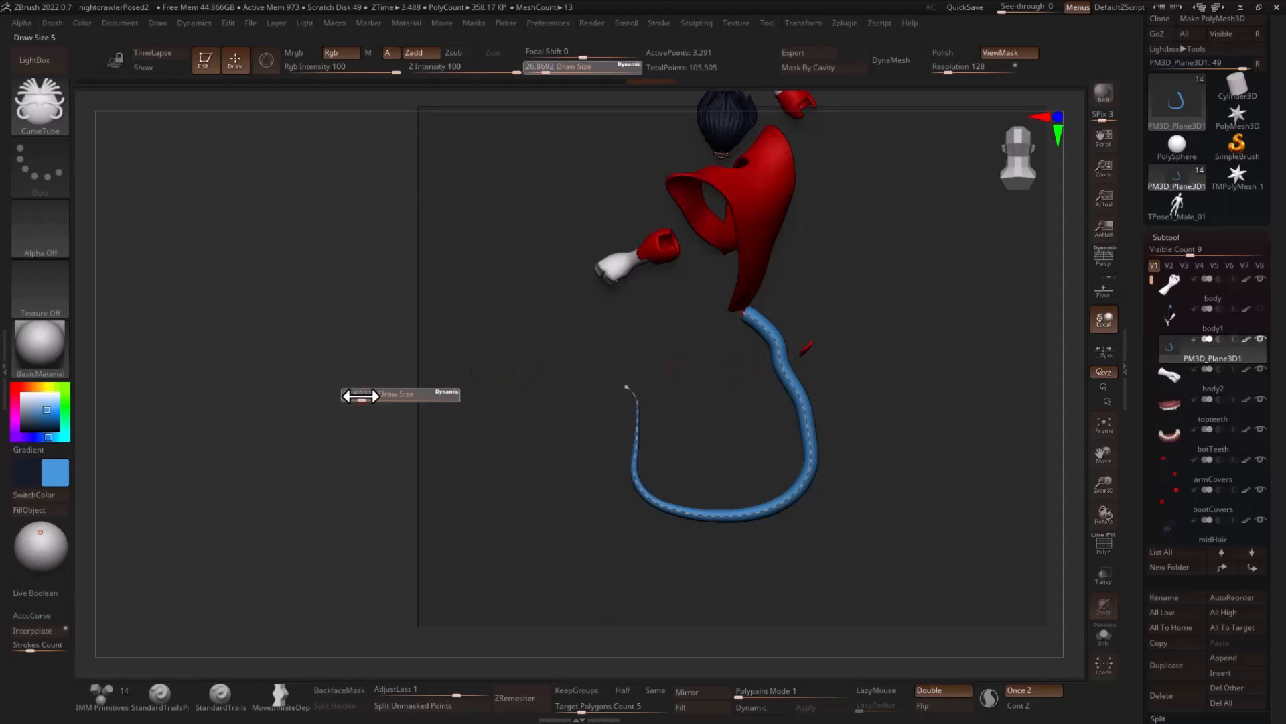
pyautogui.click(777, 367)
pyautogui.click(544, 69)
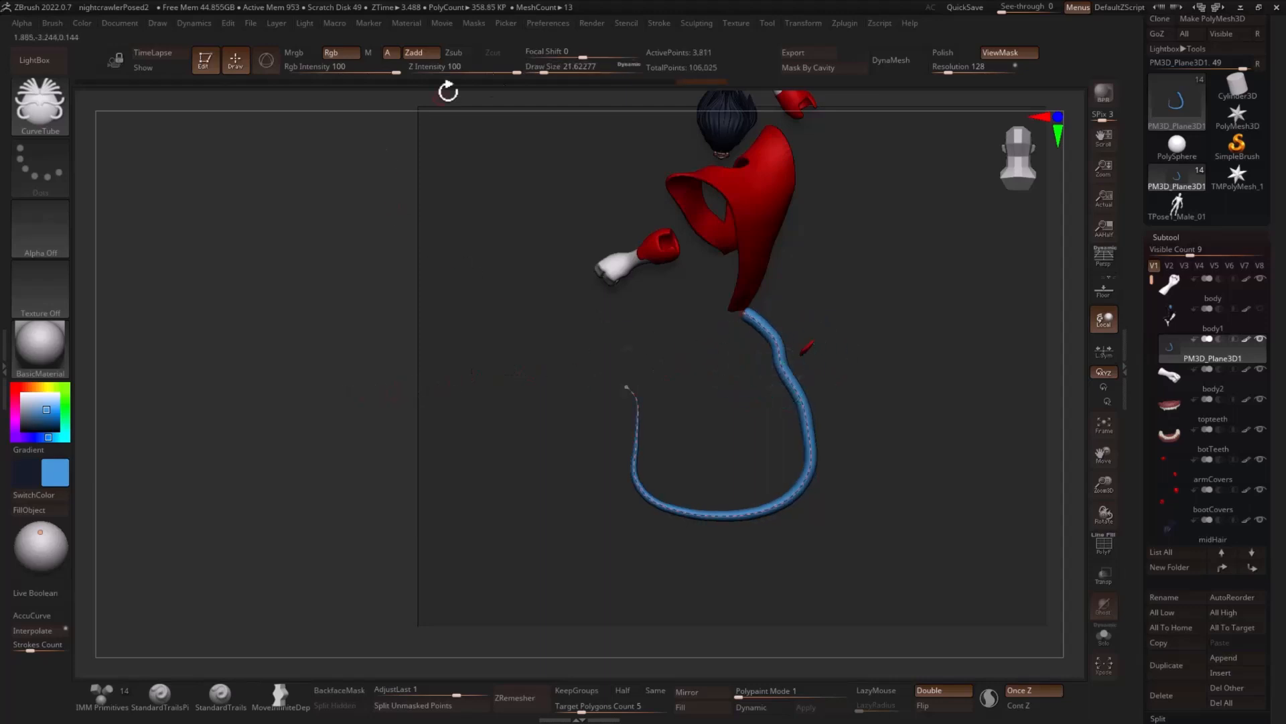
# - Bow the size falloff further outward in the curve modifiers and update the tail so it stays thick closer to its tip
pyautogui.click(658, 24)
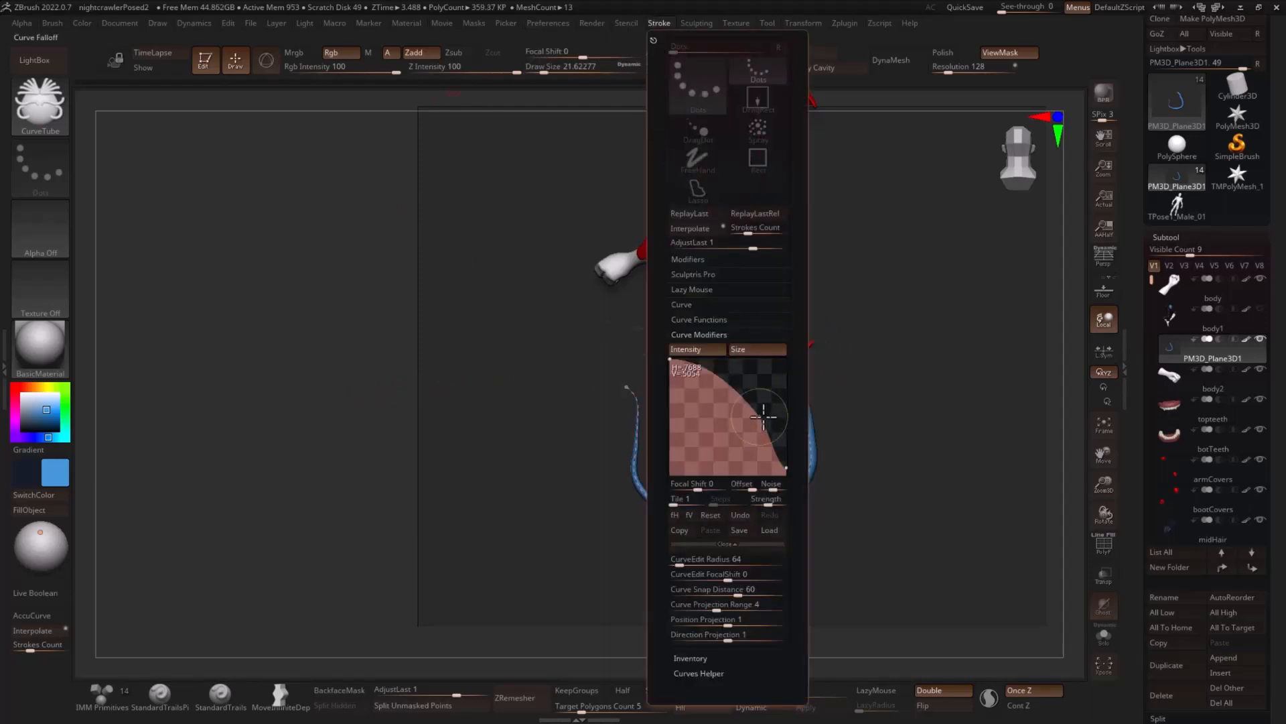
pyautogui.moveTo(763, 417); pyautogui.dragTo(773, 411)
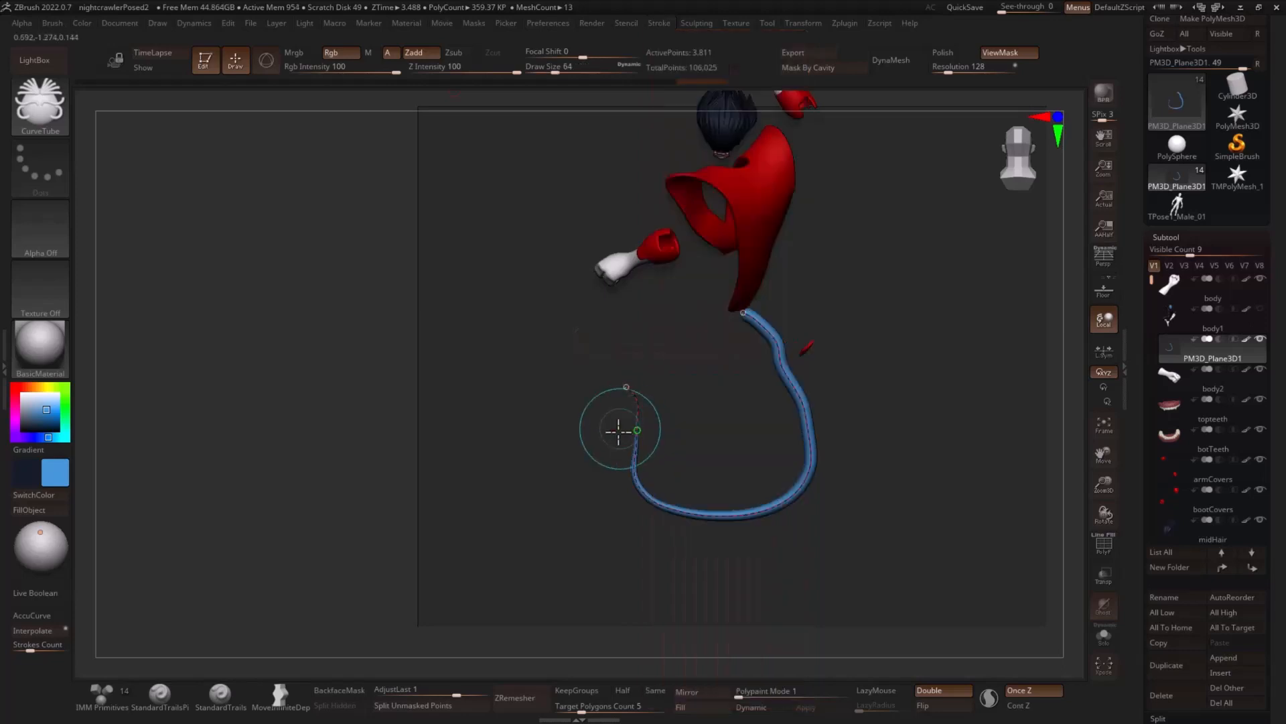
pyautogui.press('[')
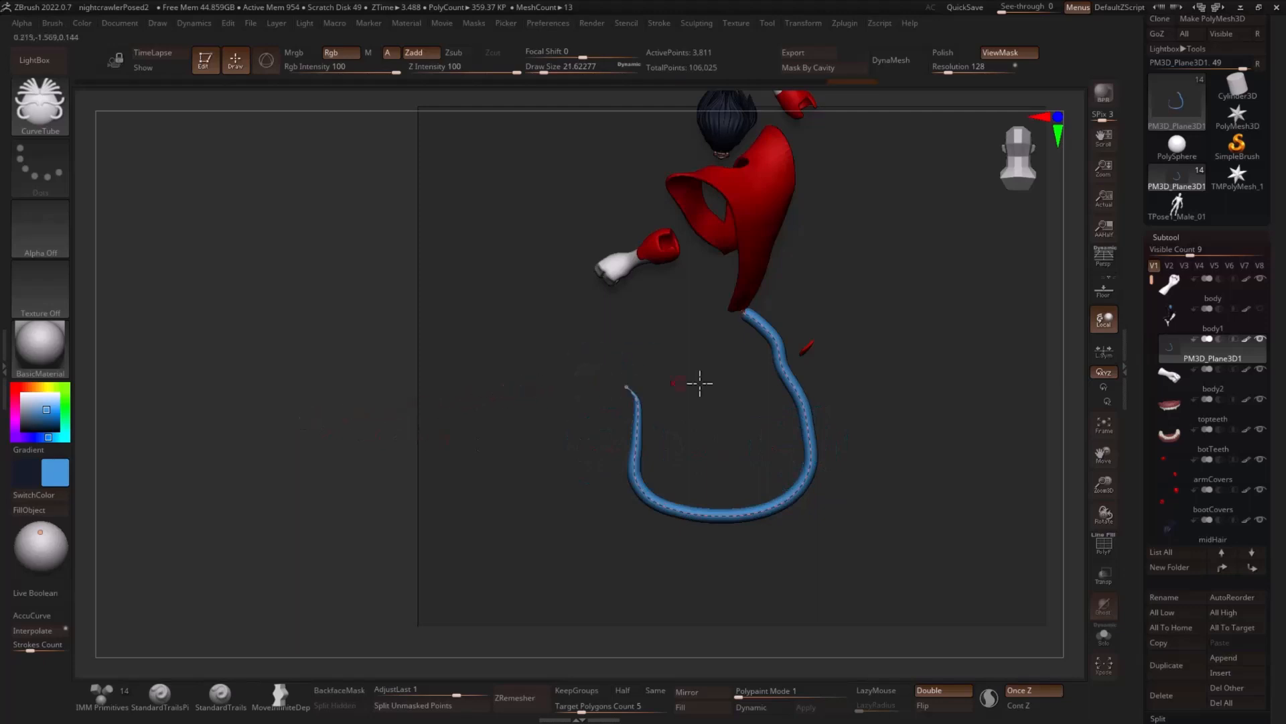
pyautogui.press(']')
pyautogui.moveTo(394, 407); pyautogui.dragTo(351, 412)
pyautogui.click(790, 387)
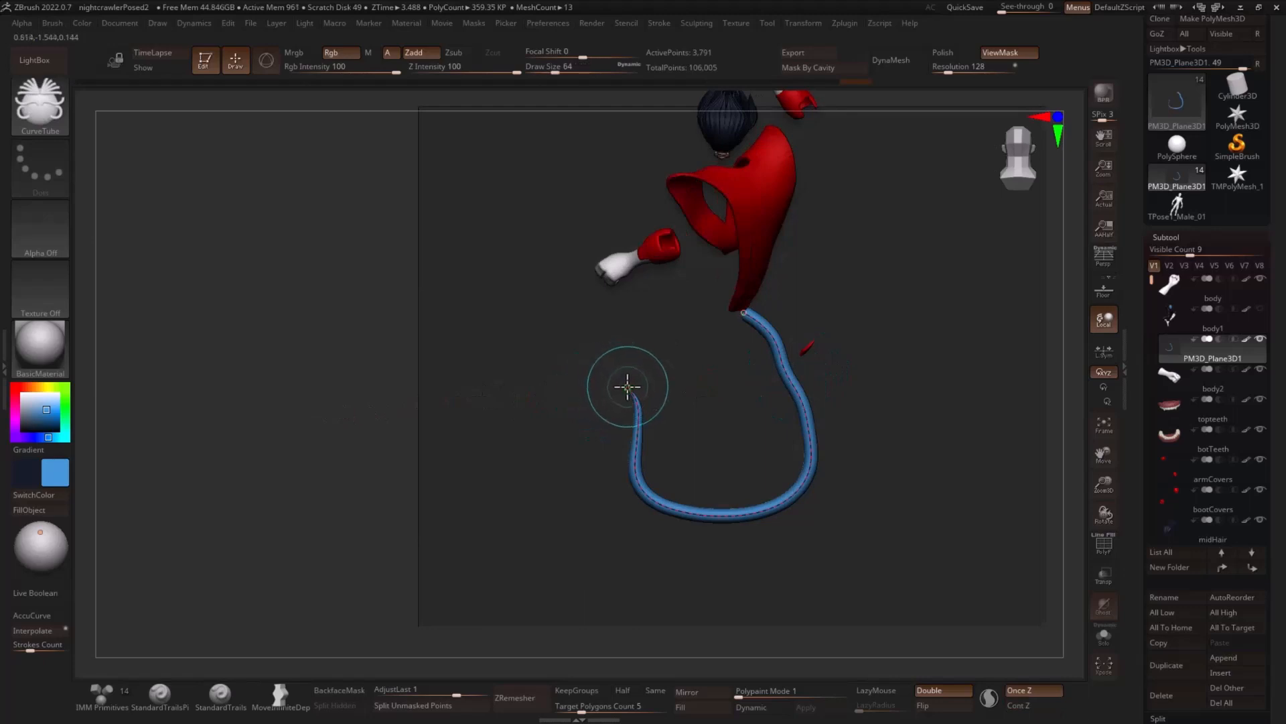
# - Straighten the tail curve's tip and pull the bend and tip outward into a wider, more open hook
pyautogui.moveTo(622, 375); pyautogui.dragTo(608, 362)
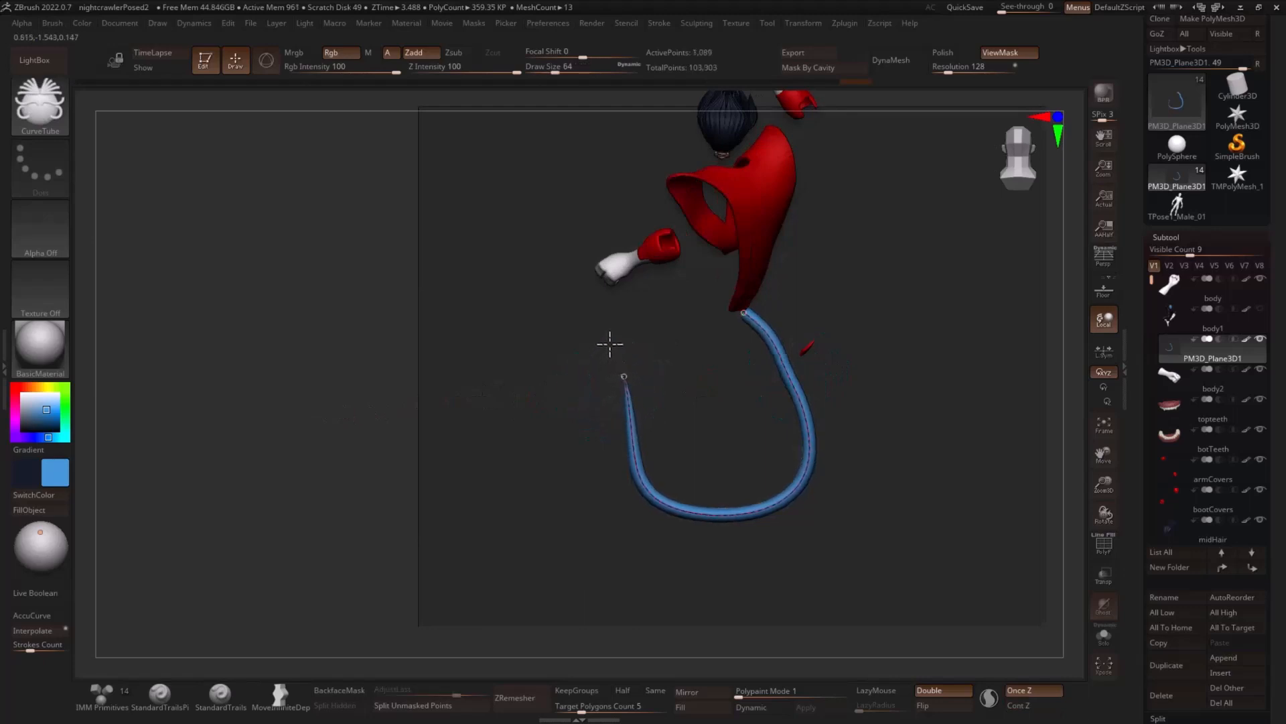
pyautogui.moveTo(319, 393); pyautogui.dragTo(871, 363)
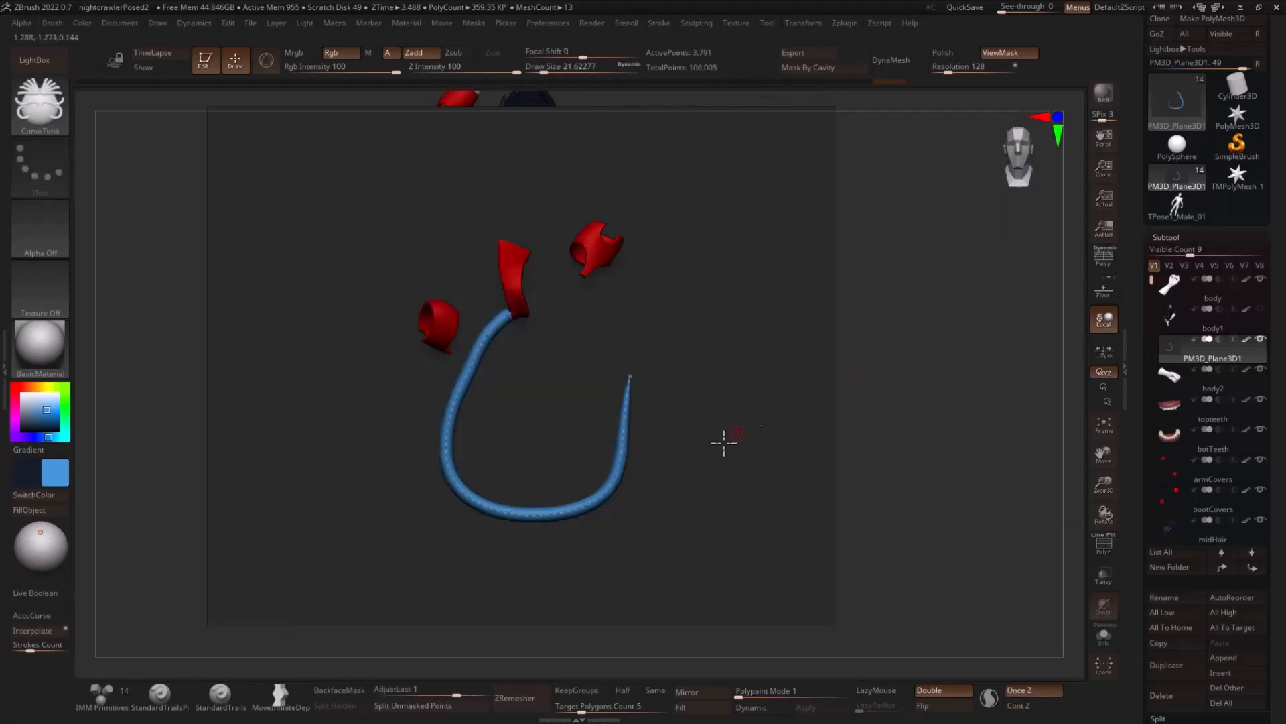
pyautogui.press('s')
pyautogui.moveTo(481, 501)
pyautogui.mouseDown()
pyautogui.moveTo(515, 500)
pyautogui.moveTo(483, 525)
pyautogui.mouseUp()
pyautogui.press('s')
pyautogui.moveTo(460, 410); pyautogui.dragTo(434, 406)
pyautogui.moveTo(582, 421)
pyautogui.mouseDown()
pyautogui.moveTo(658, 416)
pyautogui.moveTo(659, 478)
pyautogui.moveTo(655, 435)
pyautogui.mouseUp()
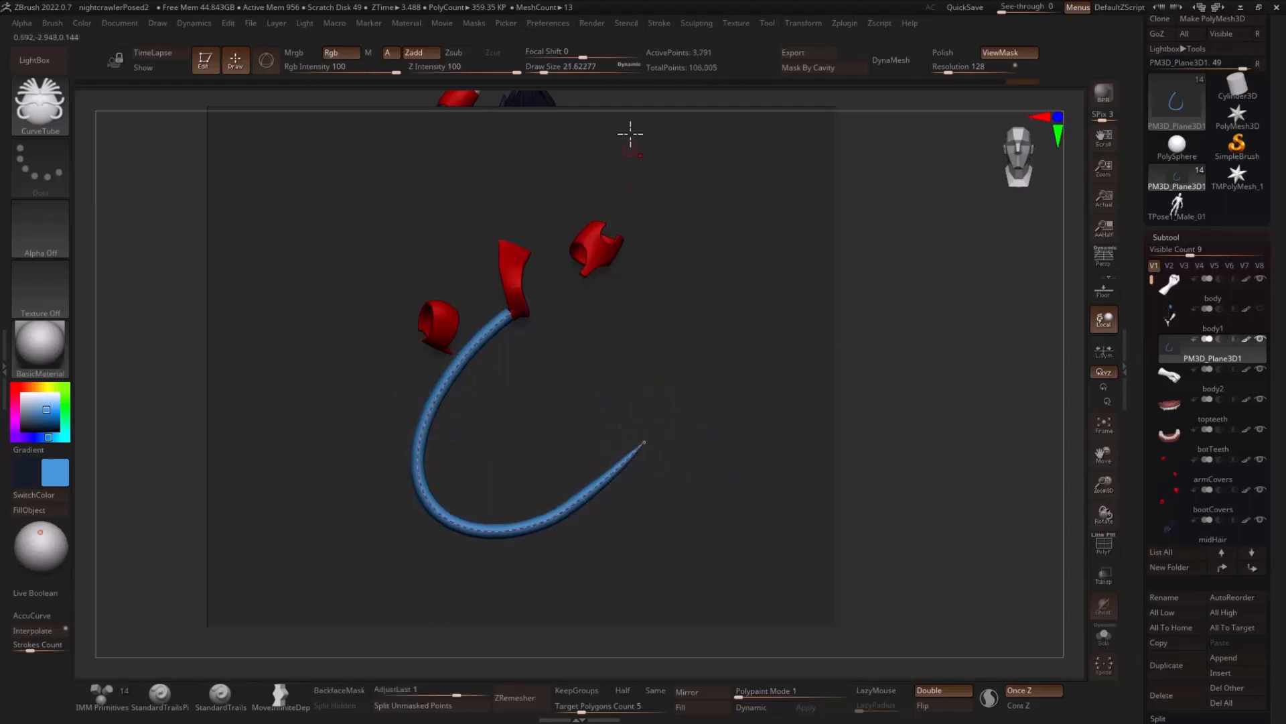
# - Extend the tail's tip outward, lower the bottom bend with a larger brush, and ease the end into a smooth S-curve
pyautogui.click(659, 24)
pyautogui.click(682, 305)
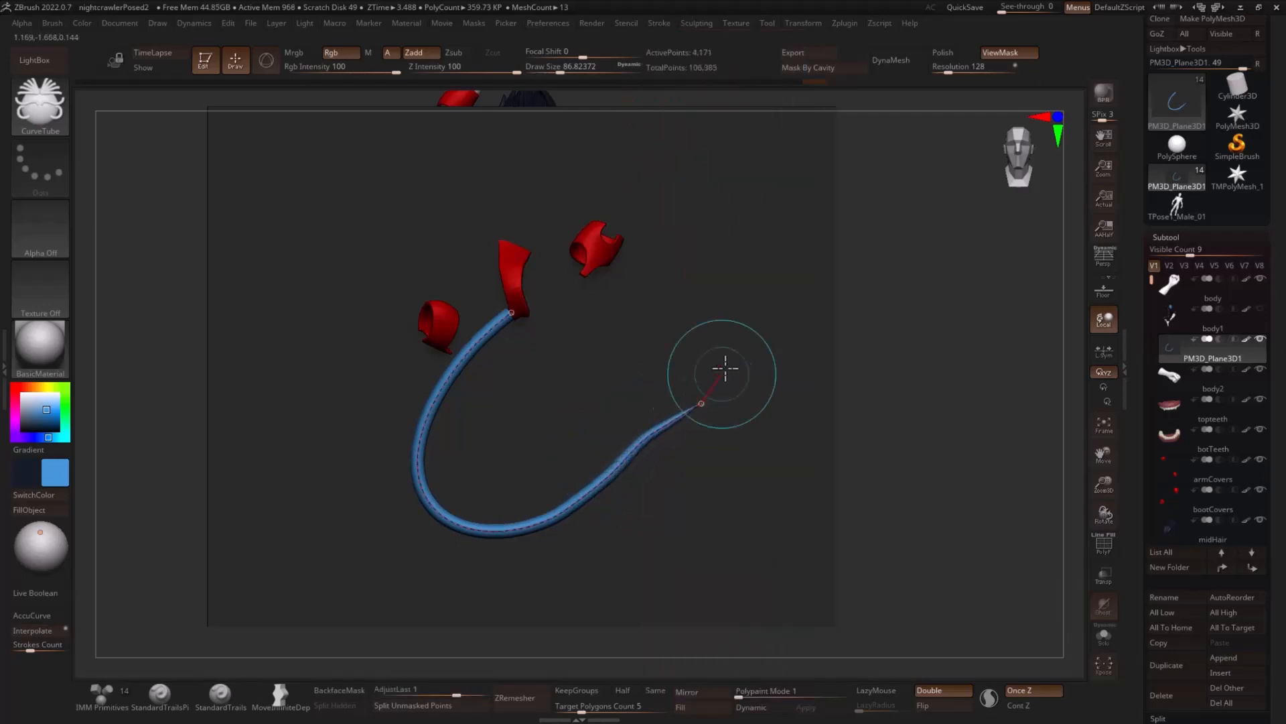
pyautogui.click(659, 23)
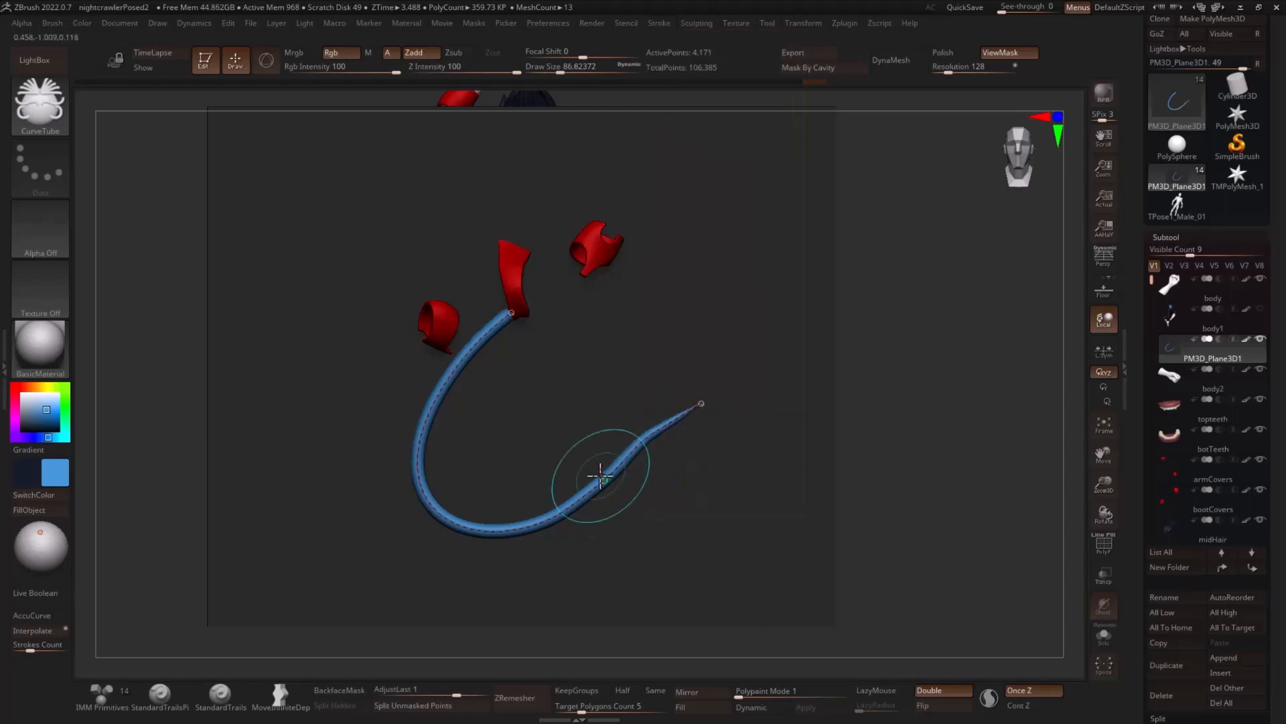
pyautogui.press('s')
pyautogui.click(531, 519)
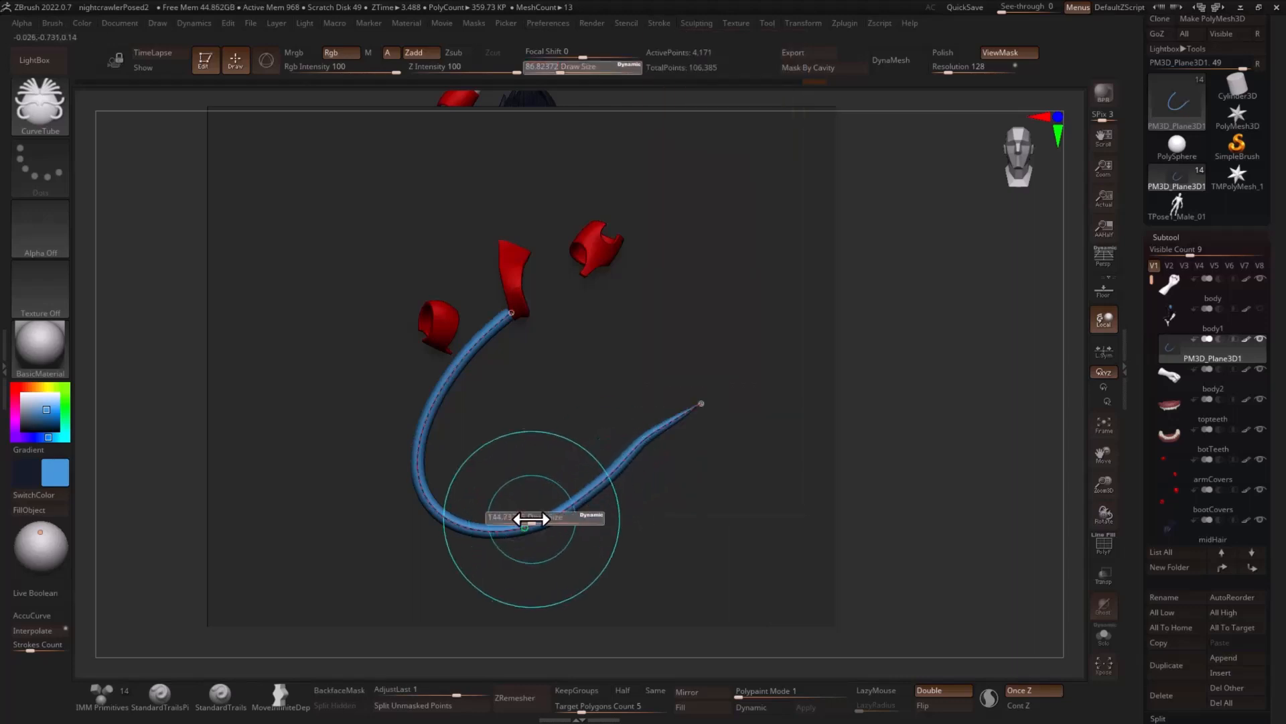
pyautogui.moveTo(525, 526); pyautogui.dragTo(538, 546)
pyautogui.press('s')
pyautogui.moveTo(643, 467)
pyautogui.mouseDown()
pyautogui.moveTo(655, 432)
pyautogui.moveTo(681, 414)
pyautogui.moveTo(645, 441)
pyautogui.mouseUp()
pyautogui.press('s')
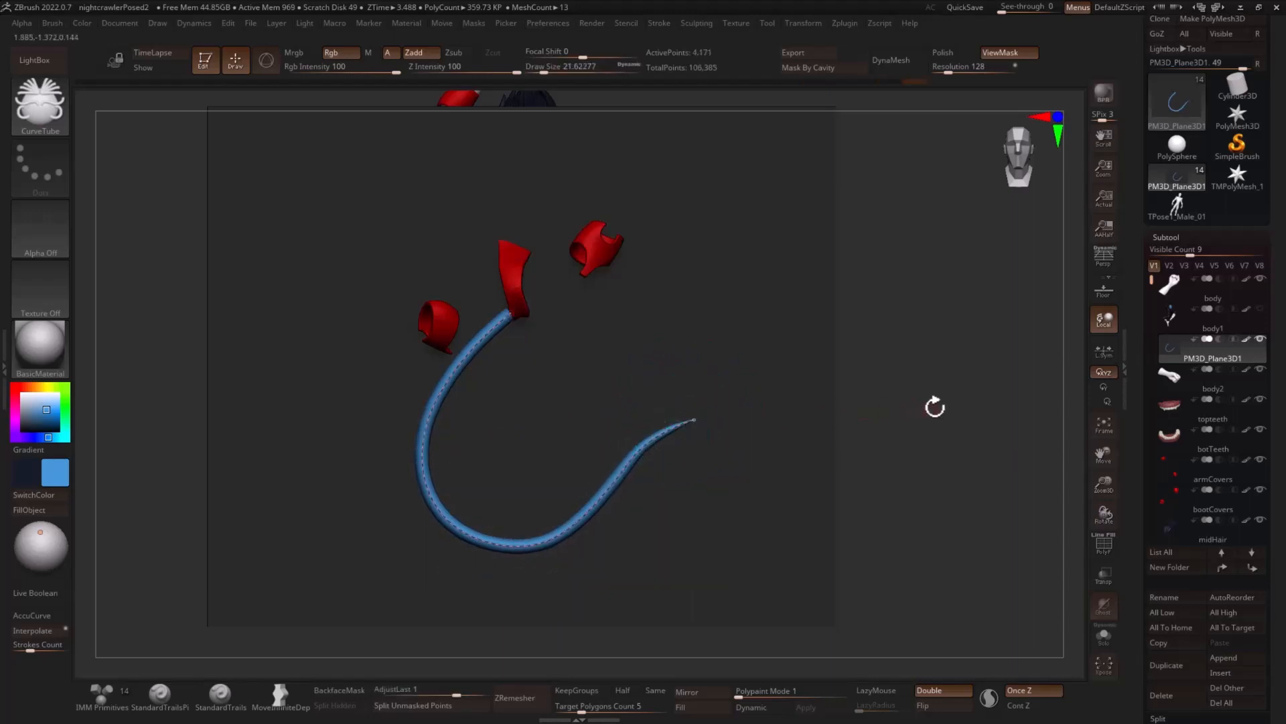
# - Shift the upper end of the tail curve sideways so its base meets the tunic's back hem
pyautogui.moveTo(934, 407); pyautogui.dragTo(804, 416)
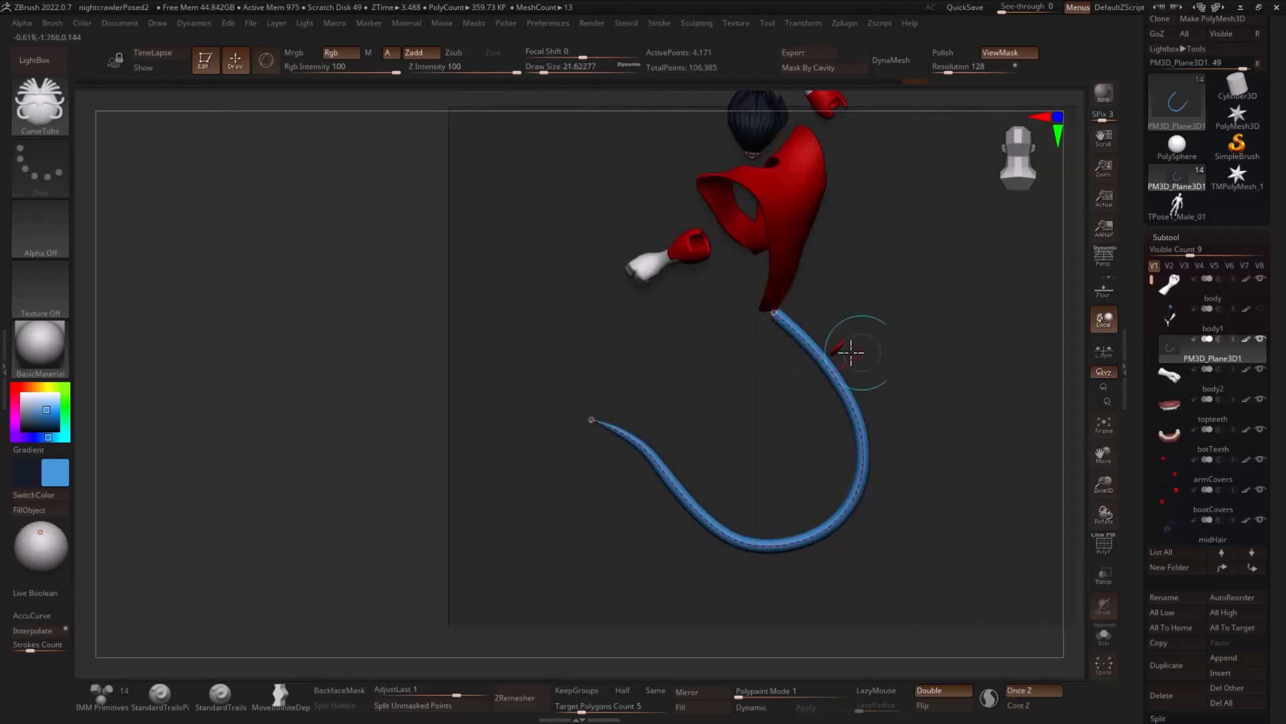
pyautogui.press('s')
pyautogui.moveTo(793, 334); pyautogui.dragTo(767, 338)
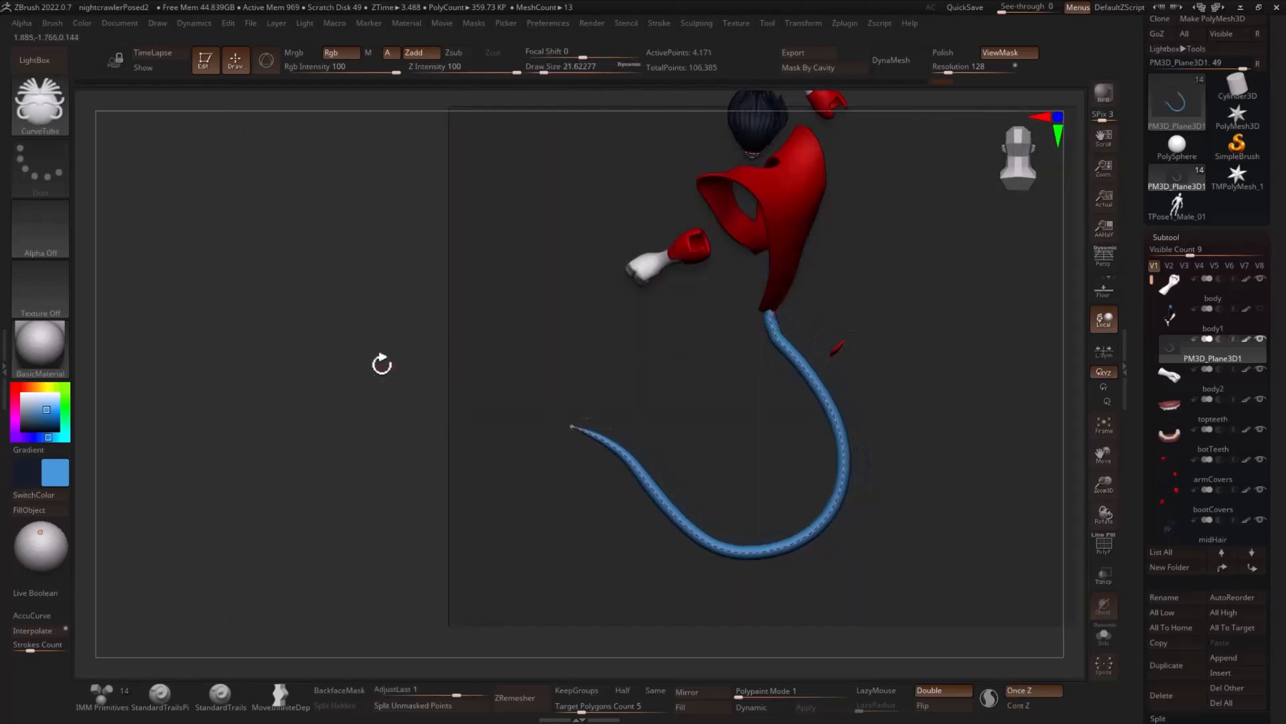
pyautogui.moveTo(382, 364); pyautogui.dragTo(370, 367)
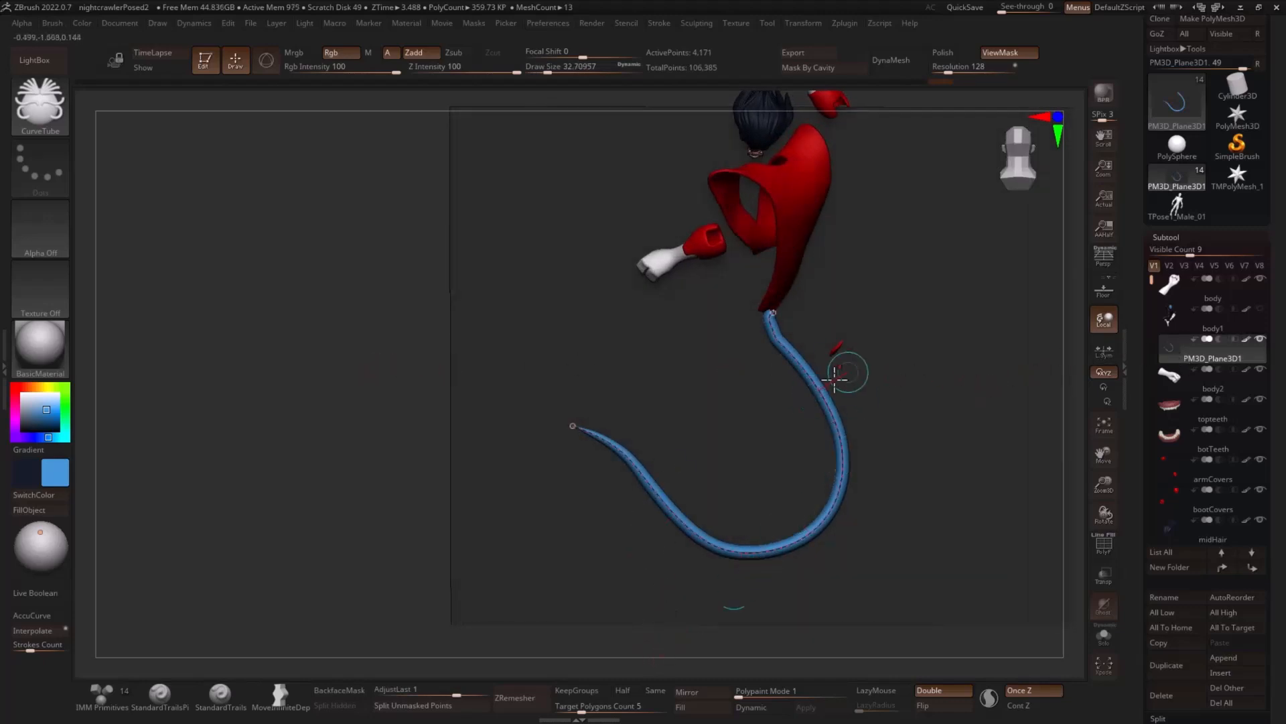
# - Split the tail from the plane into its own subtool, select it, hide the plane and show the body
pyautogui.click(414, 705)
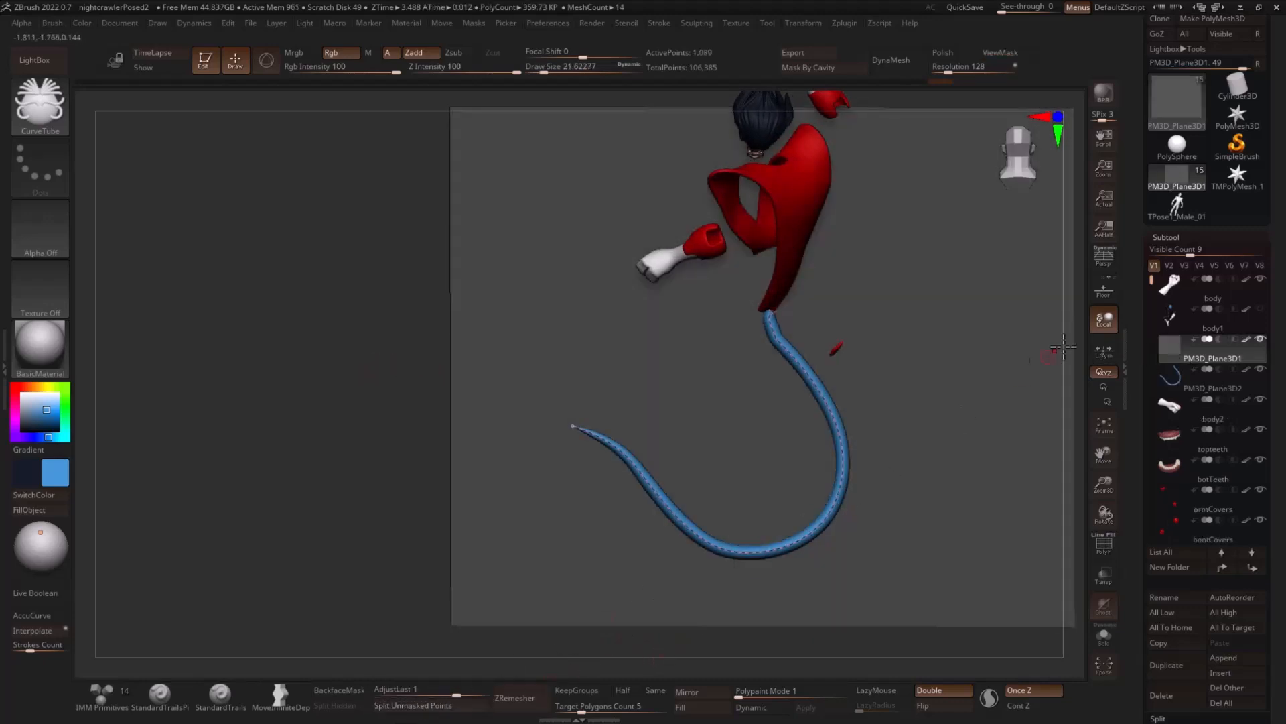
pyautogui.click(1197, 378)
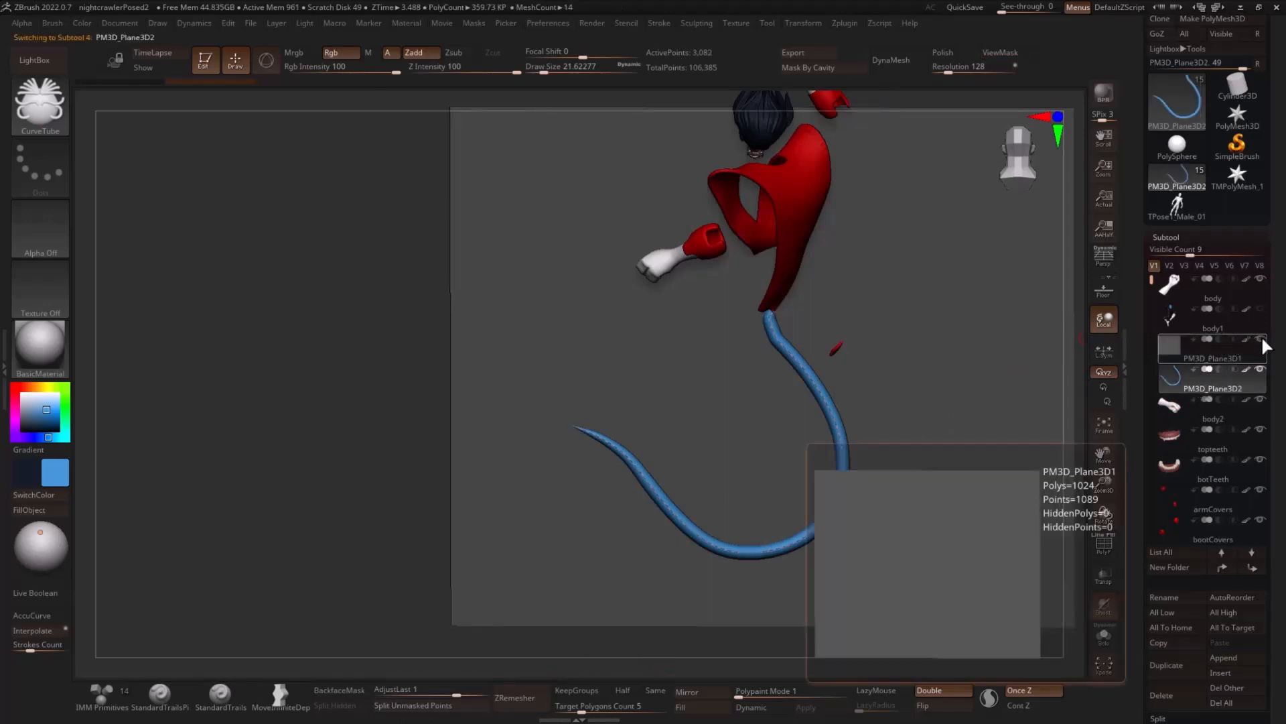
pyautogui.click(1260, 338)
pyautogui.moveTo(1025, 405)
pyautogui.mouseDown()
pyautogui.moveTo(1054, 393)
pyautogui.moveTo(1031, 393)
pyautogui.mouseUp()
# - Rotate the tail with the gizmo so it swings backward from the hips behind the legs
pyautogui.press('r')
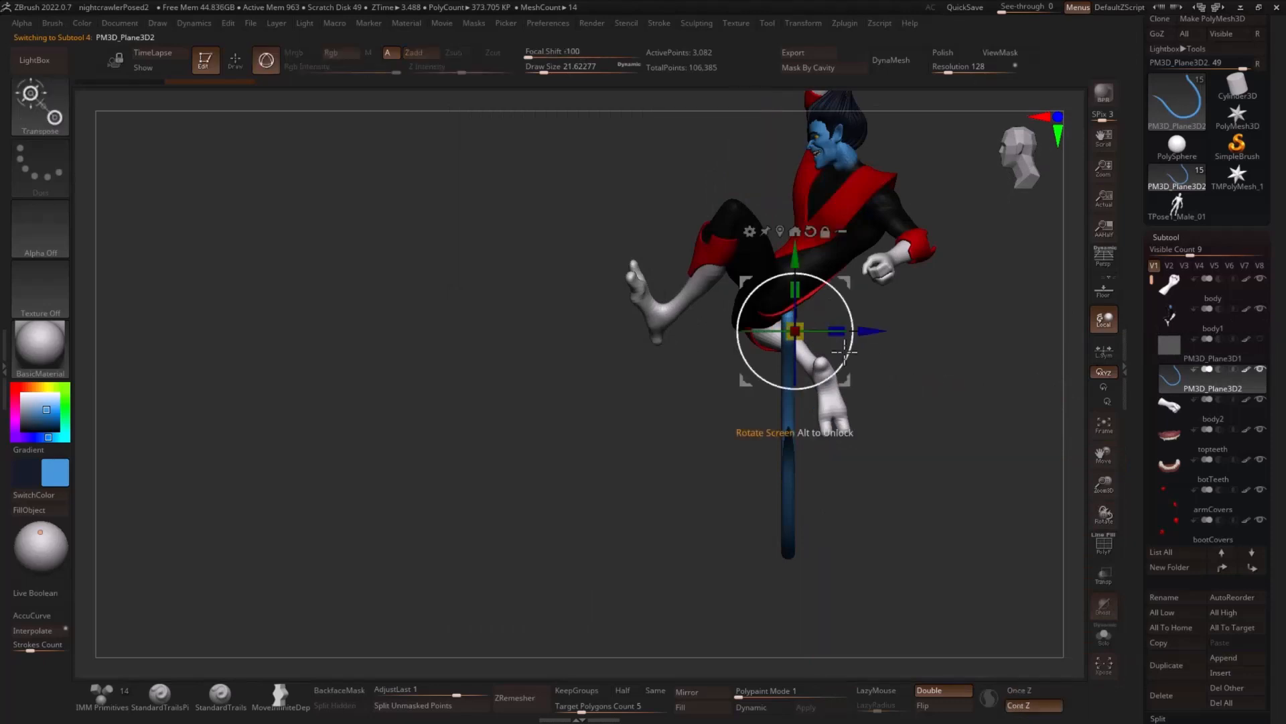
pyautogui.moveTo(925, 288); pyautogui.dragTo(949, 303)
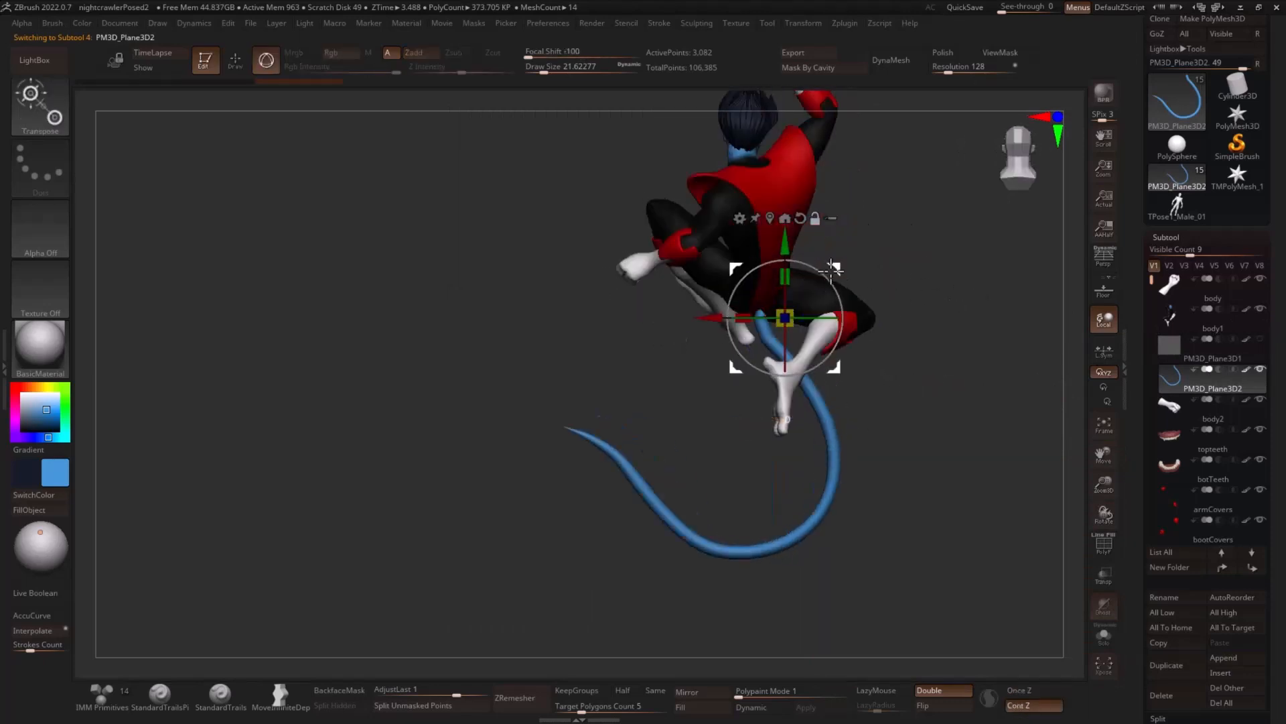
pyautogui.keyDown('alt'); pyautogui.moveTo(836, 270); pyautogui.dragTo(811, 265); pyautogui.keyUp('alt')
pyautogui.moveTo(925, 270); pyautogui.dragTo(982, 282)
pyautogui.moveTo(819, 326); pyautogui.dragTo(709, 362)
pyautogui.moveTo(858, 322)
pyautogui.mouseDown()
pyautogui.moveTo(991, 333)
pyautogui.moveTo(918, 312)
pyautogui.moveTo(942, 321)
pyautogui.mouseUp()
# - Choose the Move brush at a draw size of about 202, smooth the tail's upper length and adjust its lower bend
pyautogui.press('q')
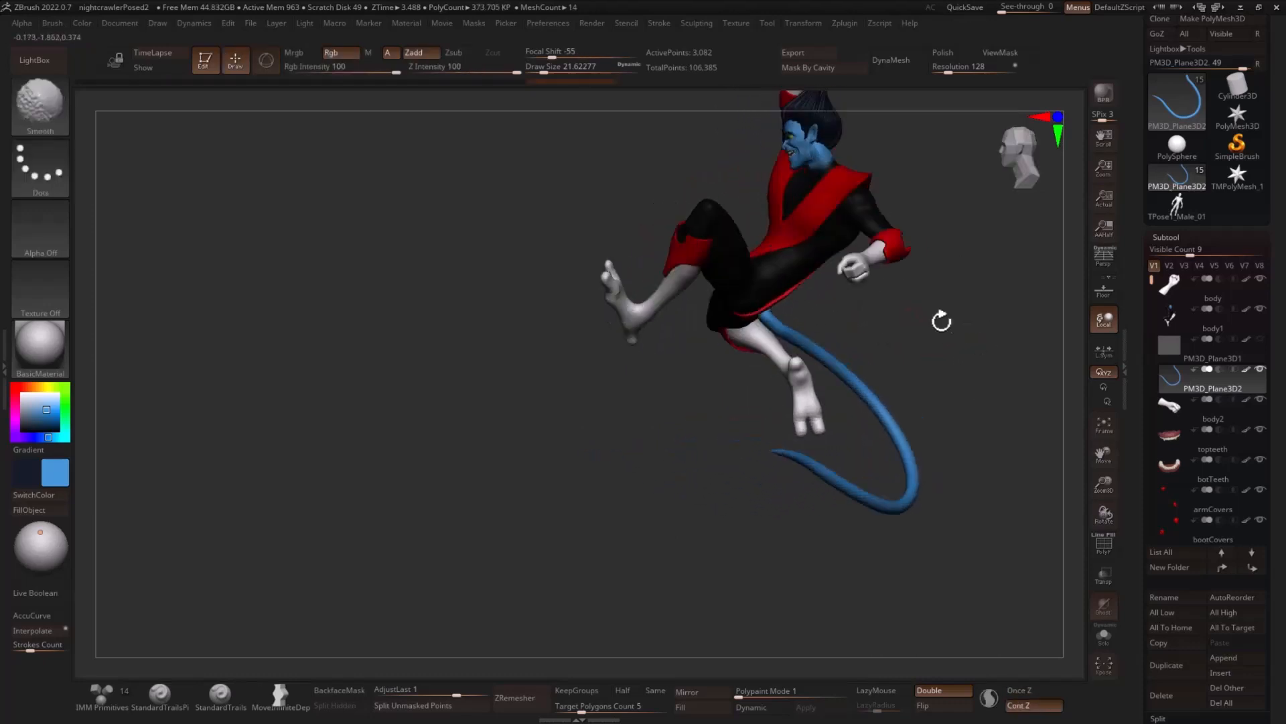
pyautogui.press('b')
pyautogui.press('m')
pyautogui.press('v')
pyautogui.press('s')
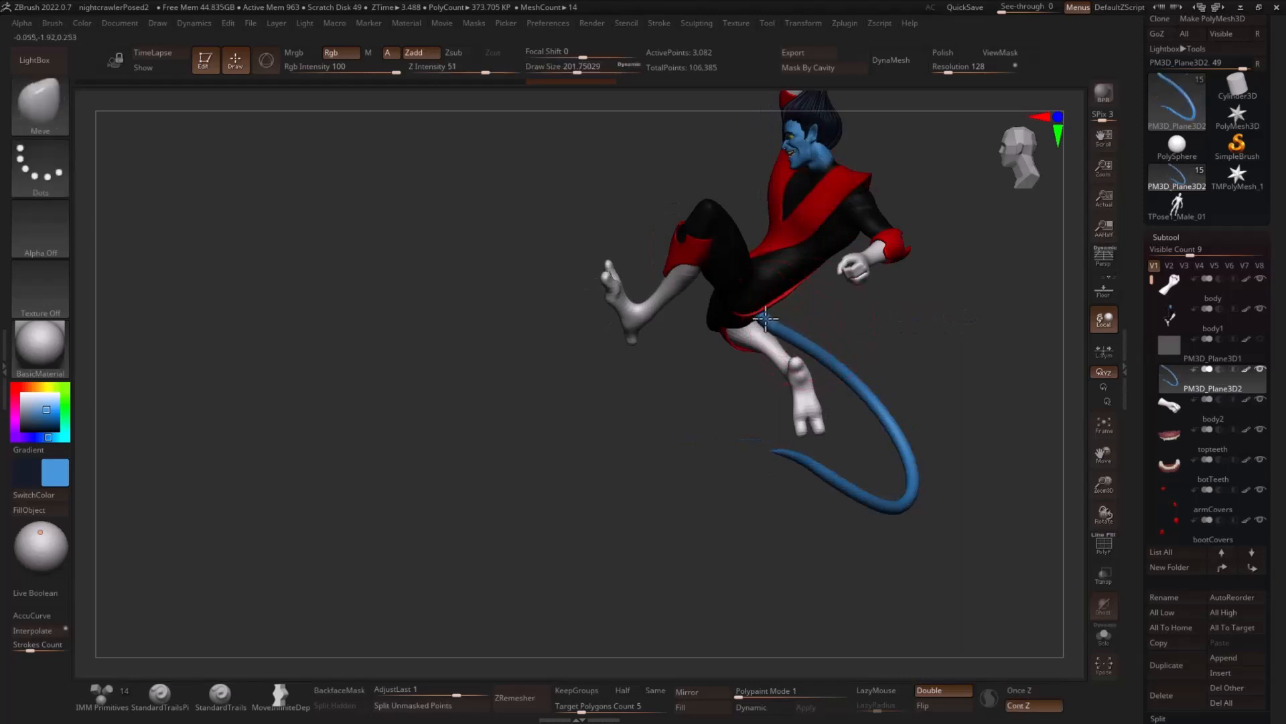
pyautogui.press('shift')
pyautogui.keyDown('shift'); pyautogui.moveTo(784, 330); pyautogui.dragTo(838, 369); pyautogui.keyUp('shift')
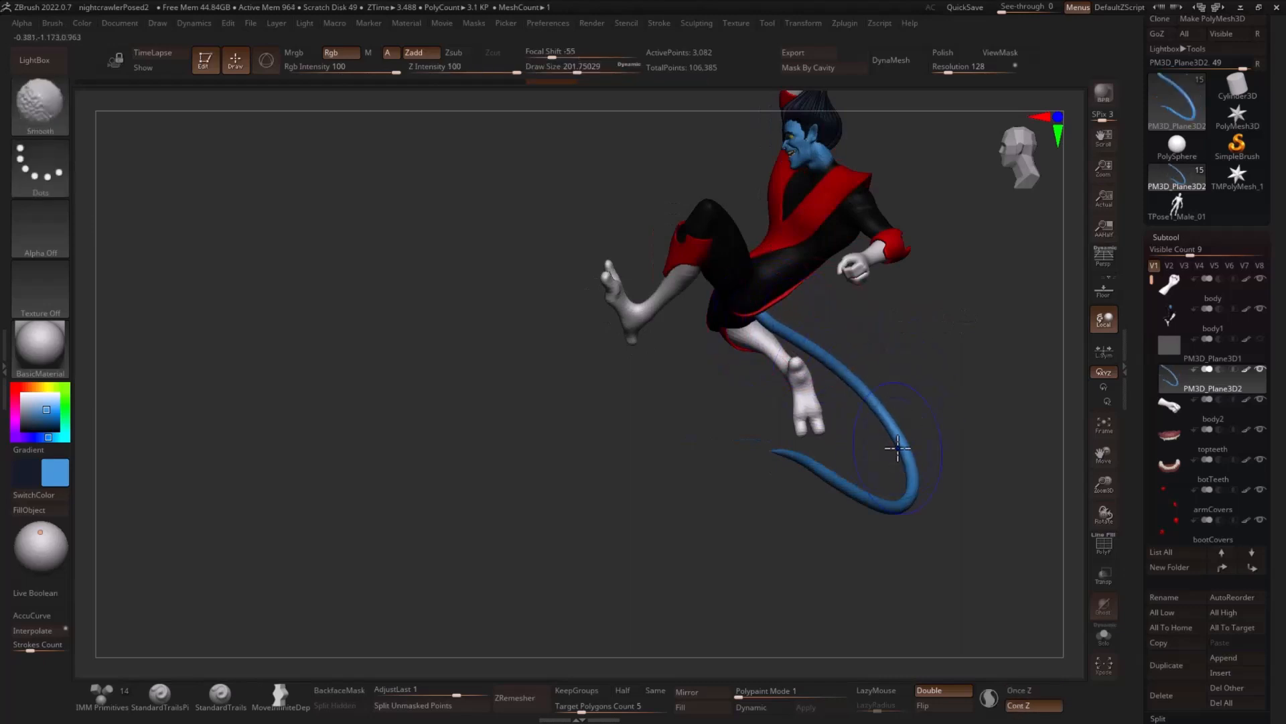
pyautogui.moveTo(893, 530); pyautogui.dragTo(858, 494)
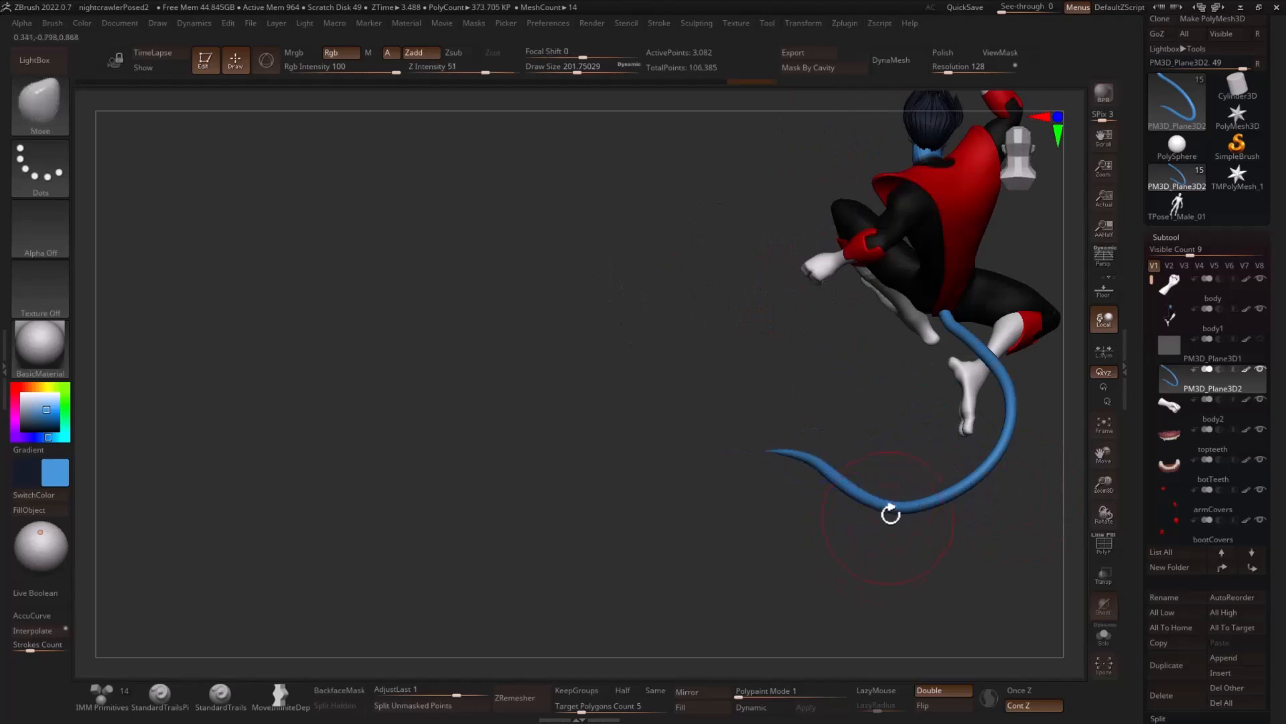
# - Enlarge the Move brush to about 508 and reshape the tail's lower bend and tip into a broader sweep
pyautogui.press('s')
pyautogui.moveTo(976, 477)
pyautogui.mouseDown()
pyautogui.moveTo(989, 480)
pyautogui.moveTo(972, 489)
pyautogui.mouseUp()
pyautogui.moveTo(919, 520)
pyautogui.mouseDown()
pyautogui.moveTo(982, 542)
pyautogui.moveTo(945, 542)
pyautogui.moveTo(978, 554)
pyautogui.moveTo(669, 548)
pyautogui.moveTo(866, 510)
pyautogui.moveTo(869, 464)
pyautogui.mouseUp()
pyautogui.press('s')
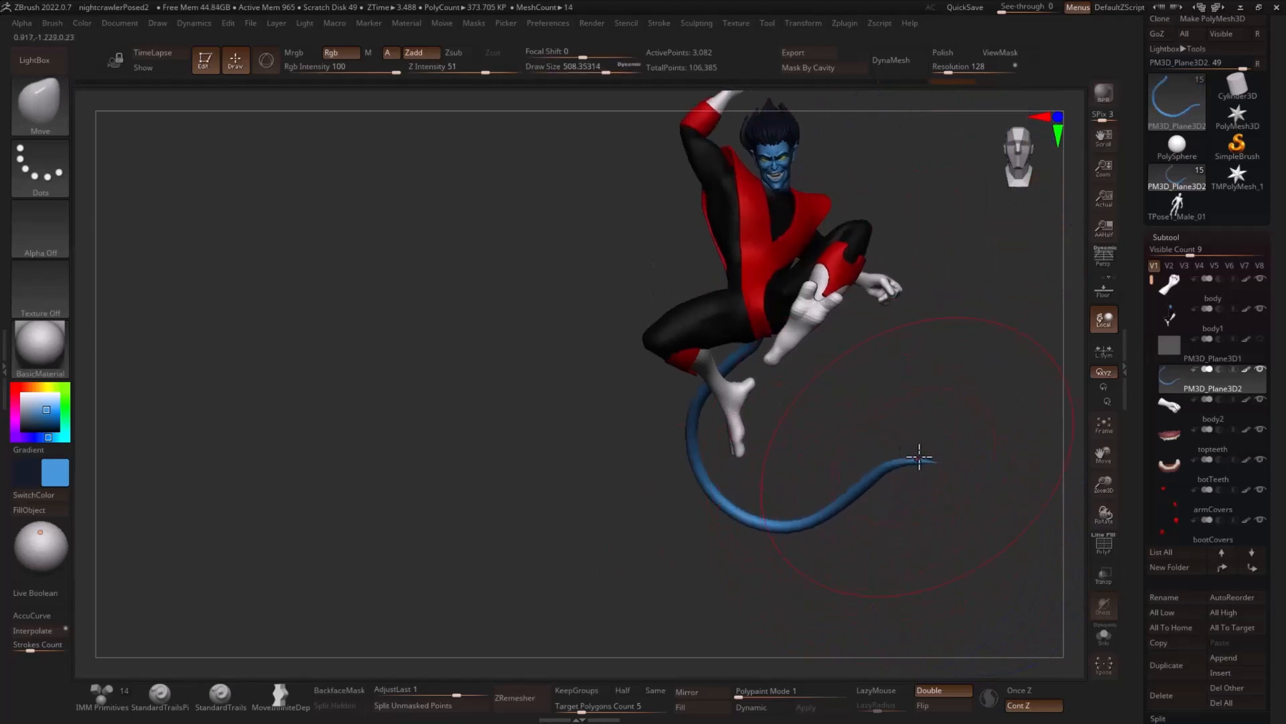
pyautogui.moveTo(916, 383); pyautogui.dragTo(888, 380)
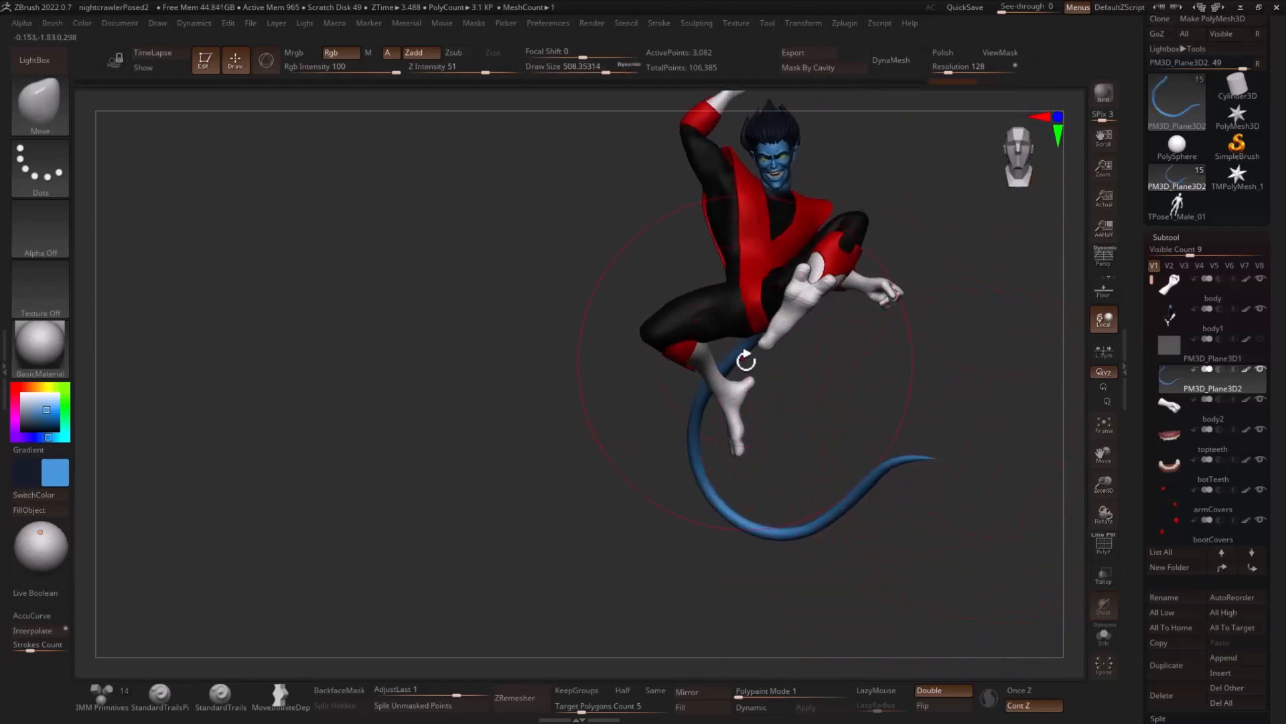
# - Reduce the Move brush to about 274 and reposition the tail's base beneath the hips
pyautogui.press('s')
pyautogui.moveTo(748, 360); pyautogui.dragTo(729, 358)
pyautogui.moveTo(834, 345)
pyautogui.mouseDown()
pyautogui.moveTo(912, 355)
pyautogui.moveTo(847, 367)
pyautogui.moveTo(1040, 373)
pyautogui.moveTo(796, 281)
pyautogui.moveTo(818, 310)
pyautogui.mouseUp()
pyautogui.press('w')
pyautogui.moveTo(933, 322)
pyautogui.mouseDown()
pyautogui.moveTo(1019, 344)
pyautogui.moveTo(884, 345)
pyautogui.moveTo(899, 352)
pyautogui.mouseUp()
pyautogui.press('q')
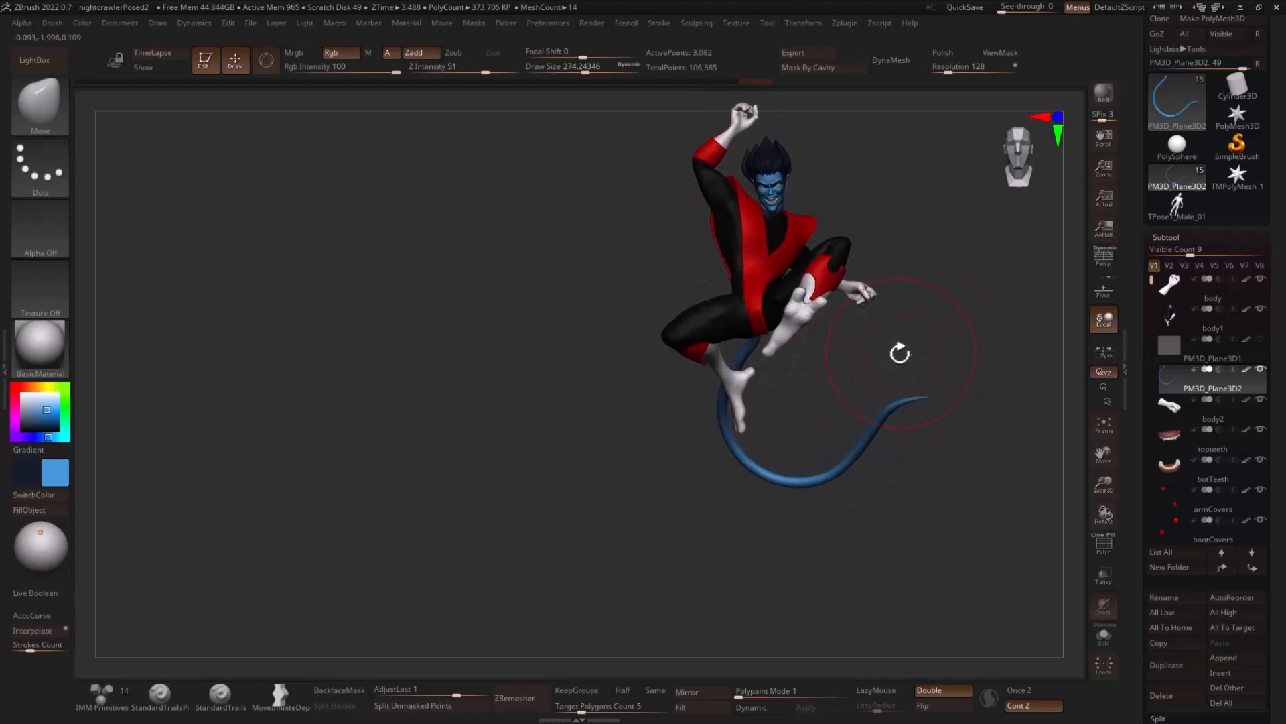
# - Push the tail's upper and middle length into a rounder arc in side view and smooth its lower bend
pyautogui.press('shift')
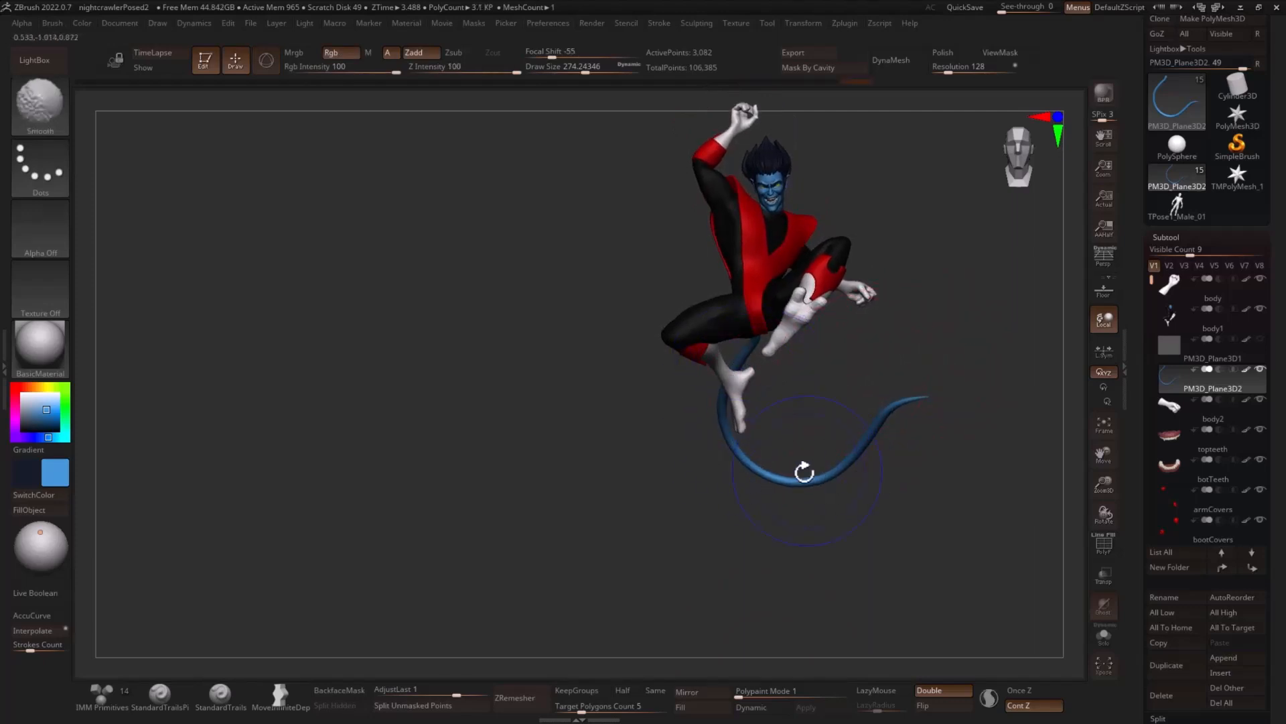
pyautogui.moveTo(992, 349)
pyautogui.mouseDown()
pyautogui.moveTo(1031, 353)
pyautogui.moveTo(663, 425)
pyautogui.moveTo(907, 380)
pyautogui.mouseUp()
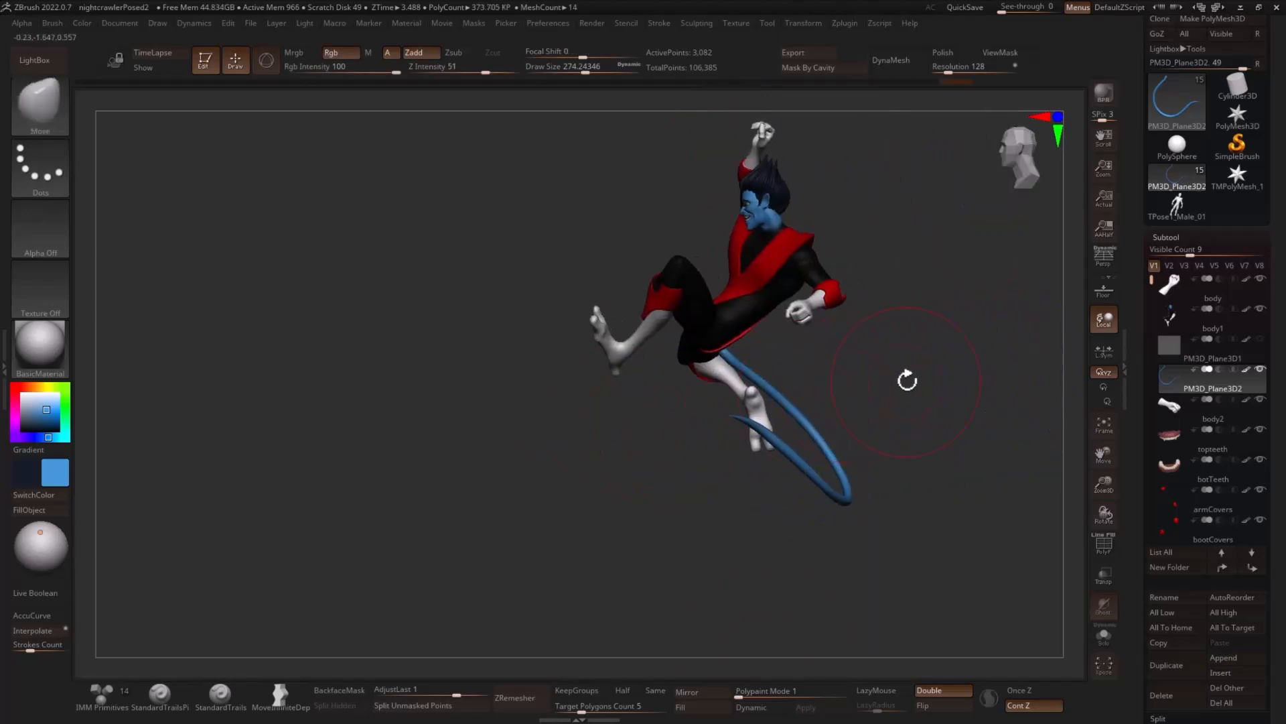
pyautogui.press('s')
pyautogui.moveTo(777, 399); pyautogui.dragTo(792, 386)
pyautogui.press('s')
pyautogui.moveTo(818, 440); pyautogui.dragTo(809, 440)
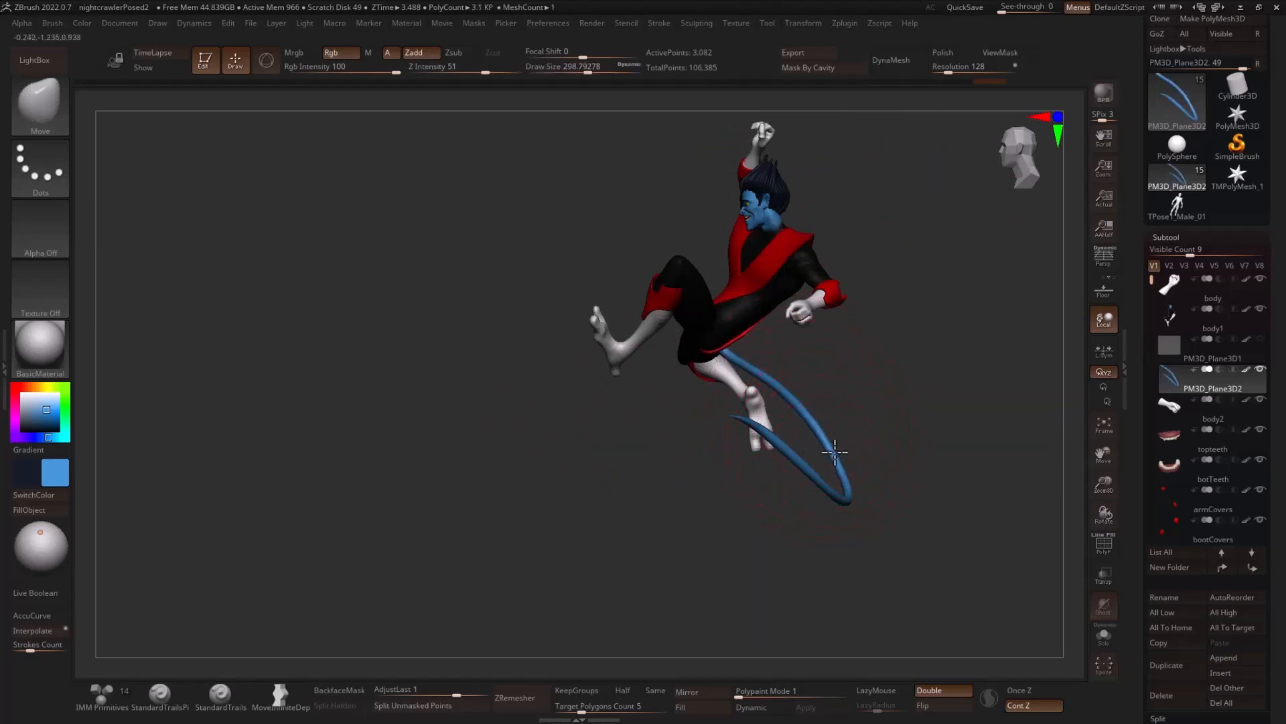
pyautogui.press('shift')
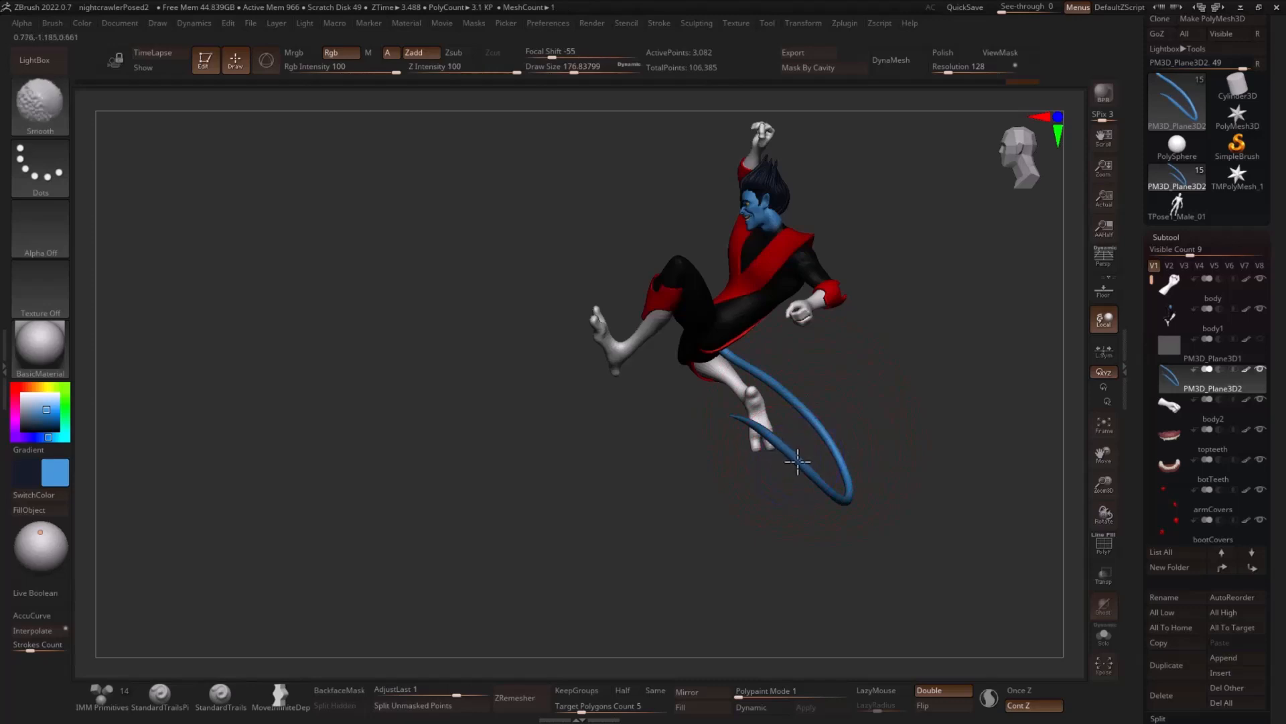
# - Scale the tail down slightly from its base and thicken it with the Inflate deformation
pyautogui.moveTo(802, 434)
pyautogui.mouseDown()
pyautogui.moveTo(997, 405)
pyautogui.moveTo(858, 426)
pyautogui.mouseUp()
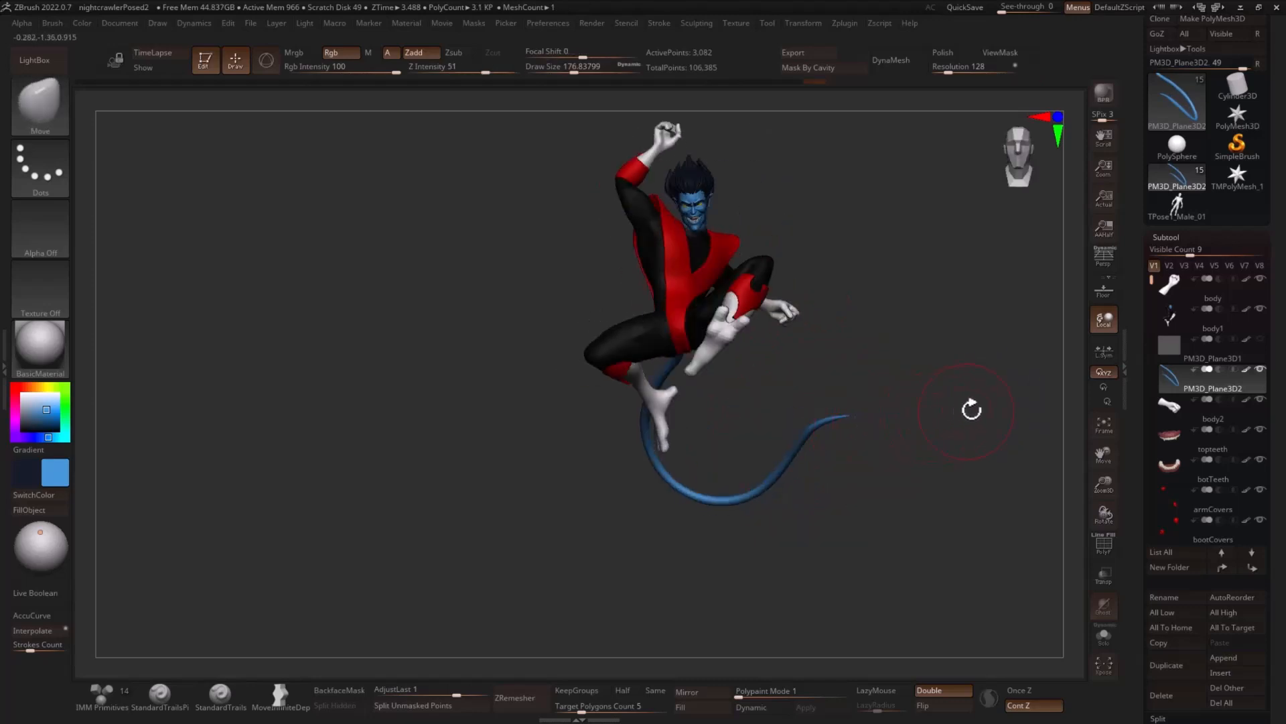
pyautogui.press('w')
pyautogui.moveTo(947, 382); pyautogui.dragTo(680, 358)
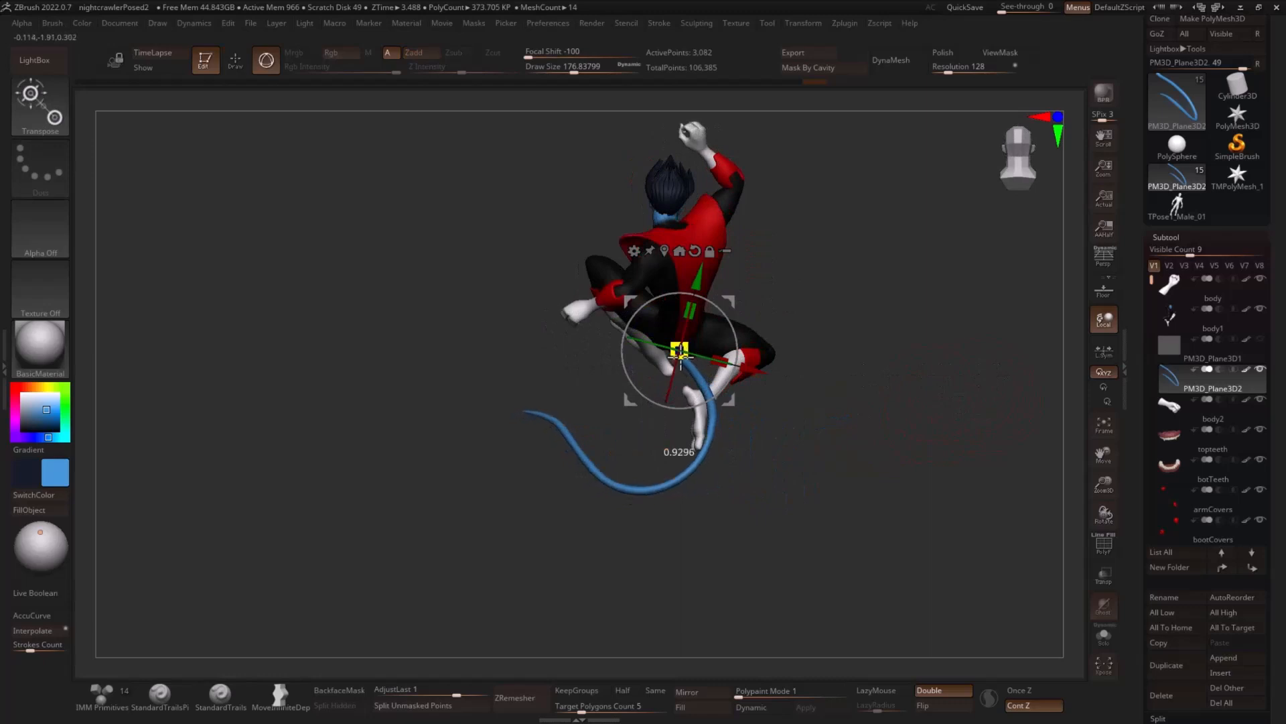
pyautogui.press('q')
pyautogui.press('space')
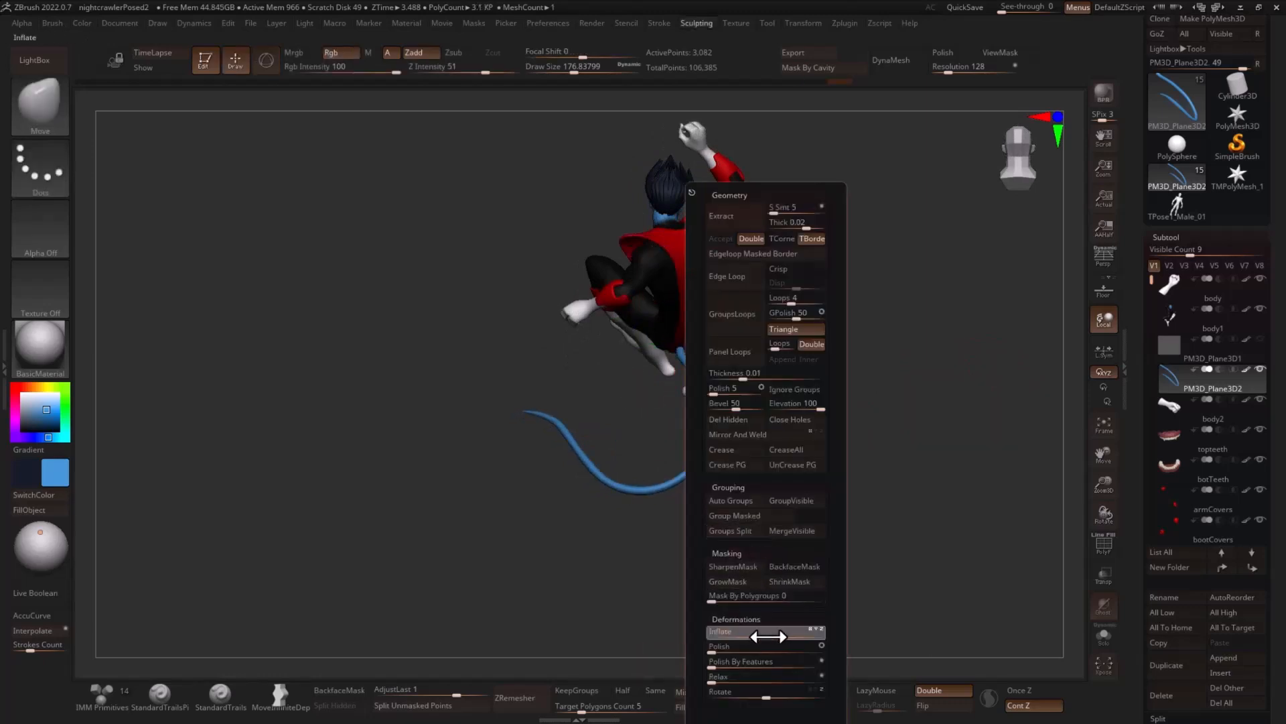
pyautogui.moveTo(925, 549); pyautogui.dragTo(896, 471)
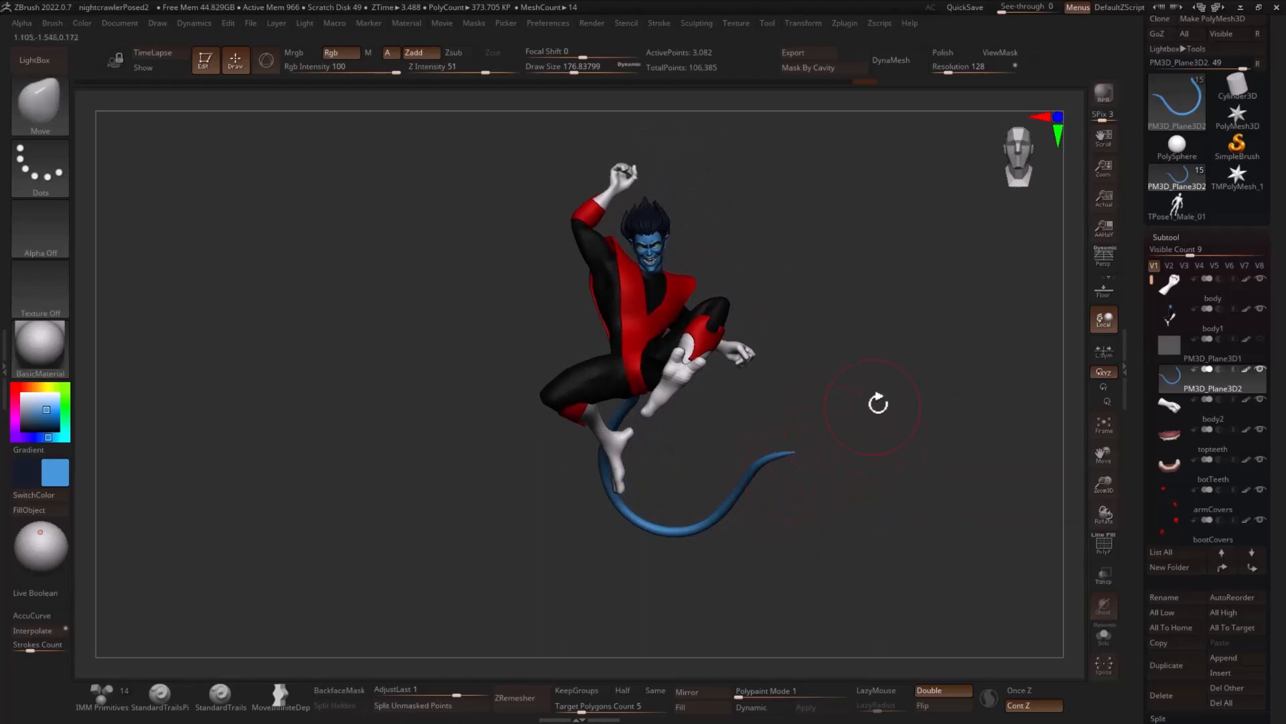
pyautogui.keyDown('alt'); pyautogui.moveTo(877, 403); pyautogui.dragTo(809, 378); pyautogui.keyUp('alt')
pyautogui.moveTo(770, 419); pyautogui.dragTo(806, 413)
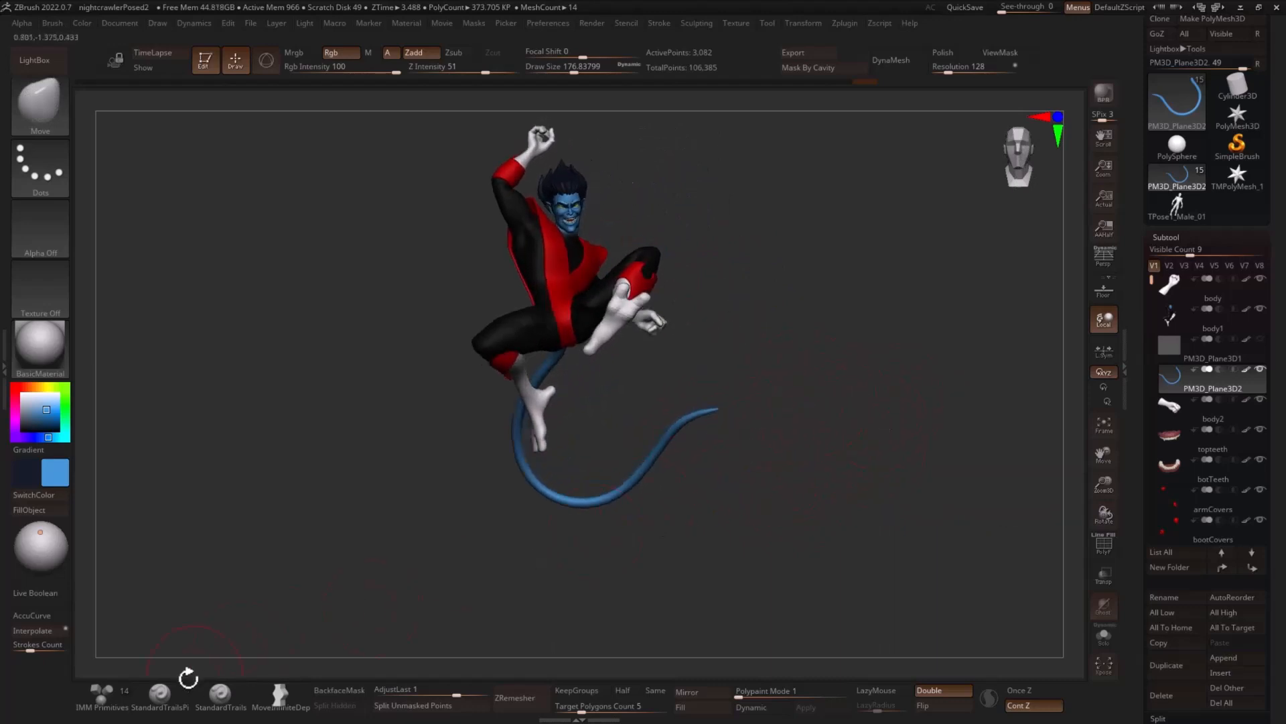
# - Insert a QCube from the IMM Primitives brush at the tail's tip and split it into its own subtool
pyautogui.click(137, 690)
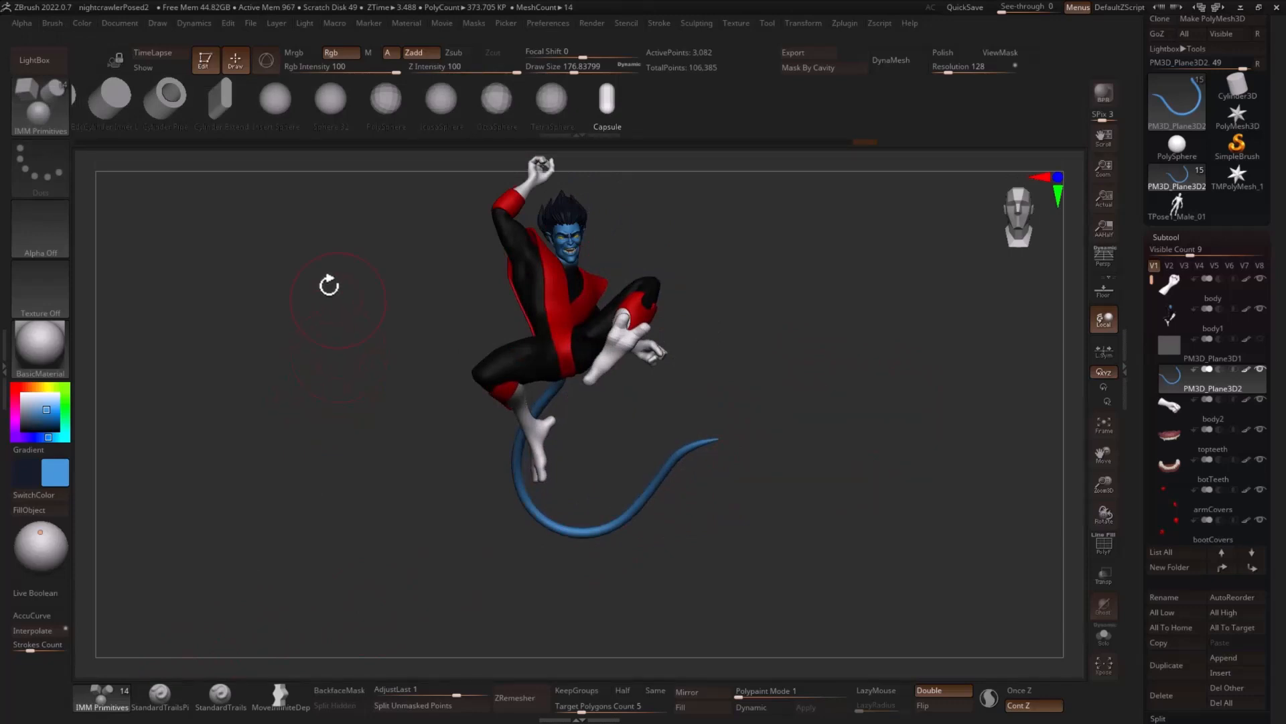
pyautogui.moveTo(178, 112); pyautogui.dragTo(374, 94)
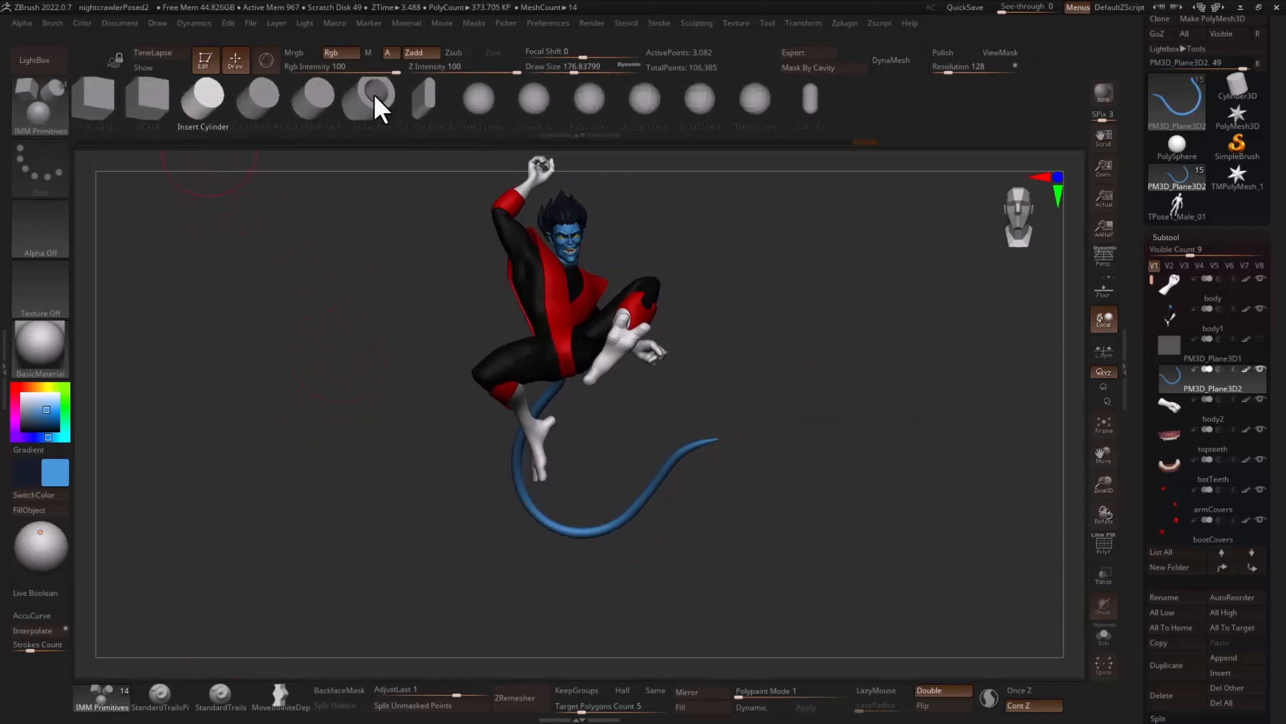
pyautogui.click(152, 106)
pyautogui.keyDown('alt'); pyautogui.moveTo(801, 388); pyautogui.dragTo(733, 402); pyautogui.keyUp('alt')
pyautogui.moveTo(744, 400); pyautogui.dragTo(697, 398)
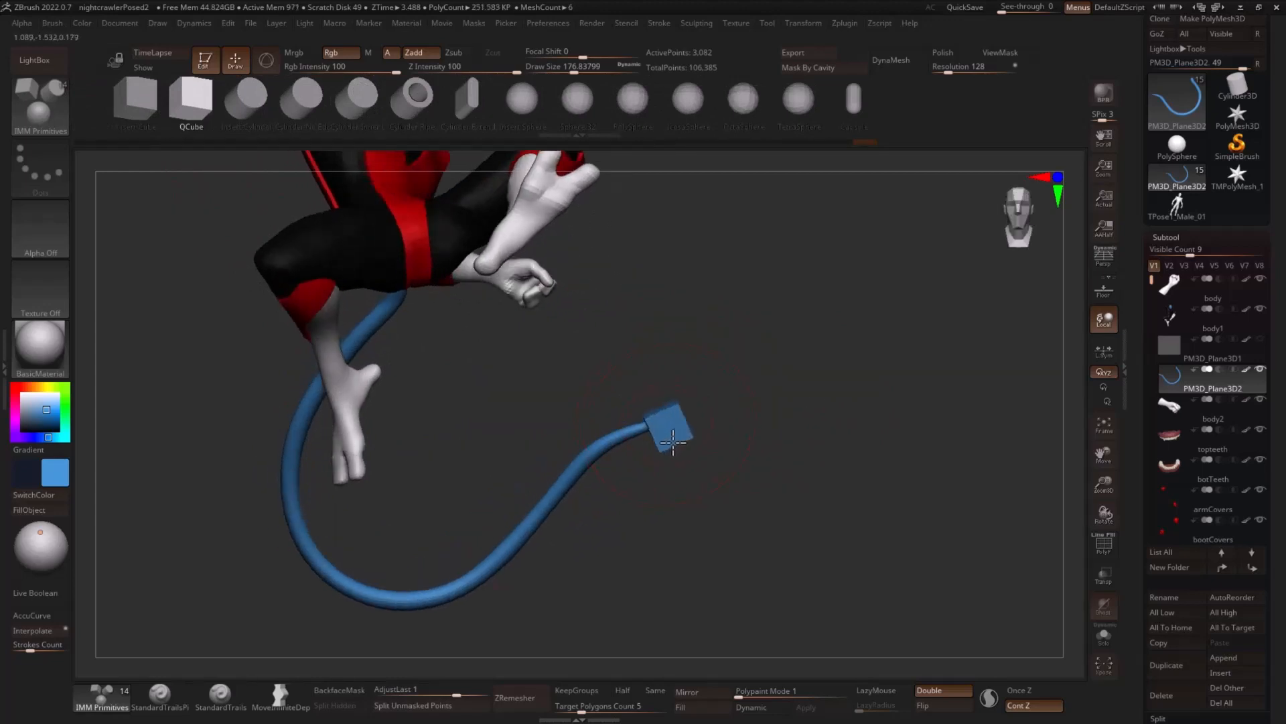
pyautogui.click(670, 447)
pyautogui.moveTo(818, 445); pyautogui.dragTo(775, 498)
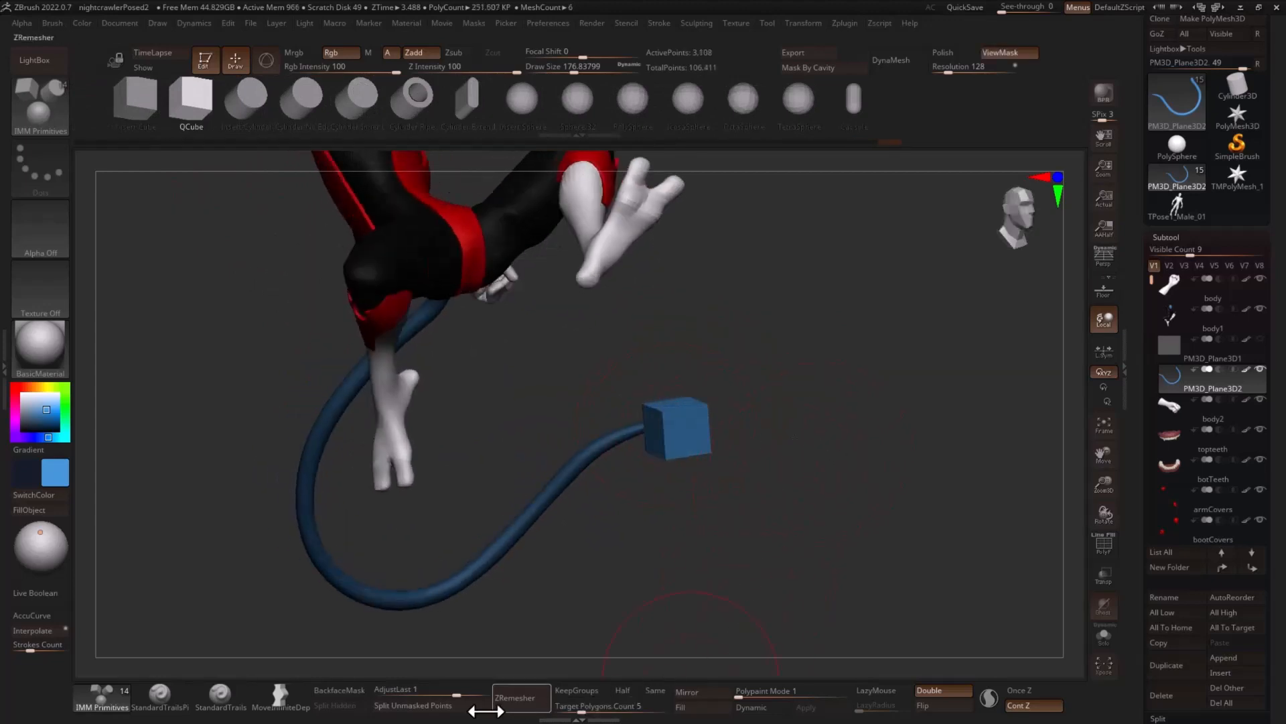
pyautogui.click(443, 705)
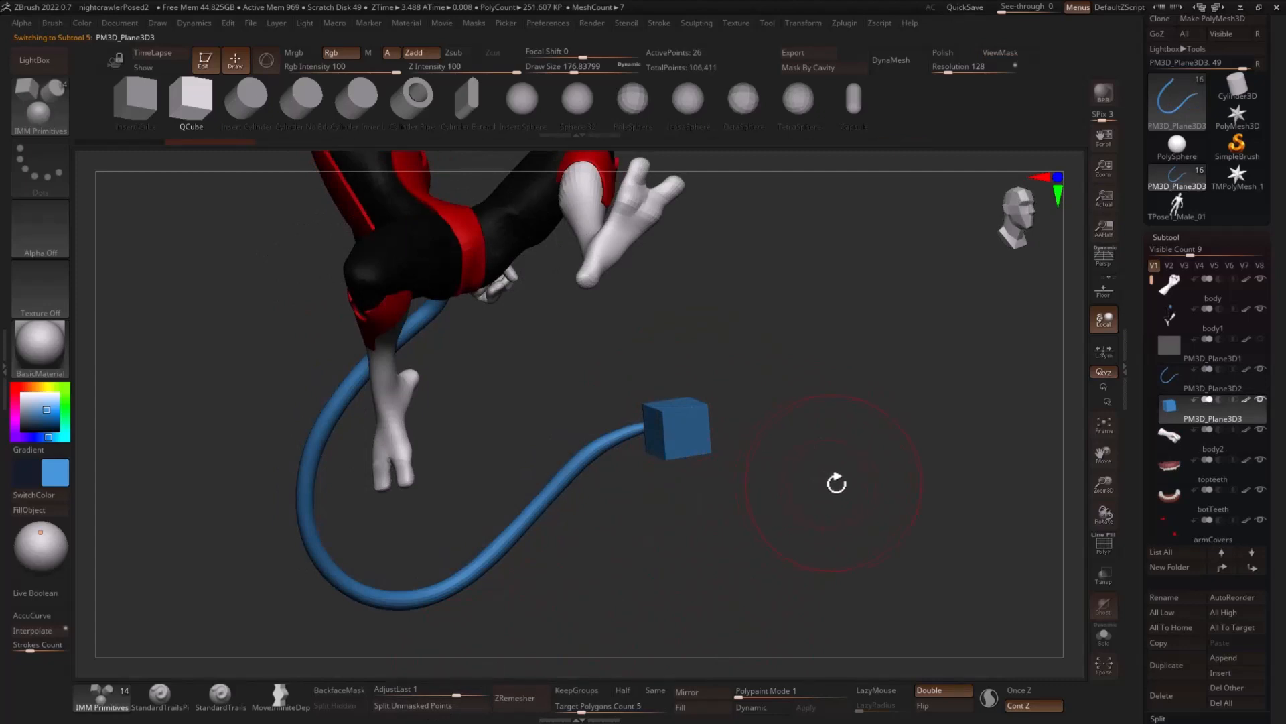
# - Show the polyframe, replace the inserted cube with a PolyCube primitive and return to Gizmo 3D
pyautogui.moveTo(837, 483); pyautogui.dragTo(891, 502)
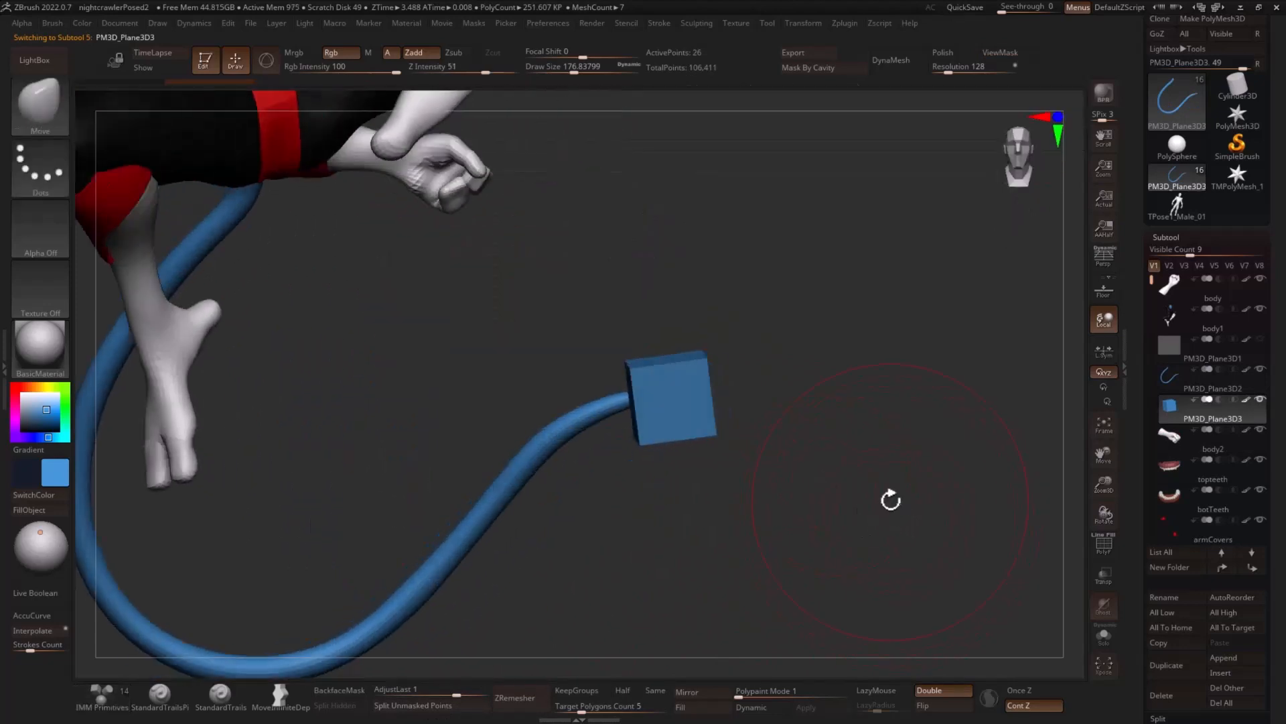
pyautogui.press('w')
pyautogui.hotkey('shift', 'f')
pyautogui.moveTo(845, 462); pyautogui.dragTo(866, 412)
pyautogui.click(628, 293)
pyautogui.click(756, 294)
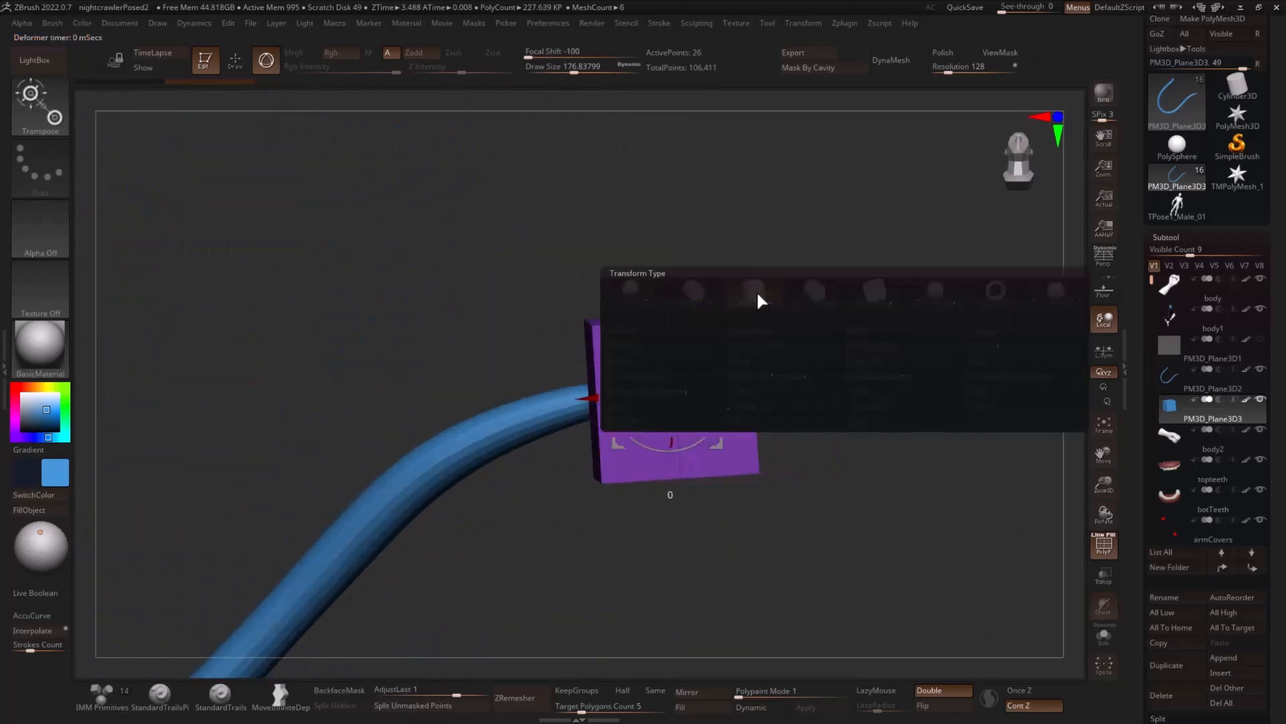
pyautogui.click(622, 293)
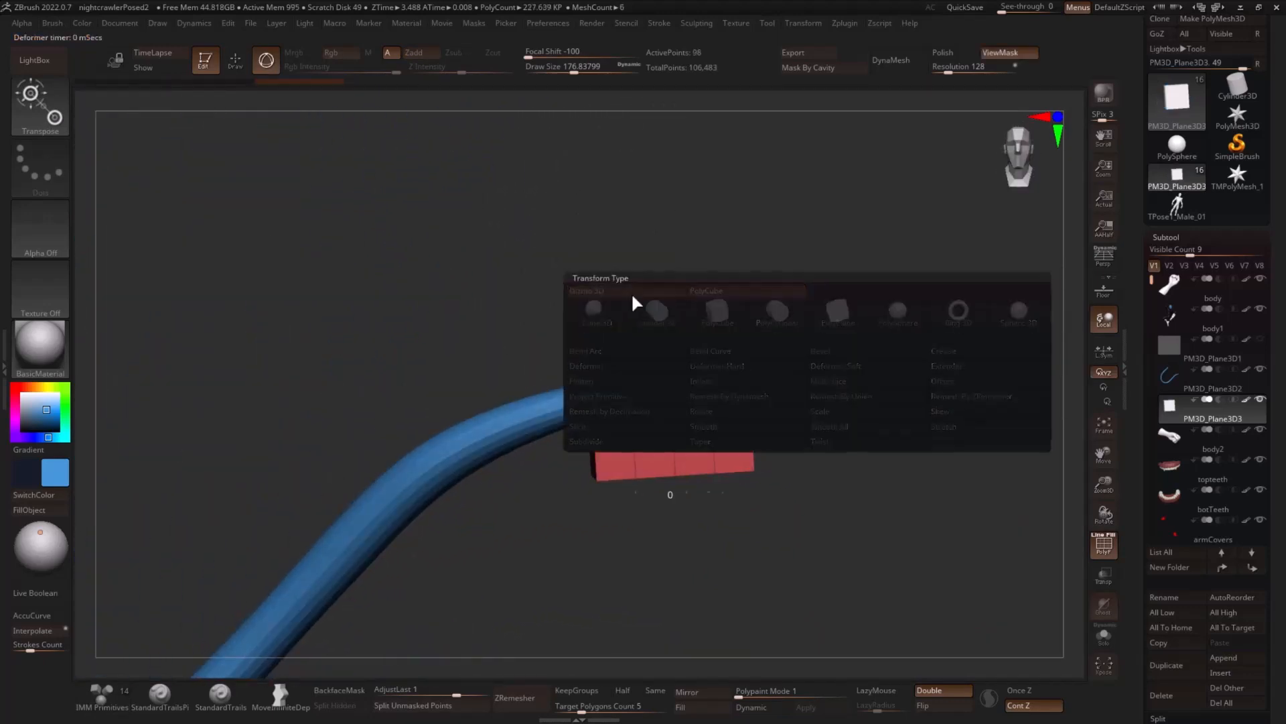
pyautogui.click(631, 293)
# - Flatten the cube along Z into a thin slab and stretch it along X into a rectangle
pyautogui.moveTo(827, 356); pyautogui.dragTo(833, 417)
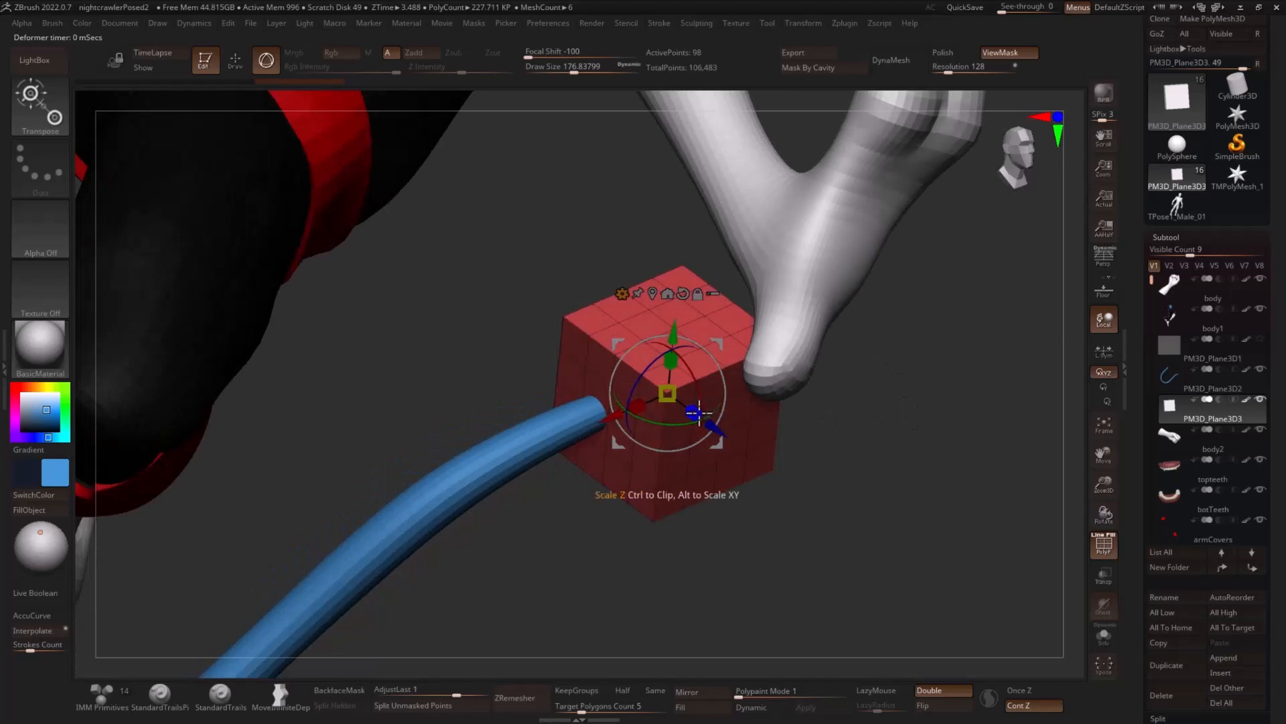
pyautogui.moveTo(693, 412); pyautogui.dragTo(639, 370)
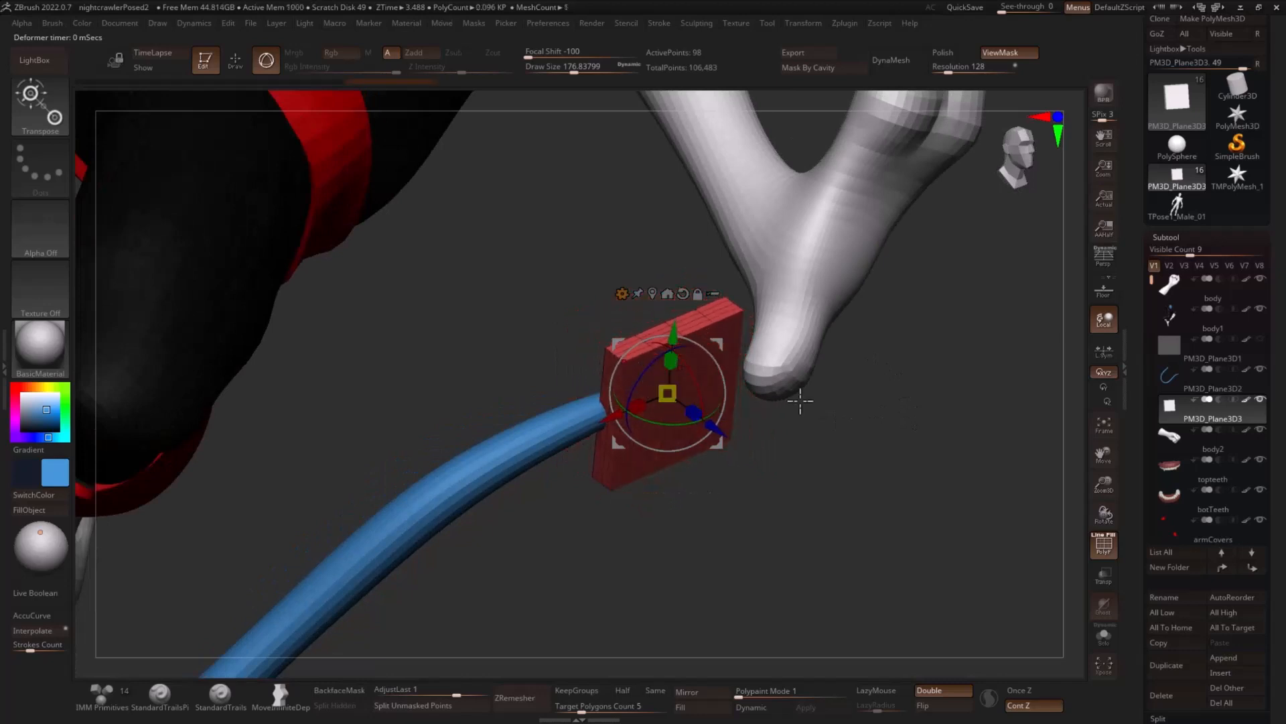
pyautogui.moveTo(800, 400); pyautogui.dragTo(873, 362)
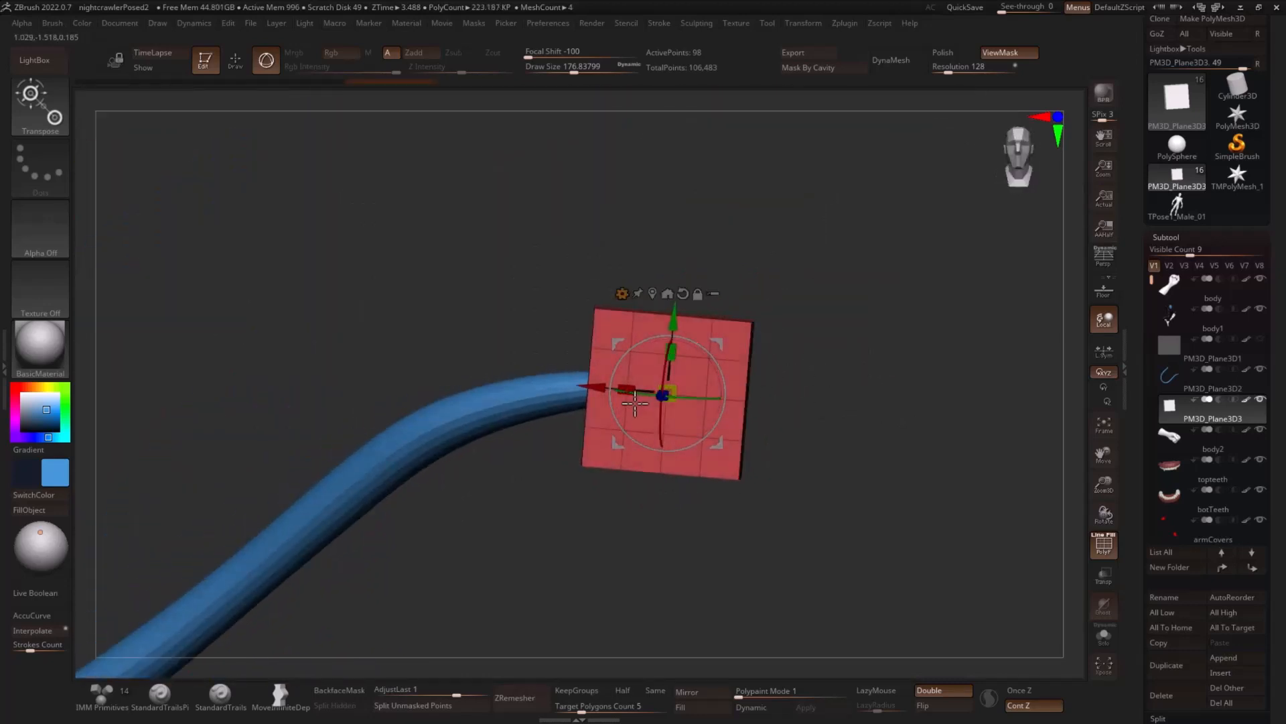
pyautogui.moveTo(635, 402); pyautogui.dragTo(937, 357)
# - Apply the Deformer to the slab, taper its free end to a narrow point and accept the deformation
pyautogui.click(667, 286)
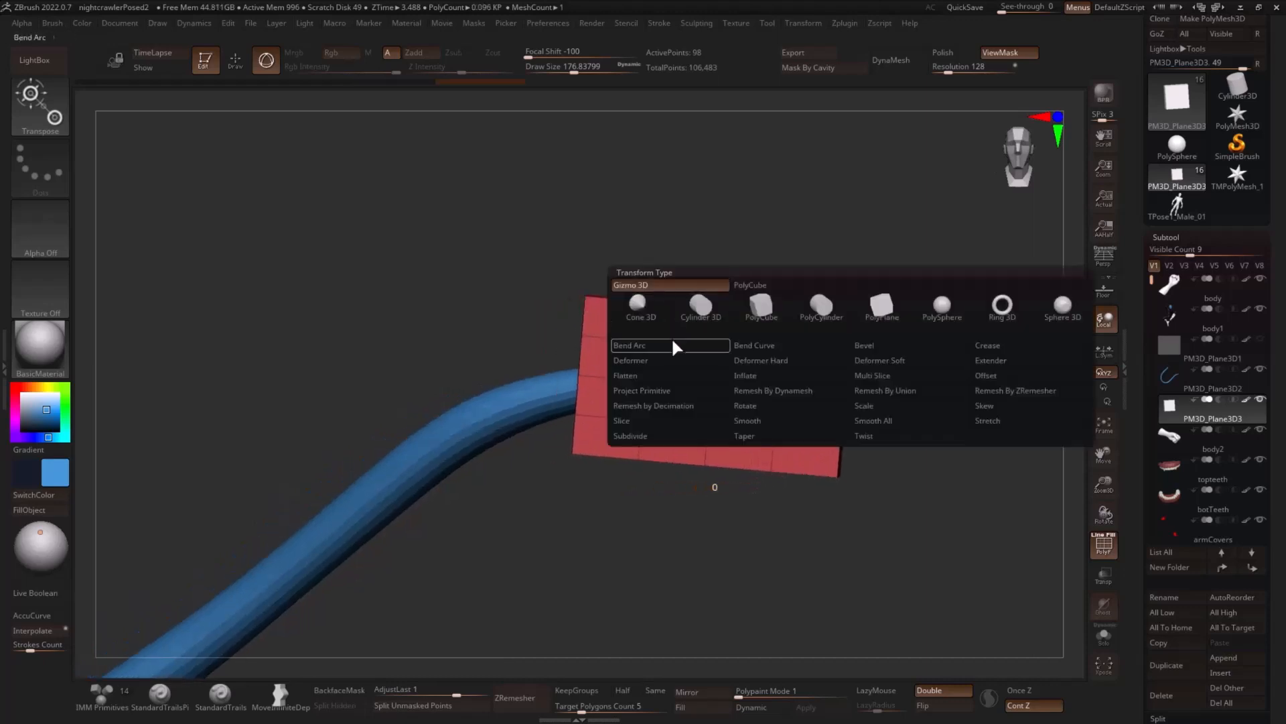
pyautogui.click(669, 360)
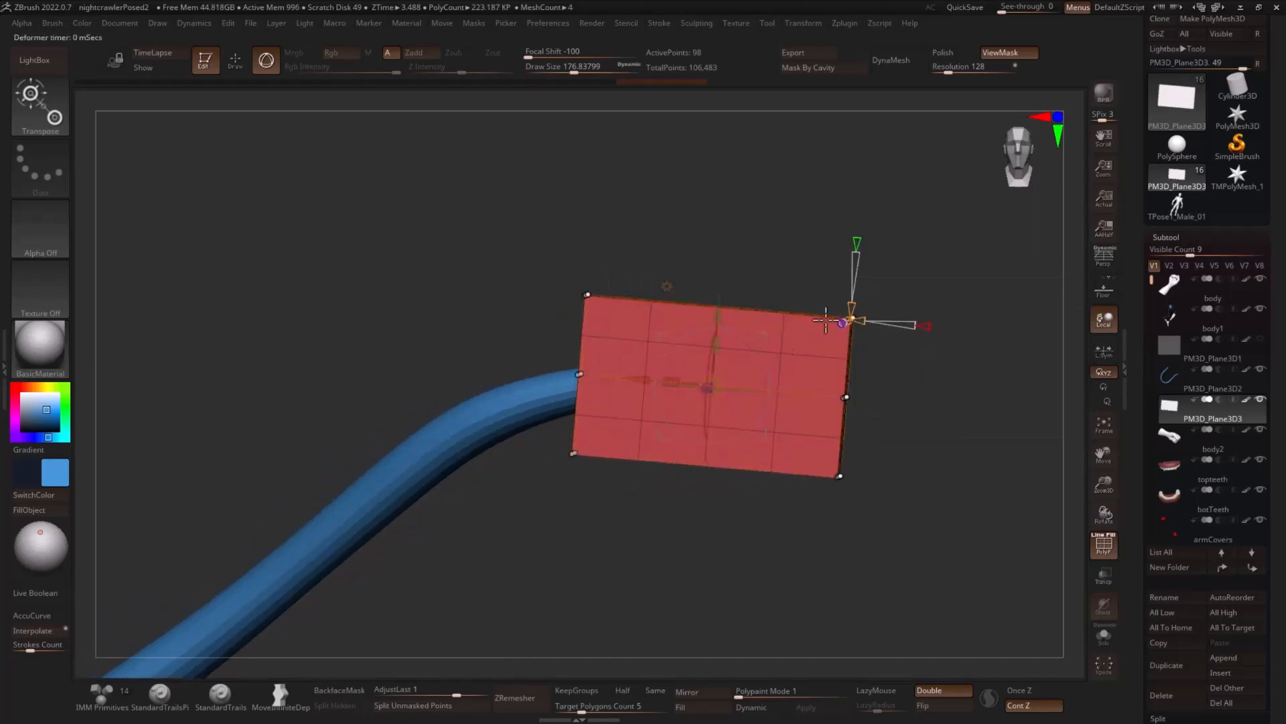
pyautogui.moveTo(657, 220)
pyautogui.keyDown('ctrl'); pyautogui.mouseDown()
pyautogui.moveTo(512, 537)
pyautogui.moveTo(683, 544)
pyautogui.mouseUp(); pyautogui.keyUp('ctrl')
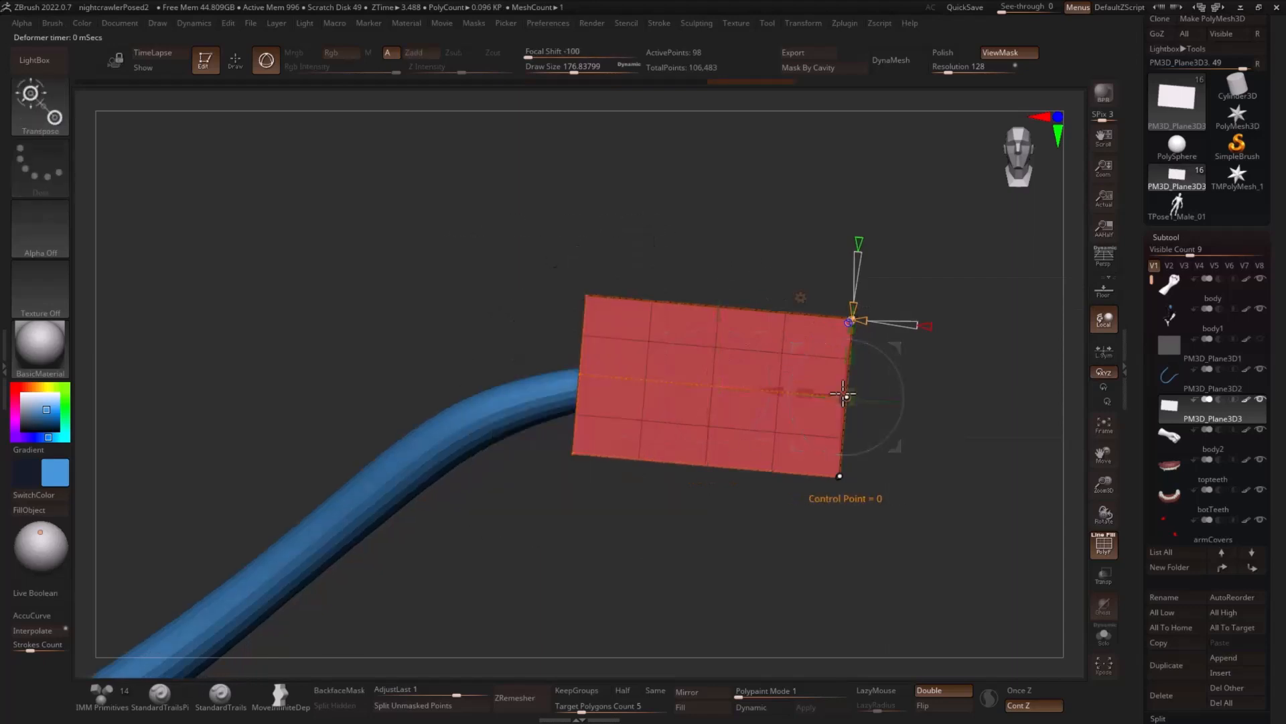
pyautogui.moveTo(849, 360); pyautogui.dragTo(920, 389)
pyautogui.moveTo(984, 359); pyautogui.dragTo(939, 330)
pyautogui.moveTo(761, 273); pyautogui.dragTo(669, 268)
pyautogui.click(853, 387)
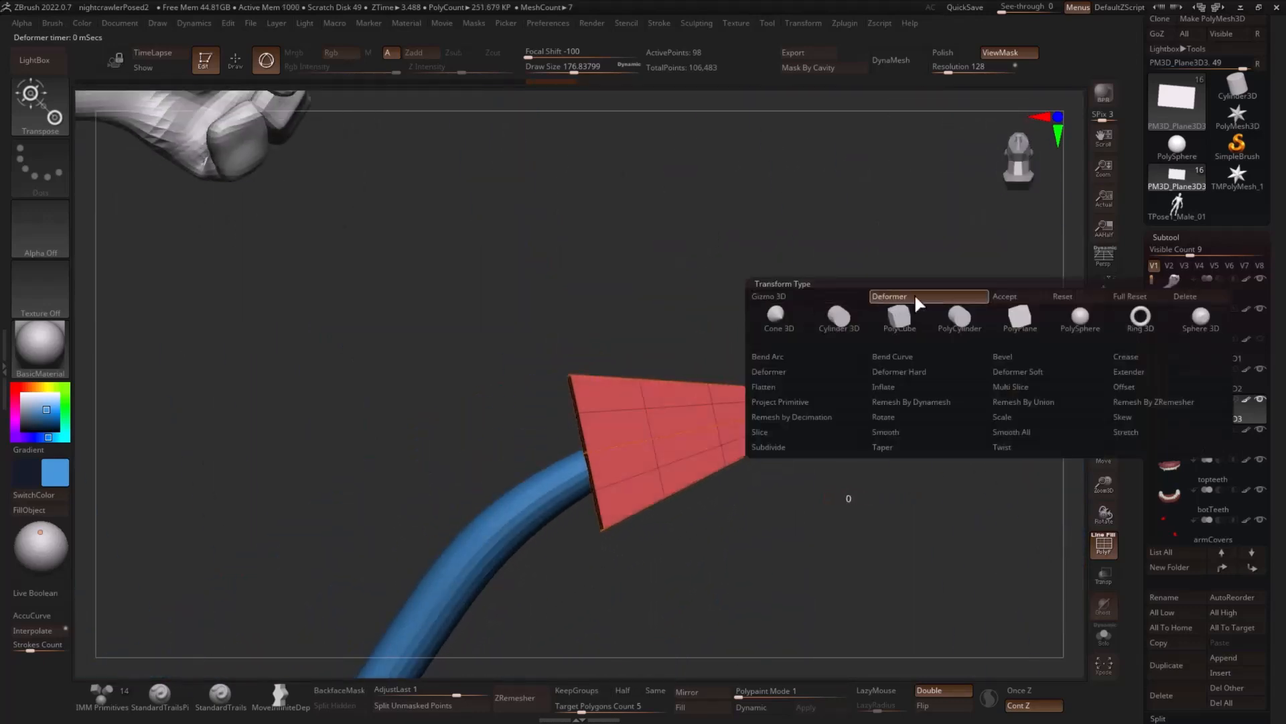
pyautogui.click(1004, 298)
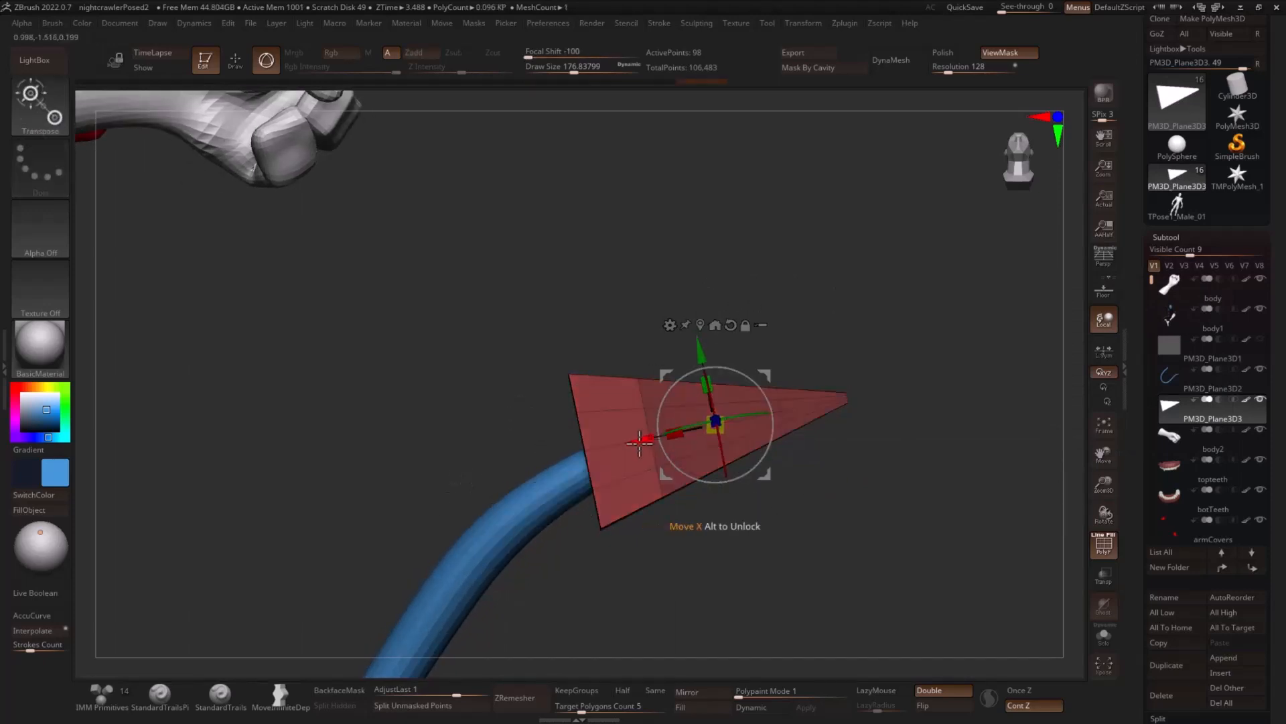
# - Push the middle of the arrowhead's back edge inward about 0.011 along X to form a notch, then clear the mask
pyautogui.moveTo(639, 442); pyautogui.dragTo(654, 436)
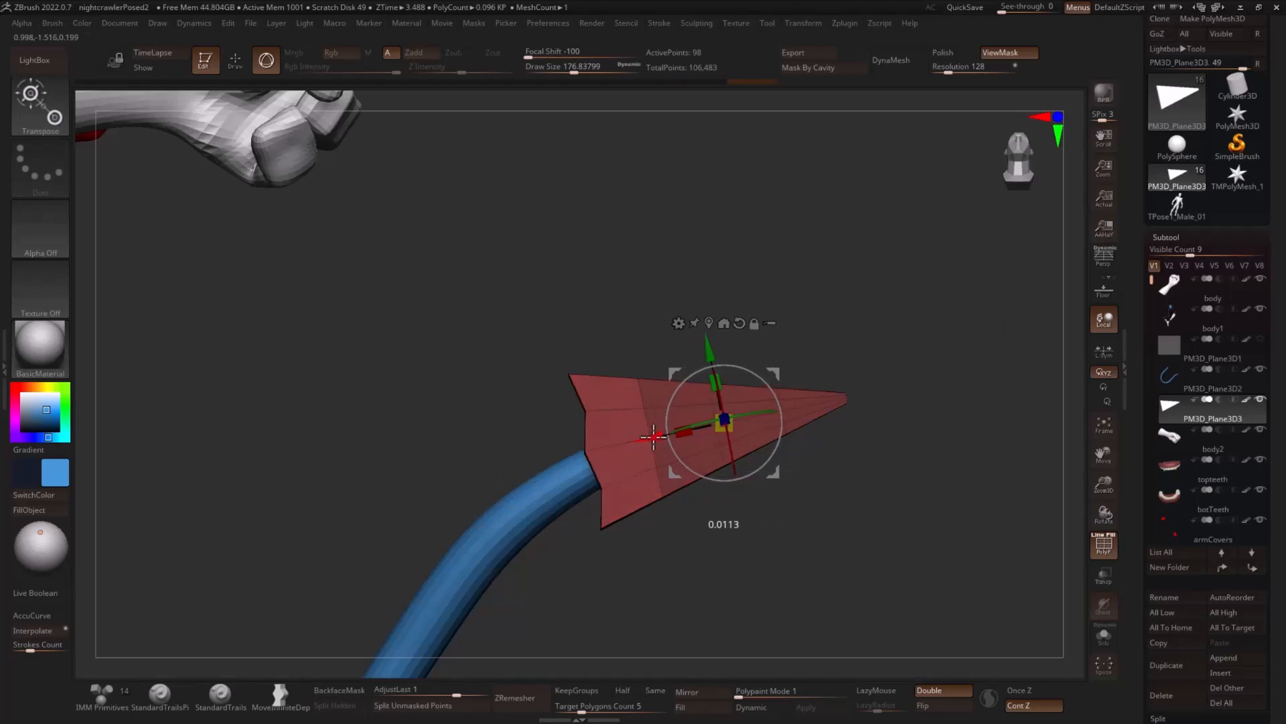
pyautogui.press('ctrl')
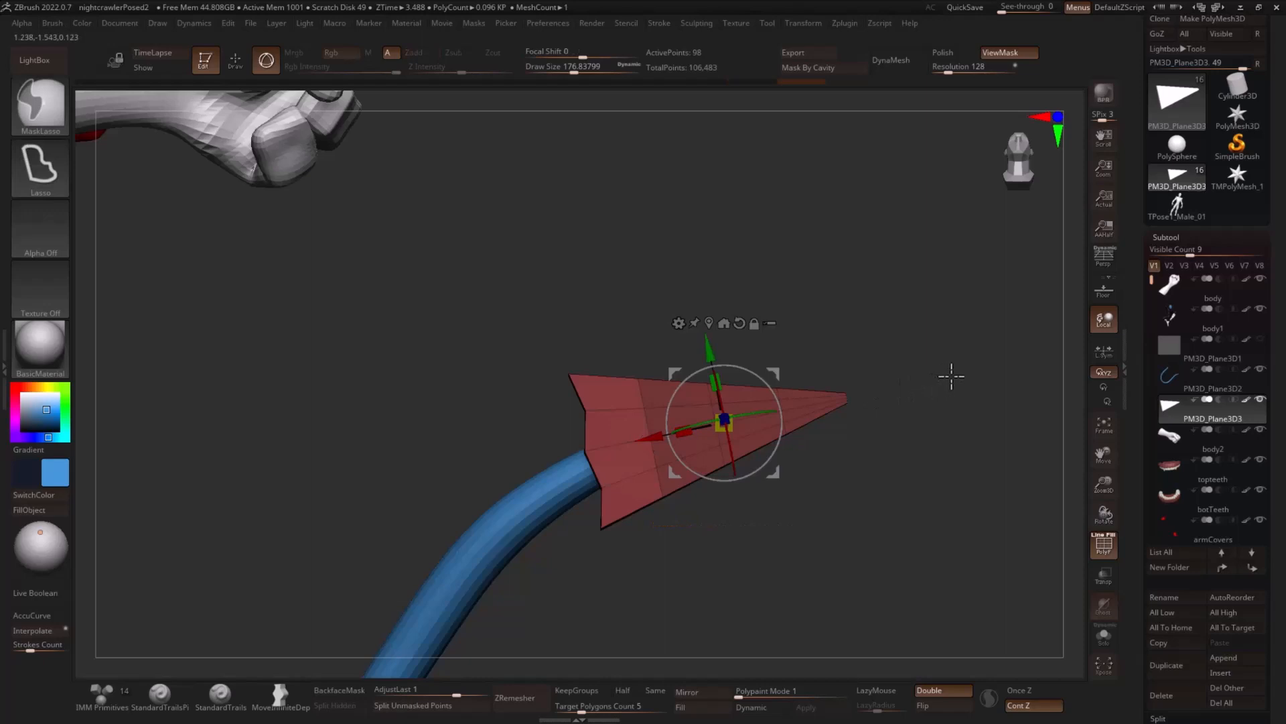
pyautogui.moveTo(951, 376)
pyautogui.keyDown('ctrl'); pyautogui.mouseDown()
pyautogui.moveTo(833, 397)
pyautogui.moveTo(906, 415)
pyautogui.moveTo(898, 434)
pyautogui.mouseUp(); pyautogui.keyUp('ctrl')
# - Reduce the draw size to about 54 and delete the arrowhead's crosswise edge loops with the ZModeler brush
pyautogui.press('q')
pyautogui.press('s')
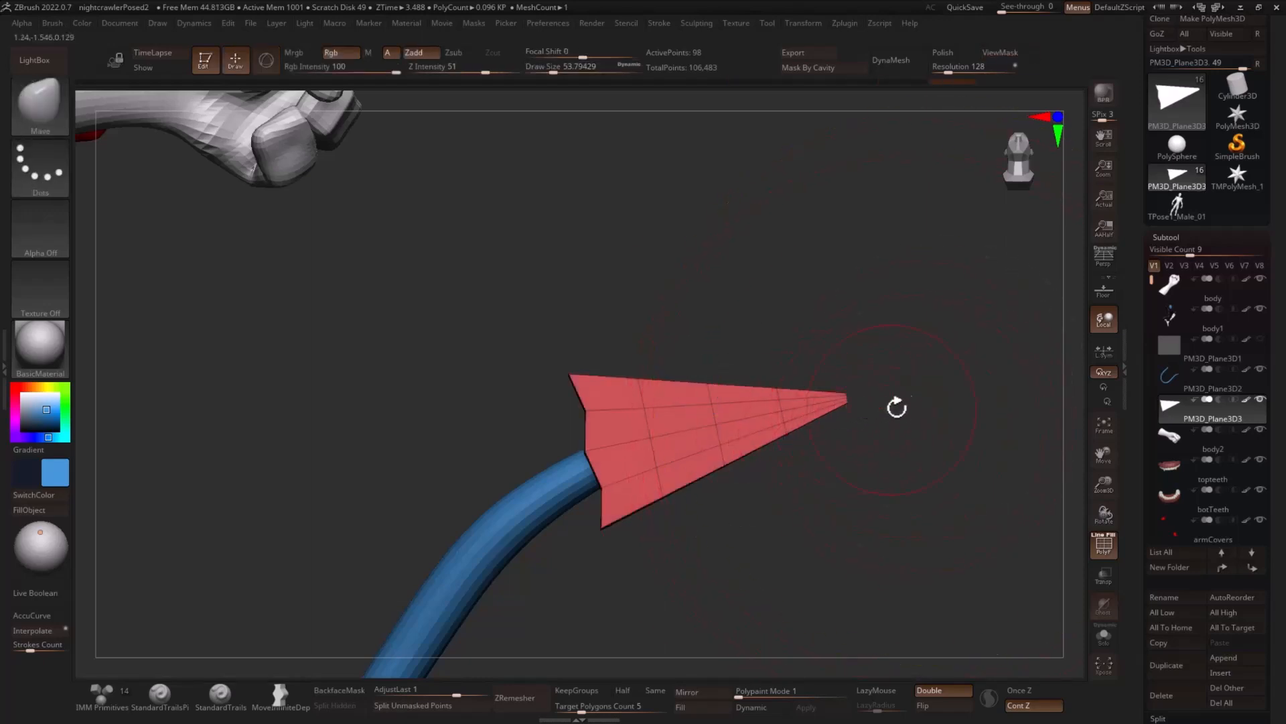
pyautogui.press('b')
pyautogui.press('z')
pyautogui.press('m')
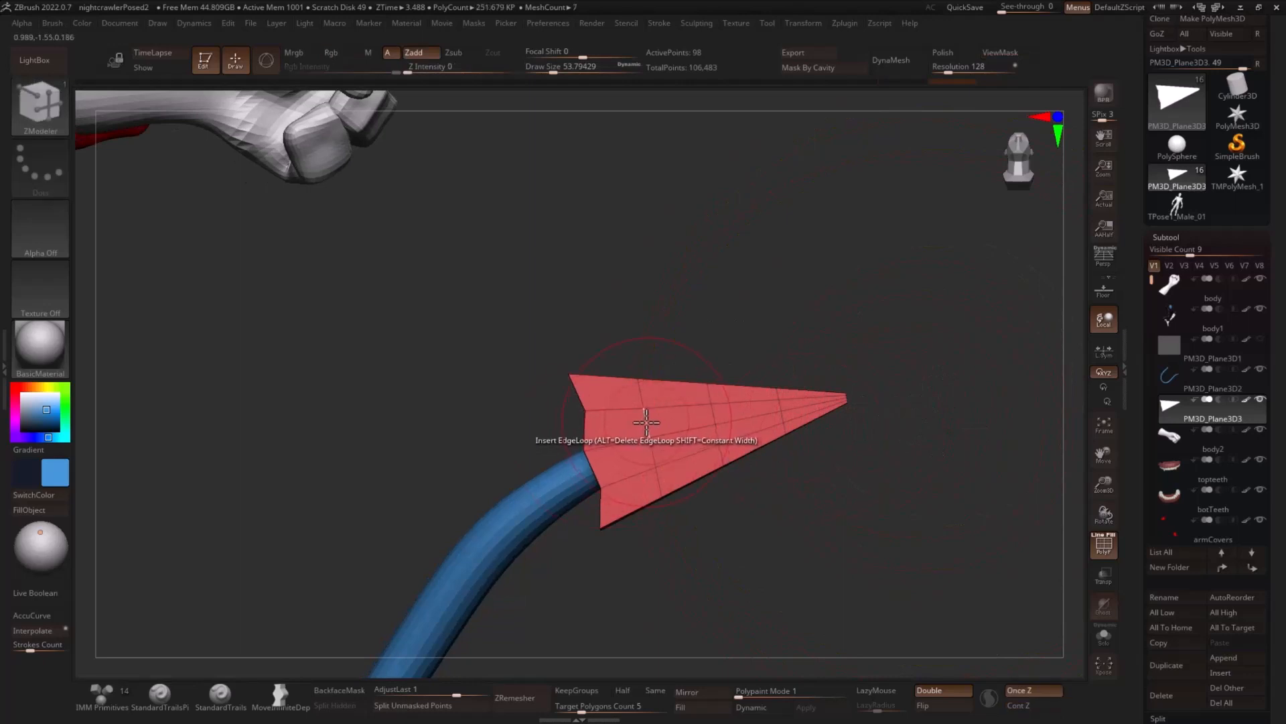
pyautogui.keyDown('alt'); pyautogui.click(646, 421); pyautogui.keyUp('alt')
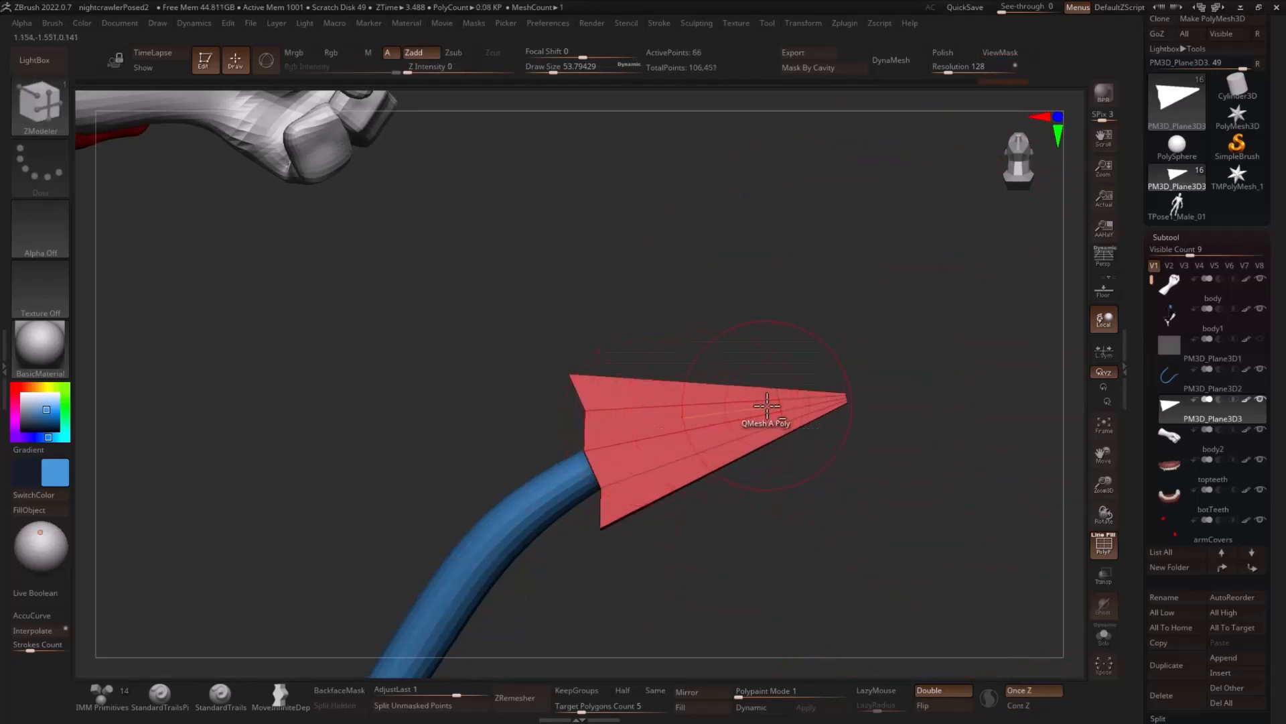
pyautogui.moveTo(896, 373)
pyautogui.keyDown('ctrl'); pyautogui.mouseDown()
pyautogui.moveTo(874, 426)
pyautogui.moveTo(881, 412)
pyautogui.mouseUp(); pyautogui.keyUp('ctrl')
# - Scale the arrowhead's front end down uniformly into a sharper point
pyautogui.press('r')
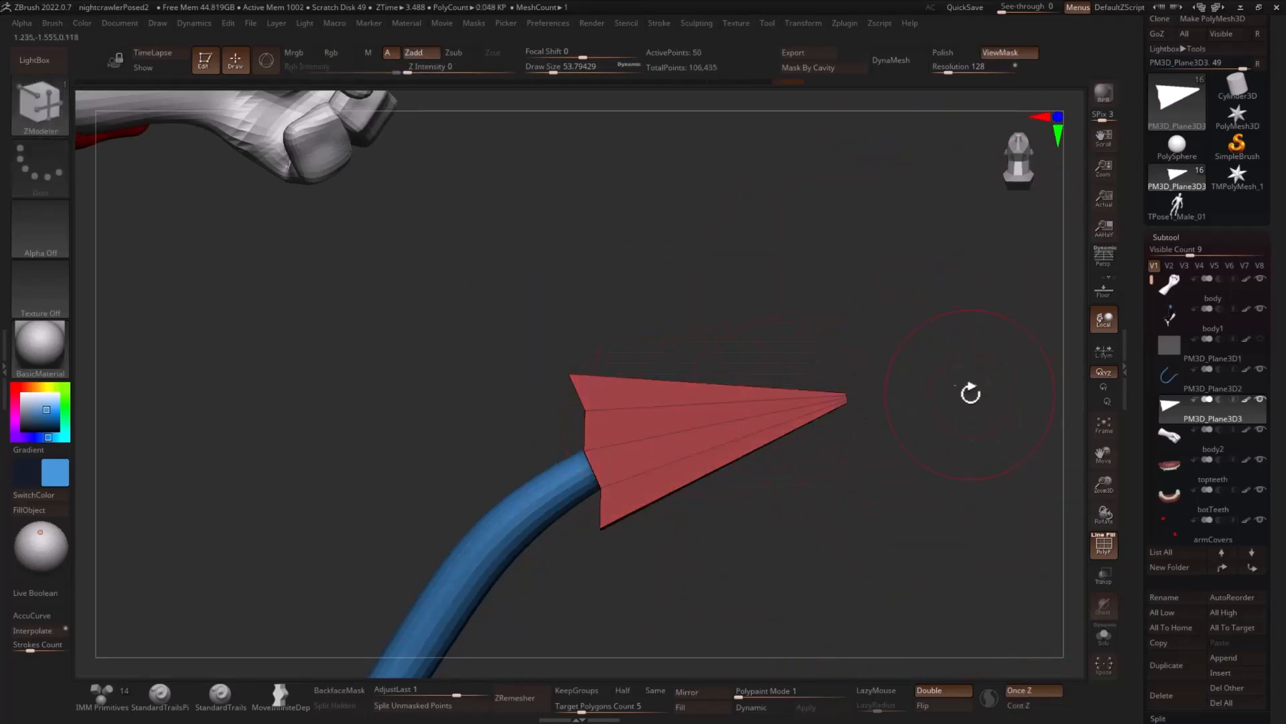
pyautogui.click(709, 324)
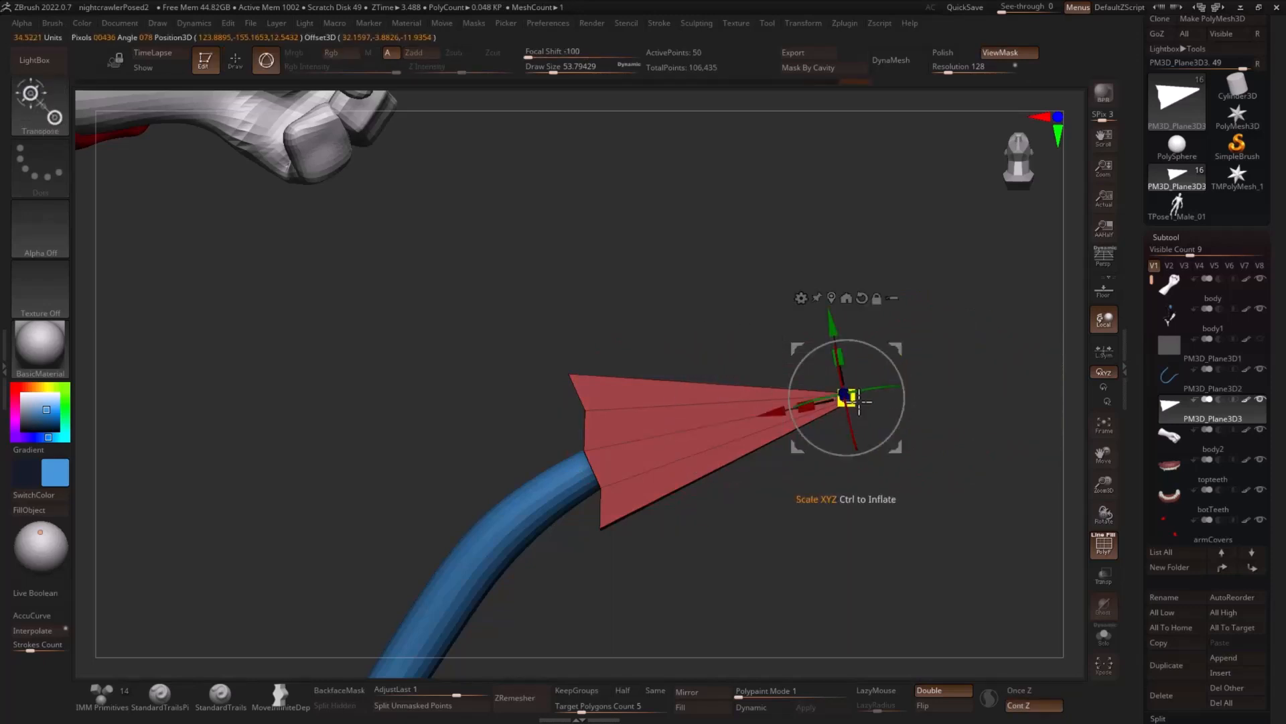
pyautogui.press('q')
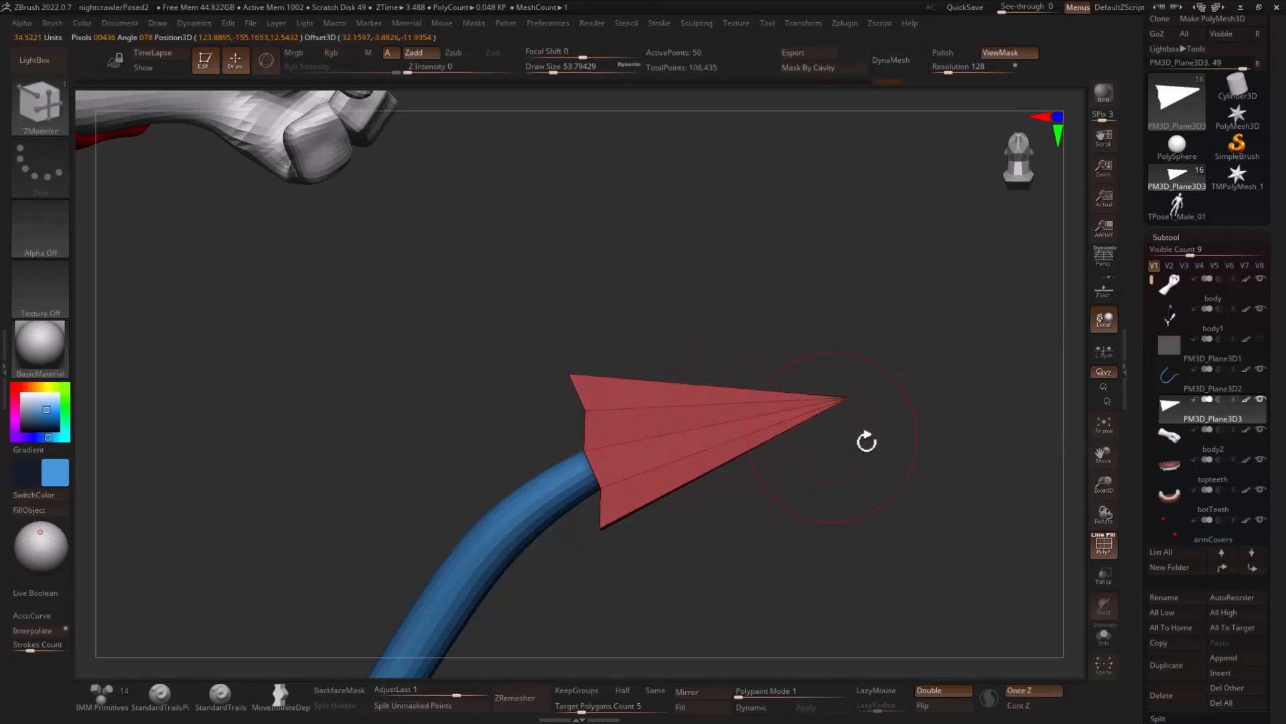
# - Adjust the arrowhead's depth in side view, lengthen it toward the tip and place the gizmo at its base
pyautogui.moveTo(867, 443)
pyautogui.mouseDown()
pyautogui.moveTo(879, 457)
pyautogui.moveTo(857, 465)
pyautogui.mouseUp()
pyautogui.press('r')
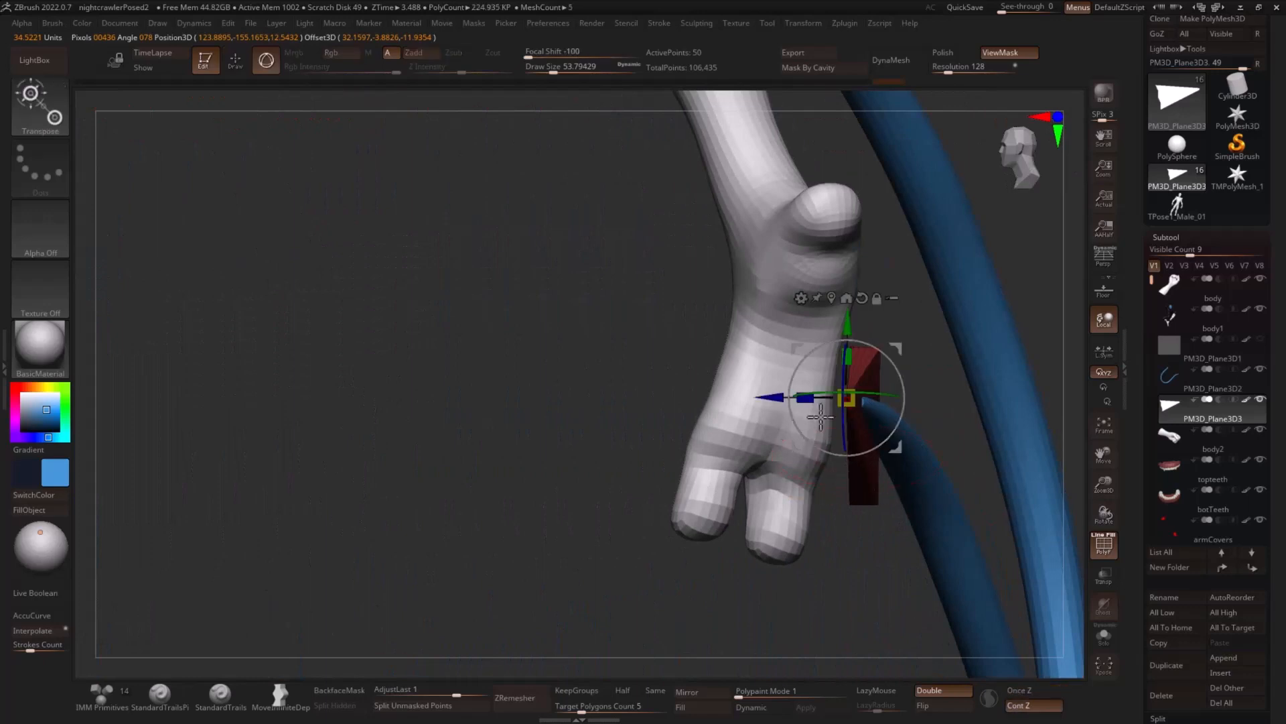
pyautogui.moveTo(794, 405); pyautogui.dragTo(797, 404)
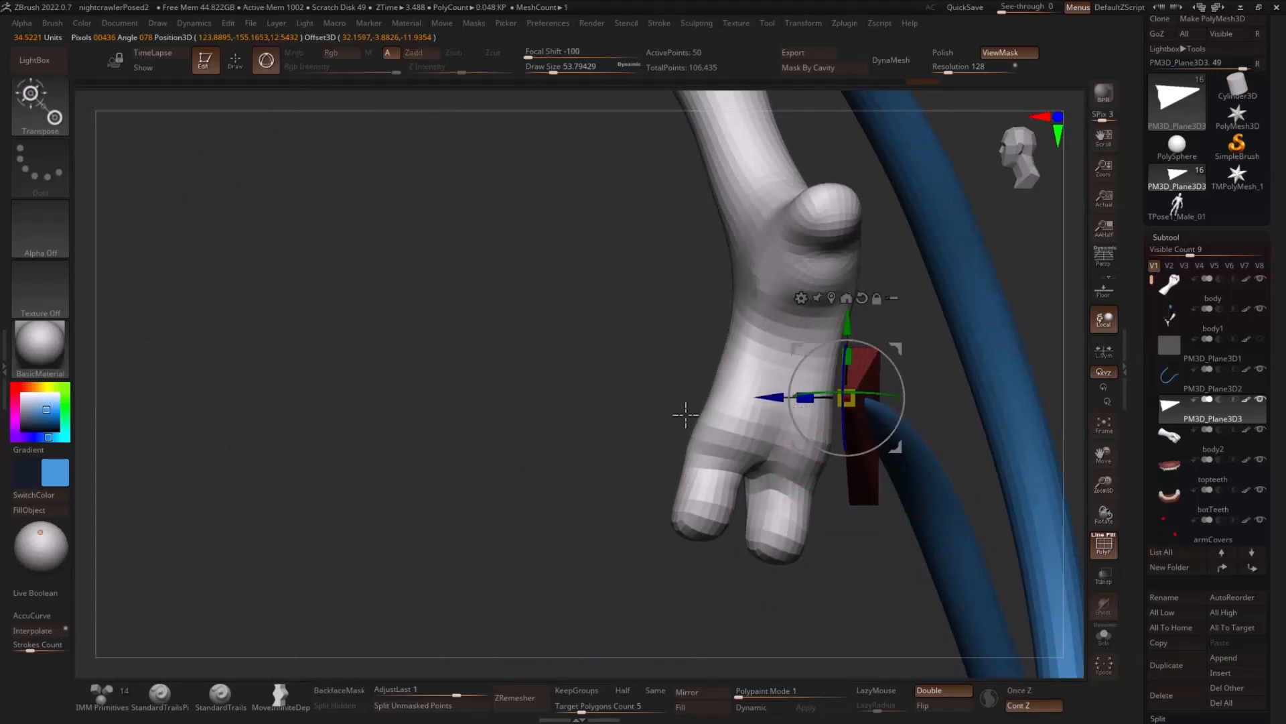
pyautogui.moveTo(684, 413); pyautogui.dragTo(979, 433)
pyautogui.keyDown('alt'); pyautogui.moveTo(804, 404); pyautogui.dragTo(501, 479); pyautogui.keyUp('alt')
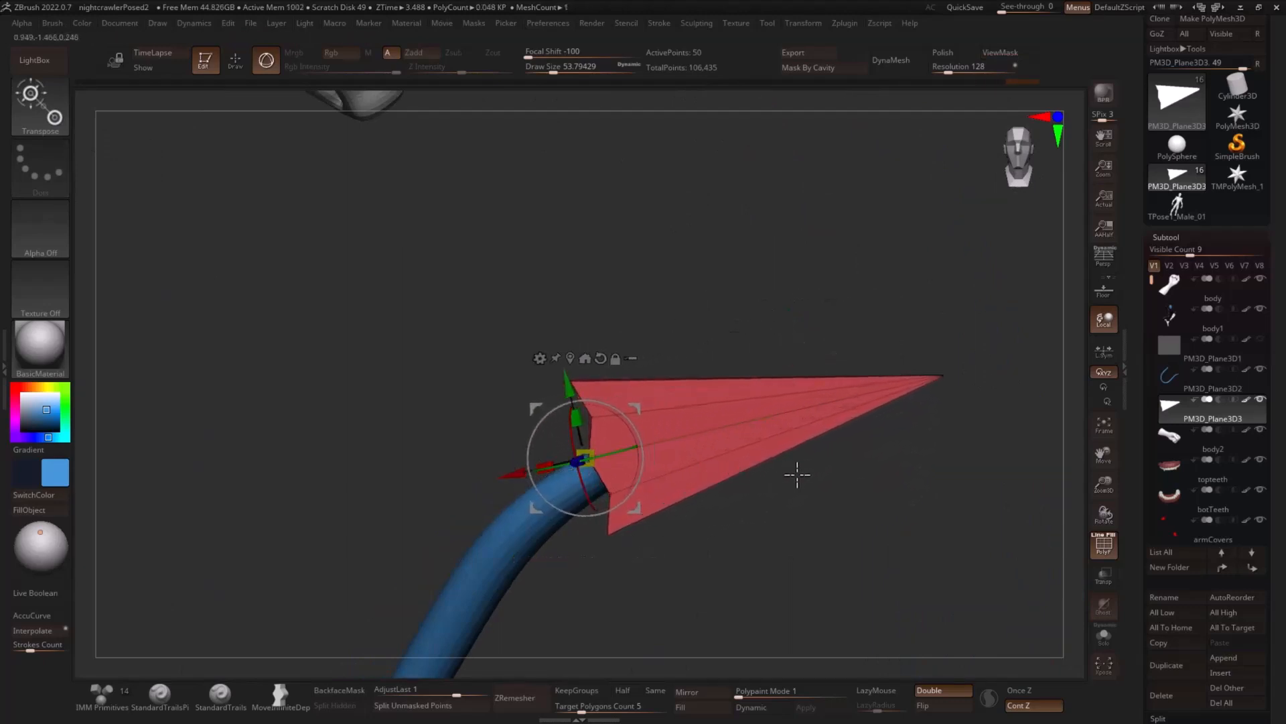
# - Widen the arrowhead by a factor of about 1.12 and reposition it onto the tail's tip, checking its depth in side view
pyautogui.moveTo(577, 419); pyautogui.dragTo(572, 403)
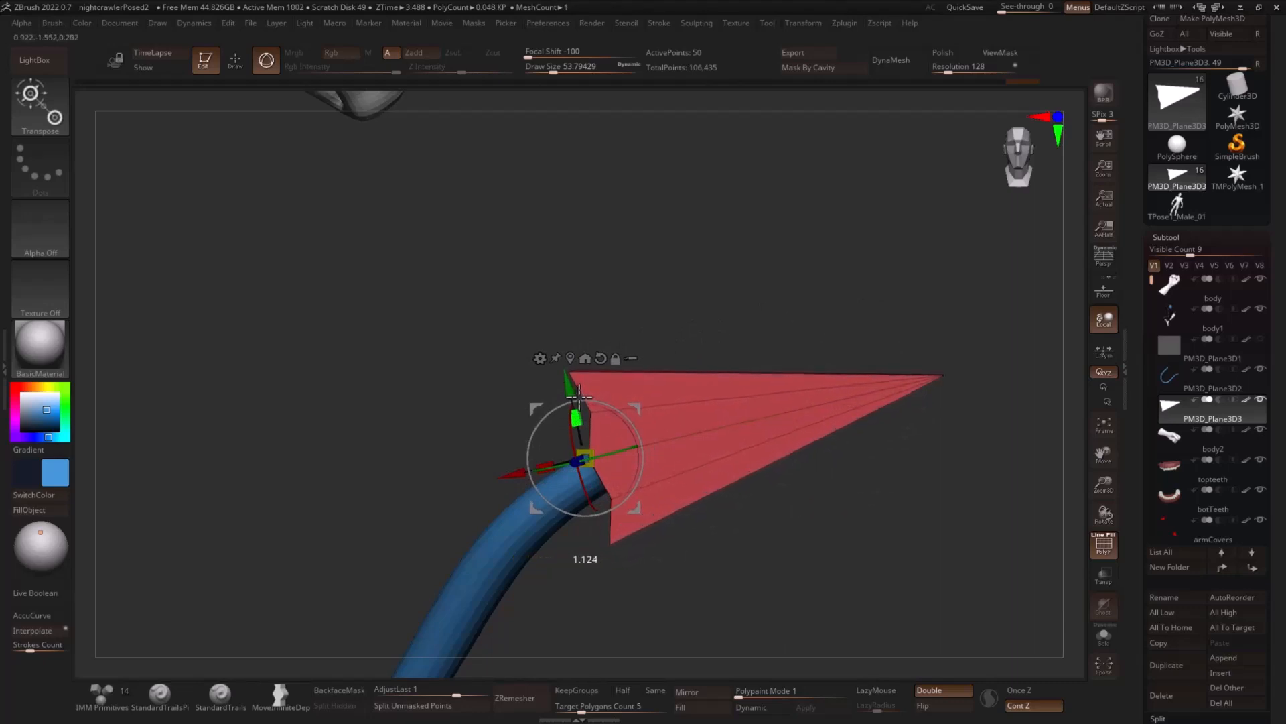
pyautogui.moveTo(894, 447)
pyautogui.keyDown('alt'); pyautogui.mouseDown()
pyautogui.moveTo(833, 411)
pyautogui.moveTo(830, 423)
pyautogui.moveTo(896, 433)
pyautogui.mouseUp(); pyautogui.keyUp('alt')
pyautogui.moveTo(586, 459); pyautogui.dragTo(502, 471)
pyautogui.moveTo(614, 399); pyautogui.dragTo(603, 395)
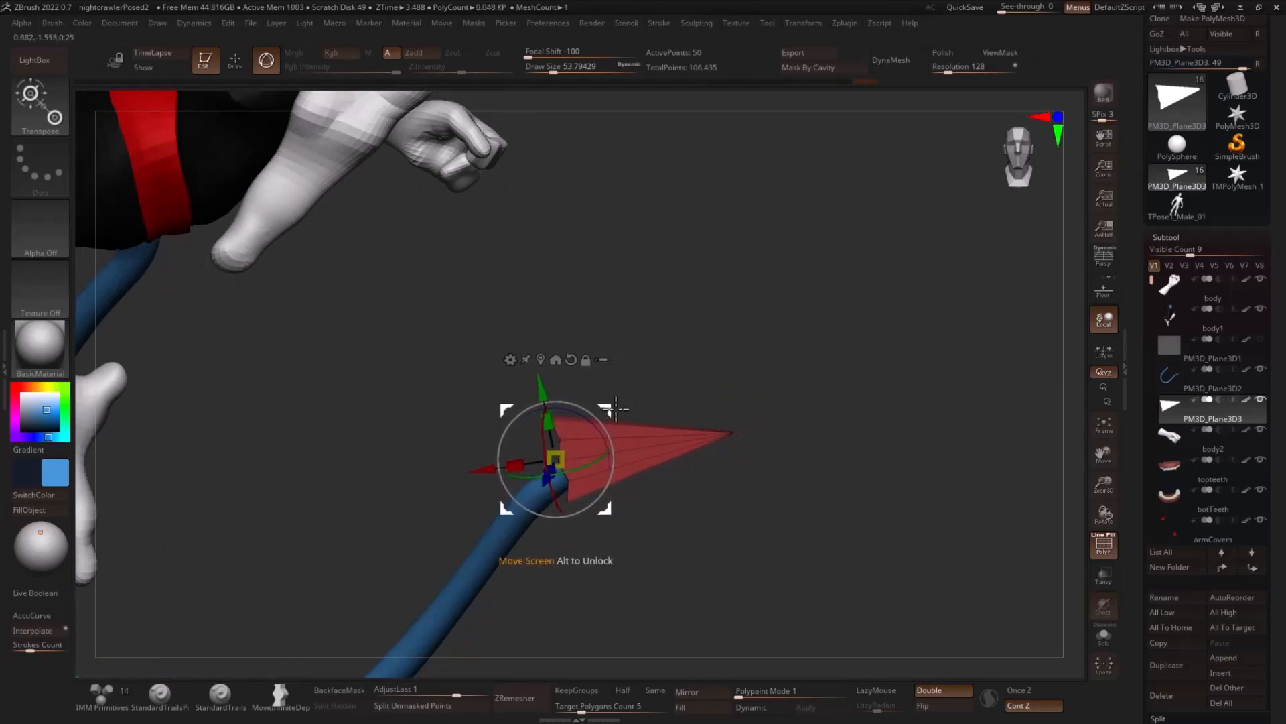
pyautogui.hotkey('ctrl', 'z')
pyautogui.moveTo(761, 401)
pyautogui.mouseDown()
pyautogui.moveTo(661, 431)
pyautogui.moveTo(815, 448)
pyautogui.moveTo(779, 482)
pyautogui.moveTo(780, 509)
pyautogui.mouseUp()
pyautogui.moveTo(491, 491); pyautogui.dragTo(514, 481)
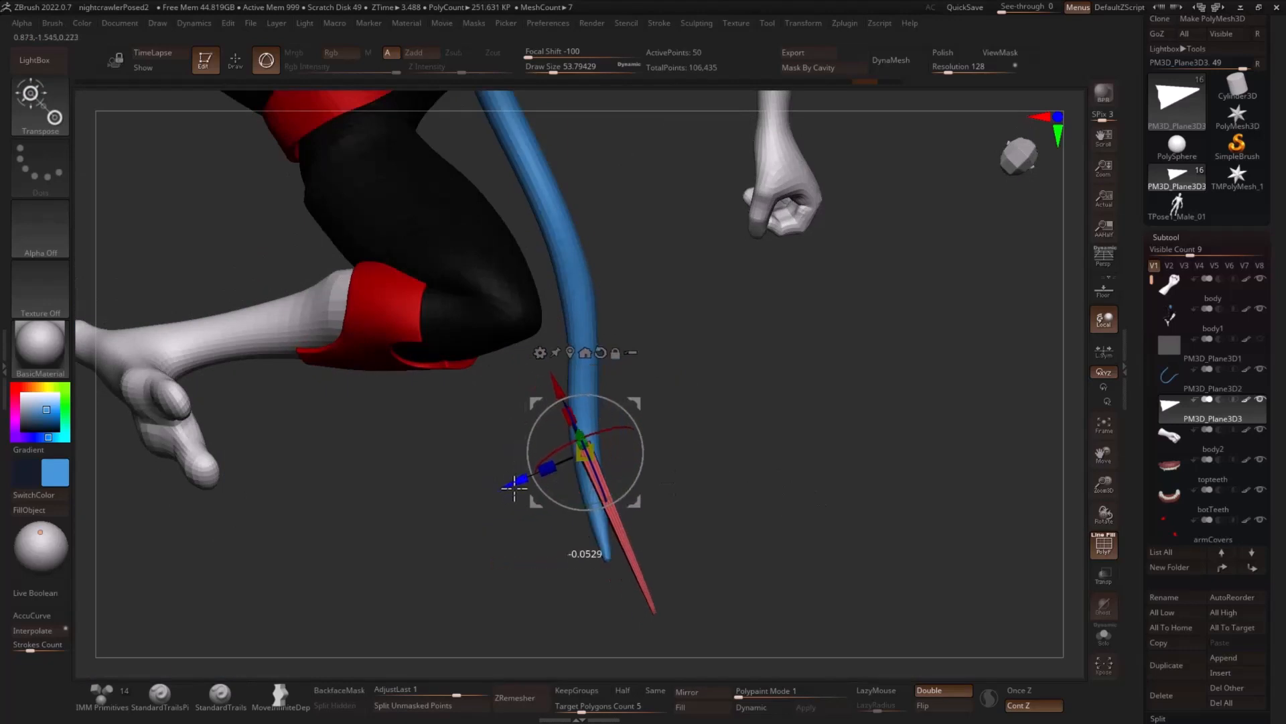
pyautogui.moveTo(622, 482); pyautogui.dragTo(615, 499)
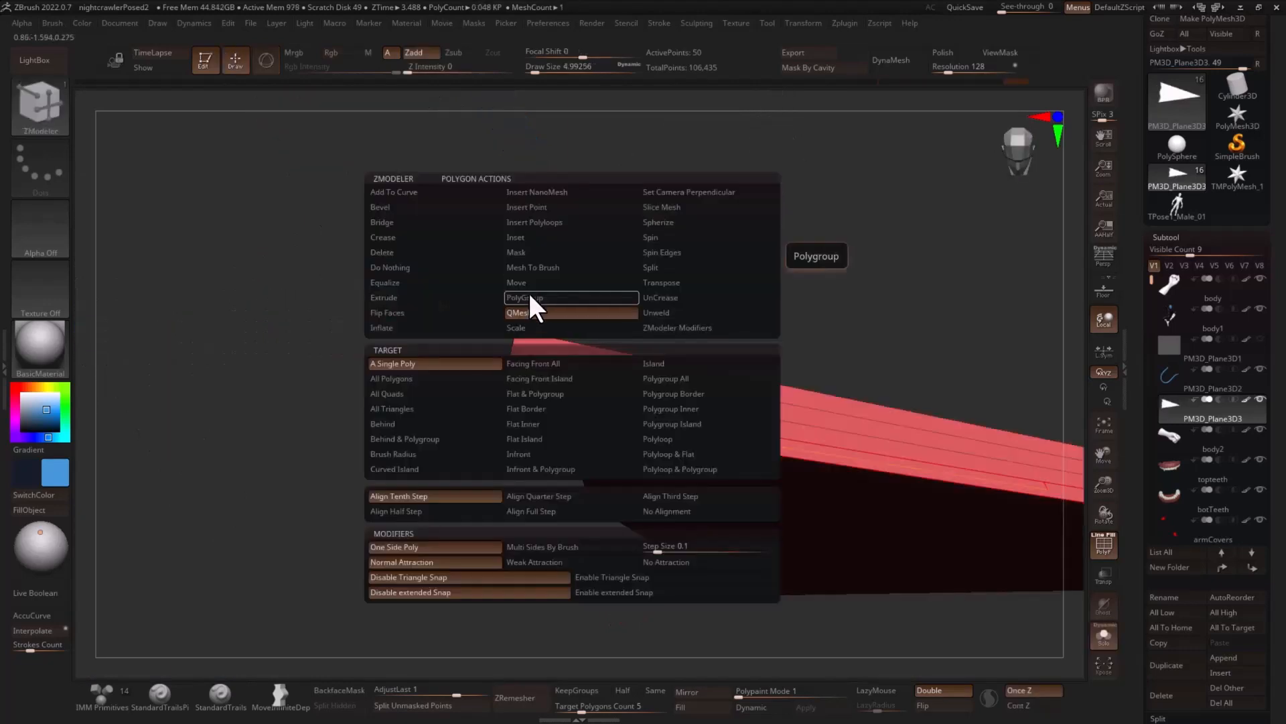
# - Assign the polyloops along the arrowhead's thin rim to one separate polygroup with the ZModeler Polygroup action
pyautogui.click(531, 297)
pyautogui.click(673, 424)
pyautogui.click(703, 435)
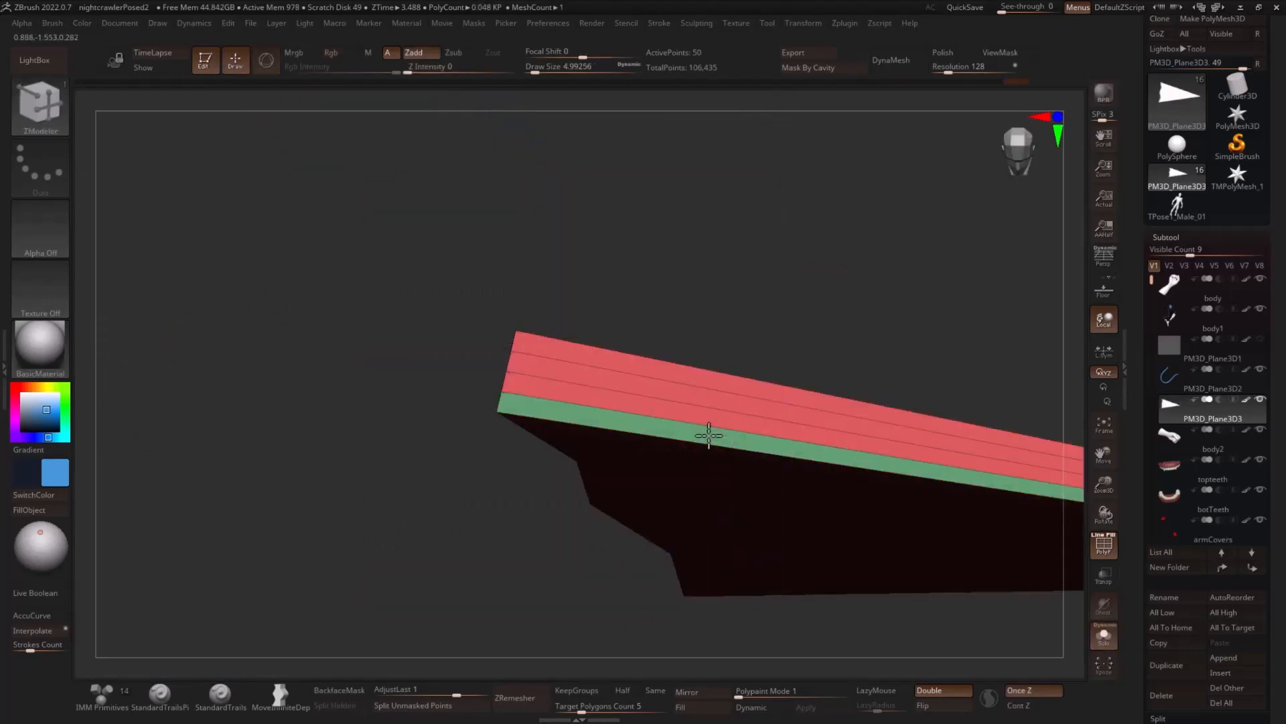
pyautogui.click(726, 418)
pyautogui.click(740, 402)
pyautogui.click(738, 390)
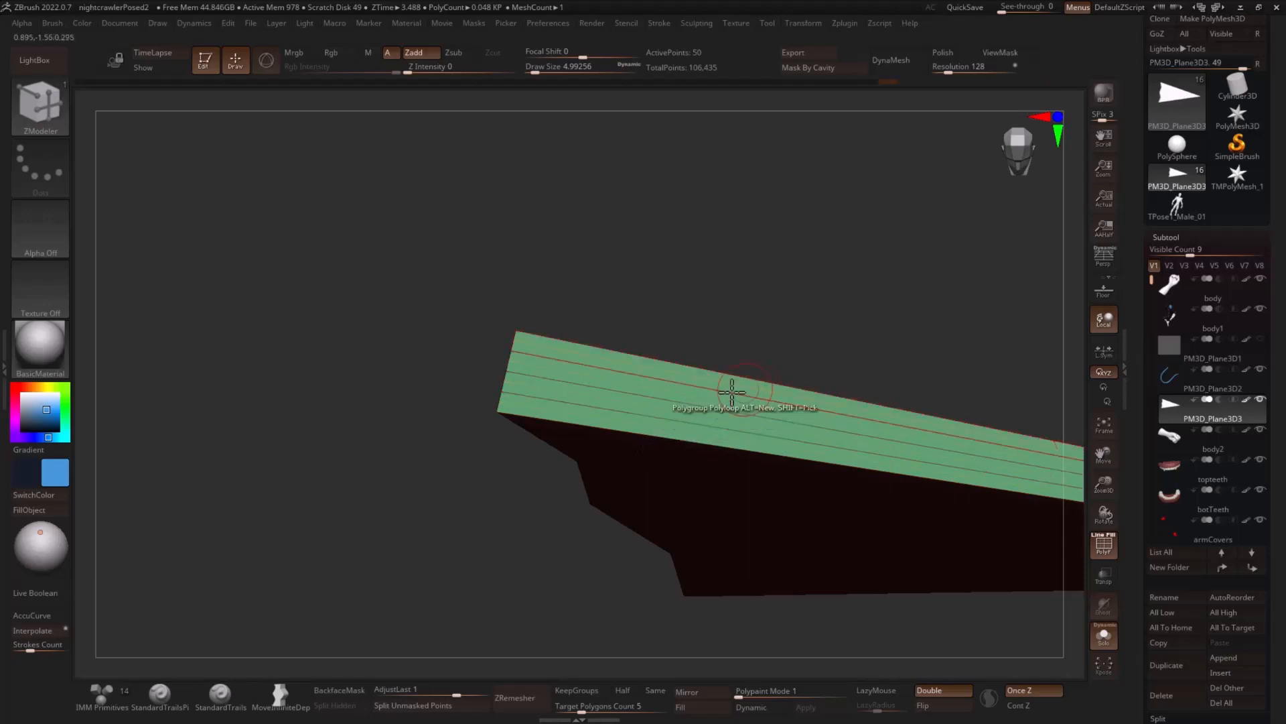
# - Bevel the arrowhead's edges where the rim meets the flat faces, with a bevel width of 0.00181
pyautogui.moveTo(465, 482); pyautogui.dragTo(1023, 293)
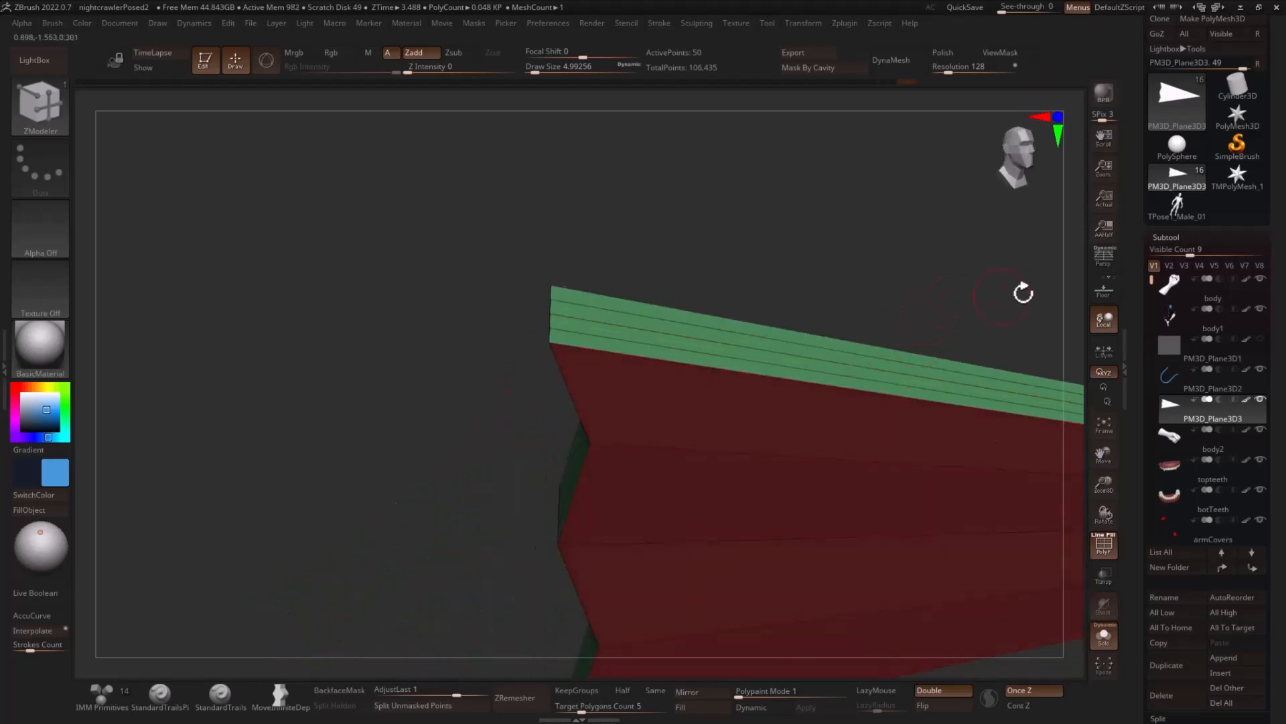
pyautogui.click(1173, 236)
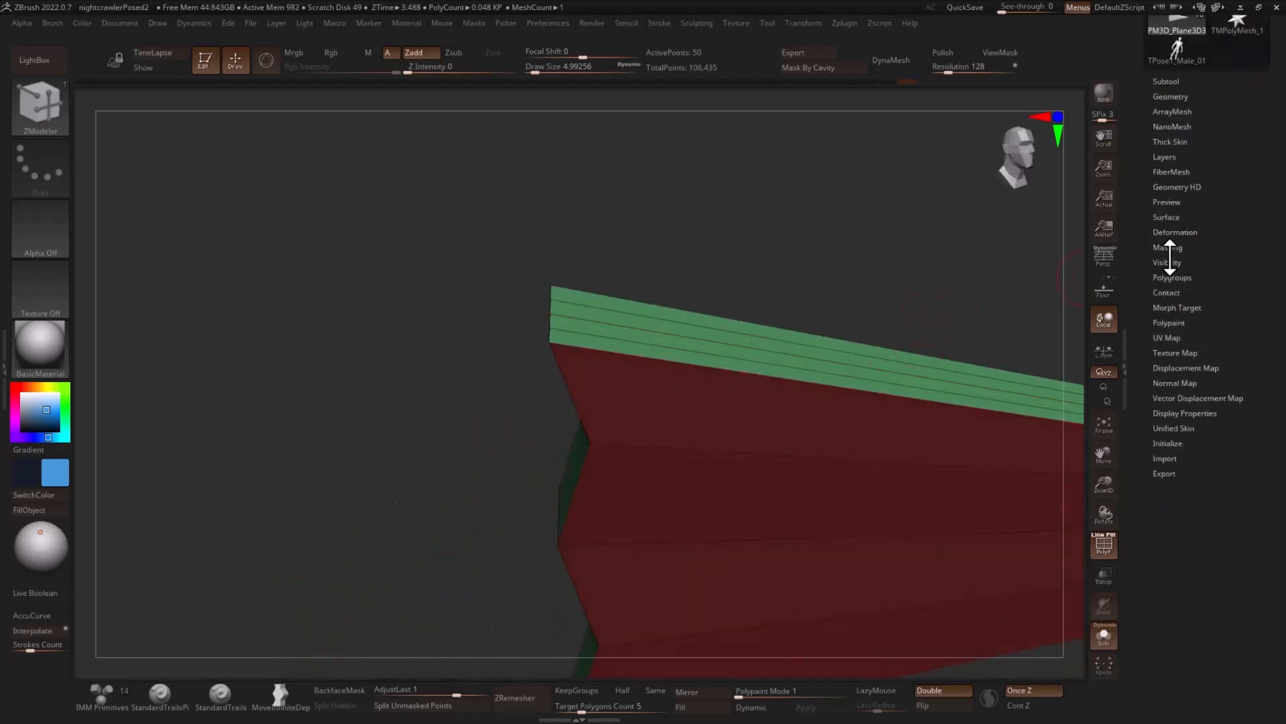
pyautogui.click(1171, 97)
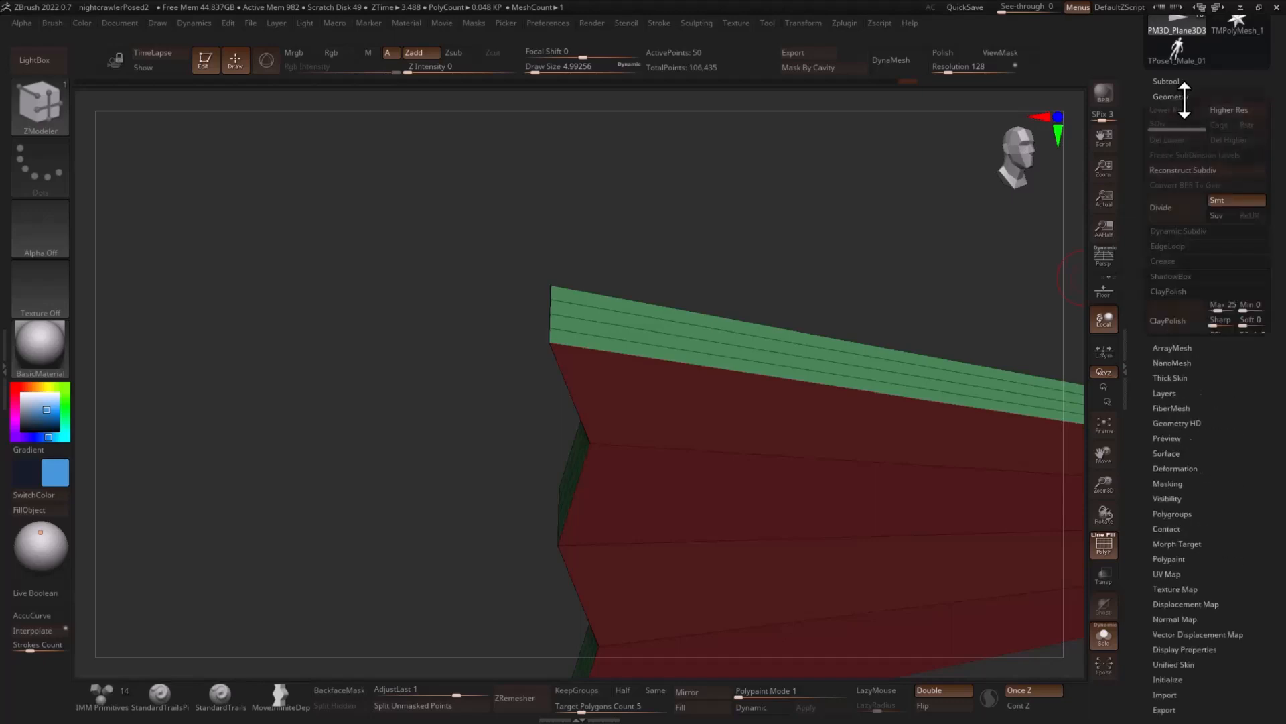
pyautogui.click(1163, 262)
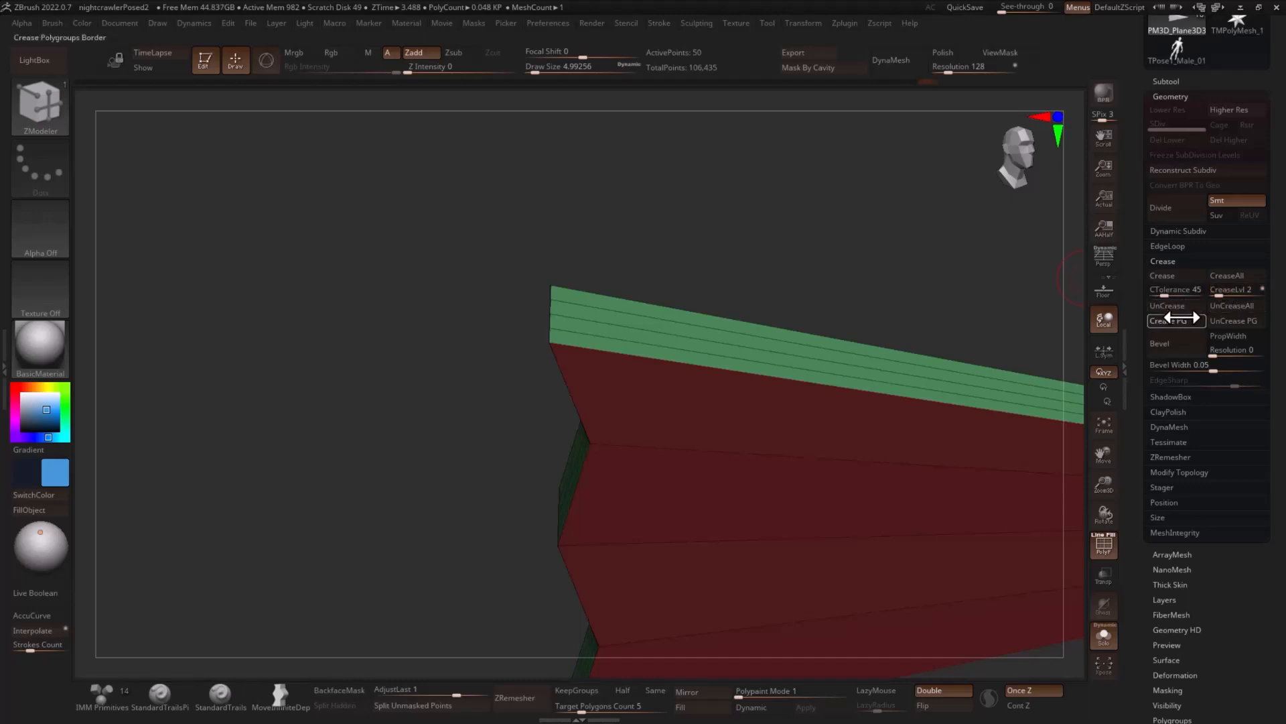
pyautogui.click(1198, 347)
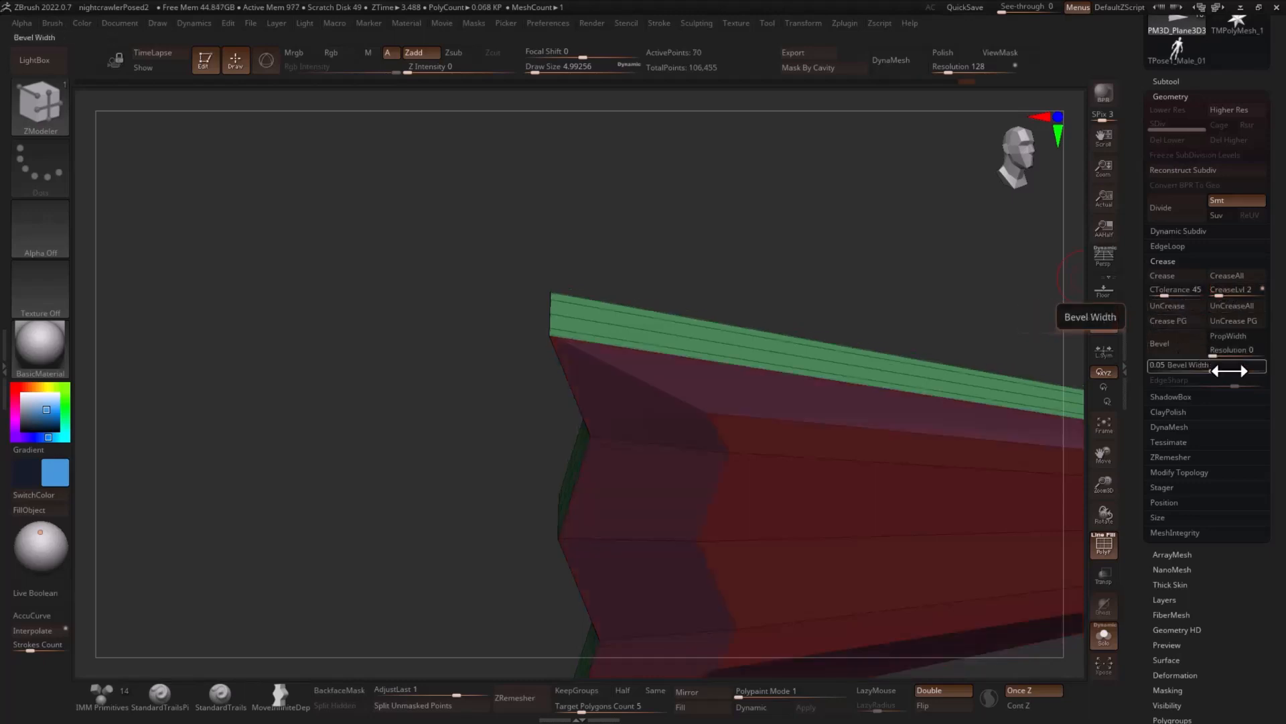
pyautogui.moveTo(1218, 368); pyautogui.dragTo(1171, 365)
pyautogui.moveTo(1002, 293); pyautogui.dragTo(612, 440)
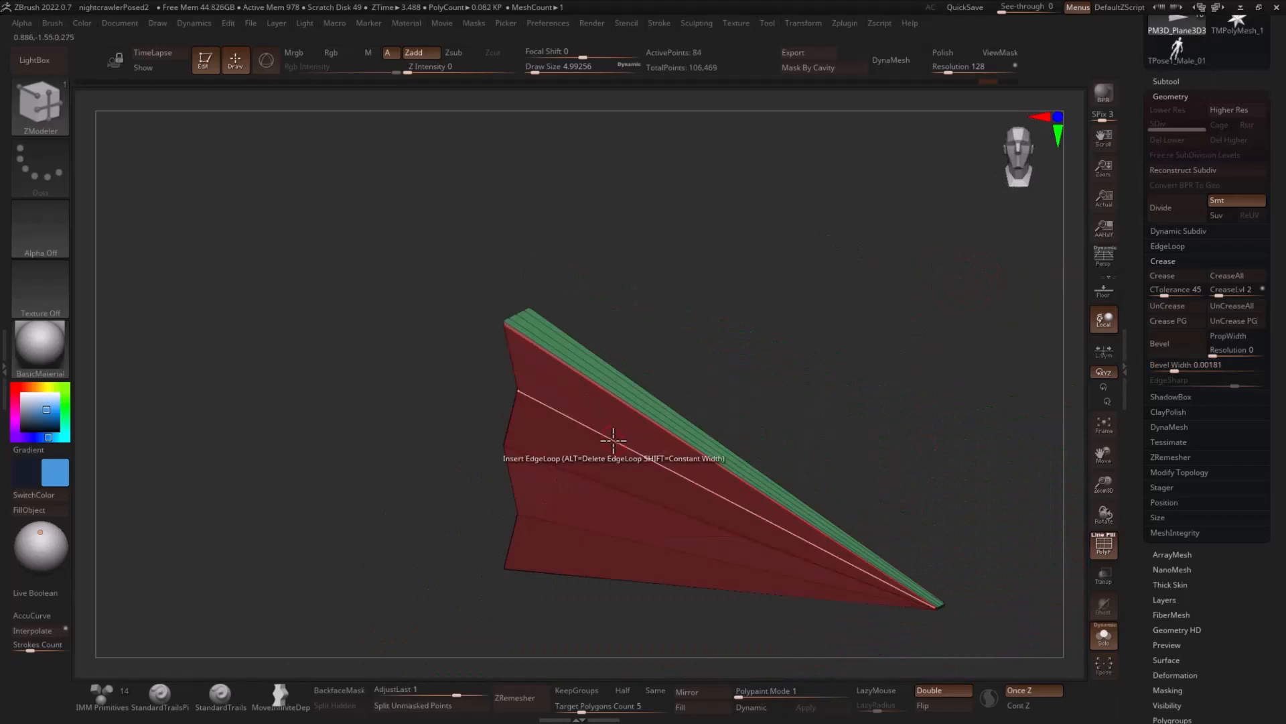
# - Insert supporting edge loops across and along the arrowhead with ZModeler and preview it with dynamic subdivision
pyautogui.click(613, 439)
pyautogui.hotkey('ctrl', 'z')
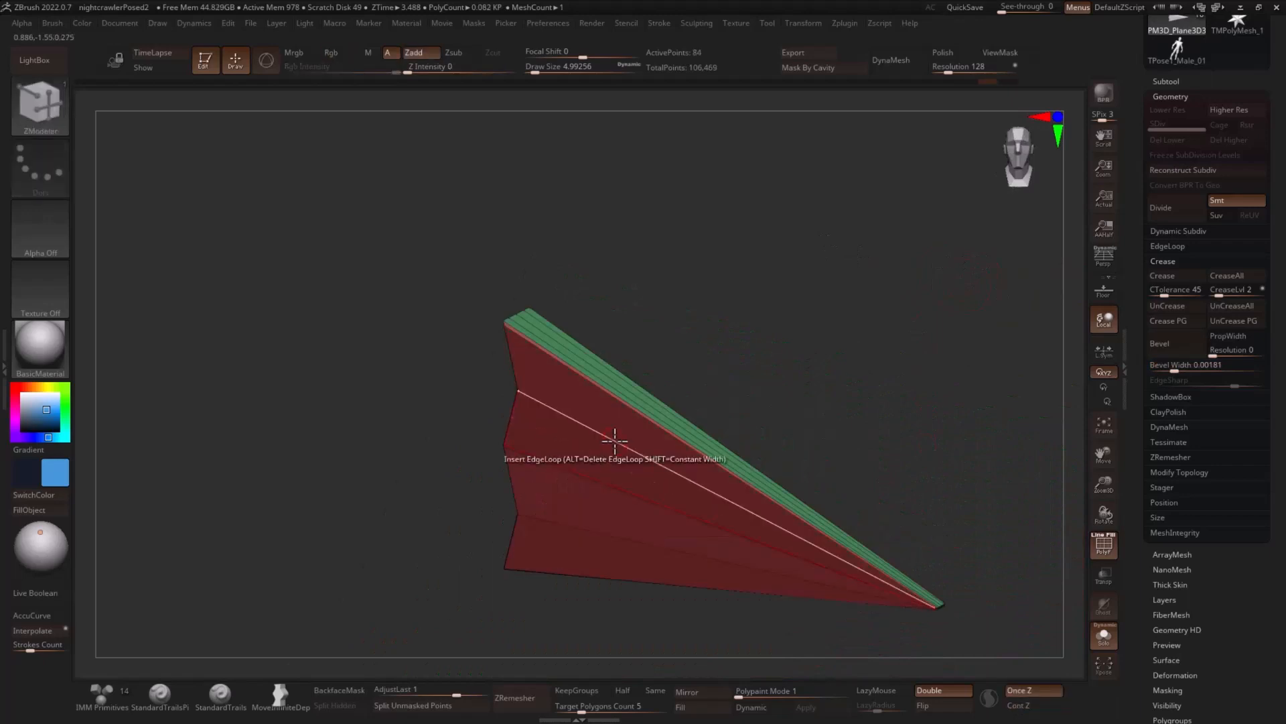
pyautogui.click(615, 441)
pyautogui.hotkey('ctrl', 'z')
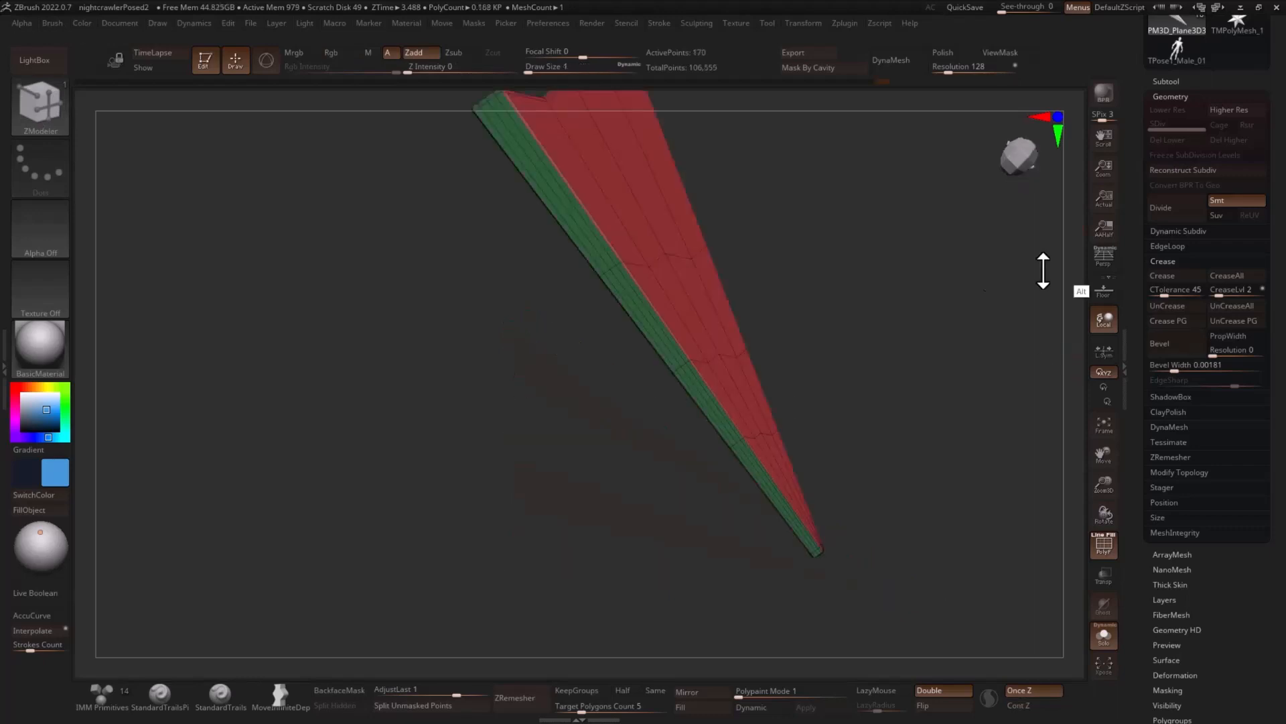
pyautogui.moveTo(1043, 270)
pyautogui.mouseDown()
pyautogui.moveTo(967, 408)
pyautogui.moveTo(985, 287)
pyautogui.mouseUp()
pyautogui.hotkey('shift', 'f')
pyautogui.press('d')
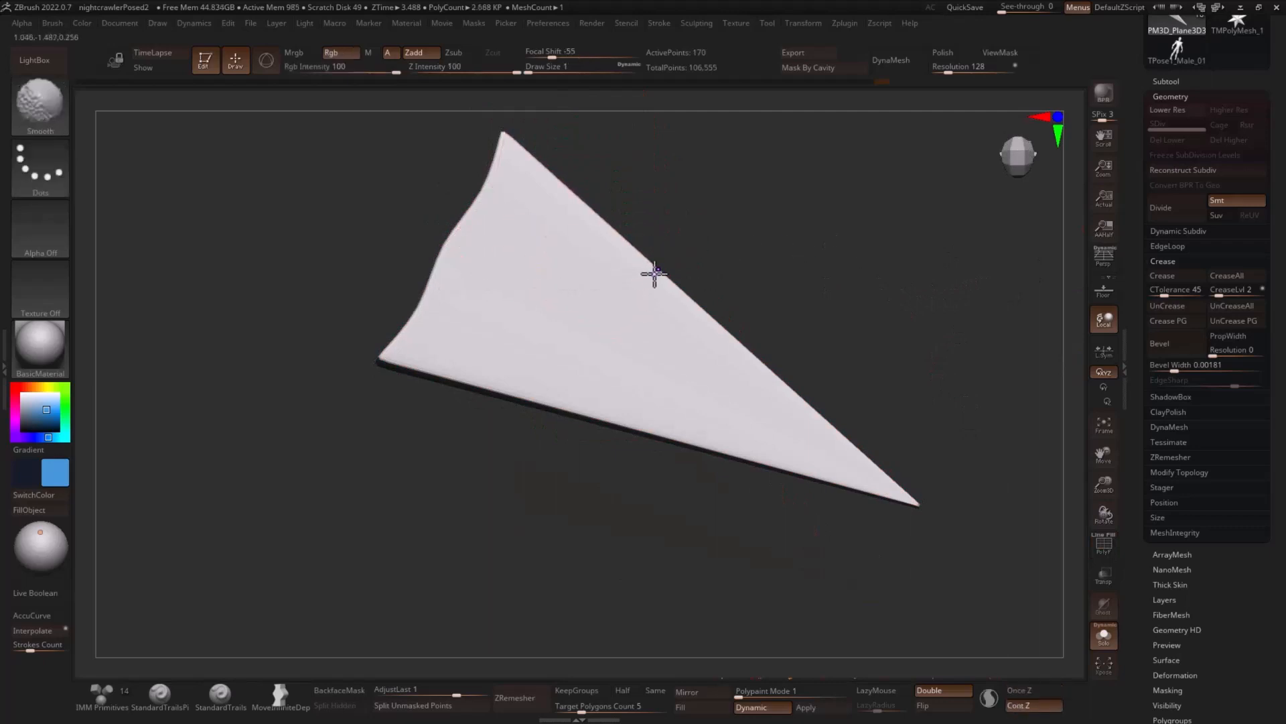
# - Insert edge loops on both sides of the arrowhead's central lengthwise edge and preview the subdivided result
pyautogui.hotkey('shift', 'd')
pyautogui.hotkey('shift', 'f')
pyautogui.keyDown('alt'); pyautogui.moveTo(770, 212); pyautogui.dragTo(771, 295); pyautogui.keyUp('alt')
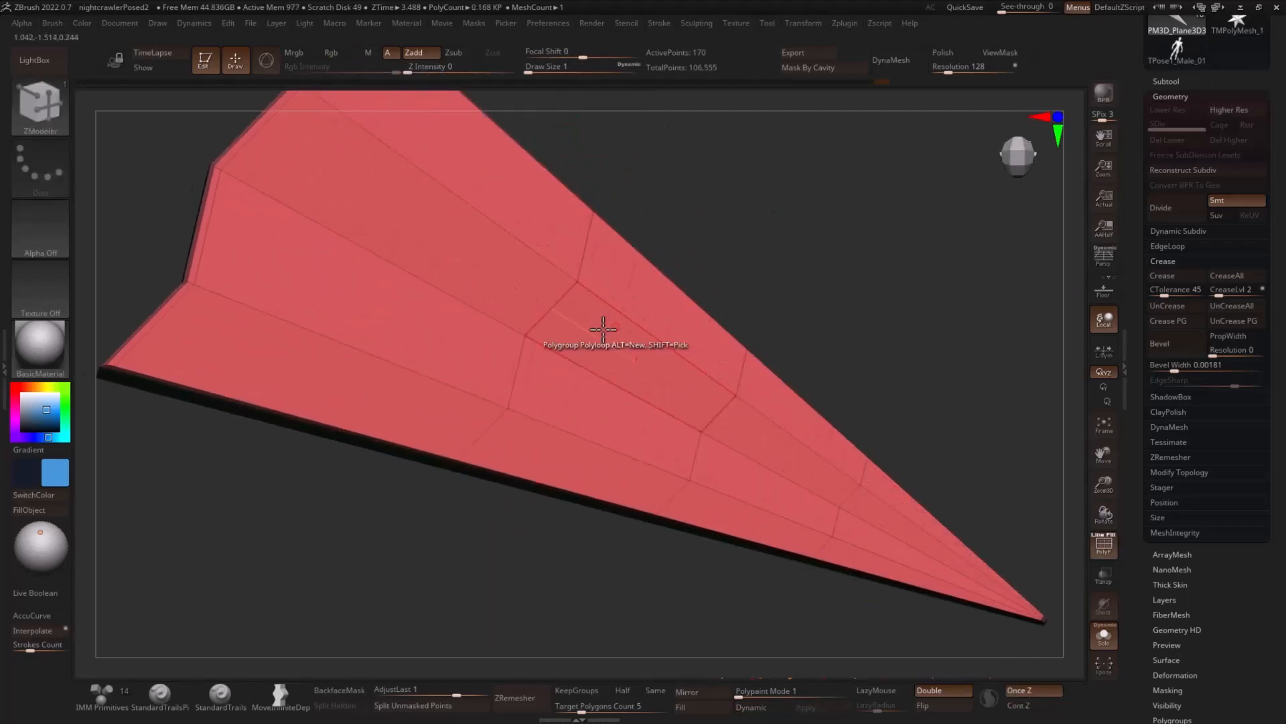
pyautogui.click(536, 324)
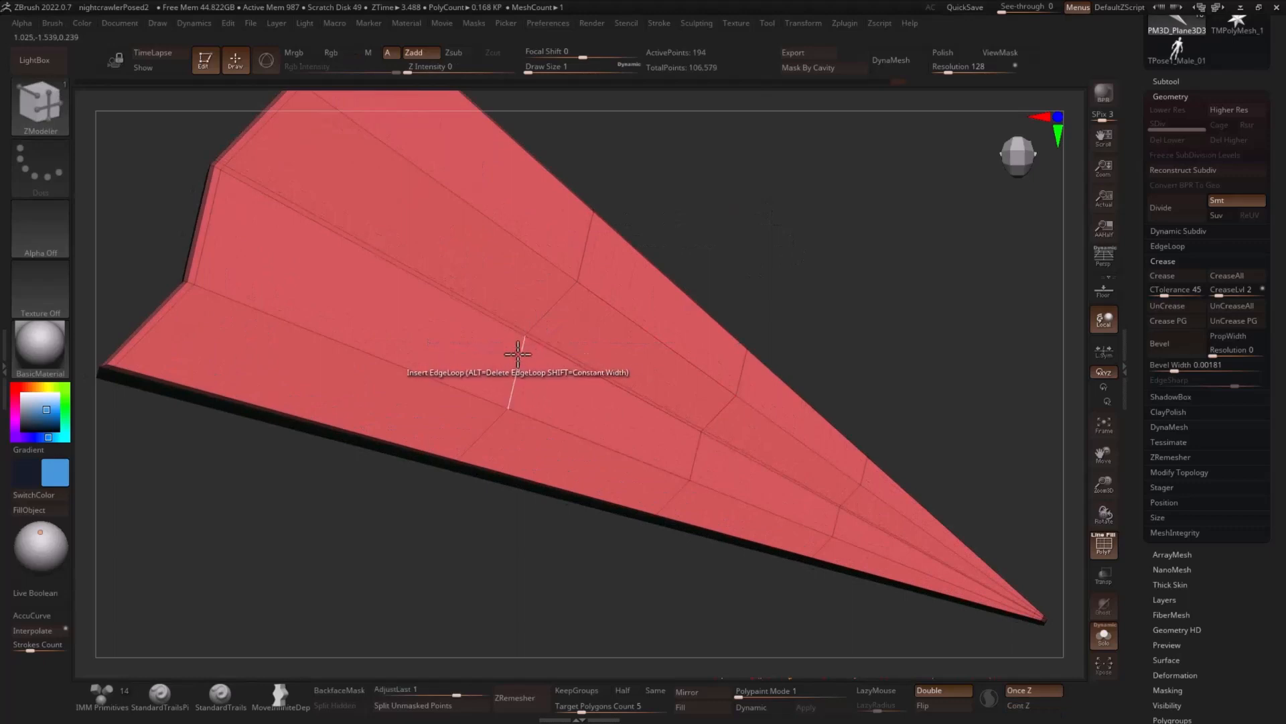
pyautogui.click(548, 313)
pyautogui.press('shift')
pyautogui.hotkey('shift', 'f')
pyautogui.hotkey('shift', 'd')
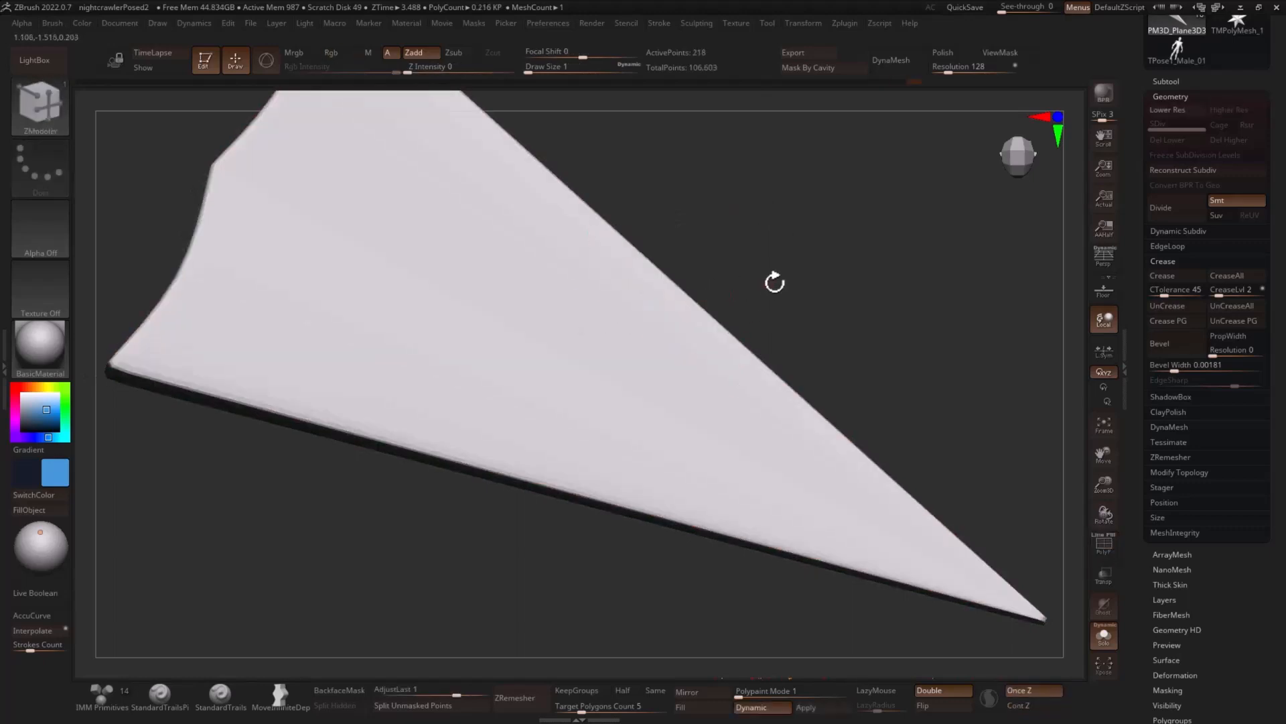
# - Leave Solo mode to show the other subtools and fill the arrowhead with the tail's blue
pyautogui.keyDown('alt'); pyautogui.moveTo(775, 281); pyautogui.dragTo(744, 250); pyautogui.keyUp('alt')
pyautogui.click(1103, 635)
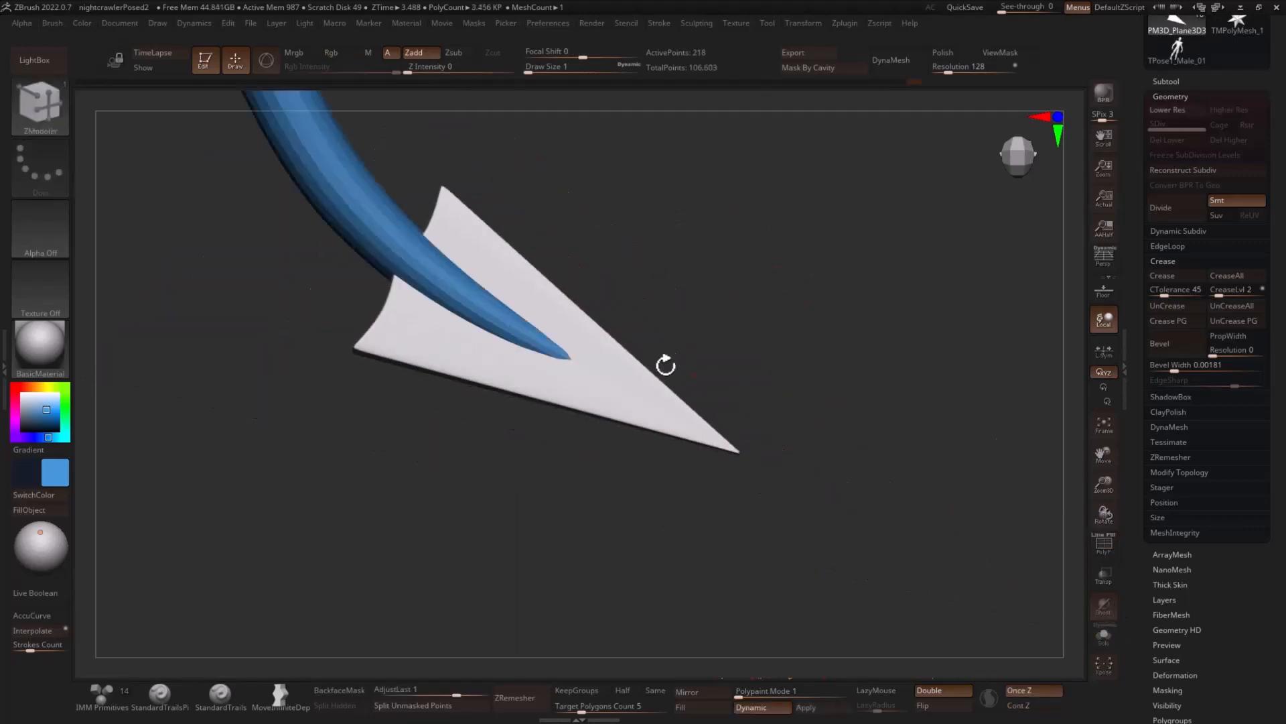
pyautogui.click(29, 510)
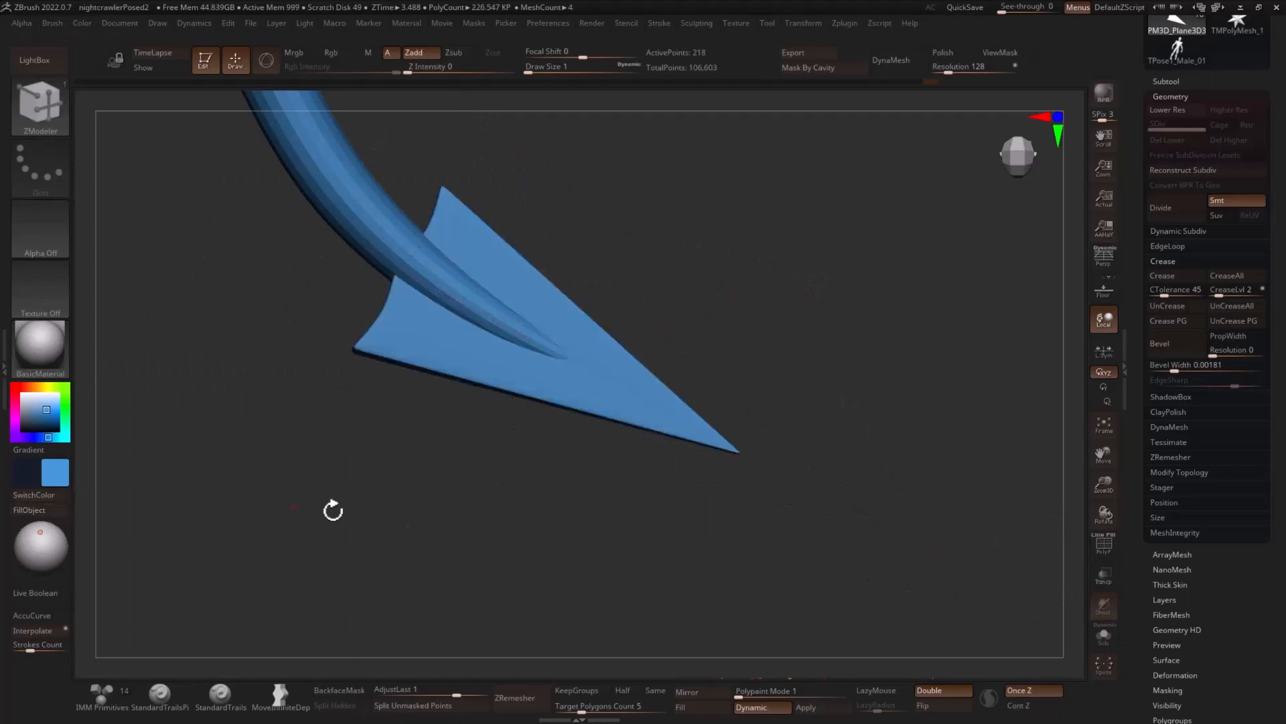
pyautogui.moveTo(333, 508); pyautogui.dragTo(837, 335)
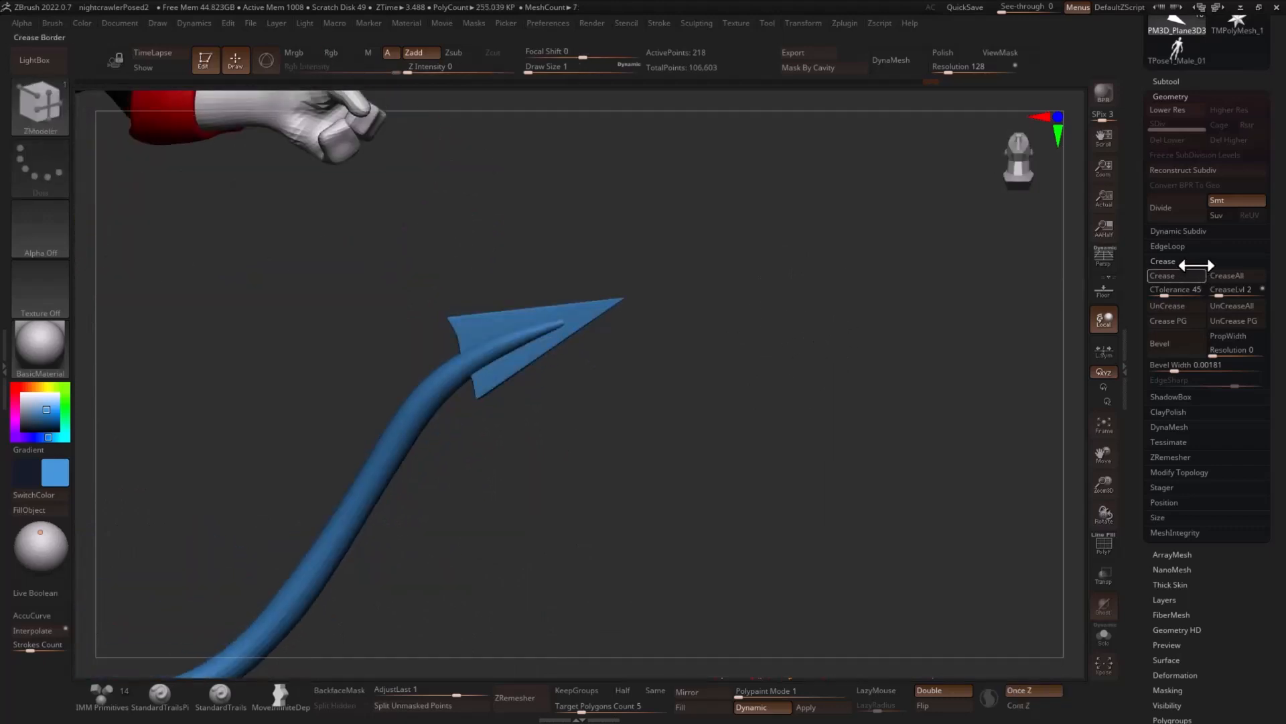
# - Select the tail subtool and set up the Move brush with a draw size of about 116
pyautogui.click(1180, 81)
pyautogui.click(1192, 201)
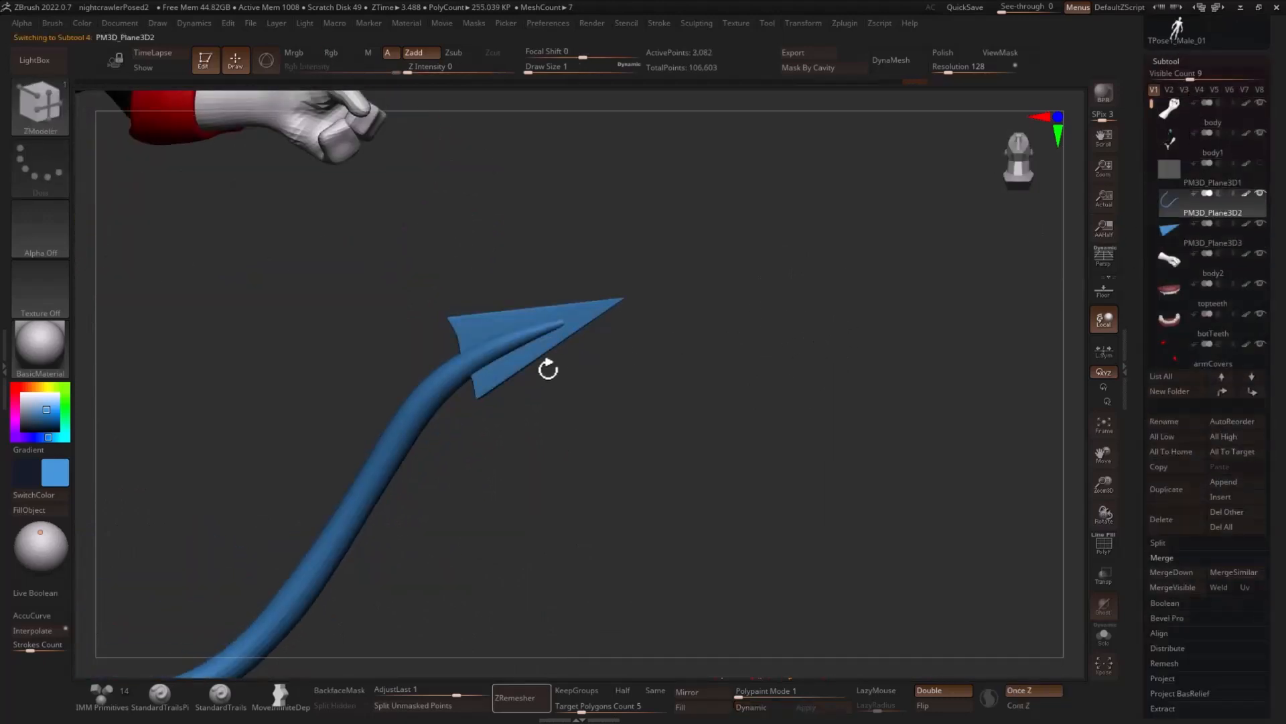
pyautogui.press('b')
pyautogui.press('m')
pyautogui.press('v')
pyautogui.press('s')
pyautogui.moveTo(524, 348); pyautogui.dragTo(549, 348)
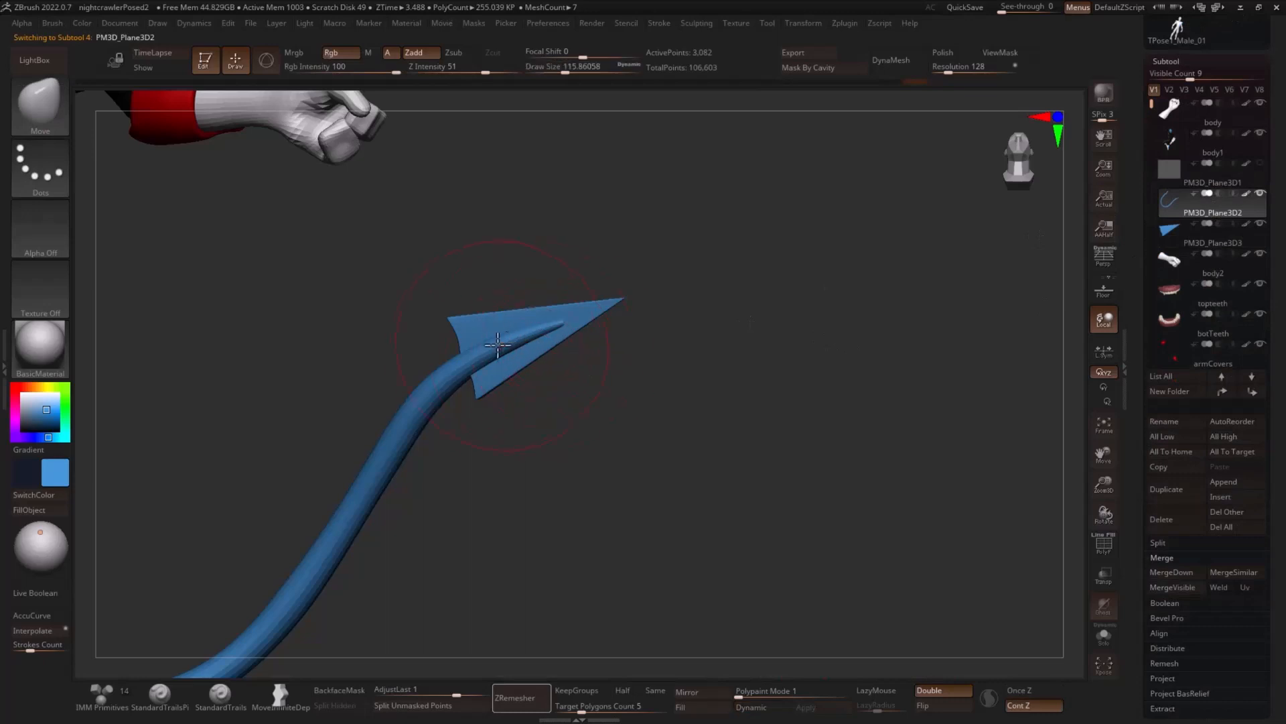
# - Adjust the tail's end at a draw size of about 97 to follow the arrowhead, and turn on dynamic subdivision for the tail
pyautogui.press('shift')
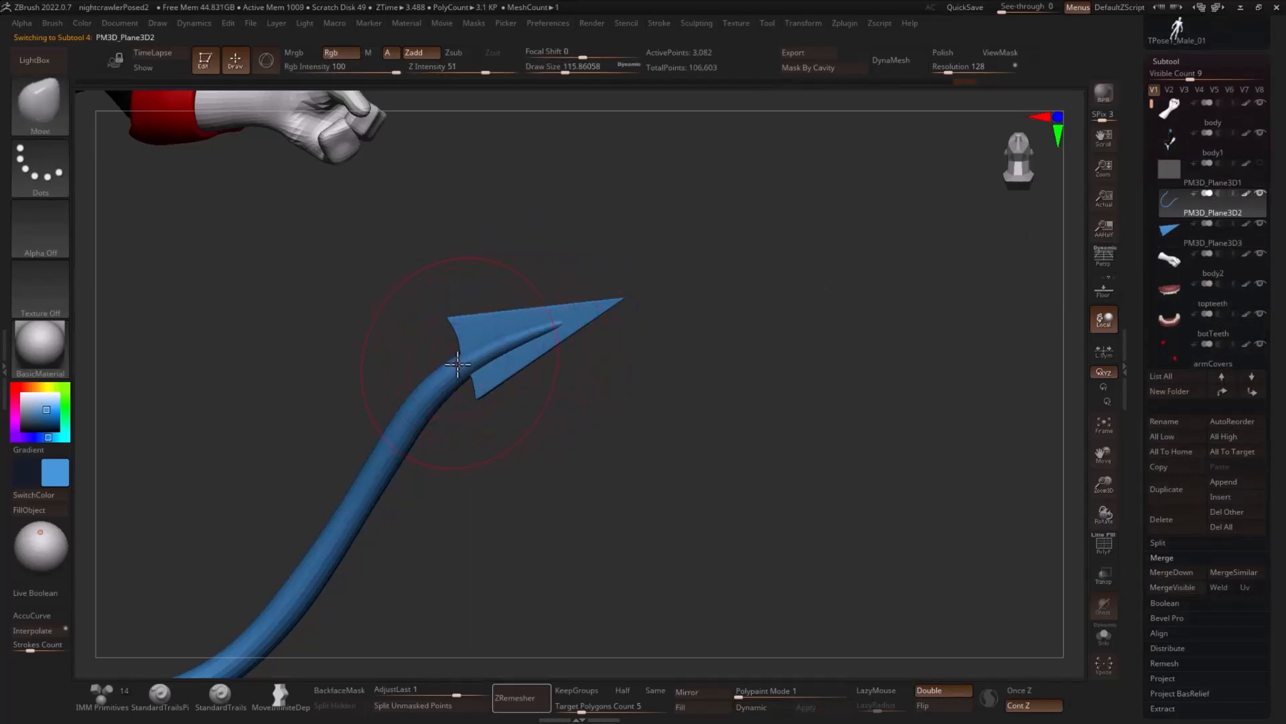
pyautogui.press('s')
pyautogui.moveTo(518, 330); pyautogui.dragTo(529, 330)
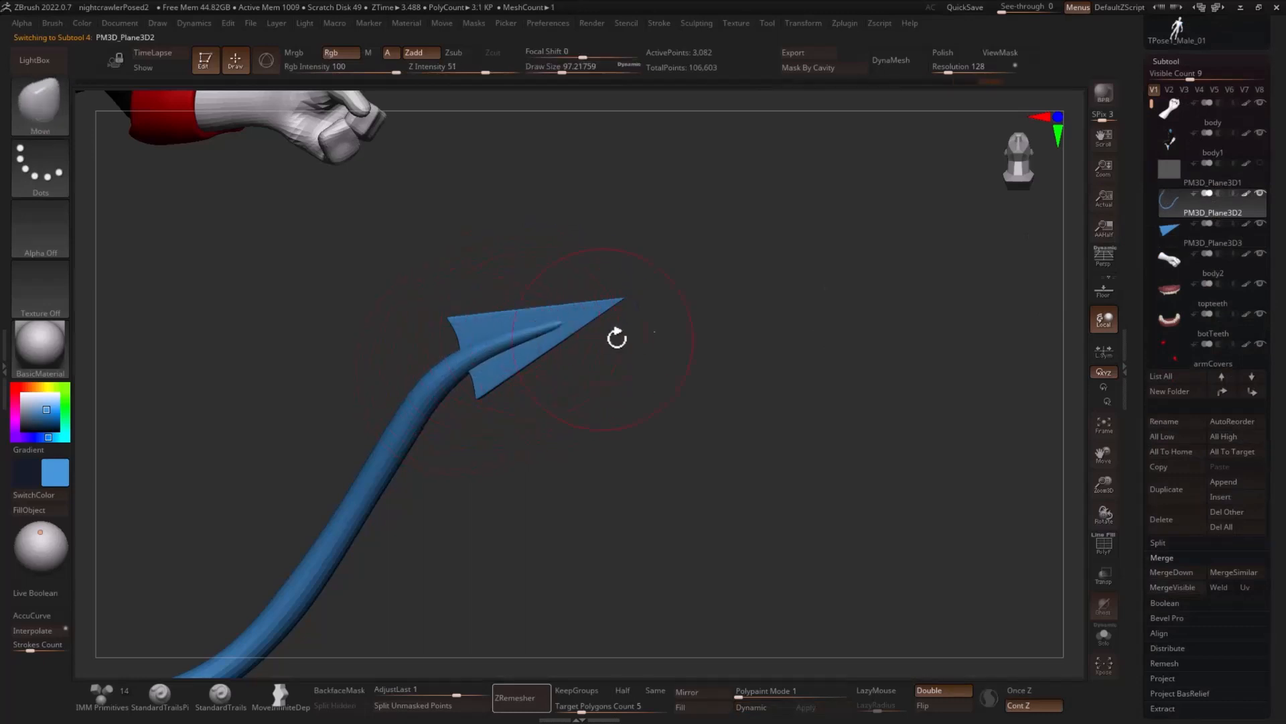
pyautogui.moveTo(697, 337)
pyautogui.keyDown('alt'); pyautogui.mouseDown()
pyautogui.moveTo(491, 405)
pyautogui.moveTo(662, 387)
pyautogui.moveTo(858, 428)
pyautogui.moveTo(994, 379)
pyautogui.moveTo(941, 399)
pyautogui.mouseUp(); pyautogui.keyUp('alt')
pyautogui.press('shift')
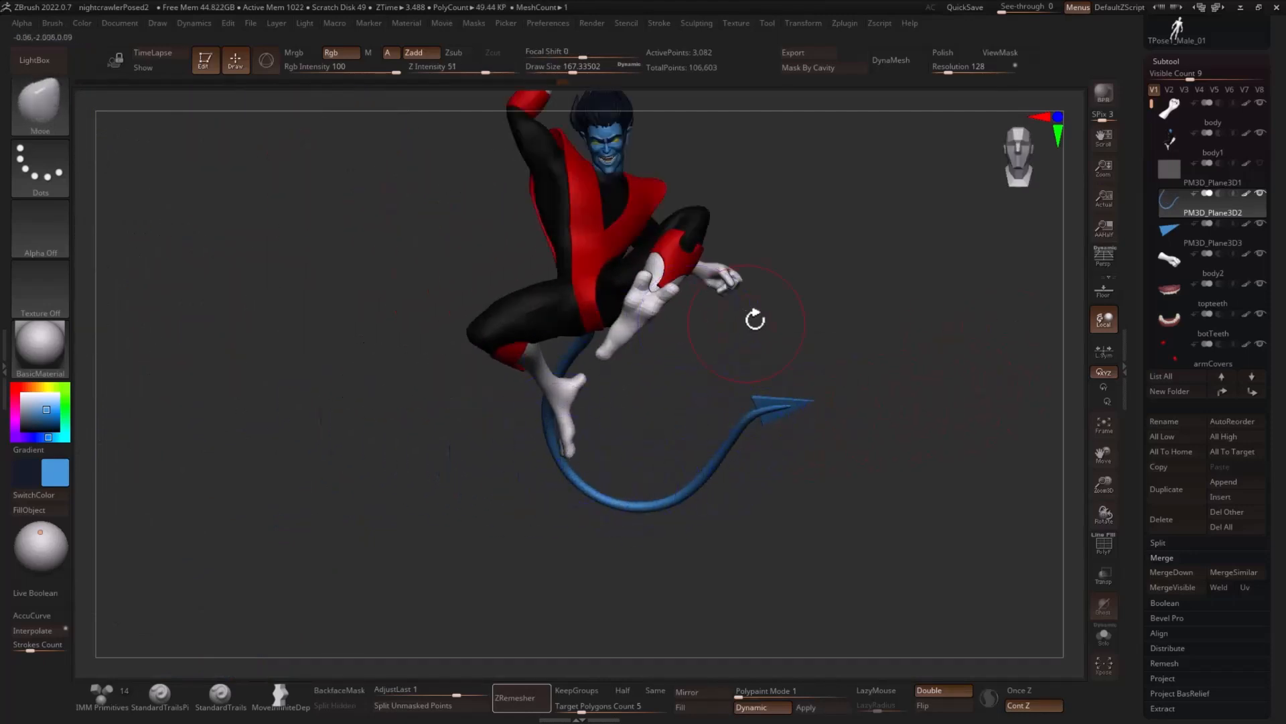
pyautogui.moveTo(829, 333); pyautogui.dragTo(713, 323)
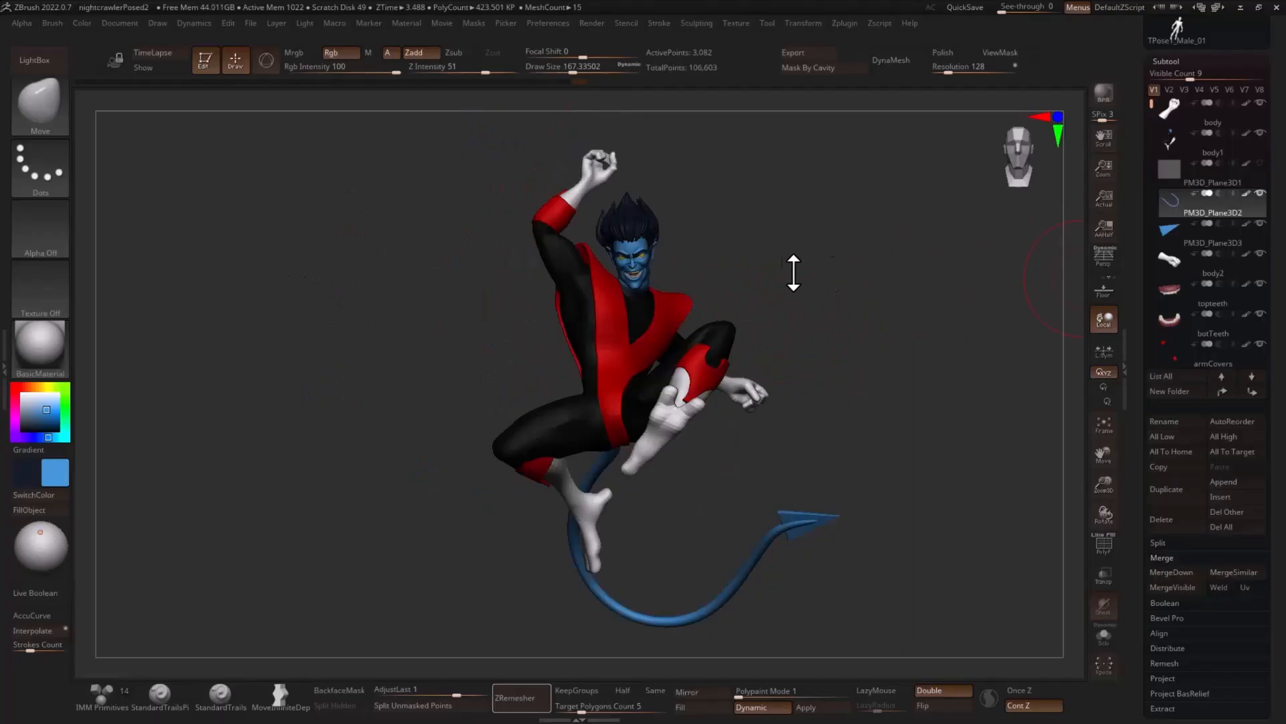
pyautogui.moveTo(796, 273); pyautogui.dragTo(834, 343)
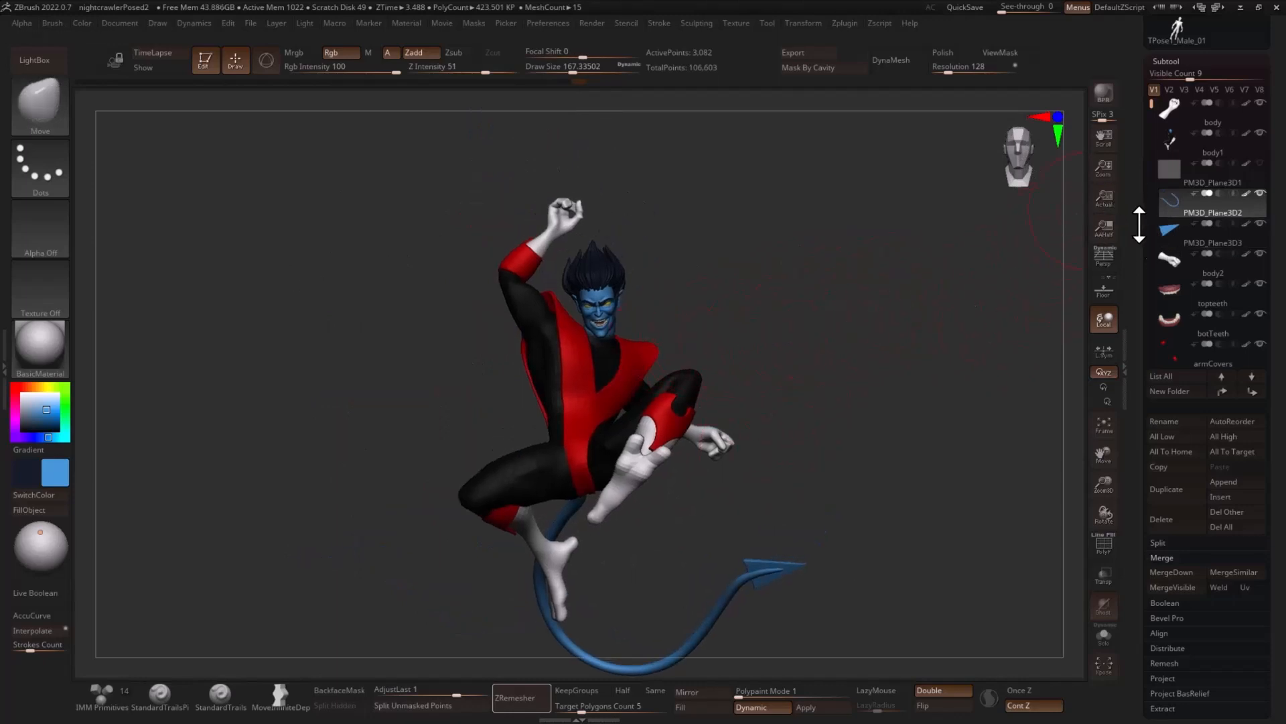
# - Switch the active tool to Cylinder3D and convert it to an editable PolyMesh3D
pyautogui.scroll(5, 1139, 225)
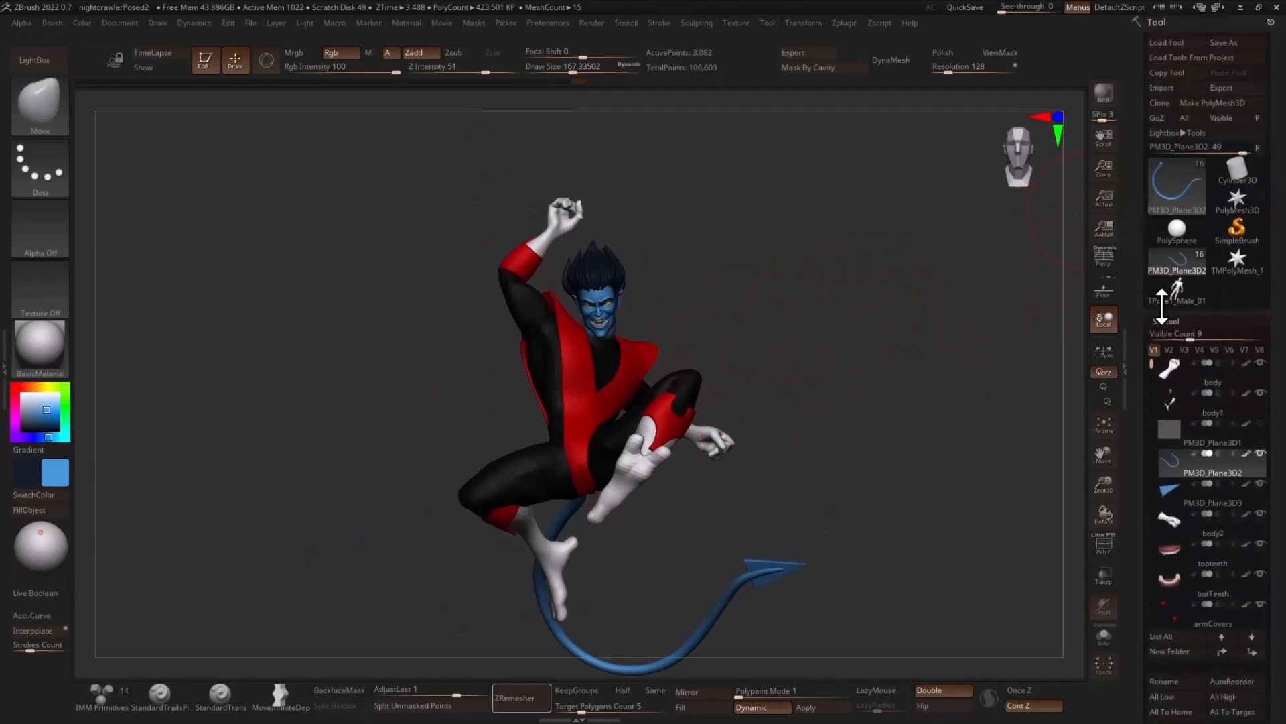
pyautogui.click(1179, 195)
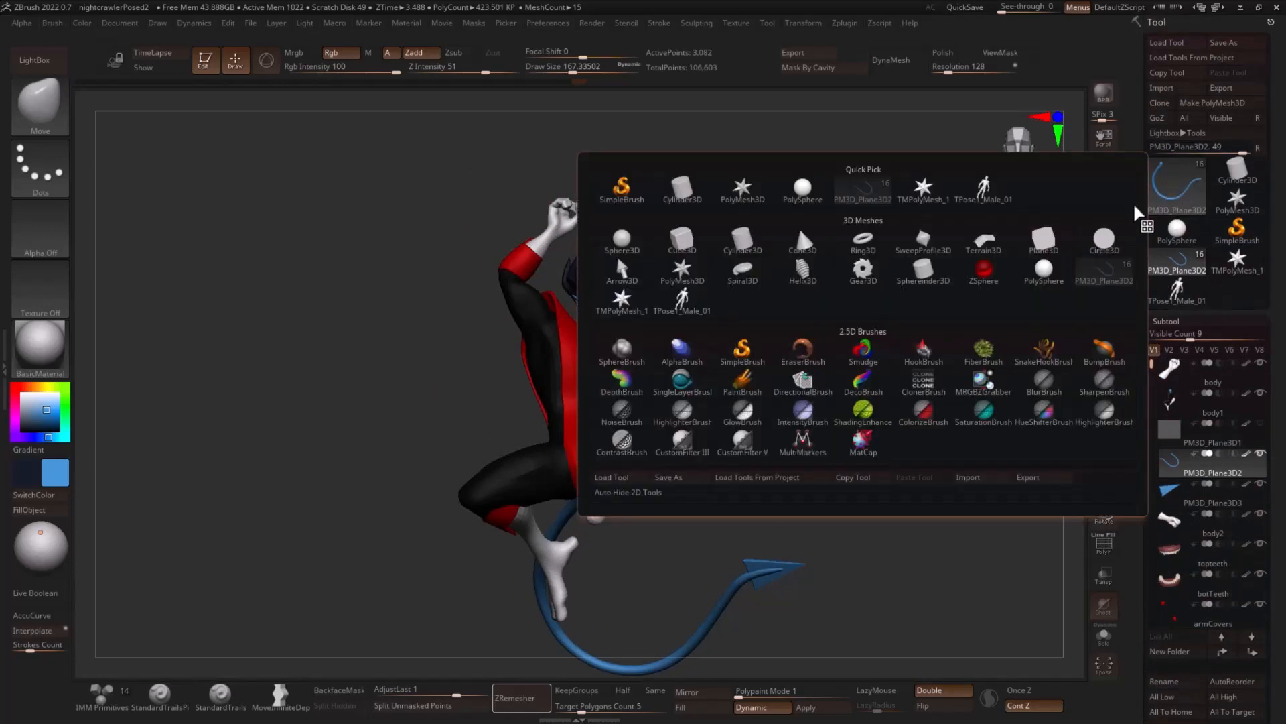
pyautogui.click(752, 249)
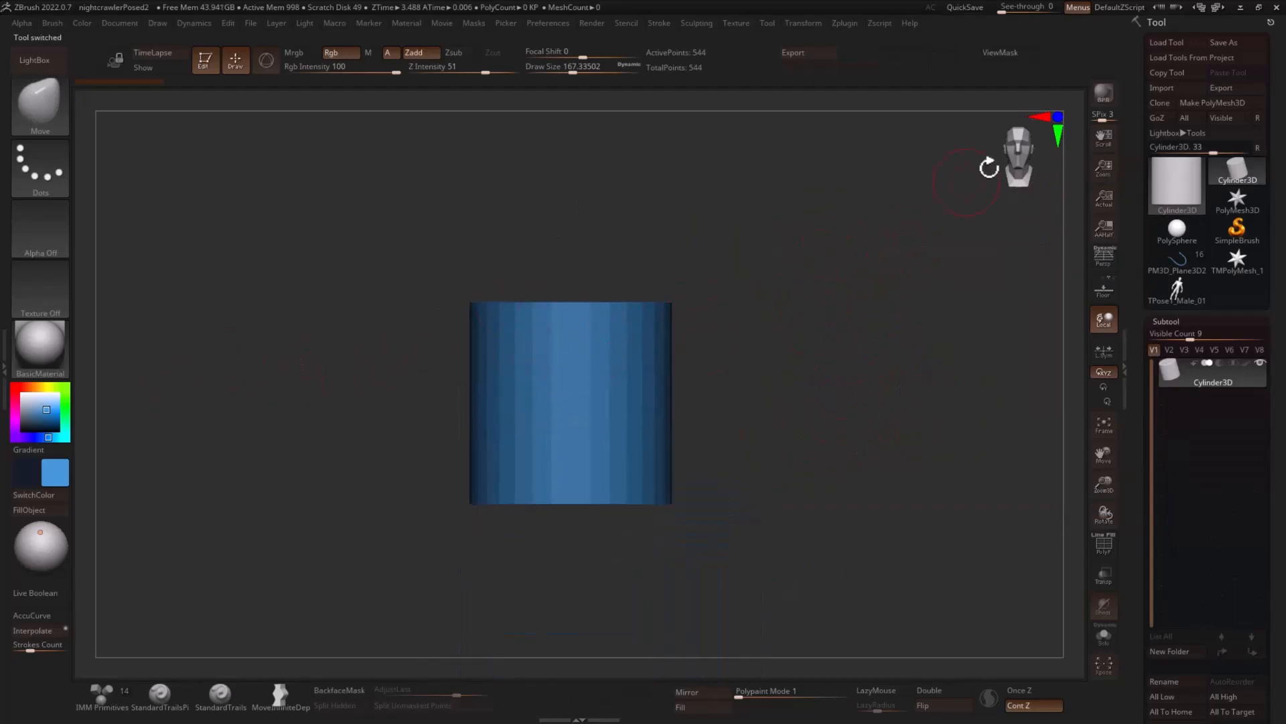
pyautogui.click(1218, 102)
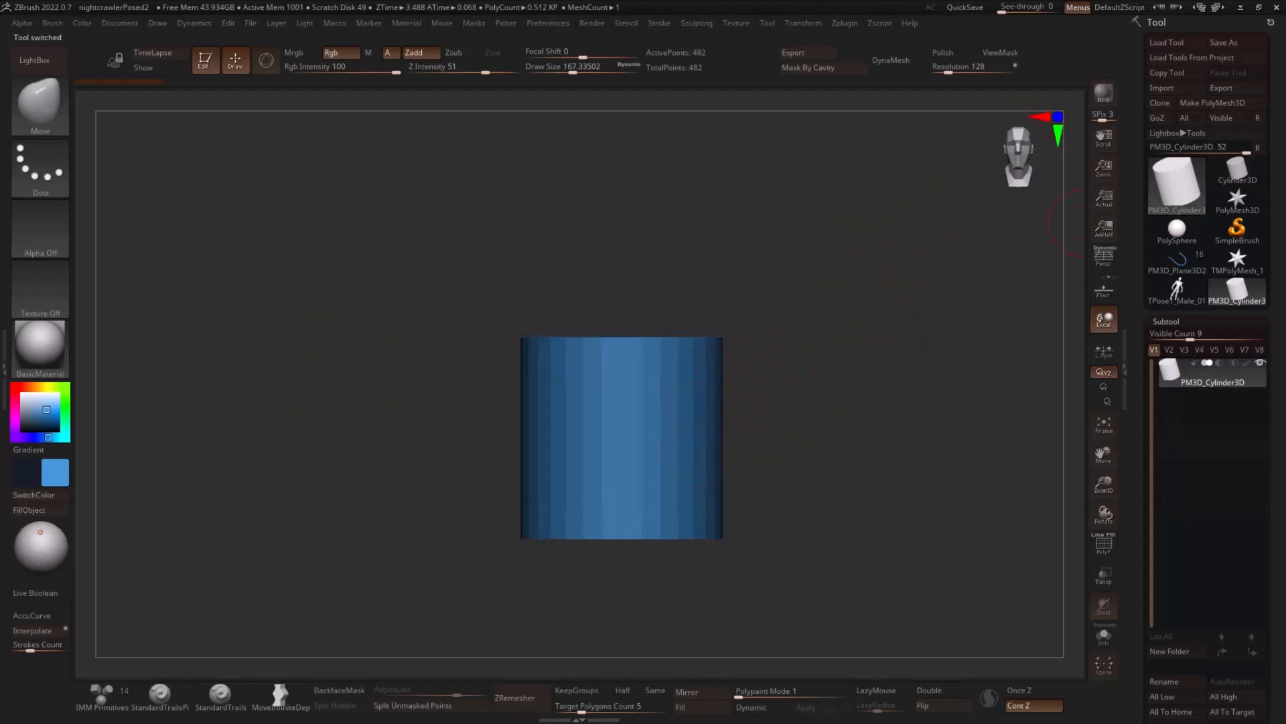
# - Check the sword reference, replace the cylinder with a PolyCube and scale the cube up with the gizmo
pyautogui.moveTo(1285, 160); pyautogui.dragTo(636, 155)
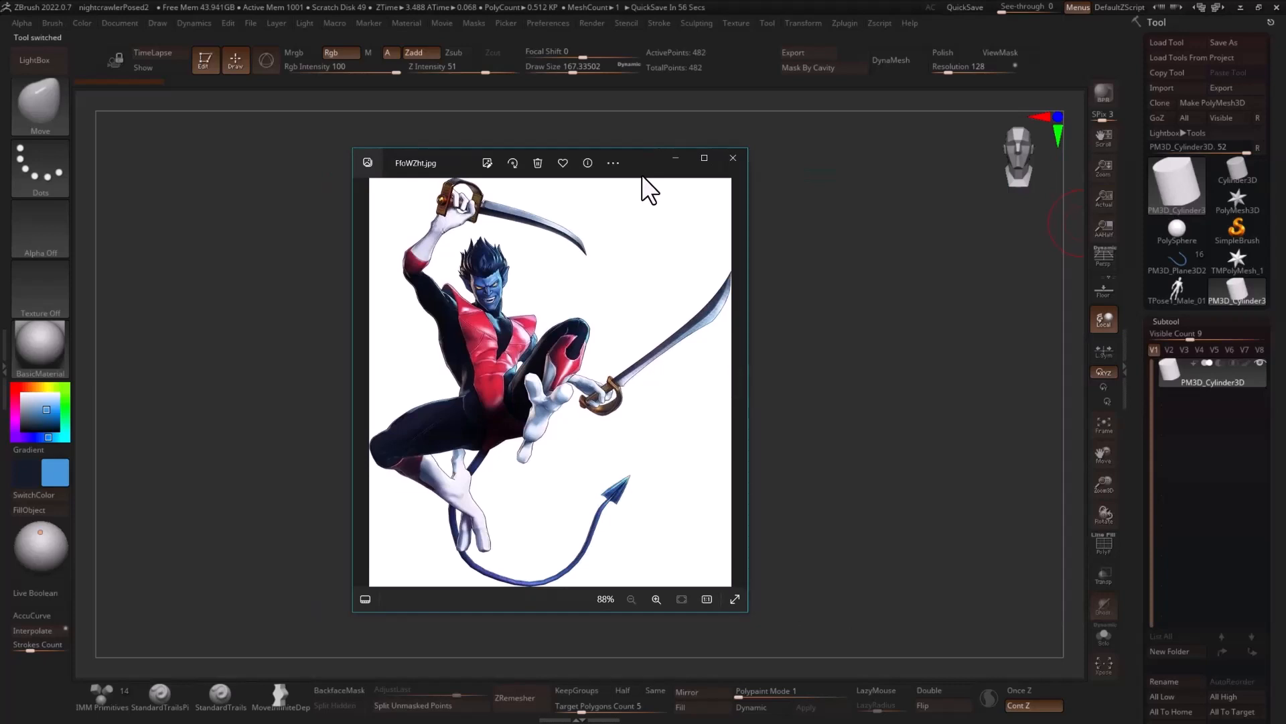
pyautogui.moveTo(641, 156); pyautogui.dragTo(1285, 160)
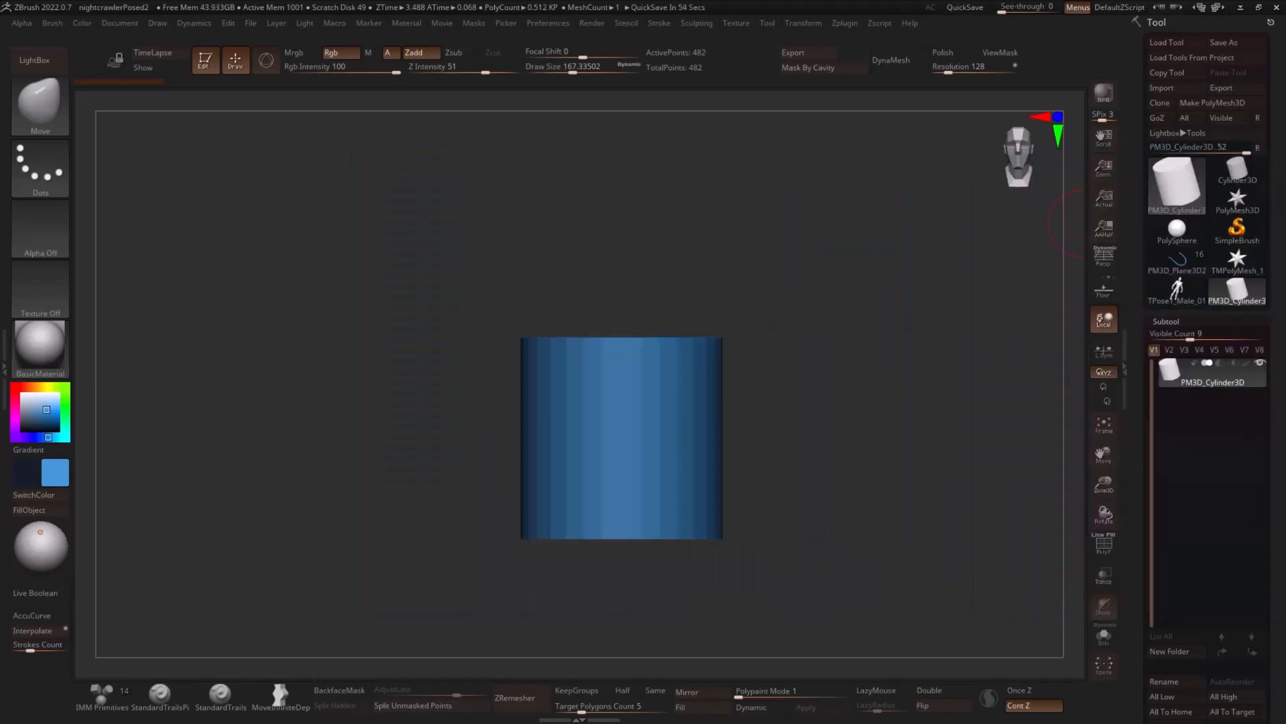
pyautogui.press('w')
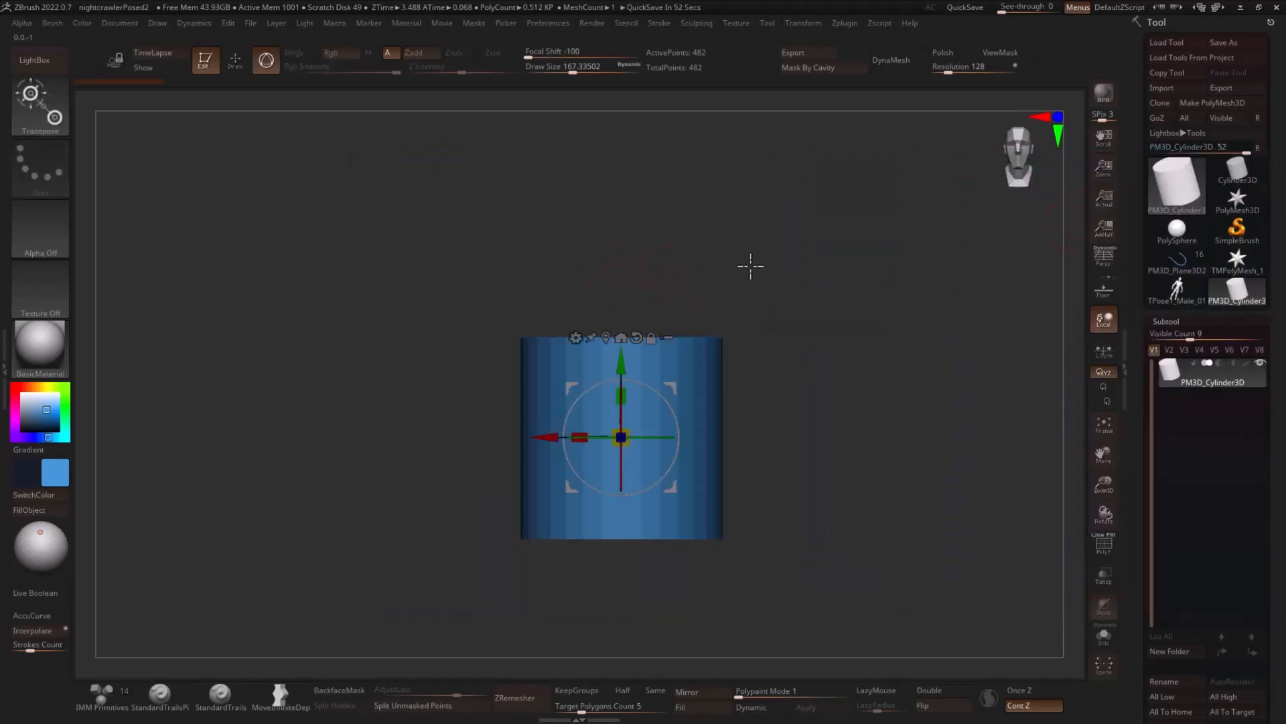
pyautogui.click(576, 337)
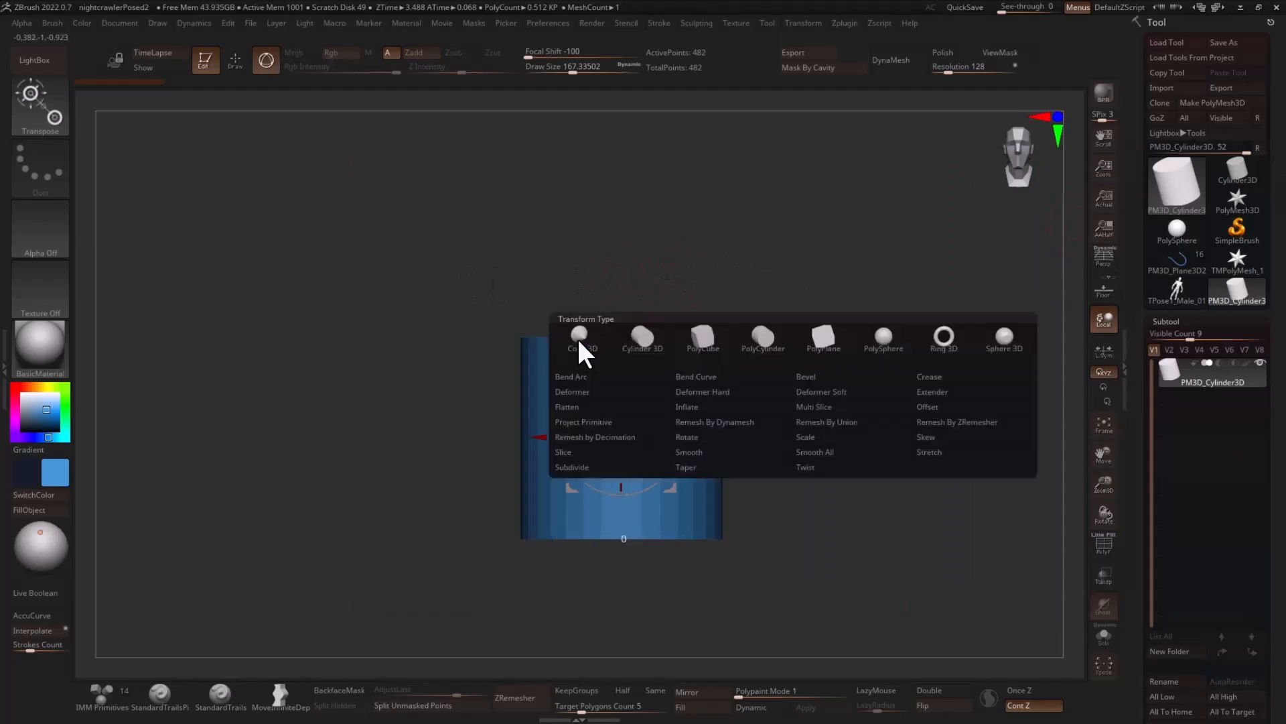
pyautogui.click(703, 338)
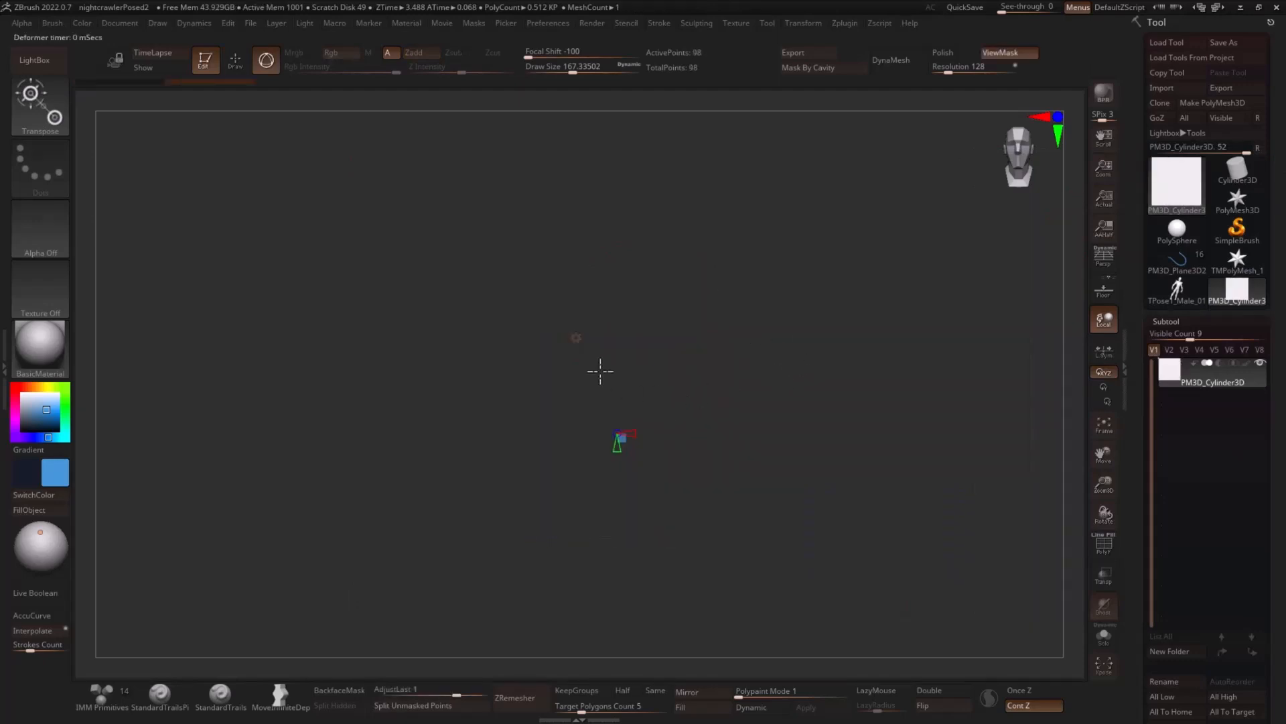
pyautogui.click(575, 338)
pyautogui.click(581, 338)
pyautogui.moveTo(623, 438); pyautogui.dragTo(707, 463)
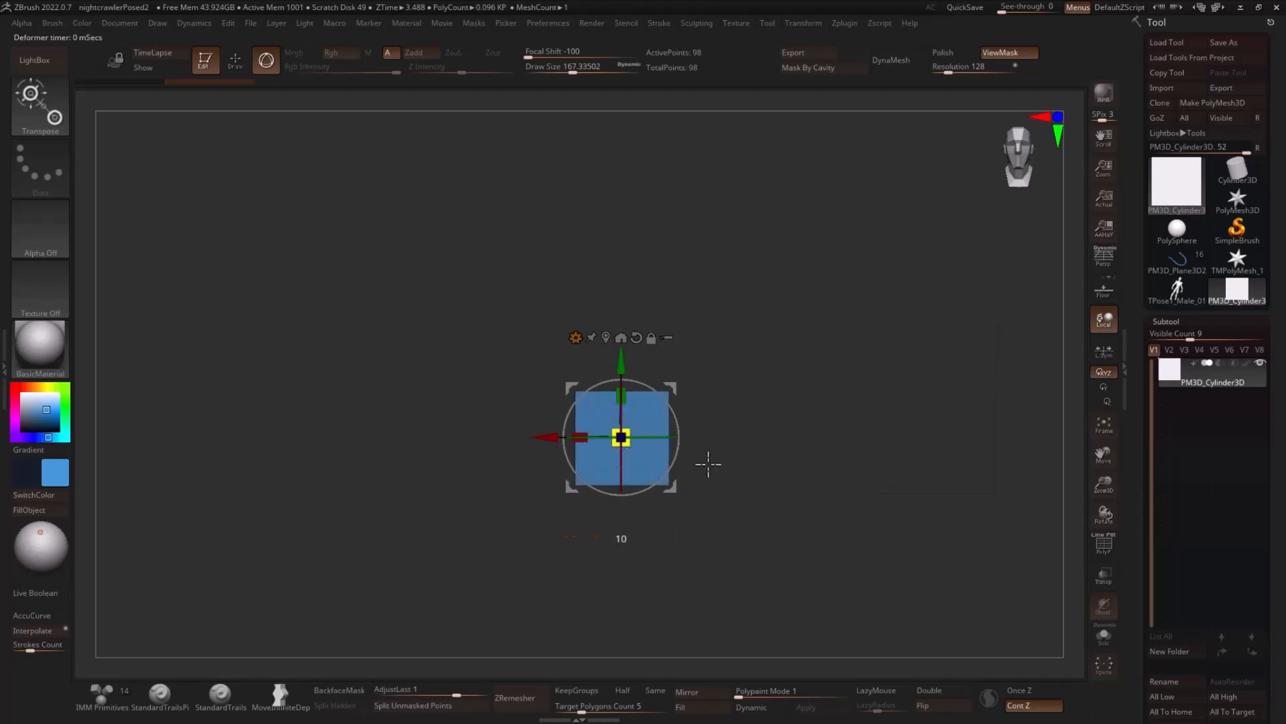
# - Display the polyframe, set the PolyCube to 9 segments in height and 2 in width and depth, and return to Gizmo 3D
pyautogui.click(575, 337)
pyautogui.click(673, 345)
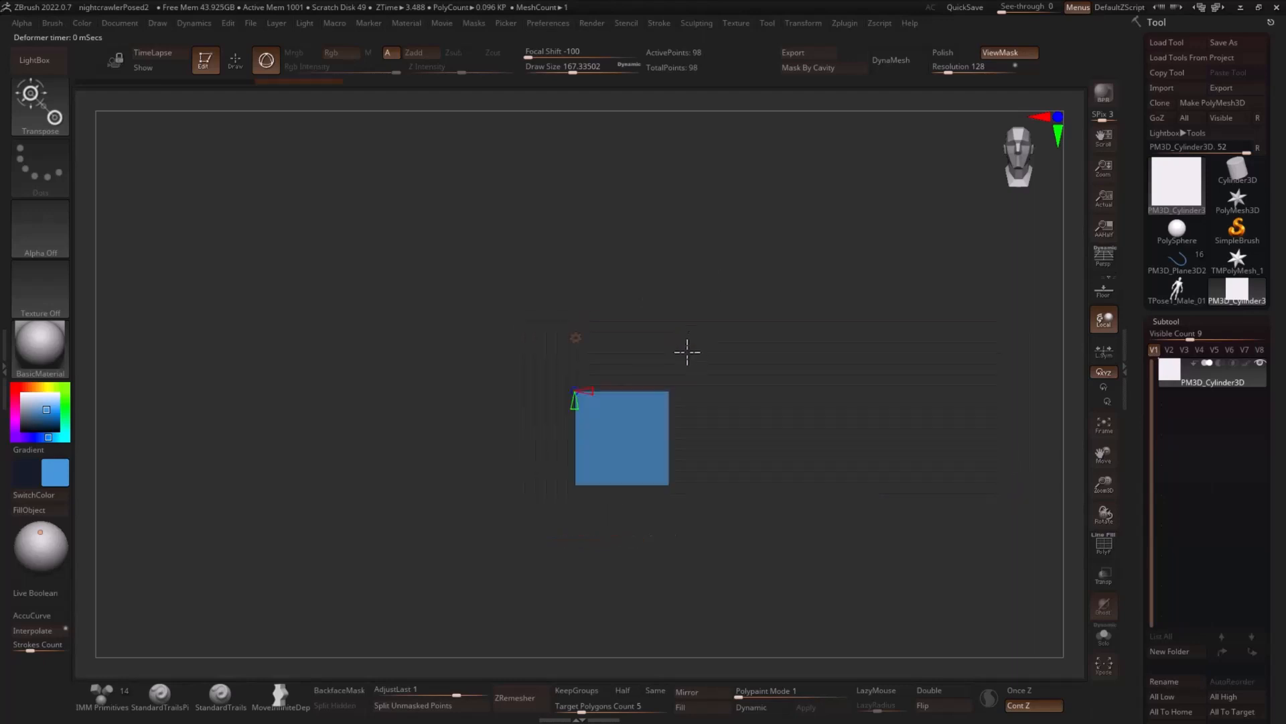
pyautogui.hotkey('shift', 'f')
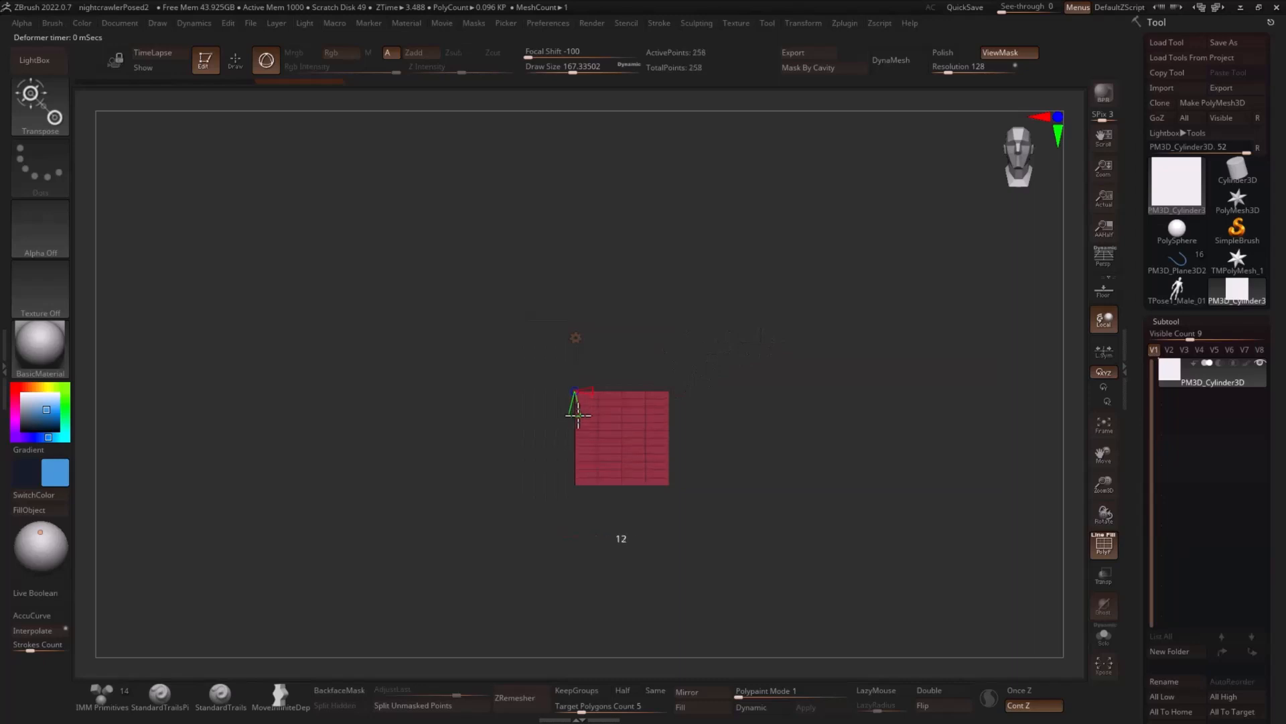
pyautogui.moveTo(579, 414); pyautogui.dragTo(583, 413)
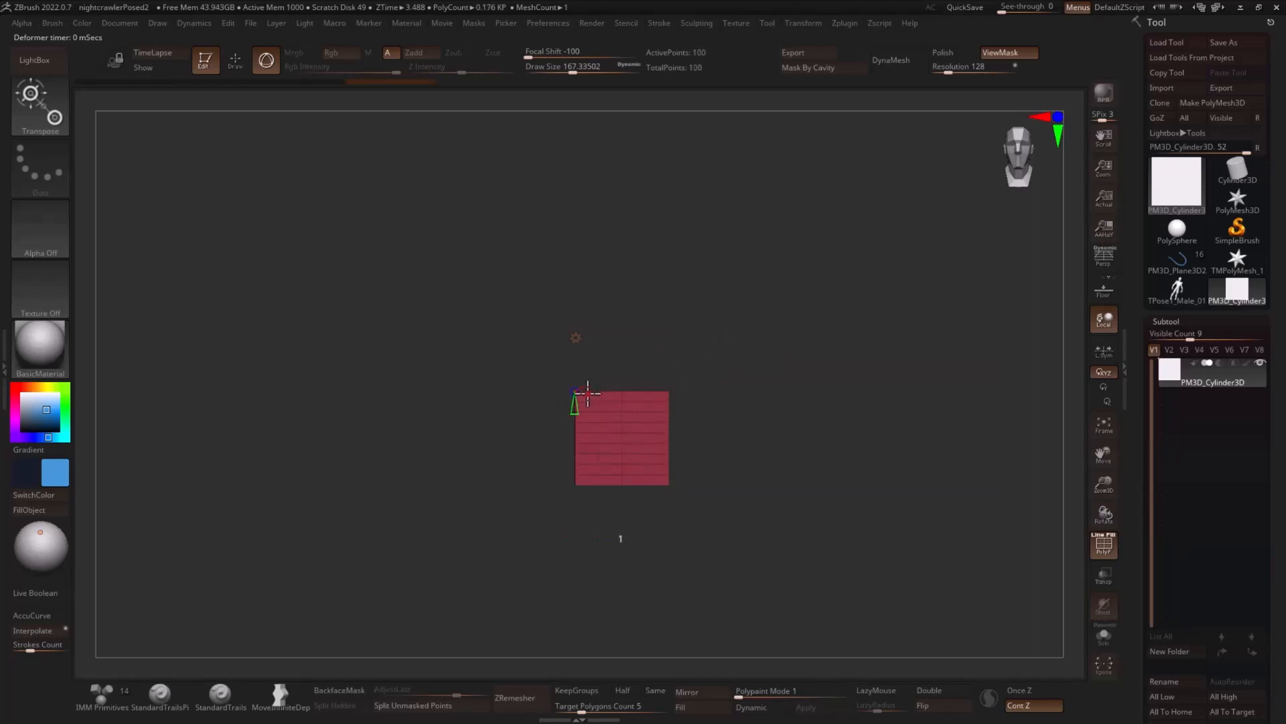
pyautogui.moveTo(588, 394); pyautogui.dragTo(610, 390)
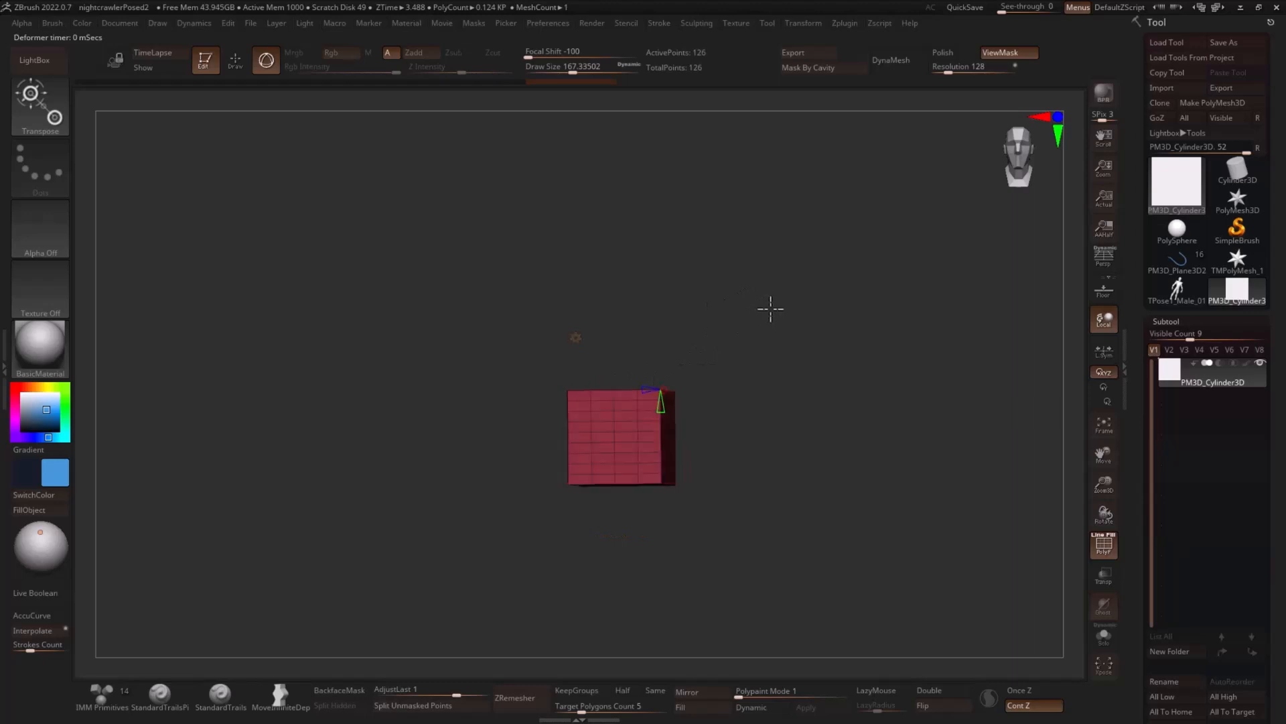
pyautogui.moveTo(770, 305); pyautogui.dragTo(647, 384)
pyautogui.click(576, 339)
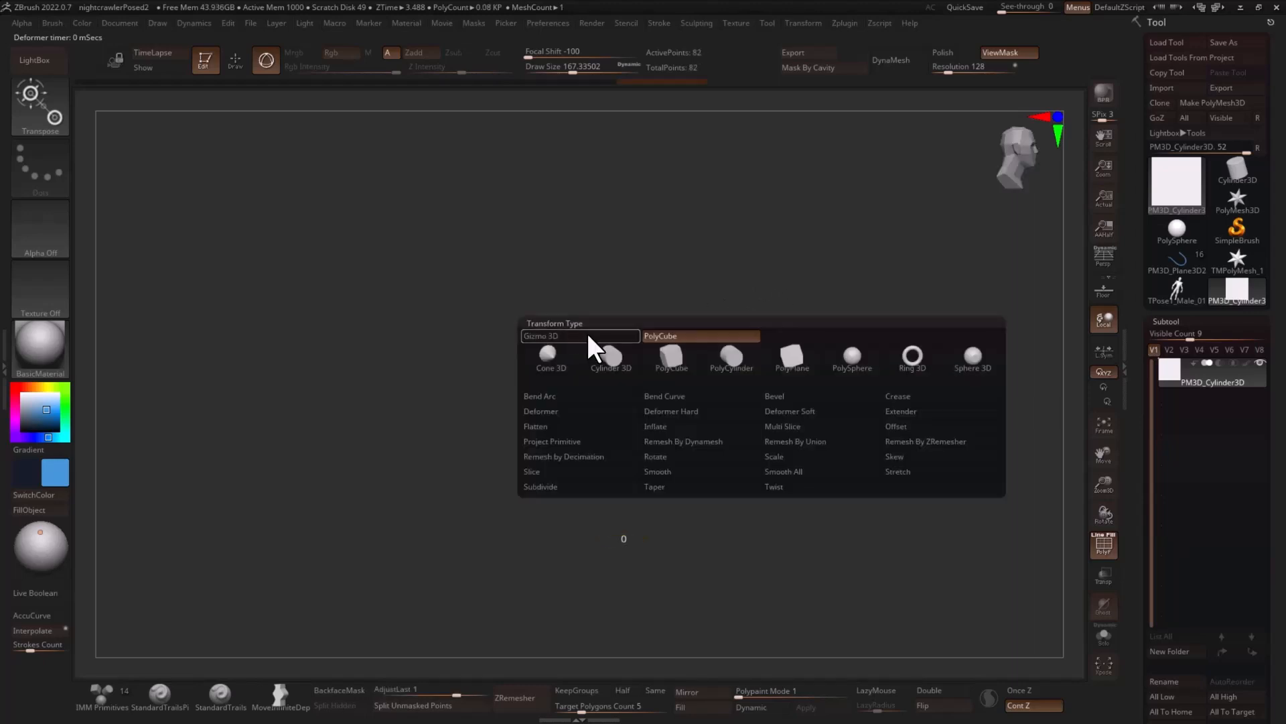
pyautogui.click(589, 336)
# - Stretch the cube vertically and flatten its depth into a long, thin blade strip
pyautogui.keyDown('shift'); pyautogui.moveTo(761, 296); pyautogui.dragTo(703, 358); pyautogui.keyUp('shift')
pyautogui.moveTo(636, 398); pyautogui.dragTo(727, 368)
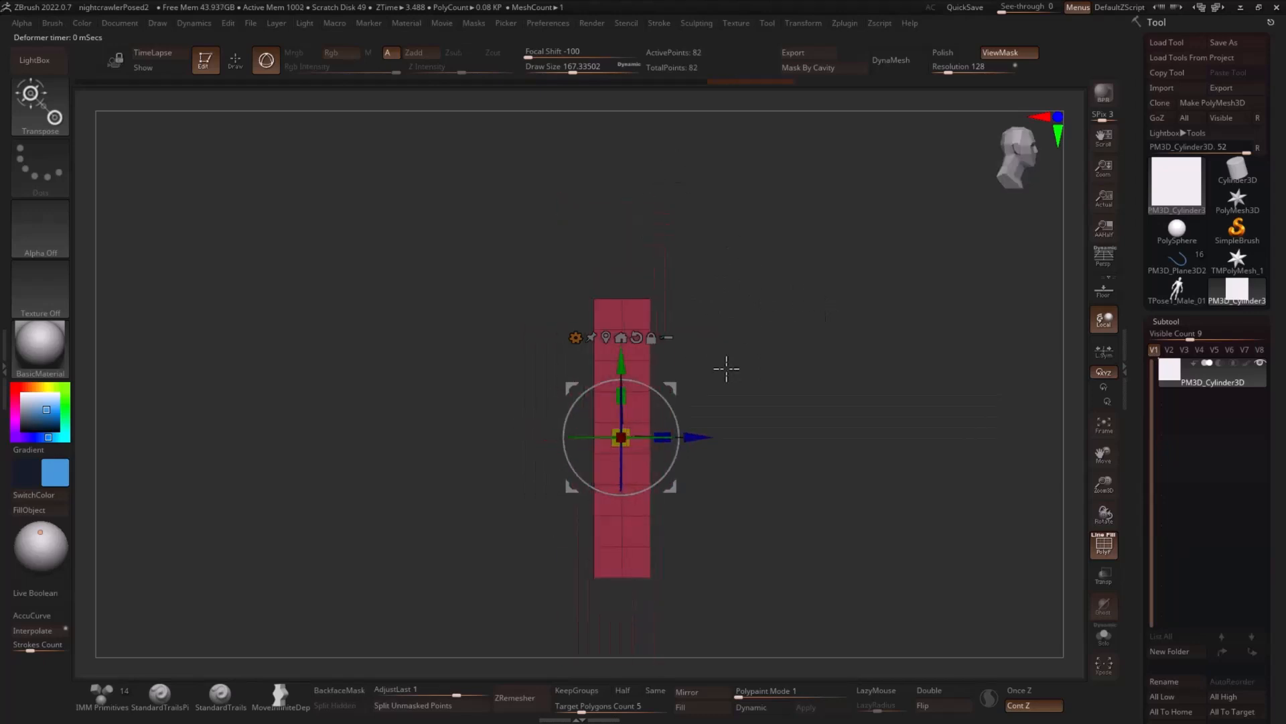
pyautogui.moveTo(662, 437); pyautogui.dragTo(587, 444)
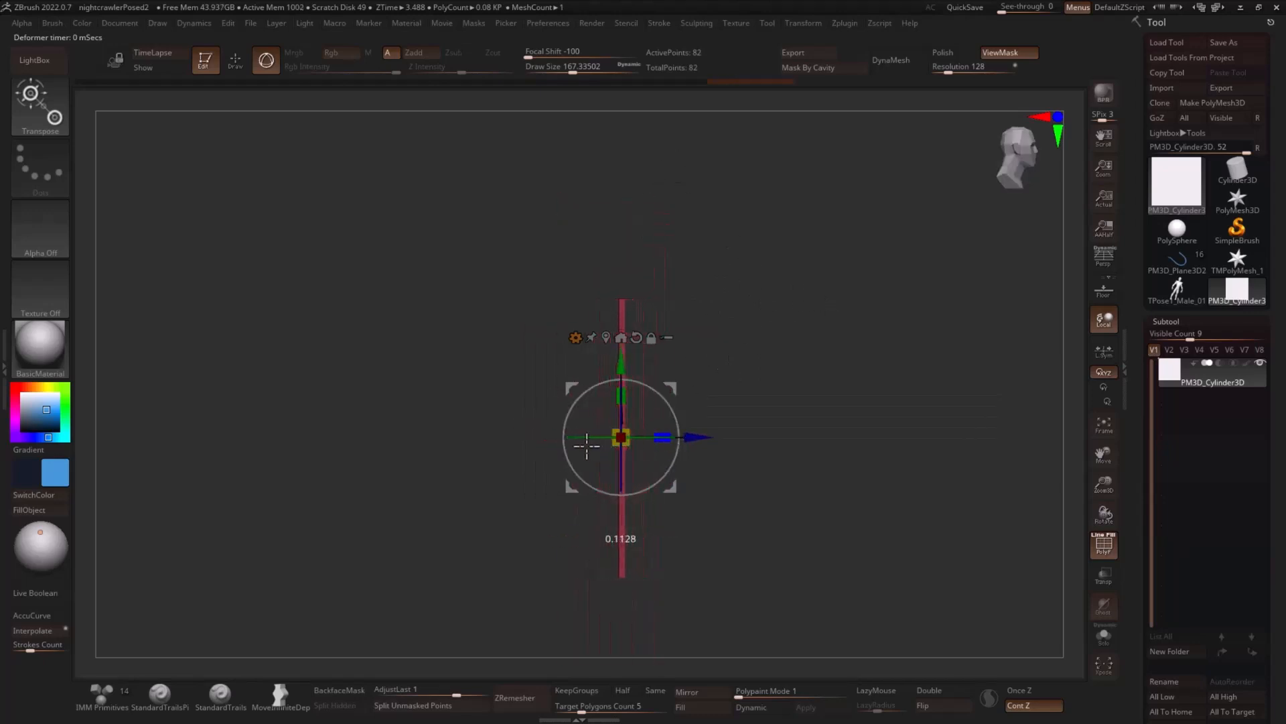
pyautogui.keyDown('shift'); pyautogui.moveTo(798, 335); pyautogui.dragTo(737, 352); pyautogui.keyUp('shift')
pyautogui.moveTo(630, 398); pyautogui.dragTo(630, 290)
pyautogui.keyDown('alt'); pyautogui.moveTo(773, 300); pyautogui.dragTo(761, 337); pyautogui.keyUp('alt')
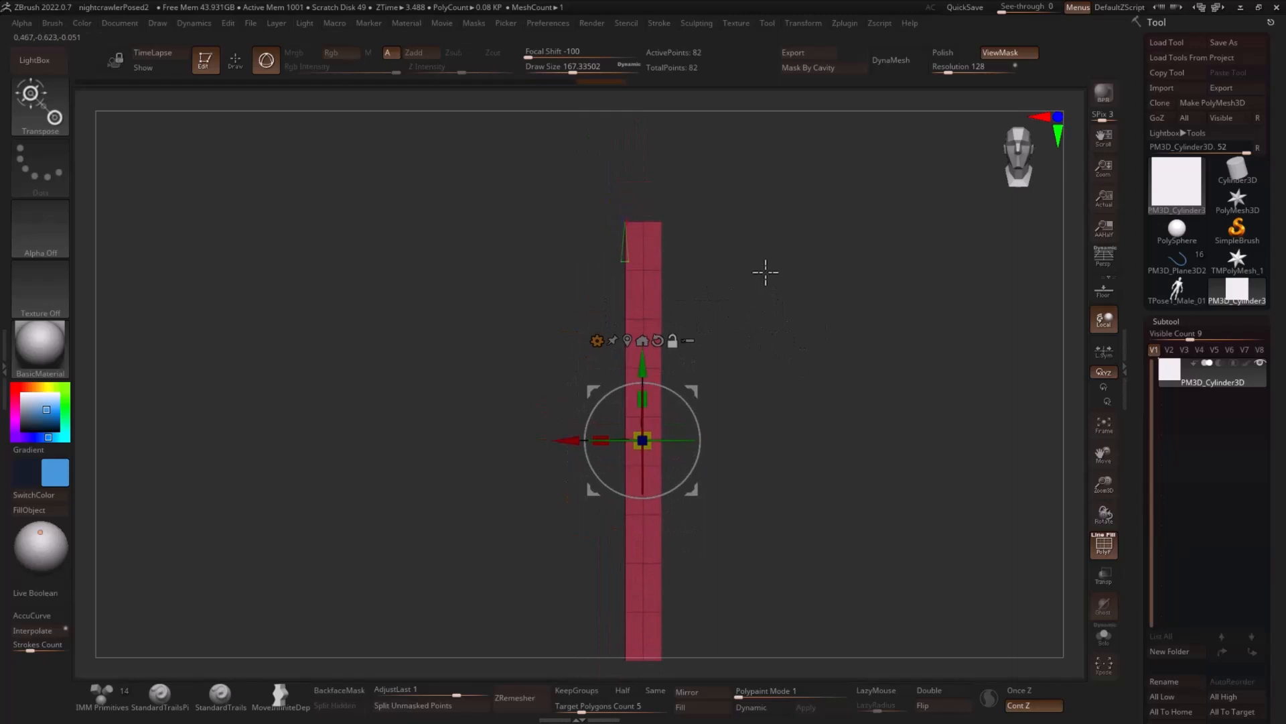
# - Isolate one broad face of the strip and delete the hidden geometry, leaving a single flat sheet
pyautogui.press('q')
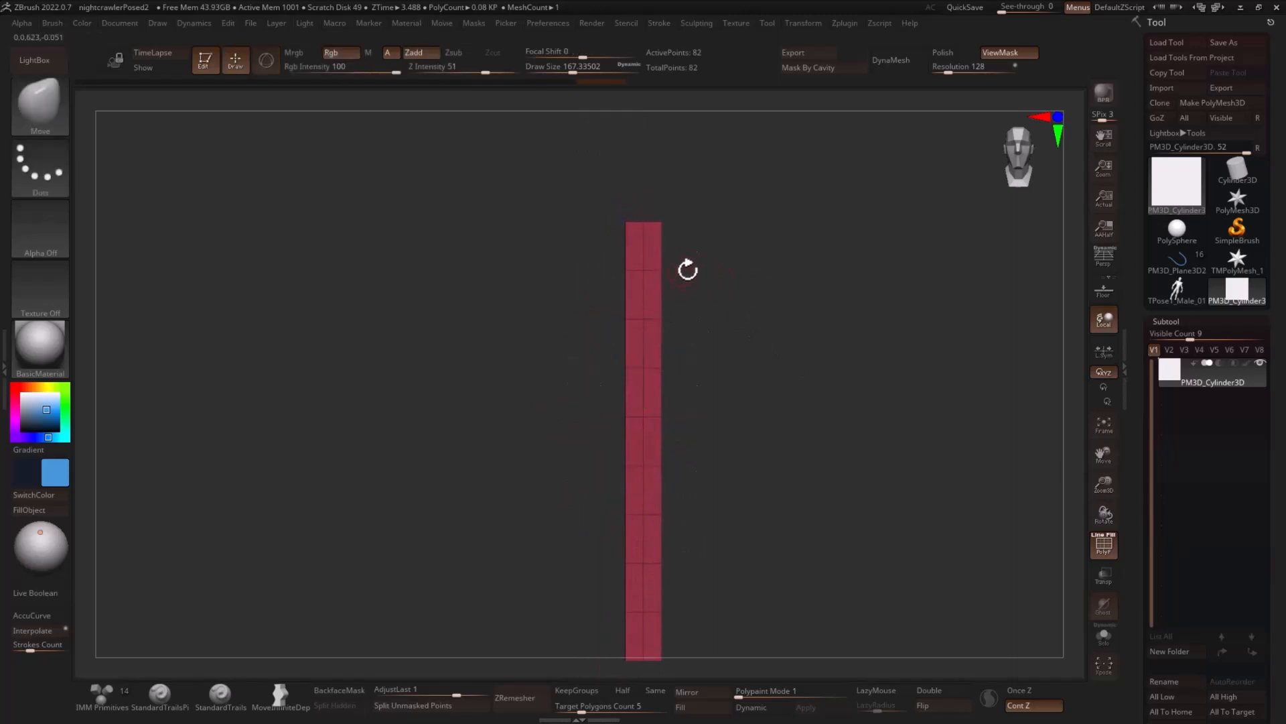
pyautogui.moveTo(688, 270); pyautogui.dragTo(769, 276)
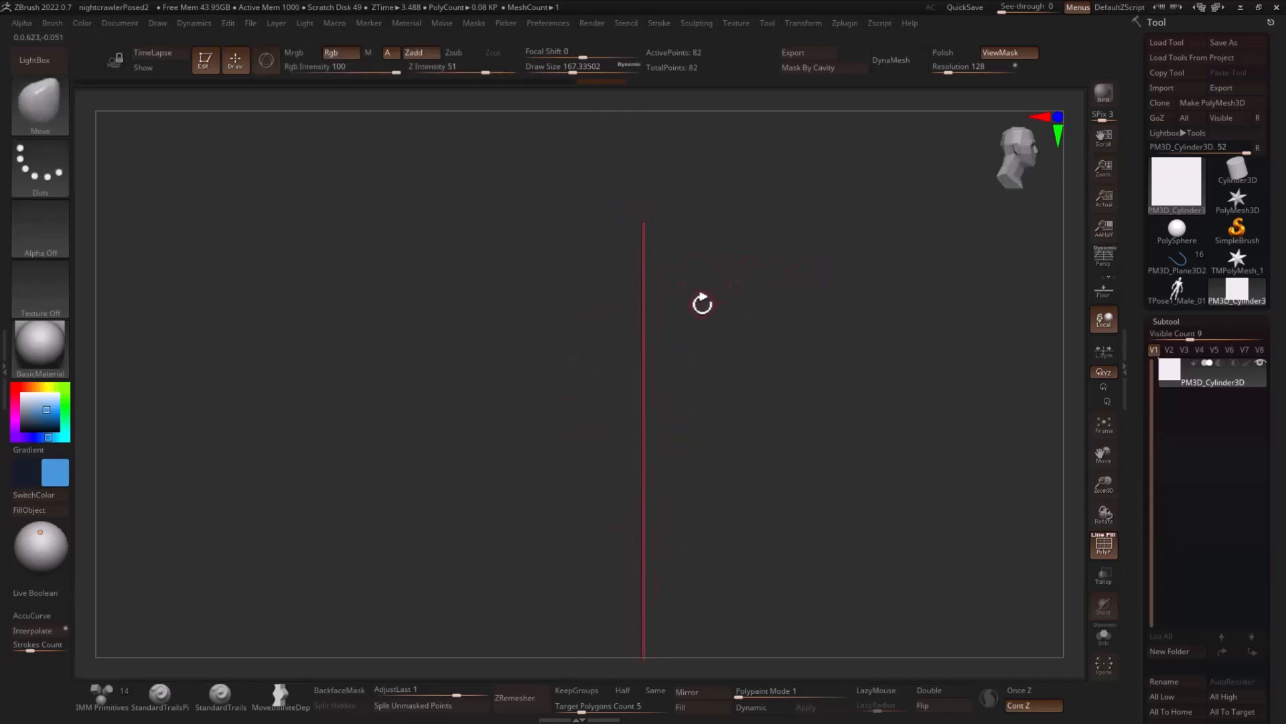
pyautogui.press('r')
pyautogui.moveTo(757, 429)
pyautogui.mouseDown()
pyautogui.moveTo(1019, 426)
pyautogui.moveTo(908, 331)
pyautogui.mouseUp()
pyautogui.press('q')
pyautogui.moveTo(575, 126)
pyautogui.keyDown('ctrl'); pyautogui.keyDown('alt'); pyautogui.keyDown('shift'); pyautogui.mouseDown()
pyautogui.moveTo(645, 368)
pyautogui.moveTo(645, 643)
pyautogui.mouseUp(); pyautogui.keyUp('shift'); pyautogui.keyUp('alt'); pyautogui.keyUp('ctrl')
pyautogui.keyDown('shift'); pyautogui.moveTo(781, 533); pyautogui.dragTo(776, 474); pyautogui.keyUp('shift')
pyautogui.press('3')
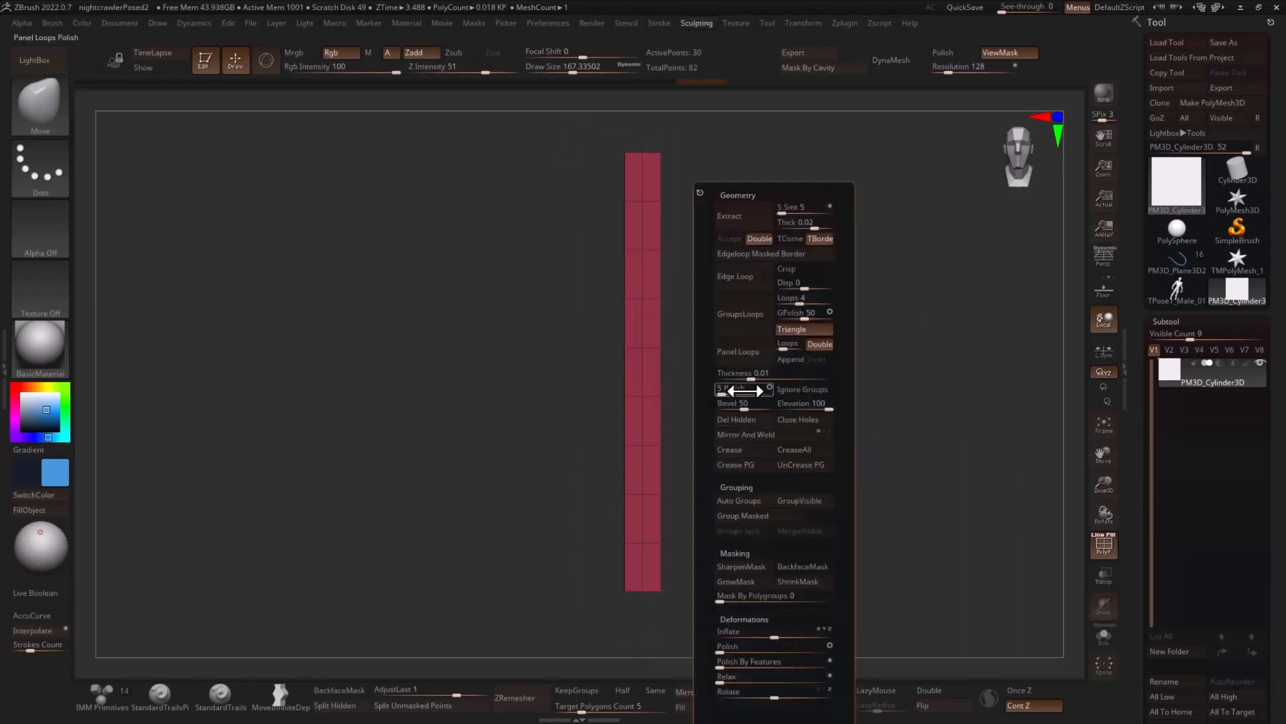
pyautogui.click(741, 423)
# - Pull the upper end of the strip into a slanted blade tip with the Move brush at a draw size of about 223
pyautogui.keyDown('alt'); pyautogui.moveTo(753, 296); pyautogui.dragTo(816, 434); pyautogui.keyUp('alt')
pyautogui.keyDown('alt'); pyautogui.moveTo(832, 371); pyautogui.dragTo(858, 376); pyautogui.keyUp('alt')
pyautogui.keyDown('alt'); pyautogui.moveTo(788, 309); pyautogui.dragTo(801, 394); pyautogui.keyUp('alt')
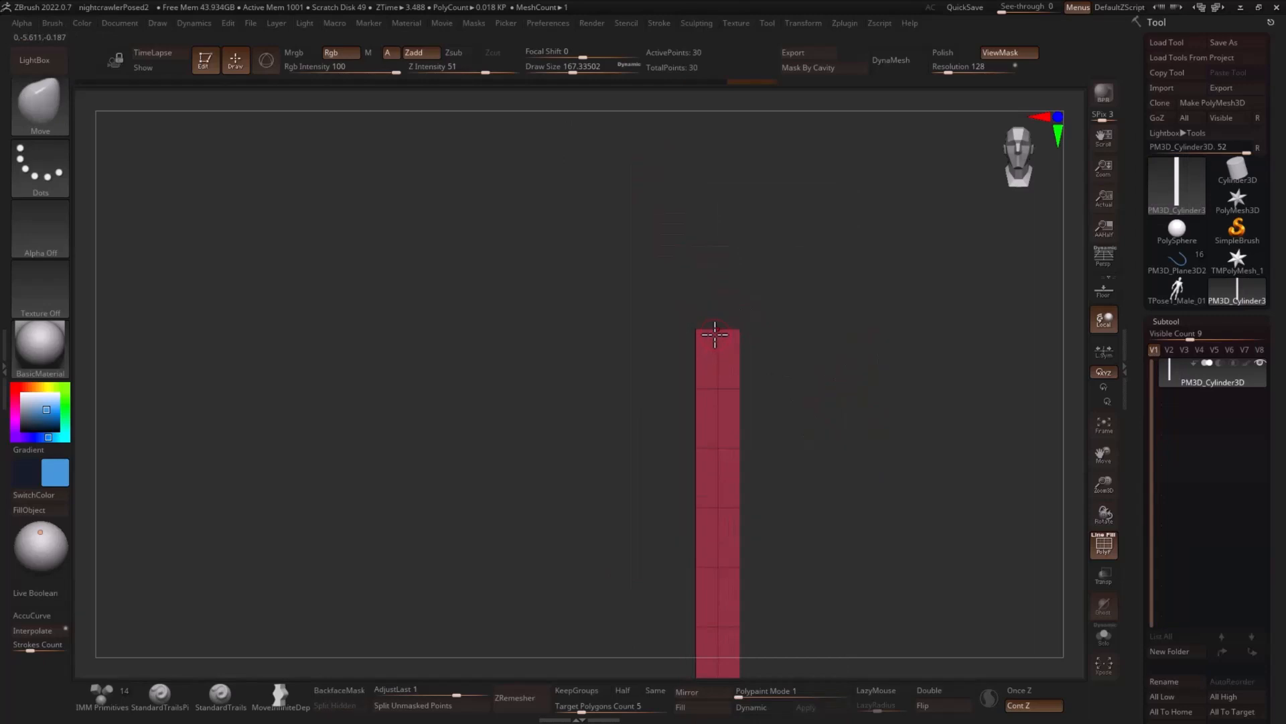
pyautogui.press('s')
pyautogui.moveTo(715, 334); pyautogui.dragTo(699, 312)
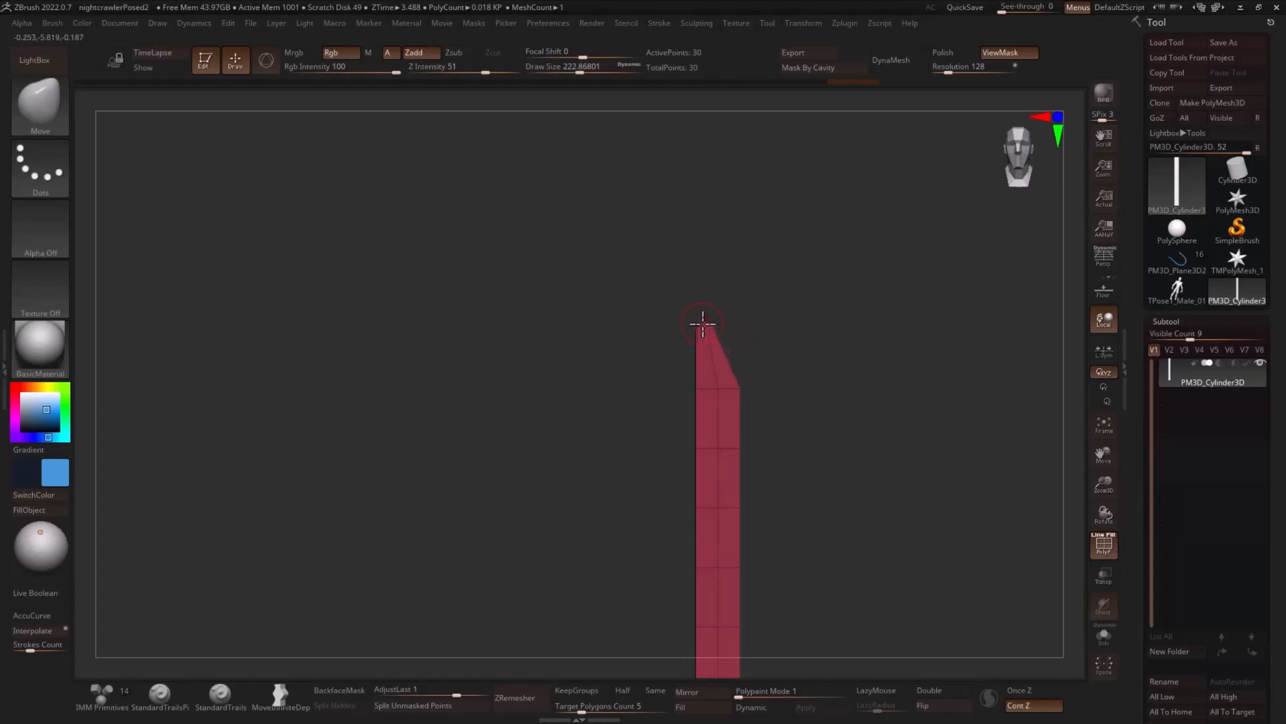
pyautogui.moveTo(696, 331)
pyautogui.mouseDown()
pyautogui.moveTo(663, 327)
pyautogui.moveTo(724, 335)
pyautogui.mouseUp()
pyautogui.keyDown('ctrl'); pyautogui.click(793, 310); pyautogui.keyUp('ctrl')
# - Centre the gizmo on the unmasked tip points, squeeze them together, shift them to the blade's straight edge and turn off mask display
pyautogui.press('w')
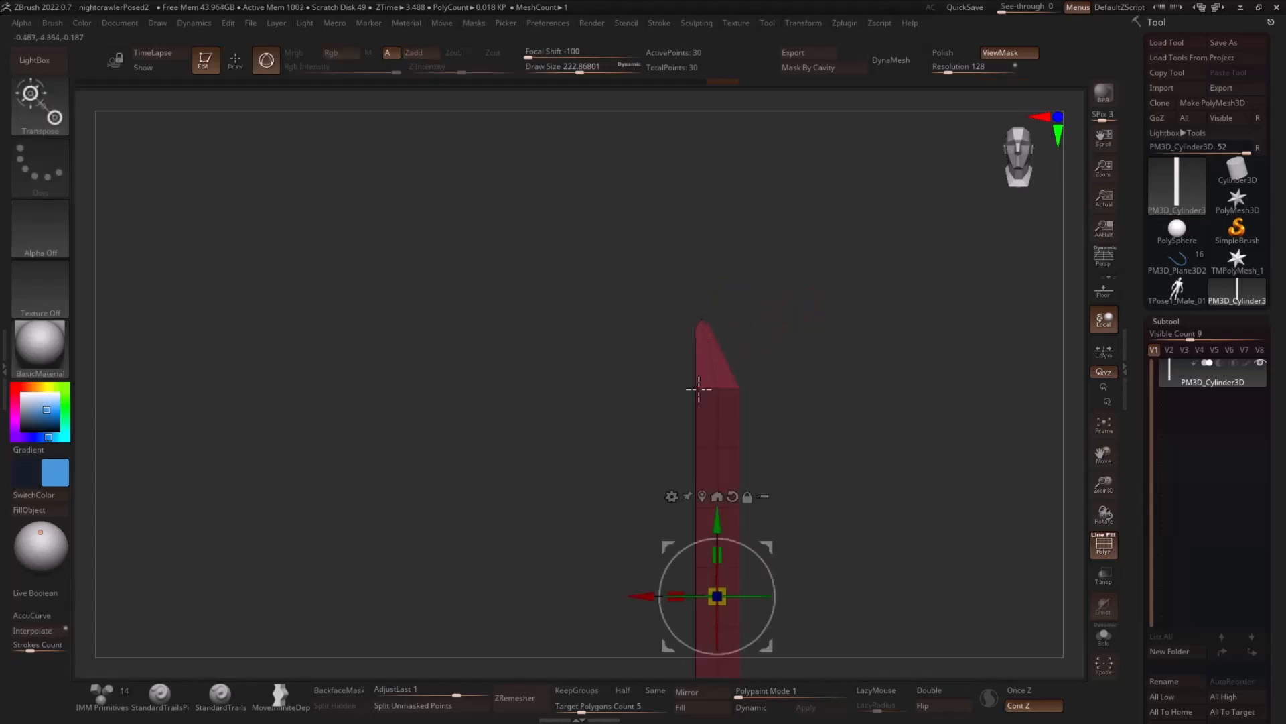
pyautogui.click(701, 323)
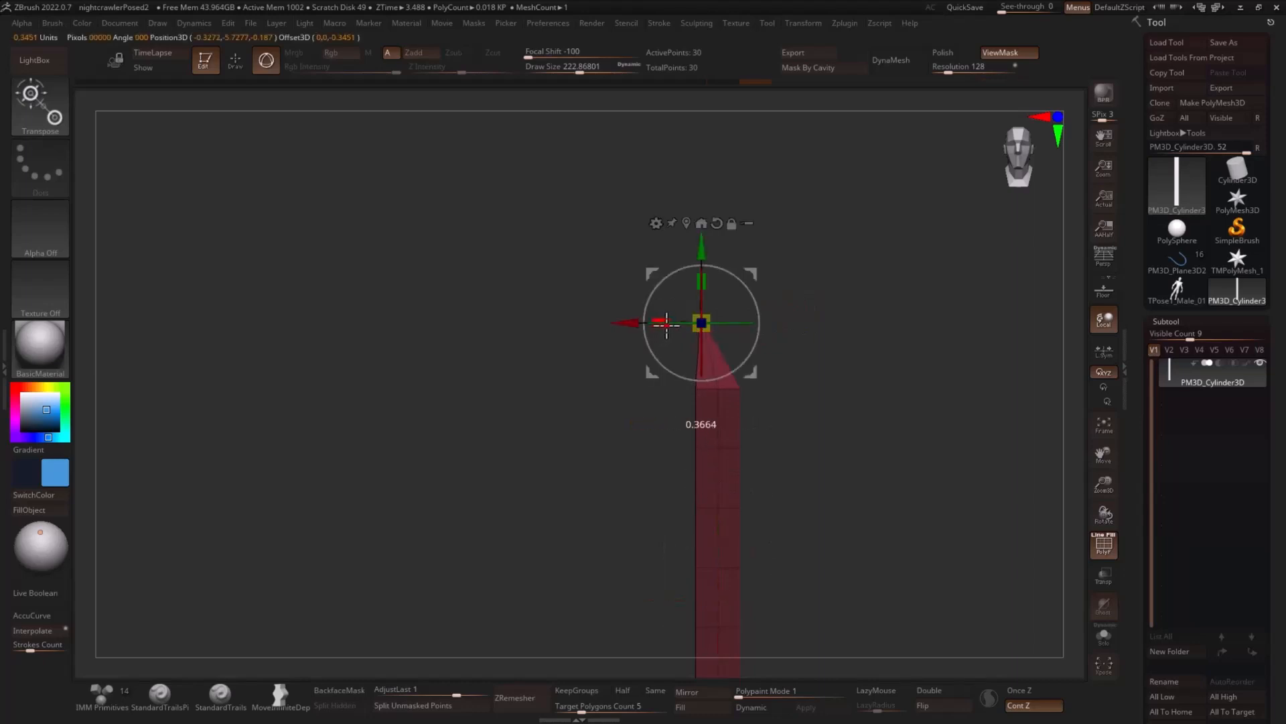
pyautogui.moveTo(667, 325); pyautogui.dragTo(677, 325)
pyautogui.keyDown('alt'); pyautogui.moveTo(845, 370); pyautogui.dragTo(875, 322); pyautogui.keyUp('alt')
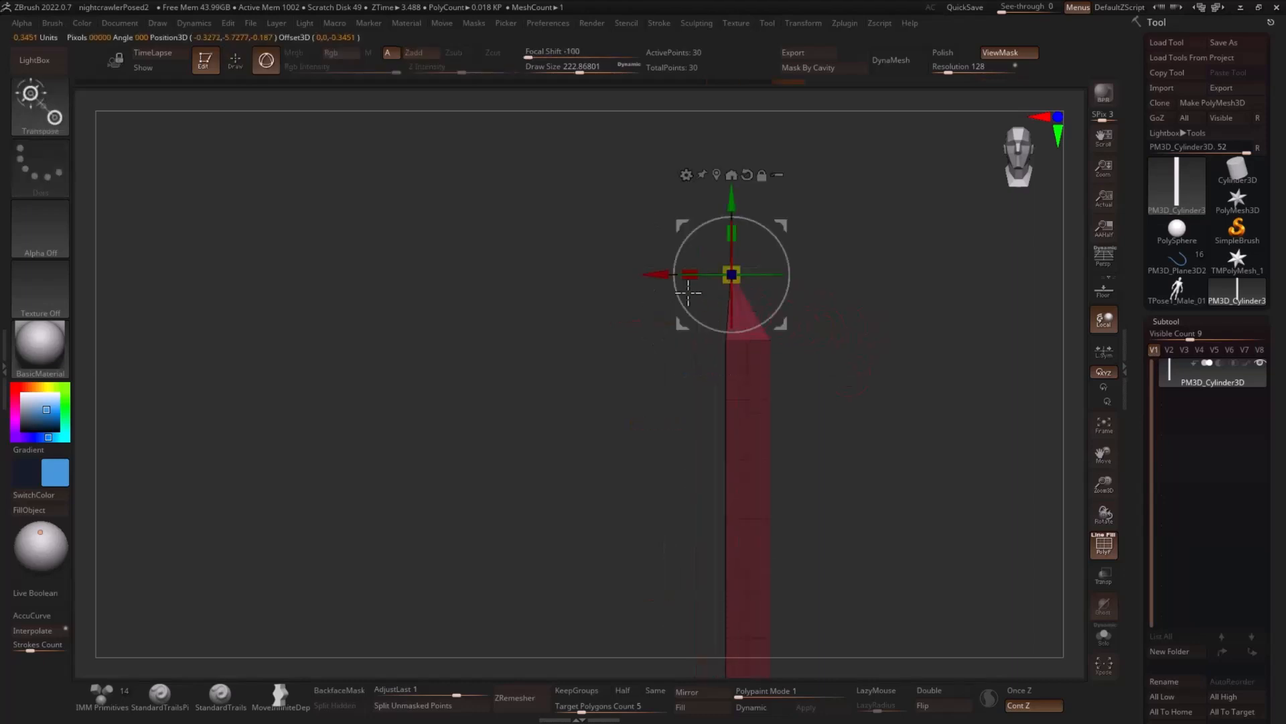
pyautogui.moveTo(656, 276); pyautogui.dragTo(649, 276)
pyautogui.hotkey('ctrl', 'h')
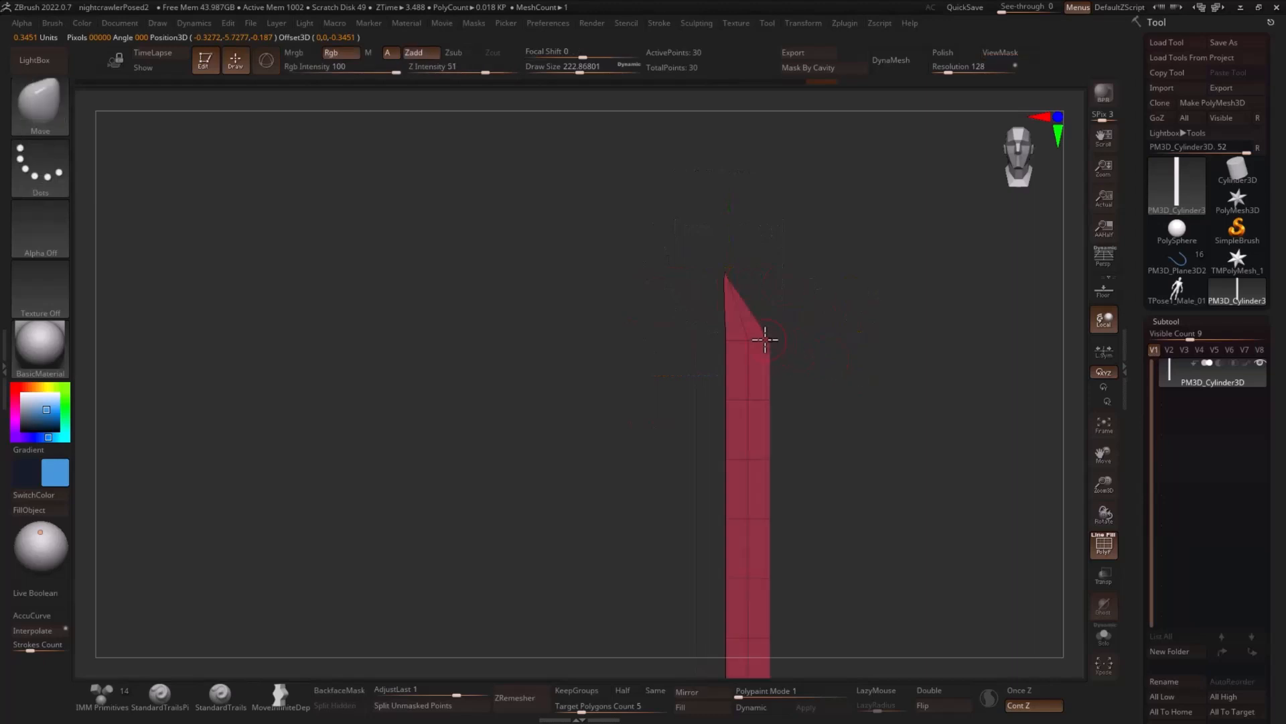
# - Adjust the tip's shoulder at a draw size of about 293 and remove the blade's lengthwise centre edge loop with ZModeler
pyautogui.press('s')
pyautogui.click(772, 339)
pyautogui.press('b')
pyautogui.press('z')
pyautogui.press('m')
pyautogui.keyDown('alt'); pyautogui.click(748, 376); pyautogui.keyUp('alt')
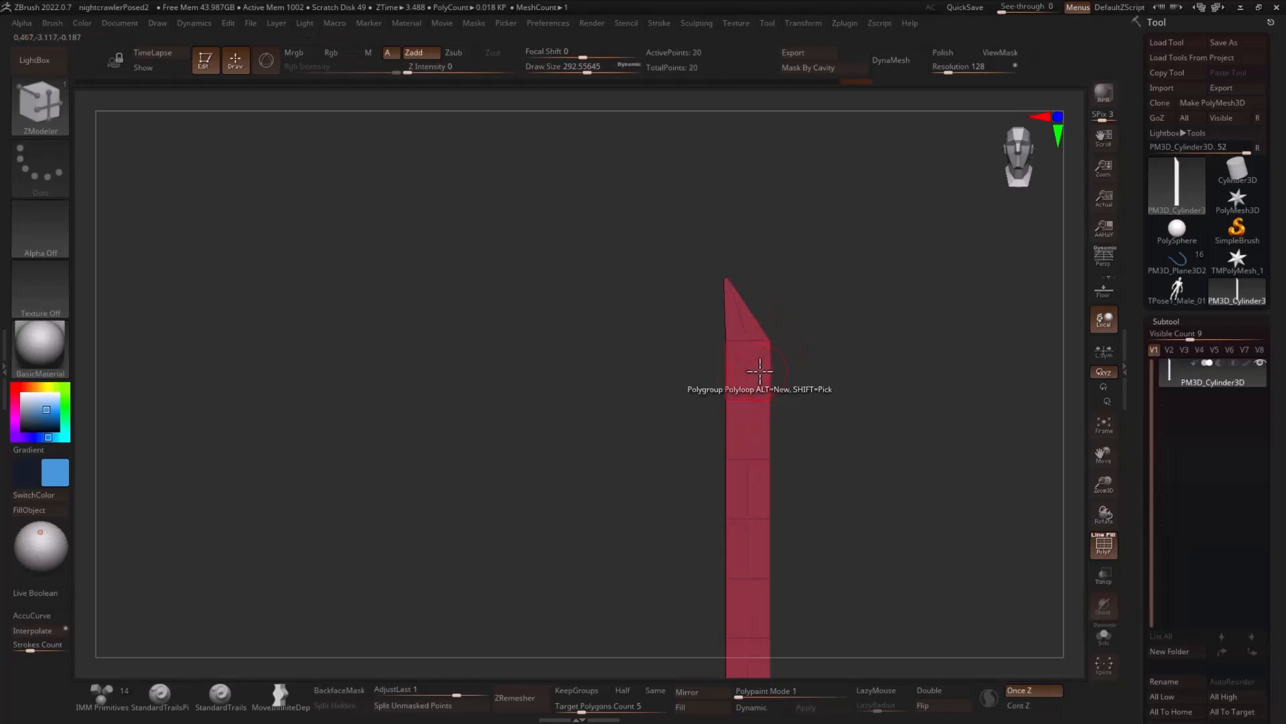
# - Refine the blade's tip and shoulder with the Move brush at a draw size of about 257
pyautogui.press('b')
pyautogui.press('m')
pyautogui.press('v')
pyautogui.press('s')
pyautogui.click(741, 281)
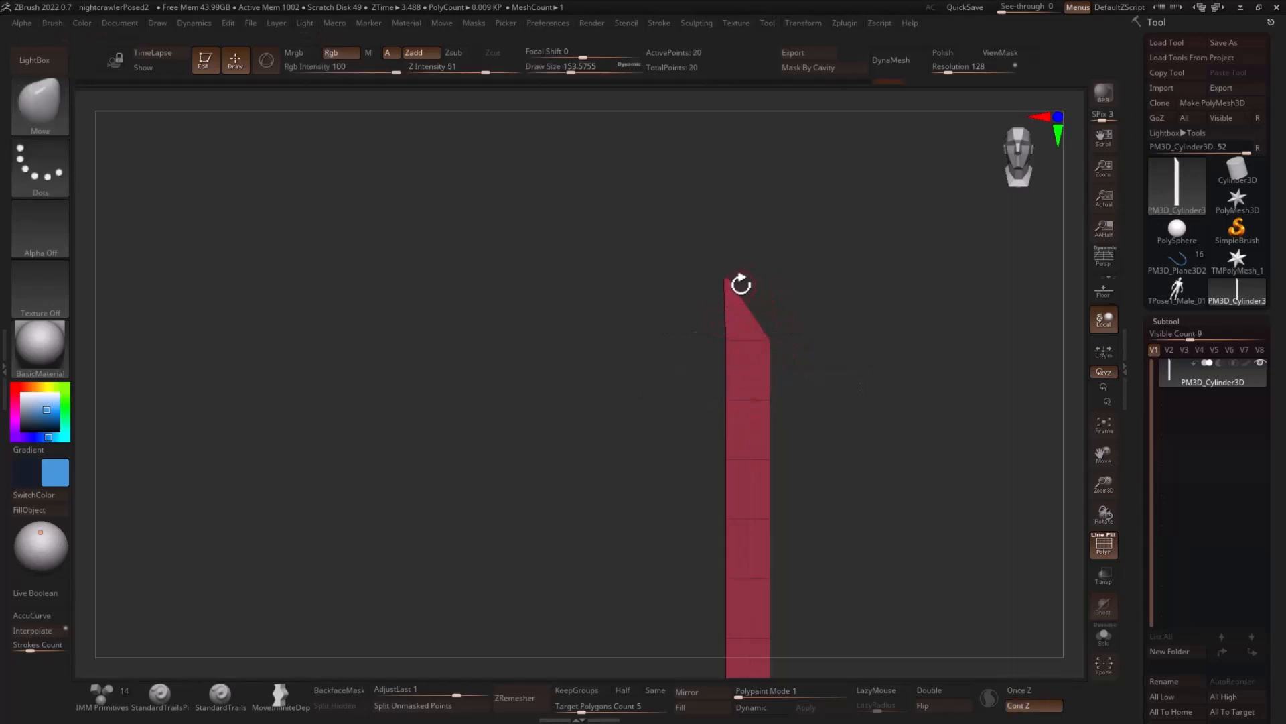
pyautogui.moveTo(856, 356)
pyautogui.keyDown('alt'); pyautogui.mouseDown()
pyautogui.moveTo(841, 329)
pyautogui.moveTo(786, 337)
pyautogui.moveTo(800, 368)
pyautogui.moveTo(870, 364)
pyautogui.moveTo(842, 364)
pyautogui.mouseUp(); pyautogui.keyUp('alt')
pyautogui.press('s')
pyautogui.press('s')
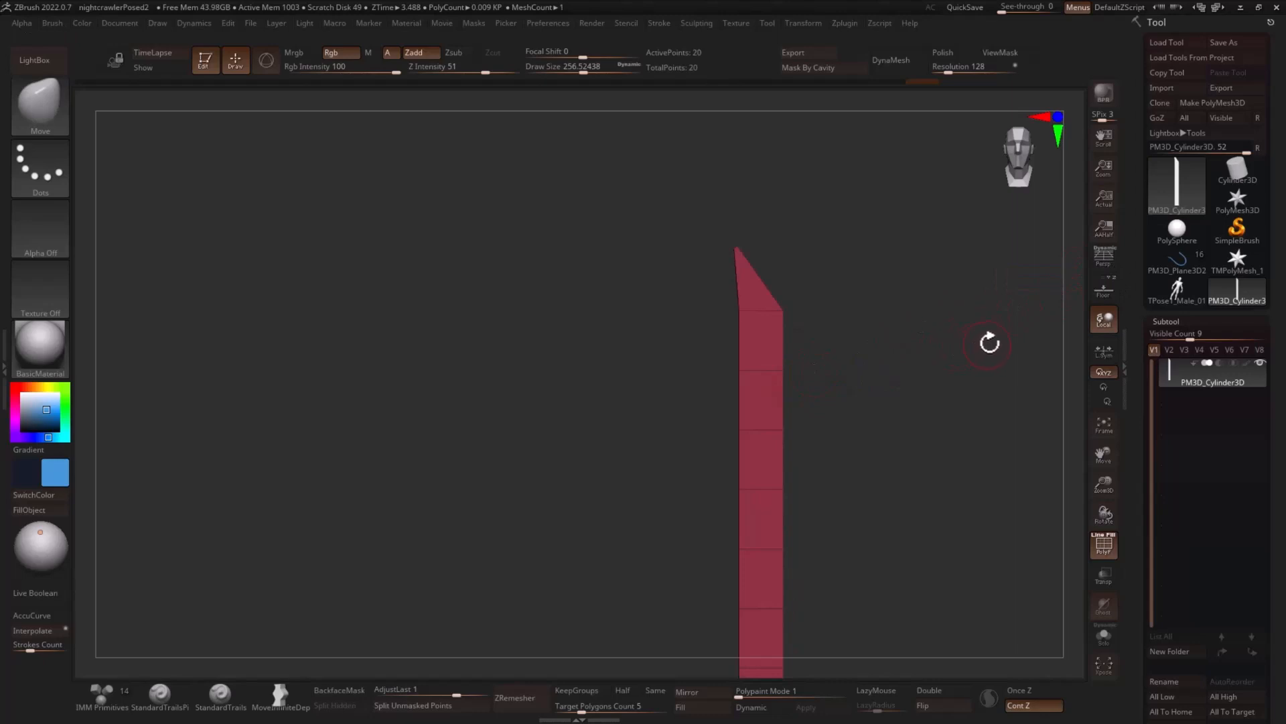
# - Show the floor grid and recentre the gizmo on the blade
pyautogui.click(1102, 286)
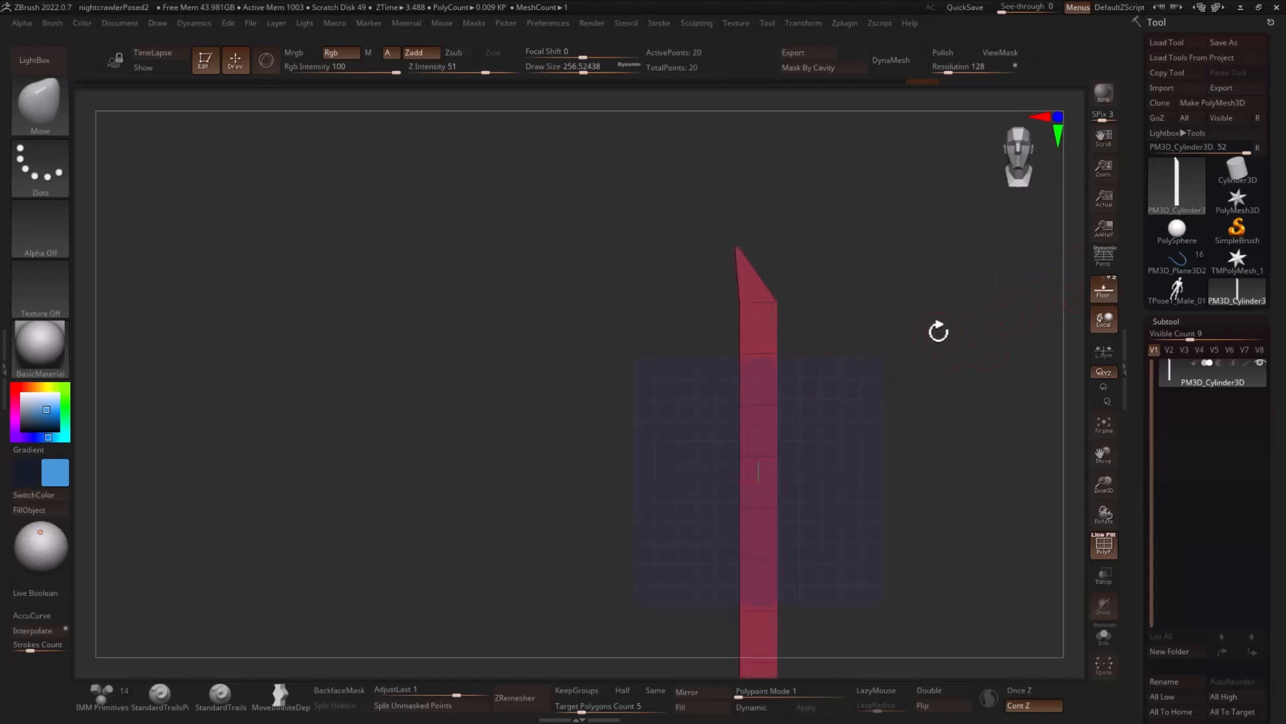
pyautogui.press('r')
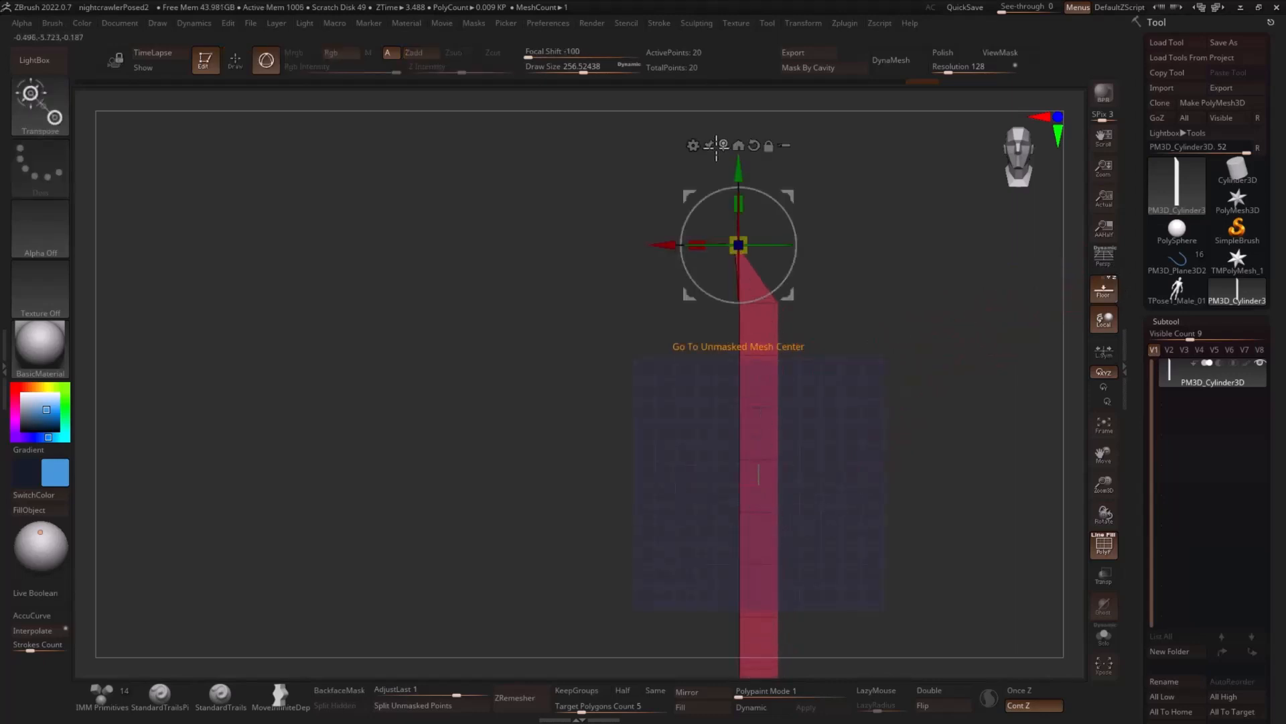
pyautogui.click(738, 146)
pyautogui.moveTo(757, 485); pyautogui.dragTo(694, 442)
pyautogui.press('f')
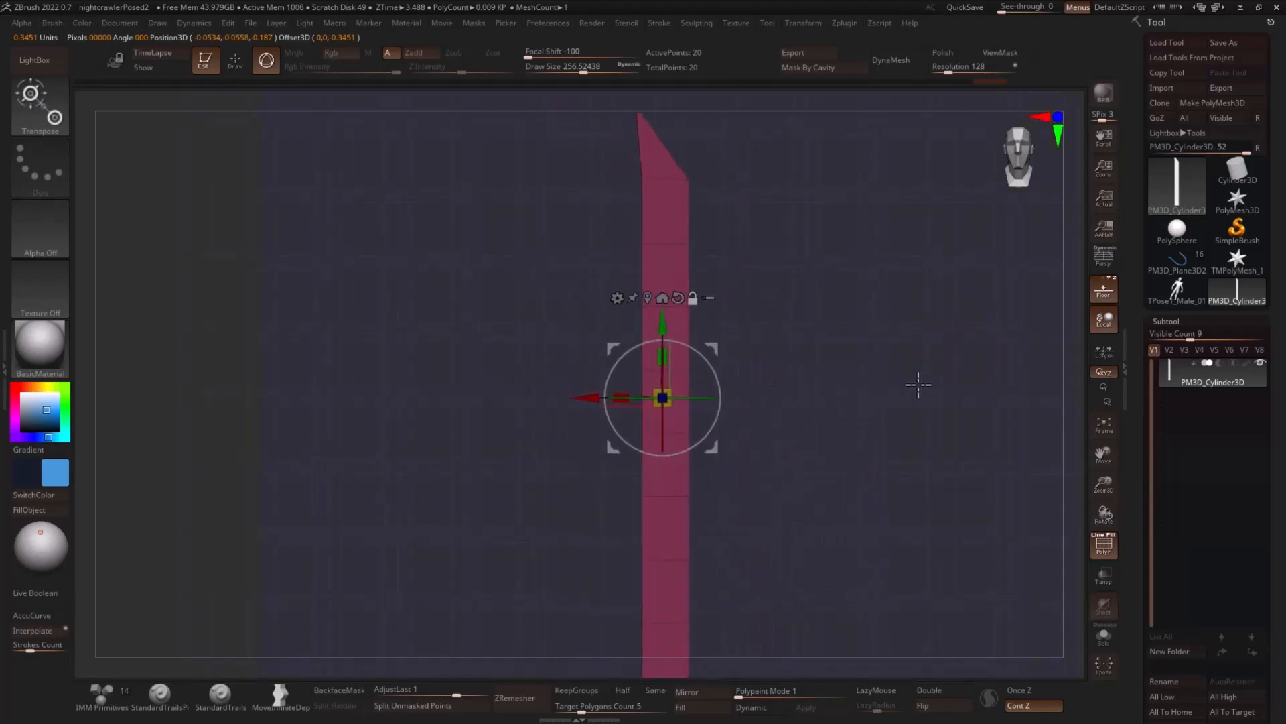
# - Bulge the blade's cutting edge and narrow it towards the handle with the Move brush at a draw size of about 177
pyautogui.press('q')
pyautogui.press('s')
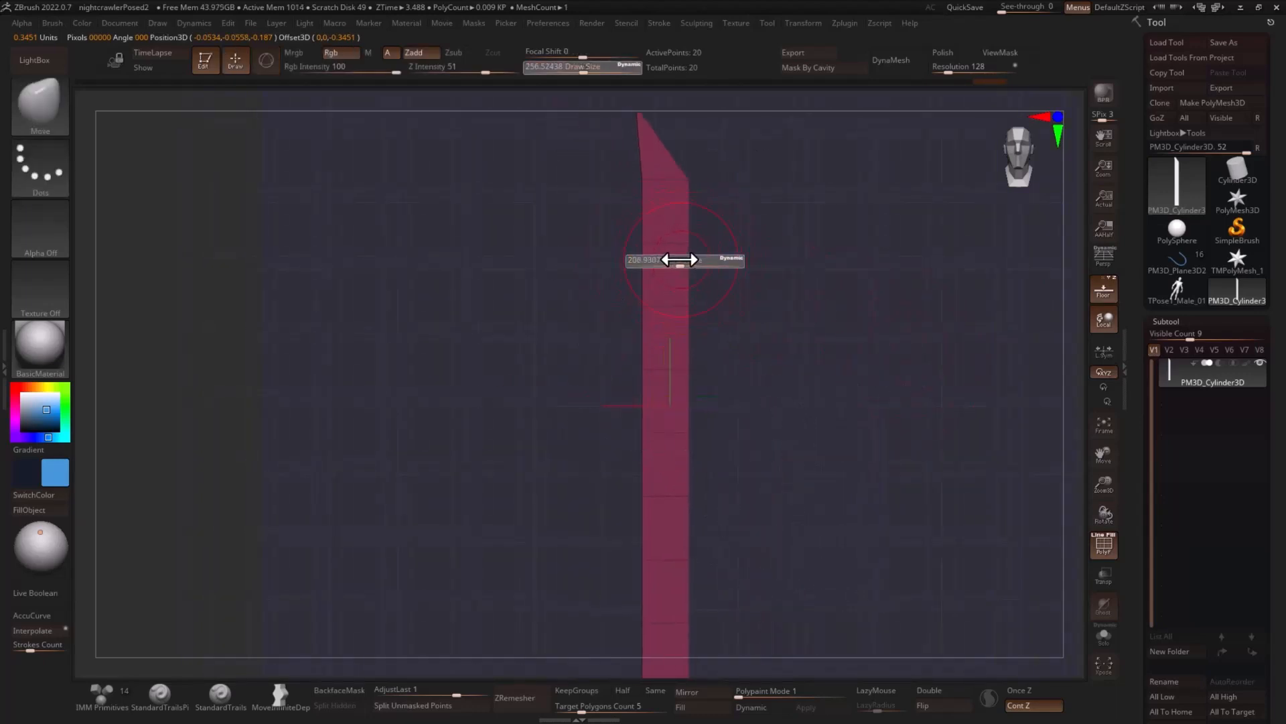
pyautogui.moveTo(679, 259); pyautogui.dragTo(689, 246)
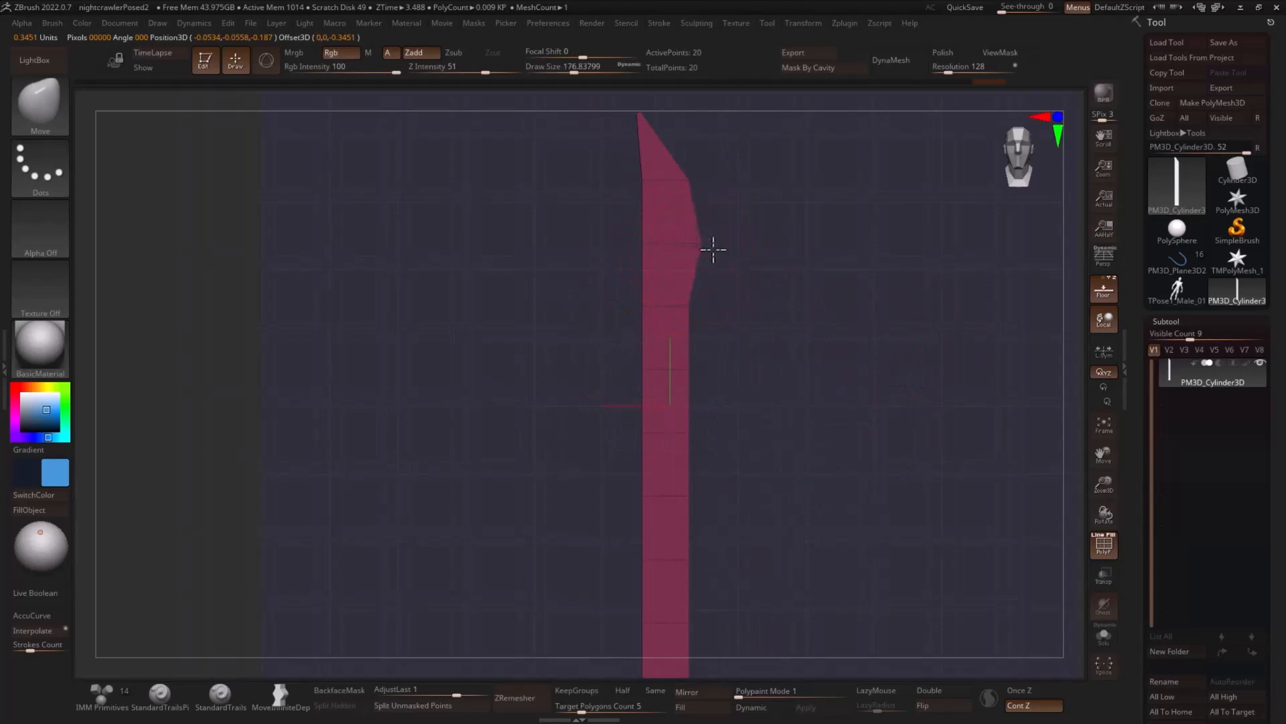
pyautogui.moveTo(685, 300); pyautogui.dragTo(731, 328)
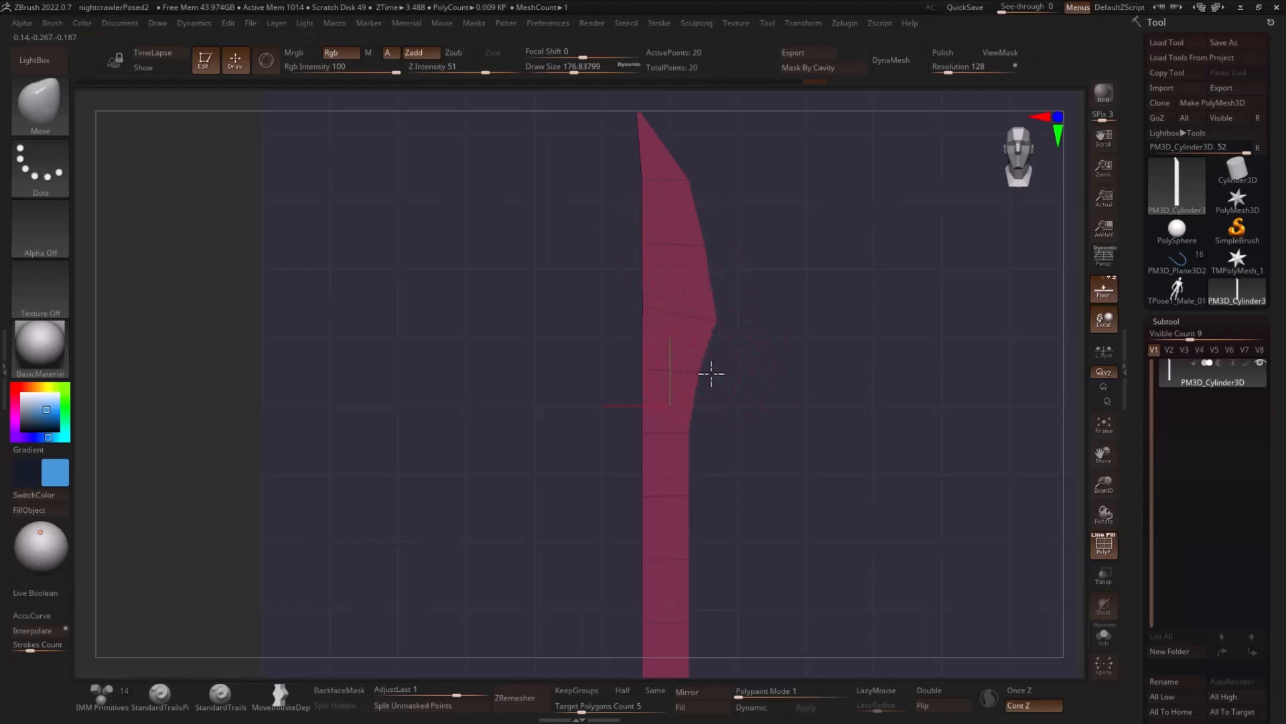
pyautogui.moveTo(725, 377); pyautogui.dragTo(734, 337)
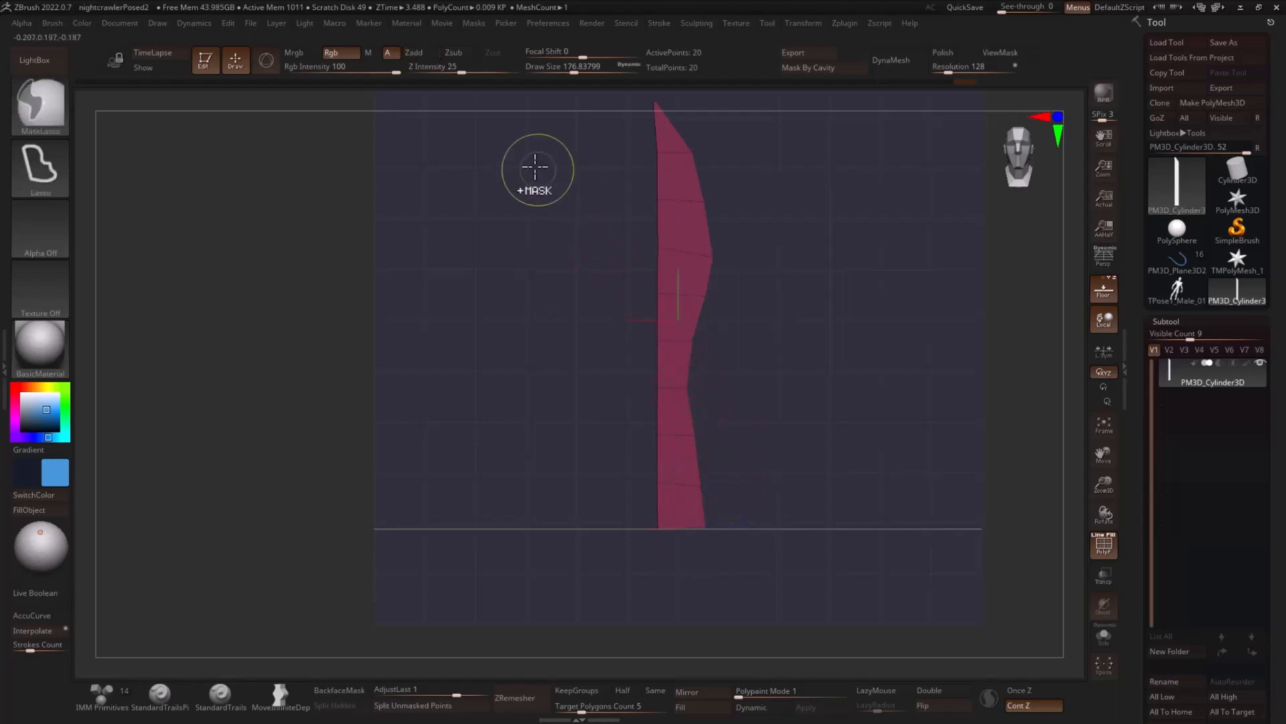
# - Mask the blade's straight back edge and tip with MaskLasso
pyautogui.keyDown('ctrl'); pyautogui.moveTo(589, 230); pyautogui.dragTo(641, 482); pyautogui.keyUp('ctrl')
pyautogui.moveTo(663, 114)
pyautogui.keyDown('ctrl'); pyautogui.mouseDown()
pyautogui.moveTo(545, 440)
pyautogui.moveTo(674, 607)
pyautogui.mouseUp(); pyautogui.keyUp('ctrl')
pyautogui.keyDown('alt'); pyautogui.moveTo(814, 341); pyautogui.dragTo(829, 435); pyautogui.keyUp('alt')
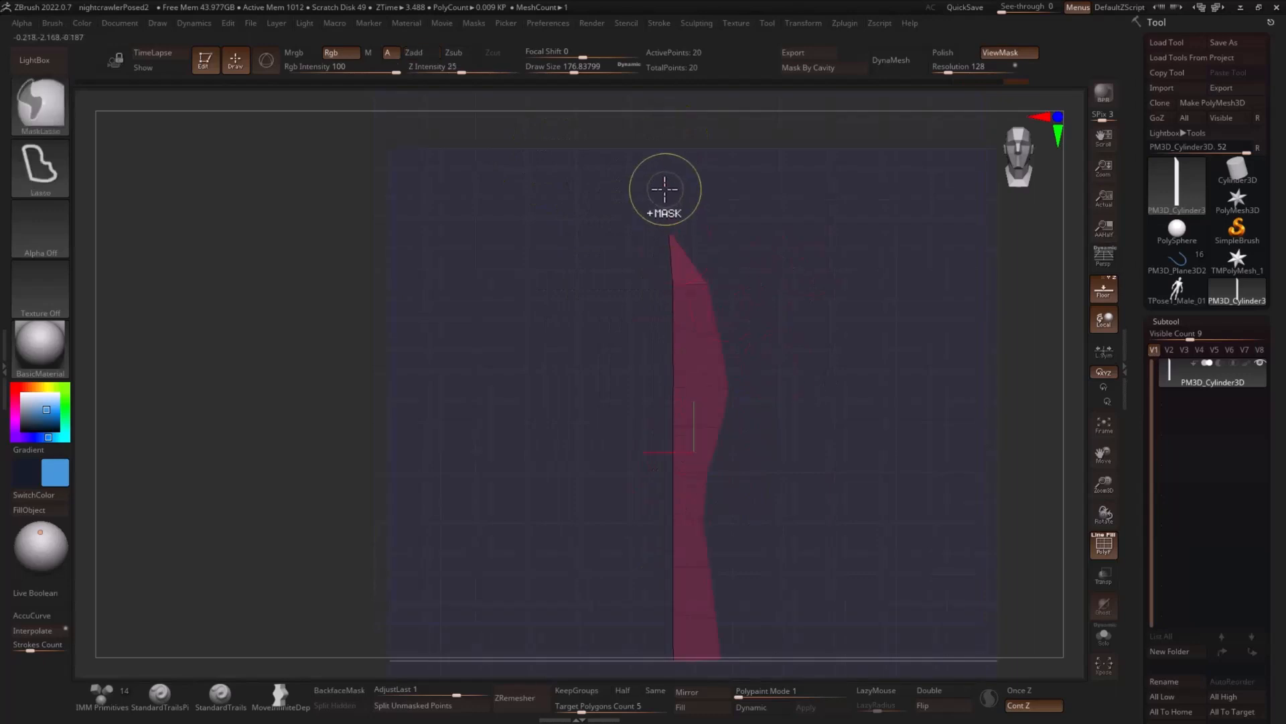
pyautogui.keyDown('ctrl'); pyautogui.moveTo(663, 189); pyautogui.dragTo(697, 321); pyautogui.keyUp('ctrl')
pyautogui.keyDown('ctrl'); pyautogui.moveTo(810, 291); pyautogui.dragTo(744, 271); pyautogui.keyUp('ctrl')
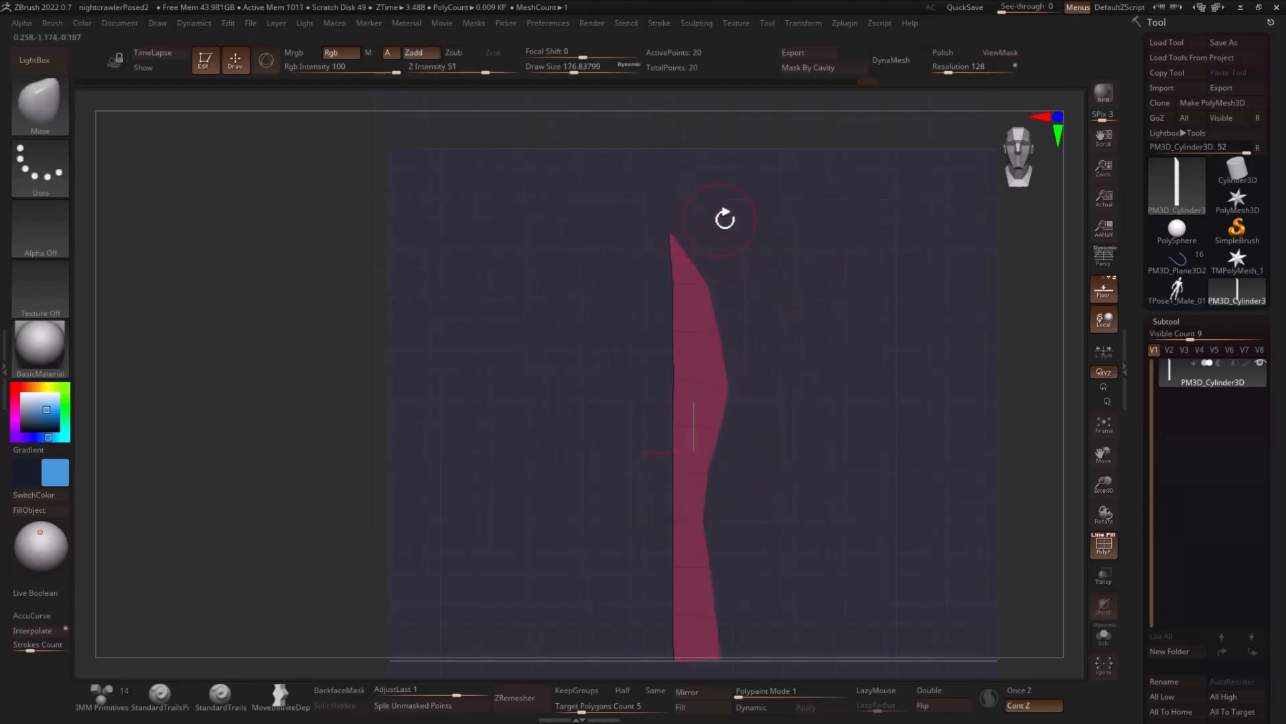
# - Mask the blade's straight back edge, narrow the blade by shifting its cutting edge towards the back, and clear the mask
pyautogui.keyDown('alt'); pyautogui.moveTo(724, 218); pyautogui.dragTo(718, 173); pyautogui.keyUp('alt')
pyautogui.moveTo(683, 213)
pyautogui.keyDown('ctrl'); pyautogui.mouseDown()
pyautogui.moveTo(646, 595)
pyautogui.moveTo(680, 601)
pyautogui.mouseUp(); pyautogui.keyUp('ctrl')
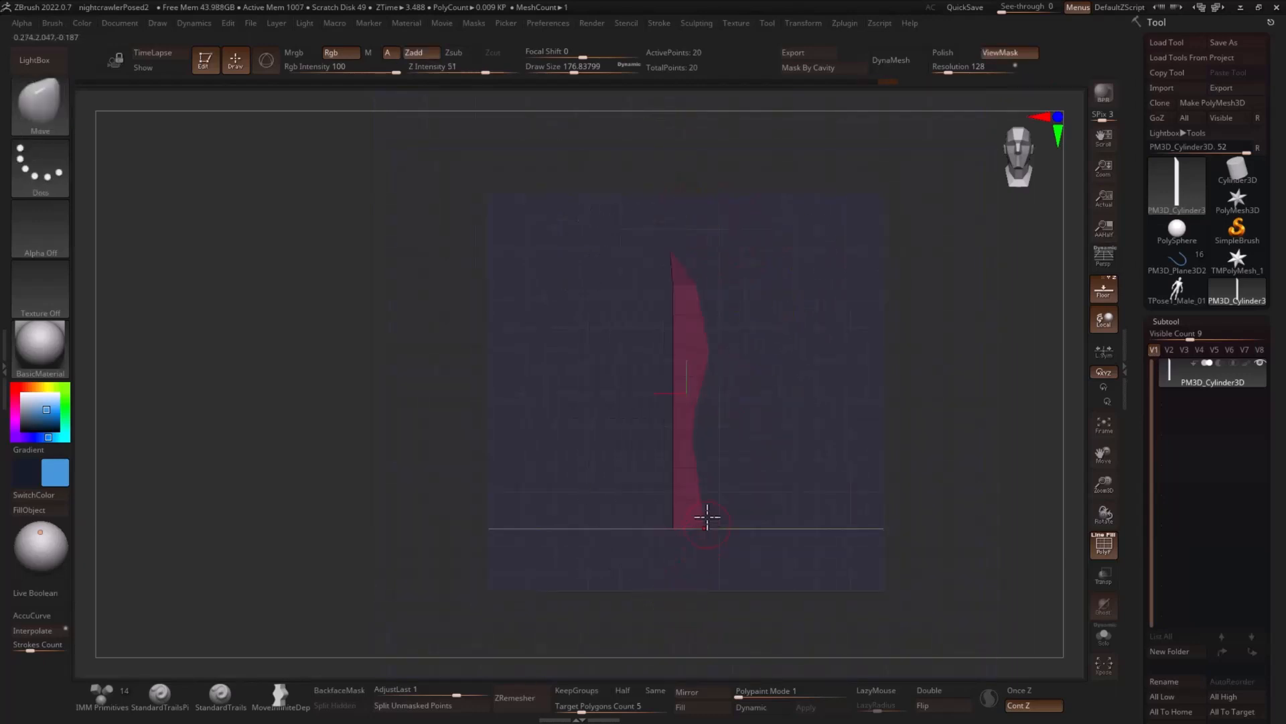
pyautogui.press('w')
pyautogui.moveTo(614, 390); pyautogui.dragTo(607, 391)
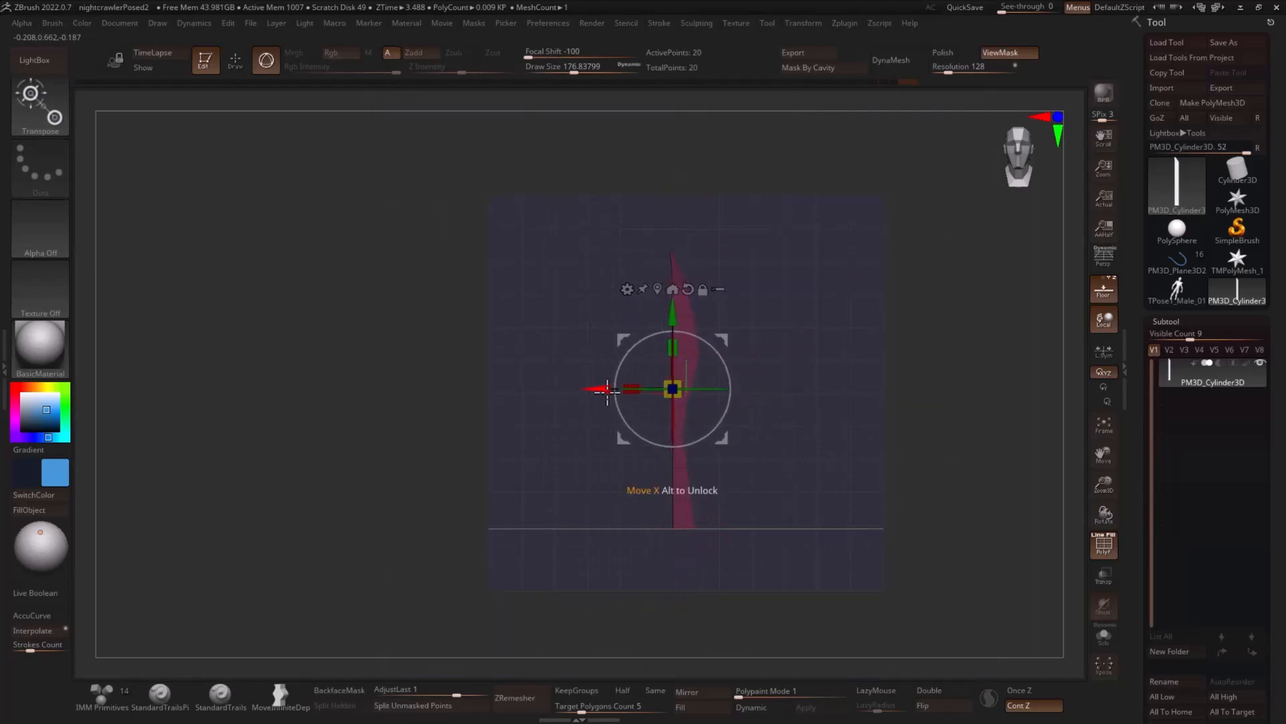
pyautogui.press('q')
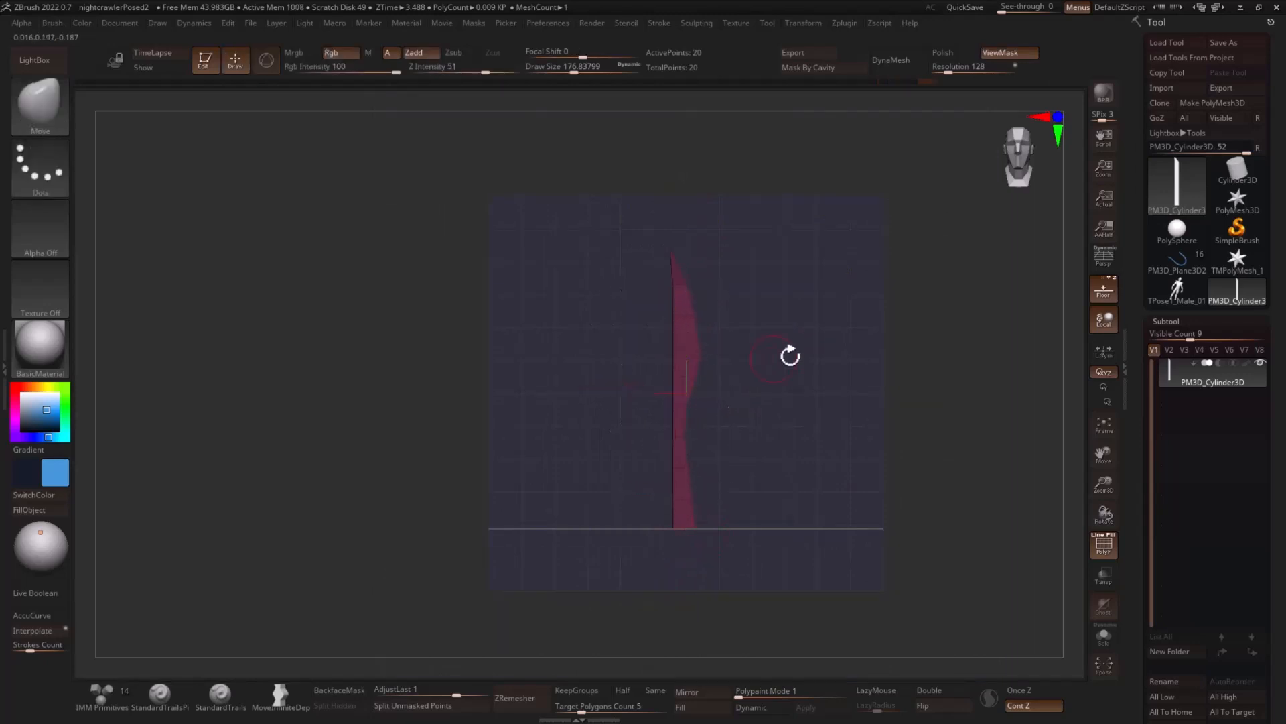
pyautogui.keyDown('alt'); pyautogui.moveTo(834, 328); pyautogui.dragTo(841, 360); pyautogui.keyUp('alt')
pyautogui.keyDown('ctrl'); pyautogui.moveTo(723, 282); pyautogui.dragTo(729, 240); pyautogui.keyUp('ctrl')
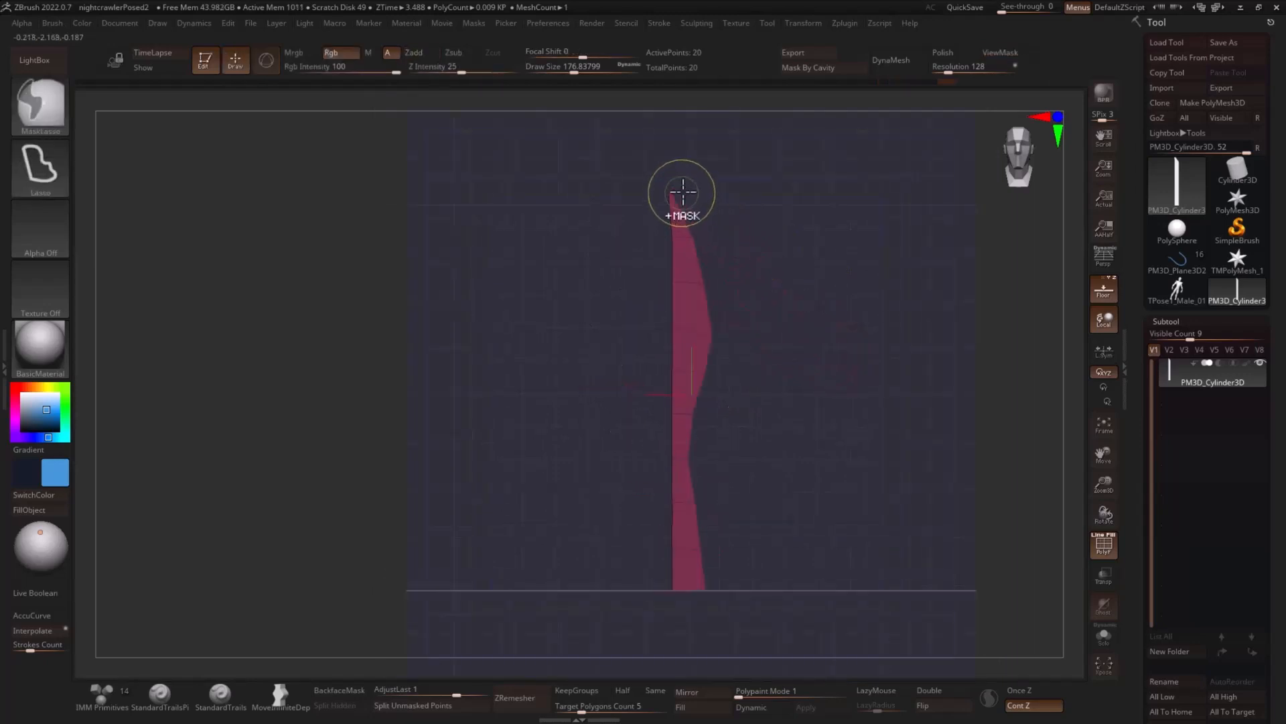
# - Mask the lower handle section and compress the upper blade vertically towards its tip to raise the widest point
pyautogui.moveTo(696, 186)
pyautogui.keyDown('ctrl'); pyautogui.mouseDown()
pyautogui.moveTo(773, 290)
pyautogui.moveTo(715, 411)
pyautogui.moveTo(687, 424)
pyautogui.moveTo(700, 420)
pyautogui.mouseUp(); pyautogui.keyUp('ctrl')
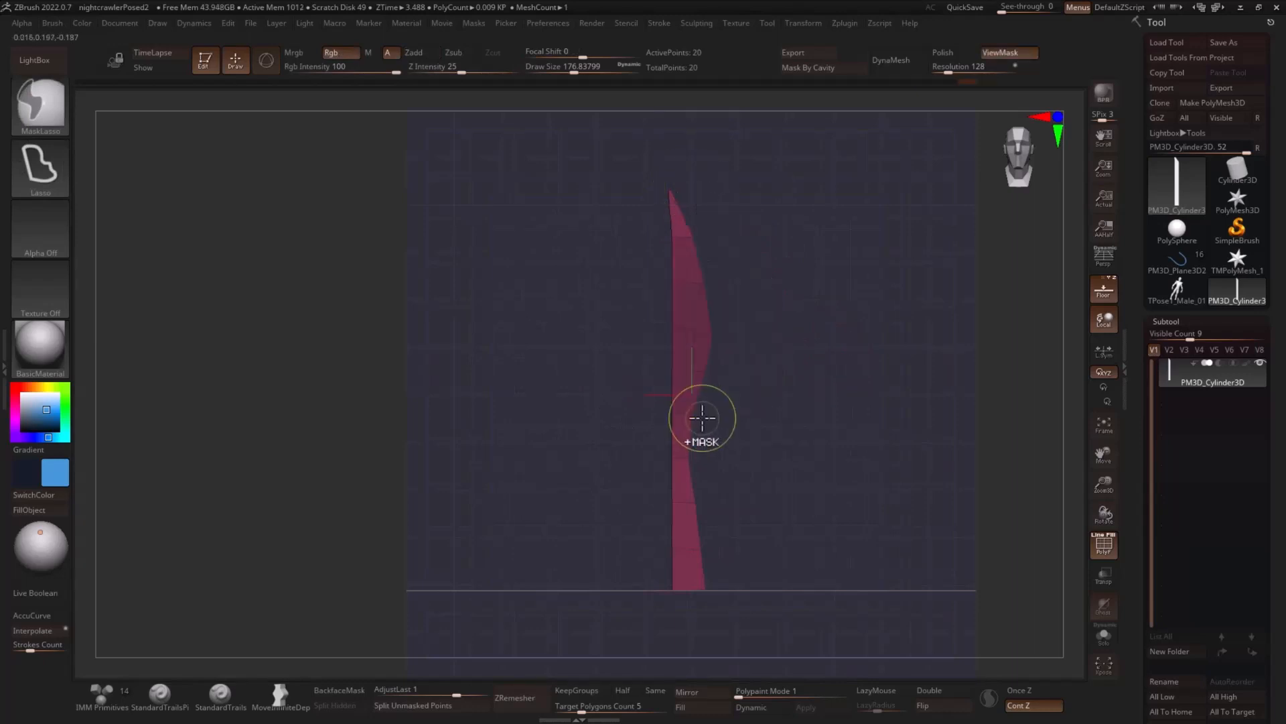
pyautogui.press('w')
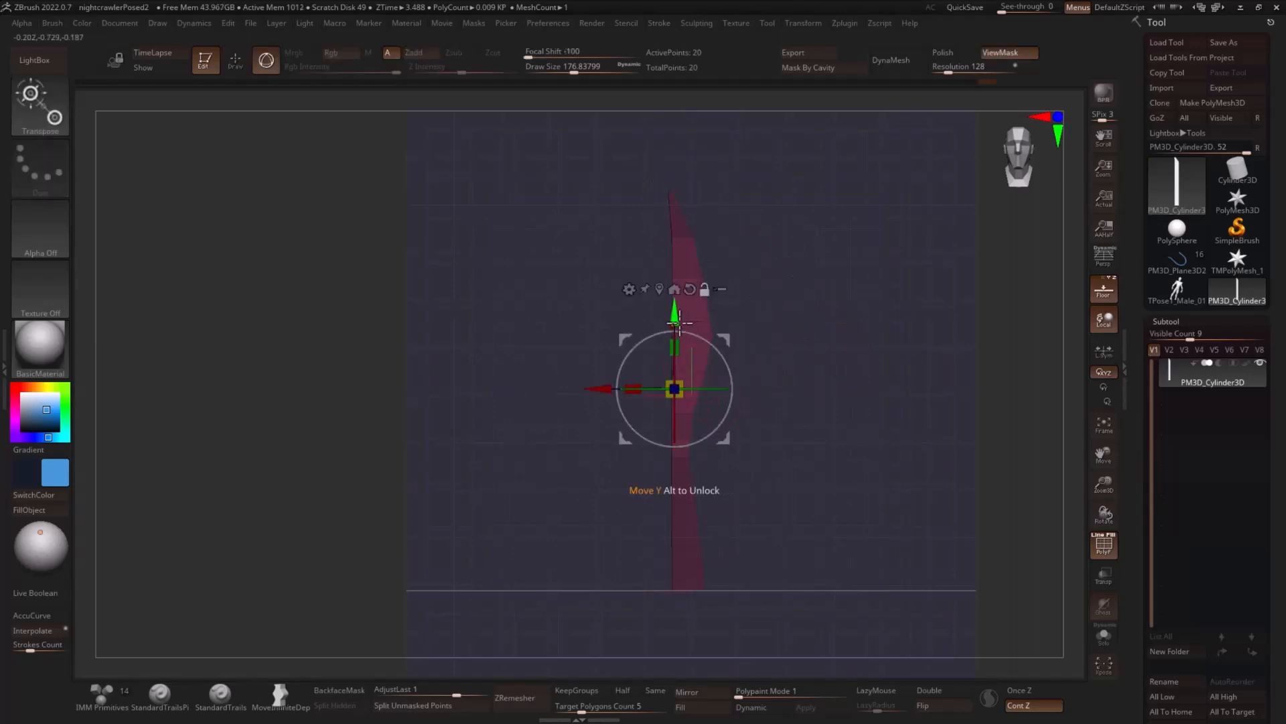
pyautogui.moveTo(679, 315)
pyautogui.mouseDown()
pyautogui.moveTo(679, 136)
pyautogui.moveTo(677, 161)
pyautogui.mouseUp()
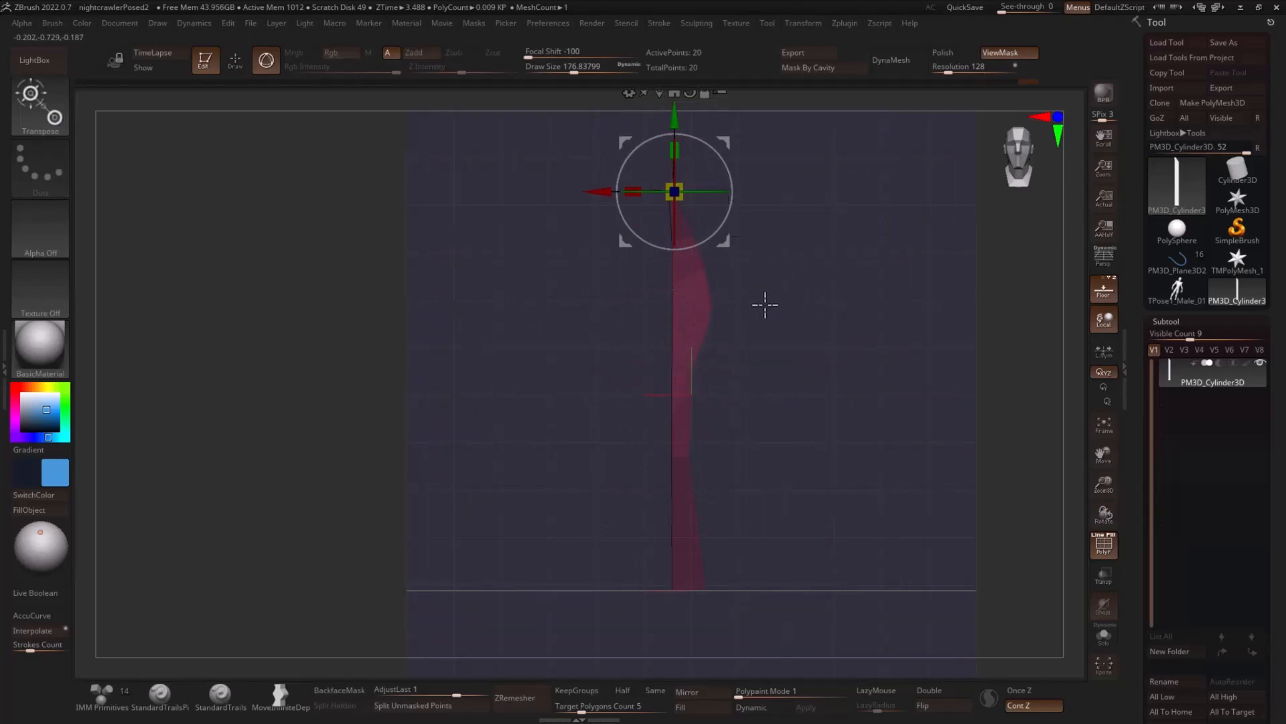
pyautogui.press('q')
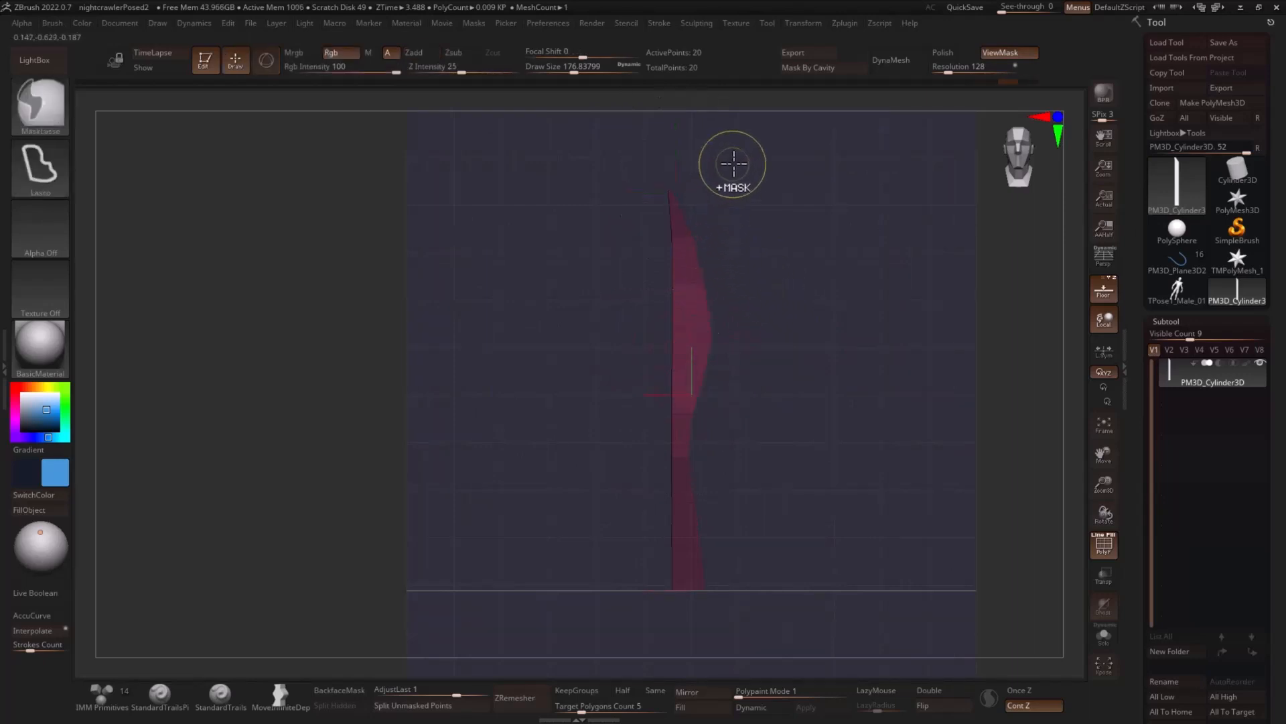
pyautogui.moveTo(733, 164)
pyautogui.keyDown('ctrl'); pyautogui.mouseDown()
pyautogui.moveTo(690, 123)
pyautogui.moveTo(664, 423)
pyautogui.mouseUp(); pyautogui.keyUp('ctrl')
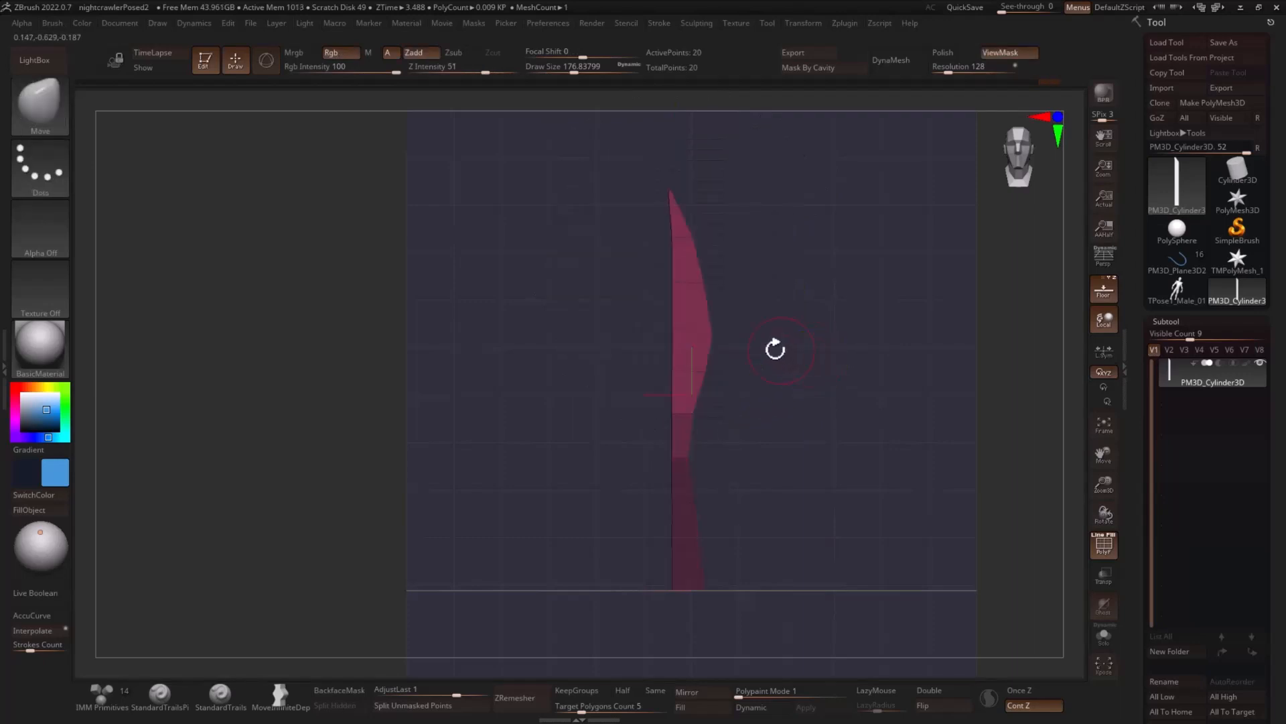
pyautogui.press('w')
pyautogui.moveTo(679, 141); pyautogui.dragTo(678, 155)
pyautogui.press('q')
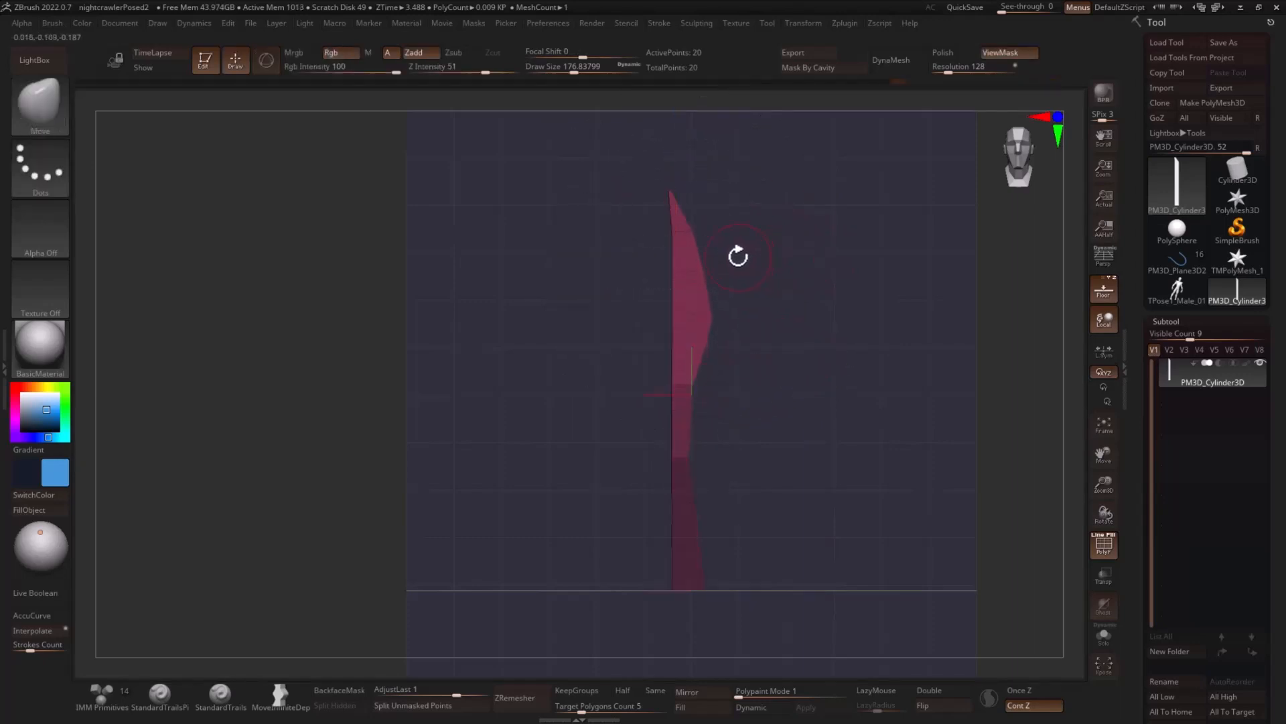
# - Place the gizmo at the back edge near the tip, scale the upper blade slightly along X, and clear the mask
pyautogui.press('r')
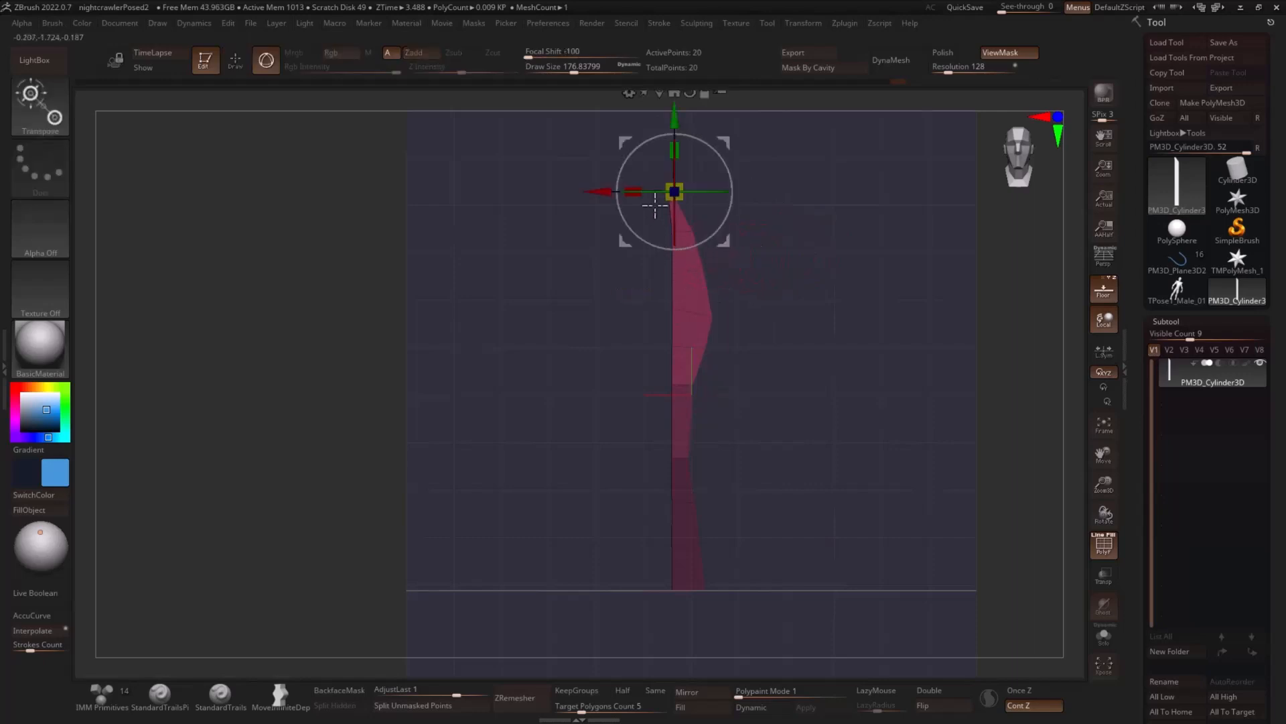
pyautogui.moveTo(608, 192); pyautogui.dragTo(597, 191)
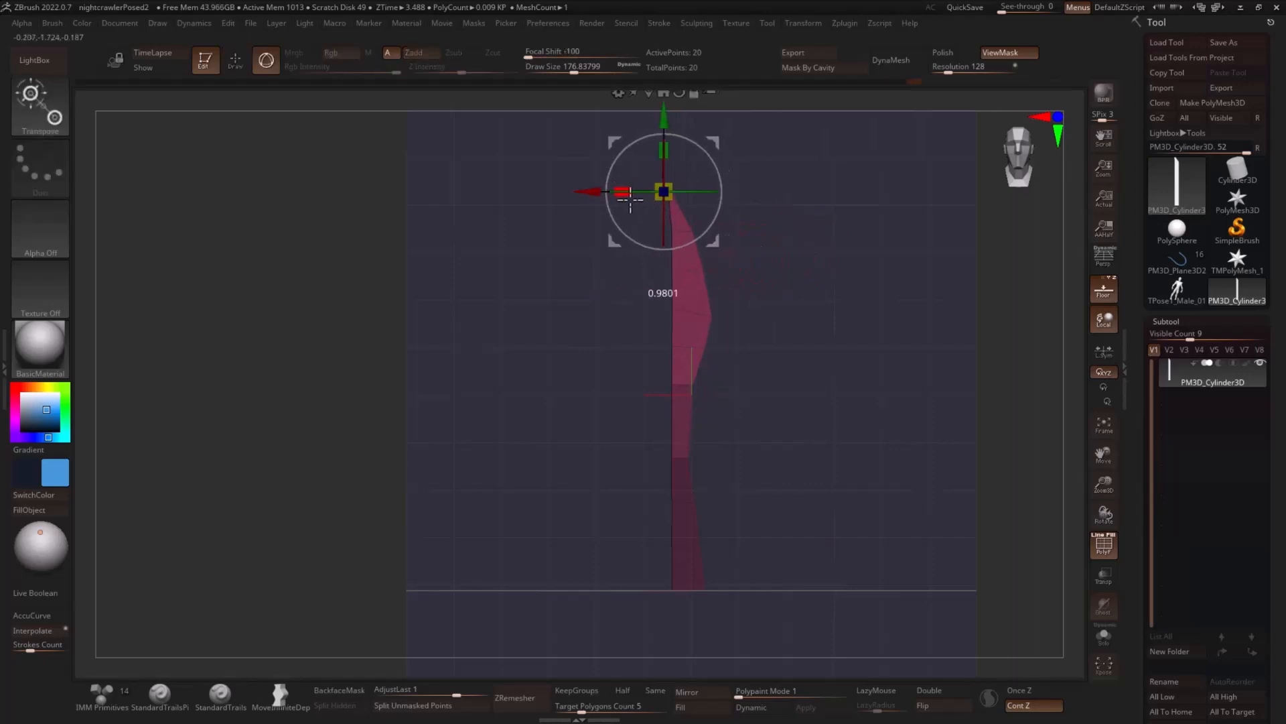
pyautogui.press('q')
pyautogui.keyDown('ctrl'); pyautogui.moveTo(836, 308); pyautogui.dragTo(804, 362); pyautogui.keyUp('ctrl')
pyautogui.keyDown('ctrl'); pyautogui.moveTo(802, 368); pyautogui.dragTo(772, 402, button='right'); pyautogui.keyUp('ctrl')
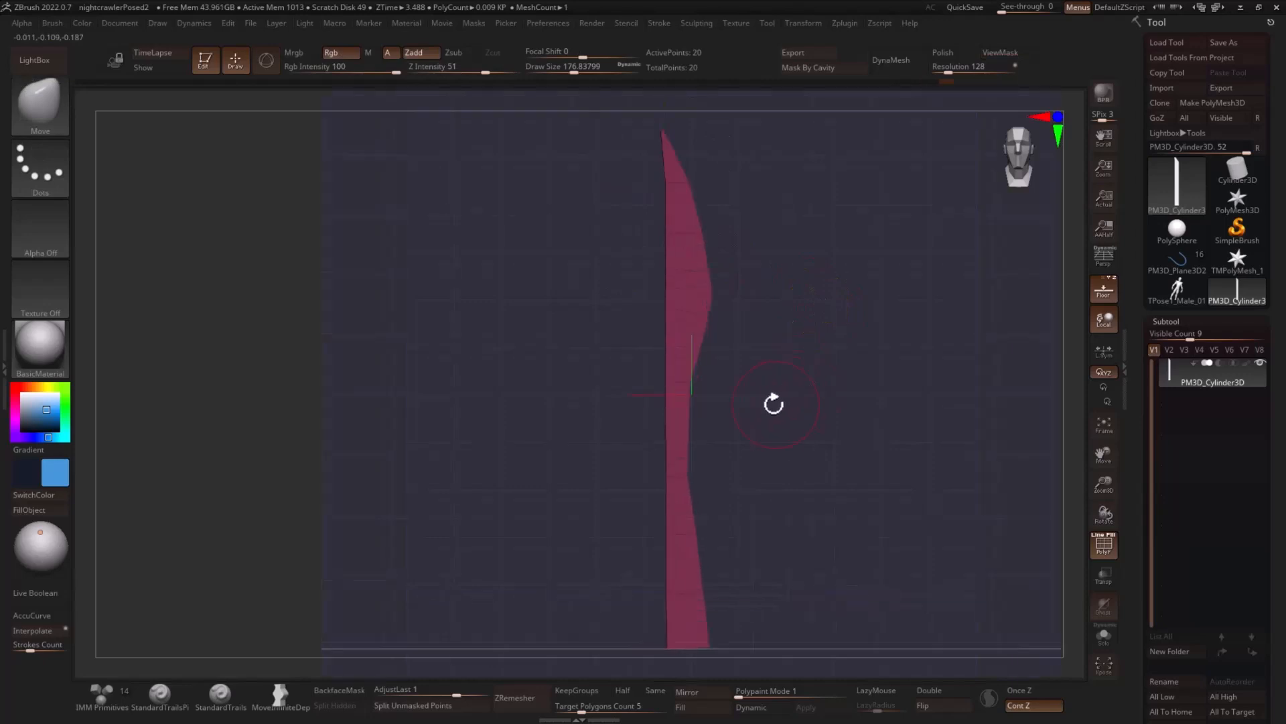
# - Insert an edge loop across the blade below its widest point with ZModeler
pyautogui.press('b')
pyautogui.press('z')
pyautogui.press('m')
pyautogui.moveTo(770, 411); pyautogui.dragTo(751, 415)
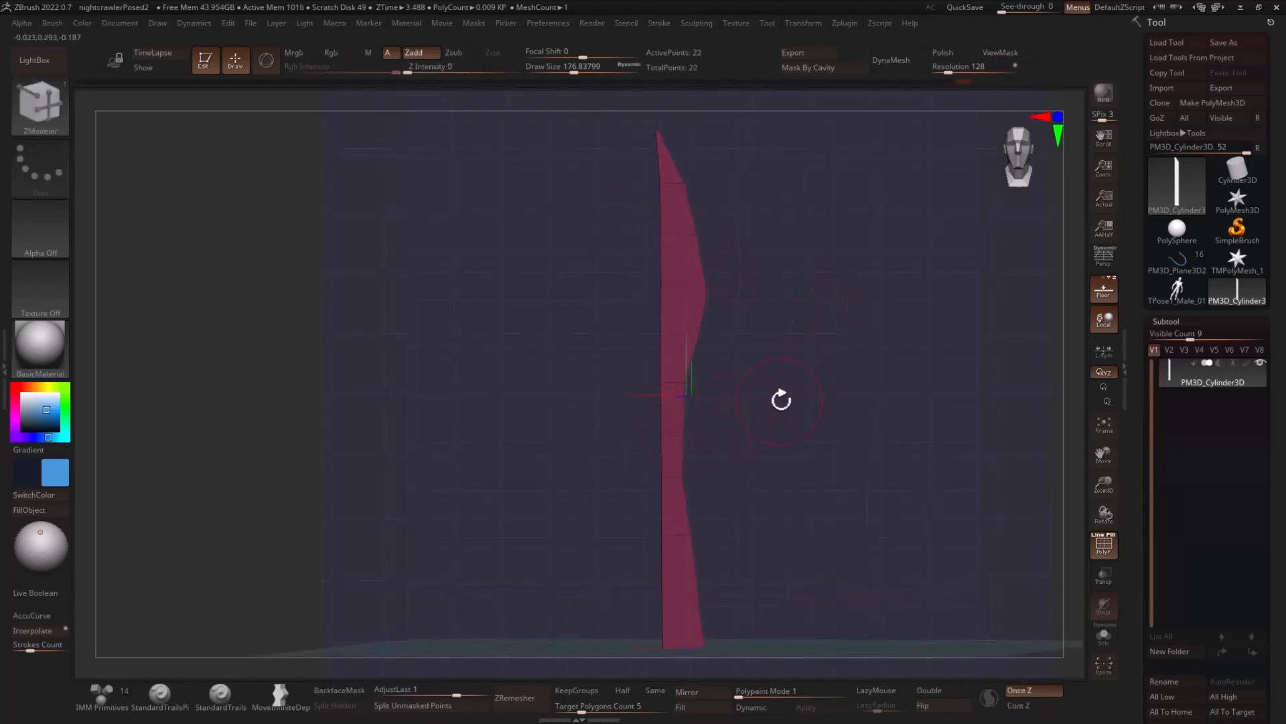
# - Smooth the cutting edge into a continuous curve from the belly to the handle with the Move brush at a draw size of about 132
pyautogui.press('b')
pyautogui.press('m')
pyautogui.press('v')
pyautogui.press('s')
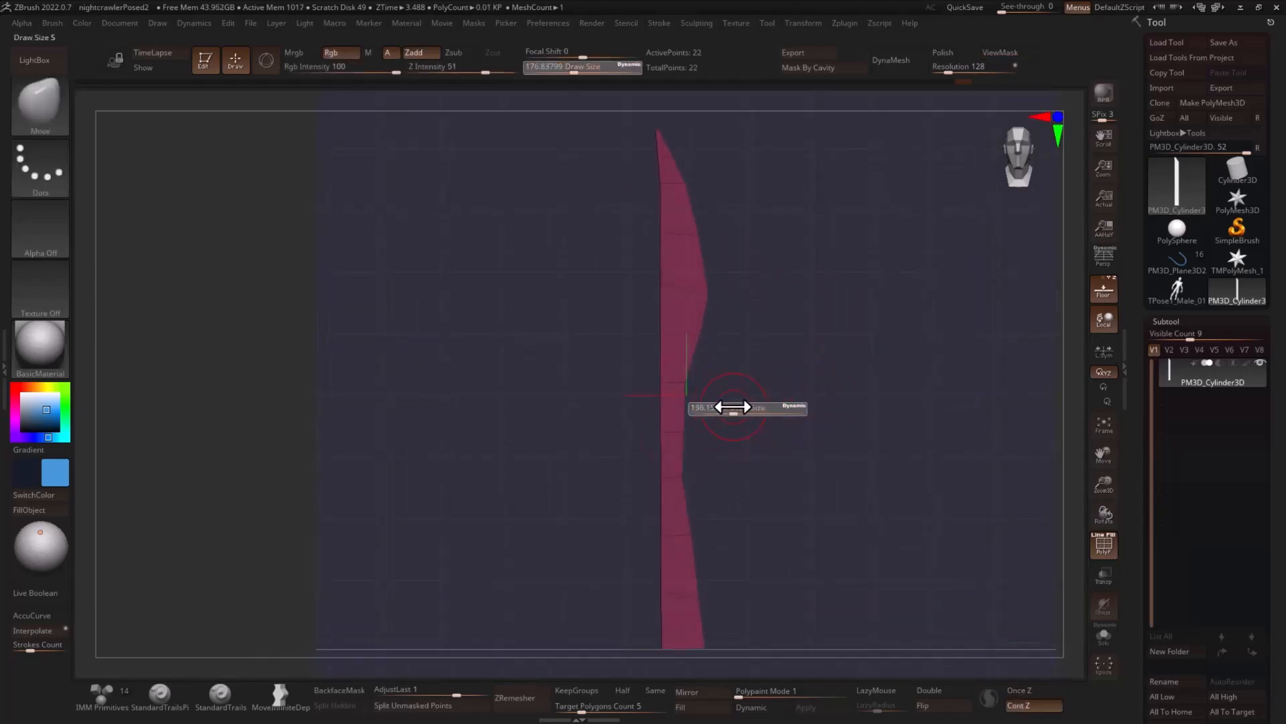
pyautogui.moveTo(733, 407); pyautogui.dragTo(729, 407)
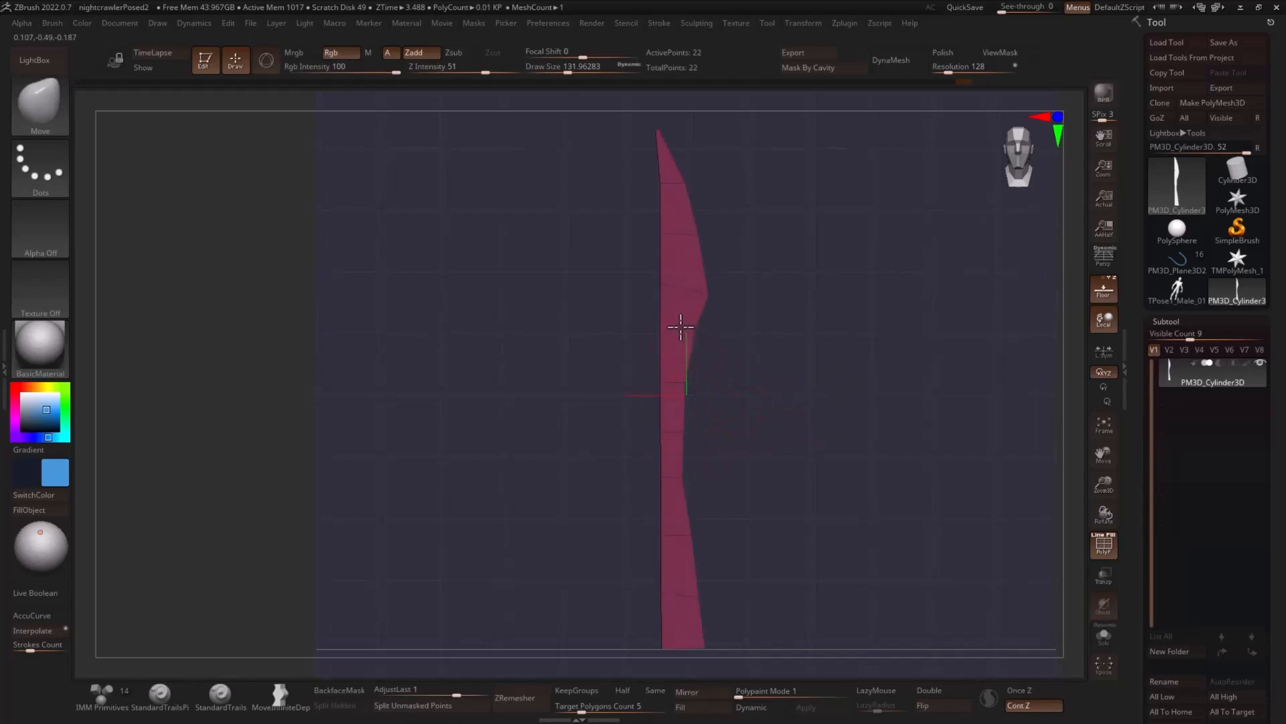
pyautogui.keyDown('shift'); pyautogui.moveTo(705, 324); pyautogui.dragTo(703, 336); pyautogui.keyUp('shift')
pyautogui.keyDown('alt'); pyautogui.moveTo(778, 313); pyautogui.dragTo(701, 264); pyautogui.keyUp('alt')
pyautogui.moveTo(679, 177)
pyautogui.keyDown('ctrl'); pyautogui.mouseDown()
pyautogui.moveTo(583, 285)
pyautogui.moveTo(672, 620)
pyautogui.mouseUp(); pyautogui.keyUp('ctrl')
pyautogui.moveTo(804, 488)
pyautogui.keyDown('alt'); pyautogui.mouseDown()
pyautogui.moveTo(741, 357)
pyautogui.moveTo(747, 319)
pyautogui.mouseUp(); pyautogui.keyUp('alt')
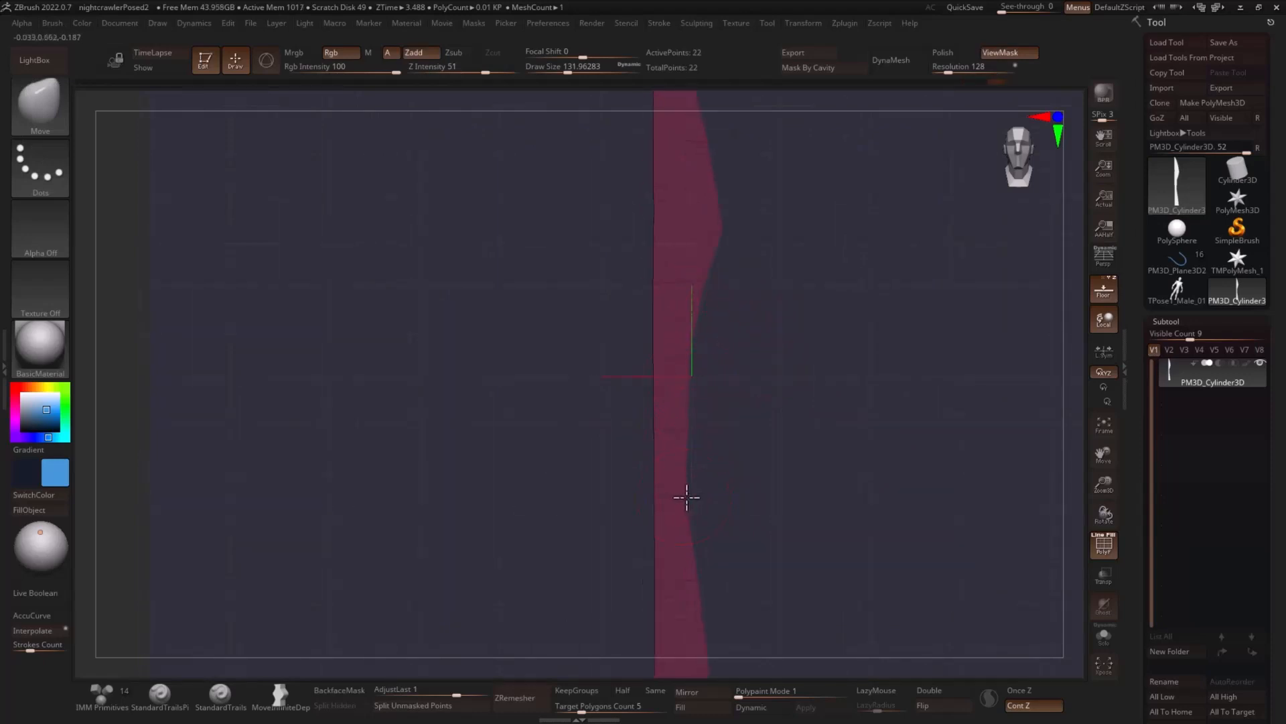
pyautogui.moveTo(751, 488); pyautogui.dragTo(740, 397)
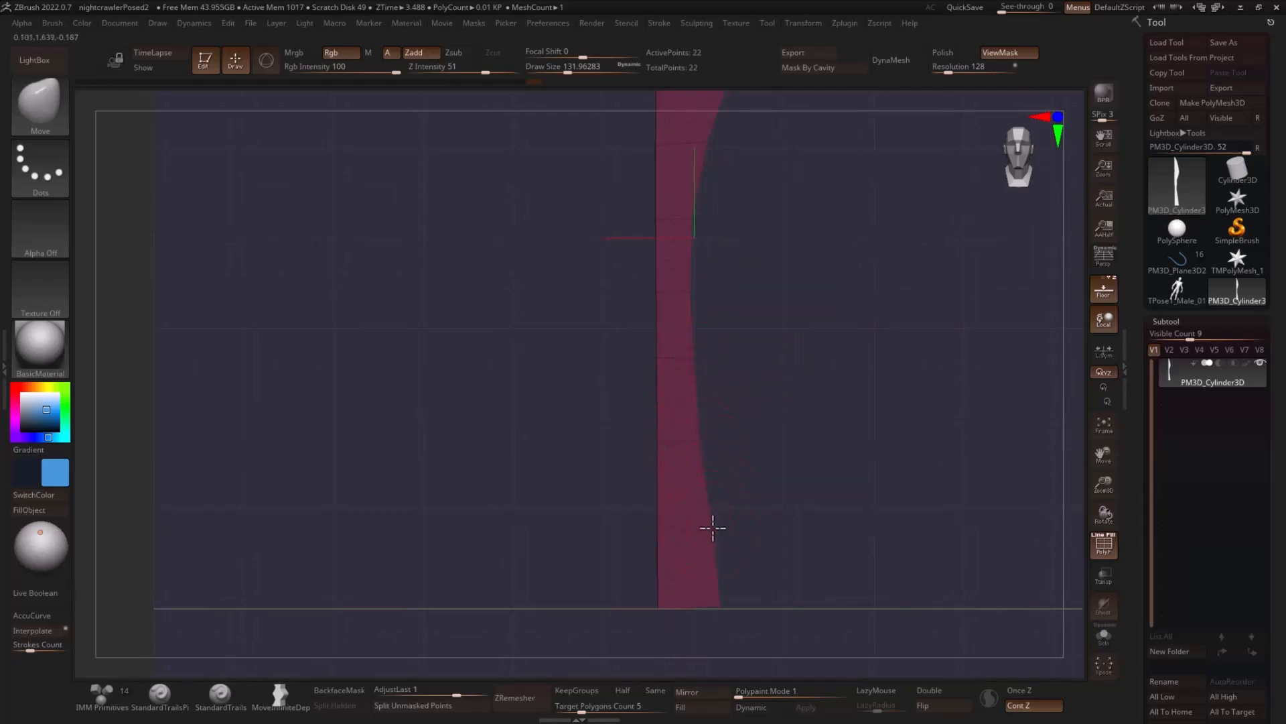
pyautogui.keyDown('ctrl'); pyautogui.moveTo(784, 483); pyautogui.dragTo(793, 526); pyautogui.keyUp('ctrl')
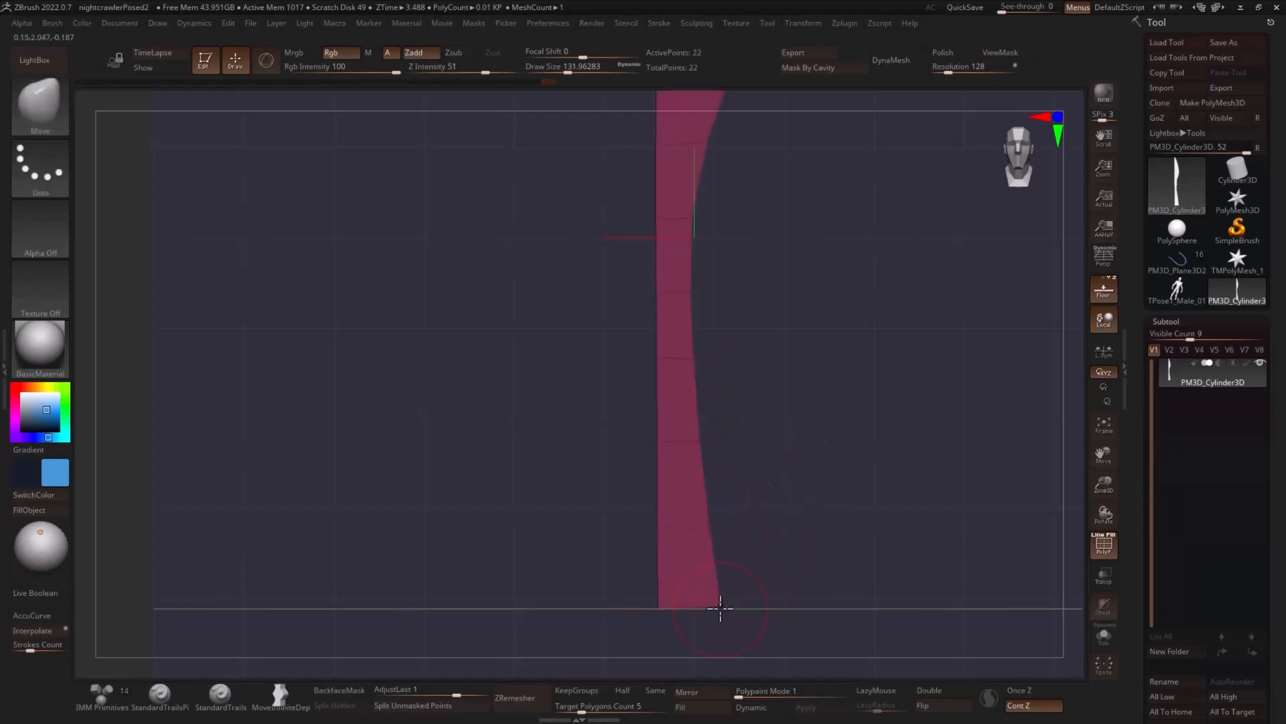
# - Pull the handle's bottom corner on the cutting side inwards with the Move brush at a draw size of about 77
pyautogui.press('s')
pyautogui.moveTo(721, 609); pyautogui.dragTo(697, 614)
pyautogui.keyDown('shift'); pyautogui.moveTo(789, 575); pyautogui.dragTo(799, 568); pyautogui.keyUp('shift')
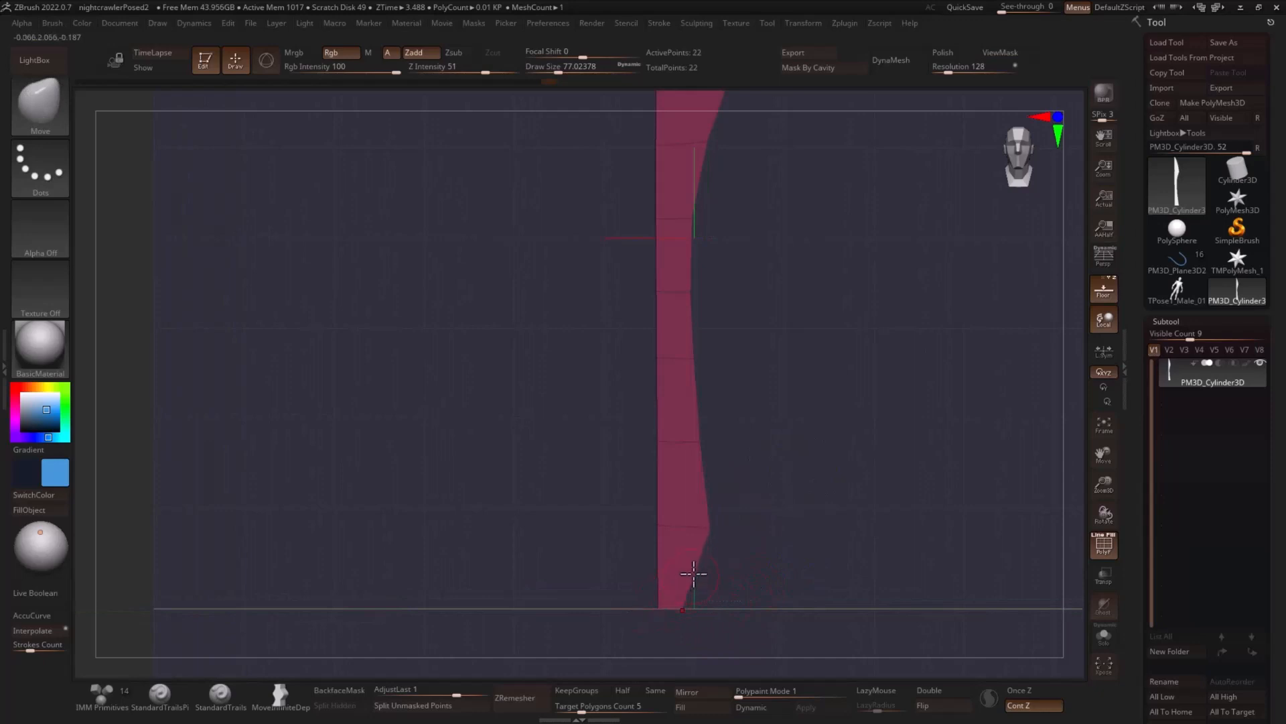
# - Insert an edge loop near the handle's bottom end and pull its cutting-side corner outwards with the Move brush
pyautogui.press('b')
pyautogui.press('z')
pyautogui.press('m')
pyautogui.click(658, 563)
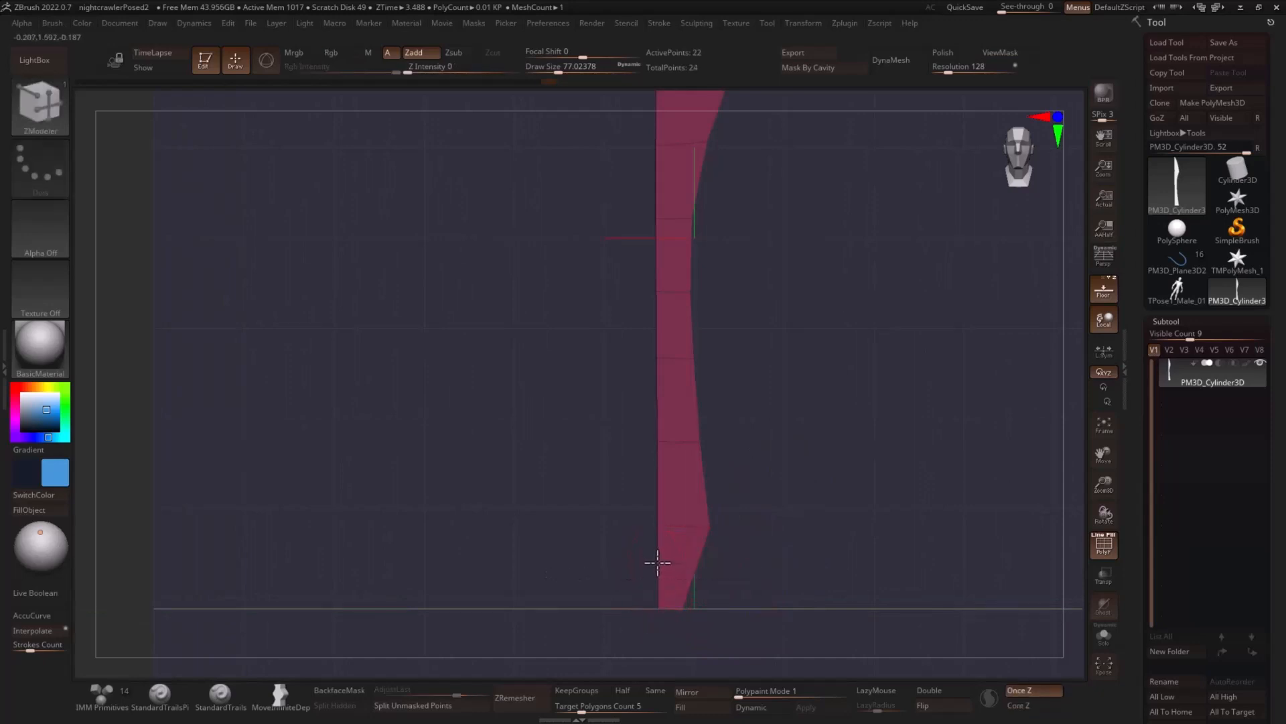
pyautogui.press('b')
pyautogui.press('m')
pyautogui.press('v')
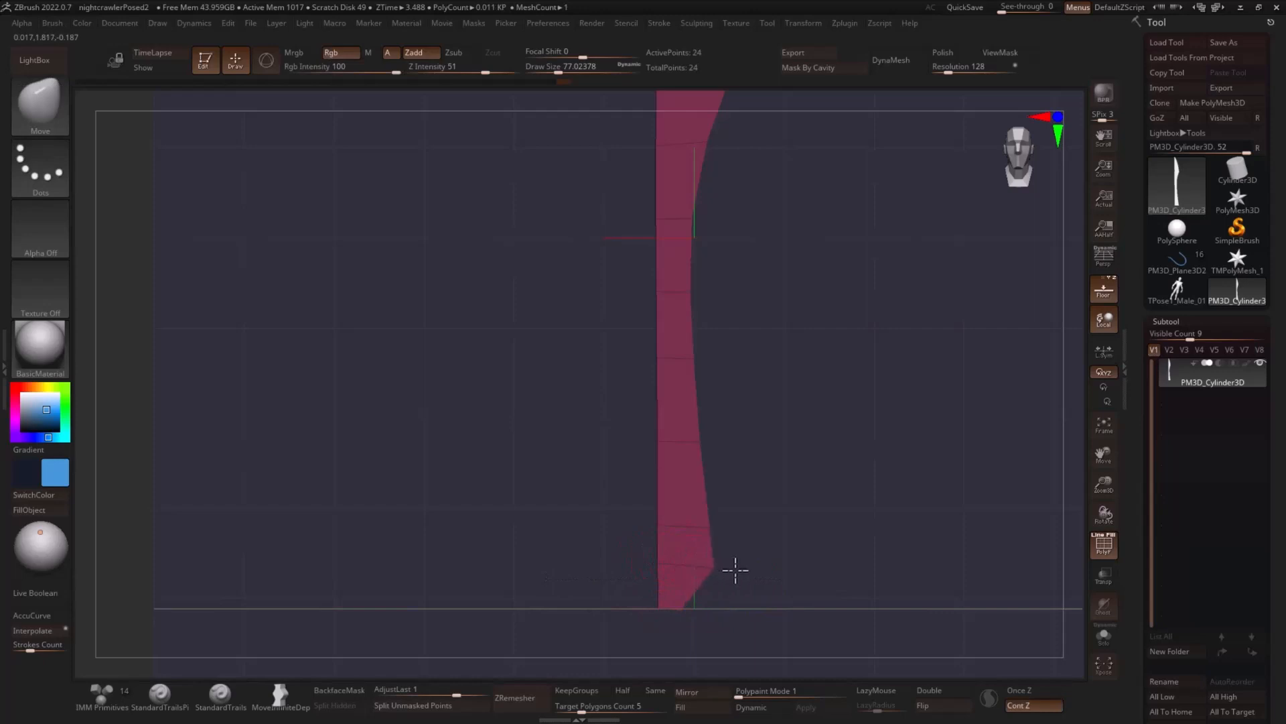
pyautogui.moveTo(749, 576)
pyautogui.mouseDown()
pyautogui.moveTo(776, 540)
pyautogui.moveTo(770, 402)
pyautogui.moveTo(686, 295)
pyautogui.mouseUp()
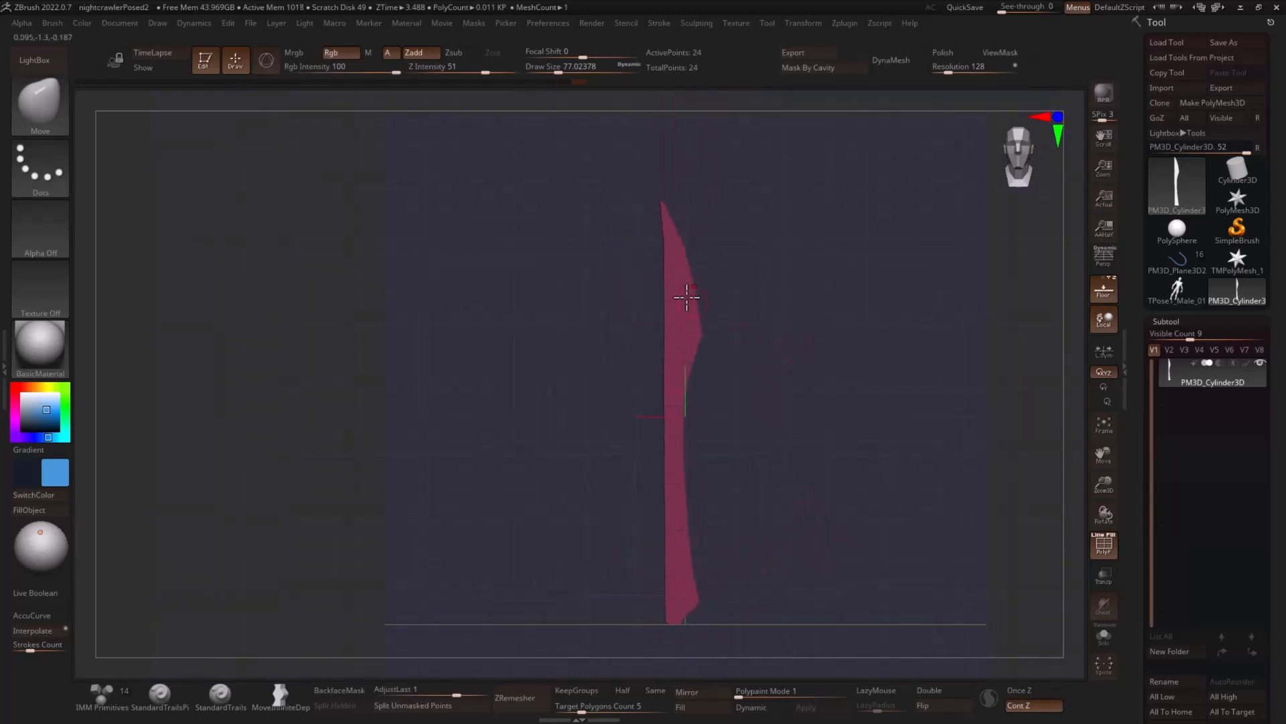
# - Mask the blade except its back edge, straighten that edge by scaling it to 0.1 along X, and clear the mask
pyautogui.moveTo(663, 207)
pyautogui.keyDown('ctrl'); pyautogui.mouseDown()
pyautogui.moveTo(647, 673)
pyautogui.moveTo(677, 693)
pyautogui.mouseUp(); pyautogui.keyUp('ctrl')
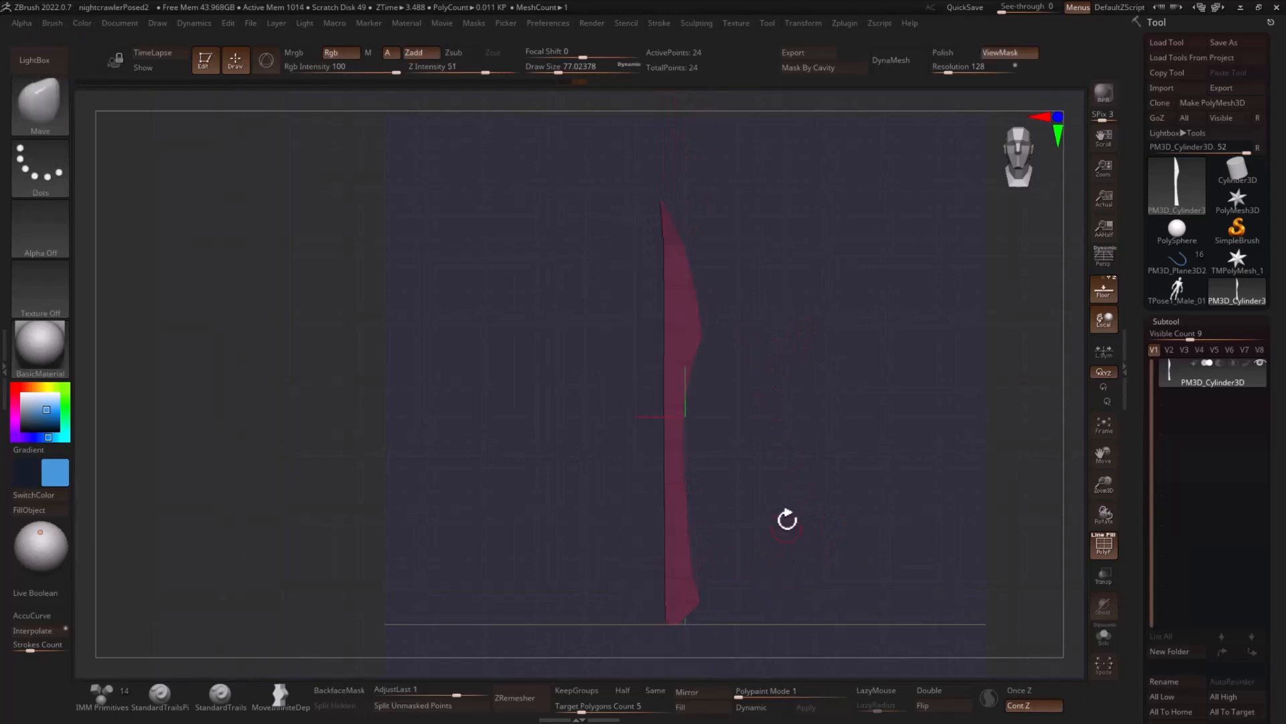
pyautogui.press('w')
pyautogui.keyDown('alt'); pyautogui.moveTo(704, 154); pyautogui.dragTo(714, 327); pyautogui.keyUp('alt')
pyautogui.moveTo(622, 384); pyautogui.dragTo(740, 386)
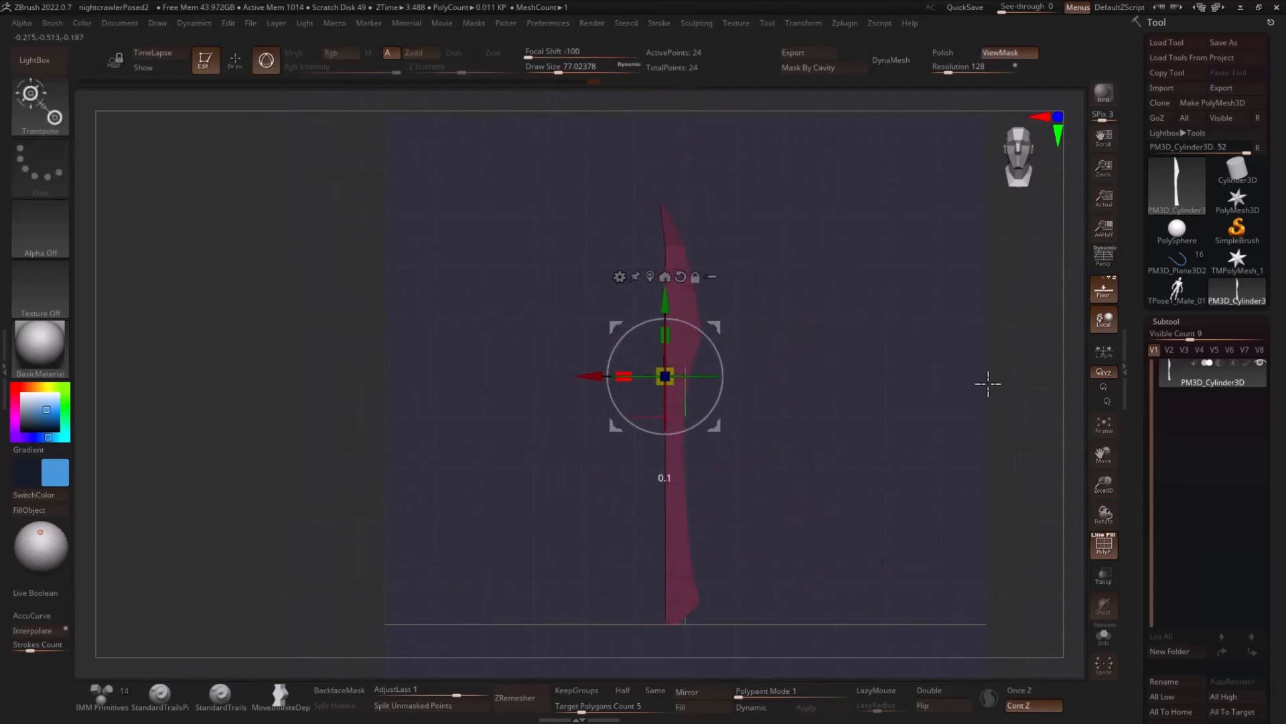
pyautogui.press('q')
pyautogui.keyDown('ctrl'); pyautogui.moveTo(795, 325); pyautogui.dragTo(827, 352); pyautogui.keyUp('ctrl')
pyautogui.moveTo(922, 348)
pyautogui.mouseDown()
pyautogui.moveTo(936, 352)
pyautogui.moveTo(856, 385)
pyautogui.moveTo(841, 353)
pyautogui.mouseUp()
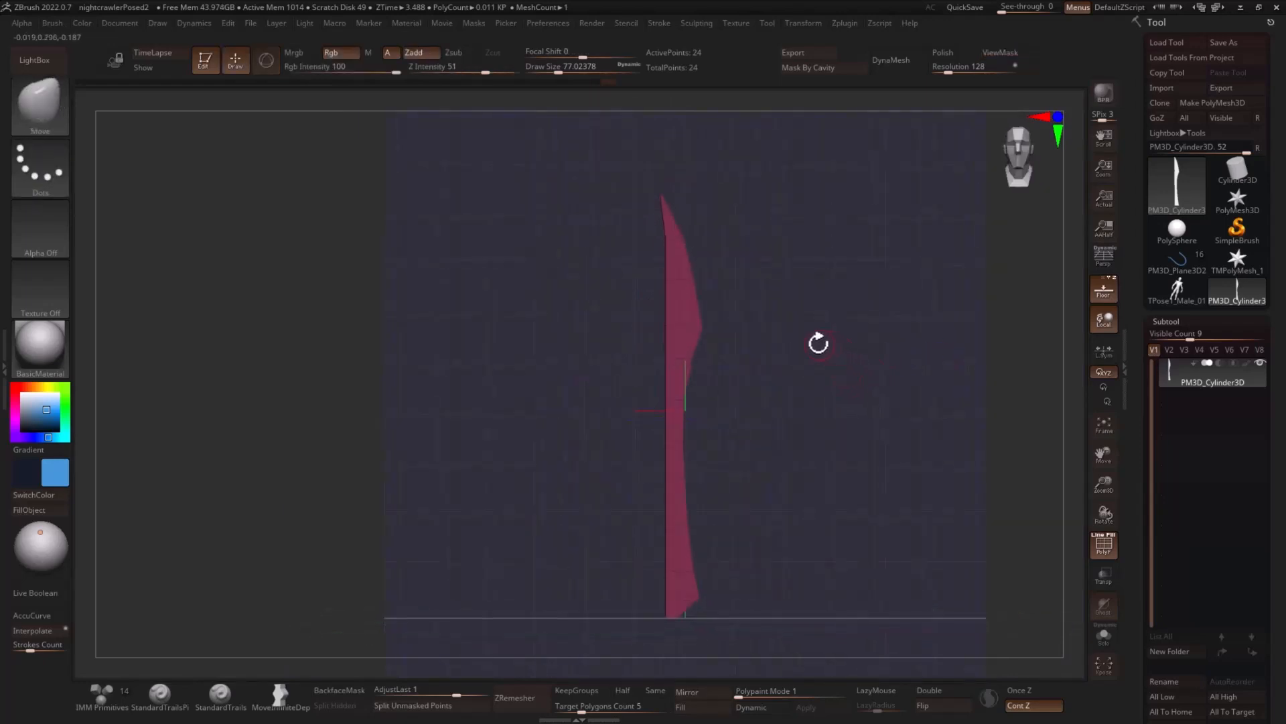
# - Insert a lengthwise edge loop down the middle of the blade with ZModeler
pyautogui.press('b')
pyautogui.press('z')
pyautogui.press('m')
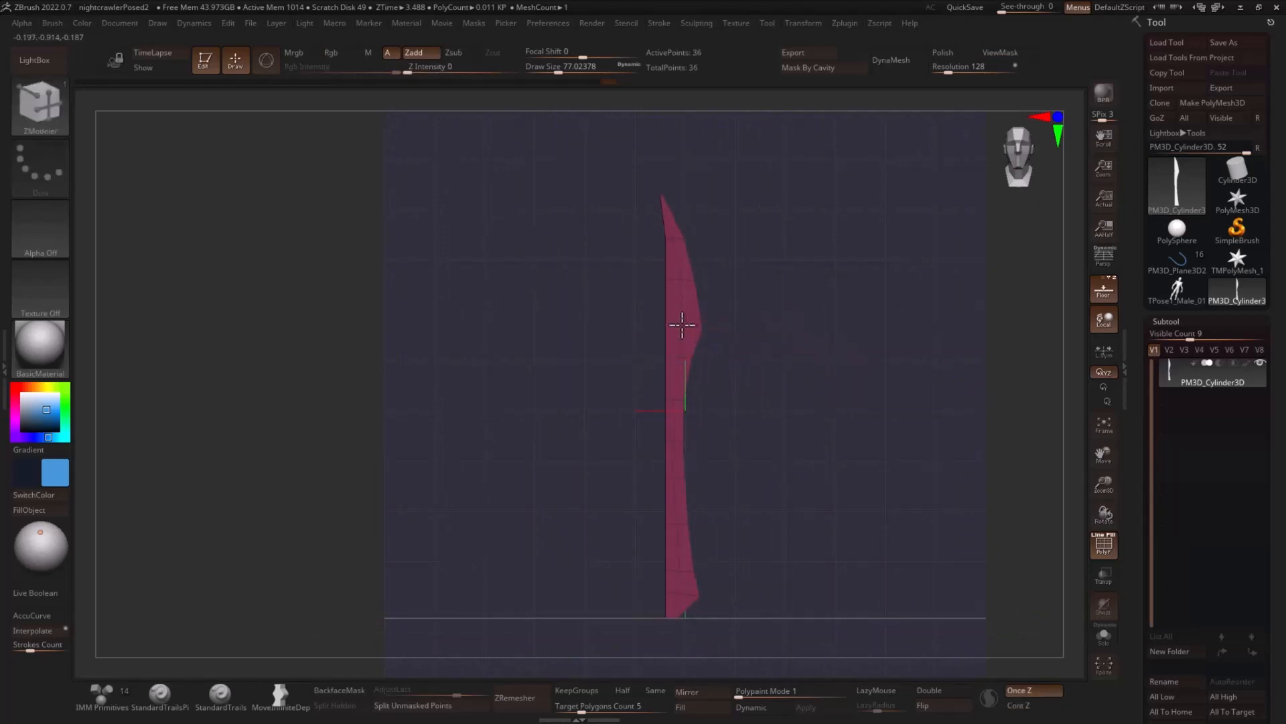
pyautogui.click(684, 325)
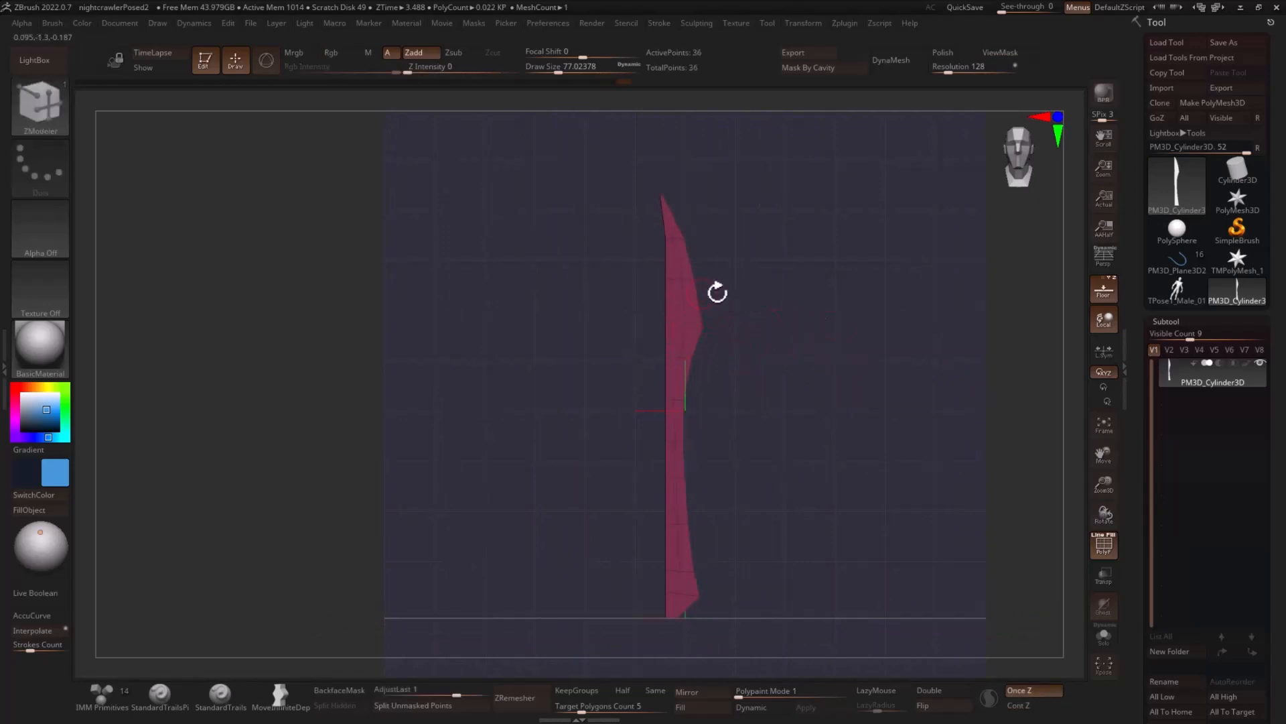
# - Set the ZModeler polygon action to Extrude with the Polygroup All target and extrude the flat blade to give it thickness
pyautogui.moveTo(717, 292); pyautogui.dragTo(786, 313)
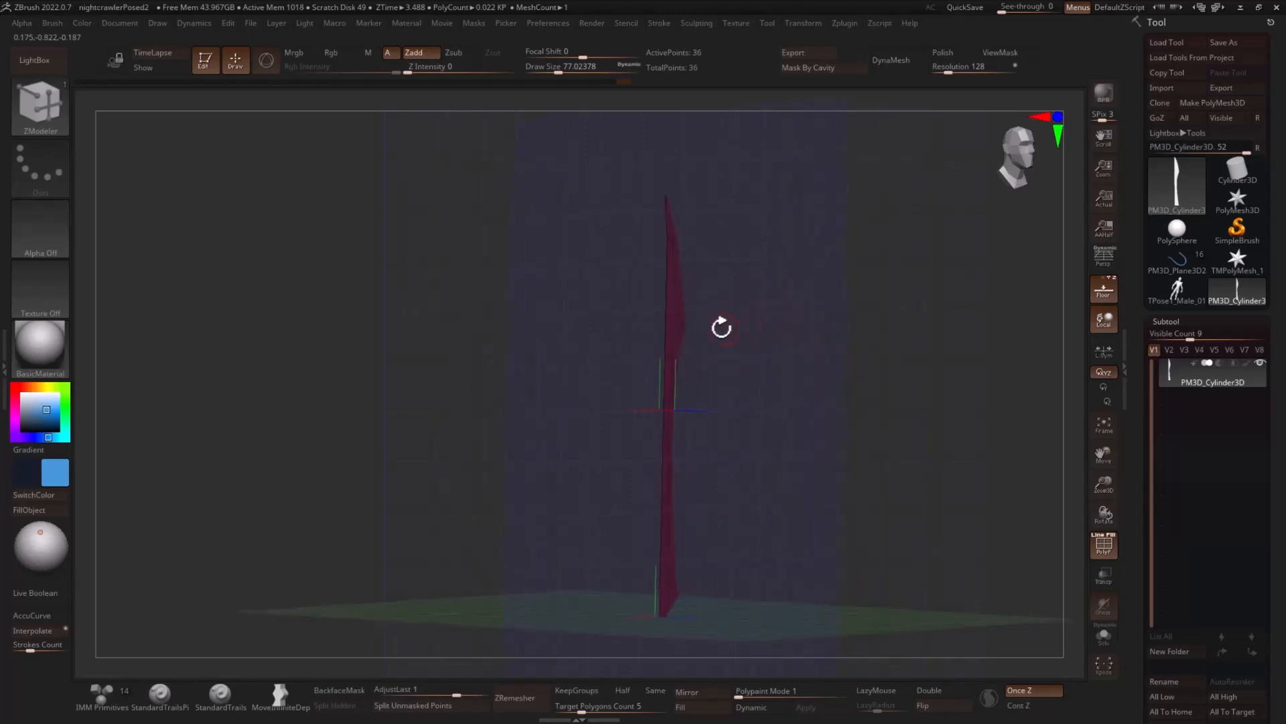
pyautogui.press('space')
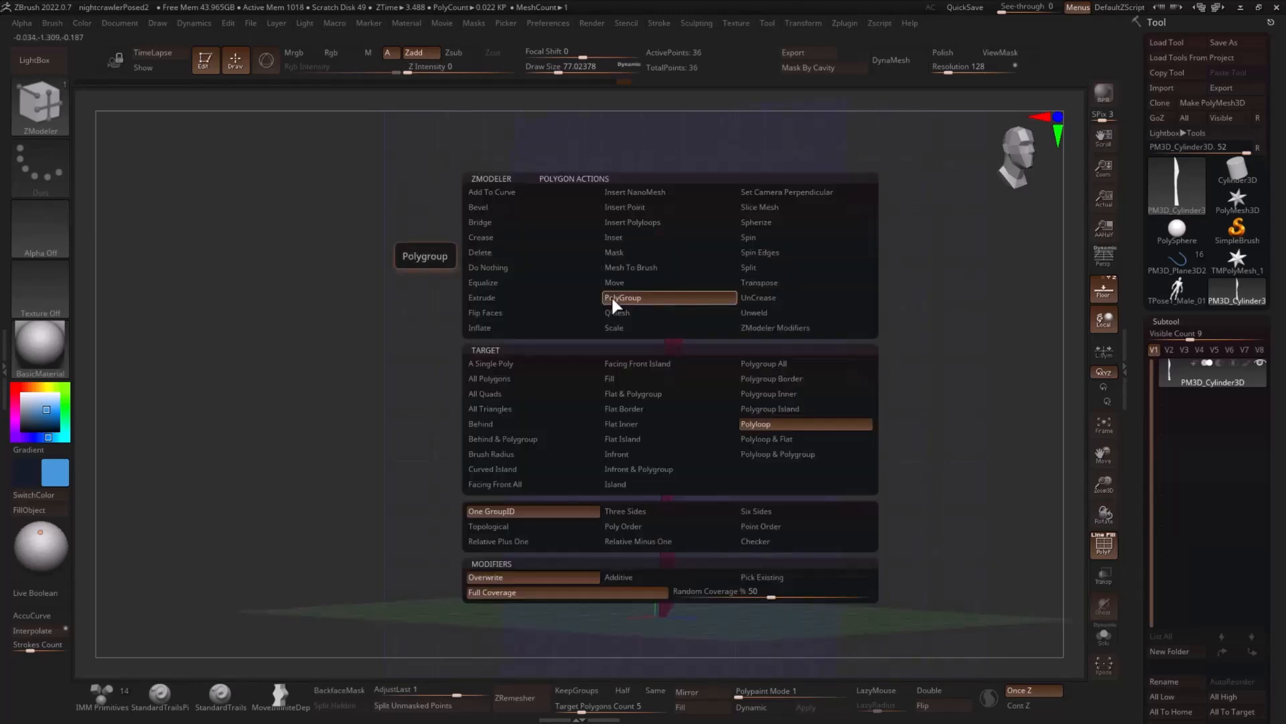
pyautogui.click(525, 297)
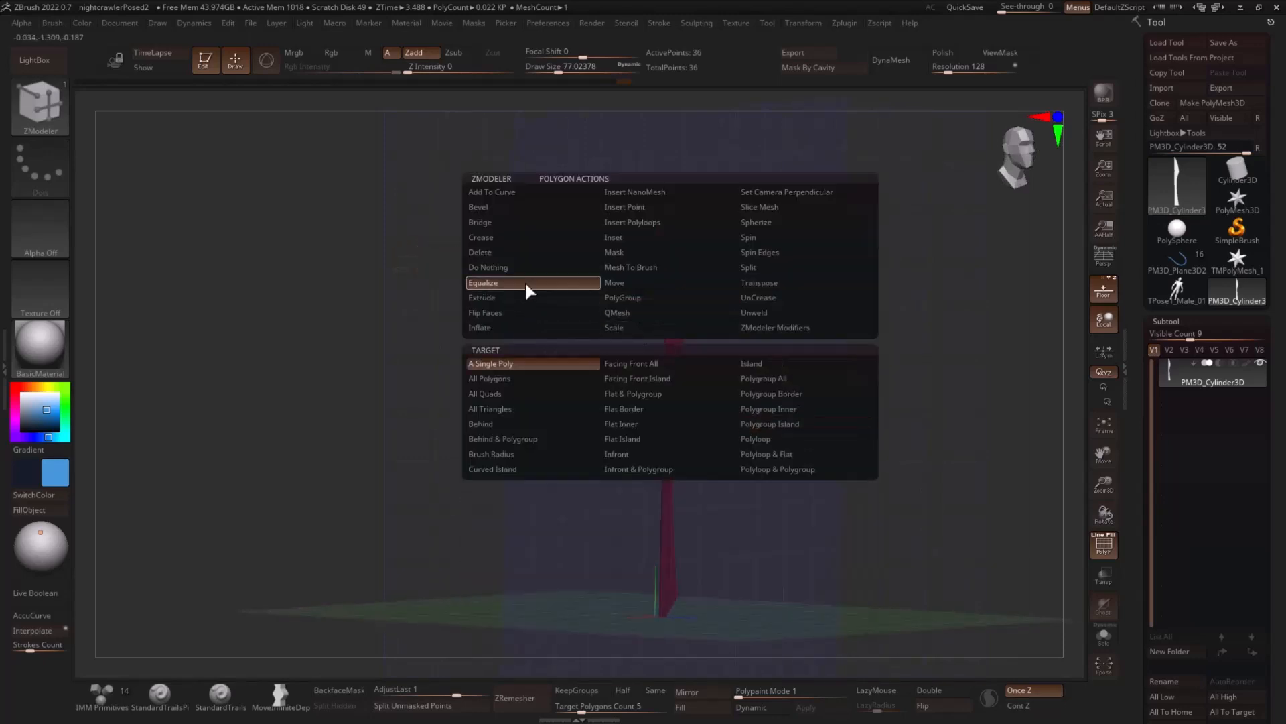
pyautogui.click(770, 376)
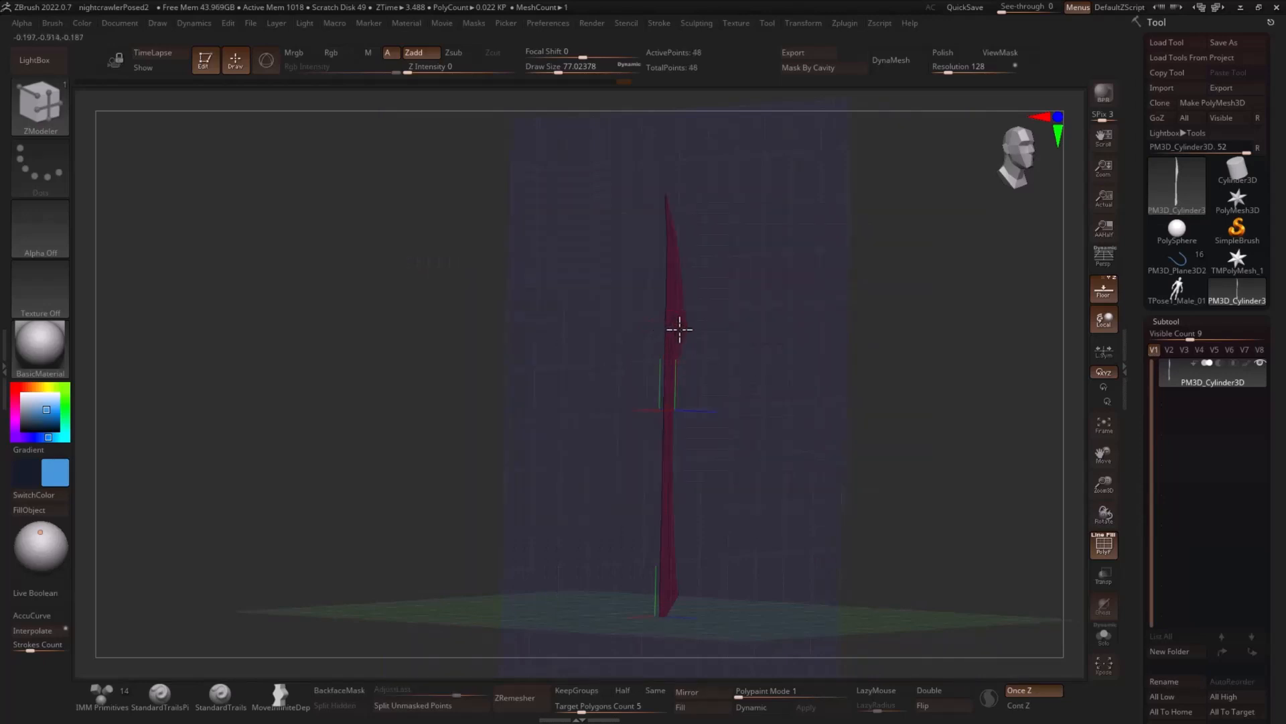
pyautogui.press('ctrl')
pyautogui.moveTo(680, 335); pyautogui.dragTo(699, 337)
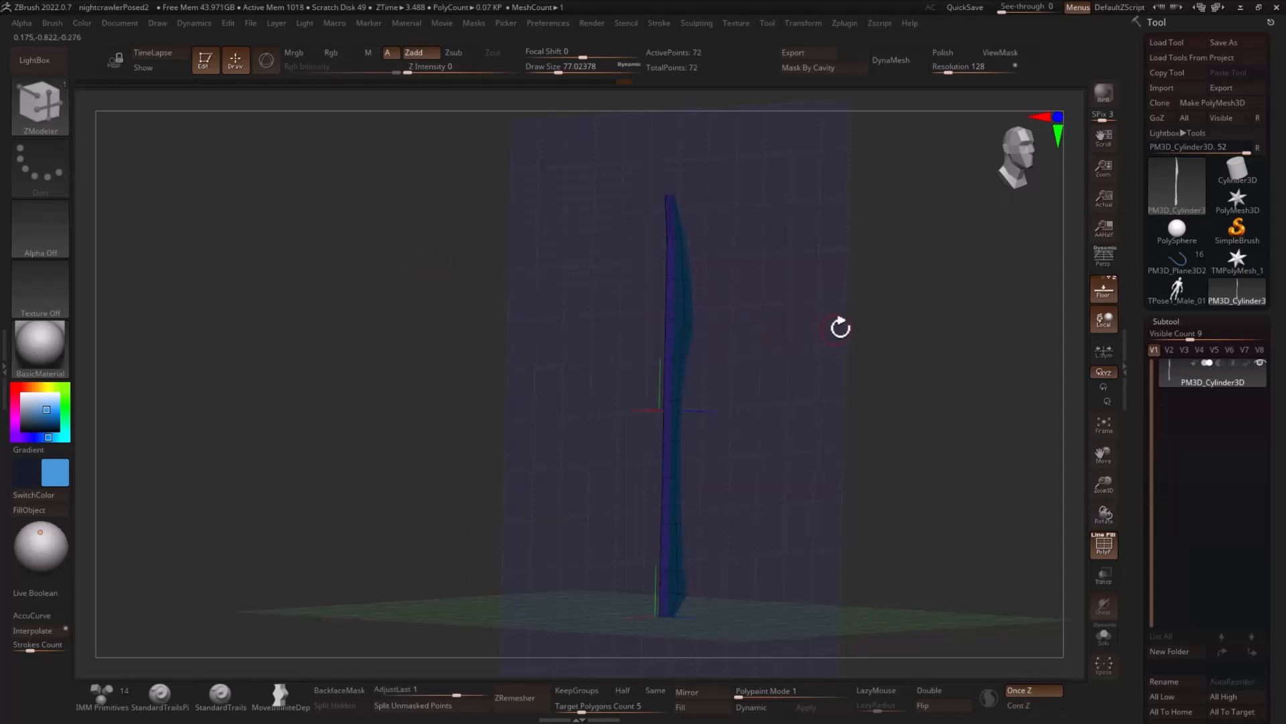
# - Isolate the polygroup strip that runs along the blade's cutting side
pyautogui.moveTo(838, 324)
pyautogui.keyDown('shift'); pyautogui.mouseDown()
pyautogui.moveTo(739, 266)
pyautogui.moveTo(784, 290)
pyautogui.moveTo(826, 339)
pyautogui.moveTo(847, 261)
pyautogui.moveTo(907, 211)
pyautogui.moveTo(899, 321)
pyautogui.mouseUp(); pyautogui.keyUp('shift')
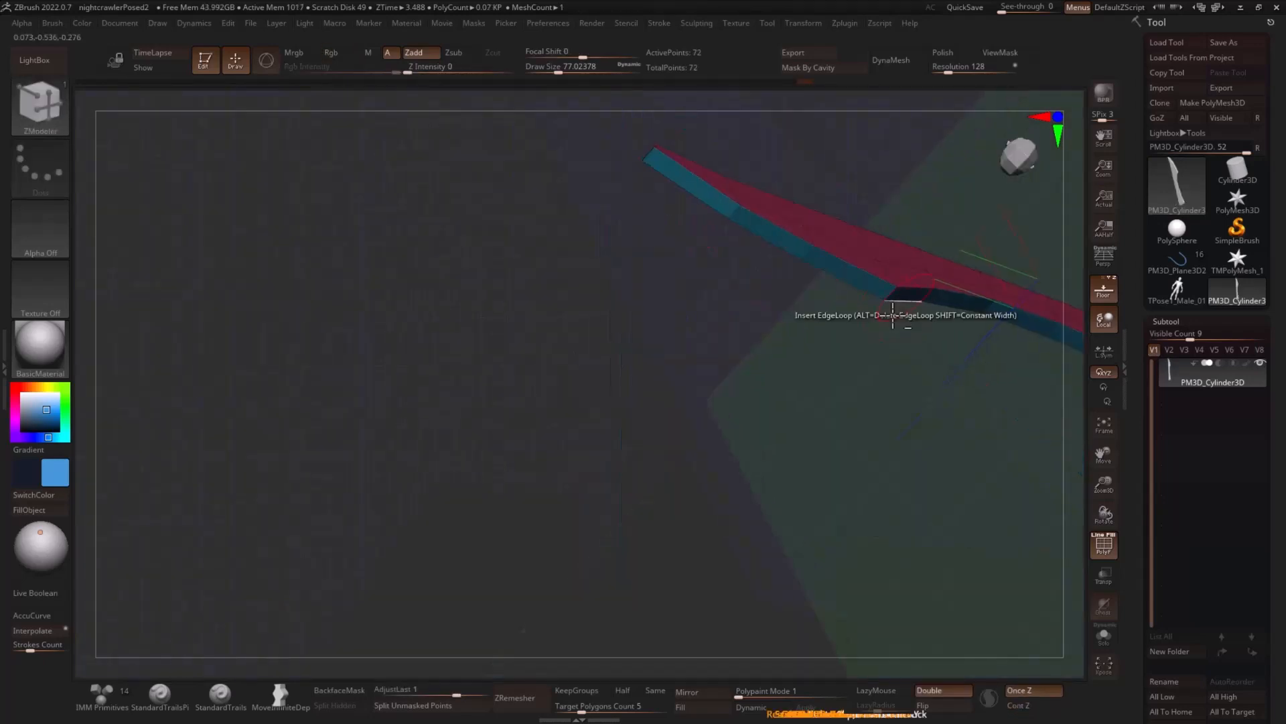
pyautogui.moveTo(831, 375)
pyautogui.mouseDown()
pyautogui.moveTo(812, 351)
pyautogui.moveTo(821, 301)
pyautogui.mouseUp()
pyautogui.moveTo(937, 284); pyautogui.dragTo(995, 267)
pyautogui.keyDown('ctrl'); pyautogui.keyDown('shift'); pyautogui.click(881, 298); pyautogui.keyUp('shift'); pyautogui.keyUp('ctrl')
pyautogui.keyDown('ctrl'); pyautogui.keyDown('shift'); pyautogui.moveTo(694, 297); pyautogui.dragTo(687, 310); pyautogui.keyUp('shift'); pyautogui.keyUp('ctrl')
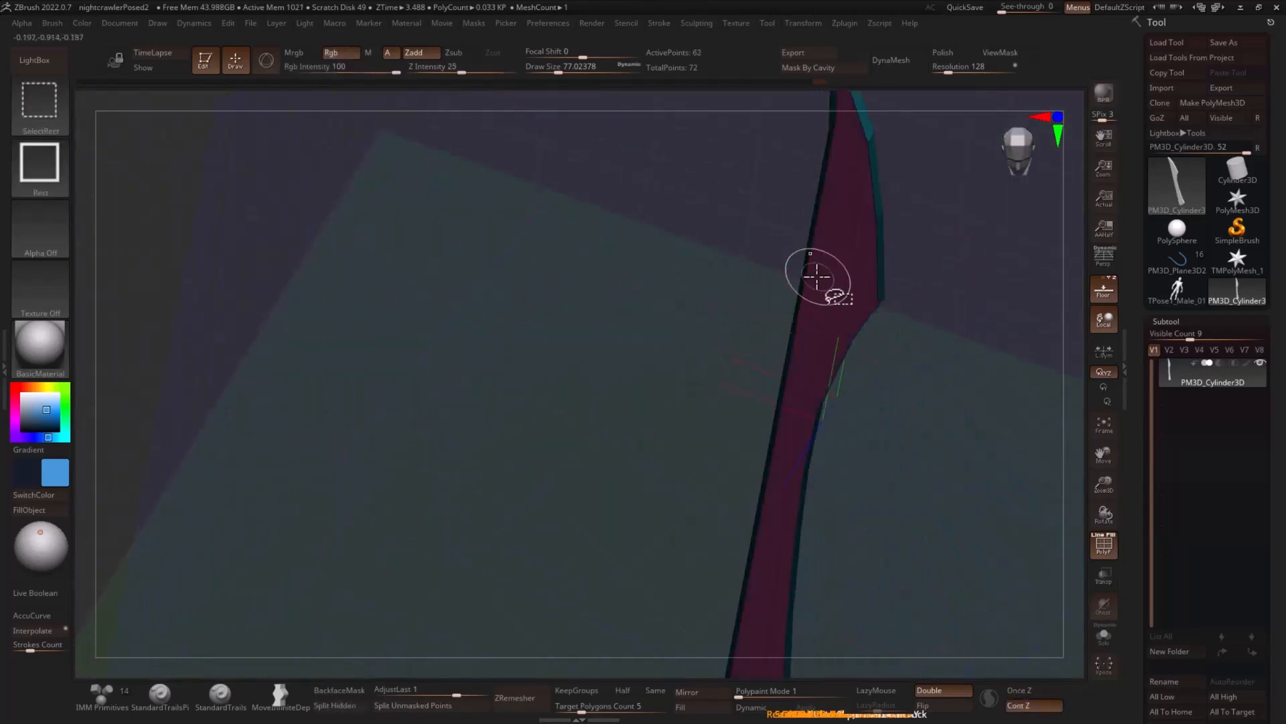
pyautogui.keyDown('ctrl'); pyautogui.keyDown('shift'); pyautogui.click(812, 275); pyautogui.keyUp('shift'); pyautogui.keyUp('ctrl')
pyautogui.moveTo(959, 285); pyautogui.dragTo(896, 345)
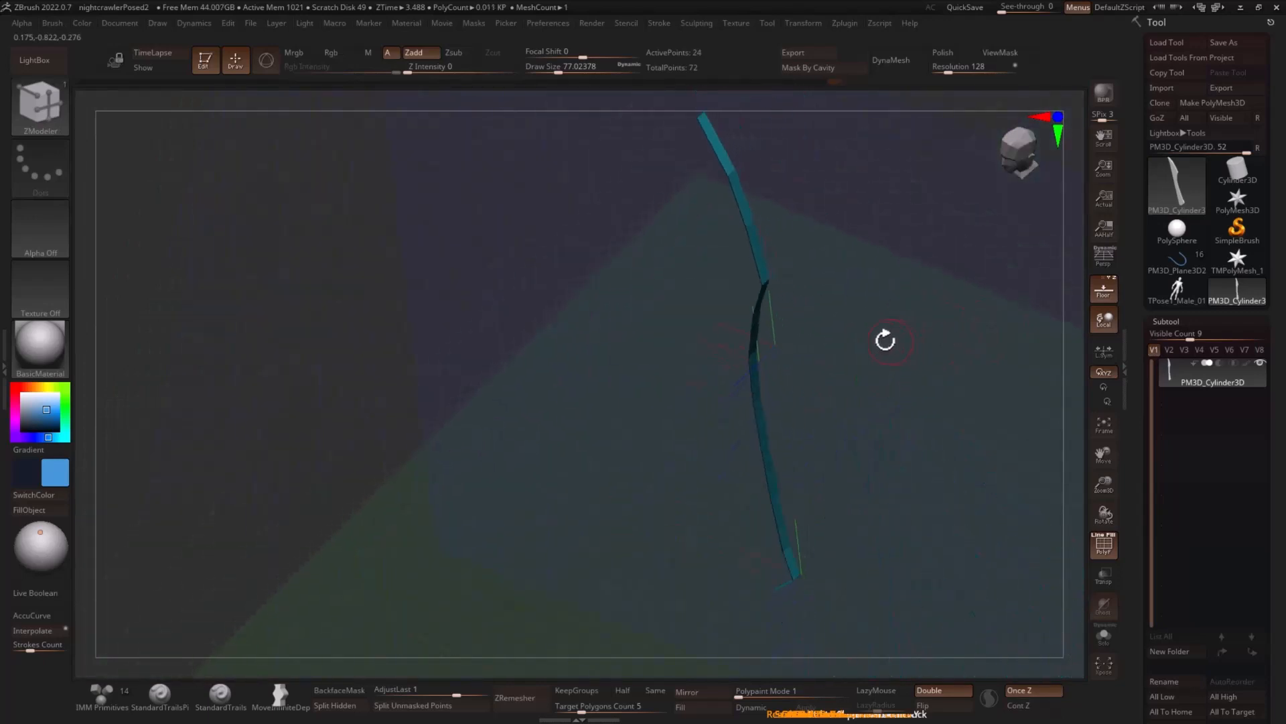
# - Scale the isolated cutting-side strip along Z to thin it into a sharp edge, and show the whole blade again
pyautogui.press('w')
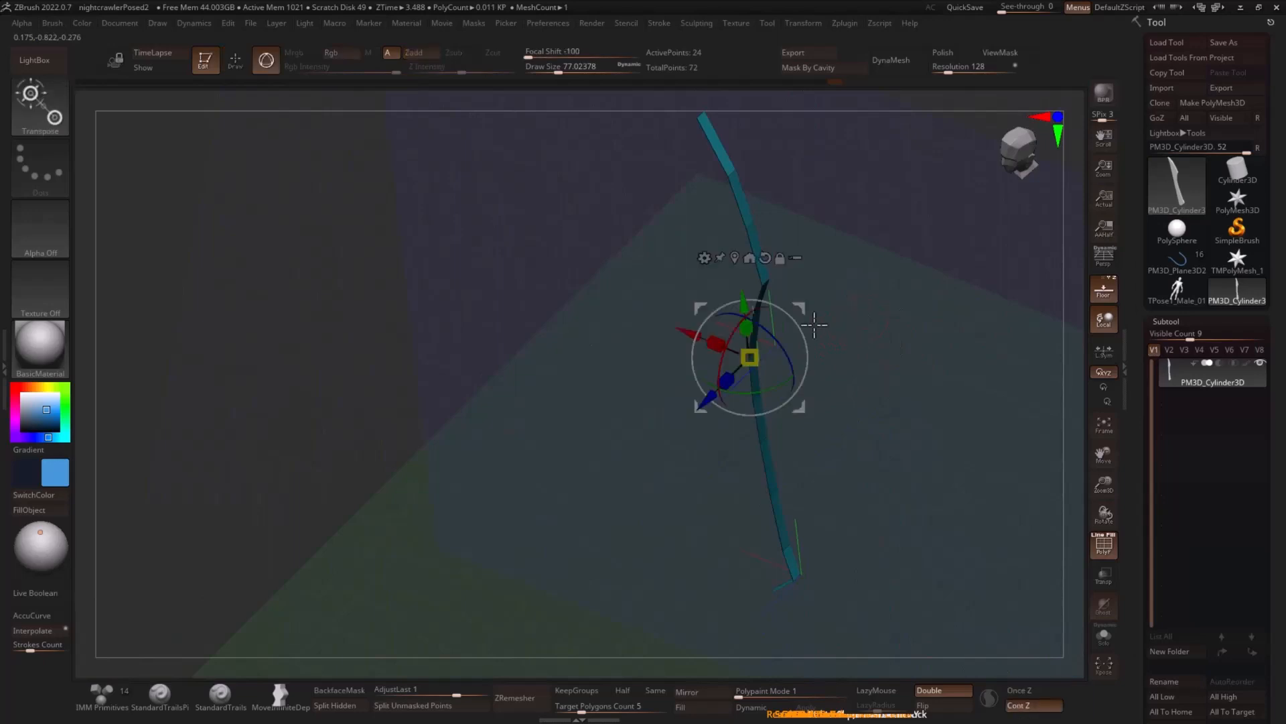
pyautogui.moveTo(891, 258); pyautogui.dragTo(922, 297)
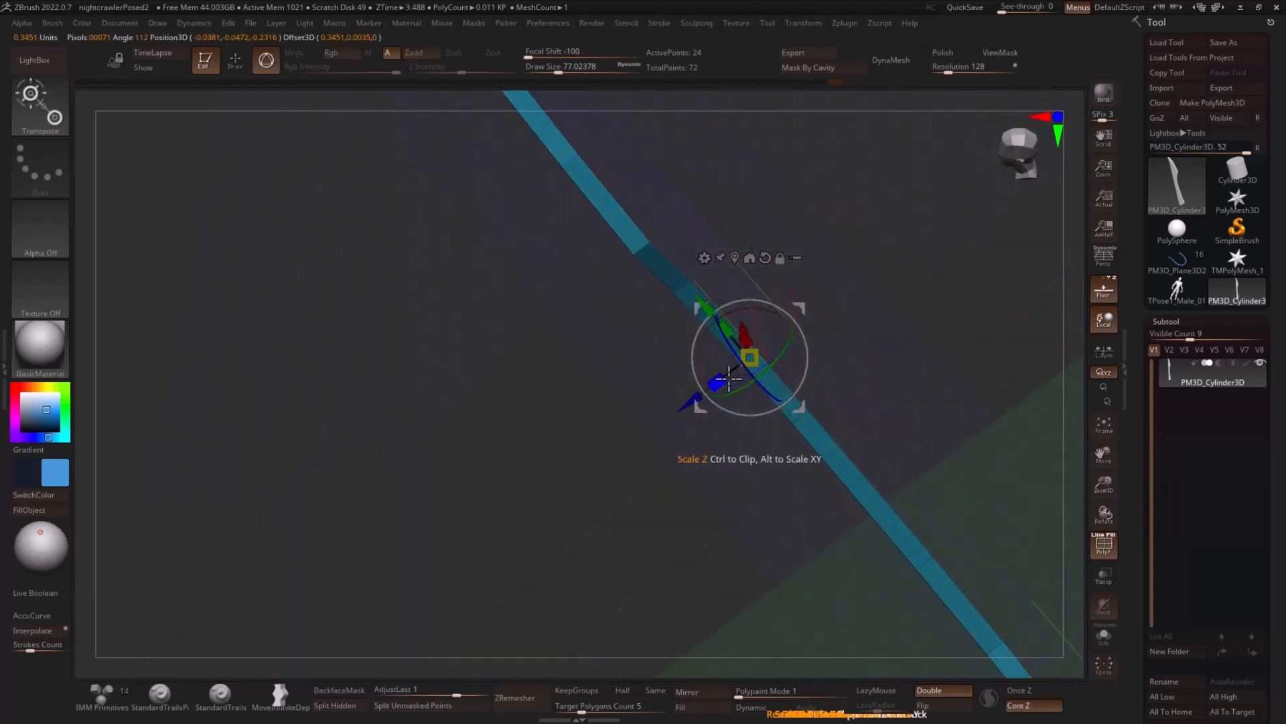
pyautogui.moveTo(717, 382); pyautogui.dragTo(1011, 364)
pyautogui.keyDown('ctrl'); pyautogui.keyDown('shift'); pyautogui.click(985, 247); pyautogui.keyUp('shift'); pyautogui.keyUp('ctrl')
pyautogui.moveTo(973, 323)
pyautogui.mouseDown()
pyautogui.moveTo(942, 319)
pyautogui.moveTo(930, 299)
pyautogui.moveTo(967, 382)
pyautogui.moveTo(934, 305)
pyautogui.moveTo(977, 295)
pyautogui.moveTo(826, 259)
pyautogui.mouseUp()
# - Mask the blade except its tip and scale the tip to 0.1 along Z to sharpen it
pyautogui.press('q')
pyautogui.moveTo(891, 231)
pyautogui.mouseDown()
pyautogui.moveTo(902, 304)
pyautogui.moveTo(867, 241)
pyautogui.moveTo(770, 221)
pyautogui.moveTo(847, 234)
pyautogui.mouseUp()
pyautogui.press('ctrl')
pyautogui.moveTo(775, 190)
pyautogui.keyDown('ctrl'); pyautogui.mouseDown()
pyautogui.moveTo(749, 252)
pyautogui.moveTo(774, 231)
pyautogui.mouseUp(); pyautogui.keyUp('ctrl')
pyautogui.keyDown('ctrl'); pyautogui.click(856, 220); pyautogui.keyUp('ctrl')
pyautogui.press('w')
pyautogui.moveTo(856, 233); pyautogui.dragTo(818, 341)
pyautogui.click(768, 620)
pyautogui.moveTo(699, 298); pyautogui.dragTo(700, 299)
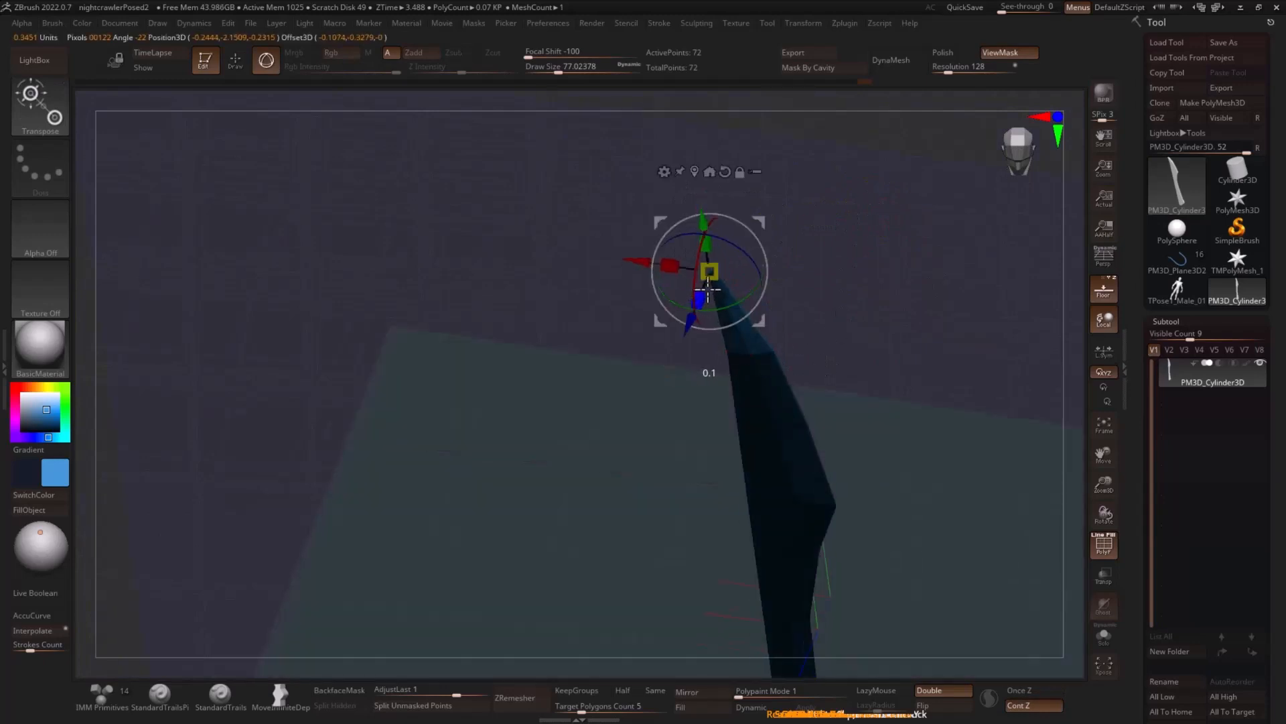
pyautogui.press('q')
# - Insert lengthwise supporting edge loops beside the blade's centre ridge, along its back edge and near its cutting edge
pyautogui.moveTo(844, 271)
pyautogui.mouseDown()
pyautogui.moveTo(913, 260)
pyautogui.moveTo(944, 290)
pyautogui.moveTo(904, 283)
pyautogui.moveTo(937, 332)
pyautogui.mouseUp()
pyautogui.moveTo(938, 341); pyautogui.dragTo(886, 206)
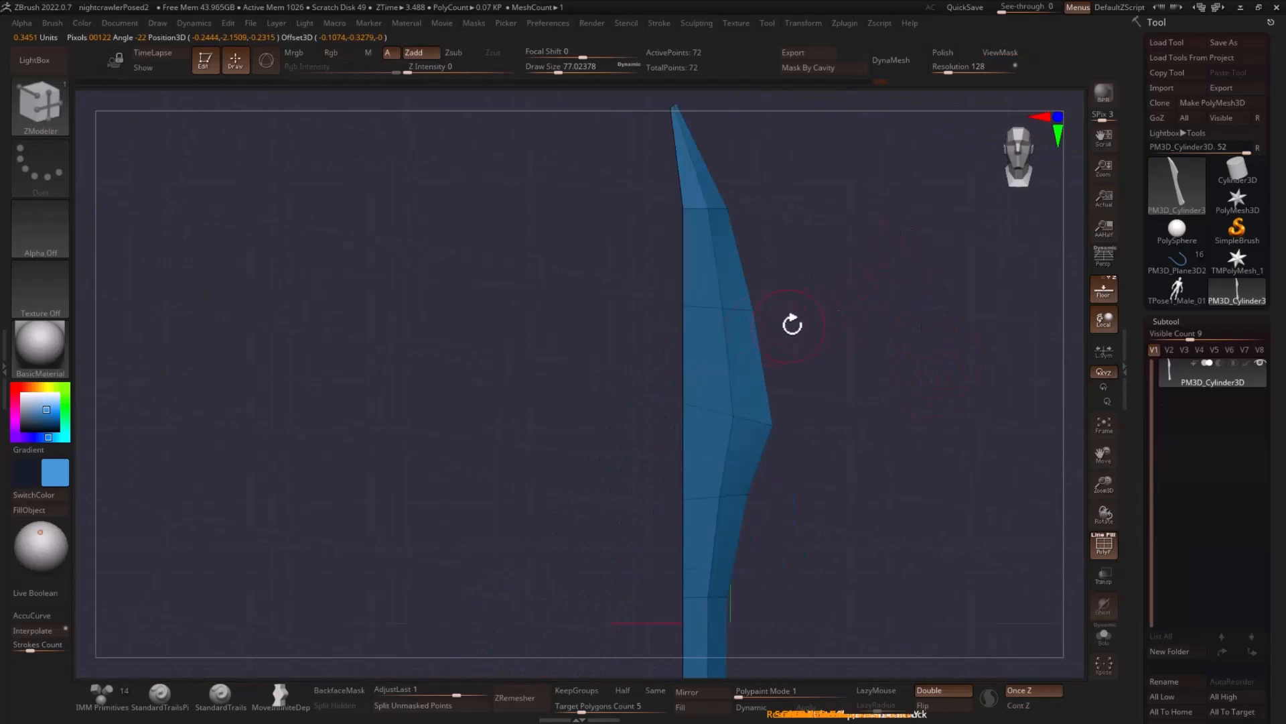
pyautogui.moveTo(792, 325); pyautogui.dragTo(747, 396)
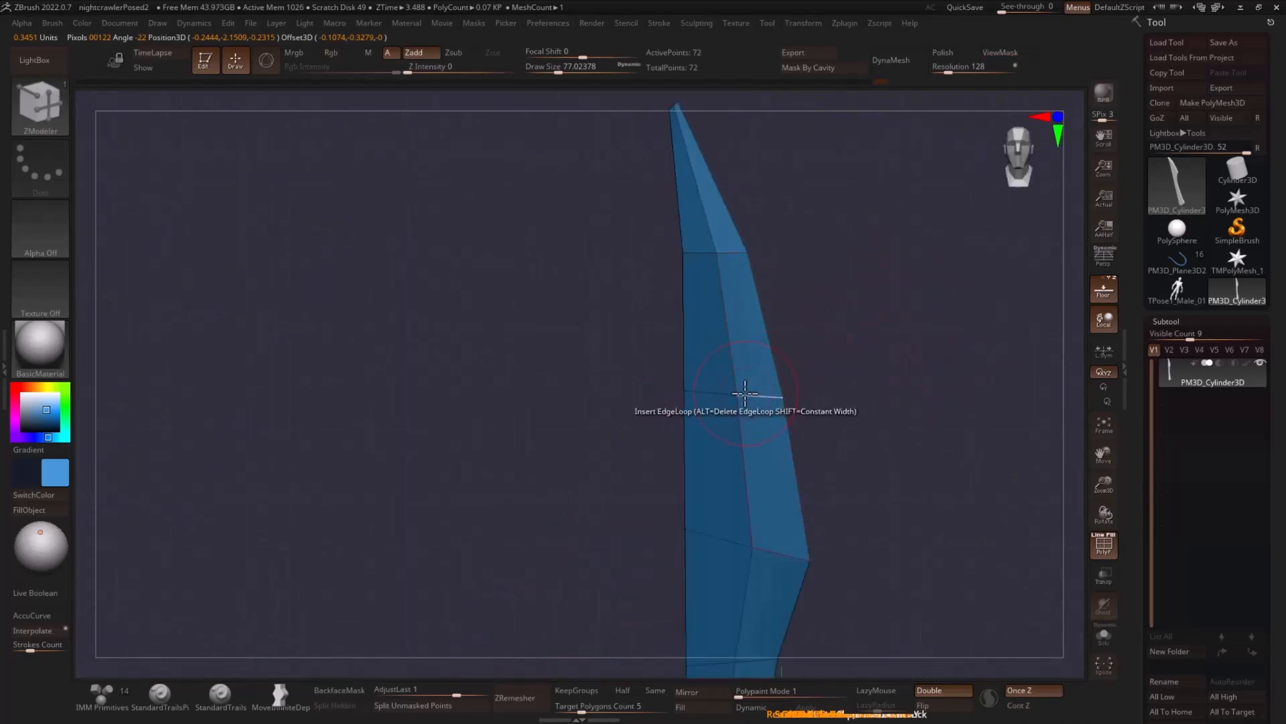
pyautogui.click(745, 392)
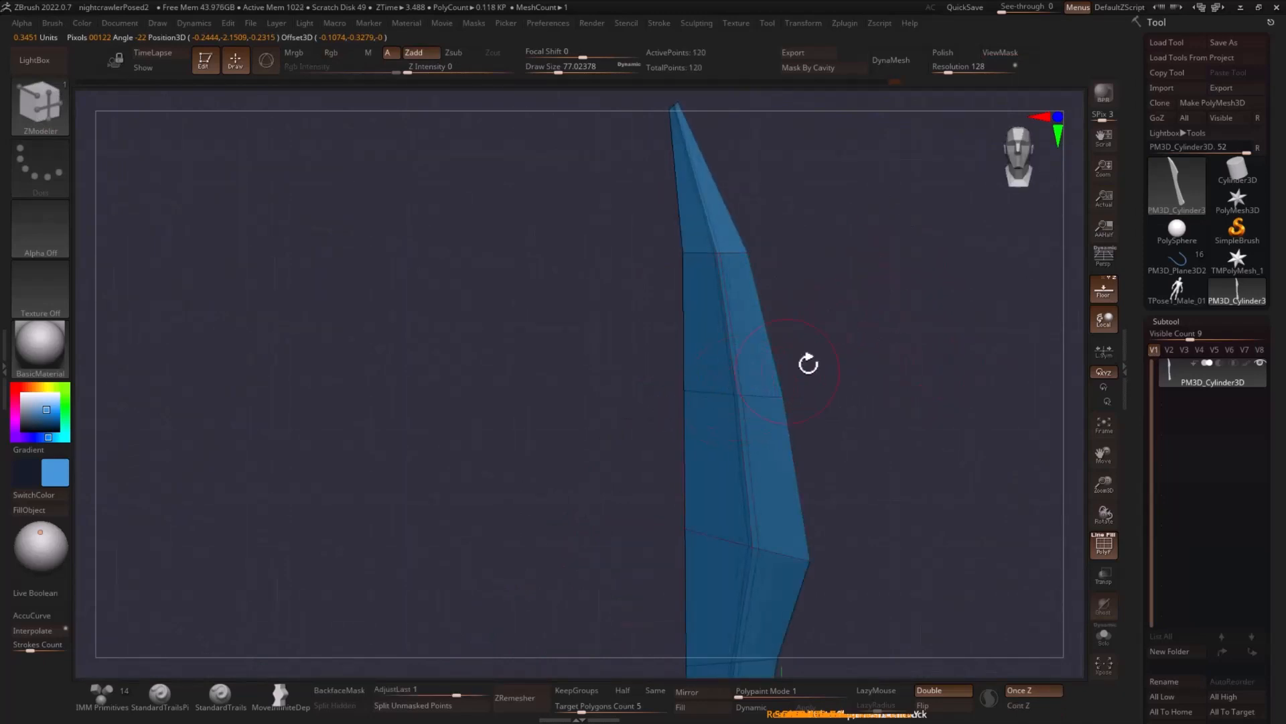
pyautogui.moveTo(808, 364); pyautogui.dragTo(694, 393)
pyautogui.moveTo(847, 345); pyautogui.dragTo(770, 380)
pyautogui.click(663, 389)
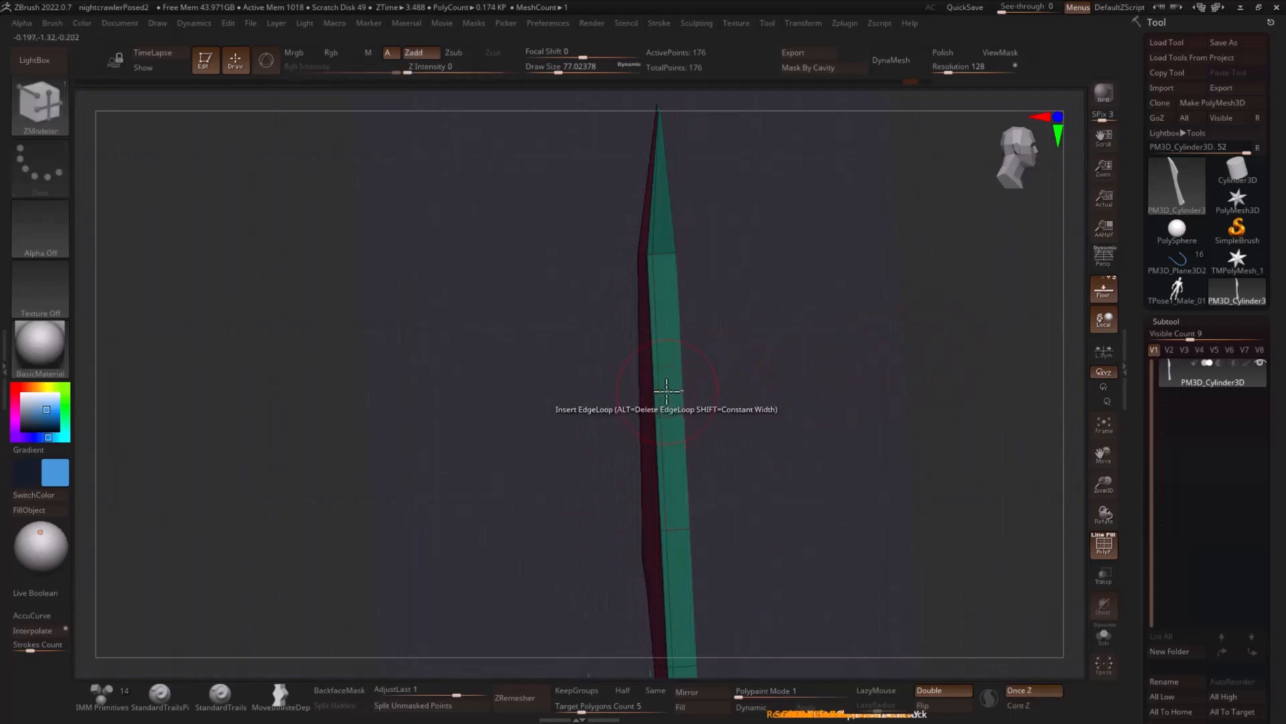
pyautogui.click(668, 391)
pyautogui.moveTo(767, 367)
pyautogui.mouseDown()
pyautogui.moveTo(851, 356)
pyautogui.moveTo(690, 388)
pyautogui.mouseUp()
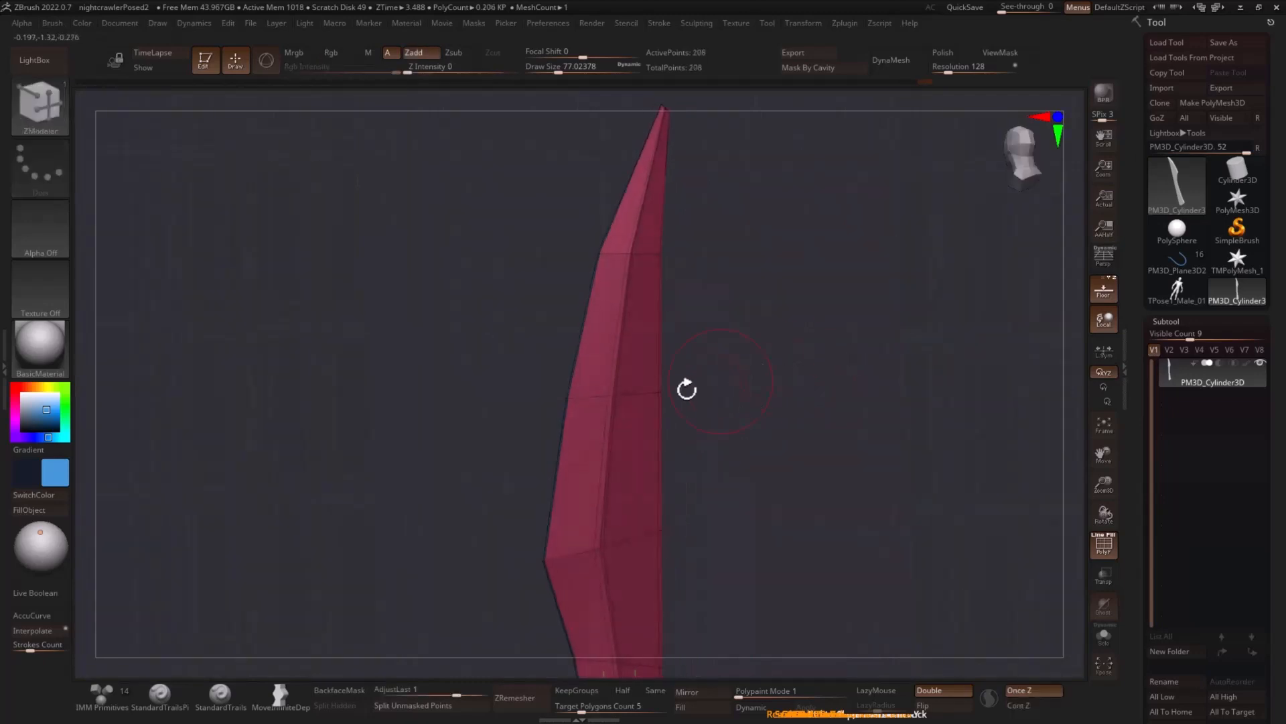
pyautogui.click(574, 400)
pyautogui.moveTo(783, 353); pyautogui.dragTo(701, 379)
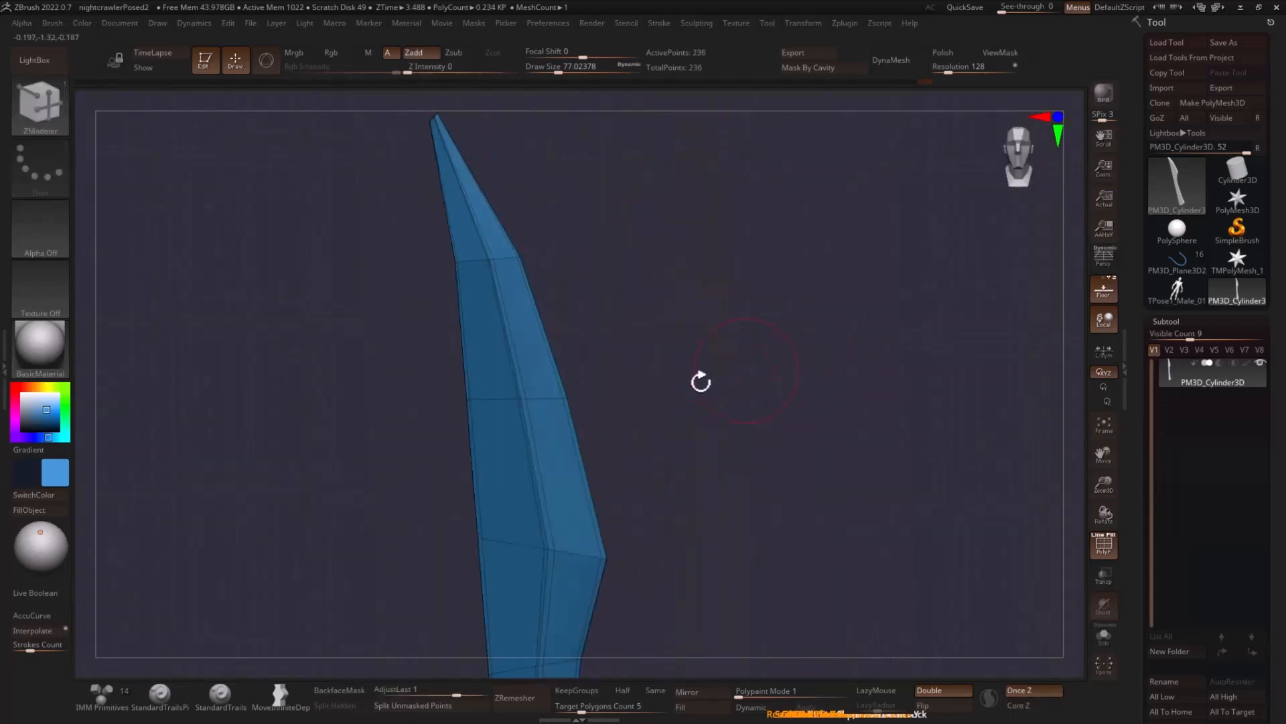
# - Insert crosswise supporting edge loops above and below the blade's bottom corner and near its bottom end
pyautogui.moveTo(657, 268); pyautogui.dragTo(745, 382)
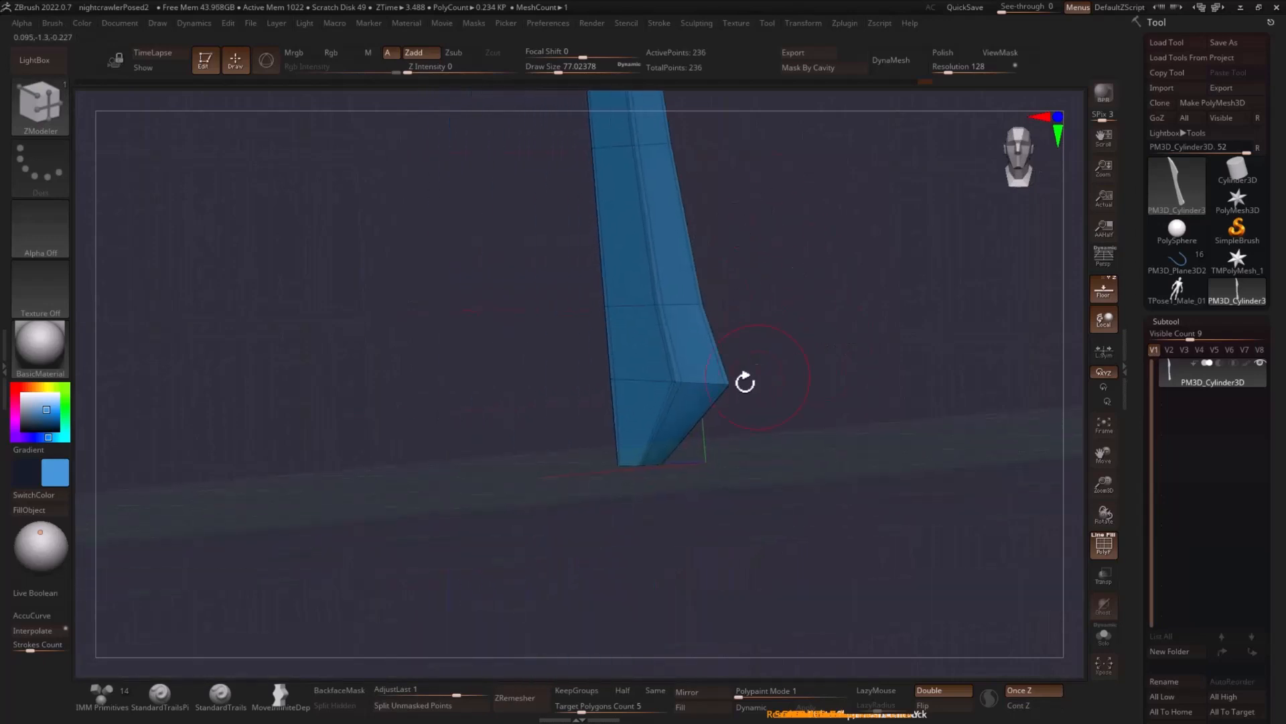
pyautogui.click(679, 392)
pyautogui.hotkey('ctrl', 'z')
pyautogui.click(678, 390)
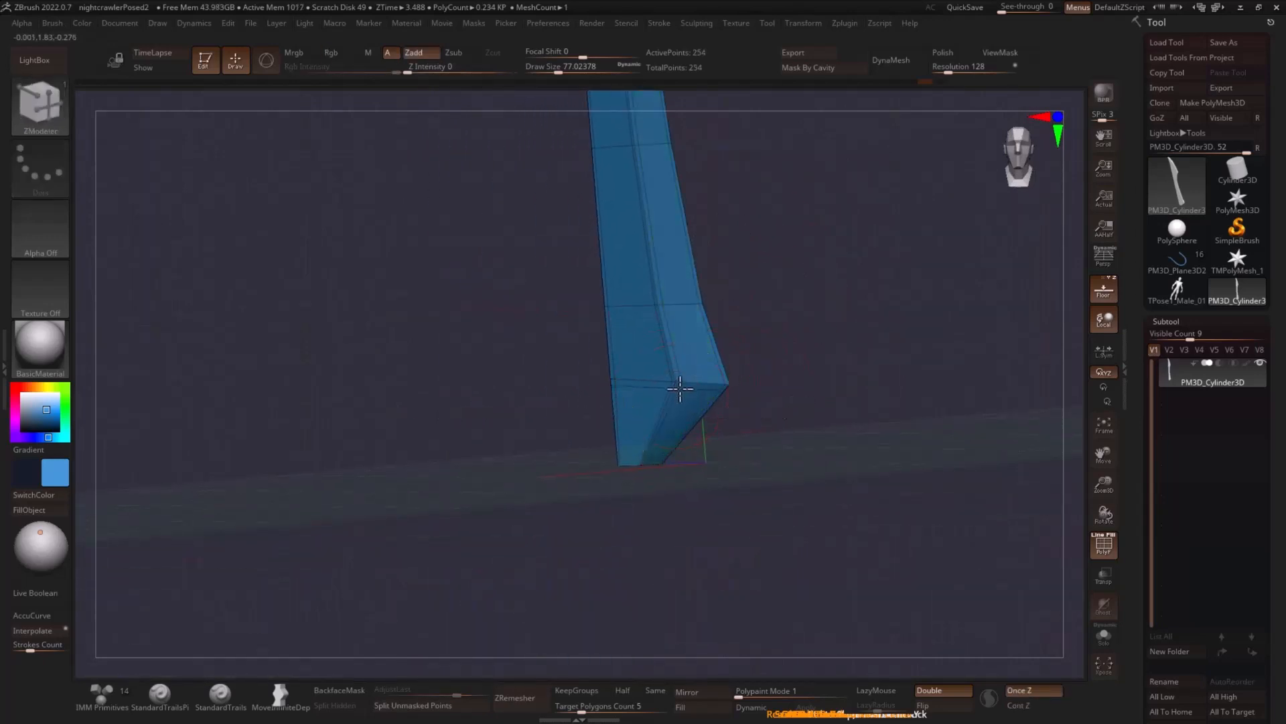
pyautogui.click(677, 368)
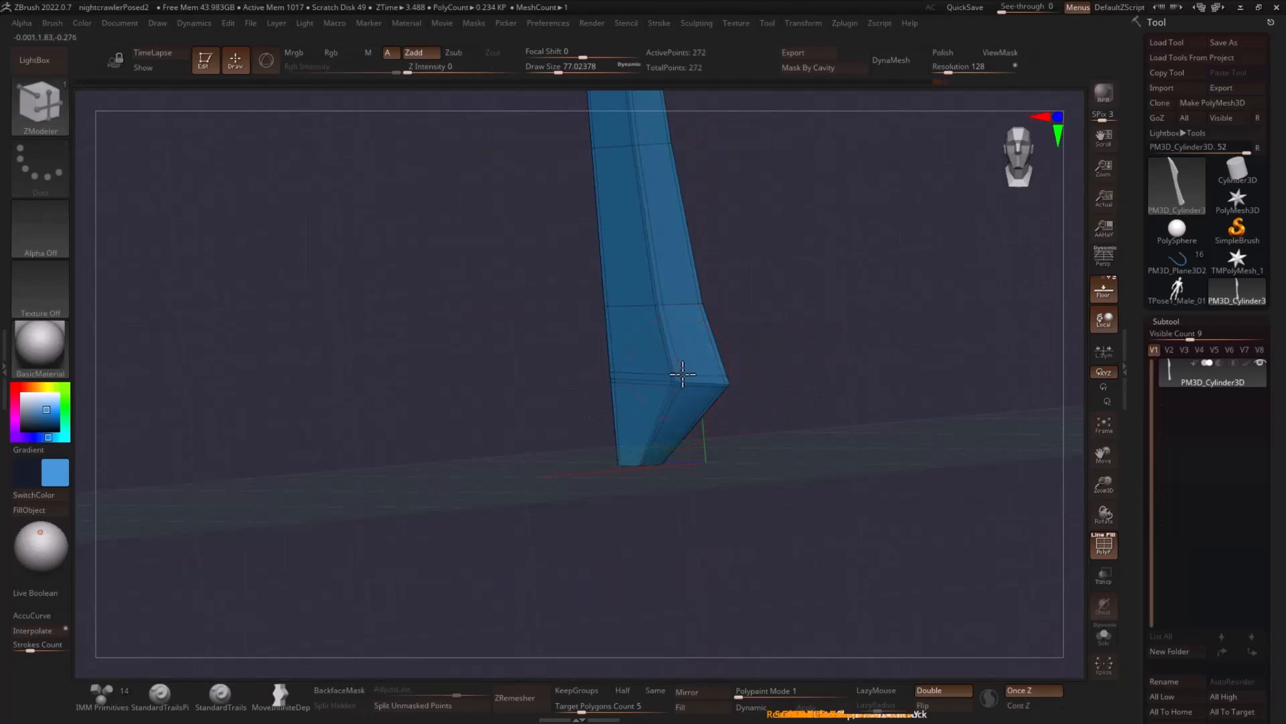
pyautogui.click(657, 443)
# - Insert crosswise supporting edge loops just below and above the blade's widest point
pyautogui.keyDown('alt'); pyautogui.moveTo(812, 352); pyautogui.dragTo(806, 623); pyautogui.keyUp('alt')
pyautogui.keyDown('alt'); pyautogui.moveTo(827, 376); pyautogui.dragTo(824, 536); pyautogui.keyUp('alt')
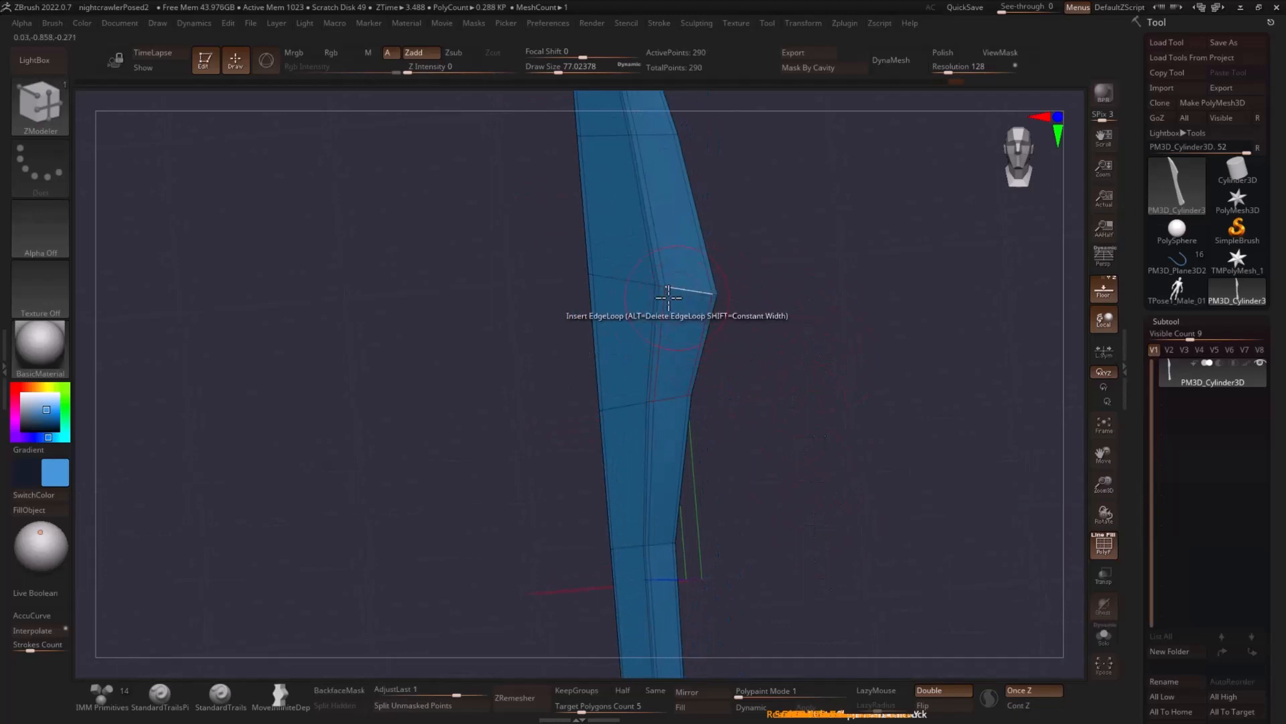
pyautogui.click(667, 293)
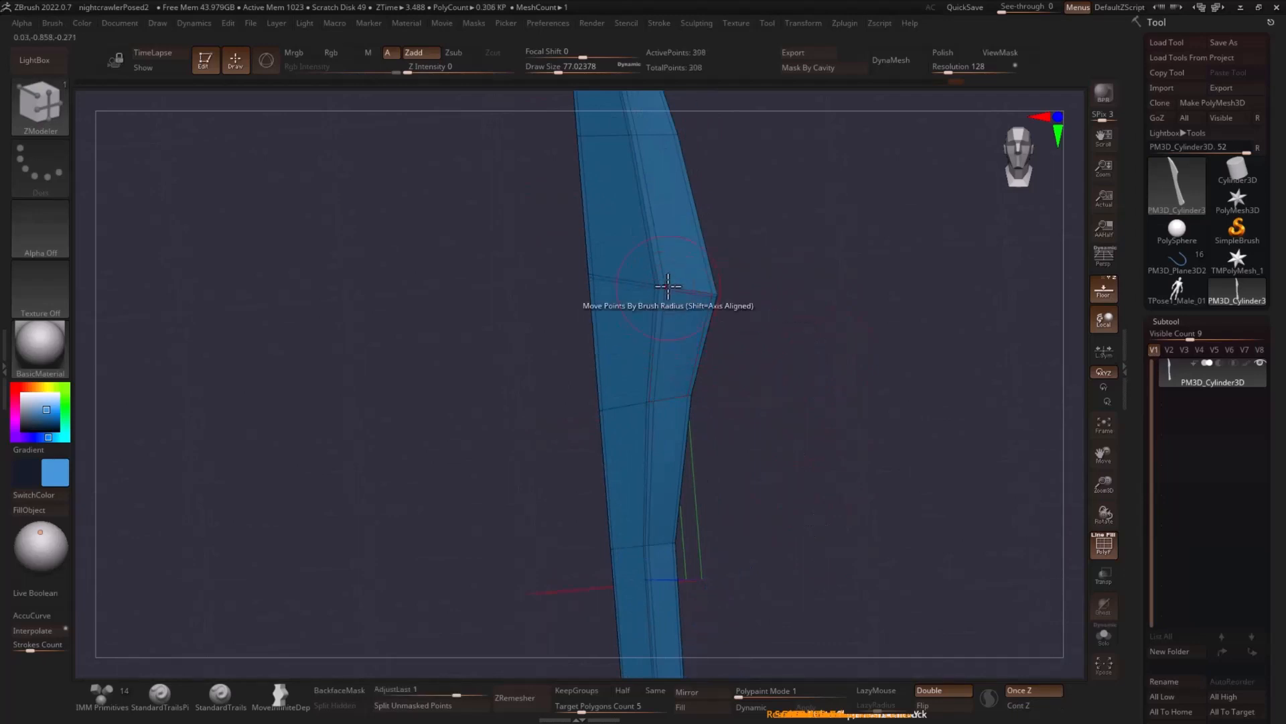
pyautogui.click(665, 281)
# - Turn off the polyframe display and enable dynamic subdivision for the blade
pyautogui.moveTo(739, 273)
pyautogui.keyDown('alt'); pyautogui.mouseDown()
pyautogui.moveTo(853, 339)
pyautogui.moveTo(877, 325)
pyautogui.moveTo(790, 336)
pyautogui.moveTo(925, 330)
pyautogui.moveTo(910, 336)
pyautogui.mouseUp(); pyautogui.keyUp('alt')
pyautogui.hotkey('shift', 'f')
pyautogui.press('d')
pyautogui.click(1112, 278)
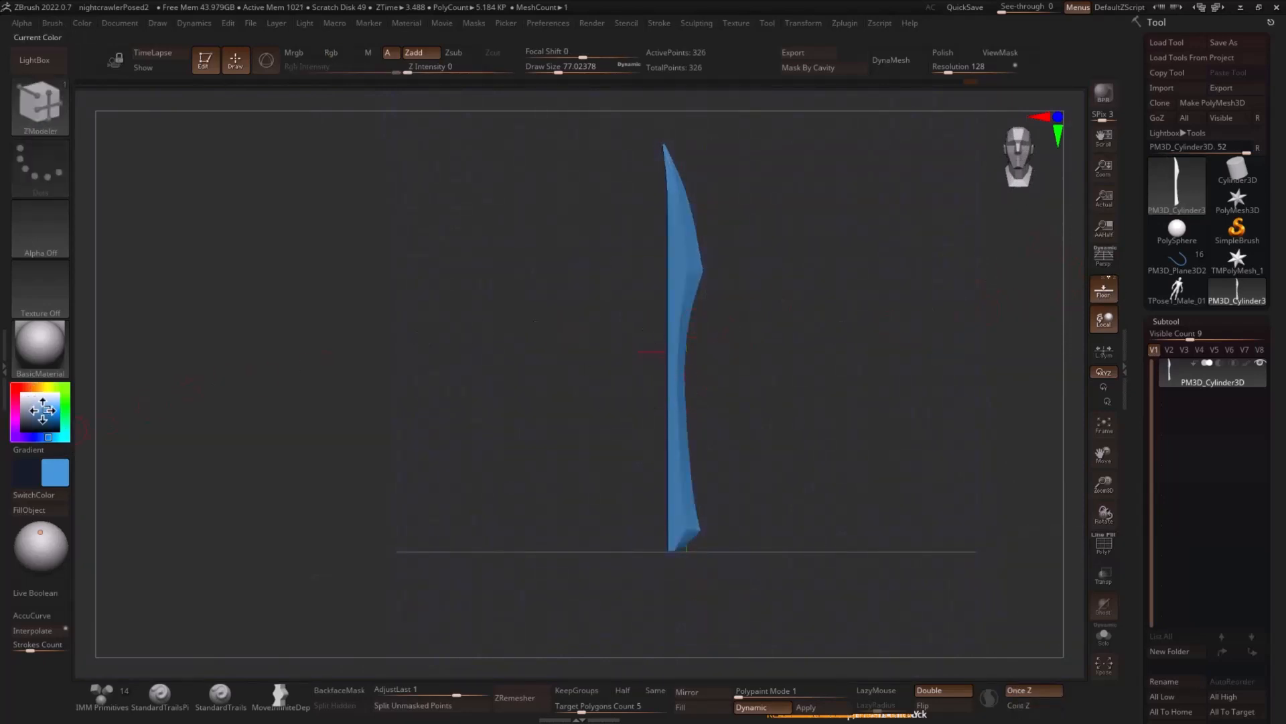
# - Try a light grey colour with the ZMetal material on the blade
pyautogui.moveTo(42, 409); pyautogui.dragTo(24, 402)
pyautogui.click(43, 355)
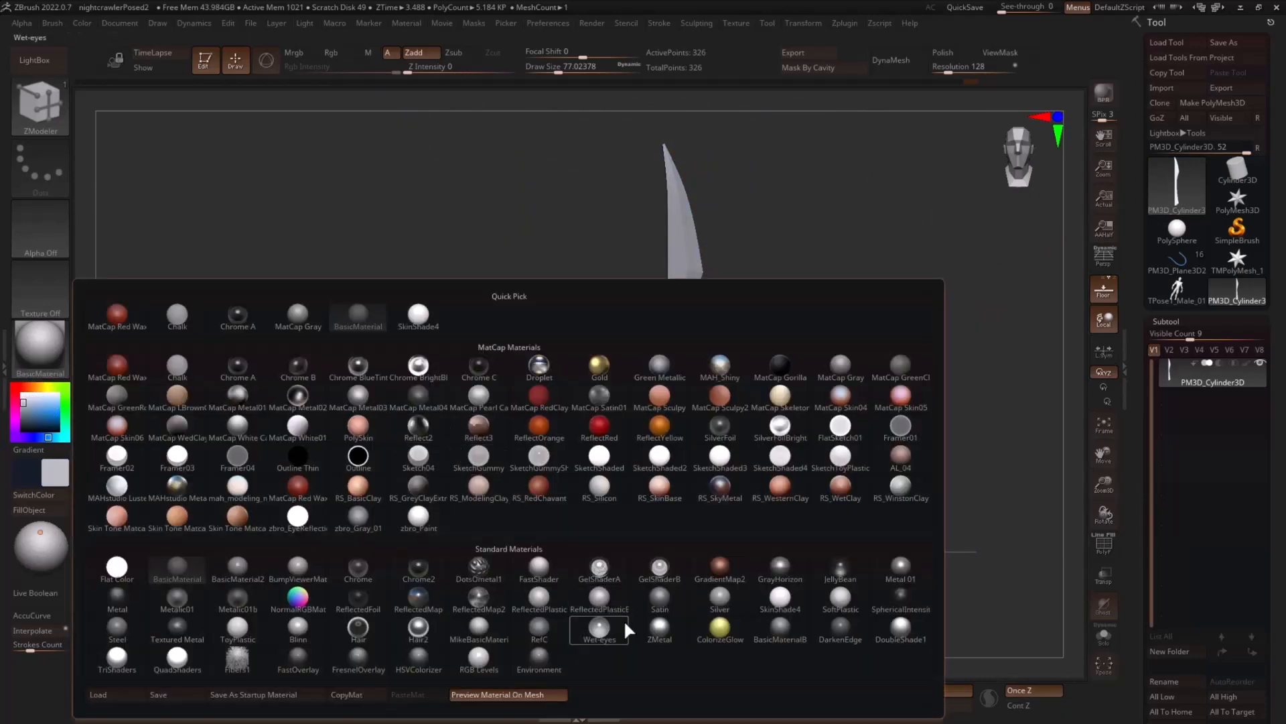
pyautogui.click(659, 631)
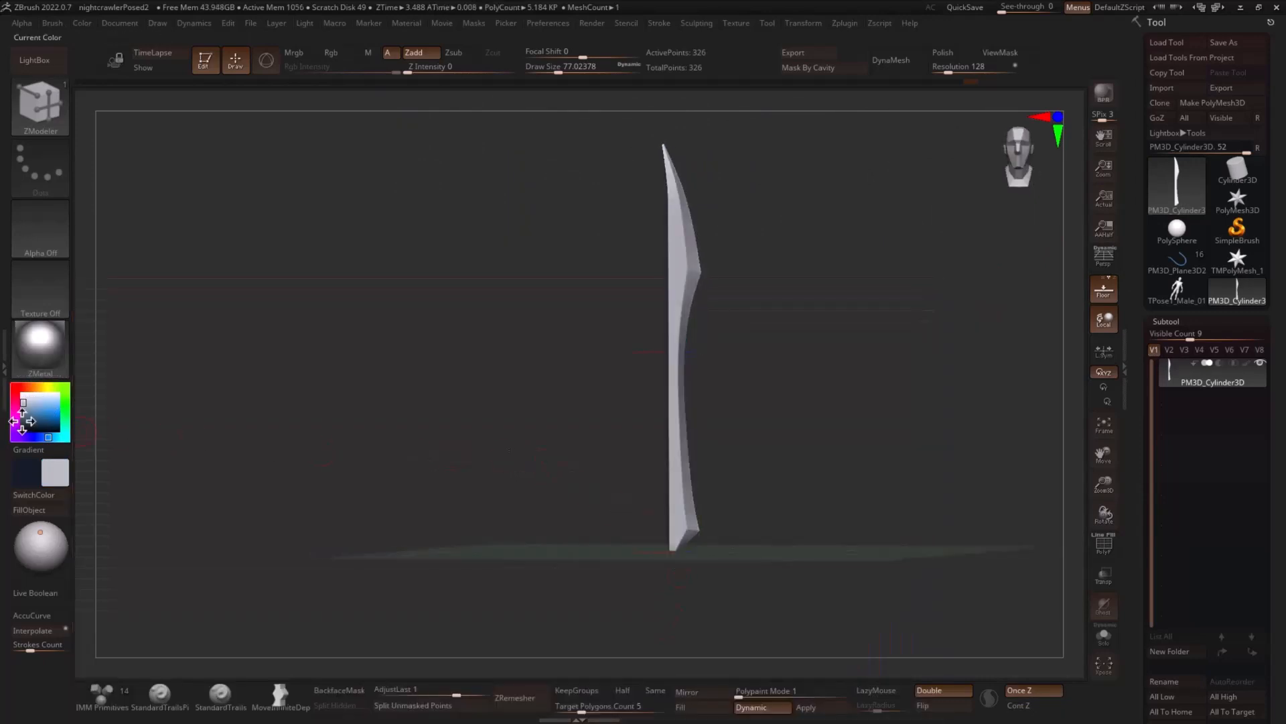
pyautogui.moveTo(368, 367); pyautogui.dragTo(326, 374)
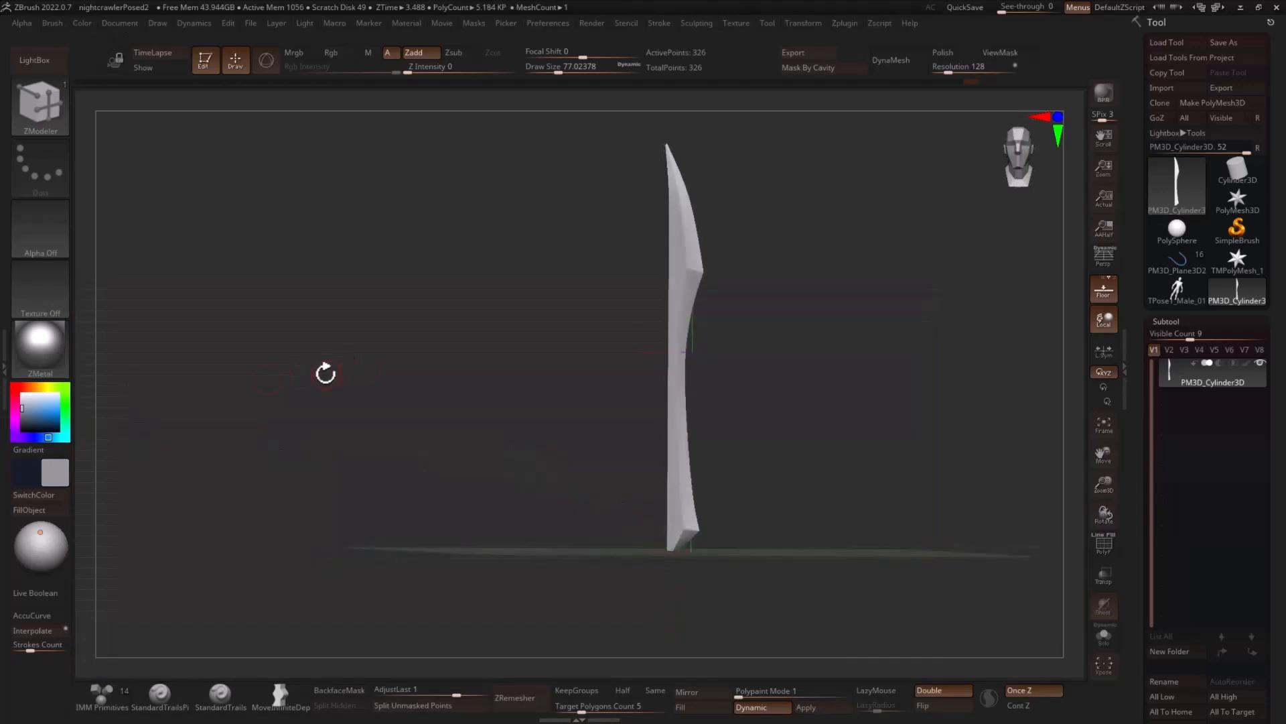
# - Set the colour to a muted blue, enable Mrgb and switch the material to BasicMaterial
pyautogui.moveTo(55, 435); pyautogui.dragTo(34, 413)
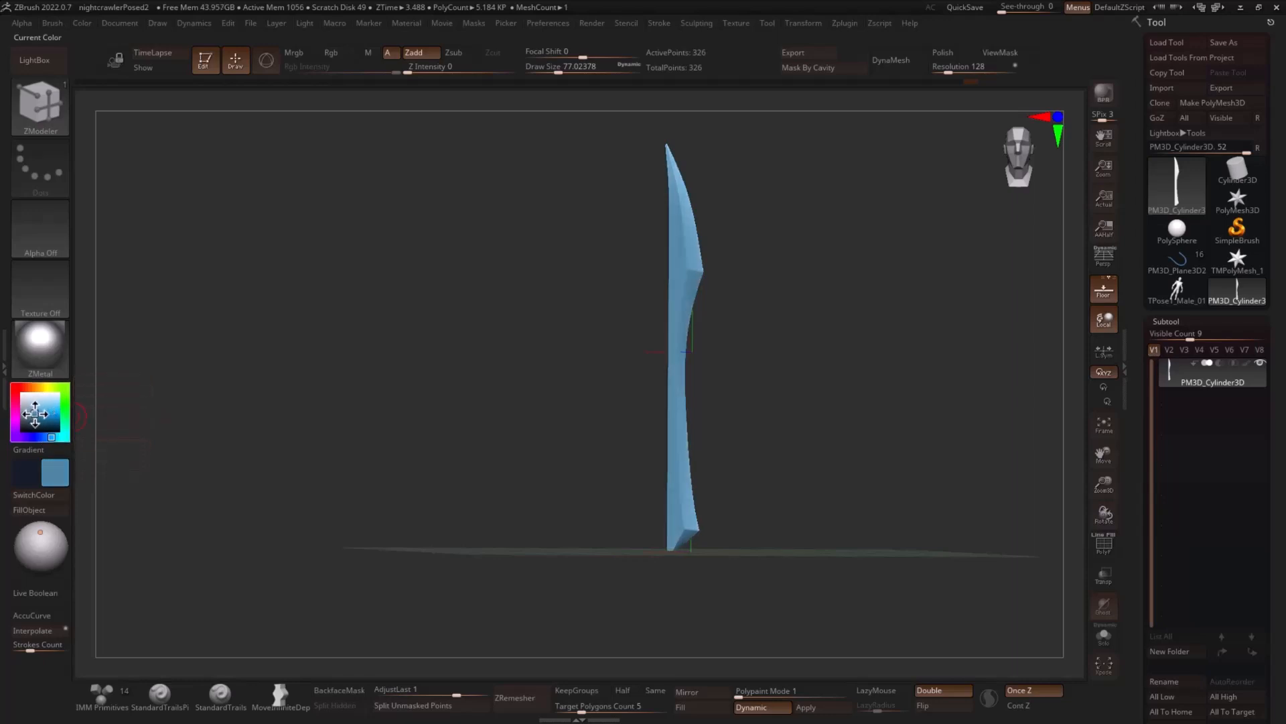
pyautogui.moveTo(337, 349); pyautogui.dragTo(348, 356)
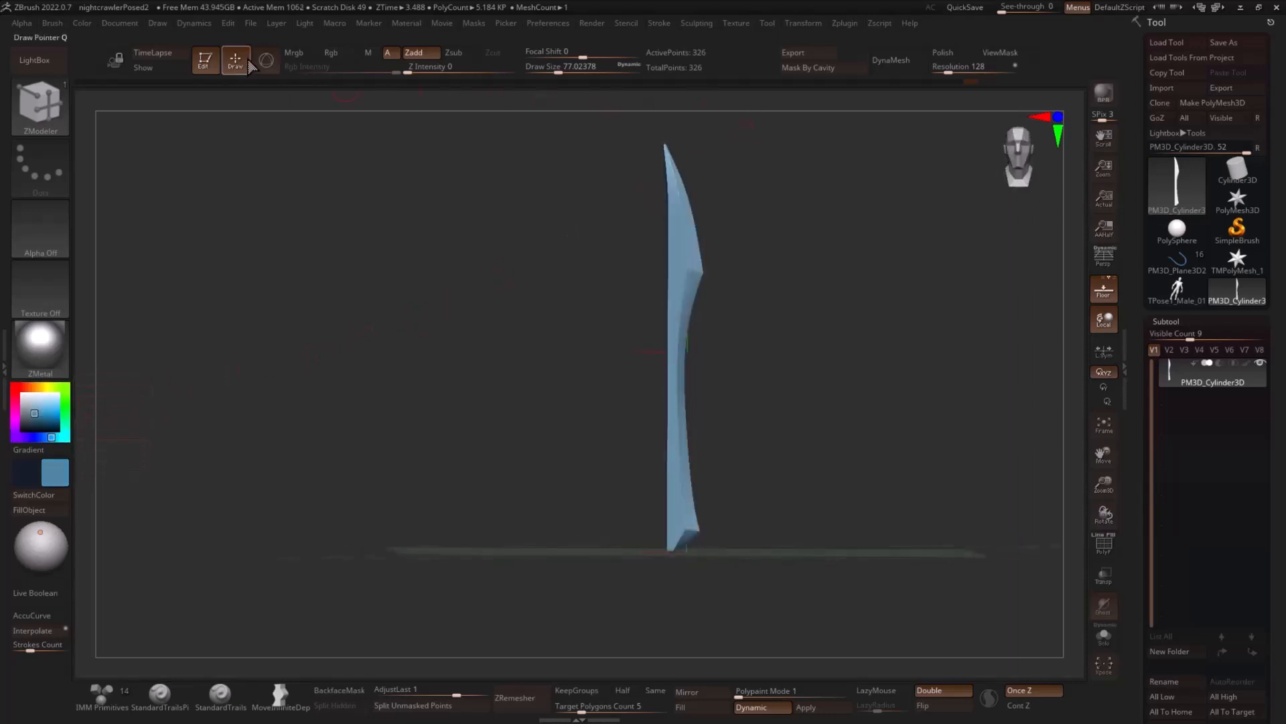
pyautogui.click(293, 54)
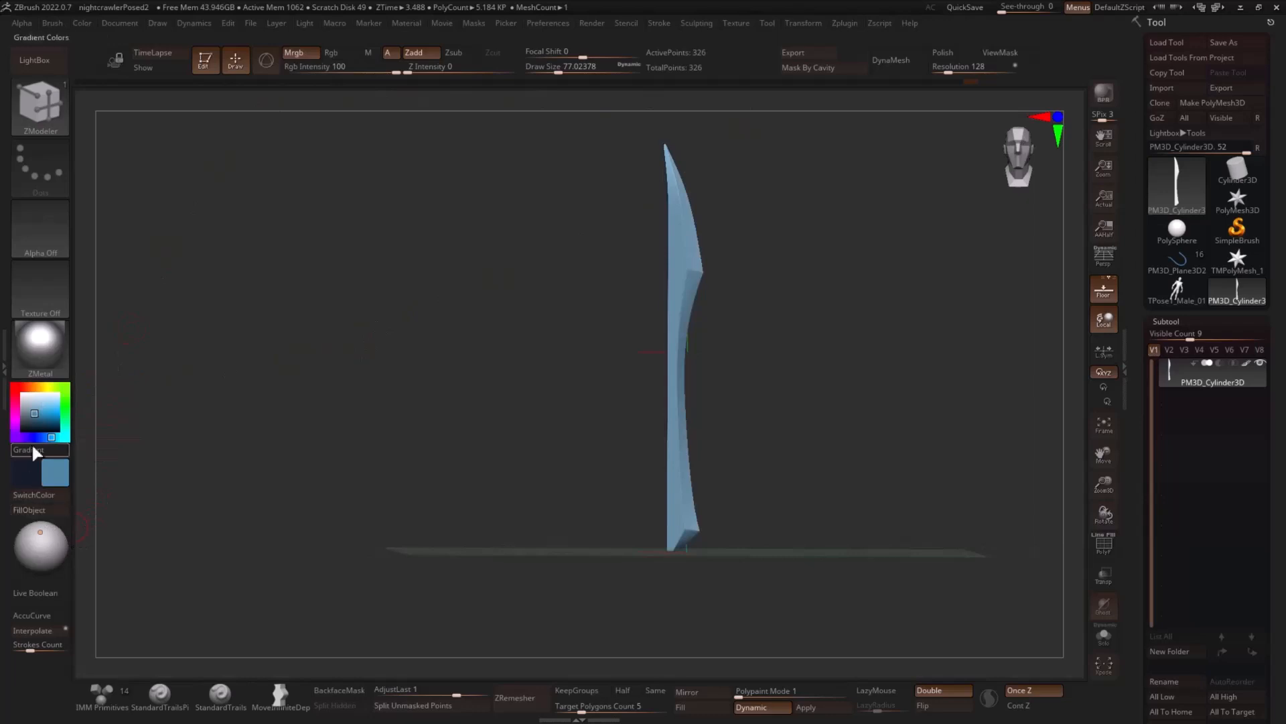
pyautogui.click(47, 348)
pyautogui.click(359, 314)
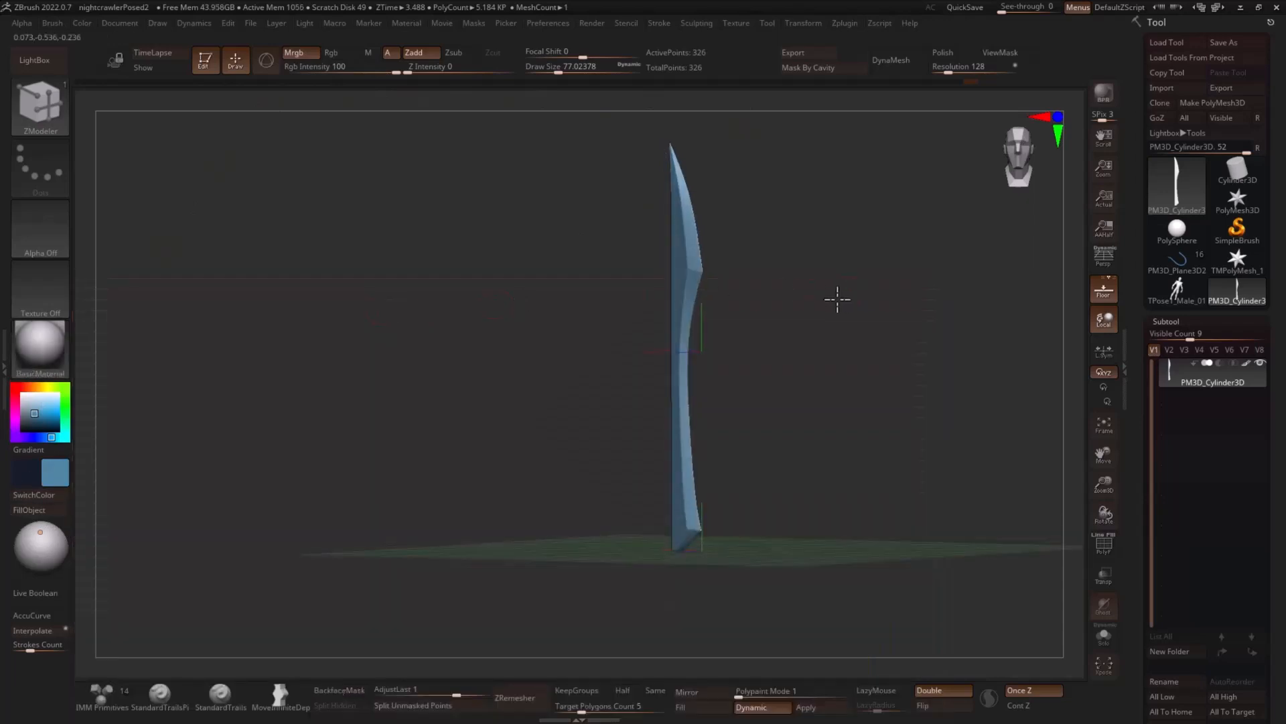
# - Mask the blade except its bottom end, move that end slightly up along Y, and clear the mask
pyautogui.moveTo(836, 299); pyautogui.dragTo(891, 324)
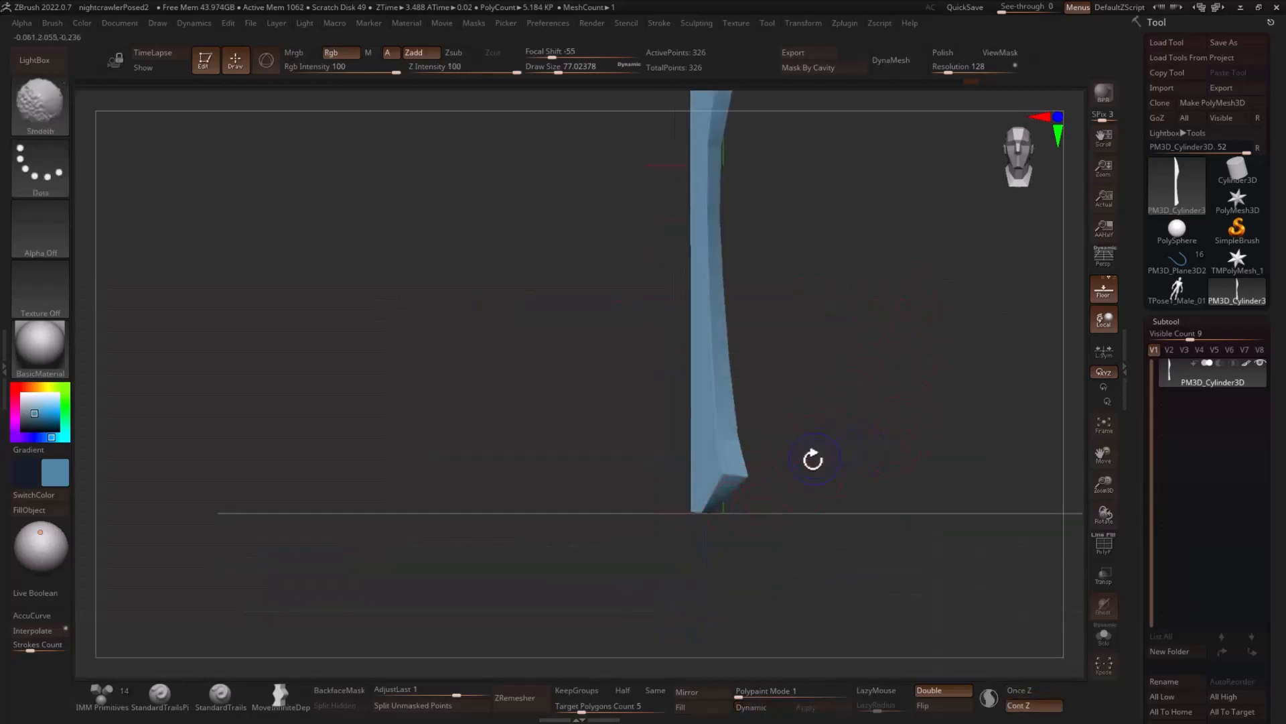
pyautogui.keyDown('ctrl'); pyautogui.moveTo(660, 507); pyautogui.dragTo(745, 521); pyautogui.keyUp('ctrl')
pyautogui.keyDown('ctrl'); pyautogui.click(836, 480); pyautogui.keyUp('ctrl')
pyautogui.press('r')
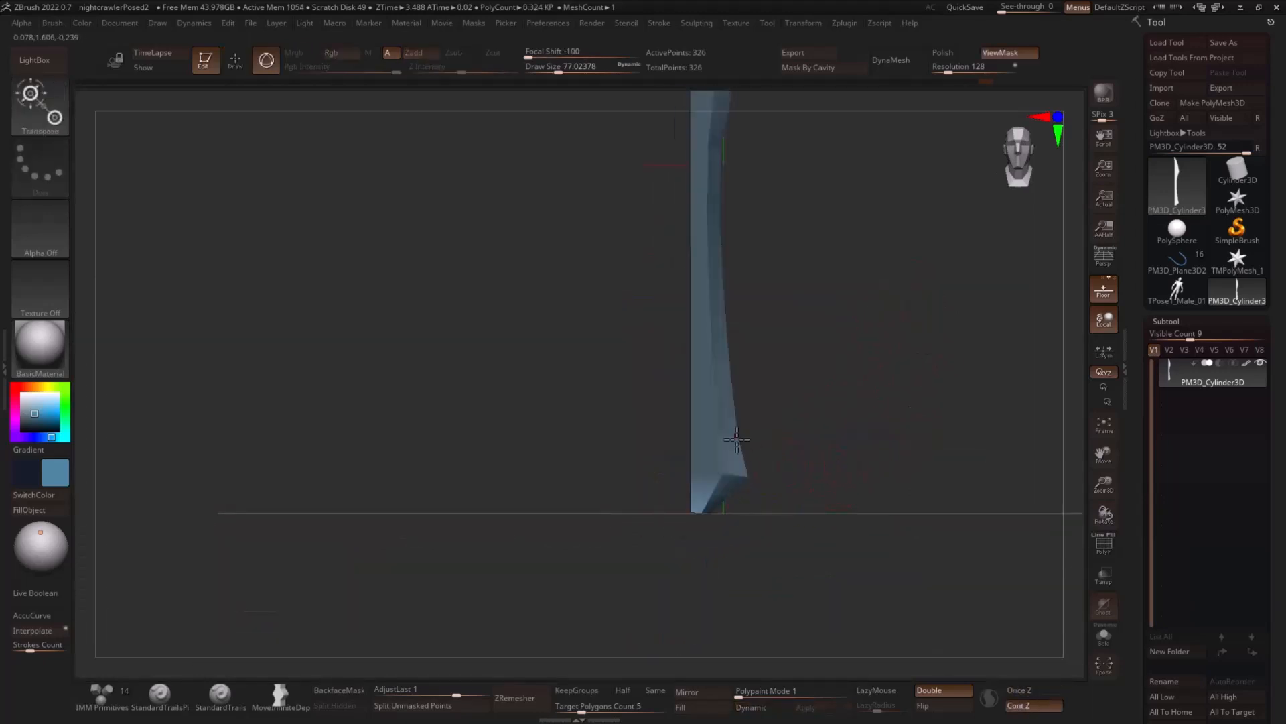
pyautogui.keyDown('alt'); pyautogui.click(704, 511); pyautogui.keyUp('alt')
pyautogui.keyDown('alt'); pyautogui.click(721, 410); pyautogui.keyUp('alt')
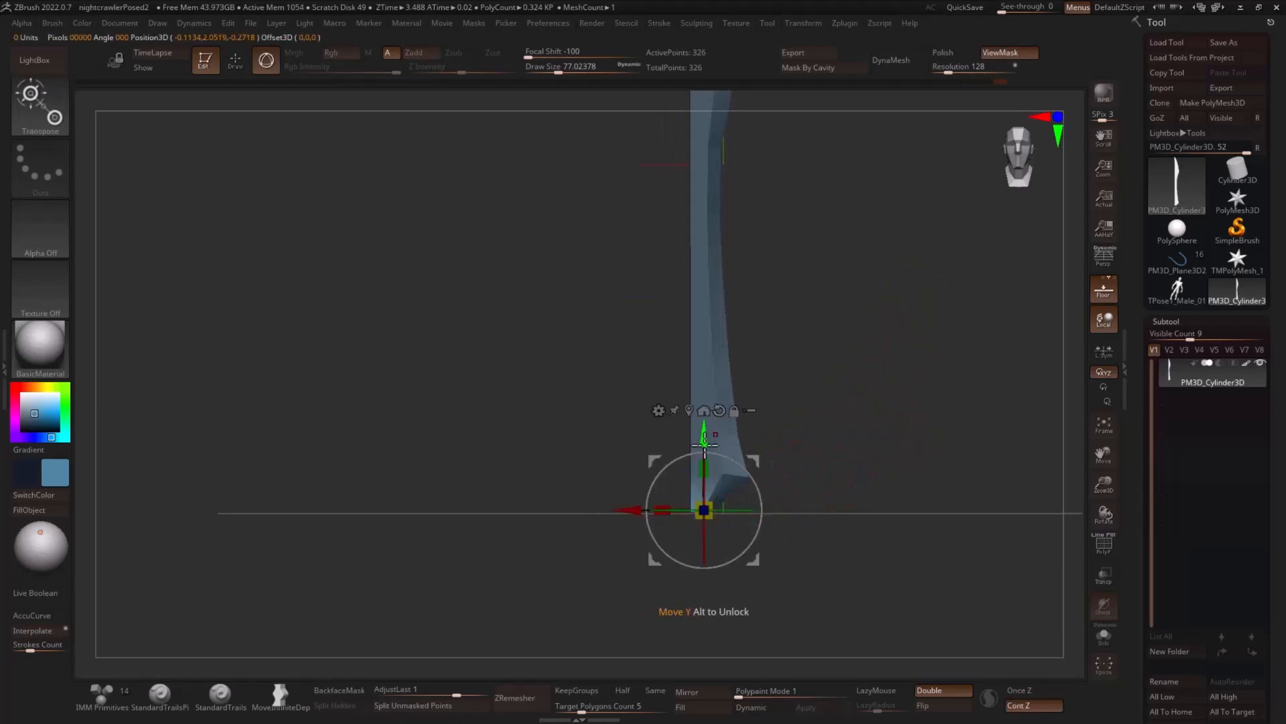
pyautogui.moveTo(706, 439); pyautogui.dragTo(705, 429)
pyautogui.press('q')
pyautogui.keyDown('ctrl'); pyautogui.moveTo(863, 408); pyautogui.dragTo(867, 458); pyautogui.keyUp('ctrl')
pyautogui.moveTo(877, 470)
pyautogui.keyDown('alt'); pyautogui.mouseDown()
pyautogui.moveTo(848, 412)
pyautogui.moveTo(781, 408)
pyautogui.moveTo(792, 430)
pyautogui.moveTo(825, 438)
pyautogui.mouseUp(); pyautogui.keyUp('alt')
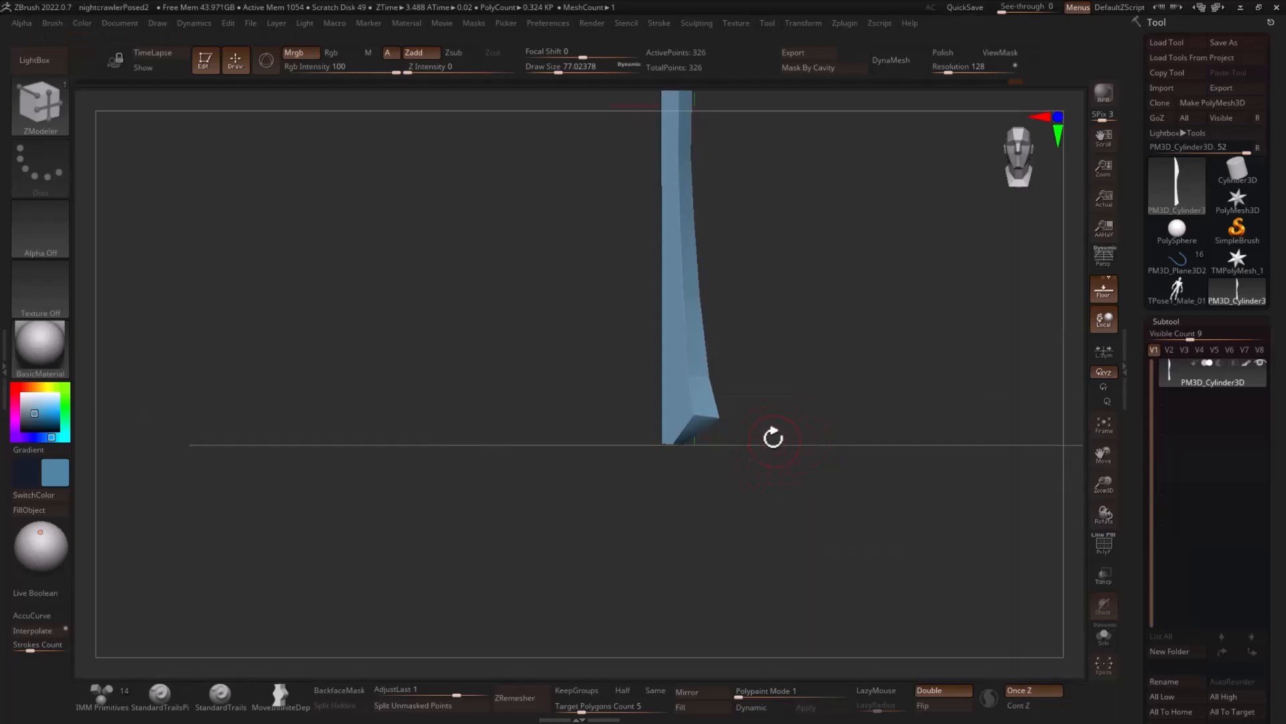
# - Append a Cylinder3D as a new subtool and move it down along Y to below the blade
pyautogui.moveTo(1137, 378); pyautogui.dragTo(1132, 68)
pyautogui.click(1207, 446)
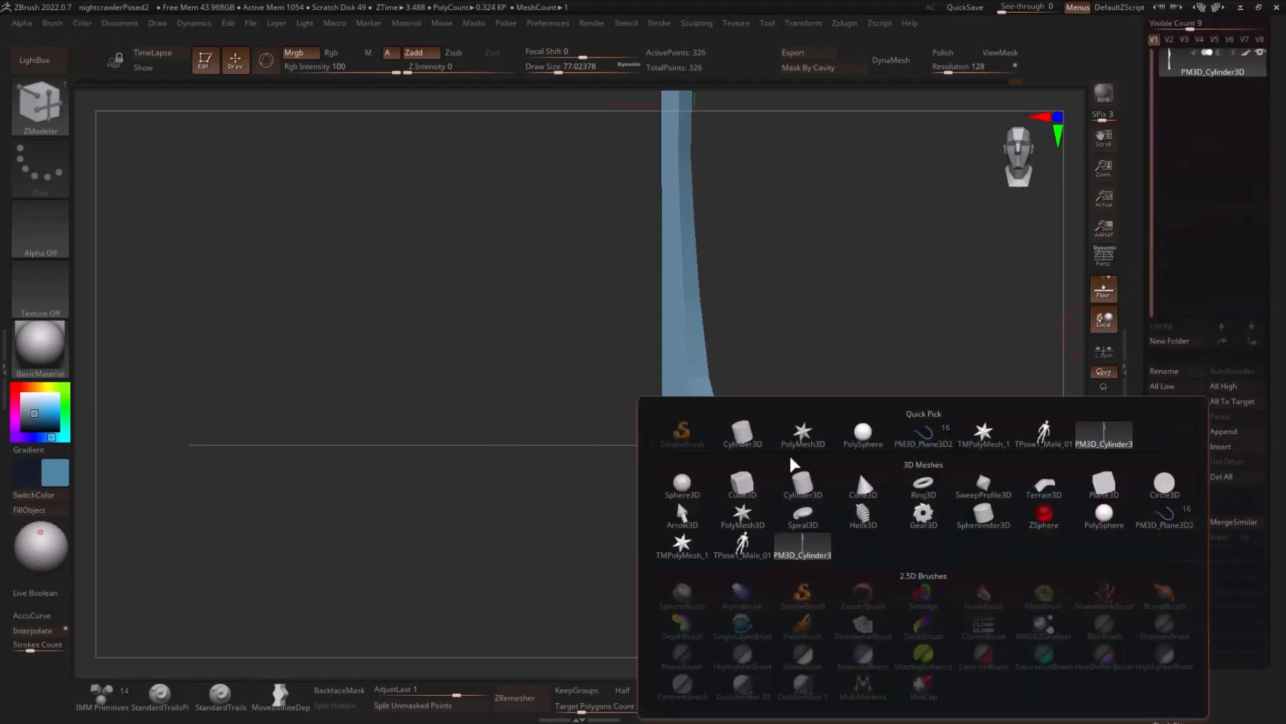
pyautogui.click(742, 435)
pyautogui.keyDown('alt'); pyautogui.moveTo(910, 393); pyautogui.dragTo(884, 390); pyautogui.keyUp('alt')
pyautogui.press('w')
pyautogui.moveTo(711, 254); pyautogui.dragTo(711, 449)
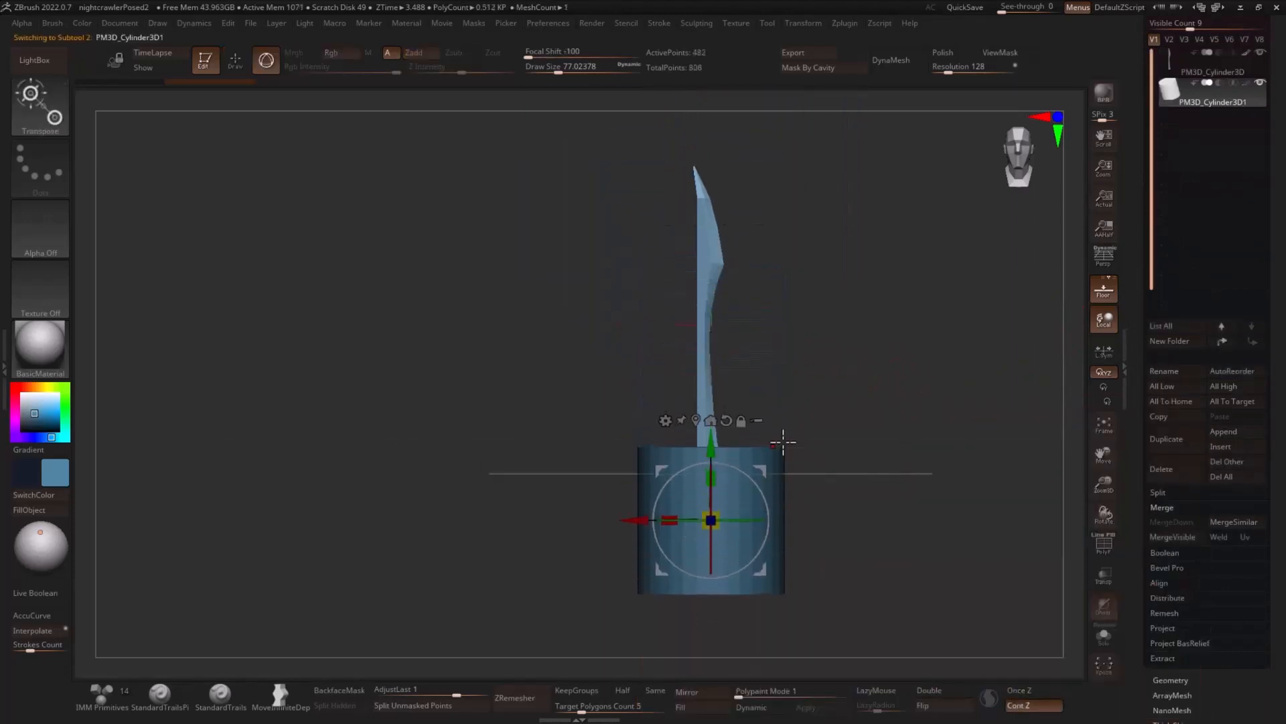
# - Move the blade subtool so it stands centred on top of the cylinder, and select the cylinder subtool
pyautogui.keyDown('shift'); pyautogui.moveTo(800, 447); pyautogui.dragTo(871, 470); pyautogui.keyUp('shift')
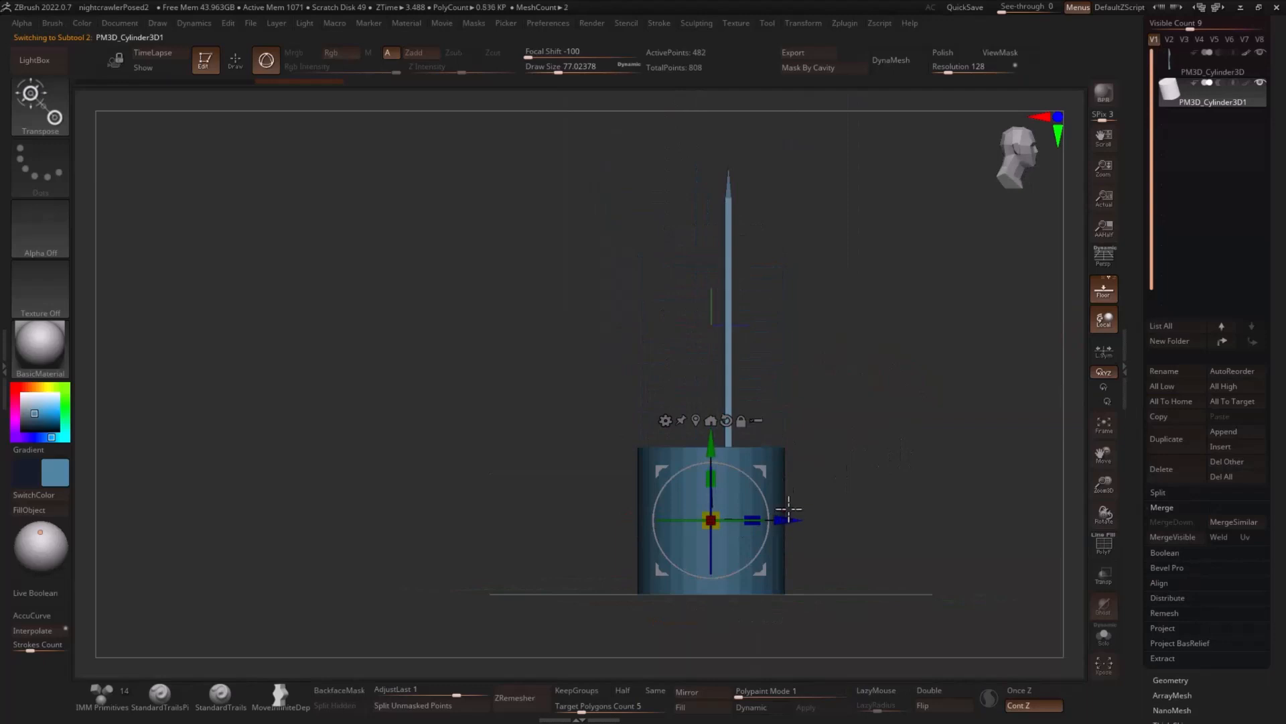
pyautogui.click(1206, 72)
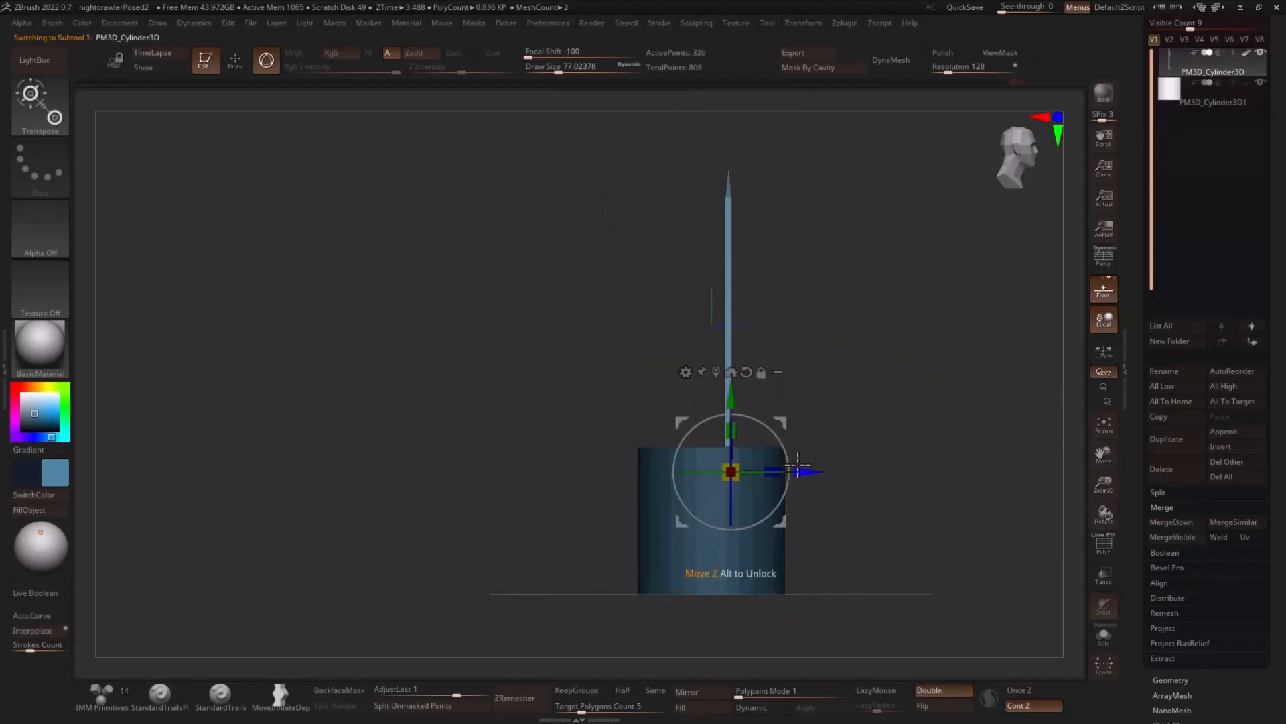
pyautogui.moveTo(717, 387)
pyautogui.mouseDown()
pyautogui.moveTo(709, 243)
pyautogui.moveTo(711, 368)
pyautogui.mouseUp()
pyautogui.press('q')
pyautogui.moveTo(875, 314); pyautogui.dragTo(967, 290)
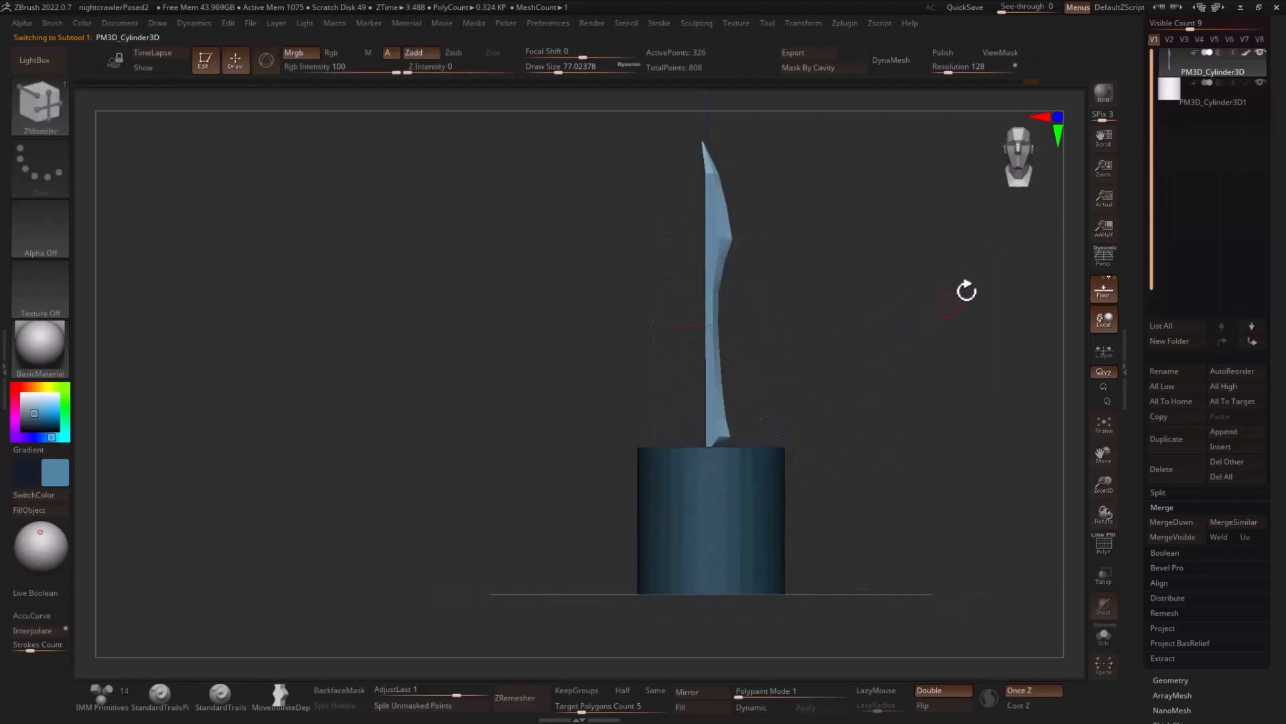
pyautogui.click(1187, 97)
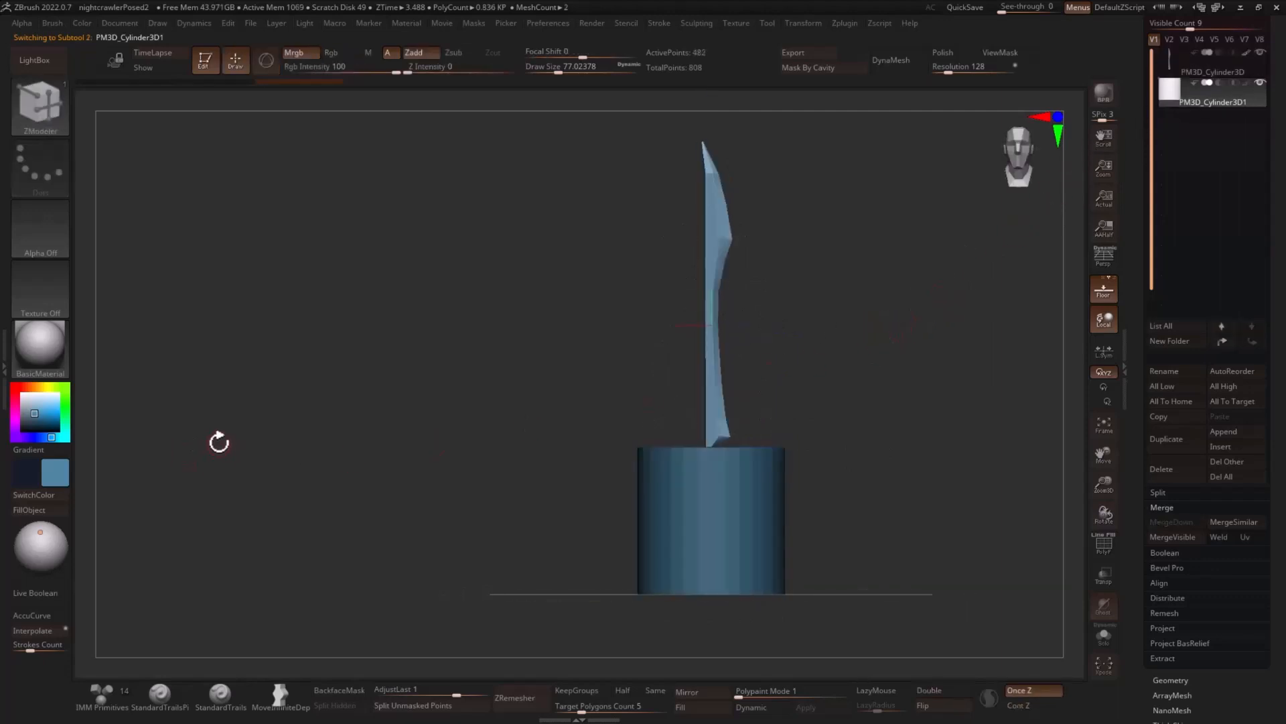
# - Set the colour to a muted brown and scale the cylinder down along Z and X into a slim handle
pyautogui.moveTo(41, 414); pyautogui.dragTo(30, 414)
pyautogui.moveTo(770, 366); pyautogui.dragTo(940, 425)
pyautogui.press('w')
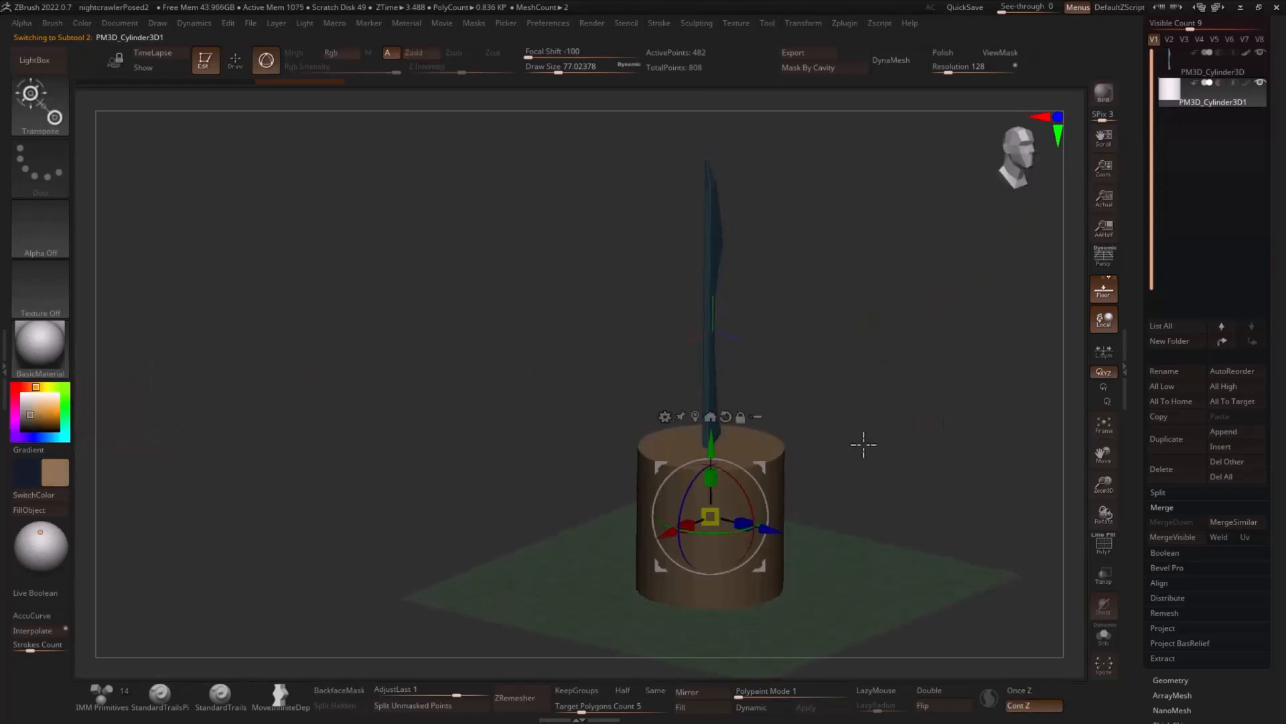
pyautogui.keyDown('shift'); pyautogui.moveTo(862, 442); pyautogui.dragTo(844, 457); pyautogui.keyUp('shift')
pyautogui.moveTo(752, 517); pyautogui.dragTo(690, 520)
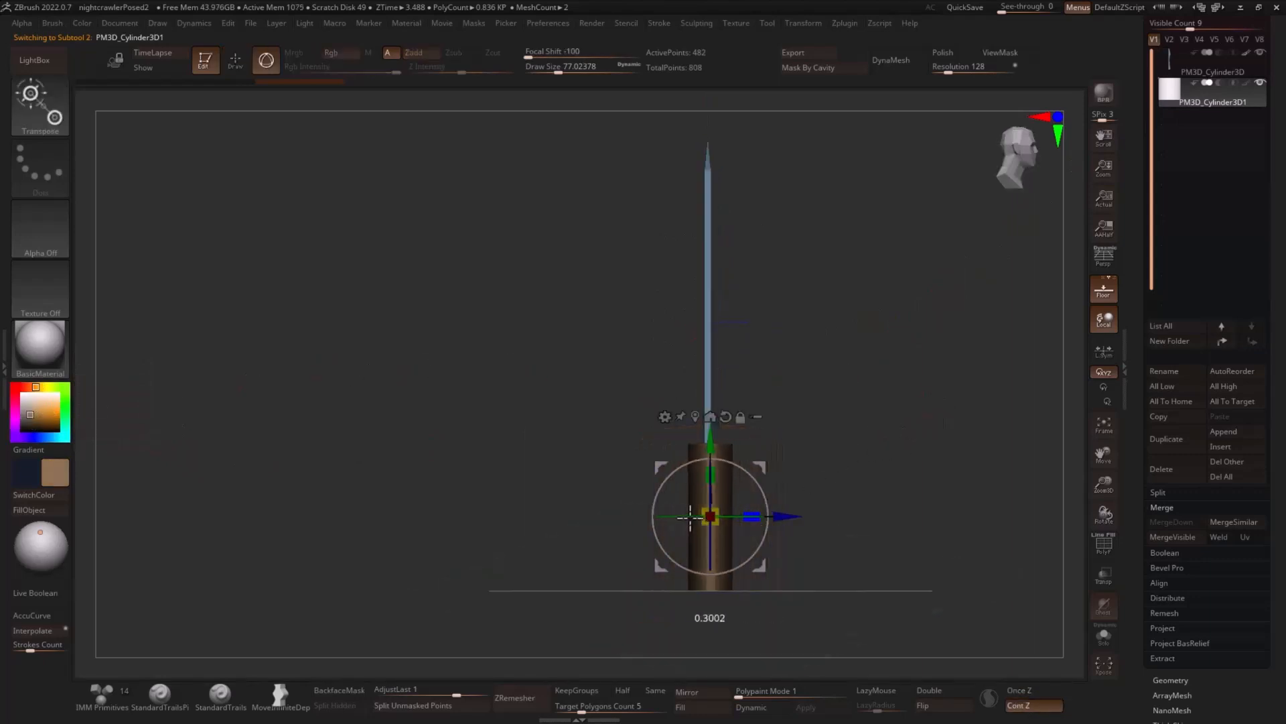
pyautogui.moveTo(951, 445); pyautogui.dragTo(879, 454)
pyautogui.moveTo(669, 516); pyautogui.dragTo(723, 518)
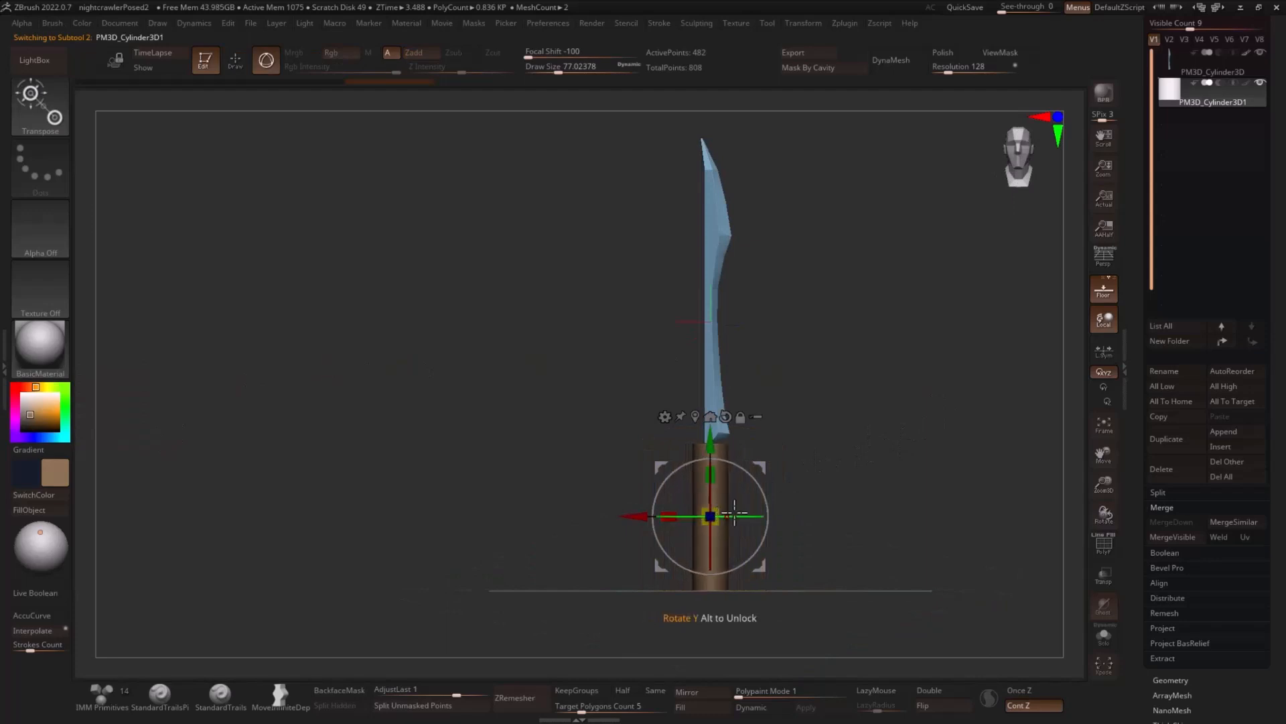
pyautogui.moveTo(840, 467); pyautogui.dragTo(912, 472)
pyautogui.moveTo(715, 521); pyautogui.dragTo(734, 521)
# - Move the handle along Y to meet the blade's base and shorten it along Y
pyautogui.moveTo(713, 441); pyautogui.dragTo(713, 422)
pyautogui.moveTo(888, 391); pyautogui.dragTo(828, 401)
pyautogui.keyDown('alt'); pyautogui.moveTo(959, 442); pyautogui.dragTo(987, 470); pyautogui.keyUp('alt')
pyautogui.moveTo(673, 499); pyautogui.dragTo(639, 495)
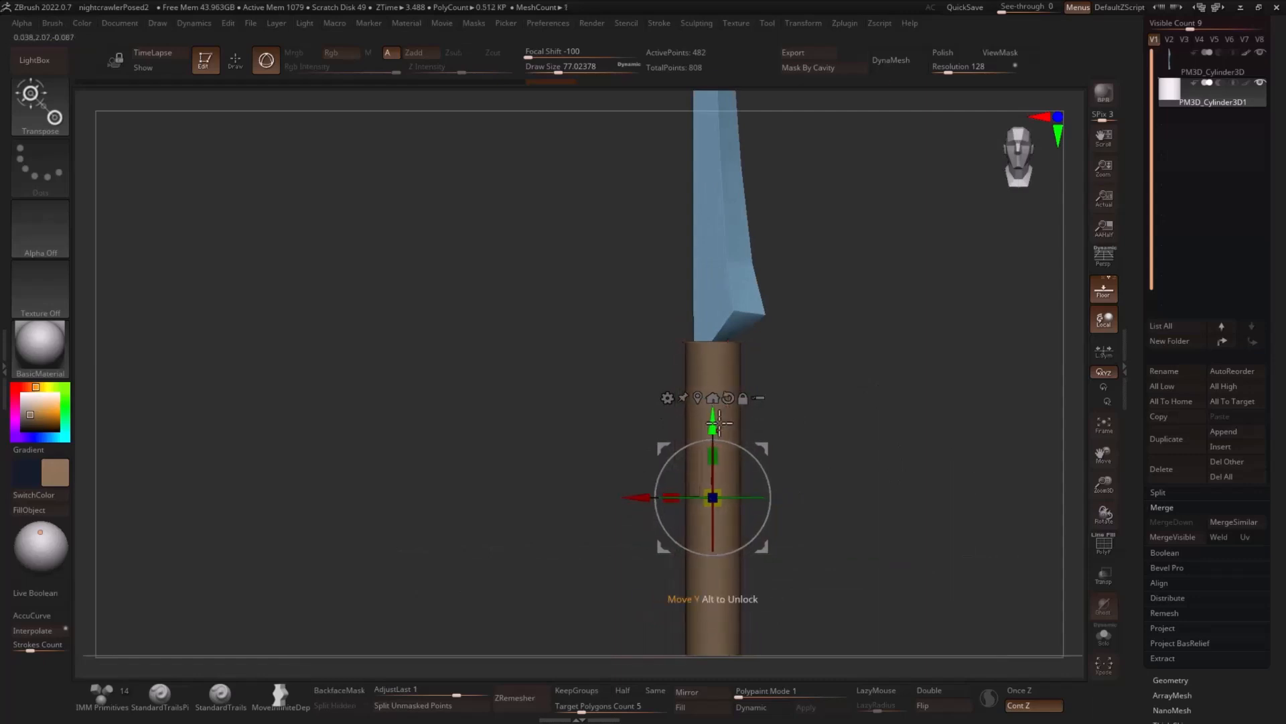
pyautogui.moveTo(716, 422); pyautogui.dragTo(714, 434)
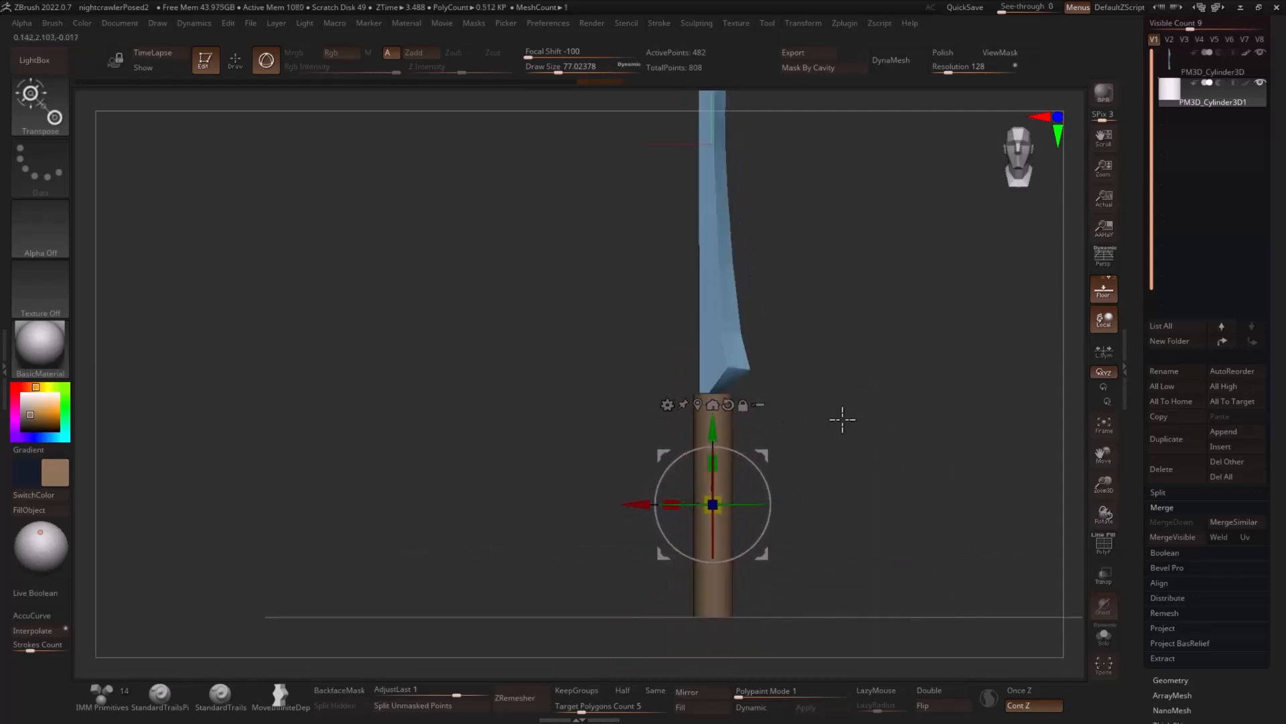
pyautogui.moveTo(841, 419); pyautogui.dragTo(854, 358)
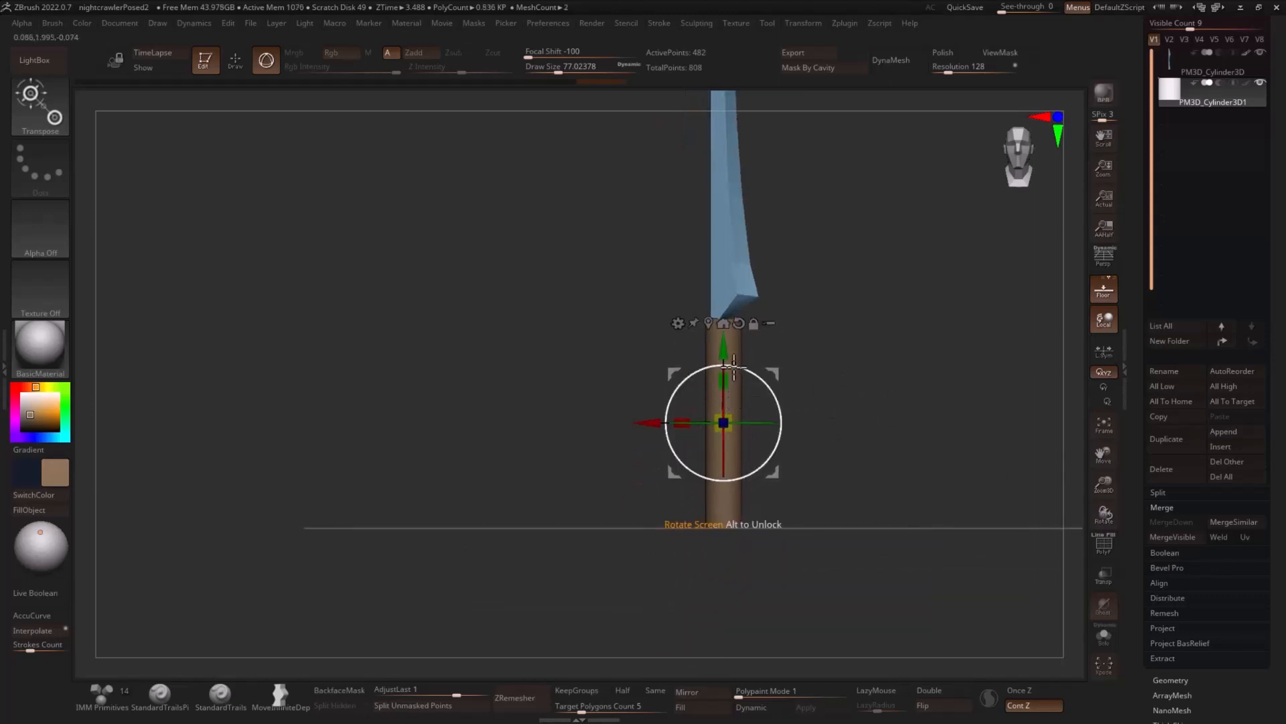
pyautogui.moveTo(734, 365); pyautogui.dragTo(761, 277)
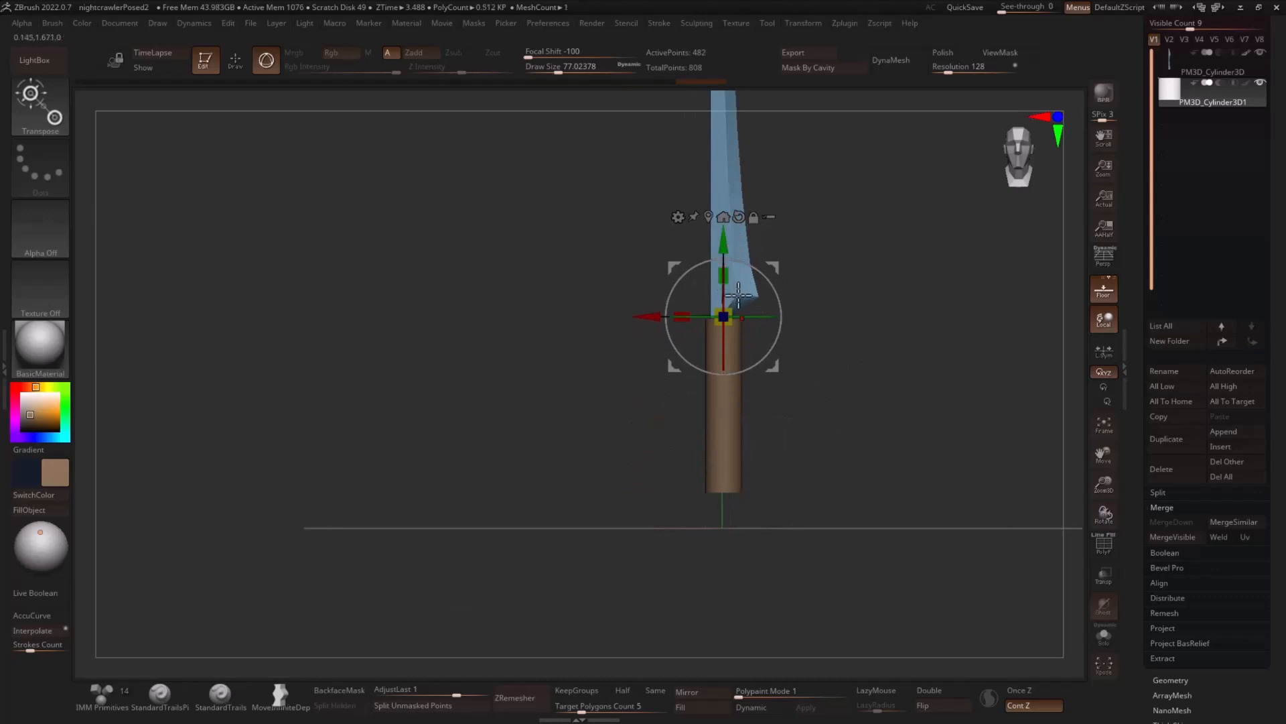
# - Apply a gizmo deformer to the handle and bulge its middle slightly outward along X
pyautogui.click(678, 218)
pyautogui.click(699, 270)
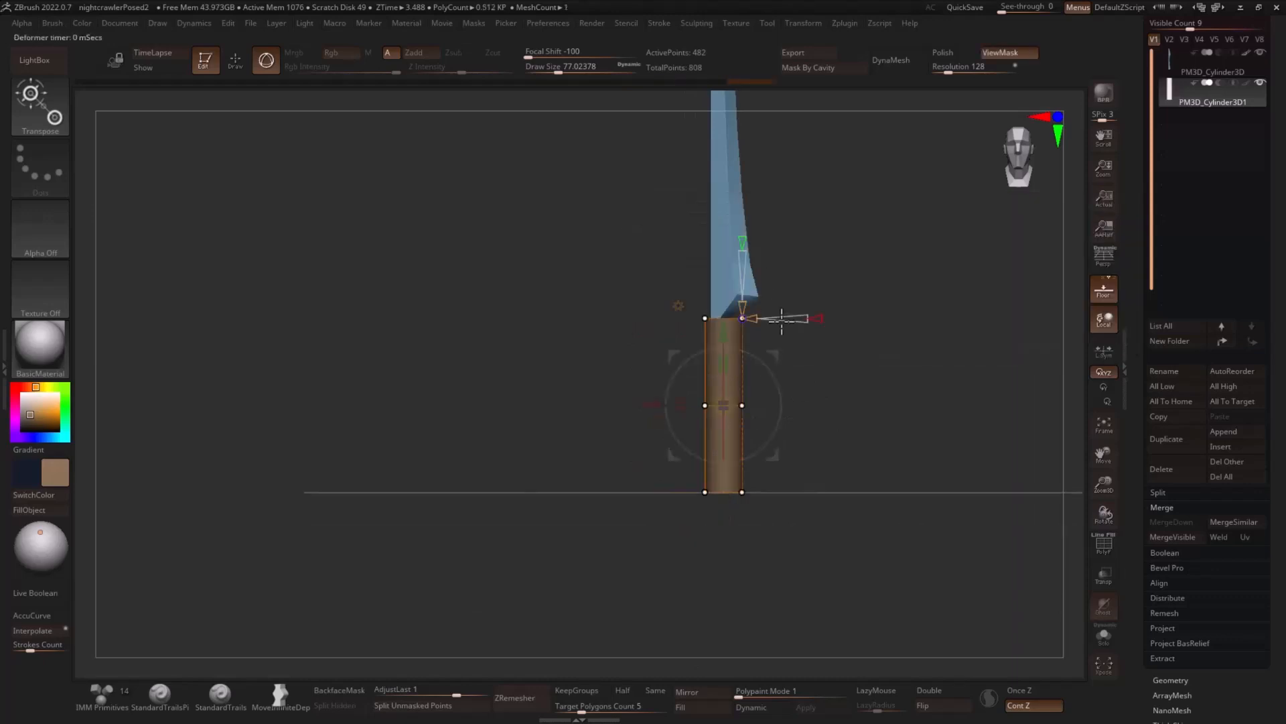
pyautogui.keyDown('ctrl'); pyautogui.moveTo(867, 380); pyautogui.dragTo(846, 419); pyautogui.keyUp('ctrl')
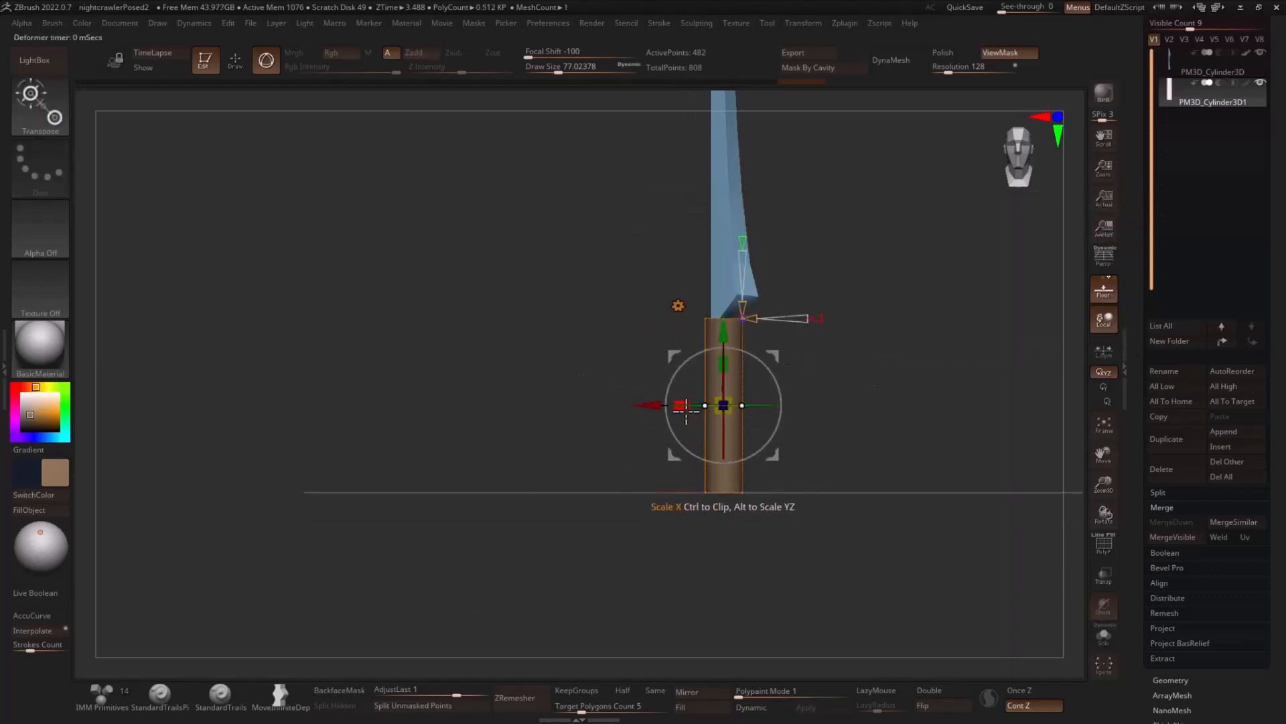
pyautogui.keyDown('ctrl'); pyautogui.click(913, 313); pyautogui.keyUp('ctrl')
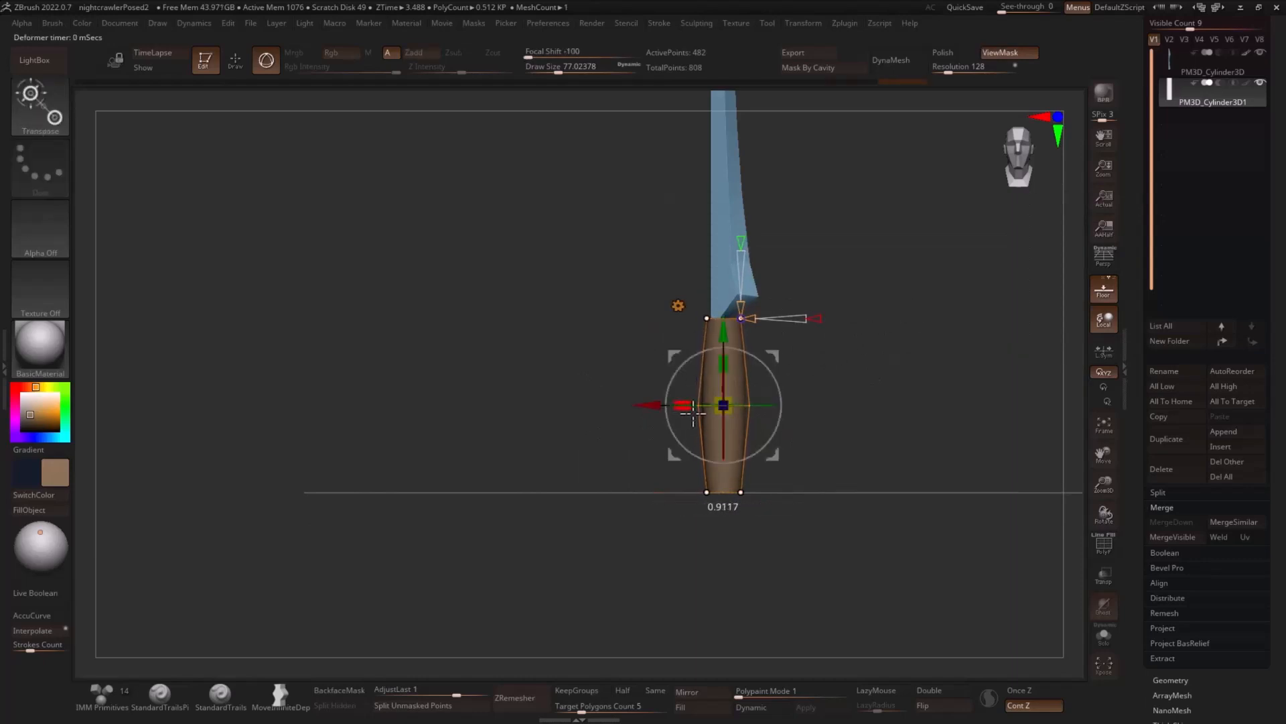
pyautogui.moveTo(695, 414); pyautogui.dragTo(697, 413)
pyautogui.click(678, 306)
# - Move the handle along Z so that it sits centred beneath the thin blade in side view
pyautogui.press('q')
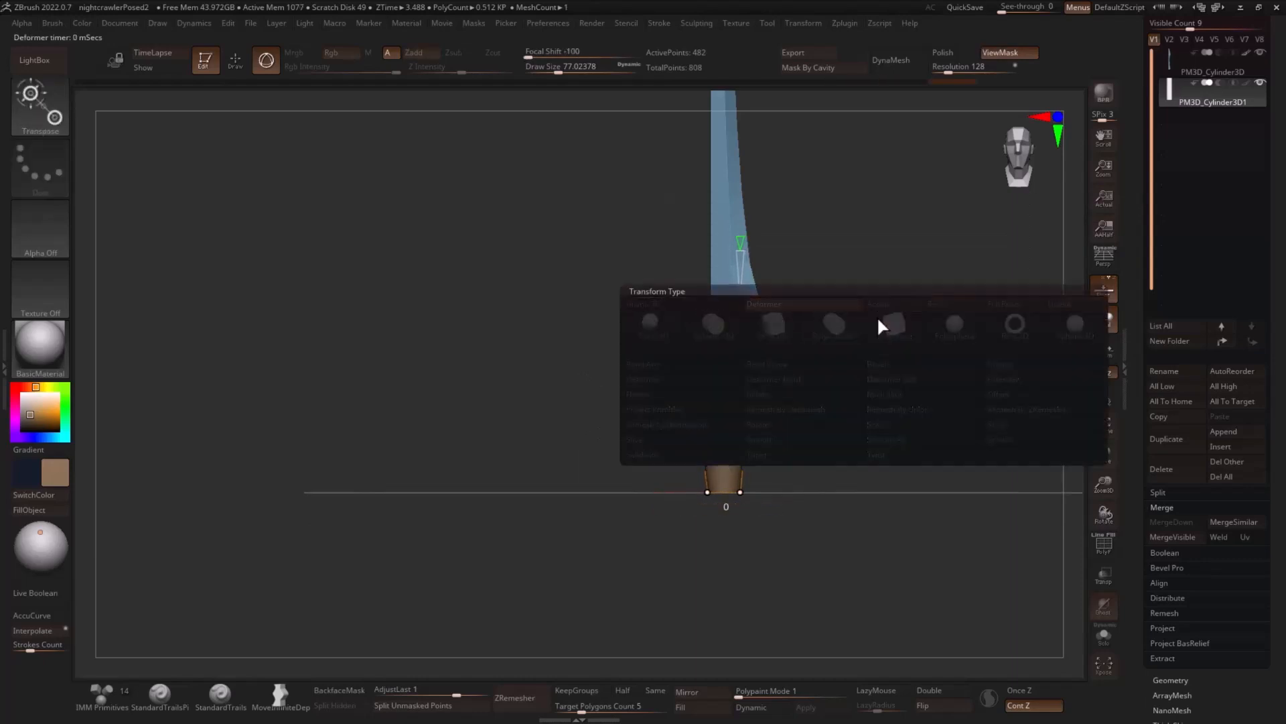
pyautogui.moveTo(876, 351); pyautogui.dragTo(951, 362)
pyautogui.press('w')
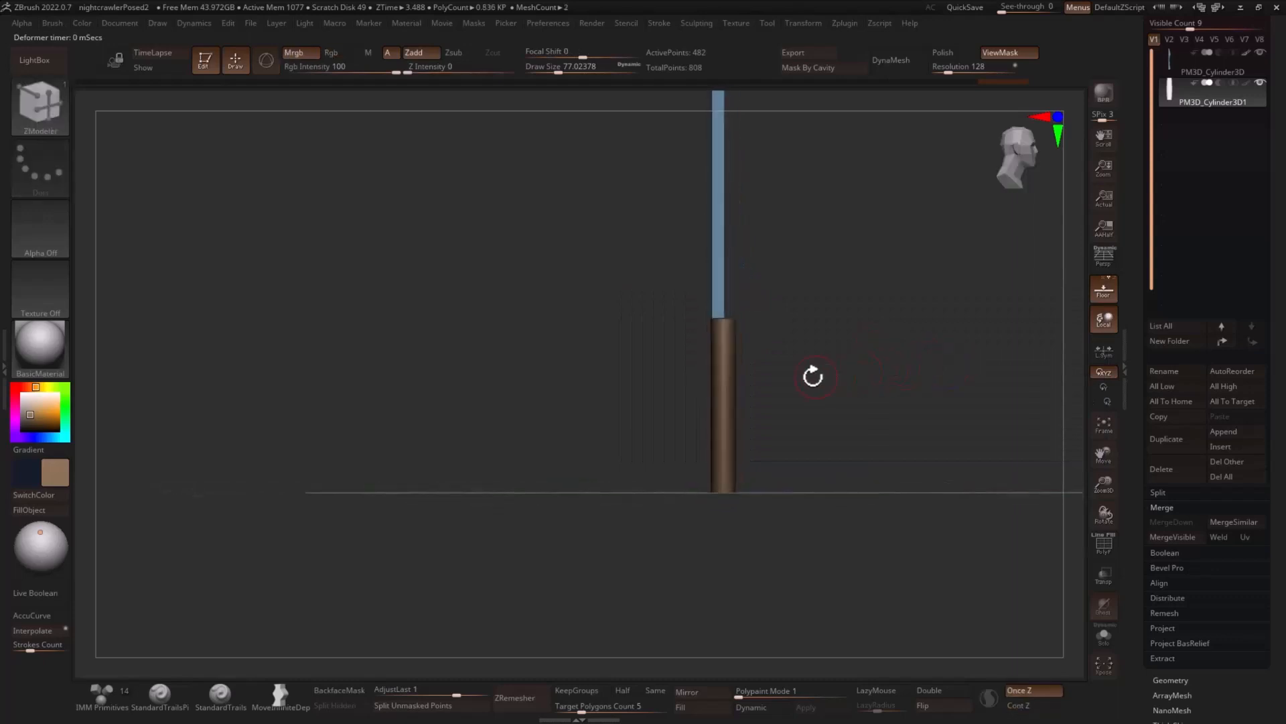
pyautogui.moveTo(807, 397); pyautogui.dragTo(809, 400)
pyautogui.press('q')
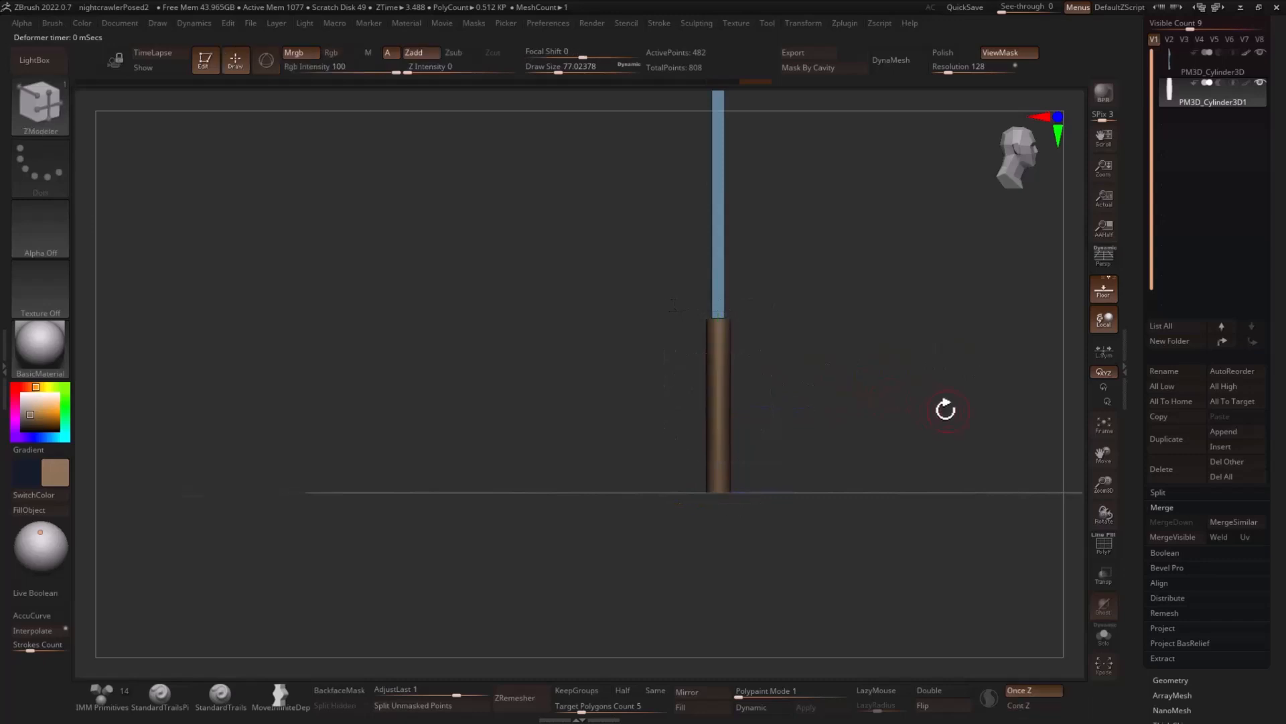
pyautogui.moveTo(947, 408)
pyautogui.mouseDown()
pyautogui.moveTo(913, 397)
pyautogui.moveTo(913, 374)
pyautogui.moveTo(827, 364)
pyautogui.moveTo(939, 355)
pyautogui.moveTo(895, 359)
pyautogui.moveTo(922, 371)
pyautogui.mouseUp()
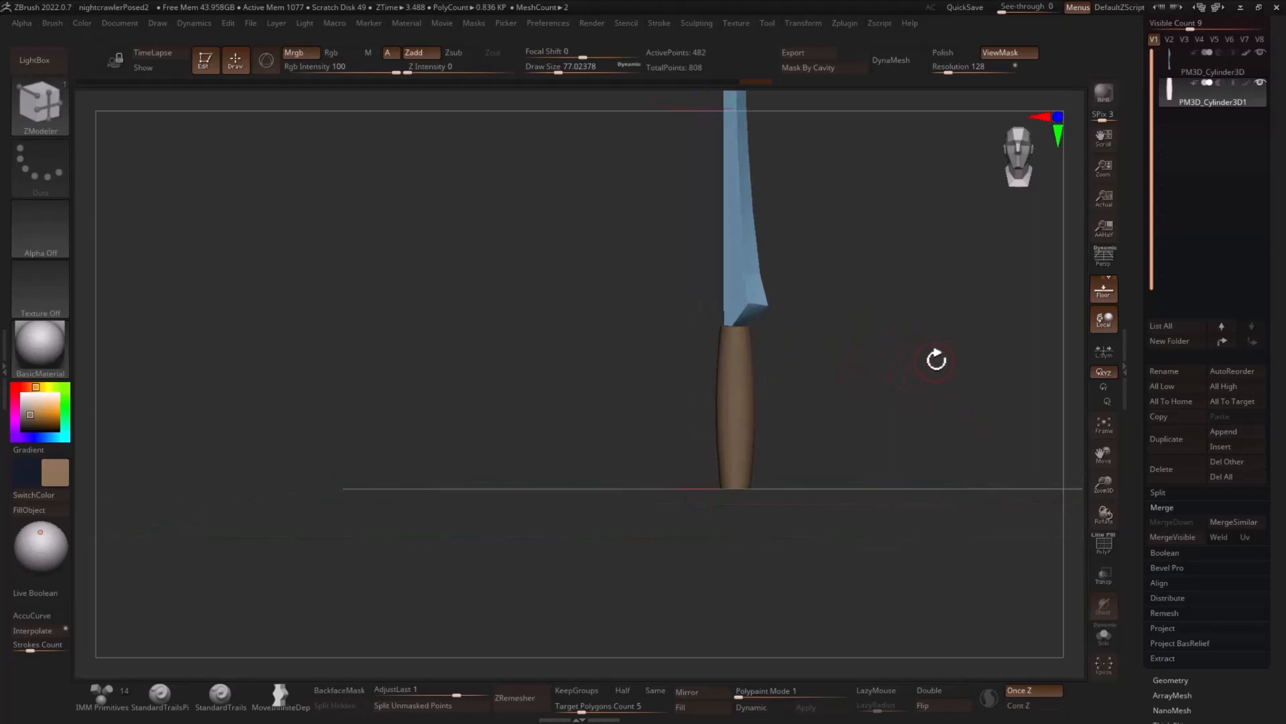
# - Append a Cube3D as a new subtool, move it down along Y to the blade-handle junction, and flatten it into a bar
pyautogui.press('w')
pyautogui.click(1231, 445)
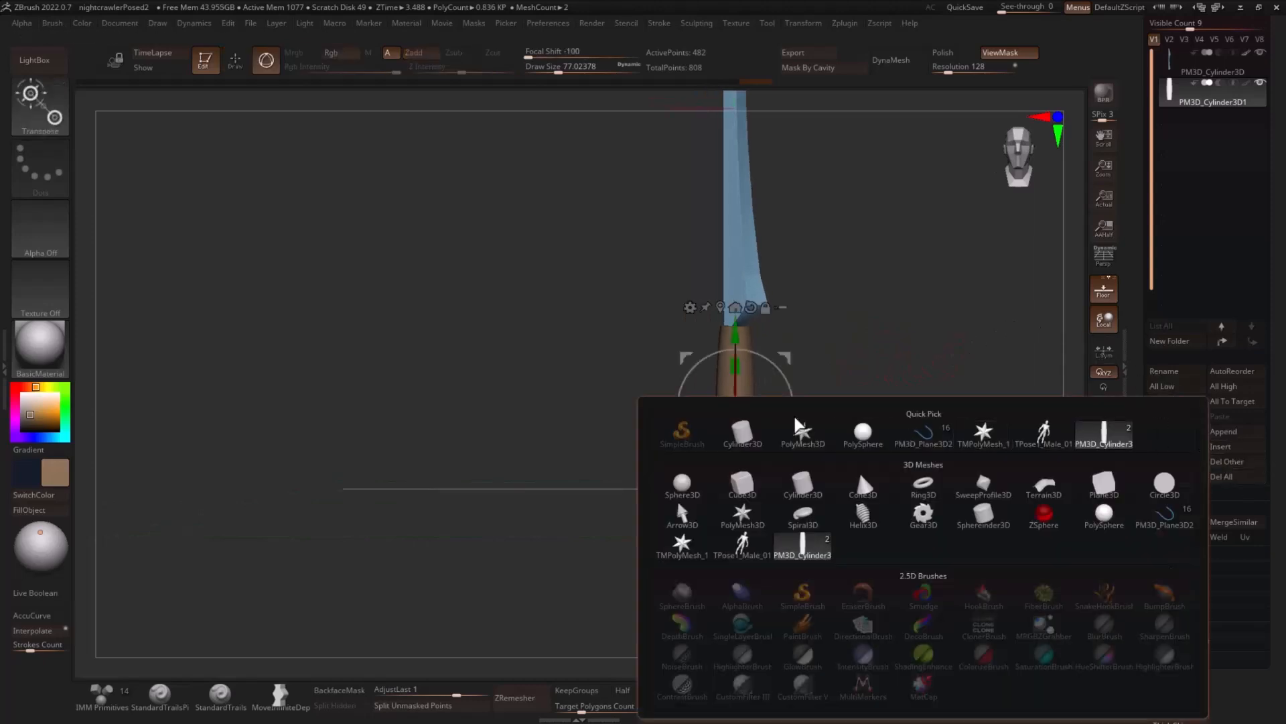
pyautogui.click(741, 485)
pyautogui.keyDown('alt'); pyautogui.moveTo(882, 171); pyautogui.dragTo(886, 309); pyautogui.keyUp('alt')
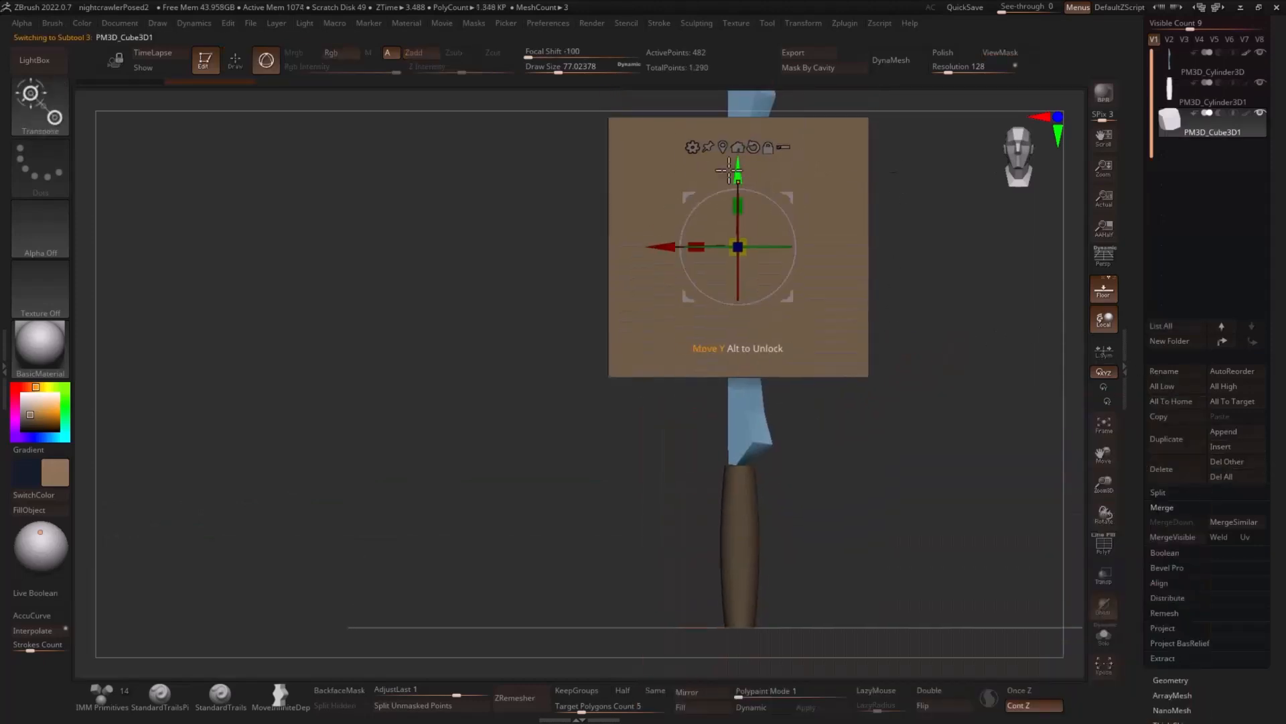
pyautogui.press('q')
pyautogui.press('w')
pyautogui.moveTo(739, 177)
pyautogui.mouseDown()
pyautogui.moveTo(759, 379)
pyautogui.moveTo(739, 426)
pyautogui.moveTo(746, 548)
pyautogui.mouseUp()
pyautogui.moveTo(744, 473); pyautogui.dragTo(735, 469)
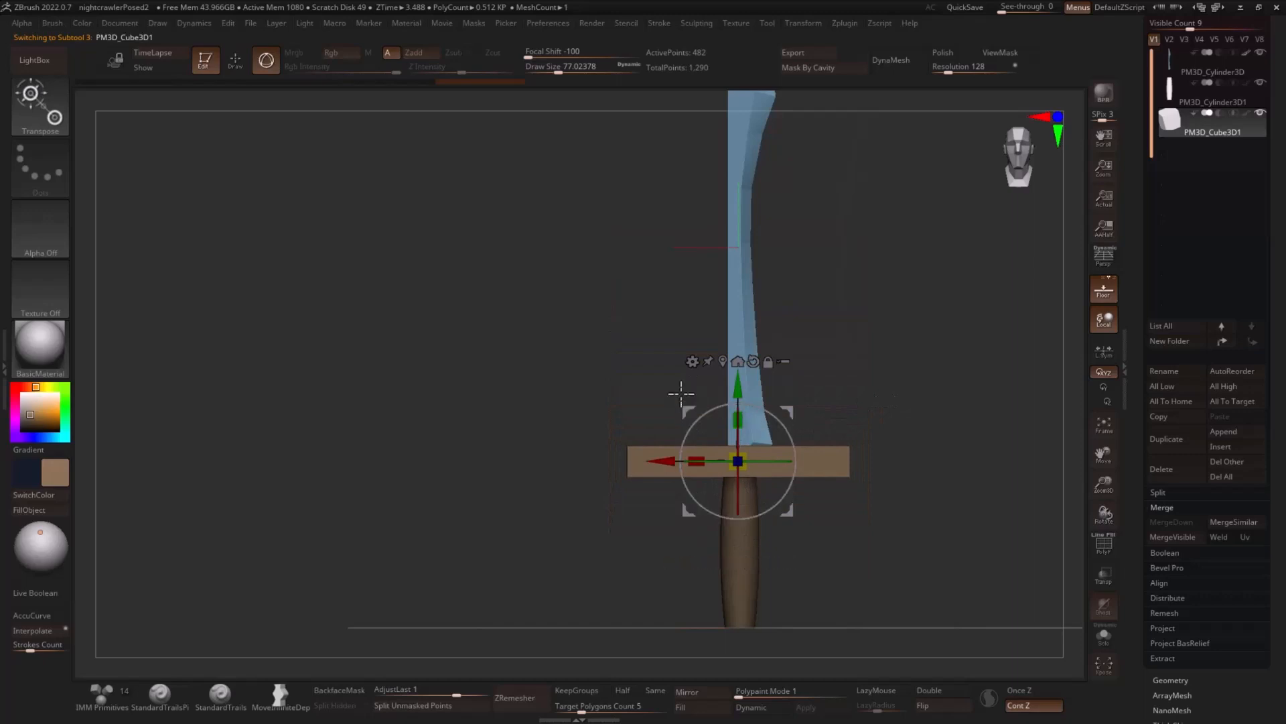
# - Turn the bar into a parametric cube primitive, reduce its subdivisions to a minimum with PolyFrame shown, and accept it
pyautogui.click(692, 362)
pyautogui.click(818, 361)
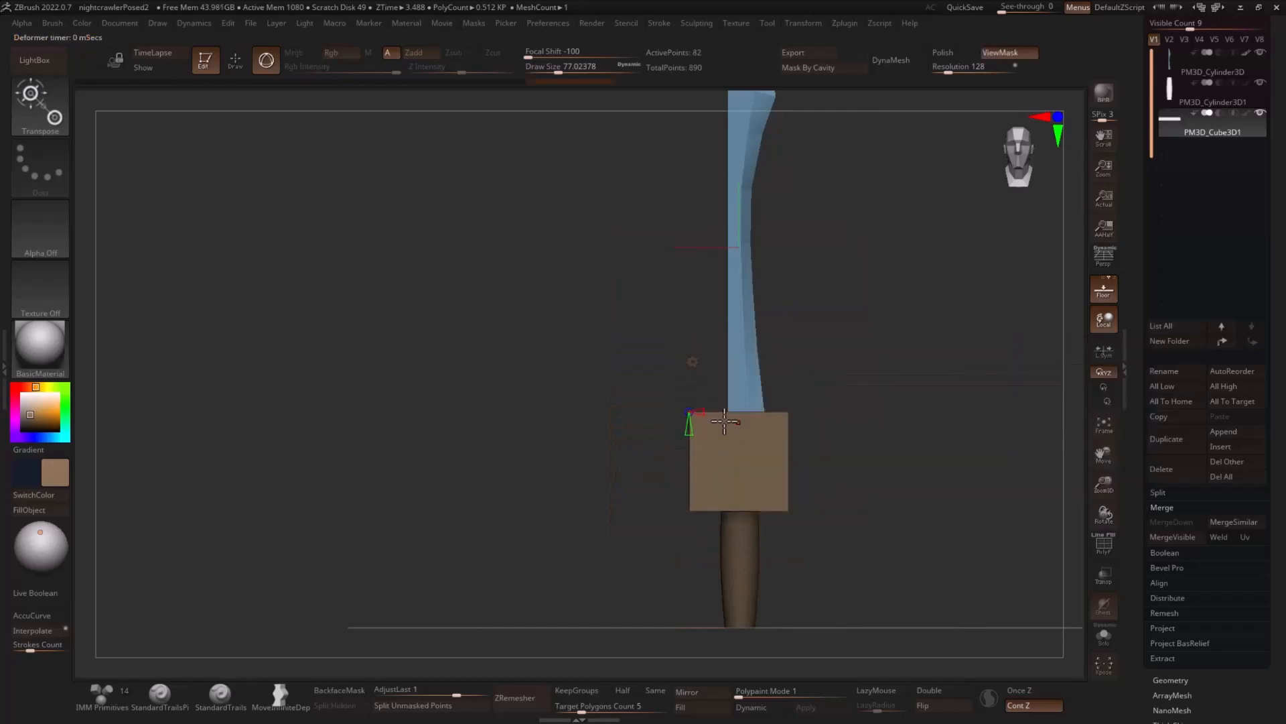
pyautogui.hotkey('shift', 'f')
pyautogui.moveTo(871, 385); pyautogui.dragTo(909, 388)
pyautogui.keyDown('alt'); pyautogui.moveTo(908, 389); pyautogui.dragTo(904, 416); pyautogui.keyUp('alt')
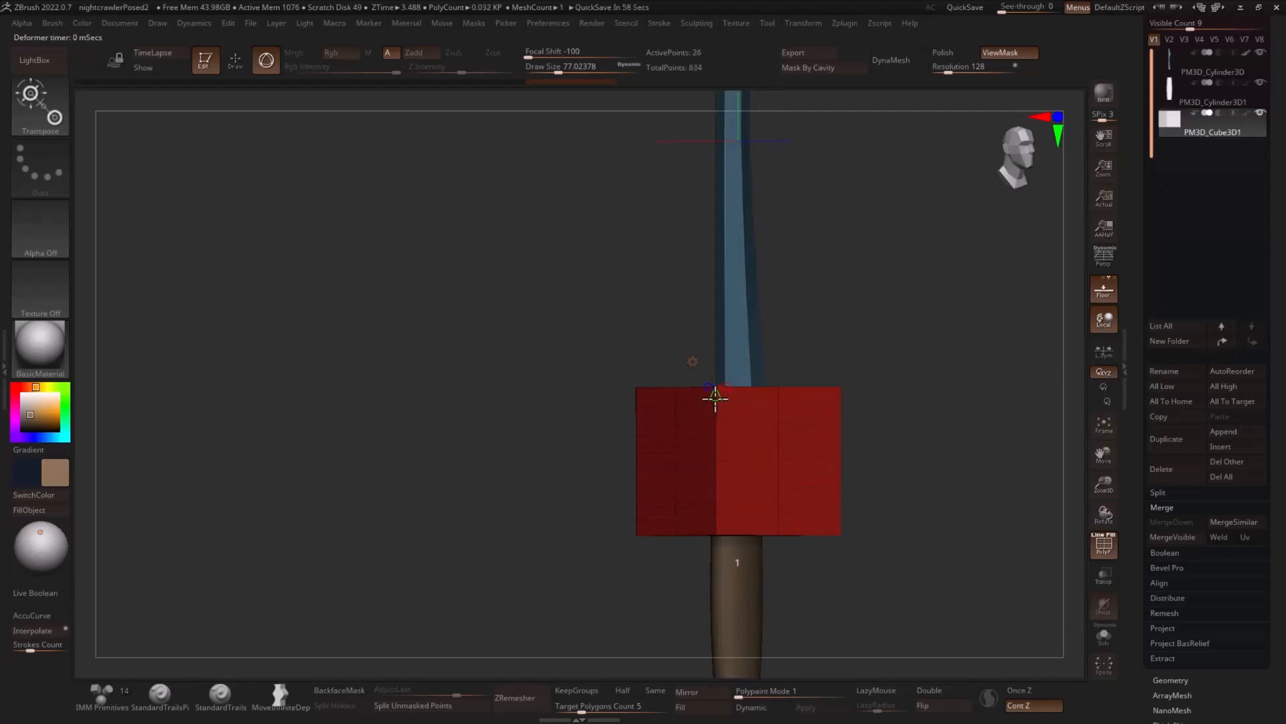
pyautogui.moveTo(892, 352)
pyautogui.mouseDown()
pyautogui.moveTo(805, 388)
pyautogui.moveTo(891, 394)
pyautogui.moveTo(735, 422)
pyautogui.moveTo(881, 367)
pyautogui.moveTo(905, 374)
pyautogui.mouseUp()
pyautogui.click(693, 362)
pyautogui.click(756, 365)
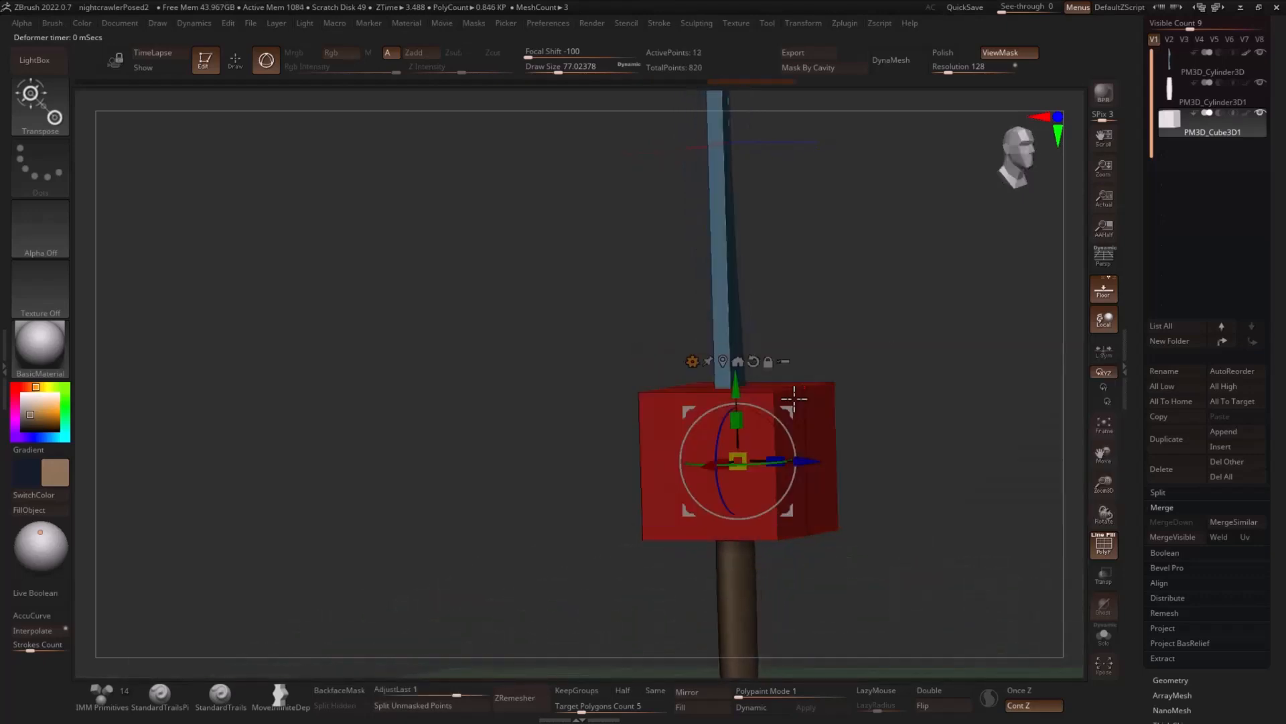
# - Flatten the low-poly cube along Y into a thin crossguard and narrow it along Z
pyautogui.moveTo(737, 420); pyautogui.dragTo(738, 517)
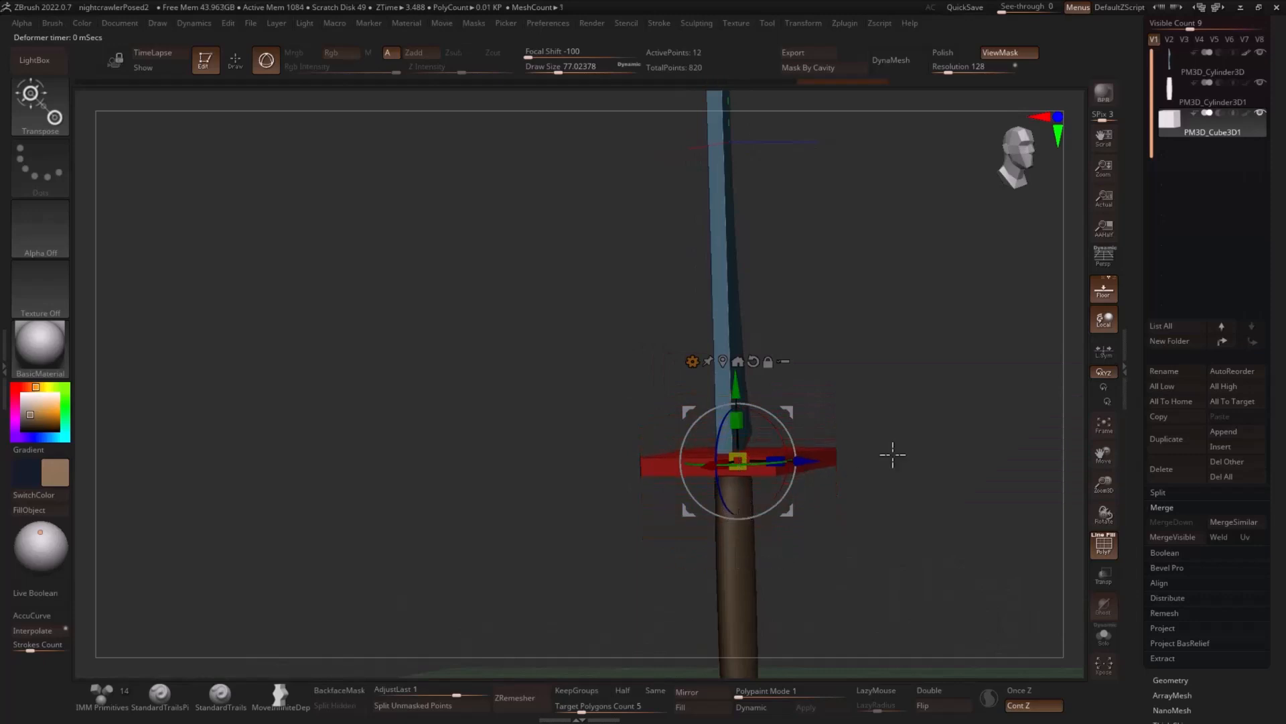
pyautogui.moveTo(893, 454); pyautogui.dragTo(872, 511)
pyautogui.moveTo(829, 420); pyautogui.dragTo(913, 504)
pyautogui.moveTo(808, 449); pyautogui.dragTo(804, 450)
pyautogui.moveTo(890, 422); pyautogui.dragTo(843, 329)
pyautogui.press('q')
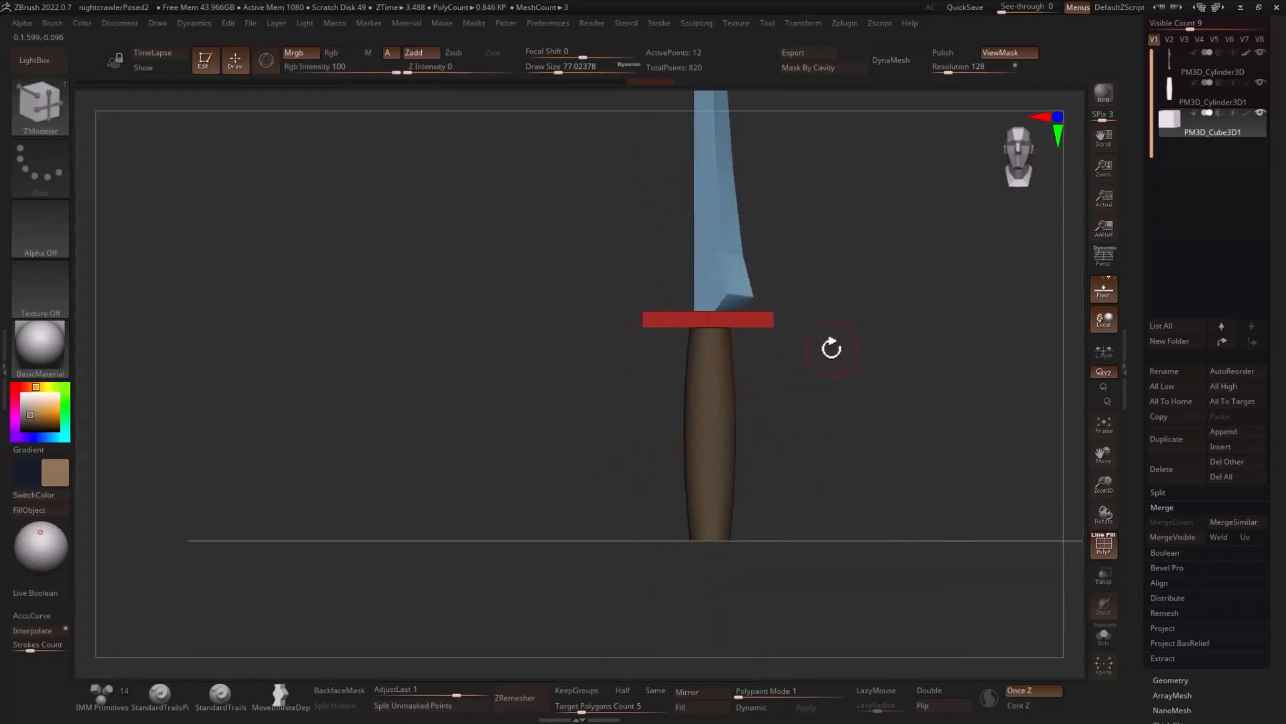
# - Duplicate the crossguard within its subtool down along Y to the handle's bottom end, and clear the mask
pyautogui.press('w')
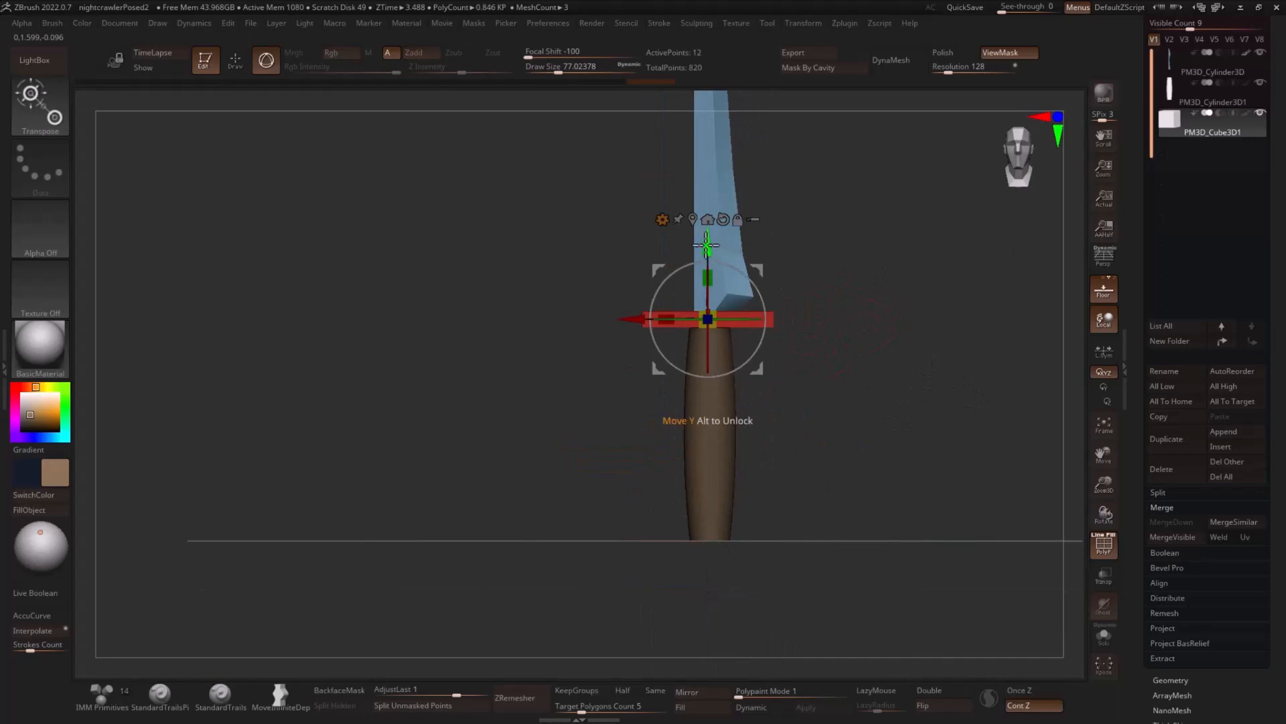
pyautogui.keyDown('ctrl'); pyautogui.moveTo(706, 236); pyautogui.dragTo(753, 459); pyautogui.keyUp('ctrl')
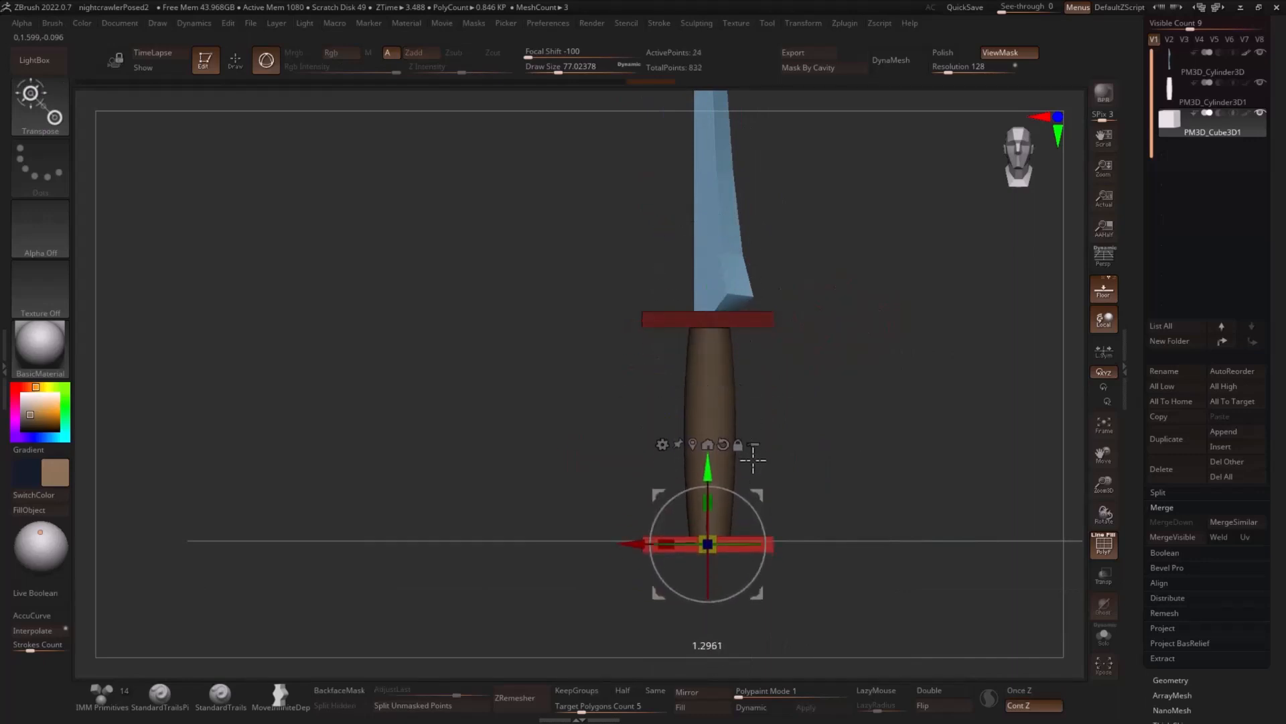
pyautogui.press('q')
pyautogui.moveTo(913, 424)
pyautogui.keyDown('shift'); pyautogui.mouseDown()
pyautogui.moveTo(965, 422)
pyautogui.moveTo(907, 408)
pyautogui.moveTo(947, 404)
pyautogui.mouseUp(); pyautogui.keyUp('shift')
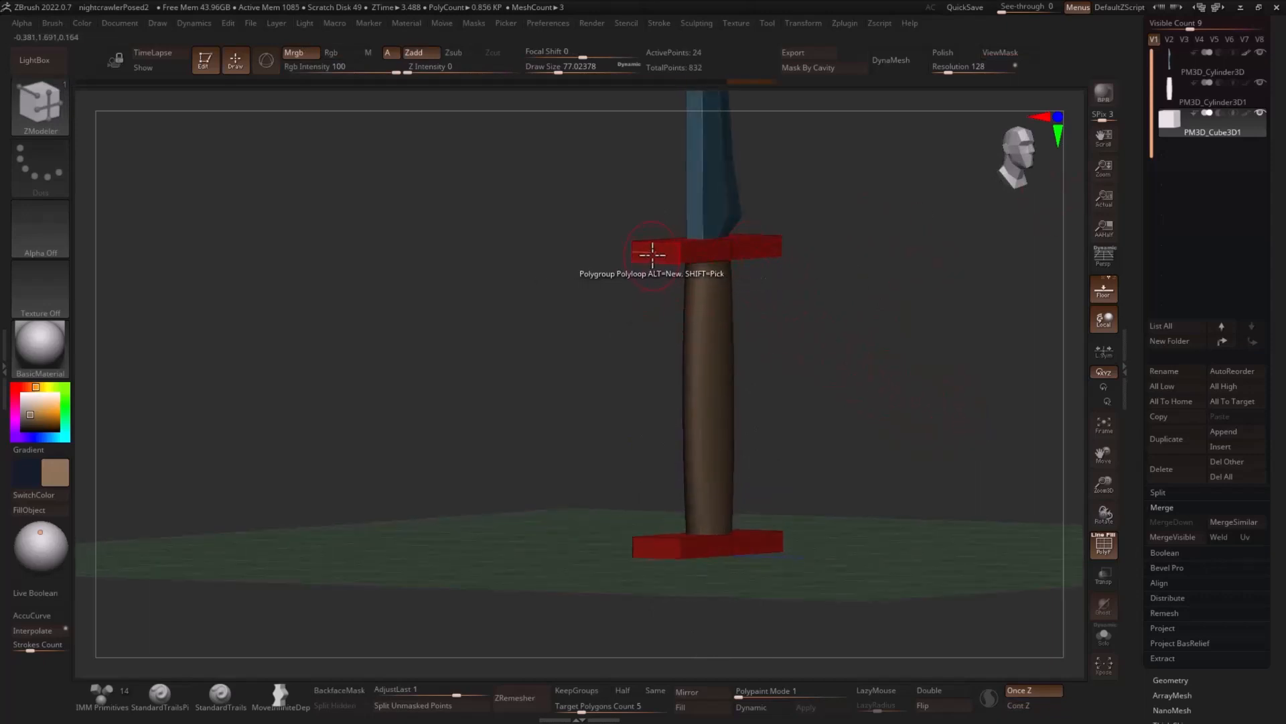
# - Try to bridge the end faces of the upper and lower guard plates using Bridge with the Two Polys target
pyautogui.press('space')
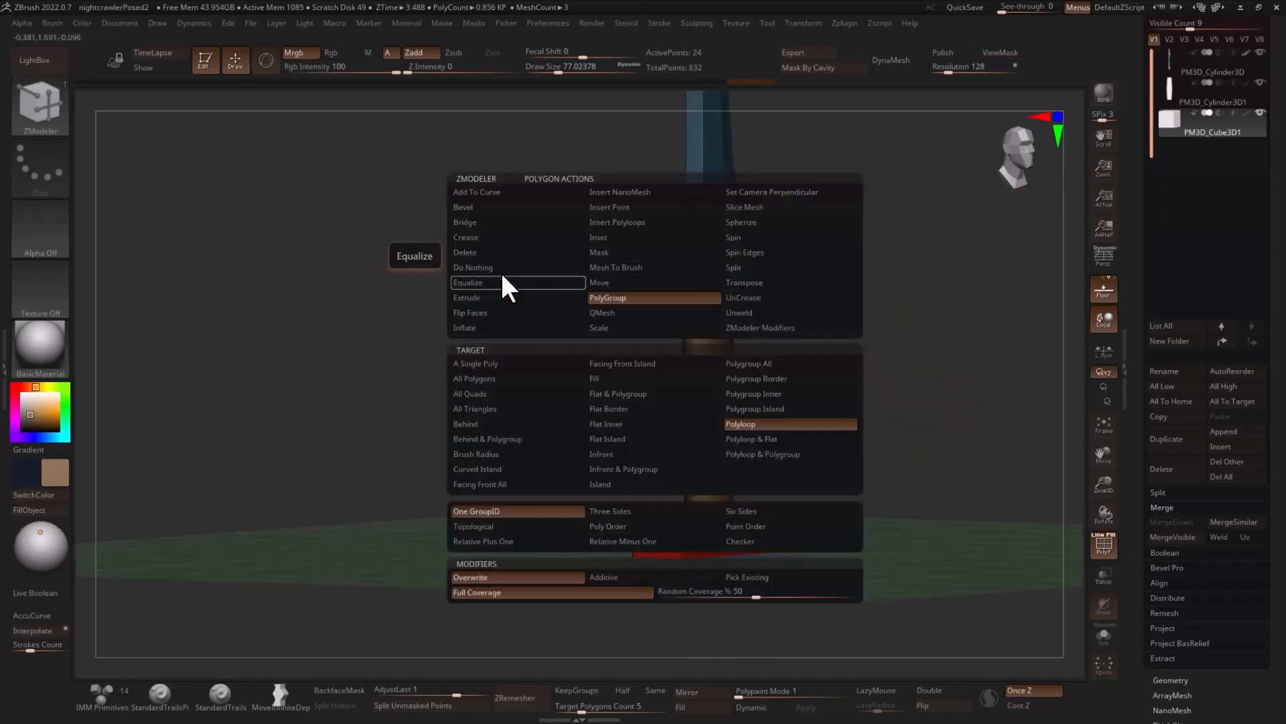
pyautogui.click(506, 222)
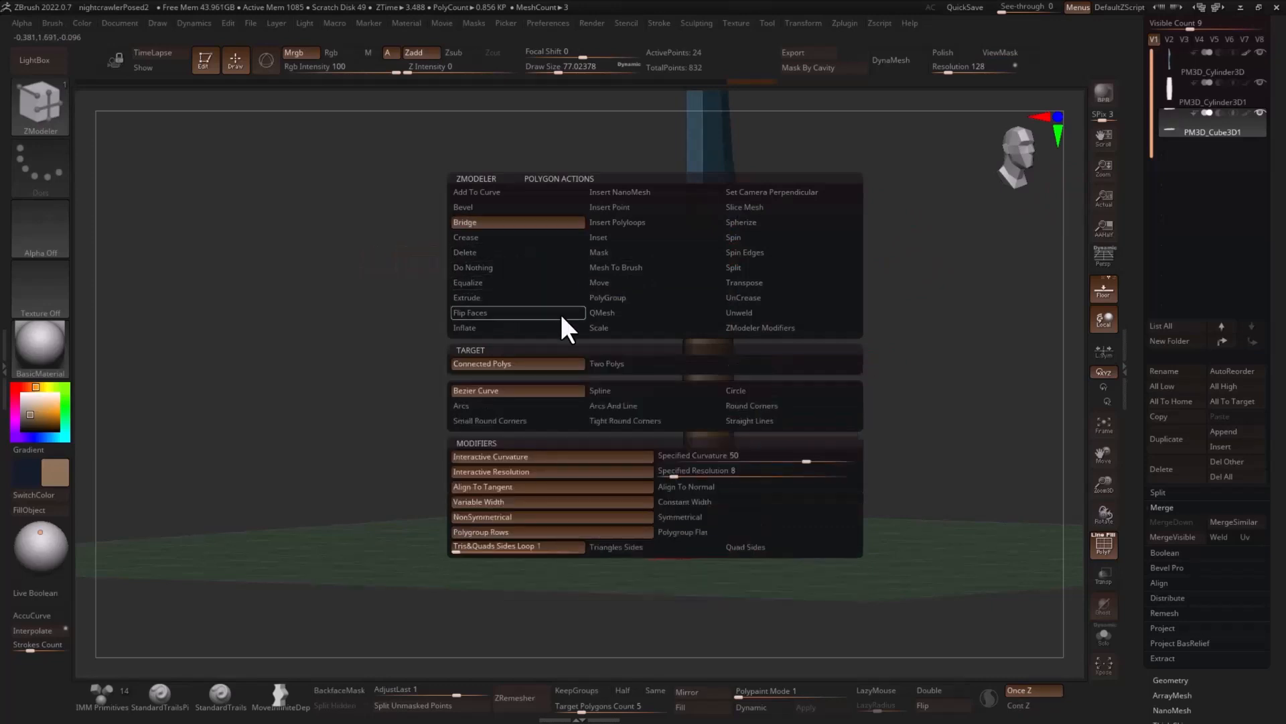
pyautogui.click(611, 363)
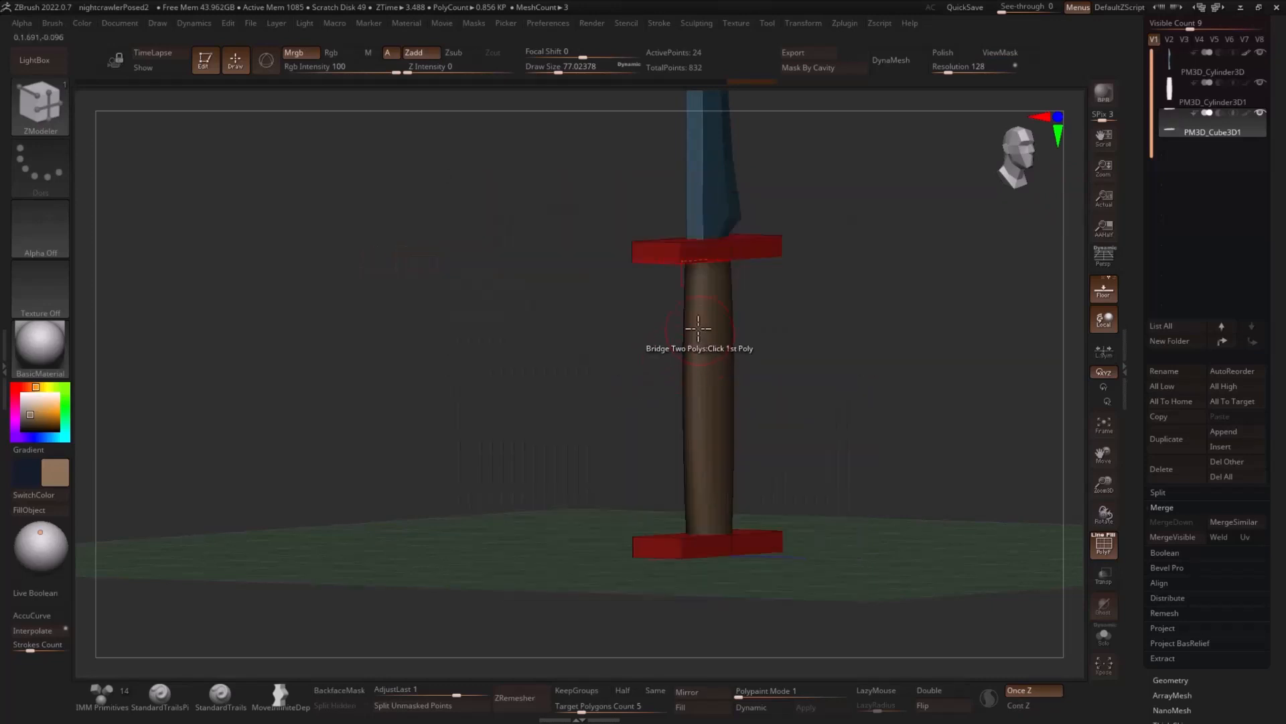
pyautogui.press('space')
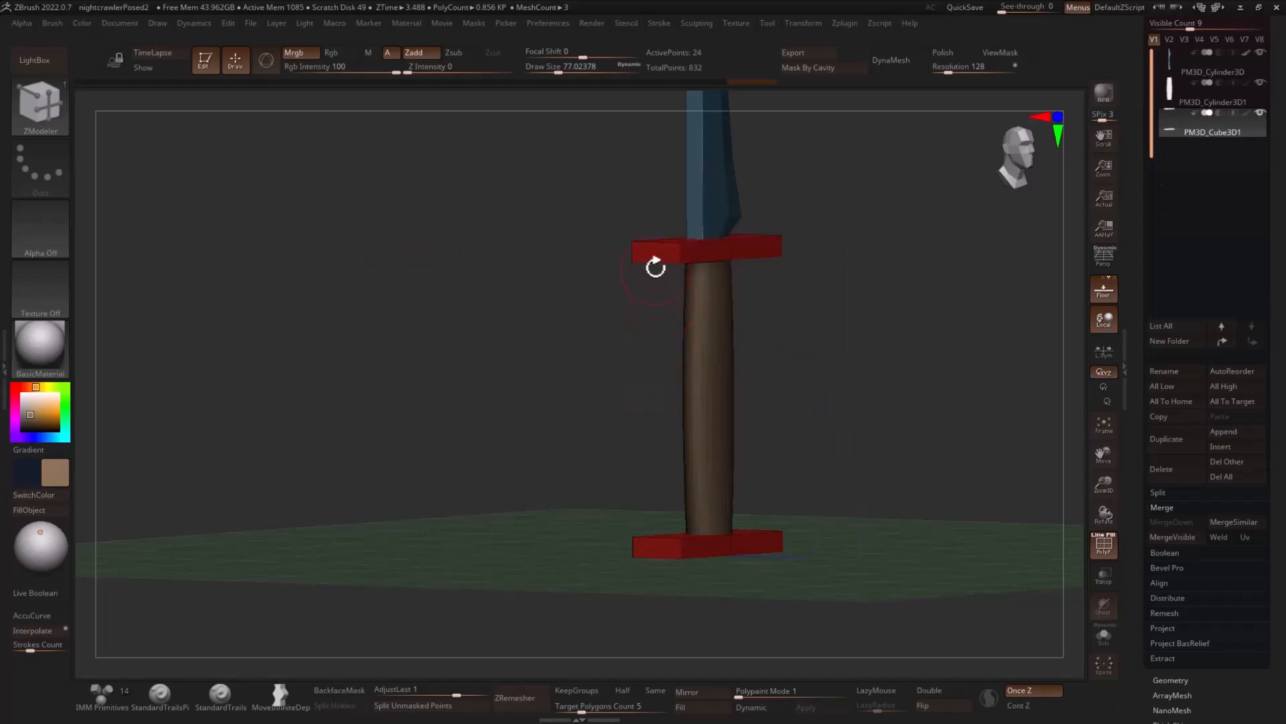
pyautogui.click(652, 545)
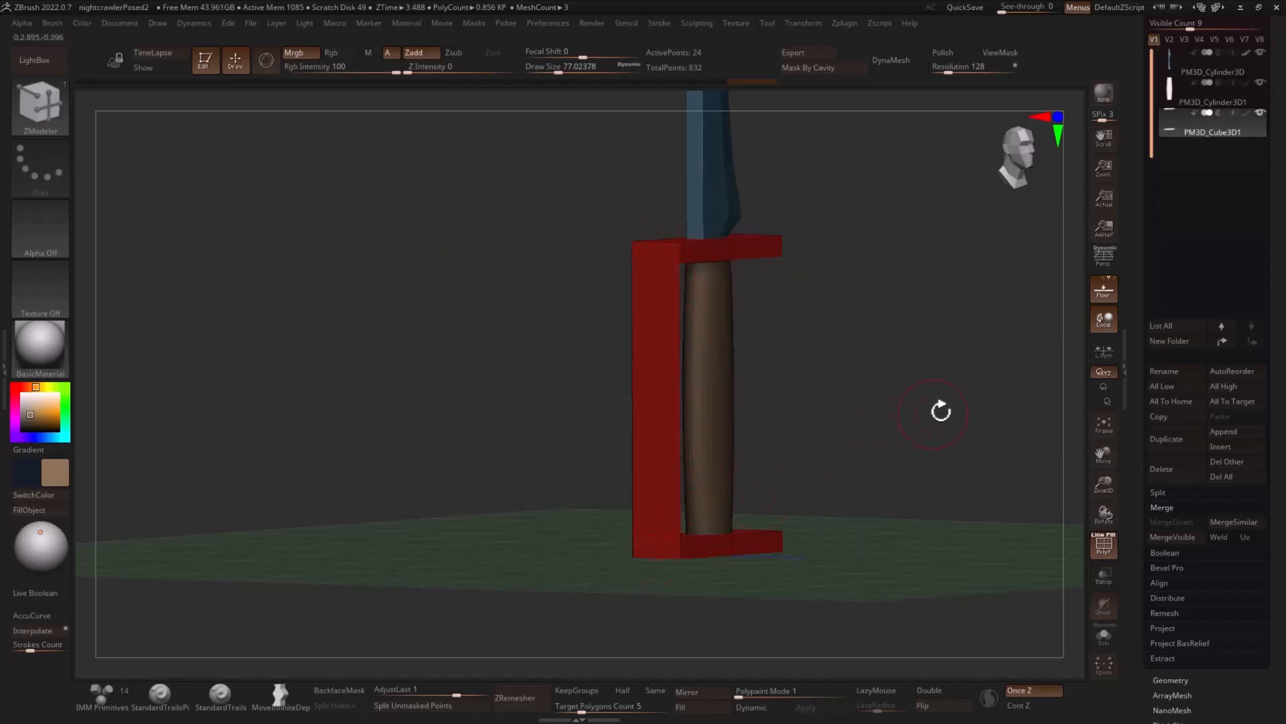
pyautogui.moveTo(939, 408); pyautogui.dragTo(813, 408)
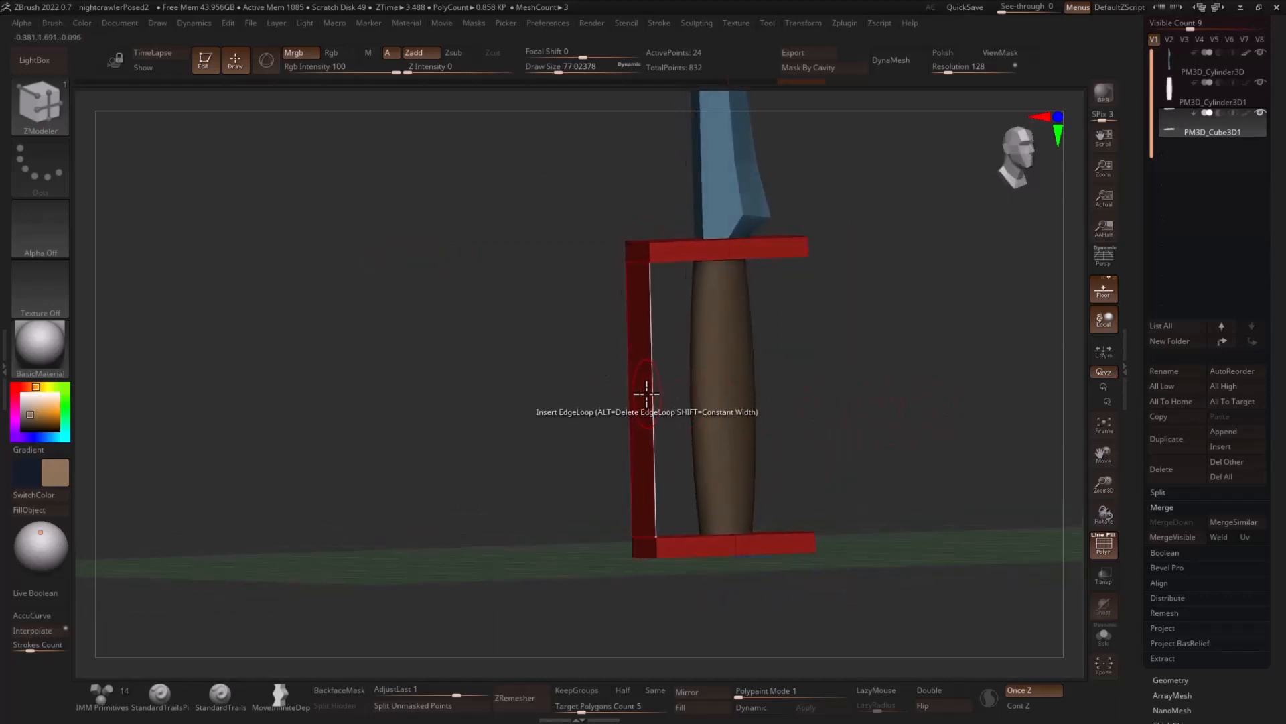
pyautogui.hotkey('ctrl', 'z')
# - Delete one end polygon on the same side of both the upper and the lower guard plates
pyautogui.moveTo(862, 353); pyautogui.dragTo(862, 321)
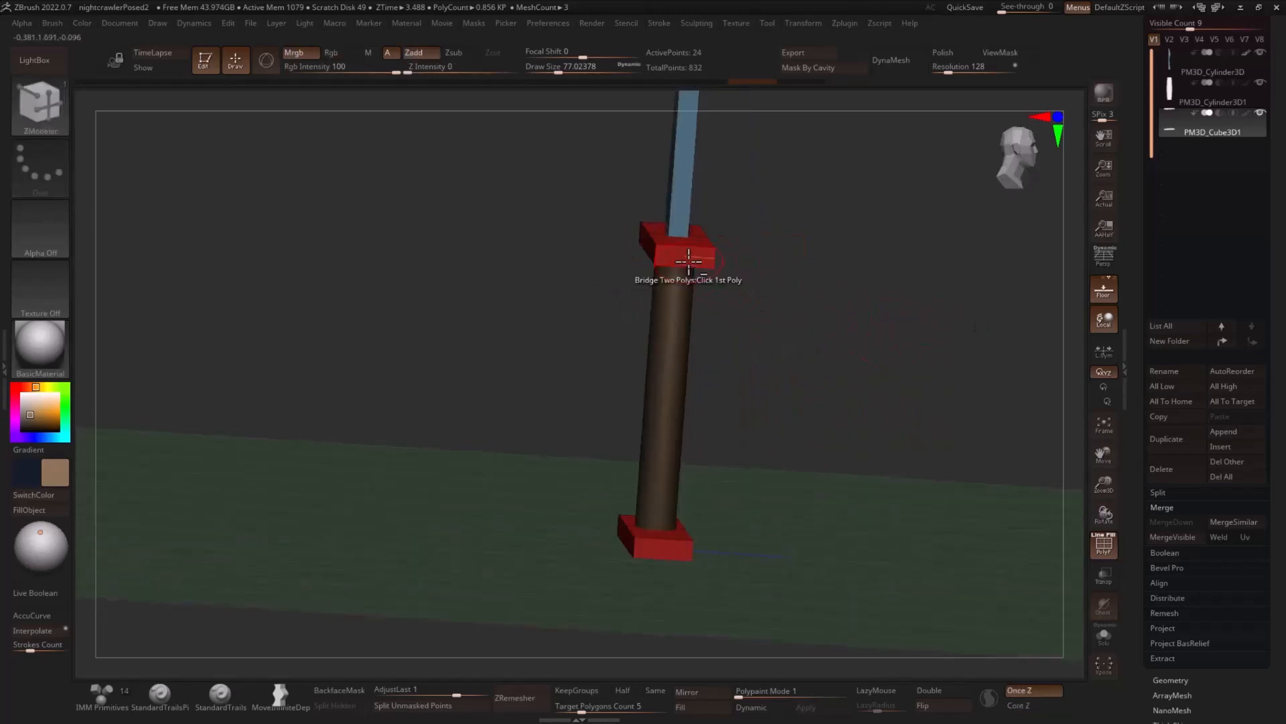
pyautogui.press('space')
pyautogui.click(521, 251)
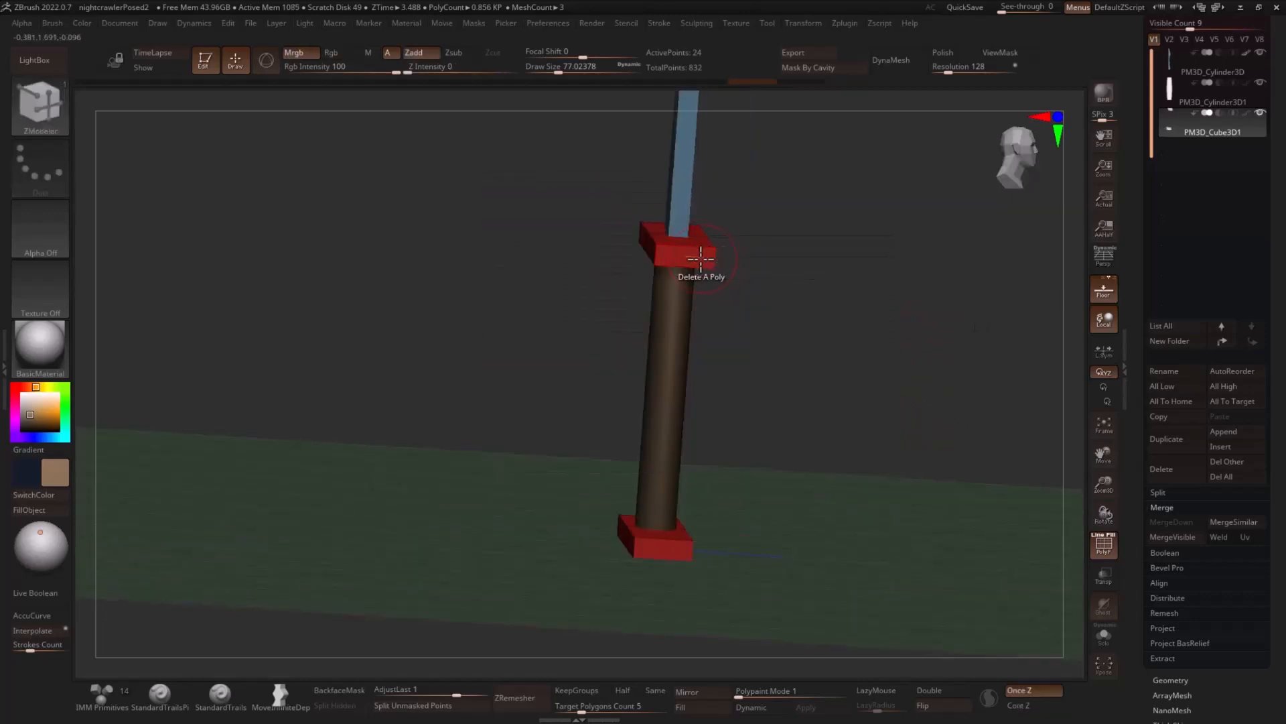
pyautogui.click(700, 258)
pyautogui.click(680, 546)
pyautogui.moveTo(761, 517); pyautogui.dragTo(721, 534)
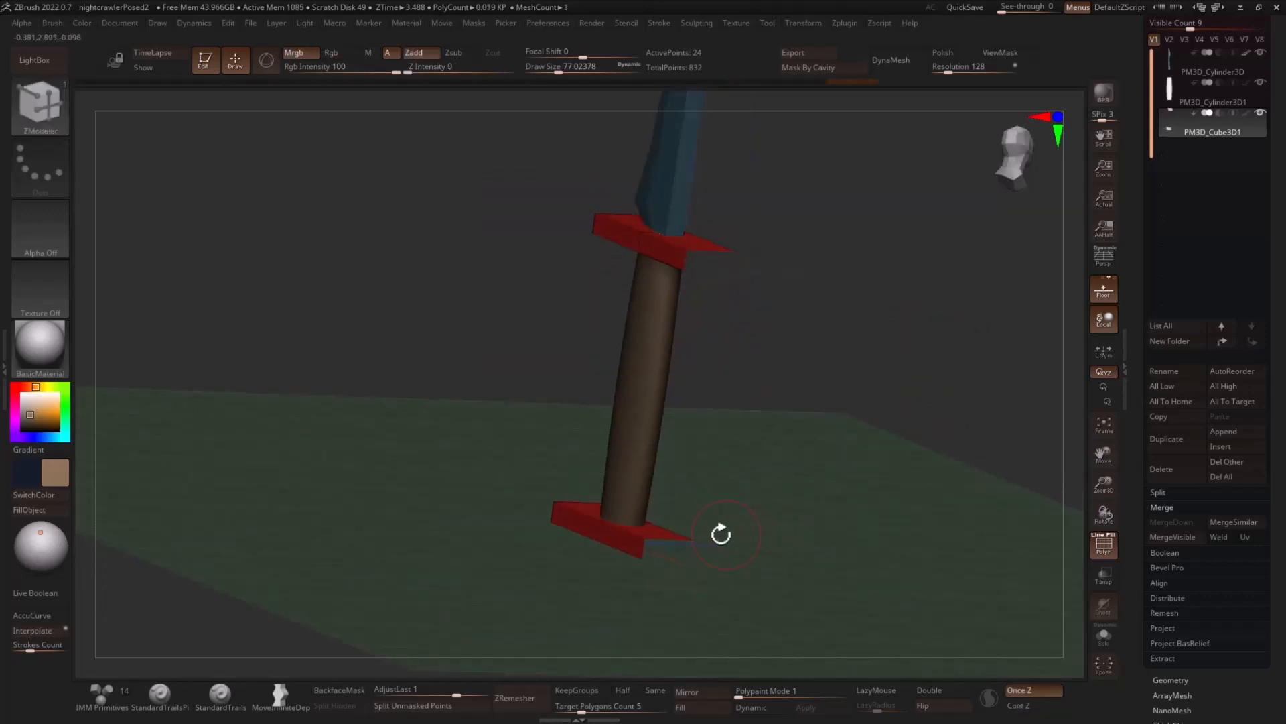
# - Set the ZModeler edge action to Bridge with the Two Holes target and open its curve options
pyautogui.press('space')
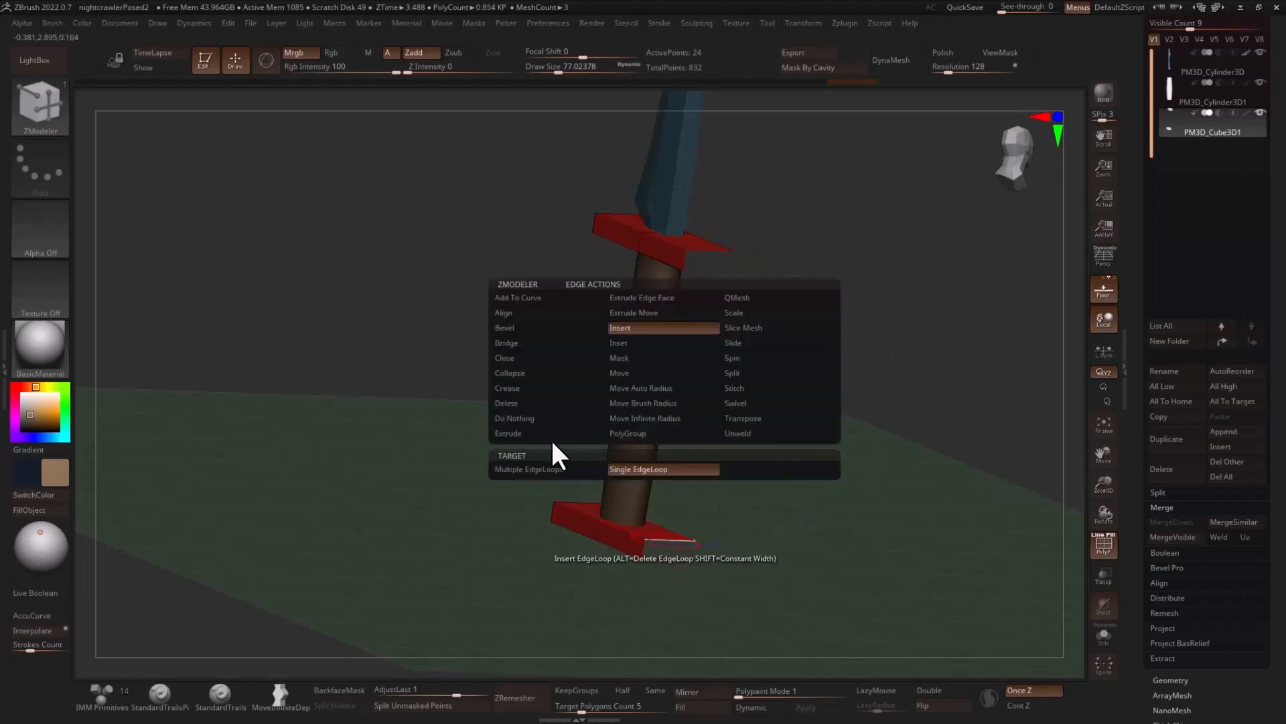
pyautogui.click(518, 344)
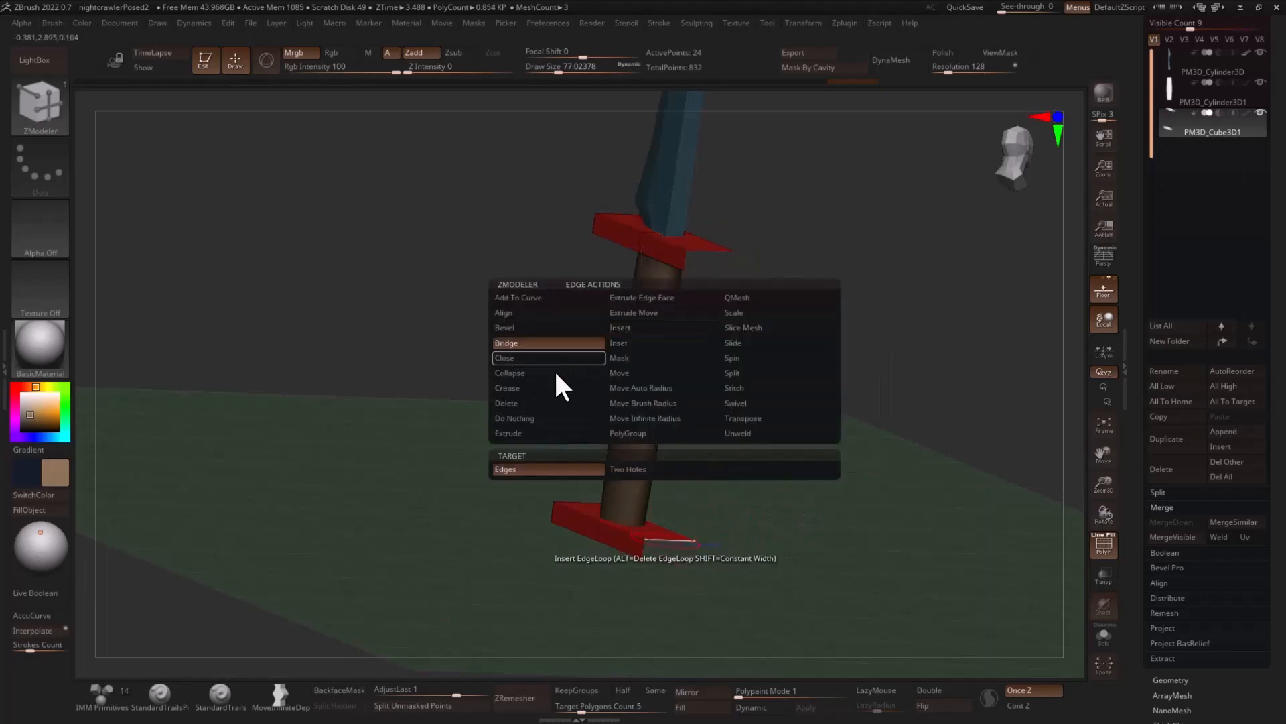
pyautogui.click(631, 468)
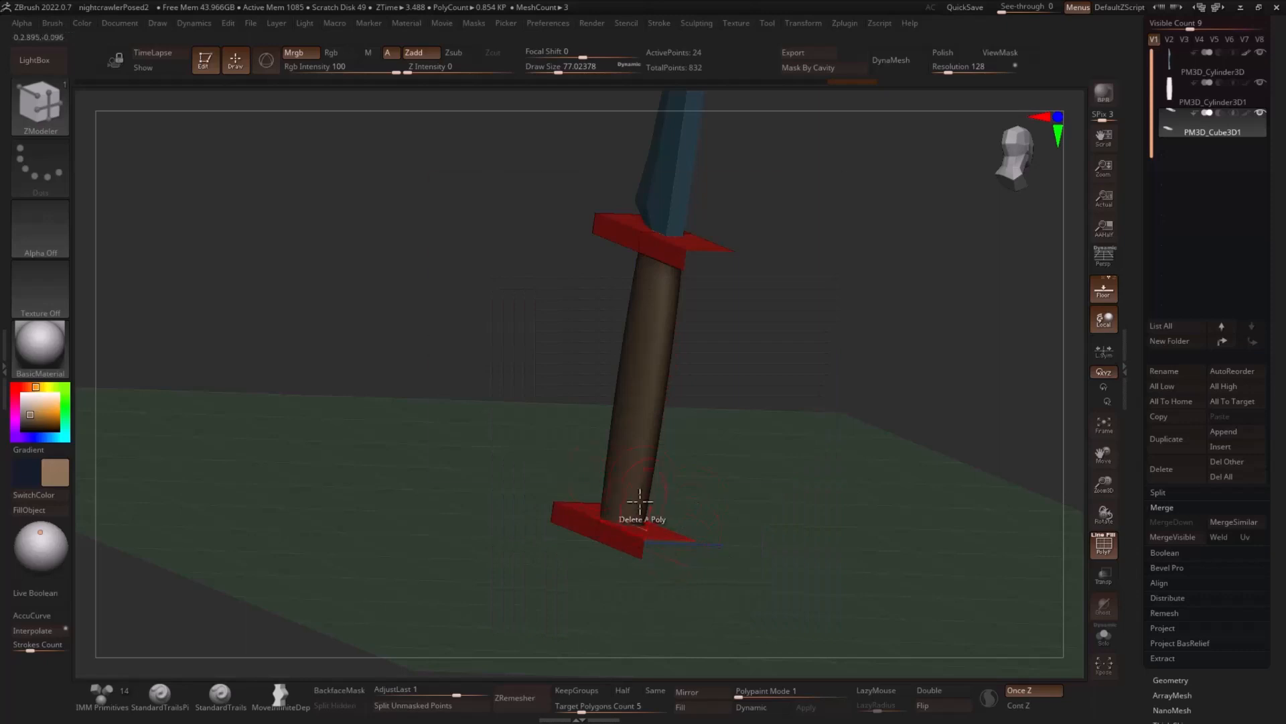
pyautogui.press('space')
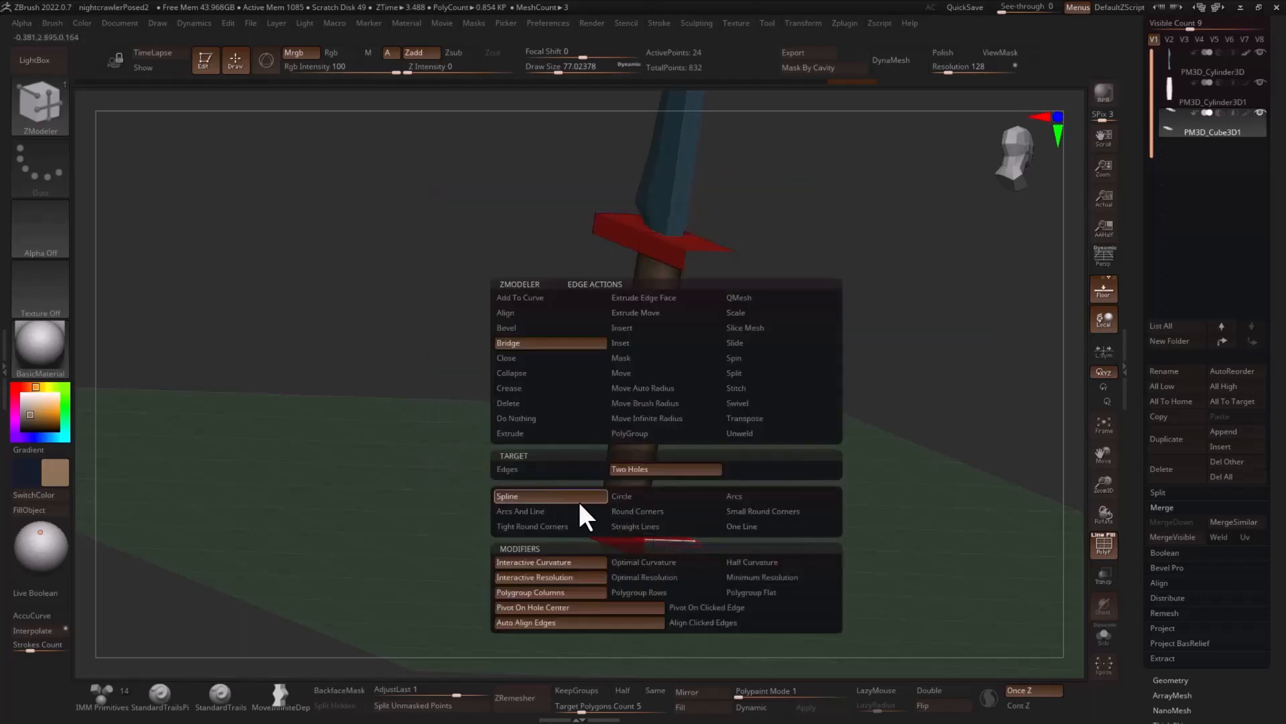
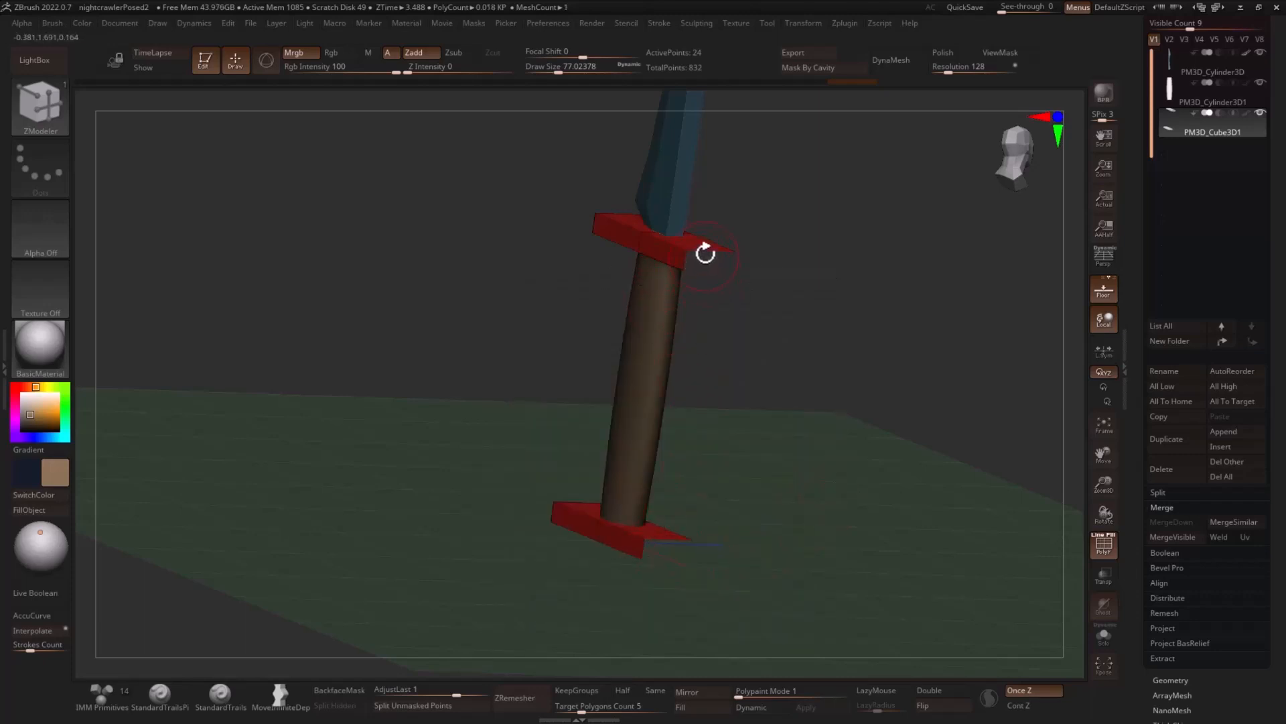
# - Bridge the open ends of the upper and lower guard plates with a curved D-shaped bow
pyautogui.moveTo(705, 253); pyautogui.dragTo(819, 342)
pyautogui.moveTo(830, 341); pyautogui.dragTo(909, 336)
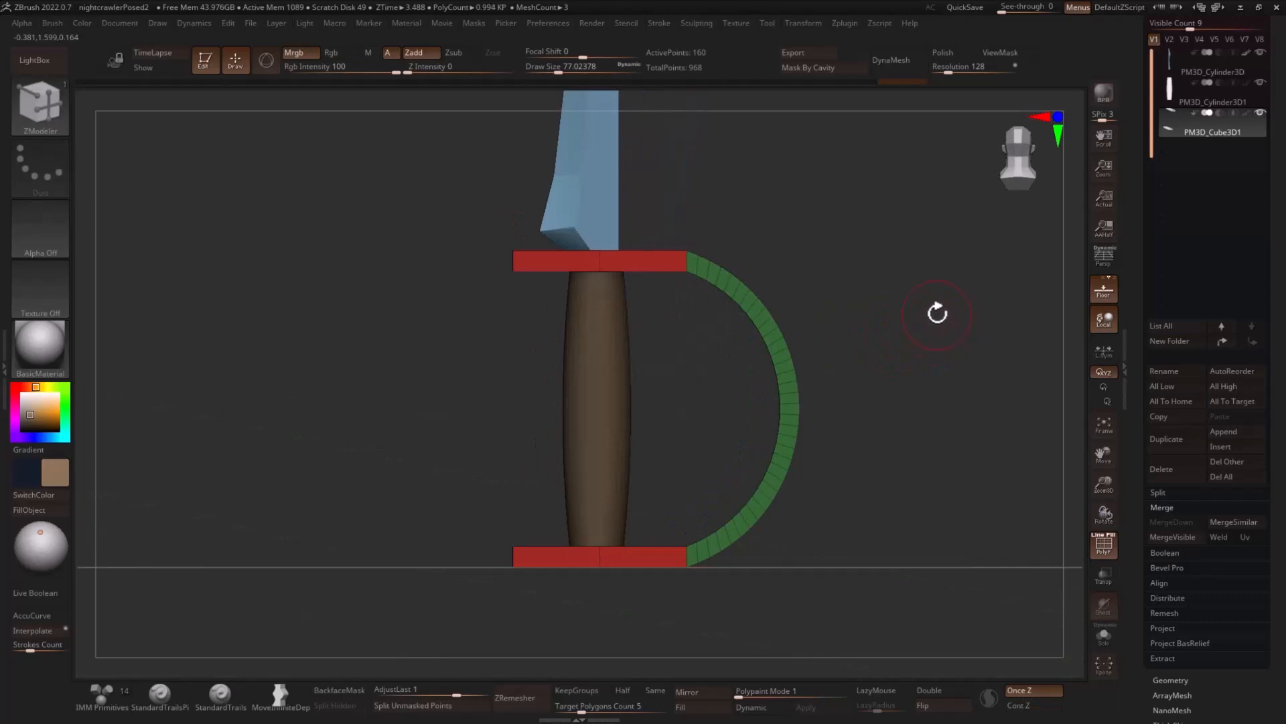
pyautogui.moveTo(940, 288); pyautogui.dragTo(885, 312)
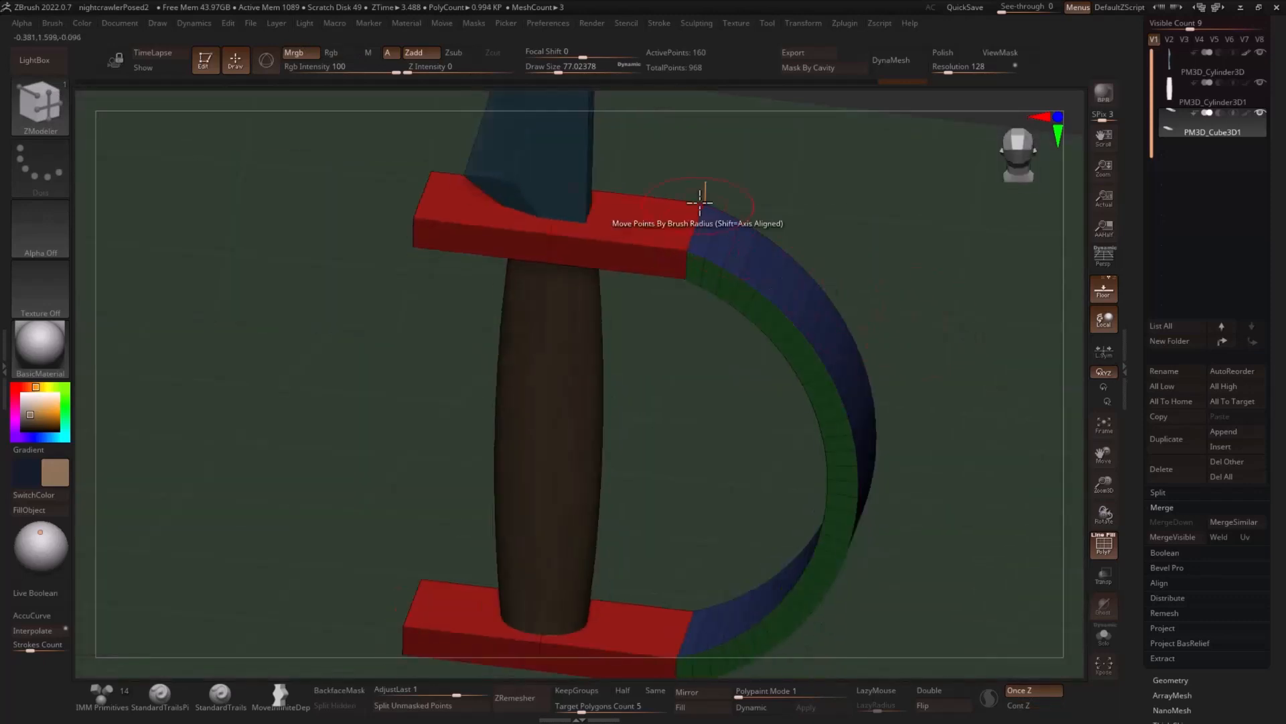
# - Insert an edge loop where the curved bow meets the upper plate and another where it meets the lower plate
pyautogui.moveTo(701, 196); pyautogui.dragTo(706, 221, button='right')
pyautogui.press('space')
pyautogui.click(588, 249)
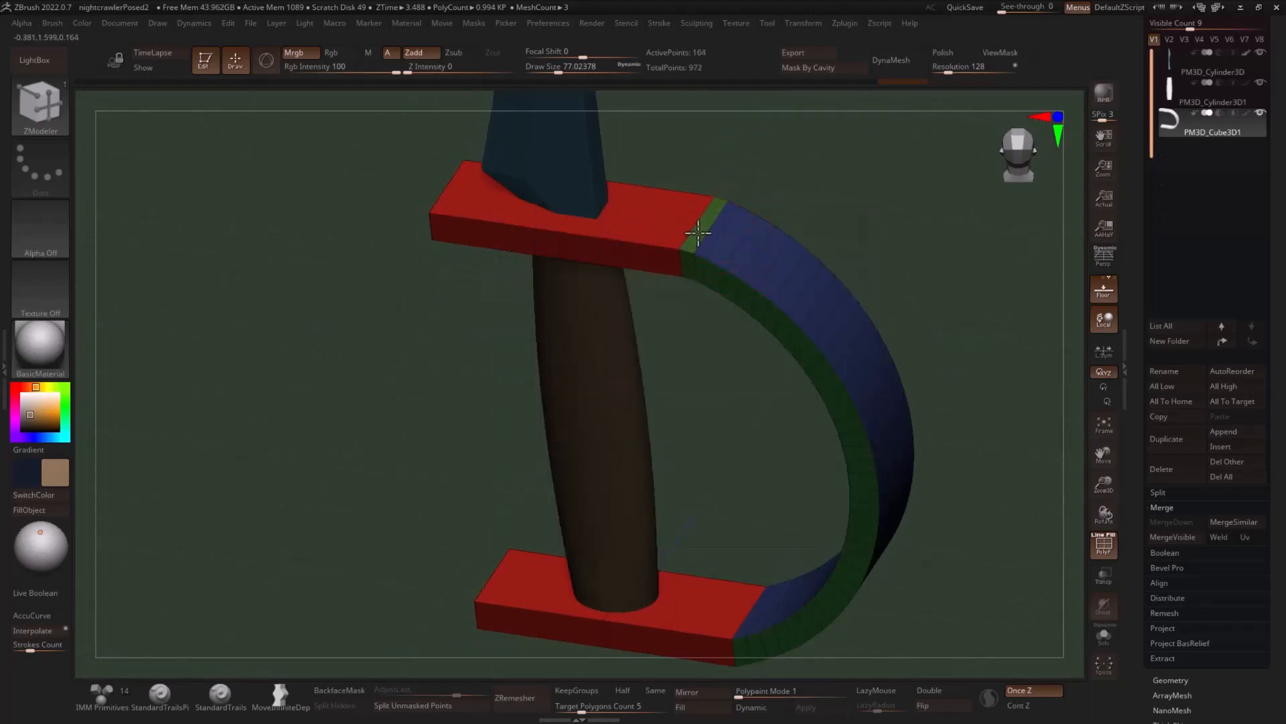
pyautogui.moveTo(1018, 453); pyautogui.dragTo(593, 510)
pyautogui.moveTo(728, 462)
pyautogui.mouseDown()
pyautogui.moveTo(898, 376)
pyautogui.moveTo(845, 335)
pyautogui.moveTo(979, 382)
pyautogui.moveTo(945, 386)
pyautogui.moveTo(947, 417)
pyautogui.mouseUp()
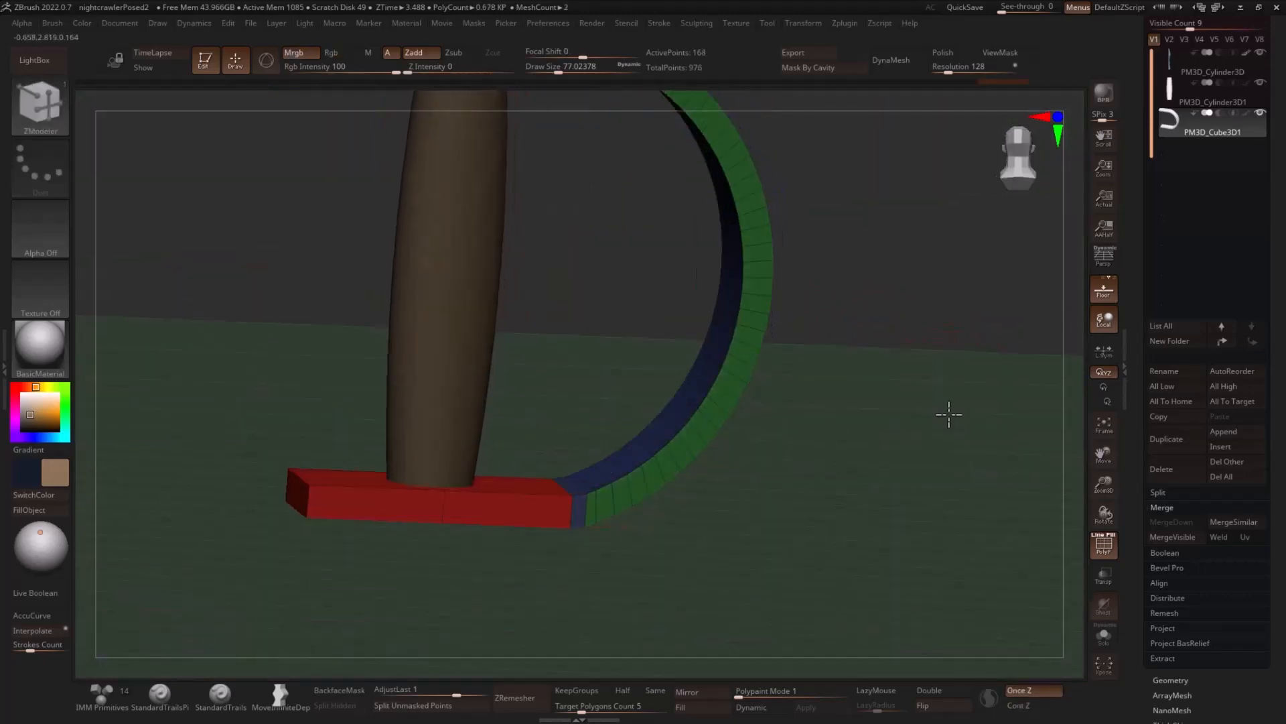
# - Merge the guard into a single polygroup, then give its narrow side faces a separate polygroup using PolyGroup with the Polyloop target
pyautogui.hotkey('ctrl', 'w')
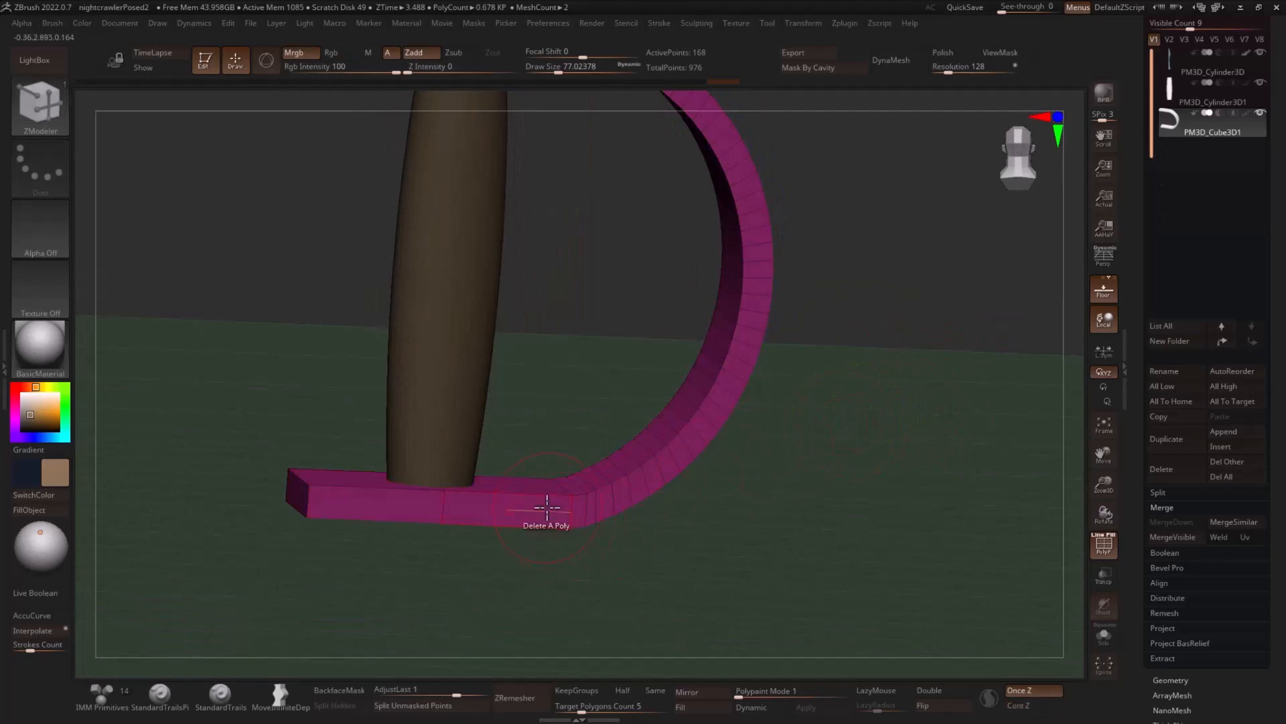
pyautogui.press('space')
pyautogui.click(506, 299)
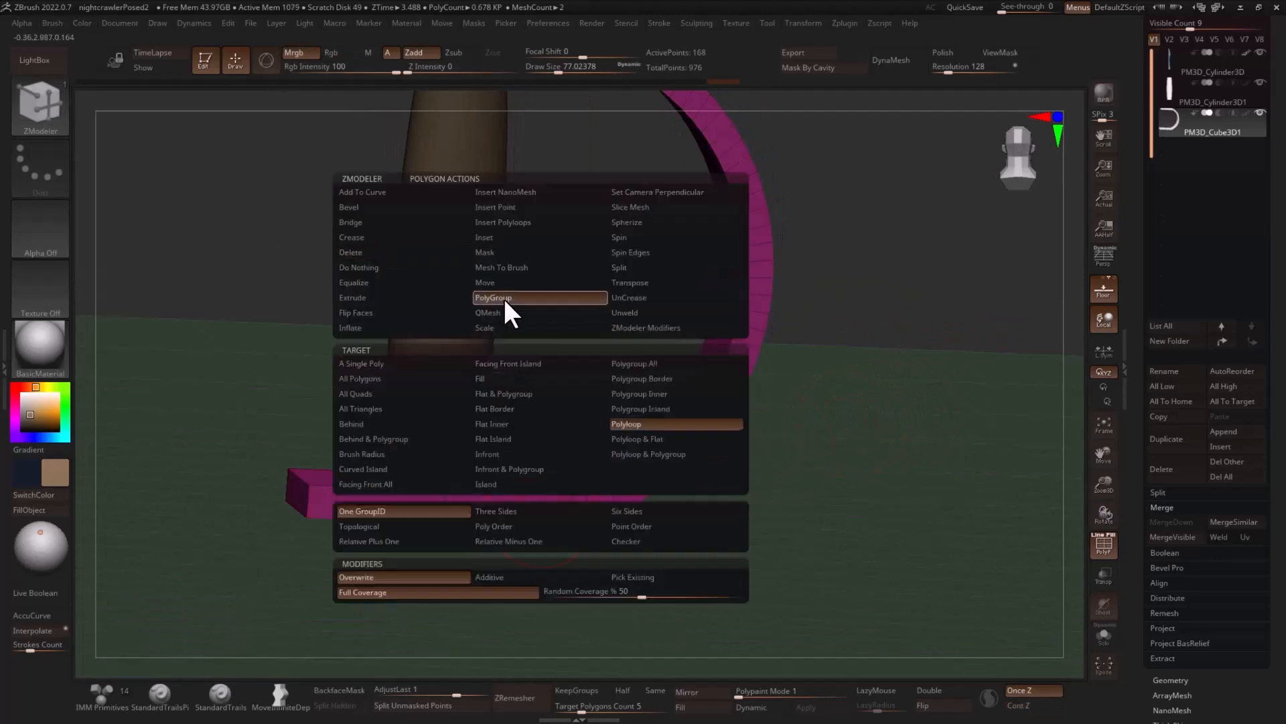
pyautogui.click(637, 453)
pyautogui.click(626, 517)
pyautogui.moveTo(778, 474); pyautogui.dragTo(931, 430)
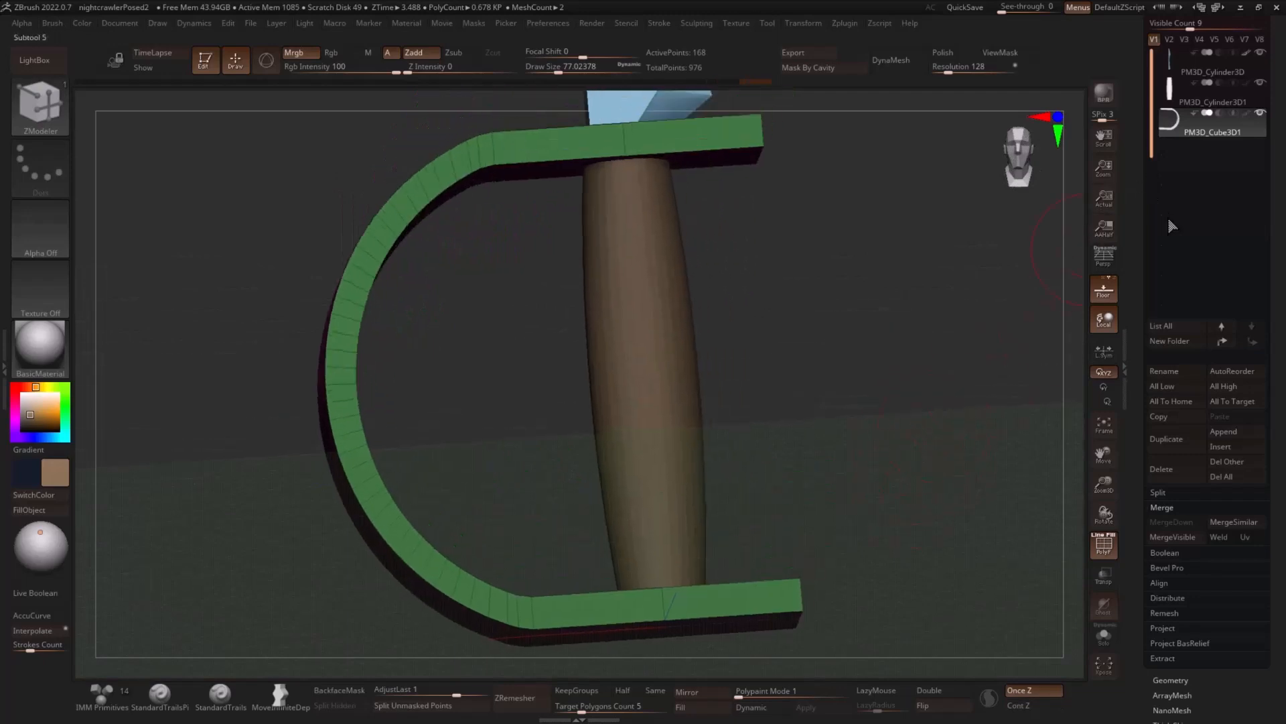
# - Crease the guard along its polygroup borders with crease level 1 and bevel the creased edges with a width of 0.00805
pyautogui.scroll(-5, 1200, 301)
pyautogui.click(1181, 460)
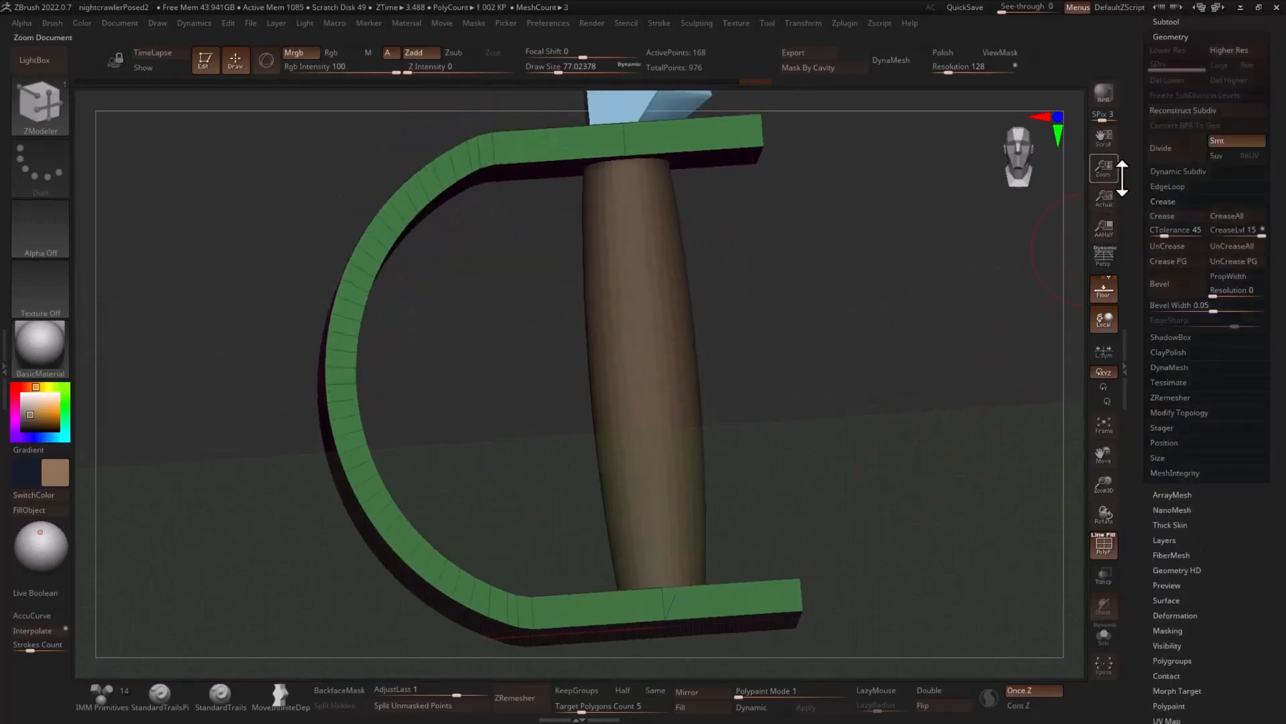
pyautogui.click(1218, 231)
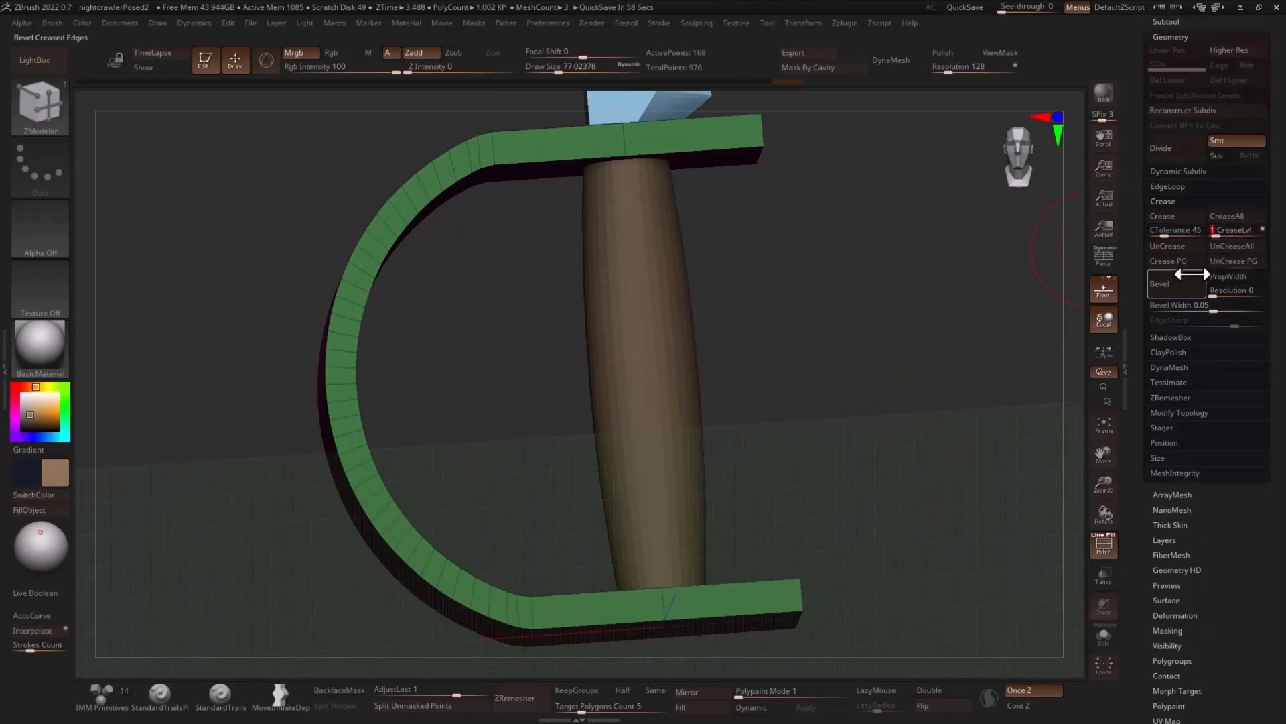
pyautogui.click(1186, 262)
pyautogui.moveTo(1019, 301); pyautogui.dragTo(1131, 335)
pyautogui.moveTo(1209, 305); pyautogui.dragTo(1192, 306)
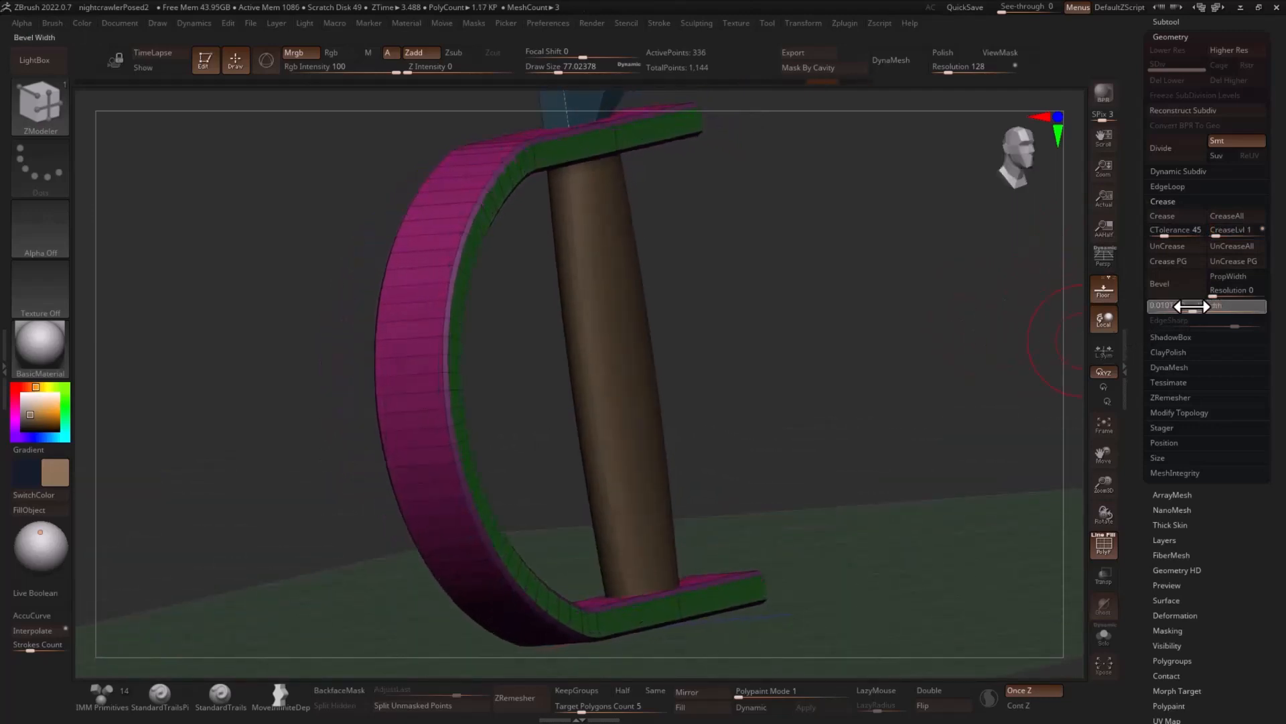
# - Preview the guard with dynamic subdivision and without polyframe, set the crease level to 2, and return to the unsmoothed polyframe display
pyautogui.hotkey('shift', 'f')
pyautogui.press('d')
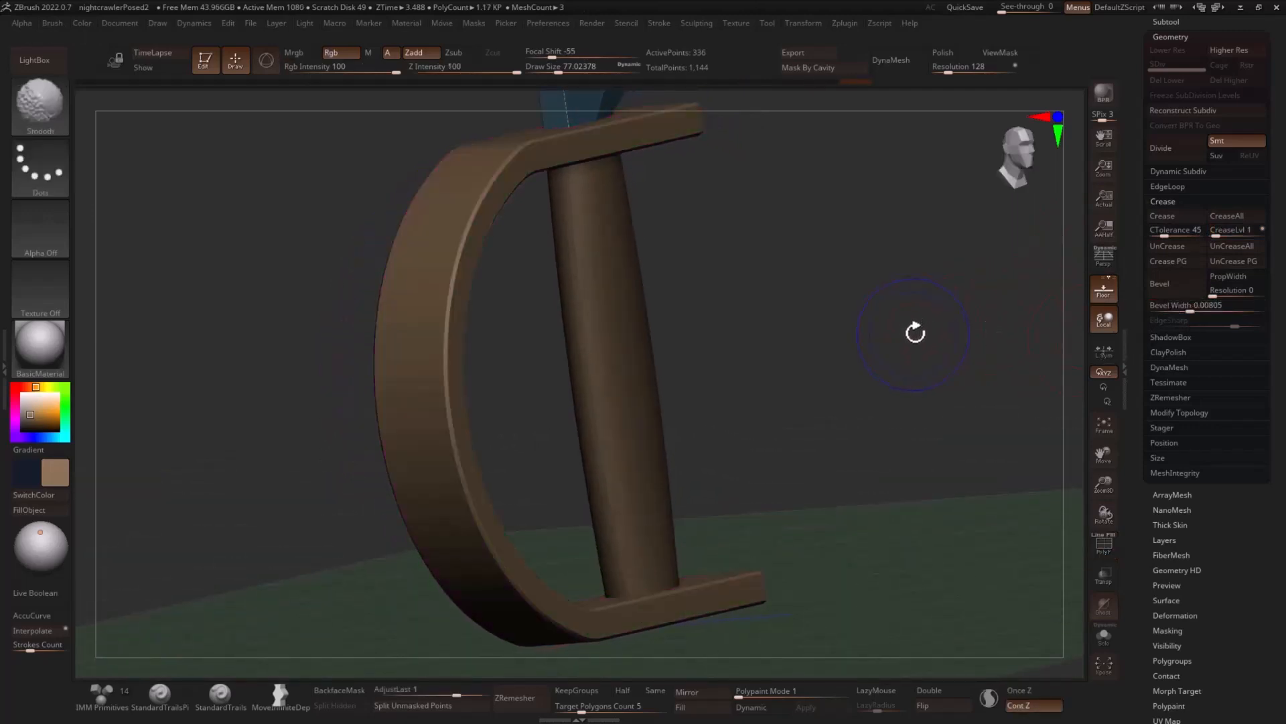
pyautogui.moveTo(854, 285); pyautogui.dragTo(871, 332)
pyautogui.moveTo(1005, 308)
pyautogui.mouseDown()
pyautogui.moveTo(1014, 316)
pyautogui.moveTo(982, 311)
pyautogui.moveTo(890, 339)
pyautogui.moveTo(843, 399)
pyautogui.mouseUp()
pyautogui.hotkey('shift', 'f')
pyautogui.hotkey('shift', 'd')
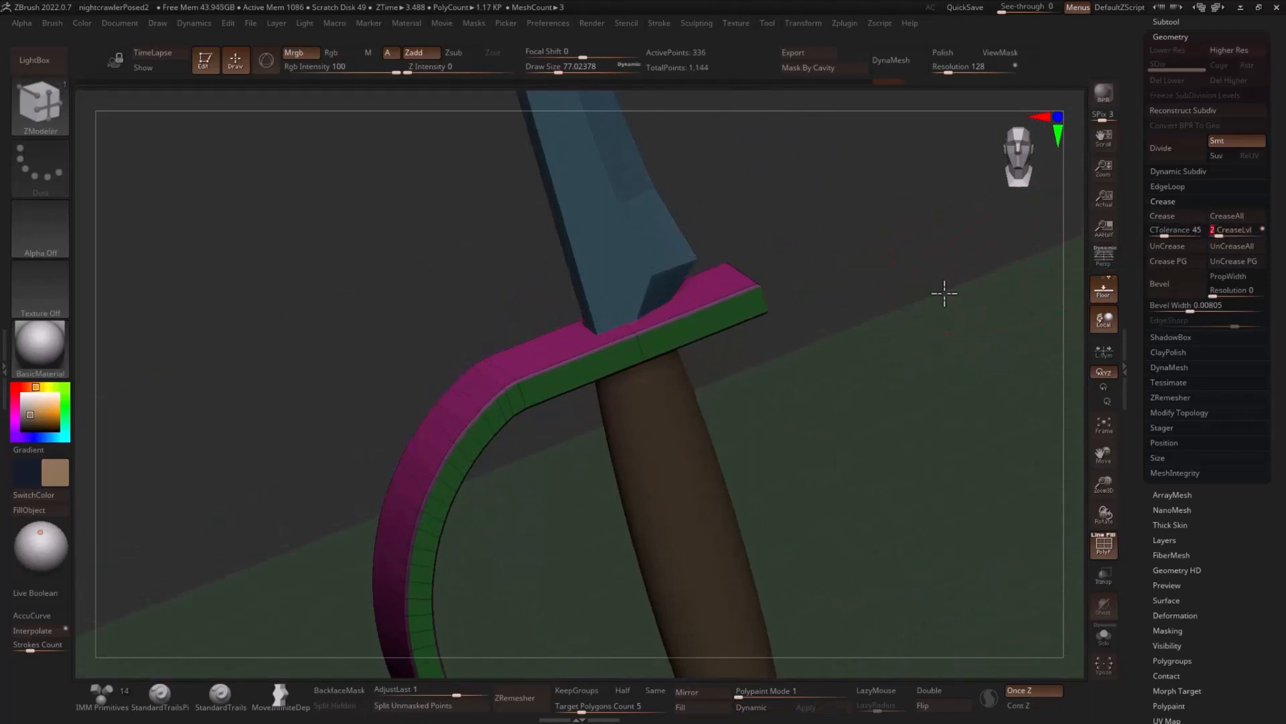
# - Shrink the draw size to about 21.6 and insert supporting edge loops close to the corners and borders of the guard plates
pyautogui.moveTo(945, 293)
pyautogui.keyDown('alt'); pyautogui.mouseDown()
pyautogui.moveTo(947, 341)
pyautogui.moveTo(807, 299)
pyautogui.moveTo(762, 352)
pyautogui.moveTo(772, 344)
pyautogui.mouseUp(); pyautogui.keyUp('alt')
pyautogui.press('s')
pyautogui.press('space')
pyautogui.click(705, 344)
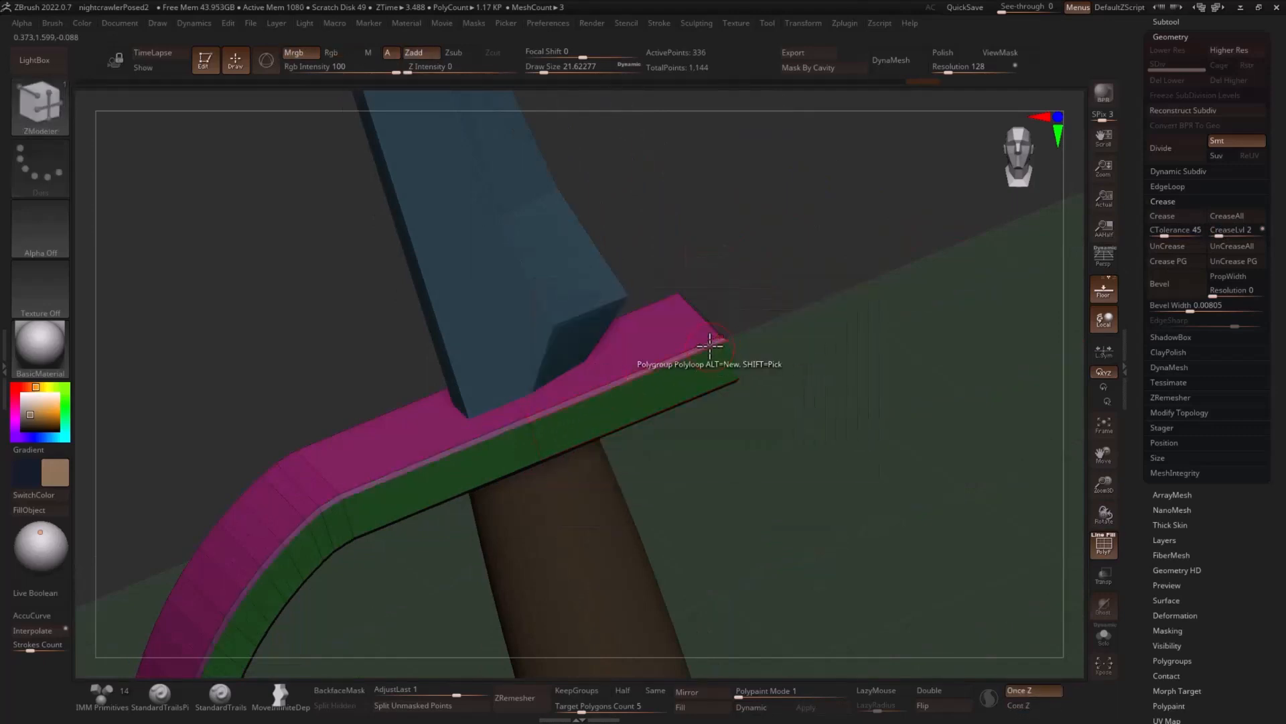
pyautogui.click(720, 347)
pyautogui.moveTo(833, 405); pyautogui.dragTo(704, 291)
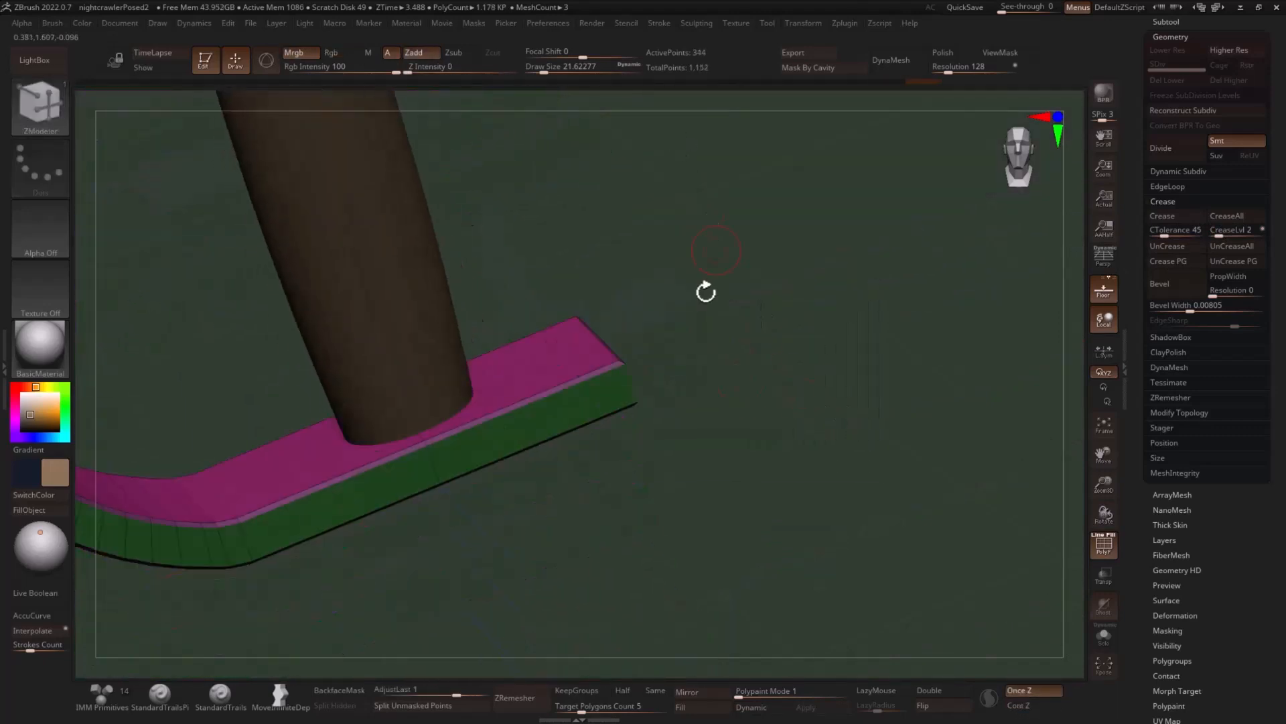
pyautogui.click(613, 367)
pyautogui.moveTo(622, 365)
pyautogui.mouseDown()
pyautogui.moveTo(688, 365)
pyautogui.moveTo(629, 373)
pyautogui.mouseUp()
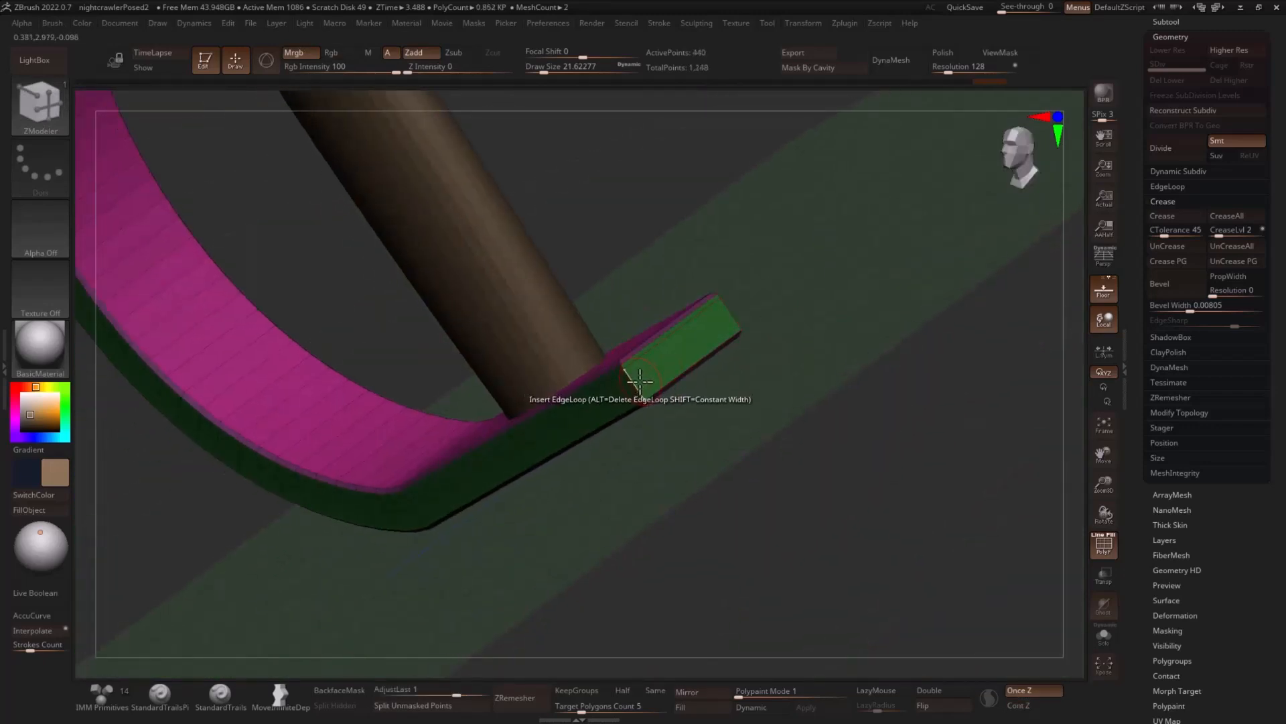
pyautogui.click(639, 384)
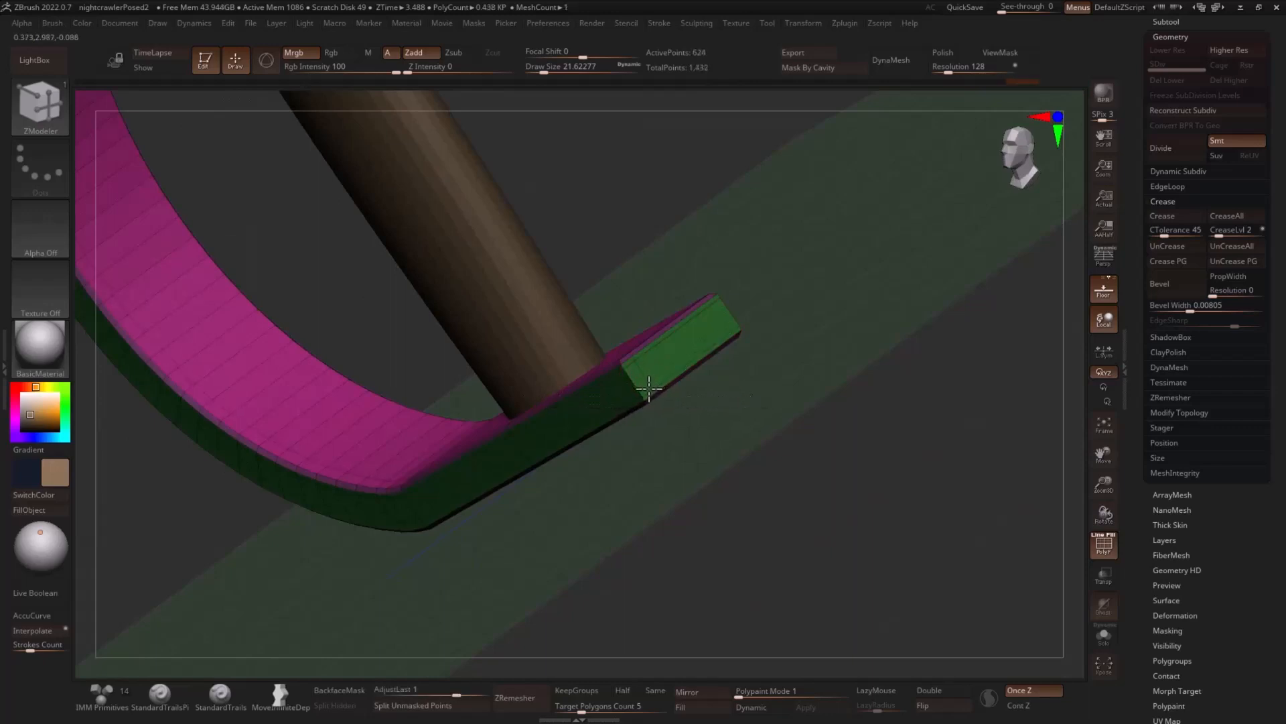
pyautogui.click(646, 388)
# - Check the guard's smoothed corners with dynamic subdivision and polyframe off, and undo the last edge loop insertion
pyautogui.moveTo(915, 310)
pyautogui.mouseDown()
pyautogui.moveTo(916, 255)
pyautogui.moveTo(831, 277)
pyautogui.moveTo(804, 309)
pyautogui.mouseUp()
pyautogui.hotkey('shift', 'f')
pyautogui.press('d')
pyautogui.hotkey('ctrl', 'z')
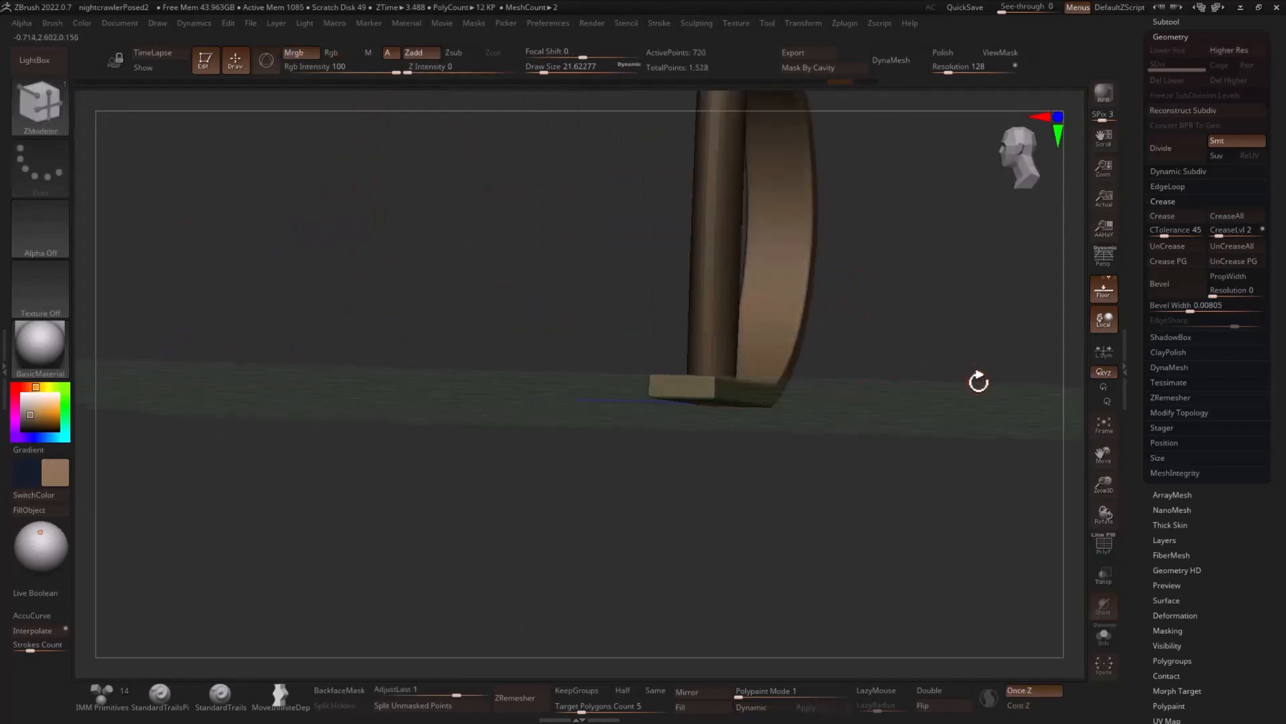
pyautogui.moveTo(980, 386); pyautogui.dragTo(1008, 394)
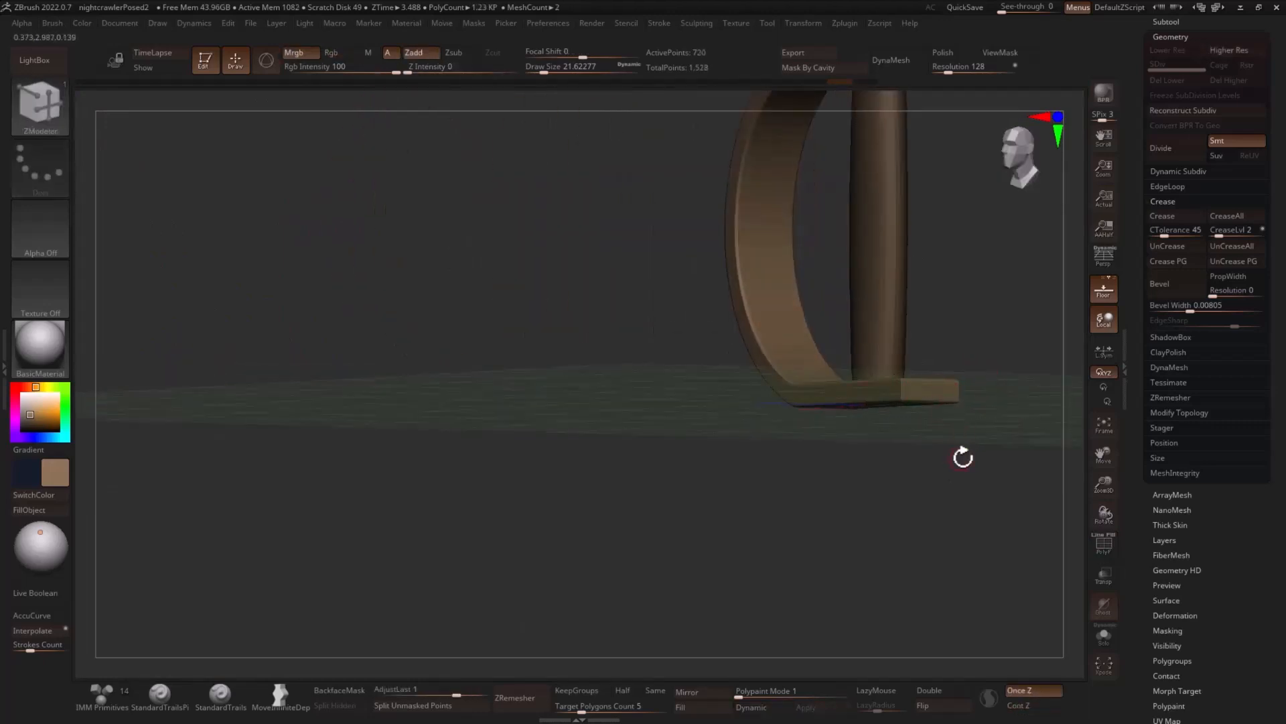
pyautogui.keyDown('shift'); pyautogui.moveTo(964, 453); pyautogui.dragTo(1011, 436); pyautogui.keyUp('shift')
pyautogui.keyDown('alt'); pyautogui.moveTo(991, 324); pyautogui.dragTo(931, 403); pyautogui.keyUp('alt')
# - Scale the whole guard down slightly along X so the bow sits closer to the handle
pyautogui.press('w')
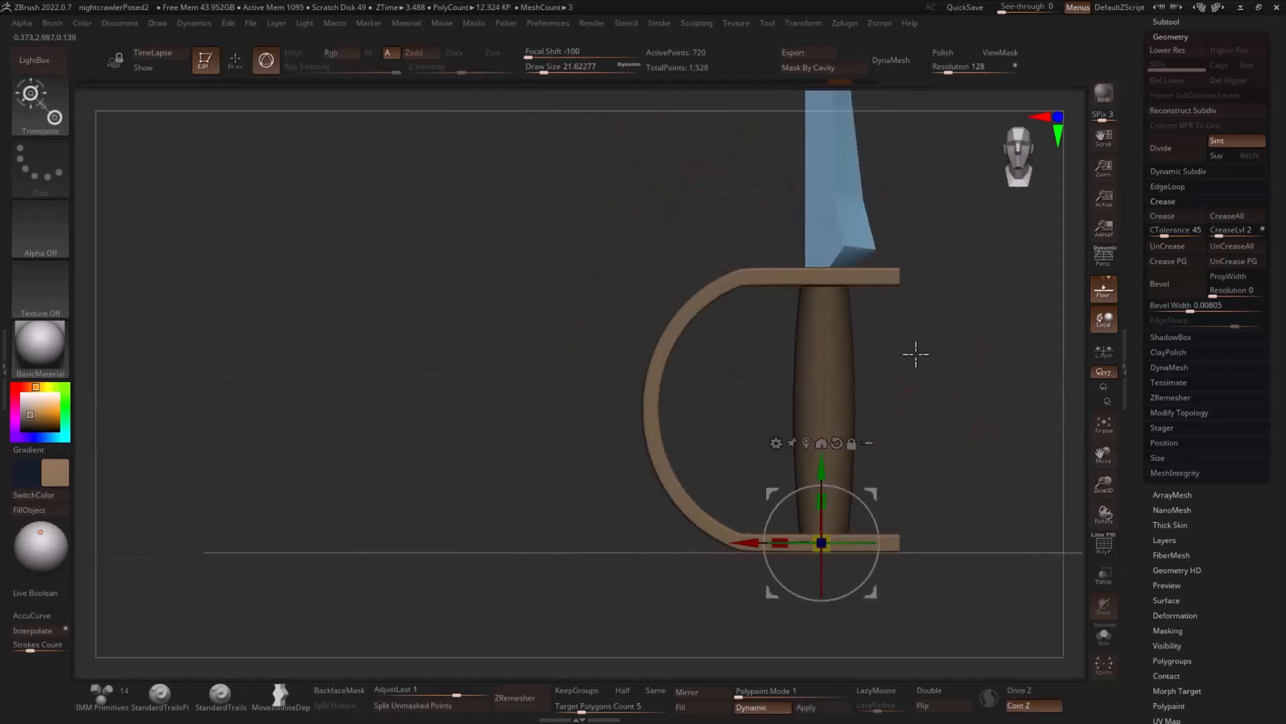
pyautogui.moveTo(780, 542); pyautogui.dragTo(802, 547)
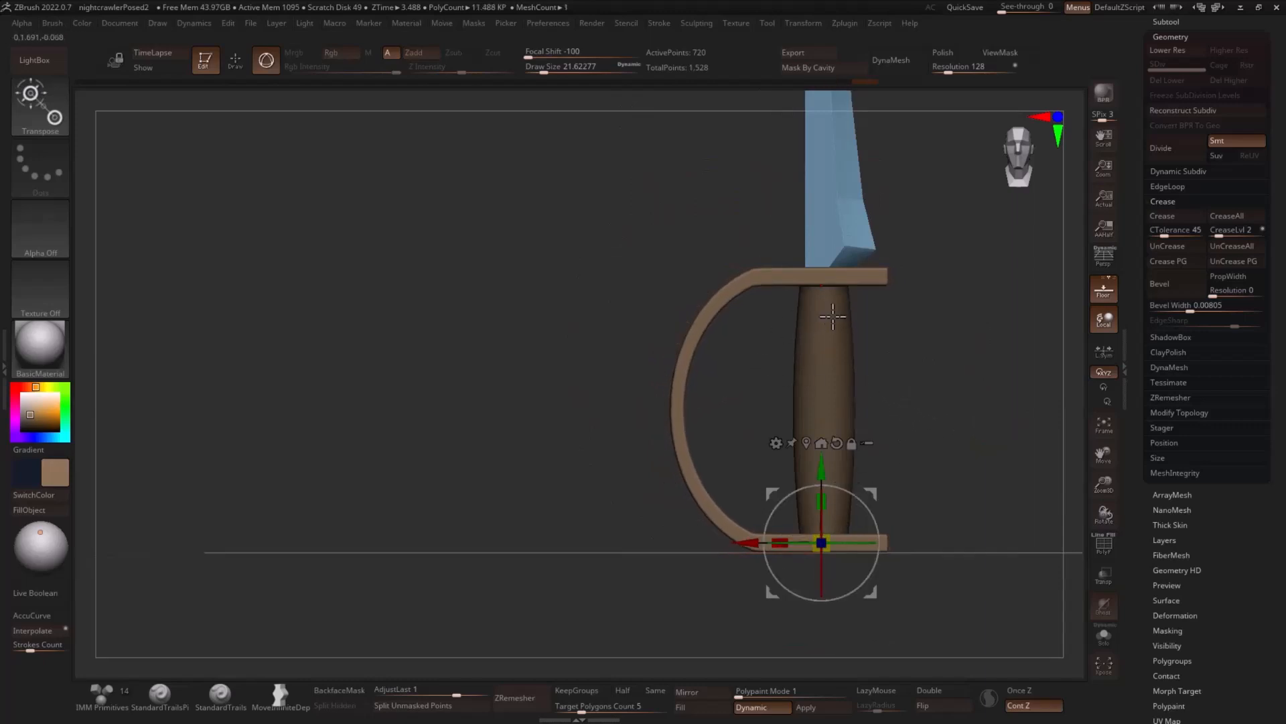
pyautogui.press('q')
# - Duplicate the guard within its subtool down along Y and replace the copy with a sphere primitive below the handle
pyautogui.keyDown('alt'); pyautogui.moveTo(1014, 432); pyautogui.dragTo(939, 334); pyautogui.keyUp('alt')
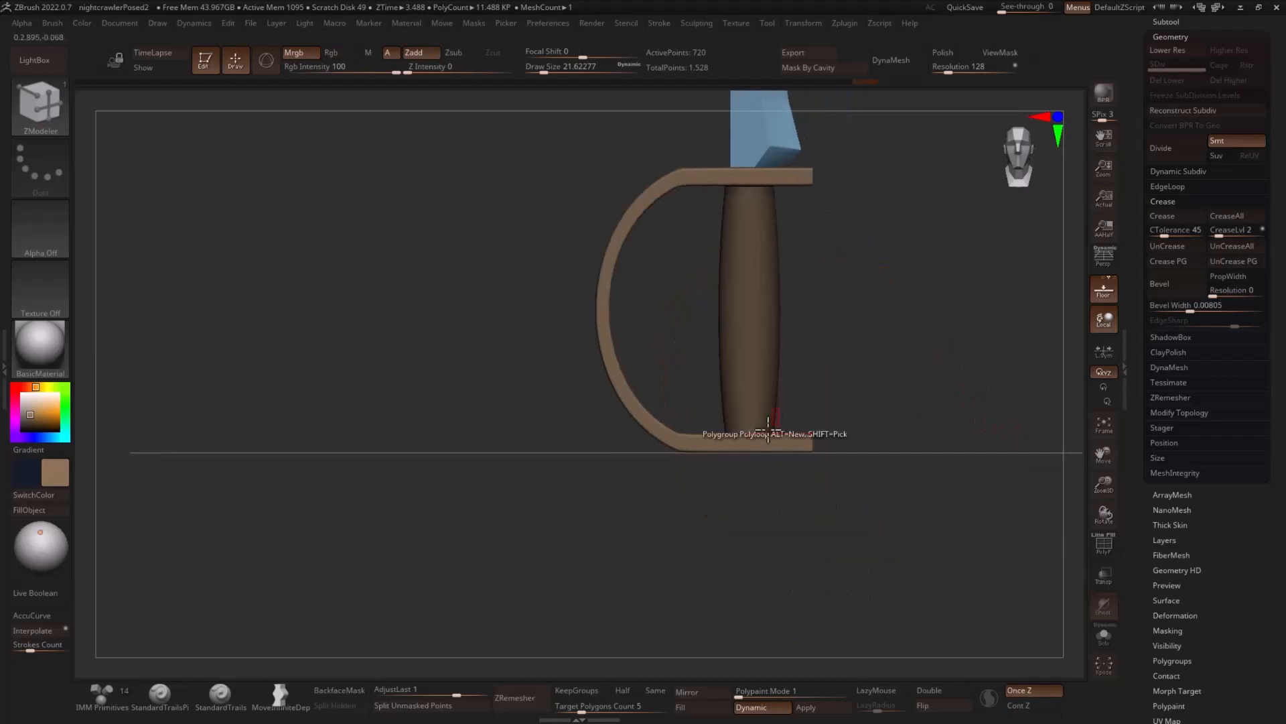
pyautogui.moveTo(915, 409)
pyautogui.mouseDown()
pyautogui.moveTo(918, 334)
pyautogui.moveTo(931, 327)
pyautogui.moveTo(924, 385)
pyautogui.moveTo(945, 399)
pyautogui.moveTo(895, 378)
pyautogui.mouseUp()
pyautogui.press('w')
pyautogui.keyDown('ctrl'); pyautogui.moveTo(746, 359); pyautogui.dragTo(747, 442); pyautogui.keyUp('ctrl')
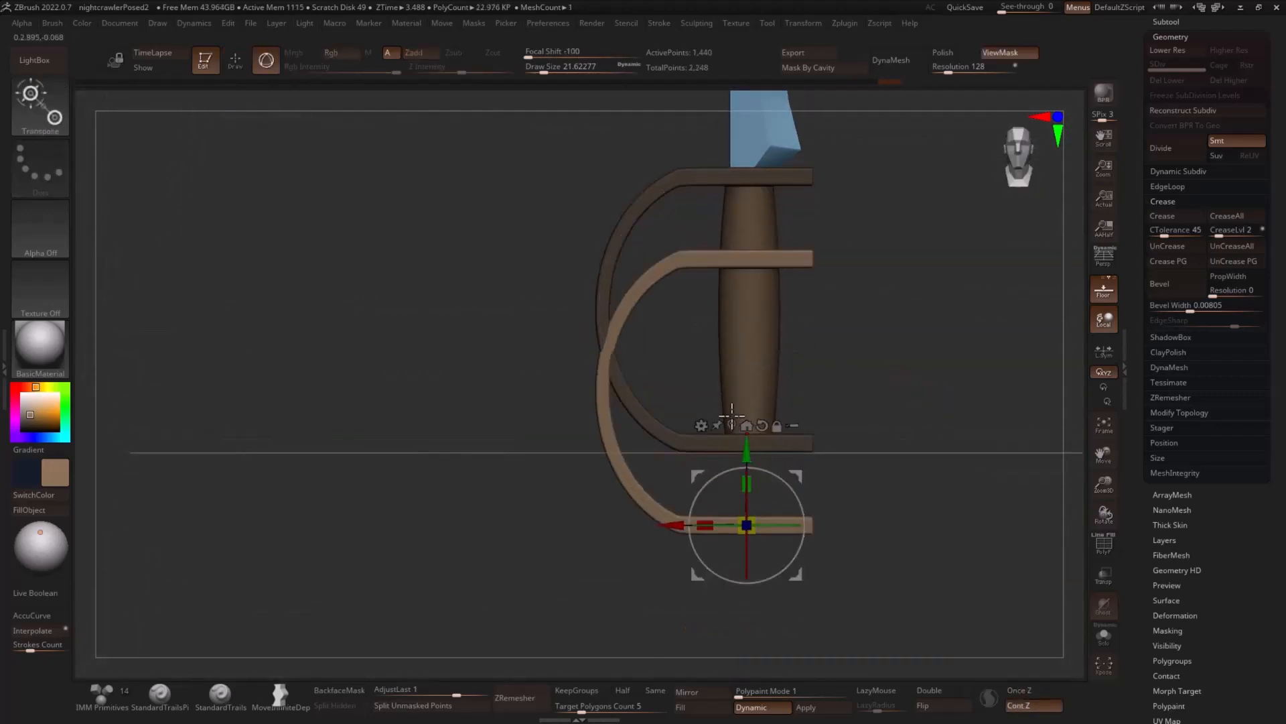
pyautogui.click(701, 426)
pyautogui.click(1021, 426)
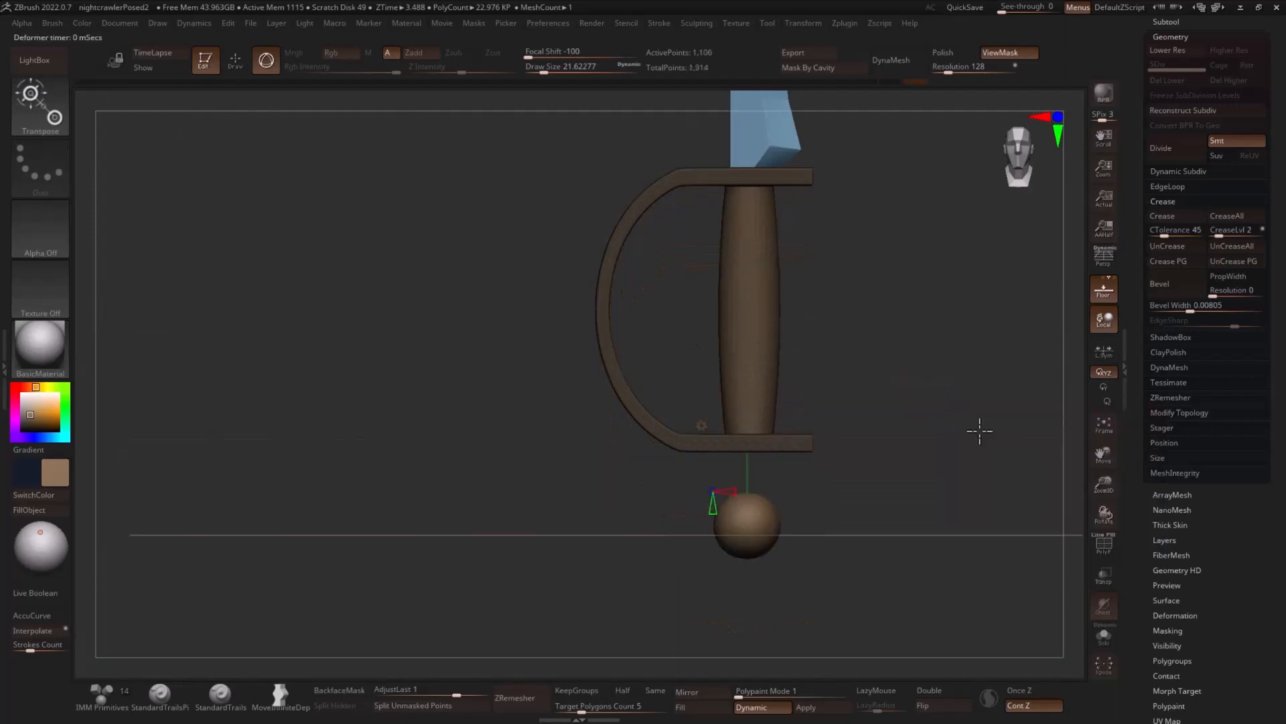
pyautogui.click(704, 428)
pyautogui.click(753, 429)
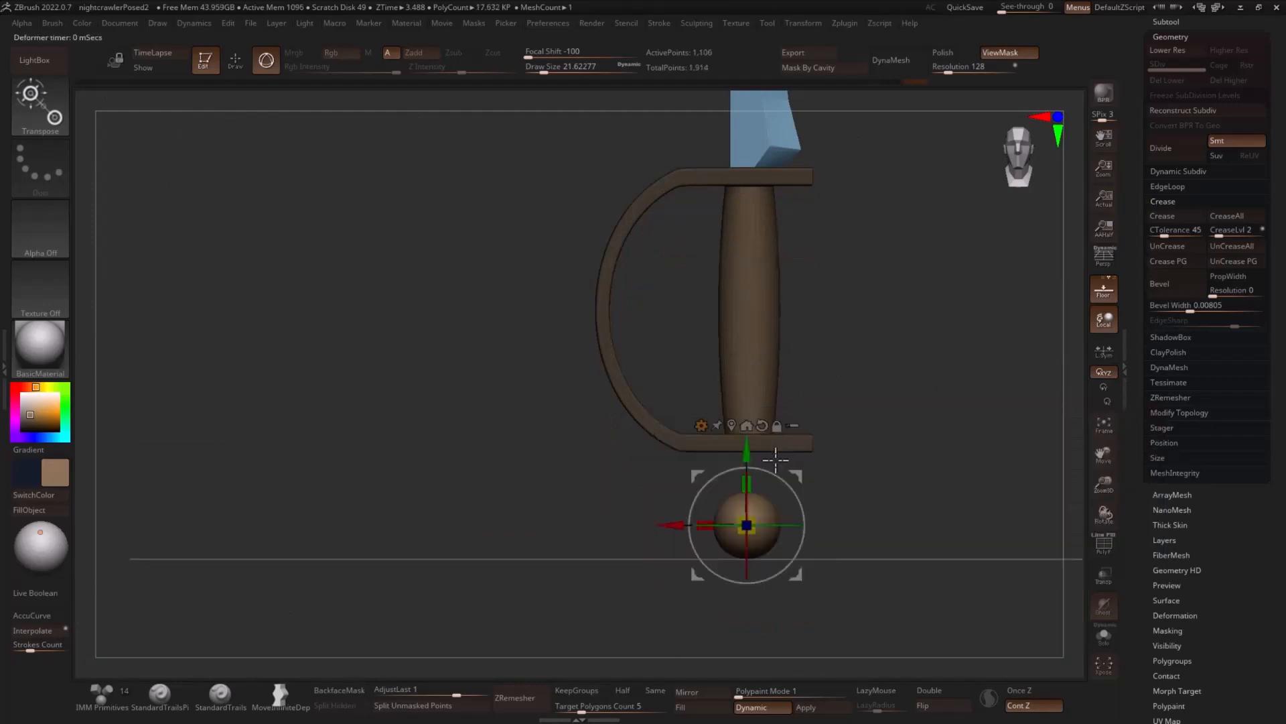
# - Raise the sphere against the underside of the lower guard plate as a pommel, centre it, and adjust its X and Z scale
pyautogui.moveTo(747, 450); pyautogui.dragTo(942, 393)
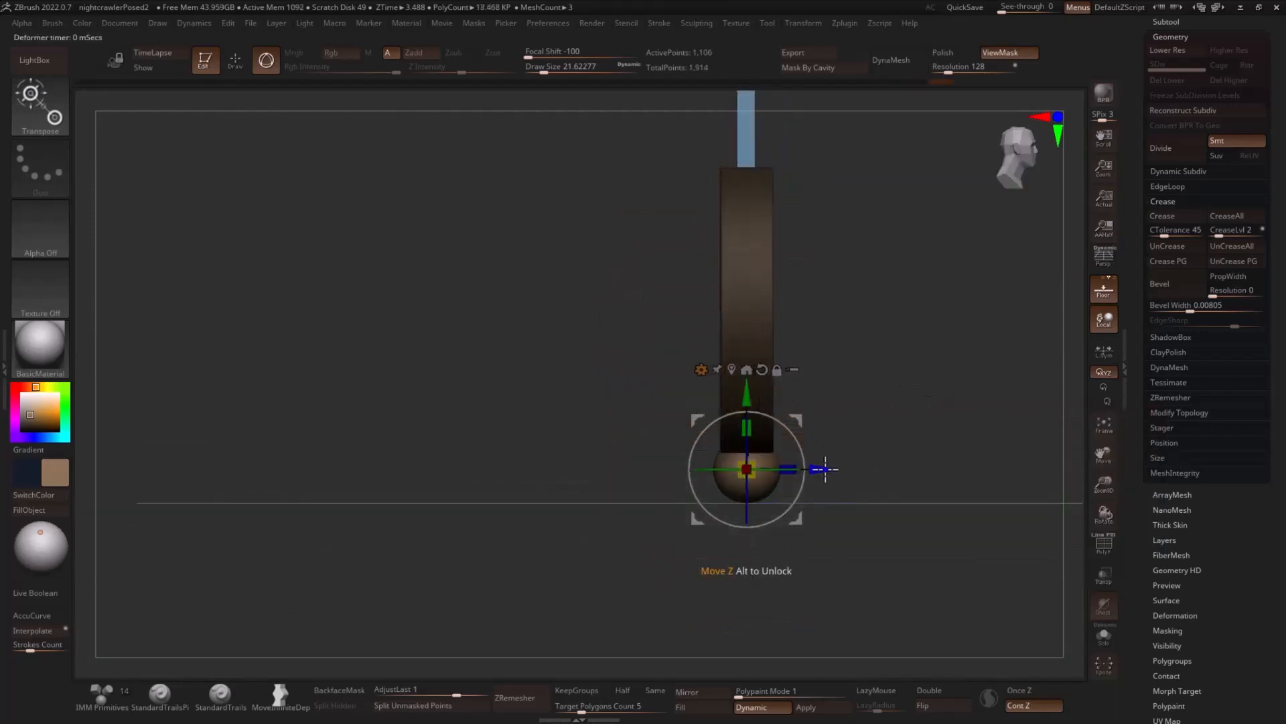
pyautogui.moveTo(822, 467); pyautogui.dragTo(829, 468)
pyautogui.moveTo(912, 442); pyautogui.dragTo(855, 448)
pyautogui.moveTo(697, 469); pyautogui.dragTo(685, 469)
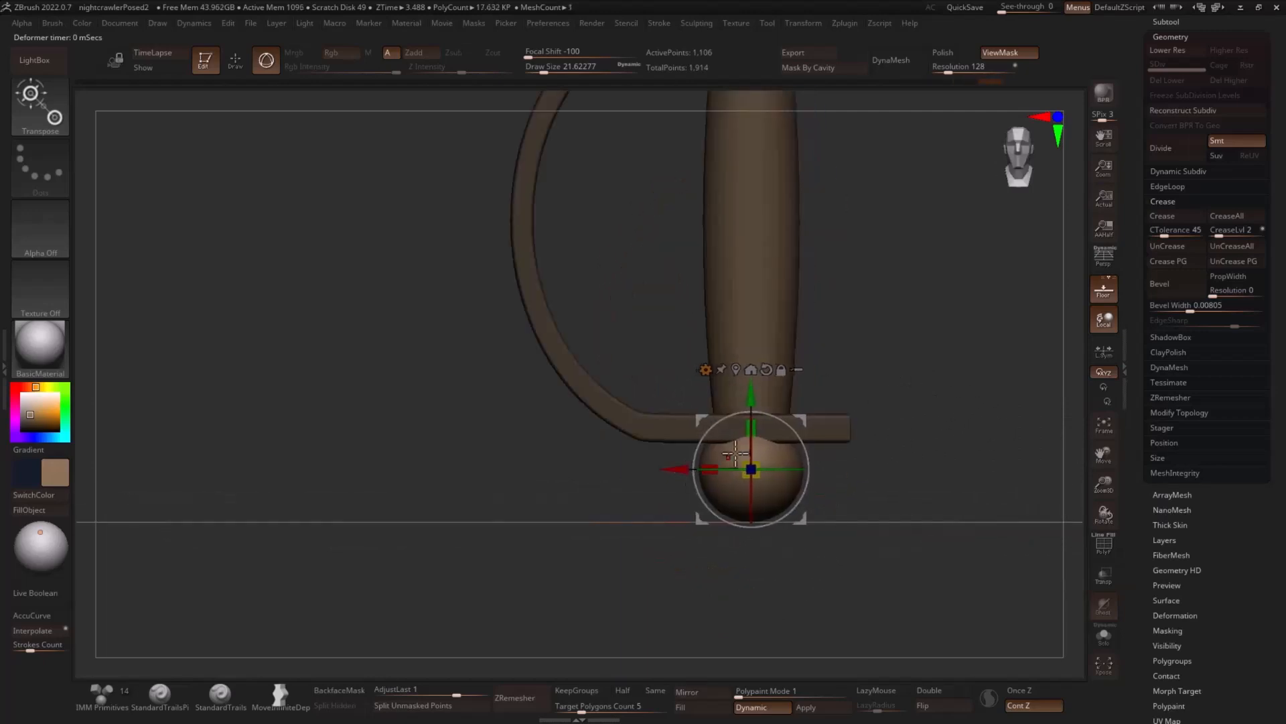
pyautogui.moveTo(928, 406); pyautogui.dragTo(988, 390)
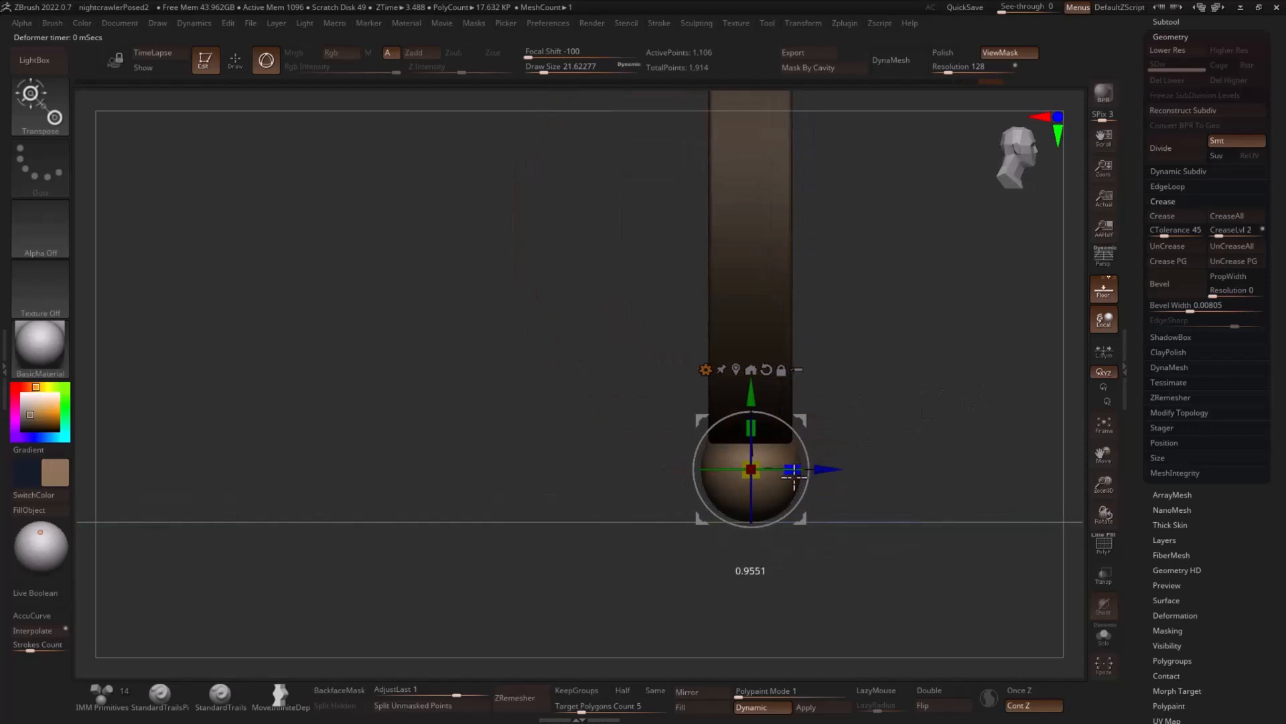
pyautogui.moveTo(939, 448); pyautogui.dragTo(874, 438)
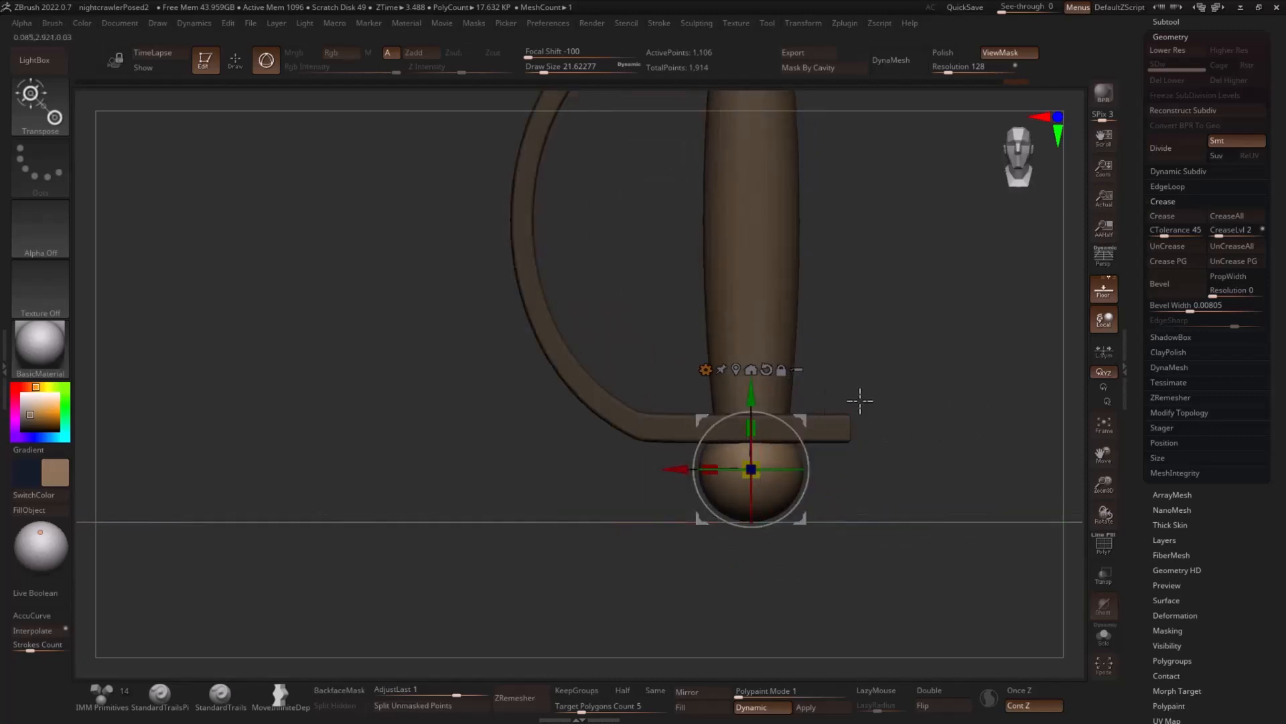
pyautogui.press('q')
# - Choose the Gold material with a light orange colour and fill the guard subtool with it
pyautogui.keyDown('alt'); pyautogui.moveTo(978, 441); pyautogui.dragTo(894, 376); pyautogui.keyUp('alt')
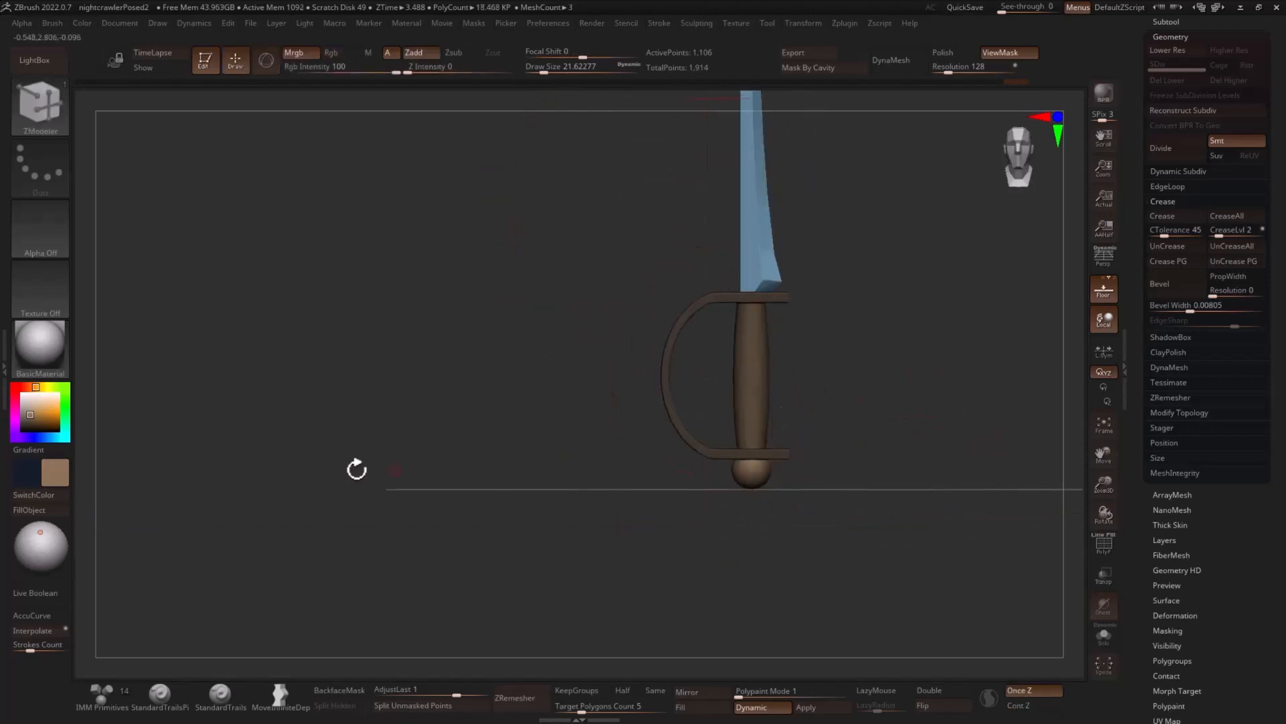
pyautogui.click(33, 367)
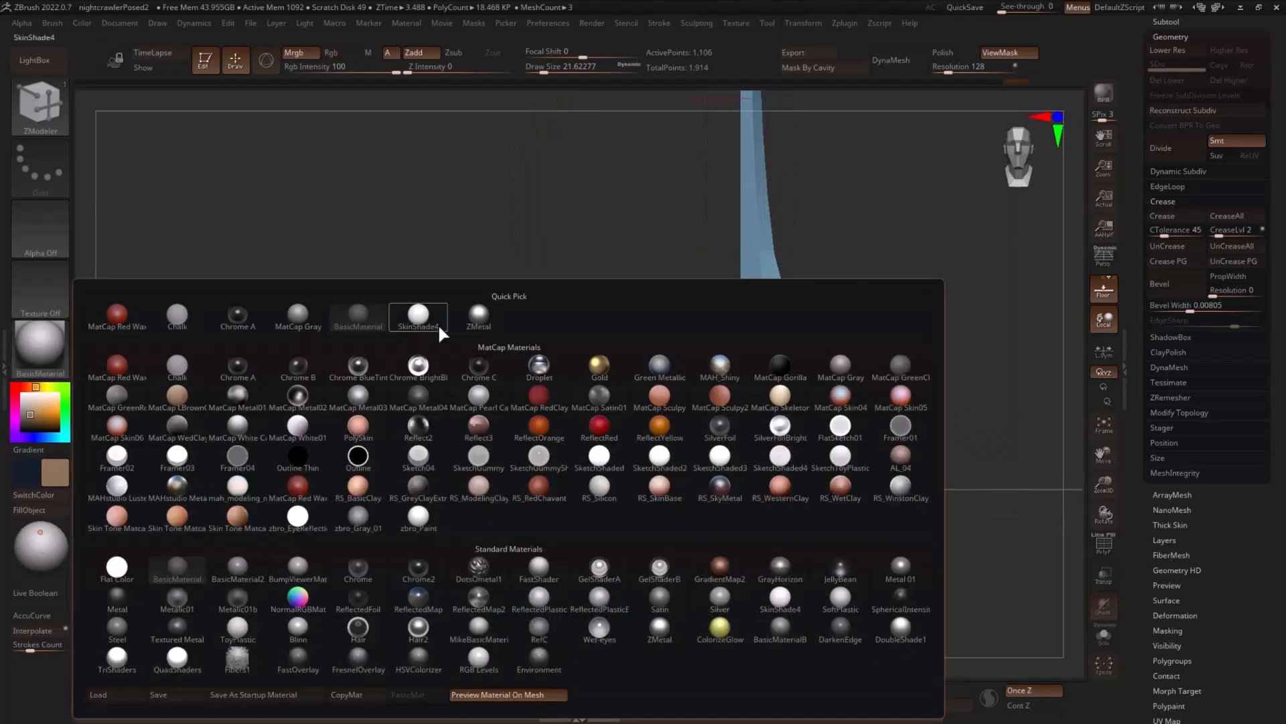
pyautogui.click(615, 376)
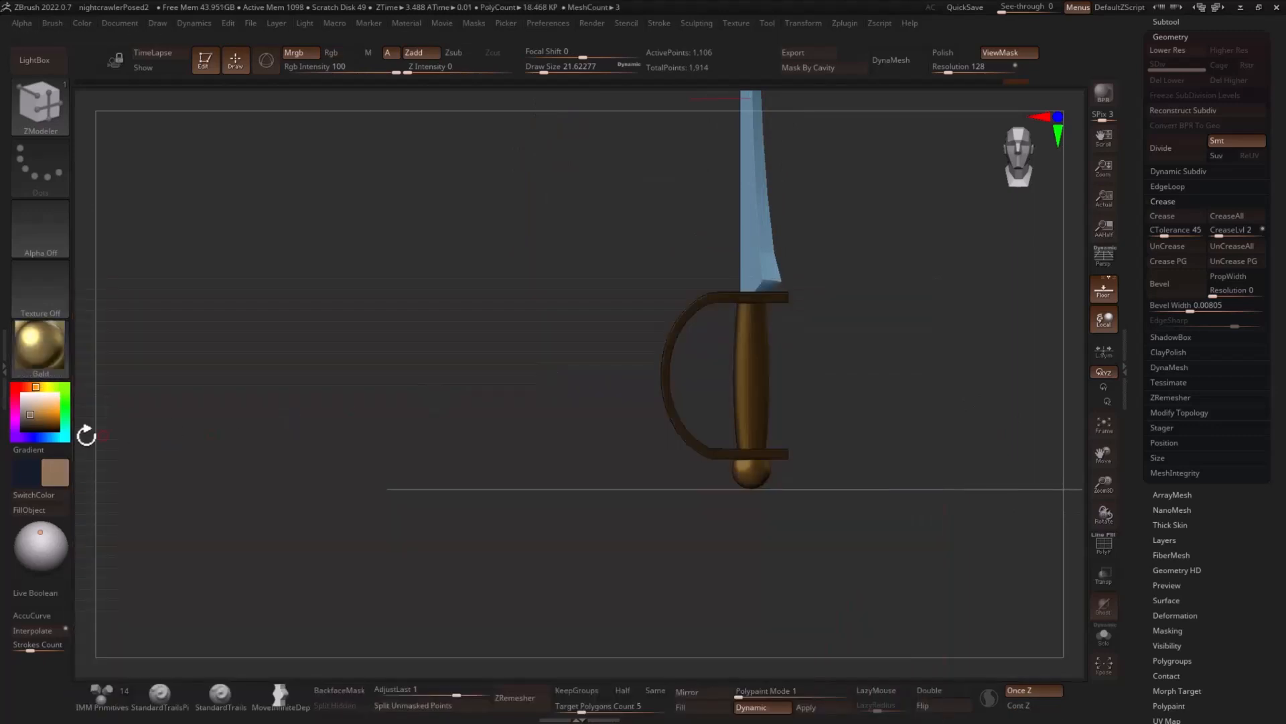
pyautogui.click(46, 409)
pyautogui.click(61, 509)
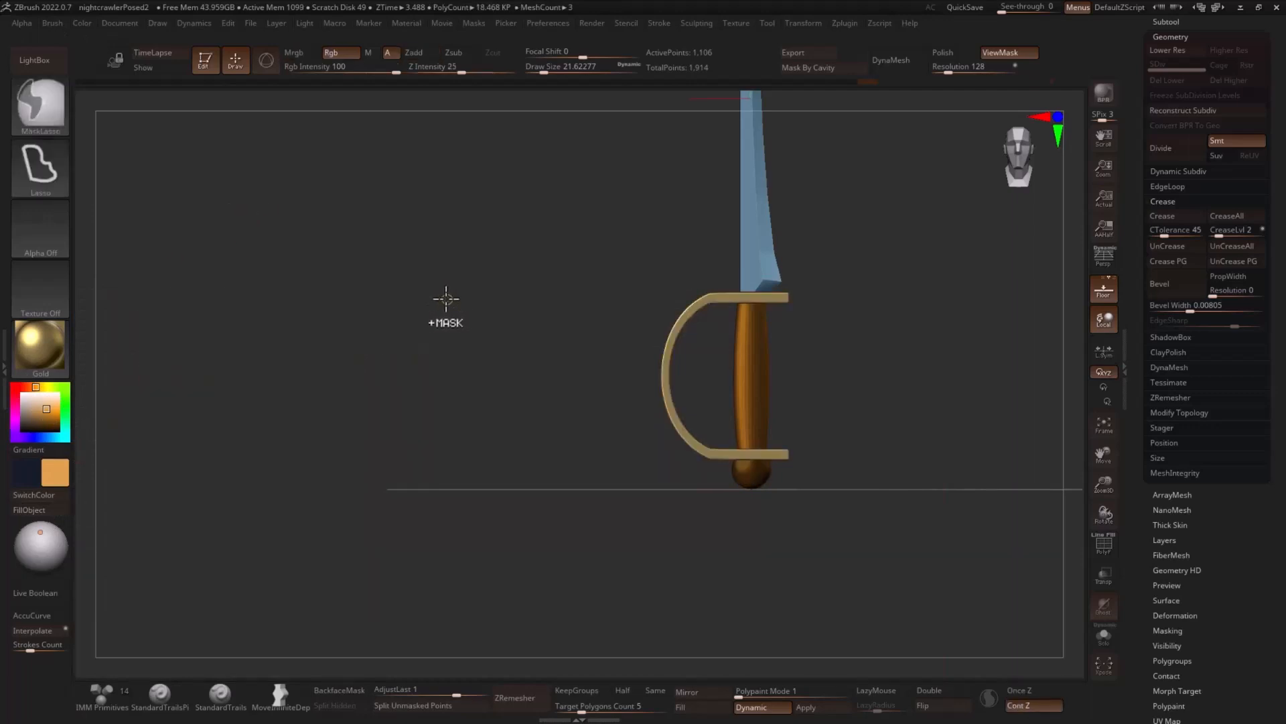
# - Shift the colour to a paler golden tan, refill the guard subtool, and clear the mask
pyautogui.click(40, 408)
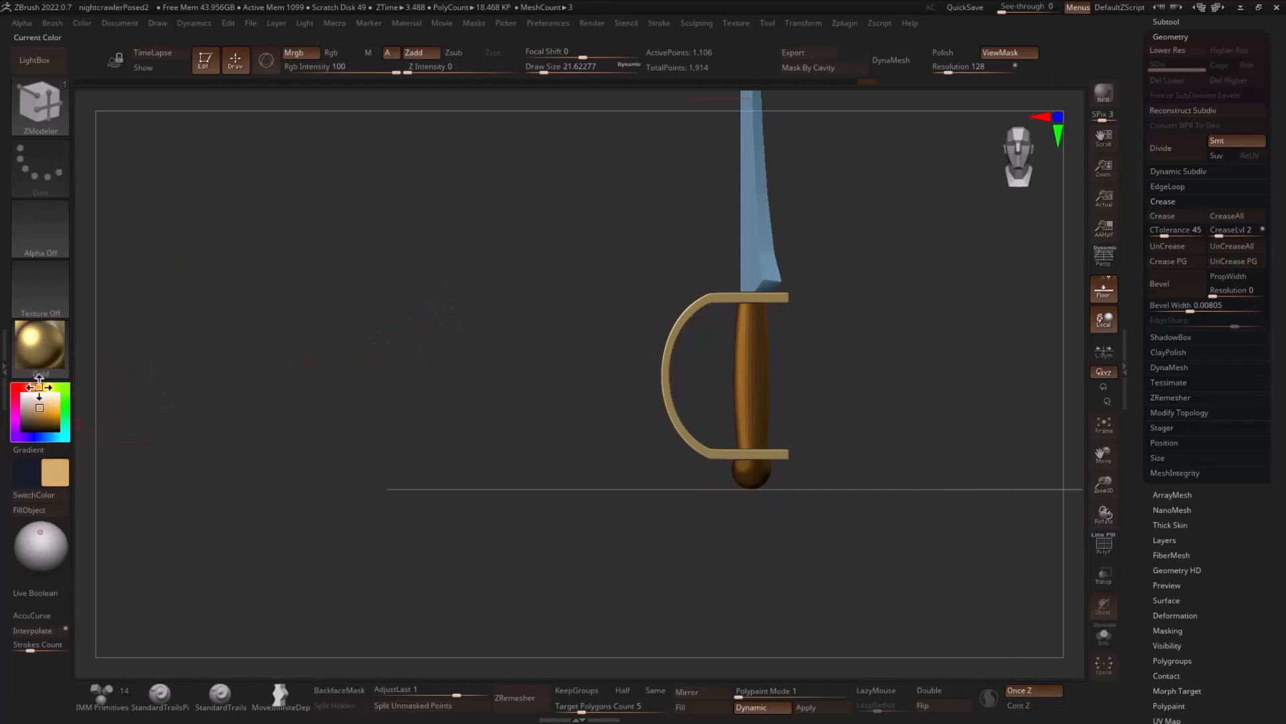
pyautogui.click(62, 513)
pyautogui.press('ctrl')
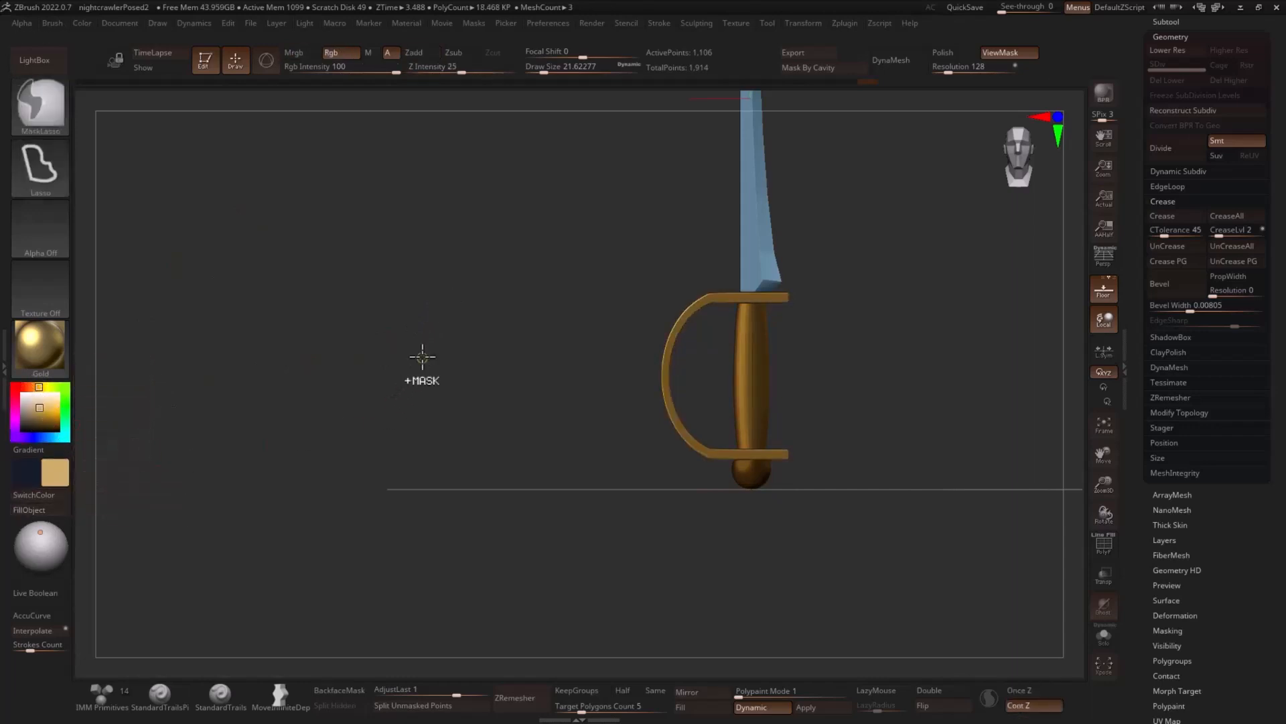
pyautogui.keyDown('ctrl'); pyautogui.moveTo(460, 327); pyautogui.dragTo(449, 365); pyautogui.keyUp('ctrl')
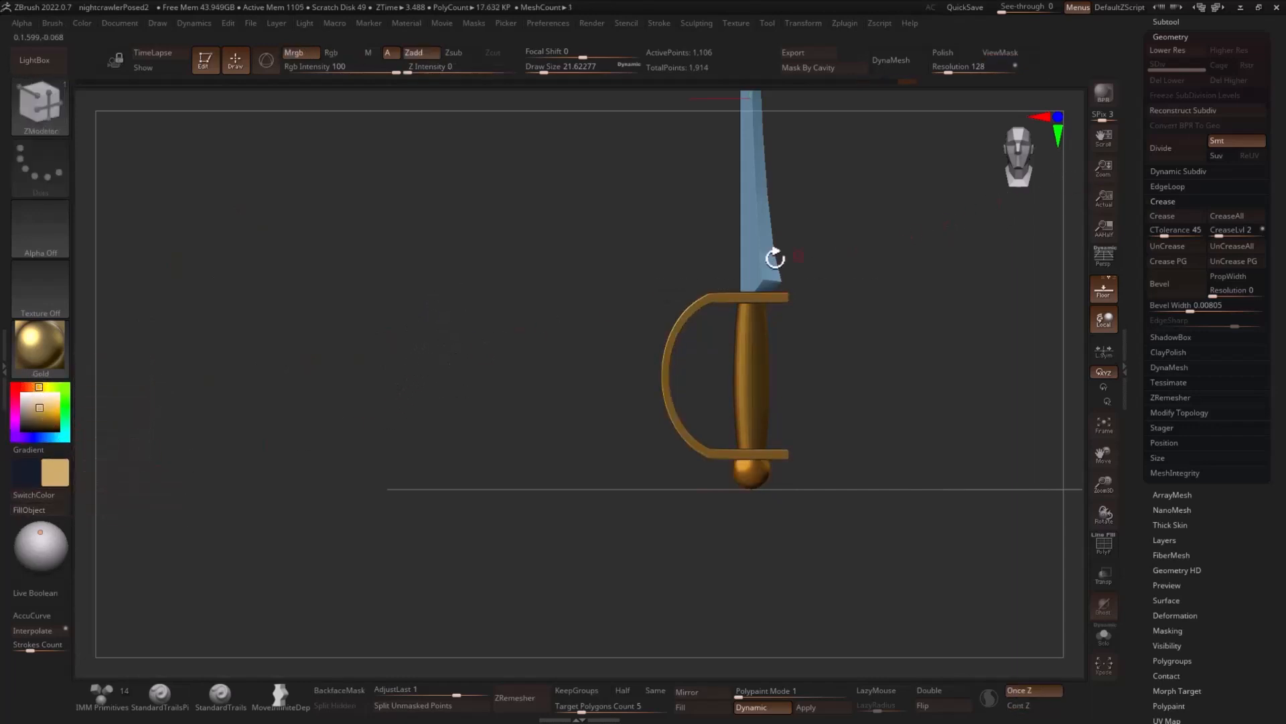
# - Undo the last change on the guard subtool, pick a paler cream colour, and refill the guard with it
pyautogui.hotkey('ctrl', 'z')
pyautogui.click(39, 402)
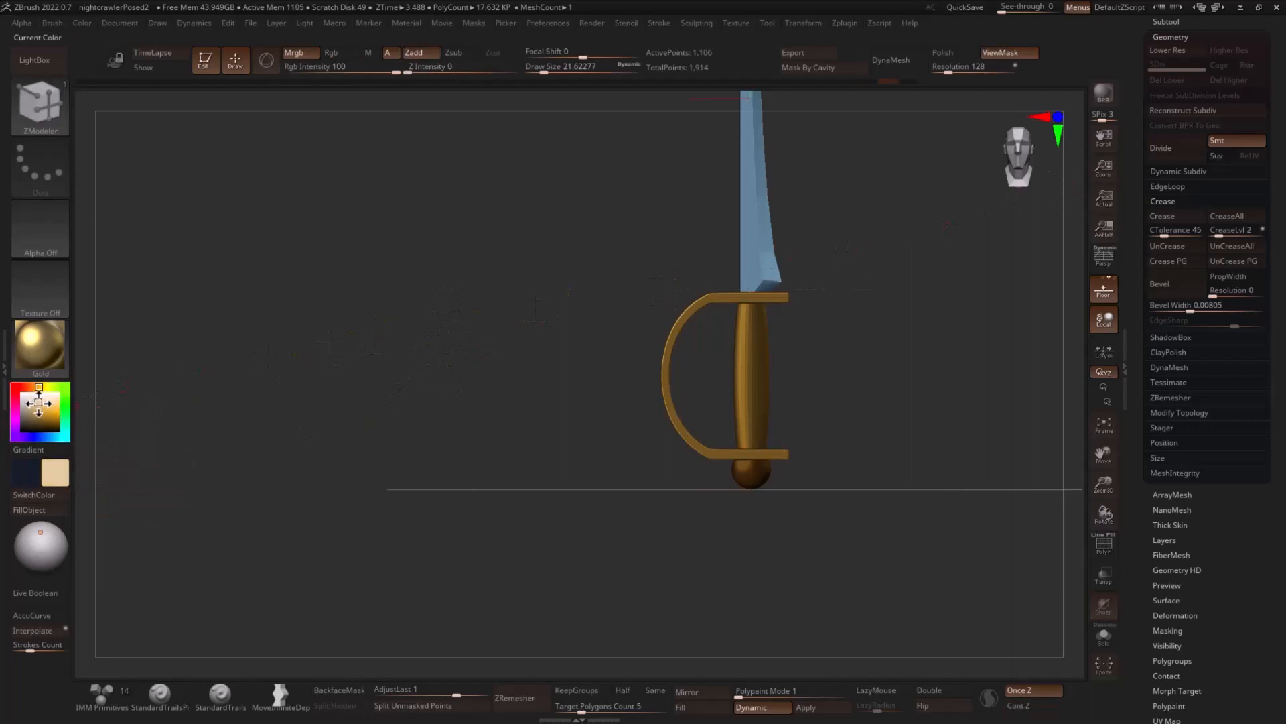
pyautogui.click(55, 513)
pyautogui.keyDown('ctrl'); pyautogui.moveTo(459, 336); pyautogui.dragTo(469, 361); pyautogui.keyUp('ctrl')
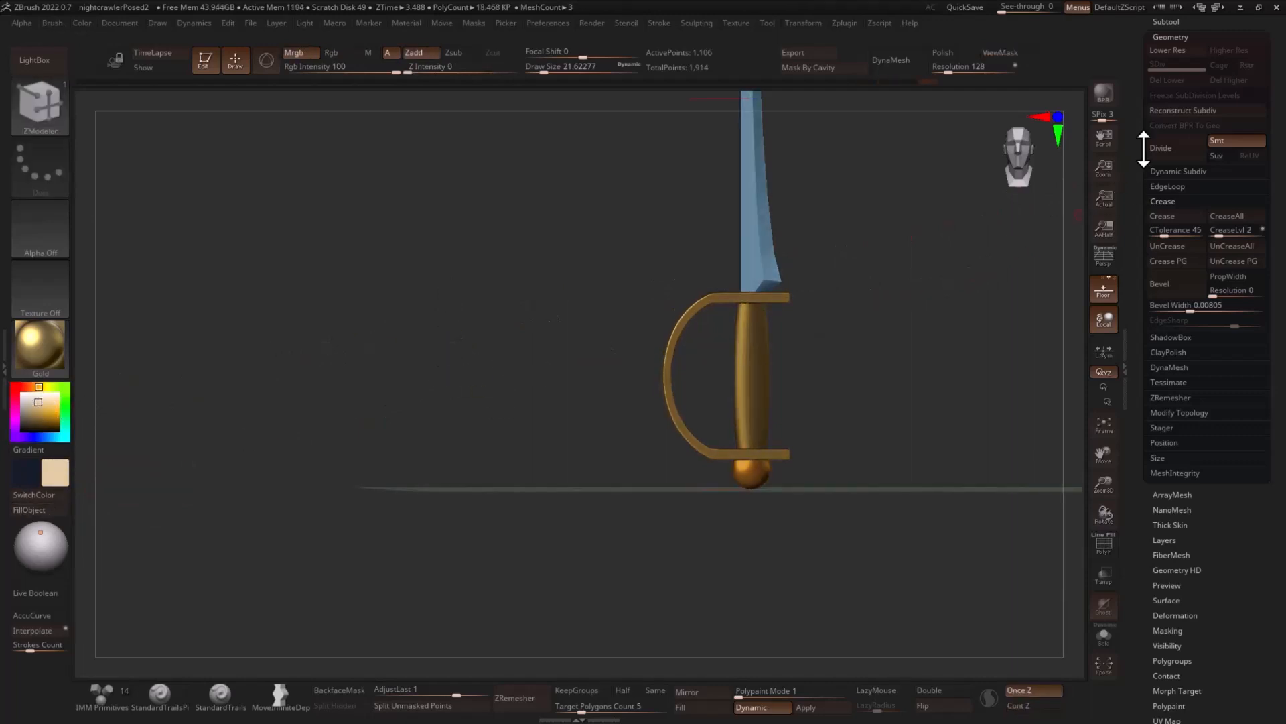
# - Select the handle subtool, switch its material to BasicMaterial, choose a dark brown colour, and fill the handle with it
pyautogui.moveTo(1142, 144); pyautogui.dragTo(1177, 234)
pyautogui.click(1185, 254)
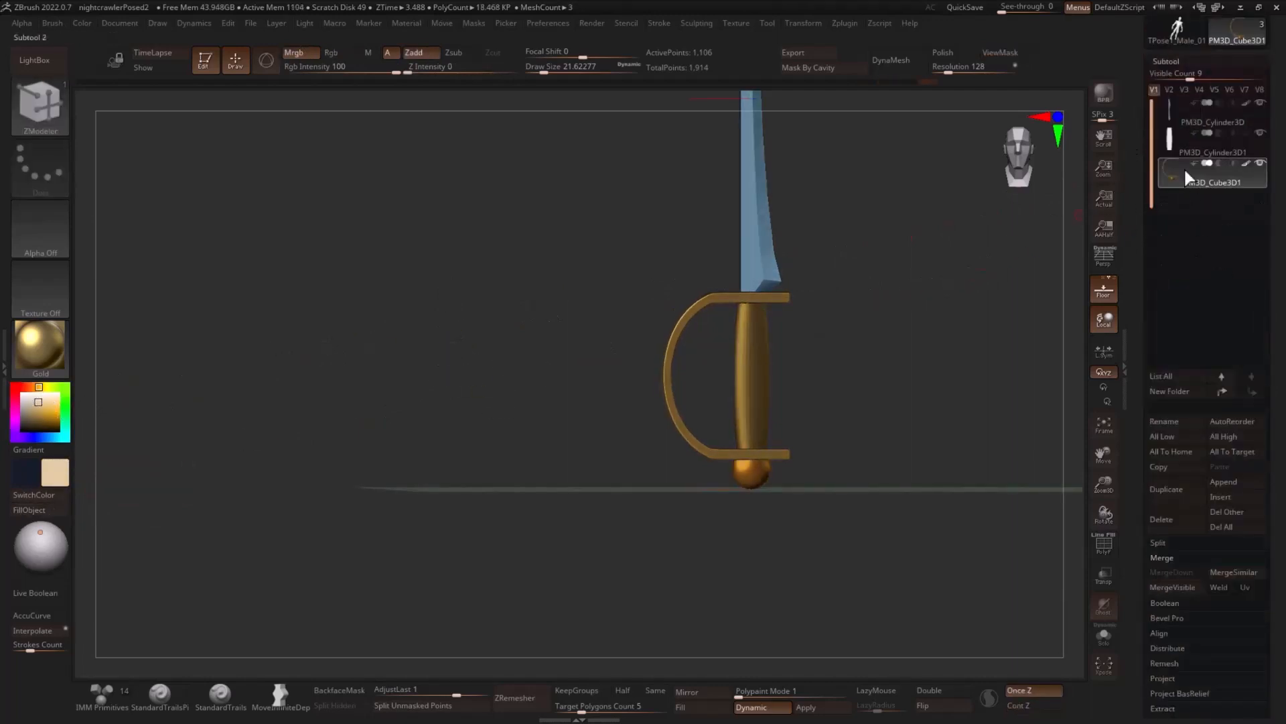
pyautogui.click(1186, 145)
pyautogui.click(40, 345)
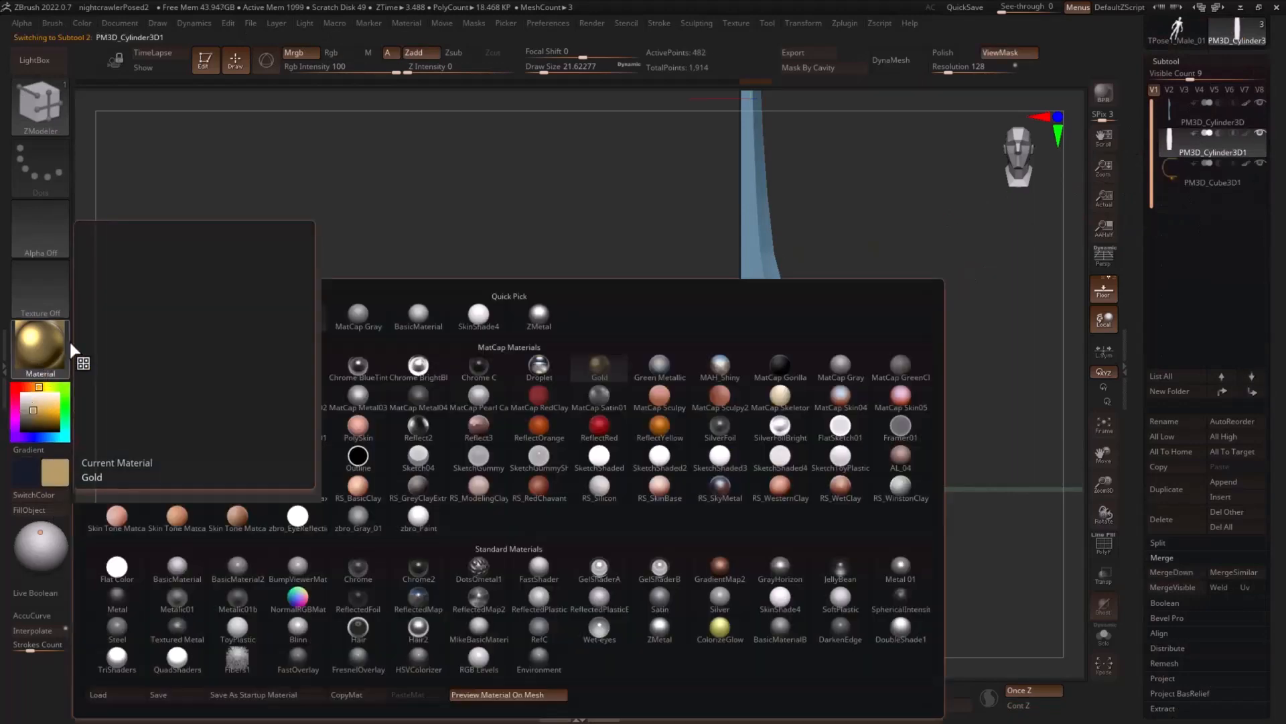
pyautogui.click(374, 327)
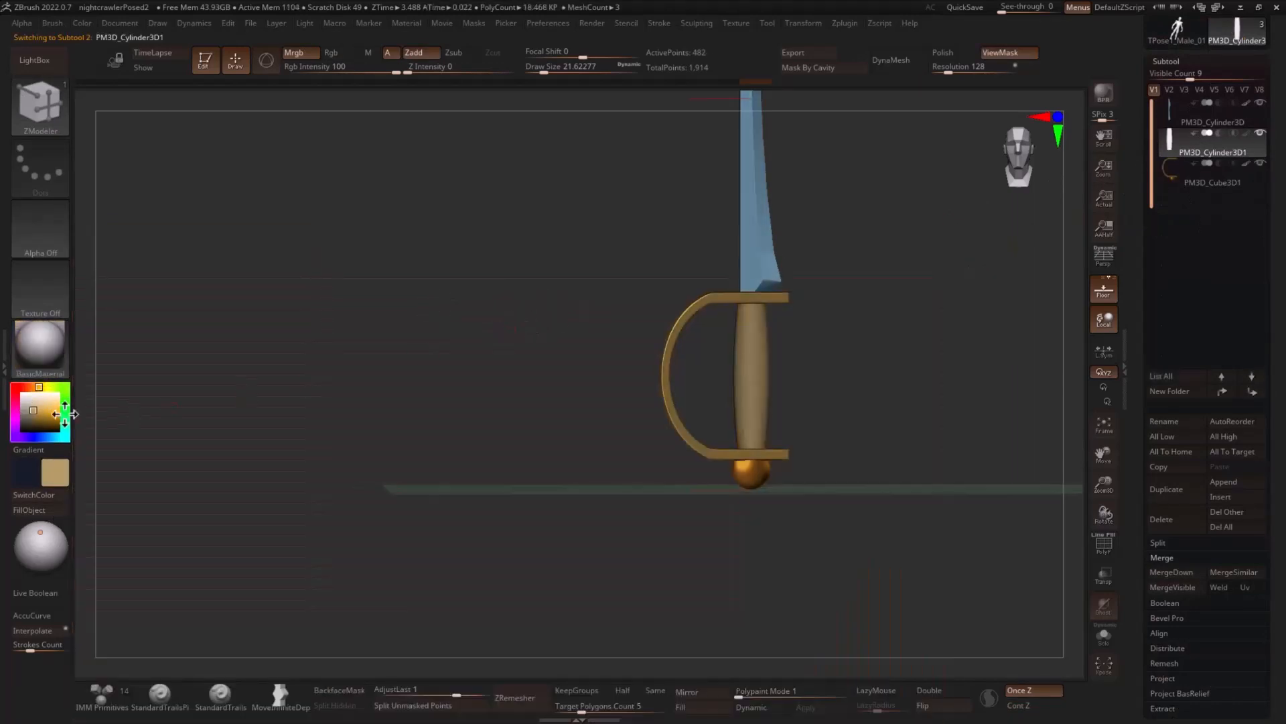
pyautogui.click(31, 387)
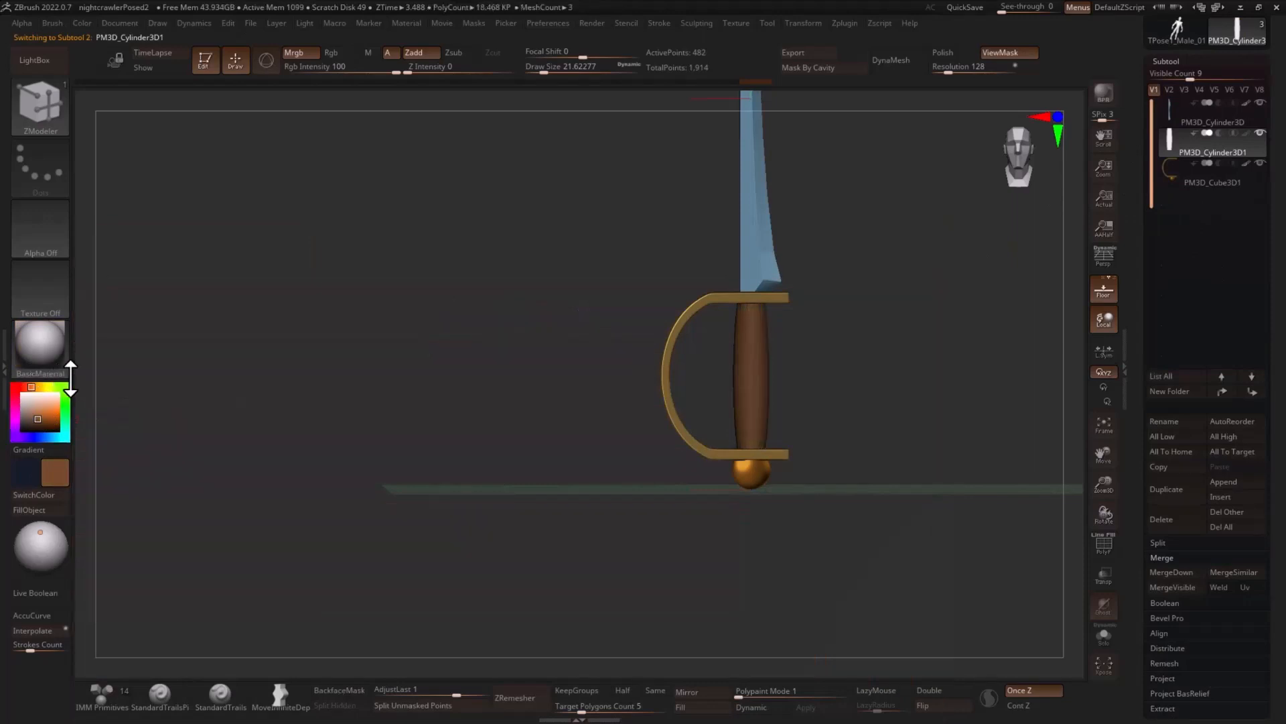
pyautogui.click(53, 511)
pyautogui.moveTo(360, 391); pyautogui.dragTo(383, 371)
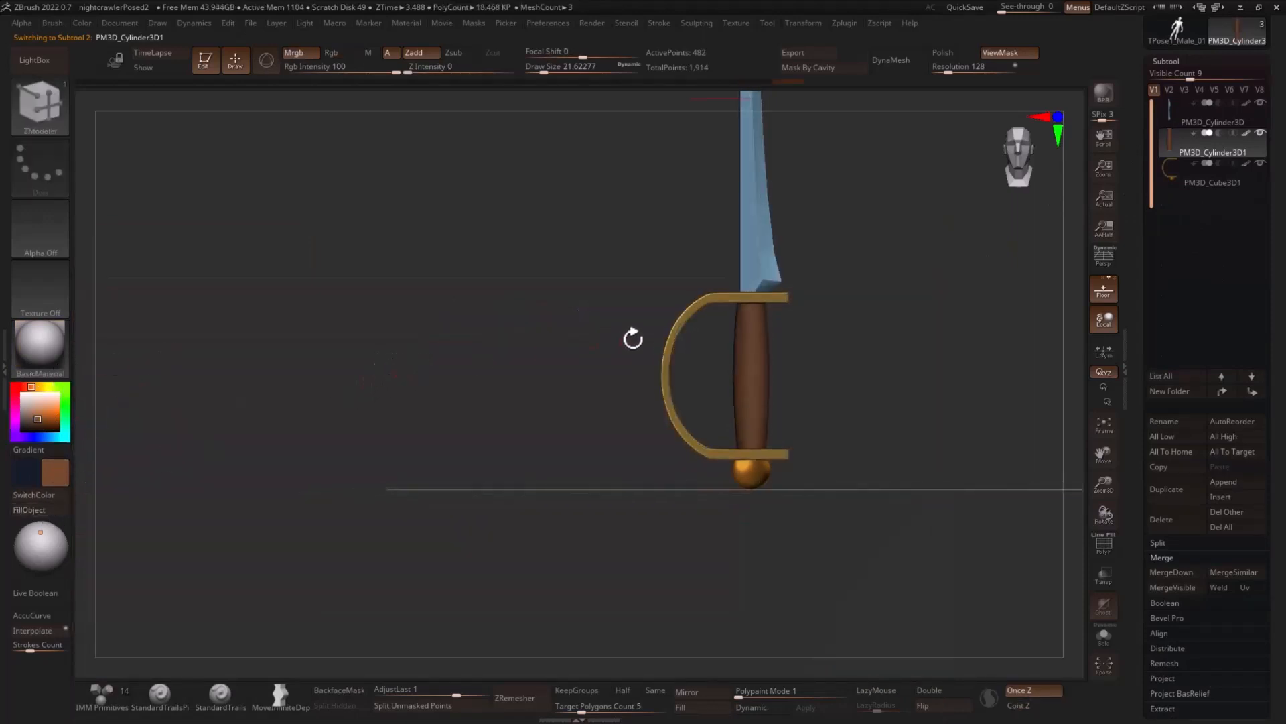
# - Isolate the handle with its polyframe shown and insert edge loops close to its upper rim
pyautogui.keyDown('alt'); pyautogui.moveTo(855, 348); pyautogui.dragTo(884, 508); pyautogui.keyUp('alt')
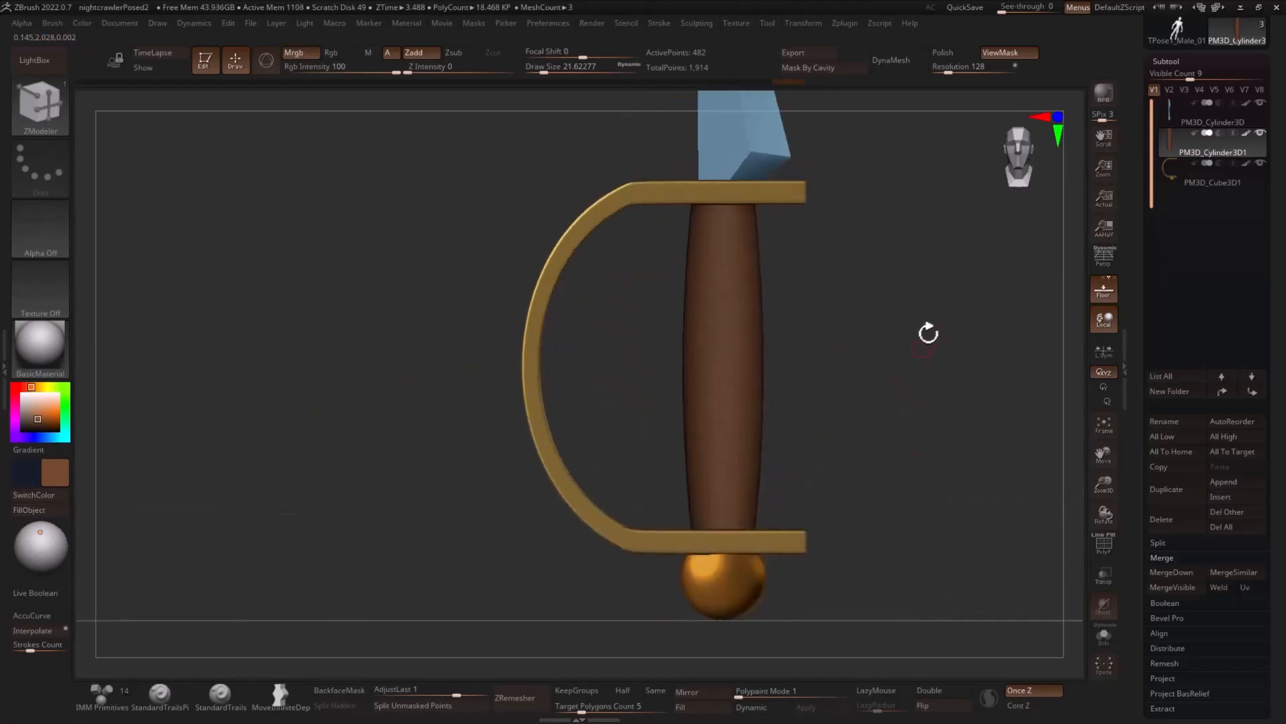
pyautogui.click(1112, 641)
pyautogui.hotkey('shift', 'f')
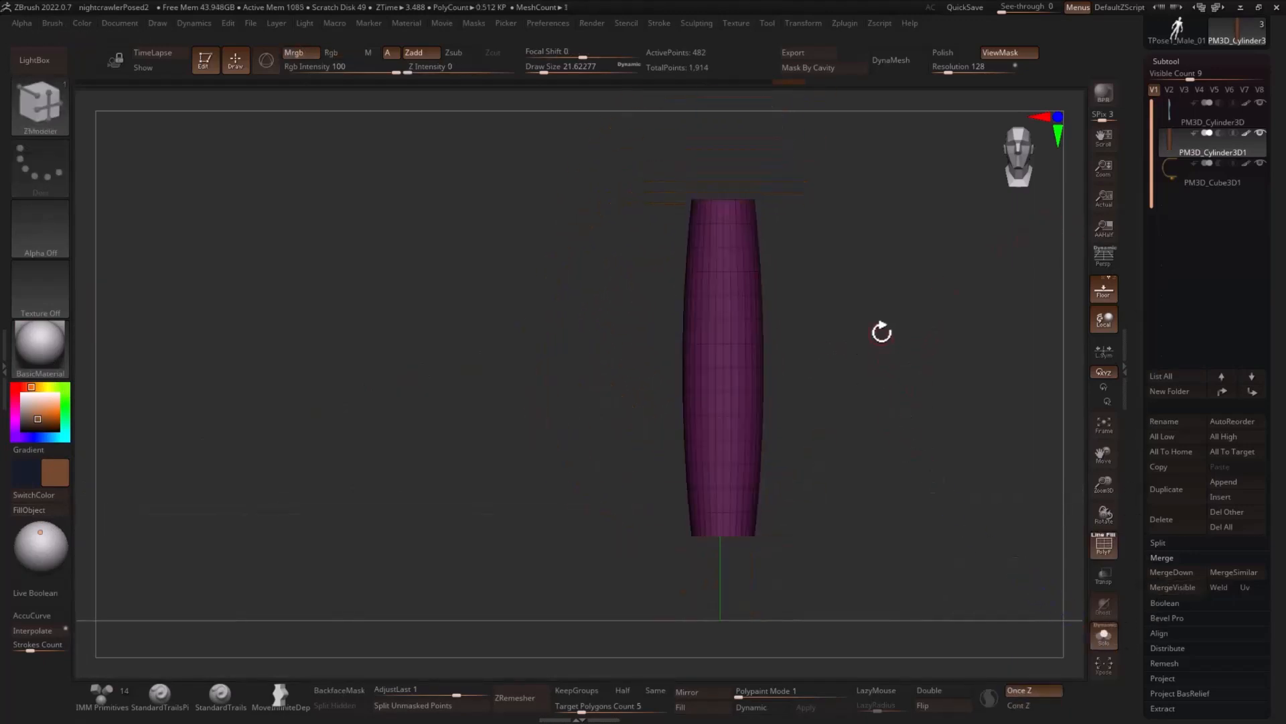
pyautogui.moveTo(917, 302); pyautogui.dragTo(761, 307)
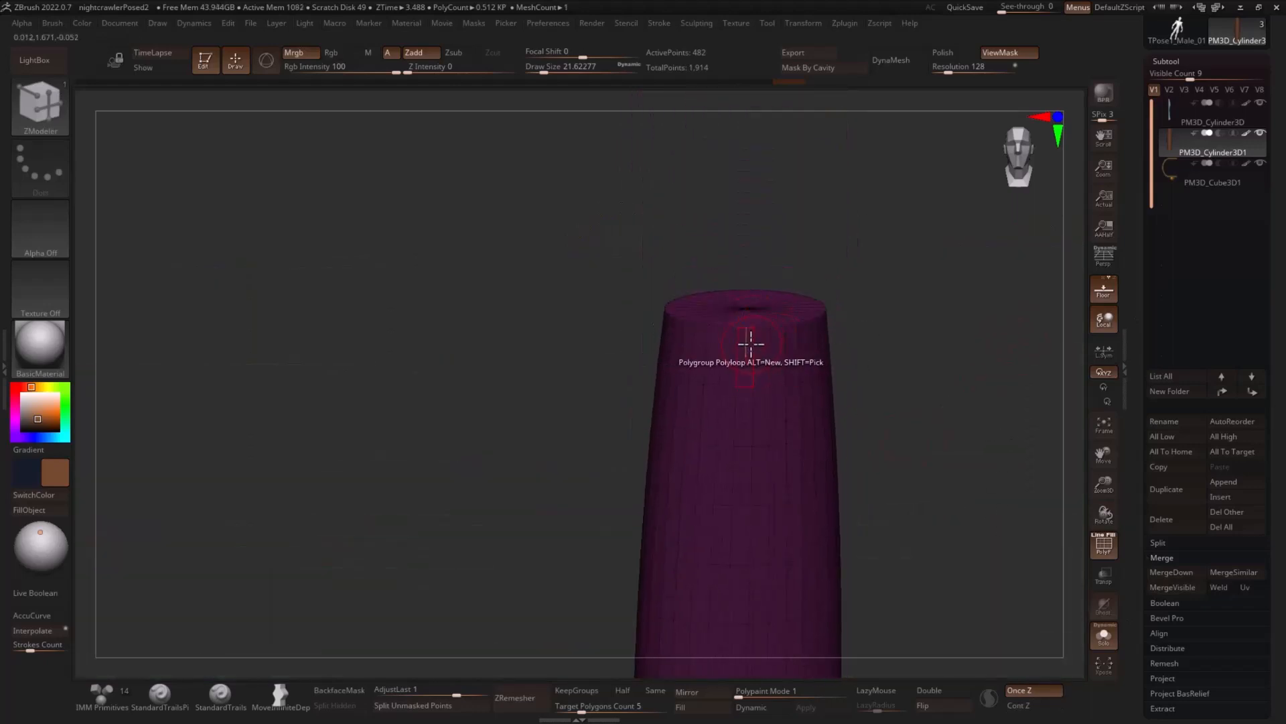
pyautogui.moveTo(875, 292); pyautogui.dragTo(864, 362)
pyautogui.click(751, 316)
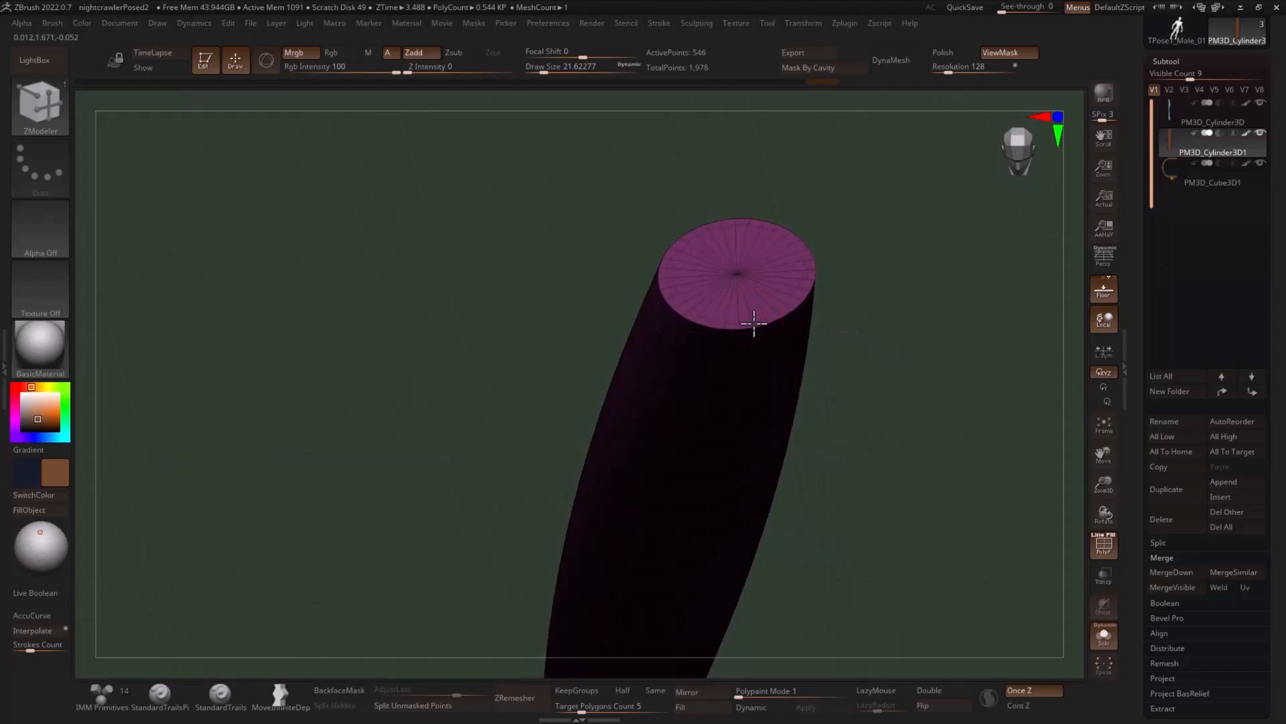
pyautogui.moveTo(927, 388); pyautogui.dragTo(876, 250)
# - Undo the stray lengthwise polygroup on the handle and insert edge loops close to its lower rim
pyautogui.moveTo(764, 280); pyautogui.dragTo(790, 252)
pyautogui.click(771, 239)
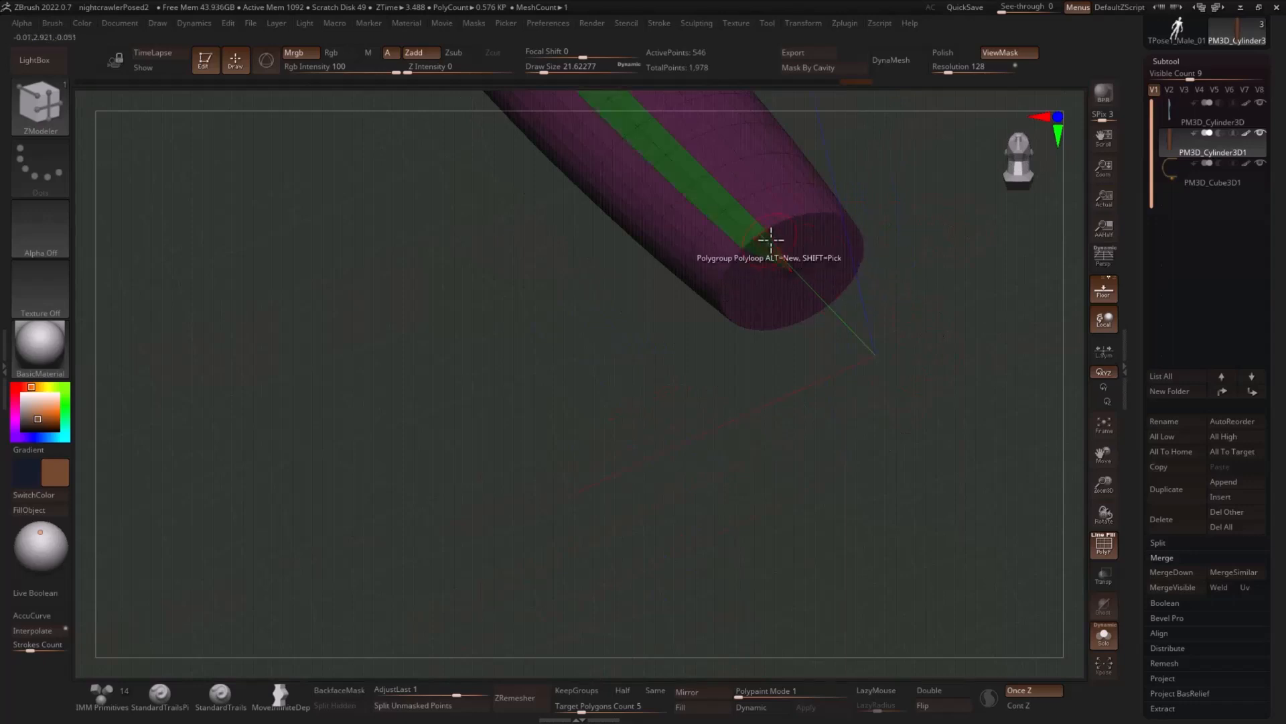
pyautogui.hotkey('ctrl', 'z')
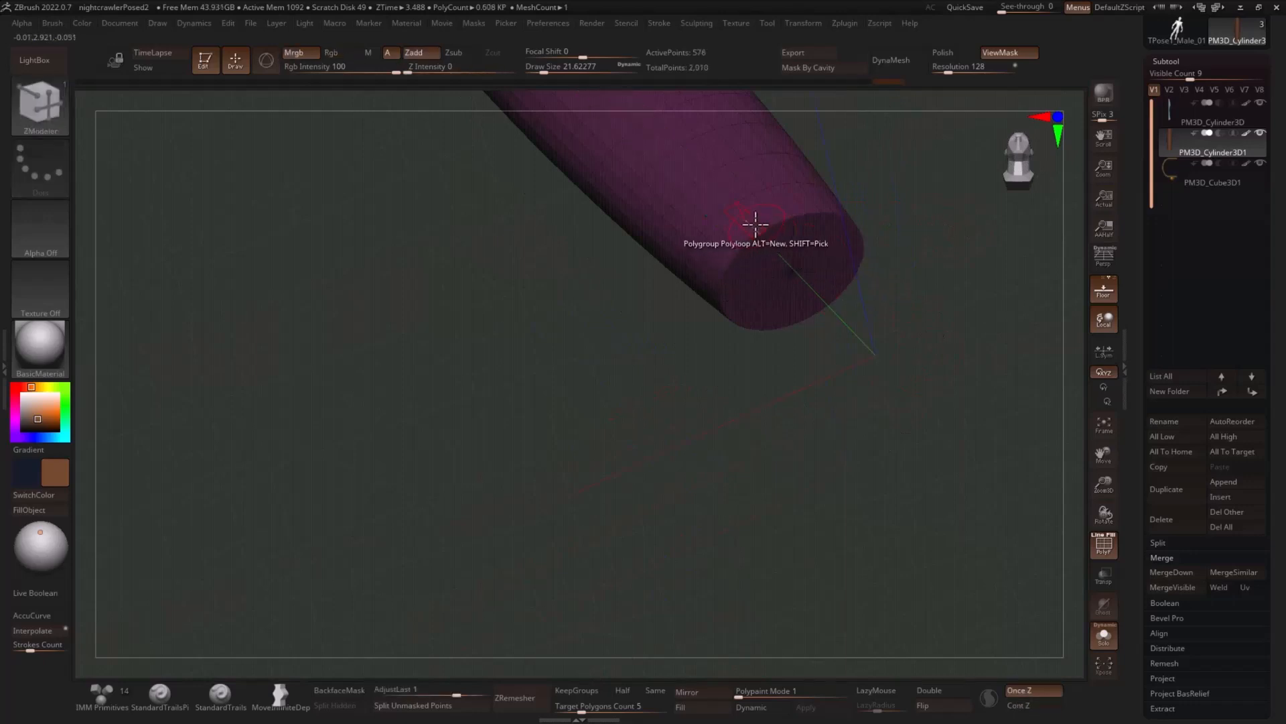
pyautogui.moveTo(891, 254)
pyautogui.keyDown('shift'); pyautogui.mouseDown()
pyautogui.moveTo(967, 267)
pyautogui.moveTo(973, 333)
pyautogui.moveTo(928, 287)
pyautogui.moveTo(834, 323)
pyautogui.mouseUp(); pyautogui.keyUp('shift')
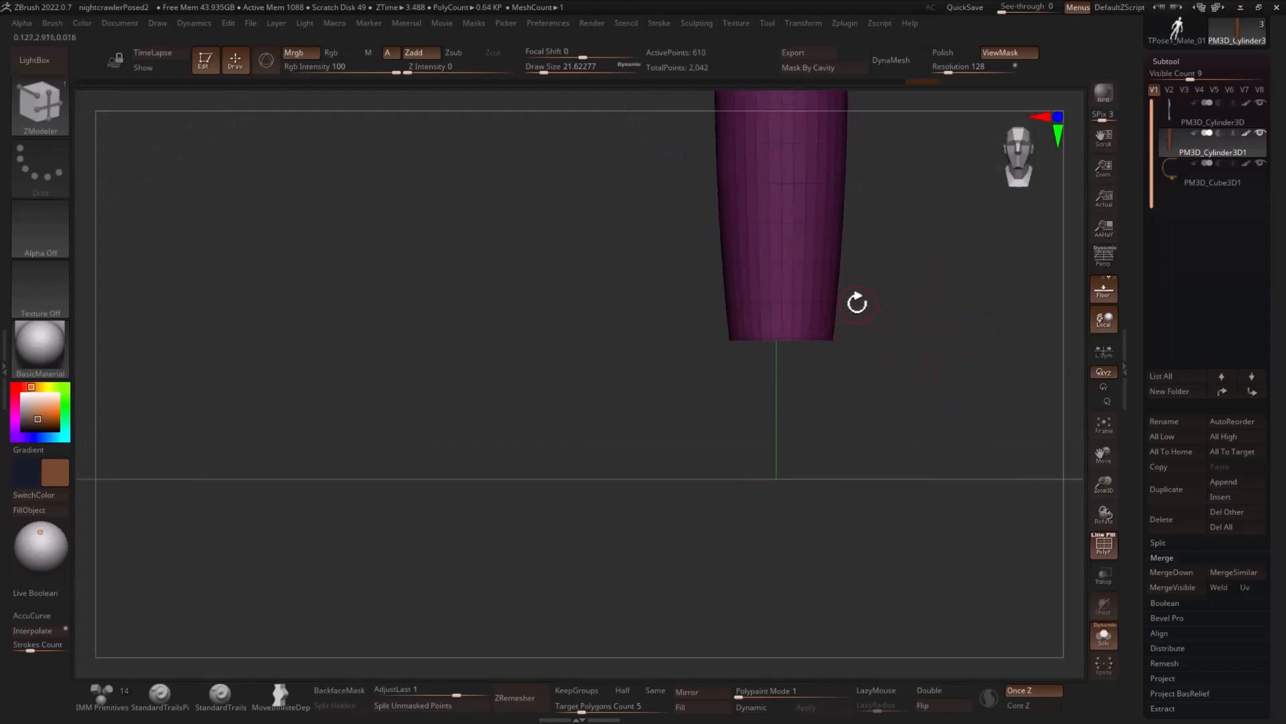
# - Isolate the bands at the upper and lower ends of the handle, assign them one polygroup, and unhide the rest
pyautogui.keyDown('ctrl'); pyautogui.keyDown('alt'); pyautogui.keyDown('shift'); pyautogui.moveTo(879, 279); pyautogui.dragTo(700, 321); pyautogui.keyUp('shift'); pyautogui.keyUp('alt'); pyautogui.keyUp('ctrl')
pyautogui.keyDown('alt'); pyautogui.moveTo(931, 284); pyautogui.dragTo(948, 517); pyautogui.keyUp('alt')
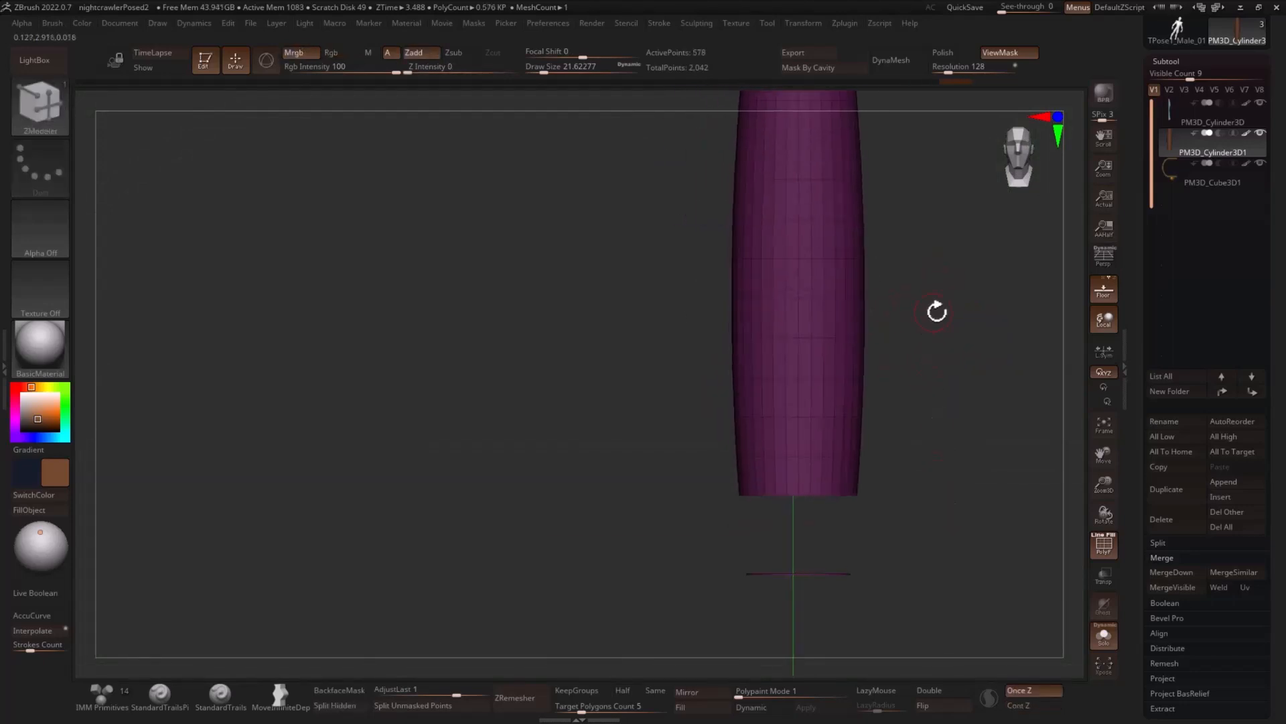
pyautogui.moveTo(937, 311); pyautogui.dragTo(933, 359)
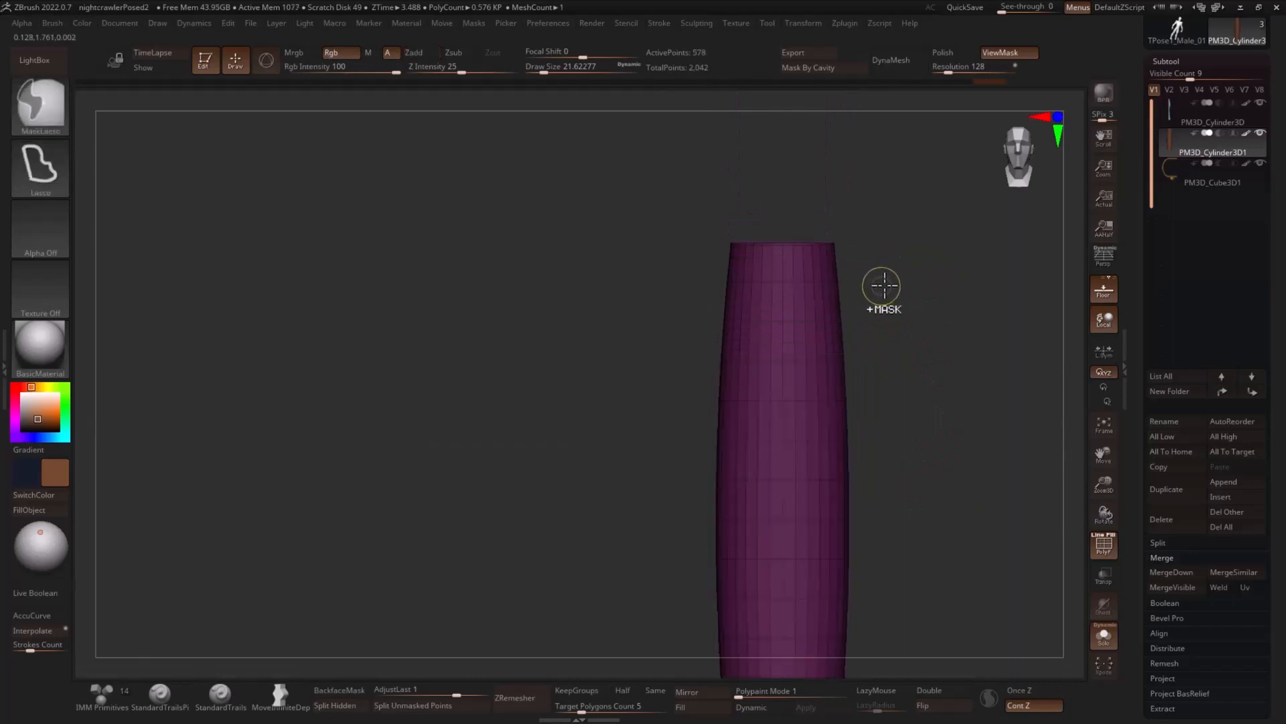
pyautogui.keyDown('ctrl'); pyautogui.keyDown('alt'); pyautogui.keyDown('shift'); pyautogui.moveTo(883, 266); pyautogui.dragTo(694, 298); pyautogui.keyUp('shift'); pyautogui.keyUp('alt'); pyautogui.keyUp('ctrl')
pyautogui.keyDown('ctrl'); pyautogui.keyDown('shift'); pyautogui.click(949, 313); pyautogui.keyUp('shift'); pyautogui.keyUp('ctrl')
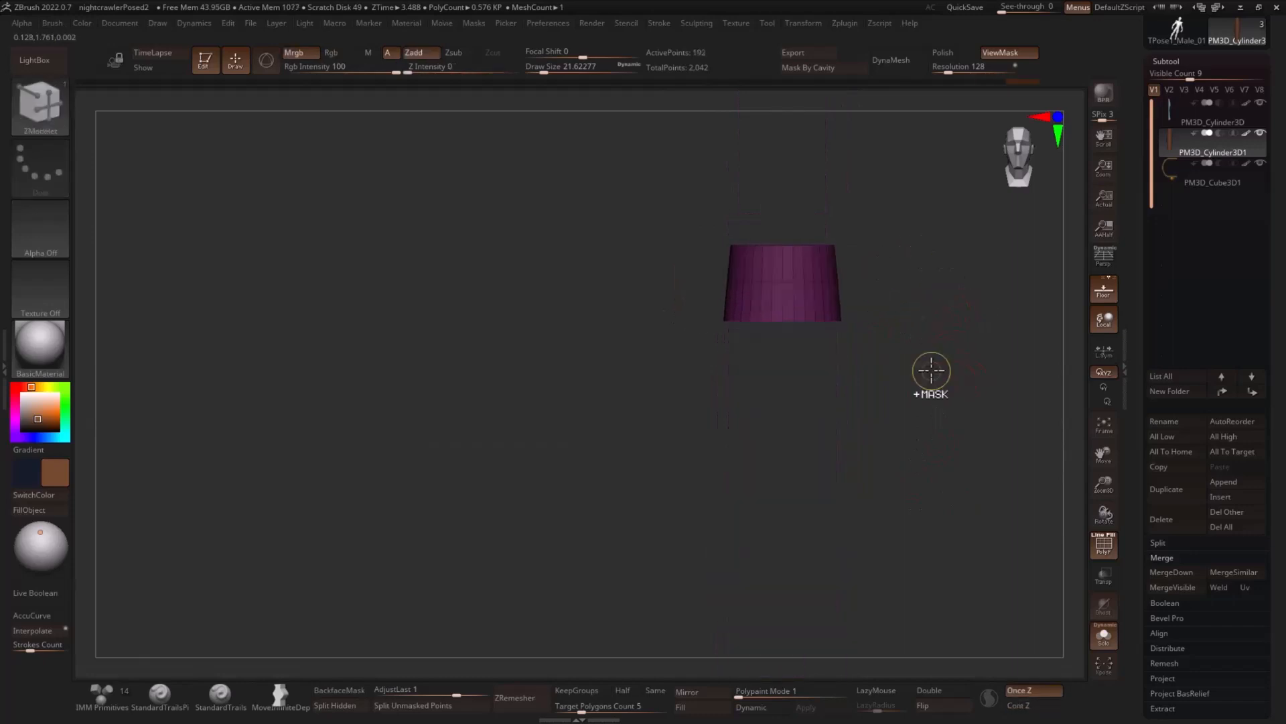
pyautogui.hotkey('ctrl', 'w')
pyautogui.keyDown('ctrl'); pyautogui.keyDown('shift'); pyautogui.click(963, 368); pyautogui.keyUp('shift'); pyautogui.keyUp('ctrl')
# - Isolate the upper middle band of the handle, give it its own polygroup, and unhide the rest
pyautogui.keyDown('alt'); pyautogui.moveTo(978, 394); pyautogui.dragTo(940, 319); pyautogui.keyUp('alt')
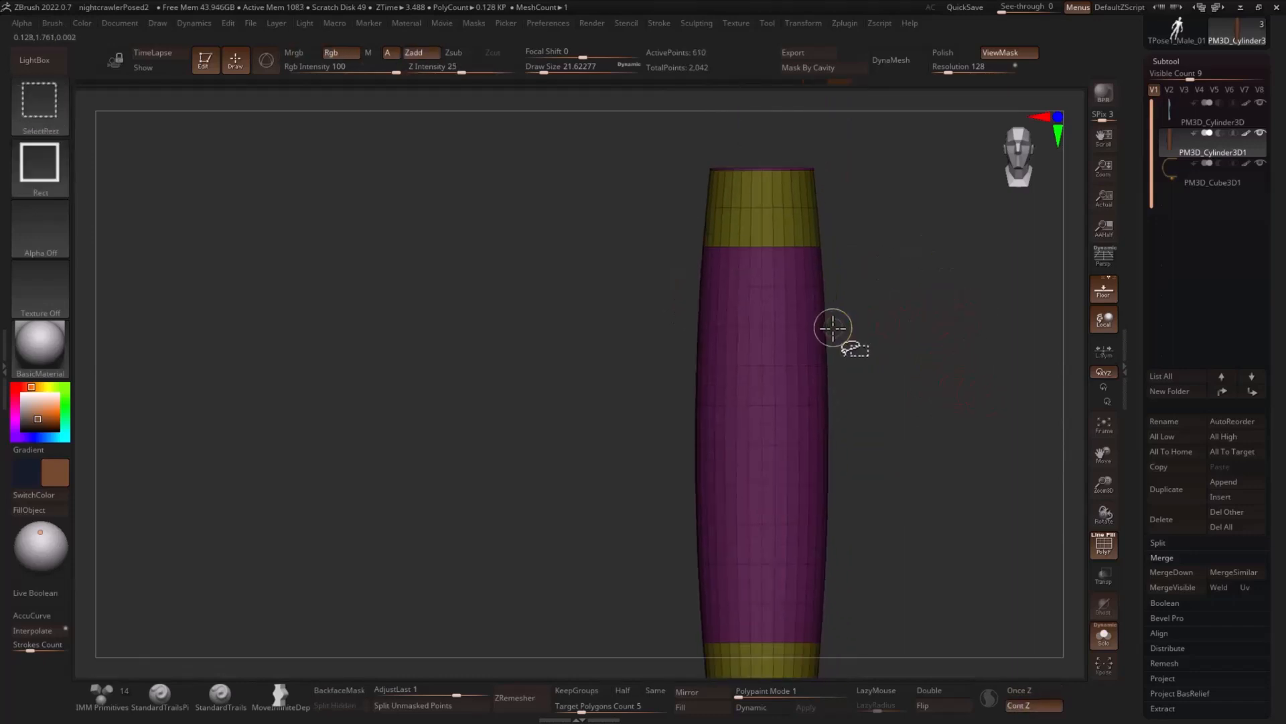
pyautogui.keyDown('ctrl'); pyautogui.keyDown('alt'); pyautogui.keyDown('shift'); pyautogui.moveTo(861, 353); pyautogui.dragTo(666, 383); pyautogui.keyUp('shift'); pyautogui.keyUp('alt'); pyautogui.keyUp('ctrl')
pyautogui.keyDown('ctrl'); pyautogui.keyDown('shift'); pyautogui.moveTo(930, 329); pyautogui.dragTo(912, 354); pyautogui.keyUp('shift'); pyautogui.keyUp('ctrl')
pyautogui.hotkey('ctrl', 'w')
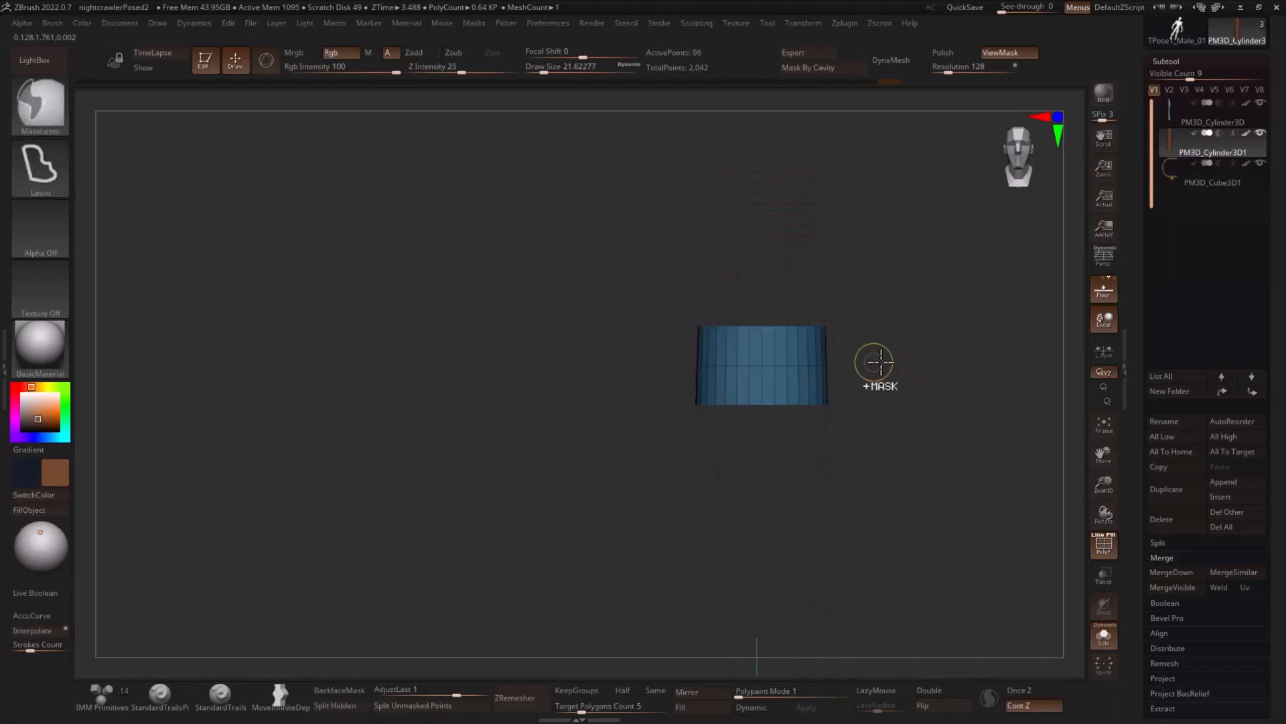
pyautogui.keyDown('ctrl'); pyautogui.keyDown('shift'); pyautogui.click(962, 376); pyautogui.keyUp('shift'); pyautogui.keyUp('ctrl')
# - Isolate the lower middle band of the handle, give it its own polygroup, and unhide the rest
pyautogui.keyDown('alt'); pyautogui.moveTo(956, 424); pyautogui.dragTo(981, 367); pyautogui.keyUp('alt')
pyautogui.keyDown('ctrl'); pyautogui.keyDown('alt'); pyautogui.keyDown('shift'); pyautogui.moveTo(897, 443); pyautogui.dragTo(696, 481); pyautogui.keyUp('shift'); pyautogui.keyUp('alt'); pyautogui.keyUp('ctrl')
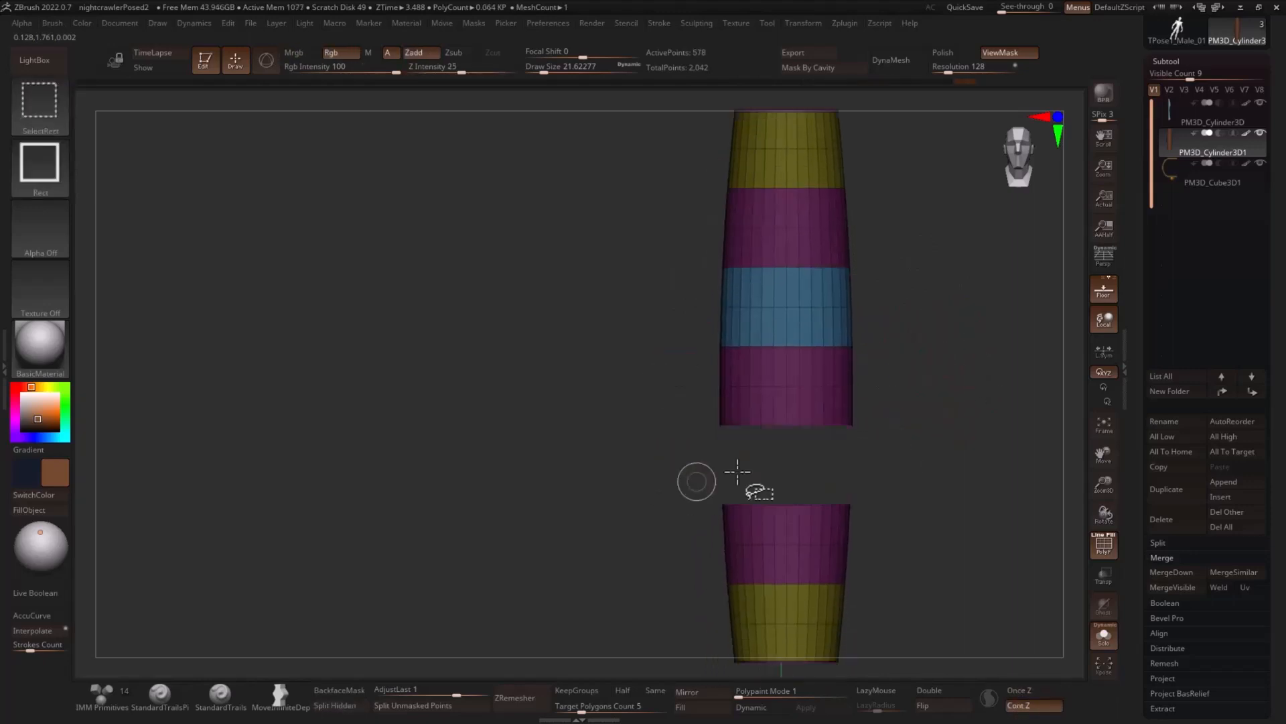
pyautogui.keyDown('ctrl'); pyautogui.keyDown('shift'); pyautogui.moveTo(955, 410); pyautogui.dragTo(942, 422); pyautogui.keyUp('shift'); pyautogui.keyUp('ctrl')
pyautogui.hotkey('ctrl', 'w')
pyautogui.keyDown('ctrl'); pyautogui.keyDown('shift'); pyautogui.click(921, 385); pyautogui.keyUp('shift'); pyautogui.keyUp('ctrl')
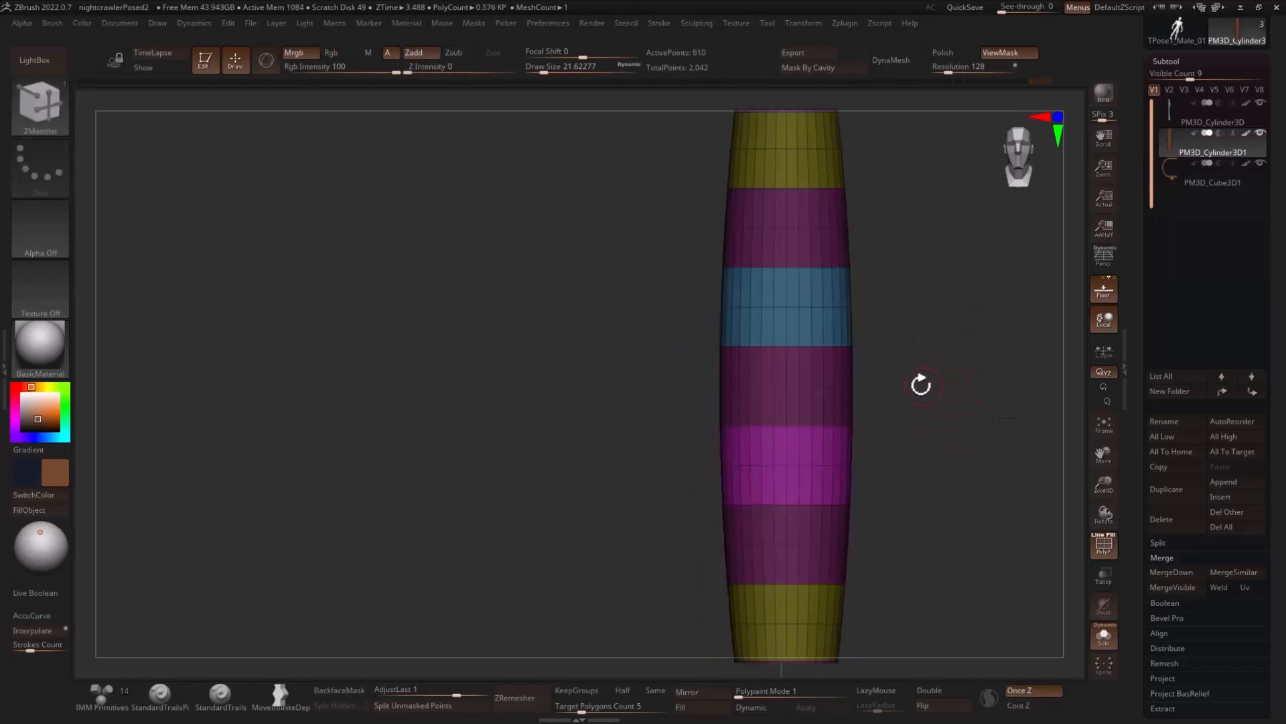
# - Isolate the three remaining purple bands without the end caps, merge them into one new polygroup, and unhide the rest
pyautogui.keyDown('alt'); pyautogui.moveTo(956, 355); pyautogui.dragTo(897, 337); pyautogui.keyUp('alt')
pyautogui.keyDown('ctrl'); pyautogui.keyDown('shift'); pyautogui.click(817, 337); pyautogui.keyUp('shift'); pyautogui.keyUp('ctrl')
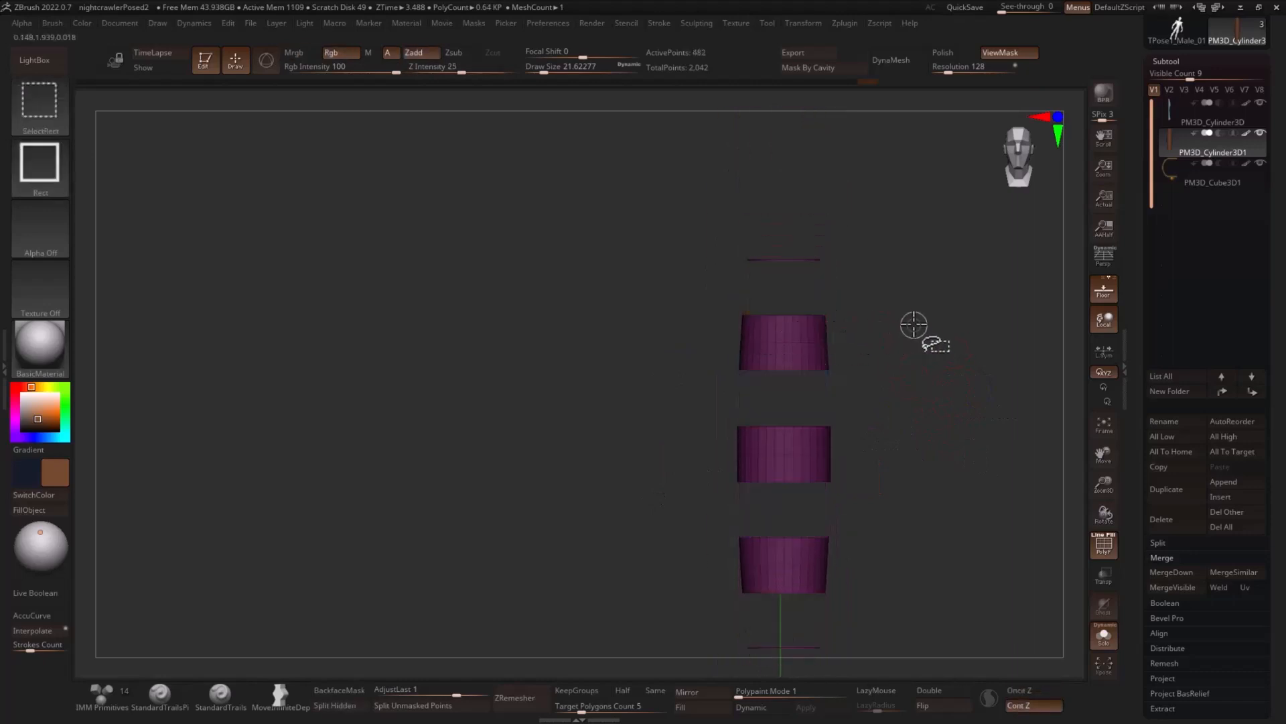
pyautogui.keyDown('ctrl'); pyautogui.keyDown('alt'); pyautogui.keyDown('shift'); pyautogui.moveTo(879, 216); pyautogui.dragTo(722, 280); pyautogui.keyUp('shift'); pyautogui.keyUp('alt'); pyautogui.keyUp('ctrl')
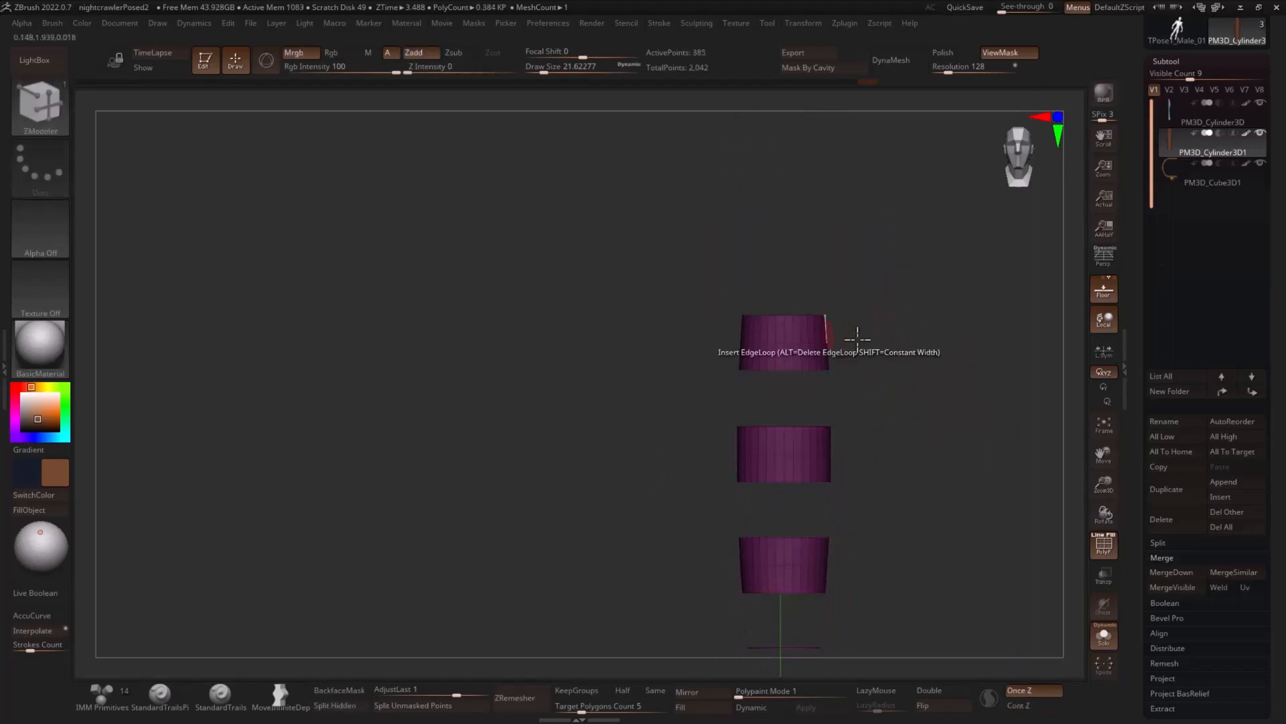
pyautogui.keyDown('alt'); pyautogui.moveTo(857, 341); pyautogui.dragTo(822, 209); pyautogui.keyUp('alt')
pyautogui.keyDown('ctrl'); pyautogui.keyDown('alt'); pyautogui.keyDown('shift'); pyautogui.moveTo(840, 501); pyautogui.dragTo(576, 635); pyautogui.keyUp('shift'); pyautogui.keyUp('alt'); pyautogui.keyUp('ctrl')
pyautogui.hotkey('ctrl', 'w')
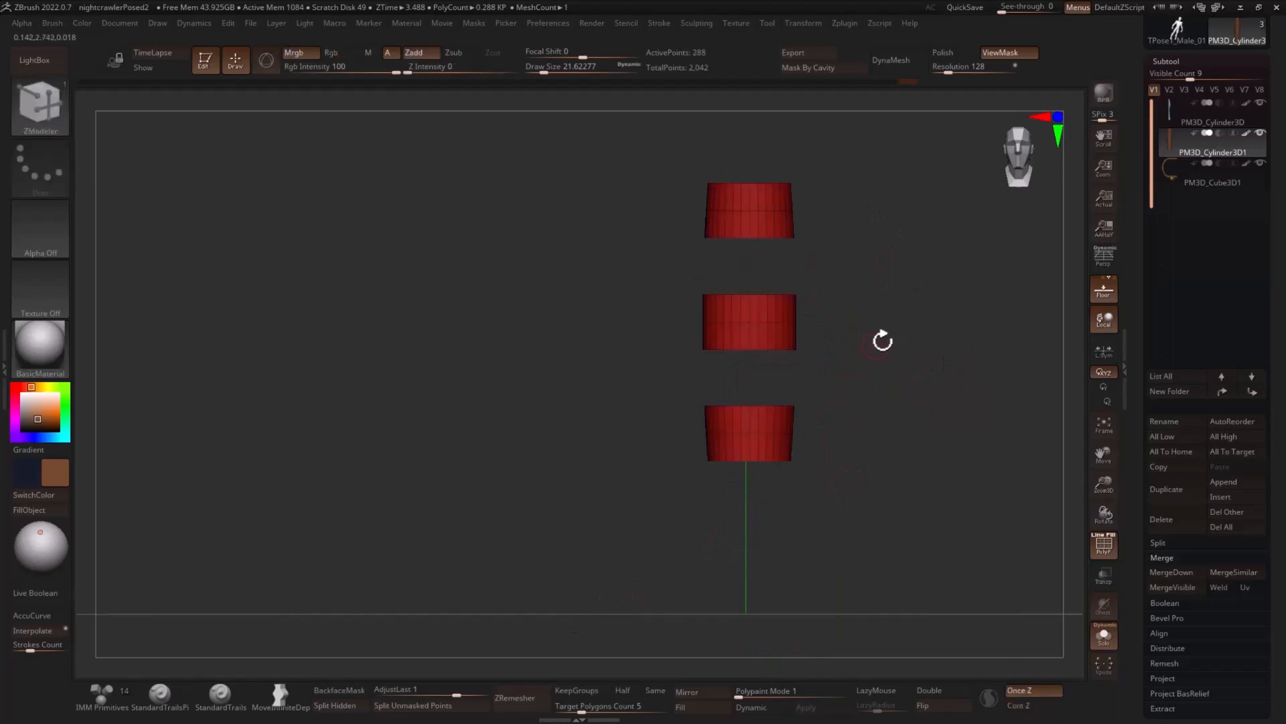
pyautogui.keyDown('ctrl'); pyautogui.keyDown('shift'); pyautogui.click(898, 338); pyautogui.keyUp('shift'); pyautogui.keyUp('ctrl')
# - Isolate the blue and magenta middle bands, merge them into one shared polygroup, and unhide the rest of the handle
pyautogui.keyDown('ctrl'); pyautogui.keyDown('shift'); pyautogui.click(752, 276); pyautogui.keyUp('shift'); pyautogui.keyUp('ctrl')
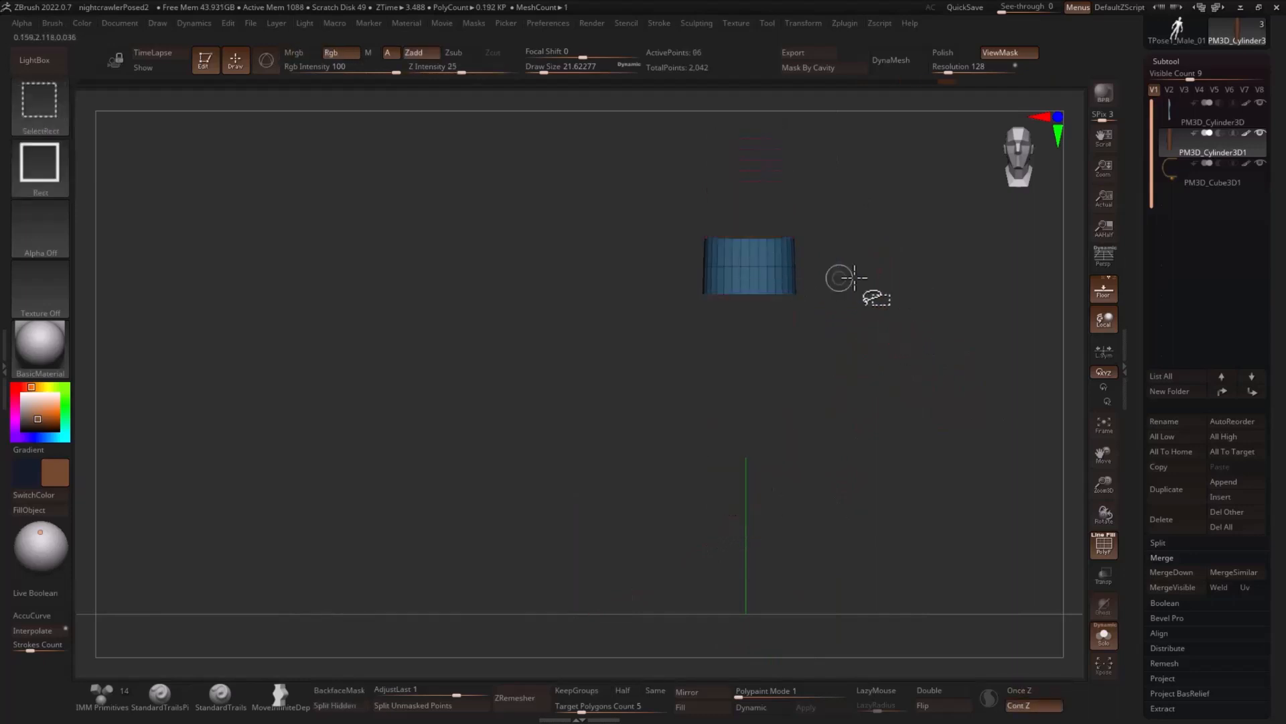
pyautogui.keyDown('ctrl'); pyautogui.keyDown('shift'); pyautogui.click(904, 345); pyautogui.keyUp('shift'); pyautogui.keyUp('ctrl')
pyautogui.keyDown('ctrl'); pyautogui.keyDown('alt'); pyautogui.keyDown('shift'); pyautogui.click(770, 377); pyautogui.keyUp('shift'); pyautogui.keyUp('alt'); pyautogui.keyUp('ctrl')
pyautogui.keyDown('ctrl'); pyautogui.keyDown('shift'); pyautogui.moveTo(871, 337); pyautogui.dragTo(938, 381); pyautogui.keyUp('shift'); pyautogui.keyUp('ctrl')
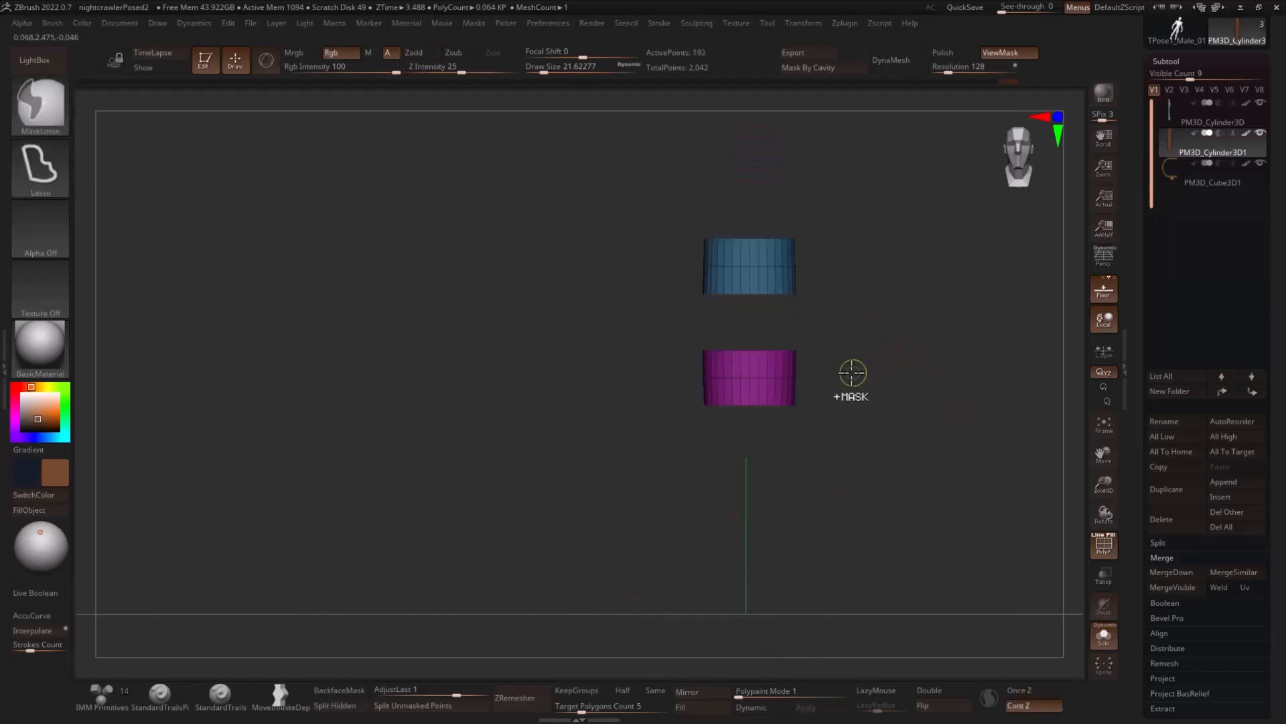
pyautogui.hotkey('ctrl', 'w')
pyautogui.keyDown('ctrl'); pyautogui.keyDown('shift'); pyautogui.click(900, 351); pyautogui.keyUp('shift'); pyautogui.keyUp('ctrl')
# - Set the ZModeler edge action to Bevel and bevel the border between the upper olive and red bands
pyautogui.keyDown('alt'); pyautogui.moveTo(911, 276); pyautogui.dragTo(899, 388); pyautogui.keyUp('alt')
pyautogui.moveTo(767, 285); pyautogui.dragTo(900, 380)
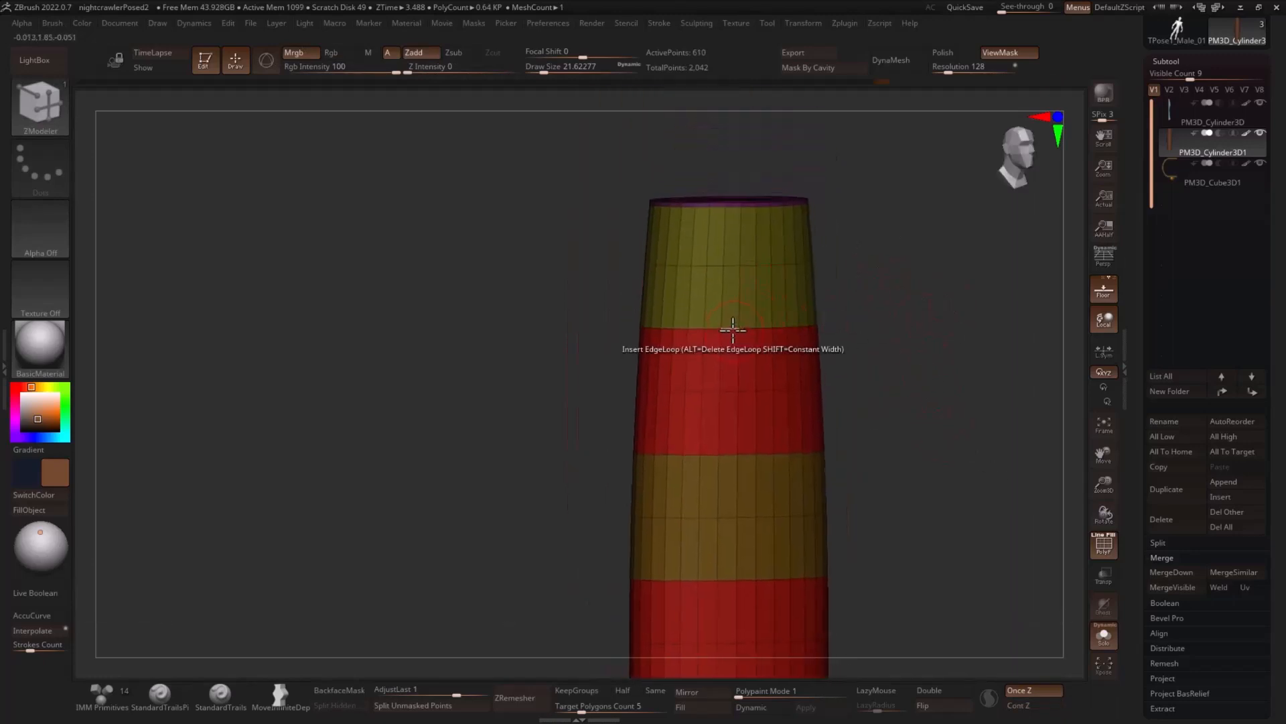
pyautogui.press('space')
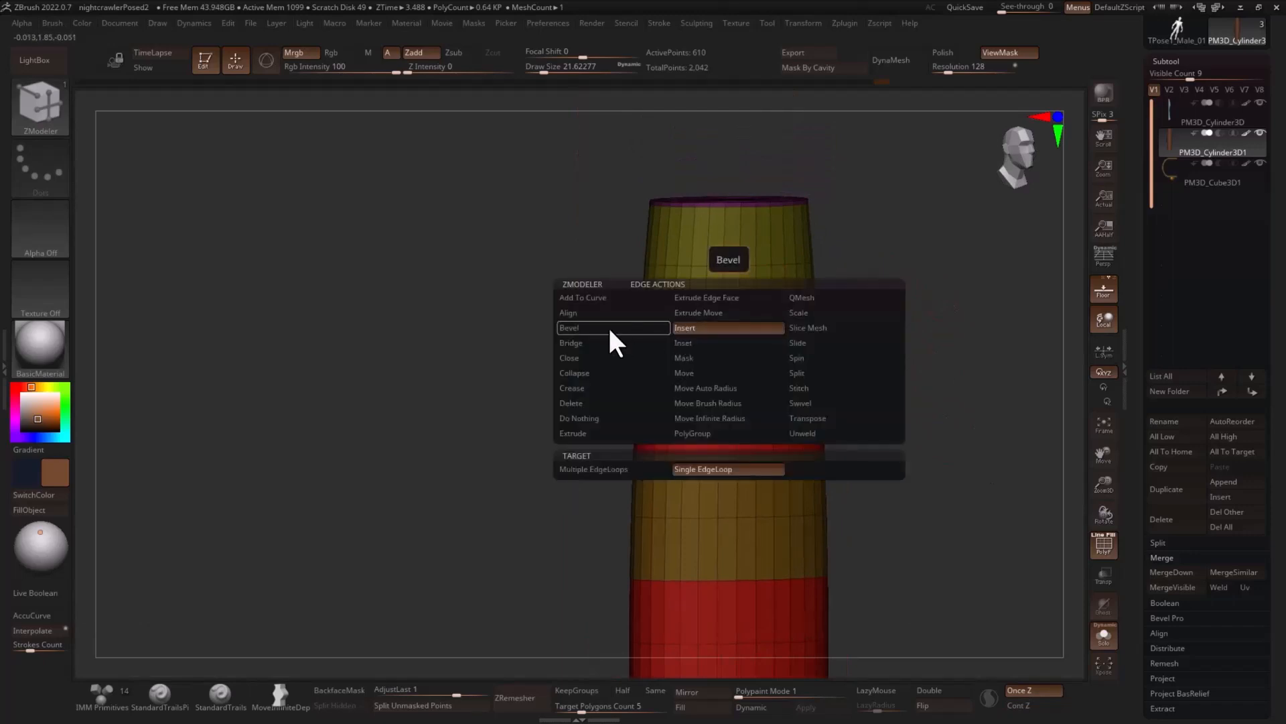
pyautogui.click(606, 329)
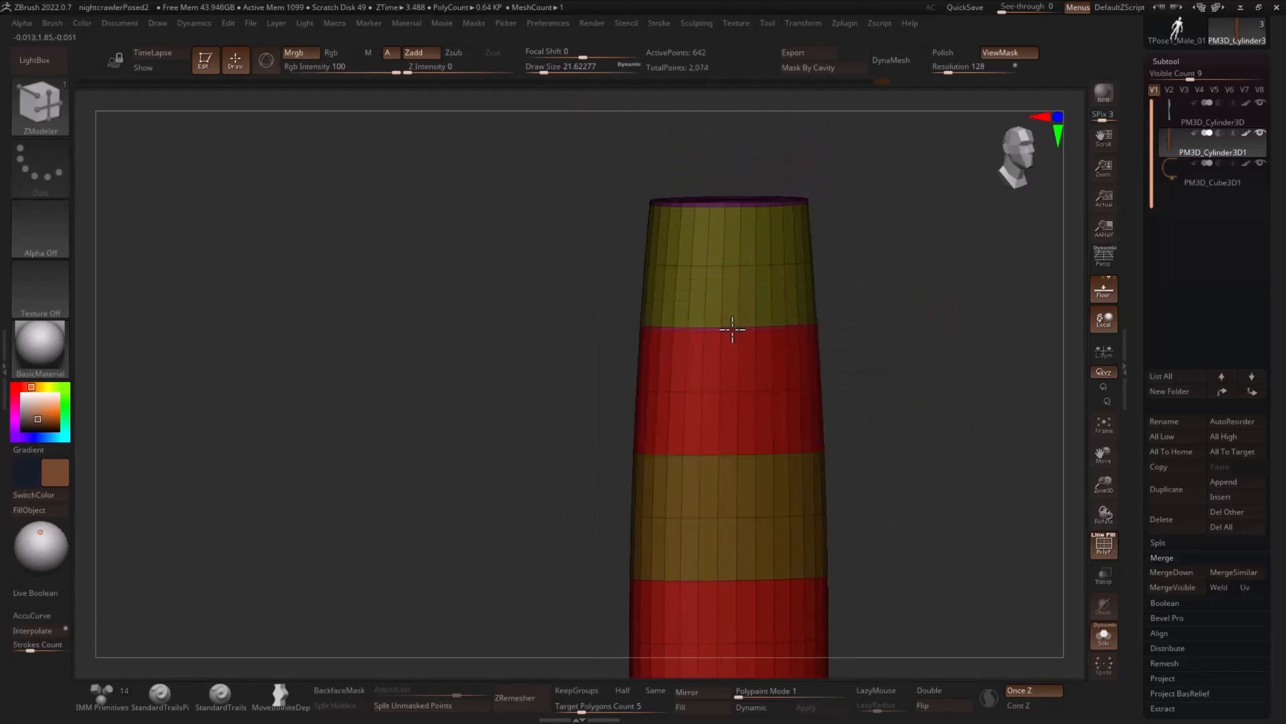
pyautogui.click(732, 329)
# - Bevel the remaining edge loops between the coloured bands down the handle
pyautogui.keyDown('alt'); pyautogui.moveTo(893, 481); pyautogui.dragTo(852, 309); pyautogui.keyUp('alt')
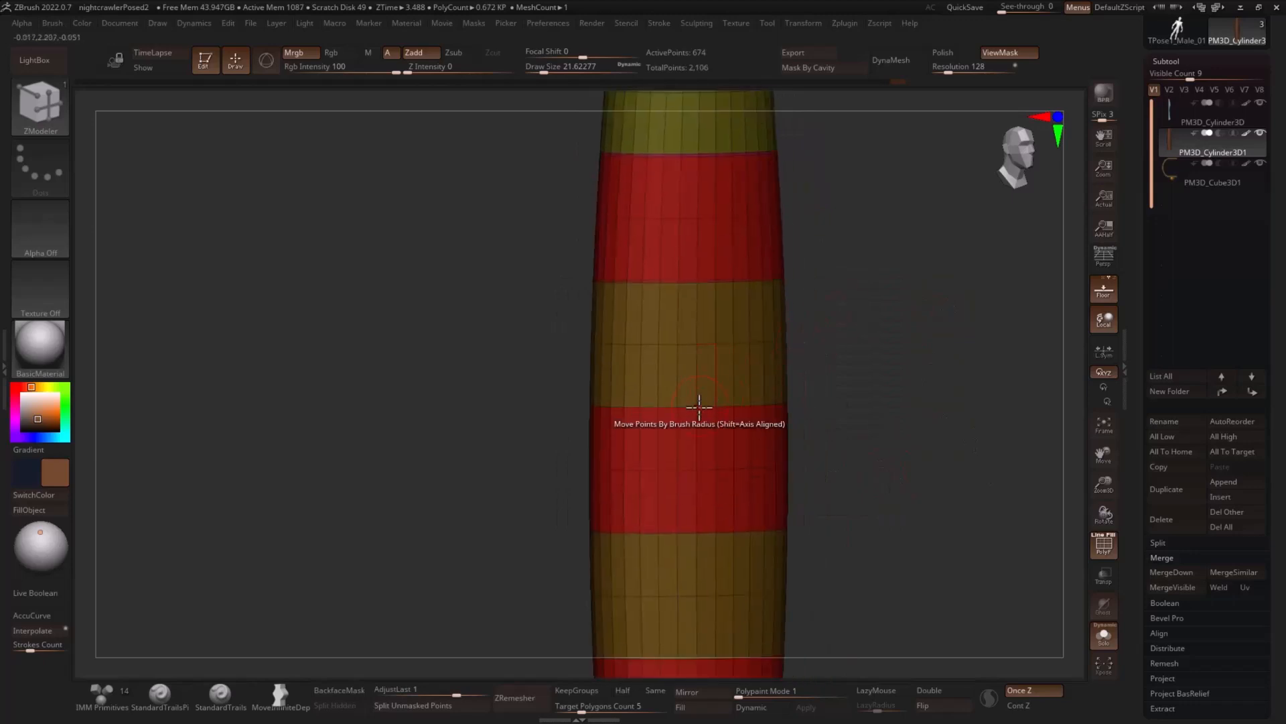
pyautogui.click(685, 409)
pyautogui.keyDown('alt'); pyautogui.moveTo(867, 445); pyautogui.dragTo(854, 336); pyautogui.keyUp('alt')
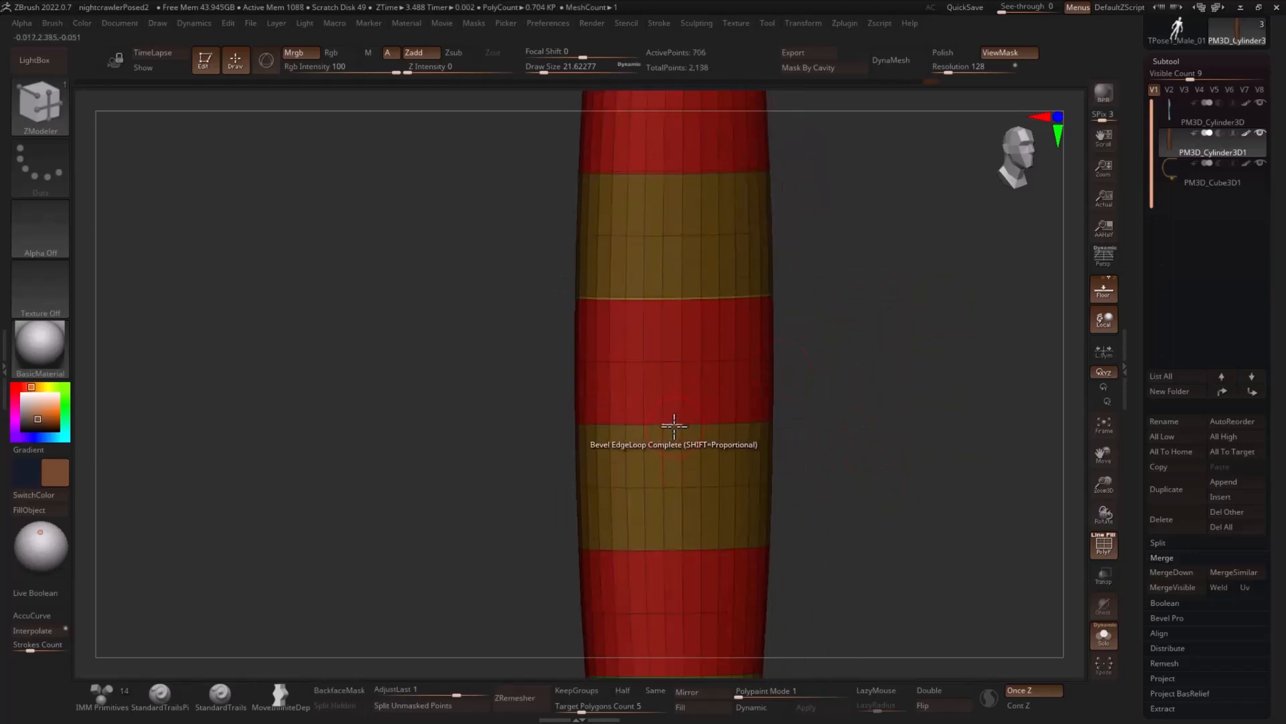
pyautogui.click(672, 424)
pyautogui.keyDown('alt'); pyautogui.moveTo(837, 440); pyautogui.dragTo(839, 321); pyautogui.keyUp('alt')
pyautogui.click(672, 428)
pyautogui.keyDown('alt'); pyautogui.moveTo(851, 439); pyautogui.dragTo(853, 333); pyautogui.keyUp('alt')
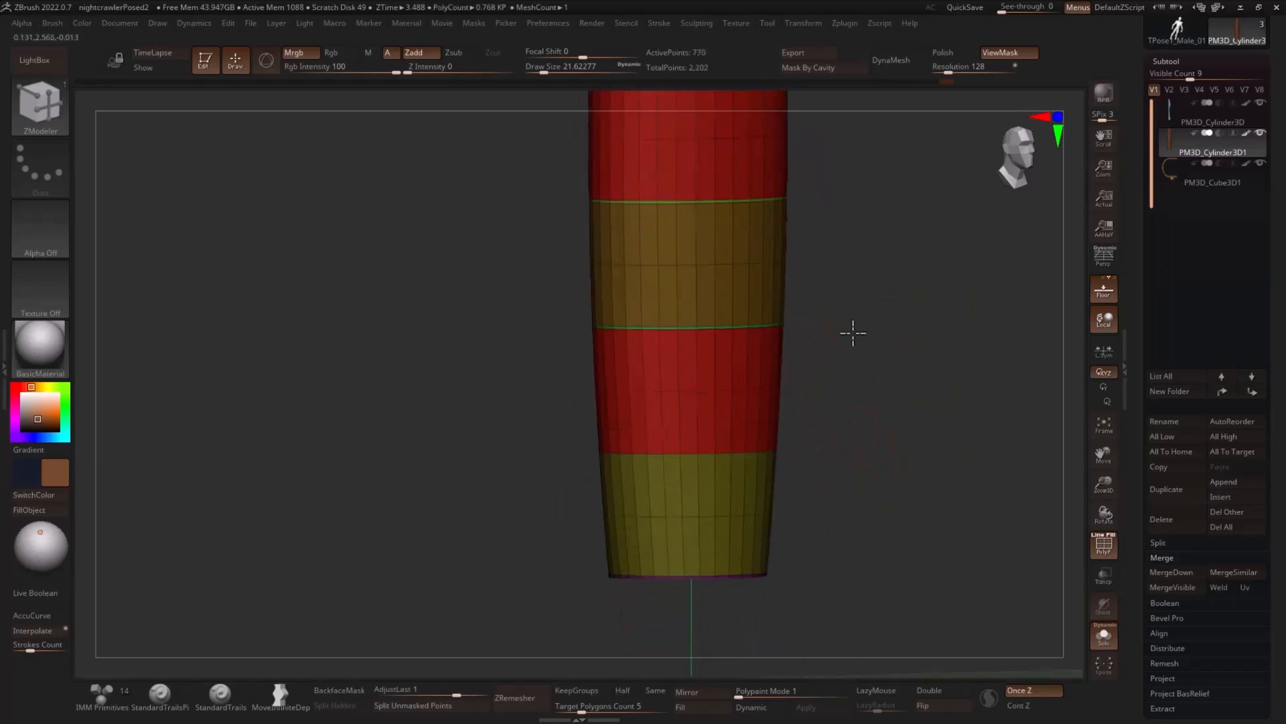
# - Isolate the handle's olive, red and brown bands without the bevelled strips or end caps, merge them into one polygroup, and unhide the rest
pyautogui.keyDown('alt'); pyautogui.moveTo(819, 289); pyautogui.dragTo(807, 402); pyautogui.keyUp('alt')
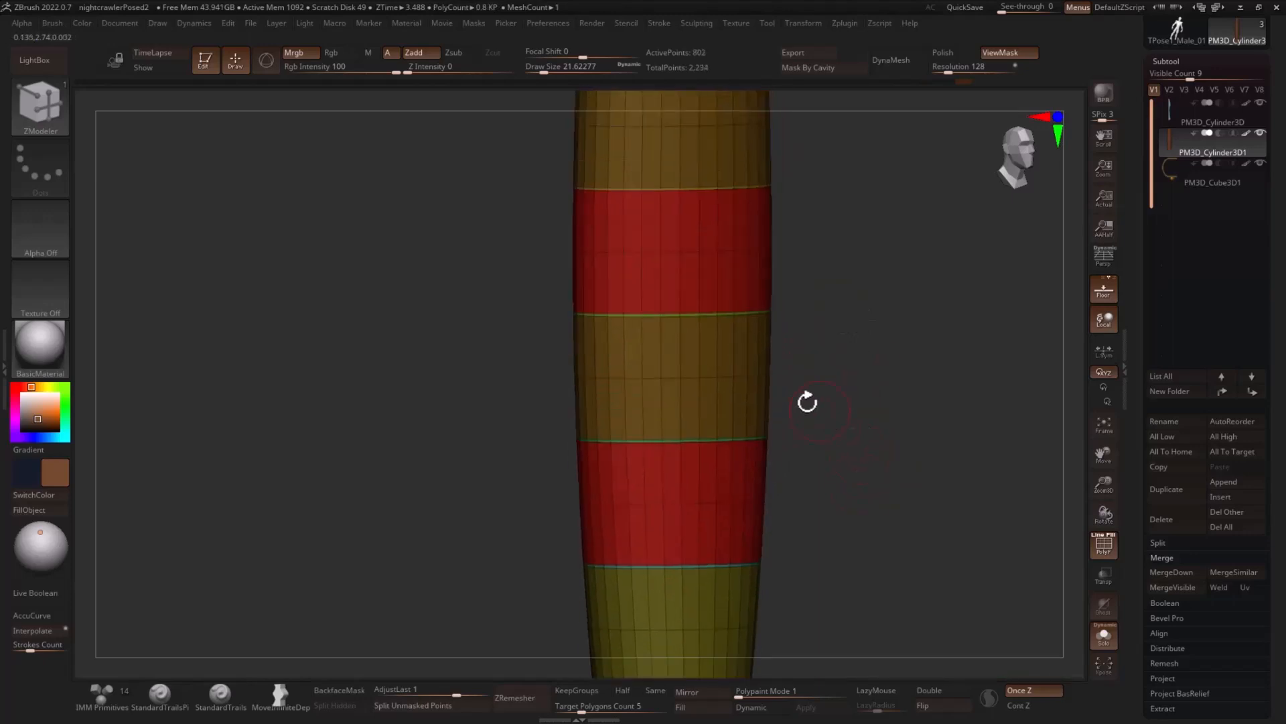
pyautogui.keyDown('alt'); pyautogui.moveTo(809, 514); pyautogui.dragTo(782, 473); pyautogui.keyUp('alt')
pyautogui.keyDown('ctrl'); pyautogui.keyDown('shift'); pyautogui.click(752, 502); pyautogui.keyUp('shift'); pyautogui.keyUp('ctrl')
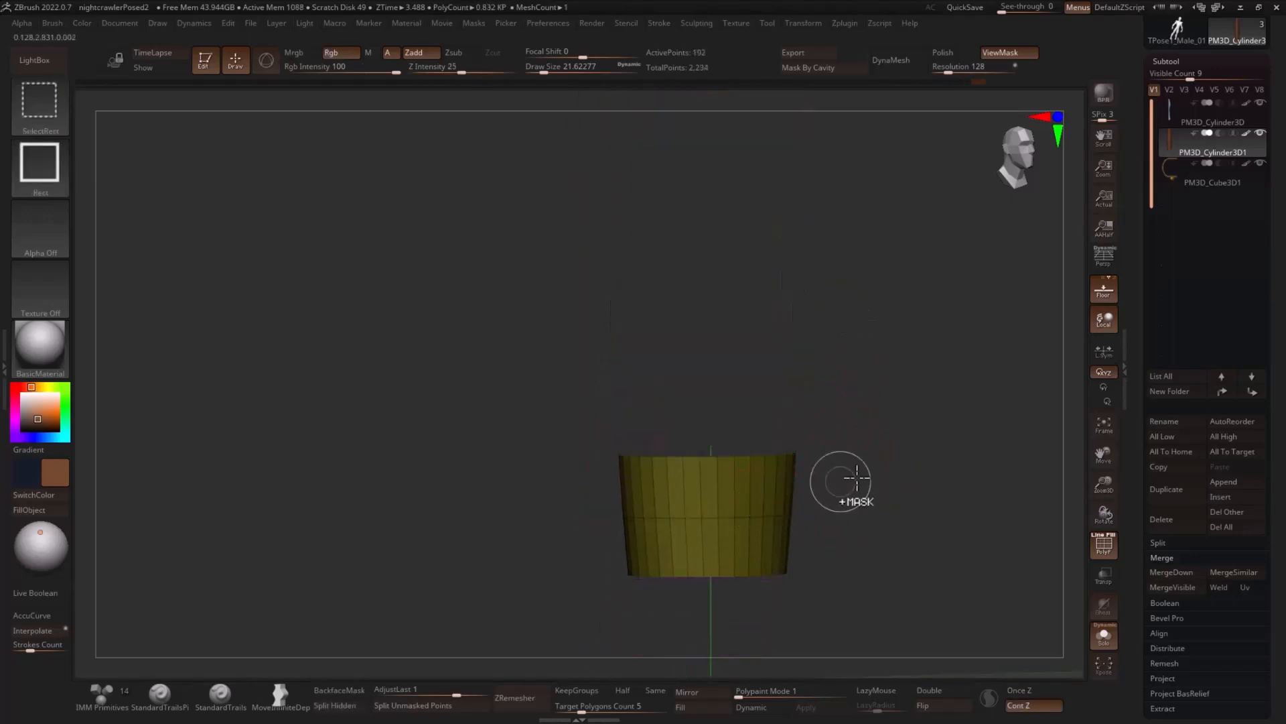
pyautogui.keyDown('alt'); pyautogui.moveTo(918, 436); pyautogui.dragTo(930, 466); pyautogui.keyUp('alt')
pyautogui.keyDown('ctrl'); pyautogui.keyDown('shift'); pyautogui.moveTo(930, 409); pyautogui.dragTo(917, 400); pyautogui.keyUp('shift'); pyautogui.keyUp('ctrl')
pyautogui.keyDown('ctrl'); pyautogui.keyDown('shift'); pyautogui.click(823, 340); pyautogui.keyUp('shift'); pyautogui.keyUp('ctrl')
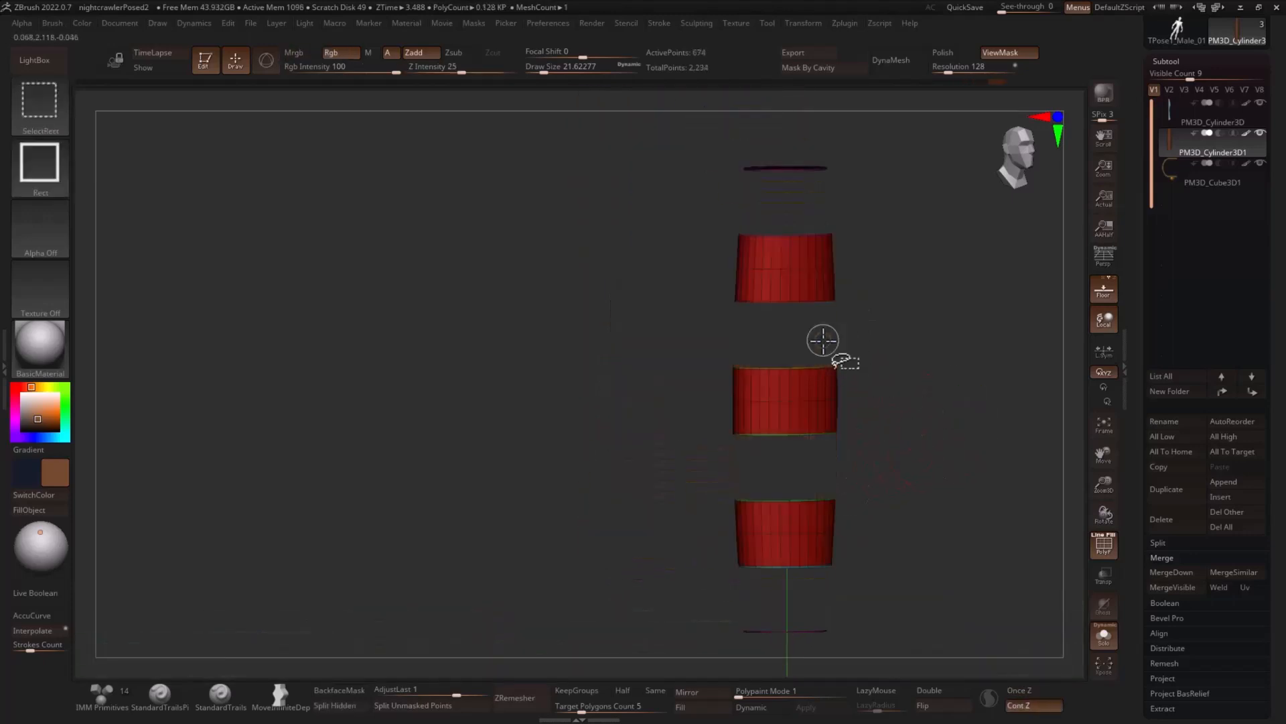
pyautogui.keyDown('ctrl'); pyautogui.keyDown('shift'); pyautogui.moveTo(851, 288); pyautogui.dragTo(906, 281); pyautogui.keyUp('shift'); pyautogui.keyUp('ctrl')
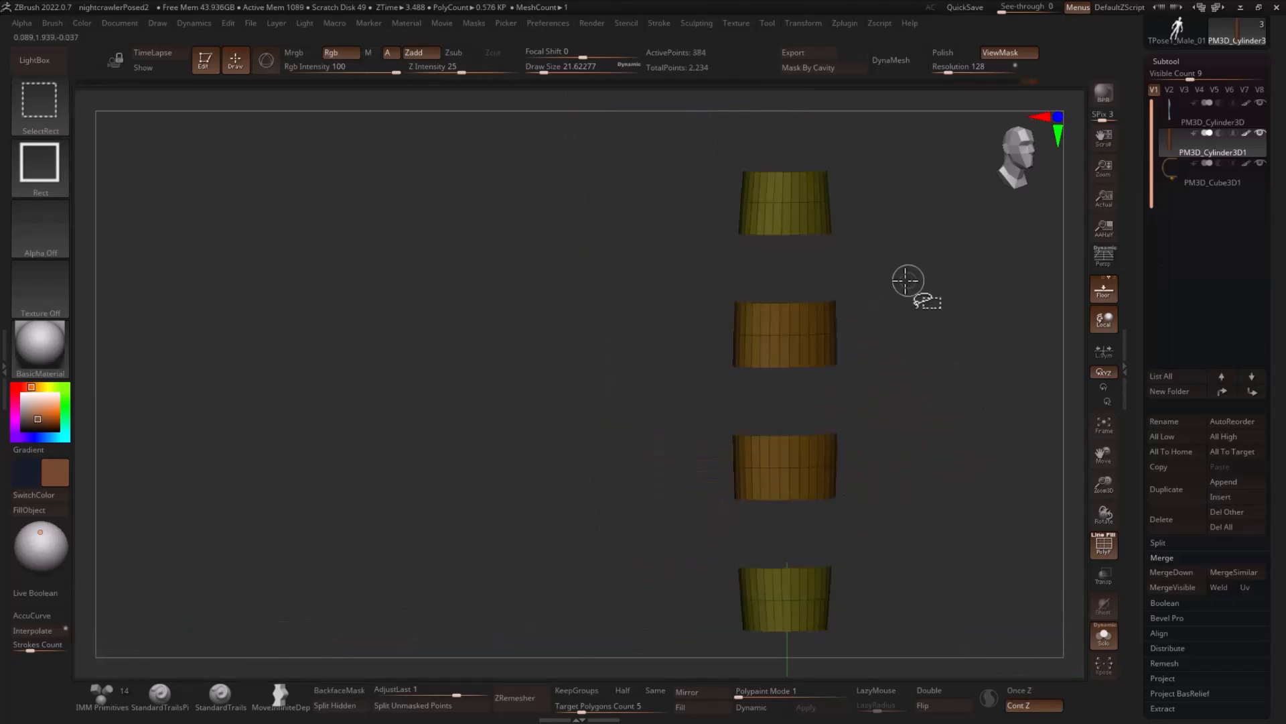
pyautogui.keyDown('ctrl'); pyautogui.keyDown('alt'); pyautogui.keyDown('shift'); pyautogui.click(829, 331); pyautogui.keyUp('shift'); pyautogui.keyUp('alt'); pyautogui.keyUp('ctrl')
pyautogui.keyDown('ctrl'); pyautogui.keyDown('shift'); pyautogui.moveTo(851, 204); pyautogui.dragTo(898, 213); pyautogui.keyUp('shift'); pyautogui.keyUp('ctrl')
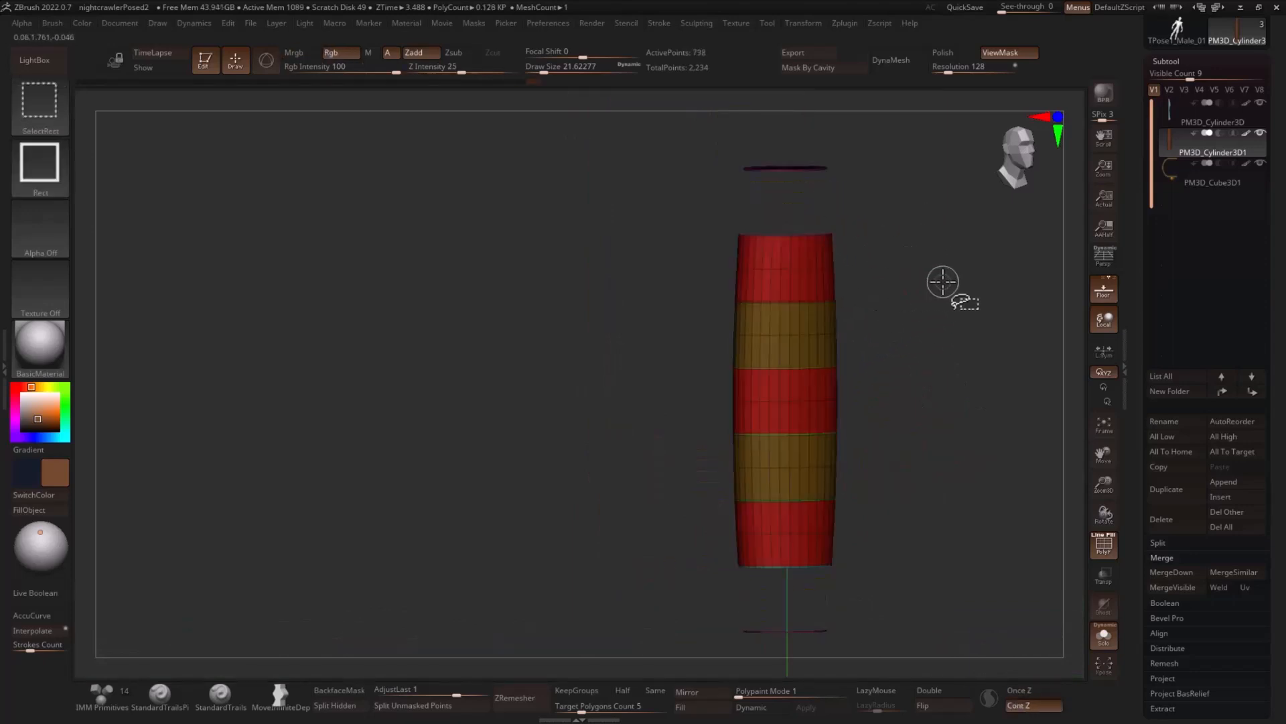
pyautogui.keyDown('ctrl'); pyautogui.keyDown('shift'); pyautogui.click(942, 281); pyautogui.keyUp('shift'); pyautogui.keyUp('ctrl')
pyautogui.keyDown('ctrl'); pyautogui.keyDown('shift'); pyautogui.click(806, 270); pyautogui.keyUp('shift'); pyautogui.keyUp('ctrl')
pyautogui.keyDown('ctrl'); pyautogui.keyDown('shift'); pyautogui.moveTo(942, 333); pyautogui.dragTo(966, 370); pyautogui.keyUp('shift'); pyautogui.keyUp('ctrl')
pyautogui.keyDown('ctrl'); pyautogui.keyDown('shift'); pyautogui.click(820, 206); pyautogui.keyUp('shift'); pyautogui.keyUp('ctrl')
pyautogui.keyDown('ctrl'); pyautogui.keyDown('shift'); pyautogui.click(833, 338); pyautogui.keyUp('shift'); pyautogui.keyUp('ctrl')
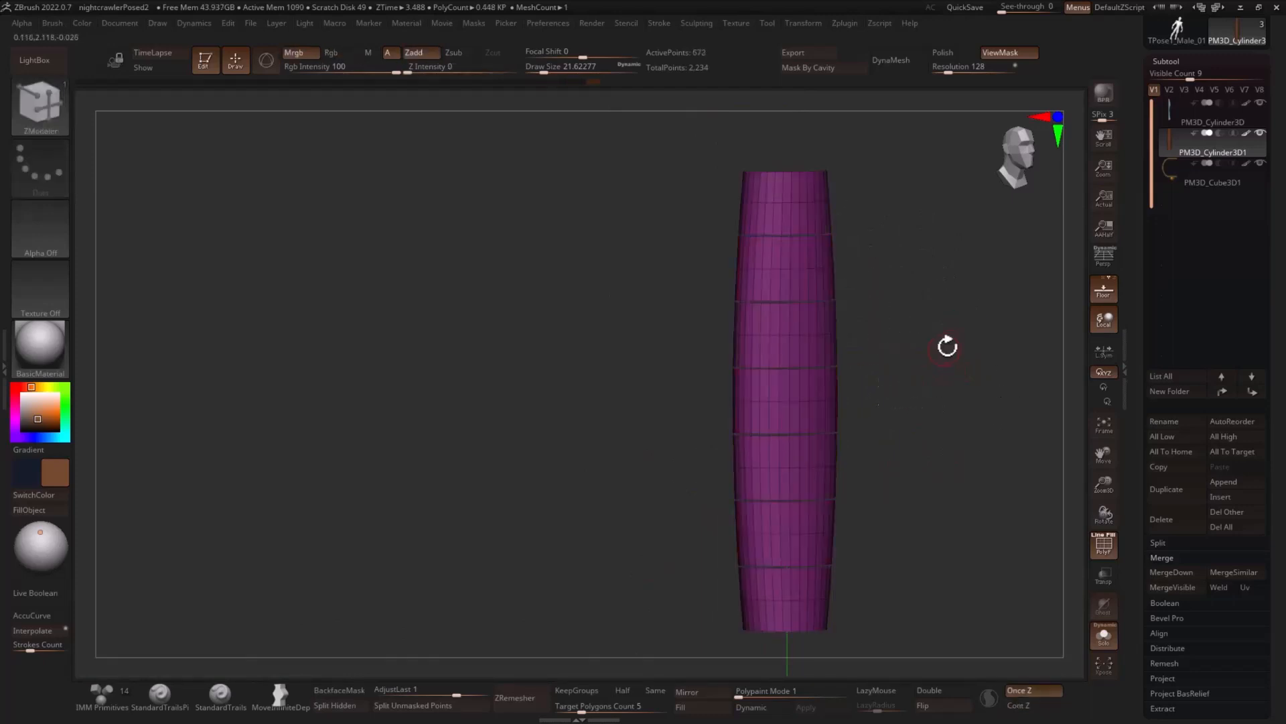
pyautogui.moveTo(948, 347)
pyautogui.mouseDown()
pyautogui.moveTo(973, 339)
pyautogui.moveTo(993, 391)
pyautogui.moveTo(896, 350)
pyautogui.mouseUp()
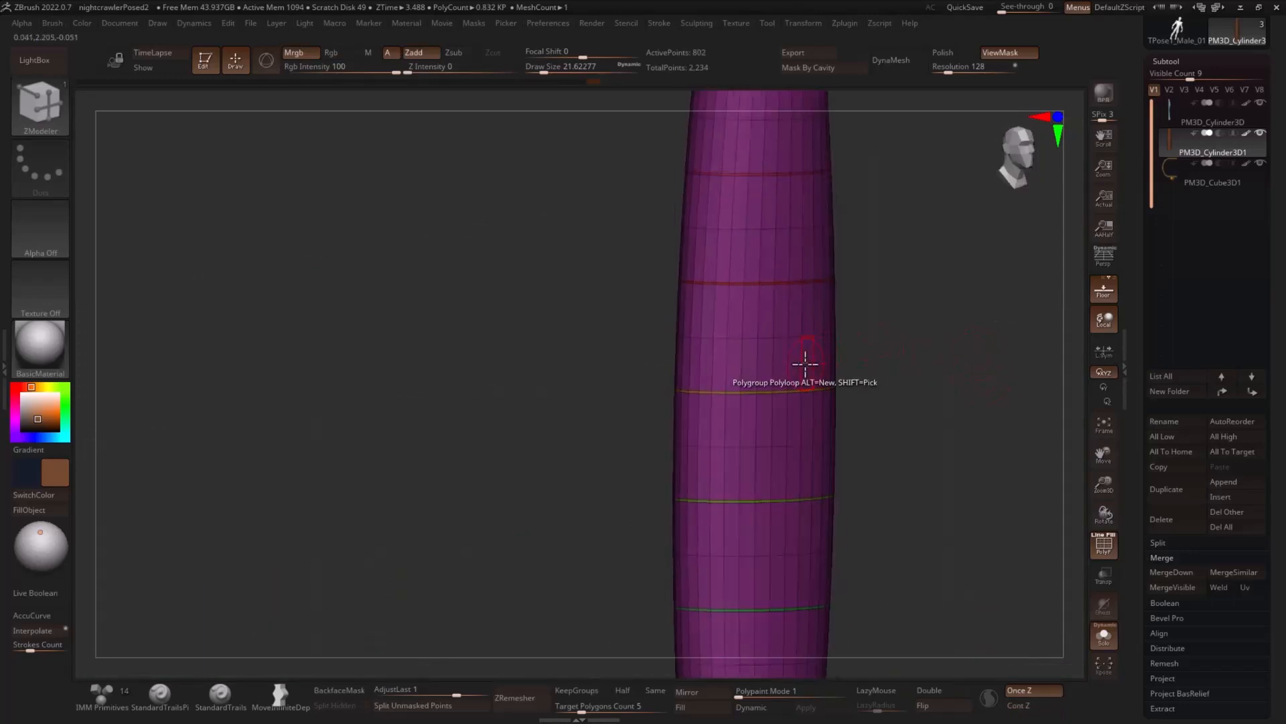
# - Set the ZModeler polygon action to Extrude with target Polygroup All and extrude all handle bands slightly outward
pyautogui.press('space')
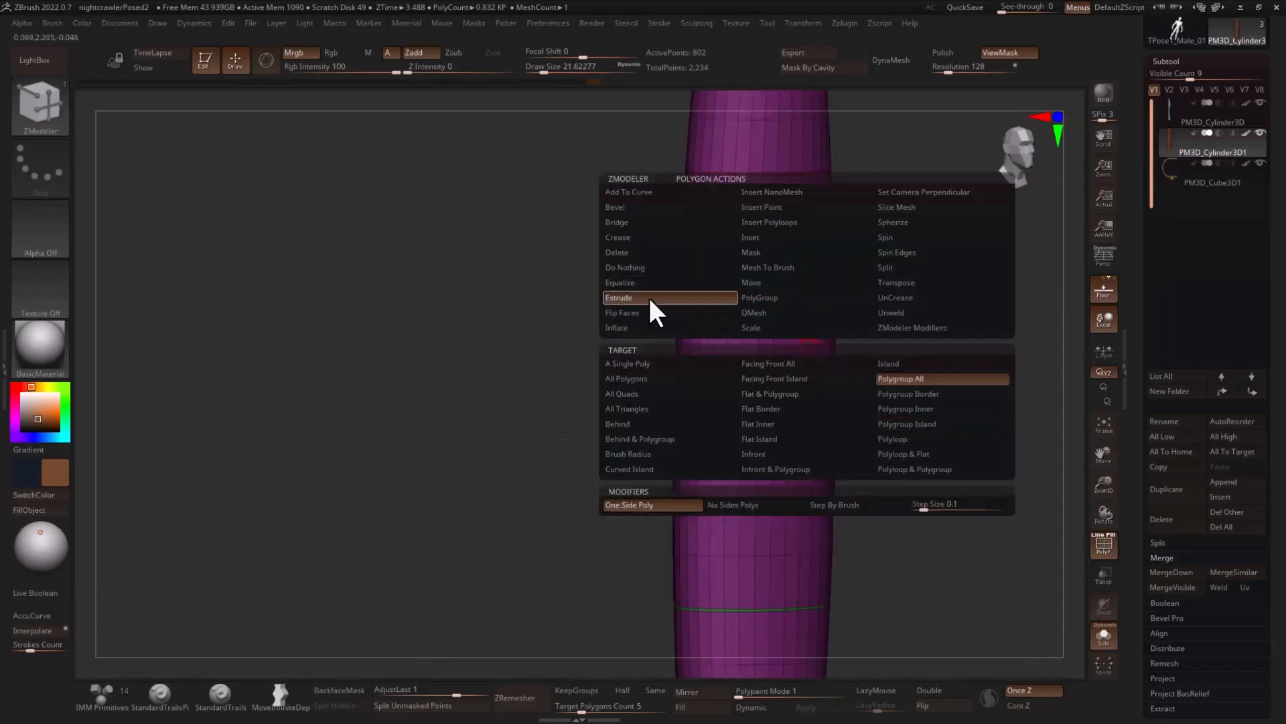
pyautogui.press('space')
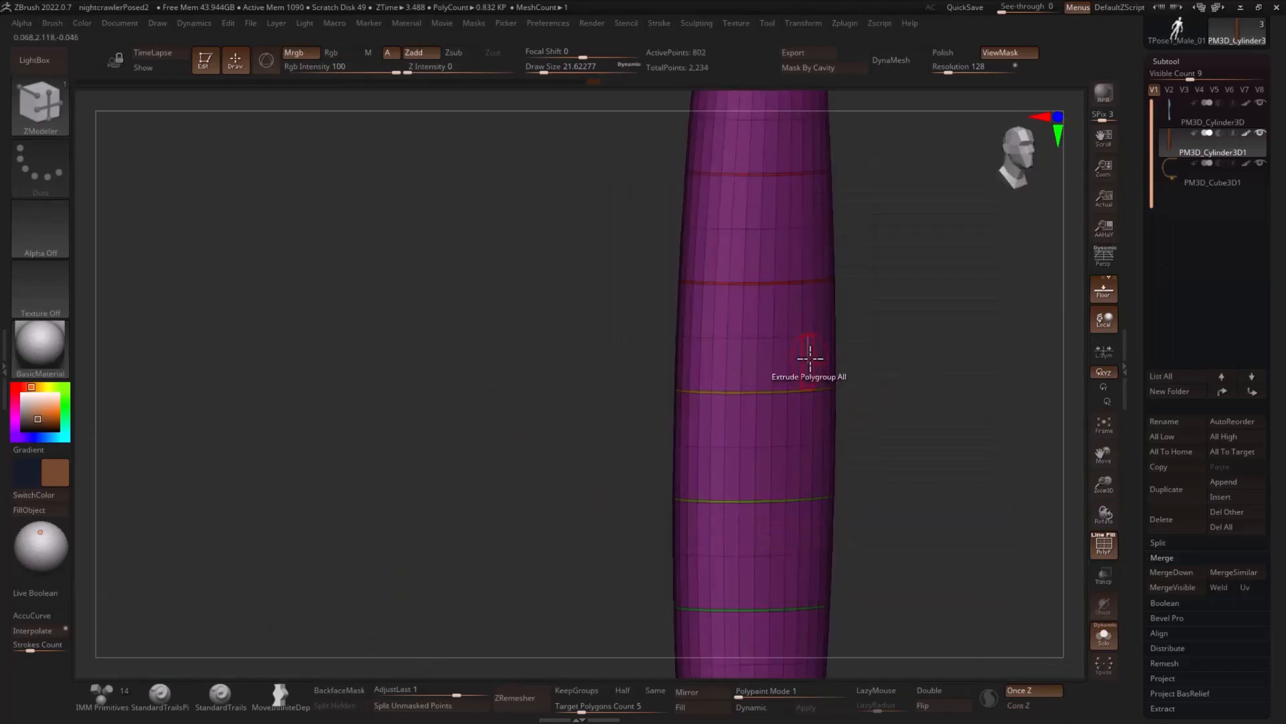
pyautogui.hotkey('ctrl', 'z')
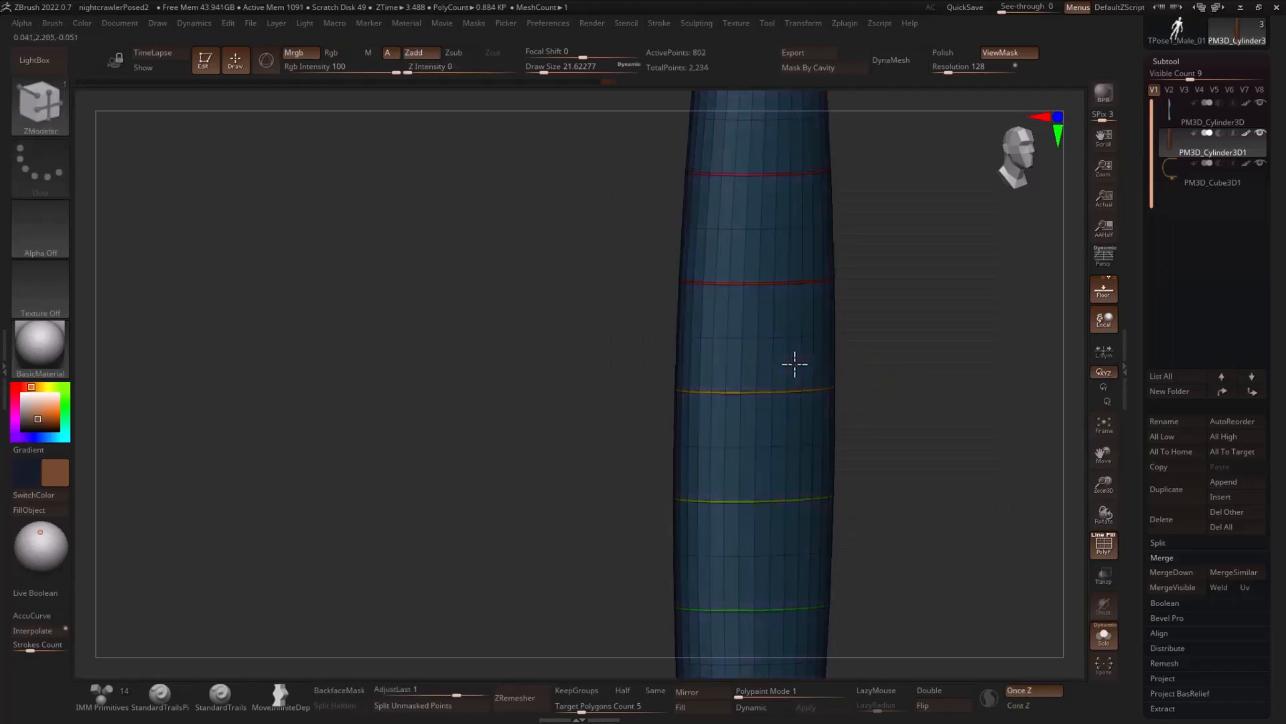
pyautogui.moveTo(795, 364); pyautogui.dragTo(800, 365)
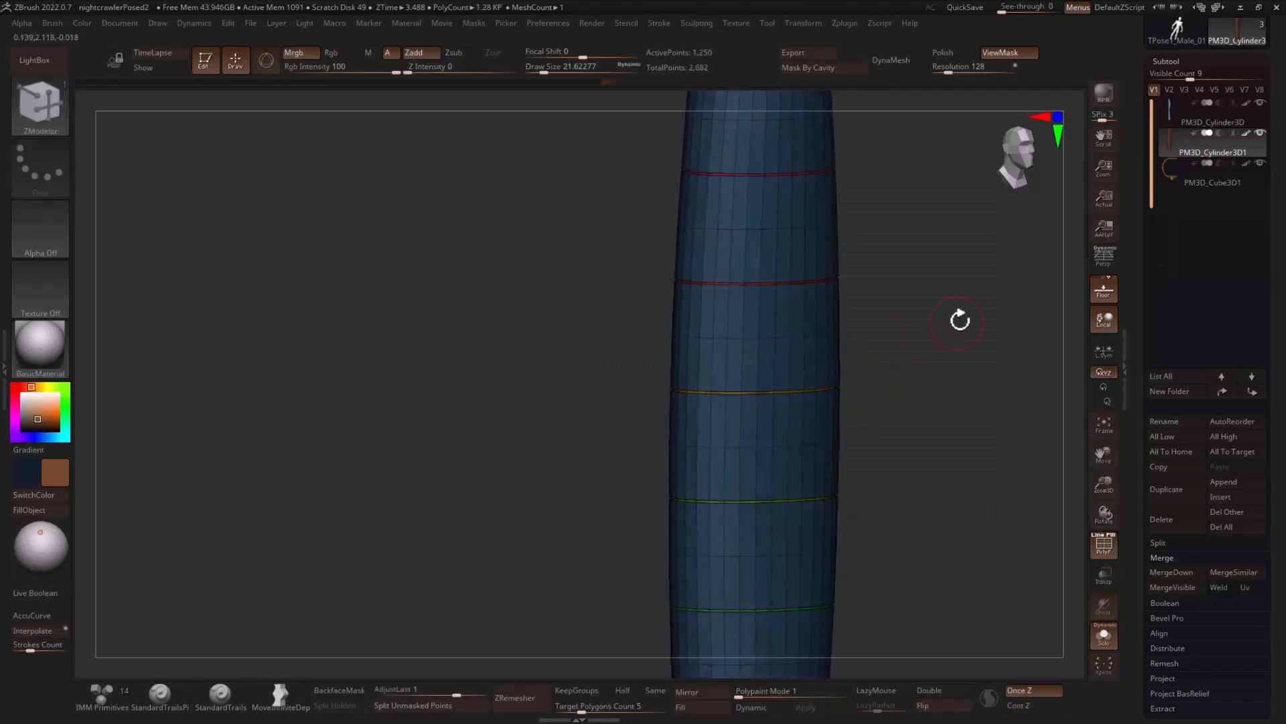
# - Turn off the polyframe, smooth the handle with dynamic subdivision, and leave solo mode to show the whole sword
pyautogui.keyDown('alt'); pyautogui.moveTo(960, 320); pyautogui.dragTo(1046, 400); pyautogui.keyUp('alt')
pyautogui.moveTo(1023, 353)
pyautogui.mouseDown()
pyautogui.moveTo(1034, 396)
pyautogui.moveTo(947, 465)
pyautogui.moveTo(907, 540)
pyautogui.moveTo(930, 410)
pyautogui.moveTo(957, 384)
pyautogui.moveTo(982, 424)
pyautogui.mouseUp()
pyautogui.hotkey('shift', 'f')
pyautogui.press('d')
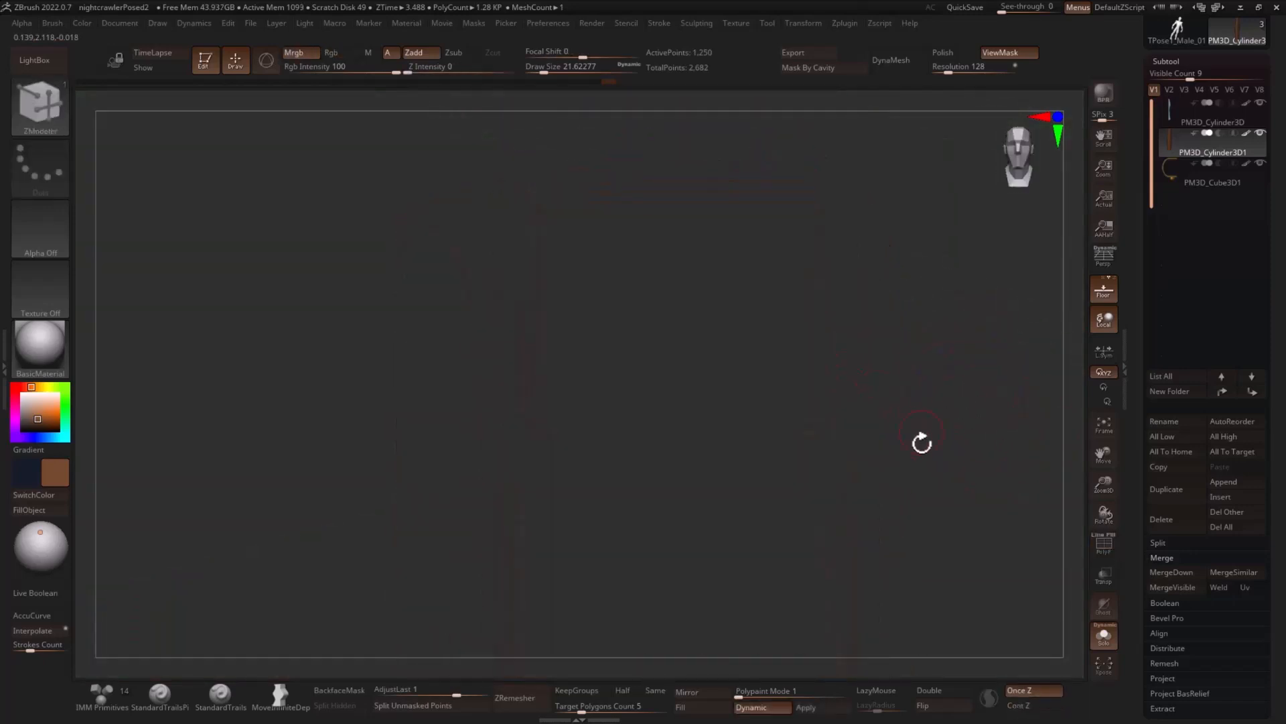
pyautogui.keyDown('alt'); pyautogui.moveTo(905, 546); pyautogui.dragTo(892, 213); pyautogui.keyUp('alt')
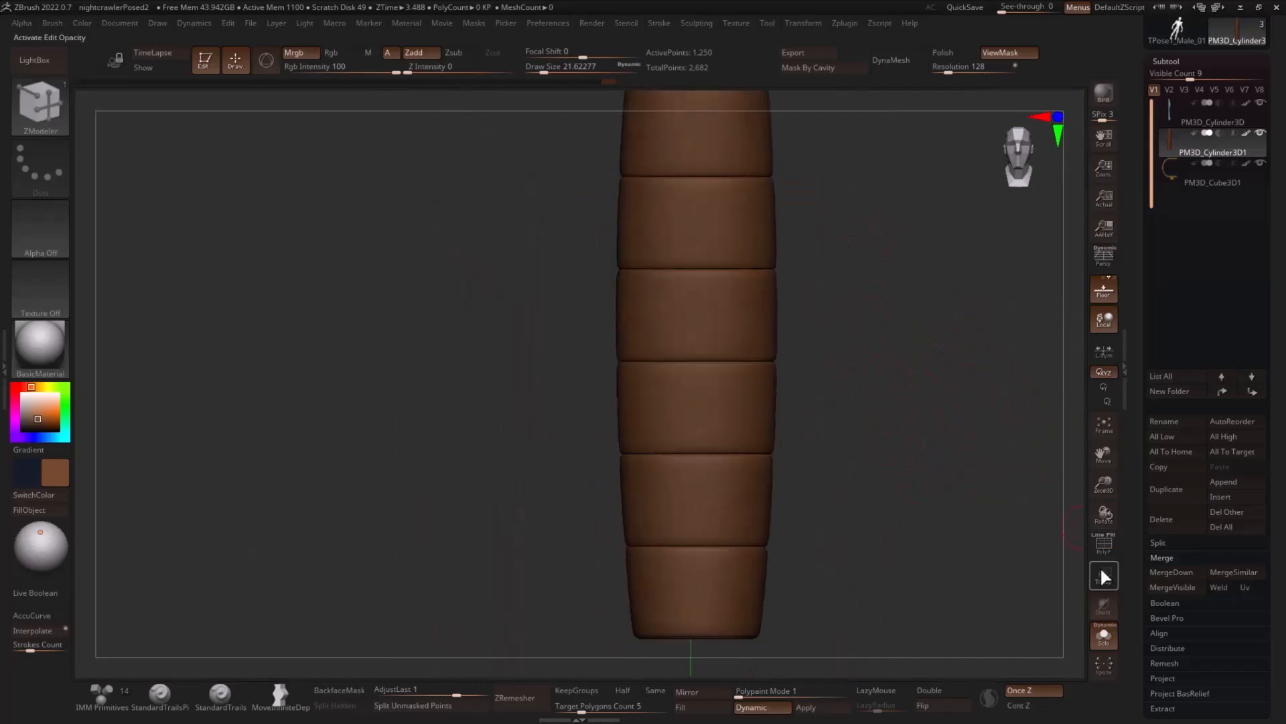
pyautogui.click(1109, 642)
pyautogui.keyDown('alt'); pyautogui.moveTo(927, 520); pyautogui.dragTo(847, 408); pyautogui.keyUp('alt')
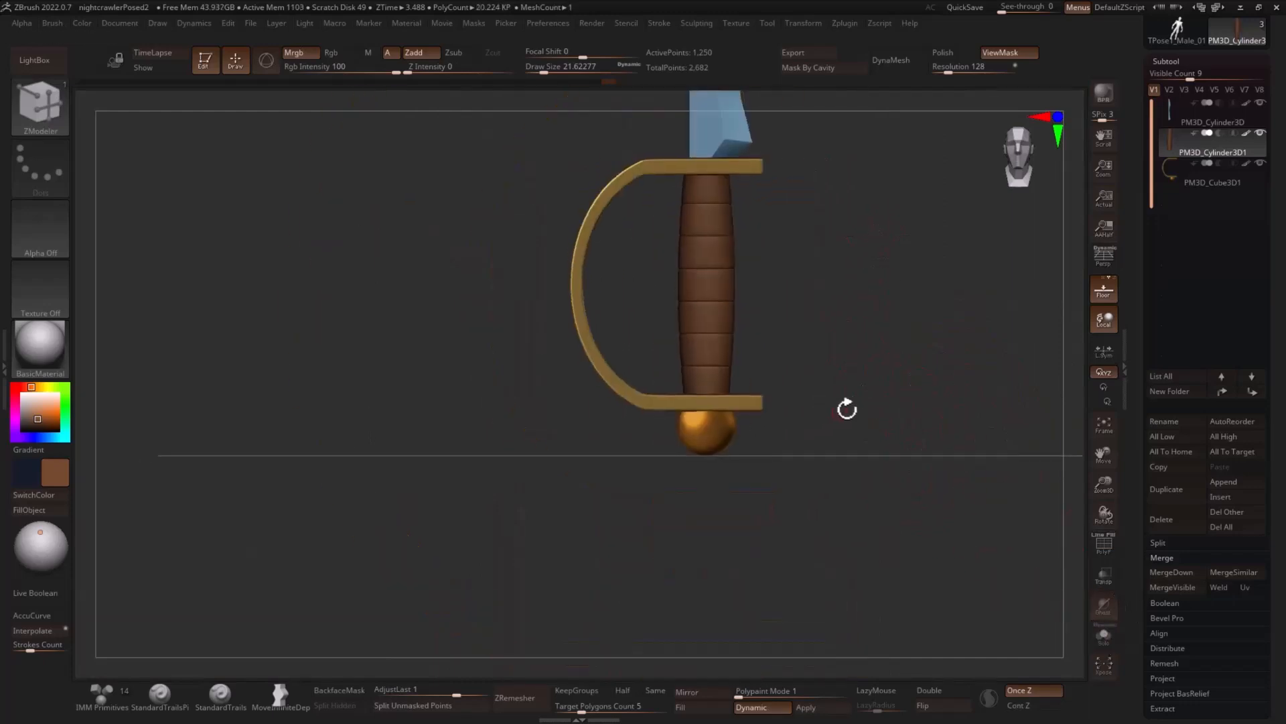
# - Select the blade subtool and merge all visible sword parts into one combined tool
pyautogui.keyDown('alt'); pyautogui.moveTo(934, 347); pyautogui.dragTo(954, 451); pyautogui.keyUp('alt')
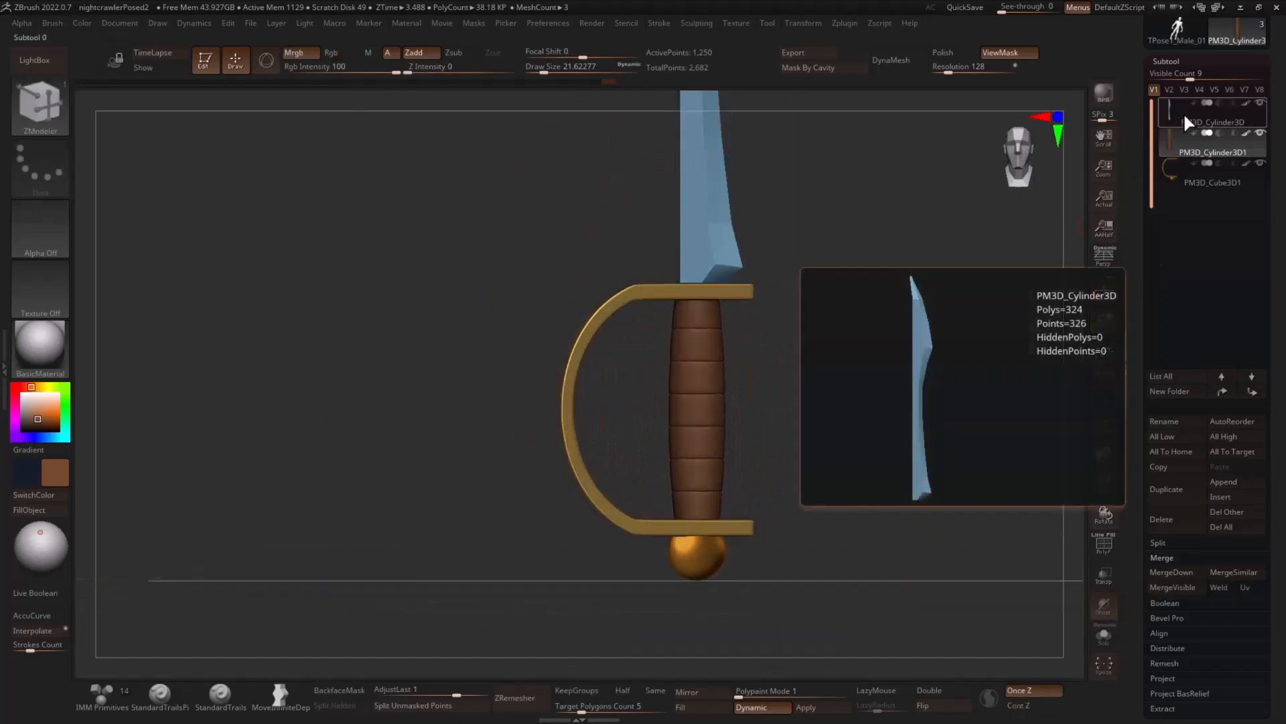
pyautogui.click(1183, 113)
pyautogui.click(1173, 587)
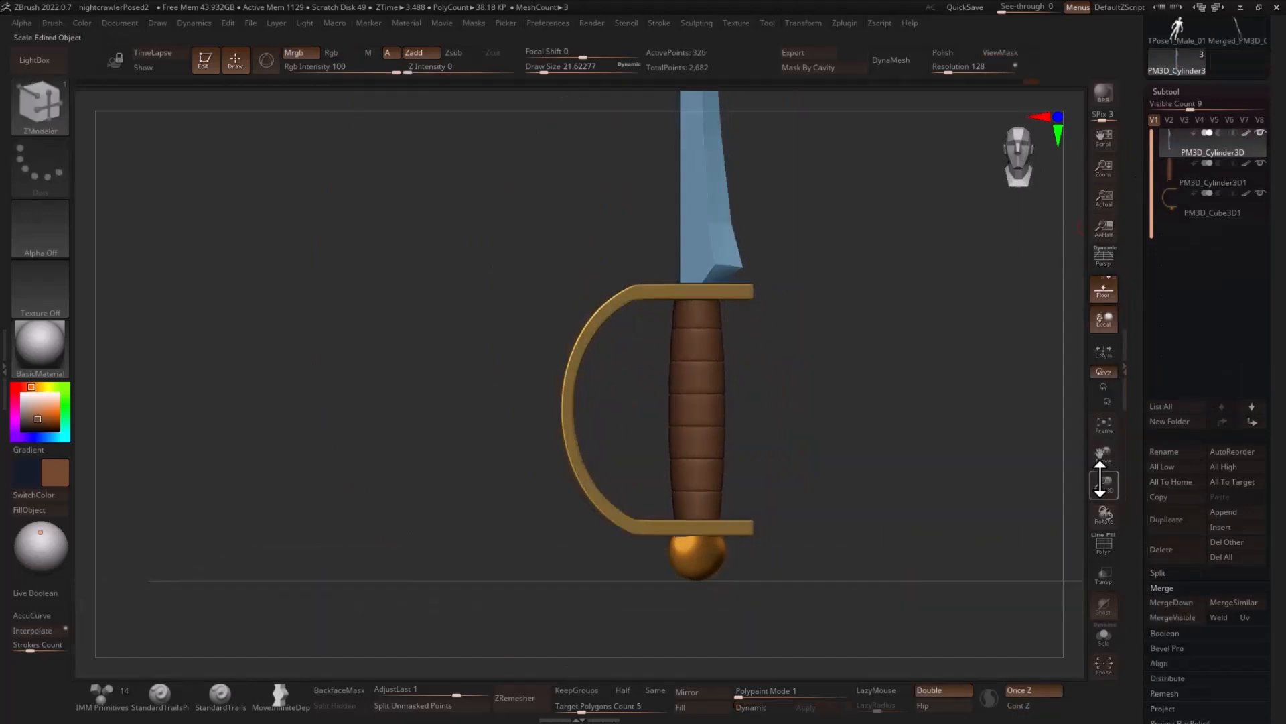
# - Switch to the Nightcrawler figure's tool, PM3D_Plane3D2, and insert the merged sword as a new subtool
pyautogui.moveTo(1136, 92); pyautogui.dragTo(1137, 266)
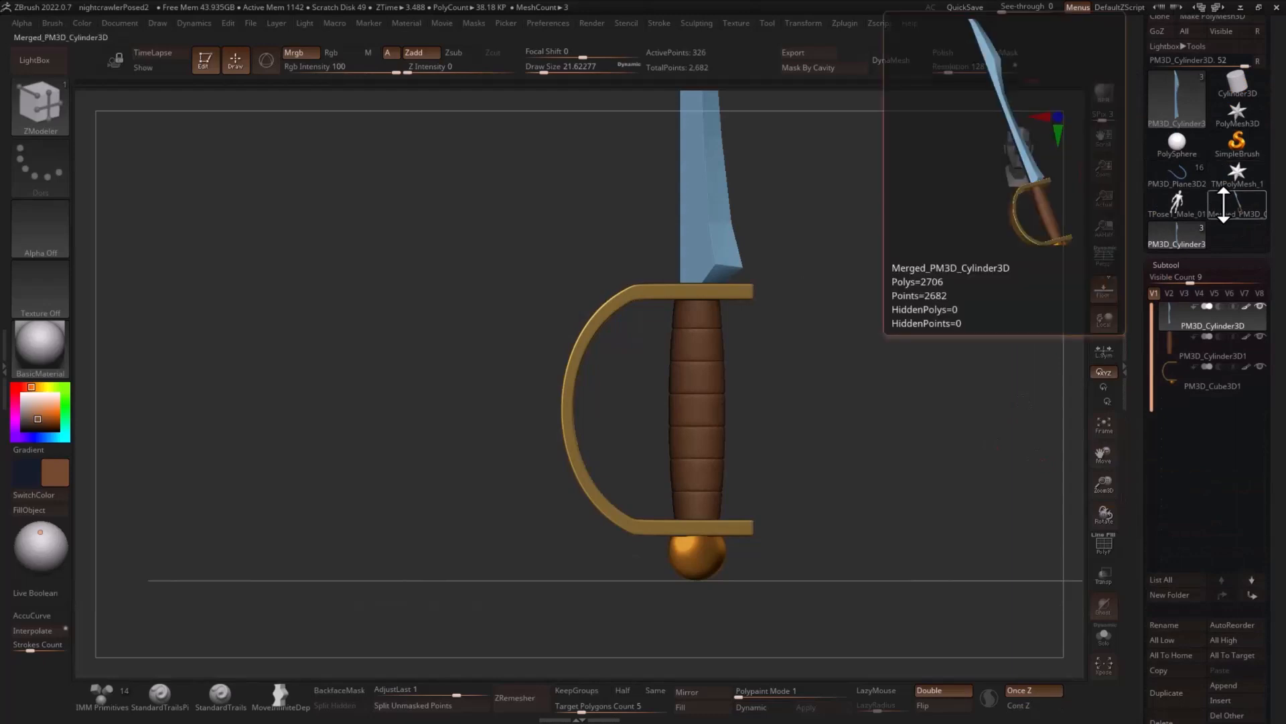
pyautogui.click(1174, 175)
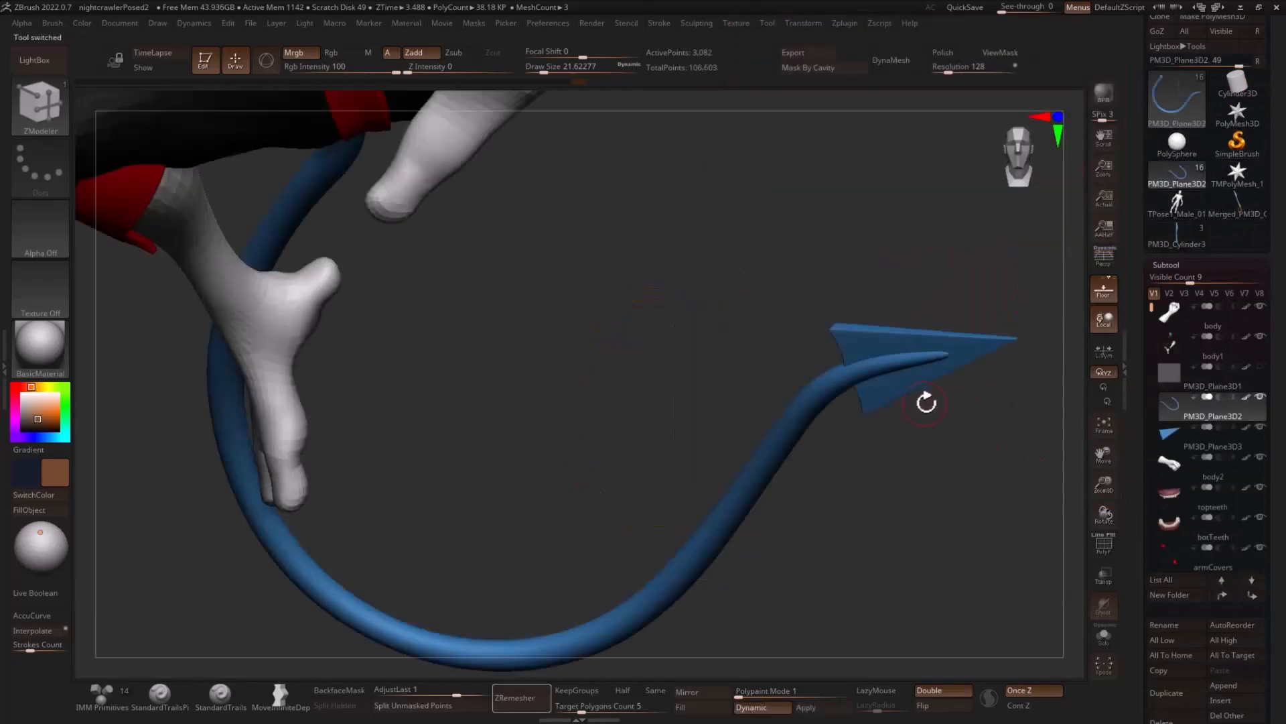
pyautogui.press('f')
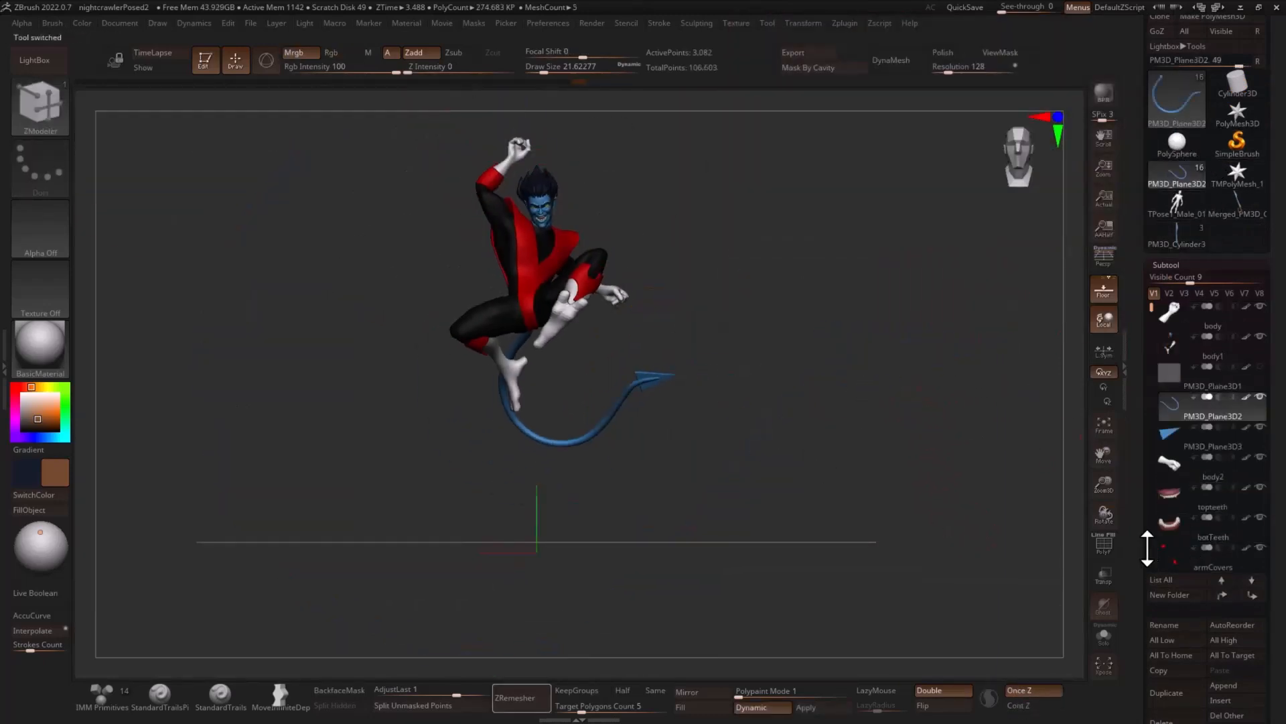
pyautogui.moveTo(1147, 548); pyautogui.dragTo(1192, 481)
pyautogui.click(1228, 513)
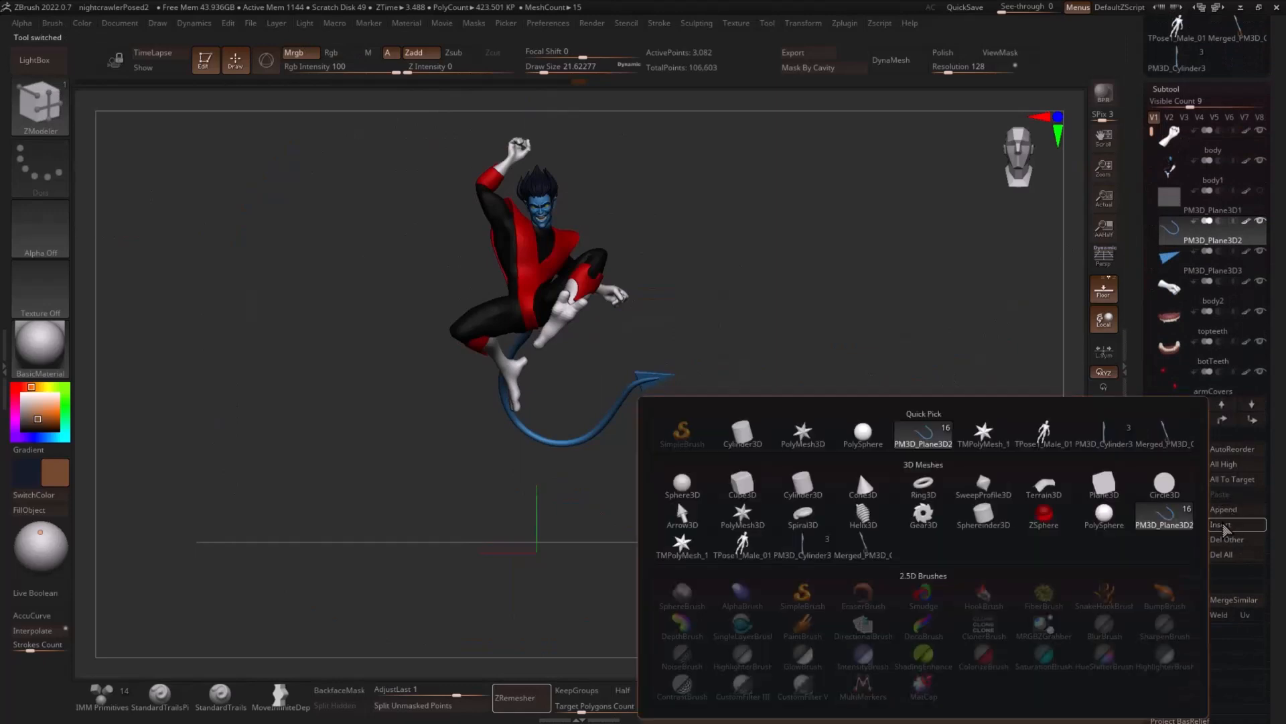
pyautogui.click(1161, 444)
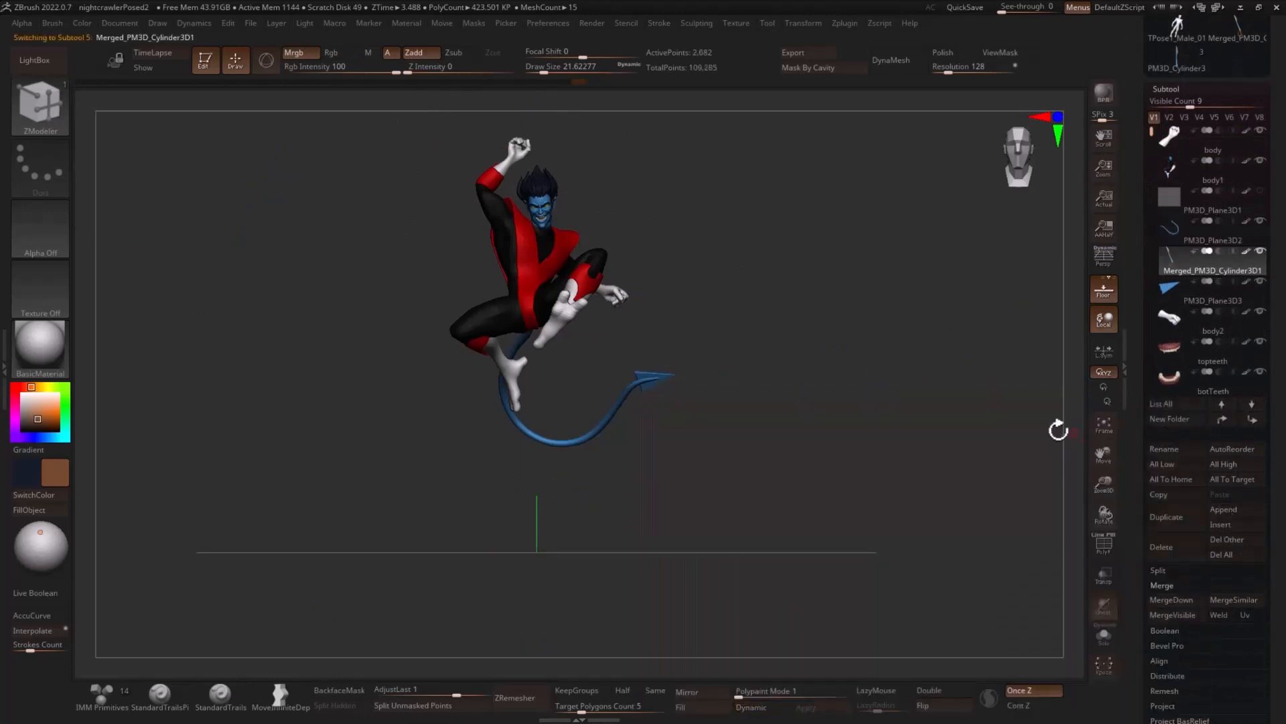
# - Place the inserted sword upright beside the figure with the transform gizmo and position the pivot on its handle
pyautogui.press('w')
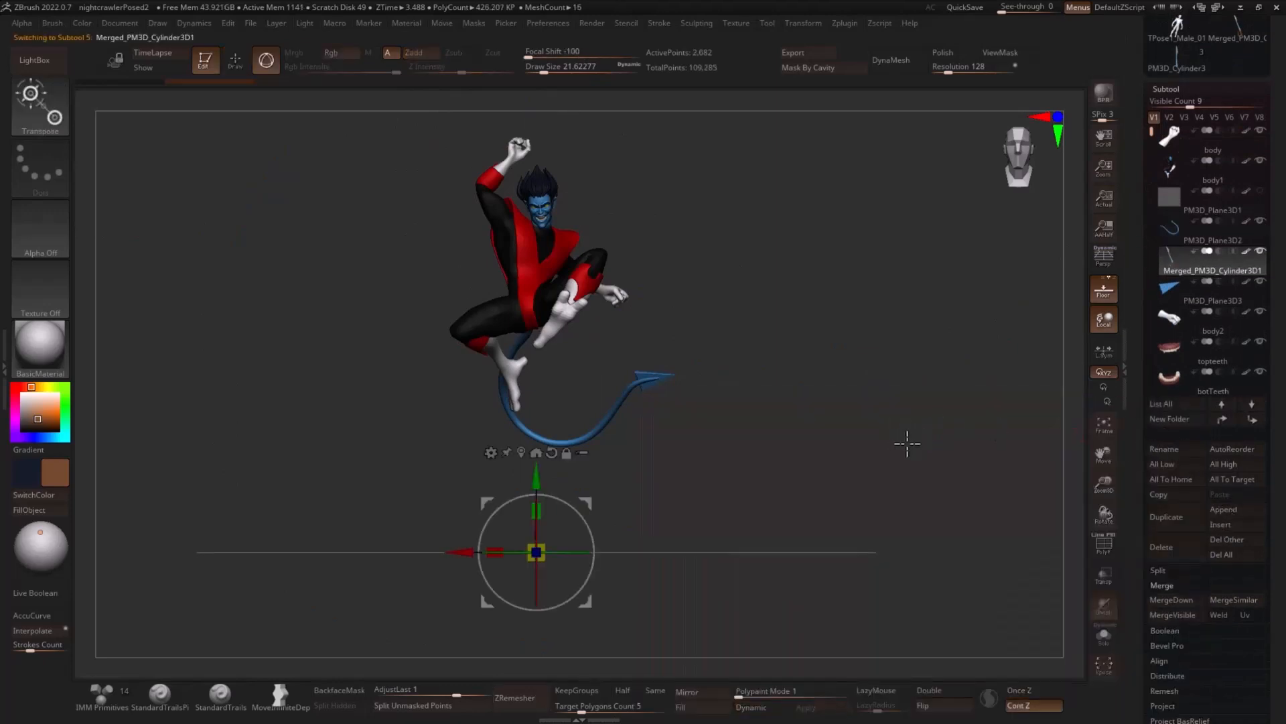
pyautogui.keyDown('alt'); pyautogui.moveTo(909, 441); pyautogui.dragTo(778, 390); pyautogui.keyUp('alt')
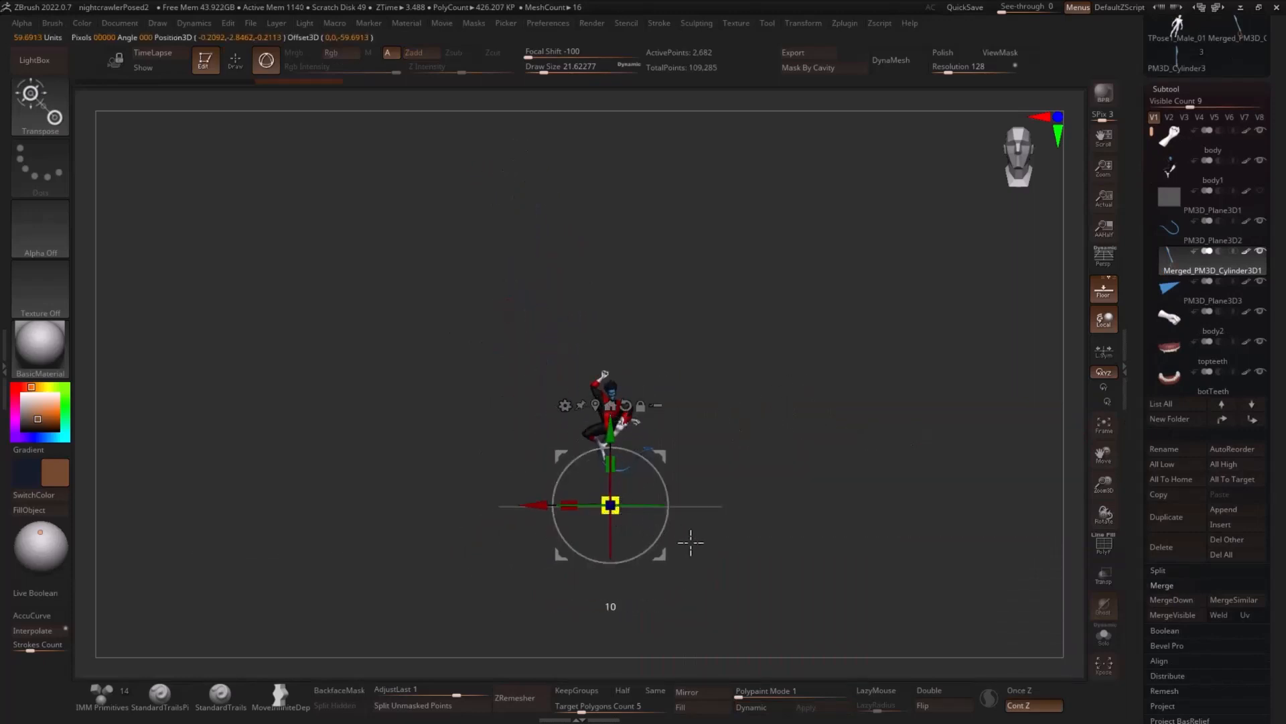
pyautogui.keyDown('alt'); pyautogui.moveTo(663, 453); pyautogui.dragTo(758, 438); pyautogui.keyUp('alt')
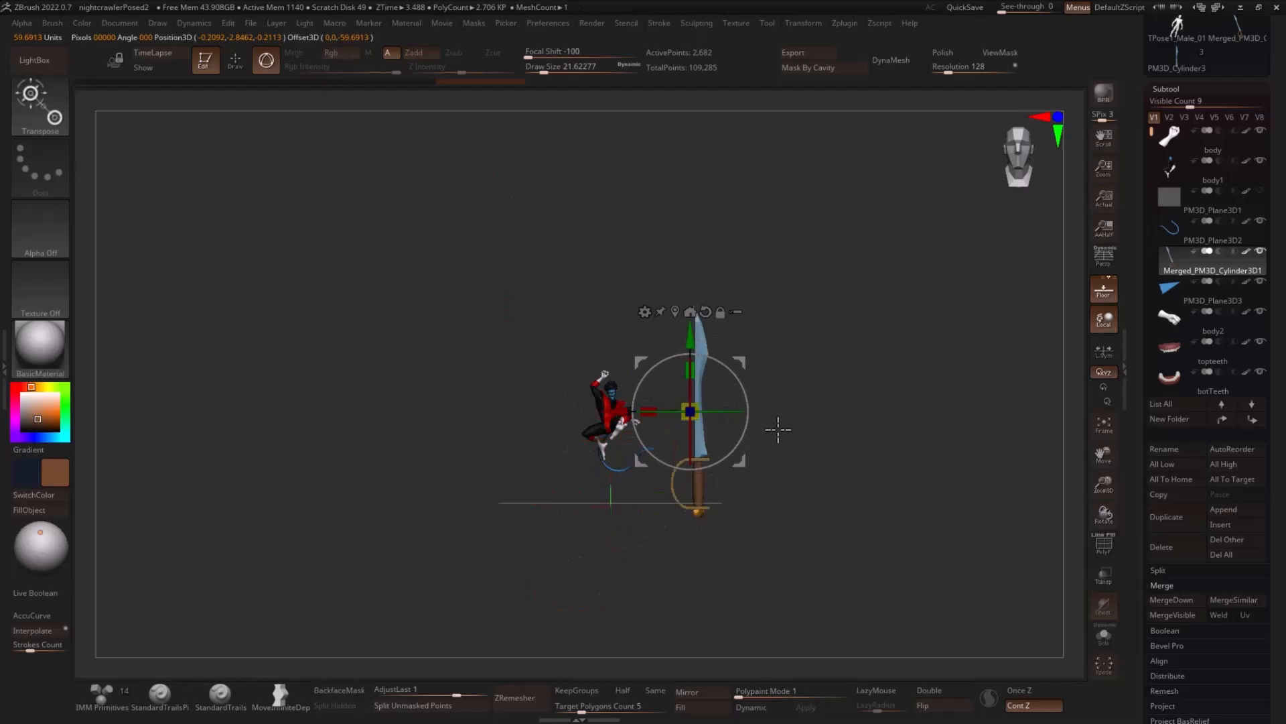
pyautogui.moveTo(693, 415); pyautogui.dragTo(683, 414)
pyautogui.keyDown('alt'); pyautogui.moveTo(816, 368); pyautogui.dragTo(835, 306); pyautogui.keyUp('alt')
pyautogui.keyDown('alt'); pyautogui.moveTo(755, 316); pyautogui.dragTo(776, 485); pyautogui.keyUp('alt')
# - Try moving and tilting the sword diagonally so that its handle sits at the figure's lowered hand
pyautogui.moveTo(739, 532); pyautogui.dragTo(621, 346)
pyautogui.moveTo(764, 347); pyautogui.dragTo(830, 324)
pyautogui.keyDown('alt'); pyautogui.moveTo(864, 310); pyautogui.dragTo(880, 350); pyautogui.keyUp('alt')
pyautogui.moveTo(621, 343); pyautogui.dragTo(742, 368)
pyautogui.moveTo(829, 358); pyautogui.dragTo(902, 386)
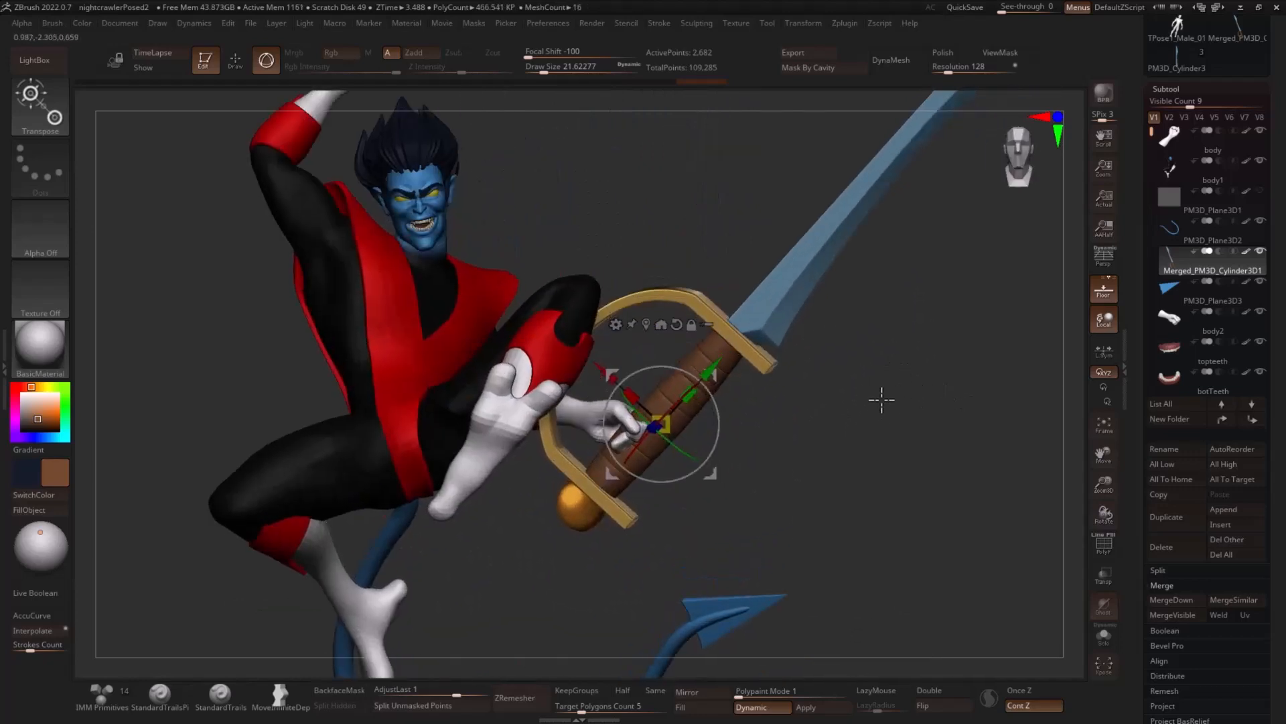
# - Duplicate the tilted sword, then step the original back through its undo history to the upright placement
pyautogui.click(1175, 516)
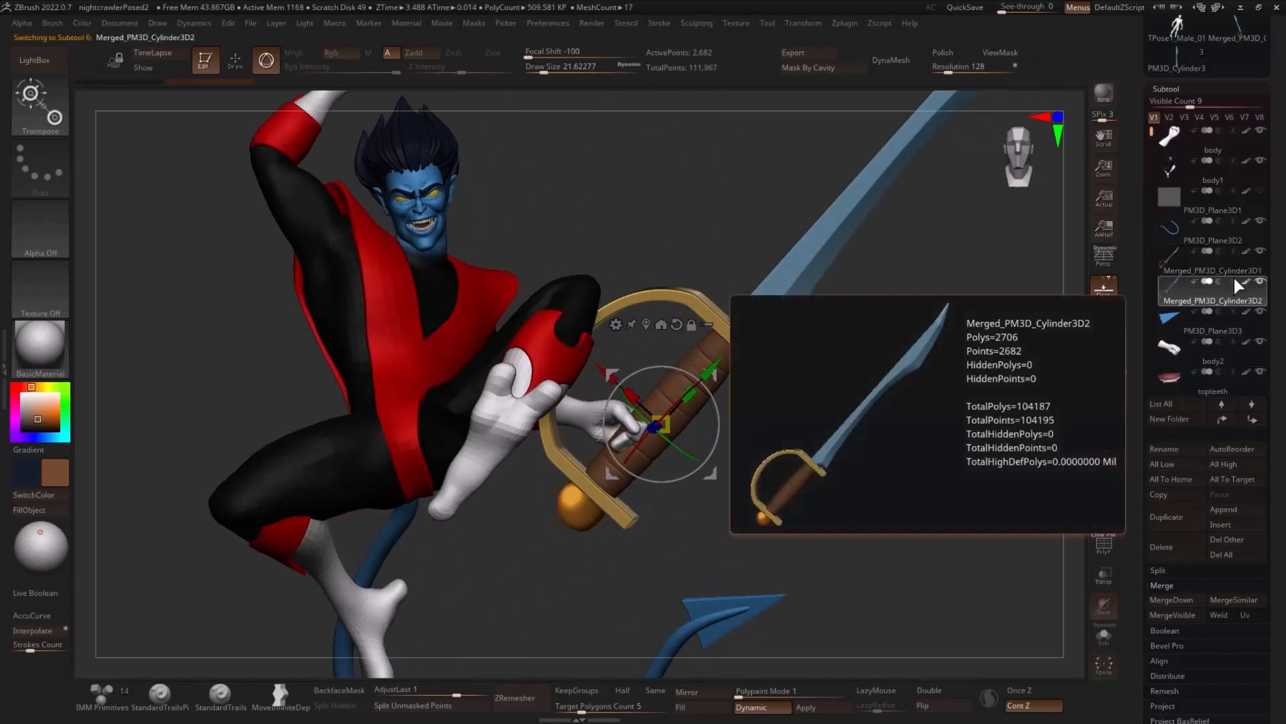
pyautogui.click(1226, 270)
pyautogui.moveTo(947, 402); pyautogui.dragTo(882, 94)
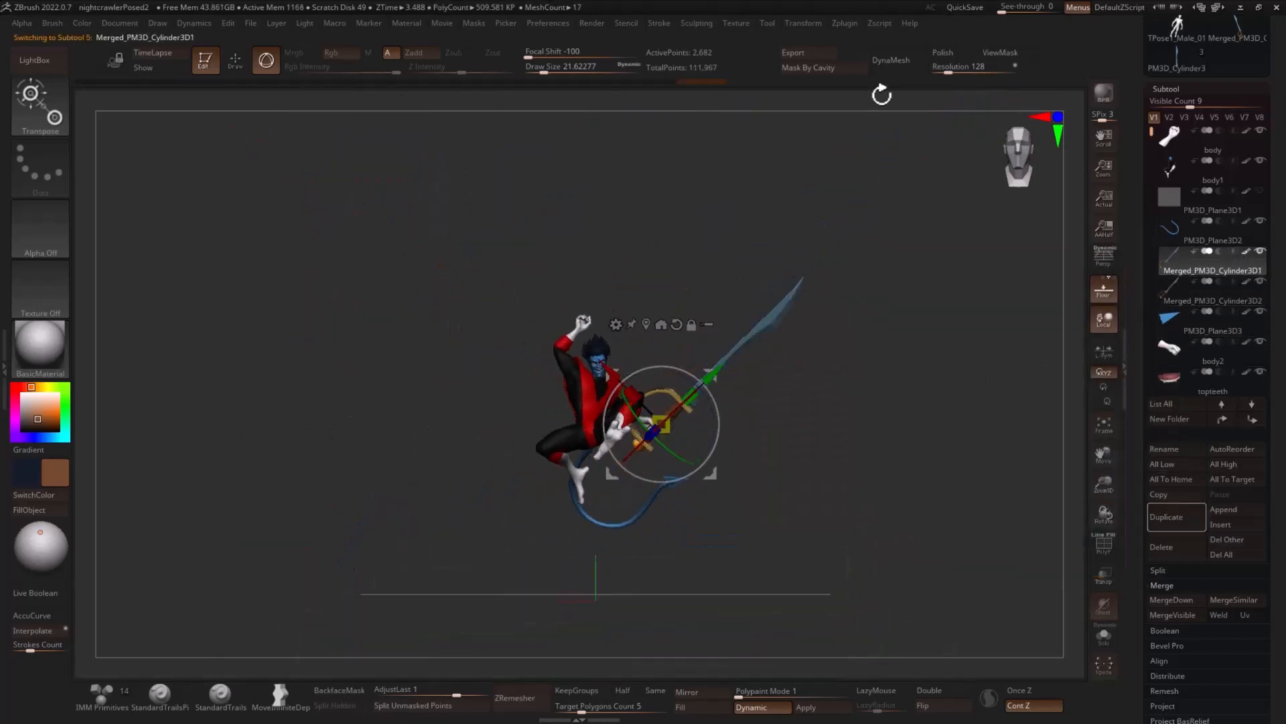
pyautogui.moveTo(633, 85); pyautogui.dragTo(515, 90)
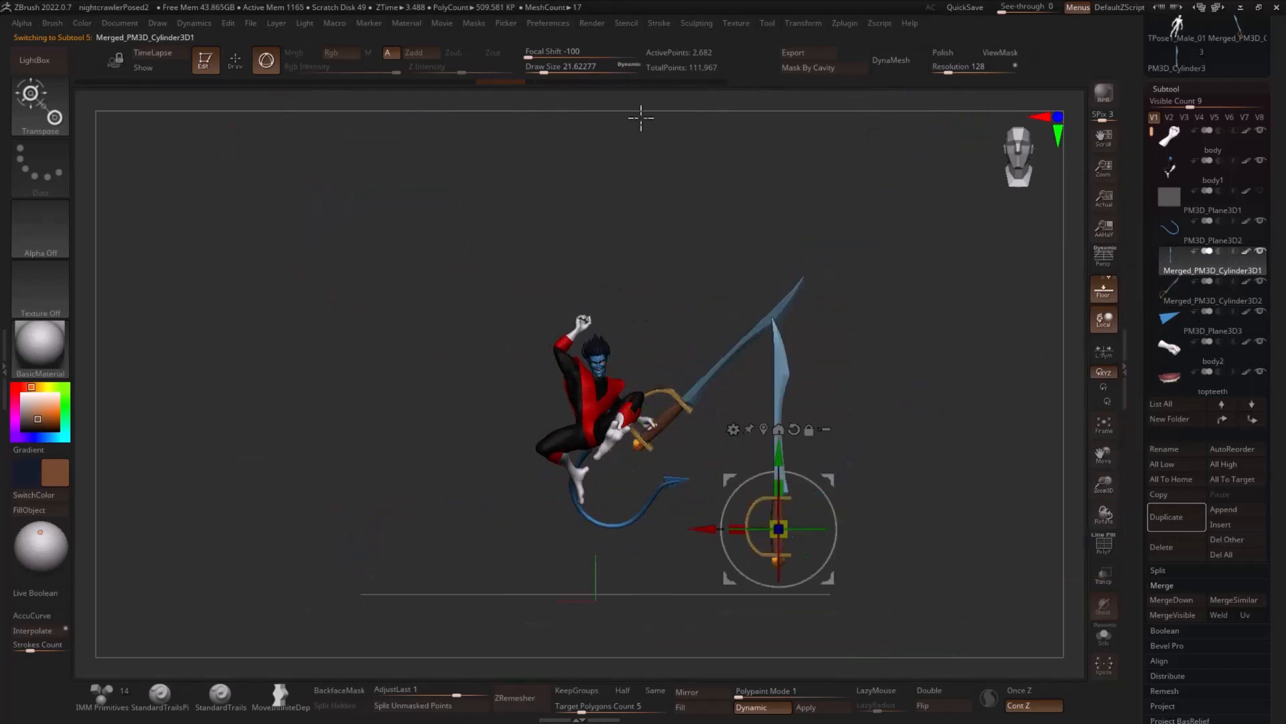
# - Select the tilted sword copy with the upright one hidden and examine how it fits the figure's hand
pyautogui.click(1222, 298)
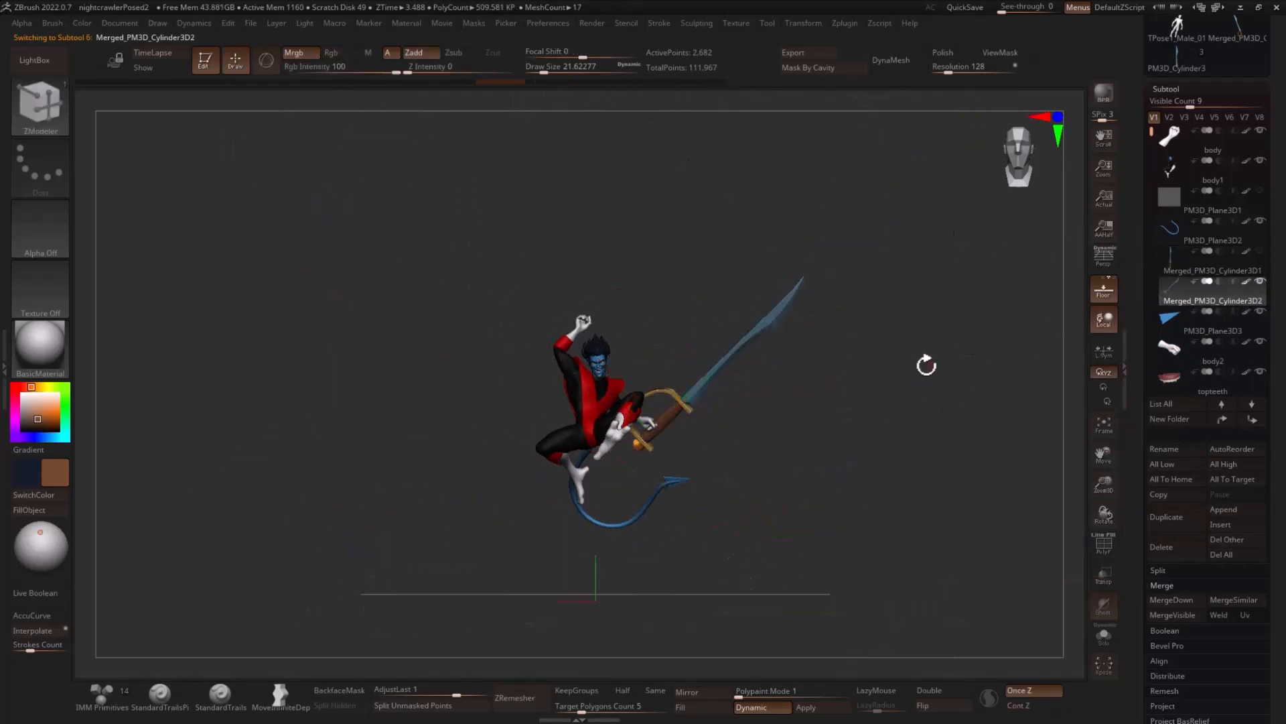
pyautogui.keyDown('ctrl'); pyautogui.moveTo(881, 376); pyautogui.dragTo(945, 439, button='right'); pyautogui.keyUp('ctrl')
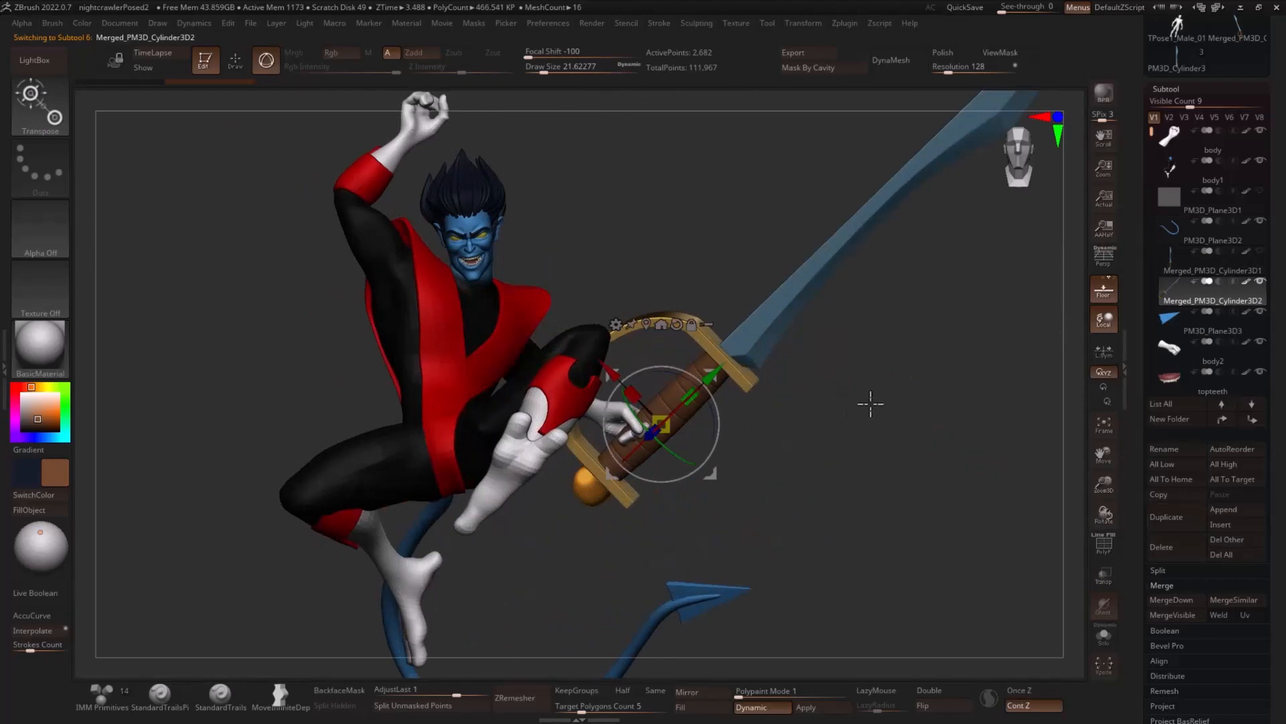
pyautogui.press('q')
pyautogui.press('f')
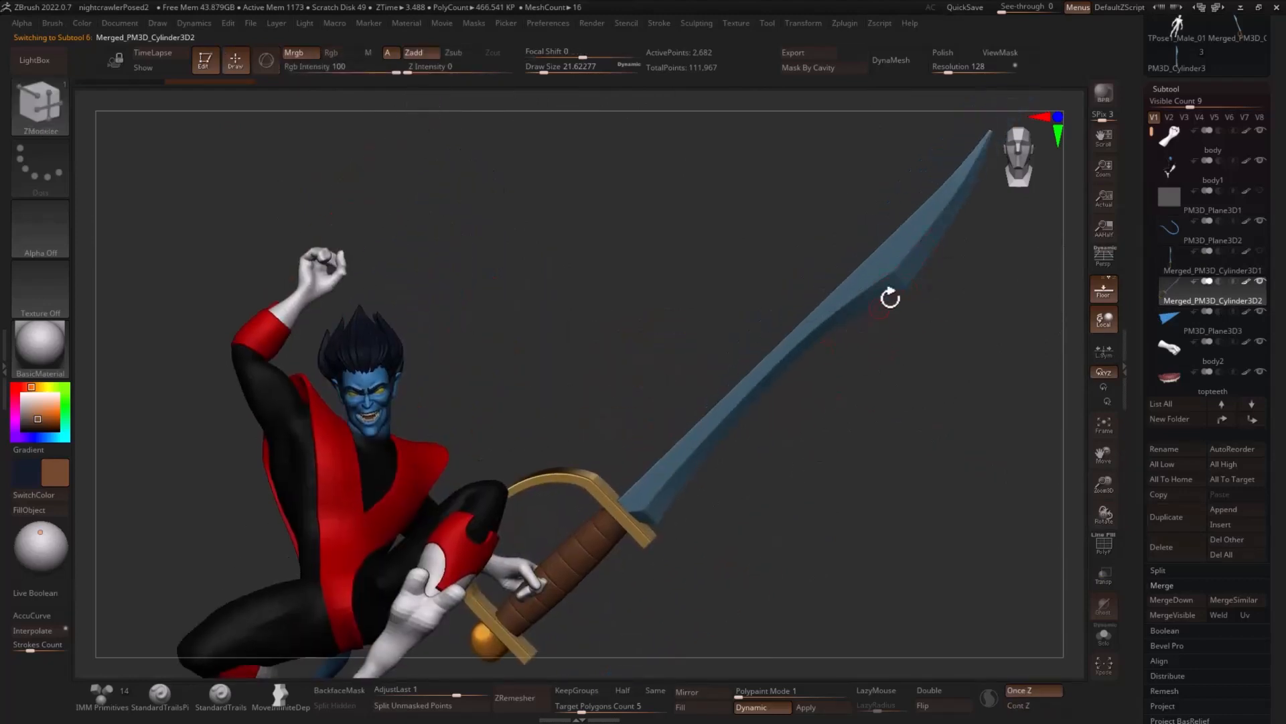
pyautogui.keyDown('alt'); pyautogui.moveTo(913, 396); pyautogui.dragTo(943, 303, button='right'); pyautogui.keyUp('alt')
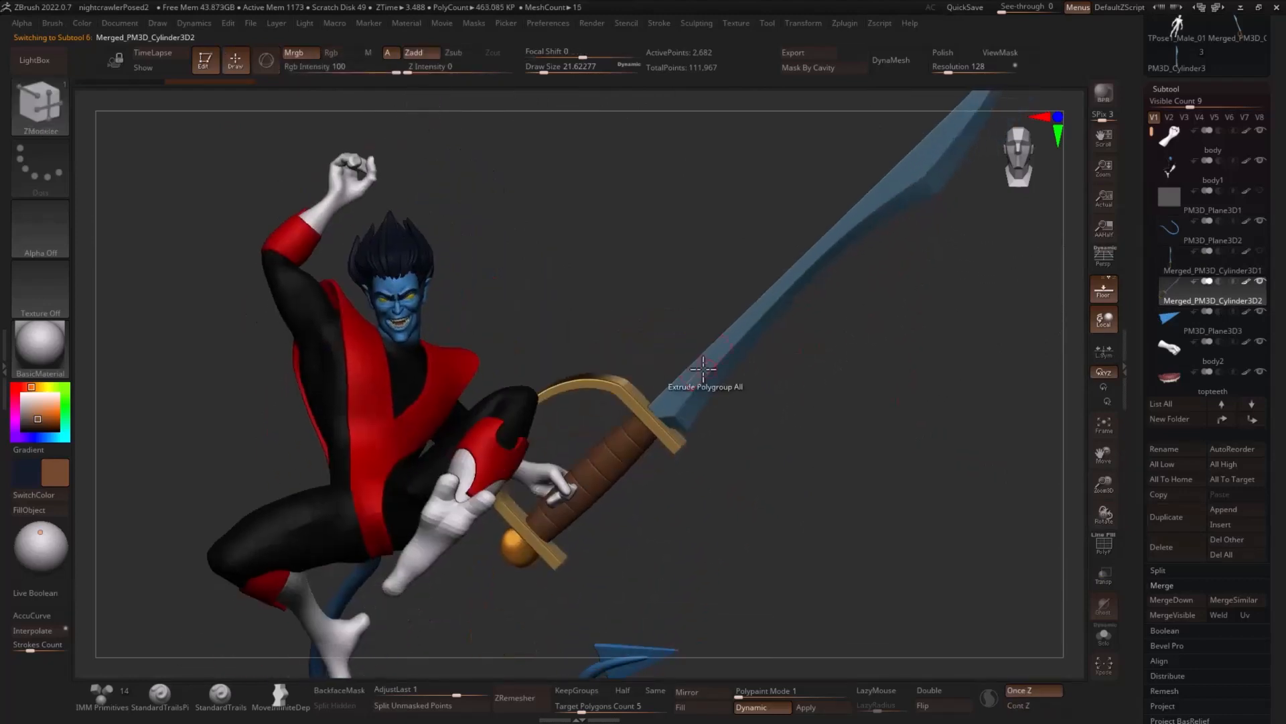
# - Delete the tilted sword copy and select the remaining upright sword
pyautogui.click(1210, 299)
pyautogui.click(1168, 547)
pyautogui.click(1057, 583)
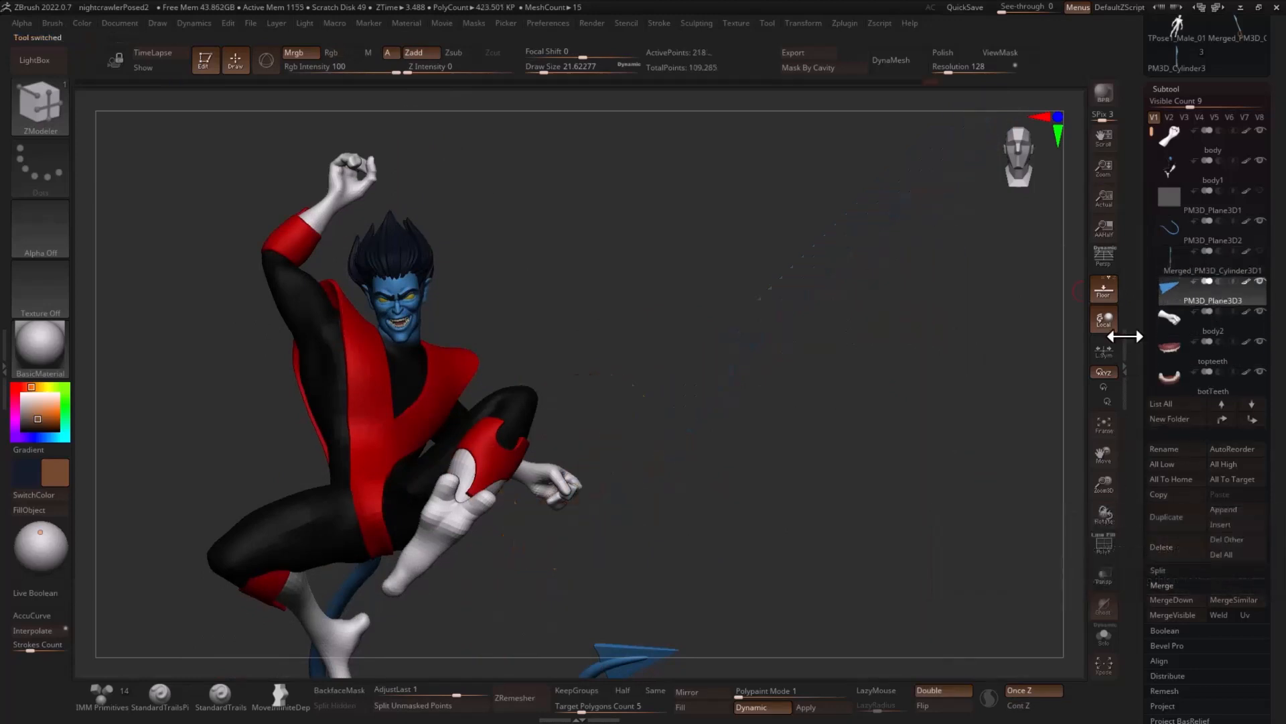
pyautogui.click(1183, 269)
pyautogui.keyDown('ctrl'); pyautogui.moveTo(787, 474); pyautogui.dragTo(717, 436, button='right'); pyautogui.keyUp('ctrl')
pyautogui.keyDown('alt'); pyautogui.moveTo(866, 520); pyautogui.dragTo(834, 433, button='right'); pyautogui.keyUp('alt')
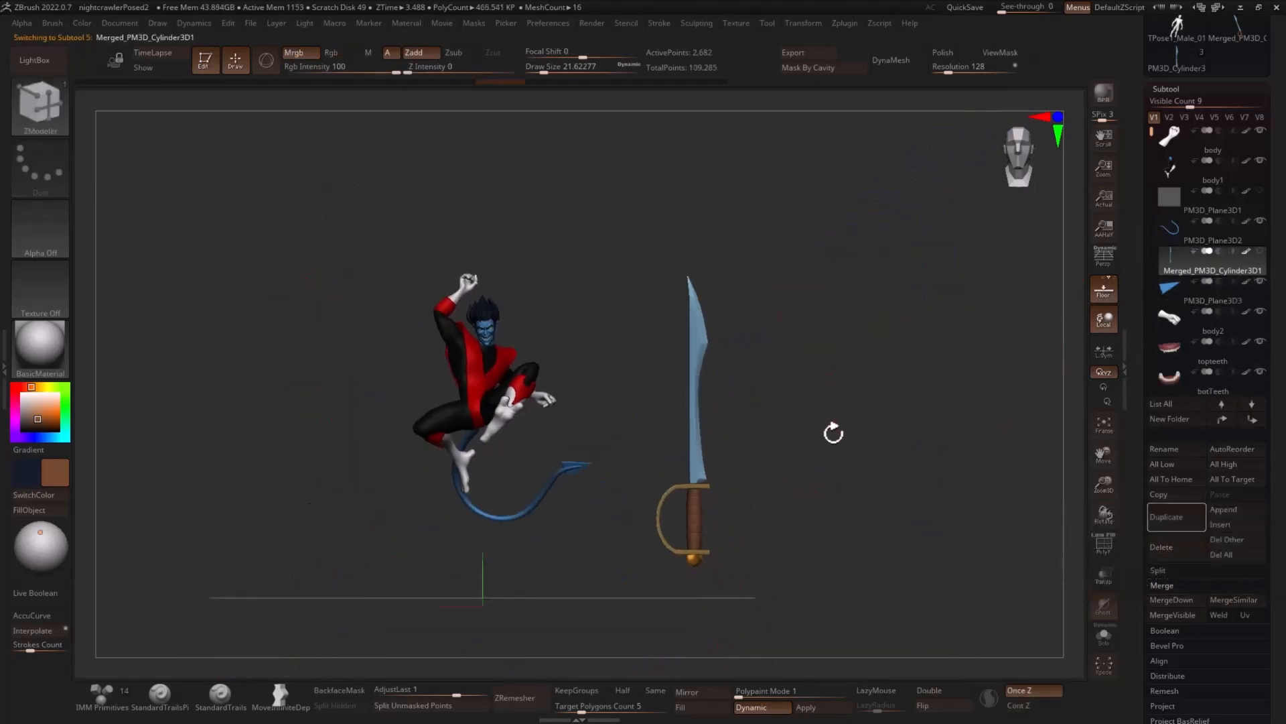
pyautogui.press('r')
pyautogui.press('q')
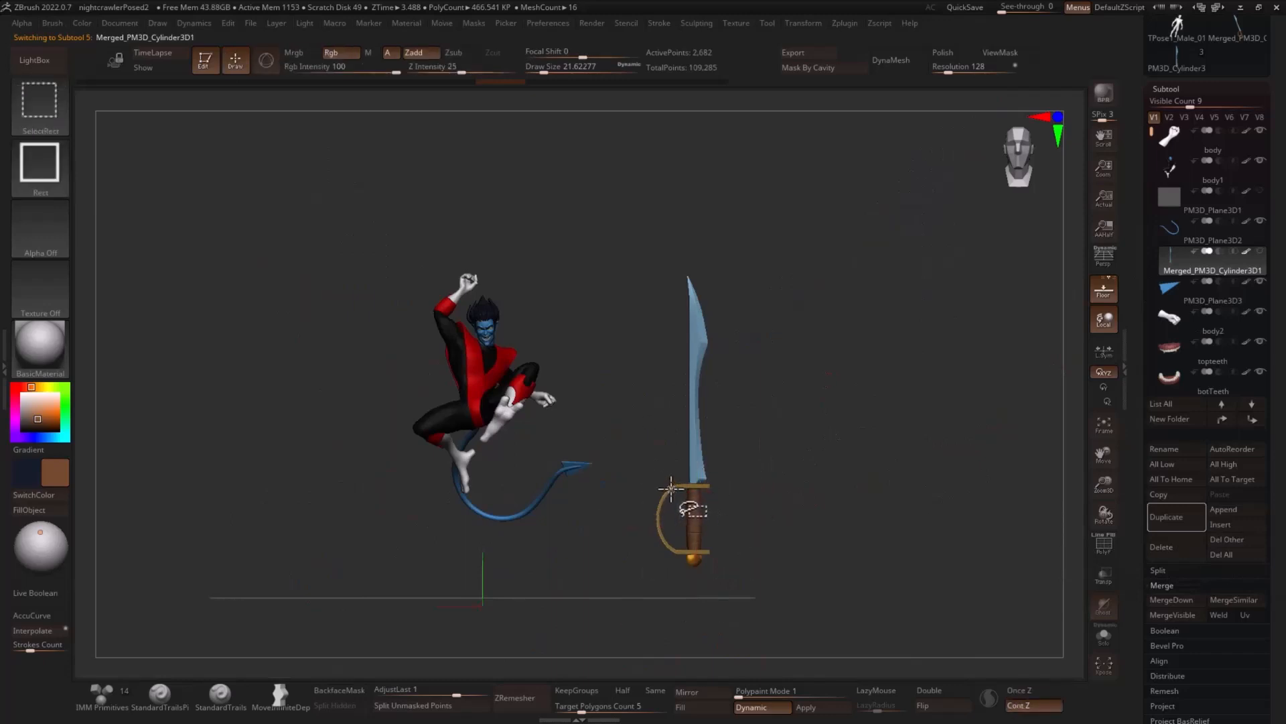
pyautogui.keyDown('ctrl'); pyautogui.keyDown('shift'); pyautogui.click(670, 491); pyautogui.keyUp('shift'); pyautogui.keyUp('ctrl')
pyautogui.keyDown('ctrl'); pyautogui.click(869, 426); pyautogui.keyUp('ctrl')
pyautogui.keyDown('ctrl'); pyautogui.keyDown('shift'); pyautogui.click(871, 427); pyautogui.keyUp('shift'); pyautogui.keyUp('ctrl')
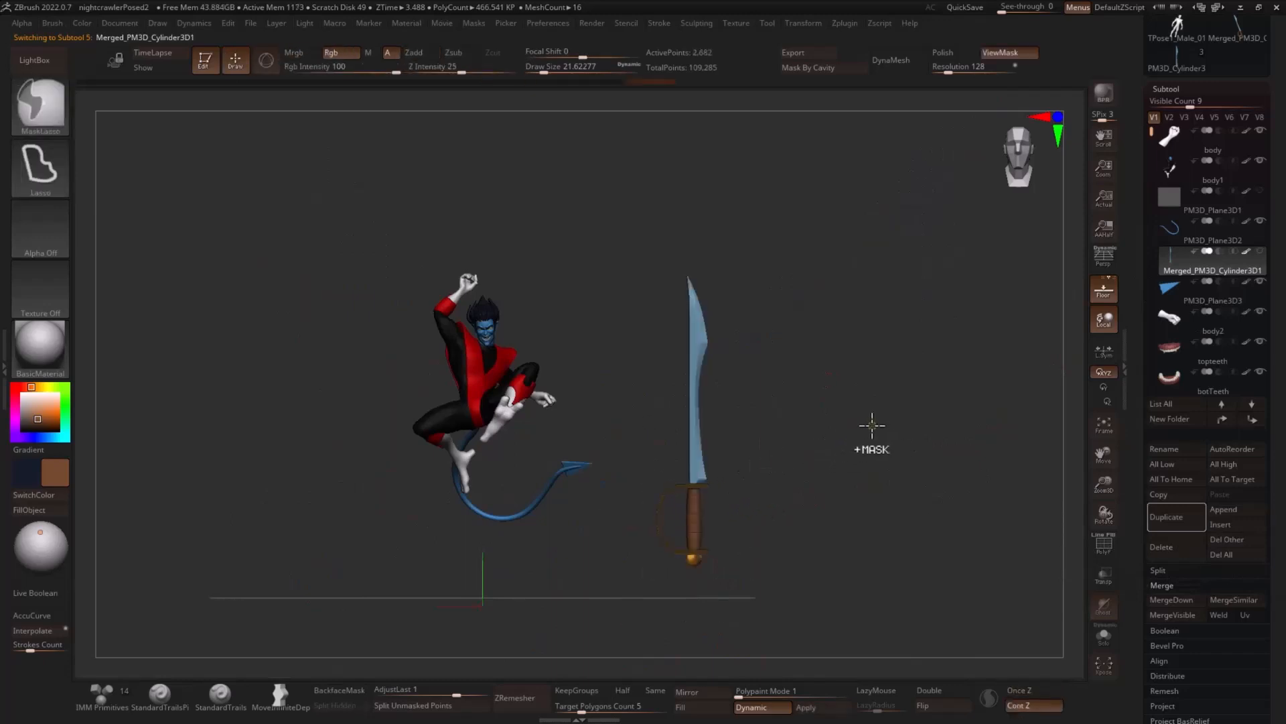
pyautogui.hotkey('ctrl', 'z')
pyautogui.hotkey('ctrl', 'z')
pyautogui.keyDown('ctrl'); pyautogui.keyDown('shift'); pyautogui.click(869, 427); pyautogui.keyUp('shift'); pyautogui.keyUp('ctrl')
# - Auto-group the sword's separate parts and mask everything except the guard
pyautogui.keyDown('alt'); pyautogui.moveTo(849, 422); pyautogui.dragTo(911, 390); pyautogui.keyUp('alt')
pyautogui.press('s')
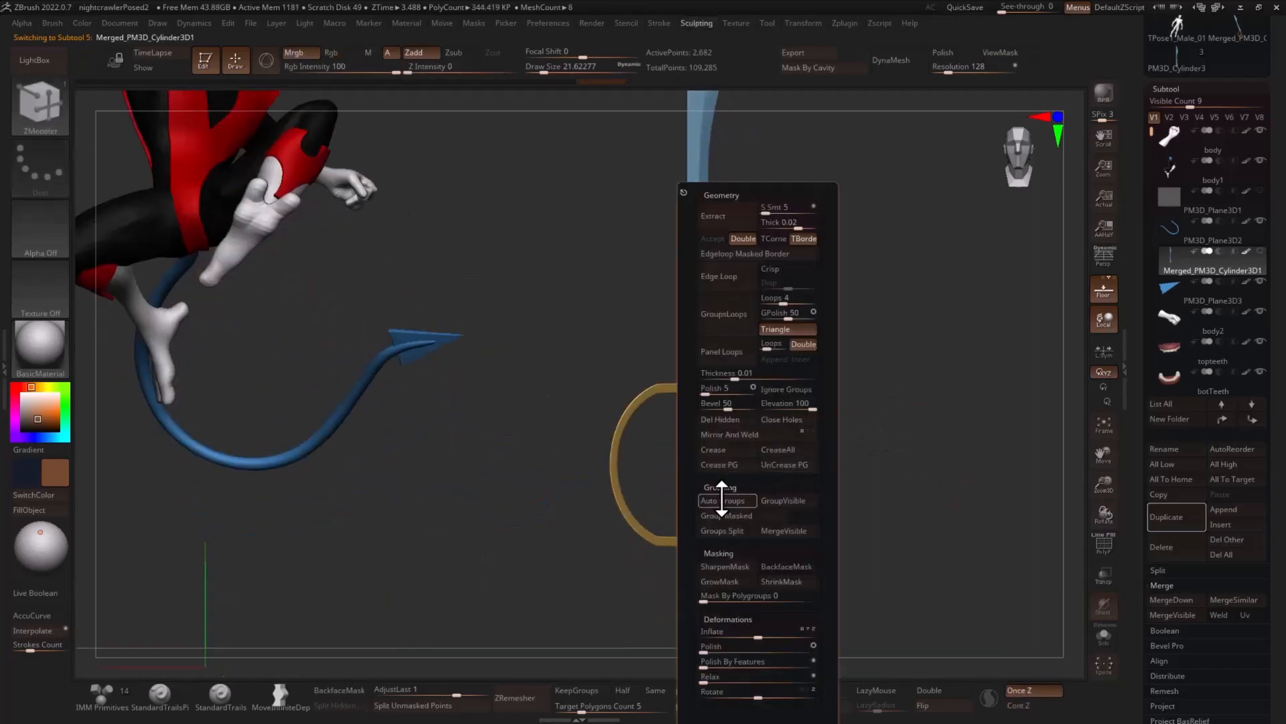
pyautogui.click(722, 499)
pyautogui.keyDown('ctrl'); pyautogui.keyDown('shift'); pyautogui.click(622, 424); pyautogui.keyUp('shift'); pyautogui.keyUp('ctrl')
pyautogui.keyDown('ctrl'); pyautogui.keyDown('shift'); pyautogui.moveTo(840, 393); pyautogui.dragTo(902, 408); pyautogui.keyUp('shift'); pyautogui.keyUp('ctrl')
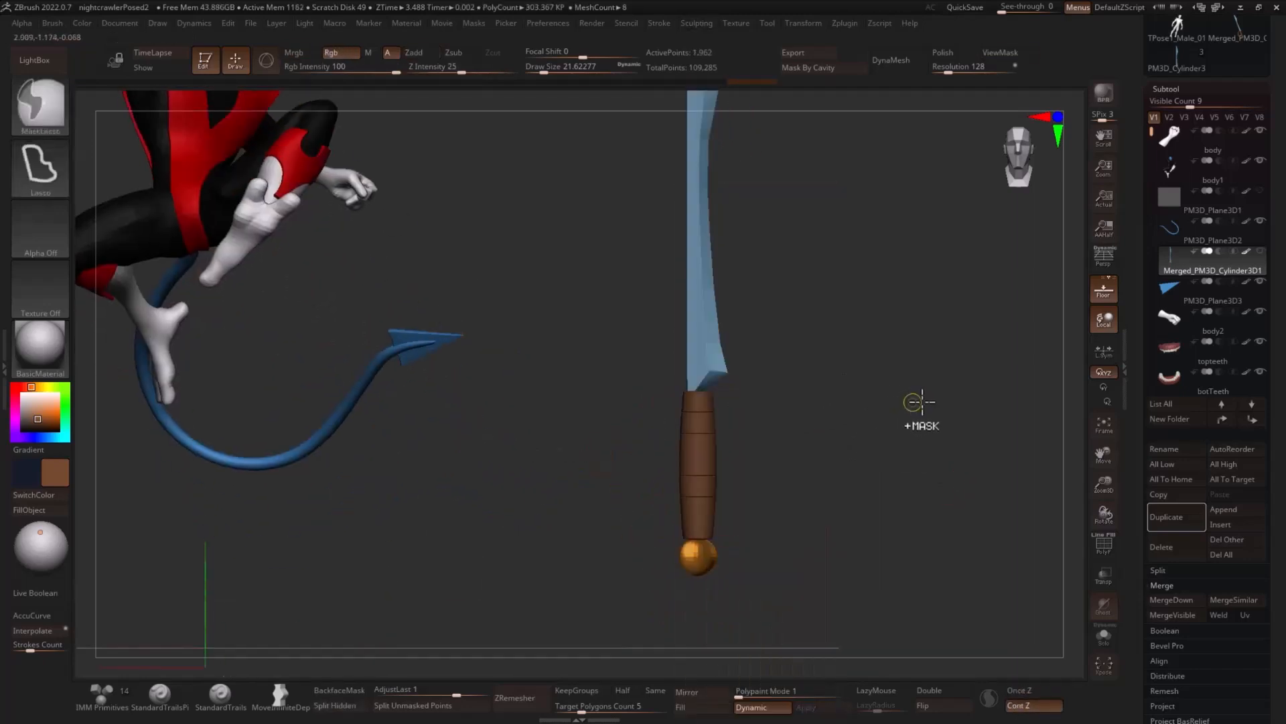
pyautogui.keyDown('ctrl'); pyautogui.click(920, 401); pyautogui.keyUp('ctrl')
pyautogui.keyDown('ctrl'); pyautogui.keyDown('shift'); pyautogui.click(927, 390); pyautogui.keyUp('shift'); pyautogui.keyUp('ctrl')
# - Rotate the unmasked guard around the handle so its curved bow lies on the opposite side of the sword
pyautogui.press('w')
pyautogui.keyDown('alt'); pyautogui.moveTo(704, 402); pyautogui.dragTo(704, 330); pyautogui.keyUp('alt')
pyautogui.keyDown('shift'); pyautogui.moveTo(826, 333); pyautogui.dragTo(800, 343); pyautogui.keyUp('shift')
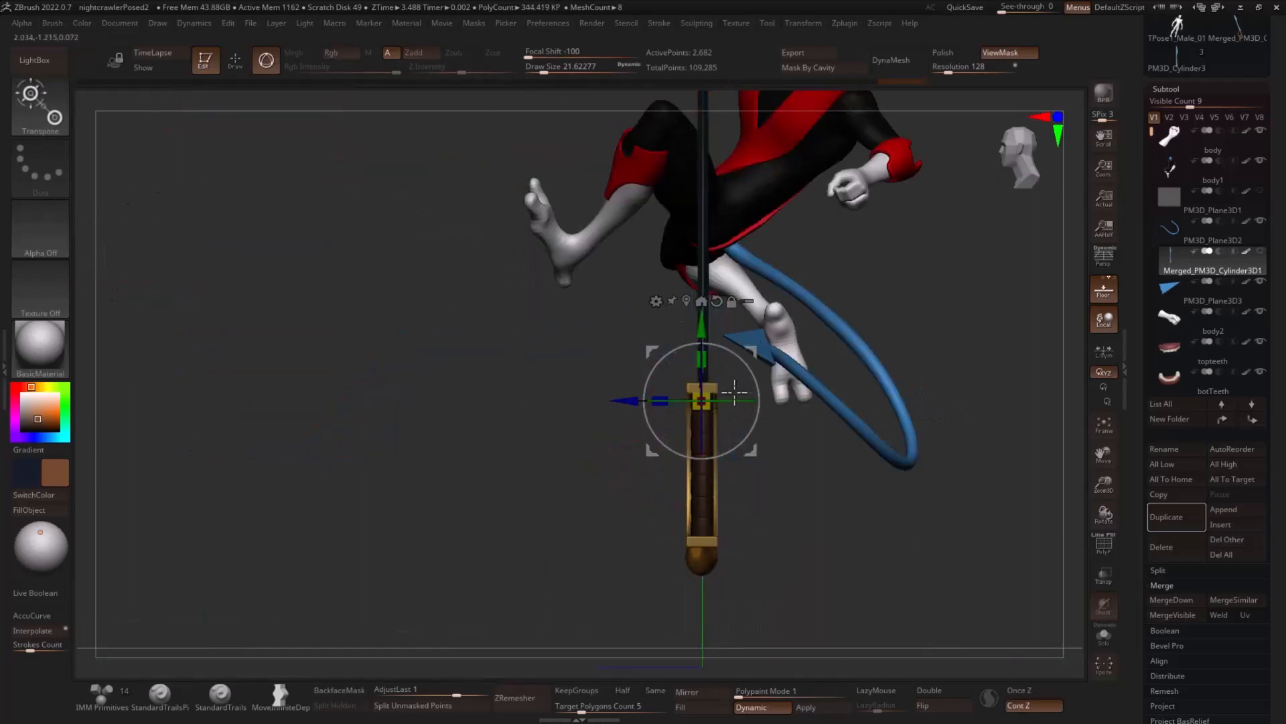
pyautogui.keyDown('alt'); pyautogui.moveTo(499, 434); pyautogui.dragTo(691, 482); pyautogui.keyUp('alt')
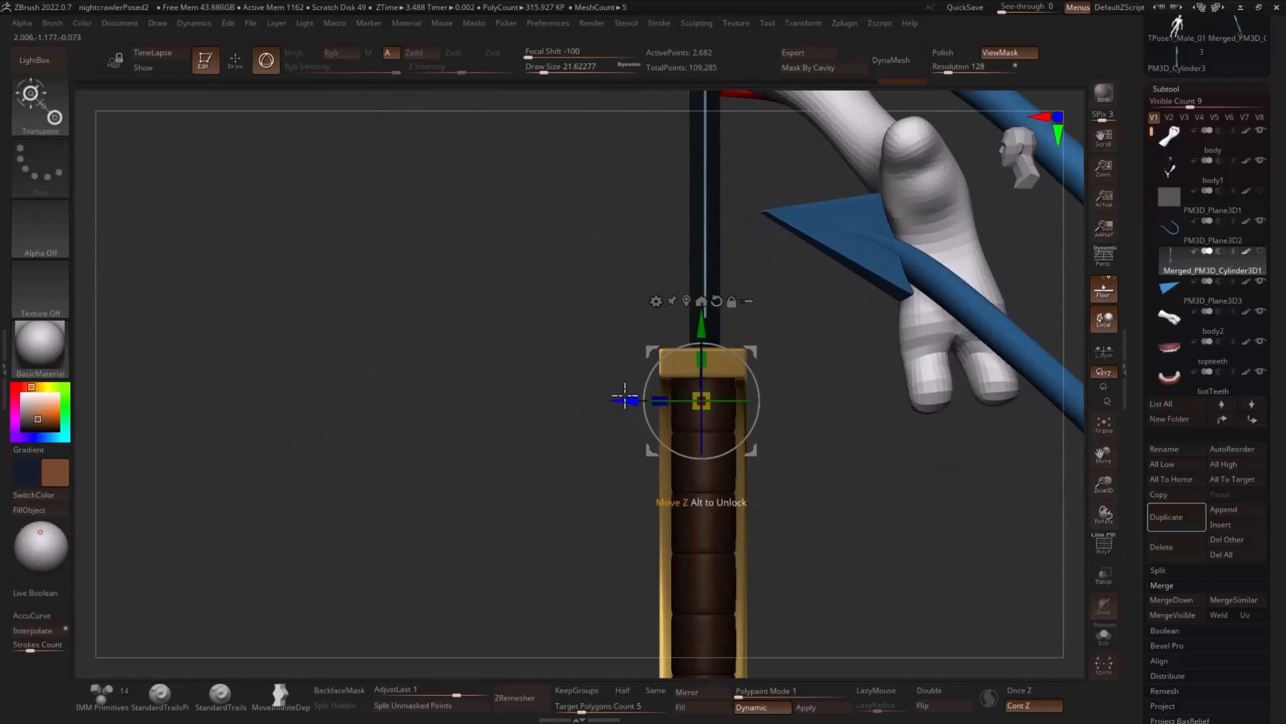
pyautogui.moveTo(624, 398); pyautogui.dragTo(626, 397)
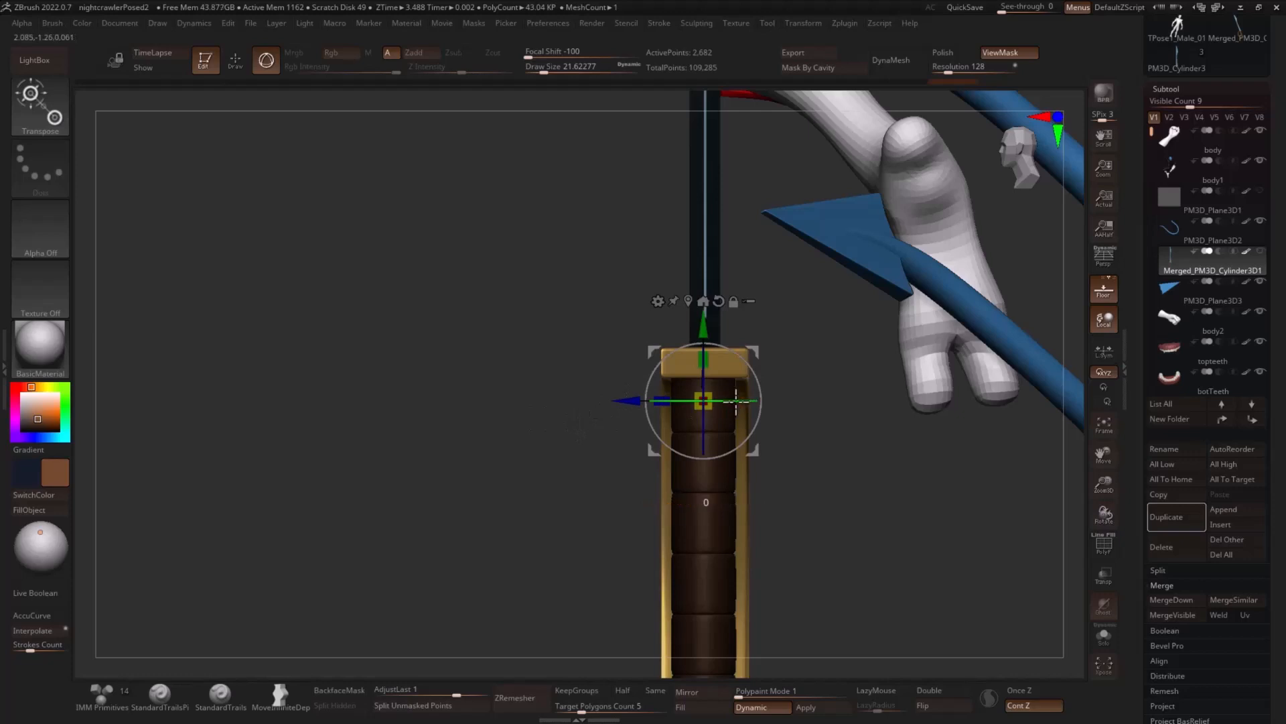
pyautogui.moveTo(737, 401); pyautogui.dragTo(564, 401)
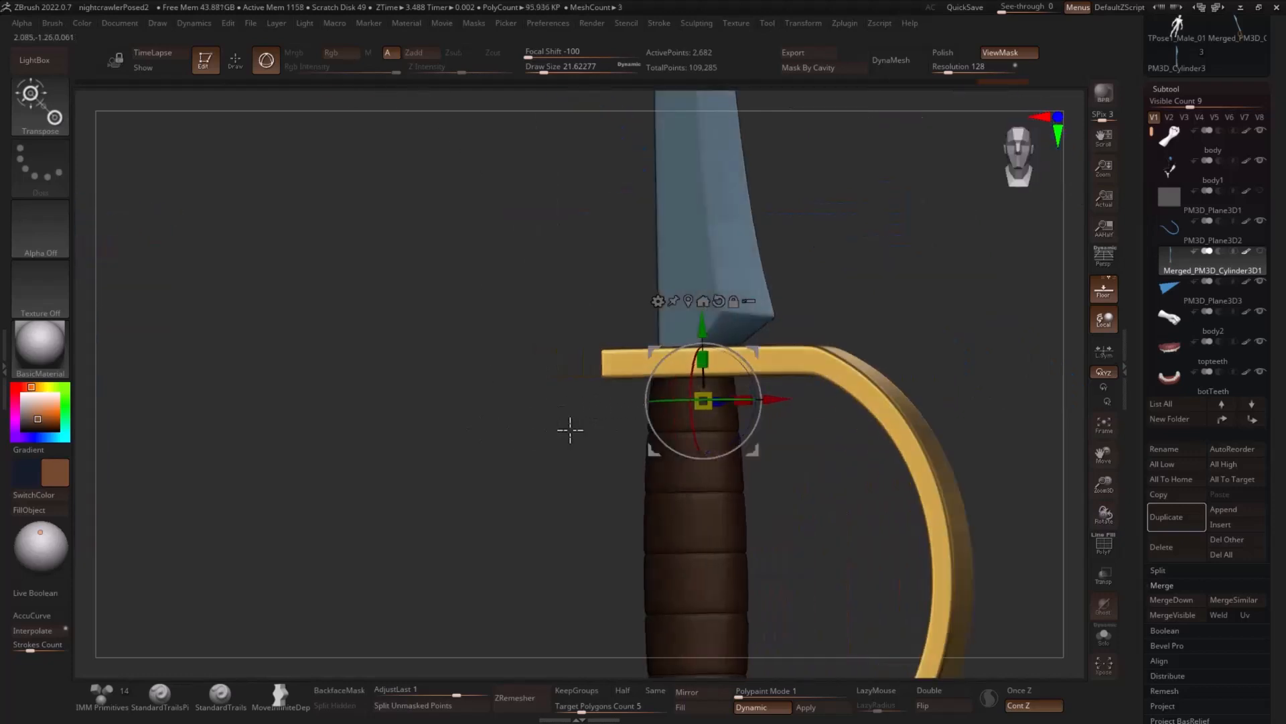
pyautogui.keyDown('ctrl'); pyautogui.moveTo(976, 348); pyautogui.dragTo(910, 373, button='right'); pyautogui.keyUp('ctrl')
pyautogui.press('q')
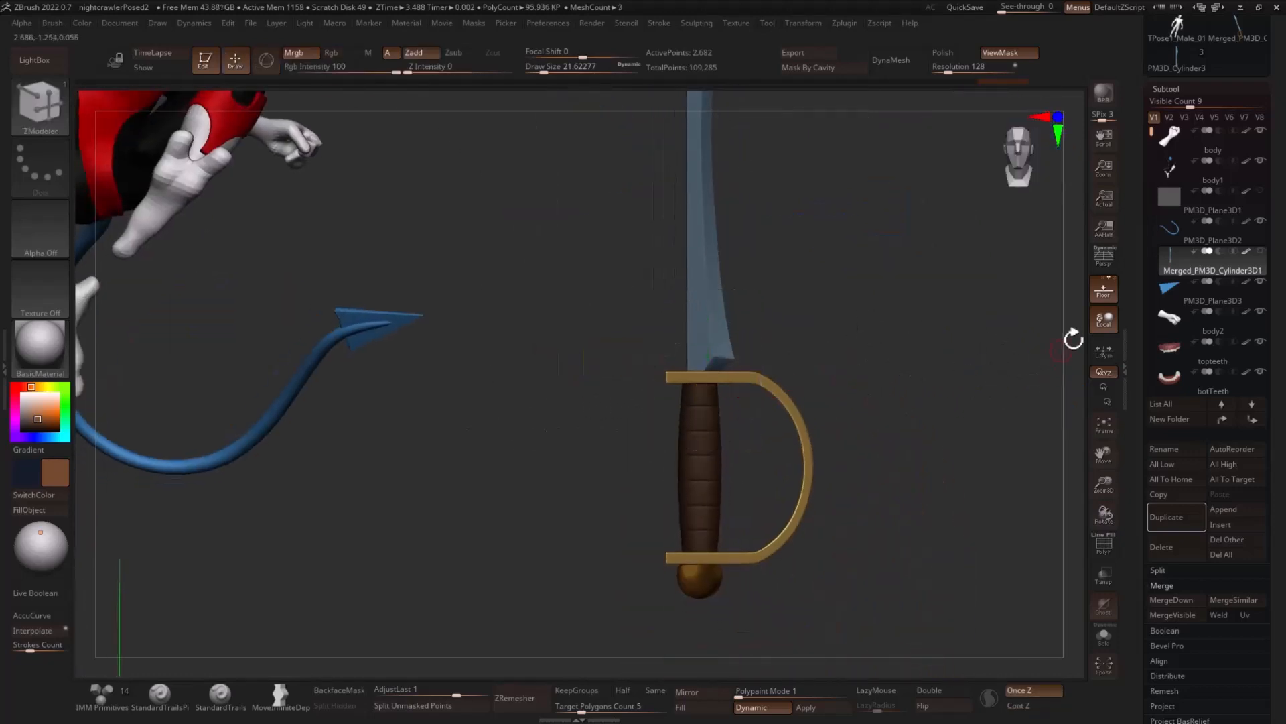
# - Mask the guard and align the unmasked blade and handle with it
pyautogui.keyDown('ctrl'); pyautogui.keyDown('shift'); pyautogui.click(718, 479); pyautogui.keyUp('shift'); pyautogui.keyUp('ctrl')
pyautogui.keyDown('ctrl'); pyautogui.keyDown('shift'); pyautogui.click(921, 387); pyautogui.keyUp('shift'); pyautogui.keyUp('ctrl')
pyautogui.press('w')
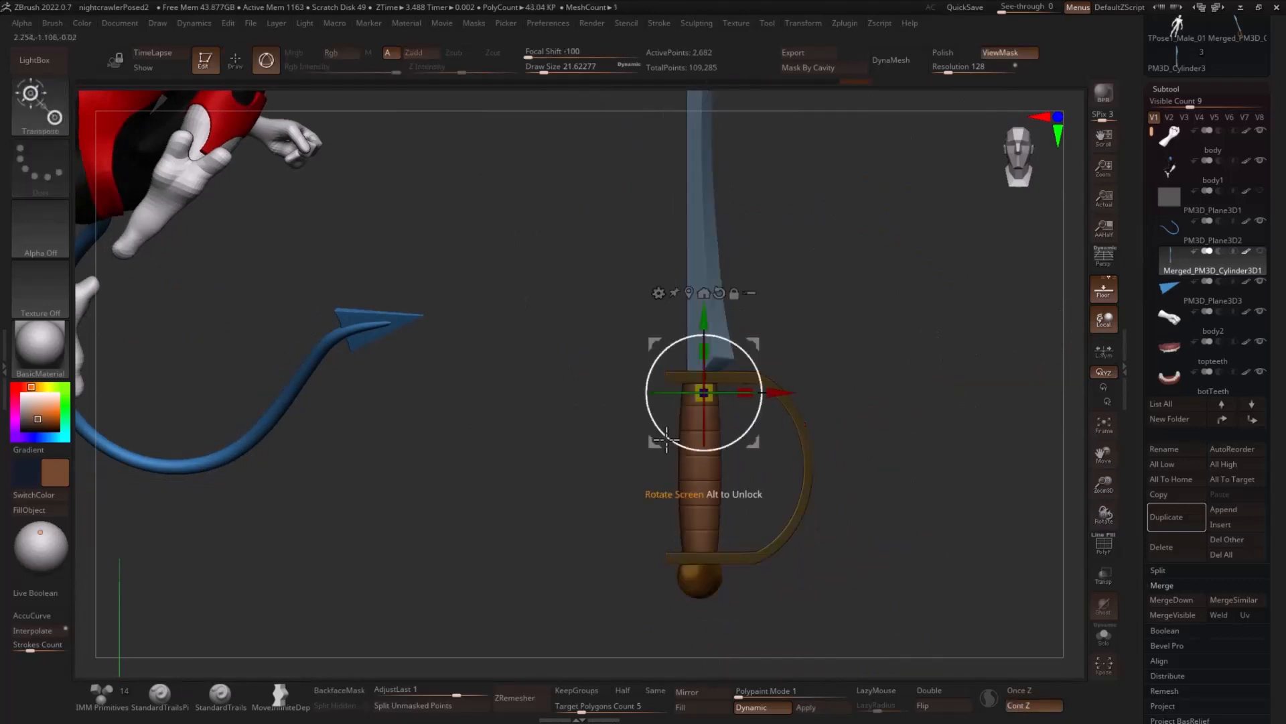
pyautogui.click(690, 294)
pyautogui.hotkey('ctrl', 'z')
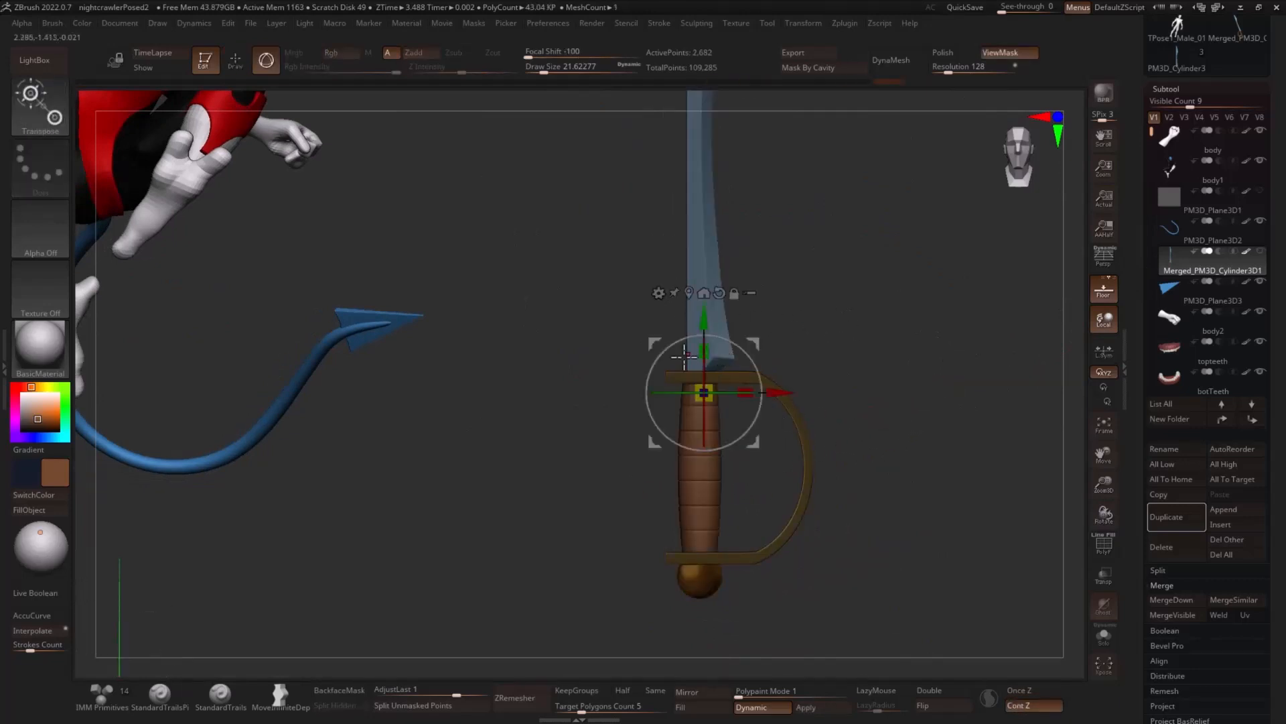
pyautogui.moveTo(685, 305); pyautogui.dragTo(761, 438)
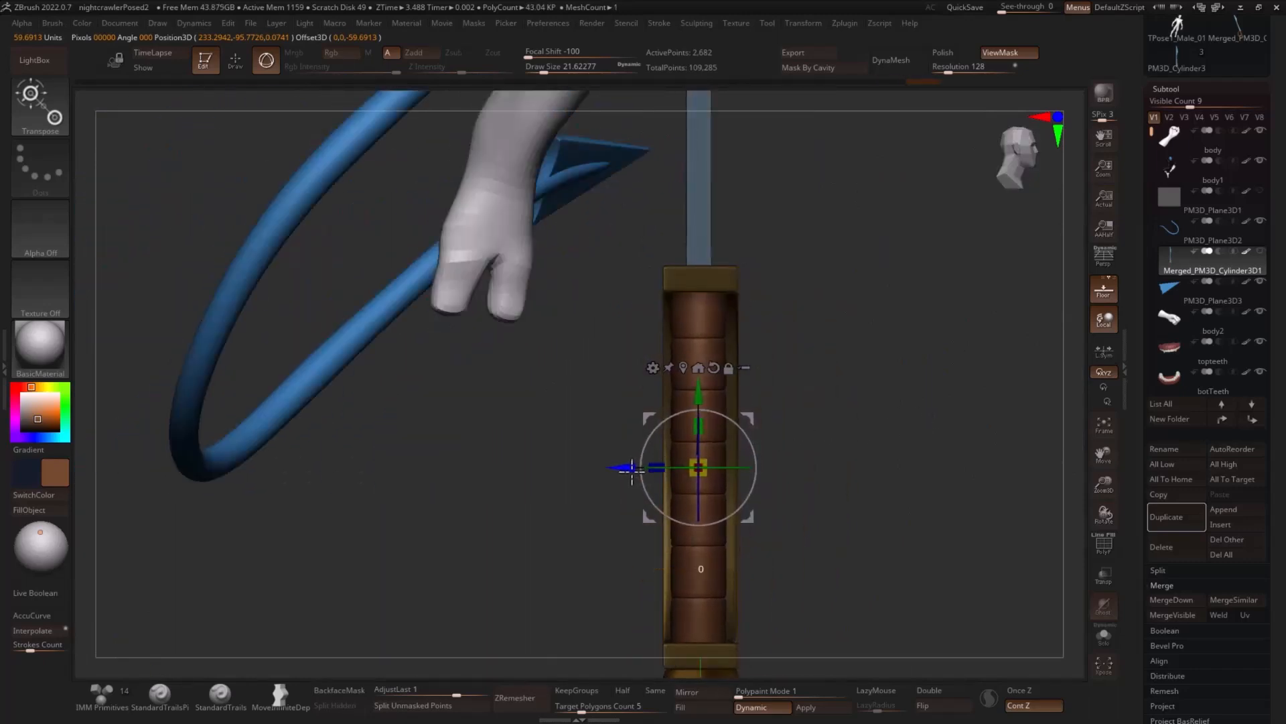
pyautogui.press('q')
# - Move the whole sword to the figure's lowered hand and tilt it diagonally with the blade pointing up and outward
pyautogui.moveTo(898, 350); pyautogui.dragTo(916, 379)
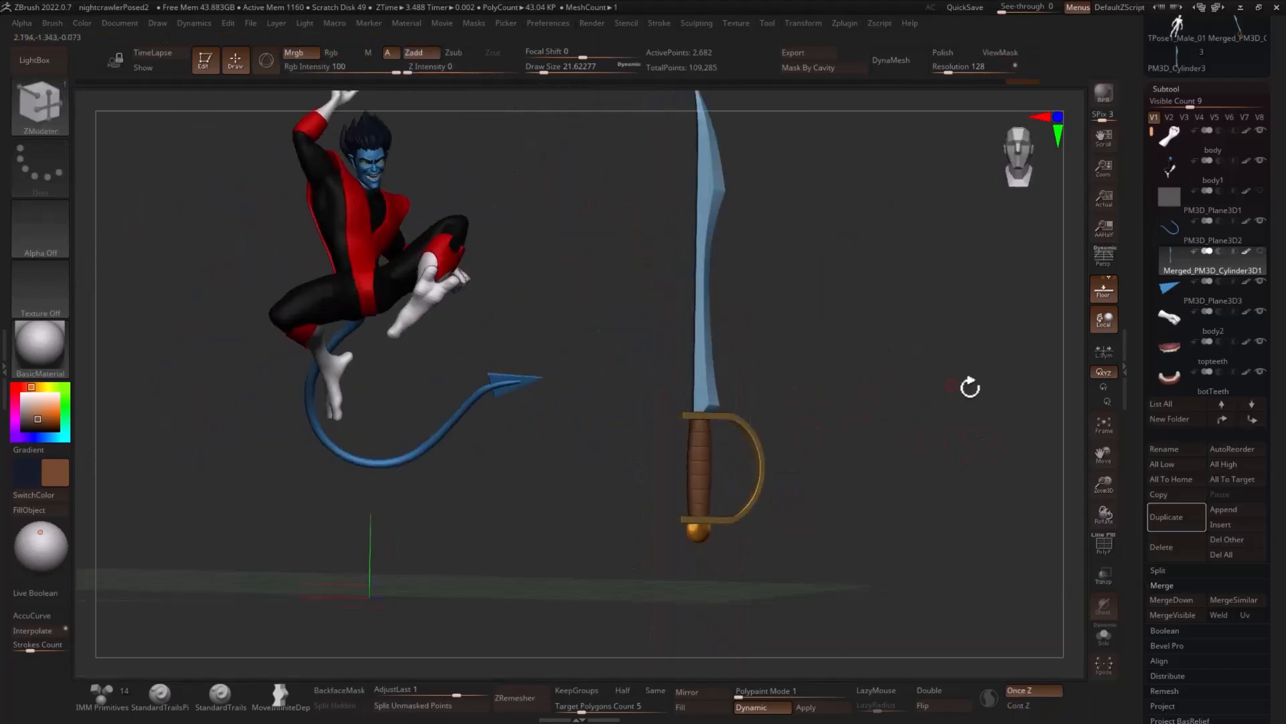
pyautogui.moveTo(967, 382); pyautogui.dragTo(864, 406)
pyautogui.press('w')
pyautogui.moveTo(748, 416); pyautogui.dragTo(526, 335)
pyautogui.moveTo(523, 245); pyautogui.dragTo(516, 227)
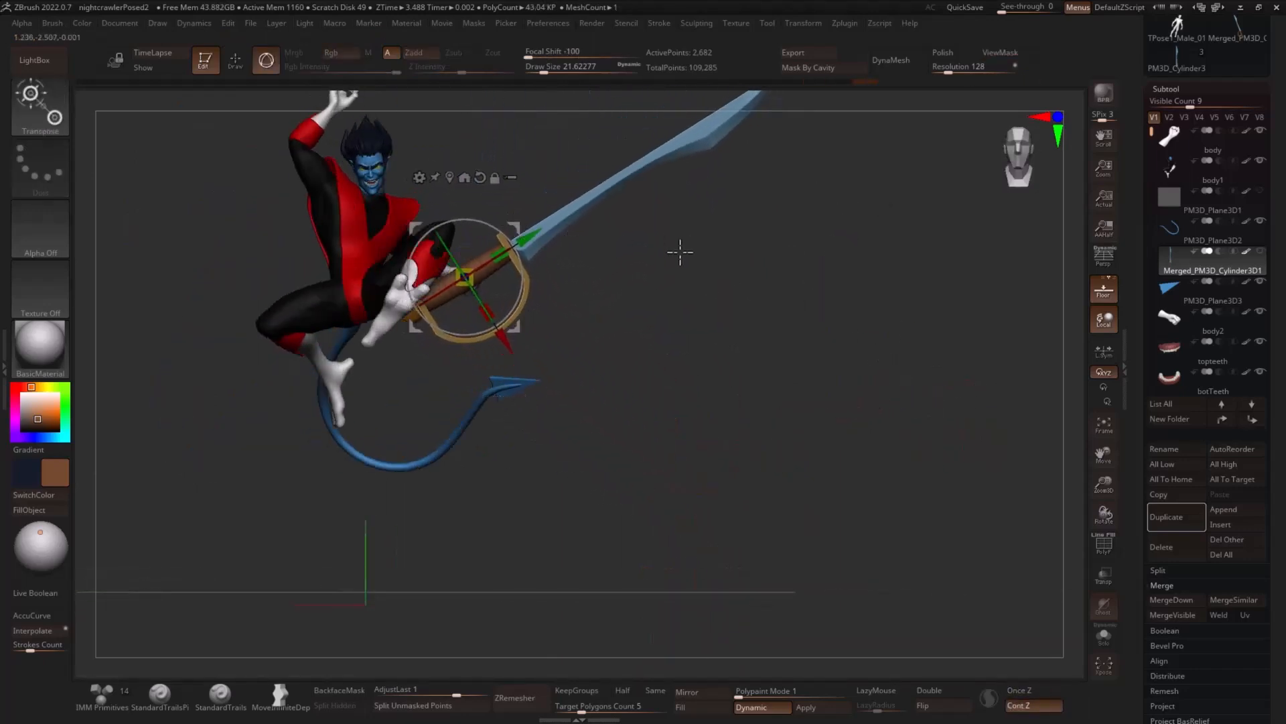
pyautogui.keyDown('shift'); pyautogui.moveTo(678, 250); pyautogui.dragTo(566, 254); pyautogui.keyUp('shift')
pyautogui.moveTo(452, 276); pyautogui.dragTo(551, 277)
pyautogui.keyDown('shift'); pyautogui.moveTo(717, 262); pyautogui.dragTo(913, 413); pyautogui.keyUp('shift')
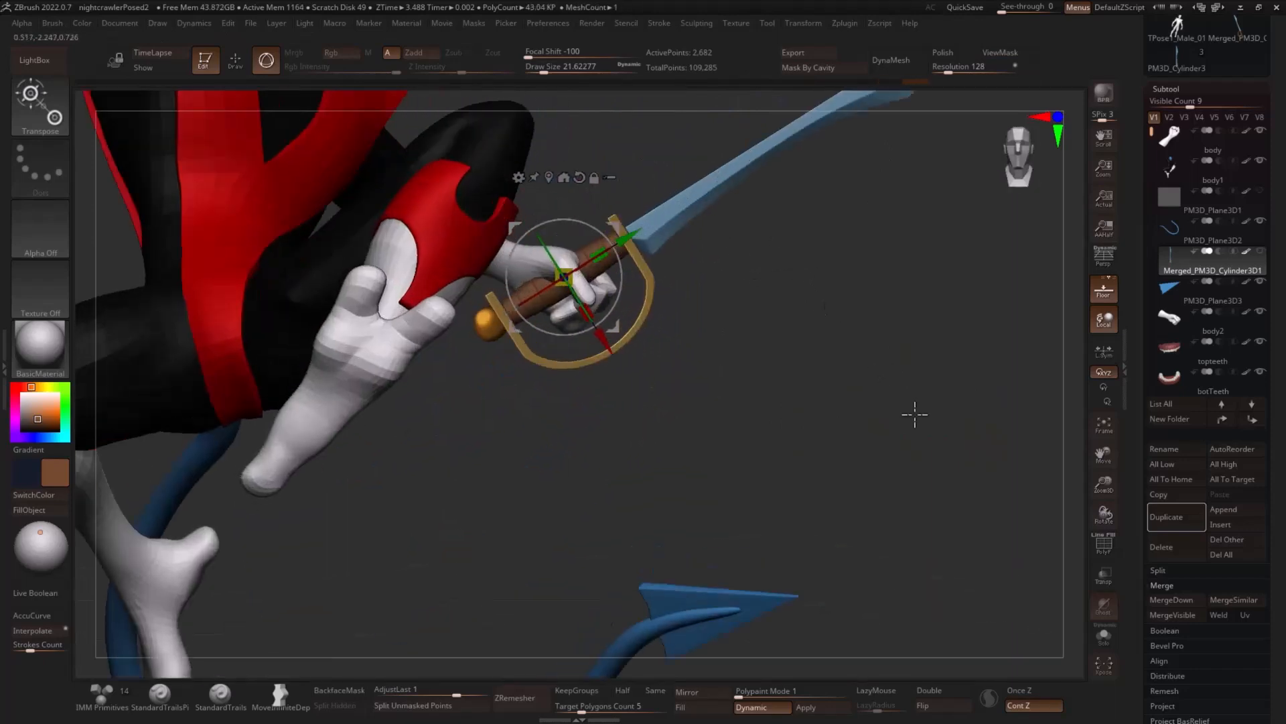
# - Shift the sword's handle into the lowered fist and scale the sword down to suit the hand
pyautogui.keyDown('alt'); pyautogui.moveTo(822, 348); pyautogui.dragTo(891, 462); pyautogui.keyUp('alt')
pyautogui.moveTo(620, 279); pyautogui.dragTo(595, 288)
pyautogui.moveTo(646, 234); pyautogui.dragTo(641, 249)
pyautogui.keyDown('alt'); pyautogui.moveTo(819, 329); pyautogui.dragTo(767, 411); pyautogui.keyUp('alt')
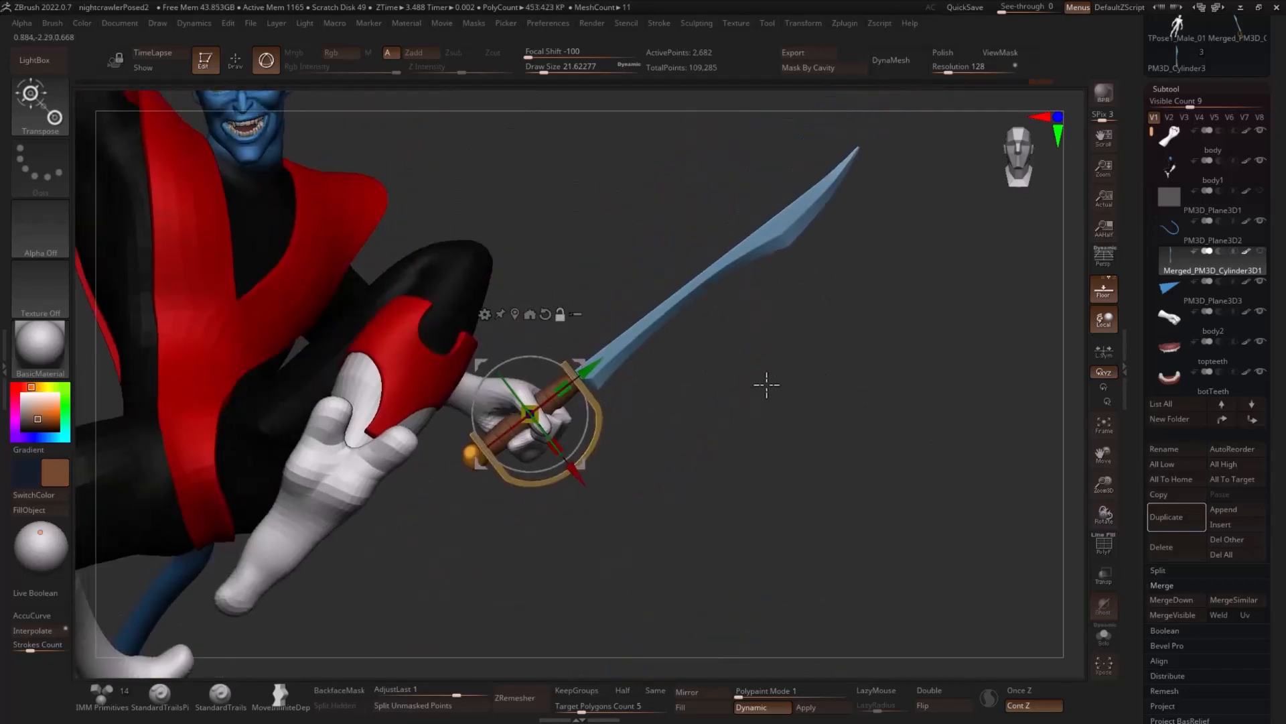
pyautogui.moveTo(530, 417); pyautogui.dragTo(500, 412)
pyautogui.moveTo(570, 375); pyautogui.dragTo(577, 361)
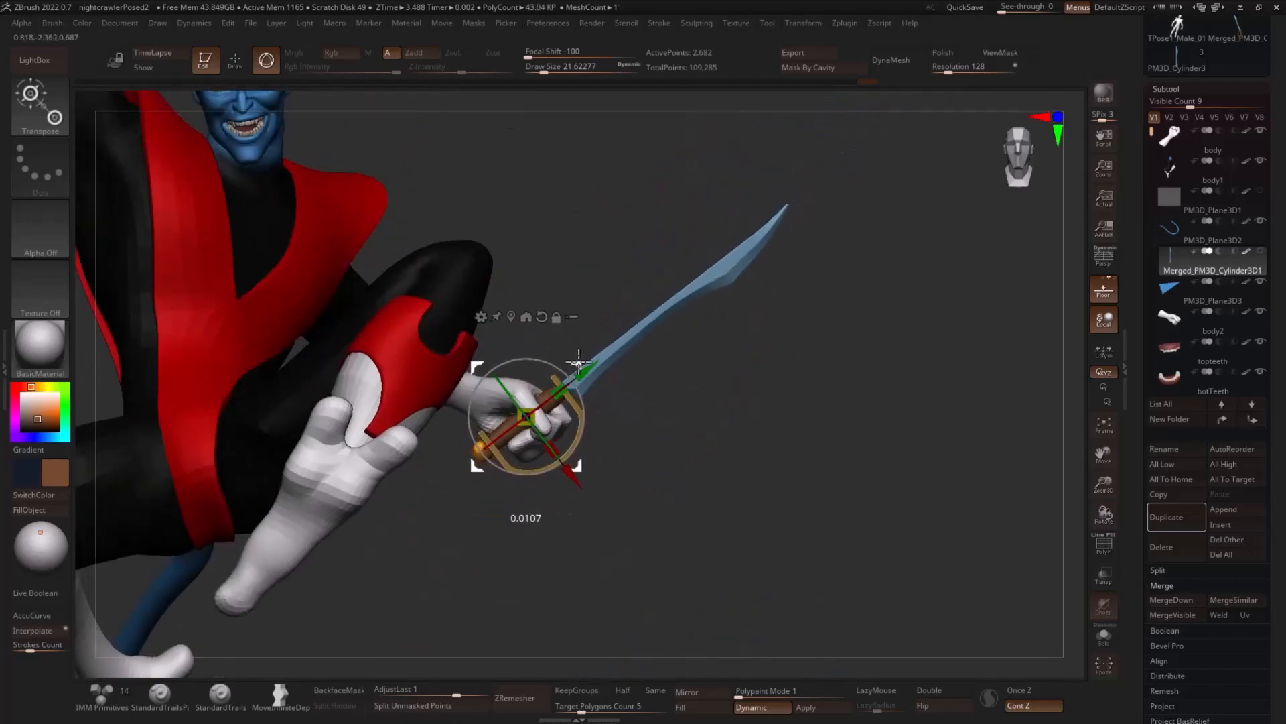
# - Fine-tune the sword's depth and angle so the fingers of the lowered hand wrap around the handle
pyautogui.moveTo(791, 342); pyautogui.dragTo(698, 348)
pyautogui.moveTo(568, 377); pyautogui.dragTo(539, 388)
pyautogui.moveTo(643, 388); pyautogui.dragTo(741, 380)
pyautogui.press('q')
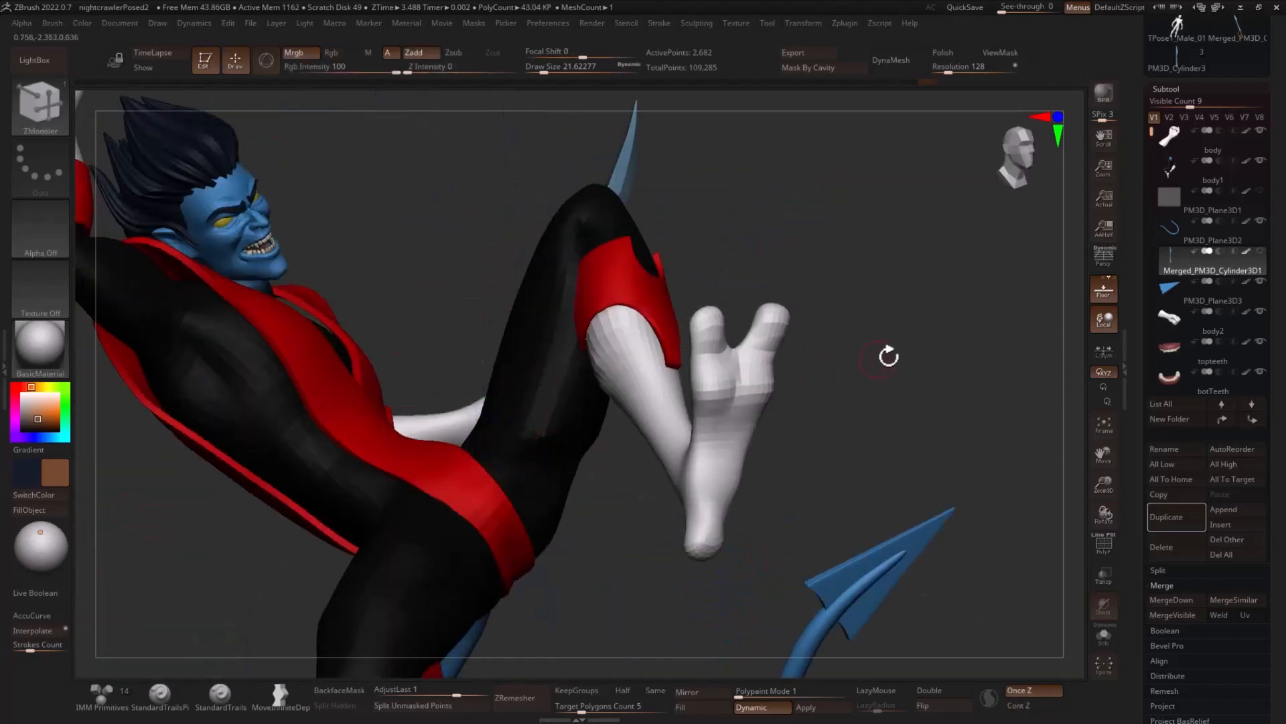
pyautogui.moveTo(887, 356); pyautogui.dragTo(853, 359)
pyautogui.keyDown('ctrl'); pyautogui.moveTo(853, 359); pyautogui.dragTo(907, 390, button='right'); pyautogui.keyUp('ctrl')
pyautogui.moveTo(907, 390); pyautogui.dragTo(694, 394)
pyautogui.press('r')
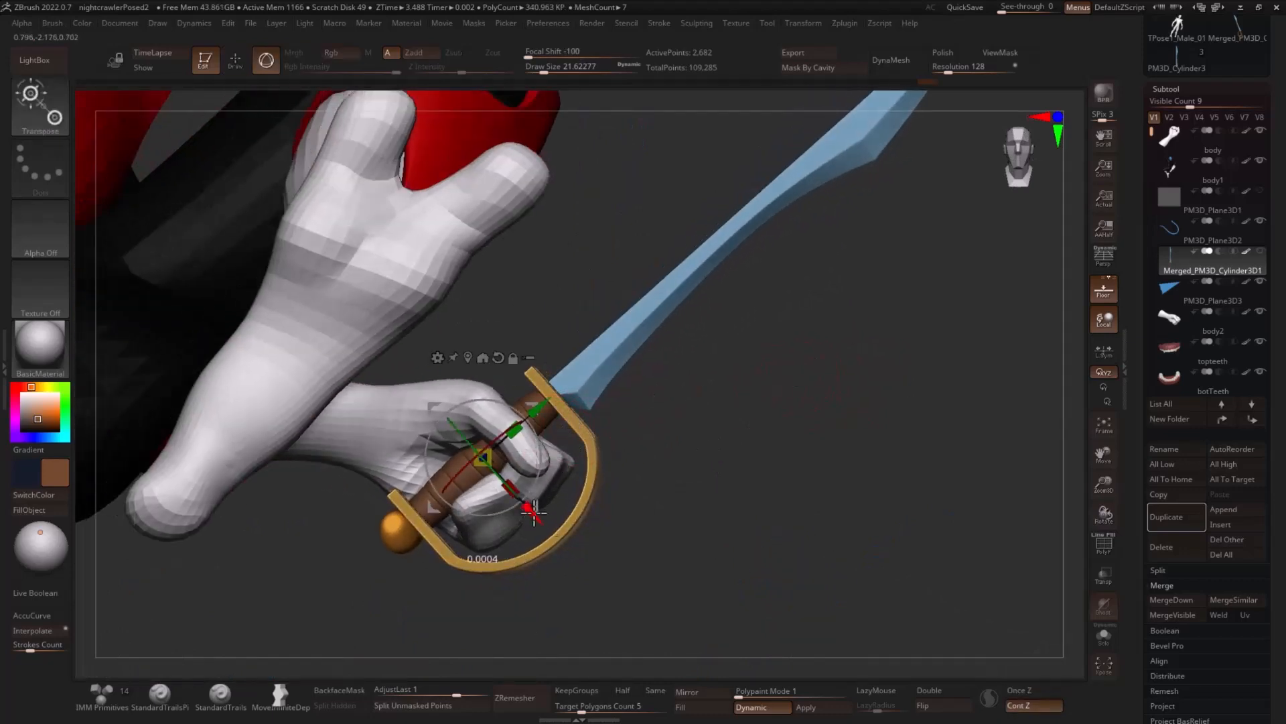
pyautogui.moveTo(534, 512); pyautogui.dragTo(538, 517)
pyautogui.moveTo(540, 442); pyautogui.dragTo(534, 440)
pyautogui.keyDown('alt'); pyautogui.moveTo(687, 406); pyautogui.dragTo(658, 424); pyautogui.keyUp('alt')
# - Mask the guard and handle, then enlarge the unmasked blade outward from the guard
pyautogui.press('q')
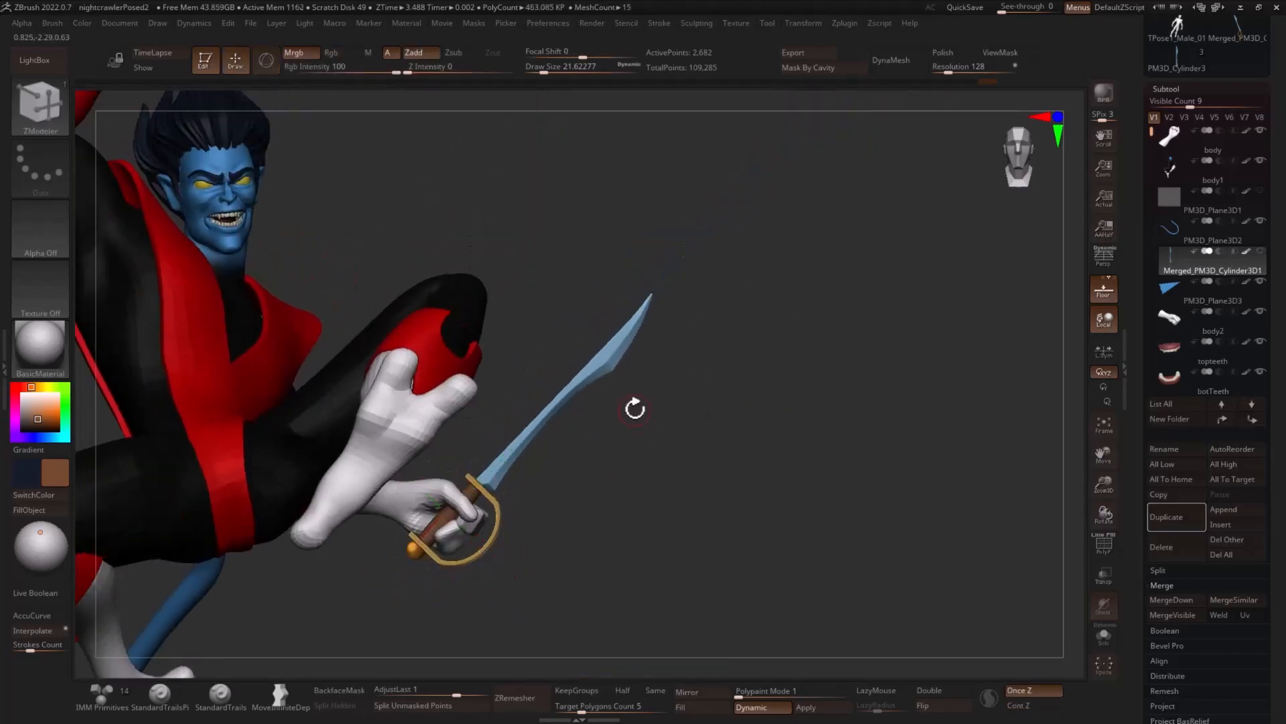
pyautogui.keyDown('ctrl'); pyautogui.keyDown('shift'); pyautogui.click(606, 362); pyautogui.keyUp('shift'); pyautogui.keyUp('ctrl')
pyautogui.keyDown('ctrl'); pyautogui.click(749, 339); pyautogui.keyUp('ctrl')
pyautogui.keyDown('ctrl'); pyautogui.keyDown('shift'); pyautogui.click(771, 332); pyautogui.keyUp('shift'); pyautogui.keyUp('ctrl')
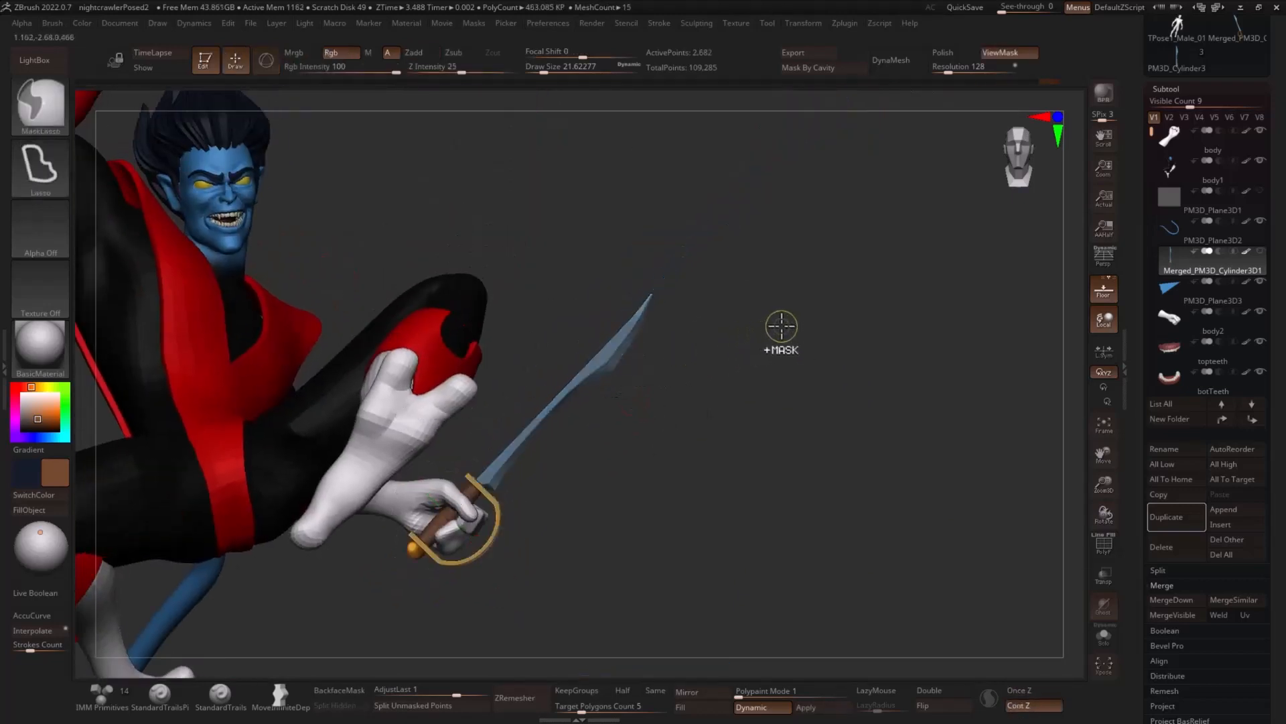
pyautogui.keyDown('ctrl'); pyautogui.click(780, 329); pyautogui.keyUp('ctrl')
pyautogui.press('w')
pyautogui.keyDown('alt'); pyautogui.moveTo(498, 462); pyautogui.dragTo(519, 432); pyautogui.keyUp('alt')
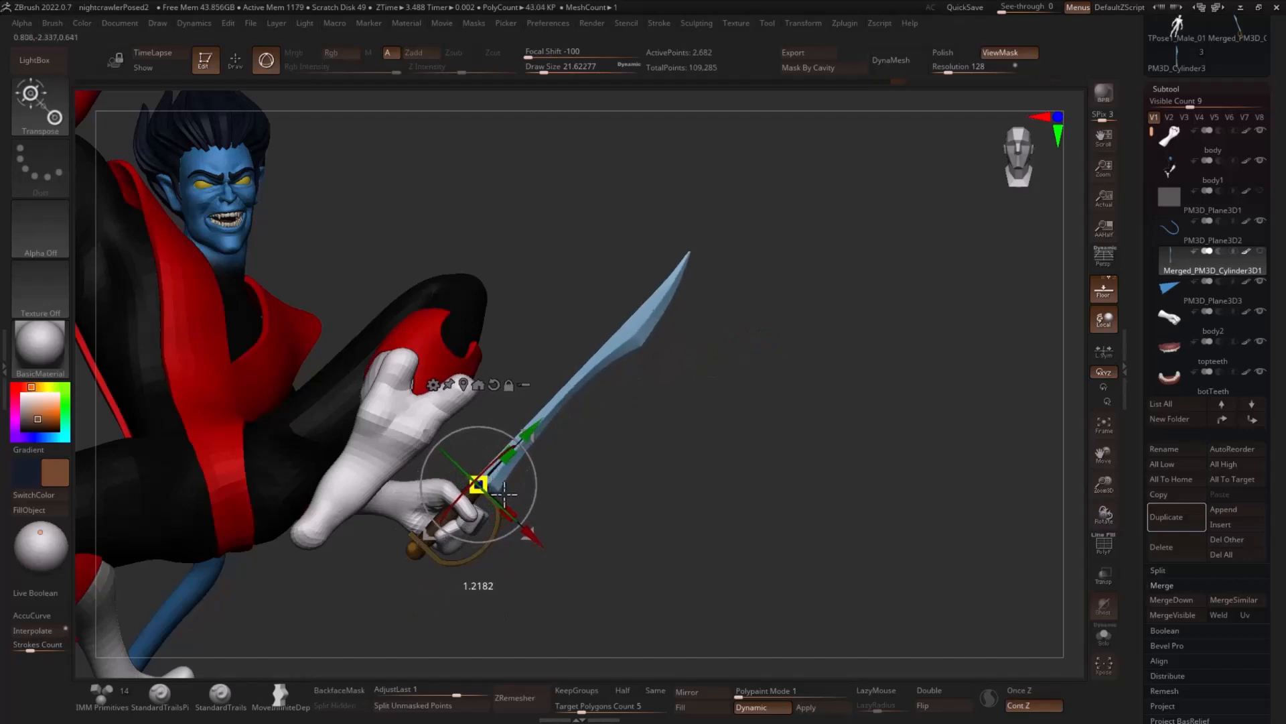
pyautogui.moveTo(507, 495); pyautogui.dragTo(506, 455)
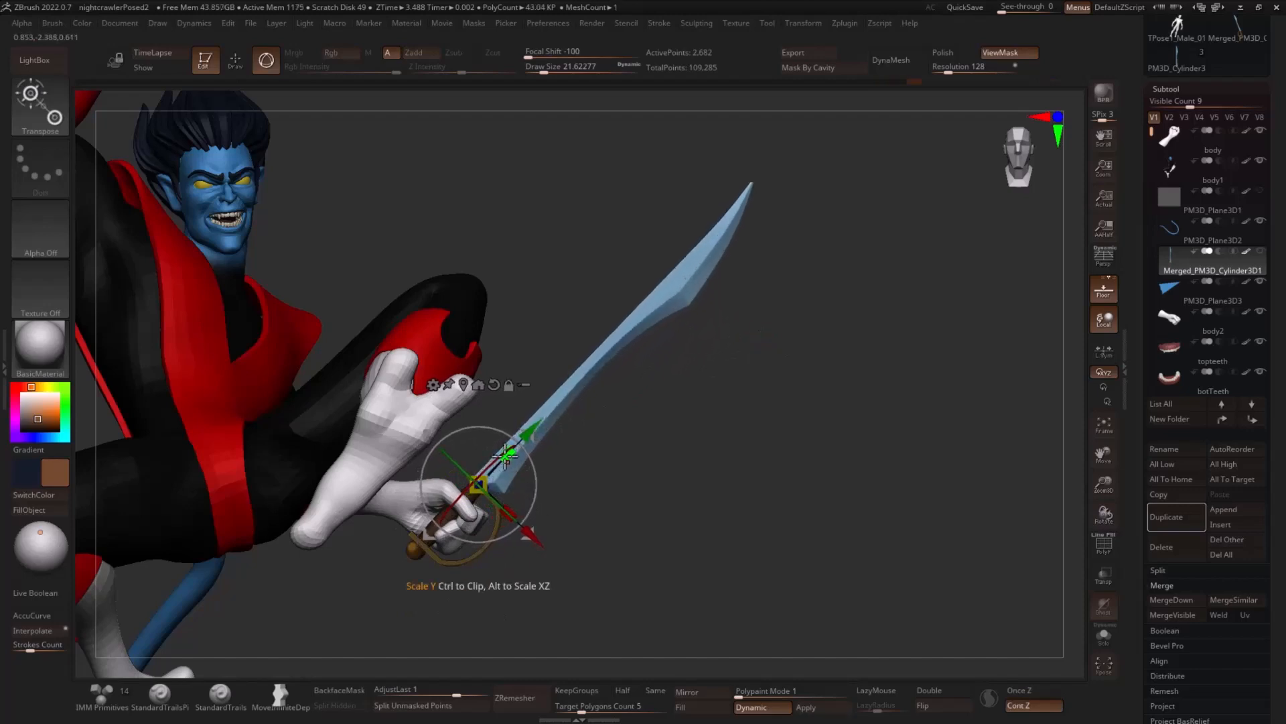
pyautogui.moveTo(686, 414); pyautogui.dragTo(769, 377)
pyautogui.keyDown('alt'); pyautogui.moveTo(653, 419); pyautogui.dragTo(595, 402); pyautogui.keyUp('alt')
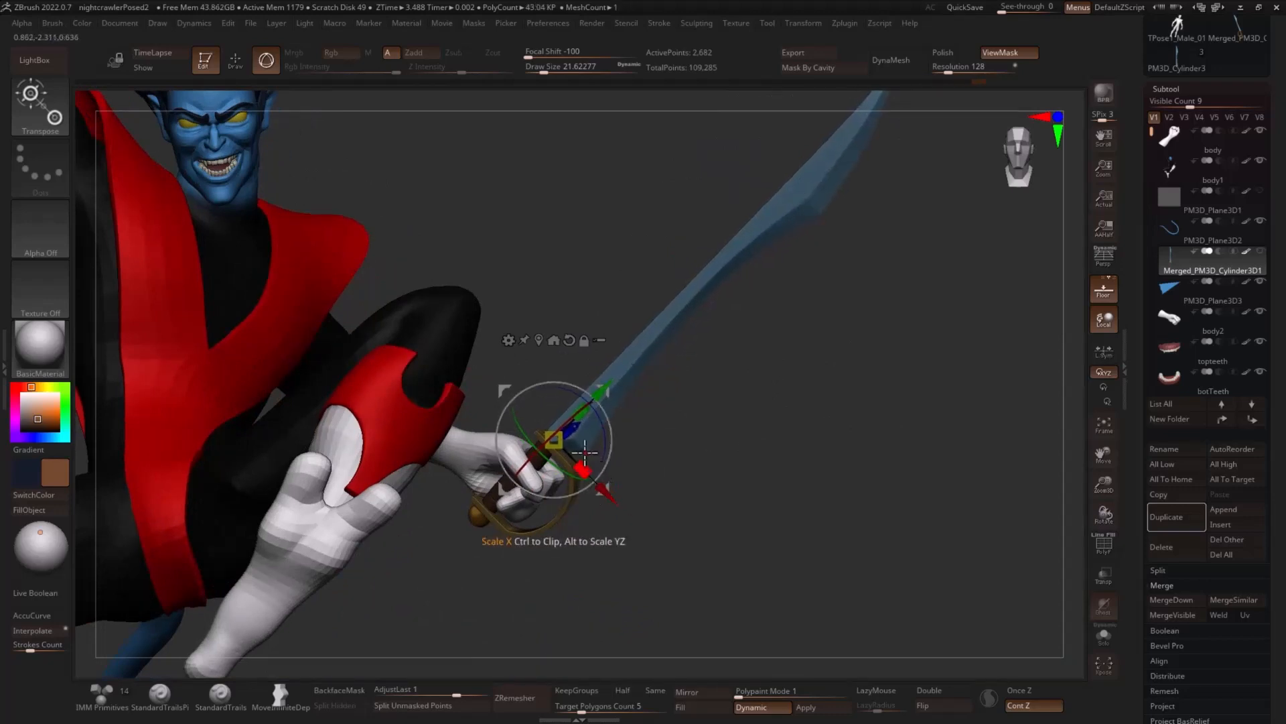
# - Duplicate the sword and place the copy at the raised hand, rotated so its blade extends above the head
pyautogui.moveTo(673, 395)
pyautogui.keyDown('alt'); pyautogui.mouseDown()
pyautogui.moveTo(791, 372)
pyautogui.moveTo(910, 407)
pyautogui.moveTo(822, 393)
pyautogui.moveTo(898, 394)
pyautogui.moveTo(766, 362)
pyautogui.mouseUp(); pyautogui.keyUp('alt')
pyautogui.press('q')
pyautogui.keyDown('alt'); pyautogui.moveTo(865, 364); pyautogui.dragTo(905, 374); pyautogui.keyUp('alt')
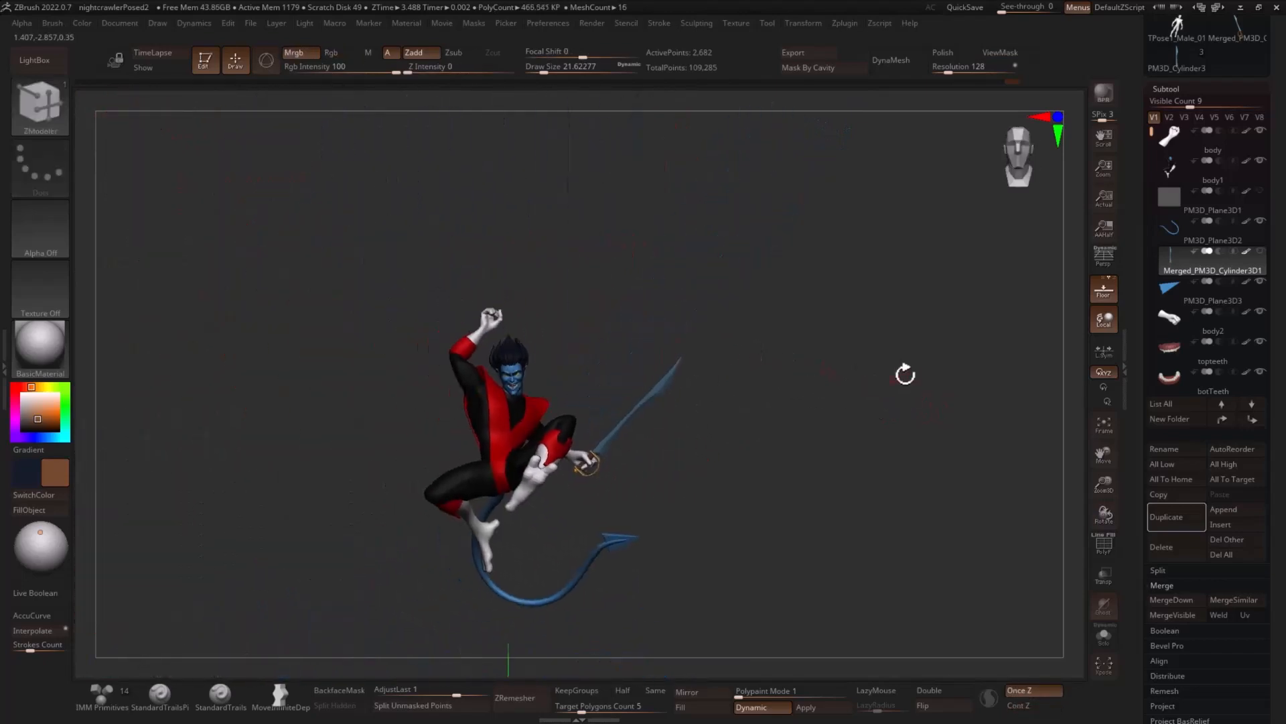
pyautogui.click(1180, 516)
pyautogui.press('w')
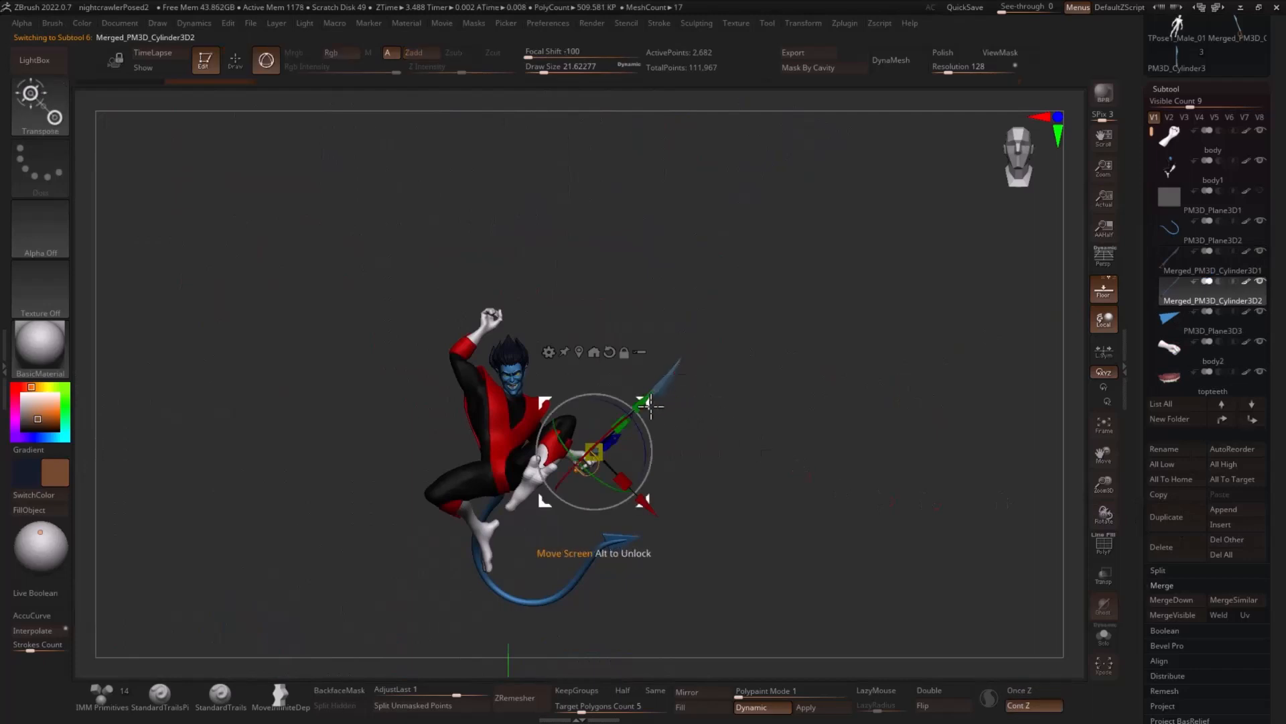
pyautogui.moveTo(650, 405); pyautogui.dragTo(355, 201)
pyautogui.moveTo(540, 295); pyautogui.dragTo(554, 371)
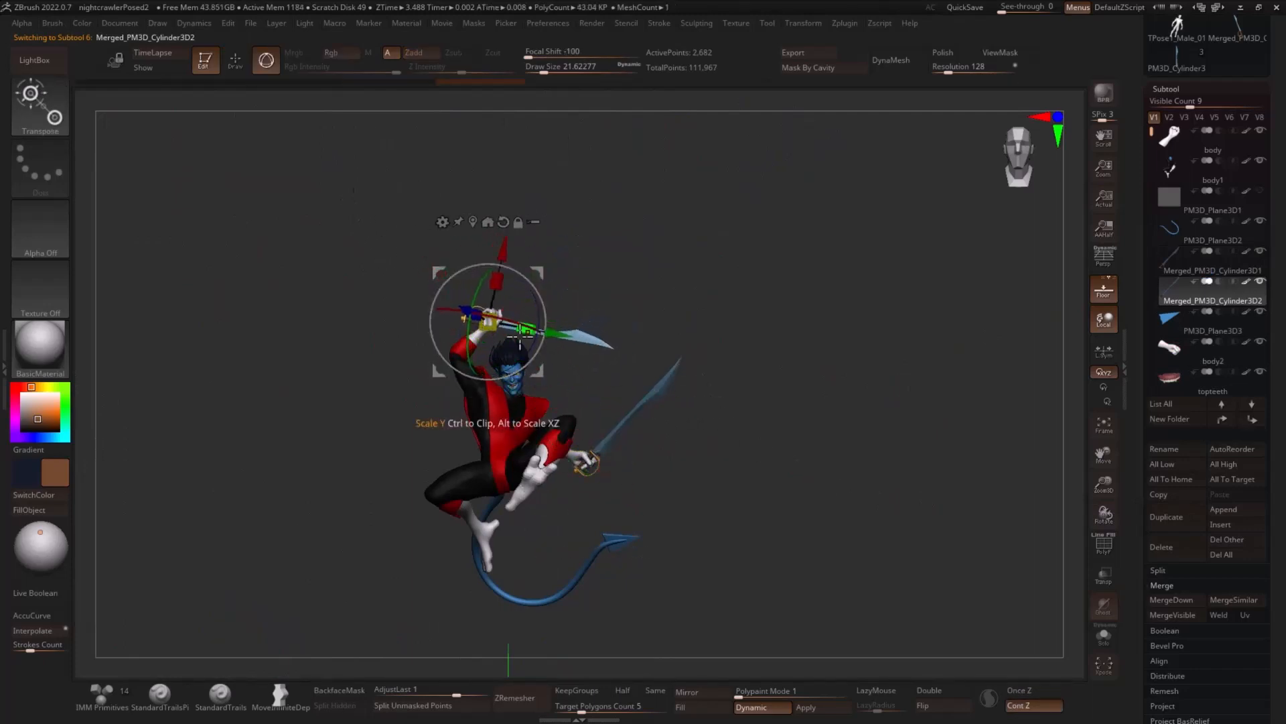
pyautogui.moveTo(473, 310); pyautogui.dragTo(477, 343)
# - Align the duplicate sword's handle in depth with the raised fist
pyautogui.moveTo(590, 273); pyautogui.dragTo(653, 287)
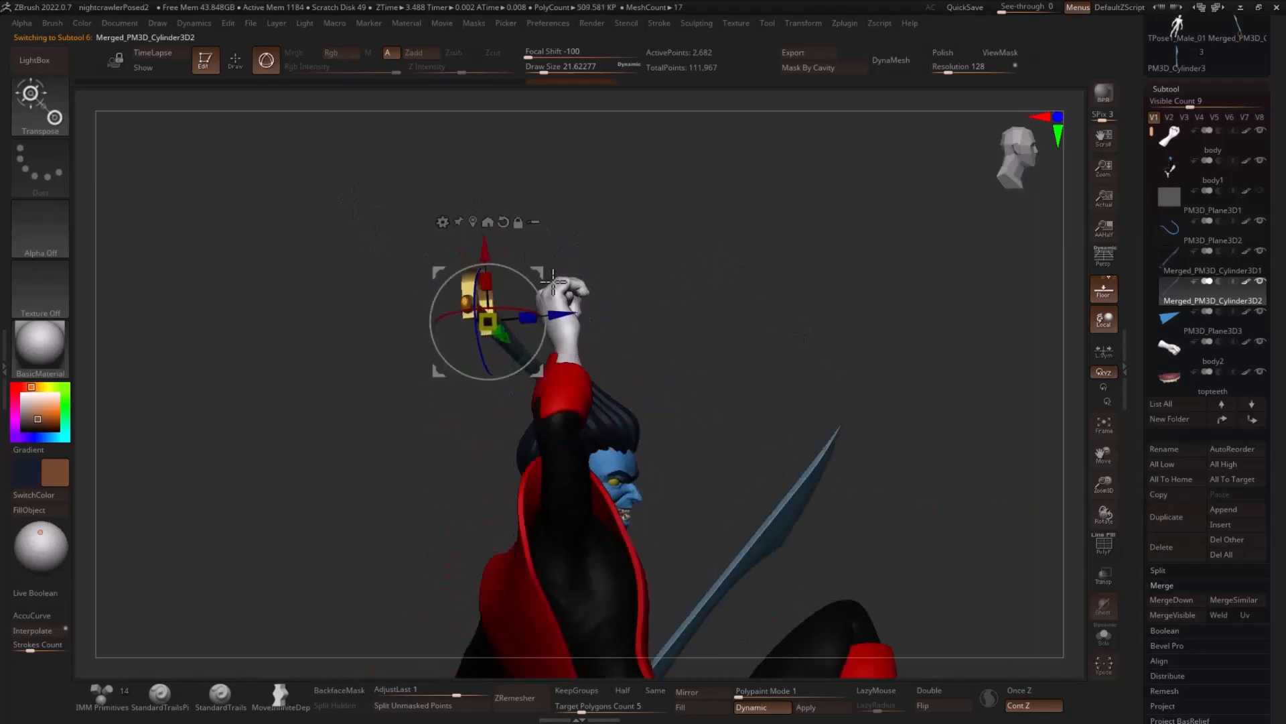
pyautogui.moveTo(538, 268); pyautogui.dragTo(337, 372)
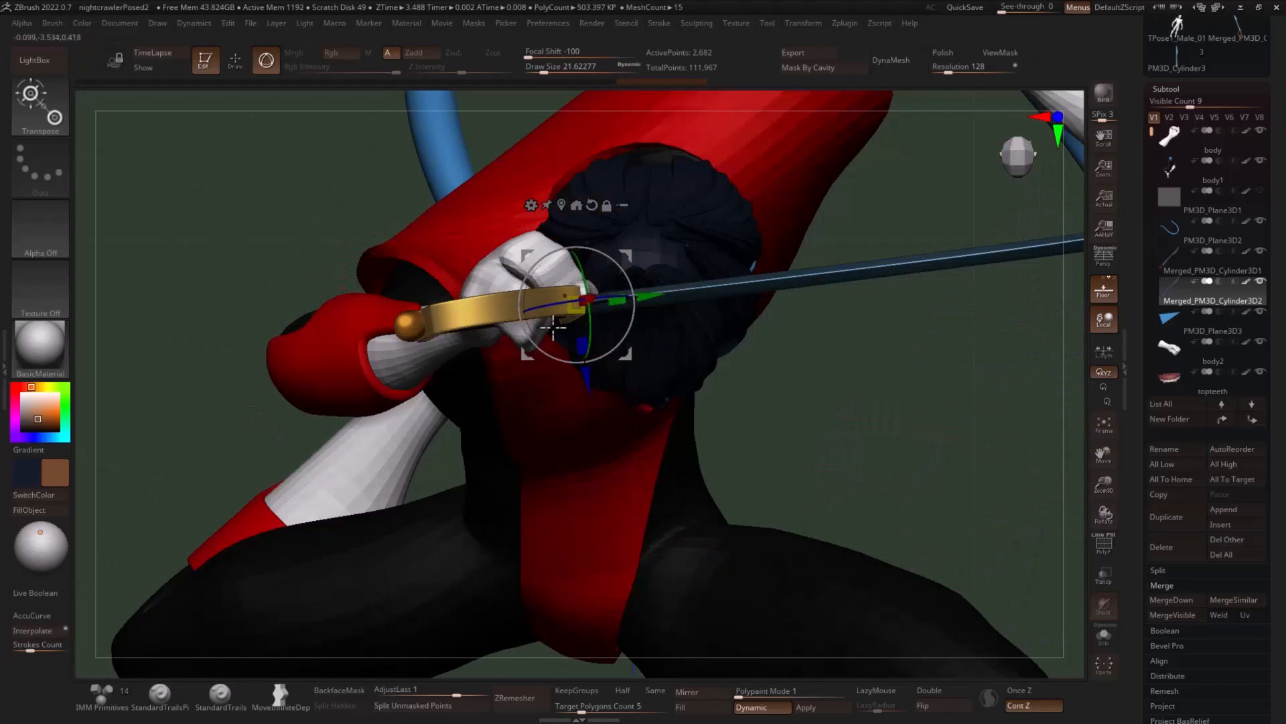
pyautogui.press('q')
pyautogui.press('w')
pyautogui.moveTo(541, 349)
pyautogui.mouseDown()
pyautogui.moveTo(592, 358)
pyautogui.moveTo(503, 349)
pyautogui.moveTo(593, 321)
pyautogui.mouseUp()
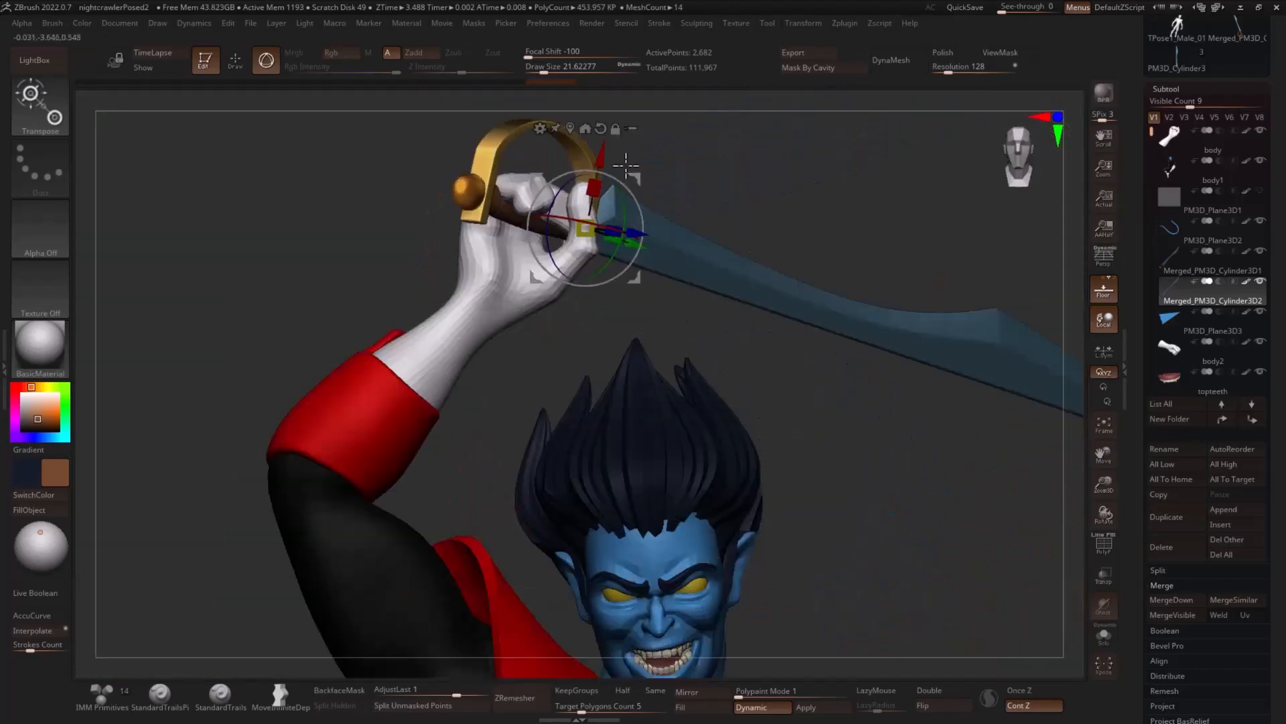
# - Refine the duplicate sword's tilt and position so its handle sits inside the raised fist
pyautogui.moveTo(643, 187); pyautogui.dragTo(633, 178)
pyautogui.moveTo(744, 177); pyautogui.dragTo(683, 251)
pyautogui.moveTo(580, 239); pyautogui.dragTo(642, 239)
pyautogui.moveTo(856, 373)
pyautogui.keyDown('alt'); pyautogui.mouseDown()
pyautogui.moveTo(862, 324)
pyautogui.moveTo(959, 342)
pyautogui.moveTo(892, 328)
pyautogui.mouseUp(); pyautogui.keyUp('alt')
pyautogui.press('q')
pyautogui.moveTo(847, 264)
pyautogui.mouseDown()
pyautogui.moveTo(865, 259)
pyautogui.moveTo(850, 255)
pyautogui.mouseUp()
pyautogui.press('w')
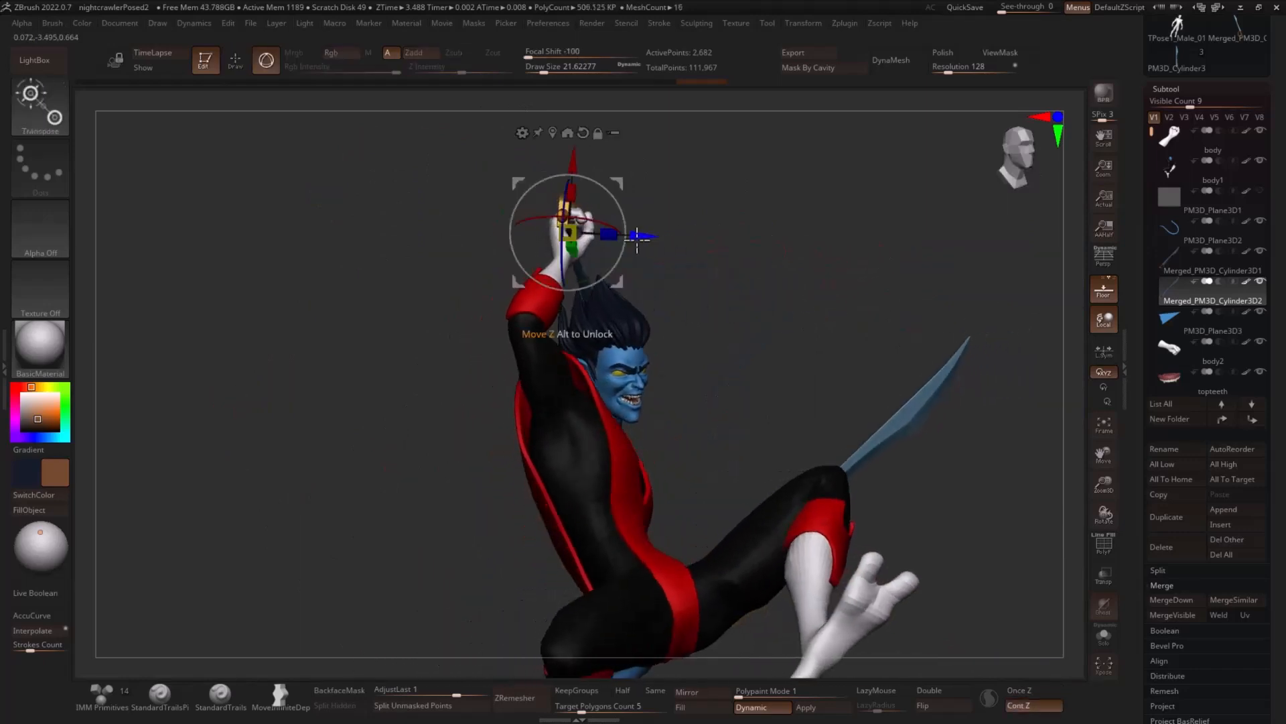
pyautogui.moveTo(647, 232)
pyautogui.mouseDown()
pyautogui.moveTo(741, 244)
pyautogui.moveTo(770, 201)
pyautogui.moveTo(657, 221)
pyautogui.moveTo(842, 210)
pyautogui.moveTo(821, 201)
pyautogui.mouseUp()
# - Mask the raised sword's guard and handle, then add a Bend Curve deformer to its blade with a reduced curve resolution
pyautogui.press('q')
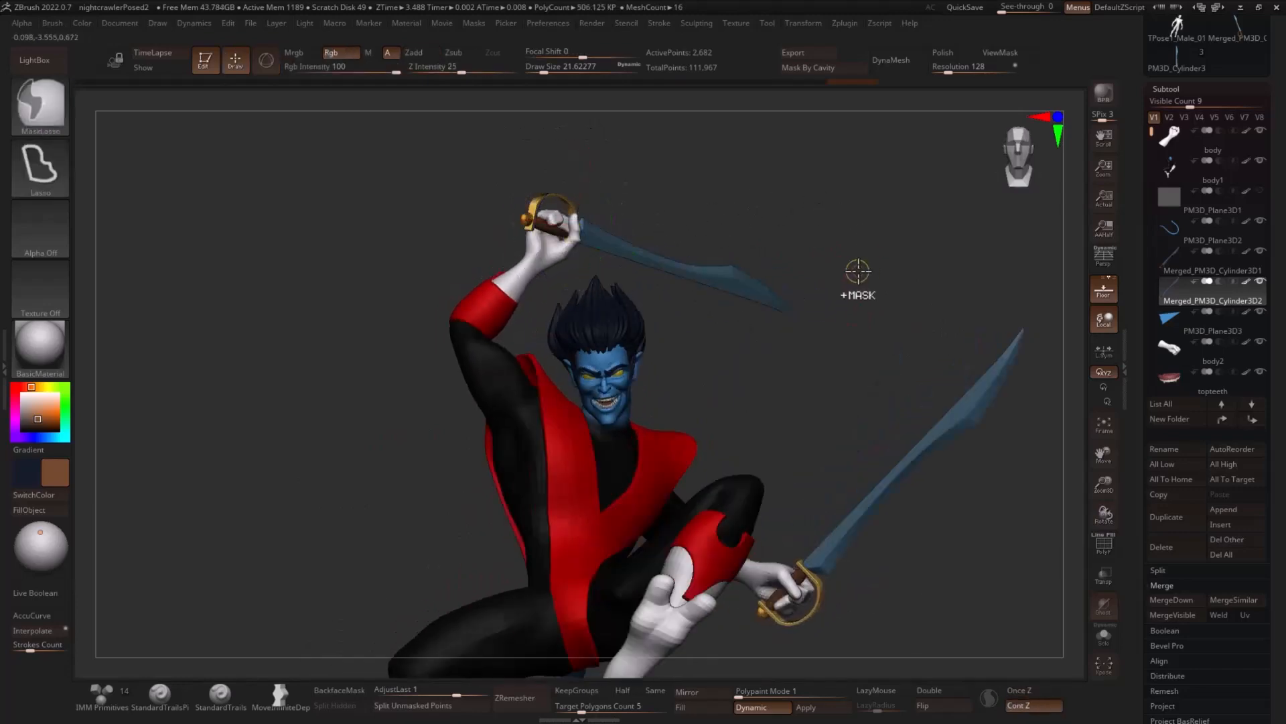
pyautogui.keyDown('alt'); pyautogui.moveTo(860, 270); pyautogui.dragTo(748, 232); pyautogui.keyUp('alt')
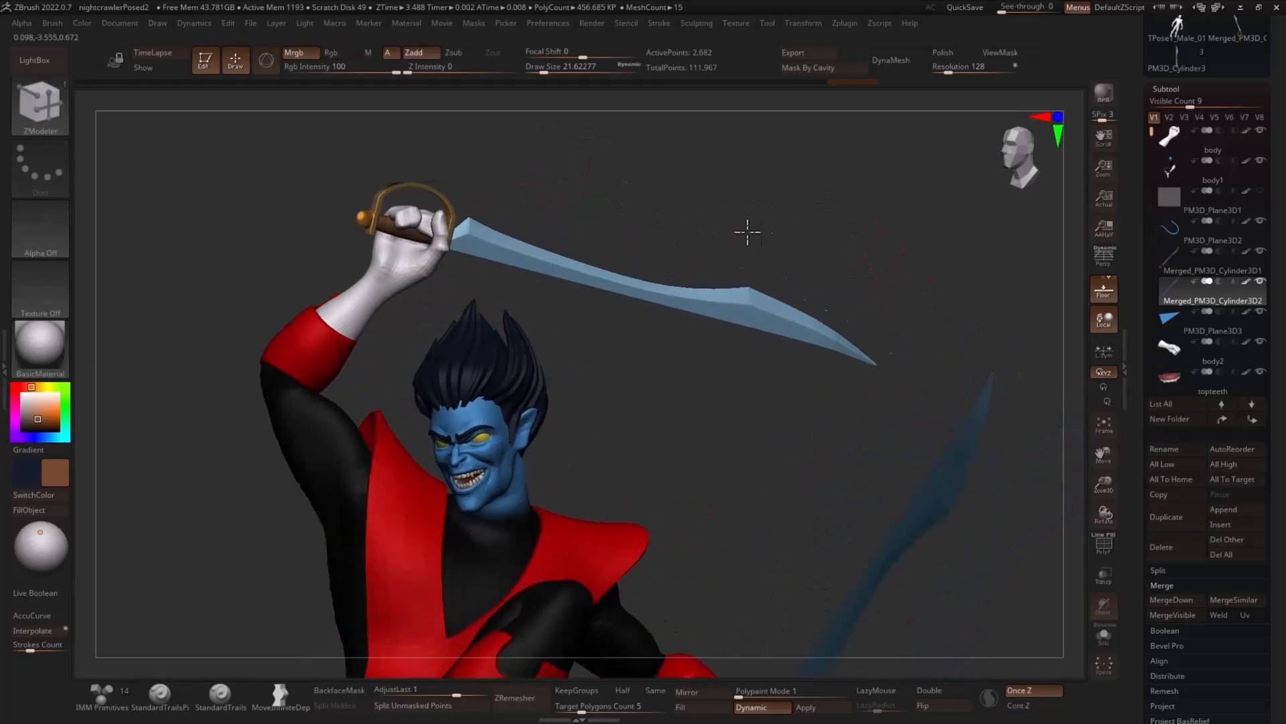
pyautogui.keyDown('ctrl'); pyautogui.keyDown('shift'); pyautogui.click(710, 308); pyautogui.keyUp('shift'); pyautogui.keyUp('ctrl')
pyautogui.keyDown('ctrl'); pyautogui.keyDown('shift'); pyautogui.click(875, 242); pyautogui.keyUp('shift'); pyautogui.keyUp('ctrl')
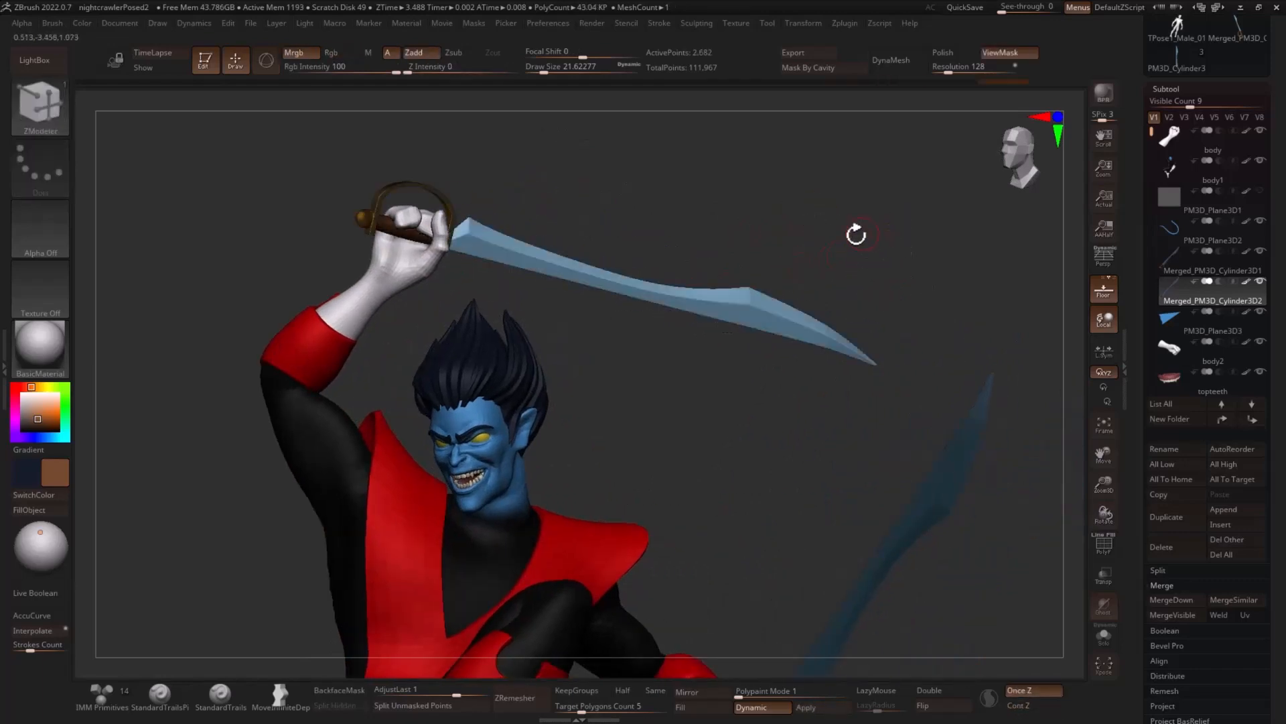
pyautogui.press('w')
pyautogui.click(406, 140)
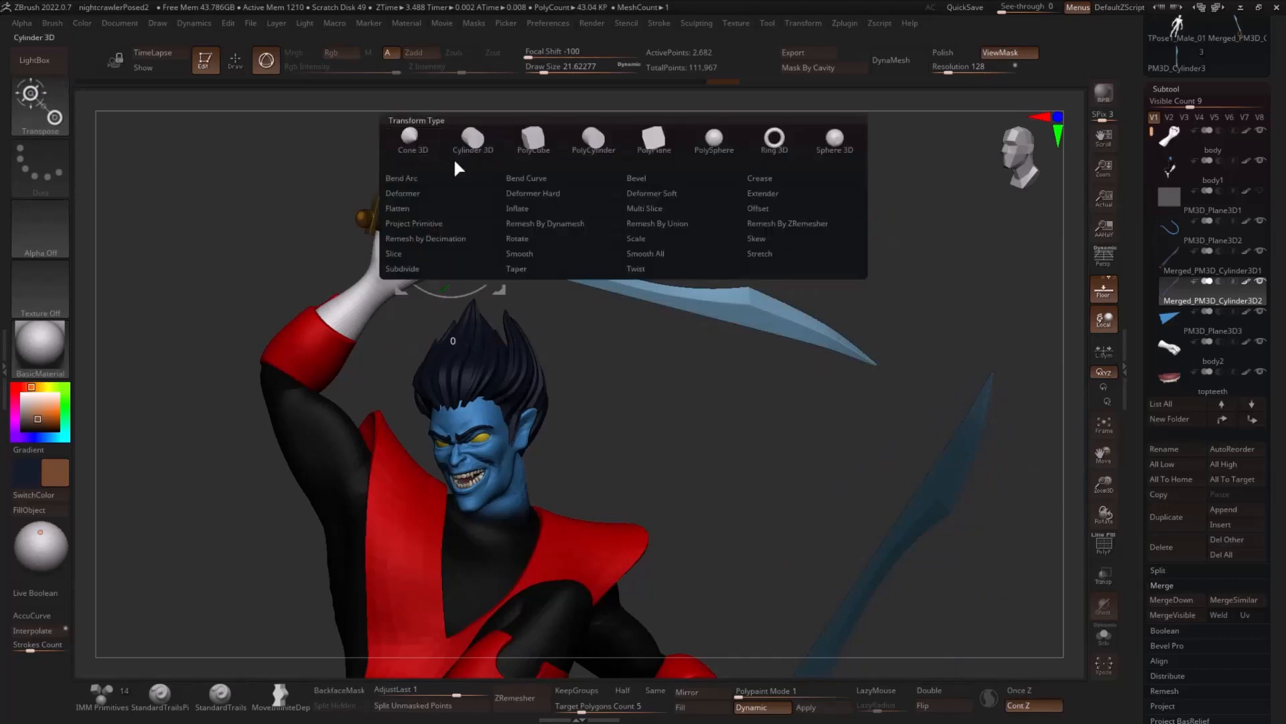
pyautogui.click(534, 178)
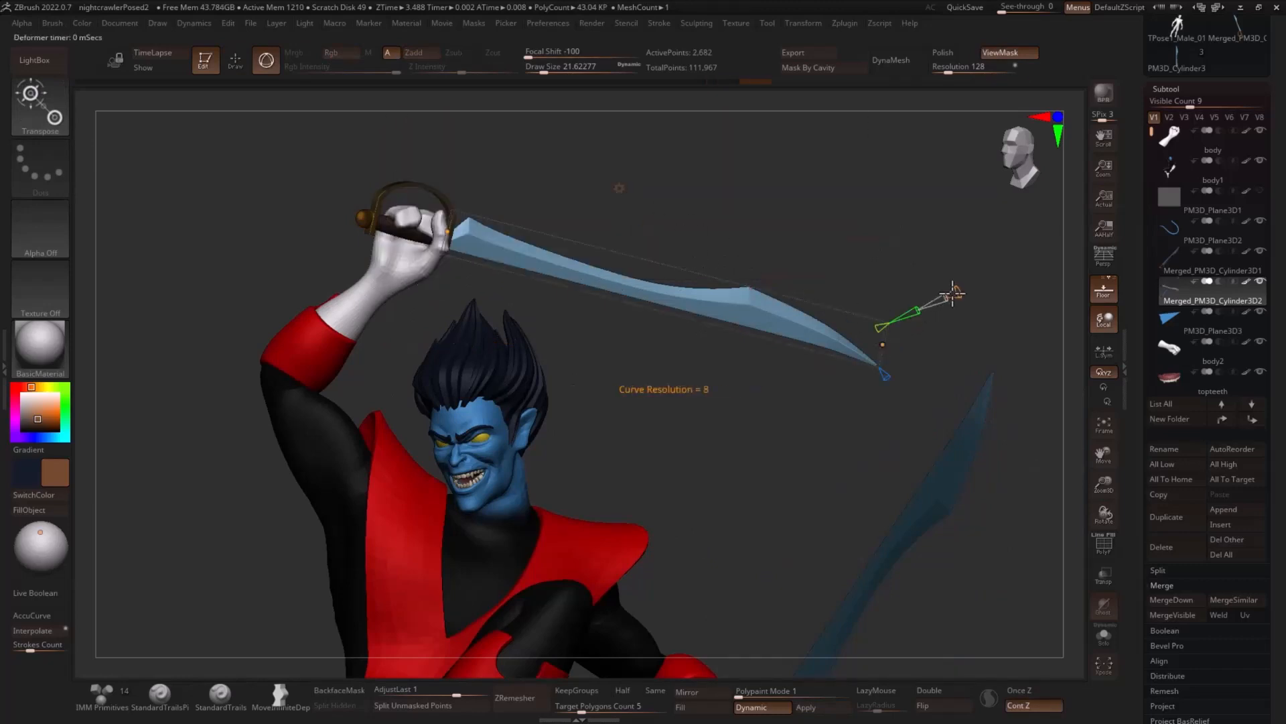
pyautogui.moveTo(967, 290); pyautogui.dragTo(967, 294)
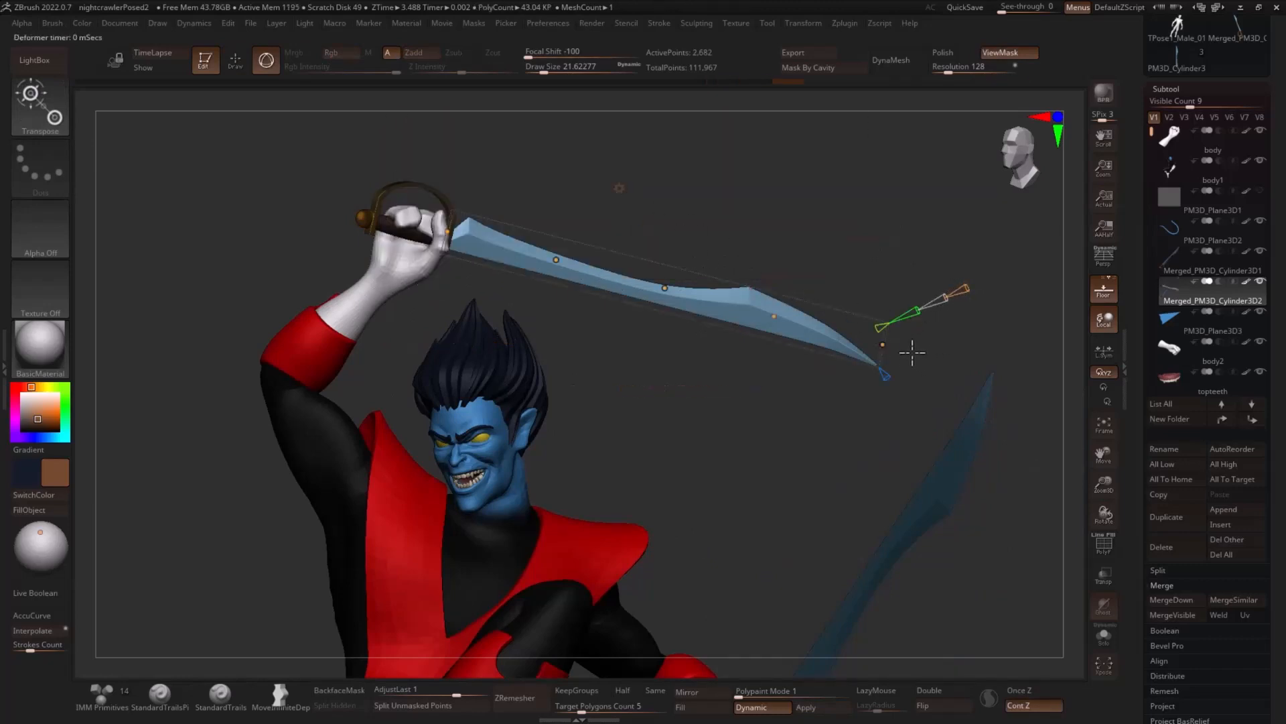
# - Bend the raised sword's blade into a stronger arc by lowering its tip and raising its middle, then accept the deformation
pyautogui.moveTo(934, 335); pyautogui.dragTo(887, 392)
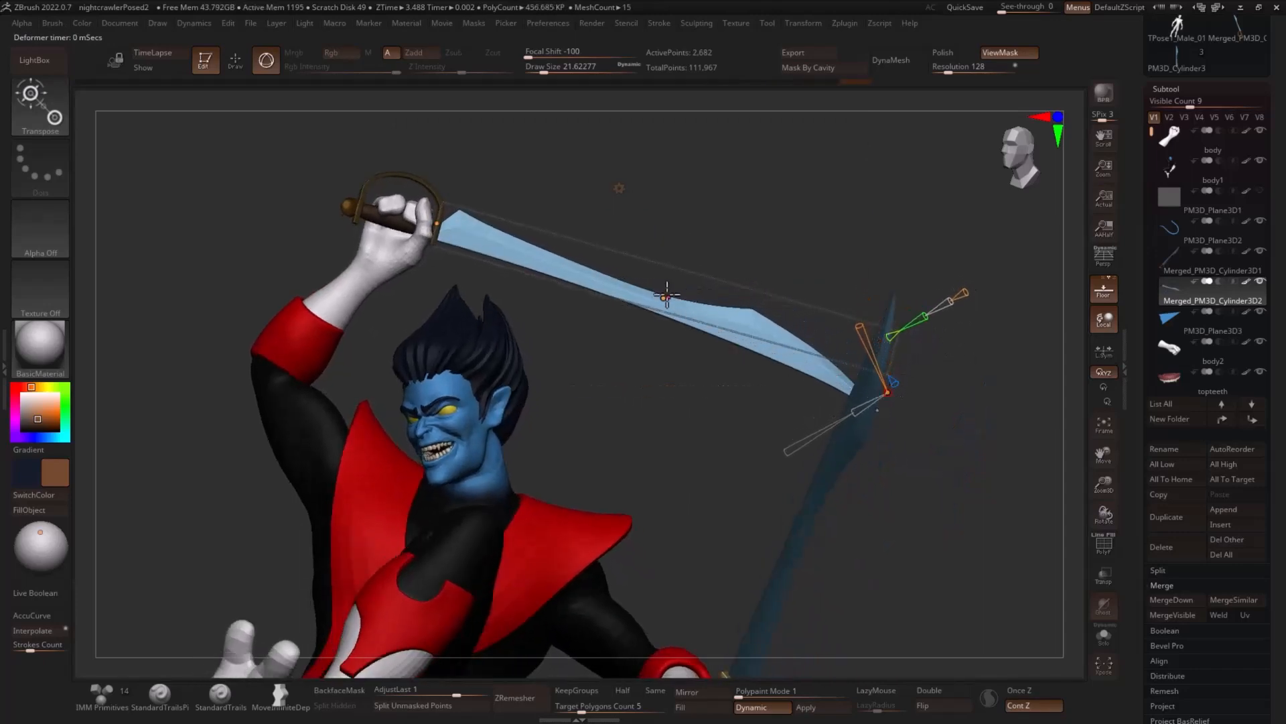
pyautogui.moveTo(667, 295); pyautogui.dragTo(692, 260)
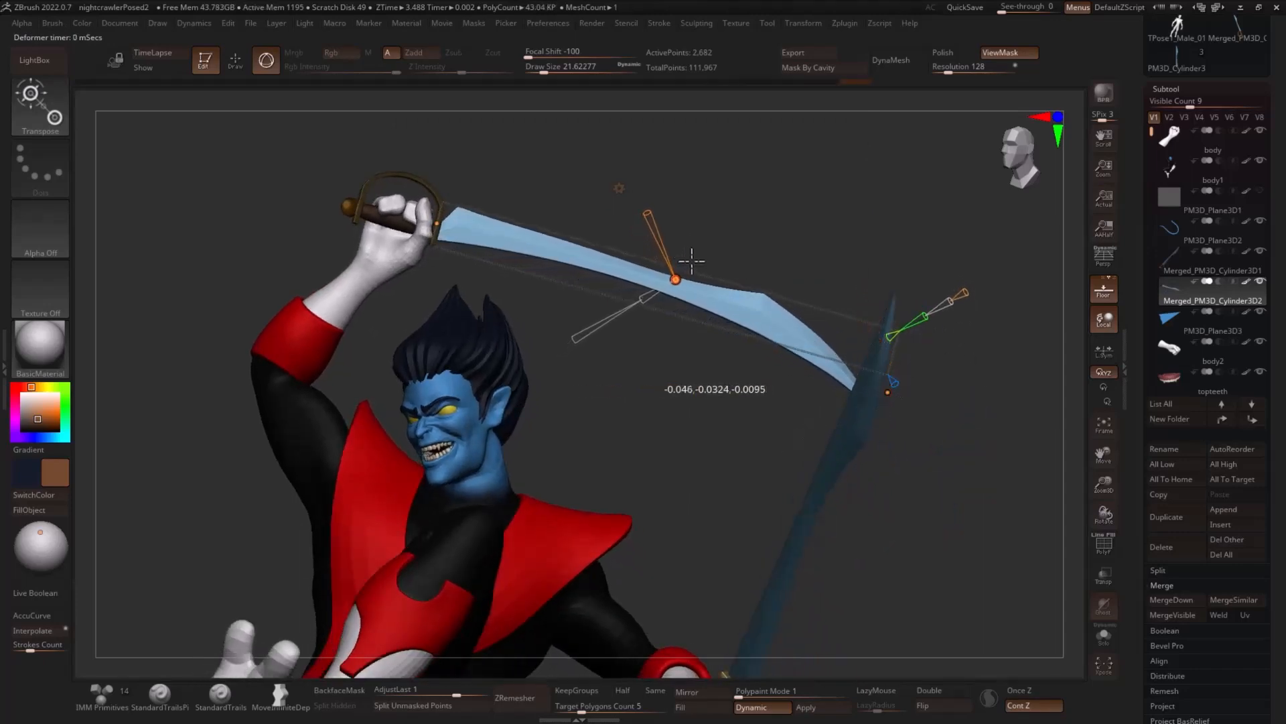
pyautogui.moveTo(888, 392); pyautogui.dragTo(884, 403)
pyautogui.moveTo(998, 391); pyautogui.dragTo(1045, 421)
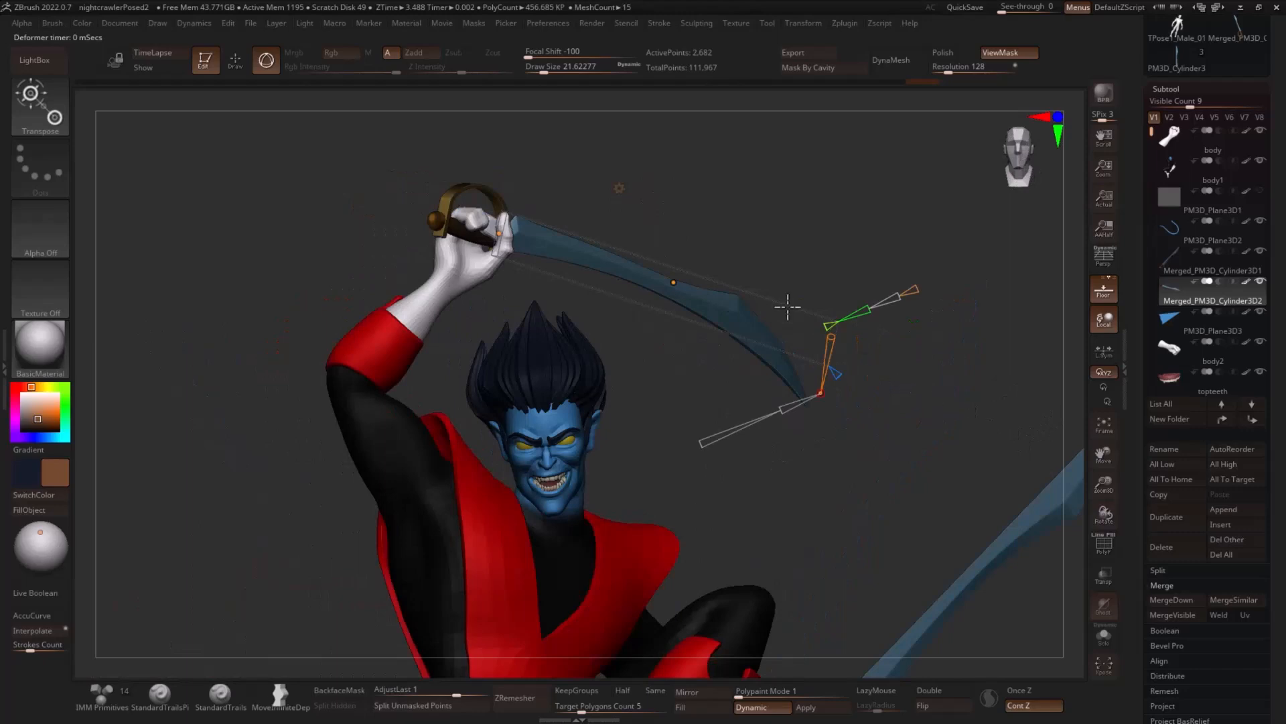
pyautogui.moveTo(621, 199)
pyautogui.mouseDown()
pyautogui.moveTo(695, 207)
pyautogui.moveTo(632, 198)
pyautogui.mouseUp()
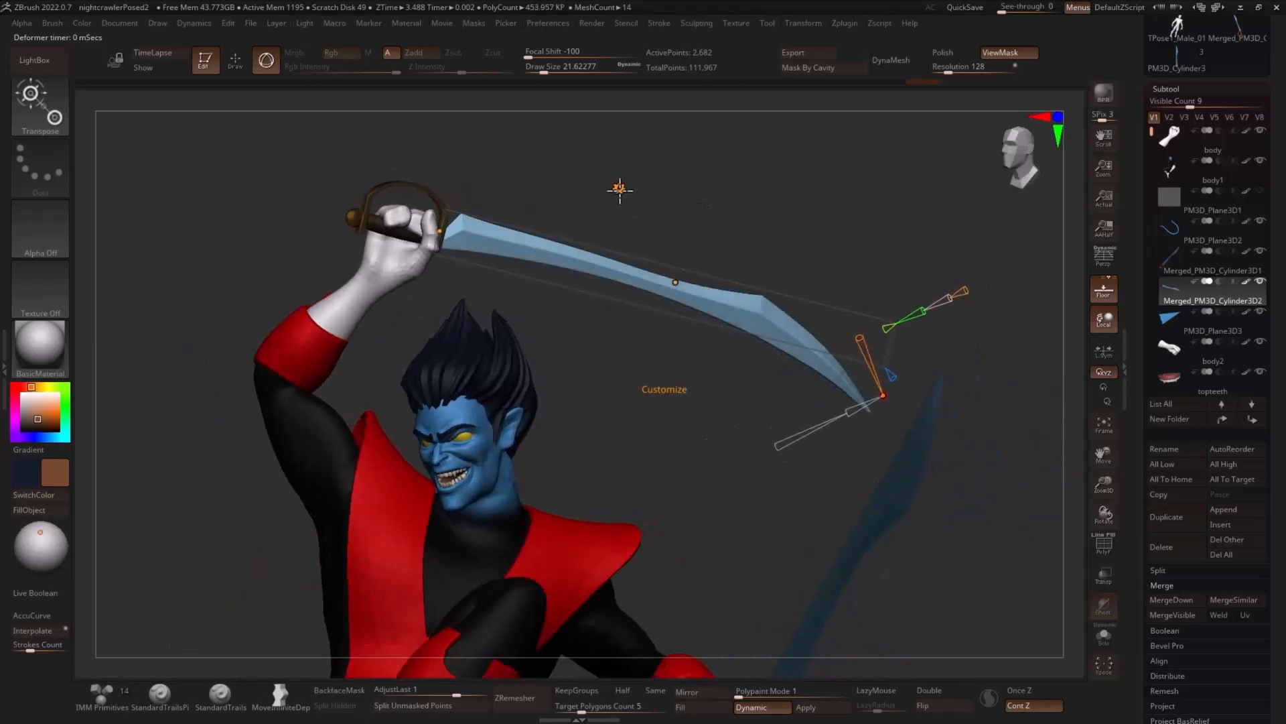
pyautogui.click(620, 191)
pyautogui.click(825, 189)
pyautogui.press('q')
pyautogui.keyDown('ctrl'); pyautogui.click(922, 270); pyautogui.keyUp('ctrl')
pyautogui.keyDown('shift'); pyautogui.moveTo(922, 269); pyautogui.dragTo(914, 281); pyautogui.keyUp('shift')
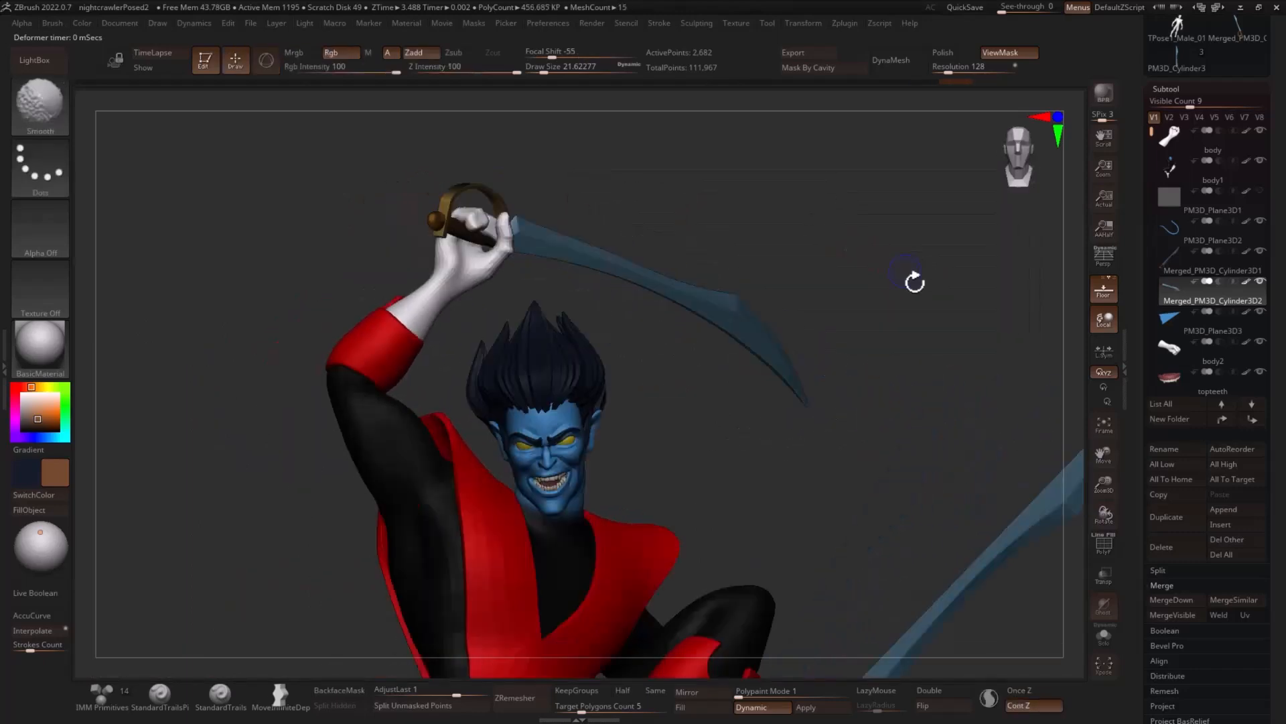
# - Enlarge the Move brush to a draw size of about 149 and make the vest the active subtool
pyautogui.moveTo(856, 376)
pyautogui.keyDown('alt'); pyautogui.mouseDown()
pyautogui.moveTo(824, 356)
pyautogui.moveTo(919, 440)
pyautogui.moveTo(891, 442)
pyautogui.moveTo(977, 494)
pyautogui.moveTo(914, 509)
pyautogui.moveTo(1005, 500)
pyautogui.moveTo(819, 379)
pyautogui.mouseUp(); pyautogui.keyUp('alt')
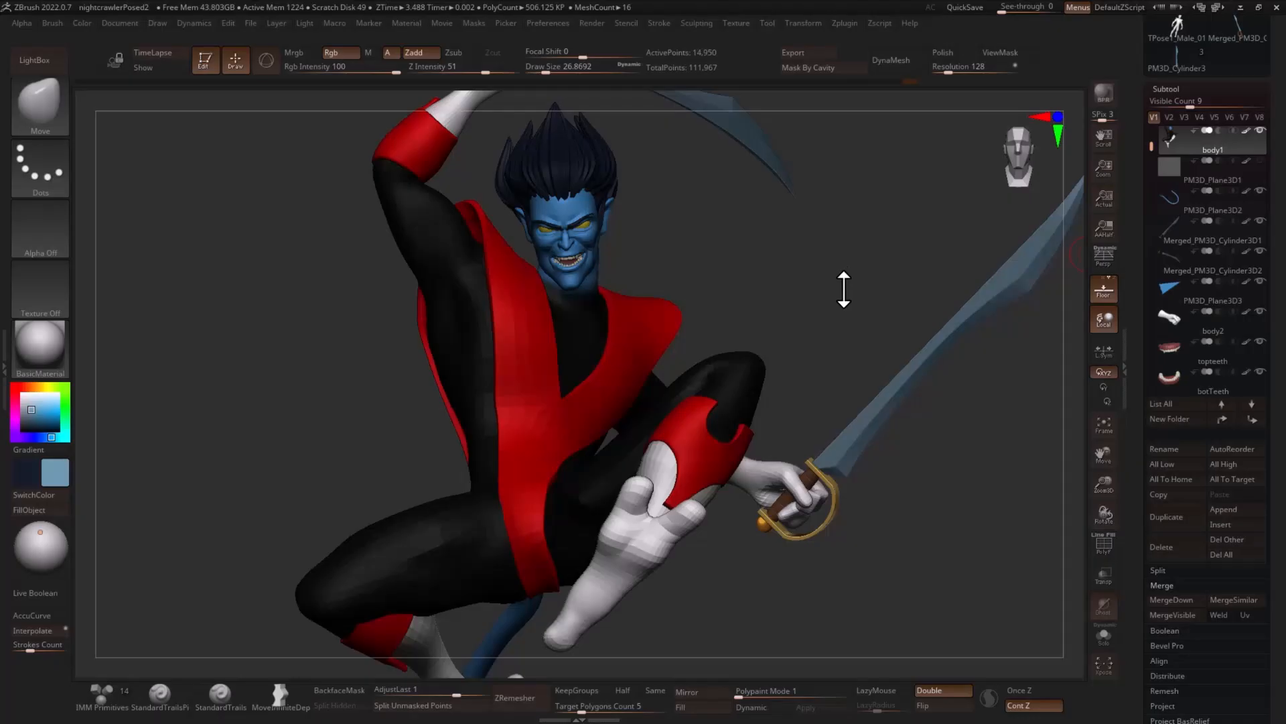
pyautogui.moveTo(839, 292); pyautogui.dragTo(697, 393)
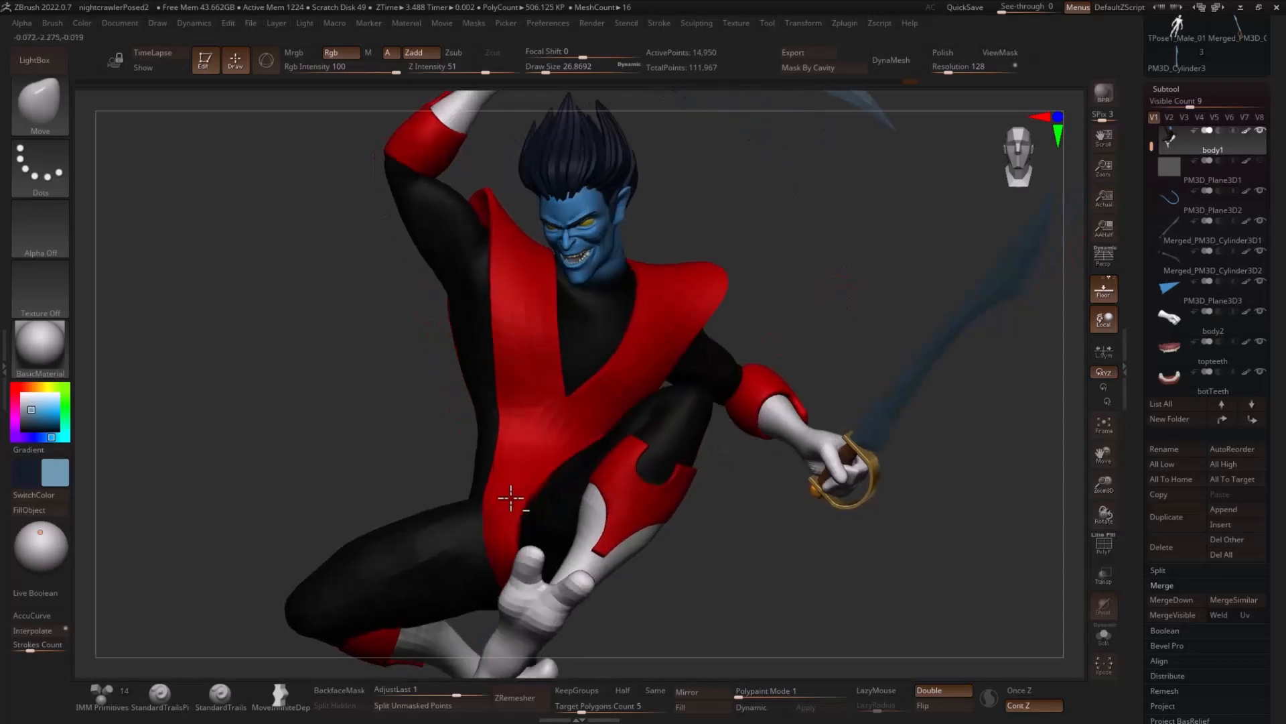
pyautogui.press('s')
pyautogui.moveTo(528, 490); pyautogui.dragTo(541, 490)
pyautogui.moveTo(764, 350)
pyautogui.mouseDown()
pyautogui.moveTo(815, 298)
pyautogui.moveTo(548, 330)
pyautogui.moveTo(529, 314)
pyautogui.mouseUp()
pyautogui.press('s')
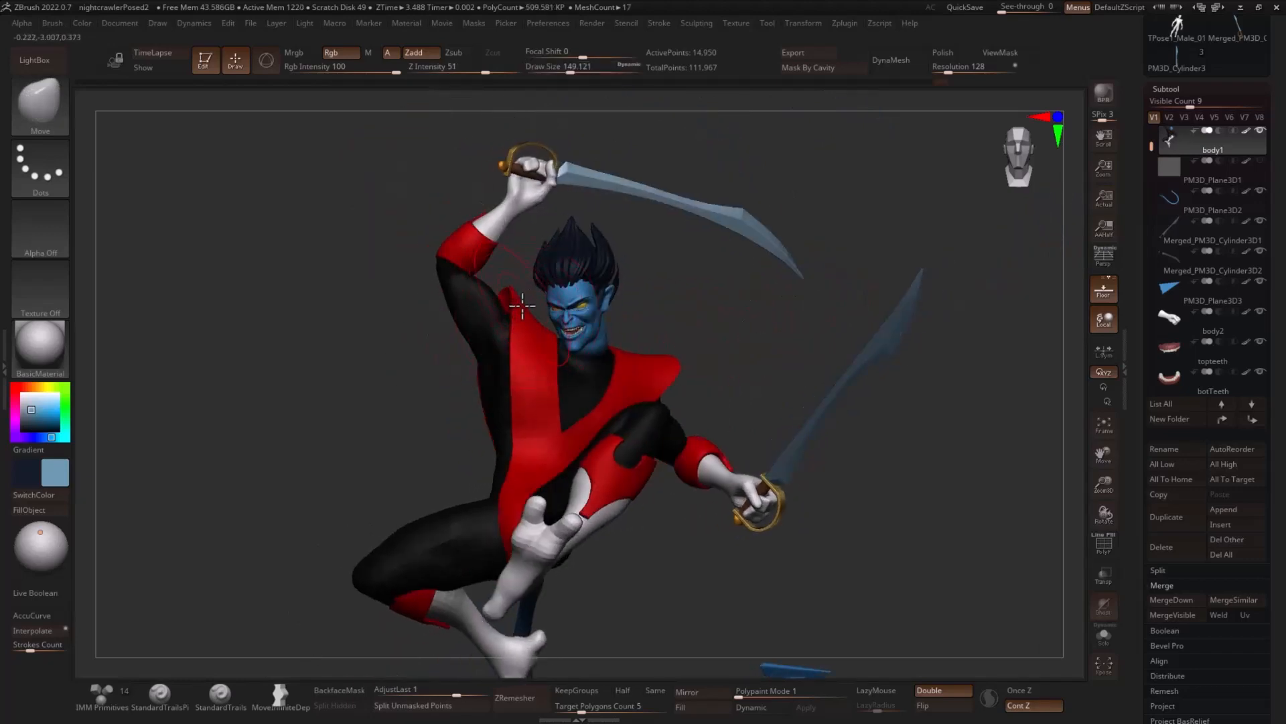
pyautogui.keyDown('alt'); pyautogui.click(526, 344); pyautogui.keyUp('alt')
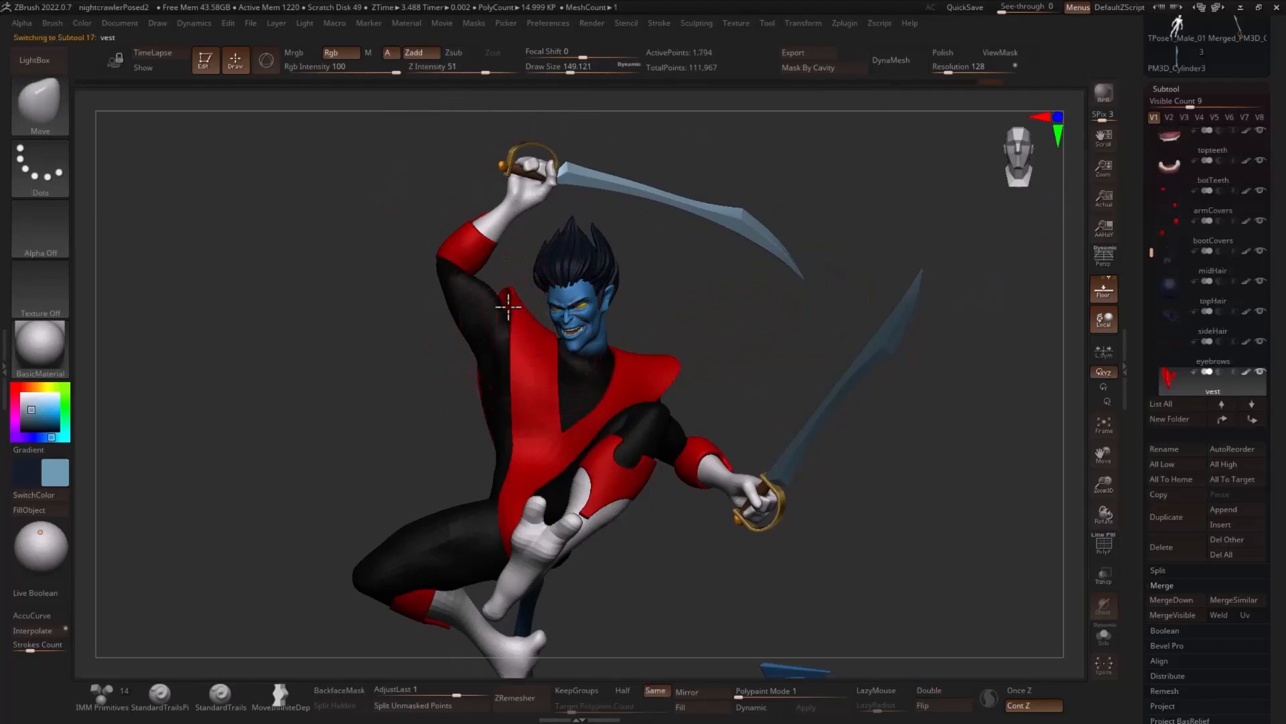
# - Compare the figure's pose and both swords with the FfoWZht.jpg reference image
pyautogui.moveTo(713, 303); pyautogui.dragTo(916, 295)
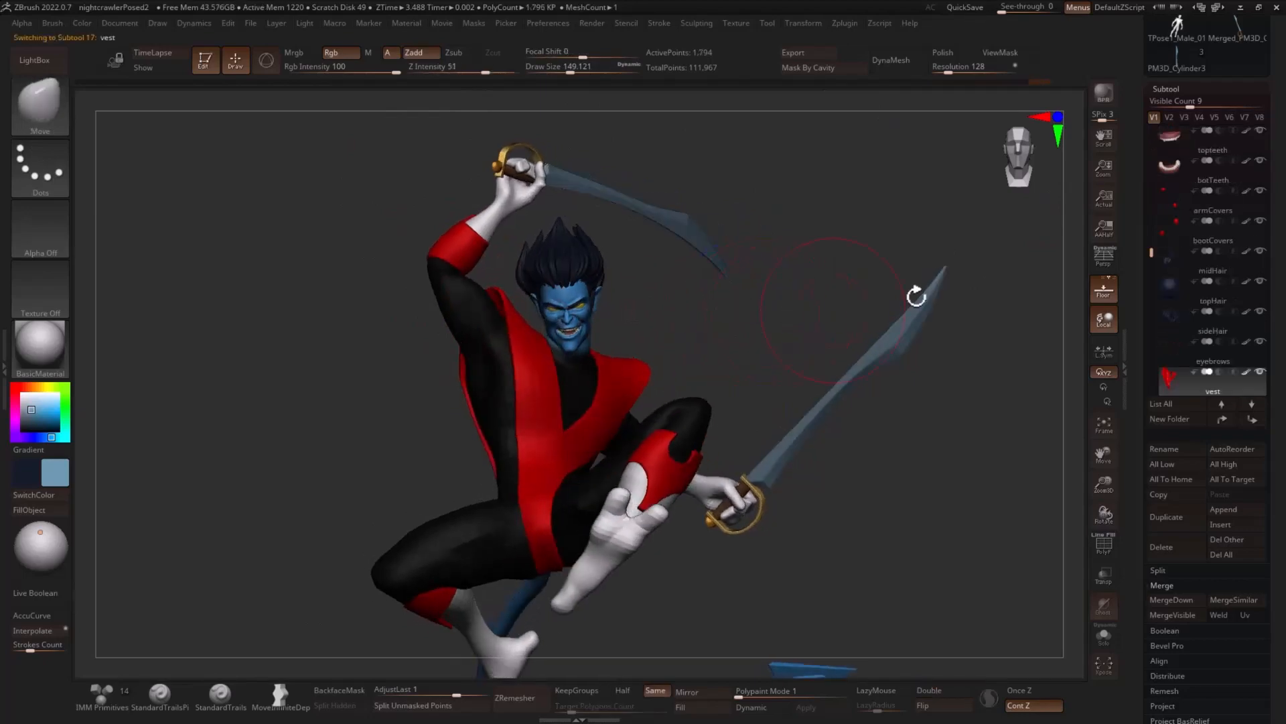
pyautogui.moveTo(1285, 181); pyautogui.dragTo(774, 168)
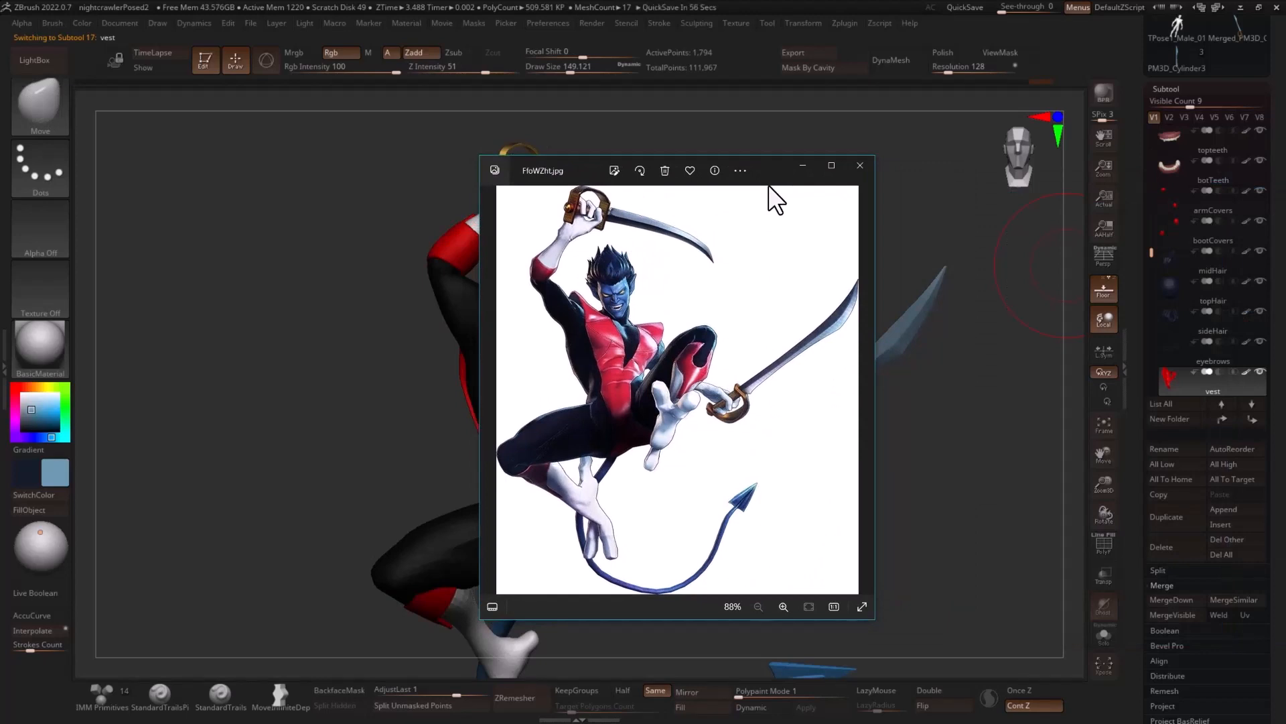
pyautogui.moveTo(766, 169); pyautogui.dragTo(1285, 172)
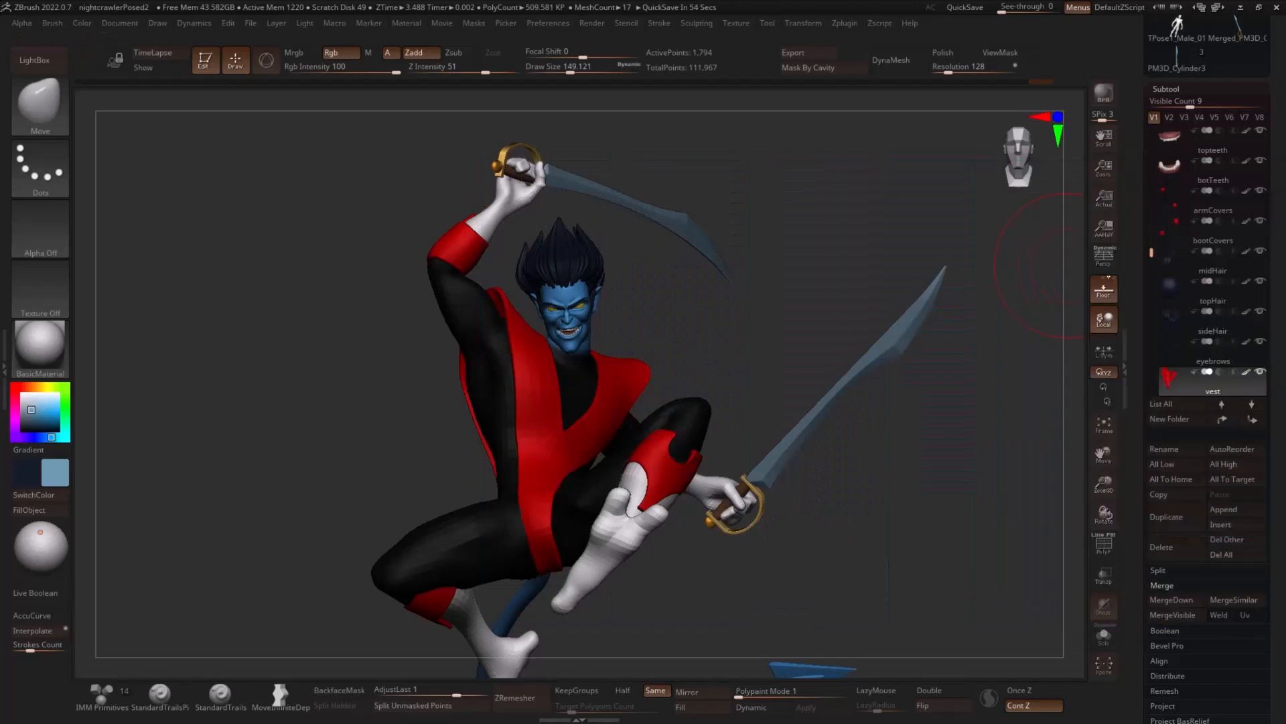
pyautogui.moveTo(785, 266); pyautogui.dragTo(805, 300)
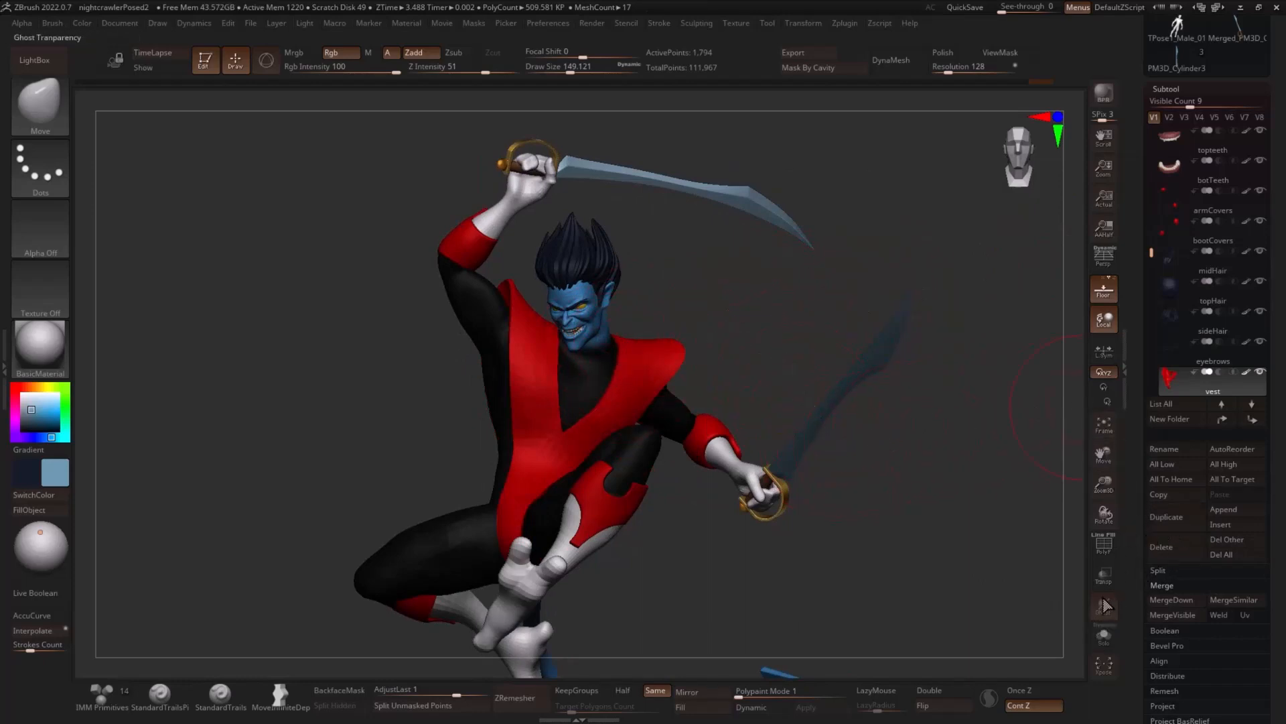
# - Isolate the vest, duplicate it, and show only the outer-surface polygroup of the copy
pyautogui.click(1104, 634)
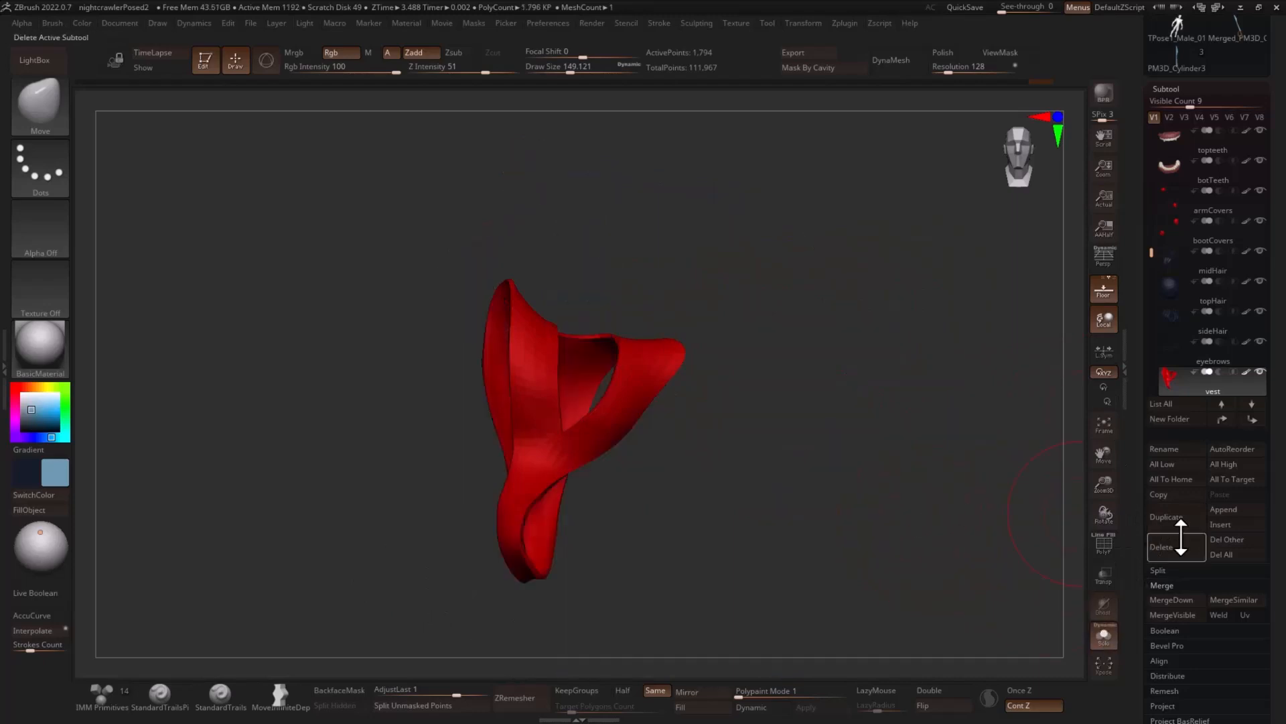
pyautogui.click(1182, 515)
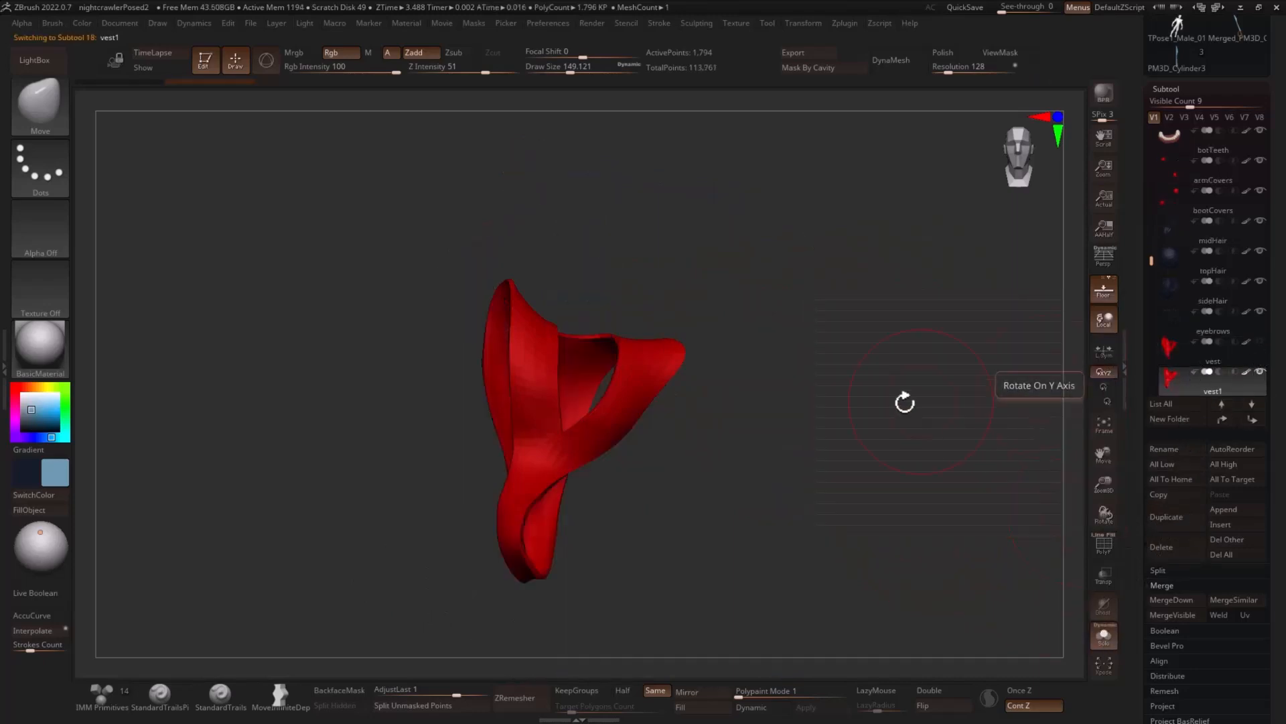
pyautogui.hotkey('shift', 'f')
pyautogui.moveTo(909, 433); pyautogui.dragTo(883, 445)
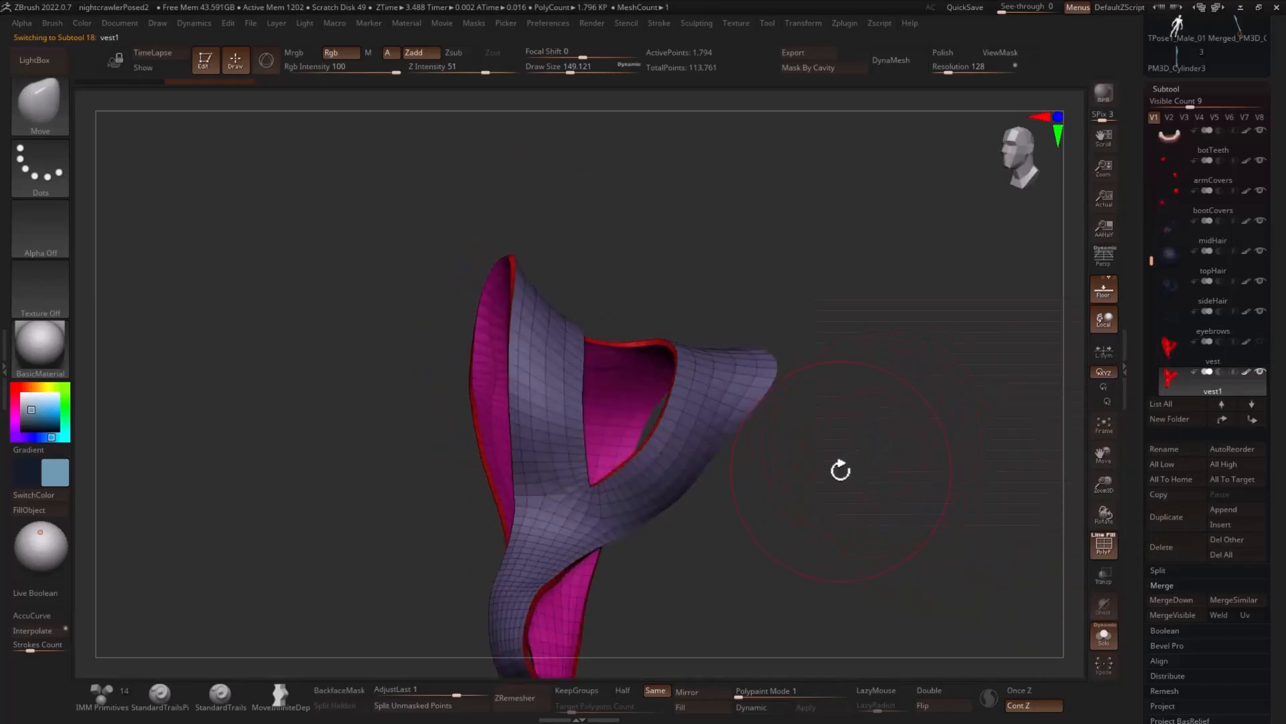
pyautogui.keyDown('ctrl'); pyautogui.keyDown('shift'); pyautogui.click(574, 381); pyautogui.keyUp('shift'); pyautogui.keyUp('ctrl')
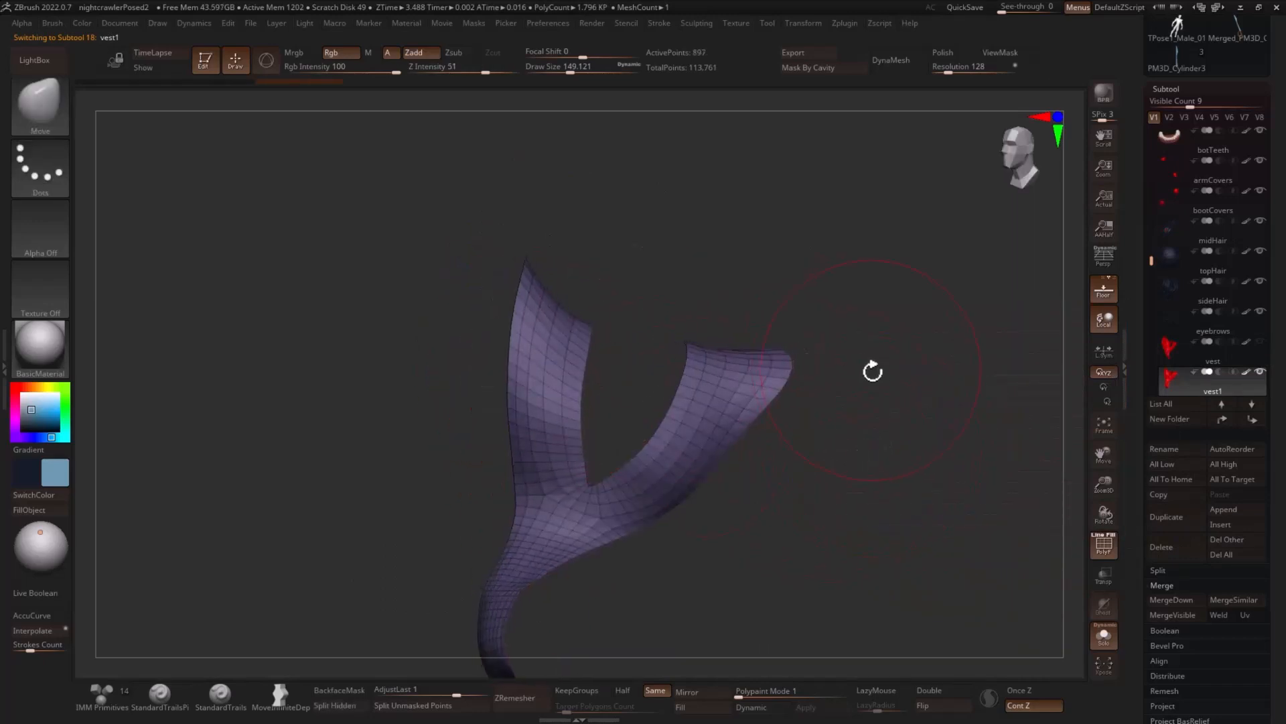
# - Switch to lasso selection and hide the faces joining the duplicate vest's front and back at the crotch
pyautogui.moveTo(983, 675)
pyautogui.mouseDown()
pyautogui.moveTo(956, 666)
pyautogui.moveTo(987, 540)
pyautogui.moveTo(827, 445)
pyautogui.moveTo(859, 472)
pyautogui.moveTo(824, 473)
pyautogui.moveTo(801, 416)
pyautogui.moveTo(750, 505)
pyautogui.moveTo(550, 552)
pyautogui.moveTo(546, 540)
pyautogui.mouseUp()
pyautogui.hotkey('ctrl', 'shift', 'b')
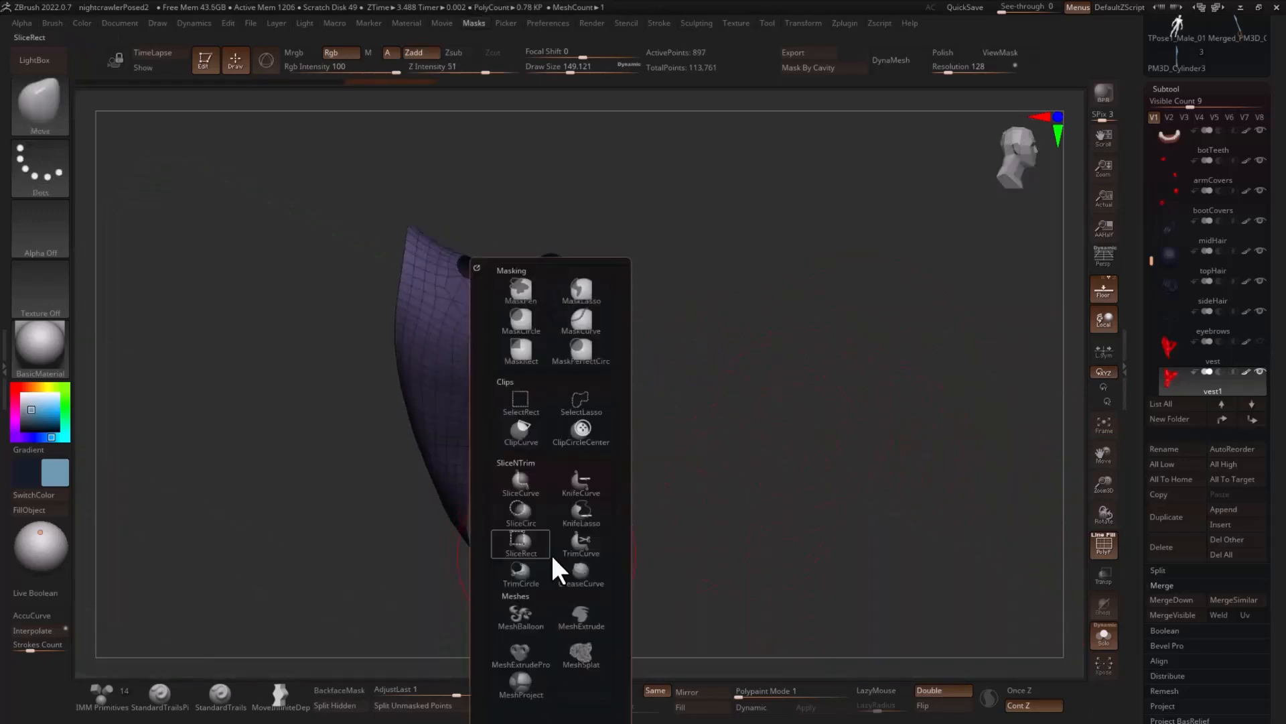
pyautogui.click(582, 402)
pyautogui.moveTo(520, 561)
pyautogui.keyDown('ctrl'); pyautogui.keyDown('shift'); pyautogui.mouseDown()
pyautogui.moveTo(491, 598)
pyautogui.moveTo(535, 563)
pyautogui.mouseUp(); pyautogui.keyUp('shift'); pyautogui.keyUp('ctrl')
pyautogui.moveTo(657, 489)
pyautogui.mouseDown()
pyautogui.moveTo(672, 503)
pyautogui.moveTo(662, 513)
pyautogui.mouseUp()
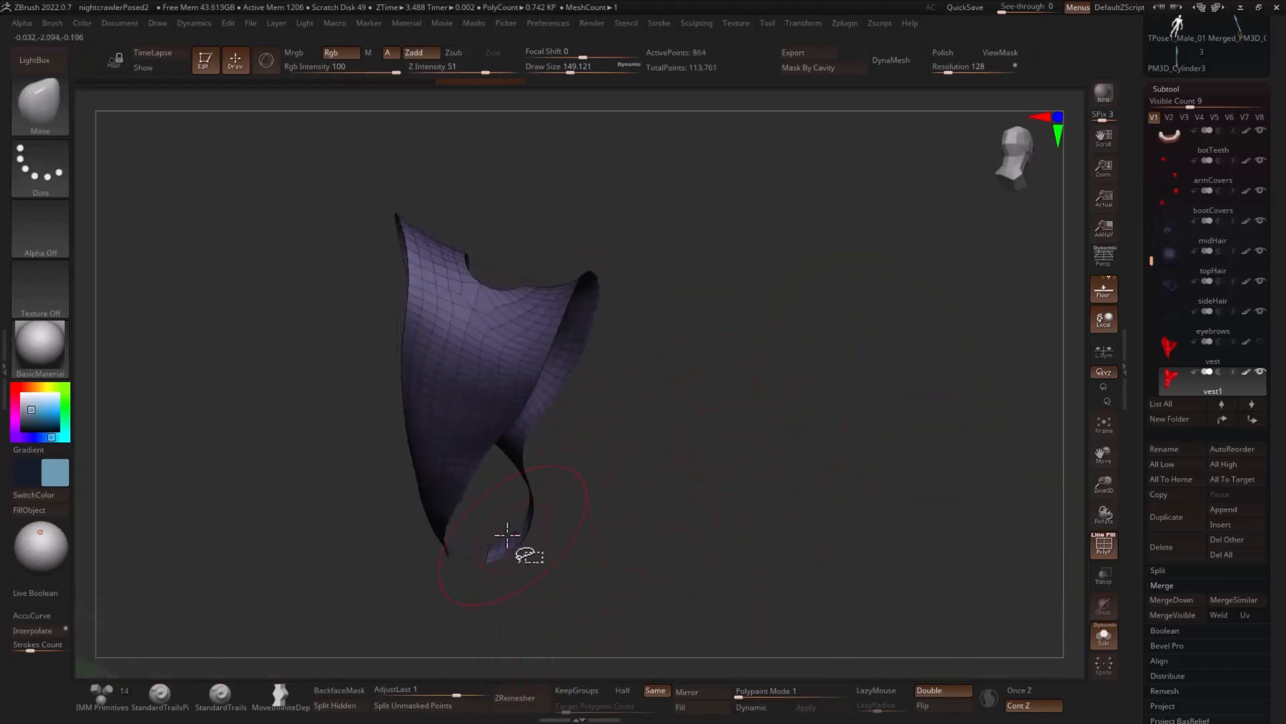
pyautogui.moveTo(486, 537)
pyautogui.keyDown('ctrl'); pyautogui.keyDown('shift'); pyautogui.mouseDown()
pyautogui.moveTo(476, 555)
pyautogui.moveTo(492, 562)
pyautogui.mouseUp(); pyautogui.keyUp('shift'); pyautogui.keyUp('ctrl')
pyautogui.moveTo(638, 471); pyautogui.dragTo(684, 384)
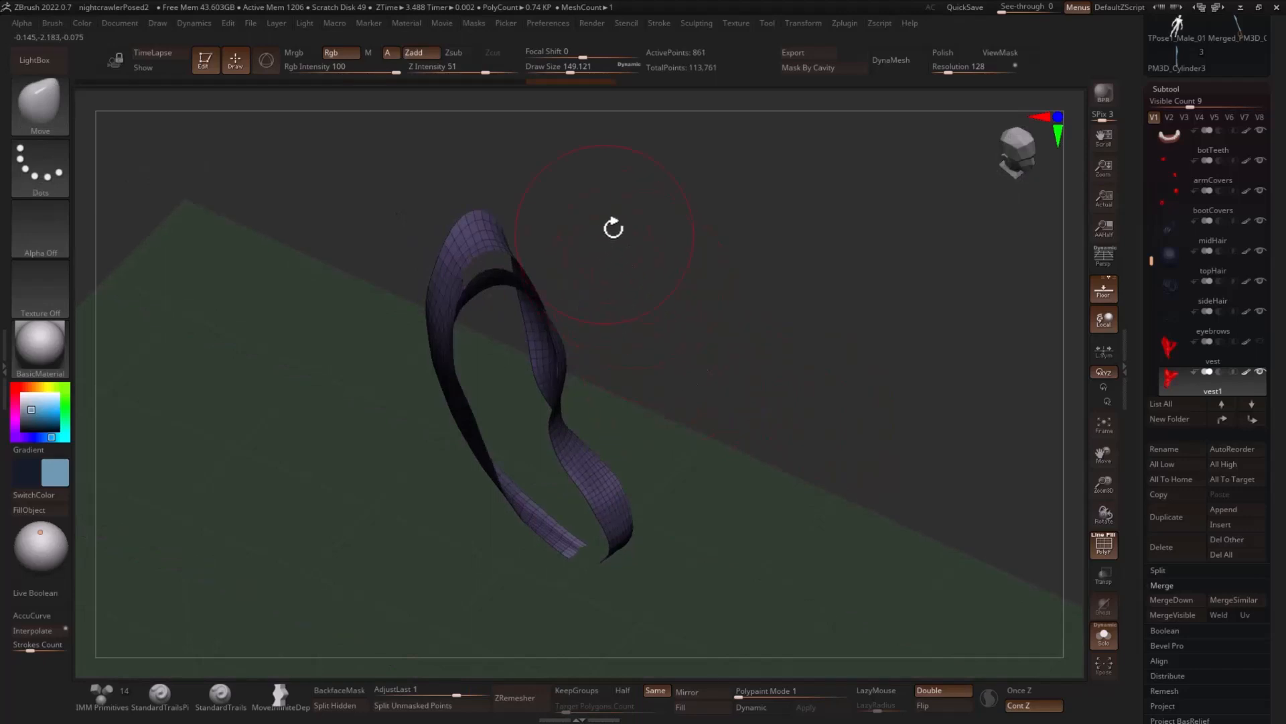
# - Hide the shoulder faces that connect the duplicate vest's front straps to its back panel
pyautogui.keyDown('ctrl'); pyautogui.keyDown('shift'); pyautogui.moveTo(479, 191); pyautogui.dragTo(467, 315); pyautogui.keyUp('shift'); pyautogui.keyUp('ctrl')
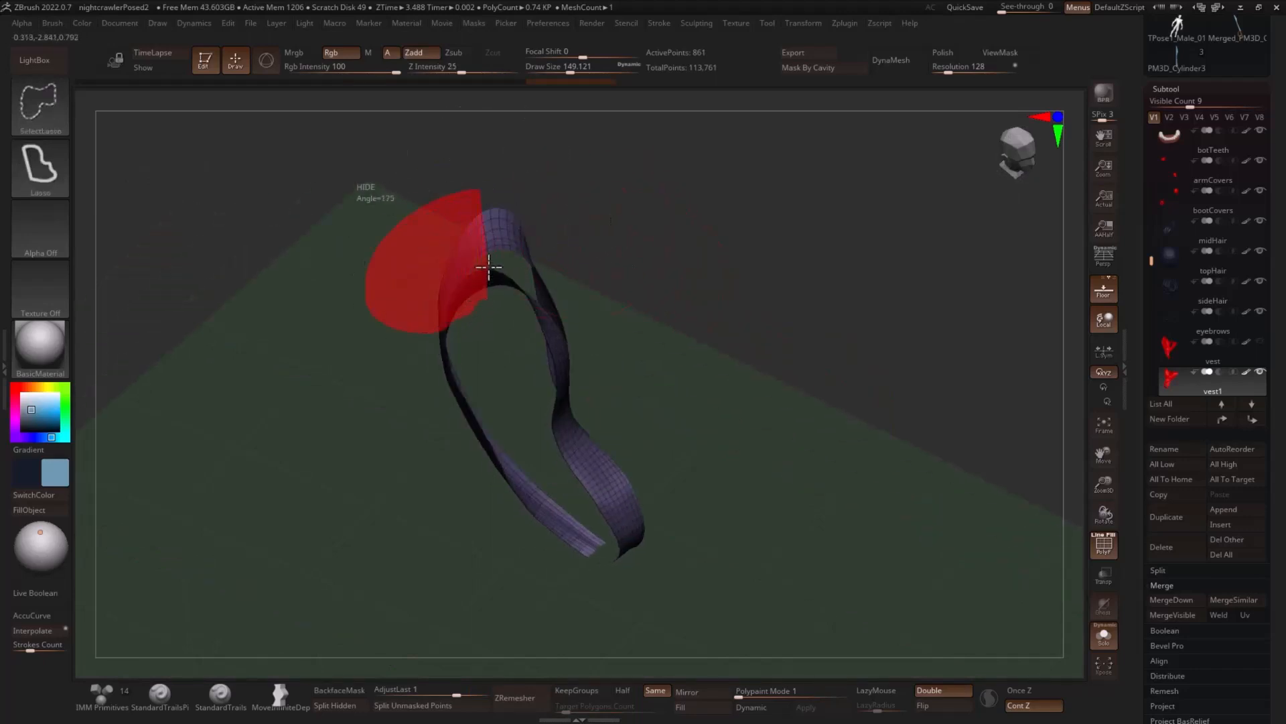
pyautogui.keyDown('ctrl'); pyautogui.keyDown('shift'); pyautogui.moveTo(500, 252); pyautogui.dragTo(499, 231); pyautogui.keyUp('shift'); pyautogui.keyUp('ctrl')
pyautogui.moveTo(620, 214)
pyautogui.mouseDown()
pyautogui.moveTo(637, 336)
pyautogui.moveTo(626, 382)
pyautogui.moveTo(672, 359)
pyautogui.moveTo(729, 359)
pyautogui.moveTo(728, 345)
pyautogui.mouseUp()
pyautogui.keyDown('ctrl'); pyautogui.keyDown('shift'); pyautogui.moveTo(707, 339); pyautogui.dragTo(744, 318); pyautogui.keyUp('shift'); pyautogui.keyUp('ctrl')
pyautogui.moveTo(513, 308)
pyautogui.keyDown('ctrl'); pyautogui.keyDown('shift'); pyautogui.mouseDown()
pyautogui.moveTo(450, 387)
pyautogui.moveTo(494, 417)
pyautogui.mouseUp(); pyautogui.keyUp('shift'); pyautogui.keyUp('ctrl')
pyautogui.moveTo(674, 316); pyautogui.dragTo(727, 309)
pyautogui.moveTo(481, 139)
pyautogui.keyDown('ctrl'); pyautogui.keyDown('alt'); pyautogui.keyDown('shift'); pyautogui.mouseDown()
pyautogui.moveTo(442, 237)
pyautogui.moveTo(487, 268)
pyautogui.mouseUp(); pyautogui.keyUp('shift'); pyautogui.keyUp('alt'); pyautogui.keyUp('ctrl')
pyautogui.moveTo(715, 209); pyautogui.dragTo(741, 205)
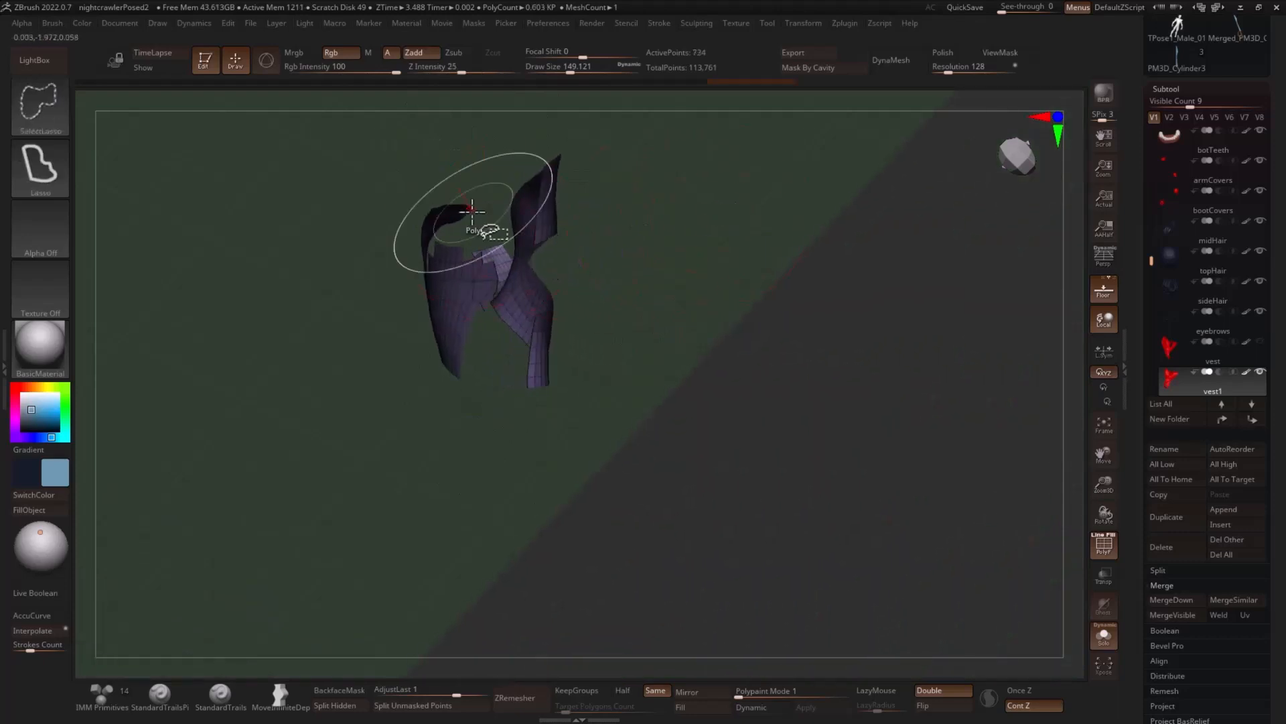
# - Hide the remaining back panel faces so only the Y-shaped front of the duplicate vest is left
pyautogui.keyDown('ctrl'); pyautogui.keyDown('alt'); pyautogui.keyDown('shift'); pyautogui.moveTo(473, 188); pyautogui.dragTo(388, 249); pyautogui.keyUp('shift'); pyautogui.keyUp('alt'); pyautogui.keyUp('ctrl')
pyautogui.moveTo(653, 205); pyautogui.dragTo(667, 201)
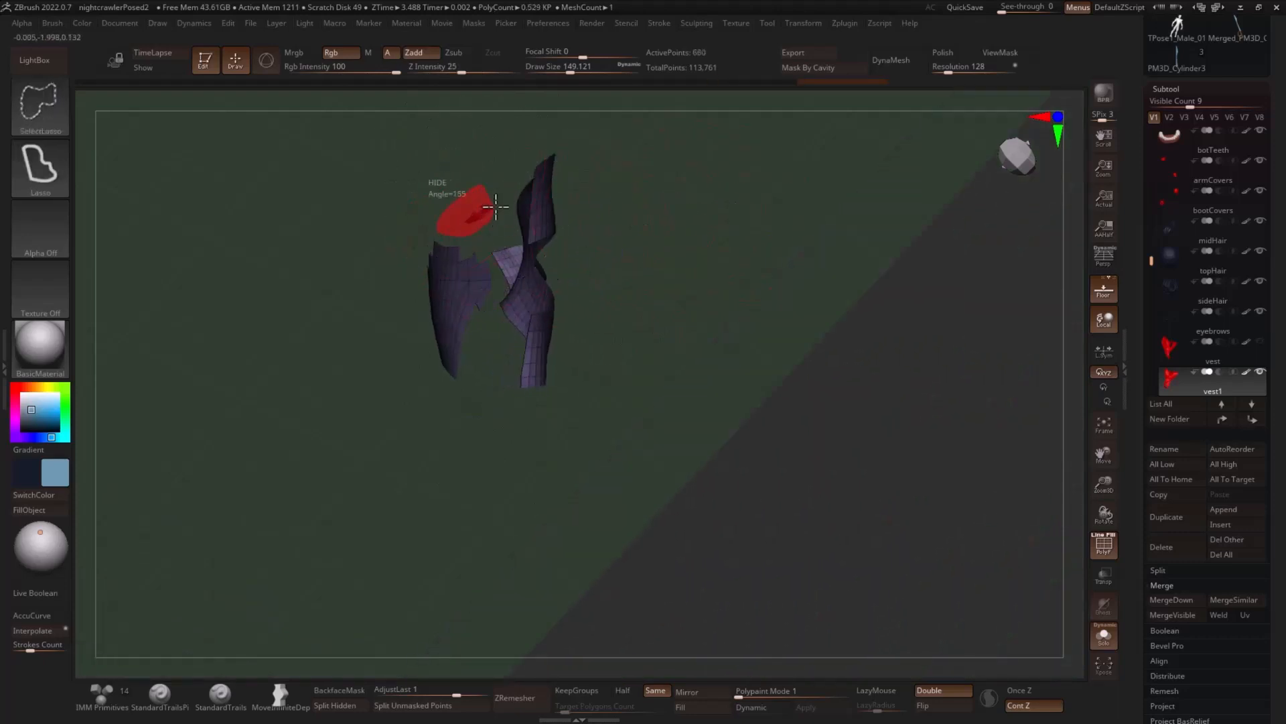
pyautogui.keyDown('ctrl'); pyautogui.keyDown('alt'); pyautogui.keyDown('shift'); pyautogui.moveTo(496, 206); pyautogui.dragTo(497, 209); pyautogui.keyUp('shift'); pyautogui.keyUp('alt'); pyautogui.keyUp('ctrl')
pyautogui.moveTo(497, 209); pyautogui.dragTo(395, 388)
pyautogui.keyDown('ctrl'); pyautogui.keyDown('alt'); pyautogui.keyDown('shift'); pyautogui.moveTo(493, 317); pyautogui.dragTo(493, 315); pyautogui.keyUp('shift'); pyautogui.keyUp('alt'); pyautogui.keyUp('ctrl')
pyautogui.moveTo(704, 248)
pyautogui.mouseDown()
pyautogui.moveTo(775, 215)
pyautogui.moveTo(867, 272)
pyautogui.moveTo(859, 288)
pyautogui.moveTo(904, 316)
pyautogui.mouseUp()
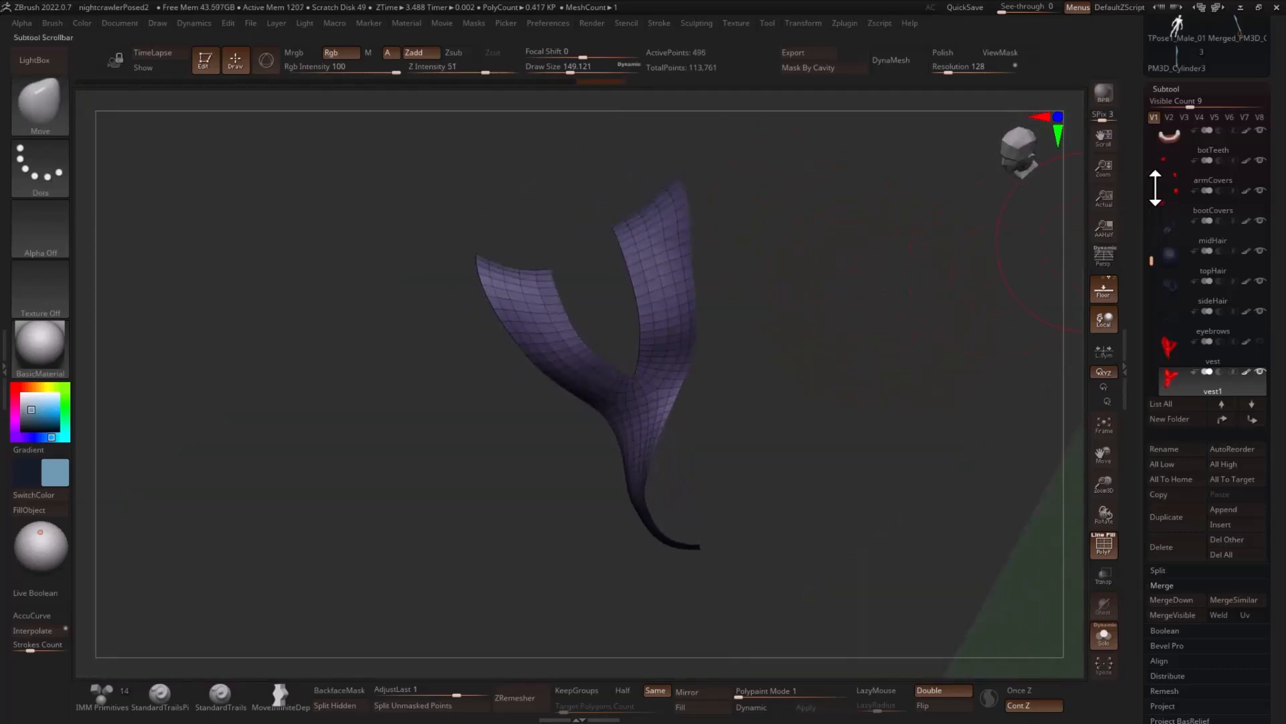
pyautogui.click(1177, 89)
pyautogui.click(1175, 104)
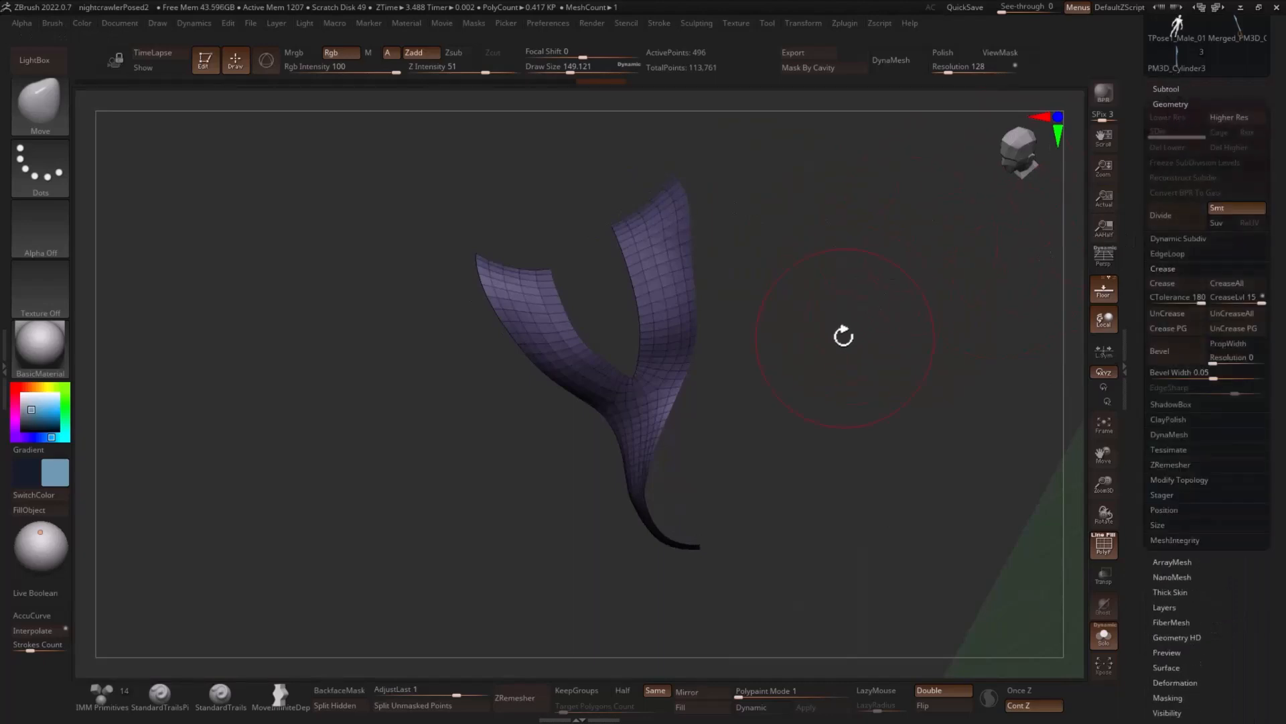
pyautogui.moveTo(843, 336); pyautogui.dragTo(837, 317)
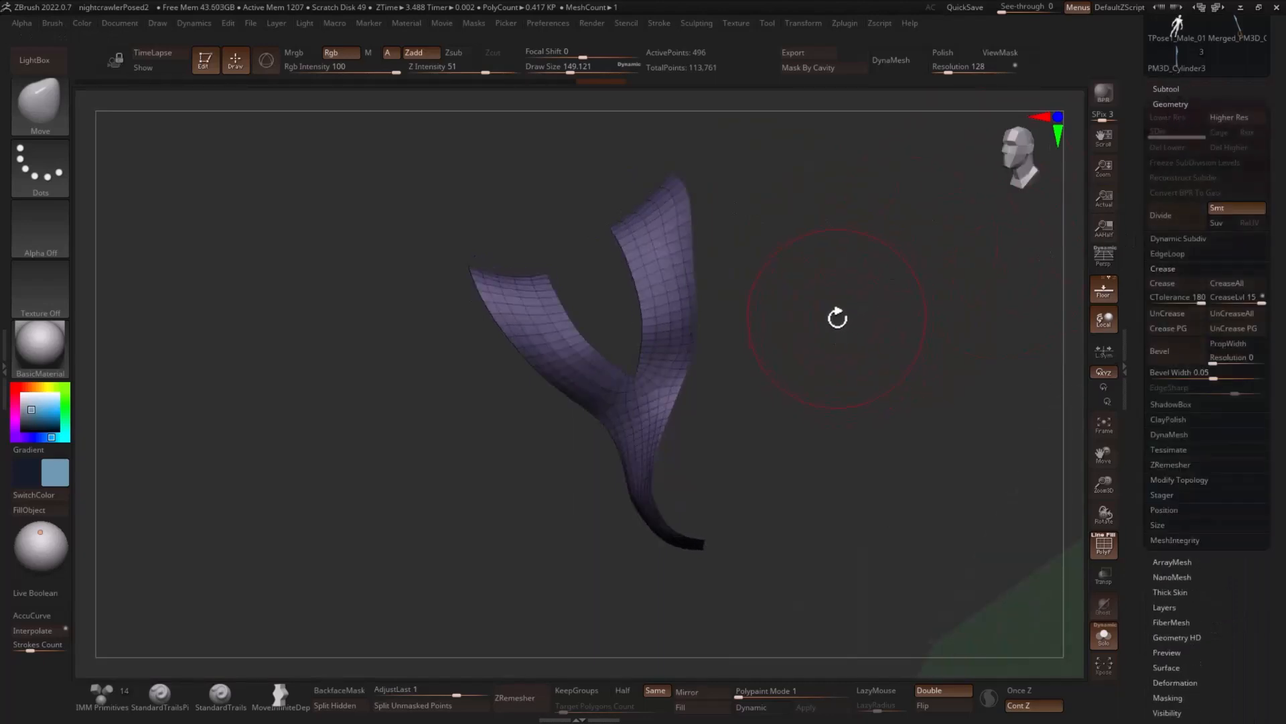
pyautogui.press('space')
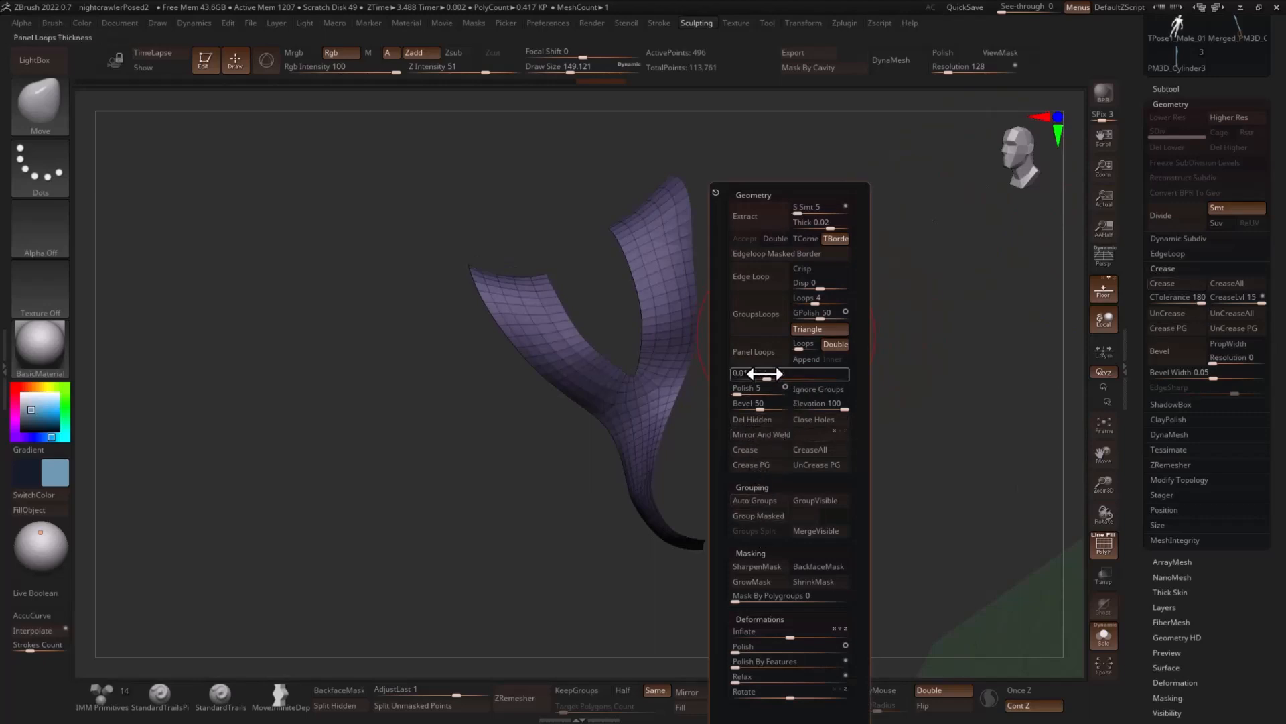
pyautogui.press('2')
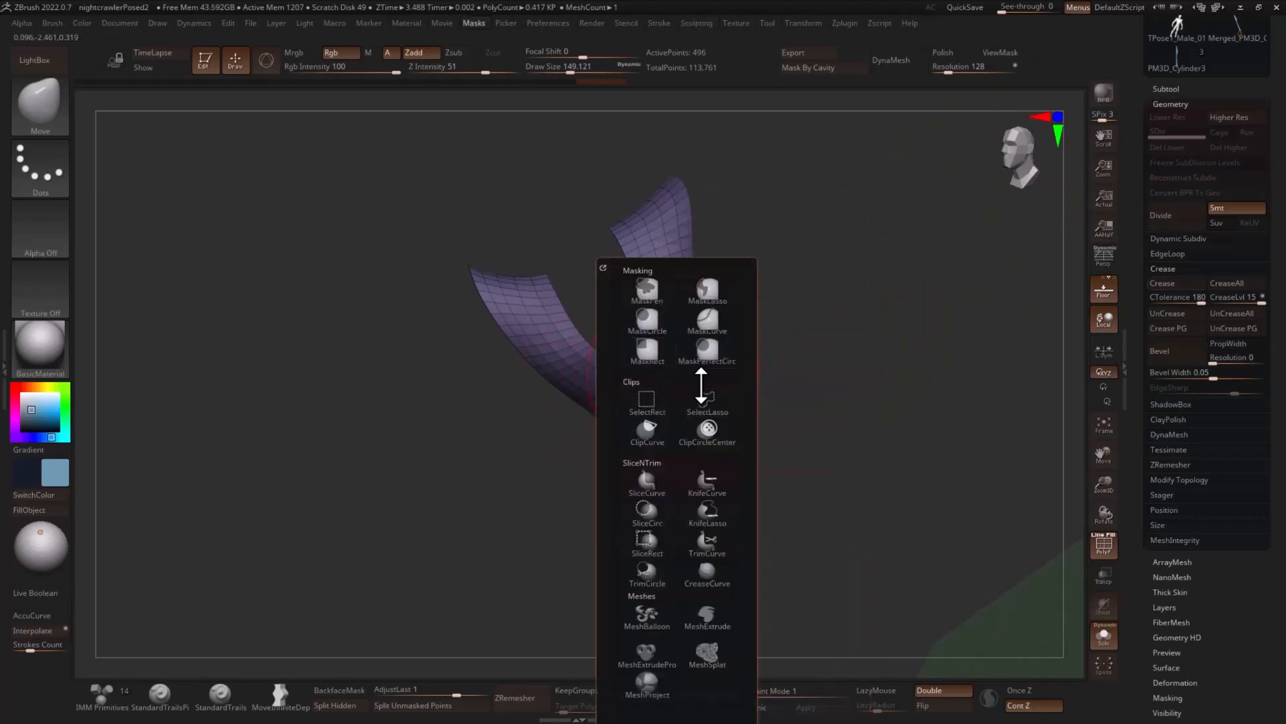
pyautogui.moveTo(824, 264); pyautogui.dragTo(794, 305)
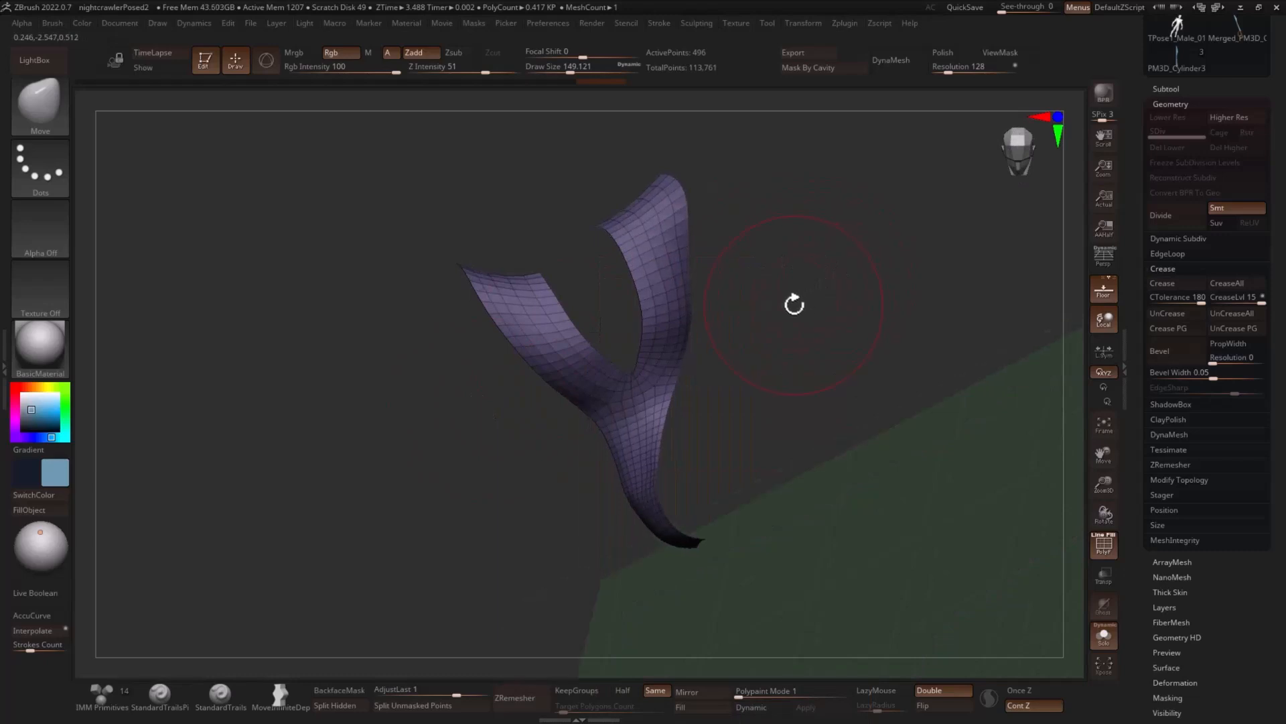
pyautogui.moveTo(711, 330); pyautogui.dragTo(773, 242)
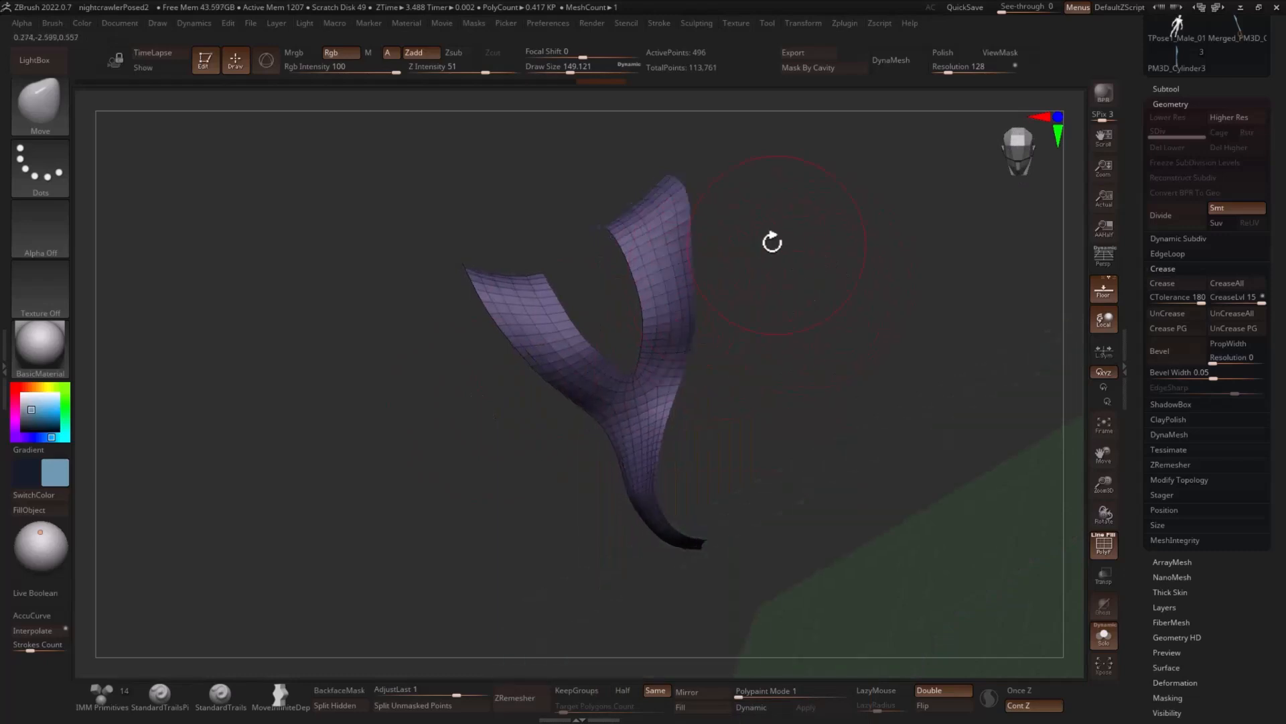
# - Hide the half of the duplicate vest's front with the right-hand strap and give the left-hand half its own polygroup
pyautogui.moveTo(550, 188)
pyautogui.keyDown('ctrl'); pyautogui.keyDown('shift'); pyautogui.mouseDown()
pyautogui.moveTo(603, 164)
pyautogui.moveTo(716, 412)
pyautogui.moveTo(729, 368)
pyautogui.mouseUp(); pyautogui.keyUp('shift'); pyautogui.keyUp('ctrl')
pyautogui.moveTo(649, 373)
pyautogui.keyDown('ctrl'); pyautogui.keyDown('shift'); pyautogui.mouseDown()
pyautogui.moveTo(676, 425)
pyautogui.moveTo(686, 396)
pyautogui.moveTo(661, 405)
pyautogui.moveTo(685, 447)
pyautogui.moveTo(644, 474)
pyautogui.moveTo(690, 460)
pyautogui.moveTo(677, 464)
pyautogui.moveTo(716, 541)
pyautogui.moveTo(674, 539)
pyautogui.mouseUp(); pyautogui.keyUp('shift'); pyautogui.keyUp('ctrl')
pyautogui.moveTo(657, 485)
pyautogui.keyDown('ctrl'); pyautogui.keyDown('shift'); pyautogui.mouseDown()
pyautogui.moveTo(688, 538)
pyautogui.moveTo(665, 519)
pyautogui.moveTo(827, 430)
pyautogui.moveTo(788, 435)
pyautogui.moveTo(816, 416)
pyautogui.moveTo(818, 368)
pyautogui.mouseUp(); pyautogui.keyUp('shift'); pyautogui.keyUp('ctrl')
# - Slice across the upper part of the left-hand strap with SliceCurve so its top end forms a separate polygroup
pyautogui.press('m')
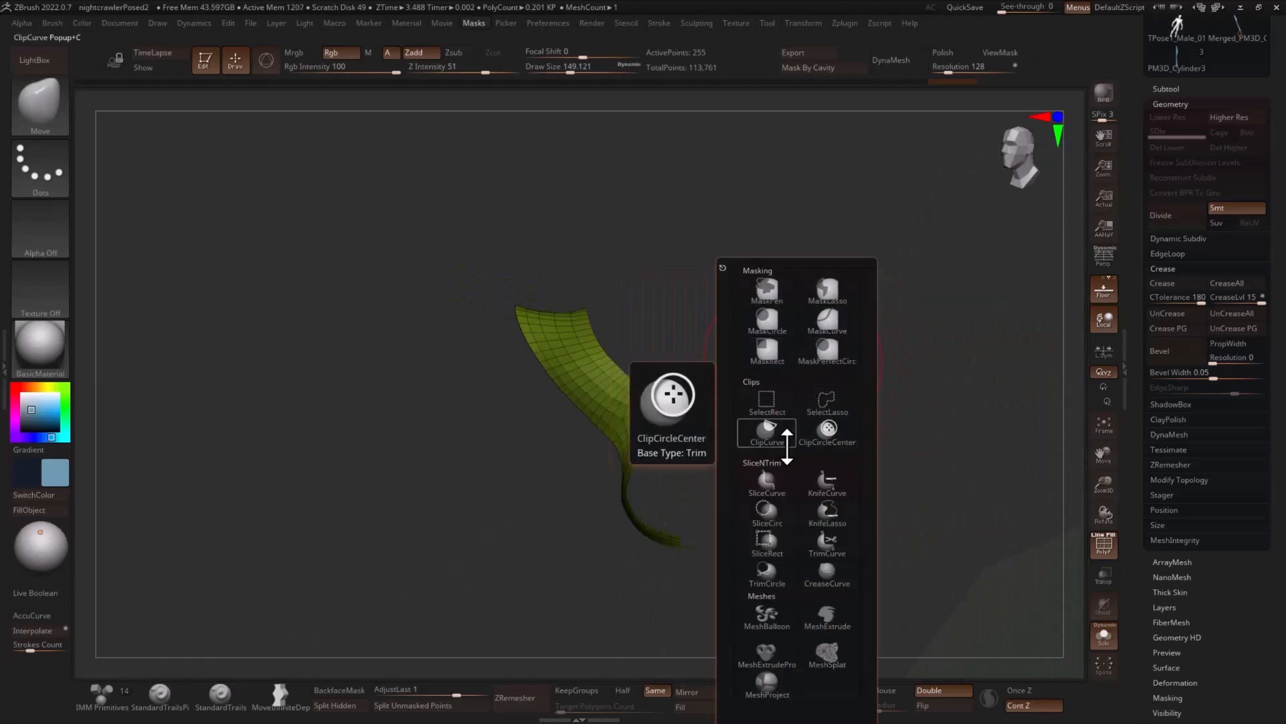
pyautogui.moveTo(798, 321); pyautogui.dragTo(805, 245)
pyautogui.moveTo(836, 277)
pyautogui.mouseDown()
pyautogui.moveTo(822, 260)
pyautogui.moveTo(774, 280)
pyautogui.mouseUp()
pyautogui.moveTo(637, 280); pyautogui.dragTo(649, 287)
pyautogui.keyDown('ctrl'); pyautogui.keyDown('shift'); pyautogui.moveTo(491, 326); pyautogui.dragTo(676, 265); pyautogui.keyUp('shift'); pyautogui.keyUp('ctrl')
pyautogui.moveTo(775, 356)
pyautogui.mouseDown()
pyautogui.moveTo(765, 335)
pyautogui.moveTo(741, 339)
pyautogui.mouseUp()
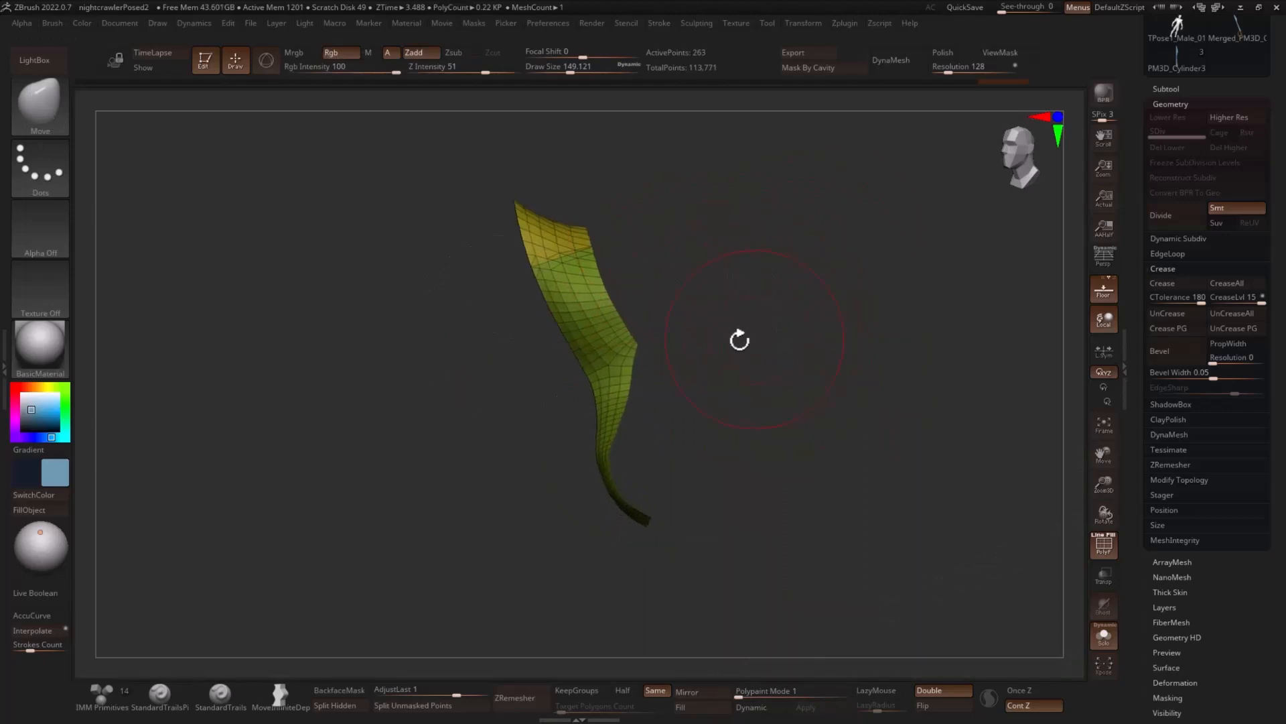
# - Slice the left-hand strap across below its top patch and along a curved diagonal to divide its middle into patches
pyautogui.moveTo(540, 321)
pyautogui.keyDown('ctrl'); pyautogui.keyDown('shift'); pyautogui.mouseDown()
pyautogui.moveTo(683, 344)
pyautogui.moveTo(655, 364)
pyautogui.mouseUp(); pyautogui.keyUp('shift'); pyautogui.keyUp('ctrl')
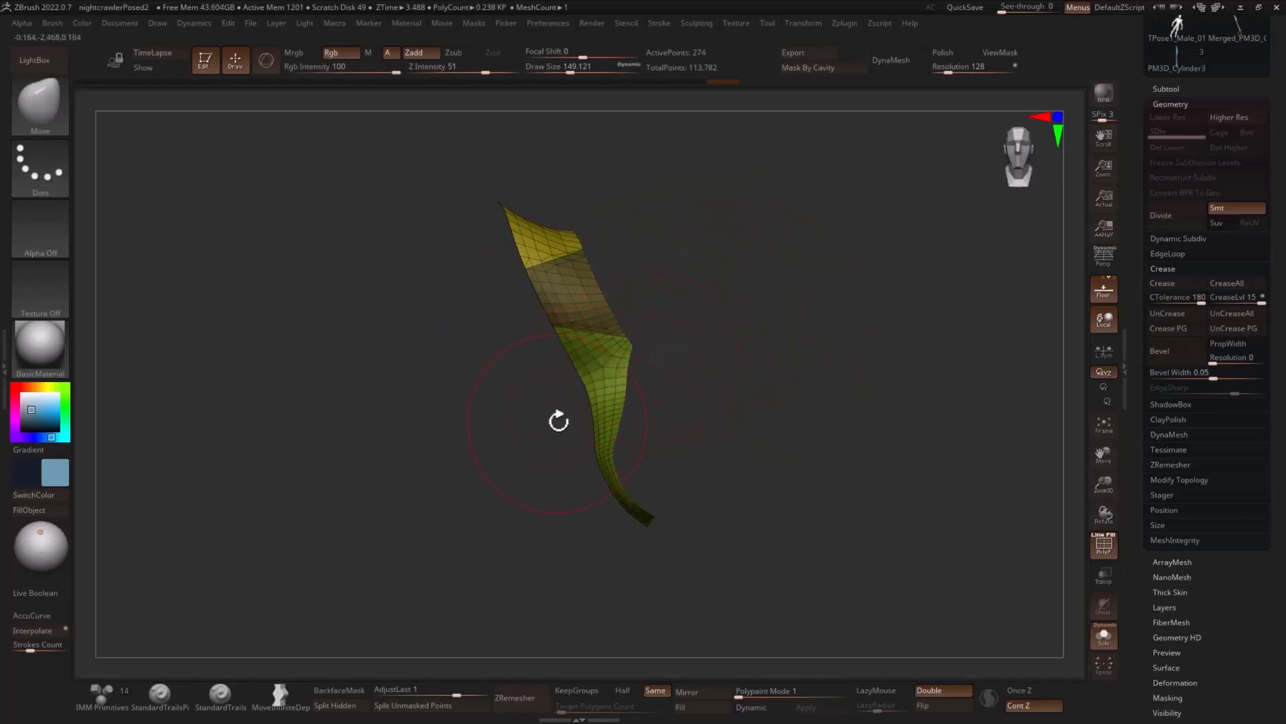
pyautogui.keyDown('ctrl'); pyautogui.keyDown('shift'); pyautogui.moveTo(558, 422); pyautogui.dragTo(593, 370); pyautogui.keyUp('shift'); pyautogui.keyUp('ctrl')
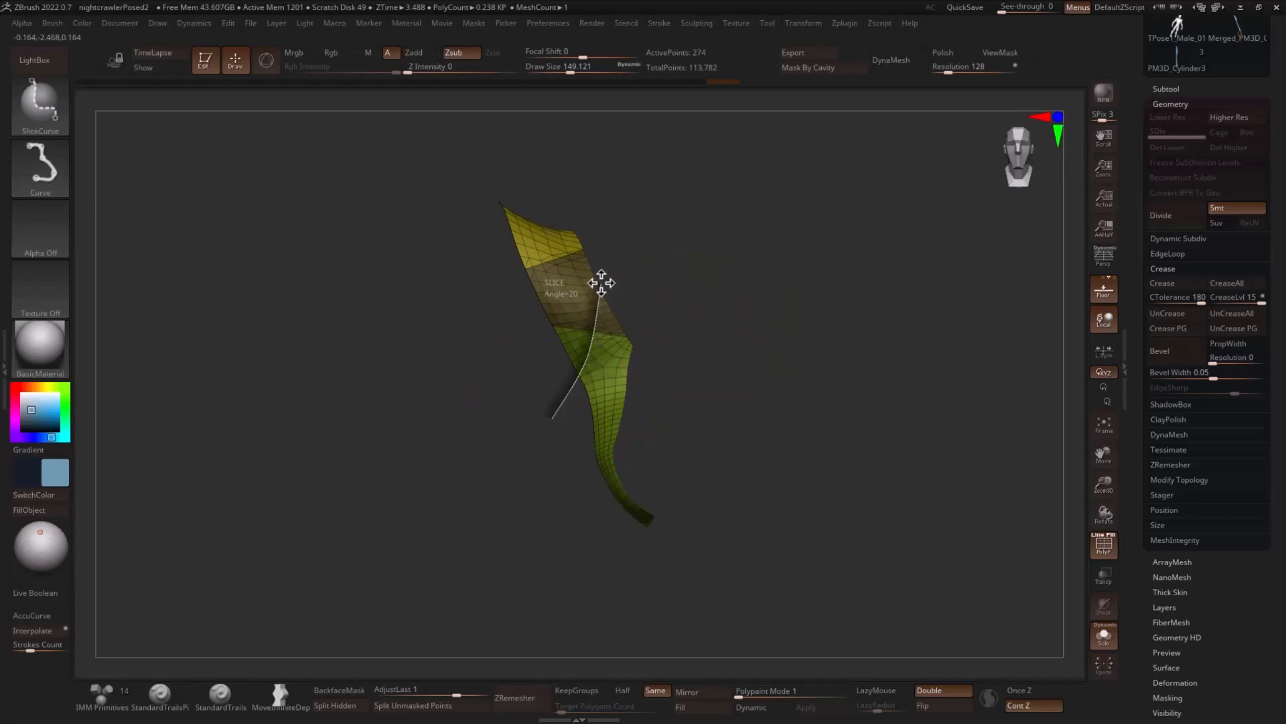
pyautogui.keyDown('ctrl'); pyautogui.keyDown('shift'); pyautogui.moveTo(601, 282); pyautogui.dragTo(612, 279); pyautogui.keyUp('shift'); pyautogui.keyUp('ctrl')
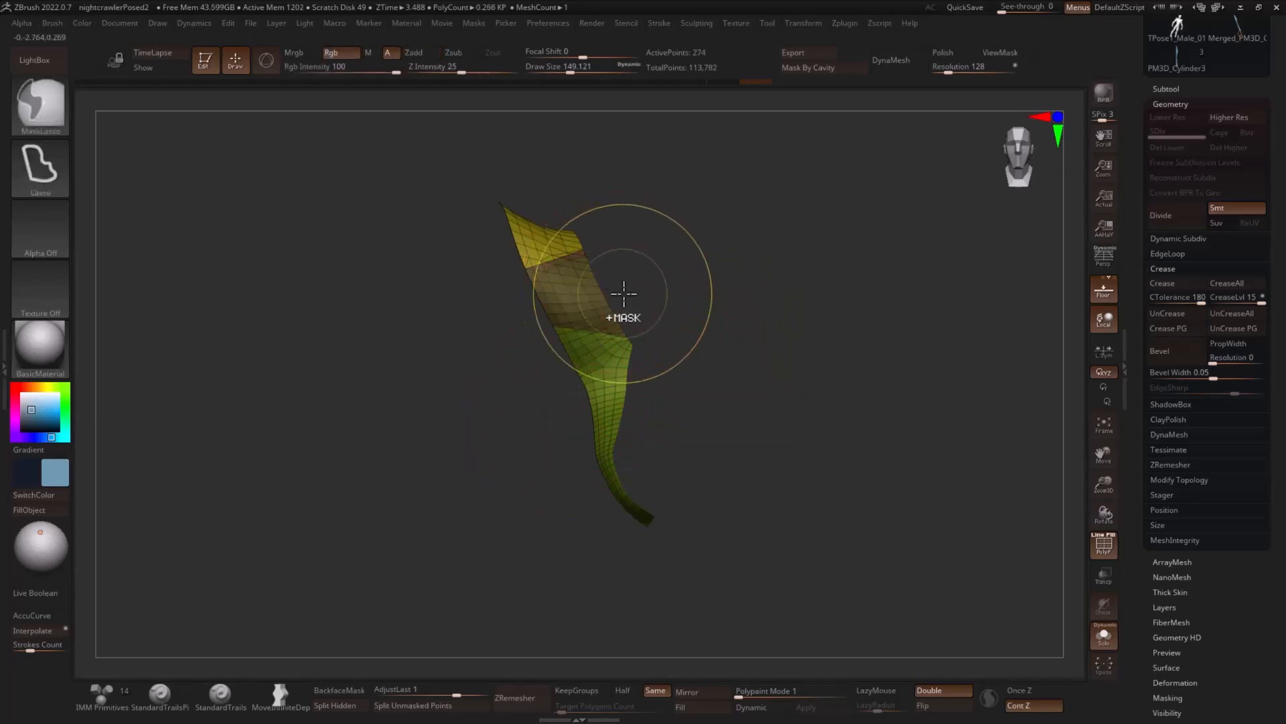
pyautogui.moveTo(526, 301)
pyautogui.keyDown('ctrl'); pyautogui.keyDown('shift'); pyautogui.mouseDown()
pyautogui.moveTo(629, 300)
pyautogui.moveTo(659, 317)
pyautogui.mouseUp(); pyautogui.keyUp('shift'); pyautogui.keyUp('ctrl')
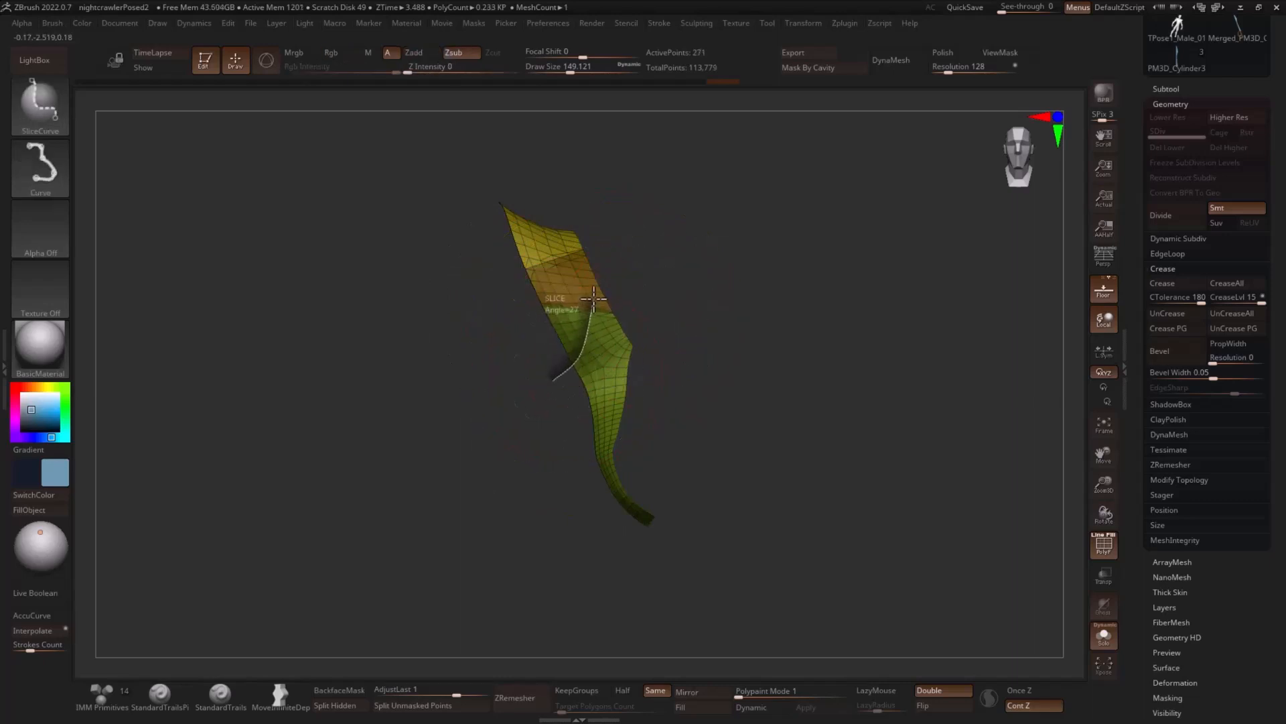
pyautogui.keyDown('ctrl'); pyautogui.keyDown('shift'); pyautogui.moveTo(594, 219); pyautogui.dragTo(595, 219); pyautogui.keyUp('shift'); pyautogui.keyUp('ctrl')
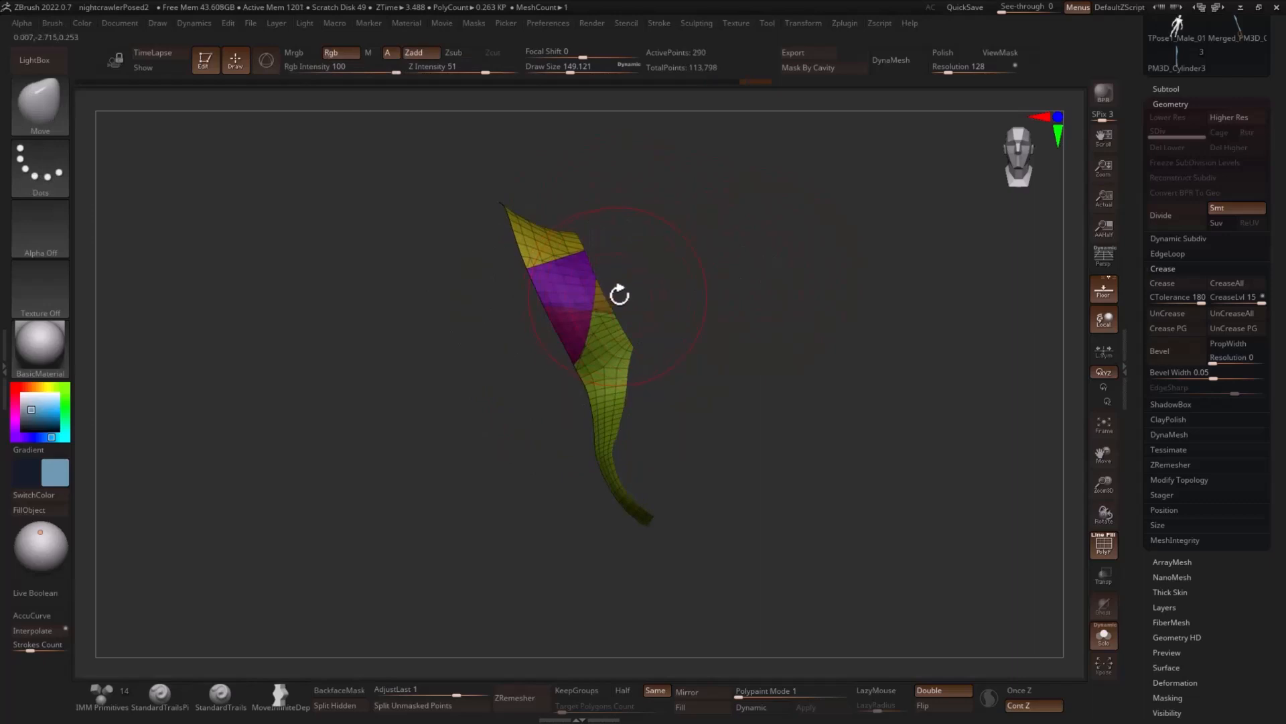
# - Switch to rectangular selection and show only the two small adjoining patches directly below the left-hand strap's top patch
pyautogui.press('m')
pyautogui.click(605, 407)
pyautogui.keyDown('ctrl'); pyautogui.keyDown('shift'); pyautogui.click(584, 276); pyautogui.keyUp('shift'); pyautogui.keyUp('ctrl')
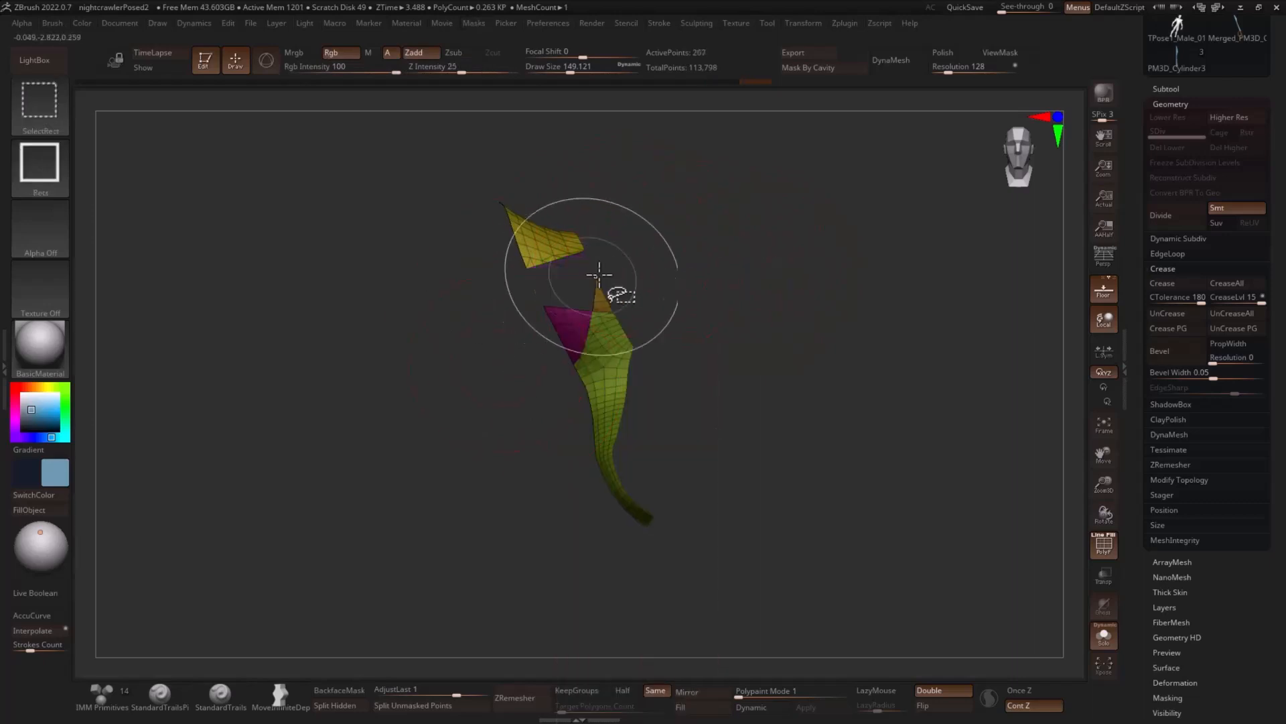
pyautogui.keyDown('ctrl'); pyautogui.keyDown('shift'); pyautogui.moveTo(684, 242); pyautogui.dragTo(701, 268); pyautogui.keyUp('shift'); pyautogui.keyUp('ctrl')
pyautogui.hotkey('ctrl', 'z')
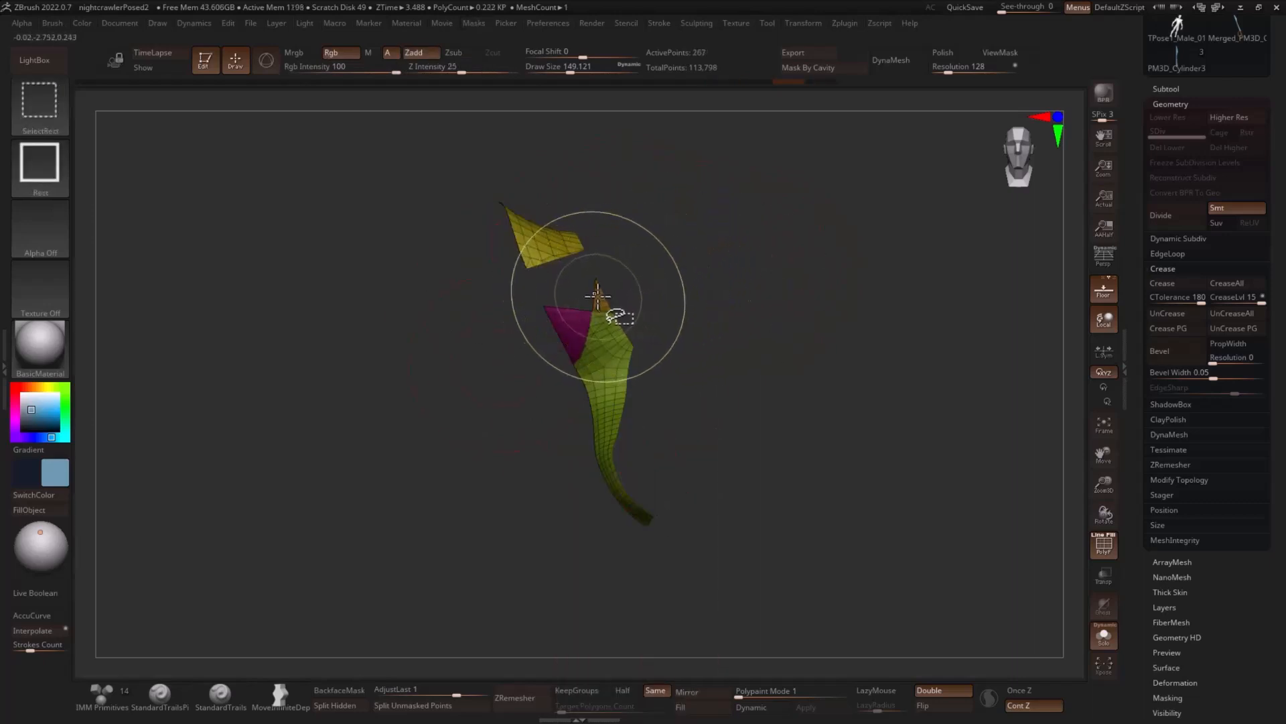
pyautogui.keyDown('ctrl'); pyautogui.keyDown('shift'); pyautogui.moveTo(781, 262); pyautogui.dragTo(834, 295); pyautogui.keyUp('shift'); pyautogui.keyUp('ctrl')
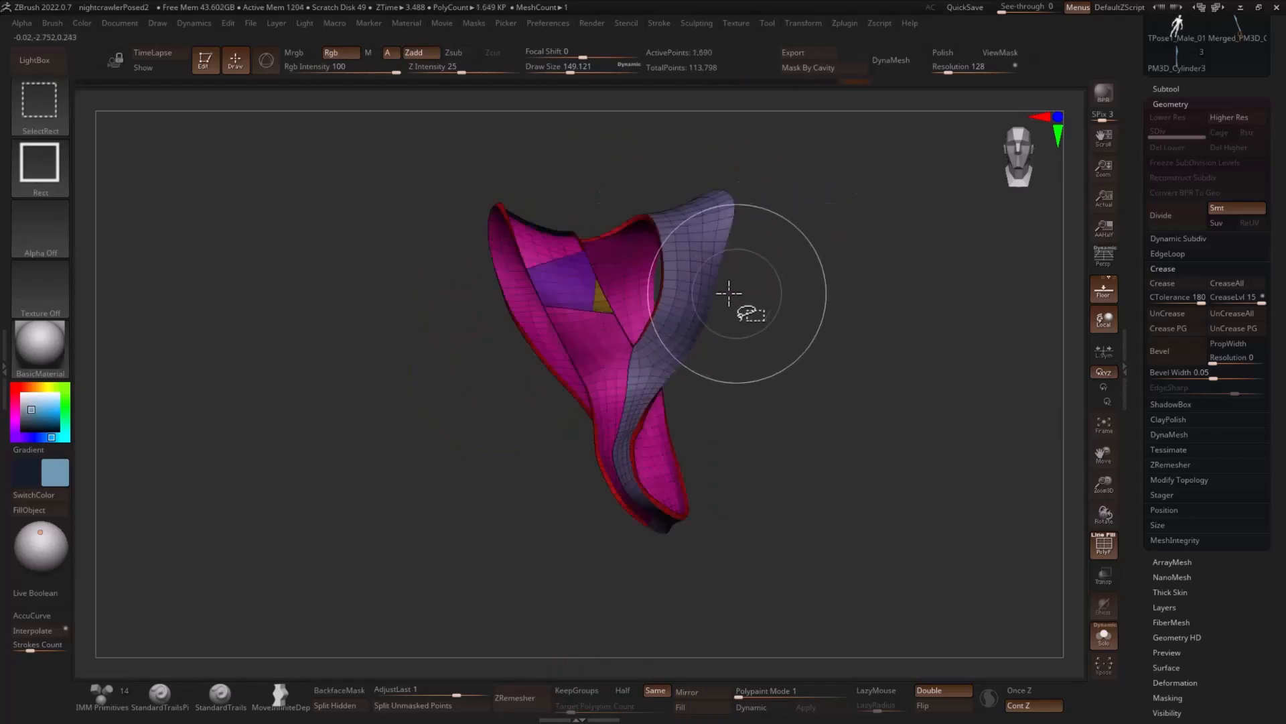
pyautogui.keyDown('ctrl'); pyautogui.keyDown('shift'); pyautogui.click(706, 282); pyautogui.keyUp('shift'); pyautogui.keyUp('ctrl')
pyautogui.keyDown('ctrl'); pyautogui.keyDown('shift'); pyautogui.click(621, 343); pyautogui.keyUp('shift'); pyautogui.keyUp('ctrl')
pyautogui.keyDown('ctrl'); pyautogui.keyDown('shift'); pyautogui.click(645, 325); pyautogui.keyUp('shift'); pyautogui.keyUp('ctrl')
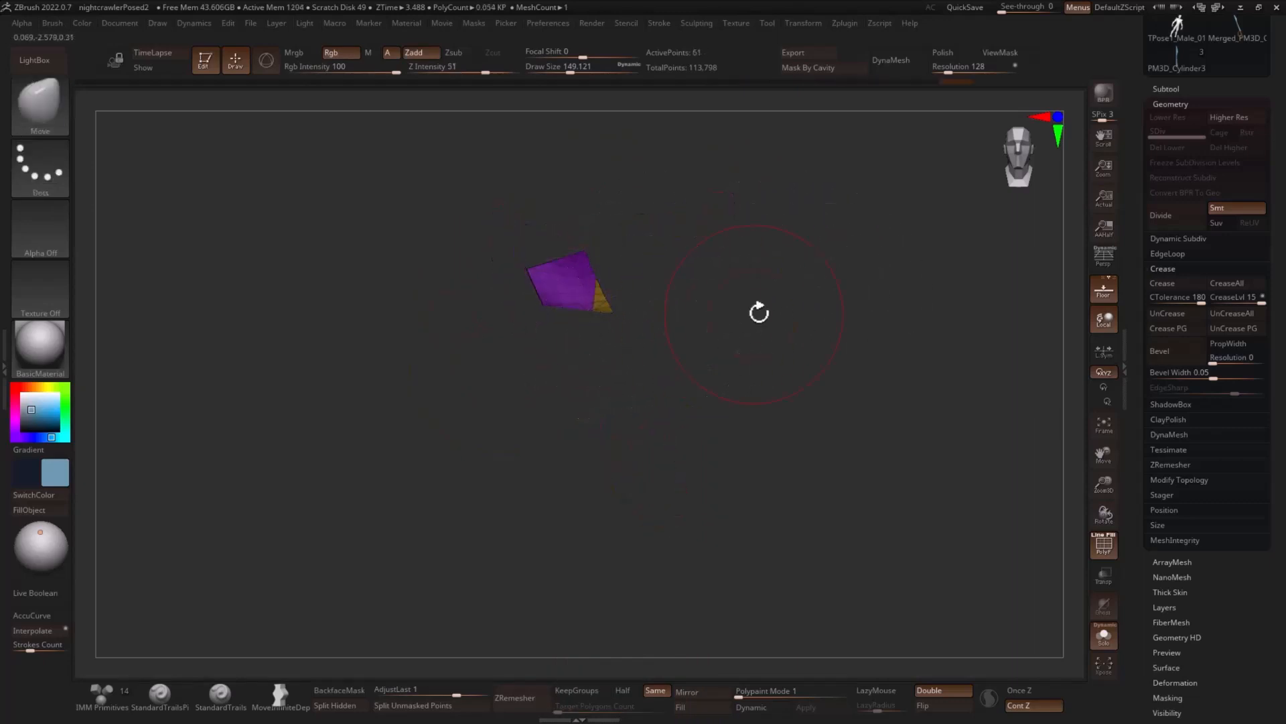
# - Merge the two isolated strap patches into one polygroup and show the whole duplicate vest again
pyautogui.moveTo(759, 312)
pyautogui.mouseDown()
pyautogui.moveTo(777, 315)
pyautogui.moveTo(755, 307)
pyautogui.mouseUp()
pyautogui.hotkey('ctrl', 'w')
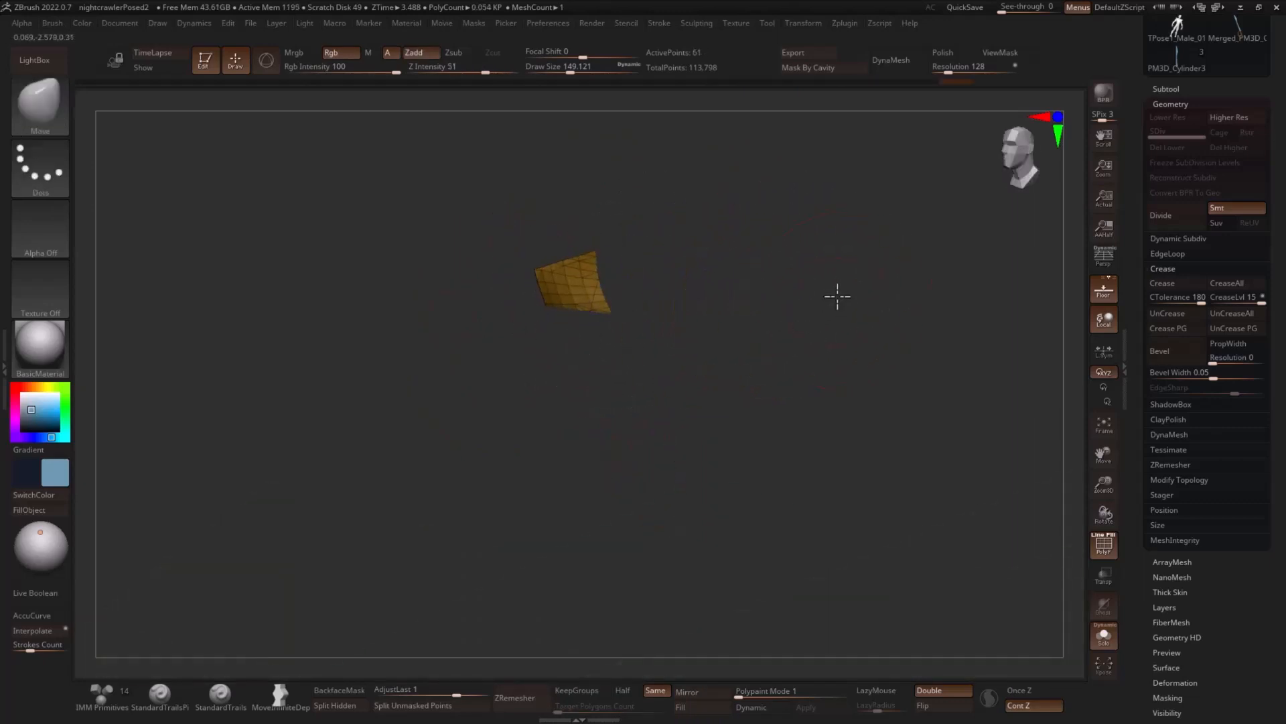
pyautogui.keyDown('ctrl'); pyautogui.keyDown('shift'); pyautogui.click(886, 276); pyautogui.keyUp('shift'); pyautogui.keyUp('ctrl')
pyautogui.moveTo(886, 278); pyautogui.dragTo(876, 323)
pyautogui.press('f')
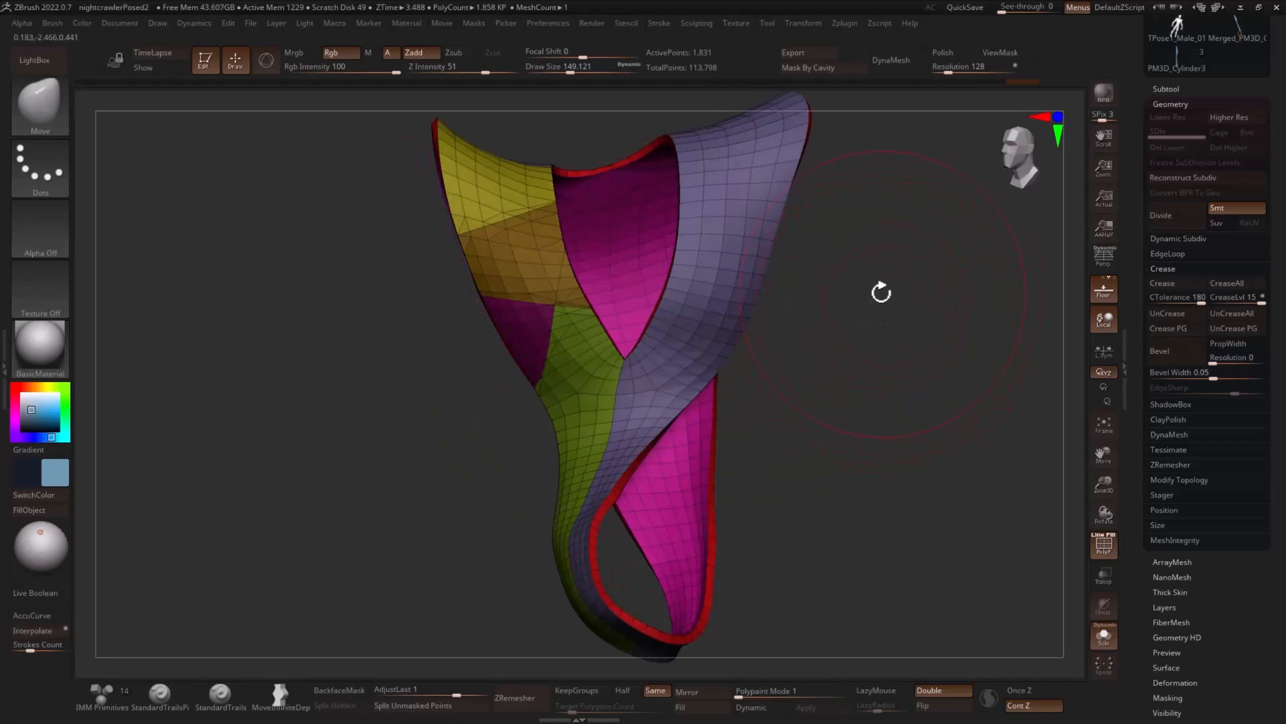
# - Show only the vest's outer-surface polygroup that still includes the right-hand strap and the back
pyautogui.hotkey('ctrl', 'shift')
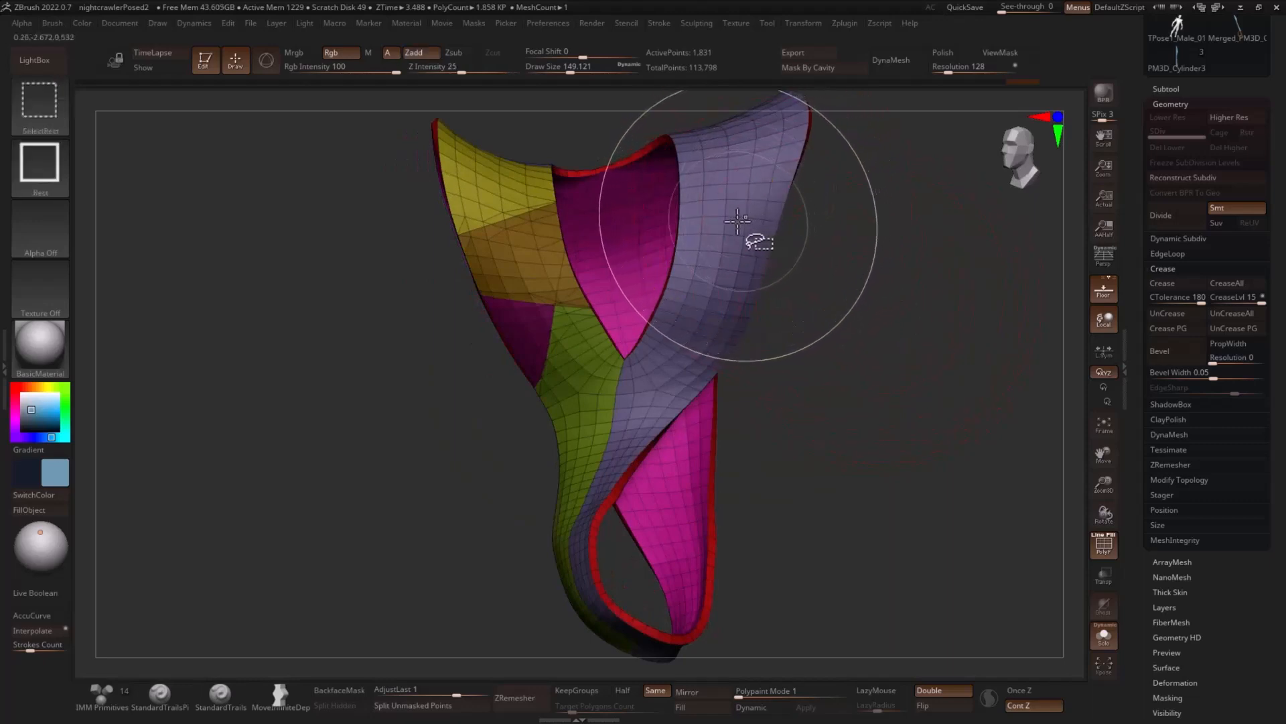
pyautogui.keyDown('ctrl'); pyautogui.keyDown('shift'); pyautogui.click(739, 213); pyautogui.keyUp('shift'); pyautogui.keyUp('ctrl')
pyautogui.moveTo(798, 212); pyautogui.dragTo(833, 250)
pyautogui.keyDown('ctrl'); pyautogui.keyDown('alt'); pyautogui.keyDown('shift'); pyautogui.moveTo(680, 100); pyautogui.dragTo(591, 302); pyautogui.keyUp('shift'); pyautogui.keyUp('alt'); pyautogui.keyUp('ctrl')
# - Hide the back faces with SelectLasso, give the right-hand front half its own polygroup, and show the whole vest
pyautogui.press('m')
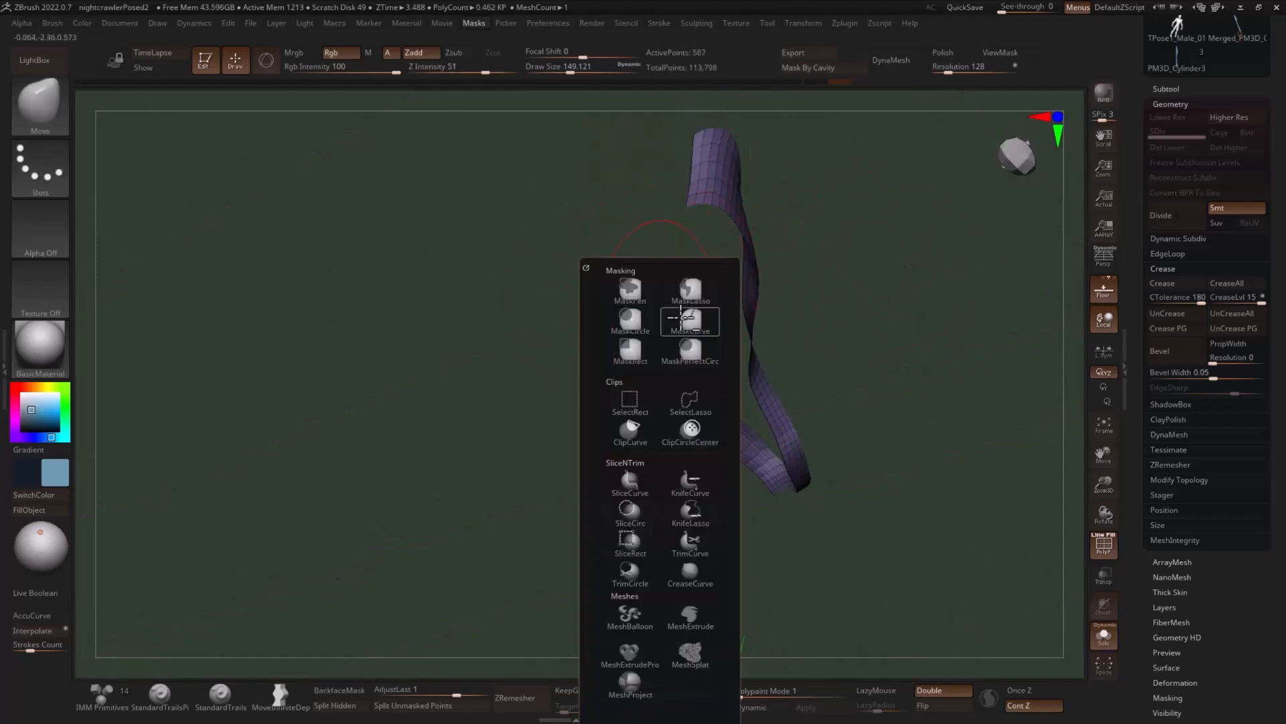
pyautogui.click(690, 394)
pyautogui.moveTo(939, 339); pyautogui.dragTo(831, 328)
pyautogui.moveTo(670, 334)
pyautogui.mouseDown()
pyautogui.moveTo(697, 339)
pyautogui.moveTo(559, 374)
pyautogui.moveTo(727, 572)
pyautogui.moveTo(775, 502)
pyautogui.moveTo(873, 462)
pyautogui.mouseUp()
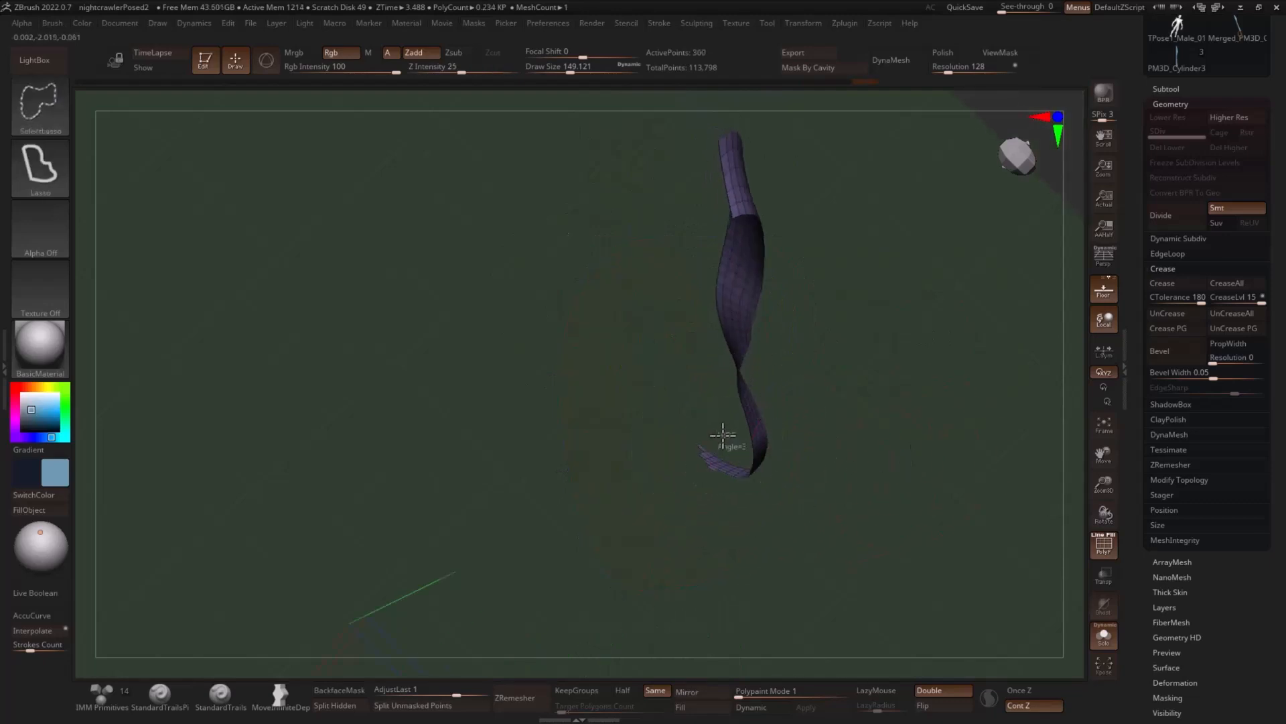
pyautogui.keyDown('ctrl'); pyautogui.keyDown('alt'); pyautogui.keyDown('shift'); pyautogui.moveTo(705, 480); pyautogui.dragTo(710, 472); pyautogui.keyUp('shift'); pyautogui.keyUp('alt'); pyautogui.keyUp('ctrl')
pyautogui.moveTo(896, 388)
pyautogui.mouseDown()
pyautogui.moveTo(942, 310)
pyautogui.moveTo(942, 365)
pyautogui.mouseUp()
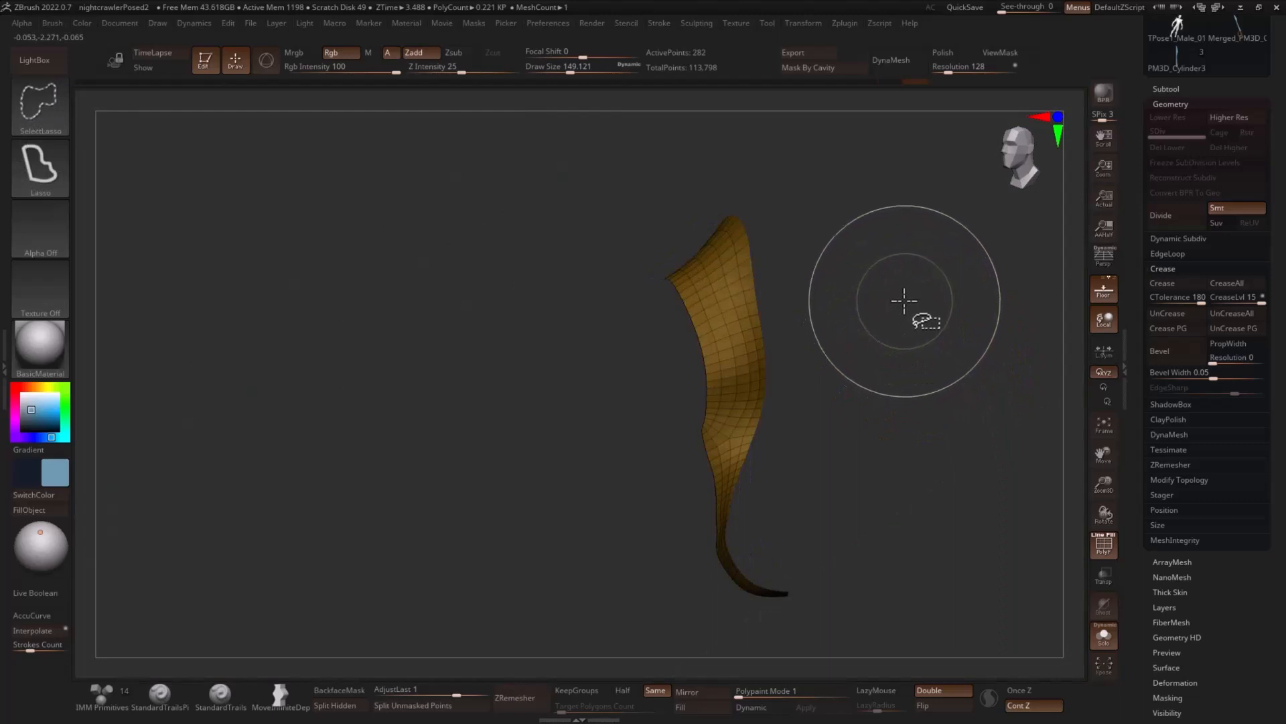
pyautogui.keyDown('ctrl'); pyautogui.keyDown('shift'); pyautogui.click(901, 305); pyautogui.keyUp('shift'); pyautogui.keyUp('ctrl')
pyautogui.moveTo(848, 308); pyautogui.dragTo(899, 315)
pyautogui.keyDown('ctrl'); pyautogui.moveTo(727, 295); pyautogui.dragTo(818, 292); pyautogui.keyUp('ctrl')
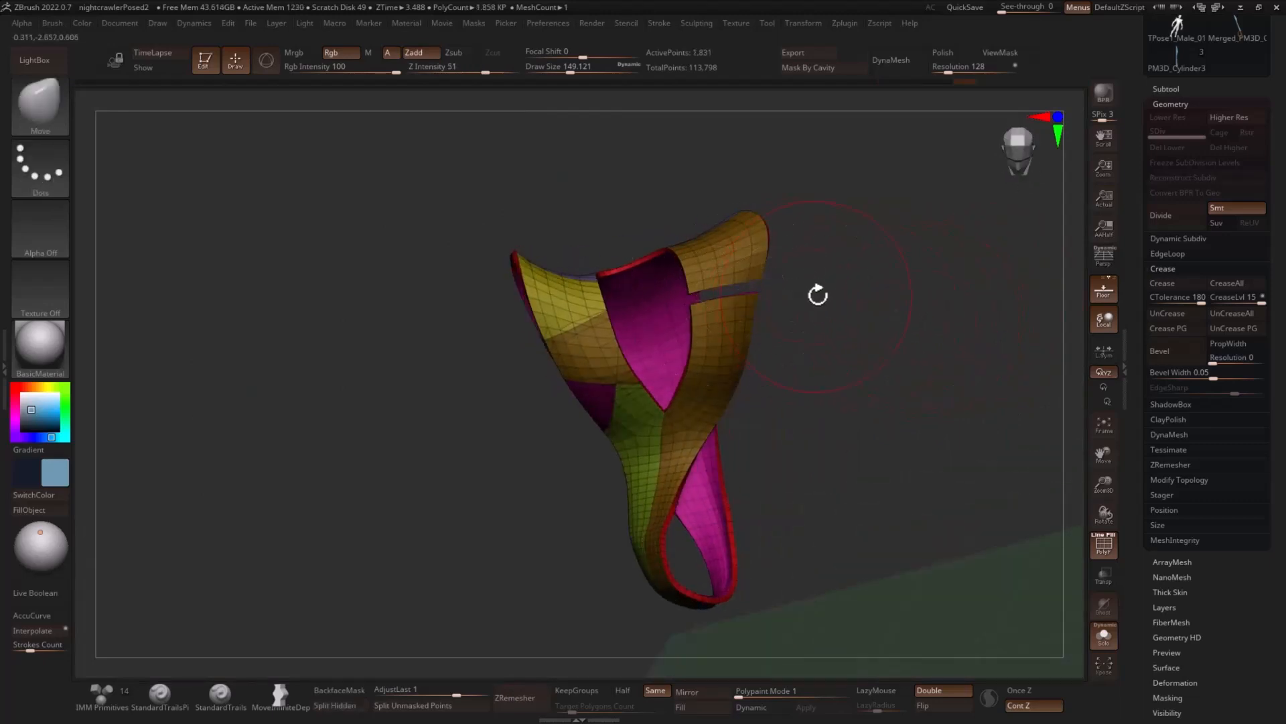
pyautogui.hotkey('ctrl', 'z')
# - Isolate the right-hand front half, slice its top strap end into a separate patch with SliceCurve, and show the whole vest
pyautogui.keyDown('ctrl'); pyautogui.keyDown('shift'); pyautogui.click(736, 287); pyautogui.keyUp('shift'); pyautogui.keyUp('ctrl')
pyautogui.hotkey('ctrl', 'shift', 'b')
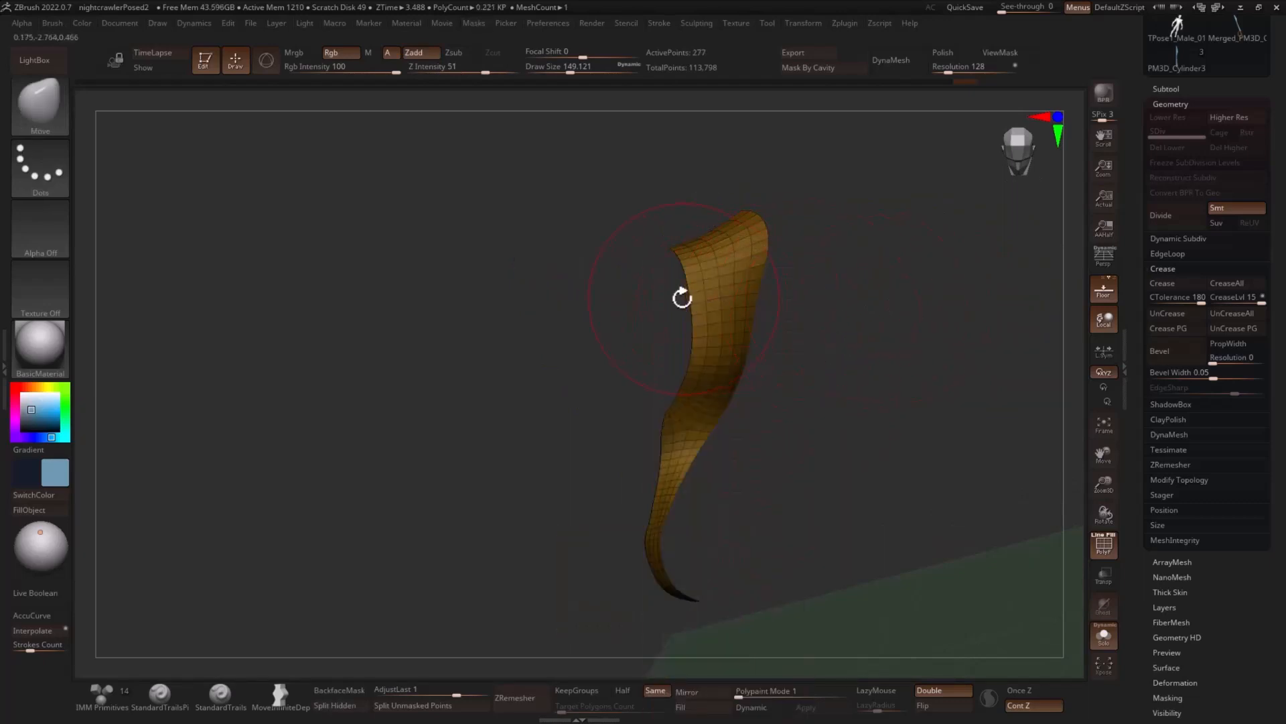
pyautogui.keyDown('ctrl'); pyautogui.keyDown('shift'); pyautogui.moveTo(670, 292); pyautogui.dragTo(717, 291); pyautogui.keyUp('shift'); pyautogui.keyUp('ctrl')
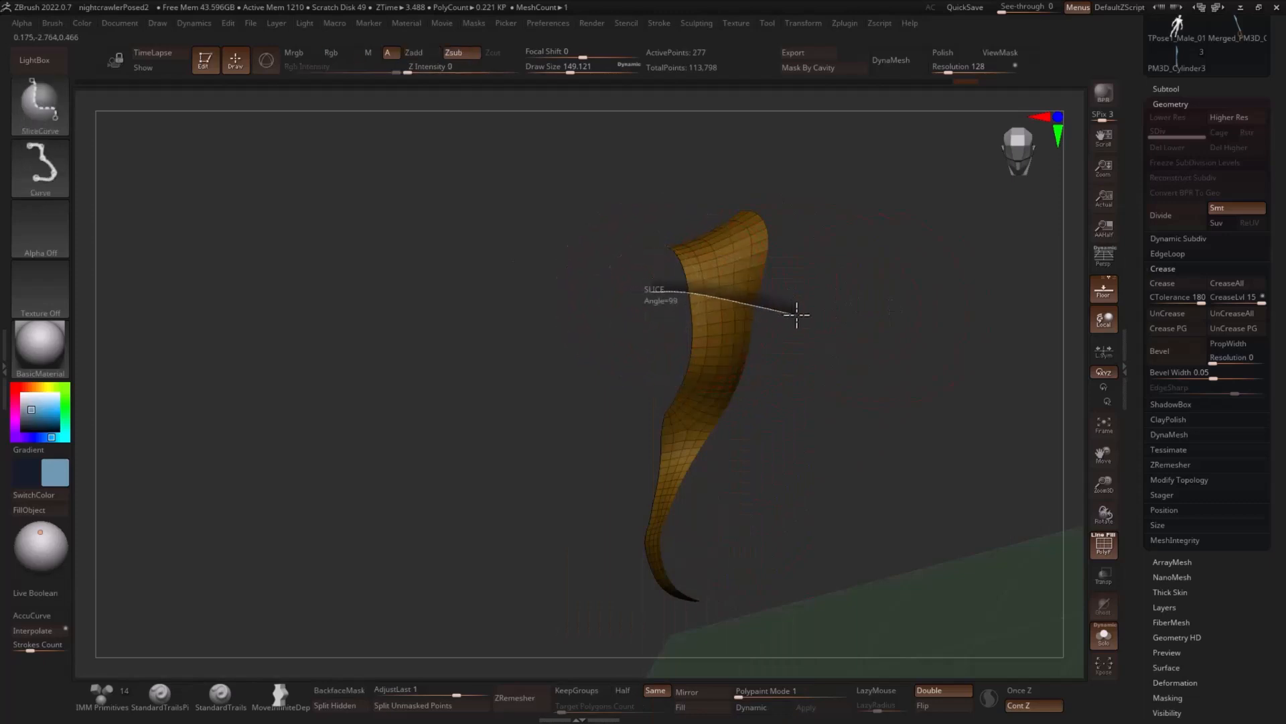
pyautogui.keyDown('ctrl'); pyautogui.keyDown('shift'); pyautogui.moveTo(858, 337); pyautogui.dragTo(864, 336); pyautogui.keyUp('shift'); pyautogui.keyUp('ctrl')
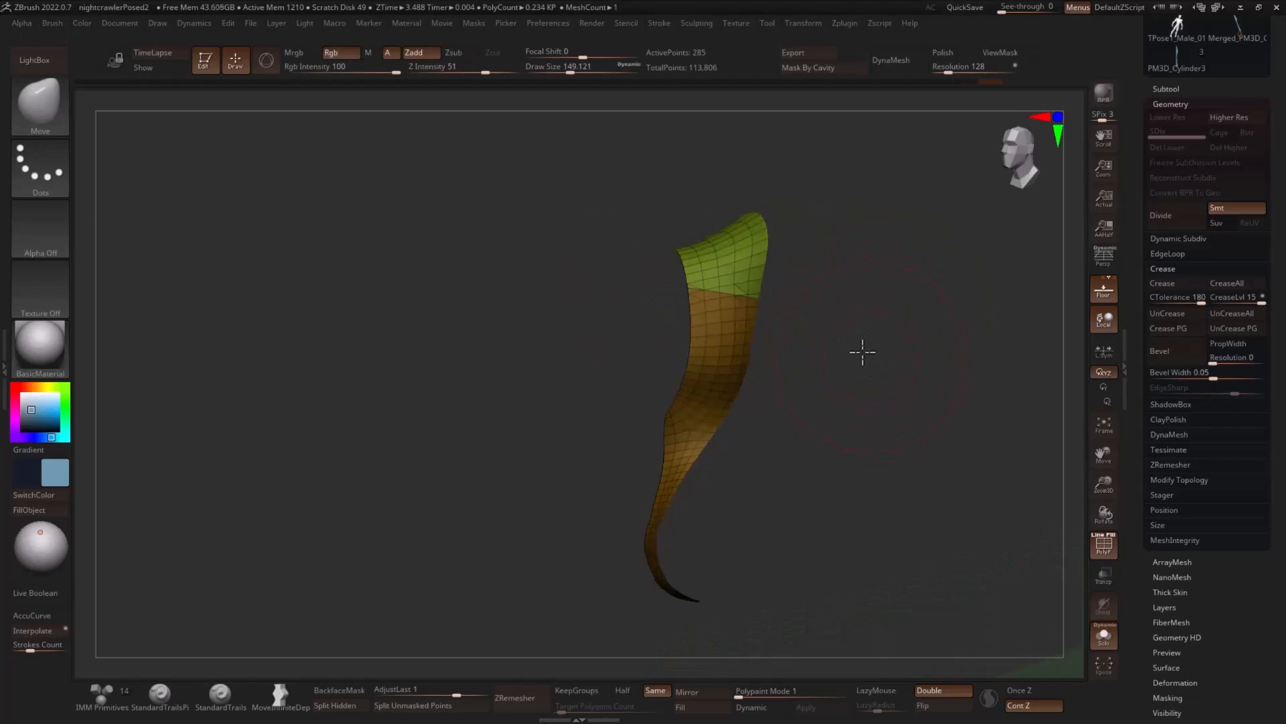
pyautogui.keyDown('ctrl'); pyautogui.keyDown('shift'); pyautogui.click(869, 342); pyautogui.keyUp('shift'); pyautogui.keyUp('ctrl')
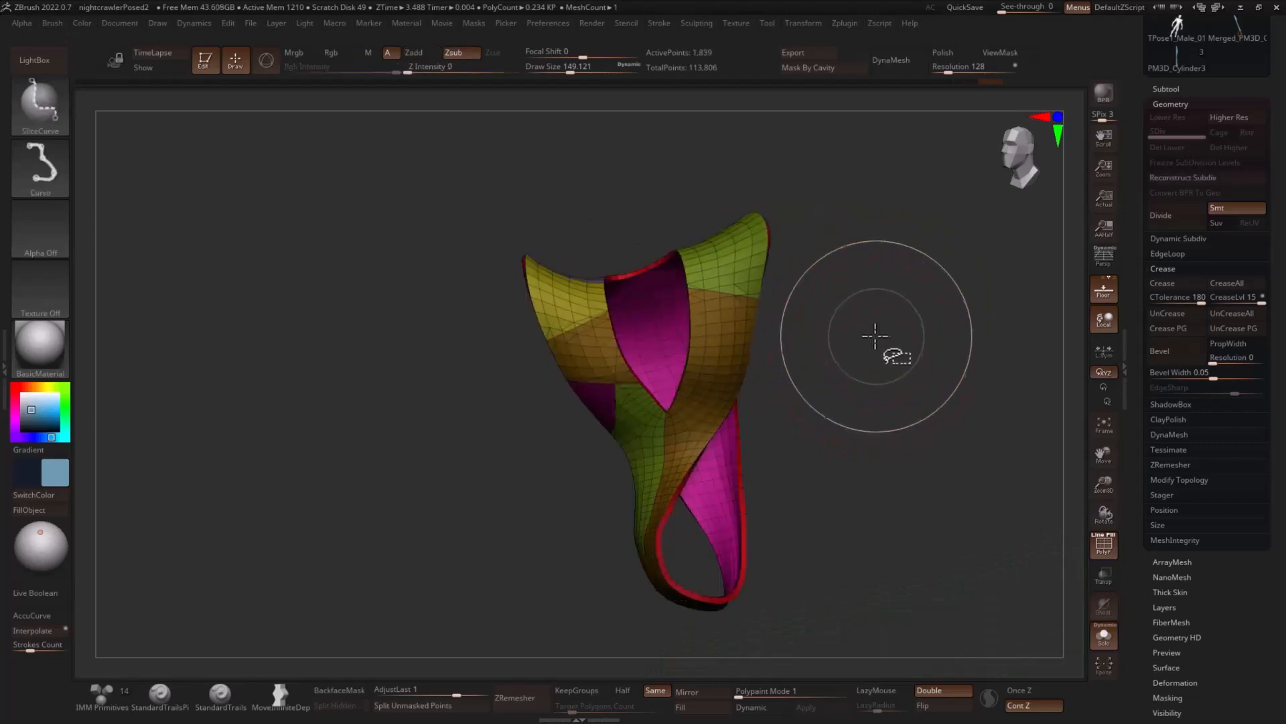
# - Isolate the right-hand front piece below the top patch, slice it across above the neckline's V point, and unhide the vest
pyautogui.keyDown('ctrl'); pyautogui.keyDown('shift'); pyautogui.click(737, 368); pyautogui.keyUp('shift'); pyautogui.keyUp('ctrl')
pyautogui.keyDown('ctrl'); pyautogui.keyDown('shift'); pyautogui.moveTo(803, 323); pyautogui.dragTo(660, 382); pyautogui.keyUp('shift'); pyautogui.keyUp('ctrl')
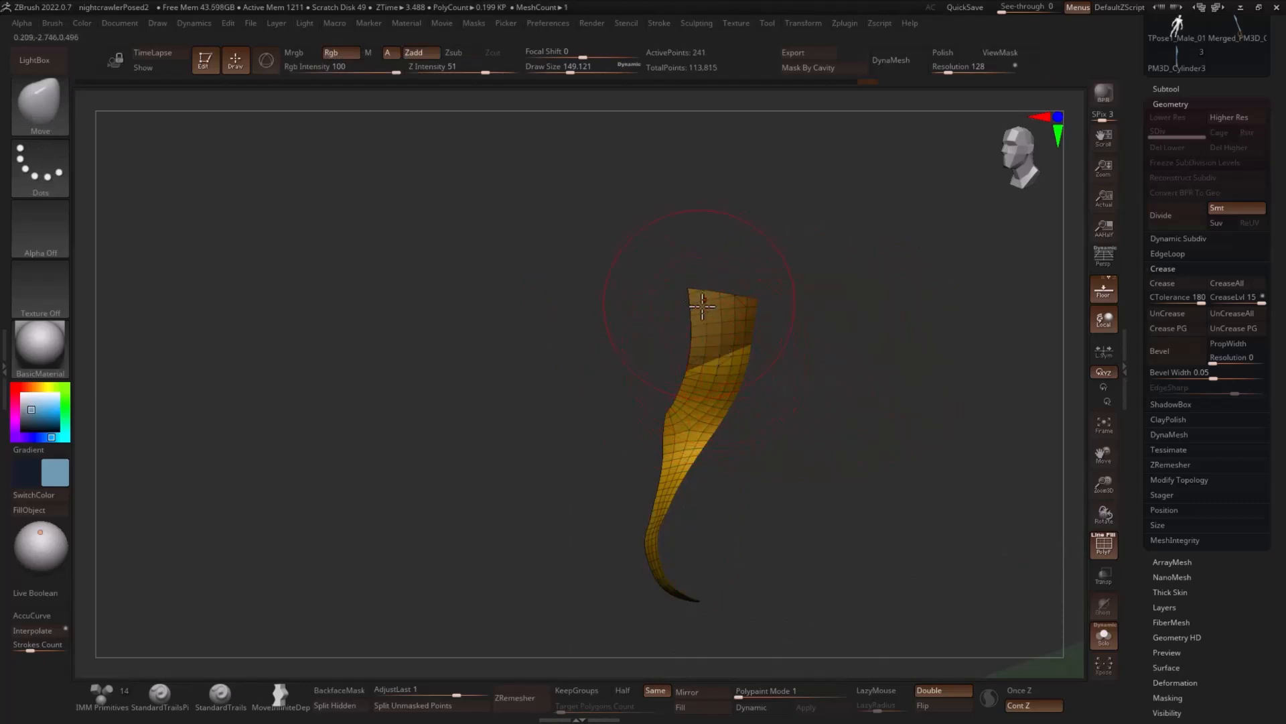
pyautogui.keyDown('ctrl'); pyautogui.keyDown('shift'); pyautogui.click(852, 311); pyautogui.keyUp('shift'); pyautogui.keyUp('ctrl')
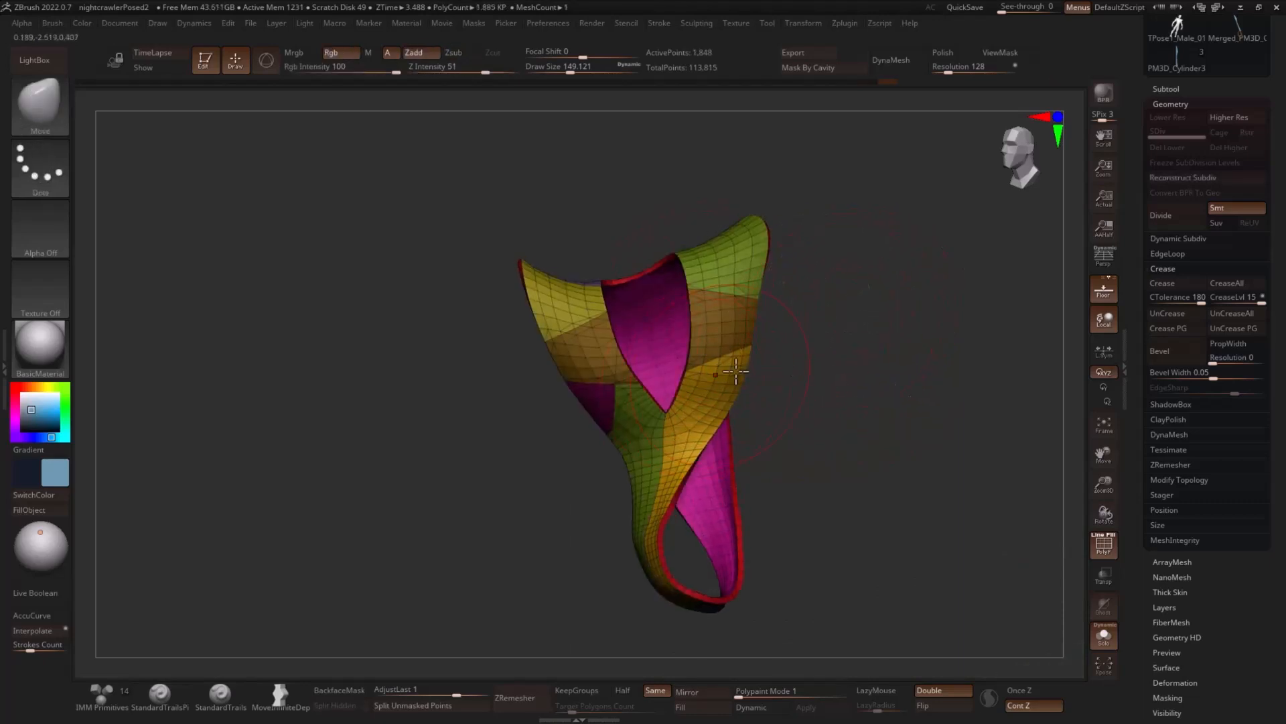
# - Isolate the lower right-hand front piece, slice off its outer side patch diagonally, and show the whole vest
pyautogui.hotkey('ctrl', 'shift')
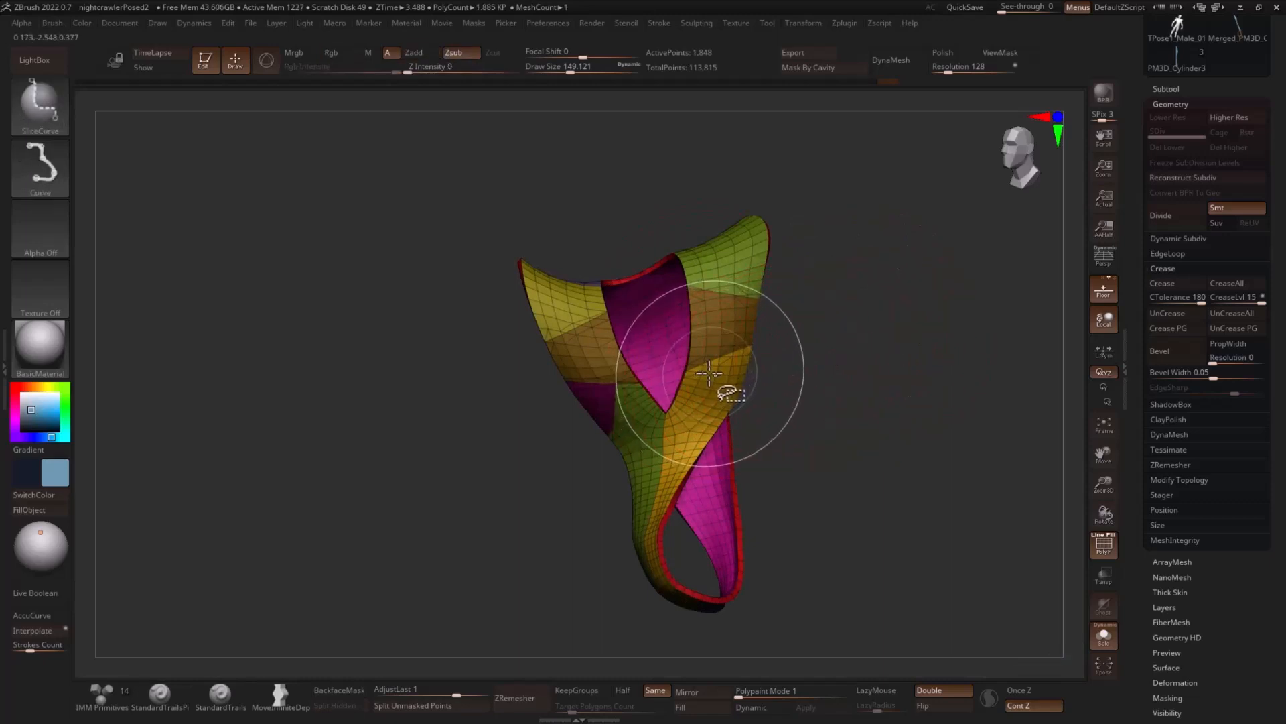
pyautogui.keyDown('ctrl'); pyautogui.keyDown('shift'); pyautogui.click(709, 378); pyautogui.keyUp('shift'); pyautogui.keyUp('ctrl')
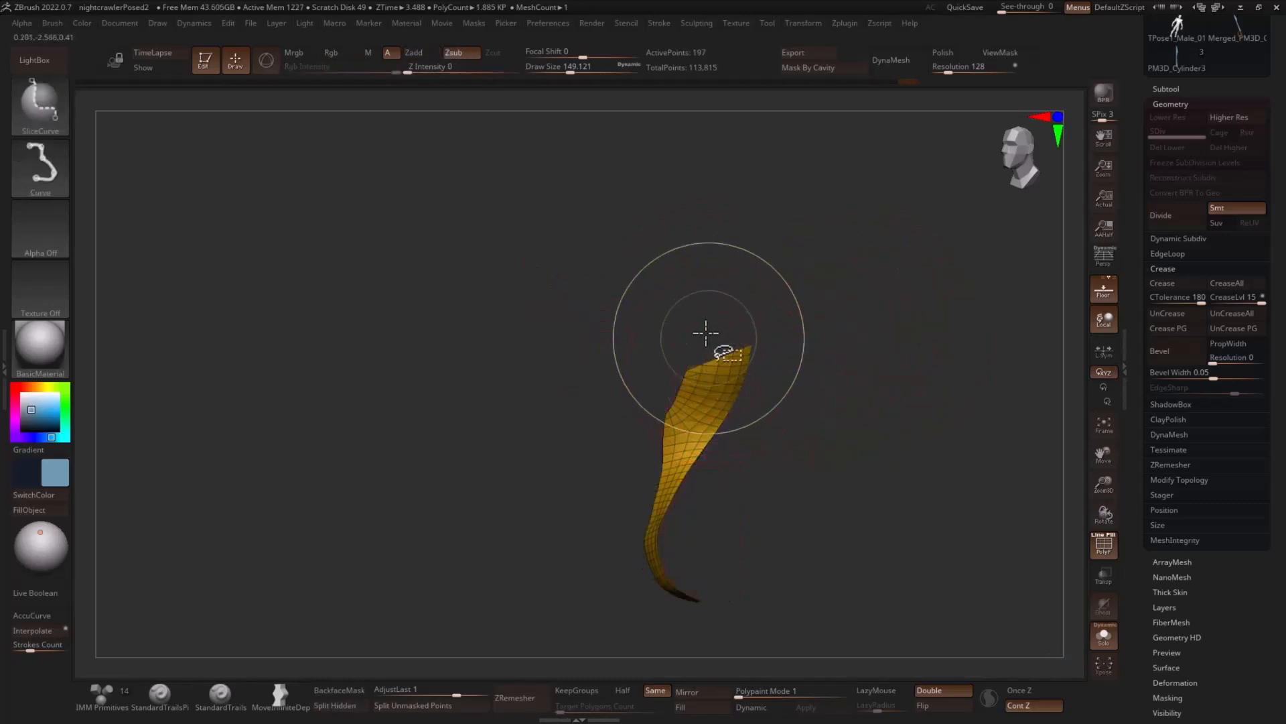
pyautogui.keyDown('ctrl'); pyautogui.keyDown('shift'); pyautogui.moveTo(695, 332); pyautogui.dragTo(745, 448); pyautogui.keyUp('shift'); pyautogui.keyUp('ctrl')
pyautogui.keyDown('ctrl'); pyautogui.keyDown('shift'); pyautogui.click(905, 382); pyautogui.keyUp('shift'); pyautogui.keyUp('ctrl')
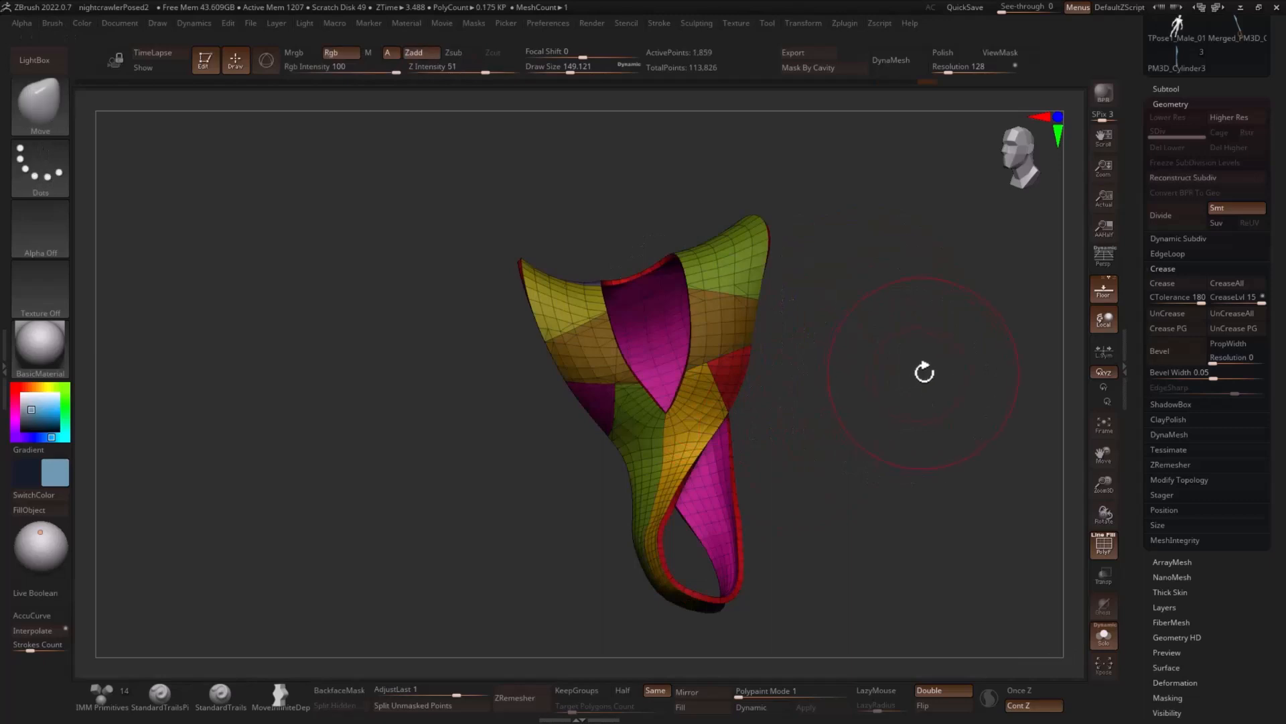
# - Set the Move brush's draw size to about 116
pyautogui.moveTo(925, 371)
pyautogui.mouseDown()
pyautogui.moveTo(925, 351)
pyautogui.moveTo(959, 382)
pyautogui.moveTo(947, 383)
pyautogui.mouseUp()
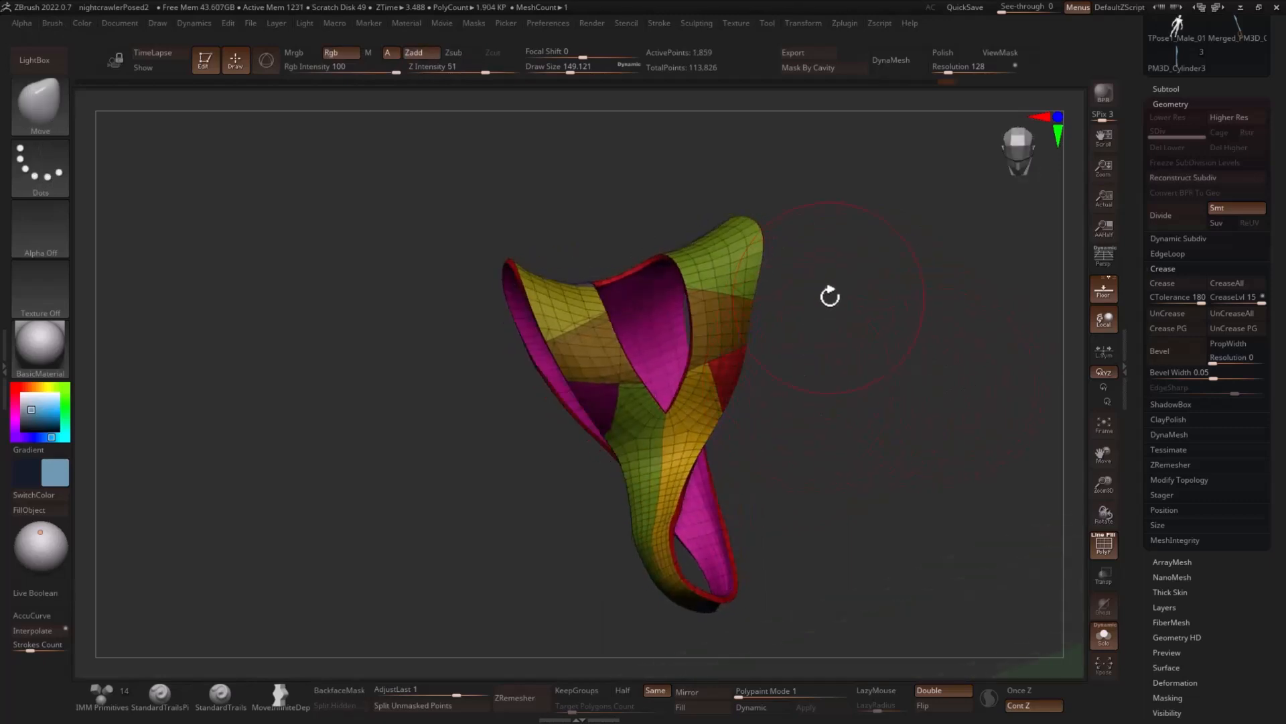
pyautogui.moveTo(830, 297)
pyautogui.mouseDown()
pyautogui.moveTo(893, 367)
pyautogui.moveTo(924, 352)
pyautogui.moveTo(894, 365)
pyautogui.mouseUp()
pyautogui.press('s')
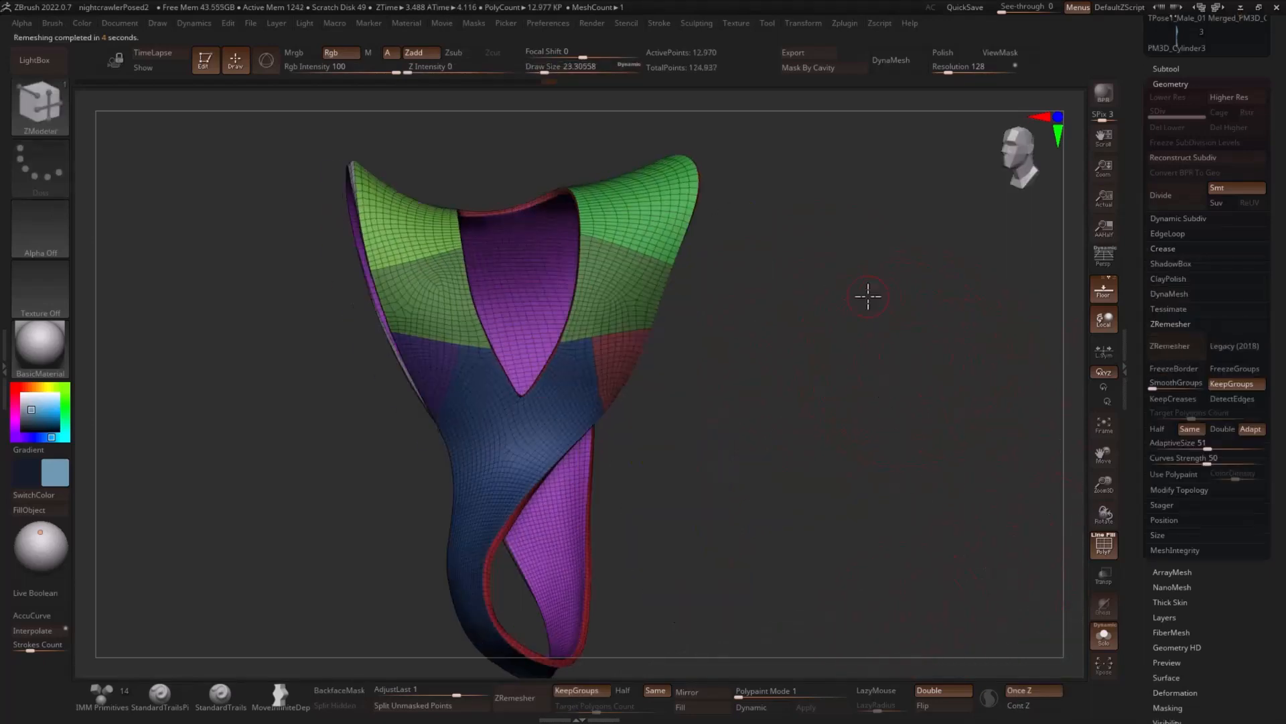
# - Remesh the vest with its polygroups kept, then subdivide it to level 3 and turn off the polyframe
pyautogui.moveTo(867, 293)
pyautogui.mouseDown()
pyautogui.moveTo(898, 299)
pyautogui.moveTo(888, 304)
pyautogui.mouseUp()
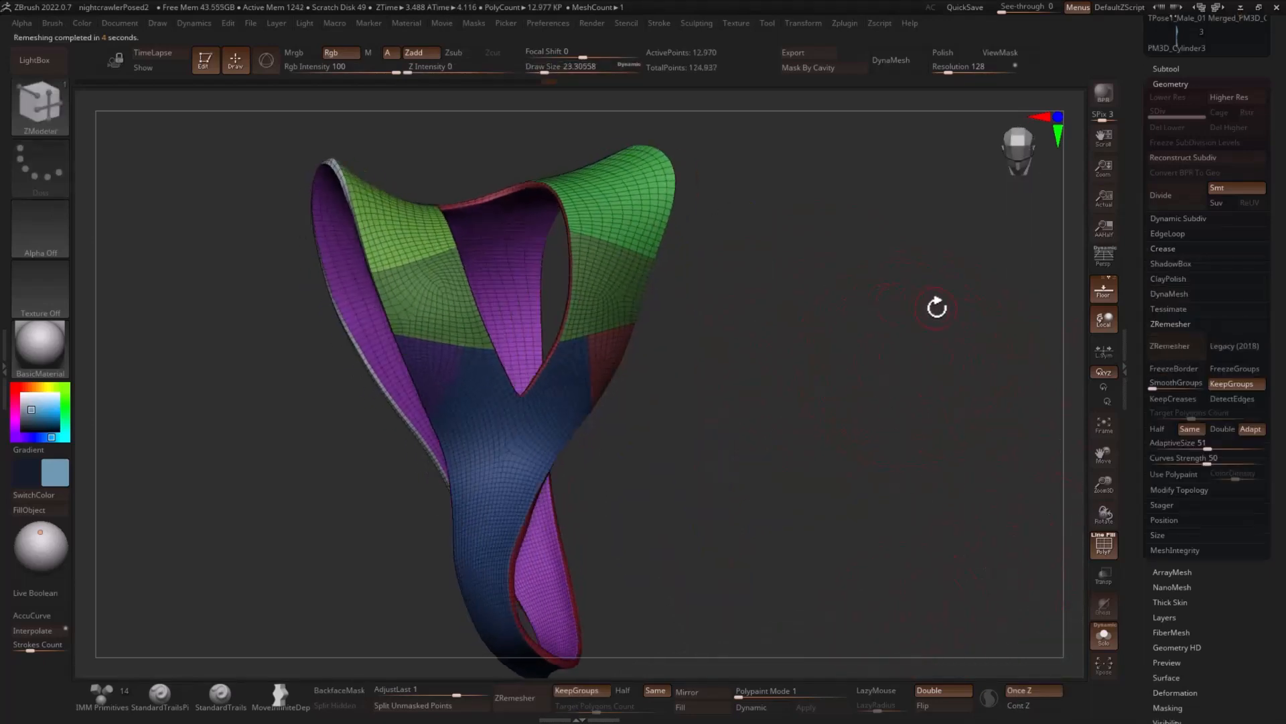
pyautogui.click(1166, 249)
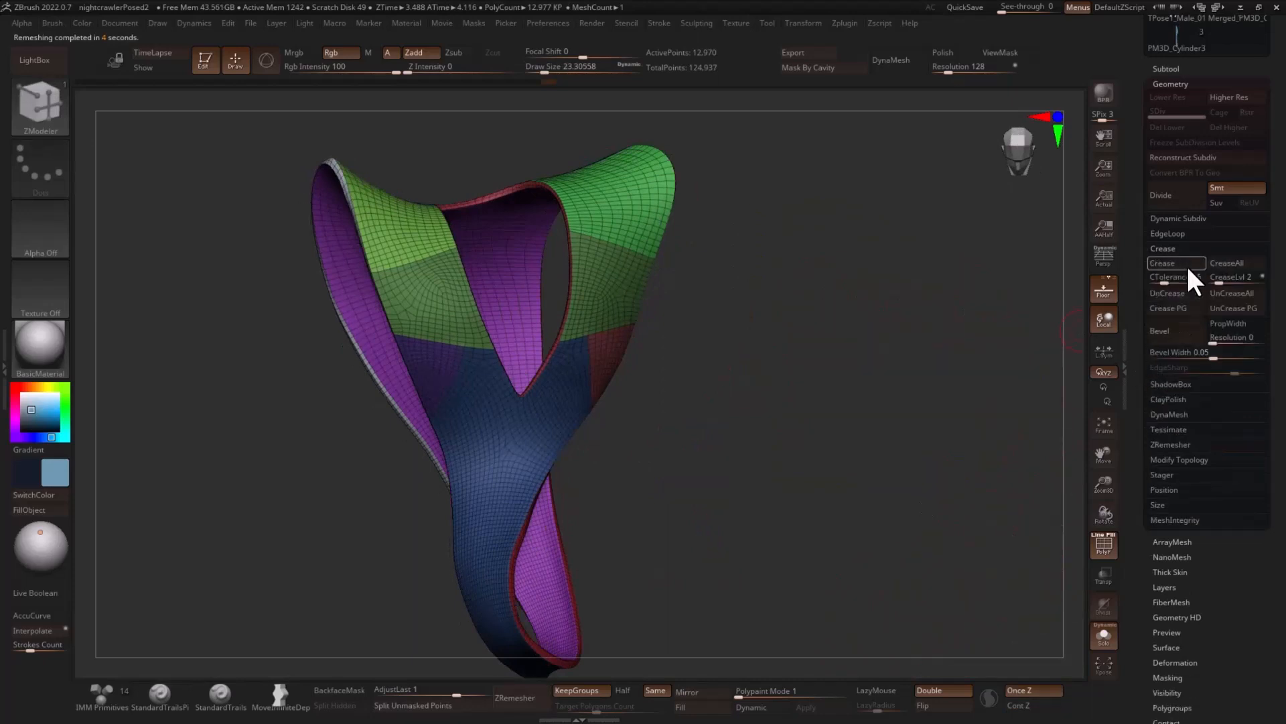
pyautogui.moveTo(899, 340); pyautogui.dragTo(913, 388)
pyautogui.hotkey('ctrl', 'd')
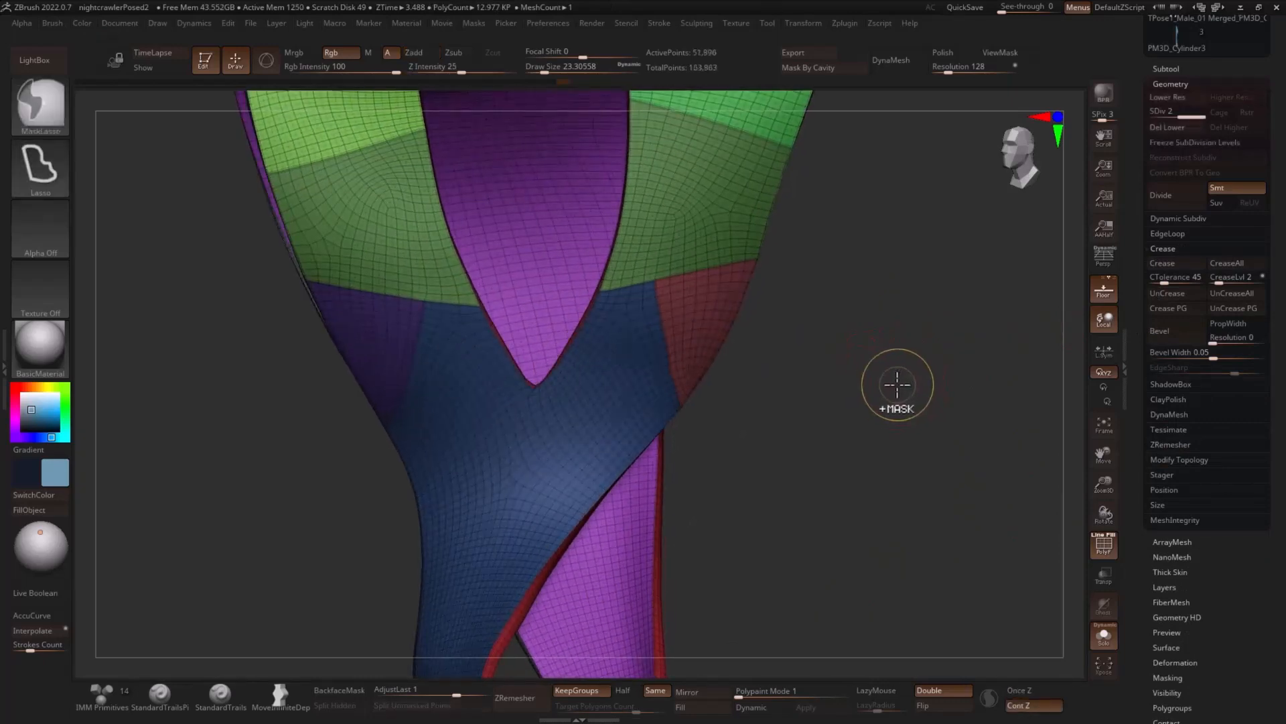
pyautogui.hotkey('ctrl', 'd')
pyautogui.hotkey('shift', 'f')
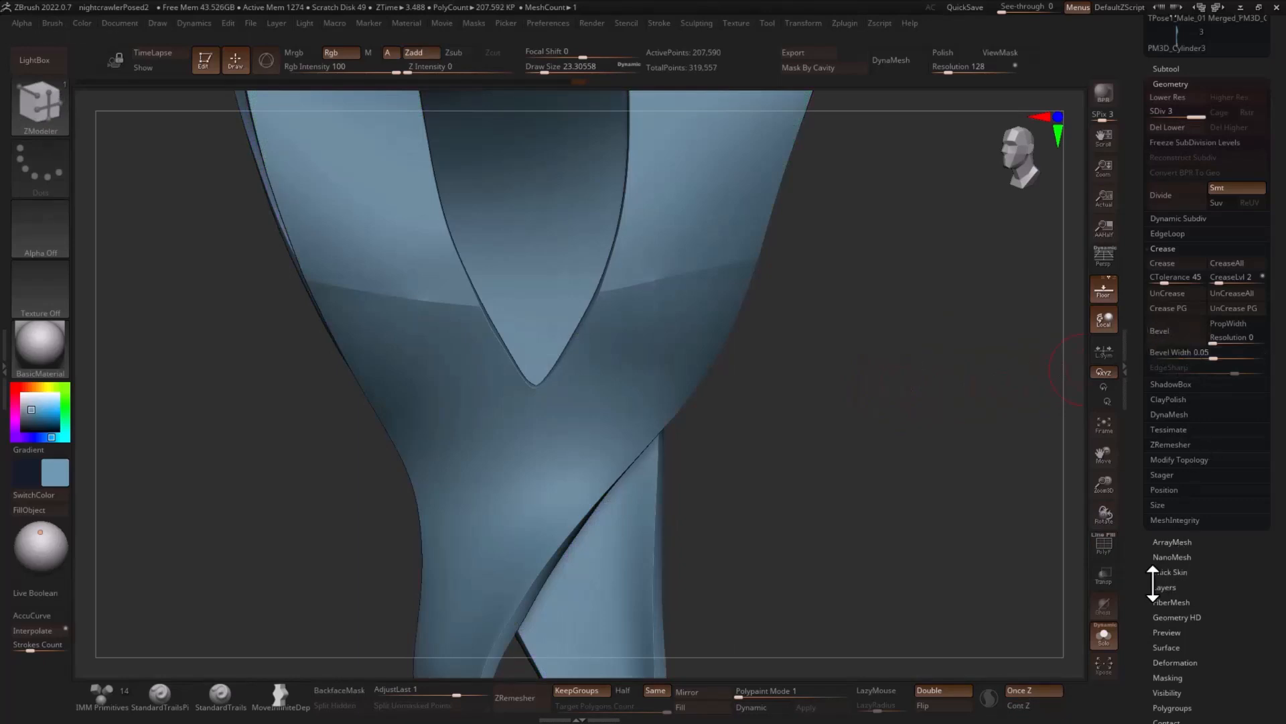
# - Mask the borders between the vest's polygroups using mask by features with Groups
pyautogui.scroll(-3, 1162, 539)
pyautogui.click(1177, 485)
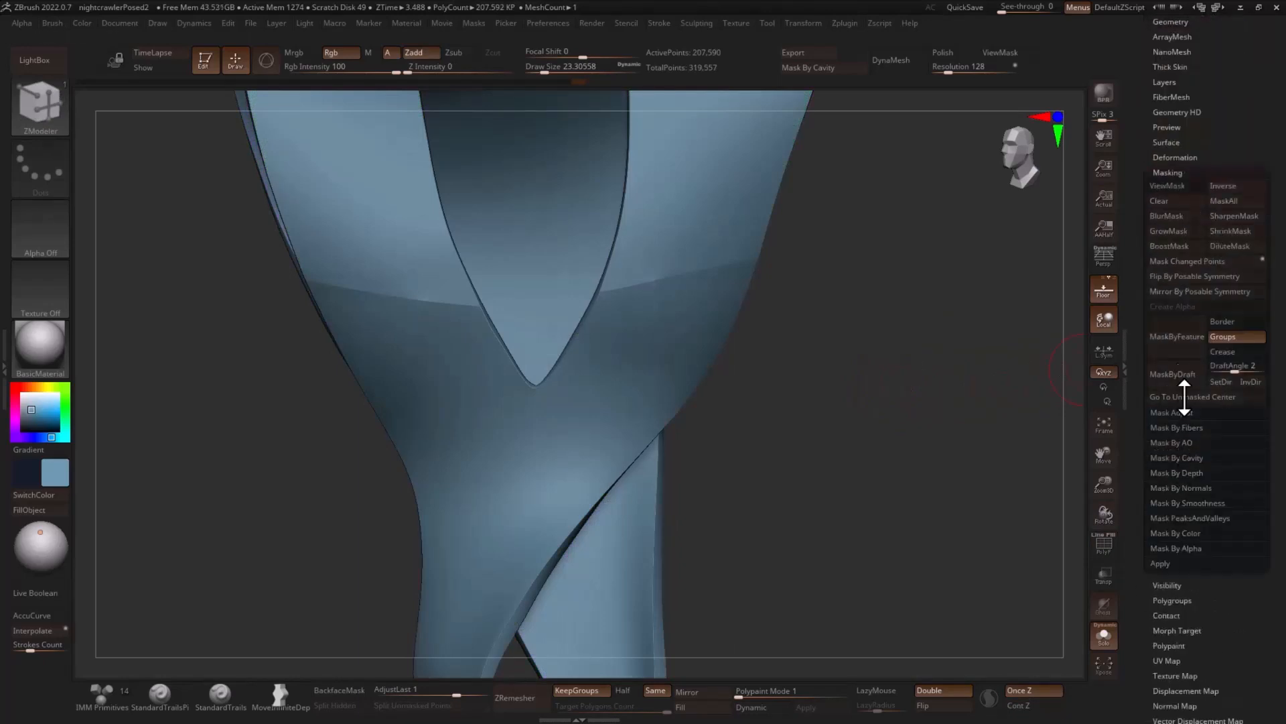
pyautogui.click(1176, 335)
pyautogui.press('f')
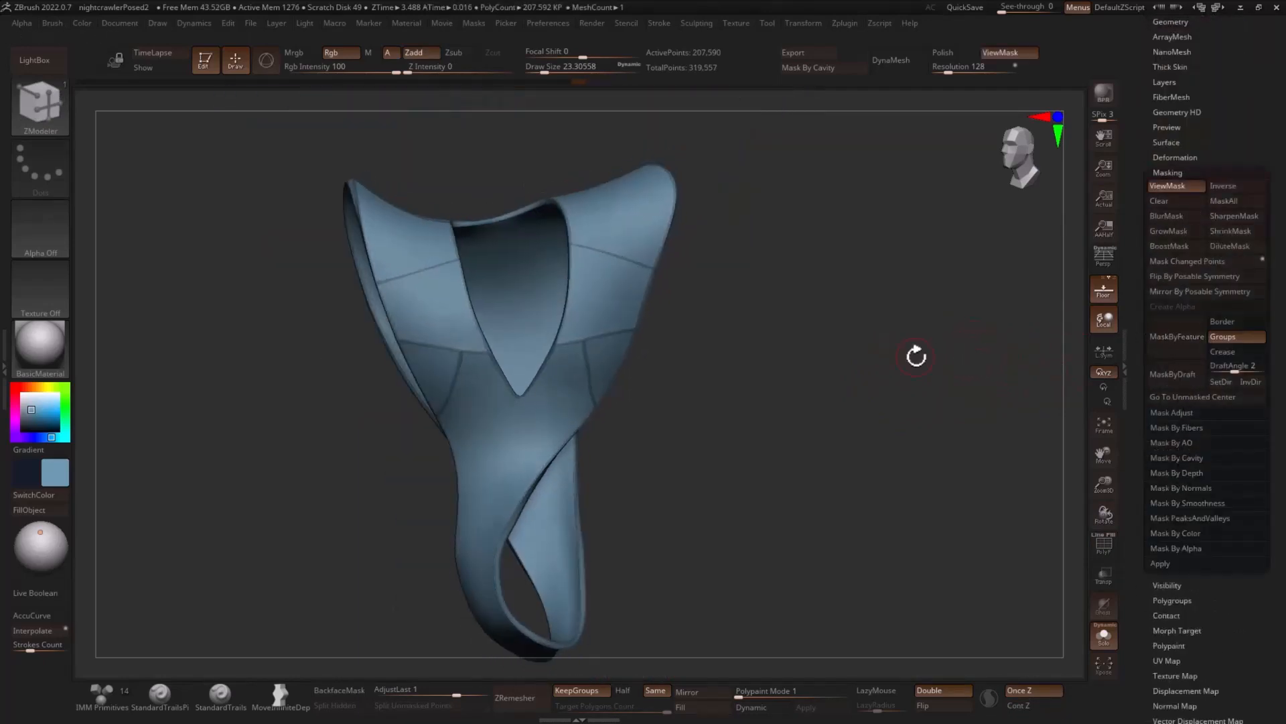
pyautogui.moveTo(861, 339); pyautogui.dragTo(909, 322)
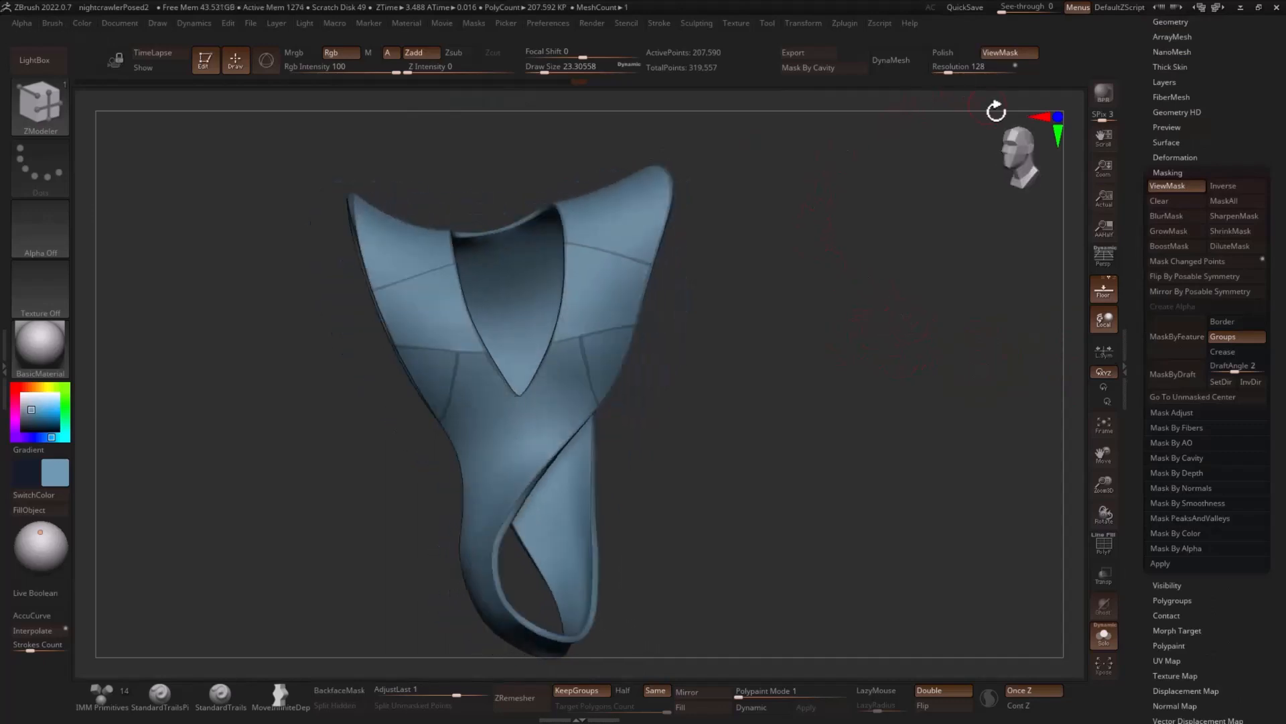
pyautogui.click(1220, 230)
pyautogui.hotkey('ctrl', 'z')
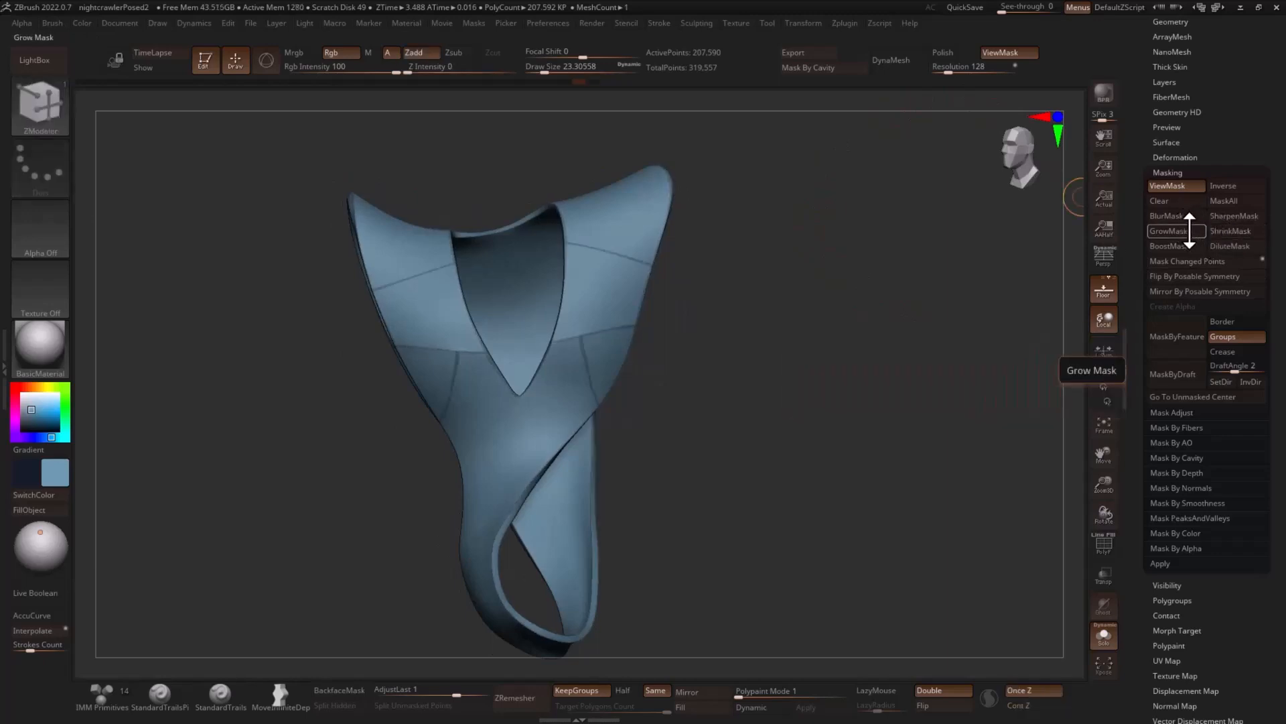
# - Choose the Inflat brush and set its draw size to about 120
pyautogui.moveTo(931, 295); pyautogui.dragTo(843, 333)
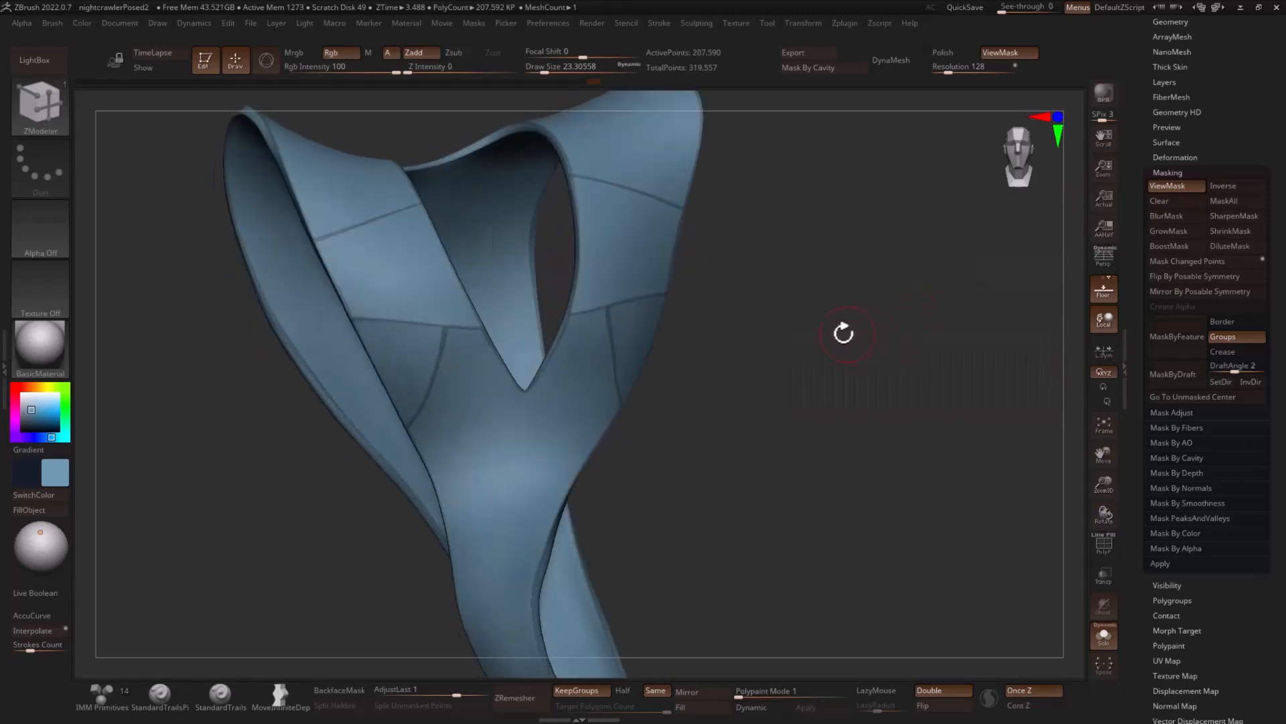
pyautogui.press('b')
pyautogui.press('i')
pyautogui.press('n')
pyautogui.press('s')
pyautogui.moveTo(580, 380); pyautogui.dragTo(600, 380)
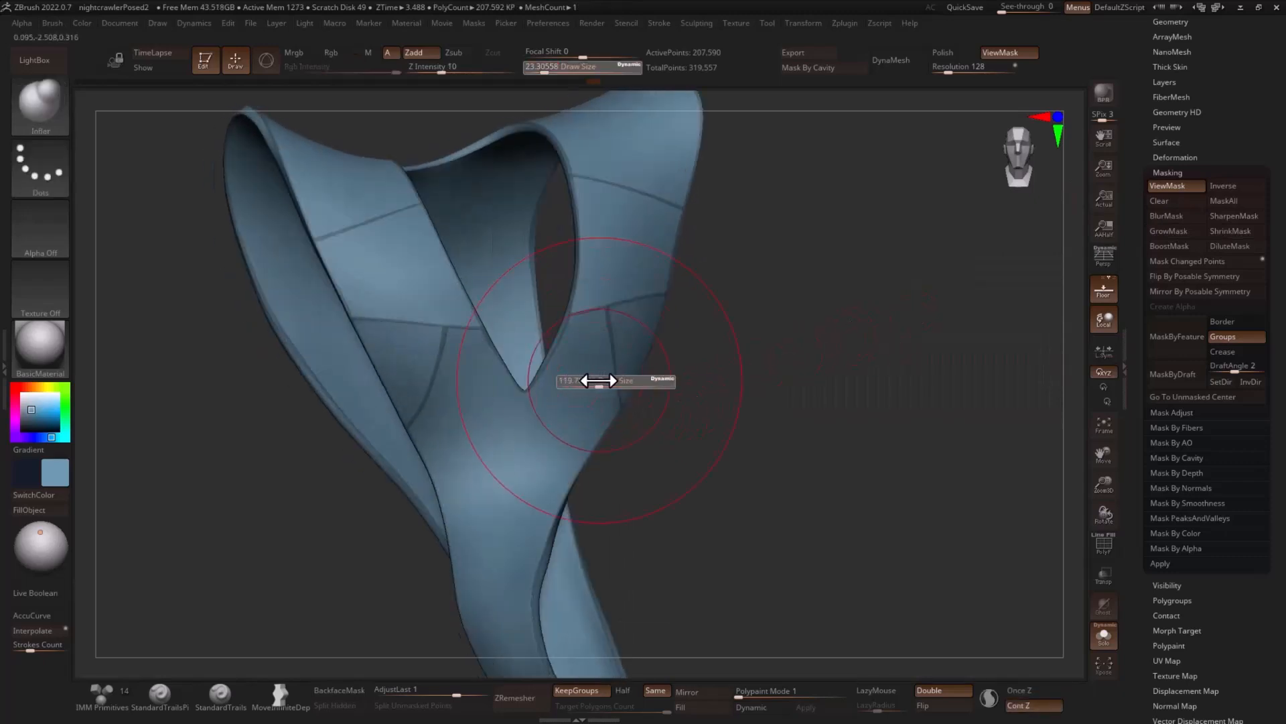
pyautogui.press('space')
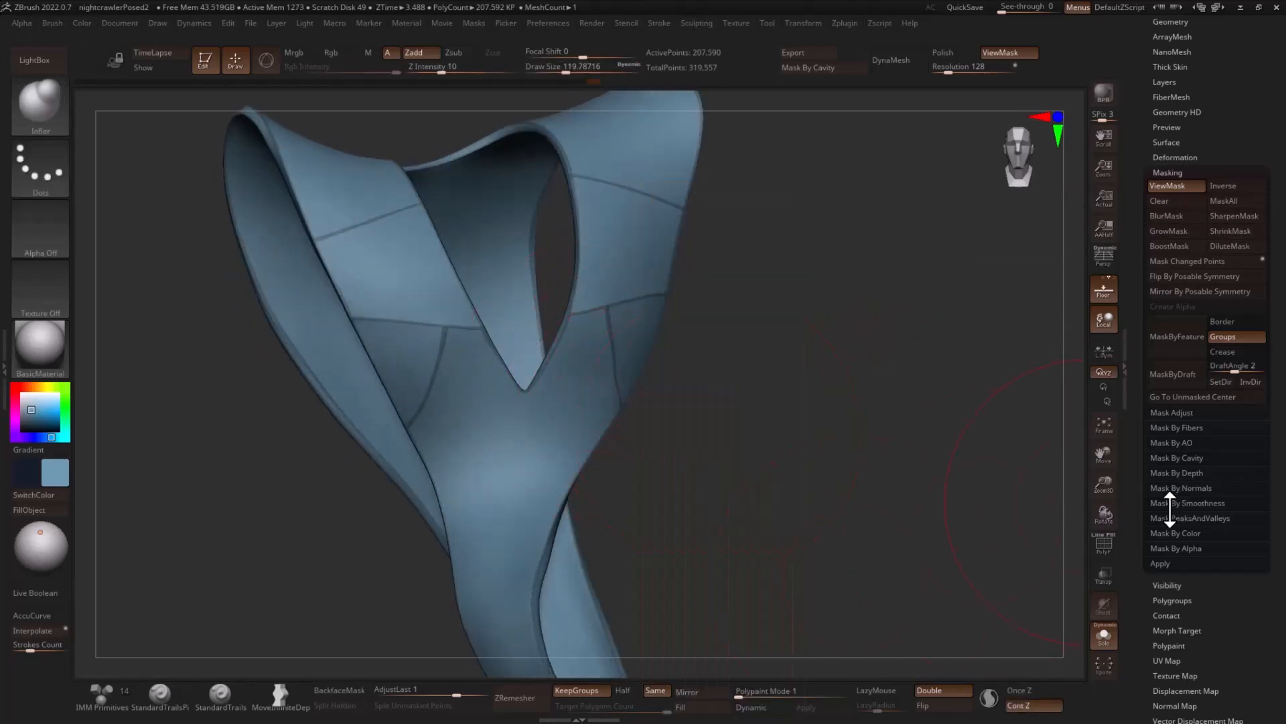
# - Try inflating the unmasked areas of the vest with the Inflate Balloon deformation at 3
pyautogui.scroll(-6, 1171, 407)
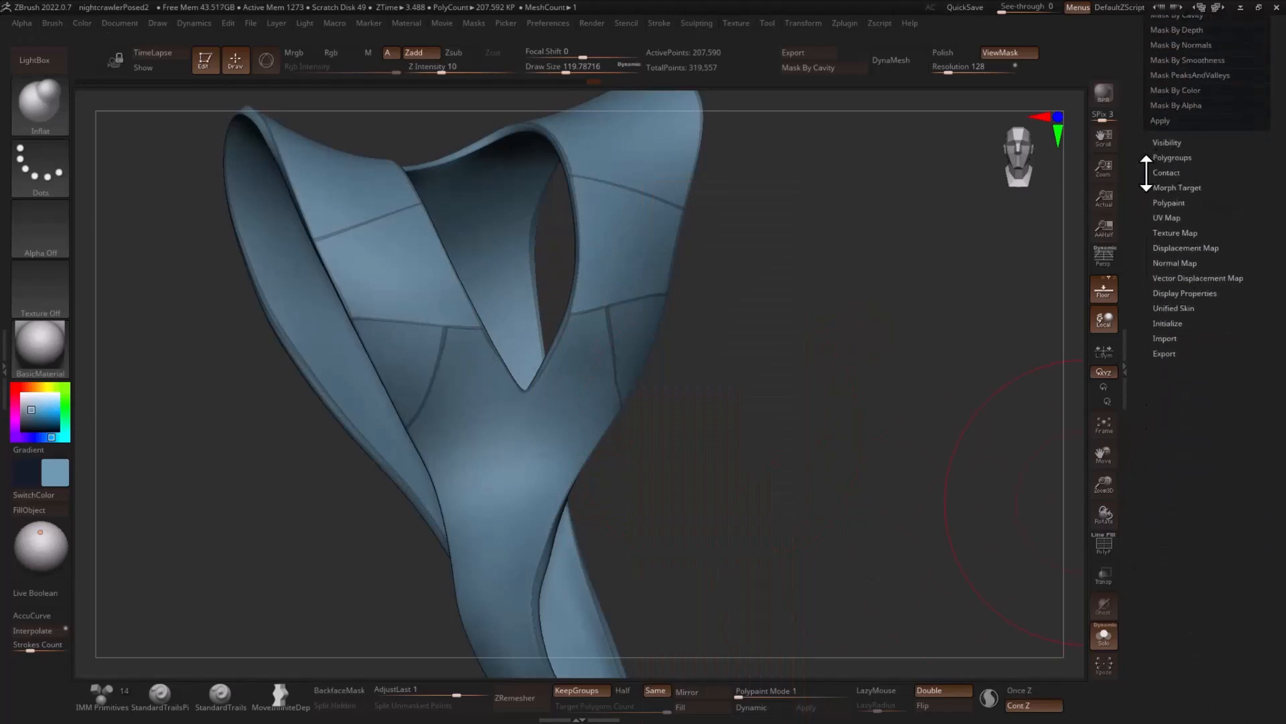
pyautogui.scroll(9, 1154, 335)
pyautogui.click(1181, 445)
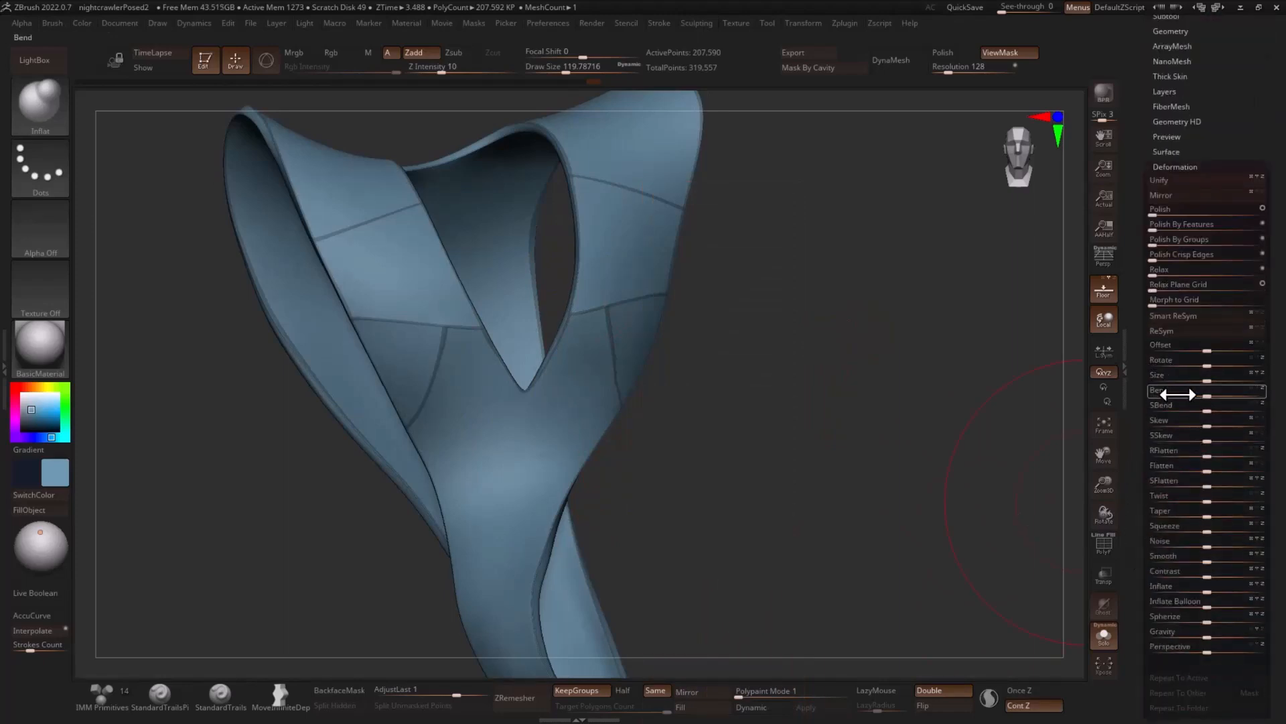
pyautogui.moveTo(1209, 605); pyautogui.dragTo(1209, 605)
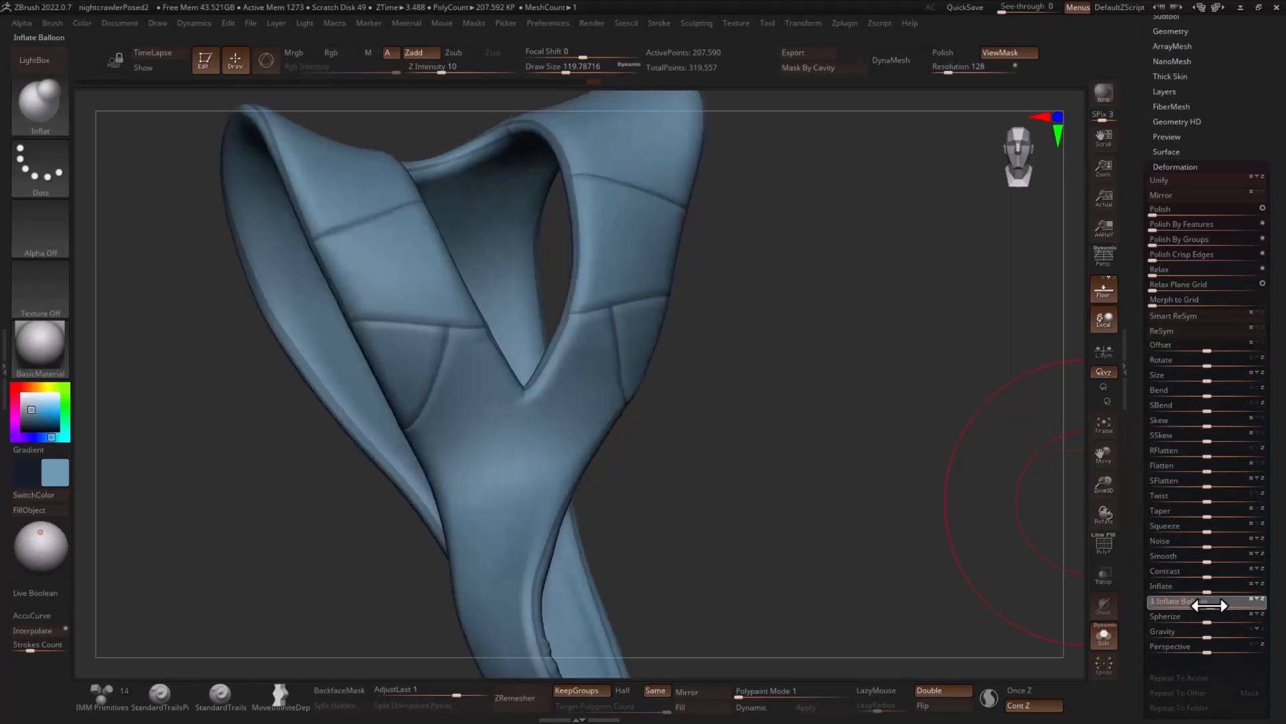
# - Isolate the rim around the vest's neckline, mask it, and show the whole vest
pyautogui.moveTo(839, 486)
pyautogui.mouseDown()
pyautogui.moveTo(847, 380)
pyautogui.moveTo(730, 341)
pyautogui.mouseUp()
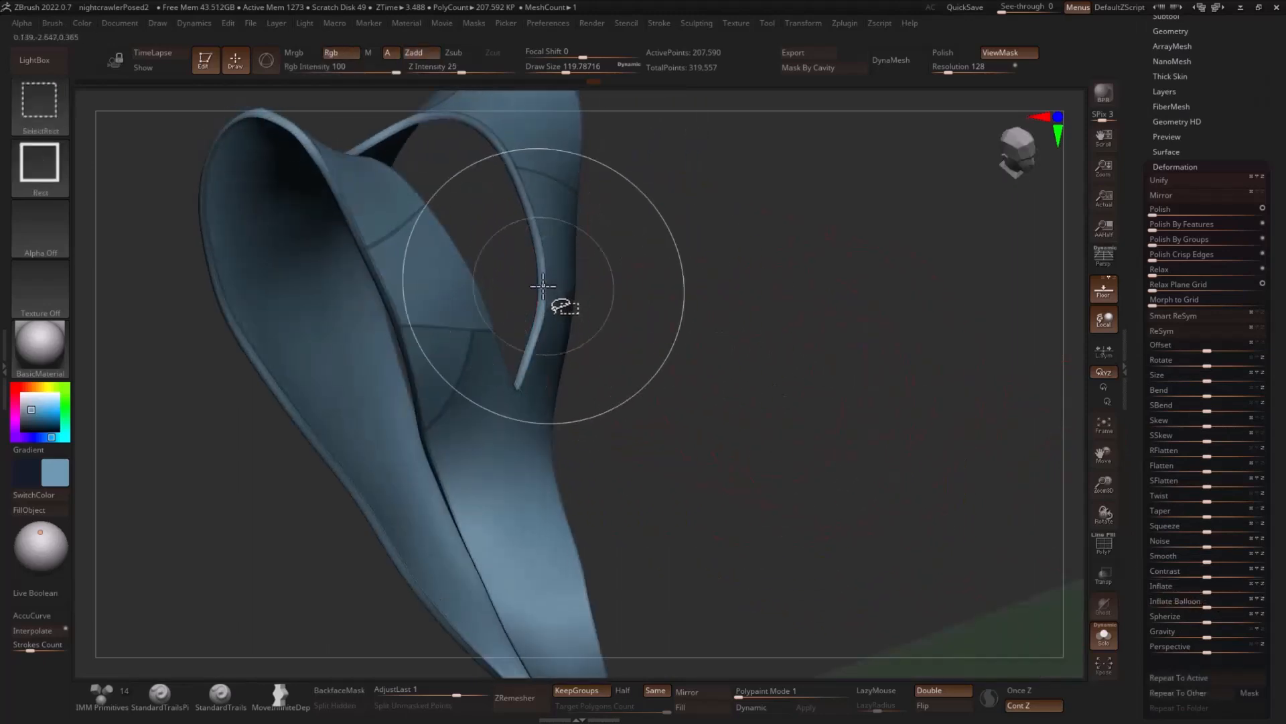
pyautogui.keyDown('ctrl'); pyautogui.keyDown('shift'); pyautogui.click(541, 288); pyautogui.keyUp('shift'); pyautogui.keyUp('ctrl')
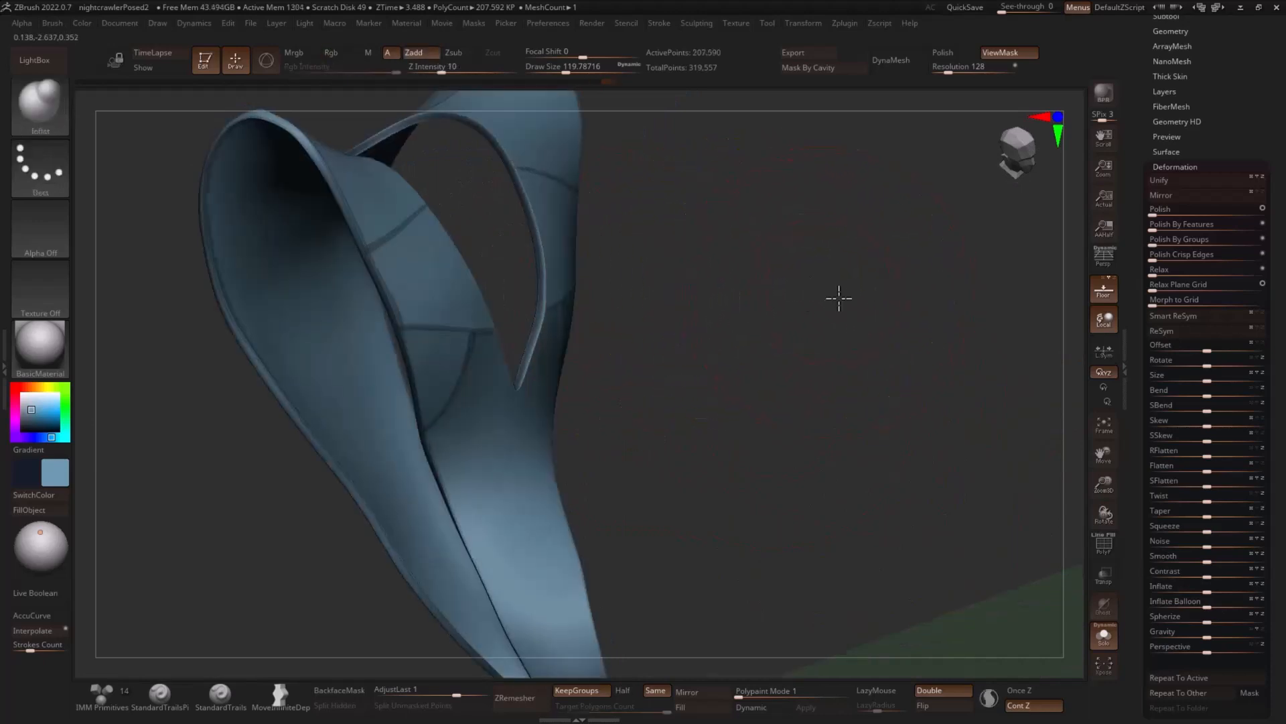
pyautogui.moveTo(838, 293); pyautogui.dragTo(879, 299)
pyautogui.moveTo(574, 265)
pyautogui.keyDown('ctrl'); pyautogui.mouseDown()
pyautogui.moveTo(586, 529)
pyautogui.moveTo(589, 282)
pyautogui.mouseUp(); pyautogui.keyUp('ctrl')
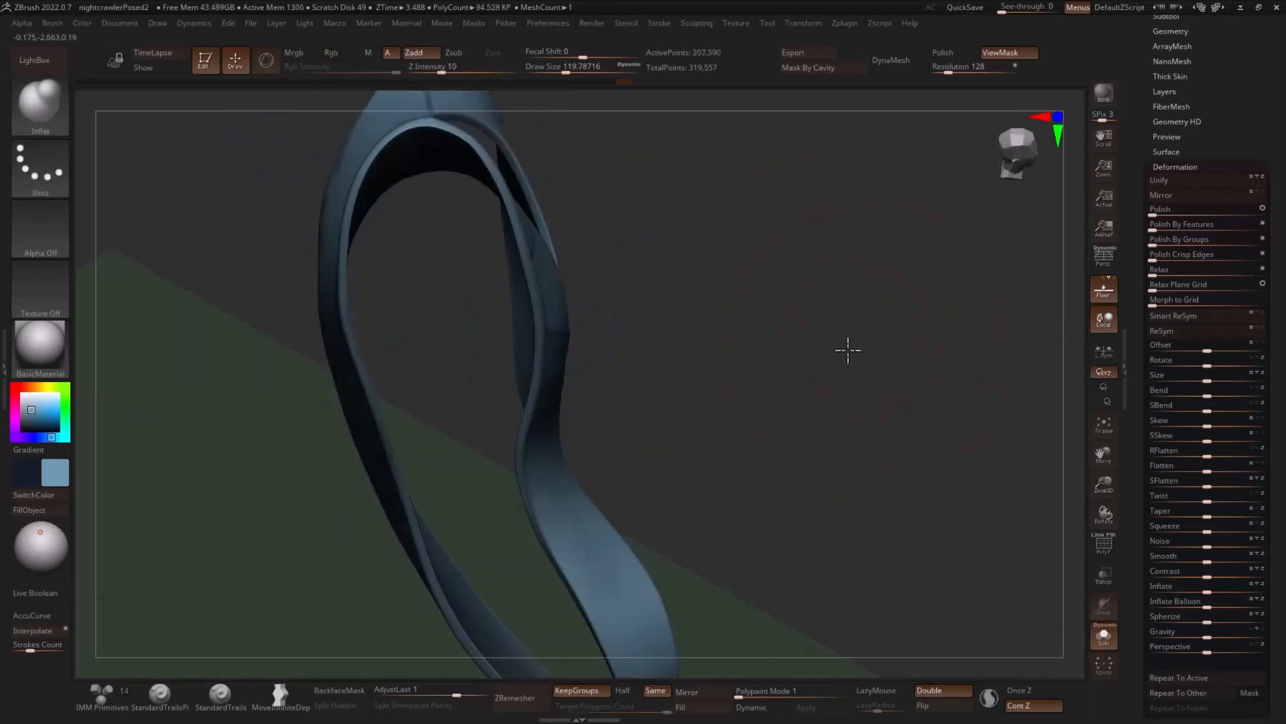
# - Isolate the rim along one side opening of the vest, mask it, and unhide the rest
pyautogui.moveTo(847, 349); pyautogui.dragTo(830, 250)
pyautogui.keyDown('ctrl'); pyautogui.keyDown('shift'); pyautogui.click(569, 264); pyautogui.keyUp('shift'); pyautogui.keyUp('ctrl')
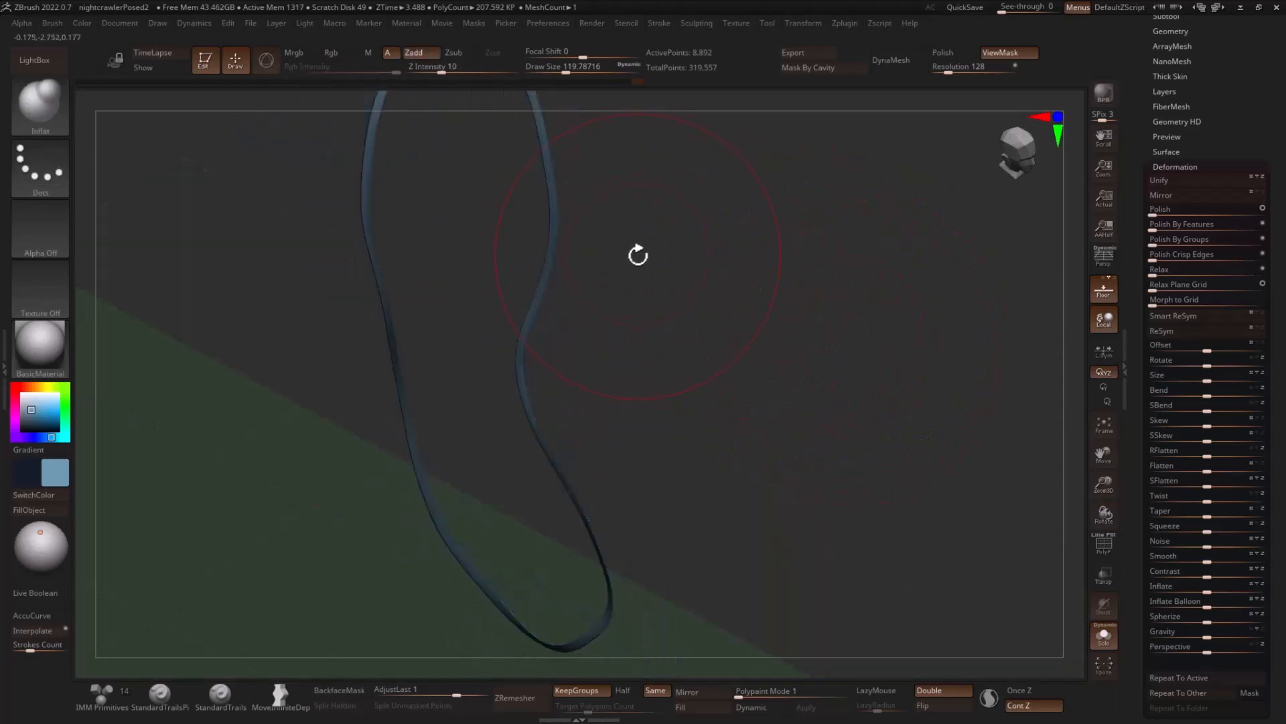
pyautogui.press('ctrl')
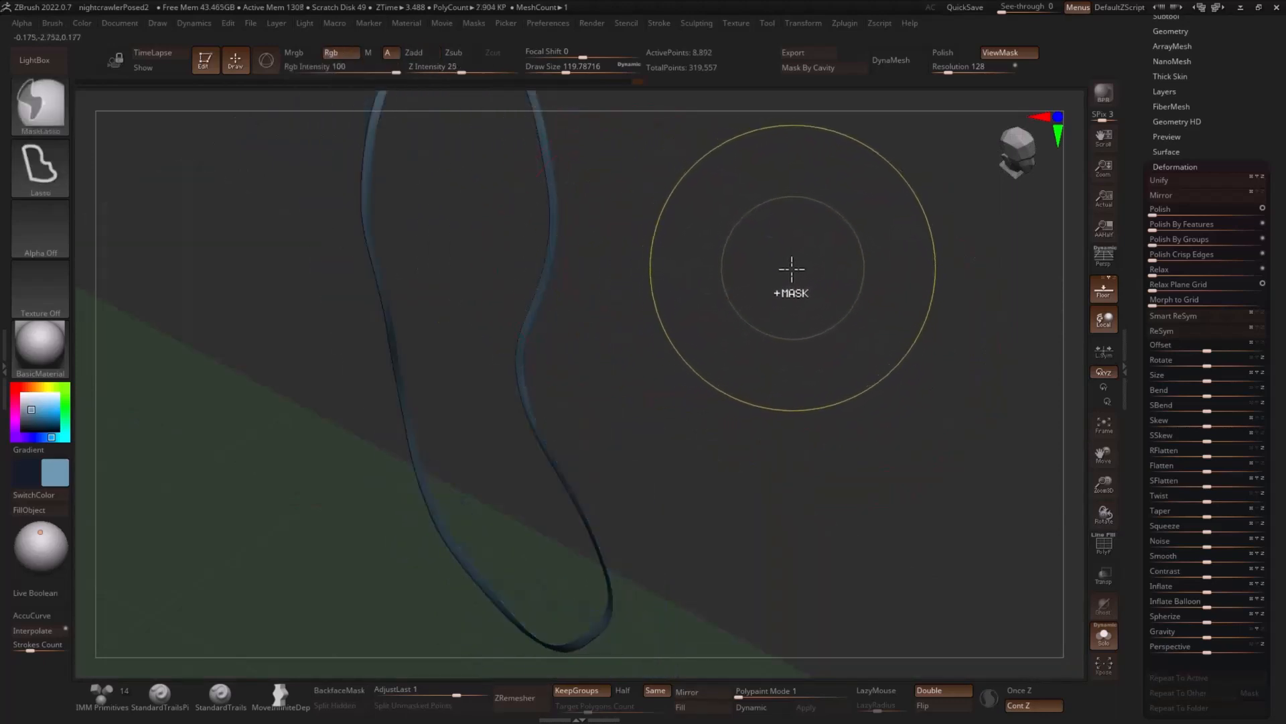
pyautogui.moveTo(904, 273); pyautogui.dragTo(770, 293)
pyautogui.keyDown('ctrl'); pyautogui.keyDown('shift'); pyautogui.click(365, 371); pyautogui.keyUp('shift'); pyautogui.keyUp('ctrl')
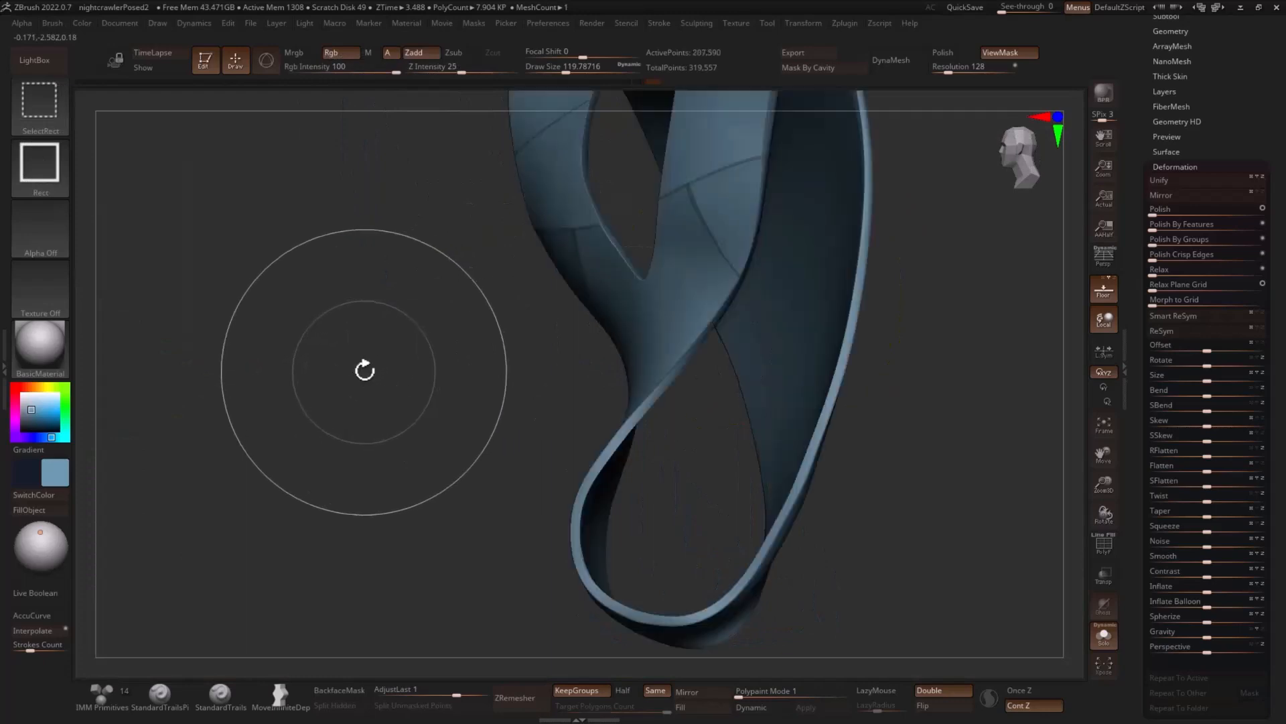
# - Isolate and mask the rim along the opposite side opening, then bring back the whole vest
pyautogui.keyDown('ctrl'); pyautogui.keyDown('shift'); pyautogui.click(647, 402); pyautogui.keyUp('shift'); pyautogui.keyUp('ctrl')
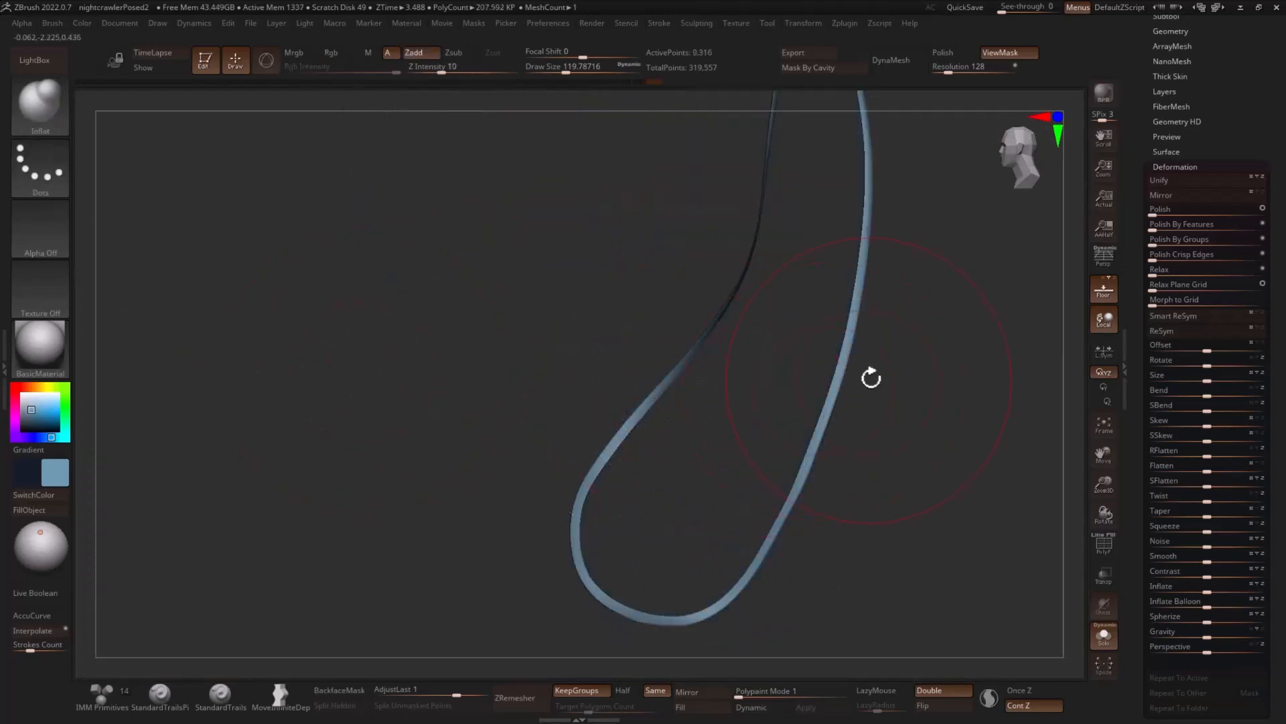
pyautogui.keyDown('ctrl'); pyautogui.keyDown('shift'); pyautogui.click(969, 358); pyautogui.keyUp('shift'); pyautogui.keyUp('ctrl')
pyautogui.moveTo(971, 355); pyautogui.dragTo(971, 390)
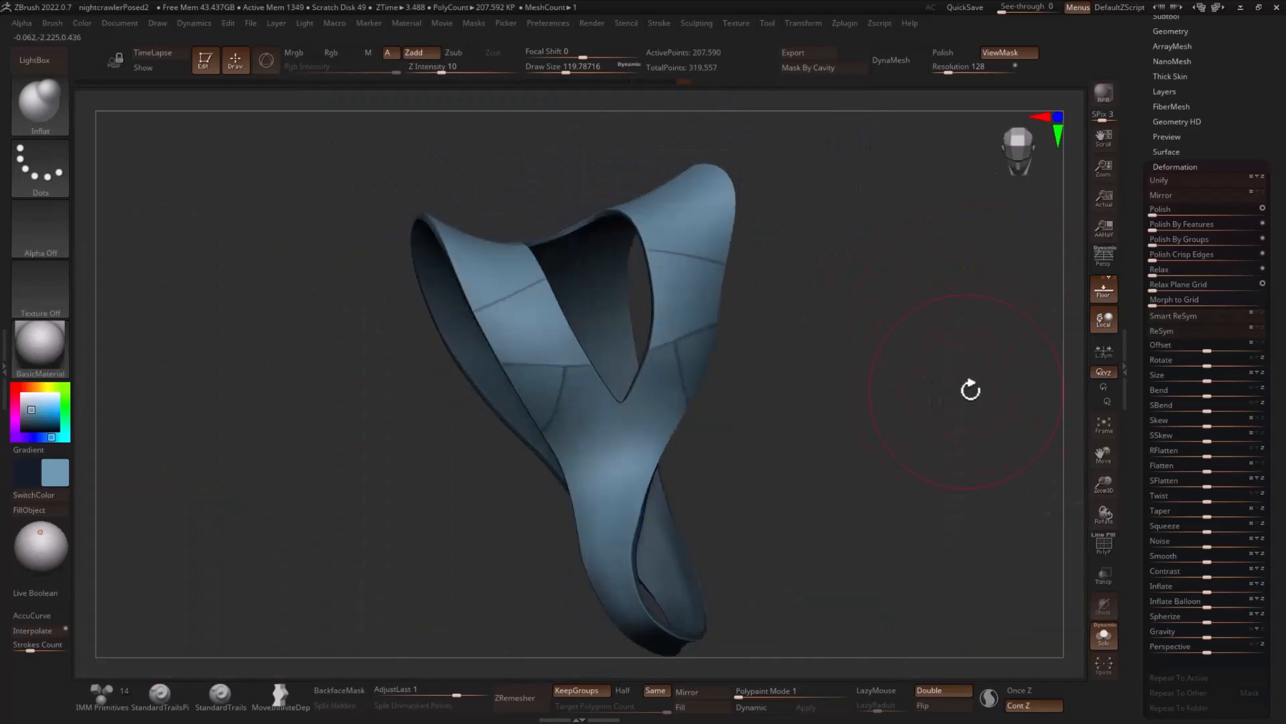
# - Isolate the vest's inner lining surface and mask it
pyautogui.moveTo(1073, 416); pyautogui.dragTo(857, 384)
pyautogui.keyDown('ctrl'); pyautogui.keyDown('shift'); pyautogui.click(617, 207); pyautogui.keyUp('shift'); pyautogui.keyUp('ctrl')
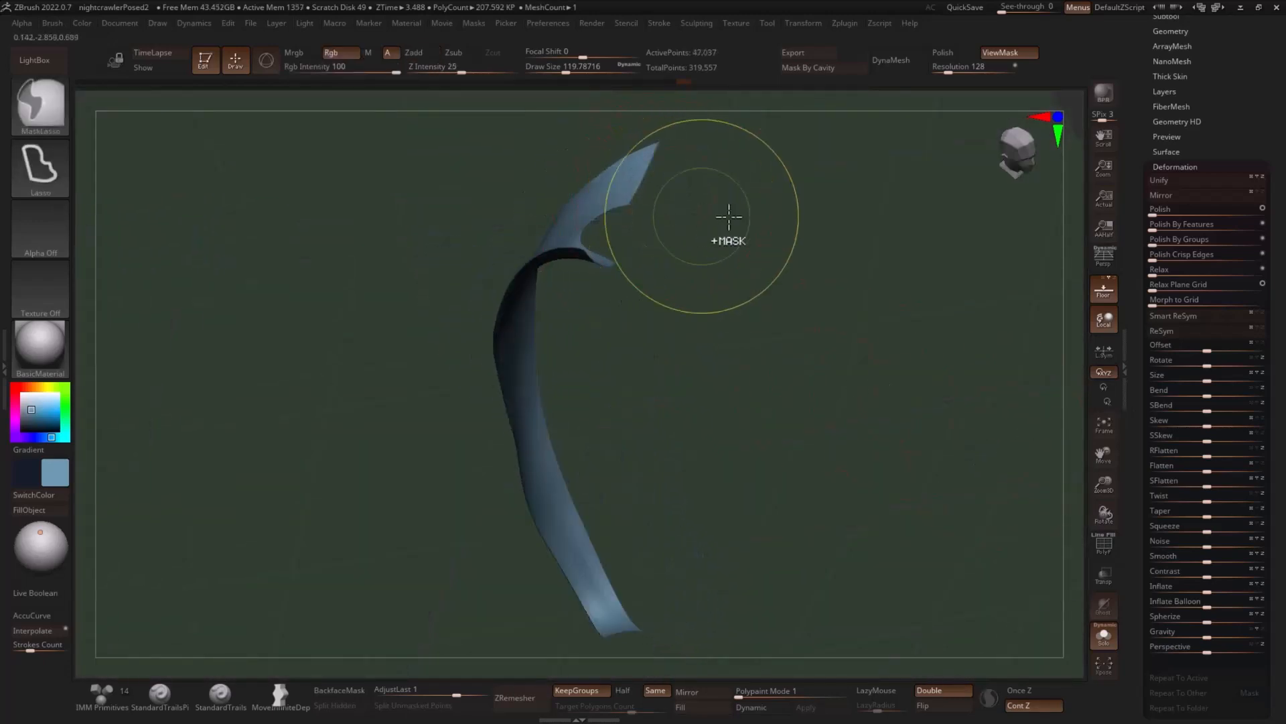
pyautogui.keyDown('ctrl'); pyautogui.keyDown('shift'); pyautogui.click(863, 215); pyautogui.keyUp('shift'); pyautogui.keyUp('ctrl')
# - Unhide the vest, puff up its unmasked panels with Inflate Balloon, and display the full character
pyautogui.moveTo(863, 215)
pyautogui.mouseDown()
pyautogui.moveTo(800, 249)
pyautogui.moveTo(1074, 444)
pyautogui.mouseUp()
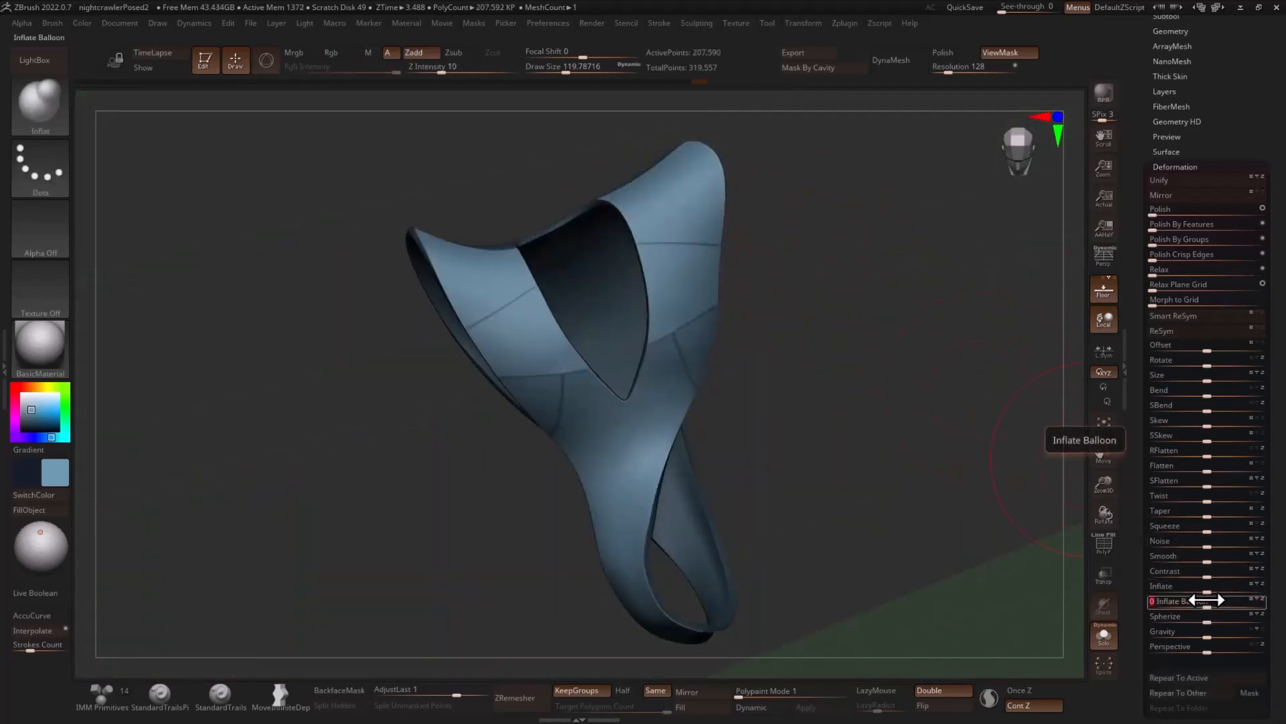
pyautogui.moveTo(1200, 597); pyautogui.dragTo(1198, 597)
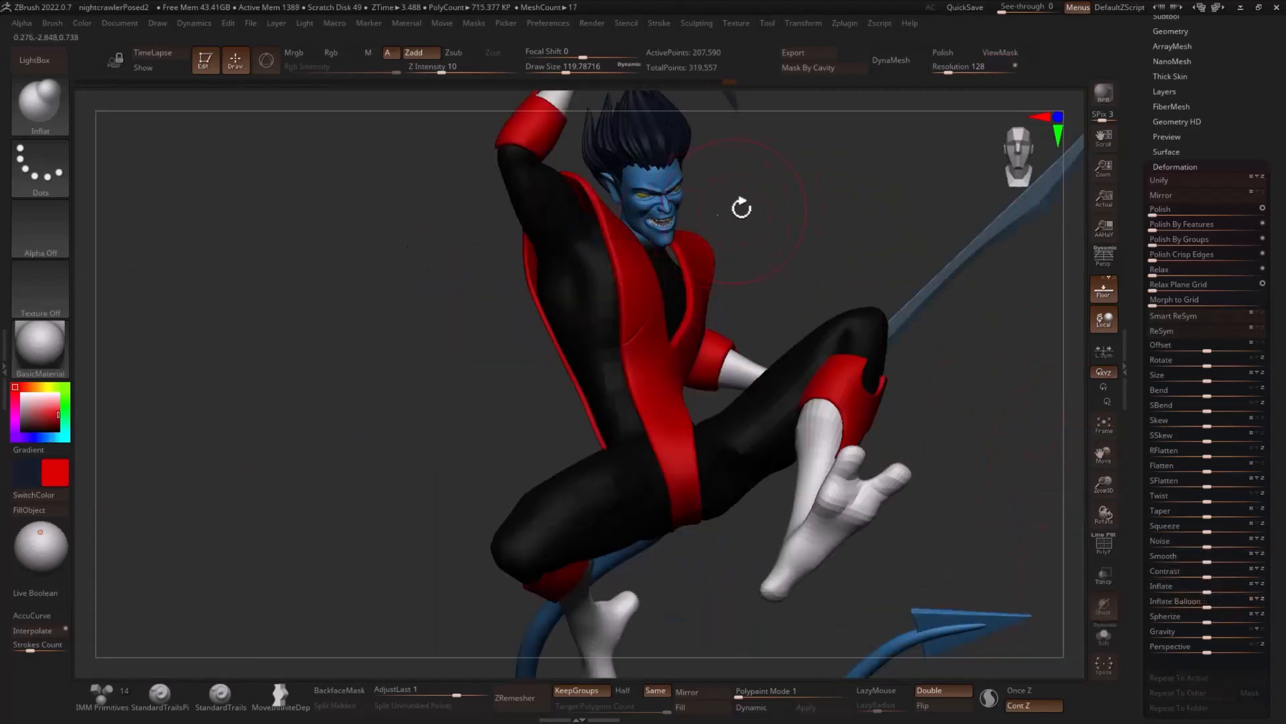
pyautogui.moveTo(741, 207); pyautogui.dragTo(904, 222)
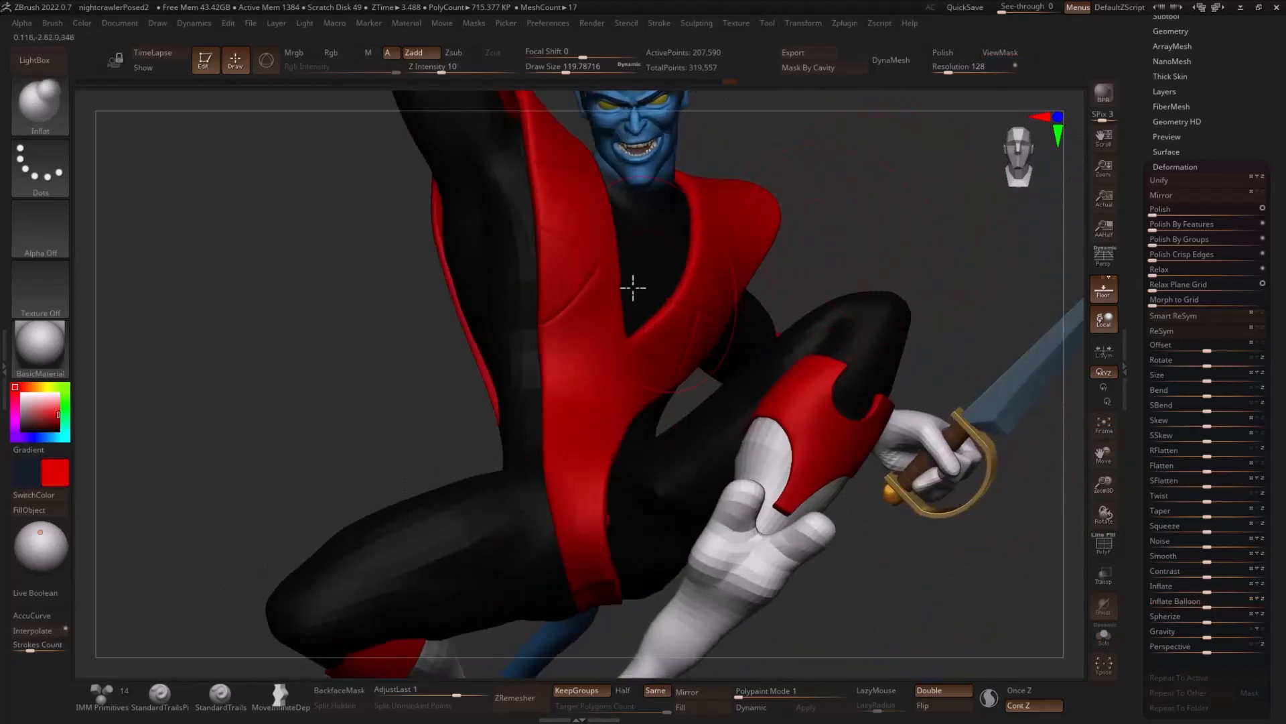
# - Select the BasicMaterial2 material and adjust its modifiers
pyautogui.click(67, 361)
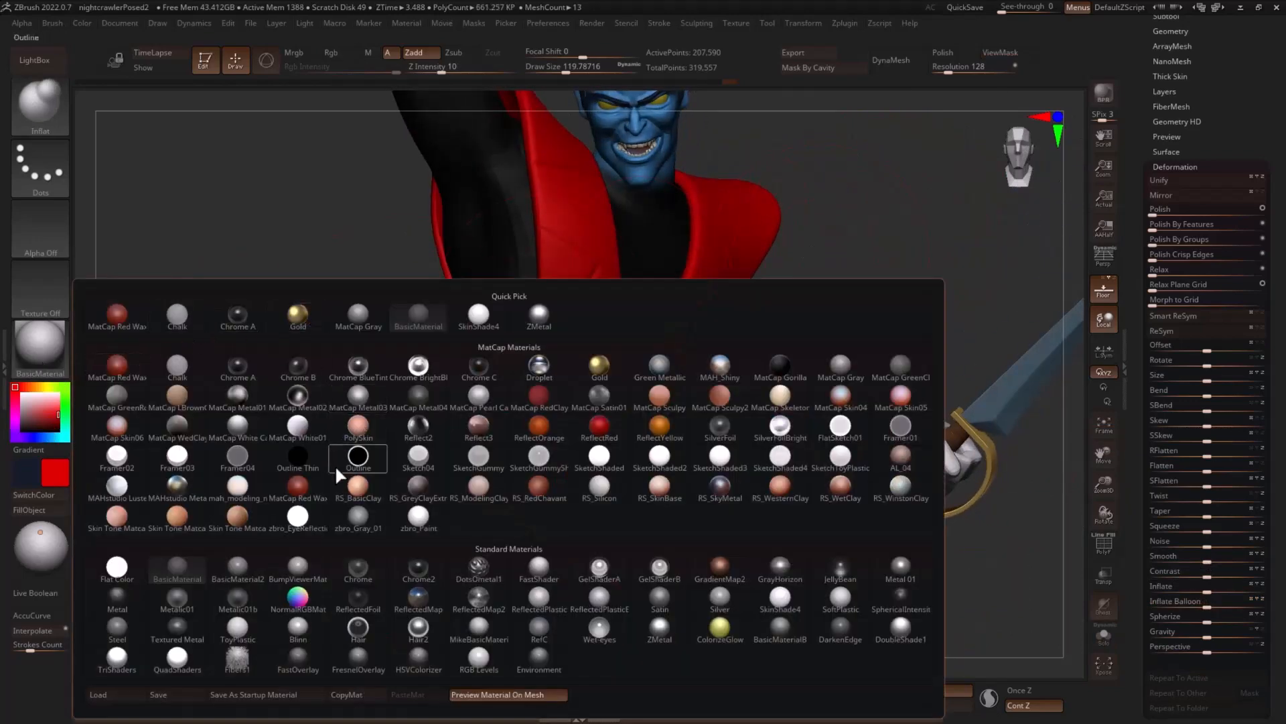
pyautogui.click(259, 568)
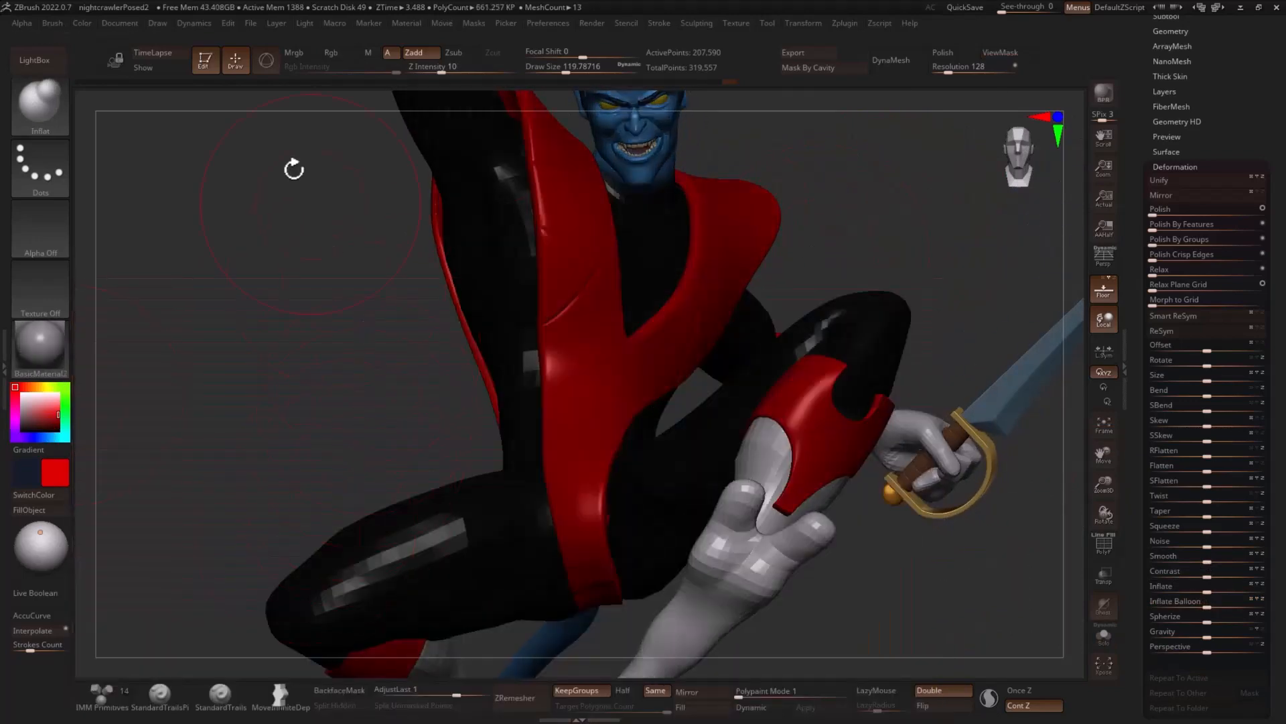
pyautogui.click(404, 24)
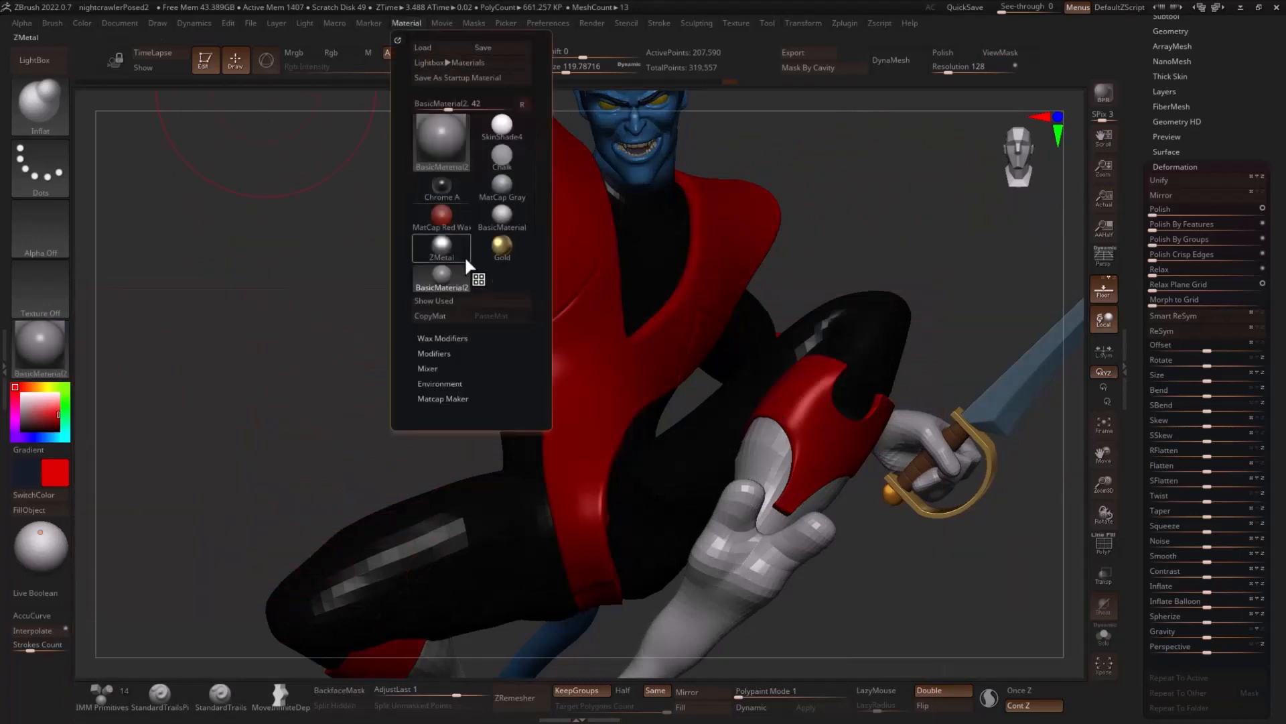
pyautogui.click(449, 353)
pyautogui.moveTo(469, 412); pyautogui.dragTo(493, 417)
# - Enable Mrgb and fill the vest, boot covers and arm covers with red BasicMaterial2
pyautogui.moveTo(938, 220); pyautogui.dragTo(847, 224)
pyautogui.click(315, 52)
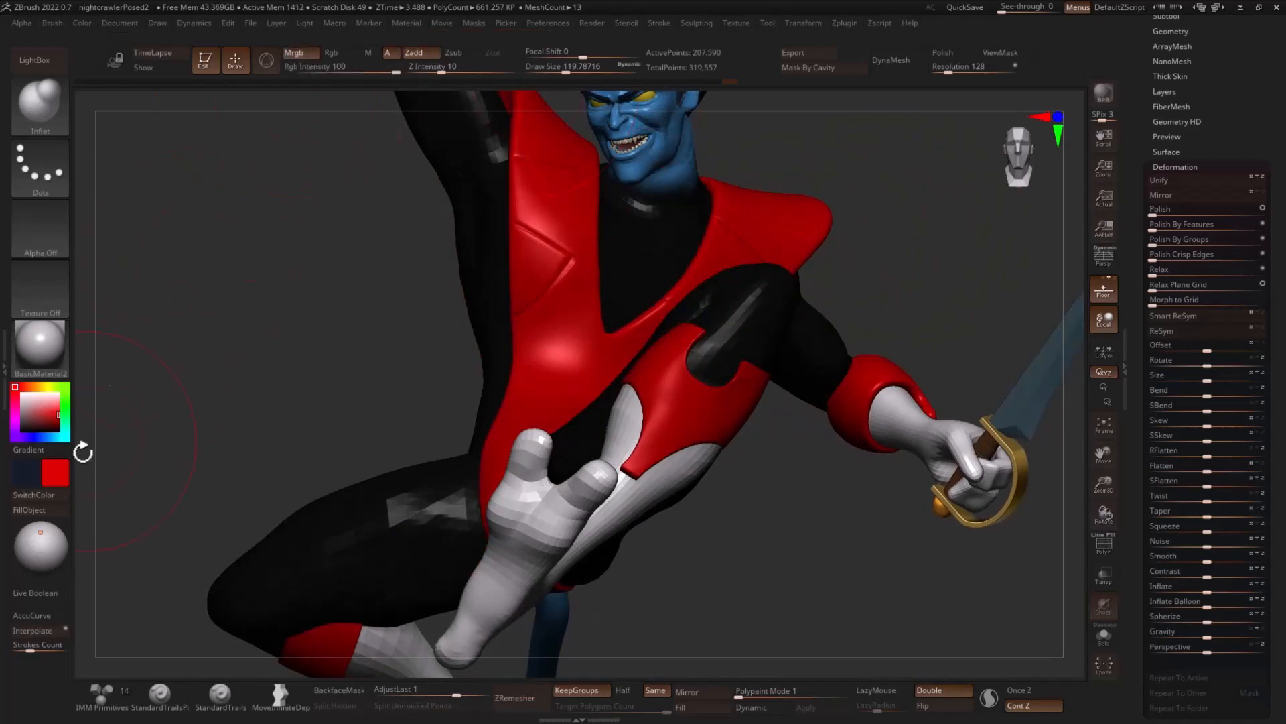
pyautogui.moveTo(327, 312); pyautogui.dragTo(594, 373)
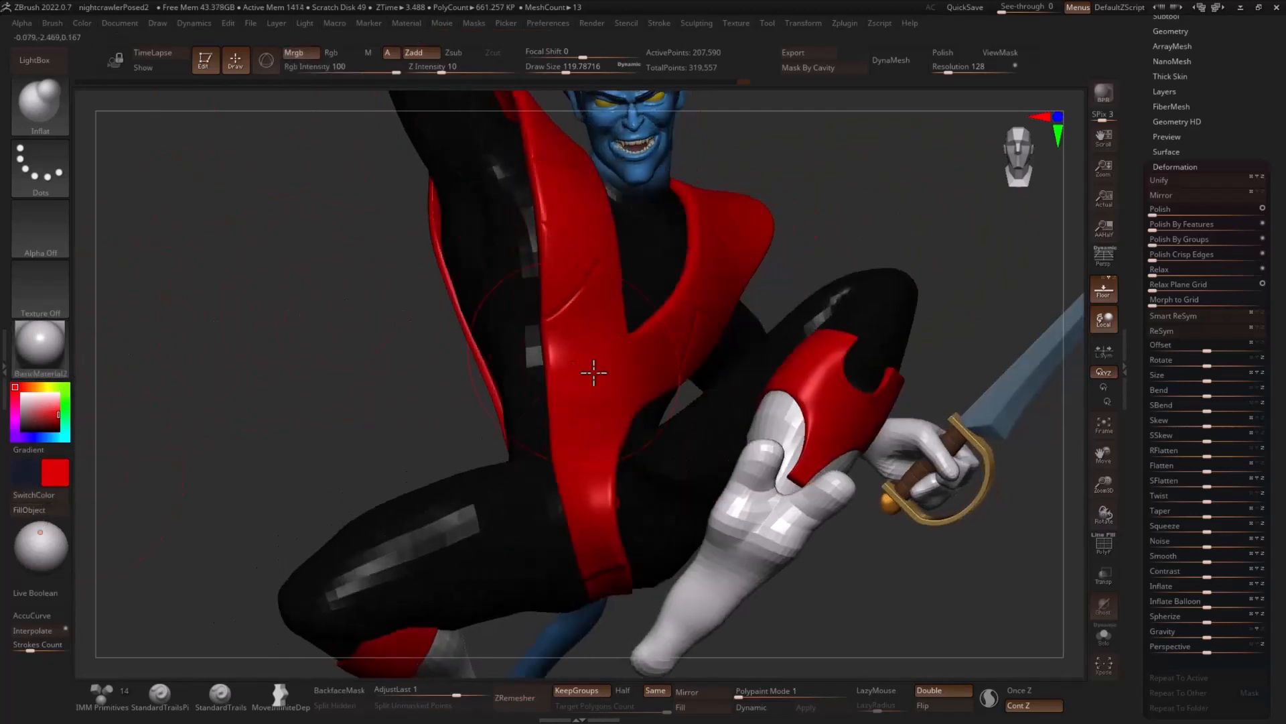
pyautogui.keyDown('alt'); pyautogui.click(856, 425); pyautogui.keyUp('alt')
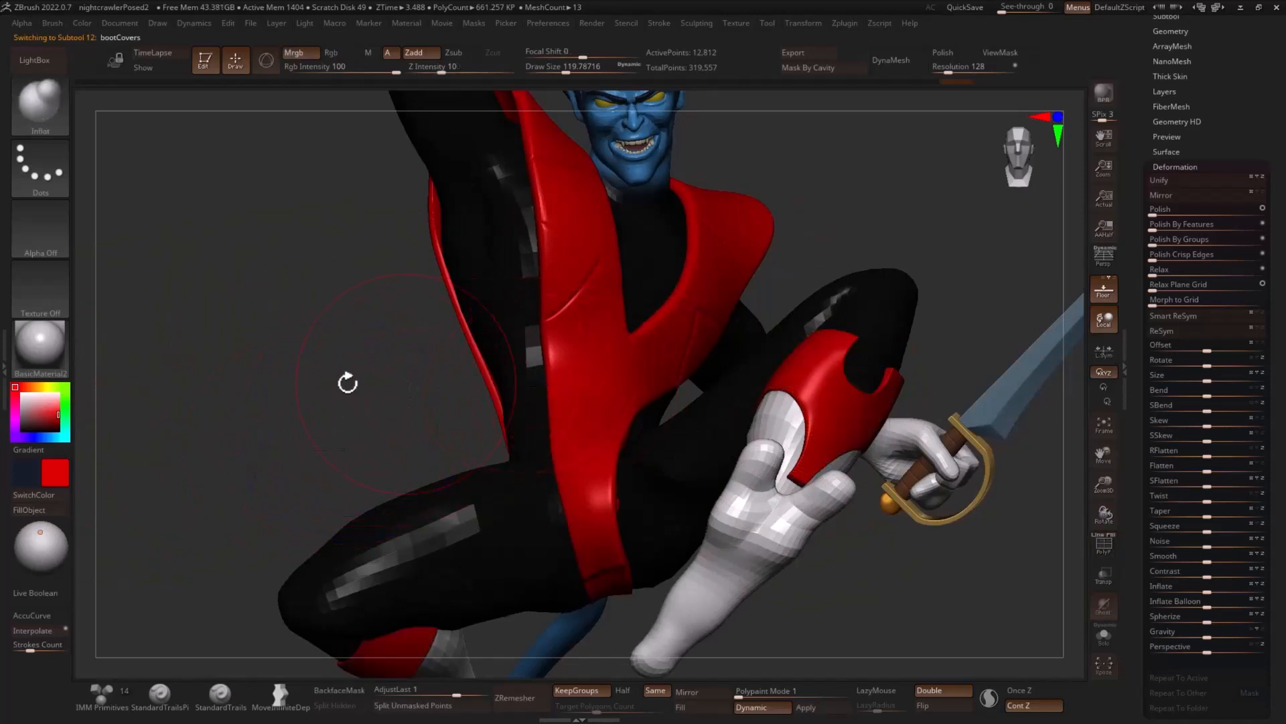
pyautogui.moveTo(240, 343); pyautogui.dragTo(413, 345)
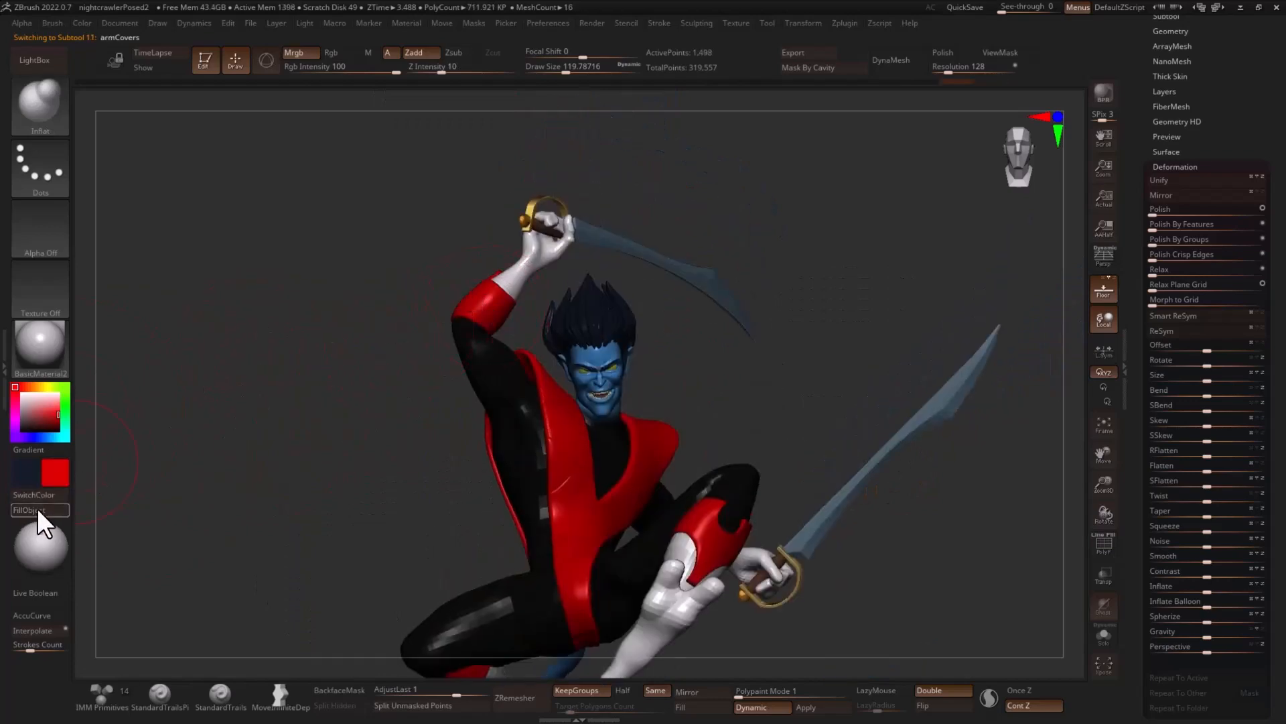
# - Set the active material back to BasicMaterial and turn off material and color painting
pyautogui.click(40, 346)
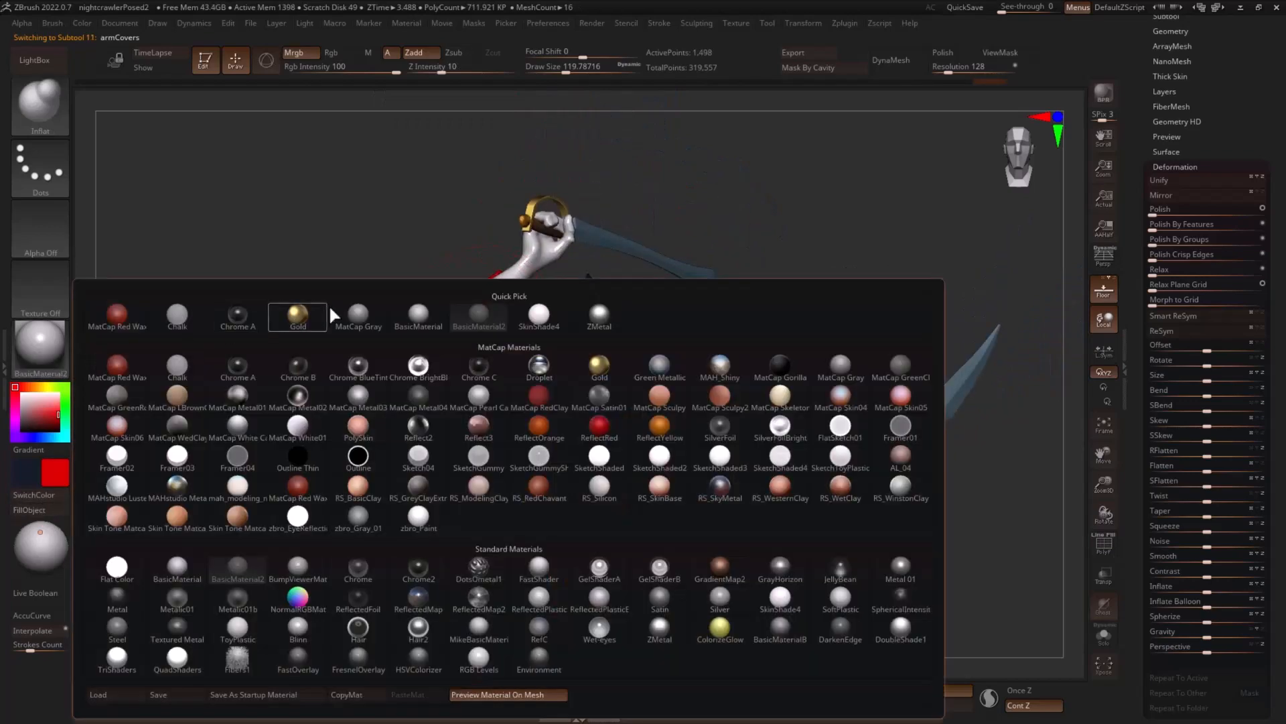
pyautogui.click(397, 318)
pyautogui.moveTo(349, 182)
pyautogui.mouseDown()
pyautogui.moveTo(350, 146)
pyautogui.moveTo(339, 181)
pyautogui.moveTo(787, 333)
pyautogui.moveTo(750, 327)
pyautogui.moveTo(853, 376)
pyautogui.moveTo(873, 402)
pyautogui.moveTo(882, 367)
pyautogui.moveTo(967, 428)
pyautogui.mouseUp()
pyautogui.click(335, 53)
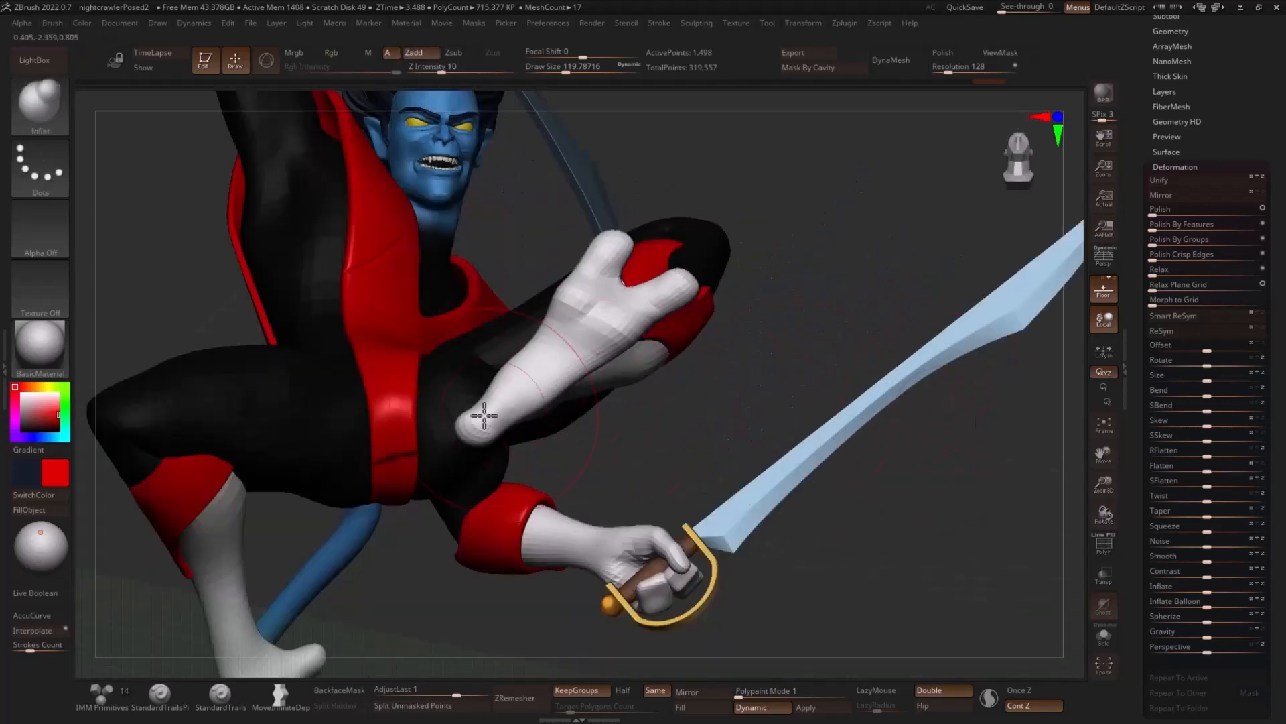
# - Select the vest and isolate its central front panel by hiding the surrounding sections
pyautogui.press('shift')
pyautogui.press('shift')
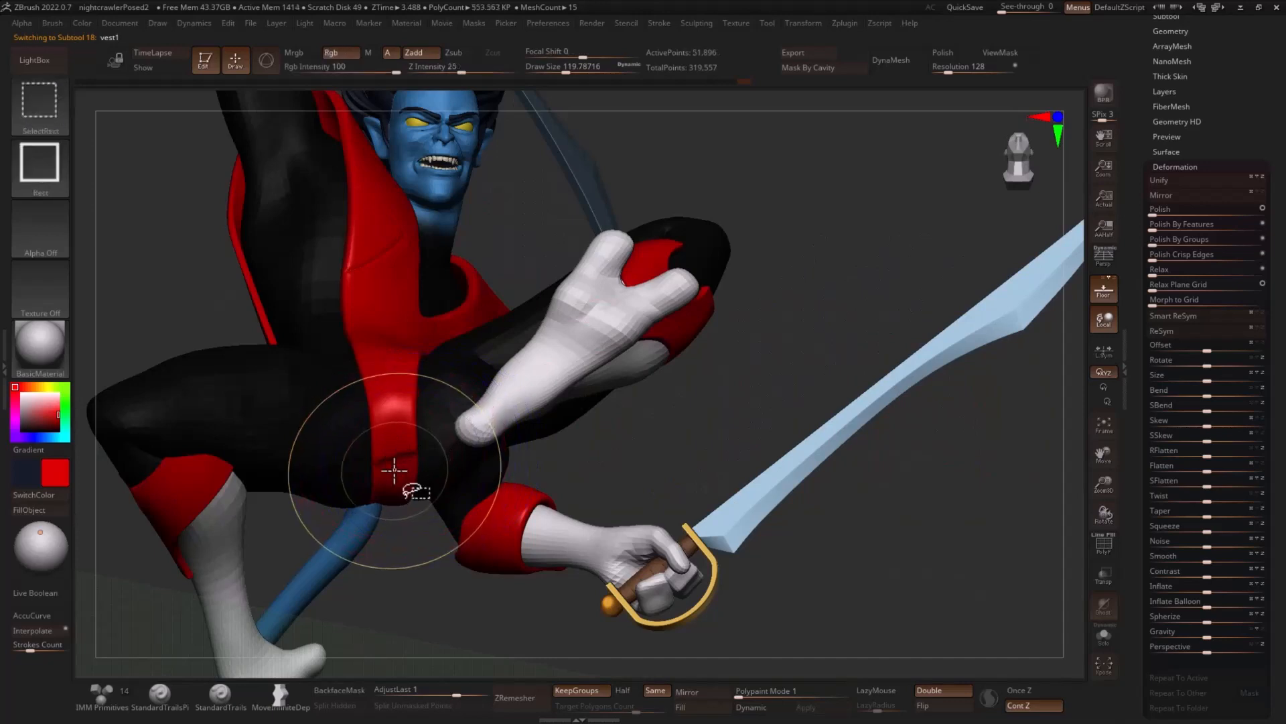
pyautogui.keyDown('ctrl'); pyautogui.keyDown('shift'); pyautogui.click(394, 470); pyautogui.keyUp('shift'); pyautogui.keyUp('ctrl')
pyautogui.keyDown('ctrl'); pyautogui.keyDown('shift'); pyautogui.click(674, 445); pyautogui.keyUp('shift'); pyautogui.keyUp('ctrl')
pyautogui.keyDown('ctrl'); pyautogui.keyDown('shift'); pyautogui.click(406, 444); pyautogui.keyUp('shift'); pyautogui.keyUp('ctrl')
pyautogui.keyDown('ctrl'); pyautogui.keyDown('shift'); pyautogui.click(490, 449); pyautogui.keyUp('shift'); pyautogui.keyUp('ctrl')
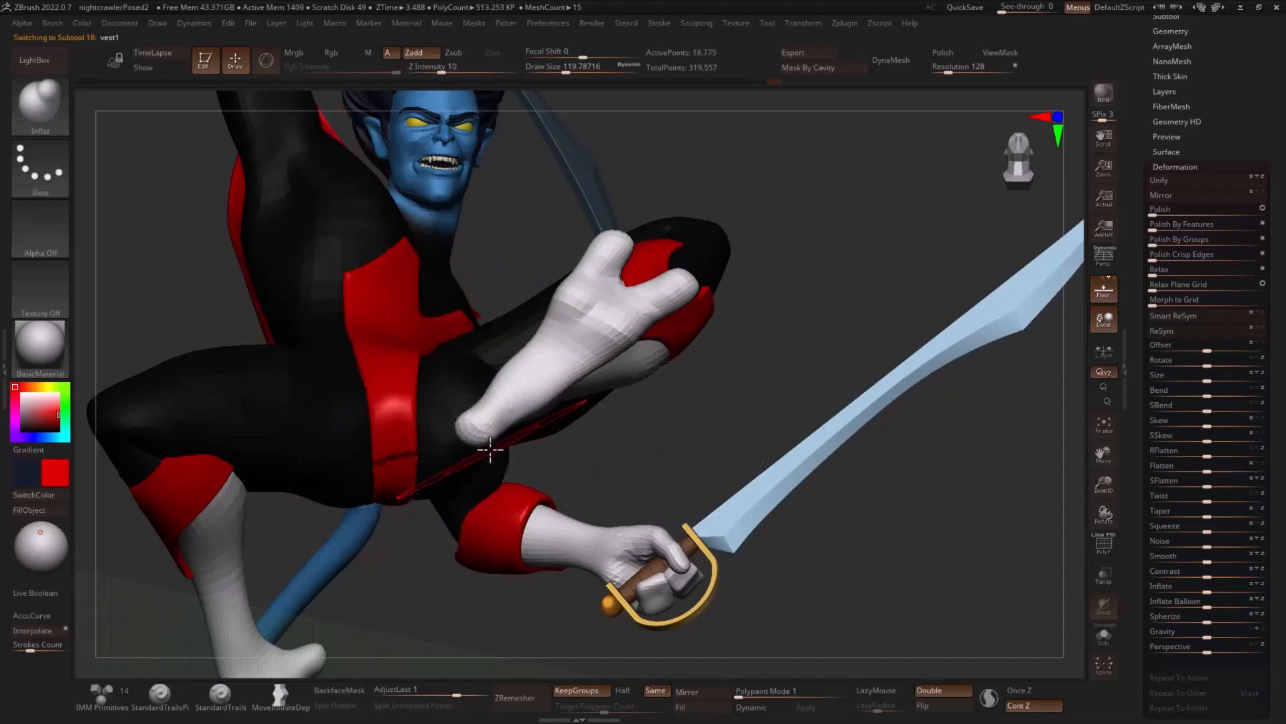
# - Lasso-mask around the lower end of the vest's front panel and smooth out its crease with a draw size of about 83
pyautogui.press('ctrl')
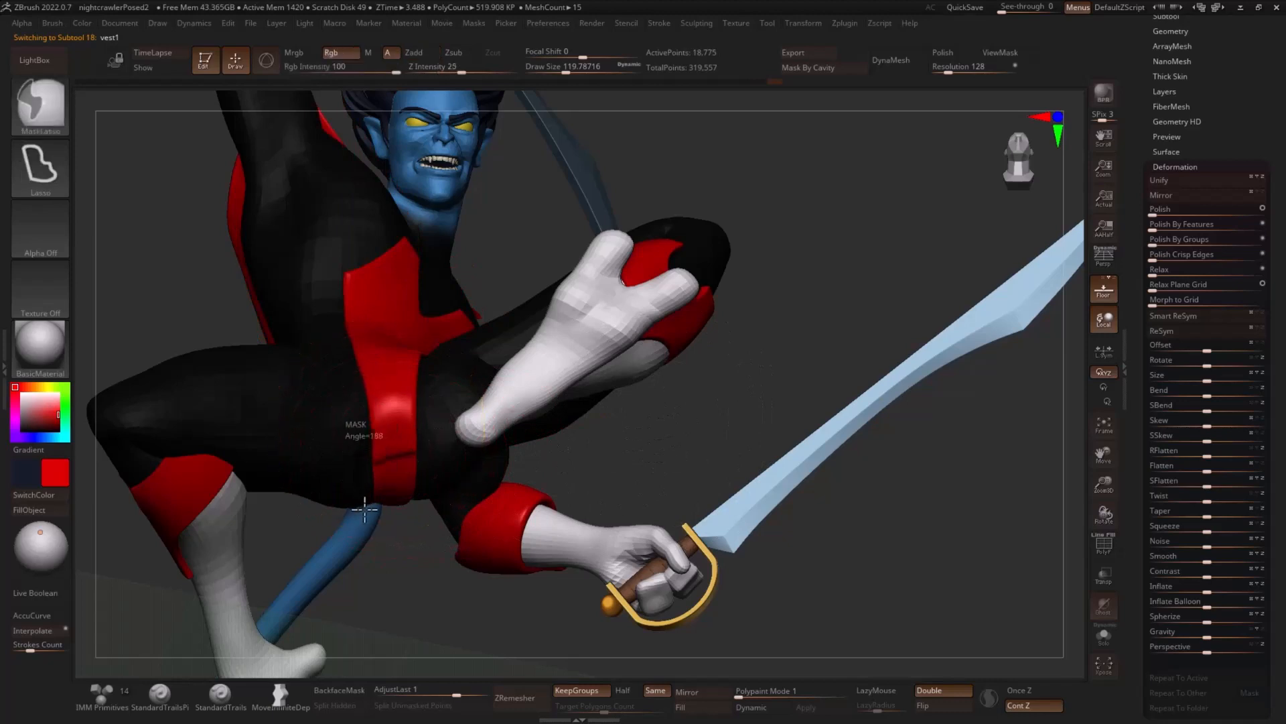
pyautogui.keyDown('ctrl'); pyautogui.moveTo(364, 509); pyautogui.dragTo(377, 507); pyautogui.keyUp('ctrl')
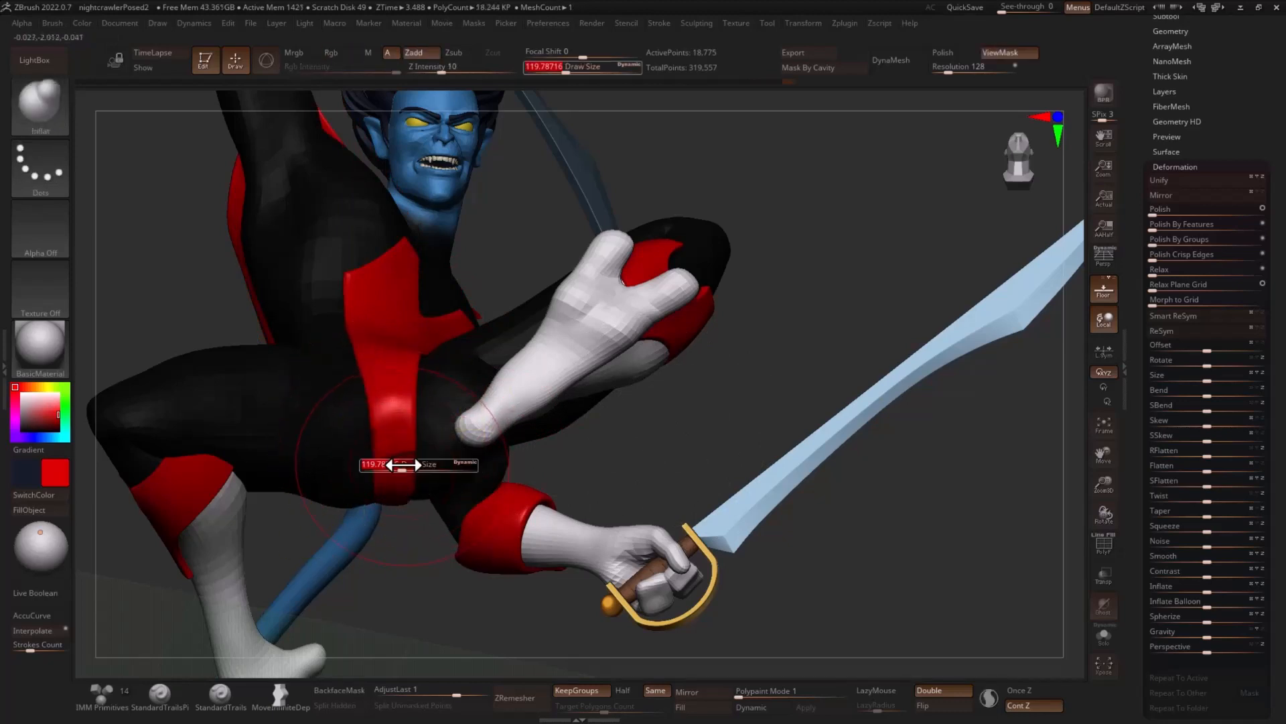
pyautogui.press('shift')
pyautogui.keyDown('shift'); pyautogui.moveTo(389, 477); pyautogui.dragTo(411, 466); pyautogui.keyUp('shift')
pyautogui.press('shift')
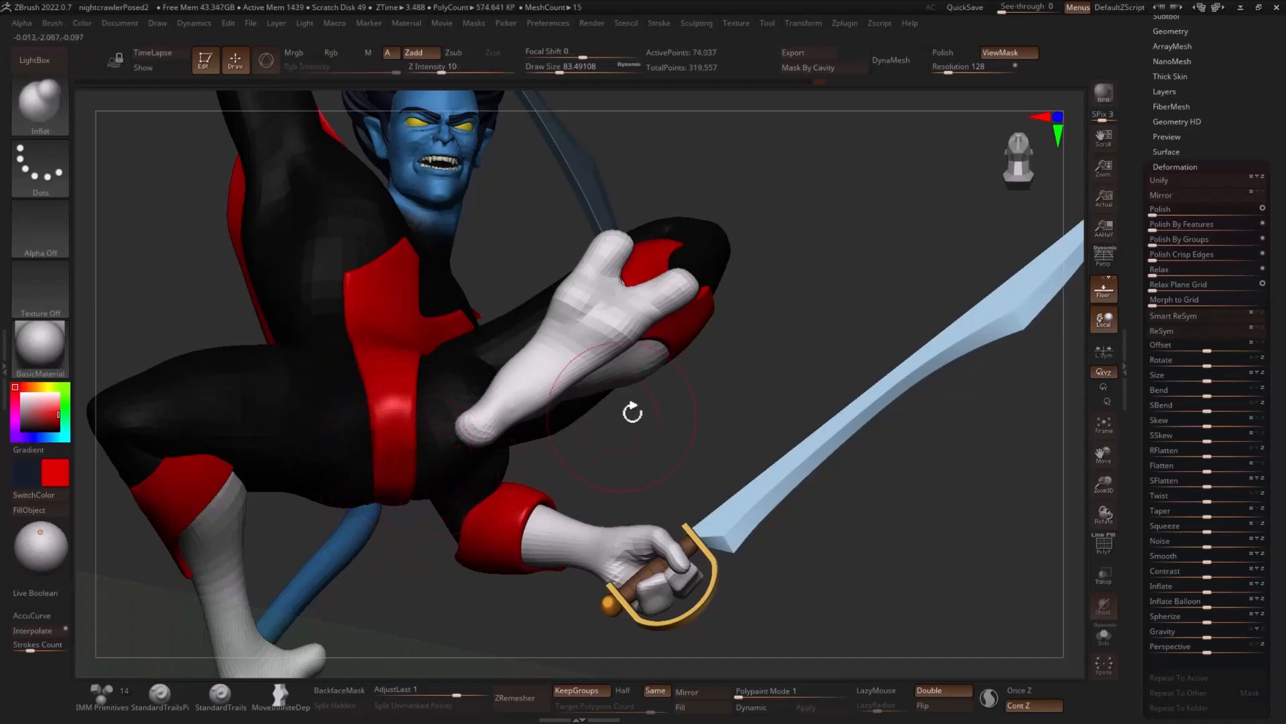
# - Clear the mask, unhide the rest of the vest and inspect it on the full character
pyautogui.keyDown('ctrl'); pyautogui.moveTo(749, 351); pyautogui.dragTo(734, 342); pyautogui.keyUp('ctrl')
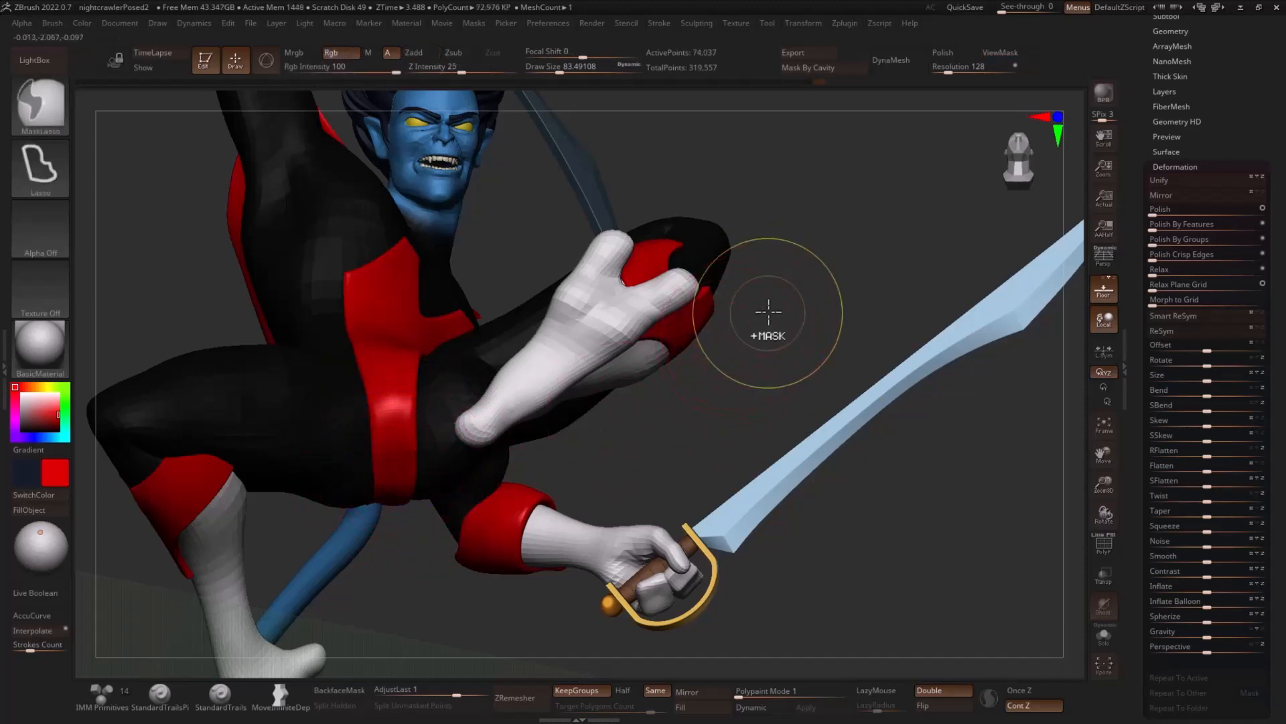
pyautogui.hotkey('ctrl', 'd')
pyautogui.moveTo(810, 293)
pyautogui.mouseDown()
pyautogui.moveTo(758, 350)
pyautogui.moveTo(893, 408)
pyautogui.moveTo(764, 367)
pyautogui.mouseUp()
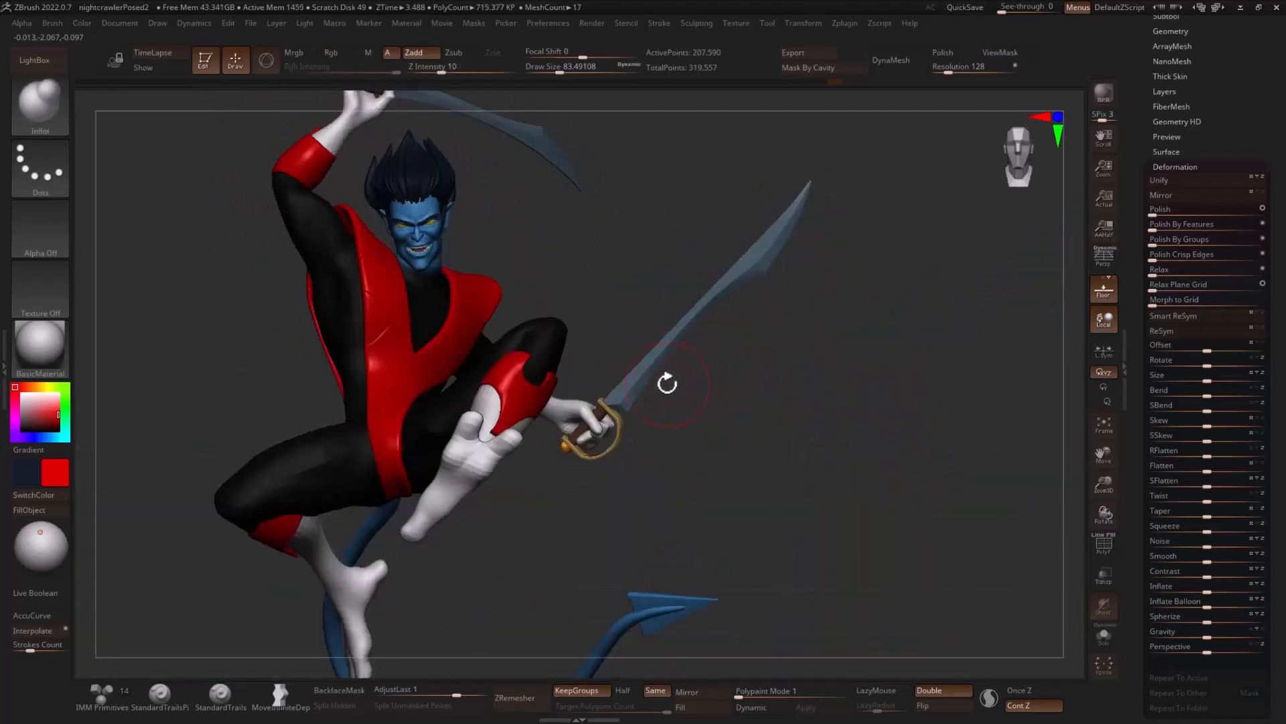
pyautogui.moveTo(570, 324); pyautogui.dragTo(766, 363)
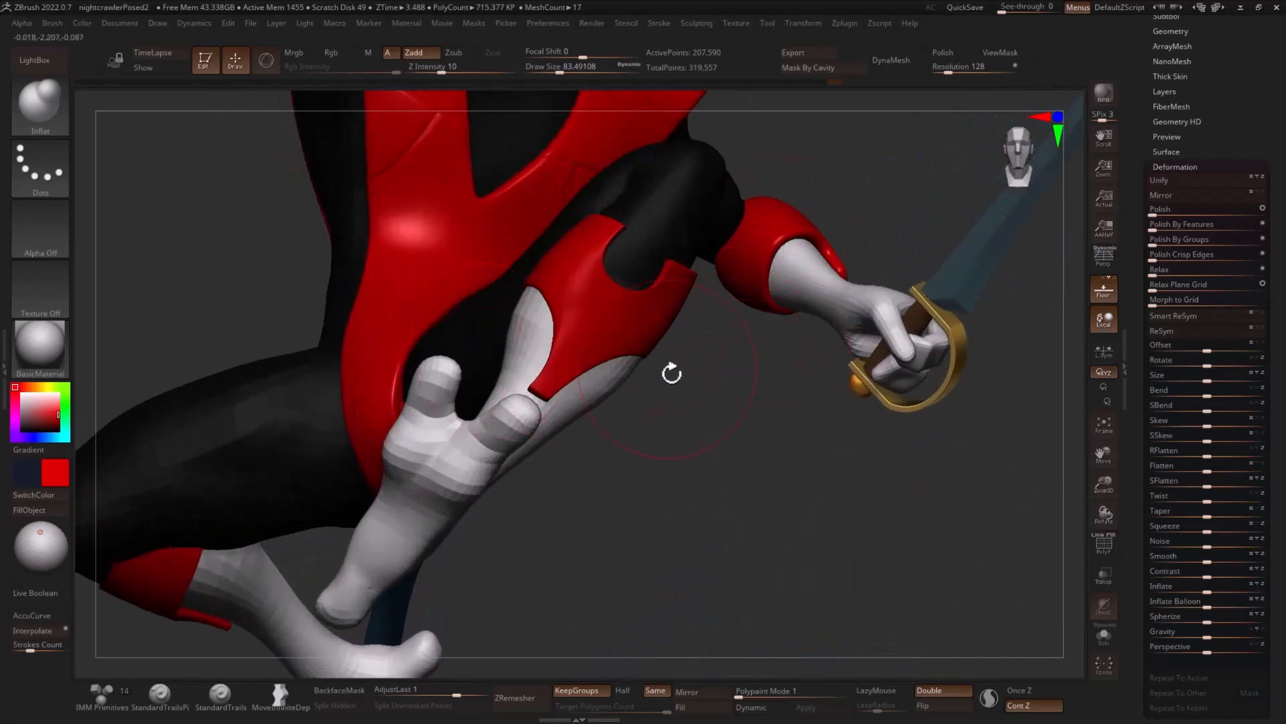
pyautogui.moveTo(672, 373); pyautogui.dragTo(761, 331)
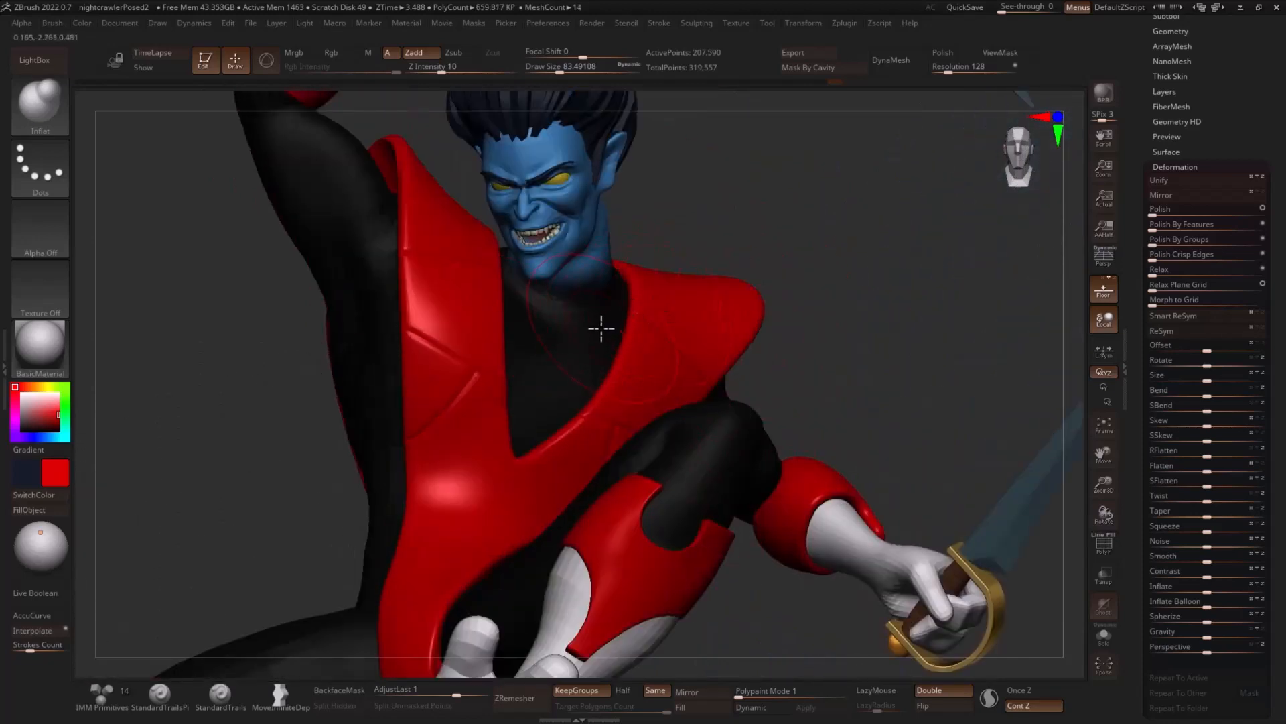
# - Divide the vest once more to subdivision level 4 and review its seams on the whole figure
pyautogui.hotkey('ctrl', 'd')
pyautogui.moveTo(1184, 87); pyautogui.dragTo(1154, 151)
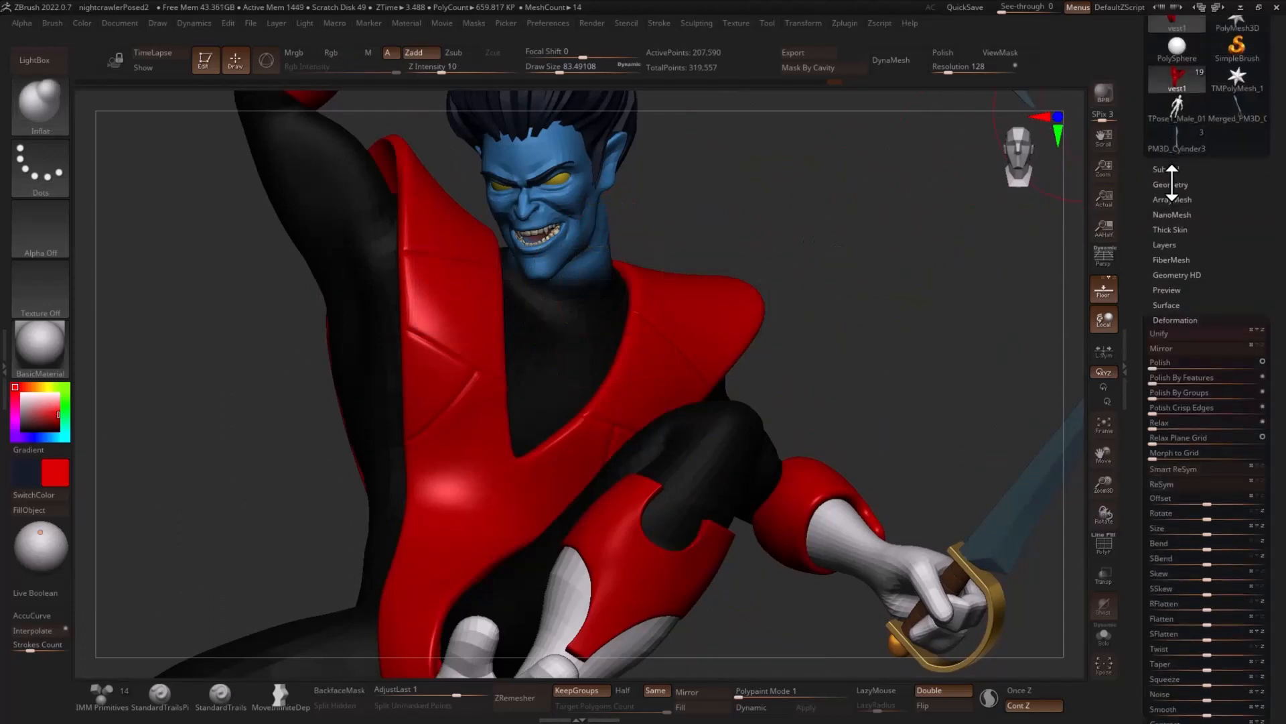
pyautogui.click(1171, 185)
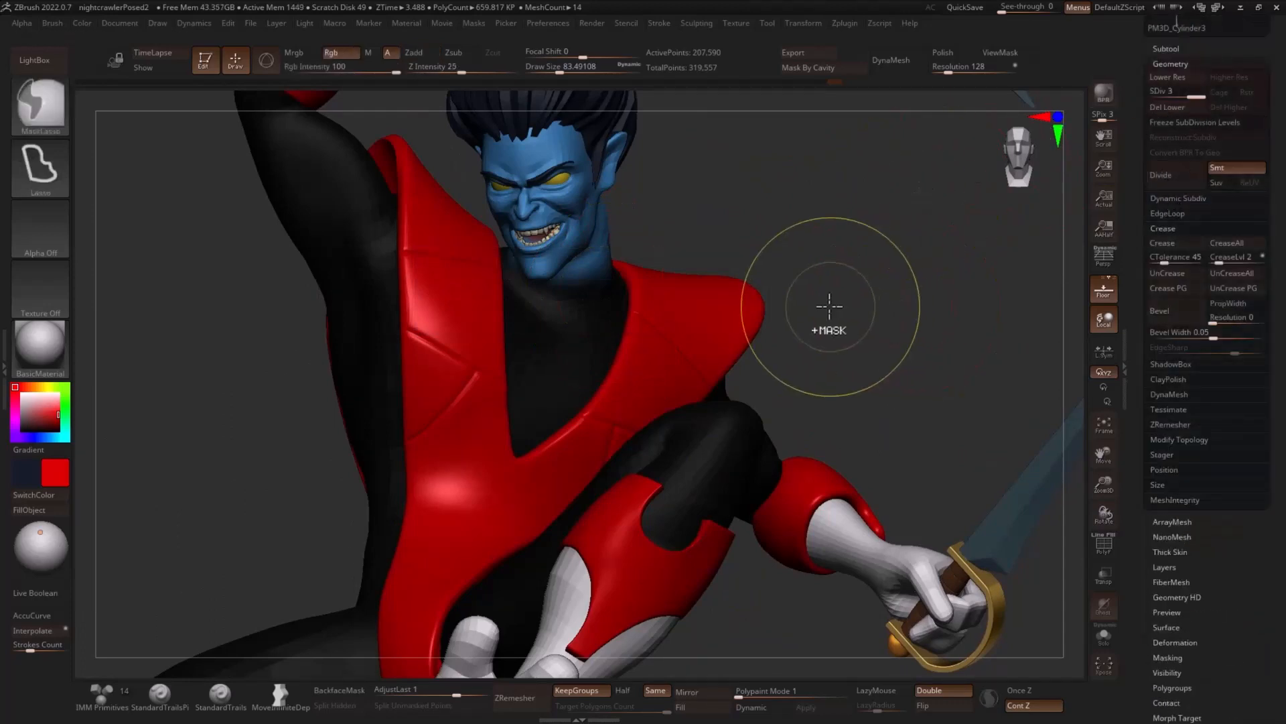
pyautogui.hotkey('ctrl', 'd')
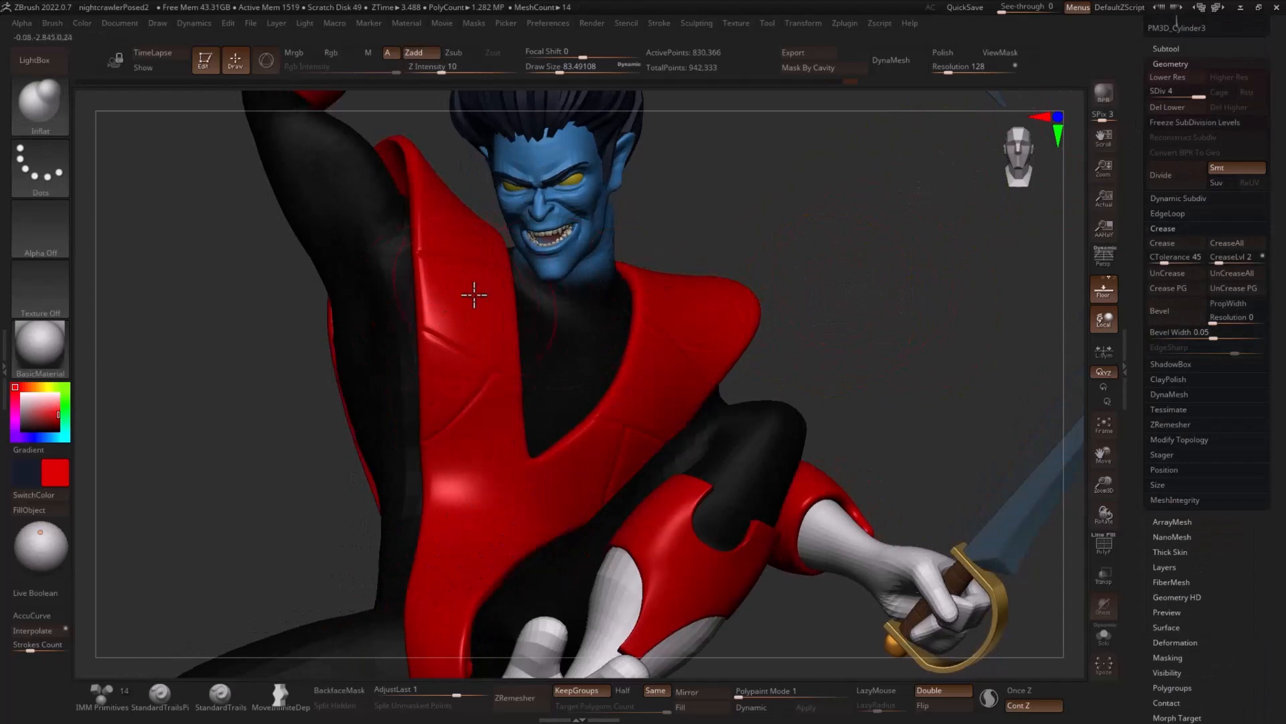
pyautogui.moveTo(857, 299); pyautogui.dragTo(743, 311, button='right')
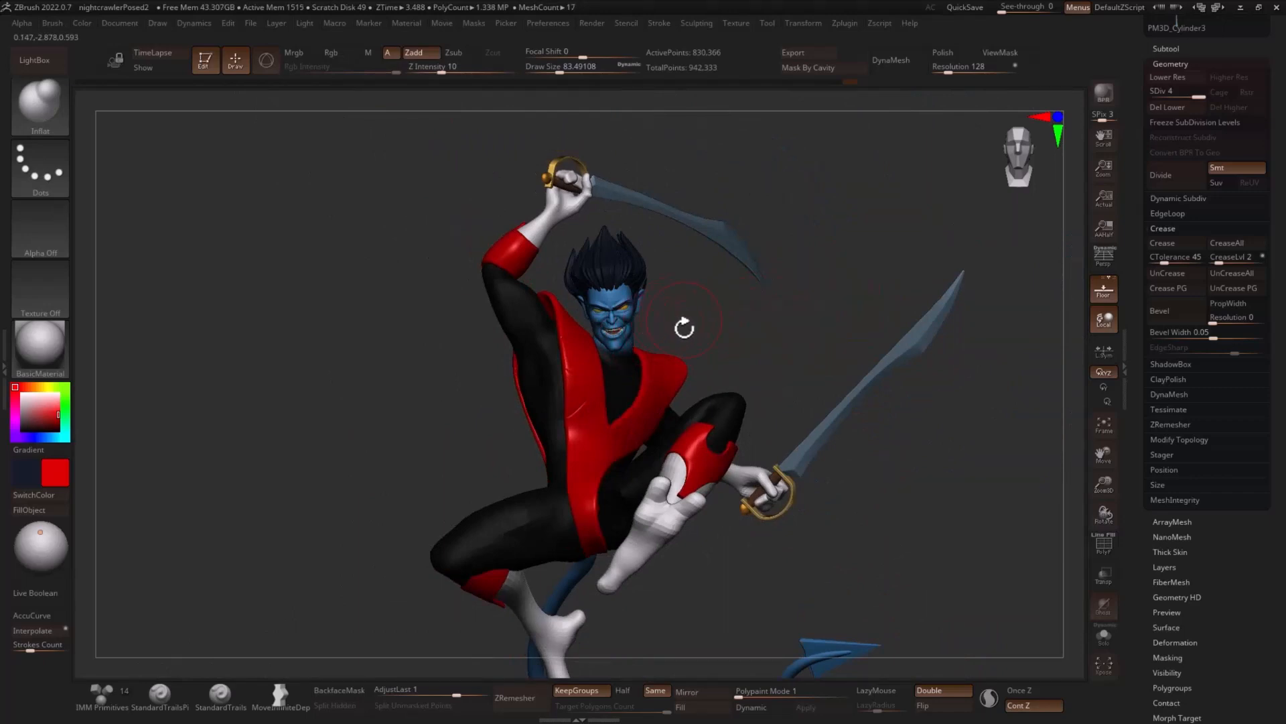
pyautogui.moveTo(783, 330); pyautogui.dragTo(847, 321, button='right')
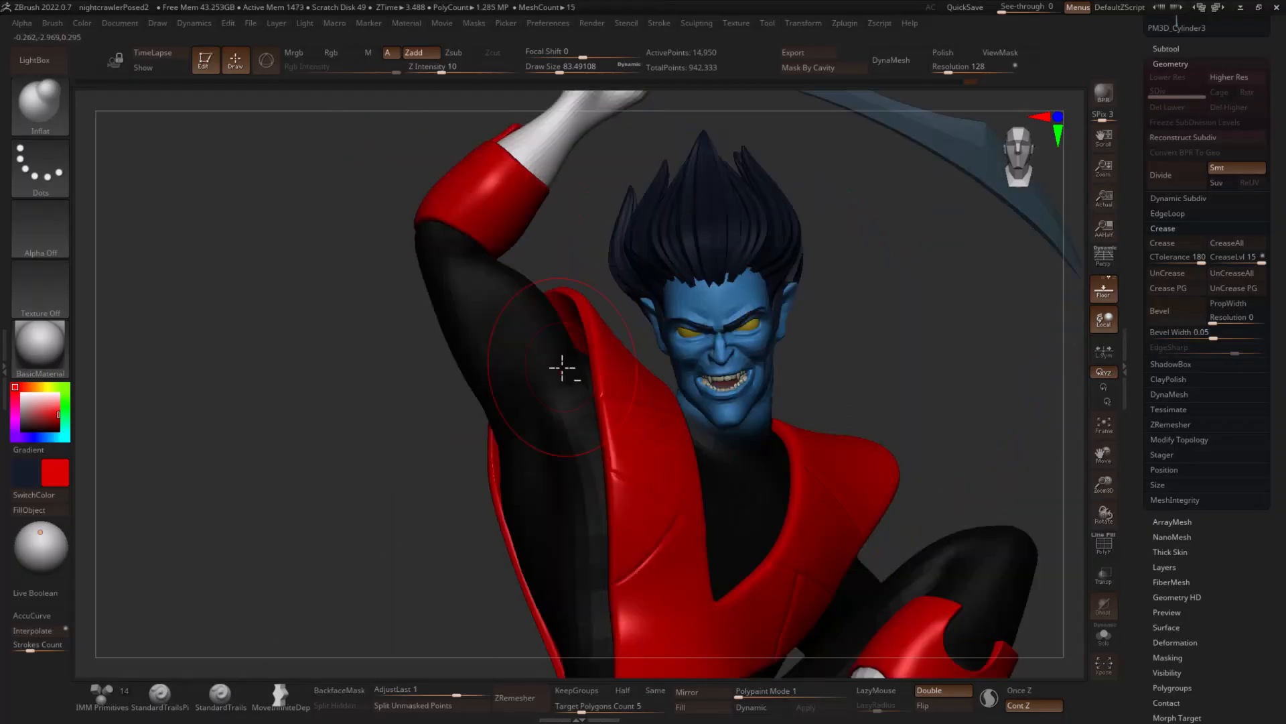
pyautogui.moveTo(563, 368)
pyautogui.mouseDown(button='right')
pyautogui.moveTo(617, 359)
pyautogui.moveTo(554, 307)
pyautogui.moveTo(410, 494)
pyautogui.mouseUp(button='right')
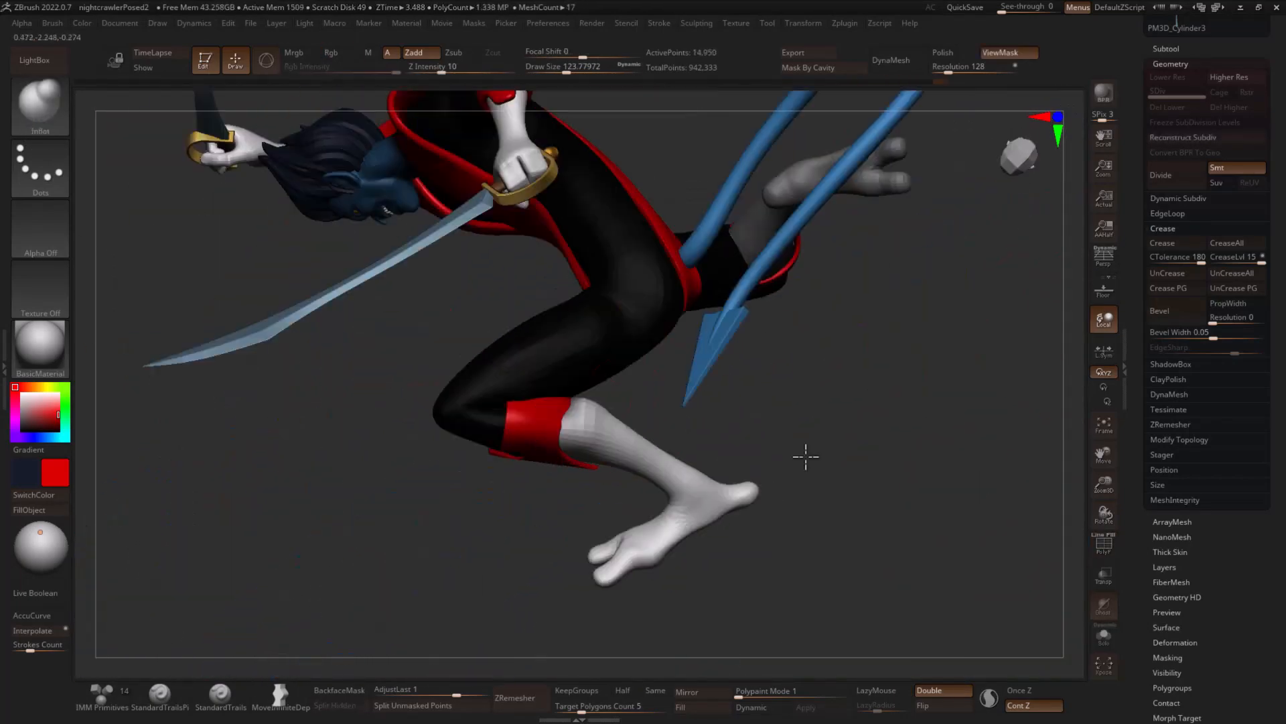
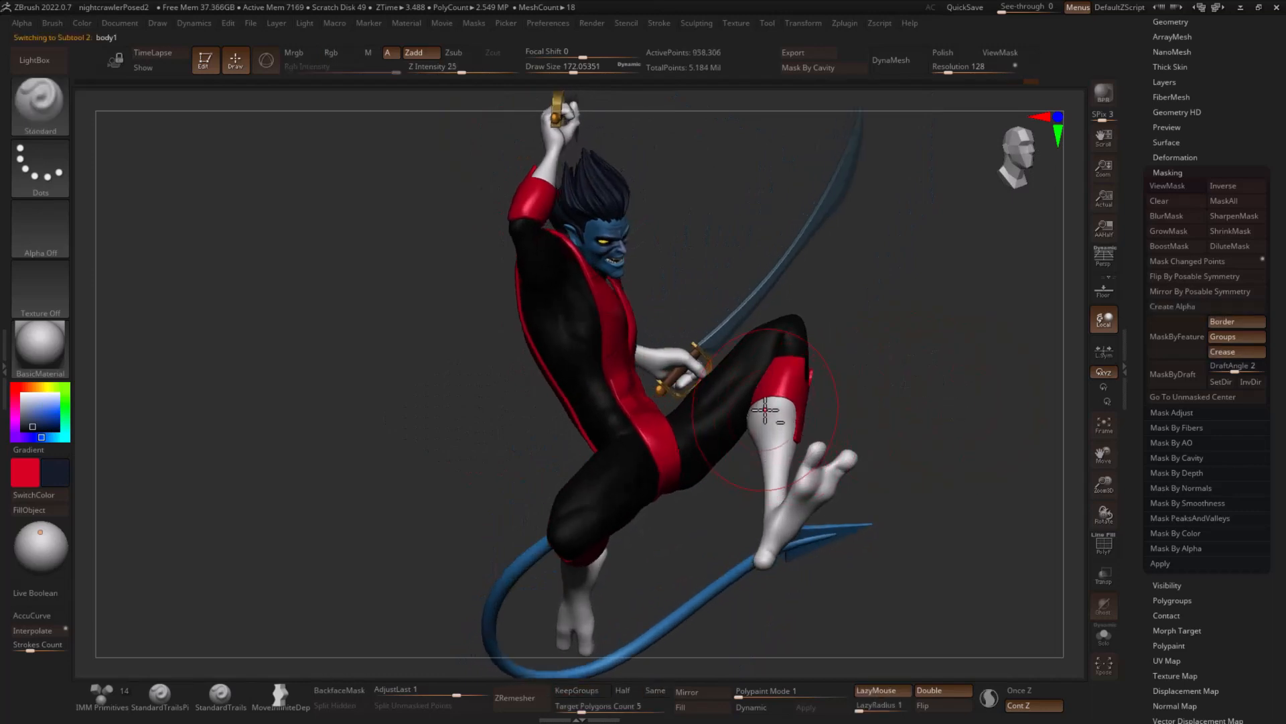
# - Inspect the posed character from the front, sides and back, and look through its list of subtools
pyautogui.press('b')
pyautogui.press('d')
pyautogui.press('s')
pyautogui.press('s')
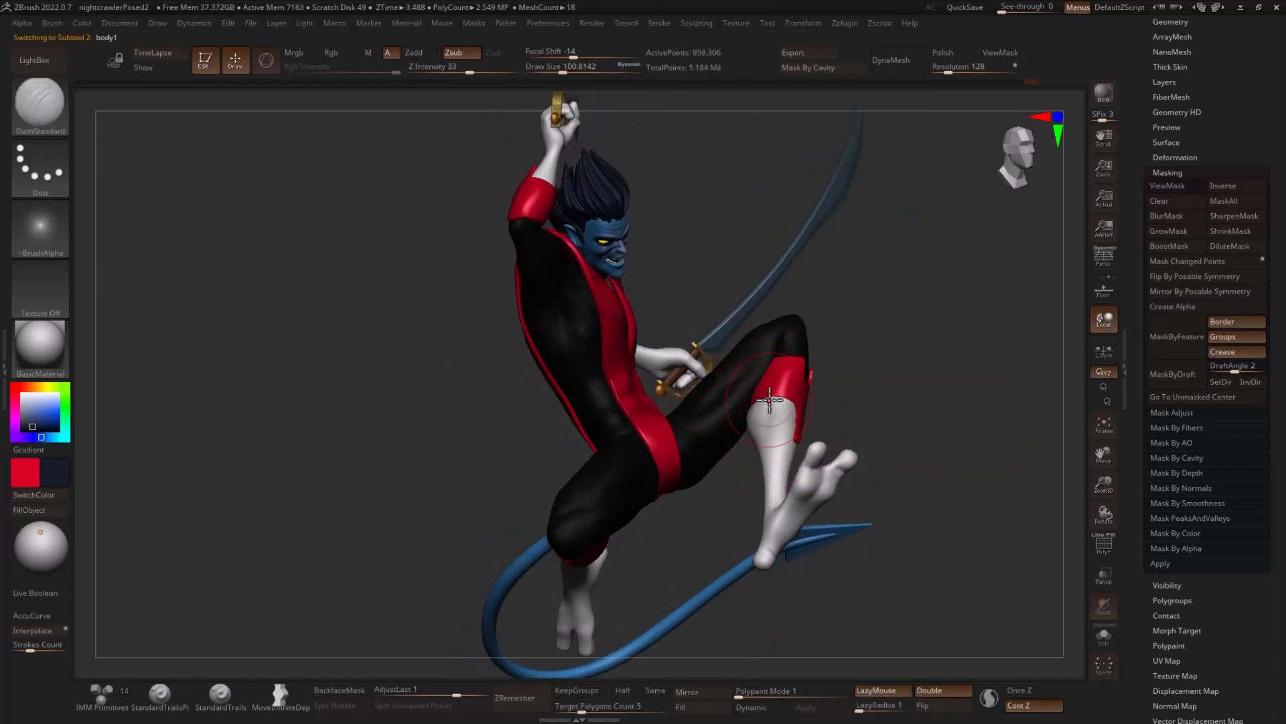
pyautogui.moveTo(770, 400)
pyautogui.mouseDown(button='right')
pyautogui.moveTo(876, 405)
pyautogui.moveTo(835, 419)
pyautogui.moveTo(823, 408)
pyautogui.moveTo(859, 400)
pyautogui.moveTo(787, 462)
pyautogui.moveTo(760, 457)
pyautogui.moveTo(765, 410)
pyautogui.mouseUp(button='right')
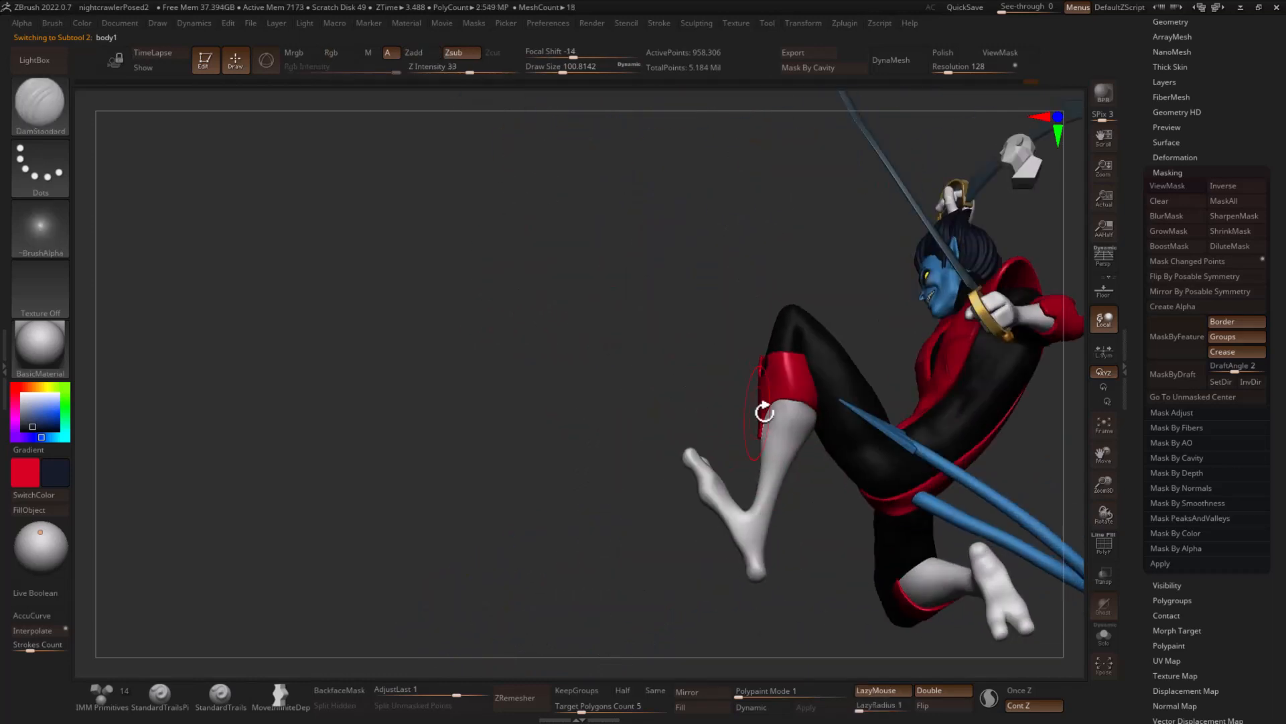
pyautogui.moveTo(688, 396); pyautogui.dragTo(798, 405)
pyautogui.moveTo(878, 402); pyautogui.dragTo(918, 414)
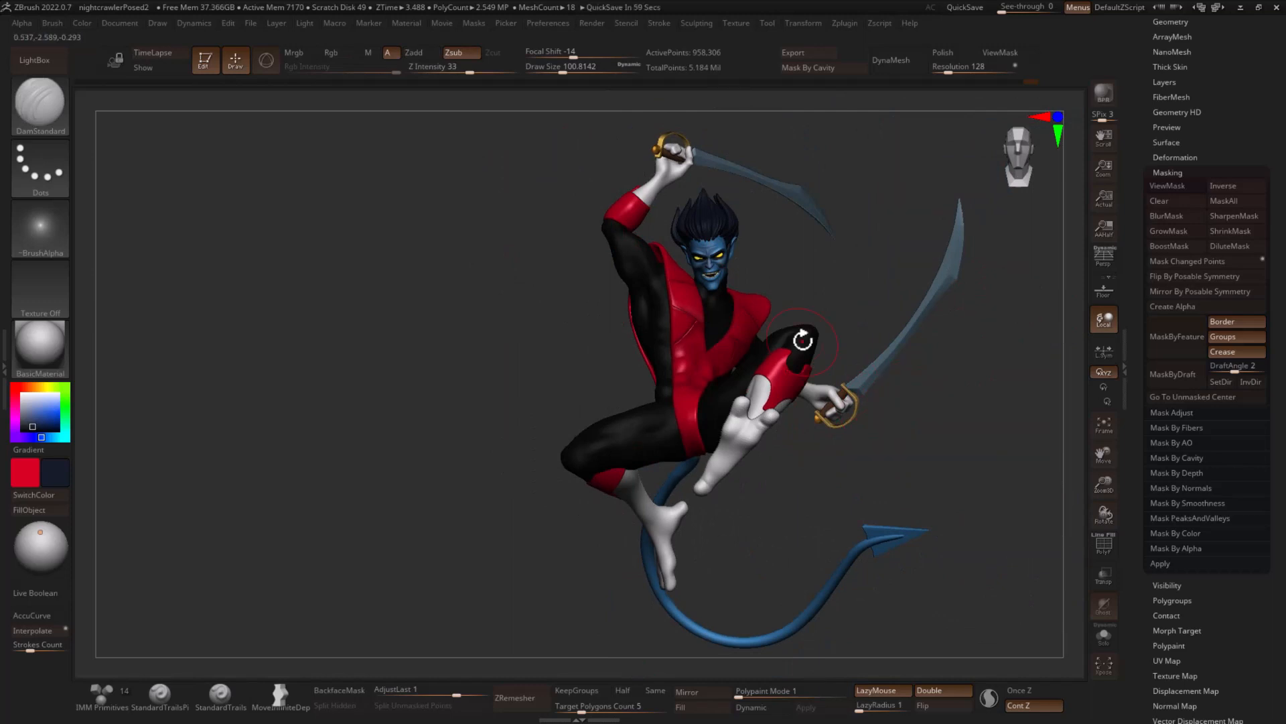
pyautogui.moveTo(450, 325); pyautogui.dragTo(856, 347)
pyautogui.moveTo(979, 331)
pyautogui.mouseDown()
pyautogui.moveTo(945, 336)
pyautogui.moveTo(994, 341)
pyautogui.mouseUp()
pyautogui.moveTo(858, 287)
pyautogui.mouseDown()
pyautogui.moveTo(967, 284)
pyautogui.moveTo(806, 376)
pyautogui.mouseUp()
pyautogui.moveTo(972, 341); pyautogui.dragTo(896, 379)
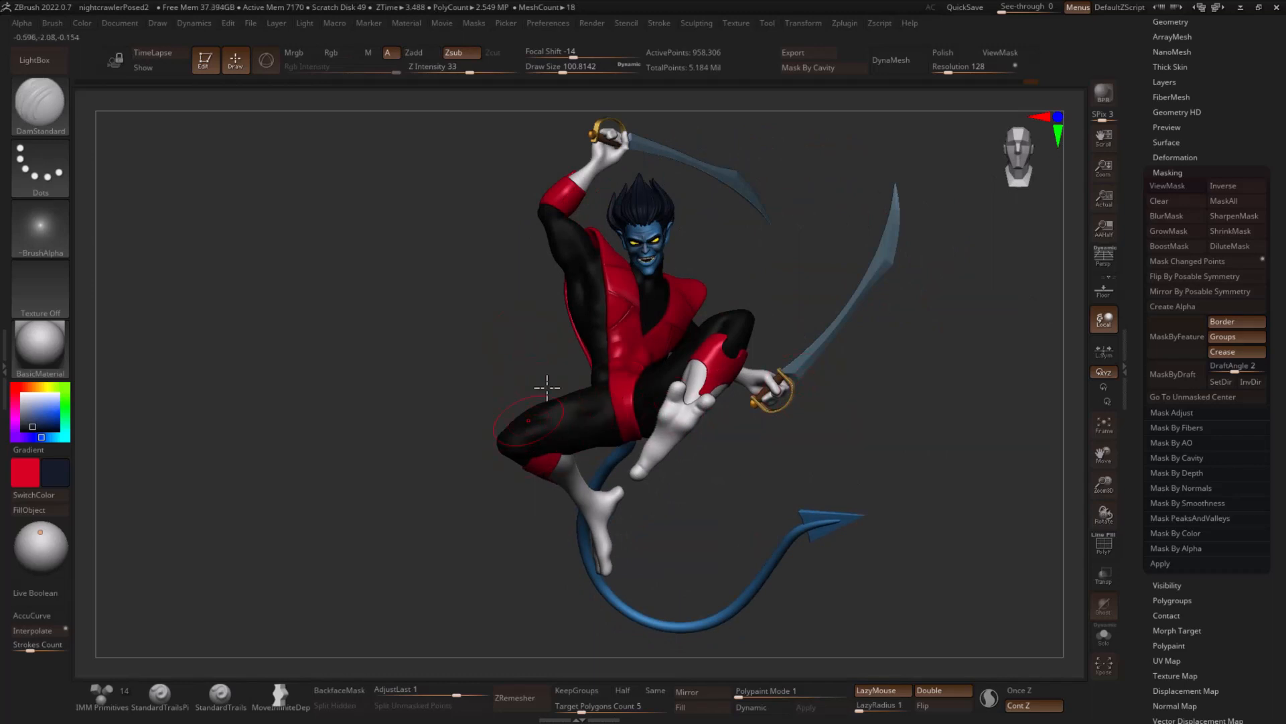
pyautogui.moveTo(484, 374); pyautogui.dragTo(965, 385)
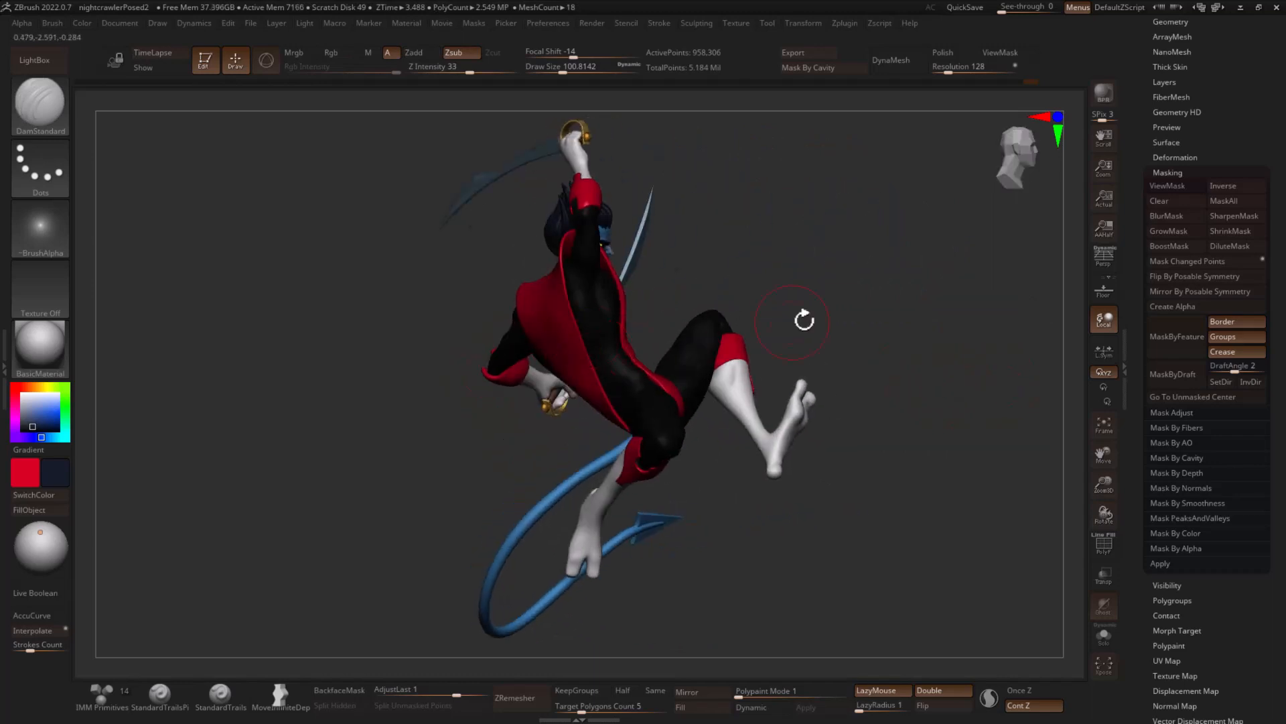
pyautogui.moveTo(891, 335)
pyautogui.mouseDown()
pyautogui.moveTo(976, 364)
pyautogui.moveTo(948, 391)
pyautogui.mouseUp()
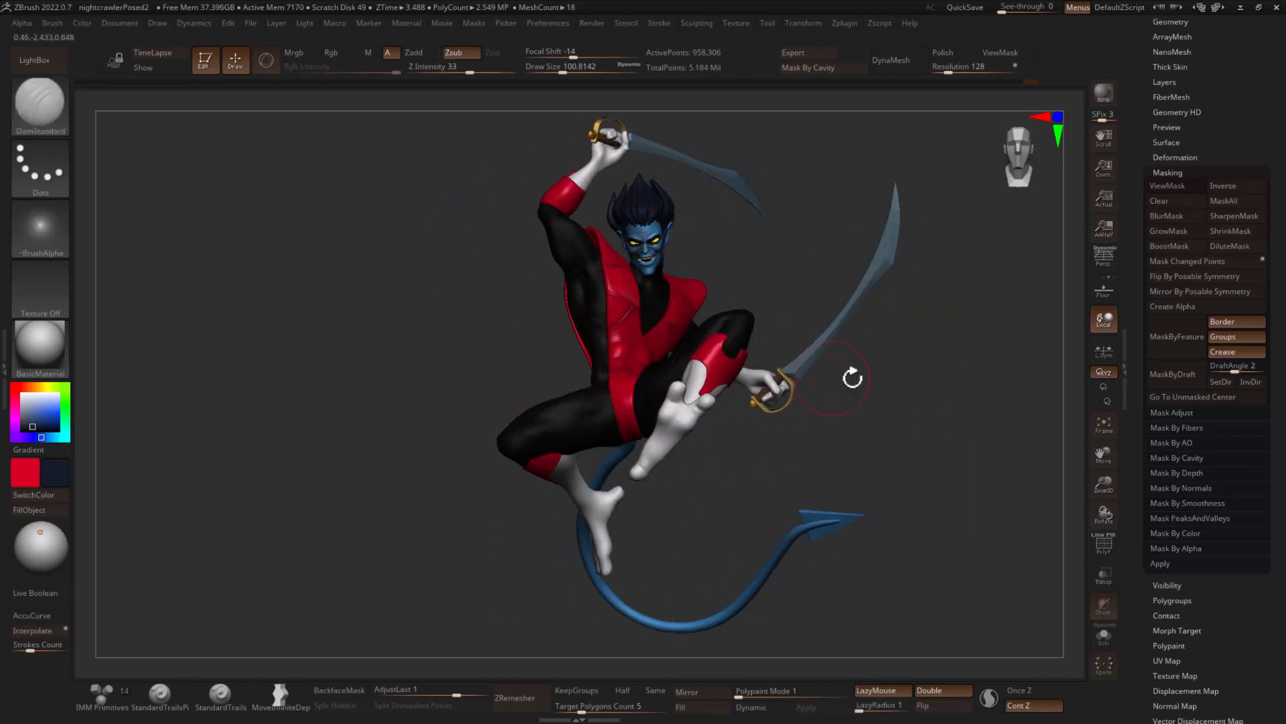
pyautogui.keyDown('alt'); pyautogui.moveTo(969, 379); pyautogui.dragTo(895, 389); pyautogui.keyUp('alt')
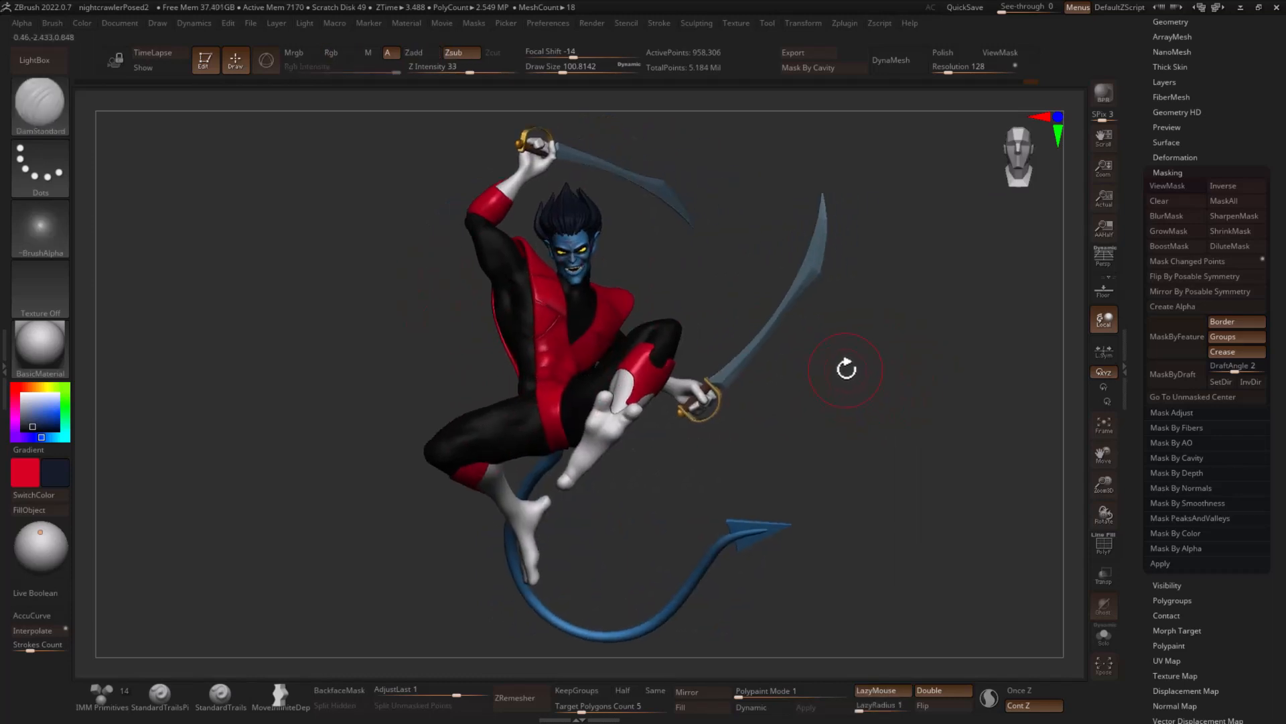
pyautogui.moveTo(796, 371); pyautogui.dragTo(869, 407)
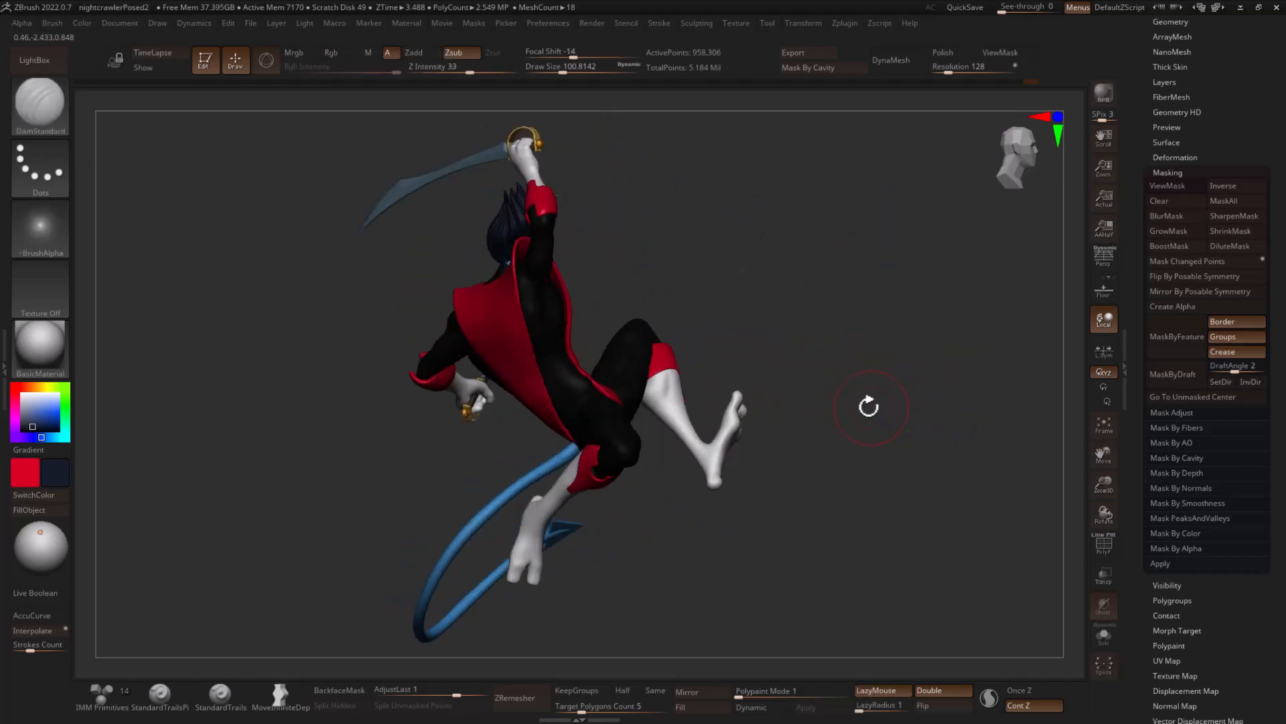
pyautogui.moveTo(322, 228); pyautogui.dragTo(560, 325)
pyautogui.moveTo(885, 413)
pyautogui.mouseDown()
pyautogui.moveTo(867, 402)
pyautogui.moveTo(933, 380)
pyautogui.moveTo(1002, 384)
pyautogui.moveTo(962, 368)
pyautogui.mouseUp()
pyautogui.scroll(5, 1179, 130)
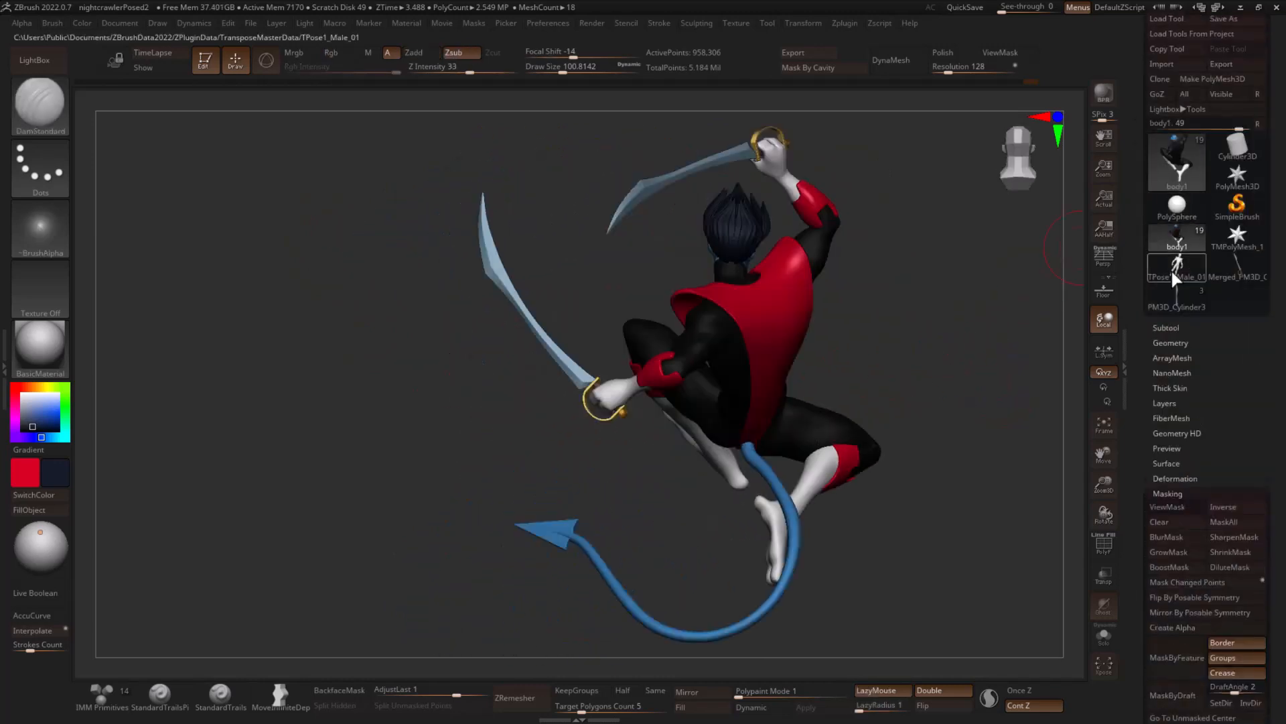
pyautogui.click(1167, 327)
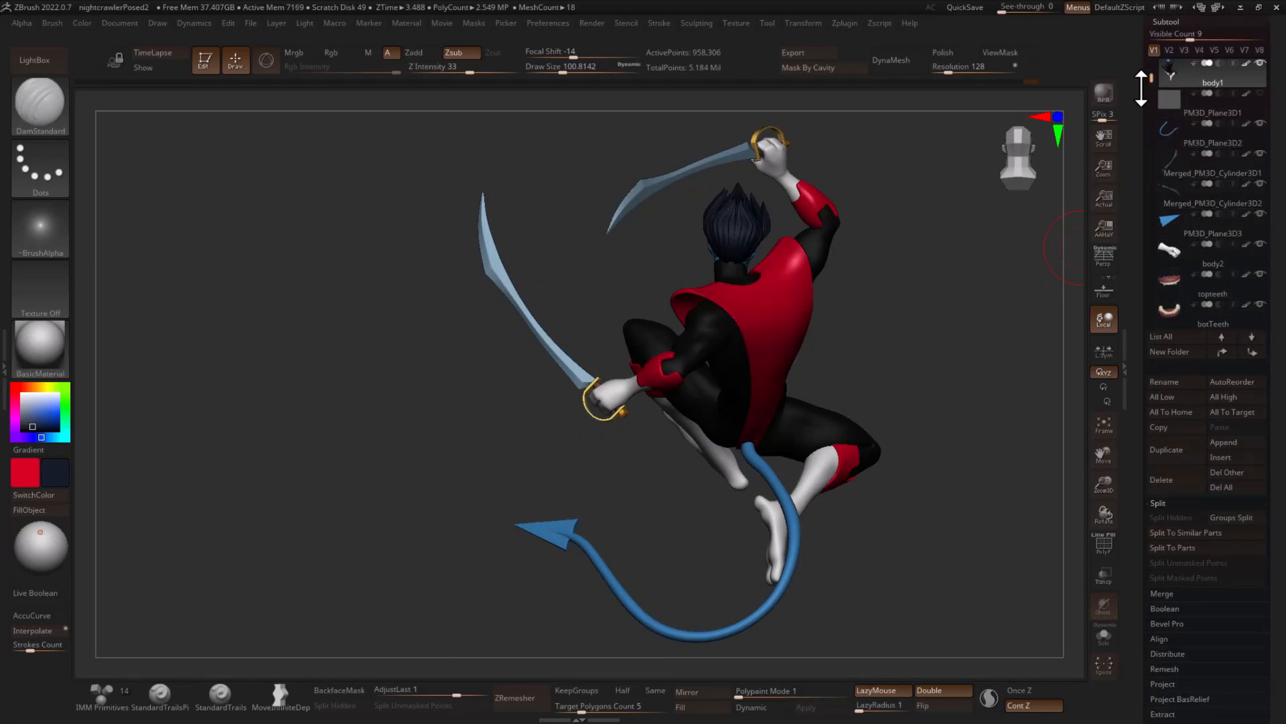
pyautogui.moveTo(1151, 77); pyautogui.dragTo(1151, 156)
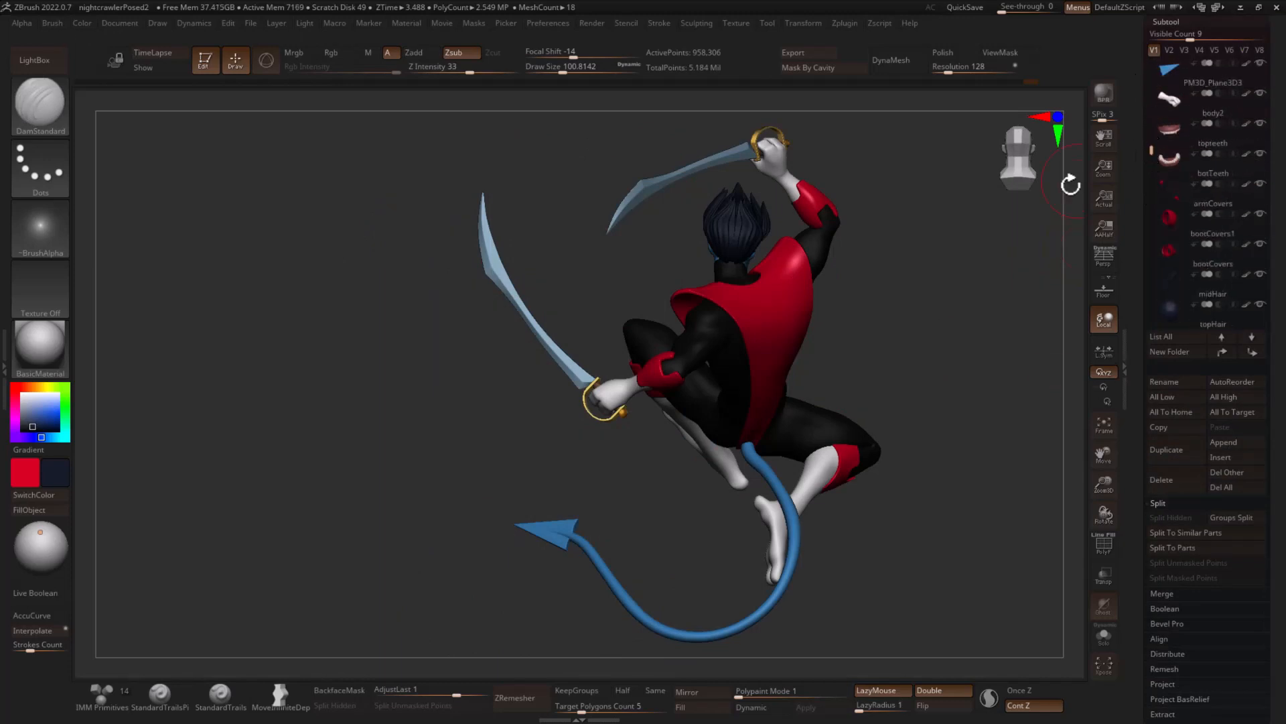
pyautogui.moveTo(993, 235); pyautogui.dragTo(888, 241)
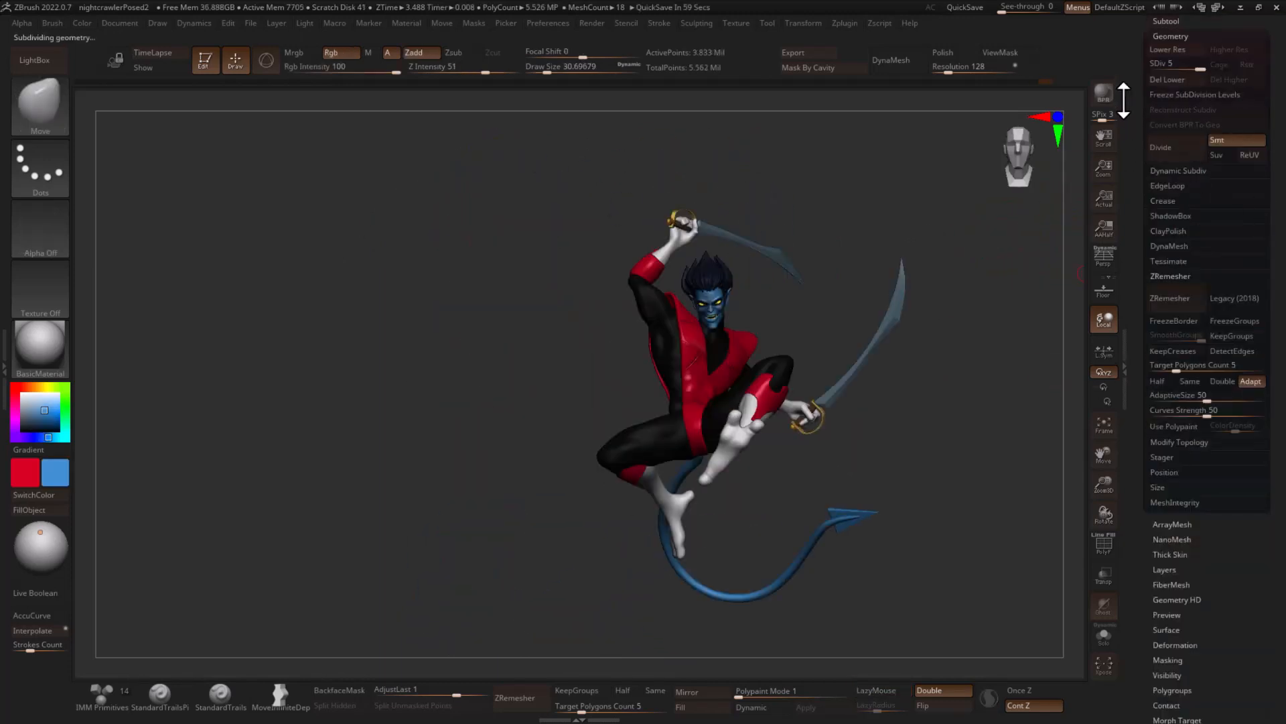
# - Insert a PolySphere as a new subtool beneath body1
pyautogui.moveTo(1134, 75); pyautogui.dragTo(1134, 114)
pyautogui.click(1169, 61)
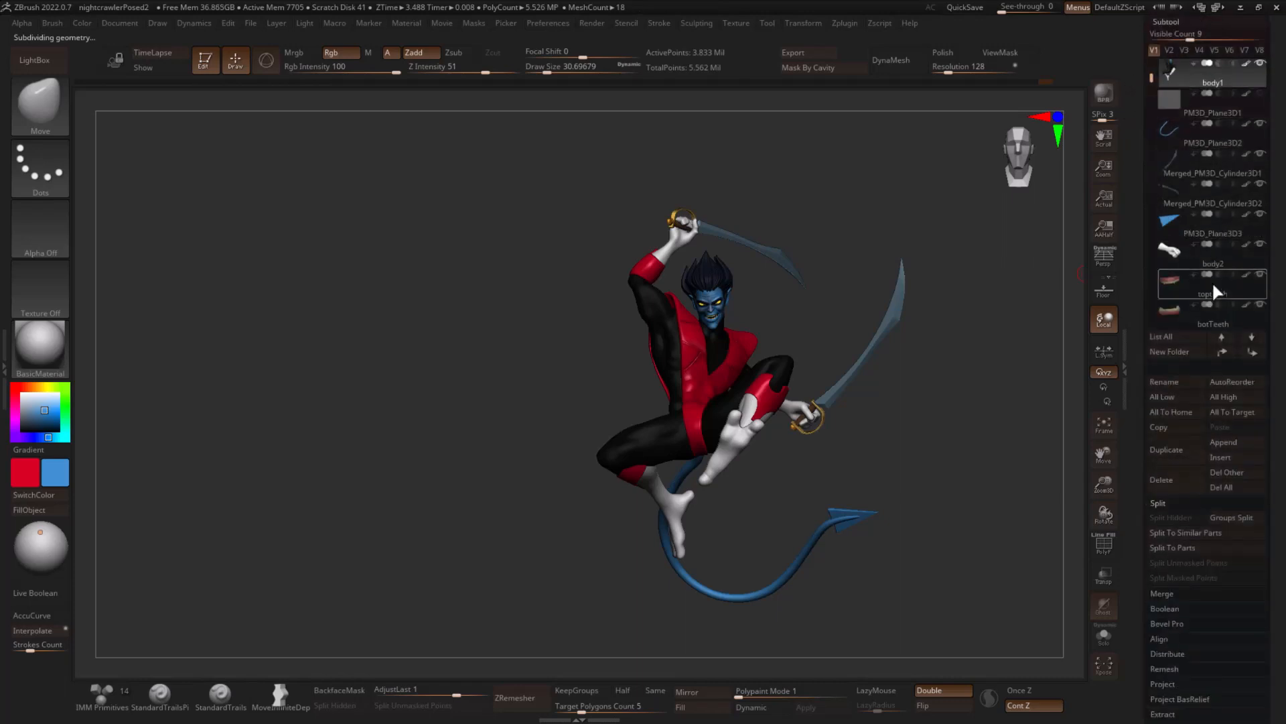
pyautogui.click(1228, 459)
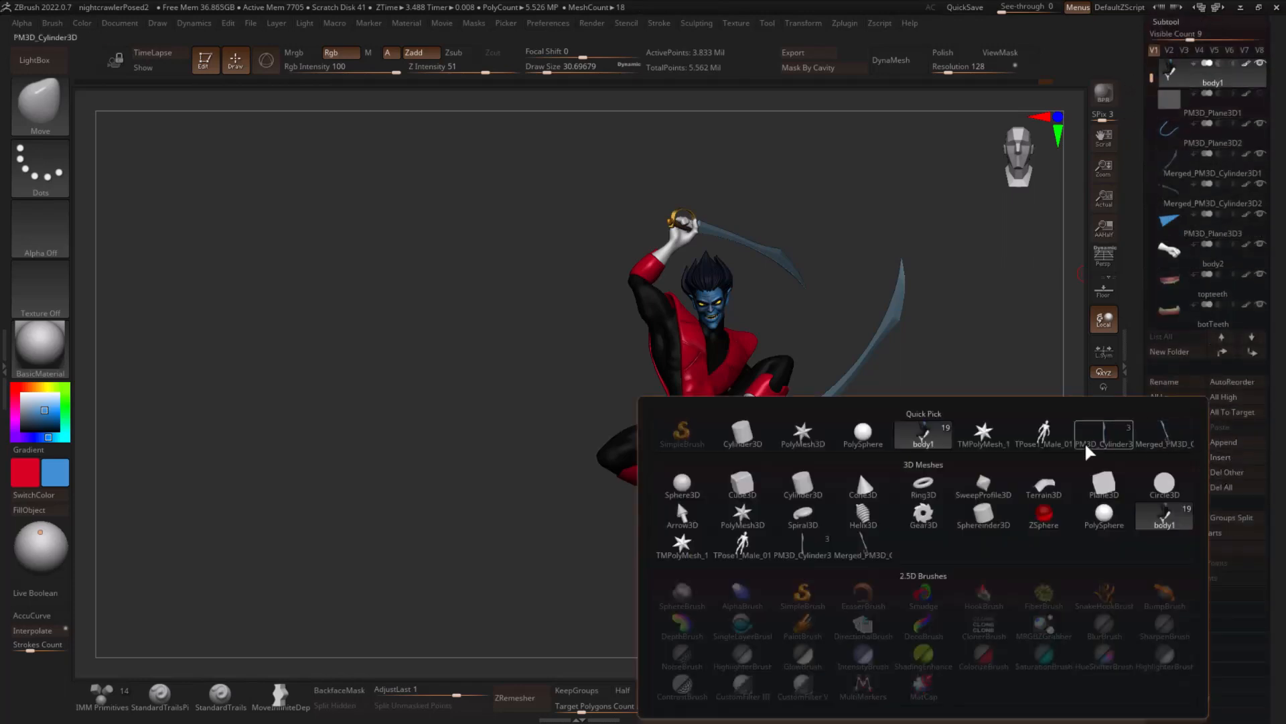
pyautogui.click(863, 434)
# - Replace the inserted sphere below the character with a smaller, low-resolution sphere primitive through the gizmo's customize options
pyautogui.press('w')
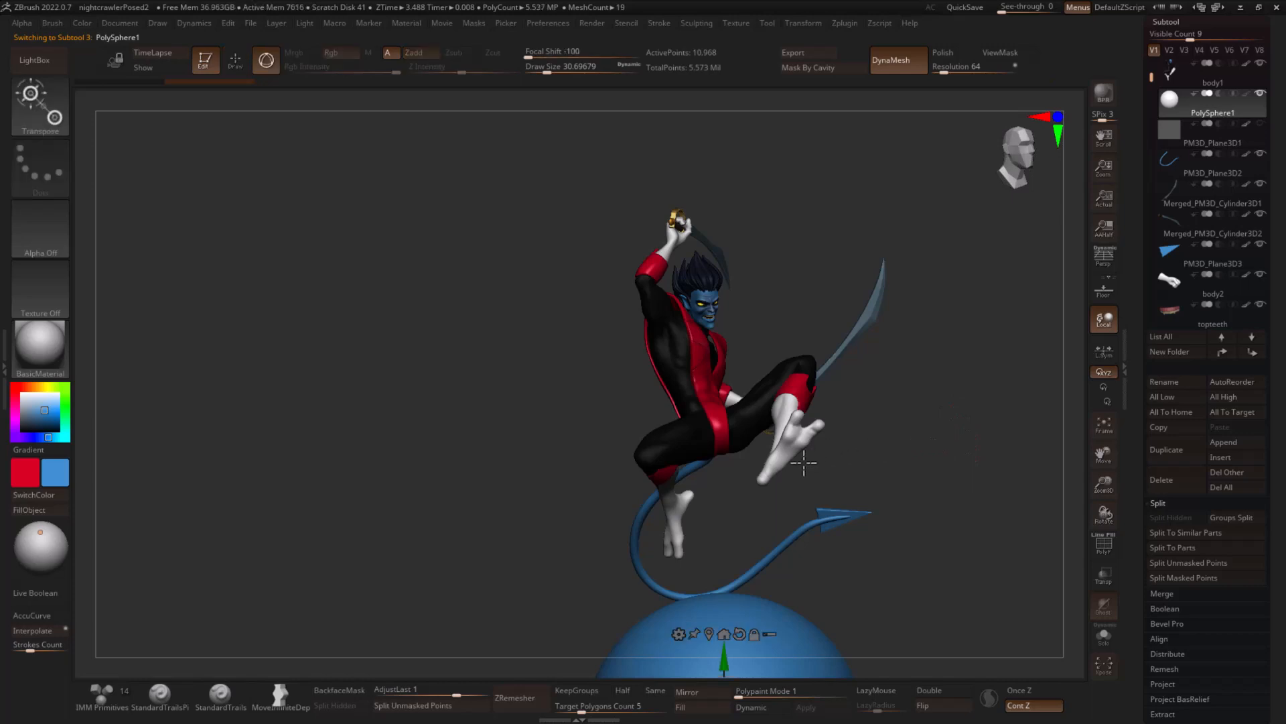
pyautogui.keyDown('alt'); pyautogui.moveTo(938, 392); pyautogui.dragTo(902, 156); pyautogui.keyUp('alt')
pyautogui.moveTo(688, 424); pyautogui.dragTo(688, 378)
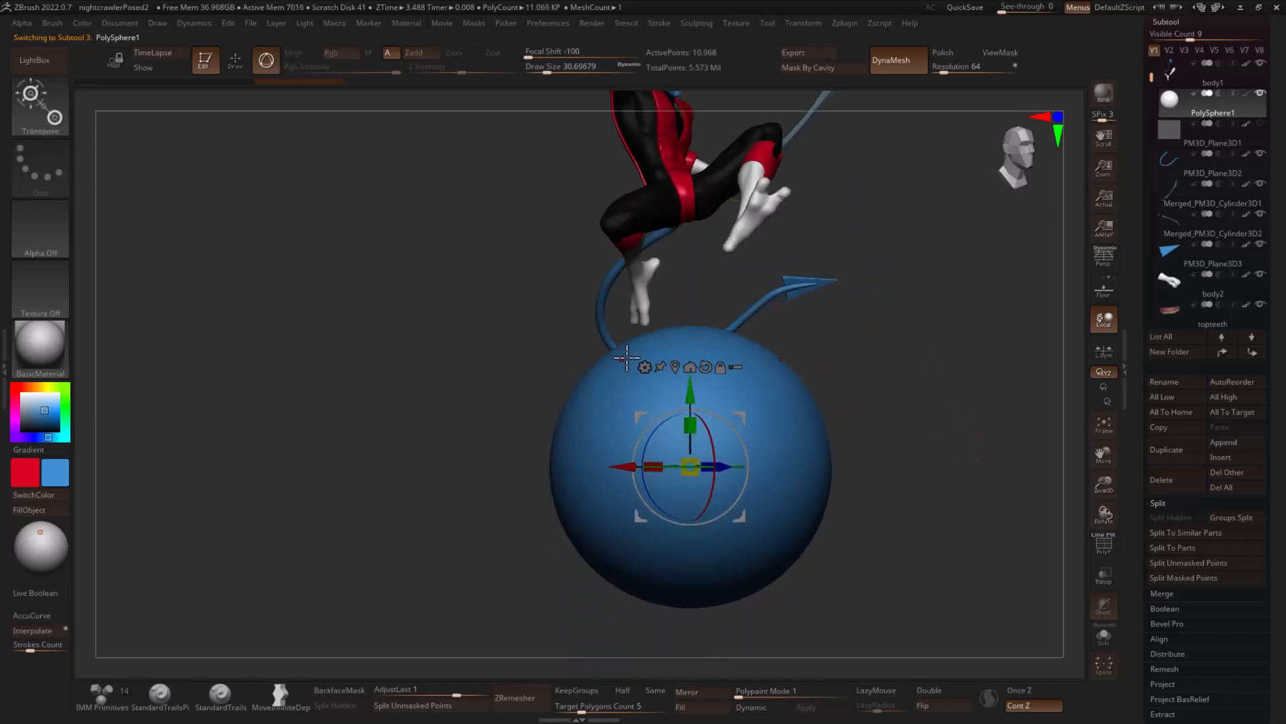
pyautogui.click(643, 368)
pyautogui.click(949, 368)
pyautogui.moveTo(753, 422); pyautogui.dragTo(743, 437)
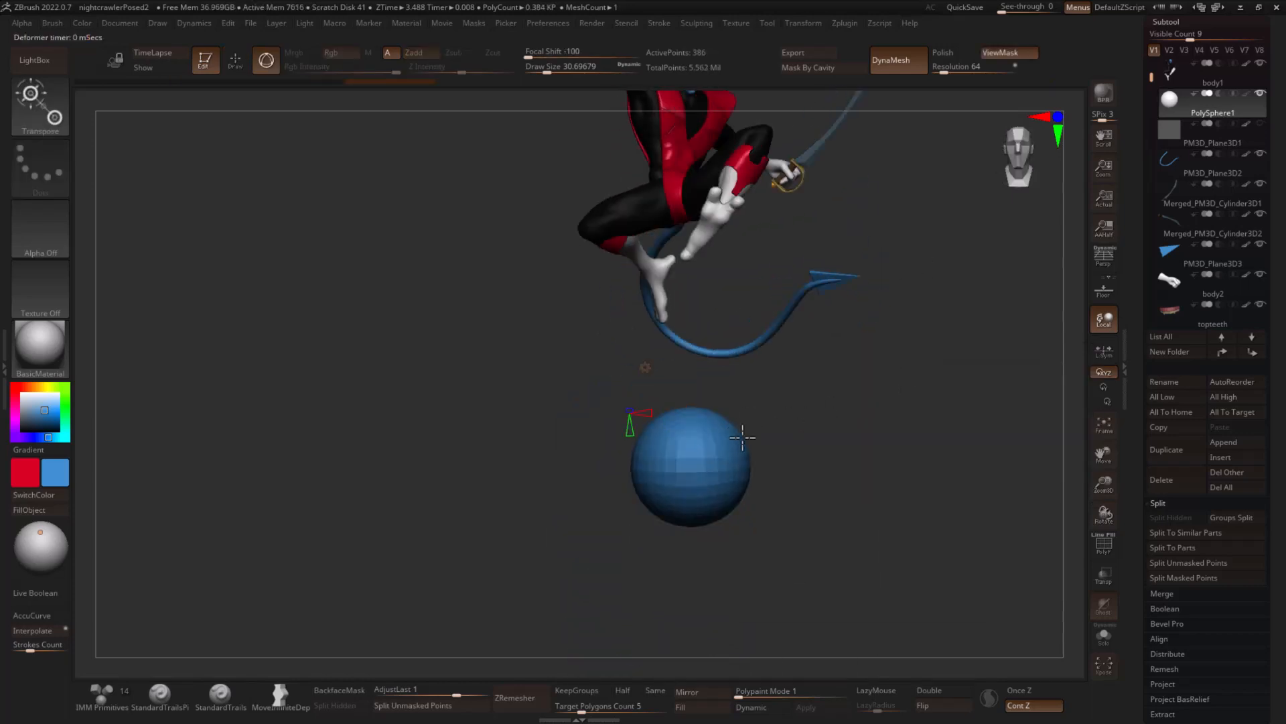
pyautogui.click(650, 369)
pyautogui.click(659, 367)
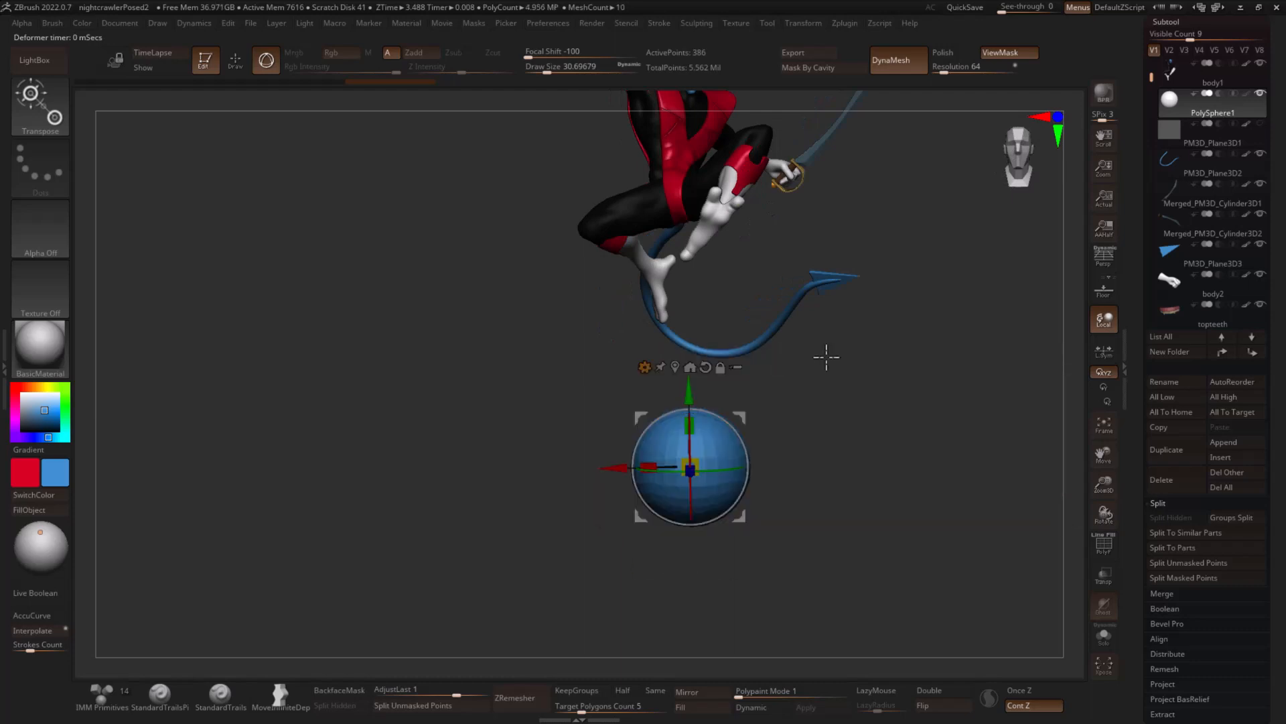
# - Raise the low-resolution sphere to the character's torso height and move it back behind the figure
pyautogui.keyDown('alt'); pyautogui.moveTo(951, 355); pyautogui.dragTo(682, 260); pyautogui.keyUp('alt')
pyautogui.keyDown('shift'); pyautogui.moveTo(802, 248); pyautogui.dragTo(754, 320); pyautogui.keyUp('shift')
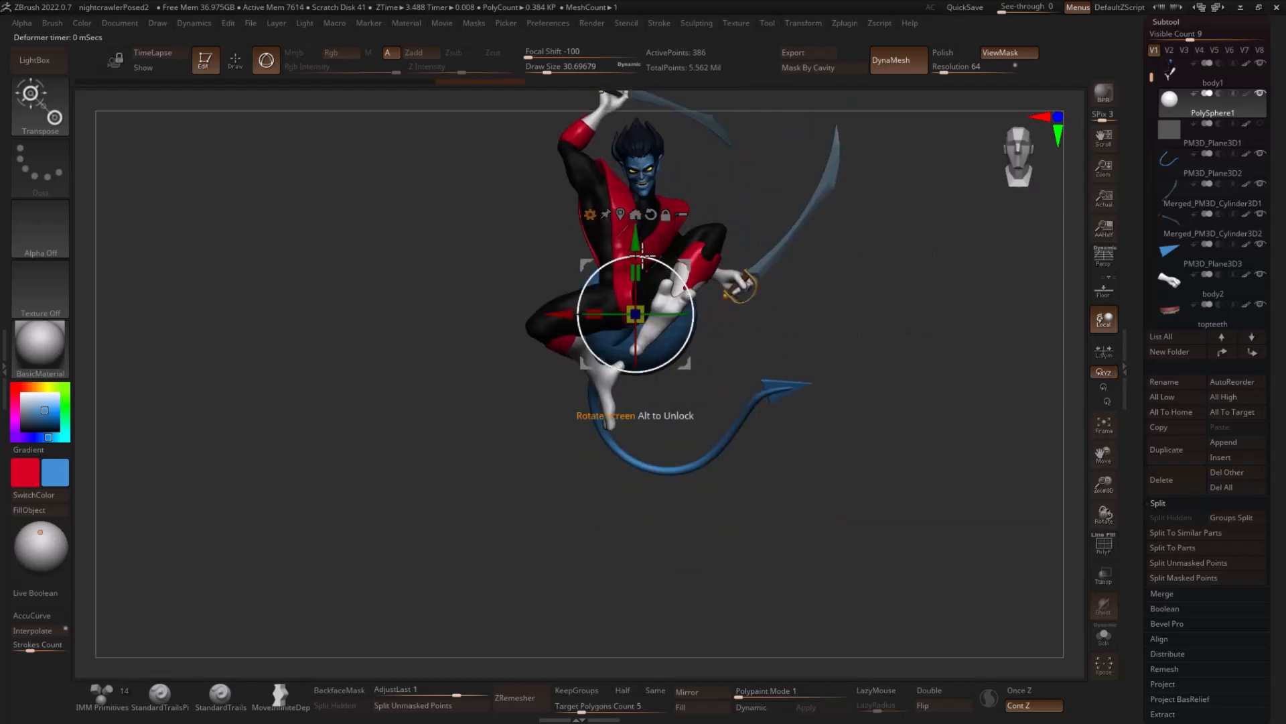
pyautogui.moveTo(642, 255); pyautogui.dragTo(640, 230)
pyautogui.moveTo(952, 279); pyautogui.dragTo(1032, 296)
pyautogui.moveTo(635, 288); pyautogui.dragTo(697, 286)
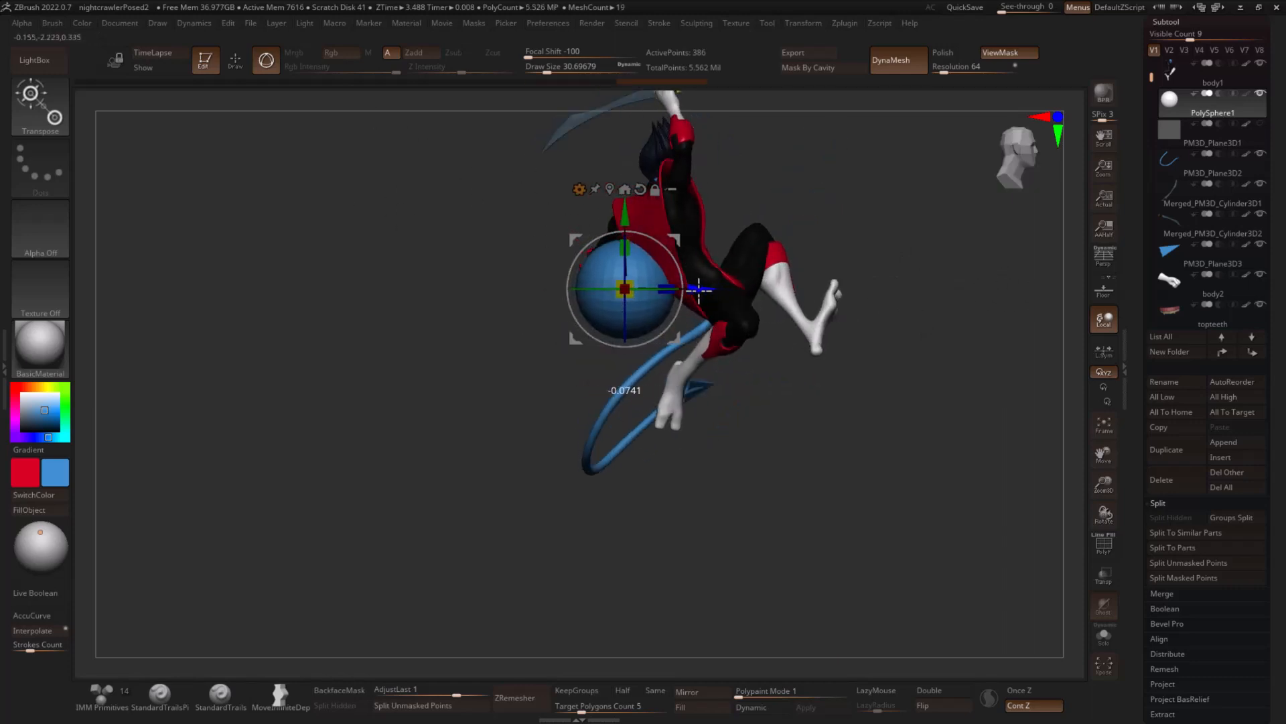
# - Adjust the sphere's proportions and enlarge it into a big rounded volume behind the character's torso and hips
pyautogui.moveTo(743, 210); pyautogui.dragTo(664, 220)
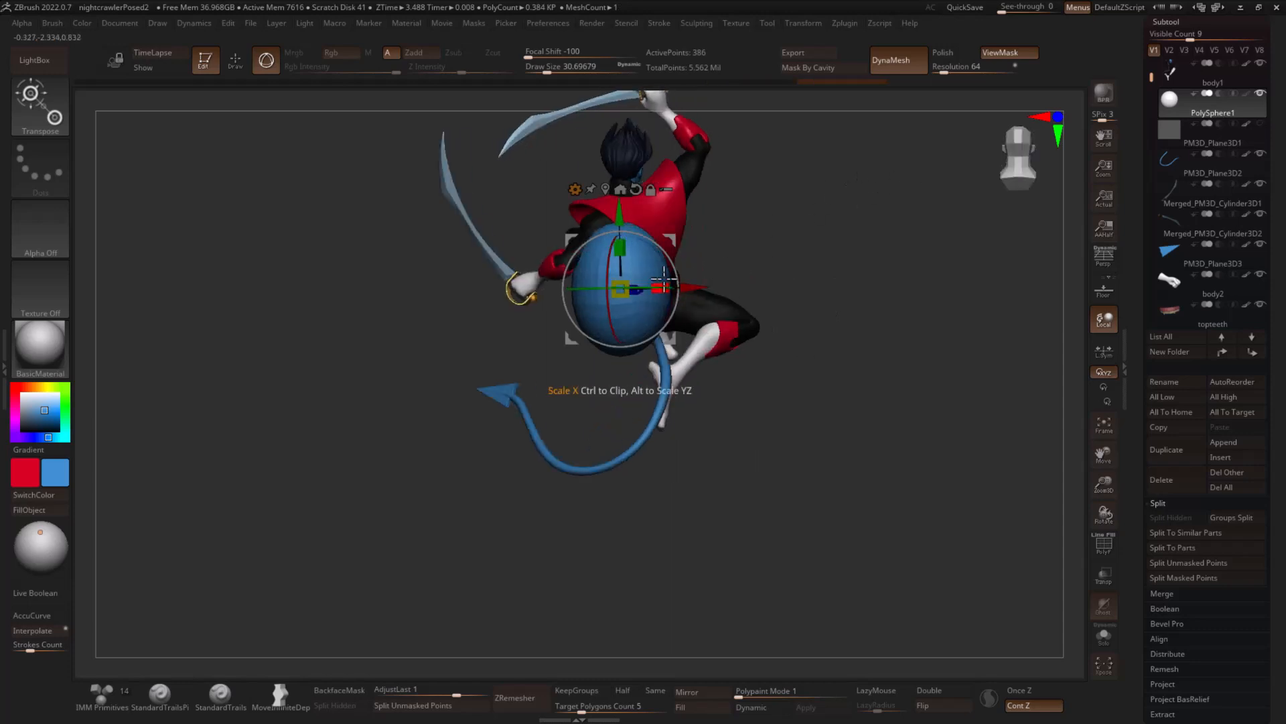
pyautogui.moveTo(662, 288); pyautogui.dragTo(672, 289)
pyautogui.moveTo(708, 242); pyautogui.dragTo(785, 253)
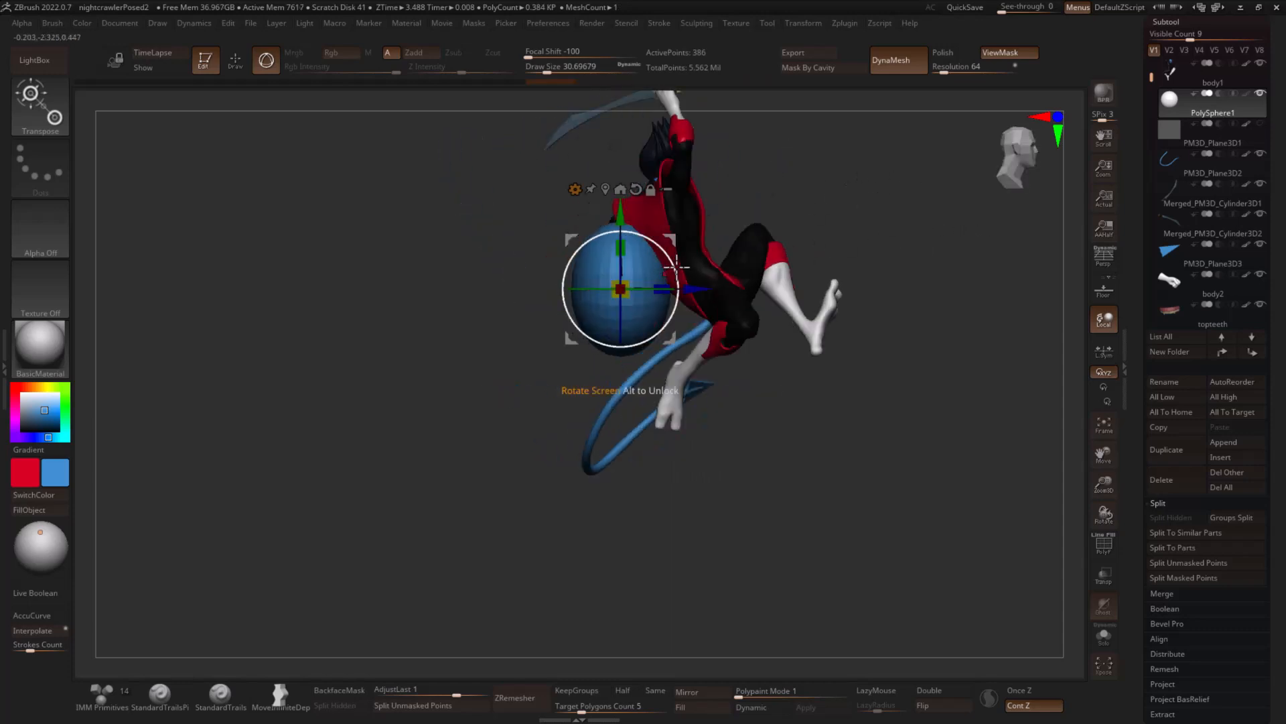
pyautogui.moveTo(670, 267); pyautogui.dragTo(637, 314)
pyautogui.press('q')
pyautogui.moveTo(795, 235)
pyautogui.mouseDown()
pyautogui.moveTo(858, 215)
pyautogui.moveTo(811, 260)
pyautogui.mouseUp()
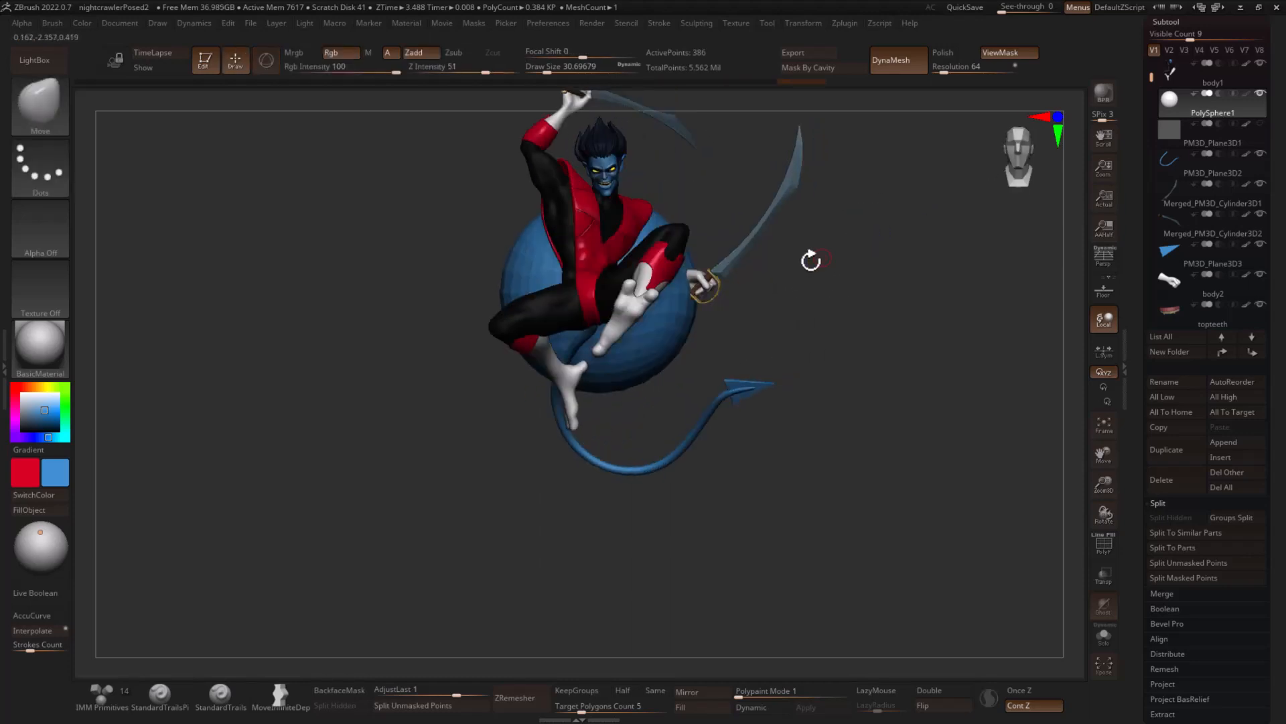
# - Fill the sphere behind the character with purple and divide it twice
pyautogui.moveTo(21, 437); pyautogui.dragTo(43, 436)
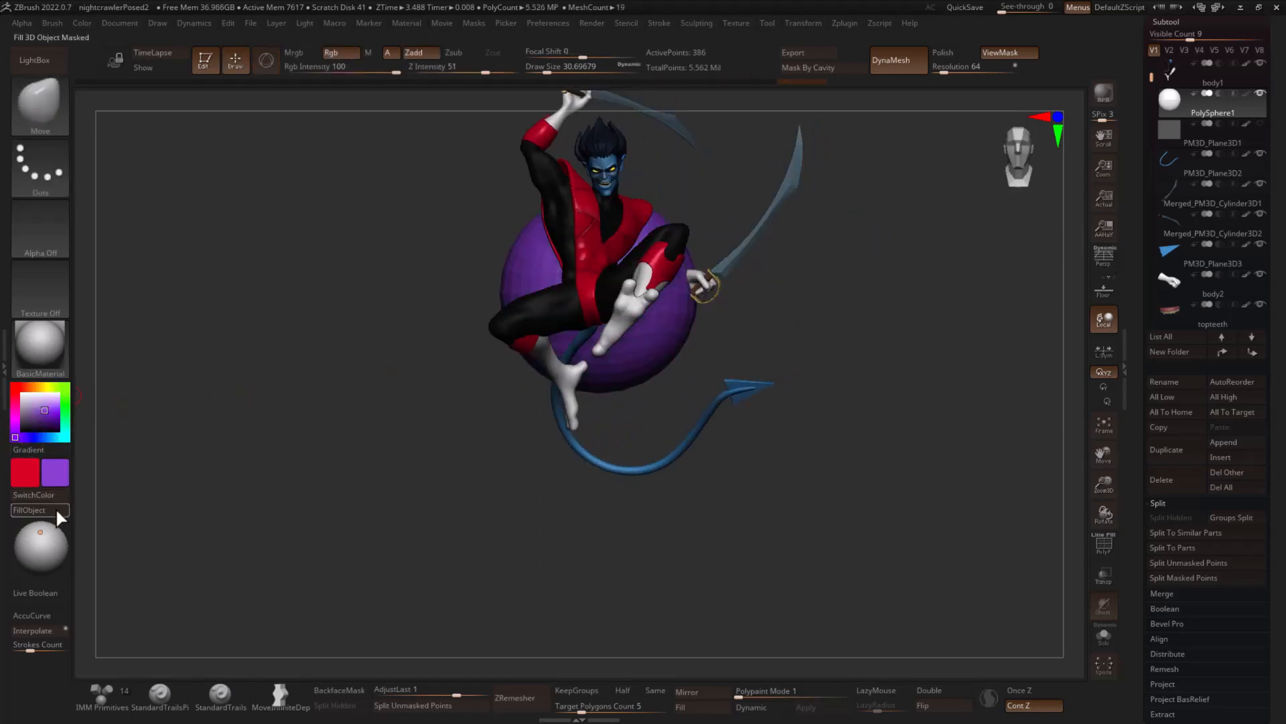
pyautogui.moveTo(305, 435); pyautogui.dragTo(375, 424)
pyautogui.hotkey('ctrl', 'd')
pyautogui.hotkey('ctrl', 'd')
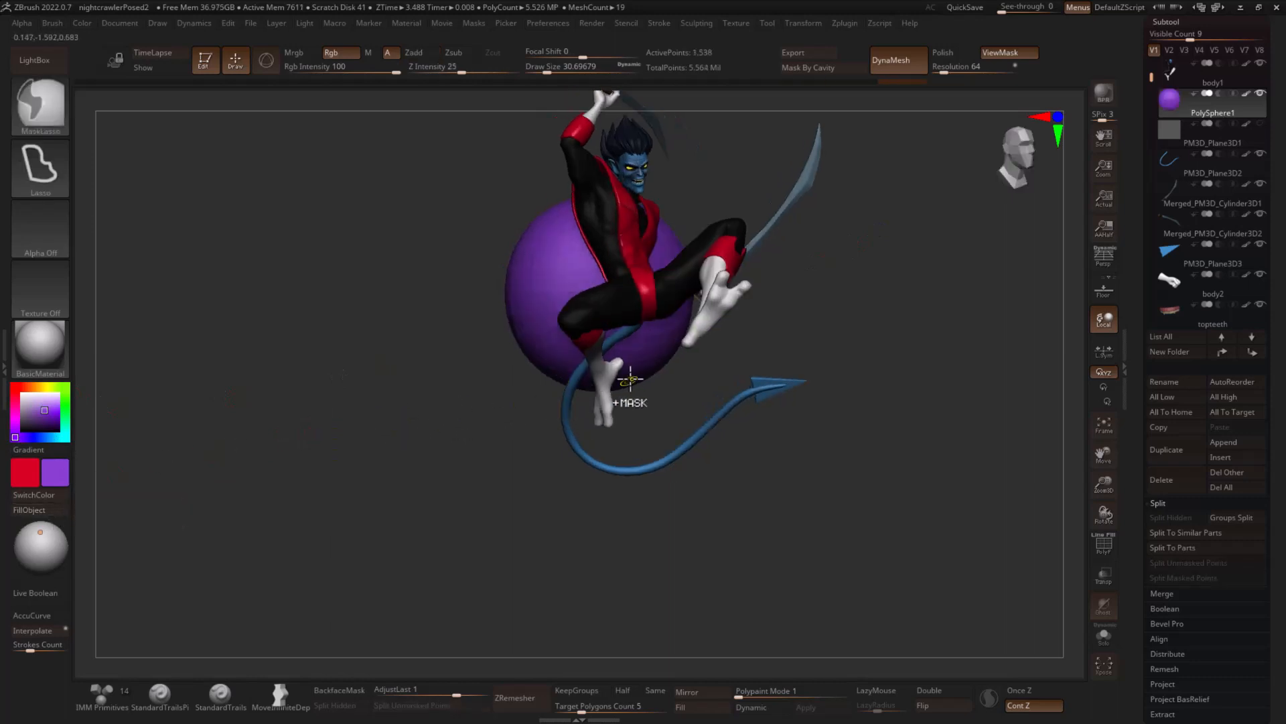
# - Isolate the purple sphere and raise the first rounded lumps around its upper part using the Inflat brush at draw size about 192
pyautogui.click(1105, 644)
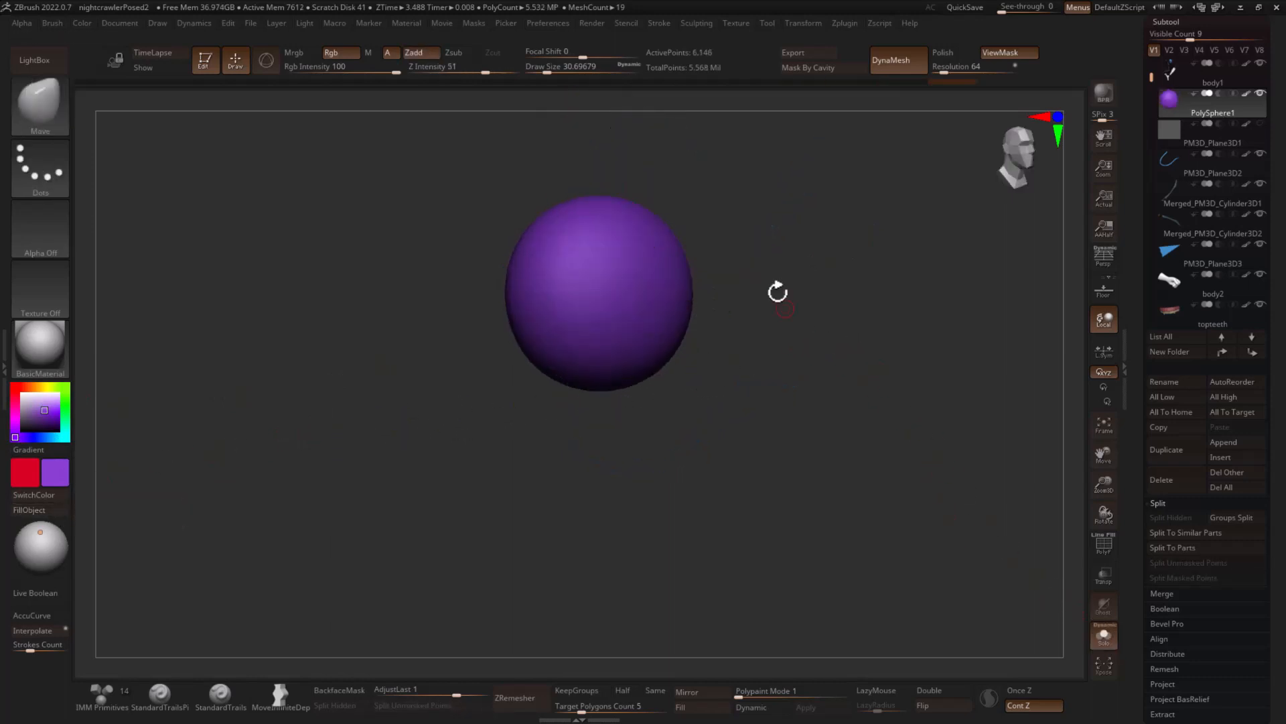
pyautogui.keyDown('alt'); pyautogui.moveTo(775, 258); pyautogui.dragTo(826, 275); pyautogui.keyUp('alt')
pyautogui.press('b')
pyautogui.press('i')
pyautogui.press('n')
pyautogui.press('s')
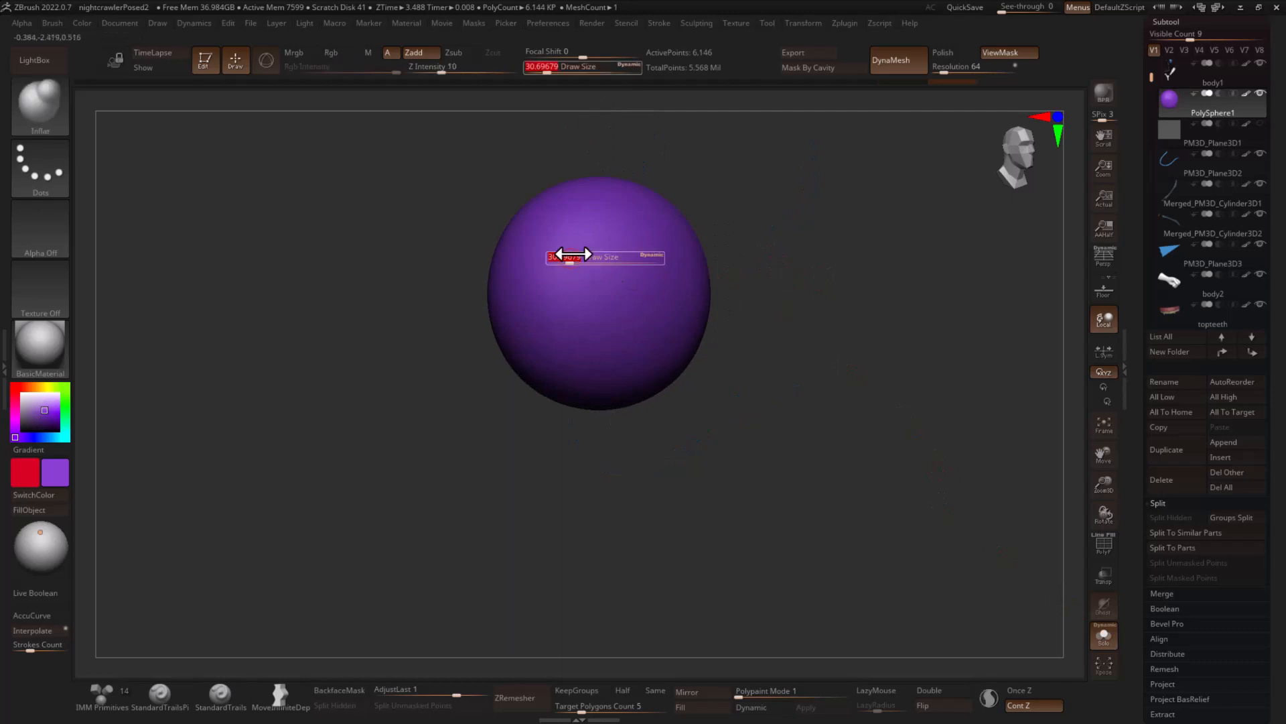
pyautogui.moveTo(574, 254); pyautogui.dragTo(591, 255)
pyautogui.moveTo(702, 184); pyautogui.dragTo(616, 203)
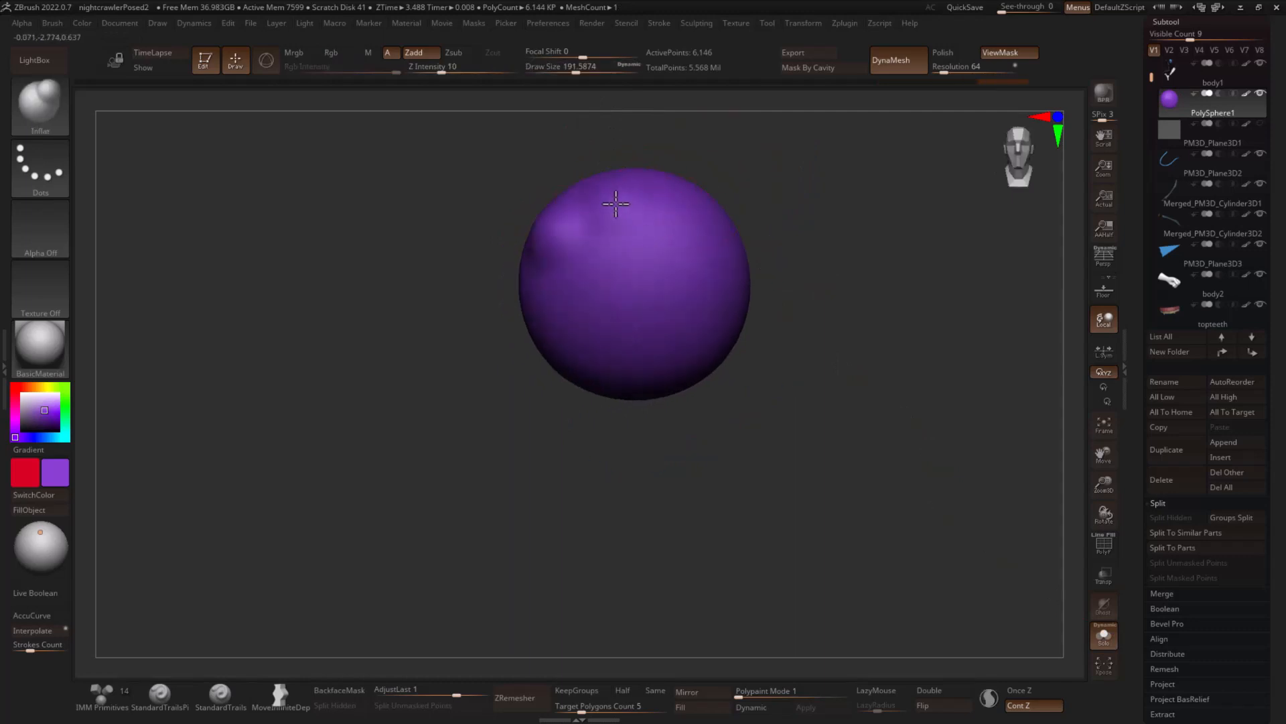
pyautogui.moveTo(795, 192); pyautogui.dragTo(694, 193)
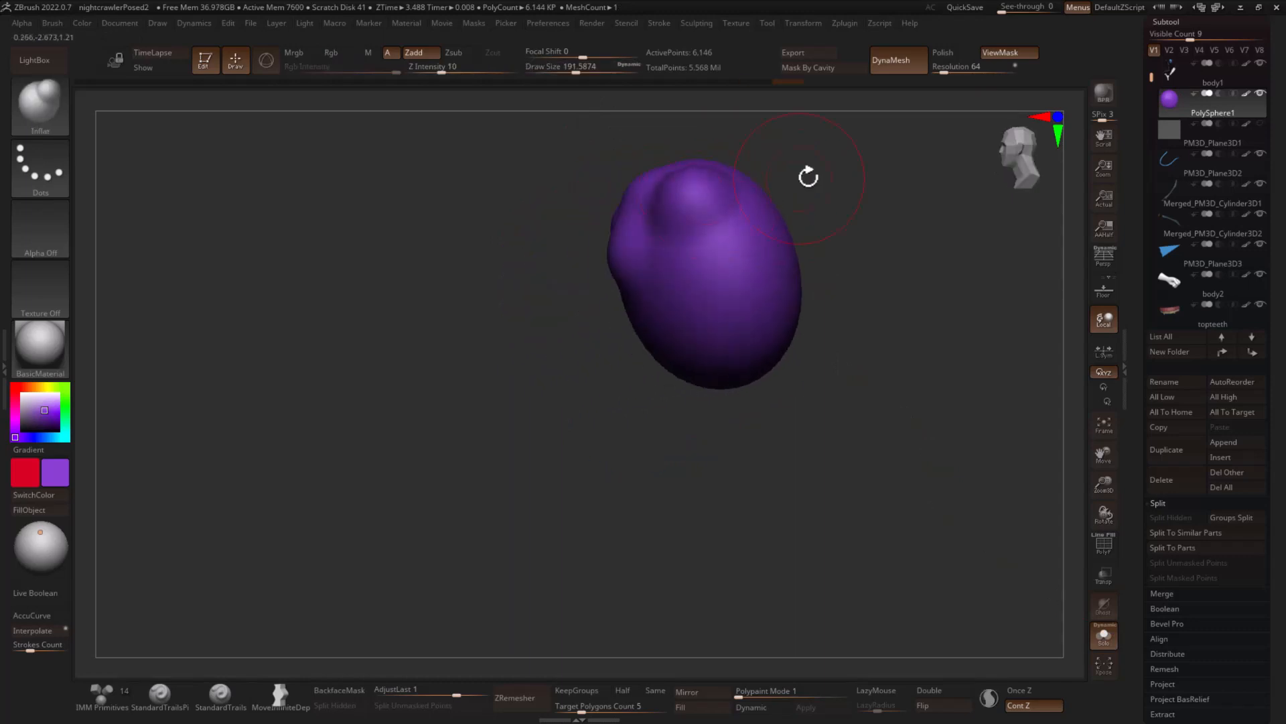
pyautogui.moveTo(809, 176); pyautogui.dragTo(749, 228)
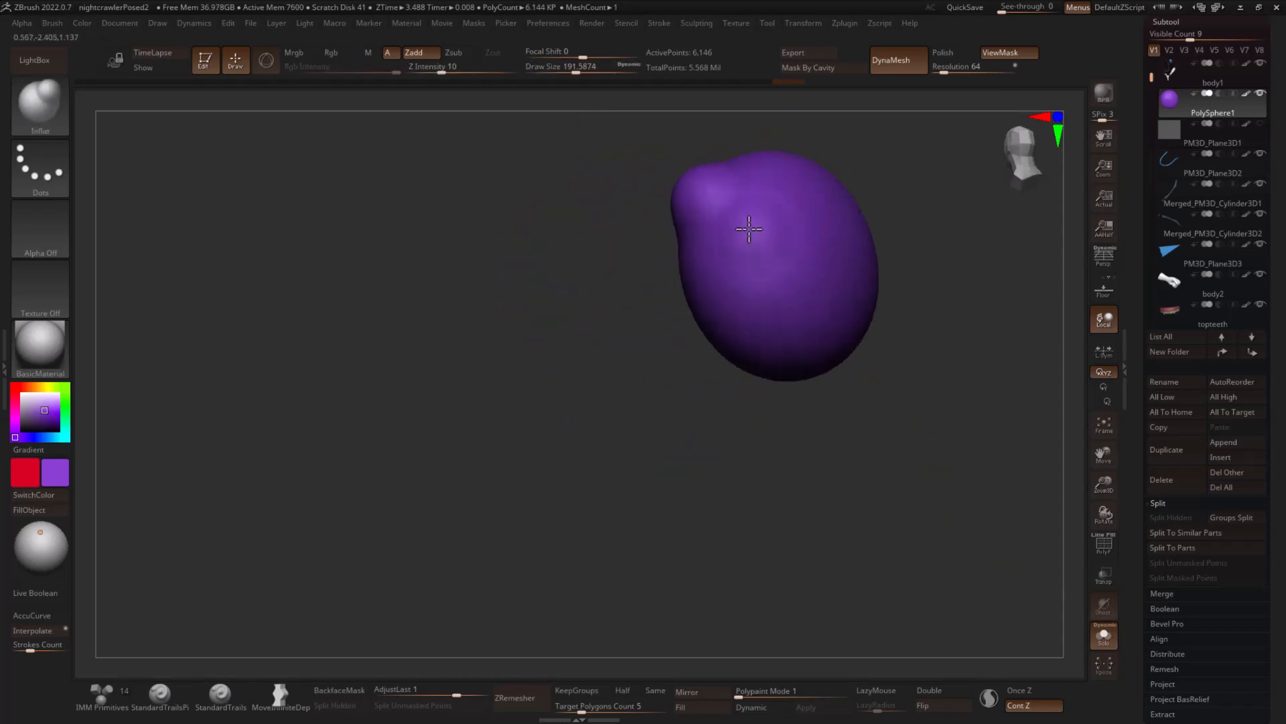
# - Inflate broader lumps on the side and lower back of the purple form with a draw size of about 274
pyautogui.press('s')
pyautogui.click(829, 237)
pyautogui.moveTo(781, 327); pyautogui.dragTo(786, 339)
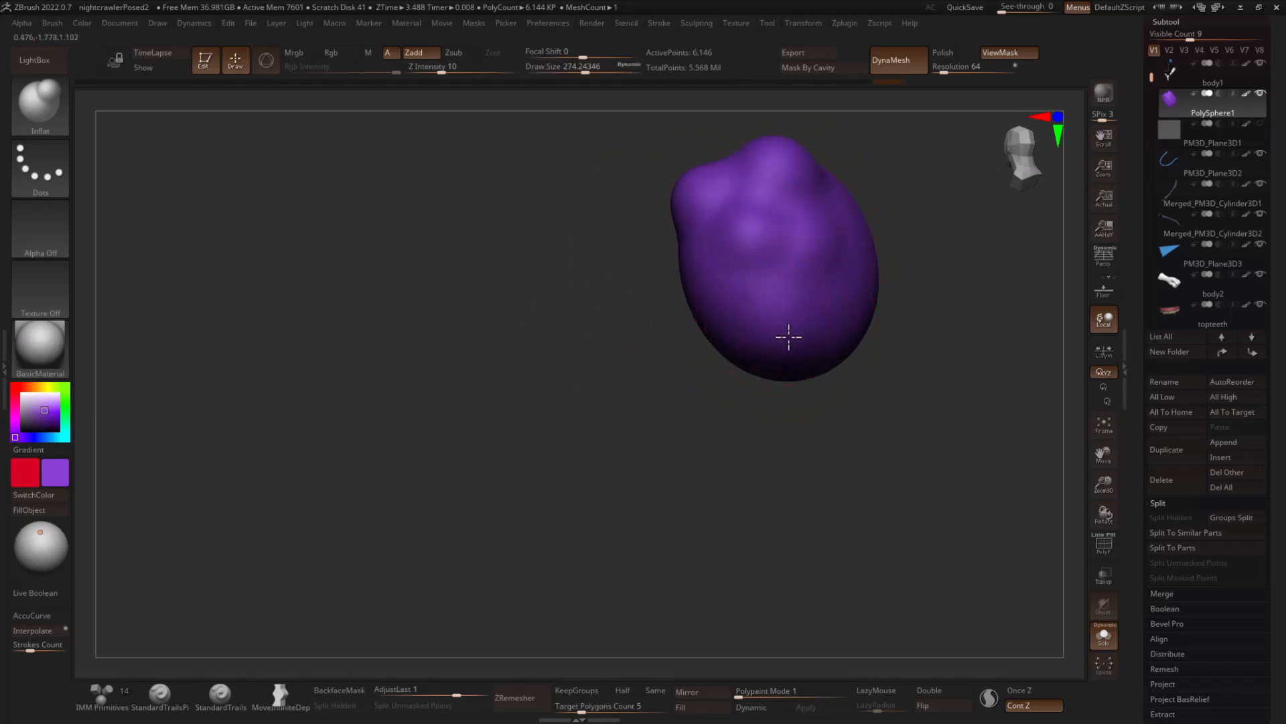
pyautogui.moveTo(950, 306); pyautogui.dragTo(876, 345)
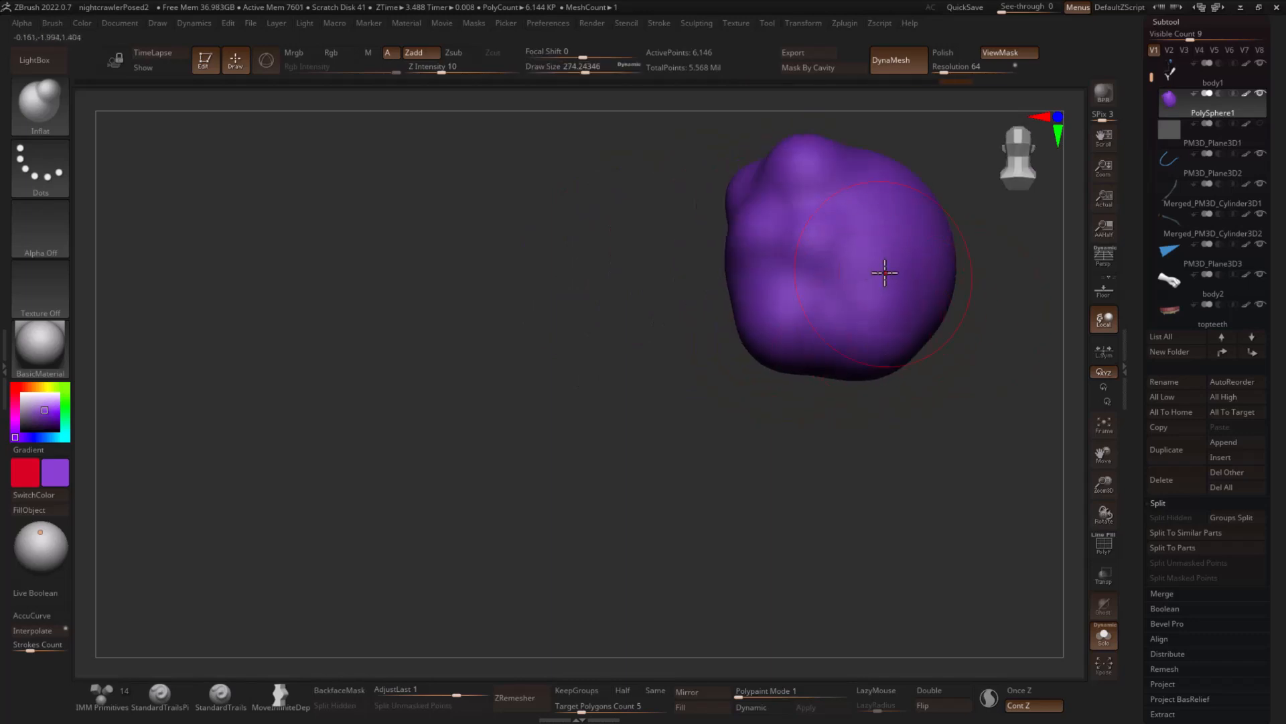
# - Reduce the draw size to about 202 and inflate more lumps across the back and far side of the purple form
pyautogui.press('s')
pyautogui.moveTo(885, 273); pyautogui.dragTo(876, 273)
pyautogui.keyDown('alt'); pyautogui.moveTo(996, 284); pyautogui.dragTo(863, 369); pyautogui.keyUp('alt')
pyautogui.moveTo(747, 288); pyautogui.dragTo(751, 285)
pyautogui.moveTo(901, 269); pyautogui.dragTo(819, 295)
pyautogui.moveTo(829, 350); pyautogui.dragTo(827, 344)
pyautogui.moveTo(811, 251); pyautogui.dragTo(808, 239)
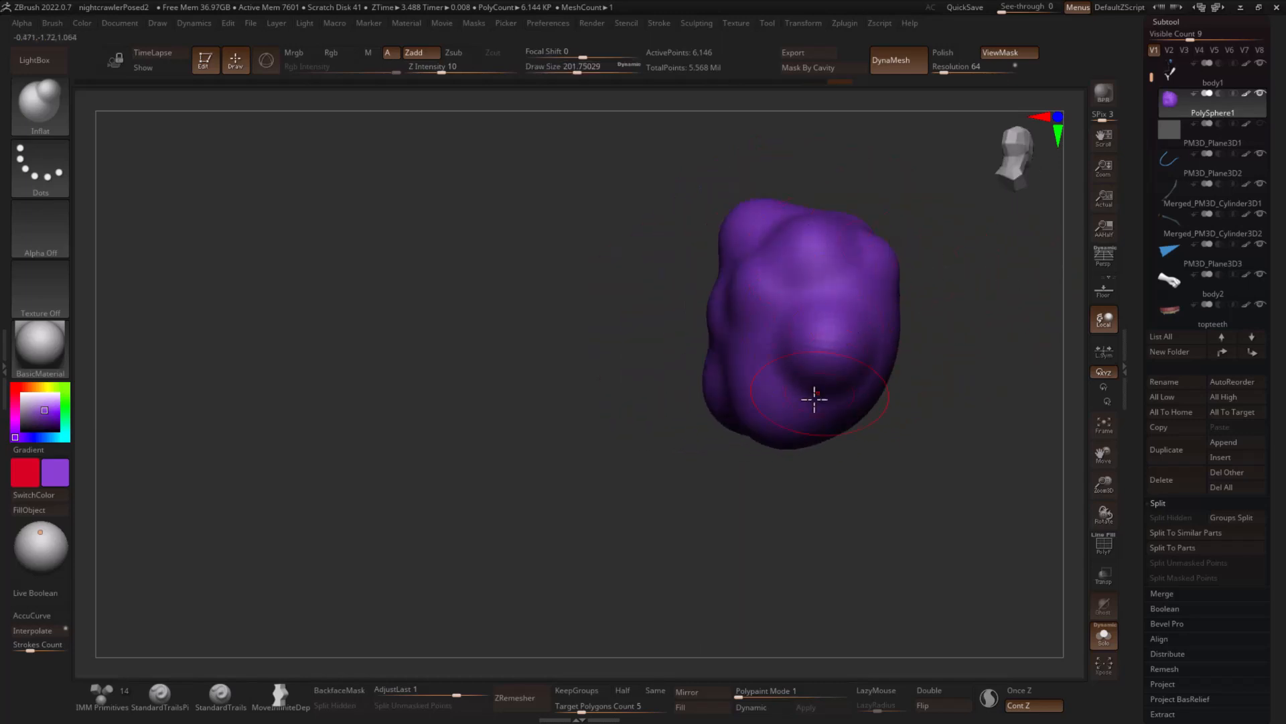
# - Inflate more rounded lumps on the underside and lower sides of the purple form with the Inflat brush at draw size about 202
pyautogui.moveTo(907, 479); pyautogui.dragTo(827, 400)
pyautogui.moveTo(913, 411); pyautogui.dragTo(865, 439)
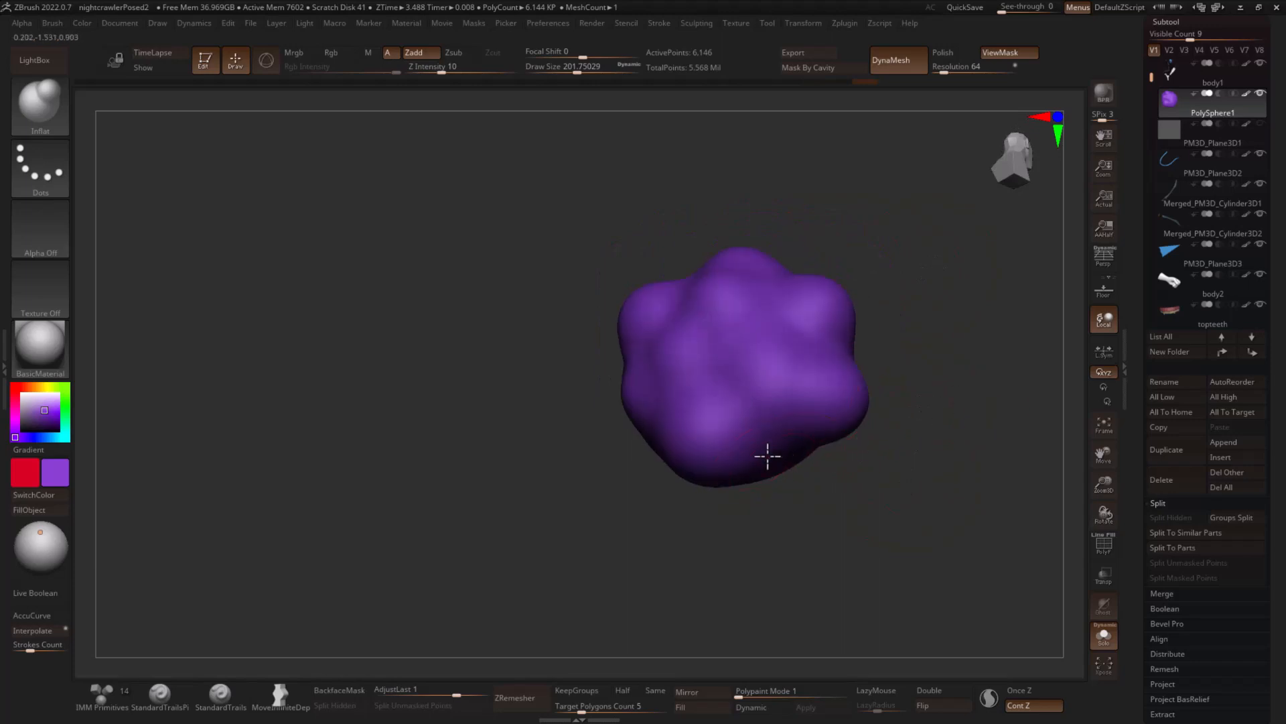
pyautogui.moveTo(768, 456); pyautogui.dragTo(764, 432)
pyautogui.moveTo(936, 440); pyautogui.dragTo(881, 406)
pyautogui.moveTo(697, 444); pyautogui.dragTo(700, 447)
pyautogui.moveTo(893, 362)
pyautogui.mouseDown()
pyautogui.moveTo(879, 326)
pyautogui.moveTo(865, 327)
pyautogui.mouseUp()
pyautogui.moveTo(668, 382); pyautogui.dragTo(658, 379)
pyautogui.moveTo(495, 398); pyautogui.dragTo(478, 387)
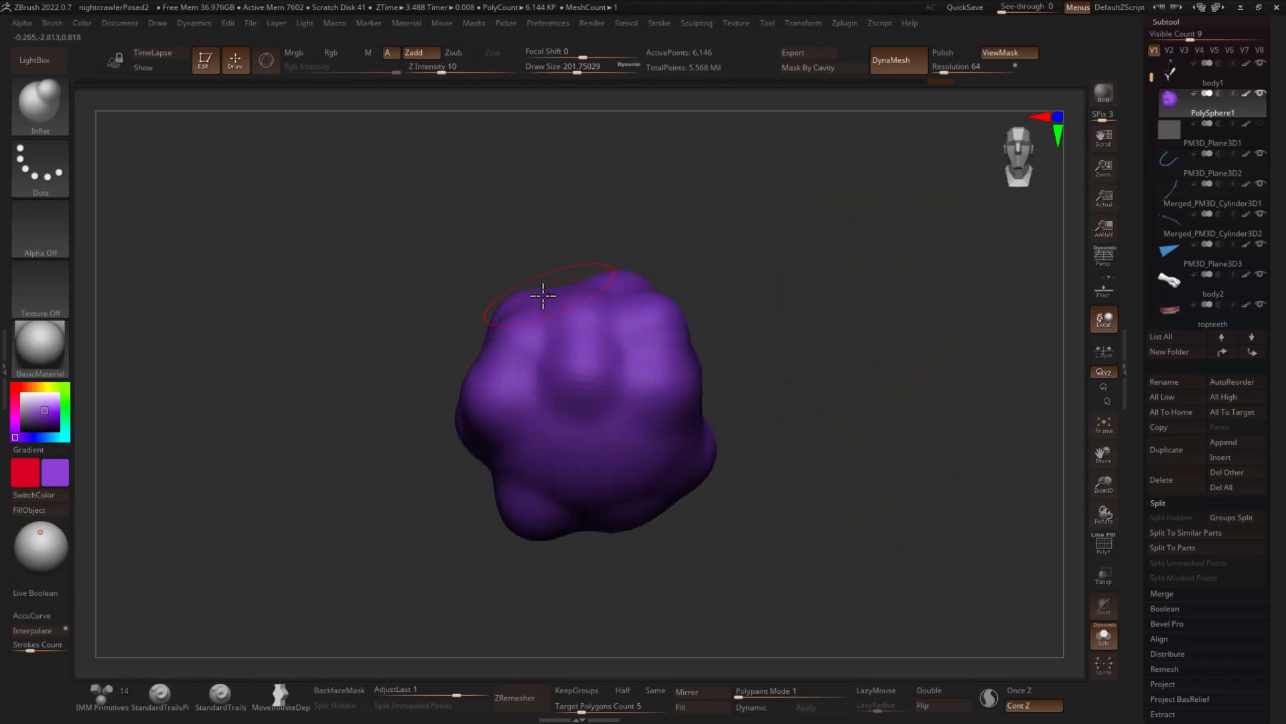
# - Inflate lumps around the upper front of the purple form and bring the whole character back into view
pyautogui.moveTo(694, 266); pyautogui.dragTo(672, 273)
pyautogui.moveTo(517, 310); pyautogui.dragTo(503, 316)
pyautogui.moveTo(687, 268); pyautogui.dragTo(628, 275)
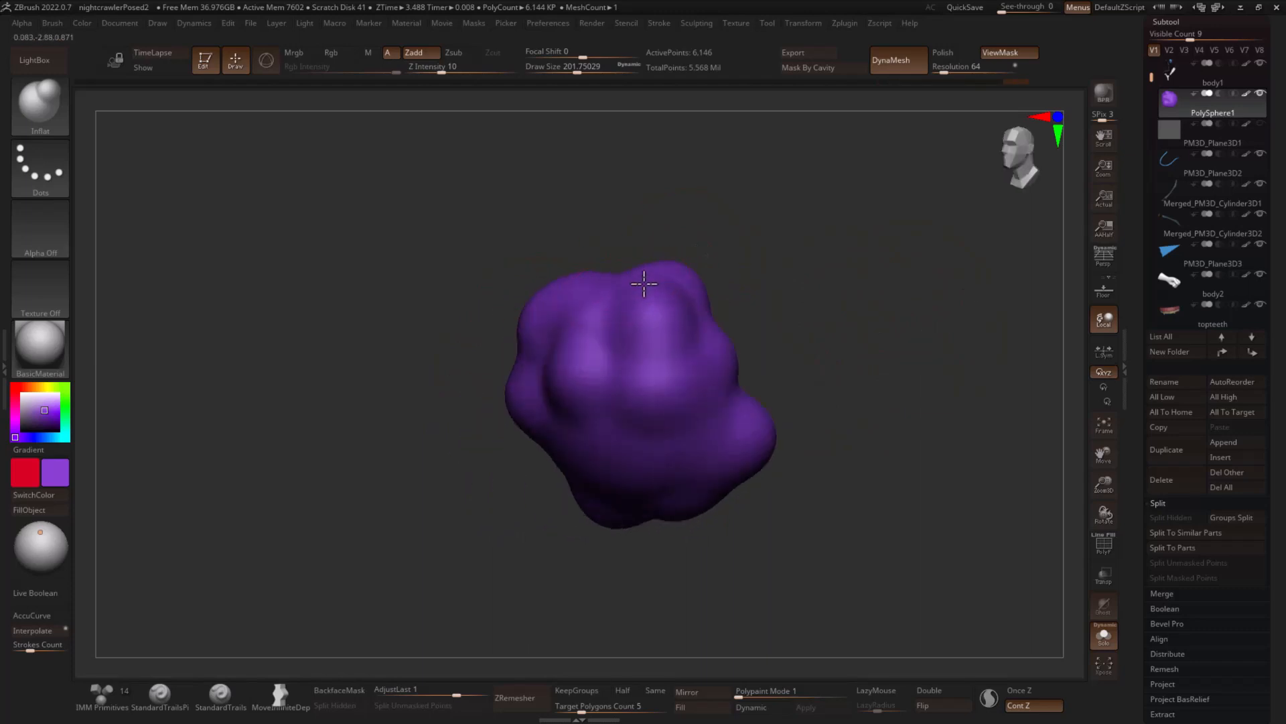
pyautogui.moveTo(905, 402); pyautogui.dragTo(943, 437)
pyautogui.click(1104, 635)
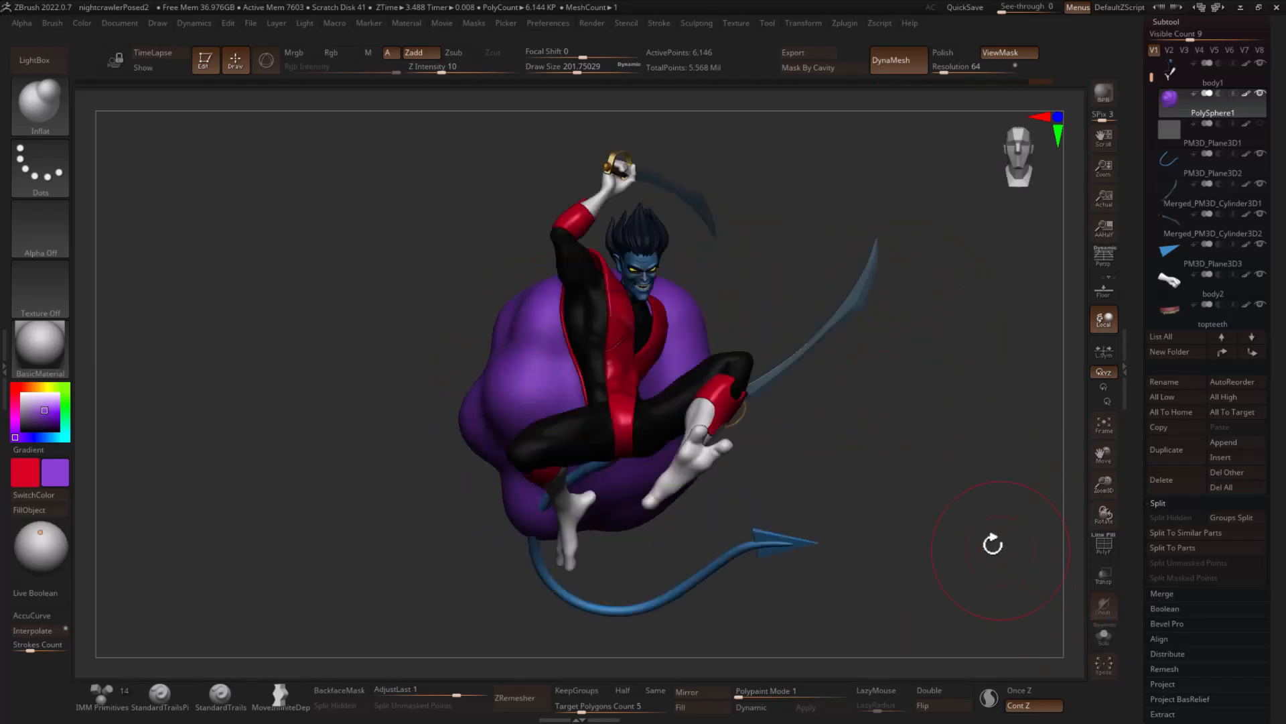
# - Raise and slightly tilt the purple form behind the character's back and divide it once
pyautogui.moveTo(991, 540); pyautogui.dragTo(933, 459)
pyautogui.press('w')
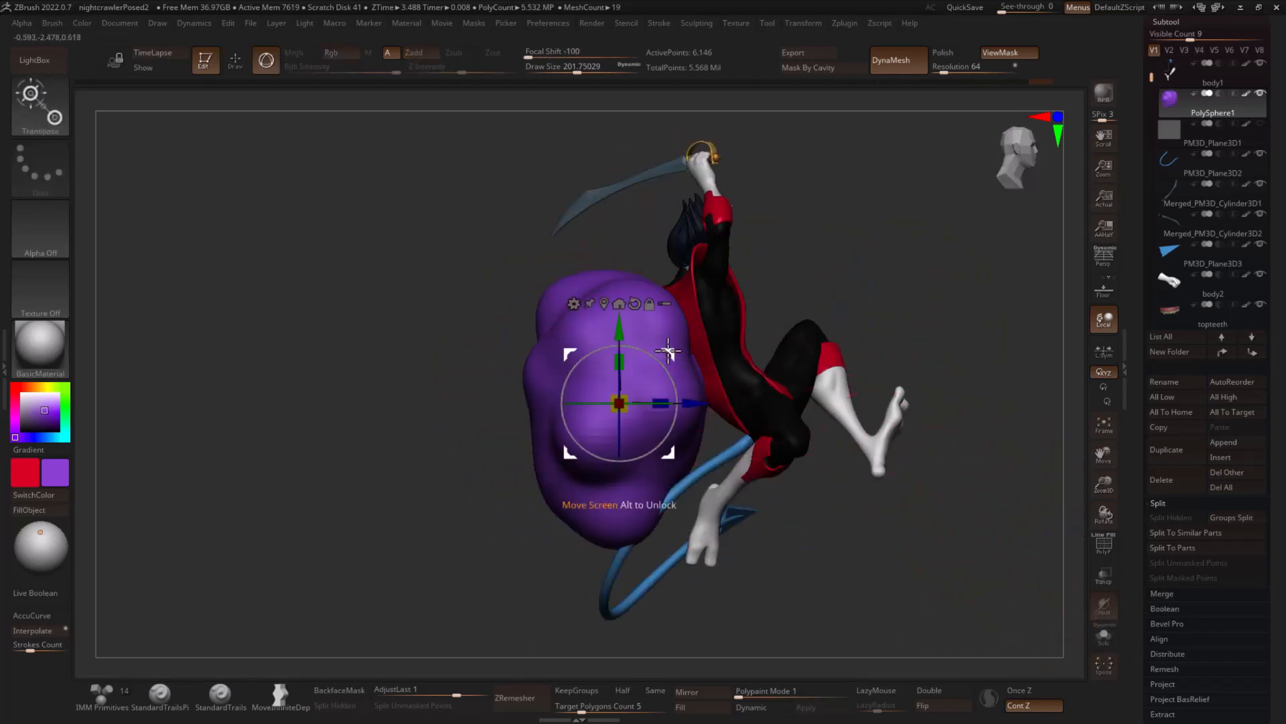
pyautogui.moveTo(680, 365)
pyautogui.mouseDown()
pyautogui.moveTo(673, 333)
pyautogui.moveTo(695, 359)
pyautogui.mouseUp()
pyautogui.hotkey('ctrl', 'd')
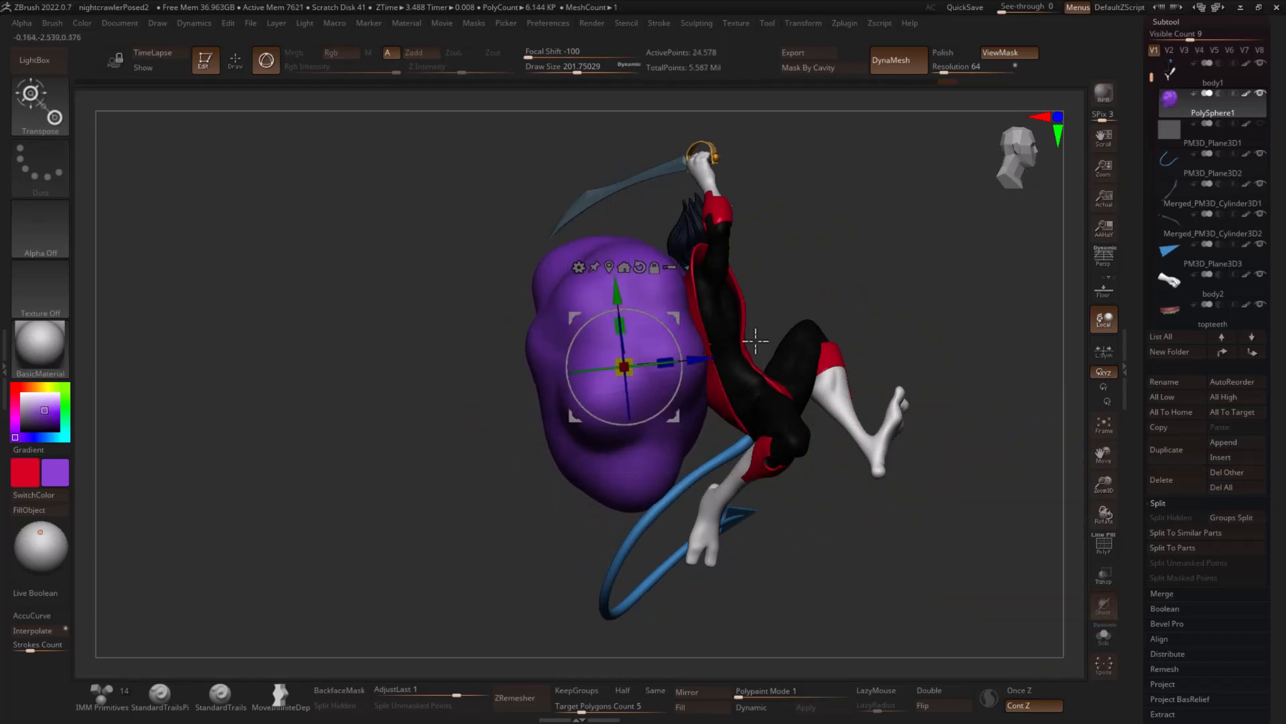
# - Flatten the purple form along its front-to-back axis so it sits thinner behind the character
pyautogui.press('q')
pyautogui.keyDown('alt'); pyautogui.moveTo(939, 299); pyautogui.dragTo(899, 297); pyautogui.keyUp('alt')
pyautogui.press('w')
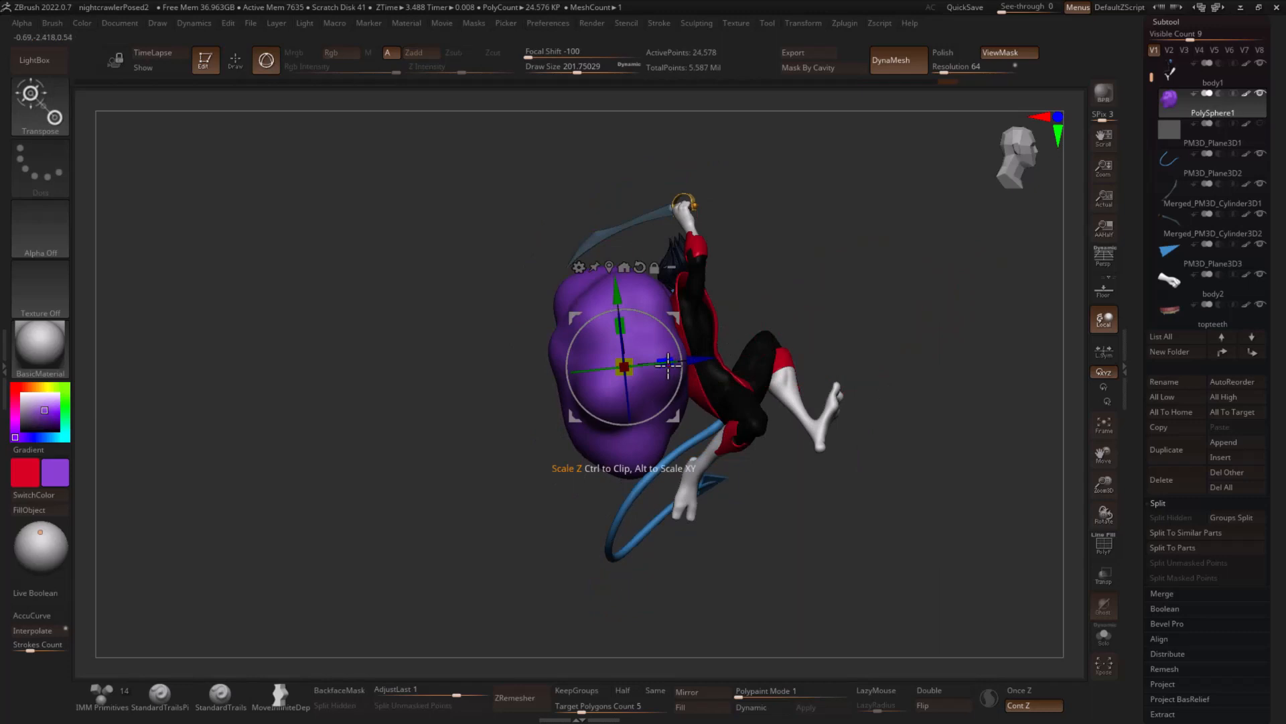
pyautogui.moveTo(666, 364); pyautogui.dragTo(652, 368)
pyautogui.moveTo(883, 310); pyautogui.dragTo(848, 320)
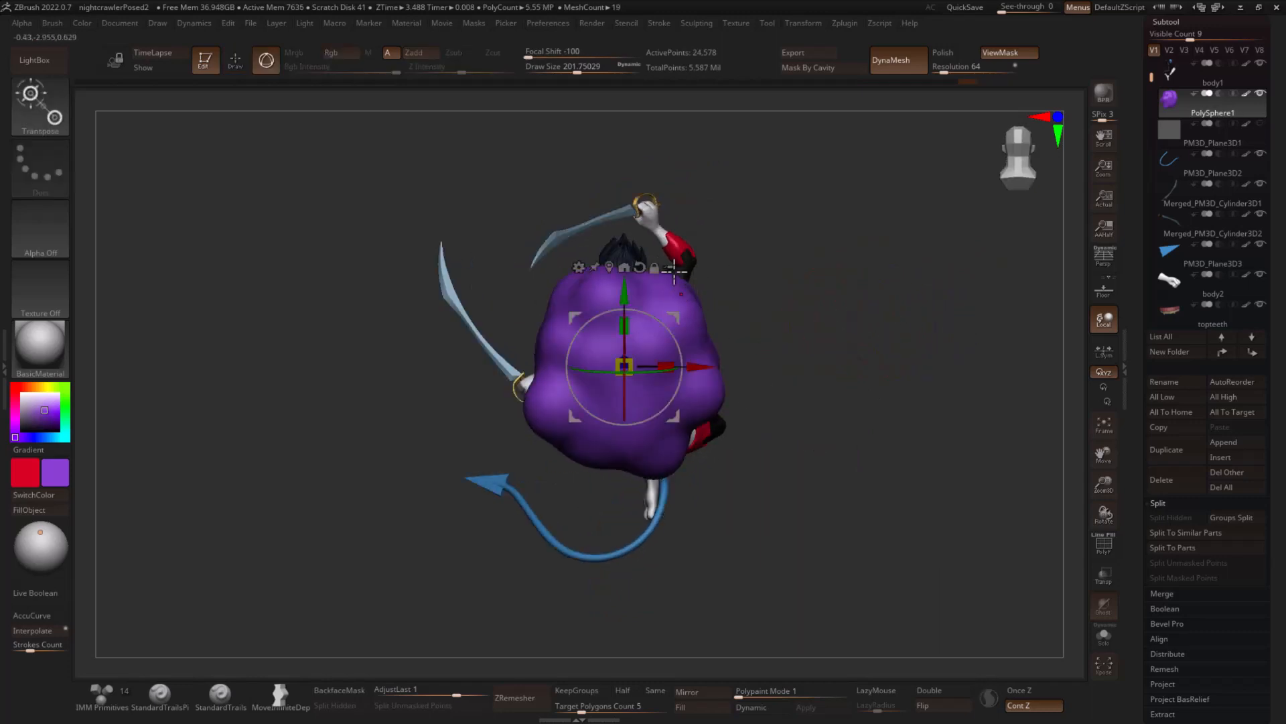
# - Apply the Deformer to the purple form, mask its upper and lower control points and widen the middle row
pyautogui.click(1158, 22)
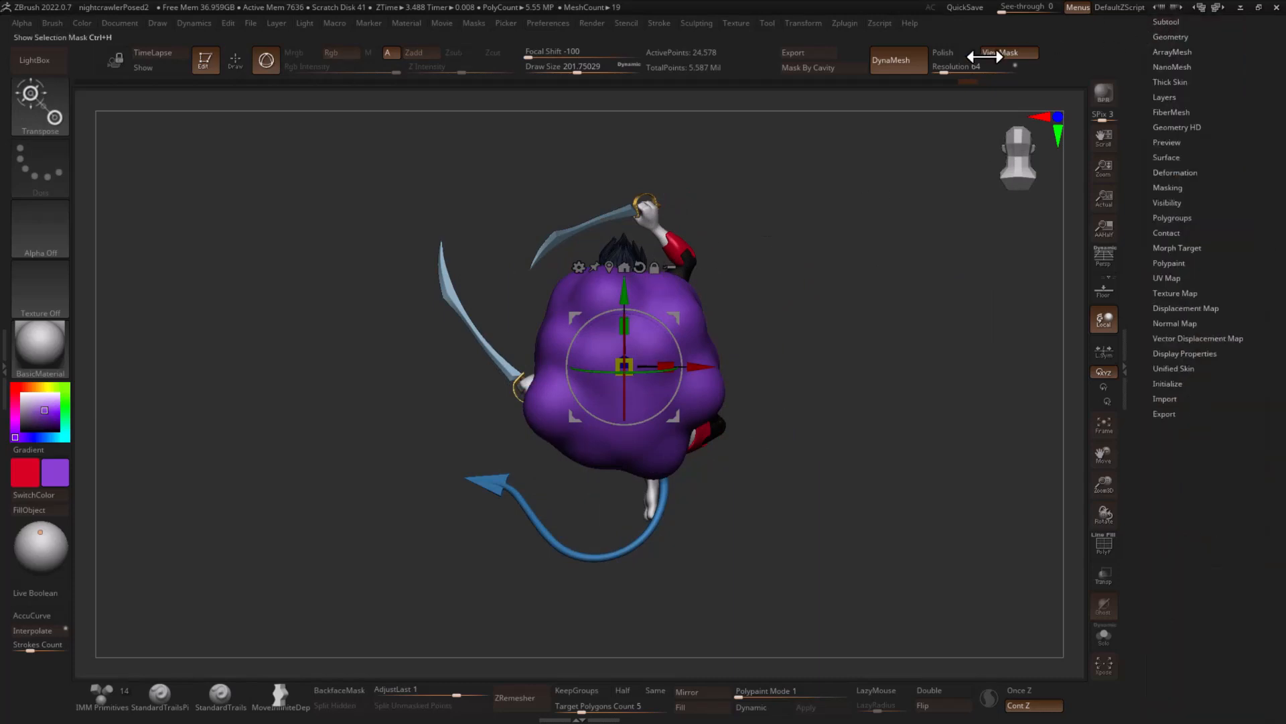
pyautogui.click(1170, 37)
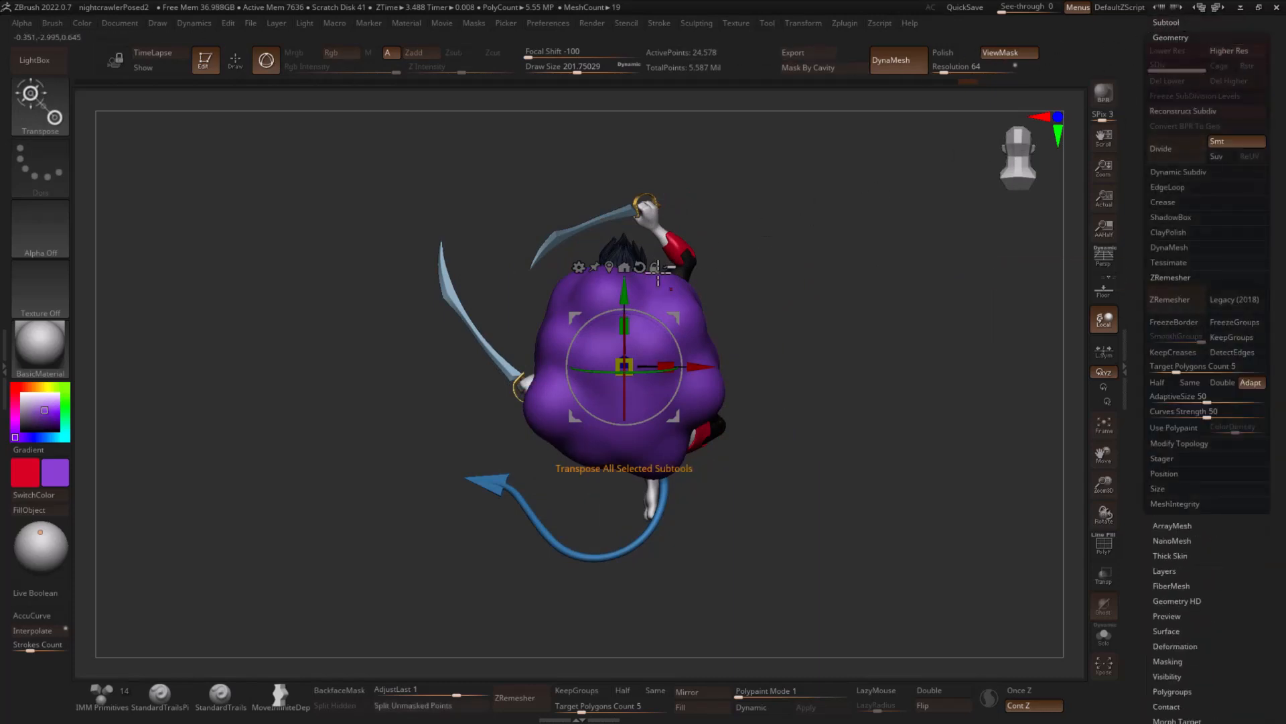
pyautogui.click(578, 267)
pyautogui.click(612, 324)
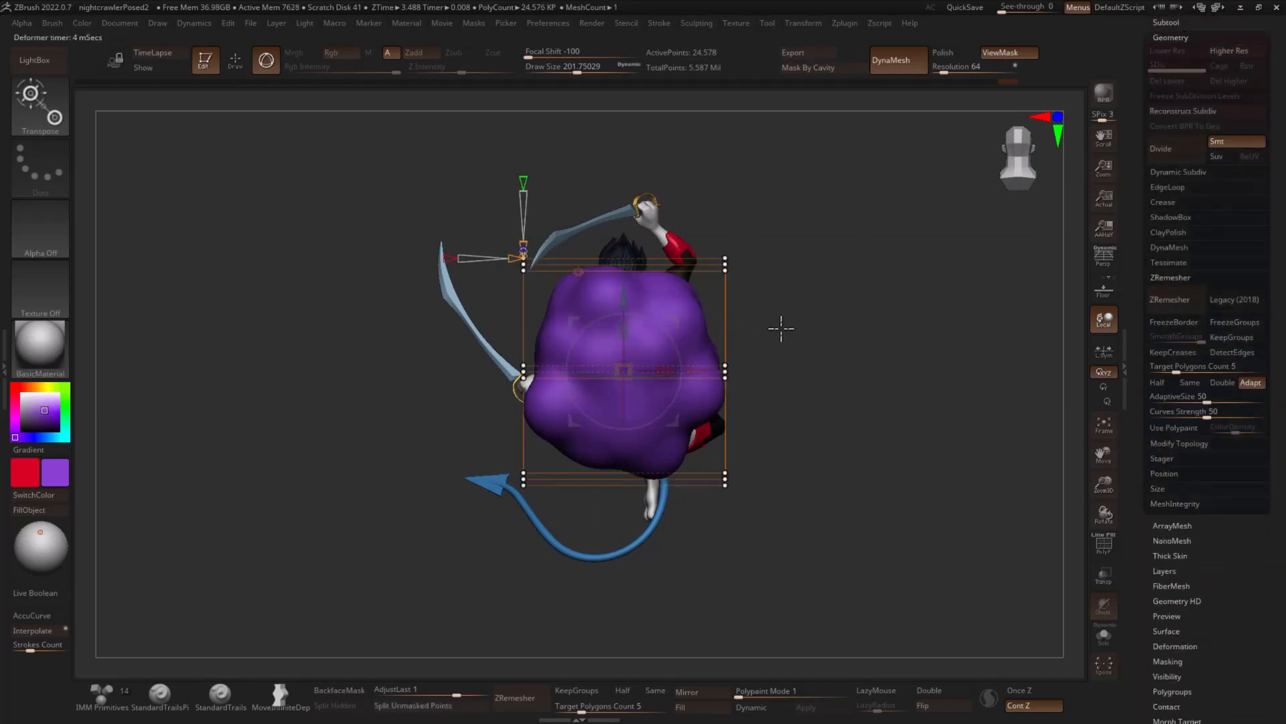
pyautogui.moveTo(781, 328); pyautogui.dragTo(760, 342)
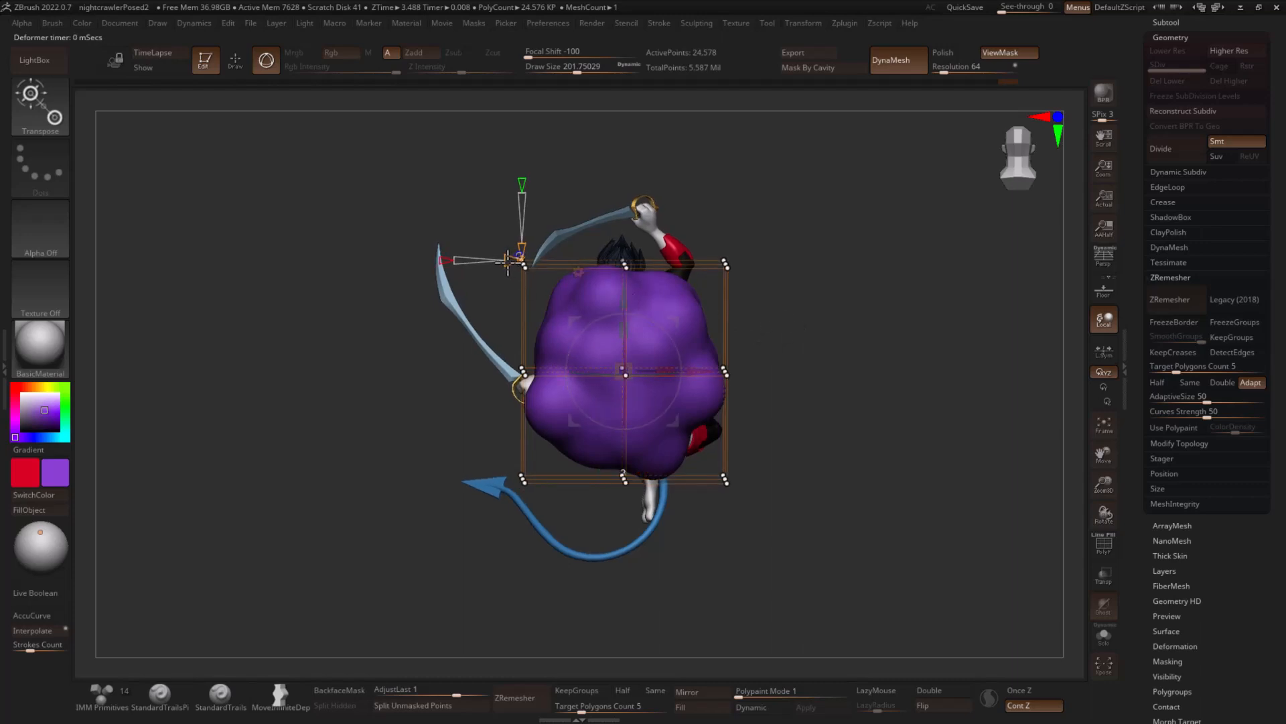
pyautogui.moveTo(817, 340)
pyautogui.keyDown('ctrl'); pyautogui.mouseDown()
pyautogui.moveTo(533, 329)
pyautogui.moveTo(815, 392)
pyautogui.mouseUp(); pyautogui.keyUp('ctrl')
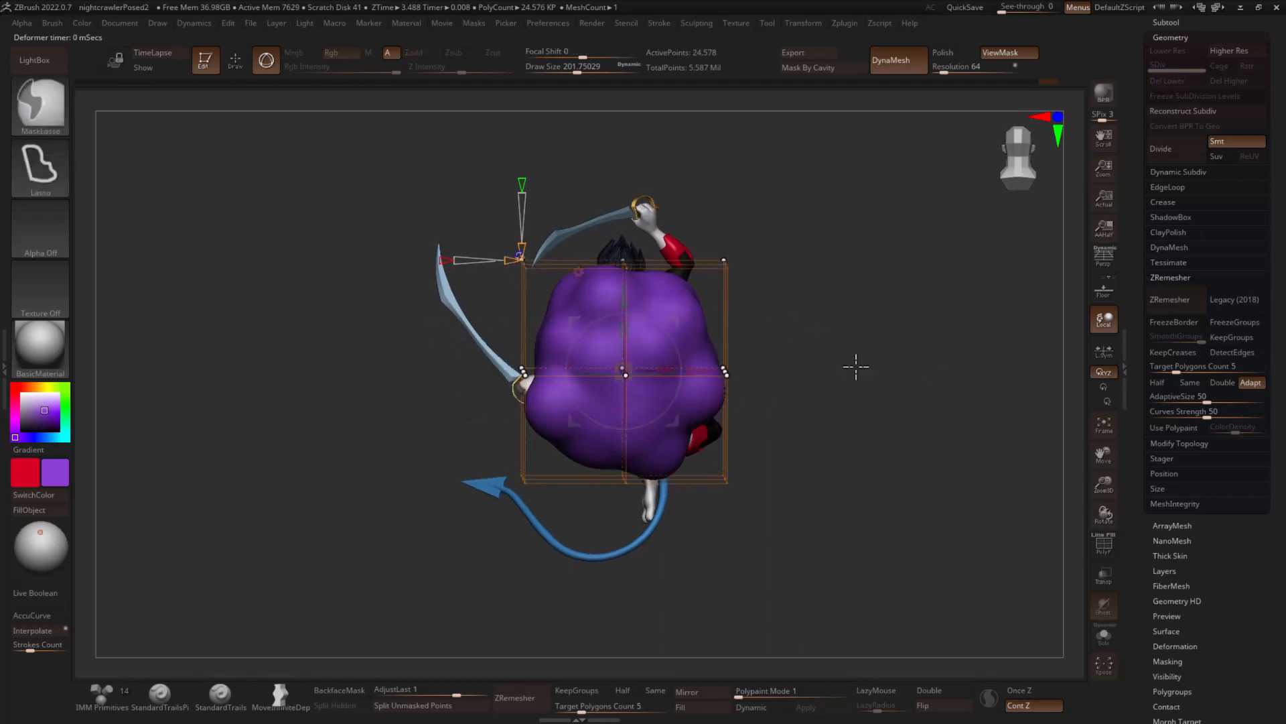
pyautogui.moveTo(670, 368); pyautogui.dragTo(685, 368)
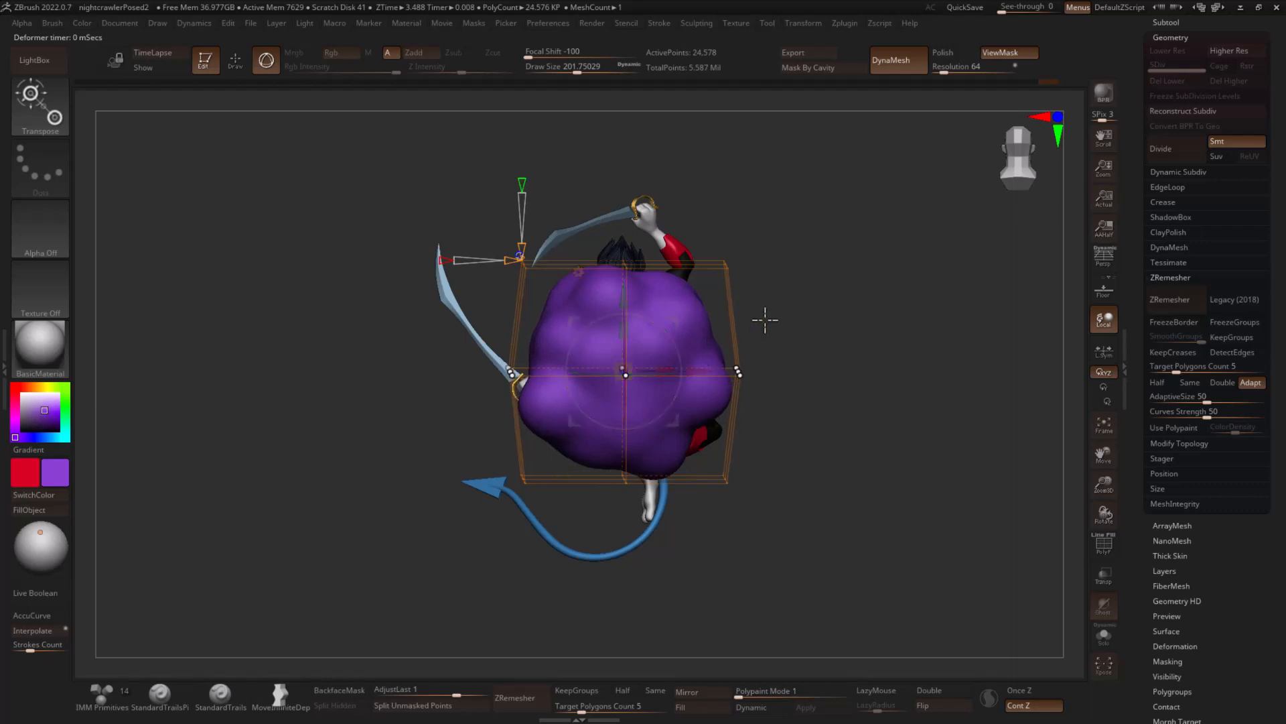
# - Stretch the purple form taller and narrow its top and bottom with the Deformer's outer rows, and accept the deformation
pyautogui.keyDown('ctrl'); pyautogui.click(842, 277); pyautogui.keyUp('ctrl')
pyautogui.moveTo(618, 334); pyautogui.dragTo(618, 301)
pyautogui.moveTo(664, 368); pyautogui.dragTo(644, 367)
pyautogui.moveTo(671, 354); pyautogui.dragTo(856, 322, button='right')
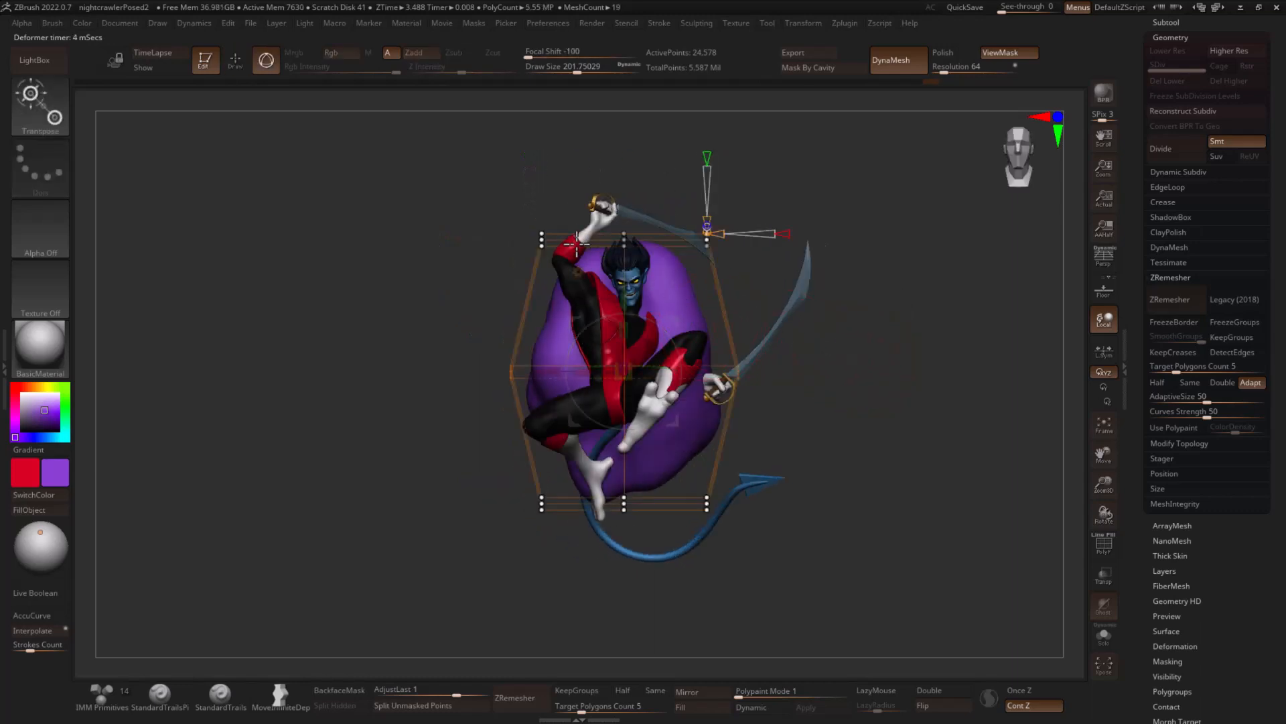
pyautogui.click(578, 271)
pyautogui.click(802, 275)
pyautogui.press('q')
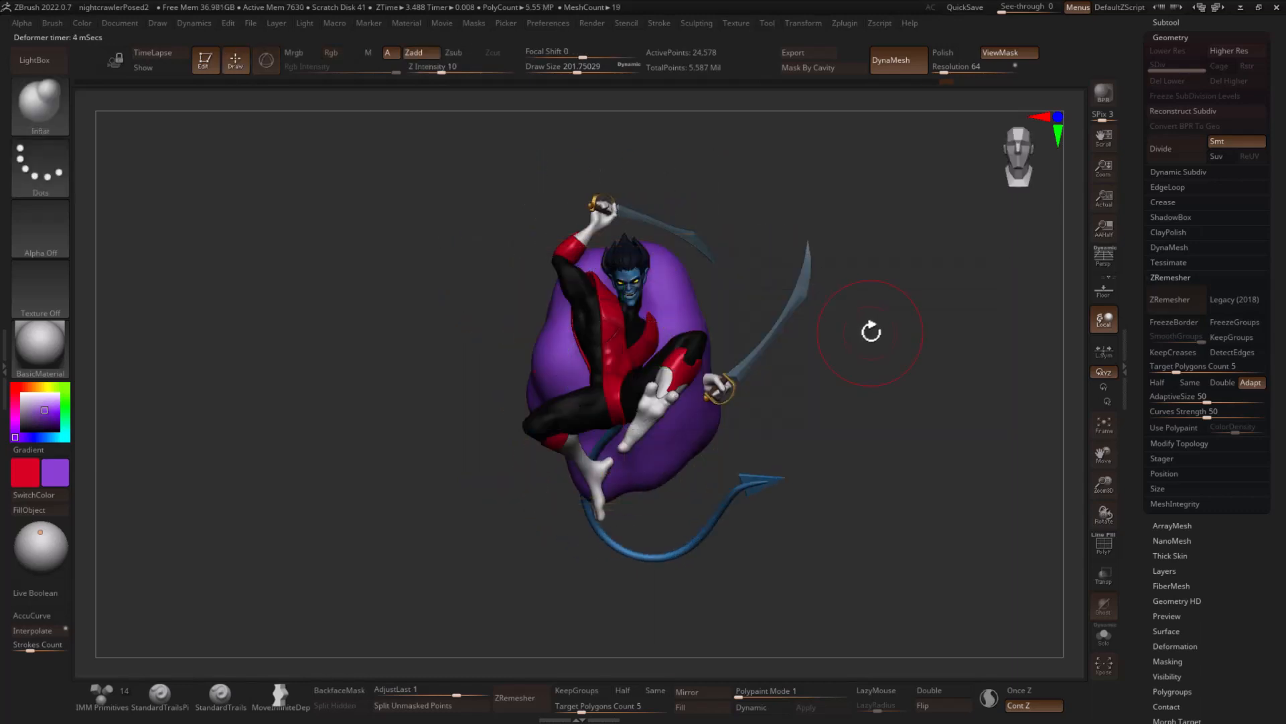
# - Curve the purple form around the character from the side with Bend Arc, accept it and tilt the form slightly
pyautogui.moveTo(870, 330)
pyautogui.mouseDown()
pyautogui.moveTo(960, 344)
pyautogui.moveTo(924, 357)
pyautogui.mouseUp()
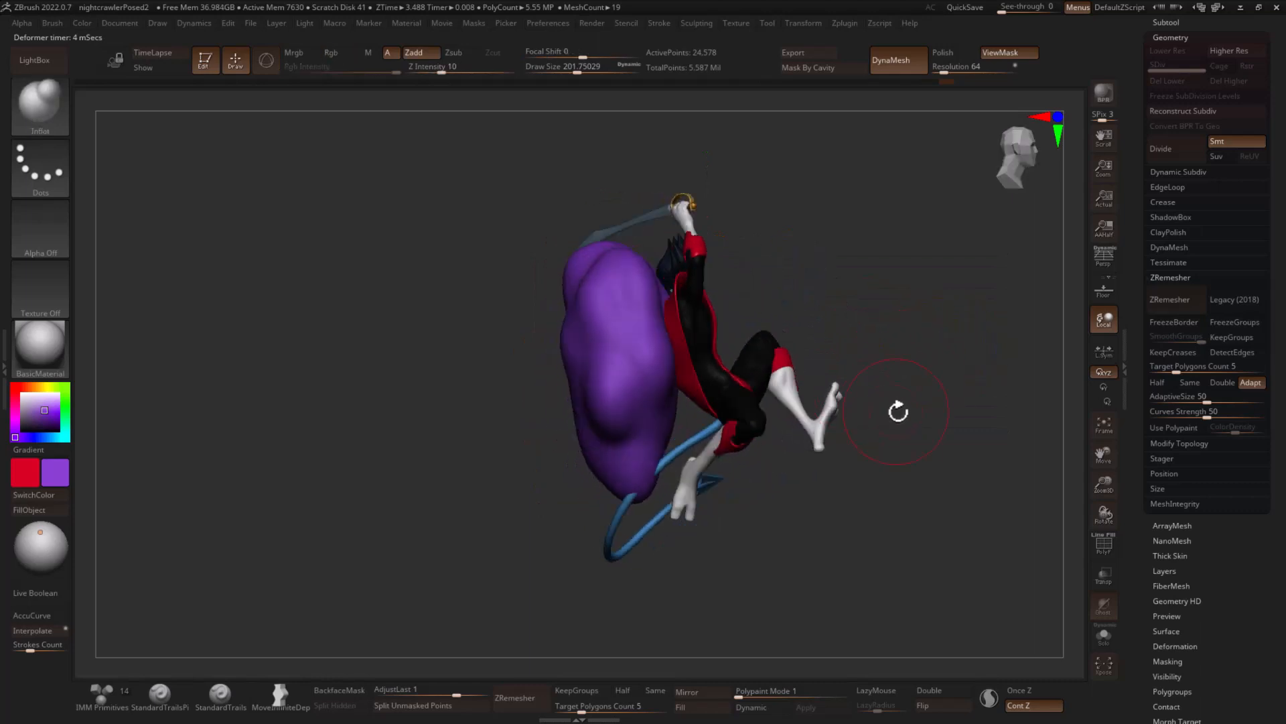
pyautogui.press('w')
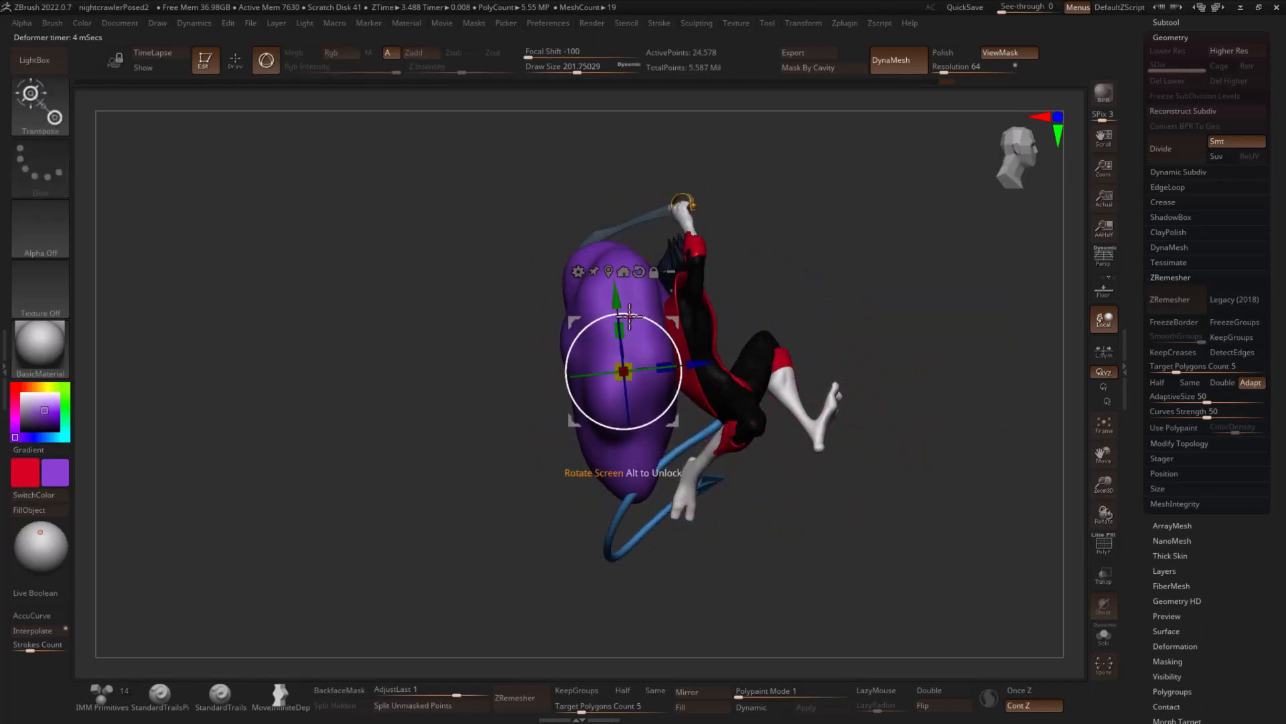
pyautogui.click(577, 271)
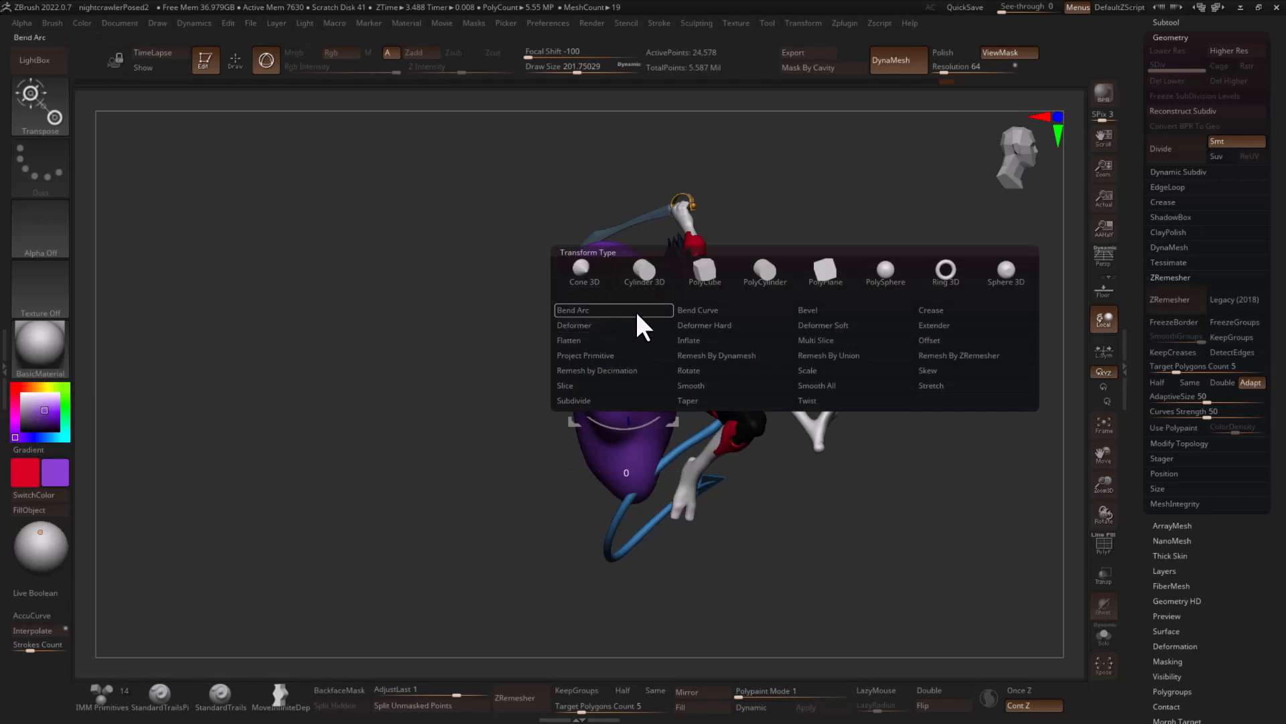
pyautogui.click(635, 310)
pyautogui.moveTo(686, 366); pyautogui.dragTo(623, 367)
pyautogui.click(580, 271)
pyautogui.click(788, 283)
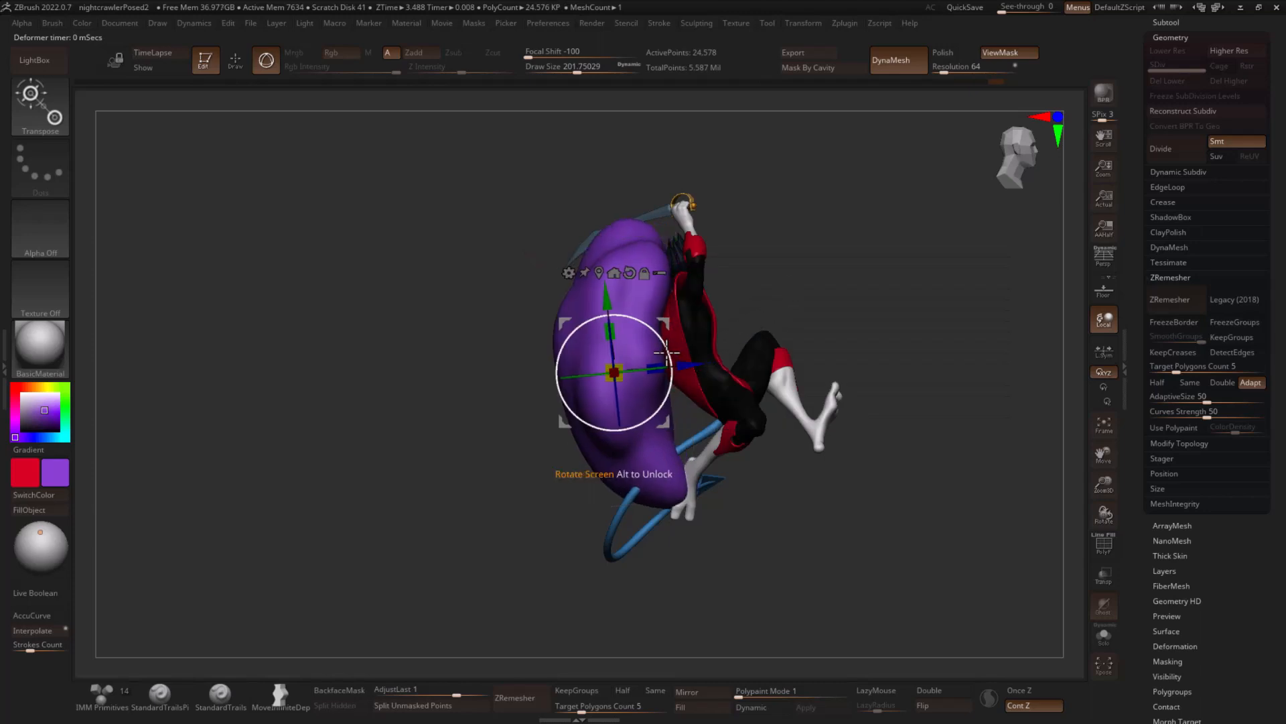
pyautogui.press('q')
pyautogui.press('w')
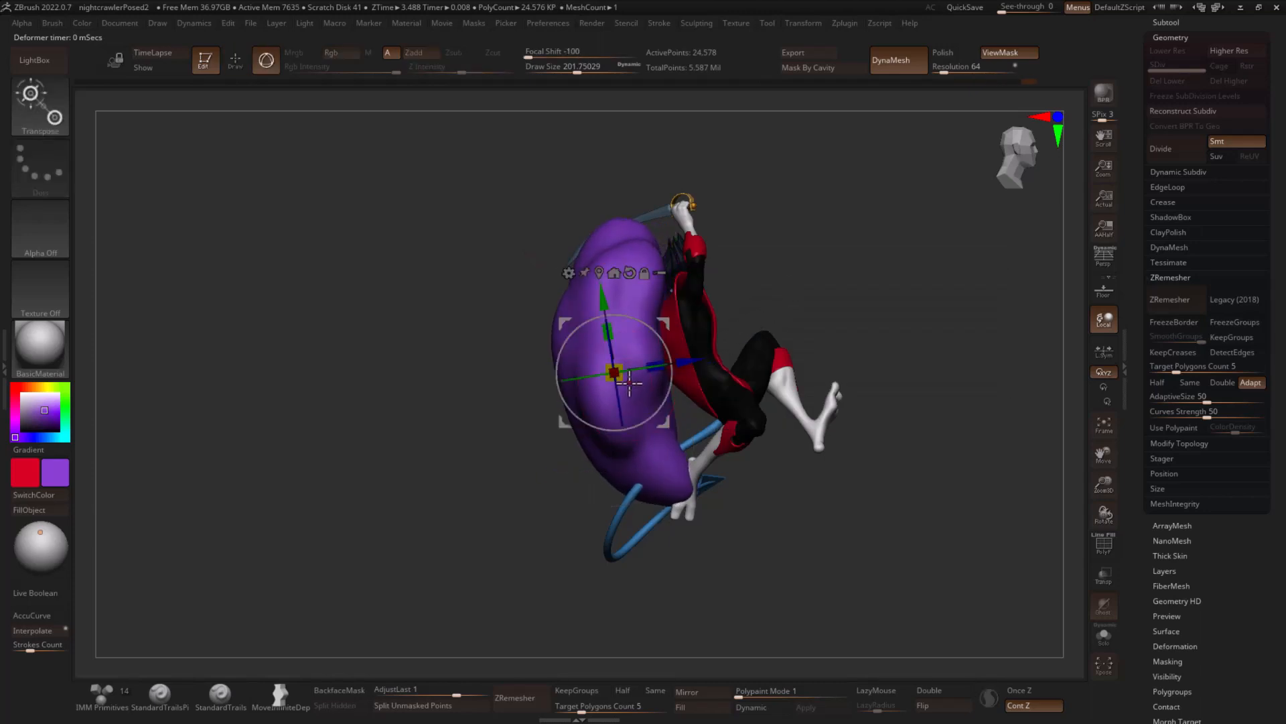
pyautogui.press('q')
pyautogui.moveTo(815, 307); pyautogui.dragTo(778, 377)
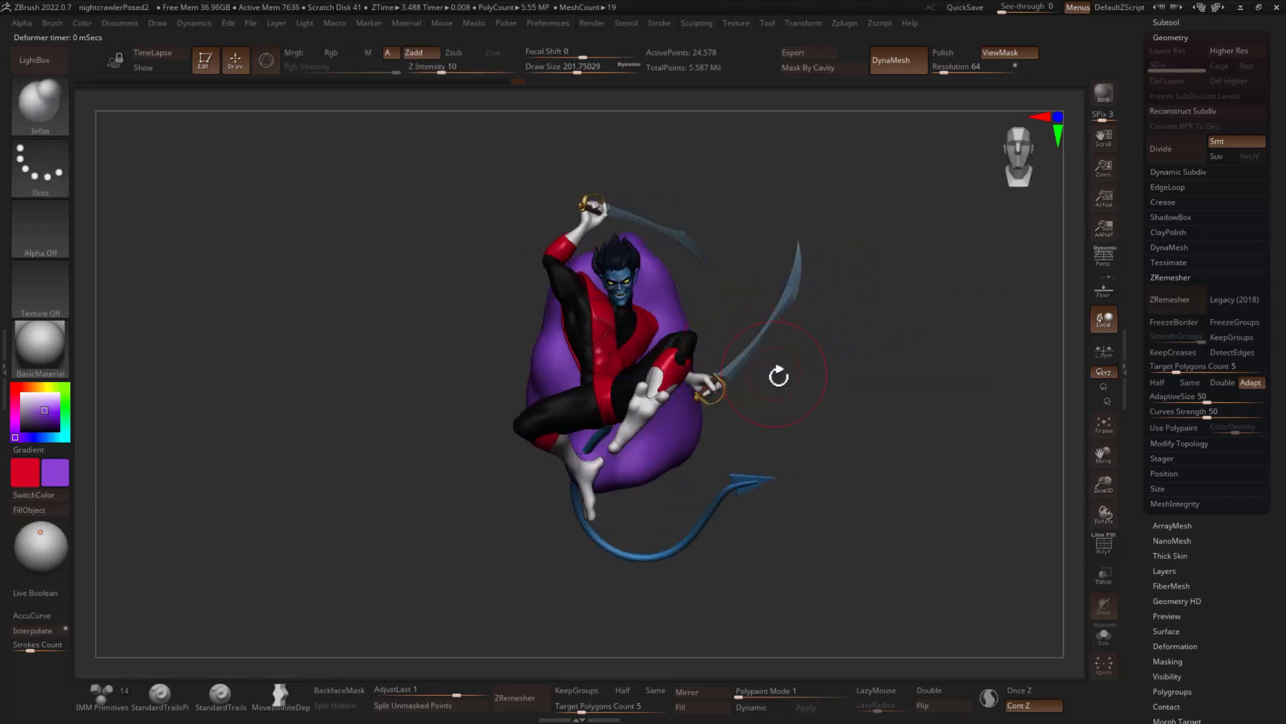
# - Isolate the purple form and inflate lumps on its lower front with the Inflat brush at draw size about 177
pyautogui.click(1104, 637)
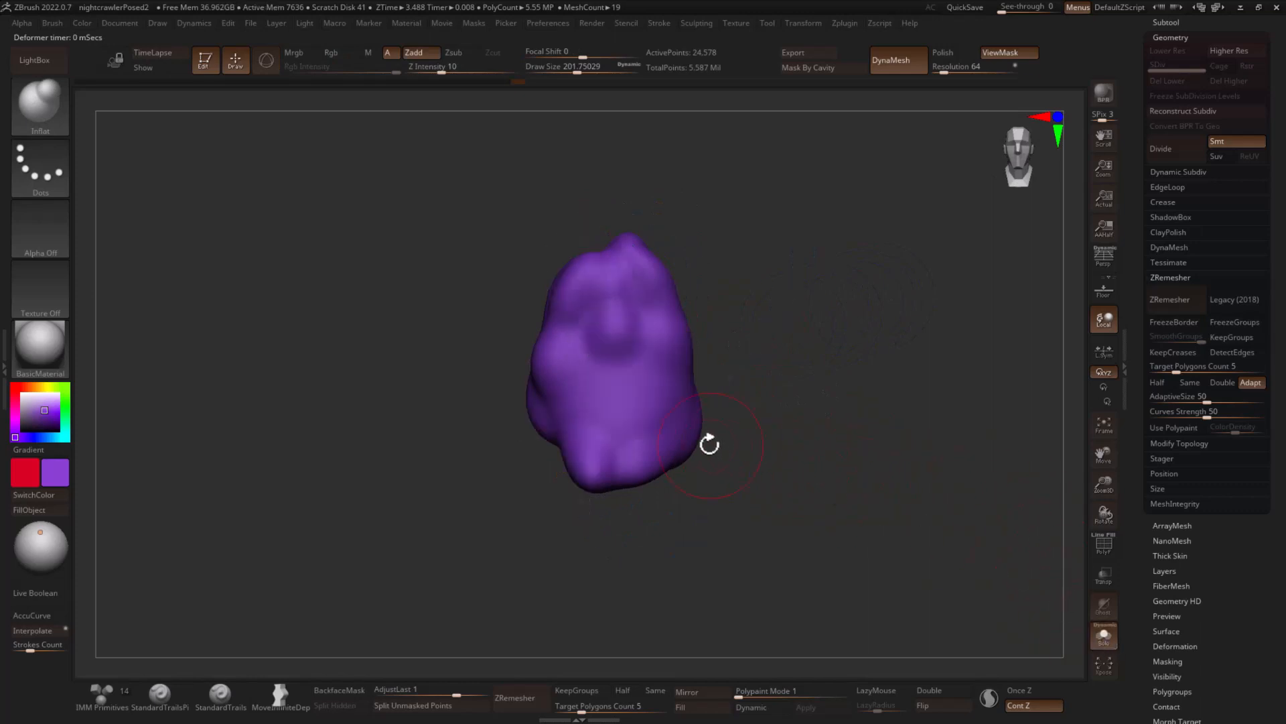
pyautogui.press('s')
pyautogui.moveTo(628, 394); pyautogui.dragTo(633, 423)
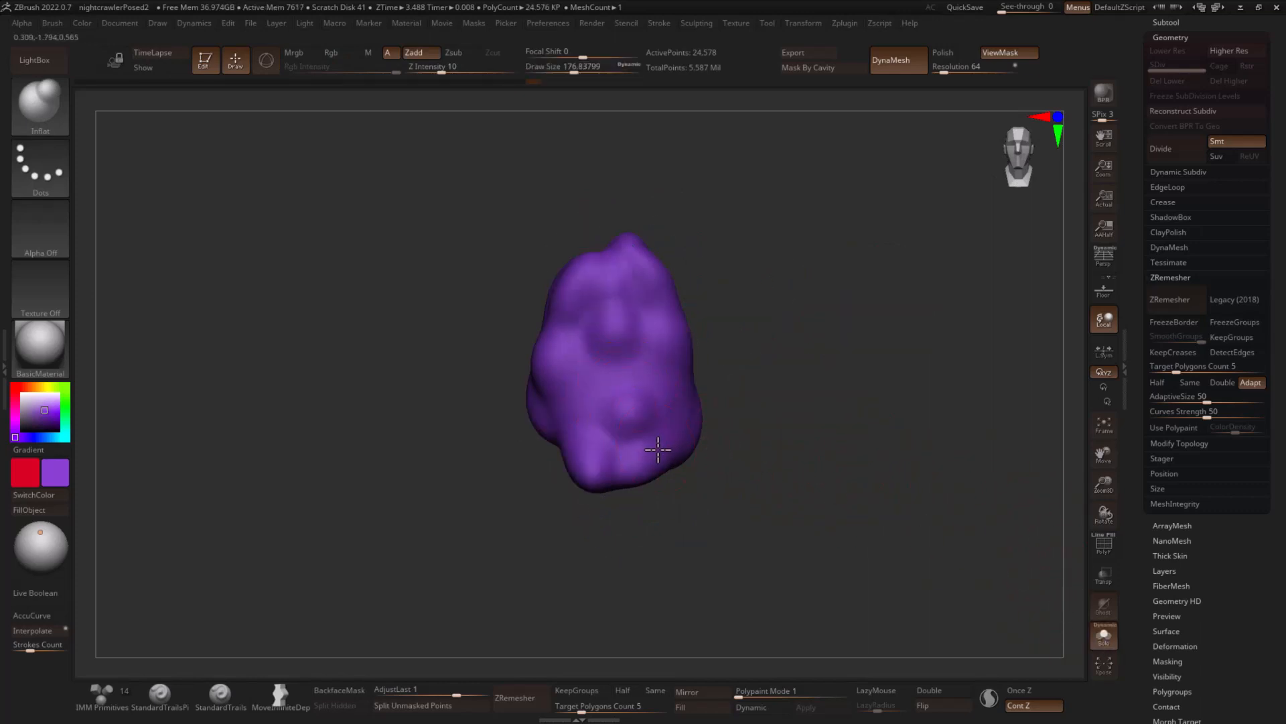
pyautogui.moveTo(654, 444)
pyautogui.mouseDown(button='right')
pyautogui.moveTo(731, 416)
pyautogui.moveTo(694, 419)
pyautogui.mouseUp(button='right')
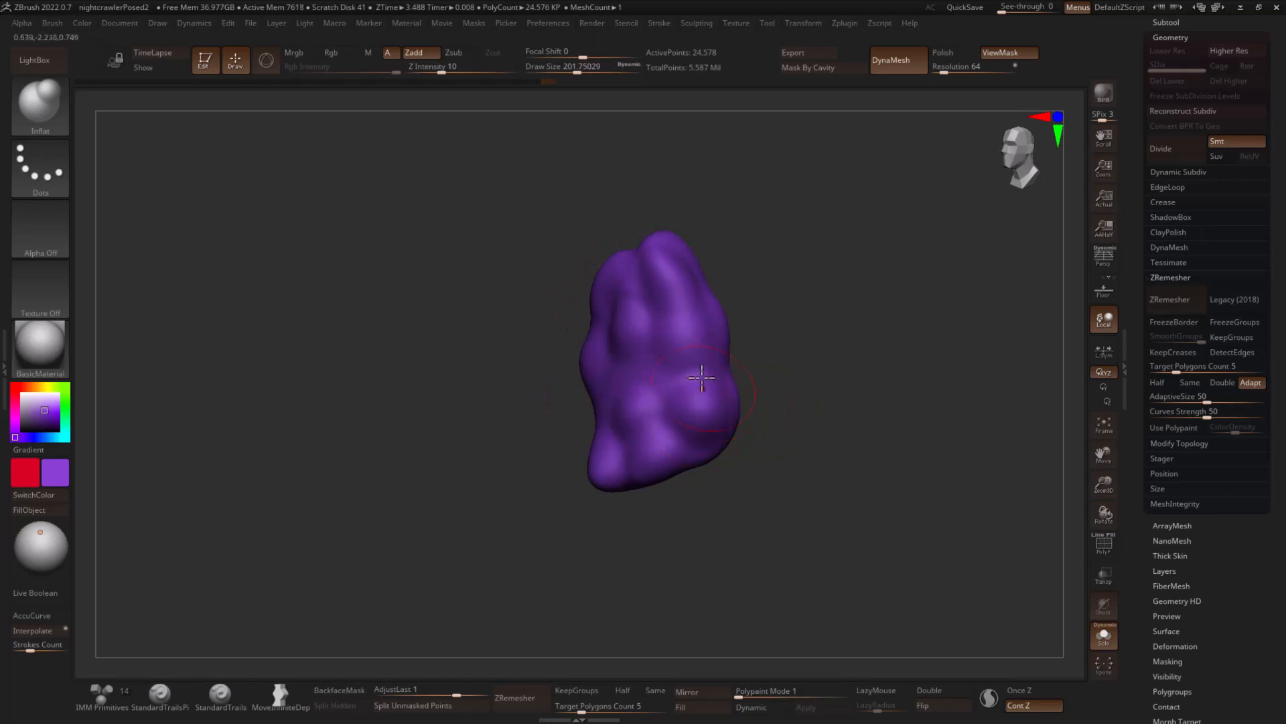
# - Inflate further lumps on the sides and back of the purple form at draw size about 202
pyautogui.moveTo(750, 310); pyautogui.dragTo(609, 374, button='right')
pyautogui.moveTo(695, 361)
pyautogui.mouseDown(button='right')
pyautogui.moveTo(616, 457)
pyautogui.moveTo(600, 396)
pyautogui.moveTo(537, 416)
pyautogui.mouseUp(button='right')
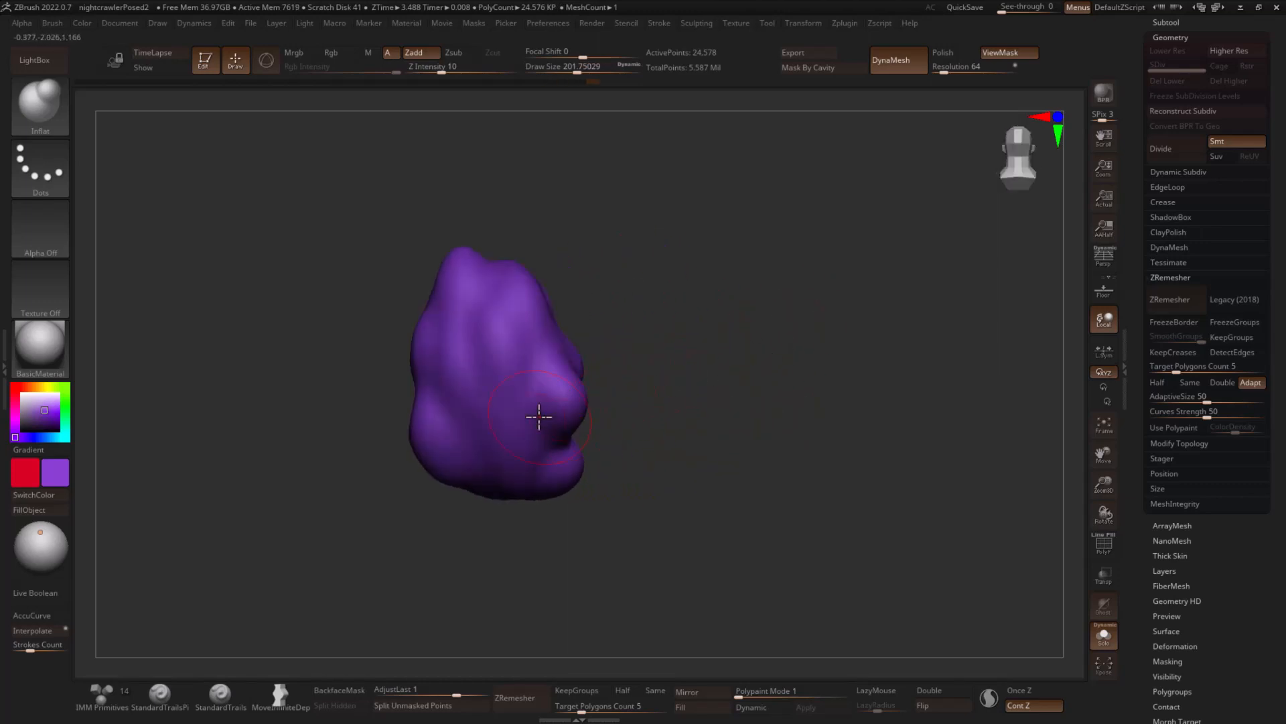
pyautogui.moveTo(510, 332)
pyautogui.mouseDown()
pyautogui.moveTo(493, 430)
pyautogui.moveTo(441, 402)
pyautogui.mouseUp()
pyautogui.moveTo(443, 345); pyautogui.dragTo(448, 349)
pyautogui.moveTo(675, 279); pyautogui.dragTo(790, 307, button='right')
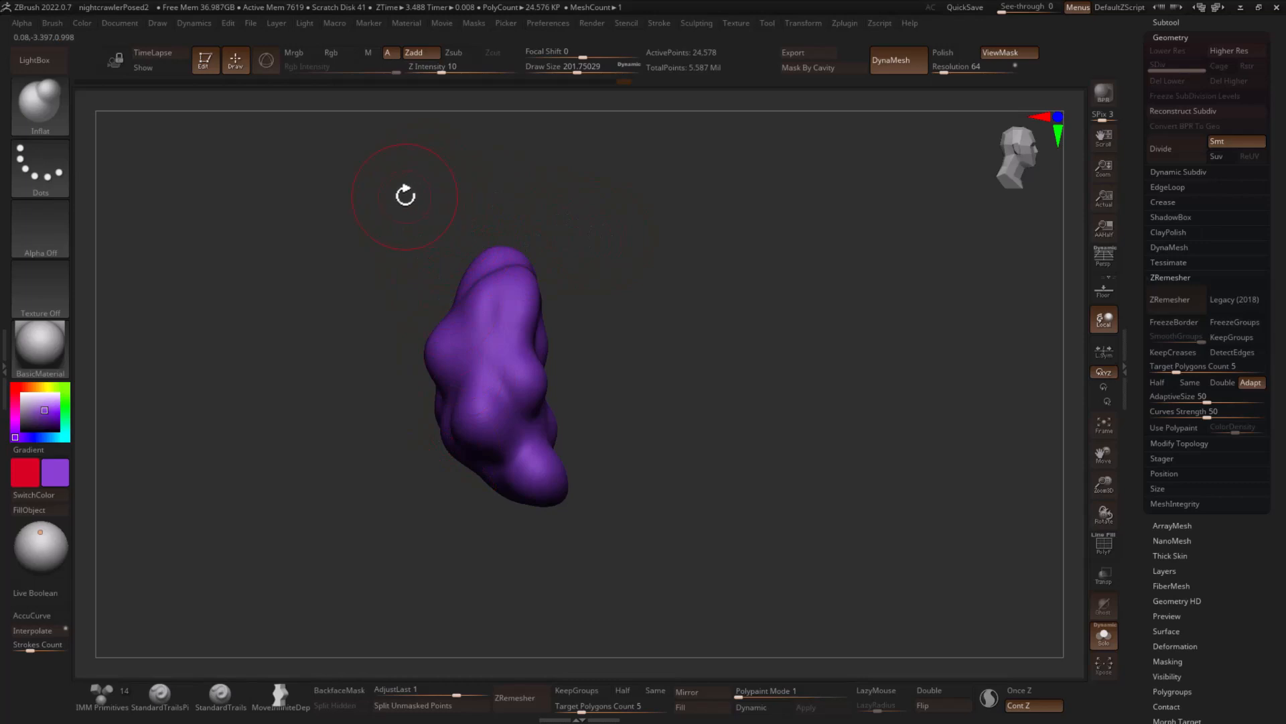
pyautogui.moveTo(655, 215); pyautogui.dragTo(670, 224, button='right')
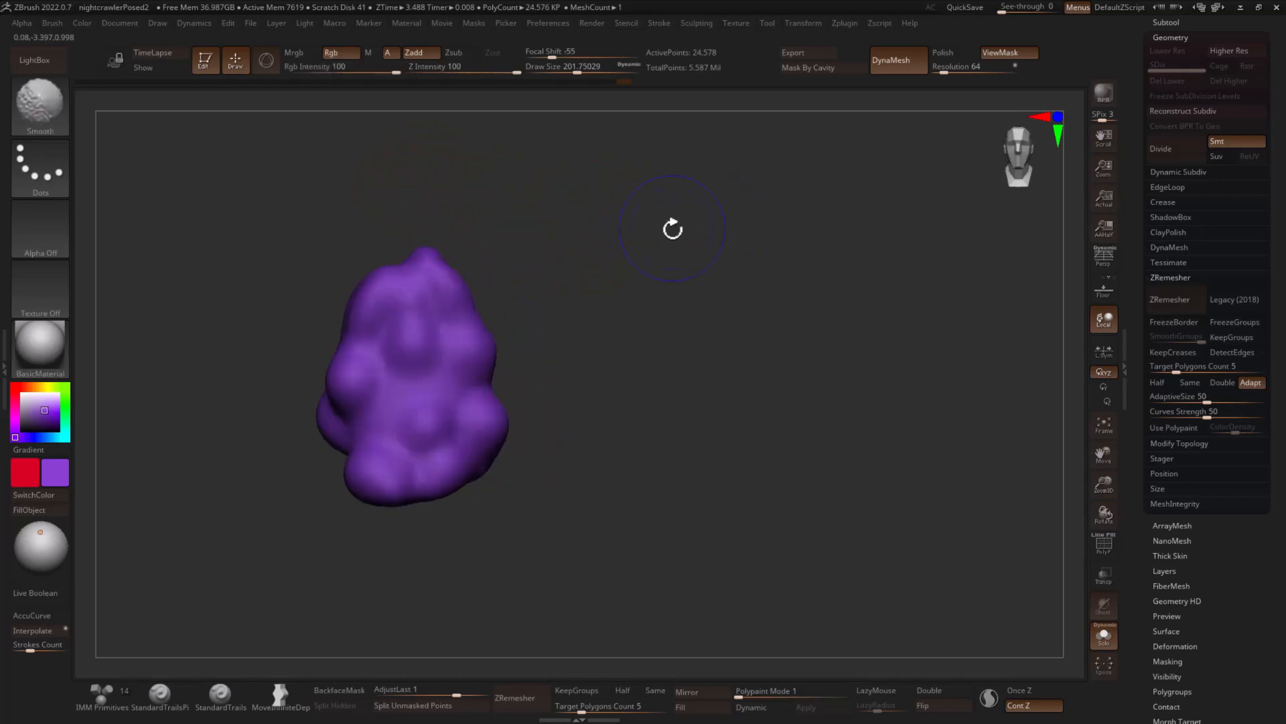
# - Show the full character again and narrow and scale down the purple form behind it
pyautogui.click(1103, 643)
pyautogui.moveTo(807, 406); pyautogui.dragTo(649, 339, button='right')
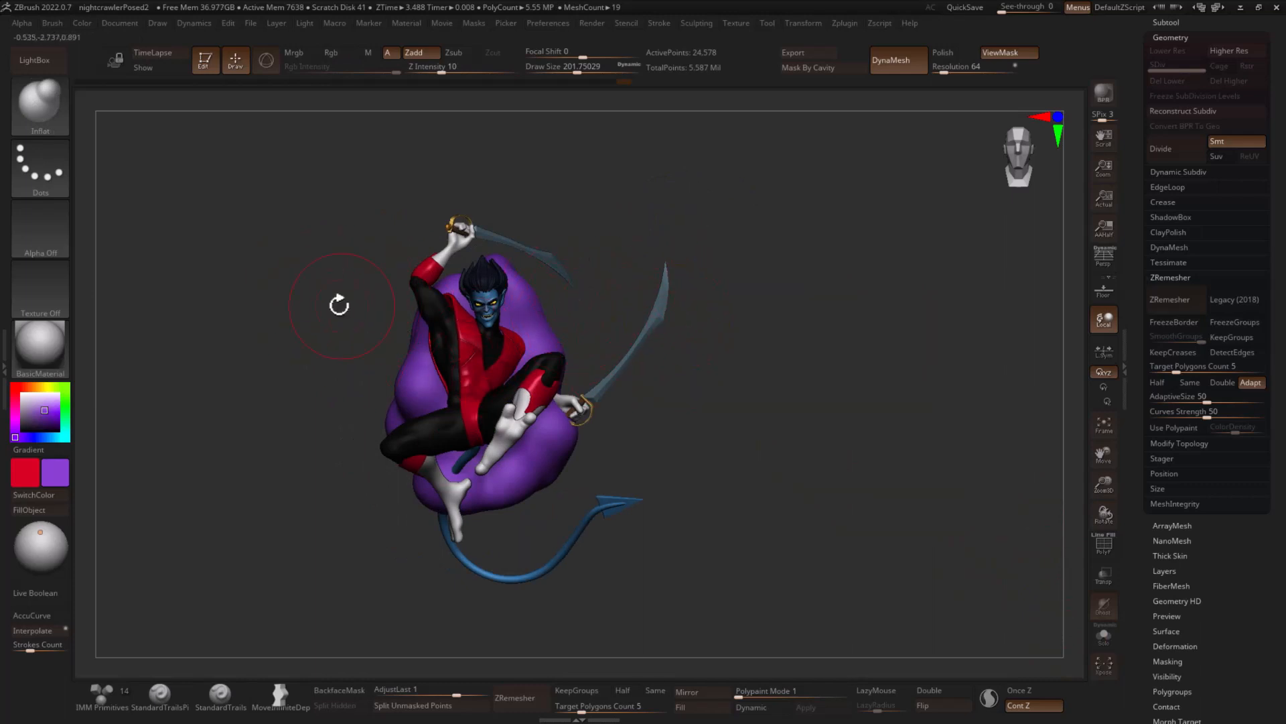
pyautogui.press('w')
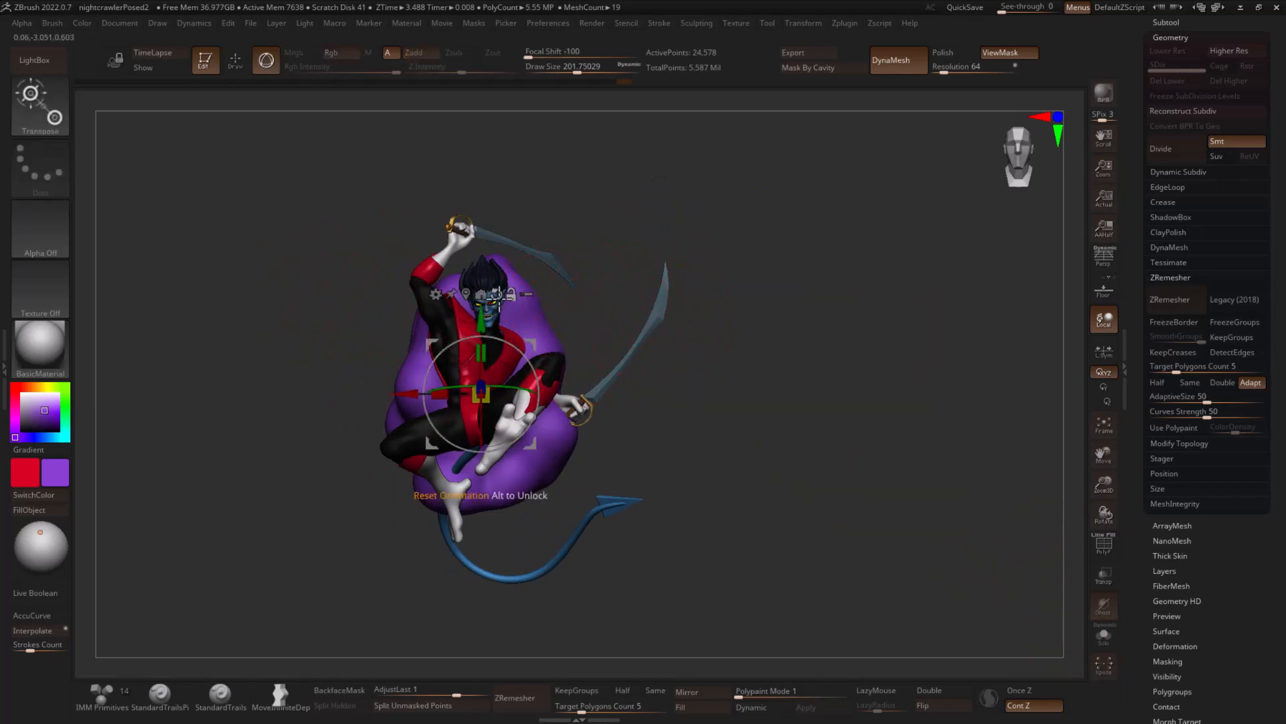
pyautogui.moveTo(444, 395); pyautogui.dragTo(455, 394)
pyautogui.moveTo(484, 353); pyautogui.dragTo(450, 400)
pyautogui.press('q')
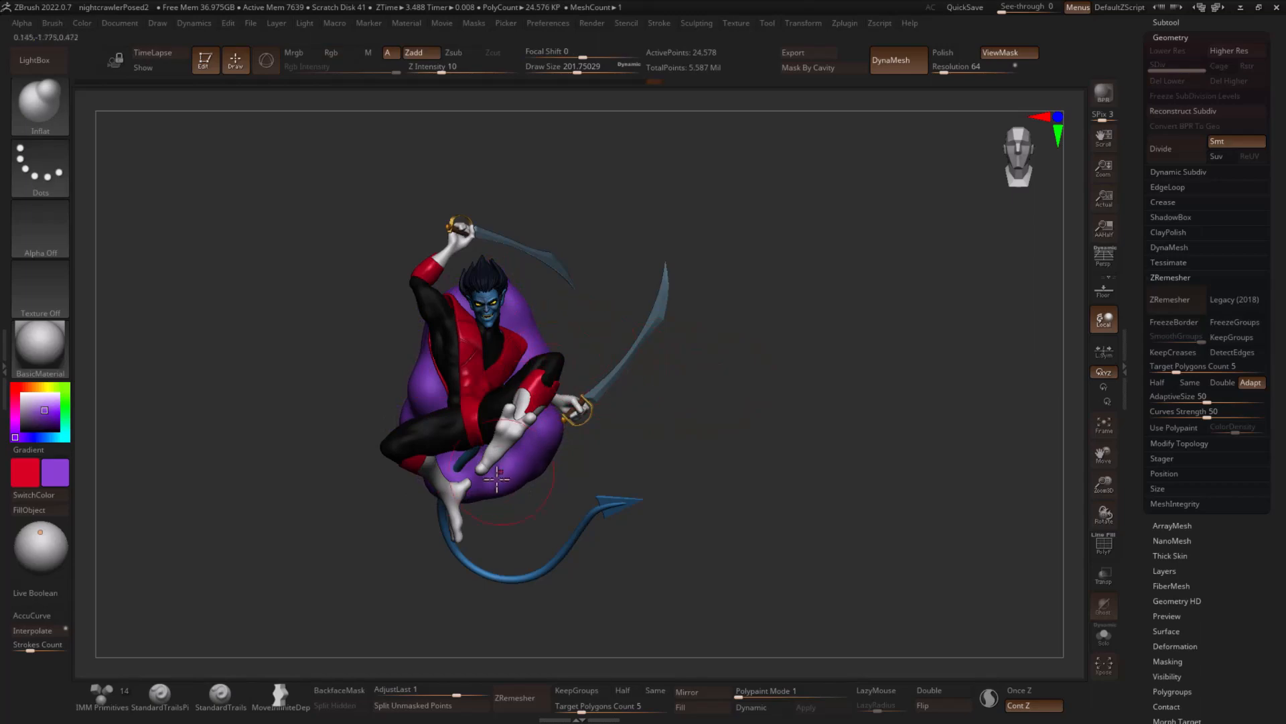
# - Pull a curved pointed wisp out of the purple form's upper side using the SnakeHook brush at draw size about 172
pyautogui.press('b')
pyautogui.press('s')
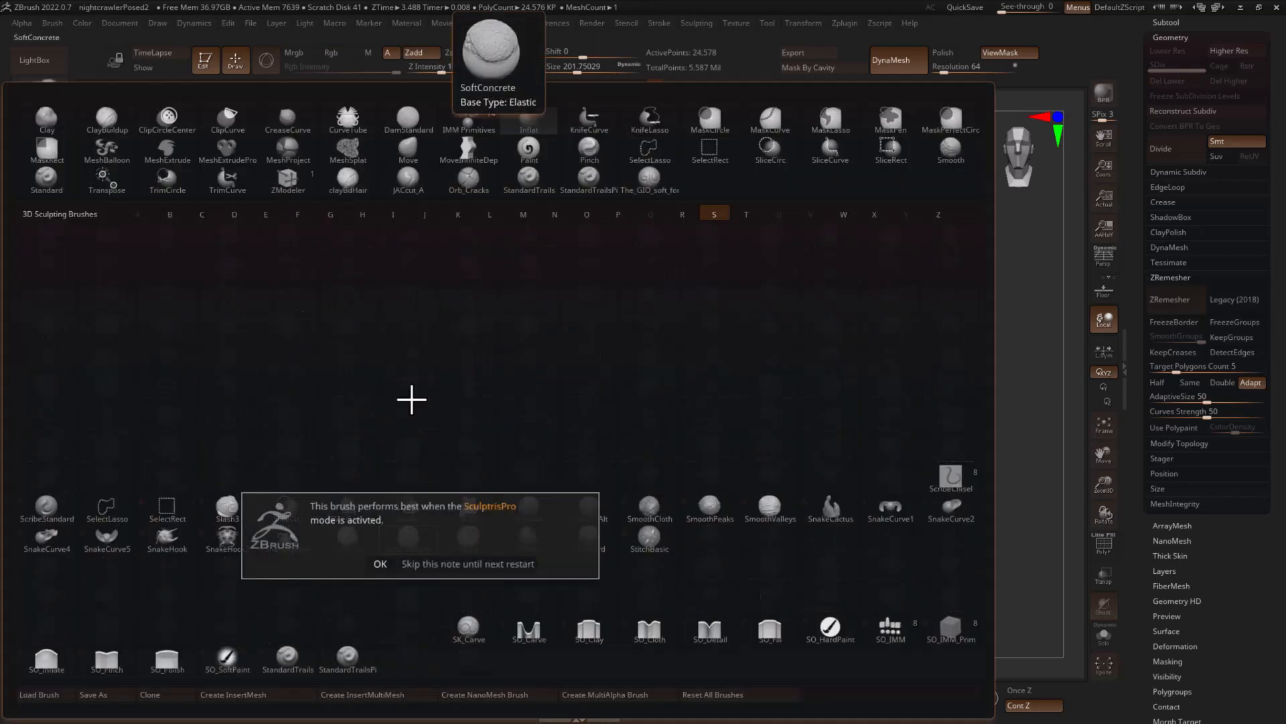
pyautogui.click(430, 573)
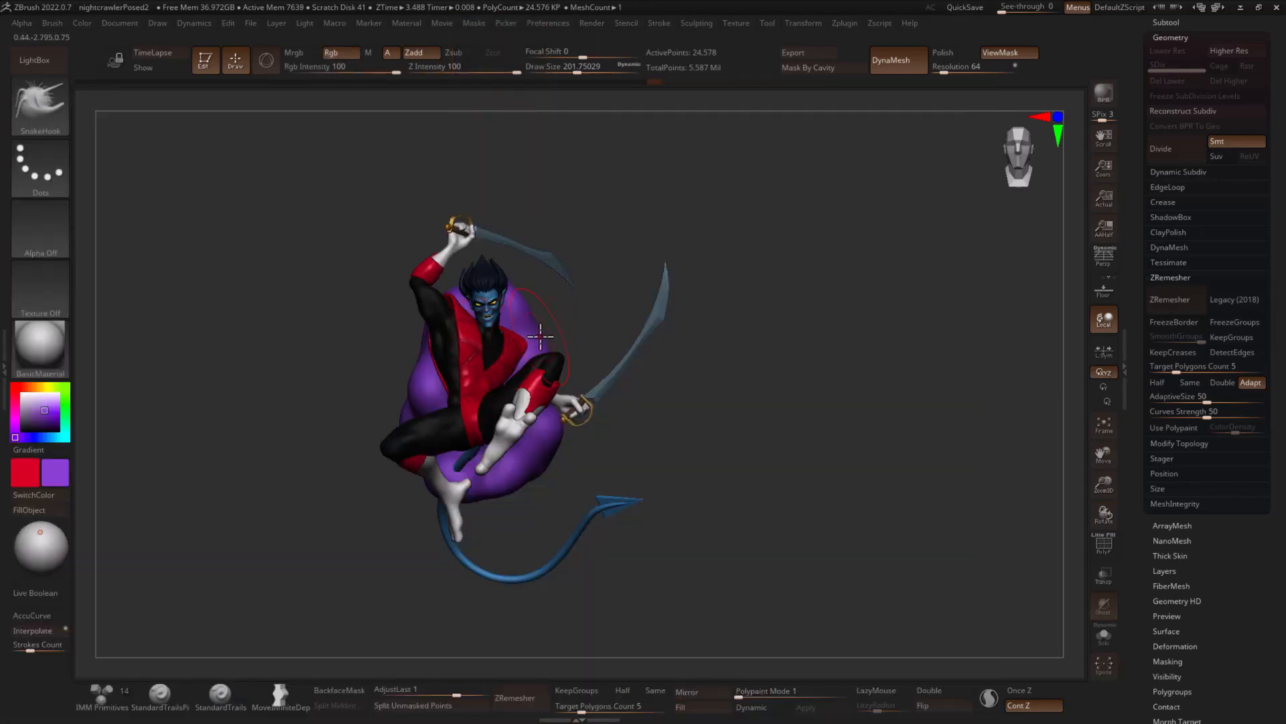
pyautogui.press('s')
pyautogui.moveTo(541, 336)
pyautogui.mouseDown()
pyautogui.moveTo(620, 322)
pyautogui.moveTo(595, 295)
pyautogui.moveTo(586, 322)
pyautogui.mouseUp()
pyautogui.press('shift')
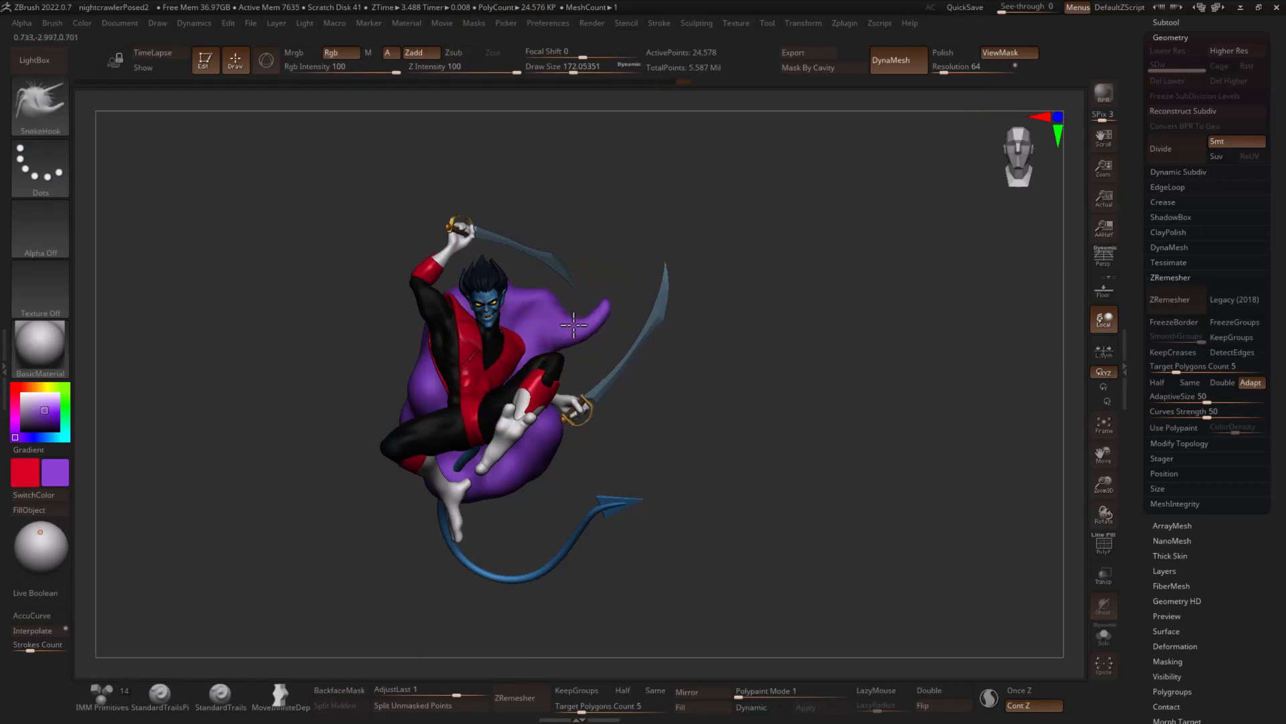
# - Curl the wisp on the purple form's upper side with the Spiral brush at draw size about 318, and subdivide the form once
pyautogui.press('b')
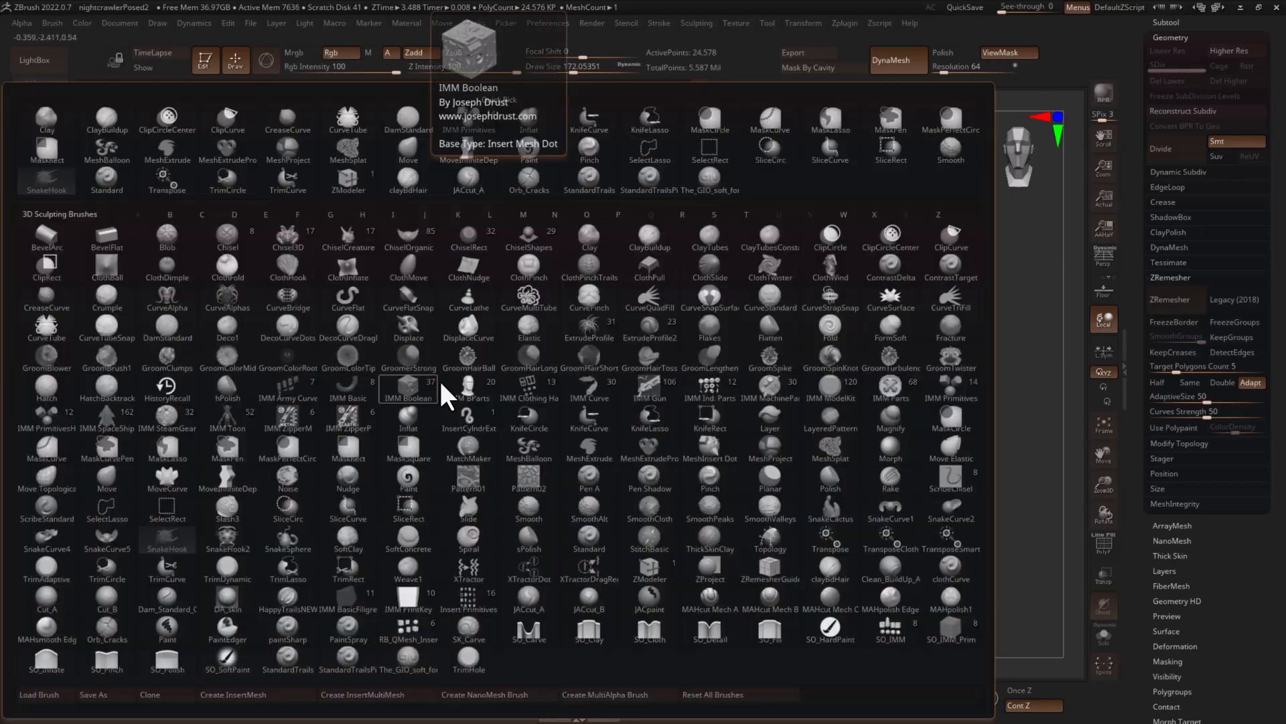
pyautogui.press('s')
pyautogui.press('h')
pyautogui.press('b')
pyautogui.press('s')
pyautogui.press('p')
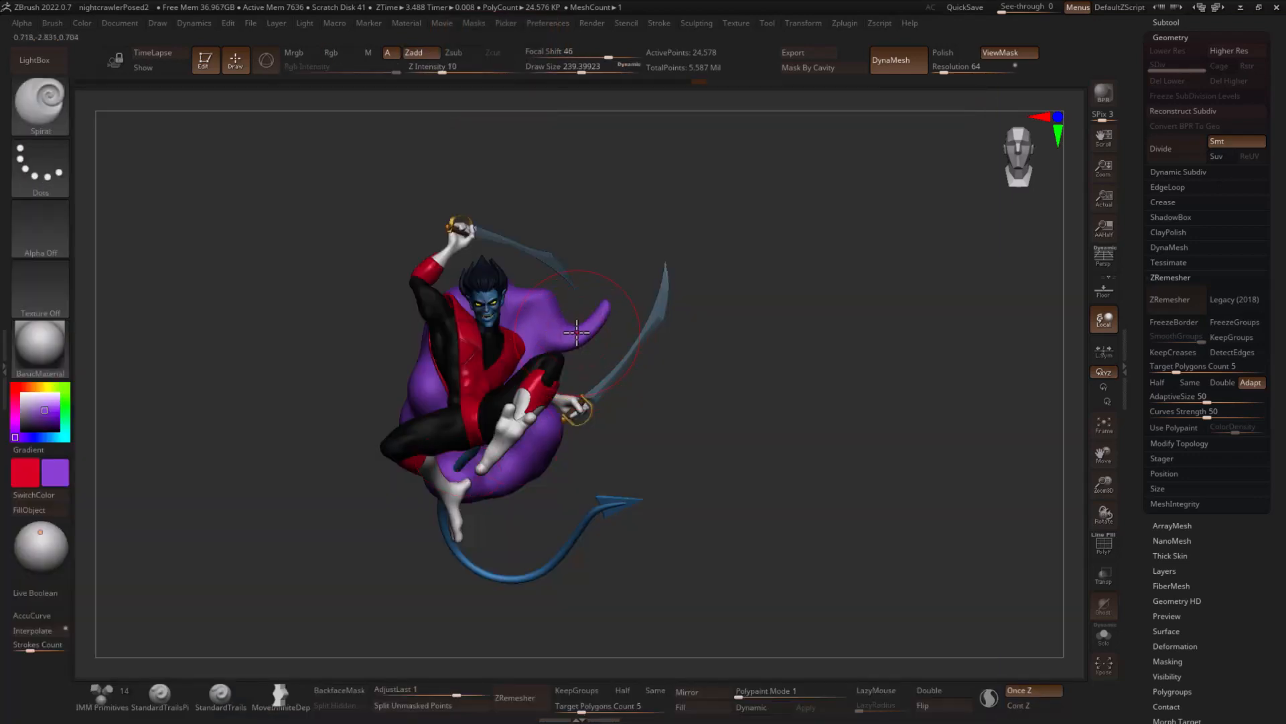
pyautogui.hotkey('ctrl', 'z')
pyautogui.press('s')
pyautogui.moveTo(586, 322)
pyautogui.mouseDown()
pyautogui.moveTo(595, 327)
pyautogui.moveTo(580, 332)
pyautogui.mouseUp()
pyautogui.hotkey('ctrl', 'd')
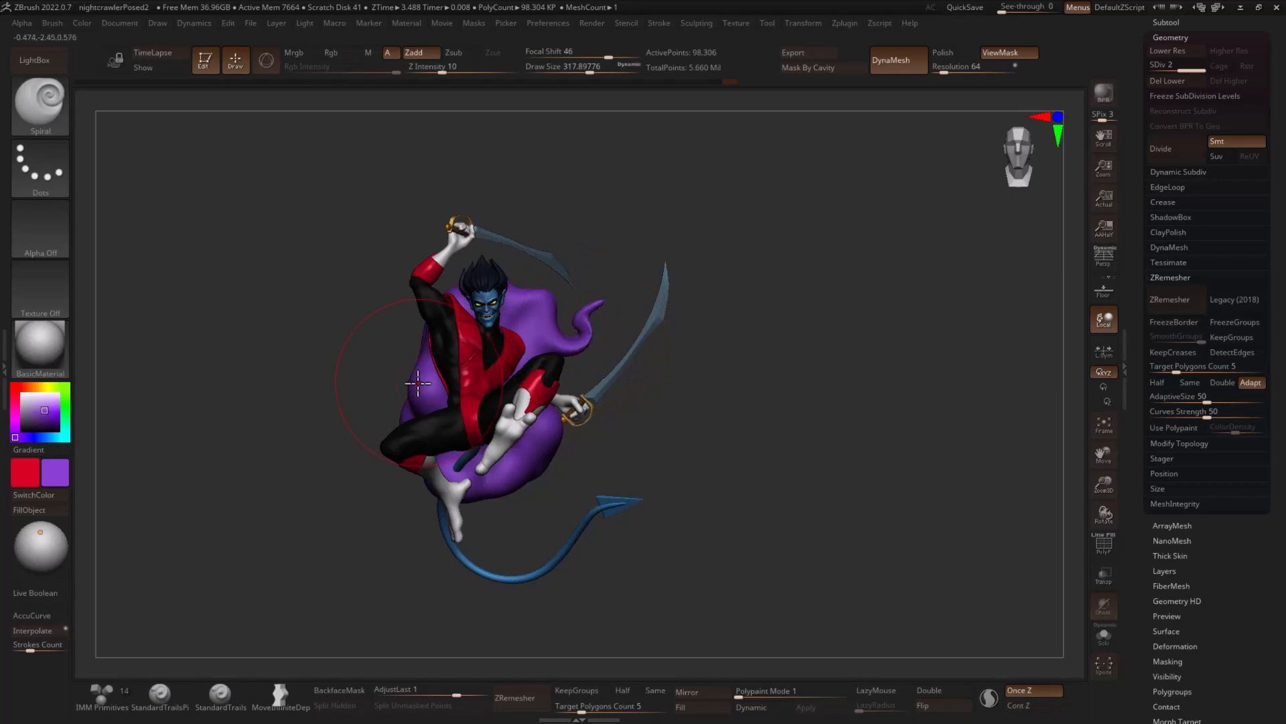
# - Pull a second wisp out of the purple form's top using the SnakeHook brush at draw size about 124
pyautogui.press('b')
pyautogui.press('s')
pyautogui.press('h')
pyautogui.press('s')
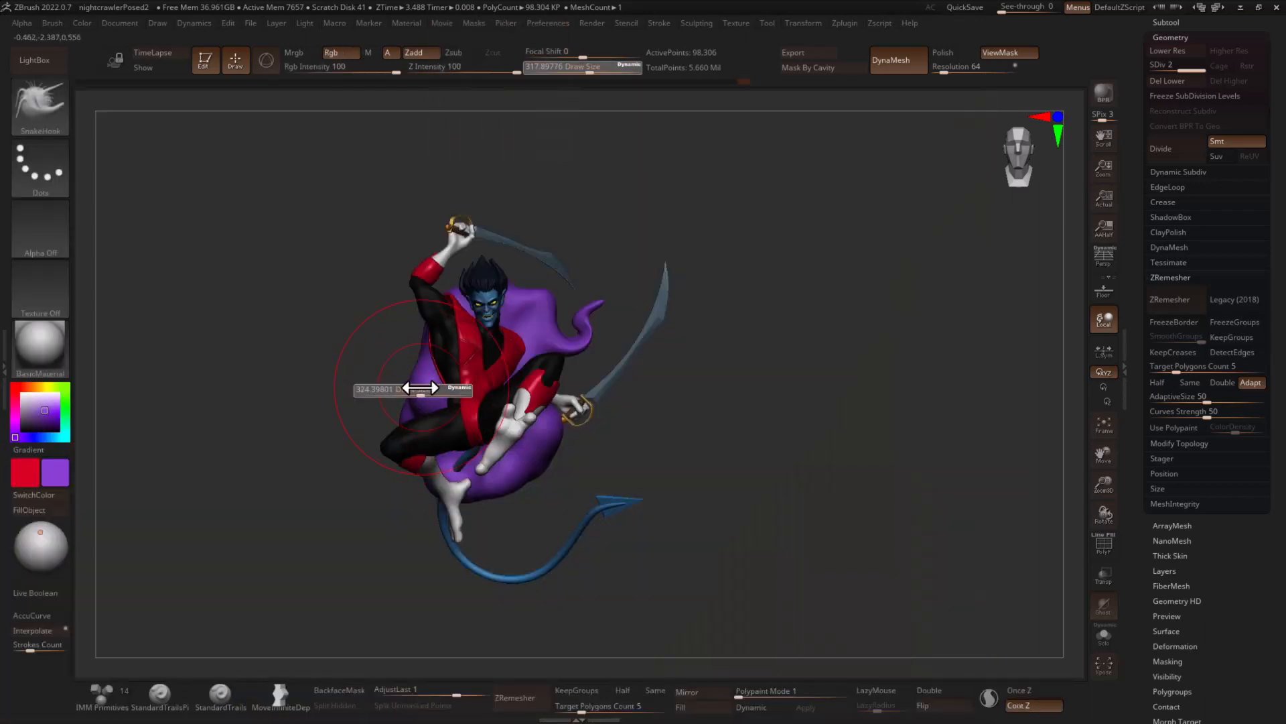
pyautogui.moveTo(400, 388); pyautogui.dragTo(398, 388)
pyautogui.press('s')
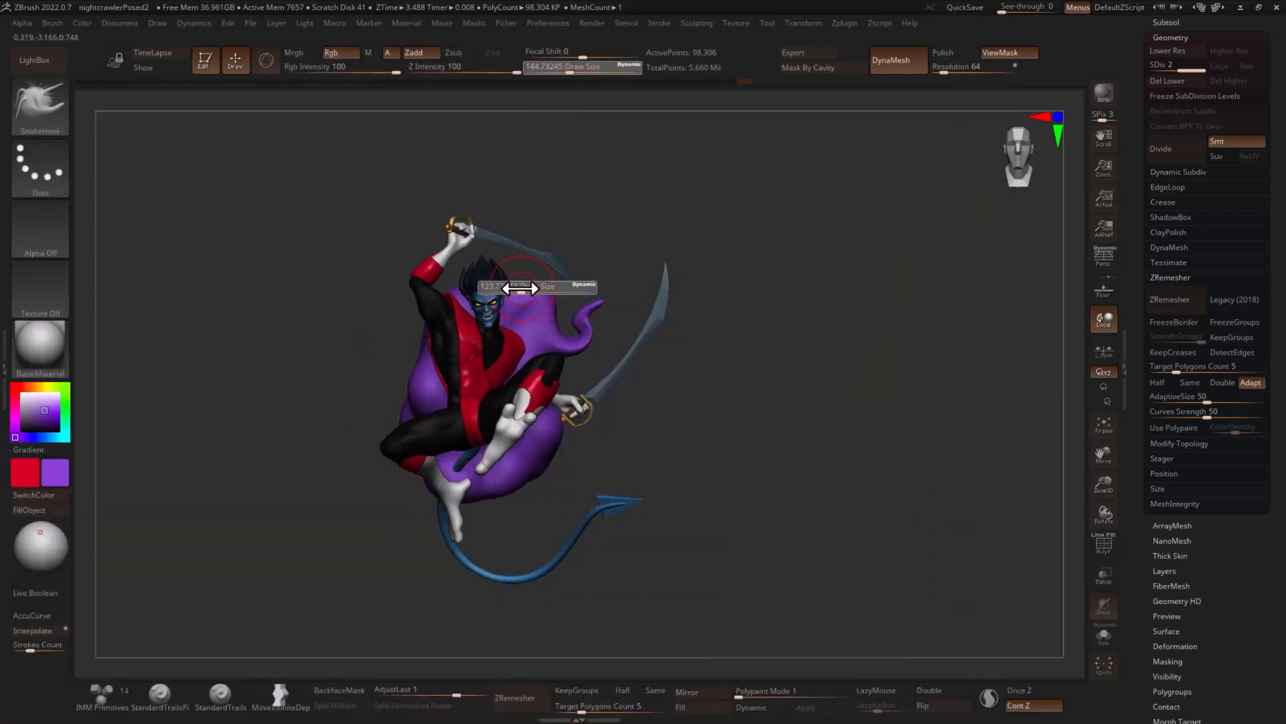
pyautogui.moveTo(524, 288); pyautogui.dragTo(549, 258)
# - Curl the top wisp with the Spiral brush at draw size about 286 and smooth its tip
pyautogui.press('b')
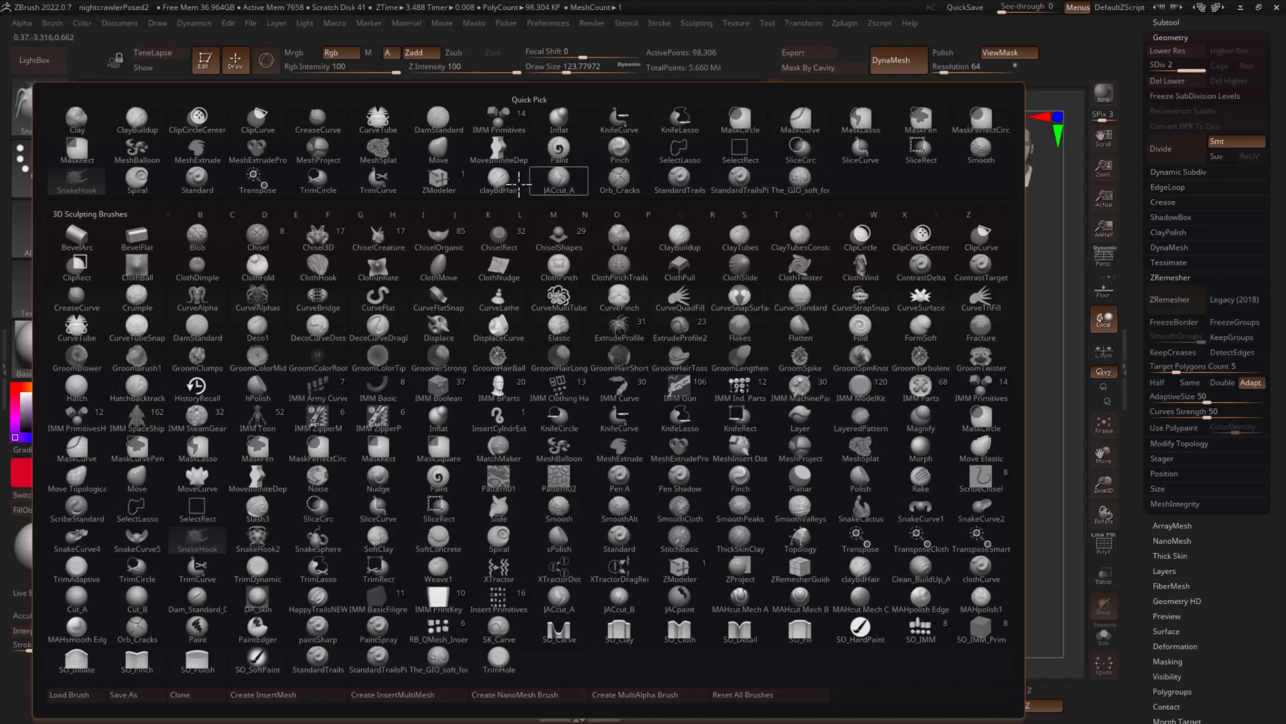
pyautogui.click(138, 177)
pyautogui.press('s')
pyautogui.moveTo(560, 261)
pyautogui.mouseDown()
pyautogui.moveTo(573, 260)
pyautogui.moveTo(553, 247)
pyautogui.mouseUp()
pyautogui.hotkey('ctrl', 'z')
pyautogui.press('s')
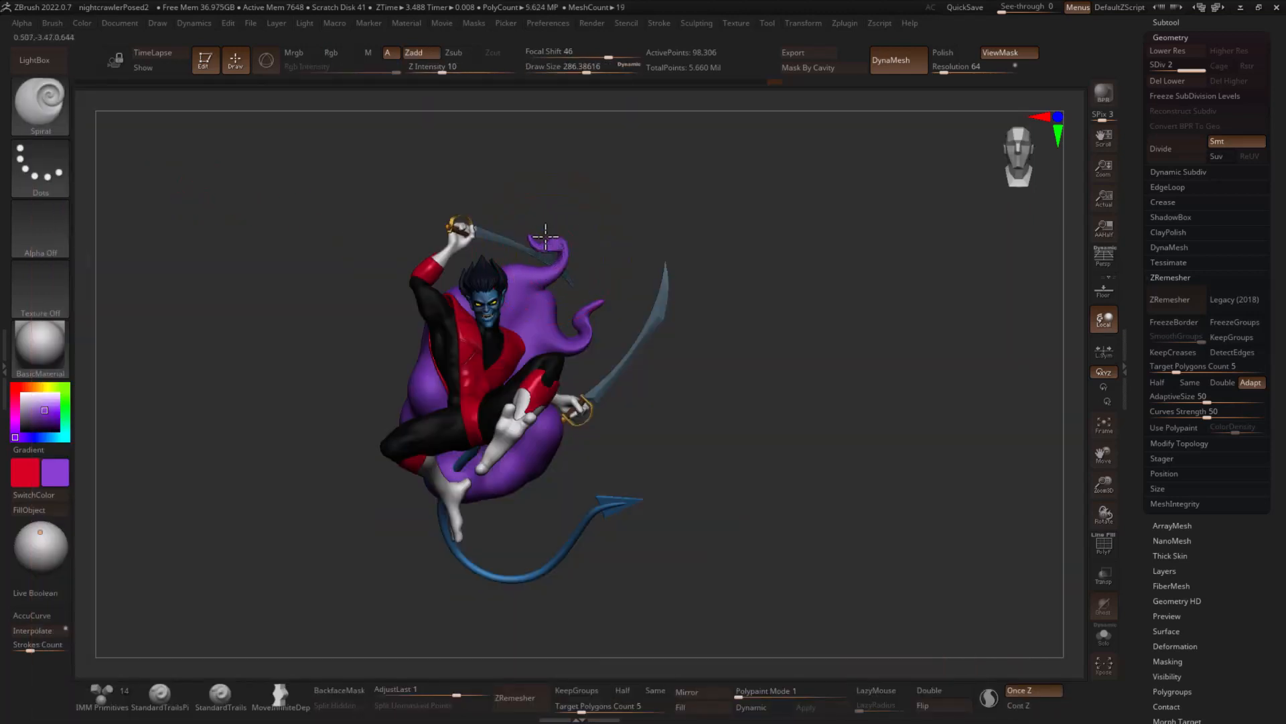
pyautogui.press('shift')
pyautogui.moveTo(666, 242)
pyautogui.mouseDown()
pyautogui.moveTo(816, 259)
pyautogui.moveTo(882, 279)
pyautogui.moveTo(898, 310)
pyautogui.moveTo(614, 264)
pyautogui.moveTo(597, 250)
pyautogui.mouseUp()
pyautogui.moveTo(857, 343); pyautogui.dragTo(684, 379)
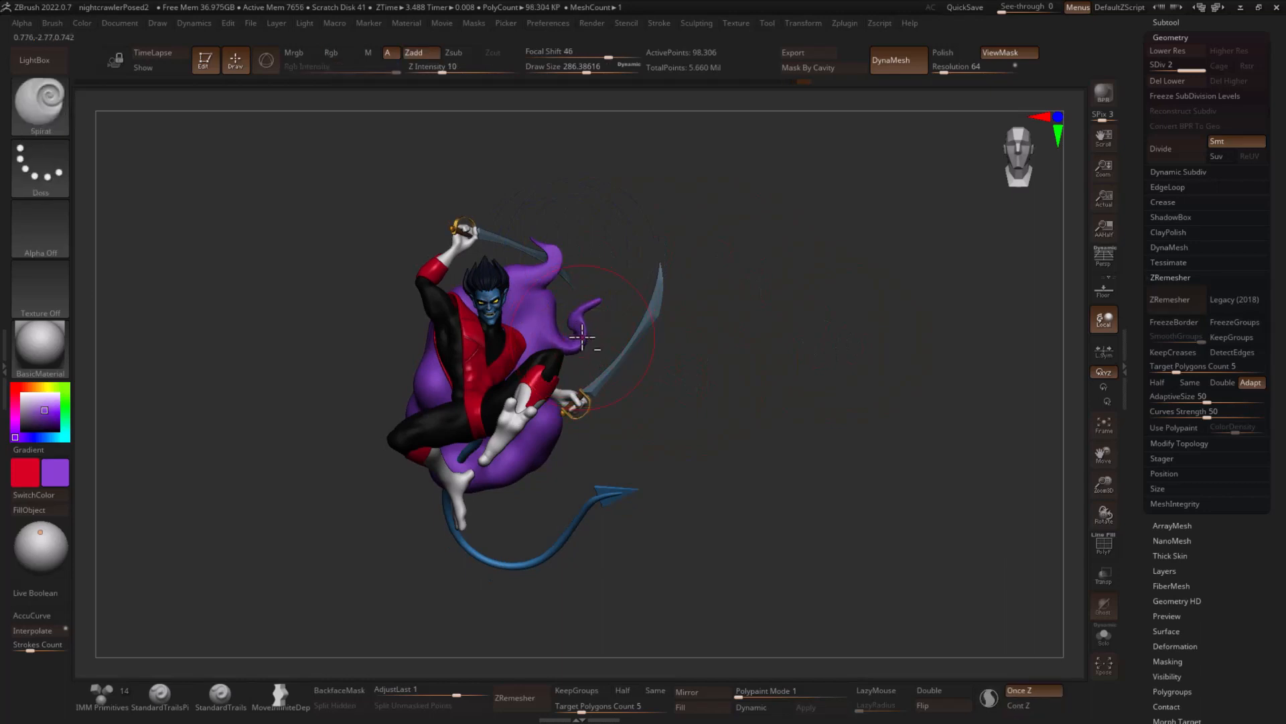
pyautogui.press('shift')
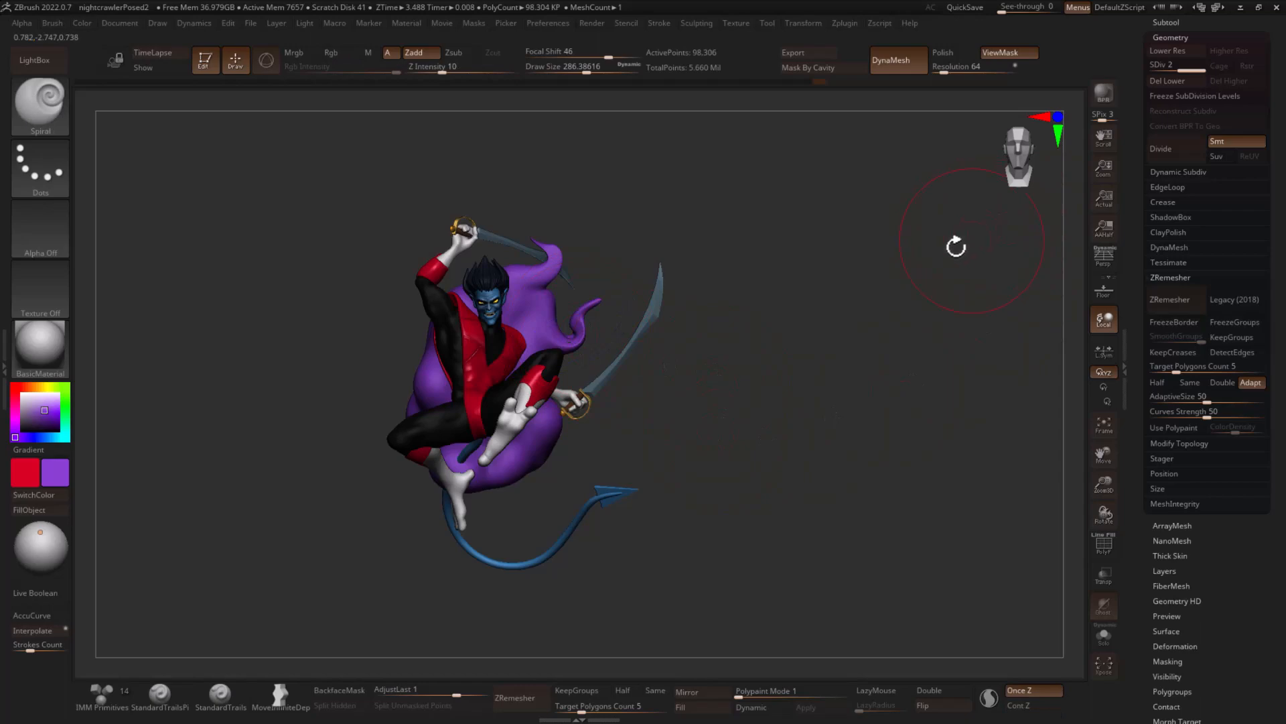
# - From behind, pull a third wisp out of the form's opposite side using the SnakeHook brush at draw size about 116
pyautogui.moveTo(331, 428); pyautogui.dragTo(881, 364)
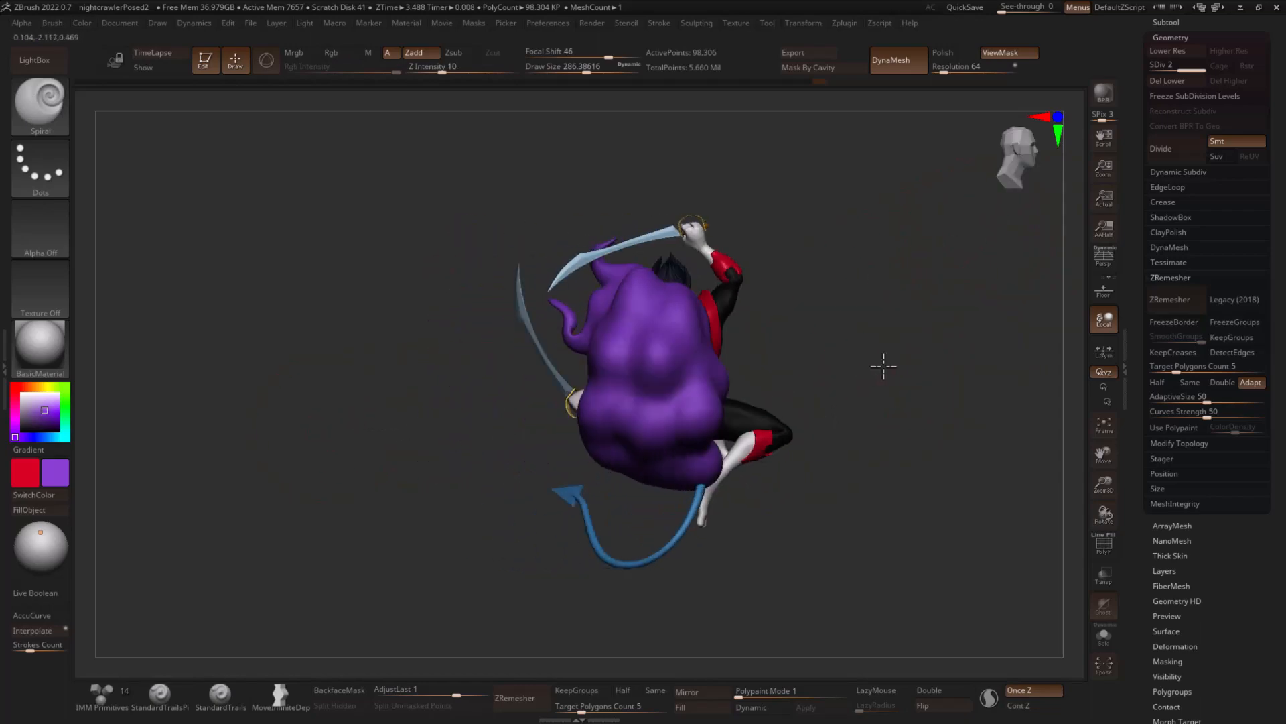
pyautogui.press('b')
pyautogui.press('h')
pyautogui.press('s')
pyautogui.moveTo(725, 382); pyautogui.dragTo(693, 377)
pyautogui.moveTo(778, 358); pyautogui.dragTo(756, 365)
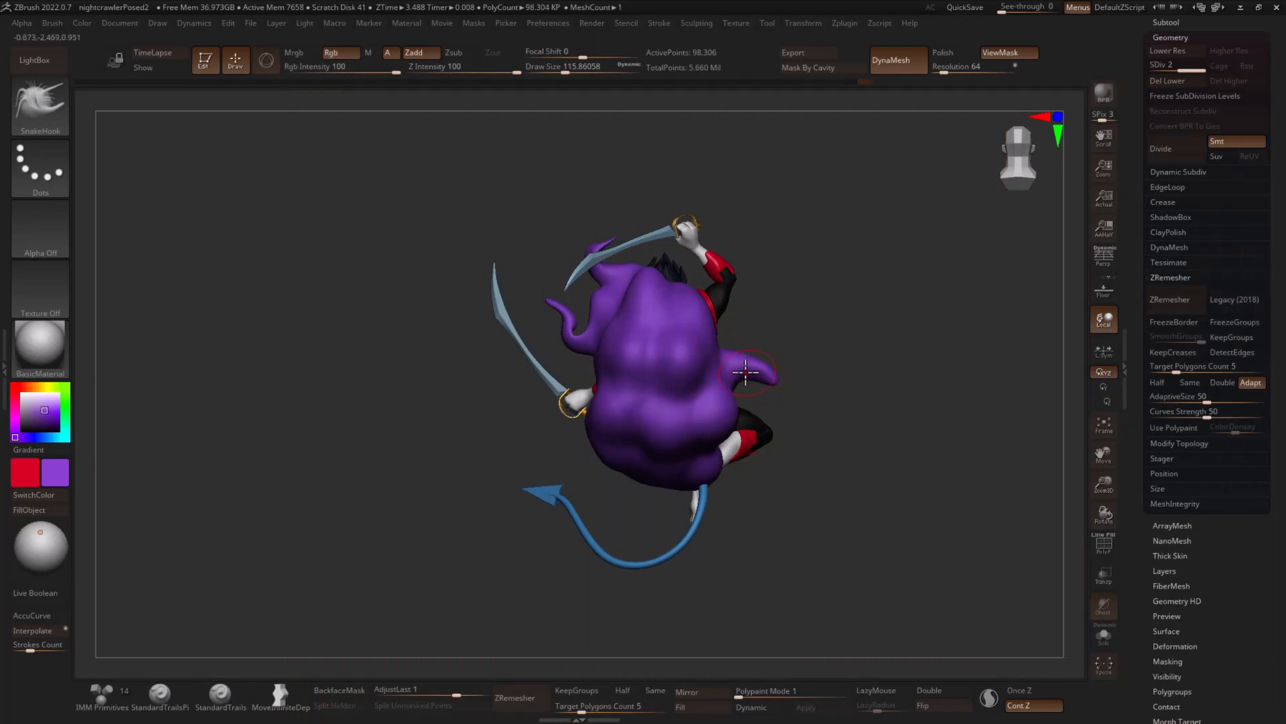
# - Curl the new side wisp into a downward hook with the Spiral brush at draw size about 365
pyautogui.press('b')
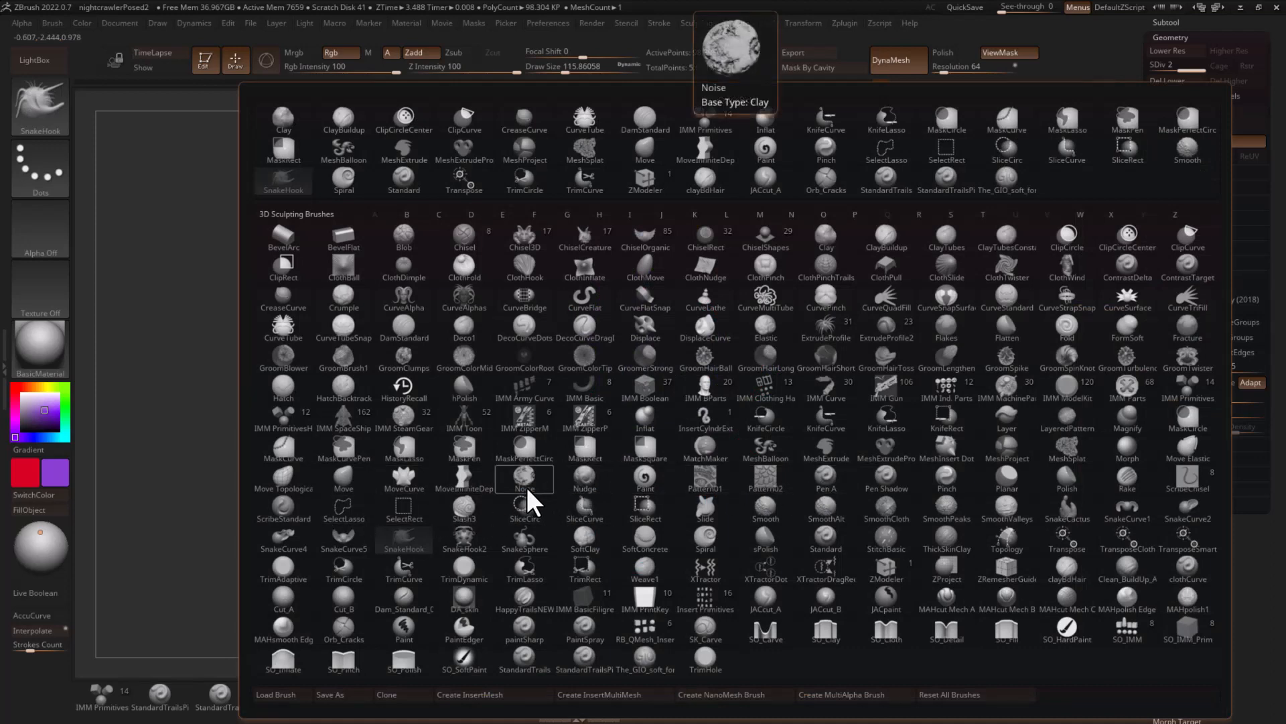
pyautogui.press('s')
pyautogui.click(706, 546)
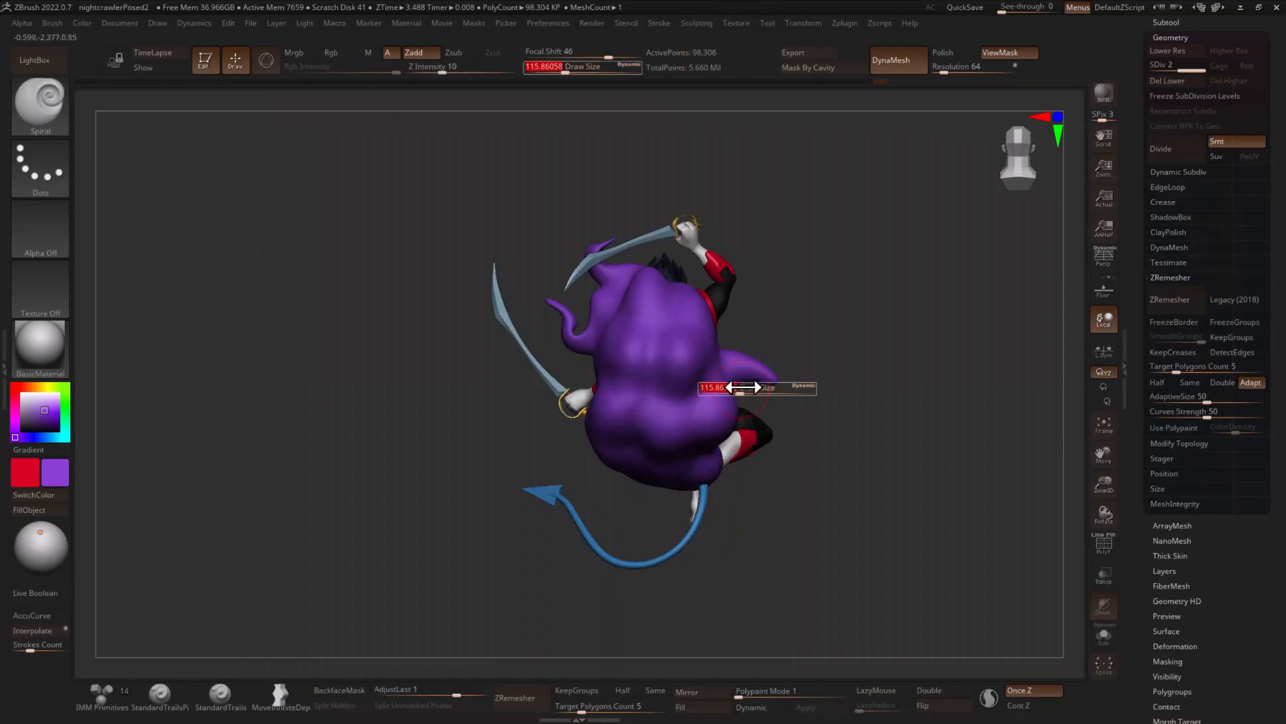
pyautogui.moveTo(742, 388); pyautogui.dragTo(760, 369)
pyautogui.press('s')
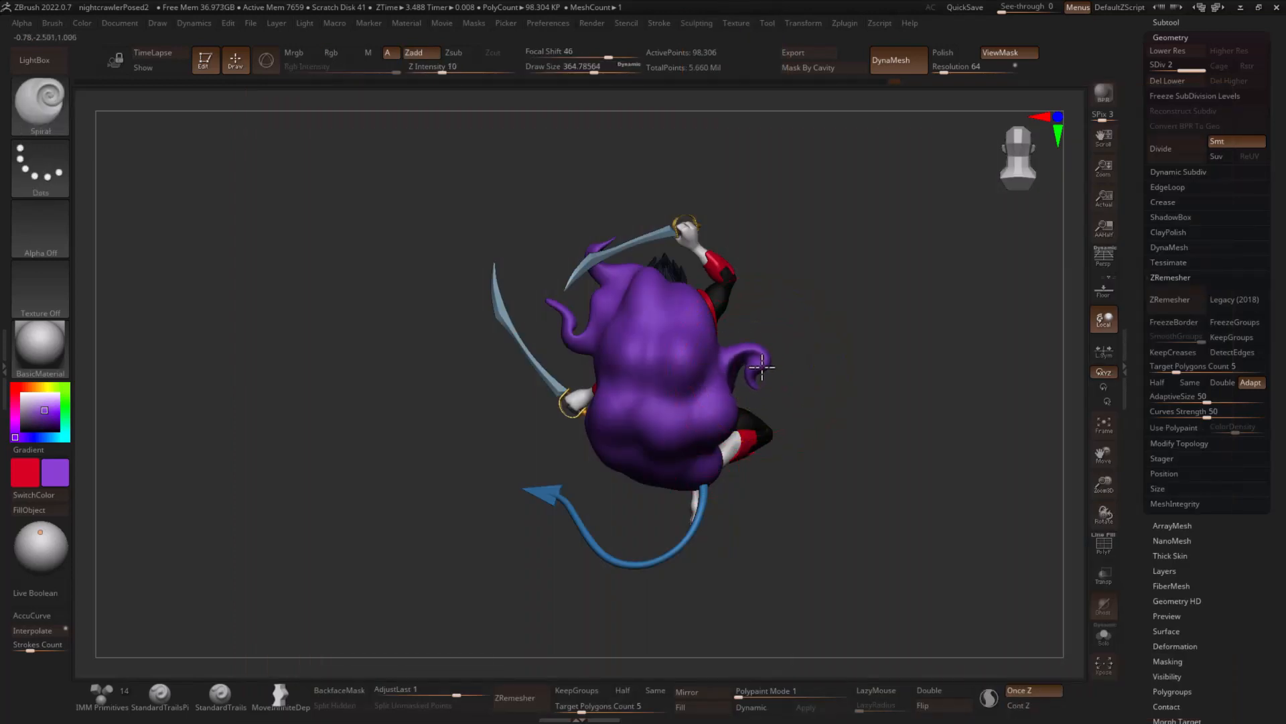
pyautogui.press('shift')
# - Move the purple form lower behind the character, scale it down slightly and rotate it about 12 degrees
pyautogui.moveTo(859, 364); pyautogui.dragTo(603, 399)
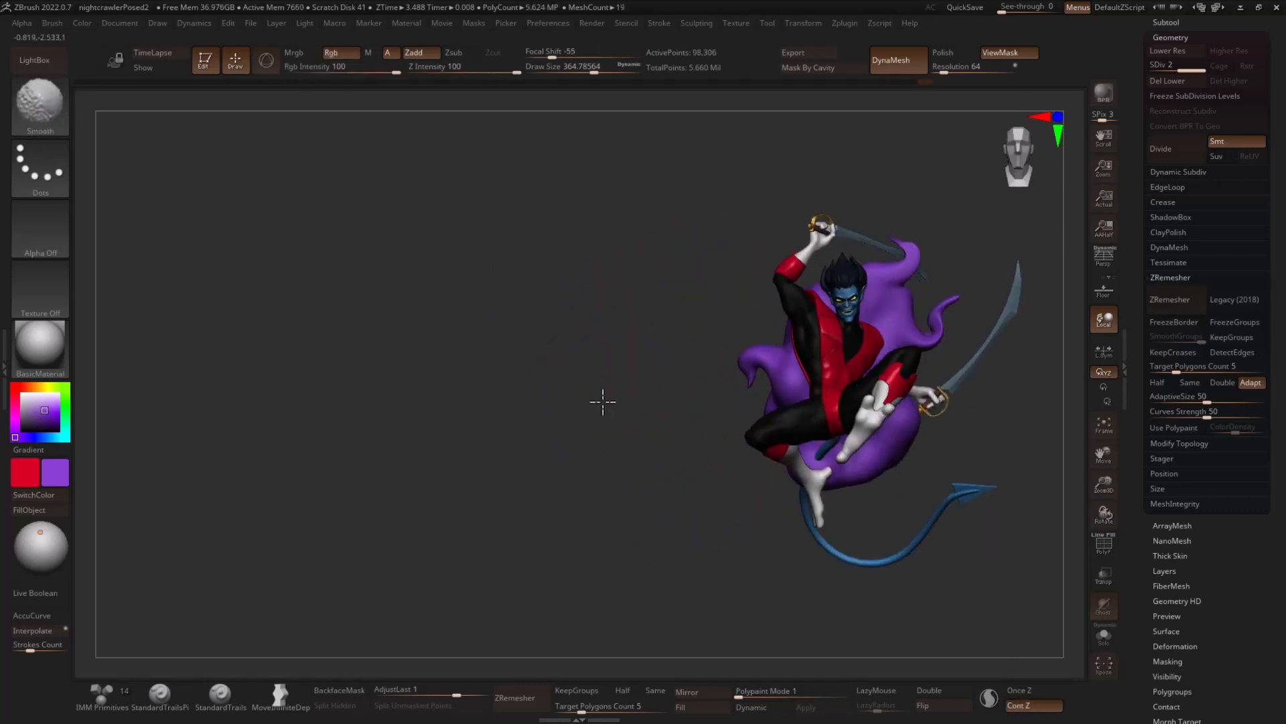
pyautogui.moveTo(693, 411); pyautogui.dragTo(617, 447)
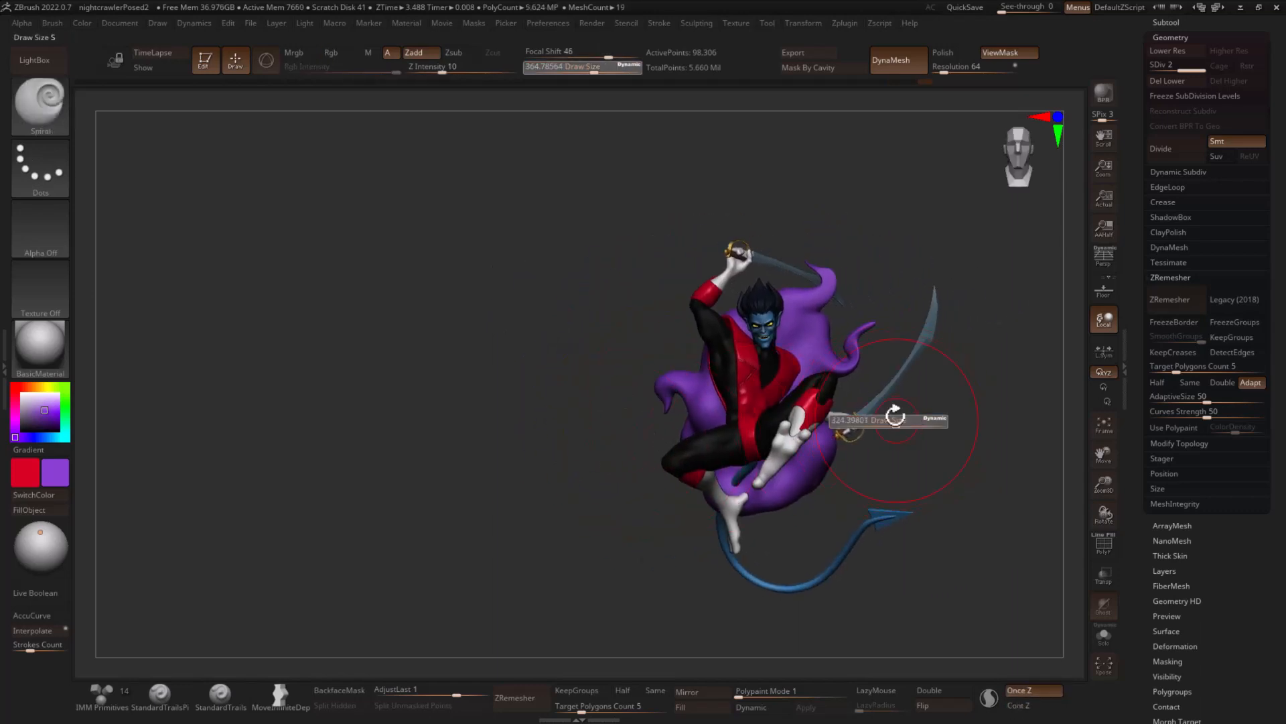
pyautogui.moveTo(896, 417)
pyautogui.mouseDown()
pyautogui.moveTo(922, 290)
pyautogui.moveTo(907, 342)
pyautogui.mouseUp()
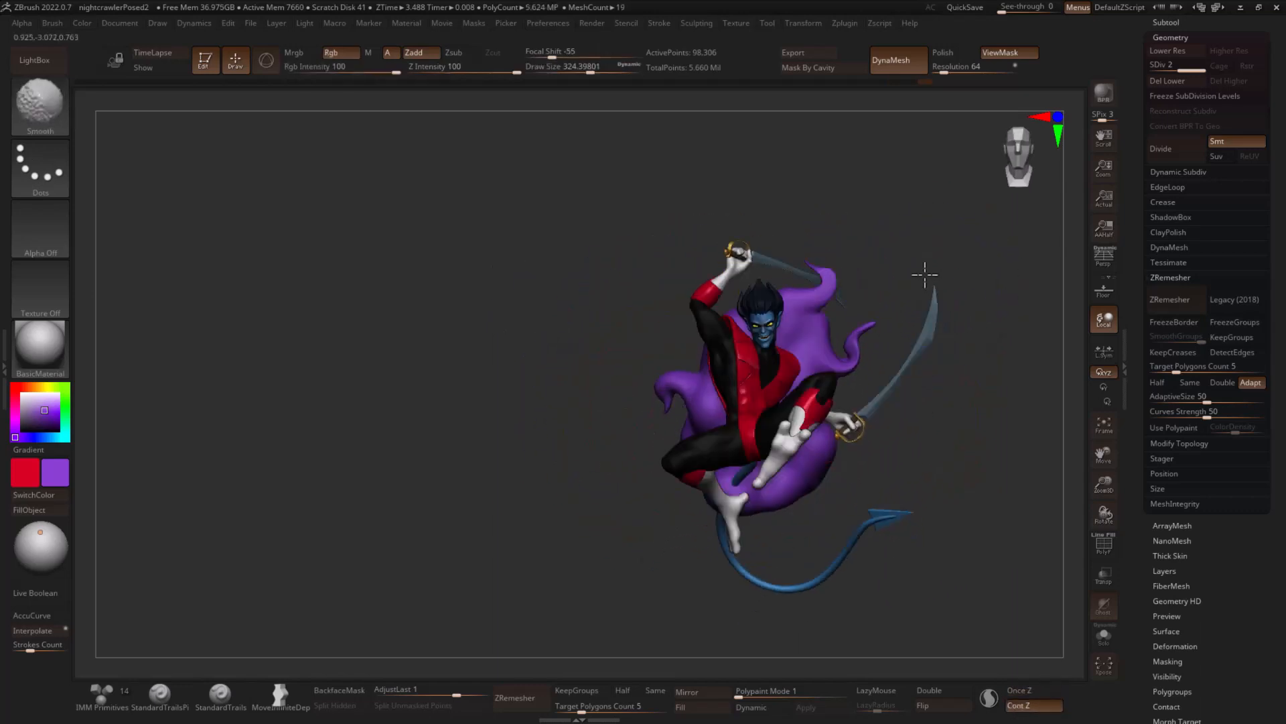
pyautogui.press('shift')
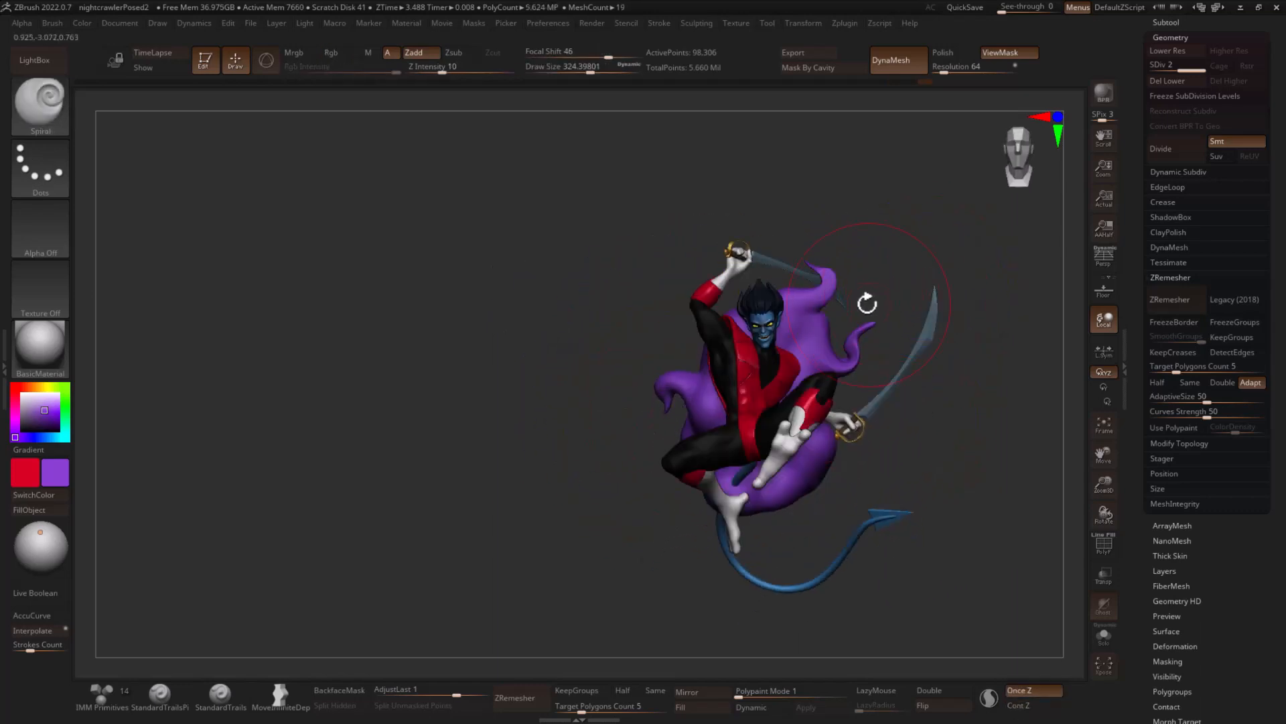
pyautogui.press('w')
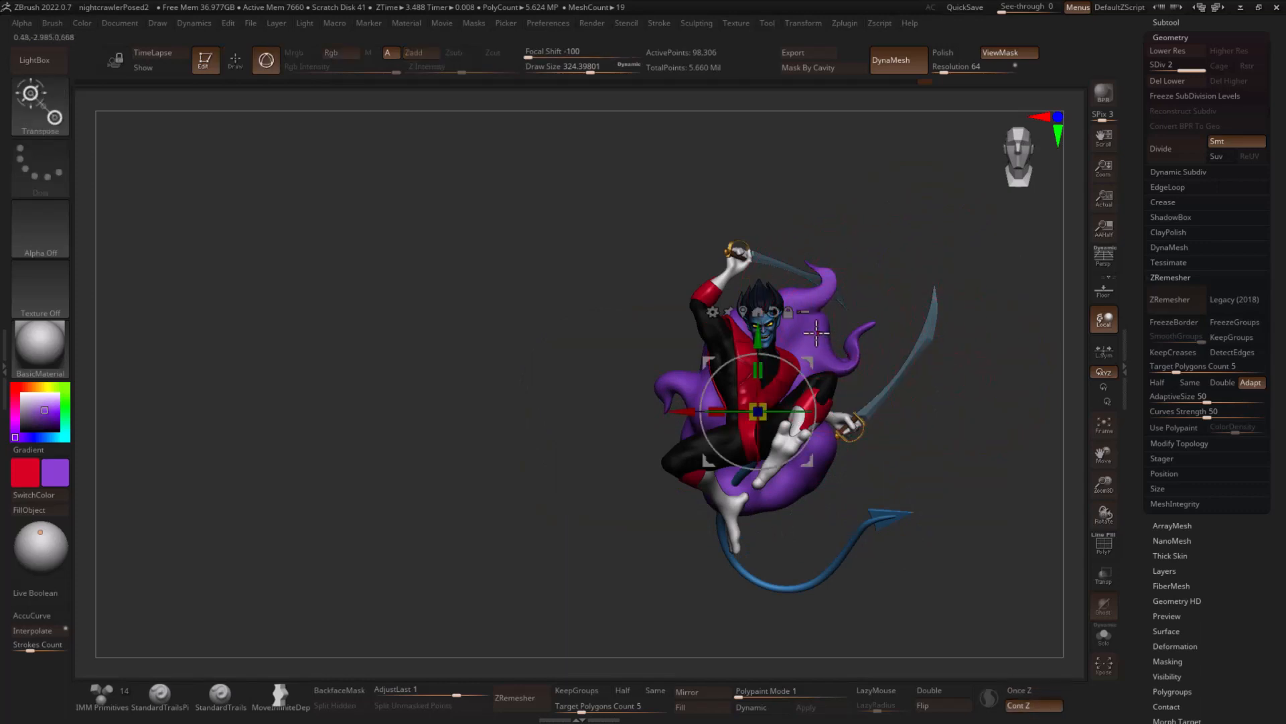
pyautogui.moveTo(760, 341); pyautogui.dragTo(760, 364)
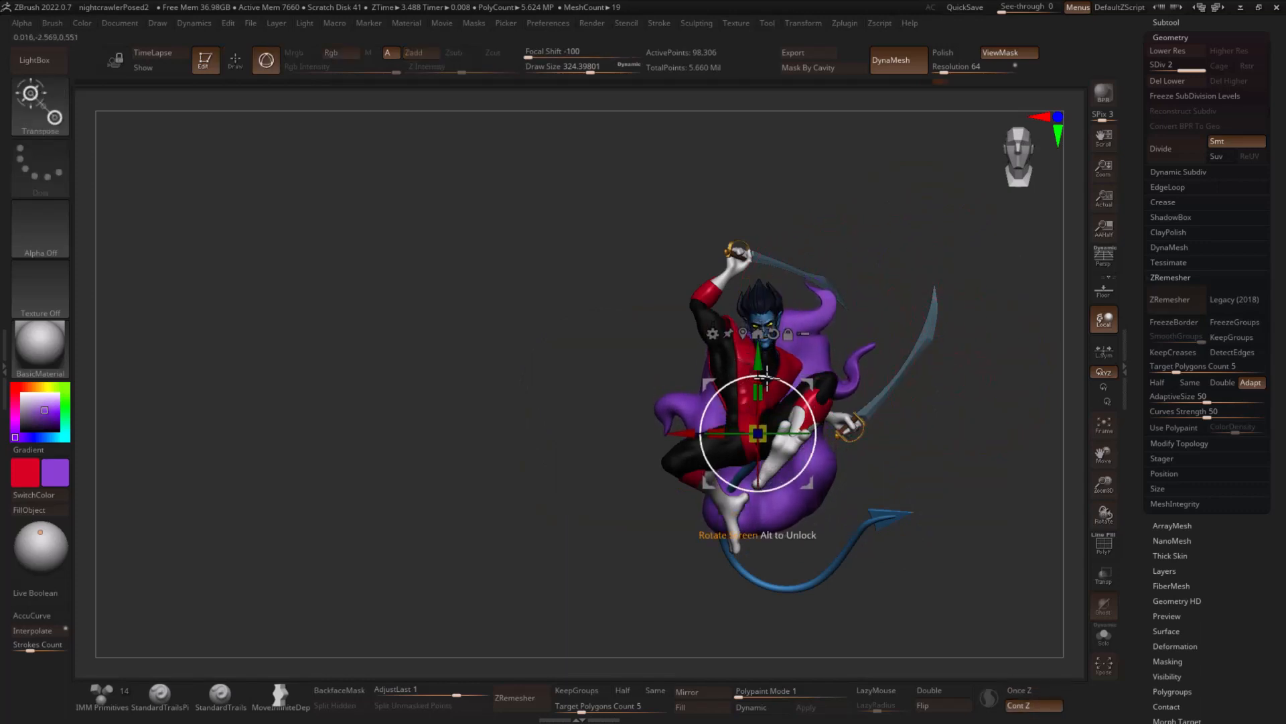
pyautogui.moveTo(763, 433); pyautogui.dragTo(764, 441)
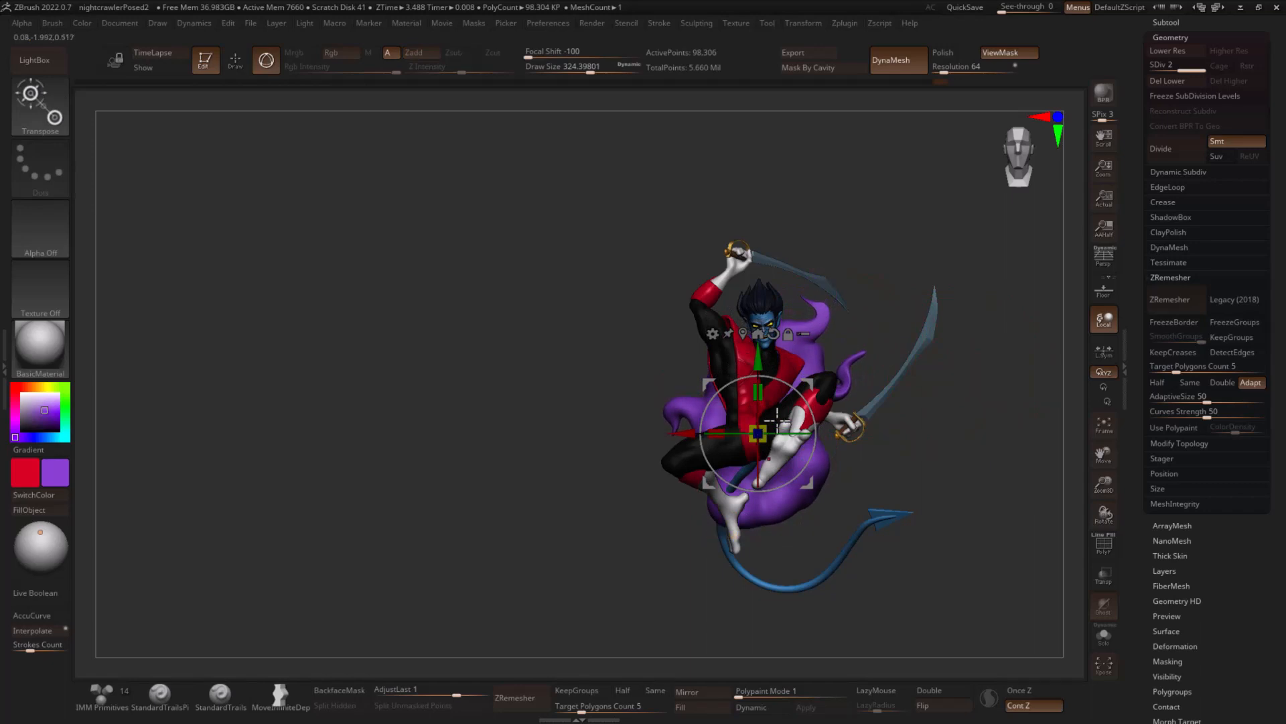
pyautogui.moveTo(811, 381); pyautogui.dragTo(807, 373)
pyautogui.moveTo(797, 393); pyautogui.dragTo(798, 402)
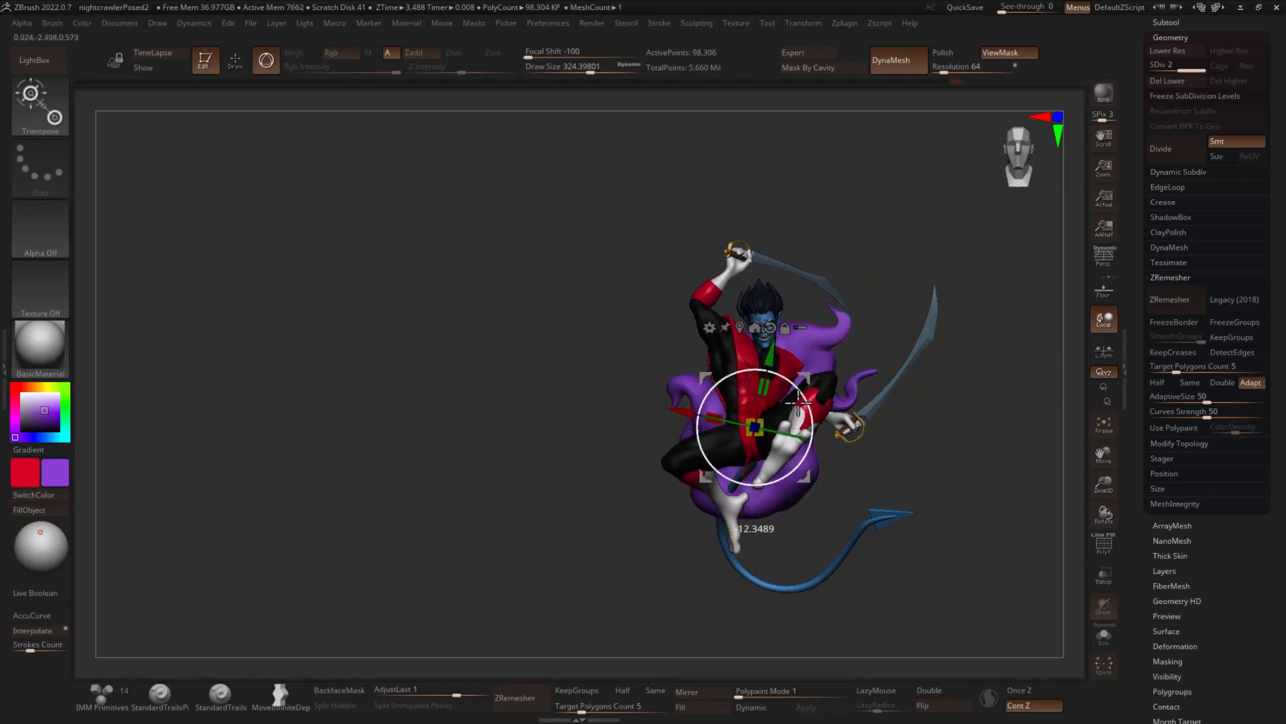
pyautogui.press('q')
# - Smooth the top wisp and reshape its tip with the SnakeHook brush at draw size about 154
pyautogui.moveTo(980, 438)
pyautogui.mouseDown()
pyautogui.moveTo(931, 436)
pyautogui.moveTo(965, 436)
pyautogui.moveTo(848, 331)
pyautogui.mouseUp()
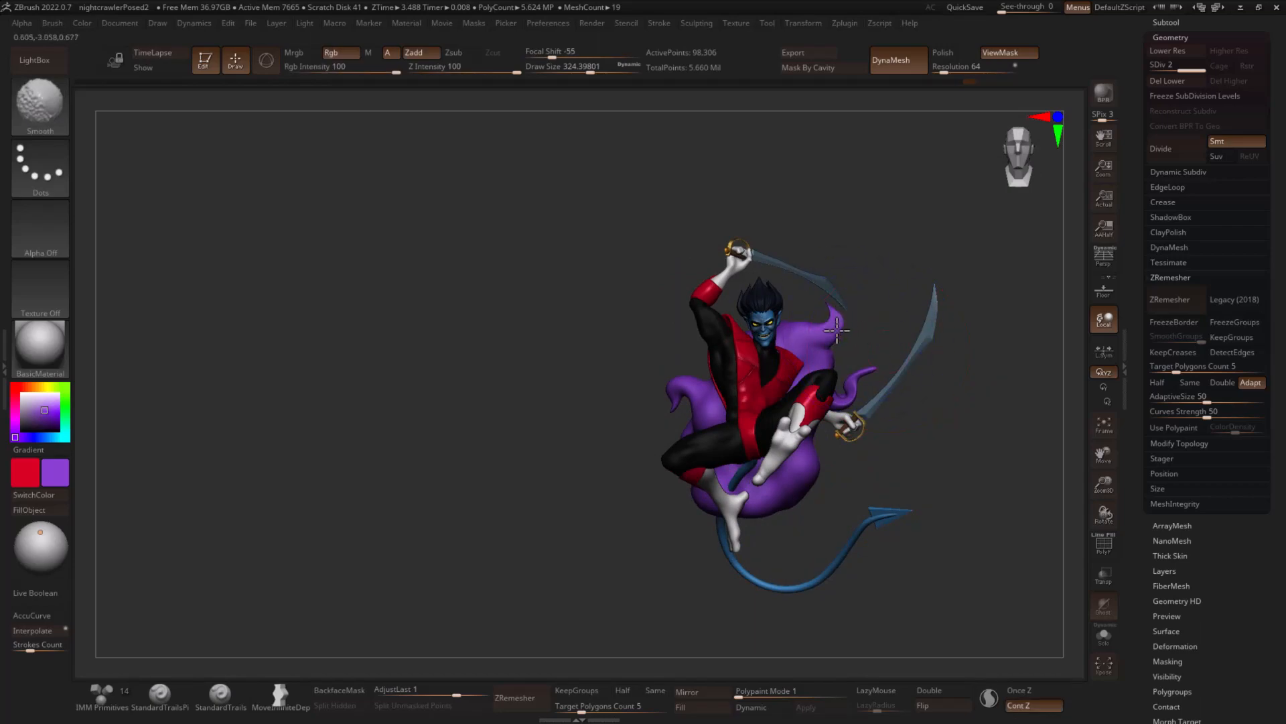
pyautogui.press('b')
pyautogui.press('s')
pyautogui.press('h')
pyautogui.press('s')
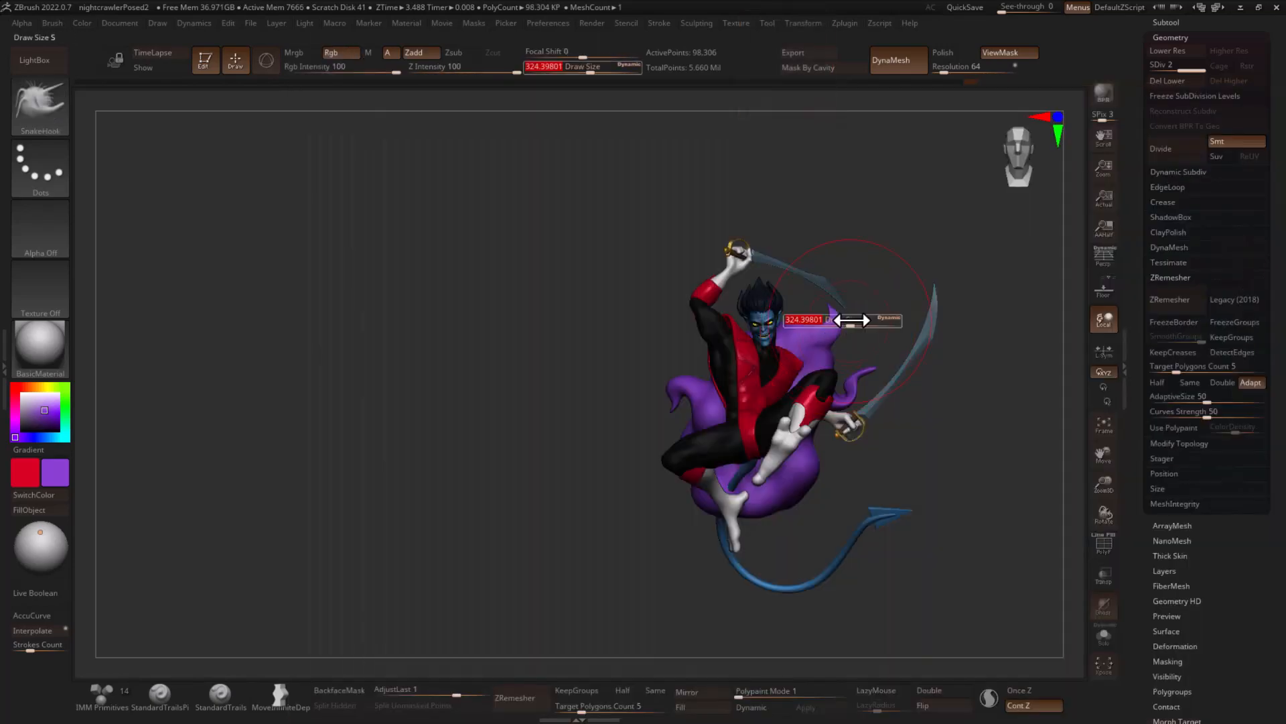
pyautogui.click(829, 321)
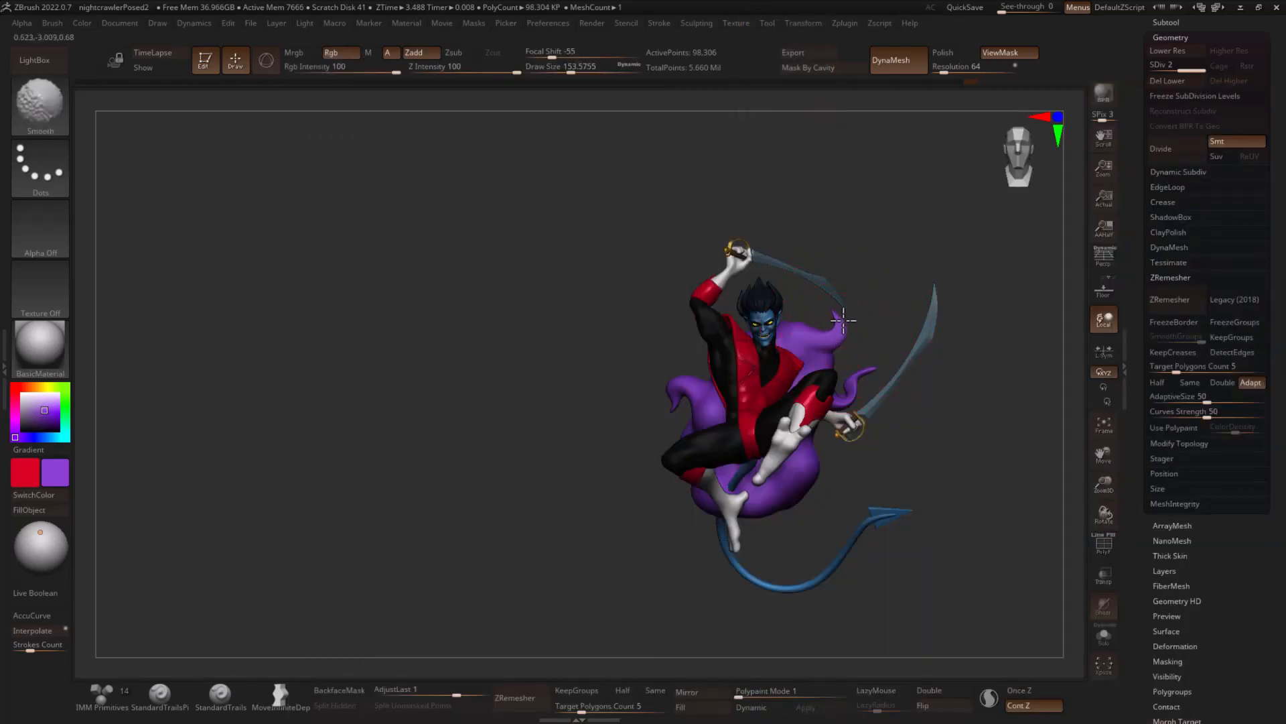
pyautogui.moveTo(972, 362); pyautogui.dragTo(980, 411)
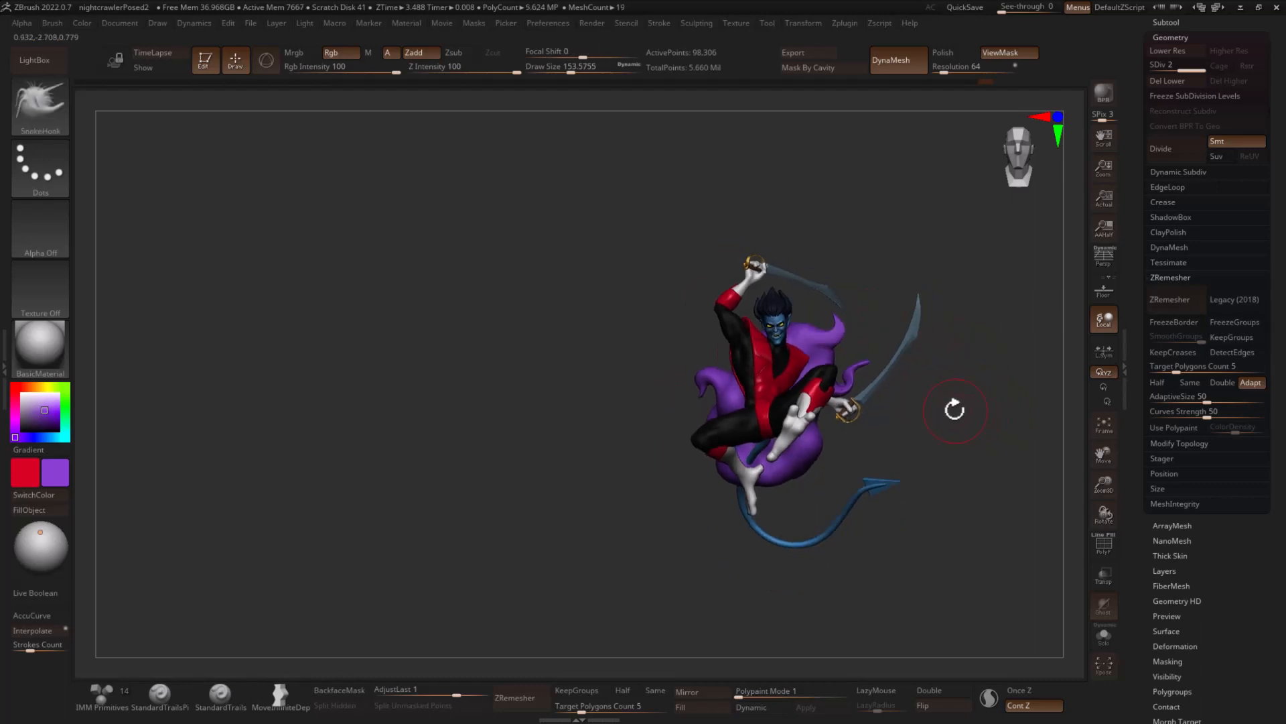
# - Insert a Cone3D primitive as a new subtool below the character and isolate it
pyautogui.moveTo(1131, 137); pyautogui.dragTo(1143, 252)
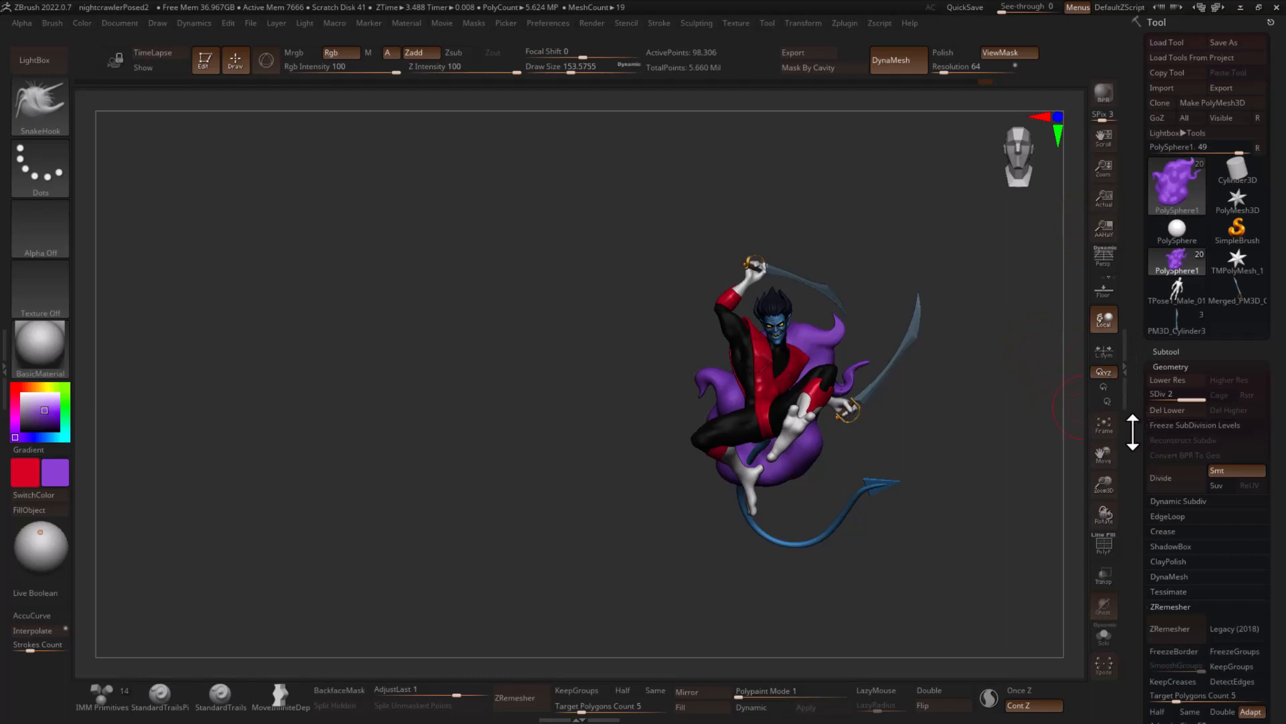
pyautogui.click(1167, 351)
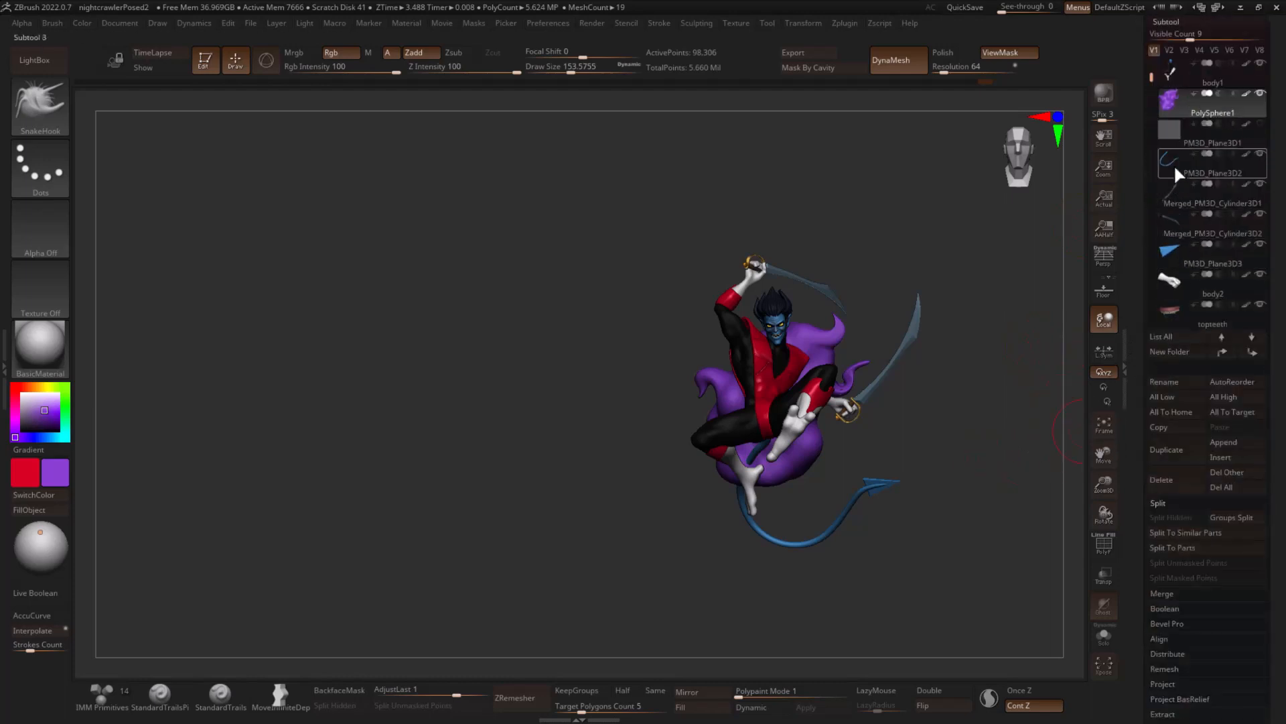
pyautogui.moveTo(1149, 77); pyautogui.dragTo(1151, 214)
pyautogui.click(1235, 458)
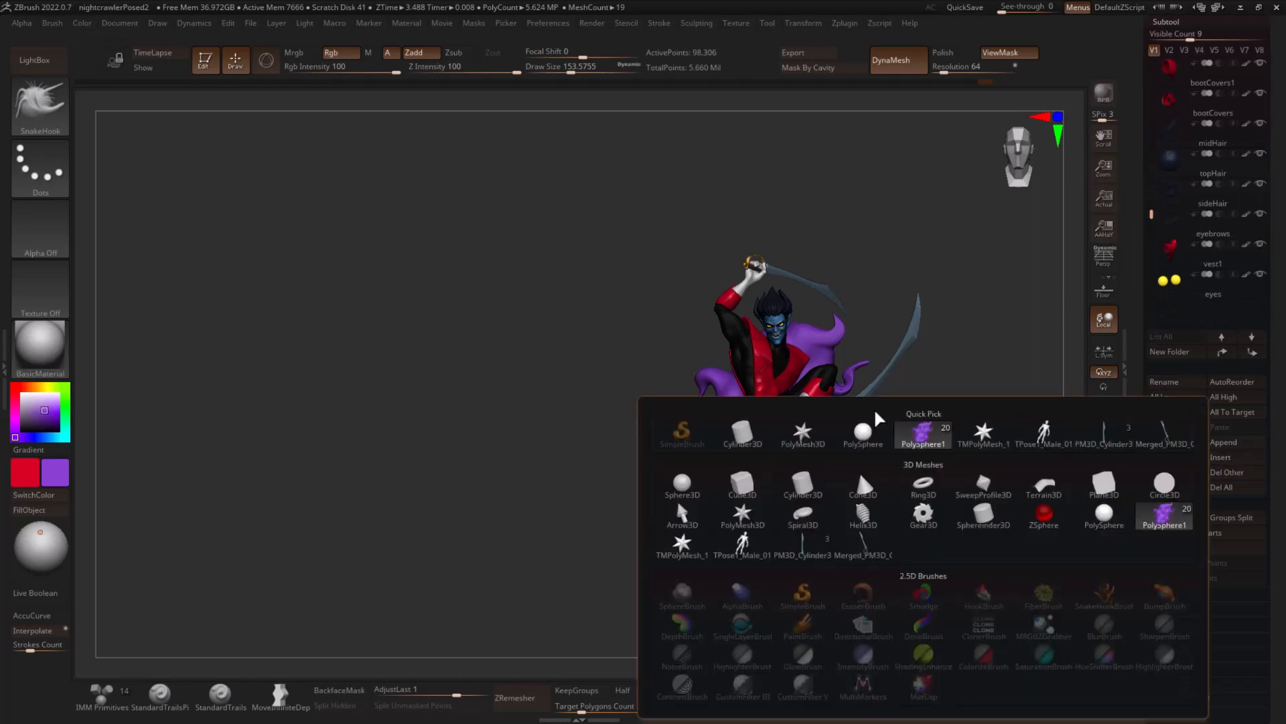
pyautogui.click(862, 487)
pyautogui.keyDown('alt'); pyautogui.moveTo(900, 556); pyautogui.dragTo(906, 391); pyautogui.keyUp('alt')
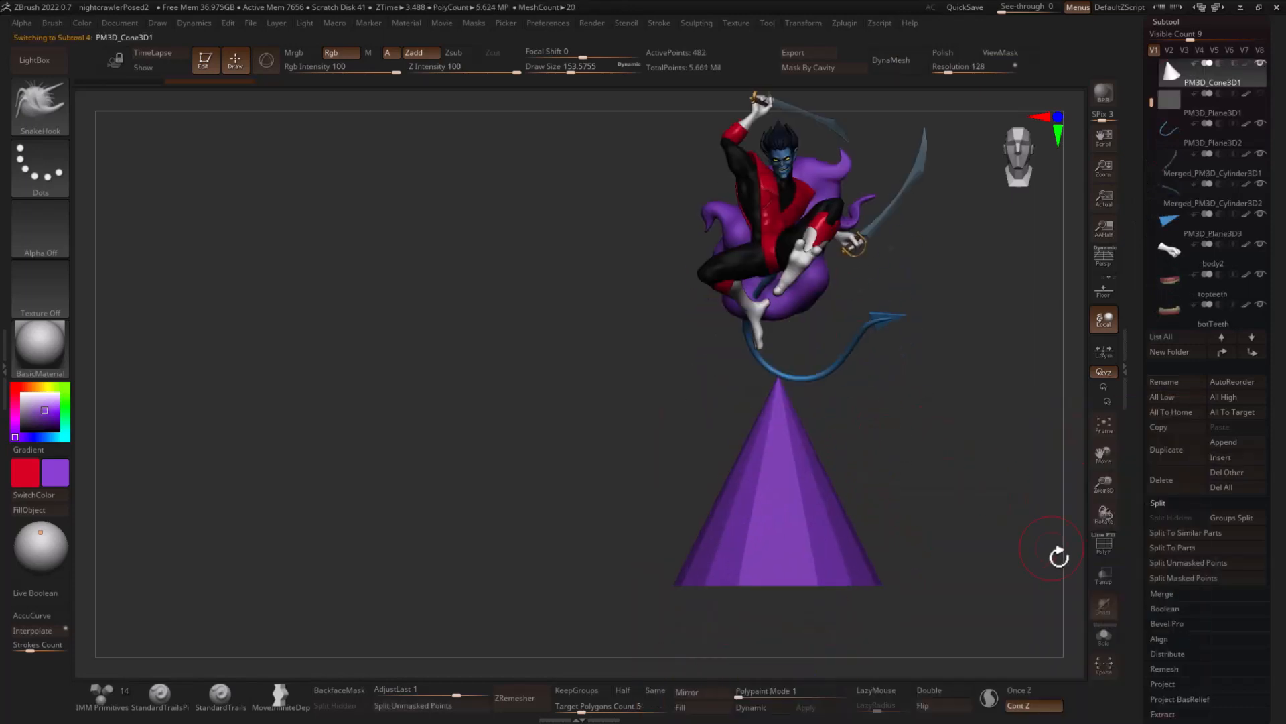
pyautogui.click(1103, 635)
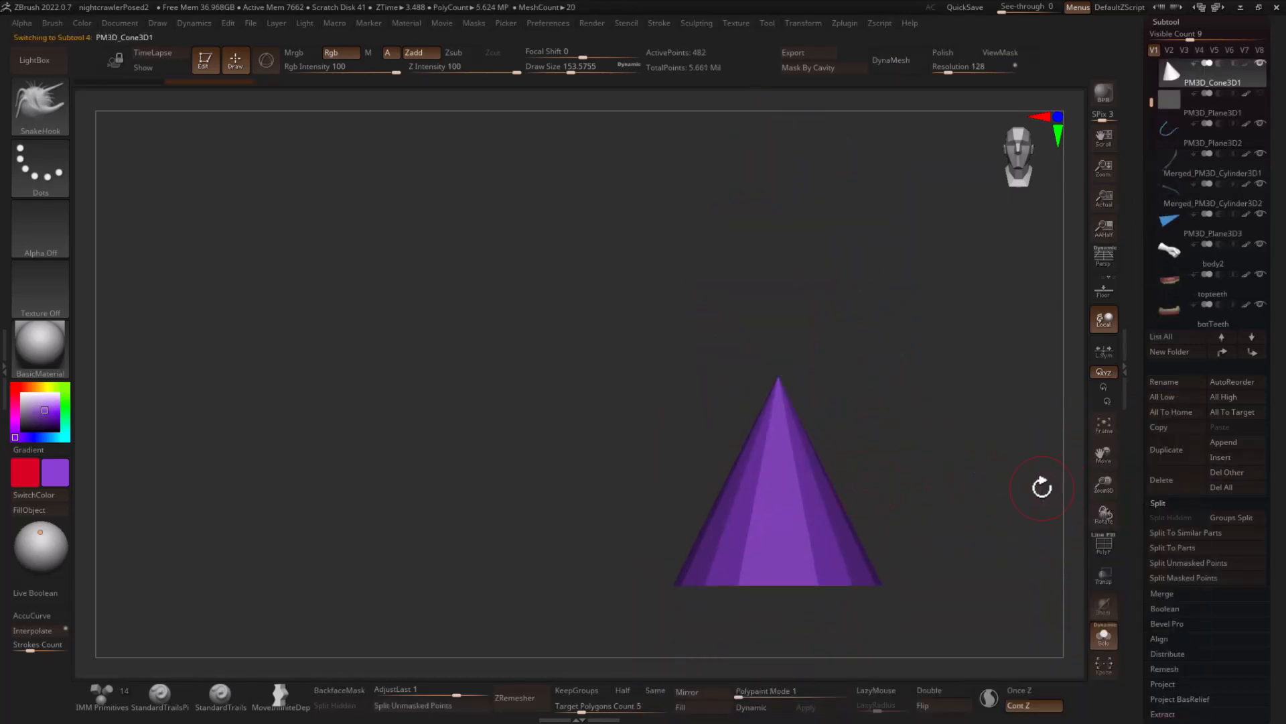
# - Replace the cone with a Cylinder 3D primitive, display its polyframe and adjust its horizontal divisions
pyautogui.press('w')
pyautogui.click(731, 380)
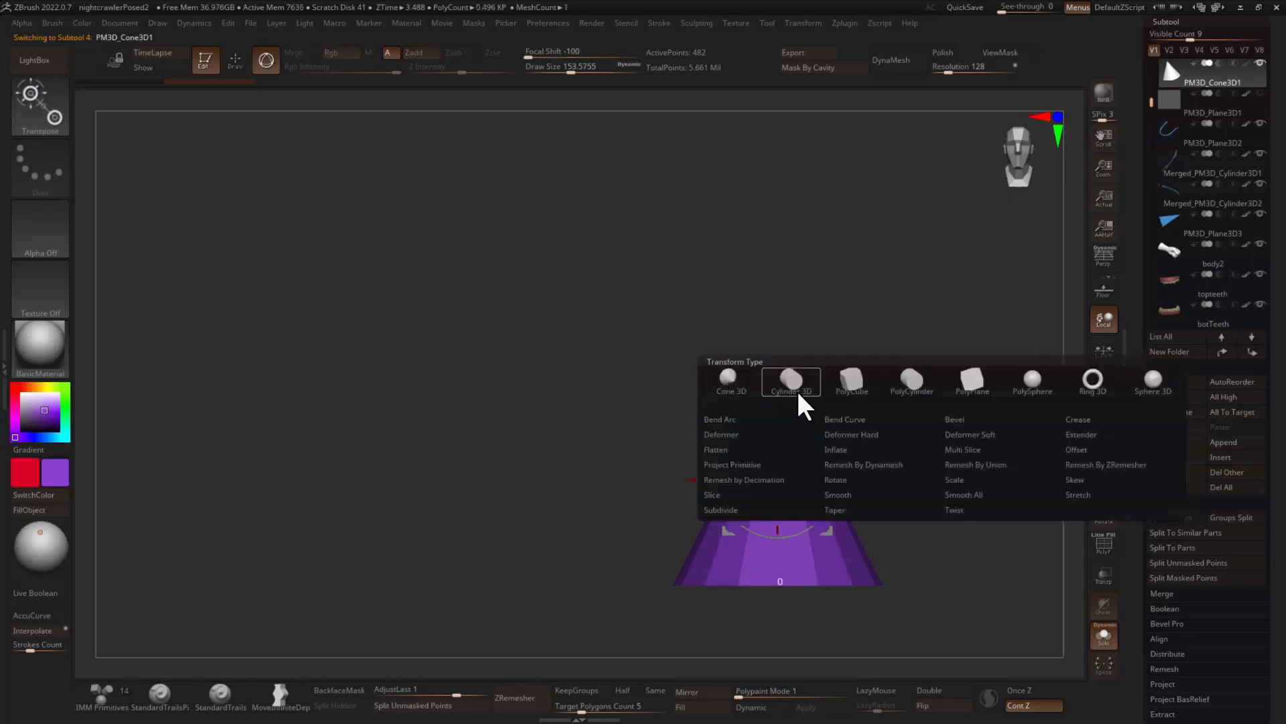
pyautogui.click(796, 392)
pyautogui.moveTo(842, 377); pyautogui.dragTo(859, 393)
pyautogui.hotkey('shift', 'f')
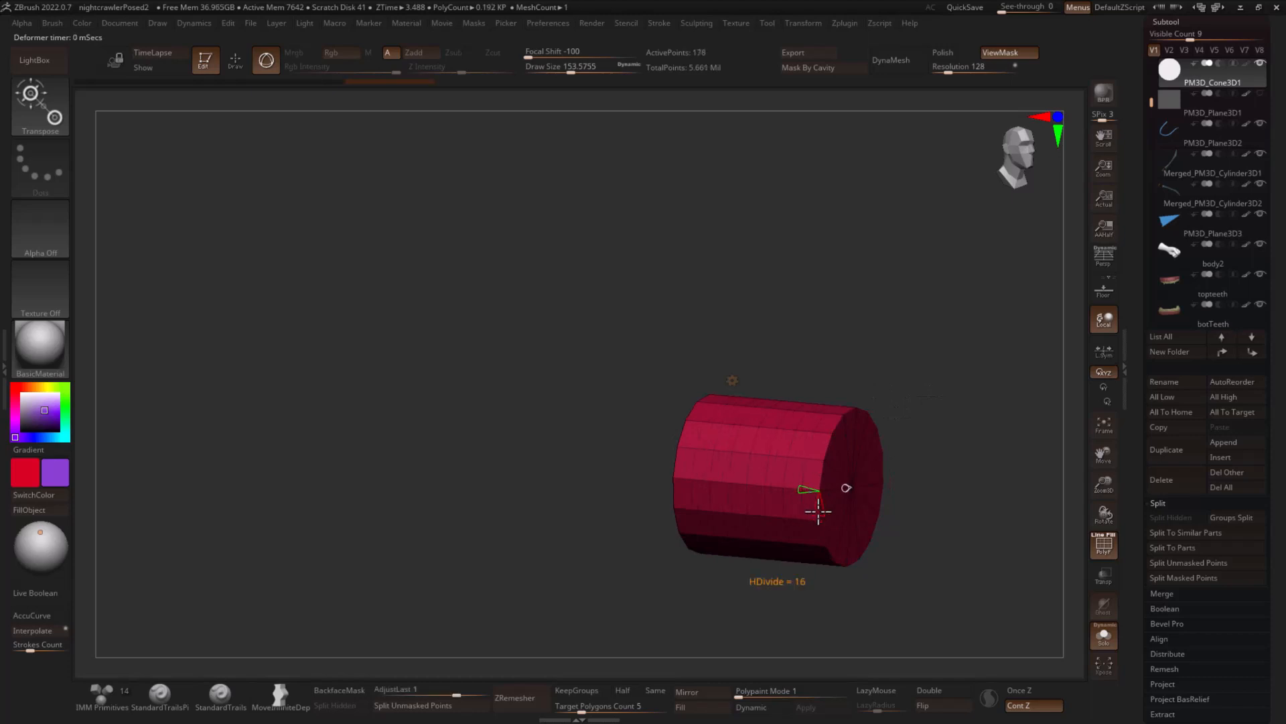
pyautogui.moveTo(818, 511); pyautogui.dragTo(823, 515)
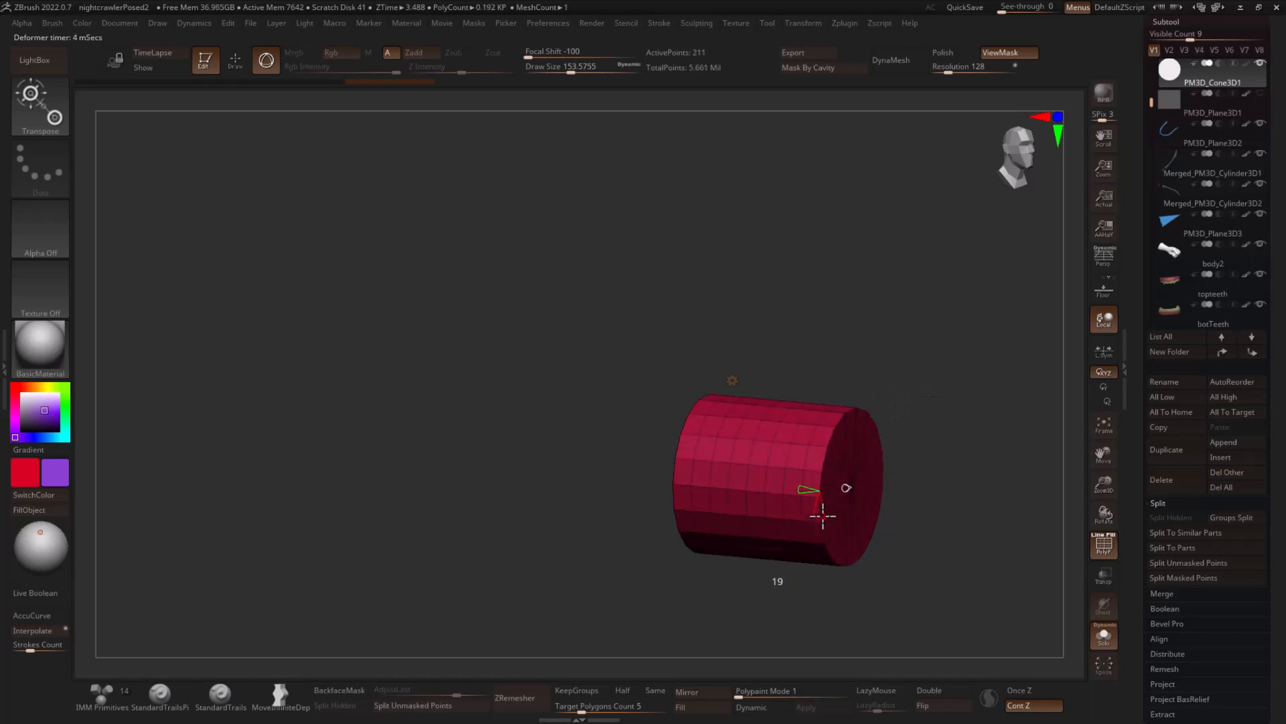
# - Finish customizing the cylinder primitive and hide its end caps, keeping only the side wall
pyautogui.click(732, 380)
pyautogui.click(754, 373)
pyautogui.keyDown('shift'); pyautogui.moveTo(893, 337); pyautogui.dragTo(930, 330); pyautogui.keyUp('shift')
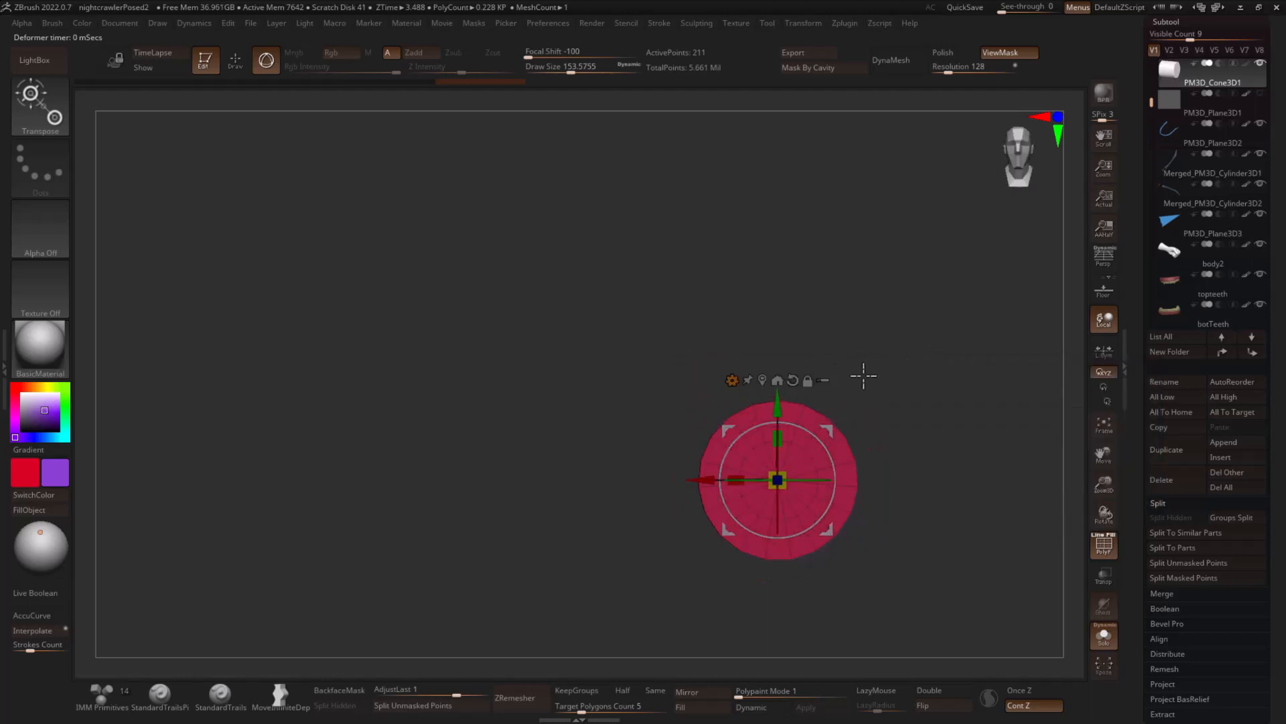
pyautogui.press('q')
pyautogui.hotkey('ctrl', 'shift')
pyautogui.keyDown('ctrl'); pyautogui.keyDown('shift'); pyautogui.moveTo(740, 521); pyautogui.dragTo(740, 521); pyautogui.keyUp('shift'); pyautogui.keyUp('ctrl')
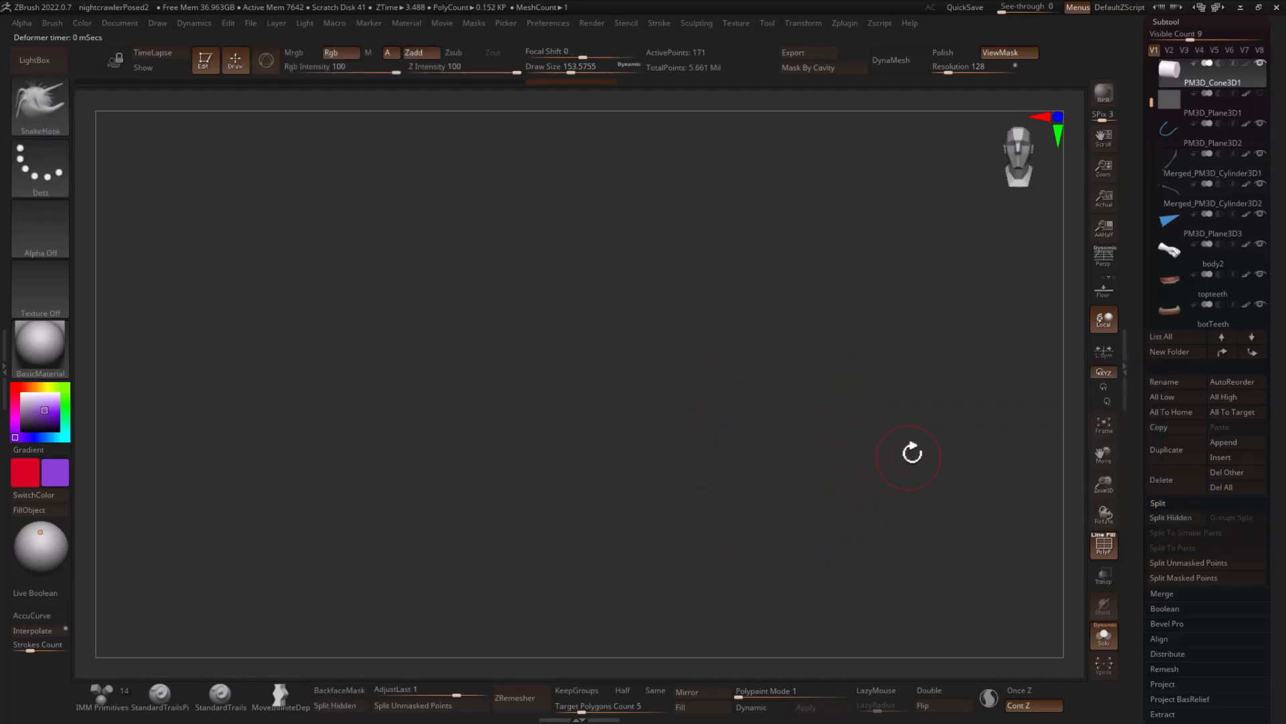
# - Delete the cylinder's hidden end caps and turn on double-sided display for the open tube
pyautogui.moveTo(911, 451); pyautogui.dragTo(937, 476)
pyautogui.press('space')
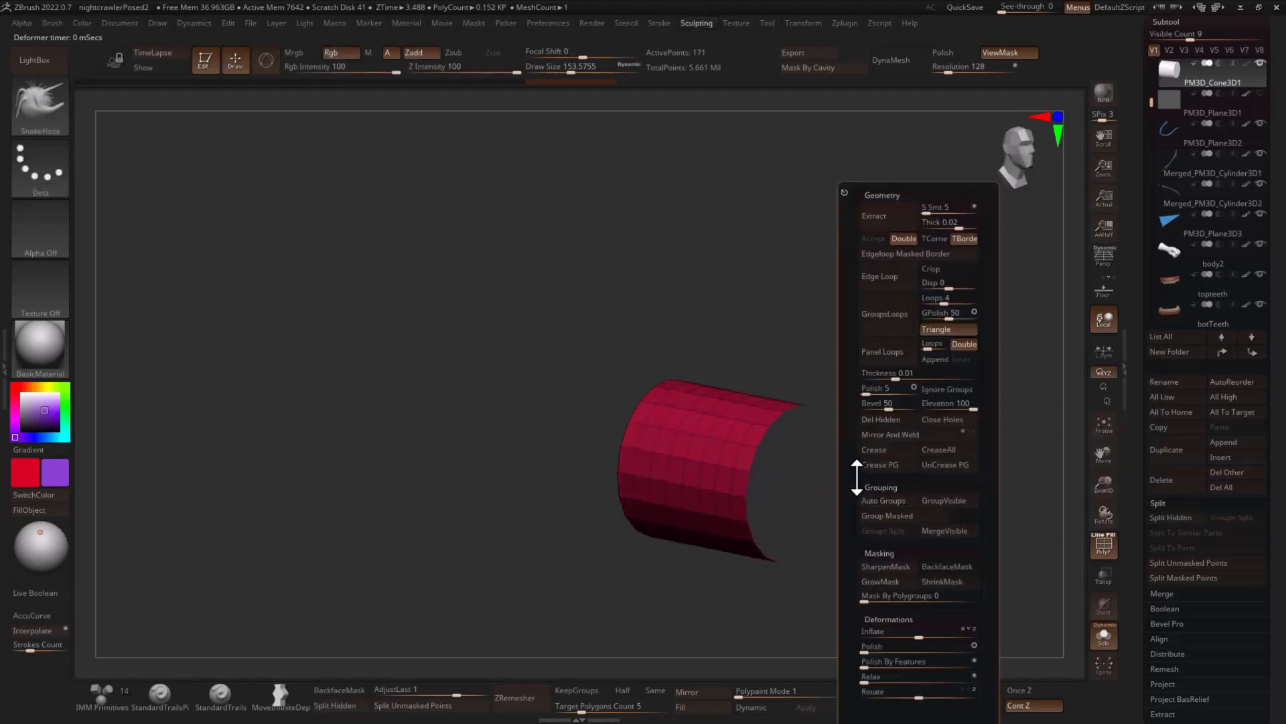
pyautogui.click(881, 420)
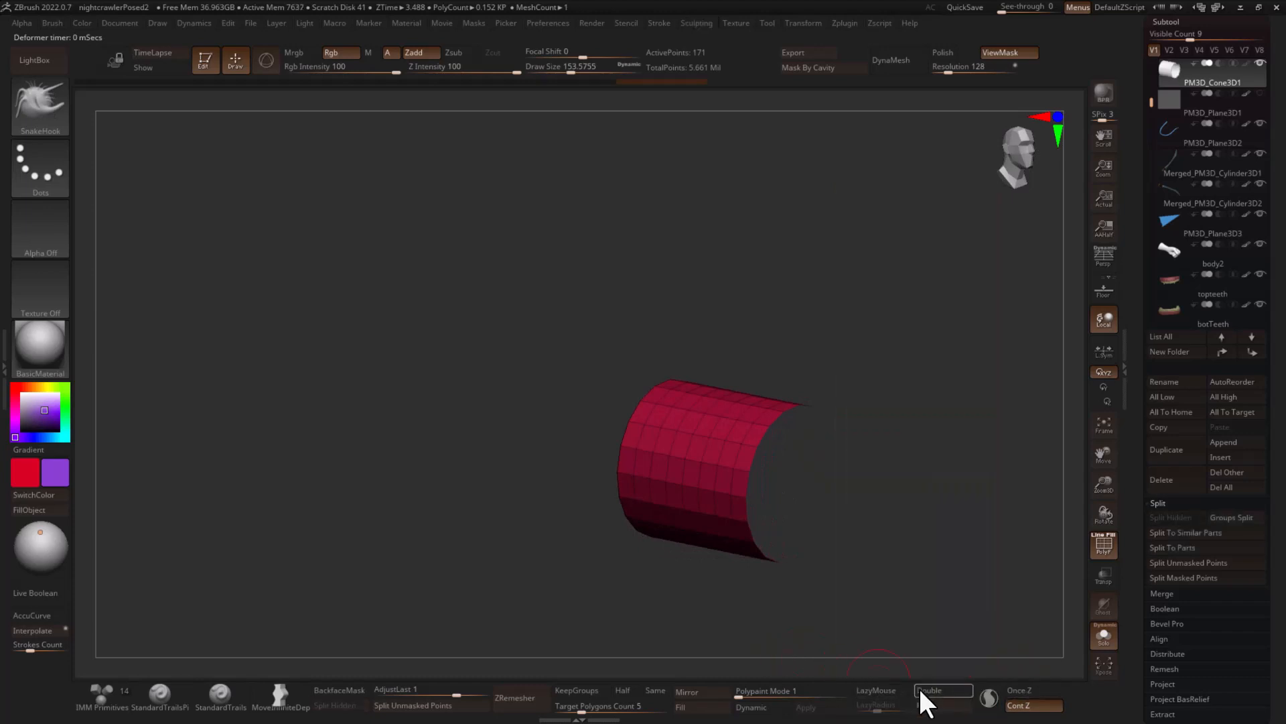
pyautogui.click(920, 690)
# - Scale the open tube down uniformly from a side view
pyautogui.moveTo(962, 588); pyautogui.dragTo(965, 556)
pyautogui.press('w')
pyautogui.keyDown('shift'); pyautogui.moveTo(891, 494); pyautogui.dragTo(874, 493); pyautogui.keyUp('shift')
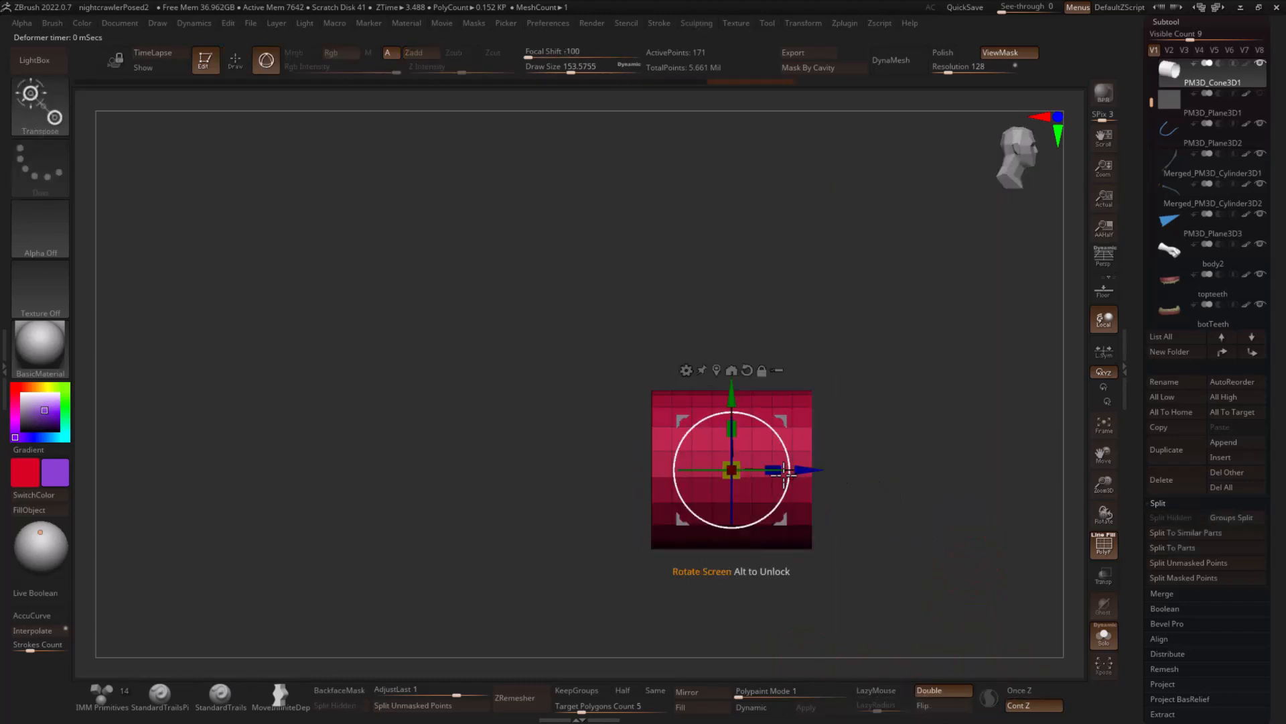
pyautogui.moveTo(774, 471); pyautogui.dragTo(749, 465)
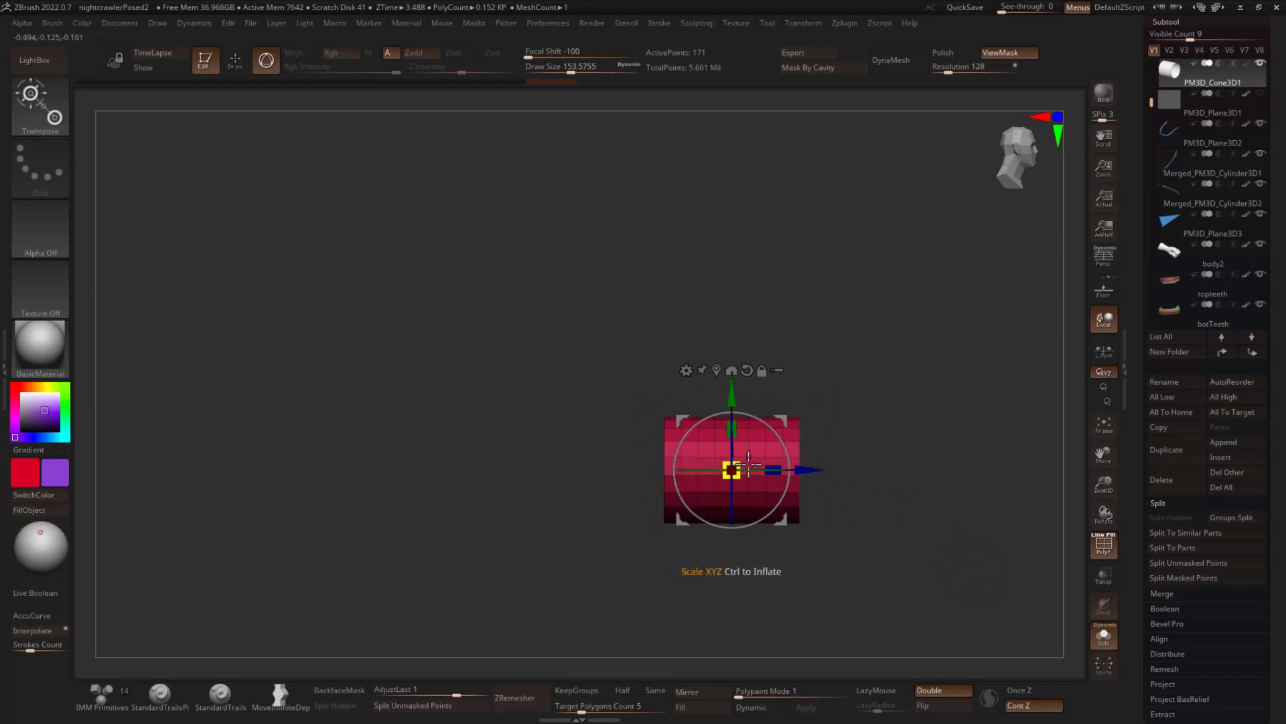
# - Taper one end of the tube almost to a point with the Deformer and pull that end outward into a long cone
pyautogui.click(686, 369)
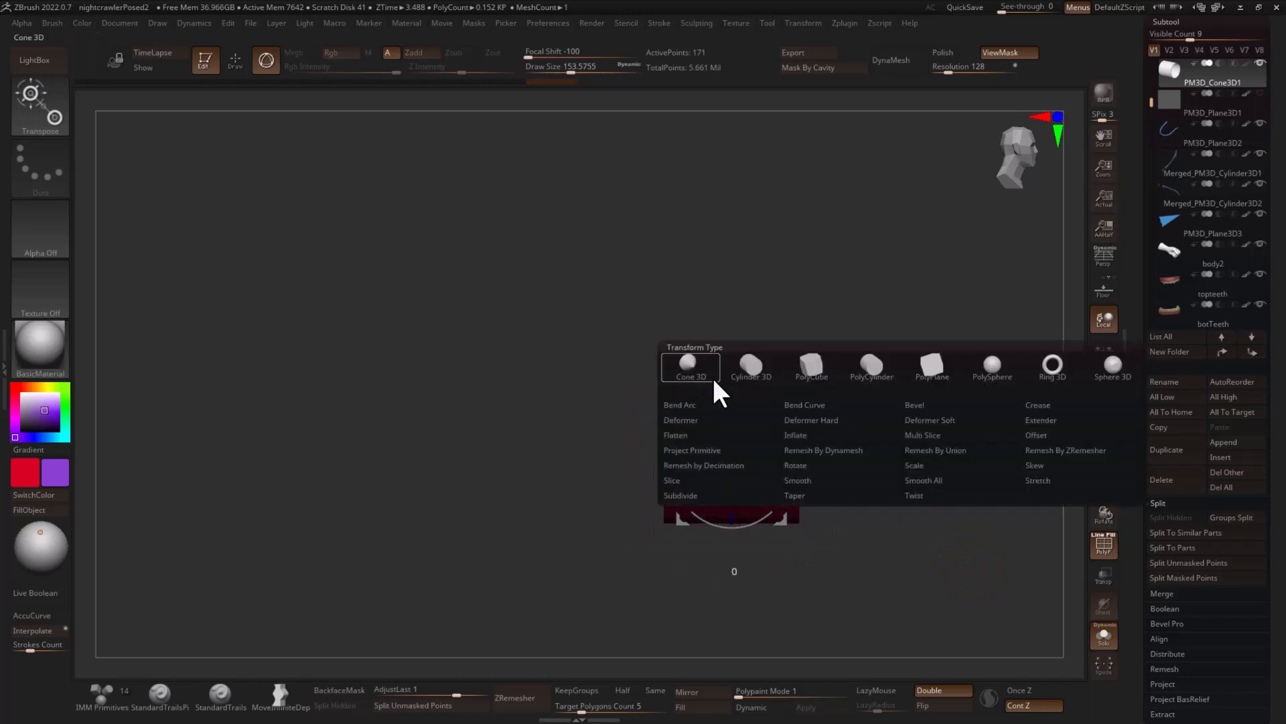
pyautogui.click(724, 419)
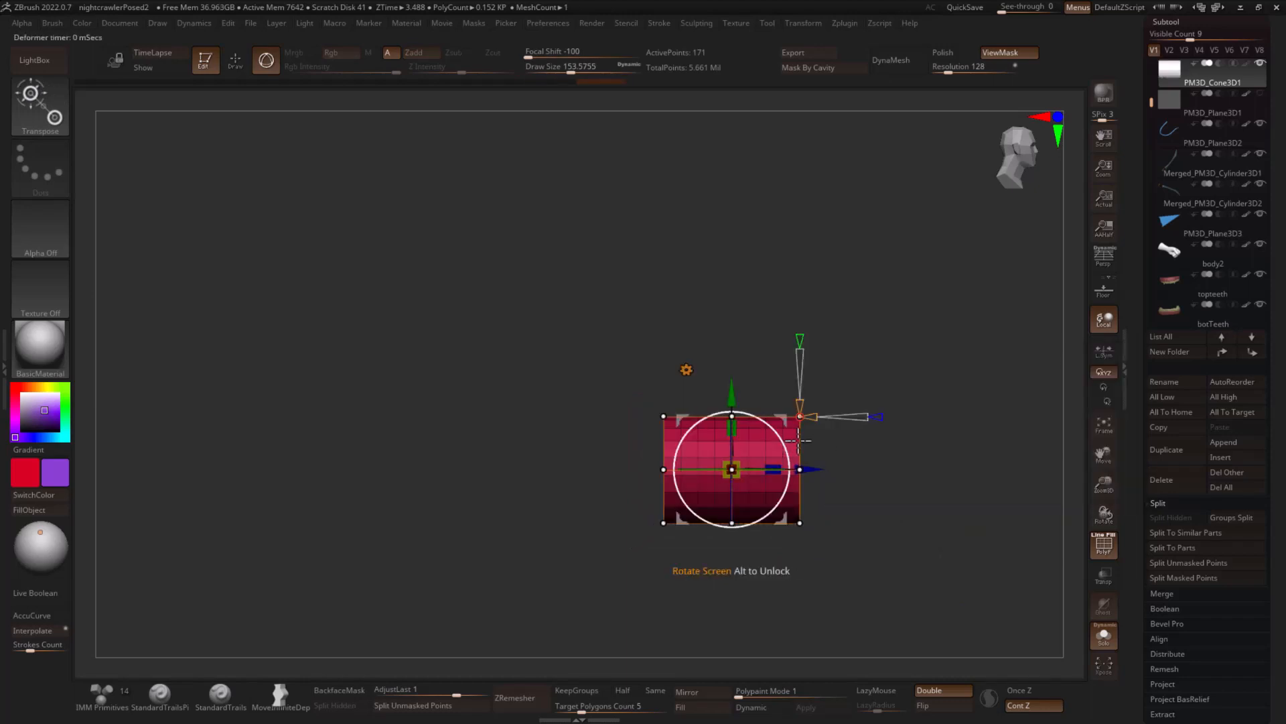
pyautogui.moveTo(694, 380)
pyautogui.keyDown('ctrl'); pyautogui.mouseDown()
pyautogui.moveTo(577, 600)
pyautogui.moveTo(763, 449)
pyautogui.moveTo(804, 472)
pyautogui.mouseUp(); pyautogui.keyUp('ctrl')
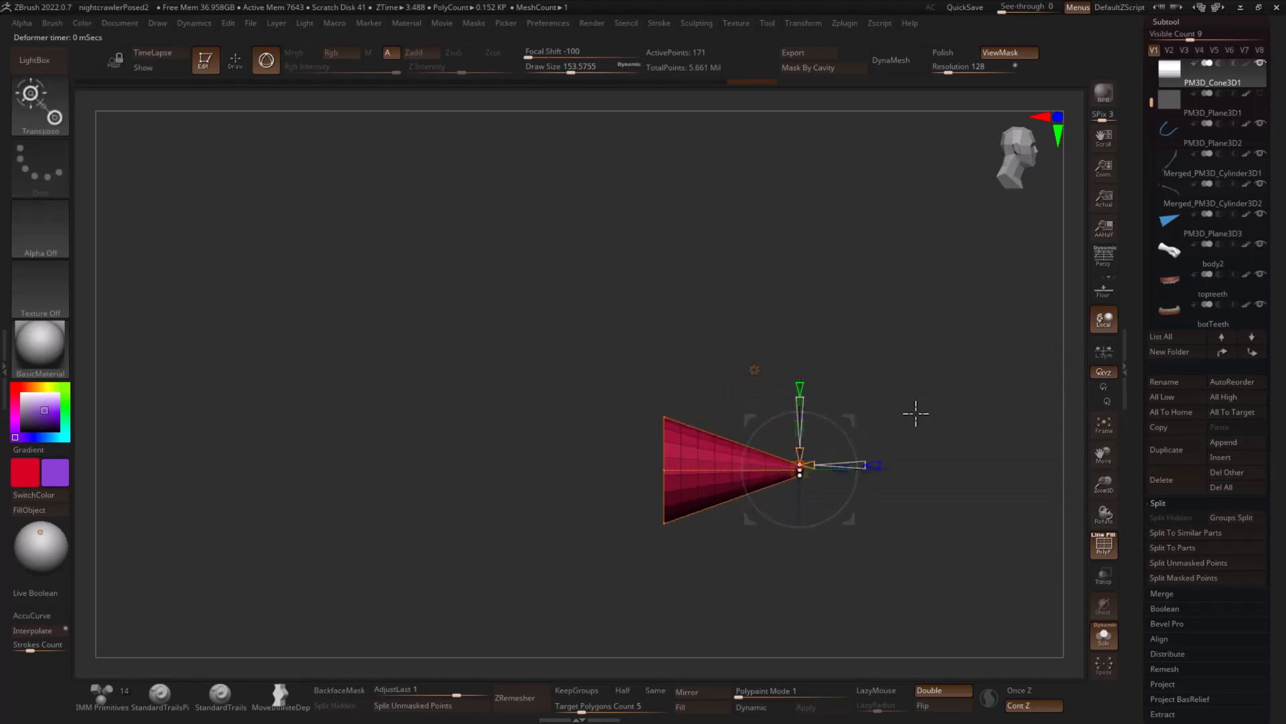
pyautogui.moveTo(923, 423); pyautogui.dragTo(890, 393)
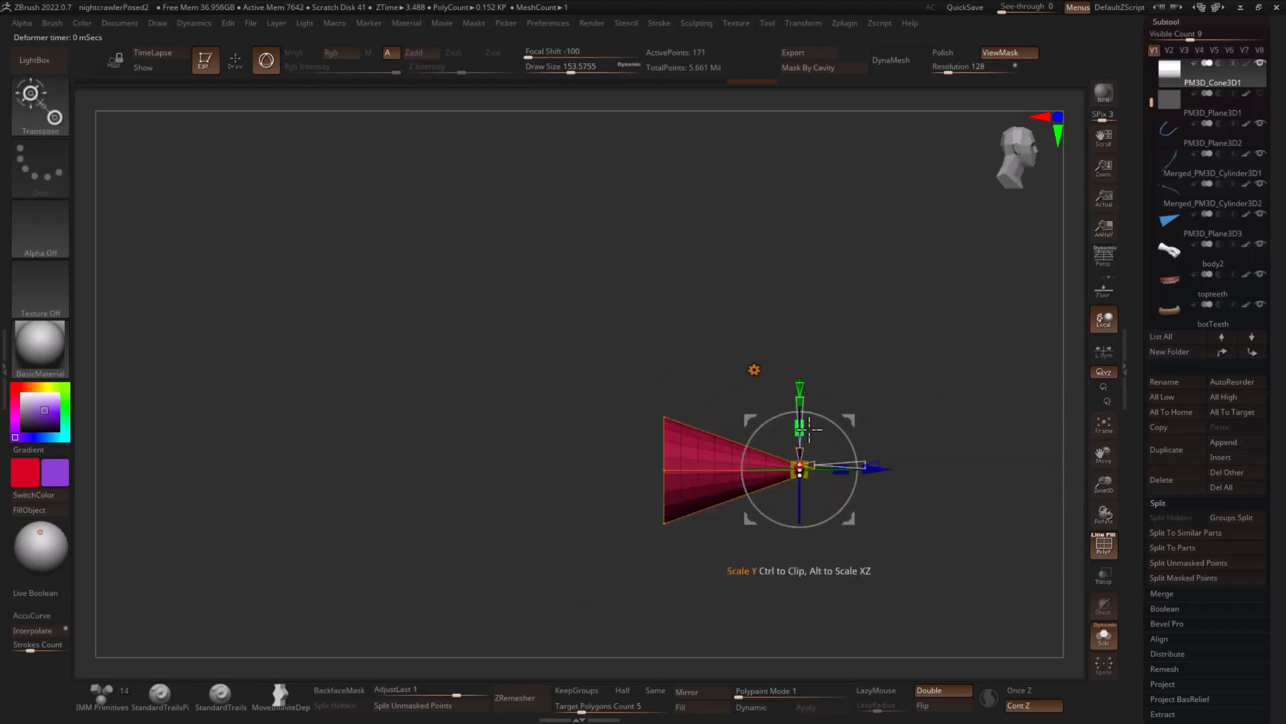
pyautogui.moveTo(881, 470); pyautogui.dragTo(987, 464)
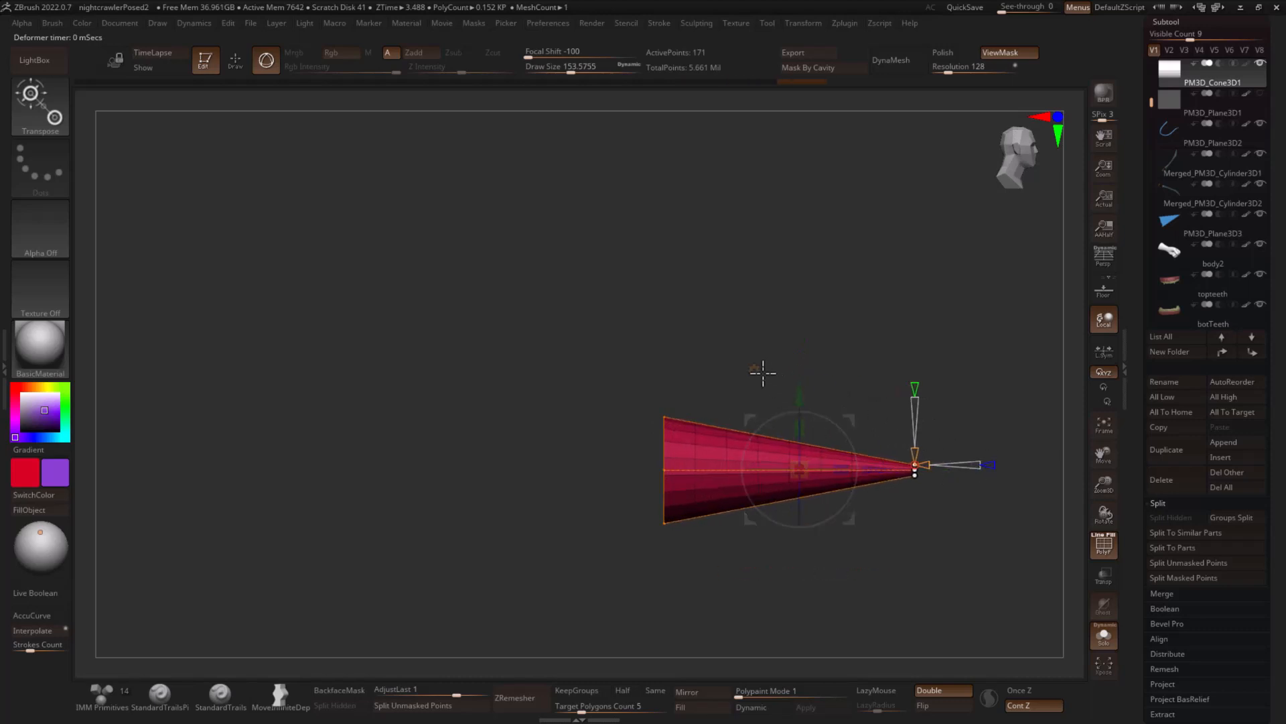
# - Insert extra edge loops along the cone's wide end and middle with the ZModeler brush
pyautogui.press('b')
pyautogui.press('s')
pyautogui.press('h')
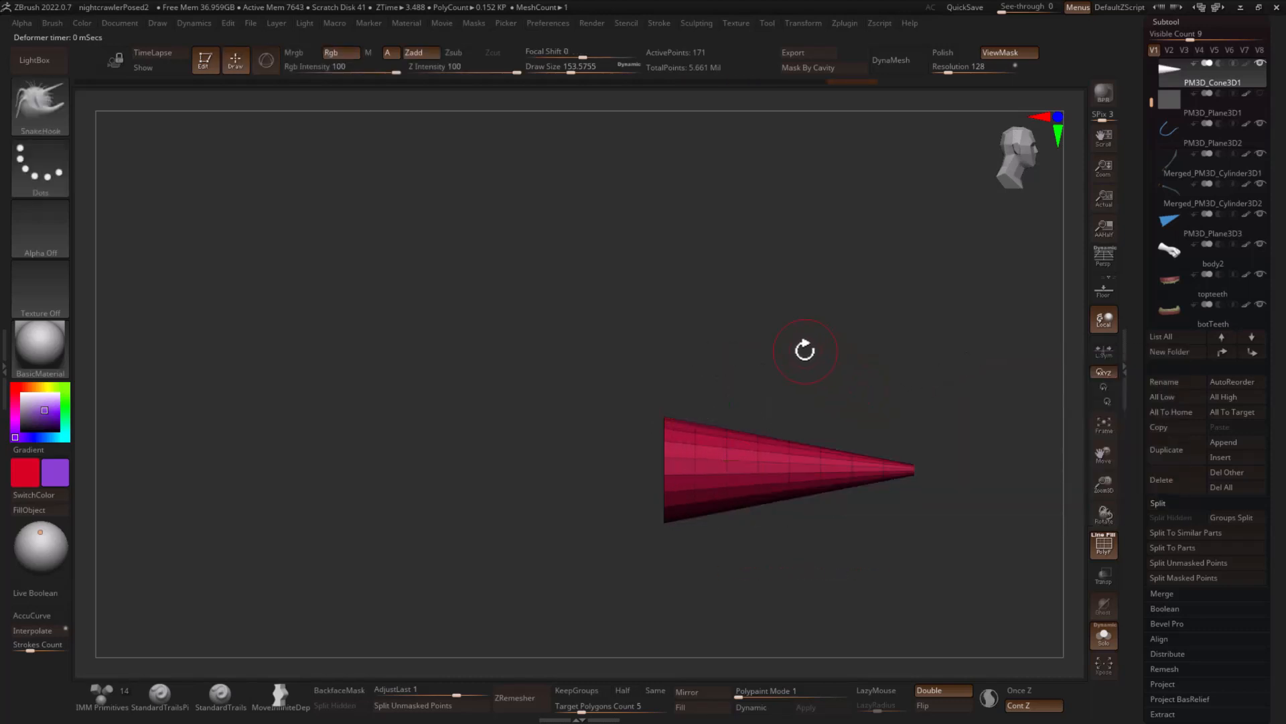
pyautogui.press('b')
pyautogui.press('z')
pyautogui.press('m')
pyautogui.keyDown('ctrl'); pyautogui.moveTo(761, 325); pyautogui.dragTo(794, 389, button='right'); pyautogui.keyUp('ctrl')
pyautogui.click(623, 443)
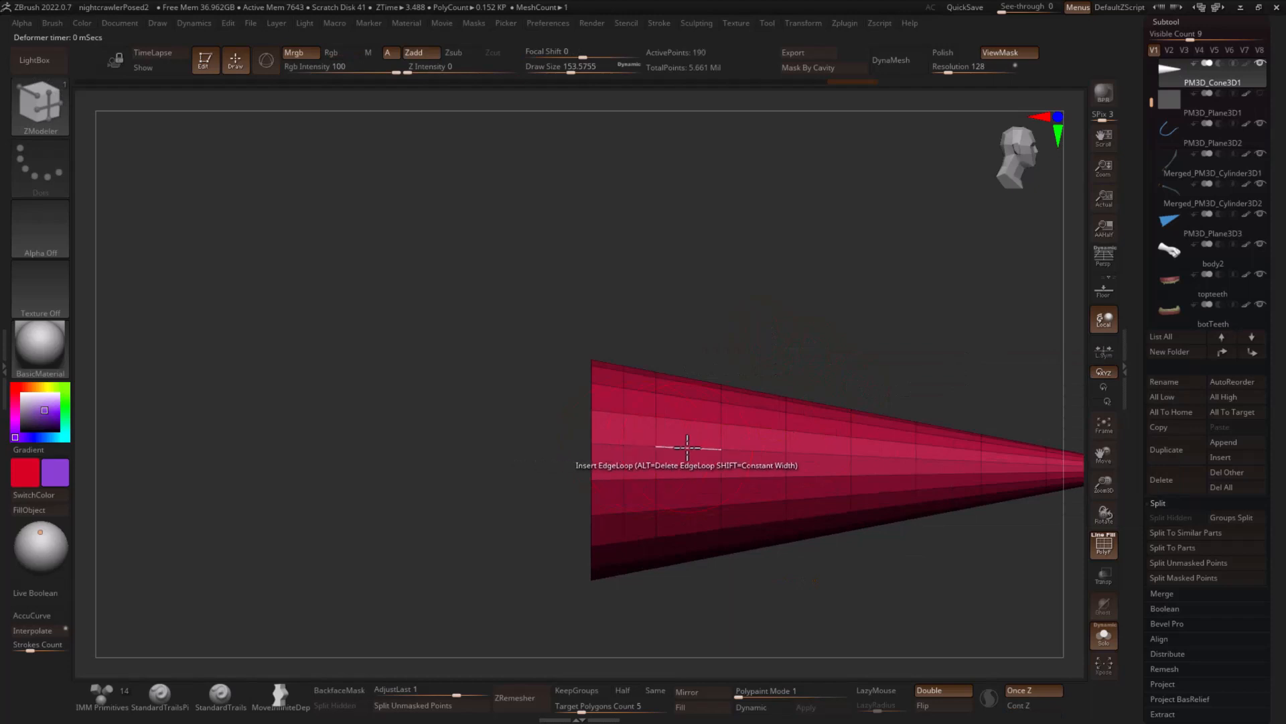
pyautogui.click(759, 451)
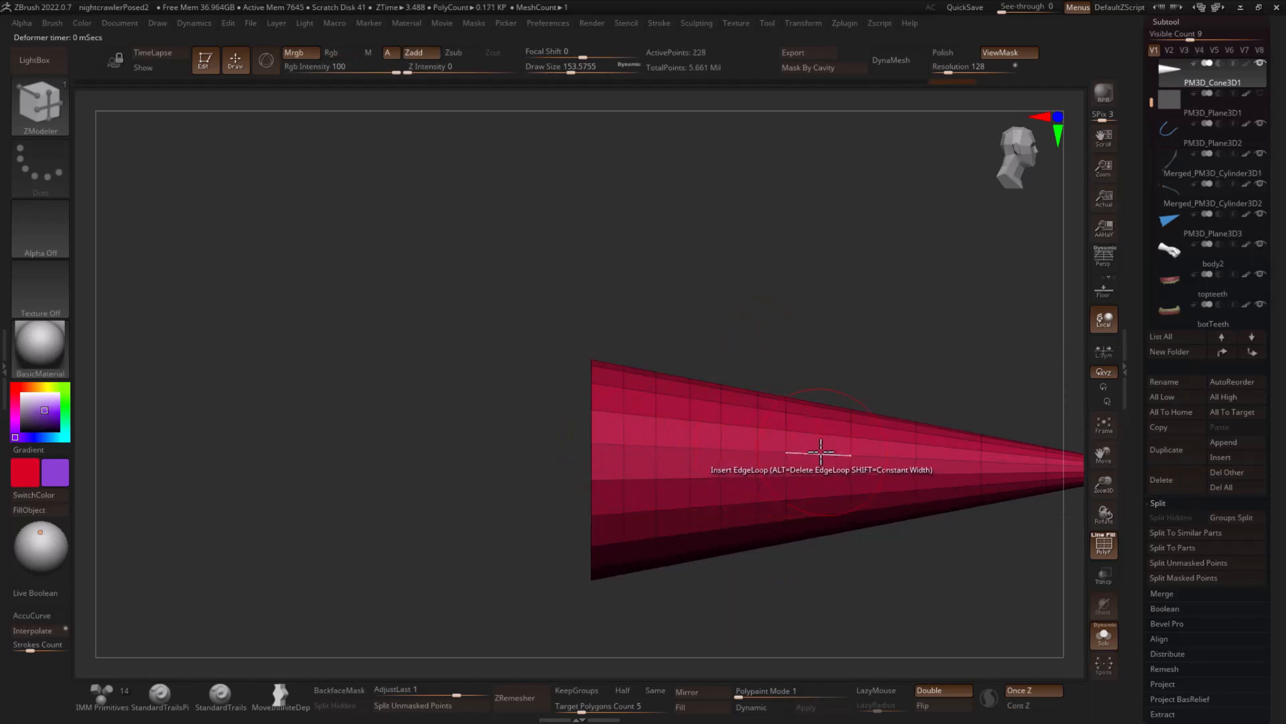
pyautogui.click(821, 452)
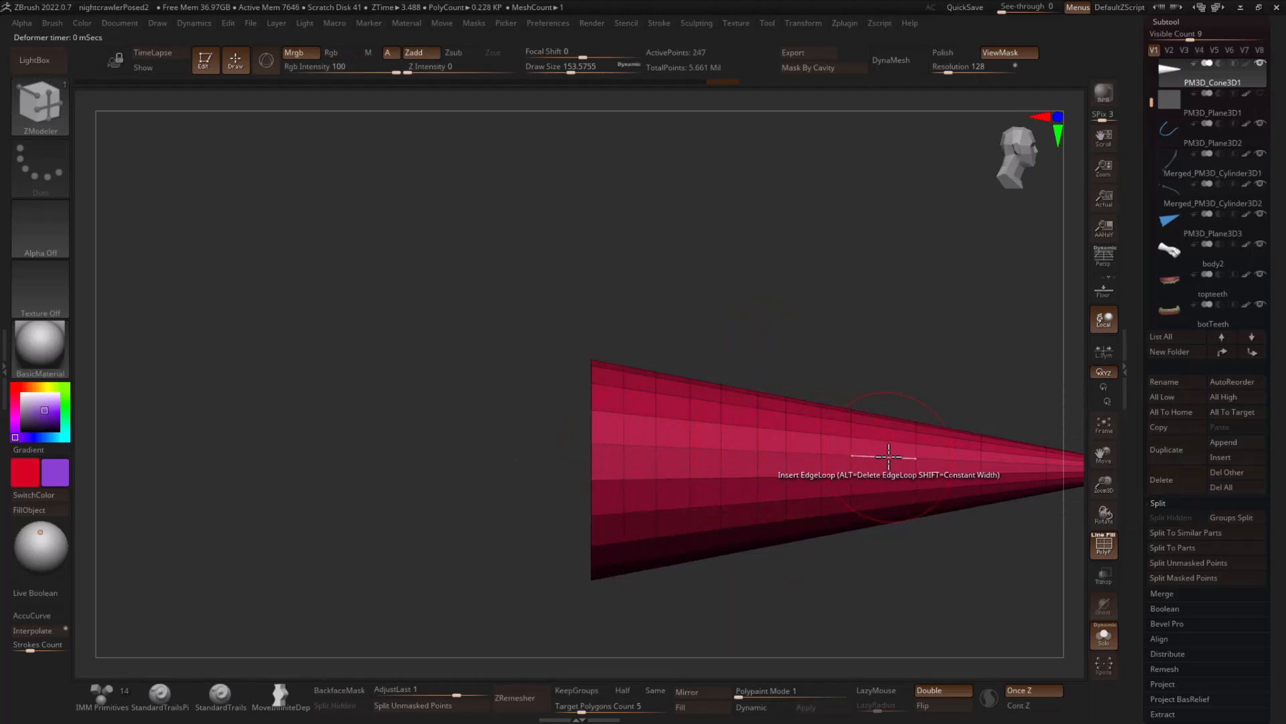
pyautogui.click(965, 461)
# - Insert more closely spaced edge loops toward the cone's narrow tip
pyautogui.moveTo(1025, 427); pyautogui.dragTo(872, 436)
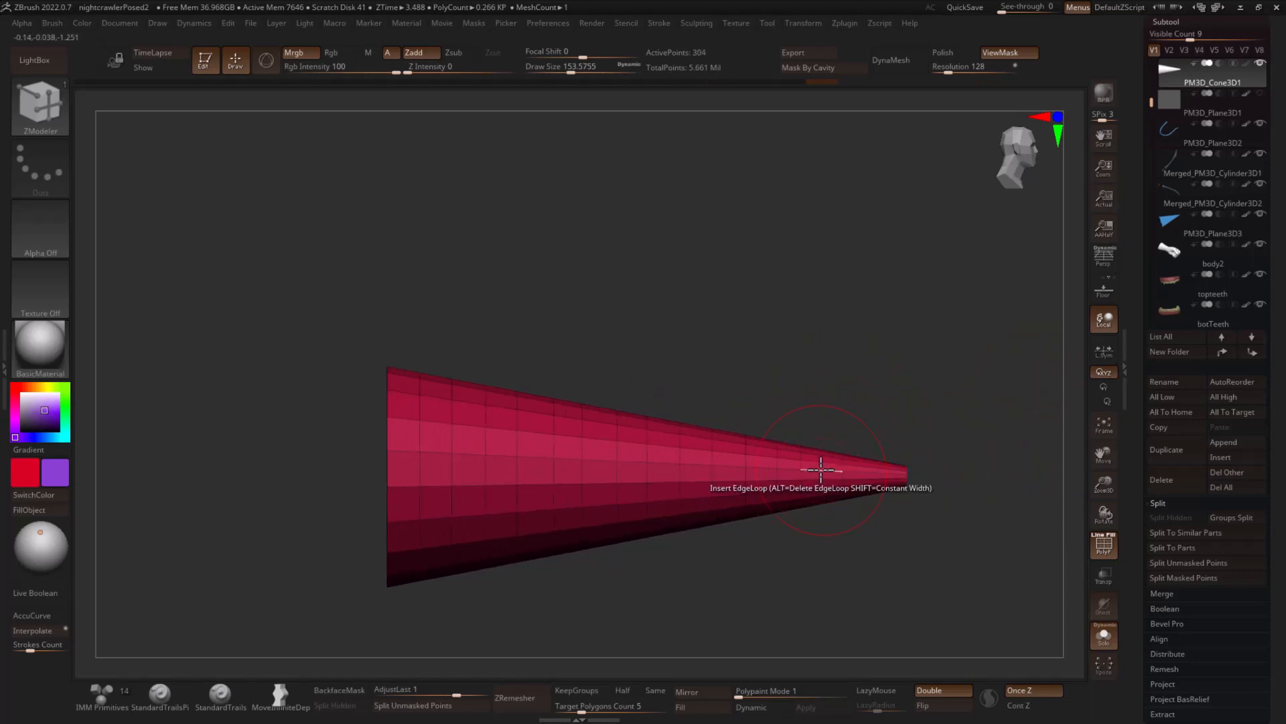
pyautogui.keyDown('ctrl'); pyautogui.moveTo(864, 442); pyautogui.dragTo(958, 439, button='right'); pyautogui.keyUp('ctrl')
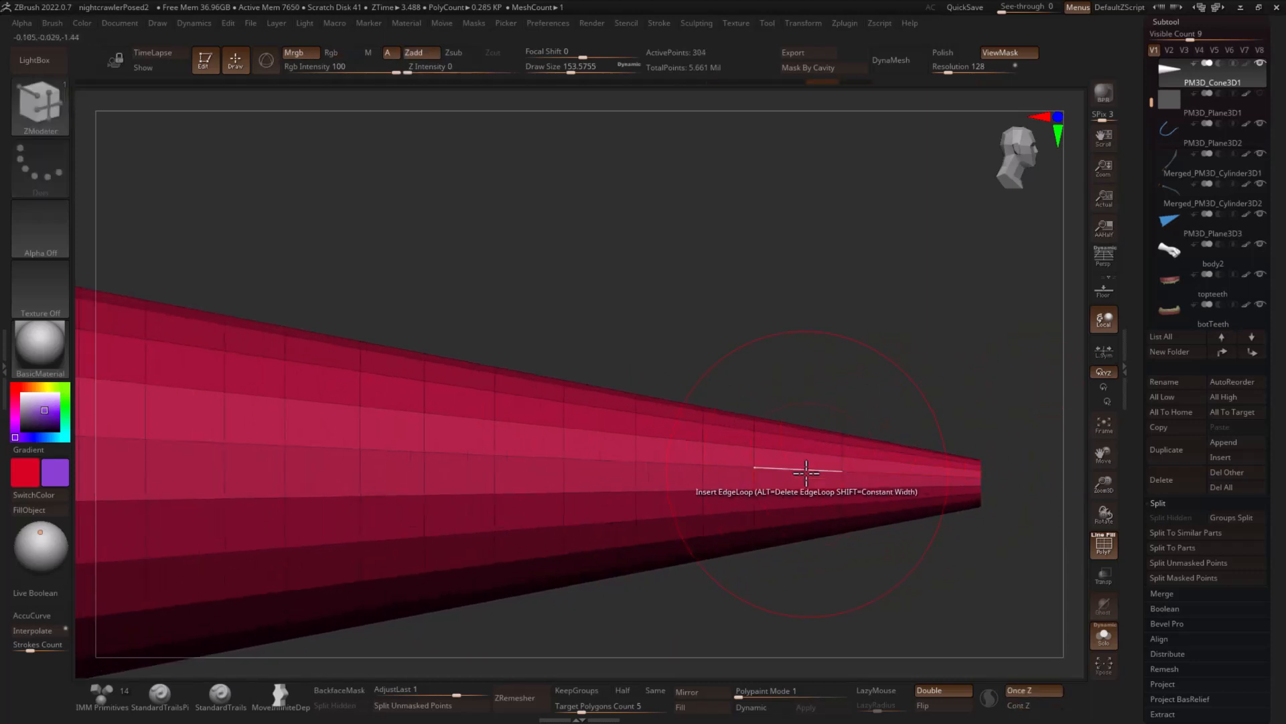
pyautogui.click(863, 471)
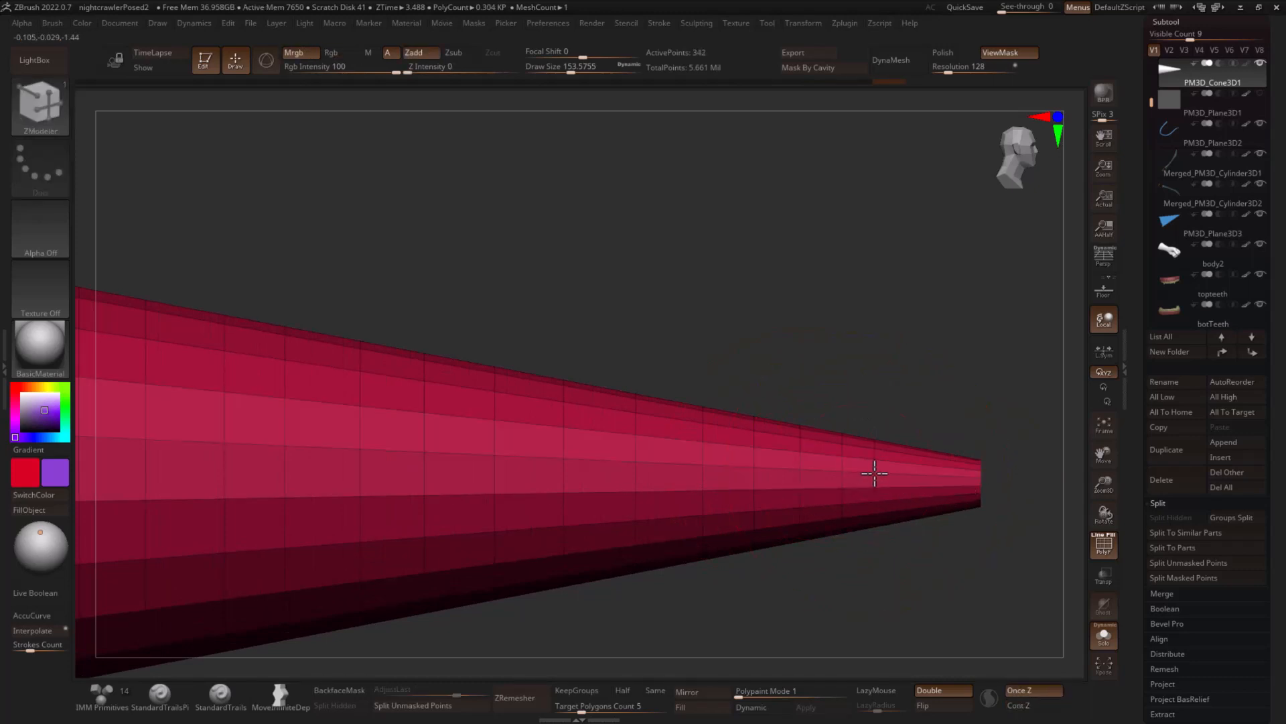
pyautogui.click(888, 473)
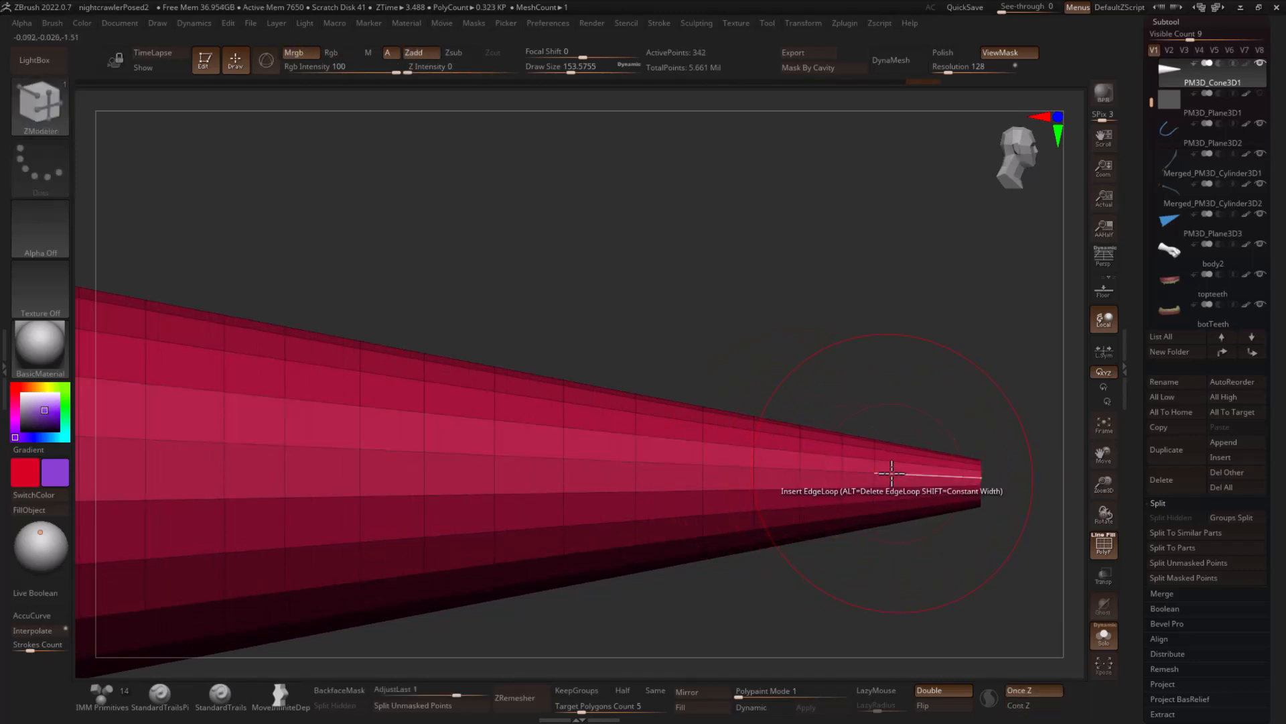
pyautogui.click(916, 475)
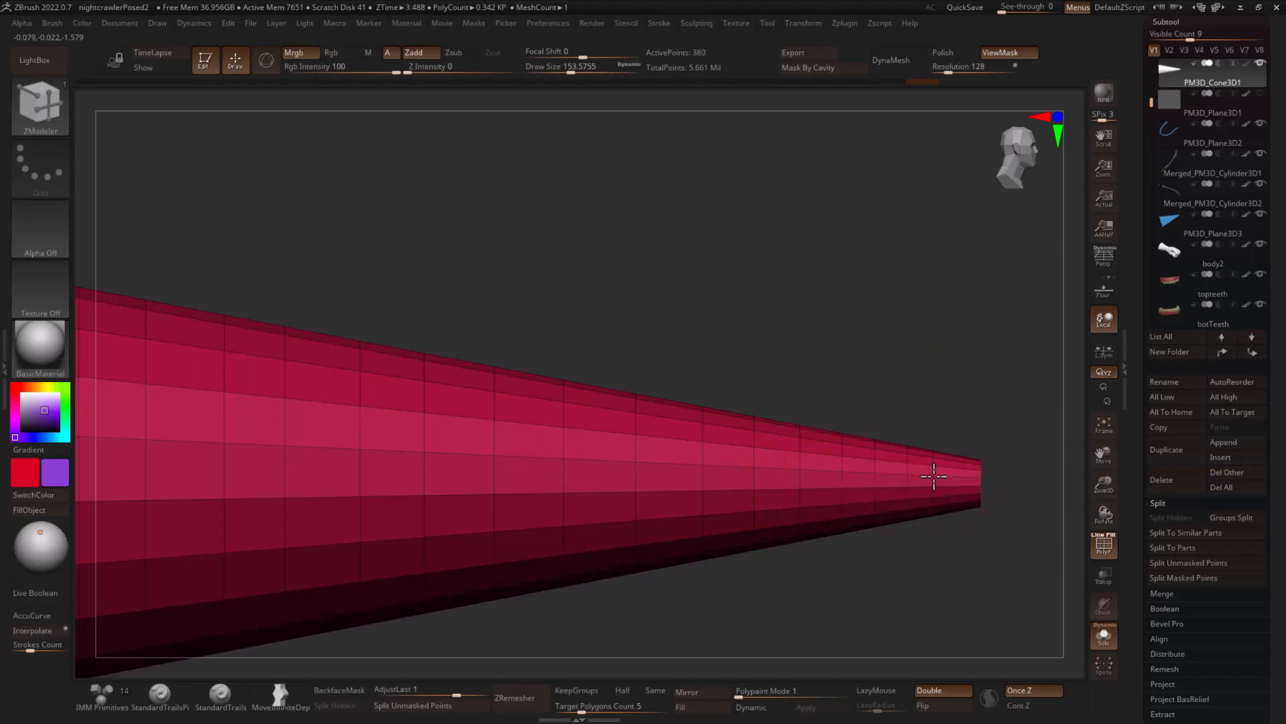
pyautogui.click(941, 476)
pyautogui.keyDown('alt'); pyautogui.moveTo(990, 422); pyautogui.dragTo(852, 352); pyautogui.keyUp('alt')
# - Show all subtools again and stand the cone upright beneath the character, with the polyframe hidden
pyautogui.click(1103, 634)
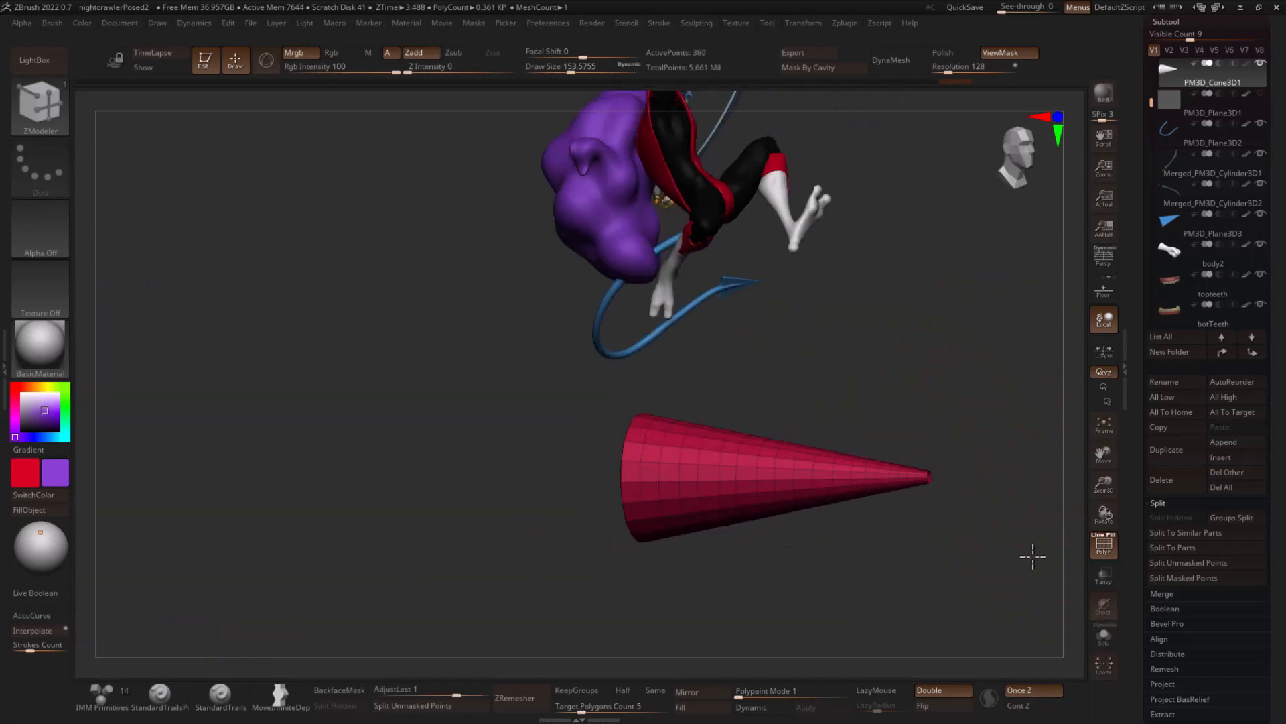
pyautogui.press('w')
pyautogui.keyDown('alt'); pyautogui.moveTo(762, 488); pyautogui.dragTo(696, 416); pyautogui.keyUp('alt')
pyautogui.moveTo(914, 396); pyautogui.dragTo(855, 400)
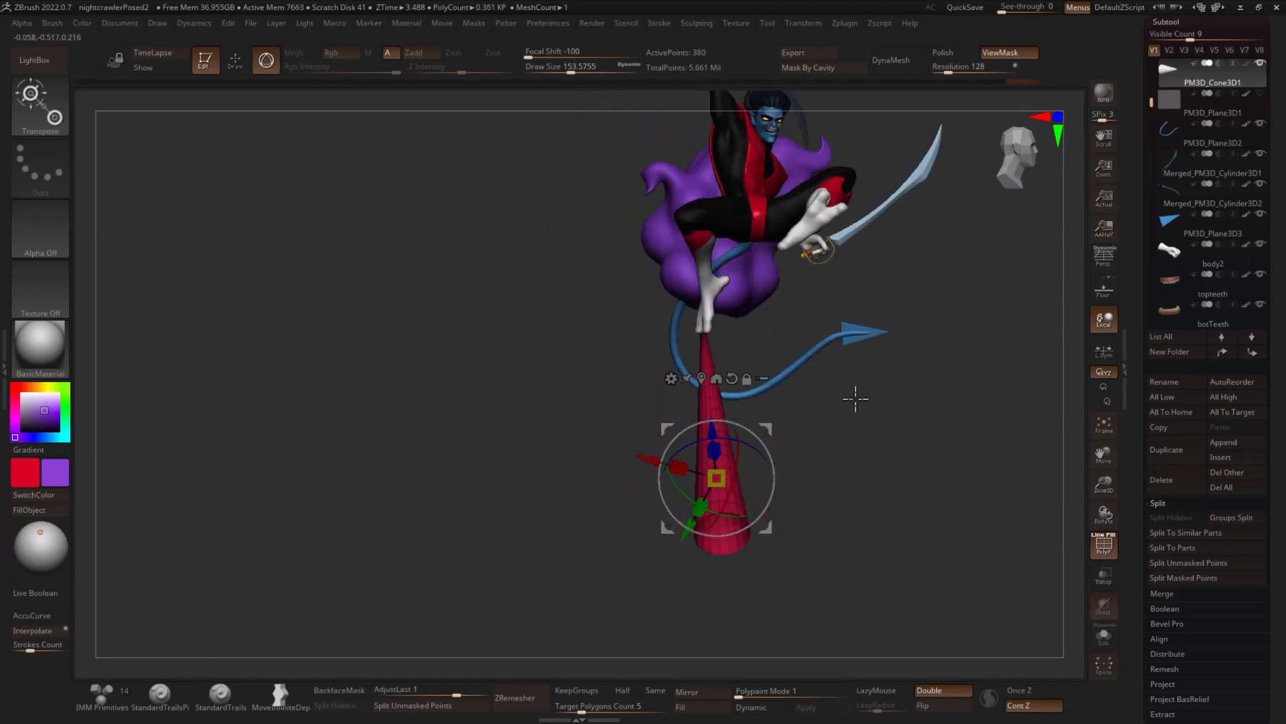
pyautogui.moveTo(1029, 461)
pyautogui.mouseDown()
pyautogui.moveTo(965, 465)
pyautogui.moveTo(1012, 468)
pyautogui.mouseUp()
pyautogui.hotkey('shift', 'f')
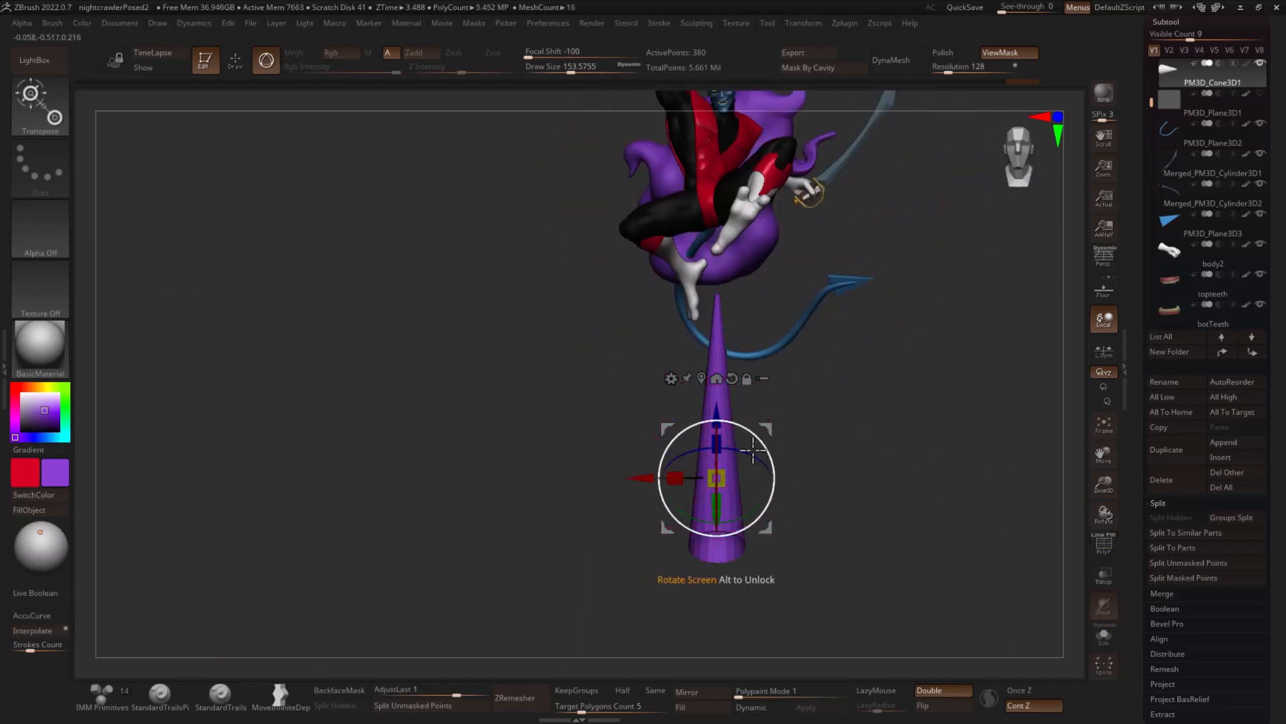
# - Move, tilt and shrink the cone into a spike pointing diagonally up behind the character's sword-side shoulder
pyautogui.moveTo(717, 490); pyautogui.dragTo(716, 478)
pyautogui.moveTo(768, 418); pyautogui.dragTo(876, 357)
pyautogui.moveTo(774, 348); pyautogui.dragTo(830, 251)
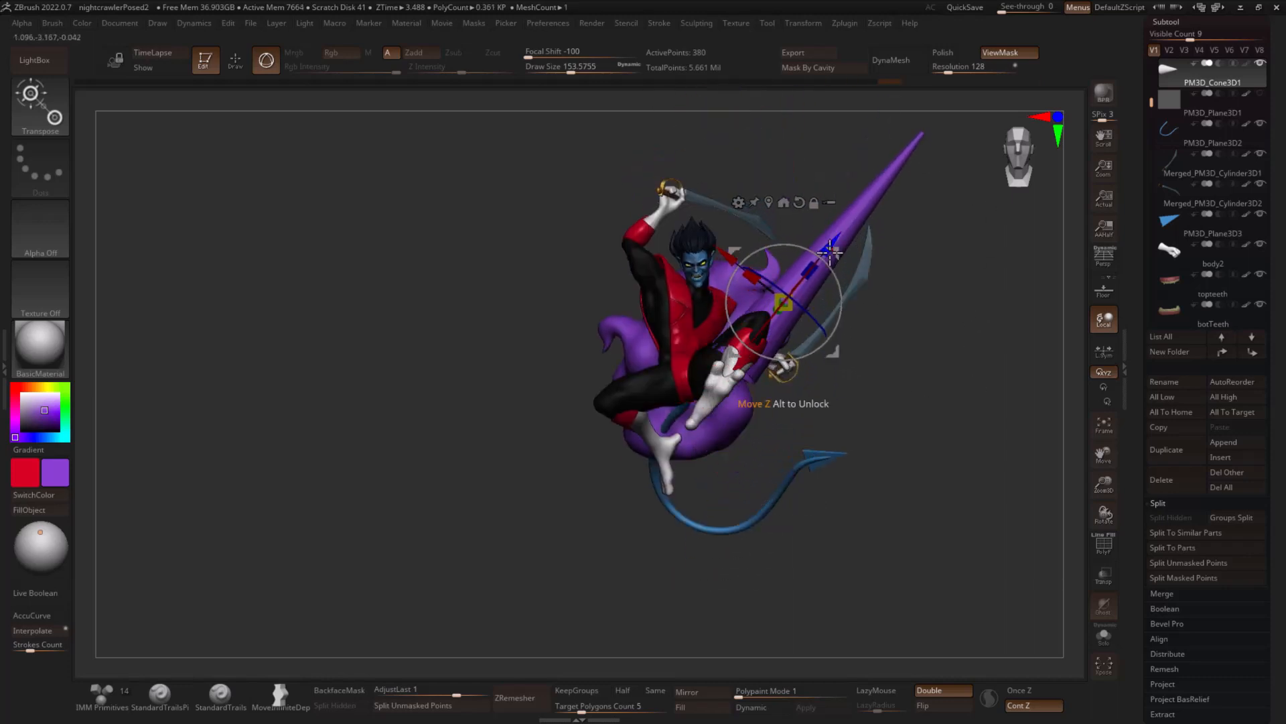
pyautogui.moveTo(785, 315); pyautogui.dragTo(784, 338)
pyautogui.moveTo(894, 285); pyautogui.dragTo(966, 290)
pyautogui.moveTo(839, 273); pyautogui.dragTo(1045, 311)
pyautogui.moveTo(947, 265); pyautogui.dragTo(946, 280)
pyautogui.moveTo(938, 225)
pyautogui.mouseDown()
pyautogui.moveTo(912, 209)
pyautogui.moveTo(944, 250)
pyautogui.mouseUp()
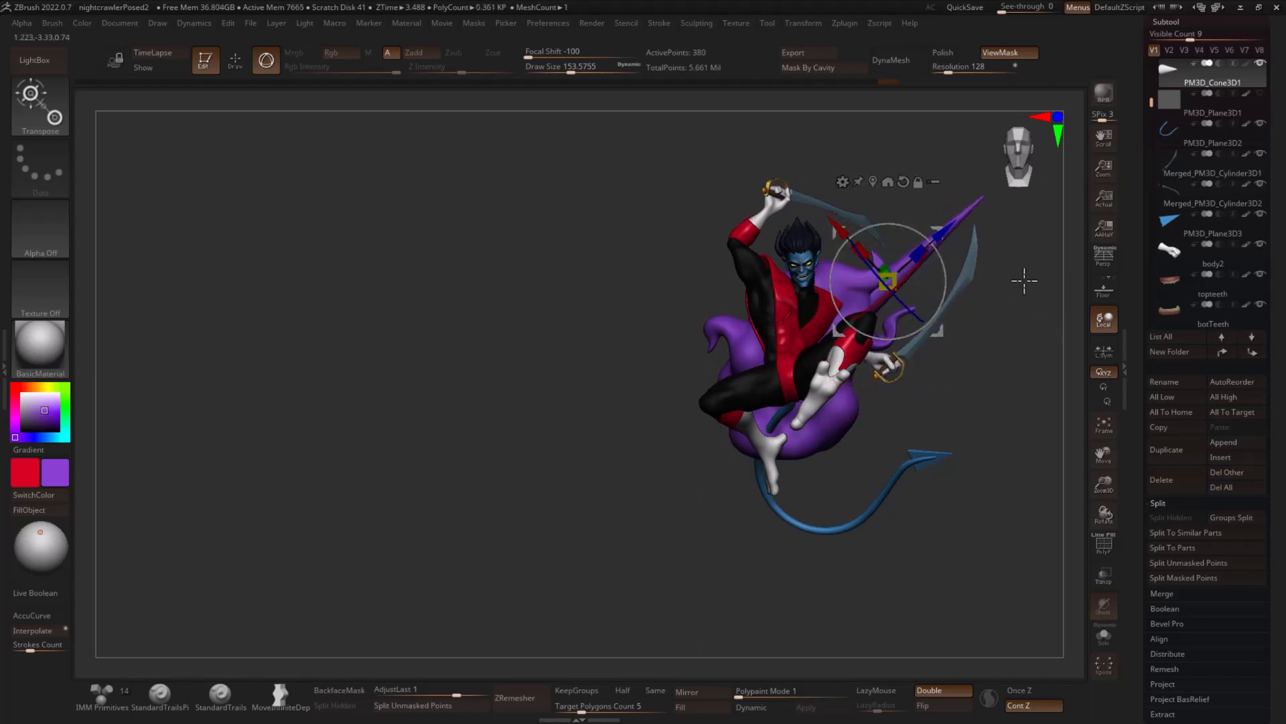
# - Sink the spike's base into the back of the purple cloud and rotate it about 28 degrees
pyautogui.moveTo(1068, 288); pyautogui.dragTo(1053, 296)
pyautogui.moveTo(976, 275); pyautogui.dragTo(898, 263, button='right')
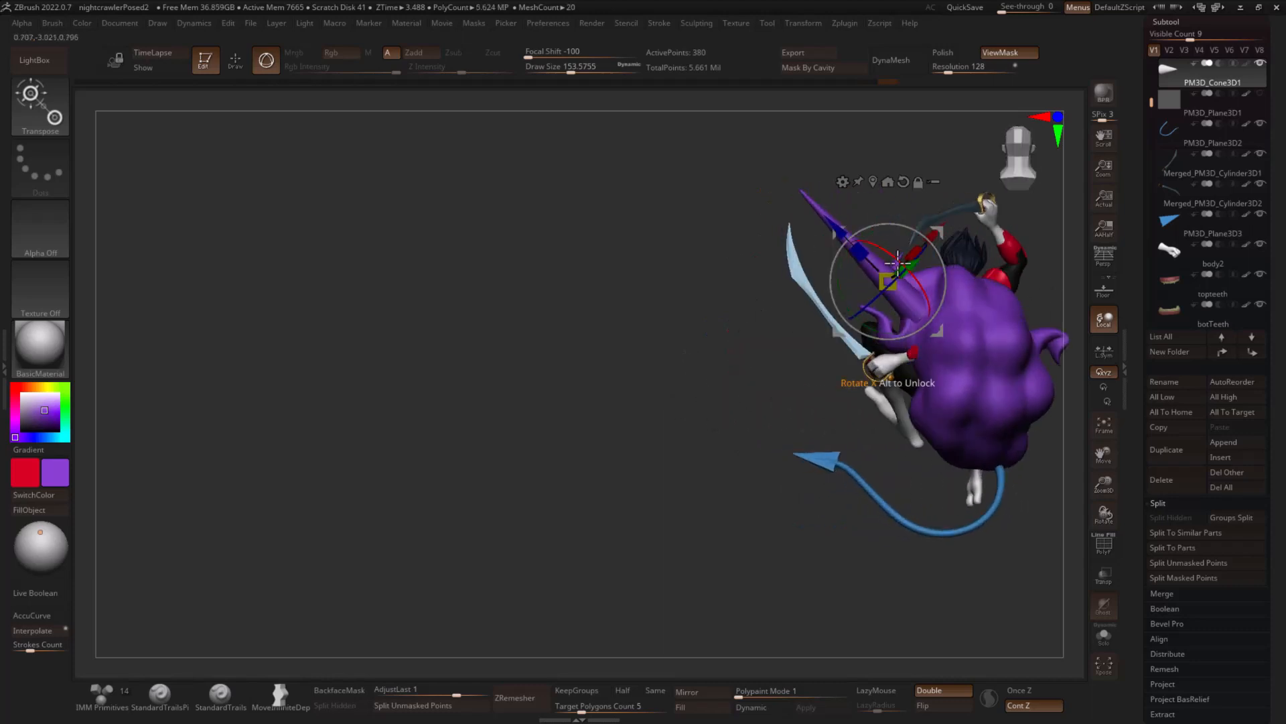
pyautogui.keyDown('alt'); pyautogui.moveTo(833, 236); pyautogui.dragTo(892, 283); pyautogui.keyUp('alt')
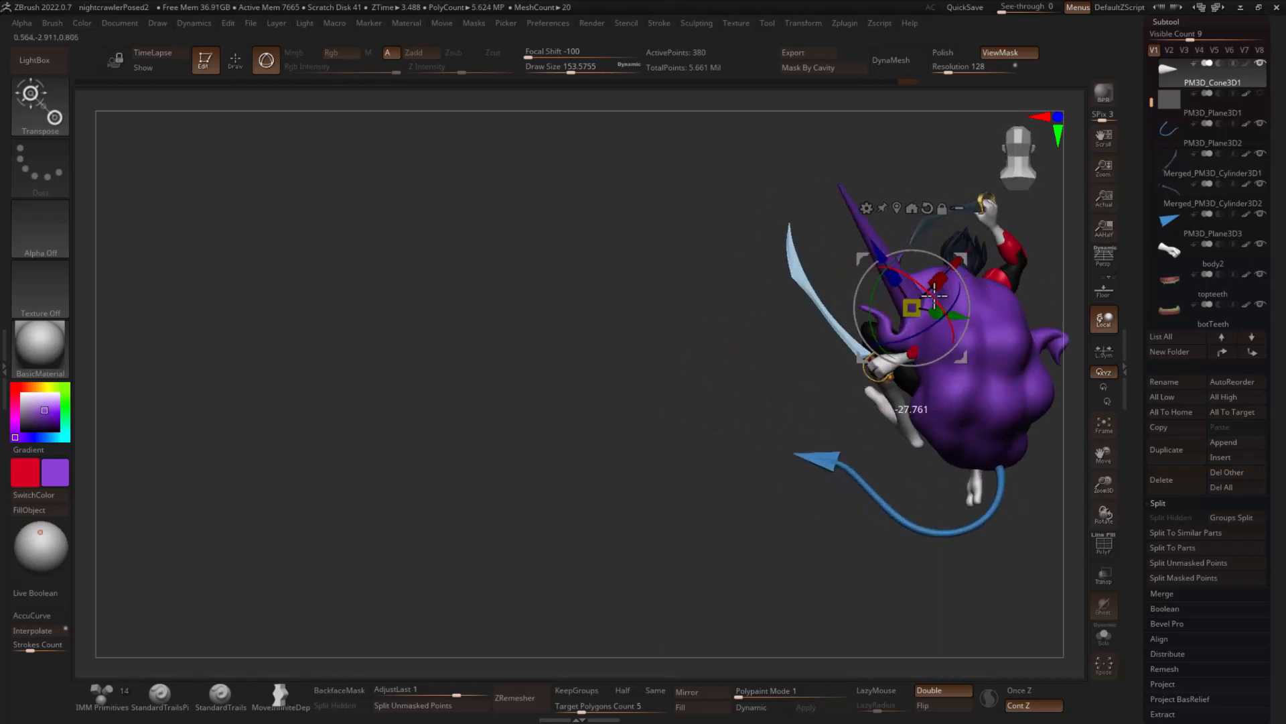
# - Duplicate the spike and aim the copy outward from the opposite side of the cloud, behind the raised arm
pyautogui.moveTo(945, 305); pyautogui.dragTo(1019, 360, button='right')
pyautogui.keyDown('ctrl'); pyautogui.moveTo(963, 260); pyautogui.dragTo(797, 328); pyautogui.keyUp('ctrl')
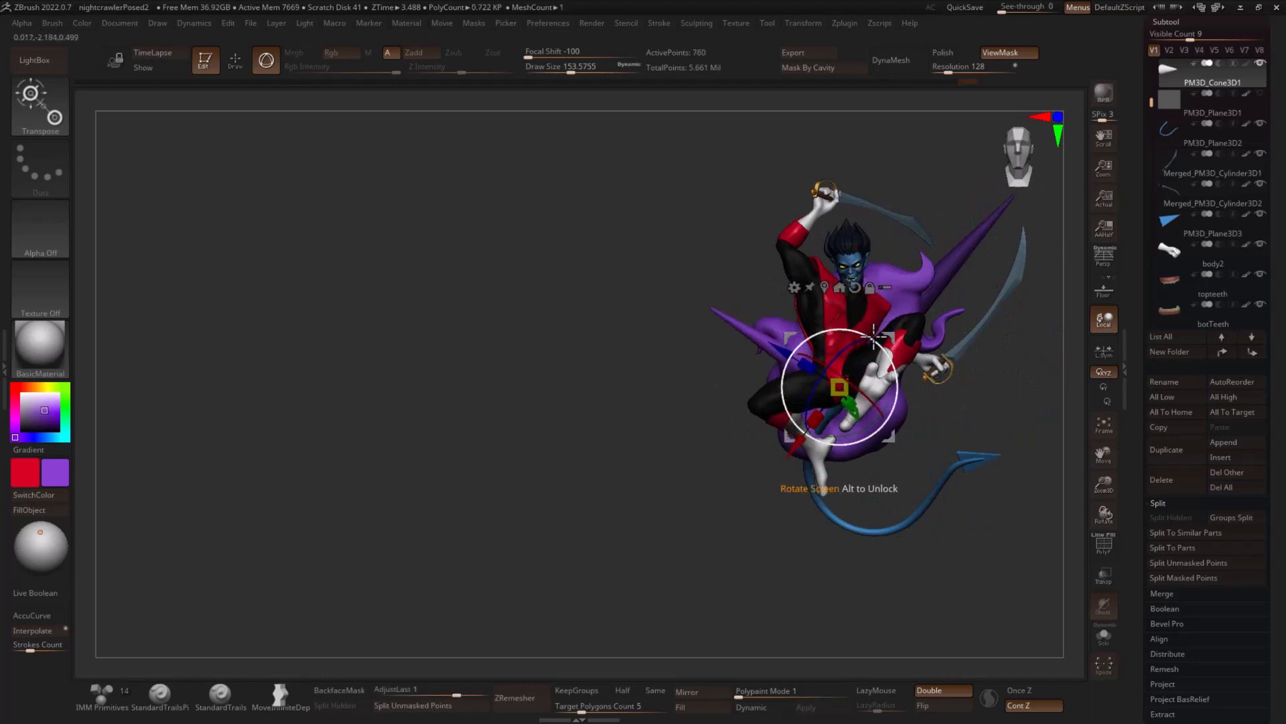
pyautogui.moveTo(891, 338); pyautogui.dragTo(816, 330)
pyautogui.moveTo(864, 345); pyautogui.dragTo(926, 328, button='right')
pyautogui.moveTo(806, 327); pyautogui.dragTo(738, 327)
# - Duplicate the spike again and aim the copy out of the cloud's lower side, just above the tail tip
pyautogui.moveTo(962, 319); pyautogui.dragTo(1047, 363, button='right')
pyautogui.moveTo(752, 368); pyautogui.dragTo(852, 353)
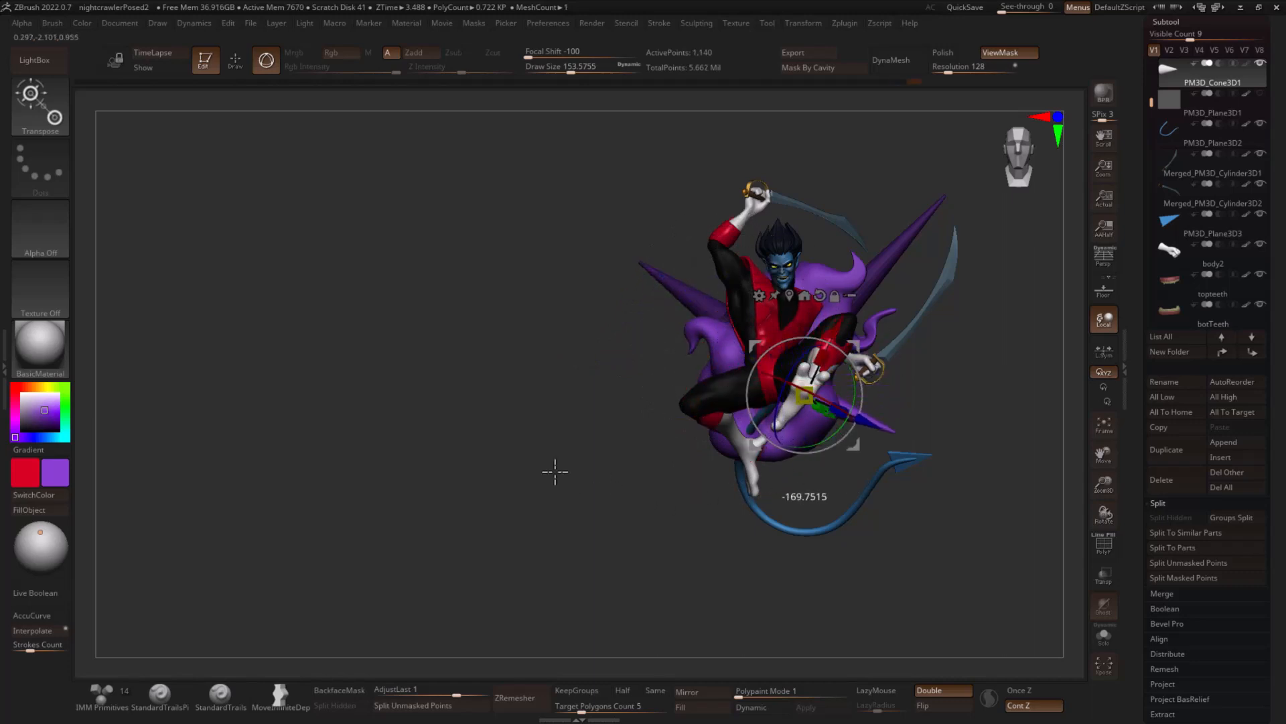
pyautogui.moveTo(1039, 393); pyautogui.dragTo(848, 399)
pyautogui.moveTo(797, 441); pyautogui.dragTo(913, 393)
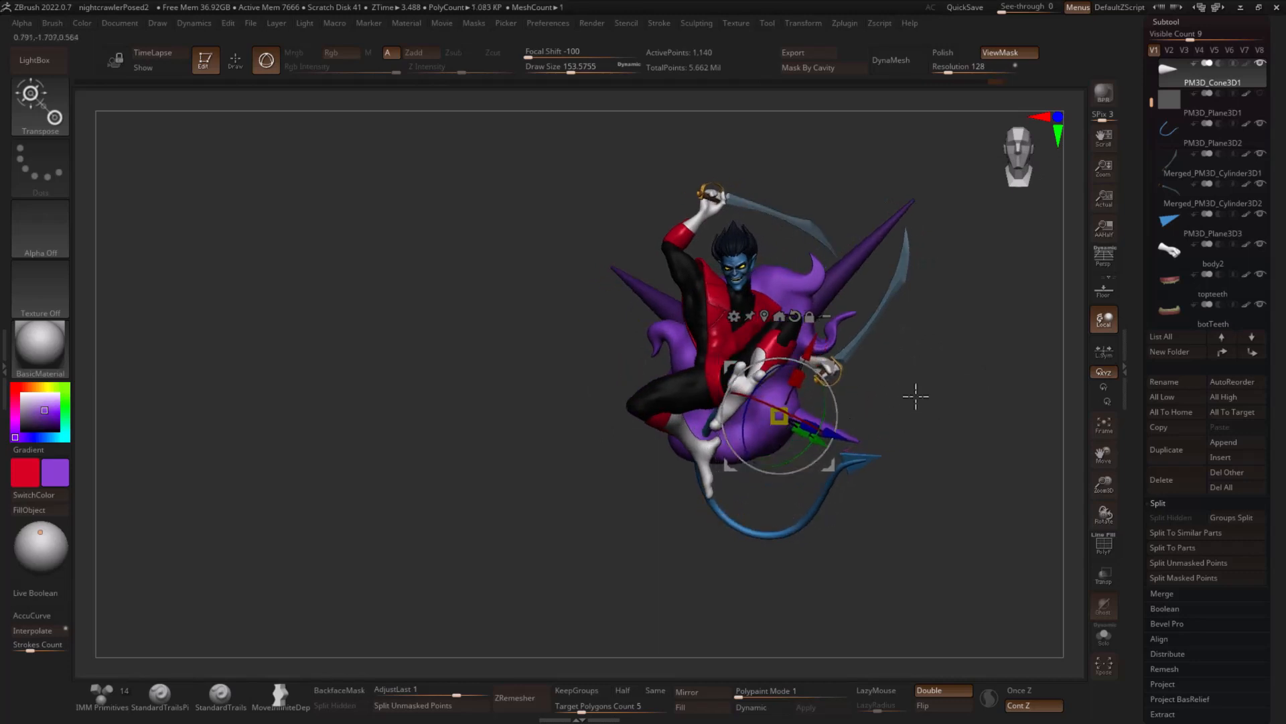
# - Add two more spike copies, one rising from the cloud's top and a shorter one beside the bent knee
pyautogui.keyDown('ctrl'); pyautogui.moveTo(838, 361); pyautogui.dragTo(791, 250); pyautogui.keyUp('ctrl')
pyautogui.moveTo(978, 278); pyautogui.dragTo(854, 277)
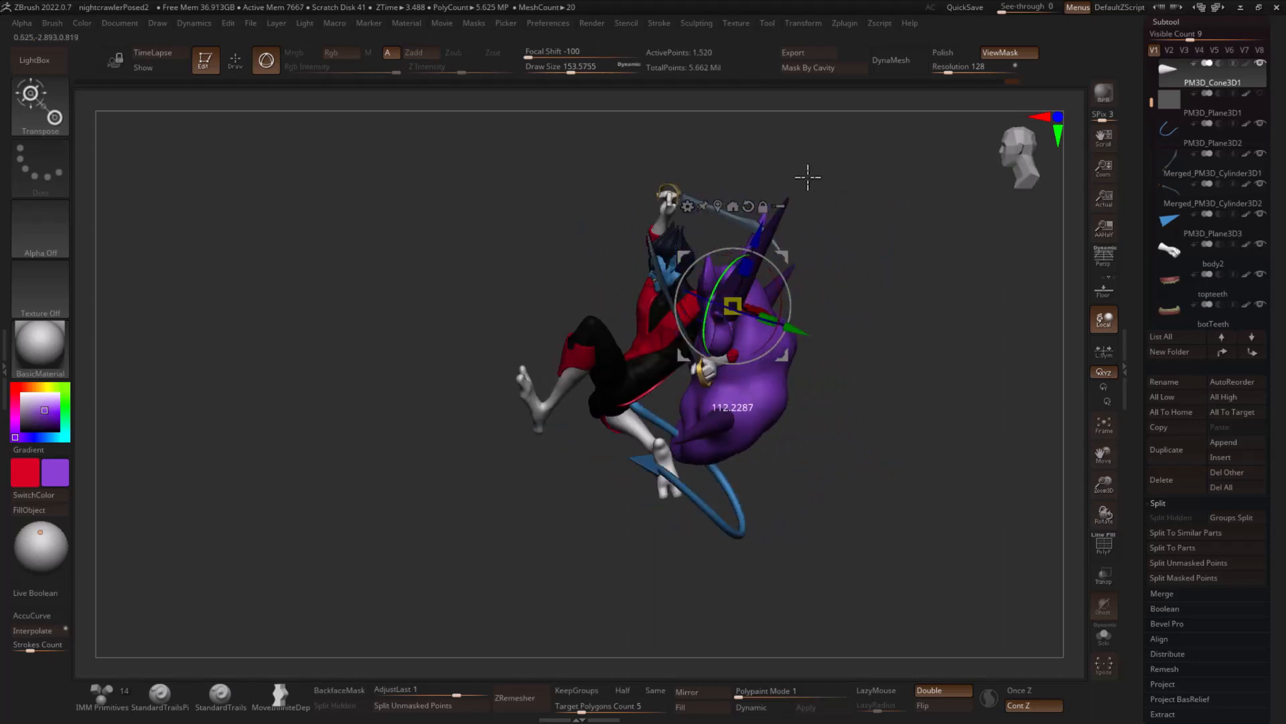
pyautogui.moveTo(807, 175); pyautogui.dragTo(753, 233)
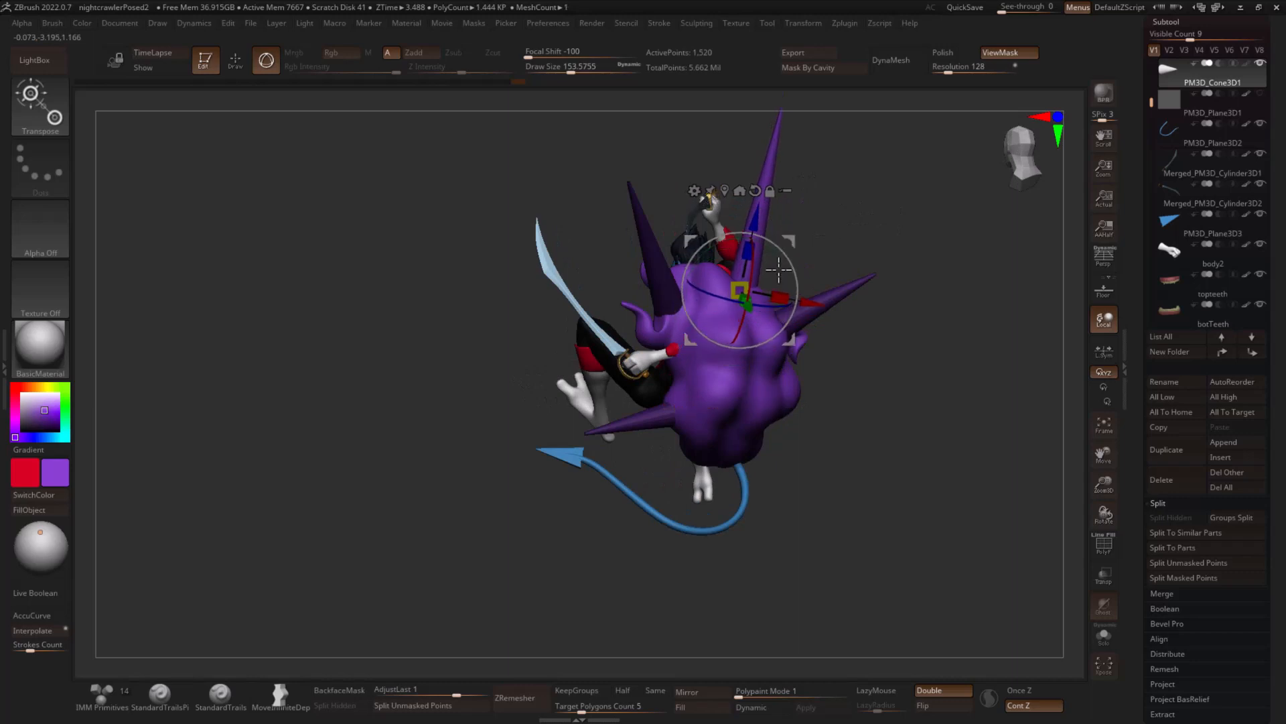
pyautogui.moveTo(841, 252); pyautogui.dragTo(727, 332)
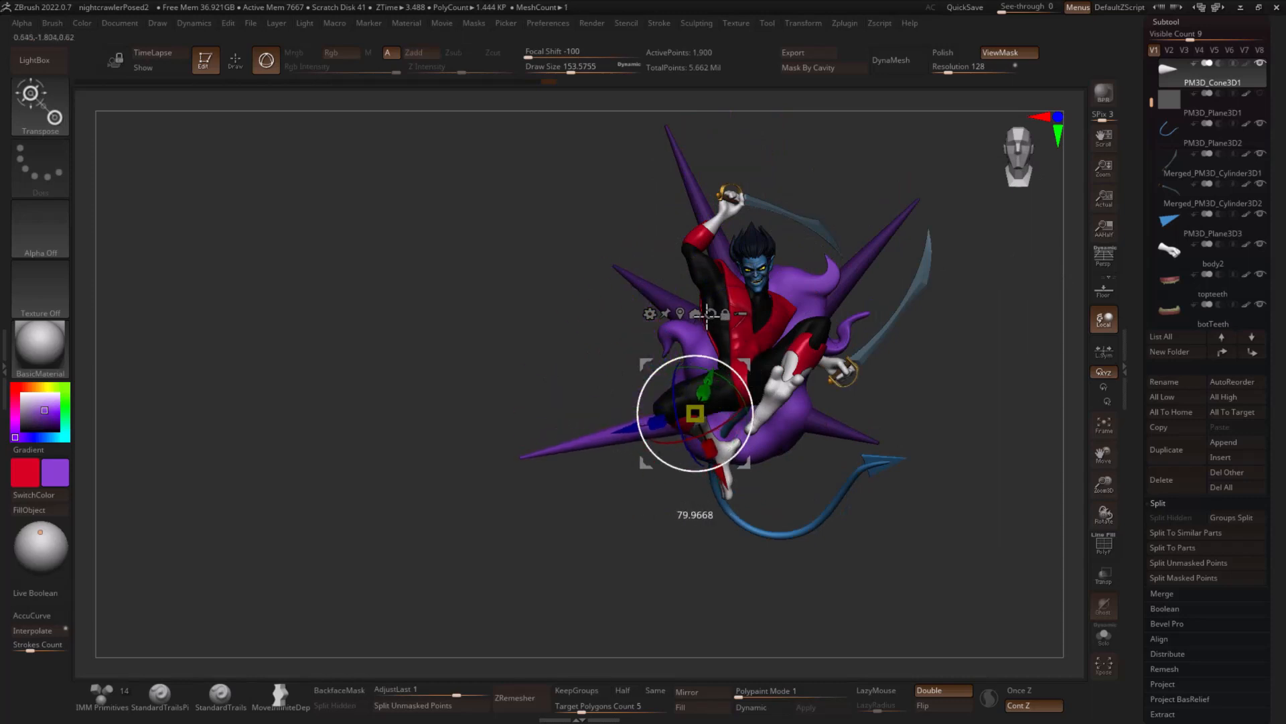
pyautogui.moveTo(655, 407); pyautogui.dragTo(667, 422)
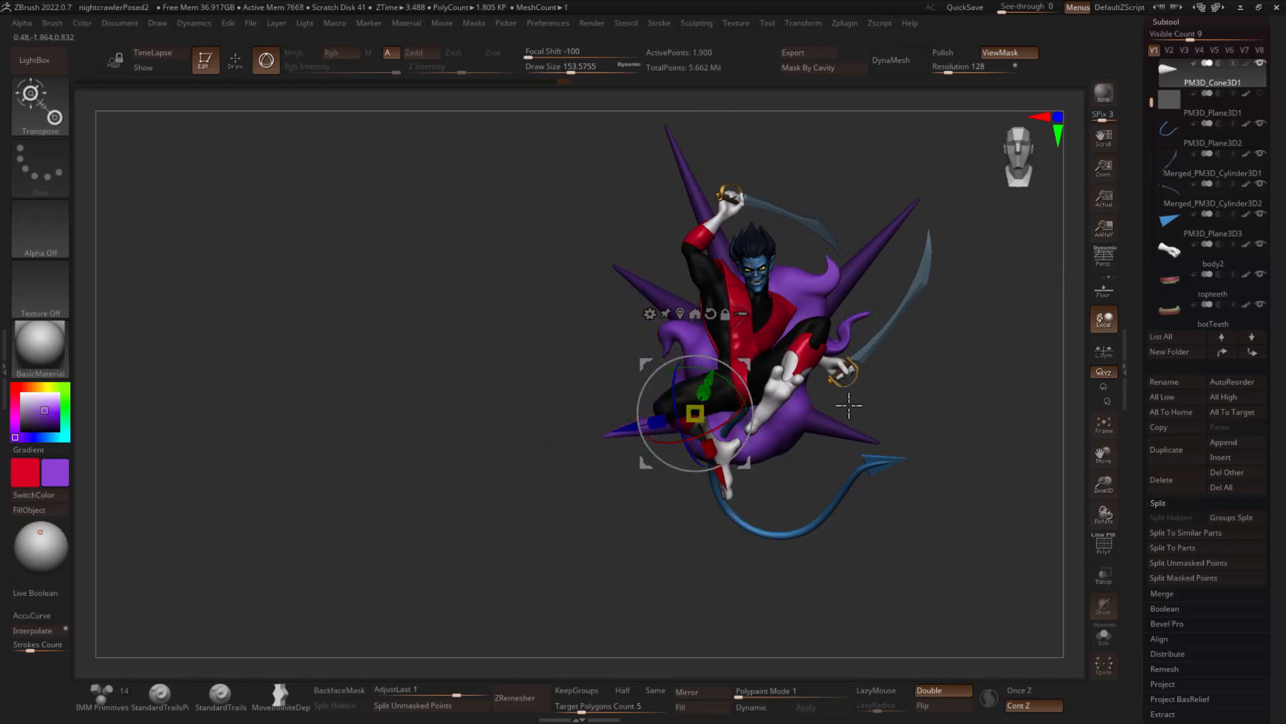
# - Give each spike its own polygroup with Auto Groups and bring back the transform gizmo
pyautogui.press('q')
pyautogui.moveTo(999, 347)
pyautogui.mouseDown()
pyautogui.moveTo(936, 395)
pyautogui.moveTo(990, 398)
pyautogui.moveTo(939, 402)
pyautogui.mouseUp()
pyautogui.press('1')
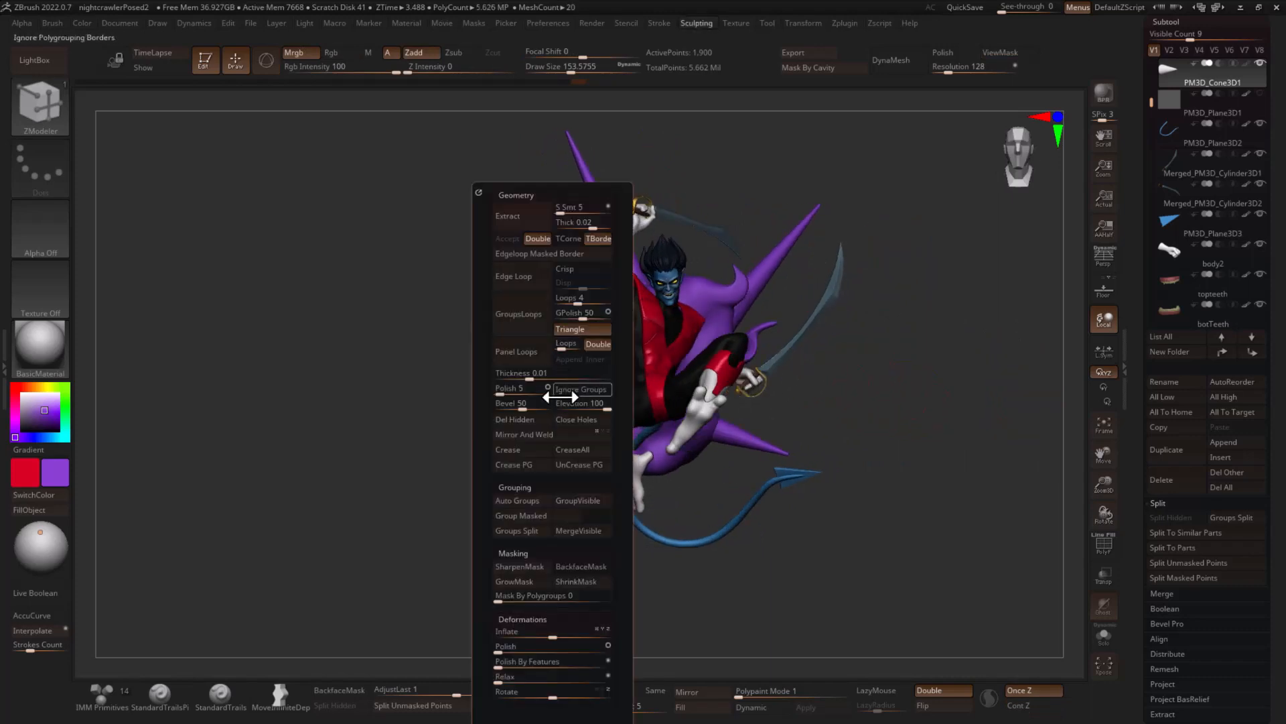
pyautogui.click(522, 503)
pyautogui.press('ctrl')
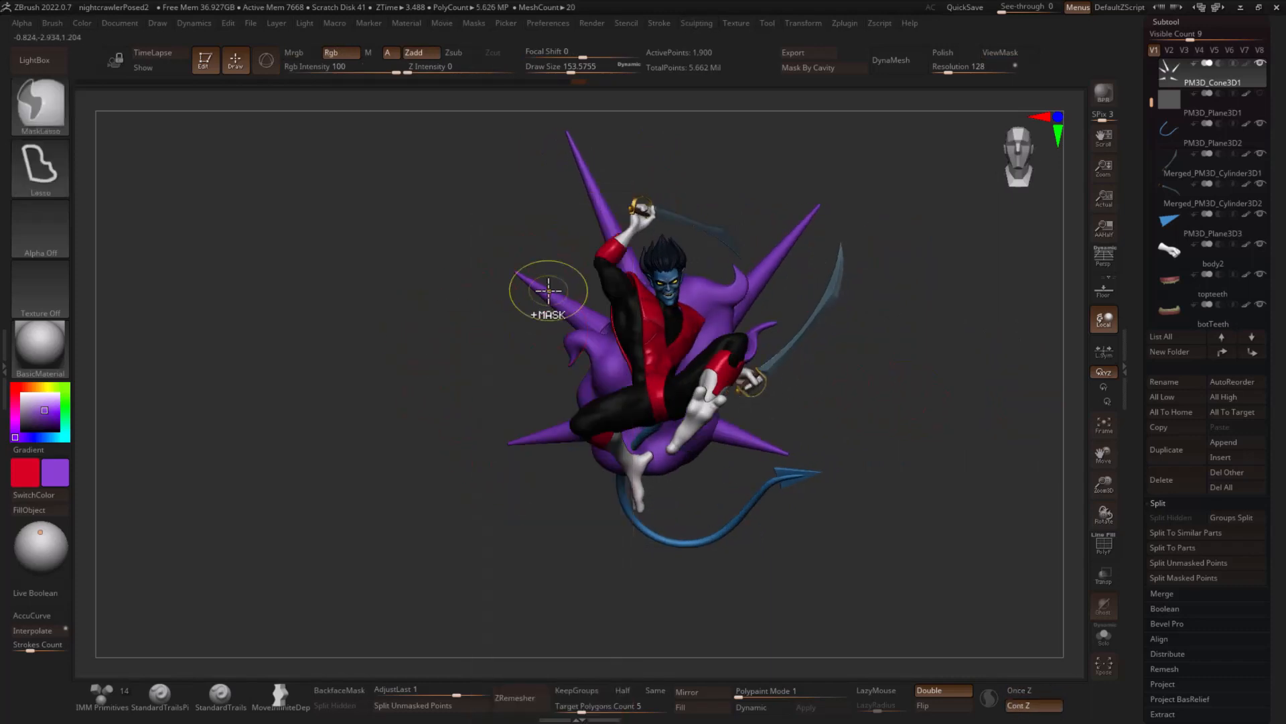
pyautogui.press('w')
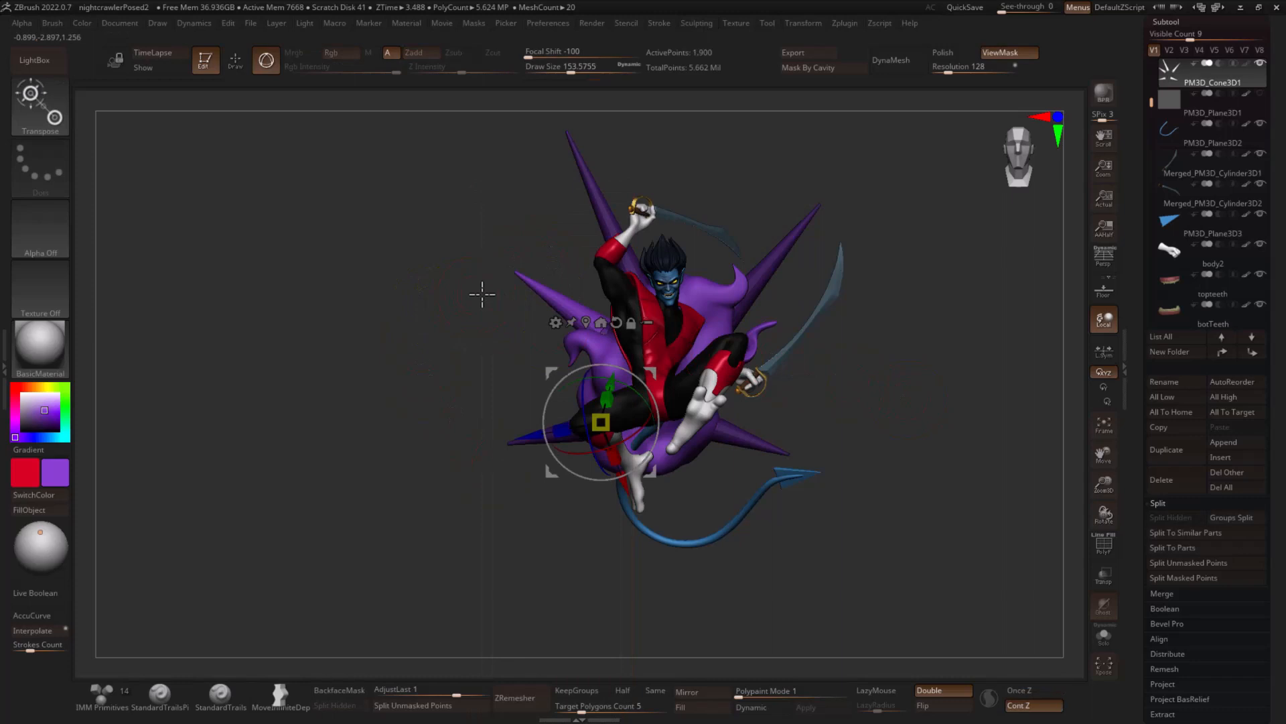
# - Shift the spike beside the raised arm slightly inward toward the cloud
pyautogui.click(591, 332)
pyautogui.moveTo(606, 290); pyautogui.dragTo(589, 268)
pyautogui.hotkey('ctrl', 'z')
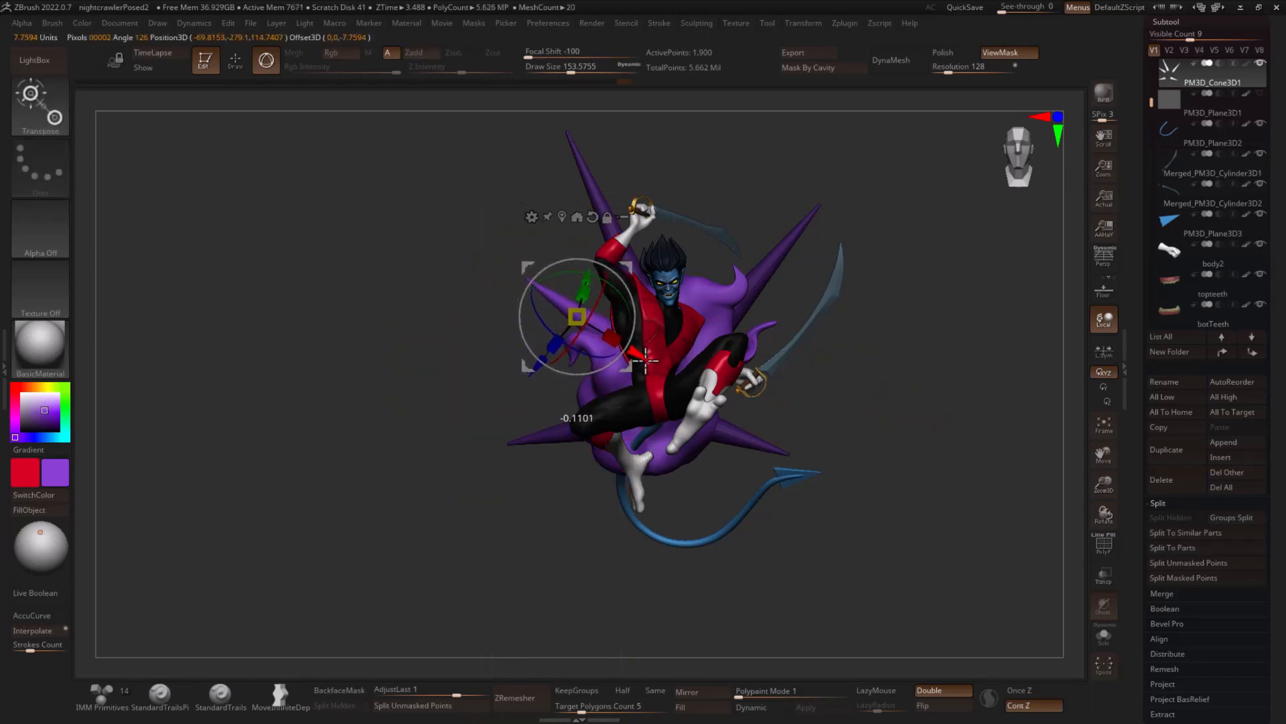
pyautogui.moveTo(623, 355)
pyautogui.mouseDown()
pyautogui.moveTo(982, 339)
pyautogui.moveTo(990, 324)
pyautogui.moveTo(890, 259)
pyautogui.moveTo(813, 385)
pyautogui.moveTo(1011, 315)
pyautogui.moveTo(845, 381)
pyautogui.mouseUp()
# - Load the IMM Primitives brush and create a NanoMesh brush from its meshes
pyautogui.press('q')
pyautogui.press('b')
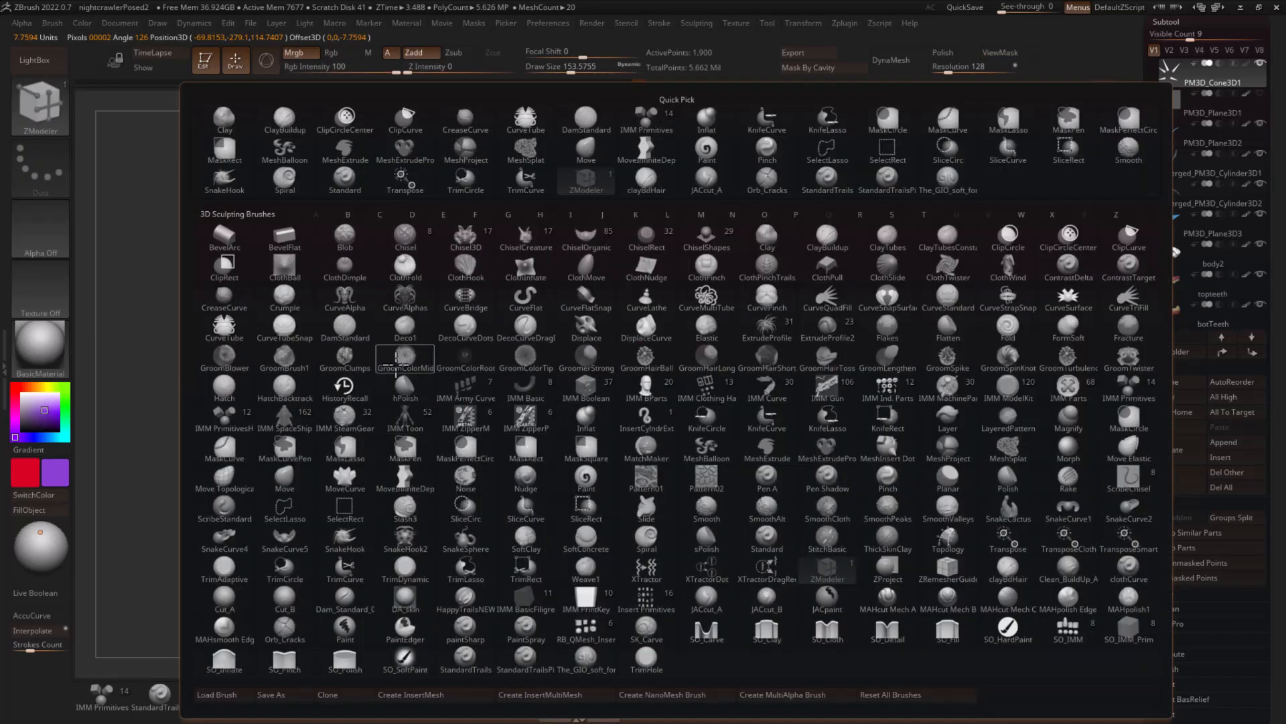
pyautogui.click(107, 698)
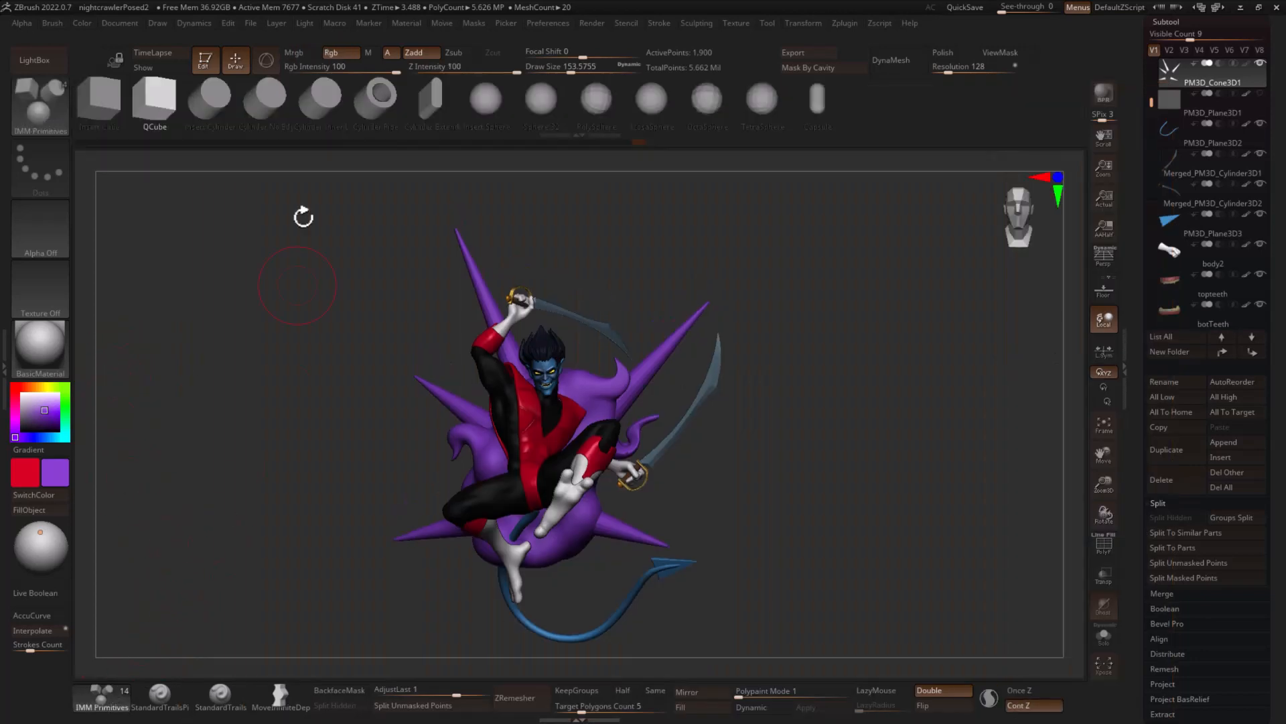
pyautogui.click(469, 101)
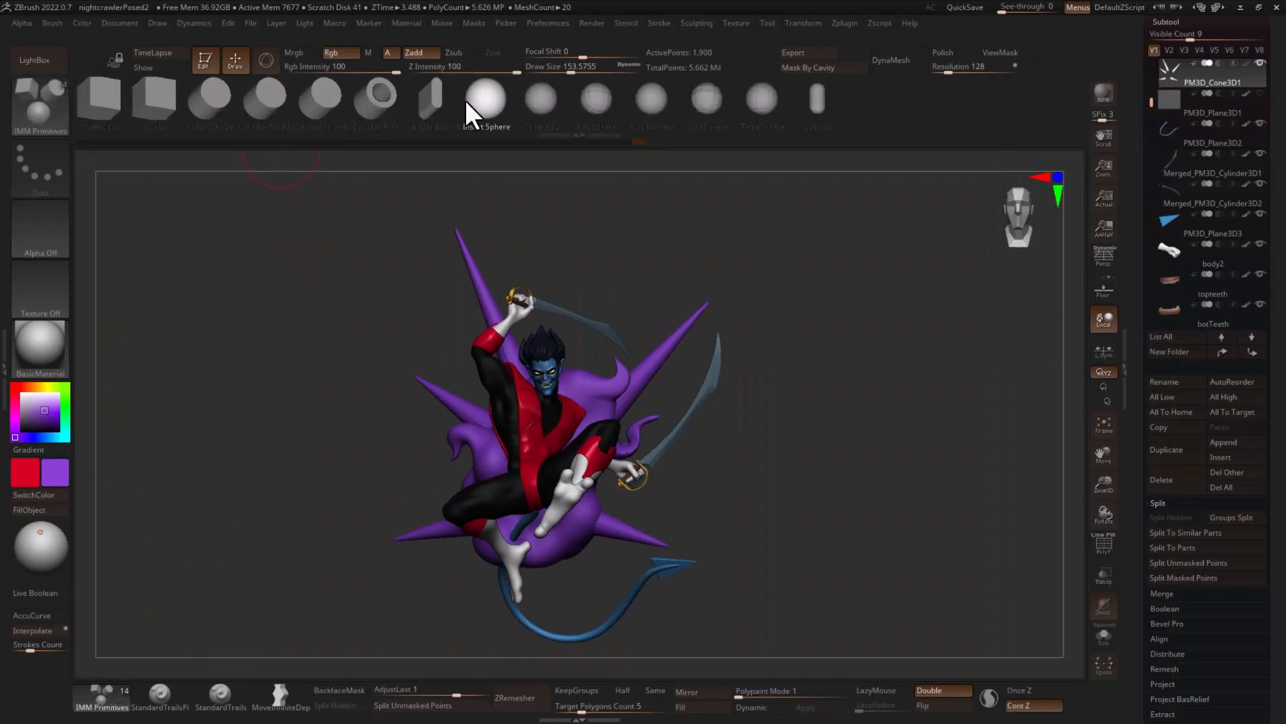
pyautogui.click(55, 24)
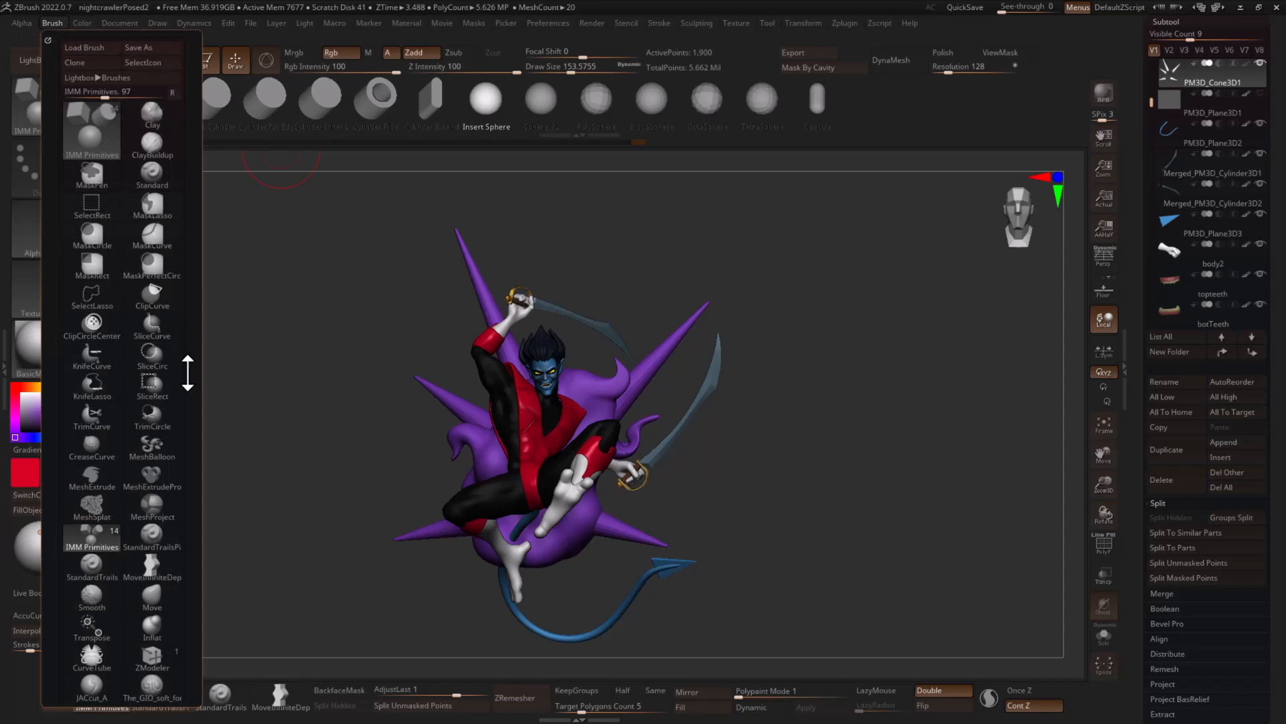
pyautogui.moveTo(187, 373); pyautogui.dragTo(181, 235)
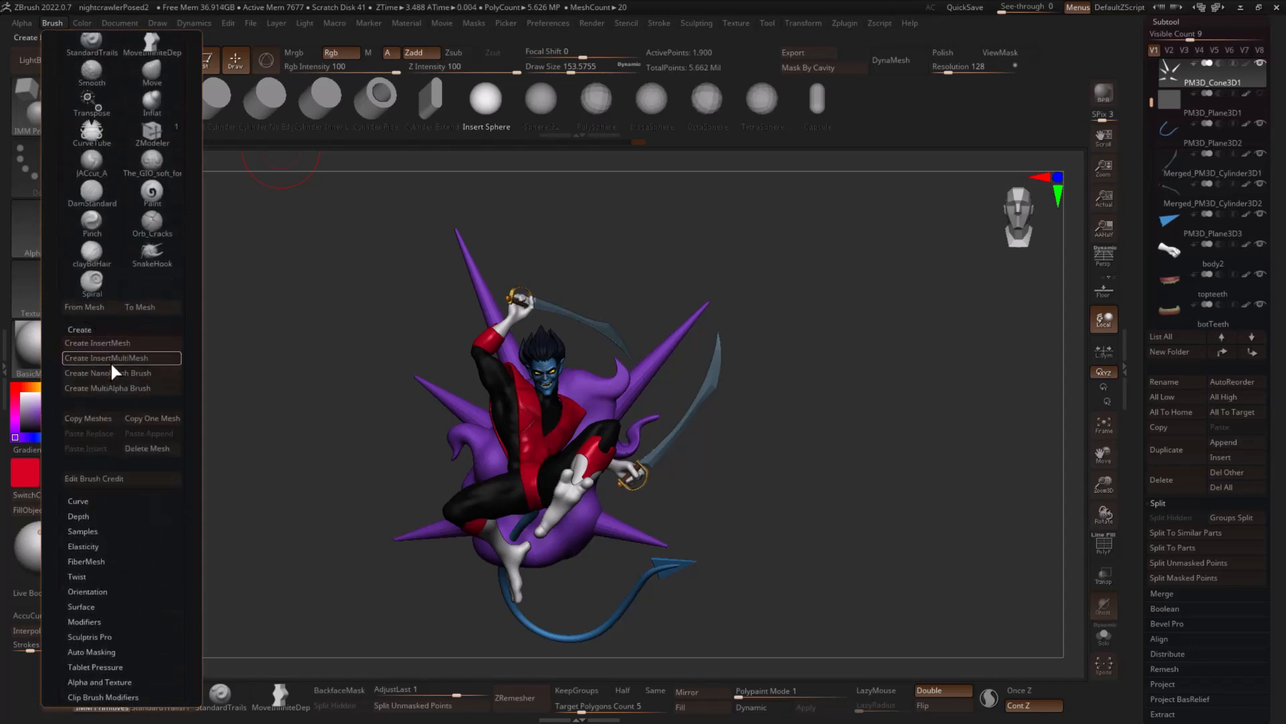
pyautogui.click(155, 355)
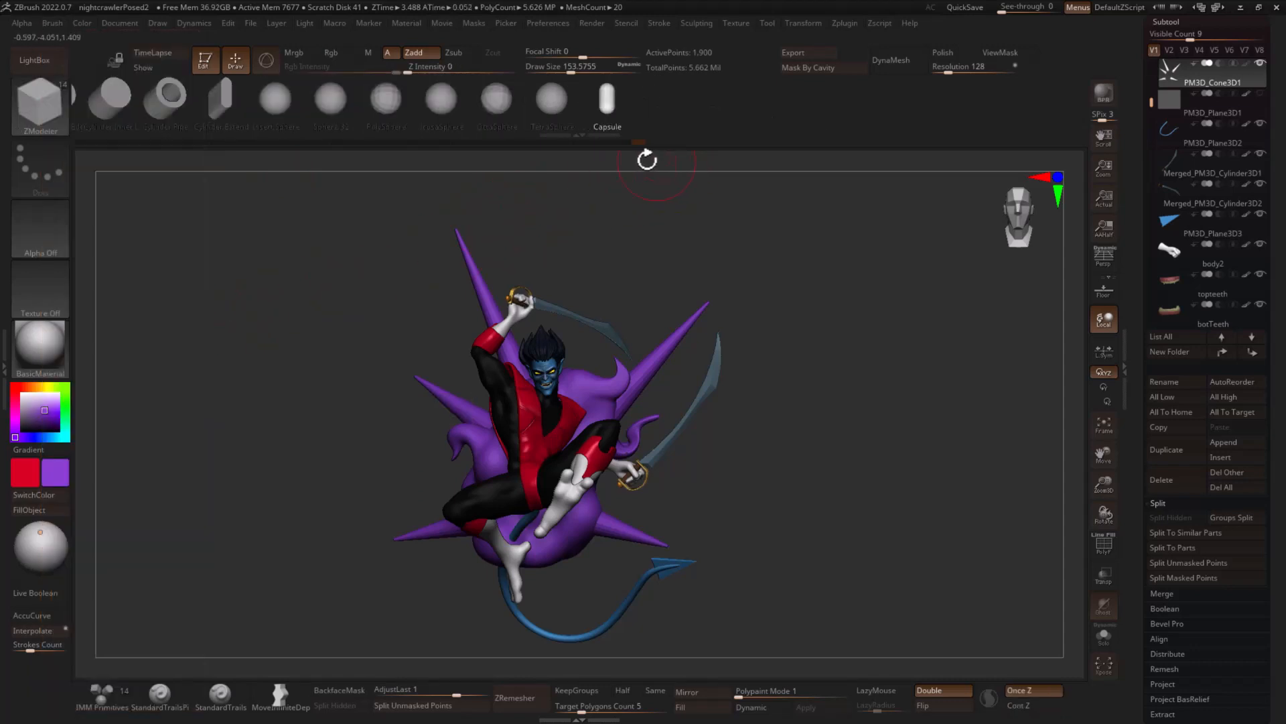
# - Insert TetraSphere NanoMesh instances on all polygons of the spikes, enlarged to a size of about 0.85
pyautogui.moveTo(729, 230); pyautogui.dragTo(850, 270)
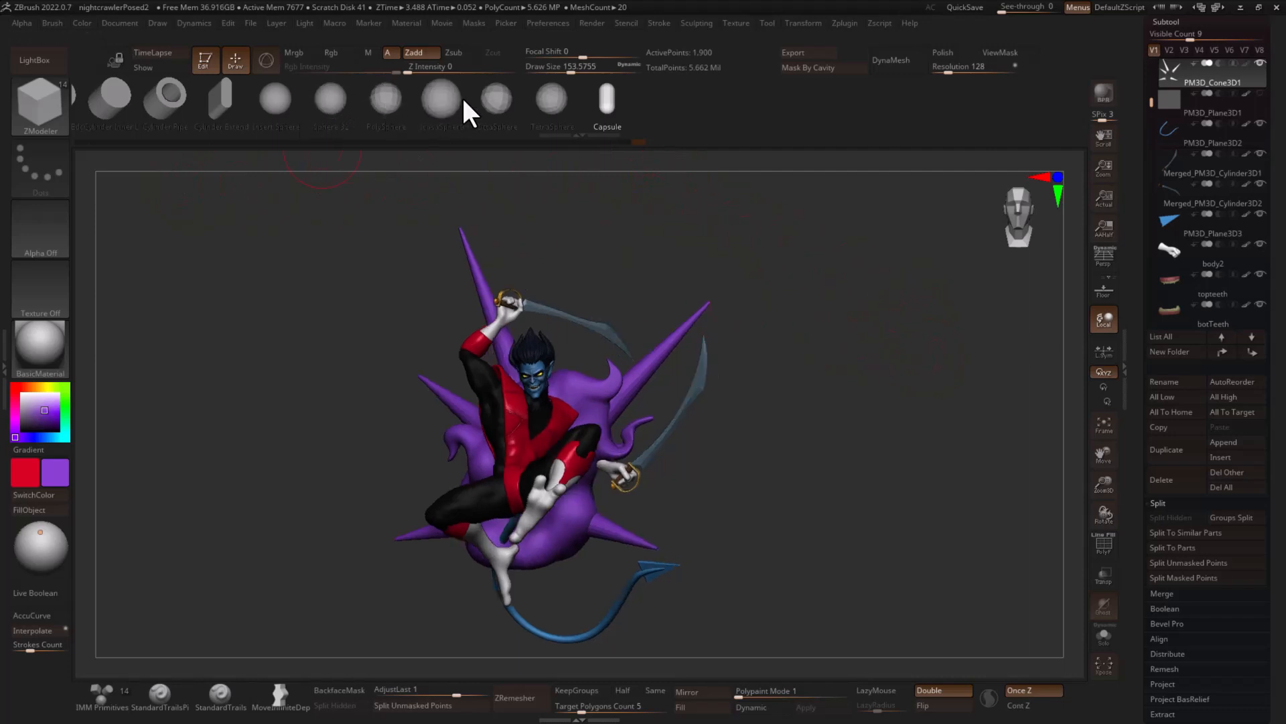
pyautogui.click(556, 106)
pyautogui.keyDown('alt'); pyautogui.moveTo(830, 264); pyautogui.dragTo(761, 396); pyautogui.keyUp('alt')
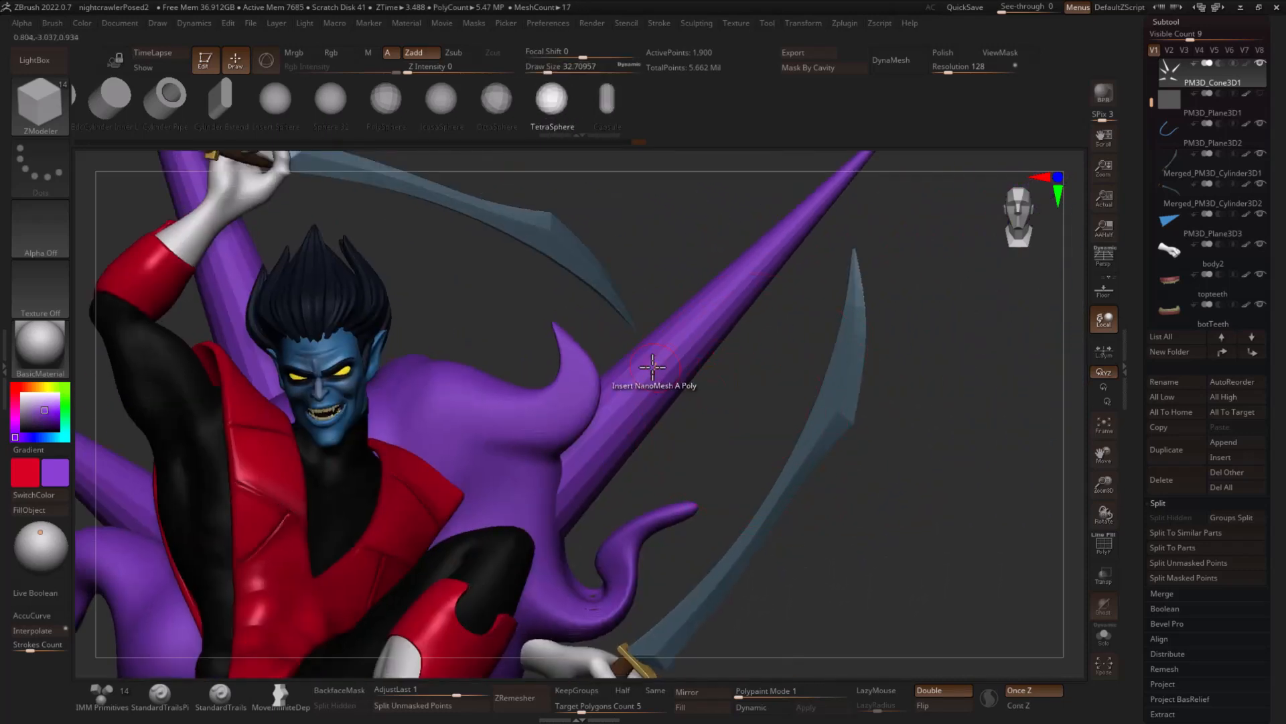
pyautogui.press('space')
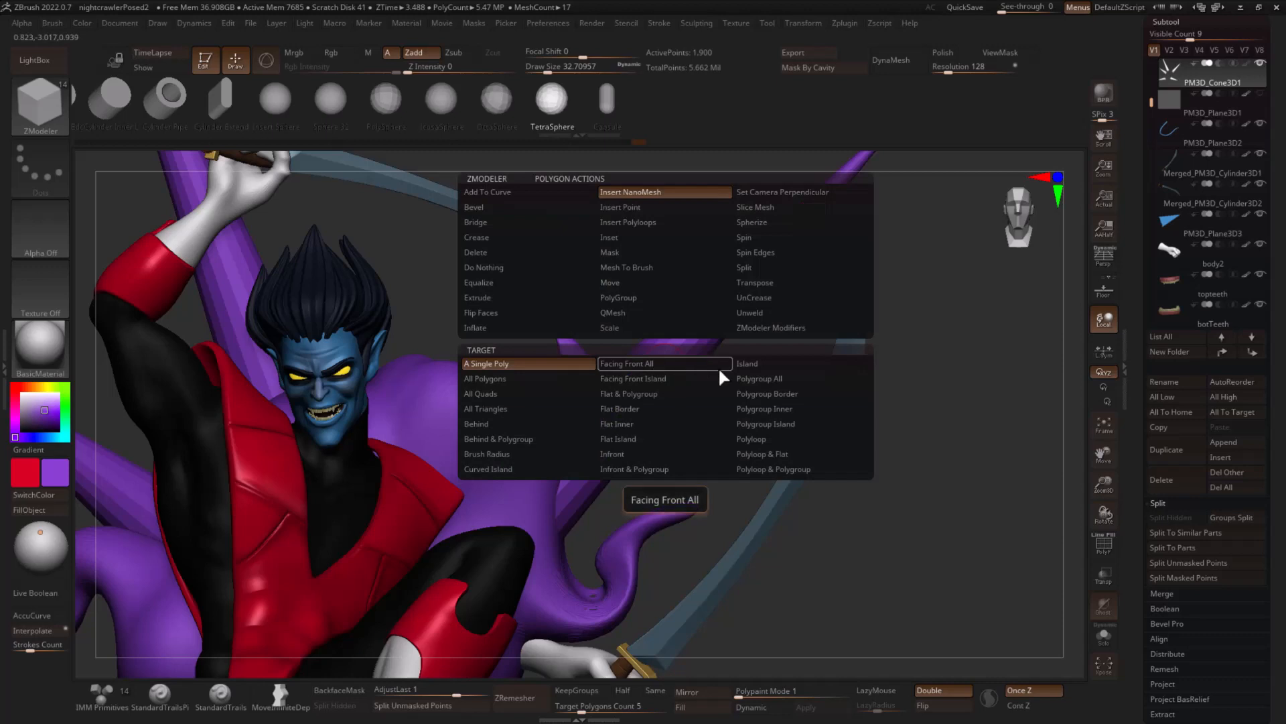
pyautogui.click(542, 378)
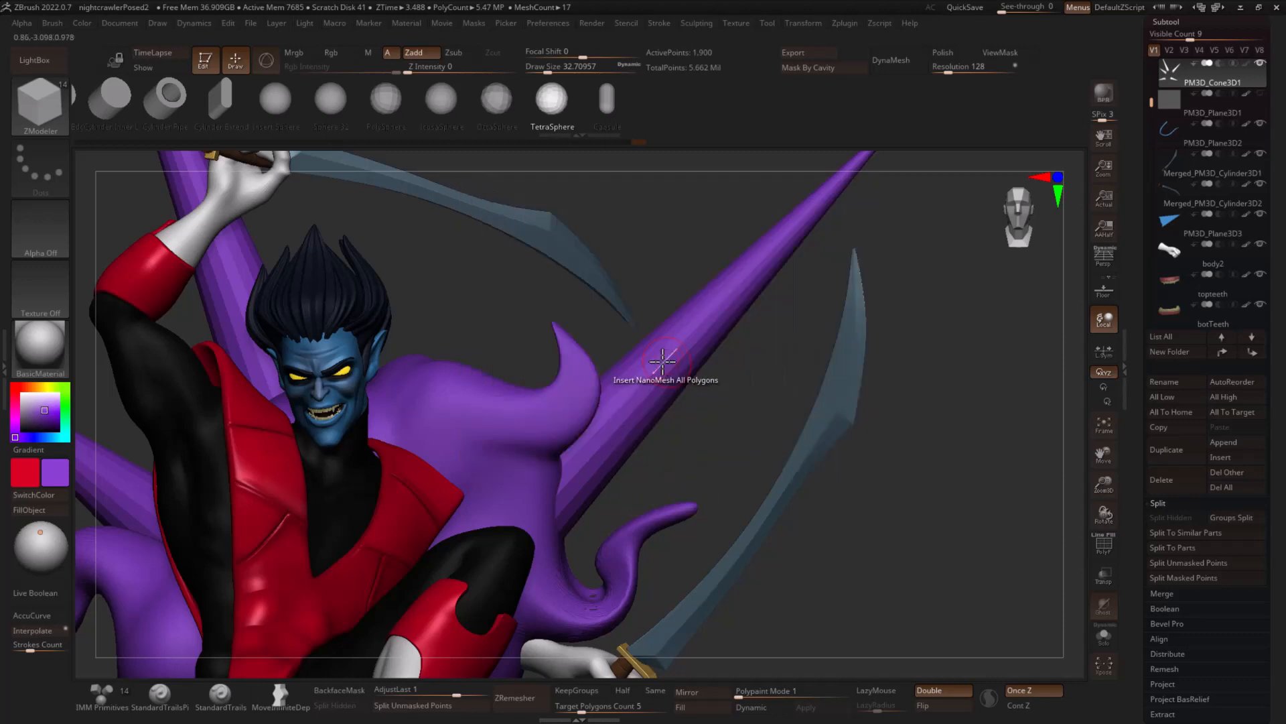
pyautogui.click(660, 358)
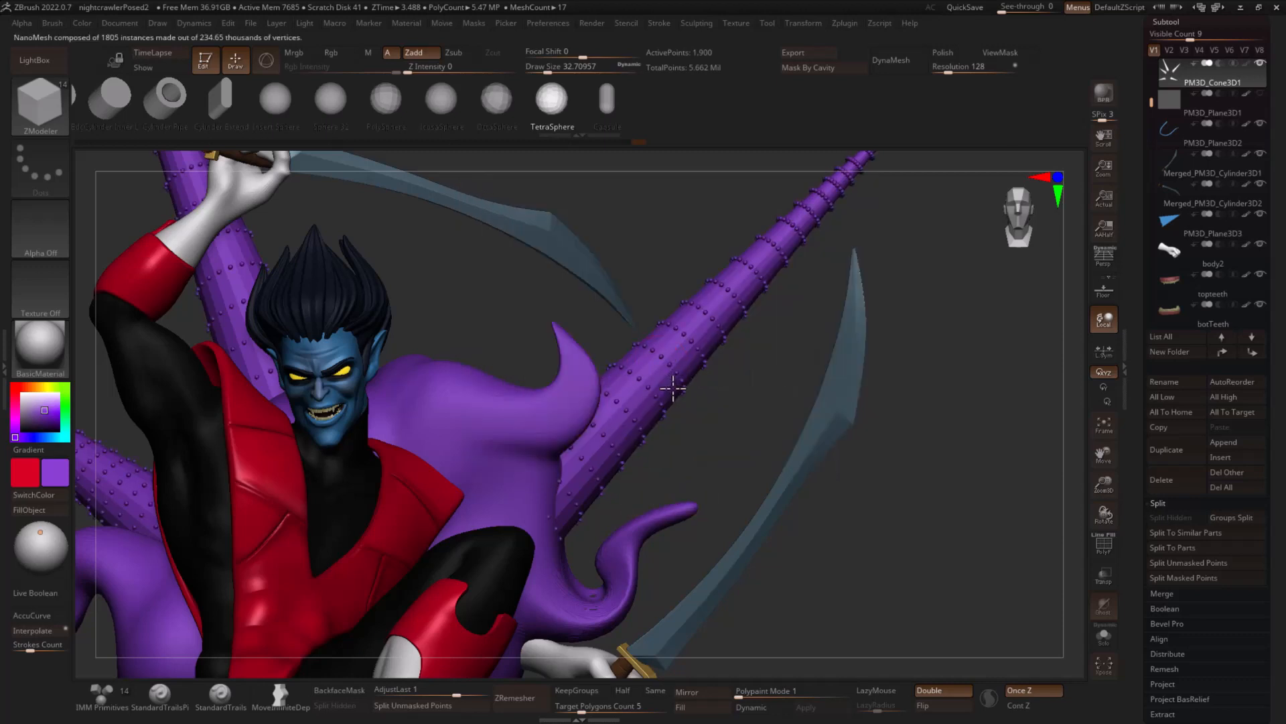
pyautogui.moveTo(673, 387); pyautogui.dragTo(677, 516)
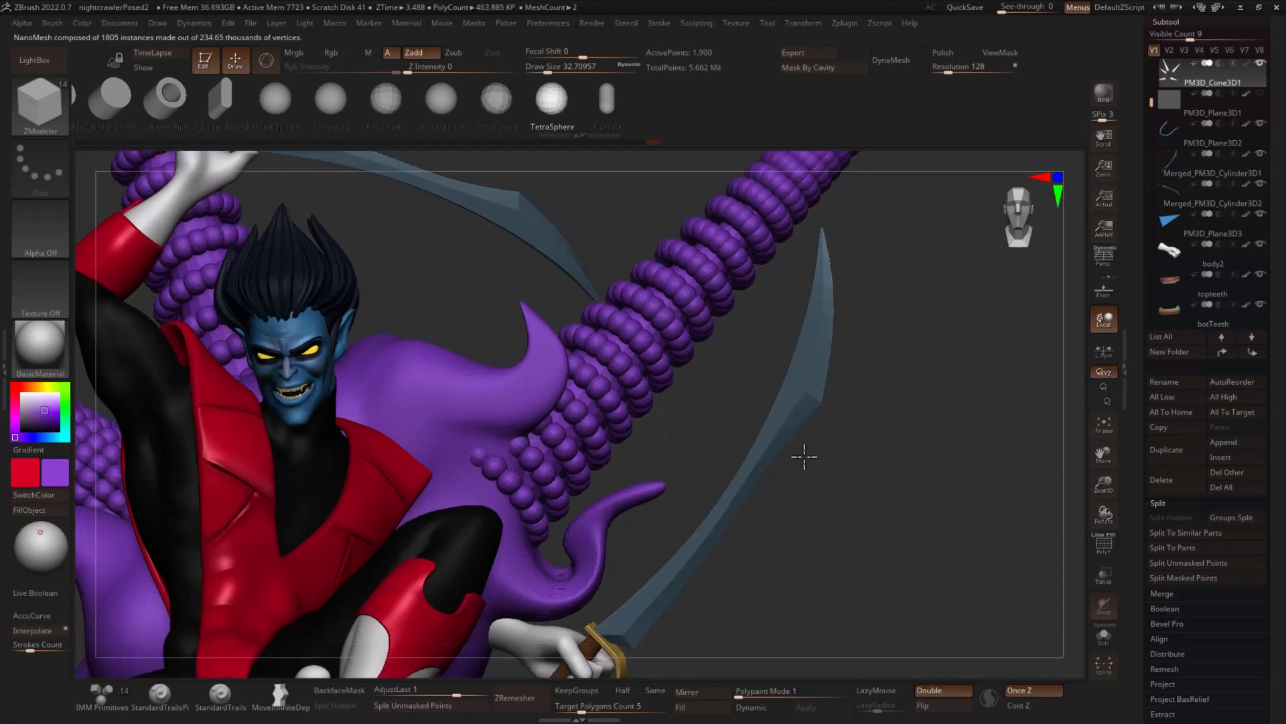
pyautogui.press('f')
pyautogui.moveTo(838, 451); pyautogui.dragTo(924, 411)
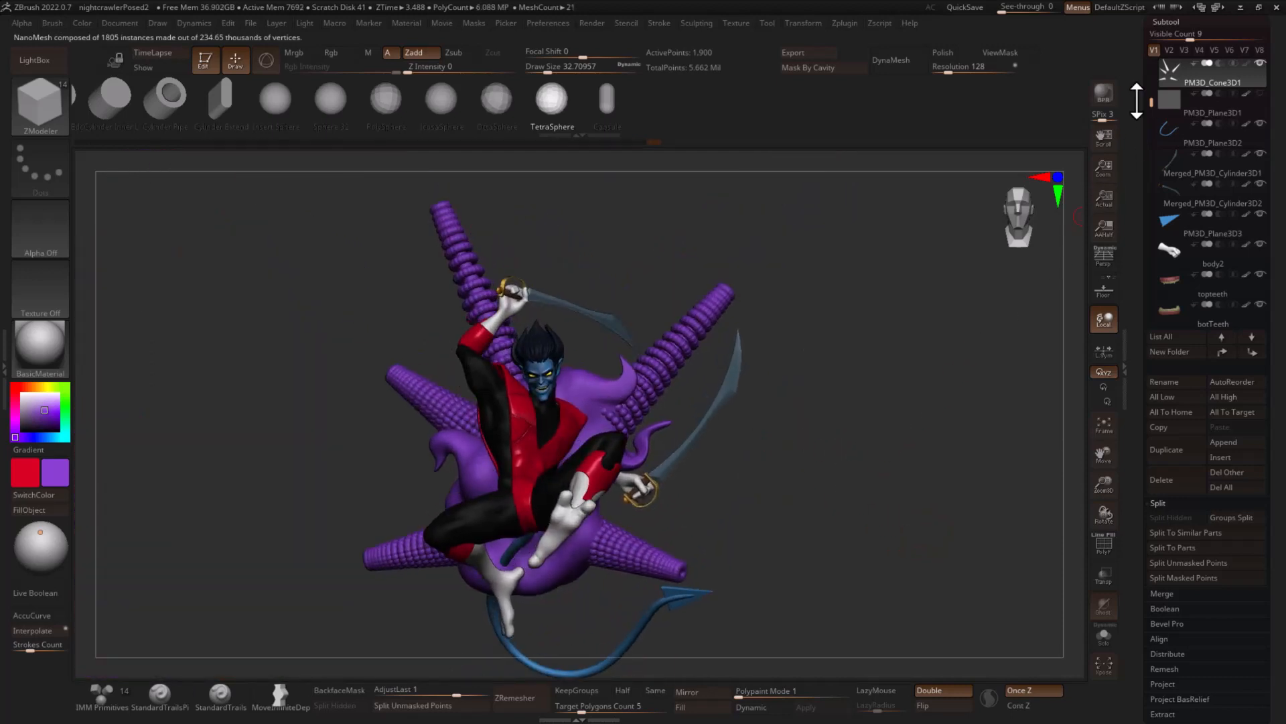
# - Open the NanoMesh settings and try the spheres in Fit mode before restoring Prop mode
pyautogui.click(1172, 20)
pyautogui.click(1176, 53)
pyautogui.click(1172, 65)
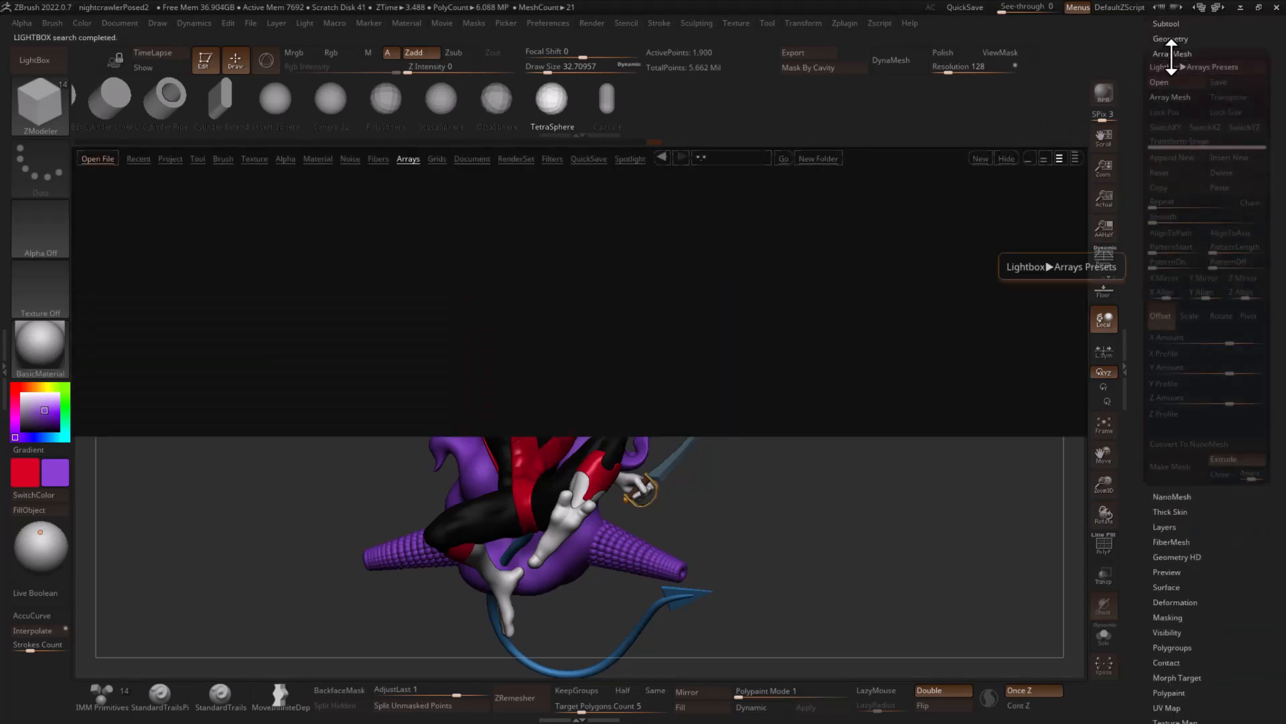
pyautogui.click(1032, 155)
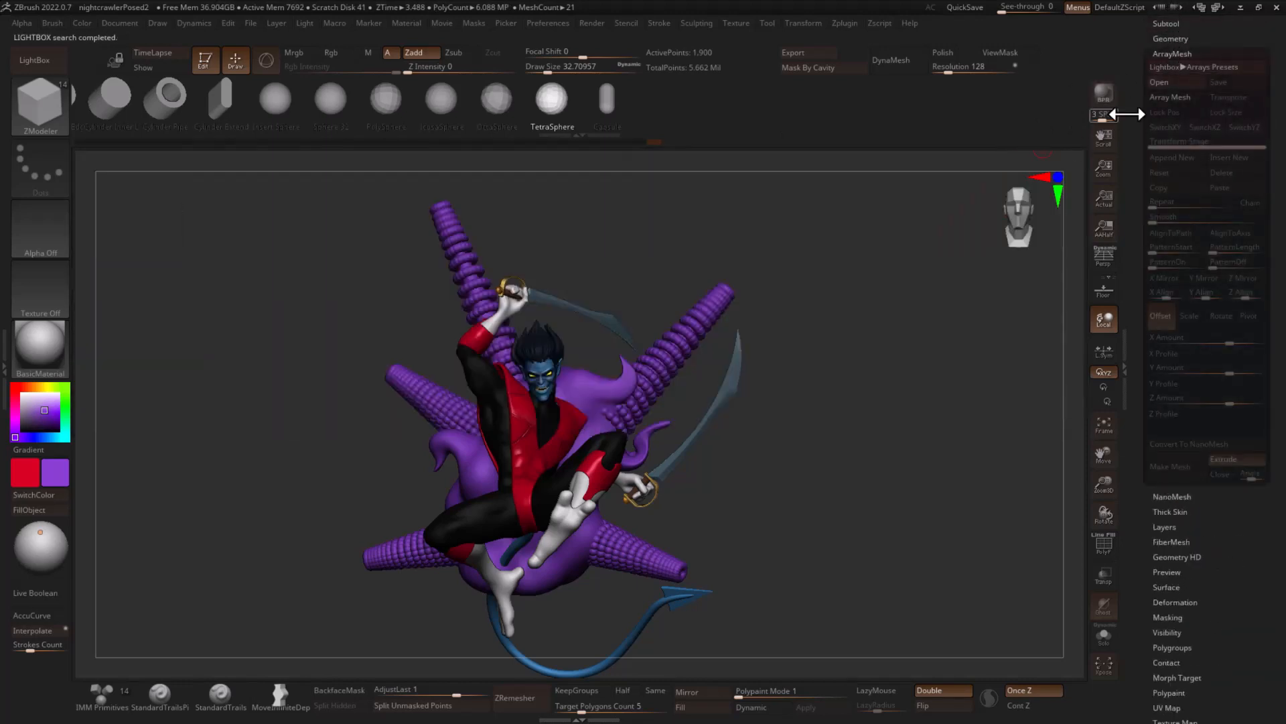
pyautogui.click(1180, 53)
pyautogui.click(1174, 69)
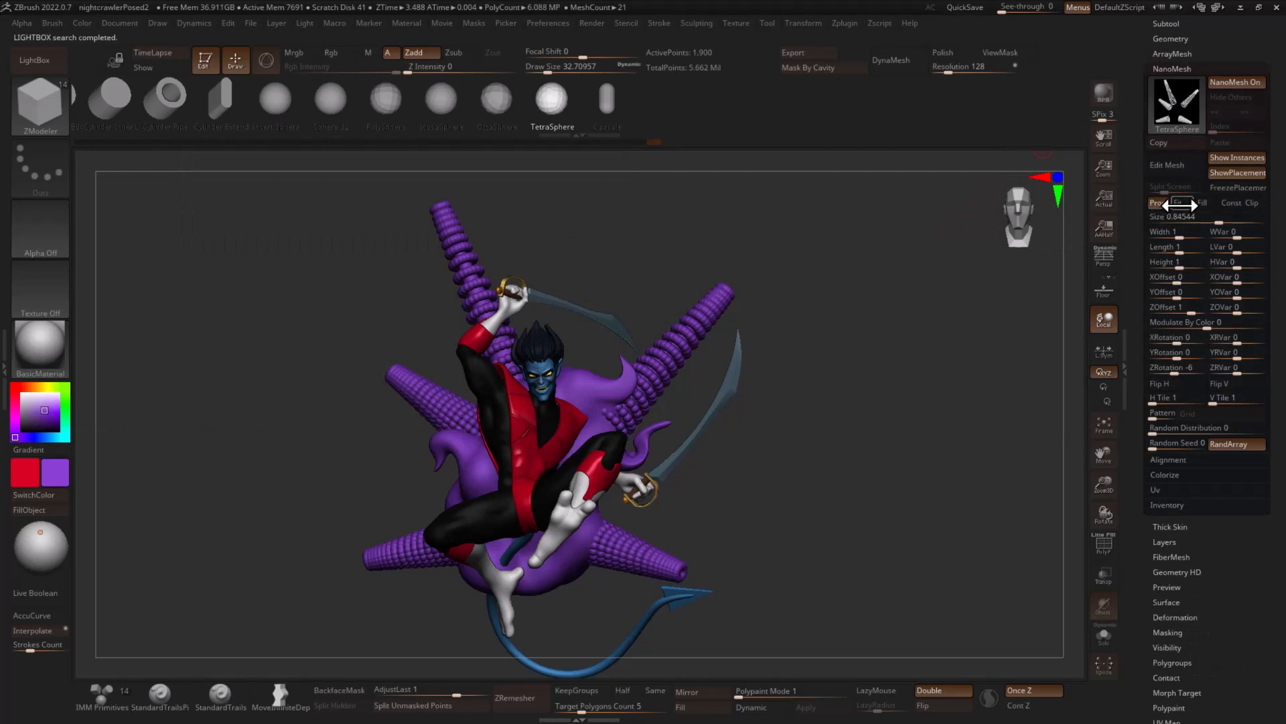
pyautogui.click(1188, 203)
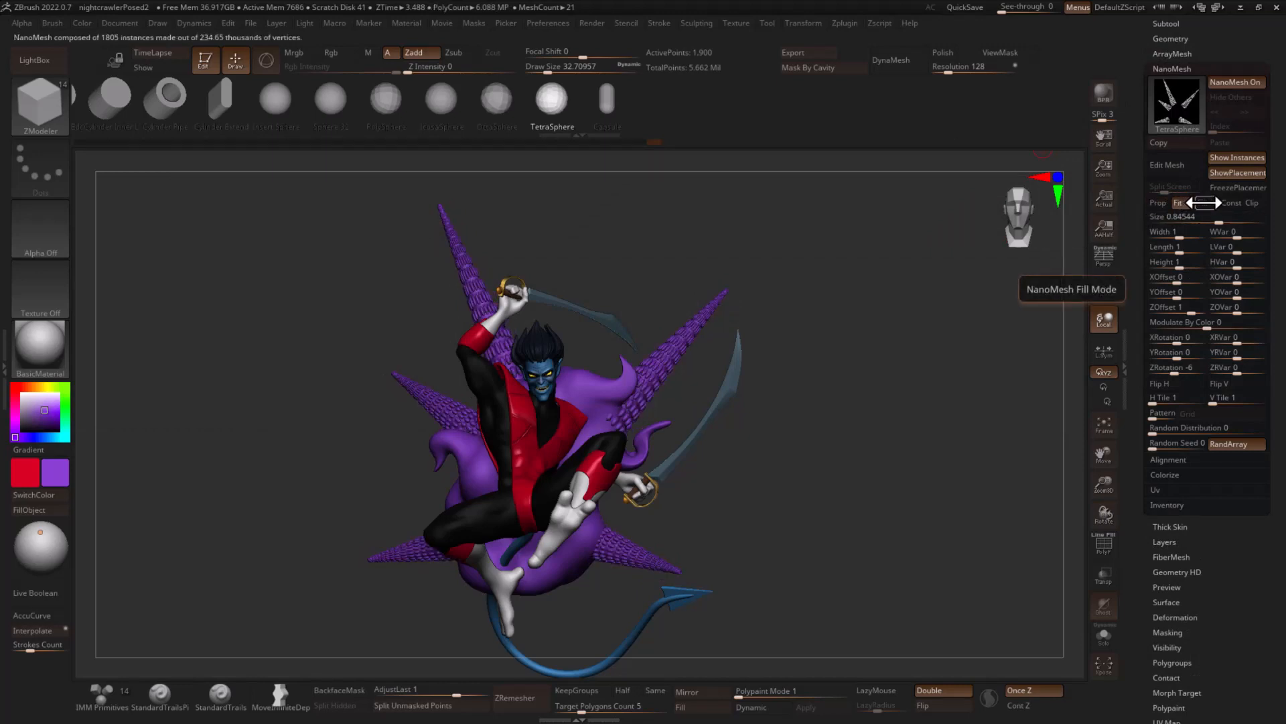
pyautogui.click(1157, 202)
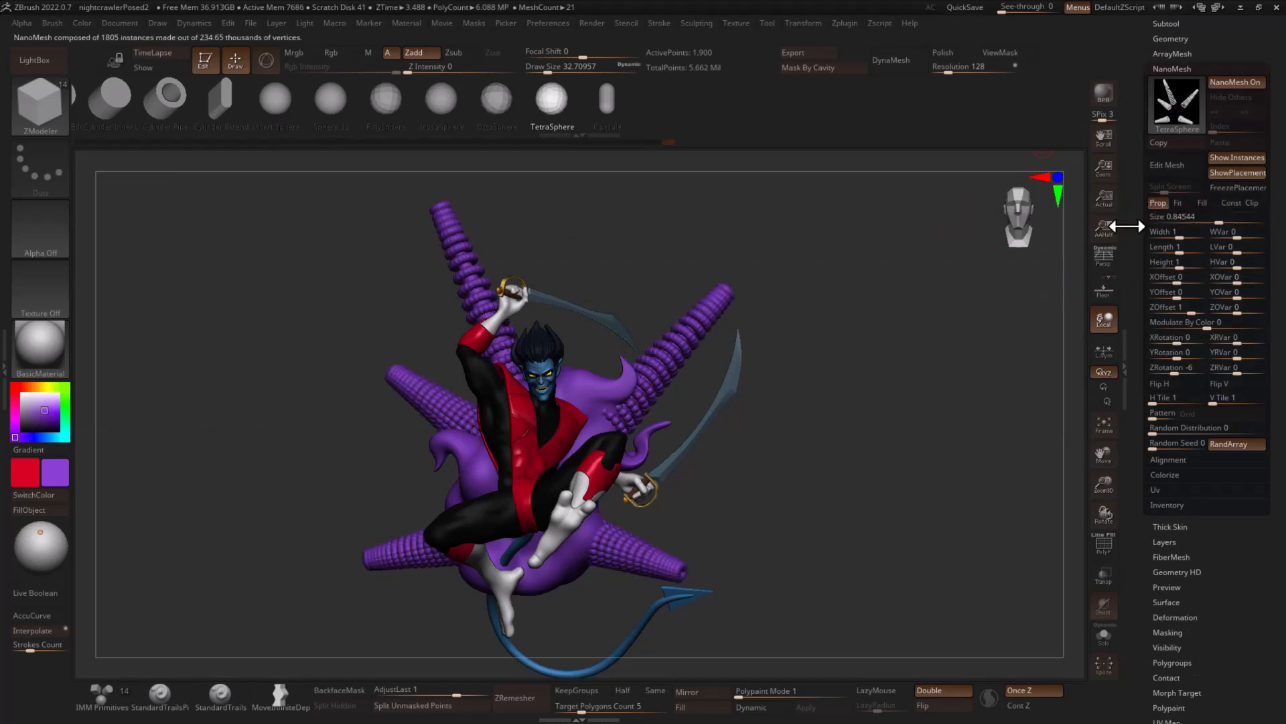
# - Scatter larger spheres along the spikes with size about 2.71, random distribution about 0.09 and a new random seed
pyautogui.moveTo(1183, 437); pyautogui.dragTo(1179, 428)
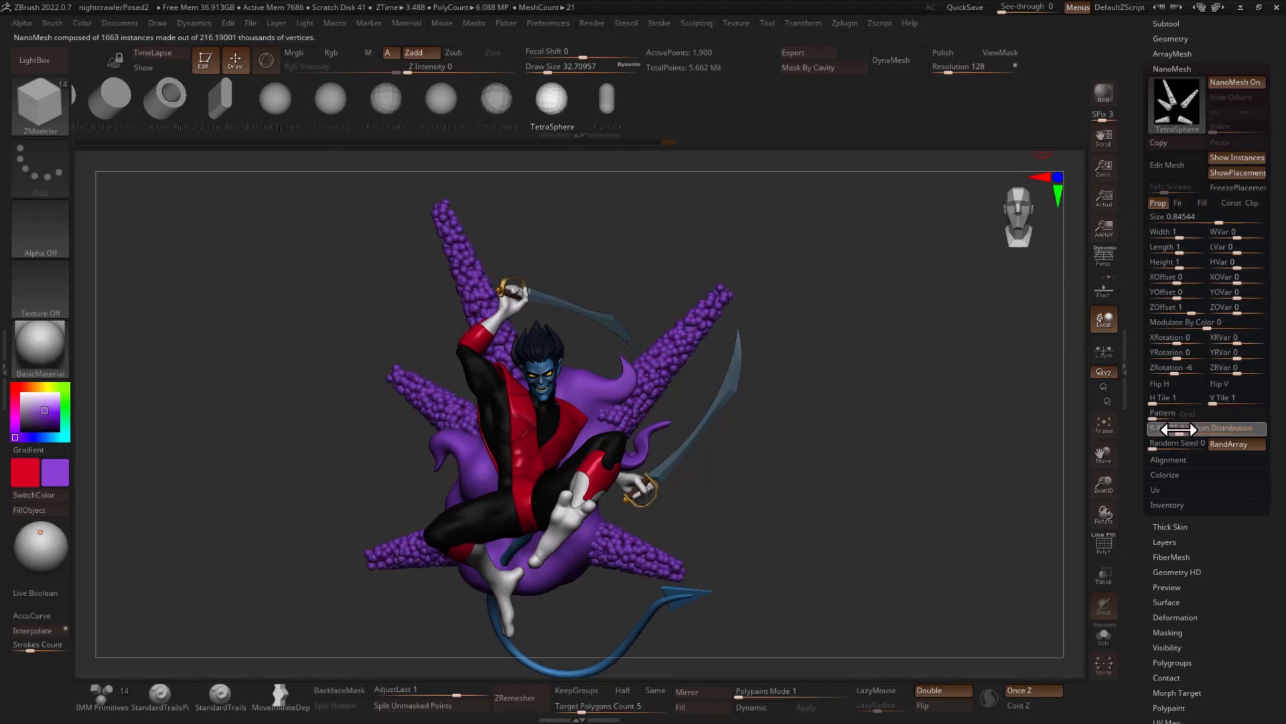
pyautogui.click(1179, 430)
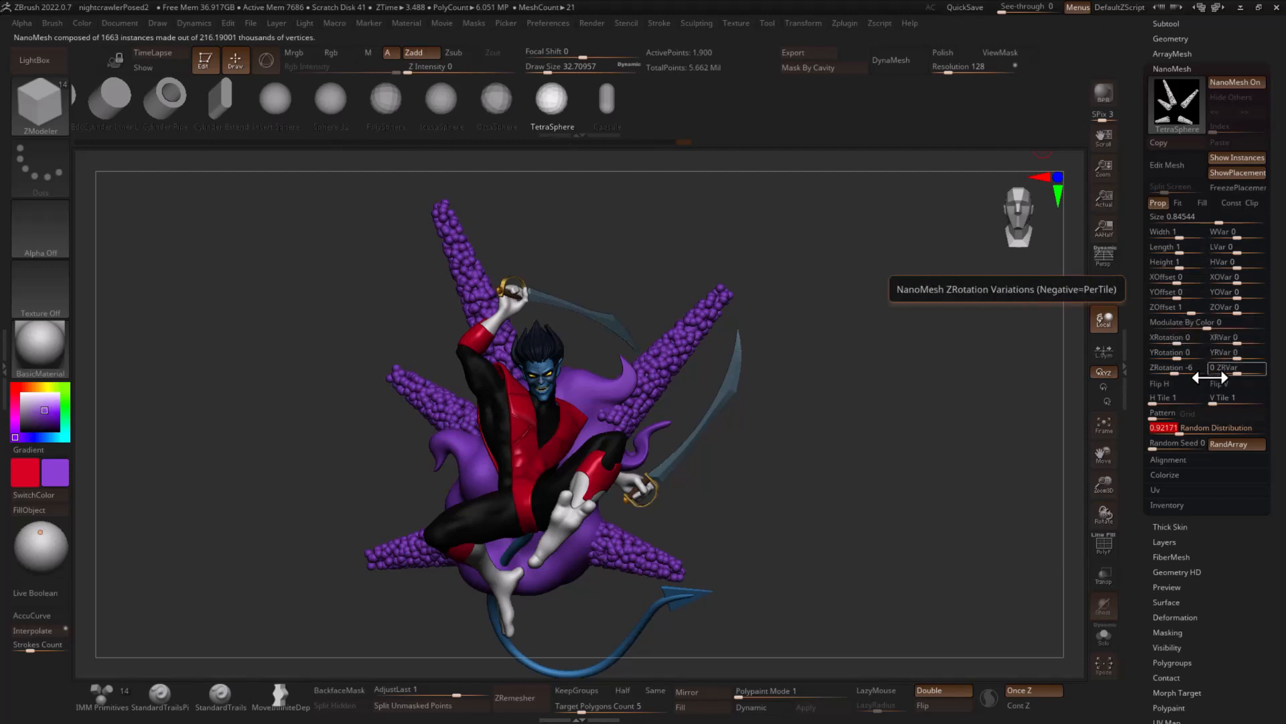
pyautogui.moveTo(1157, 445); pyautogui.dragTo(1164, 445)
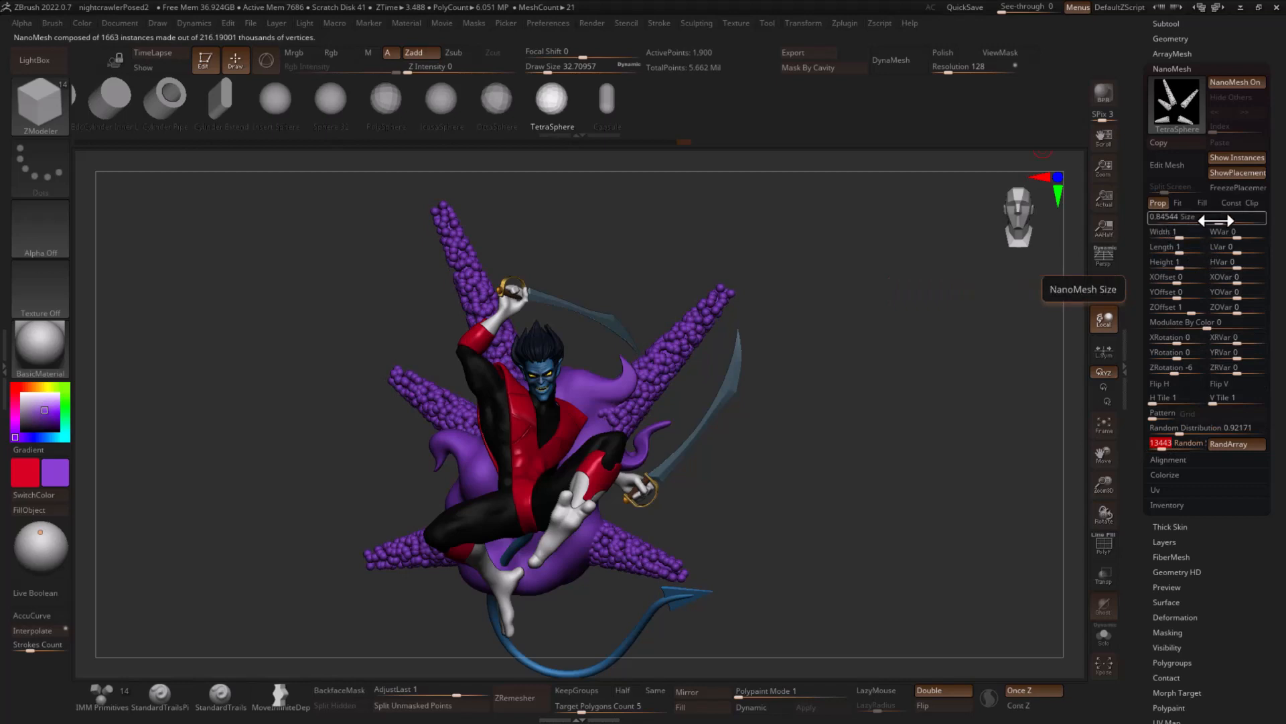
pyautogui.moveTo(1206, 222); pyautogui.dragTo(1230, 223)
pyautogui.moveTo(1180, 433); pyautogui.dragTo(1174, 432)
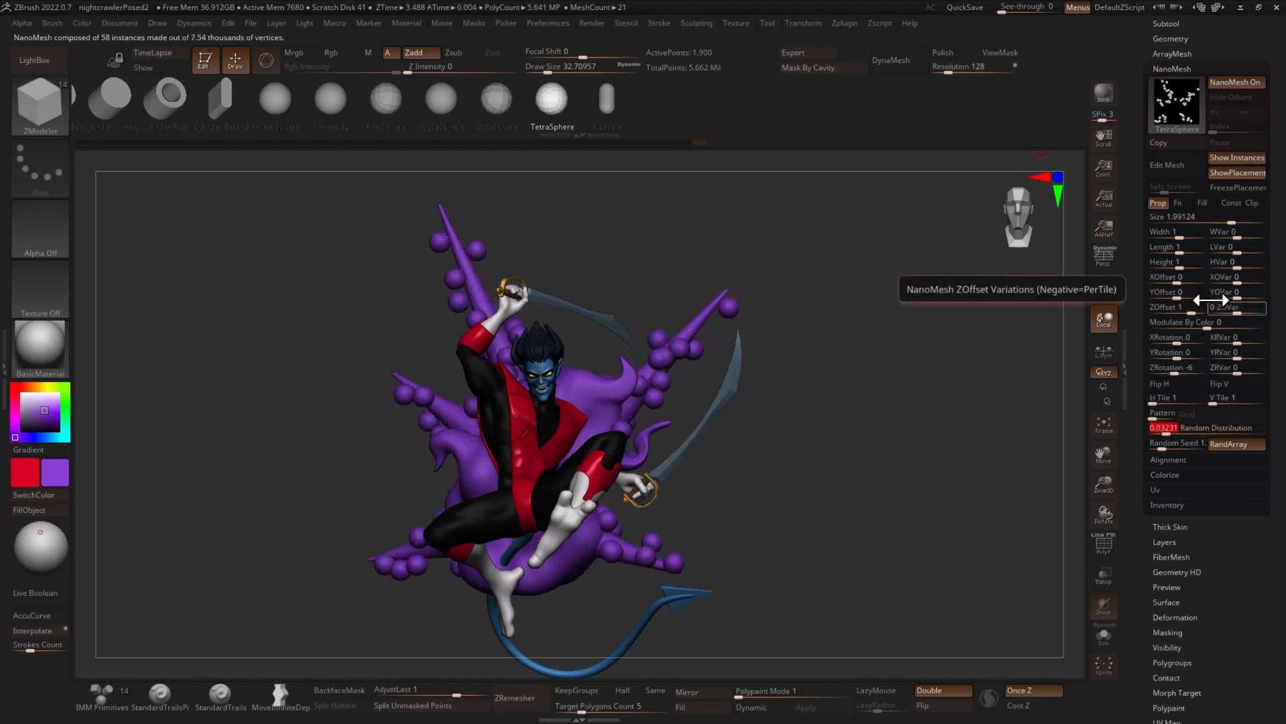
pyautogui.moveTo(1233, 221); pyautogui.dragTo(1239, 220)
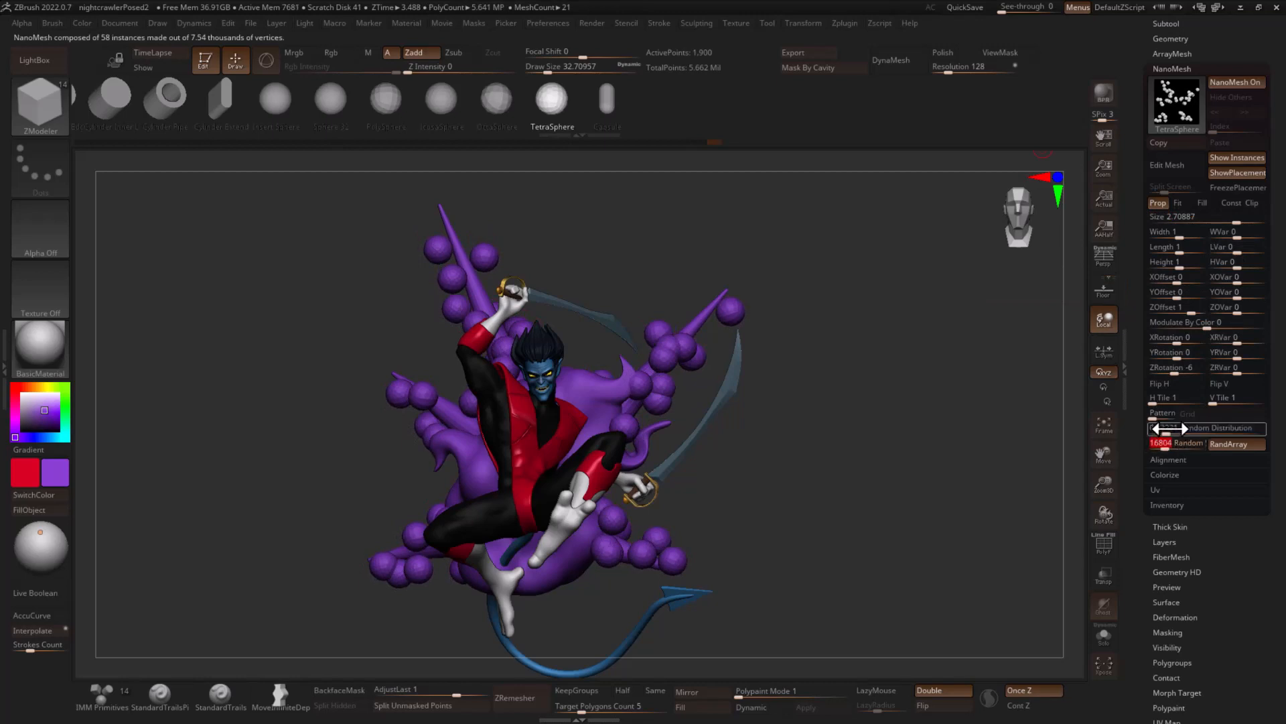
pyautogui.click(1168, 429)
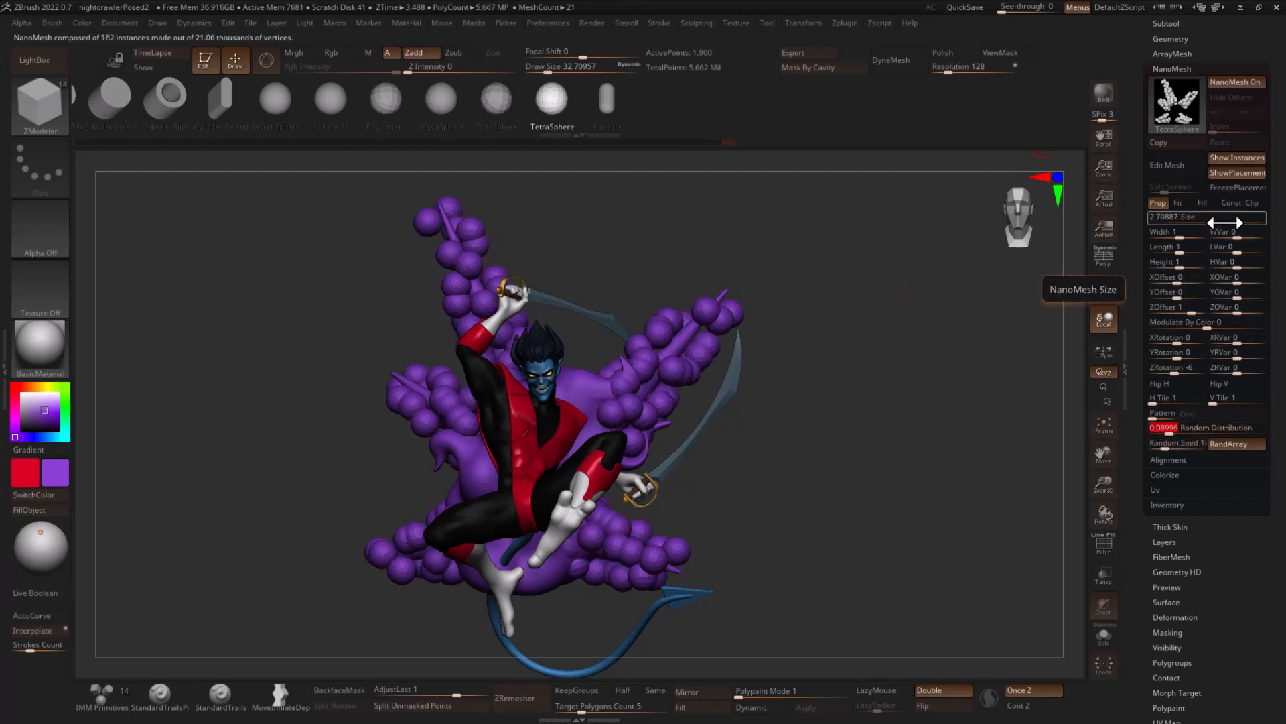
# - Try a wider sphere shape, reset the width to 1, and set the width, length and height variations to 1
pyautogui.moveTo(1182, 234); pyautogui.dragTo(1183, 232)
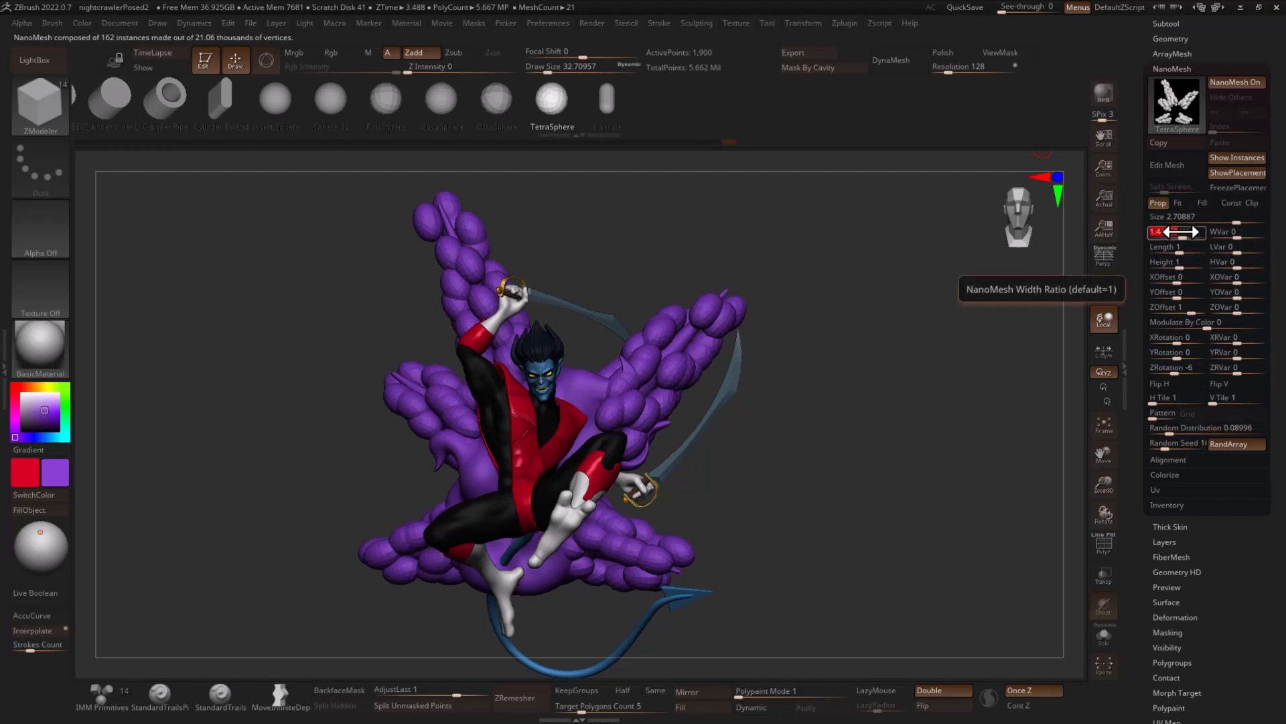
pyautogui.write('1')
pyautogui.press('Return')
pyautogui.moveTo(1237, 233); pyautogui.dragTo(1241, 234)
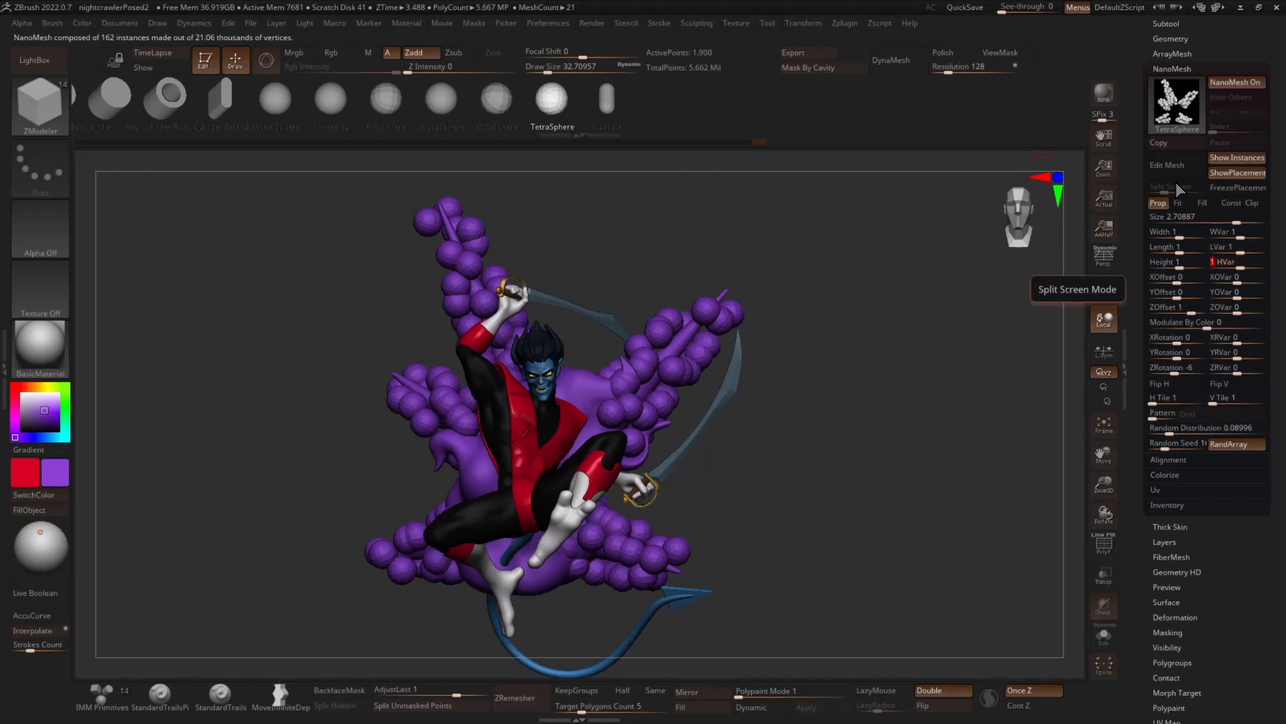
# - Set the NanoMesh spheres' width, length and height ratios to 2
pyautogui.click(1181, 214)
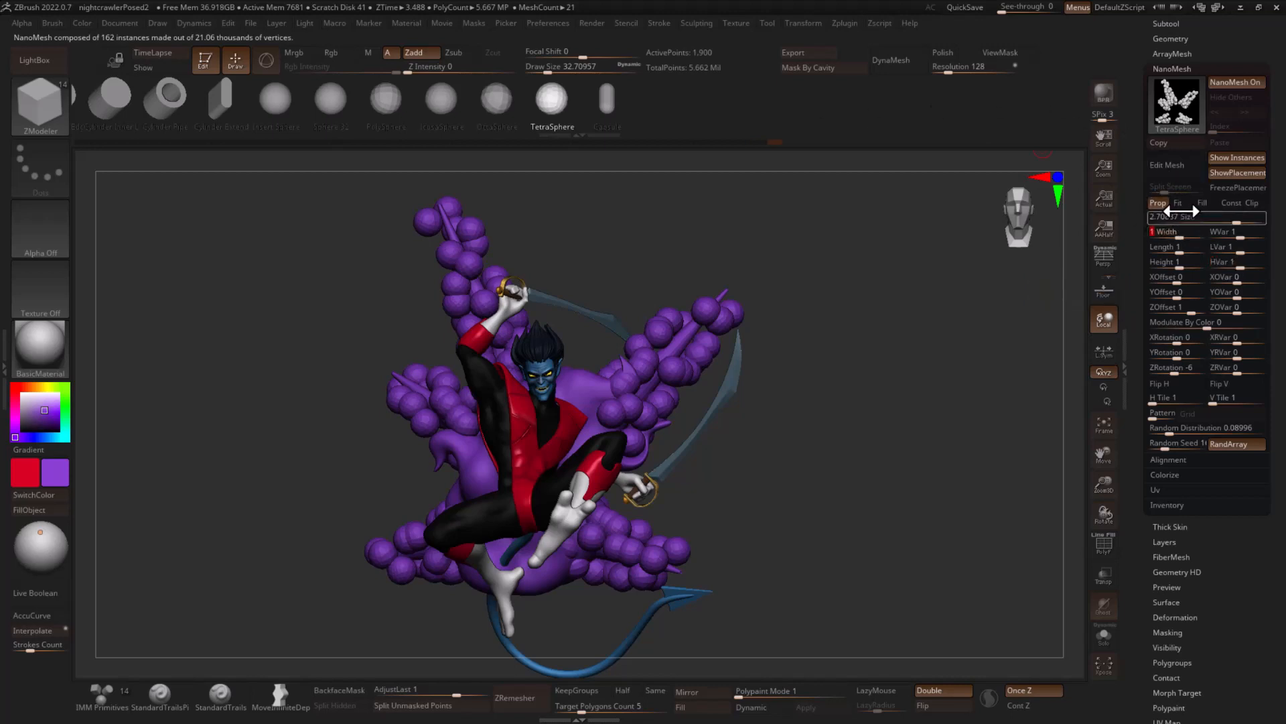
pyautogui.write('2')
pyautogui.press('Tab')
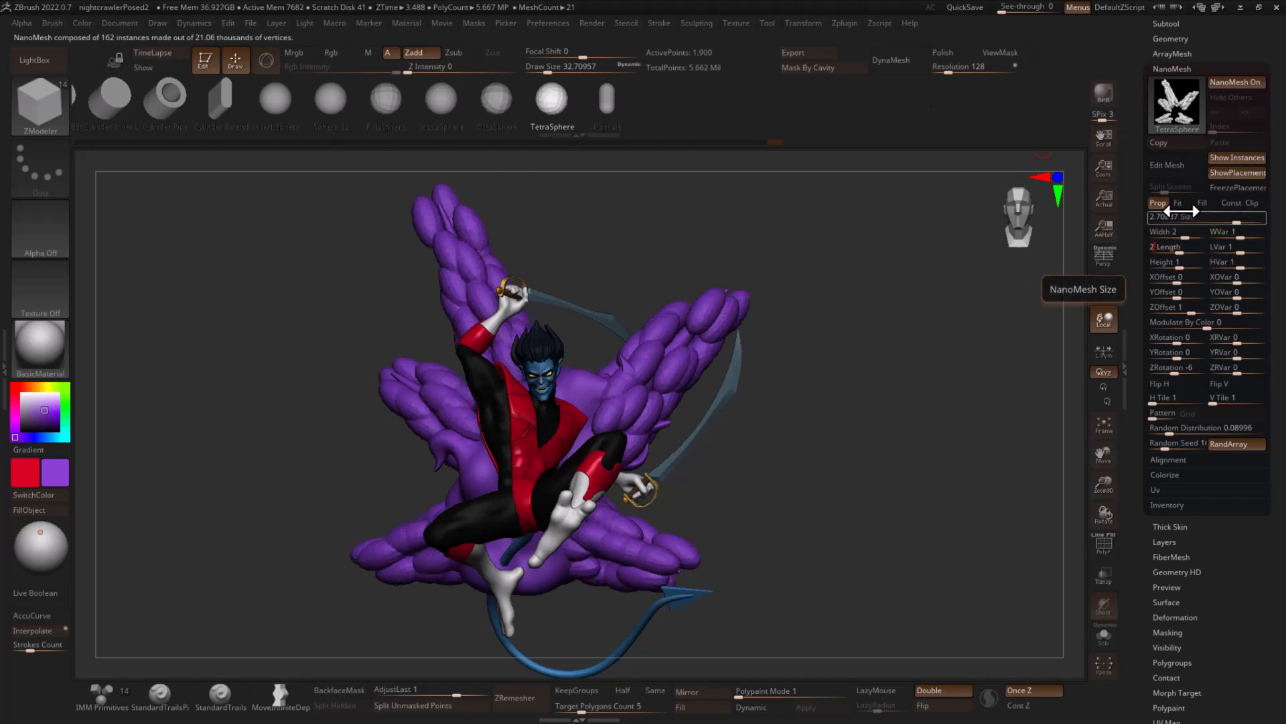
pyautogui.write('2')
pyautogui.press('Tab')
pyautogui.write('2')
pyautogui.press('Tab')
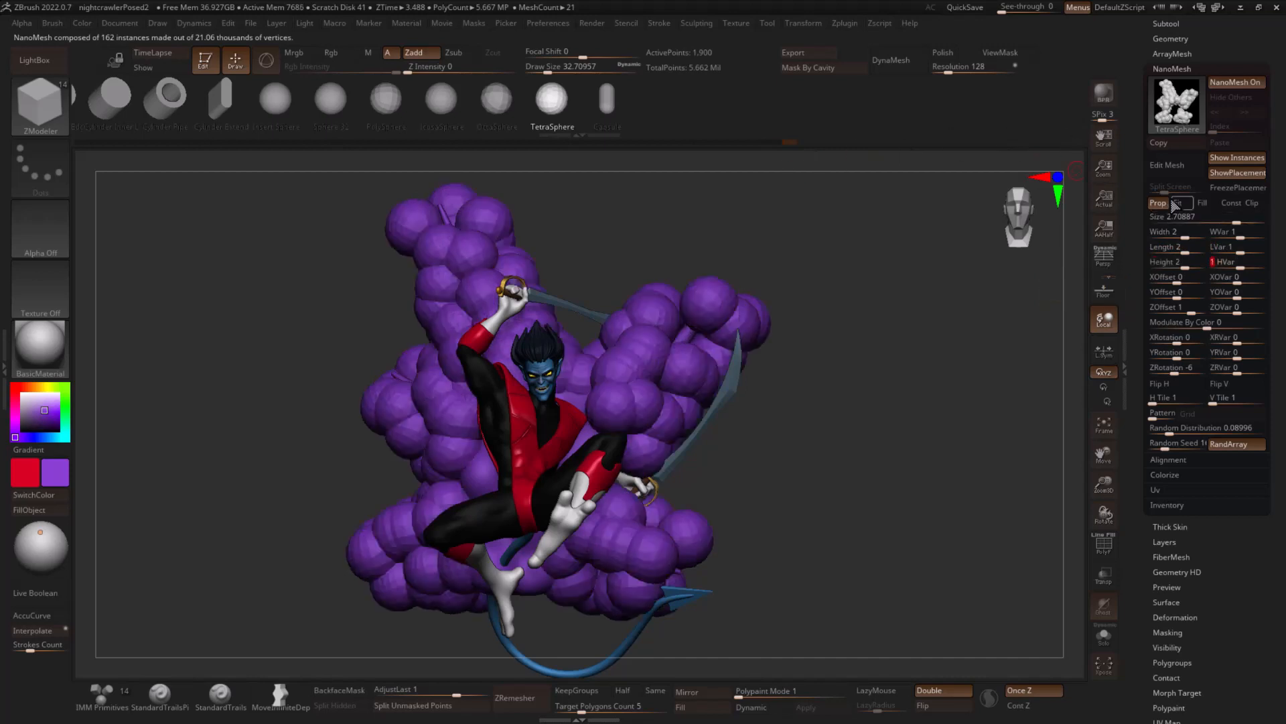
# - Set the spheres' width, length and height variations to -41 and reduce the overall size to about 1.06
pyautogui.click(1241, 236)
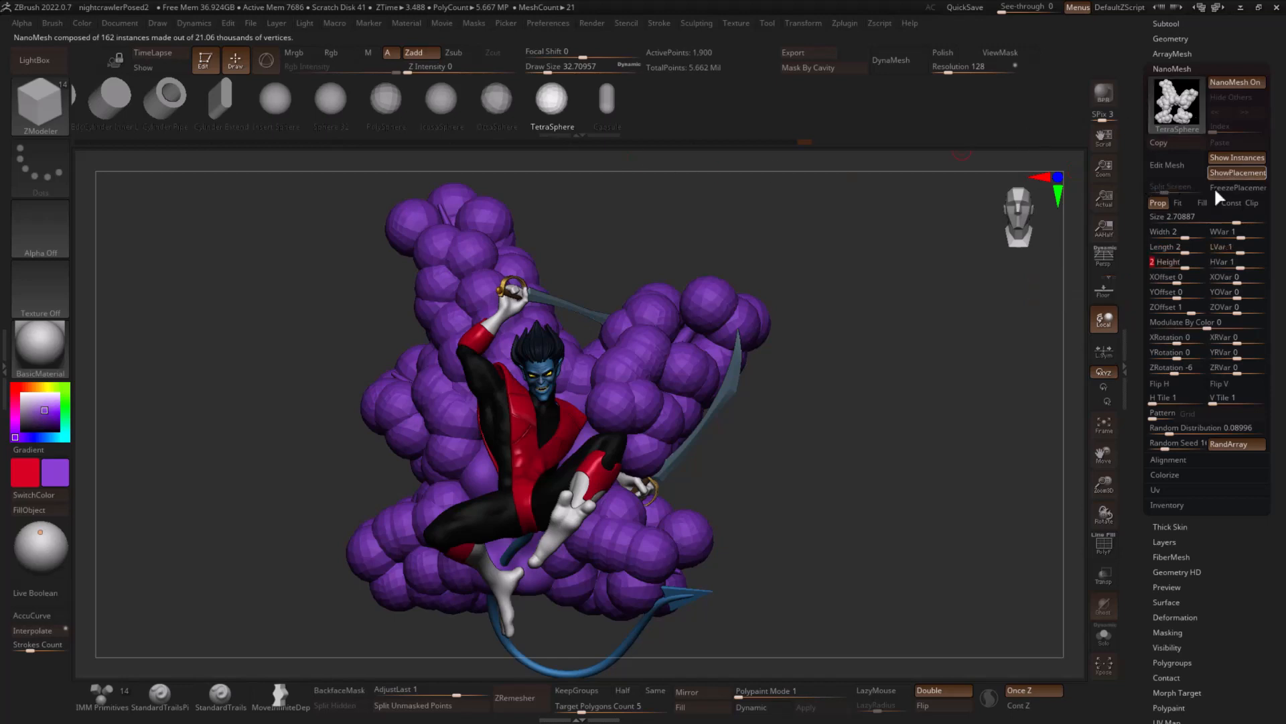
pyautogui.click(1228, 236)
pyautogui.moveTo(1228, 237)
pyautogui.mouseDown()
pyautogui.moveTo(1237, 254)
pyautogui.moveTo(1213, 254)
pyautogui.mouseUp()
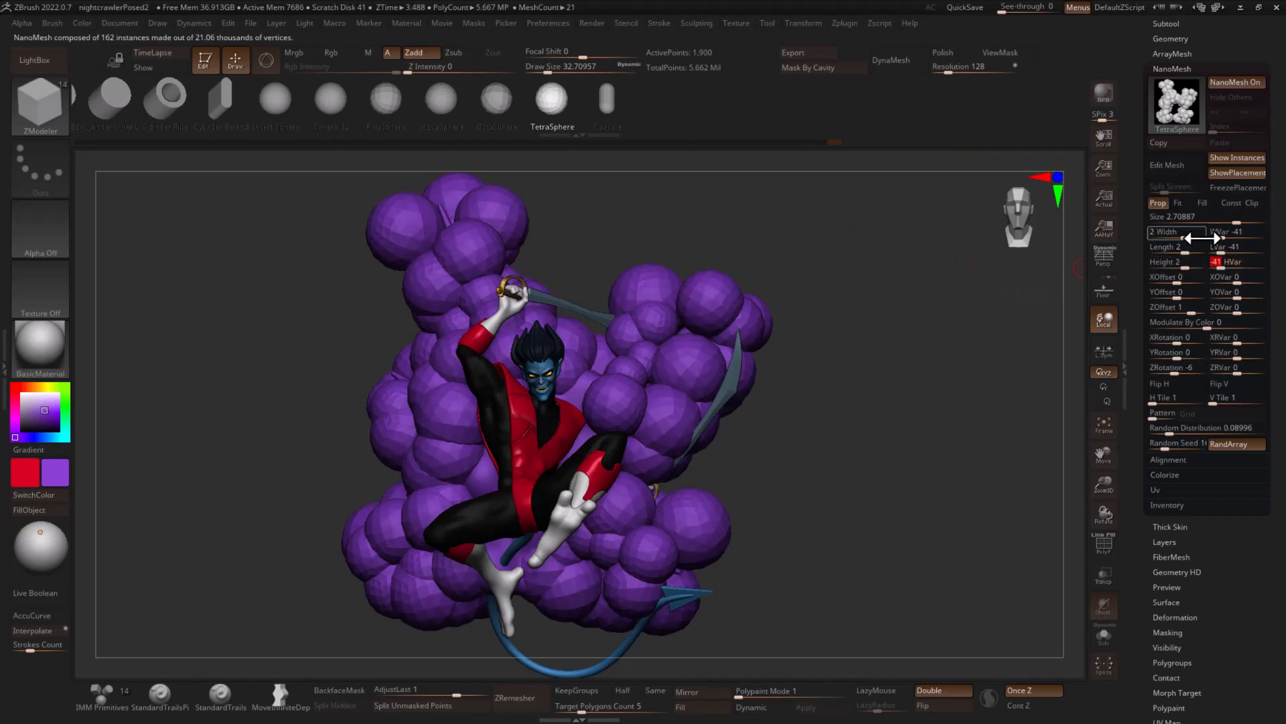
pyautogui.moveTo(1238, 220); pyautogui.dragTo(1219, 225)
pyautogui.moveTo(989, 335); pyautogui.dragTo(982, 361)
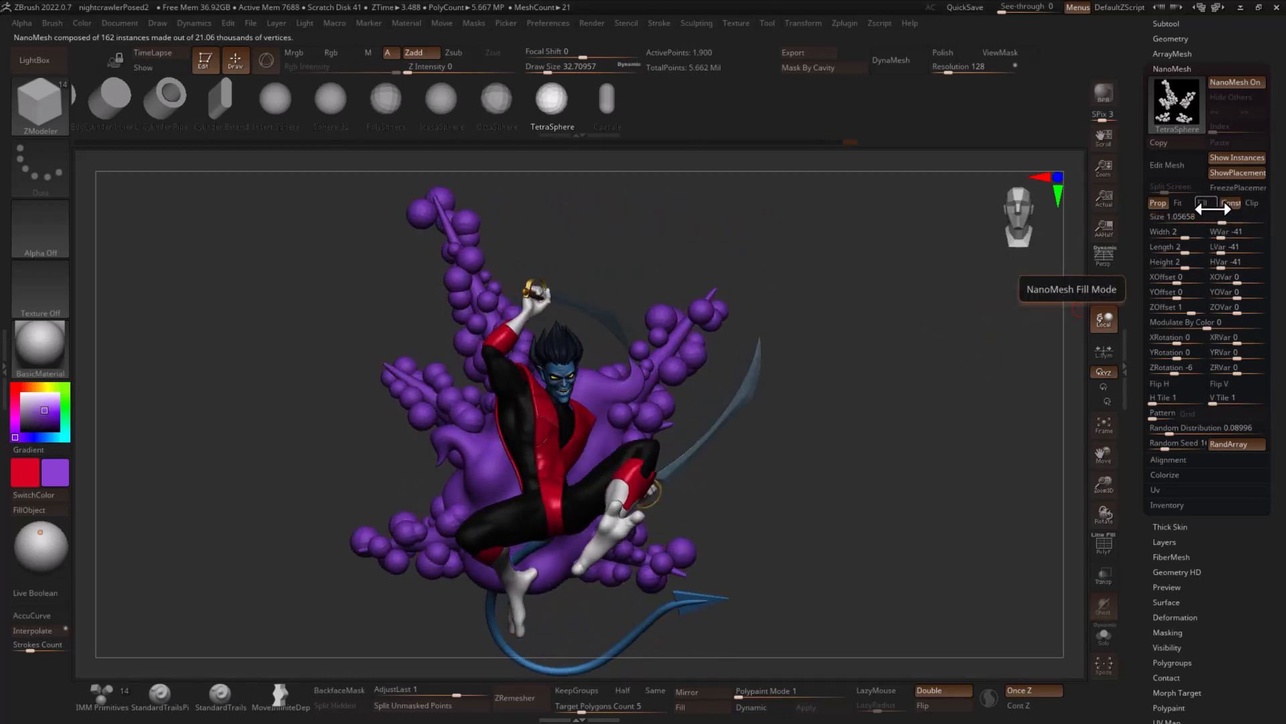
# - Try Fit mode on the varied spheres and return the NanoMesh to Prop mode
pyautogui.click(1199, 203)
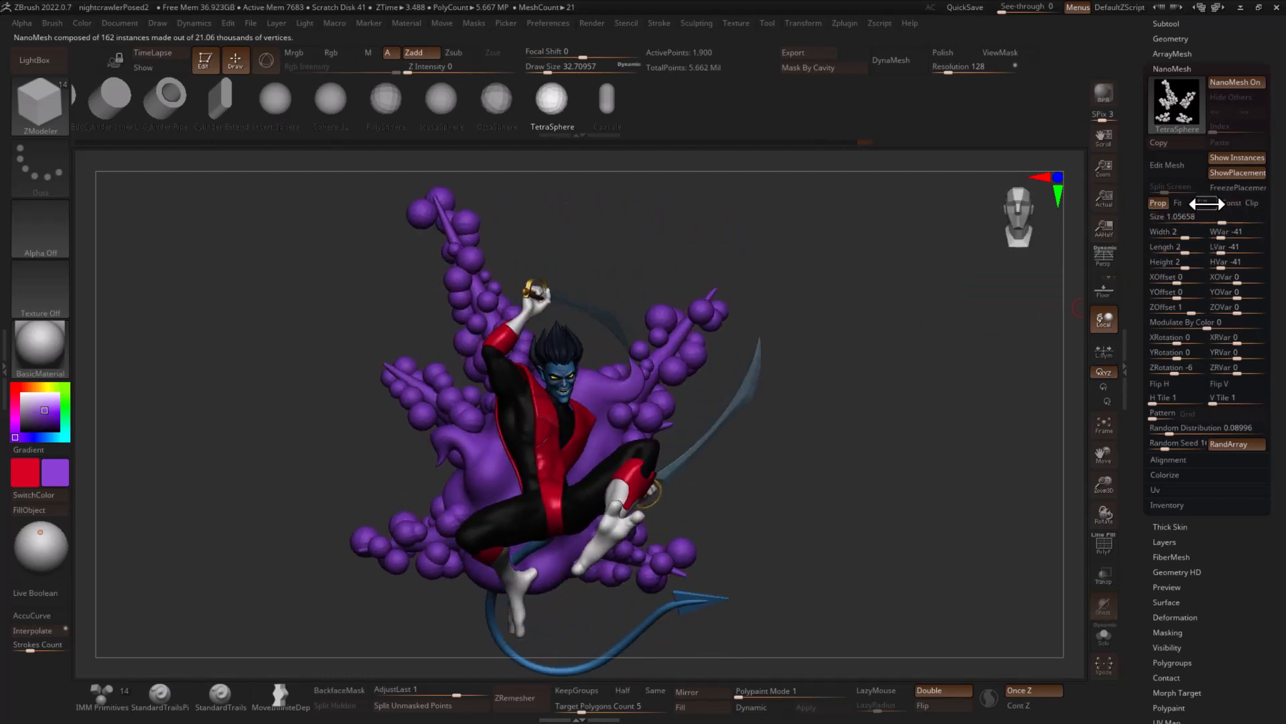
pyautogui.click(1157, 202)
pyautogui.moveTo(928, 299); pyautogui.dragTo(1028, 387)
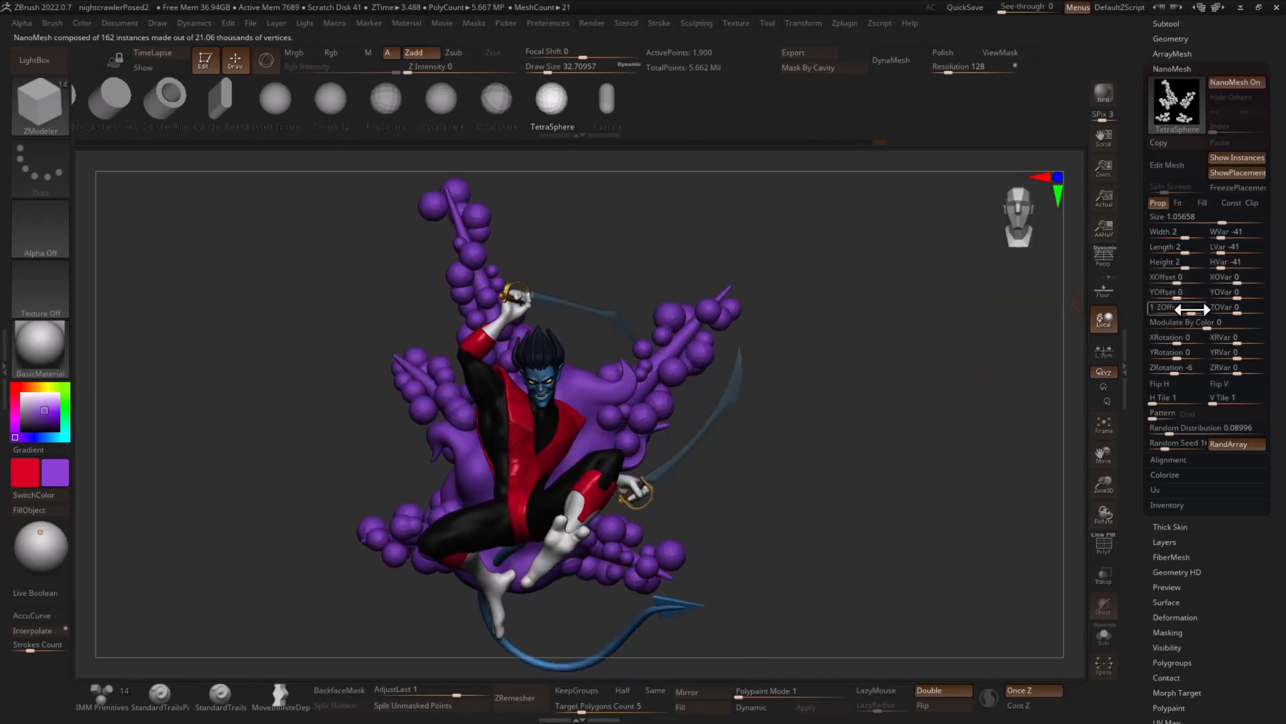
# - Set the spike spheres' Z offset to 0.00084 and Z offset variation to -57, then try a larger length ratio and undo it
pyautogui.moveTo(1191, 307); pyautogui.dragTo(1140, 324)
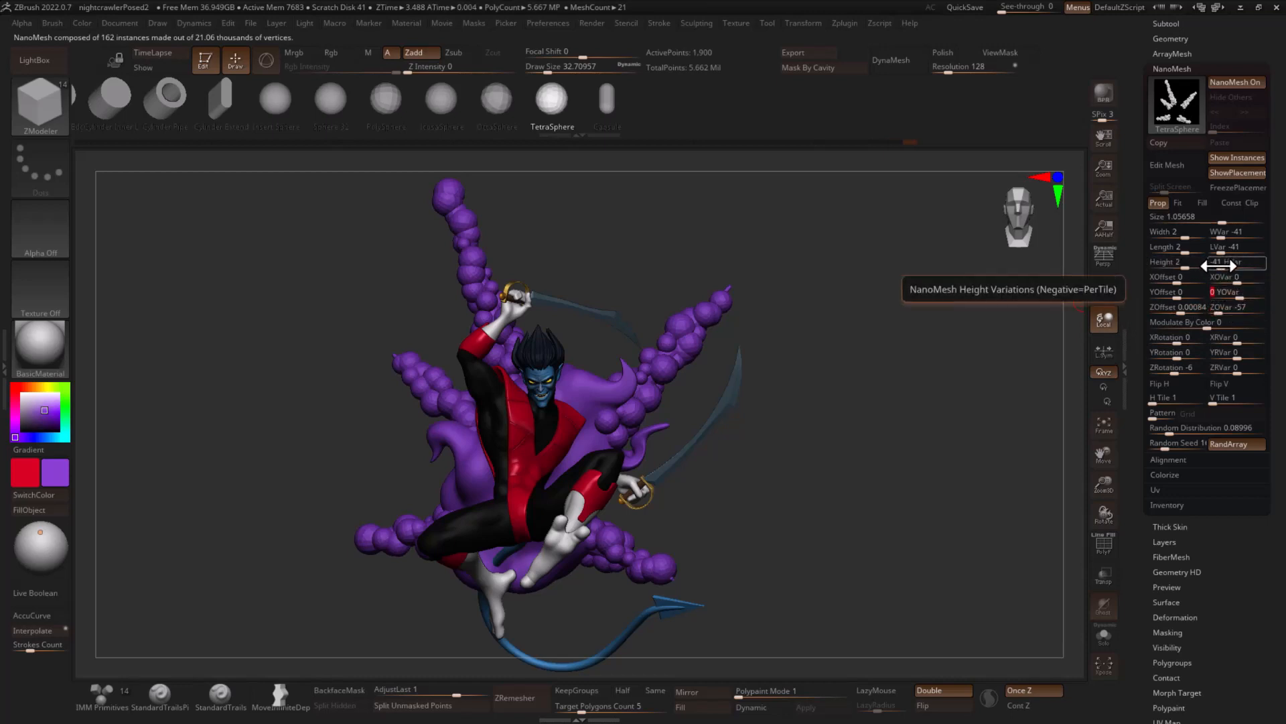
pyautogui.moveTo(1183, 252); pyautogui.dragTo(1189, 253)
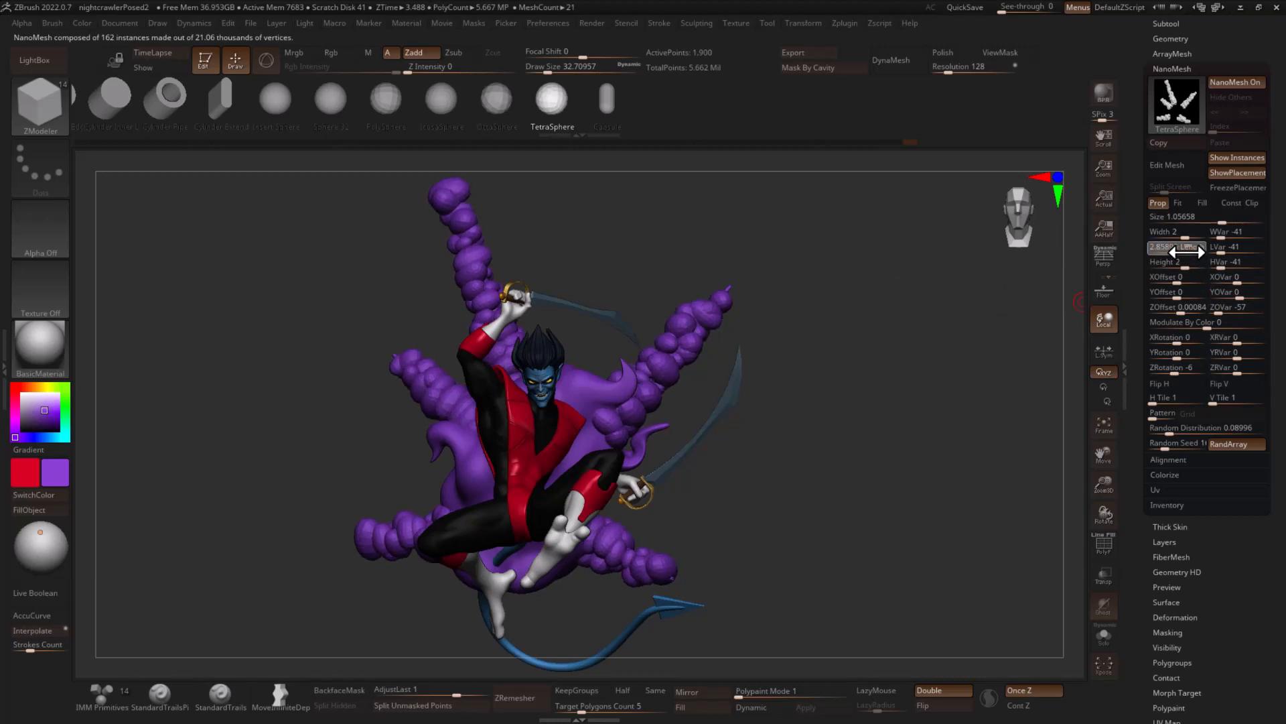
pyautogui.hotkey('ctrl', 'z')
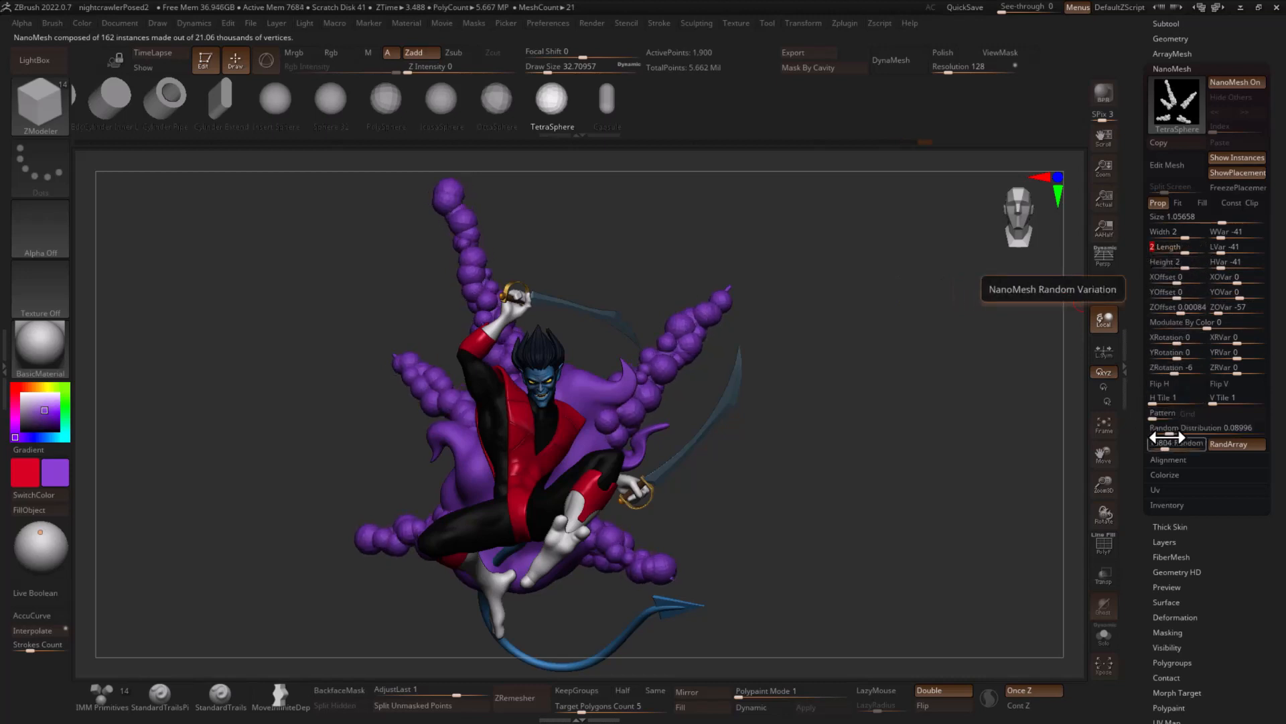
# - Adjust the NanoMesh random seed and set the spike spheres' random distribution to 0.08
pyautogui.moveTo(1154, 428); pyautogui.dragTo(1166, 430)
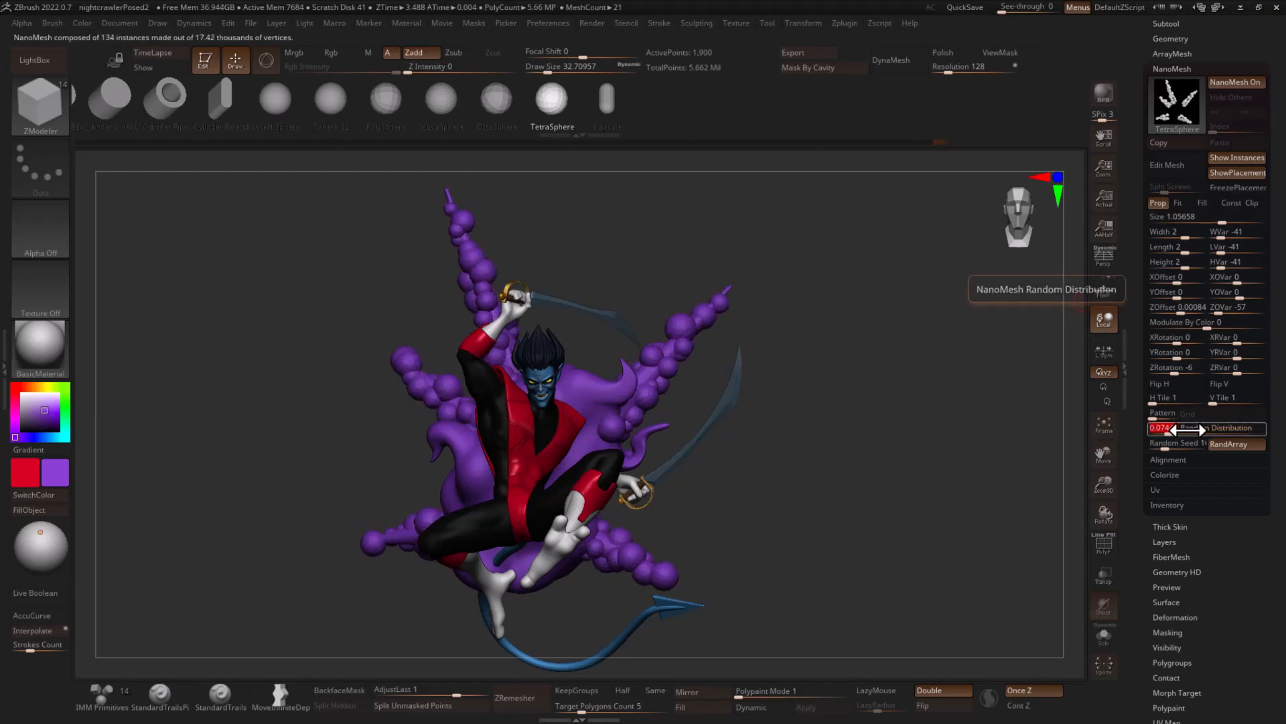
pyautogui.moveTo(1168, 415); pyautogui.dragTo(1157, 412)
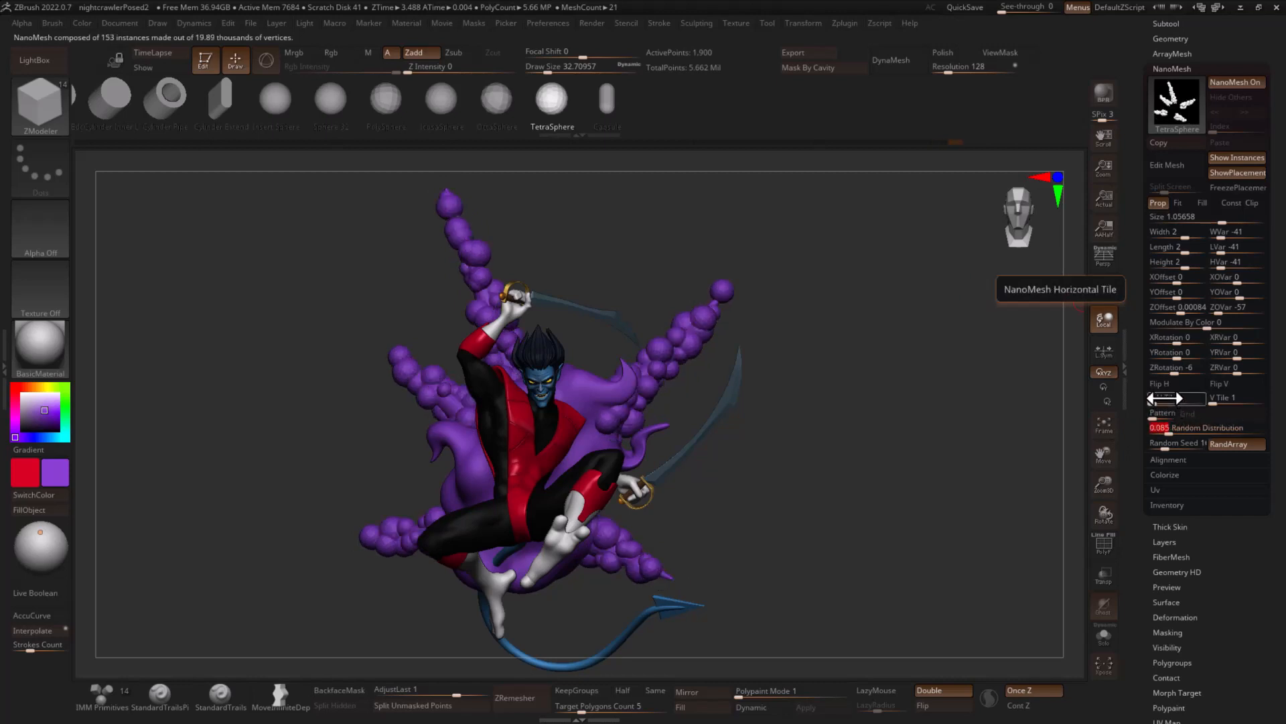
pyautogui.write('0.08')
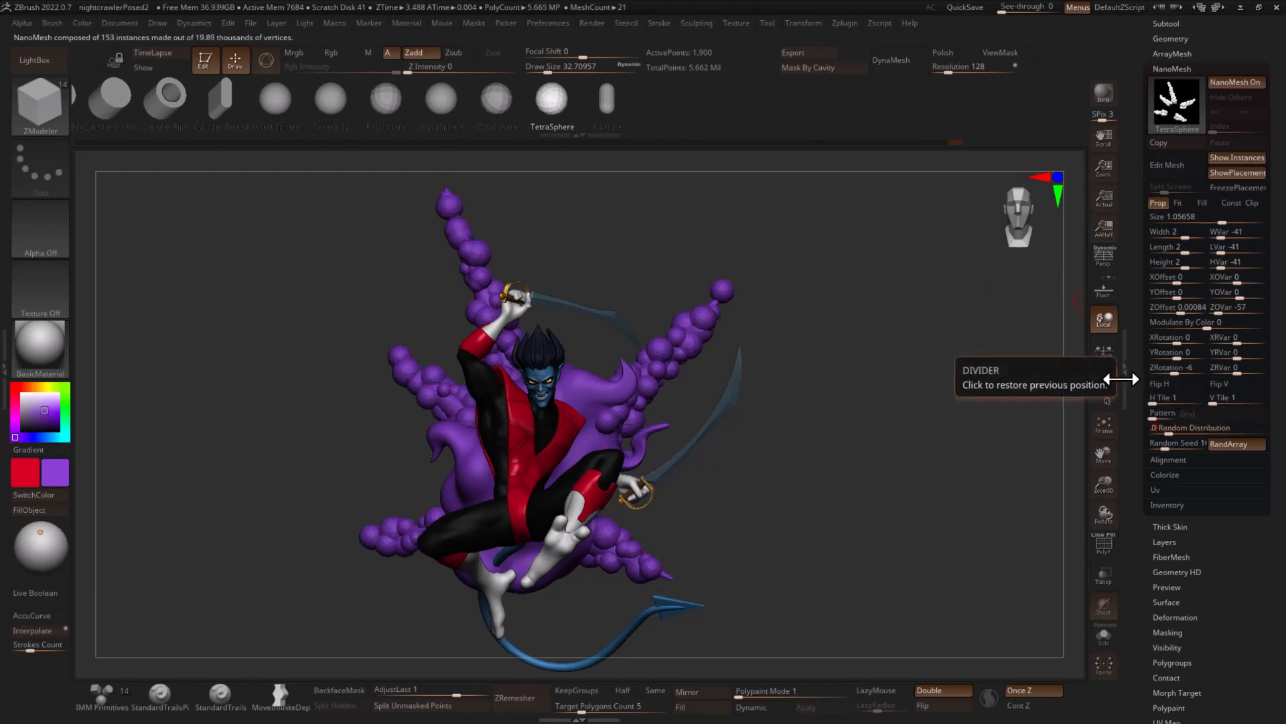
pyautogui.press('Return')
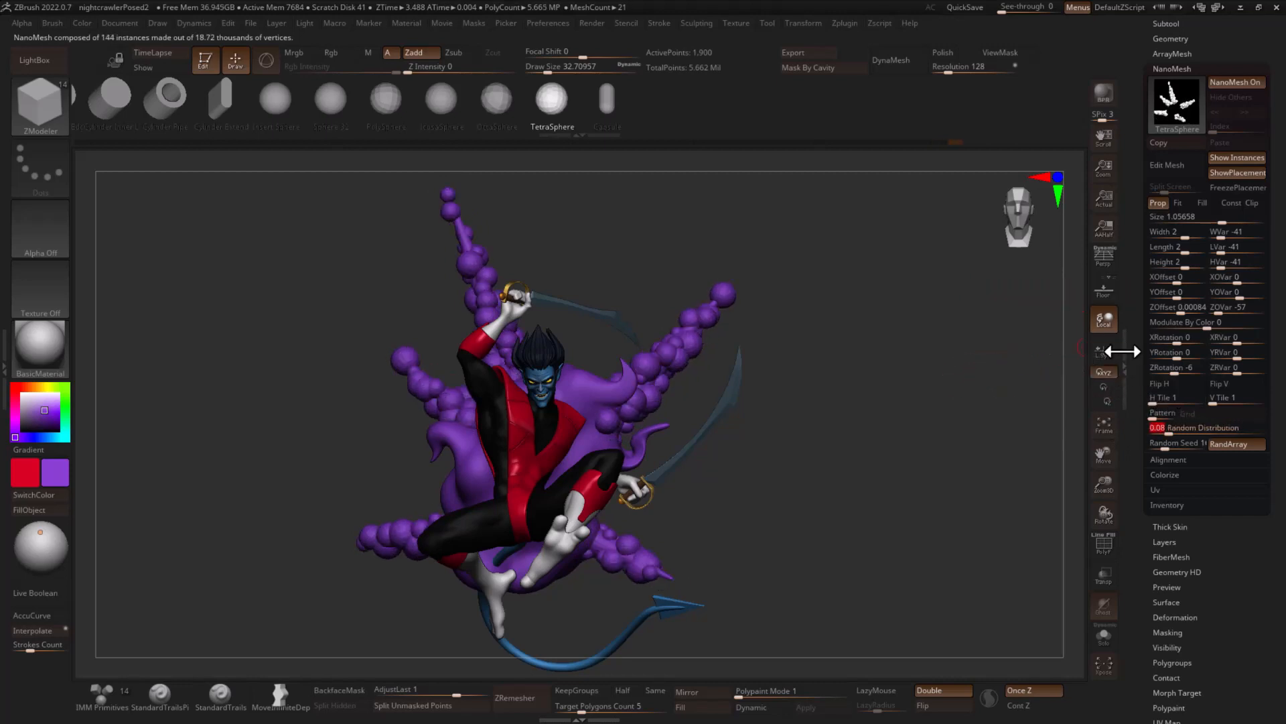
# - Convert the spikes' NanoMesh spheres to real geometry with One To Mesh
pyautogui.click(1167, 505)
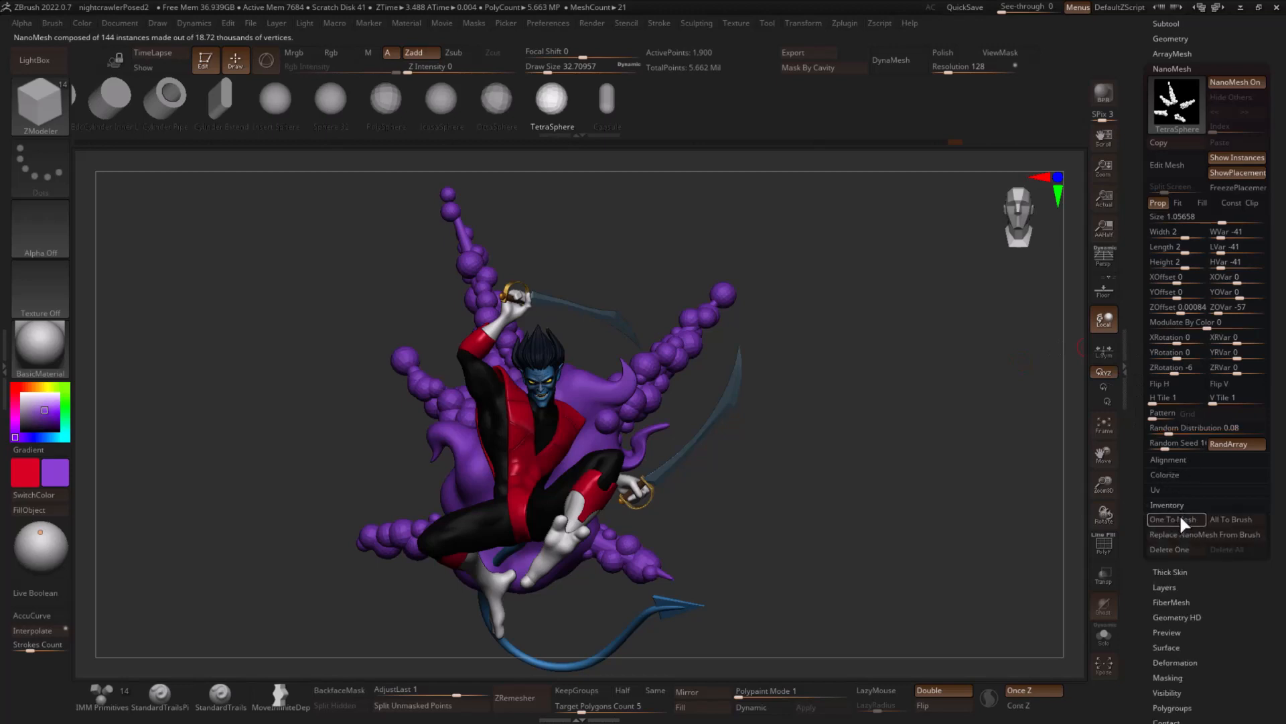
pyautogui.click(1179, 520)
pyautogui.moveTo(882, 422)
pyautogui.mouseDown()
pyautogui.moveTo(999, 402)
pyautogui.moveTo(953, 396)
pyautogui.mouseUp()
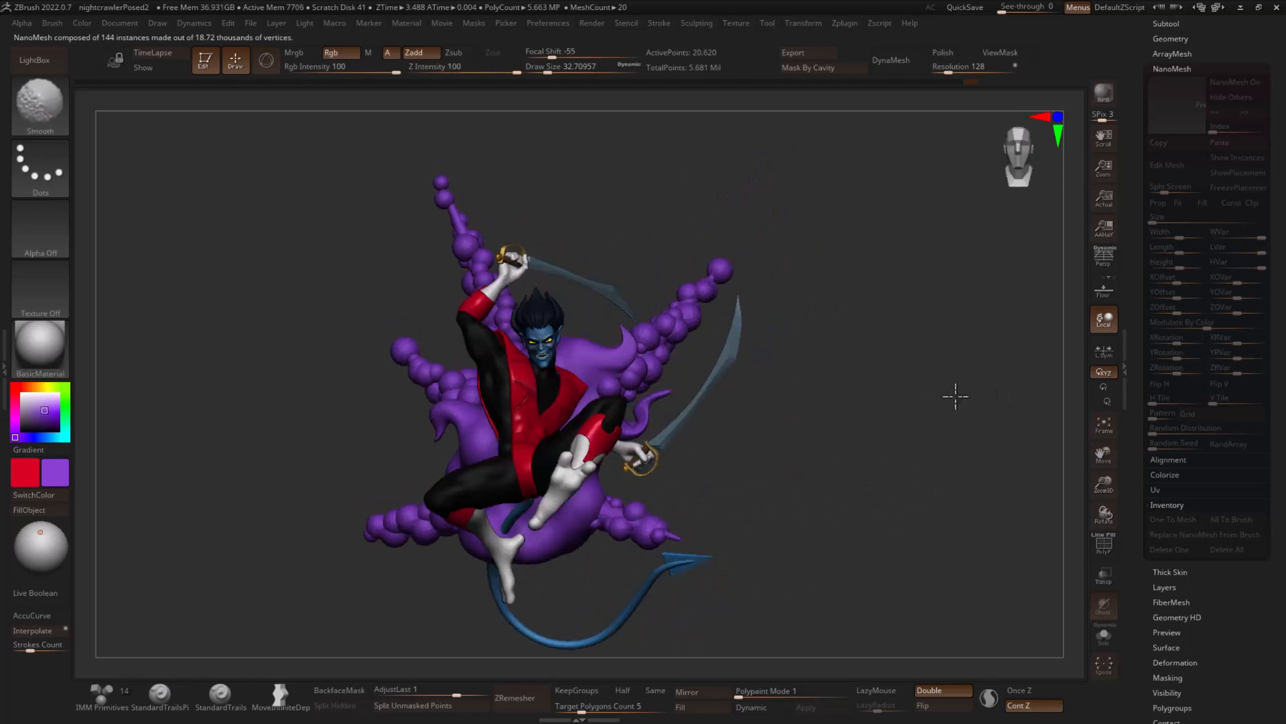
# - Try DynaMesh on the spikes at the default resolution, undo it, and fuse them with DynaMesh at resolution 200
pyautogui.moveTo(1137, 62); pyautogui.dragTo(1148, 146)
pyautogui.click(1166, 265)
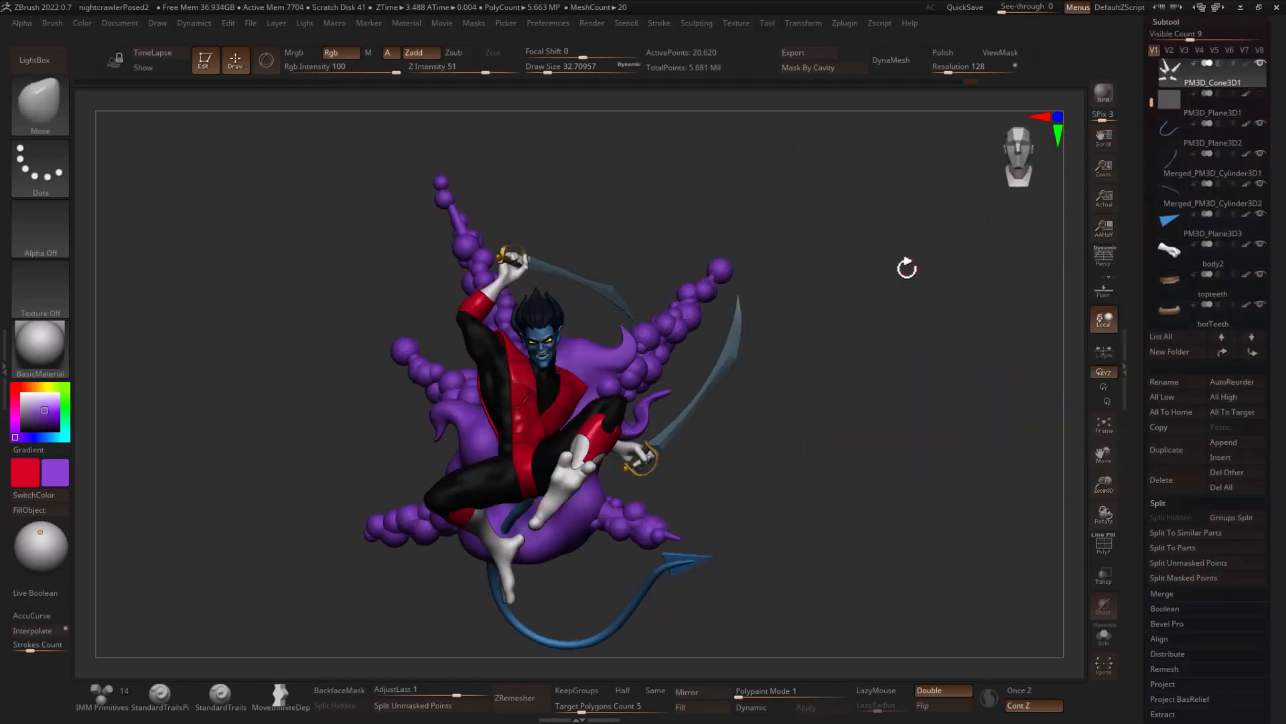
pyautogui.click(896, 60)
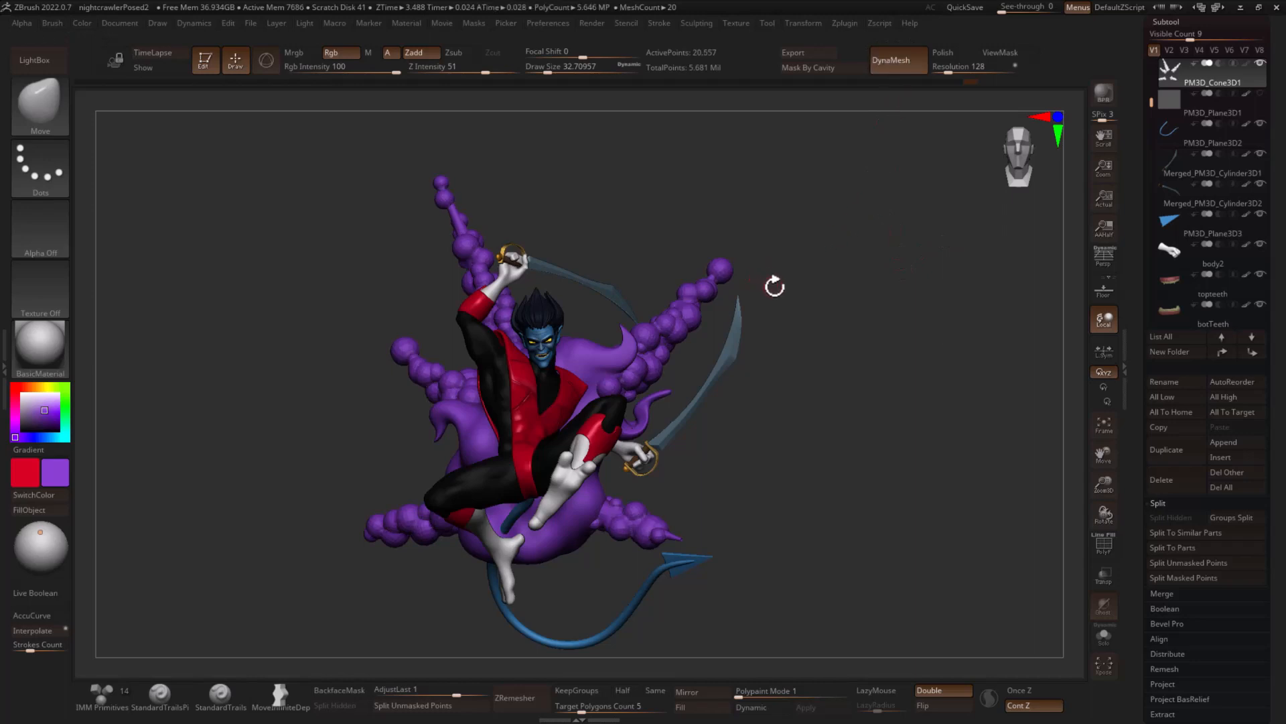
pyautogui.hotkey('ctrl', 'z')
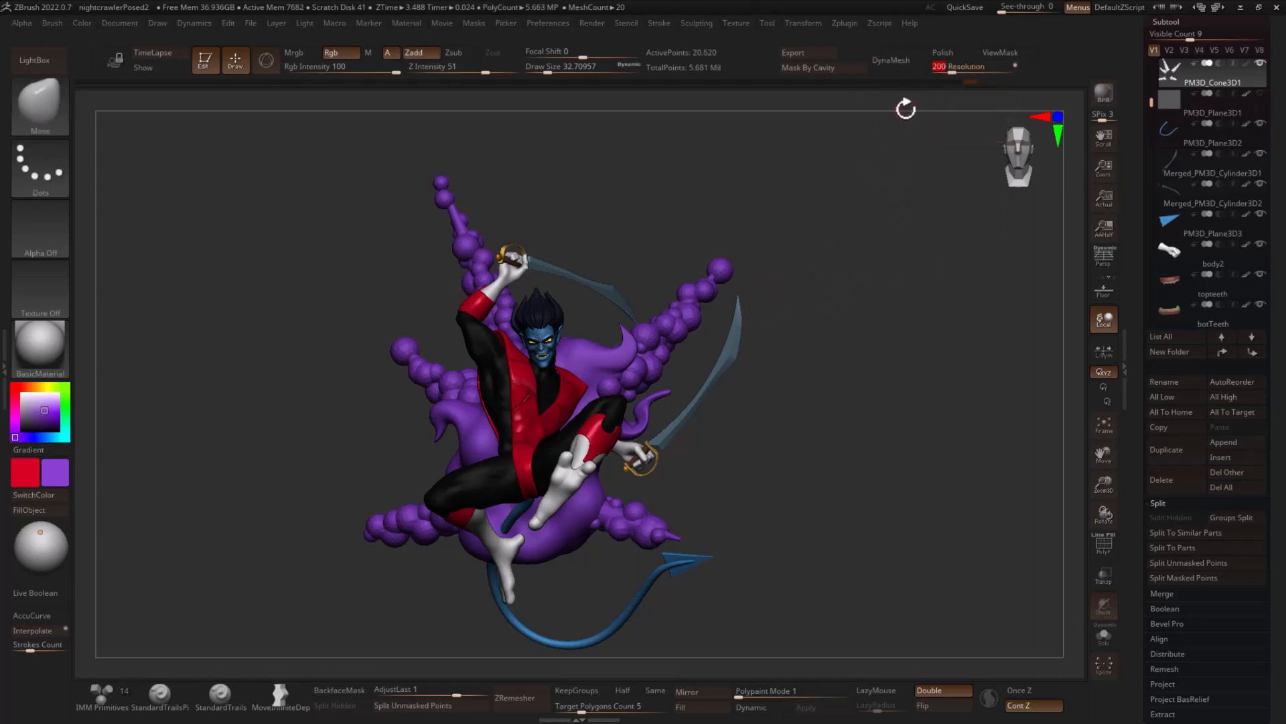
pyautogui.click(886, 70)
# - Enlarge the brush to about 154 and smooth the fused puffs along the spikes
pyautogui.press('s')
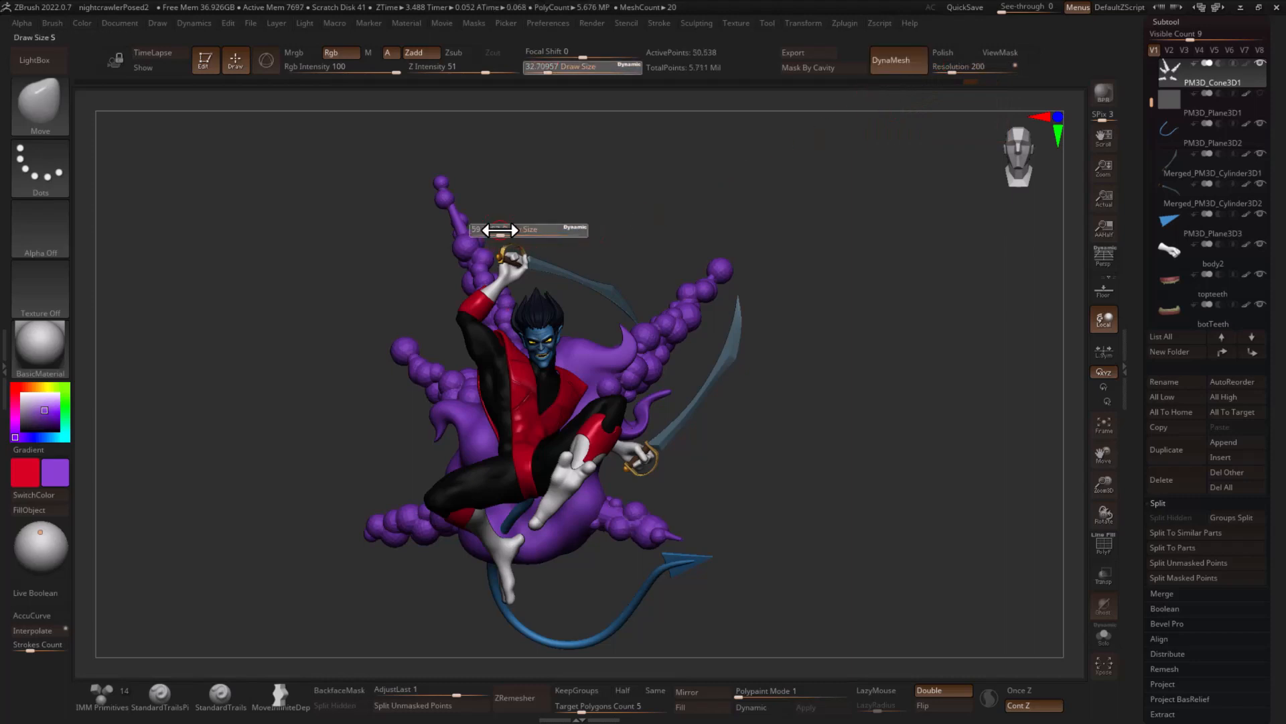
pyautogui.moveTo(497, 231); pyautogui.dragTo(519, 231)
pyautogui.press('shift')
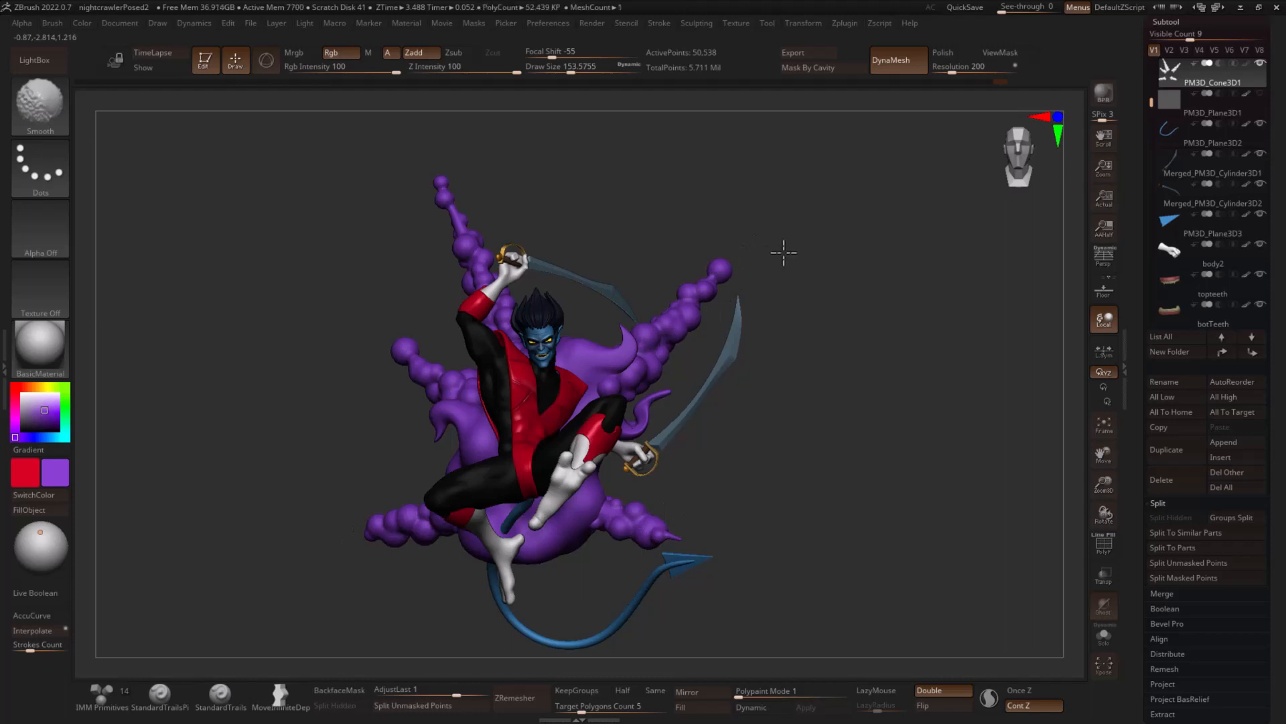
pyautogui.moveTo(797, 343)
pyautogui.mouseDown()
pyautogui.moveTo(861, 368)
pyautogui.moveTo(802, 362)
pyautogui.moveTo(893, 362)
pyautogui.moveTo(772, 368)
pyautogui.mouseUp()
pyautogui.press('shift')
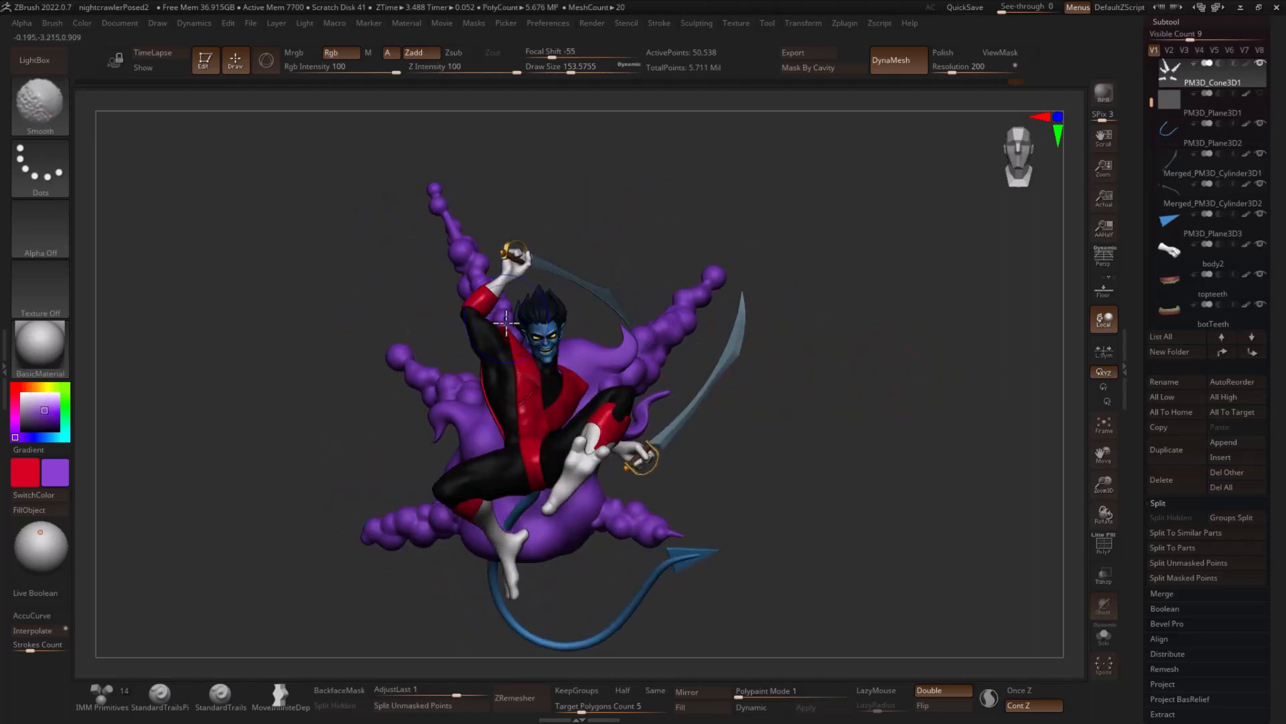
pyautogui.moveTo(938, 375); pyautogui.dragTo(790, 390)
pyautogui.keyDown('alt'); pyautogui.moveTo(670, 405); pyautogui.dragTo(833, 372); pyautogui.keyUp('alt')
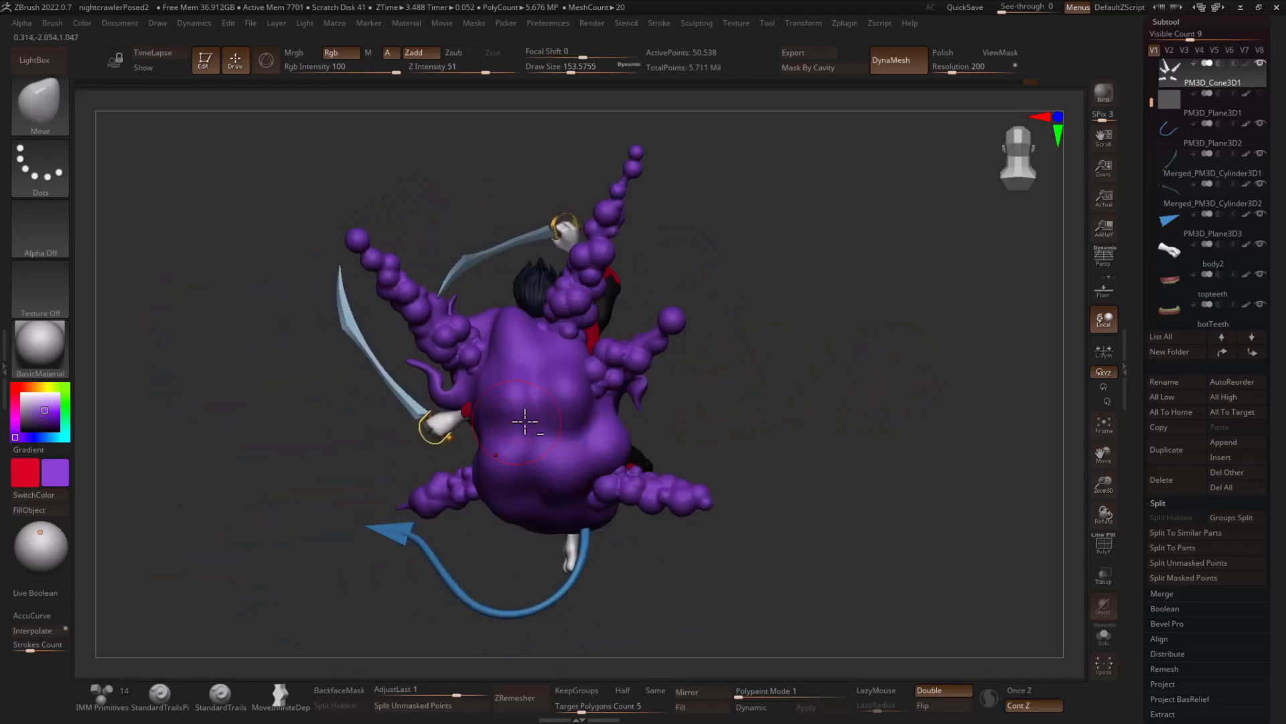
# - Reselect the spikes, enlarge the brush to about 311 for smoothing them, and turn off their DynaMesh
pyautogui.keyDown('alt'); pyautogui.click(553, 414); pyautogui.keyUp('alt')
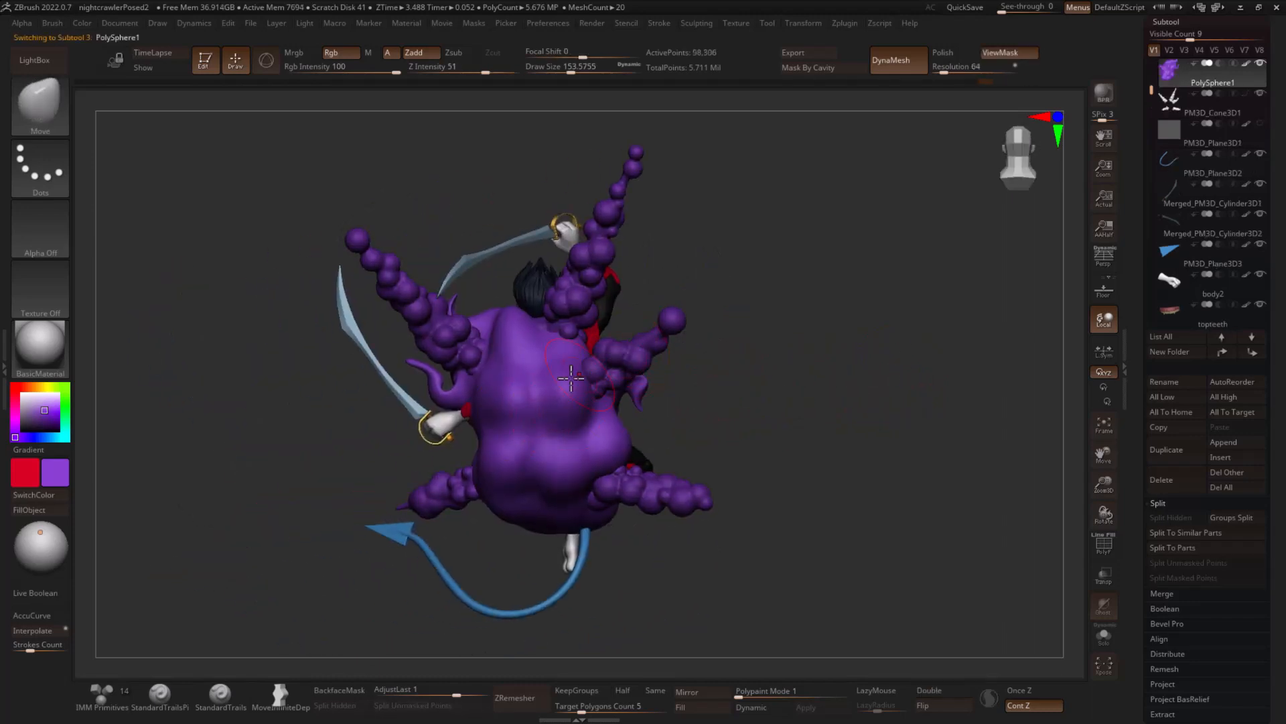
pyautogui.keyDown('alt'); pyautogui.click(672, 321); pyautogui.keyUp('alt')
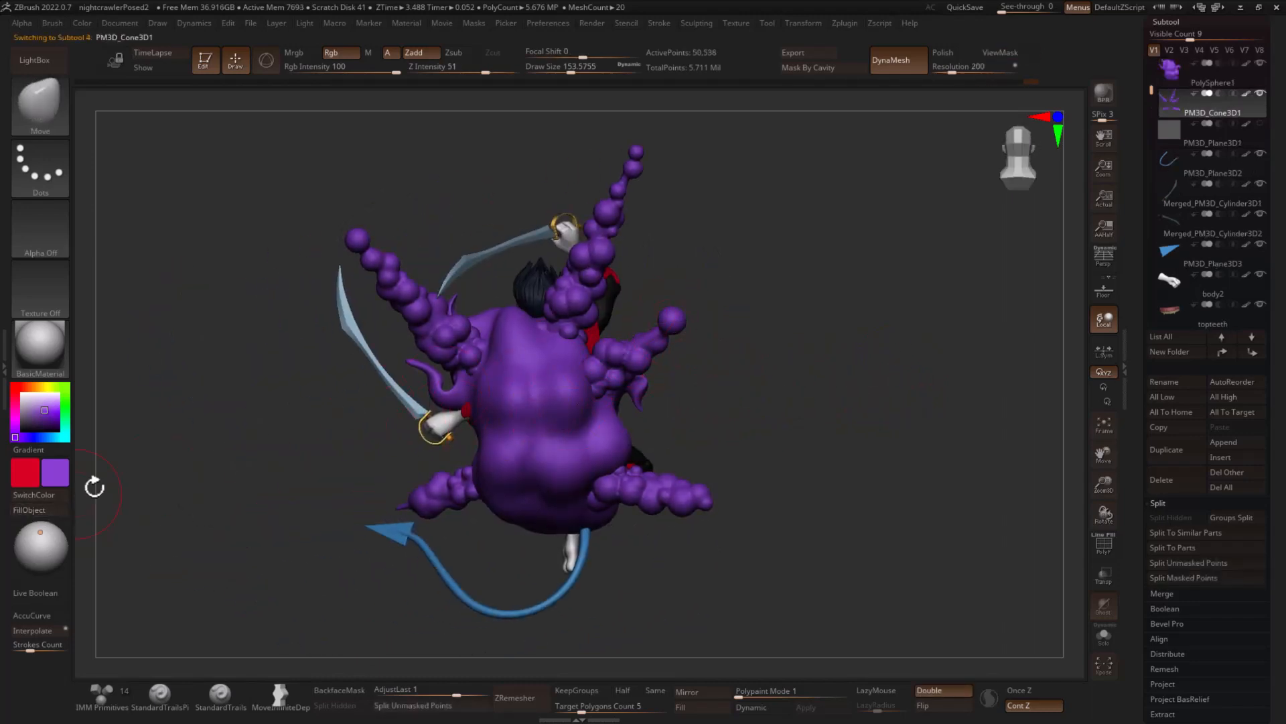
pyautogui.press('shift')
pyautogui.press('s')
pyautogui.moveTo(580, 293); pyautogui.dragTo(597, 293)
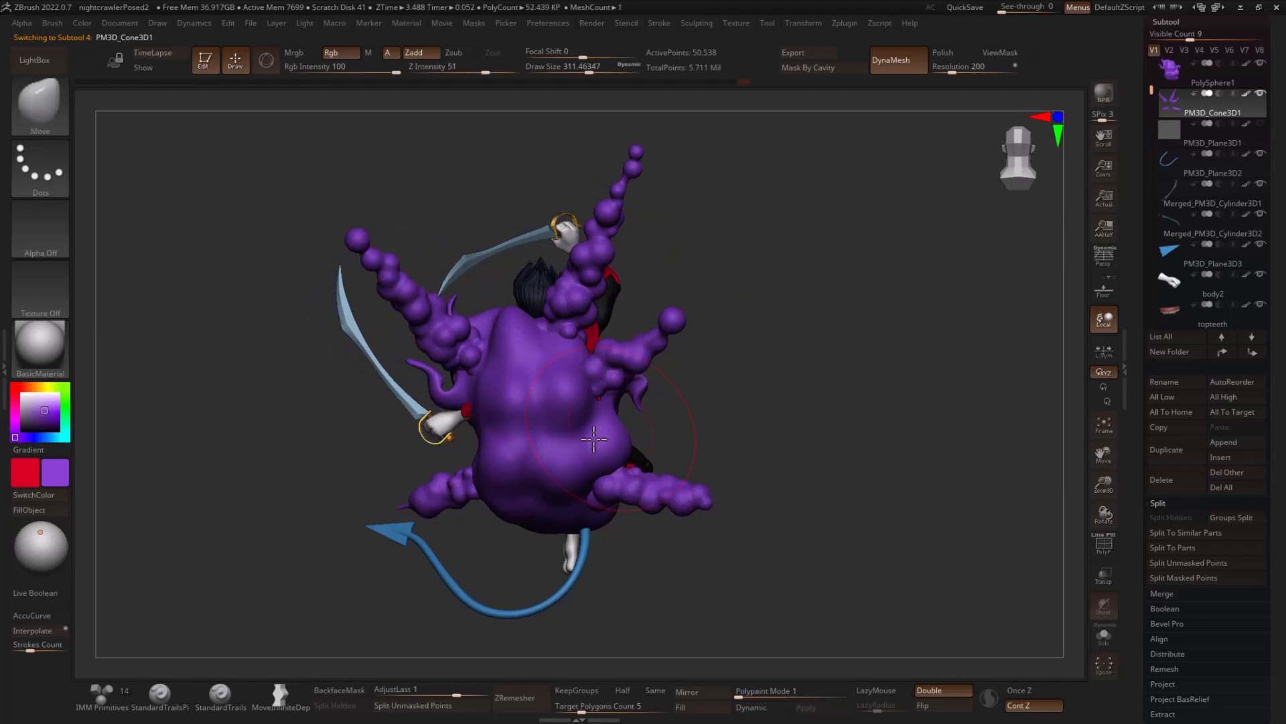
pyautogui.moveTo(801, 373); pyautogui.dragTo(841, 328)
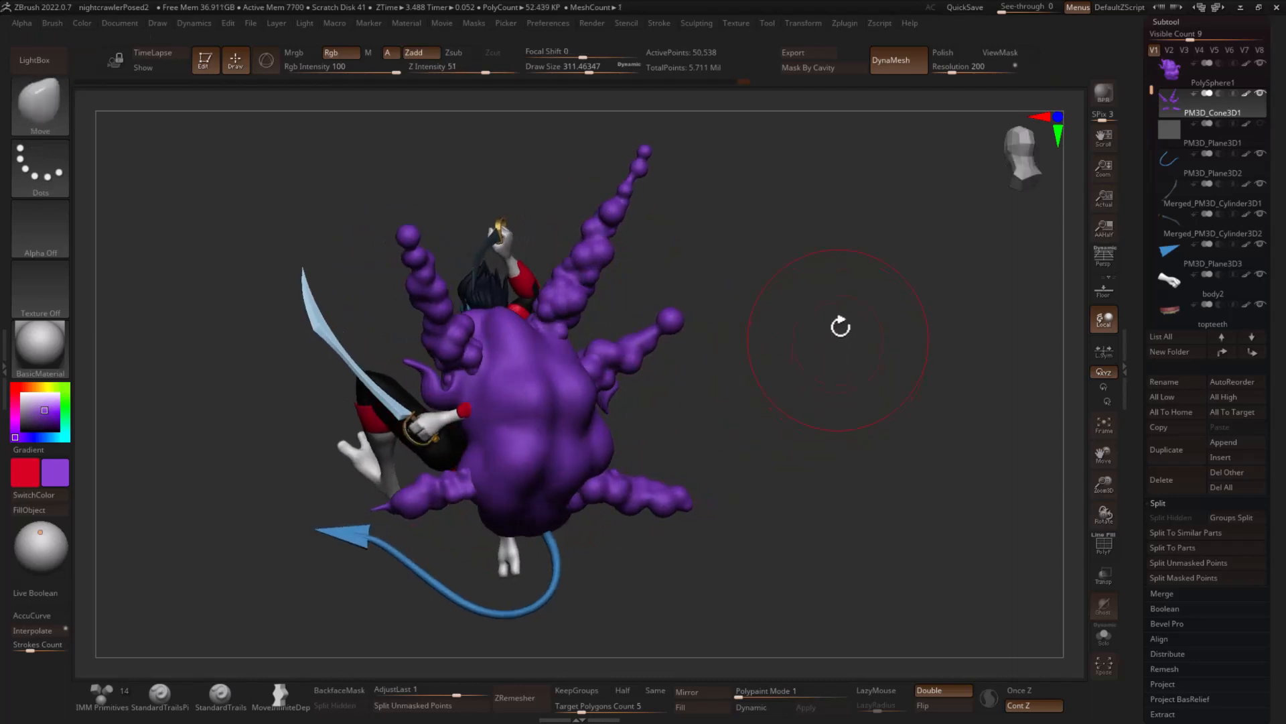
pyautogui.click(888, 67)
pyautogui.moveTo(843, 238); pyautogui.dragTo(848, 391)
pyautogui.moveTo(930, 414); pyautogui.dragTo(1078, 321)
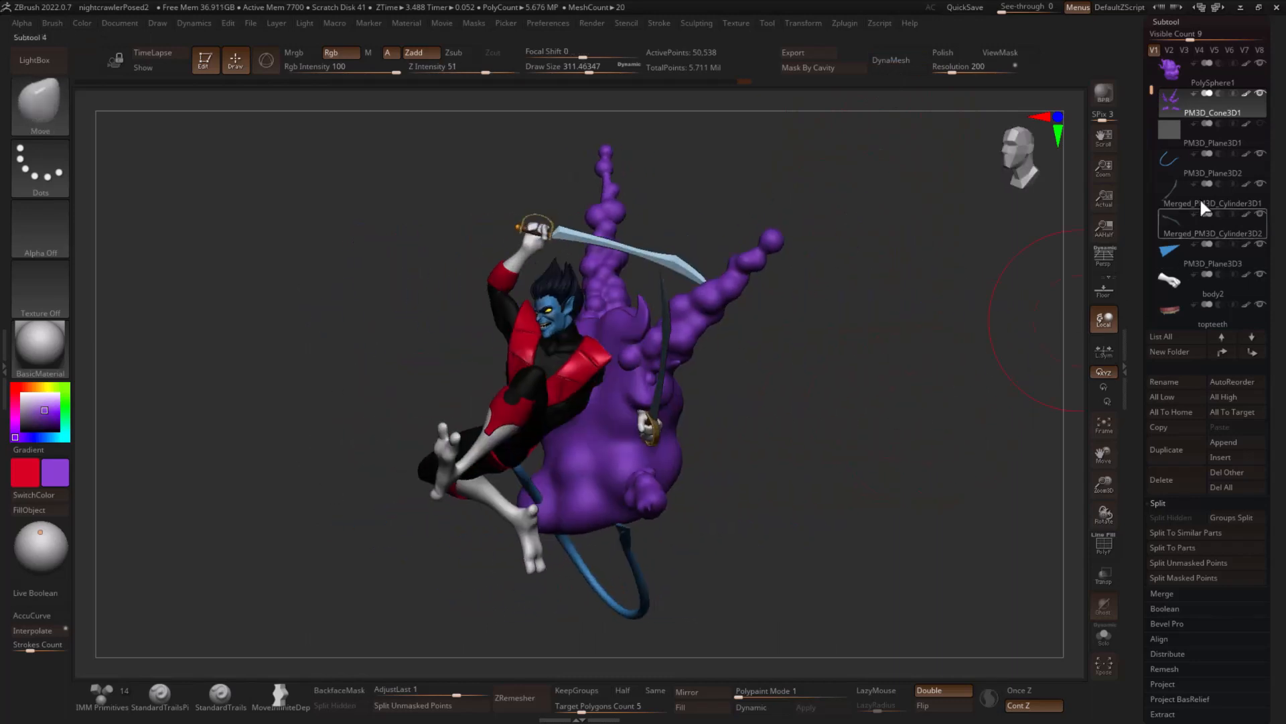
# - Select the cloud body PolySphere1, show its polyframe, and lower it to subdivision level 1
pyautogui.click(1217, 75)
pyautogui.moveTo(936, 331); pyautogui.dragTo(856, 390)
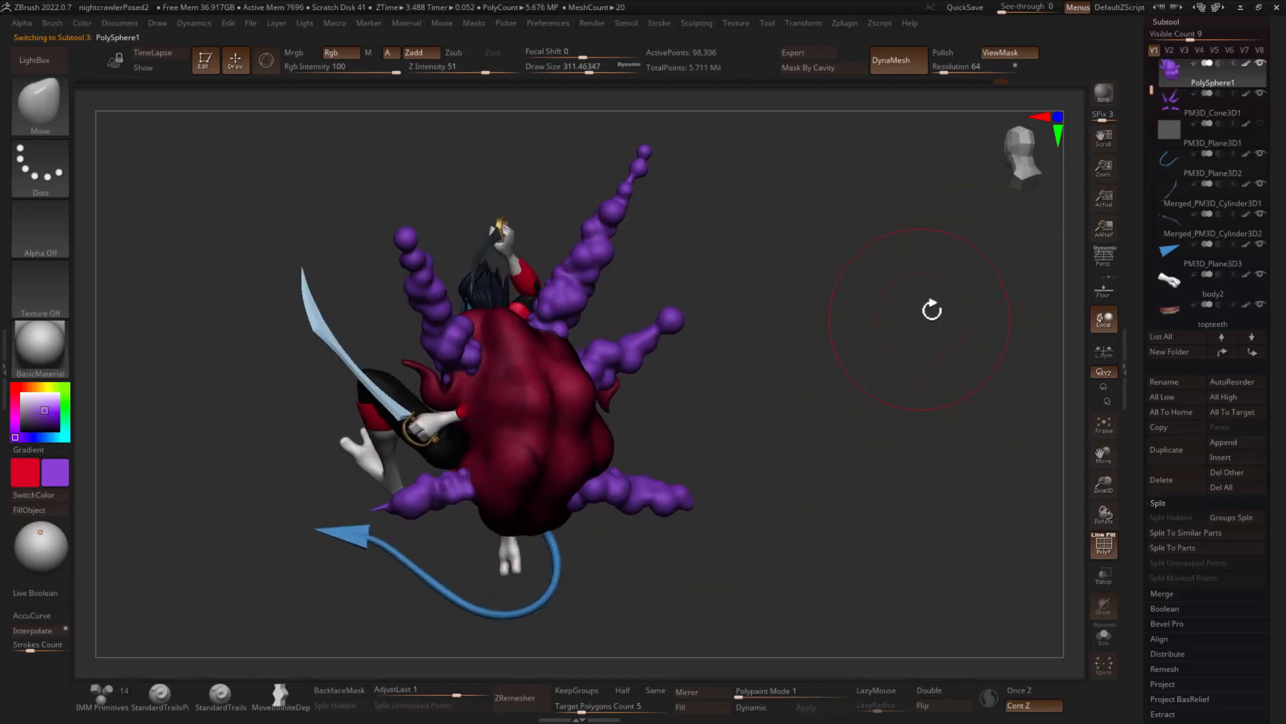
pyautogui.click(1167, 22)
pyautogui.click(1171, 37)
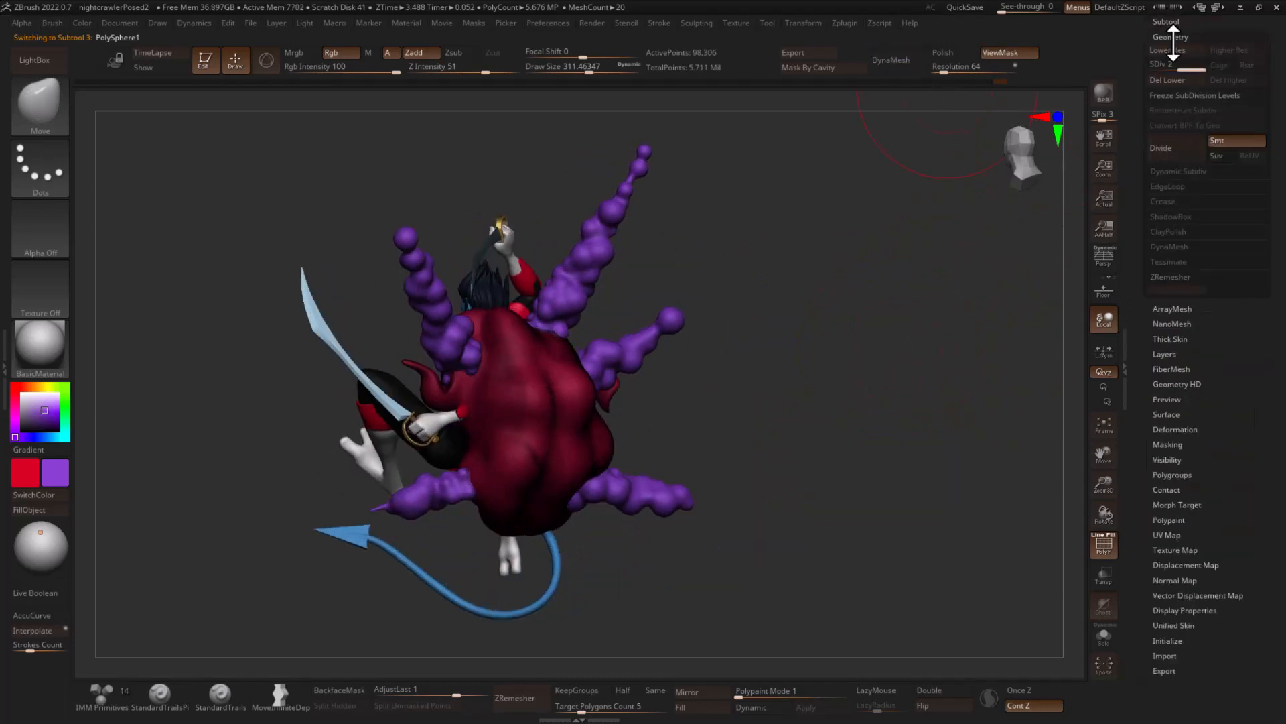
pyautogui.moveTo(1177, 67); pyautogui.dragTo(1151, 67)
pyautogui.moveTo(903, 275)
pyautogui.mouseDown()
pyautogui.moveTo(990, 270)
pyautogui.moveTo(1005, 365)
pyautogui.mouseUp()
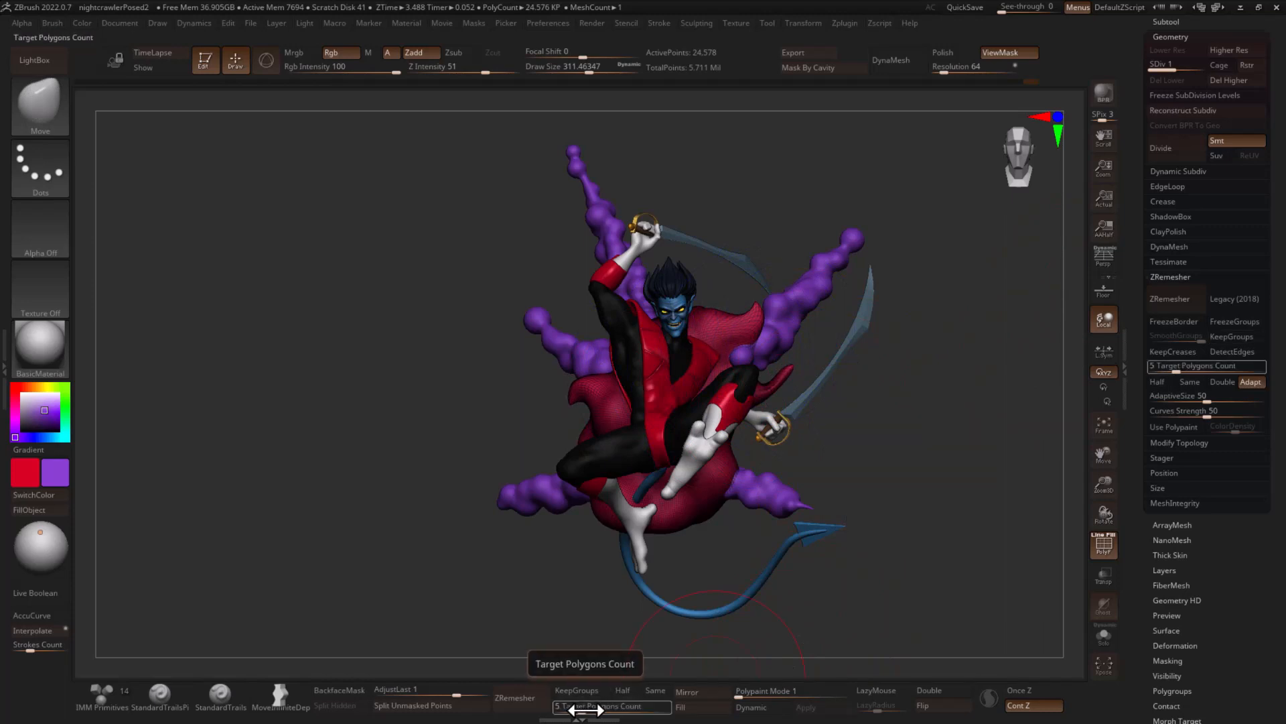
# - ZRemesh the cloud body with a target polygons count of 2
pyautogui.moveTo(585, 708); pyautogui.dragTo(610, 707)
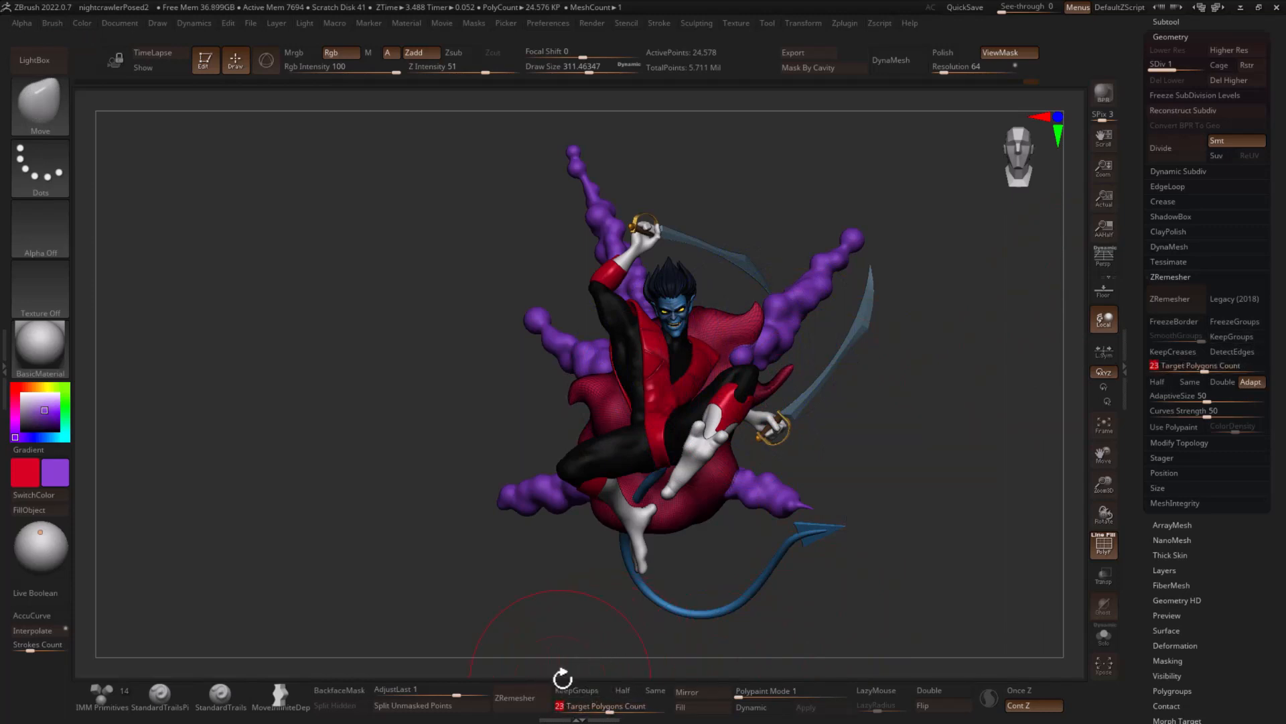
pyautogui.write('2')
pyautogui.click(519, 696)
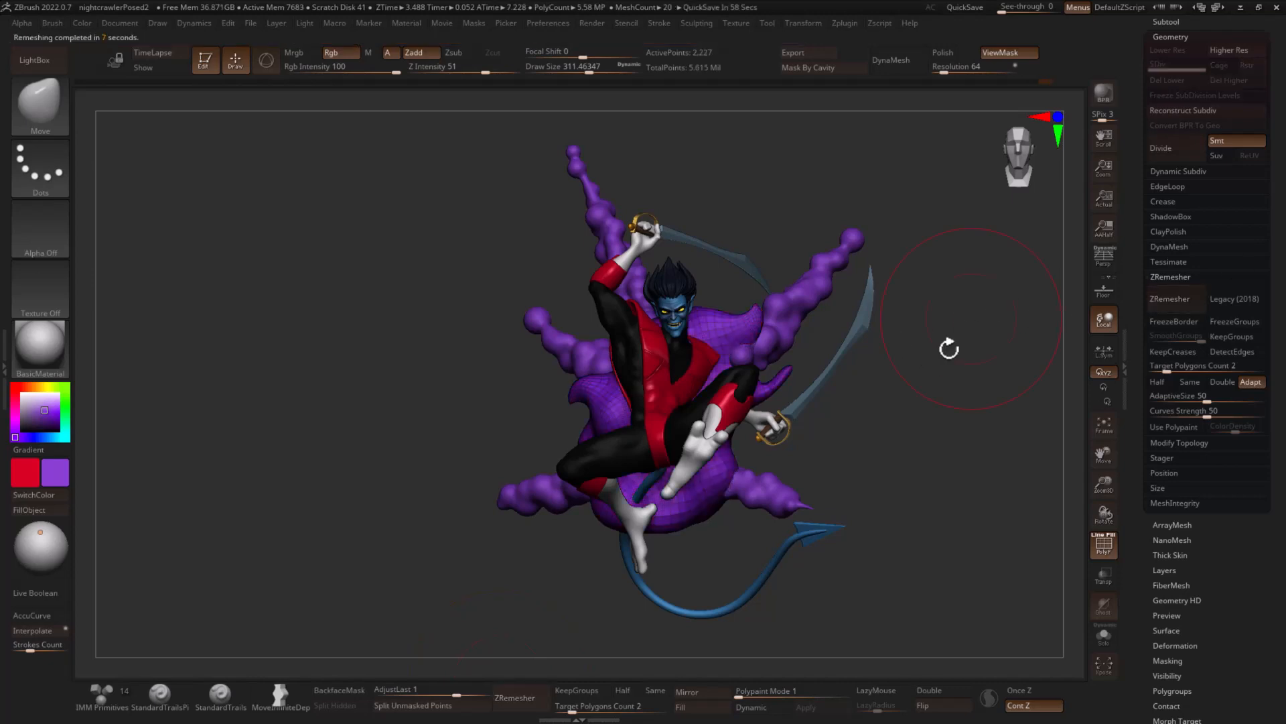
pyautogui.moveTo(948, 348); pyautogui.dragTo(912, 381)
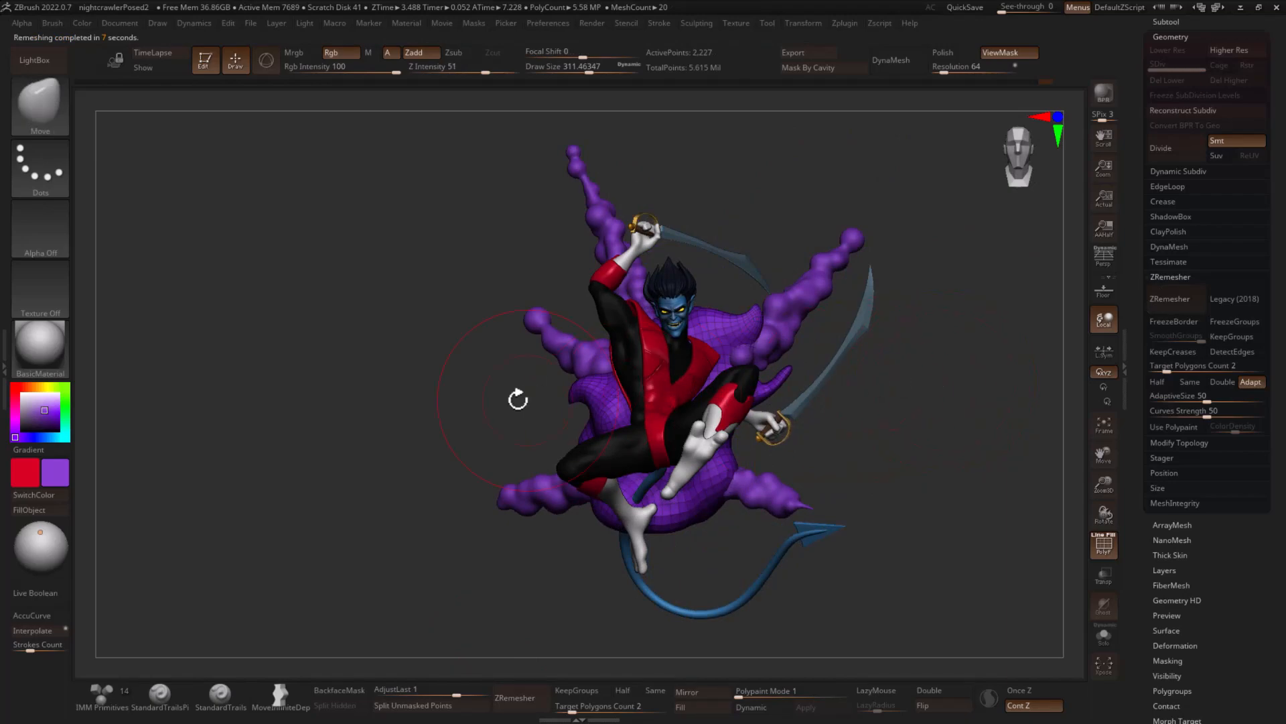
# - Insert TetraSphere NanoMesh on all polygons of the cloud body with ZModeler and hide the polyframe
pyautogui.press('b')
pyautogui.click(832, 172)
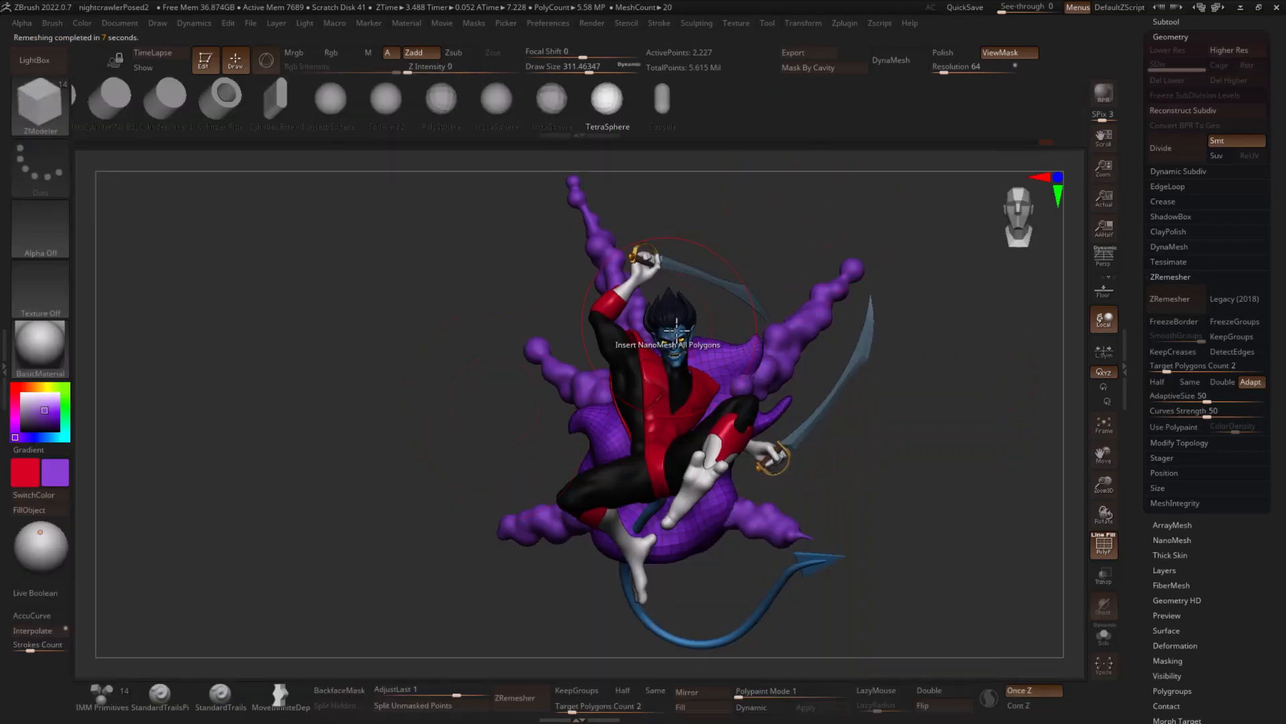
pyautogui.keyDown('alt'); pyautogui.moveTo(927, 360); pyautogui.dragTo(831, 379); pyautogui.keyUp('alt')
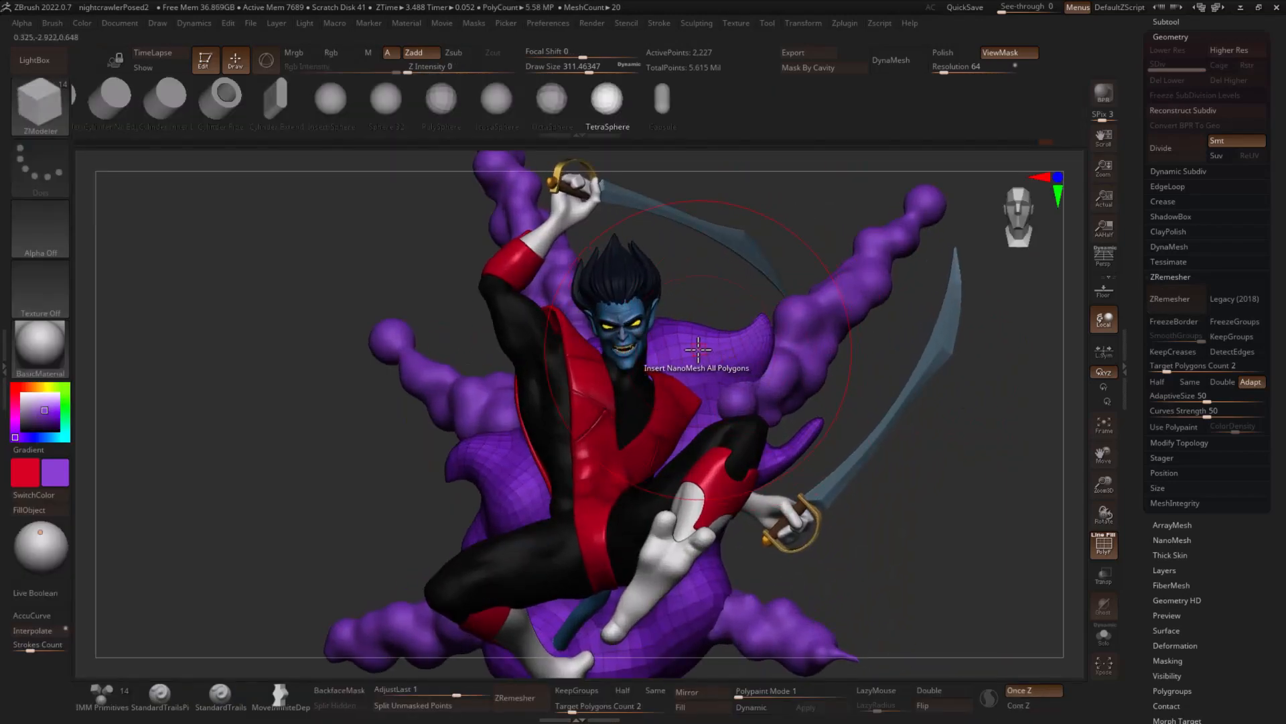
pyautogui.moveTo(698, 349); pyautogui.dragTo(721, 411)
pyautogui.hotkey('shift', 'f')
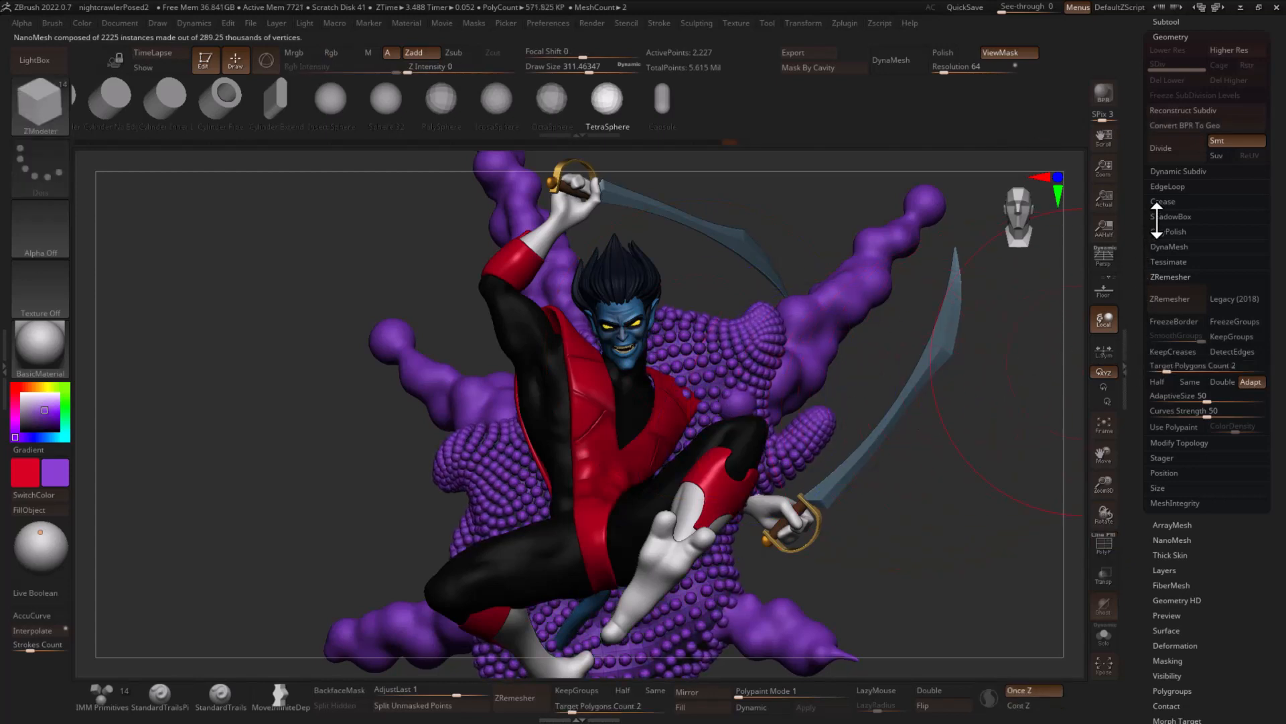
pyautogui.press('Return')
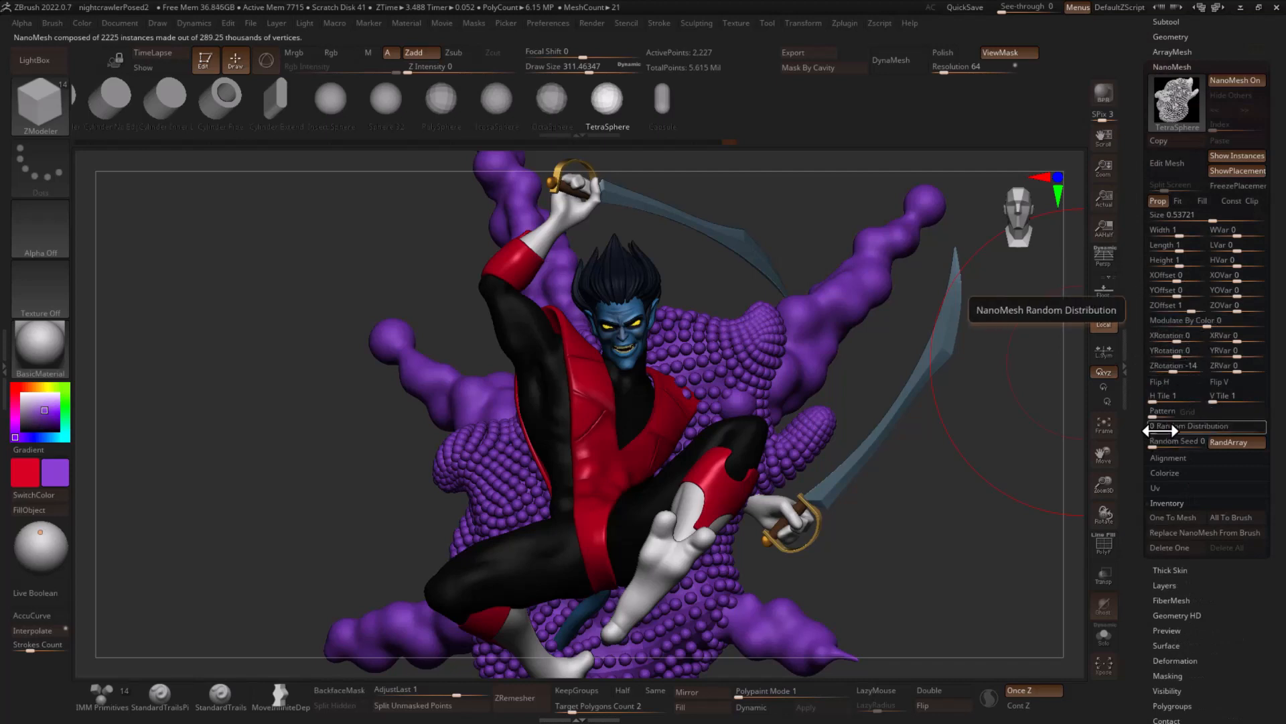
# - Set the cloud body's NanoMesh size to about 2.51 and its random distribution to about 0.04
pyautogui.moveTo(1158, 427); pyautogui.dragTo(1165, 431)
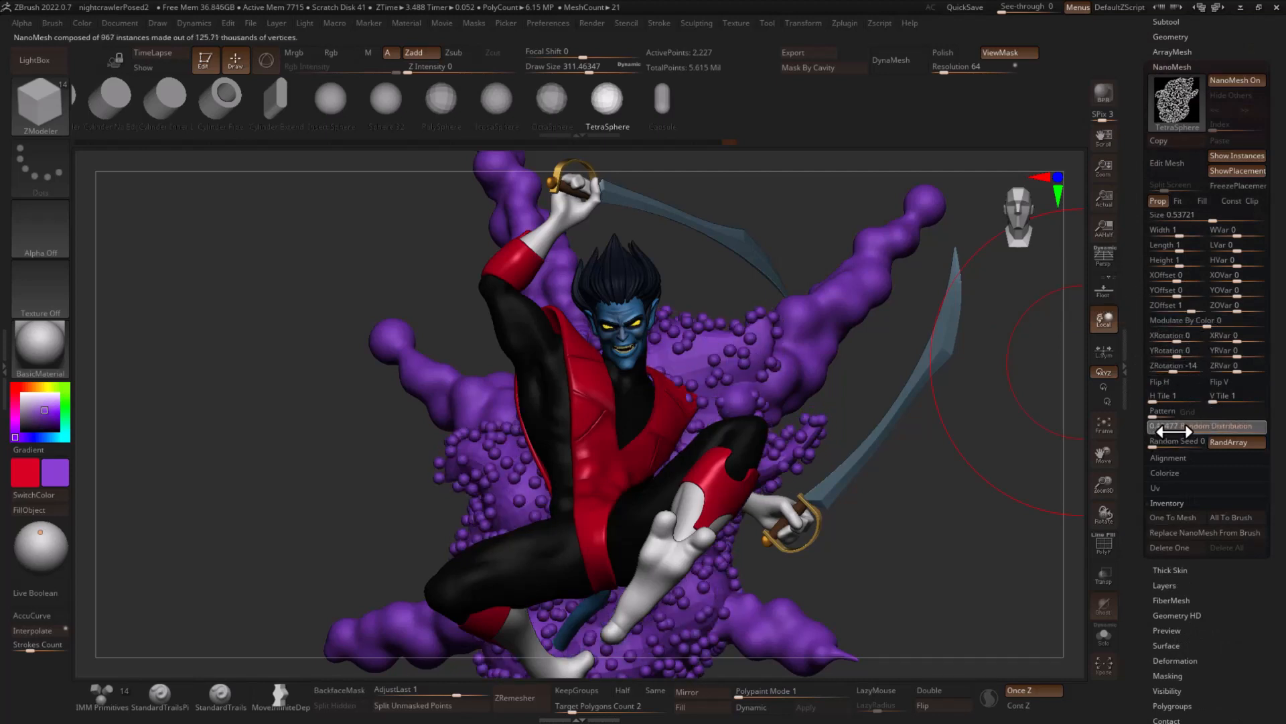
pyautogui.moveTo(1209, 214); pyautogui.dragTo(1236, 215)
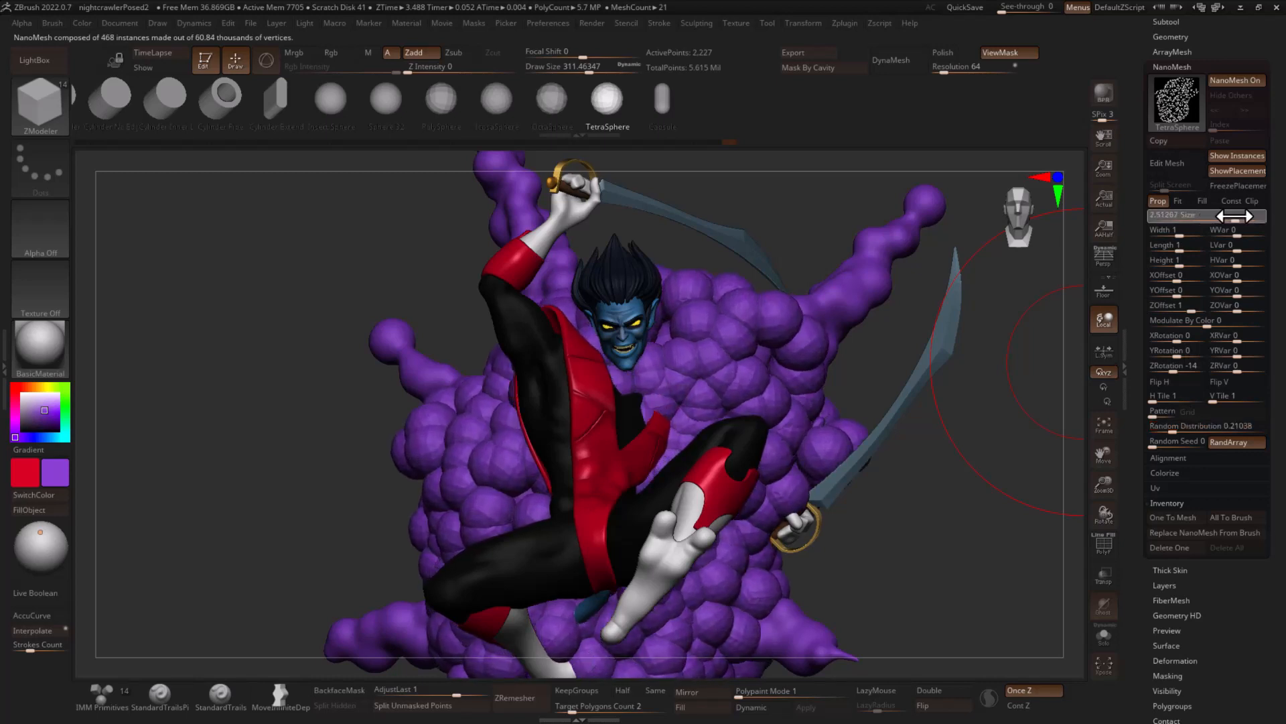
pyautogui.moveTo(1173, 427); pyautogui.dragTo(1166, 427)
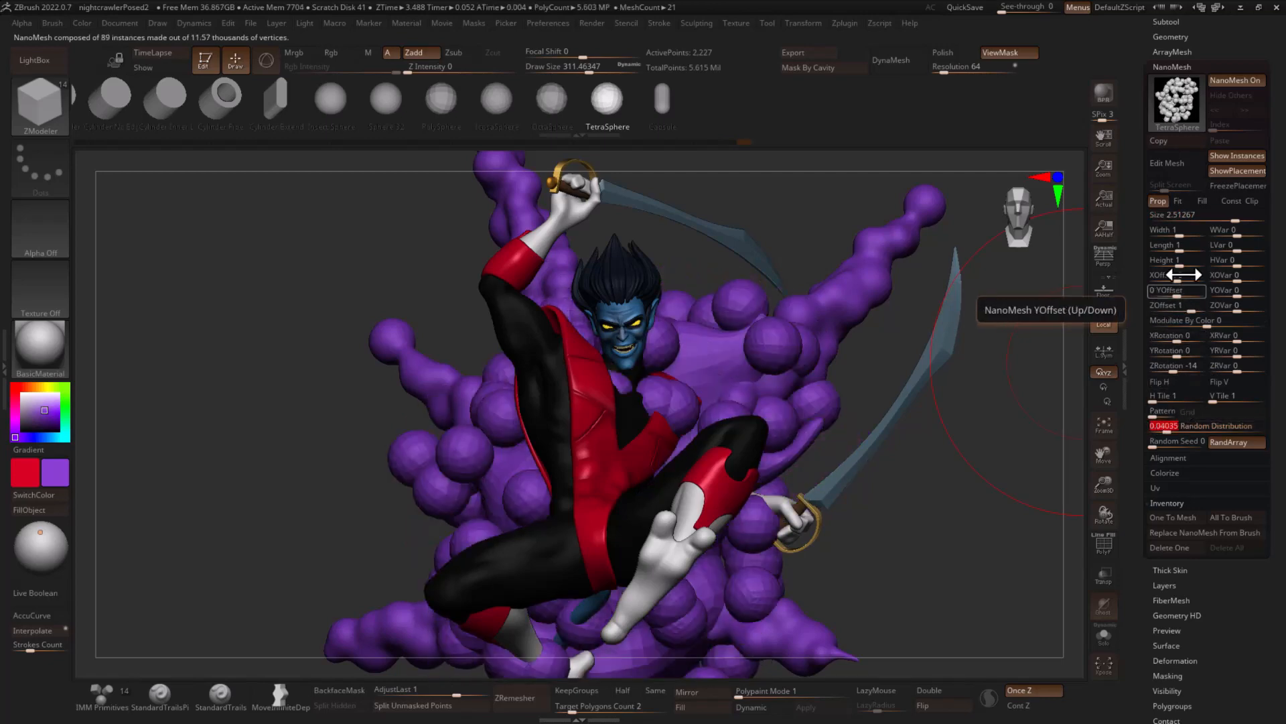
# - Set the width, length and height of the cloud body's NanoMesh spheres to 2 each
pyautogui.click(1186, 230)
pyautogui.write('23')
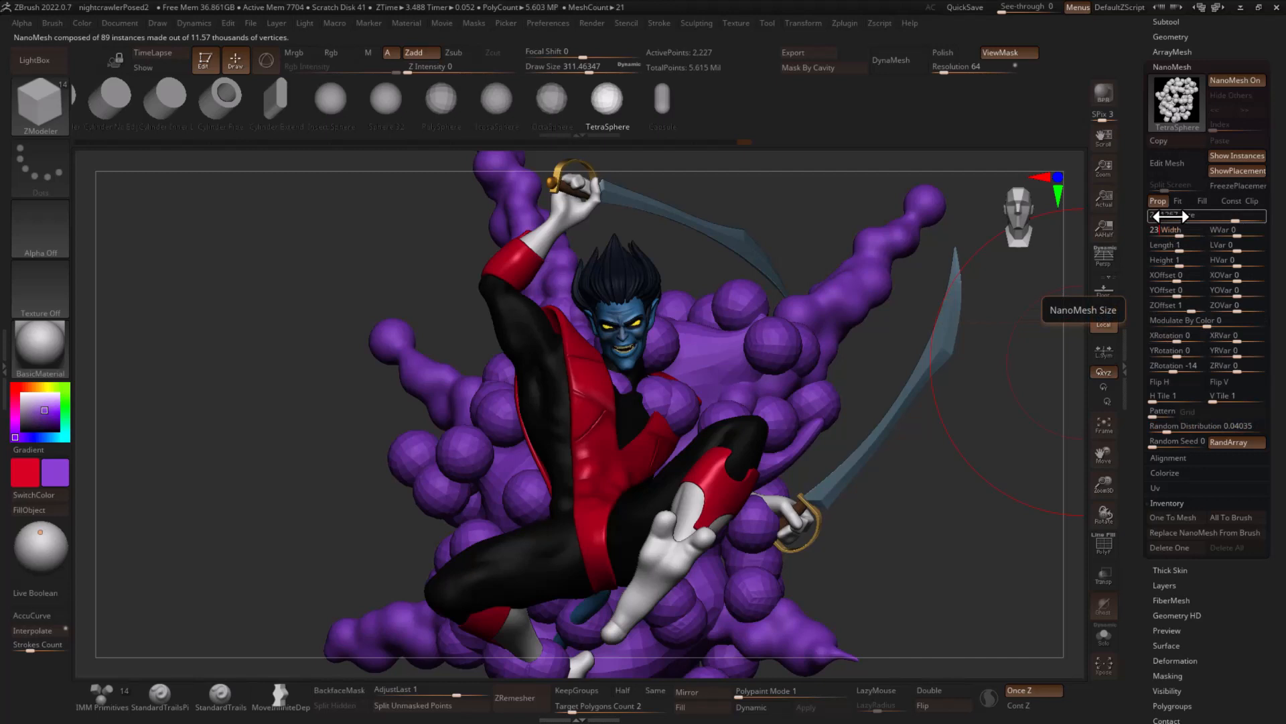
pyautogui.press('Tab')
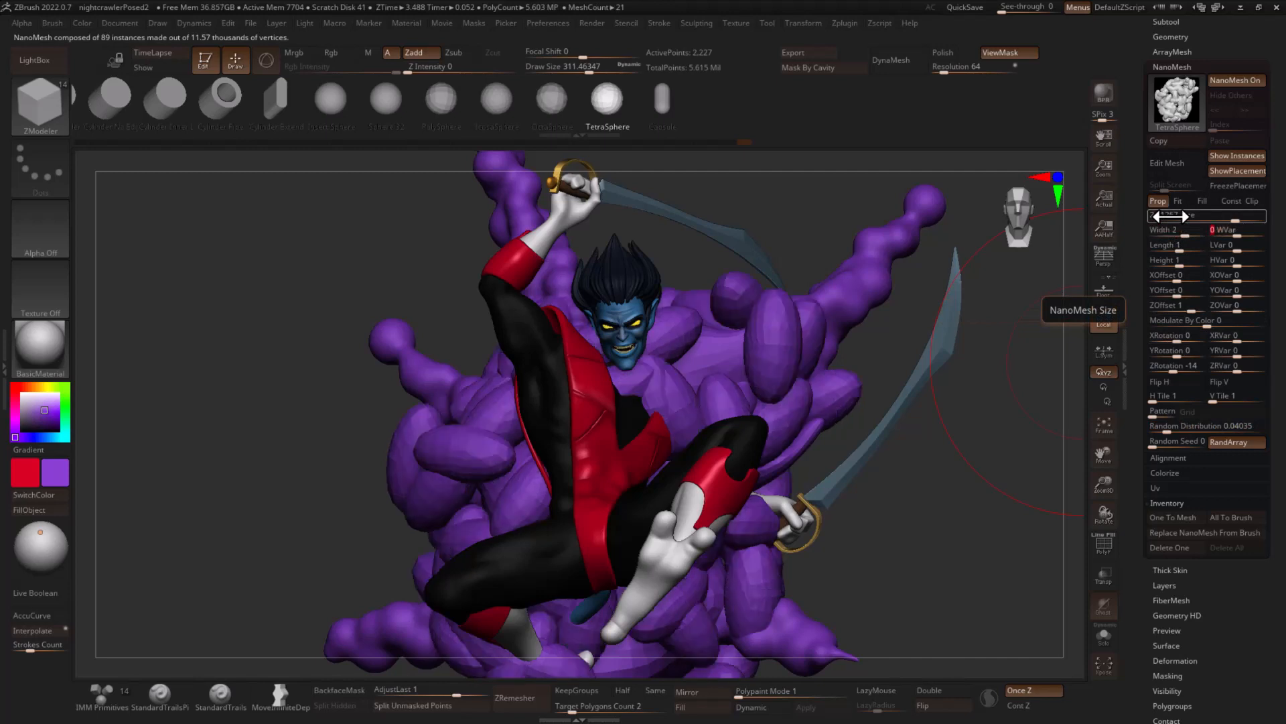
pyautogui.write('2')
pyautogui.press('Tab')
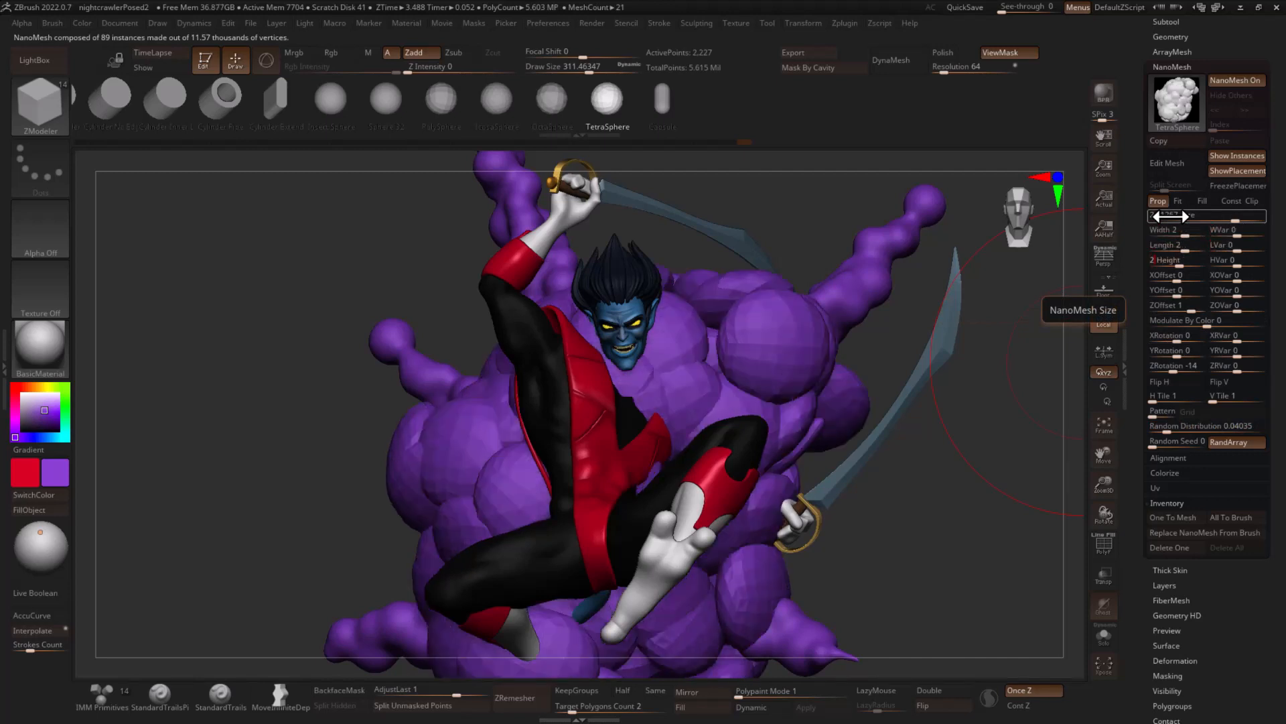
pyautogui.press('Tab')
# - Set the width, length and height variation of the cloud body's NanoMesh spheres to -40 each
pyautogui.click(1243, 233)
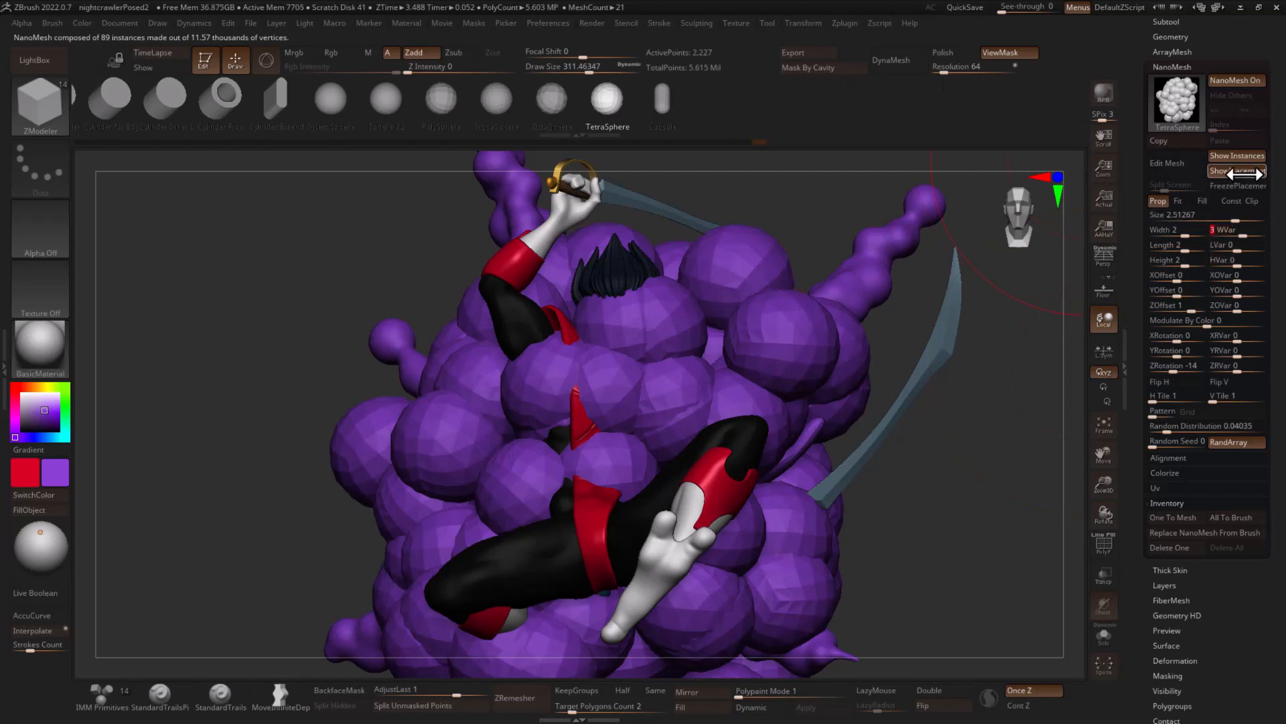
pyautogui.press('BackSpace')
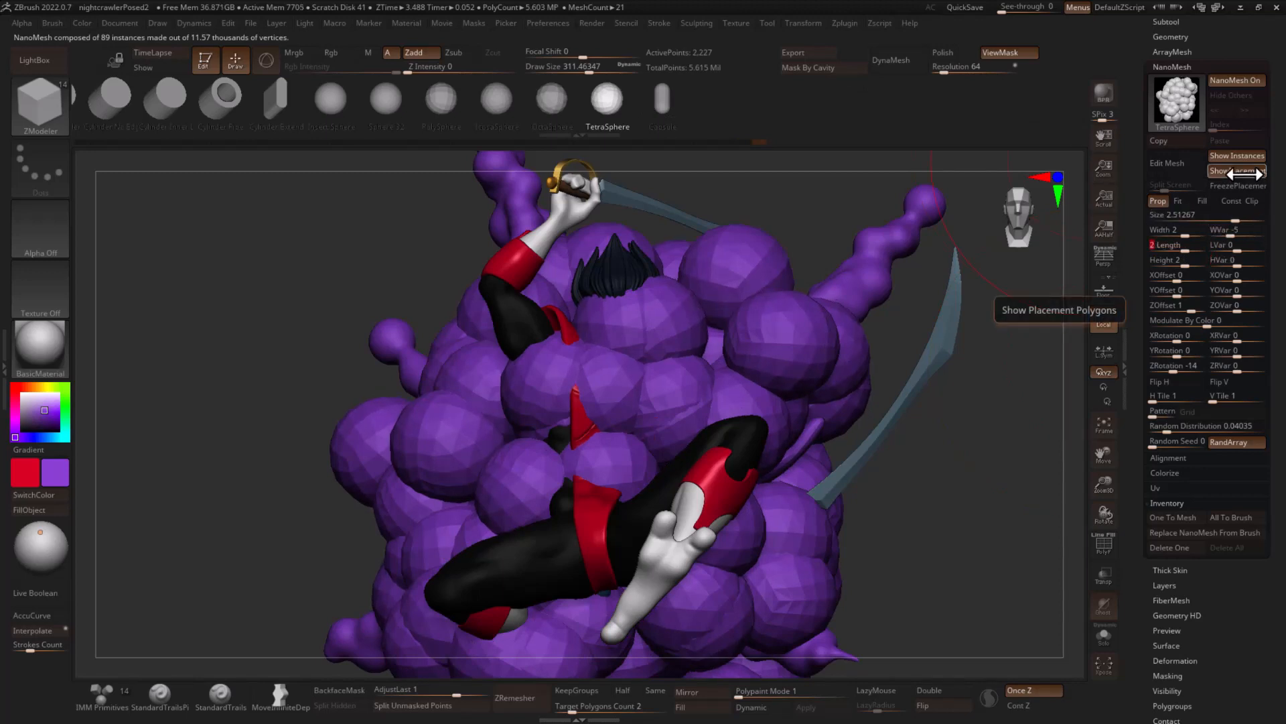
pyautogui.click(1218, 228)
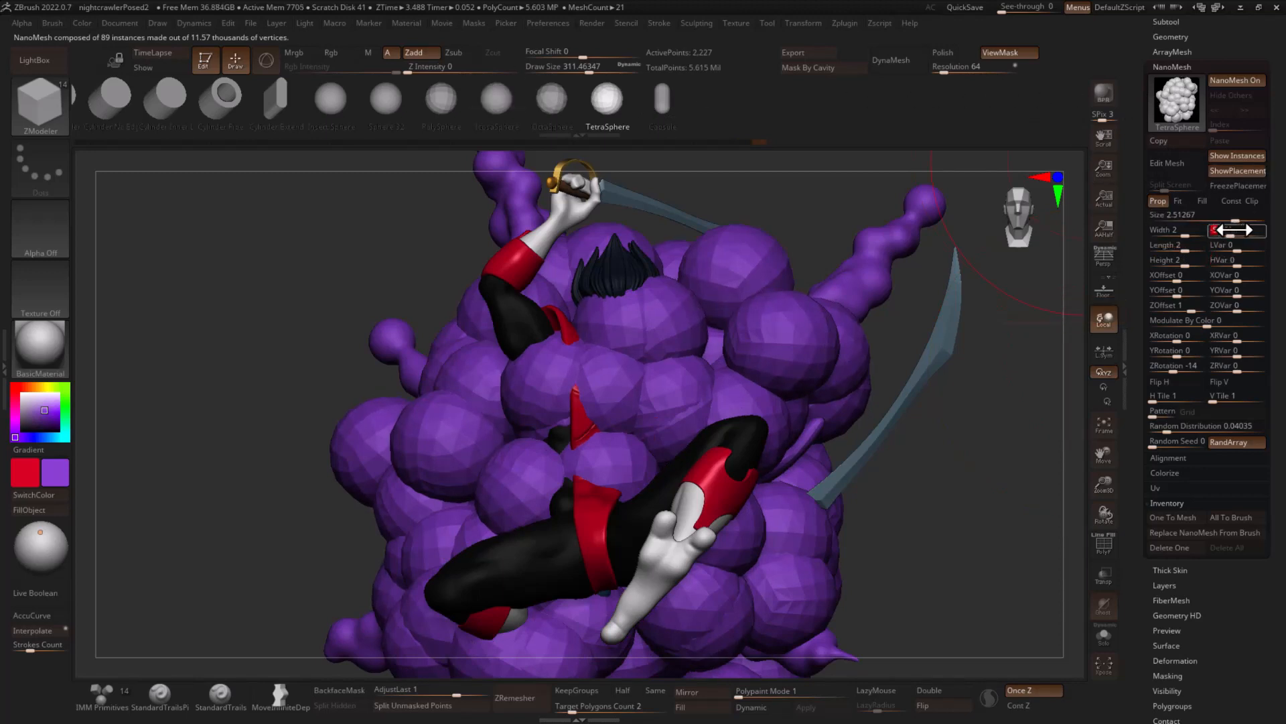
pyautogui.write('-40 WVar')
pyautogui.press('Tab')
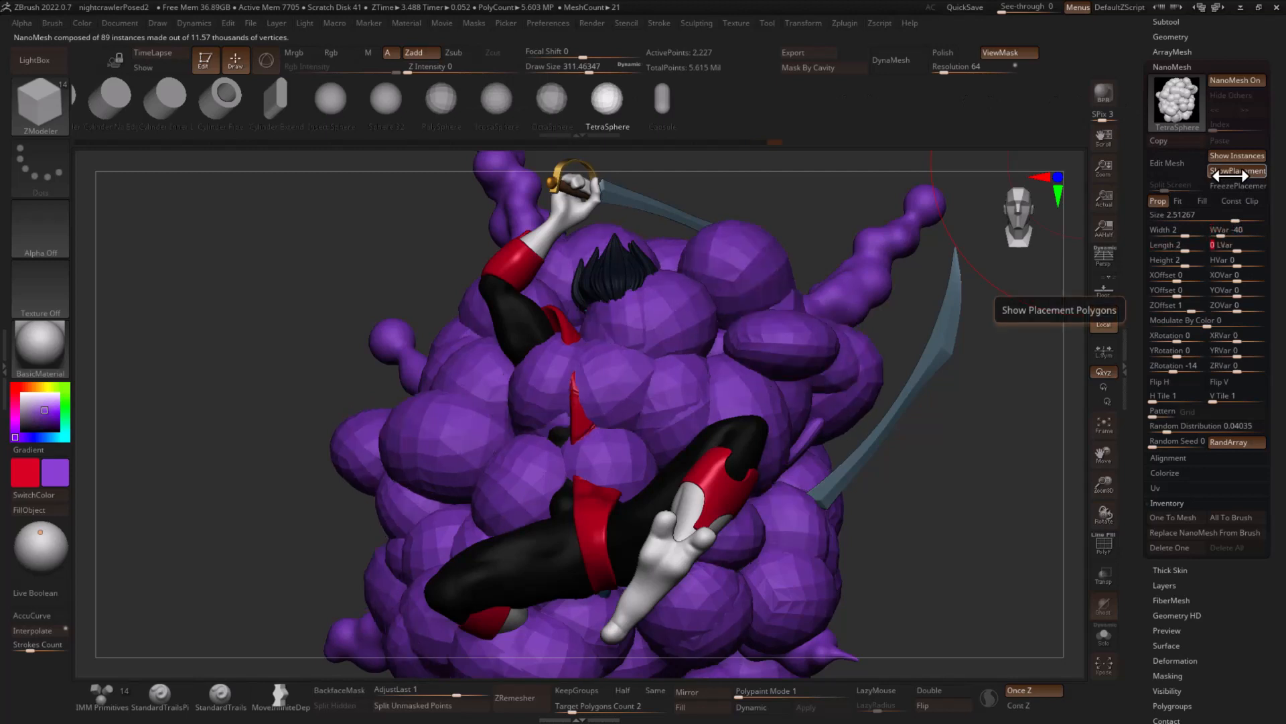
pyautogui.press('Tab')
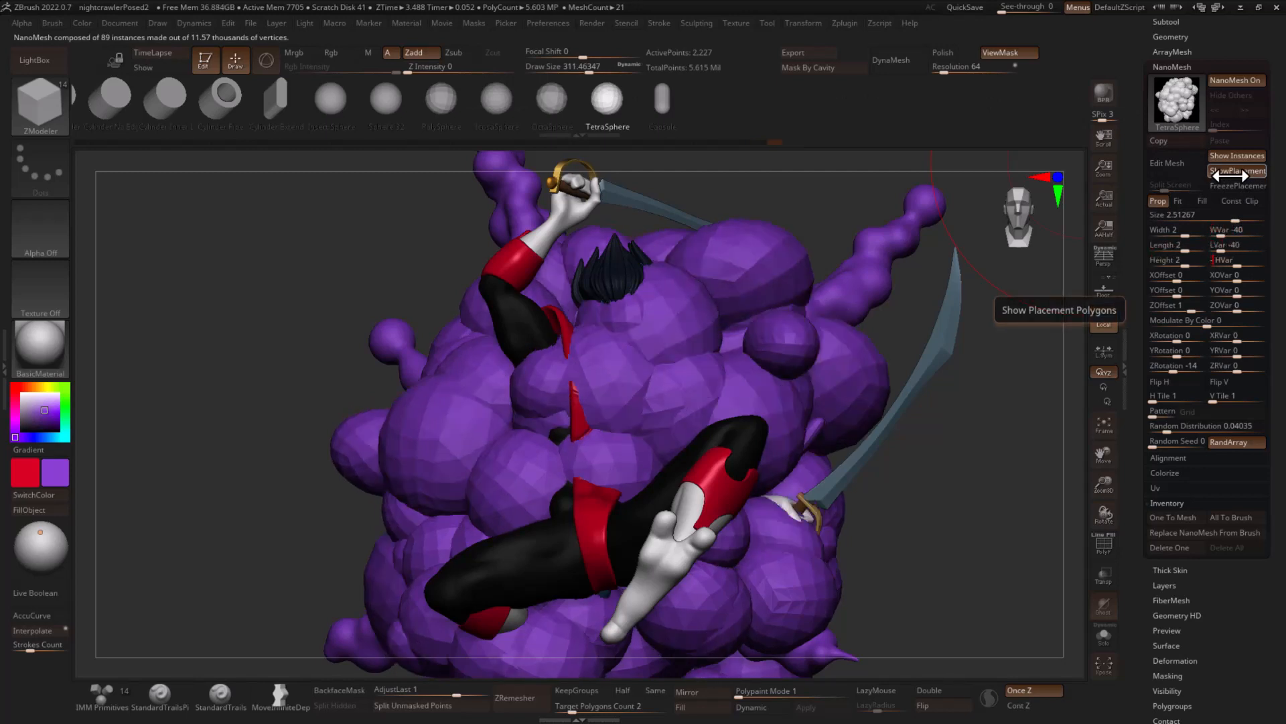
pyautogui.write('-40')
pyautogui.press('Return')
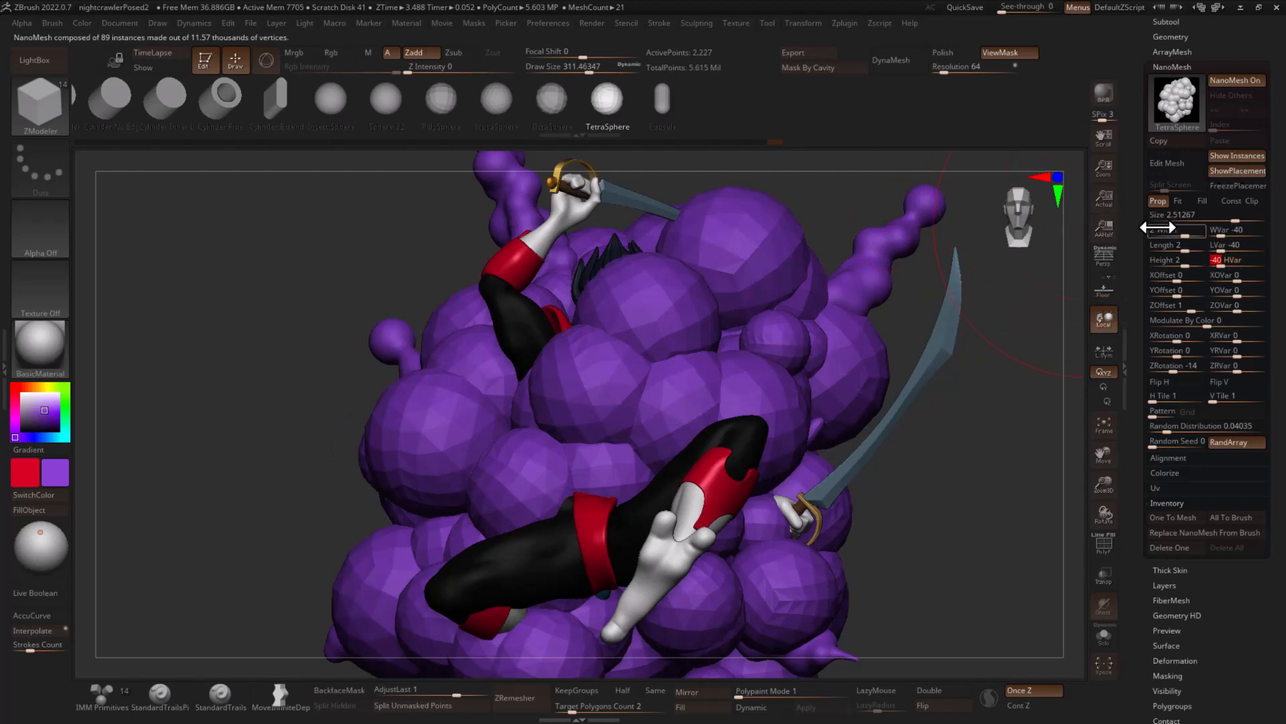
# - Reduce the cloud body's NanoMesh size to about 1.37 and bring its Z offset to about -0.005
pyautogui.moveTo(1234, 216); pyautogui.dragTo(1227, 216)
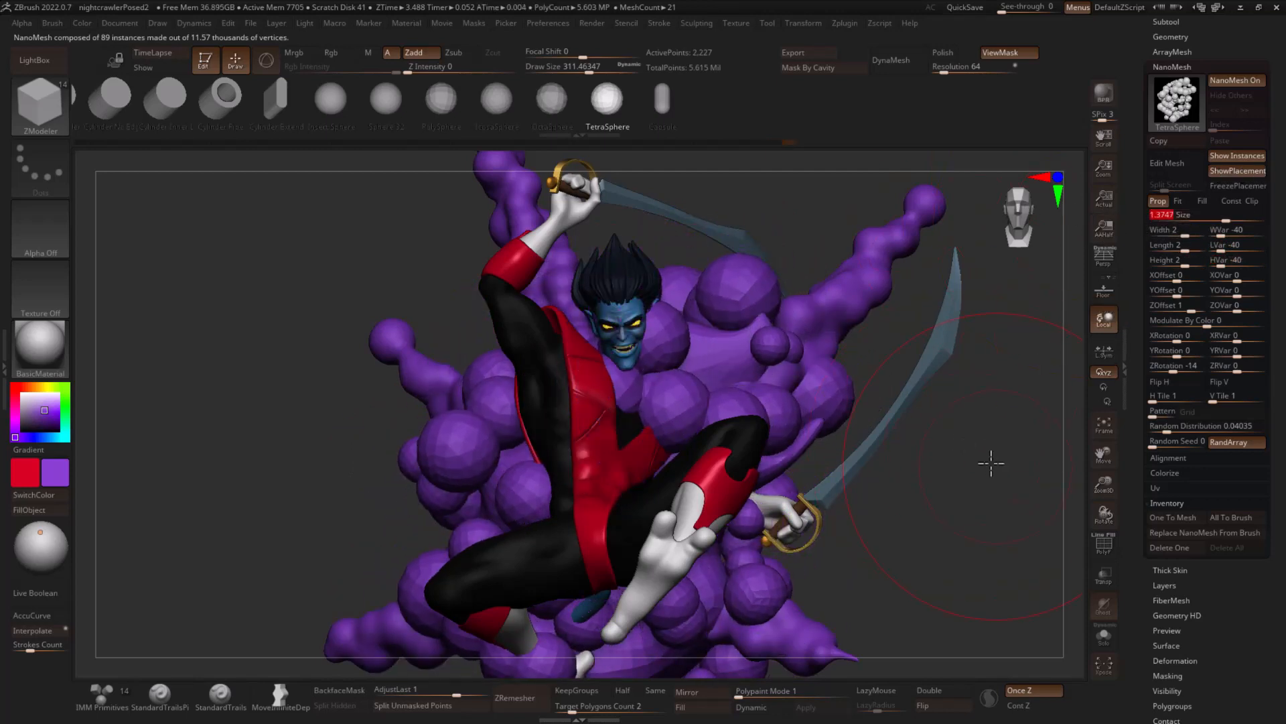
pyautogui.press('f')
pyautogui.moveTo(979, 455); pyautogui.dragTo(955, 428)
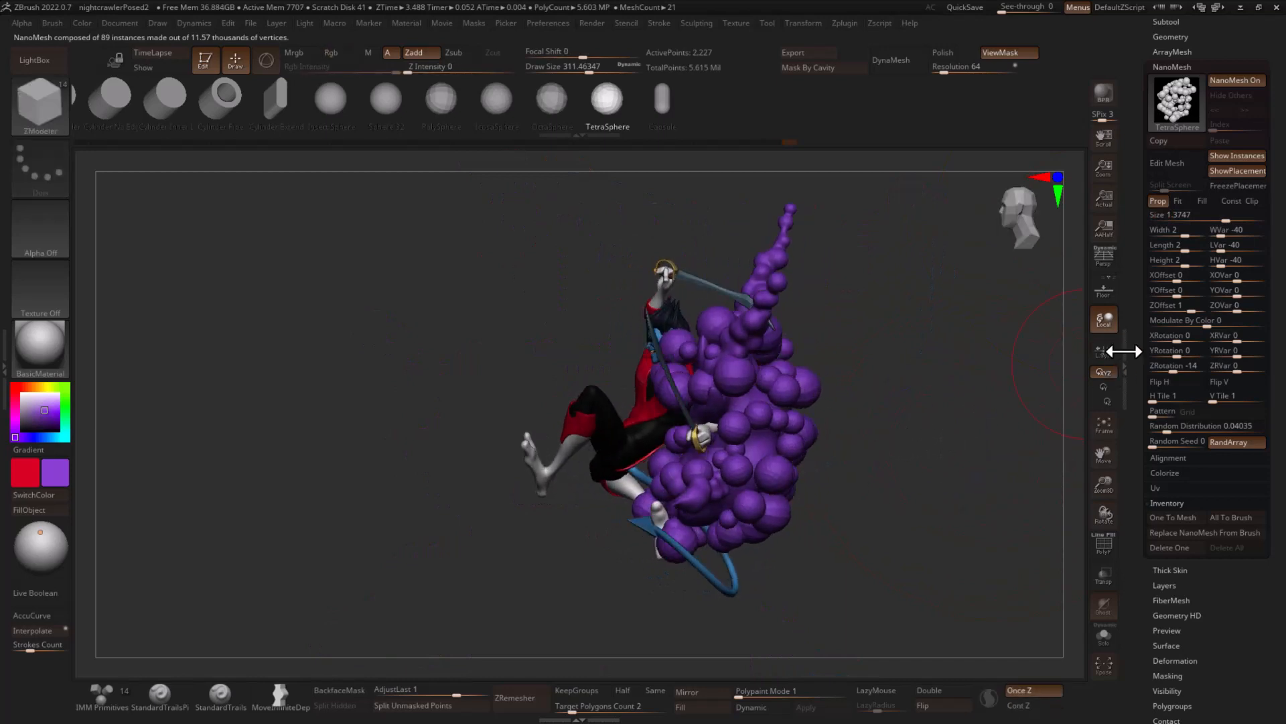
pyautogui.moveTo(1177, 306); pyautogui.dragTo(1172, 309)
pyautogui.moveTo(980, 349); pyautogui.dragTo(1008, 376)
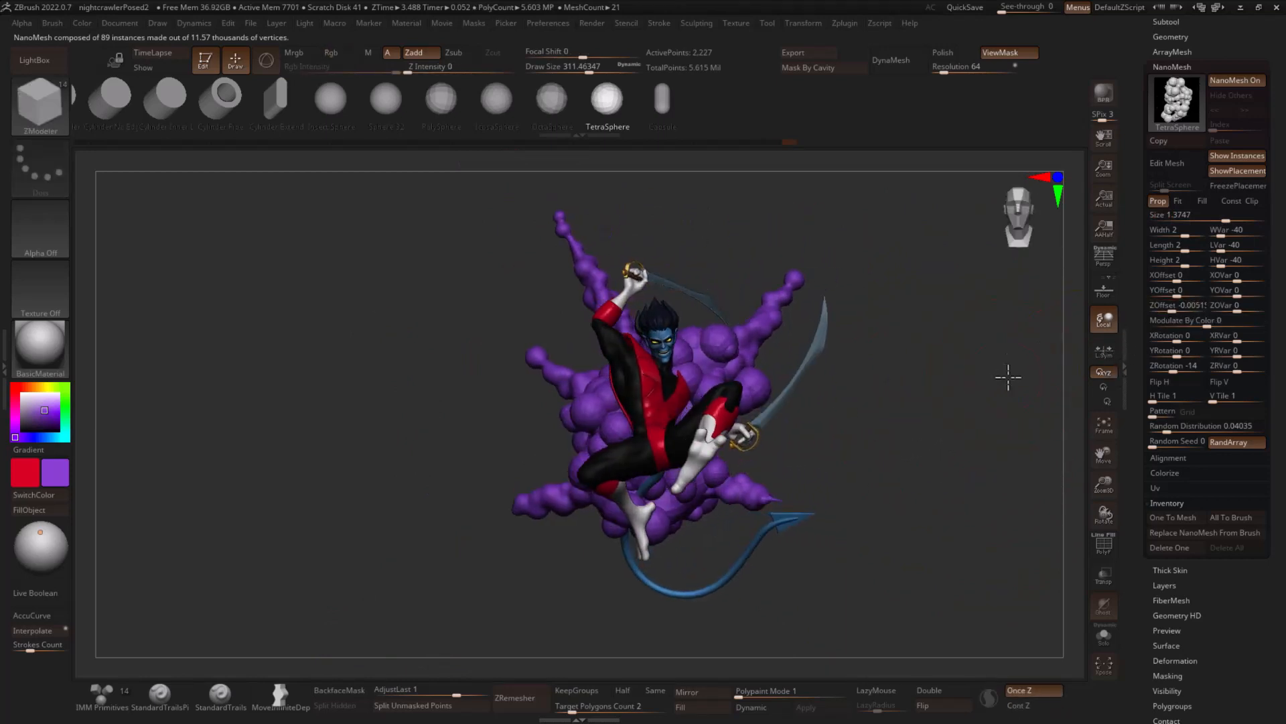
# - Set the NanoMesh random seed to 11763 and convert the sphere puffs into real geometry on the cloud body
pyautogui.moveTo(1142, 445); pyautogui.dragTo(1161, 447)
pyautogui.click(1161, 447)
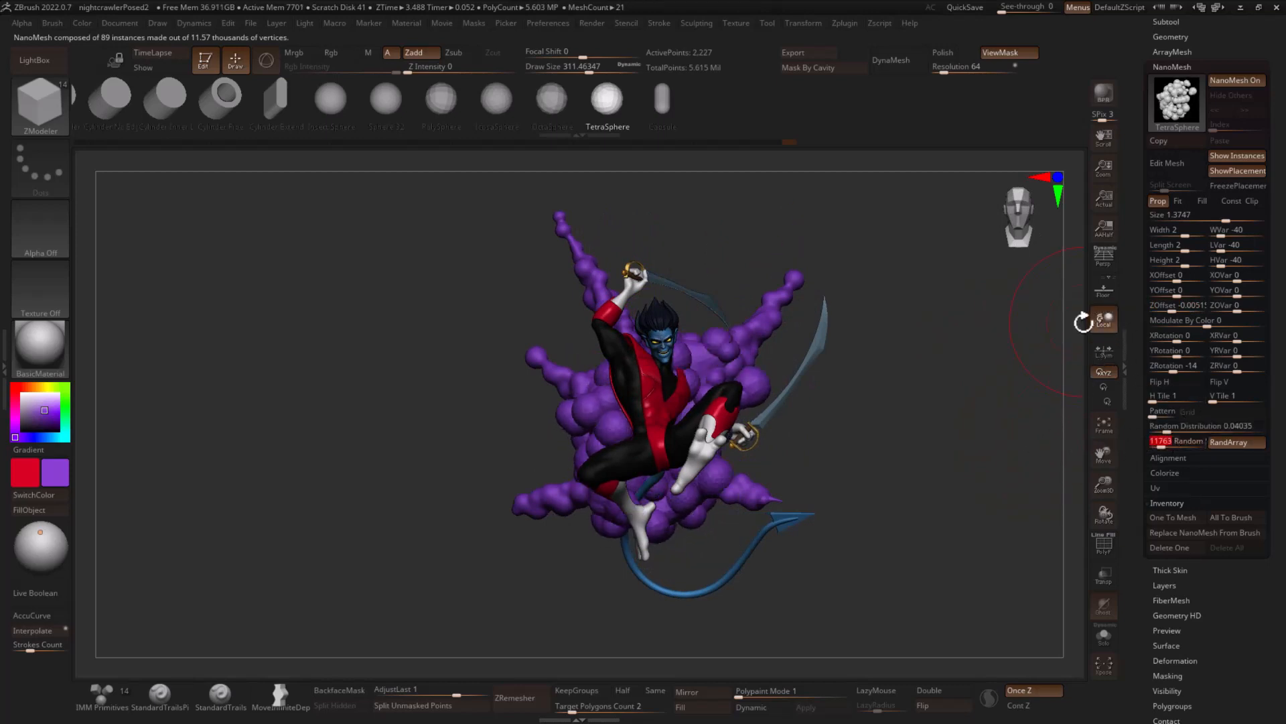
pyautogui.click(1178, 519)
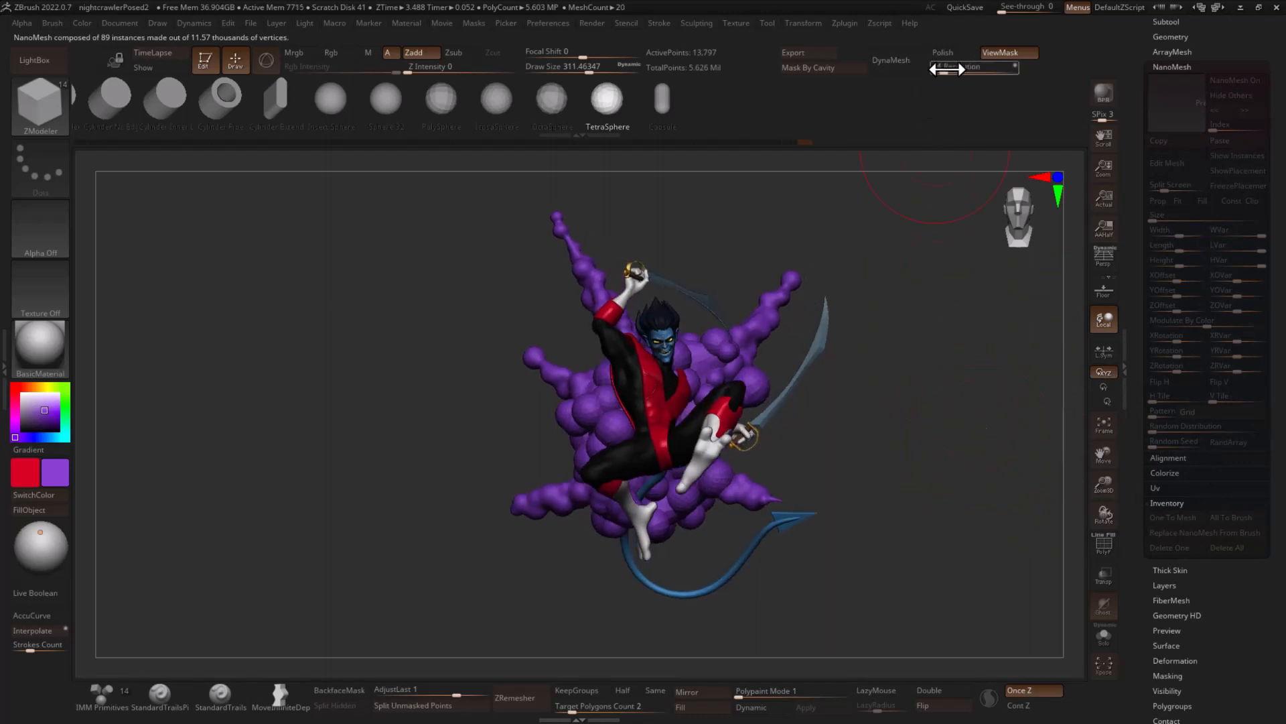
# - DynaMesh the cloud body at resolution 136 and smooth the puffs across its back
pyautogui.click(891, 61)
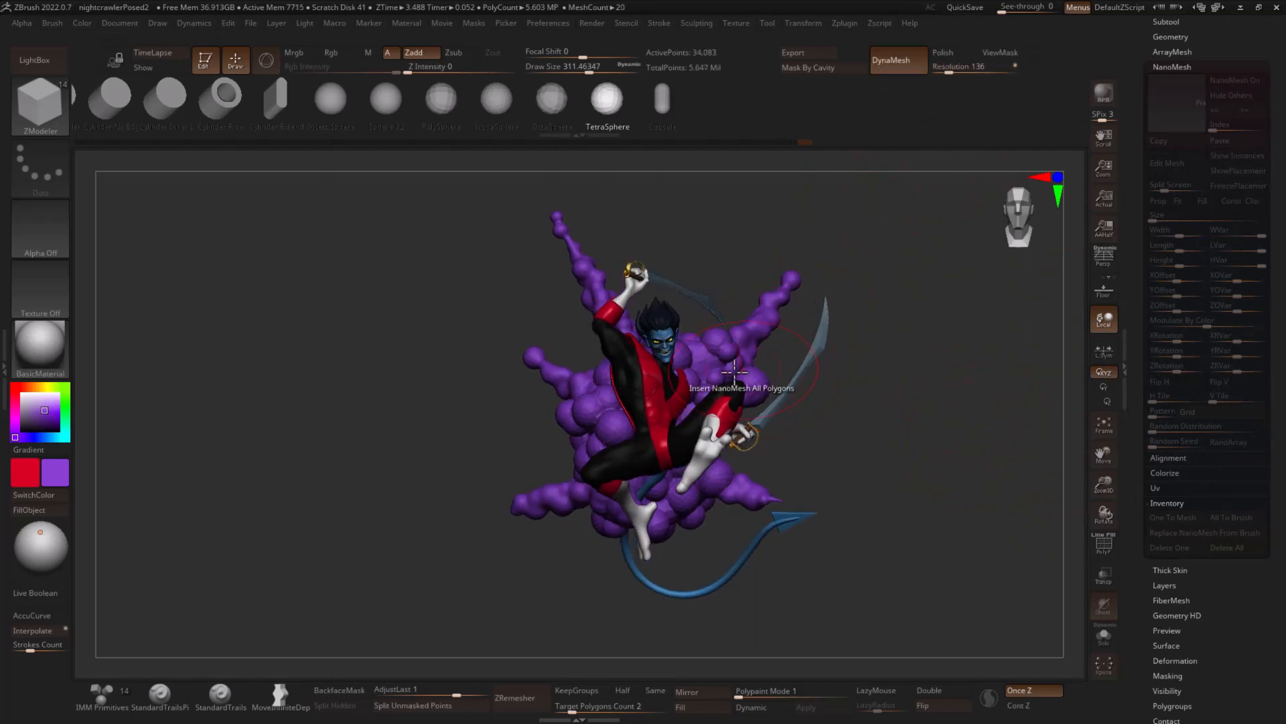
pyautogui.press('shift')
pyautogui.keyDown('shift'); pyautogui.moveTo(714, 385); pyautogui.dragTo(697, 459); pyautogui.keyUp('shift')
pyautogui.moveTo(904, 429); pyautogui.dragTo(737, 463)
pyautogui.keyDown('shift'); pyautogui.moveTo(650, 443); pyautogui.dragTo(601, 430); pyautogui.keyUp('shift')
pyautogui.moveTo(824, 385); pyautogui.dragTo(761, 382)
pyautogui.keyDown('shift'); pyautogui.moveTo(703, 345); pyautogui.dragTo(689, 344); pyautogui.keyUp('shift')
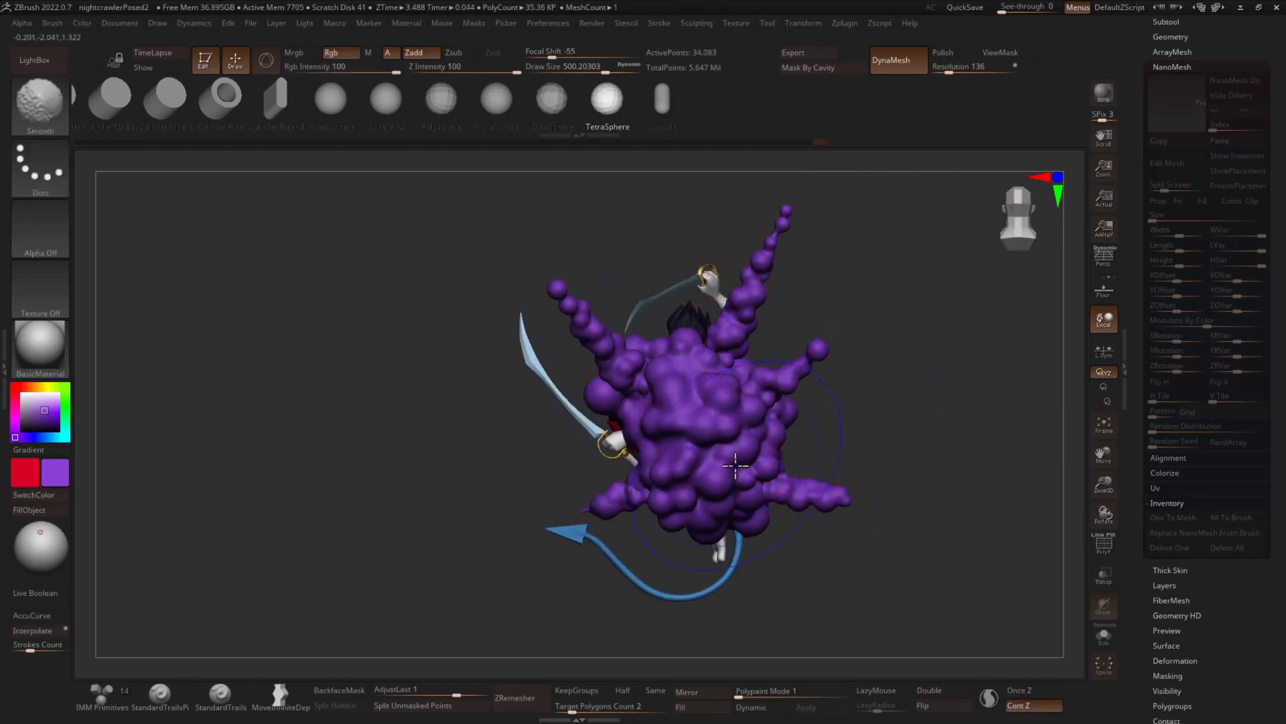
pyautogui.moveTo(871, 416)
pyautogui.mouseDown()
pyautogui.moveTo(959, 410)
pyautogui.moveTo(1017, 431)
pyautogui.moveTo(1032, 416)
pyautogui.moveTo(972, 407)
pyautogui.mouseUp()
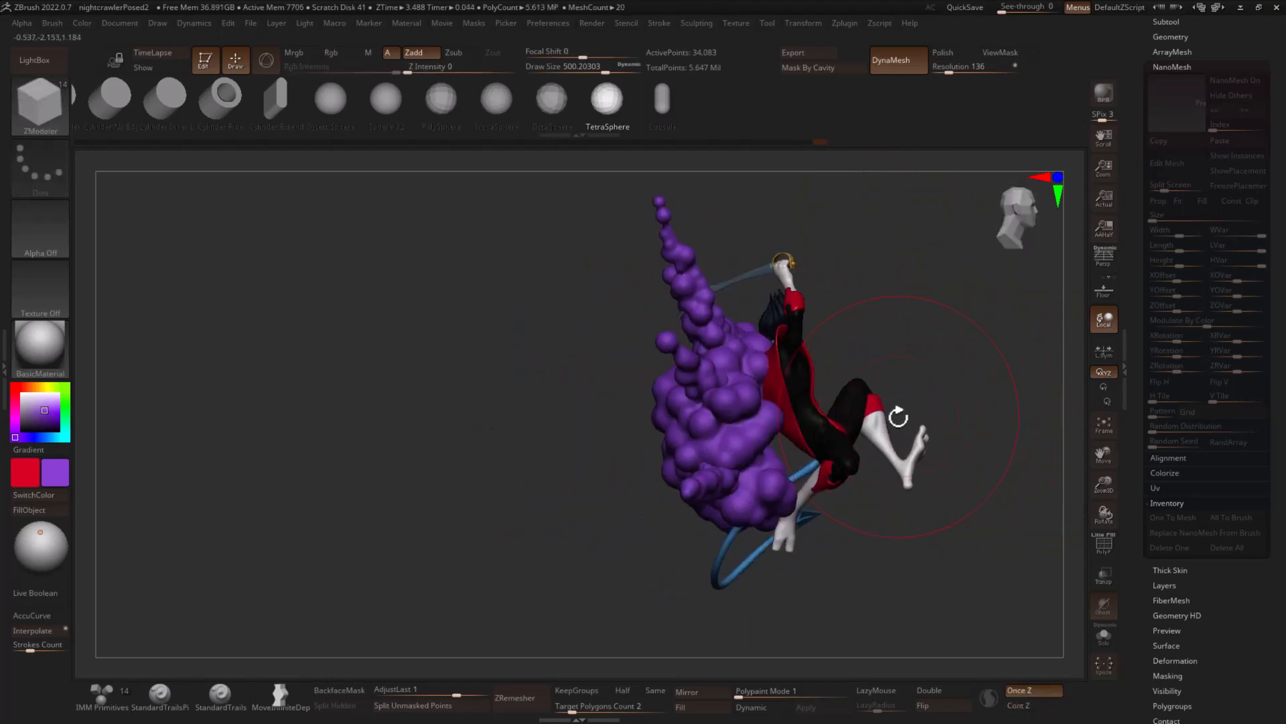
# - Shift and slightly tilt the cloud body with the transform gizmo so that it sits behind the figure
pyautogui.click(280, 697)
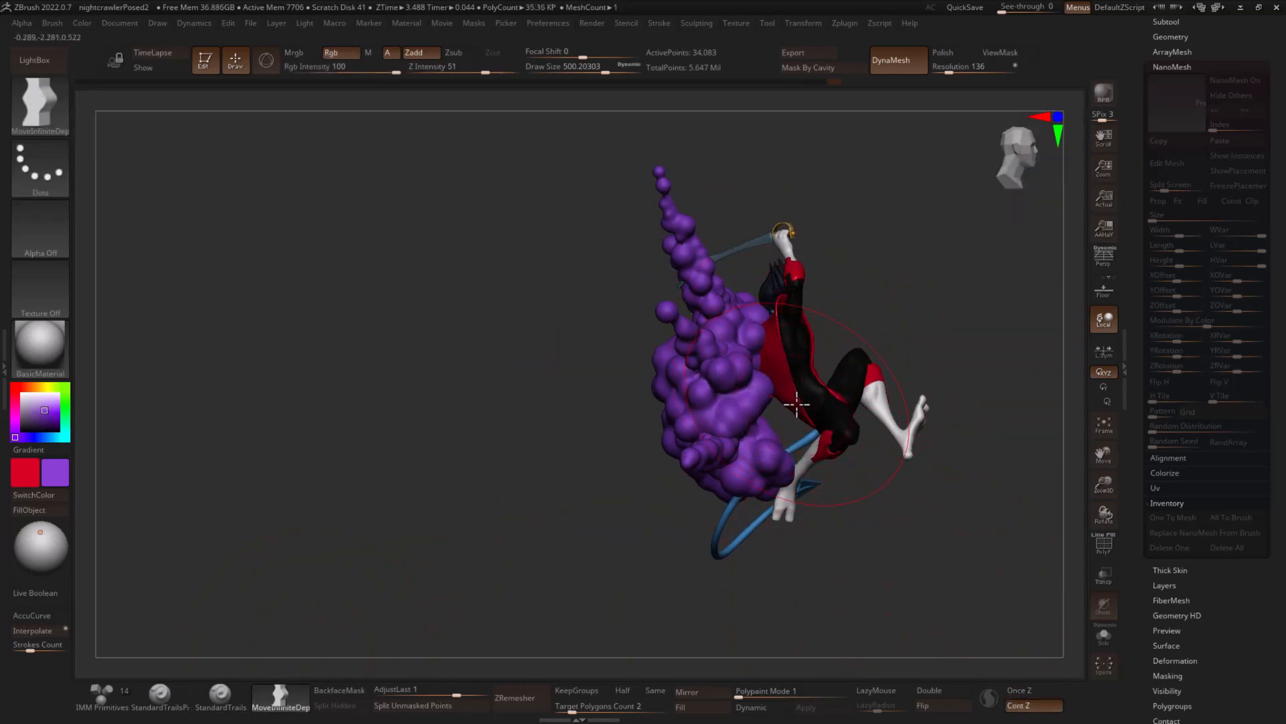
pyautogui.press('r')
pyautogui.moveTo(724, 406); pyautogui.dragTo(782, 375)
pyautogui.moveTo(985, 329)
pyautogui.mouseDown()
pyautogui.moveTo(920, 330)
pyautogui.moveTo(936, 339)
pyautogui.mouseUp()
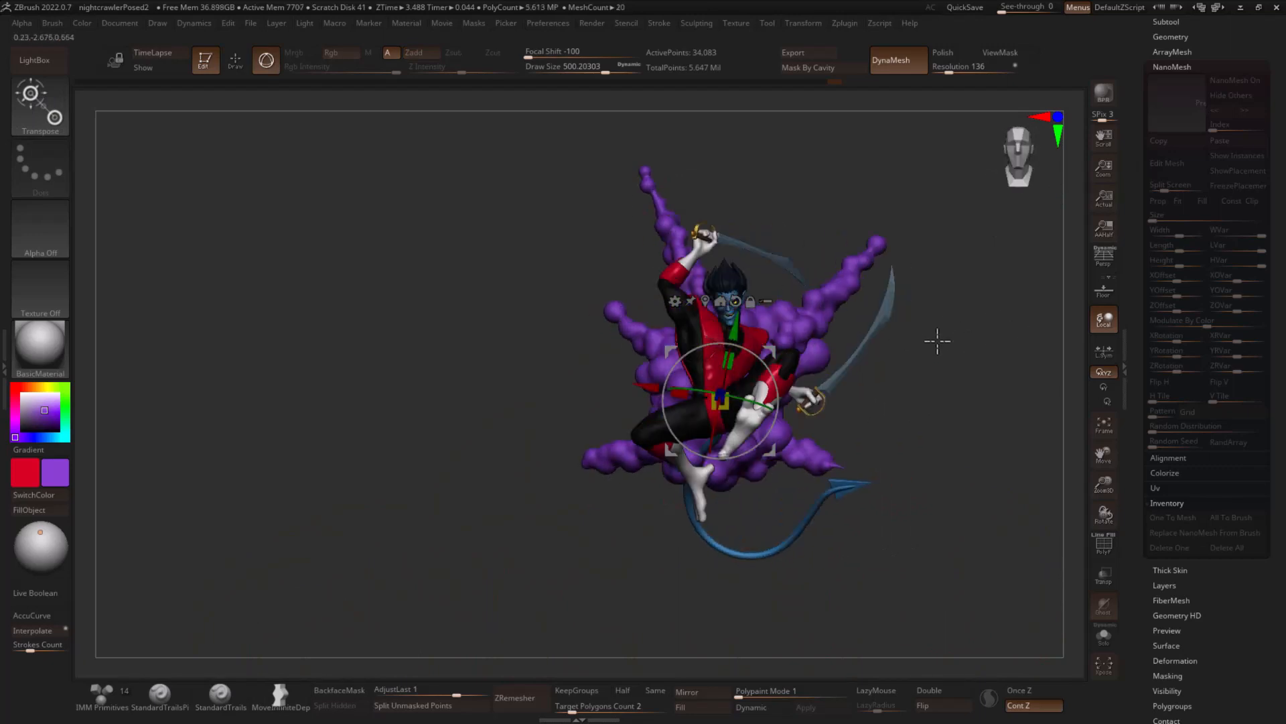
pyautogui.press('q')
pyautogui.moveTo(967, 416)
pyautogui.mouseDown()
pyautogui.moveTo(911, 404)
pyautogui.moveTo(944, 406)
pyautogui.mouseUp()
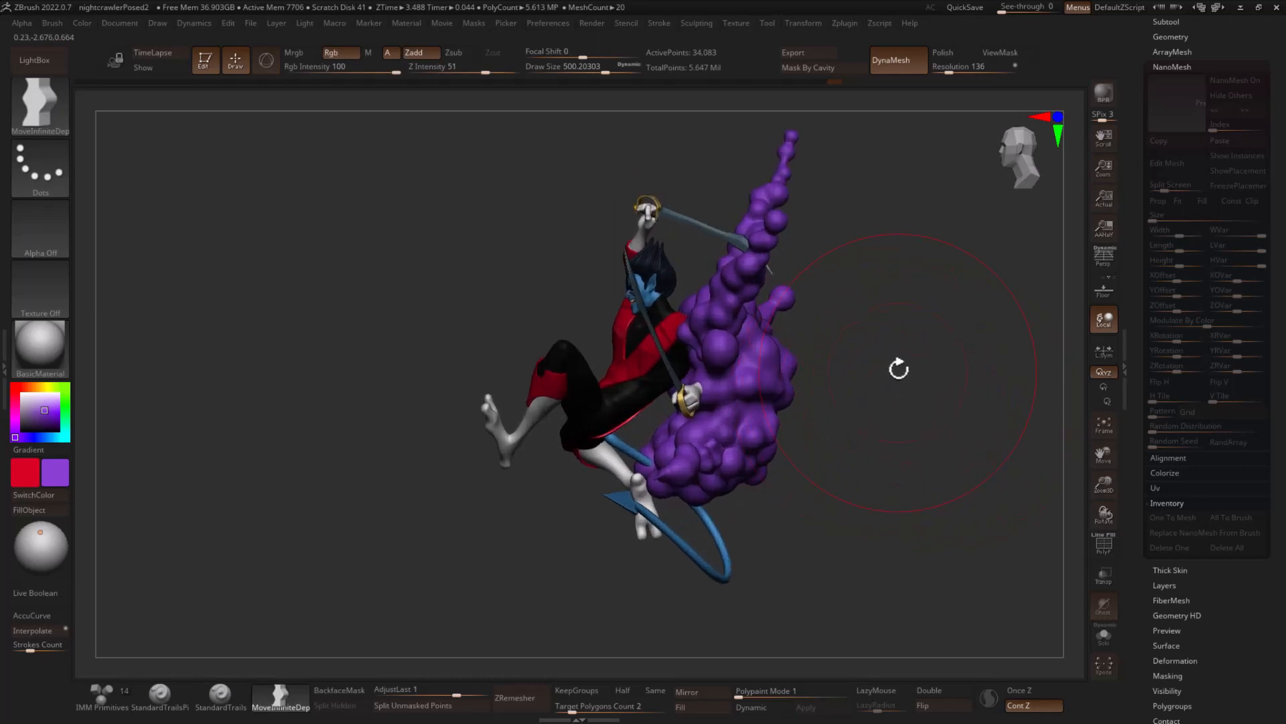
pyautogui.press('r')
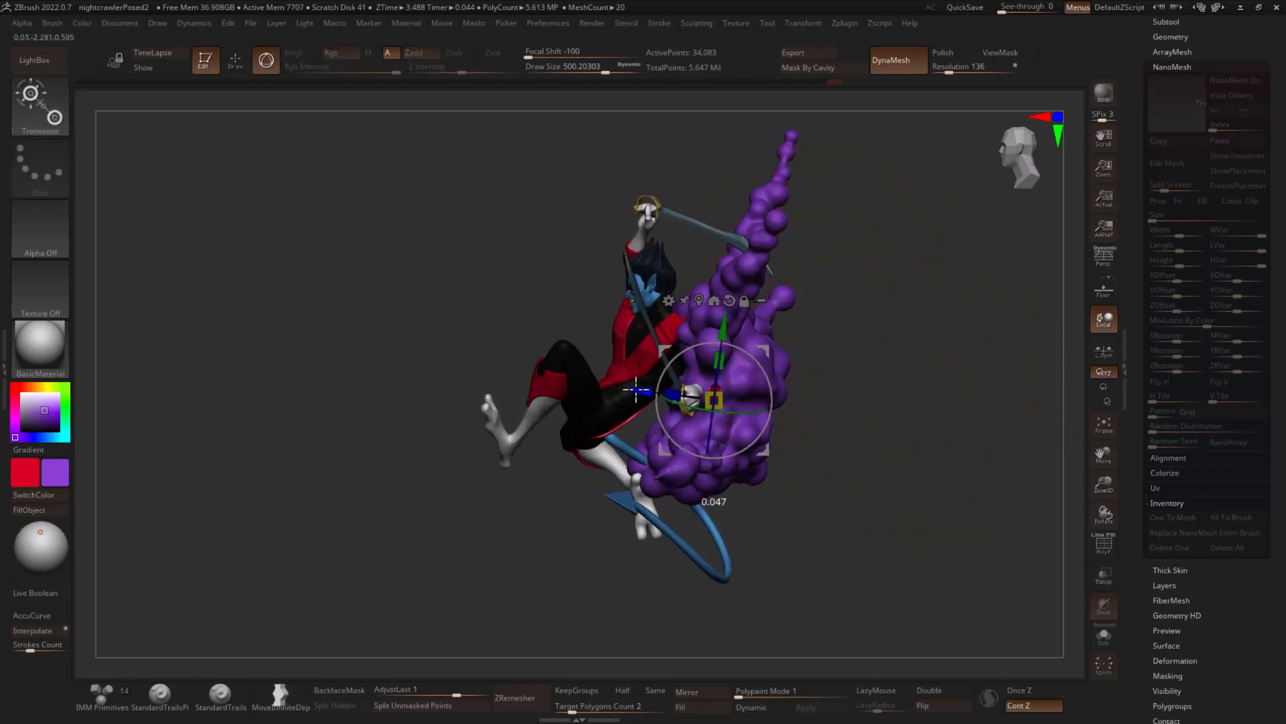
pyautogui.moveTo(766, 365); pyautogui.dragTo(772, 370)
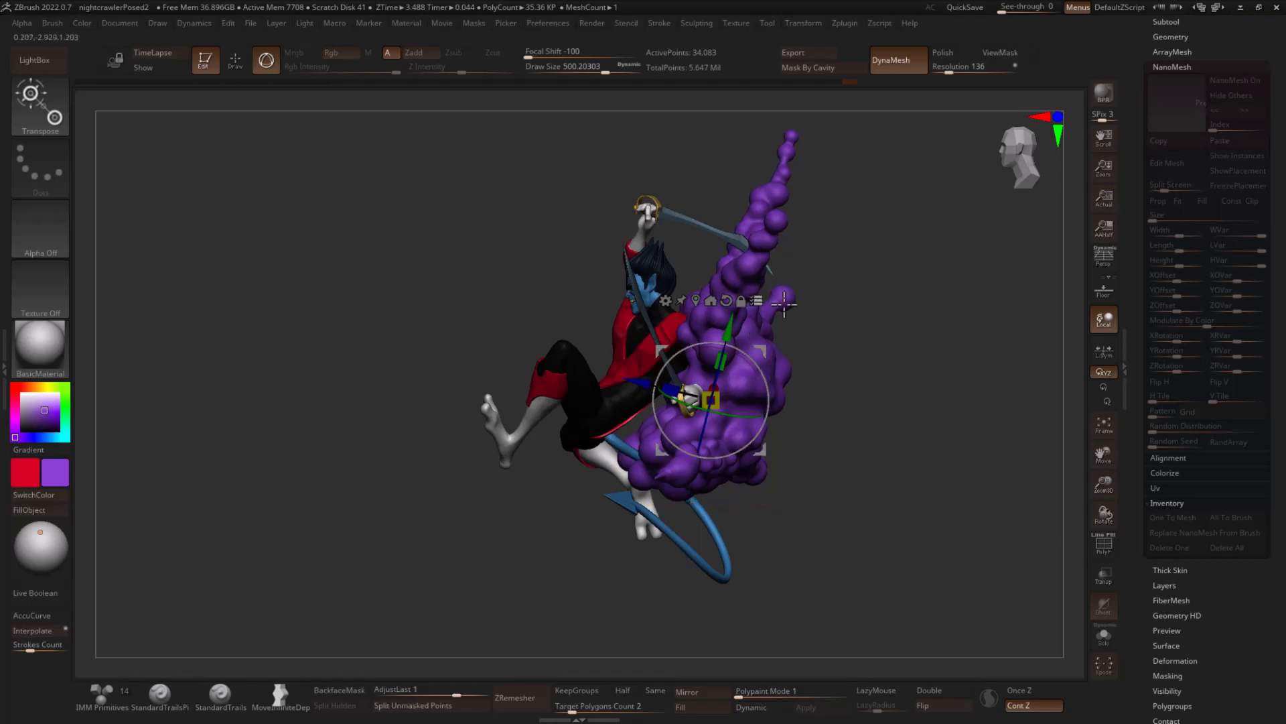
pyautogui.keyDown('ctrl'); pyautogui.keyDown('shift'); pyautogui.moveTo(848, 331); pyautogui.dragTo(769, 329); pyautogui.keyUp('shift'); pyautogui.keyUp('ctrl')
pyautogui.press('q')
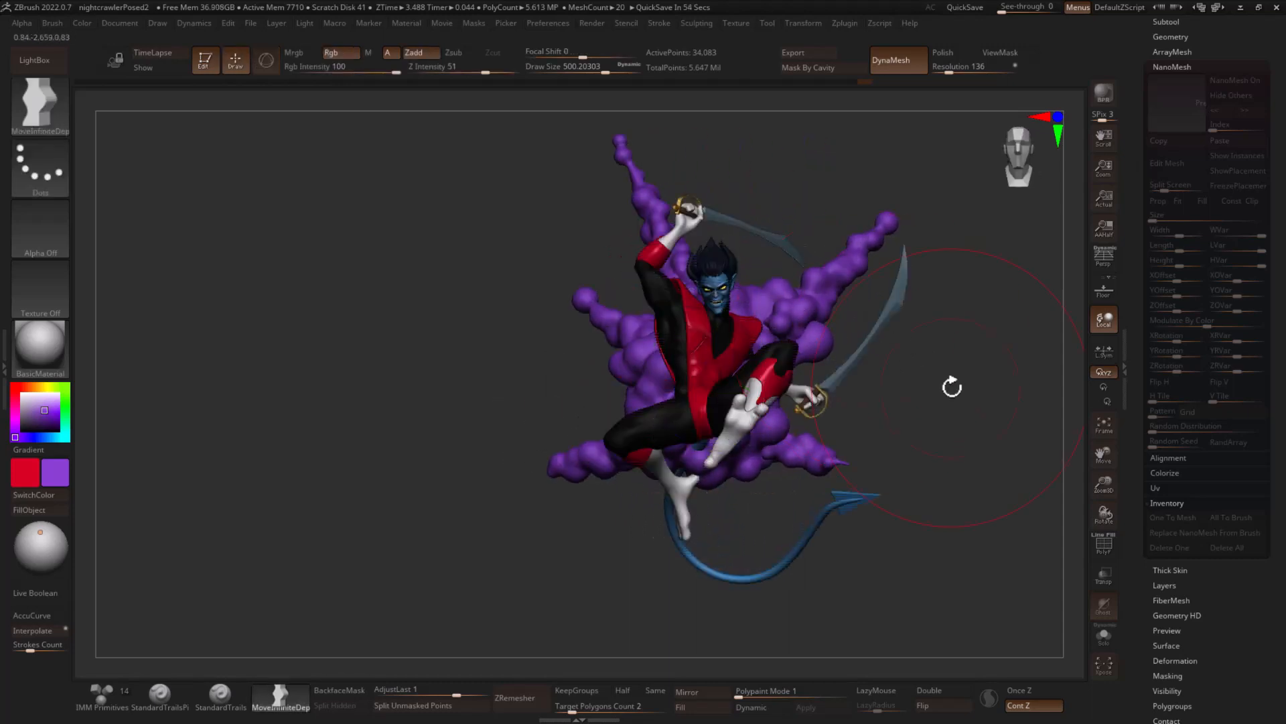
pyautogui.moveTo(950, 385); pyautogui.dragTo(928, 384)
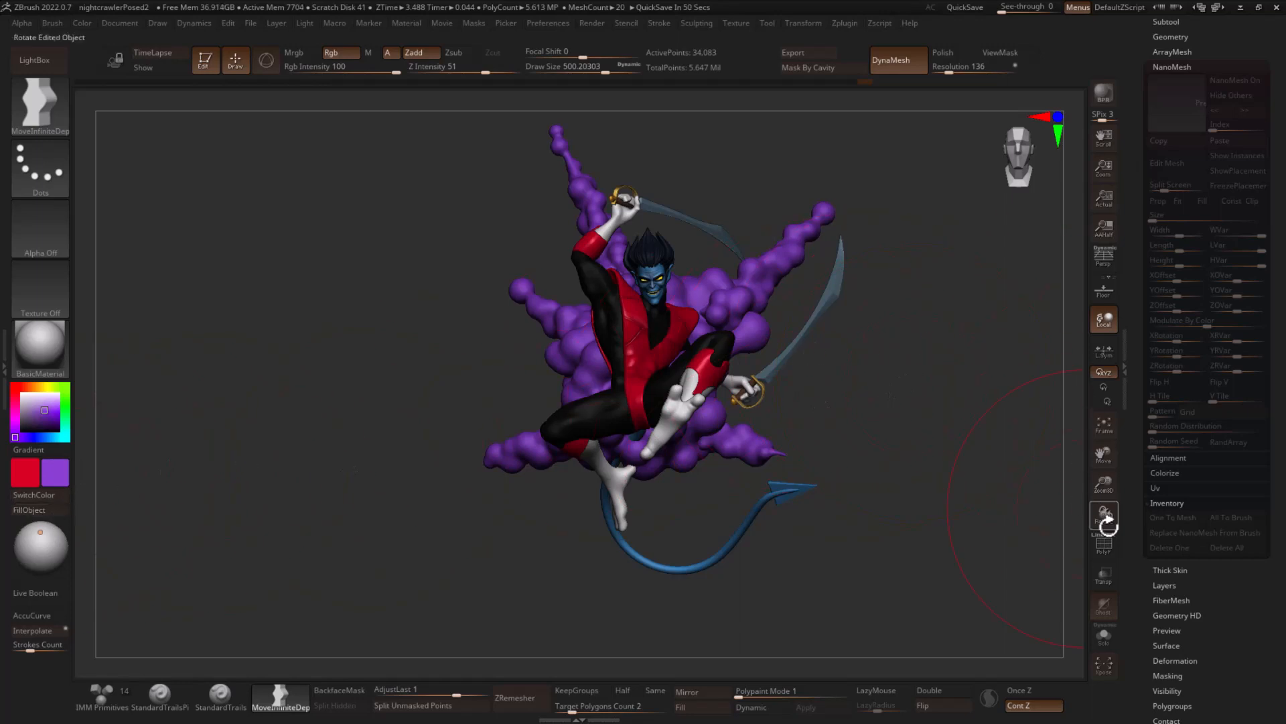
# - Check the cloud body in isolation, restore the full model, and merge PolySphere1 down with the spikes subtool PM3D_Cone3D1
pyautogui.click(1108, 632)
pyautogui.keyDown('alt'); pyautogui.moveTo(971, 479); pyautogui.dragTo(952, 530); pyautogui.keyUp('alt')
pyautogui.click(1104, 633)
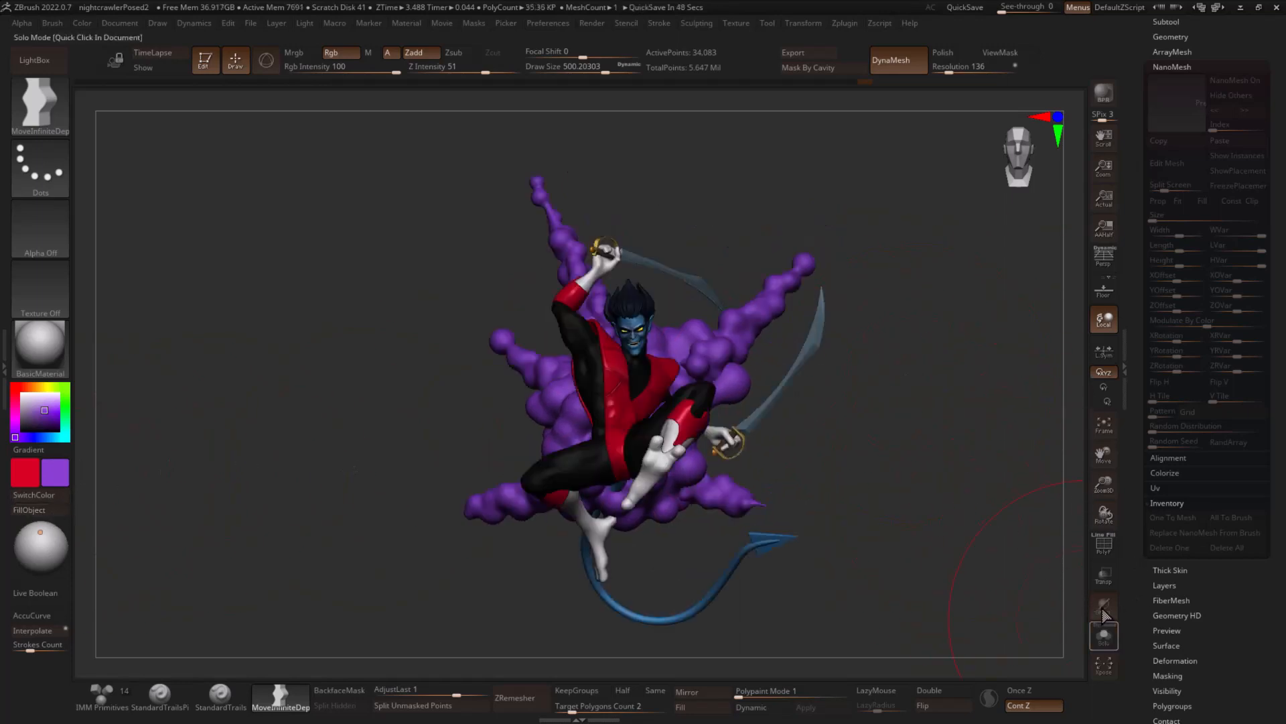
pyautogui.click(1166, 21)
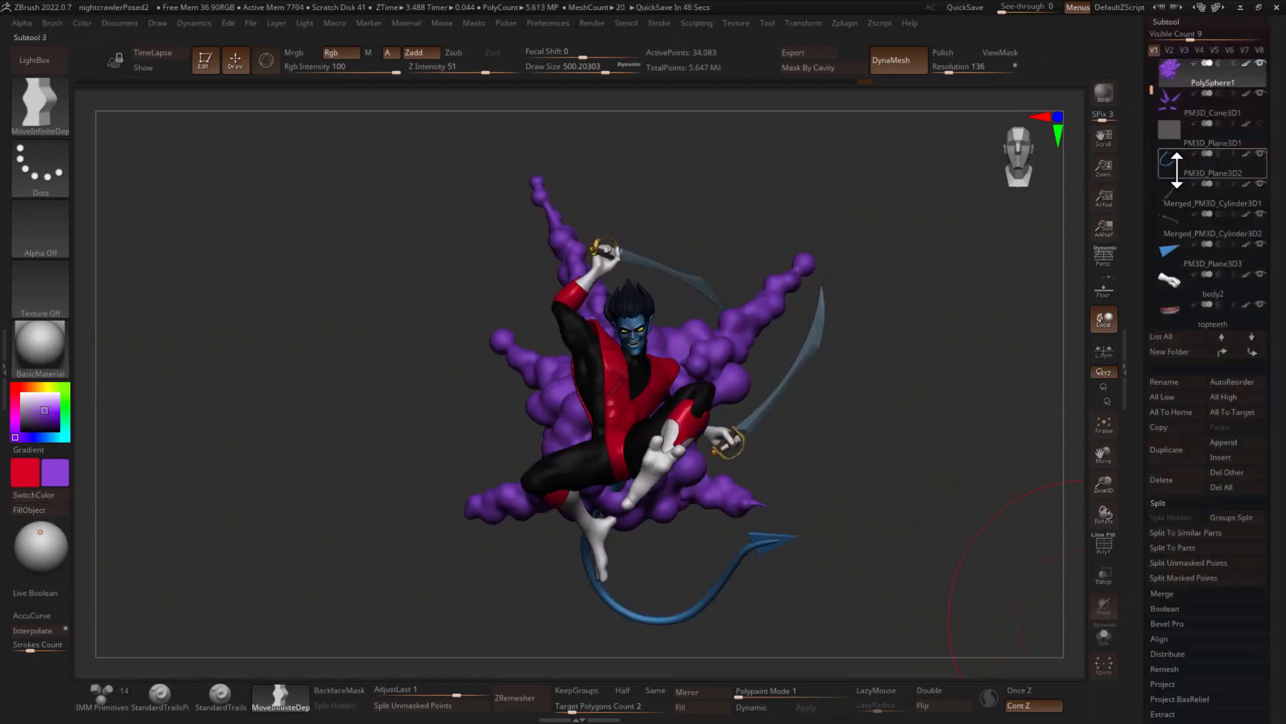
pyautogui.click(1163, 504)
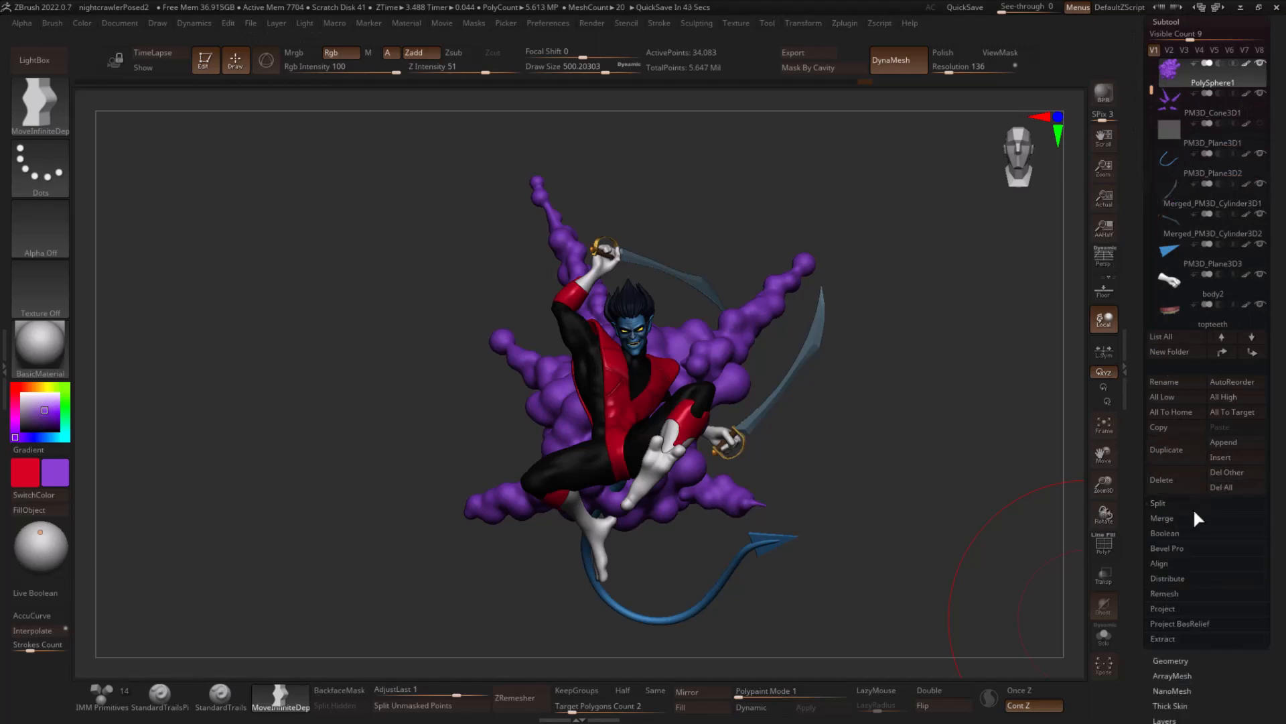
pyautogui.click(1179, 518)
pyautogui.click(1159, 533)
pyautogui.click(1057, 560)
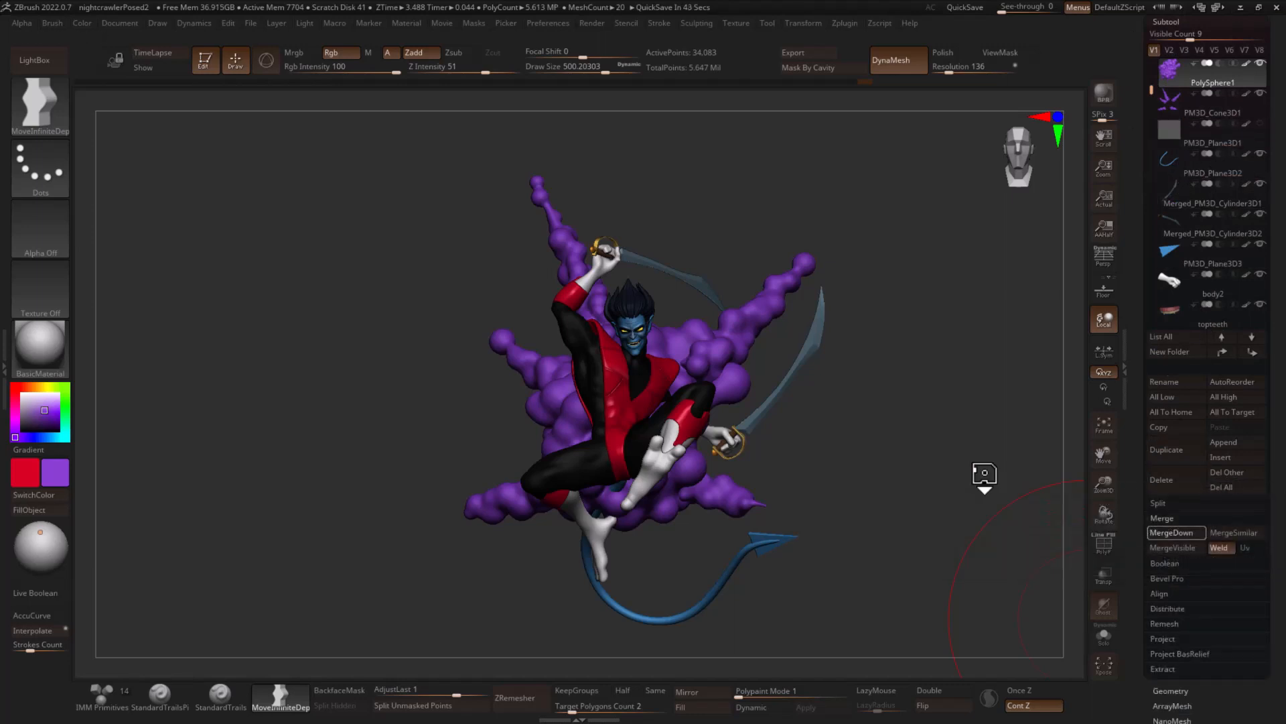
pyautogui.moveTo(976, 364)
pyautogui.mouseDown()
pyautogui.moveTo(925, 279)
pyautogui.moveTo(927, 374)
pyautogui.mouseUp()
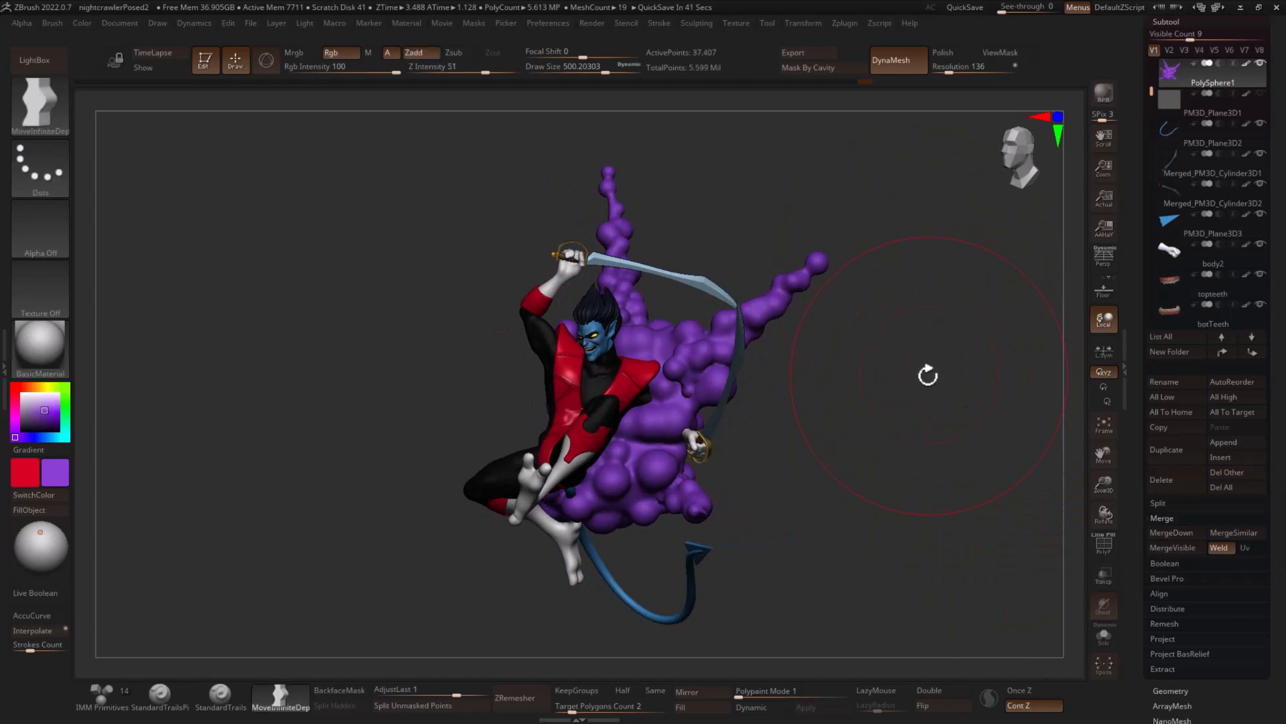
# - DynaMesh the merged cloud at resolution 272 and smooth its surface from behind
pyautogui.click(953, 74)
pyautogui.write('32')
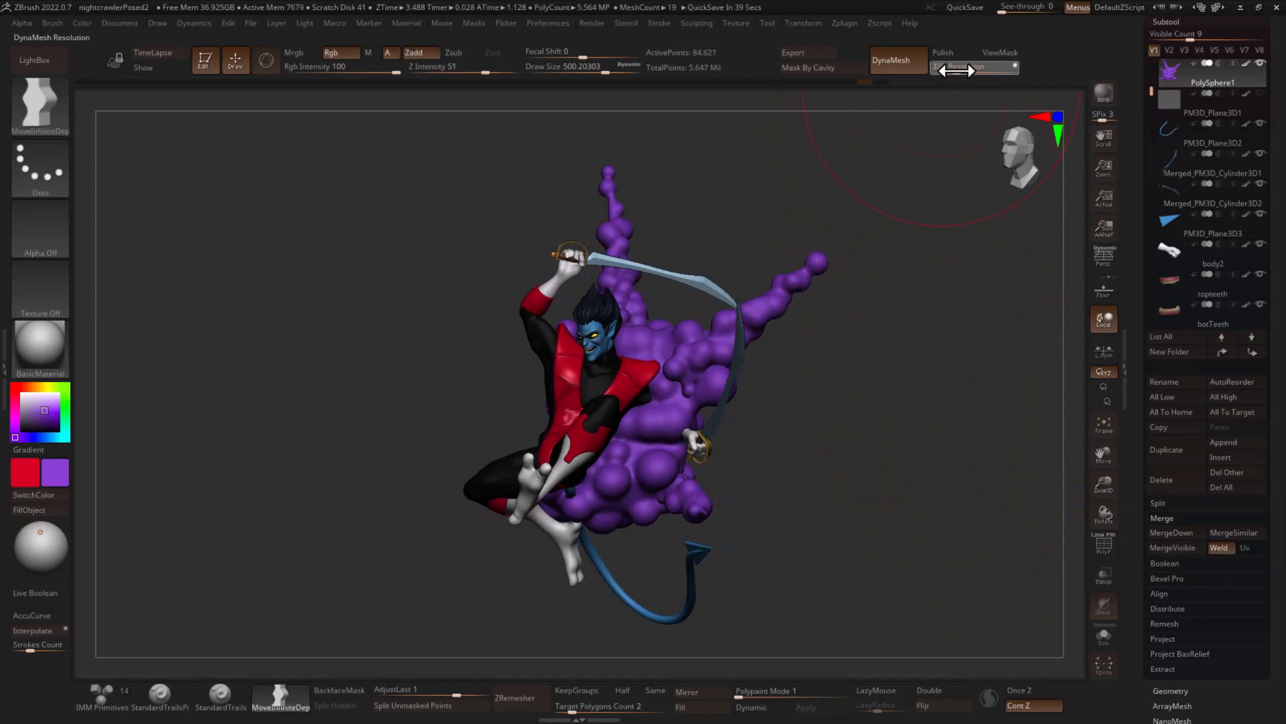
pyautogui.press('Return')
pyautogui.keyDown('ctrl'); pyautogui.moveTo(956, 279); pyautogui.dragTo(755, 399); pyautogui.keyUp('ctrl')
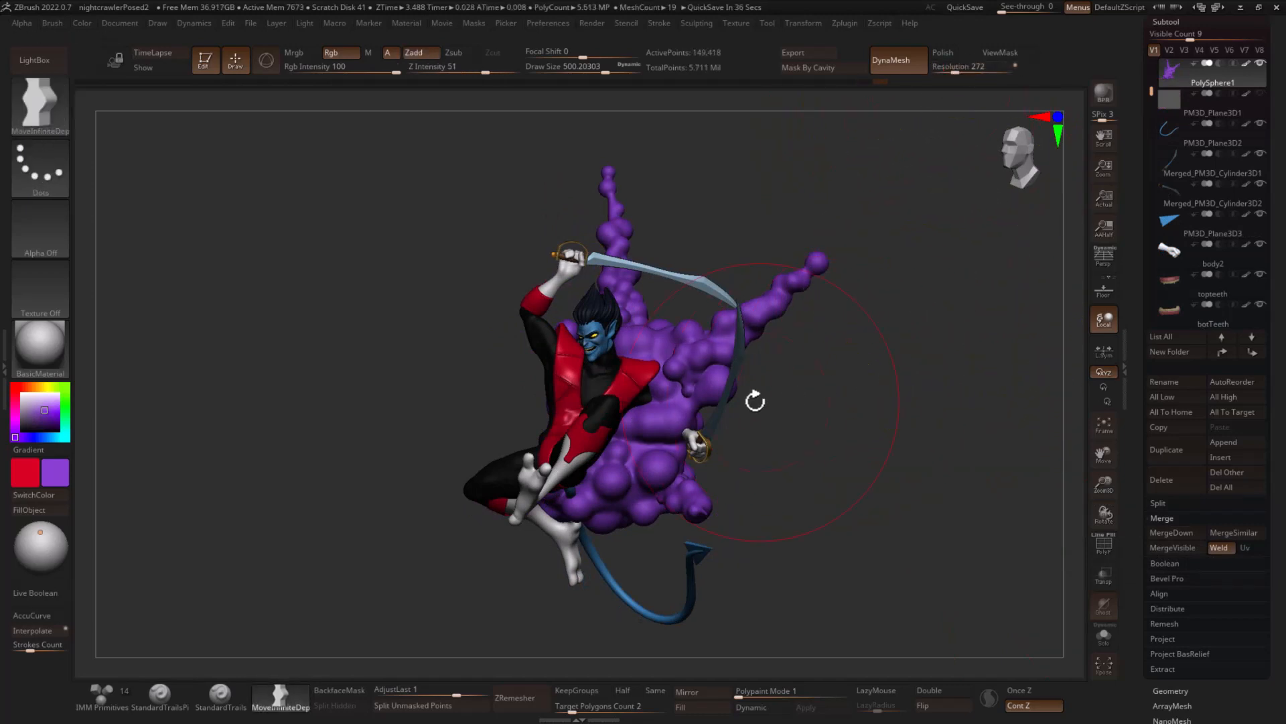
pyautogui.moveTo(958, 314)
pyautogui.mouseDown()
pyautogui.moveTo(820, 312)
pyautogui.moveTo(734, 432)
pyautogui.mouseUp()
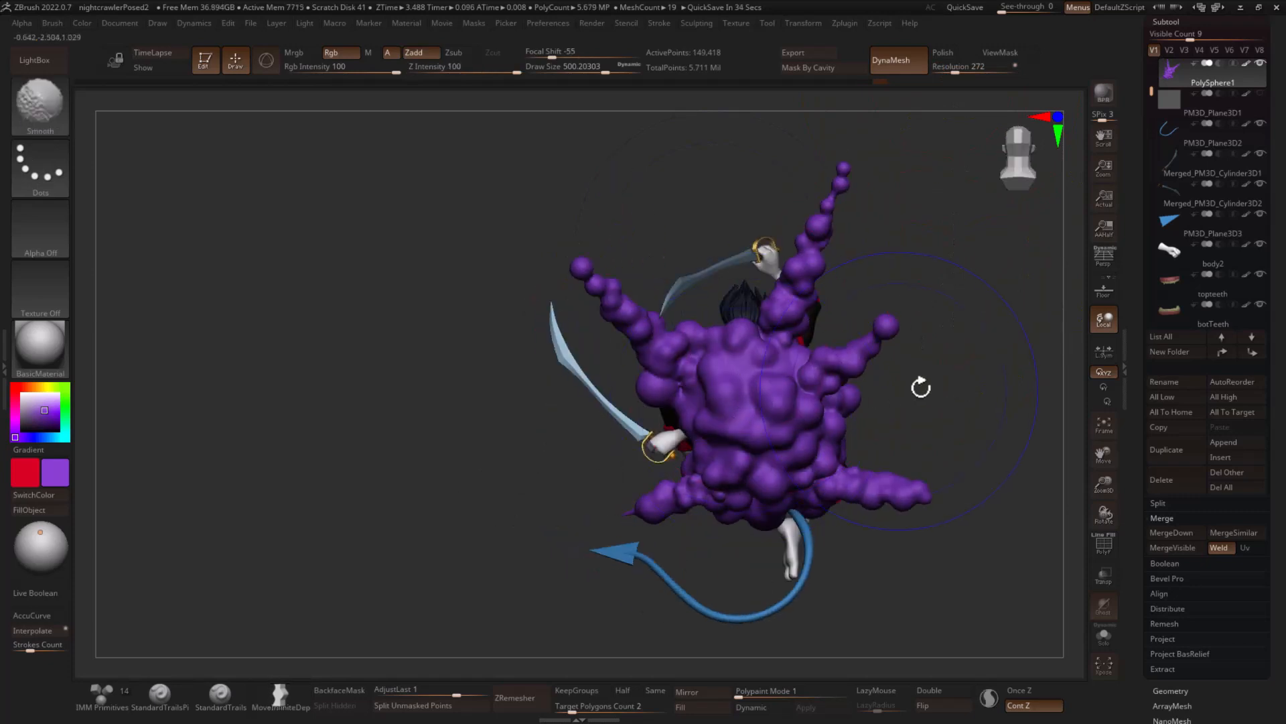
pyautogui.moveTo(921, 387)
pyautogui.keyDown('shift'); pyautogui.mouseDown()
pyautogui.moveTo(992, 409)
pyautogui.moveTo(985, 436)
pyautogui.mouseUp(); pyautogui.keyUp('shift')
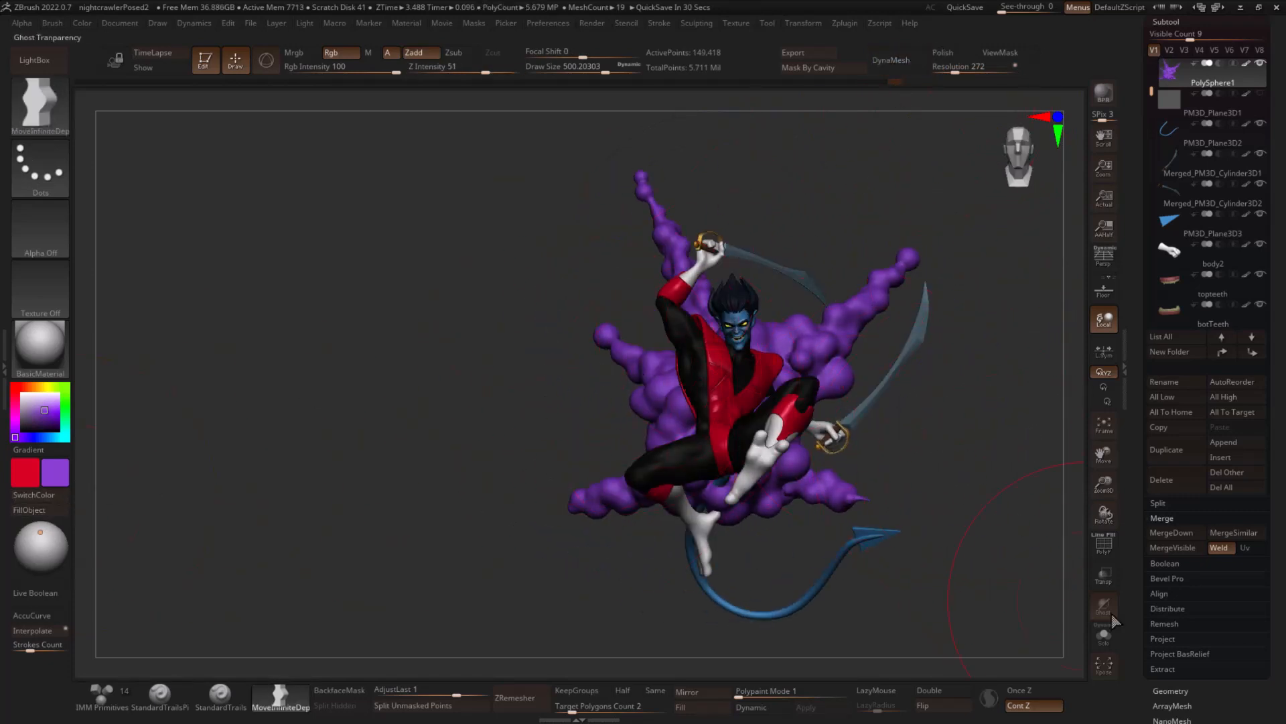
# - Isolate the merged cloud and make its purple the active main color
pyautogui.click(1105, 634)
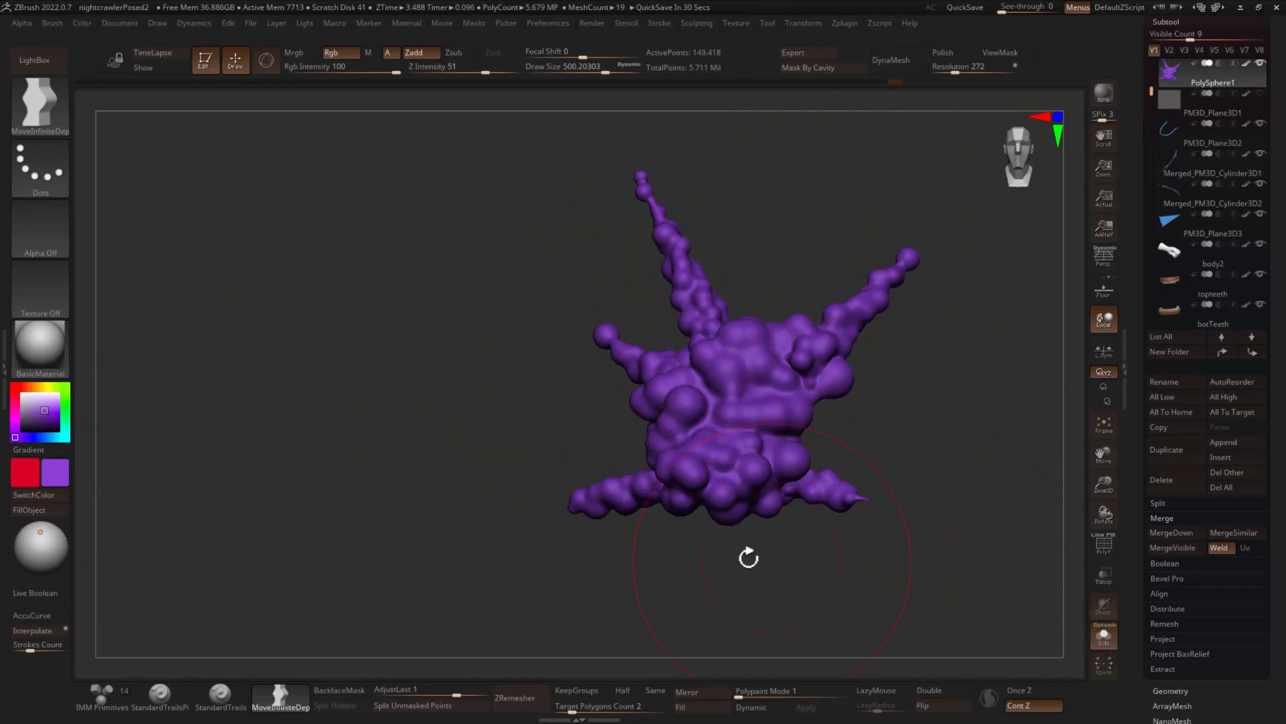
pyautogui.click(52, 497)
pyautogui.press('c')
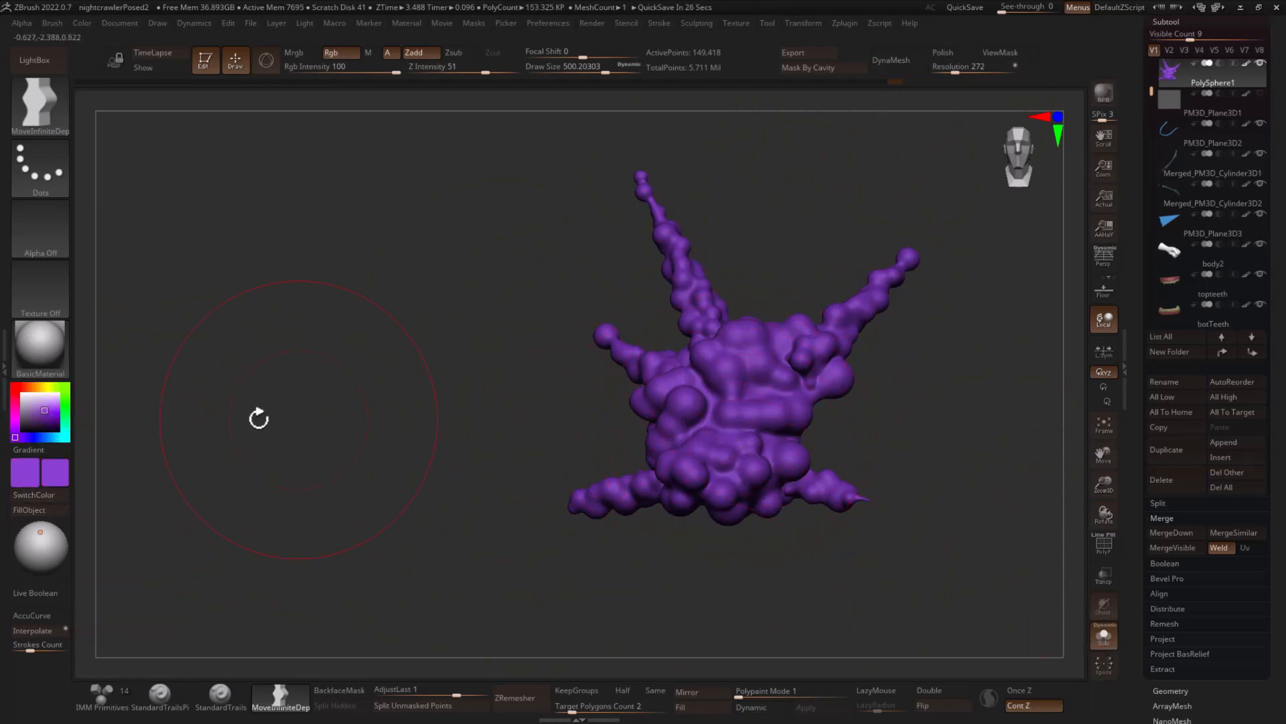
# - Fill the cloud with a darker purple and make the lighter purple the active main color
pyautogui.click(50, 419)
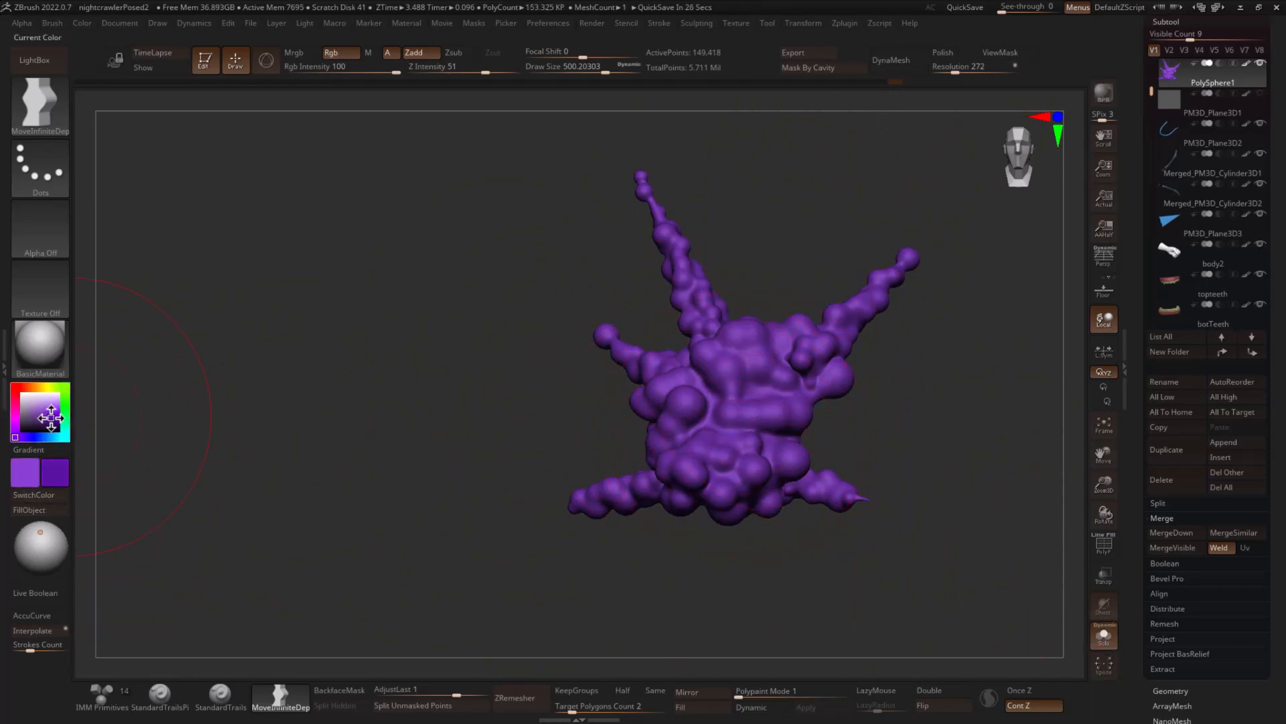
pyautogui.click(50, 499)
pyautogui.click(54, 498)
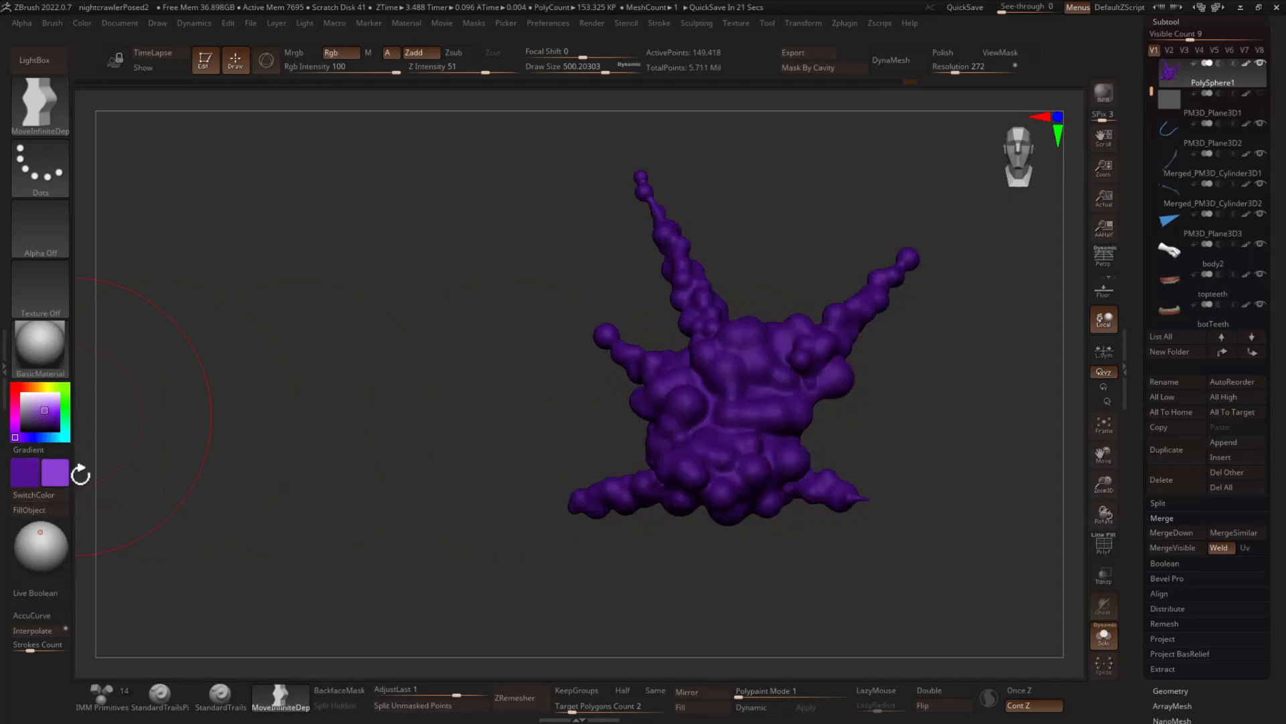
# - Set the TrimDynamic brush to apply only color, without sculpting, at an RGB intensity of 53
pyautogui.press('b')
pyautogui.press('t')
pyautogui.press('d')
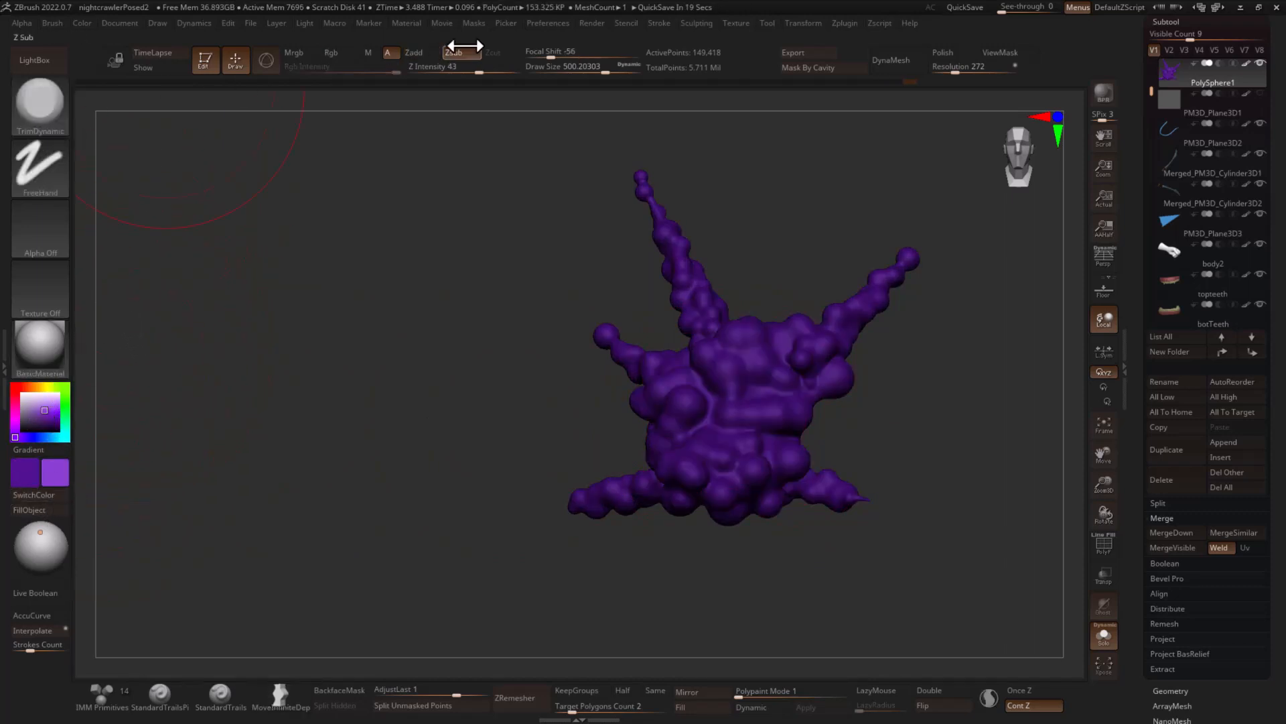
pyautogui.click(349, 71)
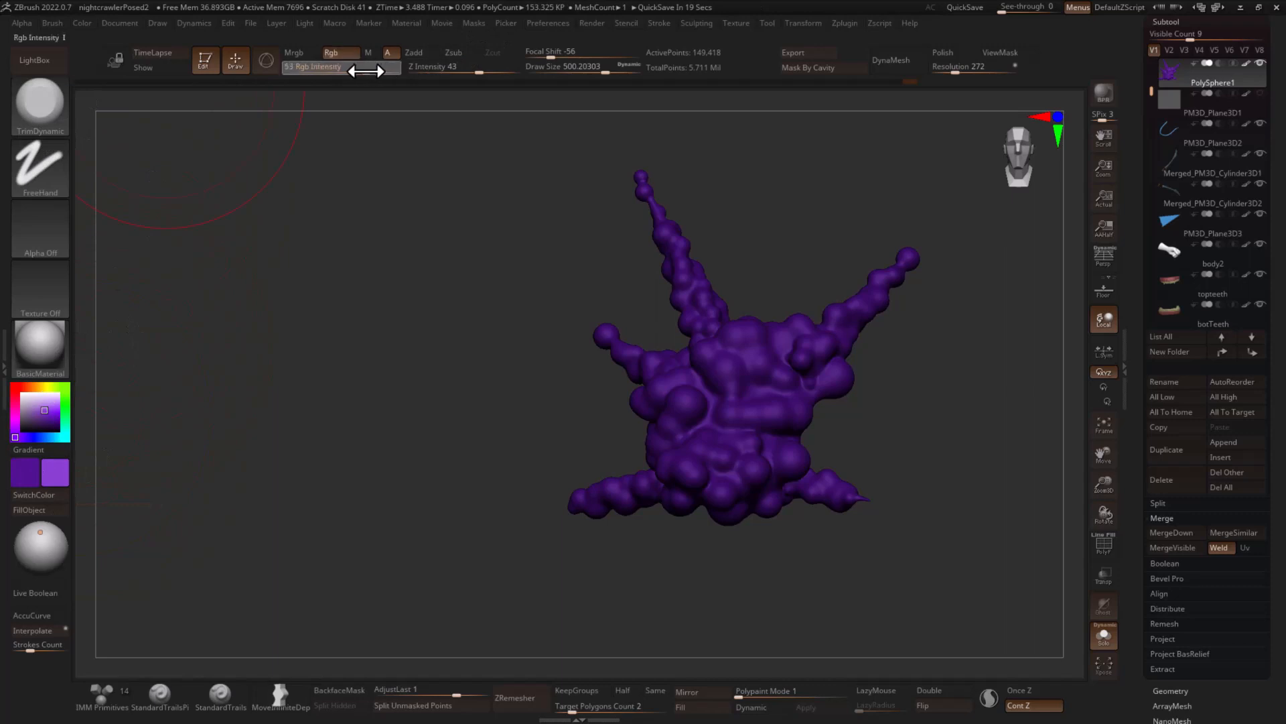
# - Paint lighter purple highlights over the raised puffs on all sides, using draw size about 351 and RGB intensity 34
pyautogui.moveTo(785, 400)
pyautogui.mouseDown()
pyautogui.moveTo(753, 400)
pyautogui.moveTo(682, 244)
pyautogui.mouseUp()
pyautogui.moveTo(768, 222); pyautogui.dragTo(770, 257)
pyautogui.hotkey('ctrl', 'z')
pyautogui.press('s')
pyautogui.moveTo(746, 345); pyautogui.dragTo(736, 346)
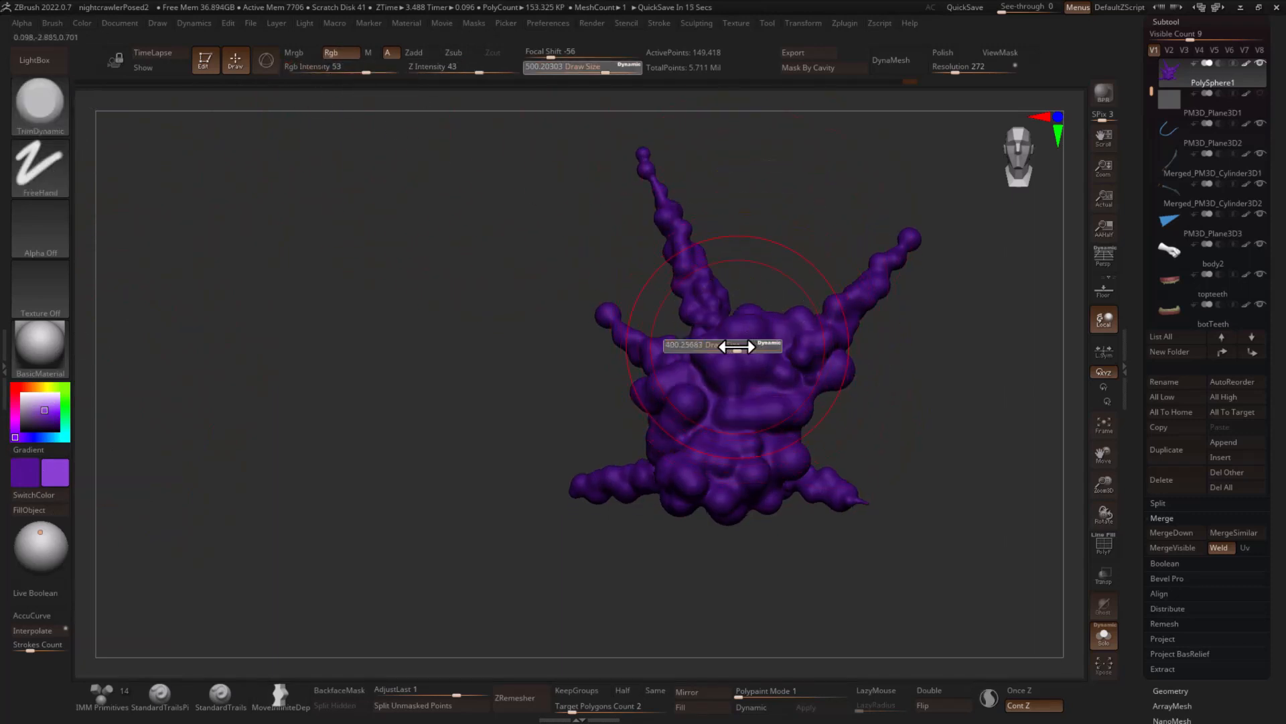
pyautogui.moveTo(357, 67); pyautogui.dragTo(350, 68)
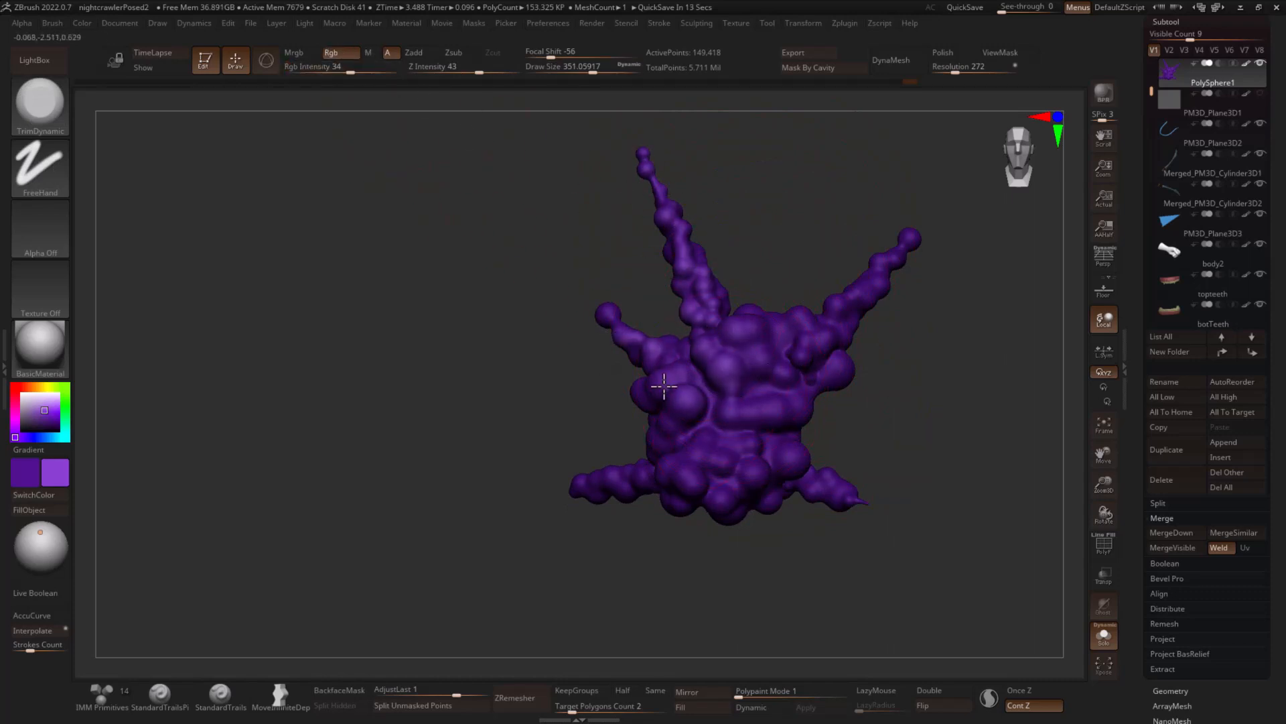
pyautogui.moveTo(727, 473)
pyautogui.mouseDown()
pyautogui.moveTo(831, 425)
pyautogui.moveTo(838, 359)
pyautogui.moveTo(905, 238)
pyautogui.moveTo(939, 304)
pyautogui.moveTo(642, 284)
pyautogui.mouseUp()
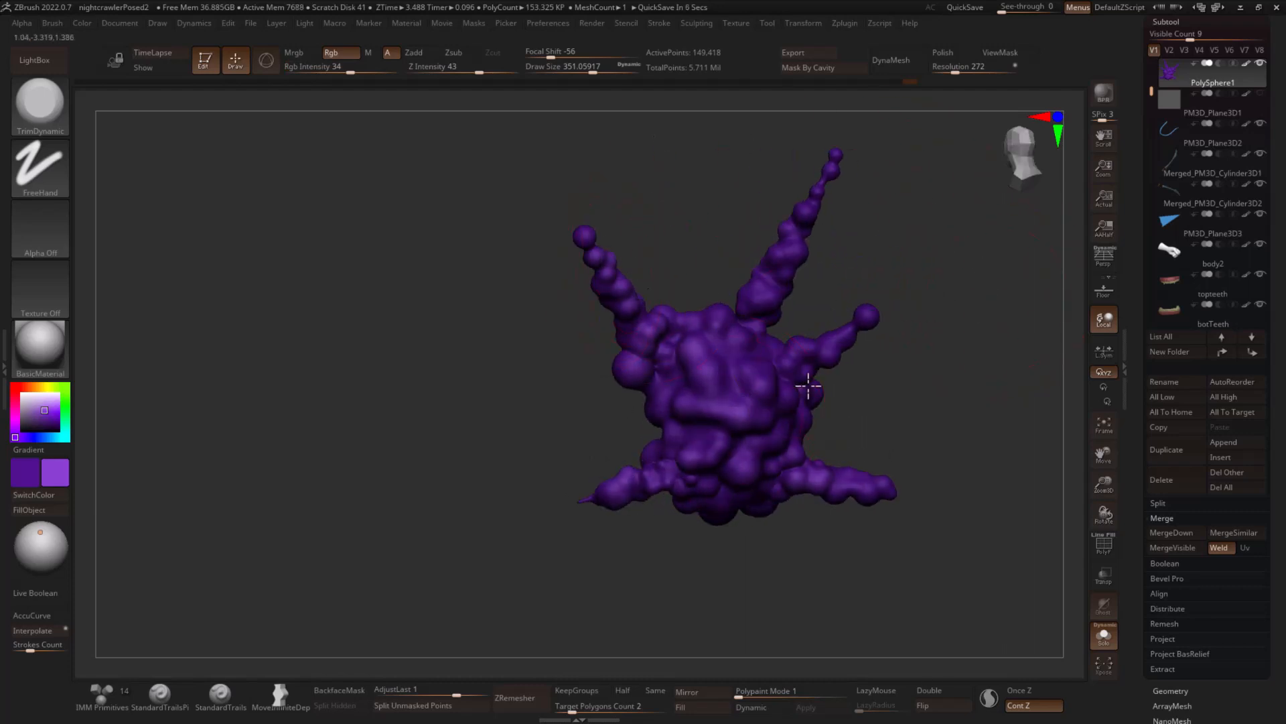
pyautogui.moveTo(866, 209); pyautogui.dragTo(833, 230)
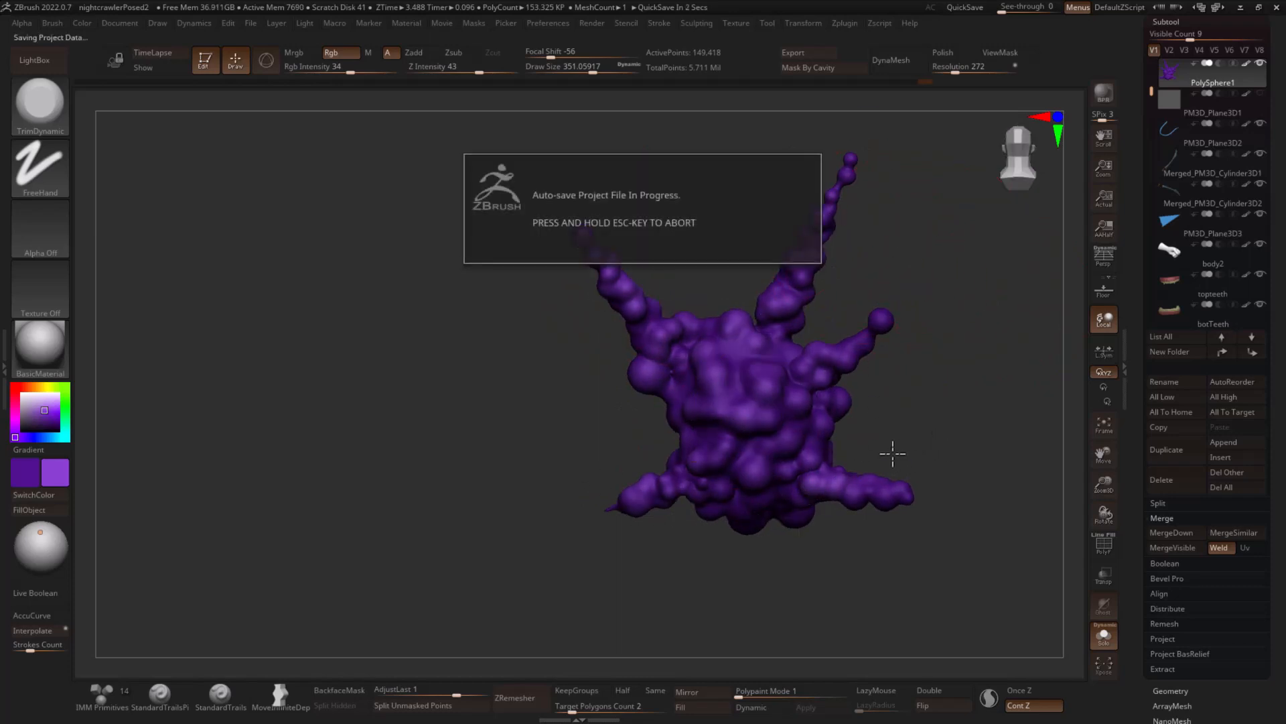
pyautogui.moveTo(918, 440); pyautogui.dragTo(982, 413)
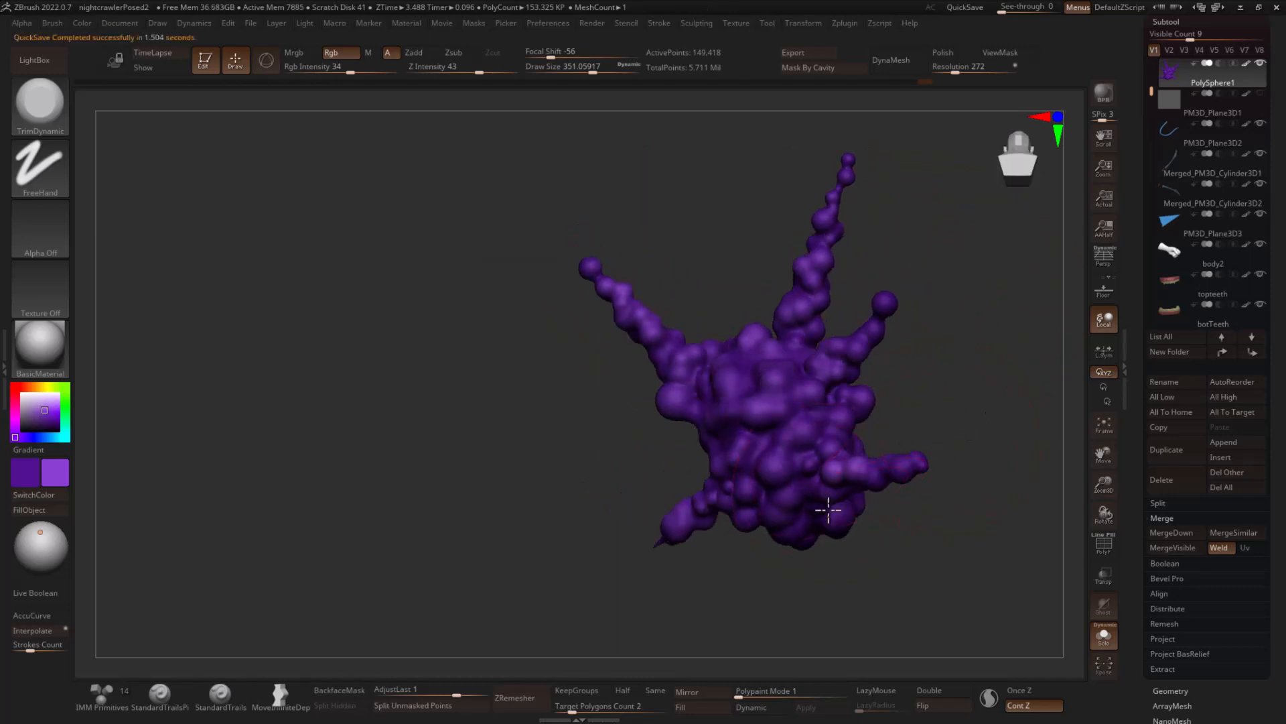
pyautogui.moveTo(522, 341); pyautogui.dragTo(984, 443)
pyautogui.moveTo(965, 503); pyautogui.dragTo(942, 511)
pyautogui.press('b')
pyautogui.press('i')
pyautogui.press('n')
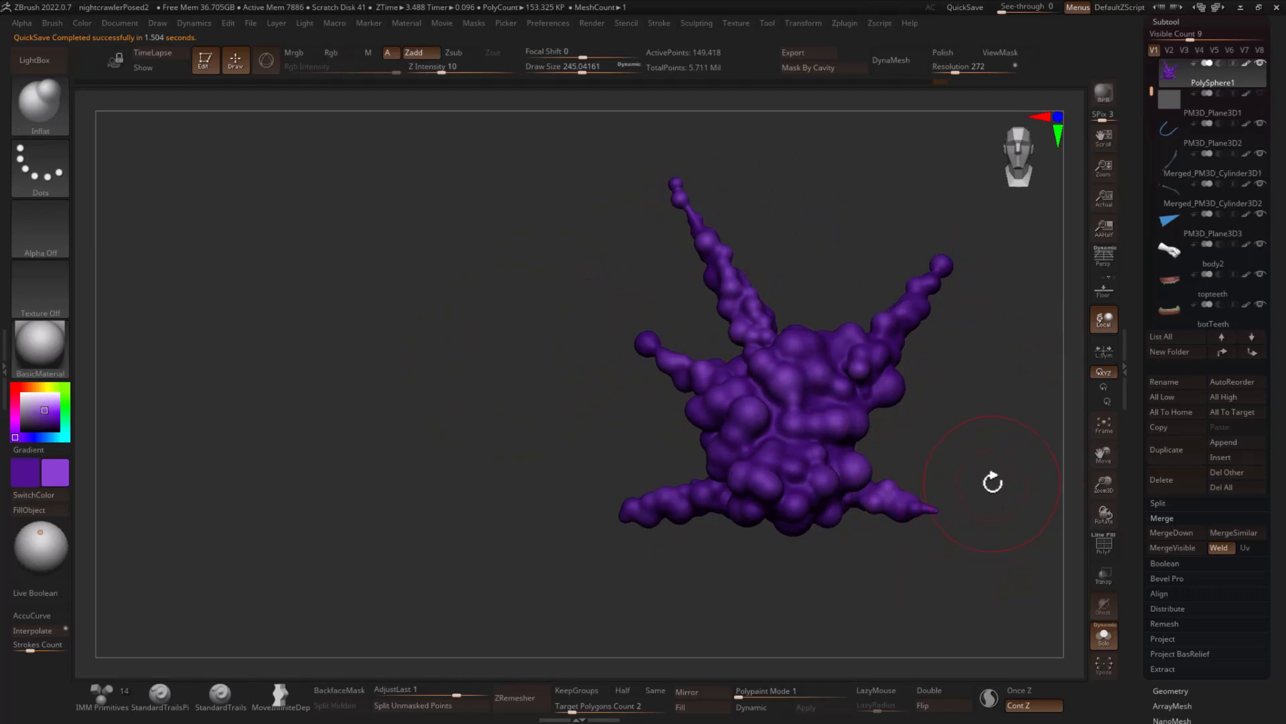
# - Show the full model again and brush more highlights onto the cloud around the figure with color-only TrimDynamic
pyautogui.click(1103, 634)
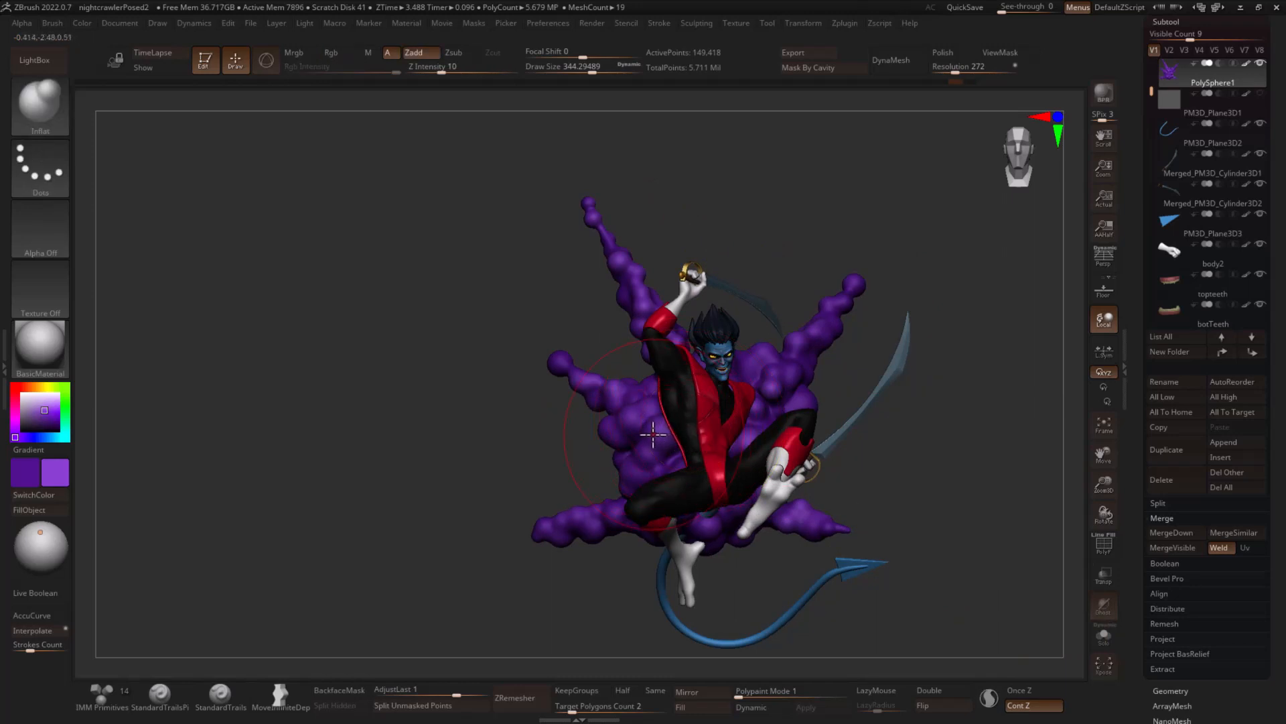
pyautogui.press('b')
pyautogui.press('t')
pyautogui.press('d')
pyautogui.moveTo(633, 412)
pyautogui.mouseDown()
pyautogui.moveTo(568, 373)
pyautogui.moveTo(763, 389)
pyautogui.mouseUp()
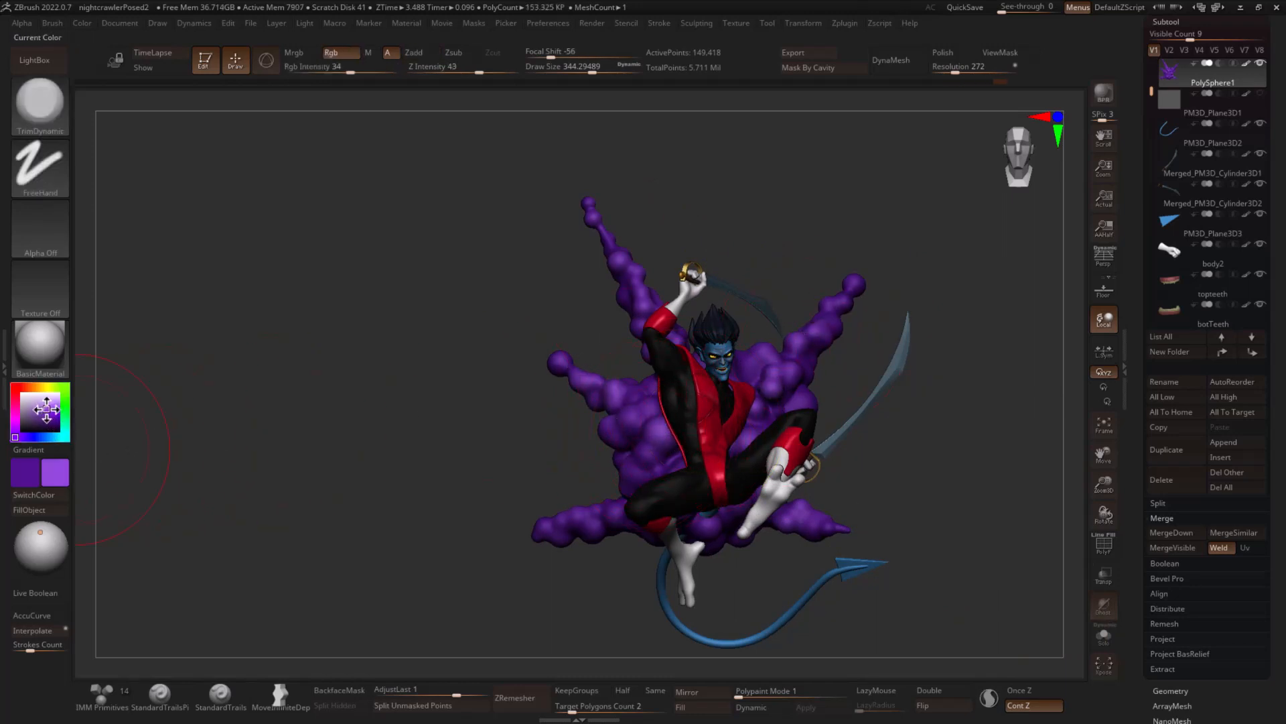
# - Paint brighter purple highlights on the cloud's spikes and puffs from front and back at draw size about 274
pyautogui.press('s')
pyautogui.click(637, 282)
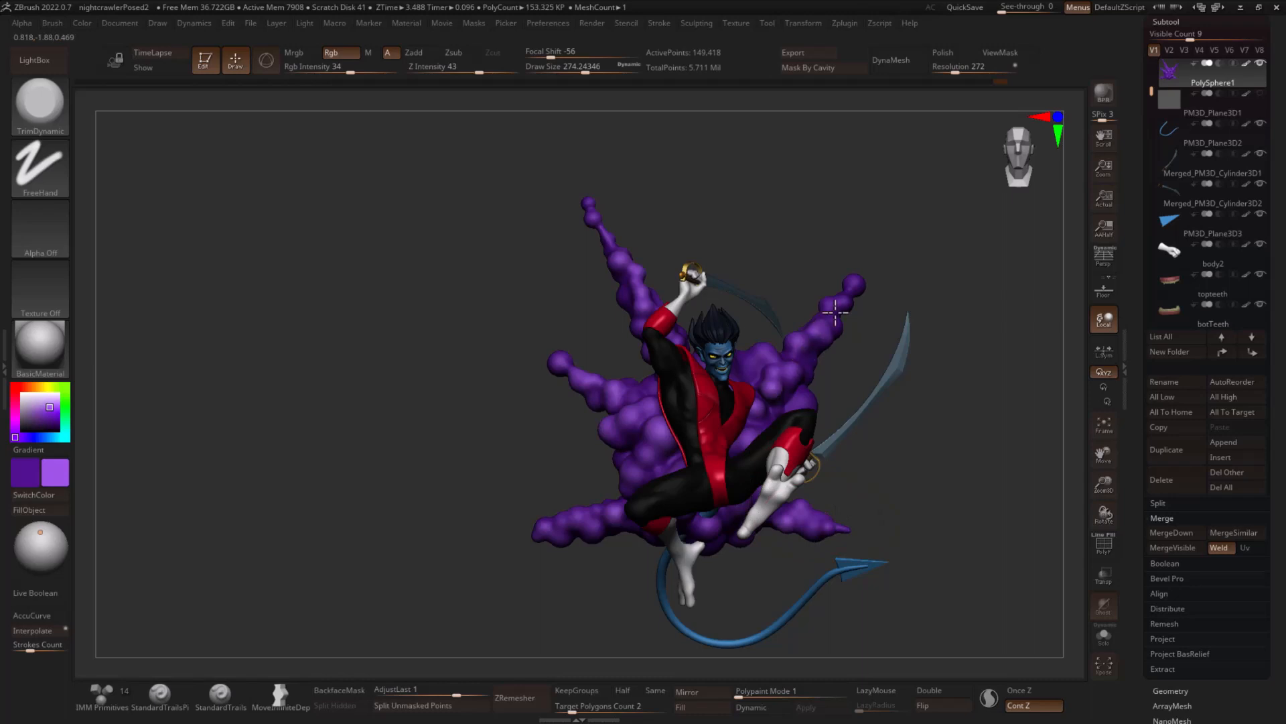
pyautogui.moveTo(635, 424); pyautogui.dragTo(1006, 454, button='right')
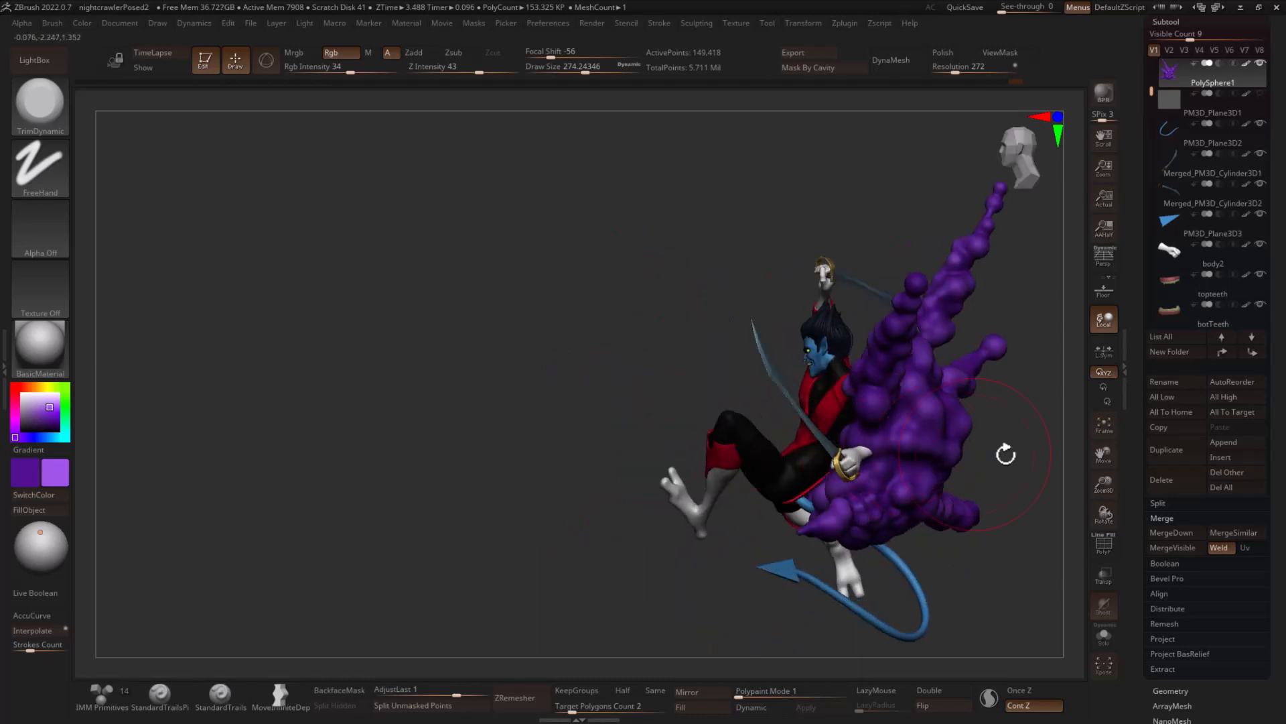
pyautogui.moveTo(920, 489); pyautogui.dragTo(856, 447, button='right')
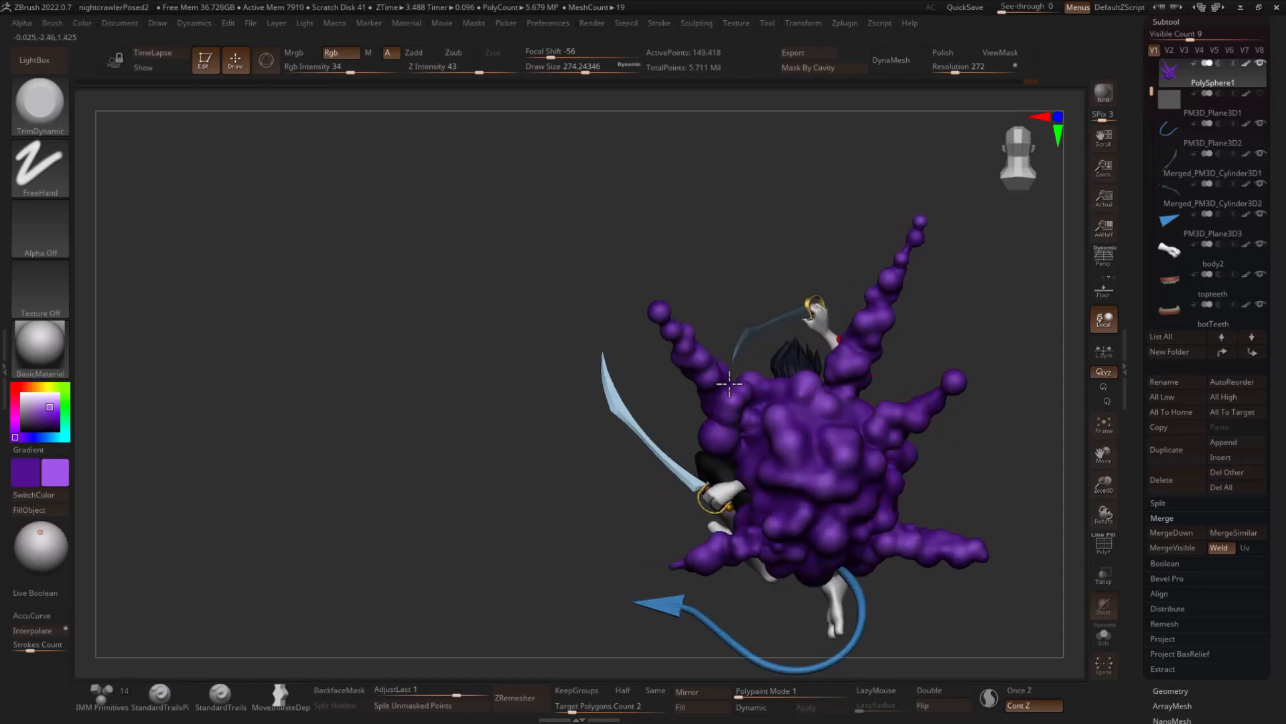
pyautogui.moveTo(700, 555); pyautogui.dragTo(834, 442, button='right')
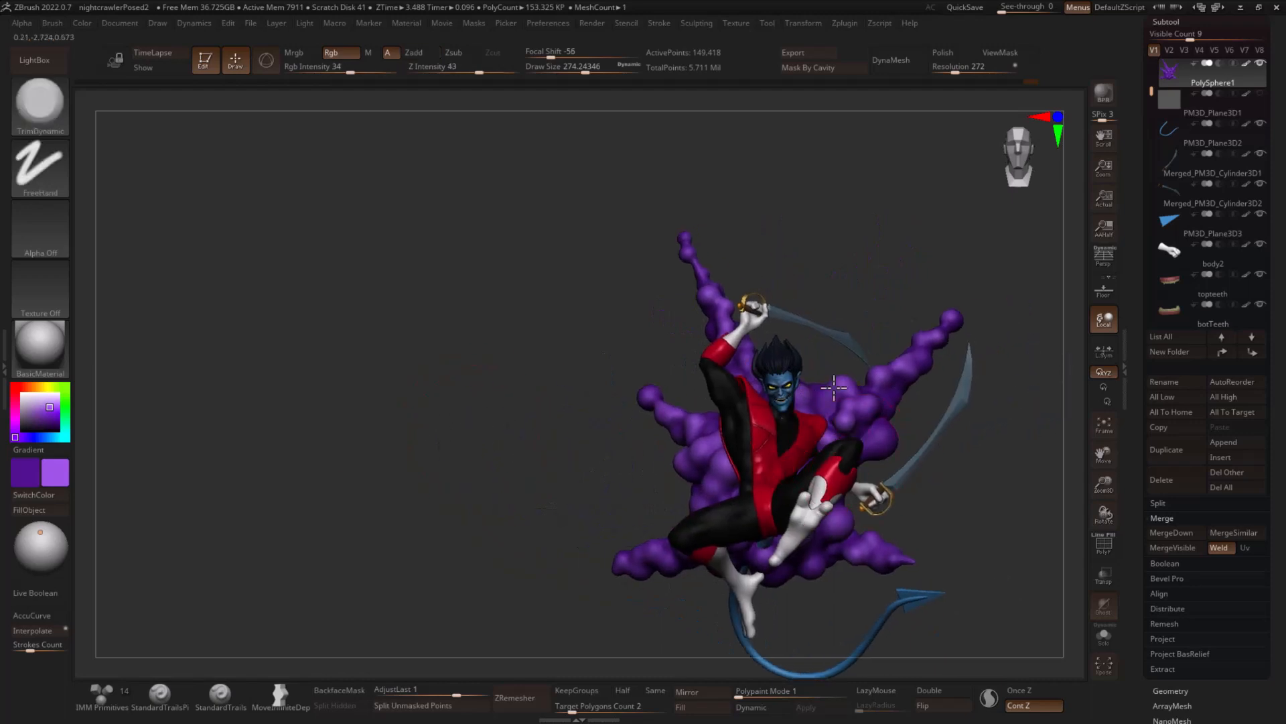
# - Change the secondary color to a deeper dark purple, reactivate the bright purple, and check the cloud from behind and in front
pyautogui.click(64, 488)
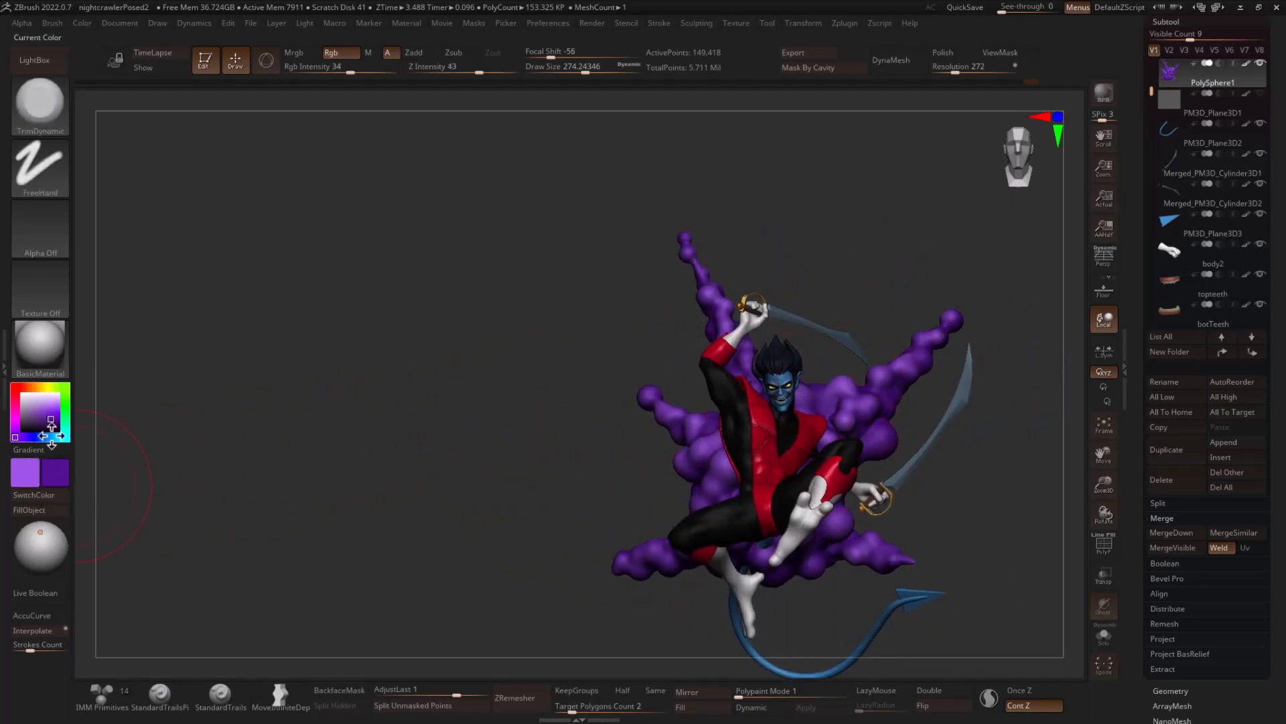
pyautogui.click(51, 497)
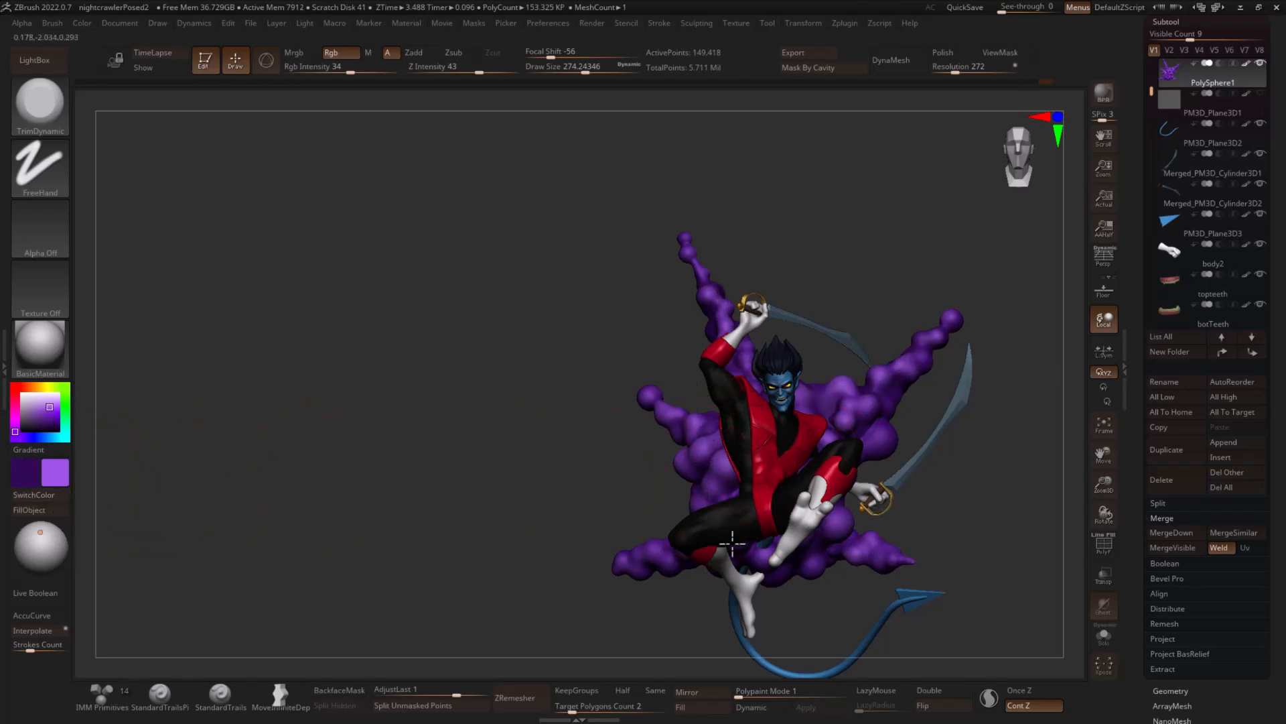
pyautogui.moveTo(561, 499); pyautogui.dragTo(742, 479)
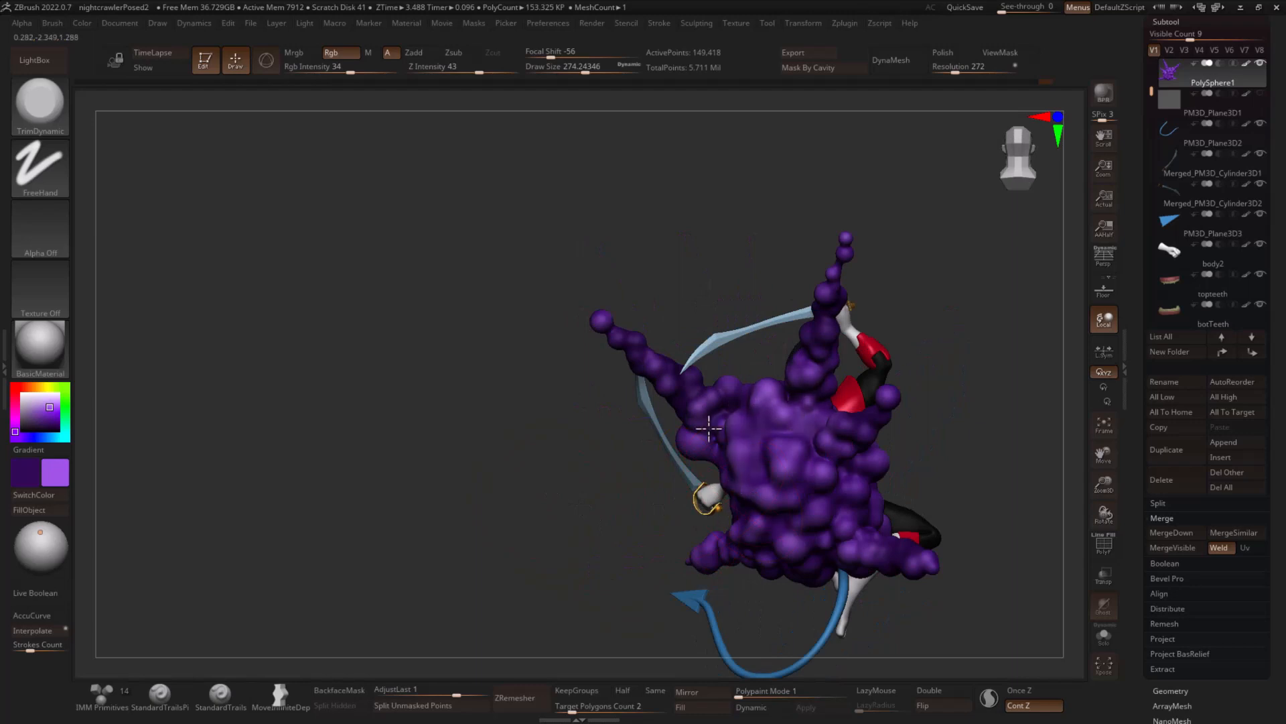
pyautogui.moveTo(937, 521); pyautogui.dragTo(939, 489)
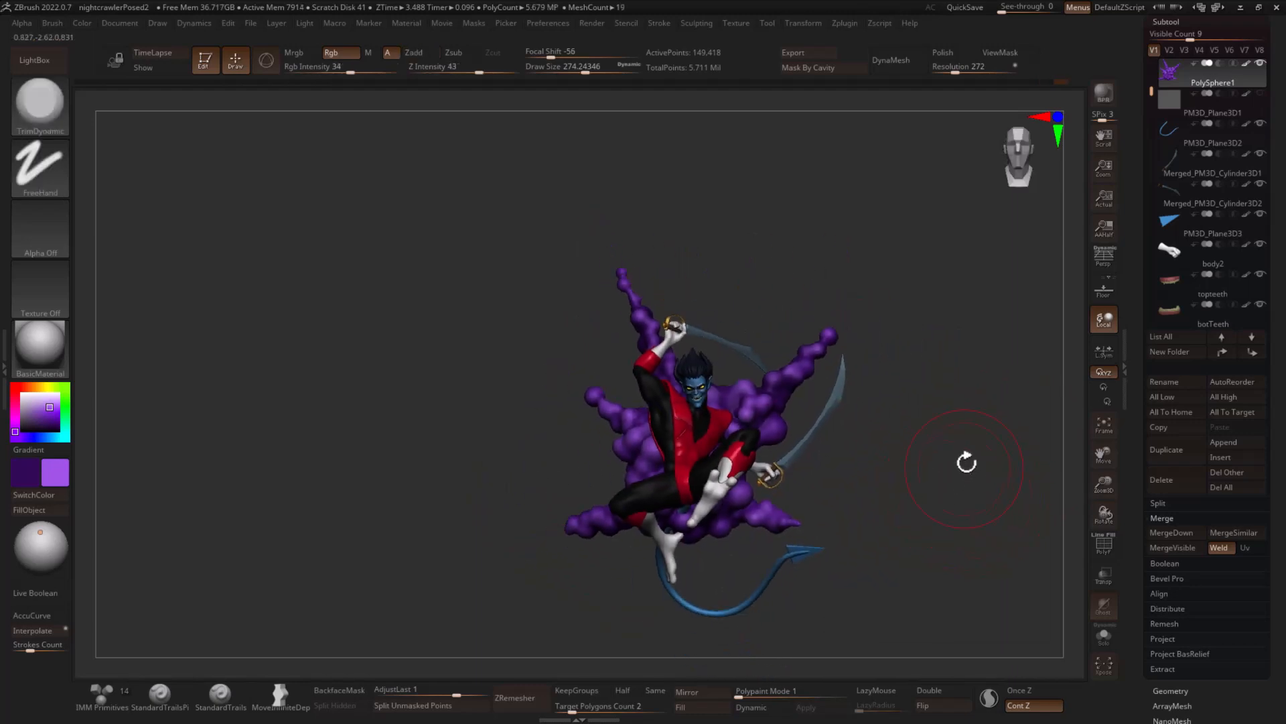